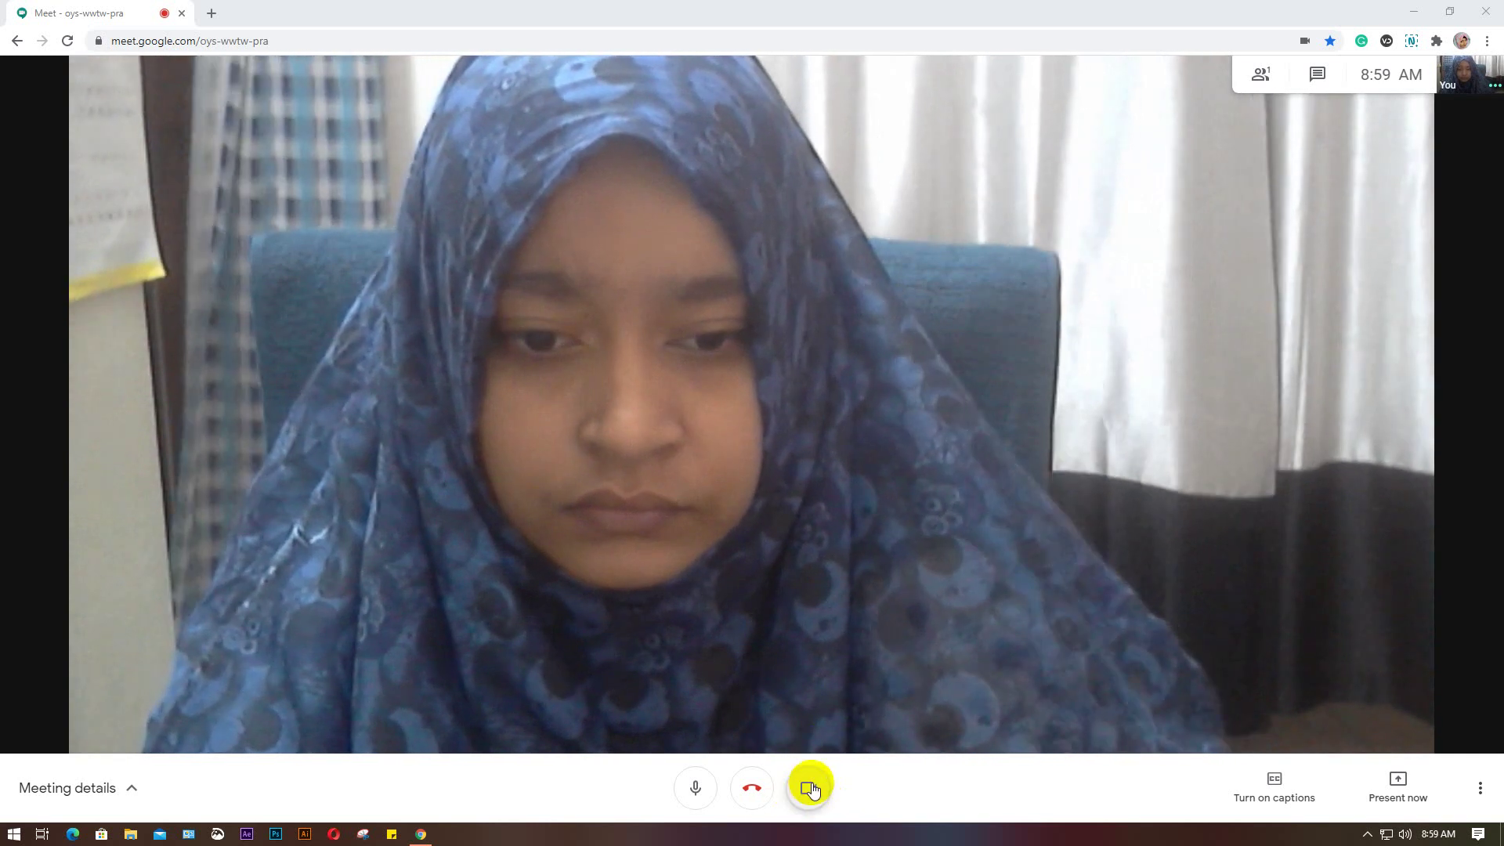
Step: Turn the camera off and share the entire screen to the meeting, hiding the sharing notice
left_click(811, 789)
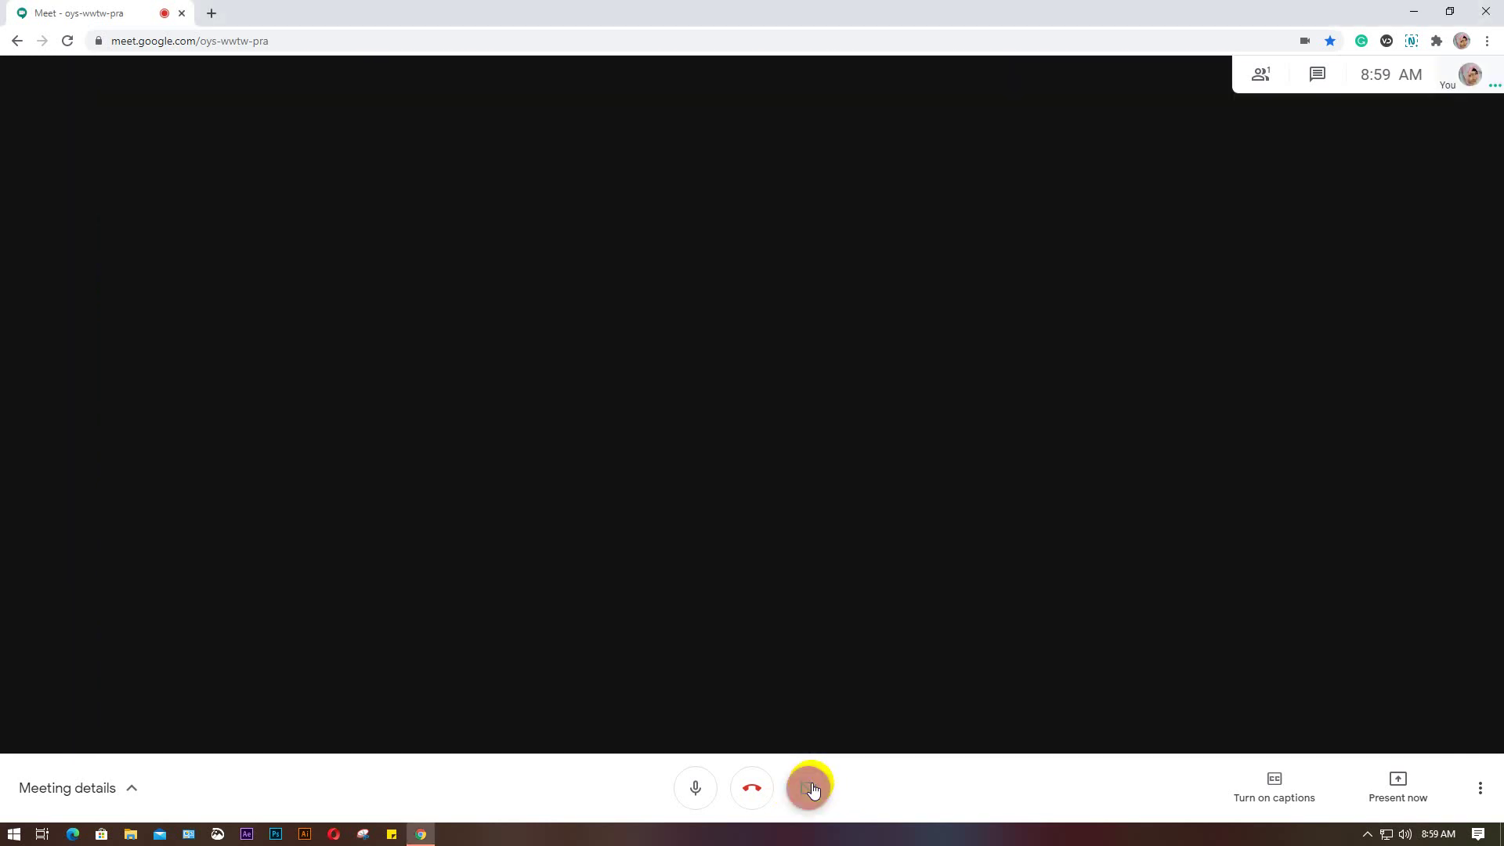
left_click(1395, 791)
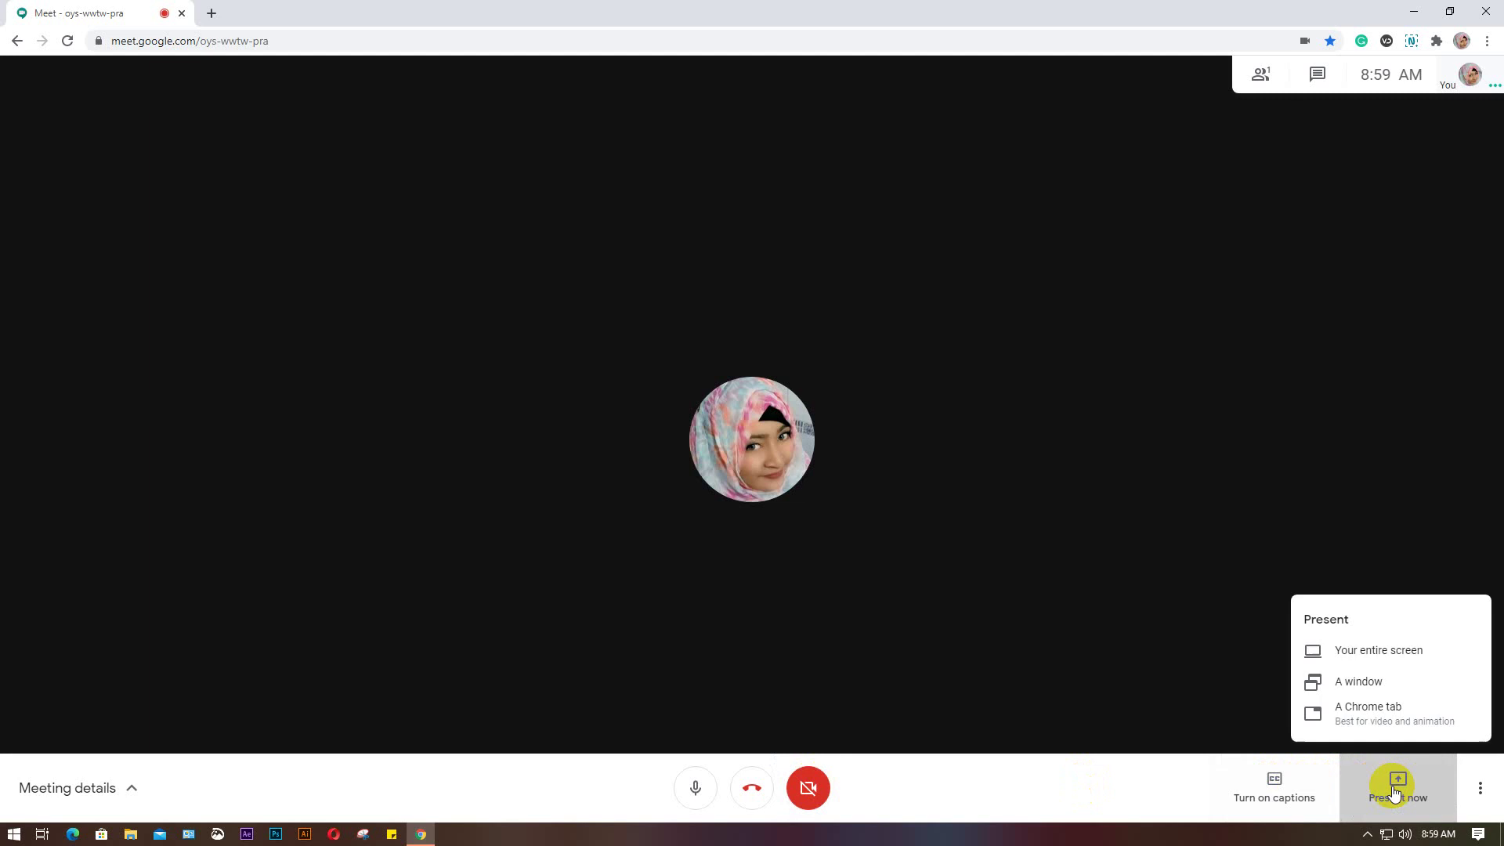
left_click(1395, 653)
left_click(668, 227)
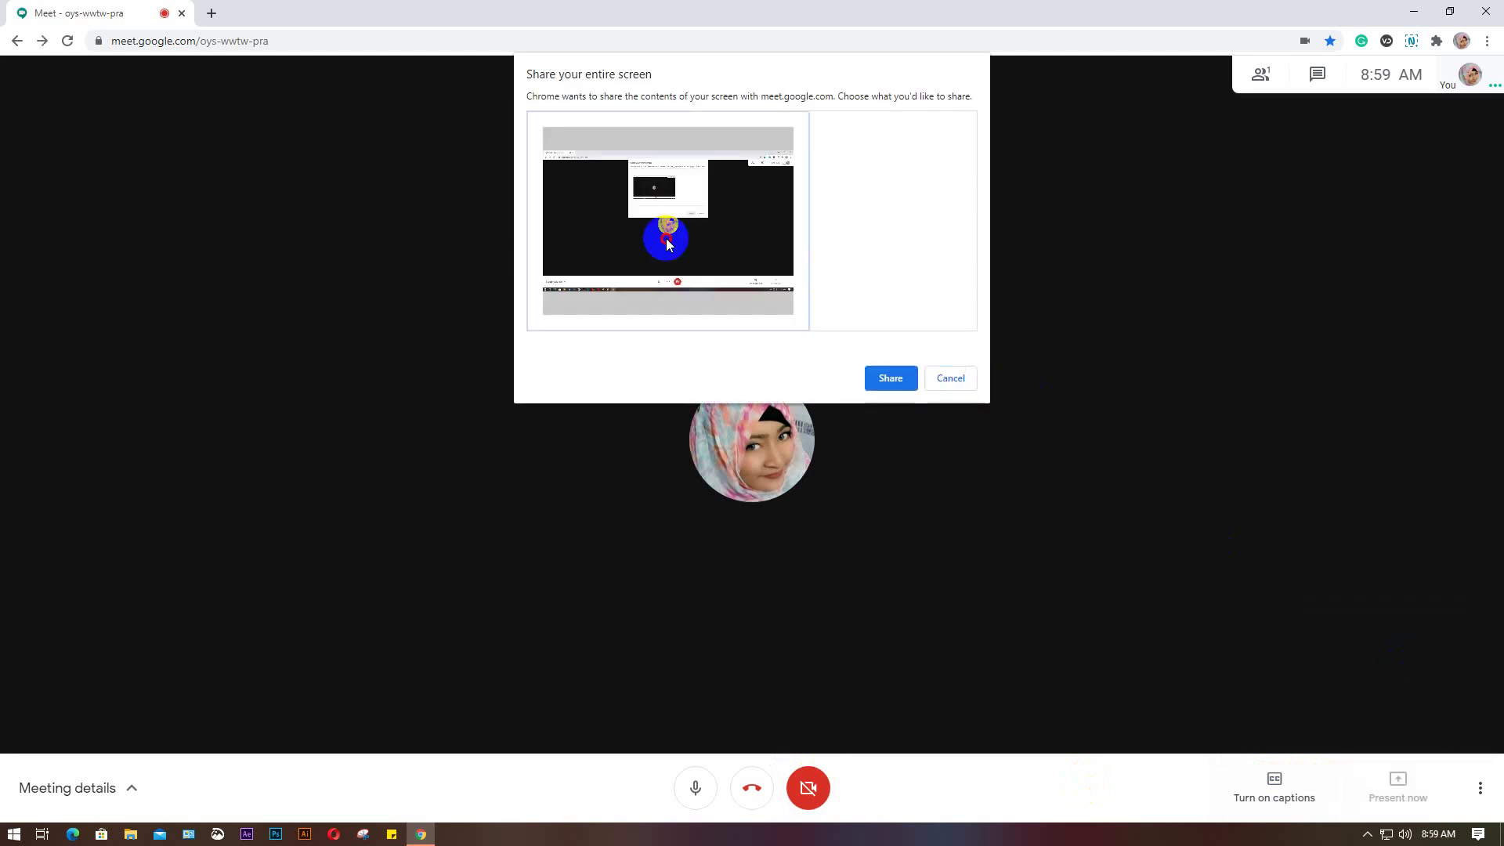
left_click(885, 379)
mouse_move(752, 400)
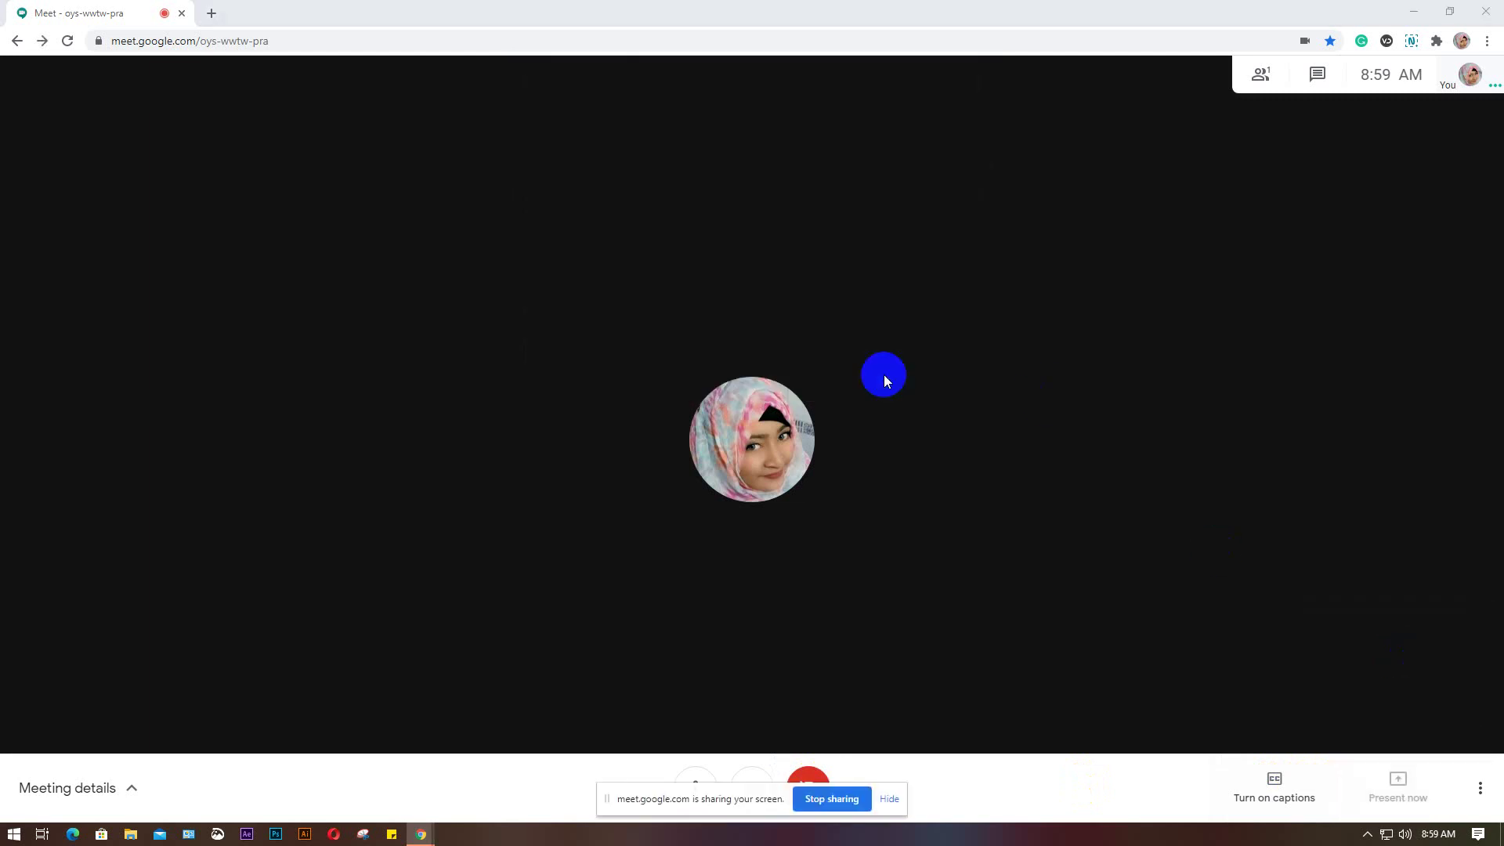
left_click(890, 798)
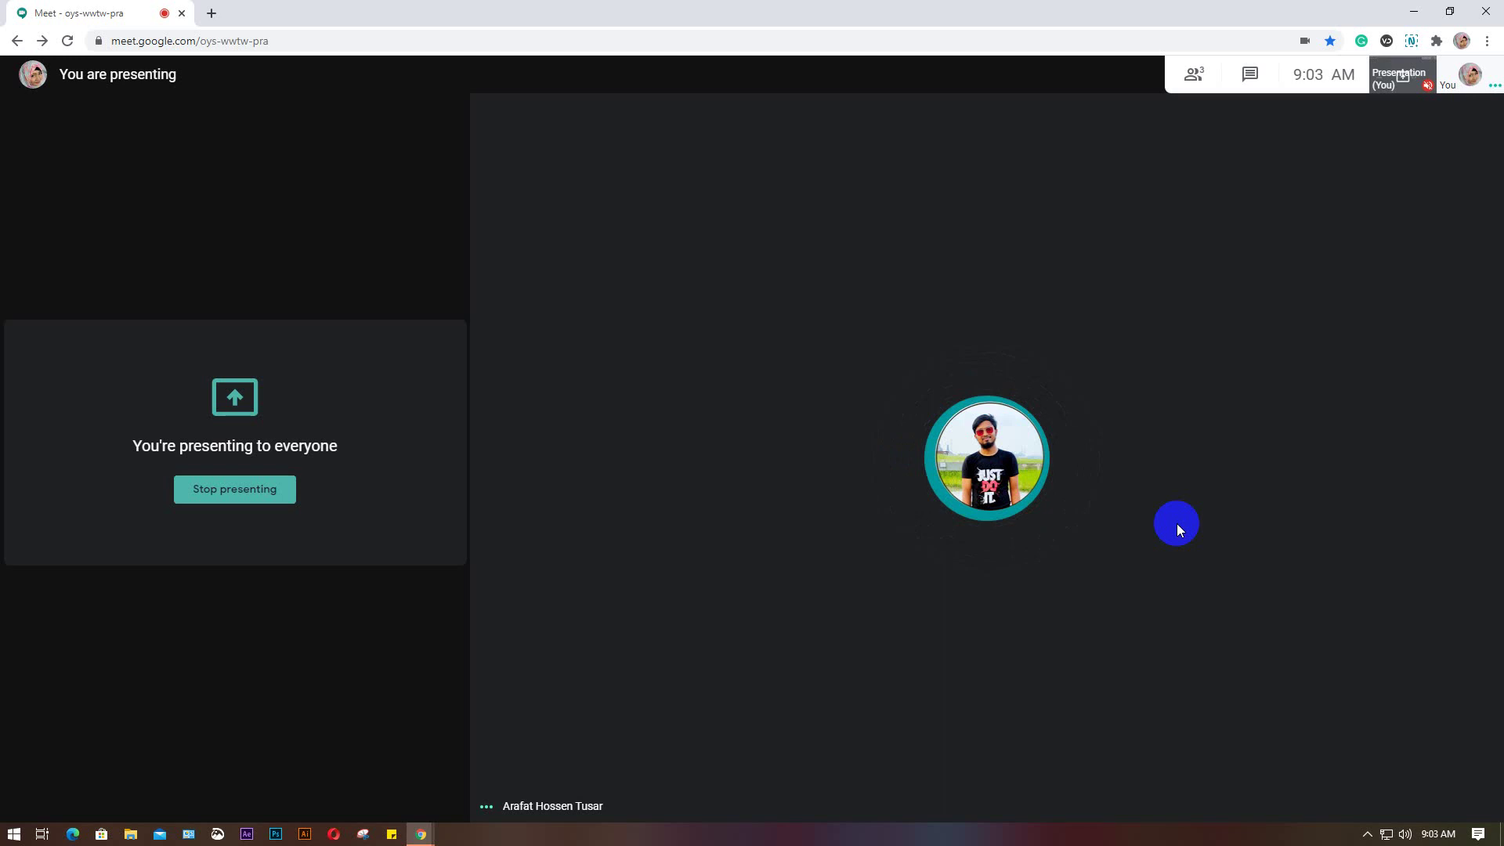
mouse_move(985, 458)
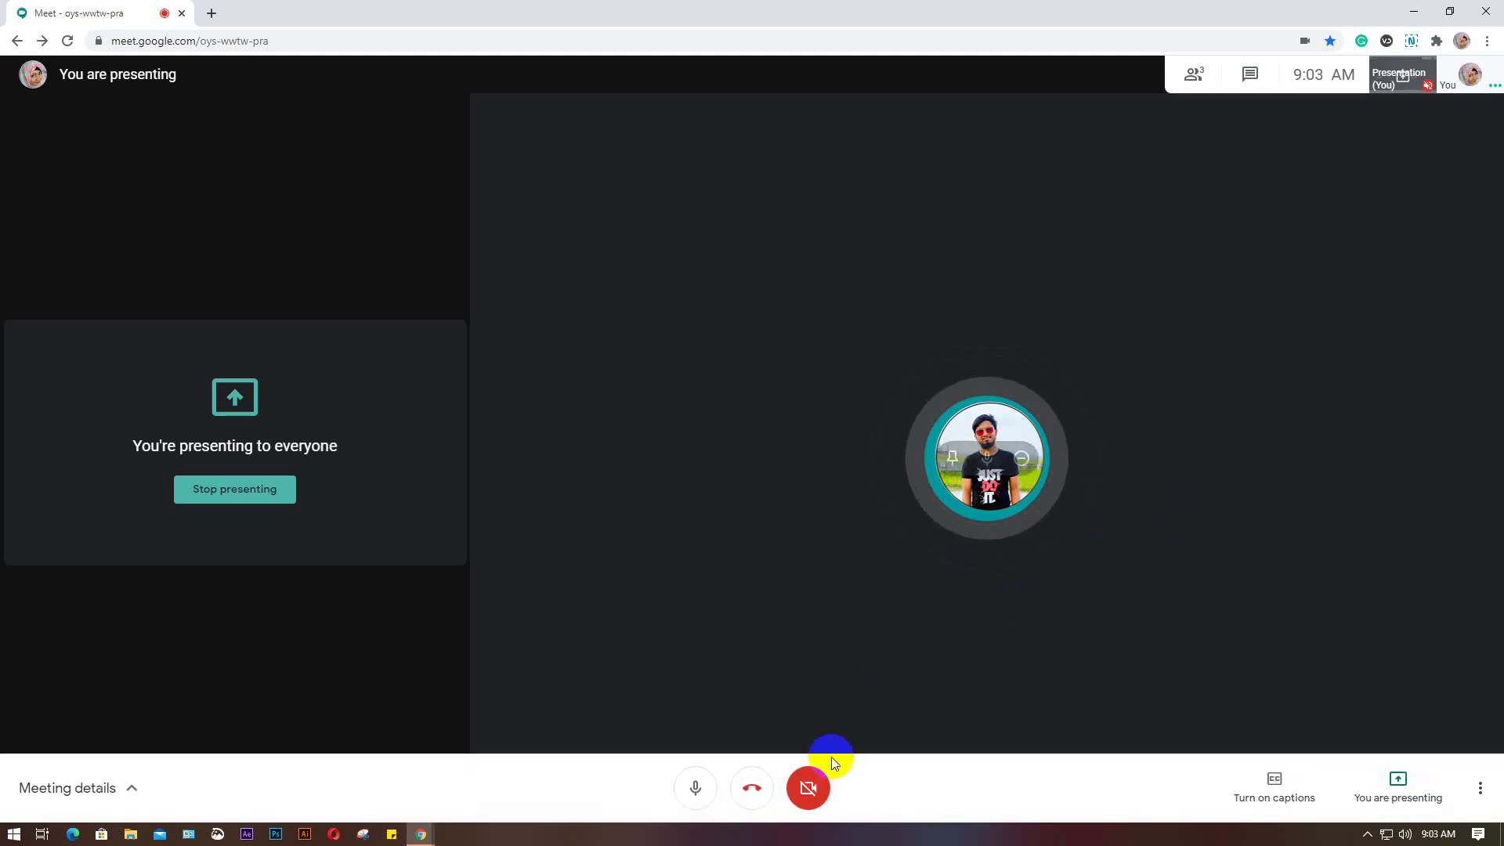
Step: Turn the camera back on, then check the taskbar speaker volume and sound options
left_click(809, 791)
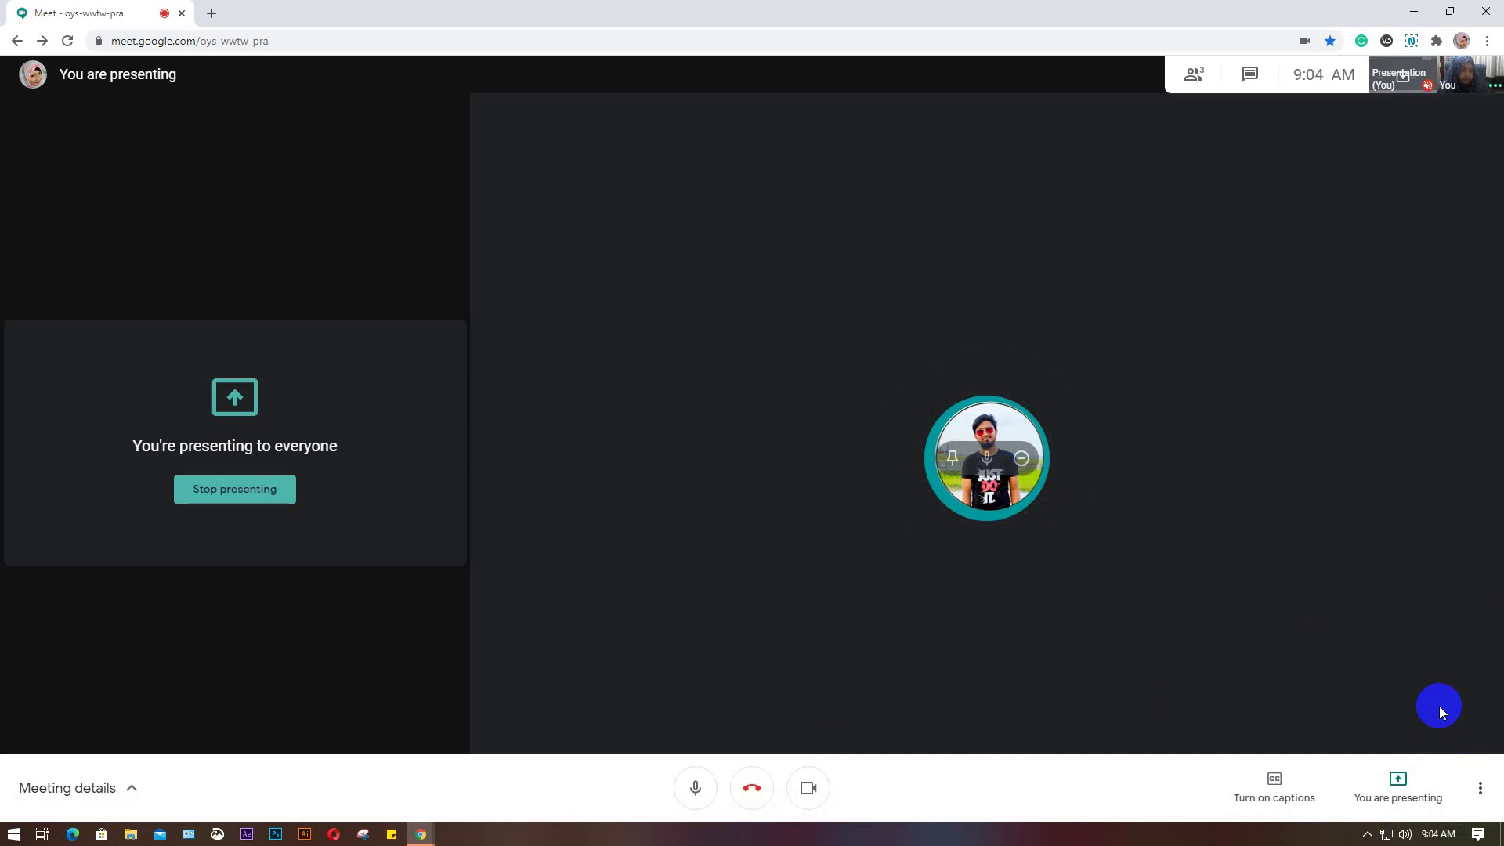
left_click(1404, 835)
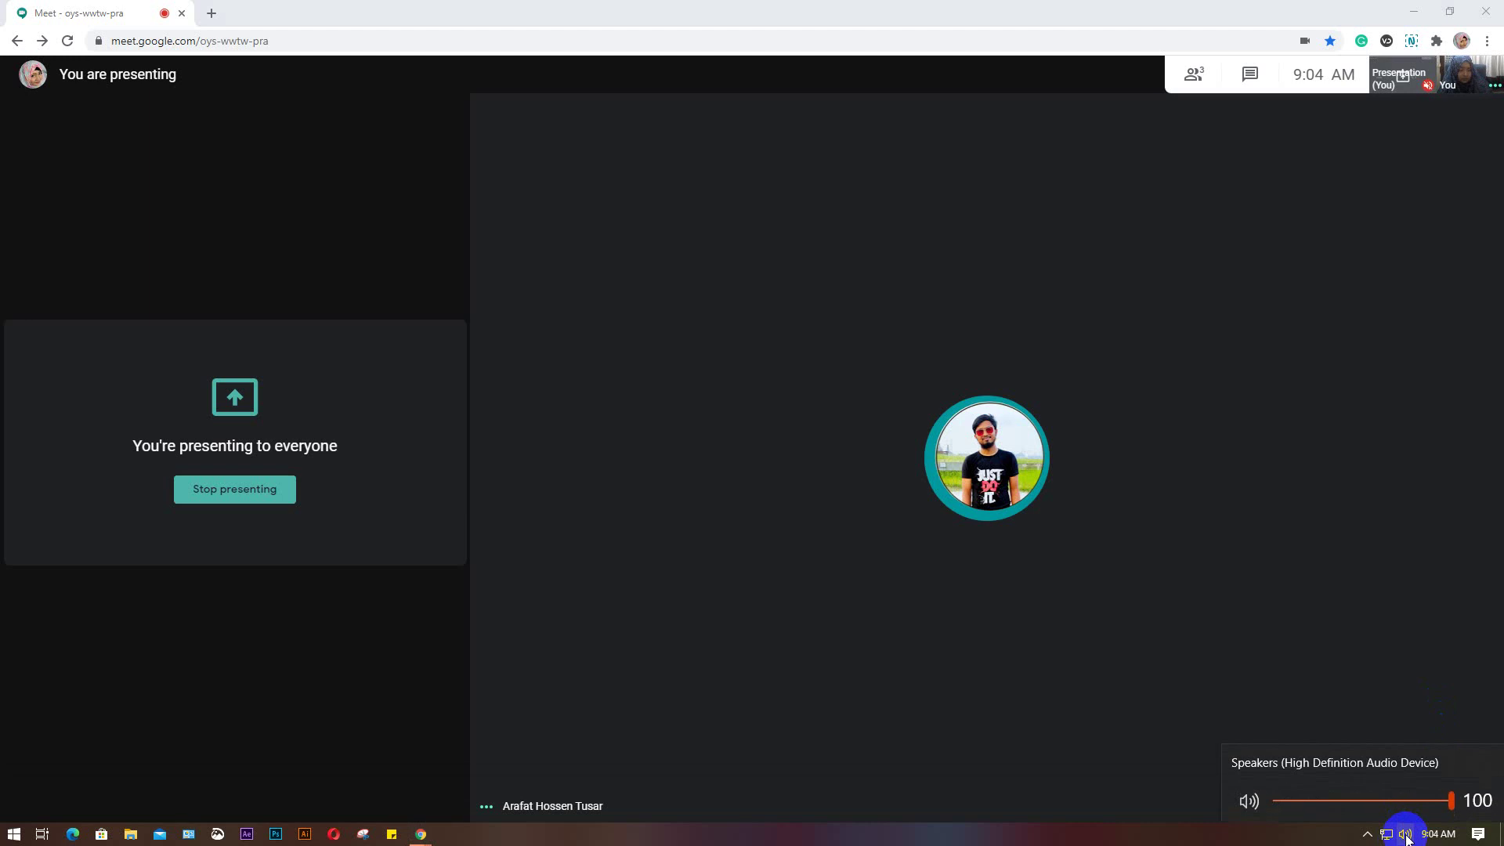
right_click(1405, 835)
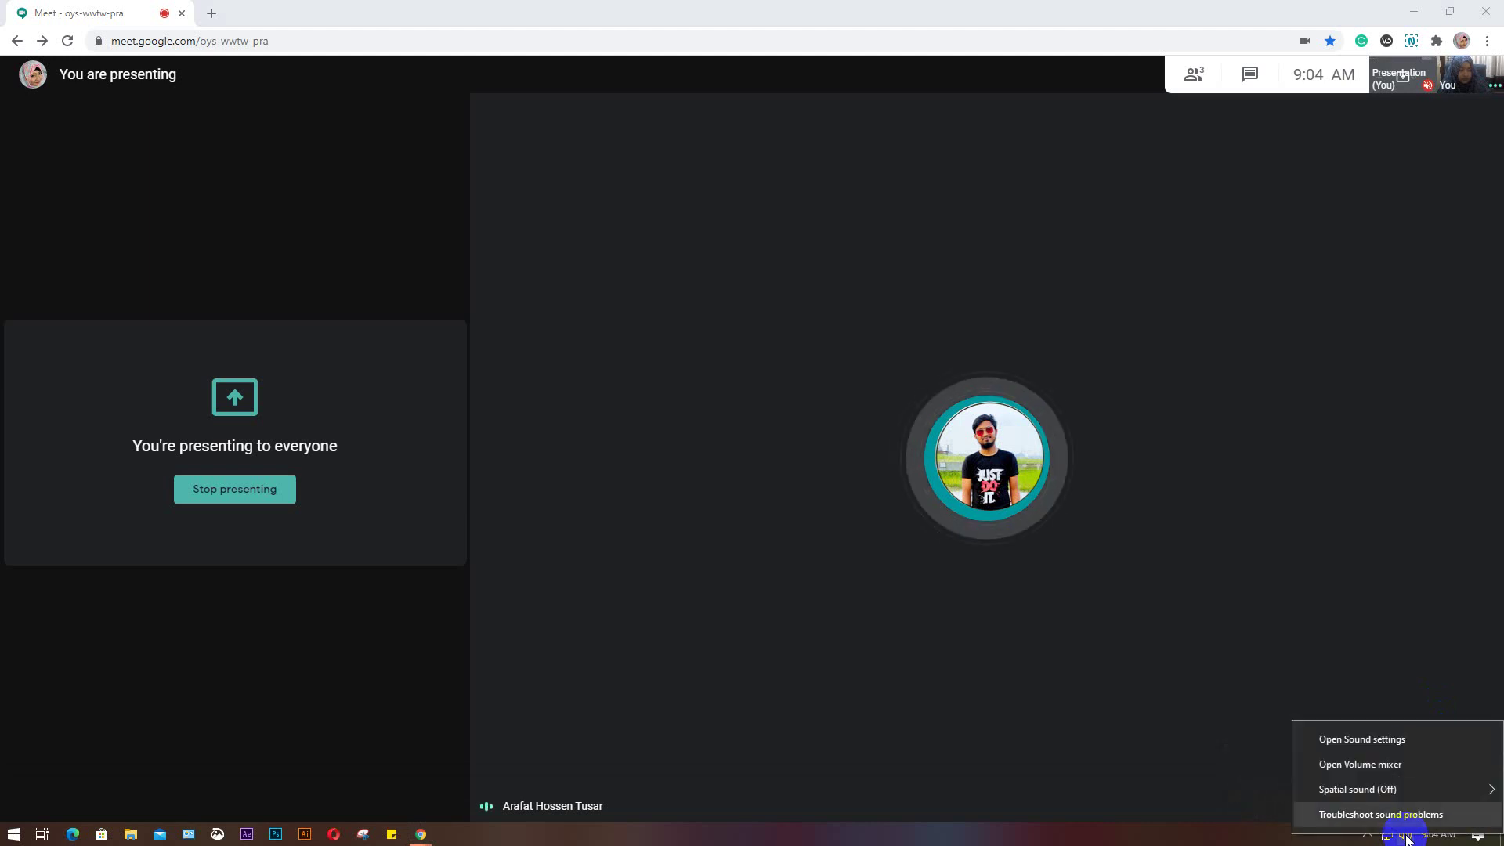
mouse_move(1318, 486)
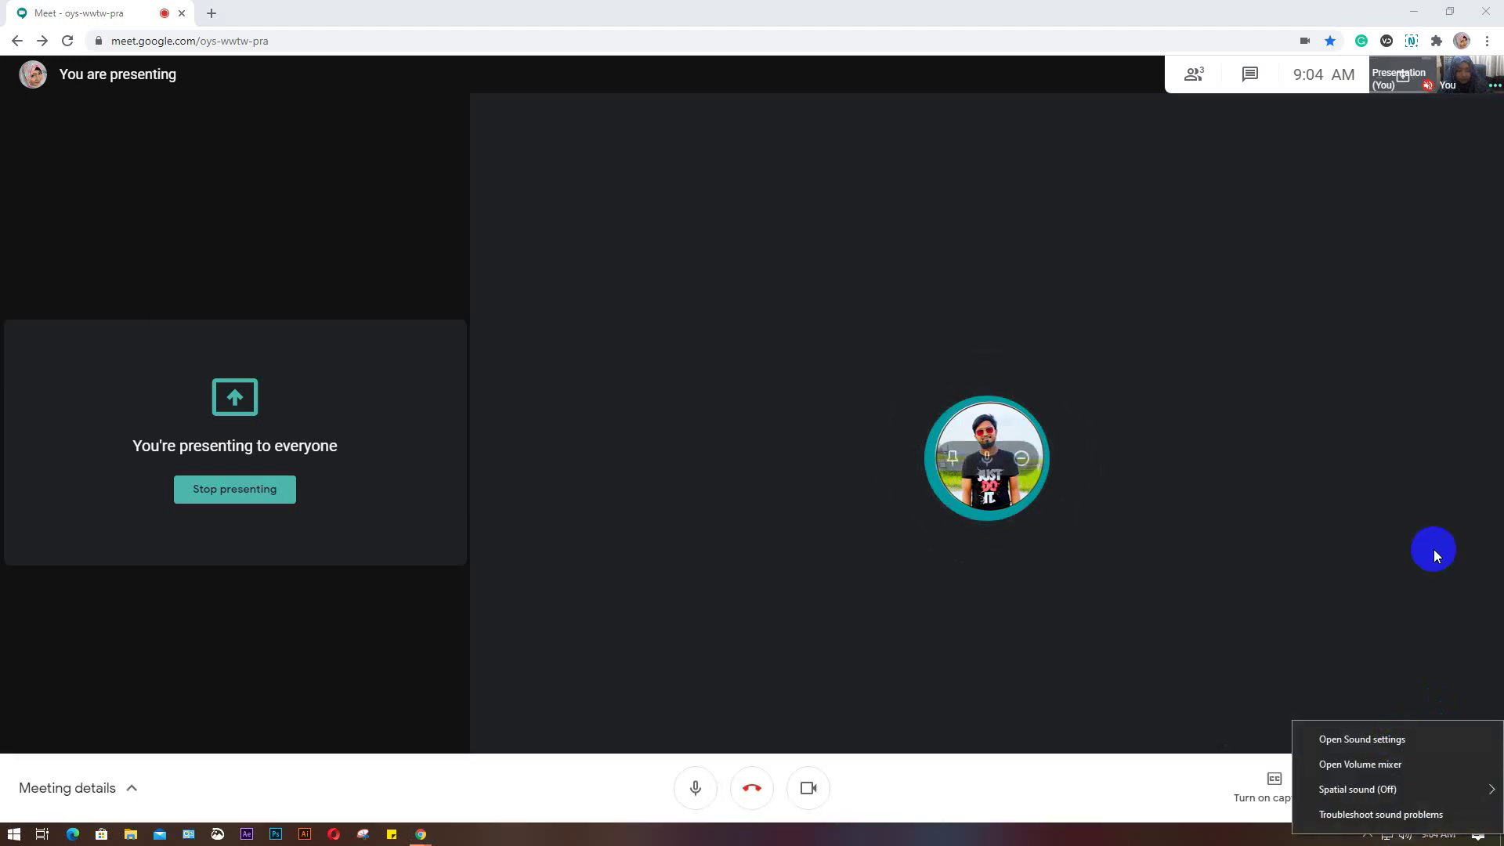
left_click(1434, 548)
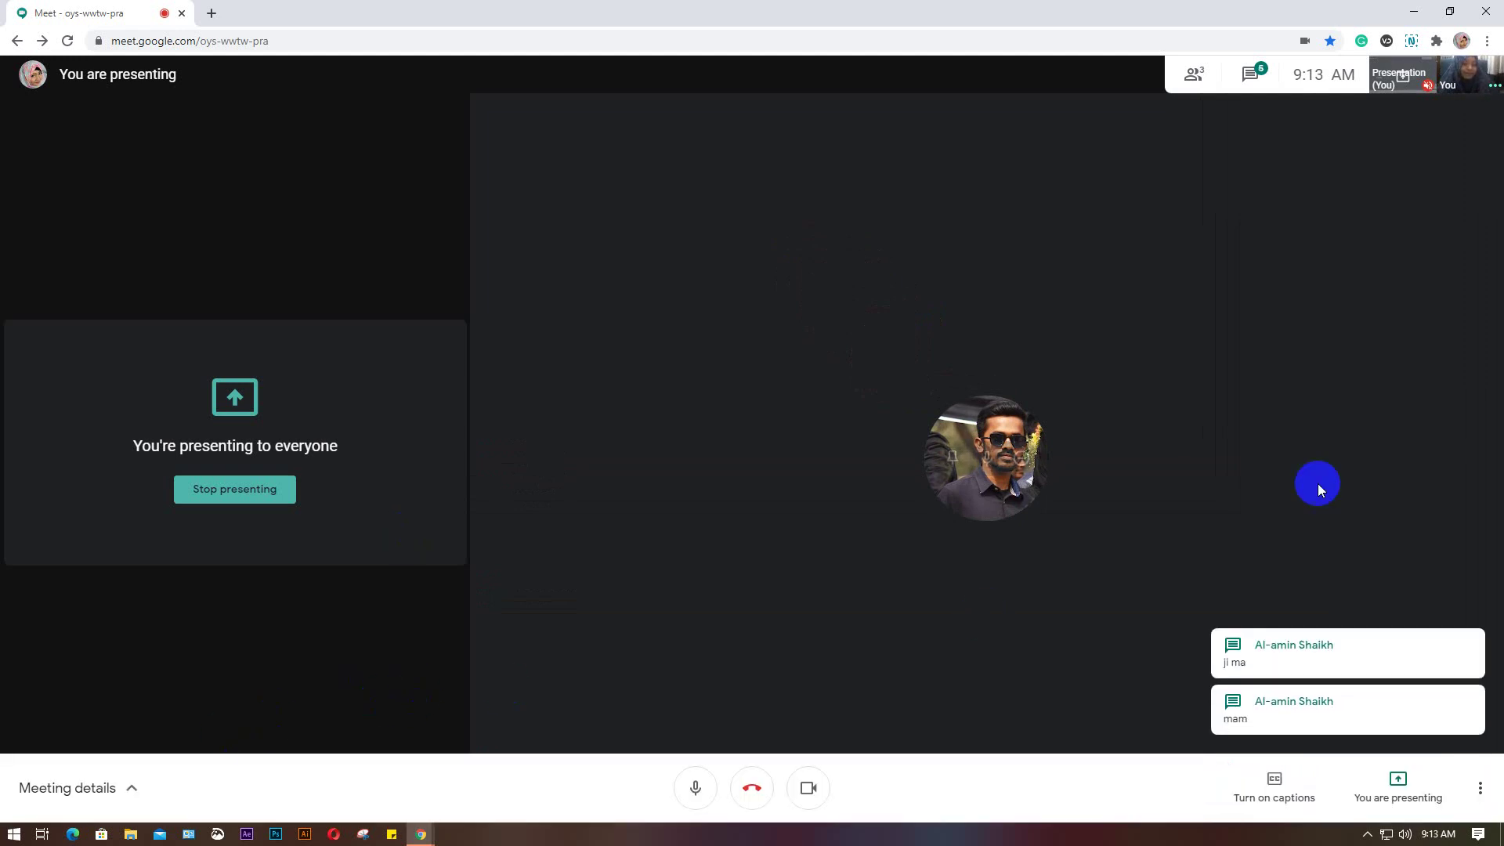
Step: Open the meeting side panel and show the People (4) participant list
left_click(1250, 74)
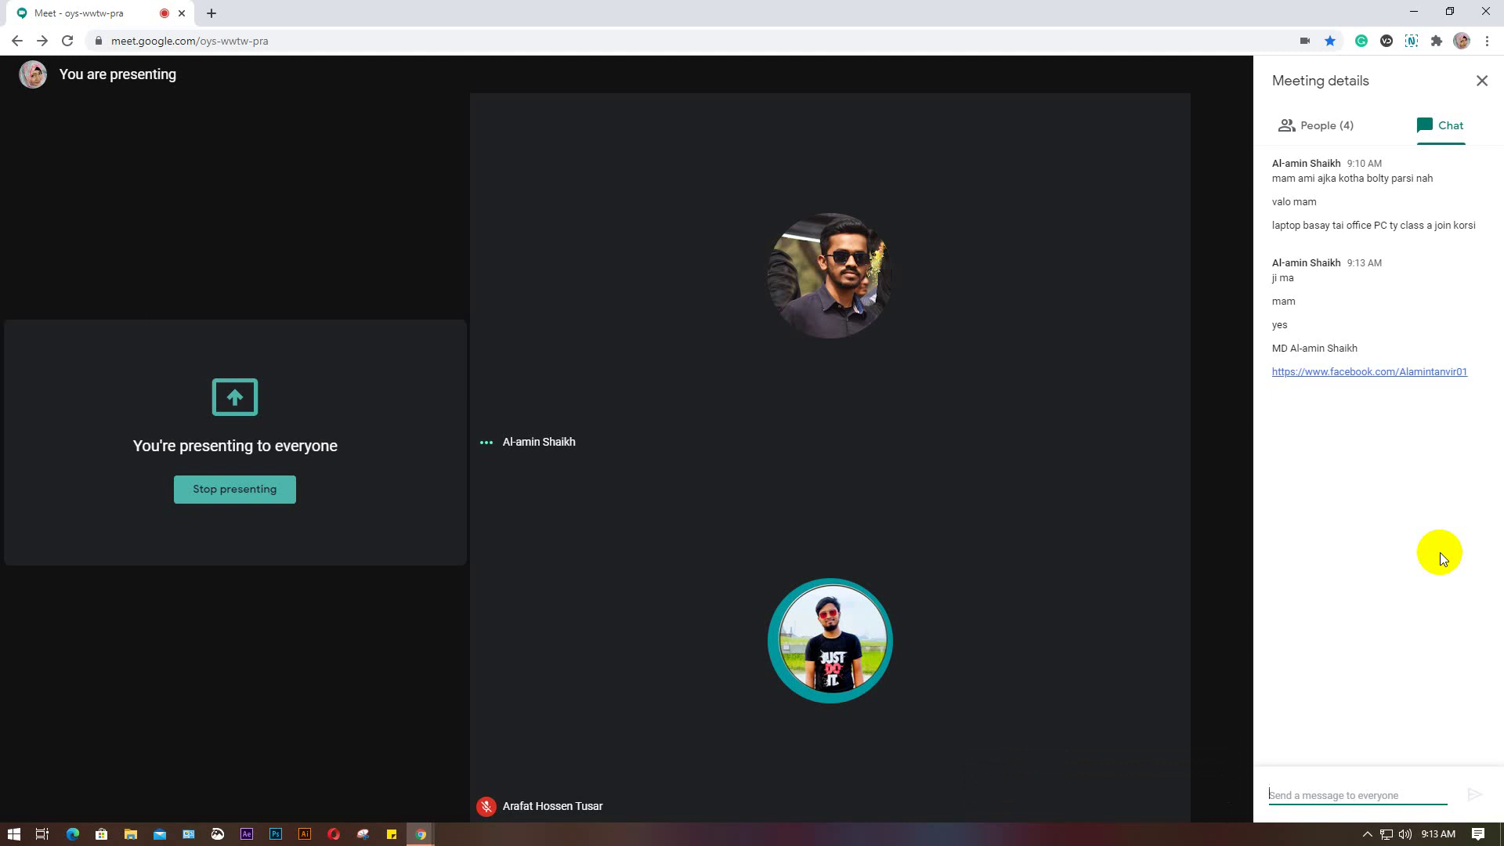
left_click(1331, 124)
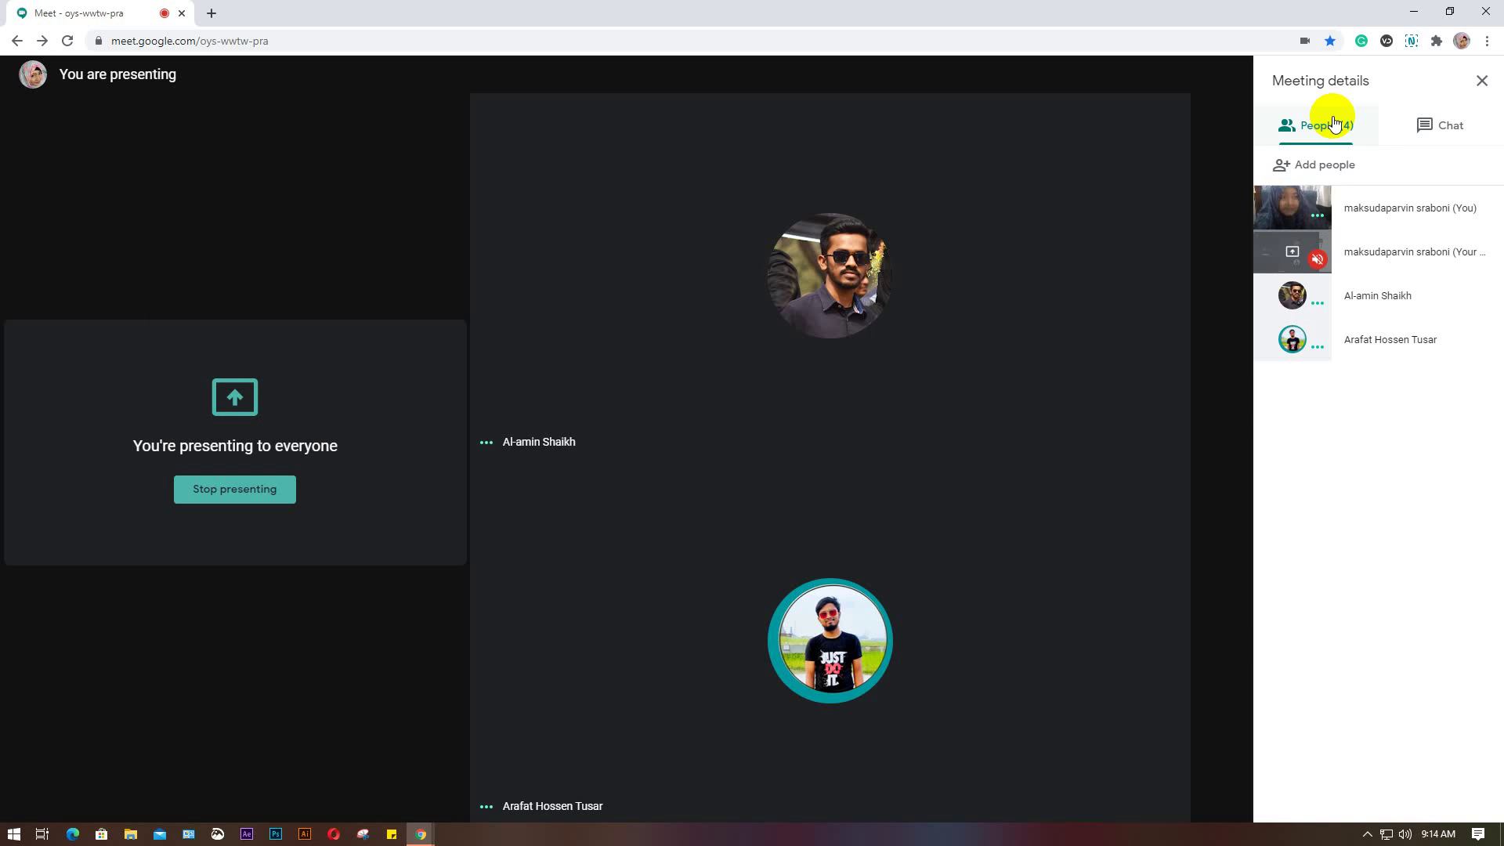
left_click(1457, 134)
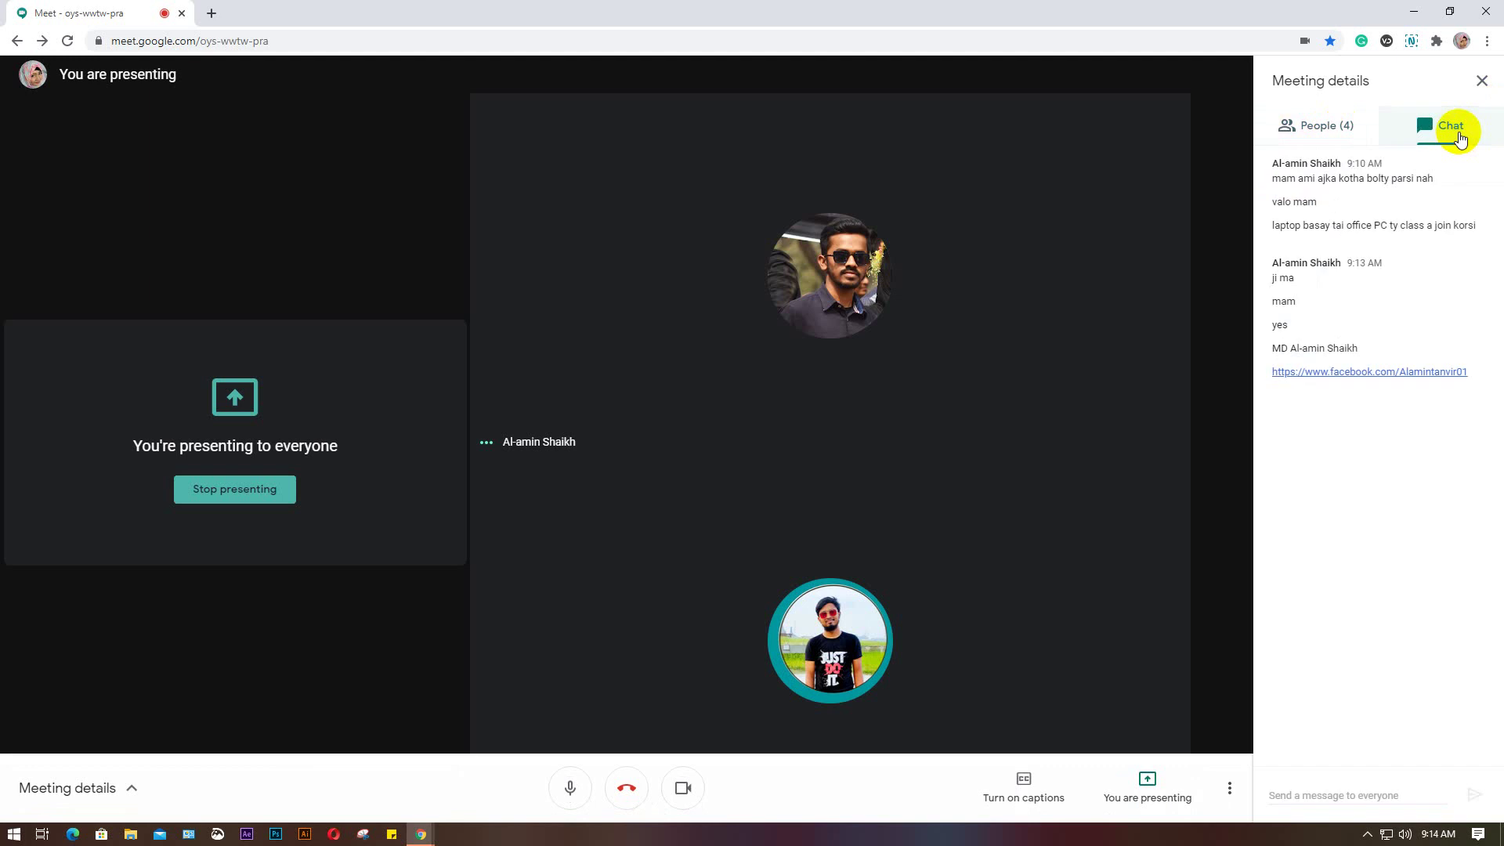
left_click(1341, 132)
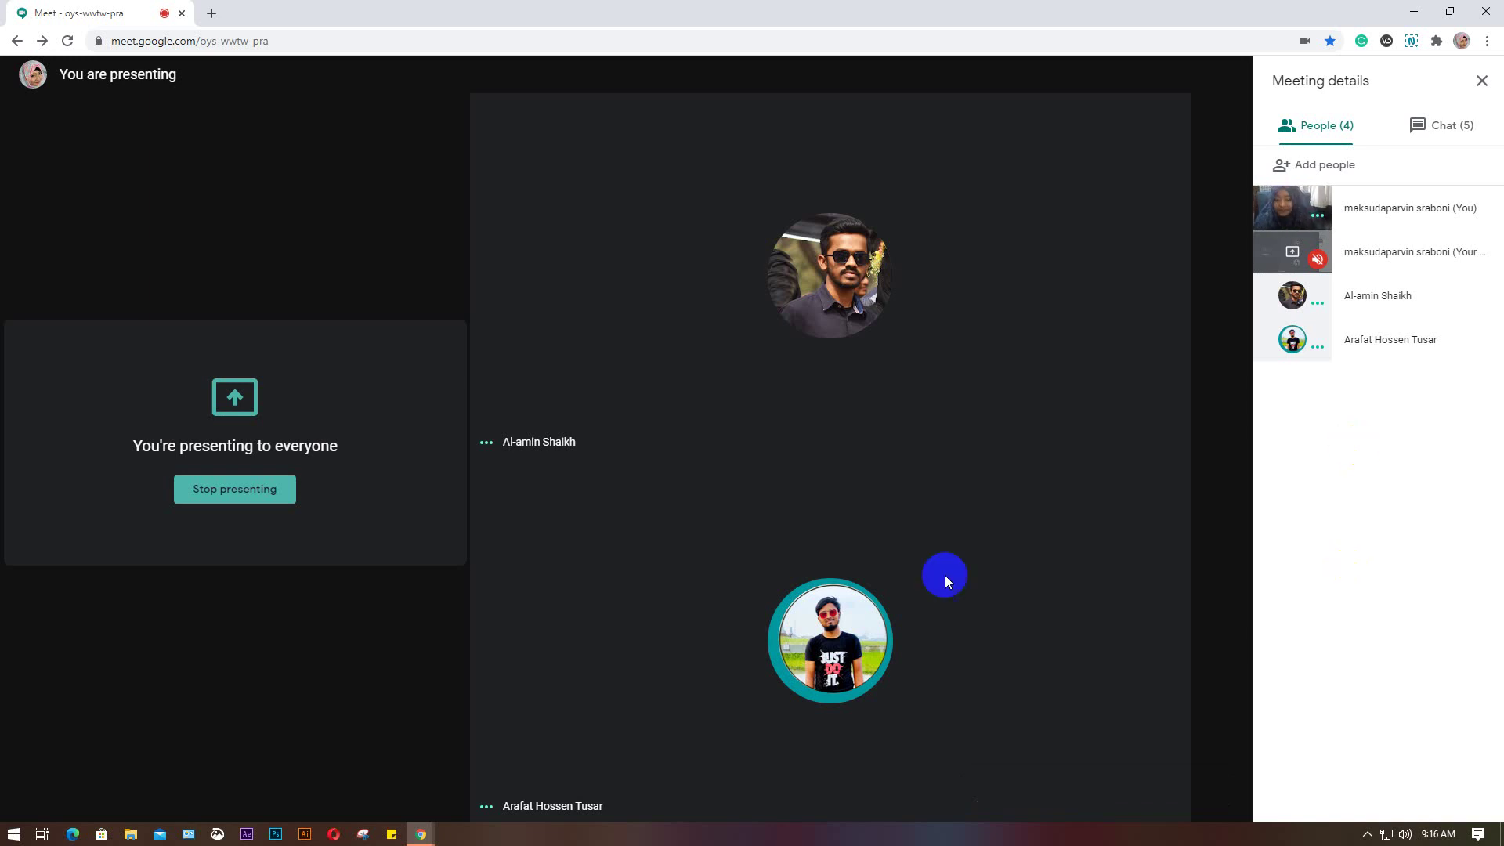
left_click(305, 836)
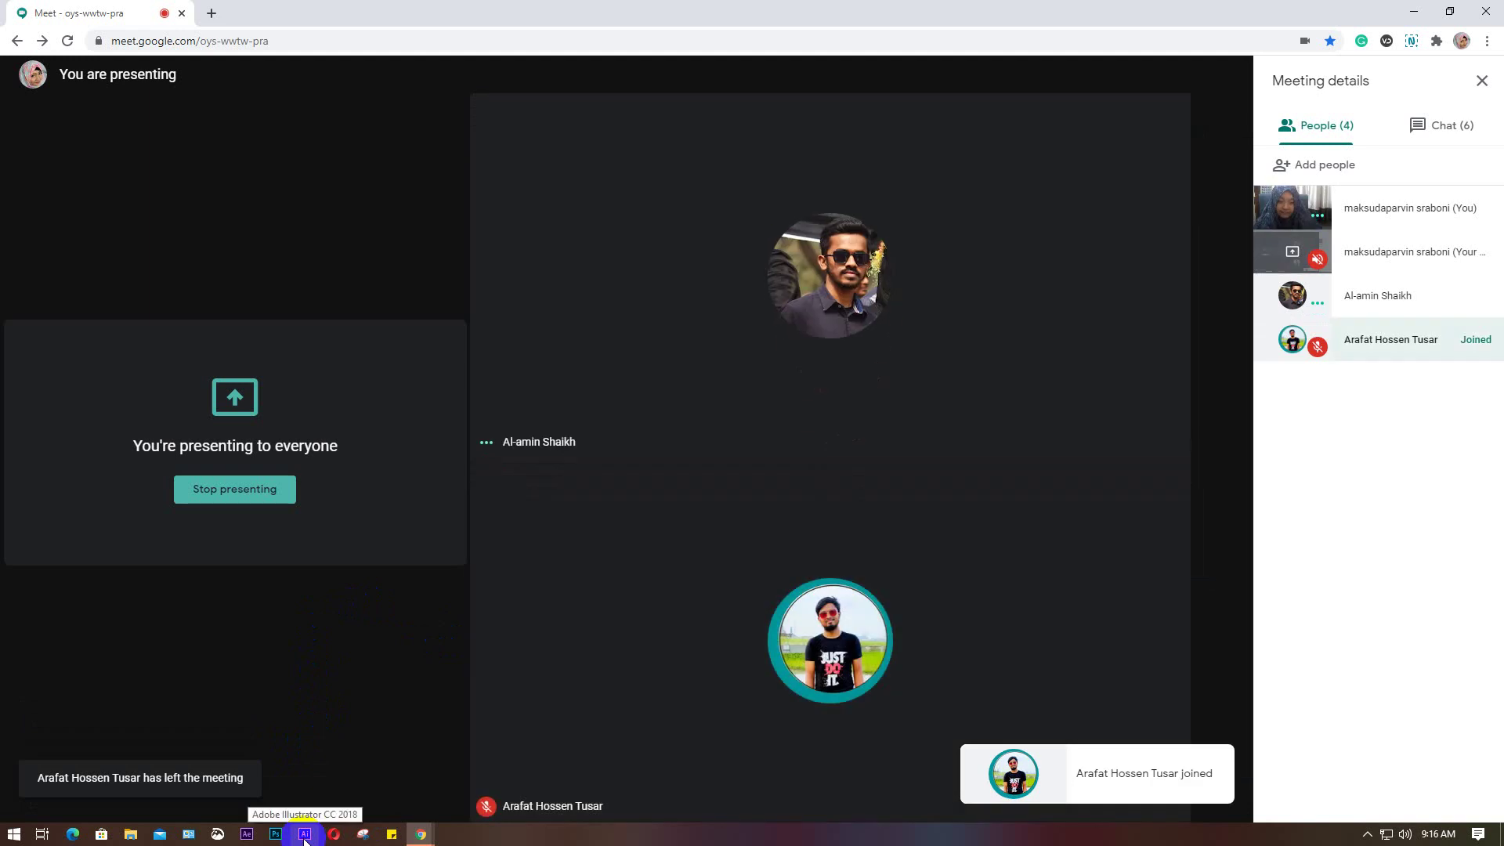
Step: Launch Illustrator CC 2018, glance at the Meet chat and people, then bring Illustrator forward
left_click(305, 835)
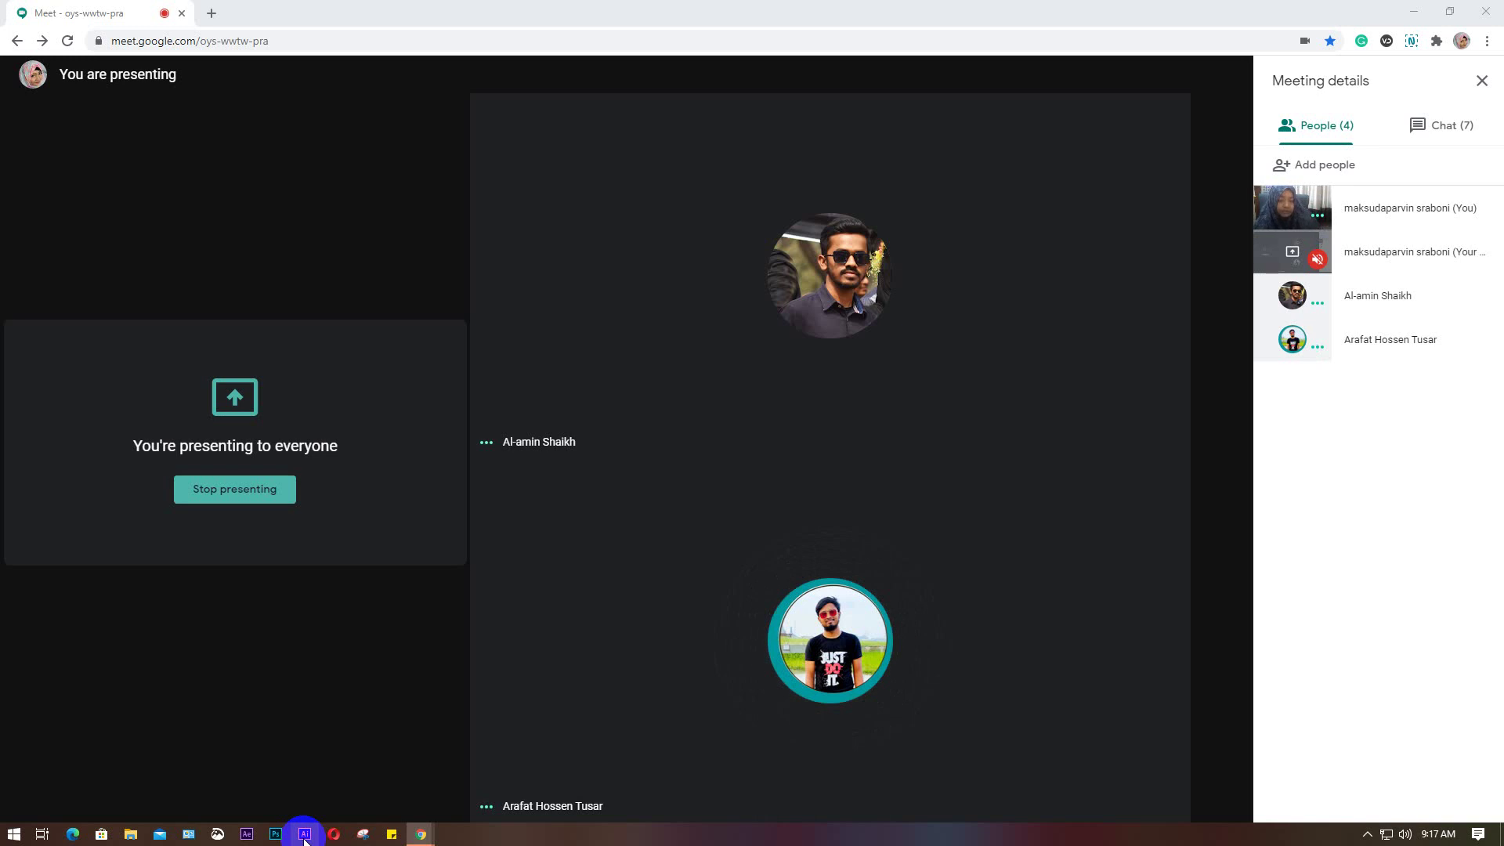
left_click(1451, 130)
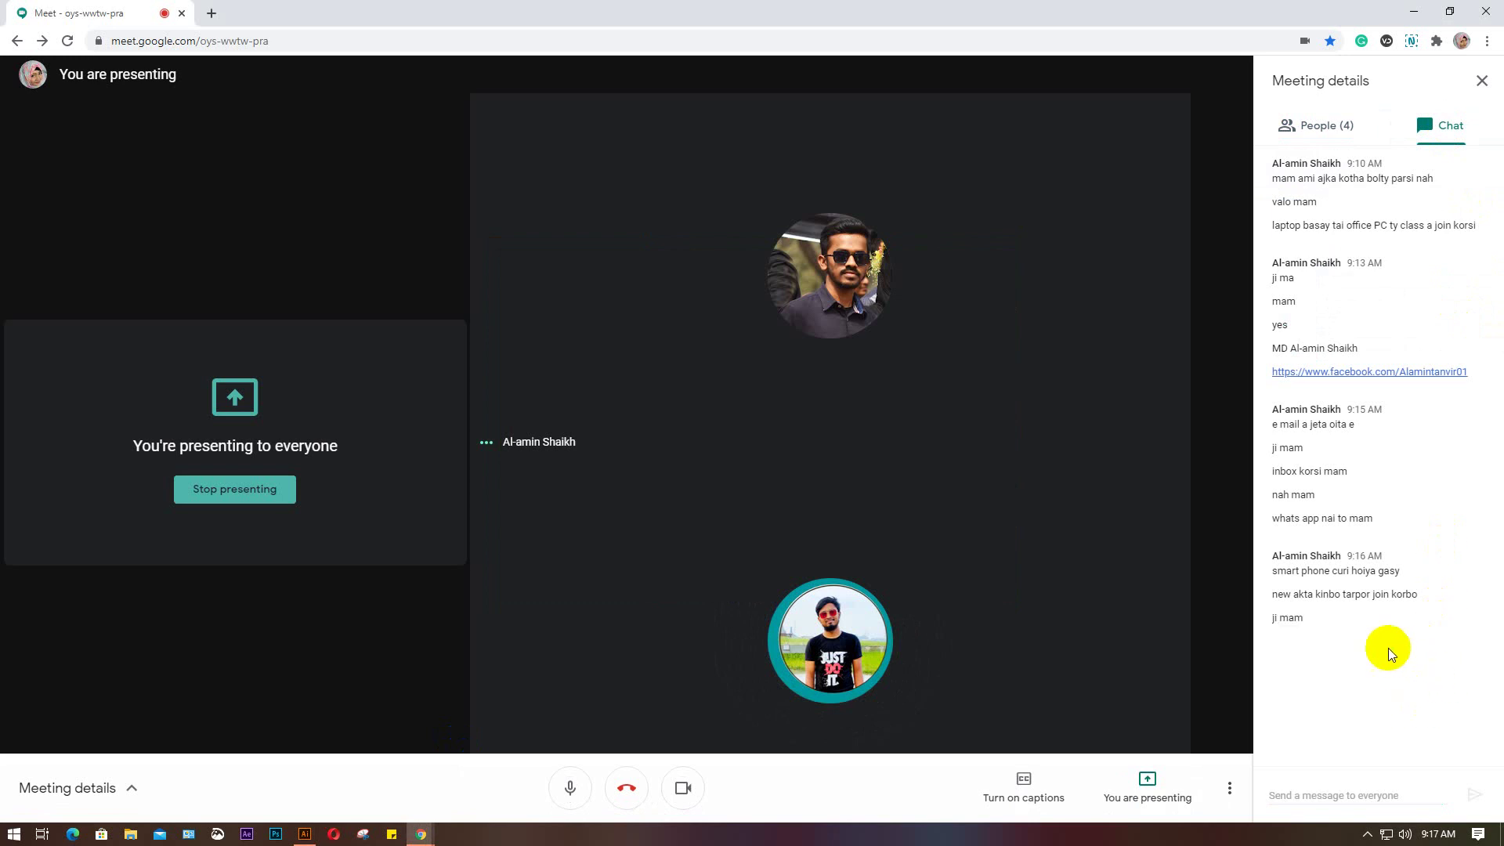
left_click(1437, 661)
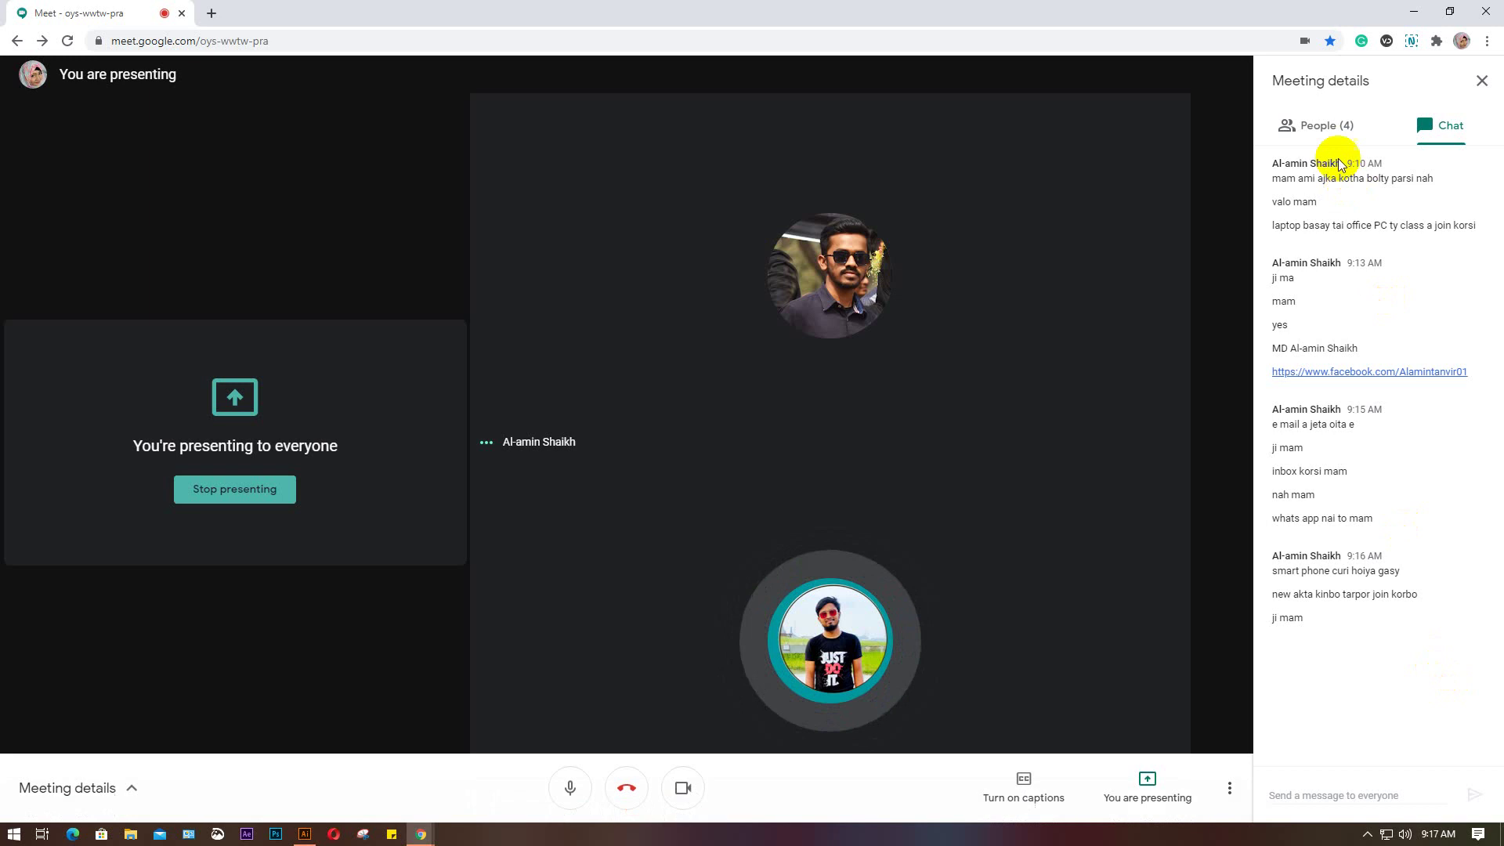
left_click(1328, 125)
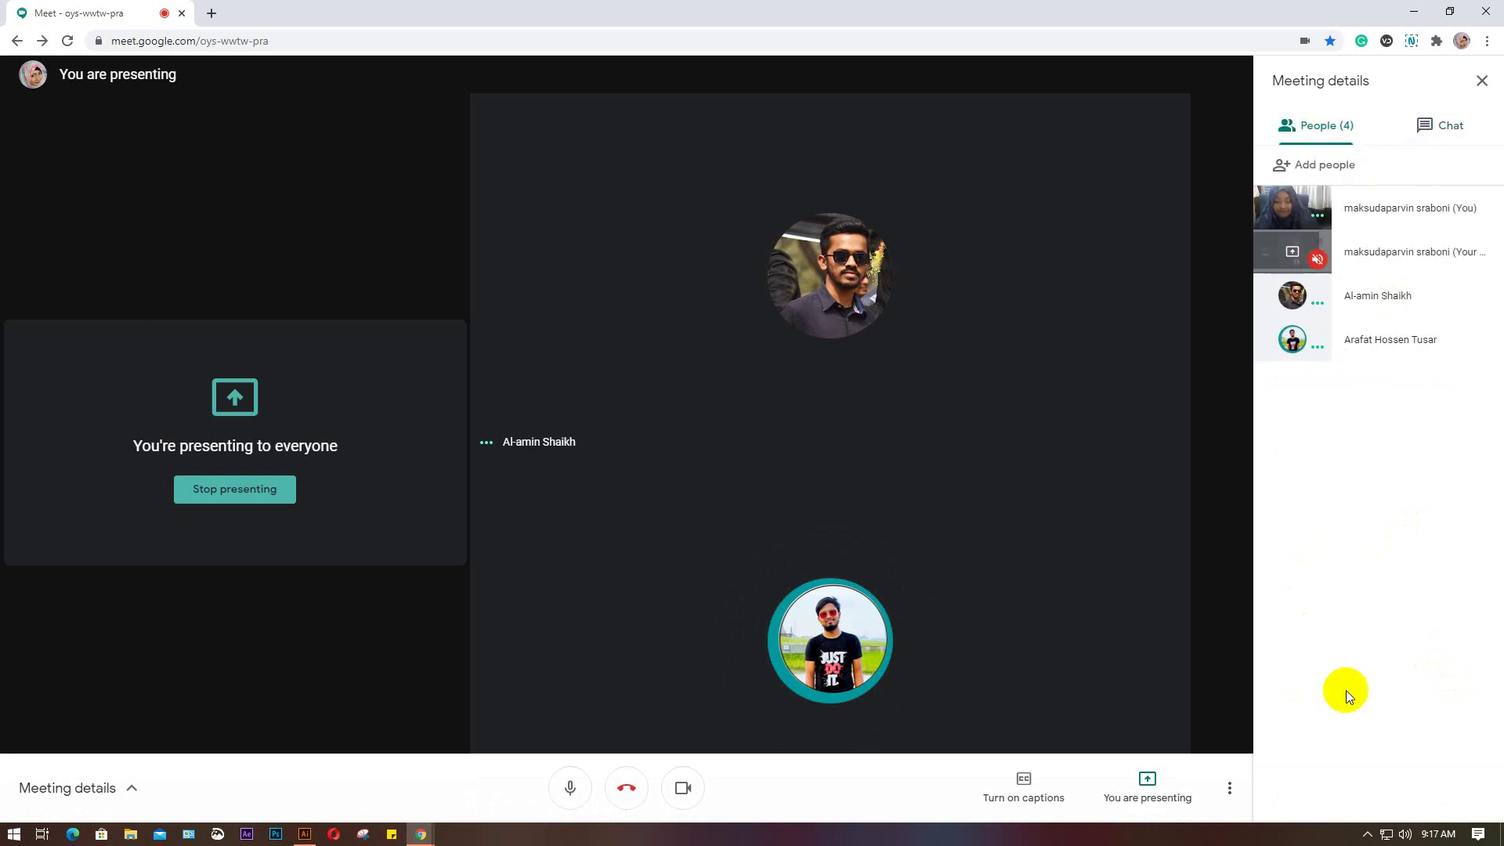
left_click(340, 763)
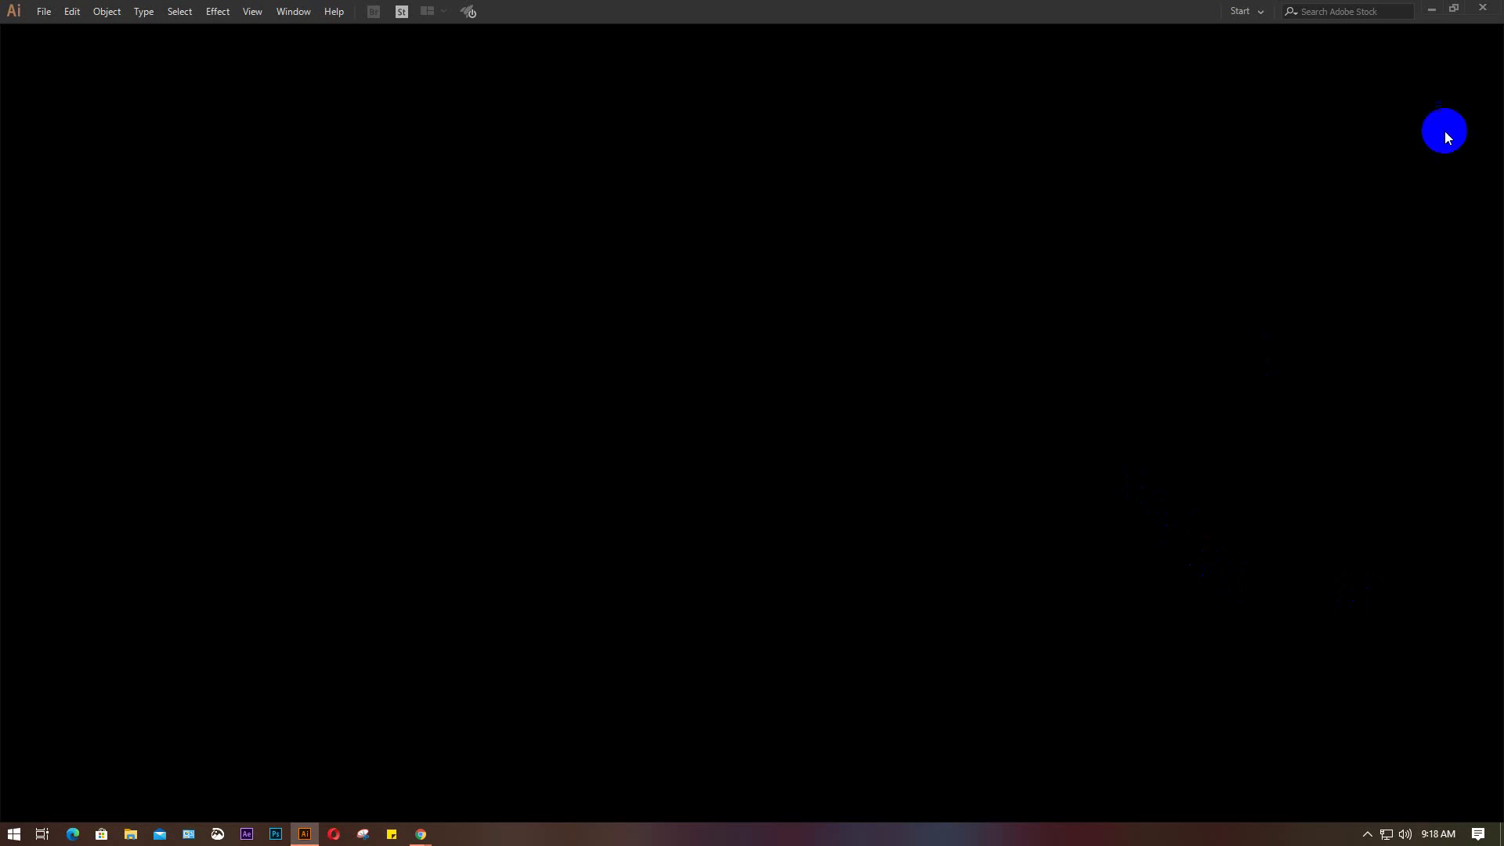
Step: Restore Illustrator's window beside the meeting panel, list recent files, and open new document settings
left_click(1454, 8)
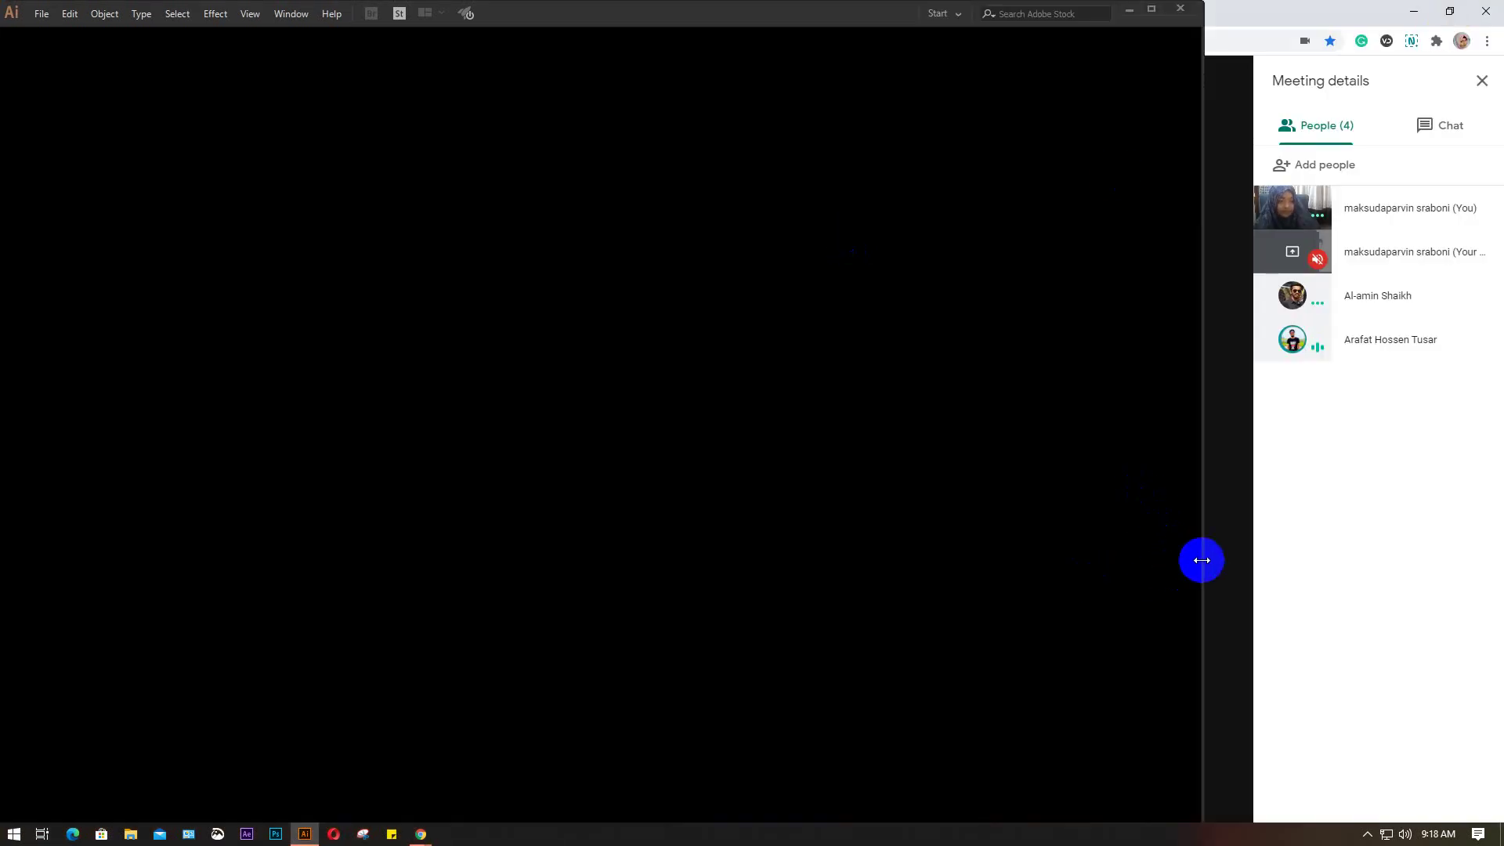
mouse_move(1203, 558)
left_mouse_down()
mouse_move(1236, 558)
mouse_move(1216, 539)
left_mouse_up()
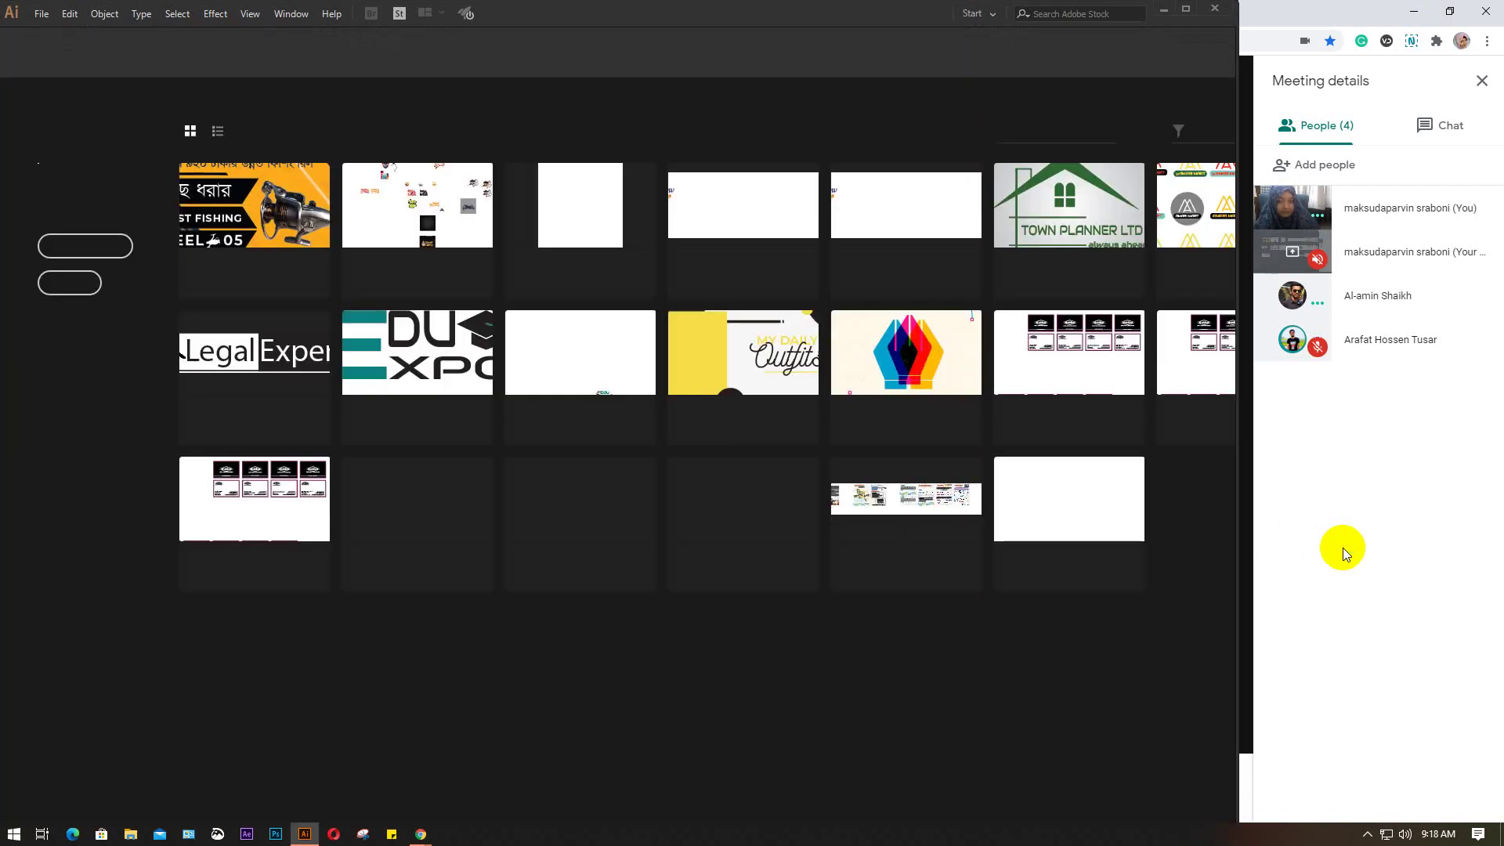
left_click(217, 134)
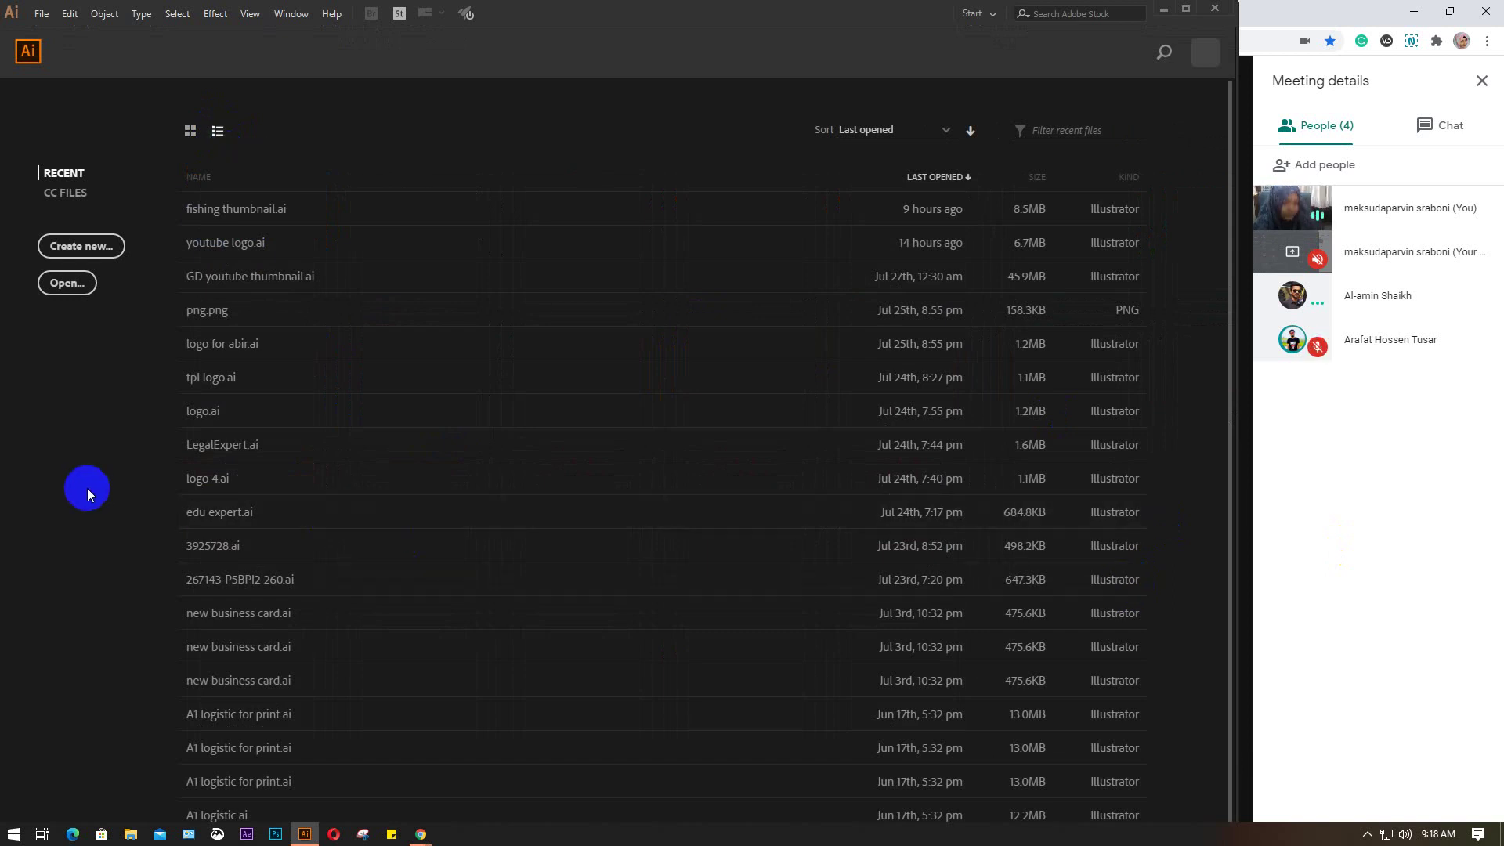
left_click(65, 247)
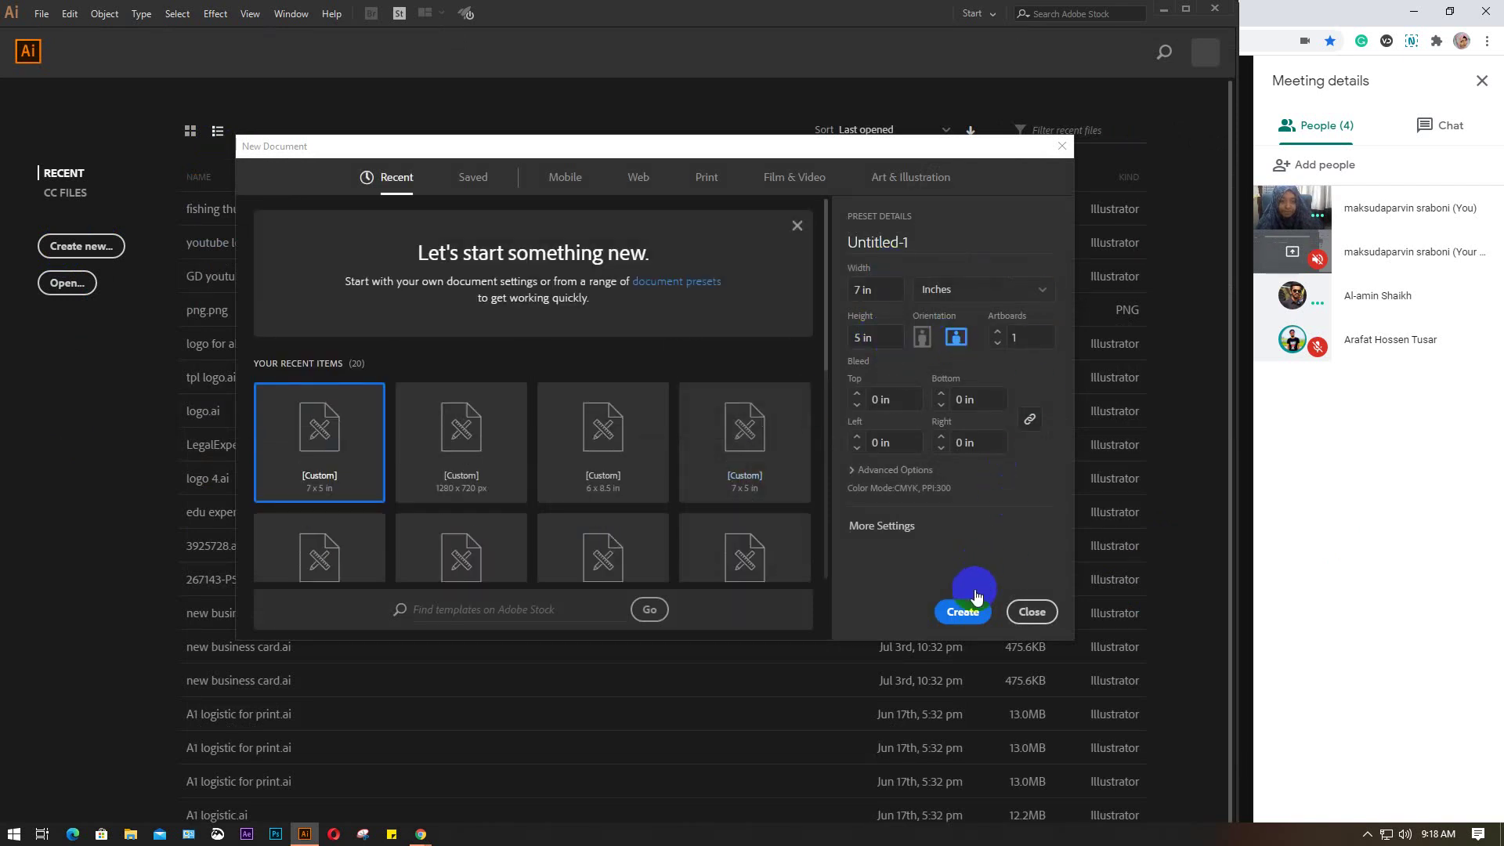
Step: Create the 7 × 5 in landscape Untitled-1 document with one artboard
left_click(953, 615)
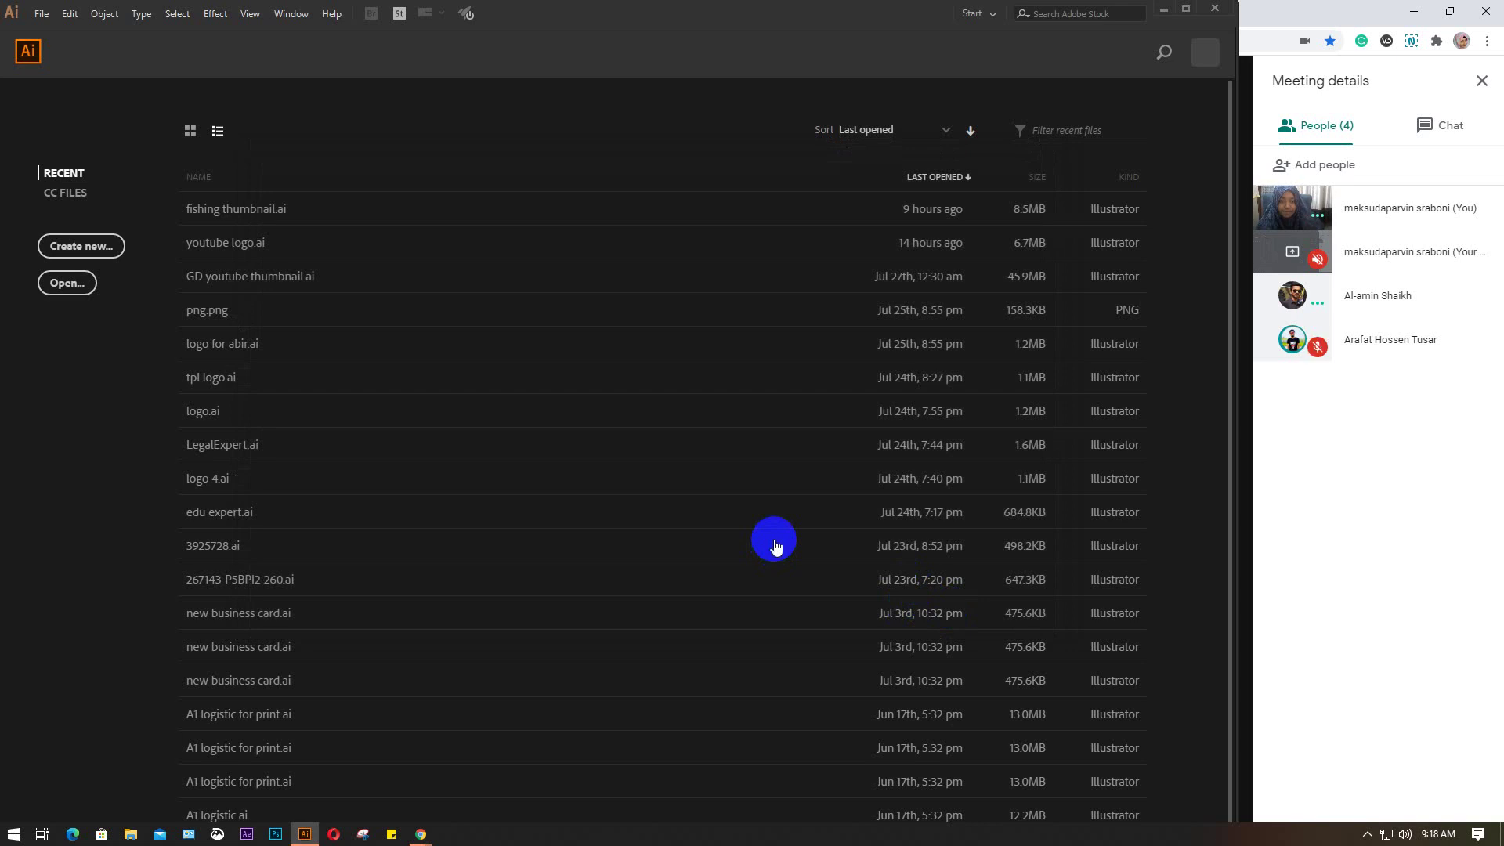
left_click(776, 546)
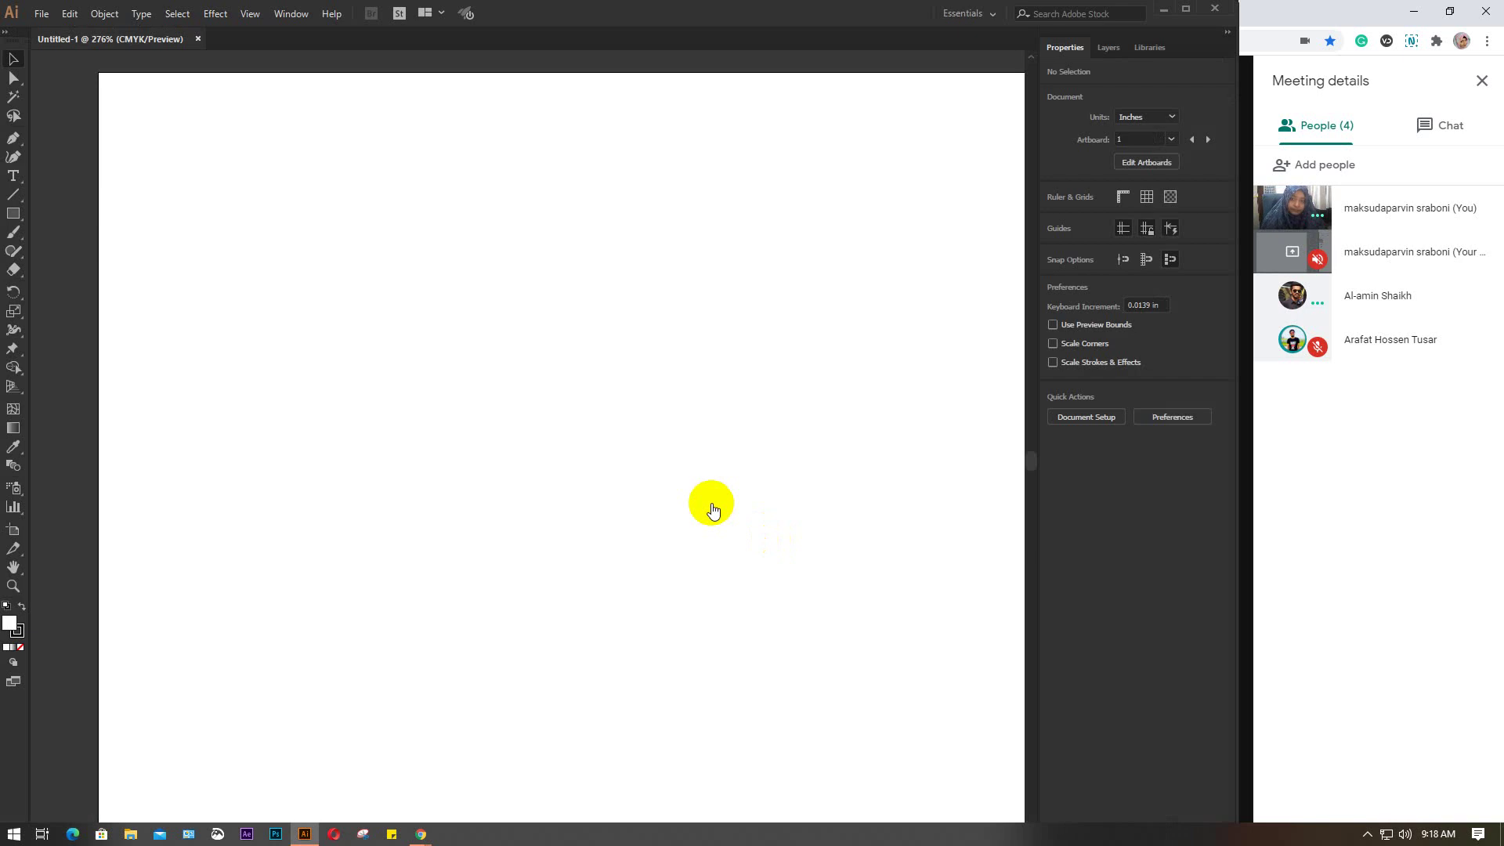
scroll(711, 501, "down", 1)
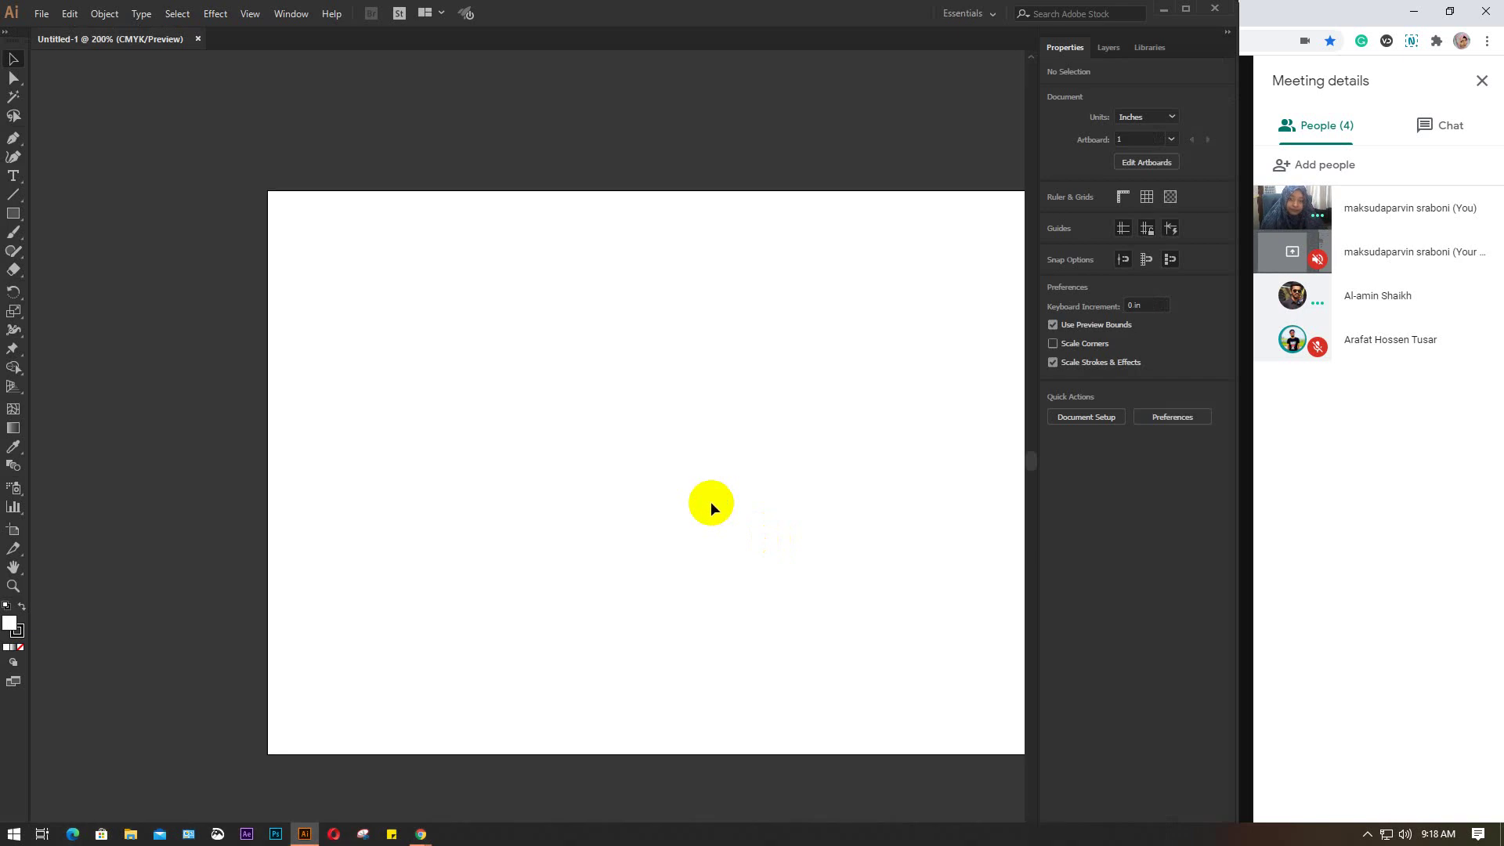
left_click_drag(722, 531, 589, 503)
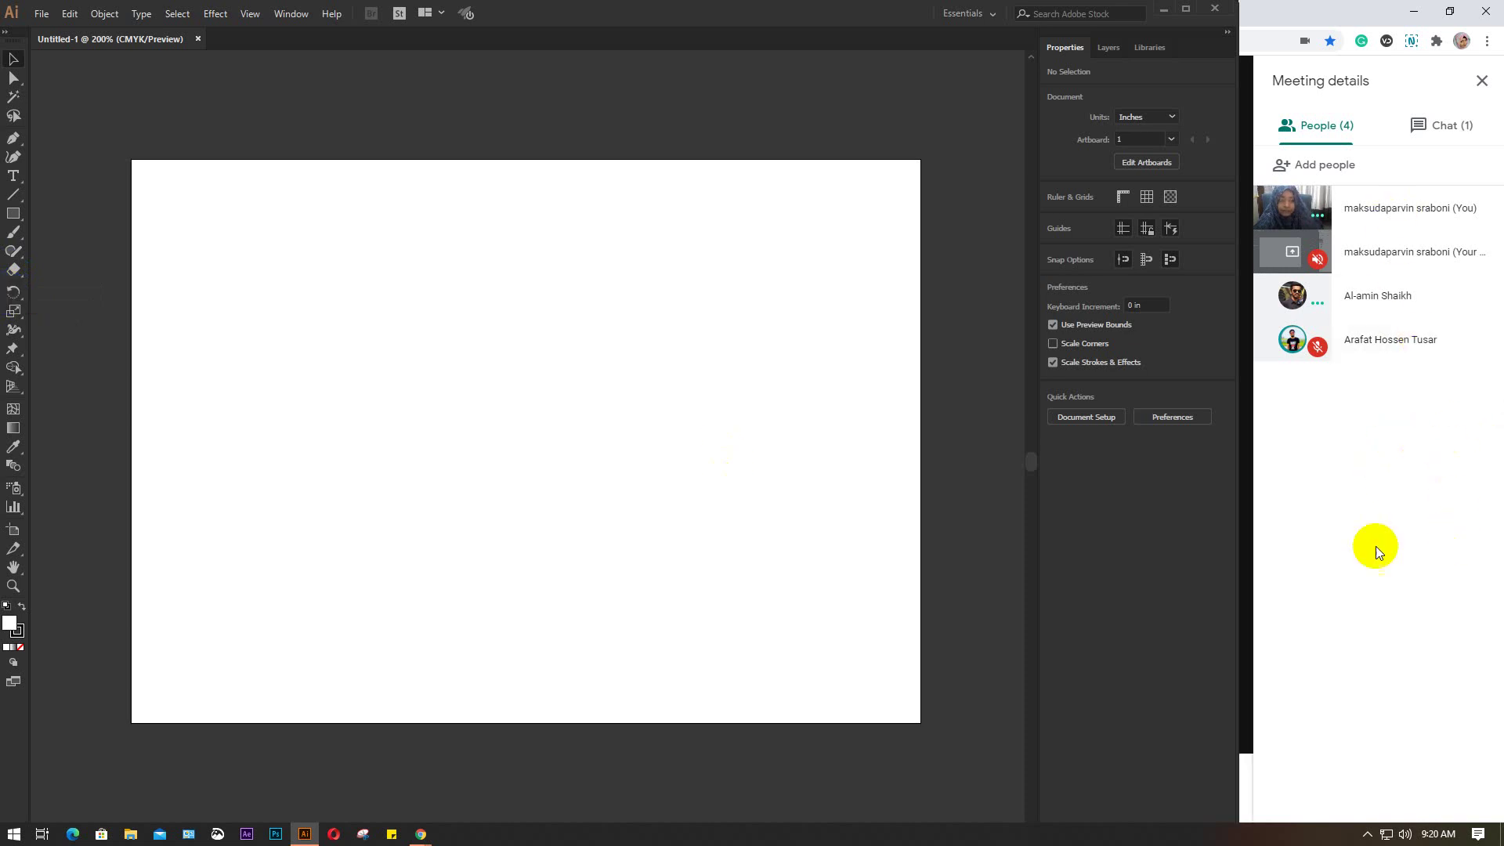
left_click(1450, 129)
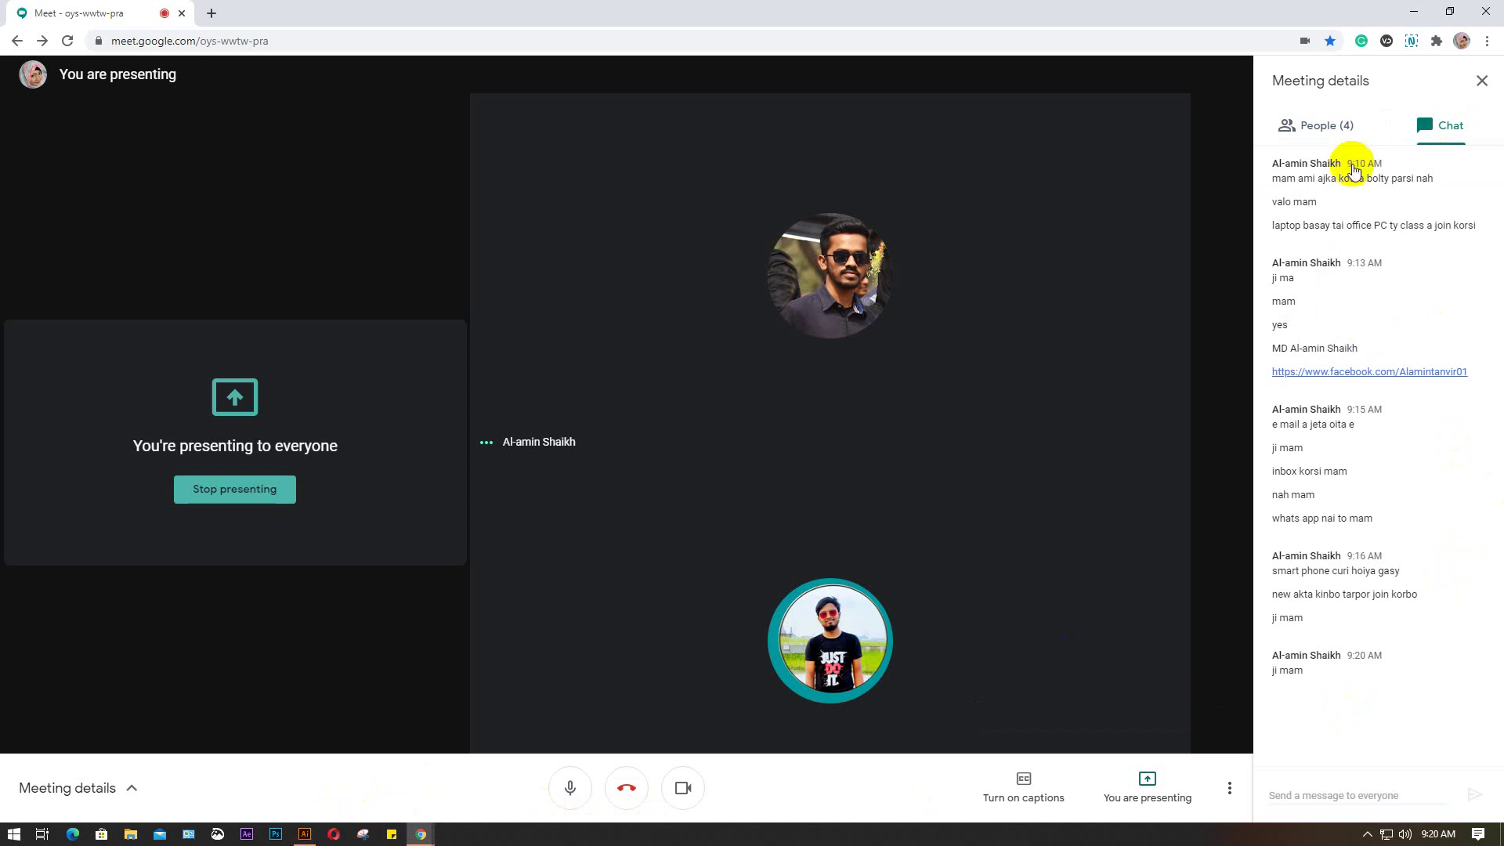
left_click(1328, 128)
mouse_move(304, 834)
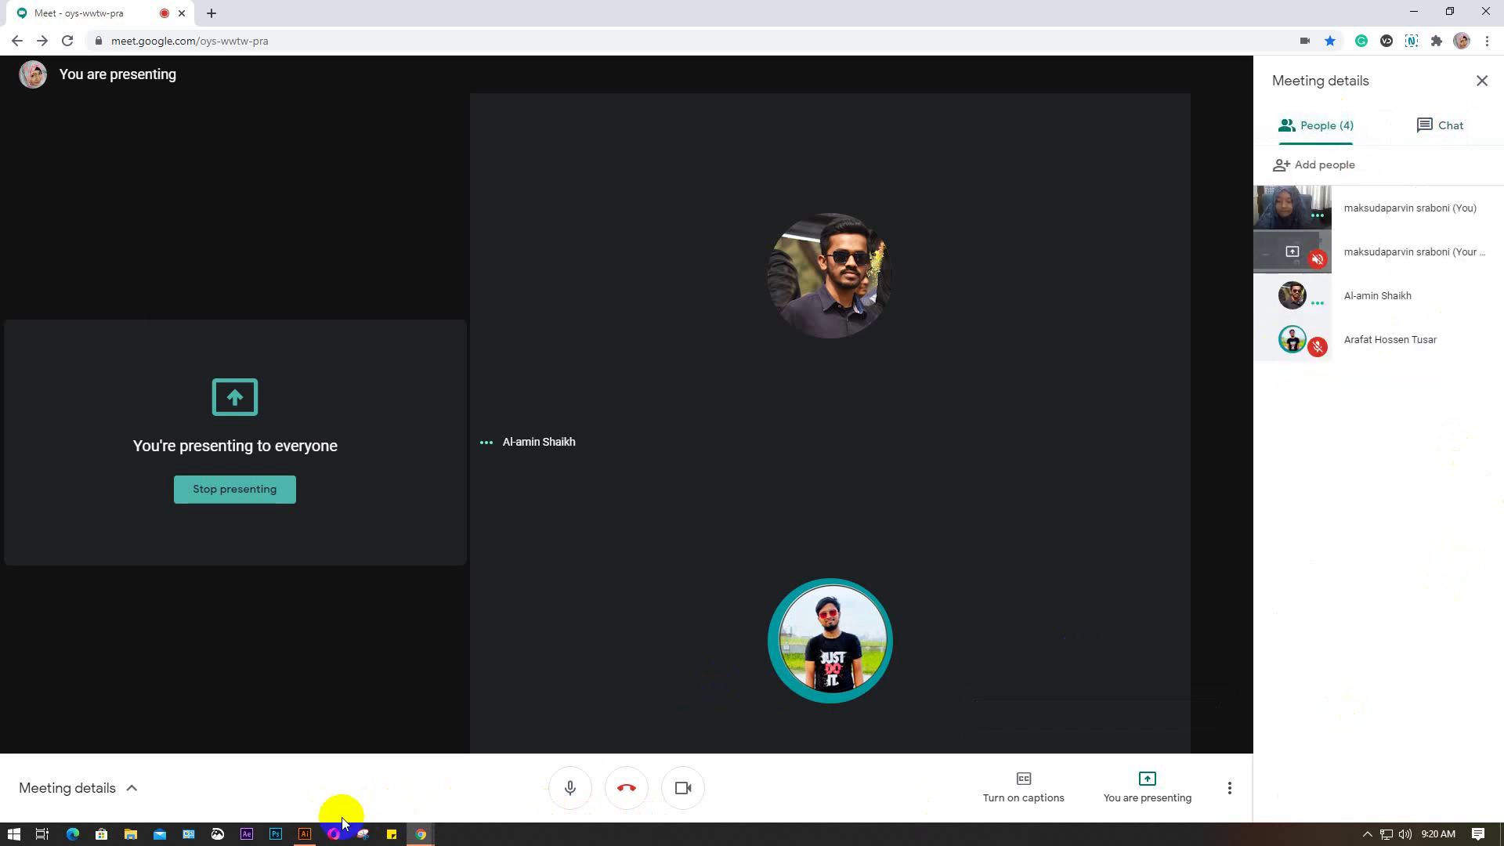
left_click(305, 835)
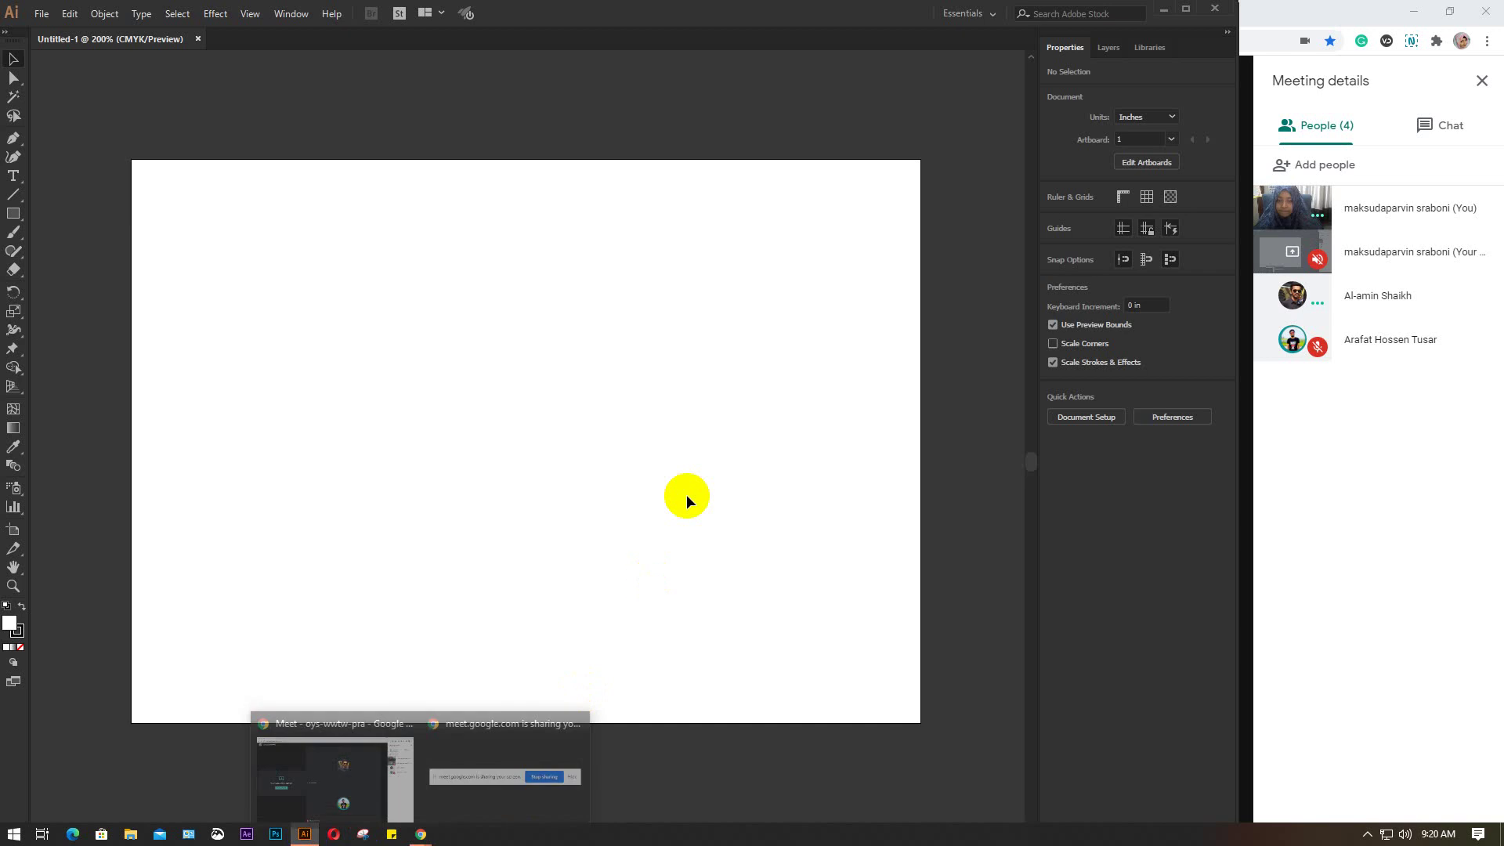
Step: Select the Rotate tool to reveal its Rotate/Reflect flyout
left_click(13, 294)
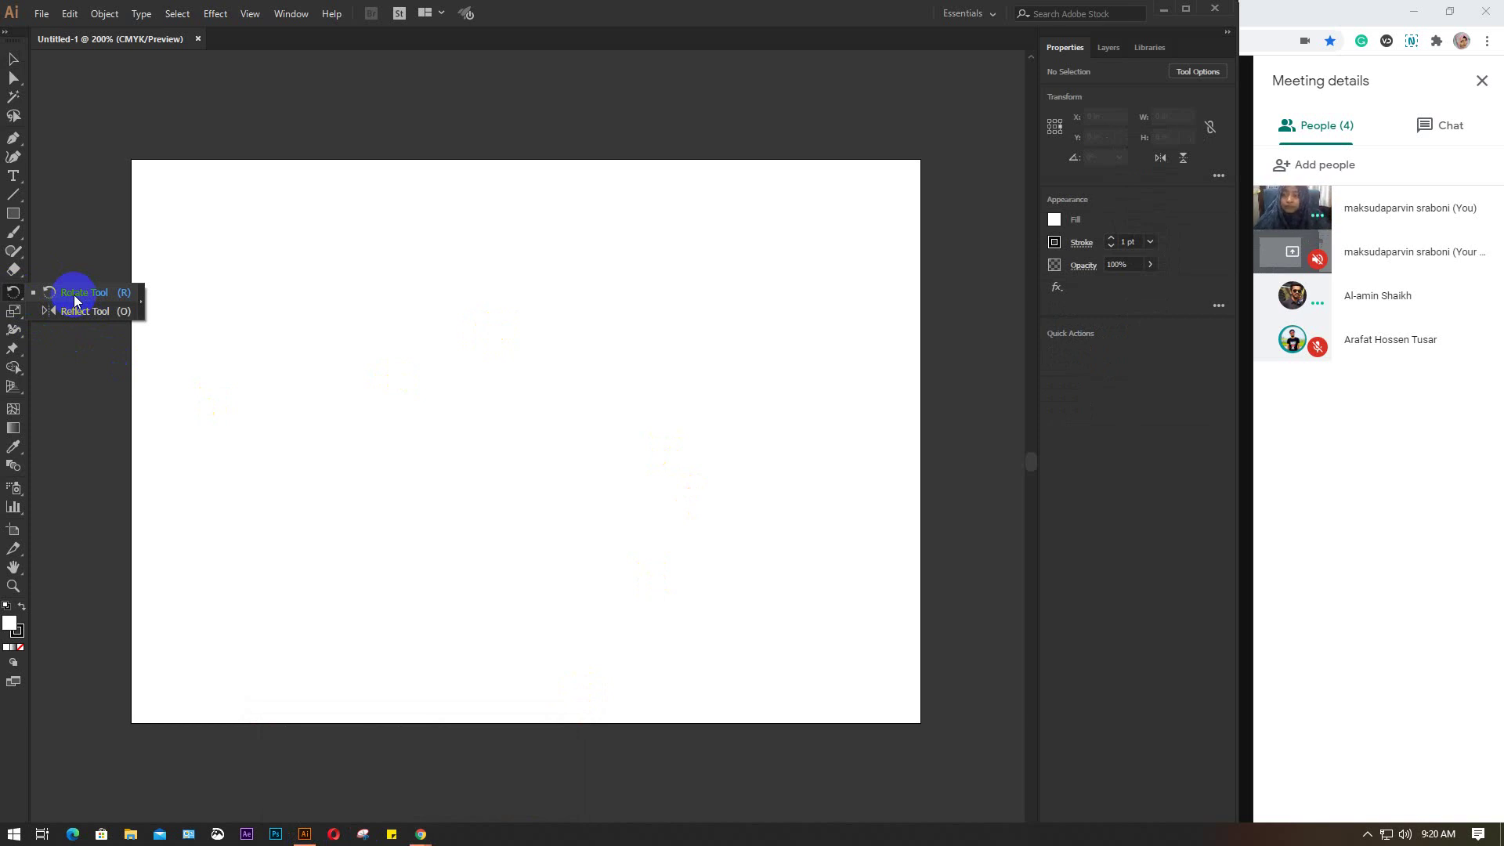
Step: With the Pen tool, zoom in and draw a trial curved stroke over the sketch
left_click(12, 138)
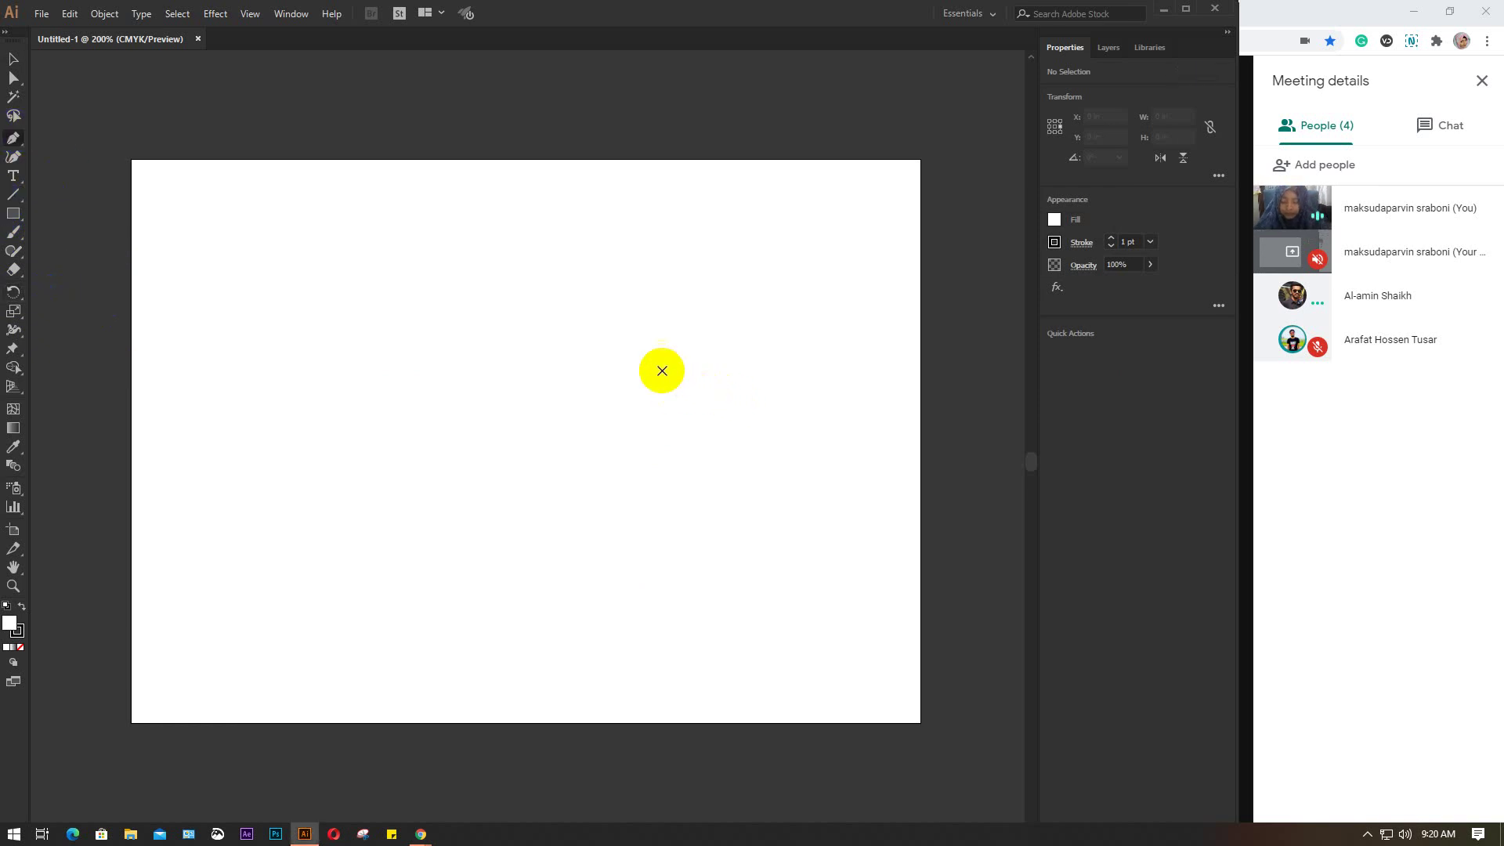
key("ctrl+equal")
key("ctrl+equal")
key("ctrl+equal")
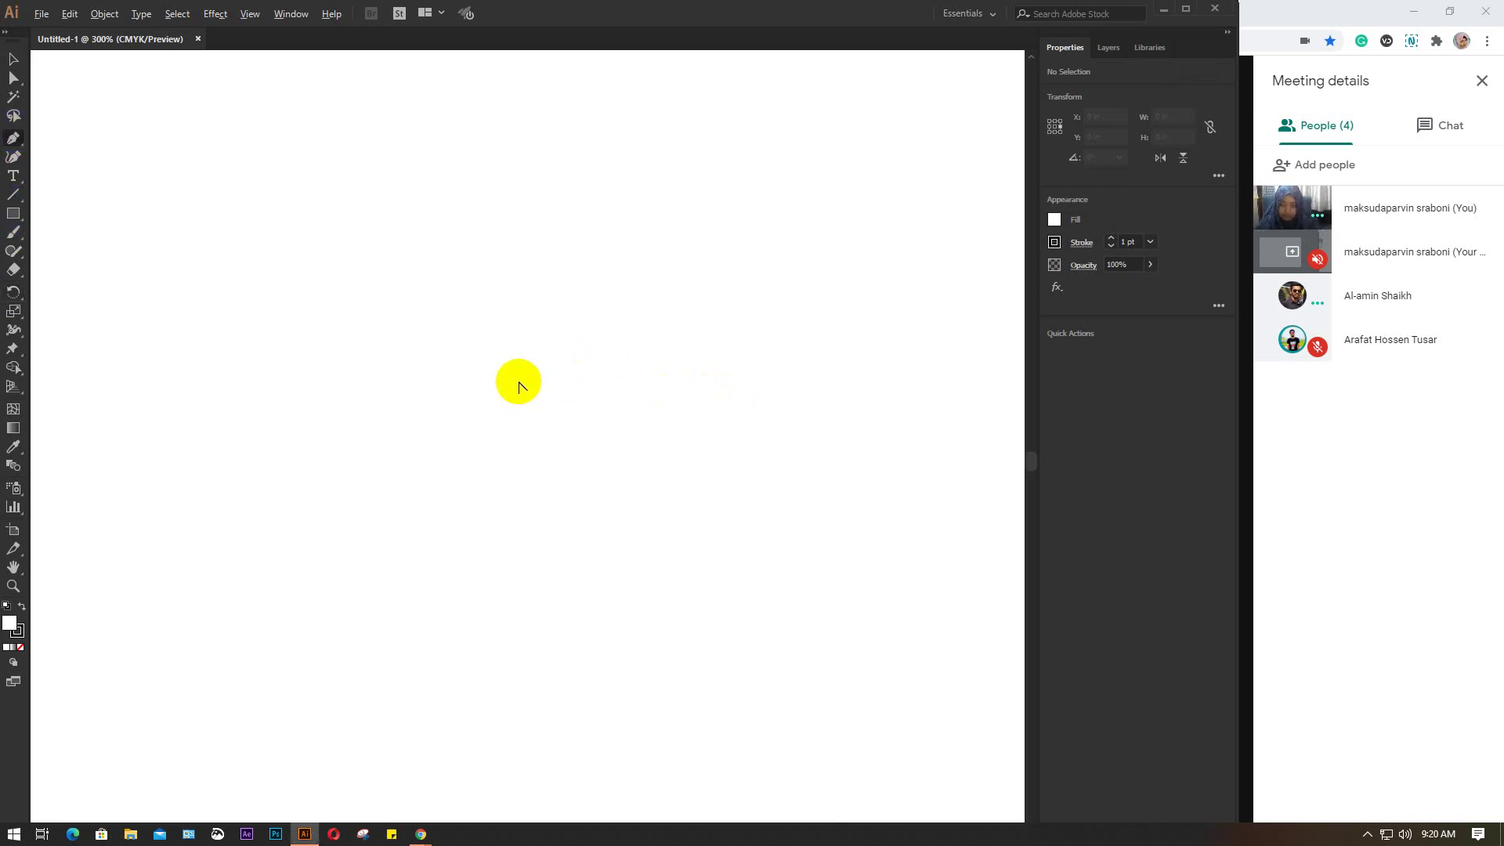
key("ctrl+equal")
key("ctrl+equal")
key("ctrl+equal")
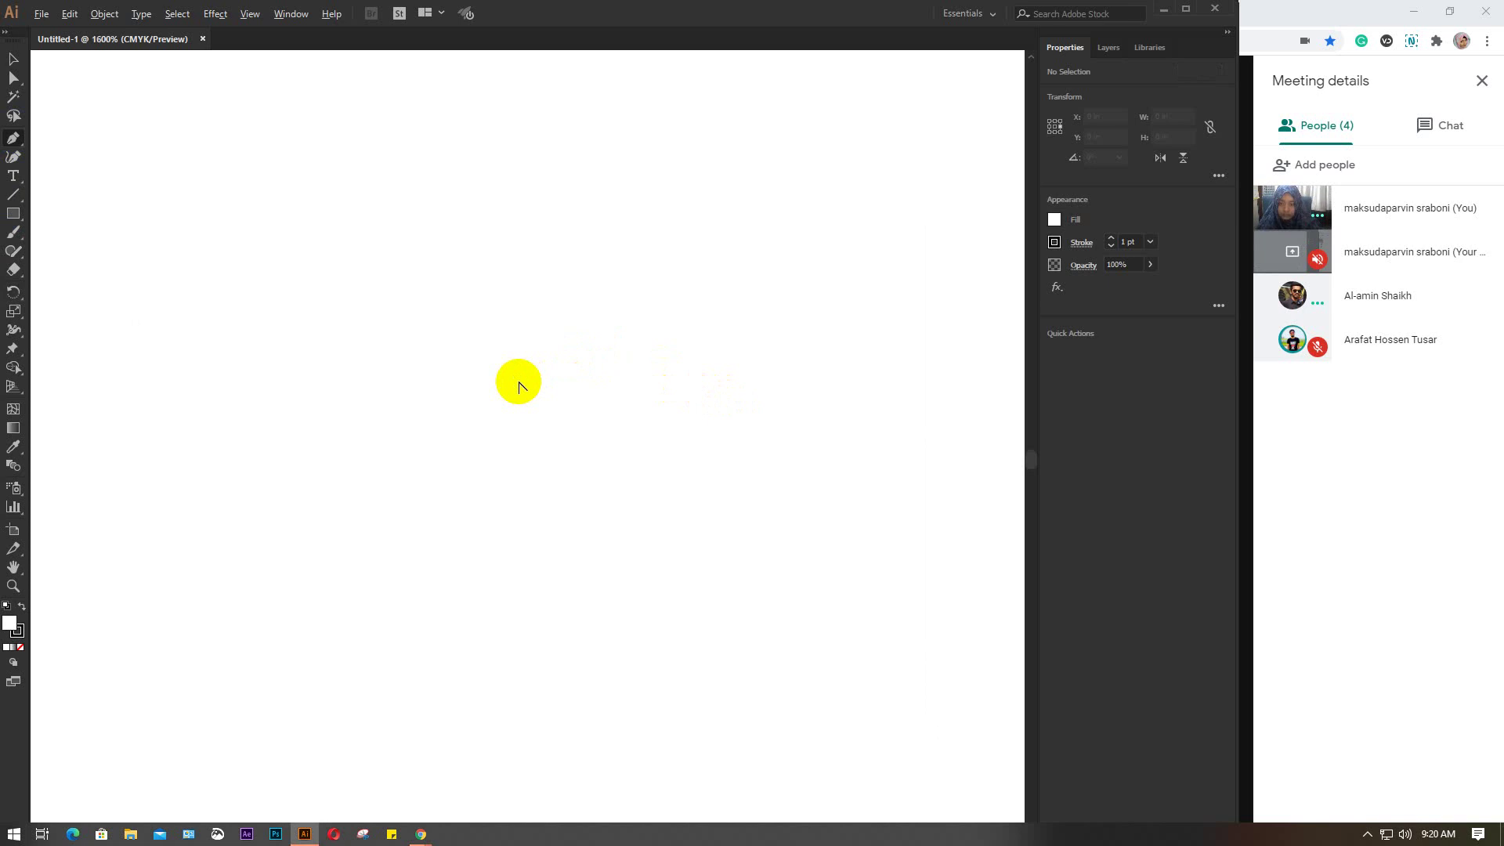
left_click(512, 419)
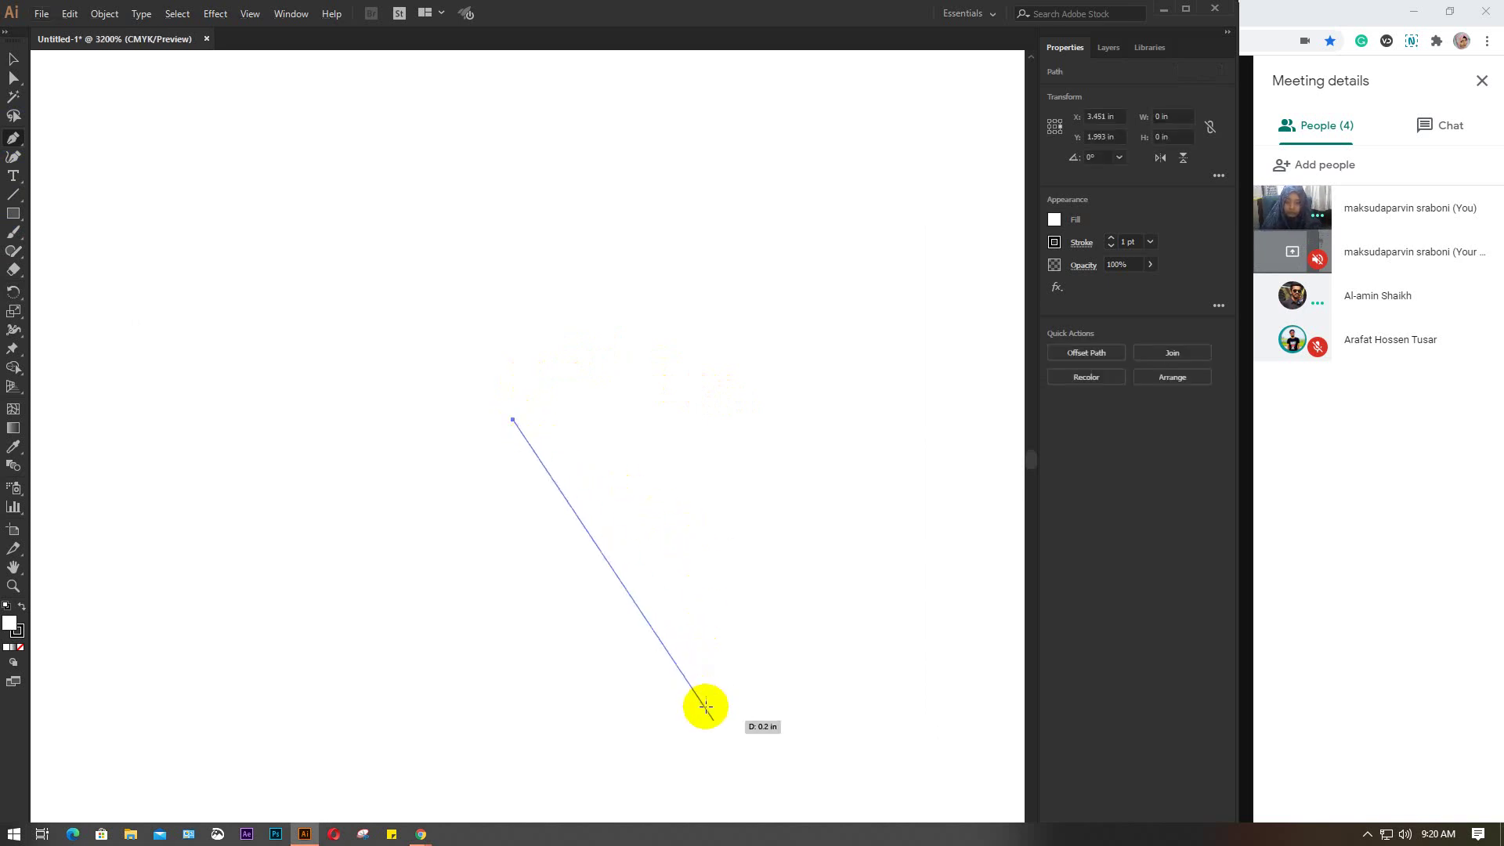
left_click(711, 750)
mouse_move(711, 749)
left_mouse_down()
mouse_move(714, 795)
mouse_move(739, 821)
mouse_move(712, 818)
left_mouse_up()
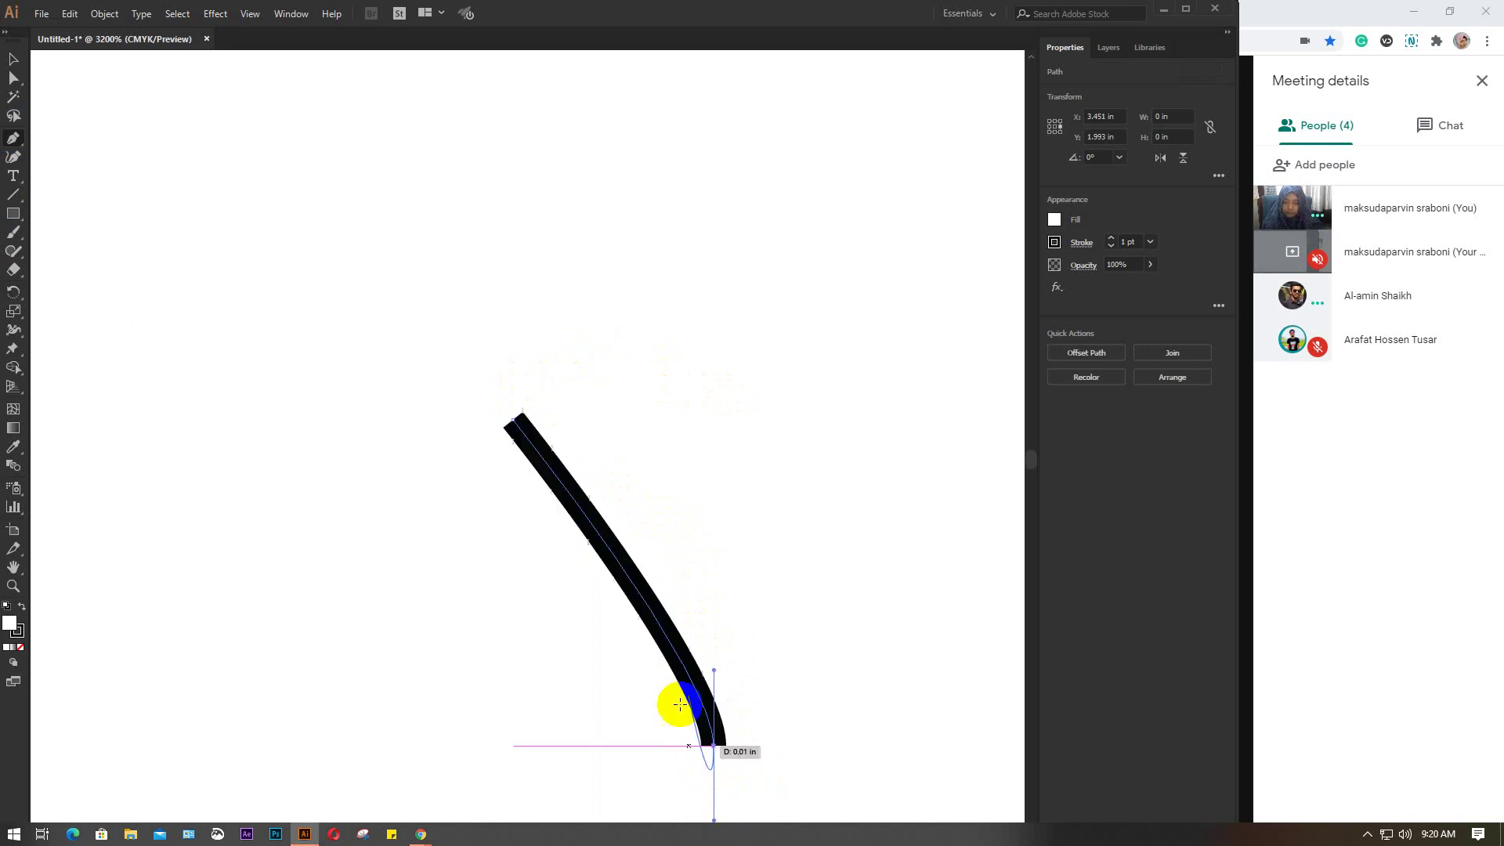
Step: Undo the trial curve and its leftover point, then zoom back out to the artboard
key("ctrl+minus")
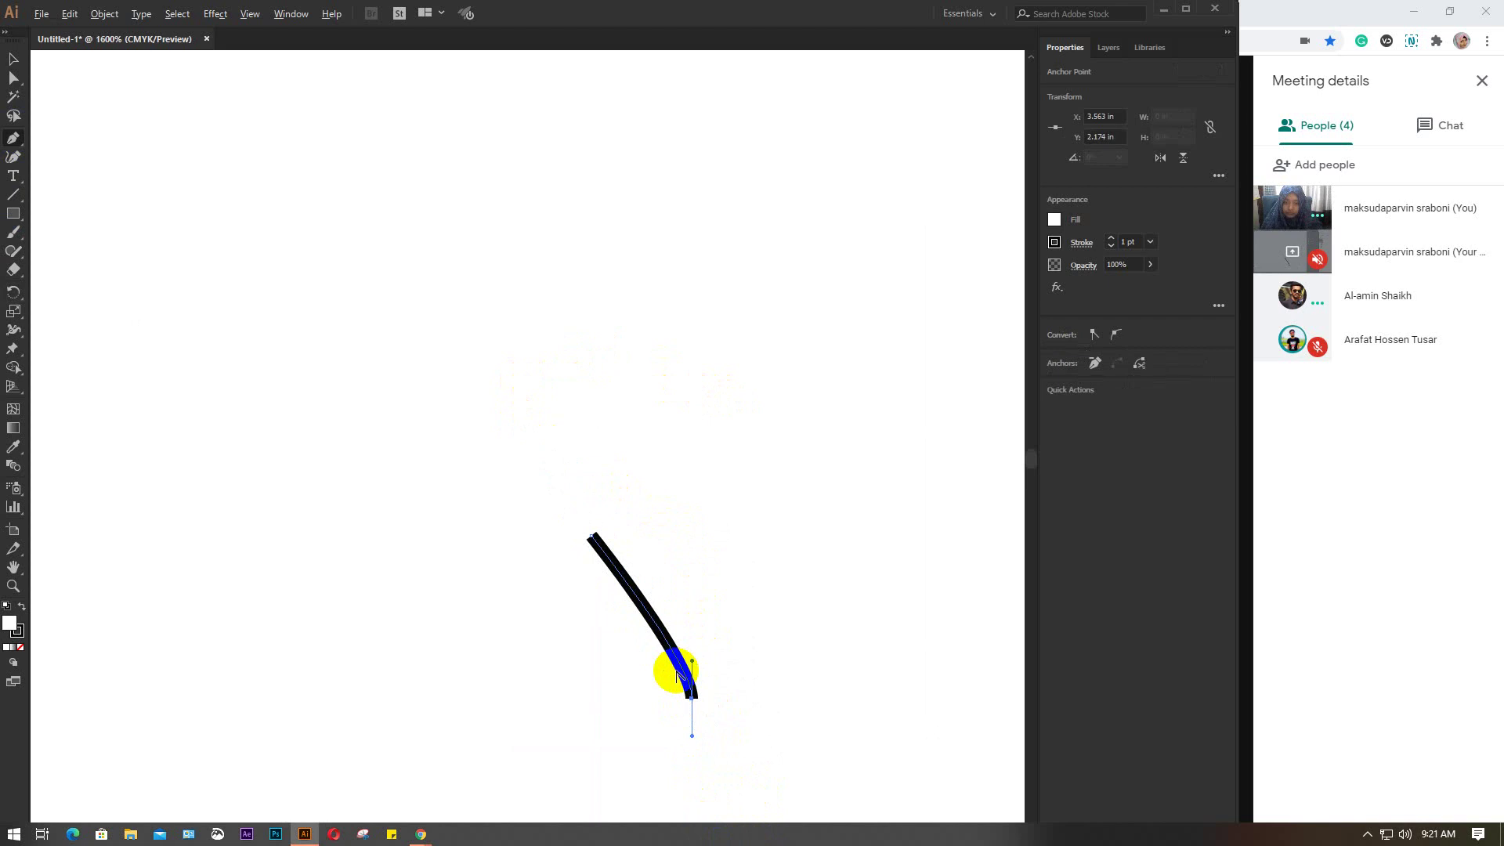
scroll(678, 676, "down", 5)
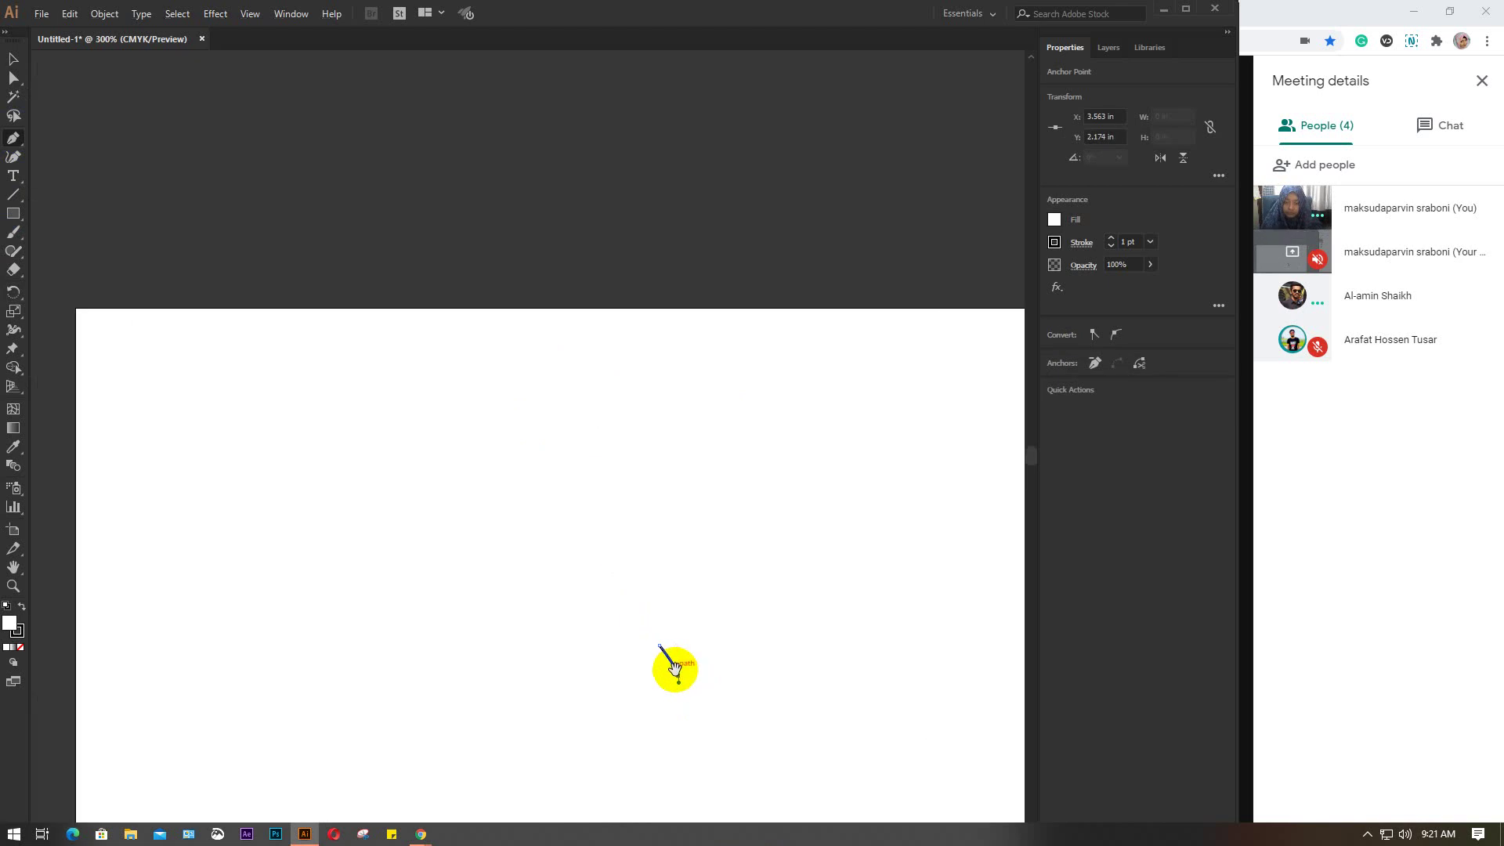
left_click_drag(673, 666, 593, 508)
key("ctrl+z")
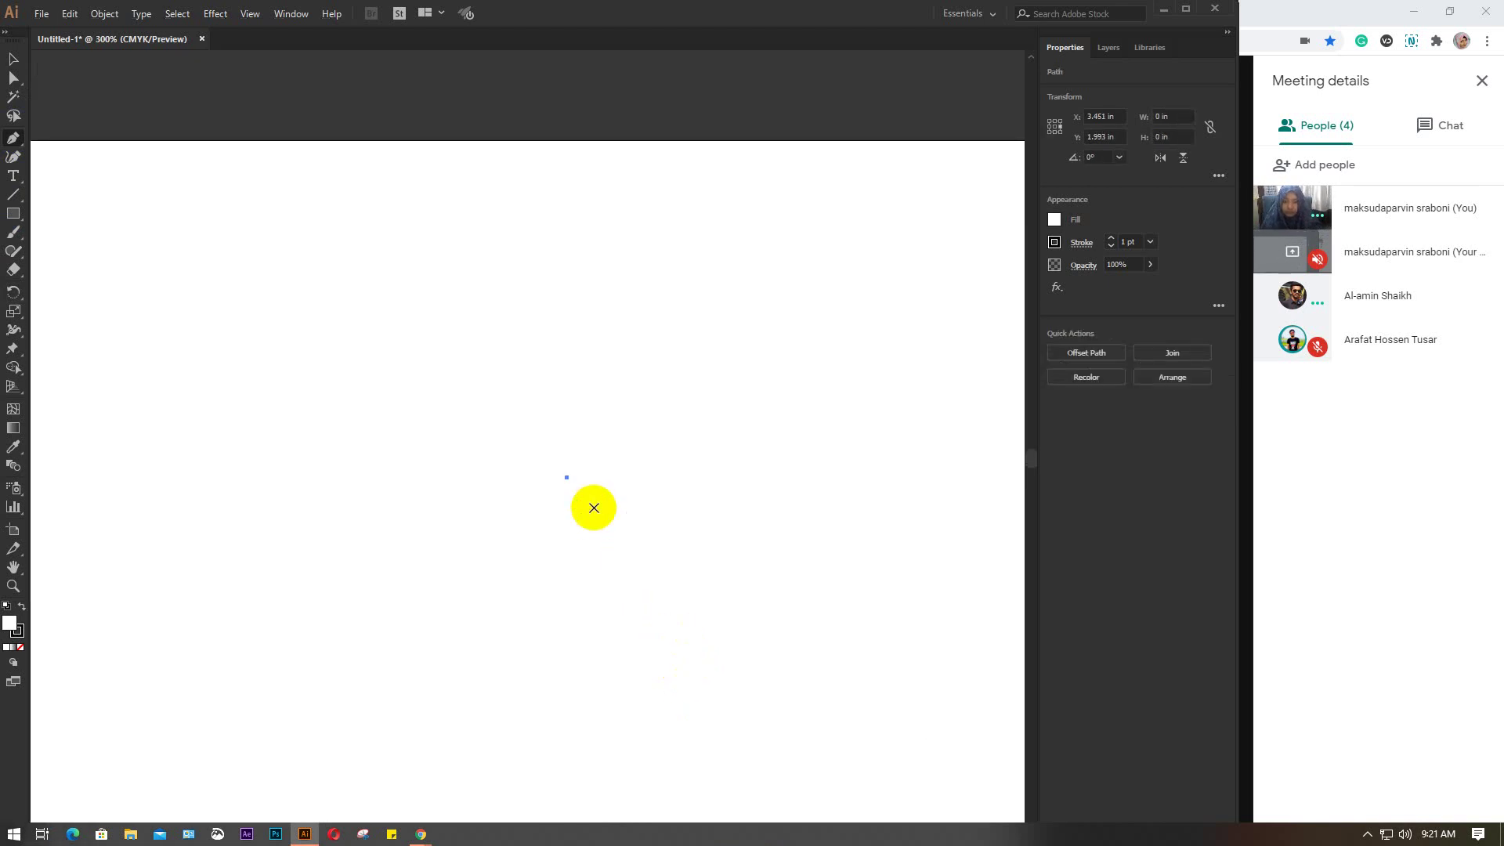
key("ctrl+z")
key("ctrl+minus")
key("ctrl+minus")
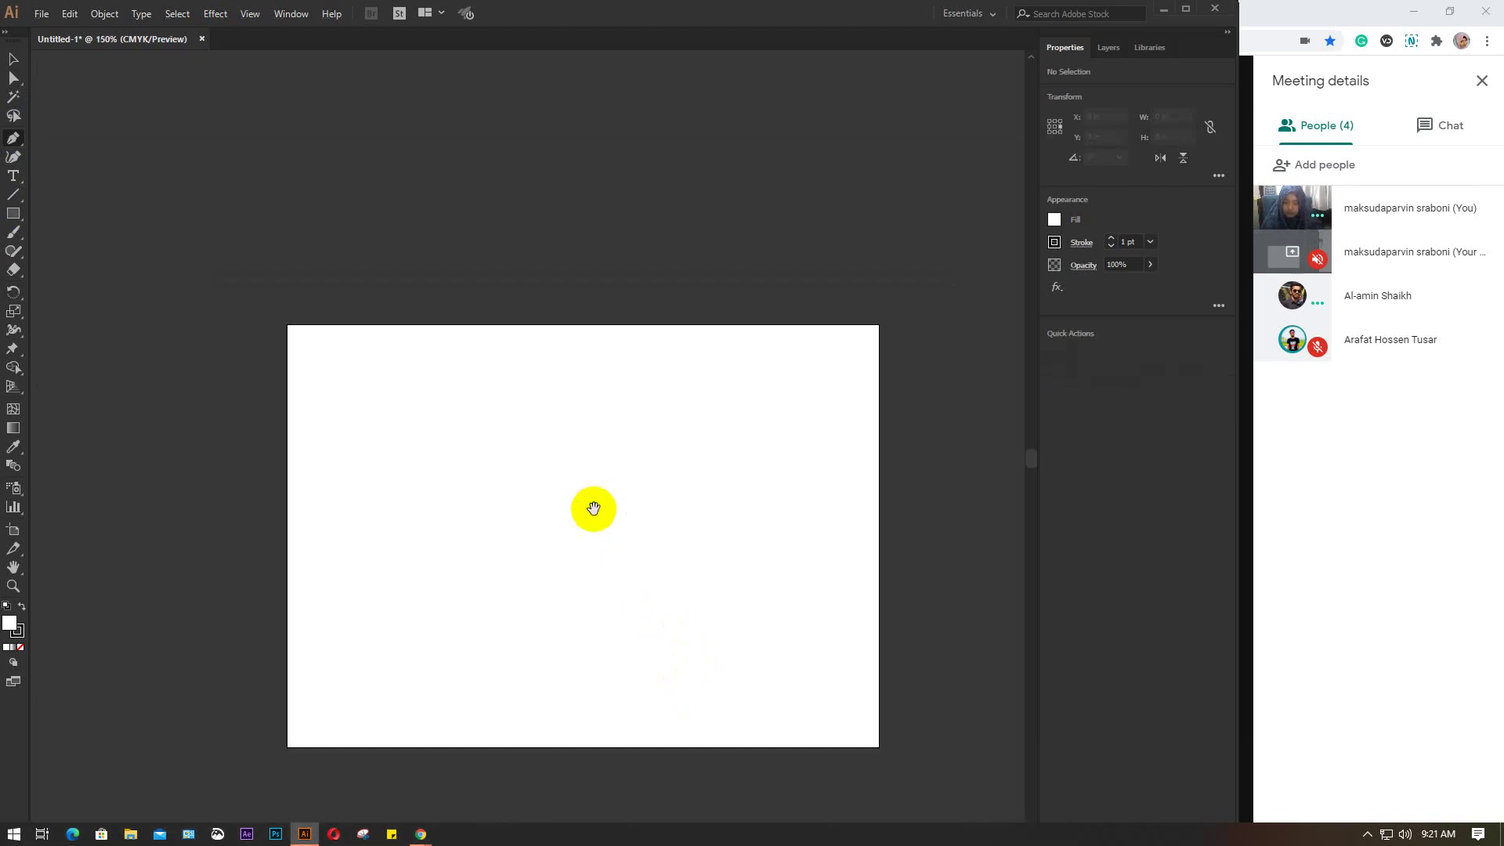
scroll(557, 487, "up", 2)
Step: Start the leaf path with its first anchor, trying and undoing two curved second segments
left_click(522, 487)
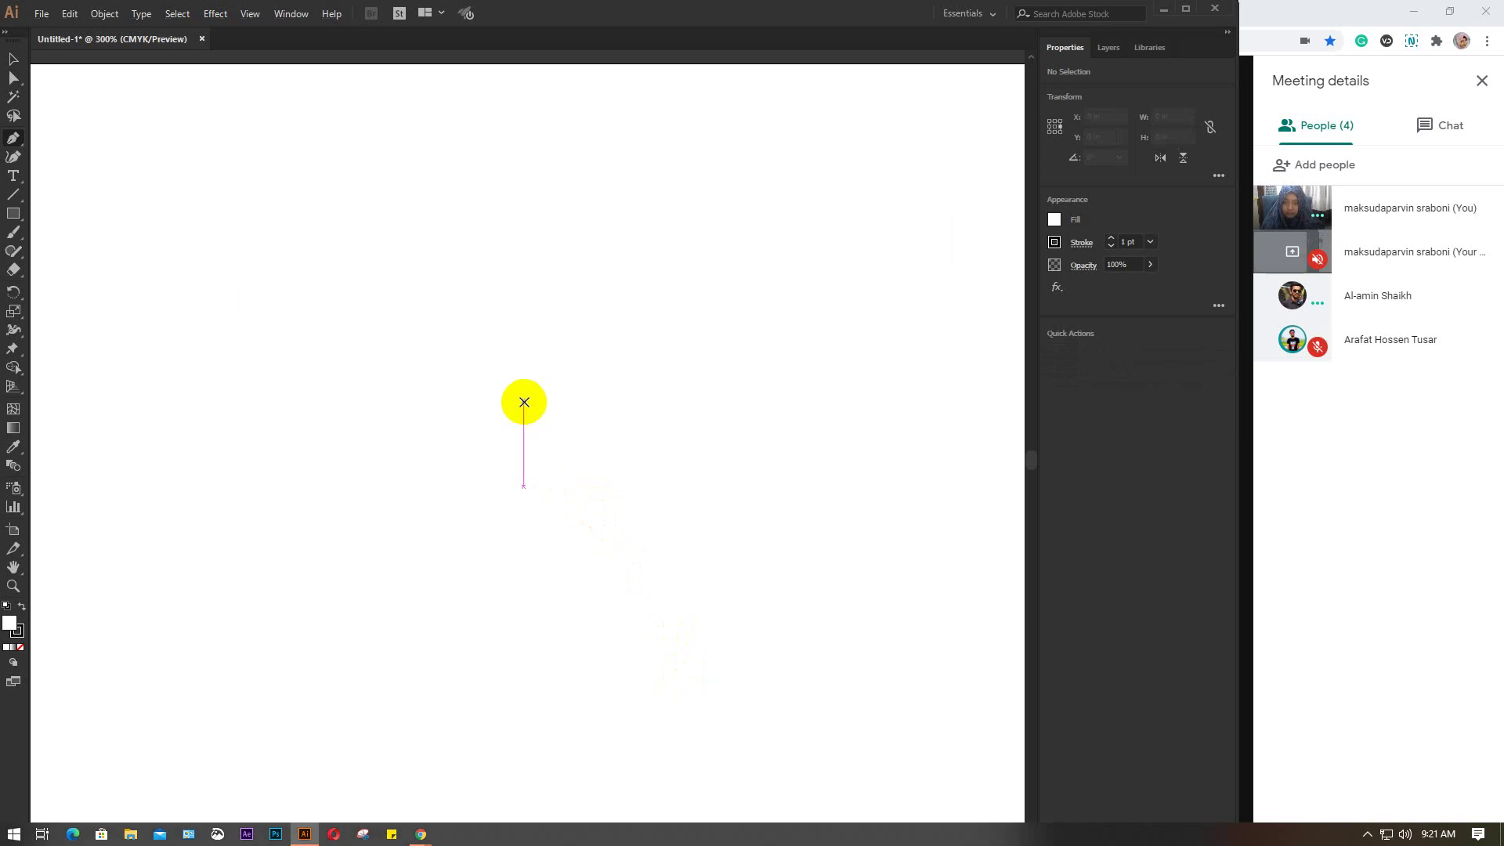
left_click_drag(703, 595, 767, 736)
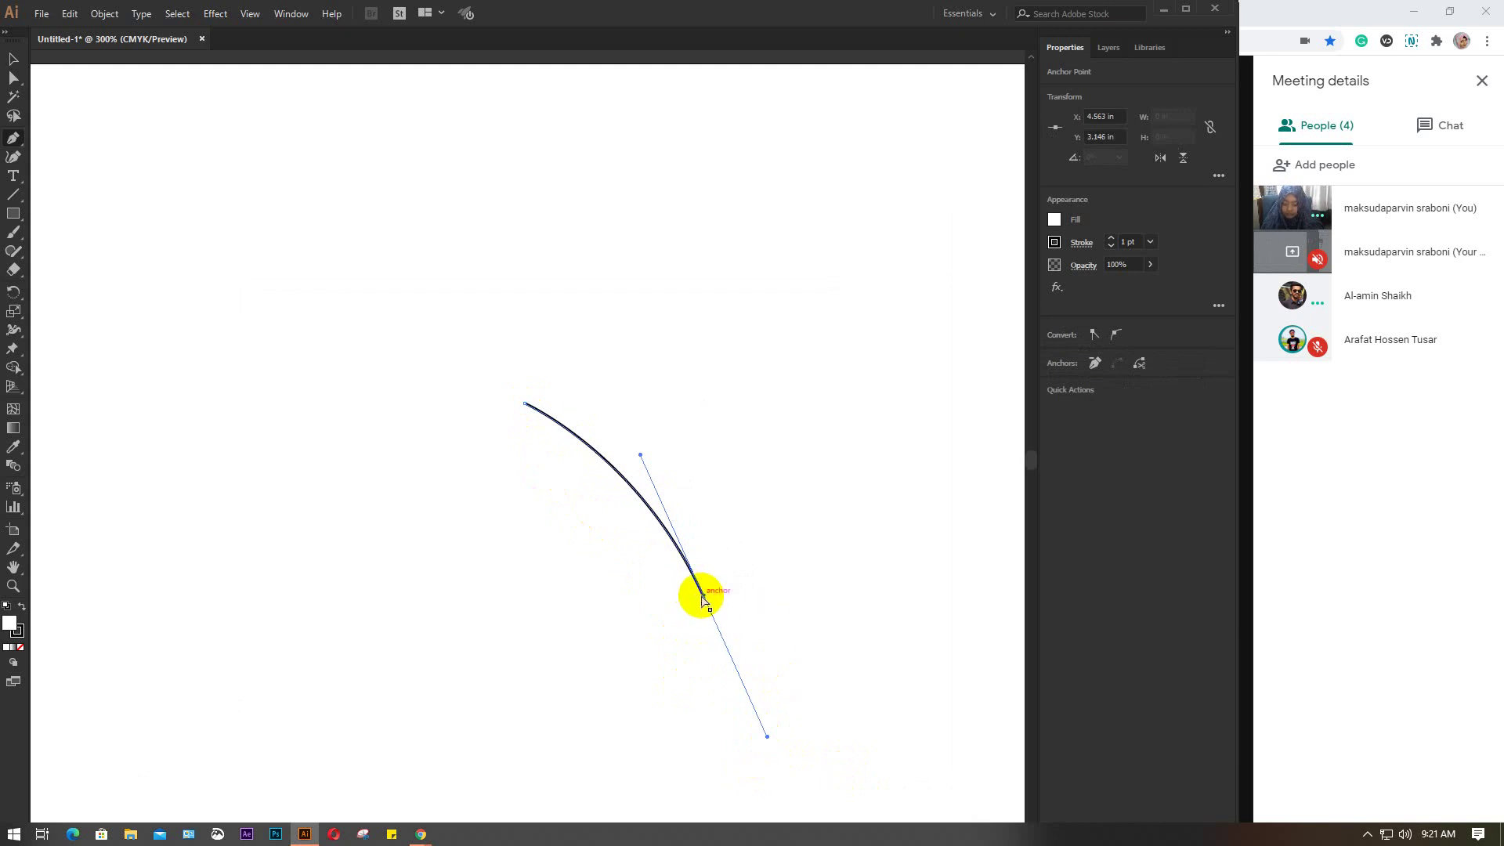
key("ctrl+z")
left_click_drag(660, 764, 588, 835)
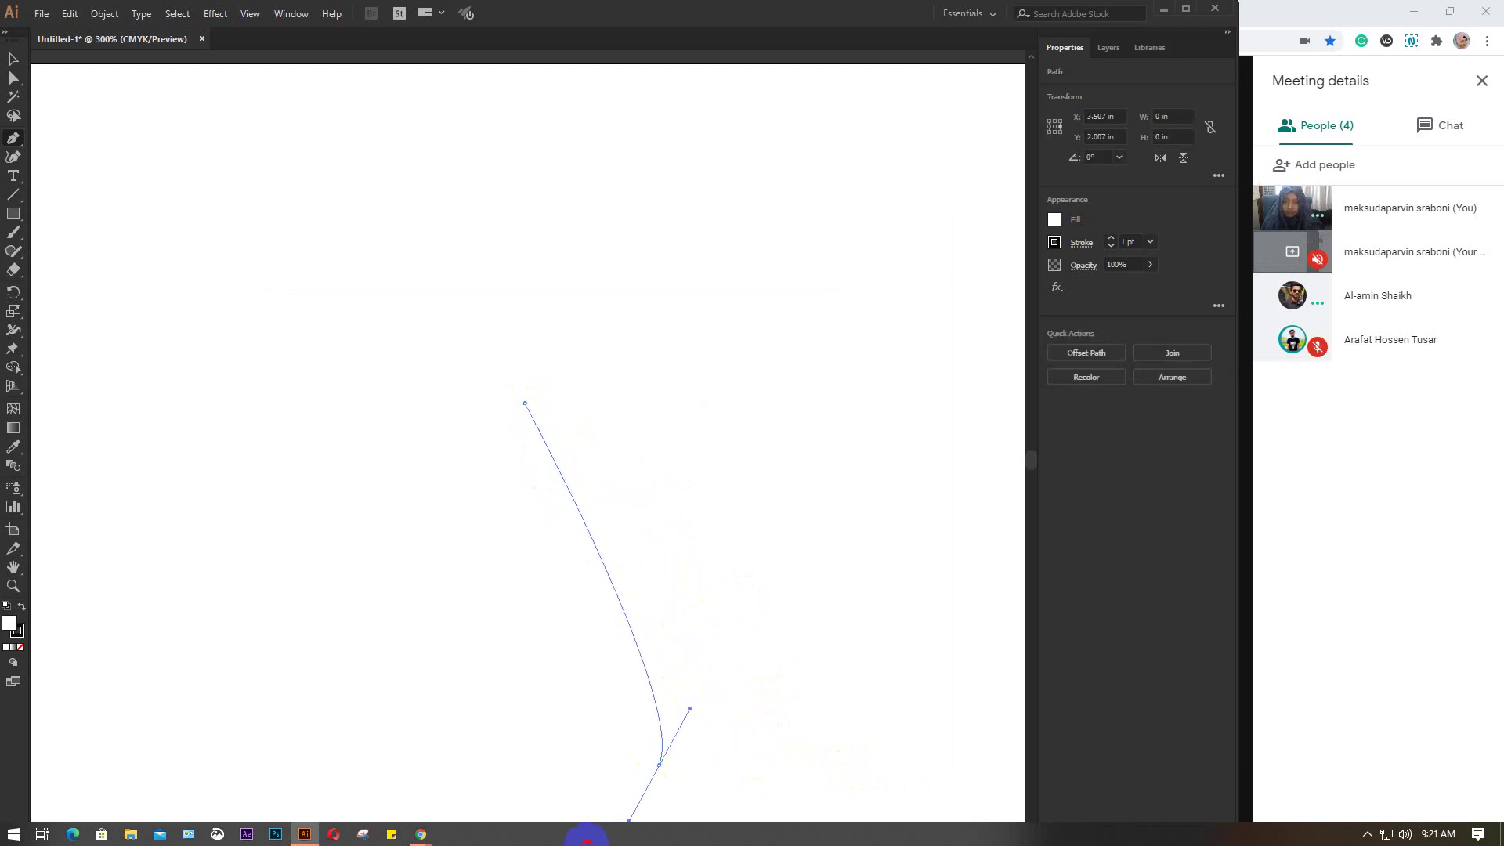
key("ctrl+z")
scroll(605, 707, "down", 5)
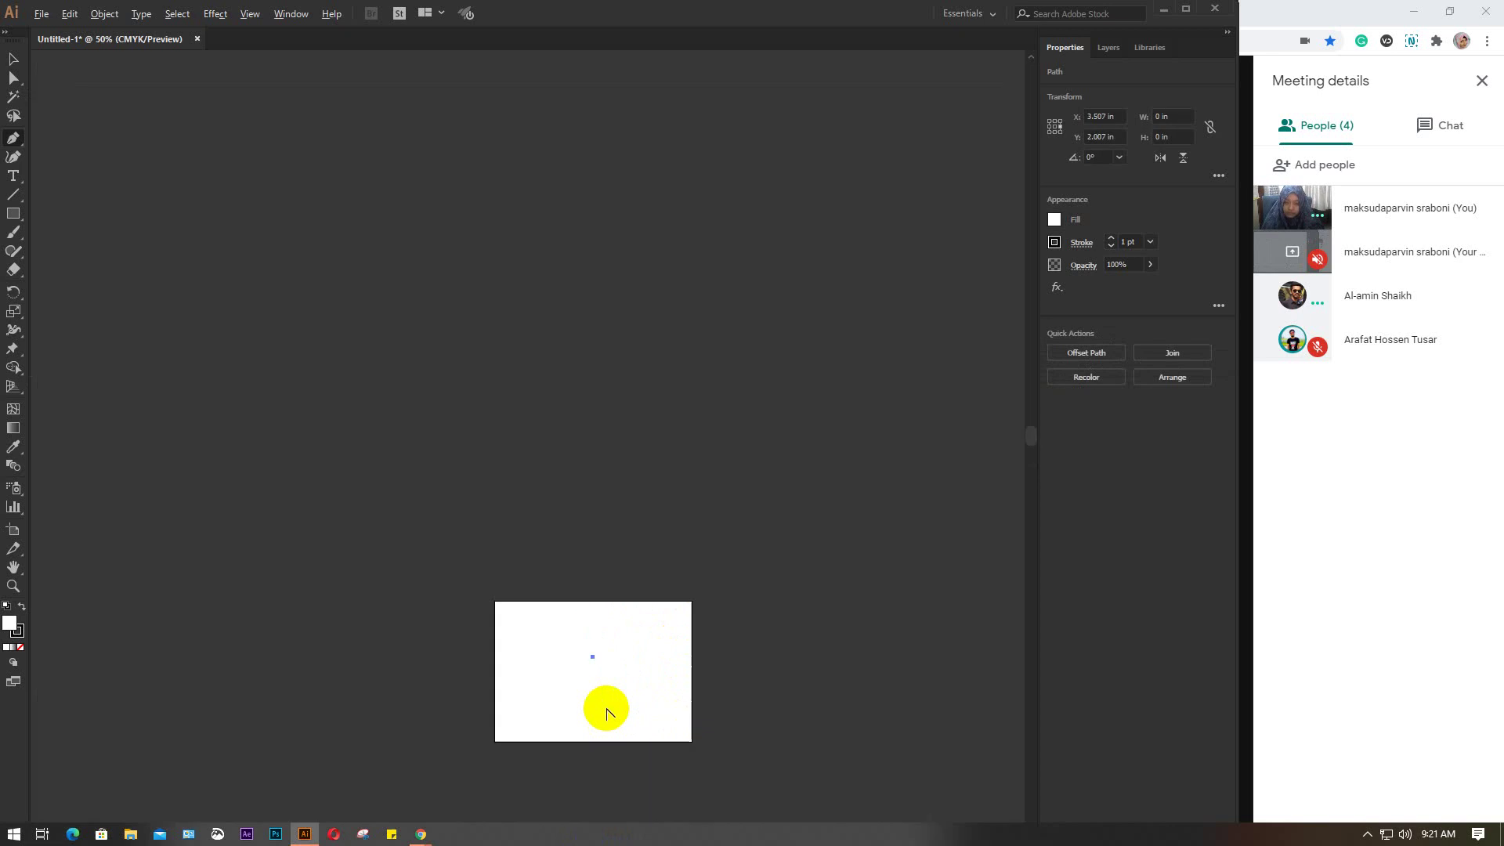
scroll(594, 580, "up", 3)
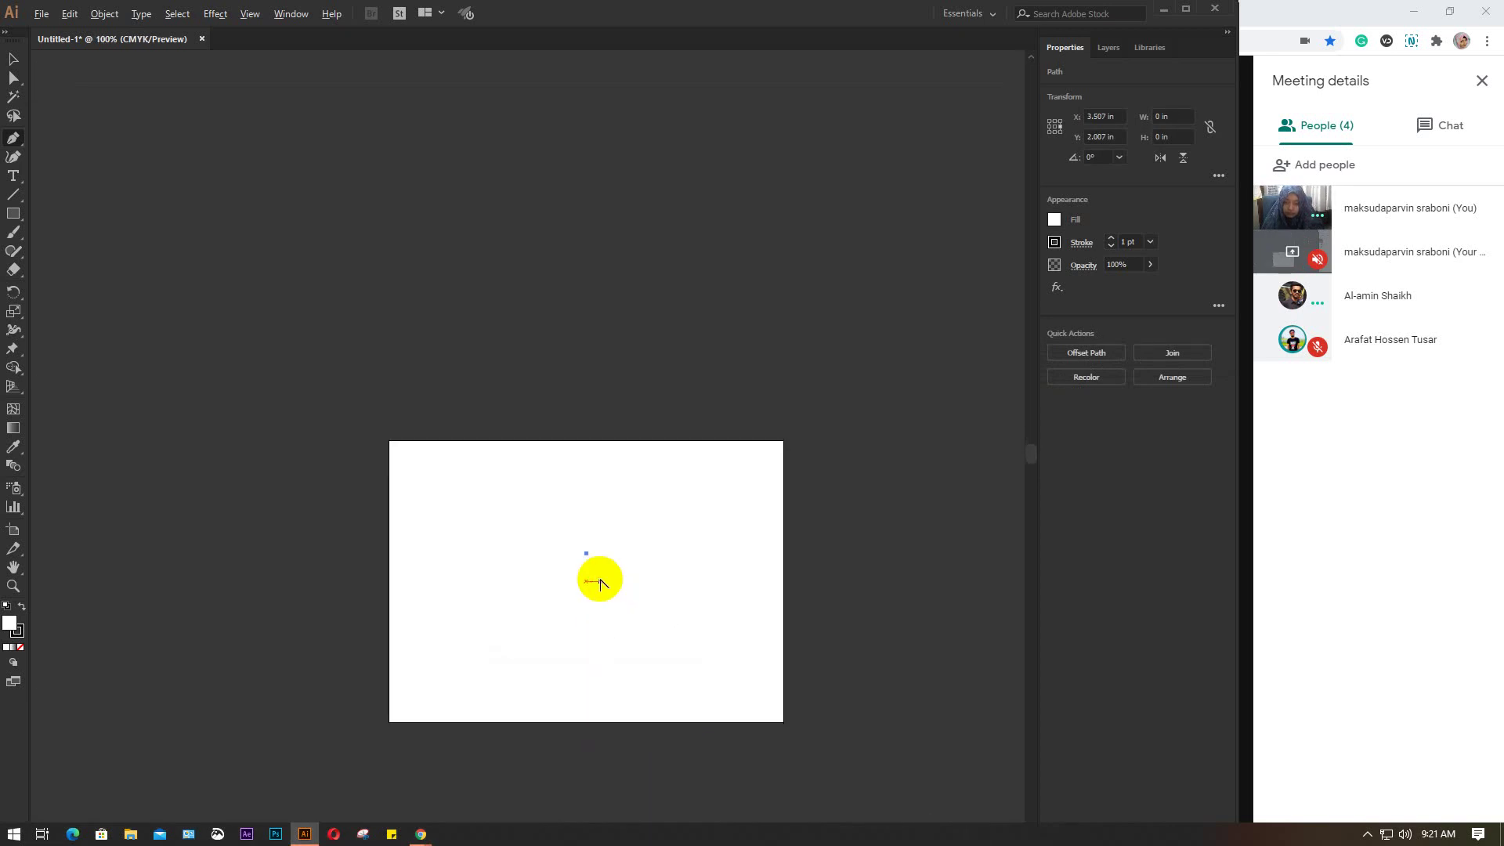
left_click_drag(614, 611, 618, 548)
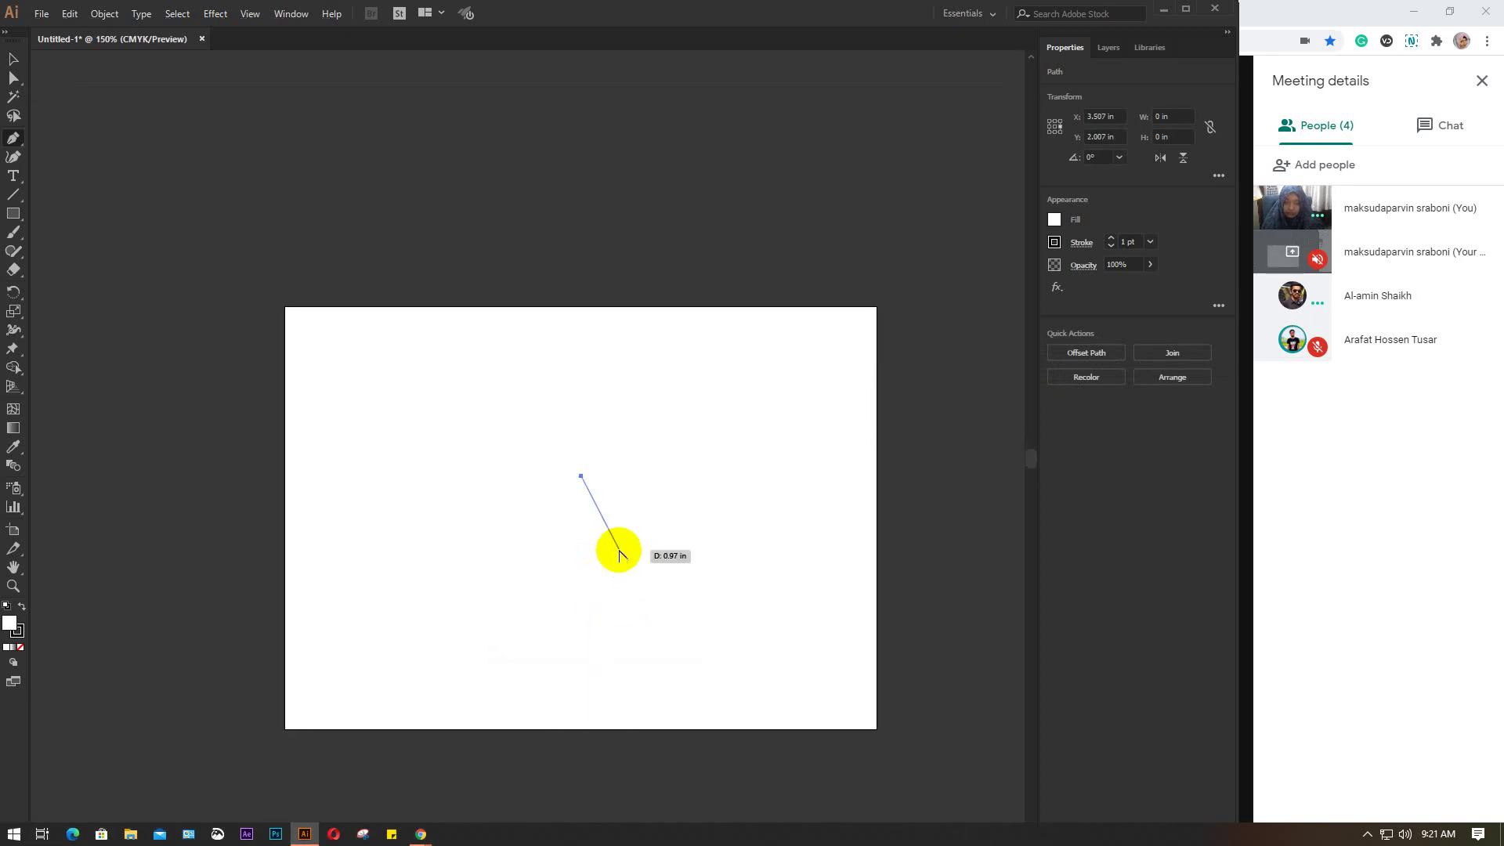
scroll(615, 550, "up", 2)
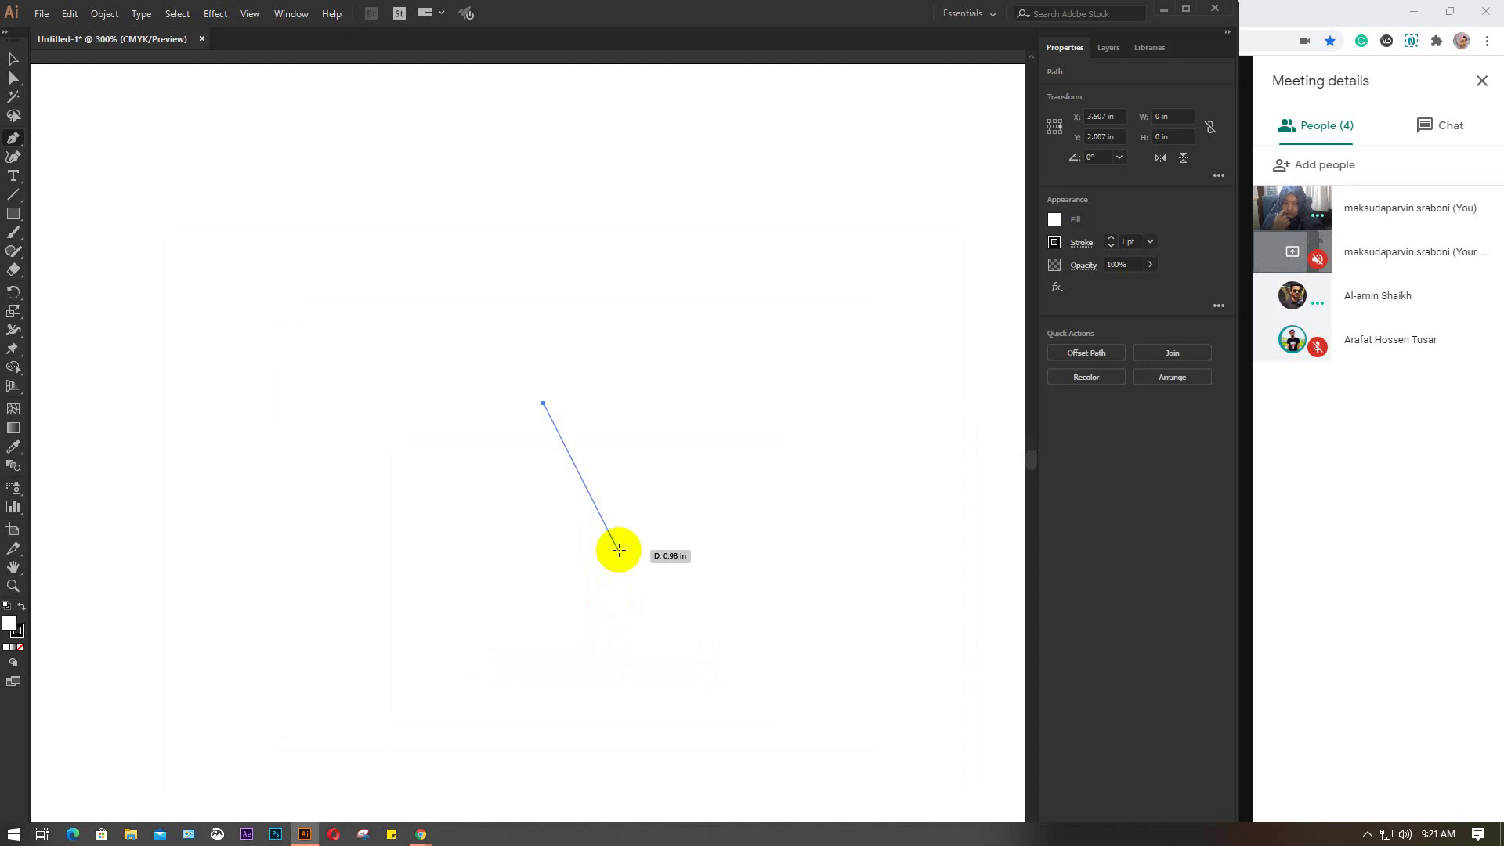
Step: Add the curved lower edge, sharp turn and notch tip, then close the leaf path
left_click_drag(673, 651, 619, 777)
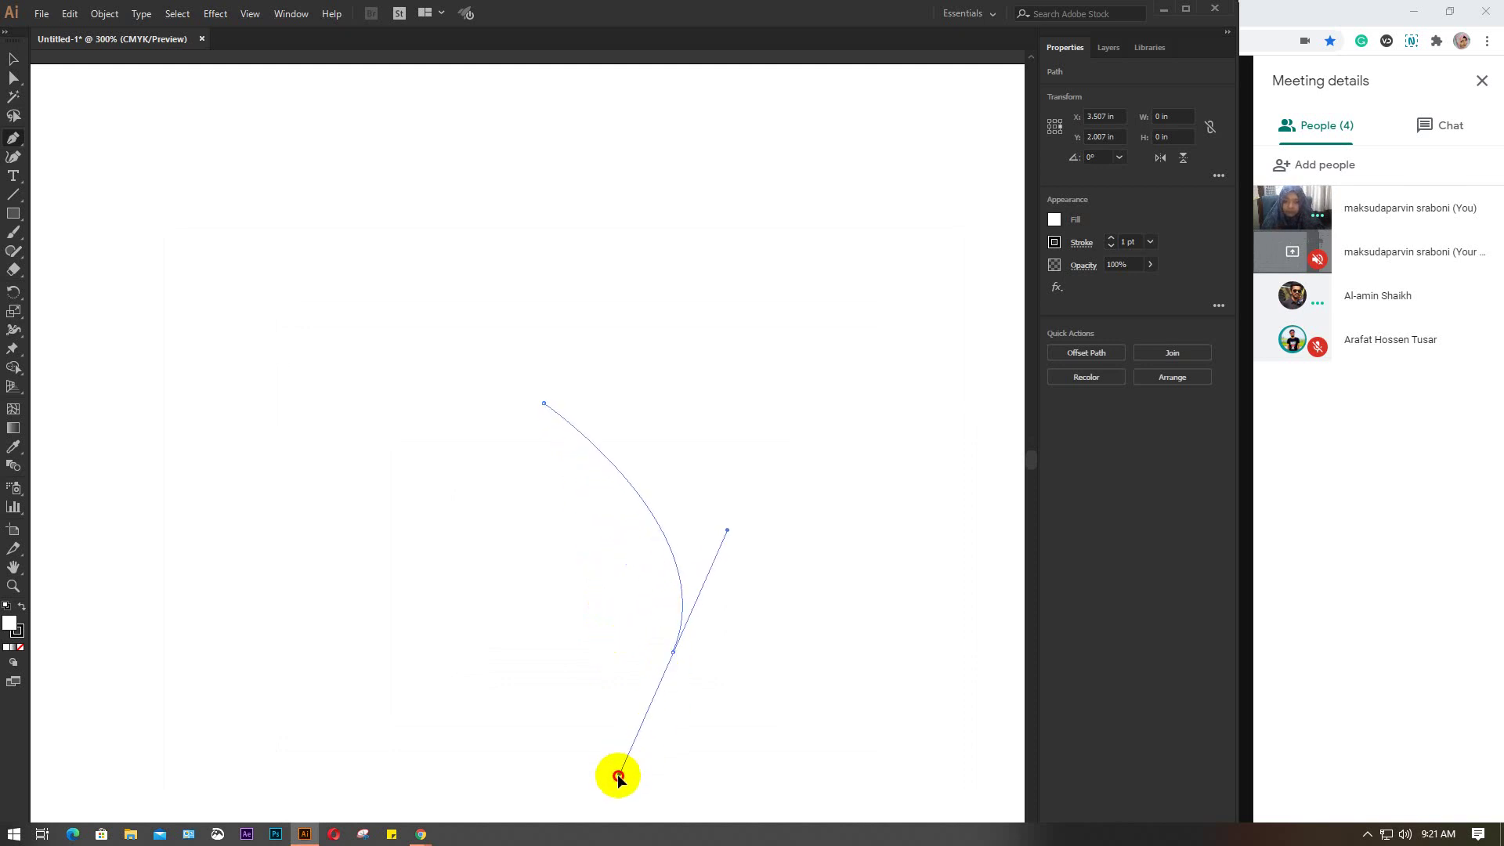
left_click(673, 652)
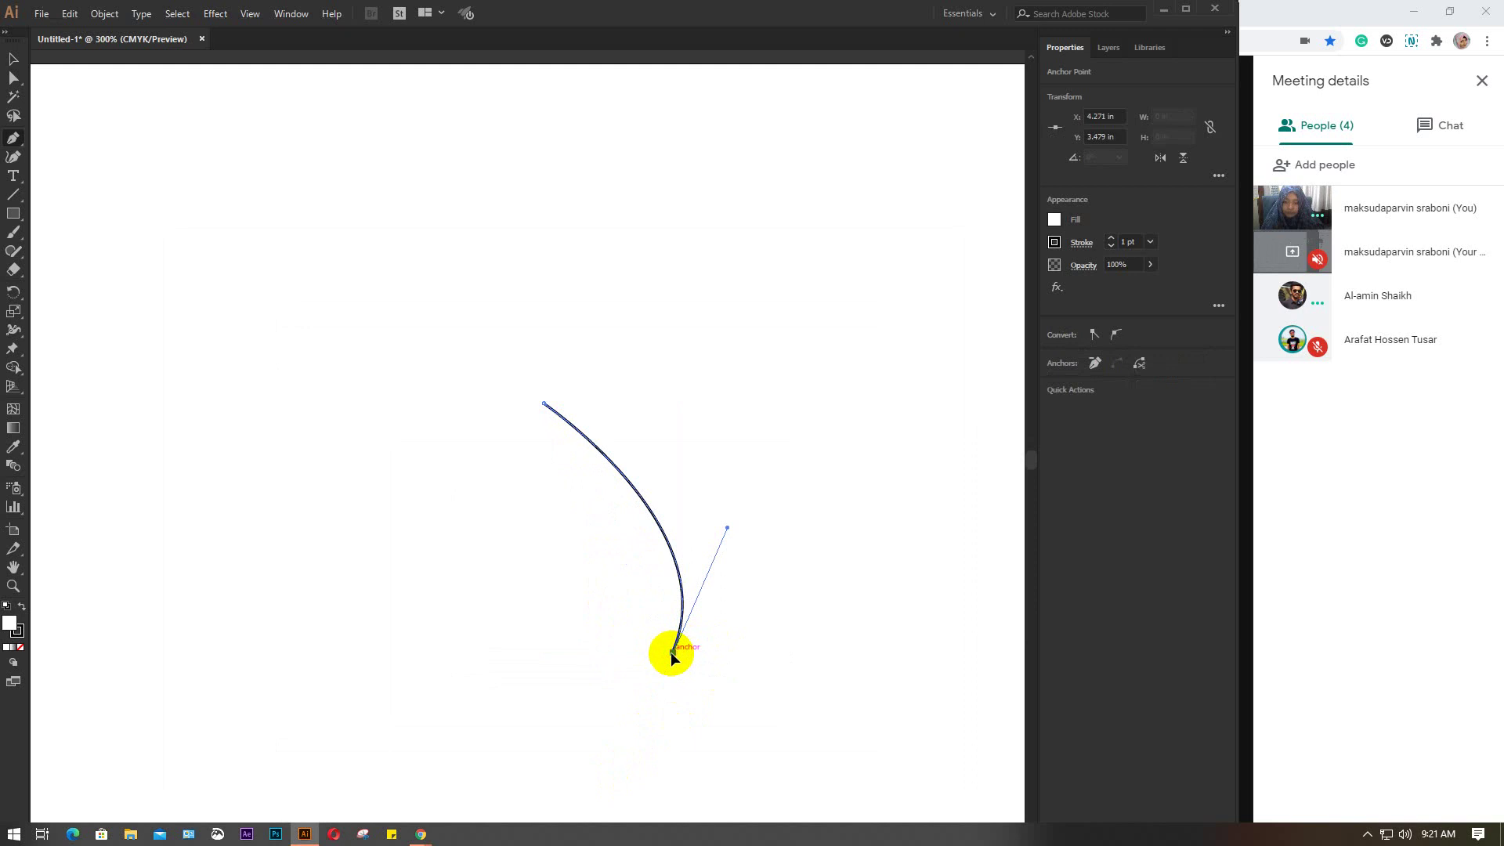
mouse_move(672, 653)
left_mouse_down()
mouse_move(688, 476)
mouse_move(763, 536)
left_mouse_up()
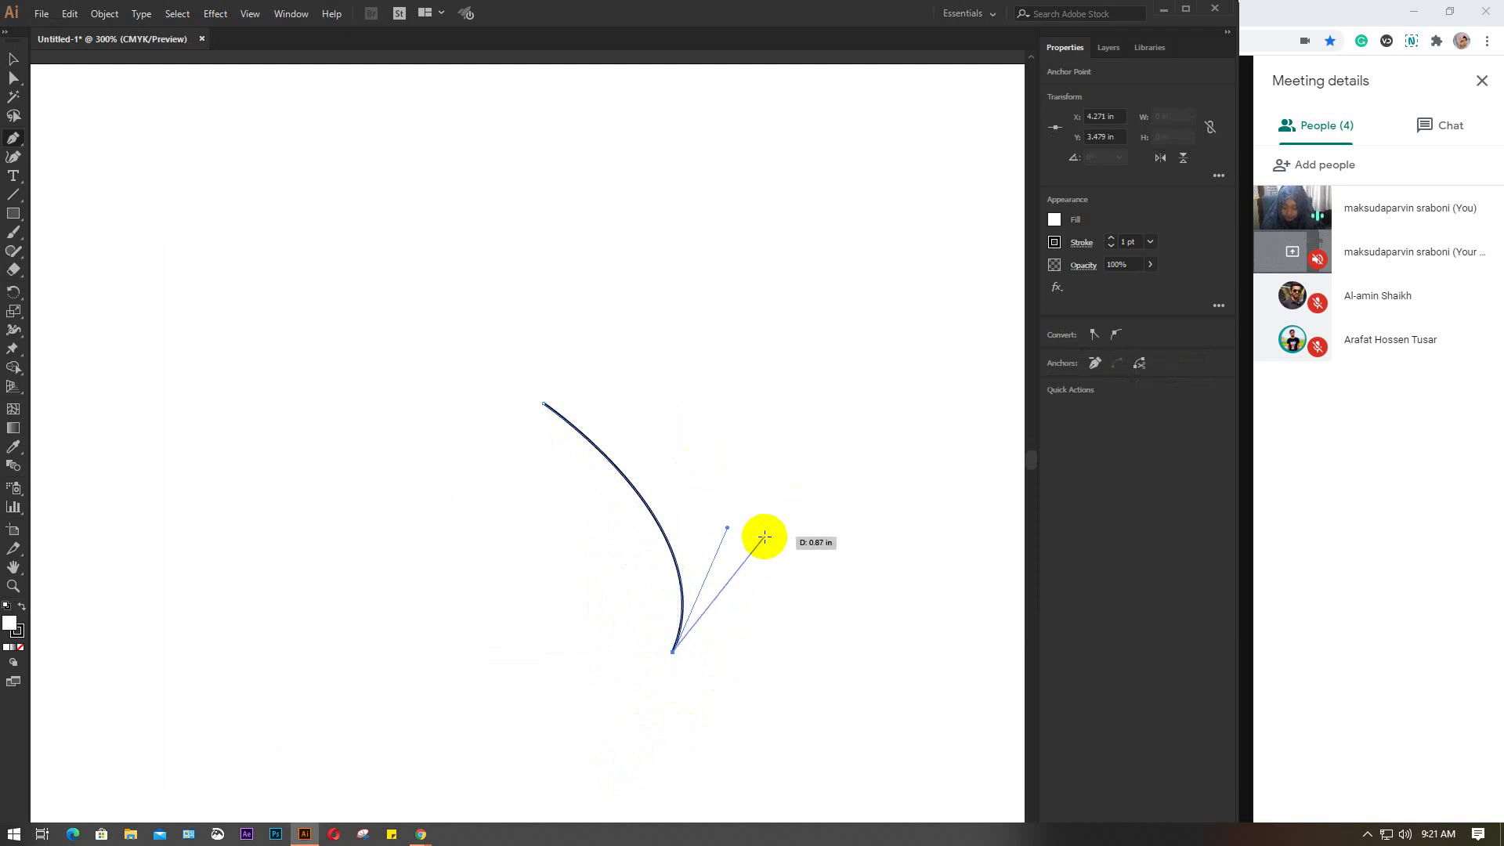
mouse_move(763, 536)
left_mouse_down()
mouse_move(690, 480)
mouse_move(650, 364)
left_mouse_up()
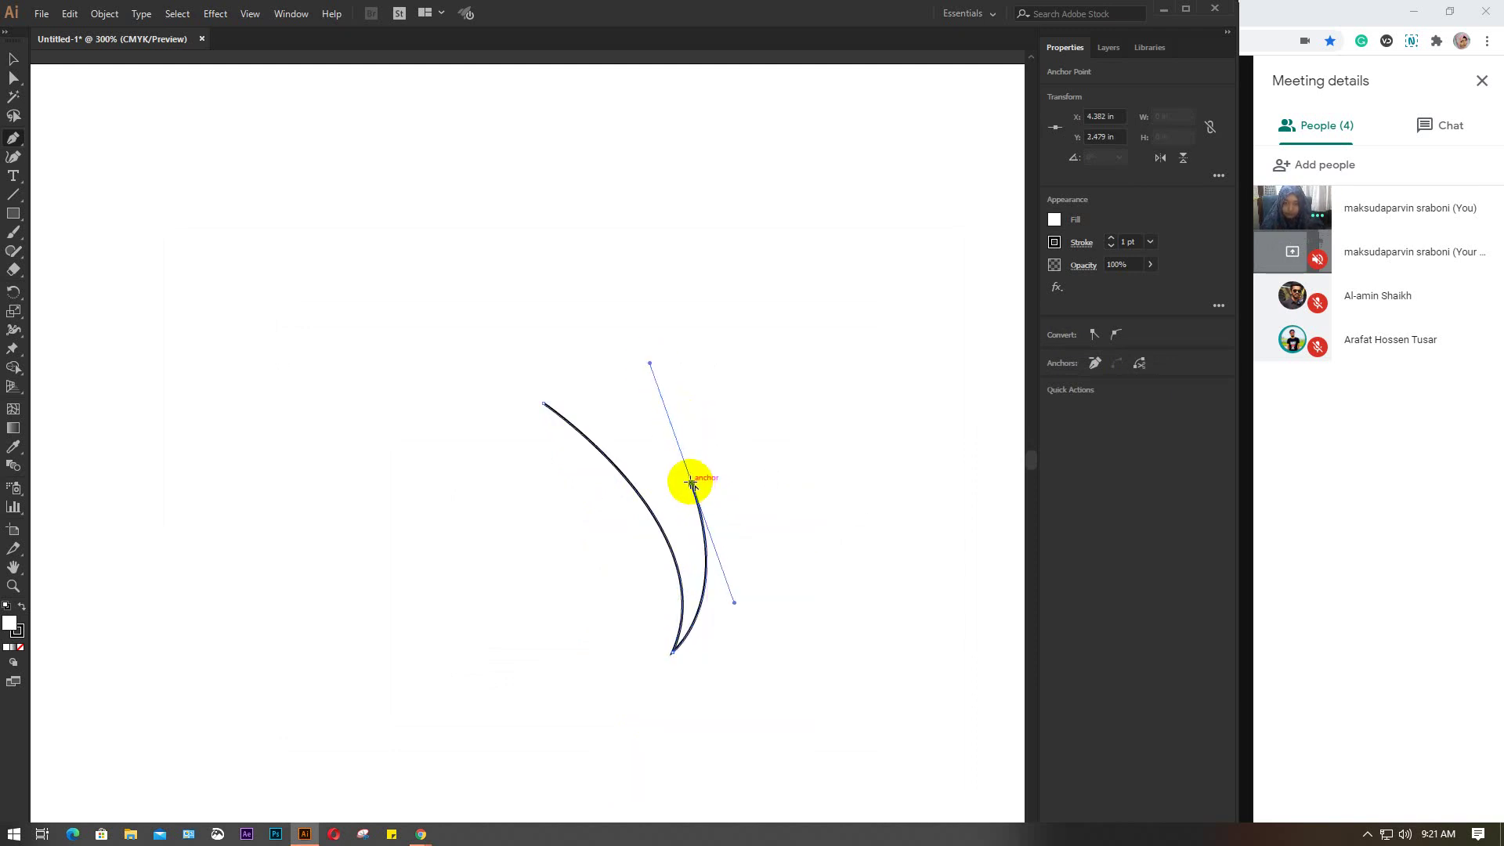
left_click_drag(692, 484, 710, 479)
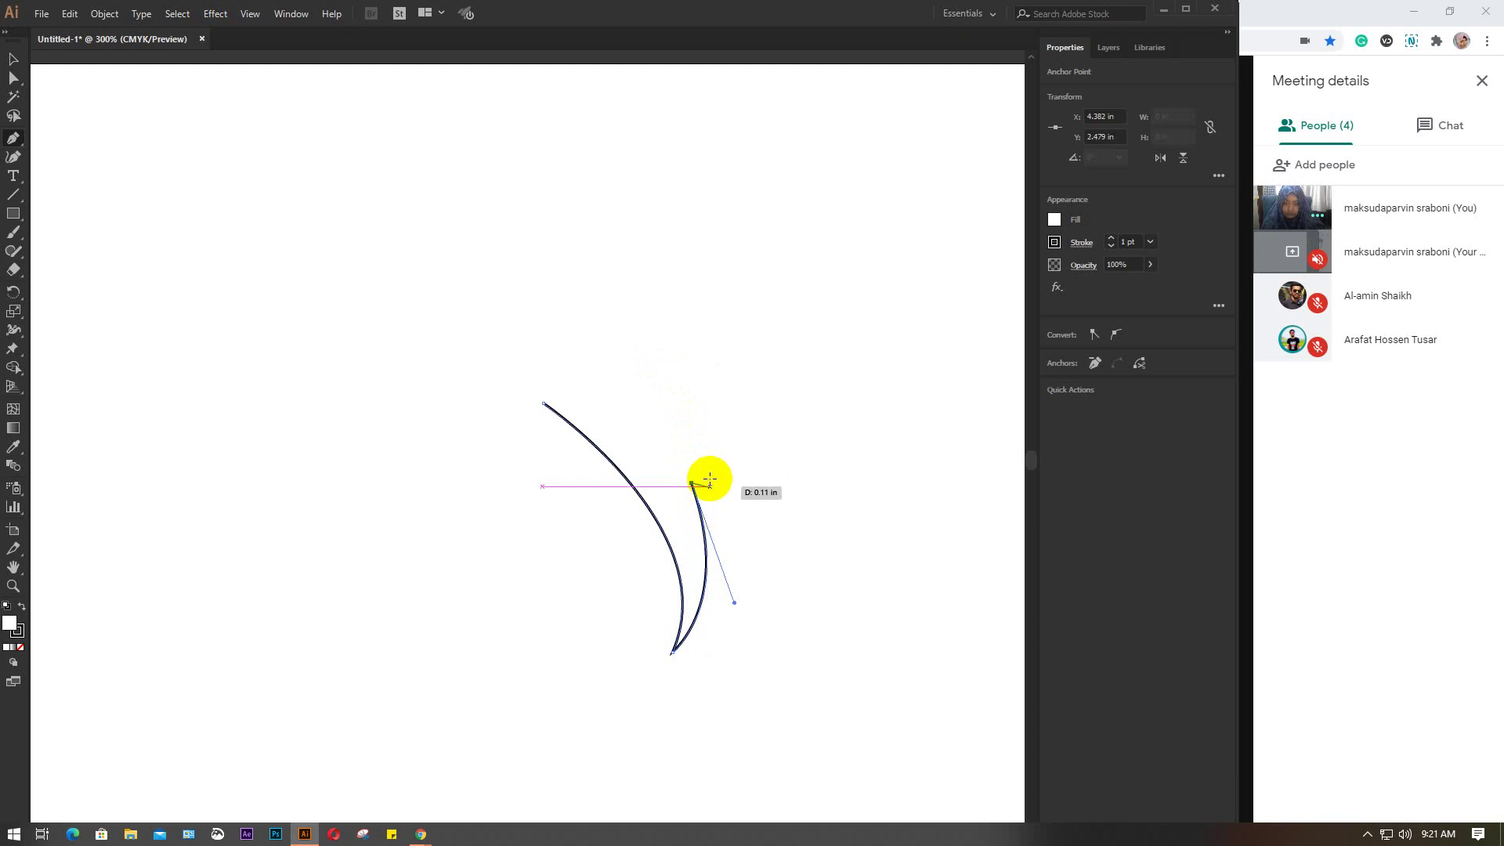
mouse_move(709, 479)
left_mouse_down()
mouse_move(709, 521)
mouse_move(719, 477)
left_mouse_up()
left_click(712, 527)
mouse_move(545, 403)
left_mouse_down()
mouse_move(318, 453)
mouse_move(335, 427)
left_mouse_up()
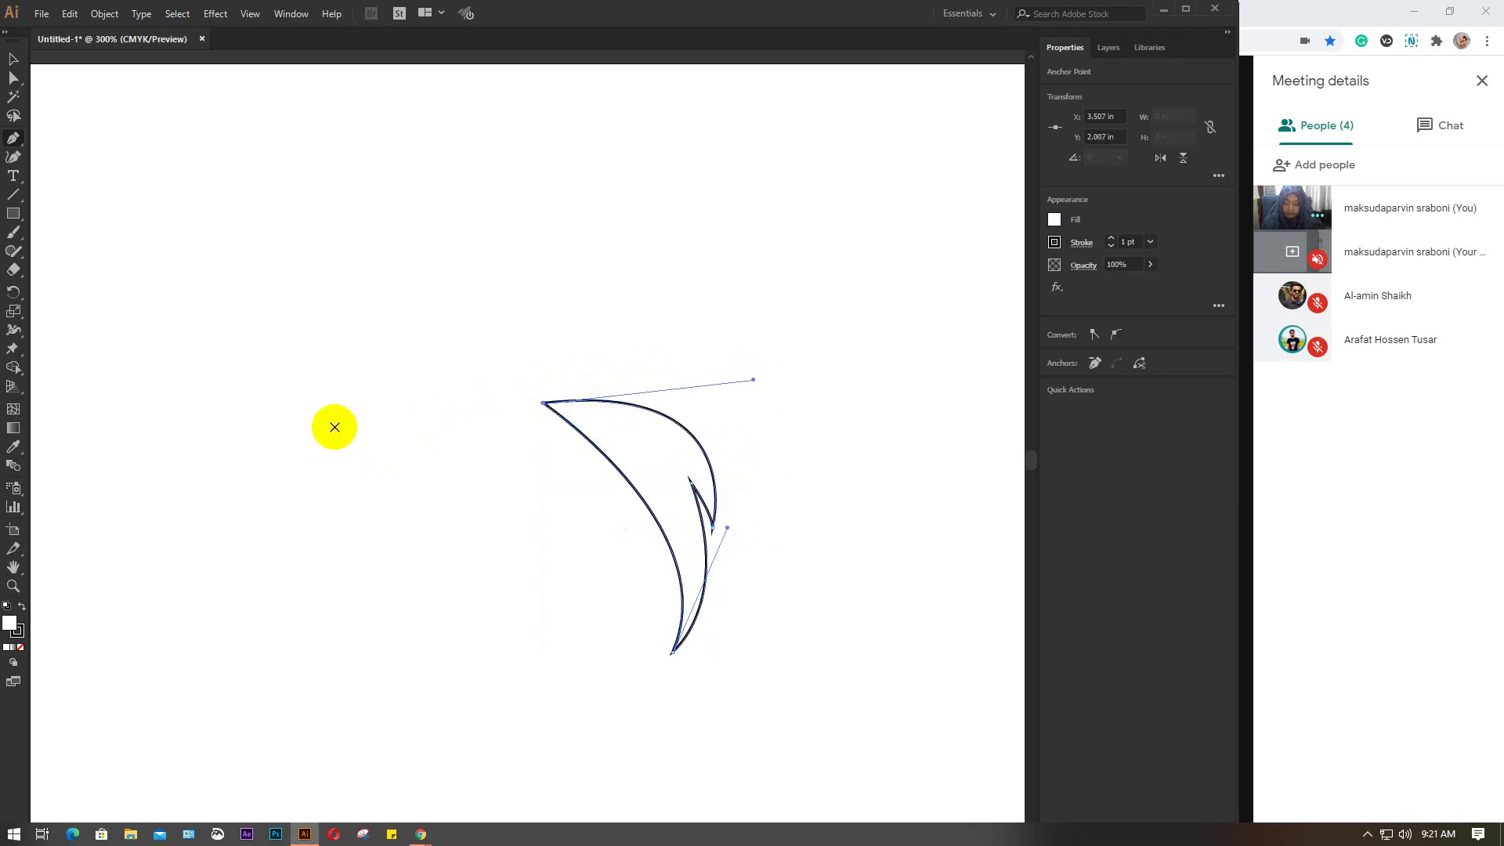
Step: Give the leaf outline a solid Black fill from the Properties panel, then deselect it
key("v")
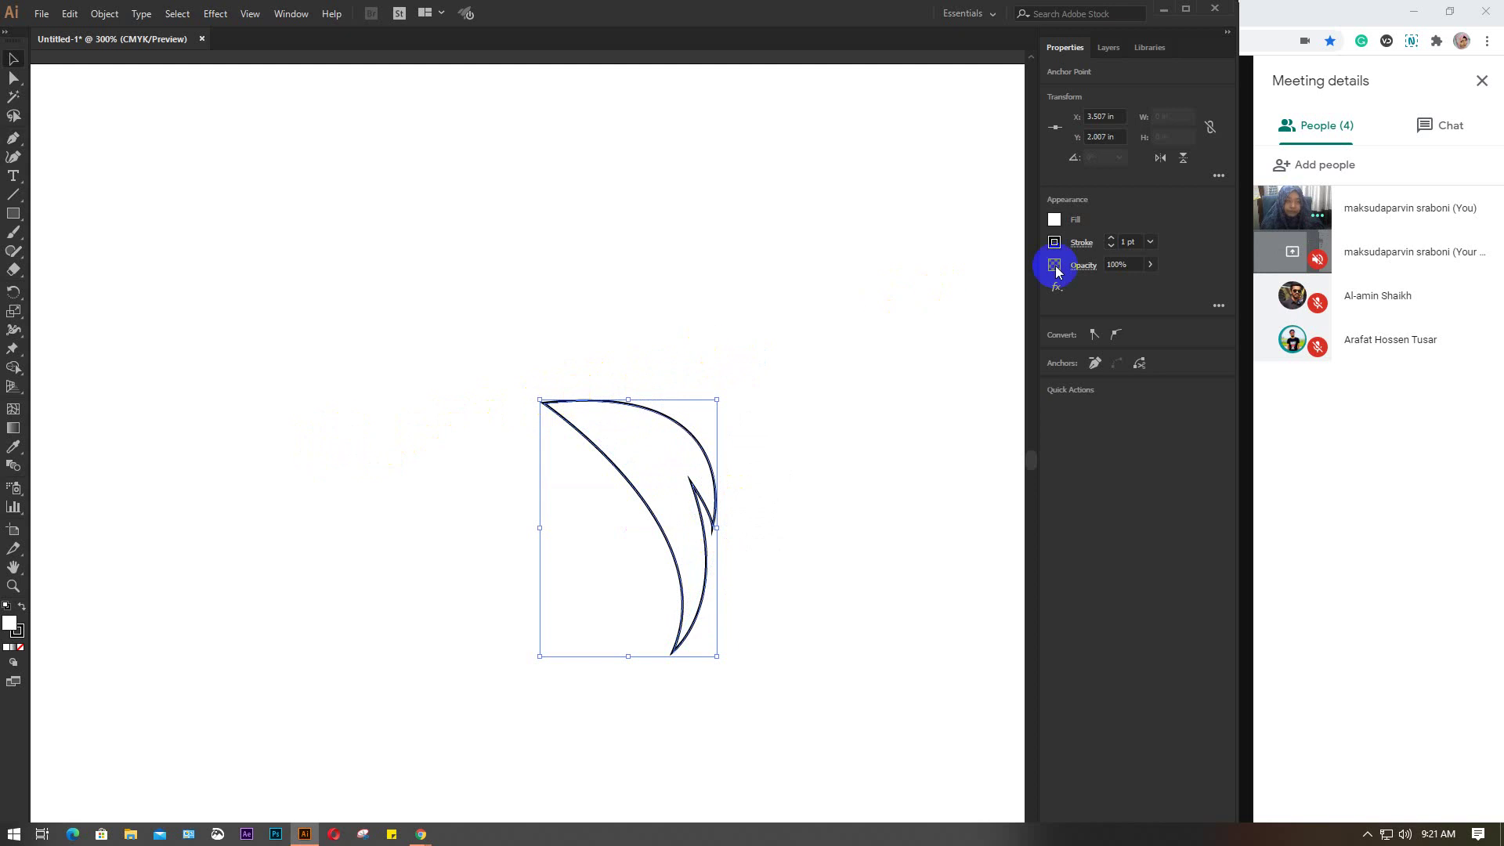
left_click(1055, 220)
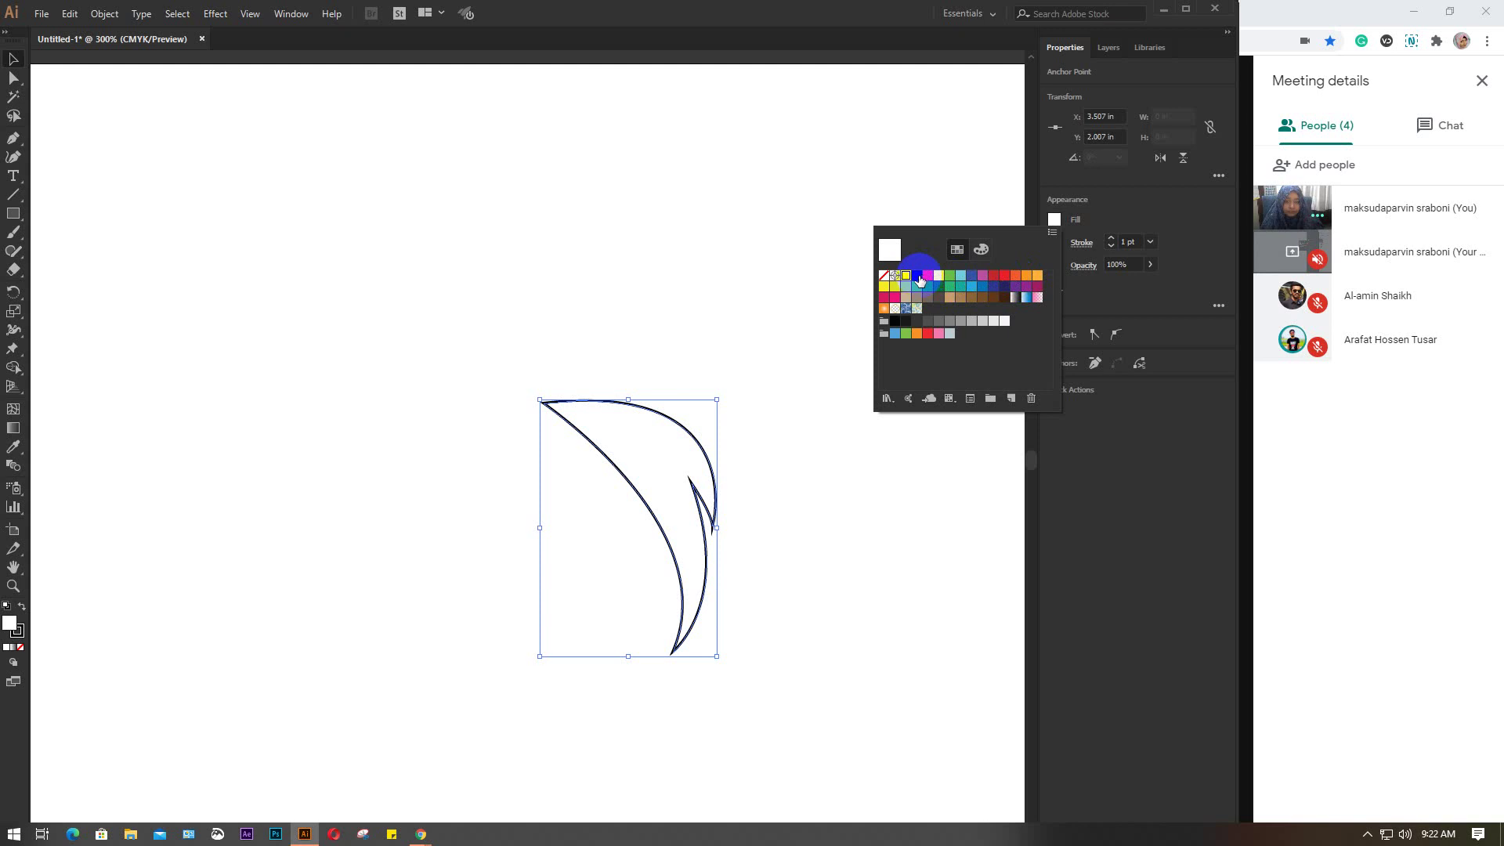
left_click(918, 276)
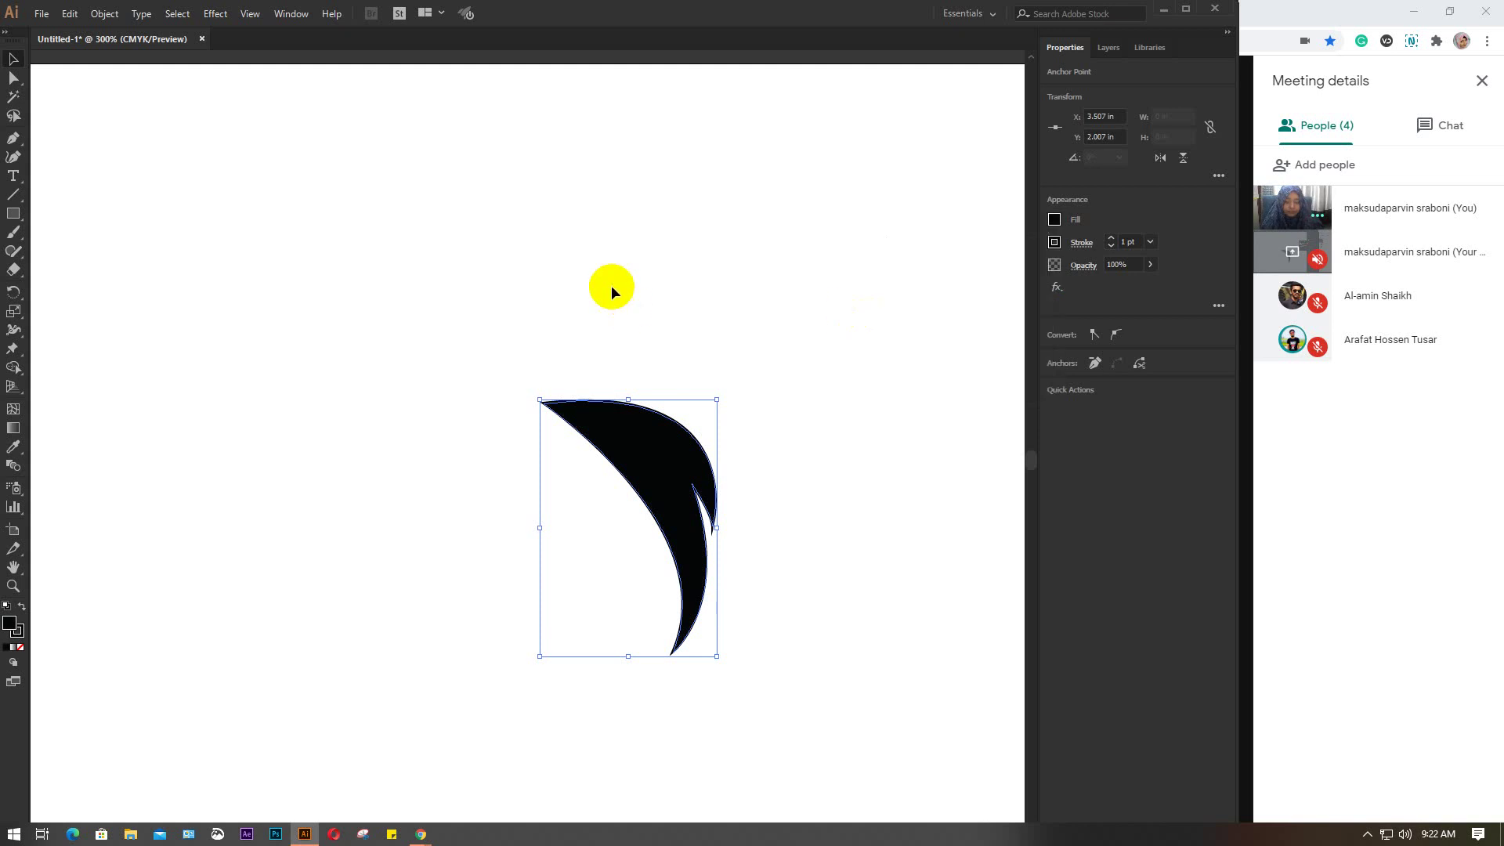
left_click(611, 290)
scroll(610, 357, "down", 1)
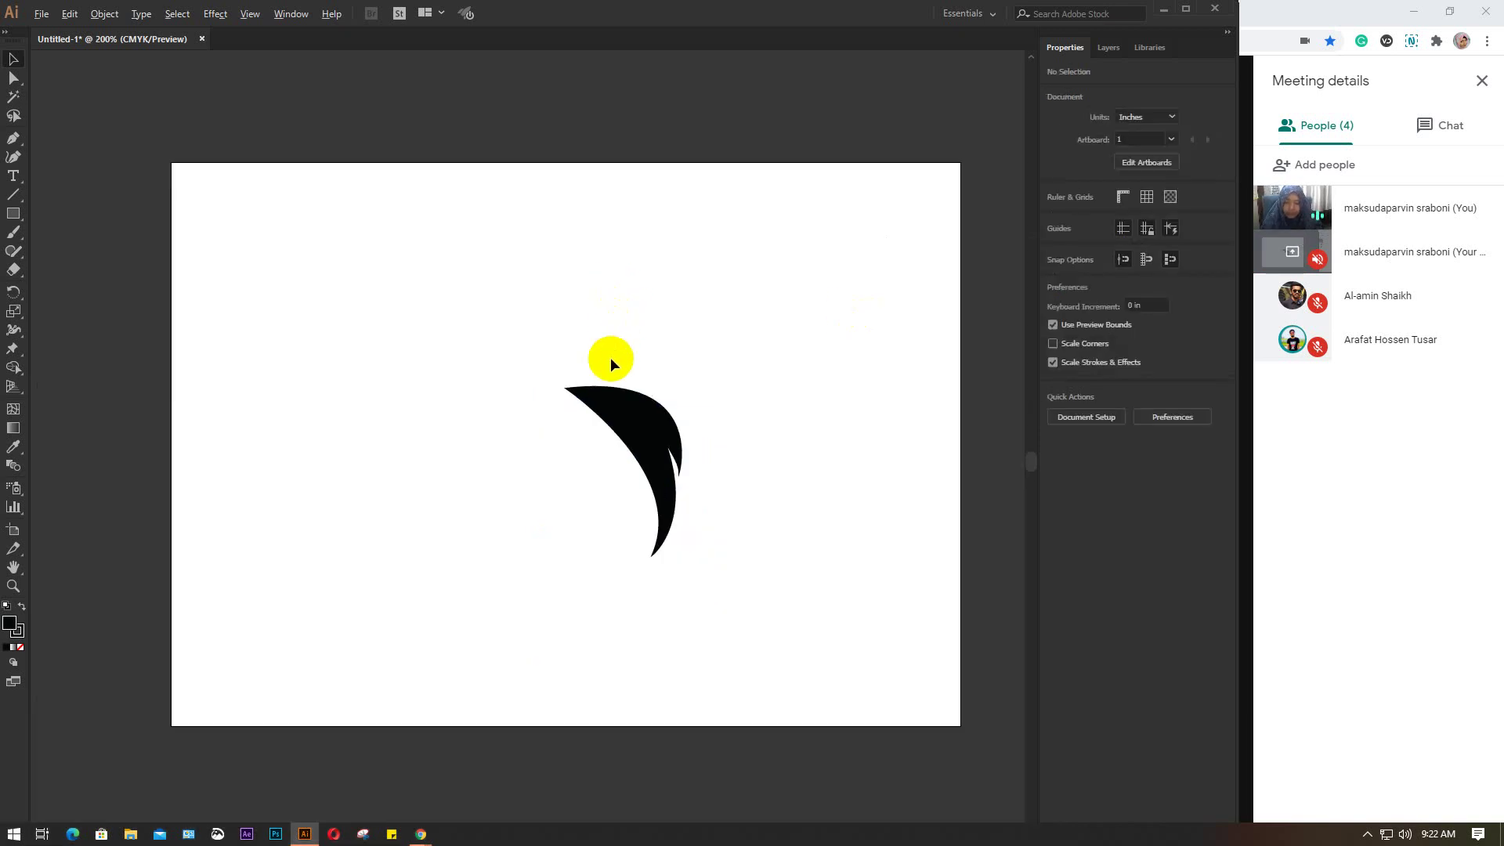
scroll(610, 358, "down", 1)
scroll(601, 458, "up", 1)
Step: Move the black crescent leaf a short distance down and to the right
left_click_drag(602, 459, 629, 484)
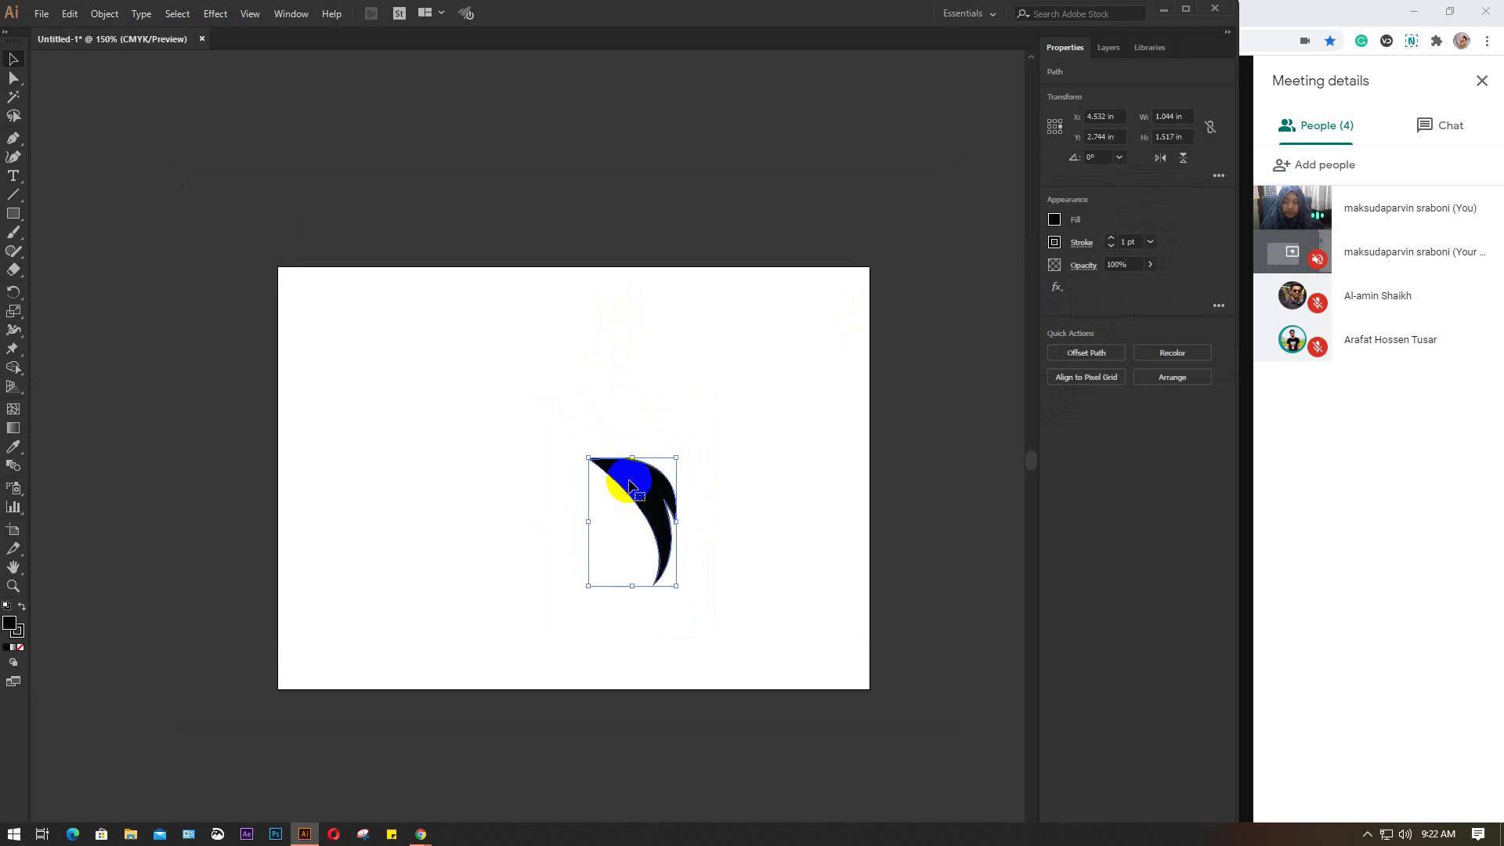
left_click(639, 478)
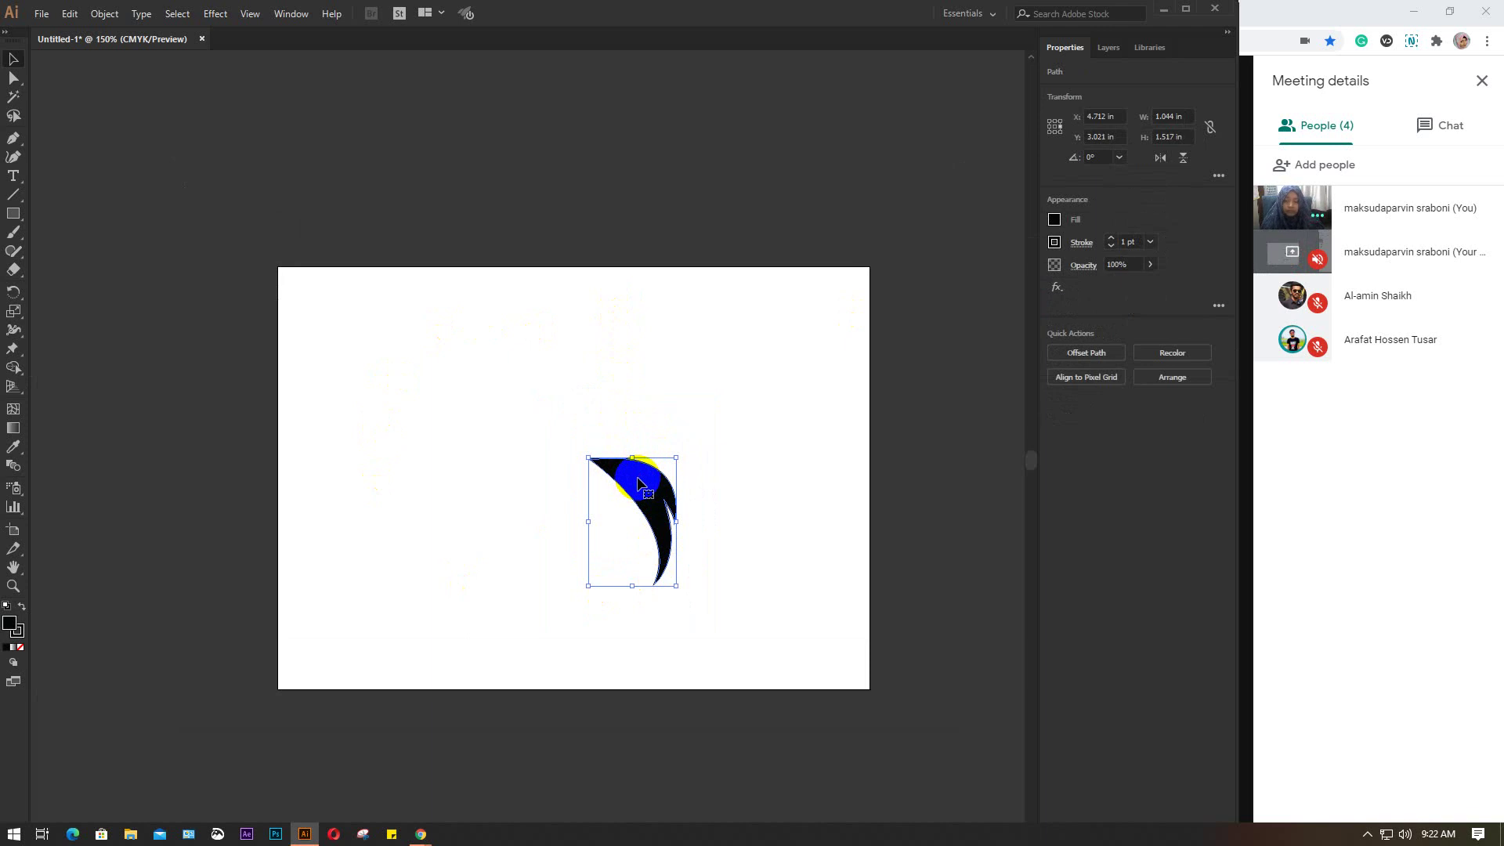
left_click_drag(638, 483, 624, 483)
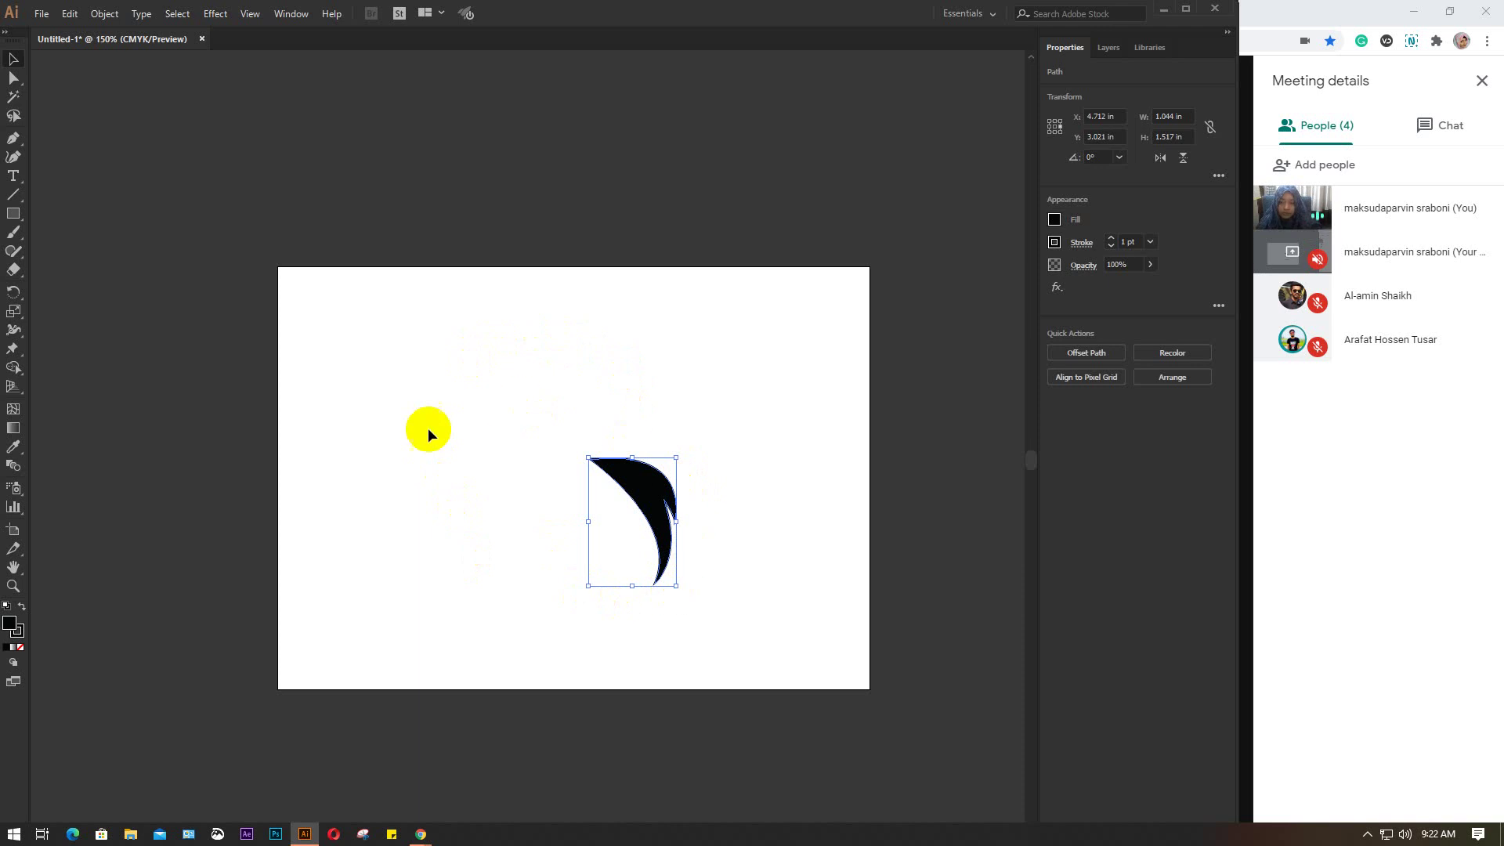
left_click_drag(670, 517, 664, 501)
Step: Change the leaf's fill from black to magenta, briefly trying navy first, then reselect it
left_click(664, 539)
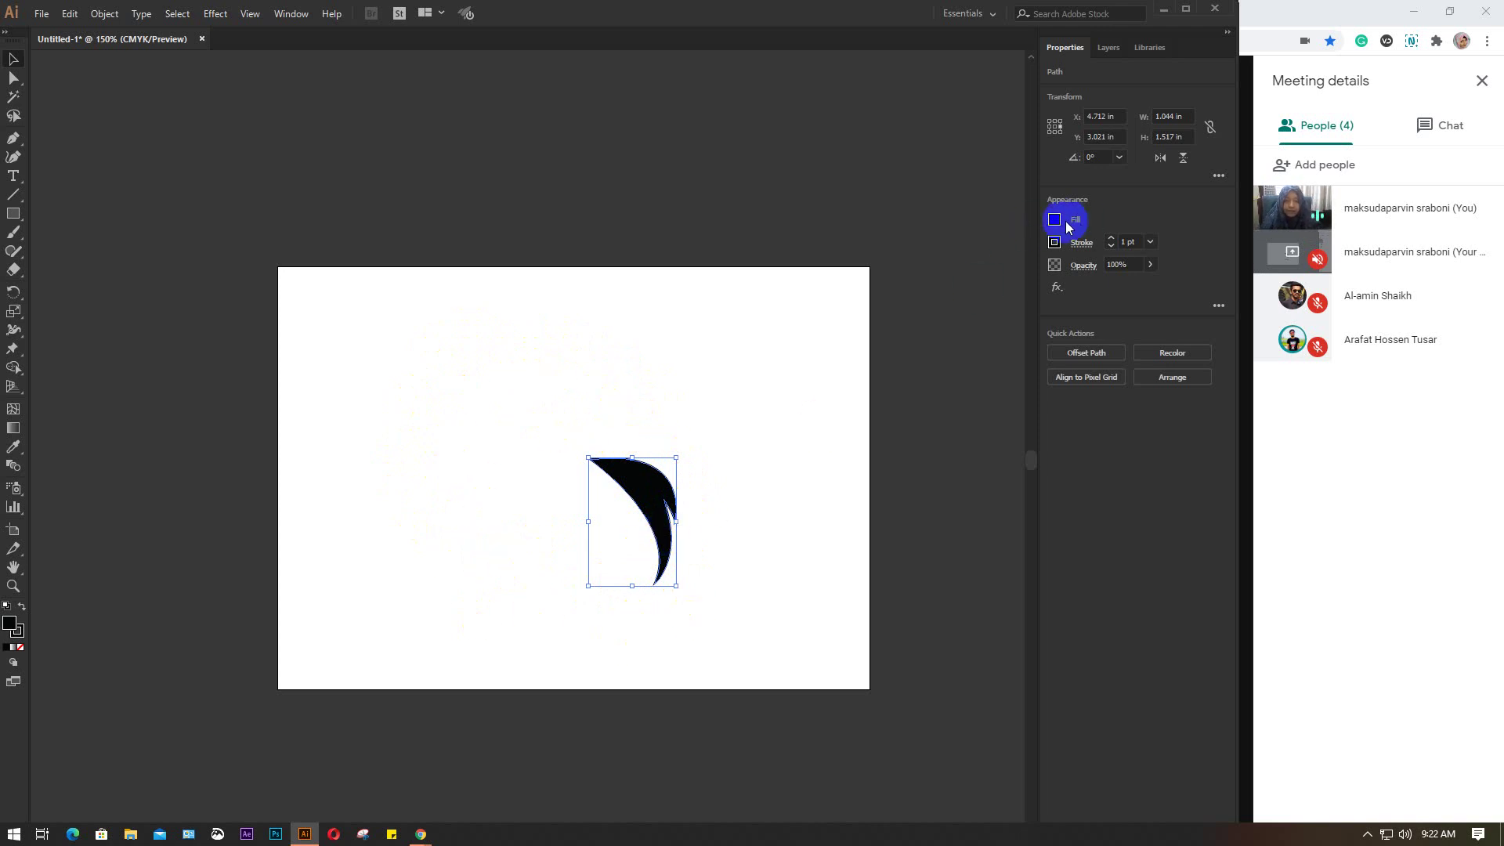
left_click(1055, 220)
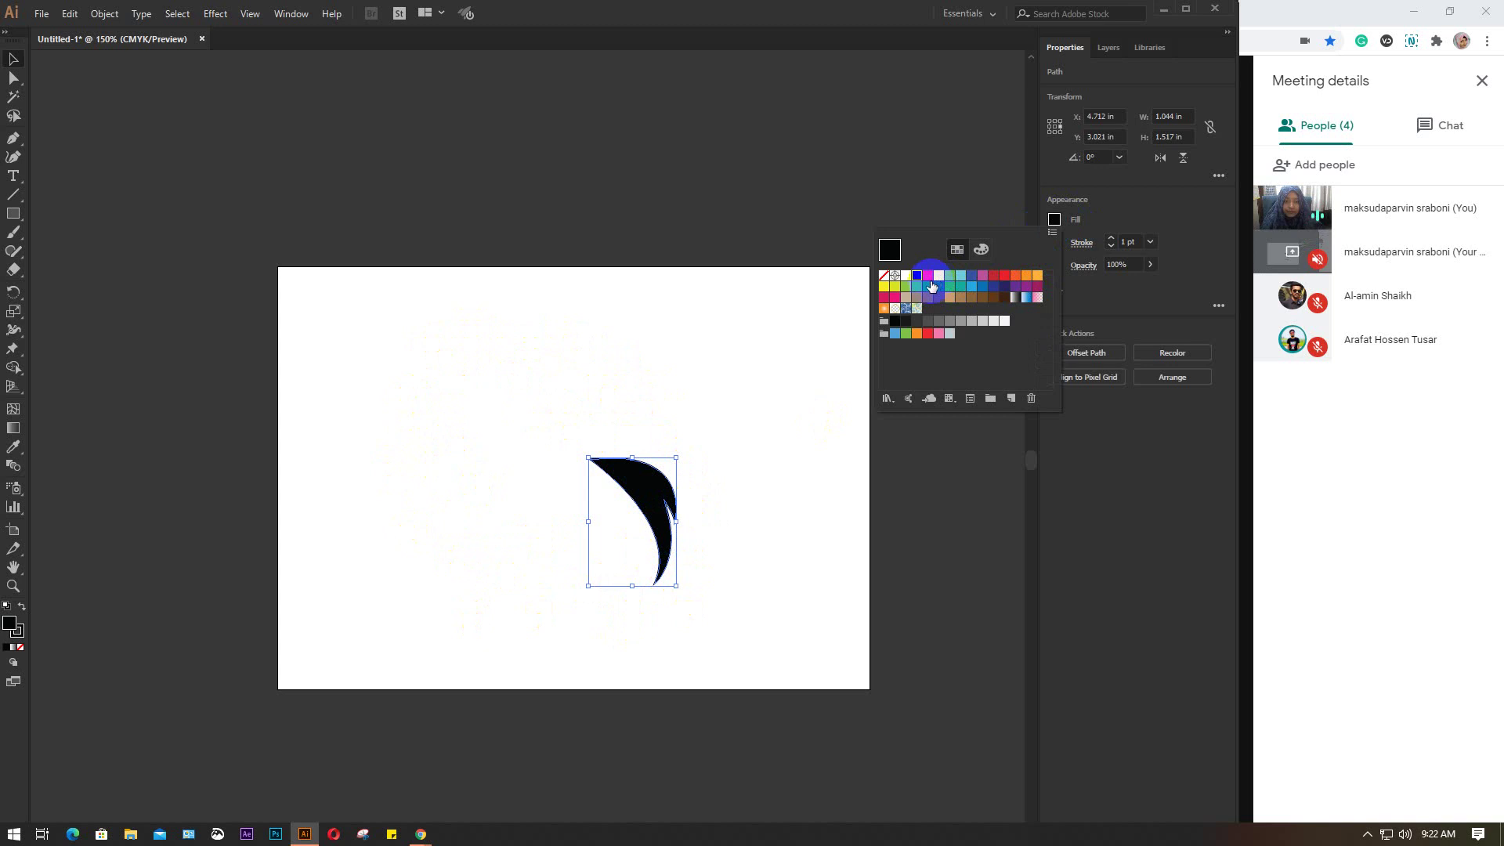
left_click(1005, 287)
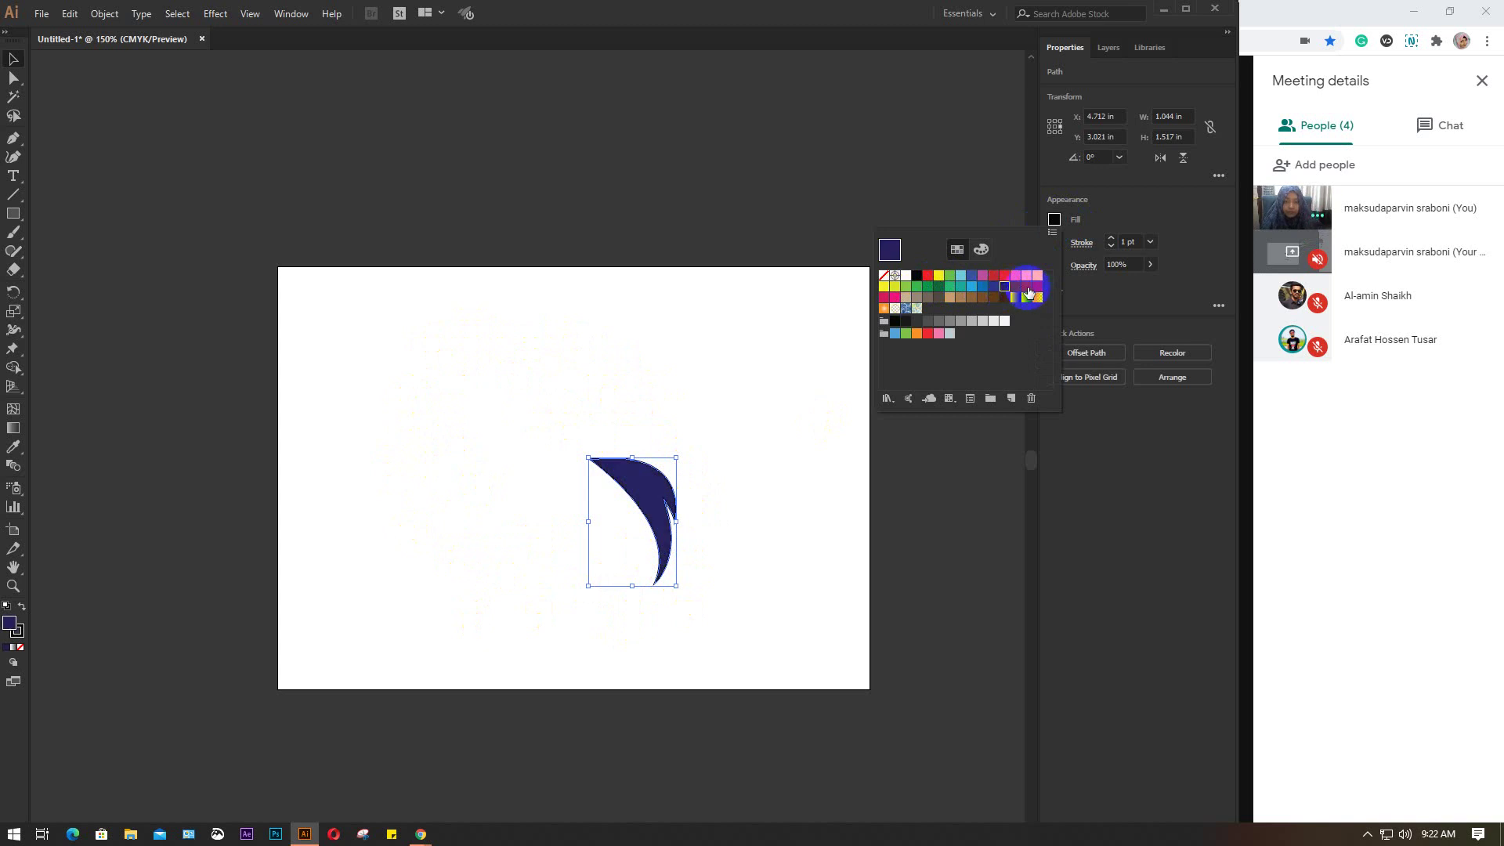
left_click(888, 303)
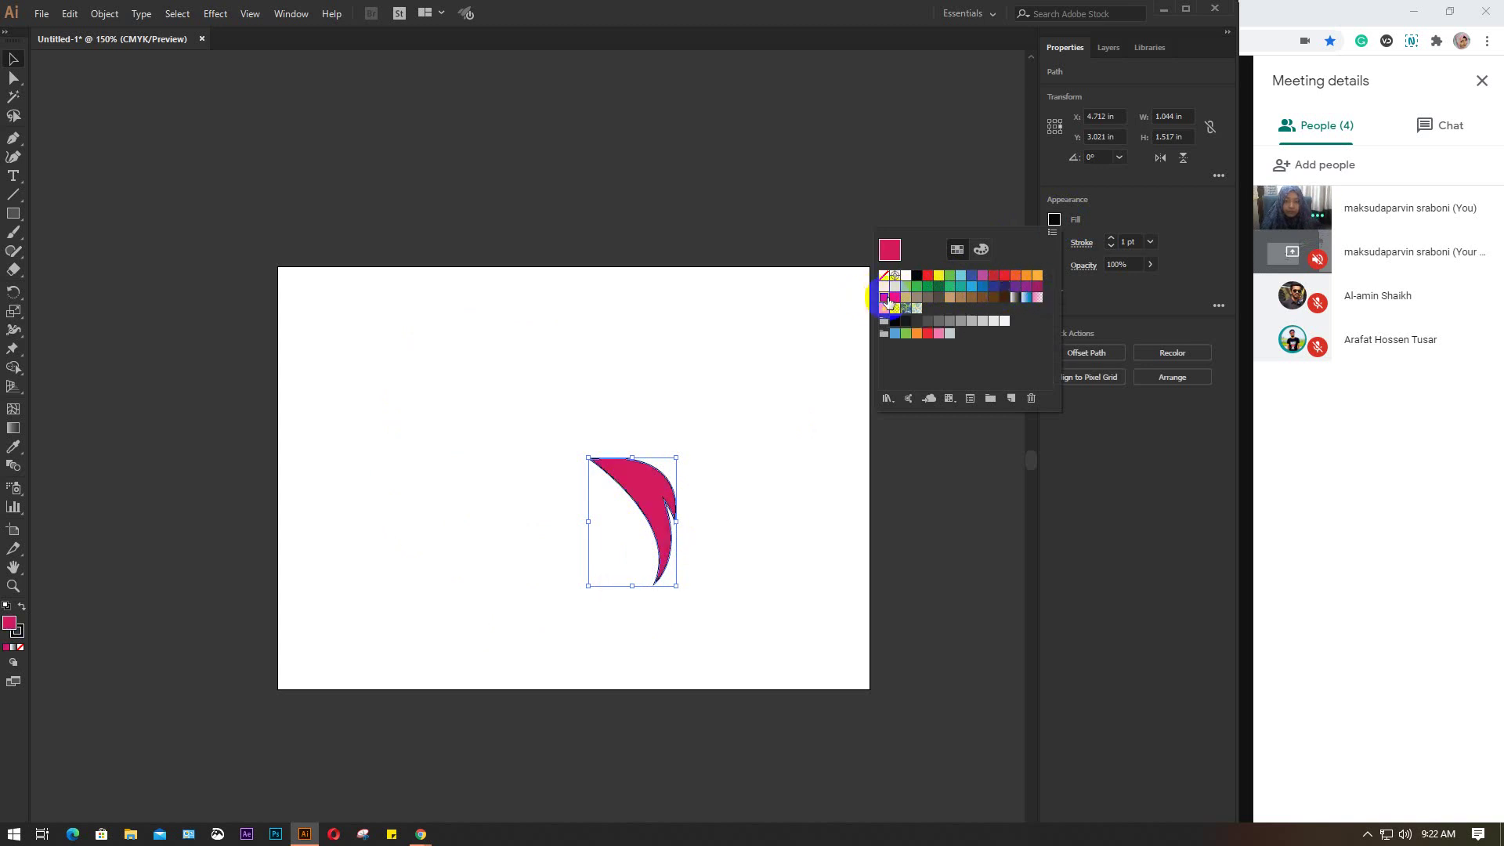
left_click(781, 518)
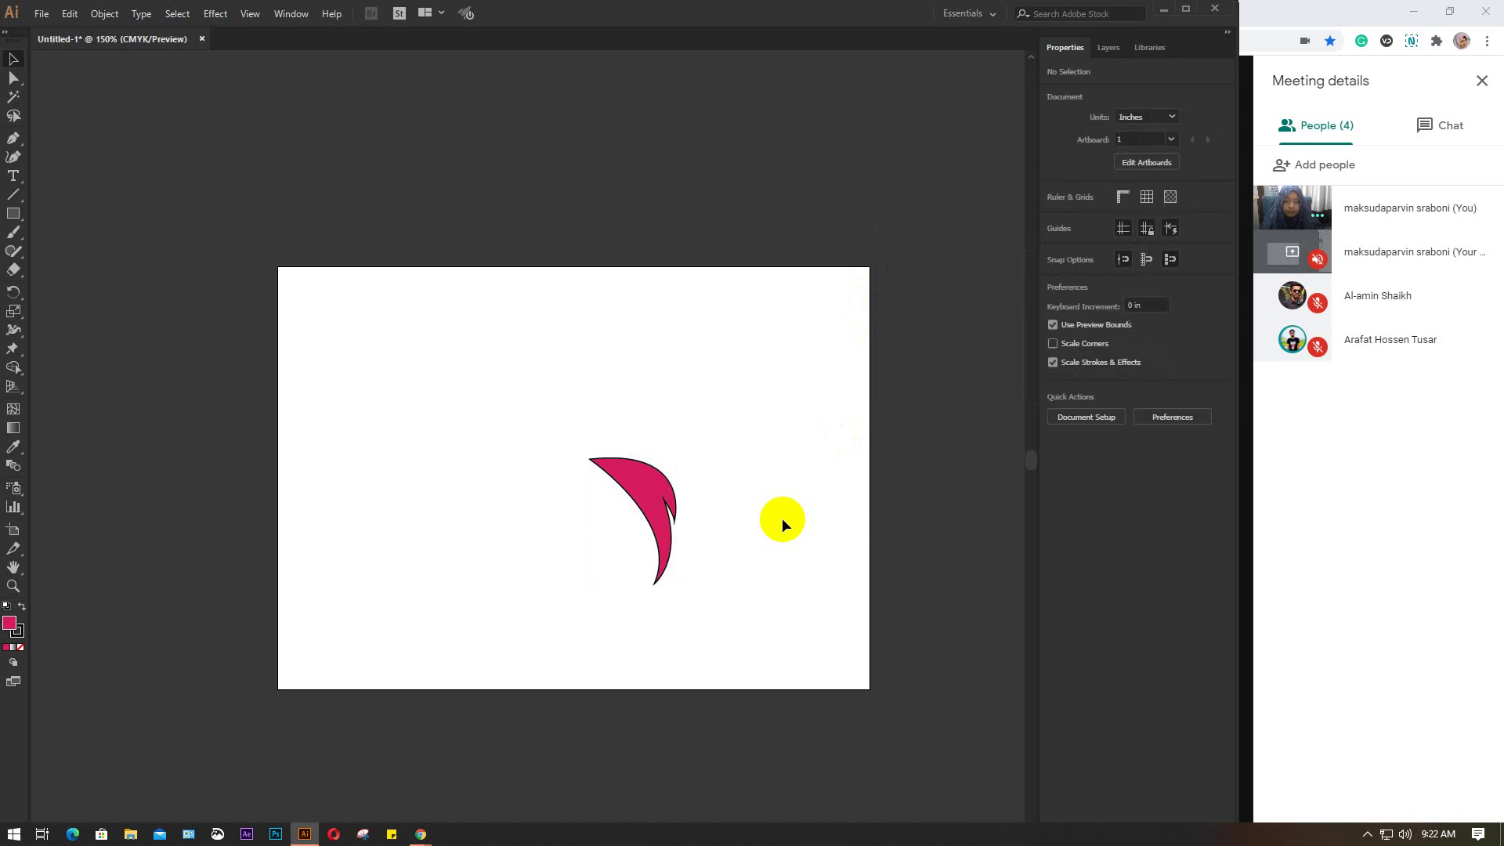
left_click(636, 476)
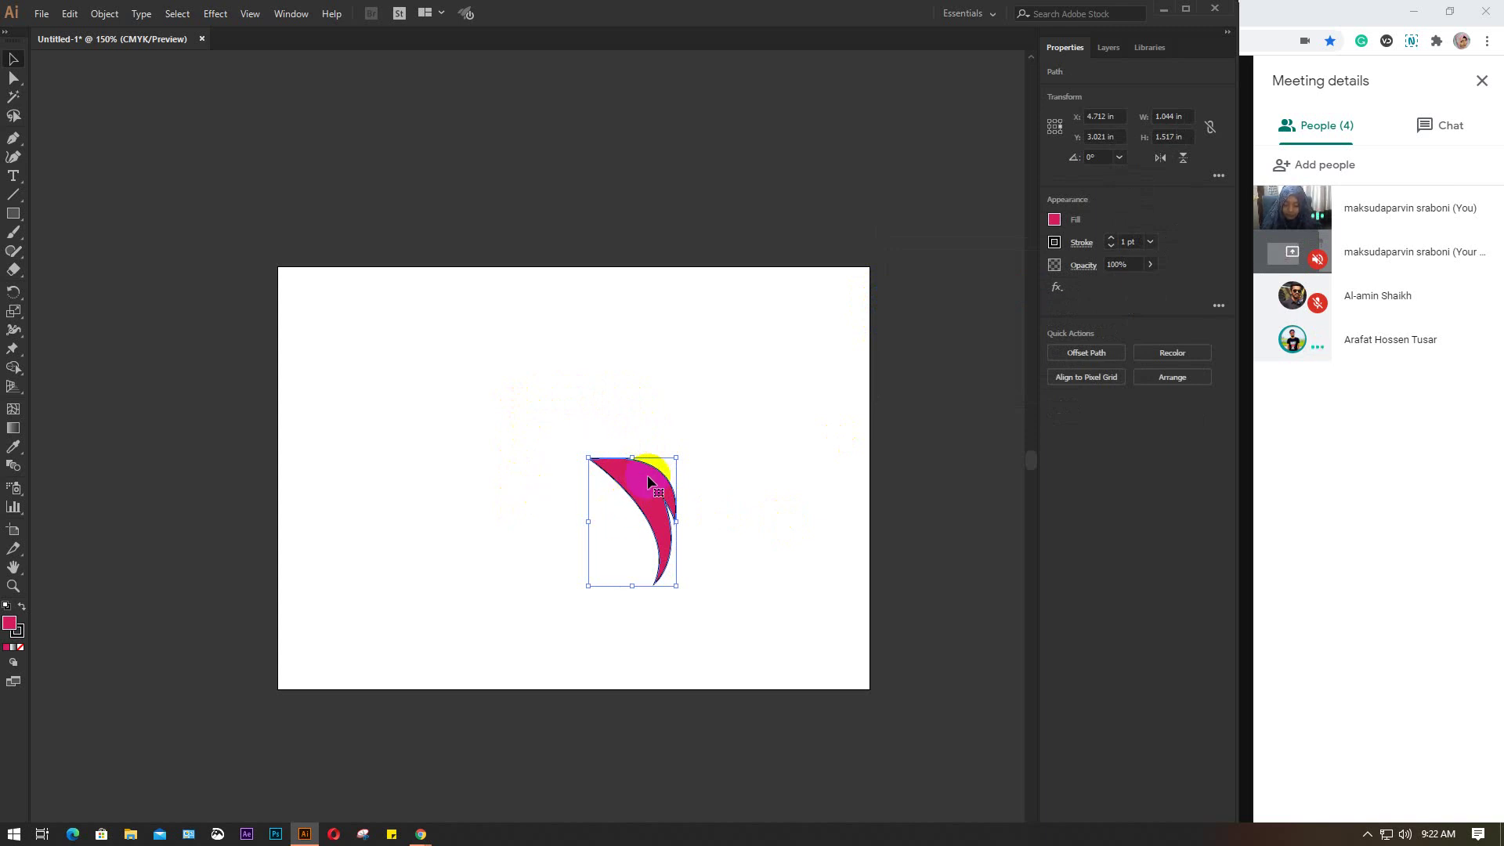
Step: Duplicate the leaf, rotate the copy to about 58.31° and nudge it up and right
left_click_drag(648, 482, 658, 458)
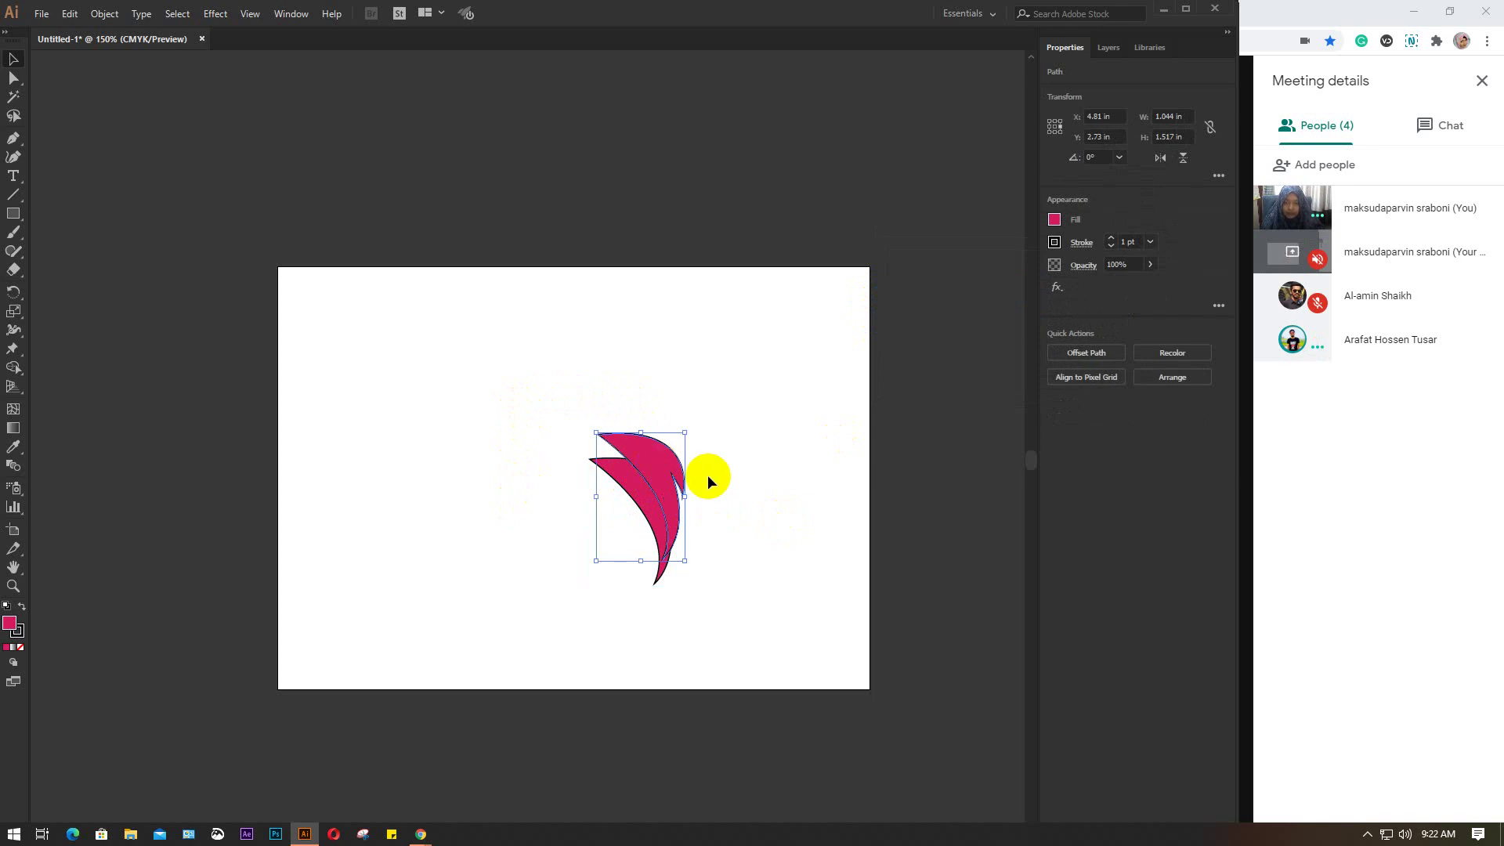
mouse_move(692, 423)
left_mouse_down()
mouse_move(639, 430)
mouse_move(654, 454)
mouse_move(631, 426)
left_mouse_up()
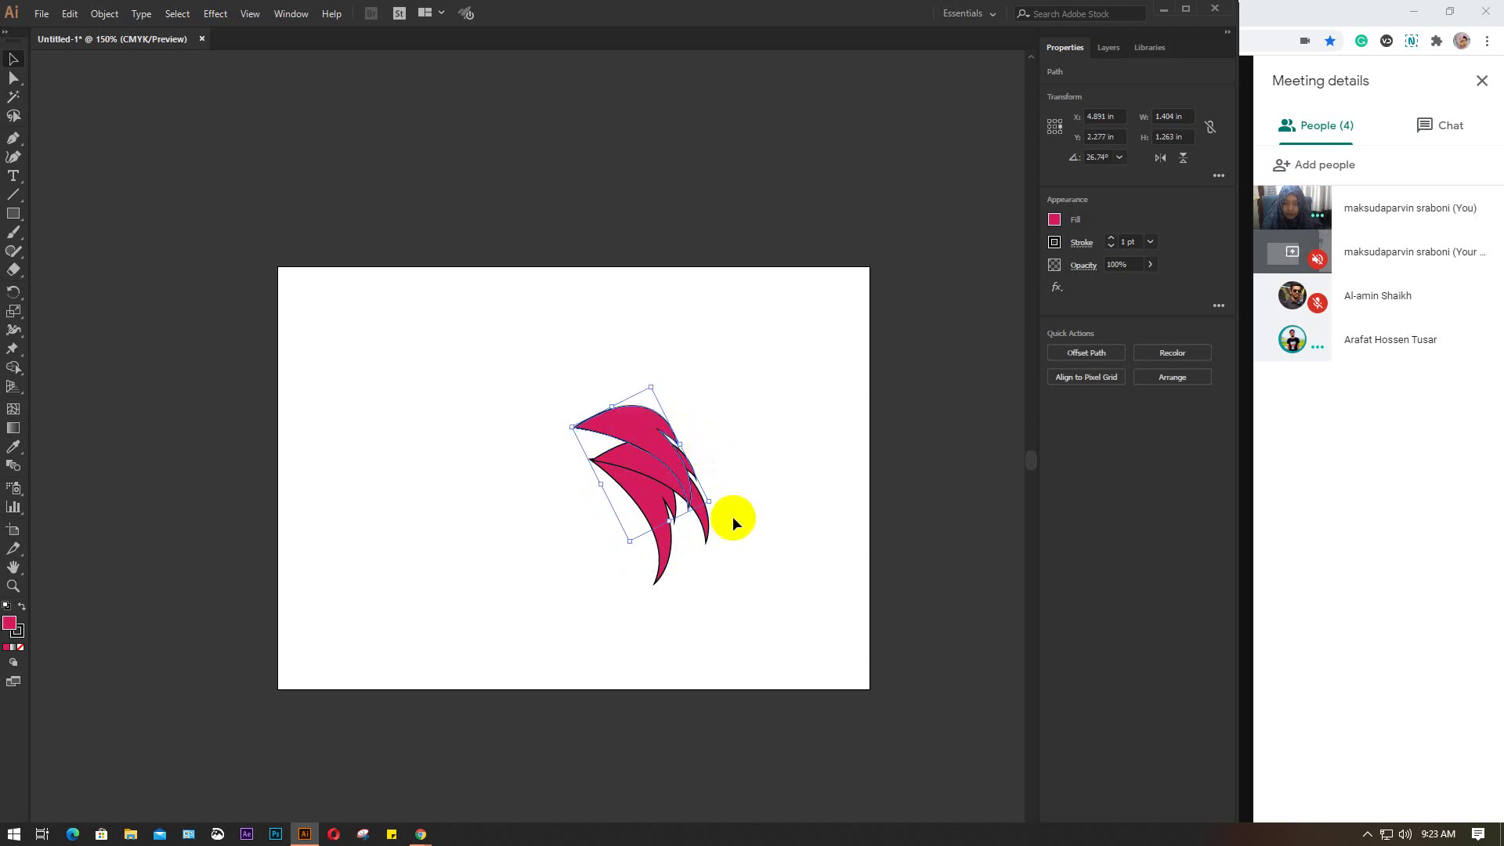
left_click_drag(719, 496, 735, 451)
left_click_drag(603, 440, 629, 433)
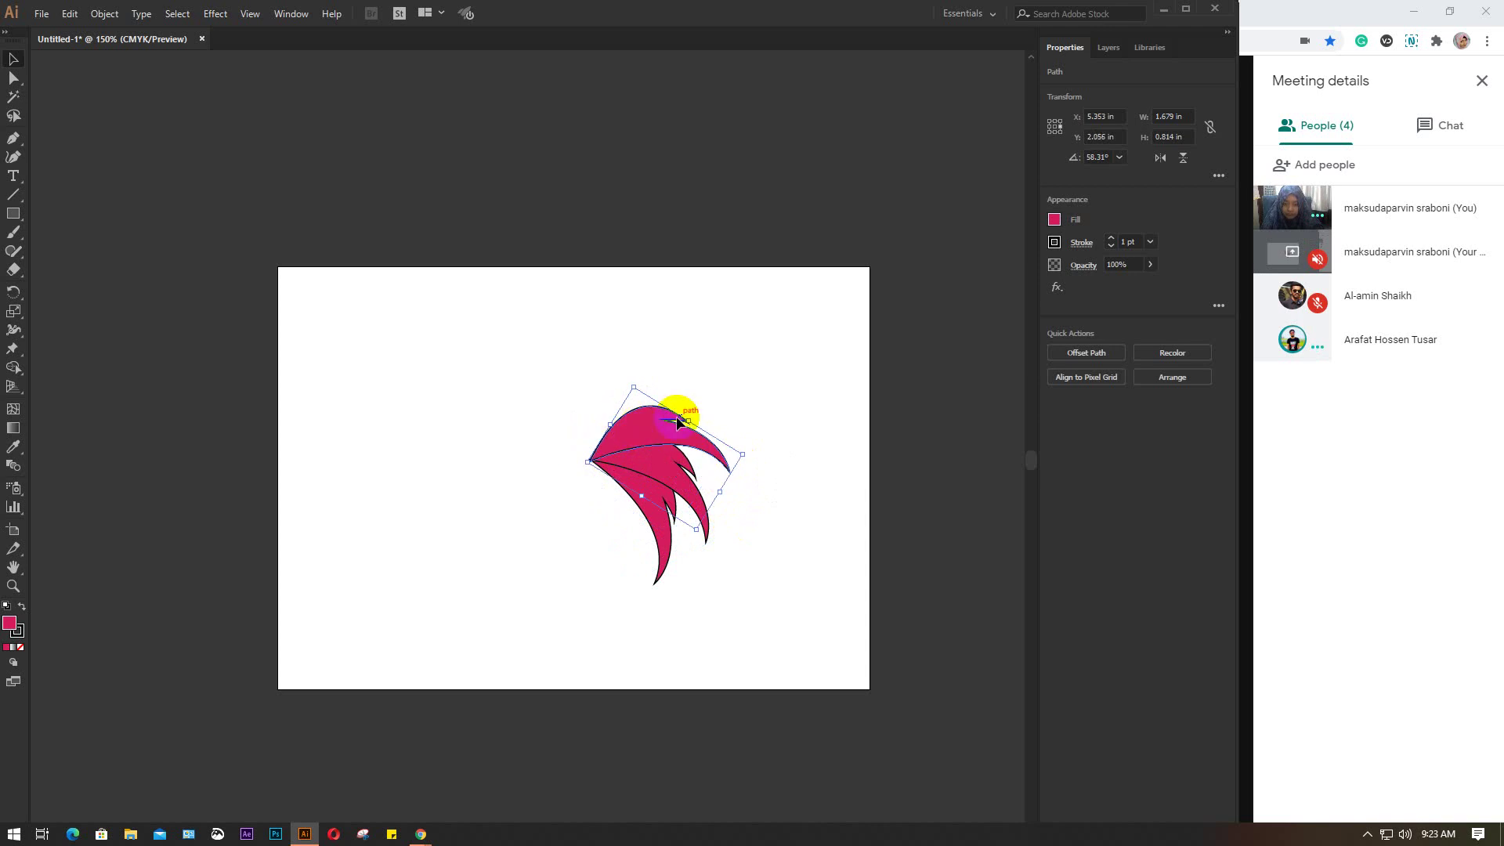
left_click(778, 397)
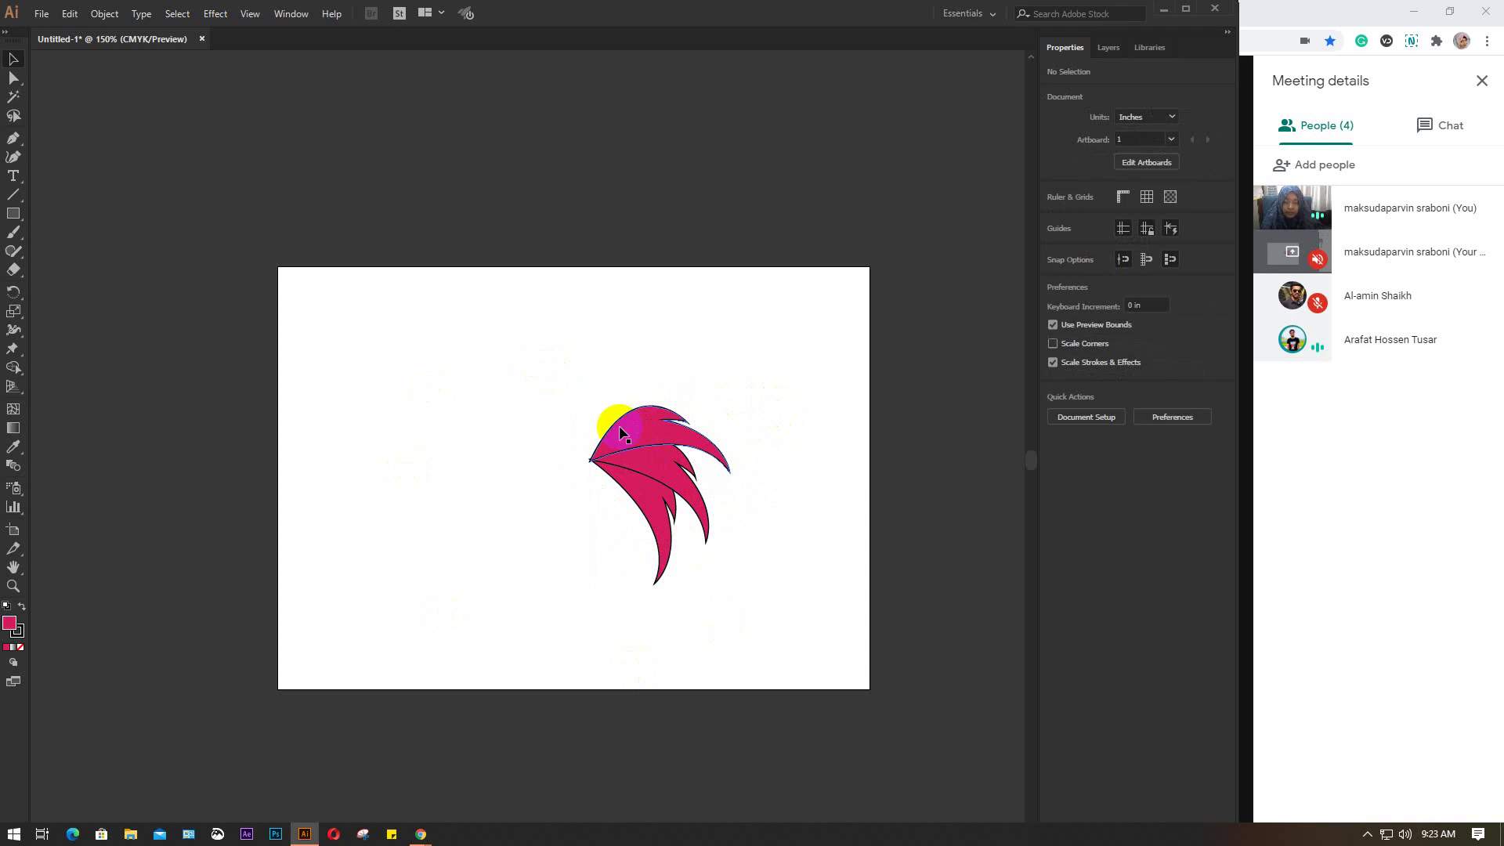
Step: Select and deselect the top feather copy, then select the other feather path
left_click(638, 432)
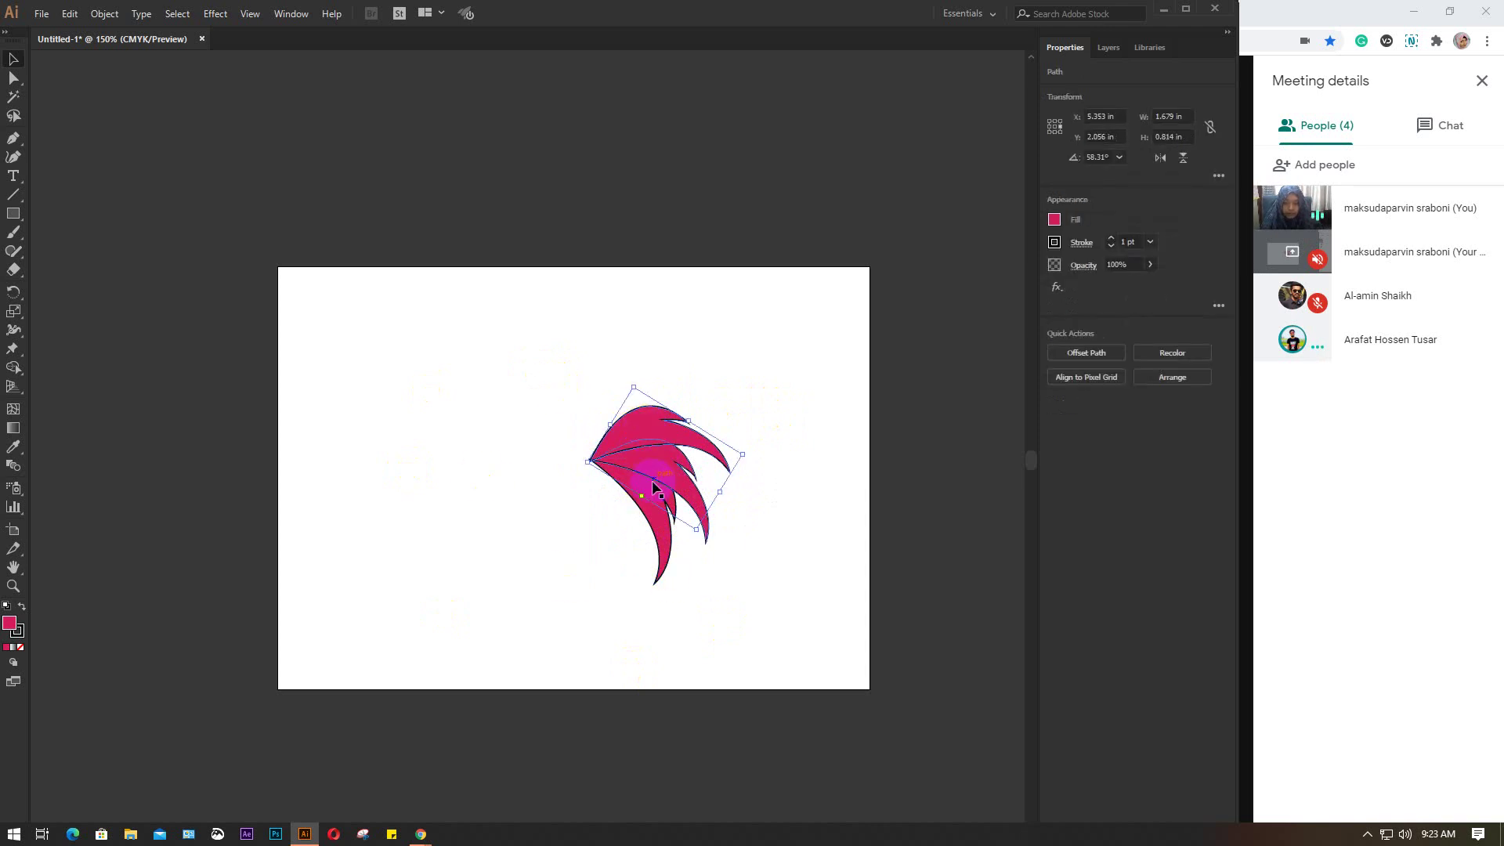
left_click(639, 433)
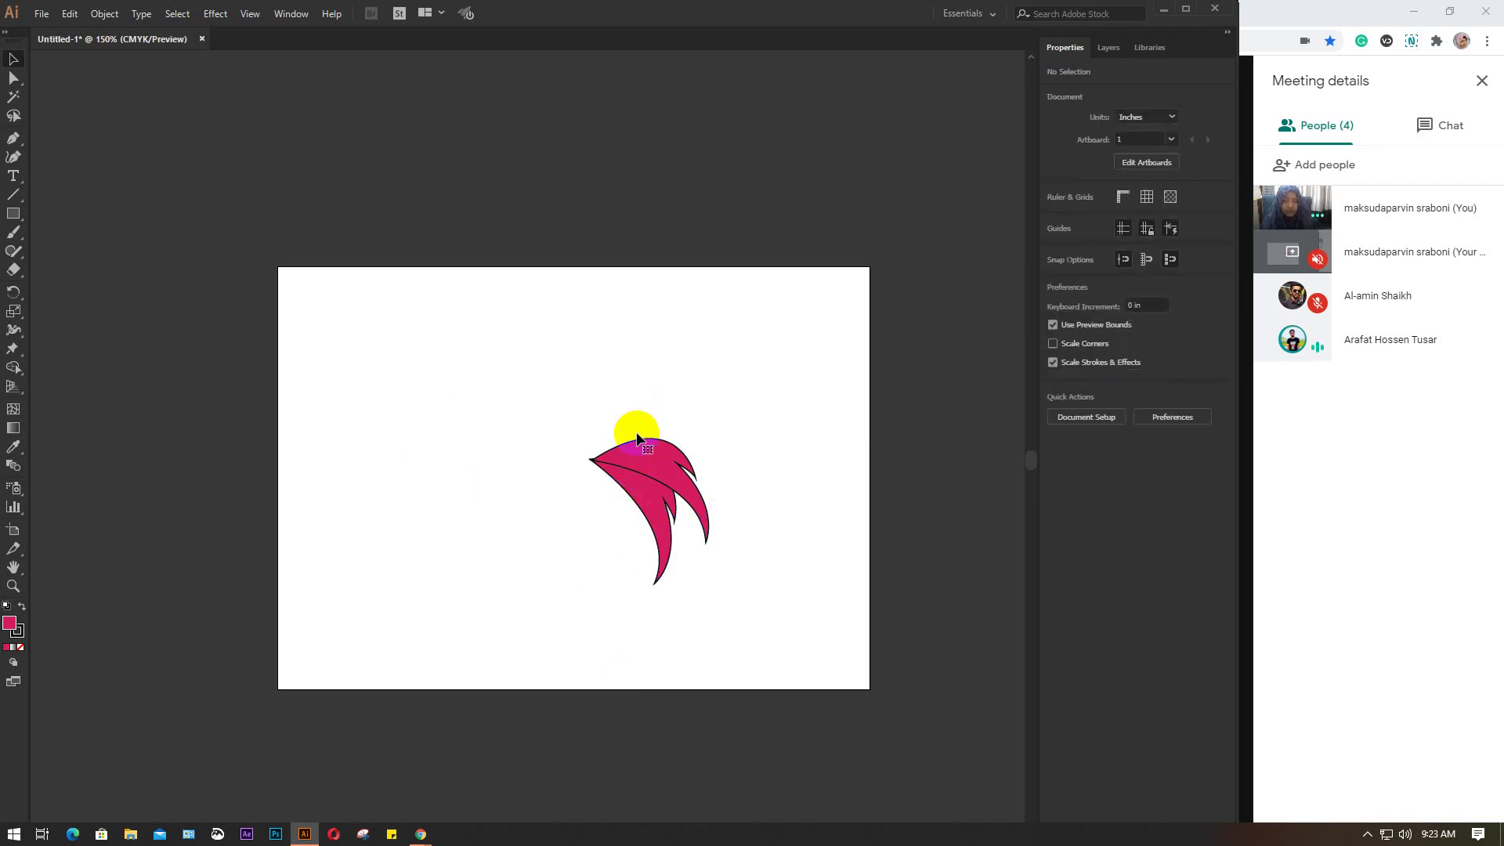
left_click(649, 473)
Step: Delete the extra rotated copy and select the remaining magenta leaf
key("Delete")
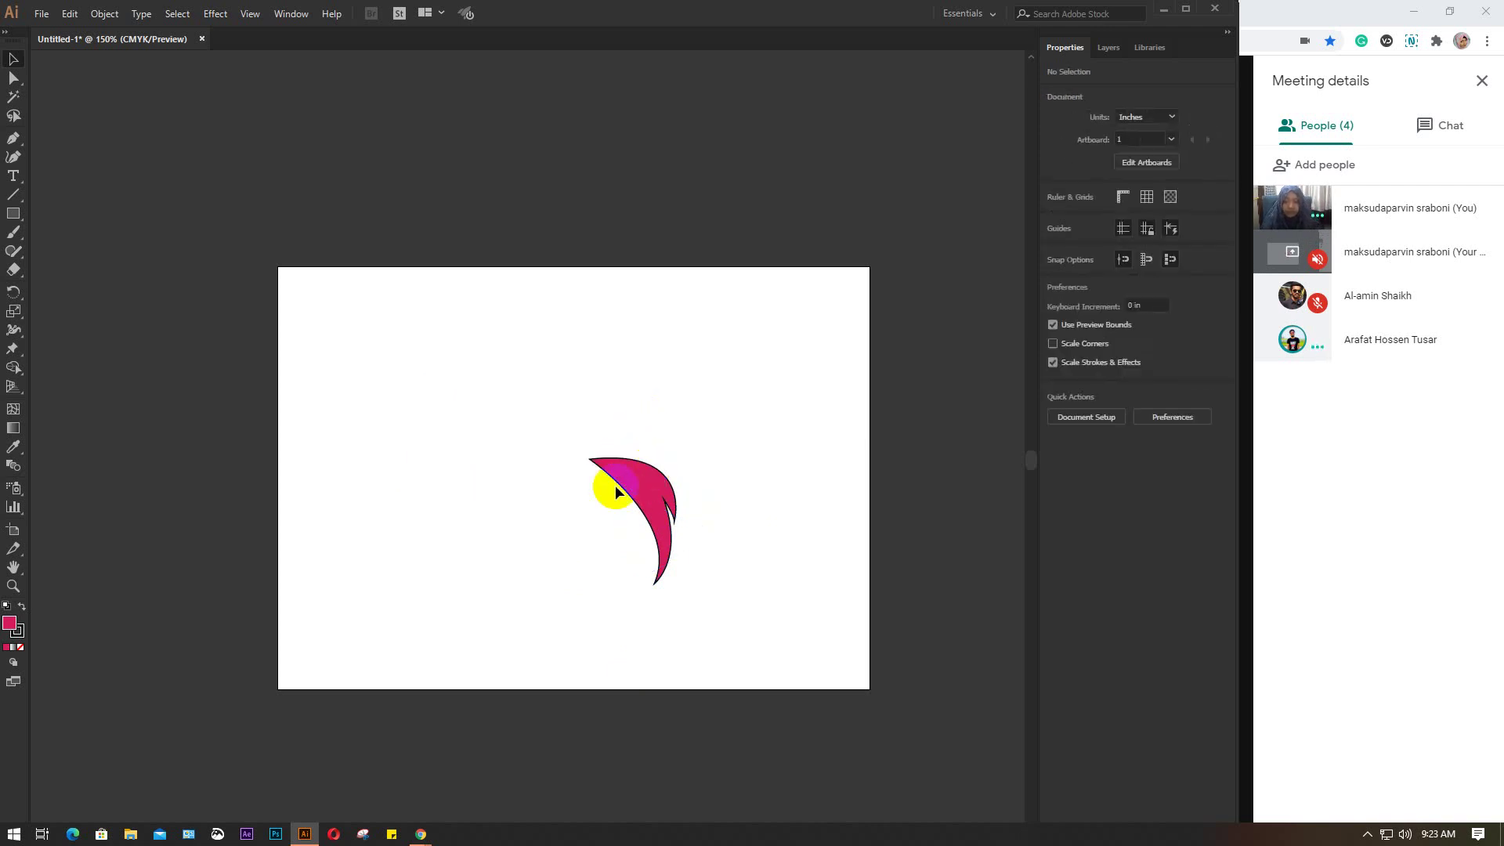
left_click(662, 481)
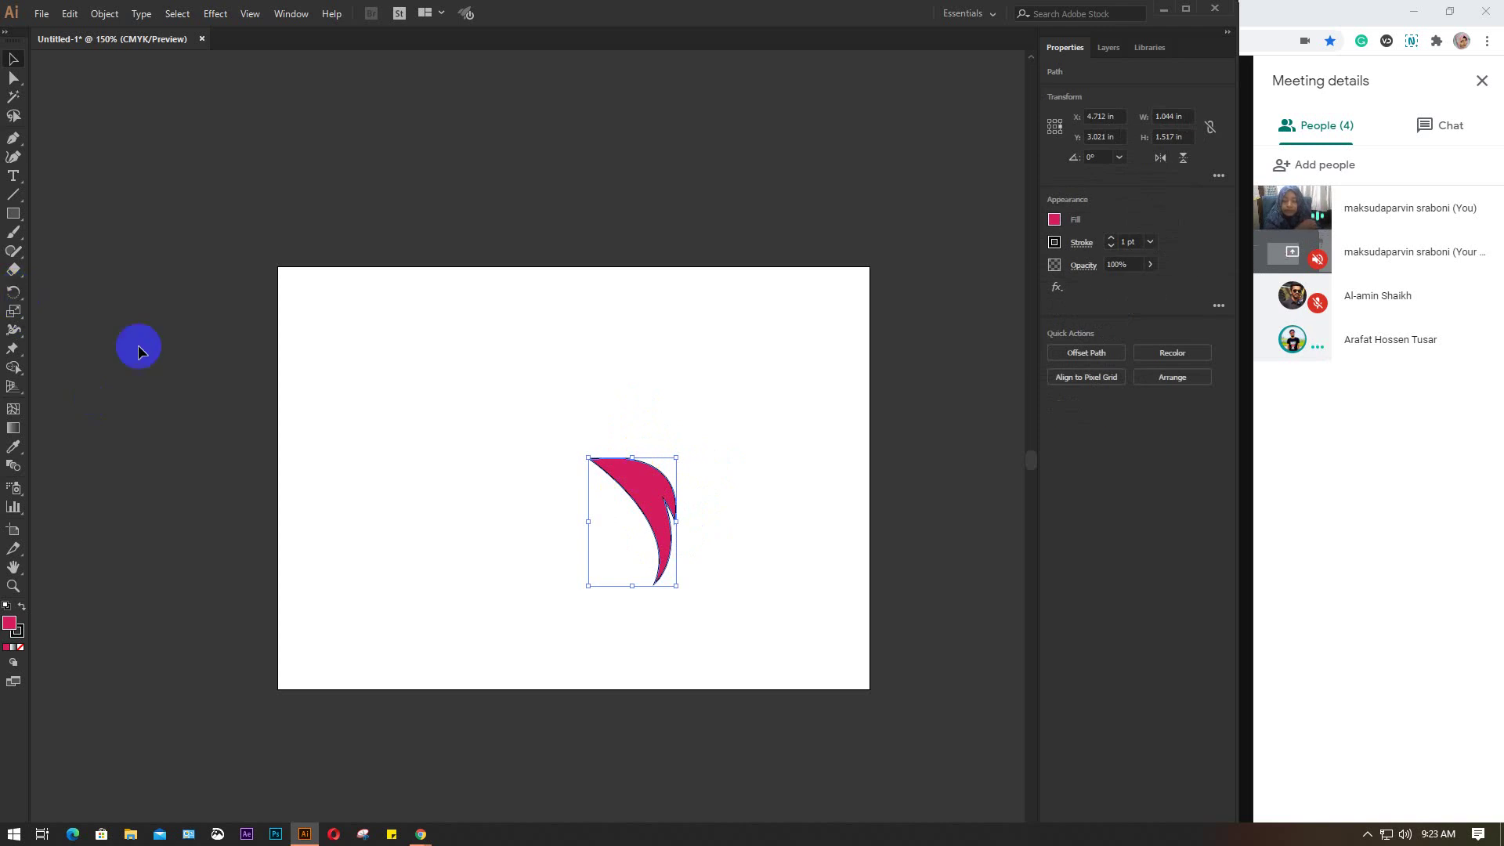
left_click(632, 511)
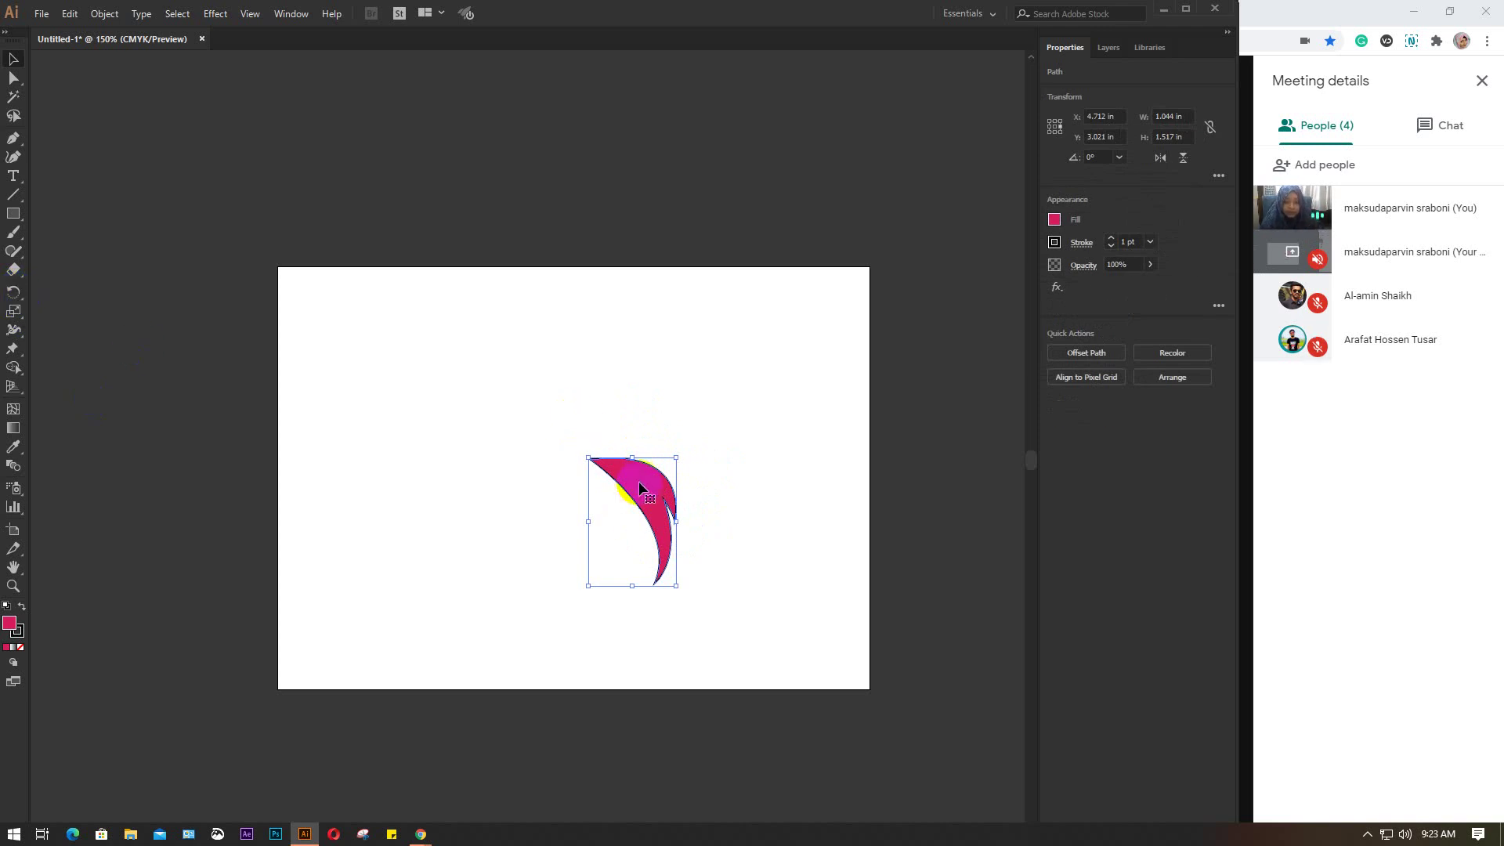
Step: Zoom to 400% and open the Rotate dialog with a pivot just left of the leaf
left_click(13, 293)
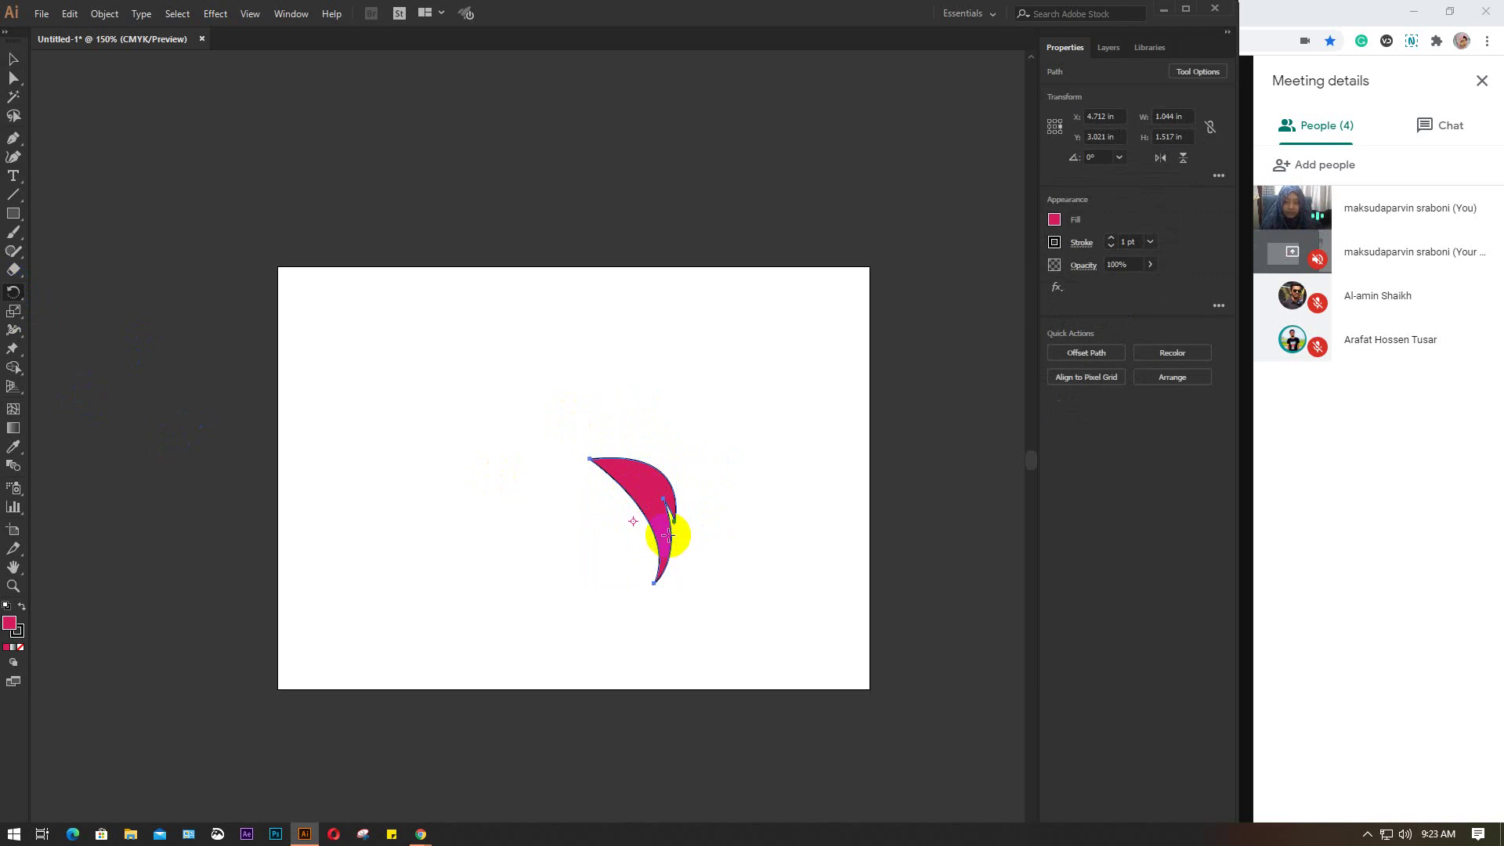
left_click_drag(671, 520, 634, 522)
scroll(634, 522, "up", 2)
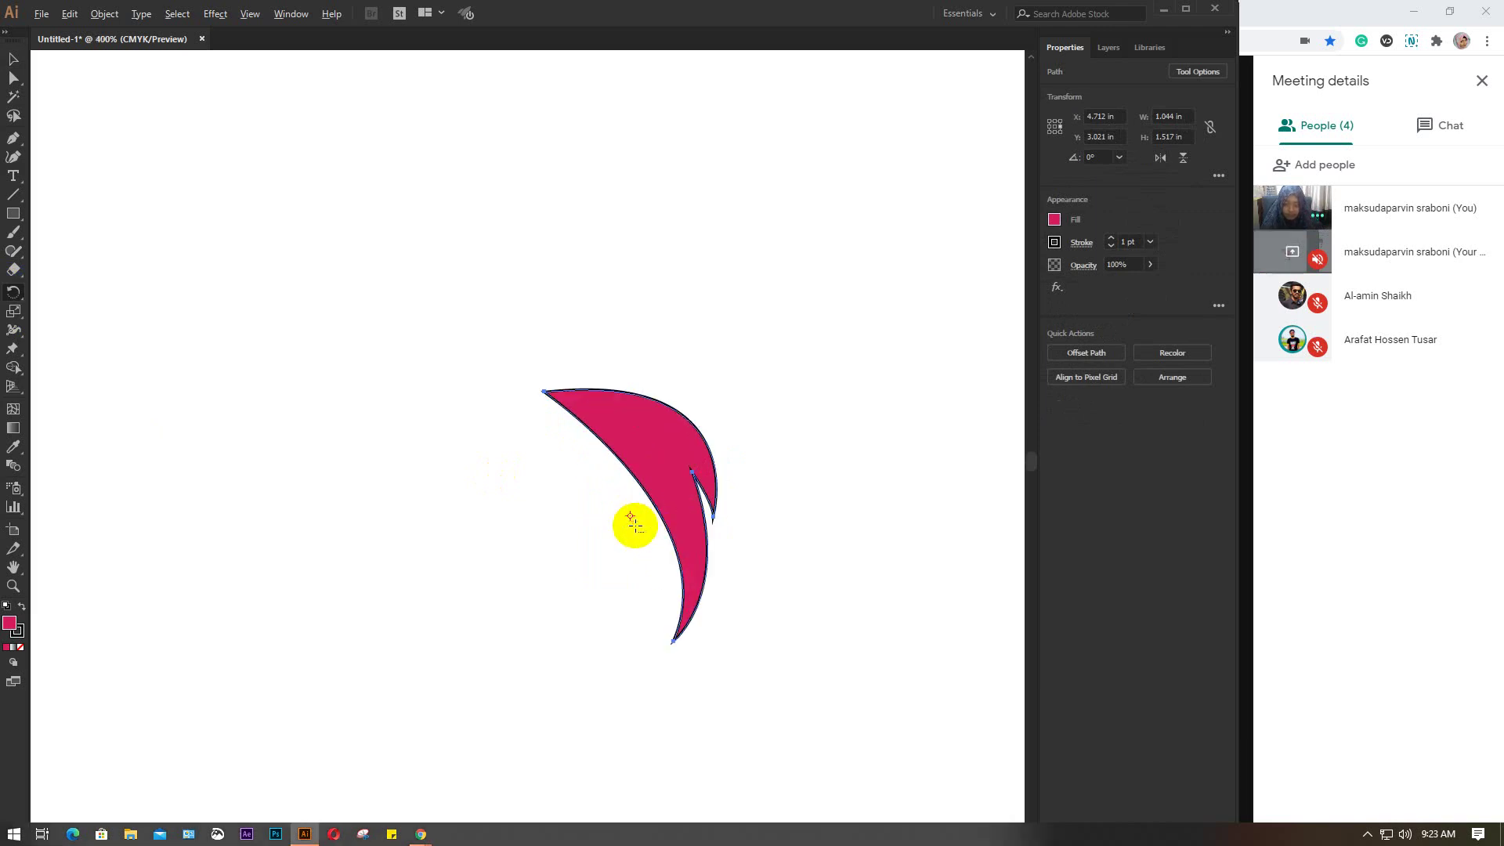
scroll(631, 517, "up", 1)
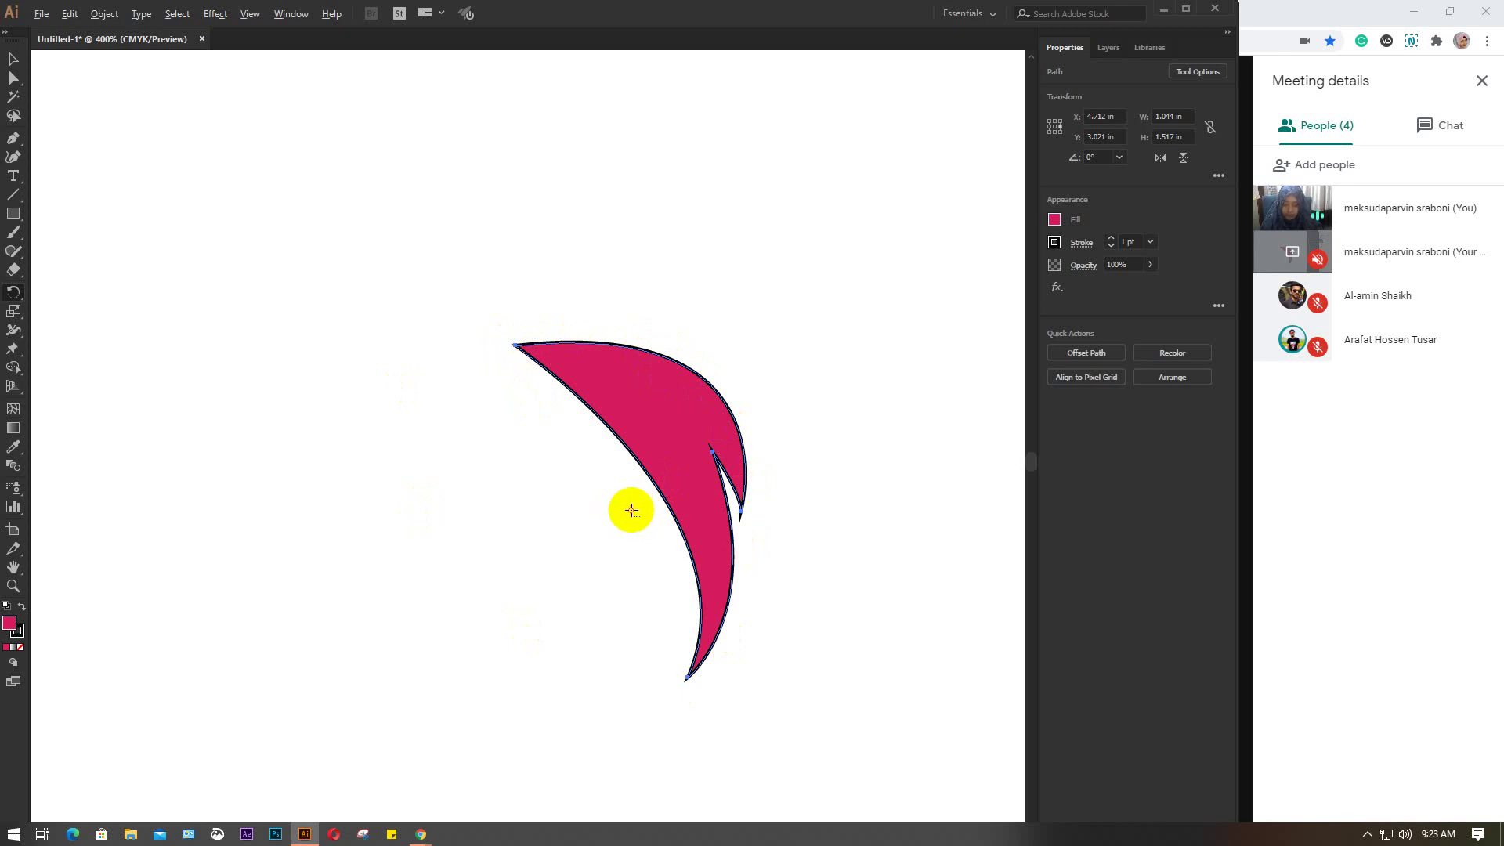
left_click(632, 509, "alt")
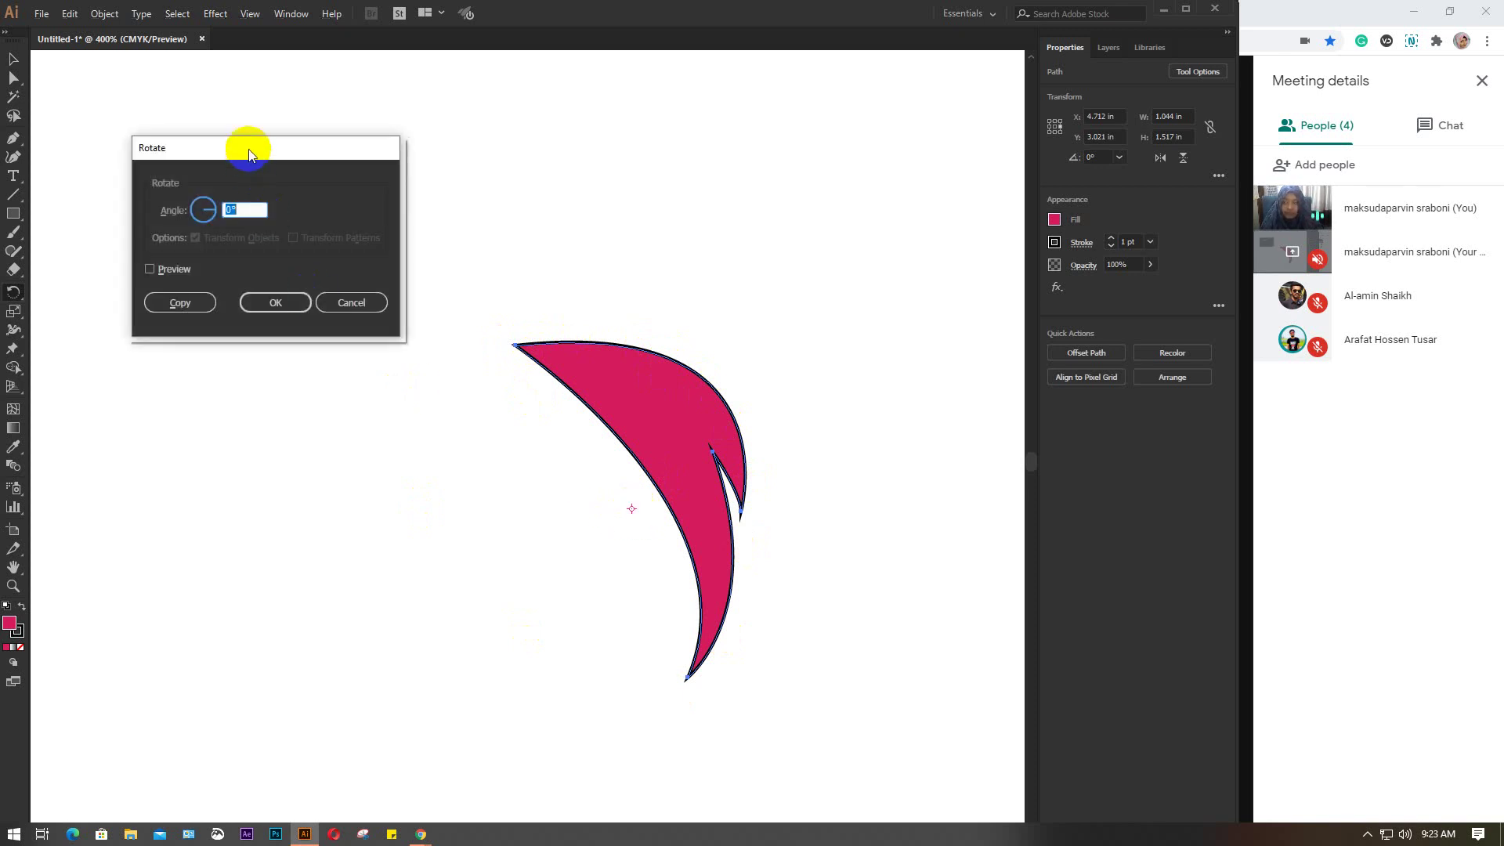
Step: Make a copy of the pink leaf rotated 30° in the Rotate dialog
left_click_drag(248, 151, 243, 123)
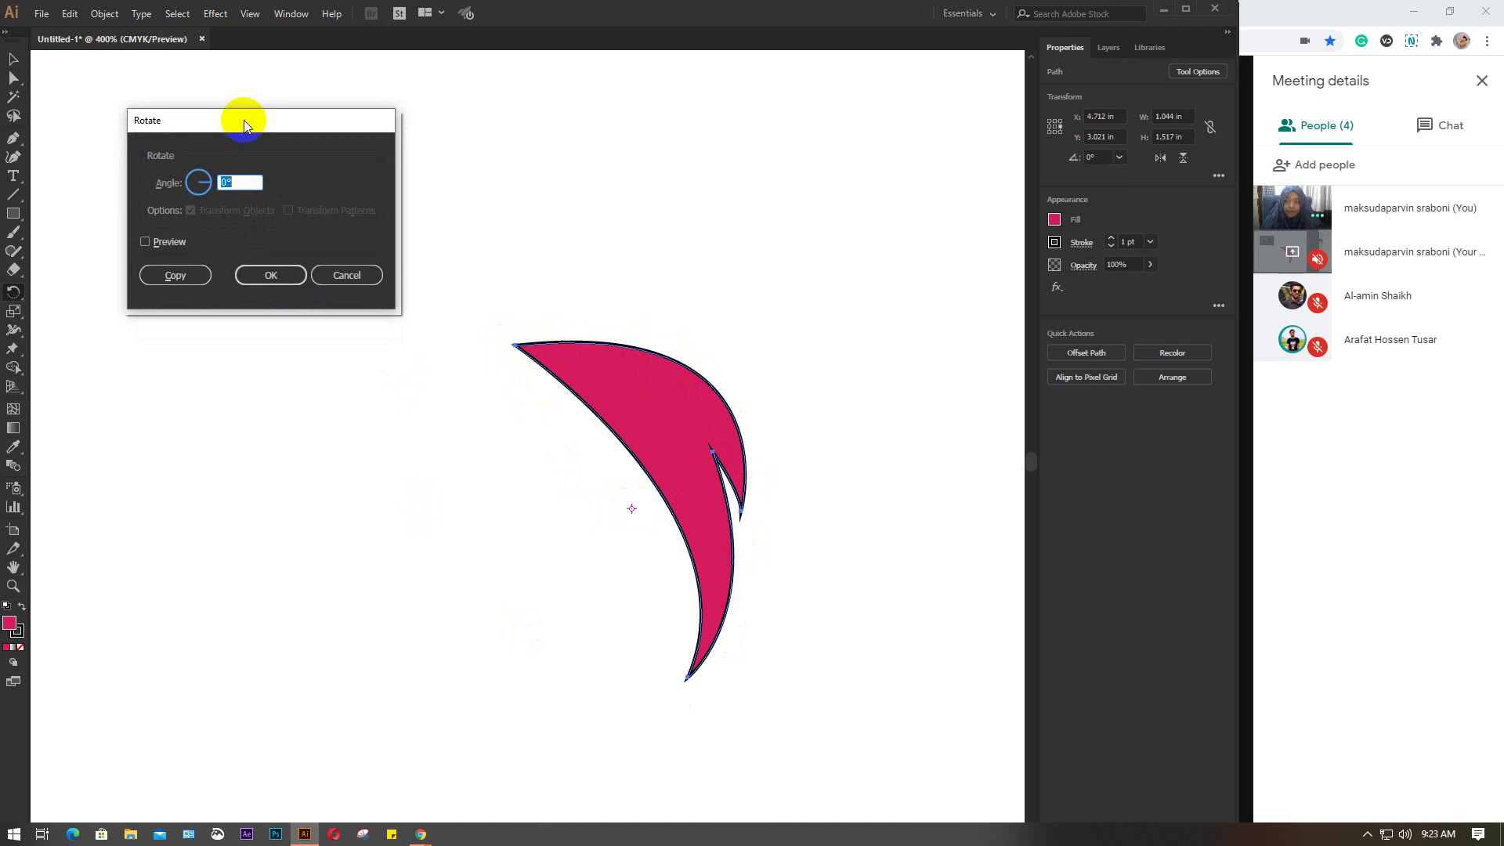
left_click(171, 243)
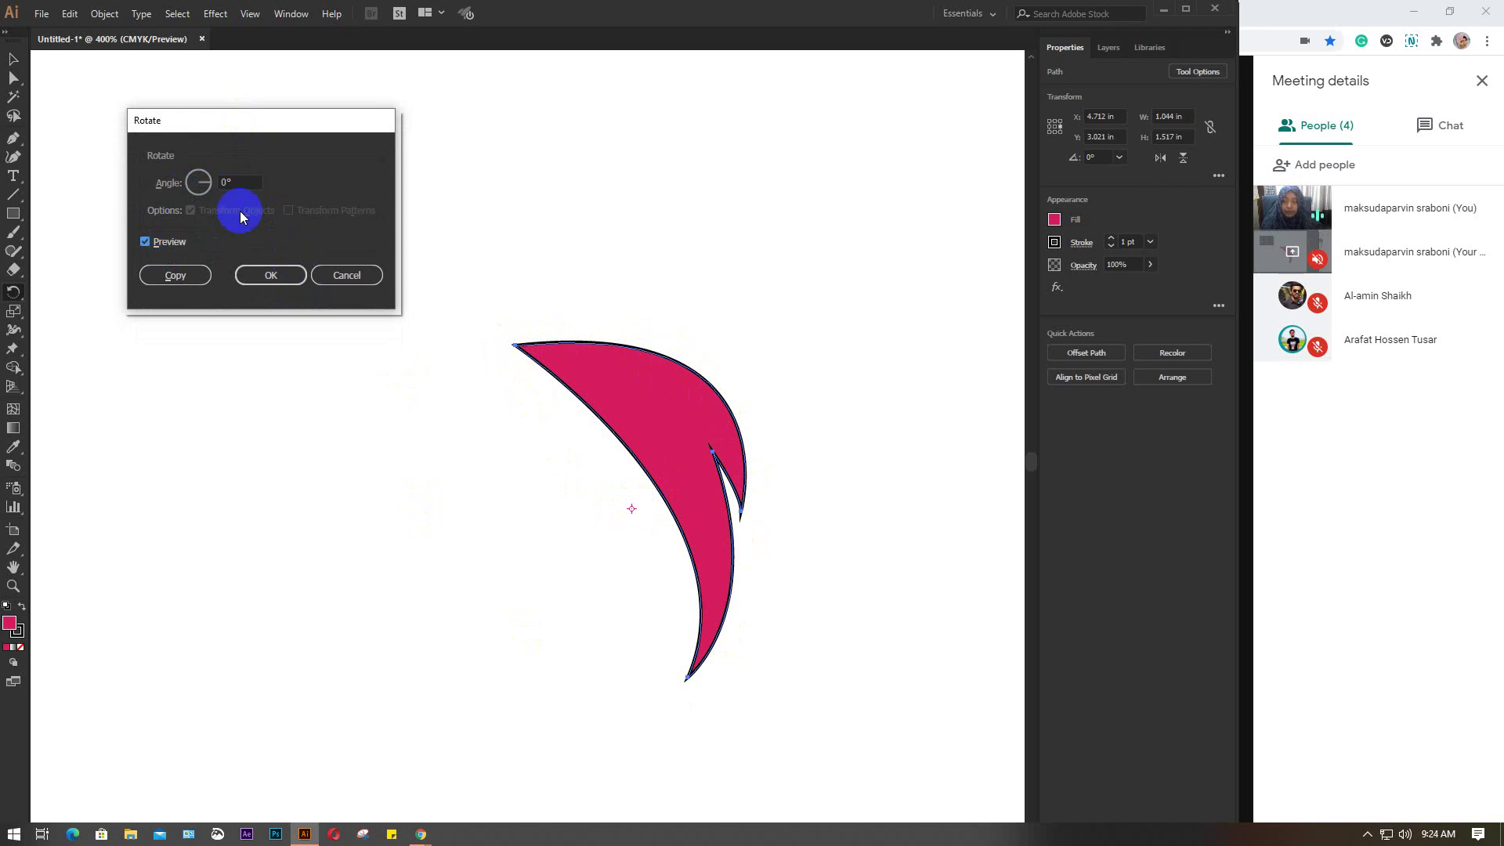
double_click(213, 183)
left_click(159, 242)
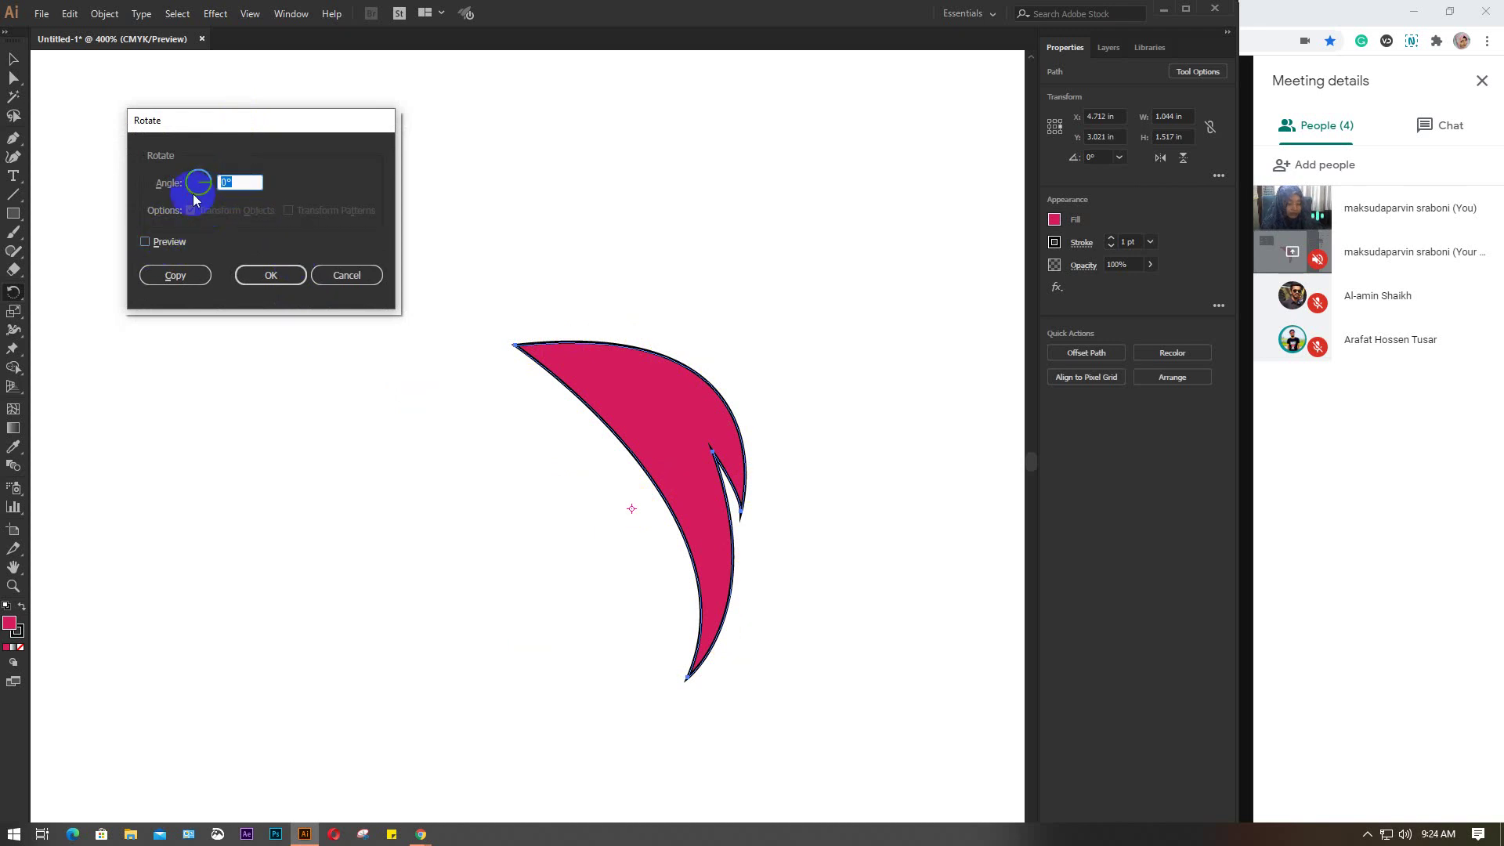
type("30")
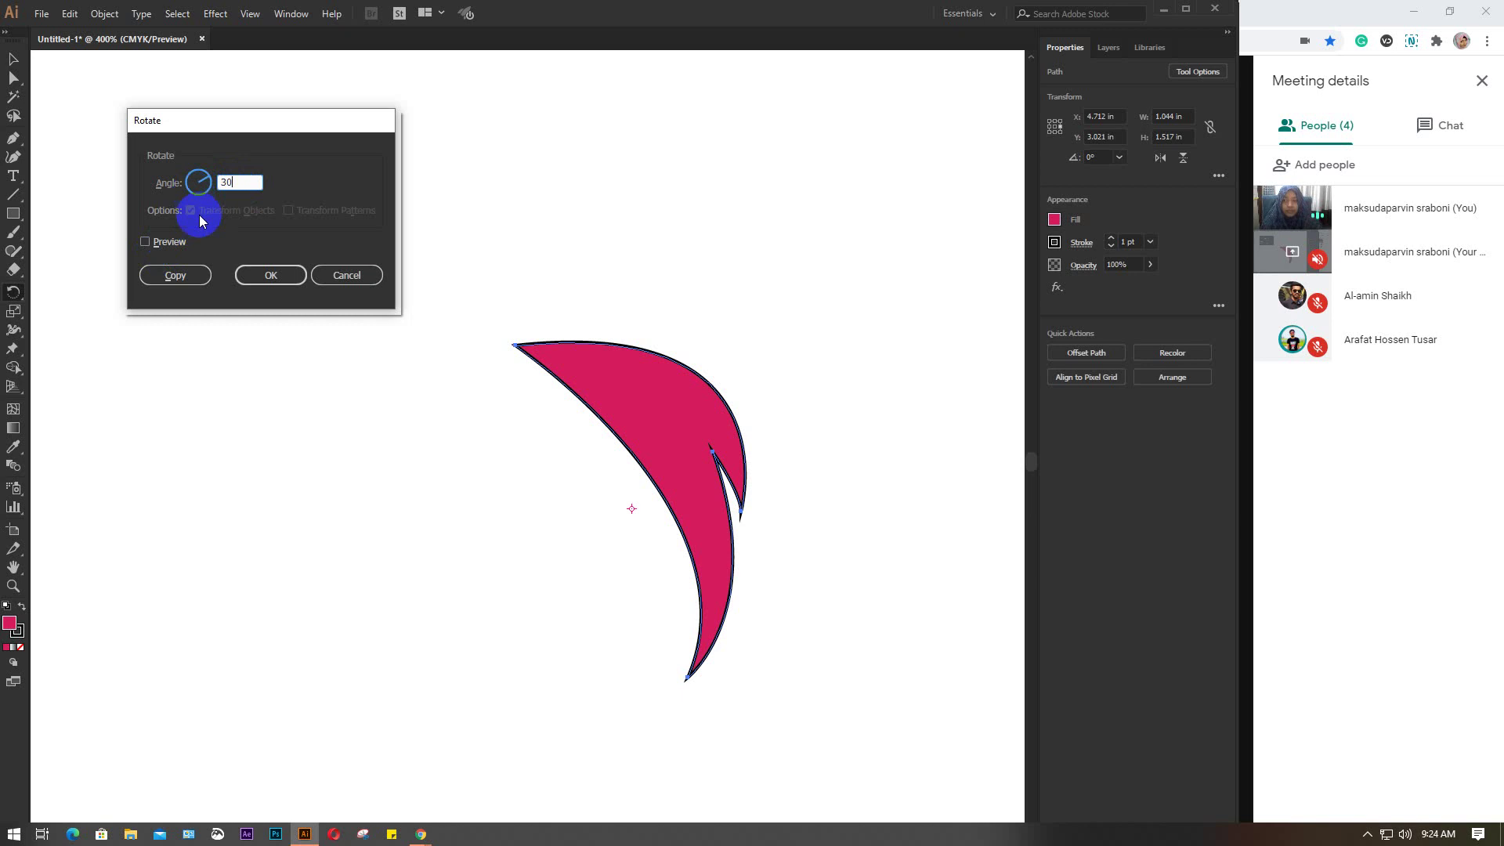
left_click(173, 277)
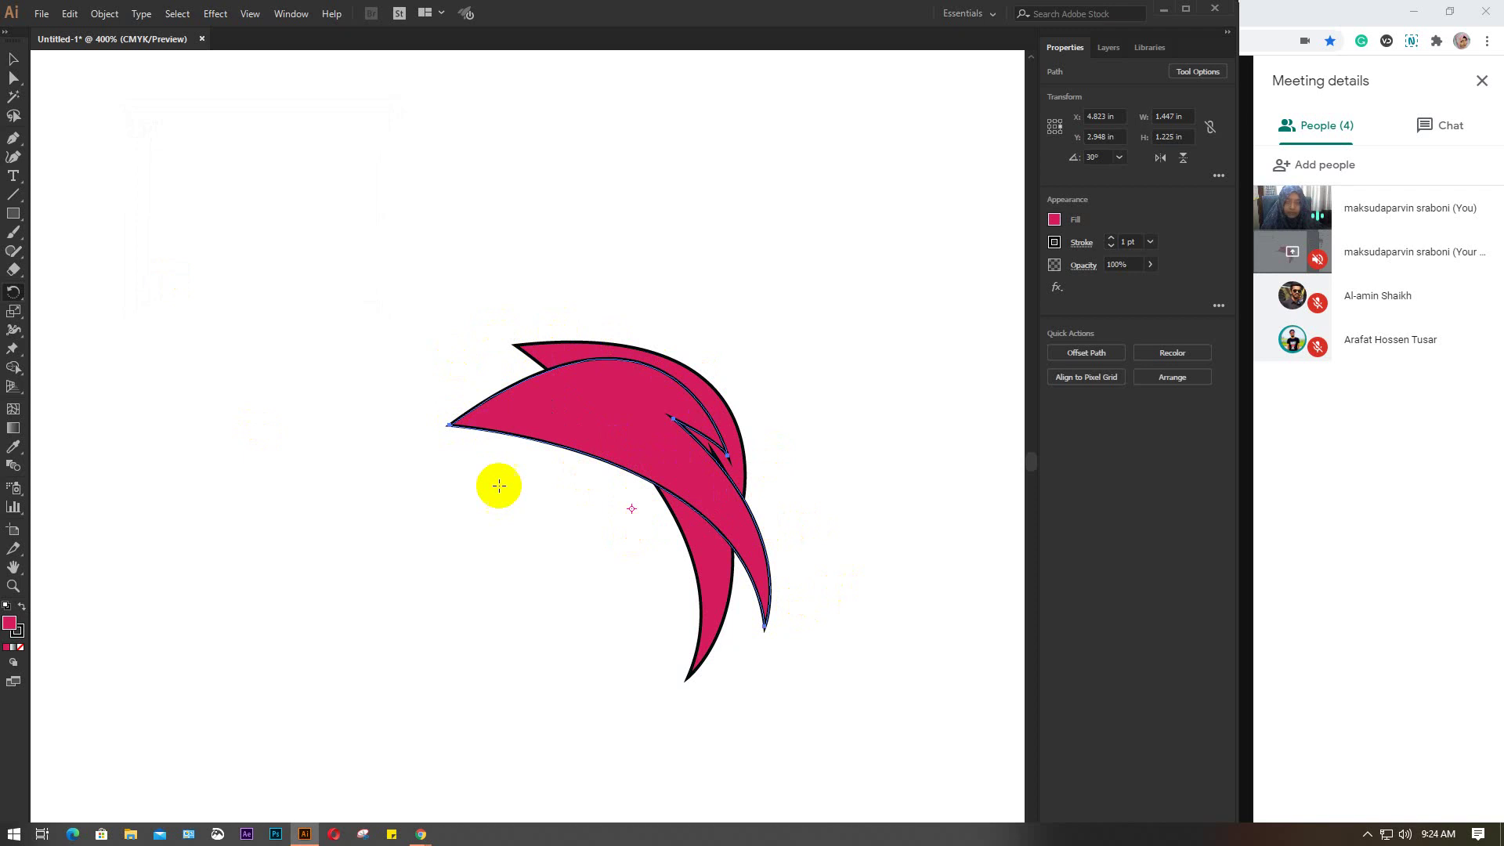
Step: Repeat the 30° rotate-copy with Ctrl+D to build a full ring of leaves
key("ctrl+d")
key("ctrl+d")
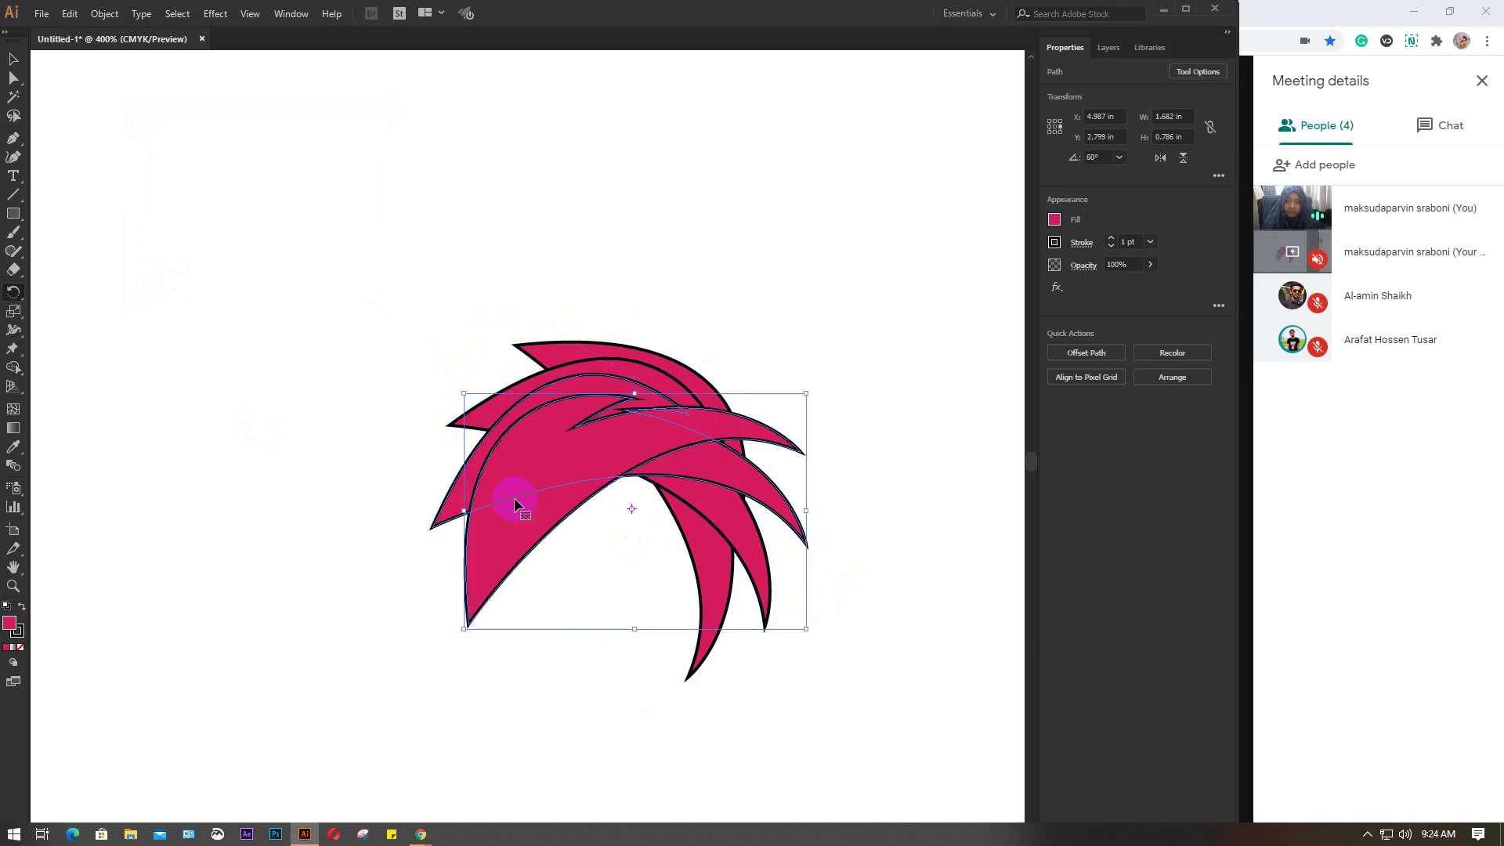
key("ctrl+d")
key("ctrl+d")
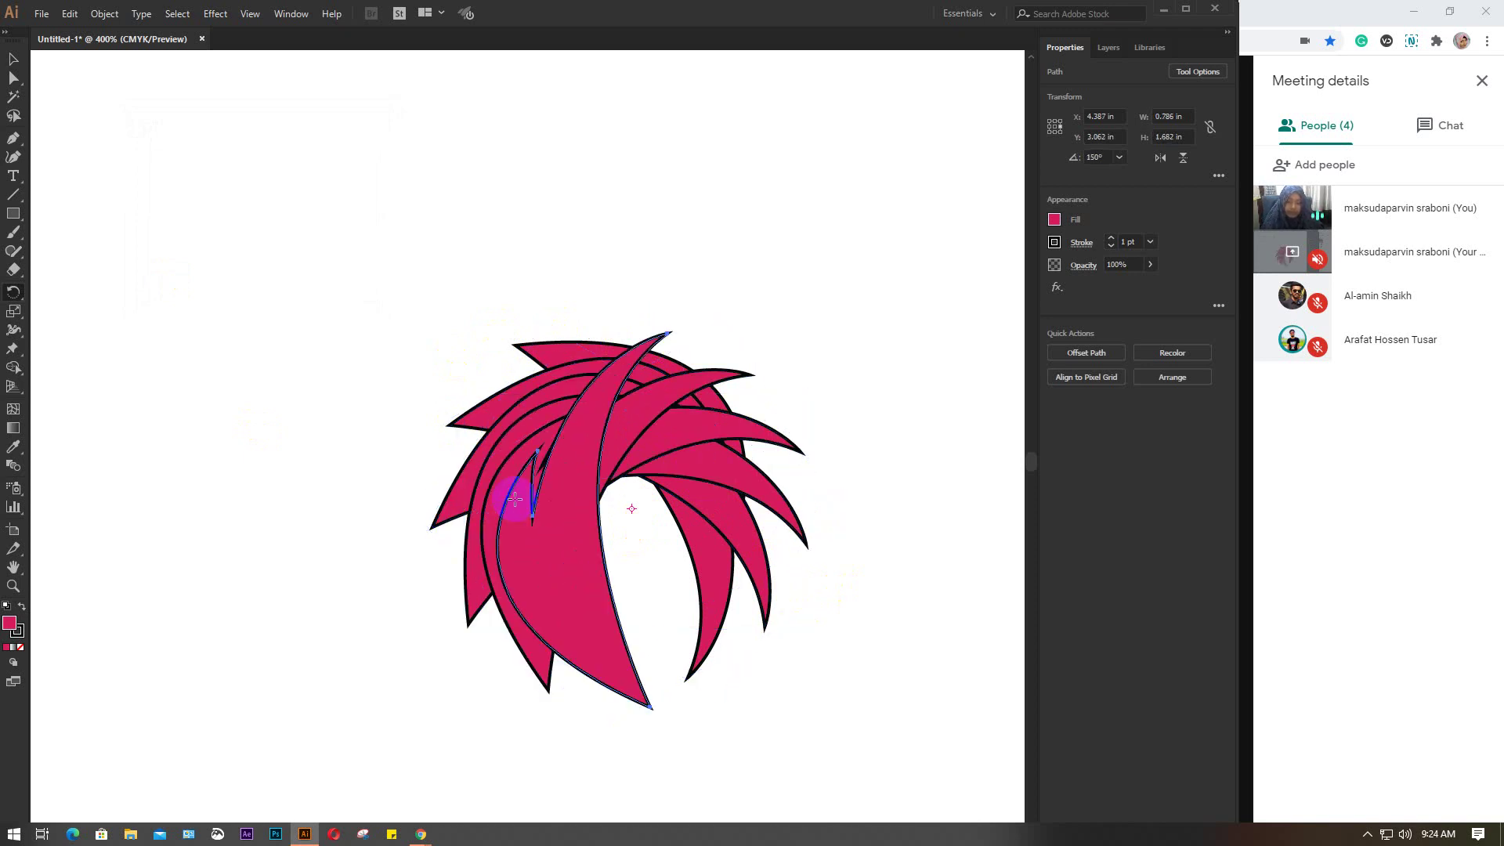
key("ctrl+d")
key("ctrl+d")
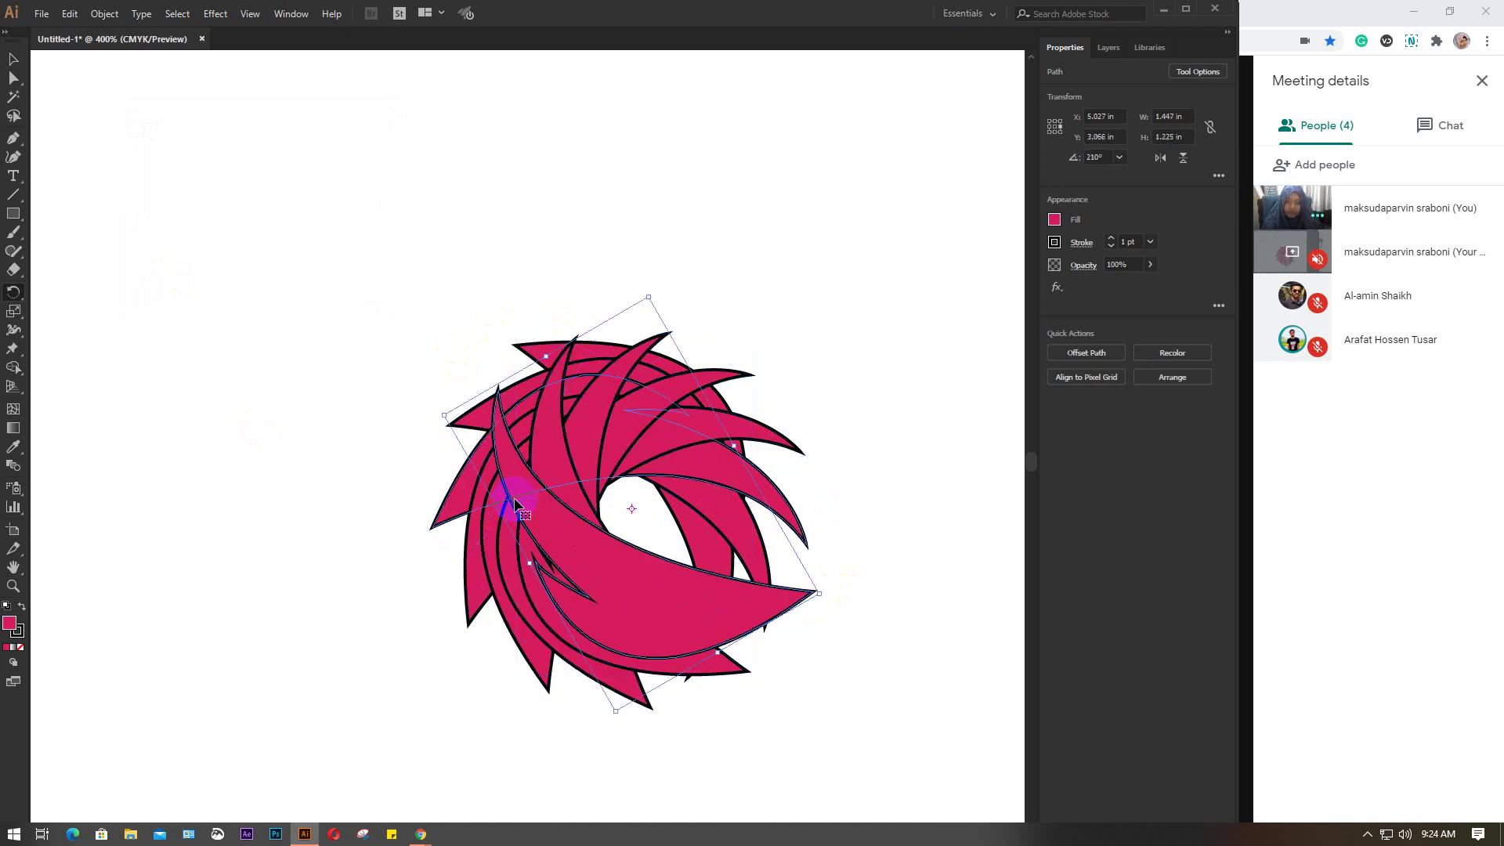
key("ctrl+d")
key("ctrl+d")
key("ctrl+d")
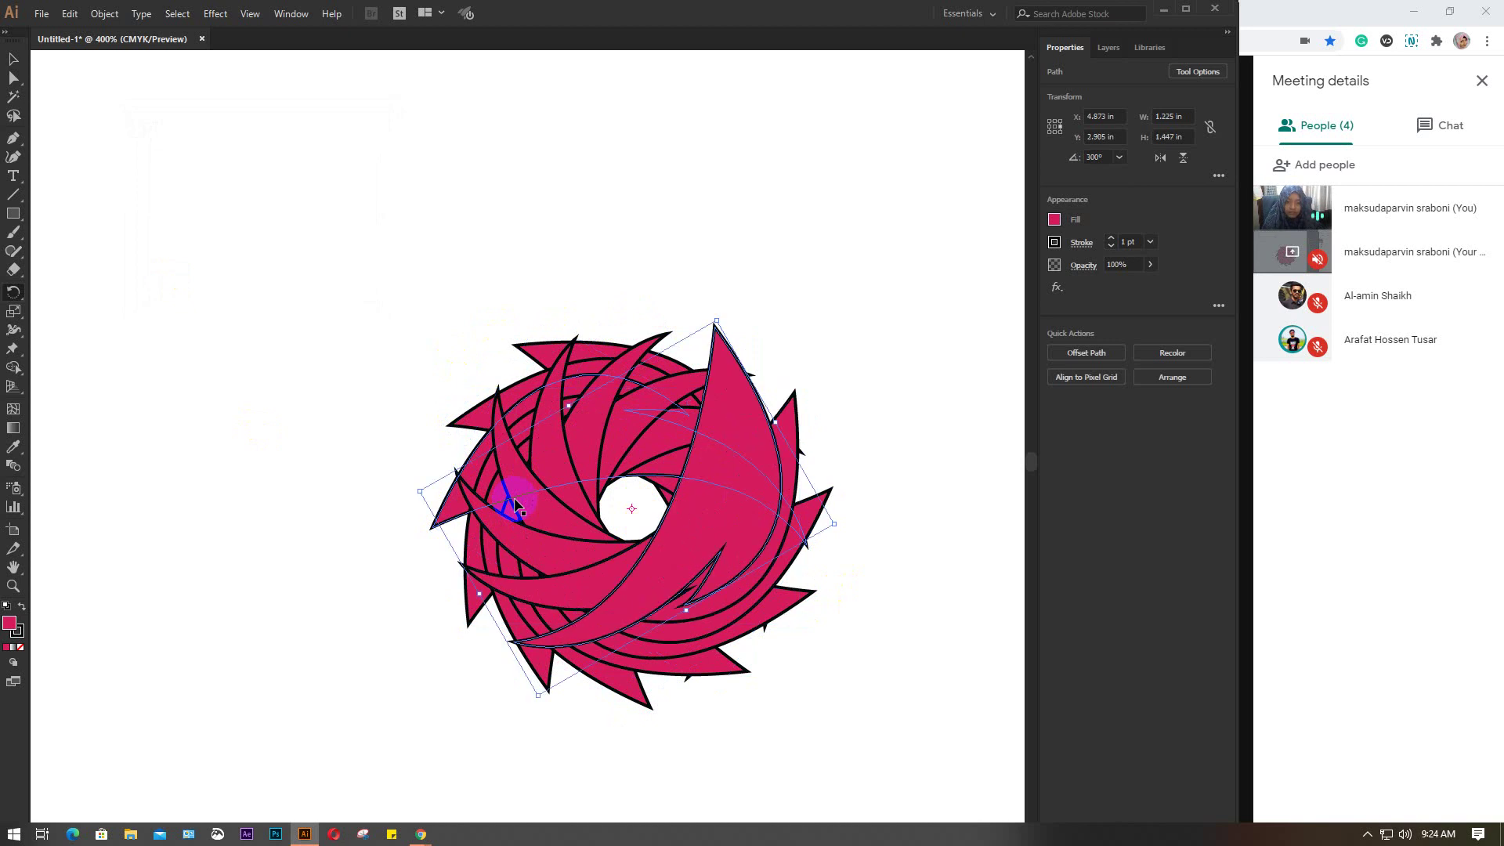
key("ctrl+d")
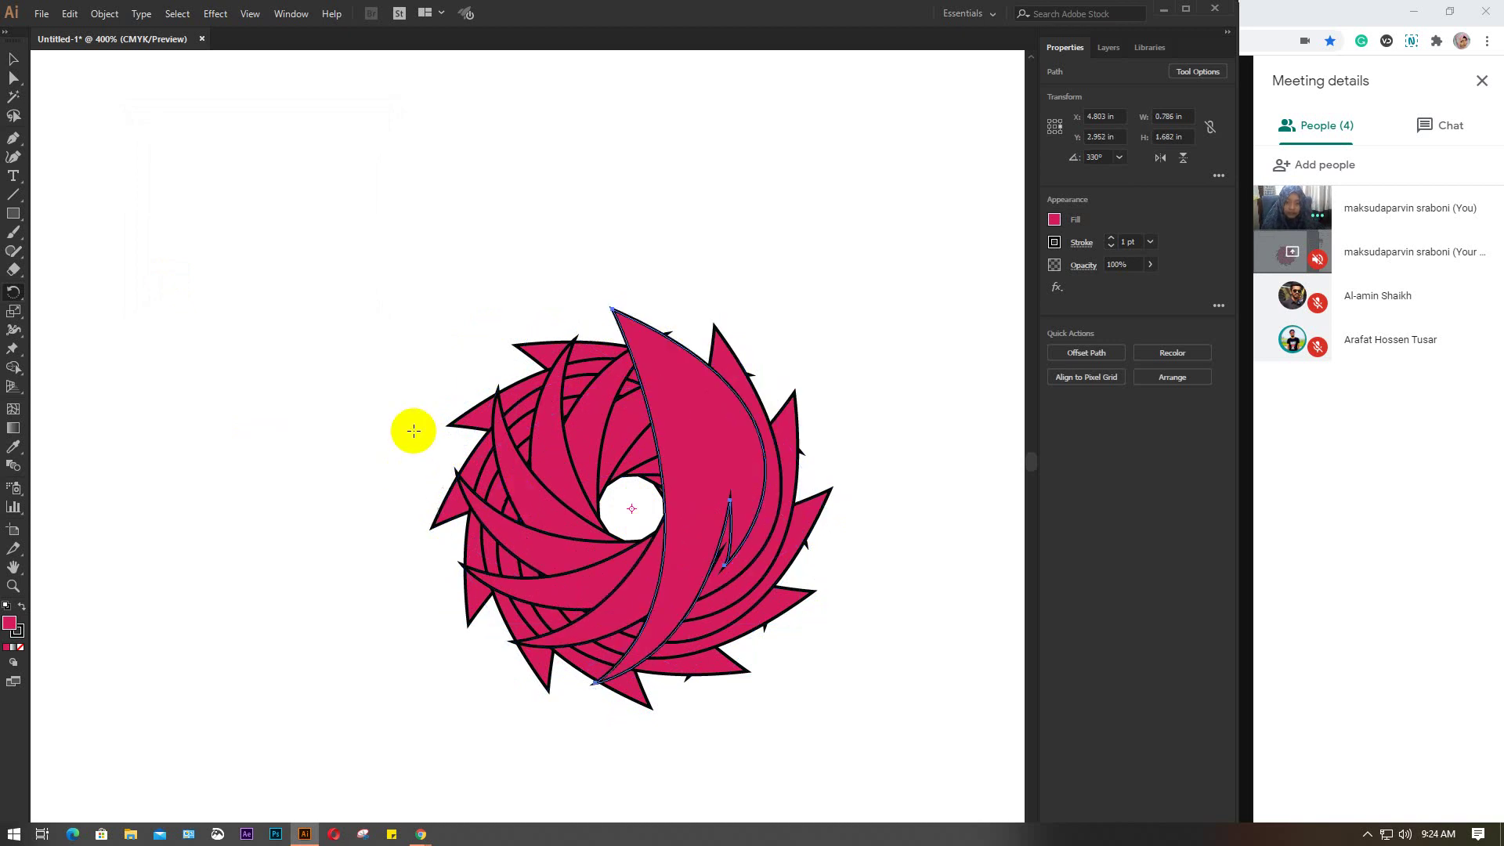
key("v")
Step: Undo the last three rotated leaf copies
key("ctrl+z")
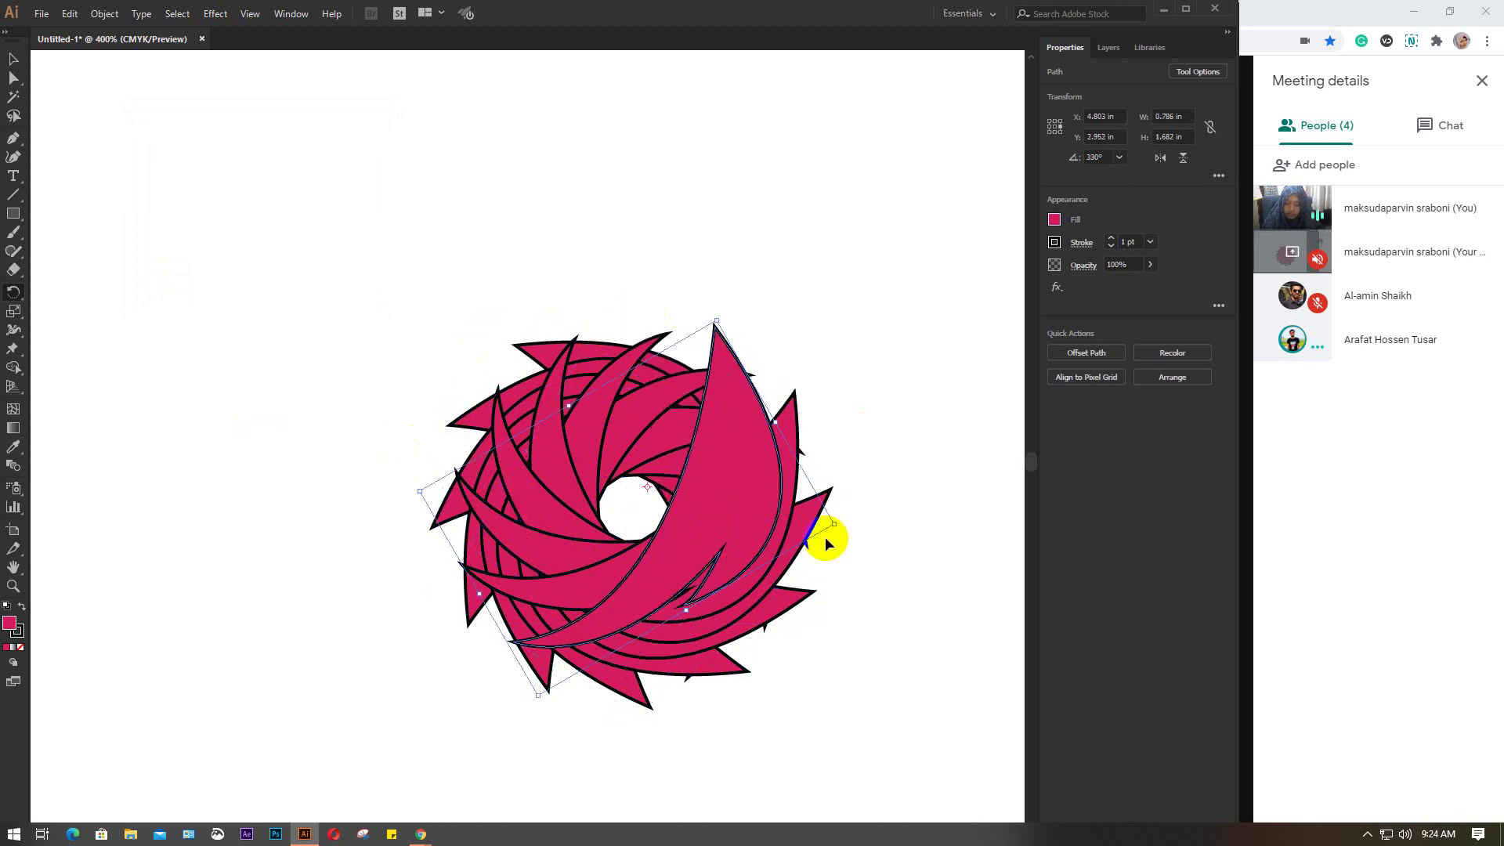
key("ctrl+z")
key("ctrl+z")
key("ctrl+z")
key("ctrl+z")
key("ctrl+z")
key("ctrl+z")
key("ctrl+z")
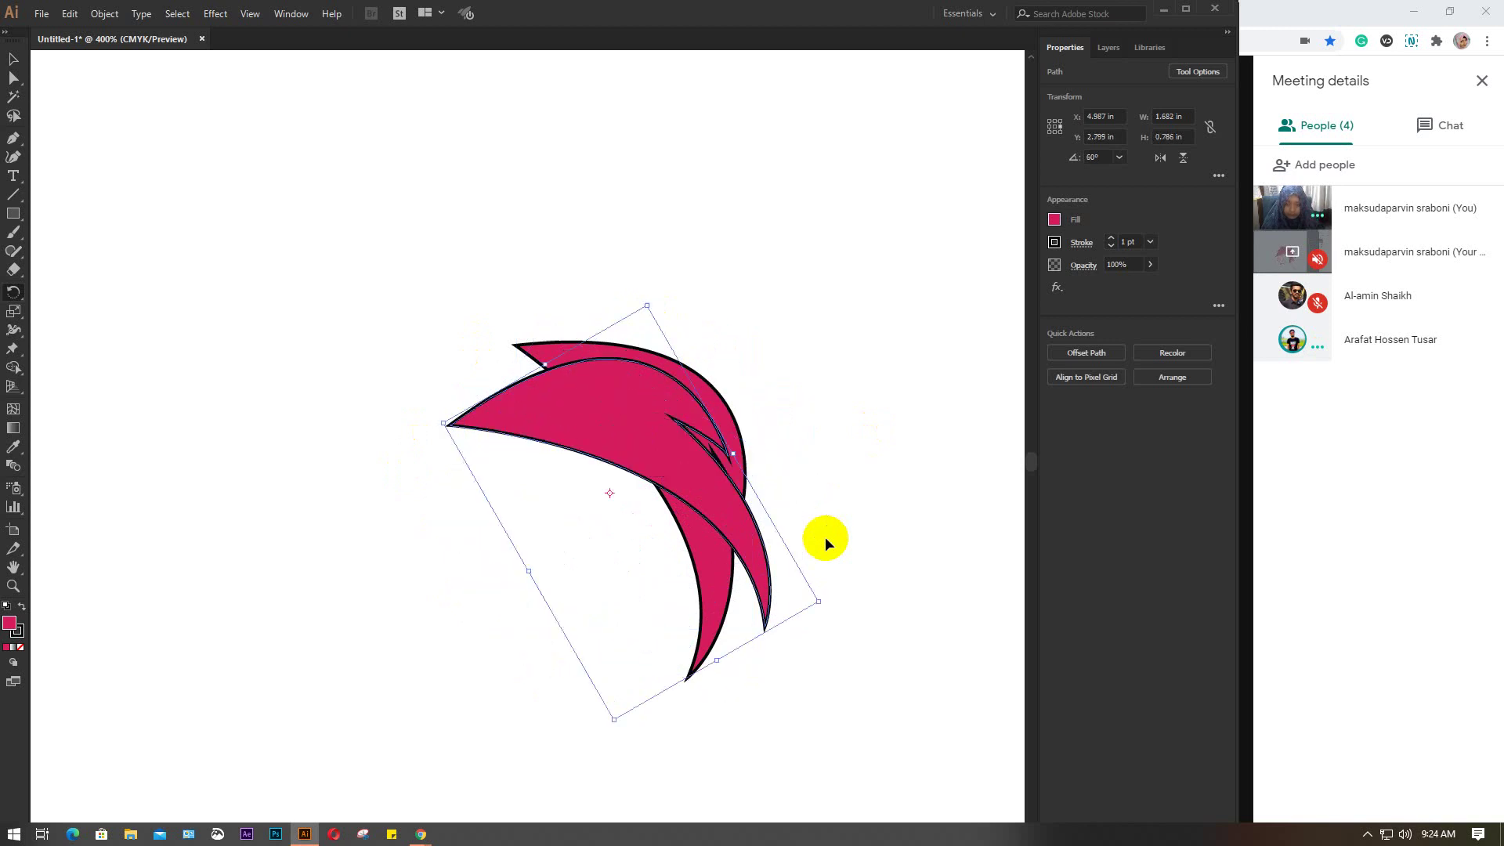
key("ctrl+z")
key("ctrl+z")
Step: Reselect the single pink leaf with the Selection tool and switch back to the Rotate tool
left_click(717, 461)
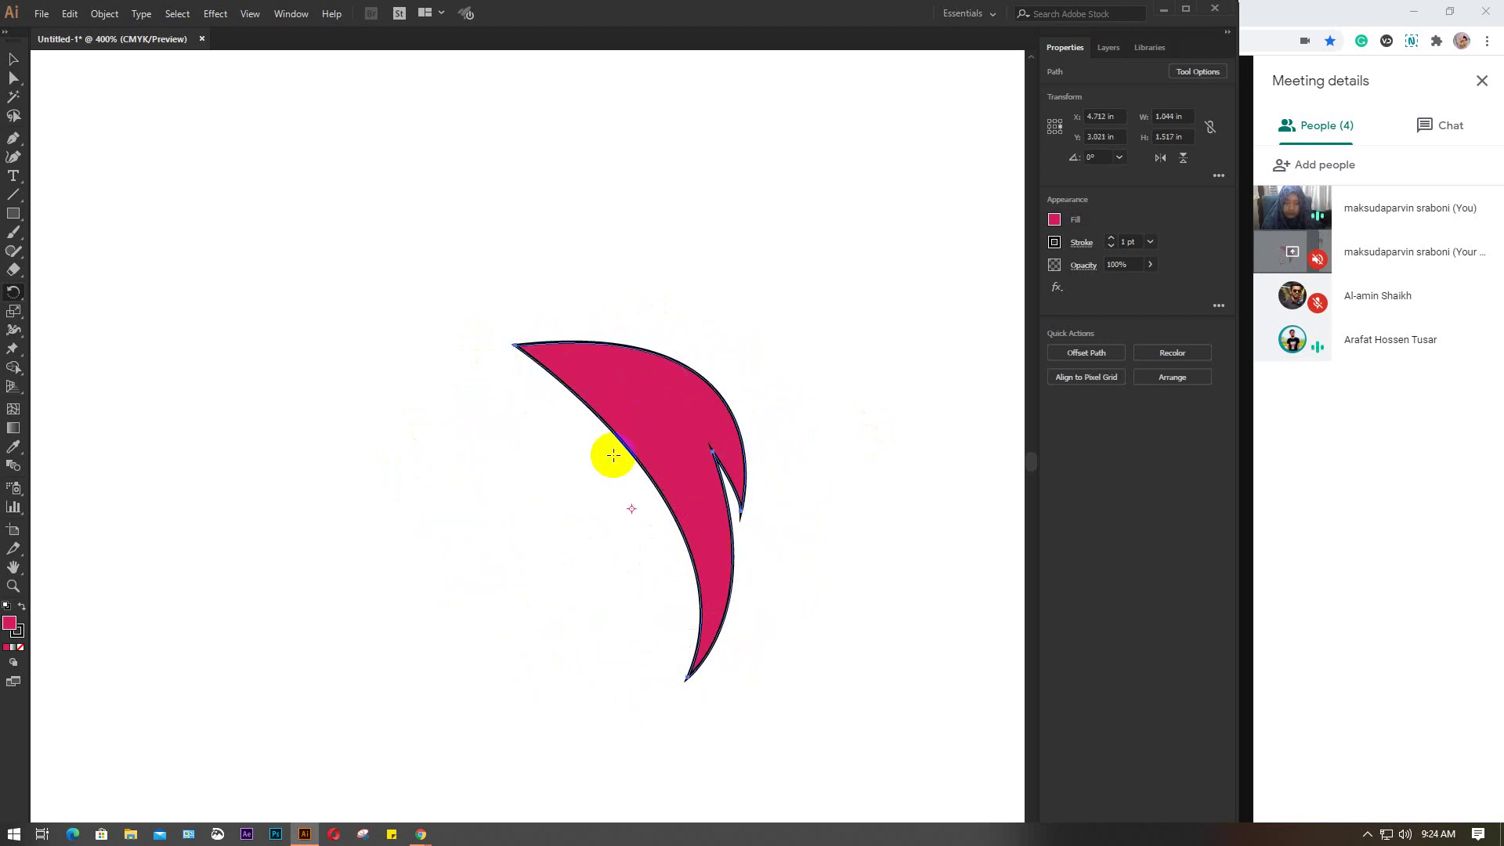
left_click(14, 61)
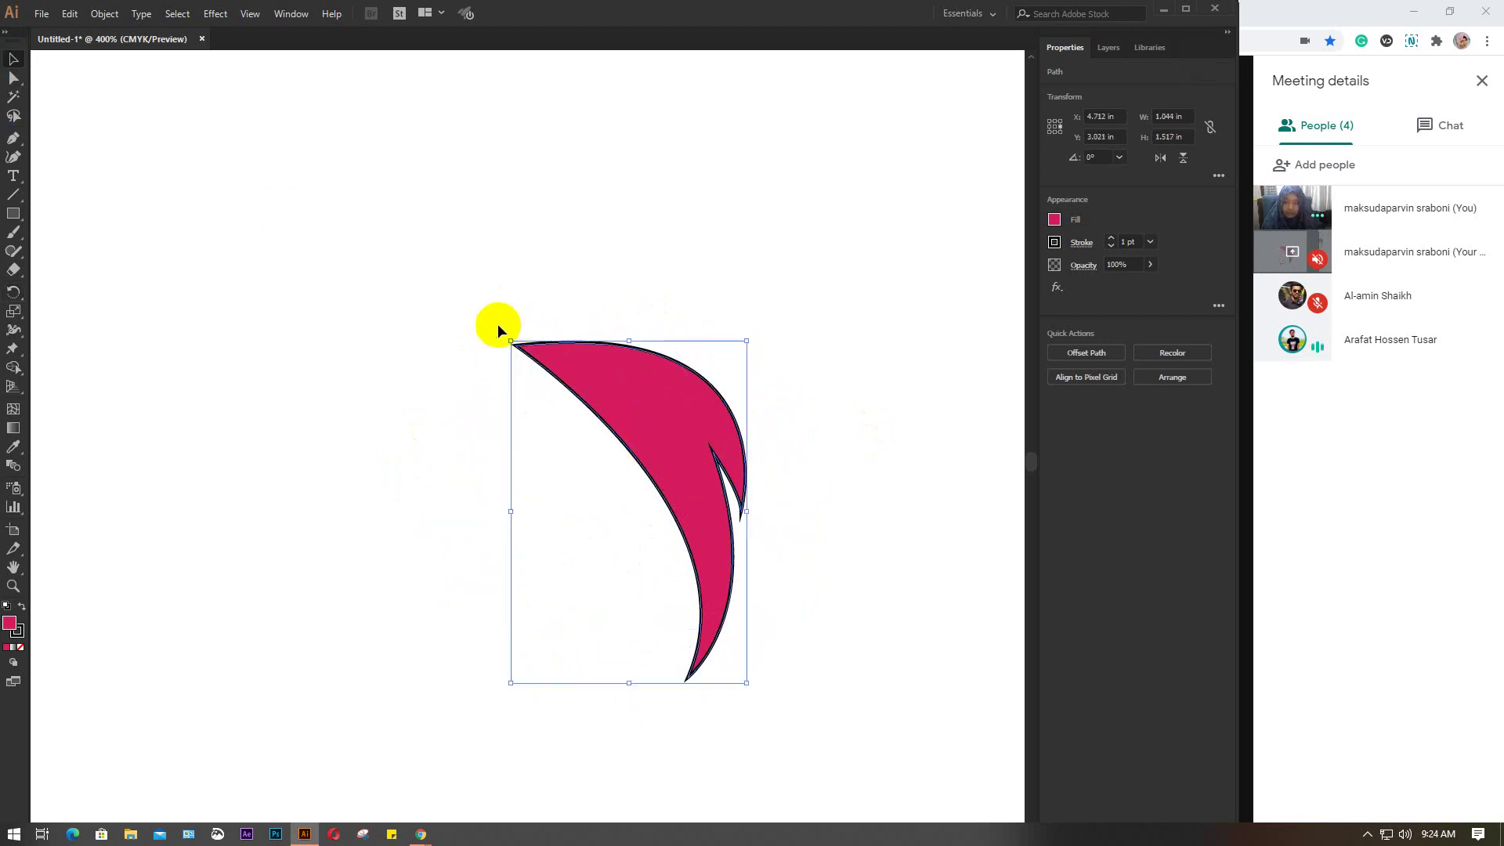
left_click(436, 300)
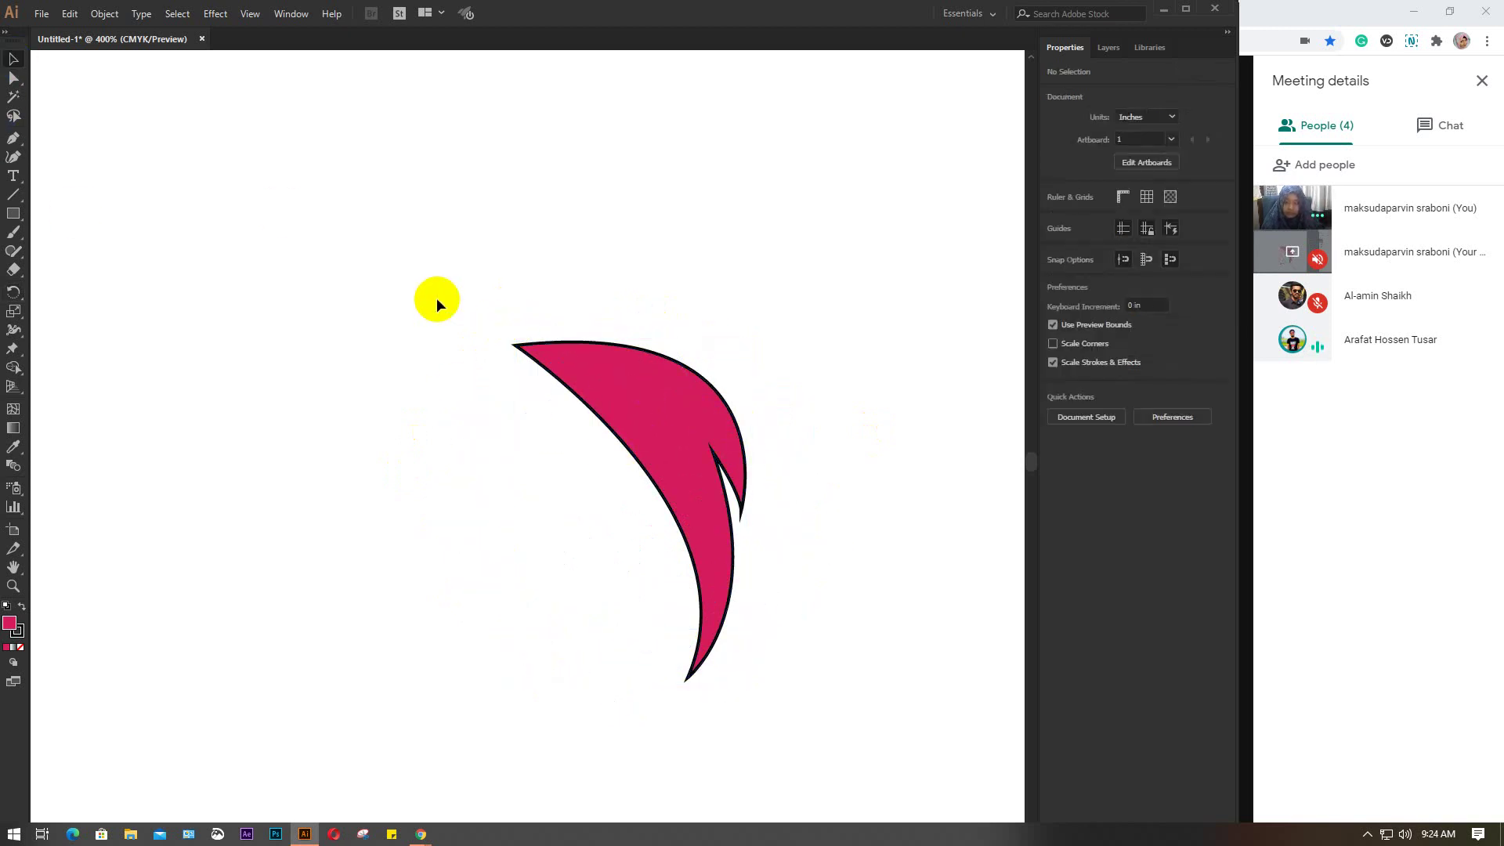
left_click(675, 427)
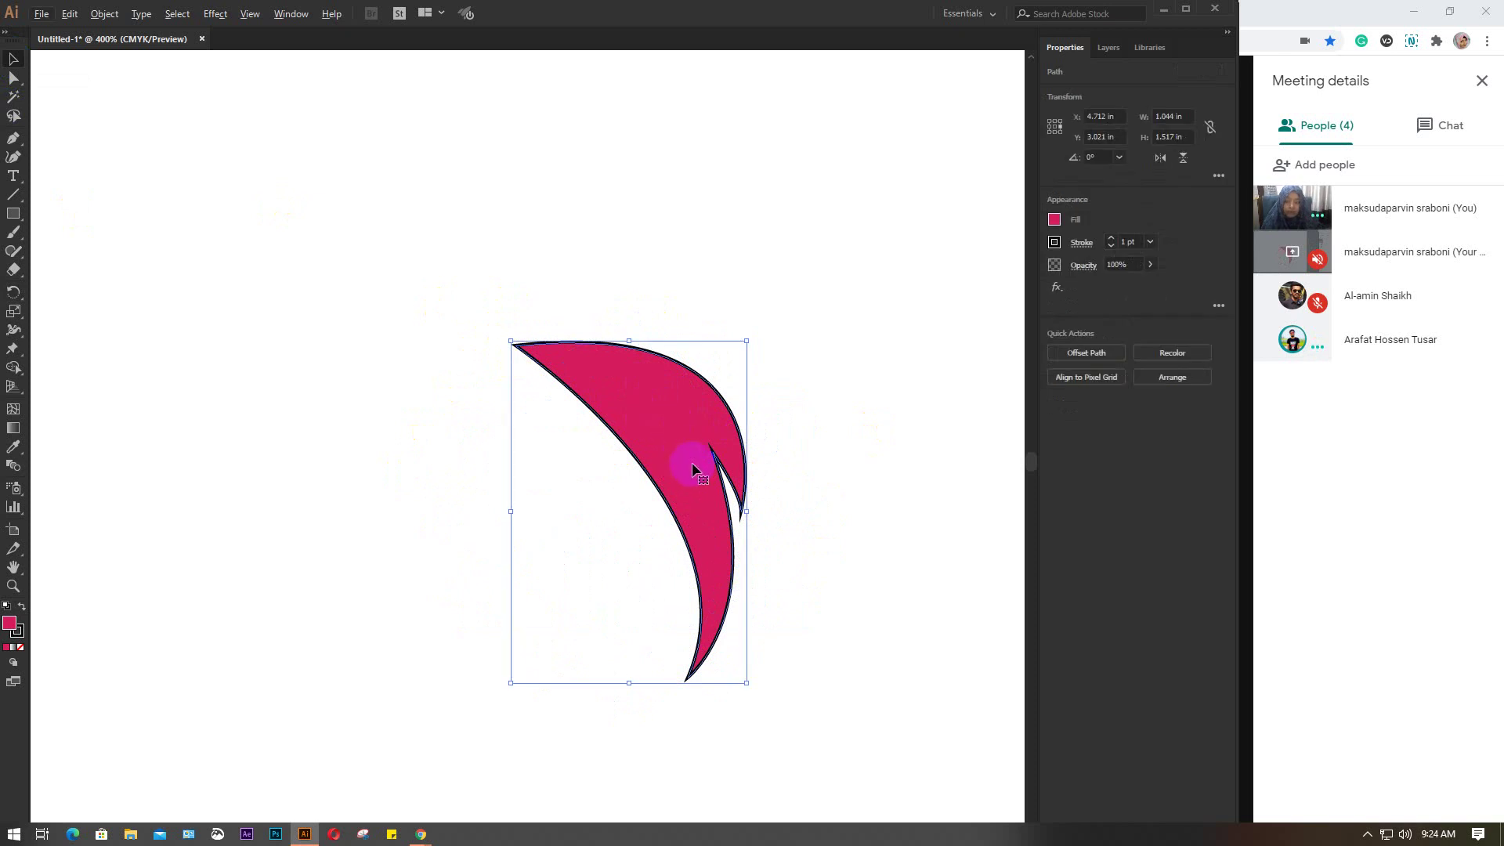
left_click(723, 549)
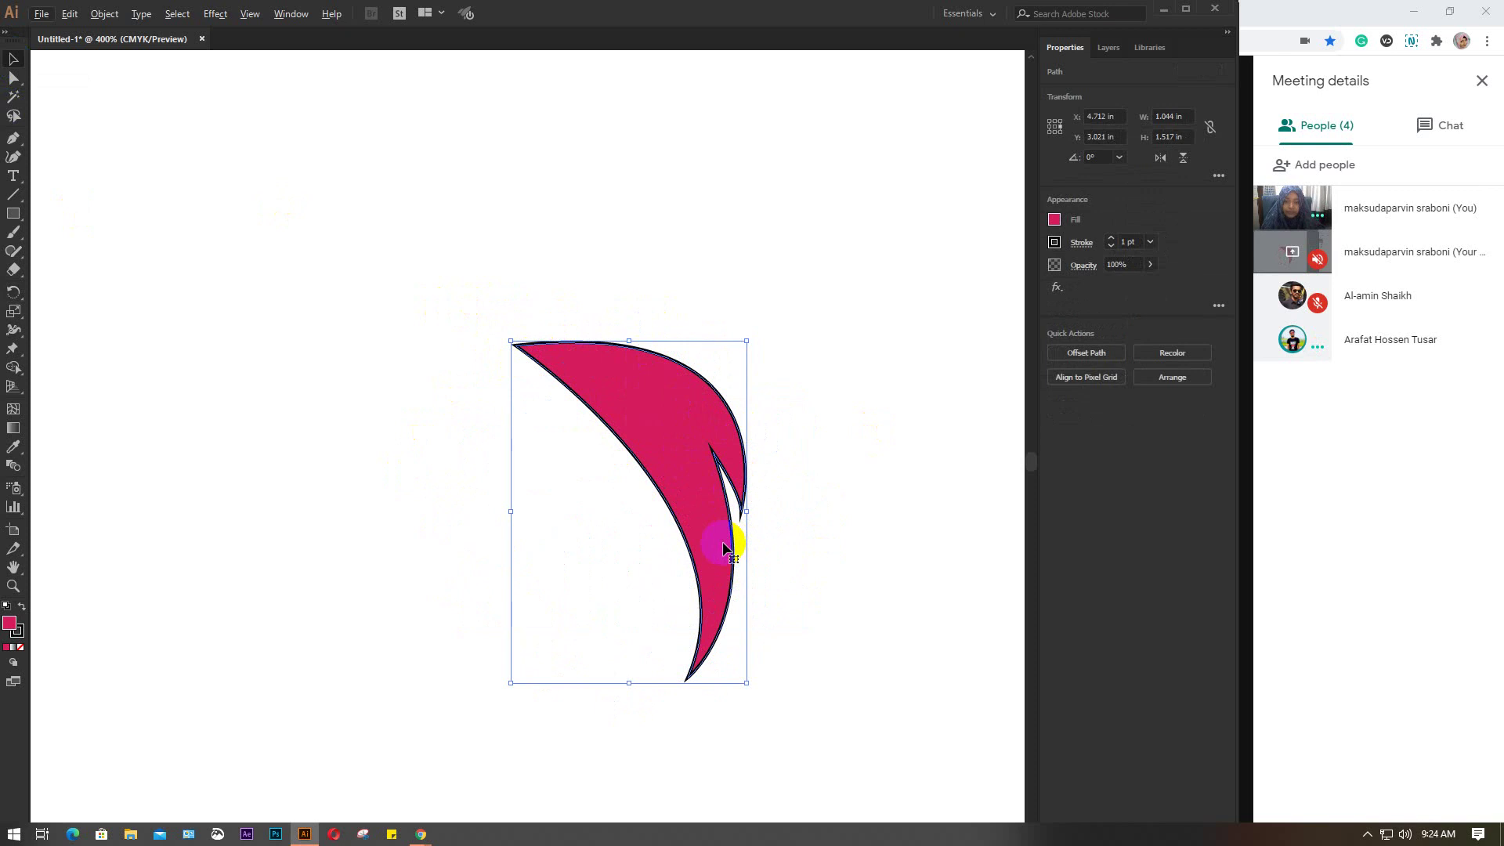
left_click(715, 470)
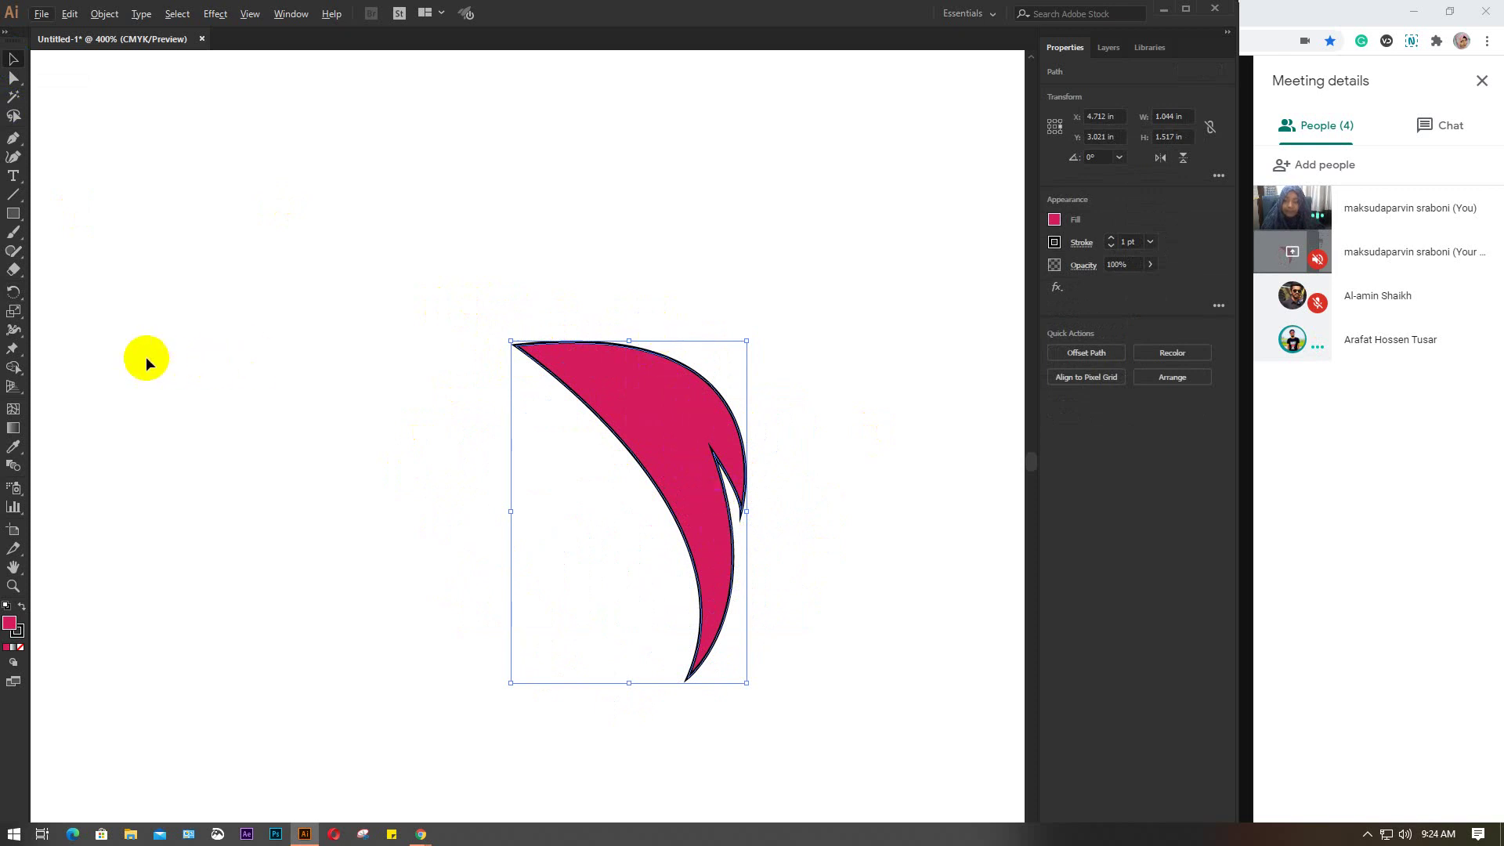
left_click(13, 292)
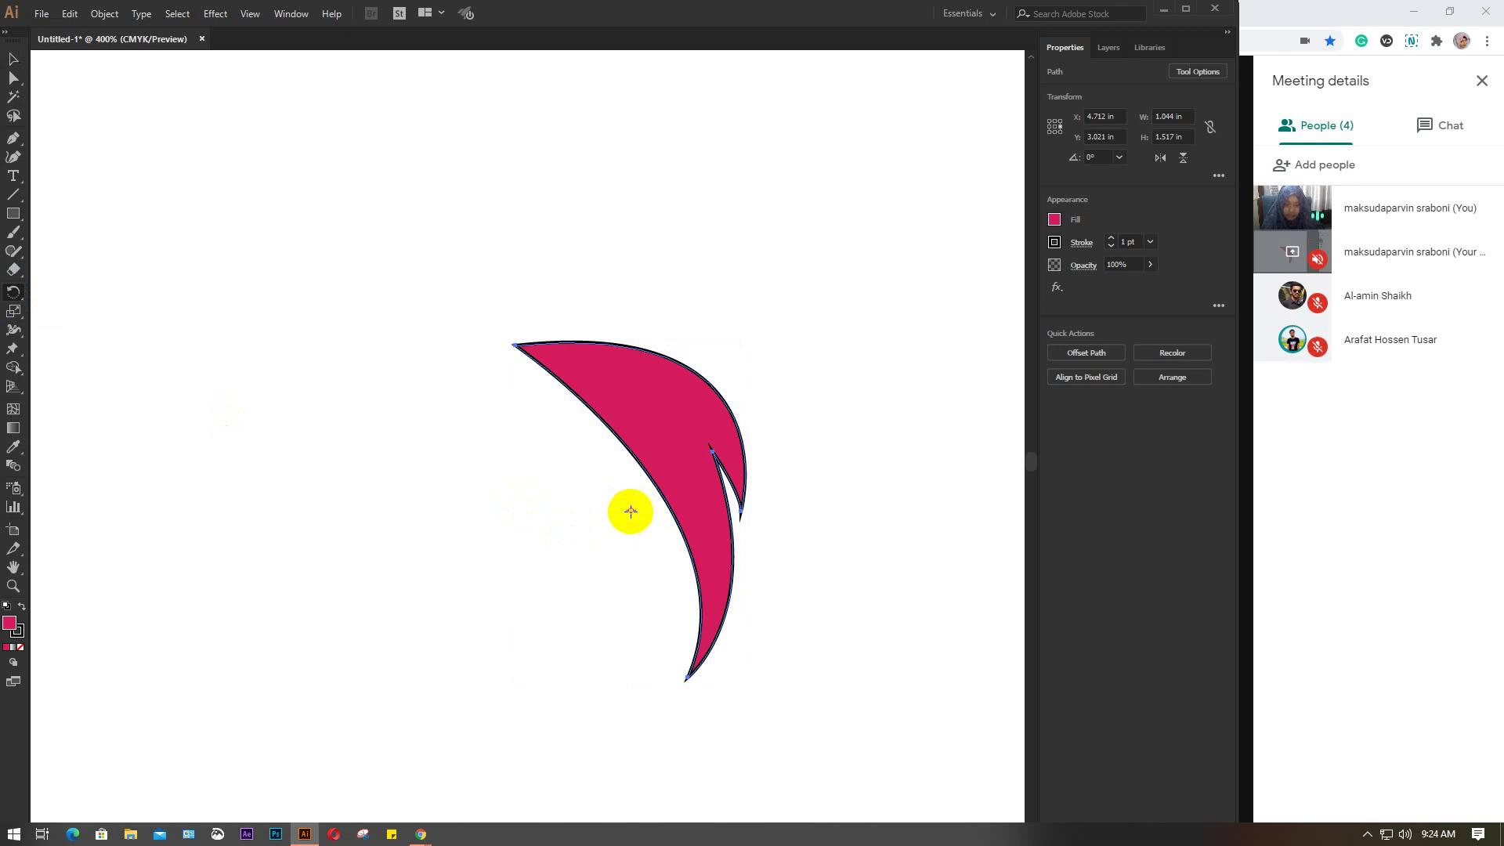
Step: Try rotating a copy around the leaf's top tip, then undo the extra rotated copies
left_click_drag(630, 511, 512, 343)
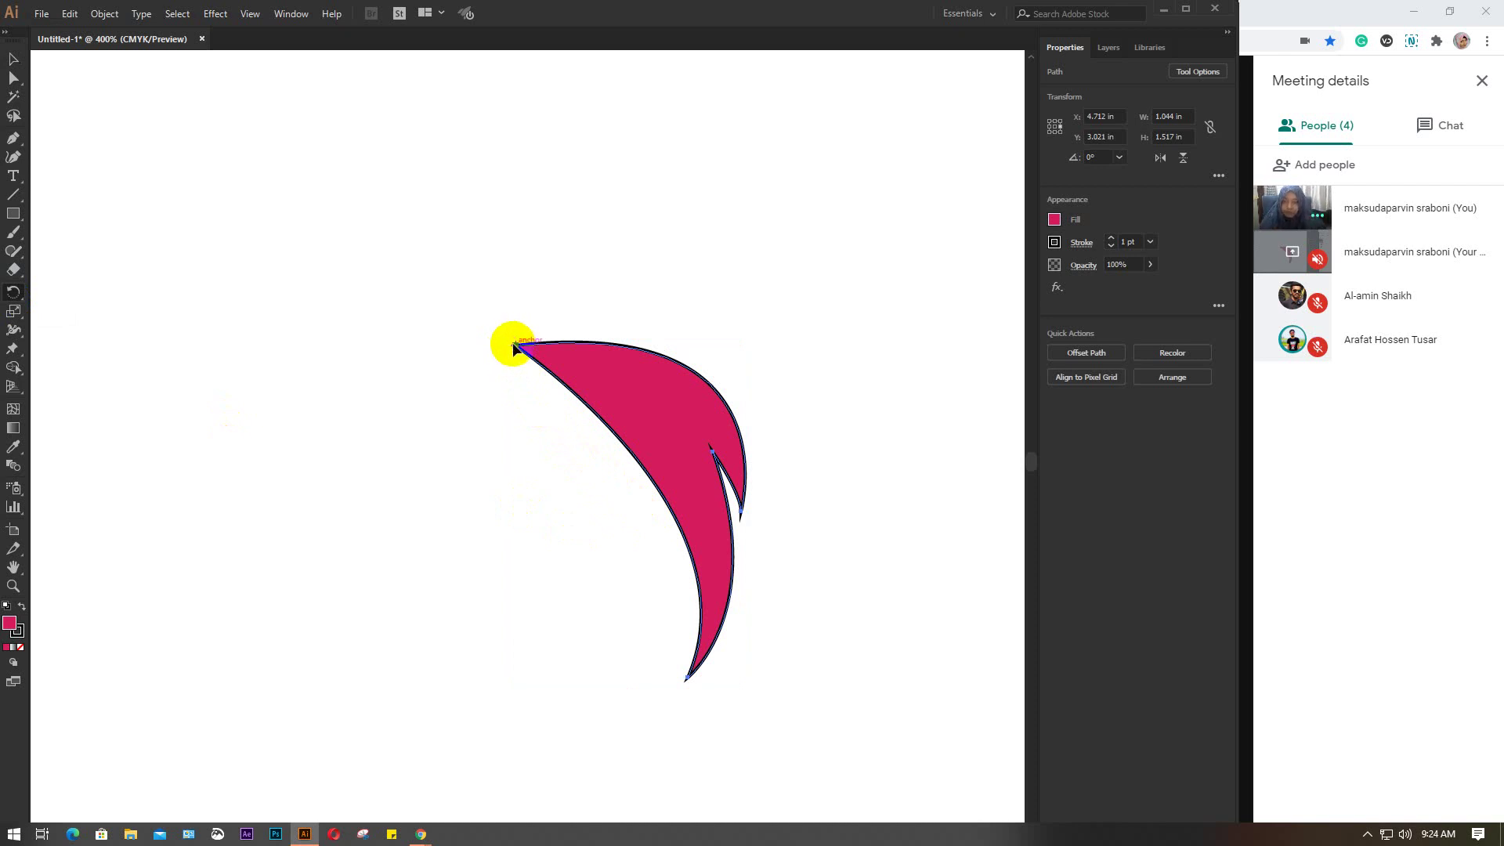
left_click_drag(513, 347, 586, 453)
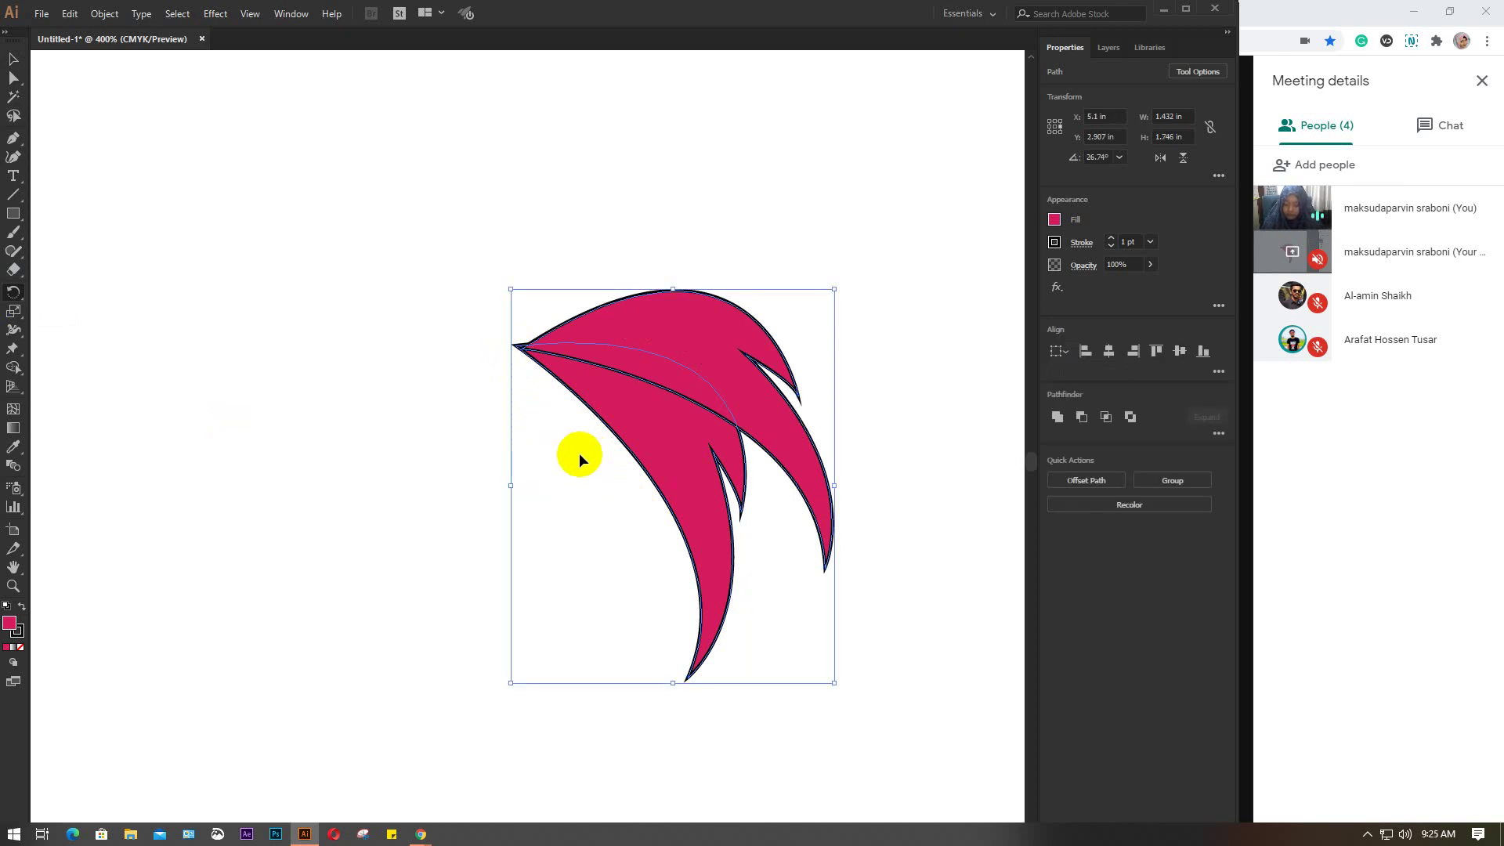
key("v")
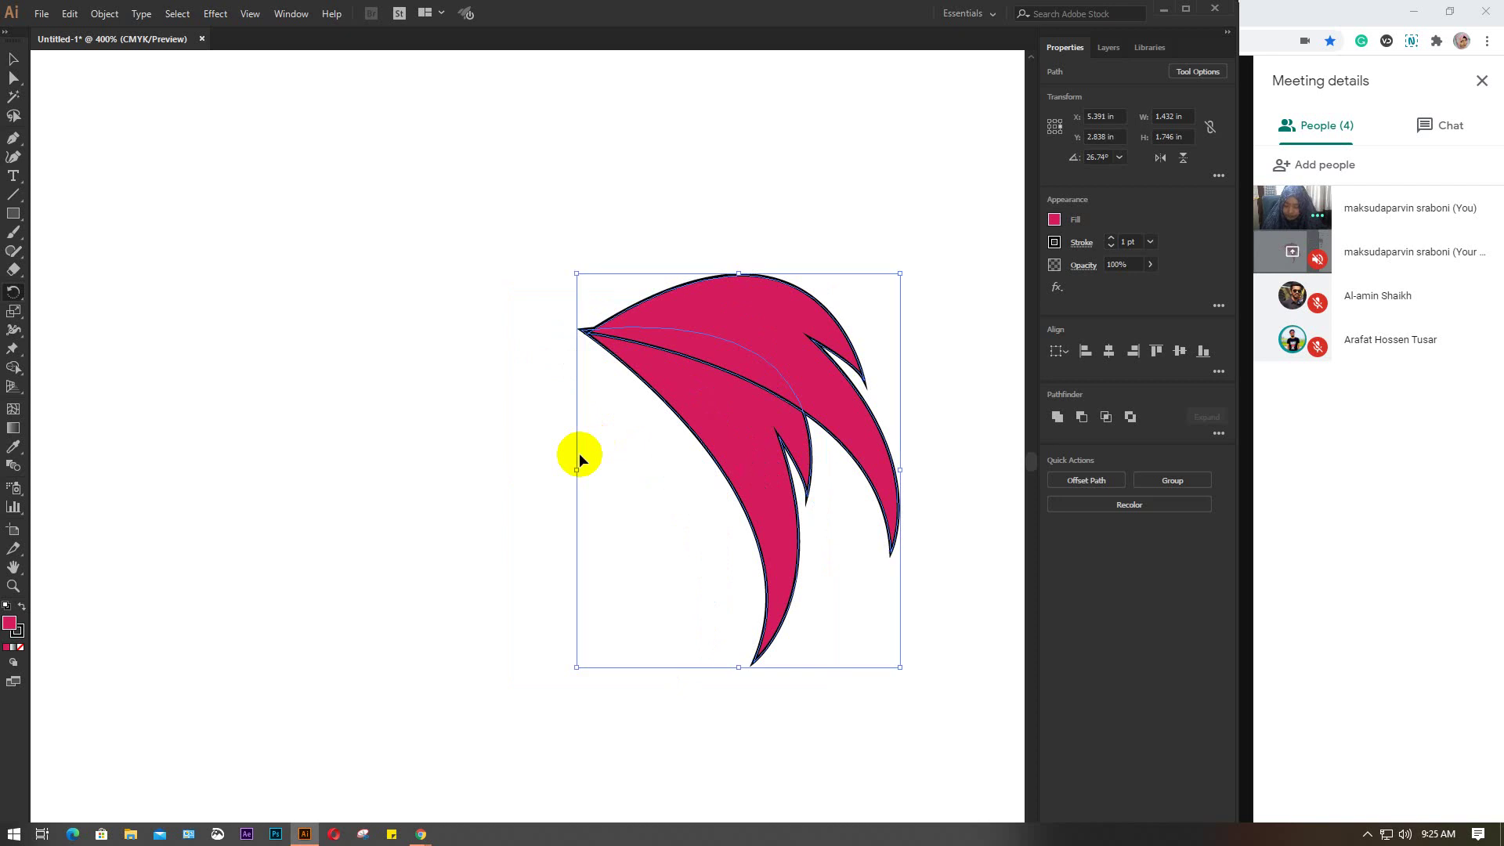
key("ctrl+a")
key("ctrl+z")
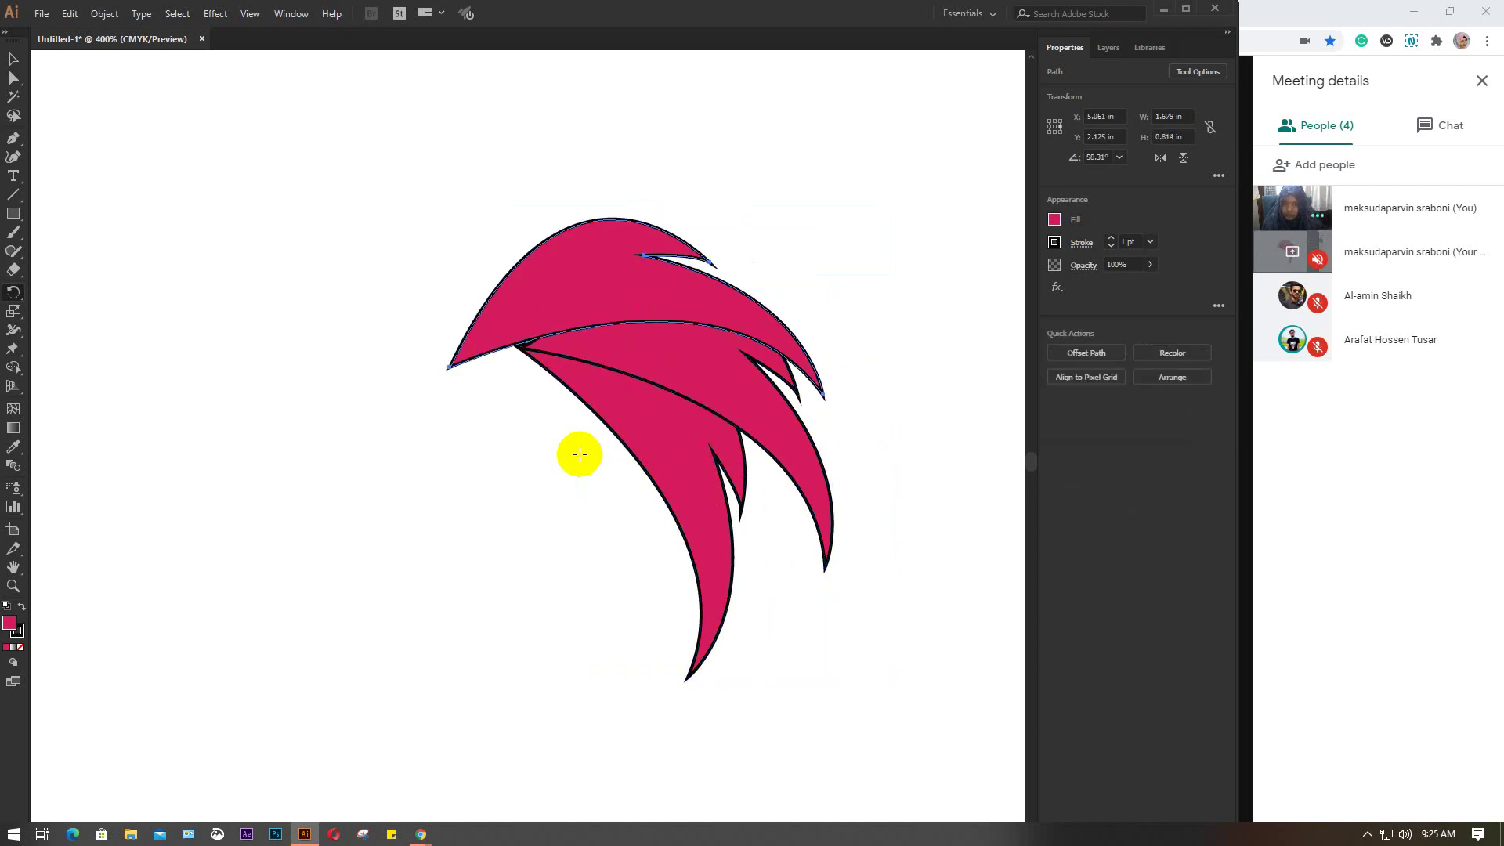
key("ctrl+z")
key("ctrl+z")
key("ctrl+z")
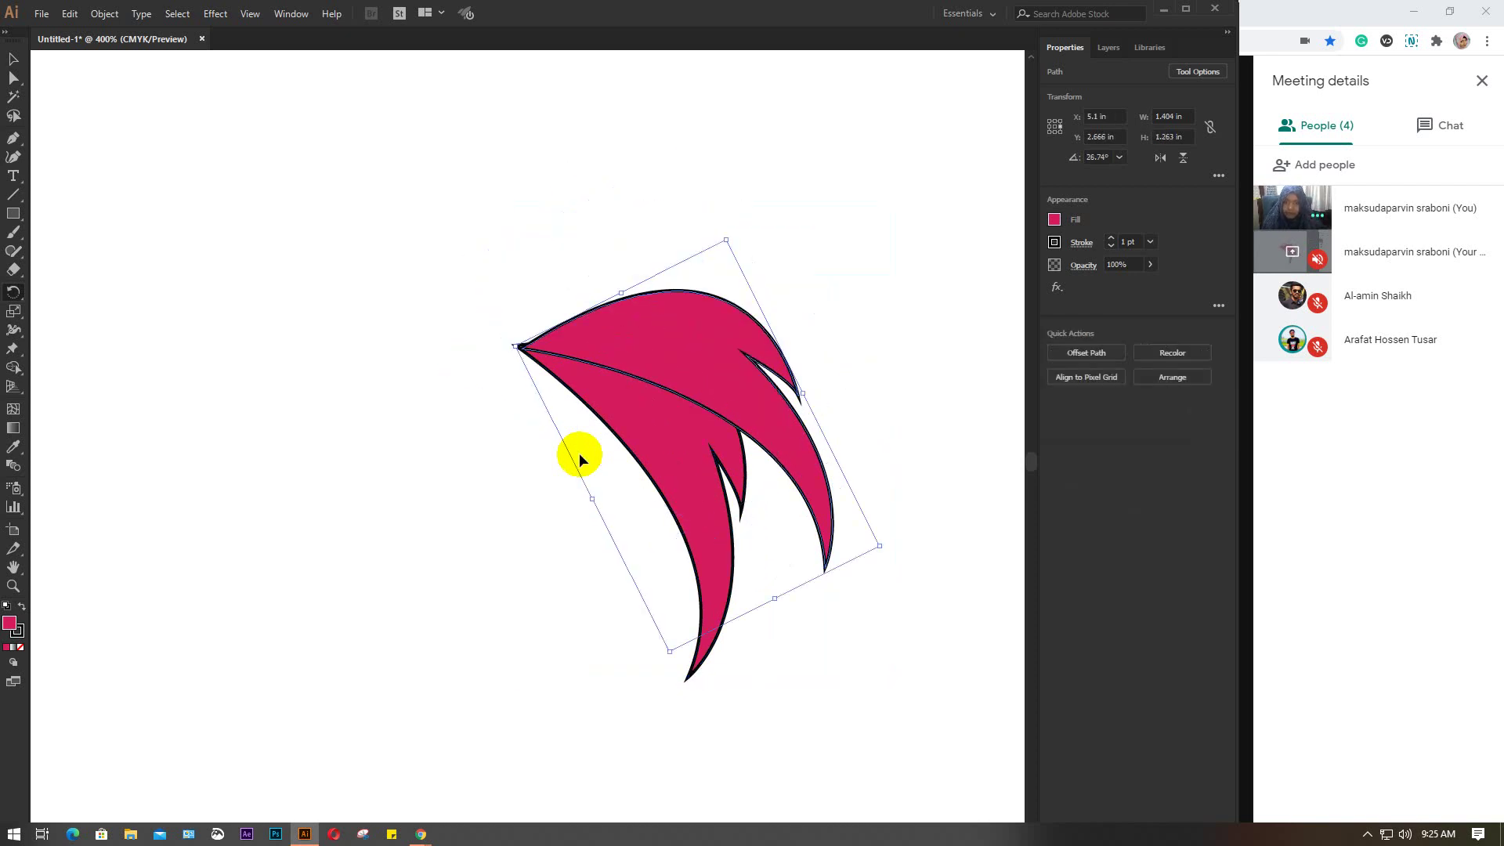
key("ctrl+z")
key("r")
Step: Delete the leftover copy, reselect the original leaf and move the rotation pivot to its top tip
left_click(634, 321)
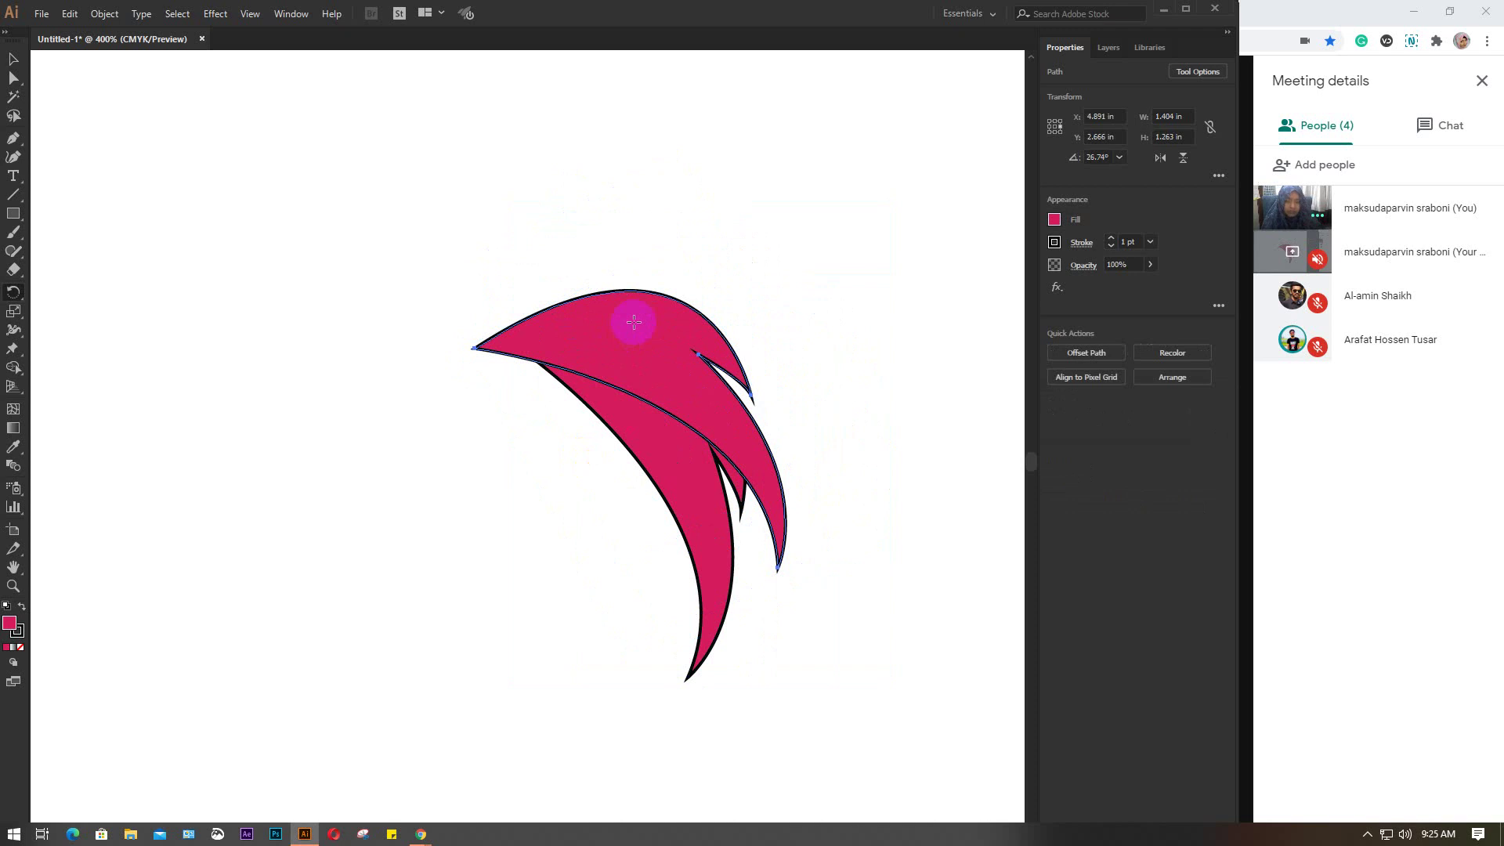
key("Delete")
left_click(13, 65)
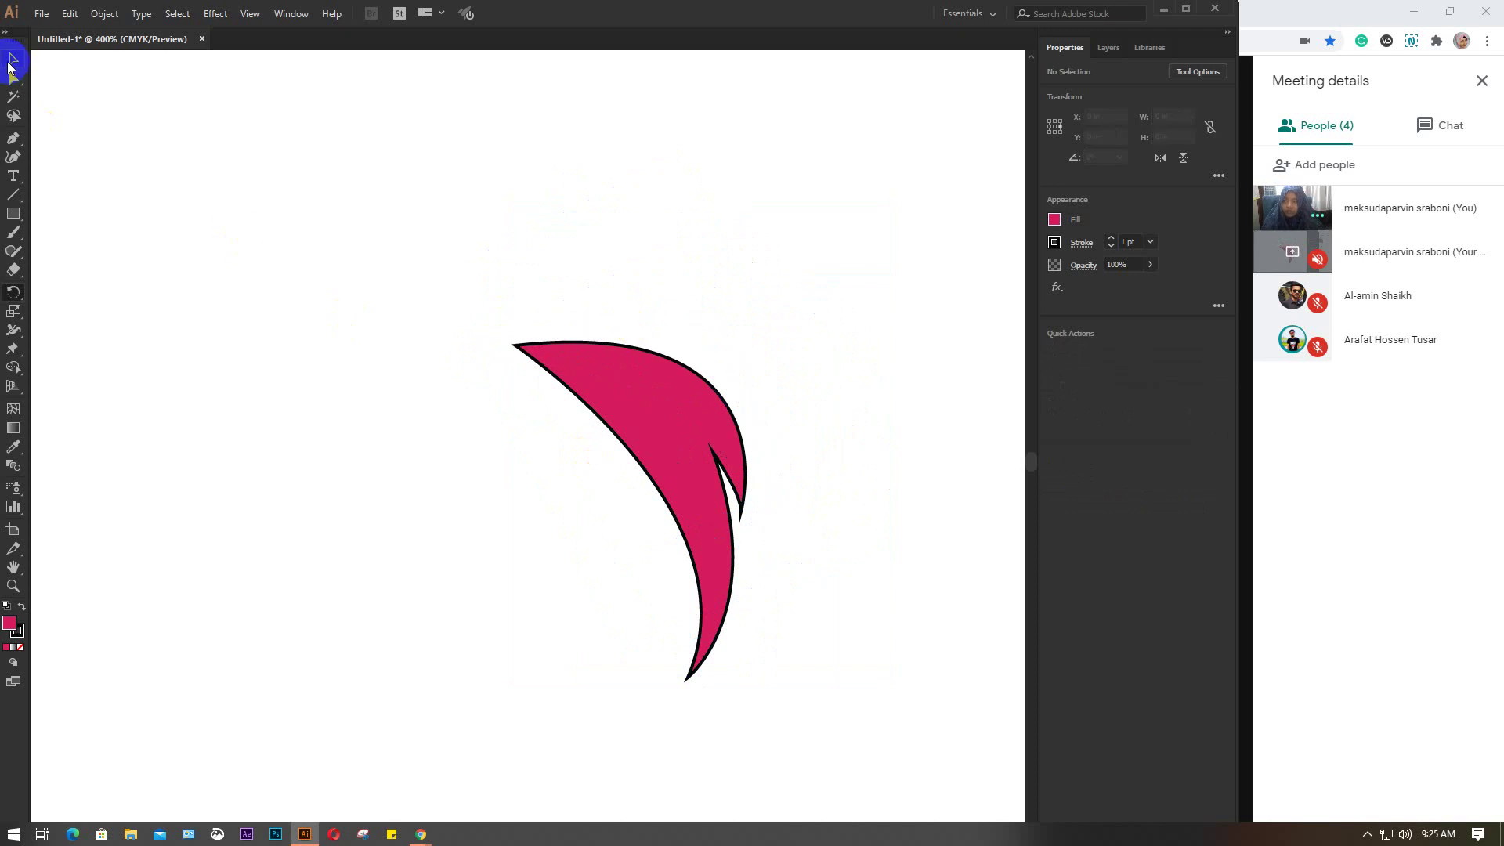
left_click(13, 67)
left_click(638, 411)
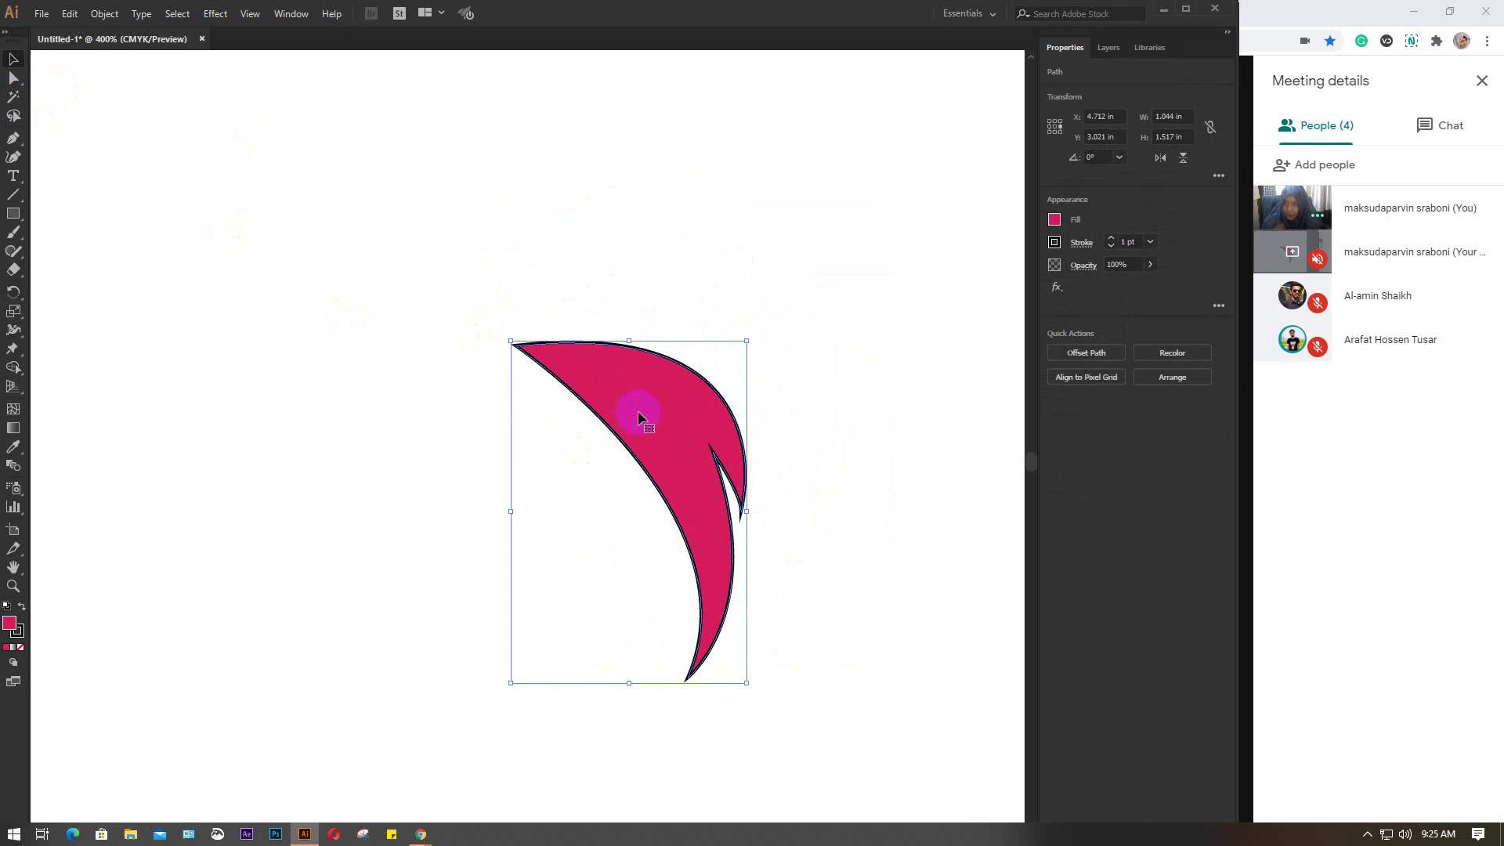
left_click(13, 291)
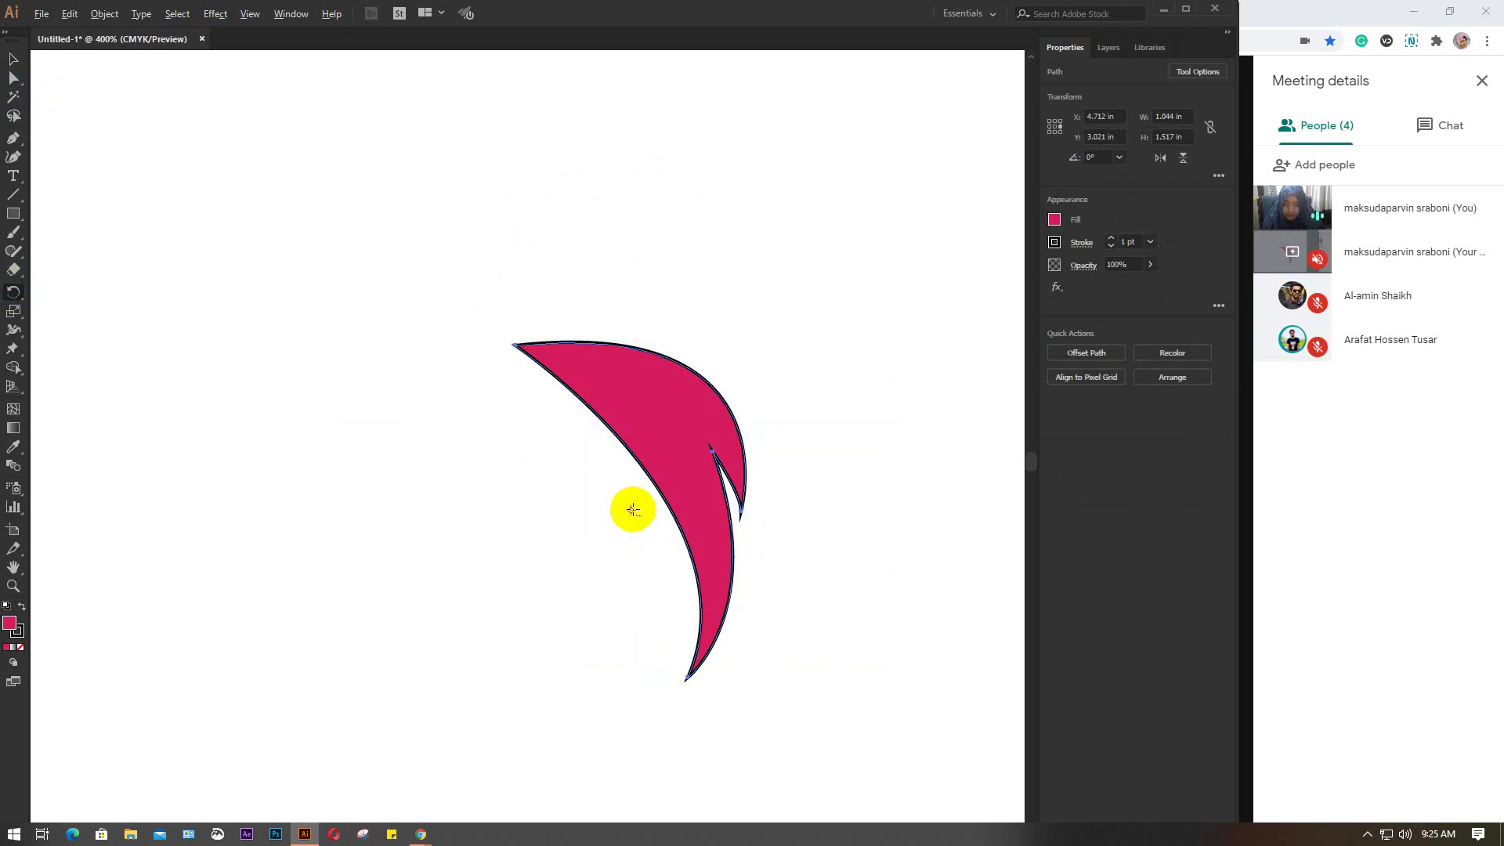
left_click_drag(632, 510, 513, 359)
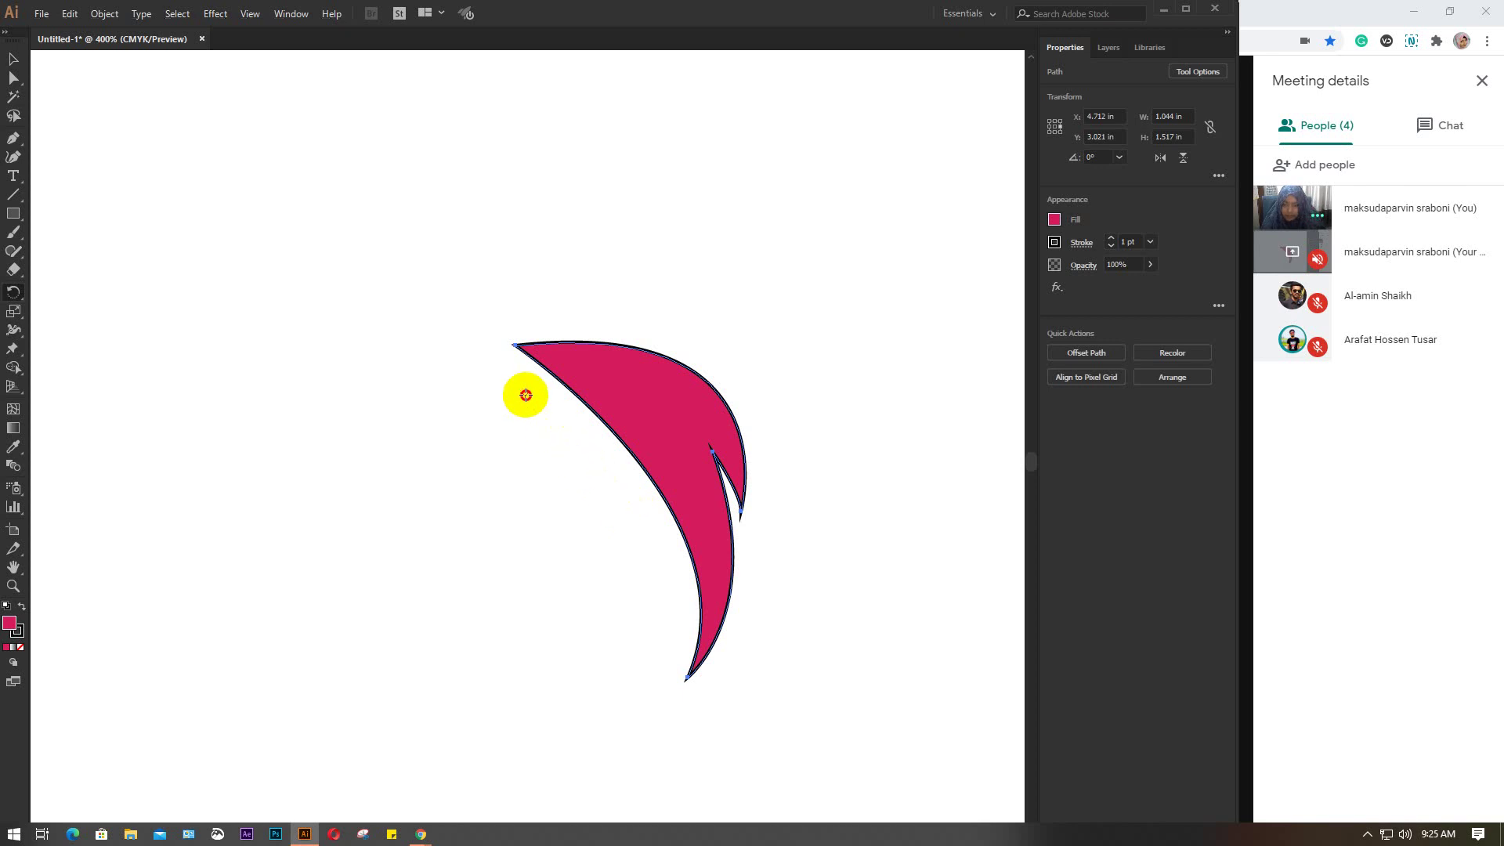
Step: Make a copy of the leaf rotated 30° around its top tip, checking it with Preview
left_click(515, 346, "alt")
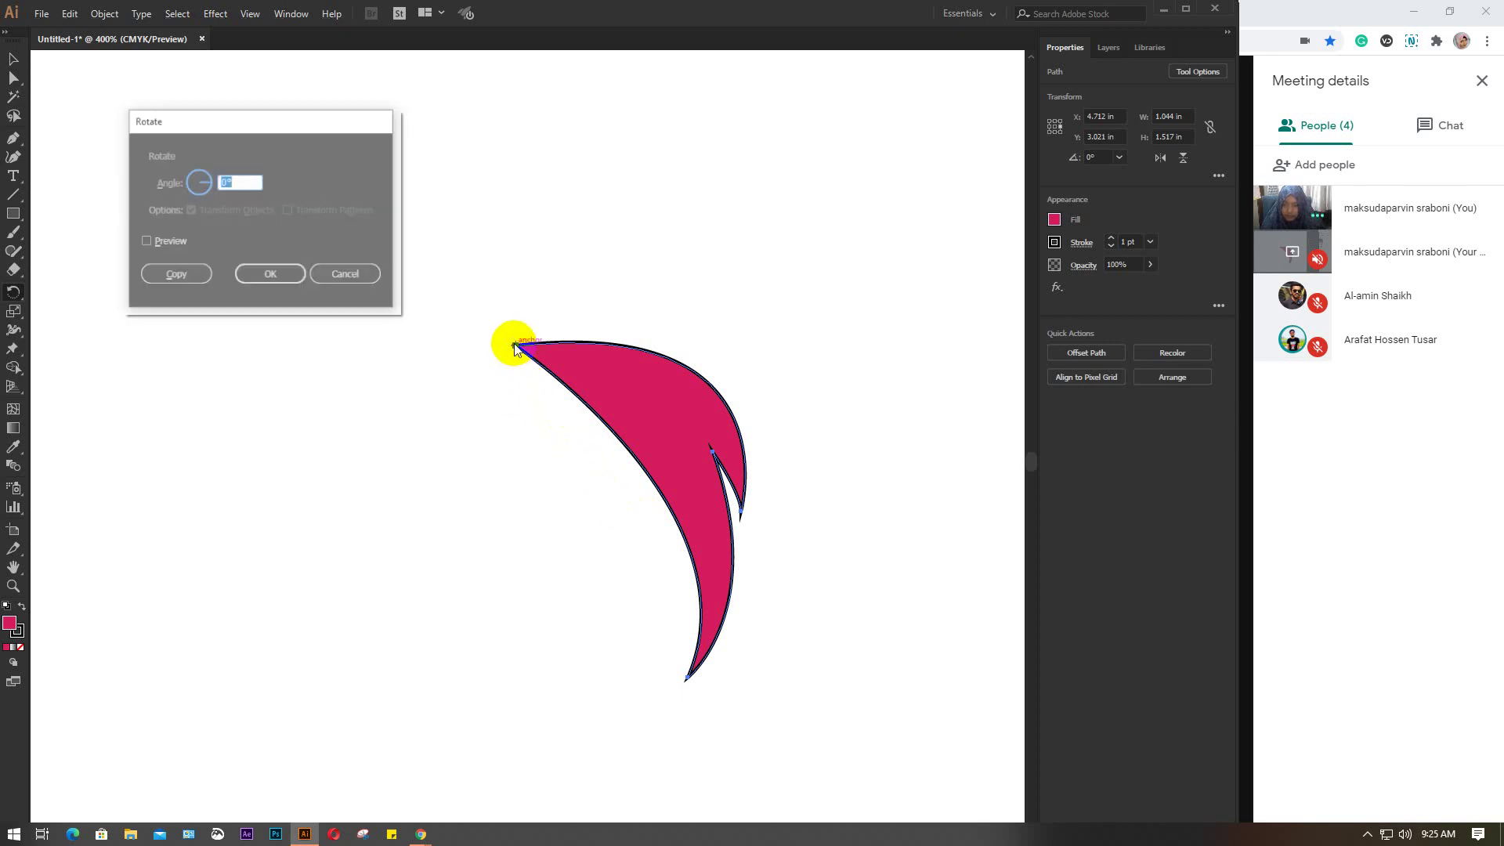
left_click(163, 246)
left_click_drag(252, 182, 201, 184)
type("20")
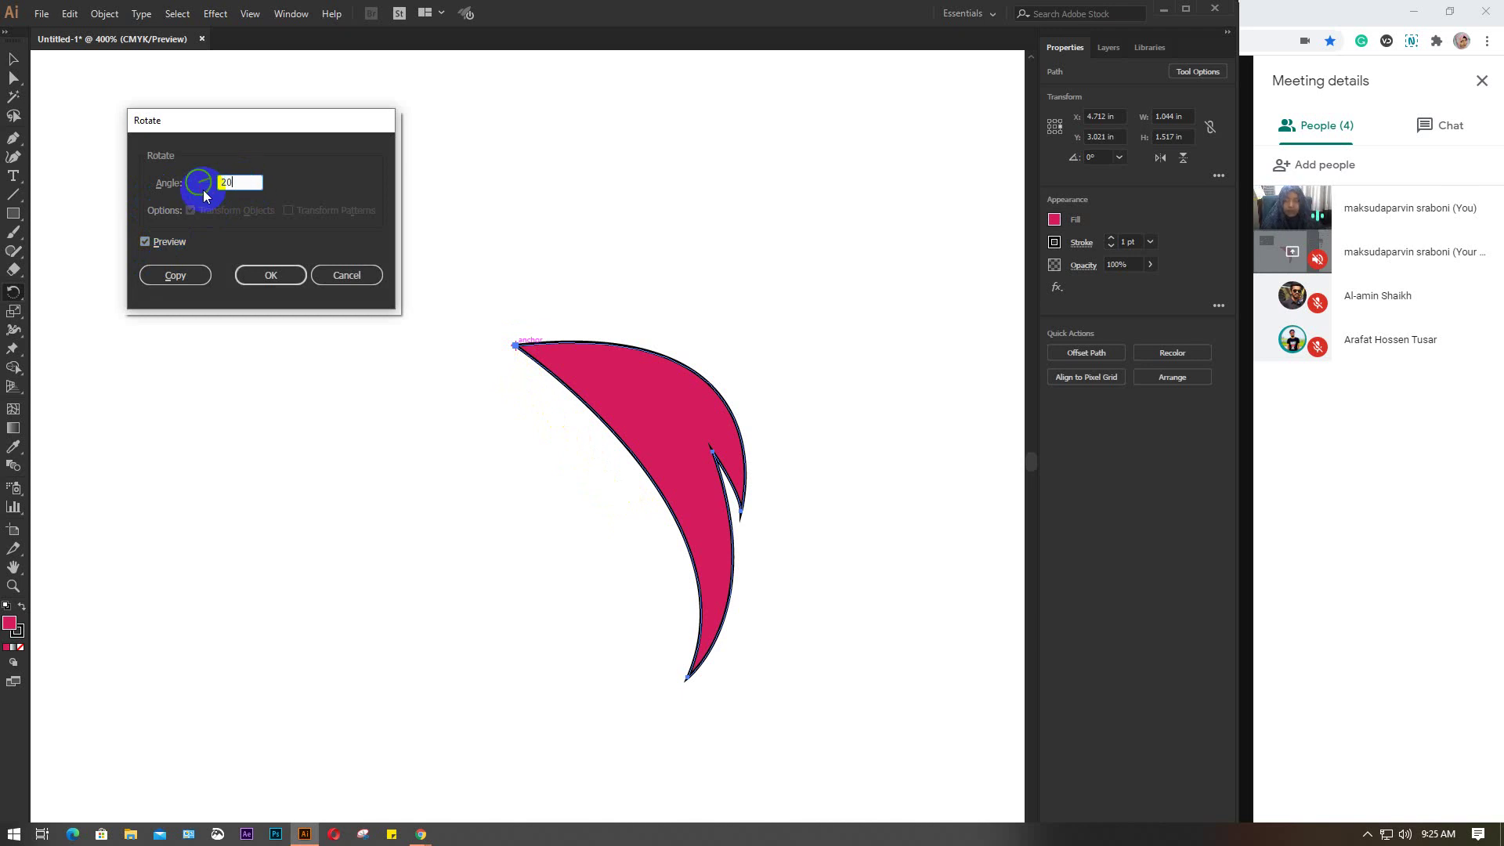
left_click(161, 243)
left_click(162, 241)
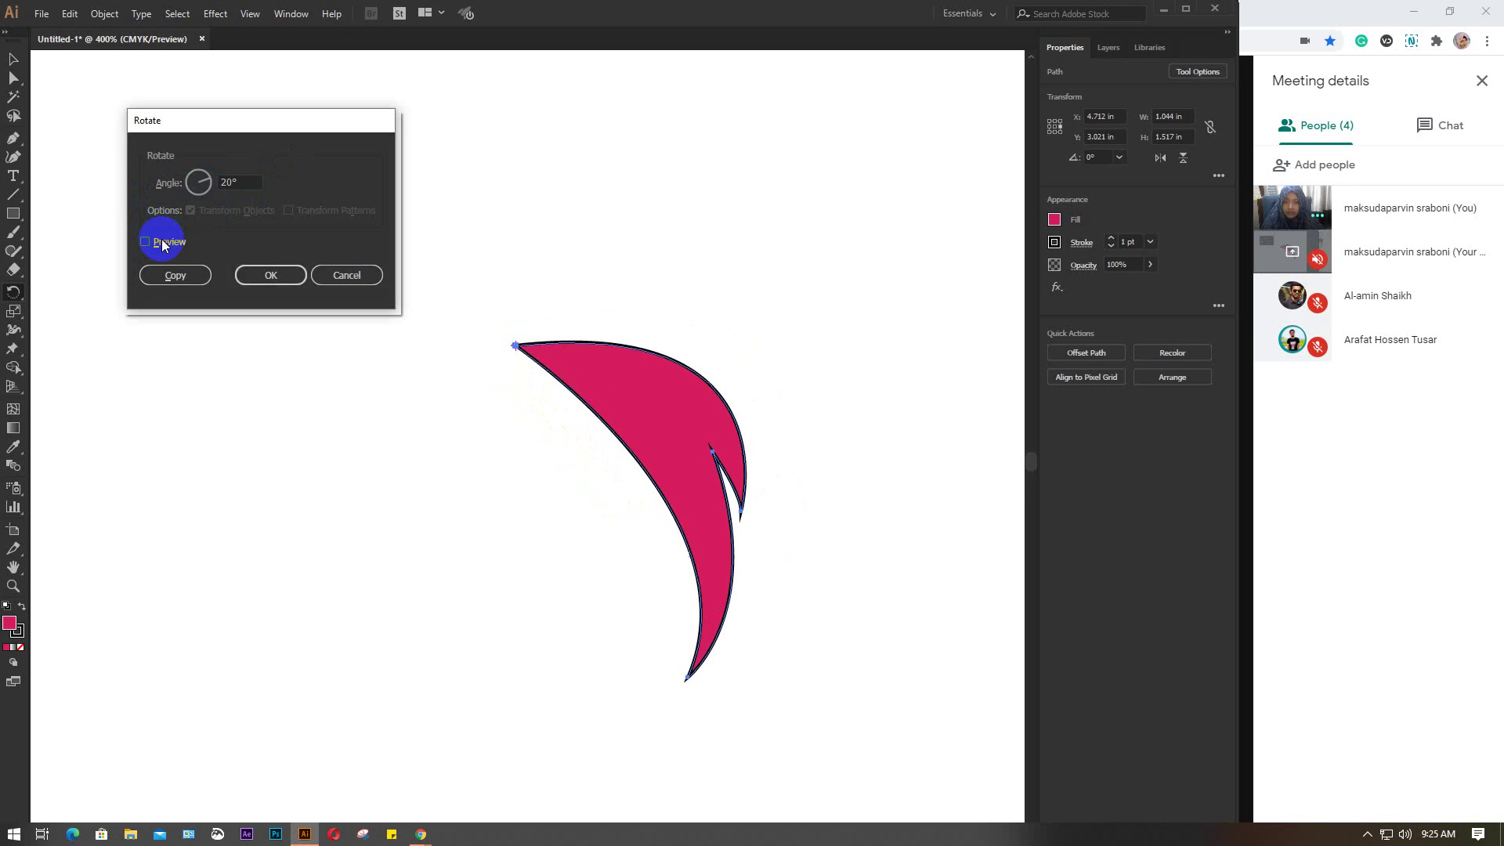
left_click(232, 183)
left_click_drag(233, 182, 204, 183)
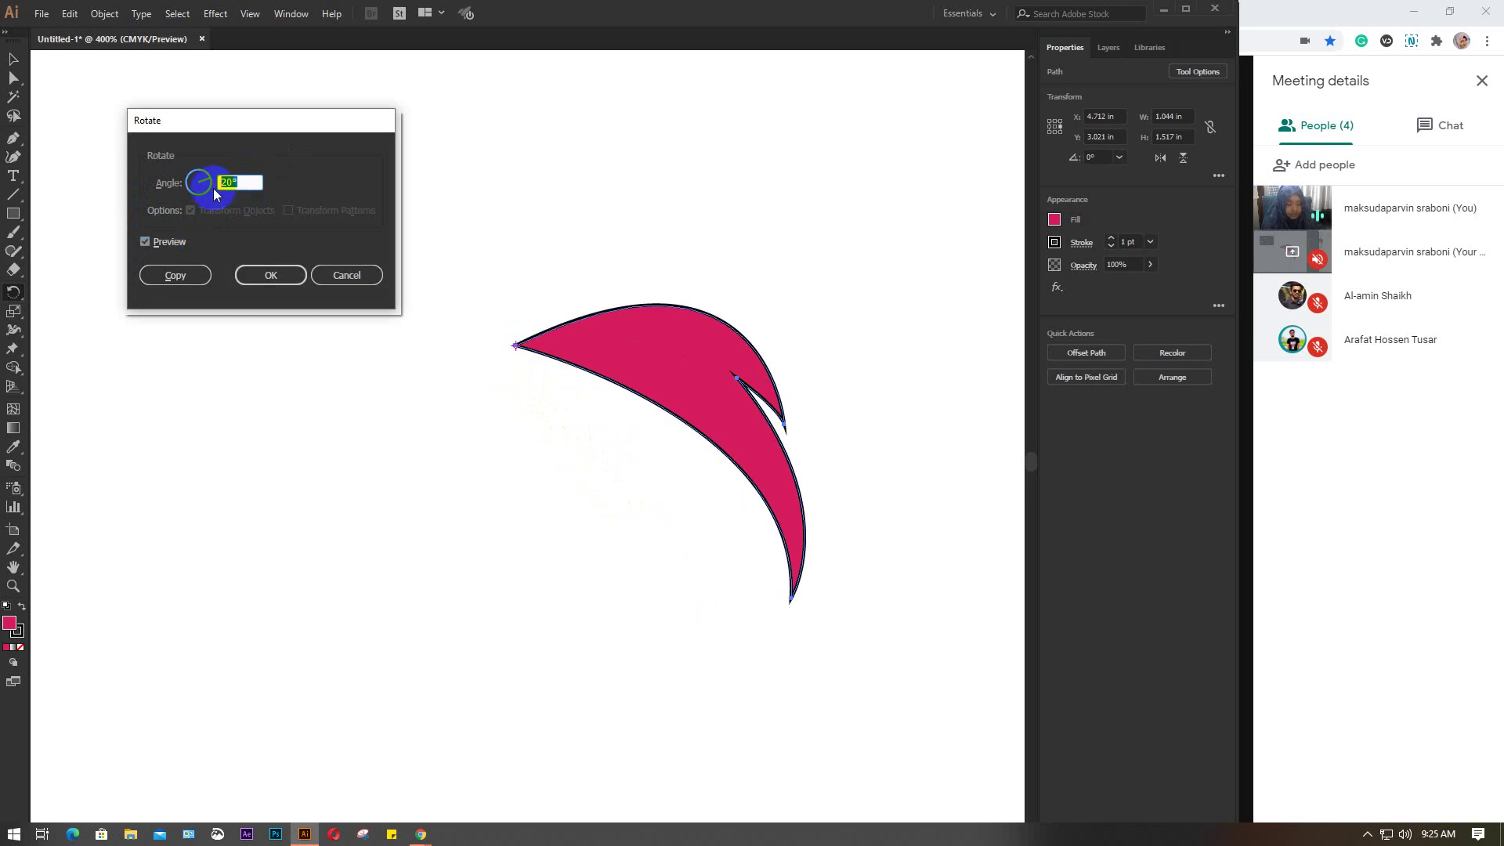
type("30")
left_click(168, 241)
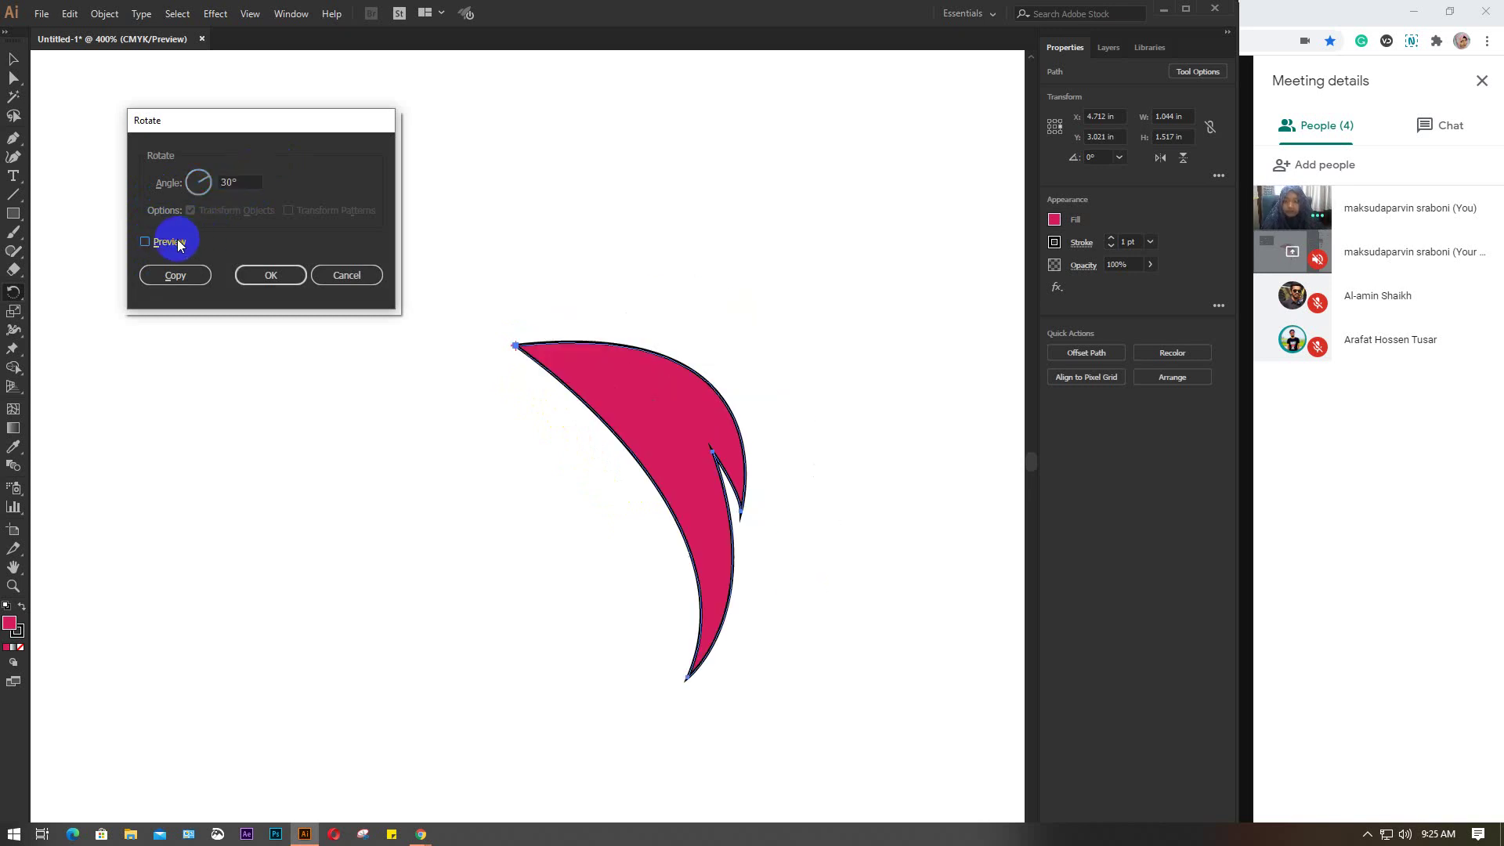
left_click(145, 242)
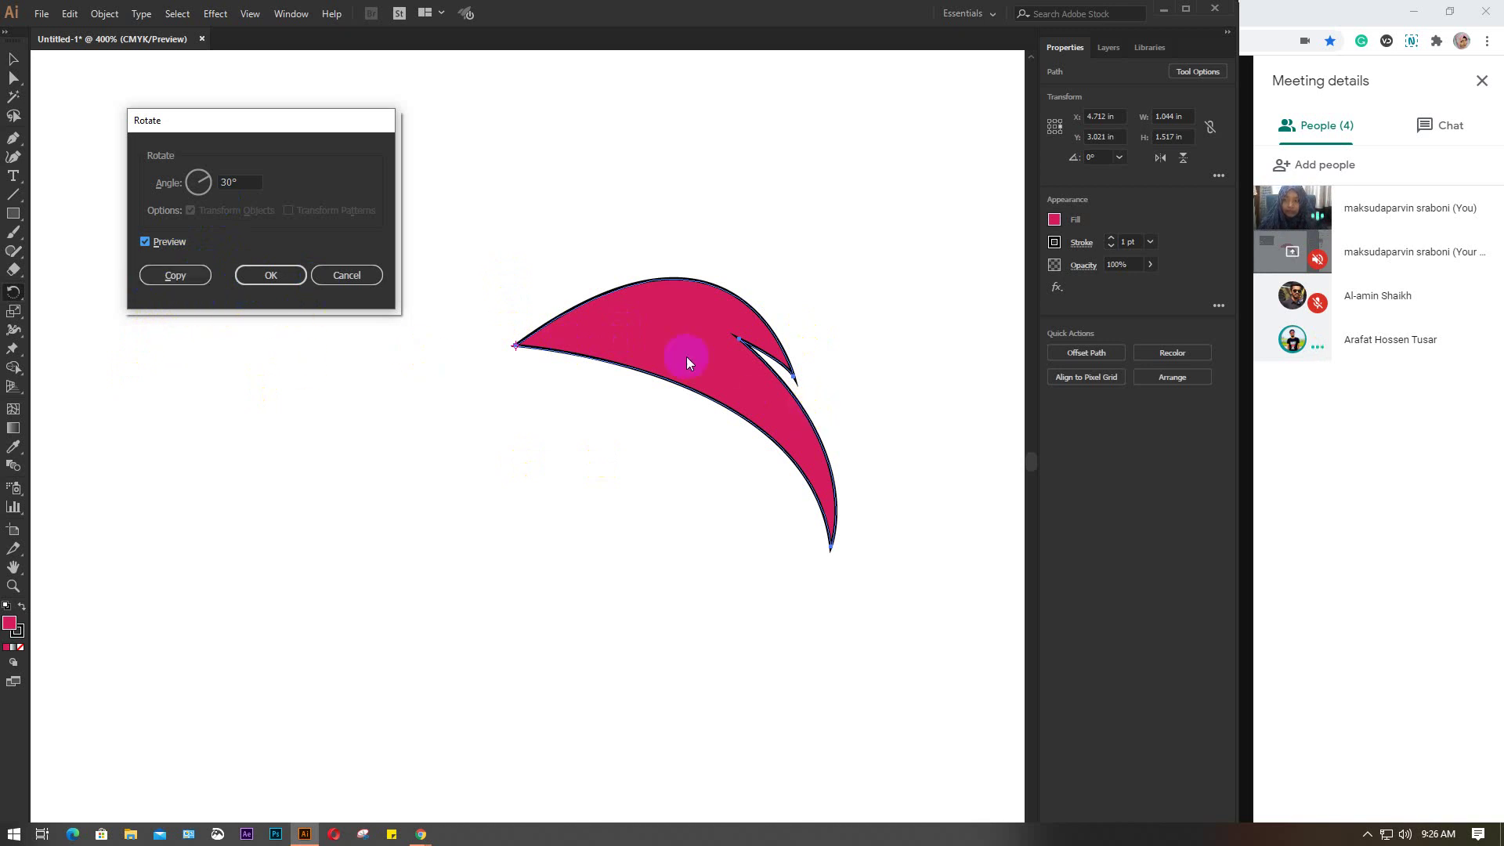
left_click(158, 275)
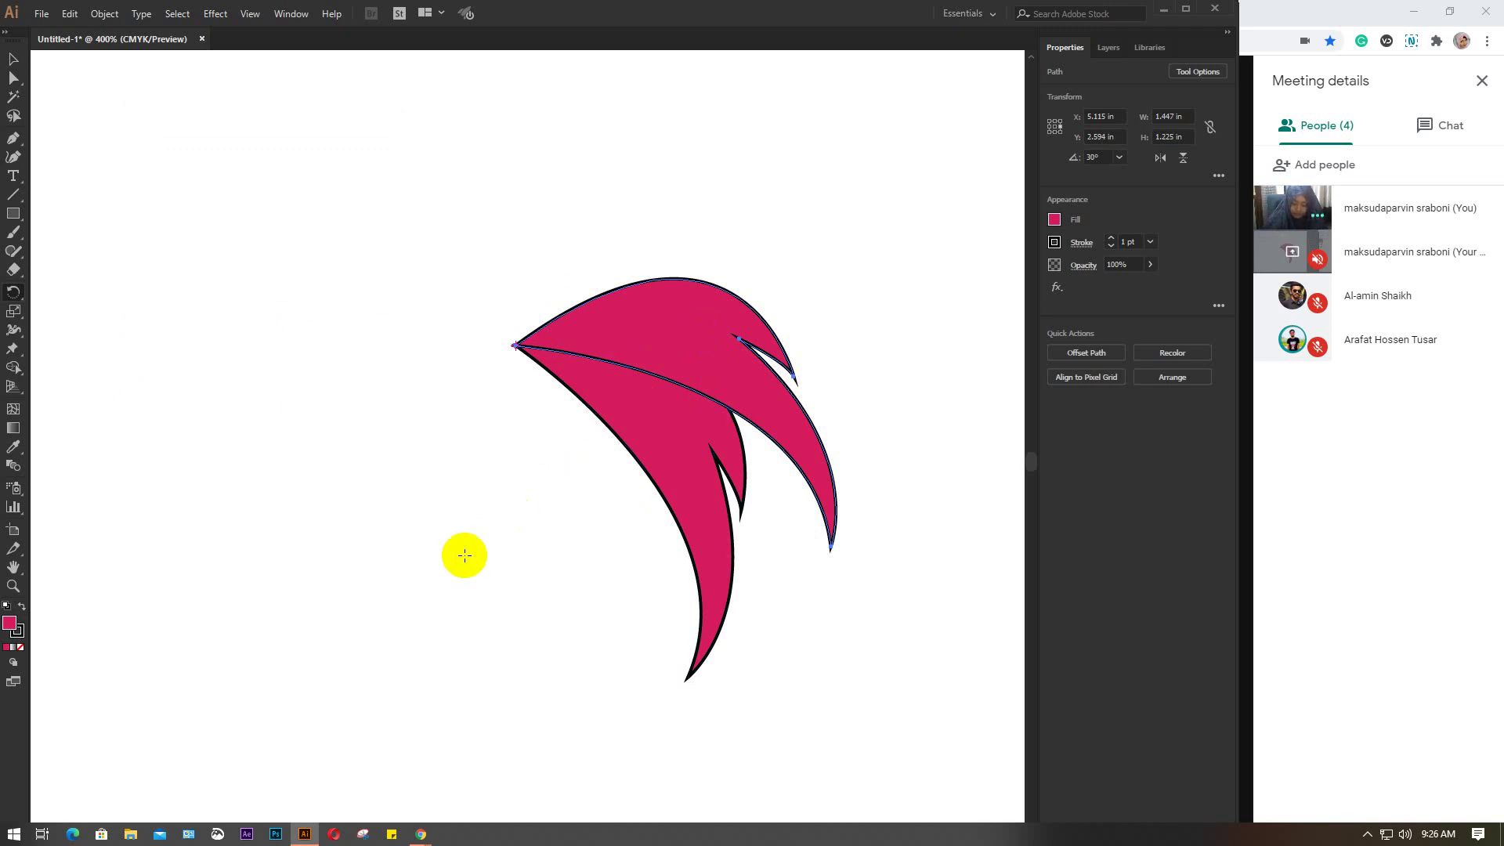
Step: Repeat the 30° rotate-copy four more times to complete the pinwheel of magenta leaves
key("ctrl+d")
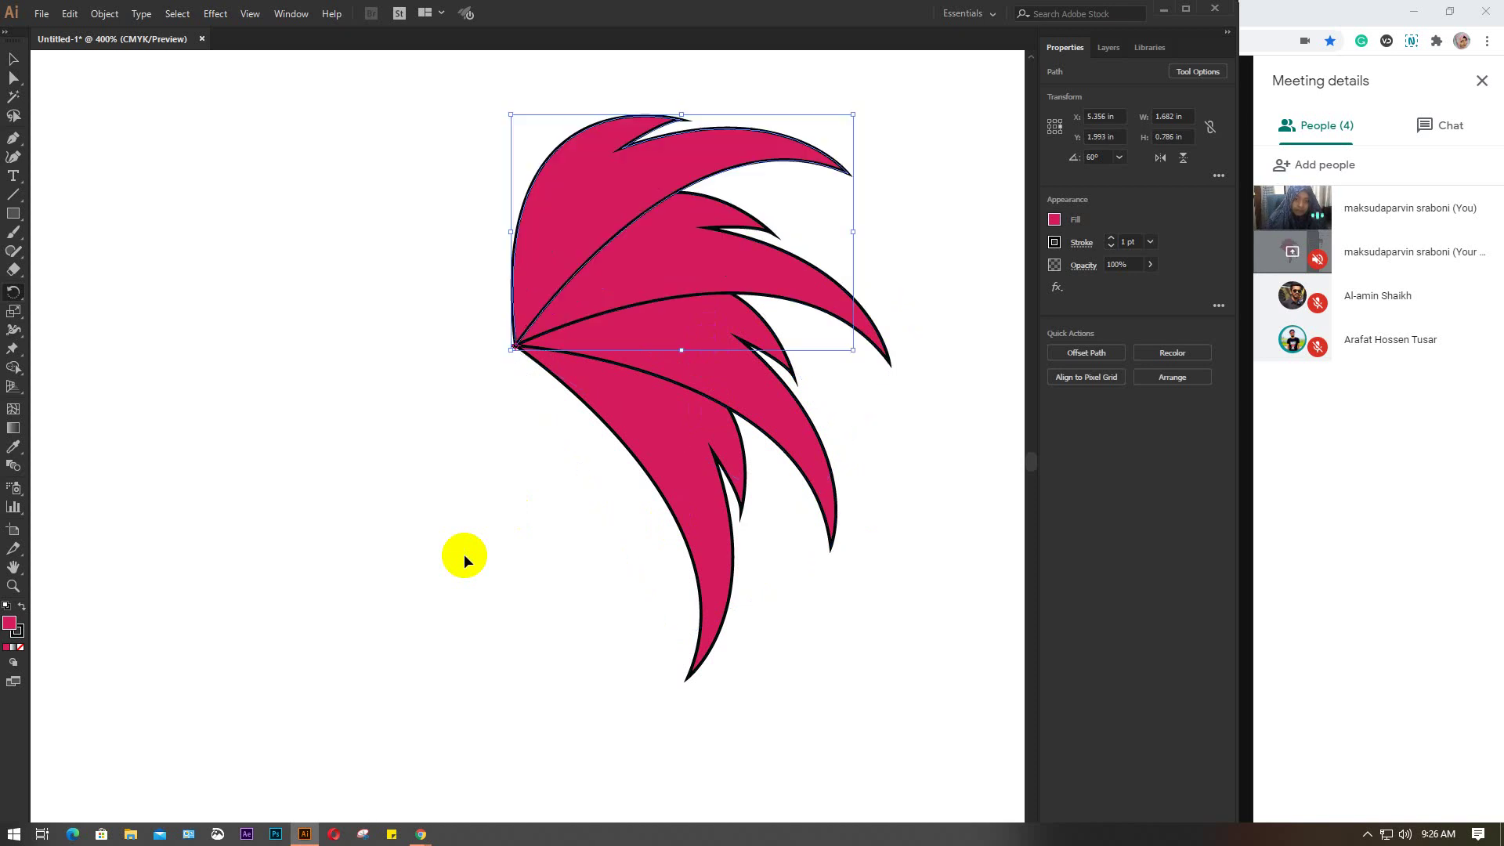
key("ctrl+d")
key("ctrl+d")
key("ctrl+d")
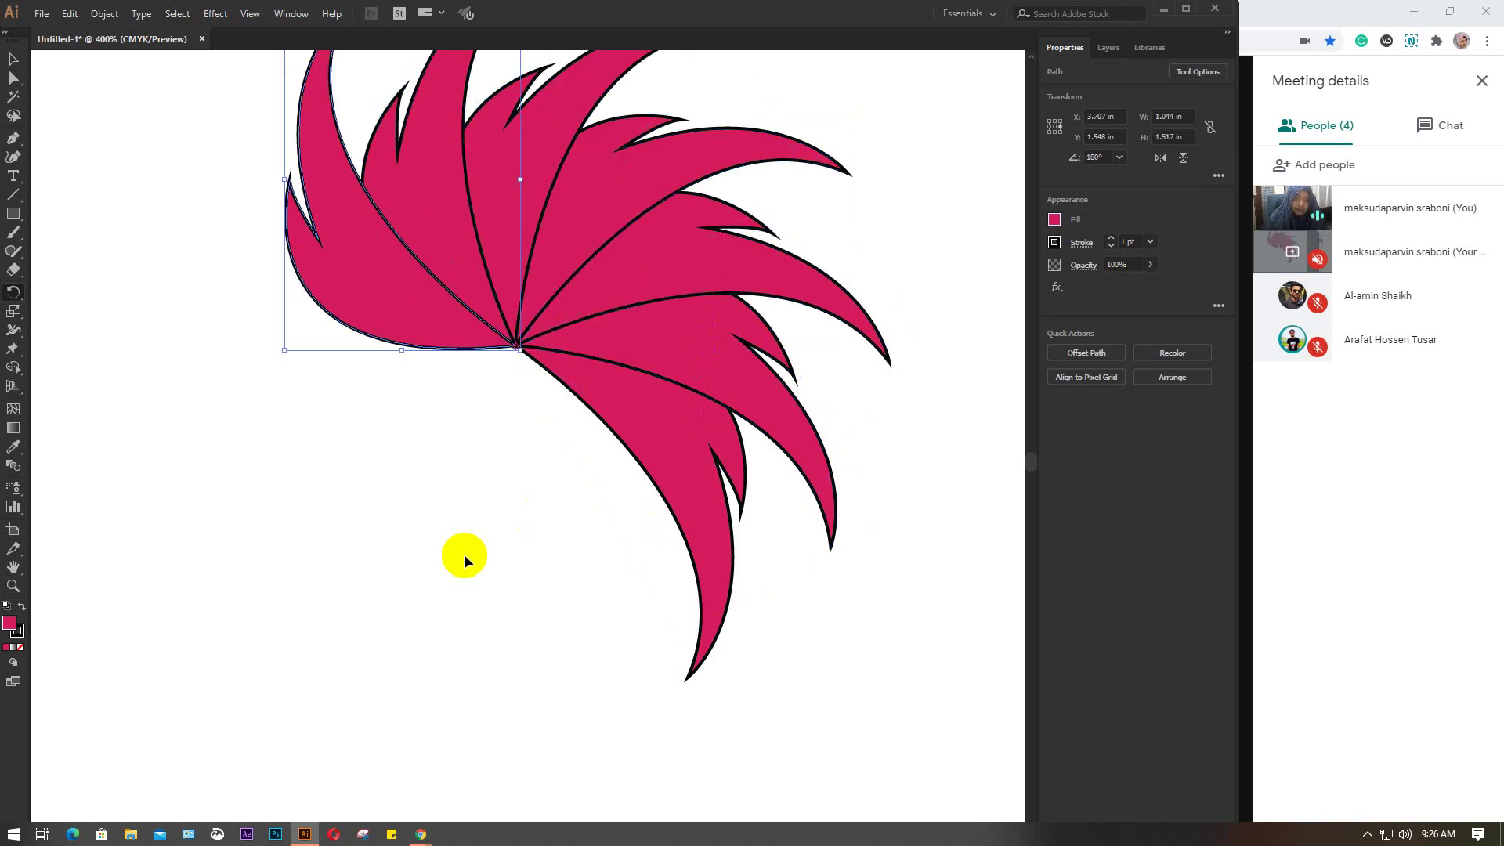
key("ctrl+d")
key("ctrl+d")
key("ctrl+d")
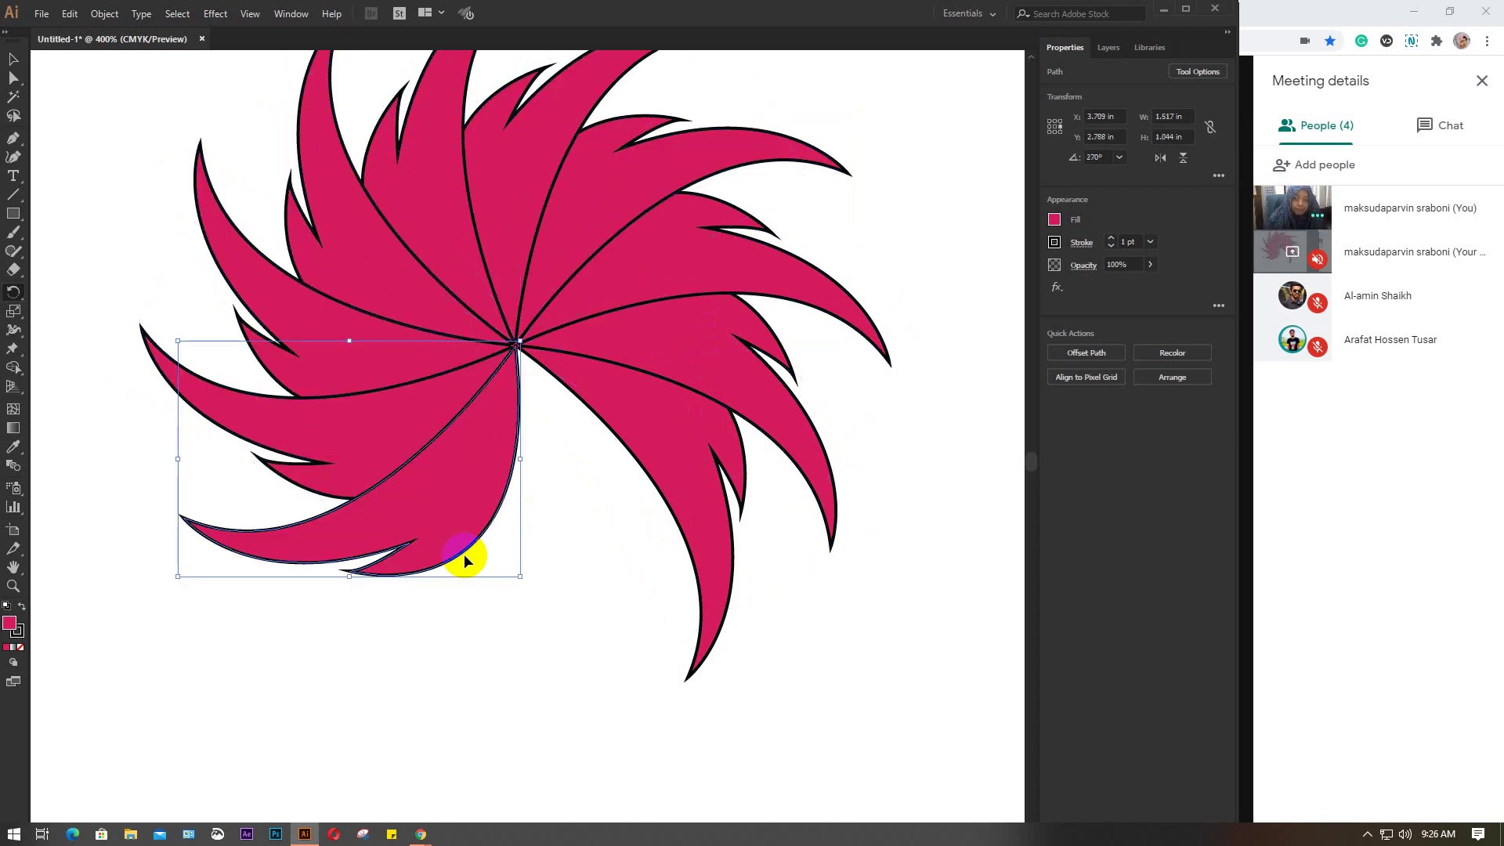
key("ctrl+d")
key("ctrl+d")
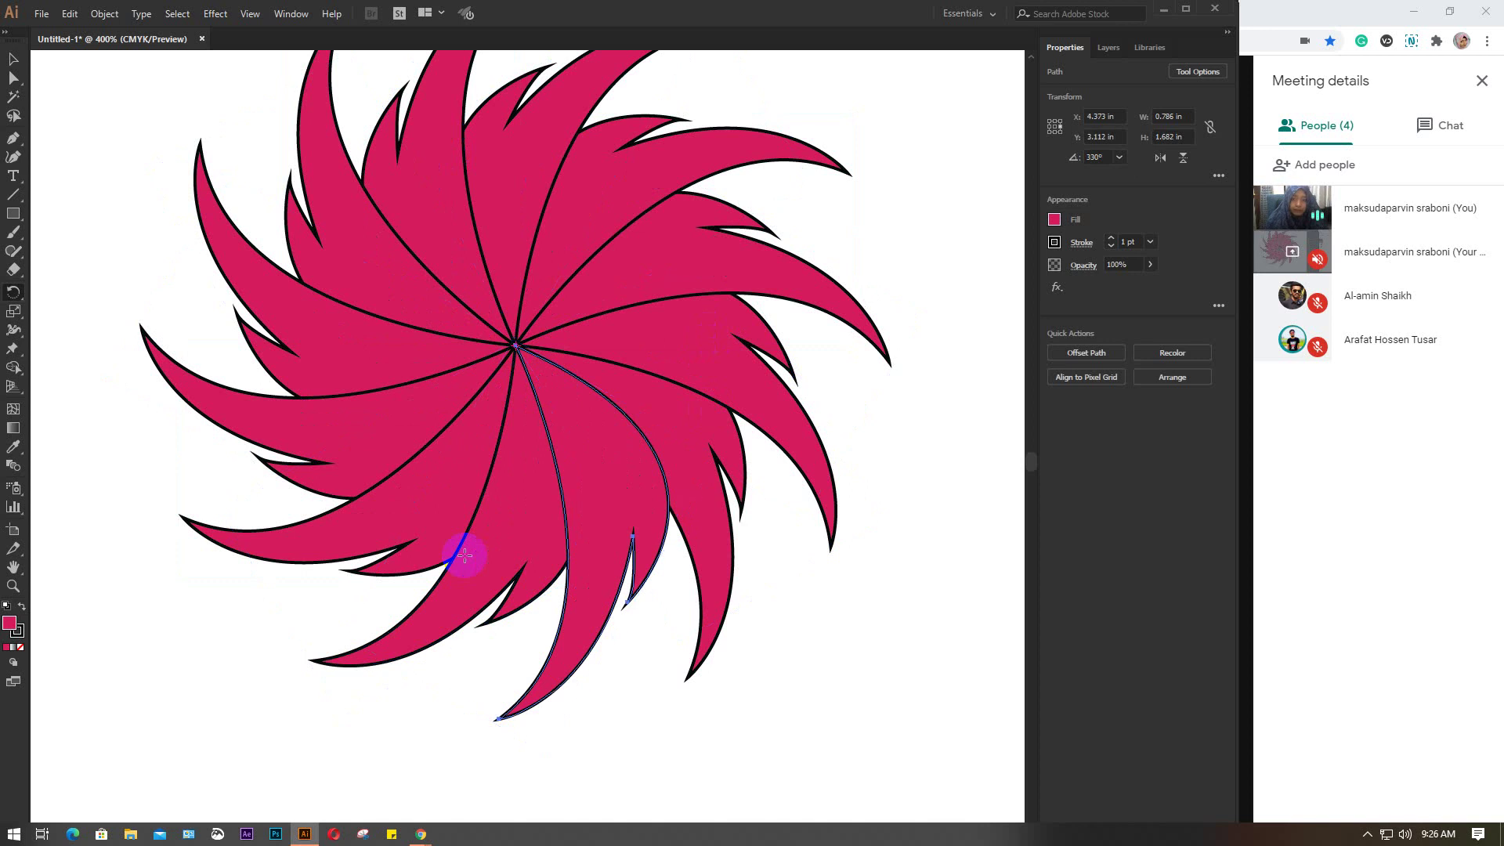
left_click(11, 61)
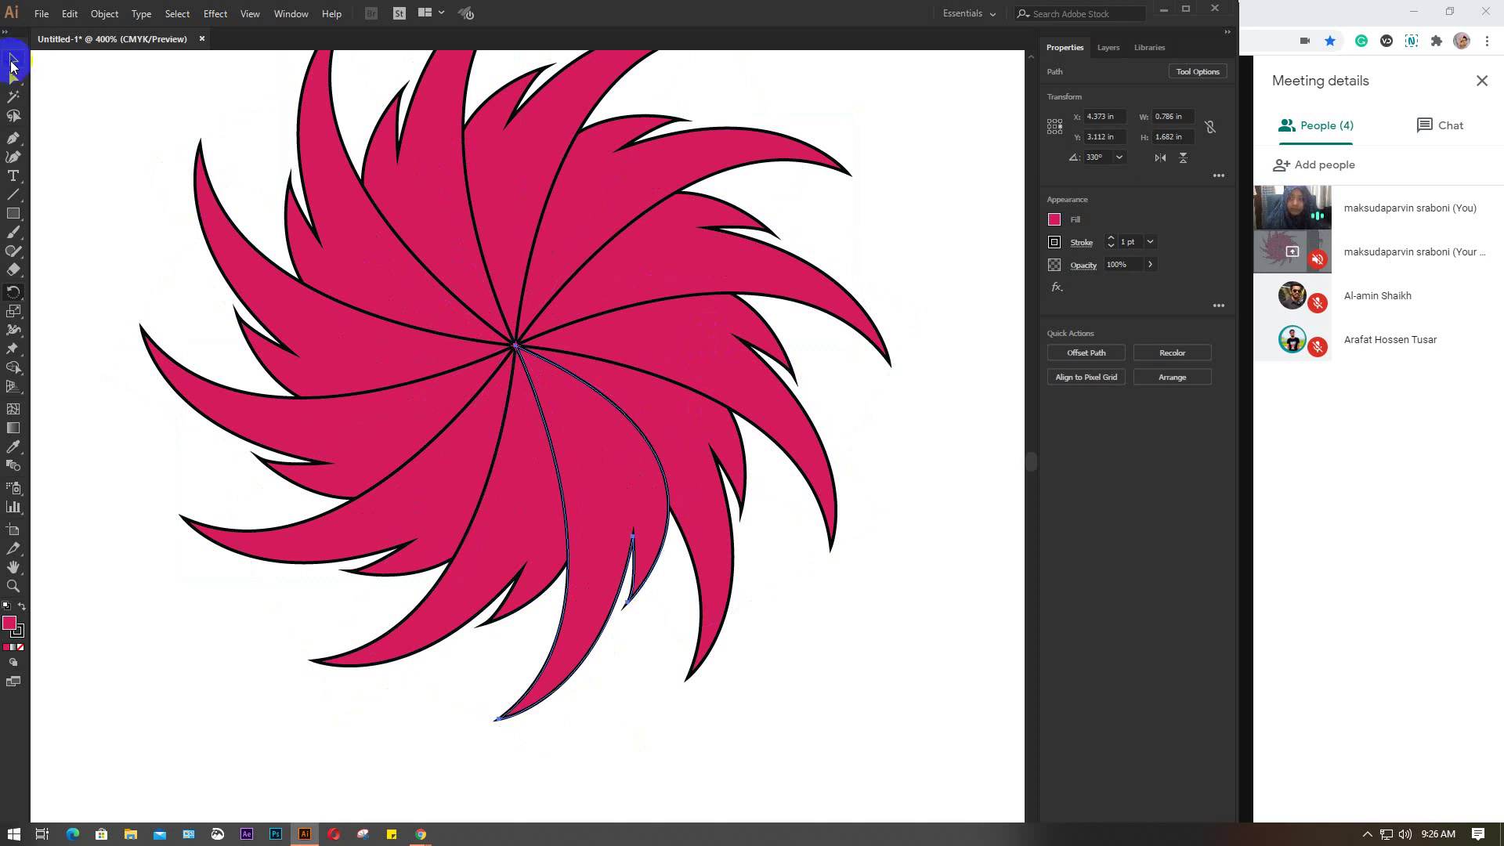
left_click(811, 663)
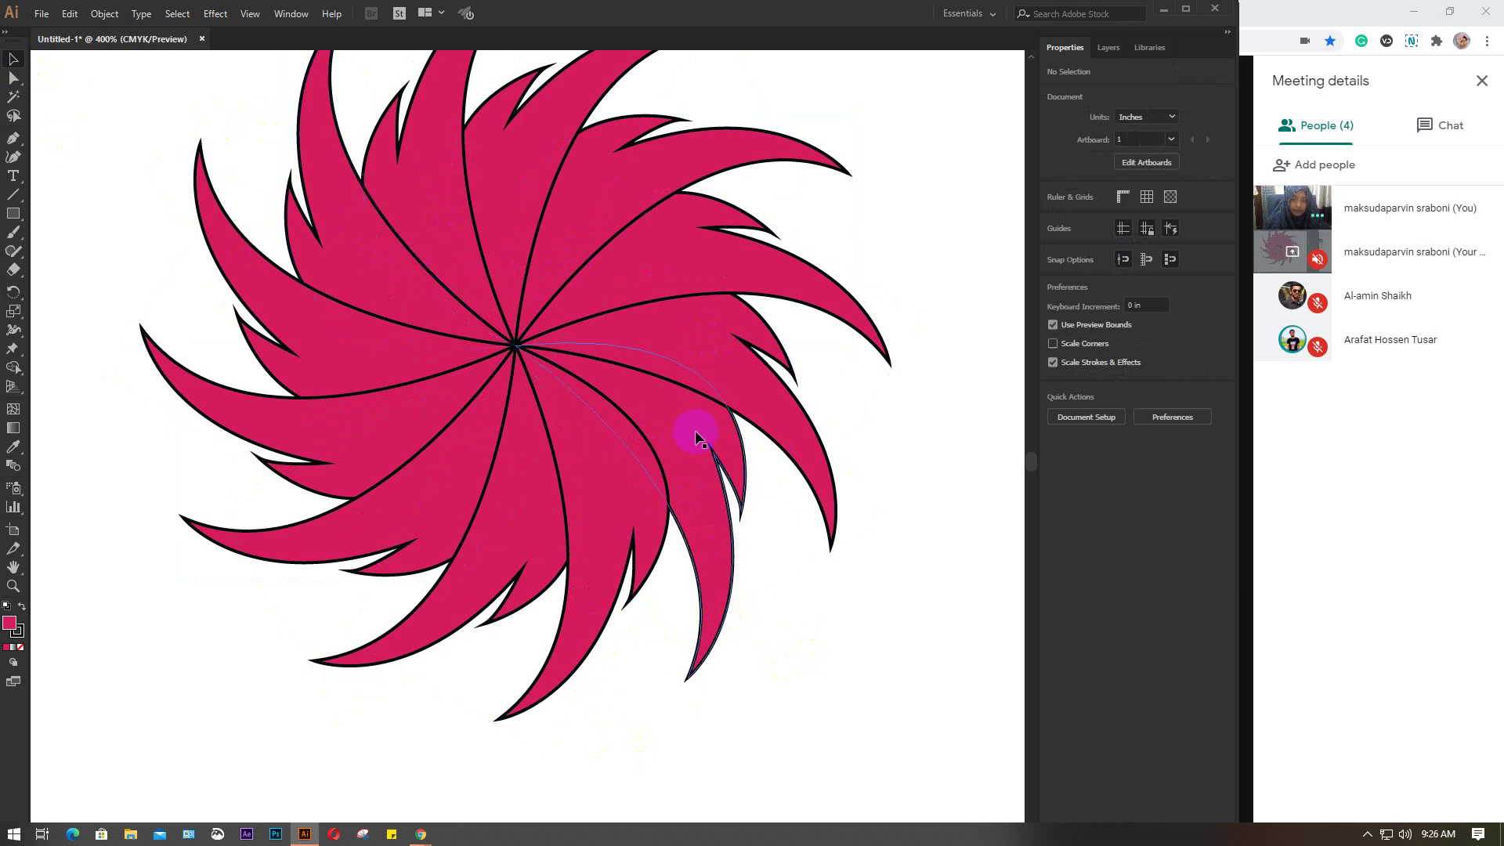
left_click_drag(681, 397, 695, 477)
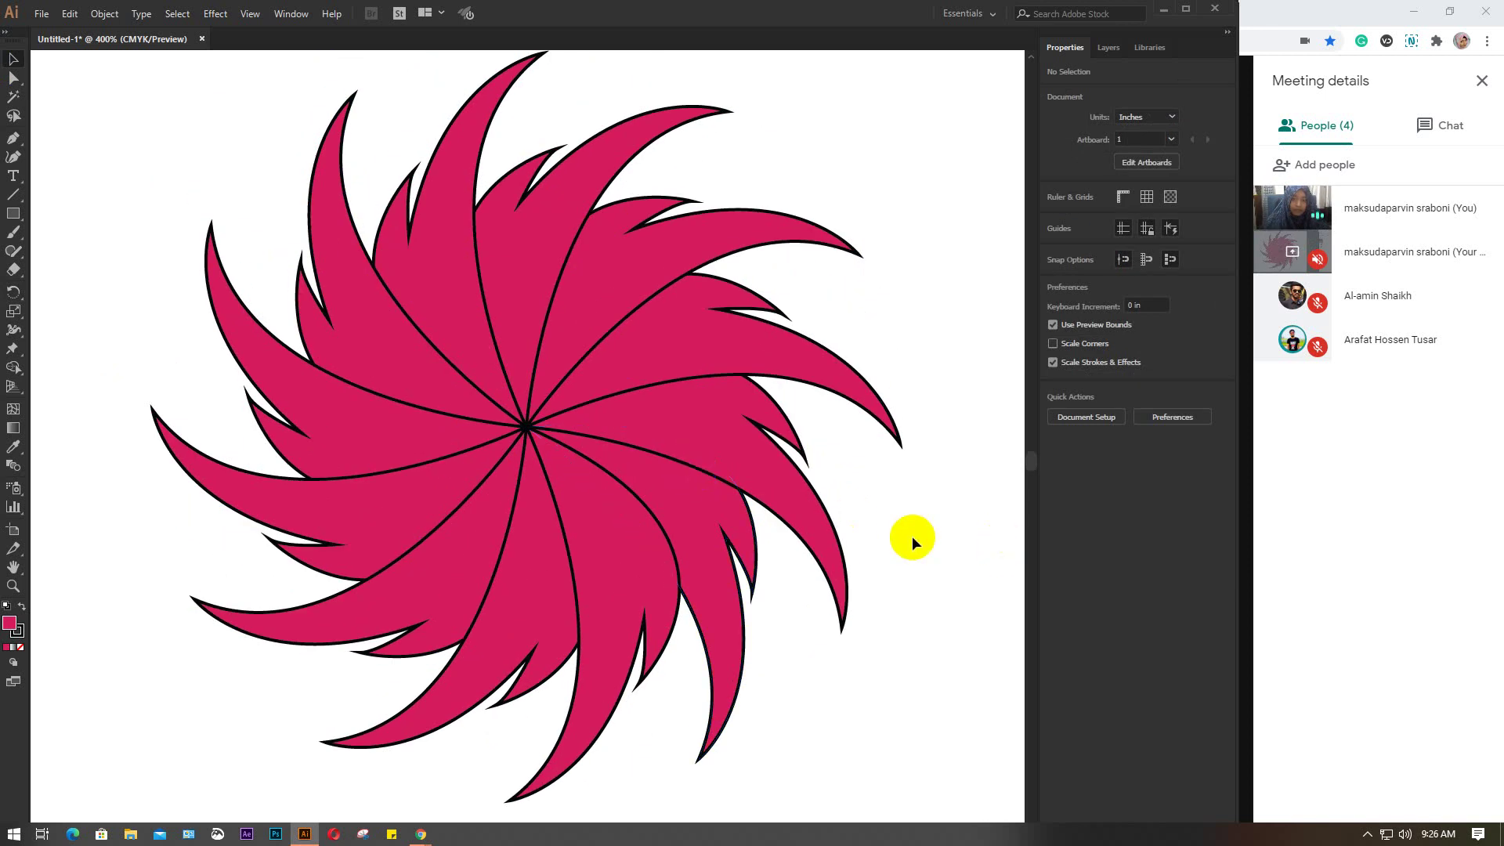
scroll(912, 534, "down", 3)
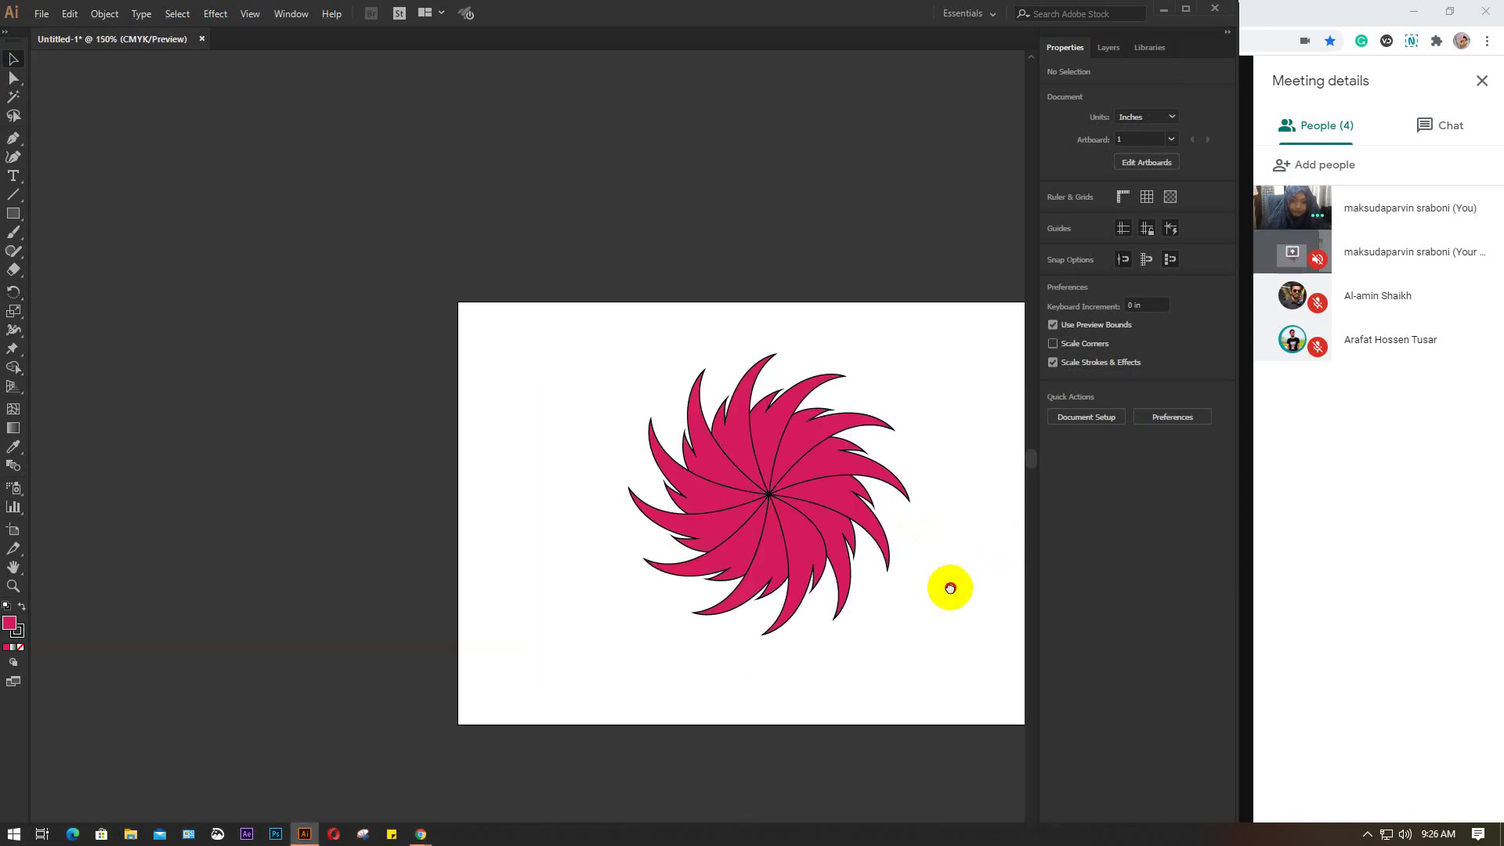
left_click_drag(950, 587, 832, 566)
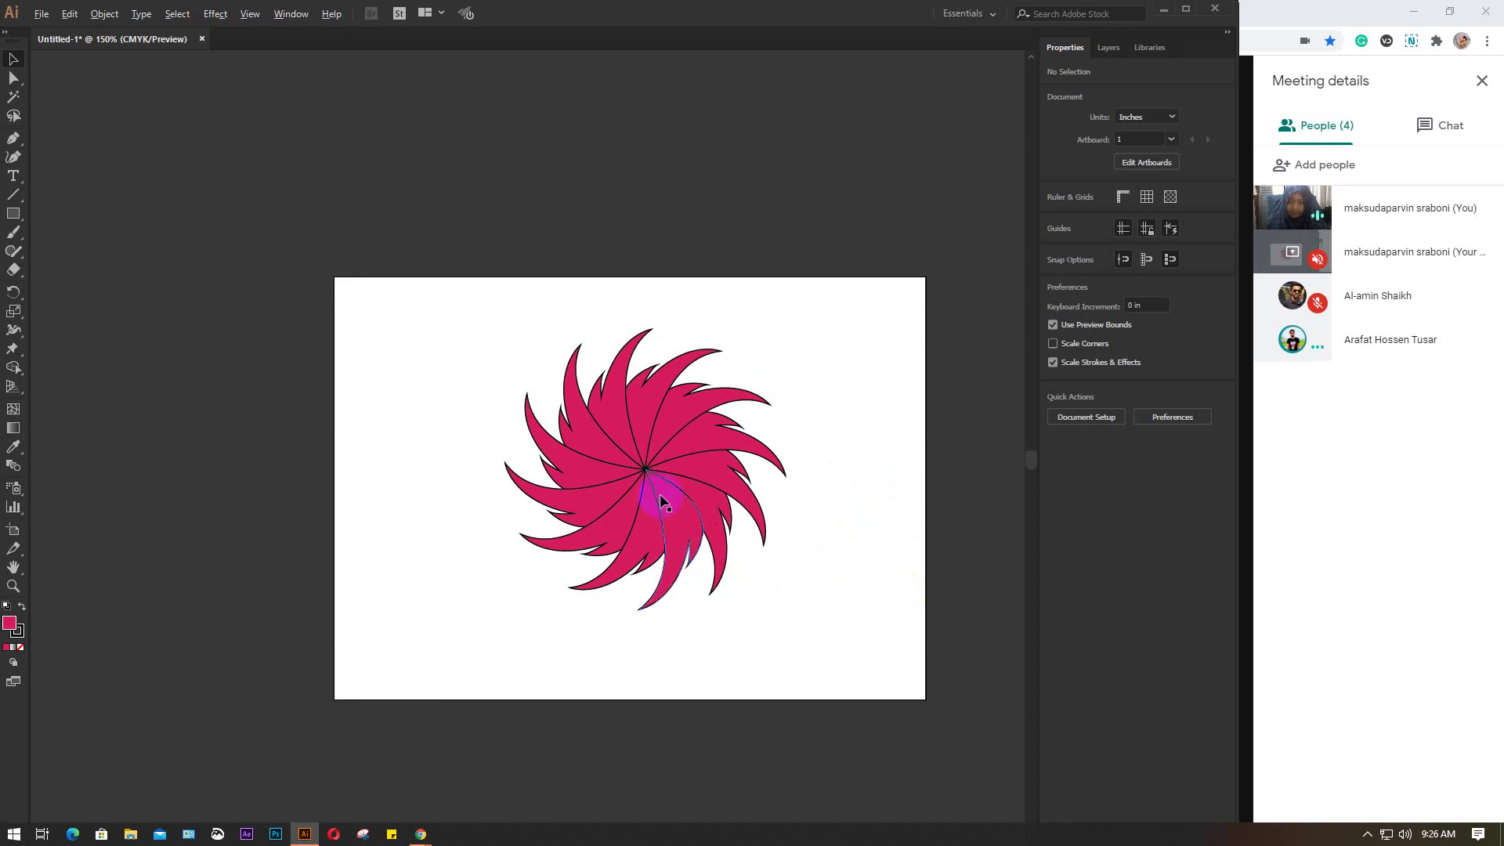
scroll(660, 494, "up", 2)
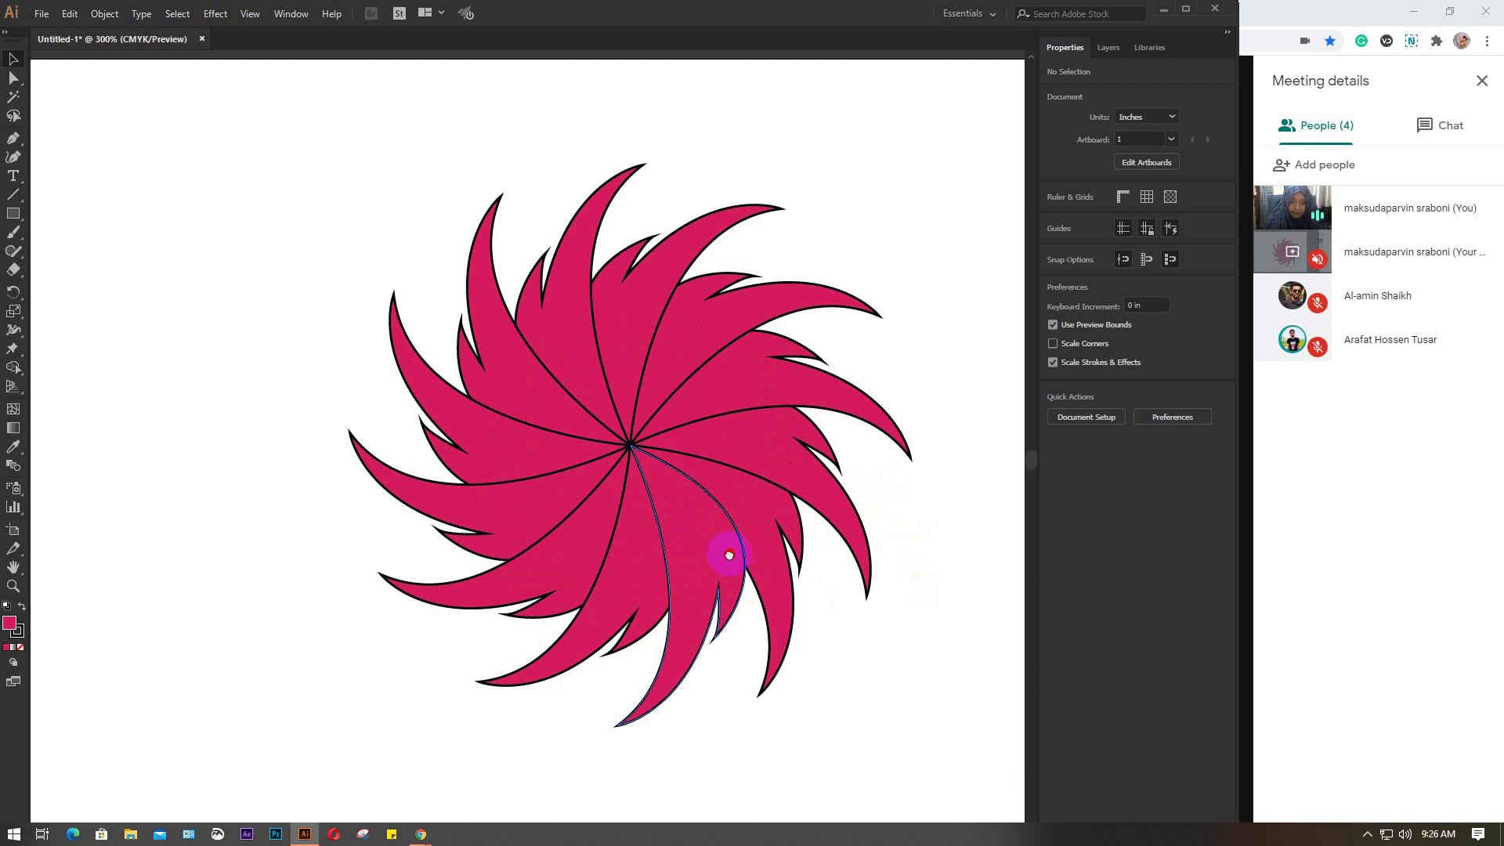
scroll(664, 509, "down", 1)
scroll(660, 525, "up", 1)
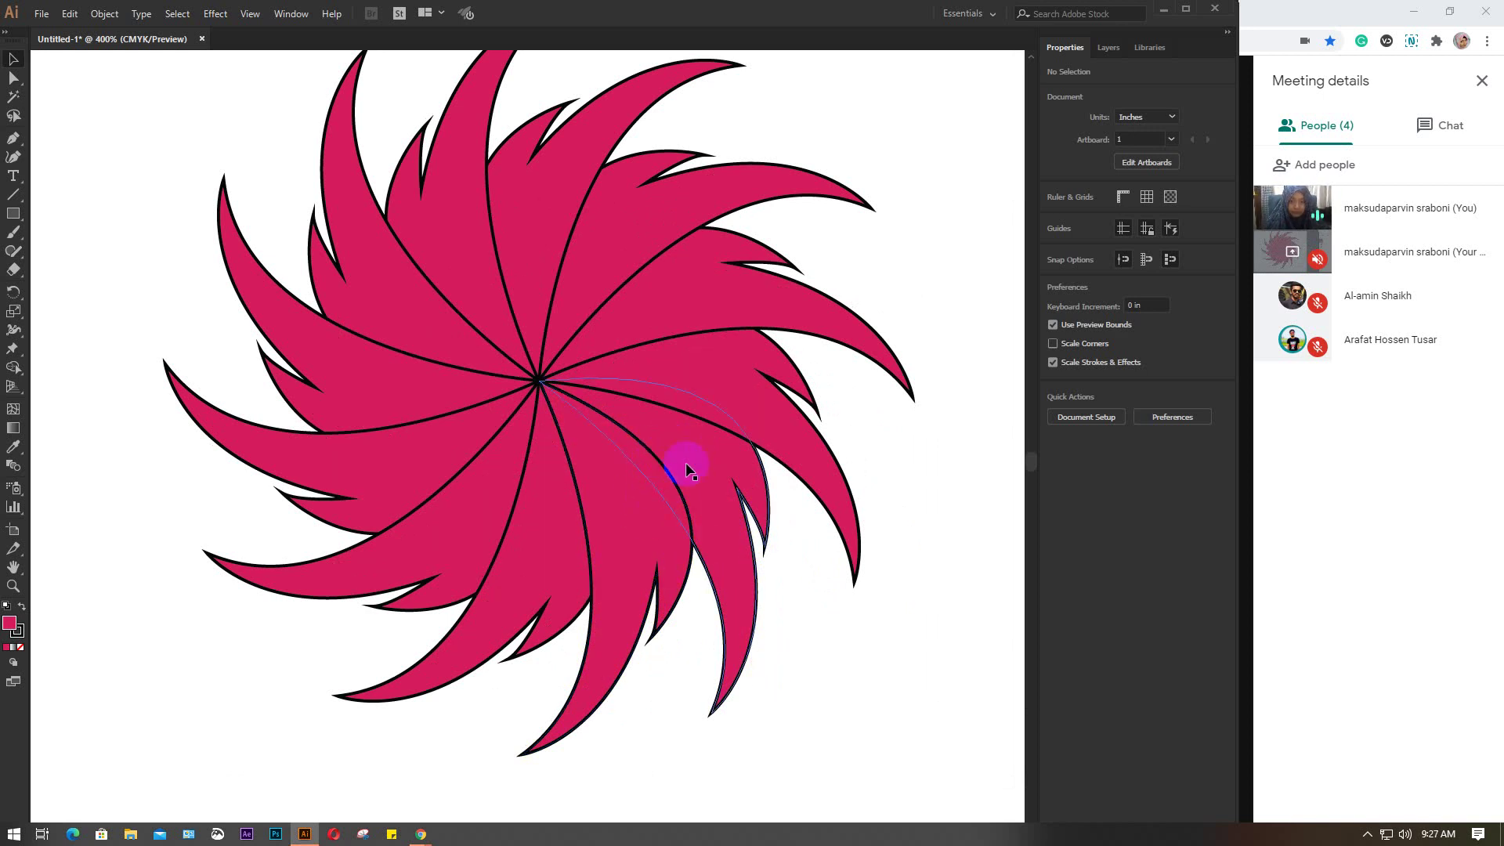
left_click_drag(734, 638, 672, 576)
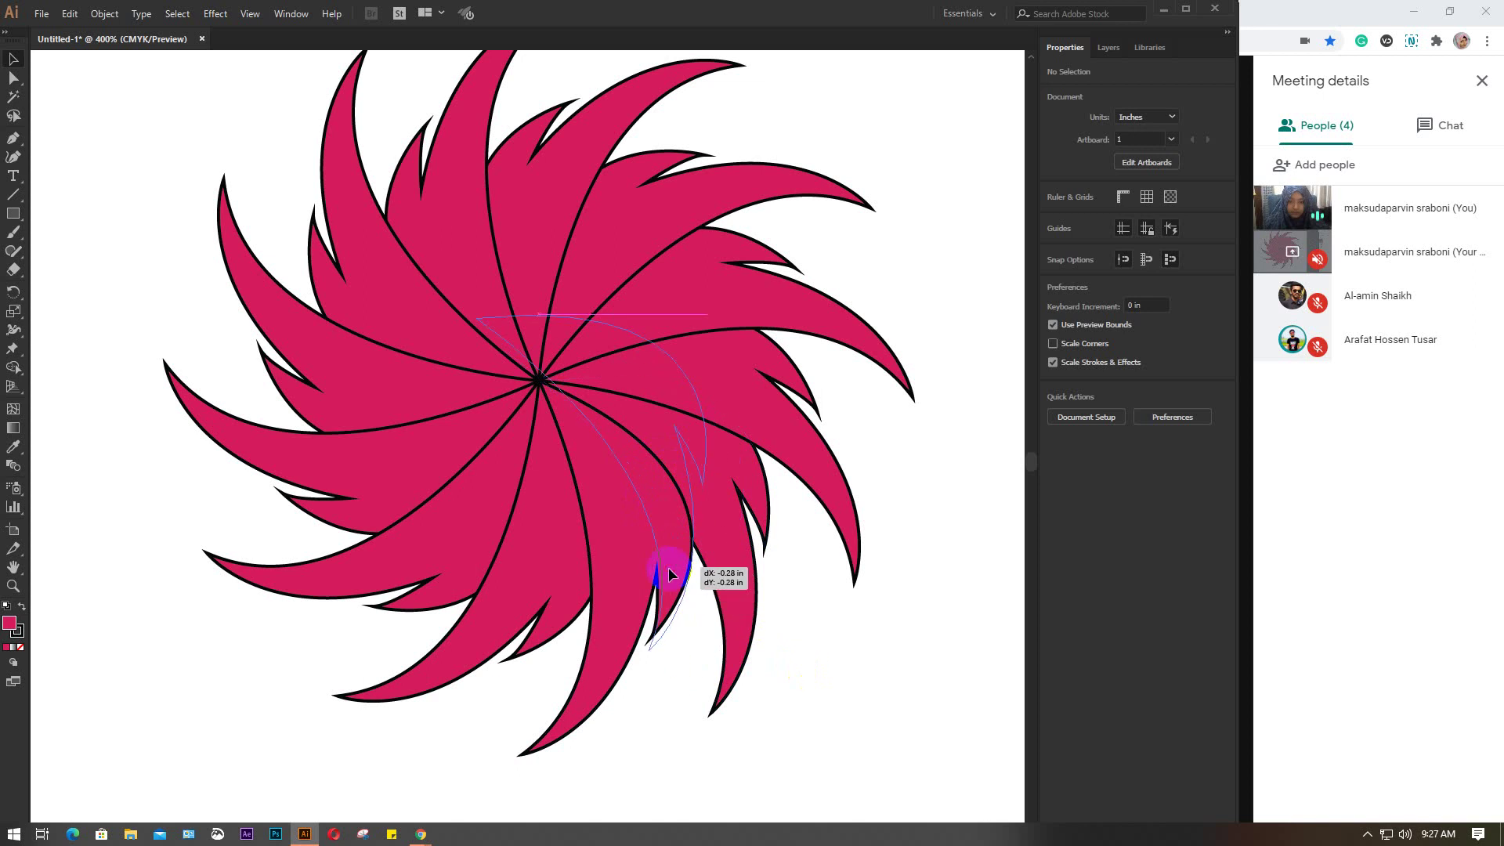
key("ctrl+z")
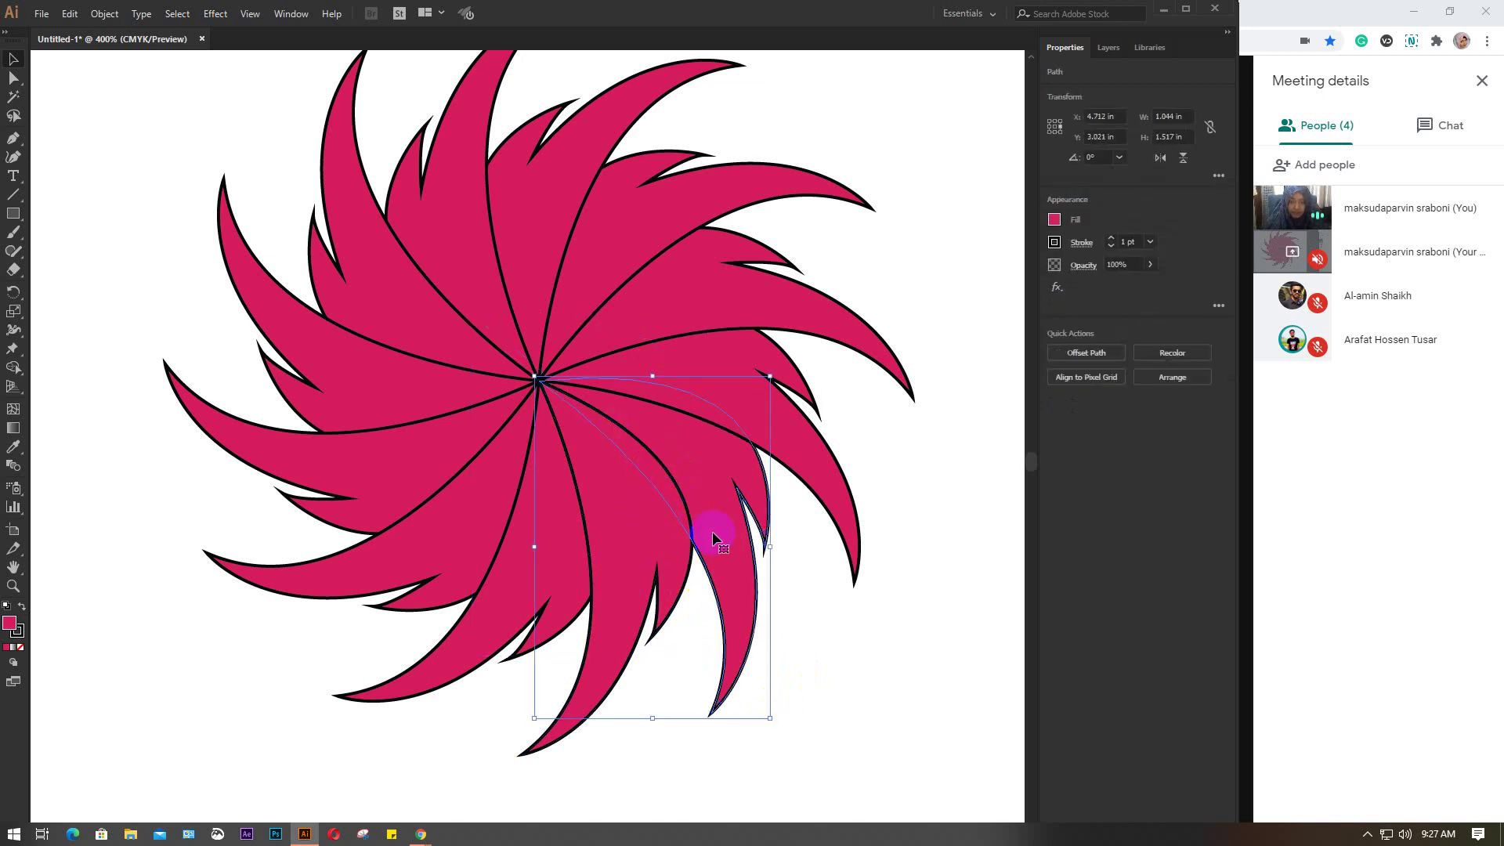
left_click(905, 713)
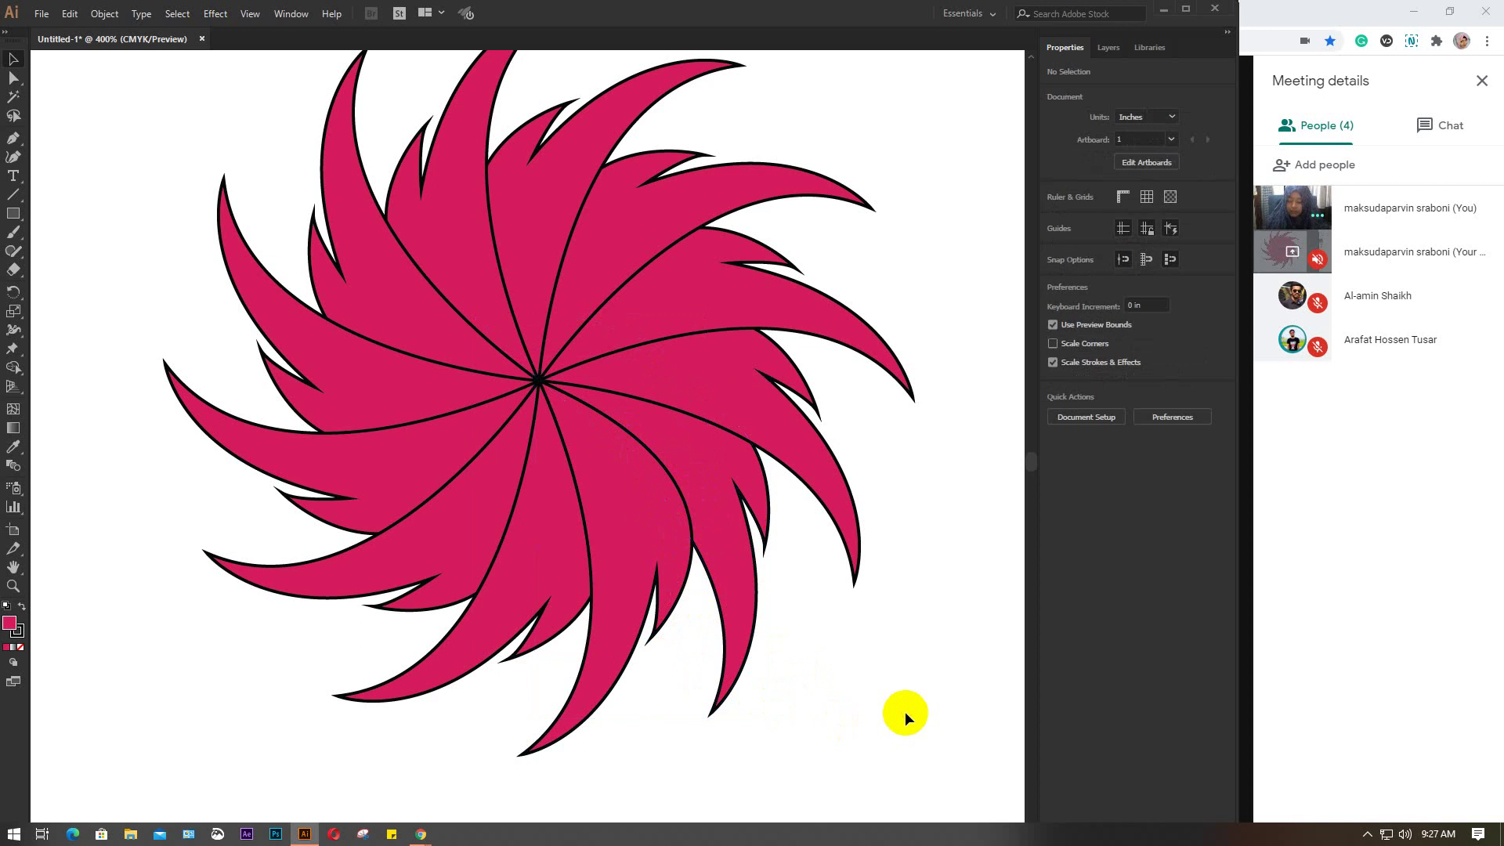
scroll(905, 711, "down", 1, "alt")
scroll(856, 721, "down", 1)
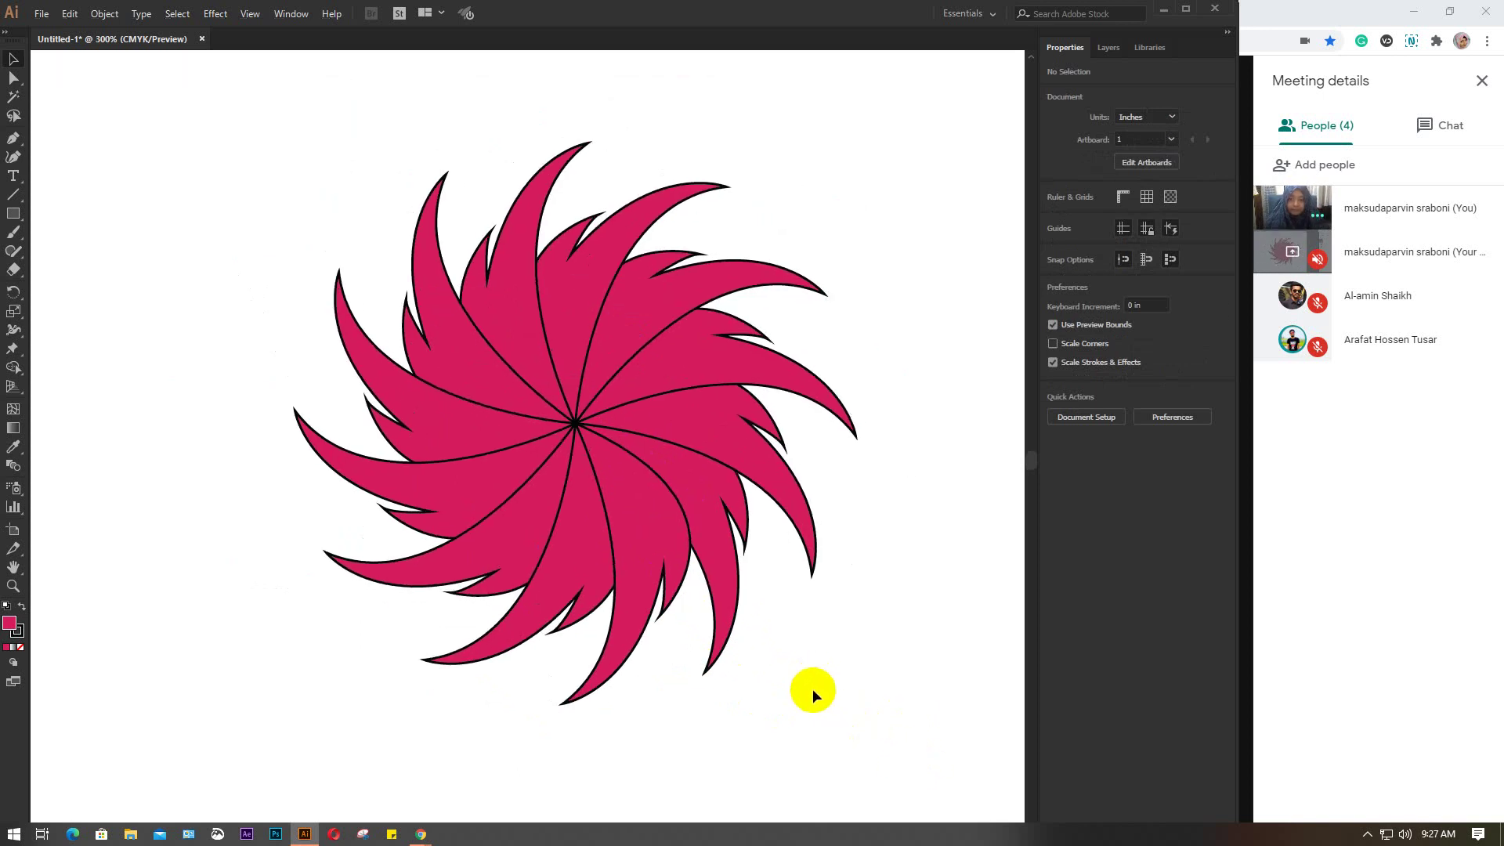
scroll(815, 689, "down", 1, "alt")
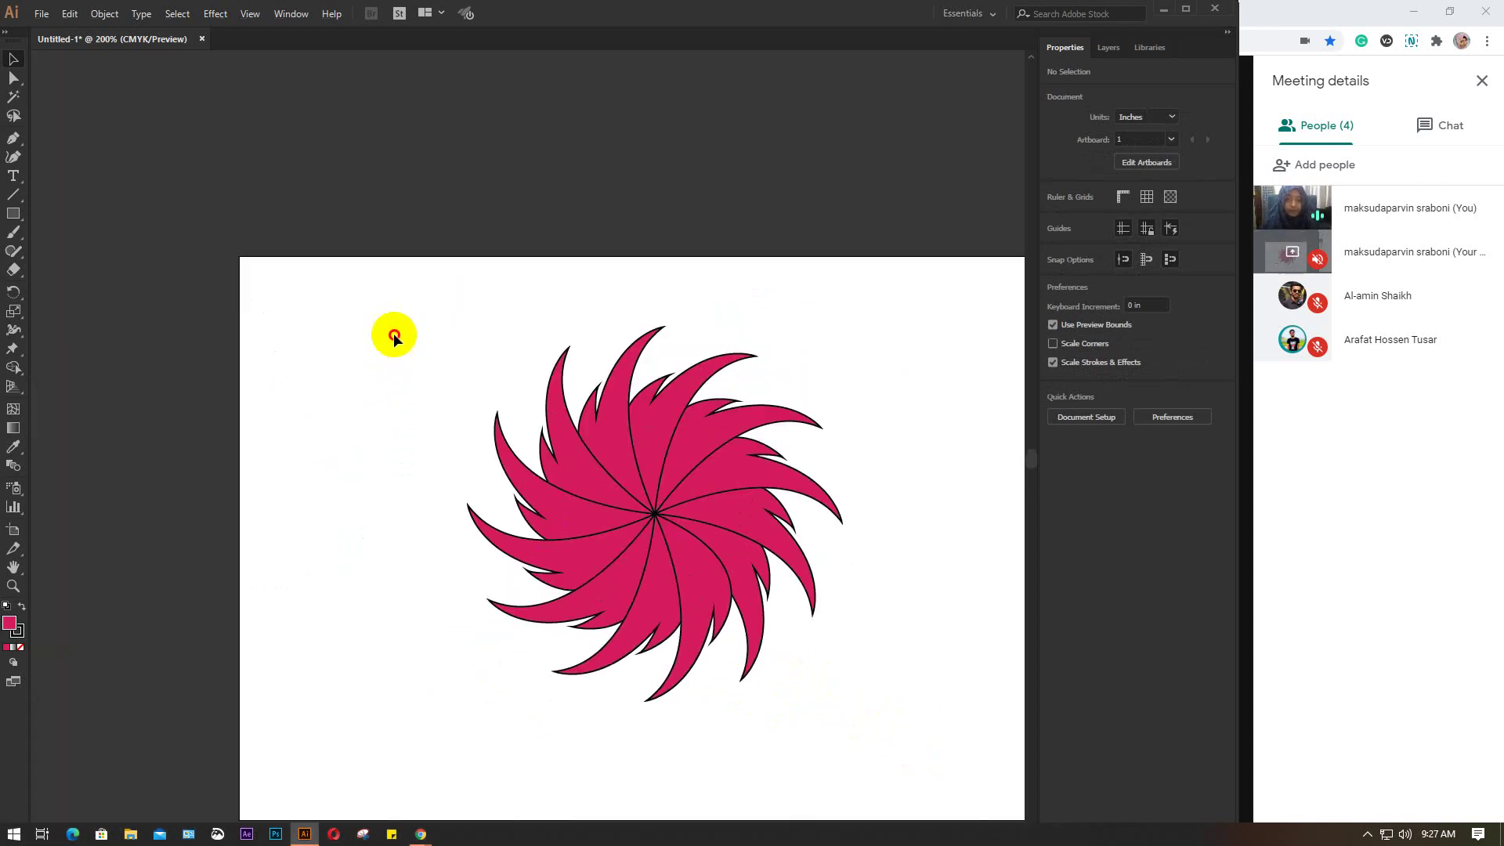
Step: Select the whole magenta swirl flower and drag it up-left off the artboard
left_click_drag(394, 337, 904, 753)
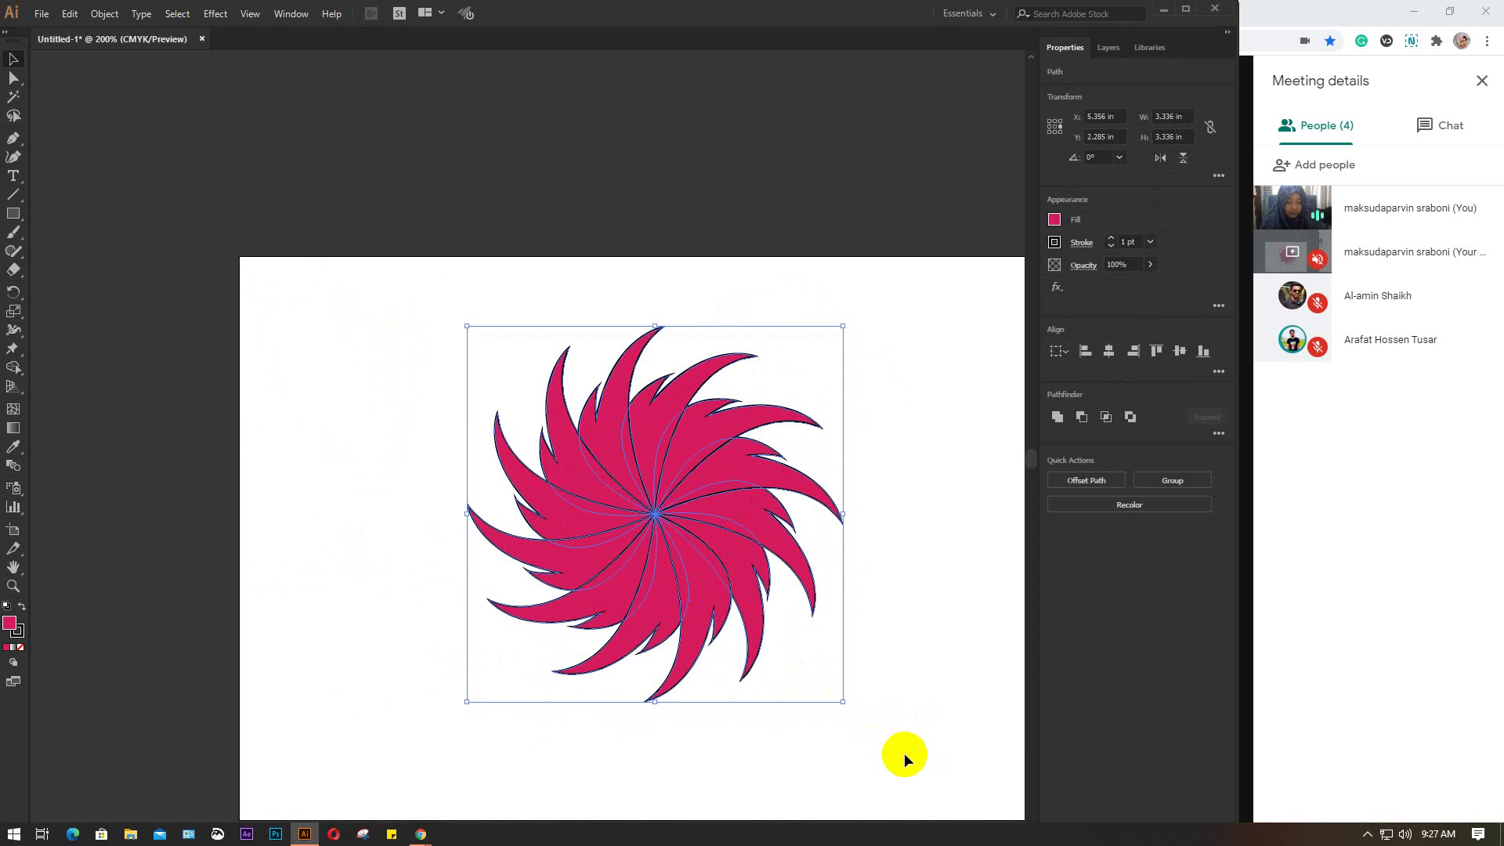
left_click(912, 620)
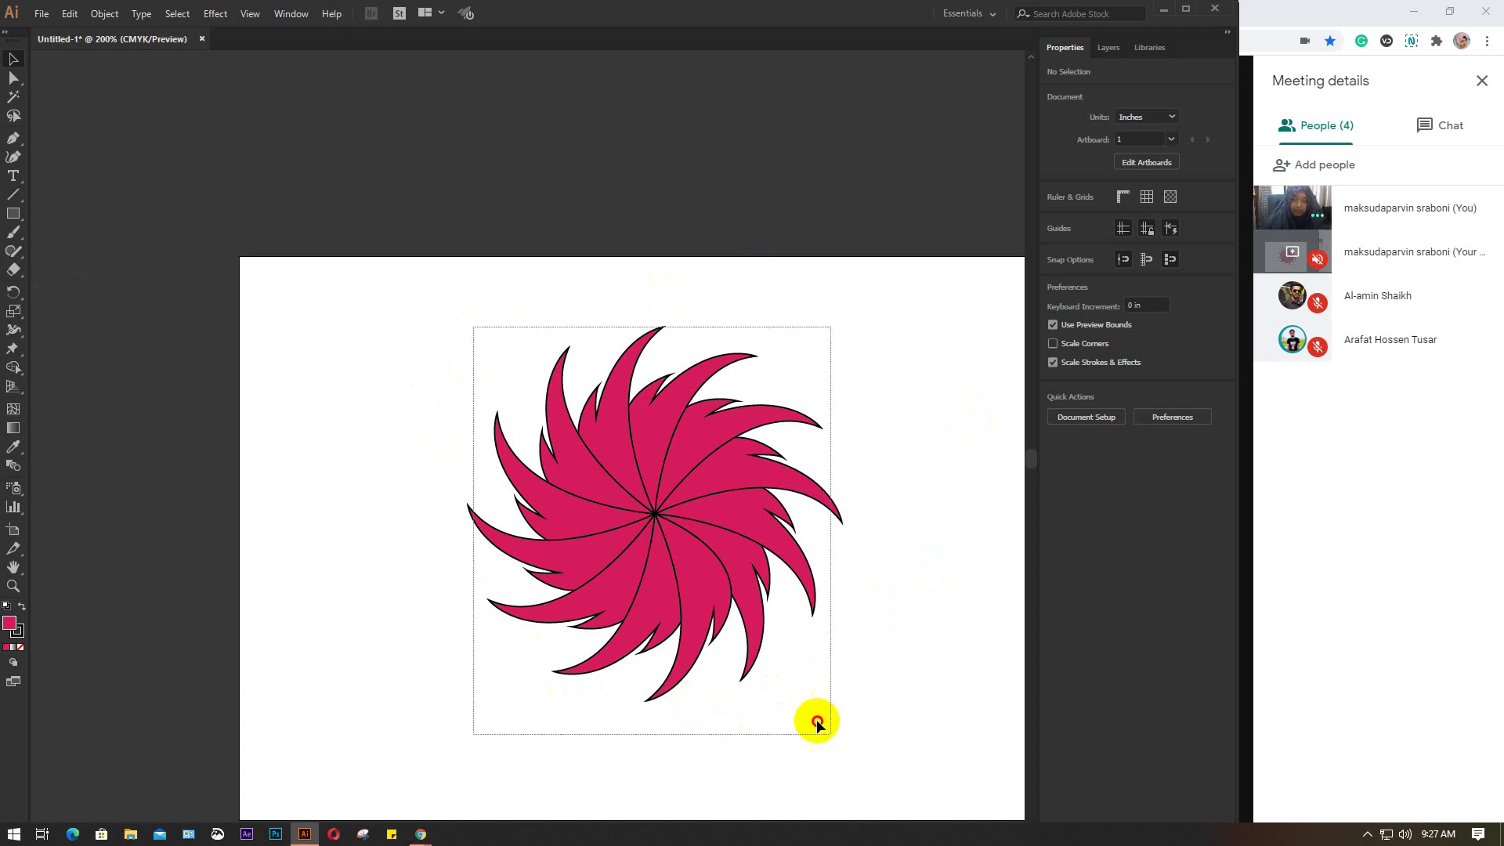
left_click_drag(472, 326, 856, 750)
scroll(876, 736, "down", 1)
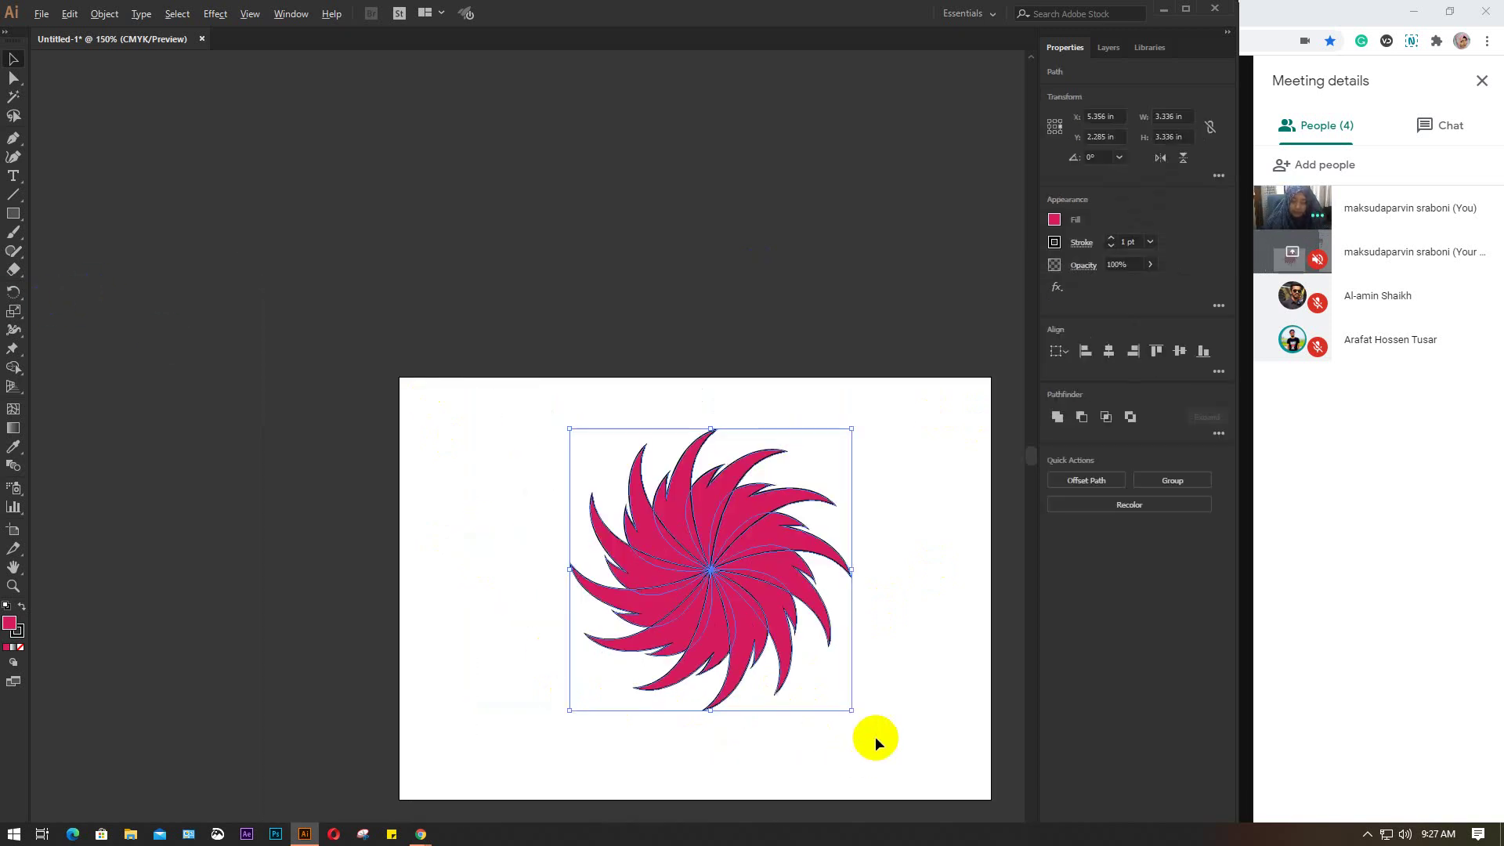
mouse_move(701, 557)
left_mouse_down()
mouse_move(484, 368)
mouse_move(205, 192)
left_mouse_up()
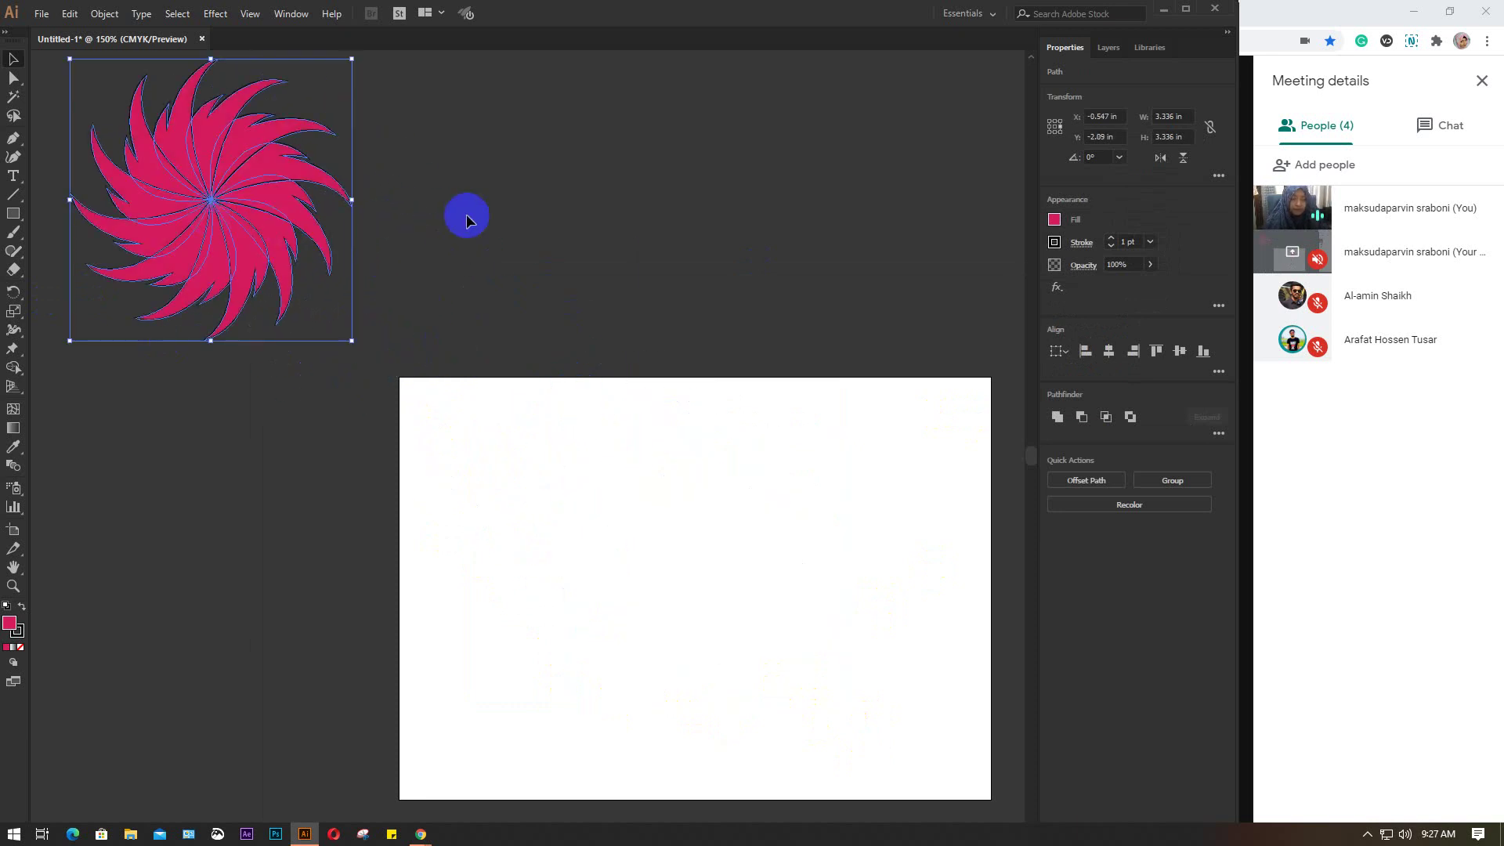
Step: Deselect the flower and recentre the view on the empty Untitled-1 artboard
left_click(478, 227)
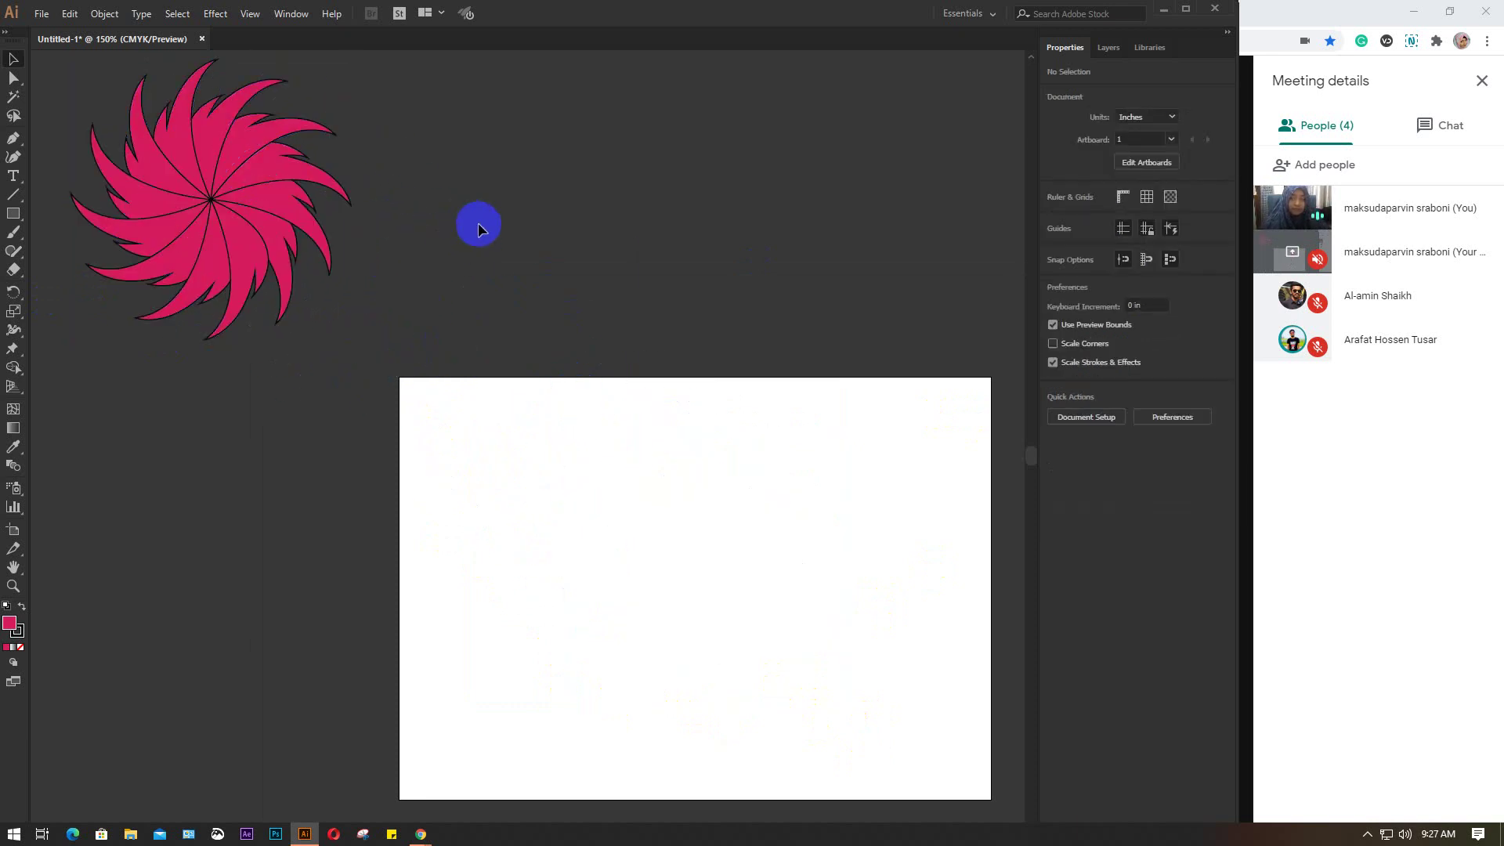
mouse_move(684, 608)
left_mouse_down()
mouse_move(585, 473)
mouse_move(593, 506)
left_mouse_up()
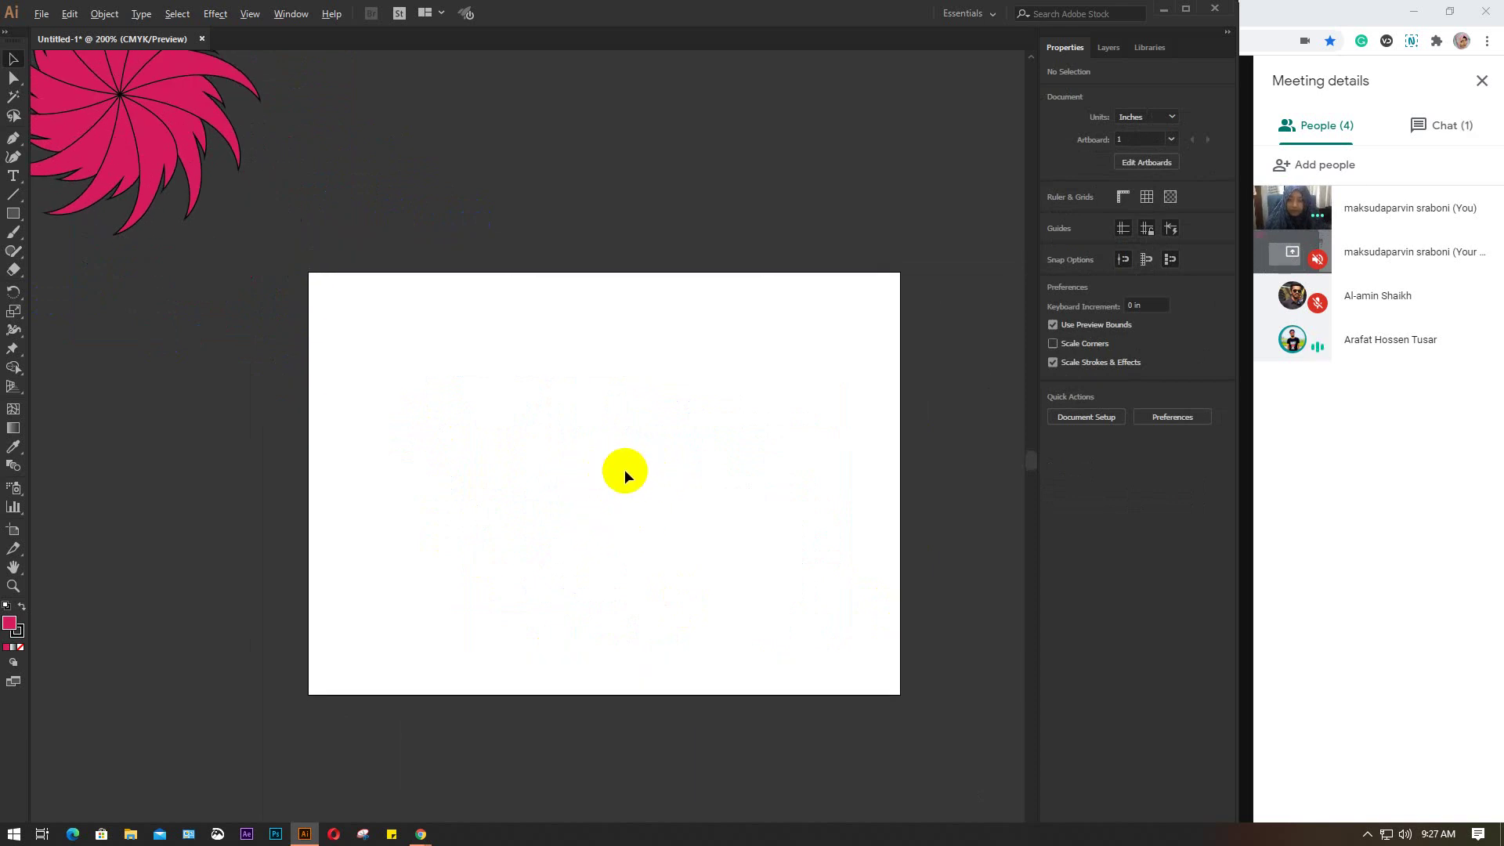
scroll(623, 469, "up", 1)
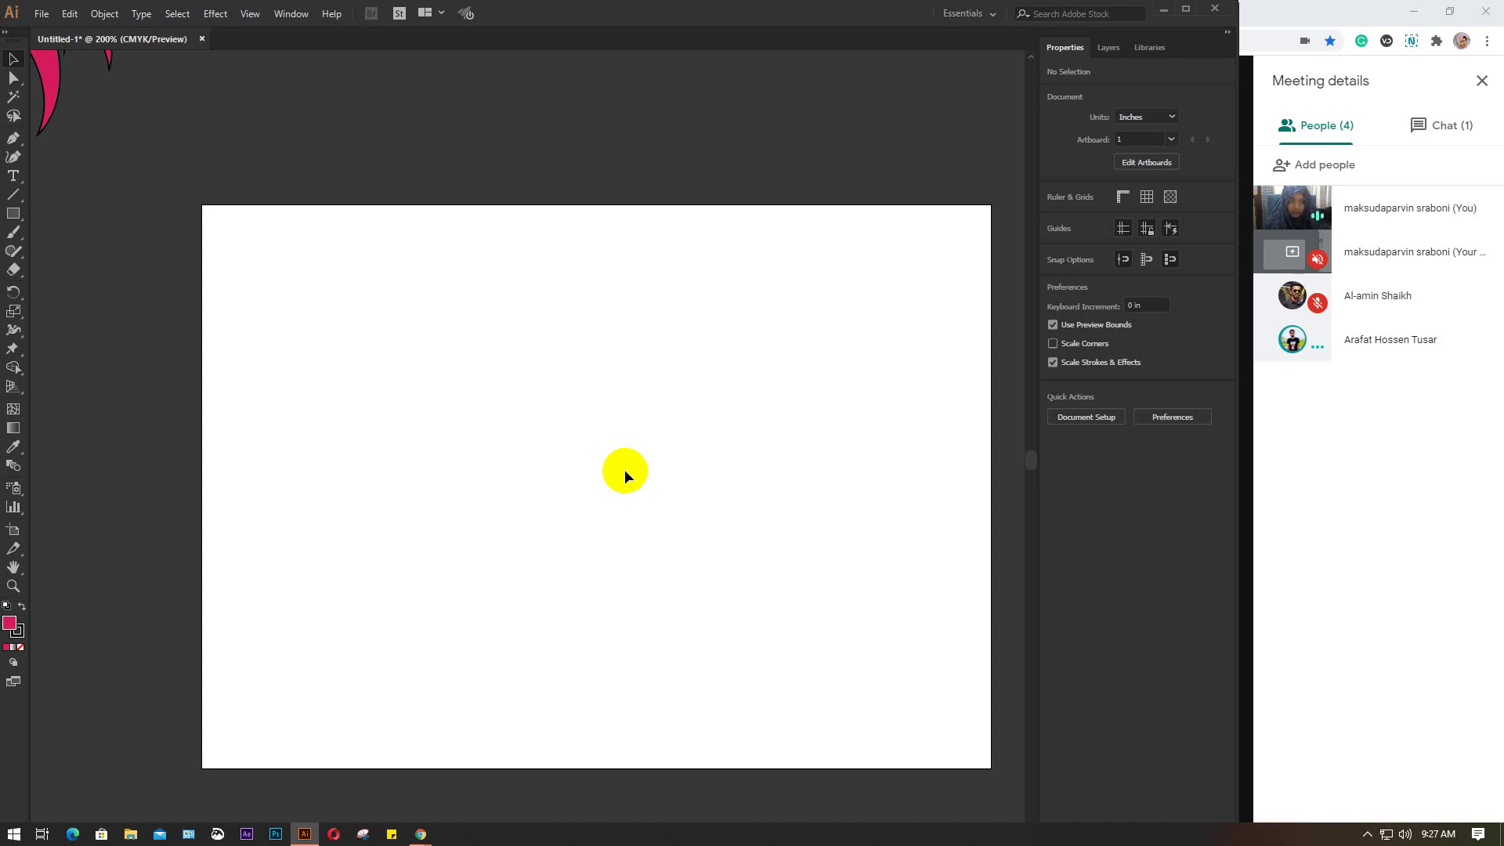
left_click(1455, 133)
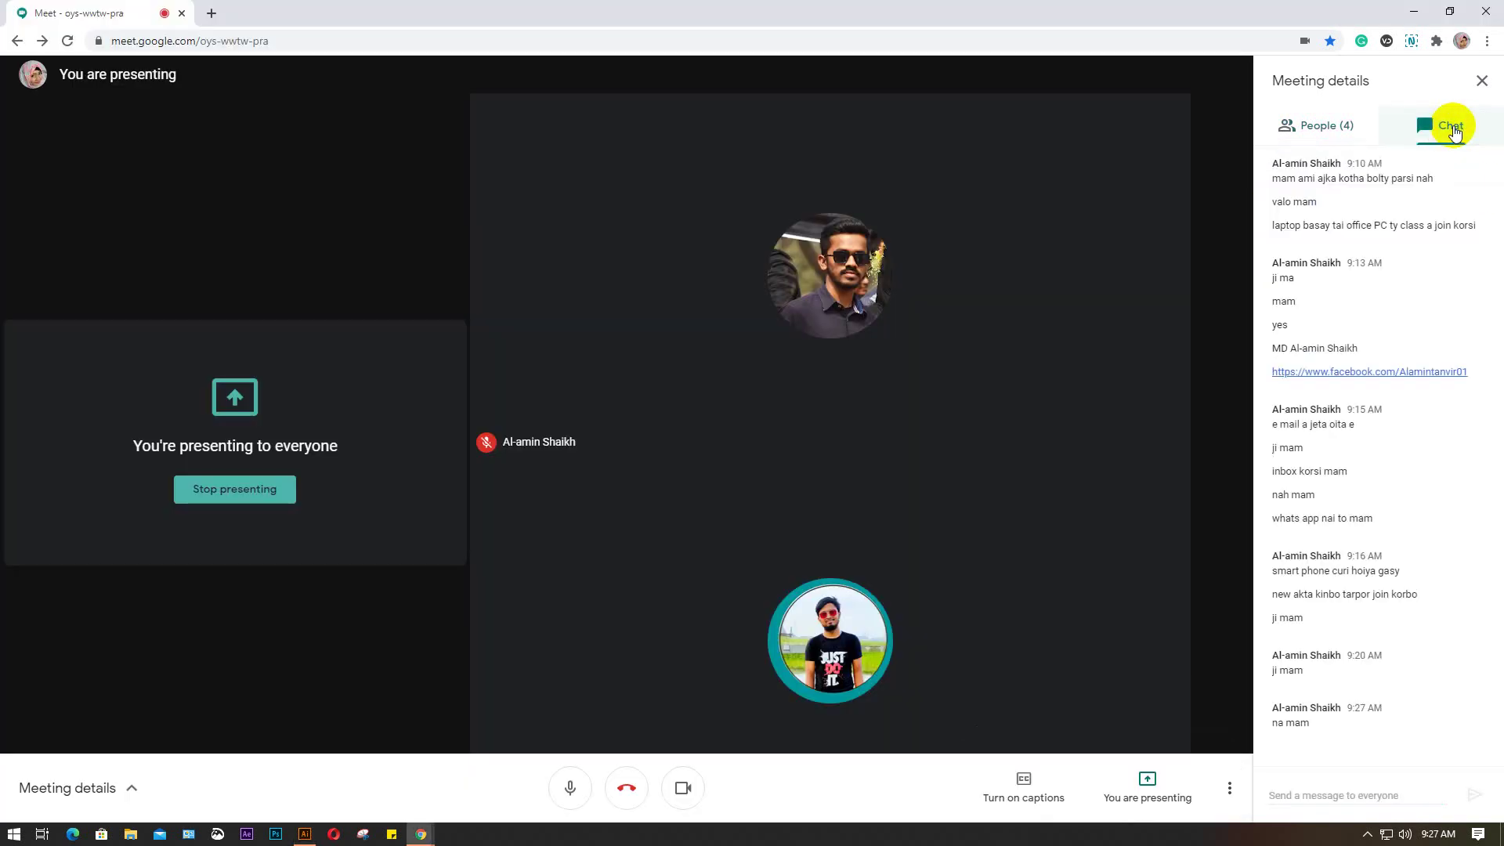
left_click(1322, 126)
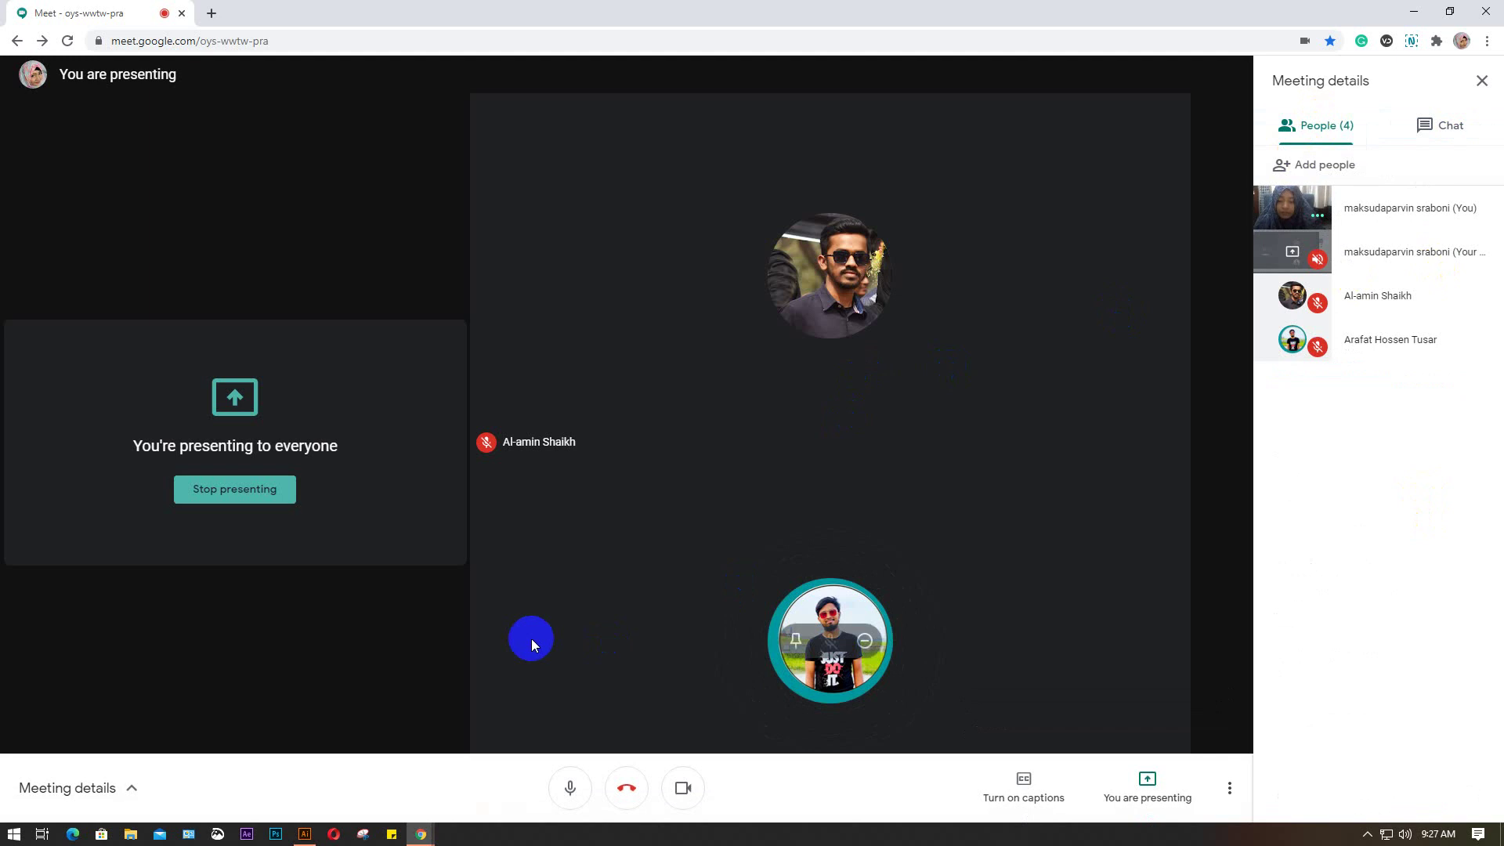
mouse_move(830, 641)
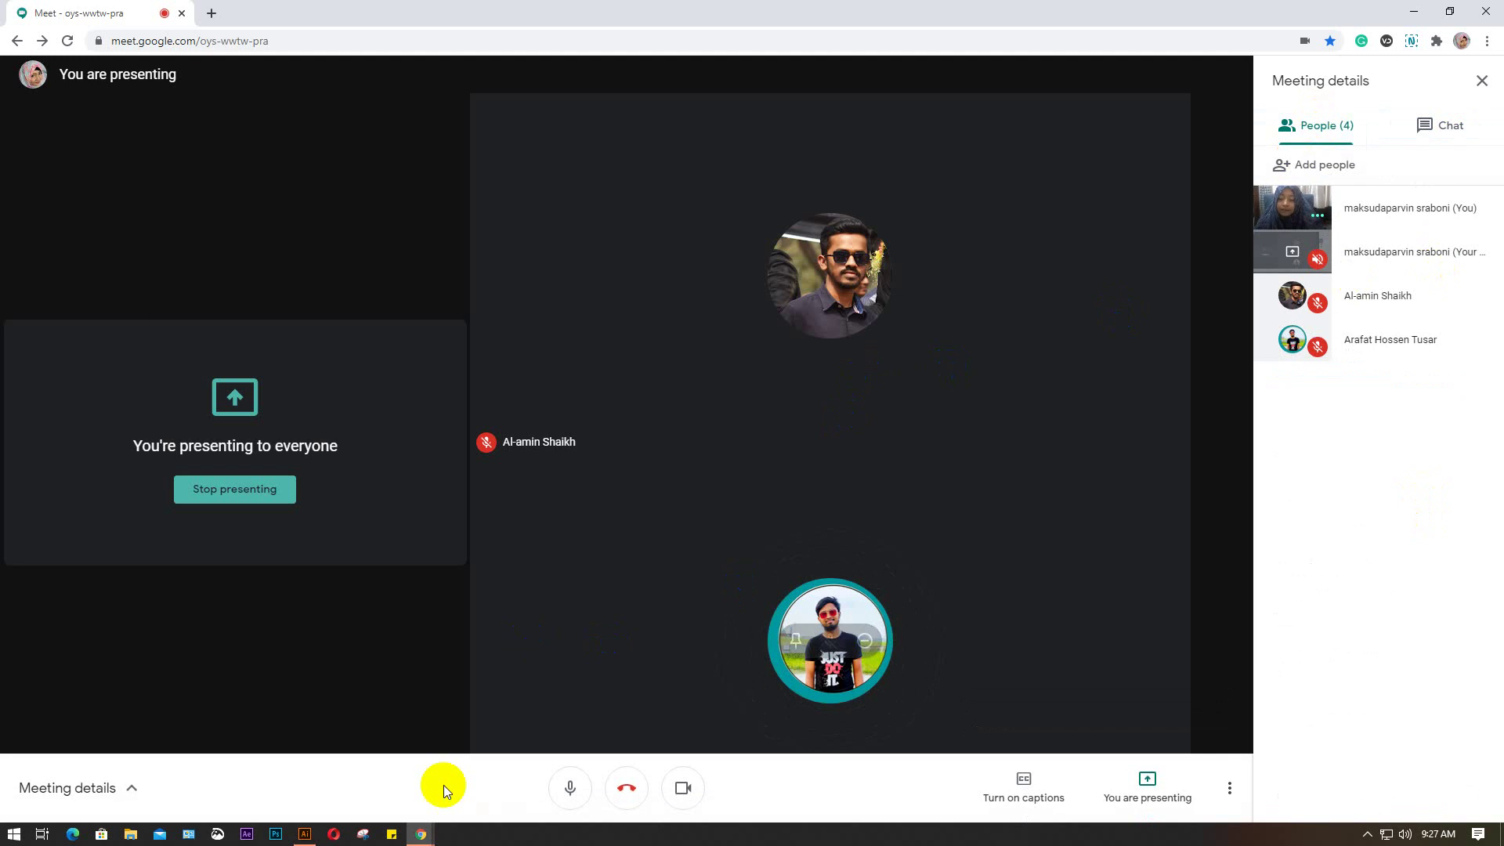
left_click(305, 833)
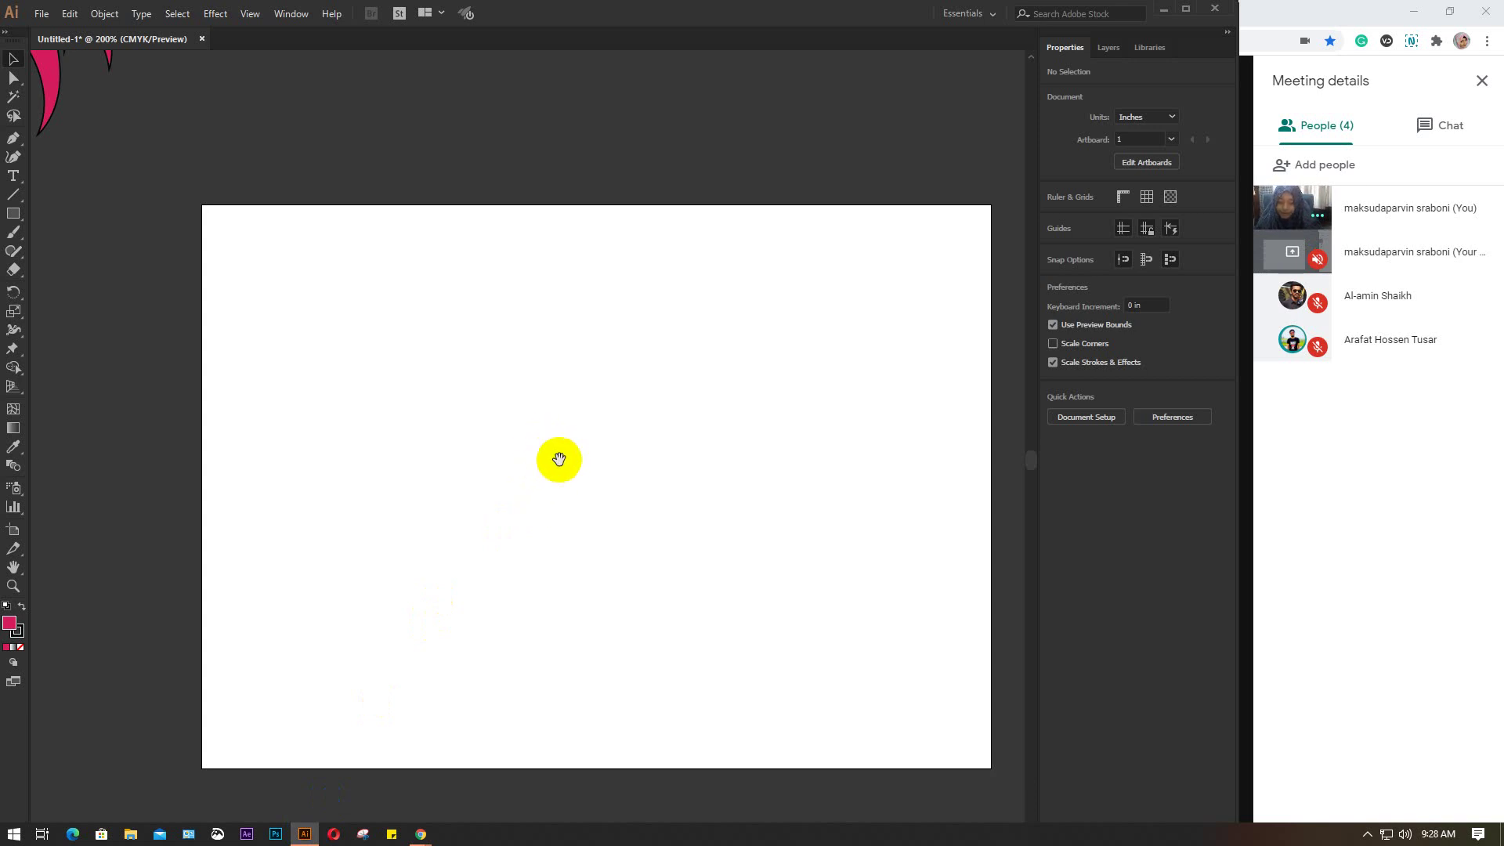
left_click_drag(557, 460, 492, 435)
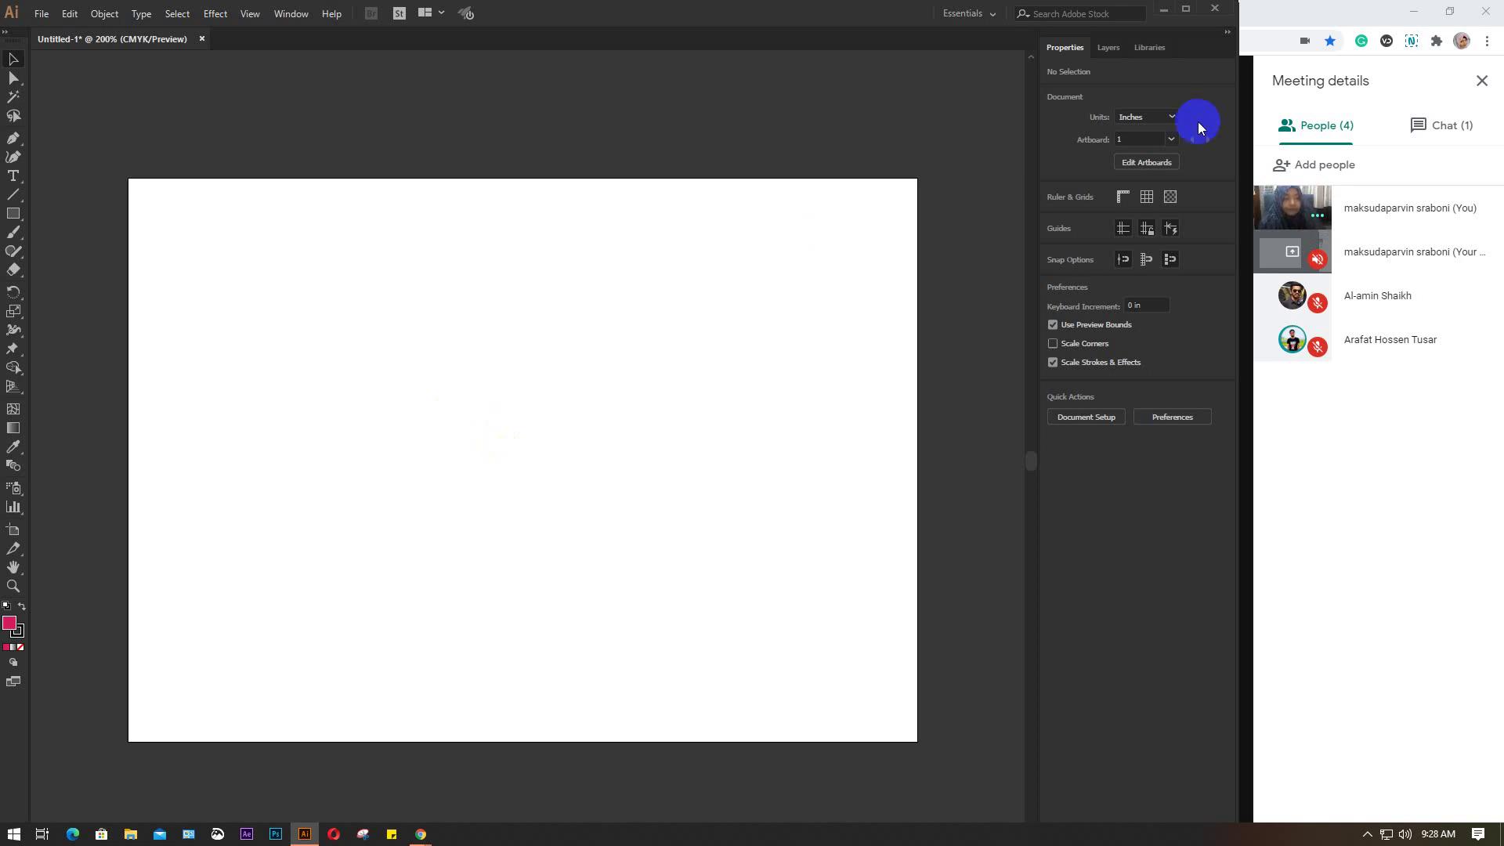
left_click(1470, 131)
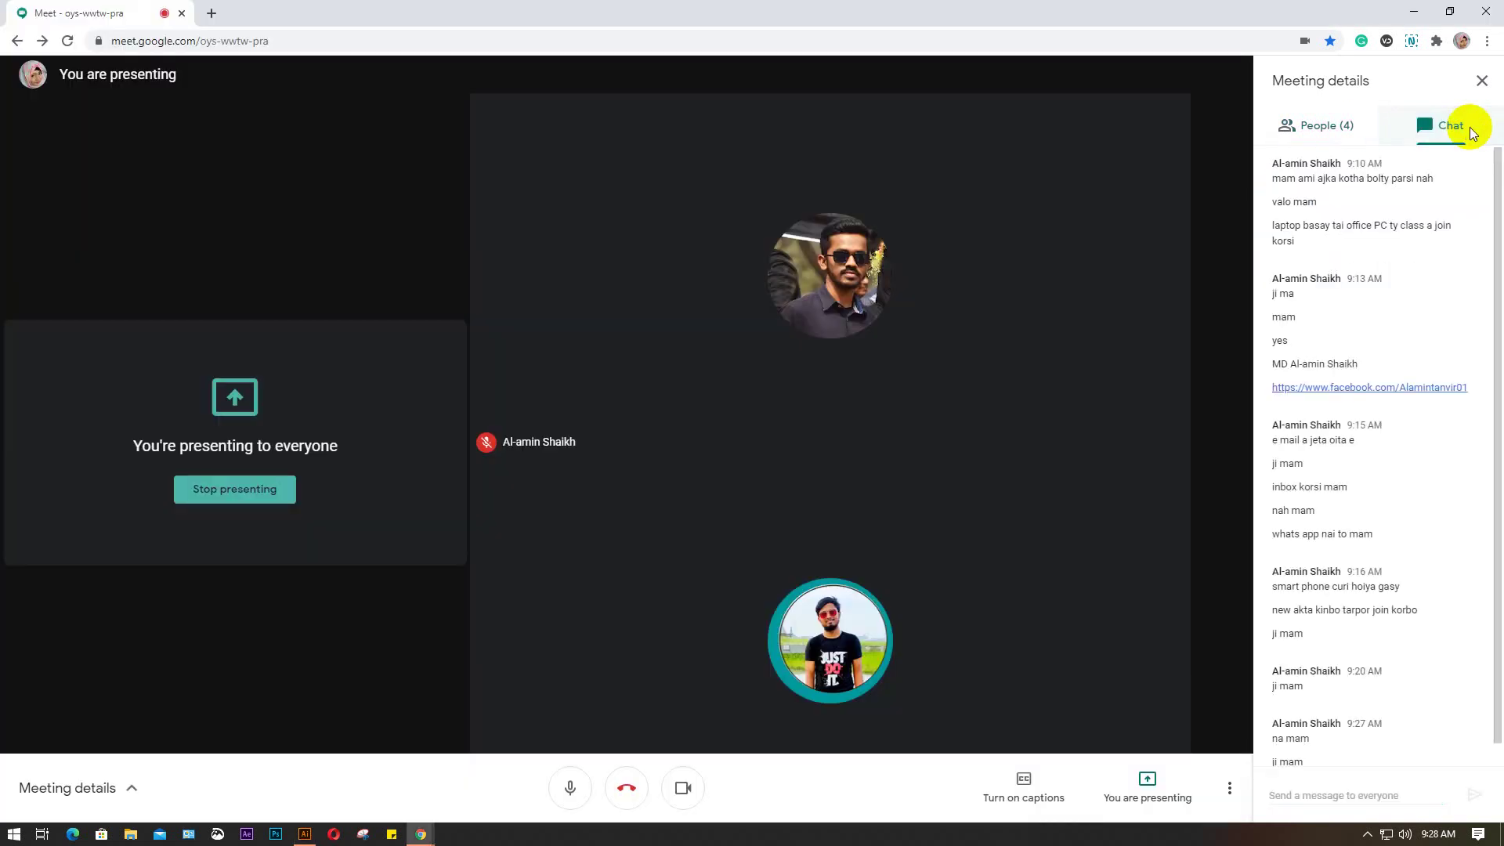
scroll(1452, 526, "down", 1)
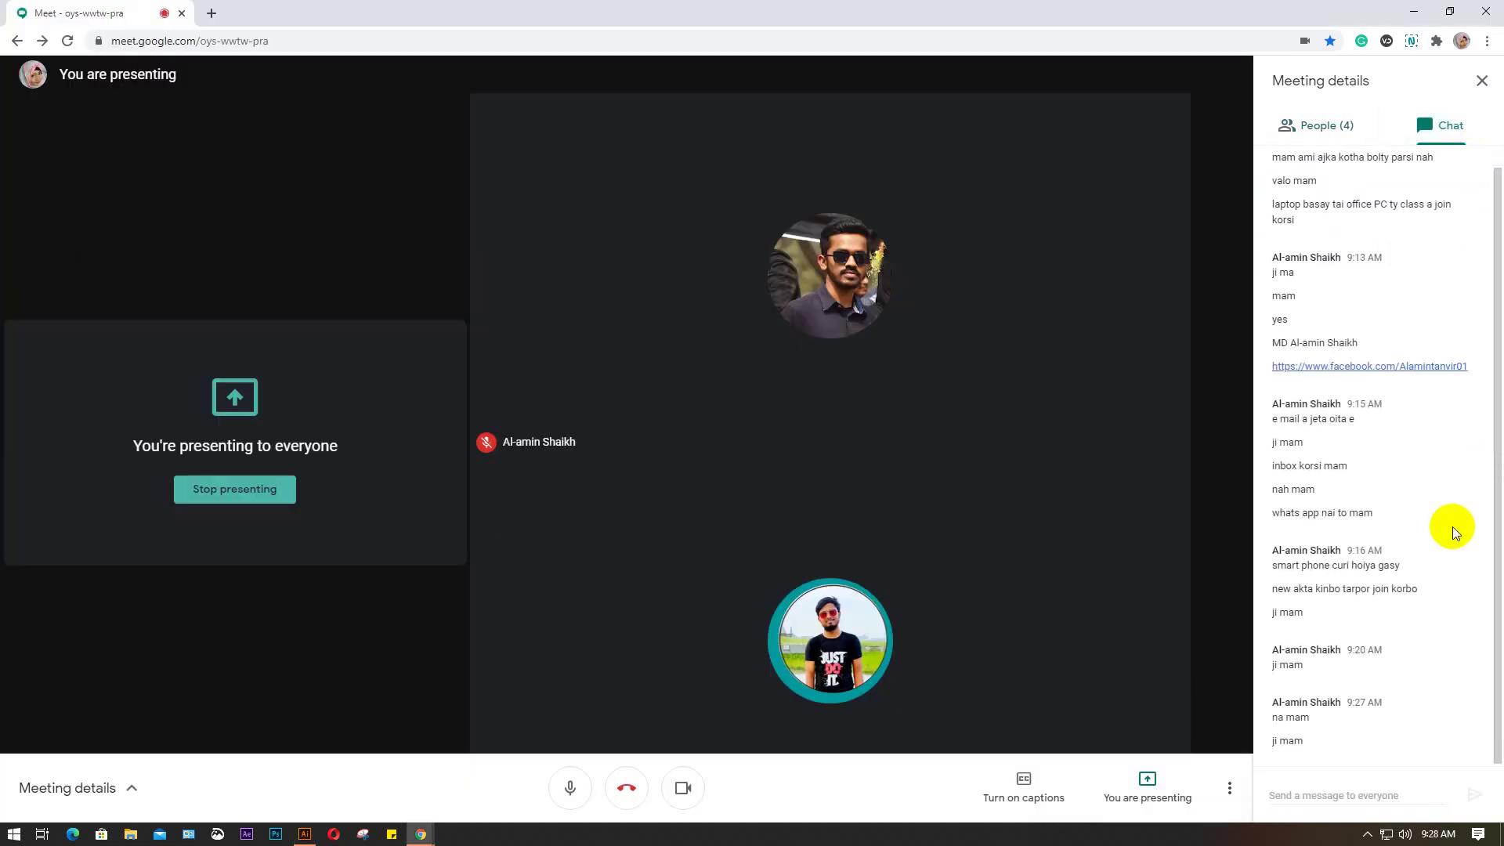
left_click(1327, 125)
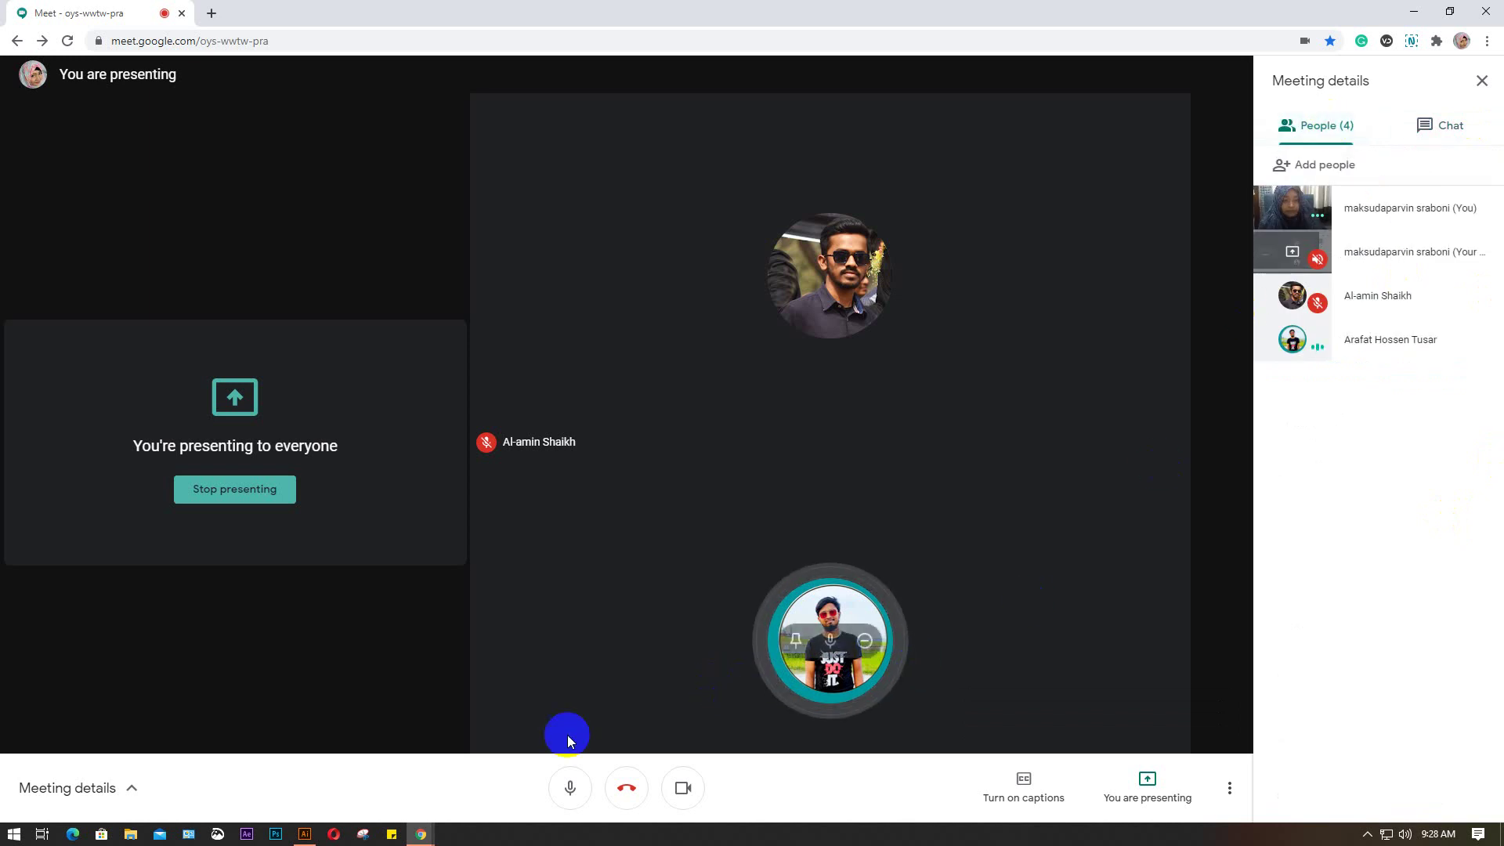
left_click(305, 834)
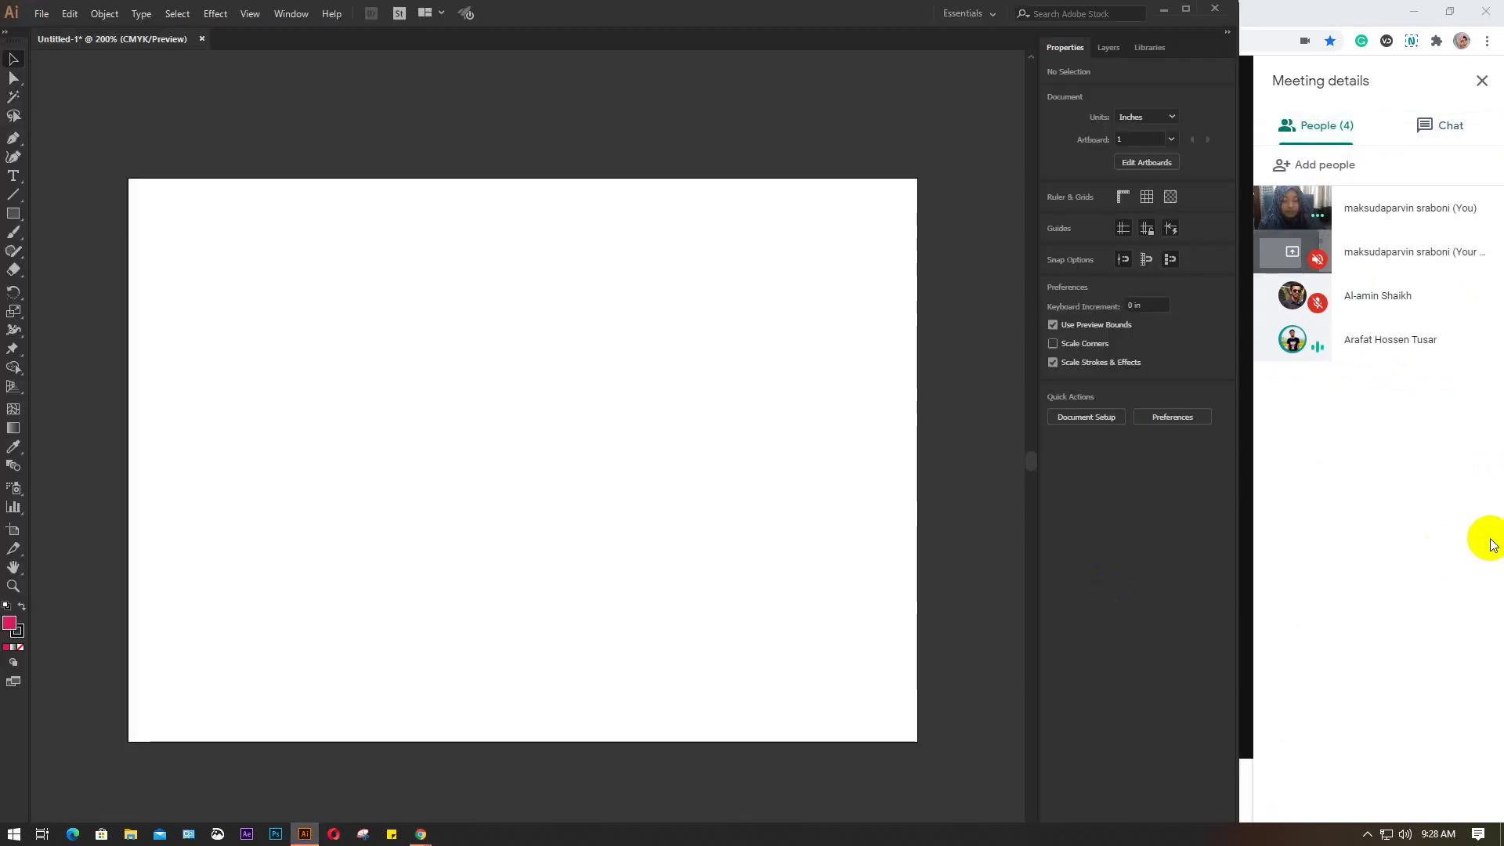
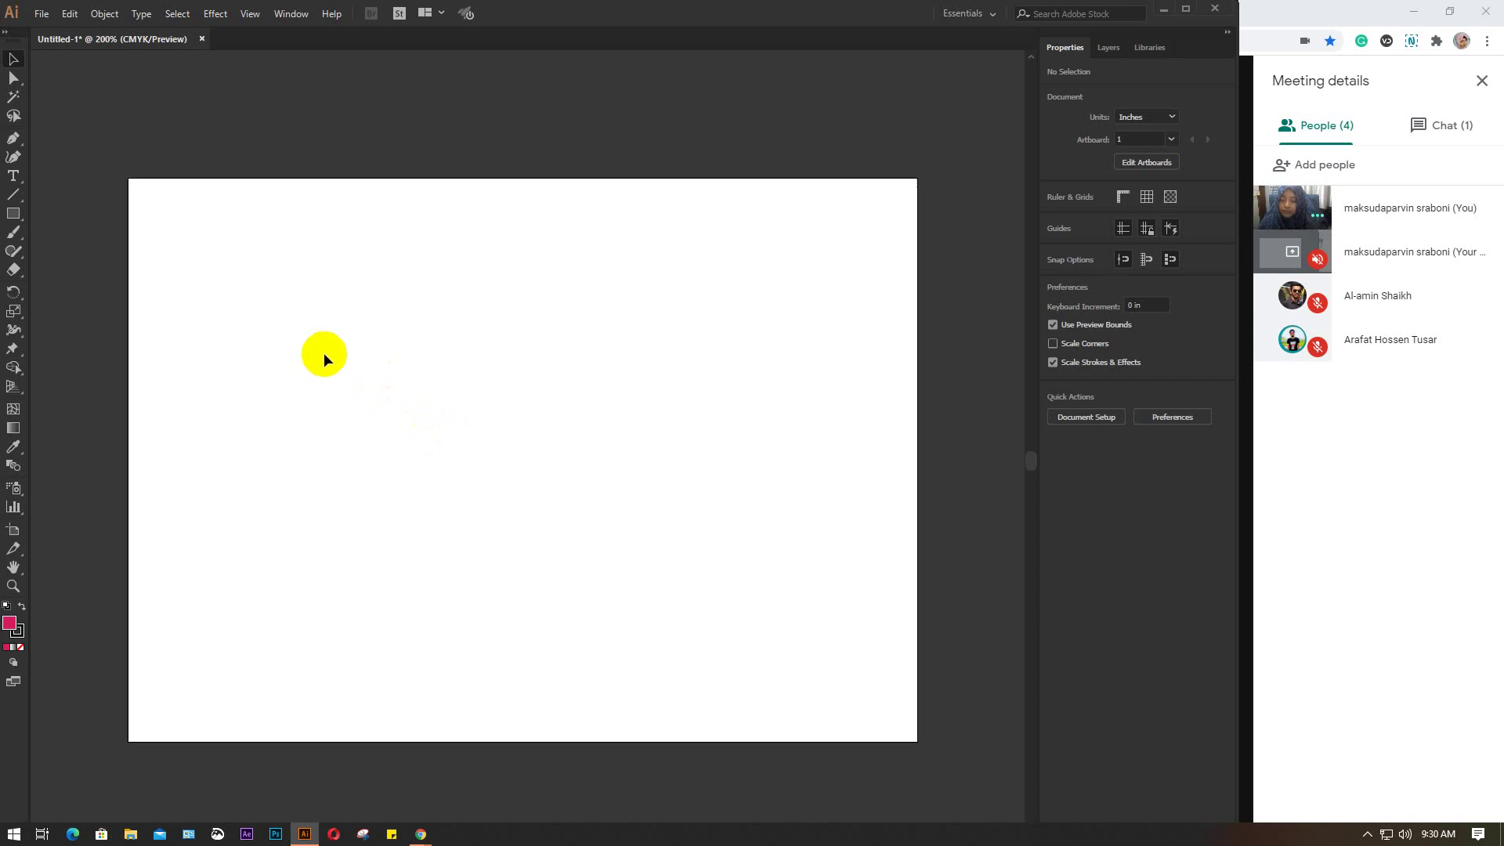
Step: Draw a pink circle about 1.014 in across in the upper-left of the artboard
left_click(14, 217)
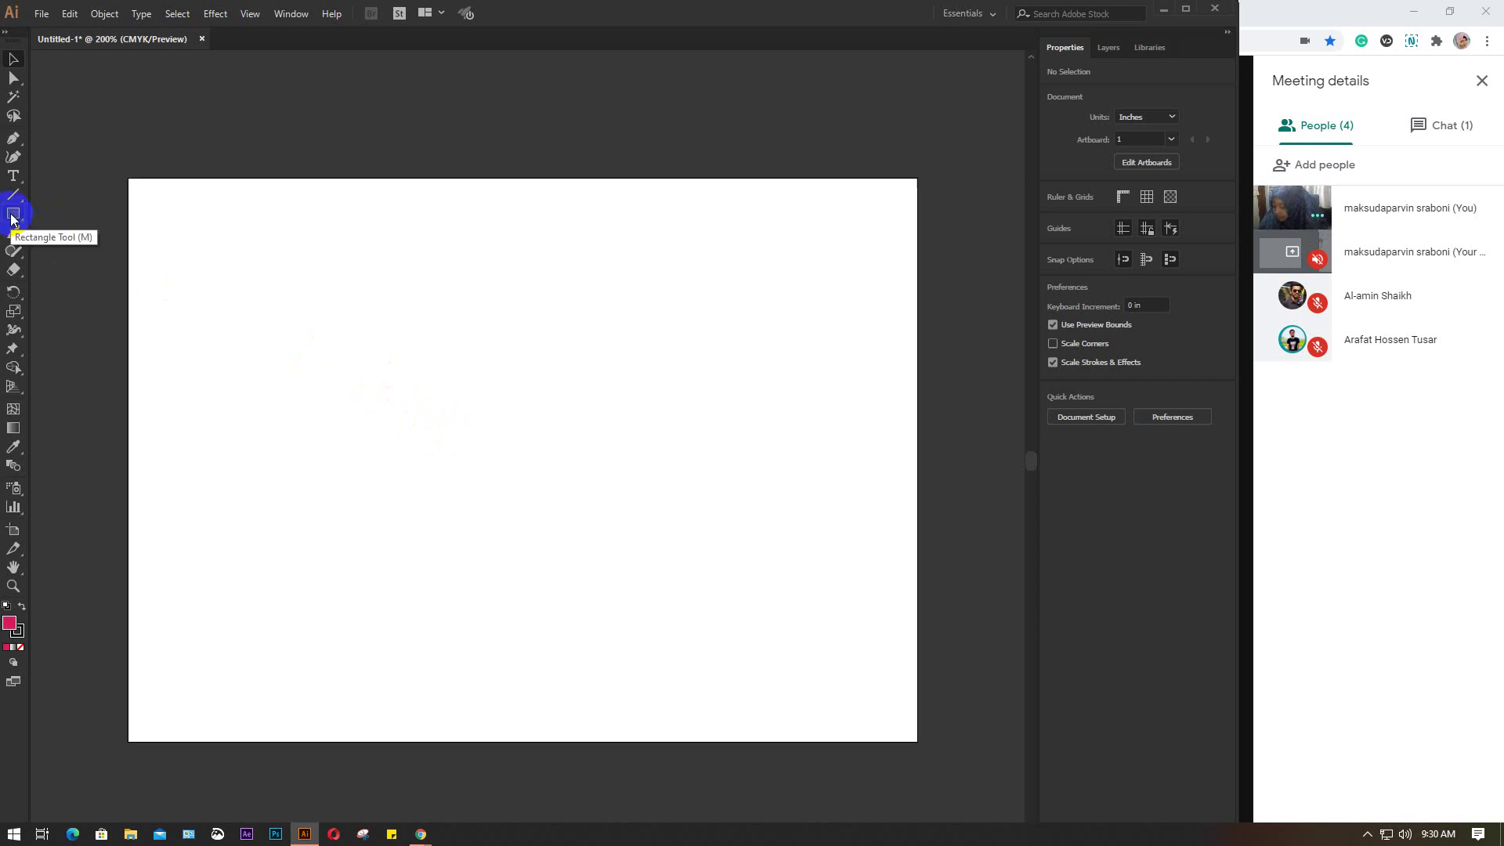
left_click(11, 218)
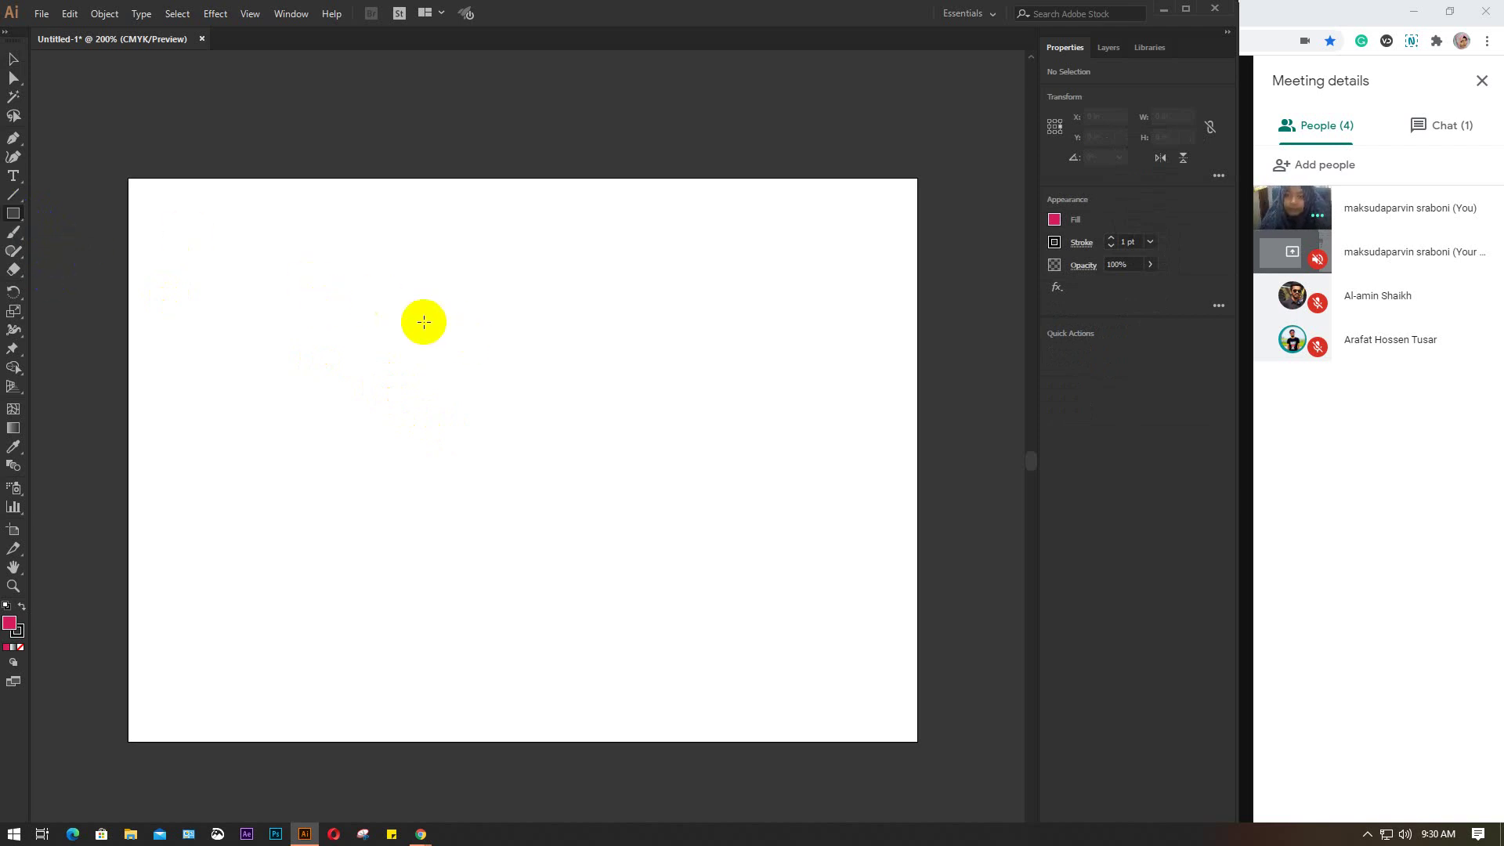
left_click_drag(16, 218, 91, 257)
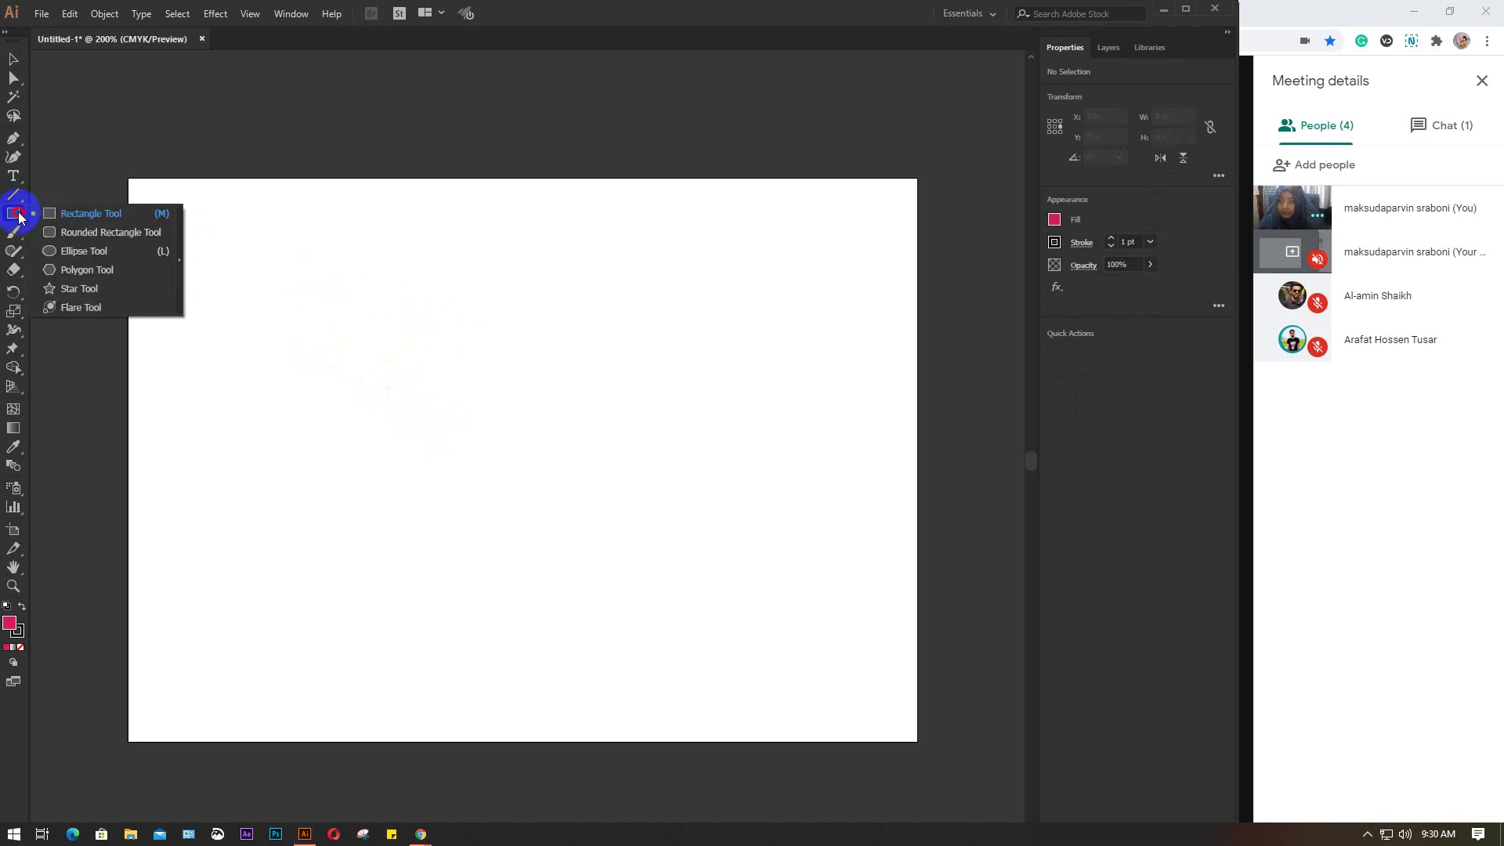
left_click(91, 257)
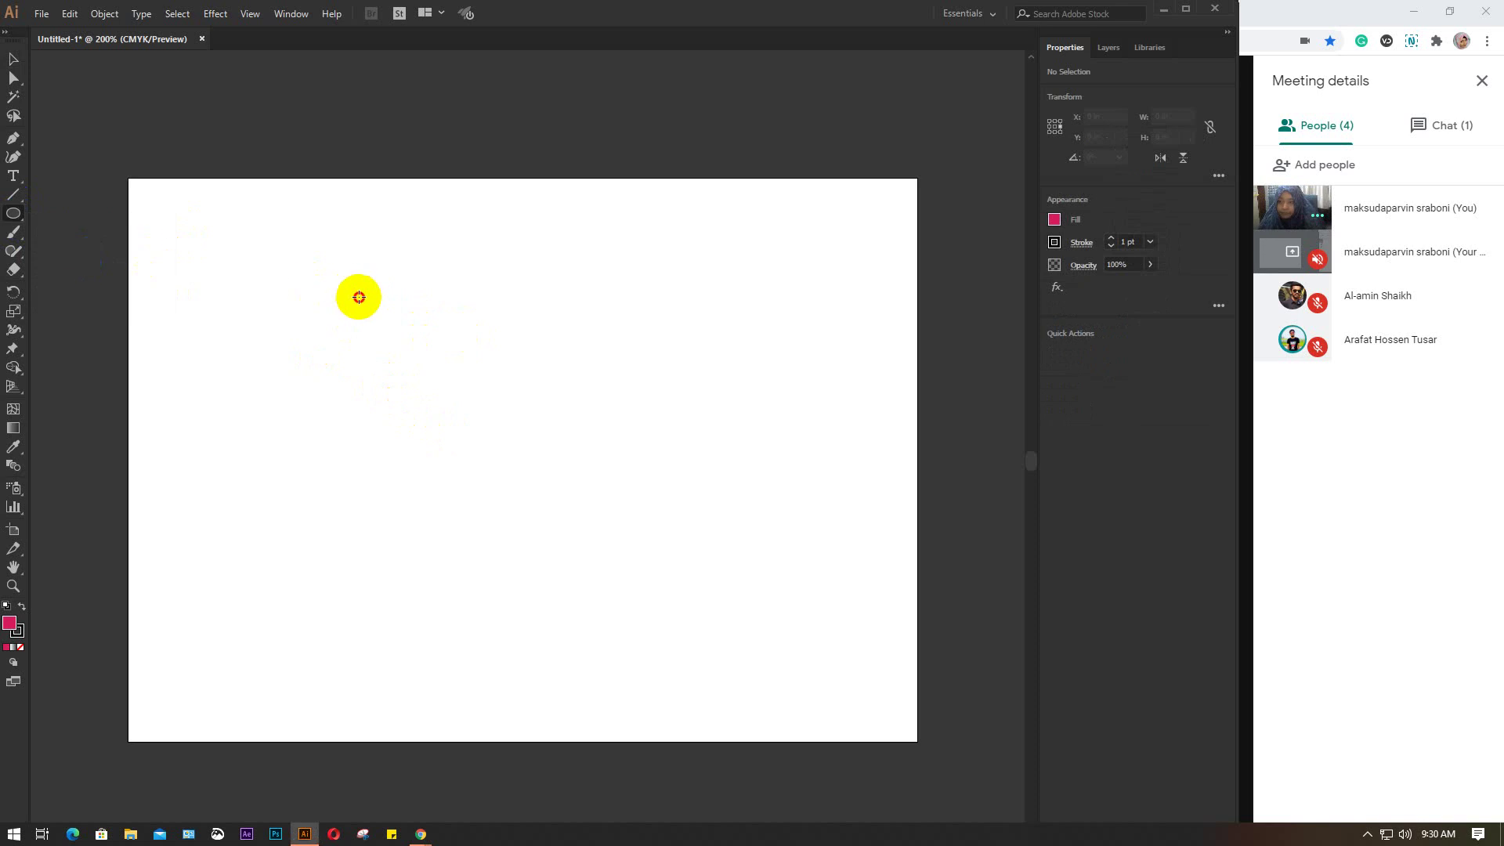
left_click_drag(348, 287, 428, 399)
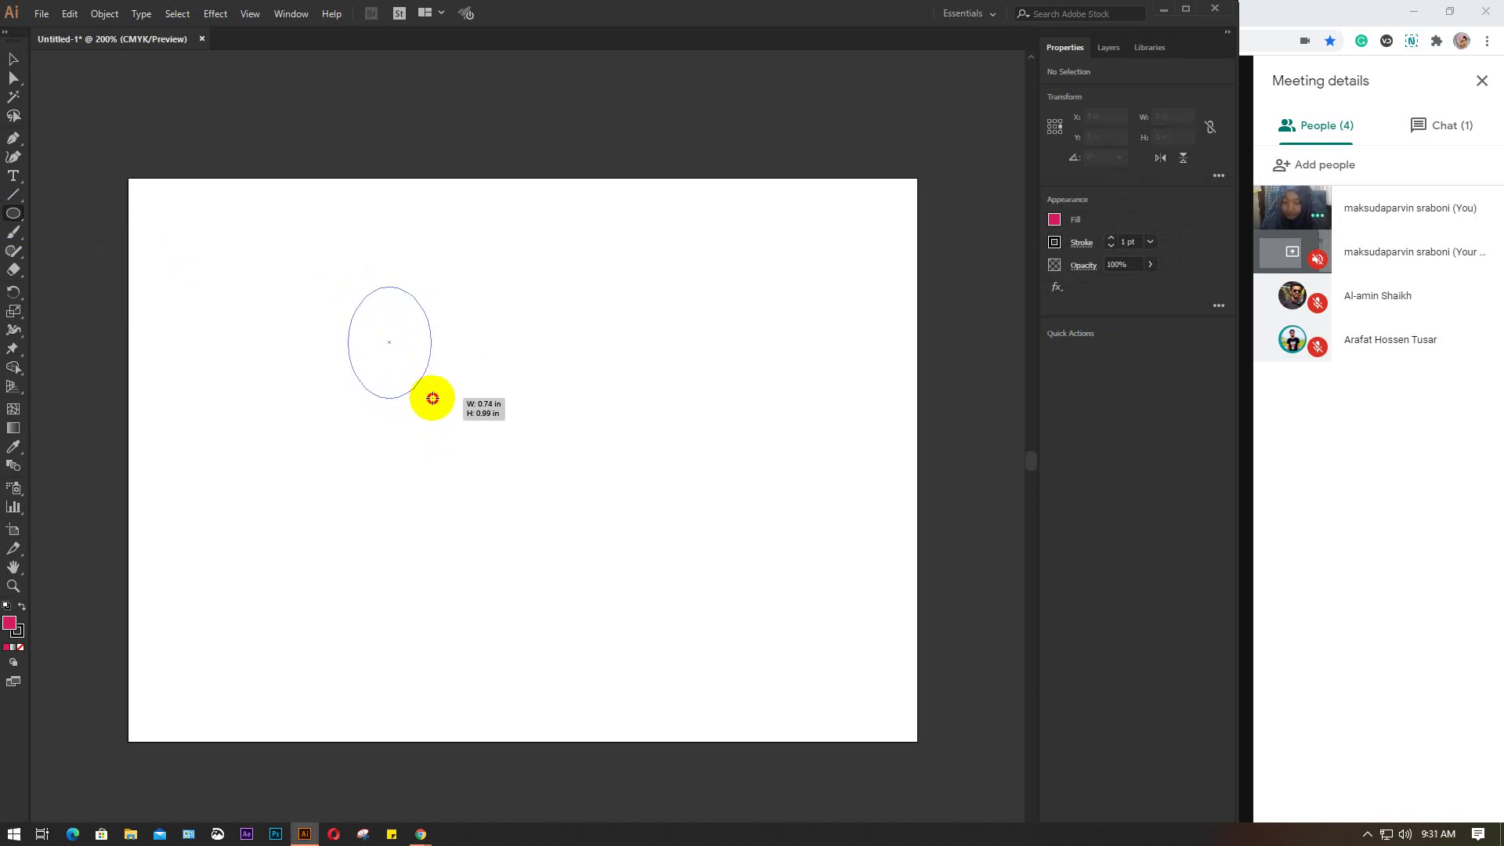
left_click_drag(428, 399, 447, 401)
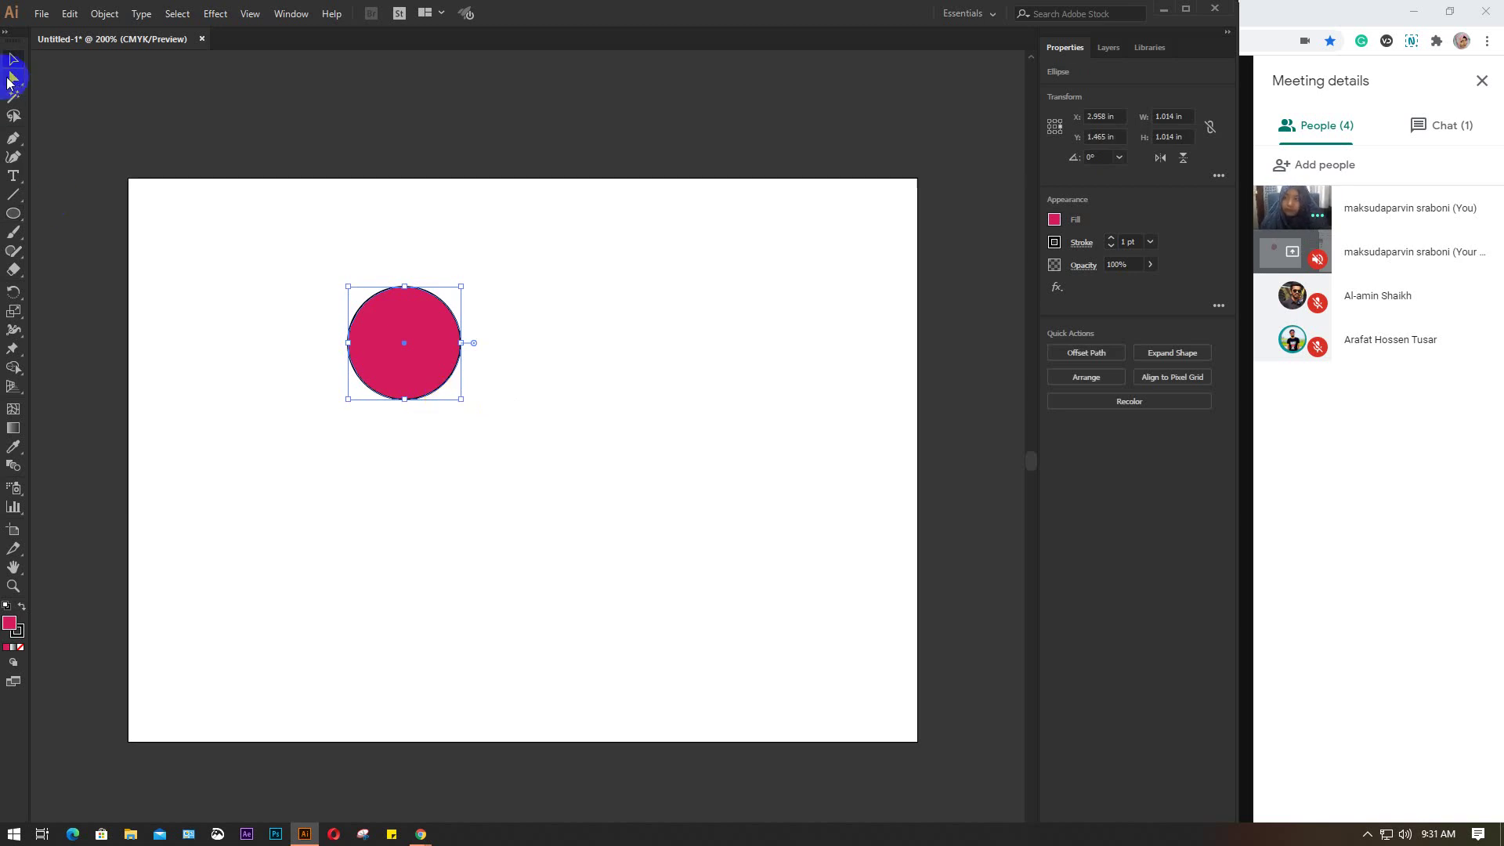
Step: Make the circle's top anchor a corner and pull it up; reposition the side and bottom anchors
left_click(13, 78)
left_click(404, 287)
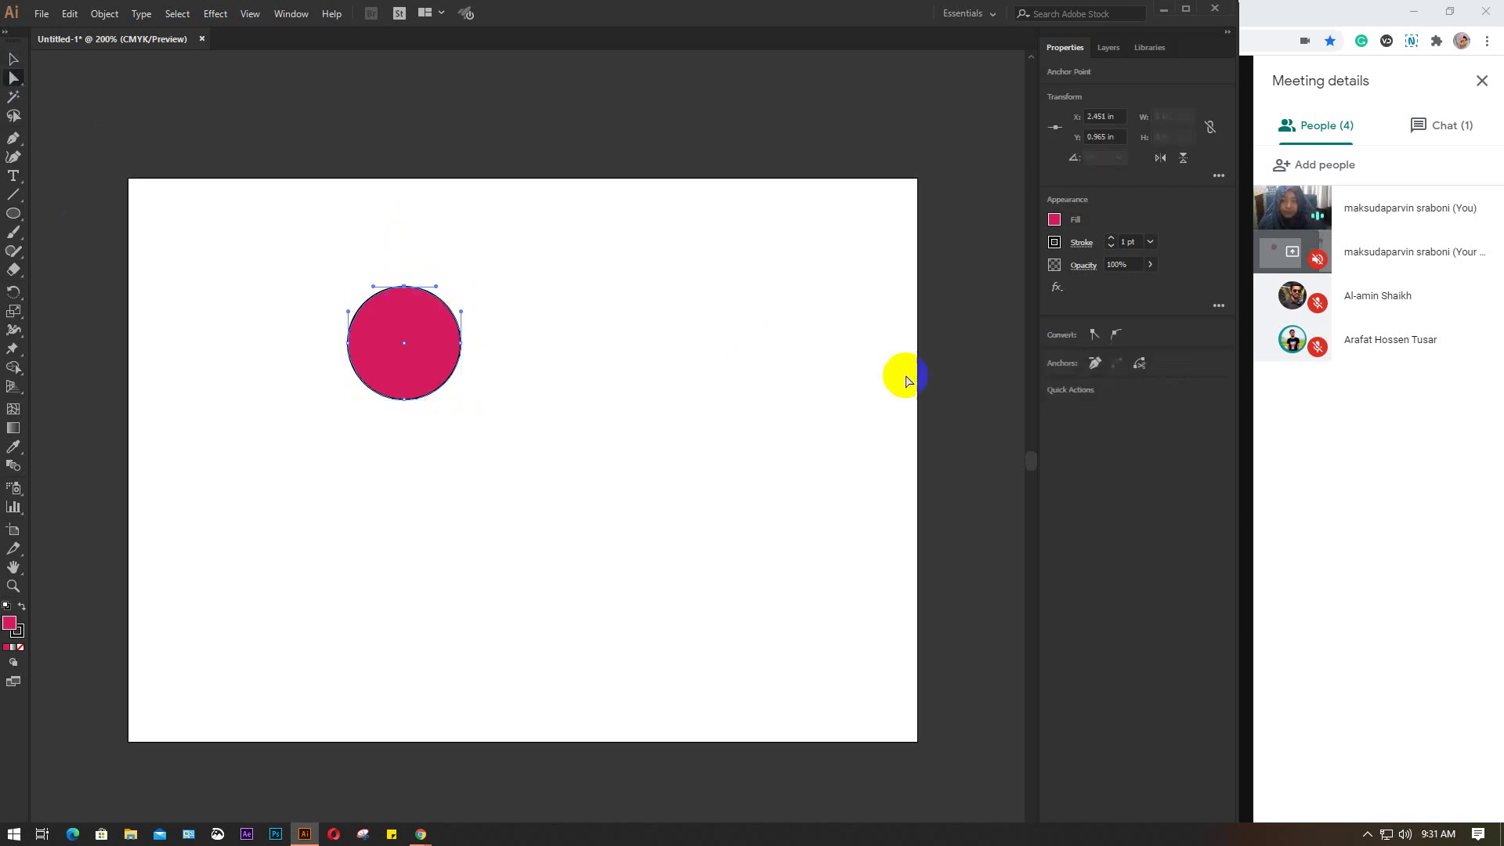
left_click(1084, 340)
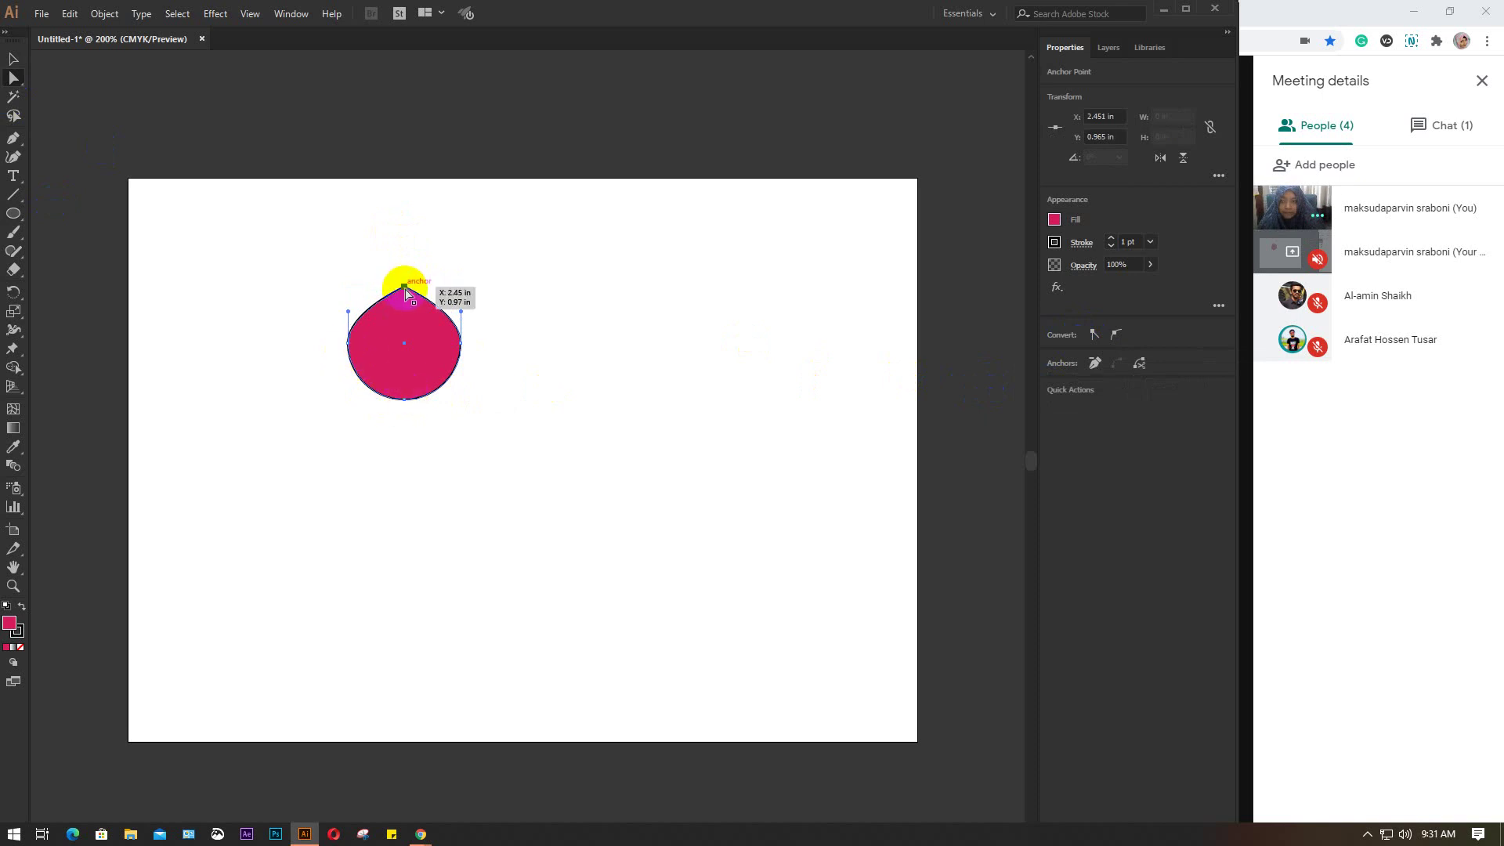
left_click_drag(404, 286, 404, 233)
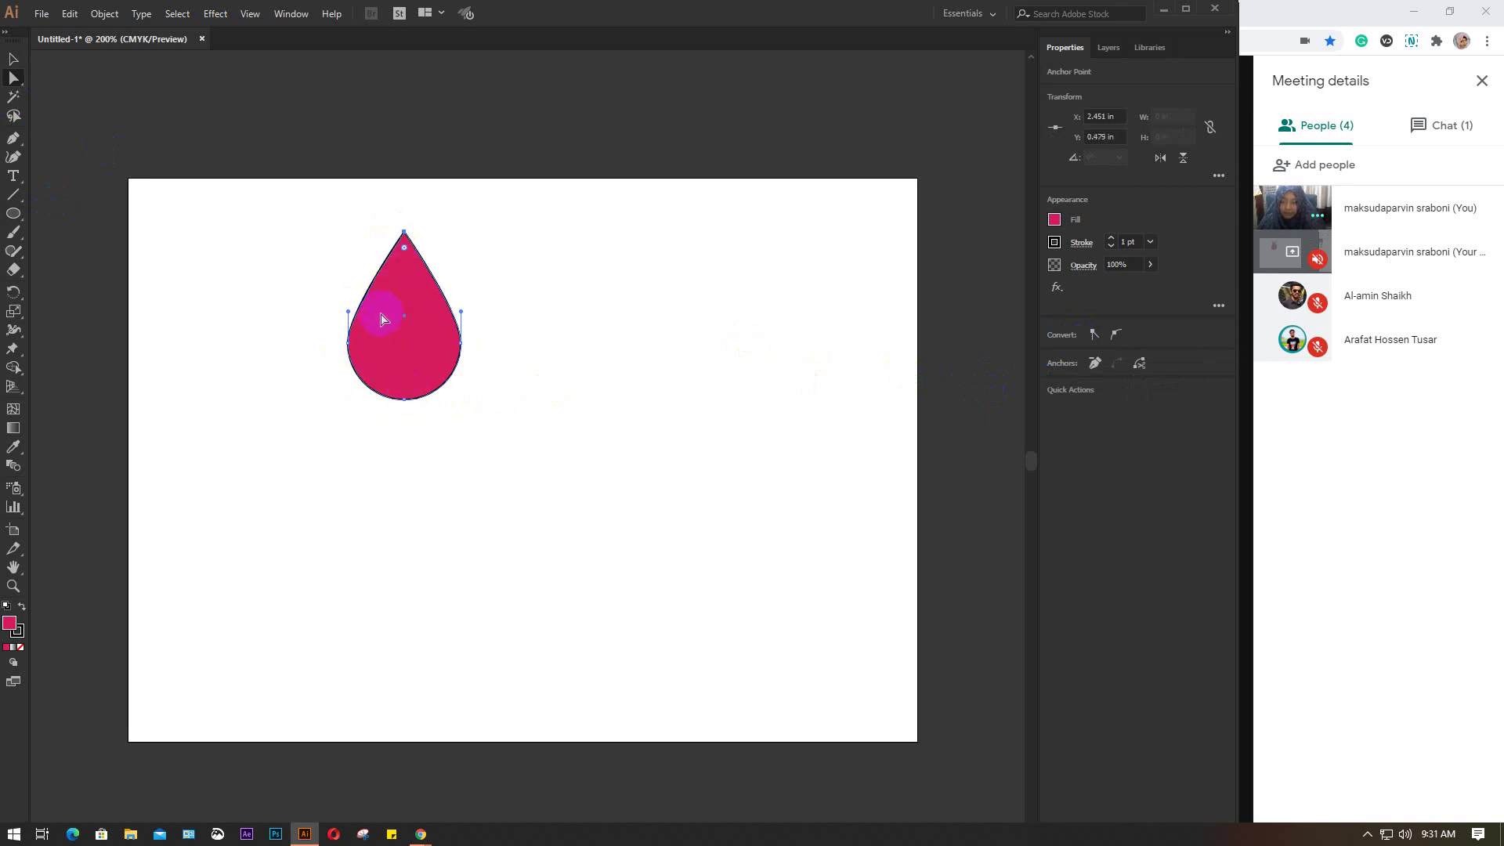
scroll(383, 337, "up", 1, "alt")
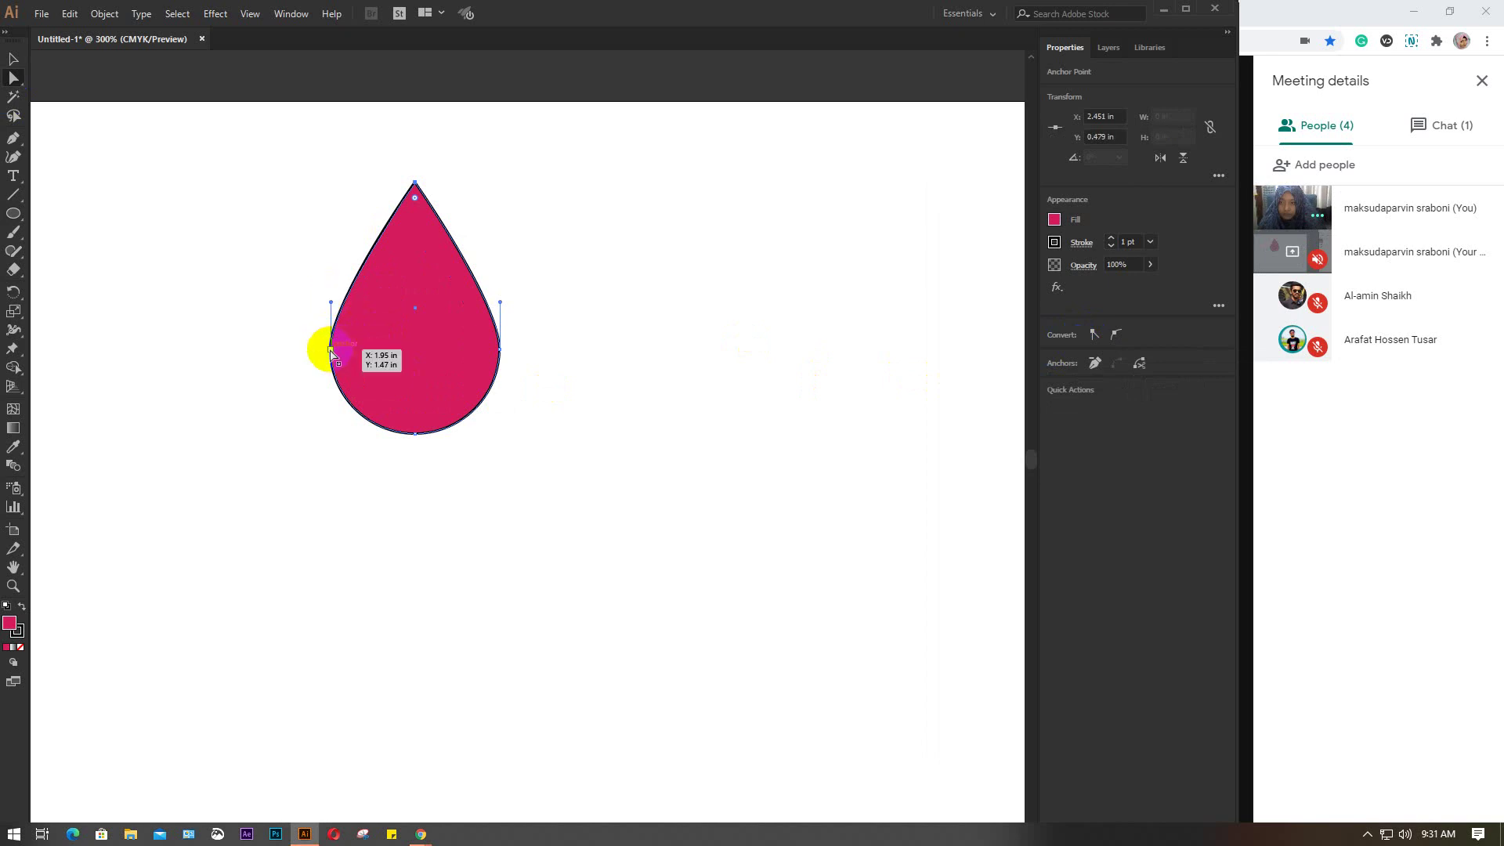
mouse_move(330, 350)
left_mouse_down()
mouse_move(358, 345)
mouse_move(416, 280)
left_mouse_up()
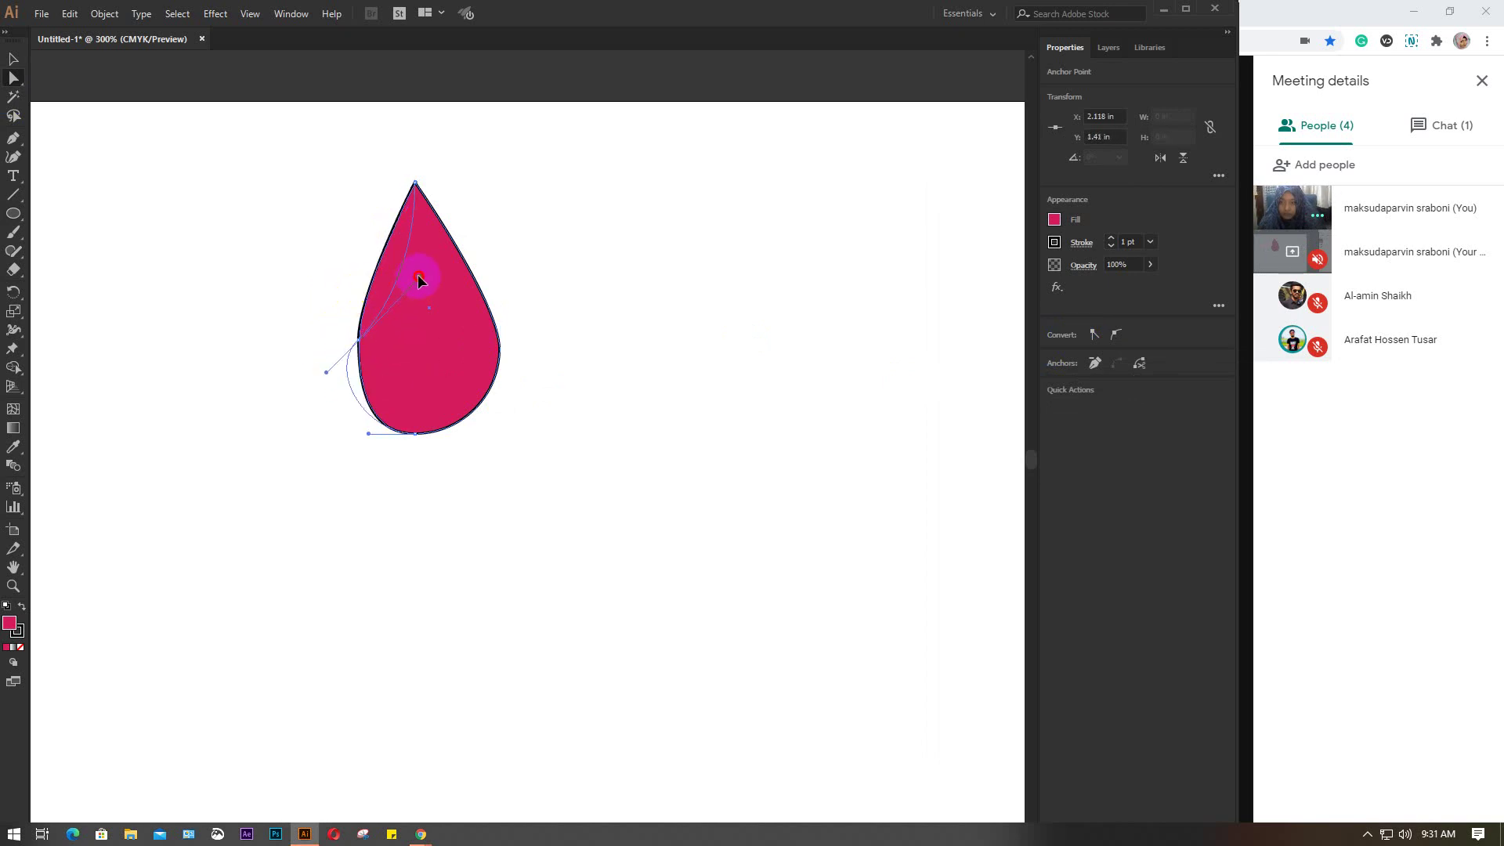
left_click_drag(415, 434, 423, 461)
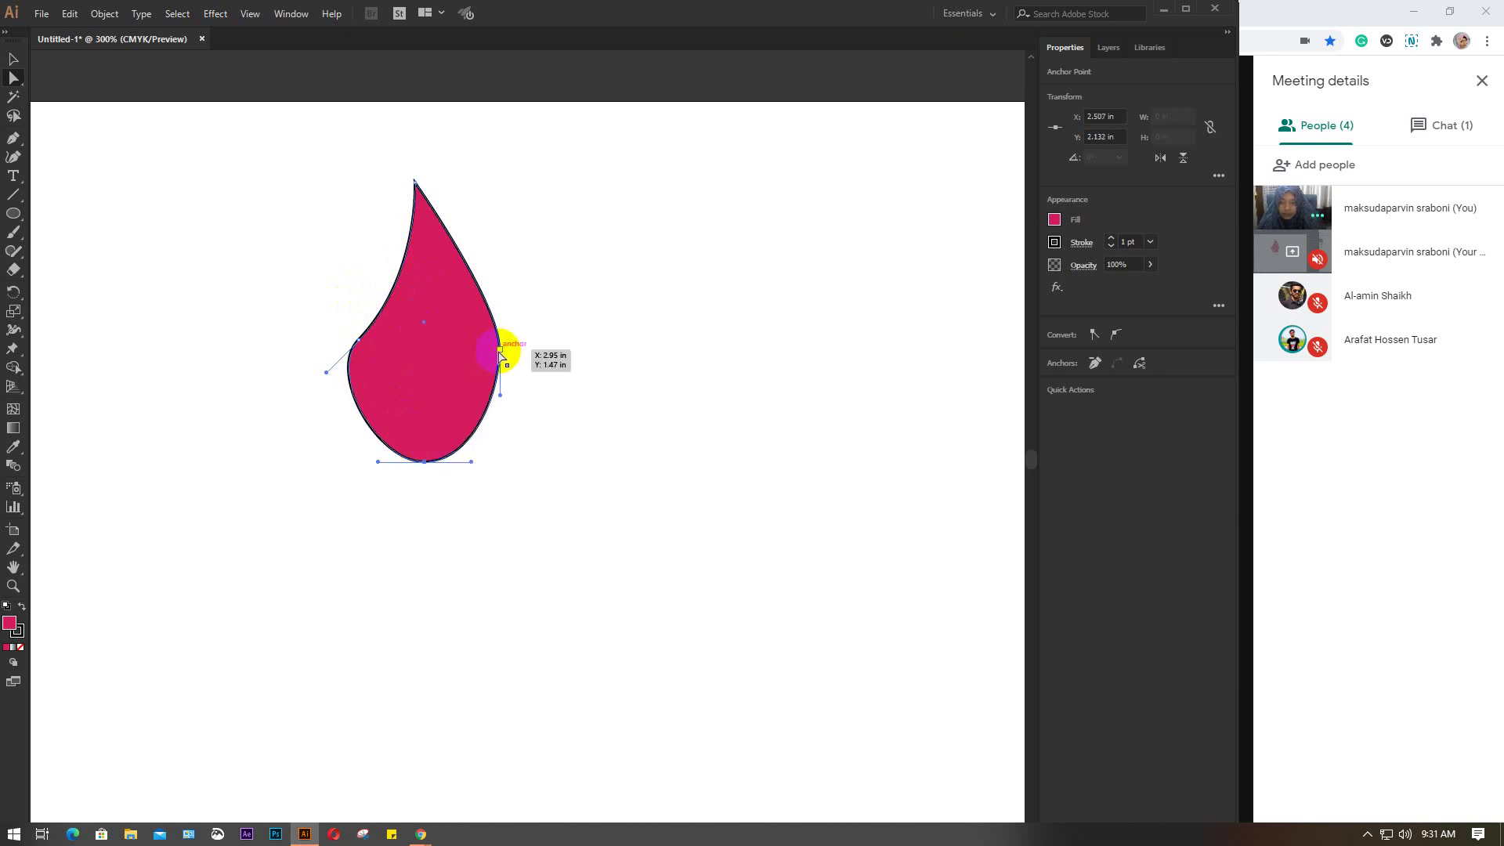
left_click_drag(500, 350, 510, 422)
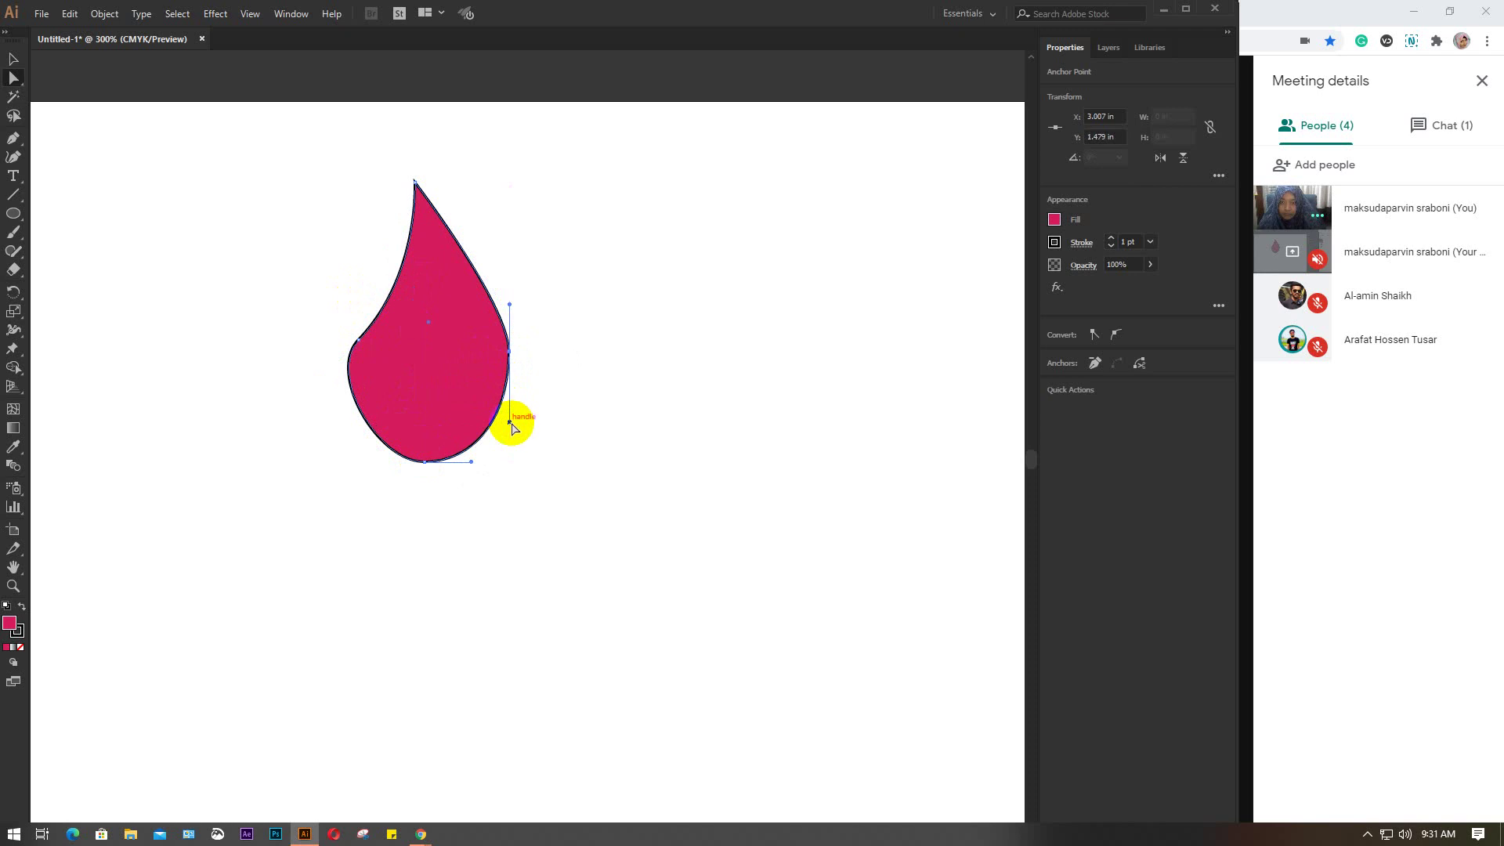
Step: Refine the teardrop's left, right and bottom curves into smooth rounded sides
left_click(358, 339)
mouse_move(419, 282)
left_mouse_down()
mouse_move(448, 216)
mouse_move(460, 223)
left_mouse_up()
mouse_move(358, 343)
left_mouse_down()
mouse_move(375, 354)
mouse_move(362, 350)
left_mouse_up()
left_click(511, 352)
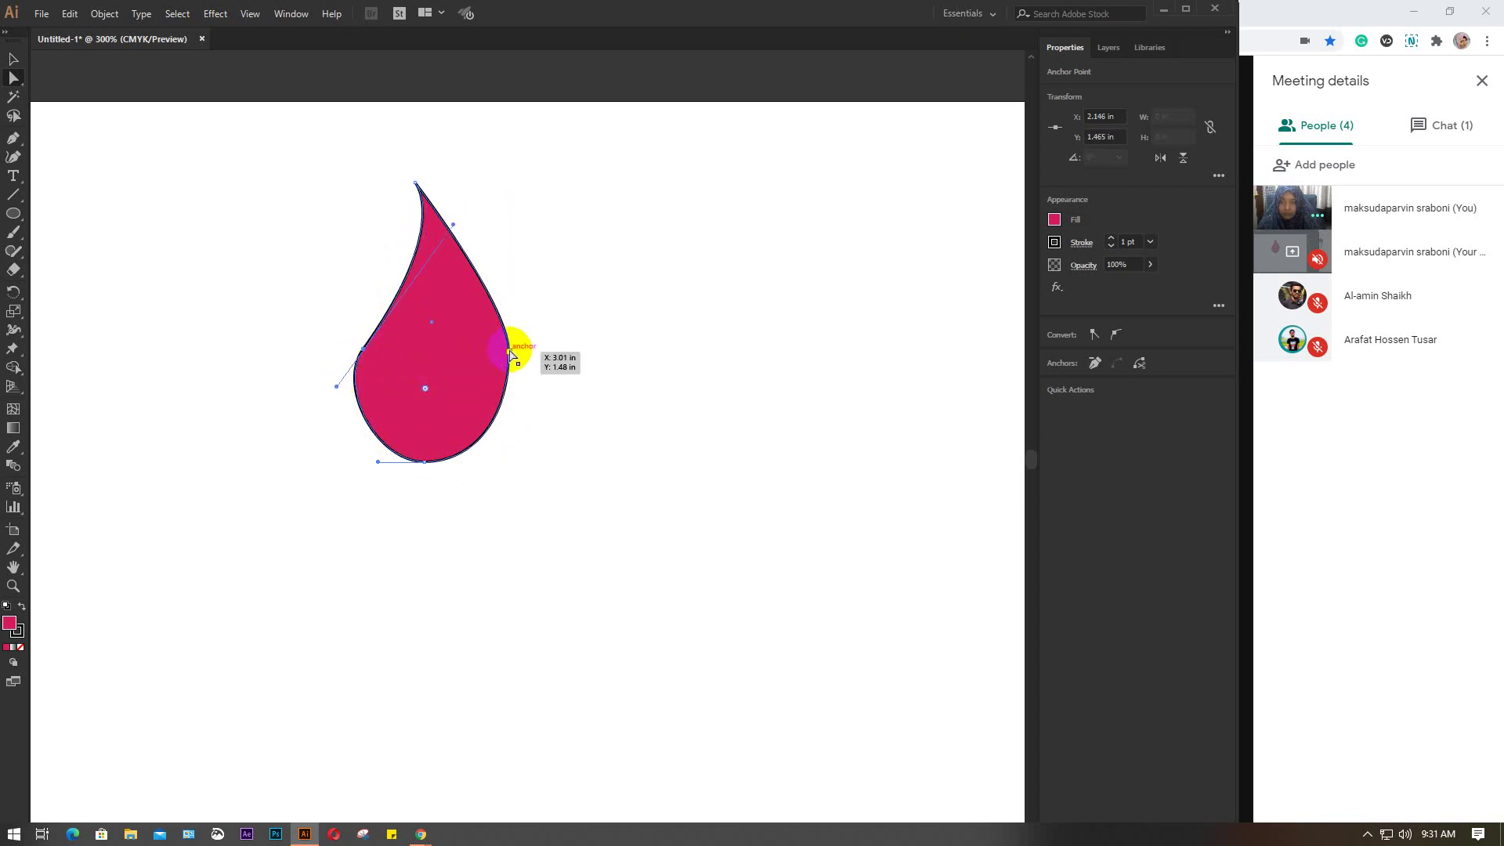
left_click_drag(510, 303, 514, 273)
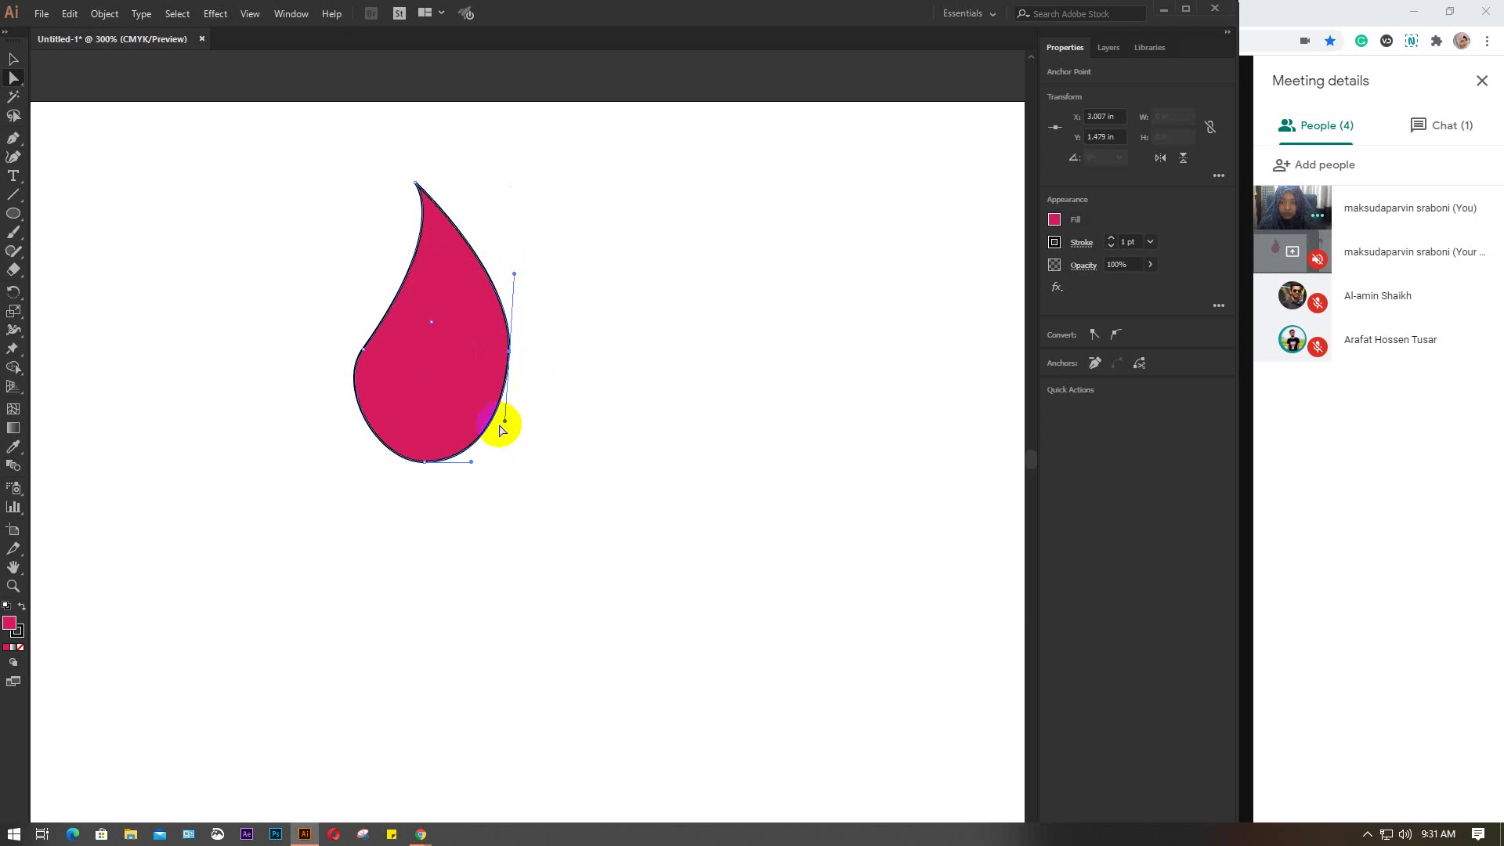
left_click_drag(504, 420, 510, 431)
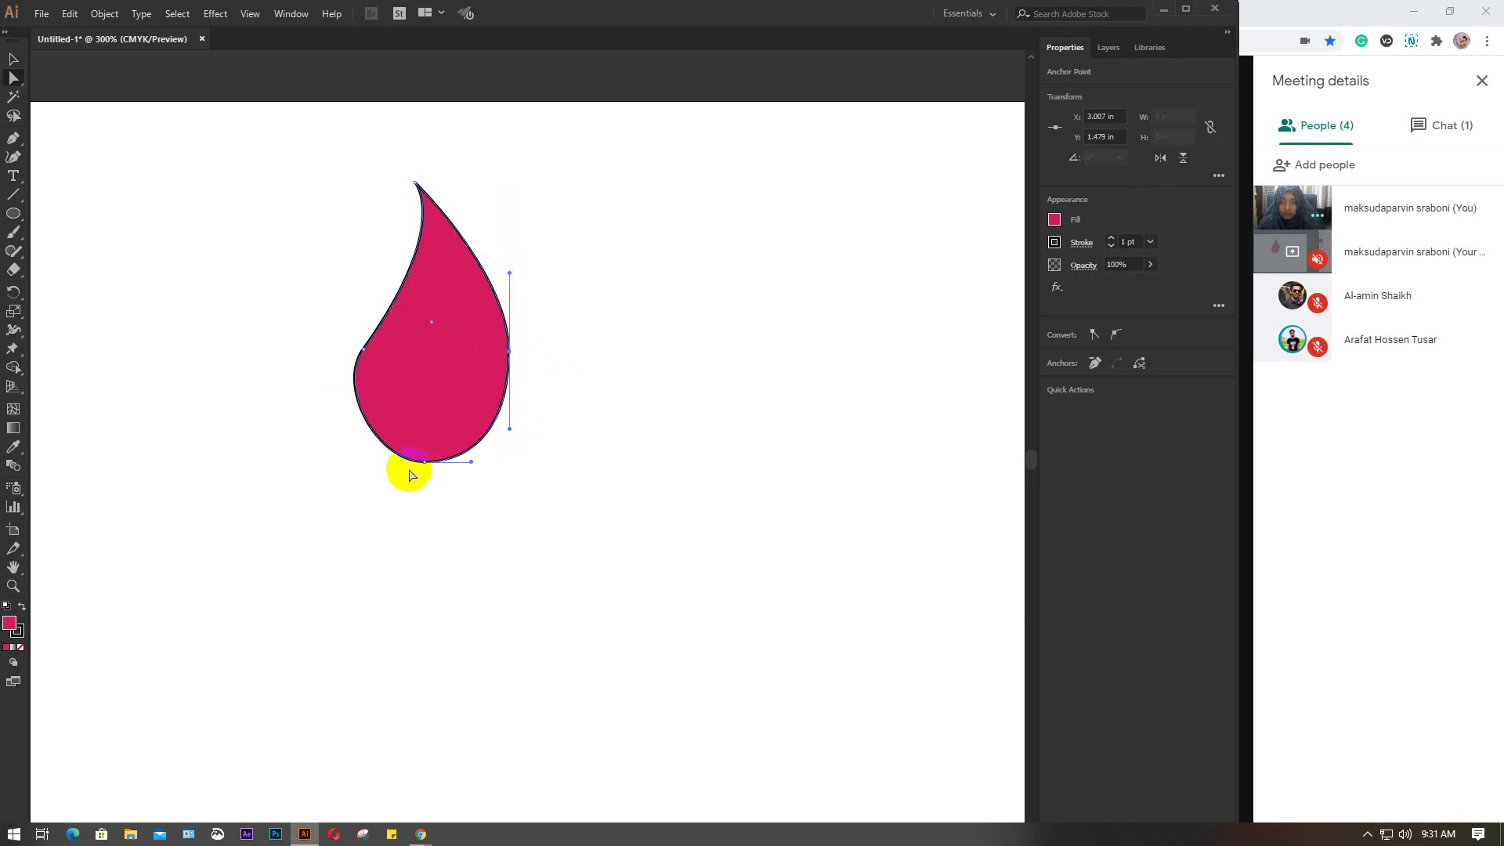
left_click_drag(424, 461, 429, 467)
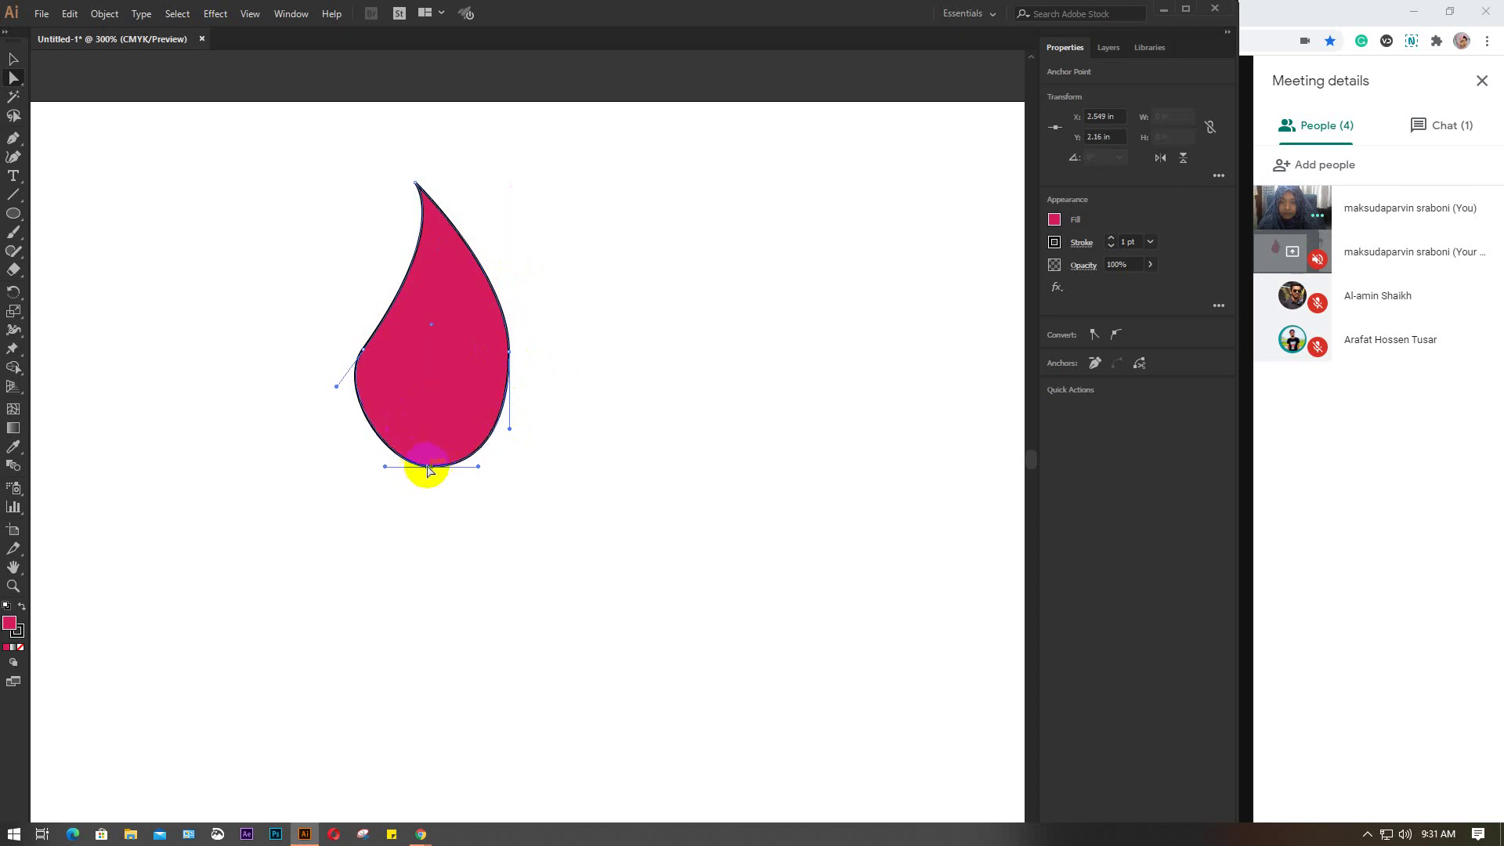
left_click_drag(385, 466, 363, 466)
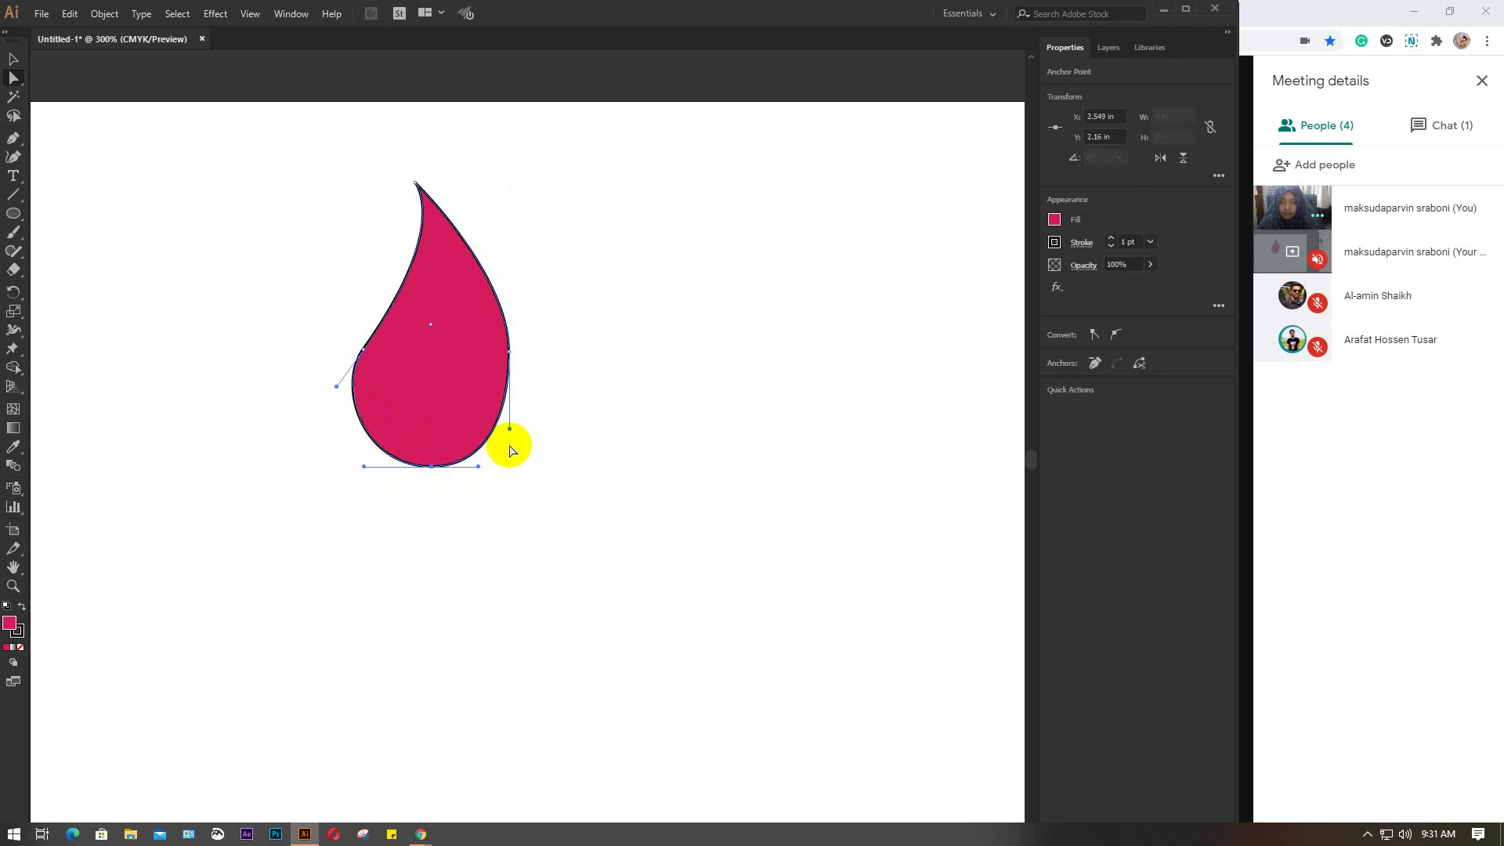
mouse_move(509, 428)
left_mouse_down()
mouse_move(515, 444)
mouse_move(521, 422)
left_mouse_up()
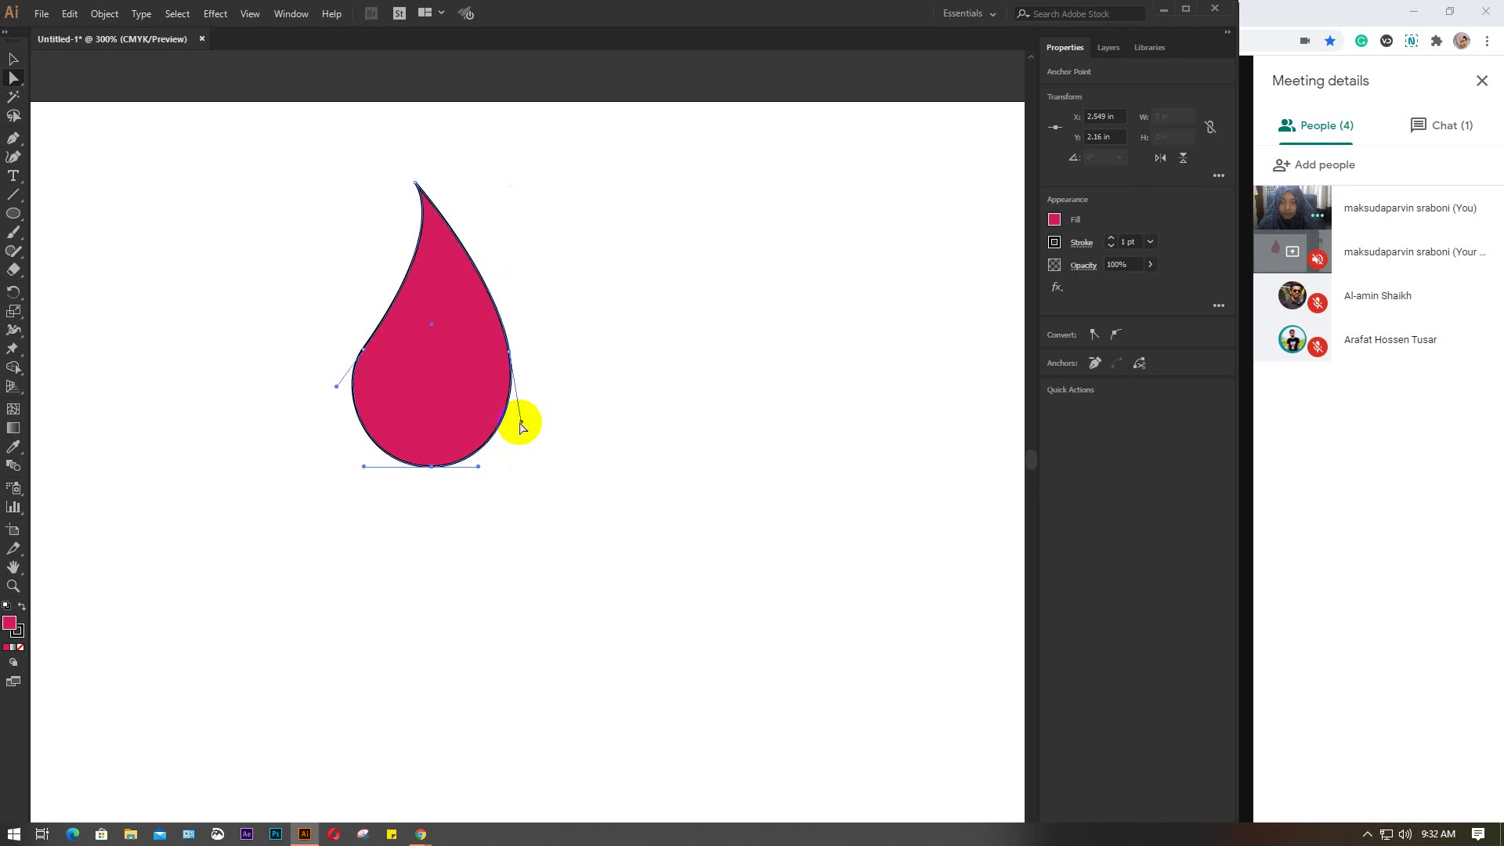
left_click(13, 59)
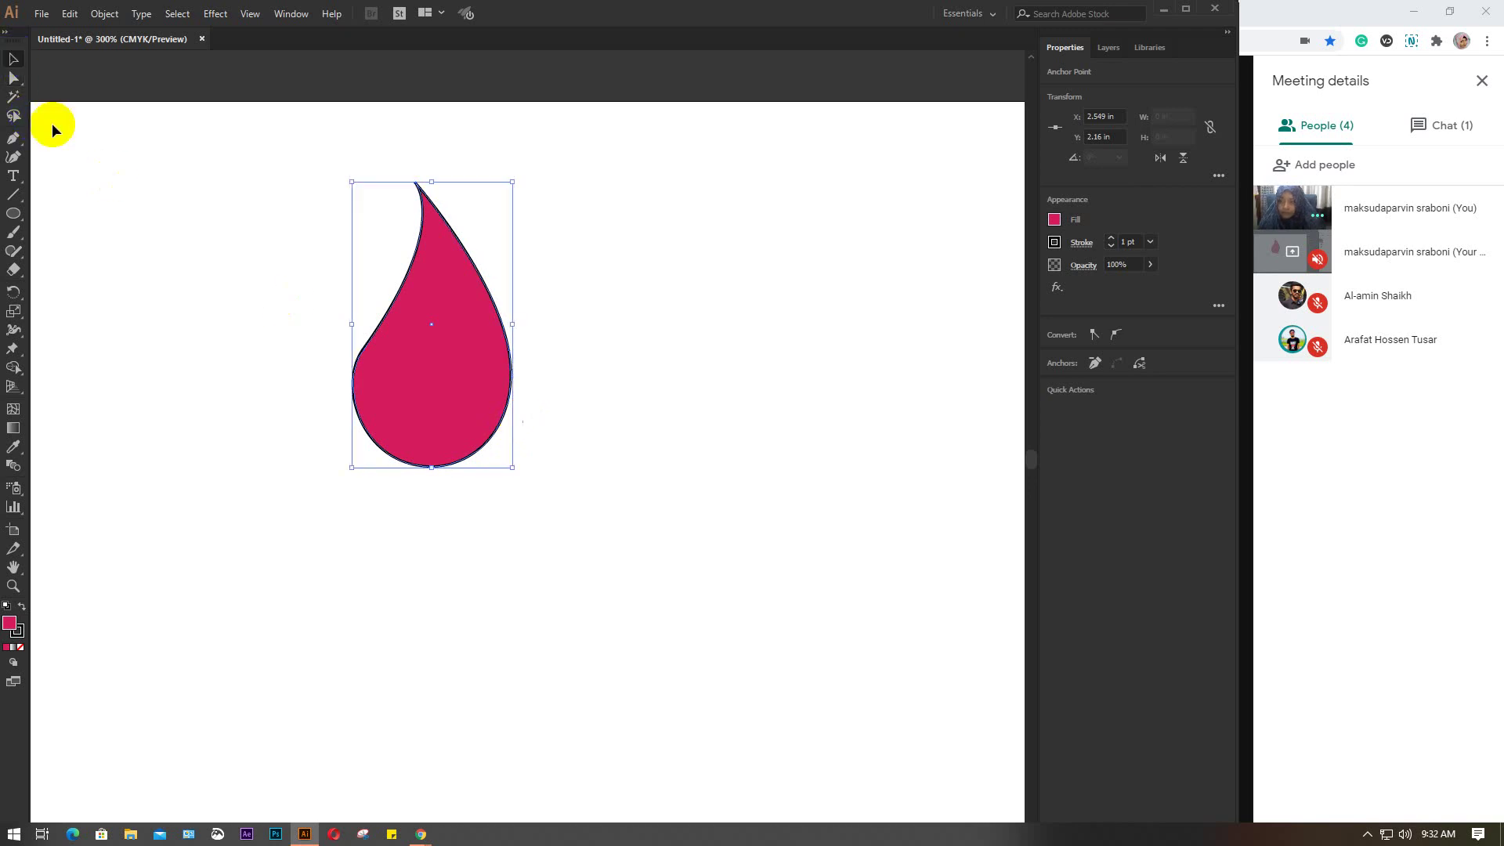
Step: Give the teardrop an orange fill and move it to the lower middle of the artboard
left_click(644, 422)
left_click(442, 368)
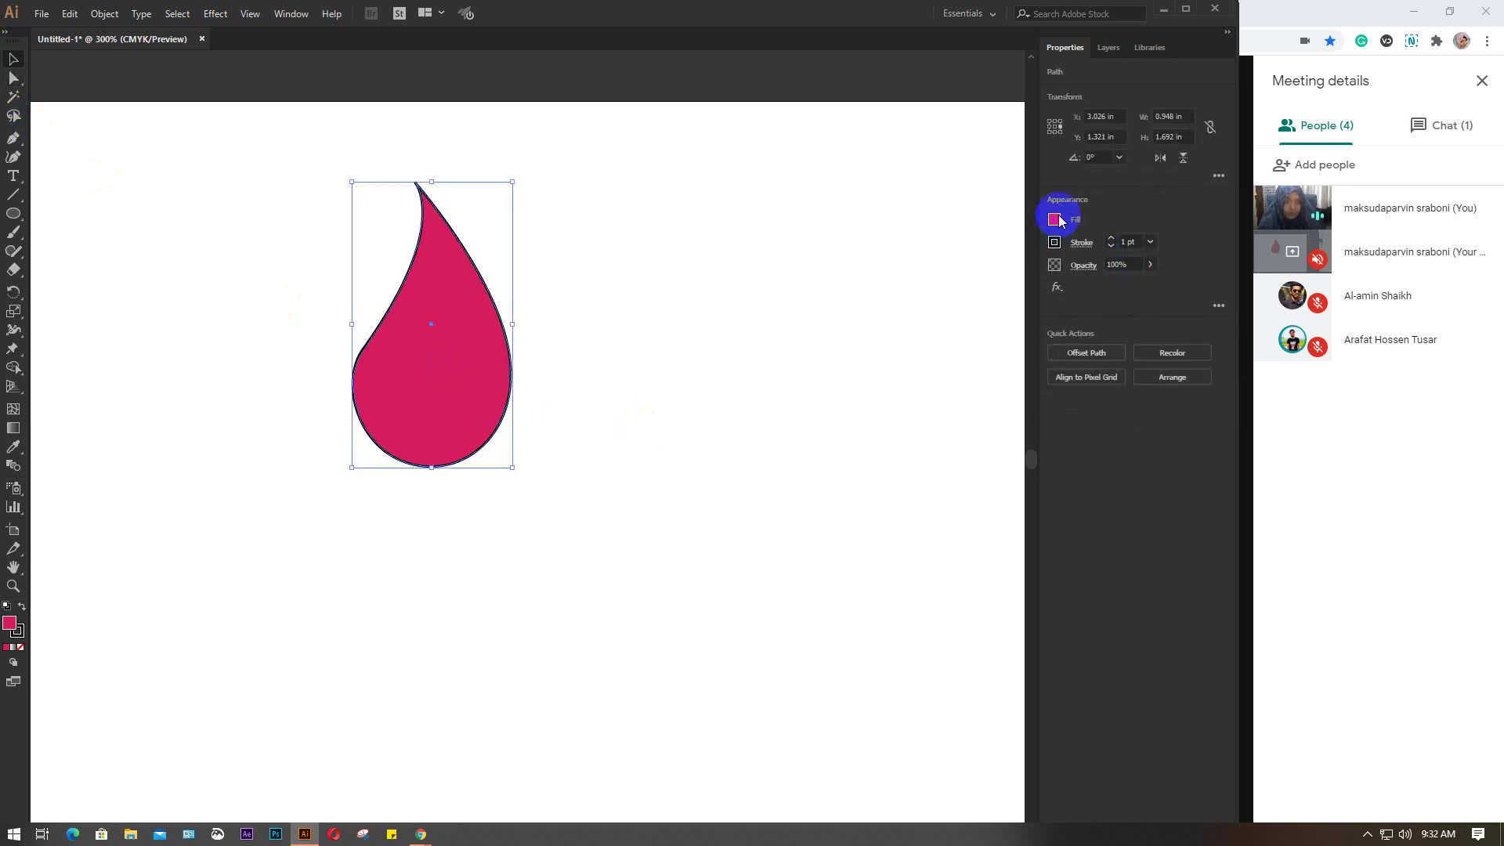
left_click(1054, 219)
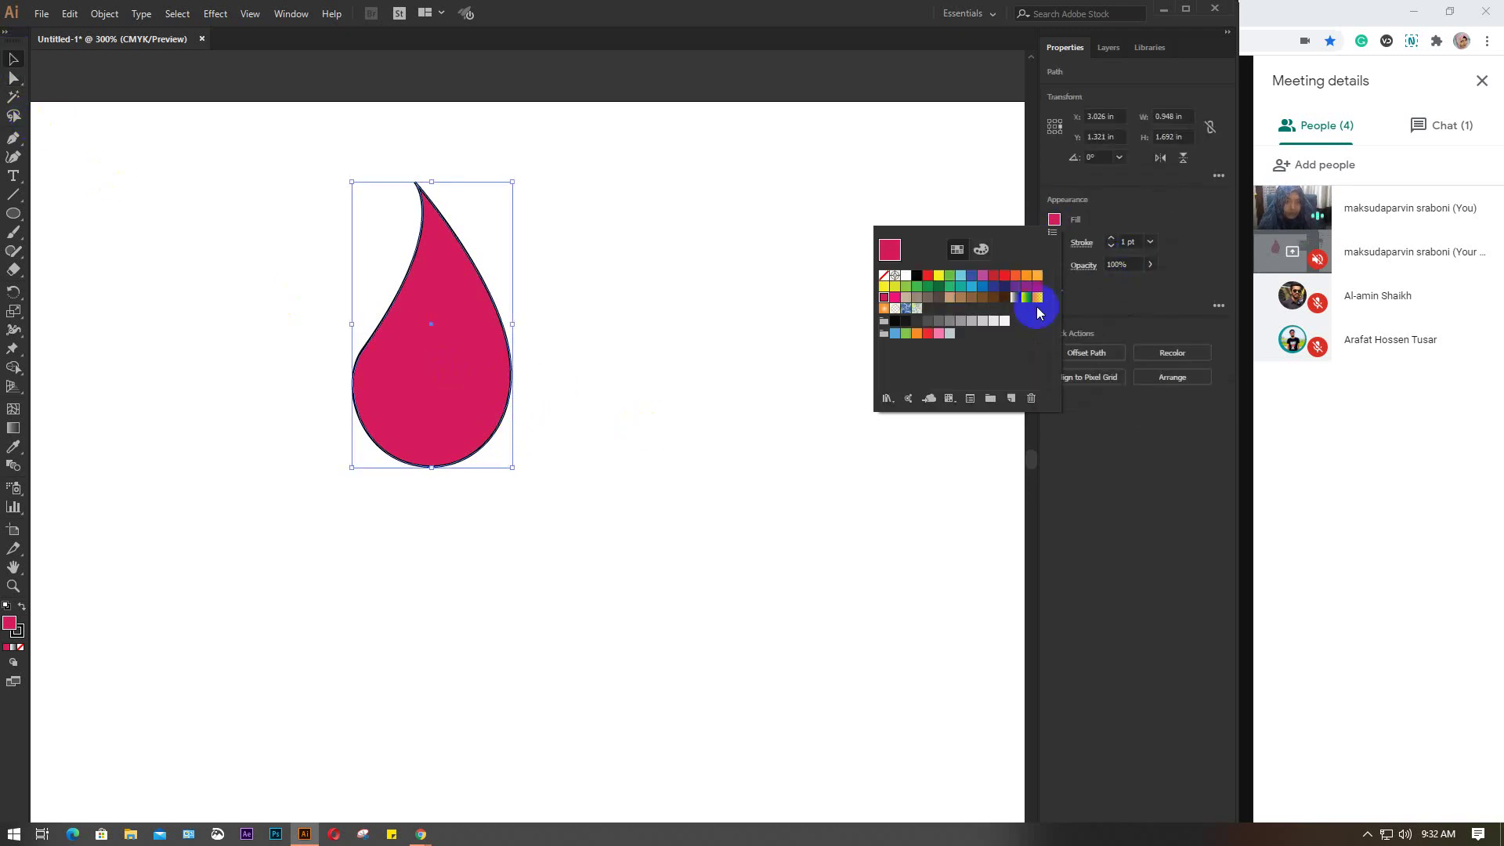
left_click(963, 288)
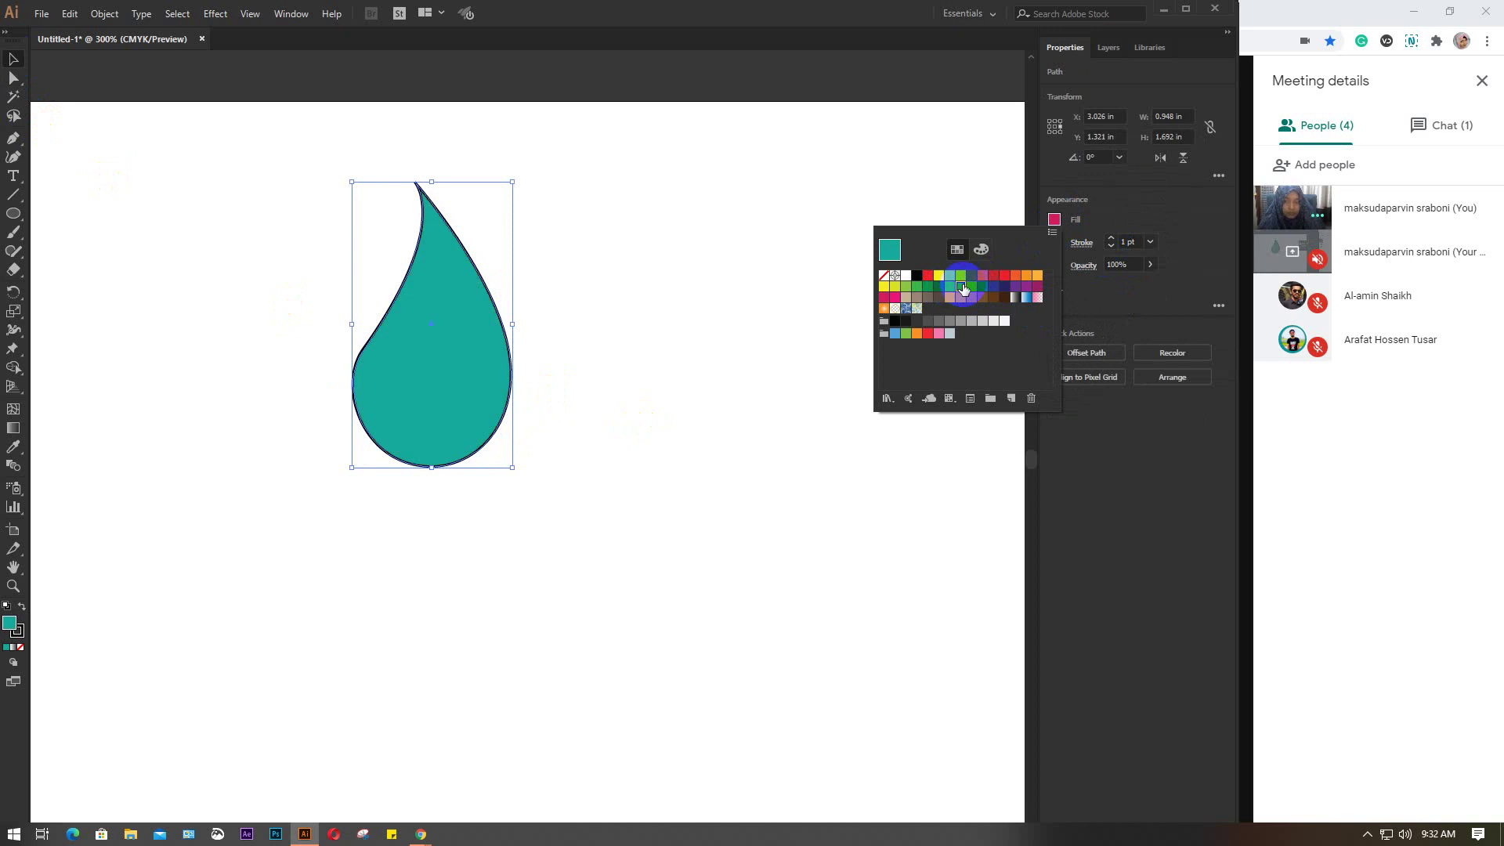
left_click(1026, 275)
left_click(595, 423)
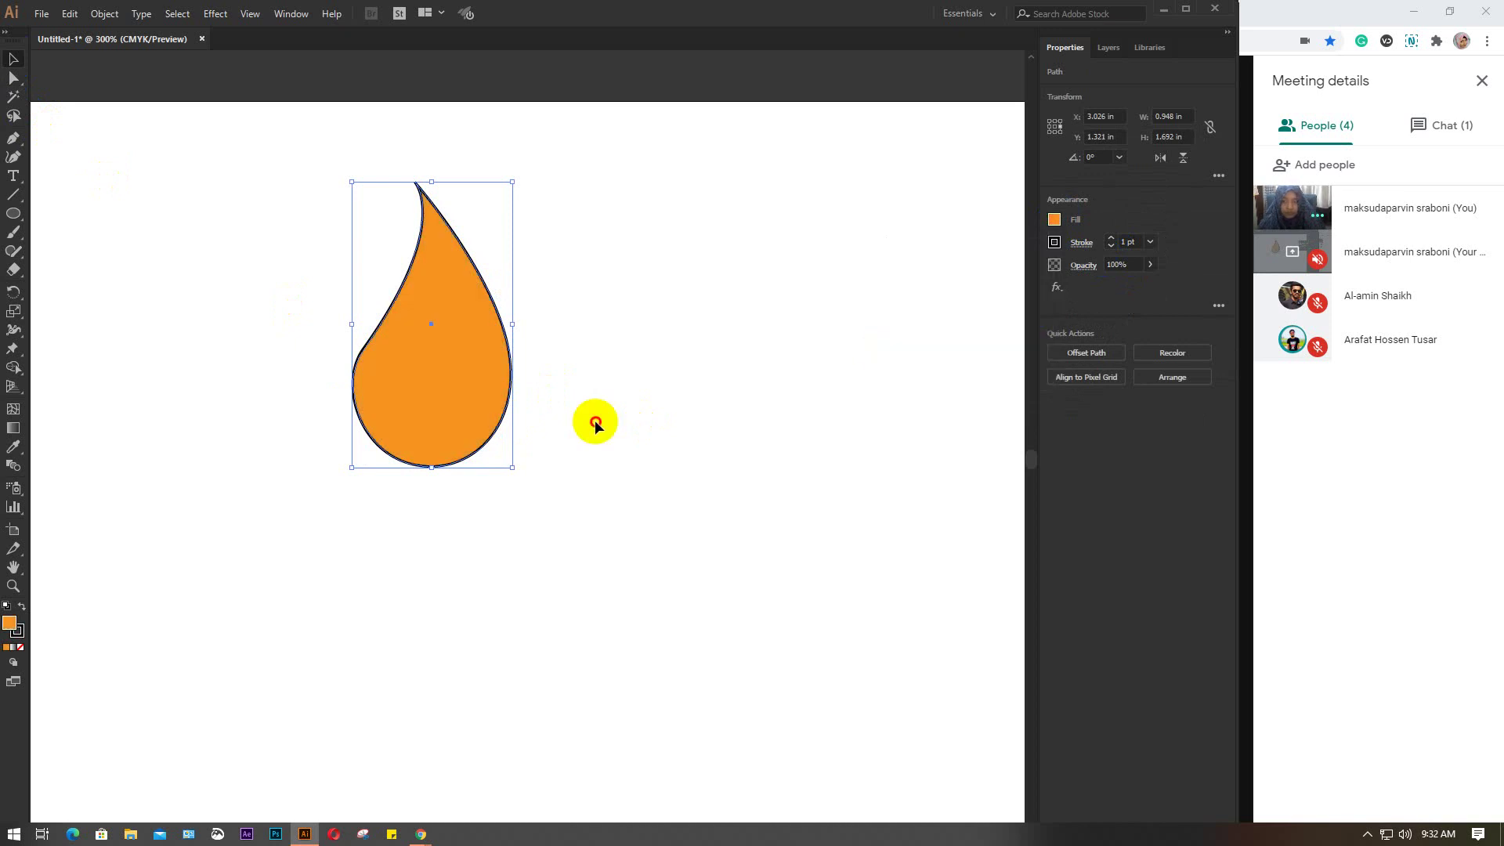
scroll(537, 413, "down", 2)
mouse_move(488, 364)
left_mouse_down()
mouse_move(615, 589)
mouse_move(605, 549)
left_mouse_up()
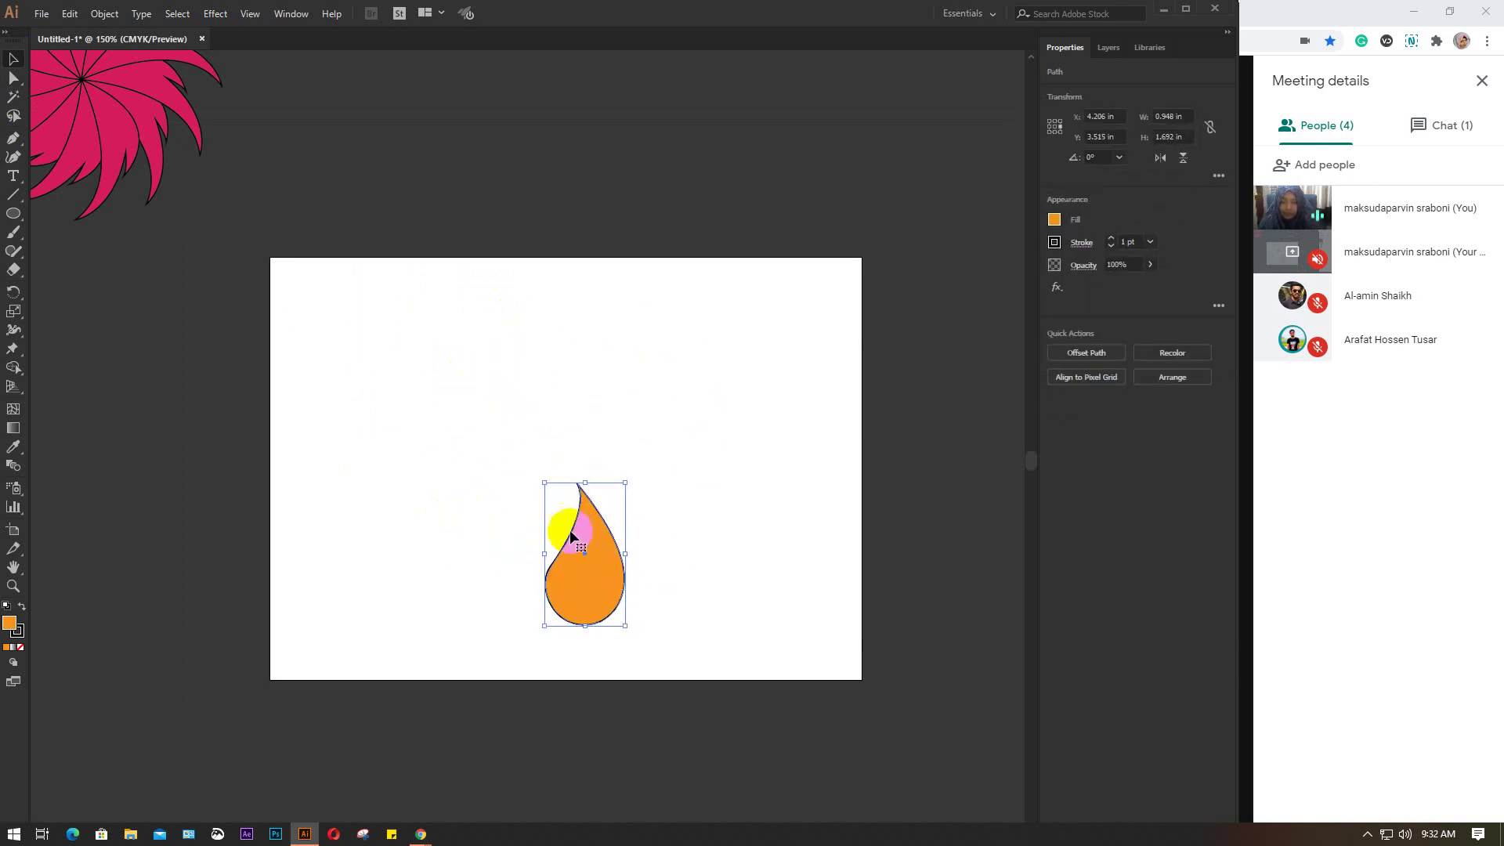
Step: Cancel a trial rotation of the teardrop and show the rulers with Ctrl+R
left_click(11, 294)
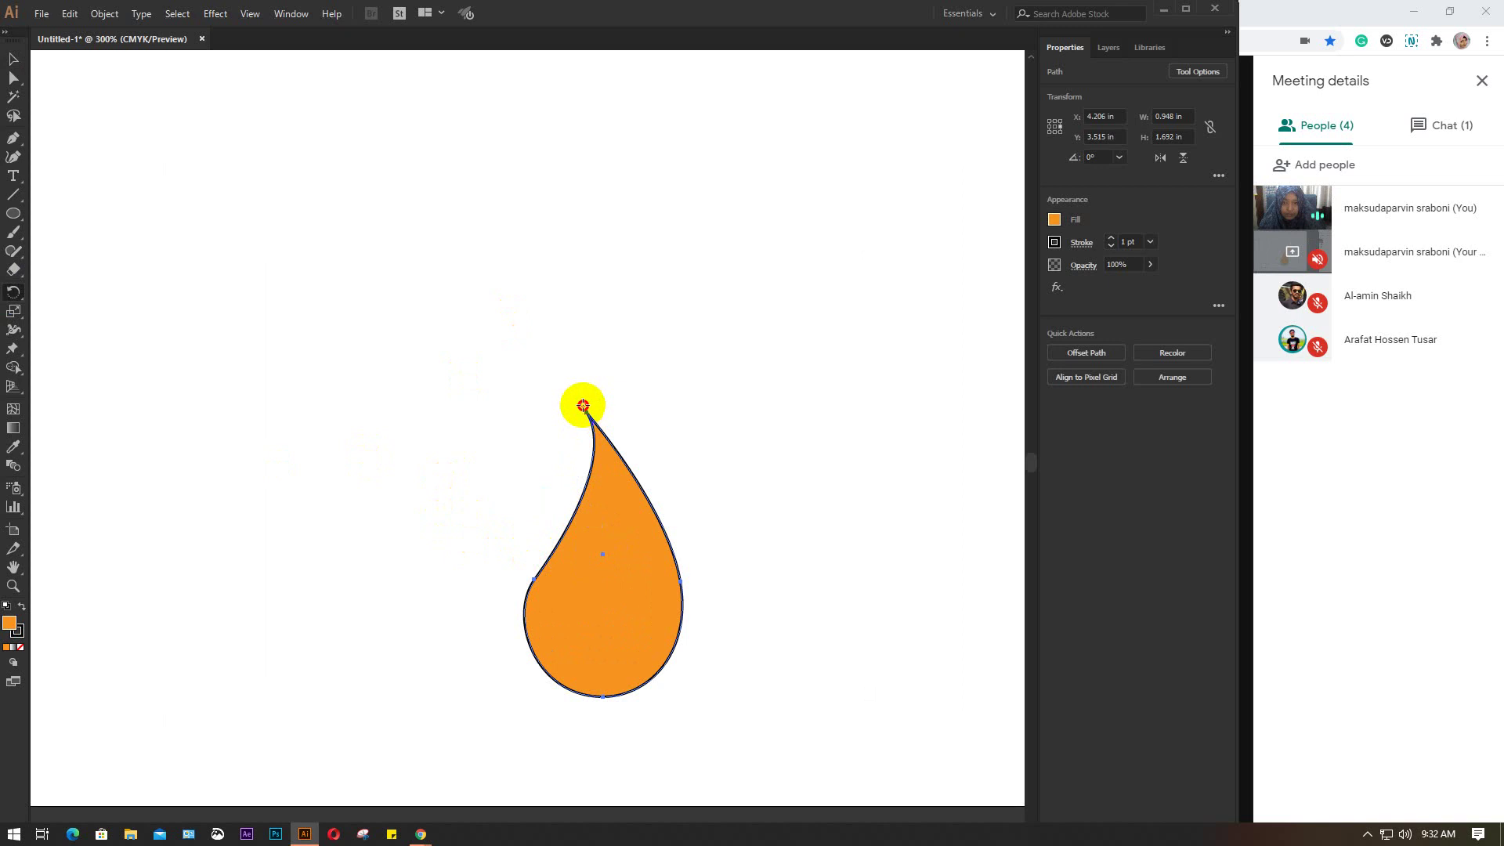
left_click(604, 553)
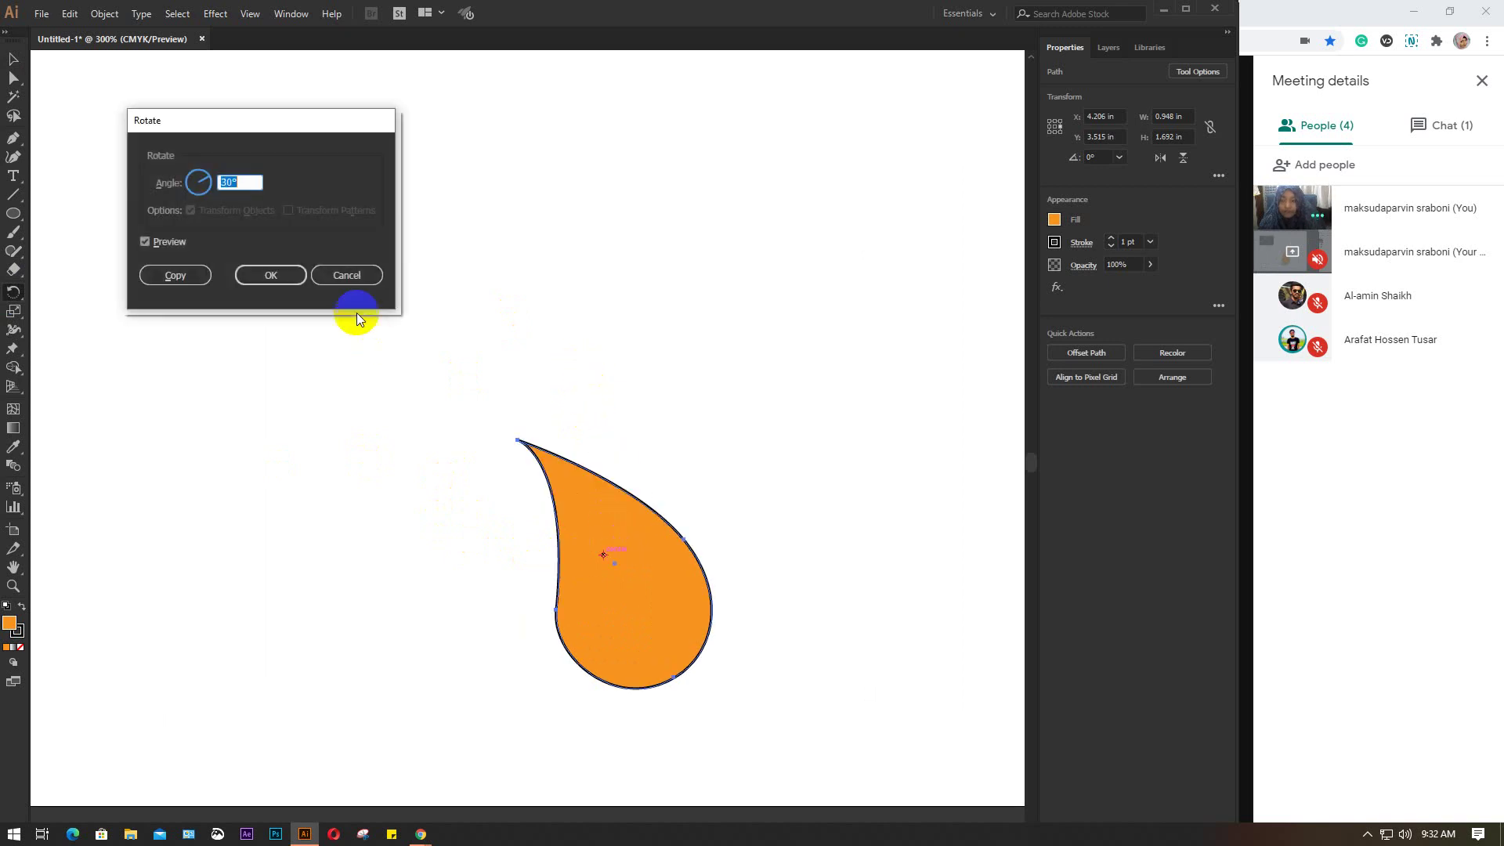
left_click(345, 275)
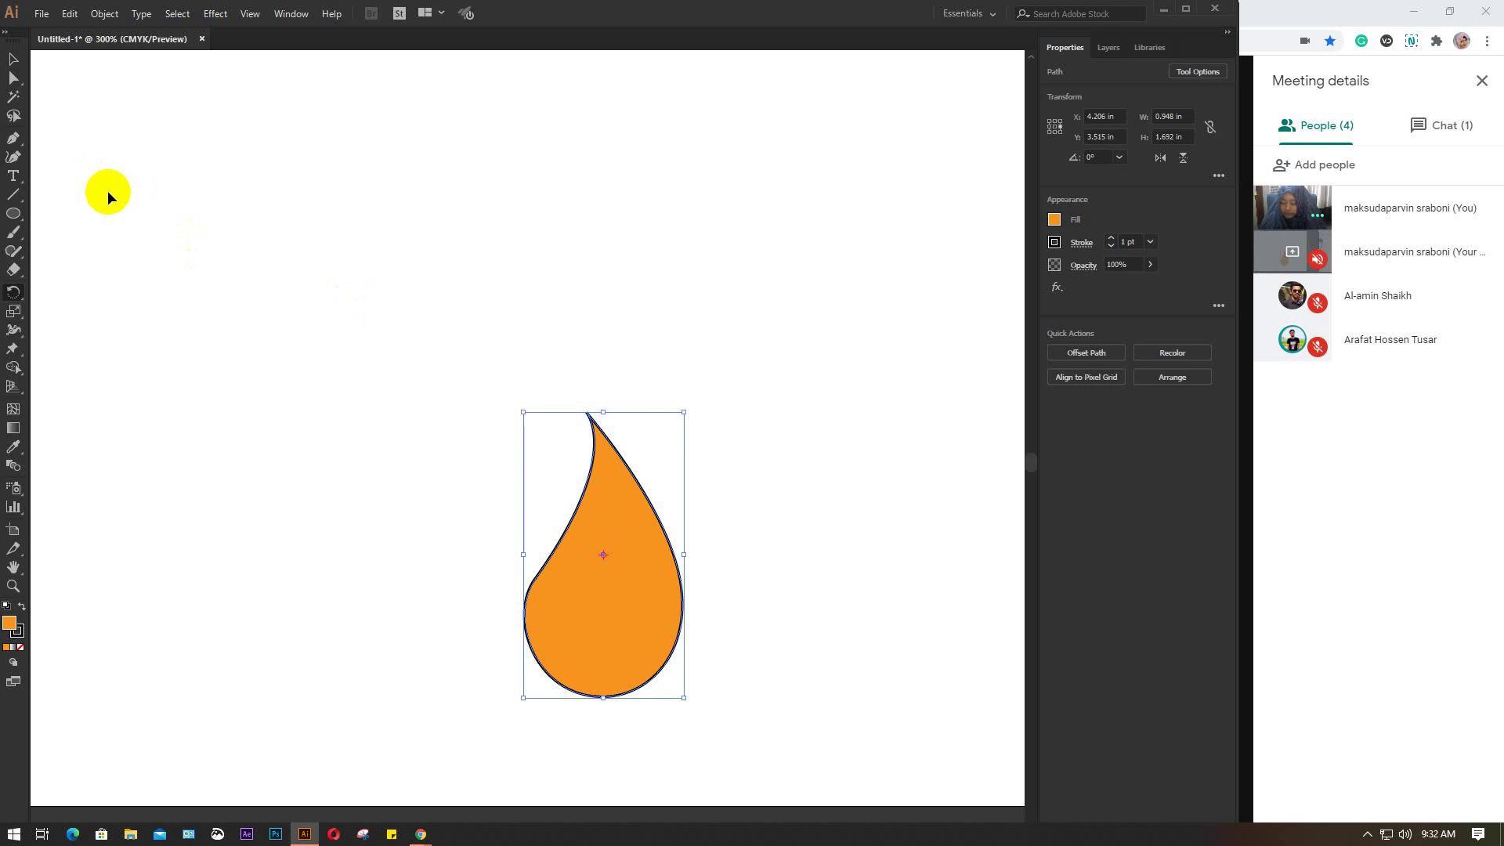
key("ctrl+r")
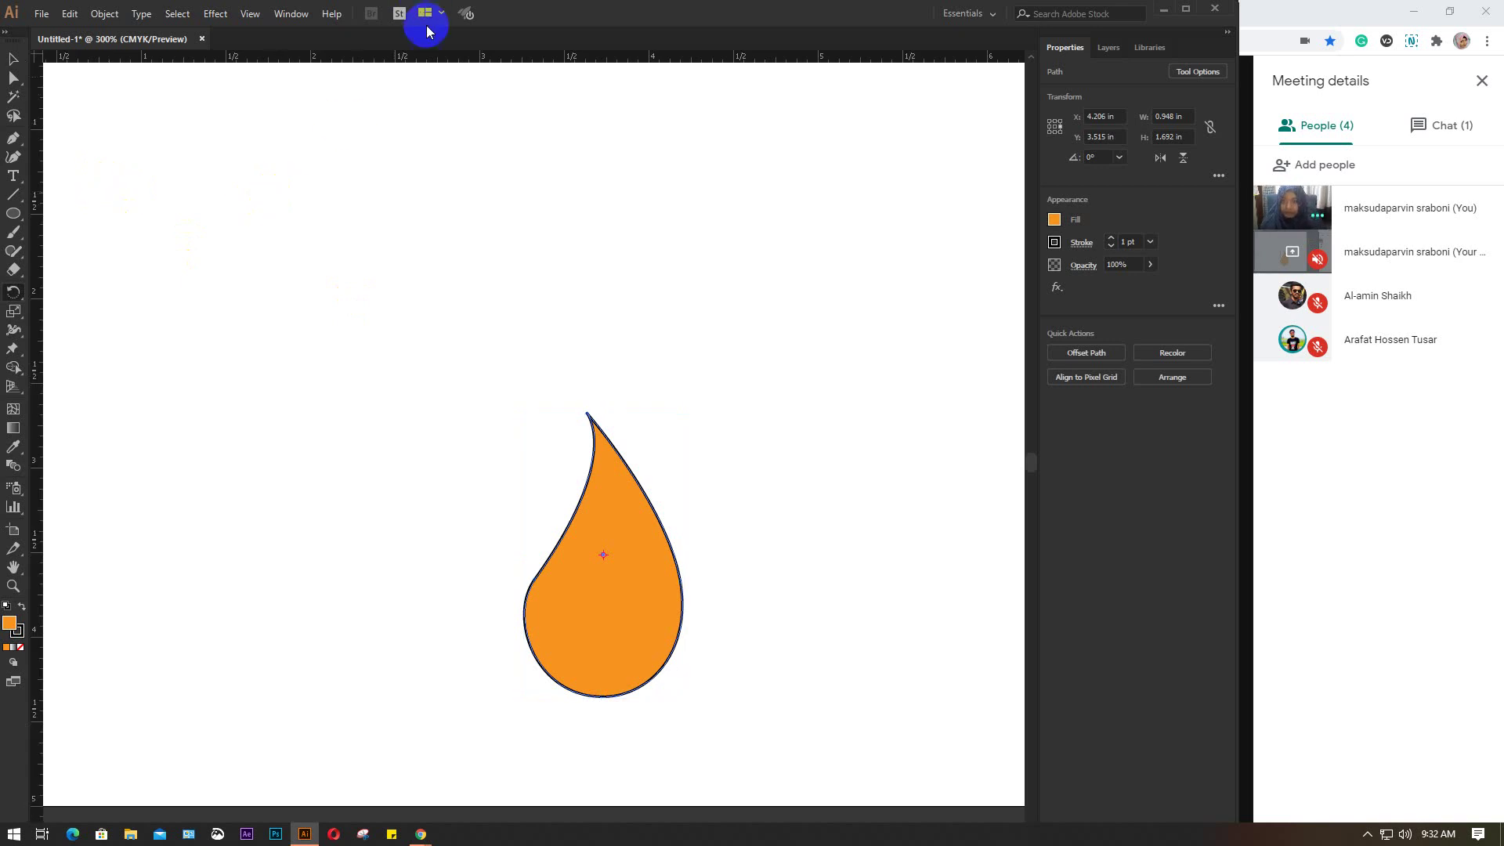
Step: Place horizontal and vertical guides crossing just above the teardrop's tip, then reselect the teardrop
left_click_drag(430, 54, 431, 305)
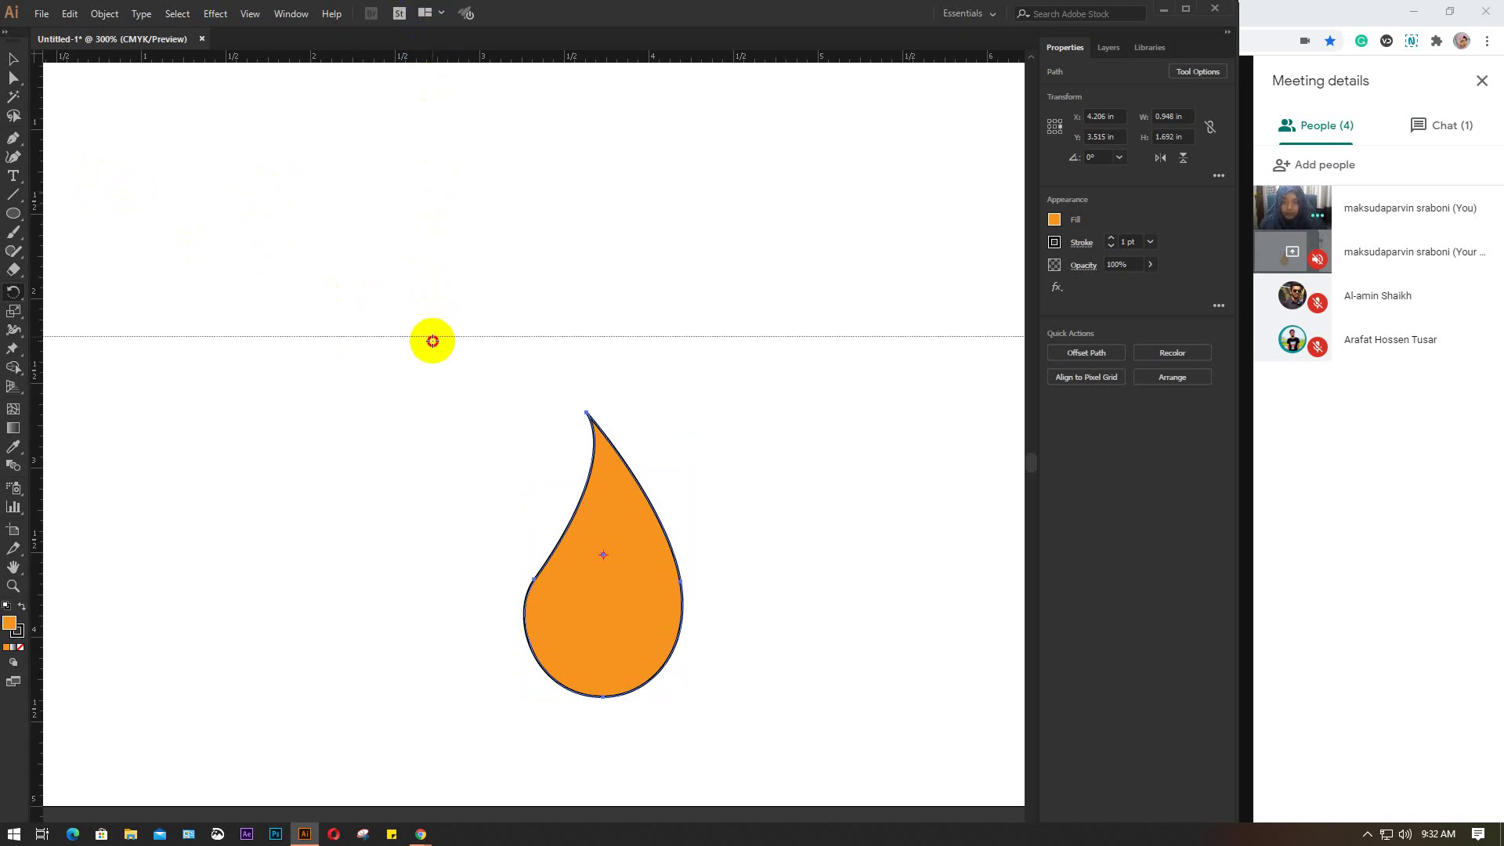
left_click_drag(431, 306, 432, 366)
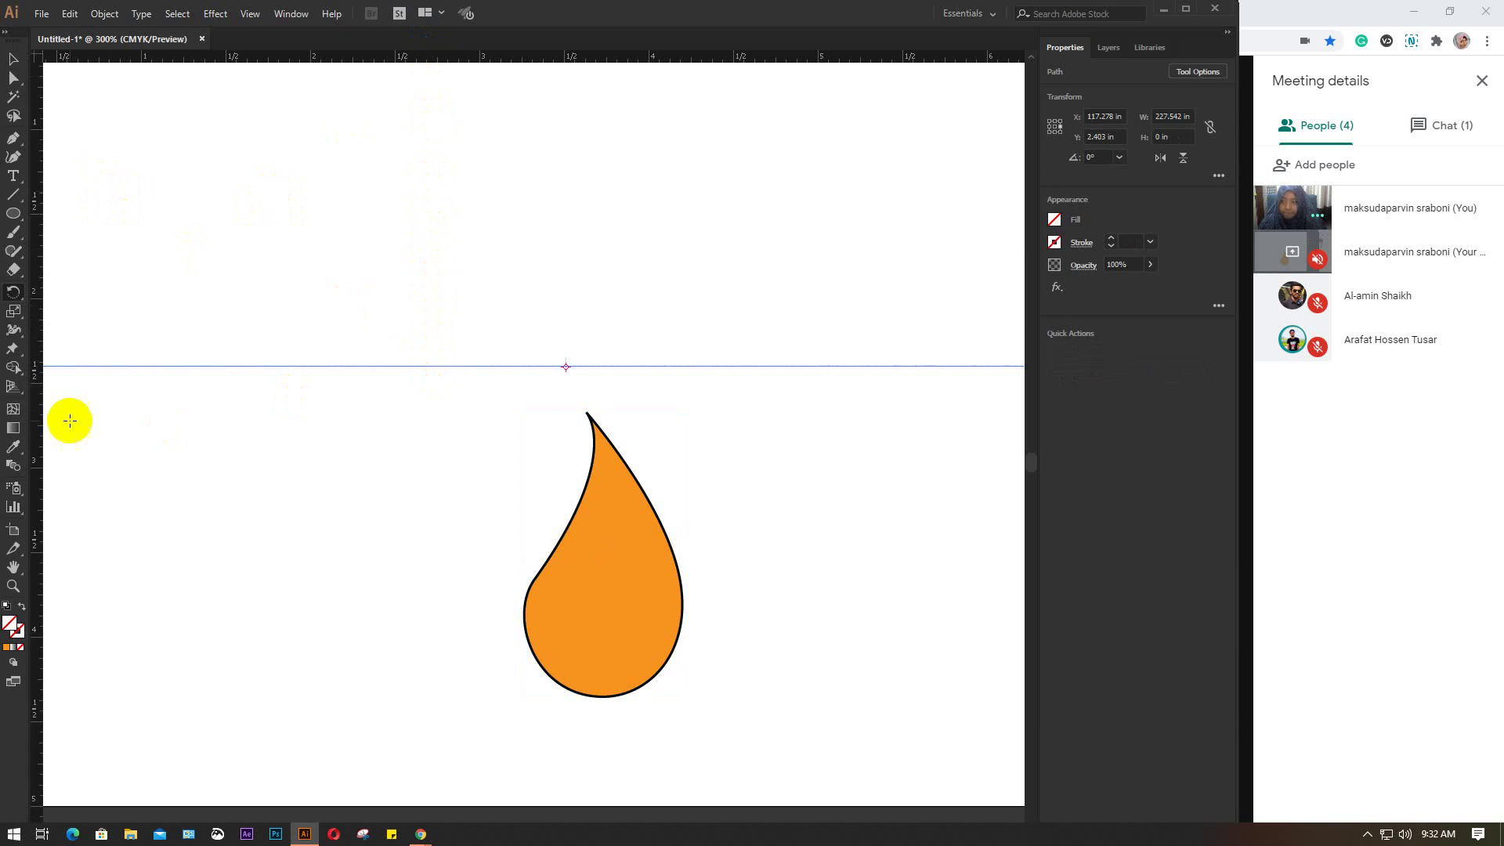
left_click_drag(35, 409, 568, 440)
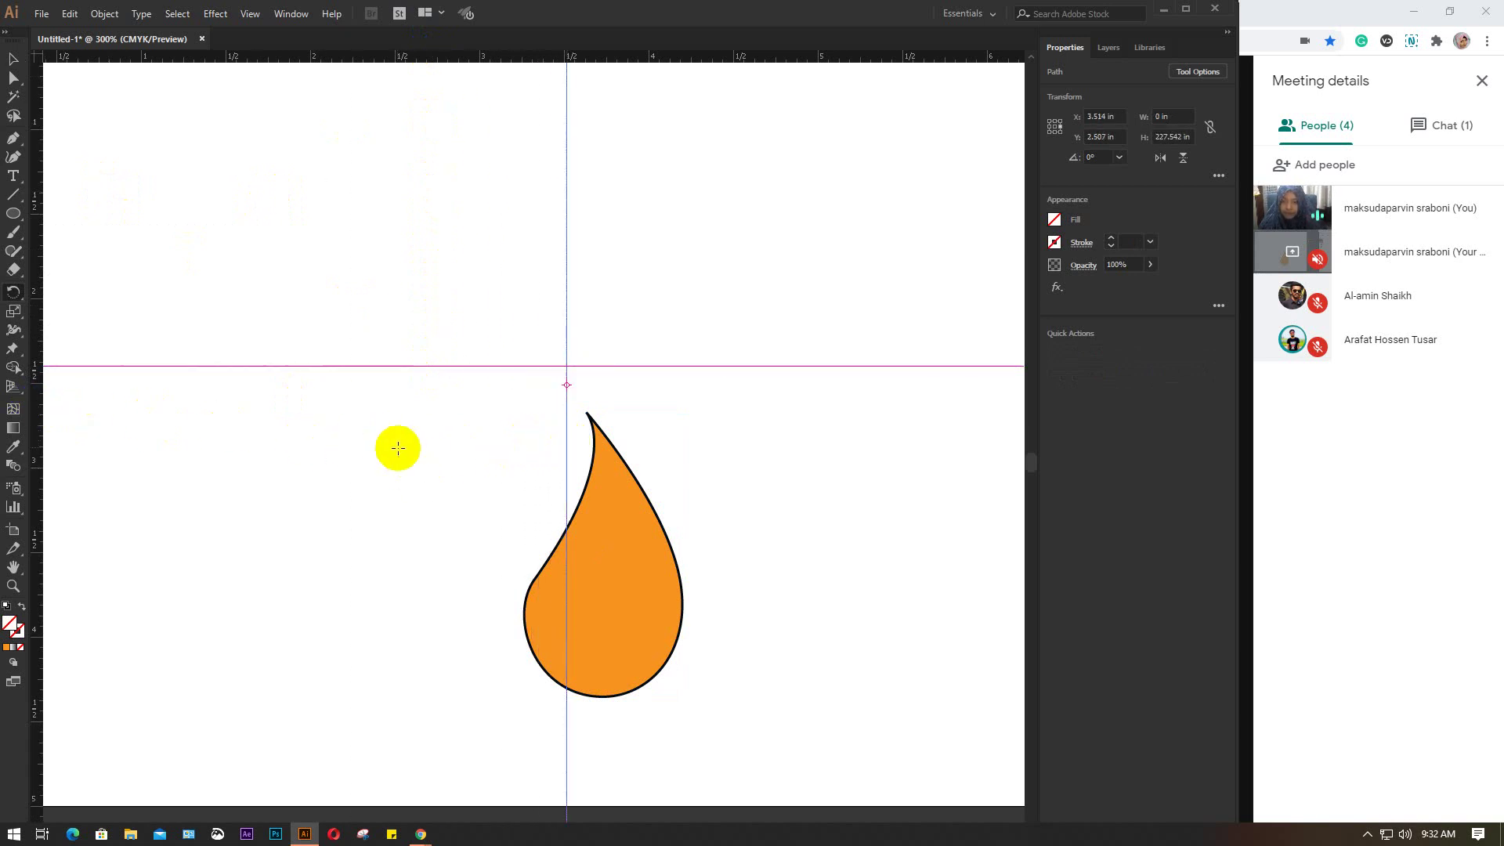
left_click(590, 465)
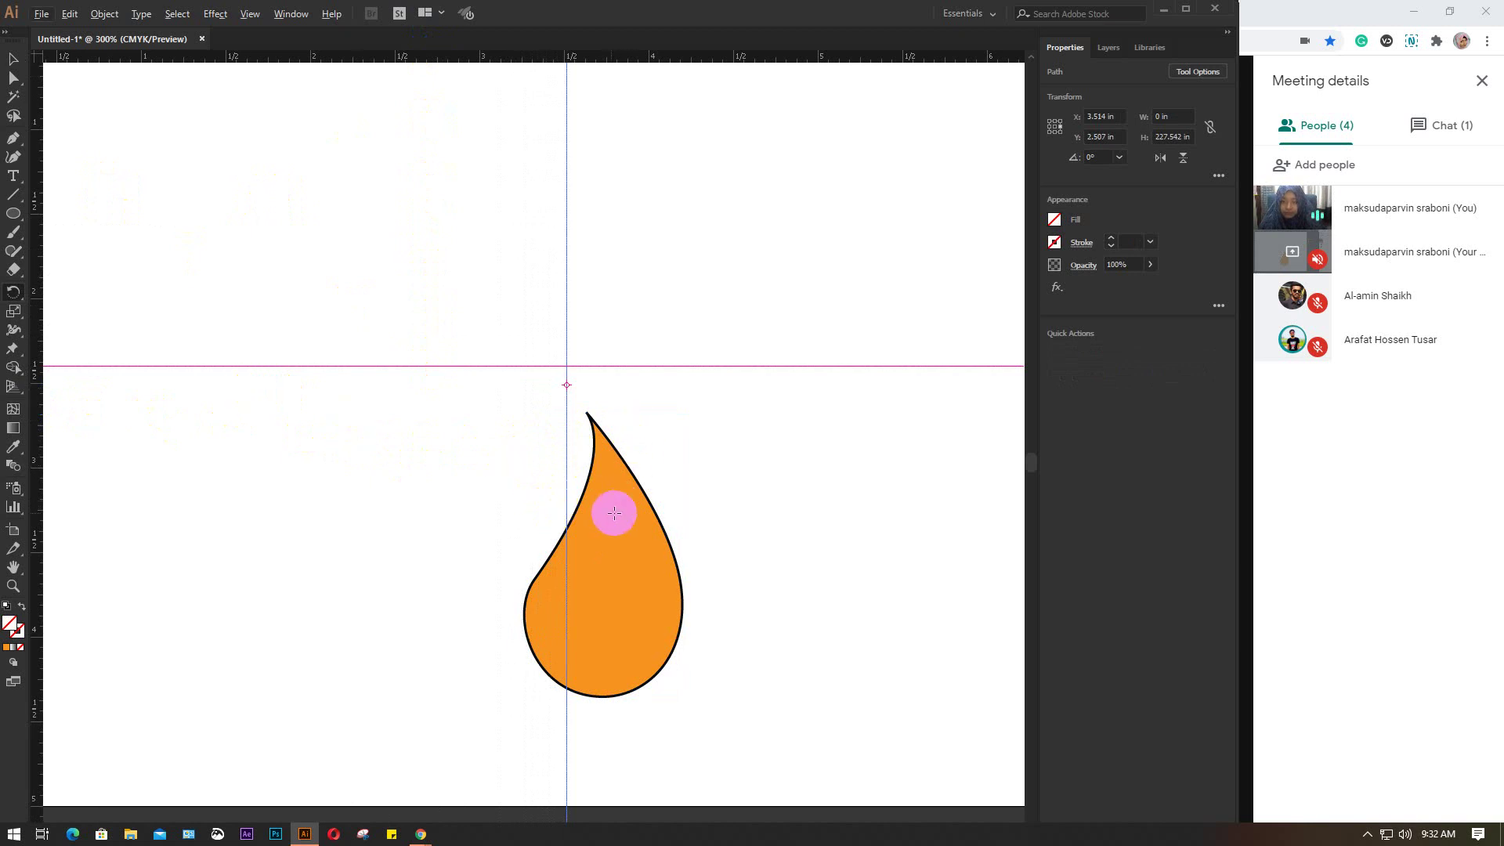
left_click(13, 59)
left_click(626, 536)
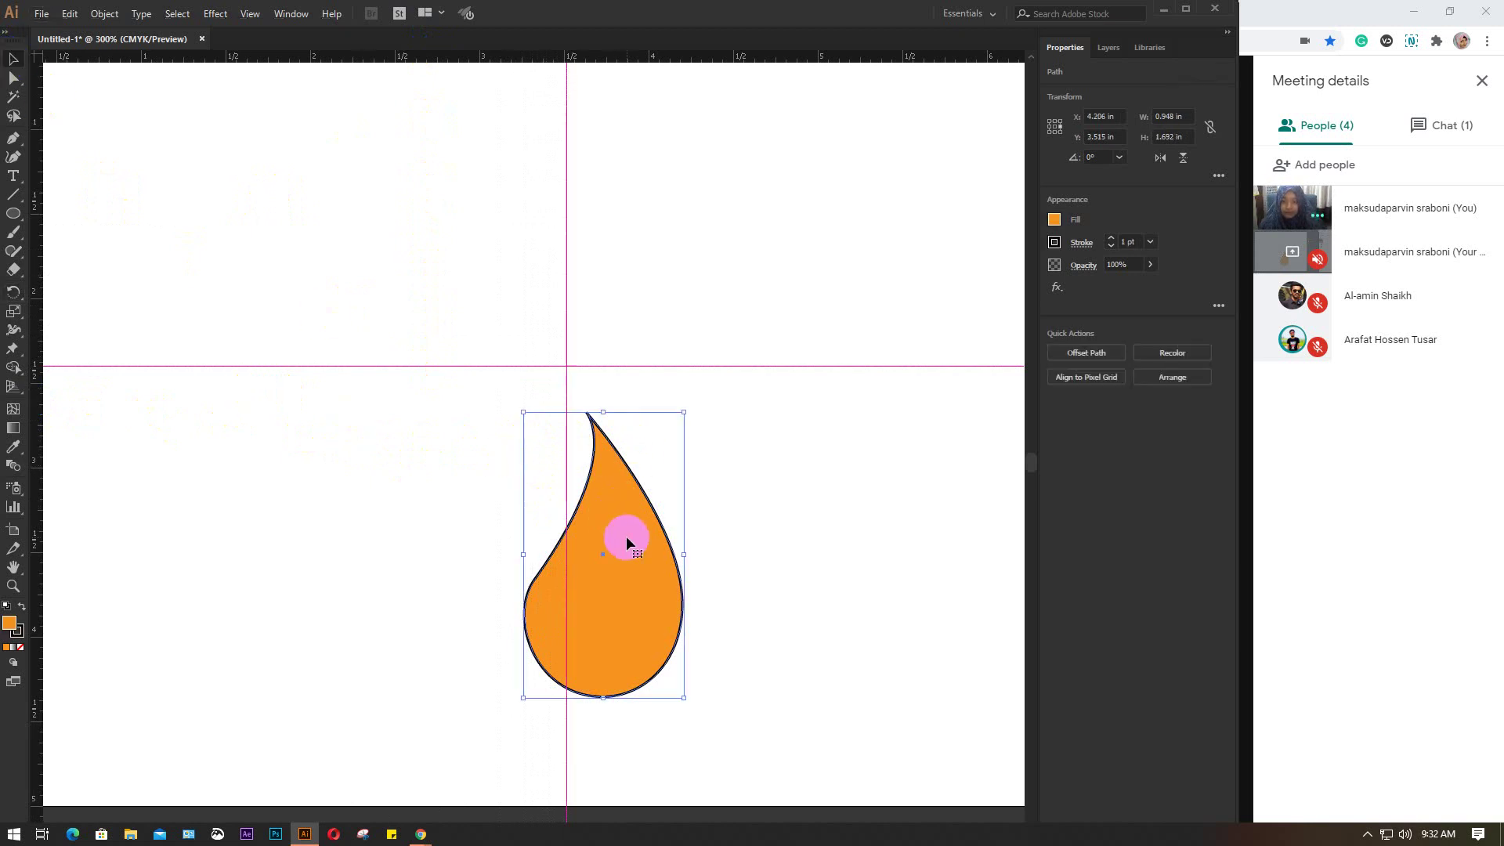
left_click(8, 298)
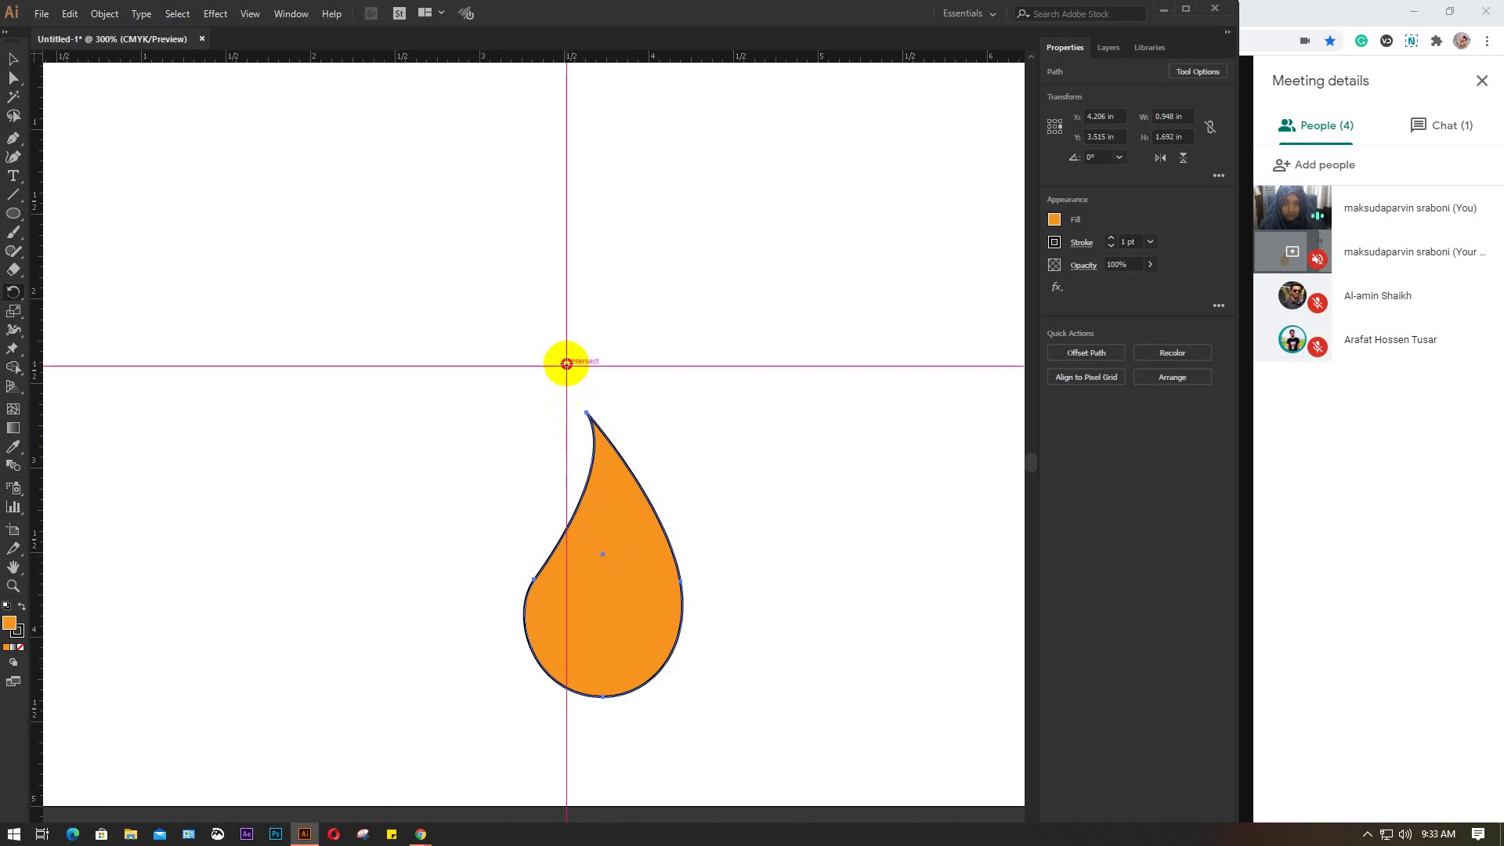
Step: Make a 45° rotated copy of the teardrop around the guide crossing
left_click(566, 365, "alt")
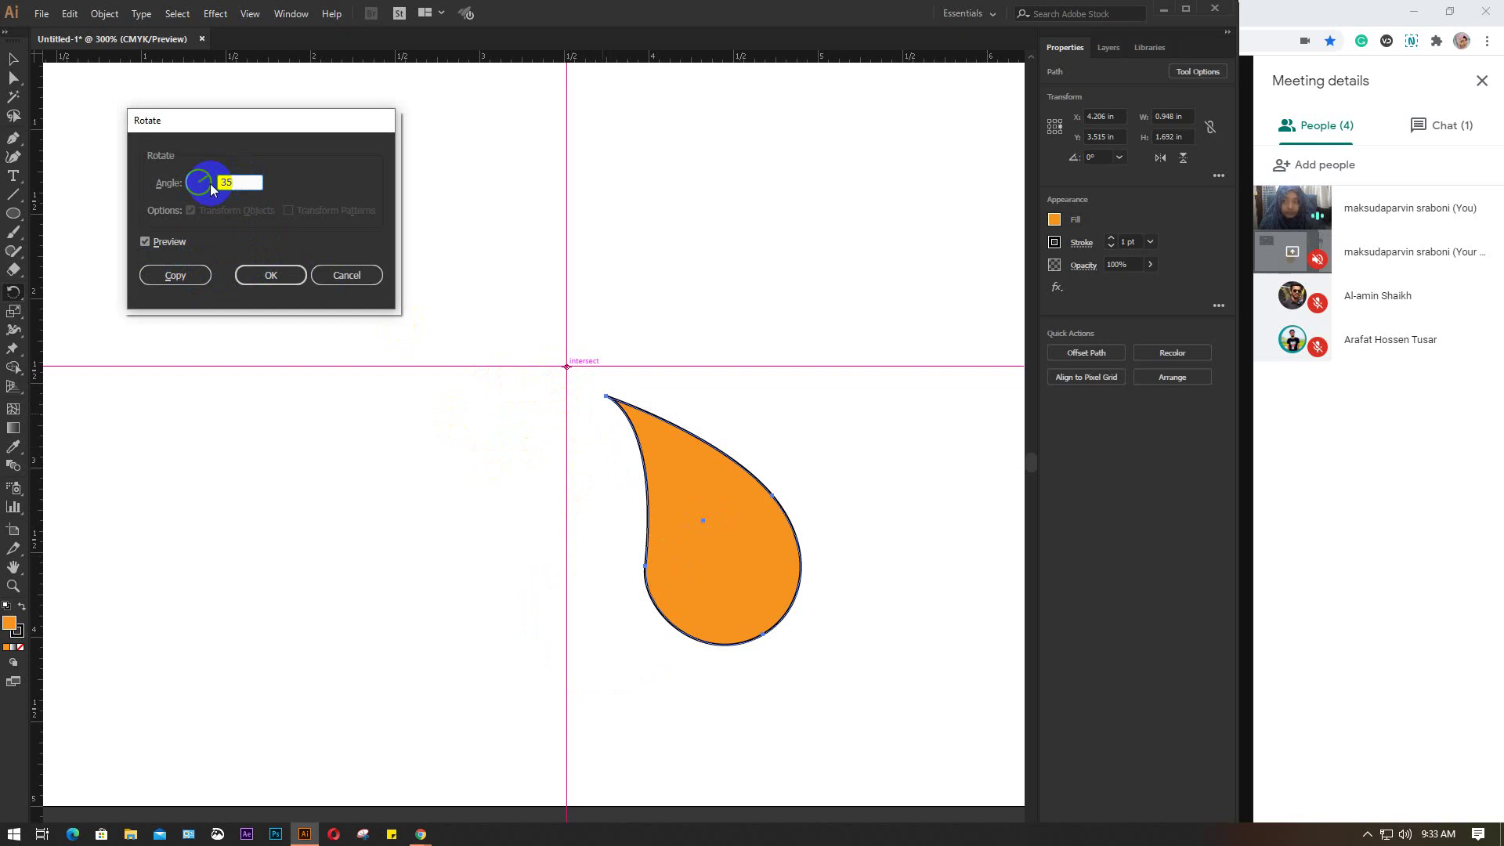
left_click(146, 242)
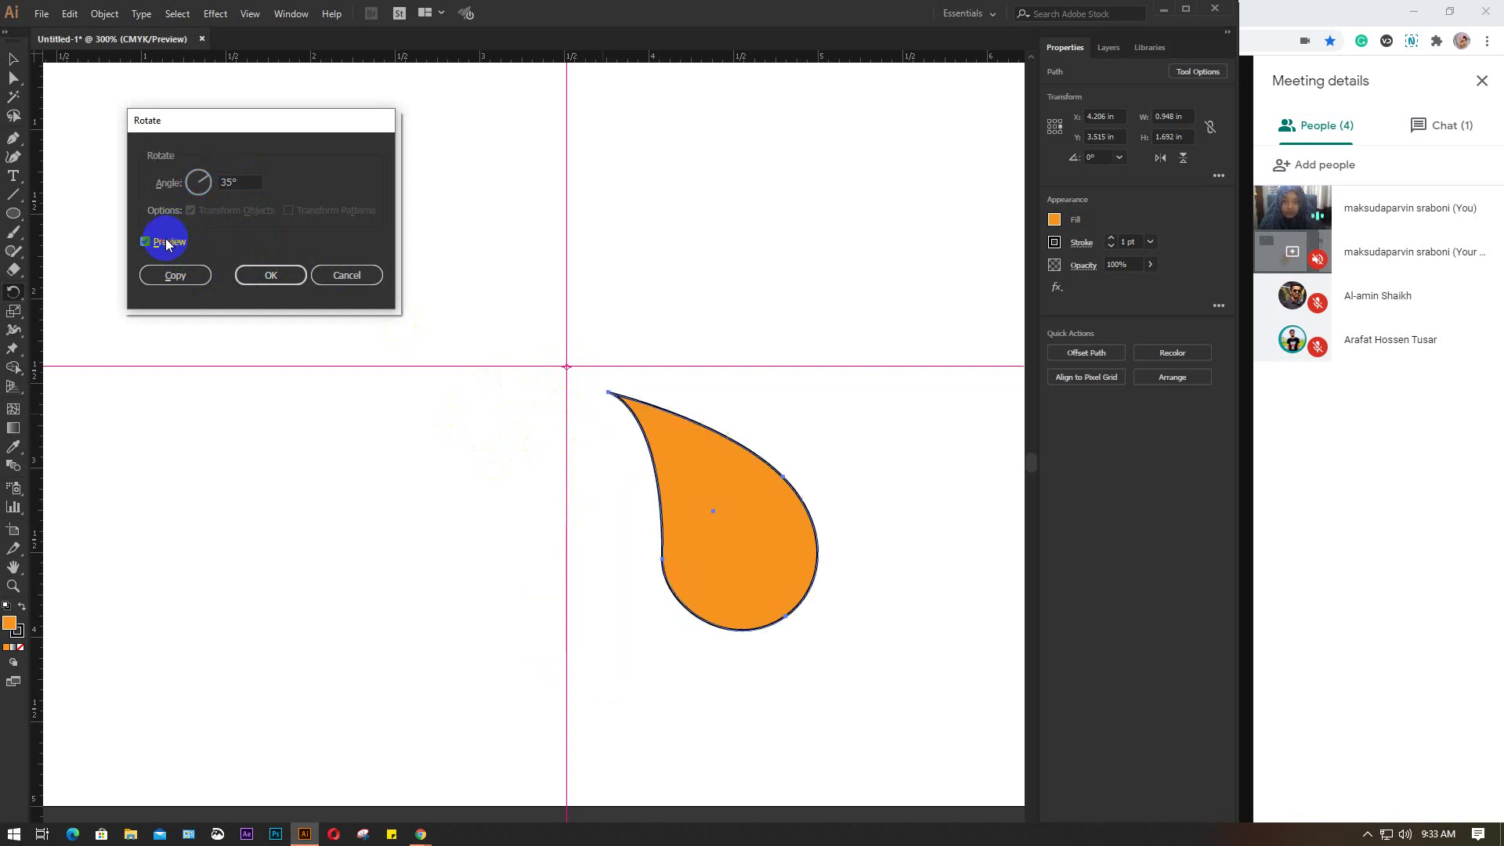
left_click(167, 243)
left_click(166, 243)
type("45")
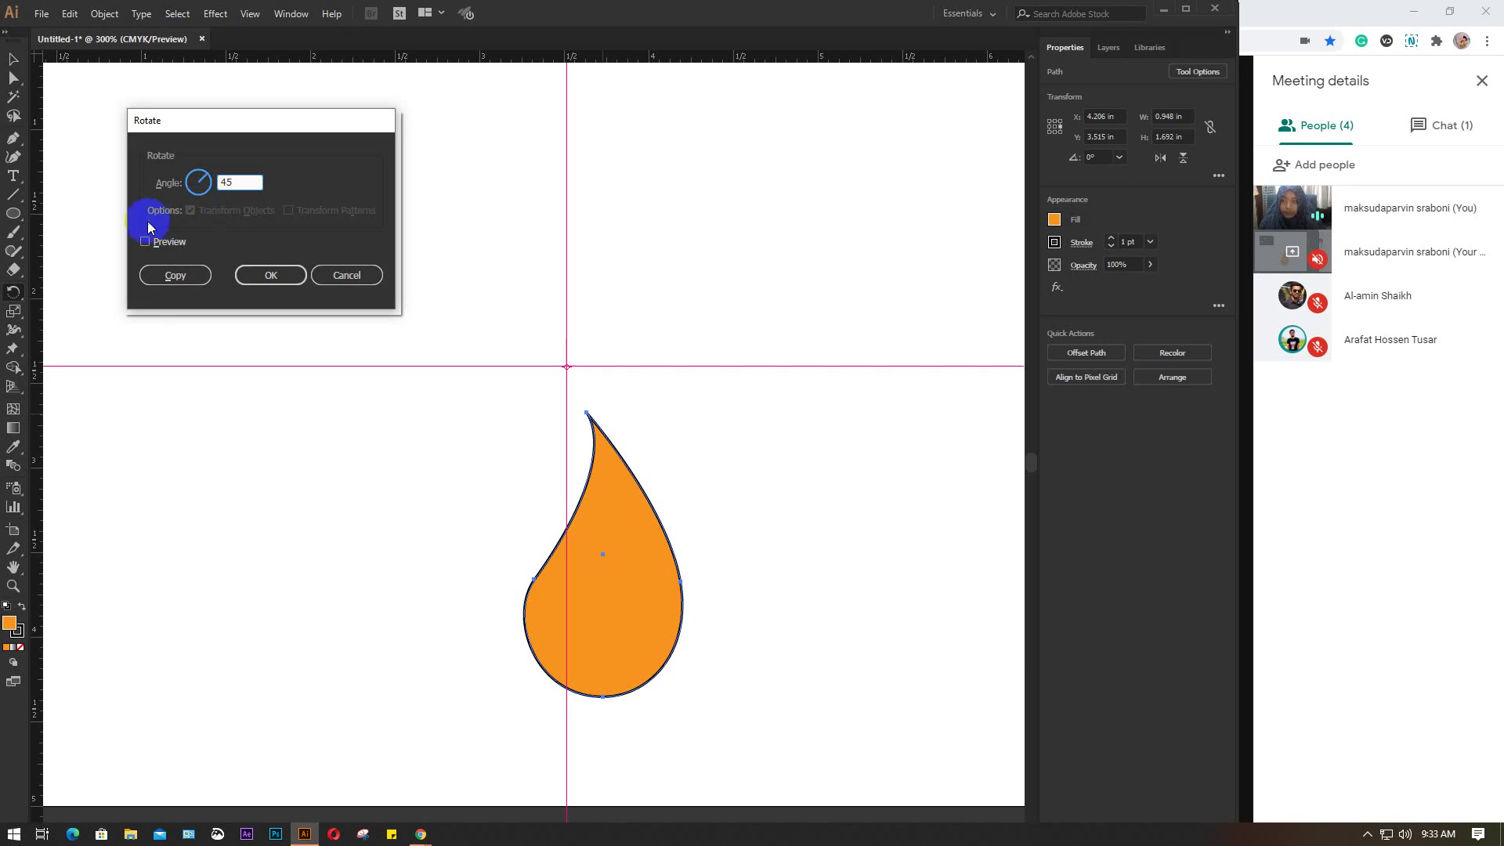
left_click(166, 241)
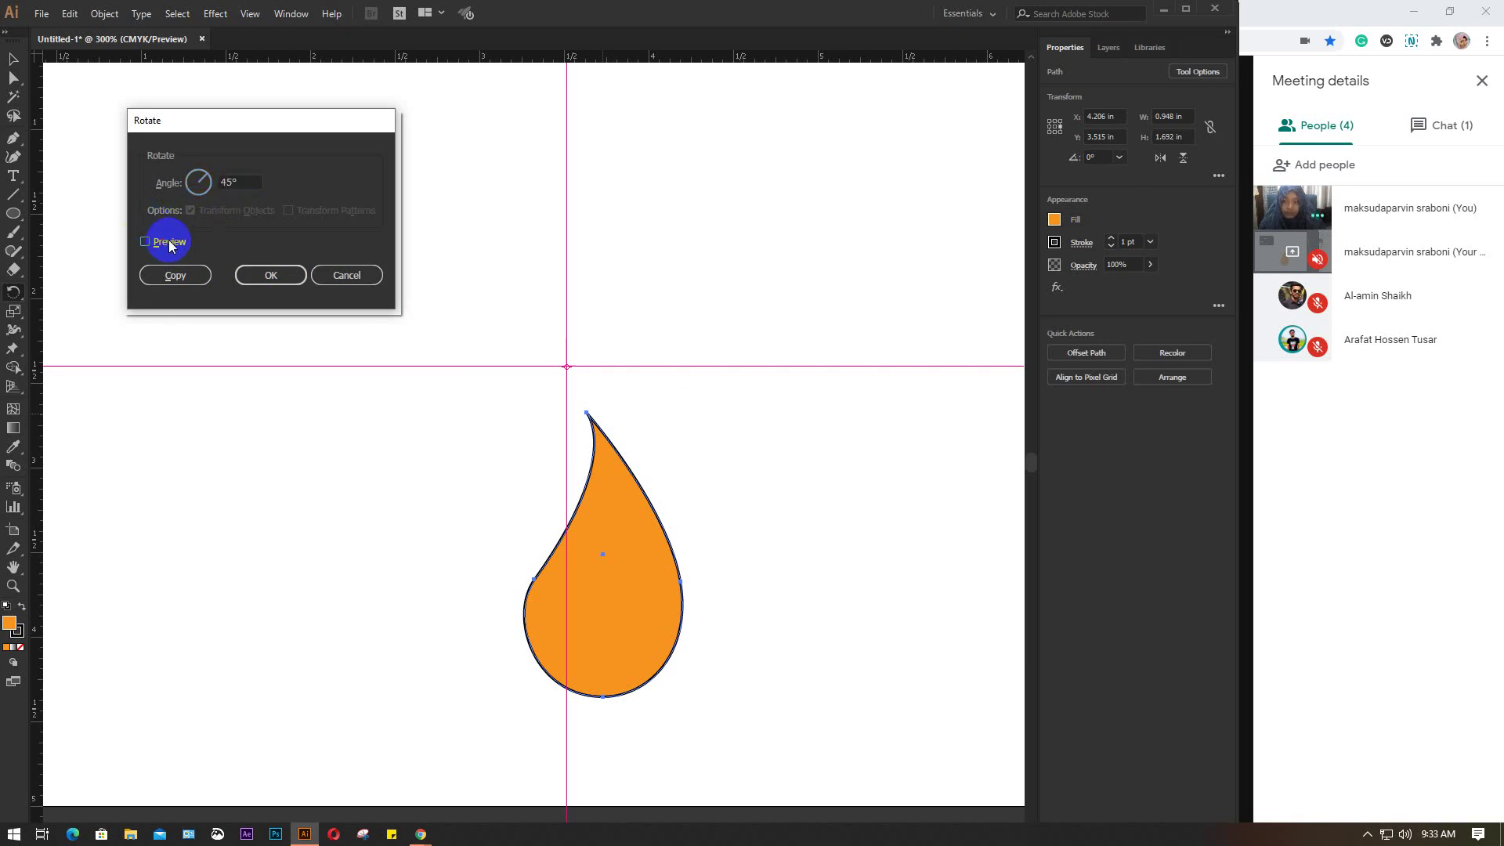
left_click(171, 245)
left_click(172, 245)
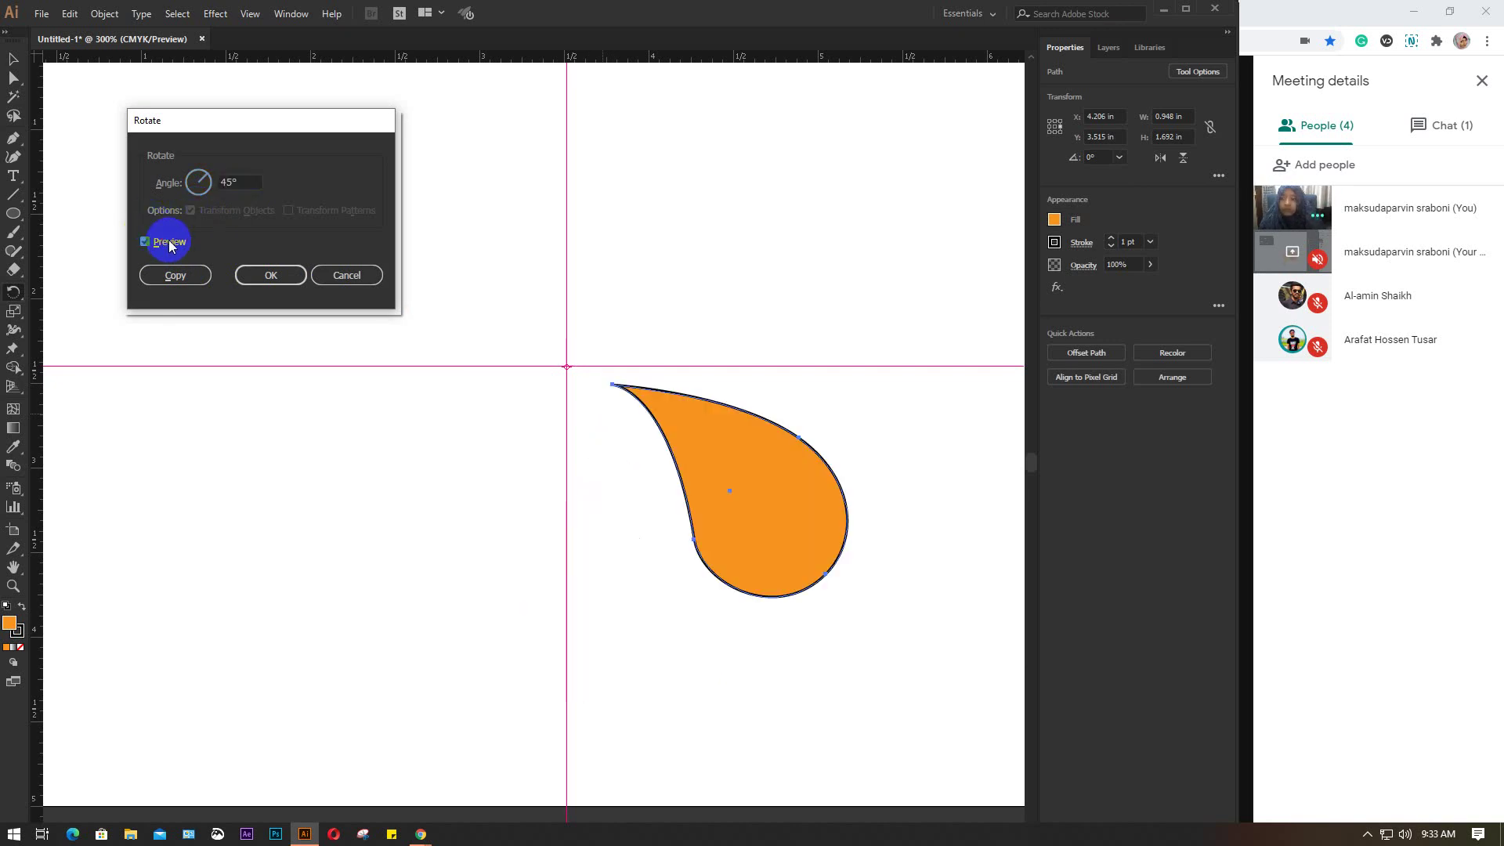
left_click(178, 278)
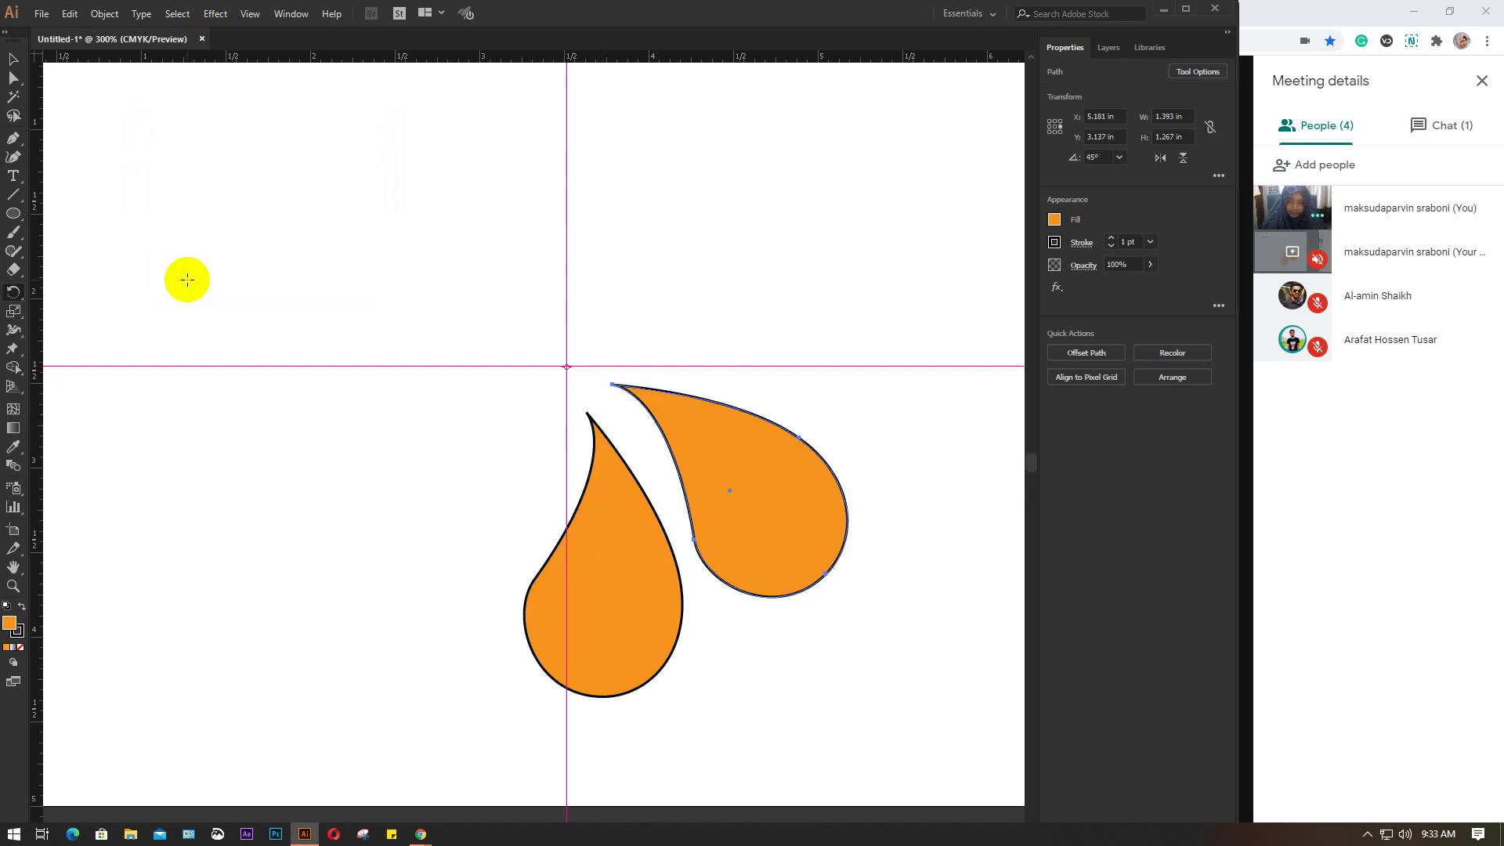
Step: Repeat the rotated copy with Ctrl+D until eight petals form a flower, then deselect
key("ctrl+d")
key("ctrl+d")
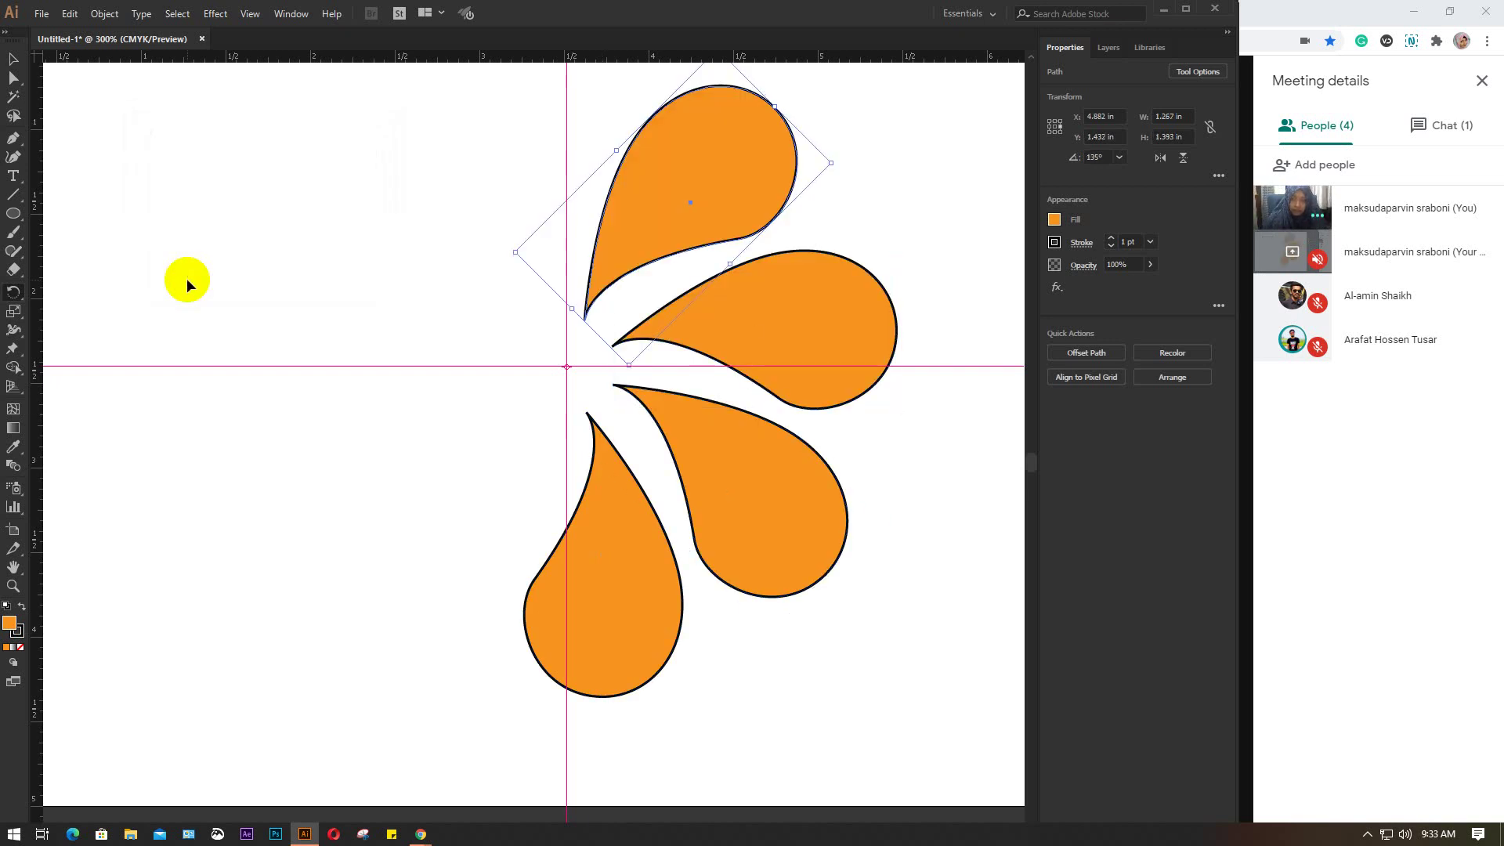
key("ctrl+d")
key("ctrl+d")
key("ctrl+d")
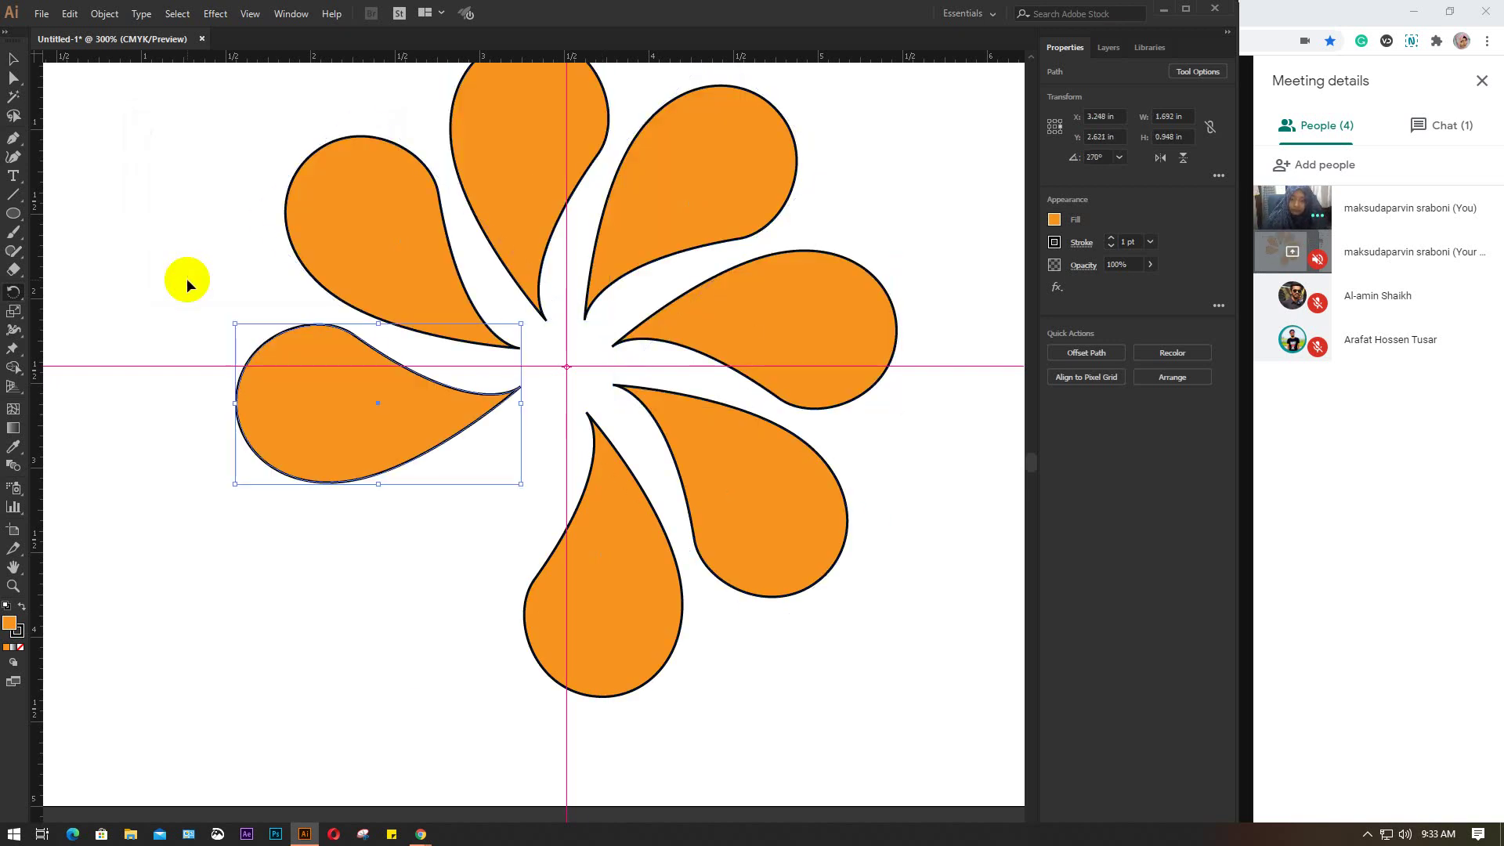
key("ctrl+d")
left_click(16, 60)
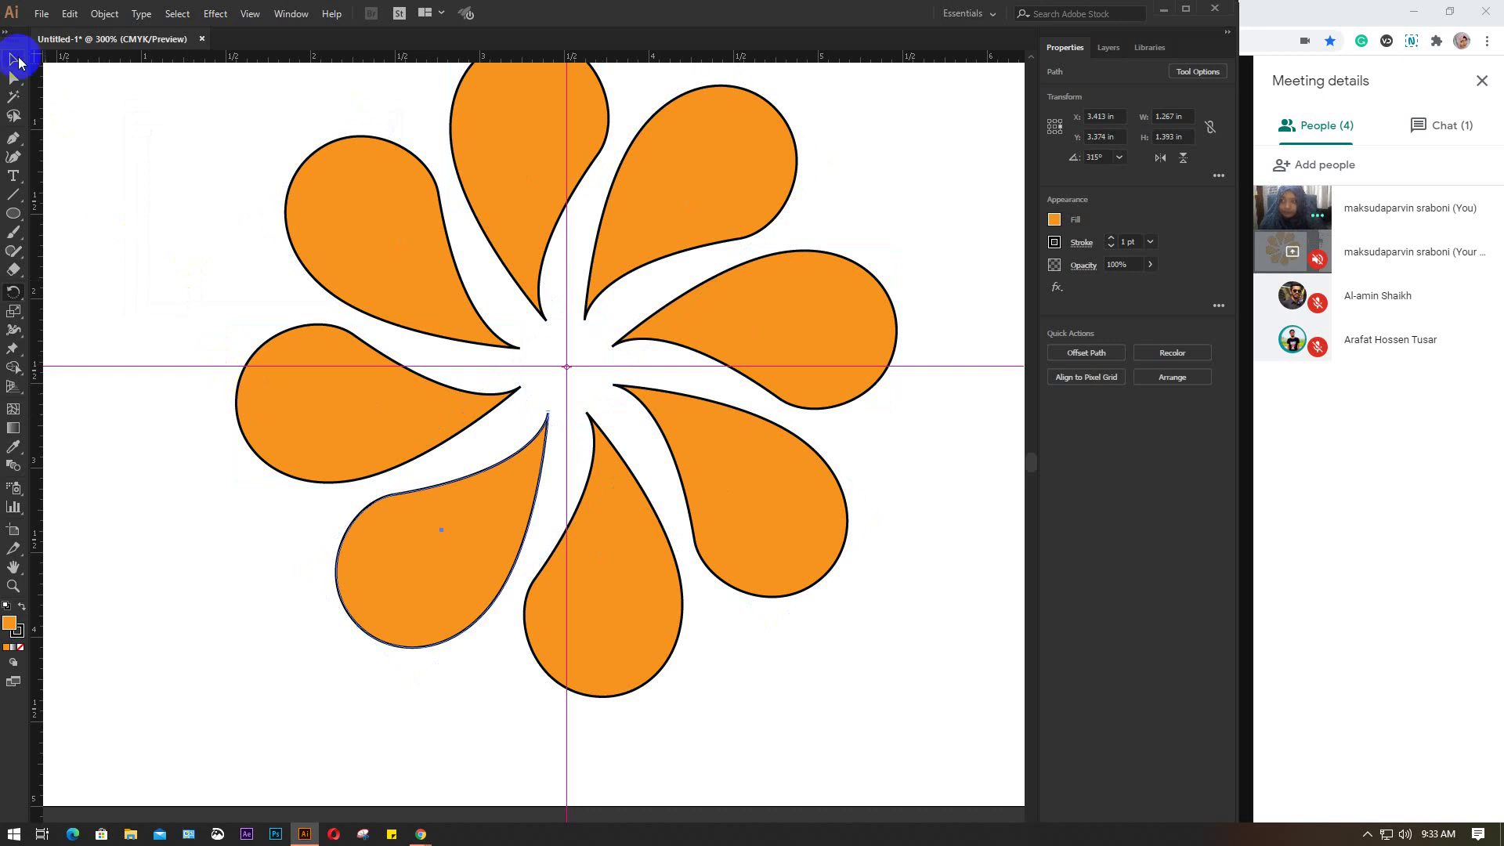
left_click(120, 463)
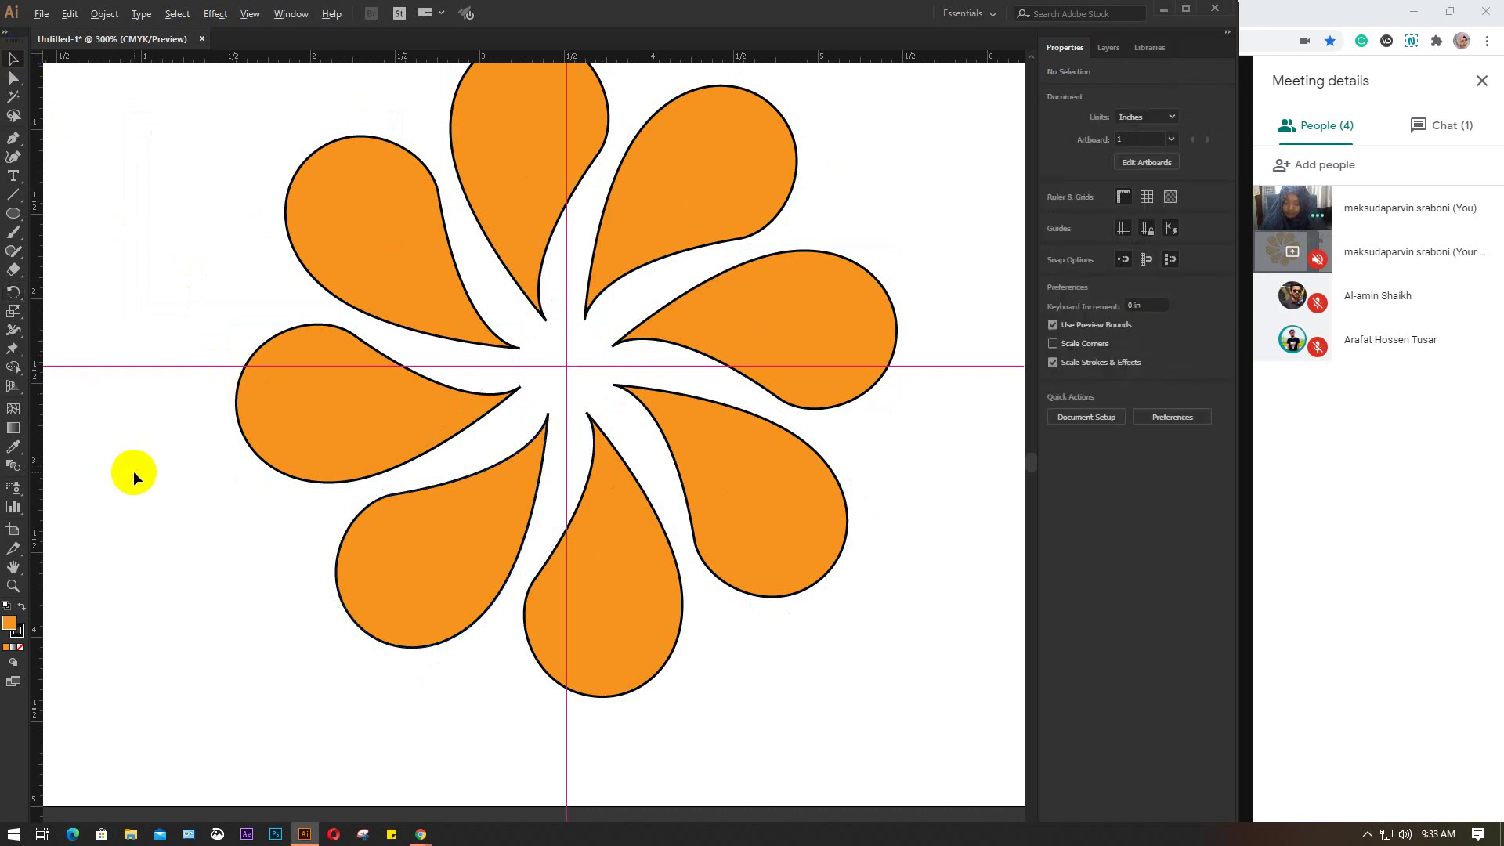
scroll(133, 472, "down", 1)
scroll(134, 471, "down", 1)
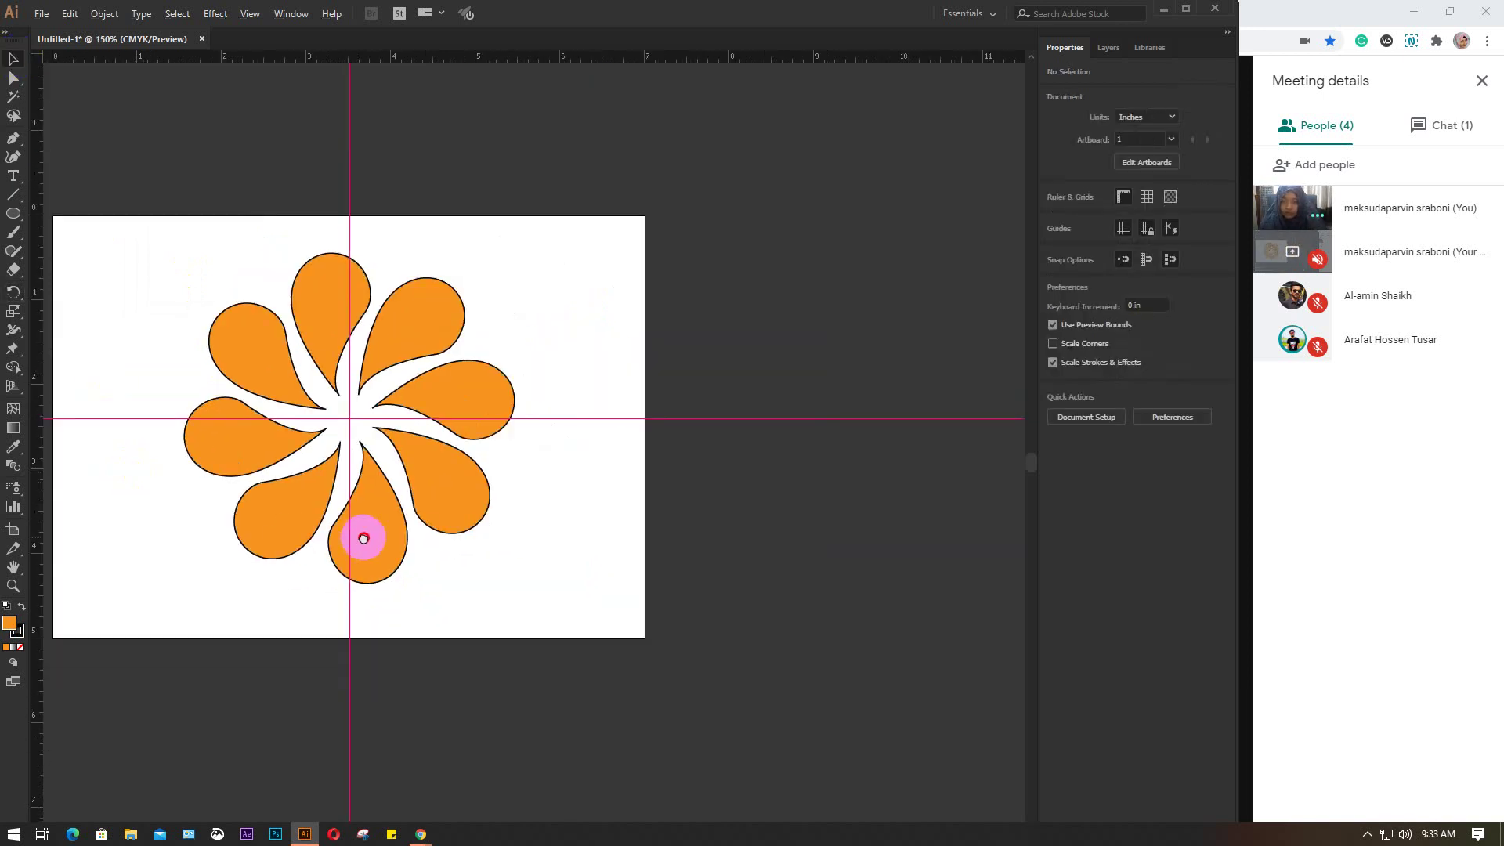
Step: Delete the horizontal and vertical guides
left_click_drag(358, 530, 503, 513)
left_click_drag(727, 354, 807, 462)
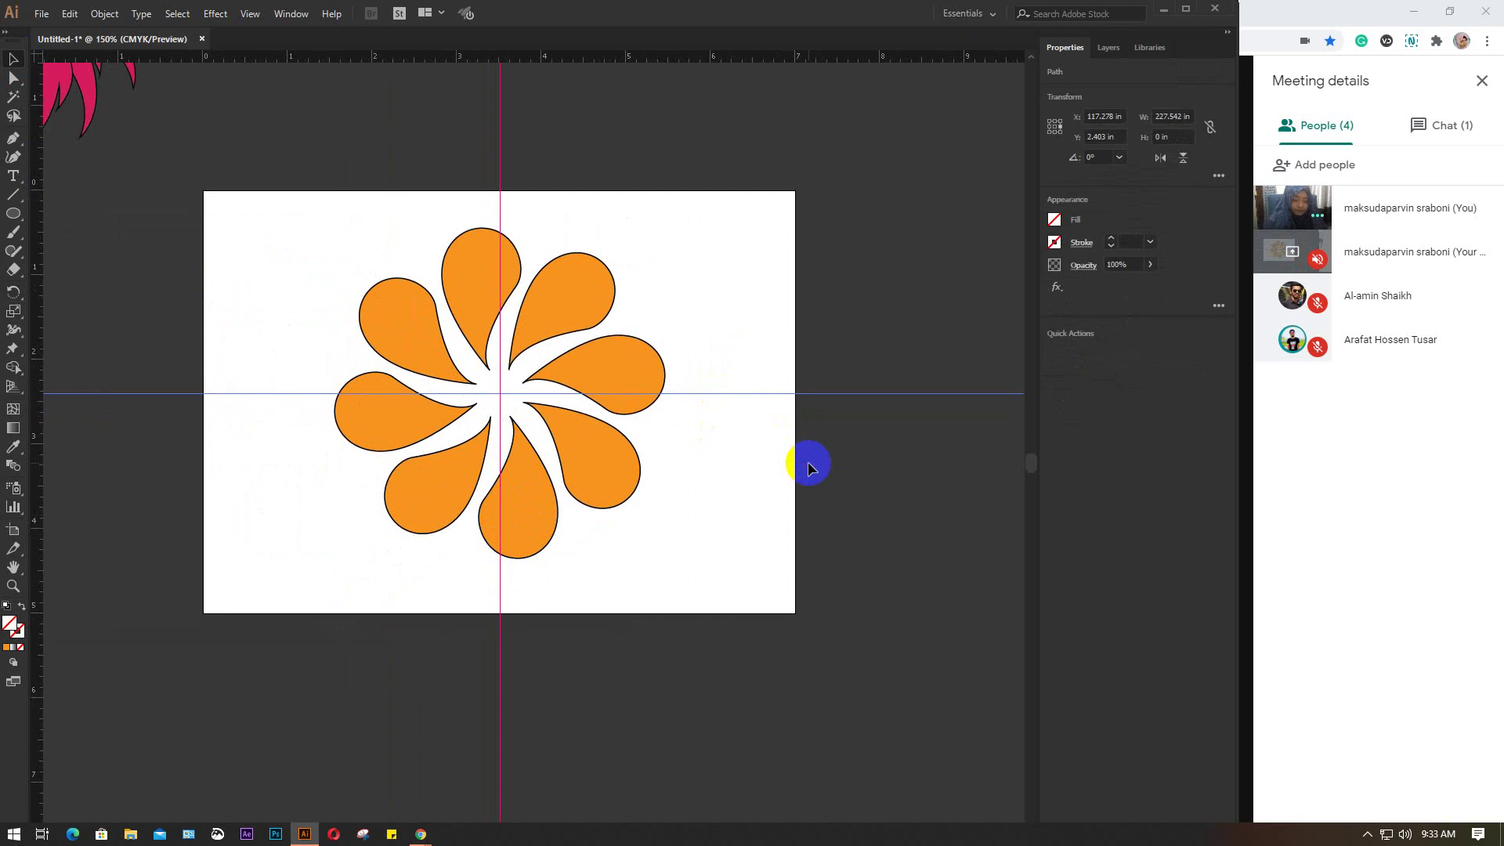
key("Delete")
left_click_drag(443, 149, 530, 174)
key("Delete")
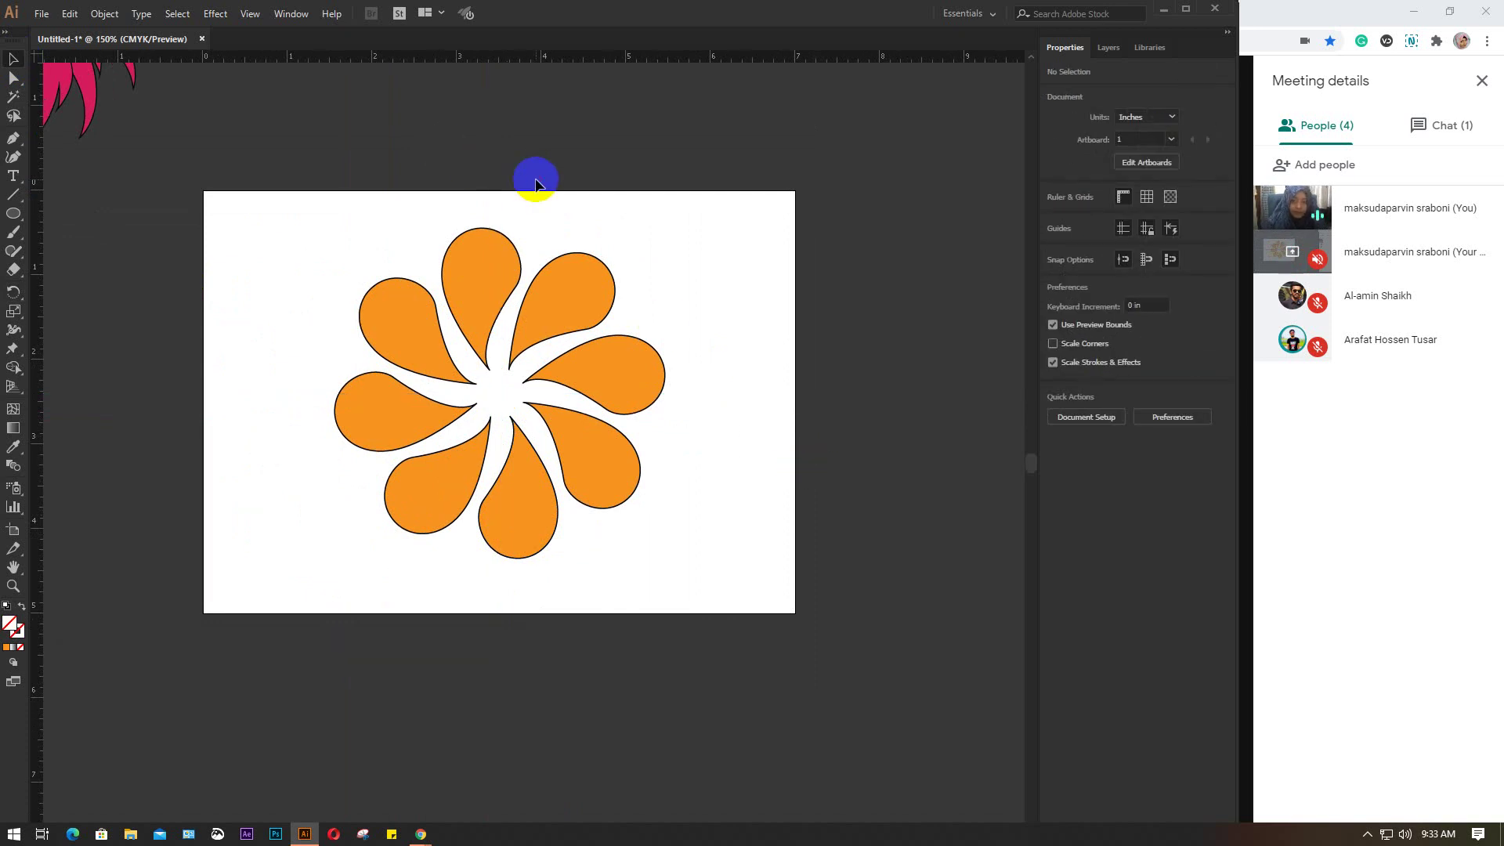
Step: Select the whole eight-petal flower and drag it off the artboard to the lower left
left_click_drag(322, 203, 698, 578)
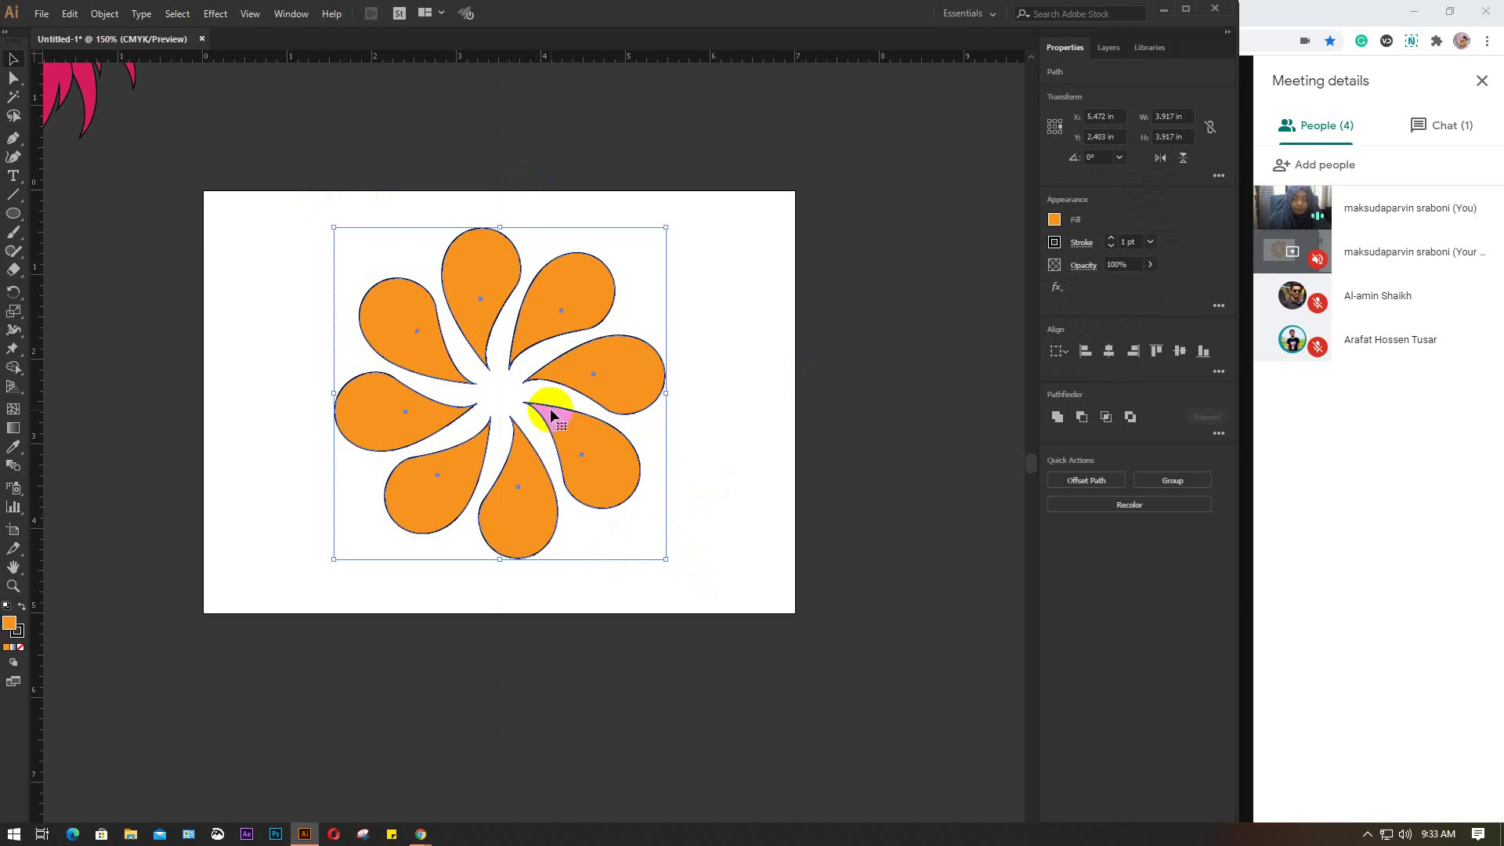
left_click(740, 399)
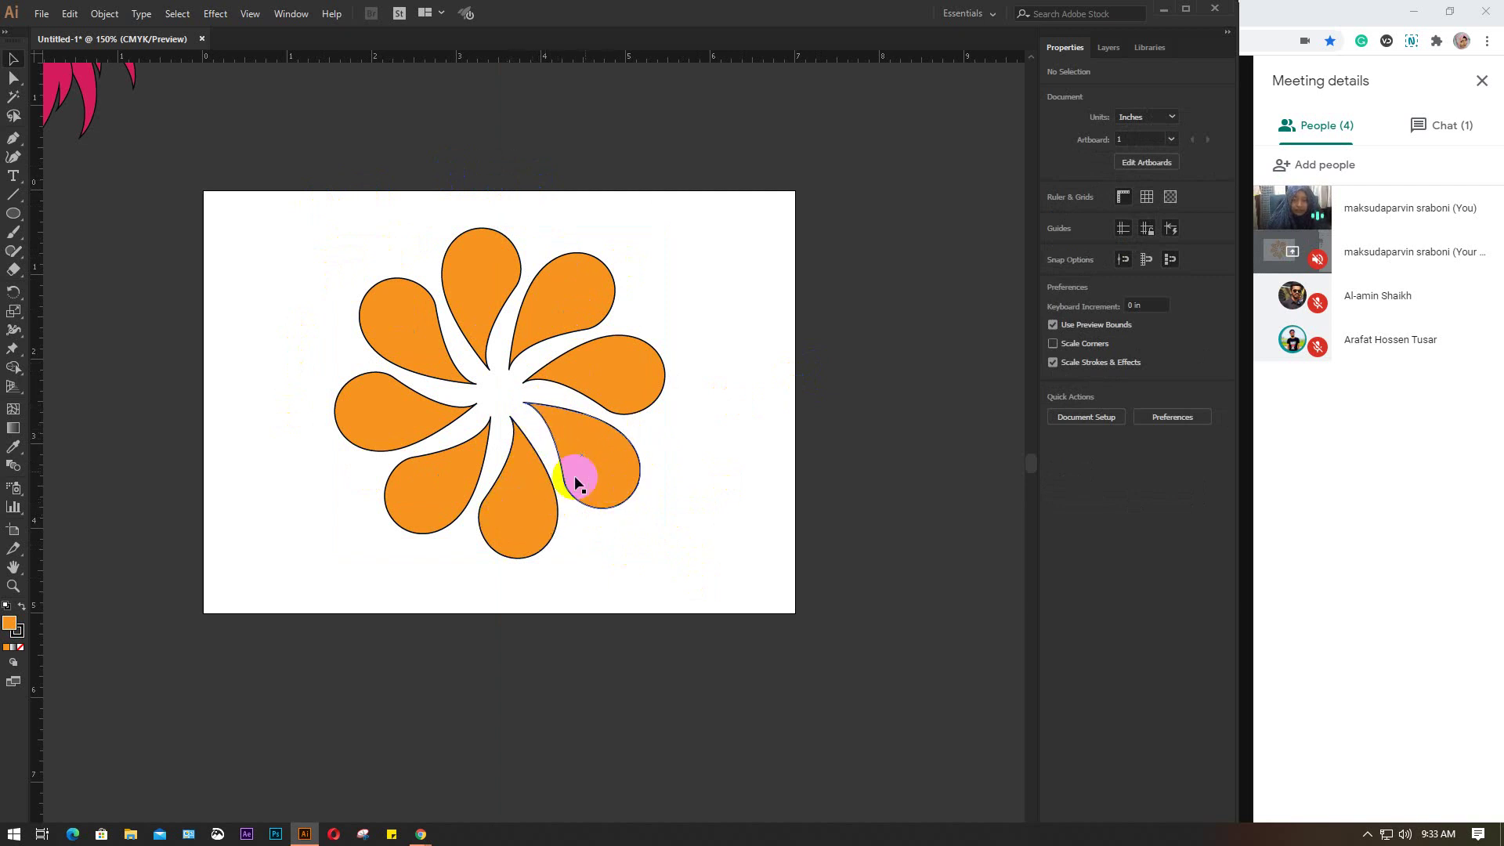
left_click_drag(520, 361, 524, 389)
left_click_drag(241, 193, 708, 605)
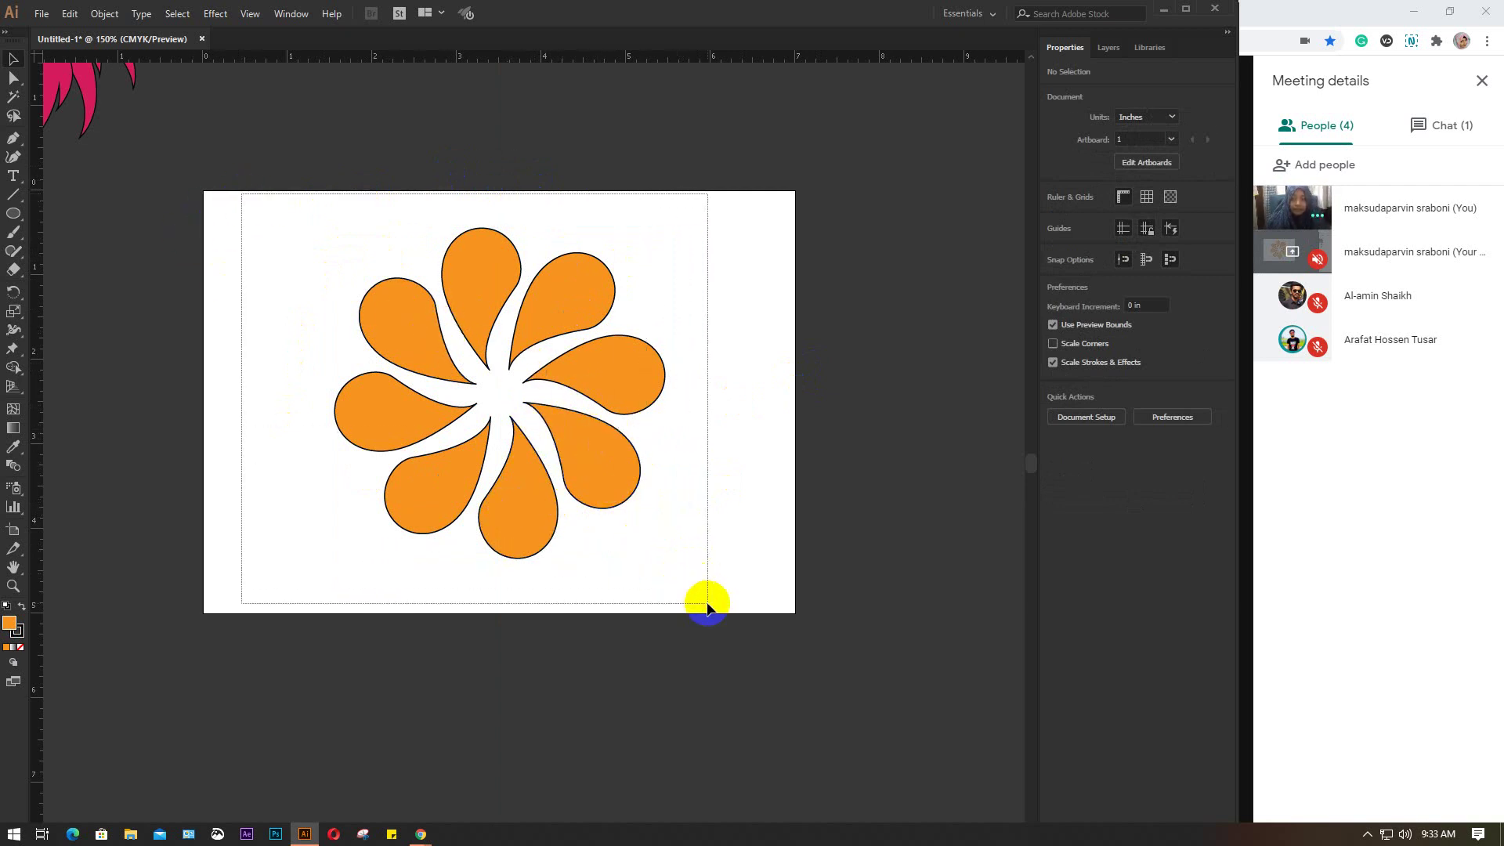
left_click_drag(631, 364, 157, 715)
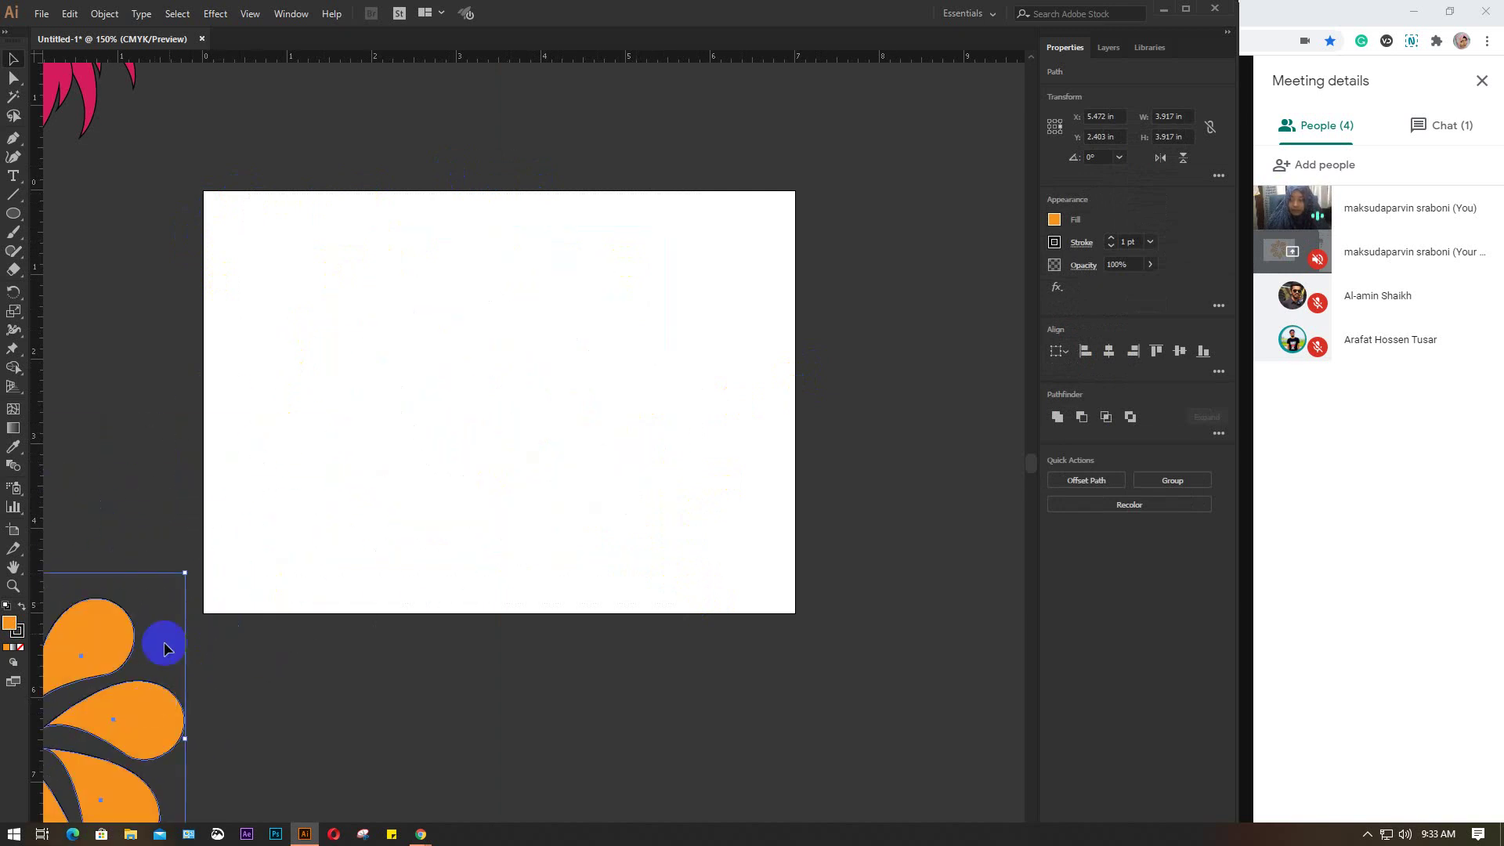
Step: Draw a tall ellipse and a tiny ellipse point to its right
left_click(13, 215)
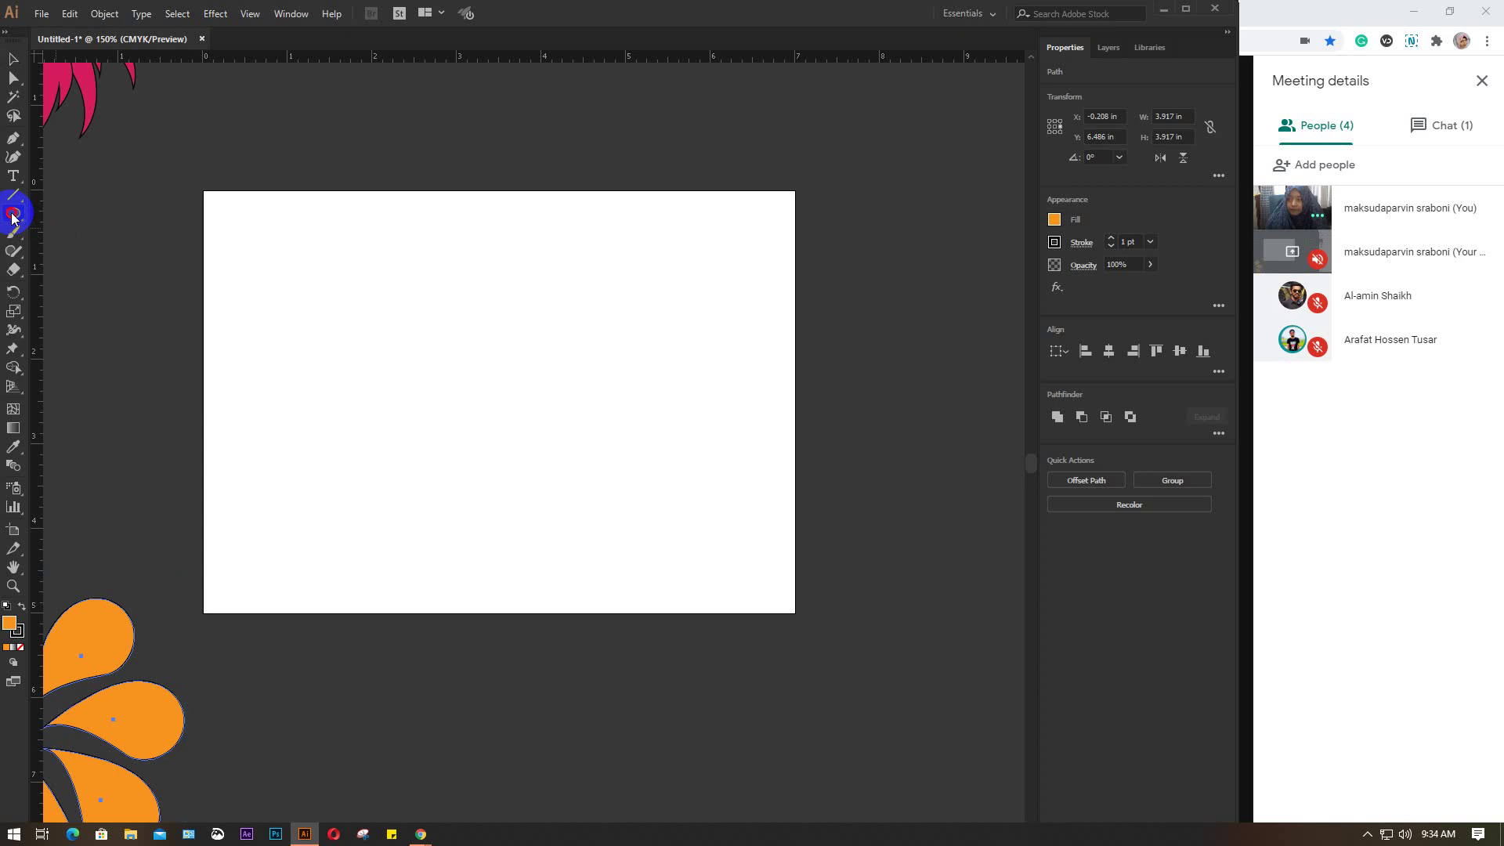
scroll(423, 403, "up", 2)
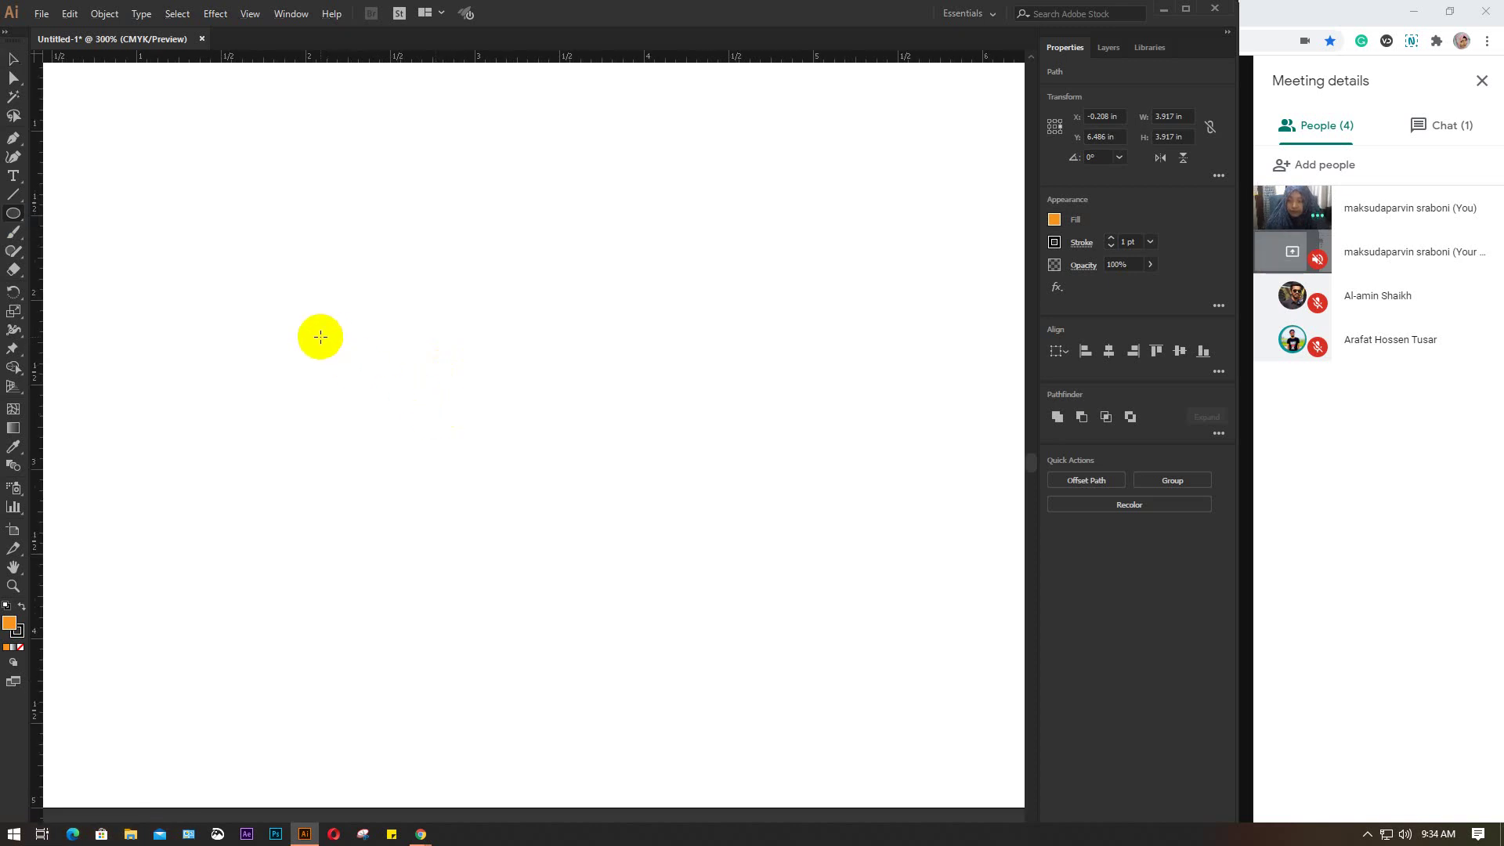
mouse_move(319, 337)
left_mouse_down()
mouse_move(471, 504)
mouse_move(422, 526)
left_mouse_up()
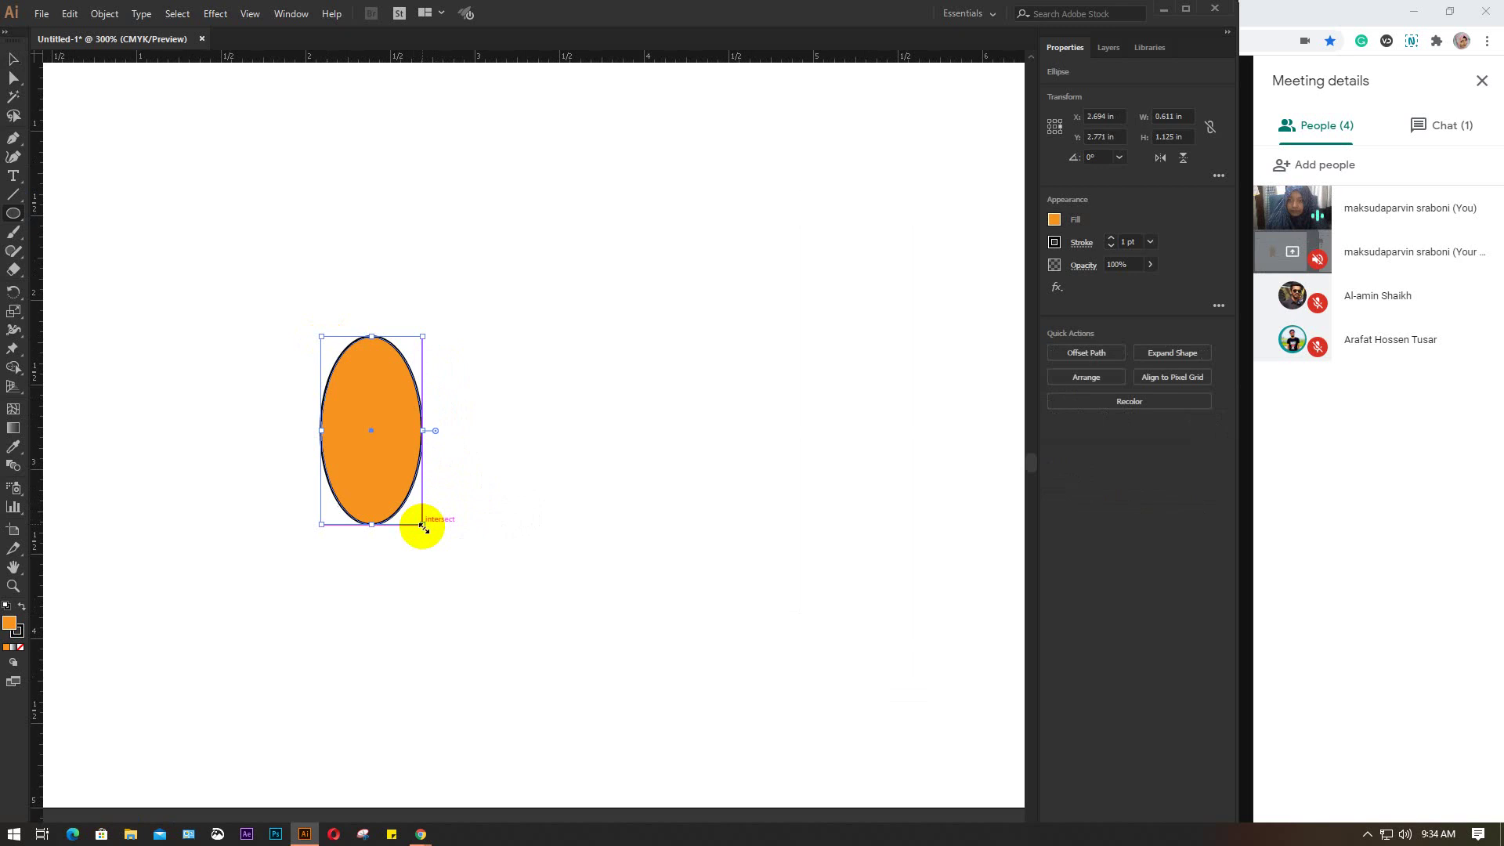
scroll(598, 509, "right", 2)
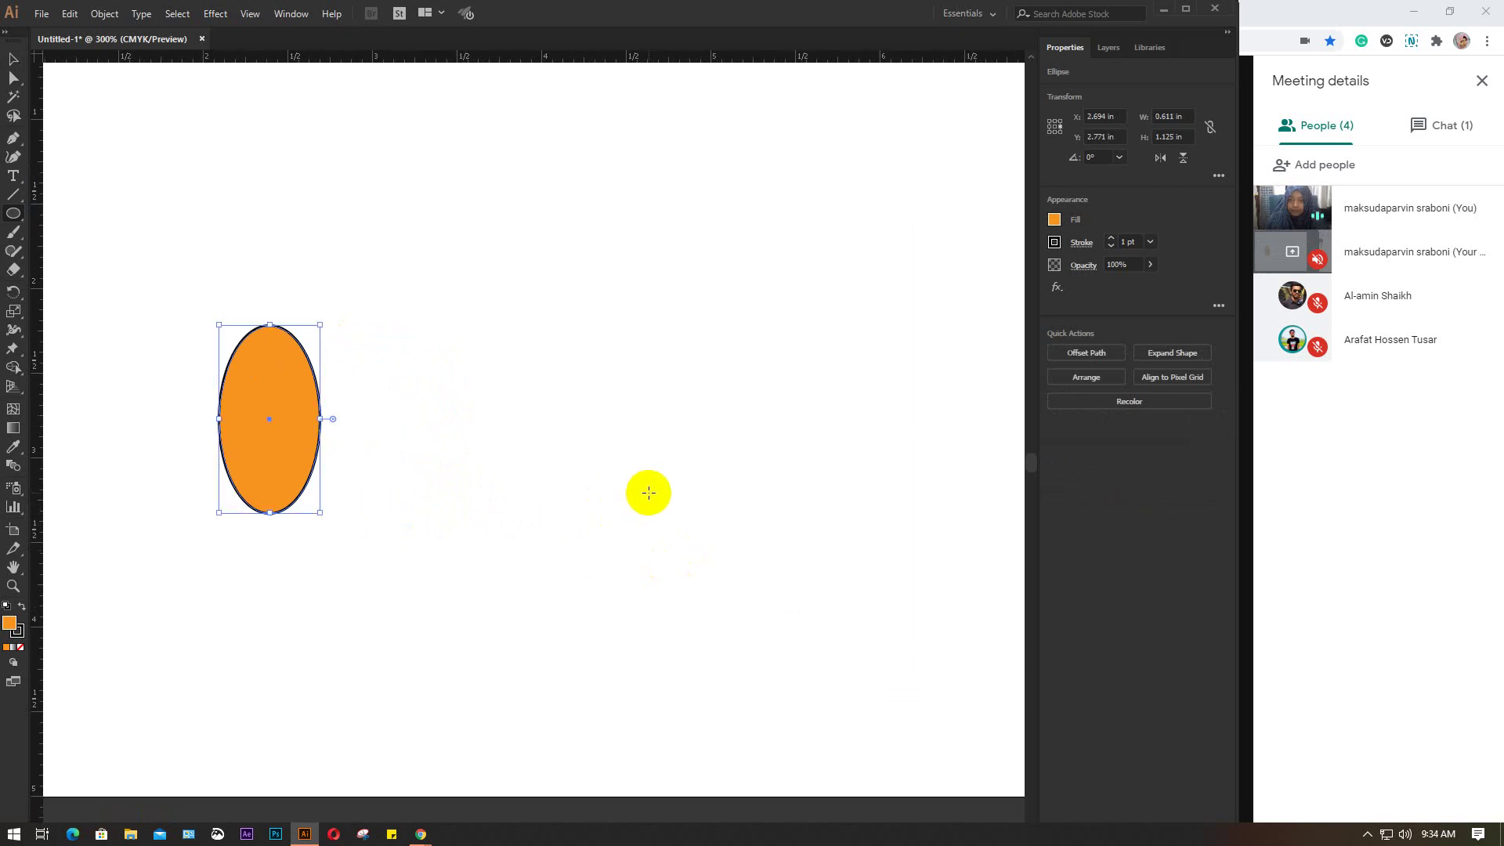
left_click_drag(651, 492, 658, 509)
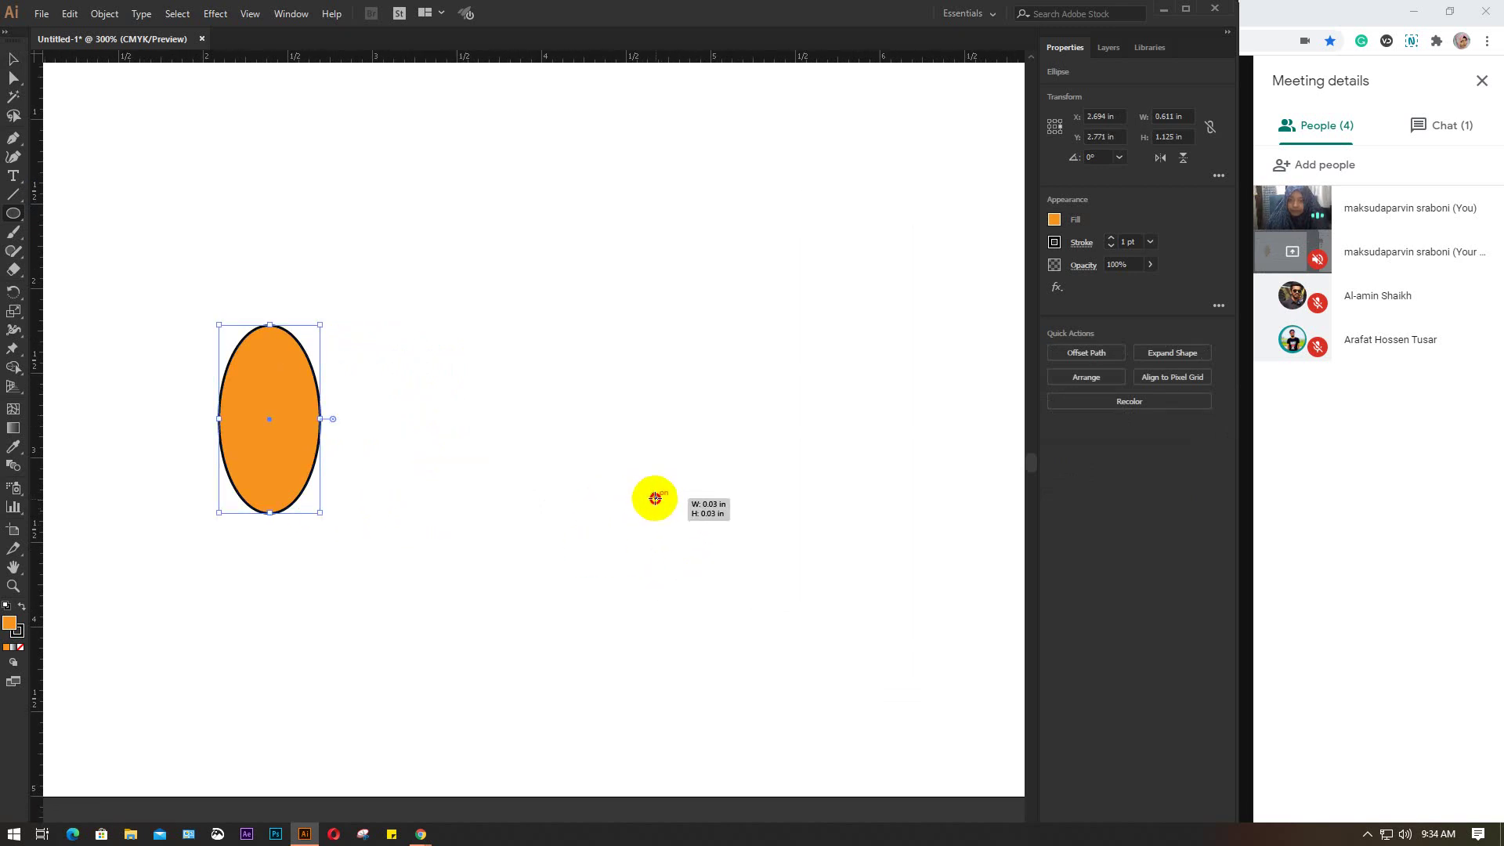
left_click_drag(661, 509, 654, 497)
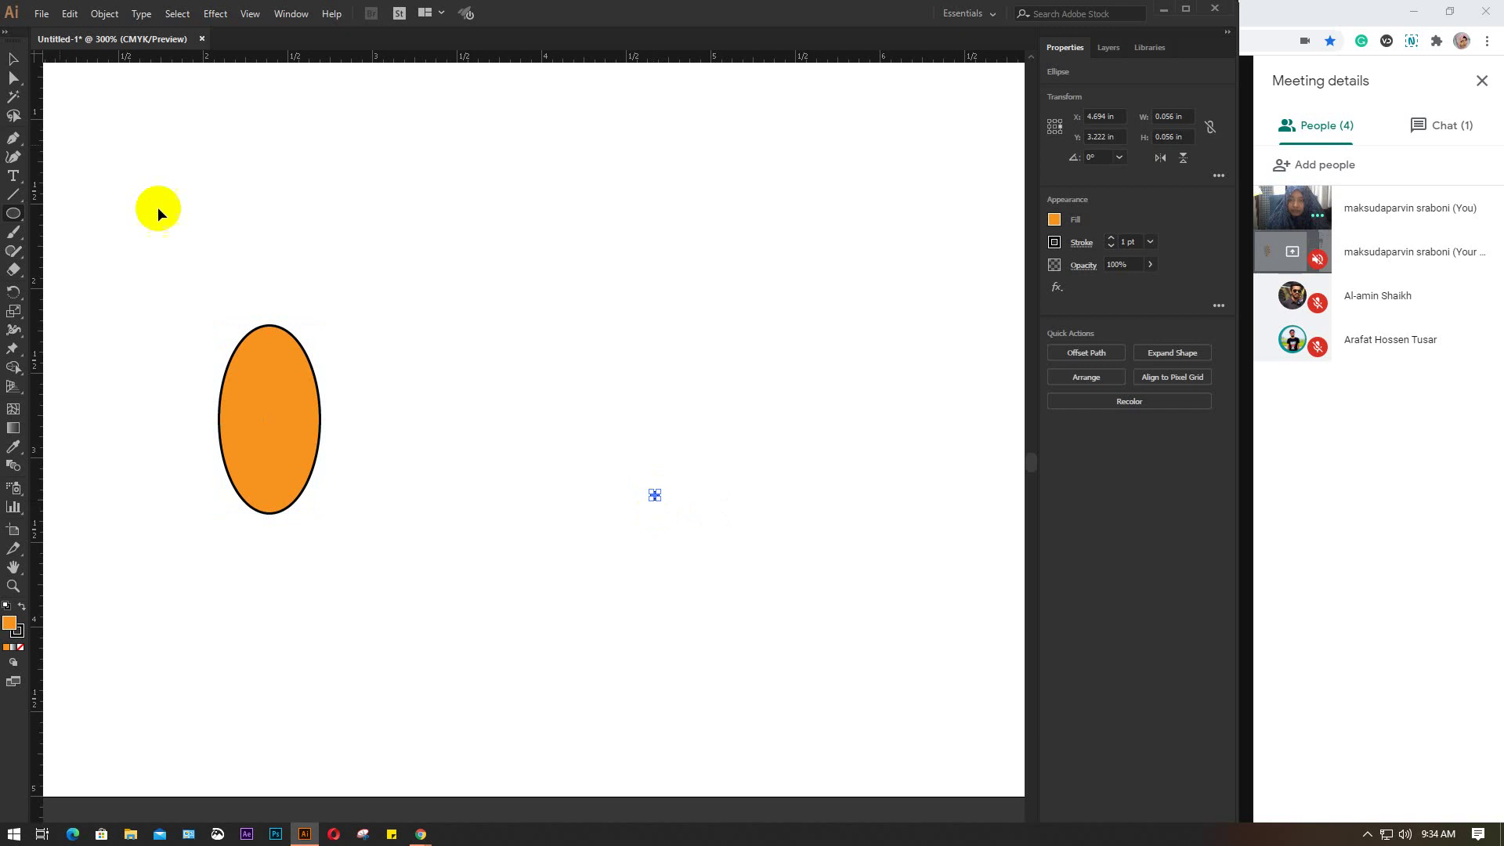
Step: Fill the tall ellipse magenta and remove the outlines from both shapes
left_click(14, 58)
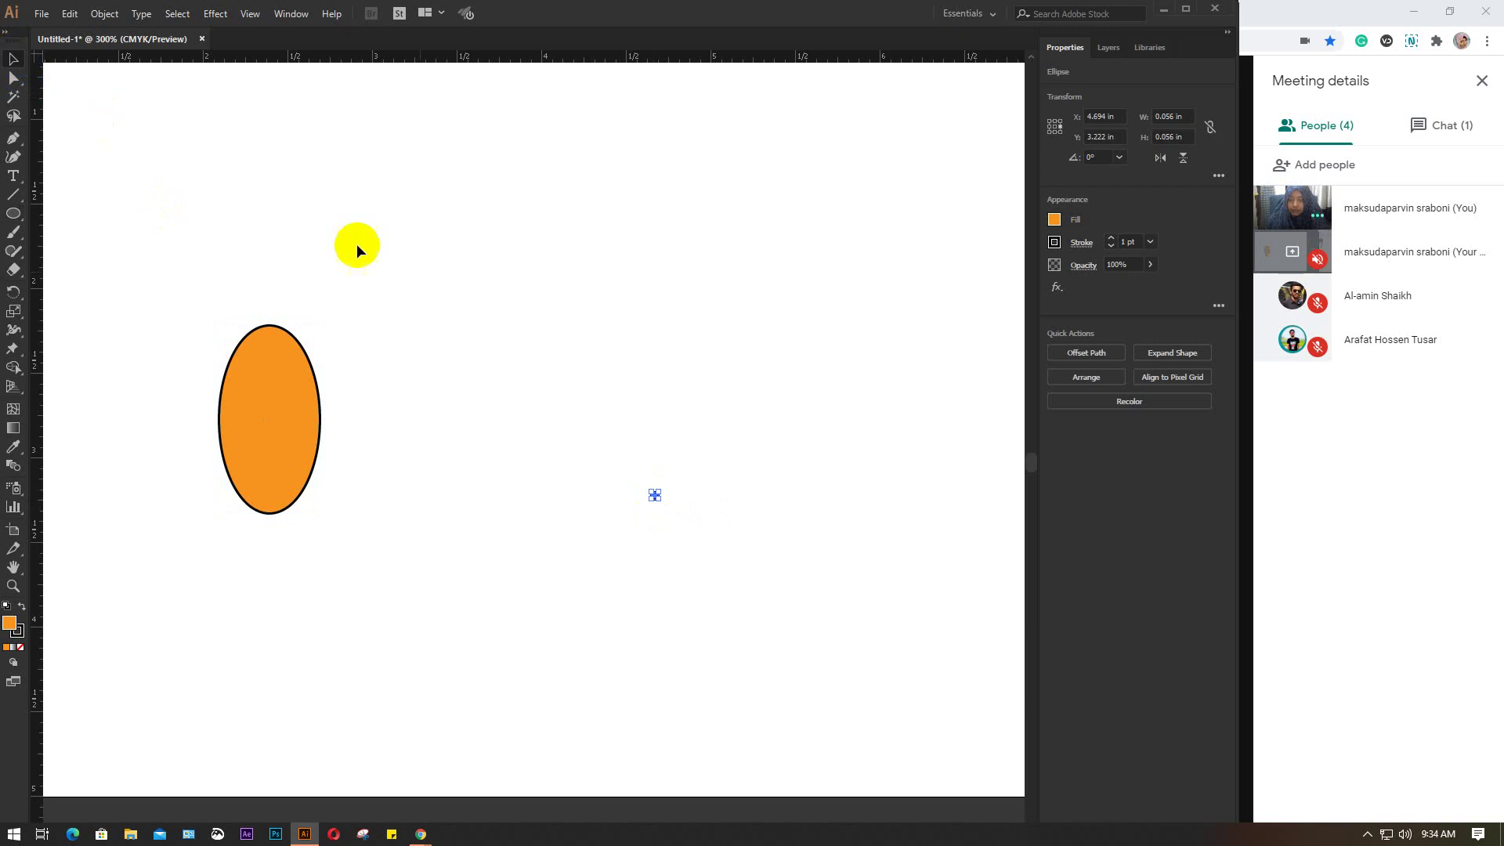
left_click(290, 376)
left_click(1054, 221)
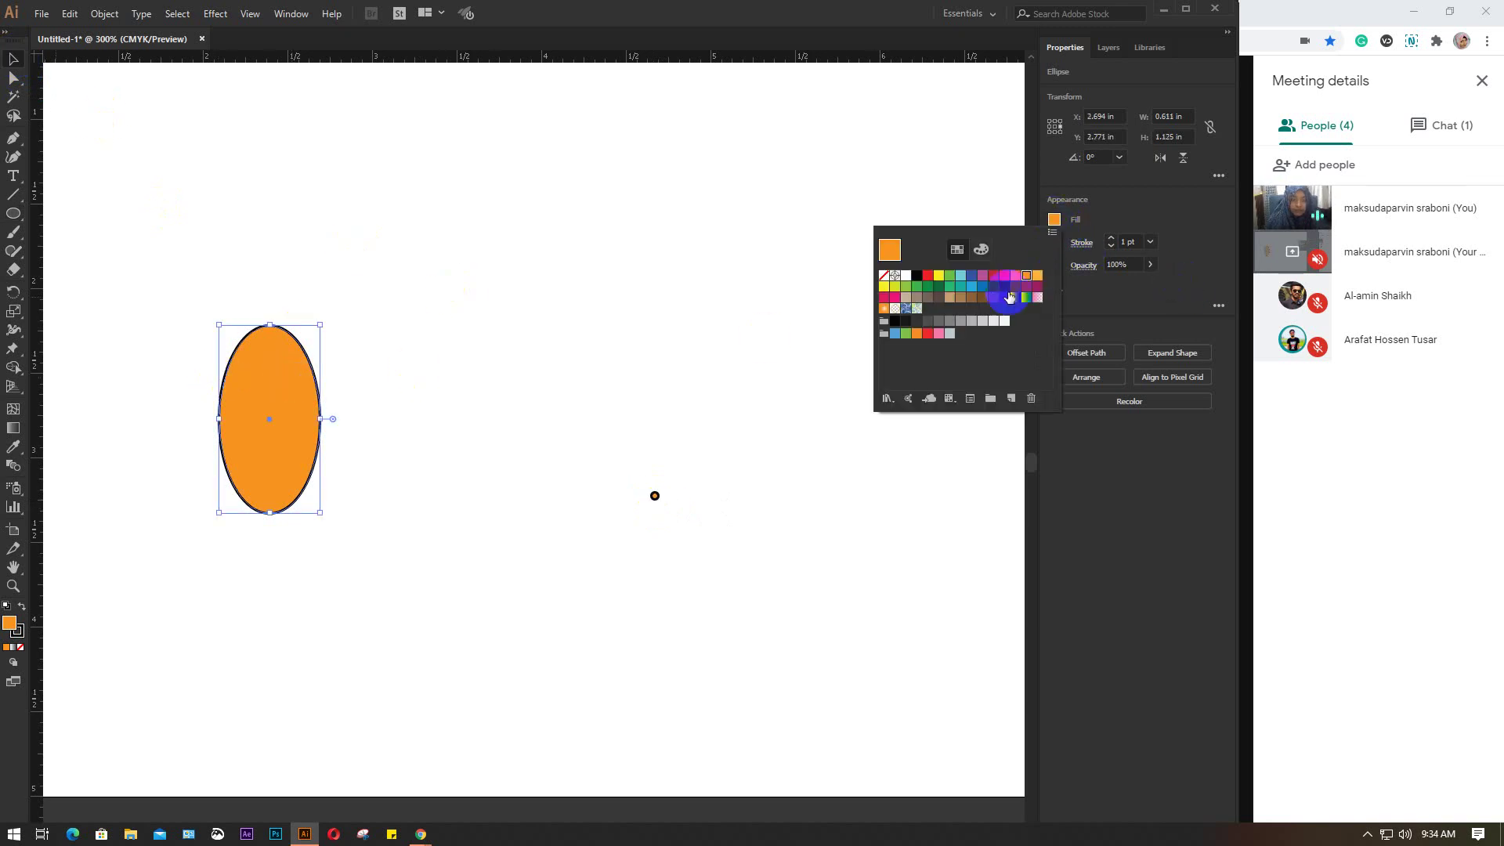
left_click(884, 298)
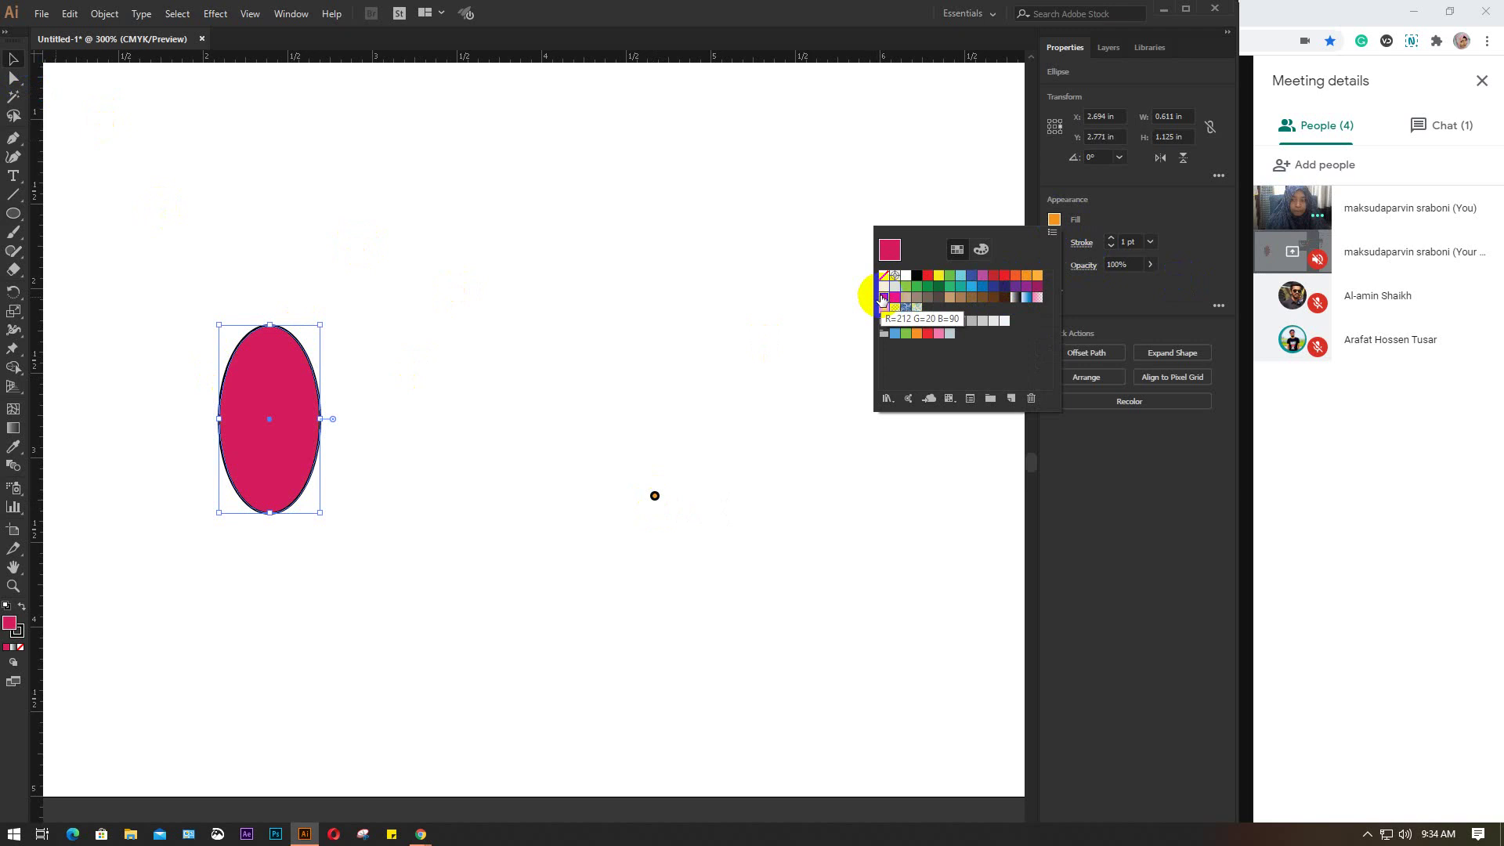
left_click(504, 318)
mouse_move(193, 286)
left_mouse_down()
mouse_move(656, 535)
mouse_move(873, 443)
left_mouse_up()
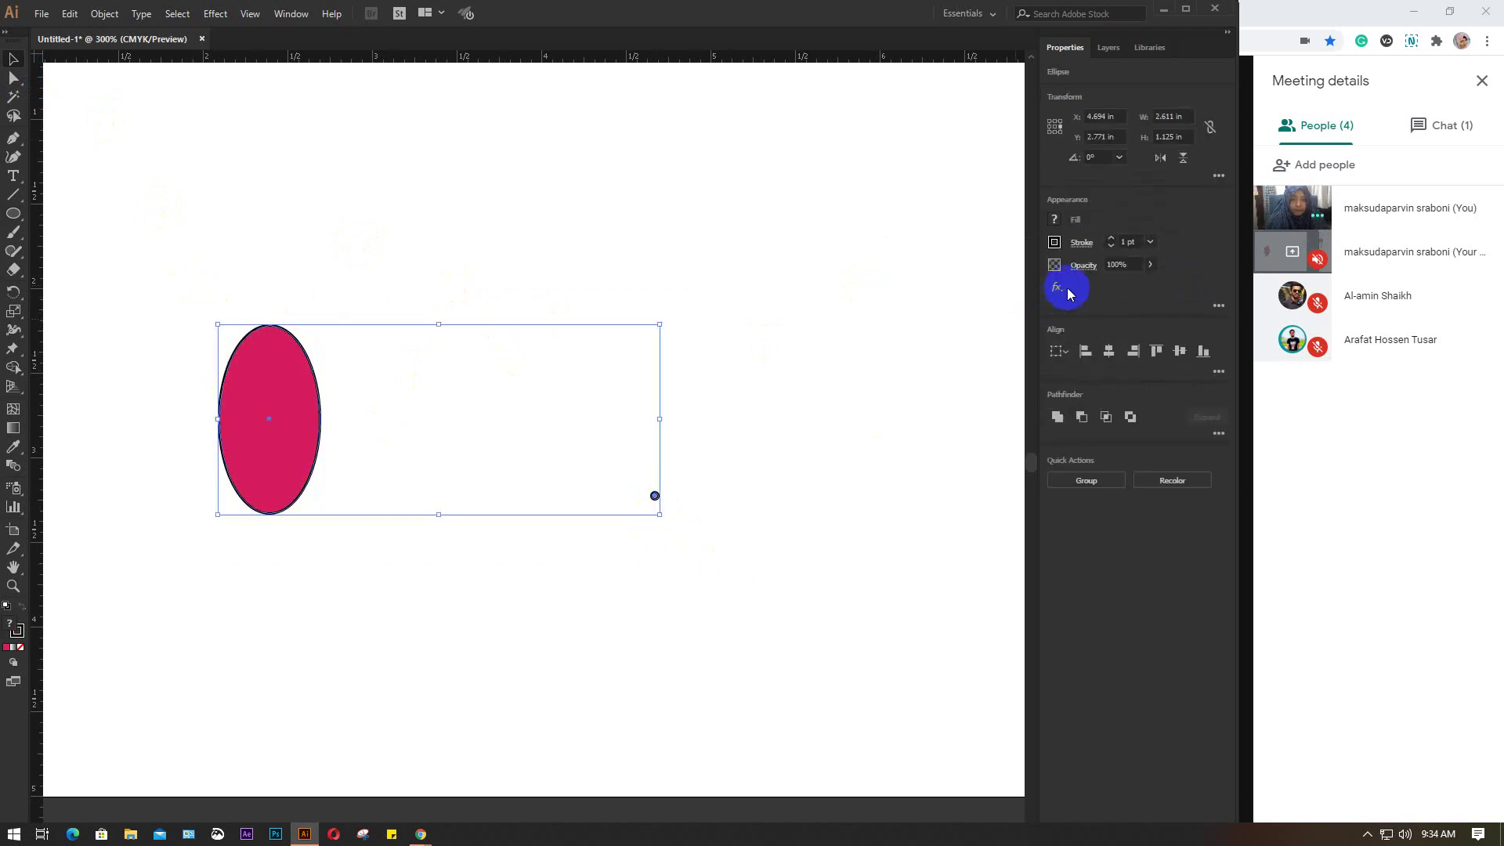
left_click(1054, 243)
left_click(885, 298)
left_click(548, 239)
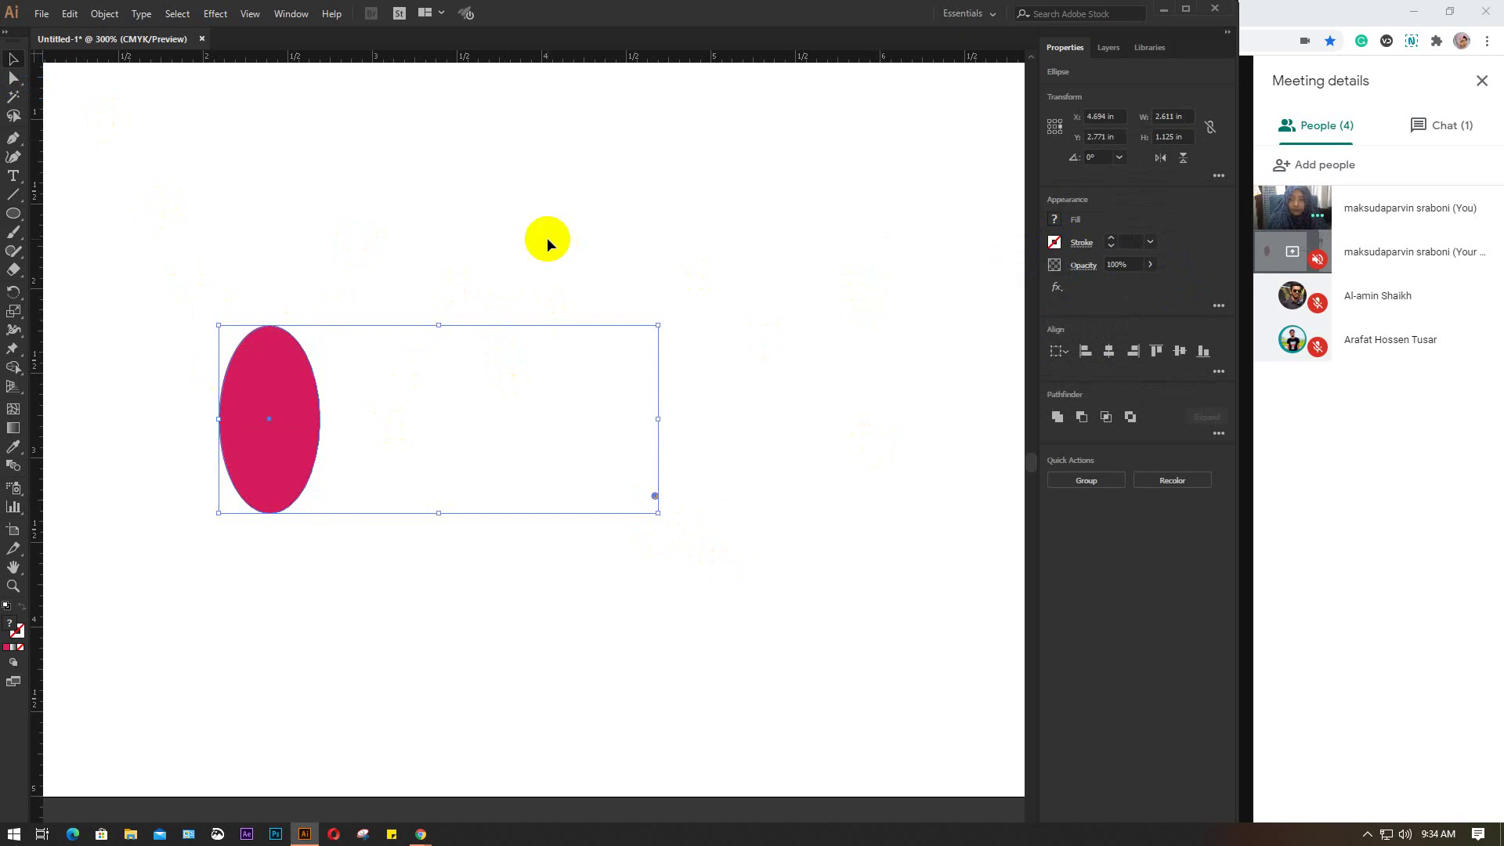
Step: Blend the pink ellipse into the small orange point to form a cone, then deselect
left_click(12, 467)
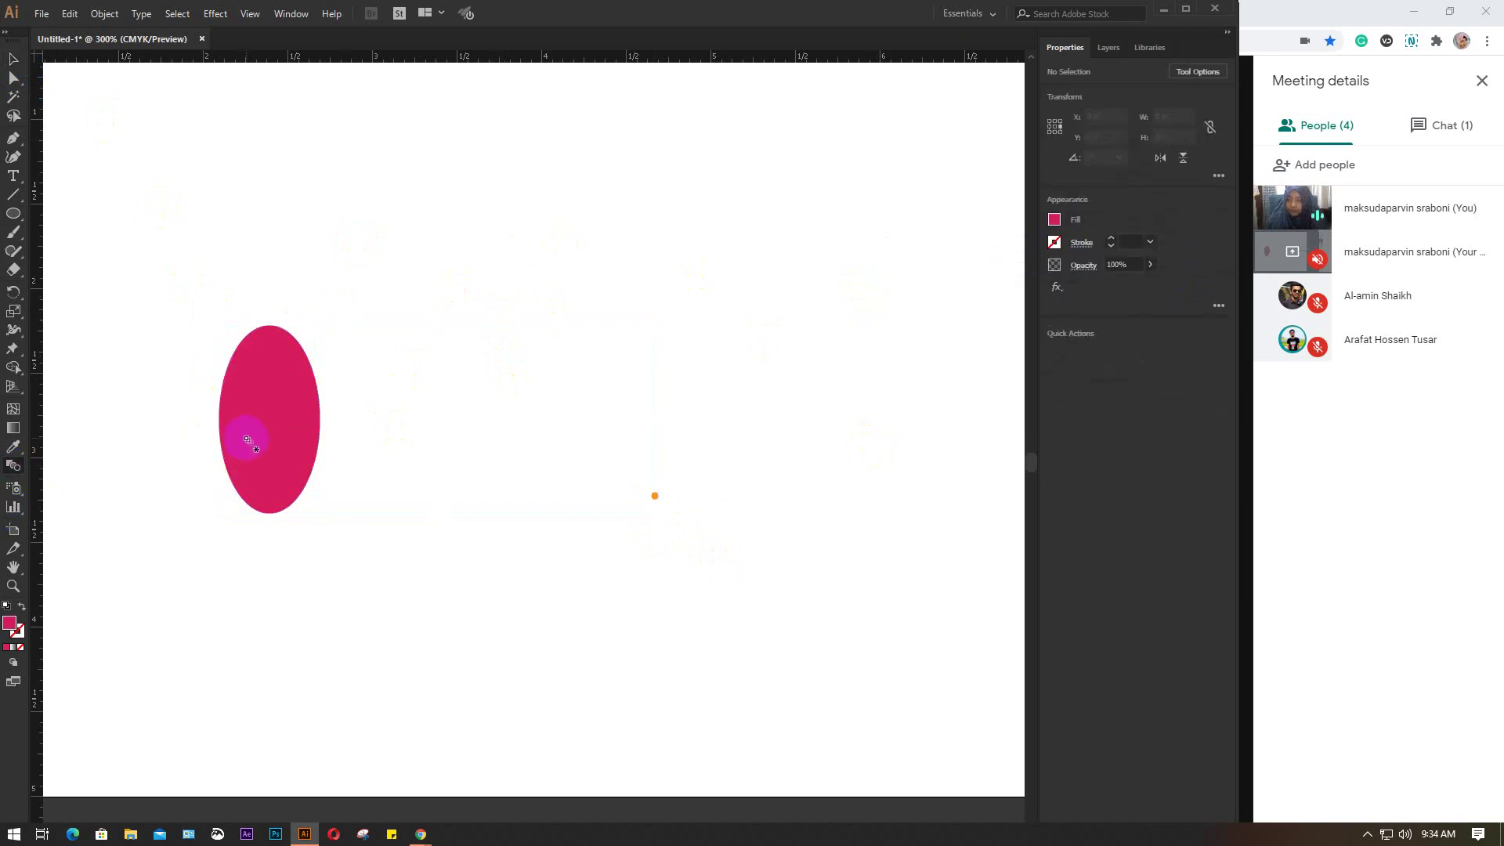
left_click(655, 495)
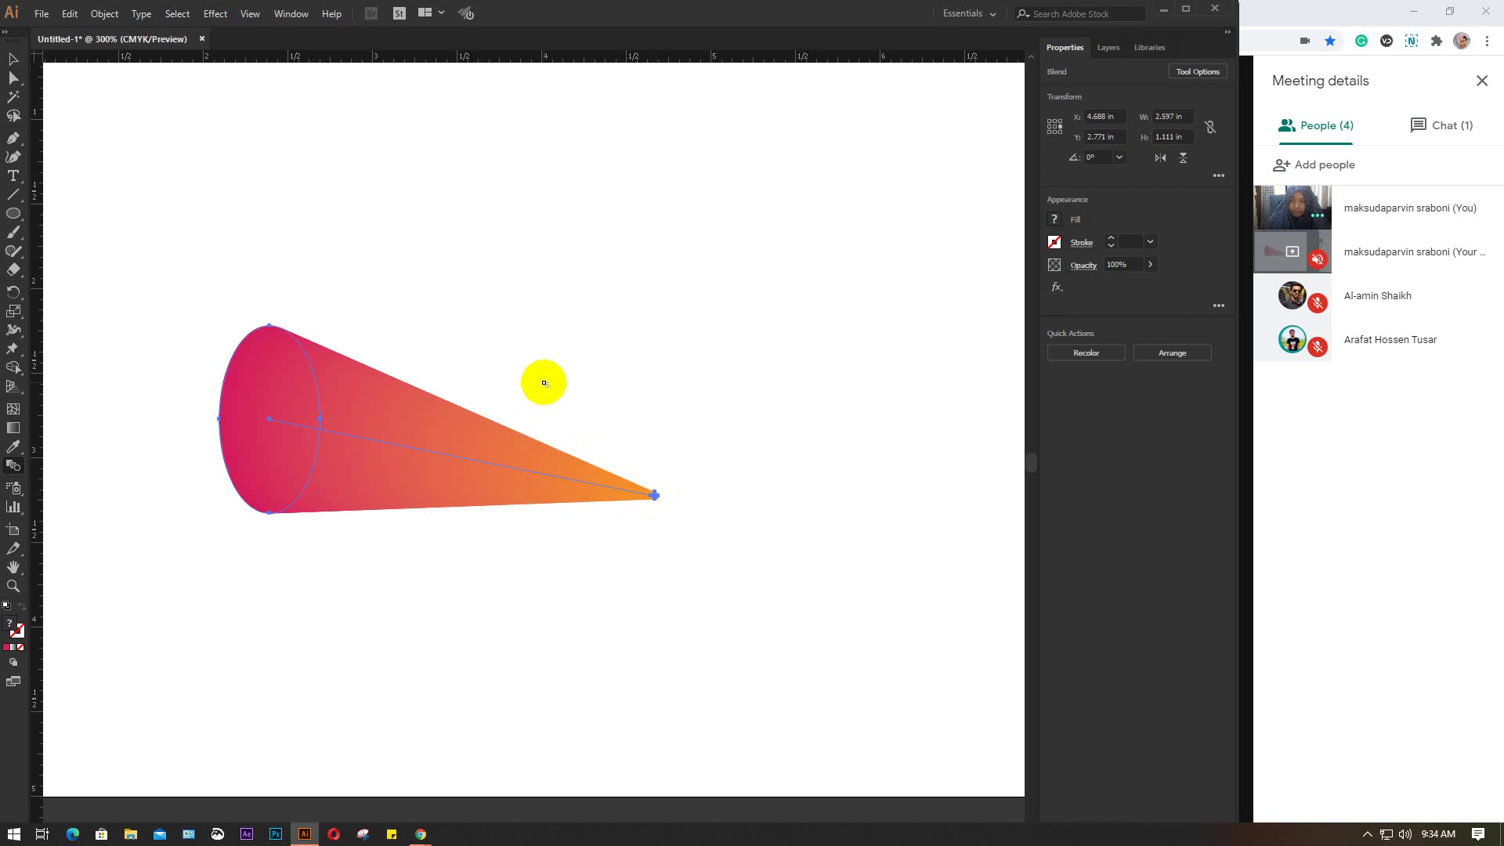
key("v")
left_click(470, 242)
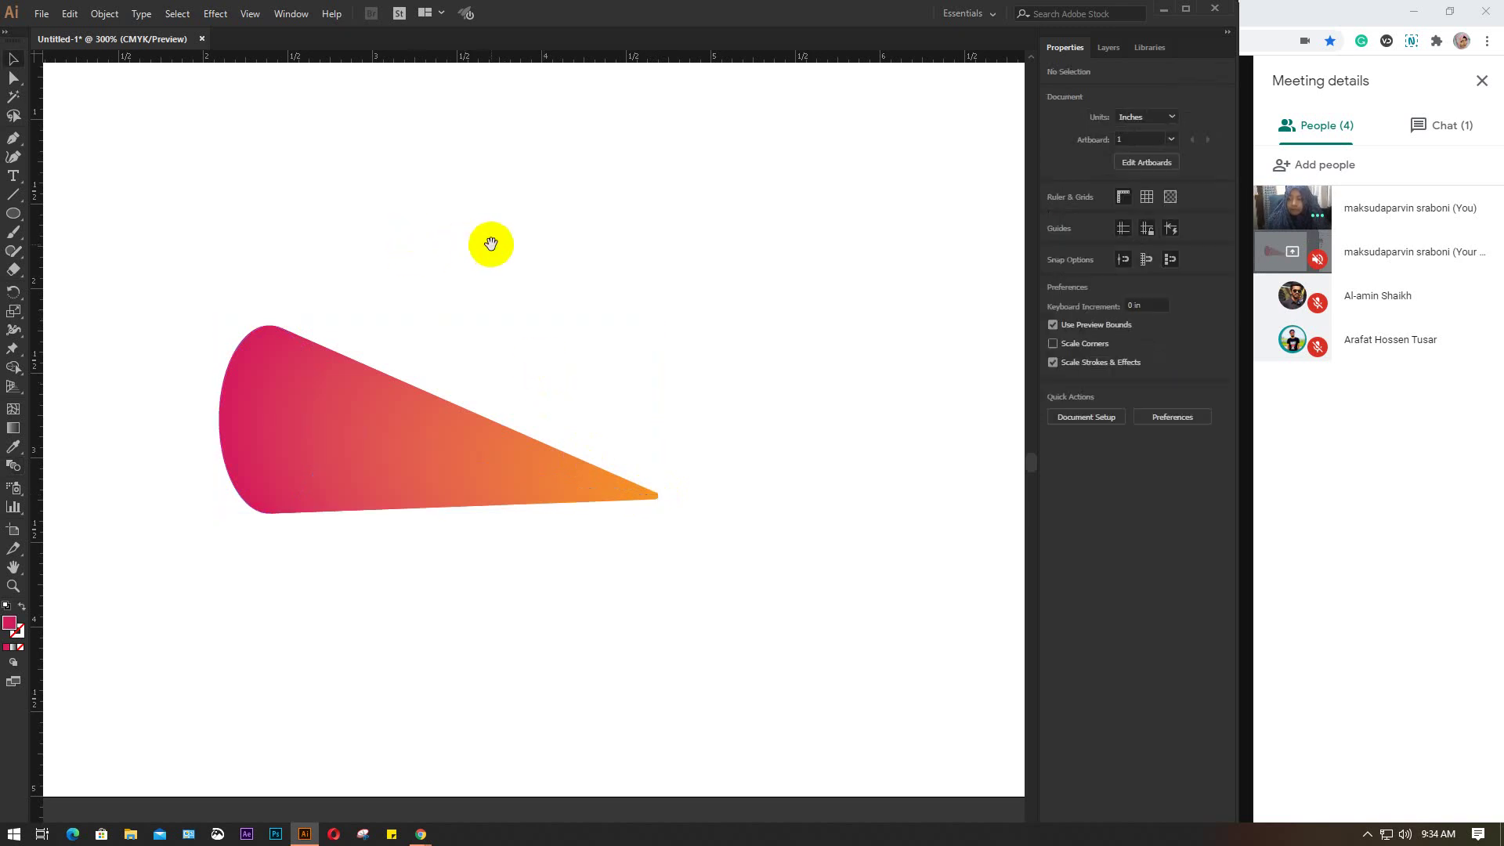
left_click_drag(491, 244, 470, 370)
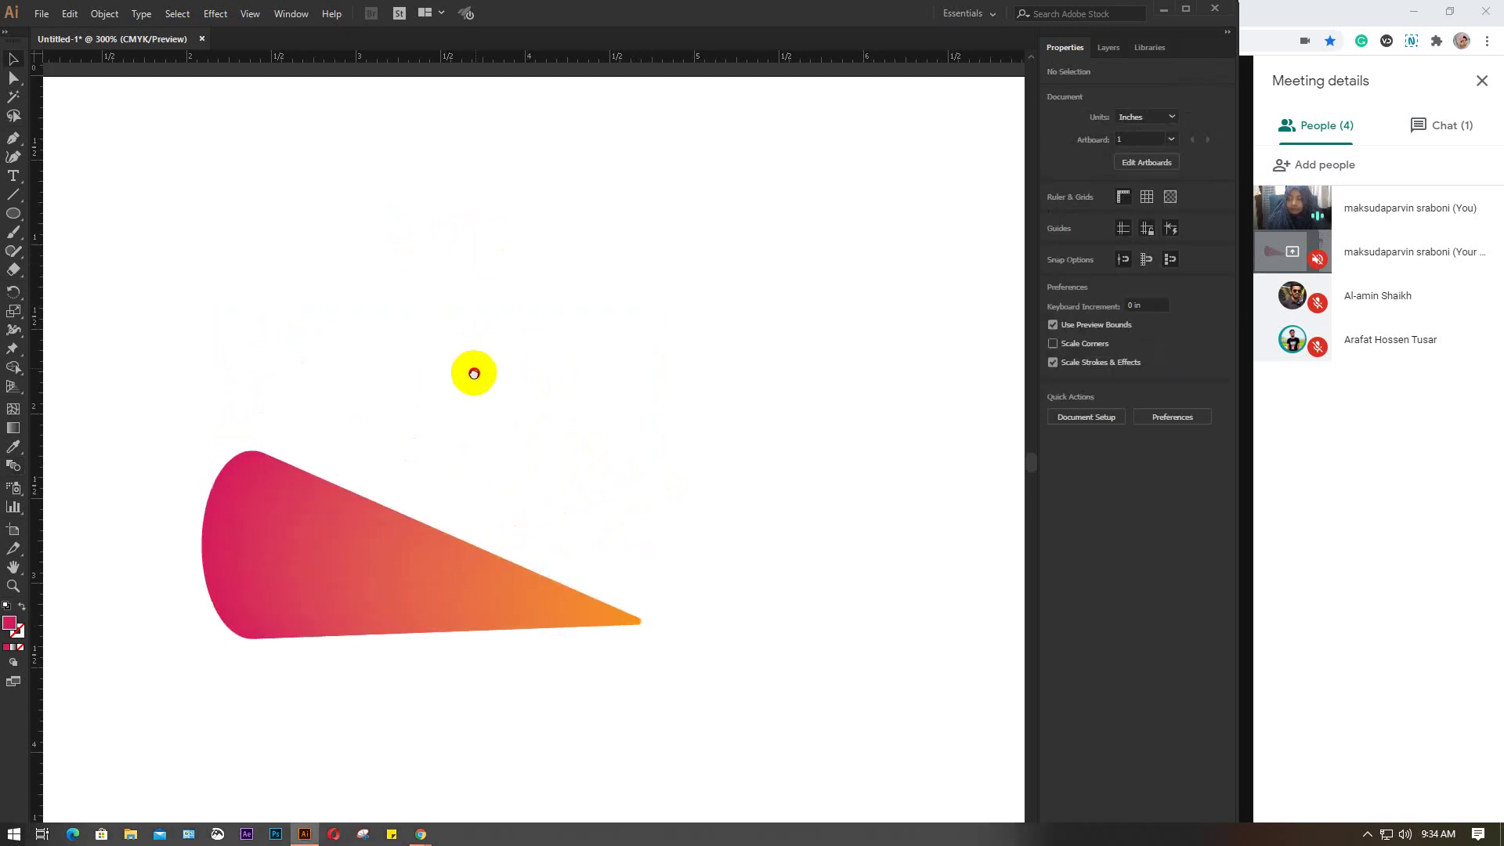
Step: Draw a curved arc above the cone with no fill and a black stroke
left_click(13, 139)
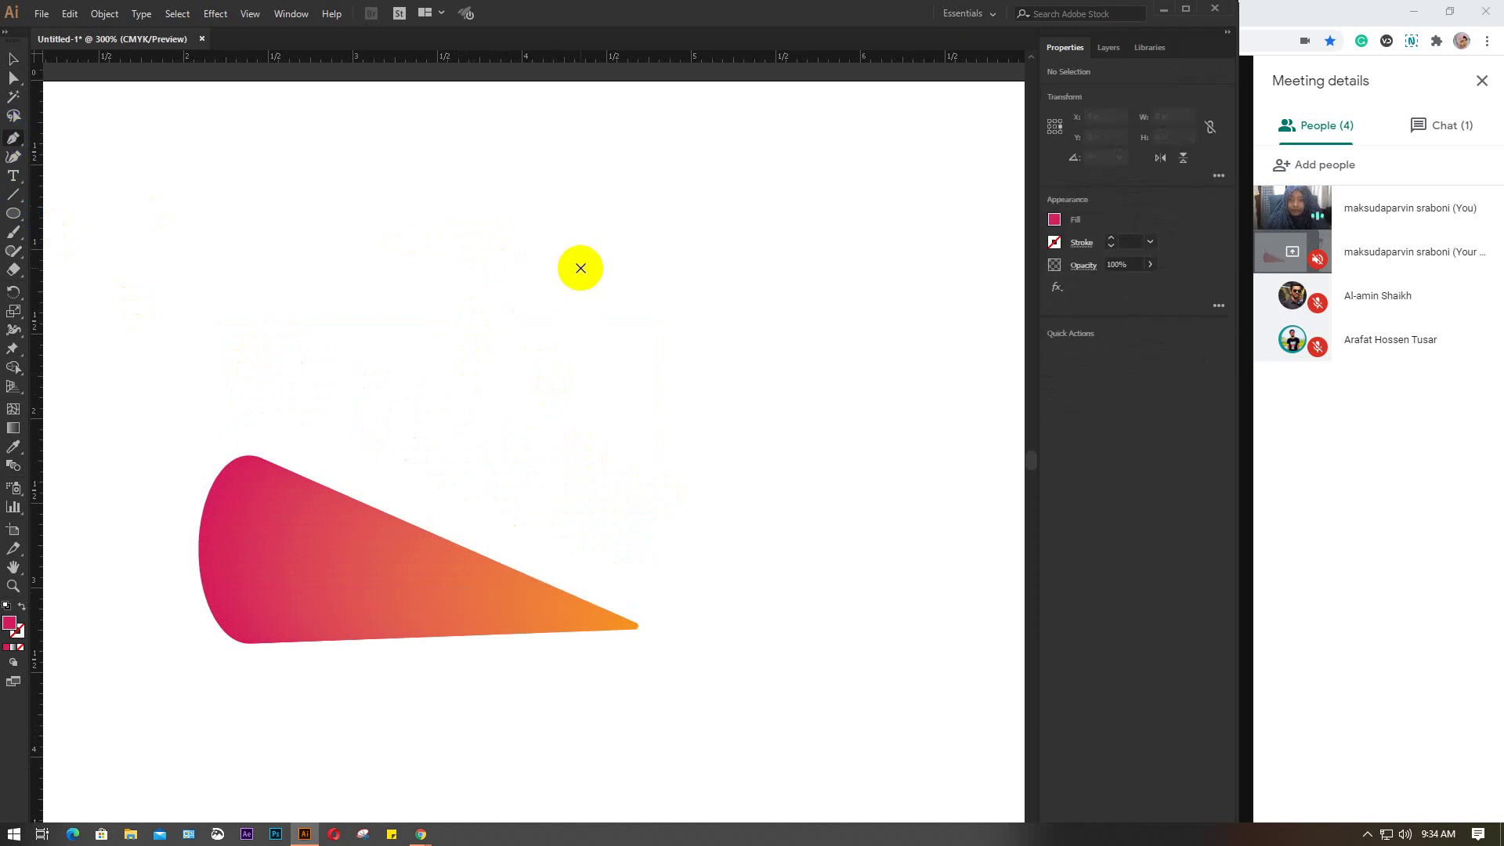
left_click(564, 247)
left_click_drag(752, 383, 787, 525)
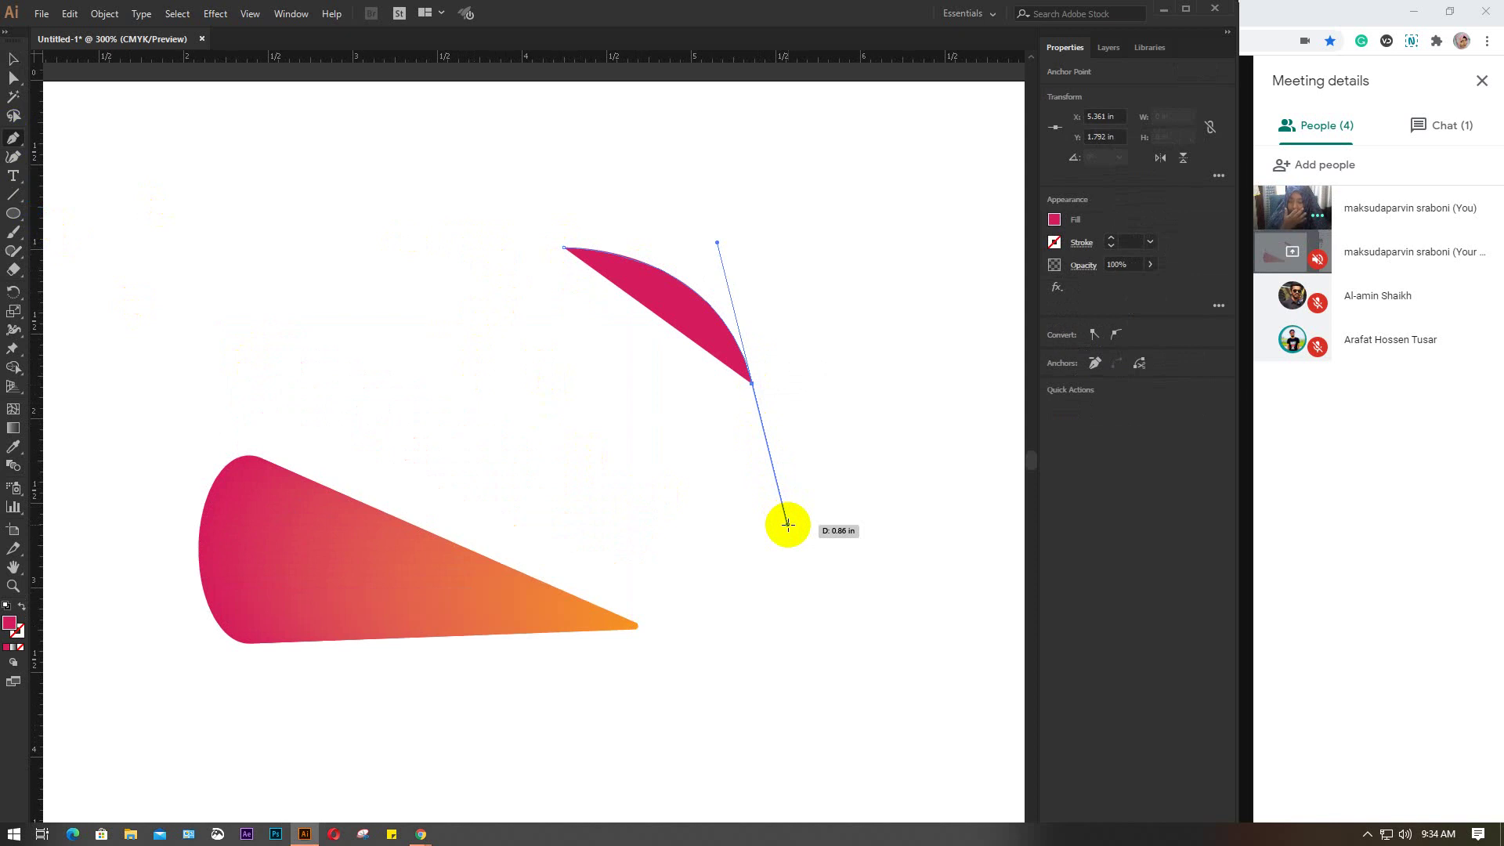
left_click(1055, 220)
left_click(884, 275)
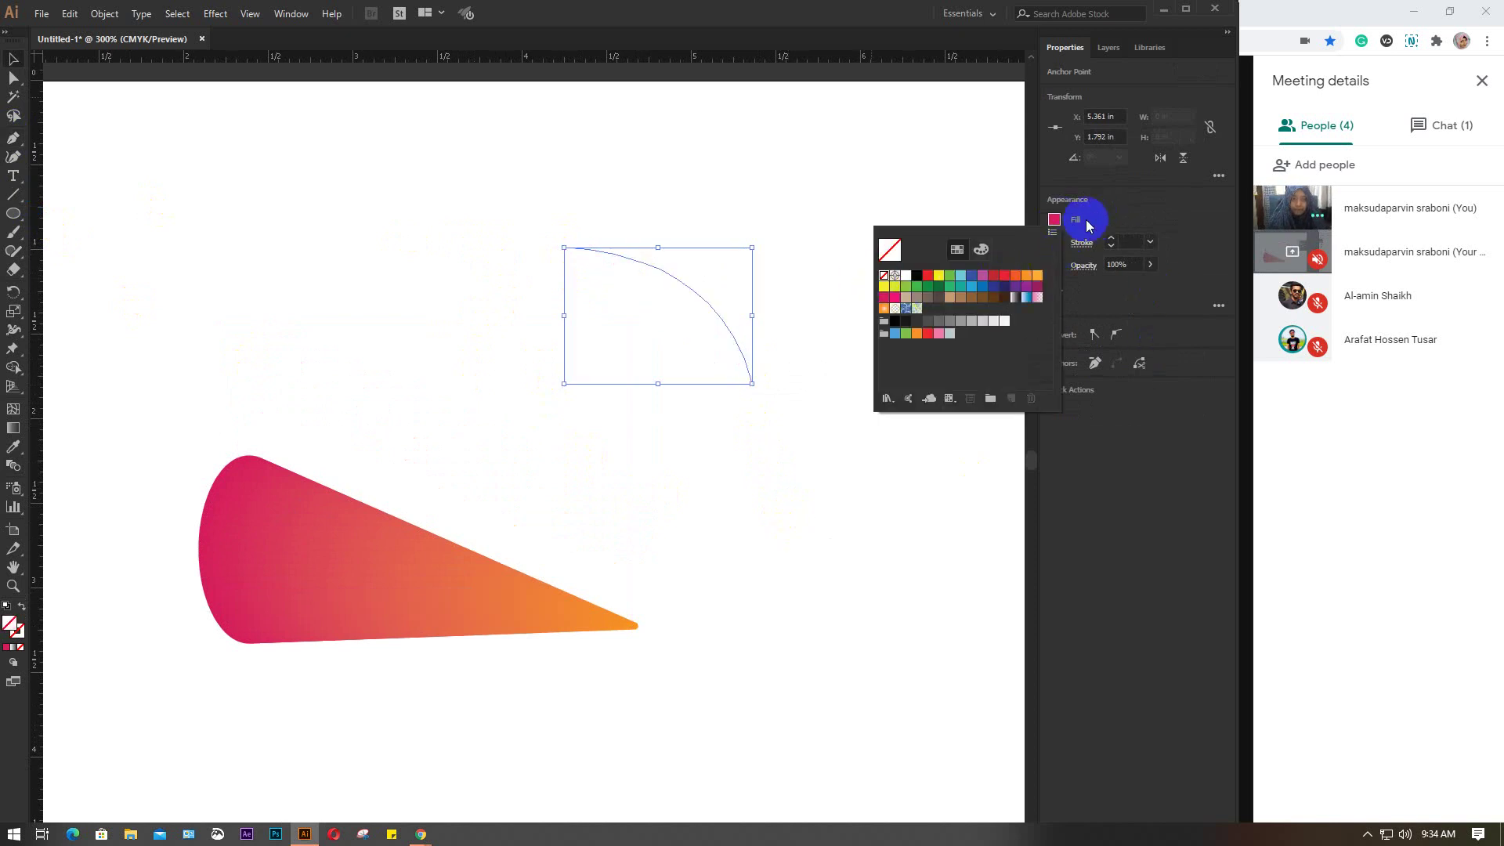
left_click(1055, 242)
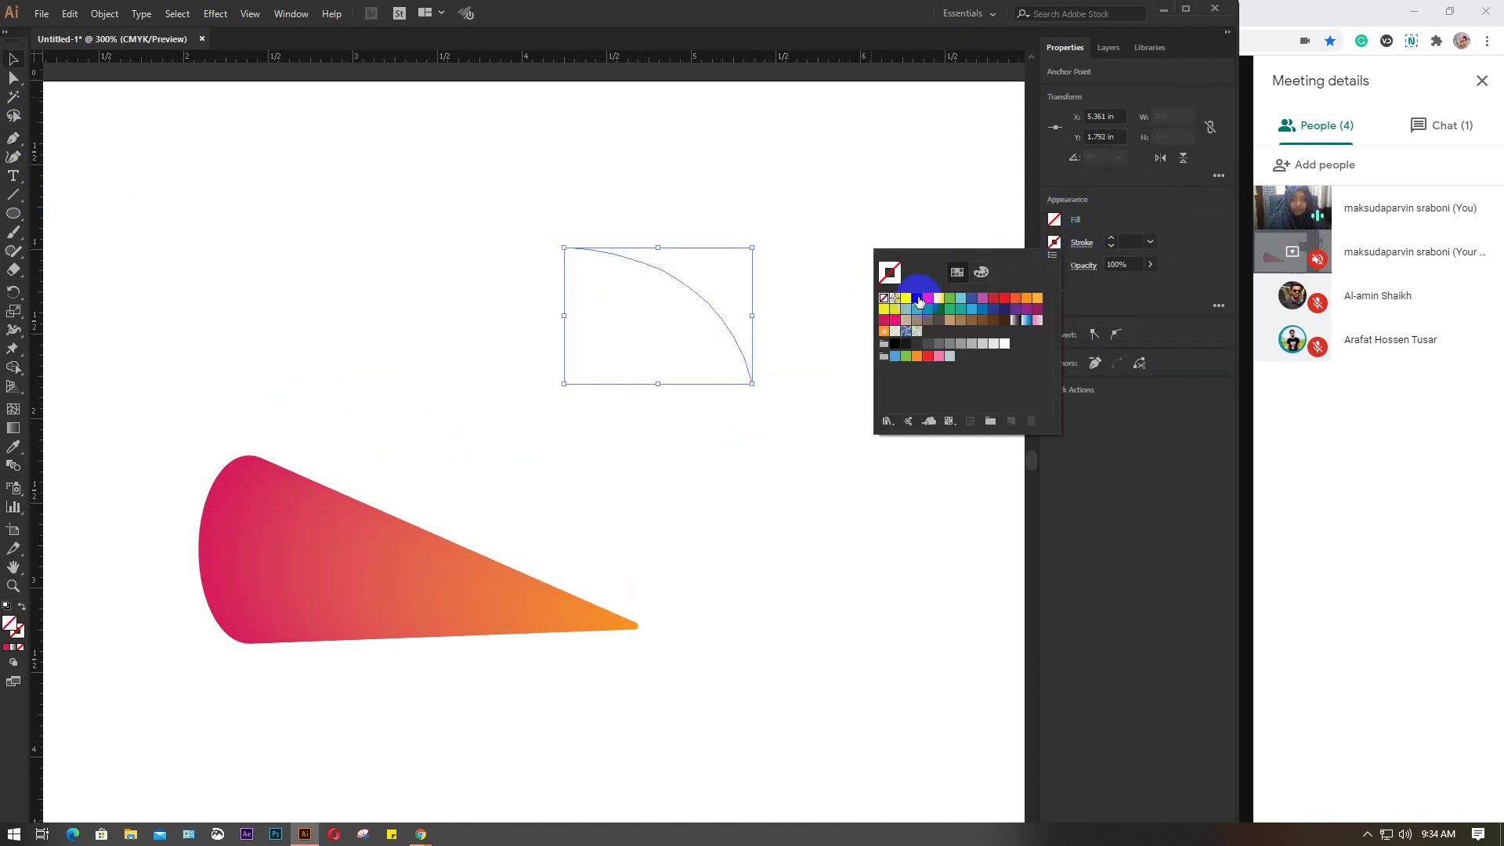
left_click(909, 292)
Step: Select the arc and cone blend and apply Object > Blend > Replace Spine
left_click(104, 15)
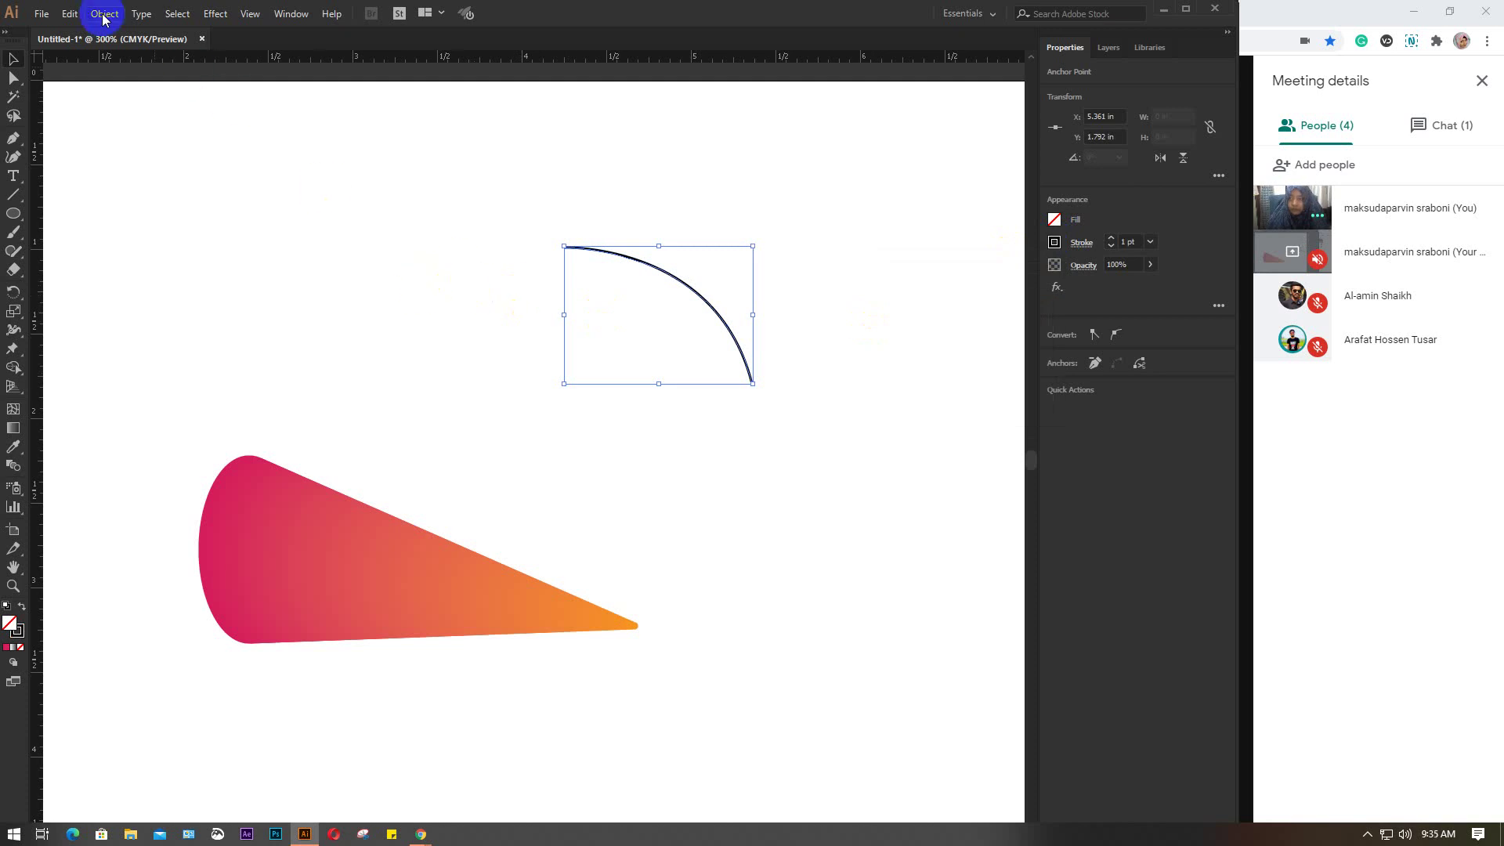
left_click_drag(181, 219, 747, 619)
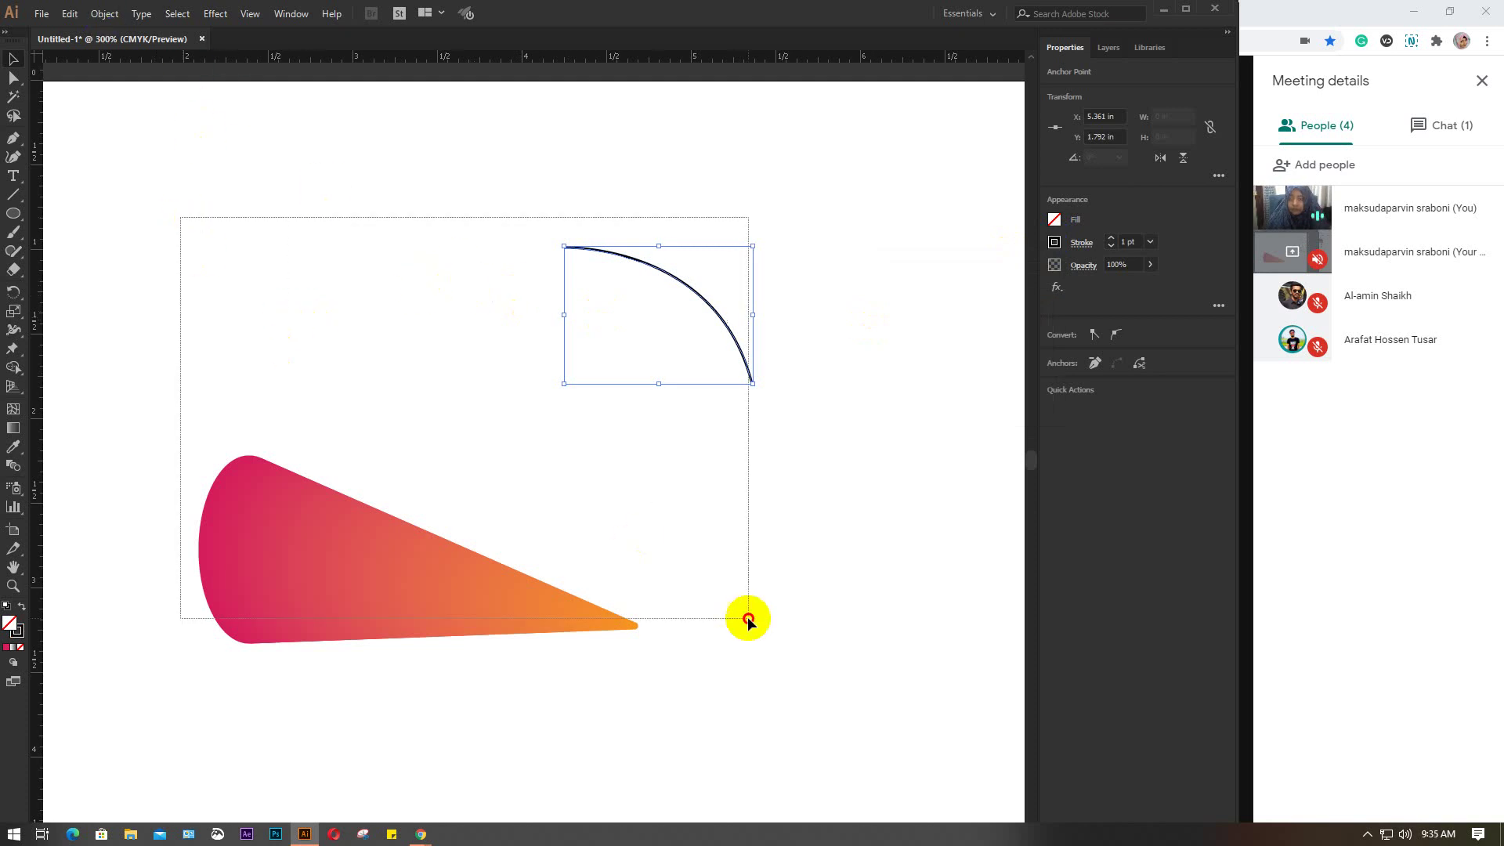
left_click(104, 13)
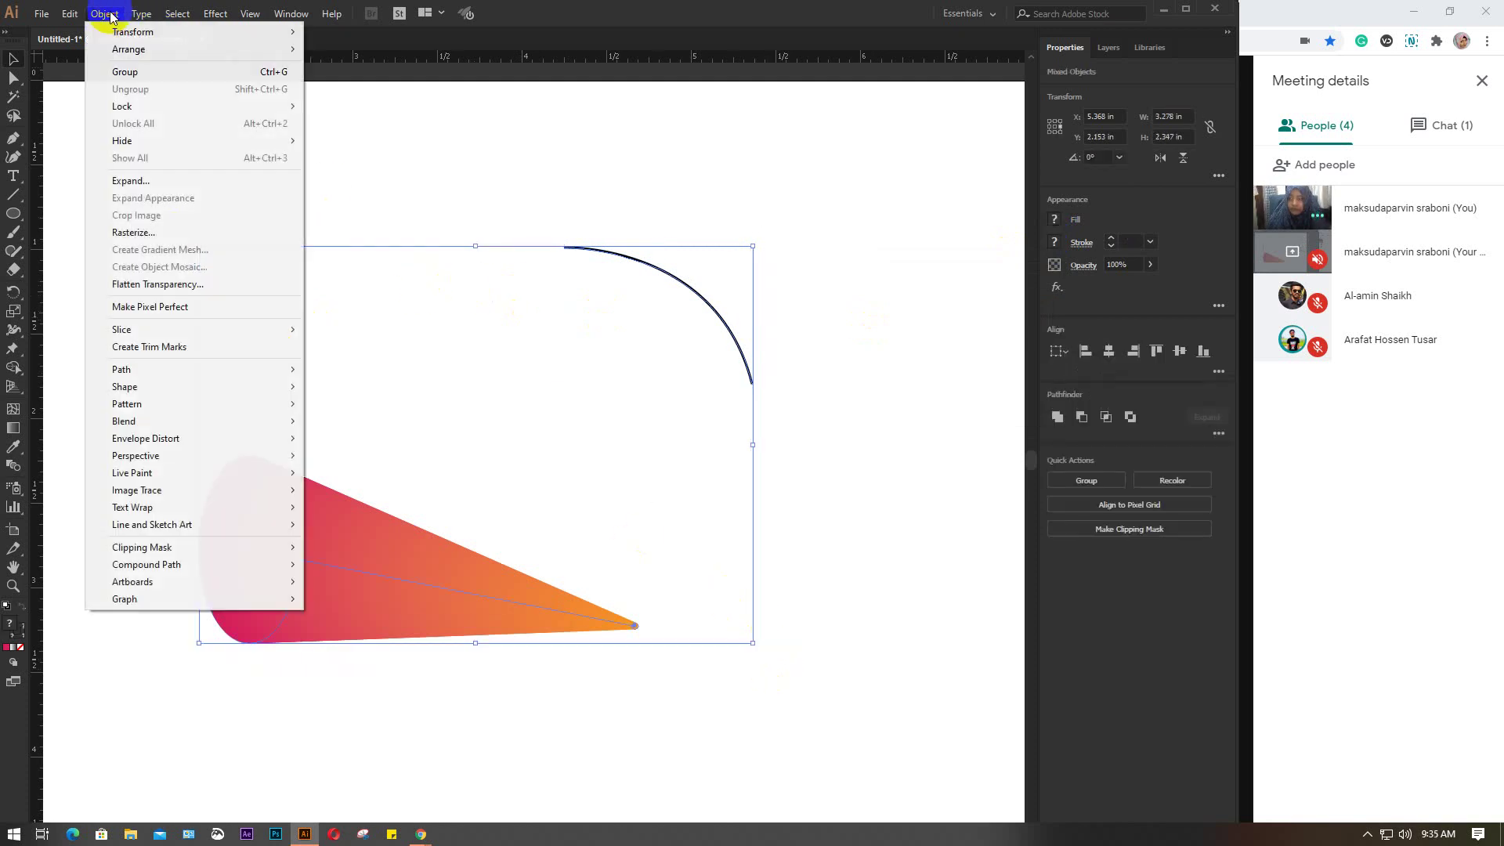
mouse_move(124, 421)
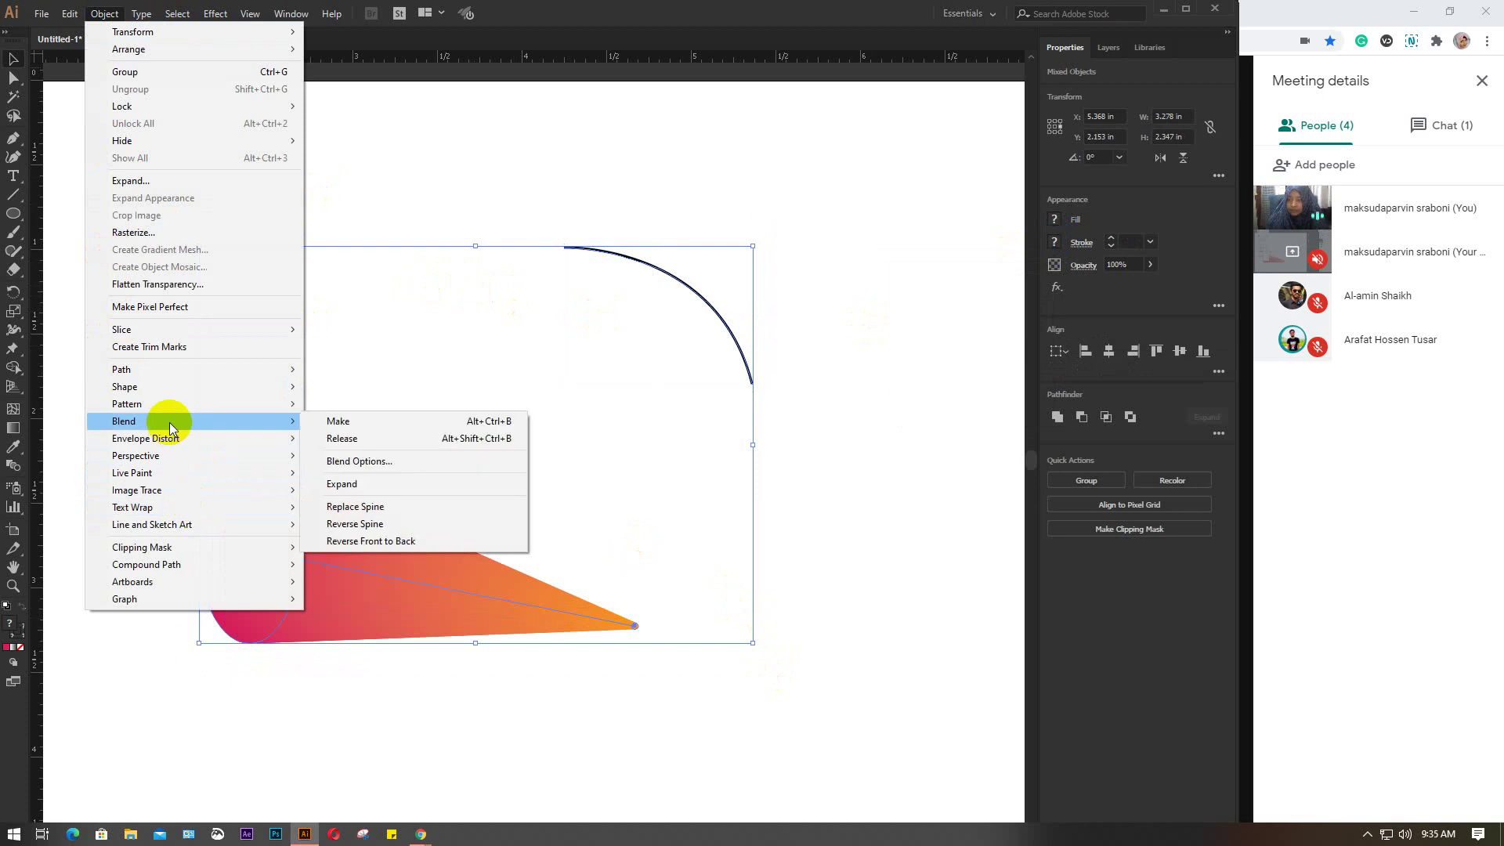
left_click(360, 506)
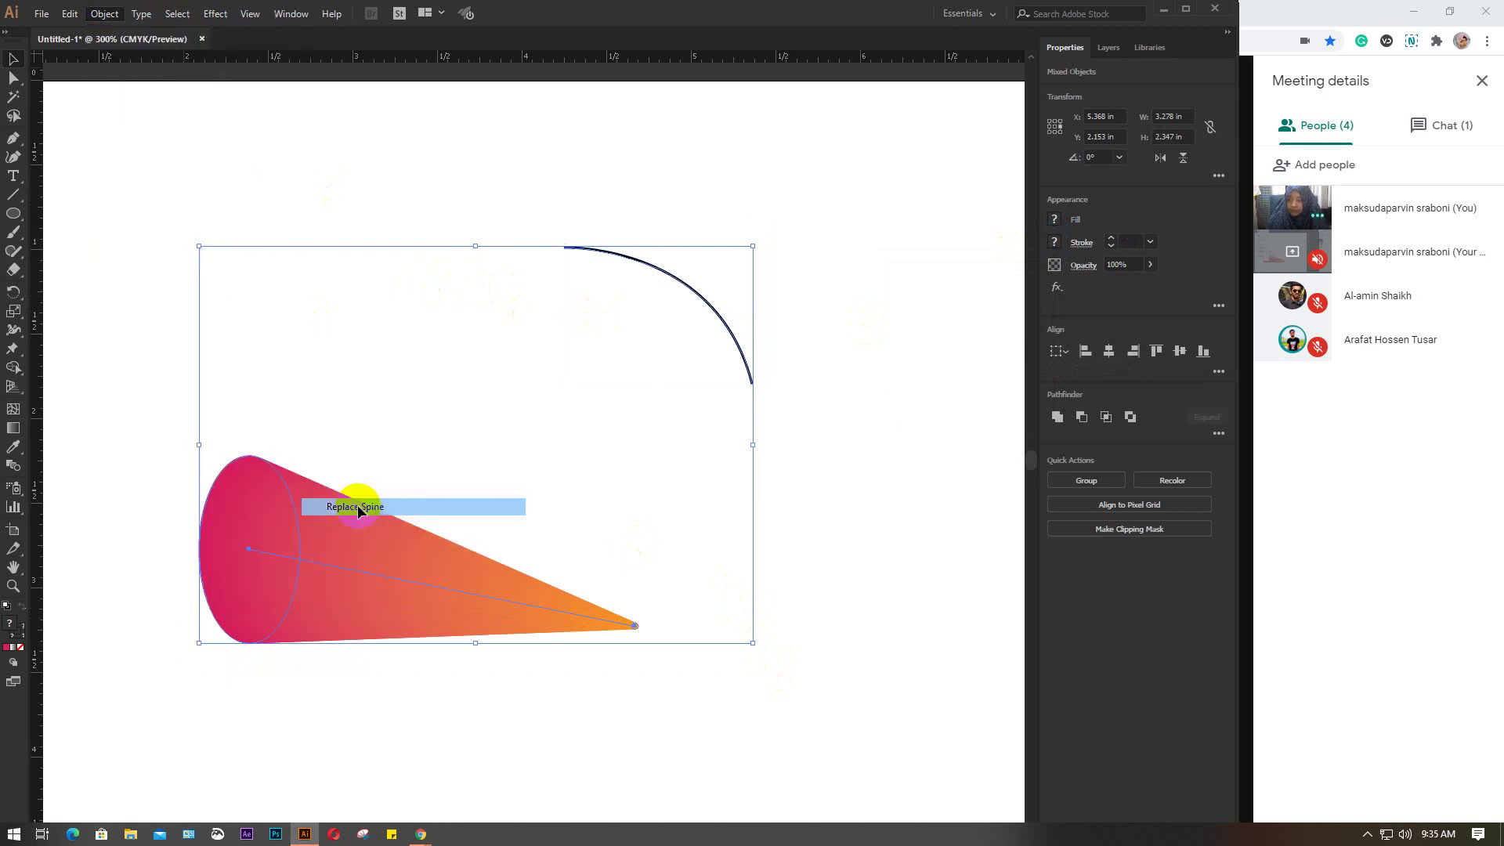
left_click(629, 539)
Step: Move the curled blend down-left and set the rotation pivot on its tip
key("ctrl+minus")
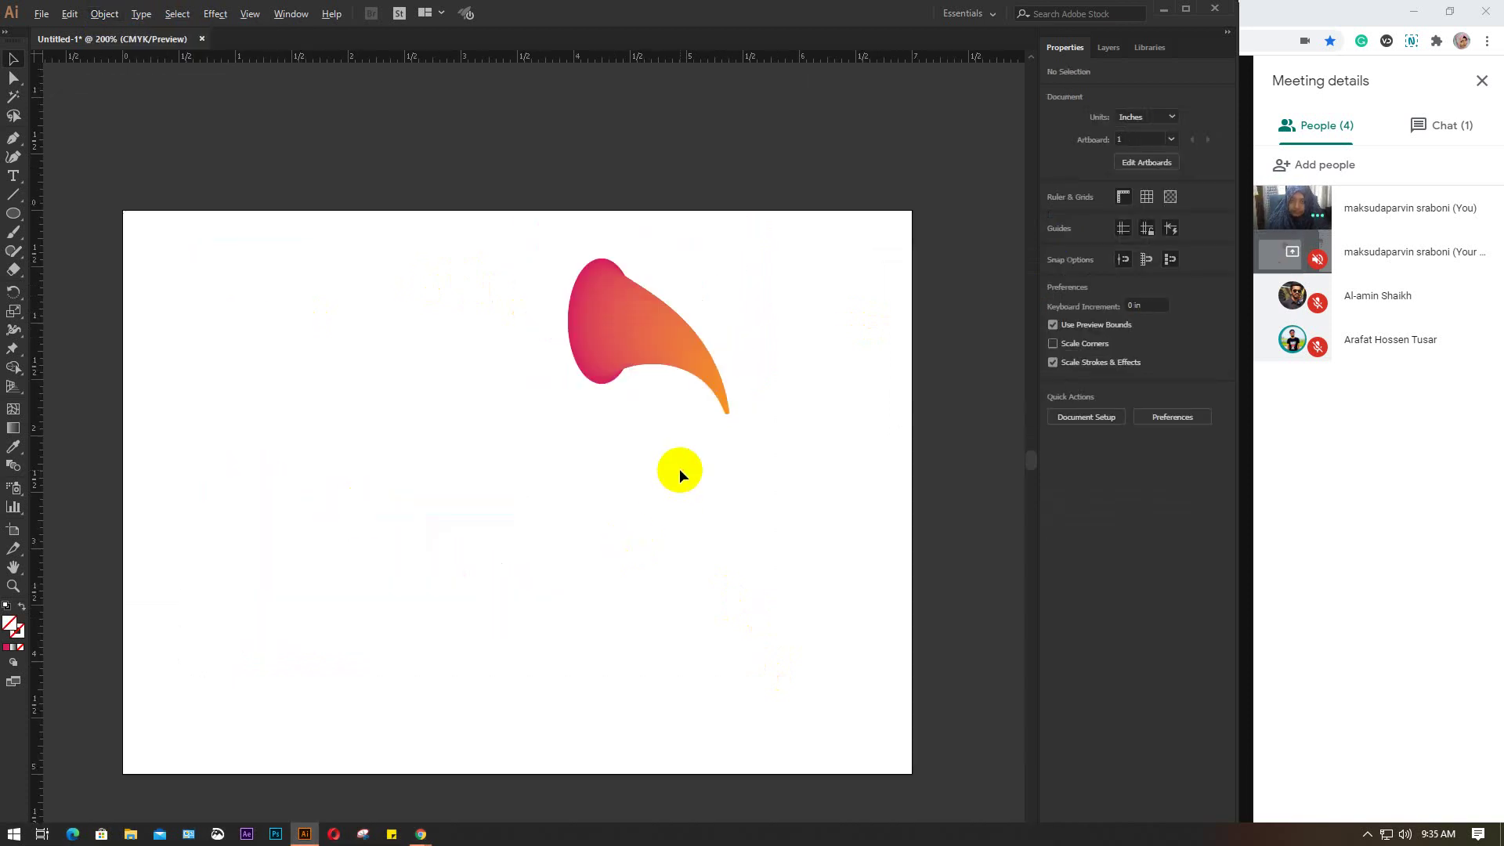
mouse_move(624, 361)
left_mouse_down()
mouse_move(520, 468)
mouse_move(430, 376)
left_mouse_up()
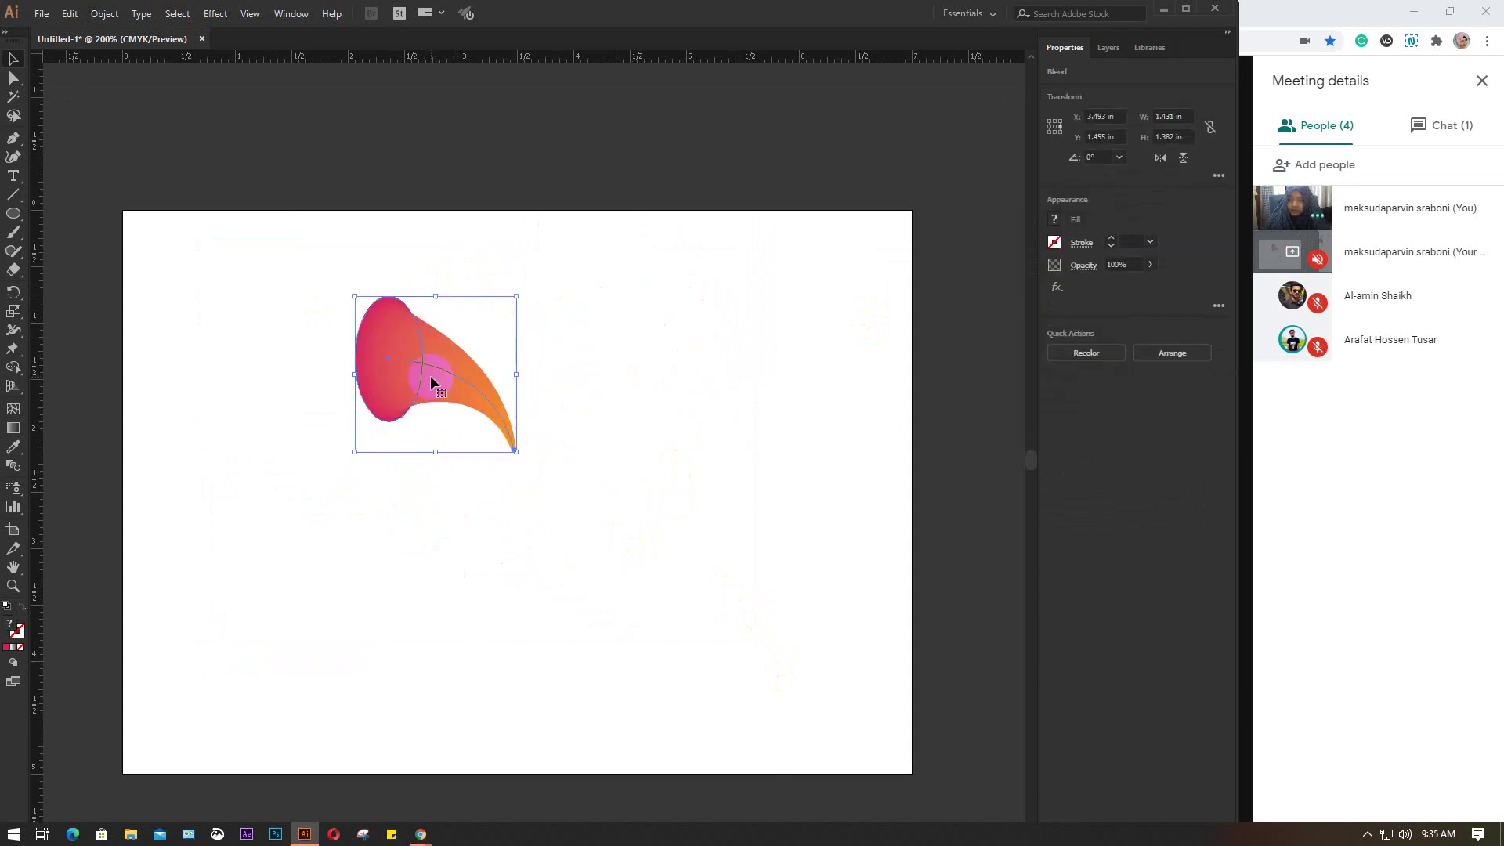
left_click(14, 293)
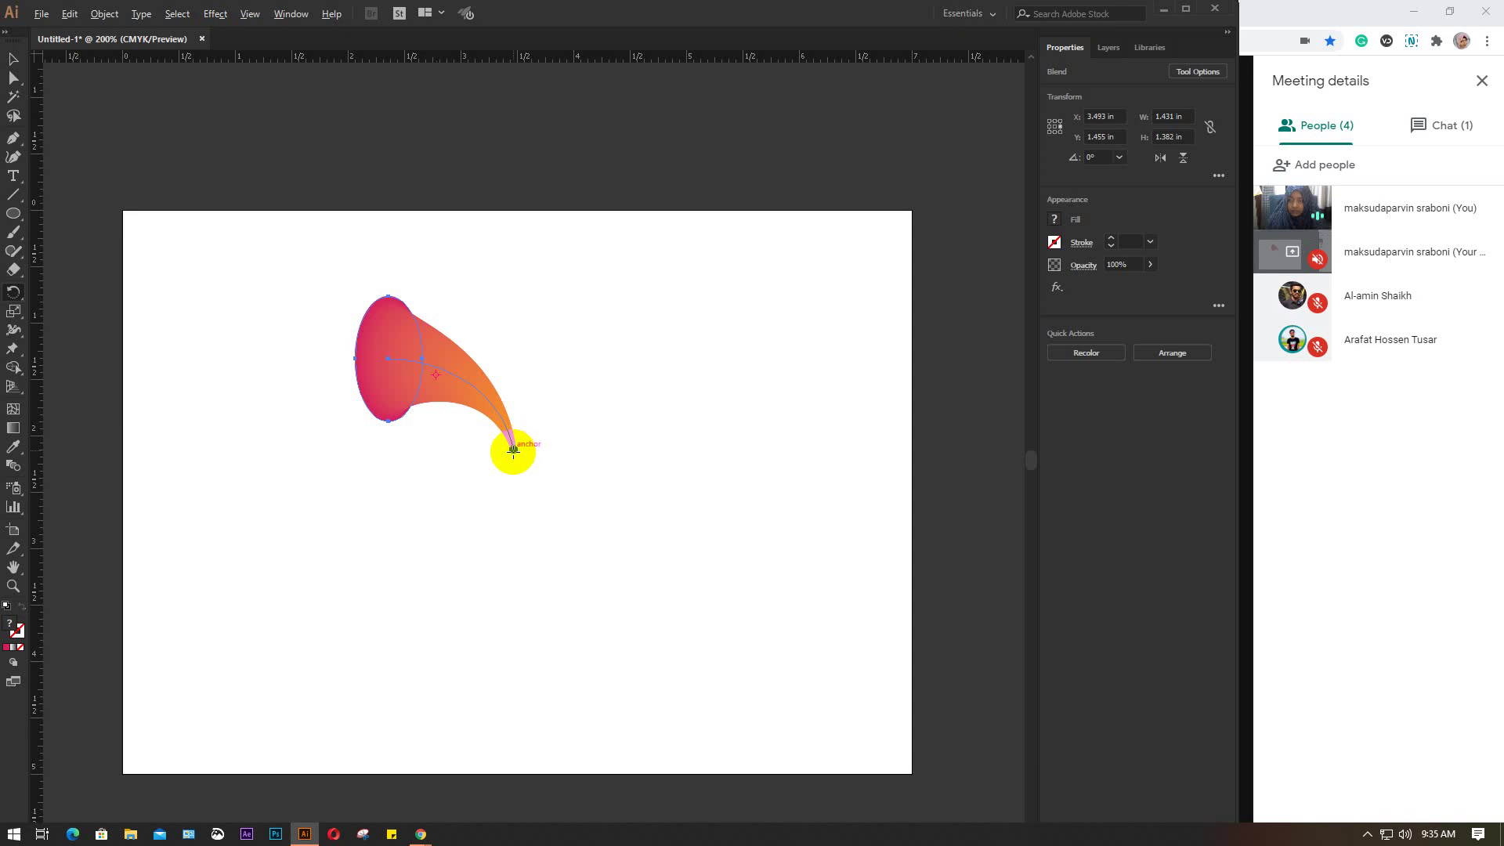
left_click(439, 379)
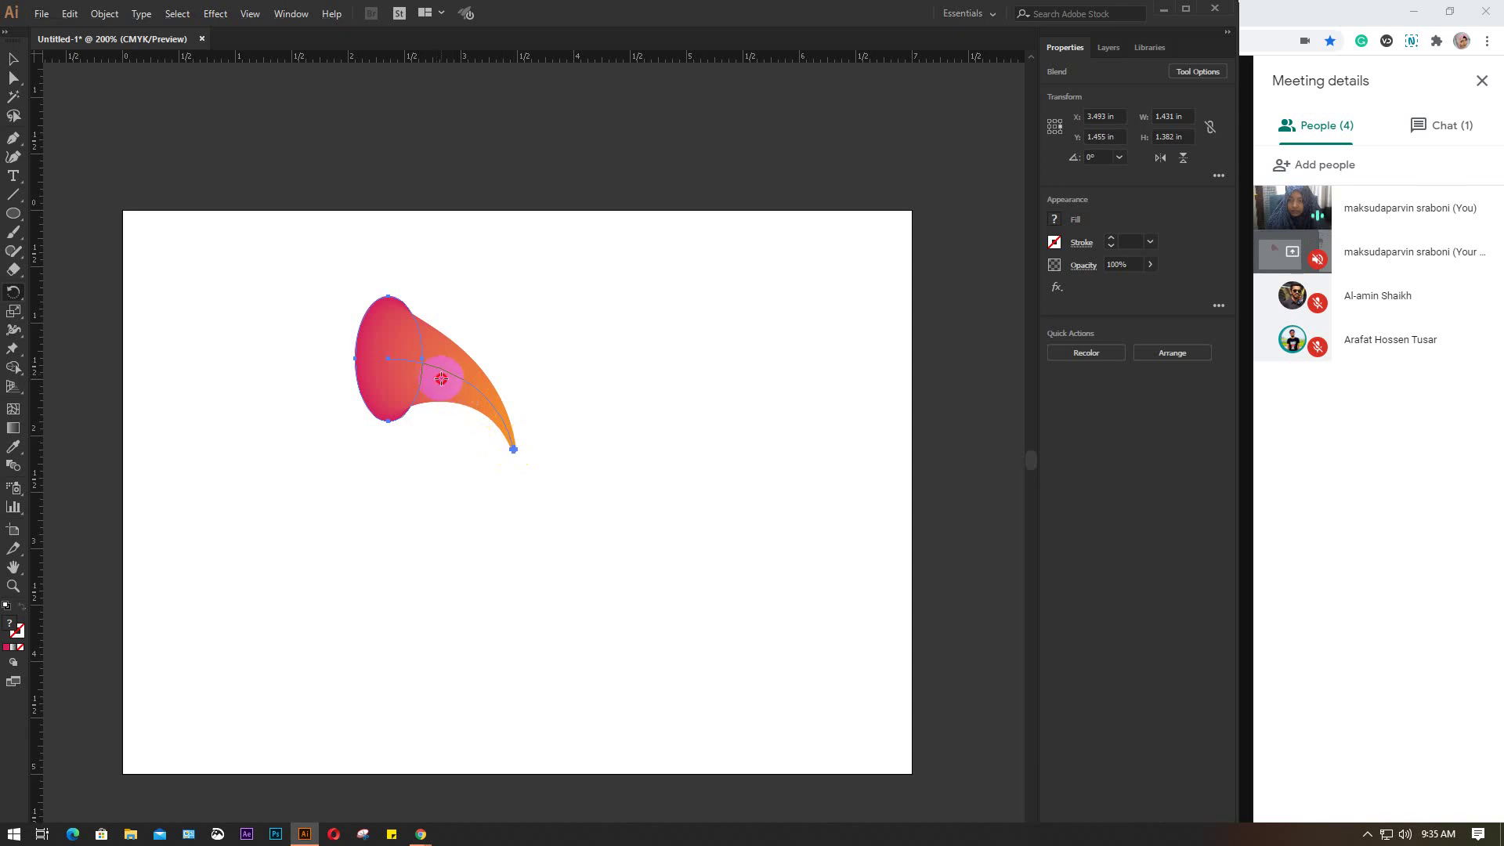
left_click_drag(441, 379, 515, 449)
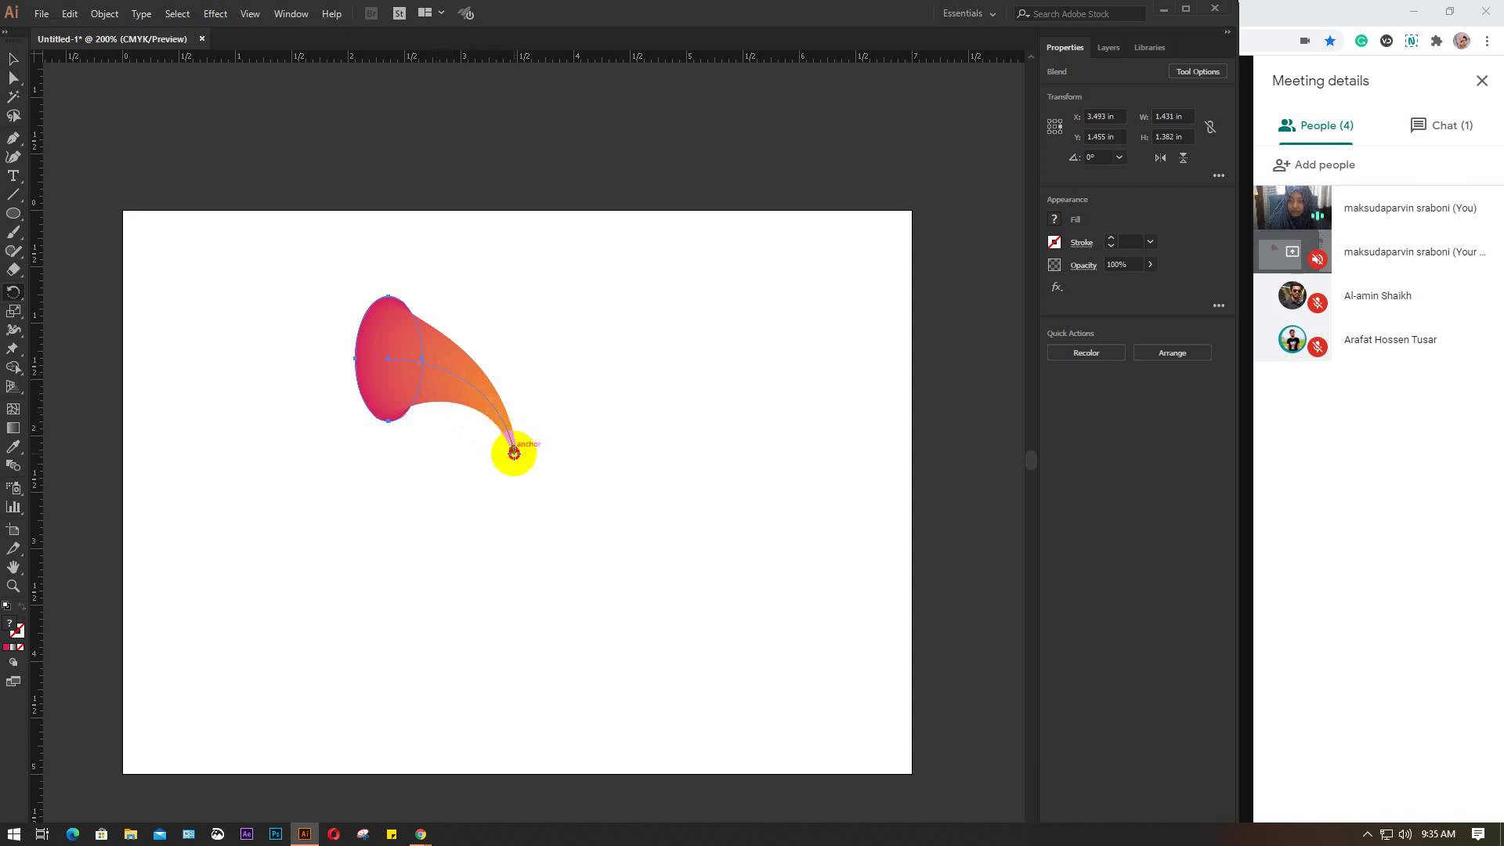
Step: Make 45° rotated copies around the tip with Ctrl+D repeats, then select all petals
left_click(513, 450, "alt")
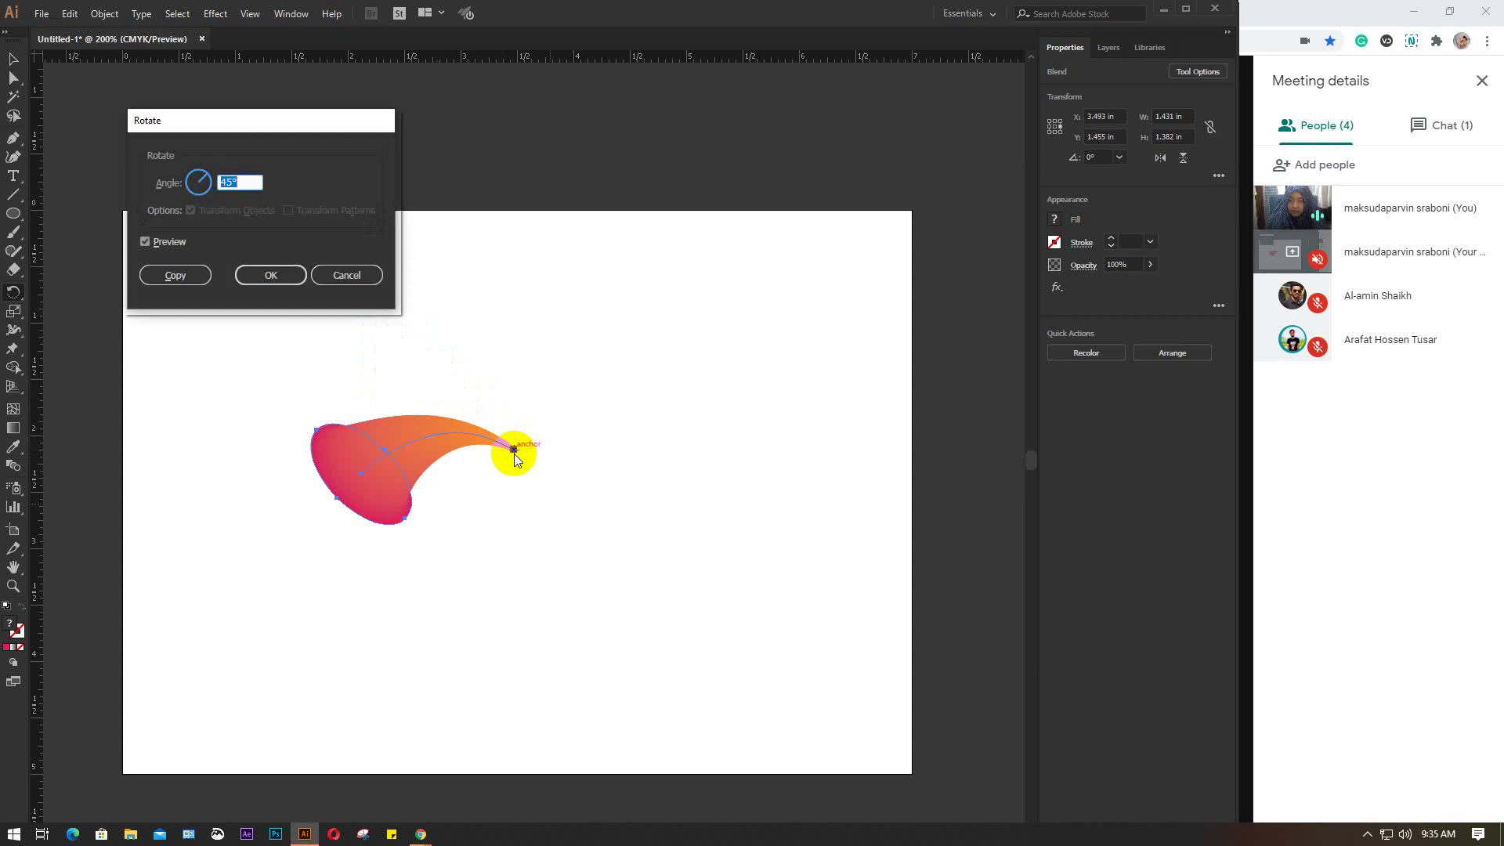
left_click(175, 275)
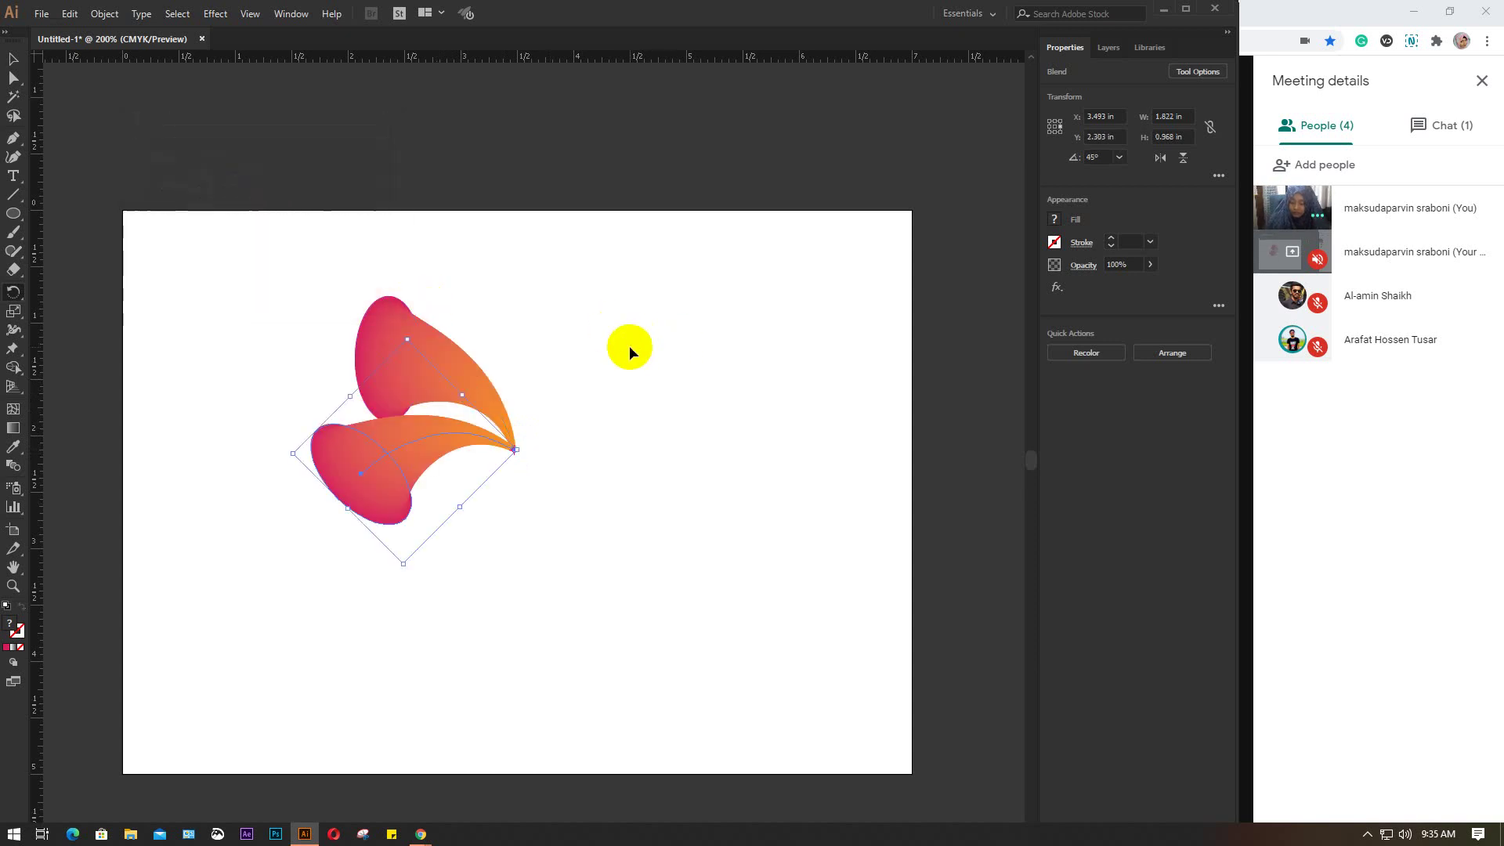
key("ctrl+d")
key("ctrl+d")
key("ctrl+d")
key("ctrl+d")
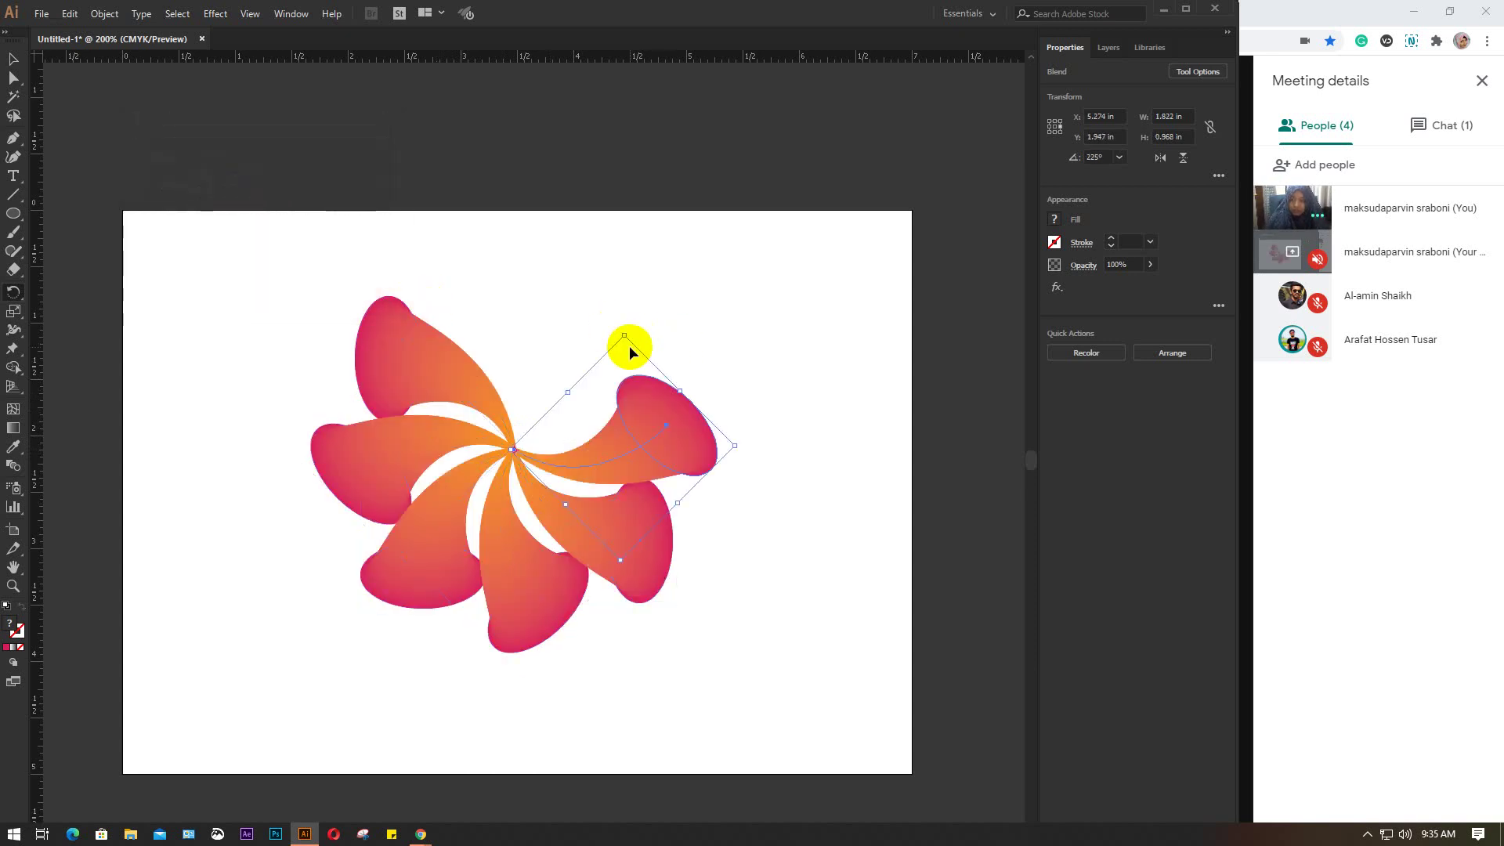
key("ctrl+d")
key("ctrl+d")
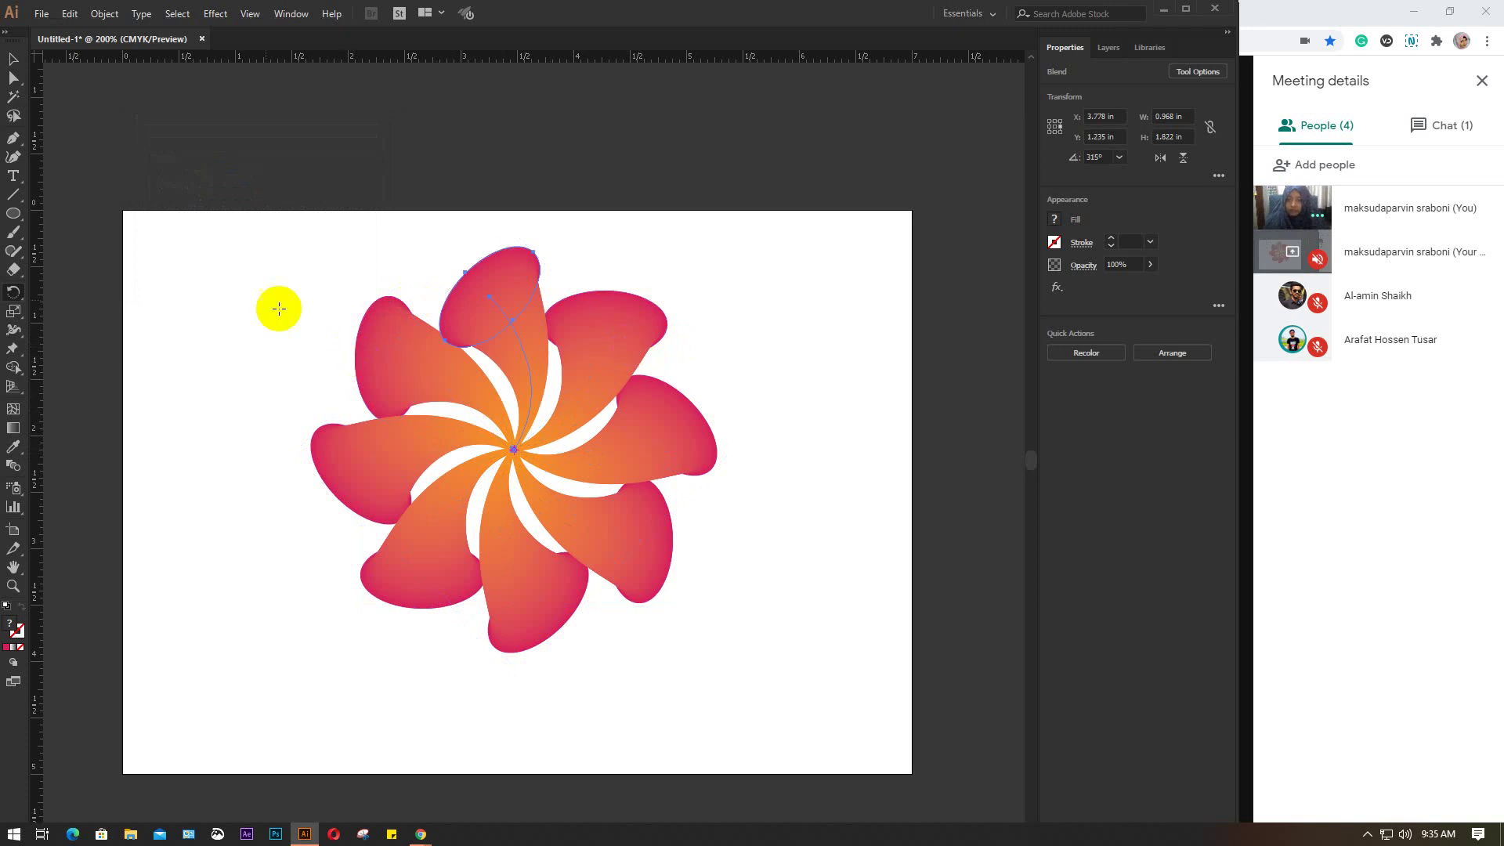
left_click(13, 59)
left_click(185, 351)
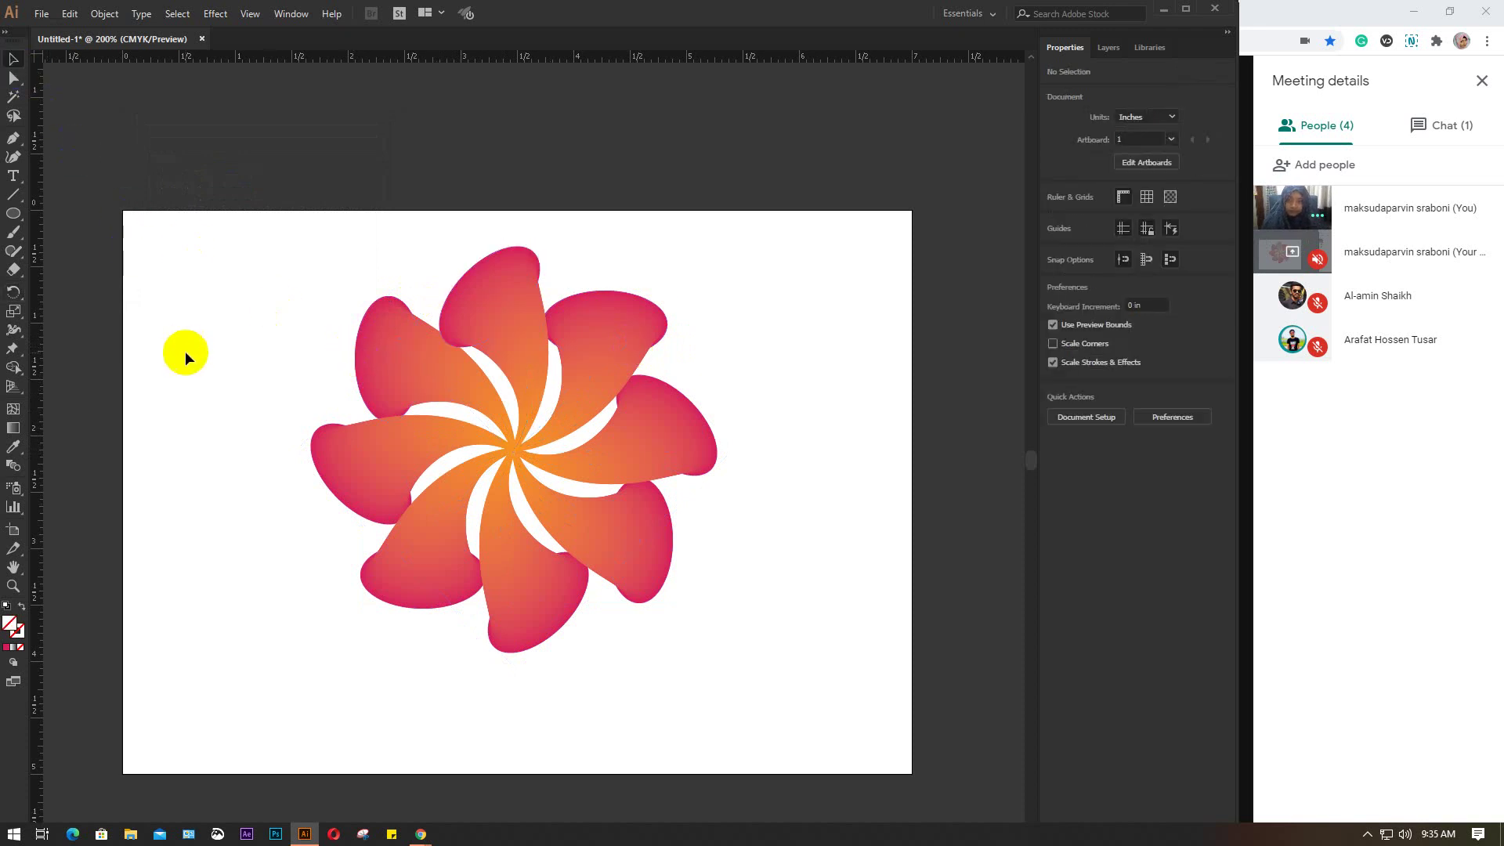
left_click_drag(229, 272, 738, 673)
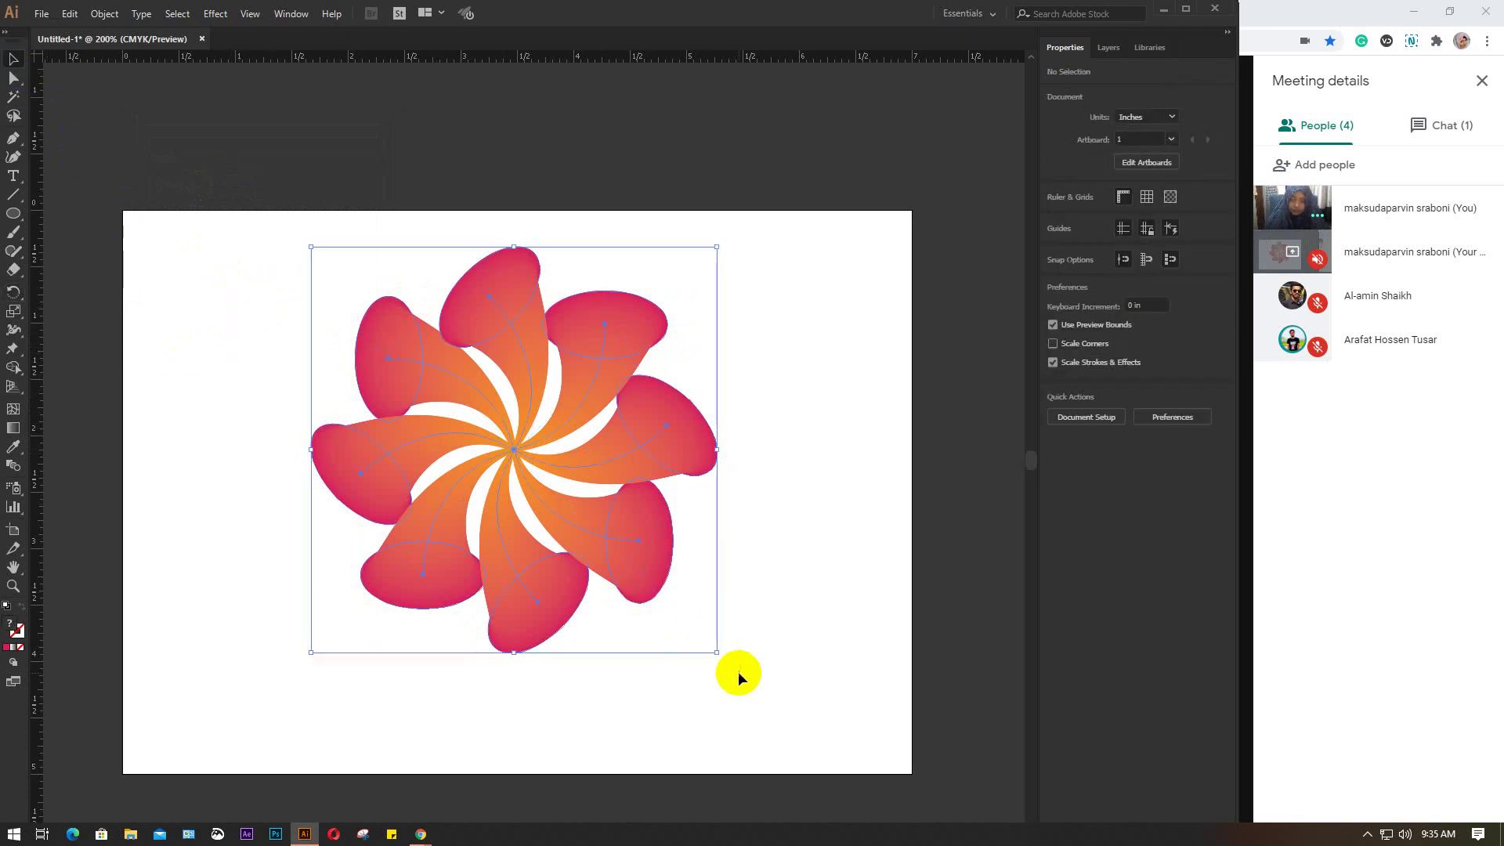
Step: Group the gradient flower's petals and move the flower above the artboard
key("ctrl+g")
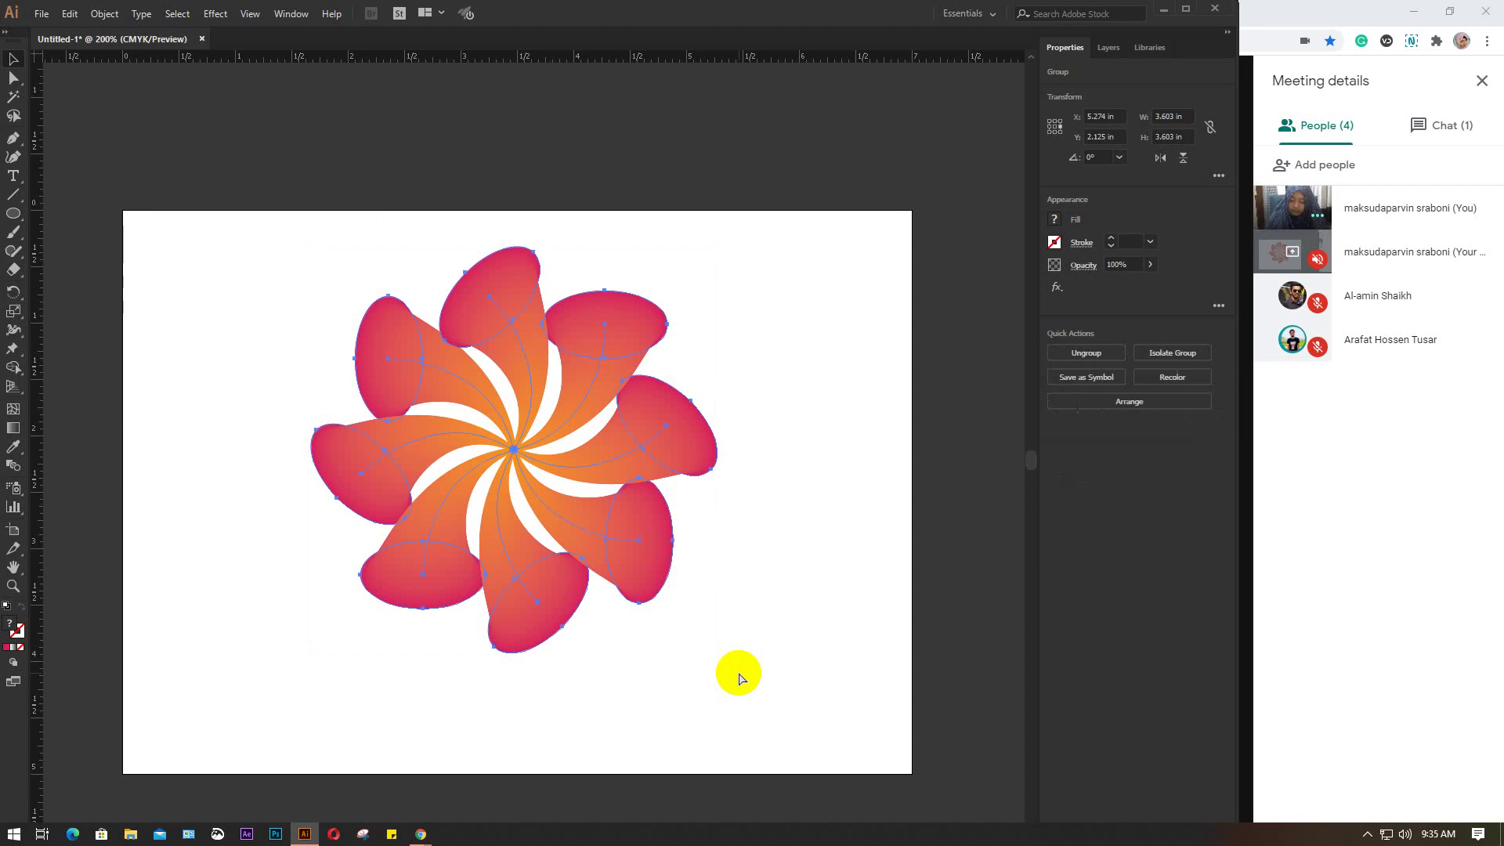
scroll(739, 676, "down", 2)
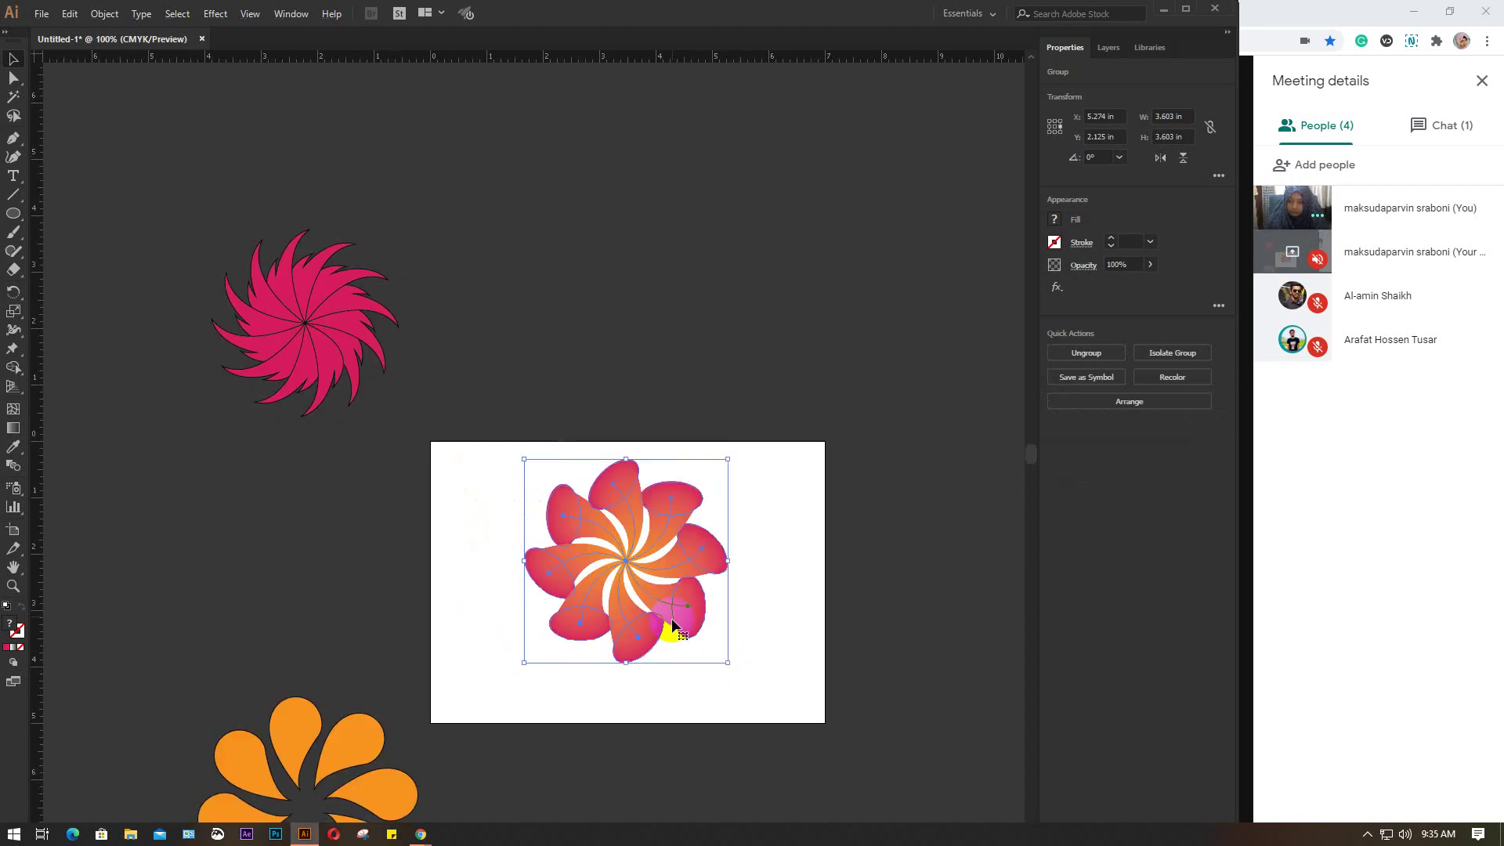
left_click(675, 513)
left_click_drag(589, 224, 591, 222)
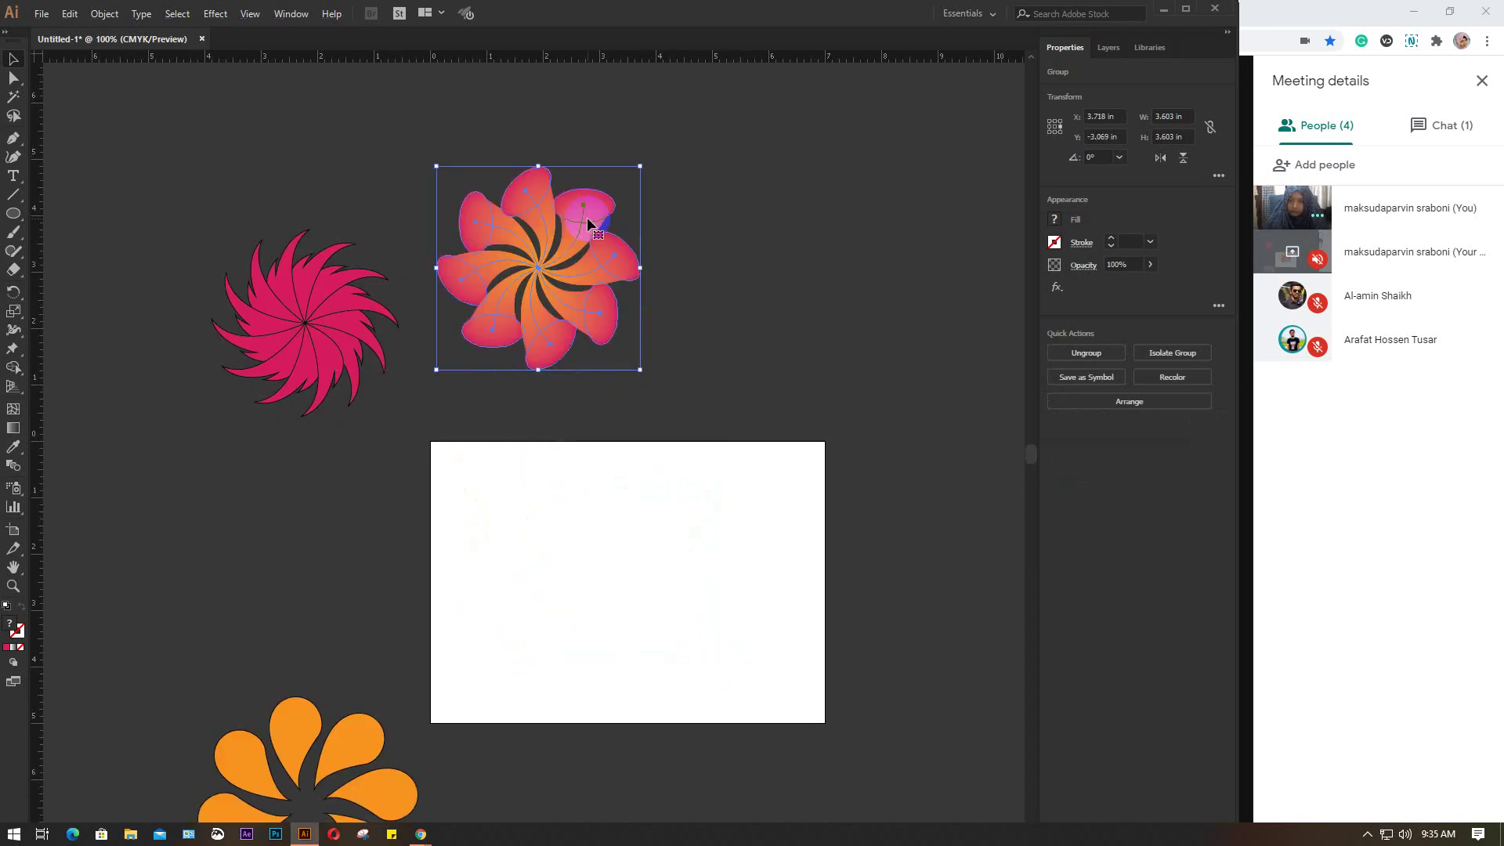
Step: Select and group the pink flower's pieces, then the orange flower's pieces
left_click(271, 397)
left_click_drag(192, 242, 393, 480)
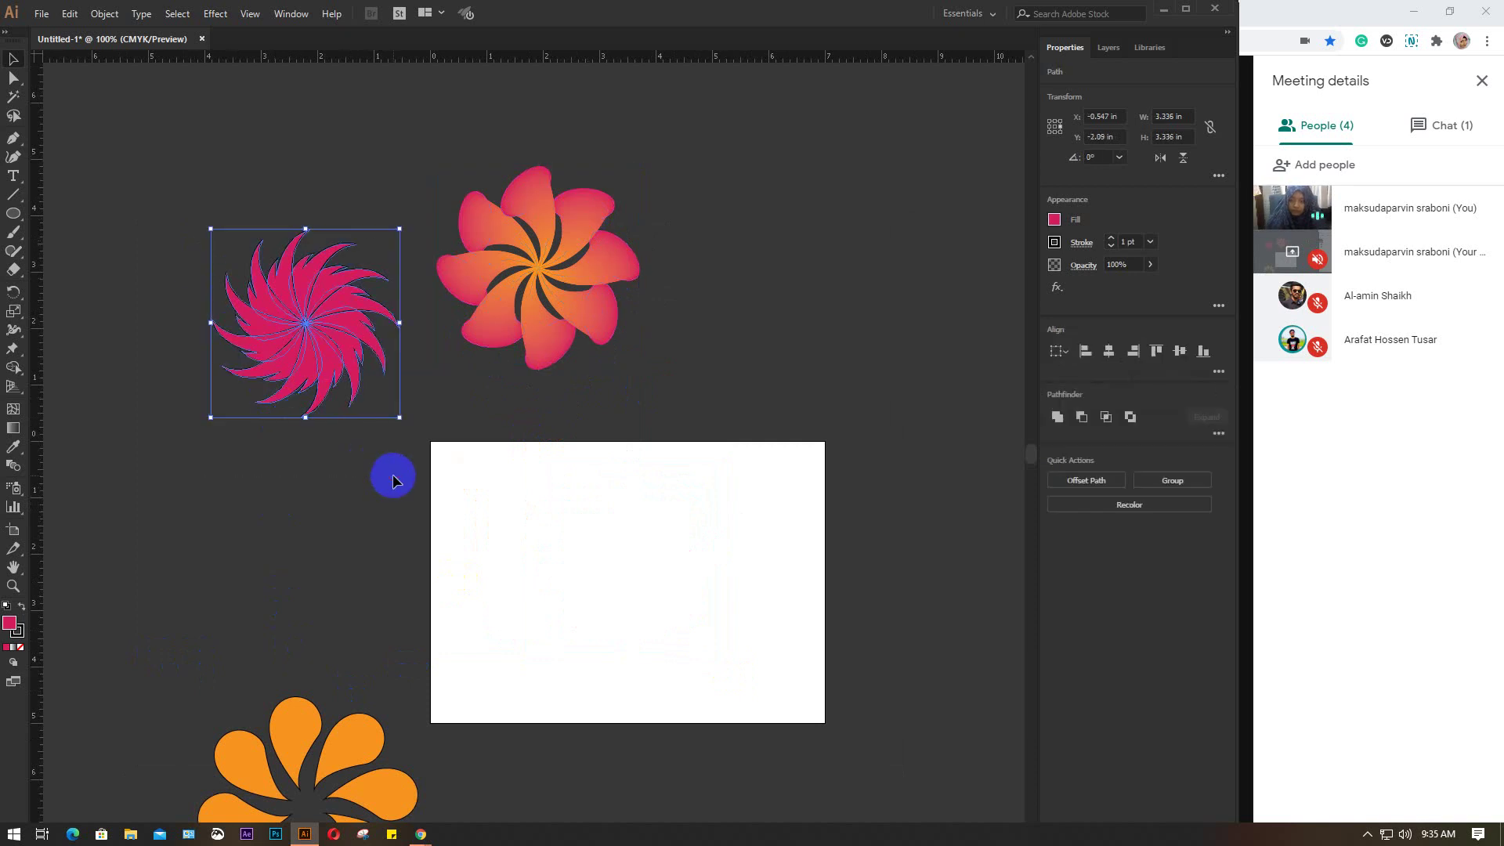
key("a")
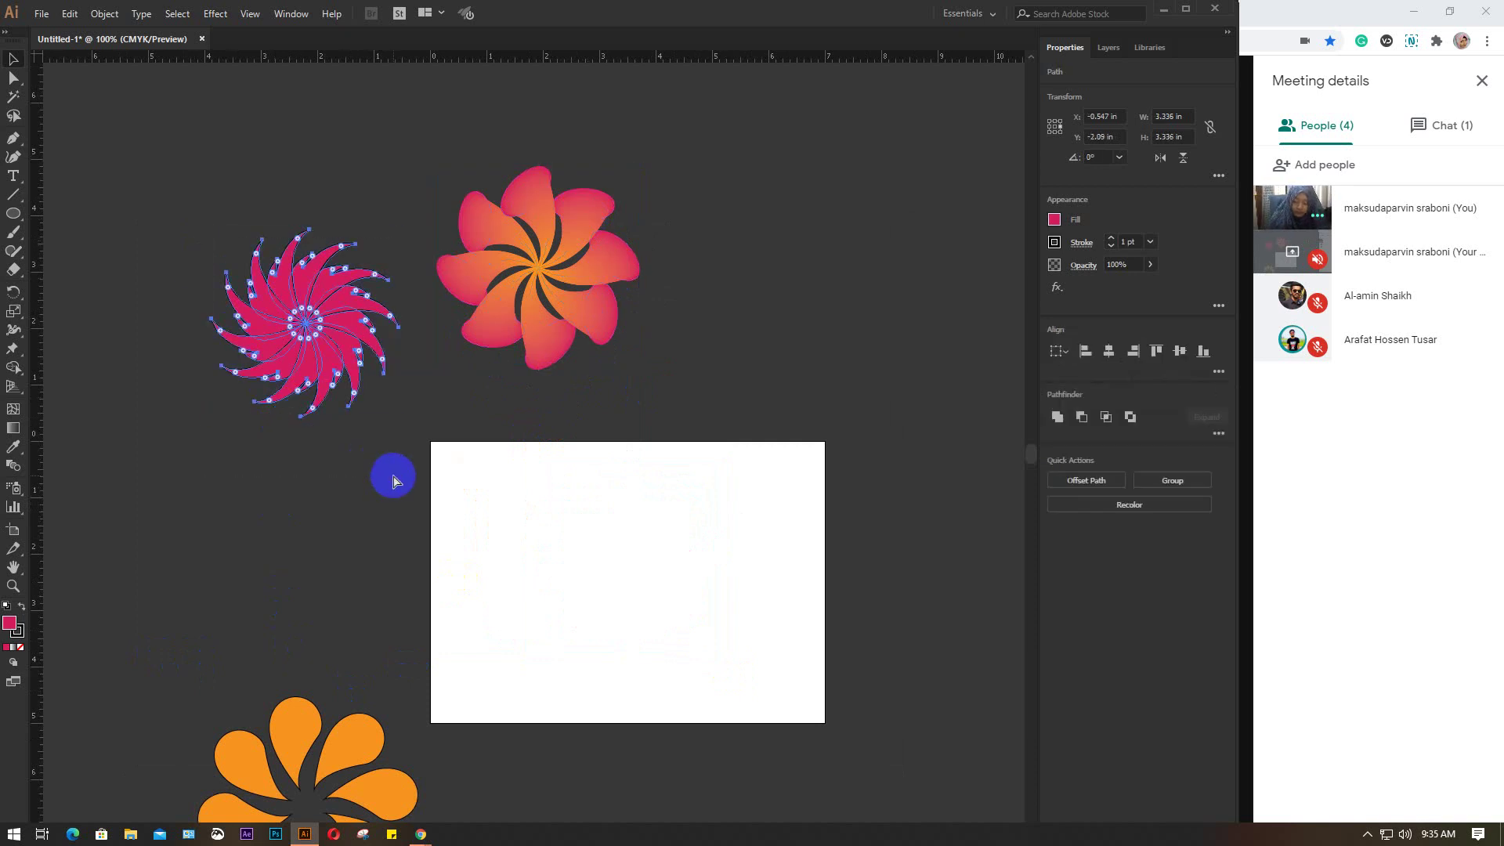
key("v")
scroll(393, 478, "down", 1)
scroll(393, 474, "down", 1)
mouse_move(195, 603)
left_mouse_down()
mouse_move(269, 715)
mouse_move(401, 818)
left_mouse_up()
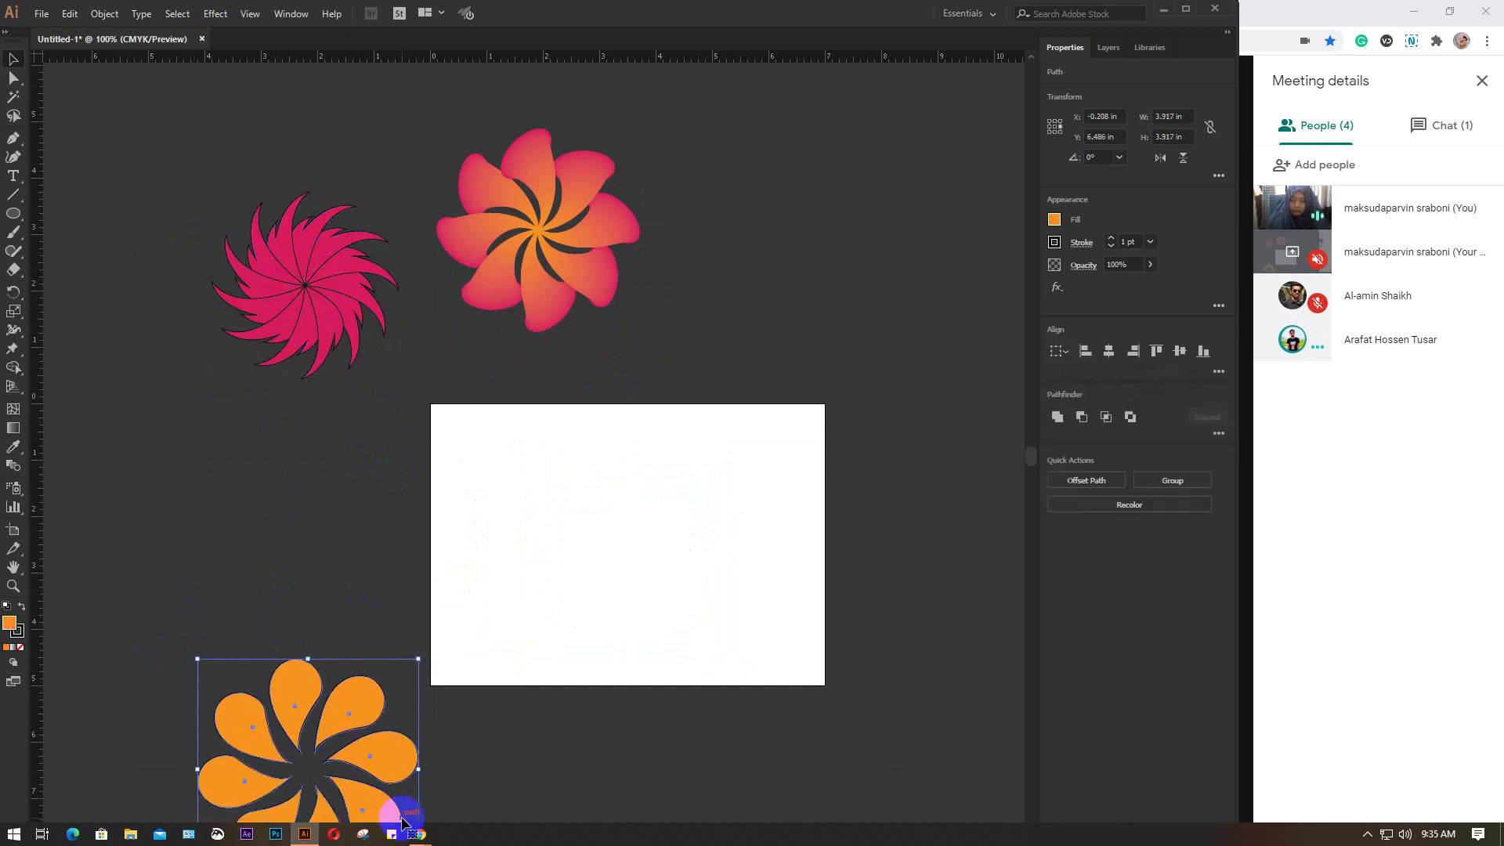
key("ctrl+g")
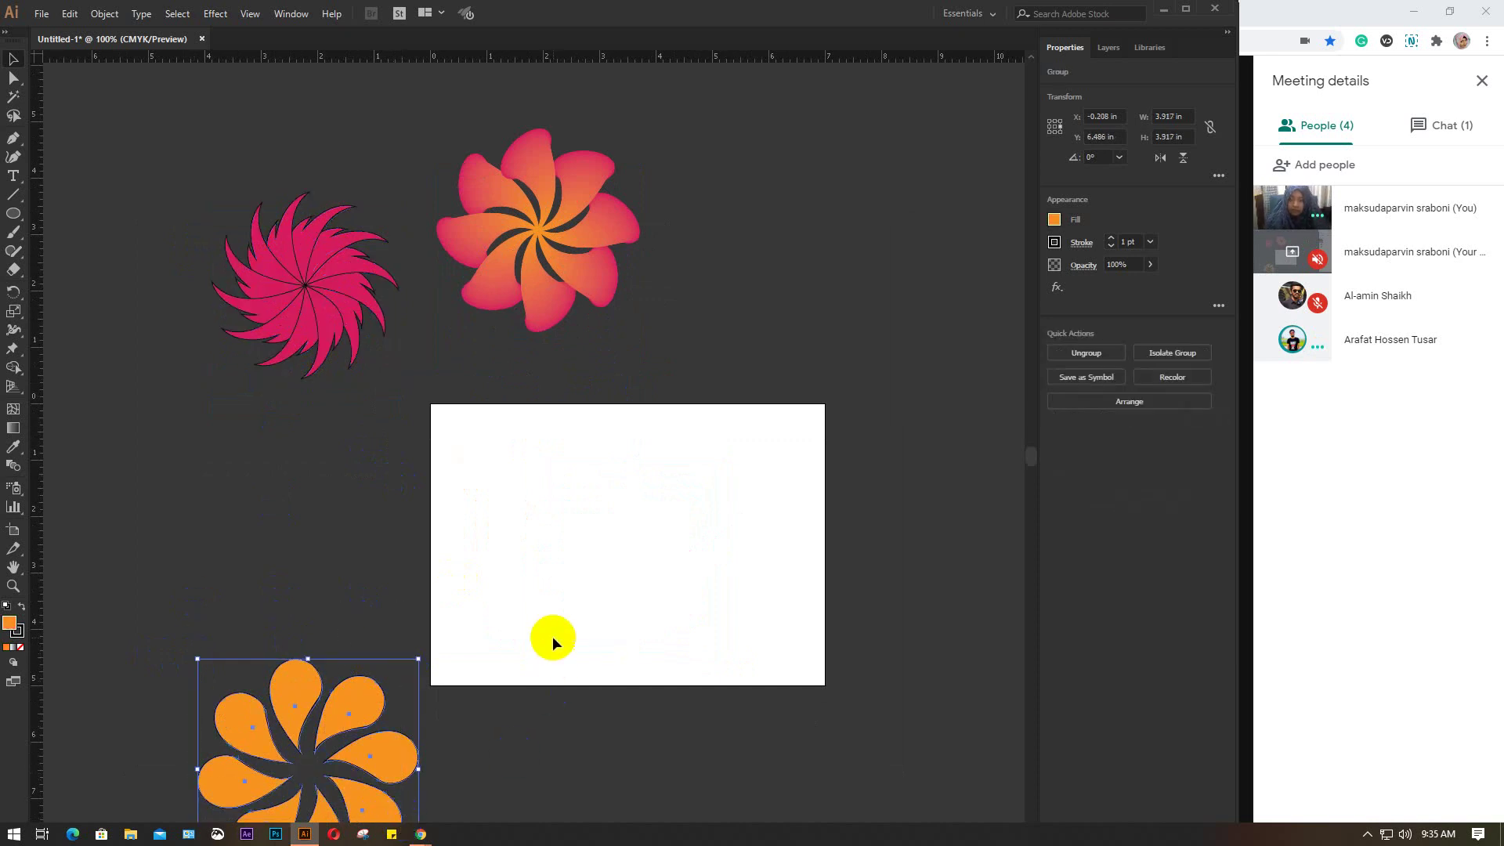
left_click_drag(654, 548, 633, 556)
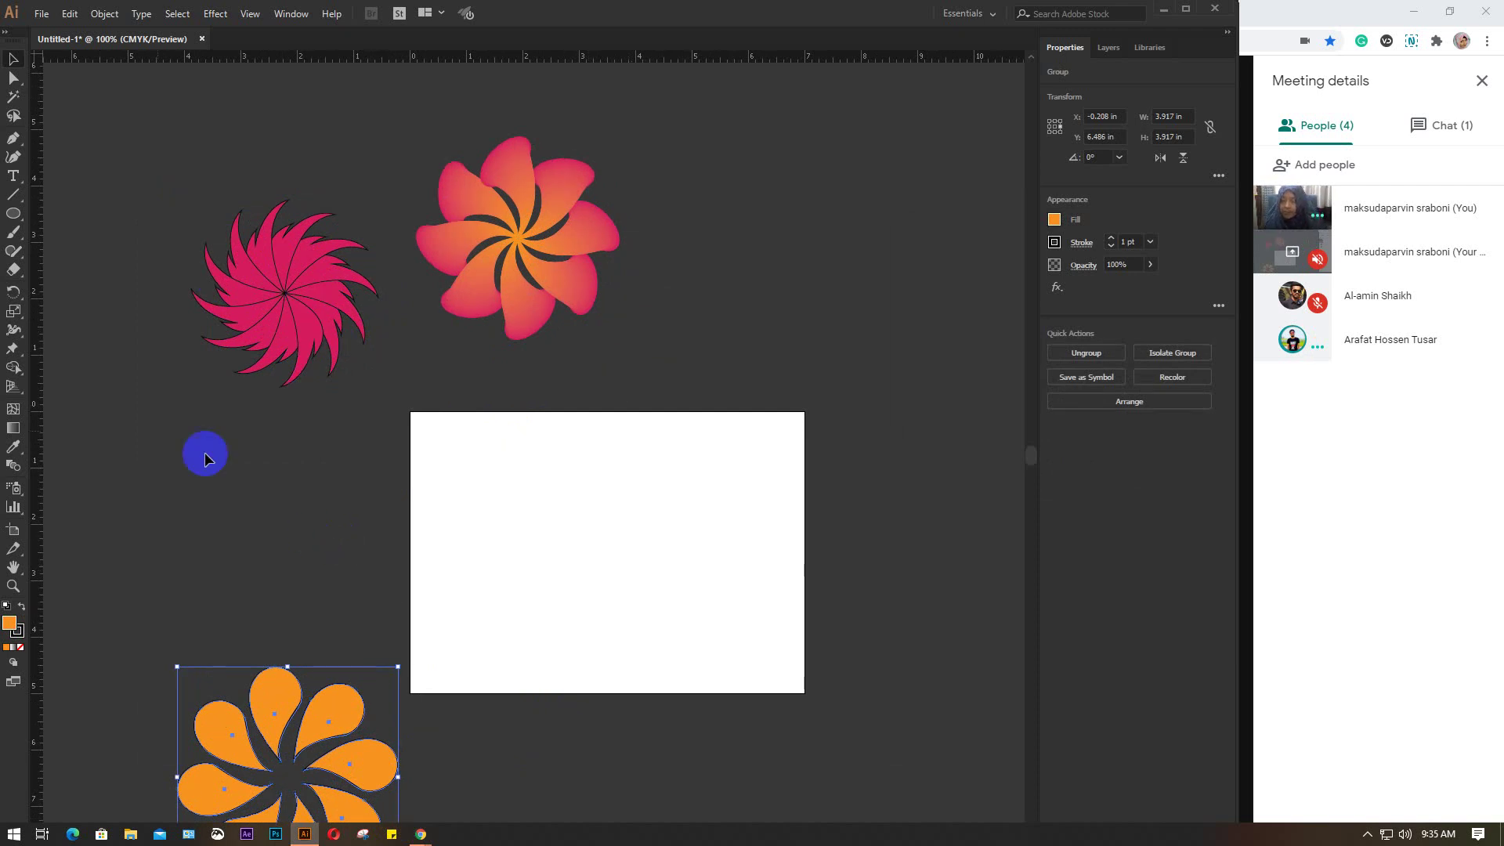
left_click(14, 213)
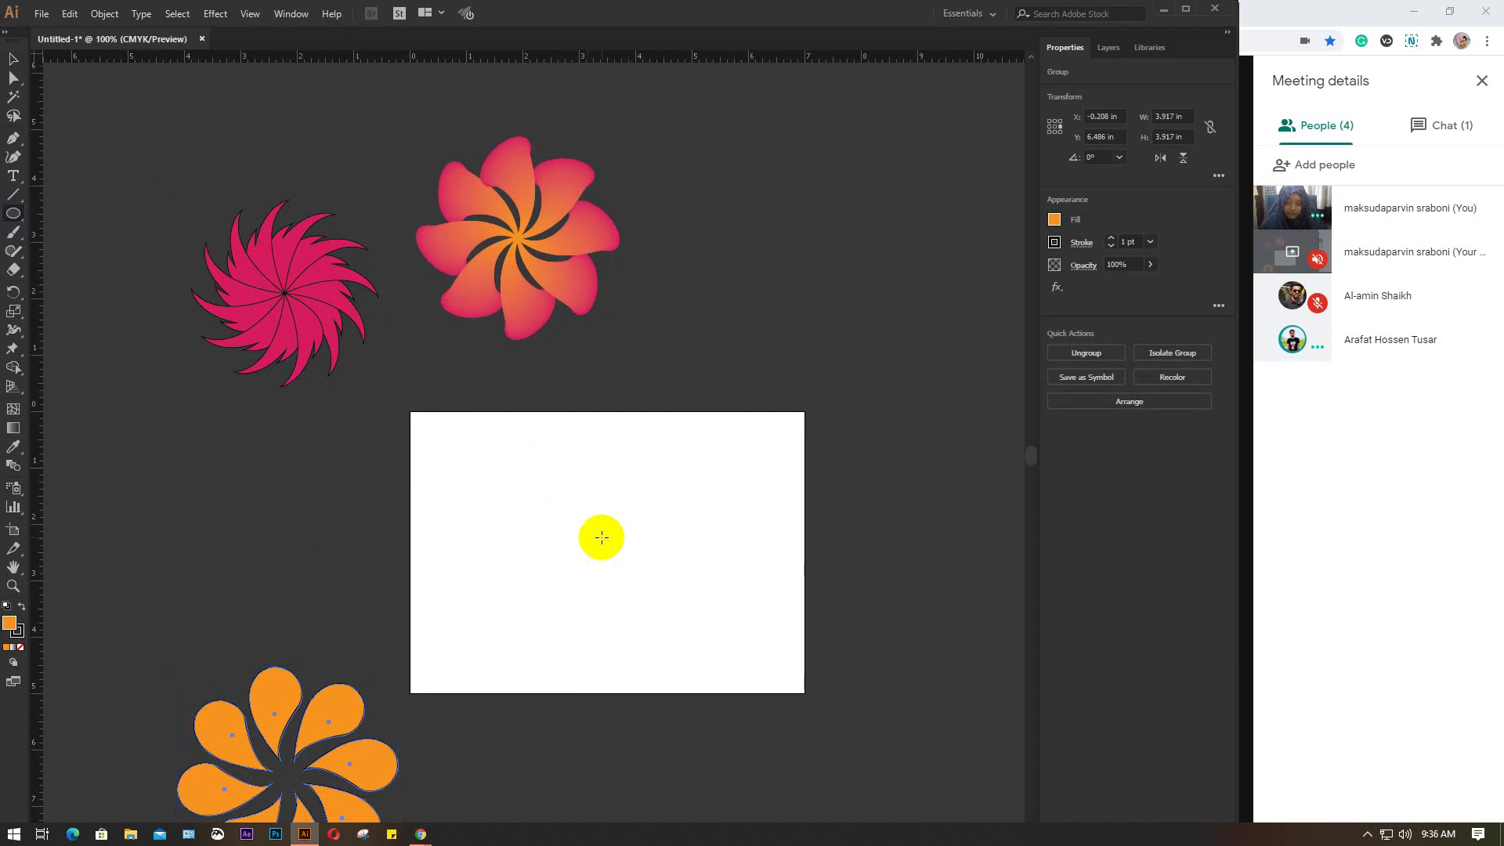
Step: Zoom in, draw and undo a trial circle, then pick the Line Segment tool
scroll(618, 554, "up", 2)
left_click_drag(649, 590, 611, 526)
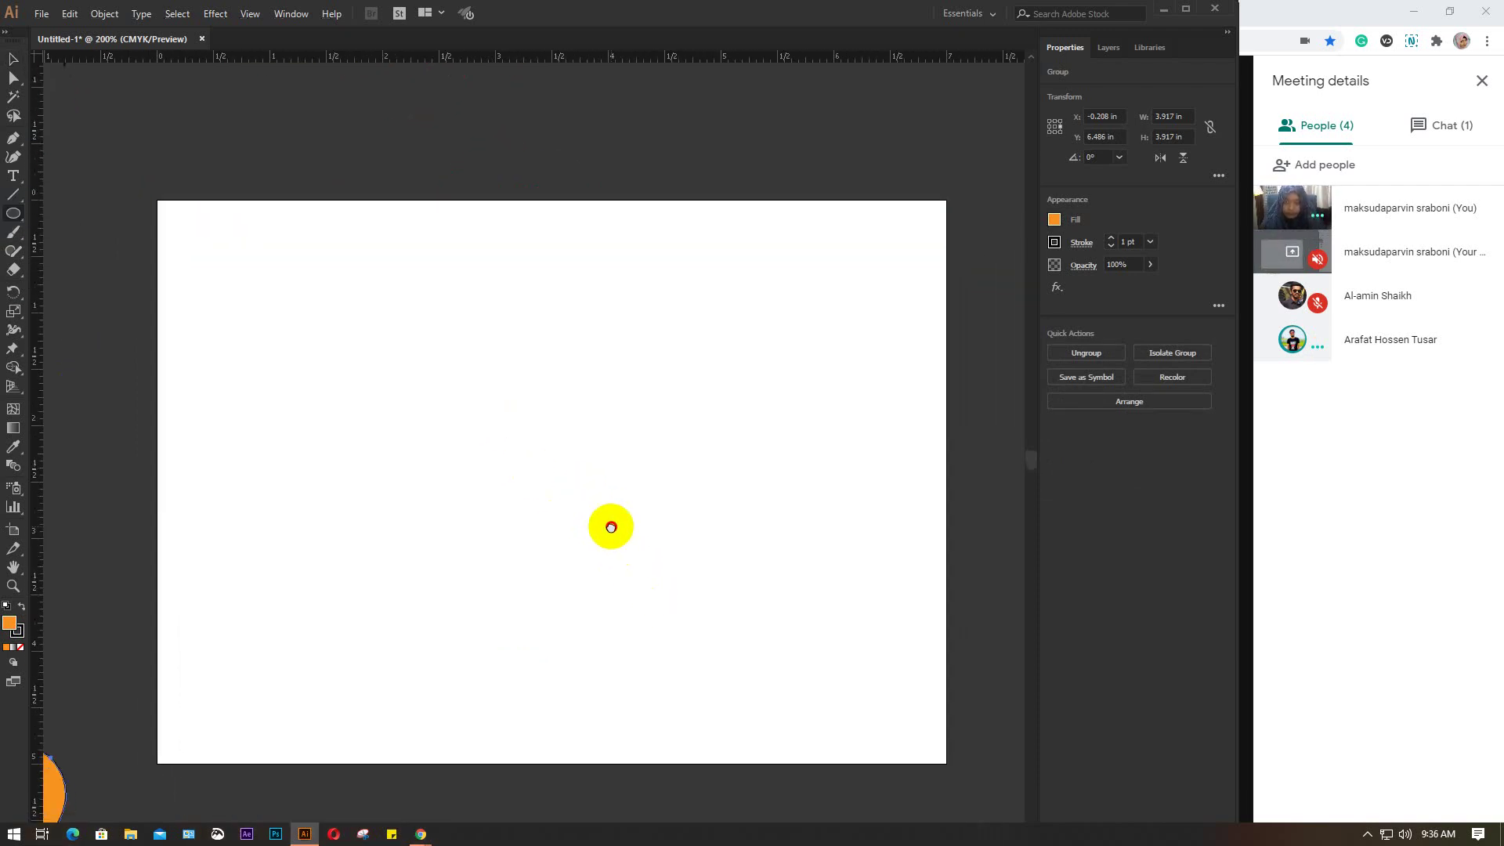
mouse_move(306, 243)
left_mouse_down()
mouse_move(581, 559)
mouse_move(768, 699)
left_mouse_up()
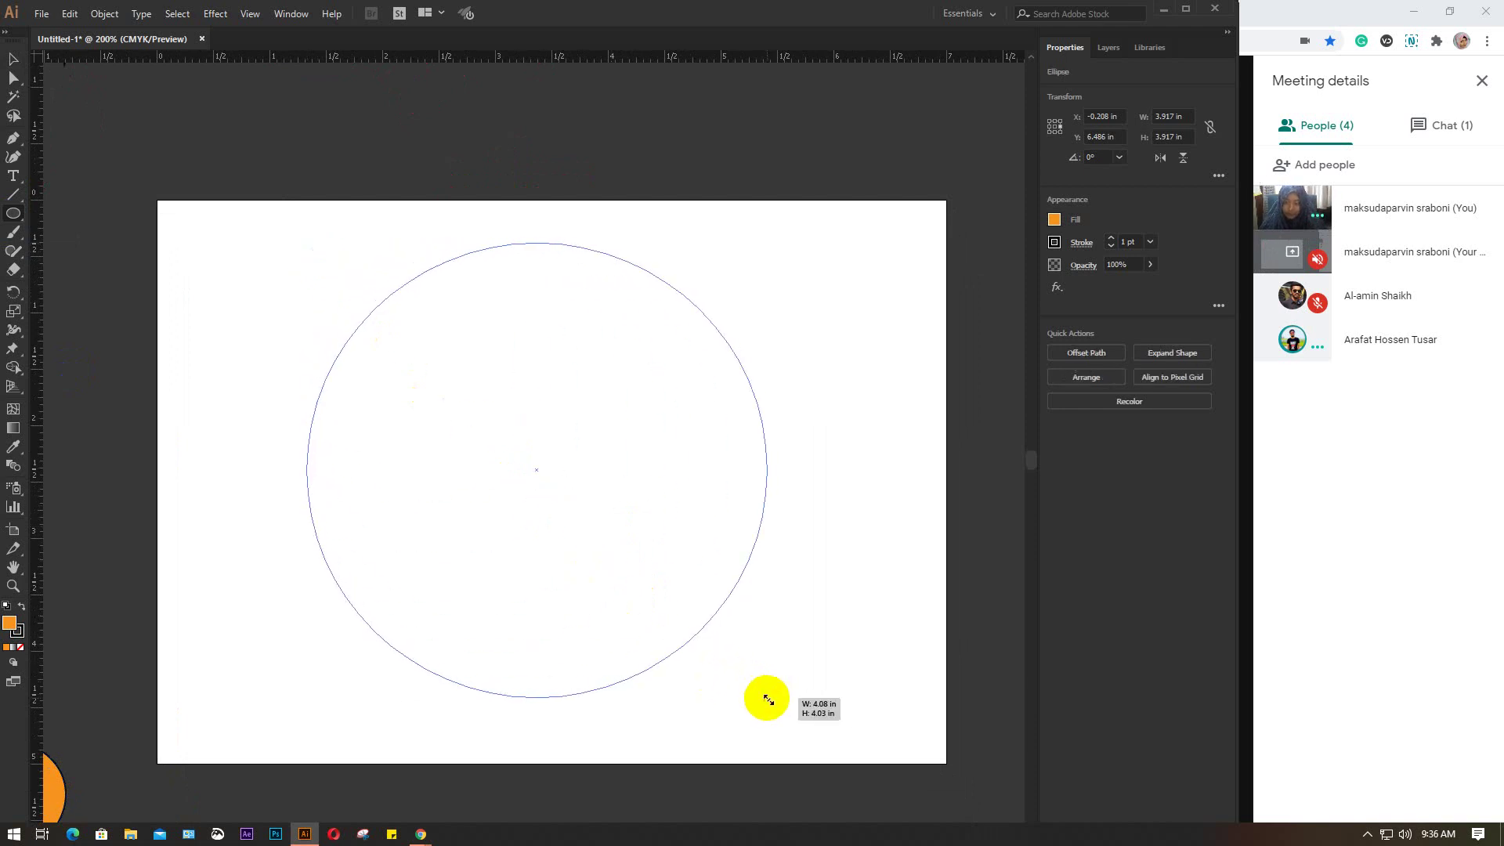
key("ctrl+z")
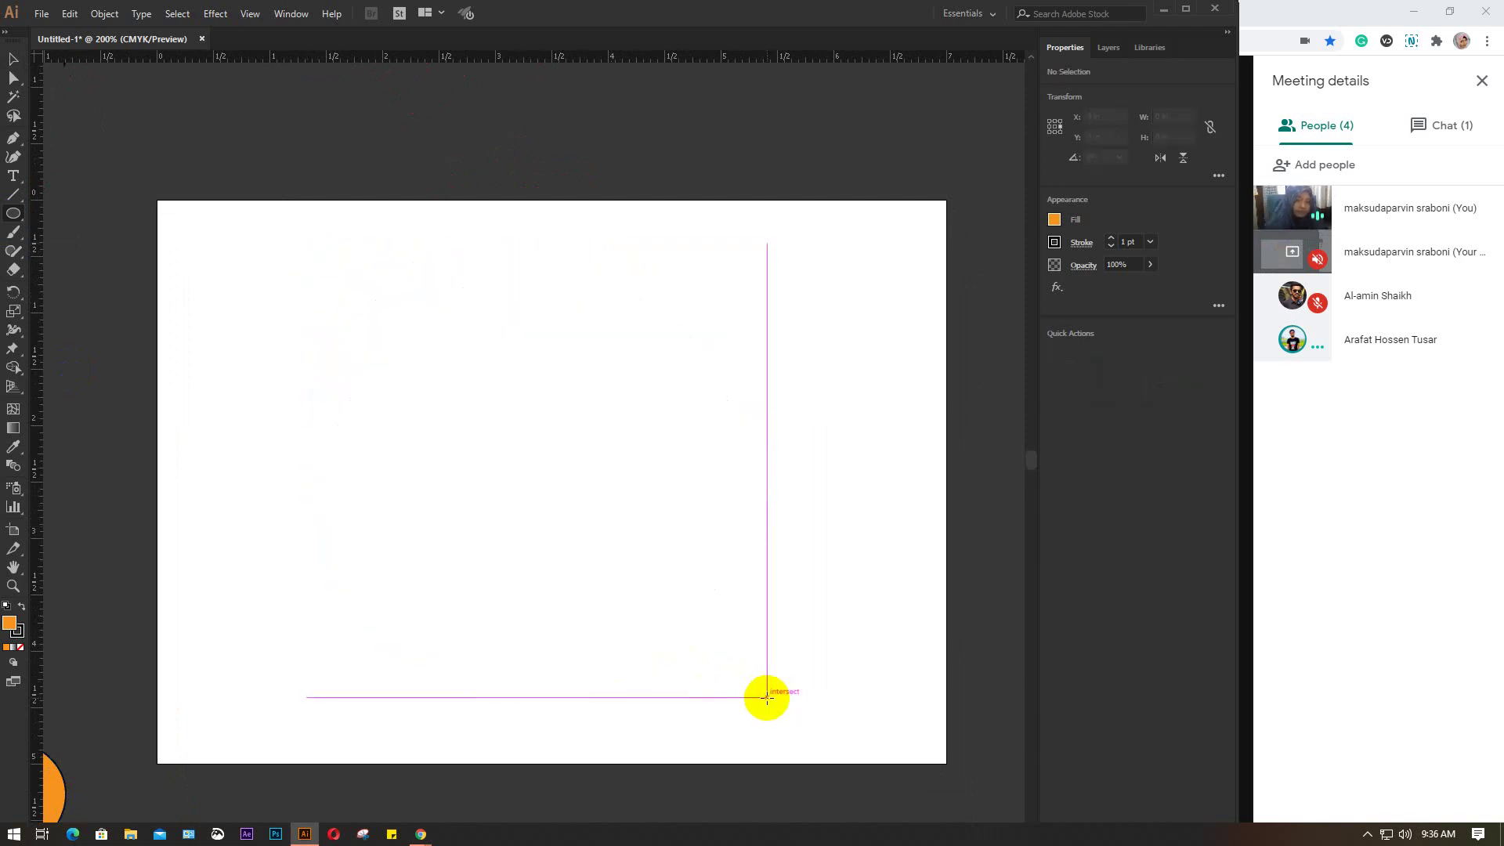
left_click(12, 186)
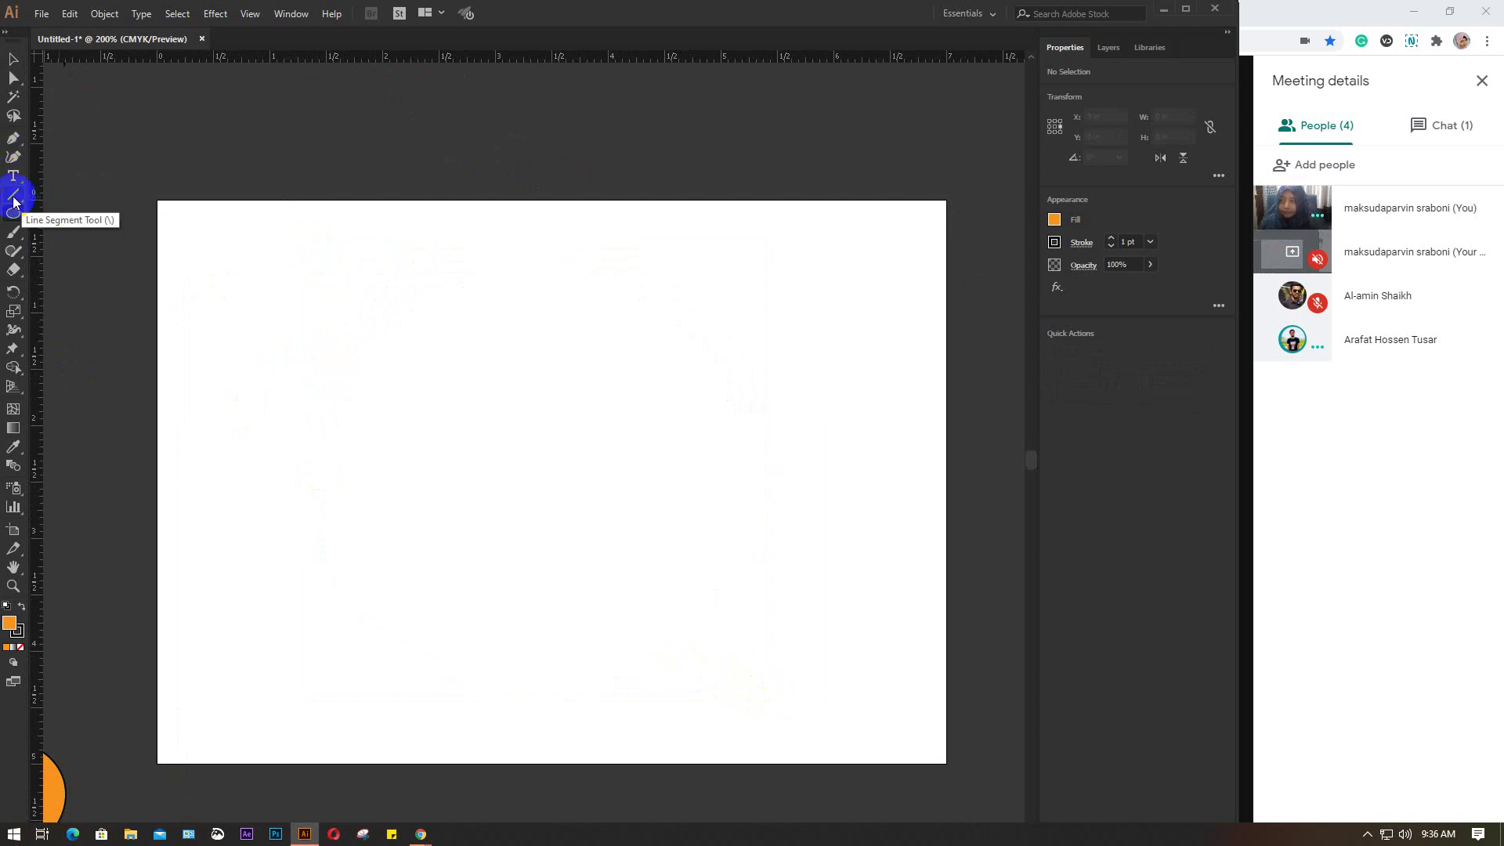
left_click(12, 194)
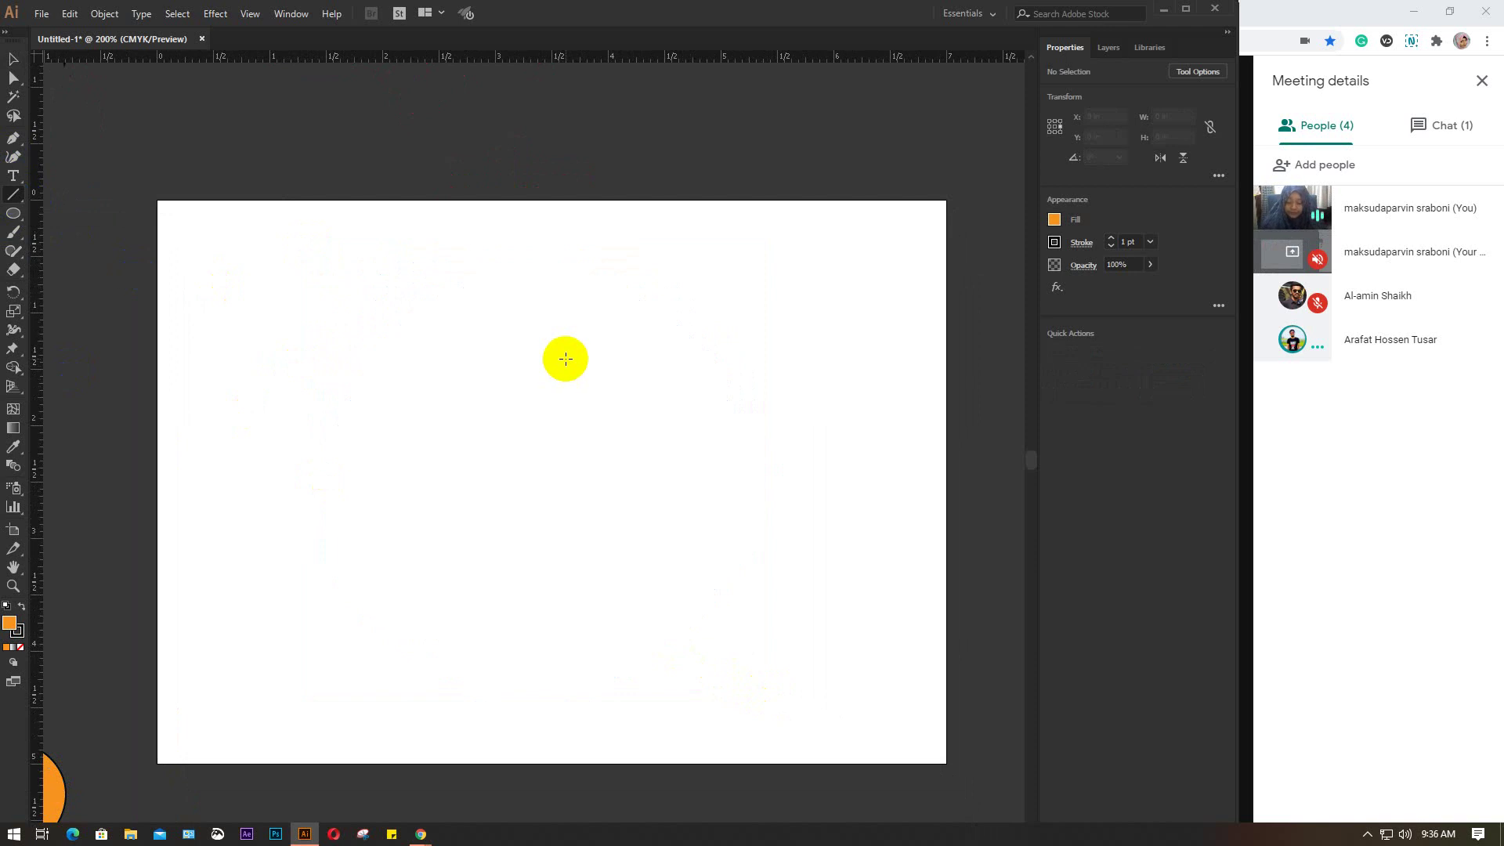
Step: Draw a short vertical line near the top and give its stroke round caps
left_click_drag(531, 304, 535, 338)
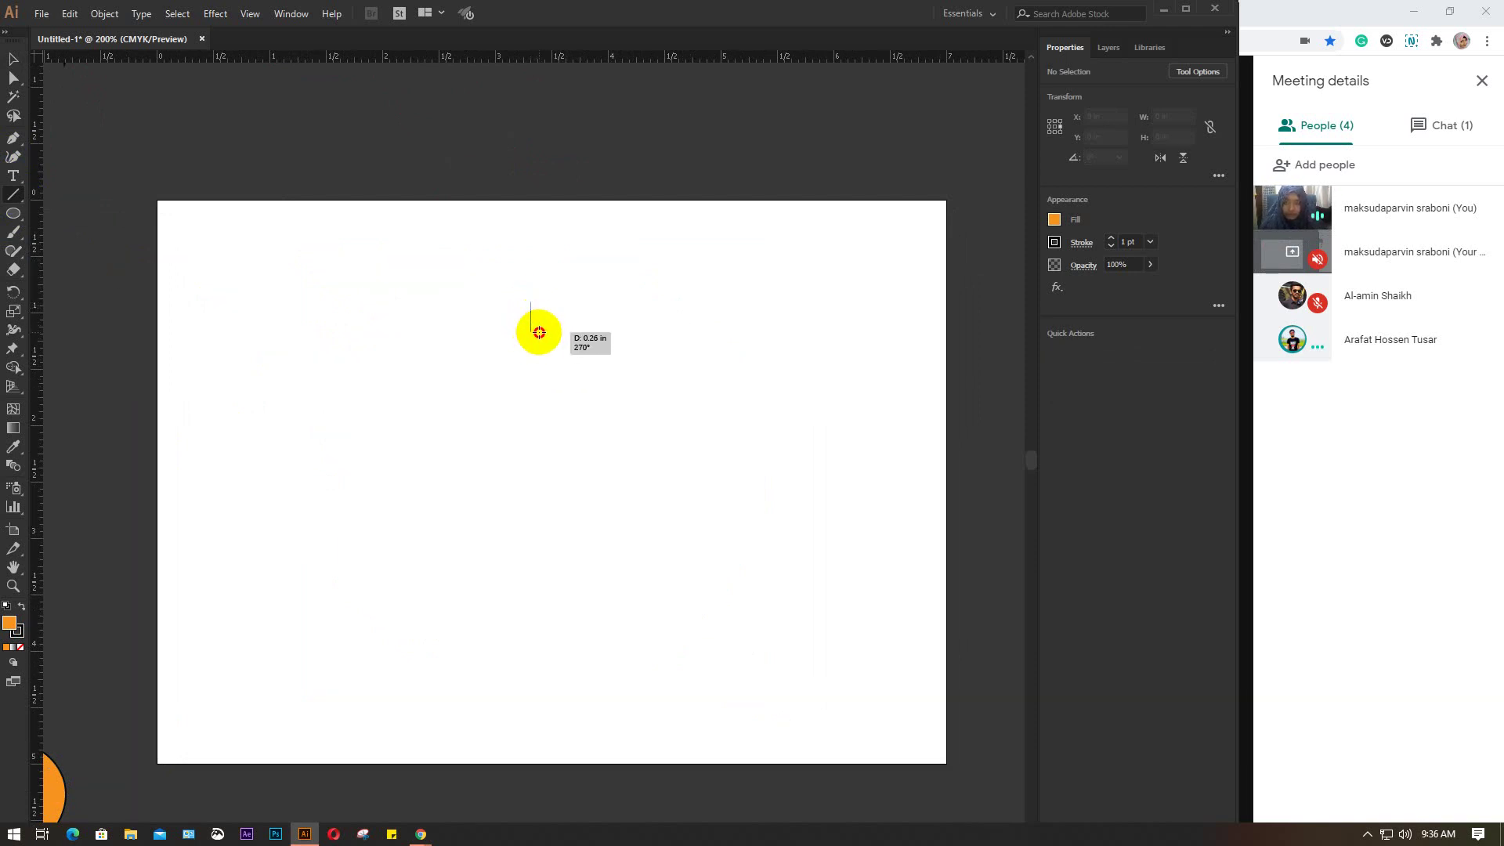
left_click_drag(534, 338, 535, 338)
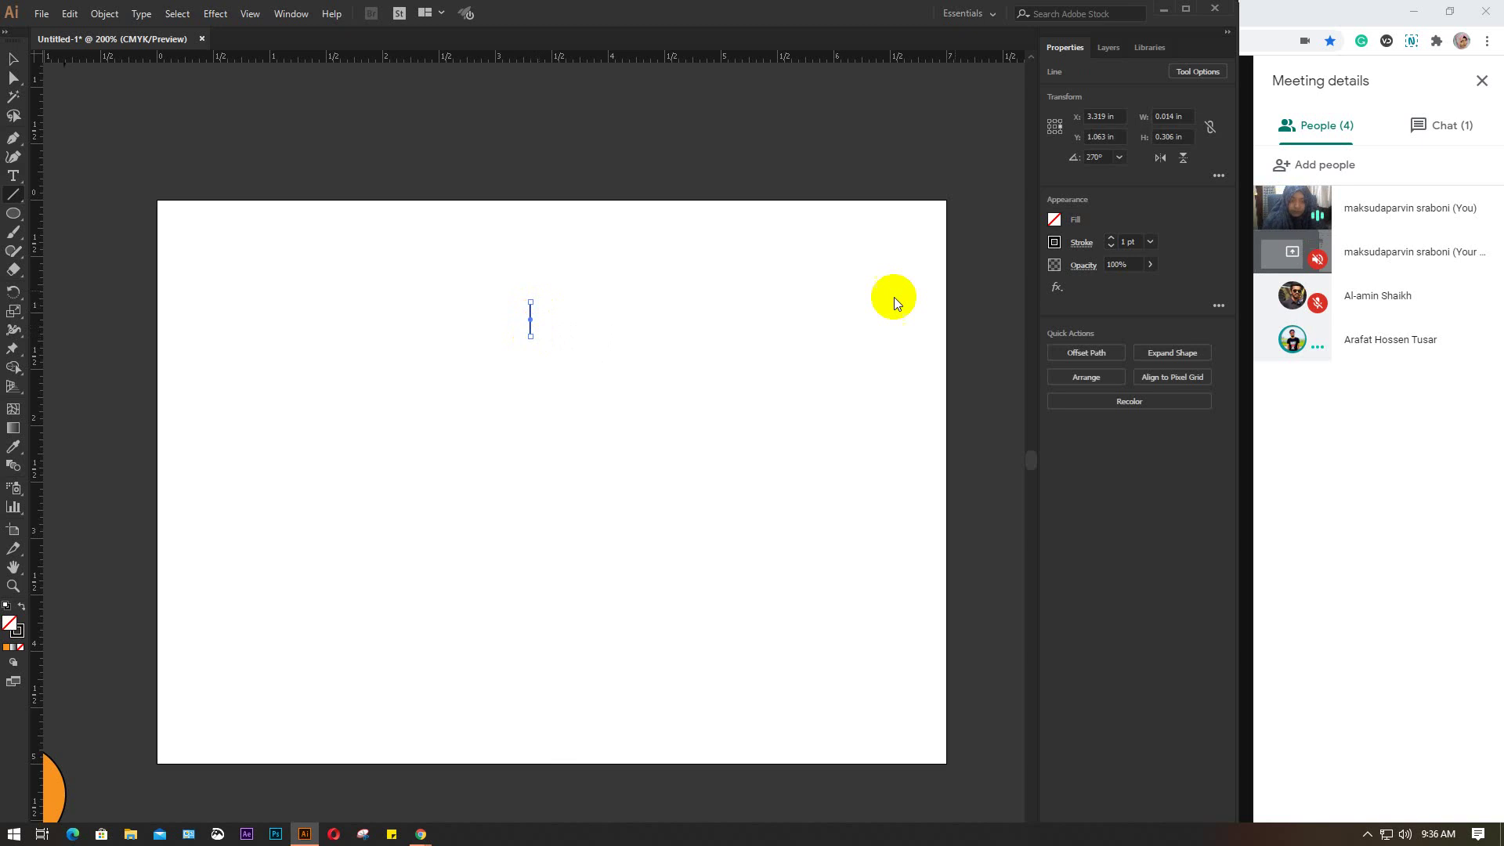
left_click(1119, 264)
left_click(1127, 242)
type("9")
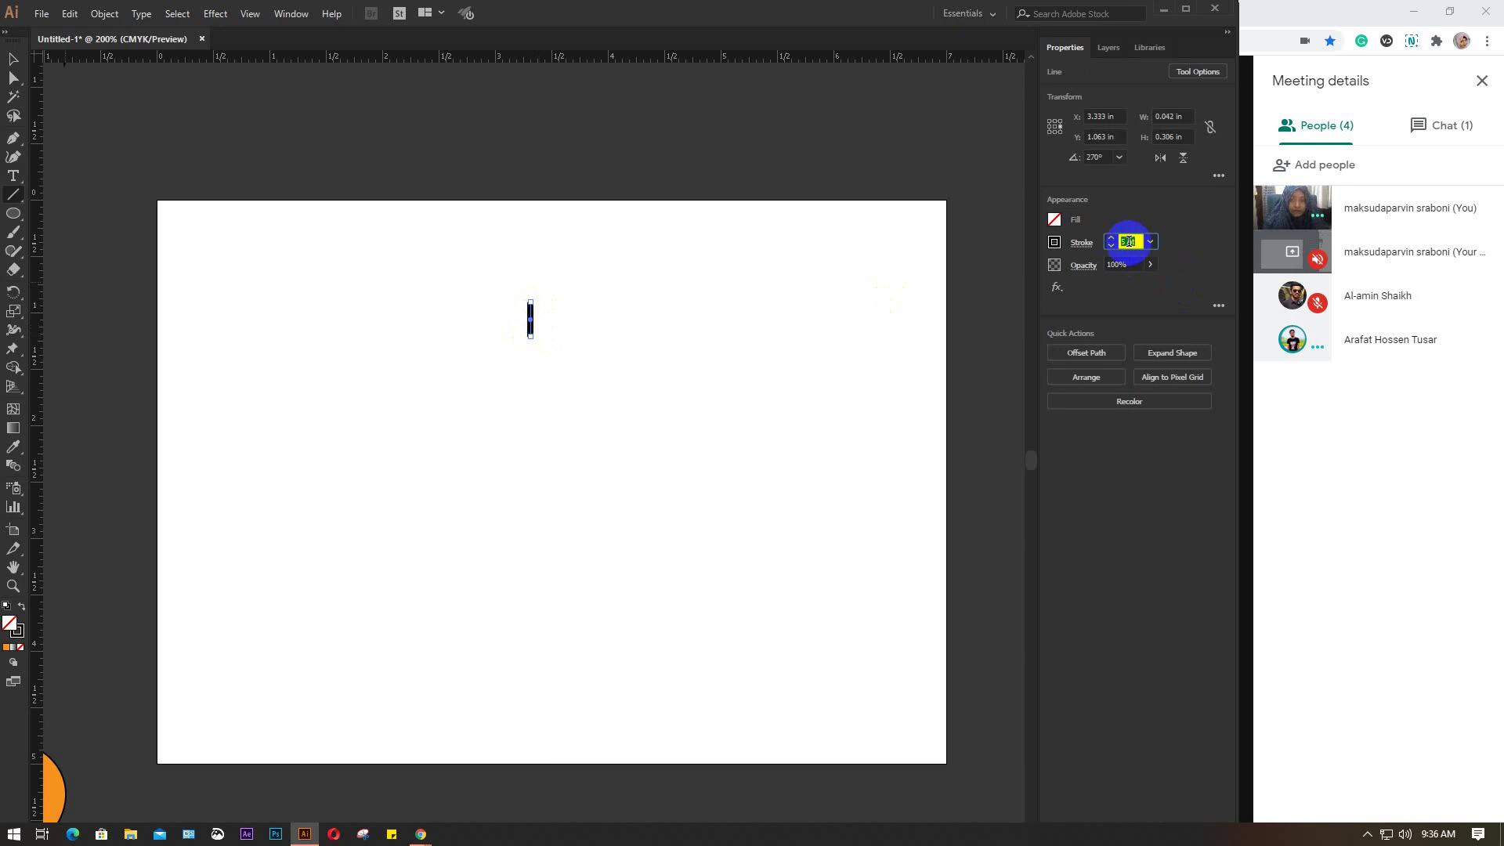
left_click(1079, 241)
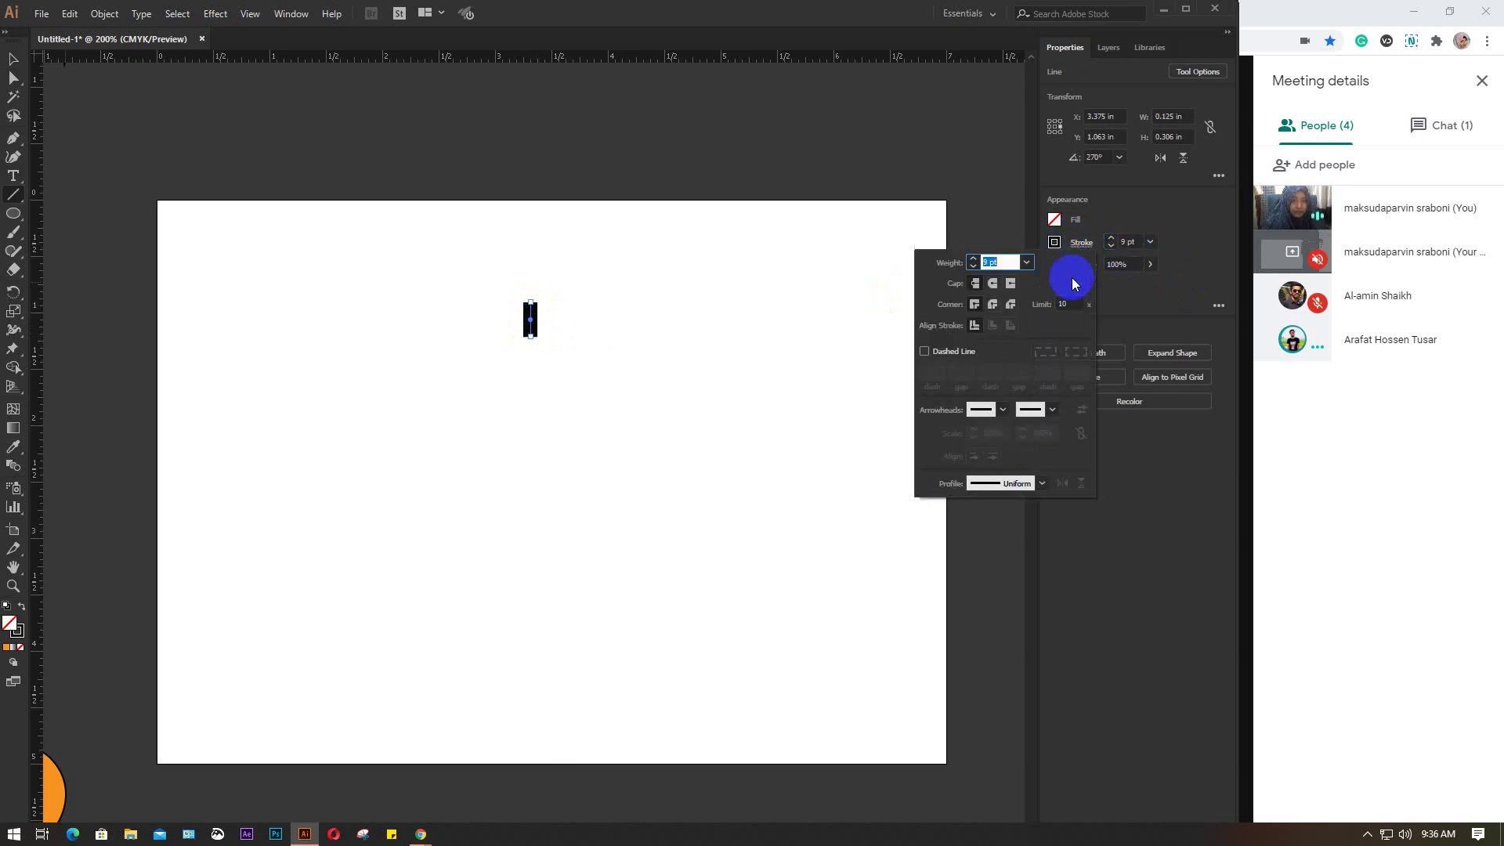
left_click(991, 284)
left_click(1119, 243)
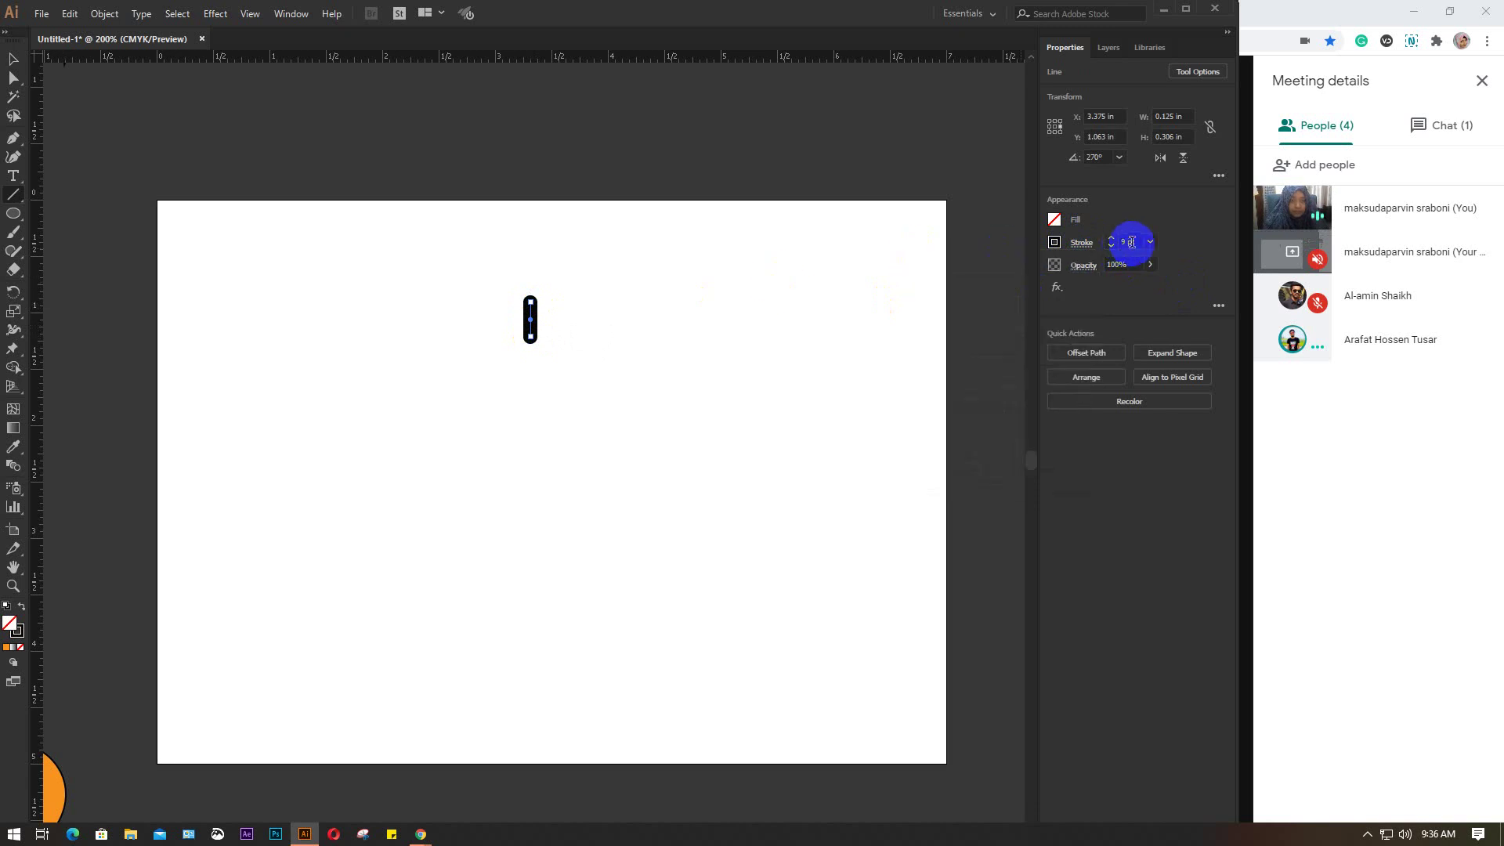
Step: Set the line's stroke weight to 13 pt and move it to the artboard's top centre
left_click(1127, 240)
key("Up")
key("Up")
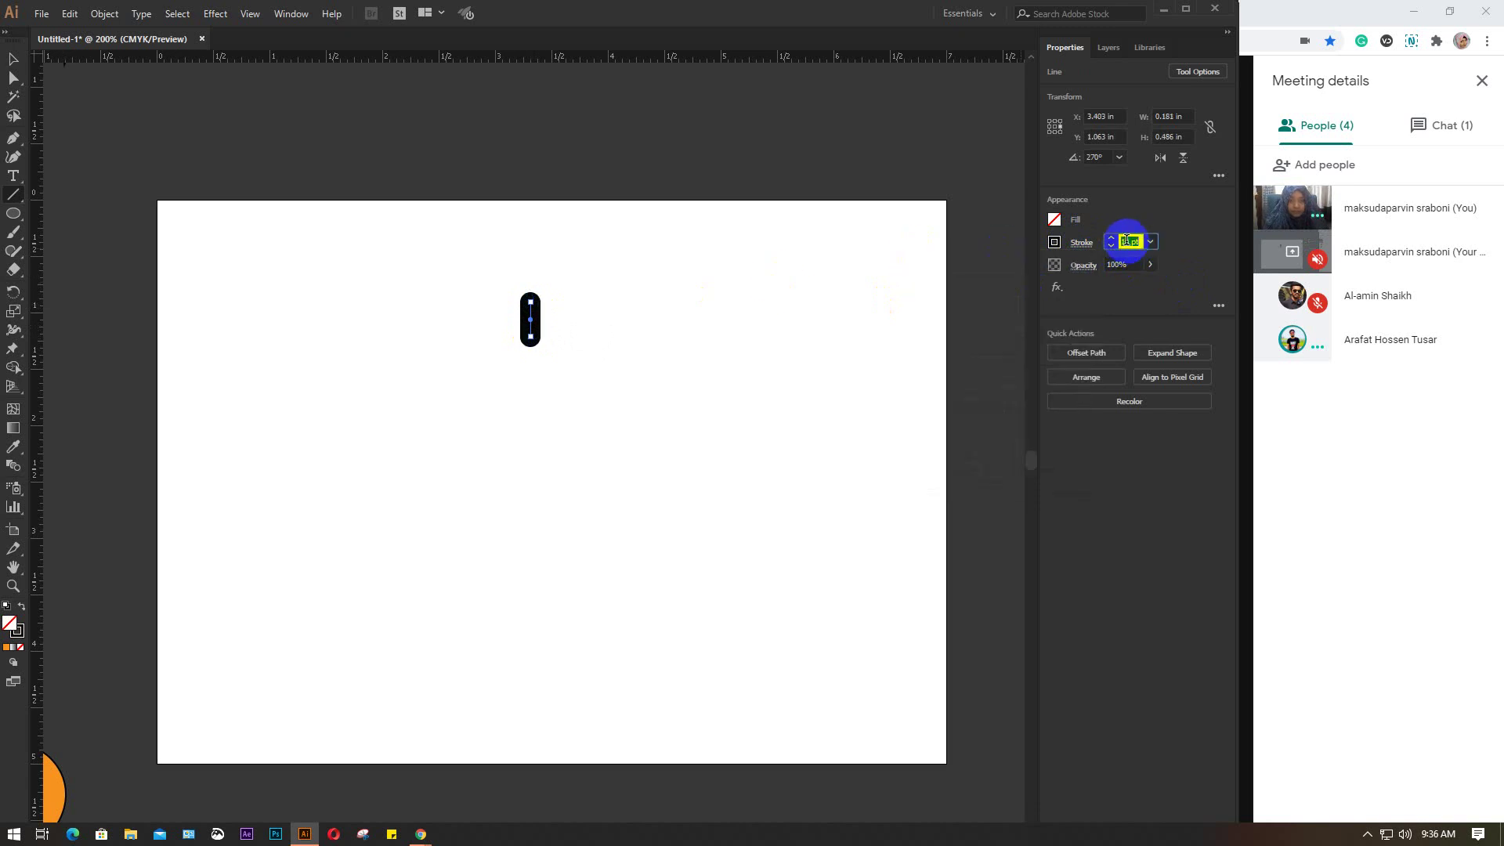
key("BackSpace")
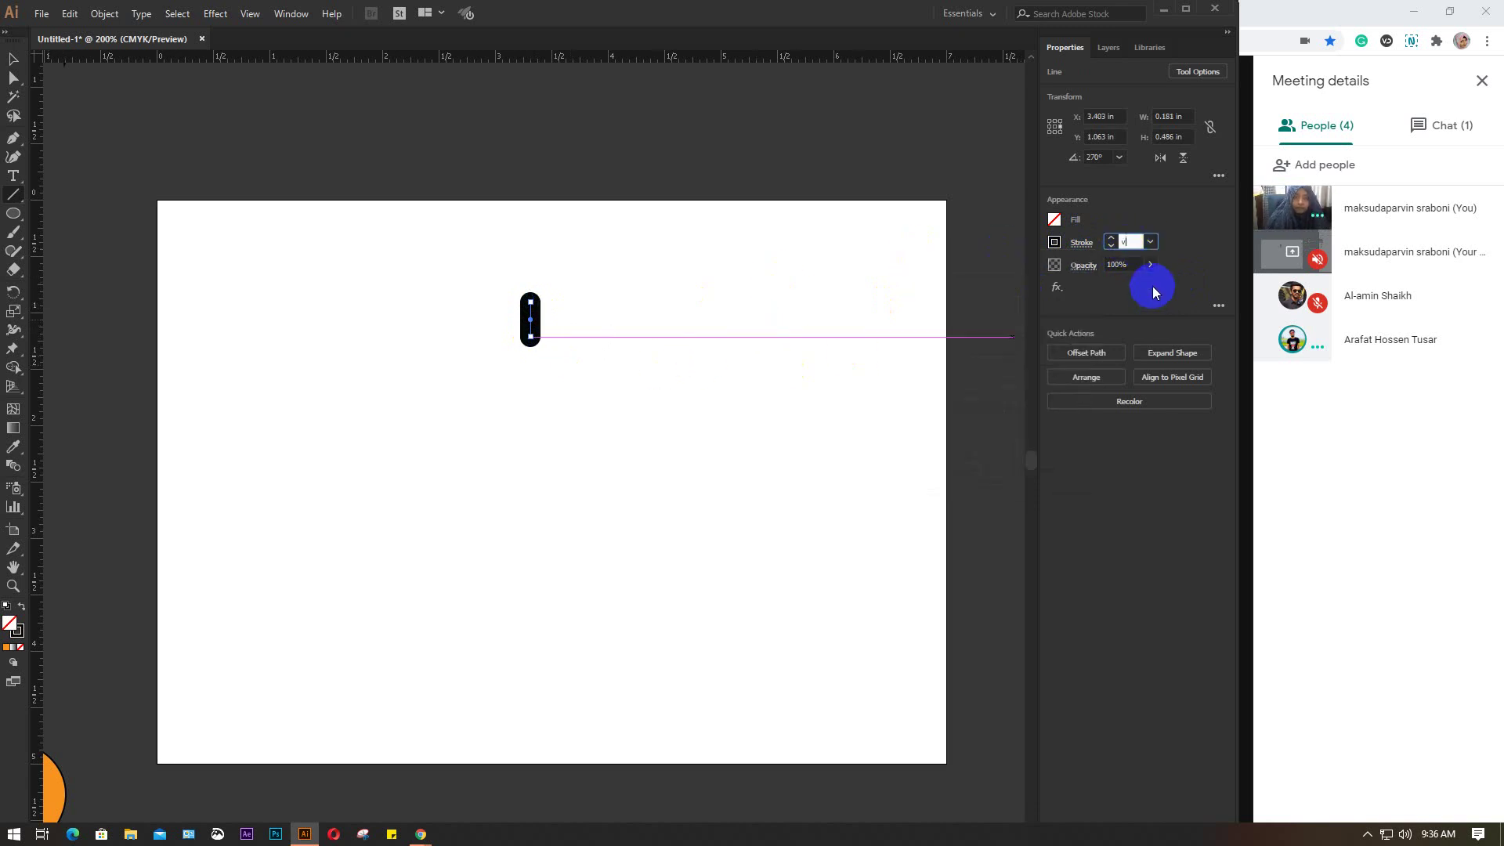
key("Return")
key("v")
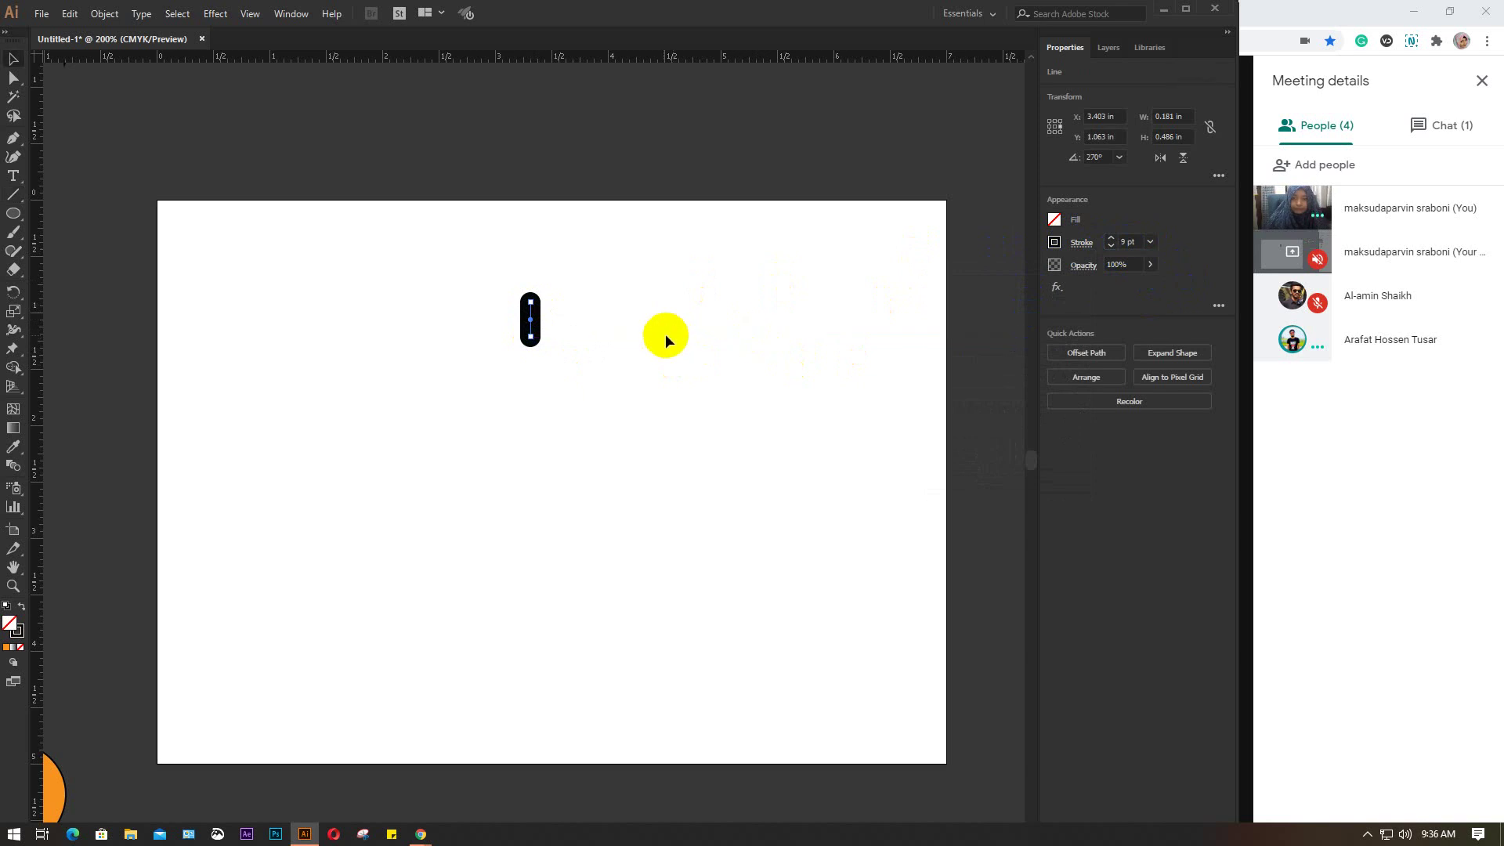
left_click(636, 342)
left_click_drag(530, 329, 543, 294)
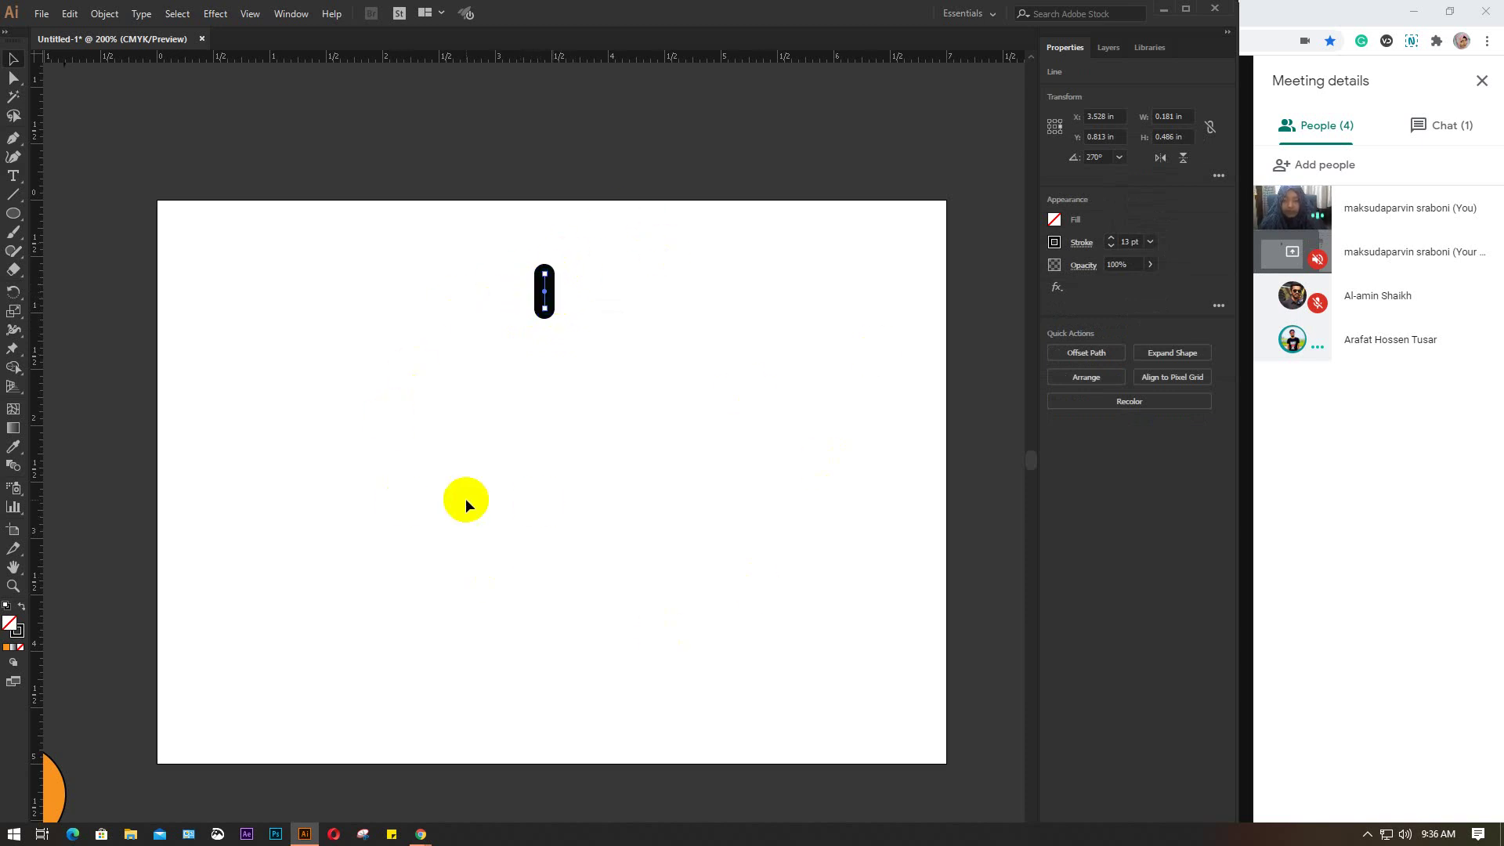
left_click(13, 295)
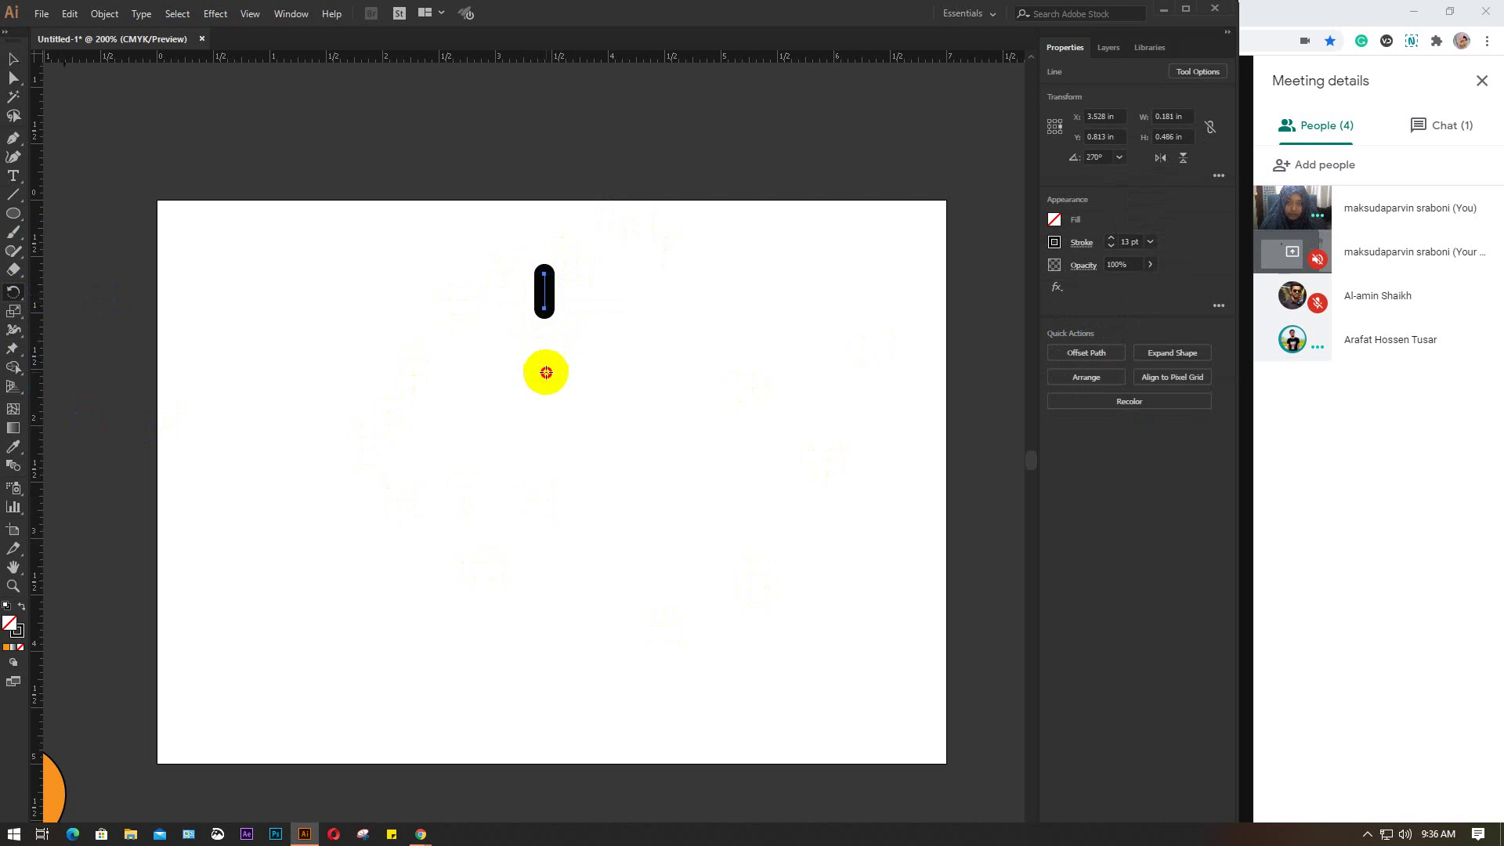
left_click(547, 497)
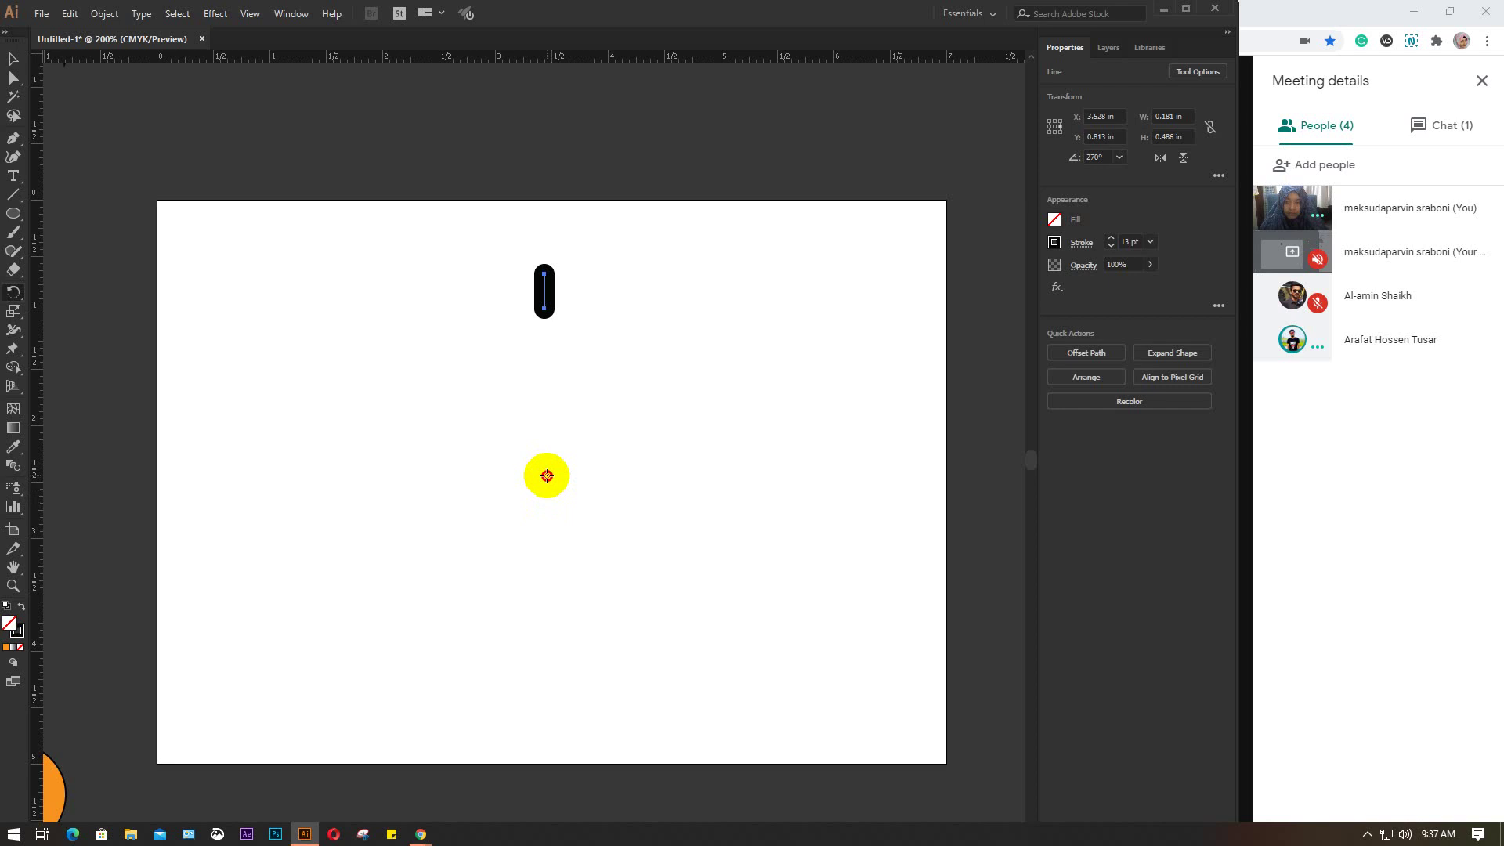
left_click(555, 369)
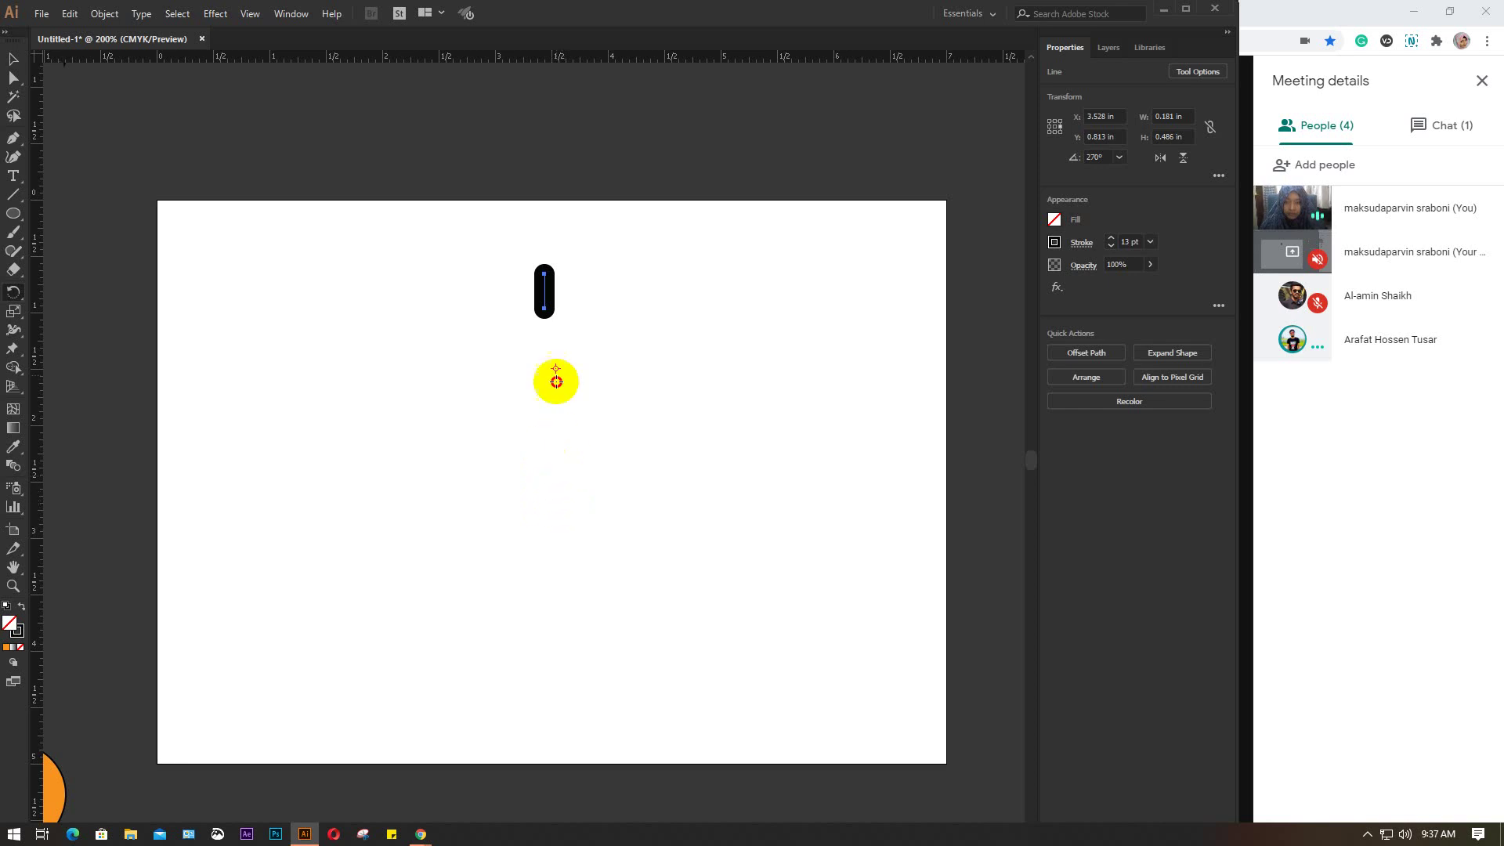
left_click(543, 294)
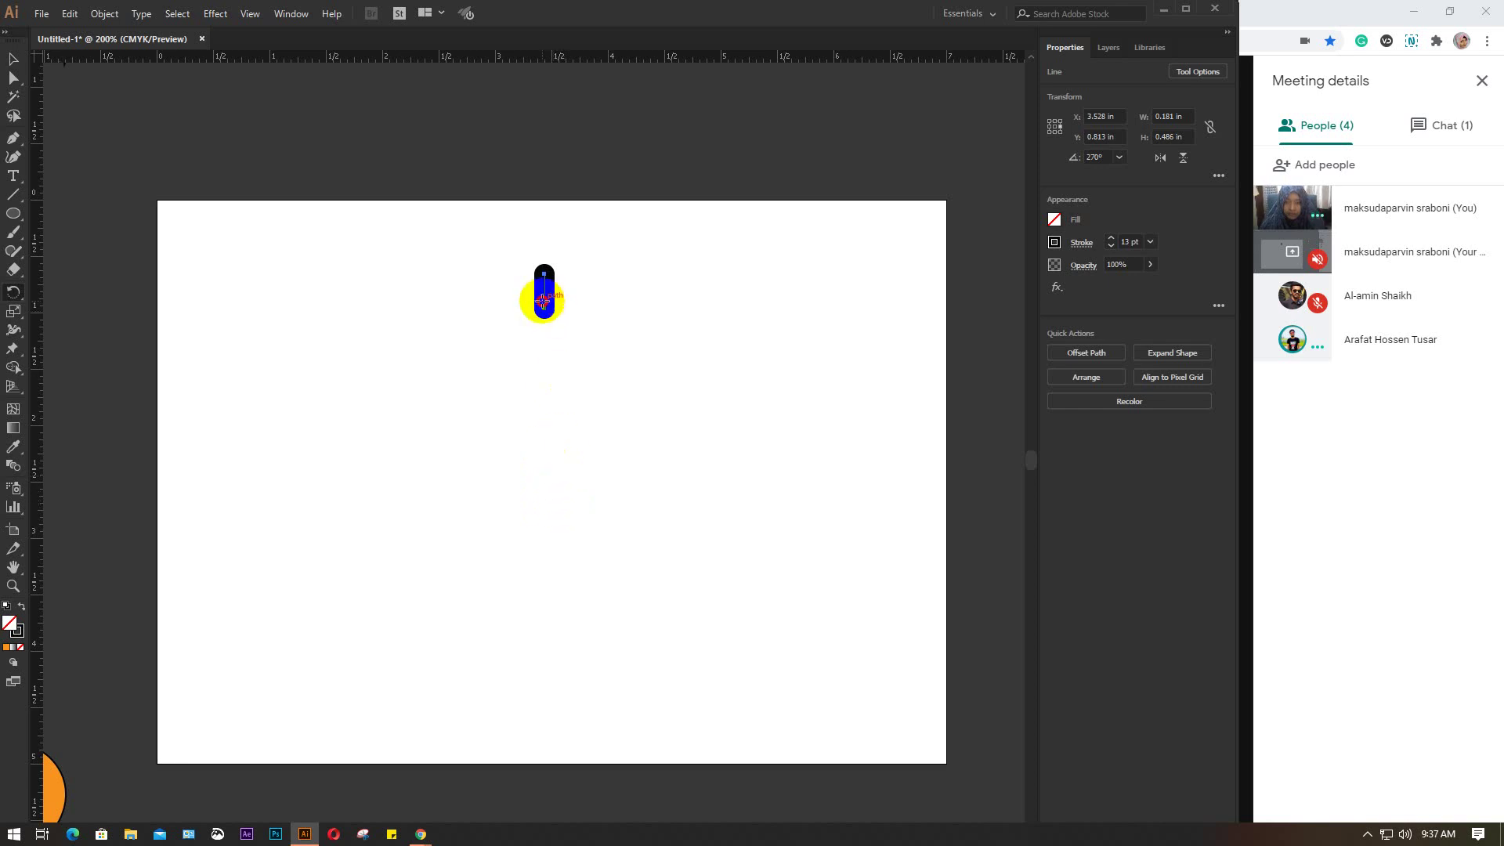
left_click(542, 509, "alt")
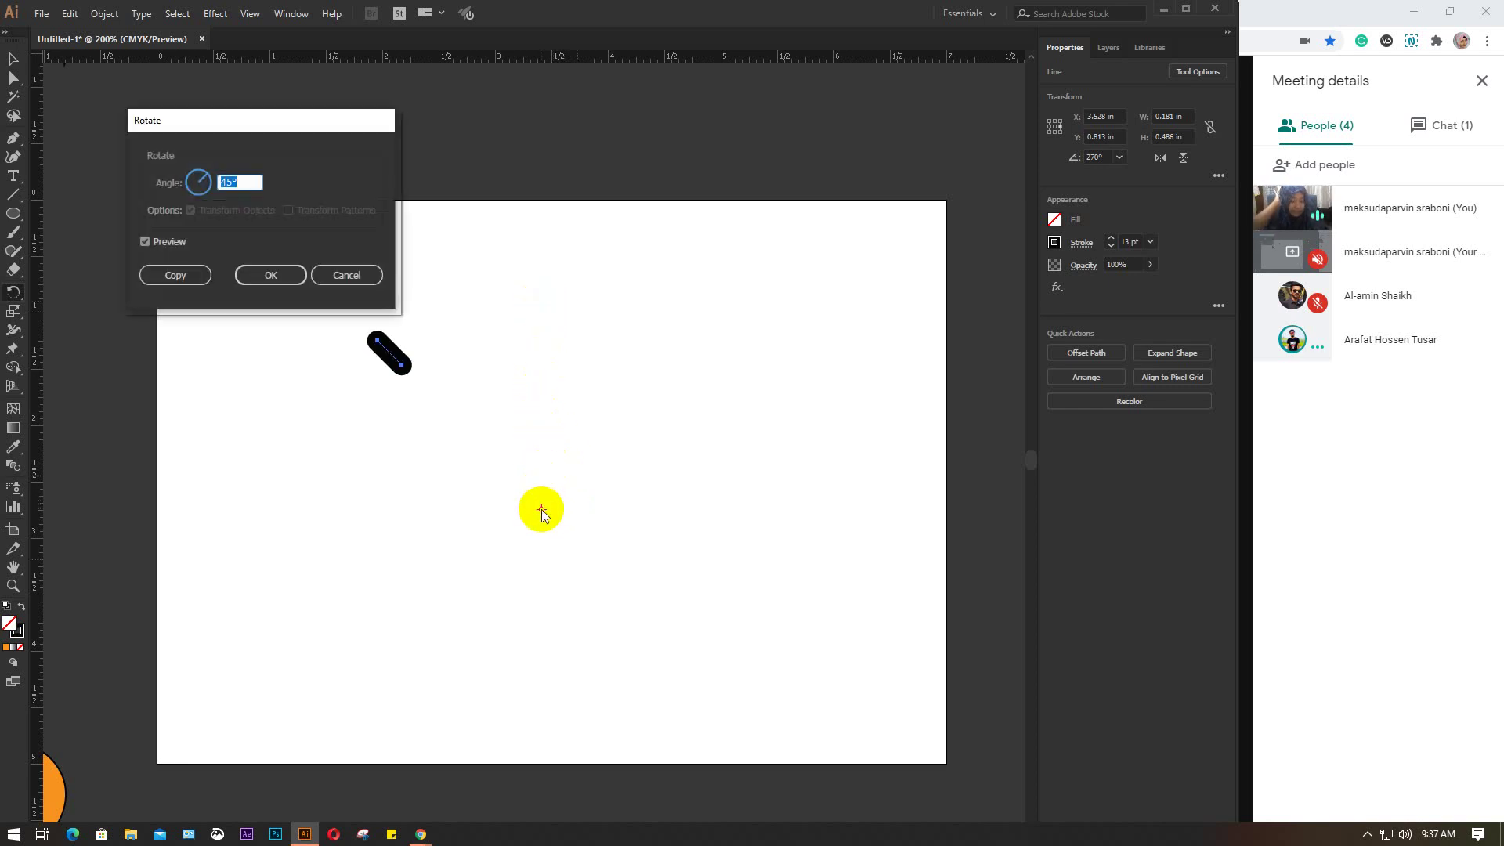
left_click(336, 279)
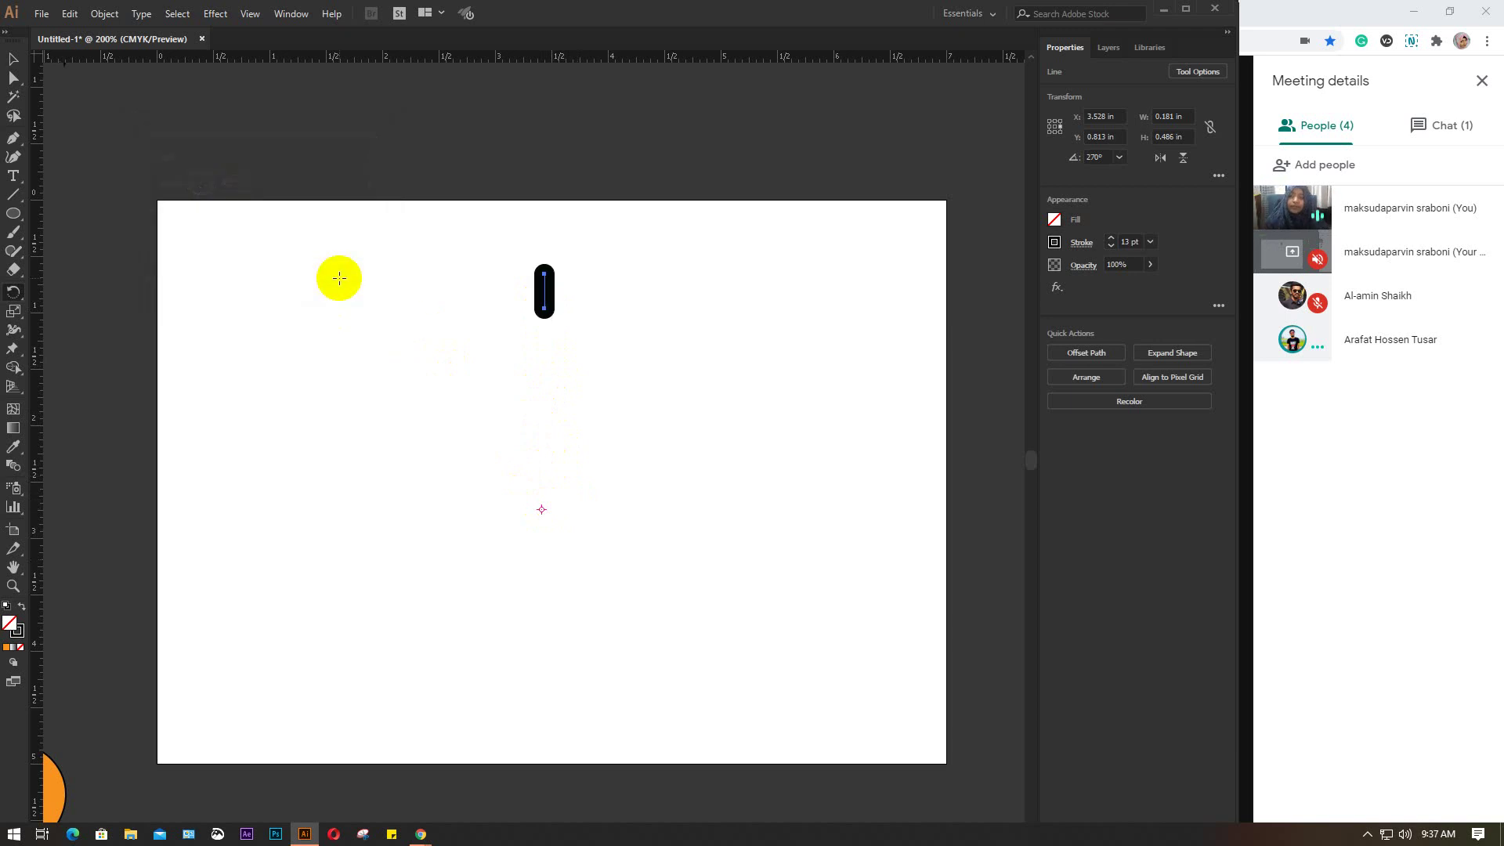
left_click_drag(37, 267, 546, 316)
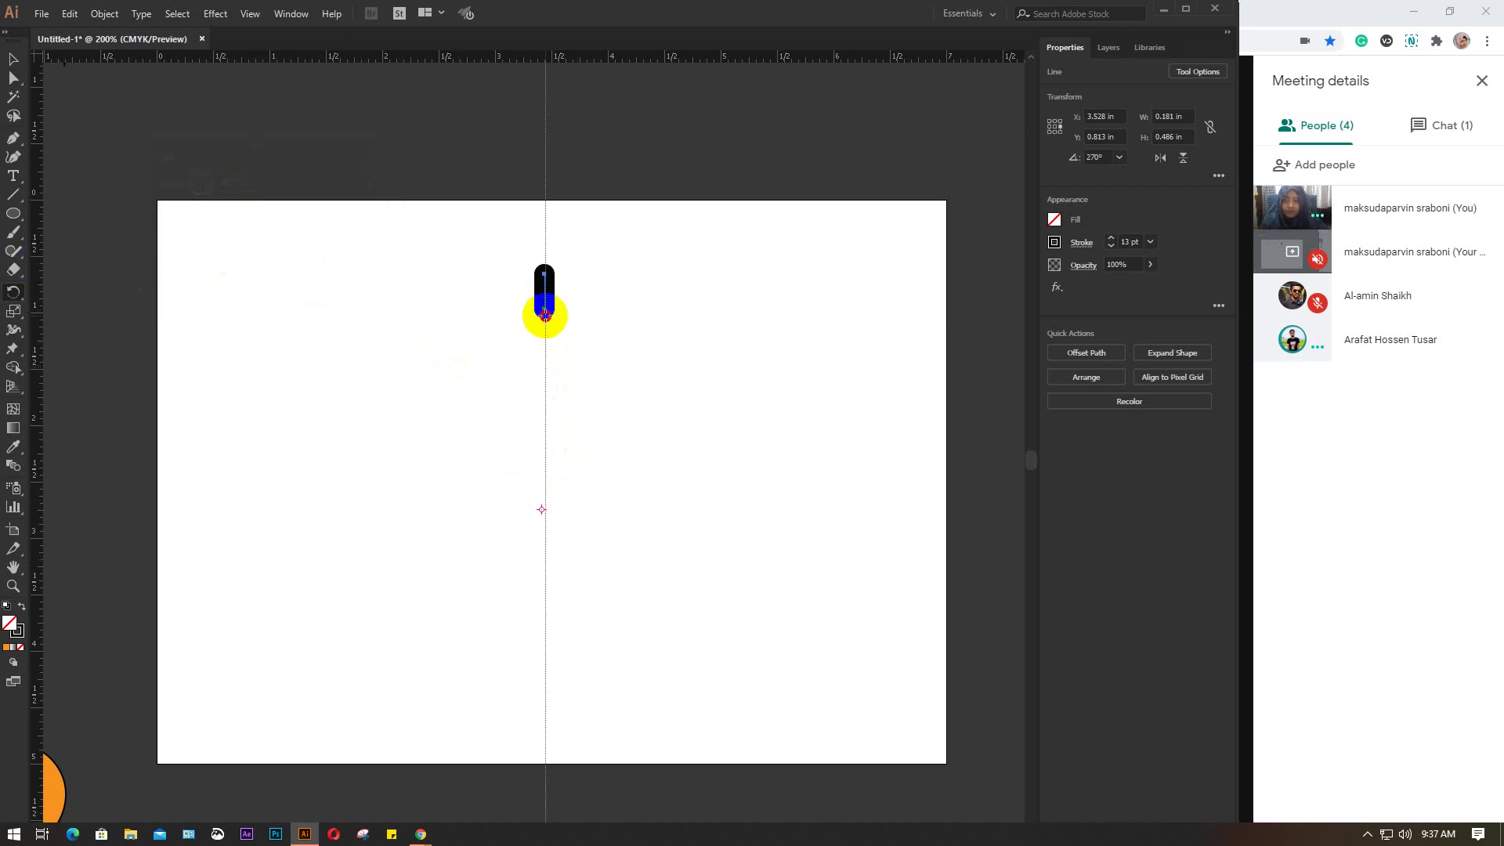
left_click_drag(545, 315, 544, 315)
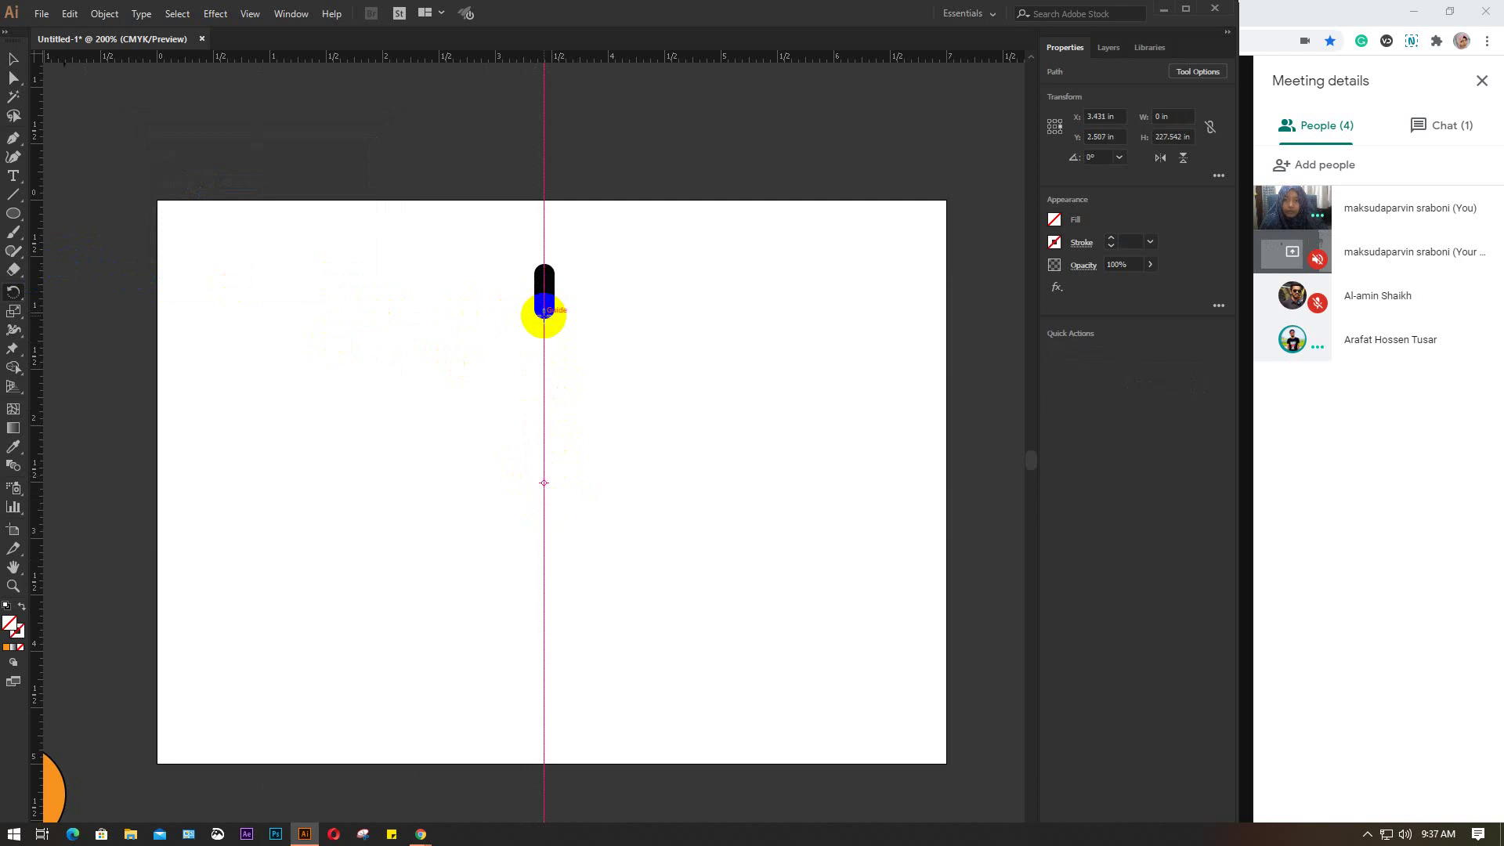
left_click_drag(474, 67, 478, 484)
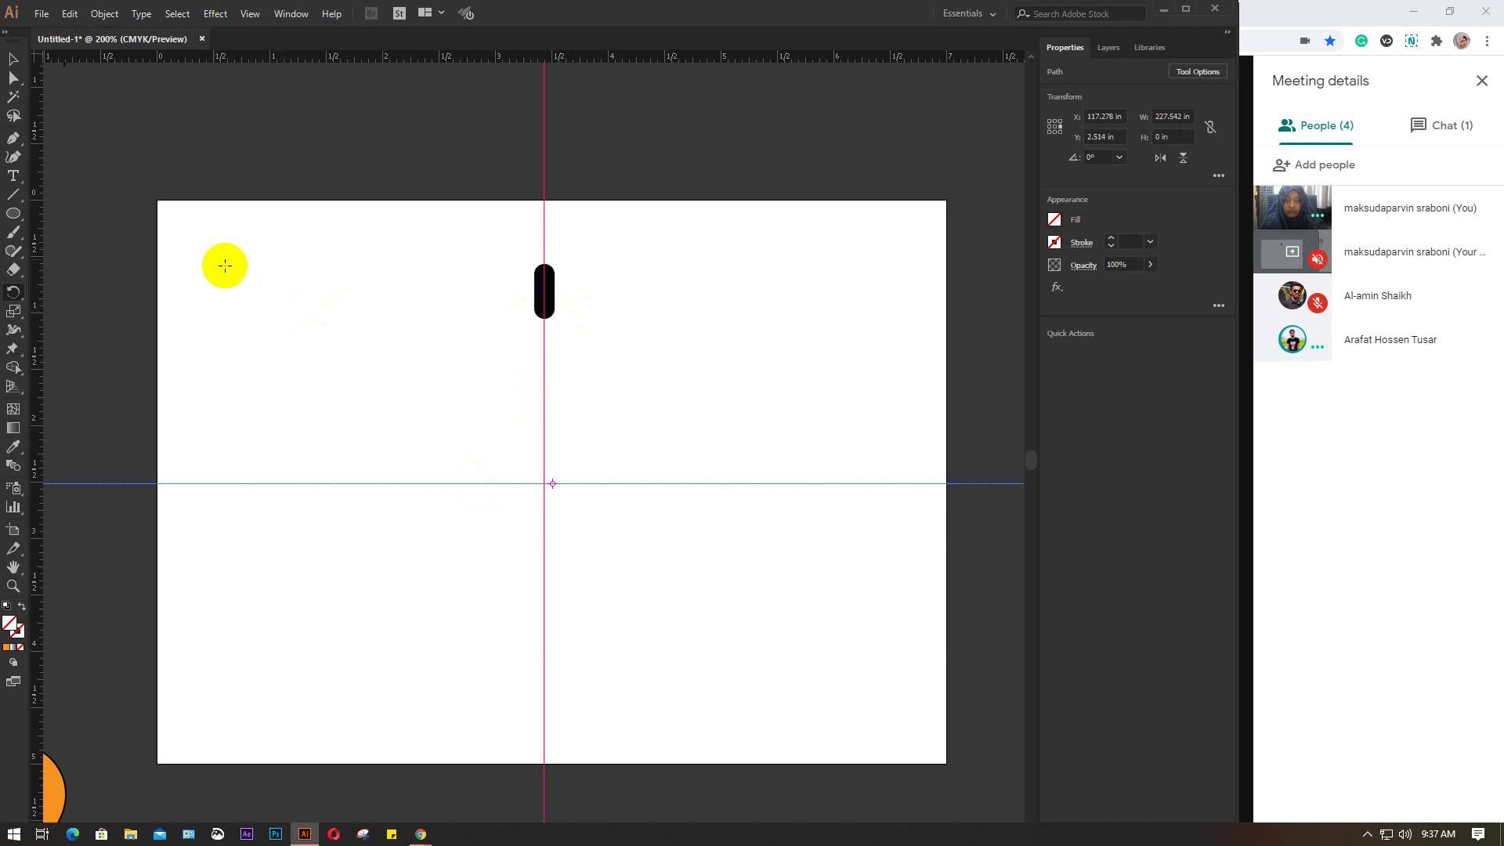
left_click(14, 60)
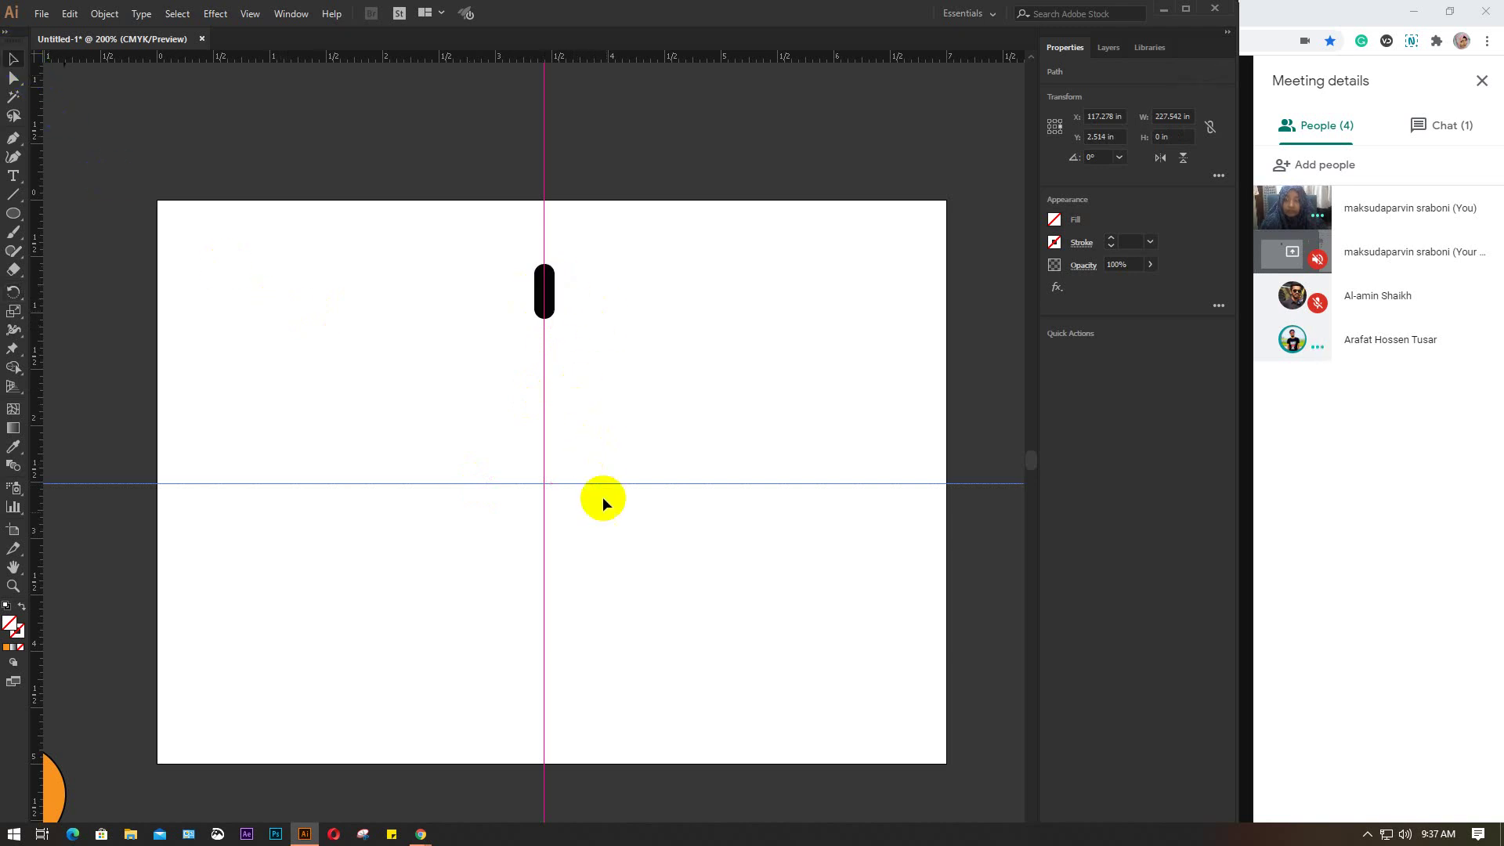
left_click_drag(616, 543, 520, 453)
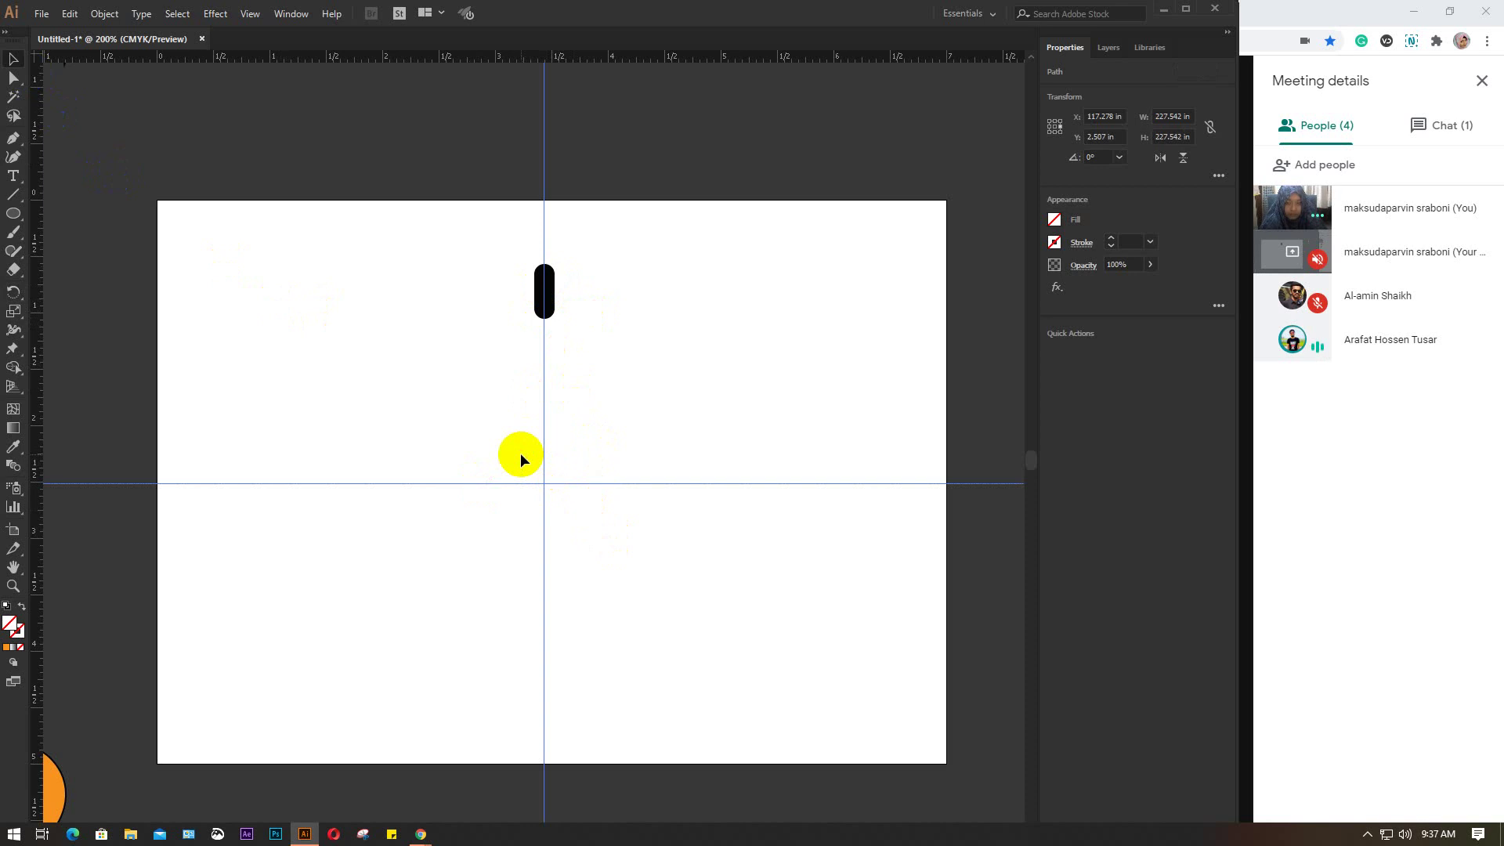
left_click(647, 395)
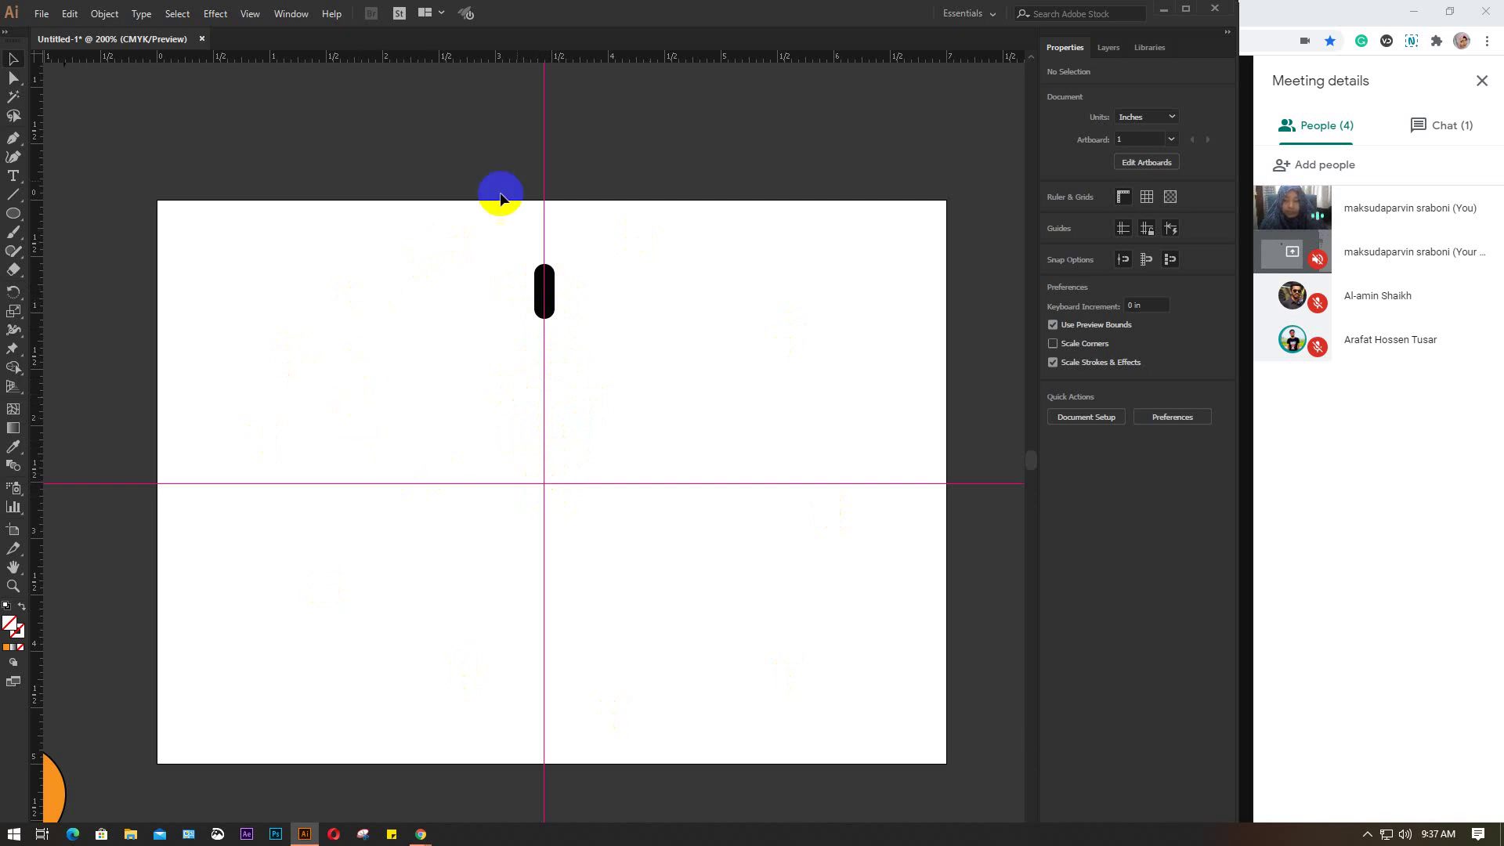
left_click_drag(369, 406, 688, 642)
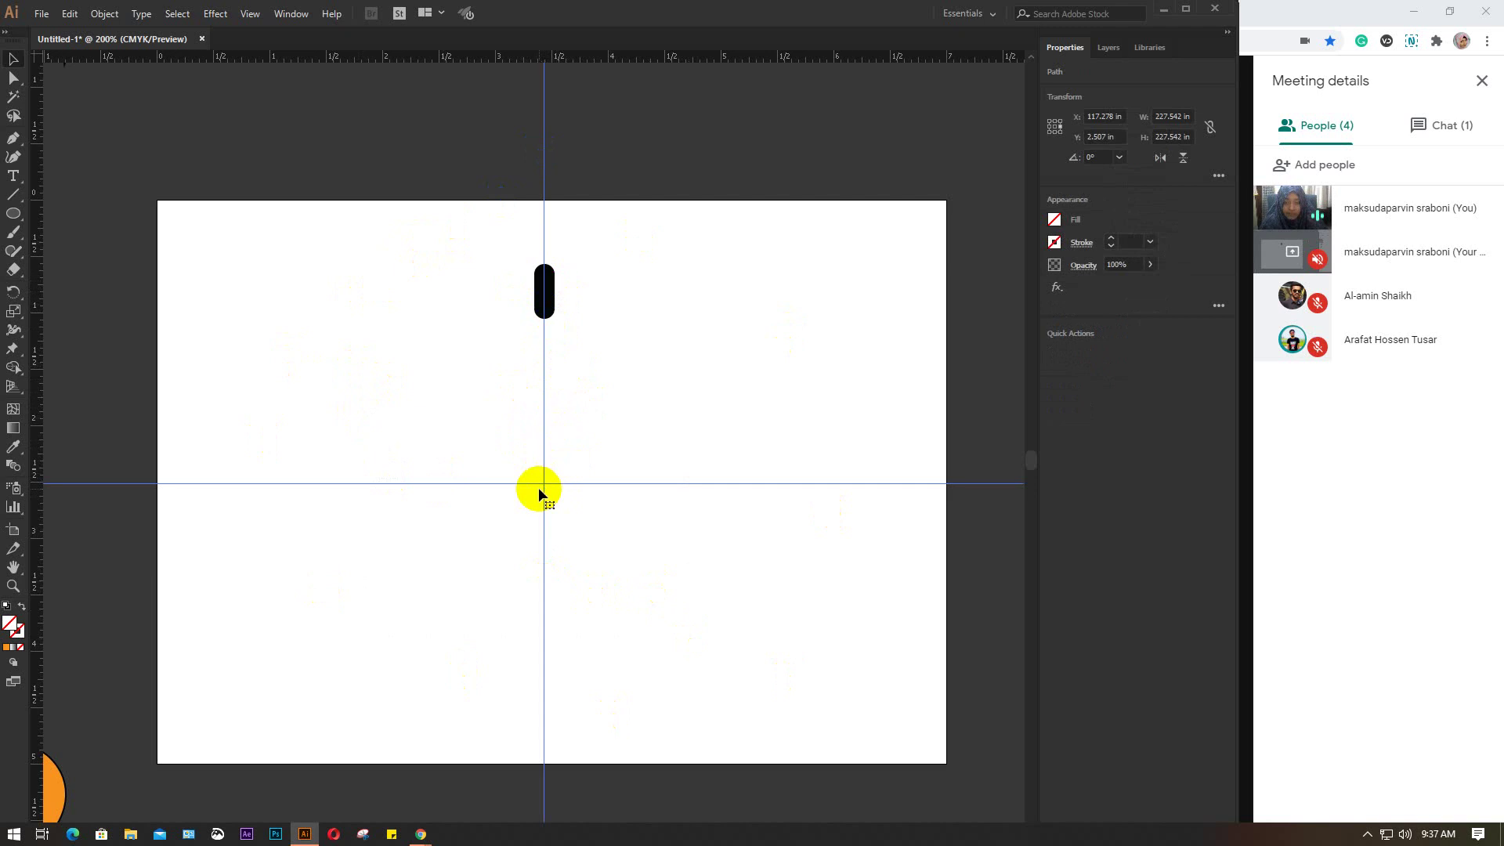
left_click_drag(470, 436, 585, 591)
key("Delete")
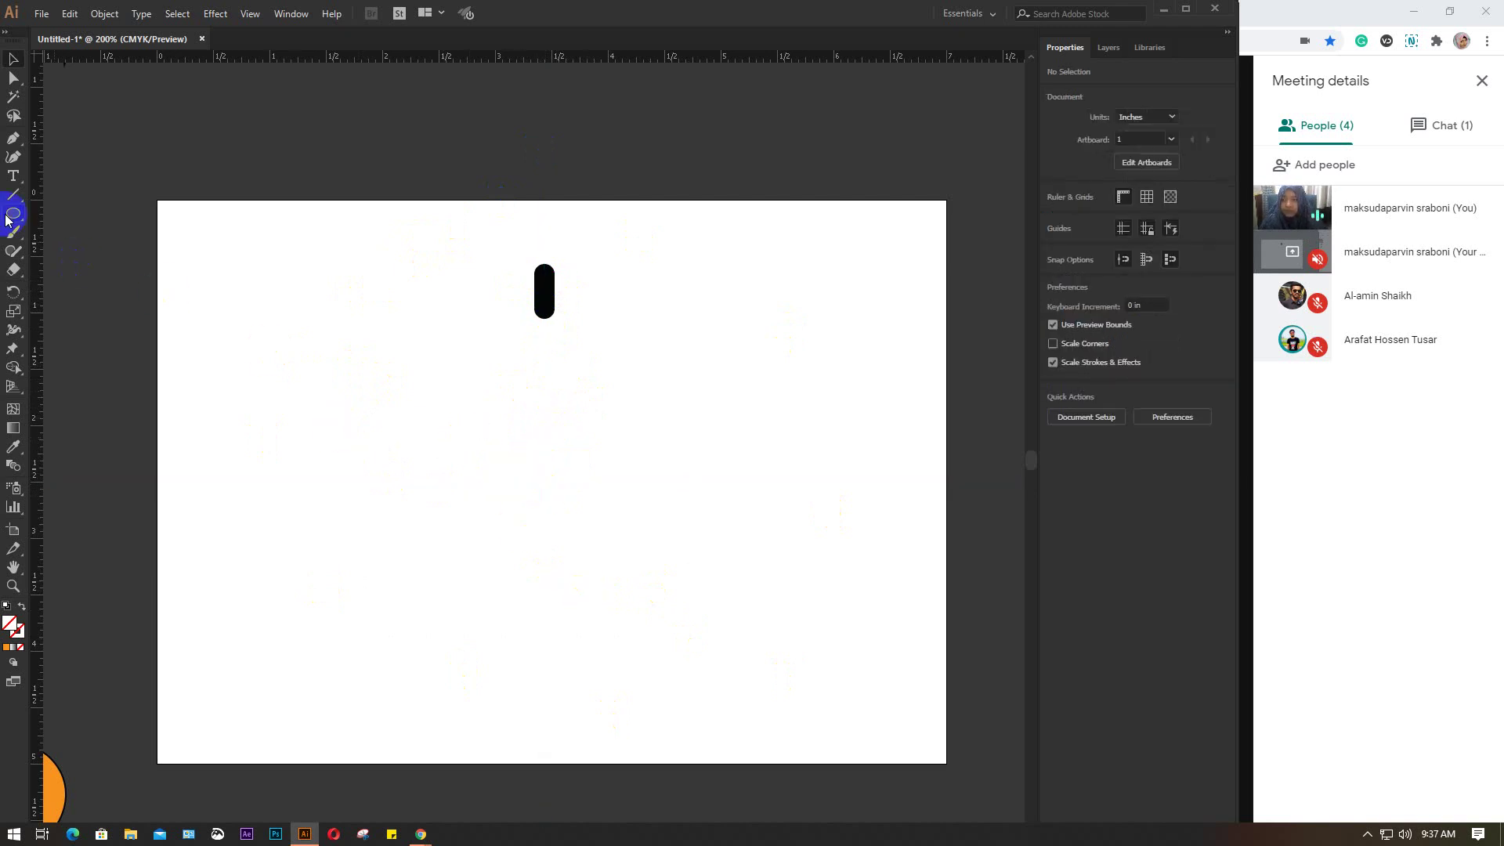
Step: Draw a roughly 4-inch circle around the line and fill it dark blue
left_click(14, 213)
mouse_move(387, 242)
left_mouse_down()
mouse_move(796, 673)
mouse_move(769, 692)
left_mouse_up()
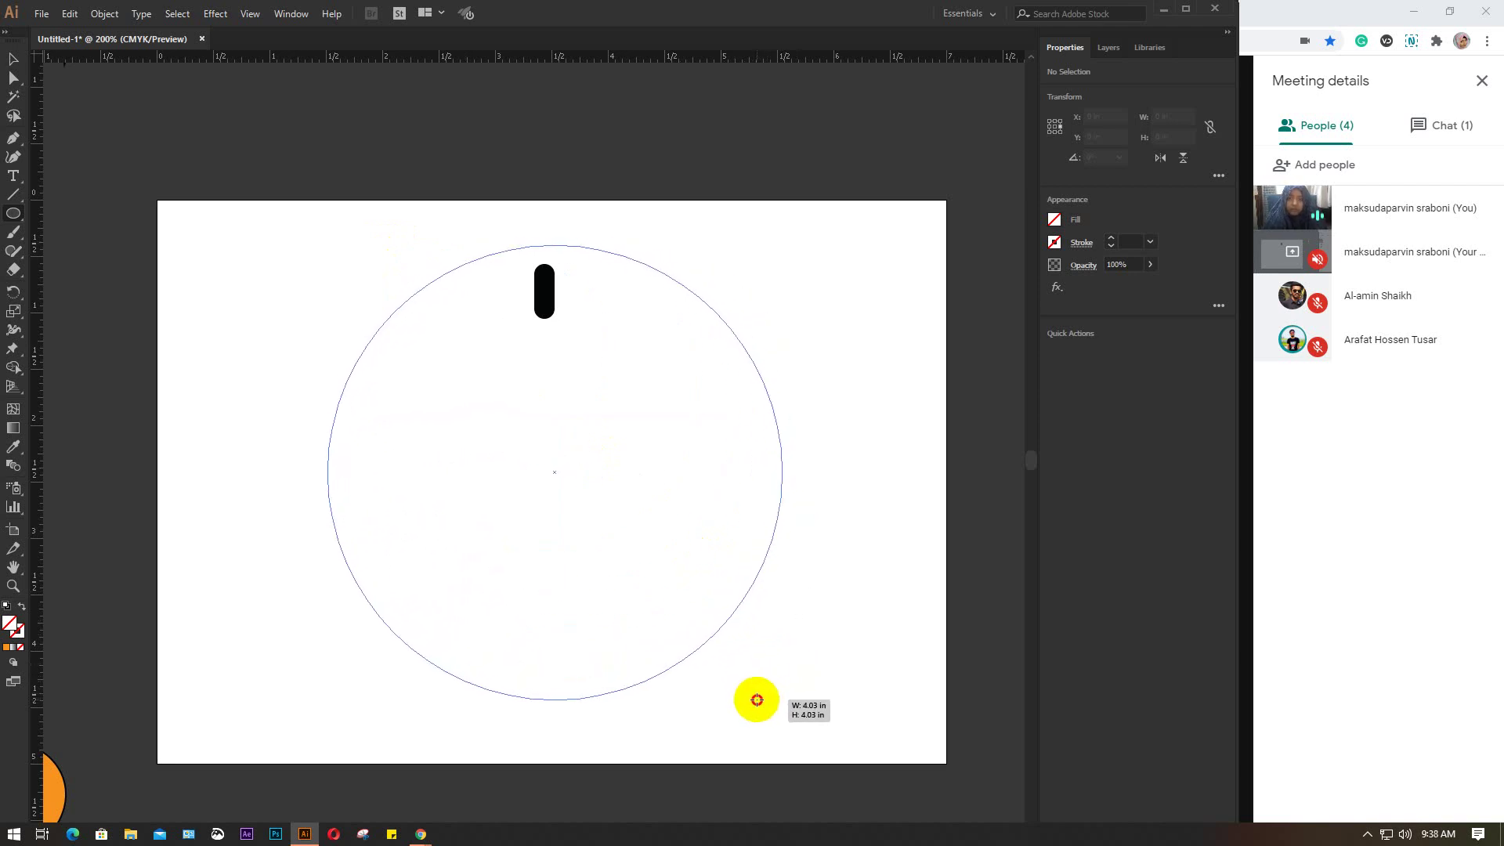
left_click_drag(769, 692, 753, 701)
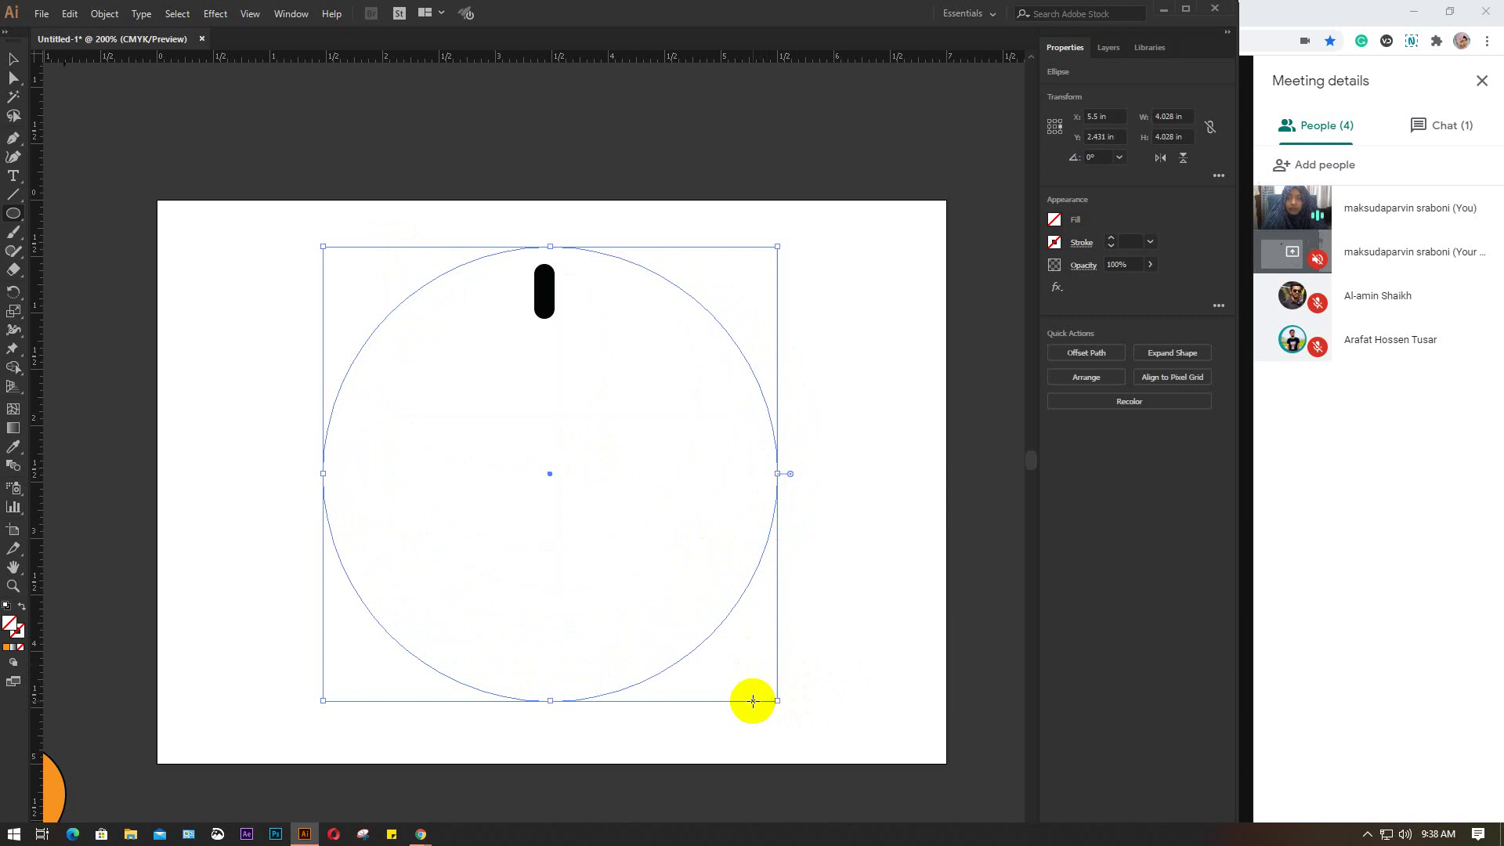
left_click(1054, 220)
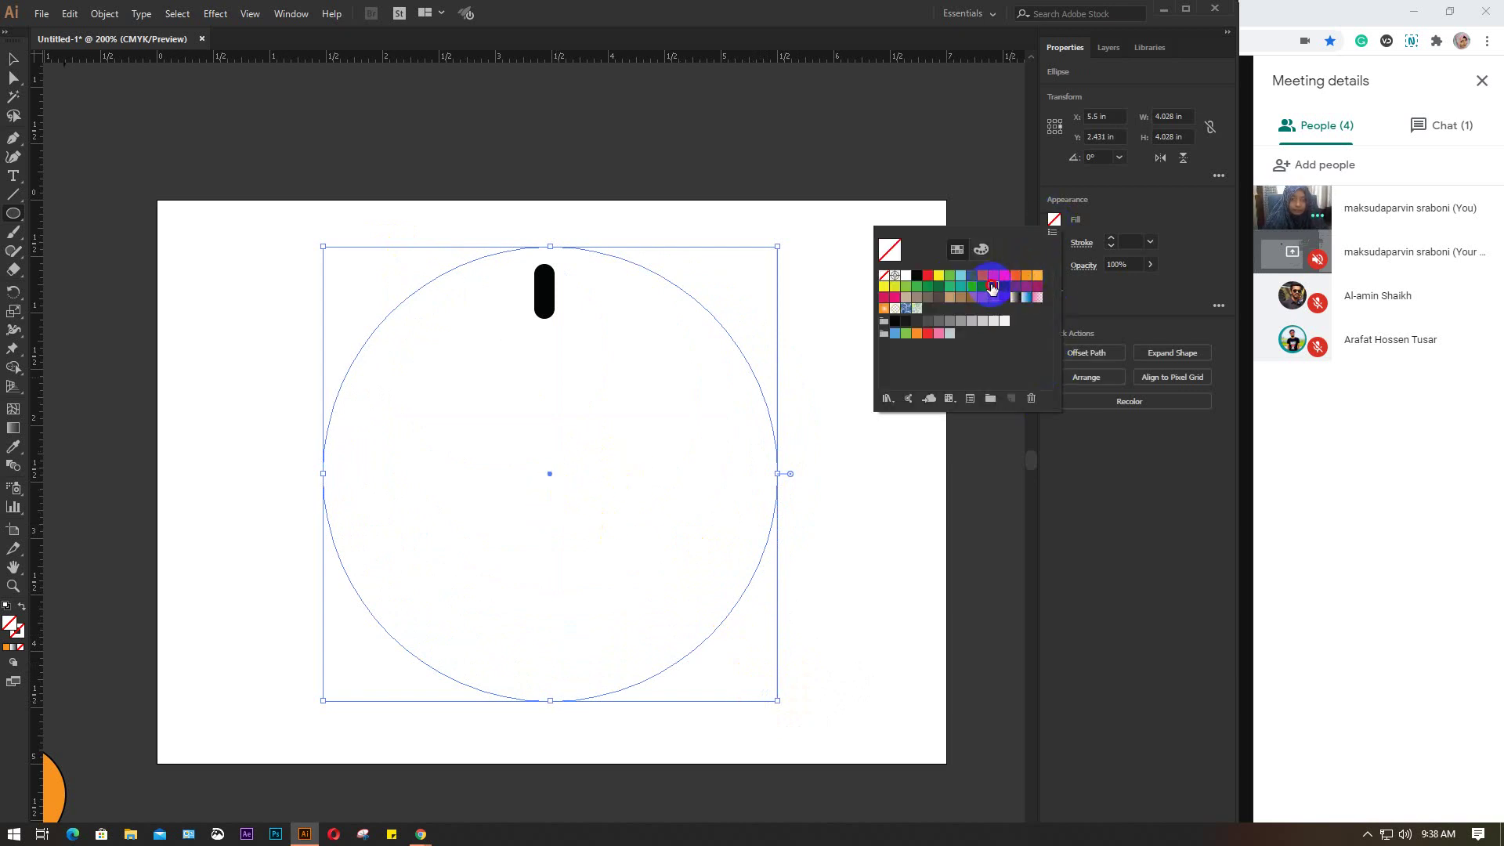
left_click(993, 287)
left_click(1055, 220)
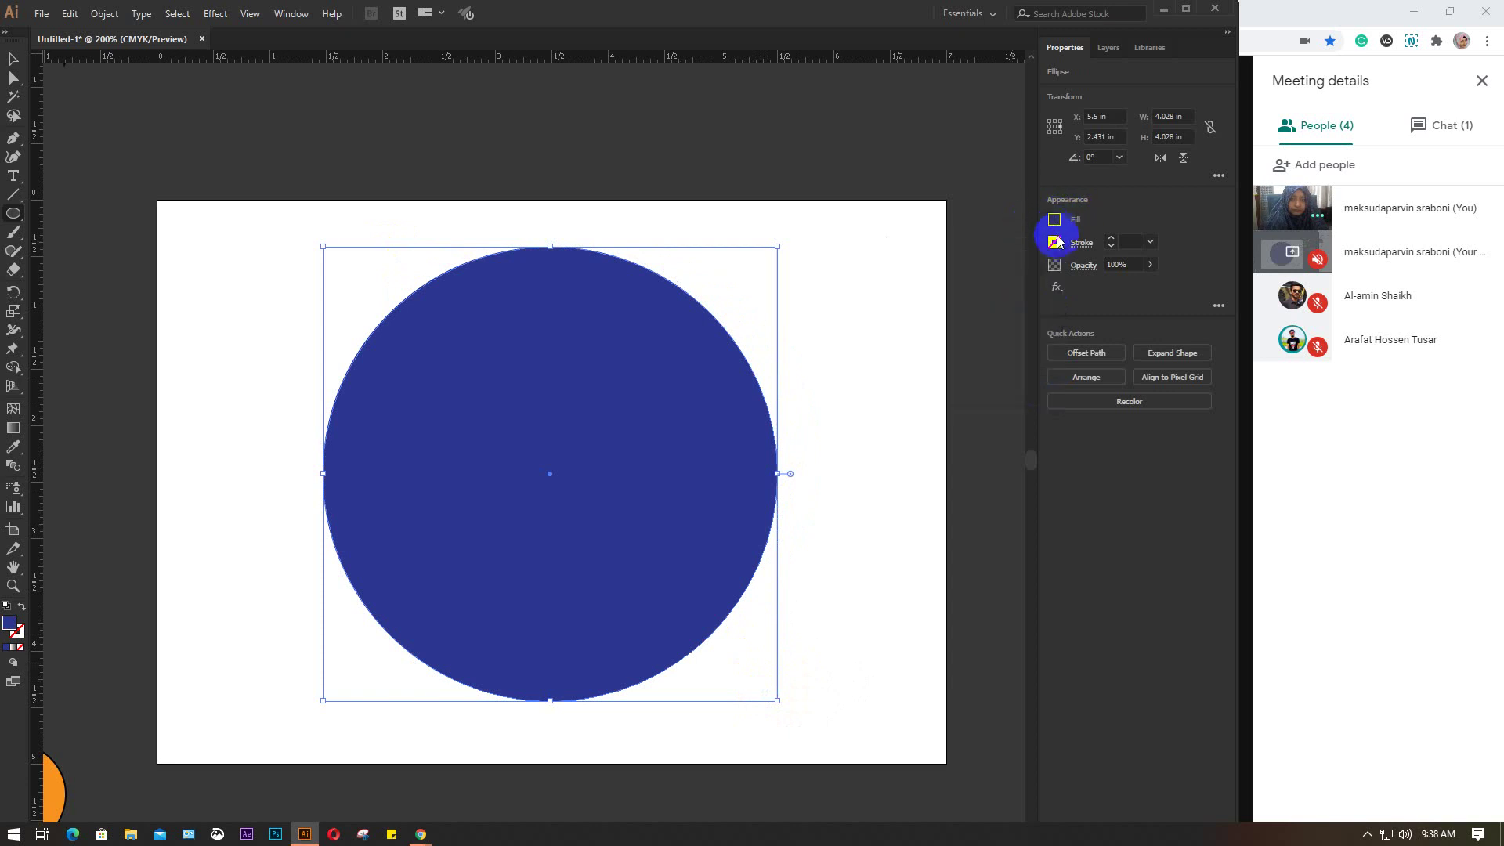
right_click(611, 396)
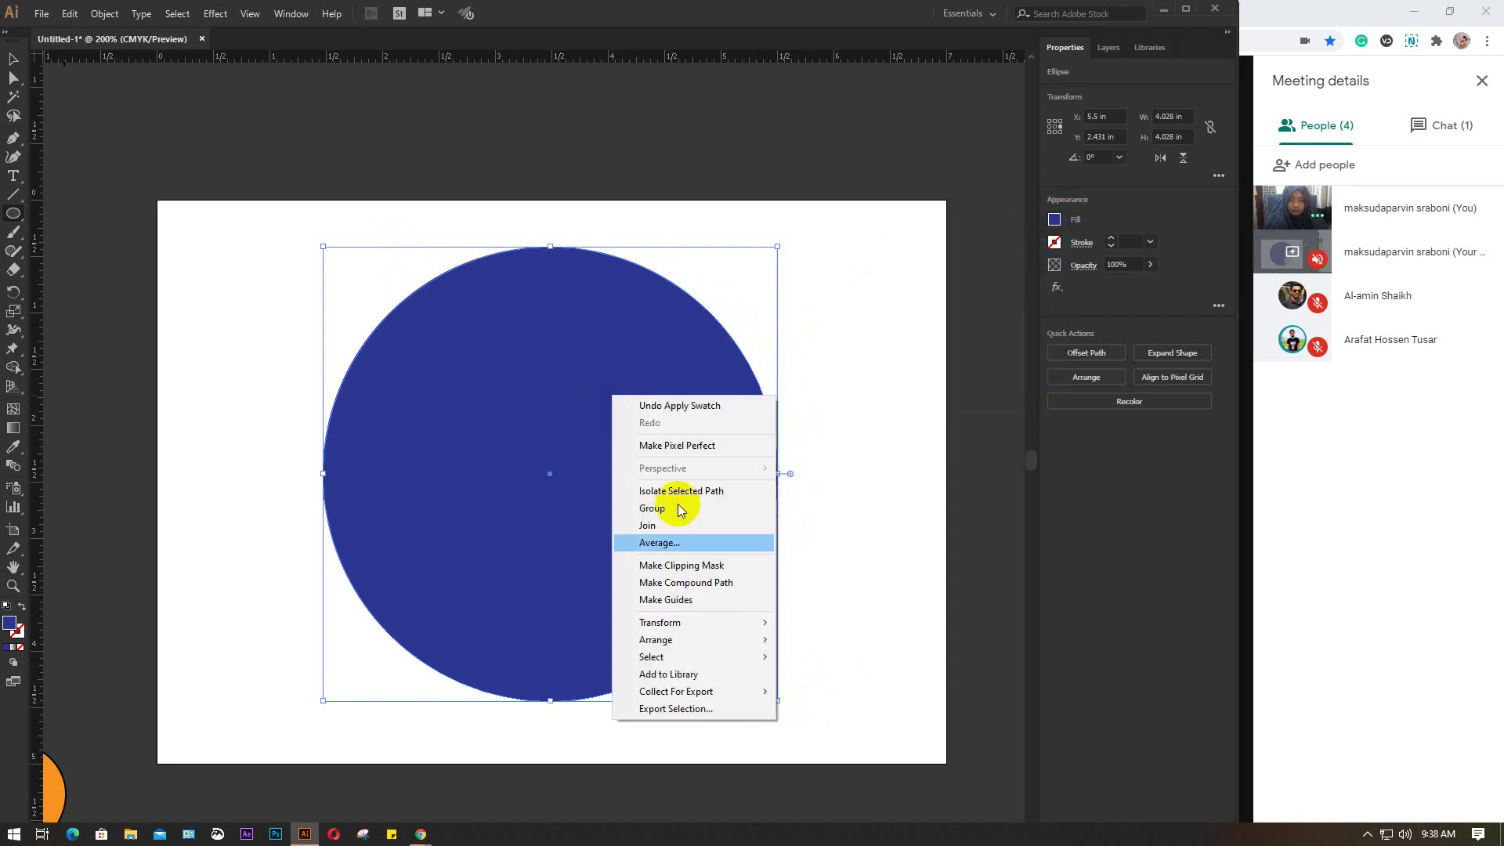
Step: Send the blue circle to the back and make the capsule line's stroke white
mouse_move(655, 639)
left_click(847, 689)
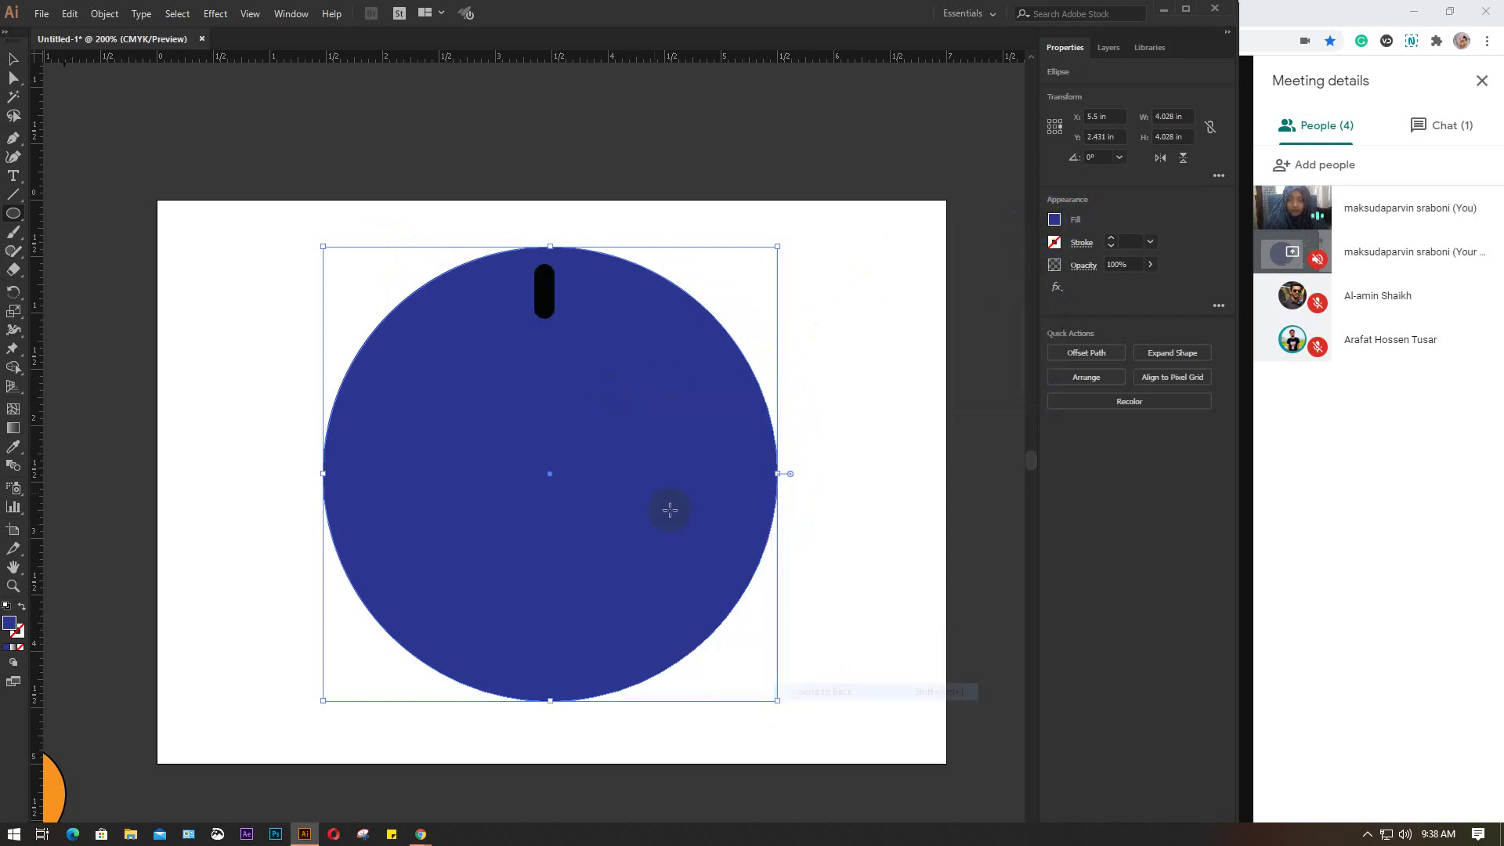
left_click(526, 195)
left_click(548, 298)
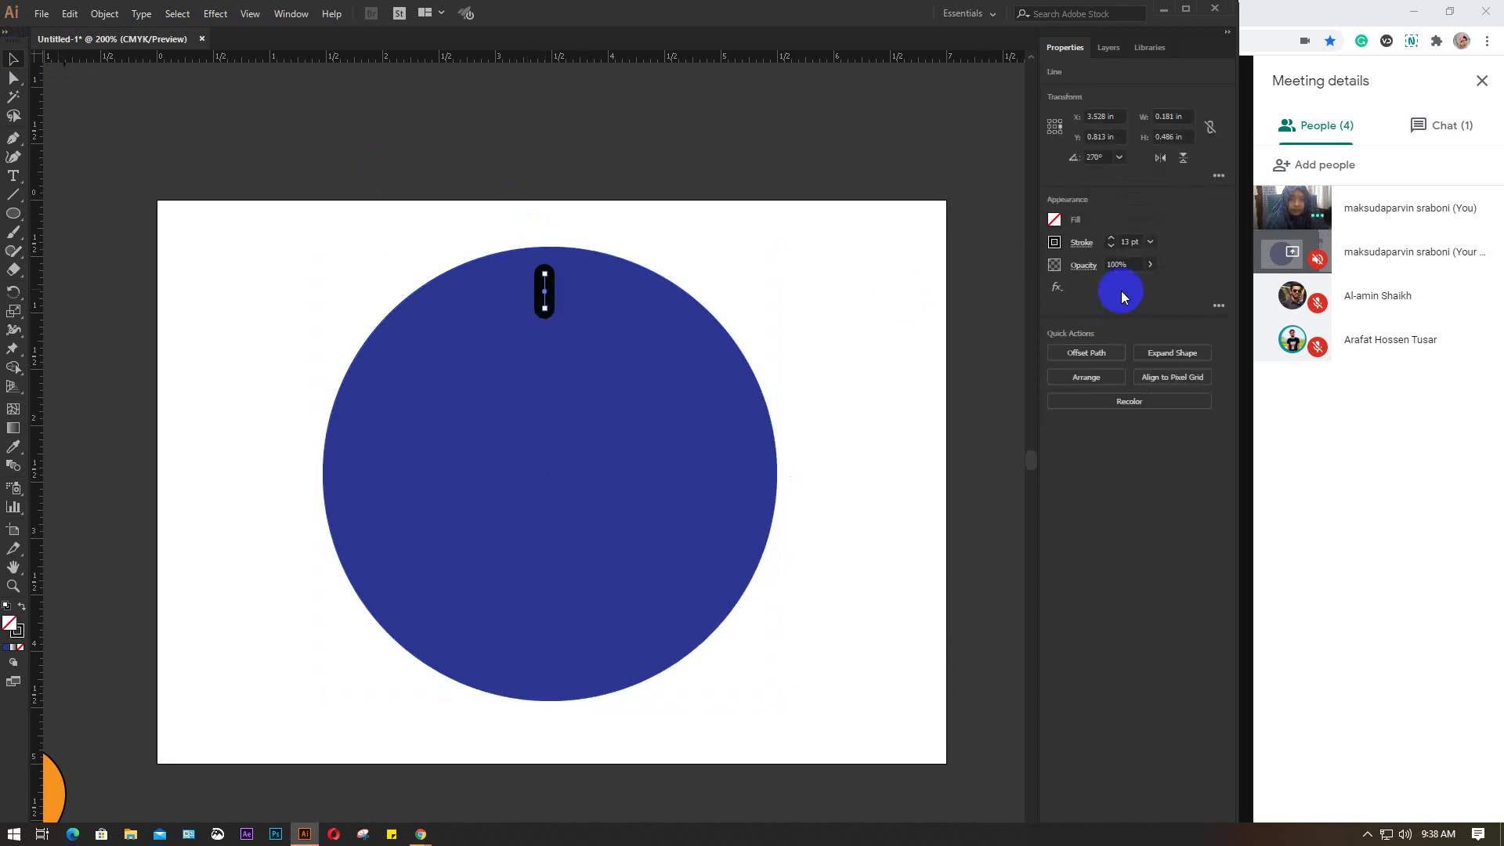
left_click(1055, 242)
left_click(906, 297)
left_click(750, 282)
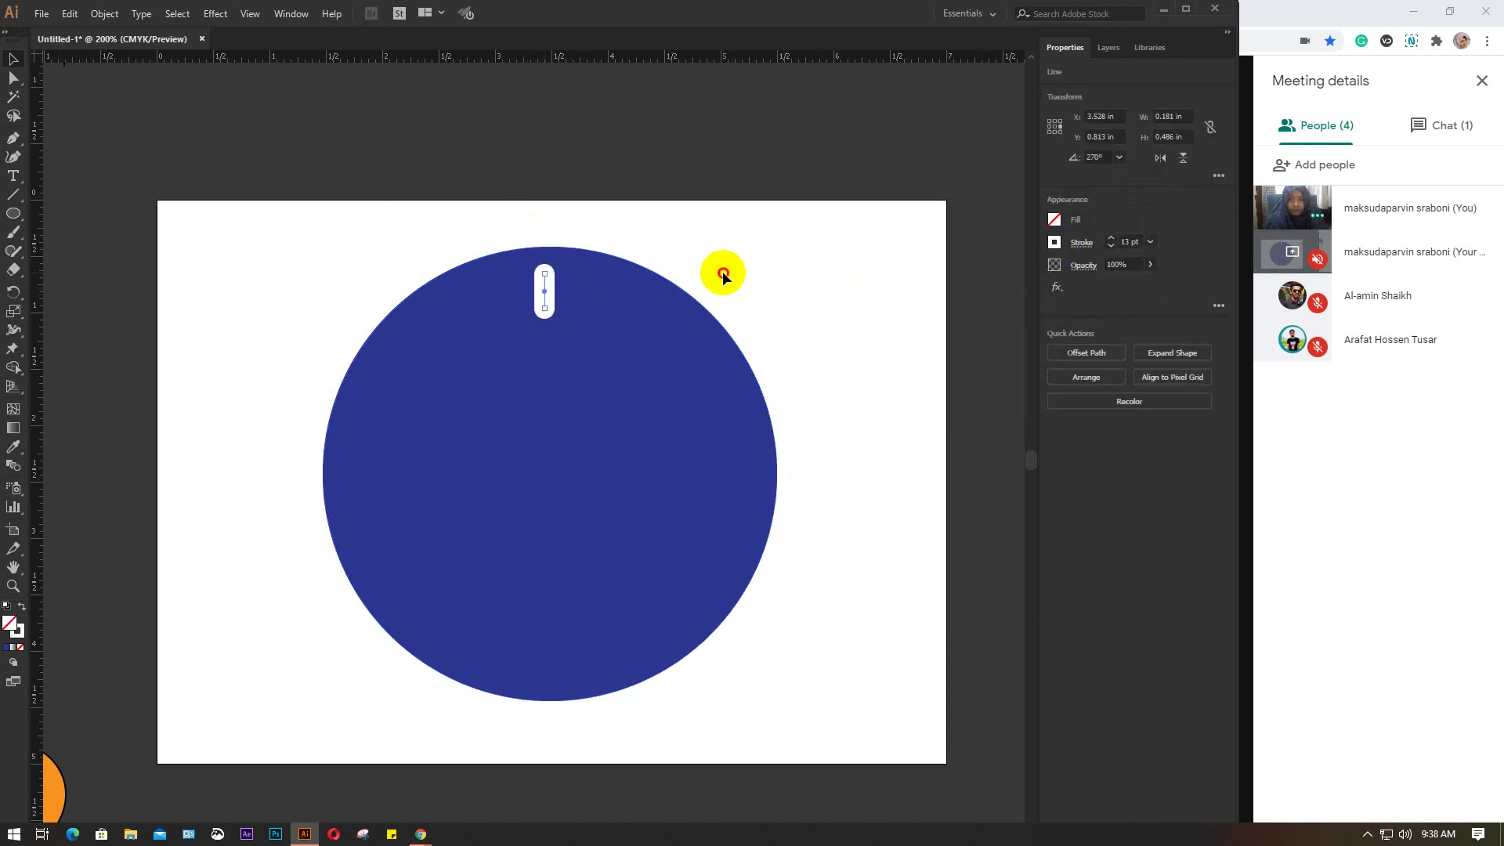
Step: Centre the white line horizontally on the circle, then reselect the line
left_click(451, 210)
left_click_drag(451, 210, 590, 329)
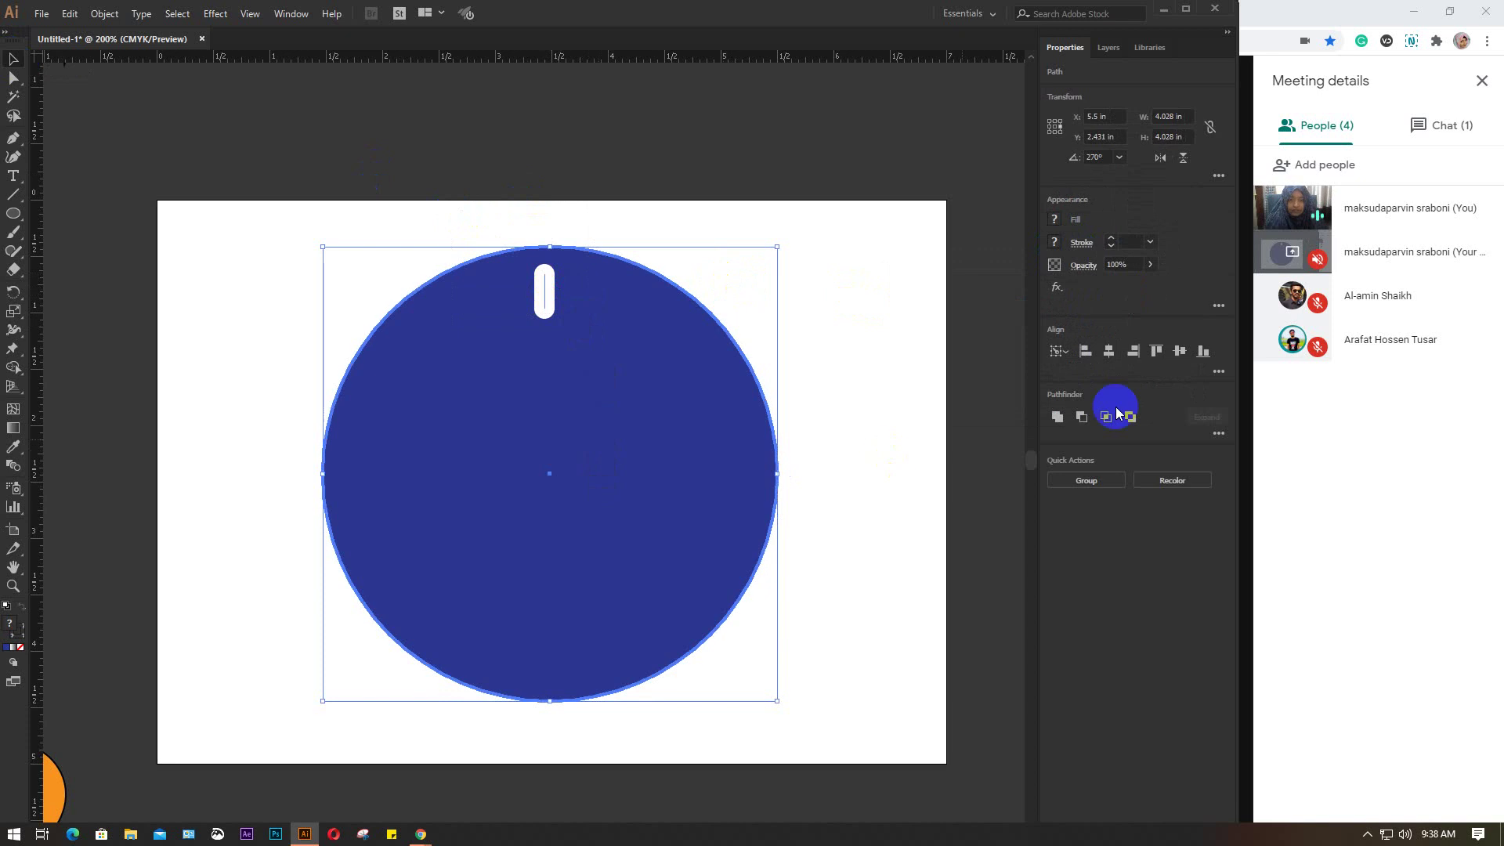
left_click(1114, 357)
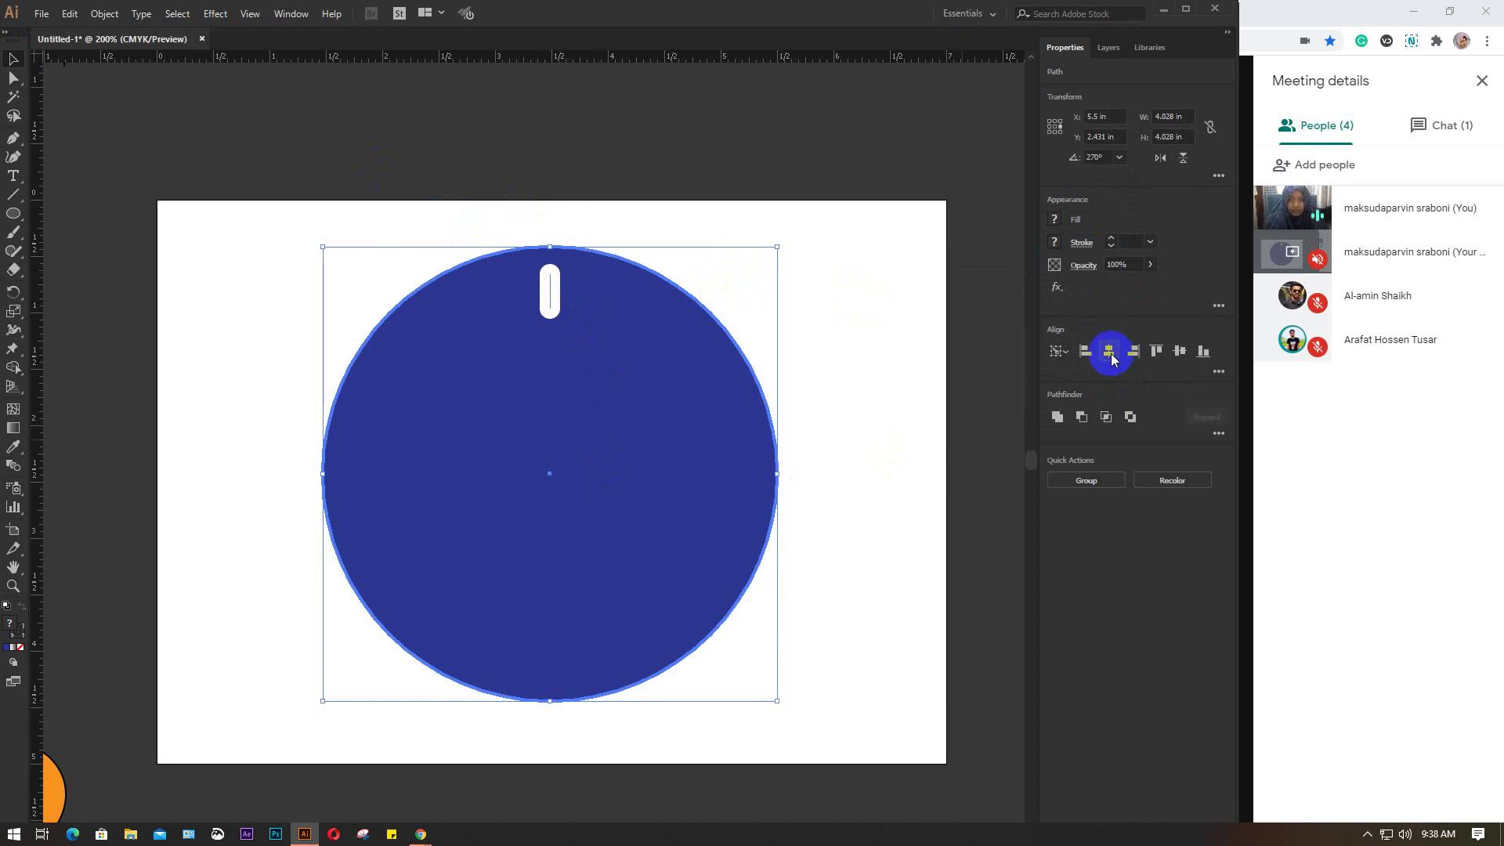
left_click(844, 318)
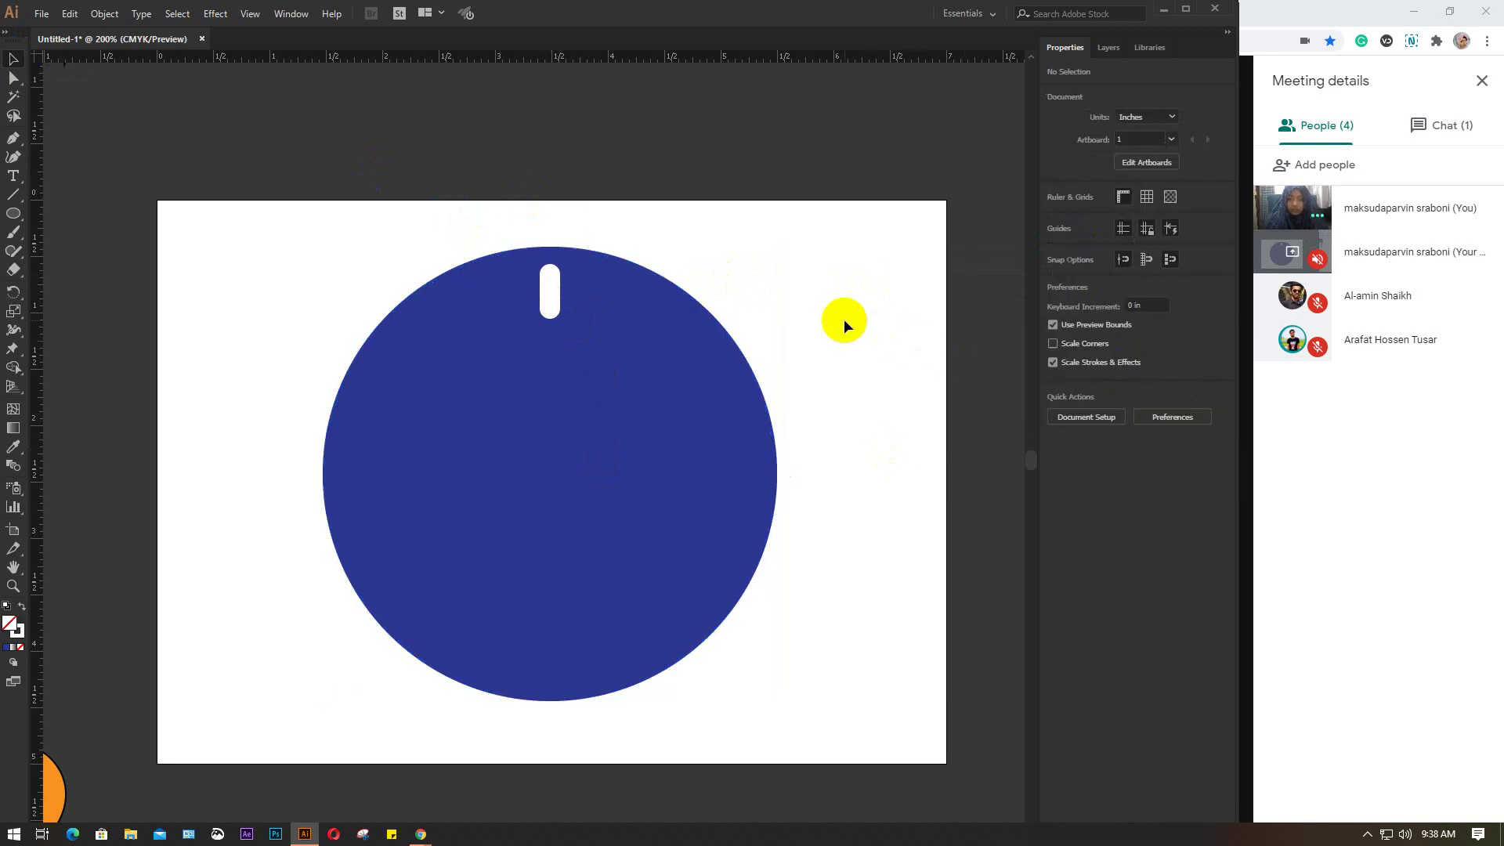
left_click(548, 286)
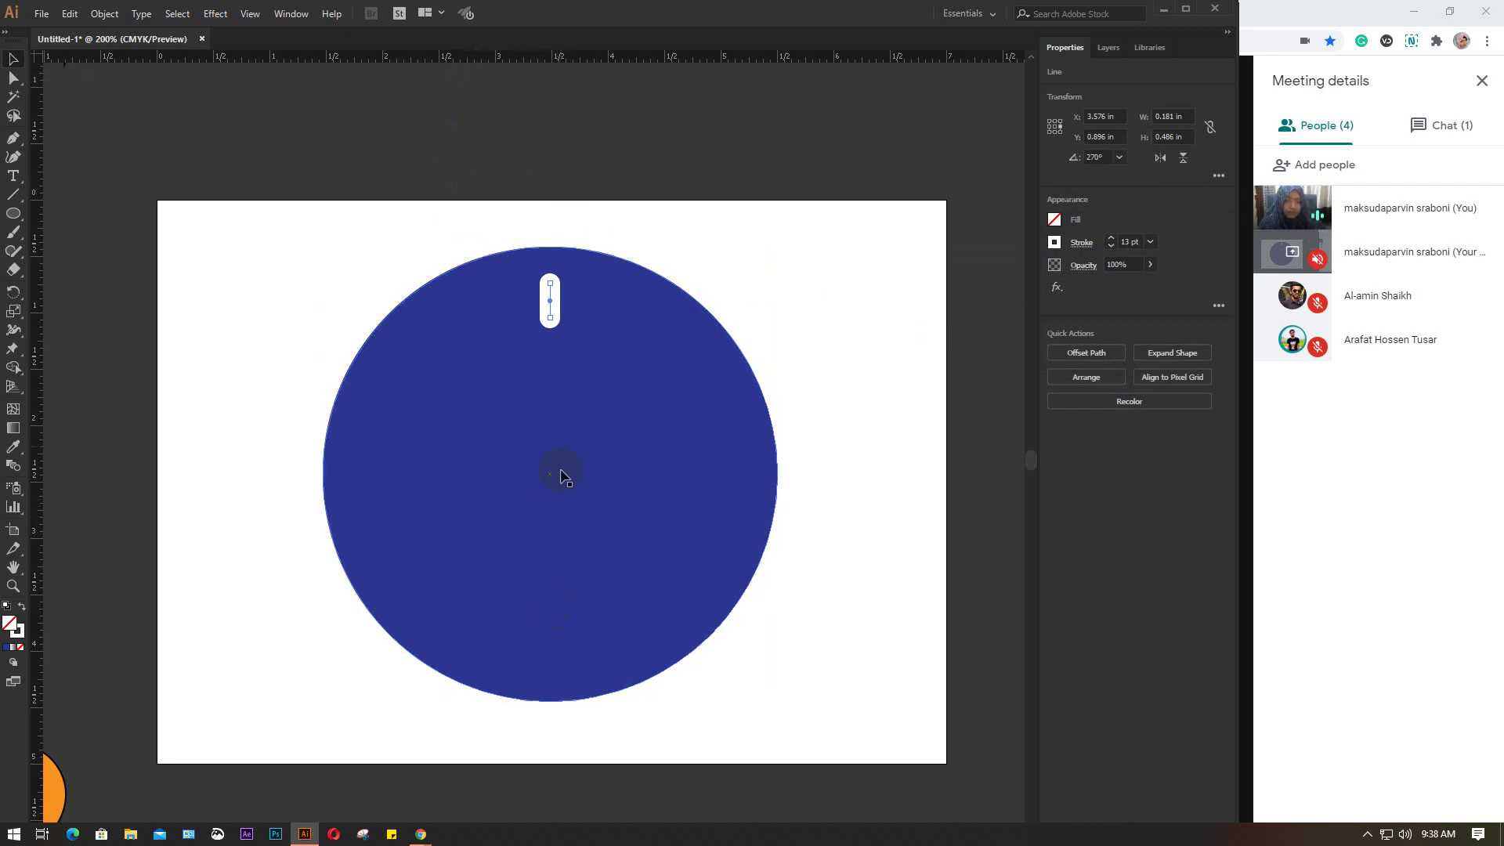
left_click(551, 291)
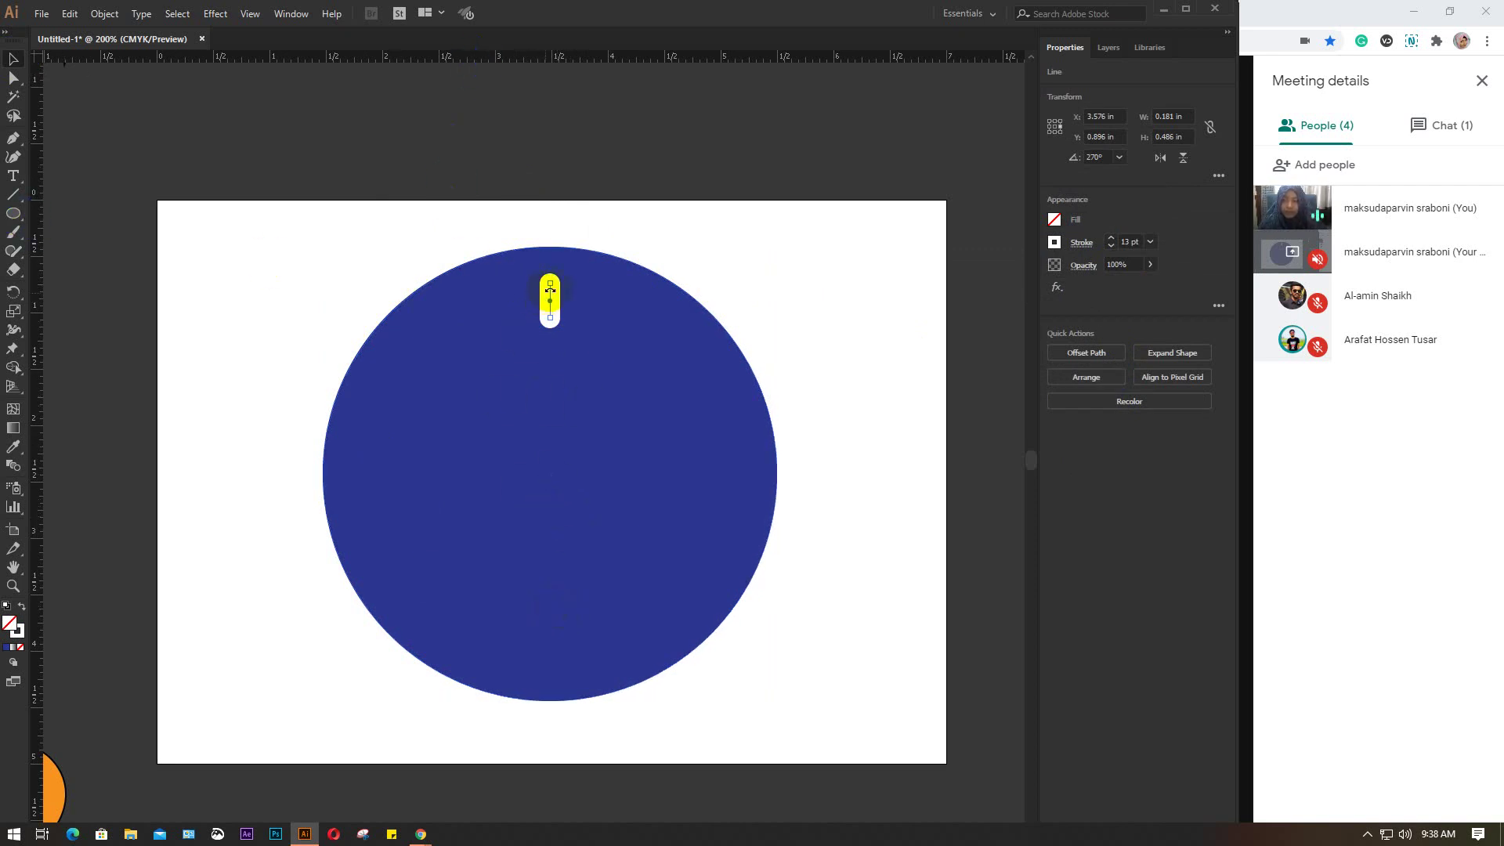
Step: With the Rotate tool, set the pivot point at the circle's centre
left_click(13, 292)
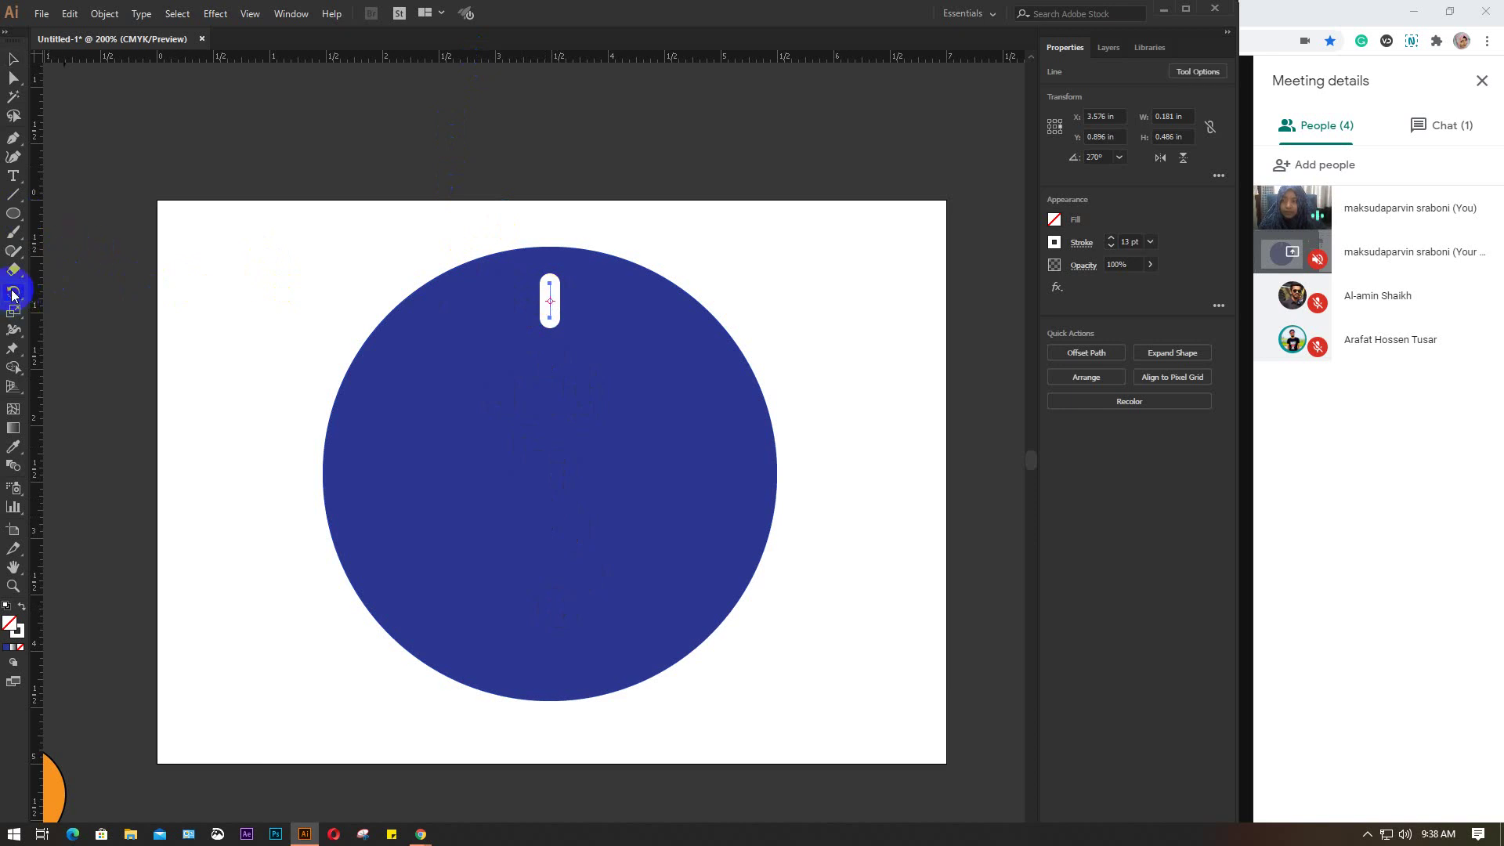
left_click(552, 301)
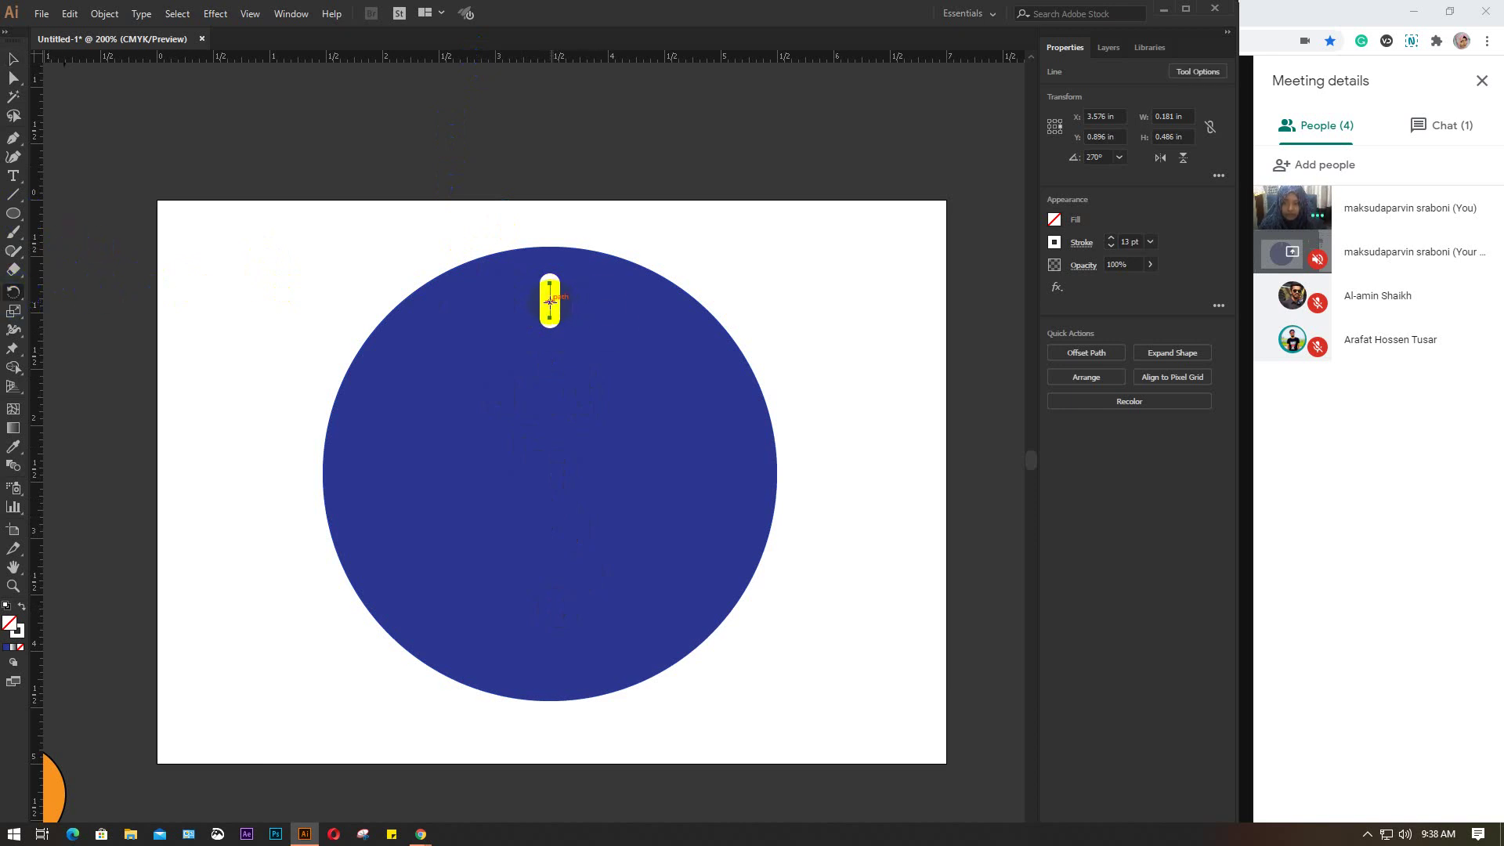
left_click_drag(550, 302, 548, 389)
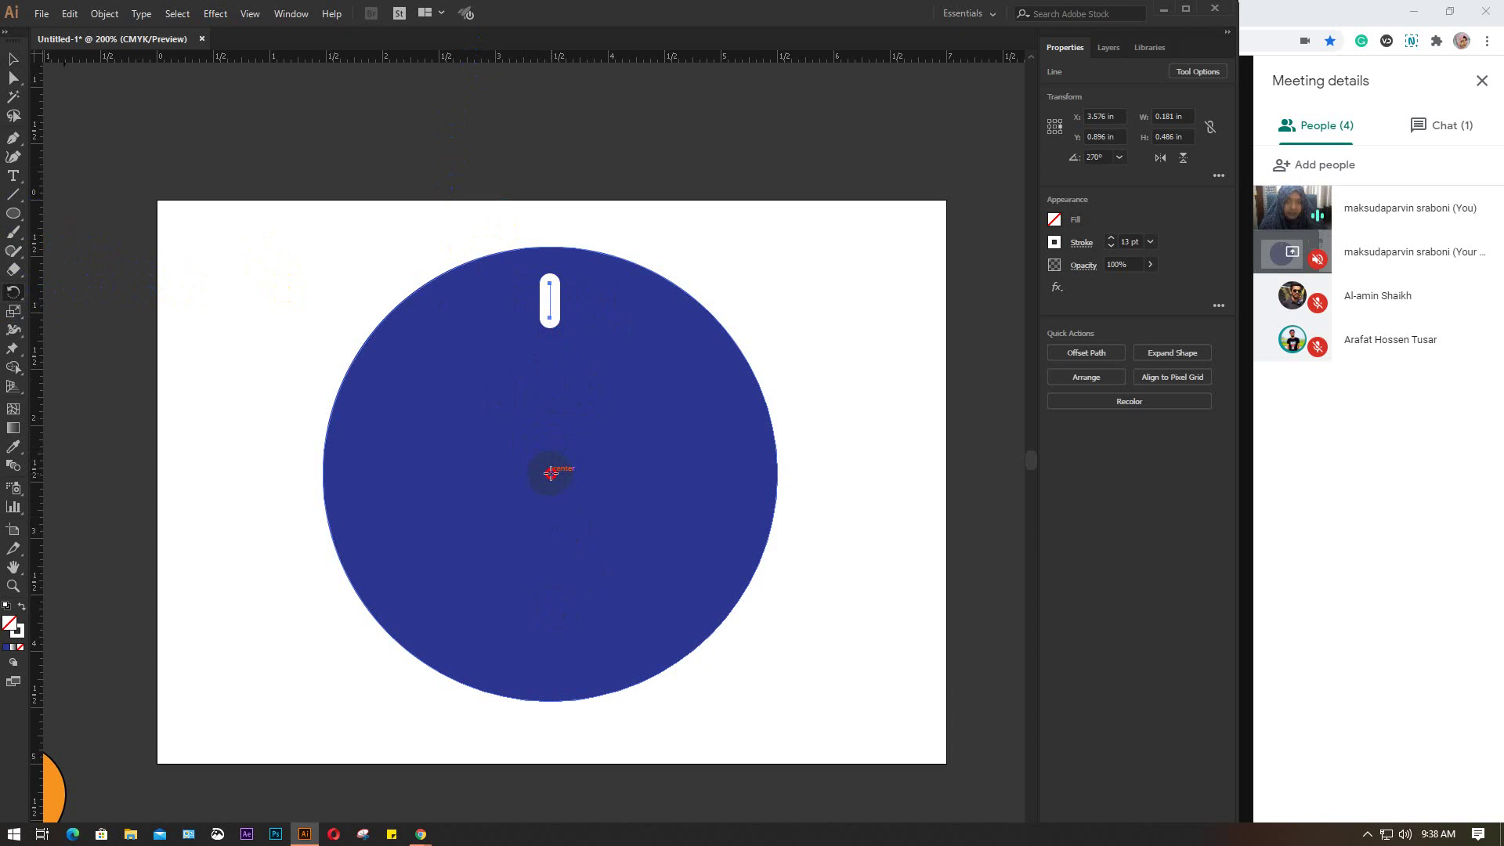
left_click(551, 473, "alt")
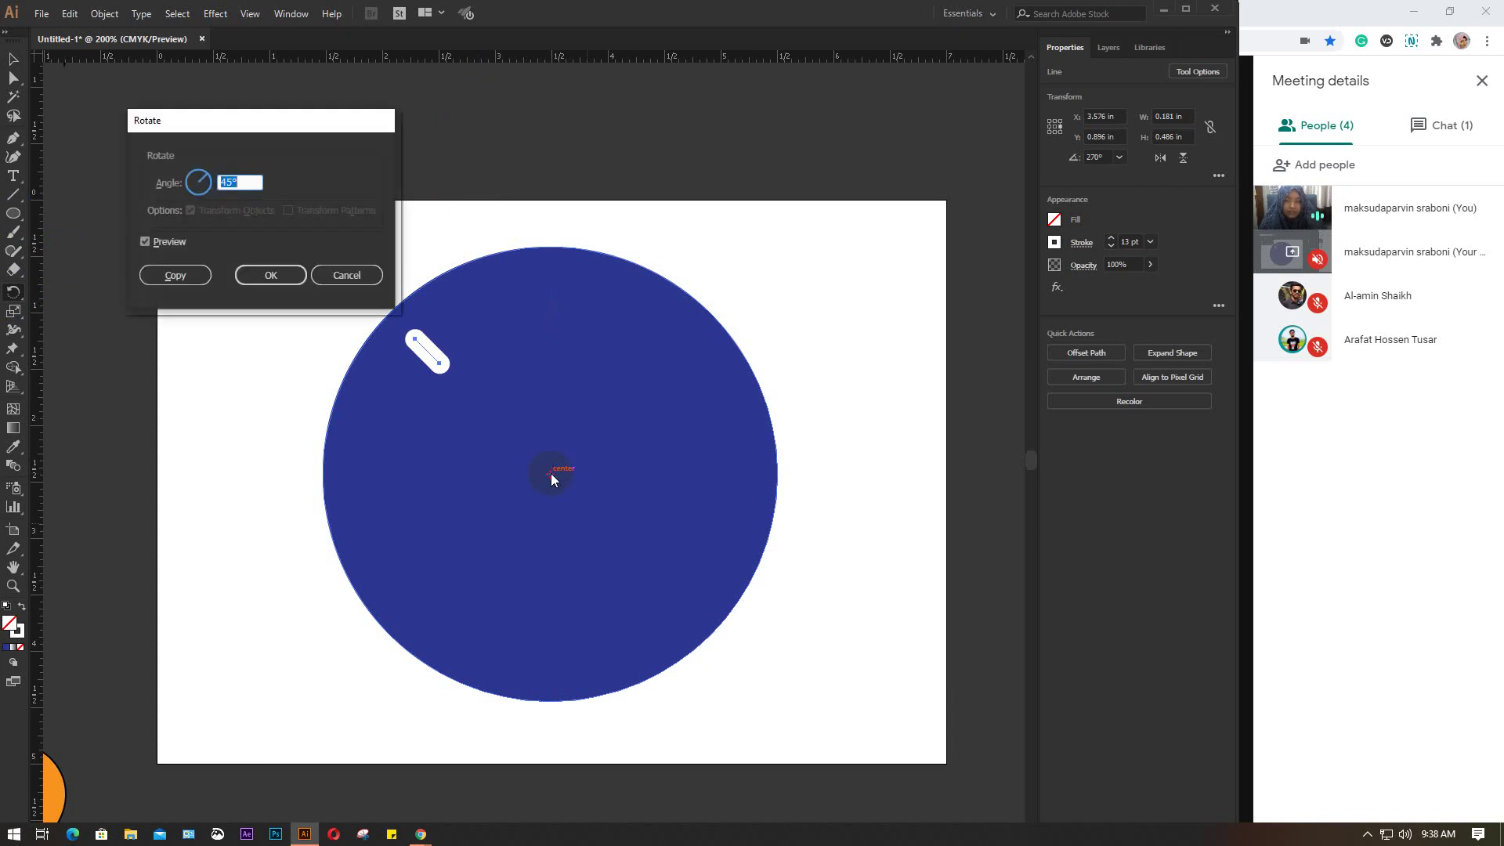
Step: Copy the line rotated by 30° and repeat with Ctrl+D around the dial
left_click(243, 183)
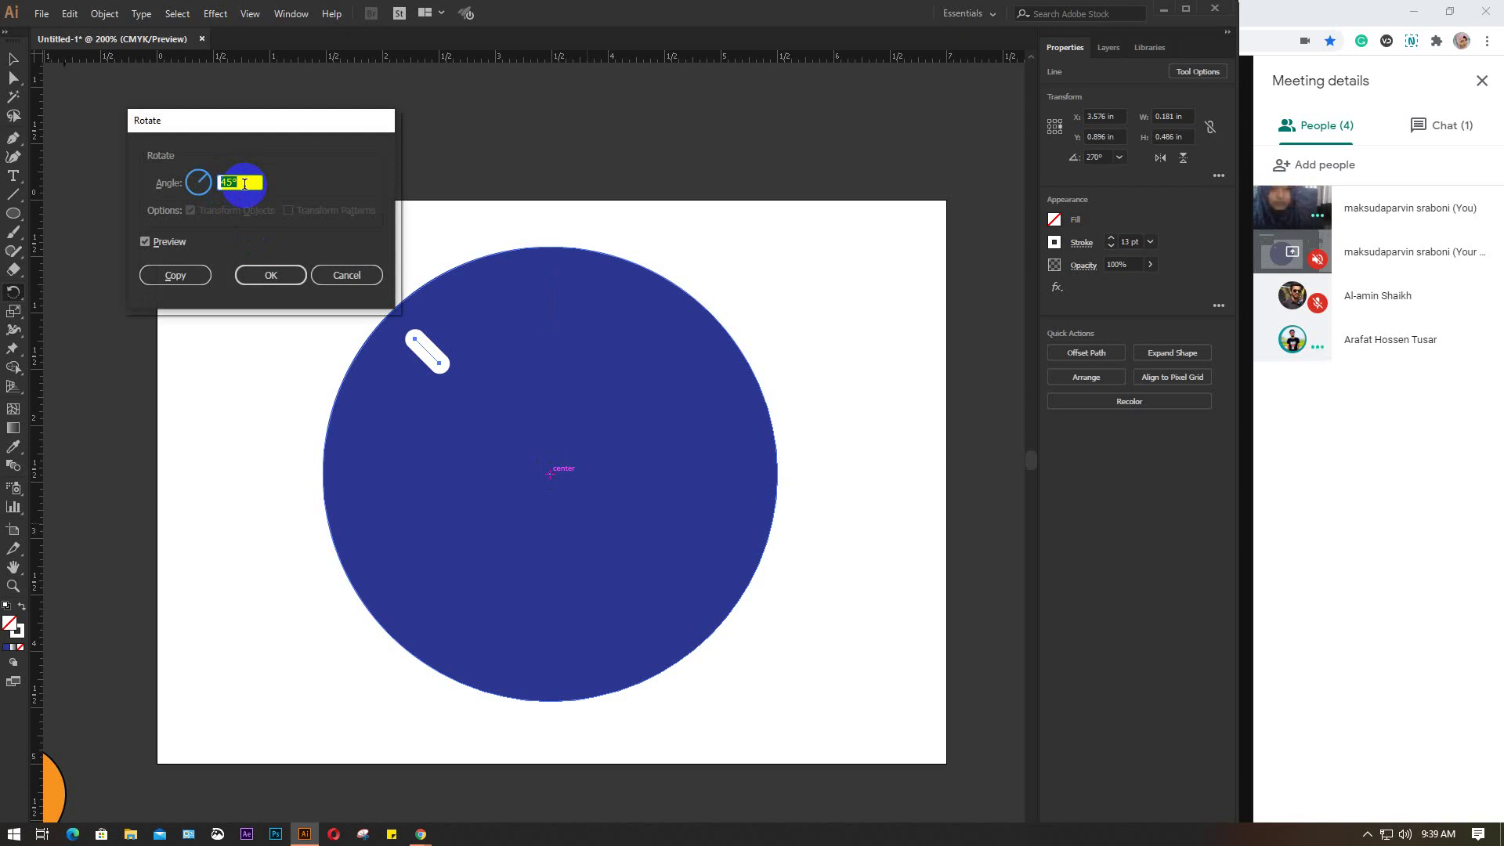
type("30")
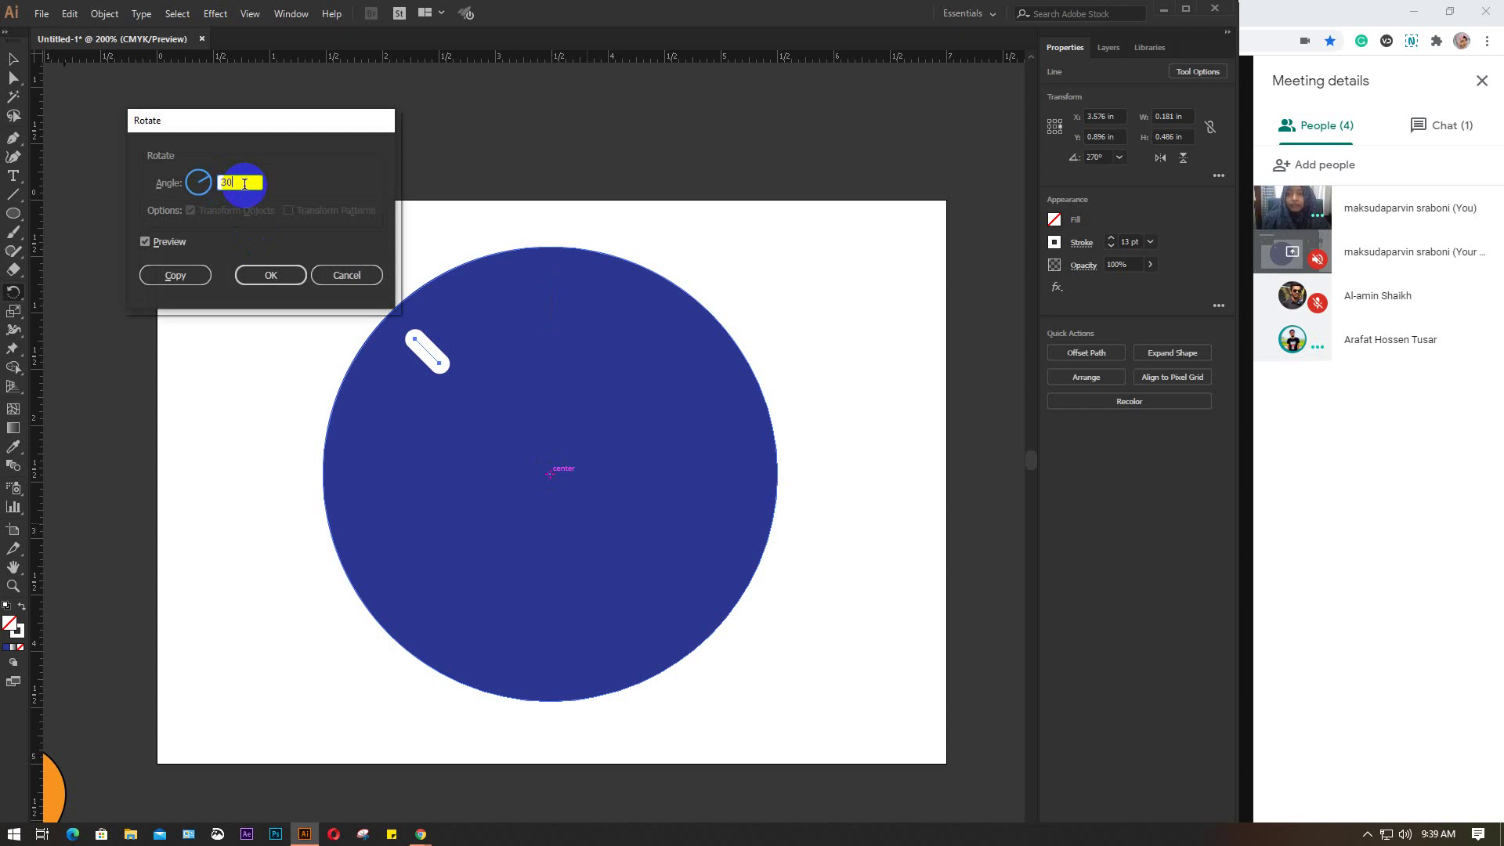
left_click(244, 183)
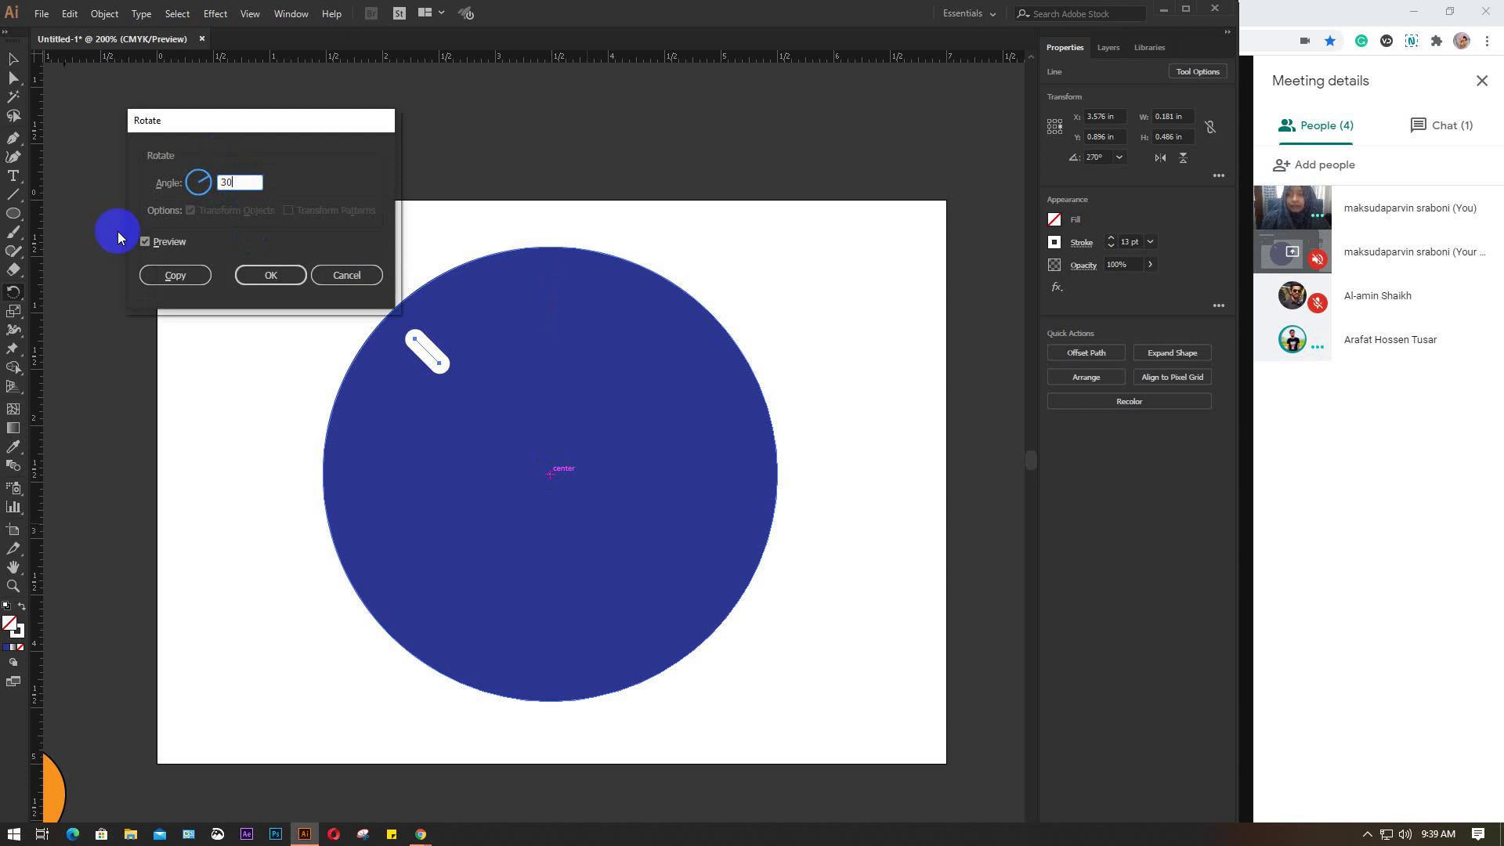
left_click(174, 278)
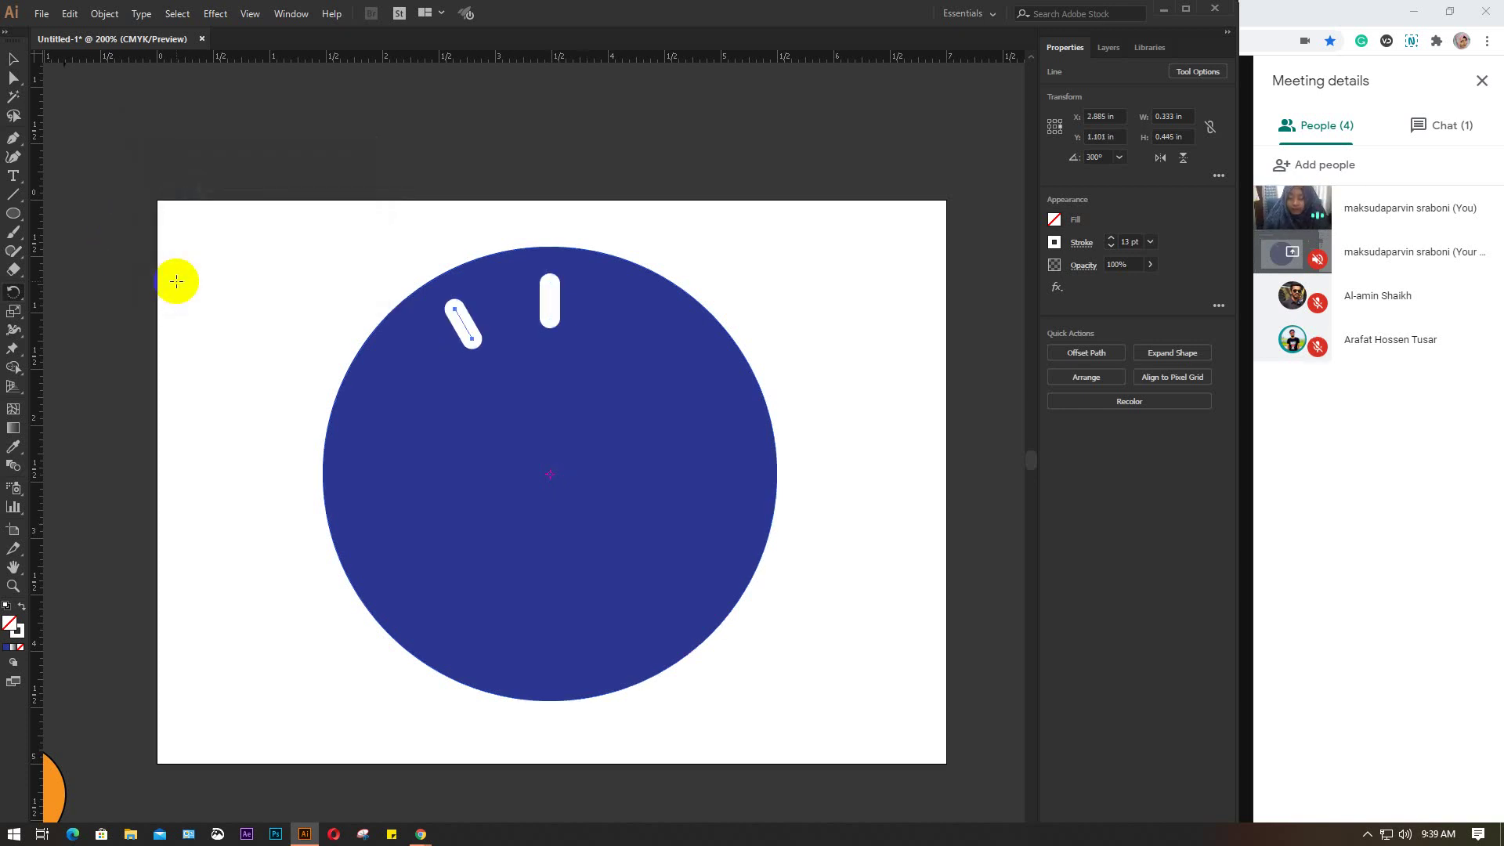
key("ctrl+d")
key("ctrl+d")
key("ctrl+d")
key("ctrl+d")
key("ctrl+d")
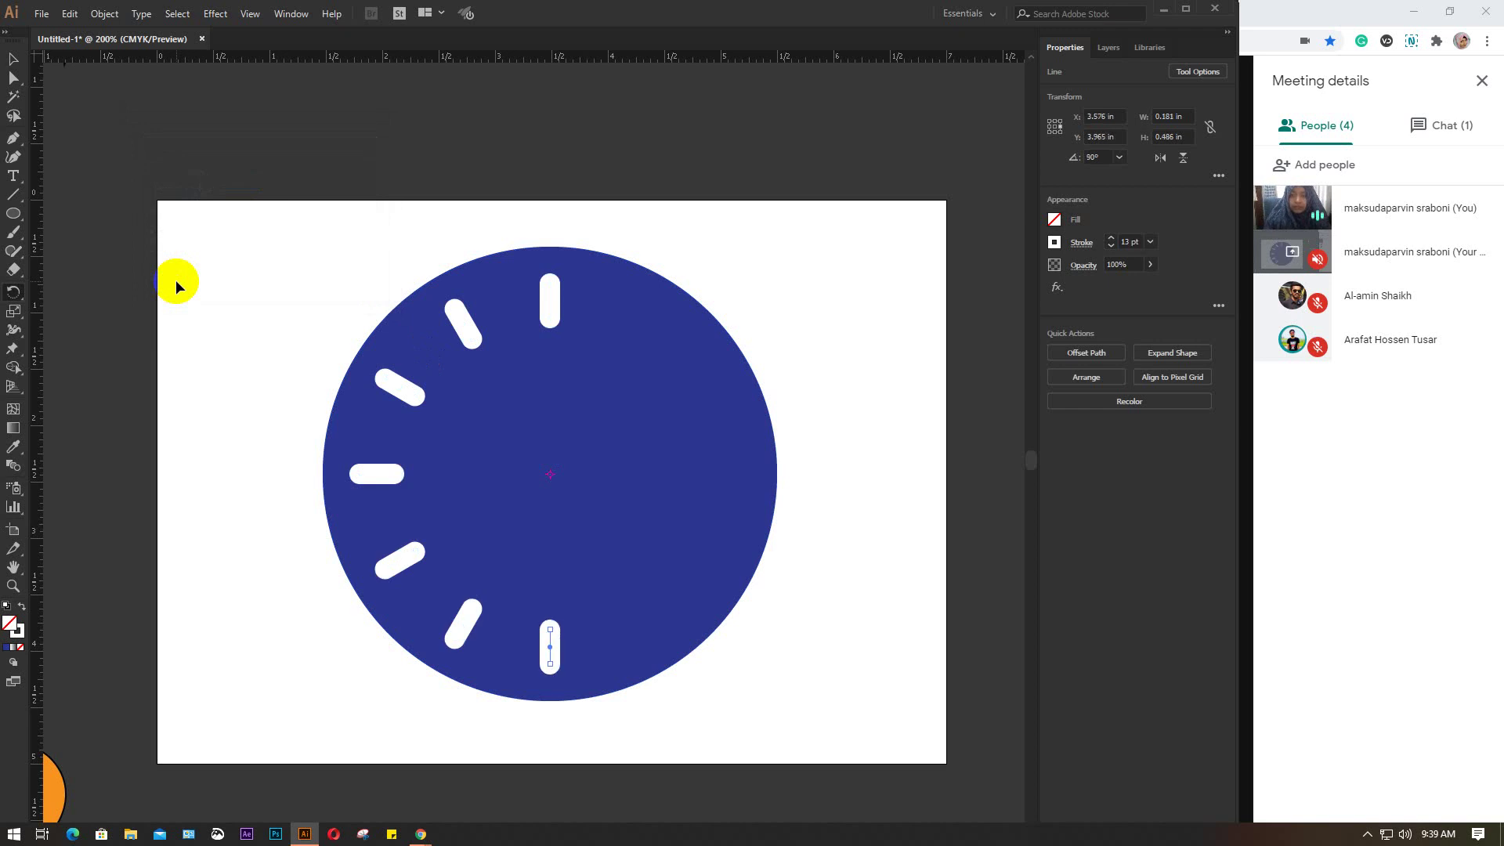
key("ctrl+d")
key("ctrl+d")
key("ctrl+d")
key("ctrl+d")
key("ctrl+d")
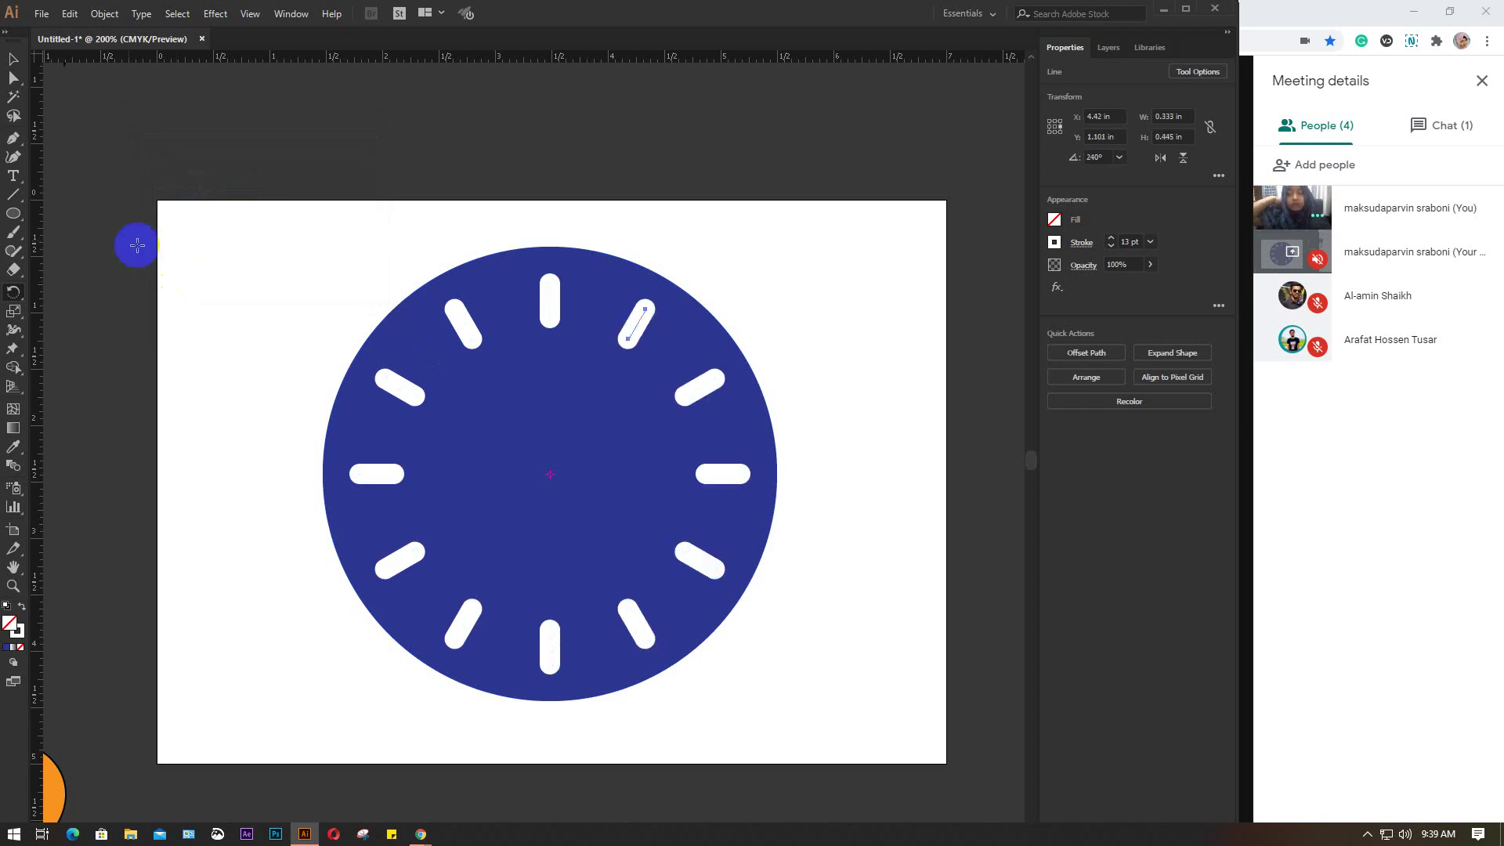
left_click(13, 60)
left_click(253, 254)
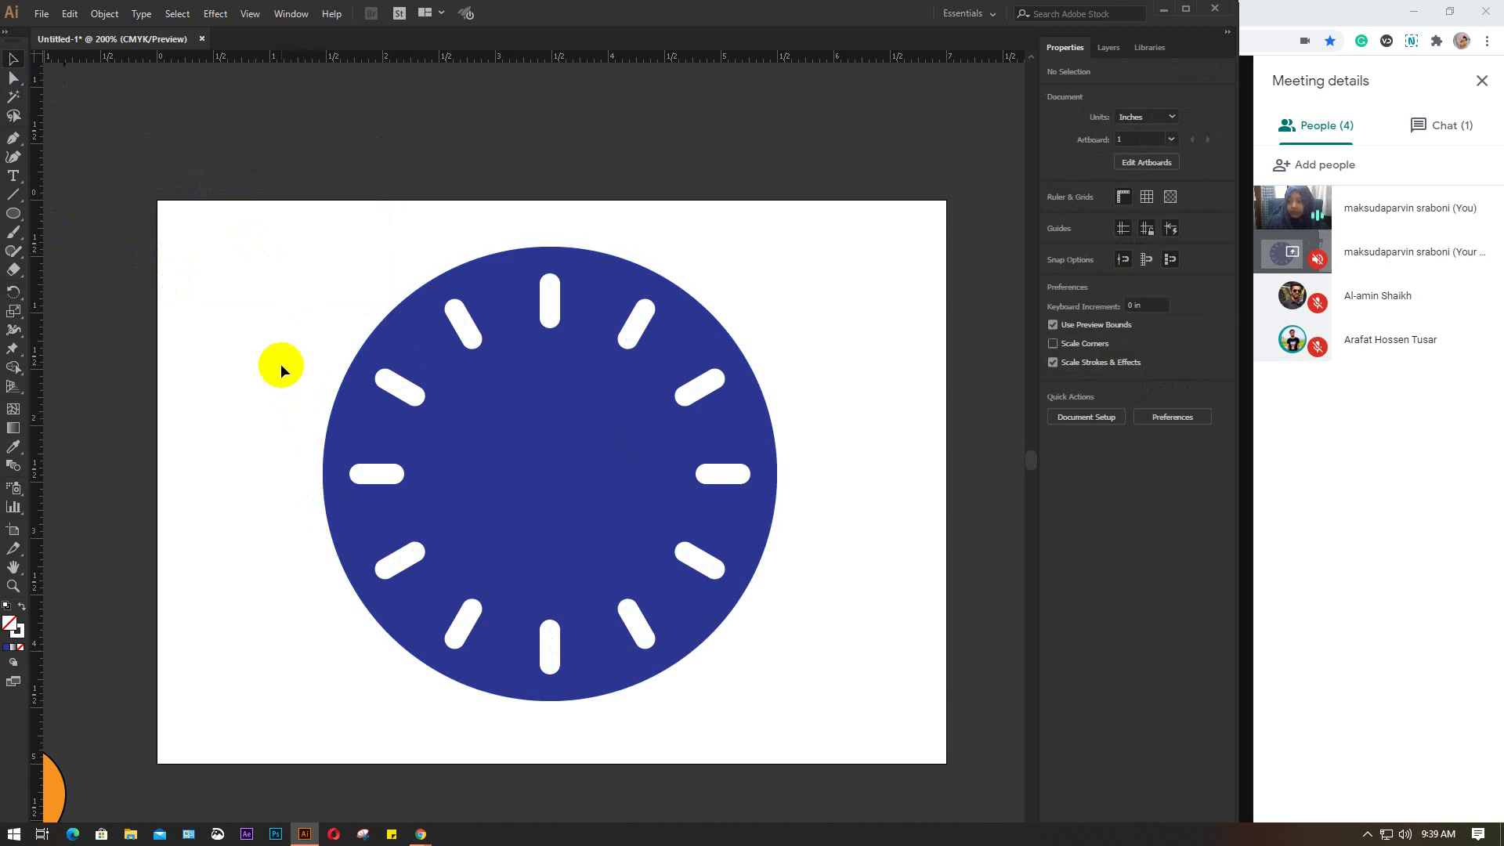
Step: Draw white clock-hand lines from the dial's centre toward 9, 8 and up to 12
left_click(13, 195)
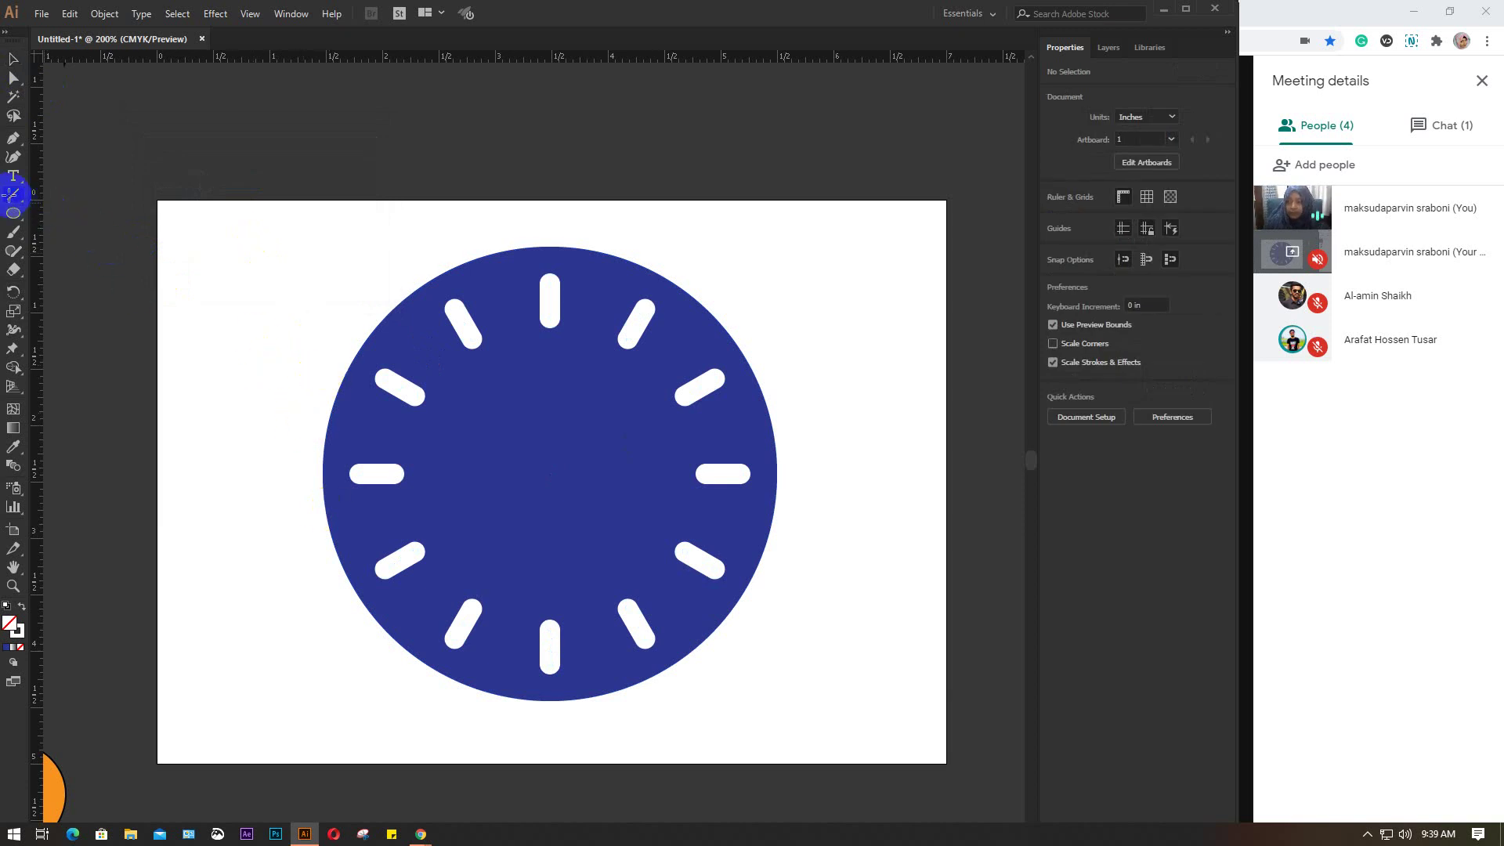
left_click_drag(550, 664, 550, 458)
scroll(551, 465, "up", 2)
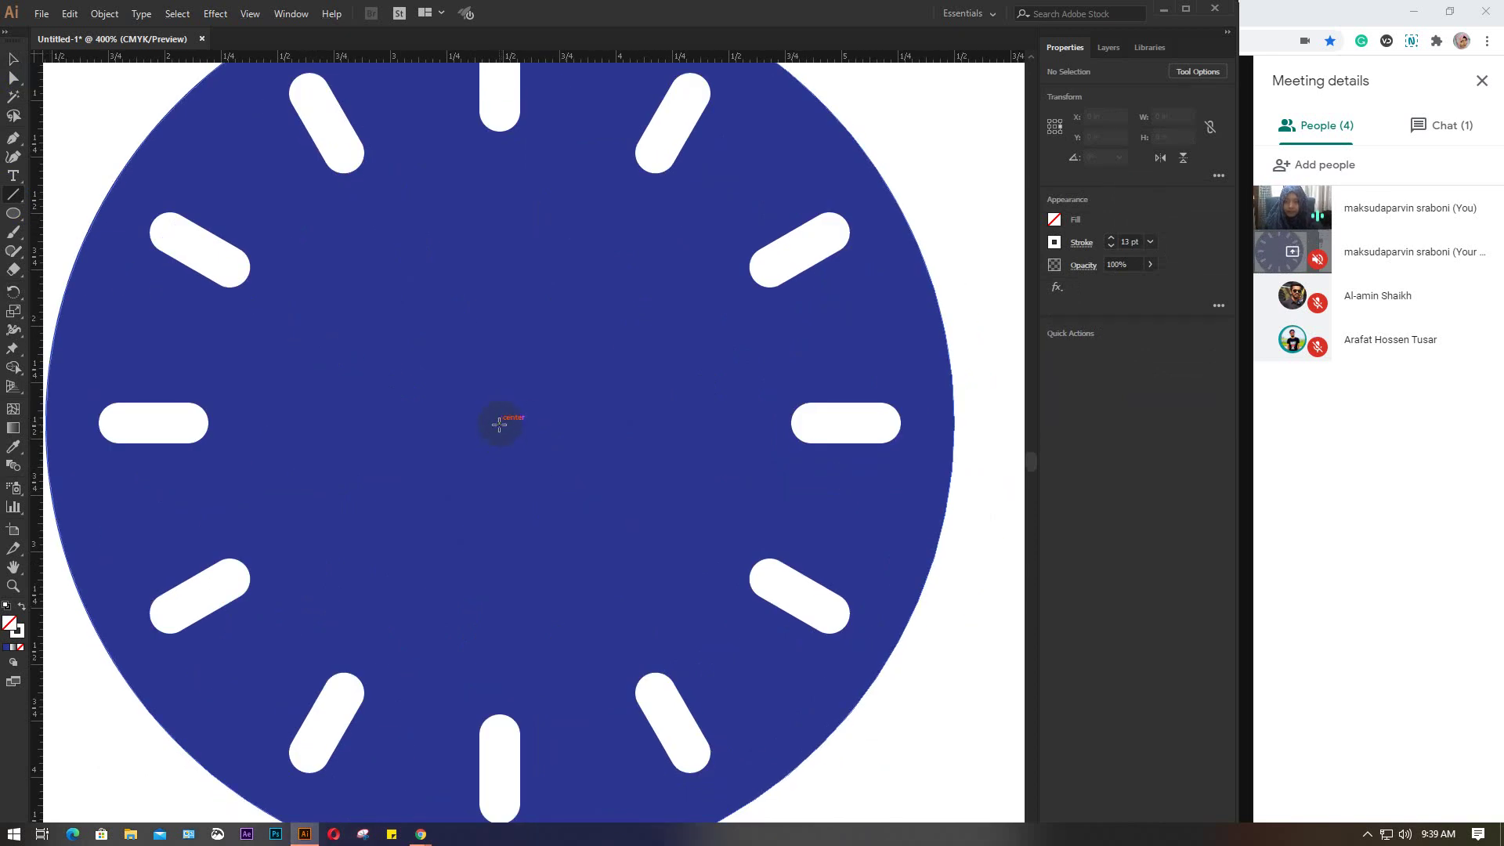
mouse_move(499, 424)
left_mouse_down()
mouse_move(721, 303)
mouse_move(257, 418)
mouse_move(237, 386)
mouse_move(327, 397)
left_mouse_up()
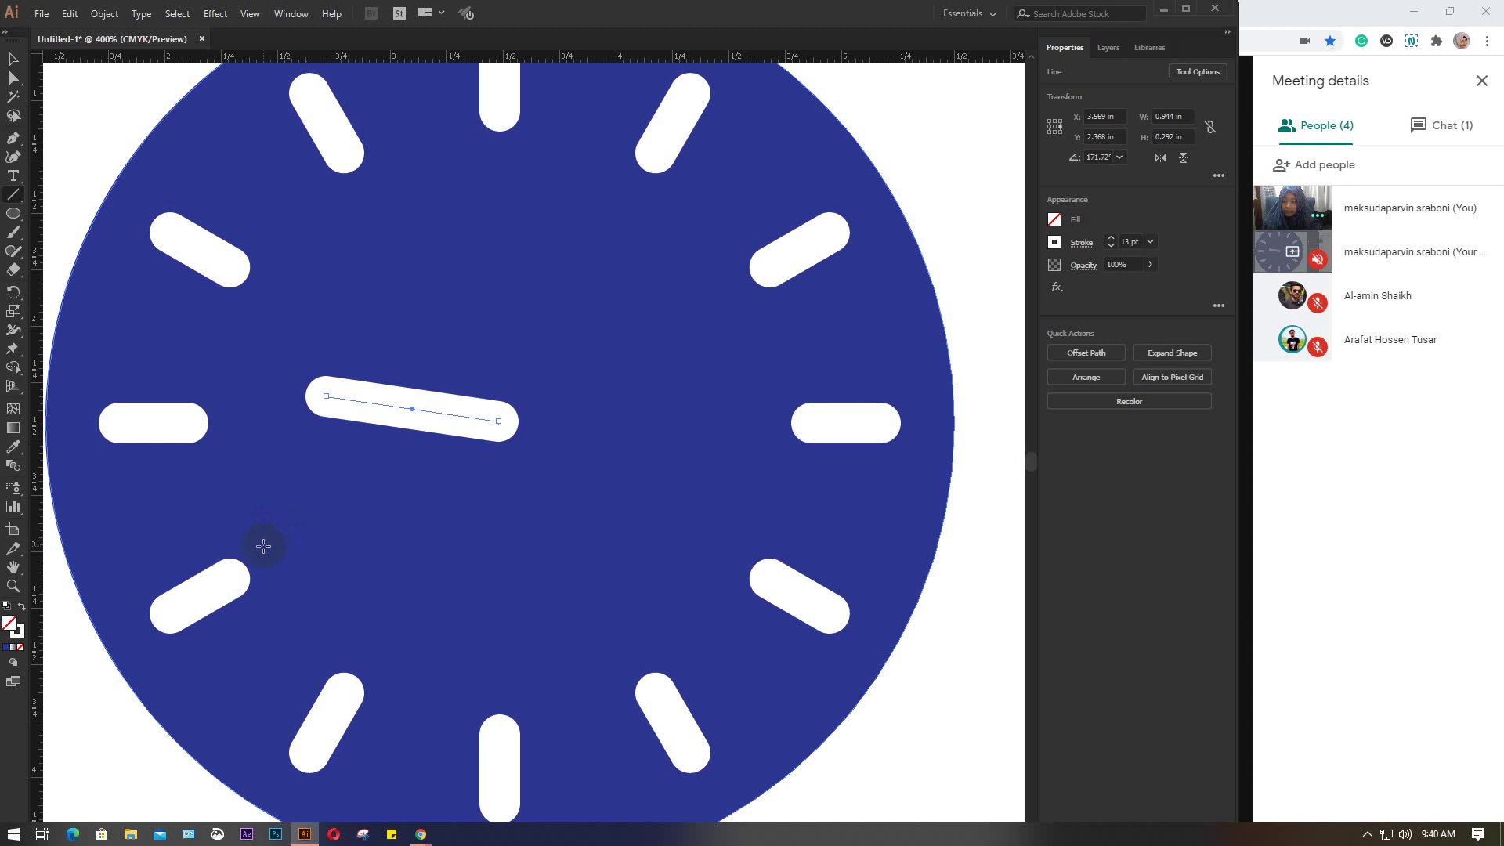
left_click_drag(259, 548, 498, 421)
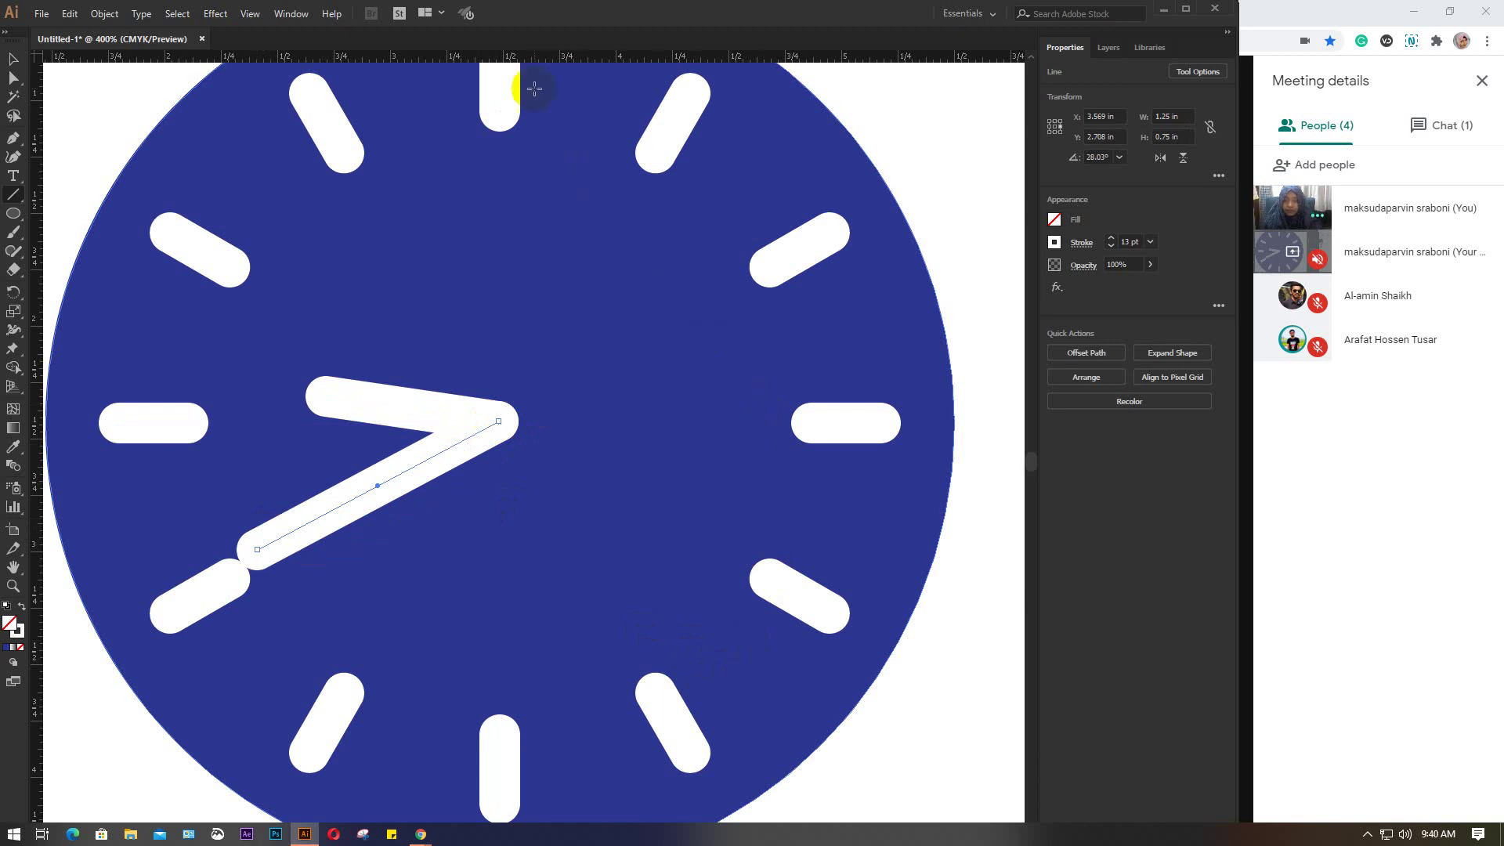
scroll(535, 89, "up", 1)
scroll(536, 188, "up", 1)
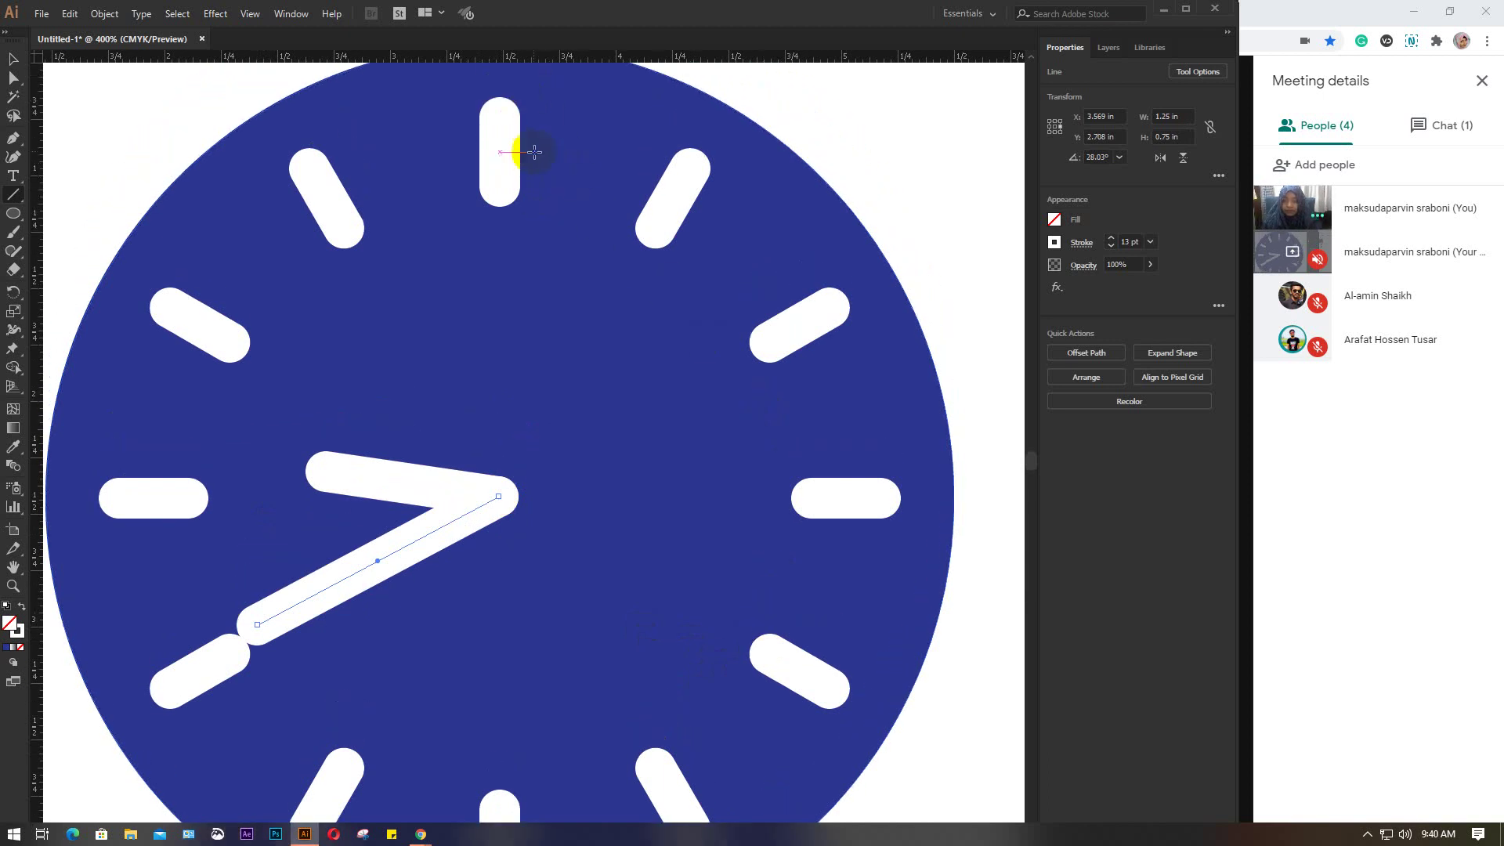
left_click_drag(539, 132, 499, 495)
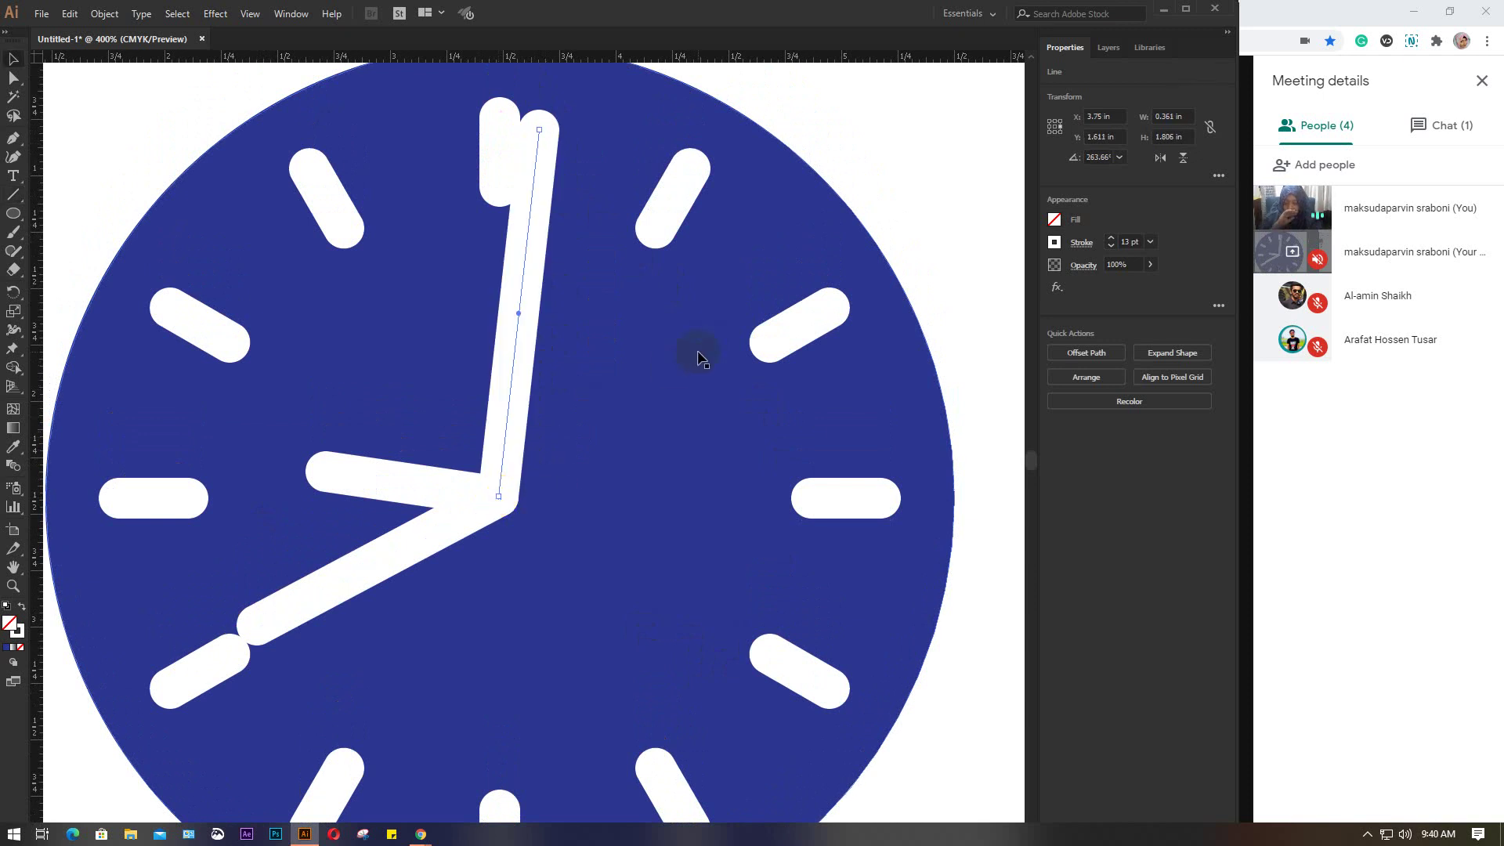
left_click_drag(527, 345, 418, 483)
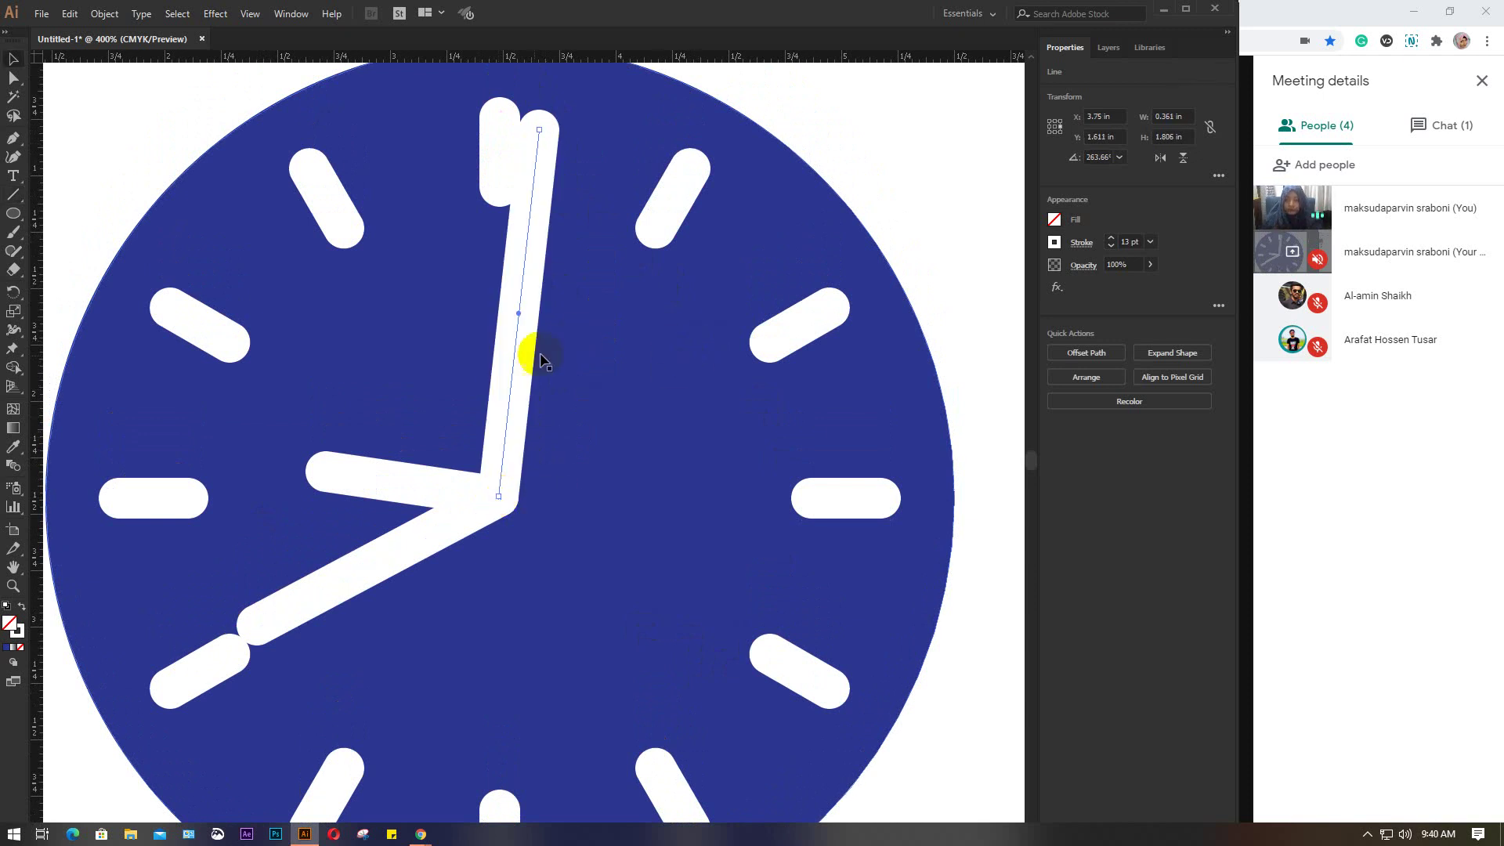
Step: Give the selected clock hands butt caps and a tapering width profile
left_click(413, 481, "shift")
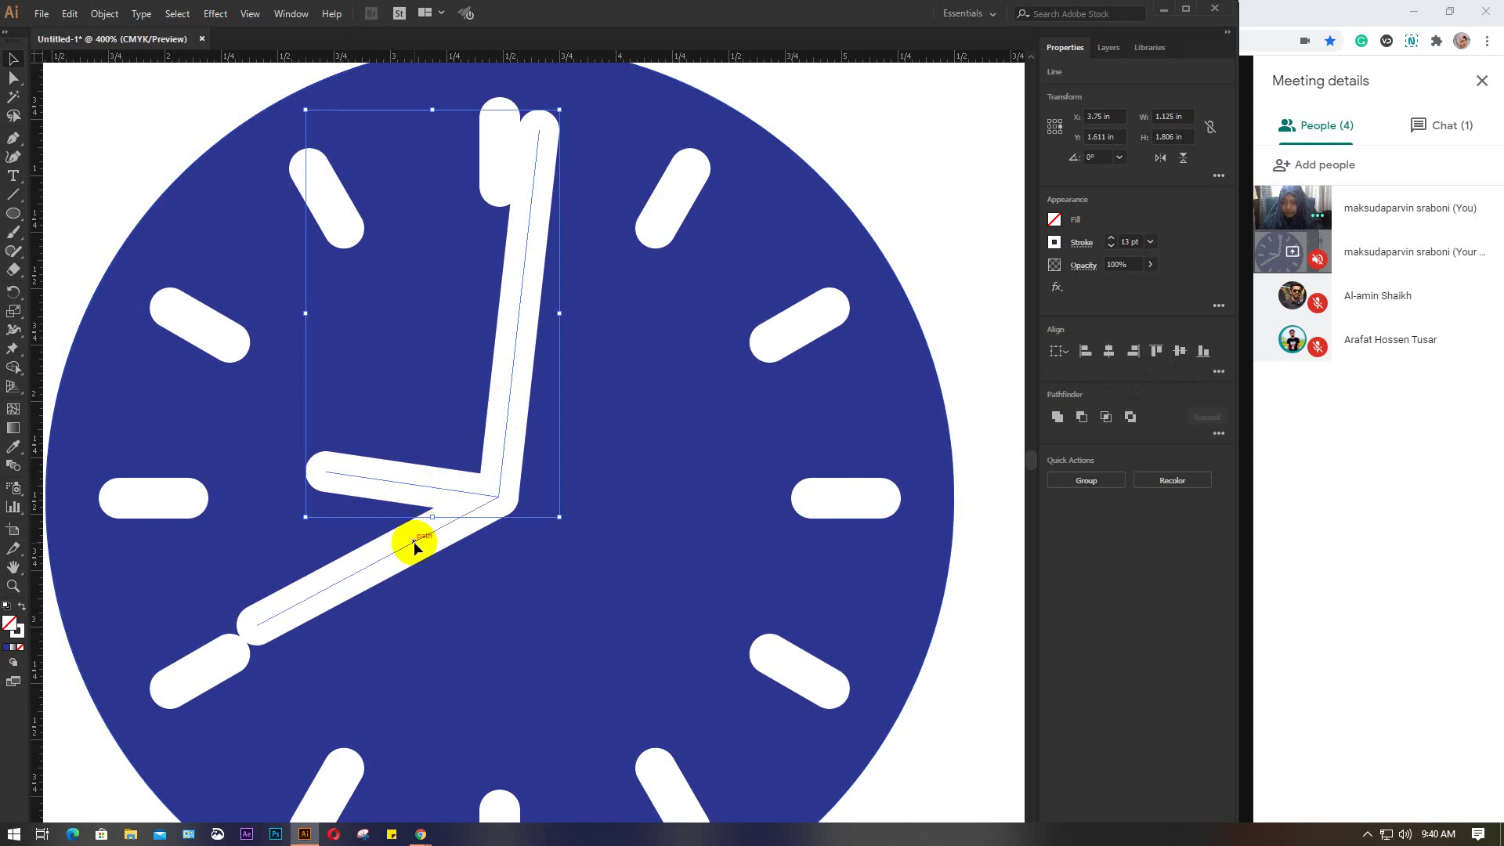
left_click(414, 546, "shift")
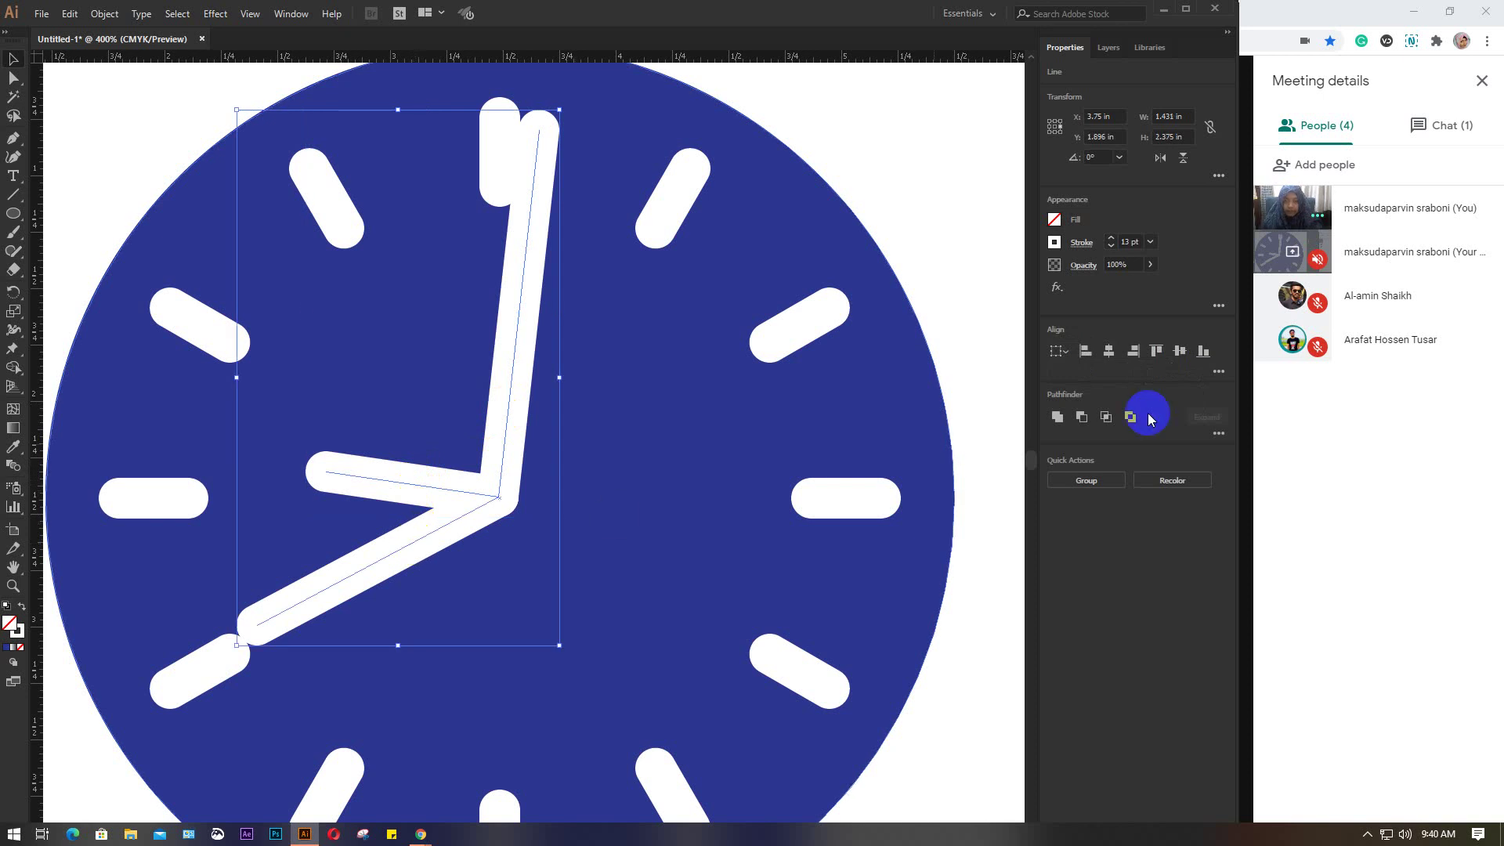
left_click(1079, 245)
left_click(975, 284)
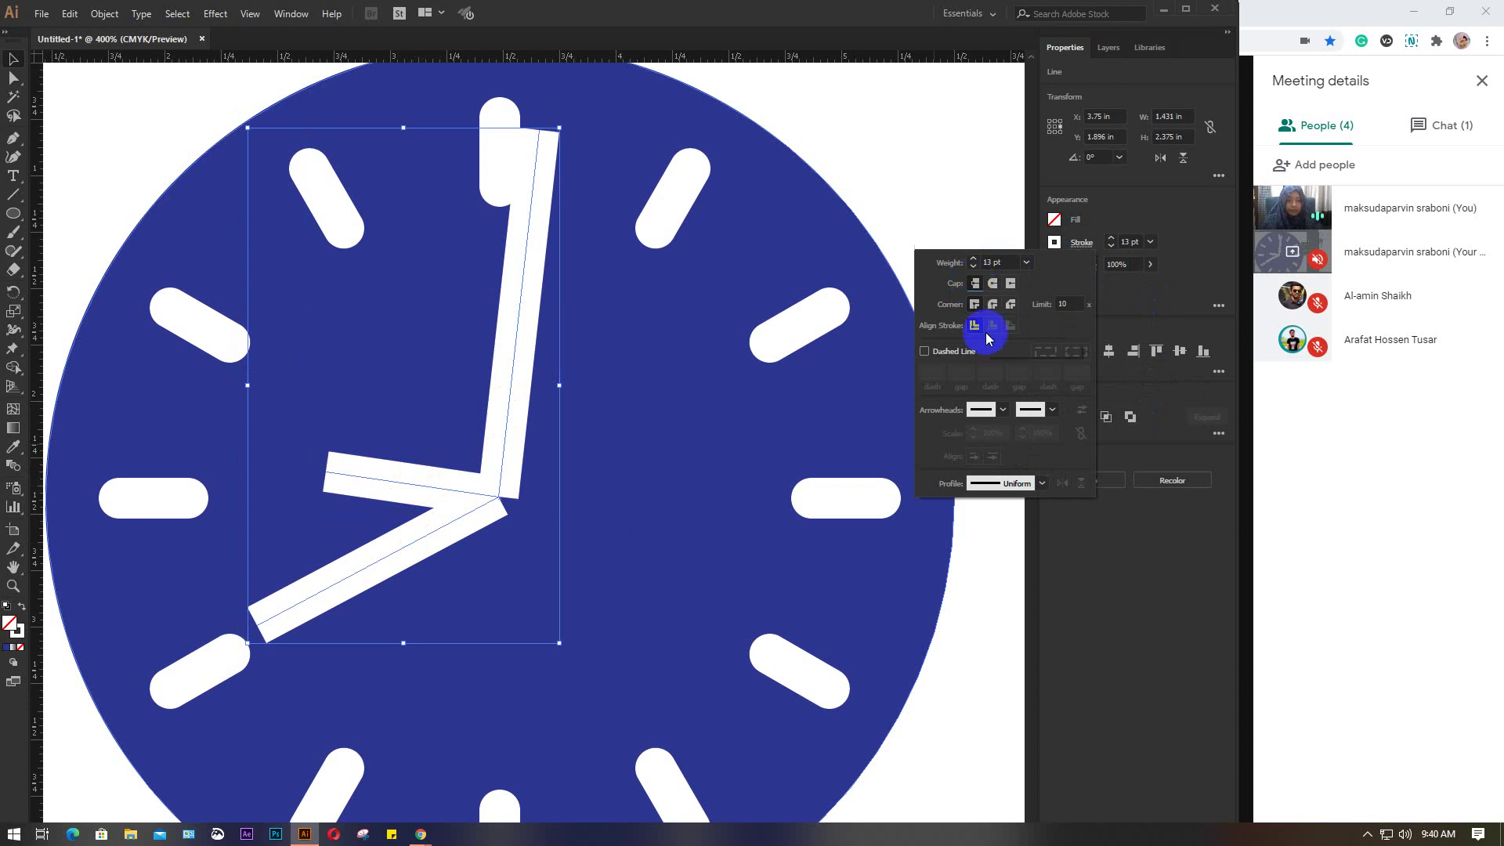
left_click(1043, 483)
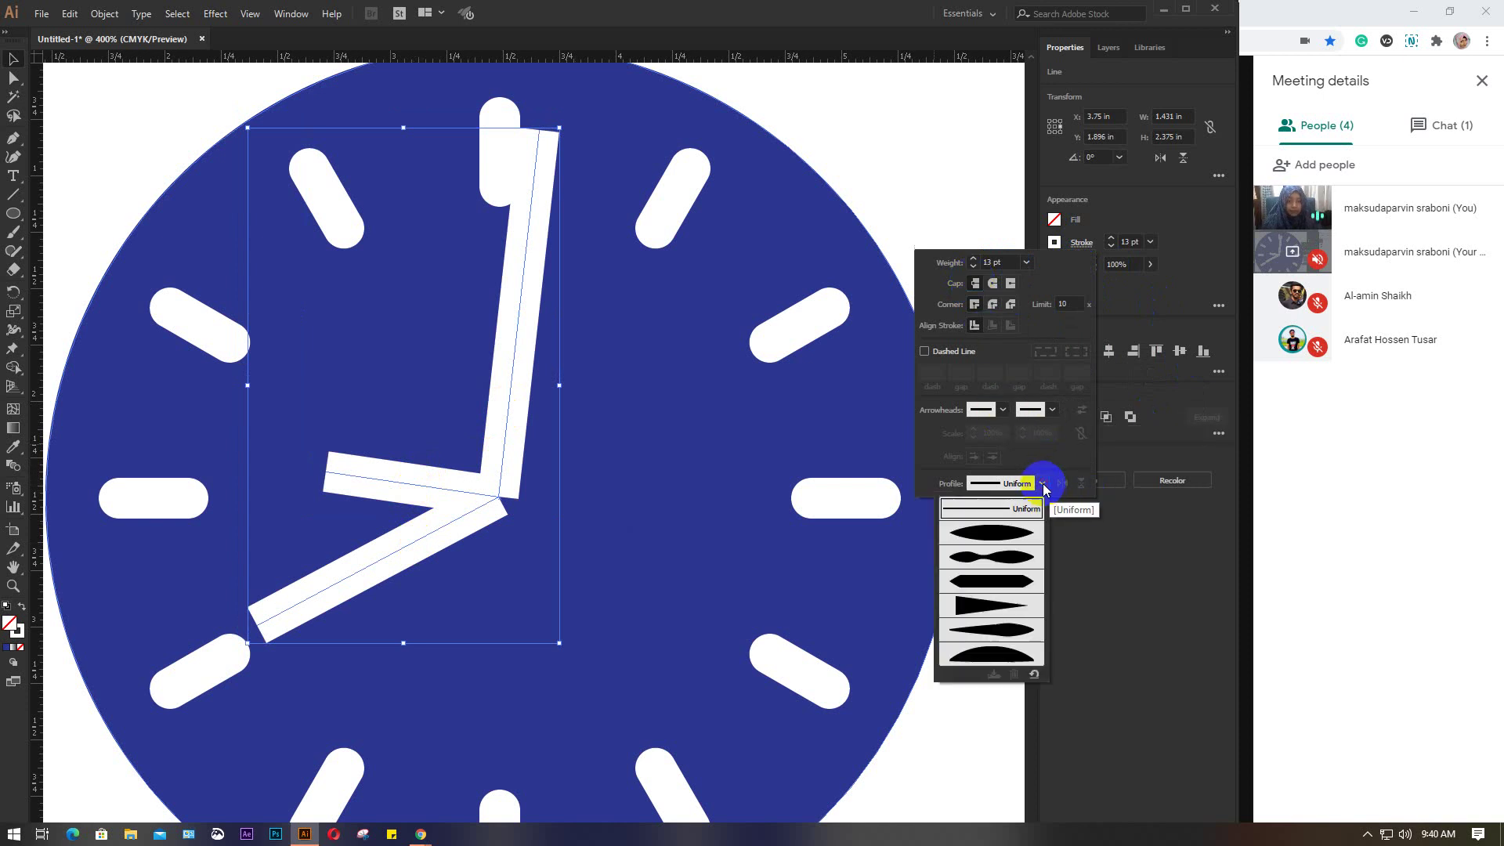
left_click(979, 603)
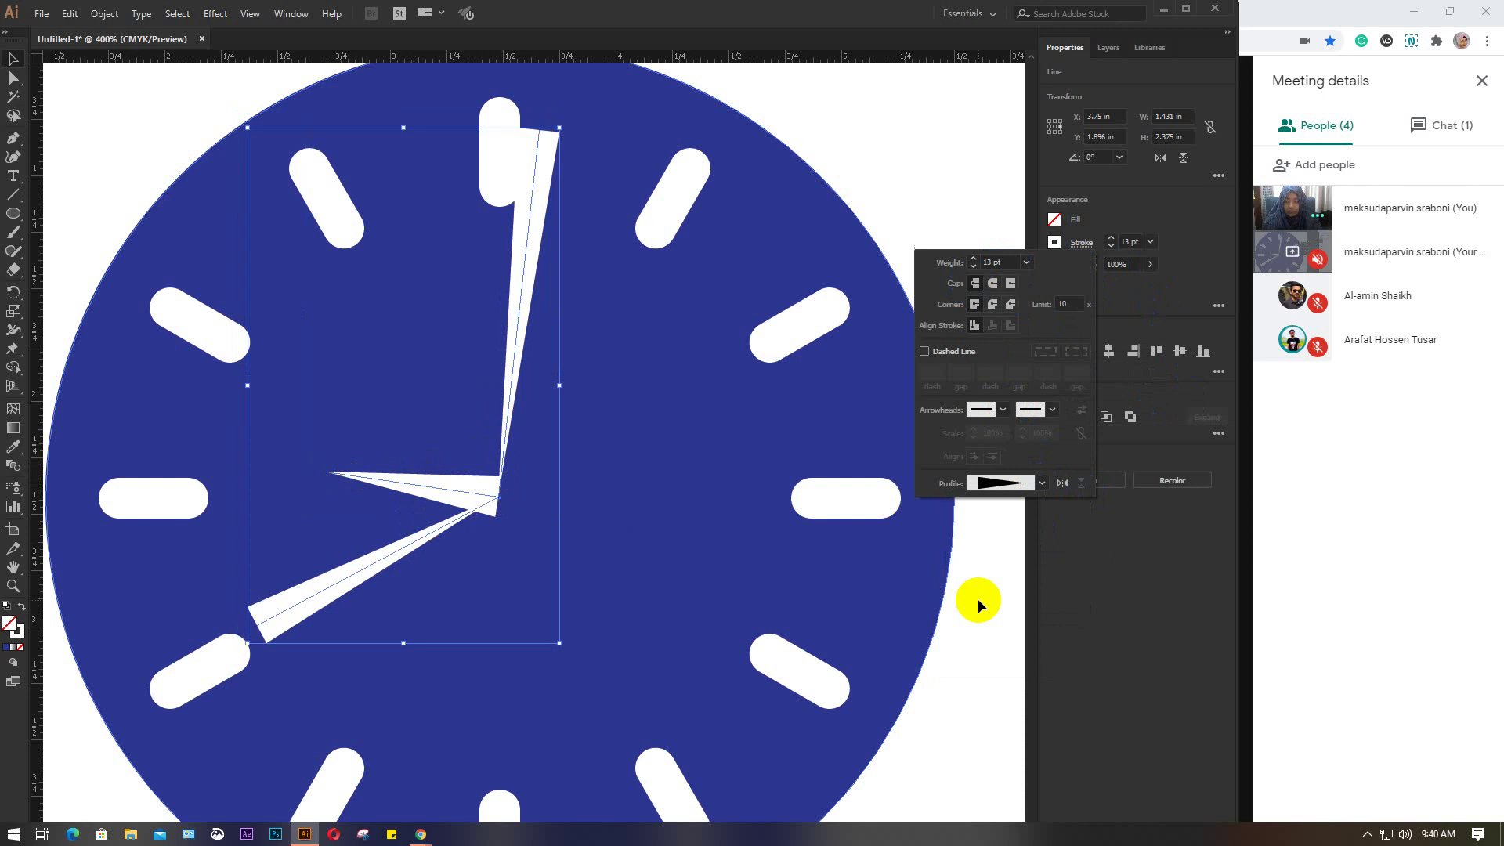
left_click(968, 628)
left_click(968, 627)
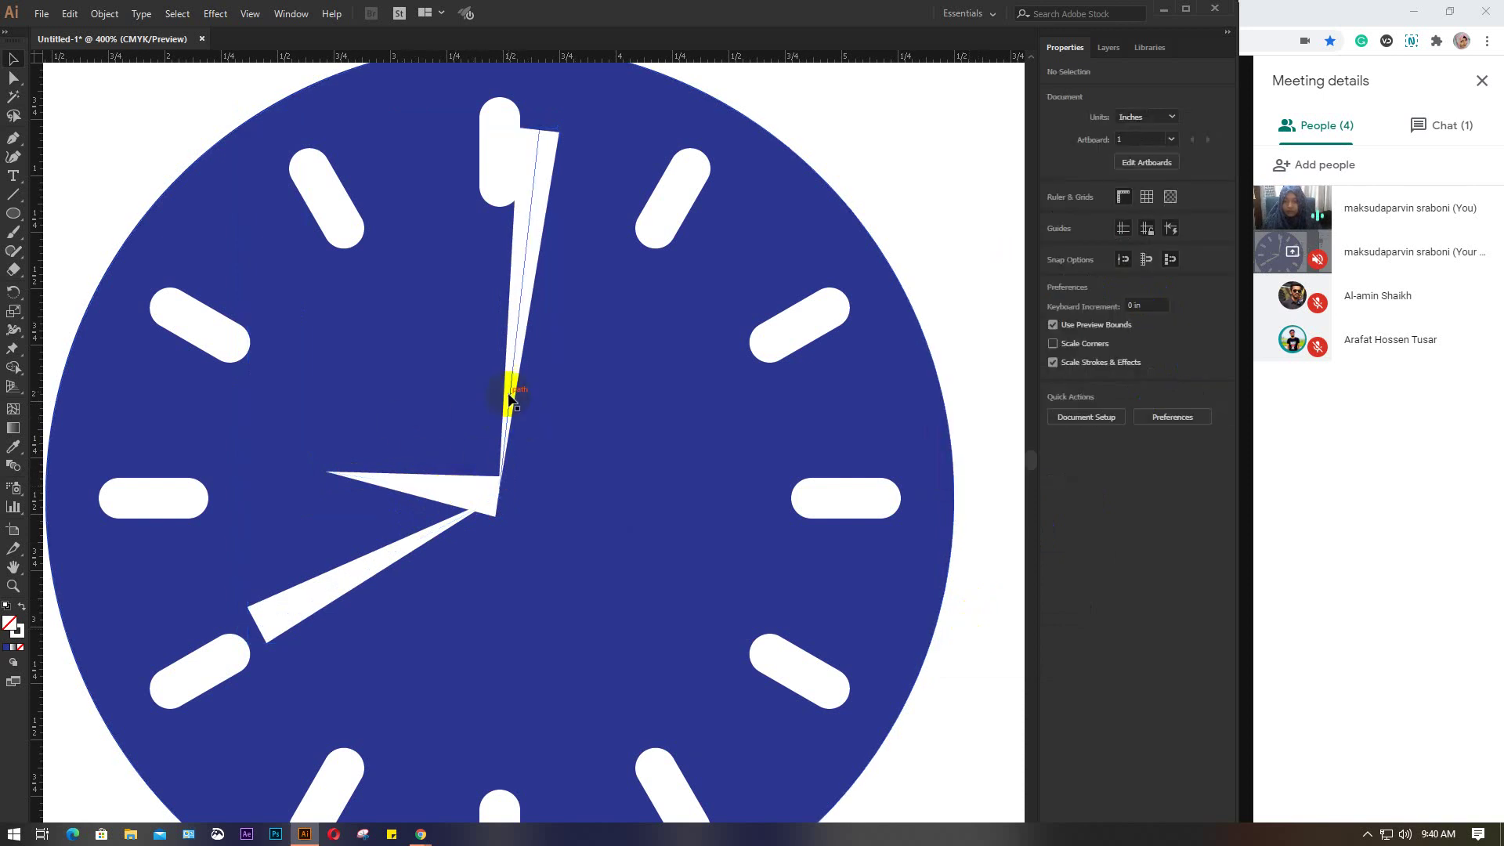
Step: Flip the minute and hour hands' taper direction and give them rounded caps
left_click(505, 430)
left_click(379, 557, "shift")
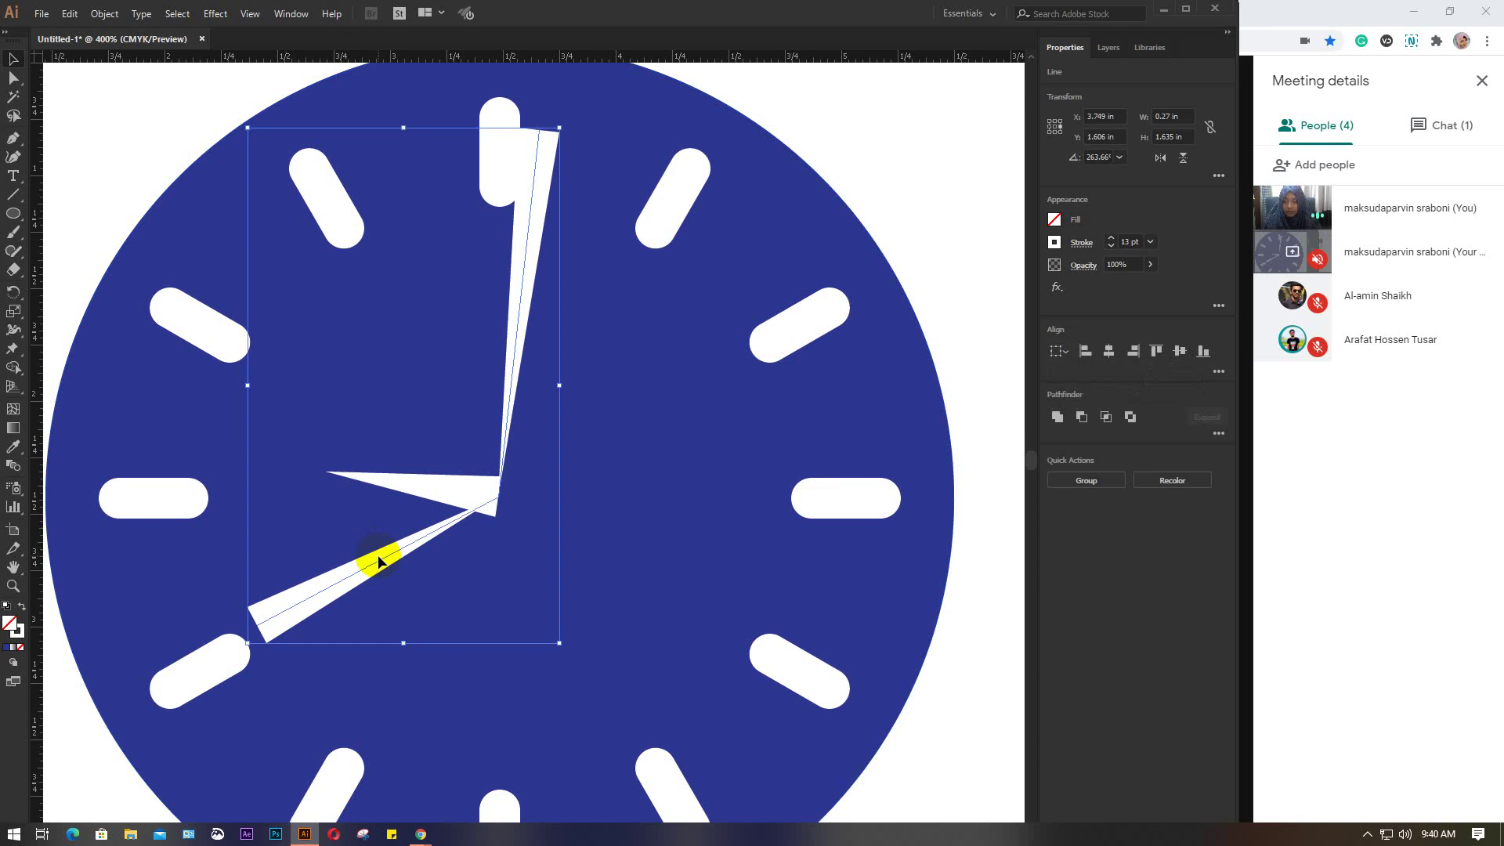
left_click(1082, 243)
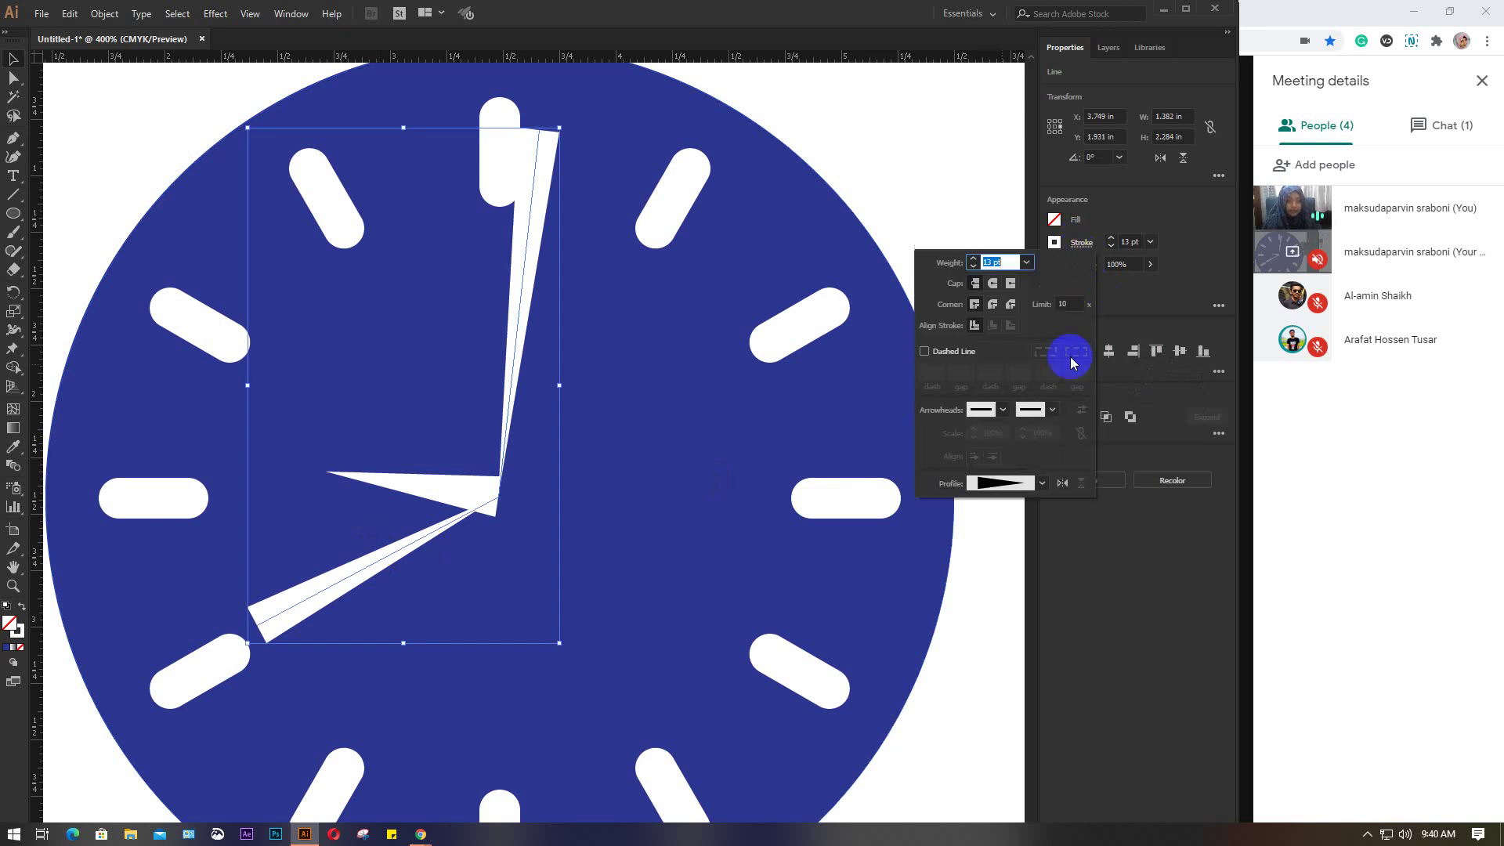
left_click(1063, 484)
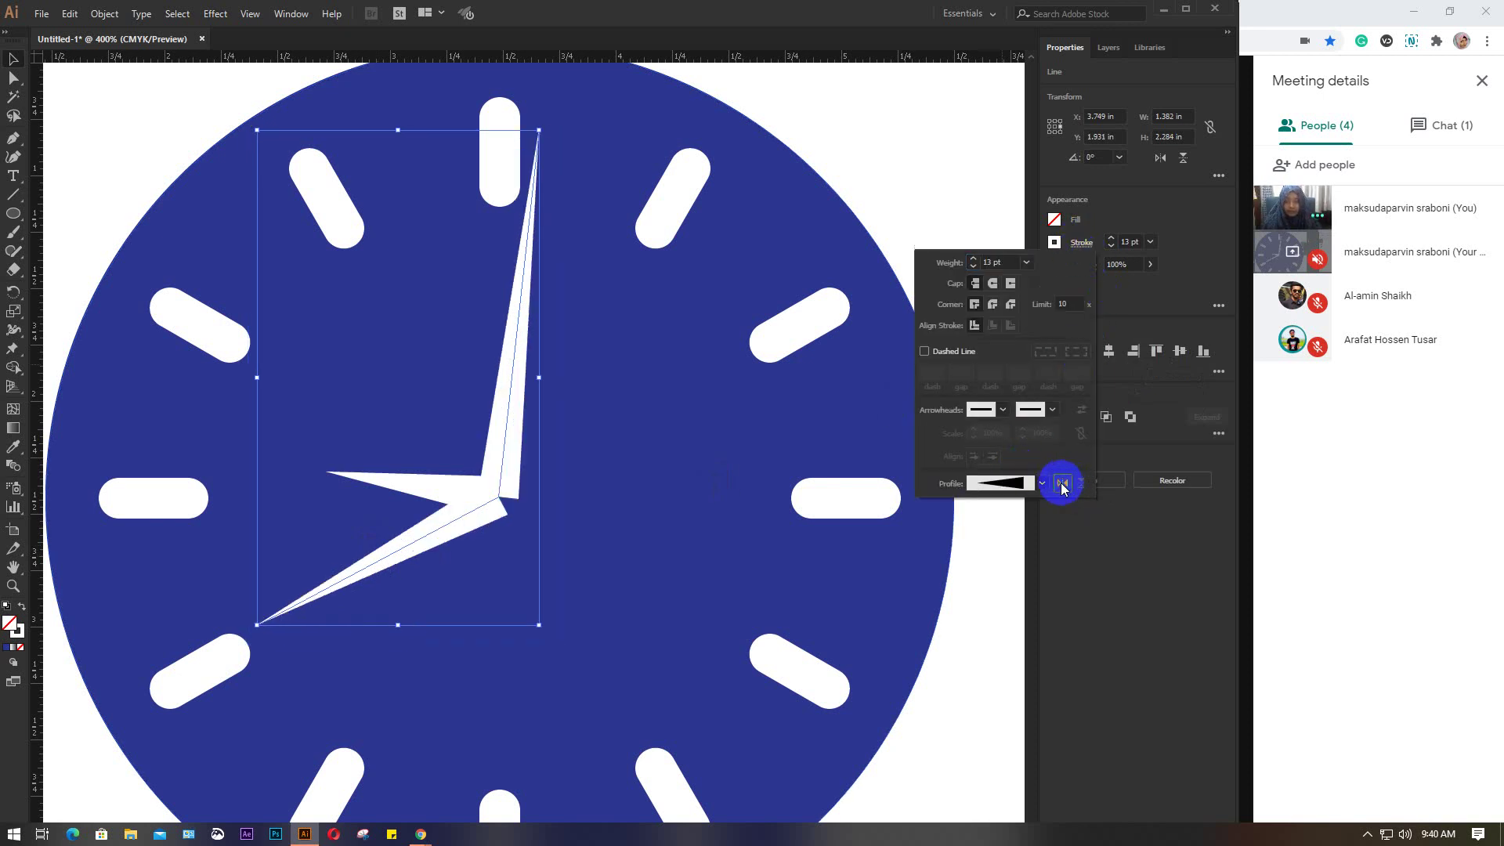
left_click(426, 491)
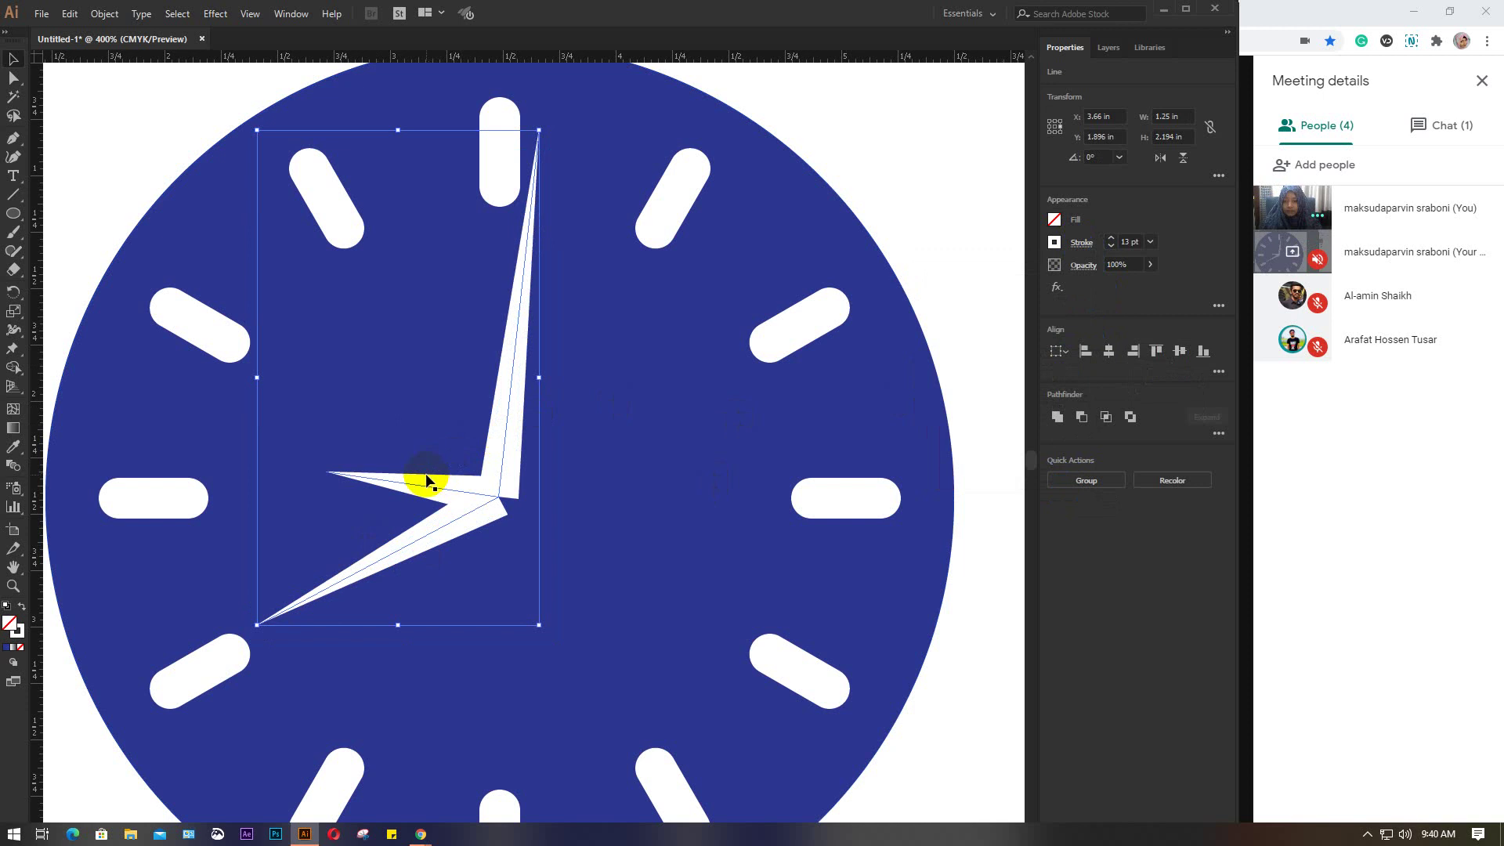
left_click(1082, 243)
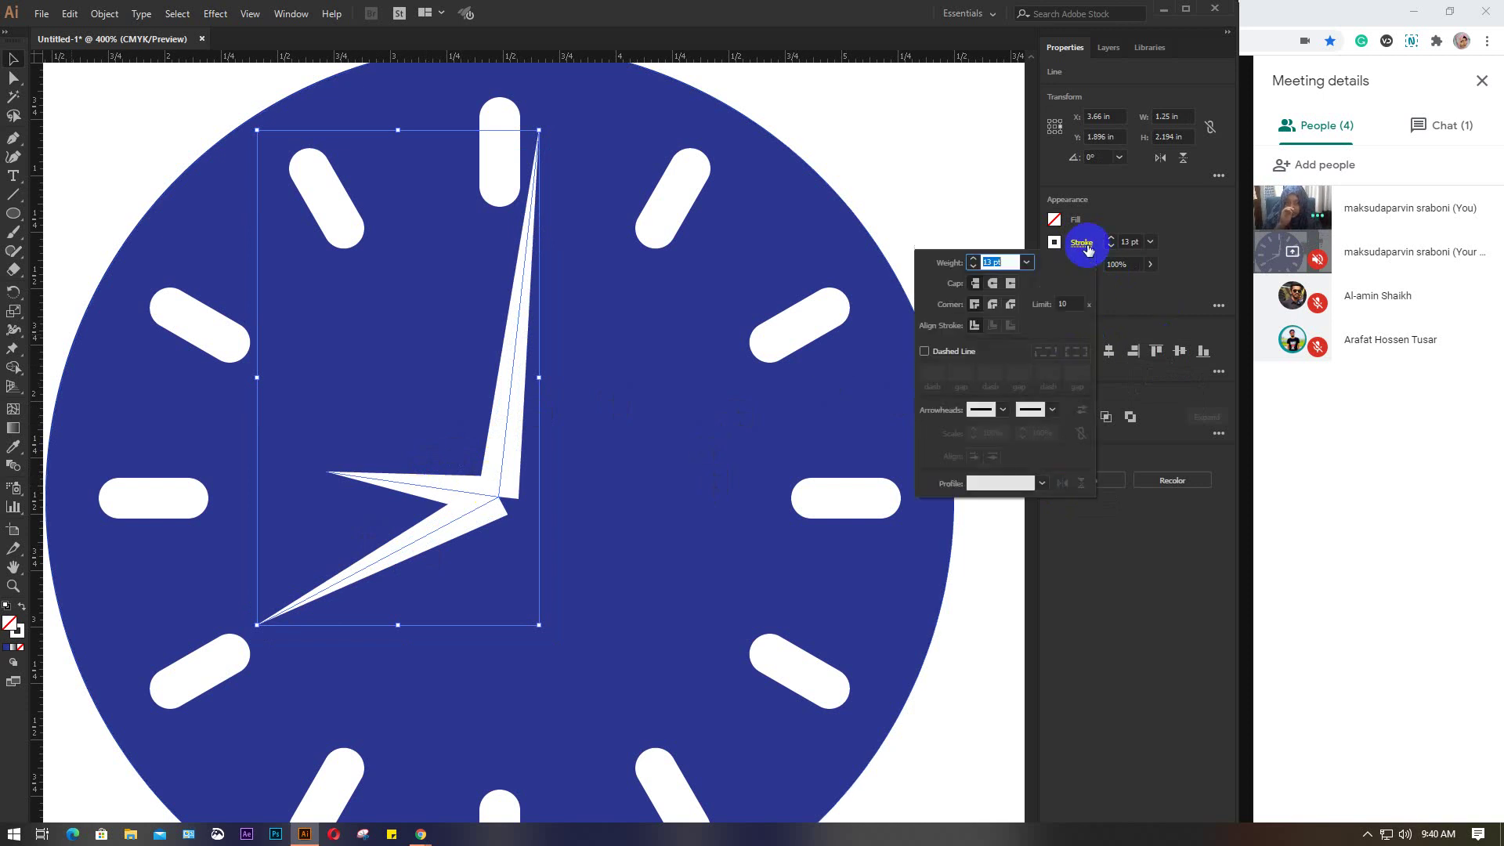
left_click(993, 285)
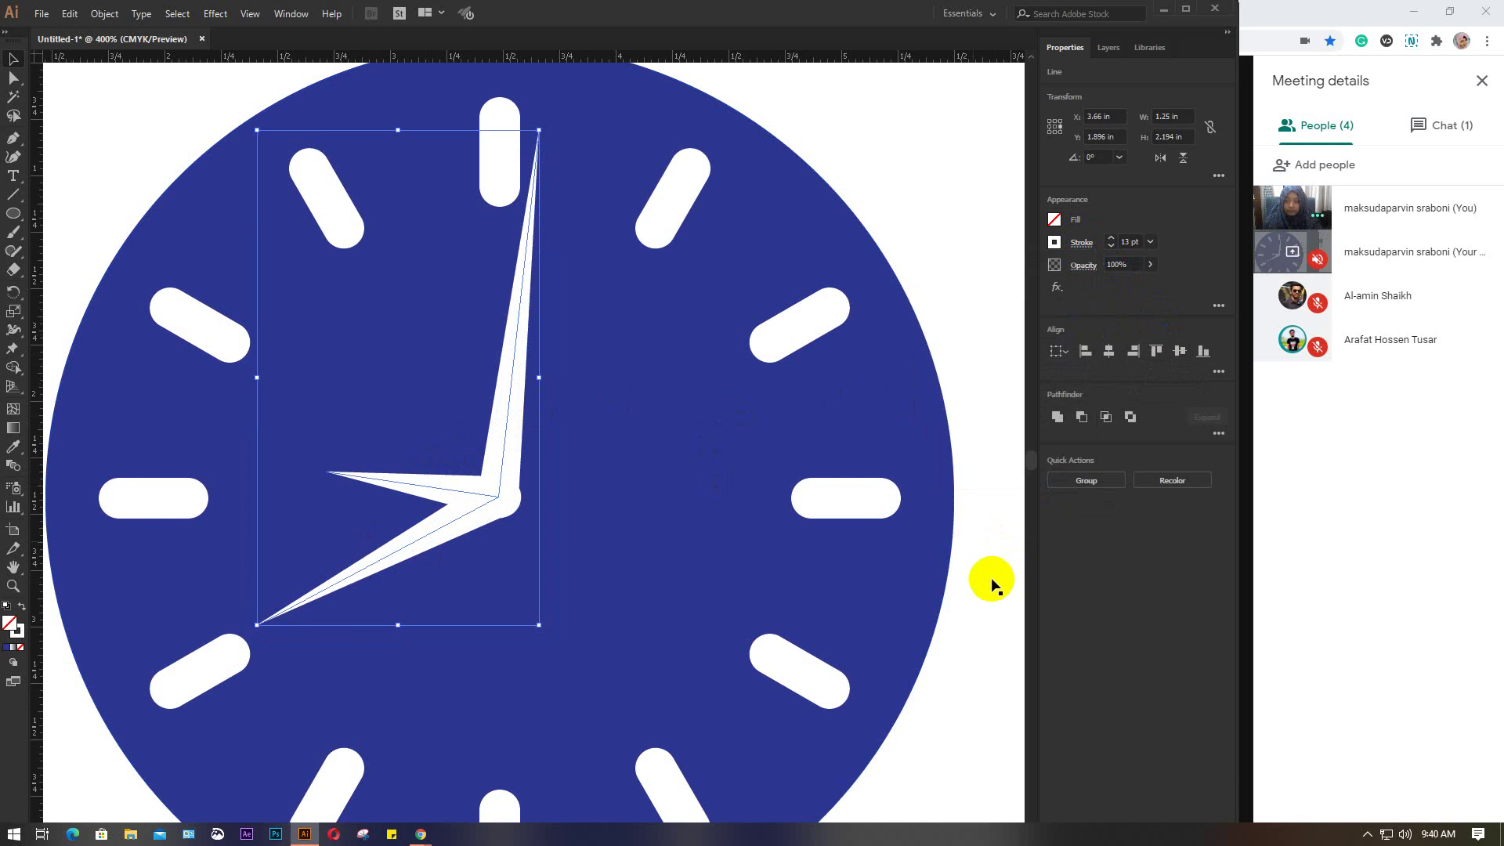
left_click(954, 347)
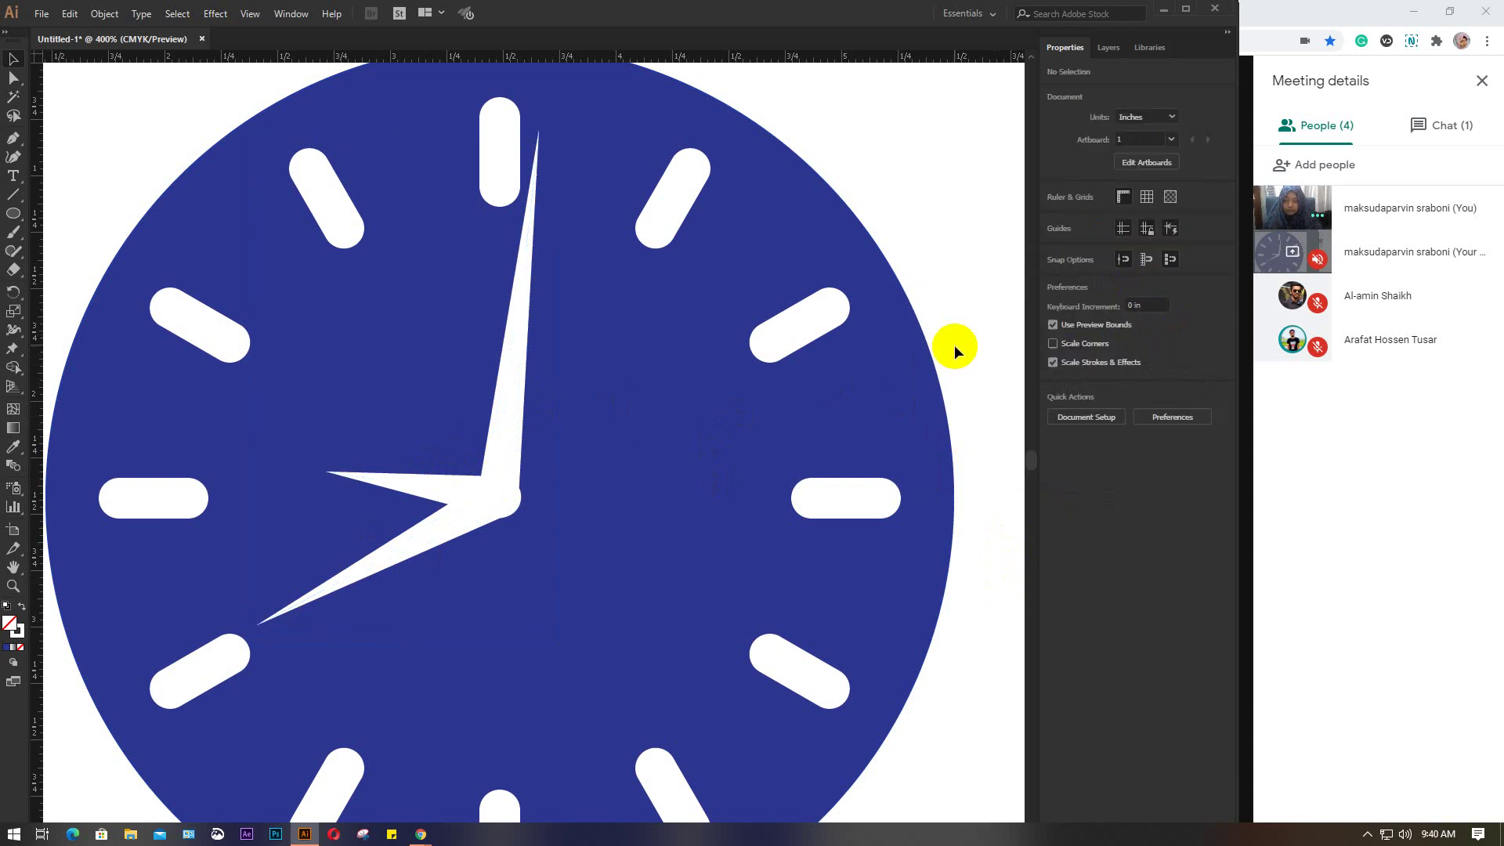
Step: Apply a leaf-shaped width profile to the minute and hour hands
left_click(504, 432)
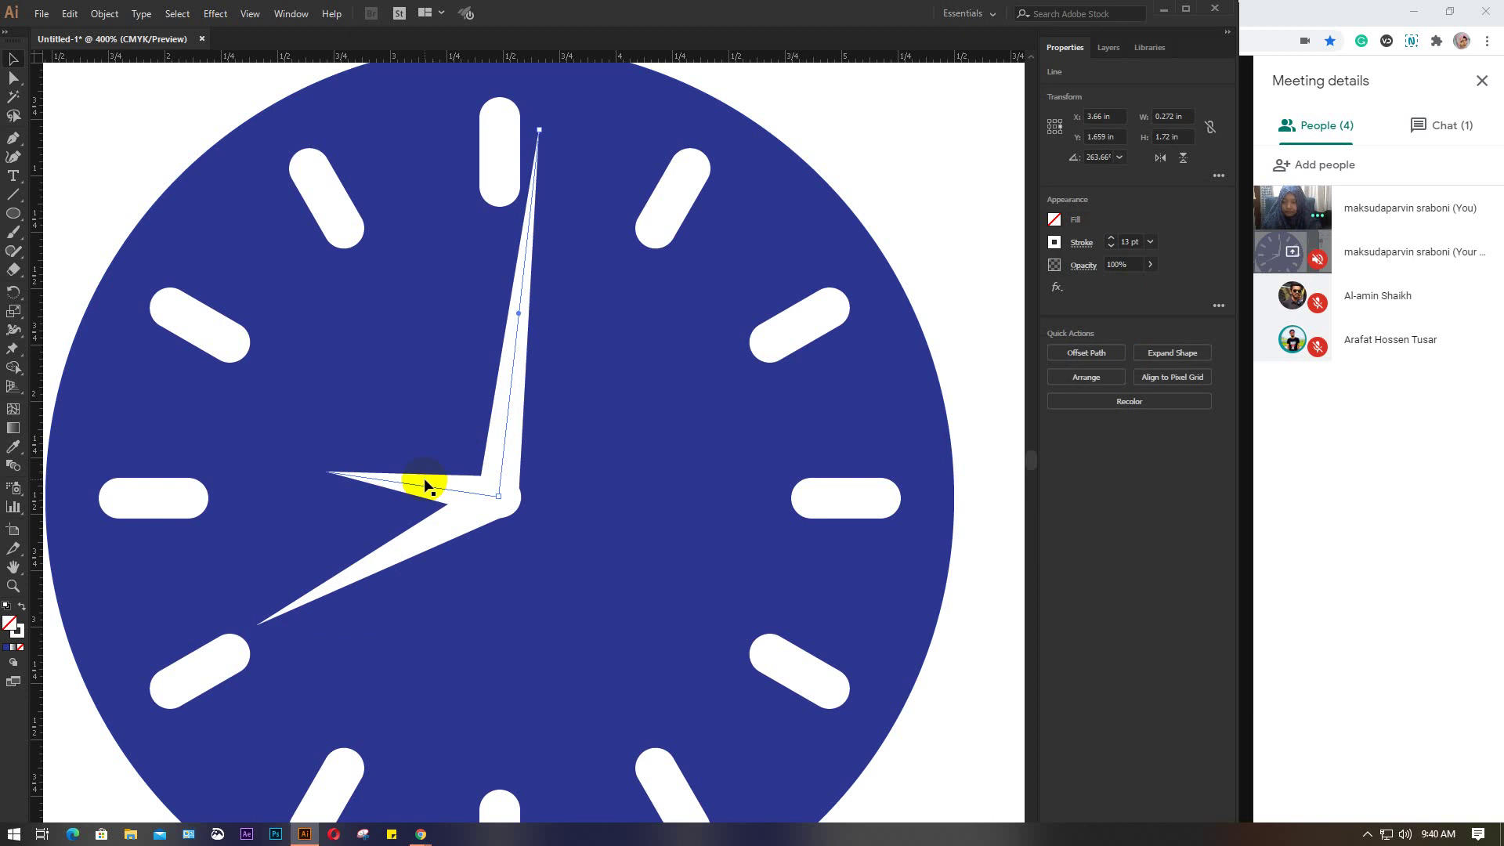
left_click(436, 529, "shift")
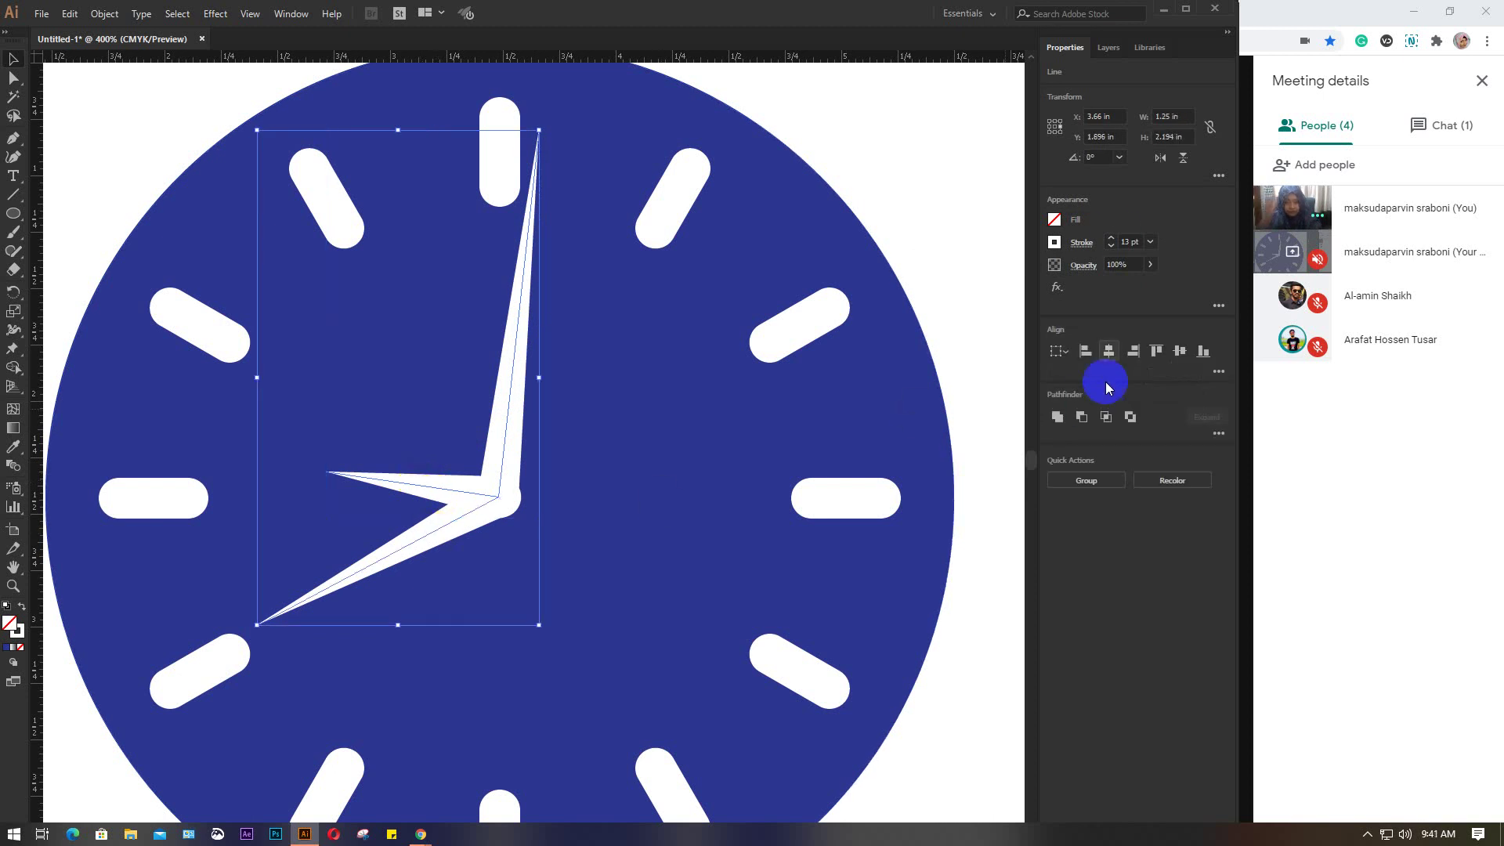
left_click(1081, 242)
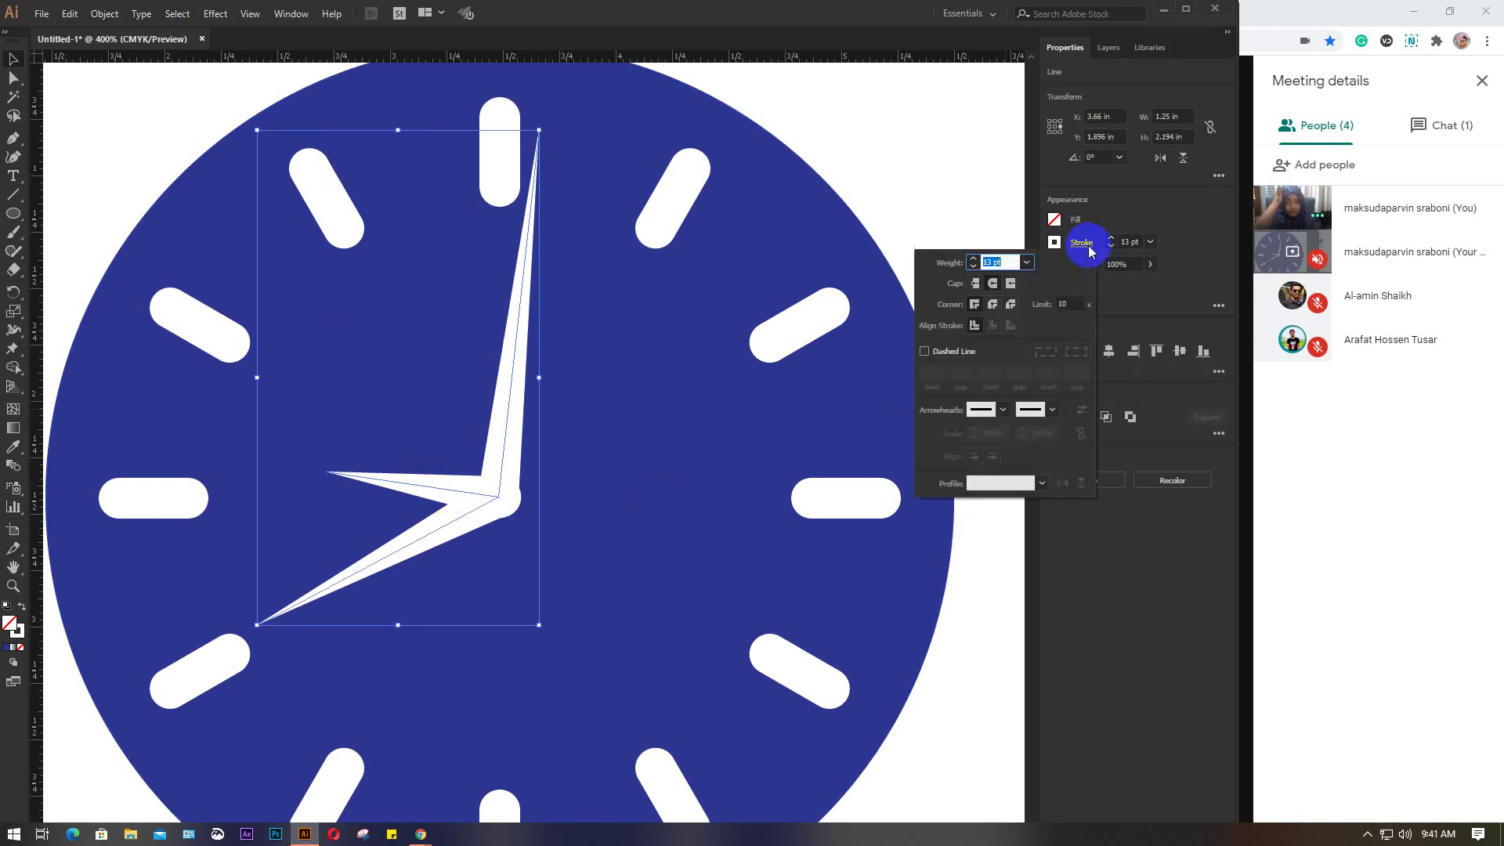
left_click(1042, 483)
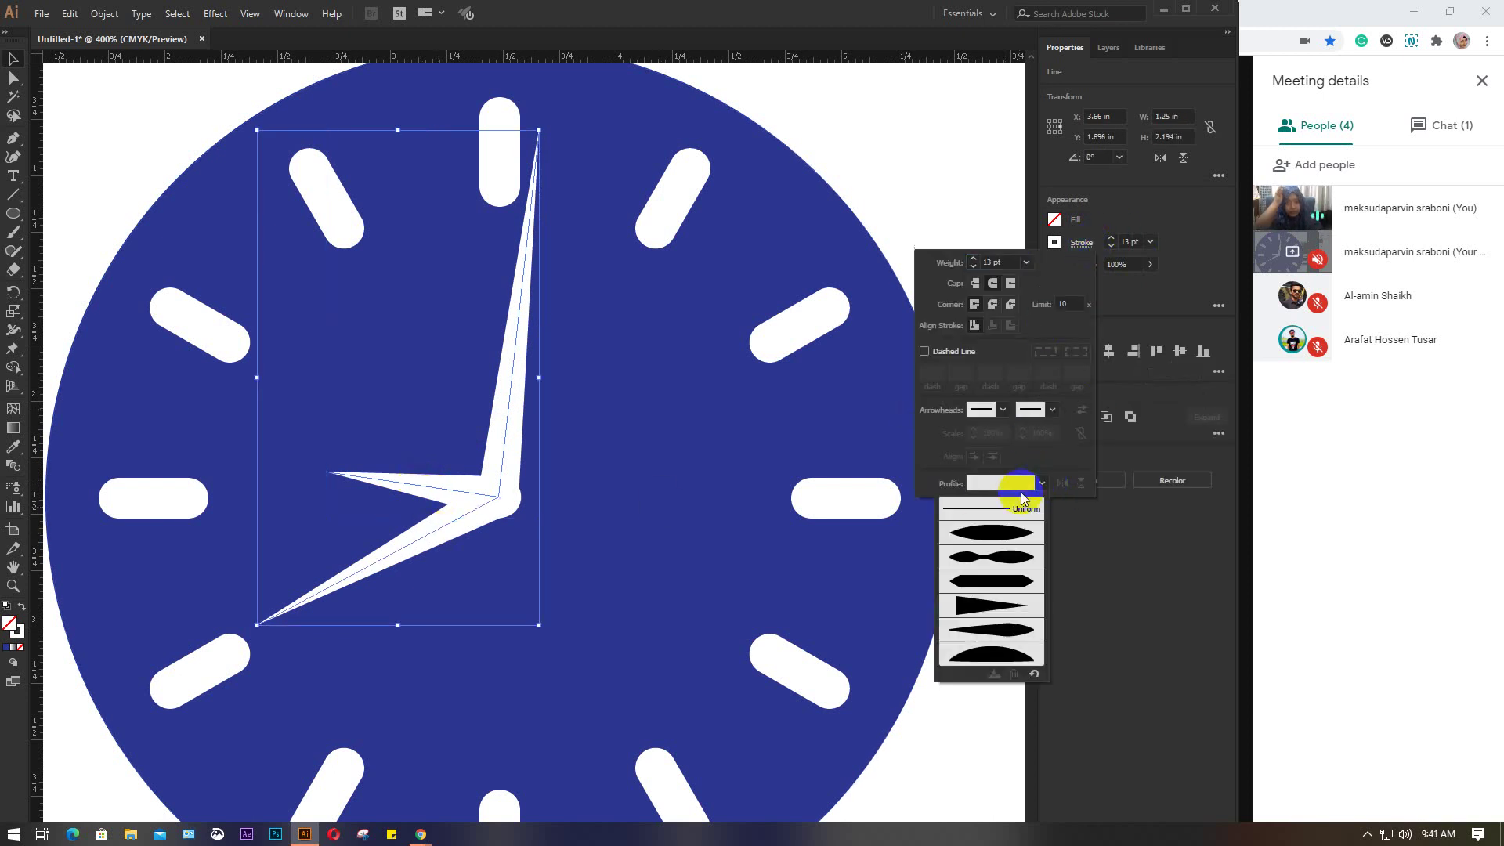
left_click(993, 629)
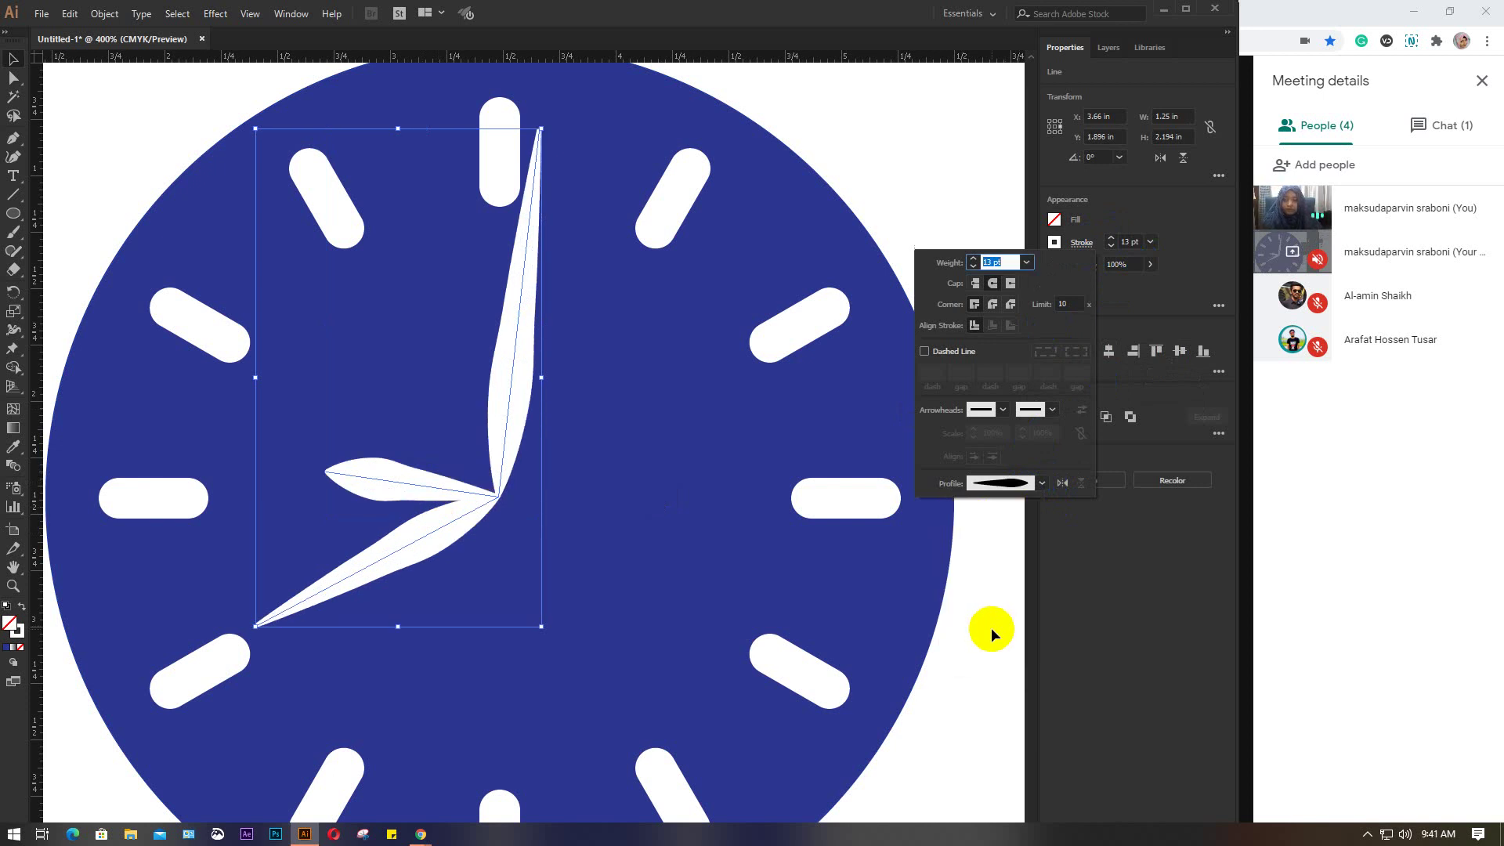
left_click(991, 627)
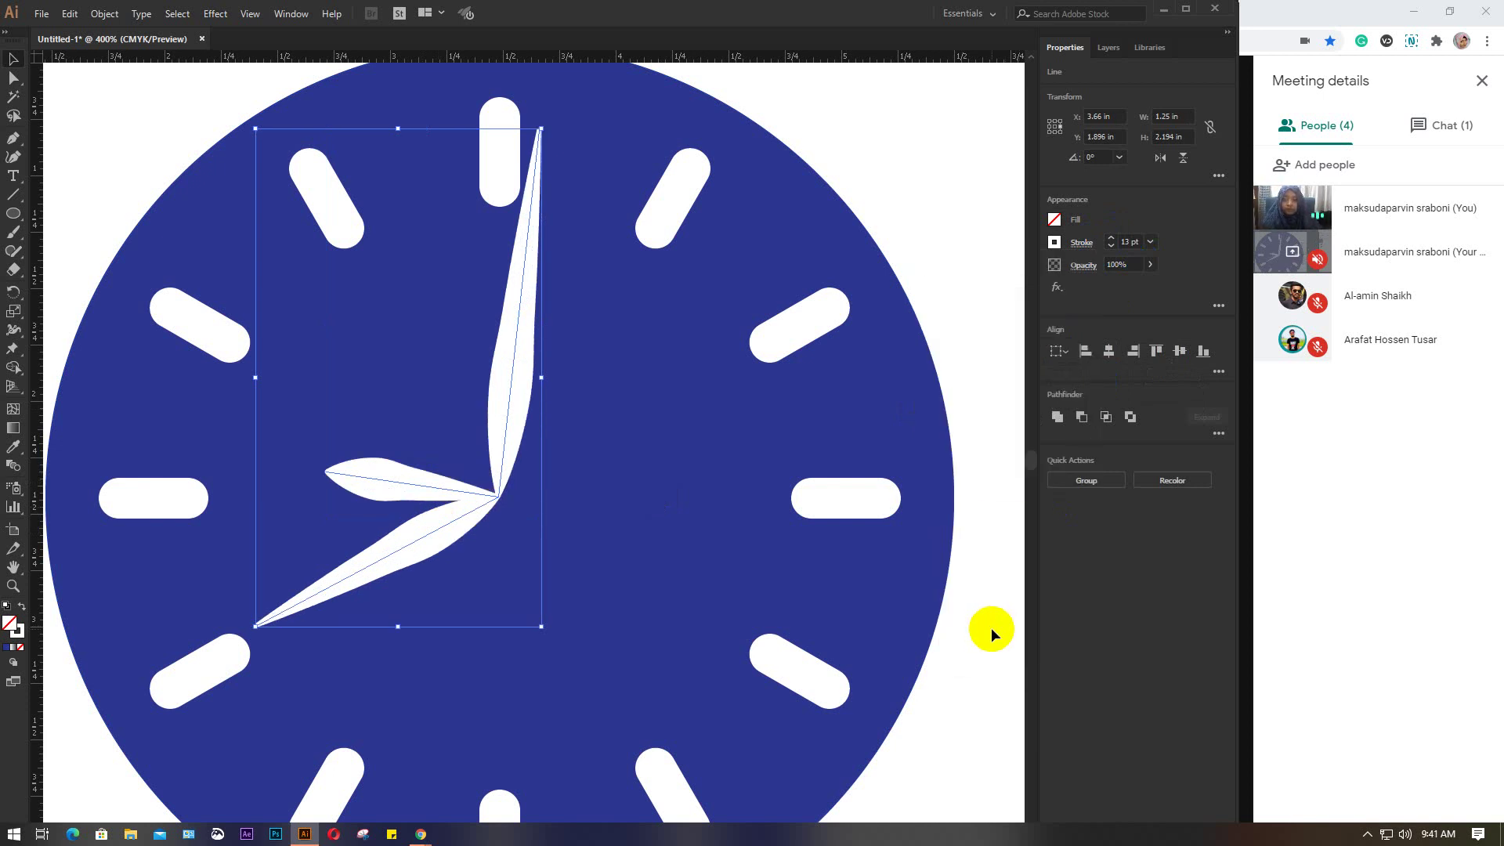
Step: Flip the minute and hour hands' width profile along their length again
left_click(424, 551)
left_click(508, 421, "shift")
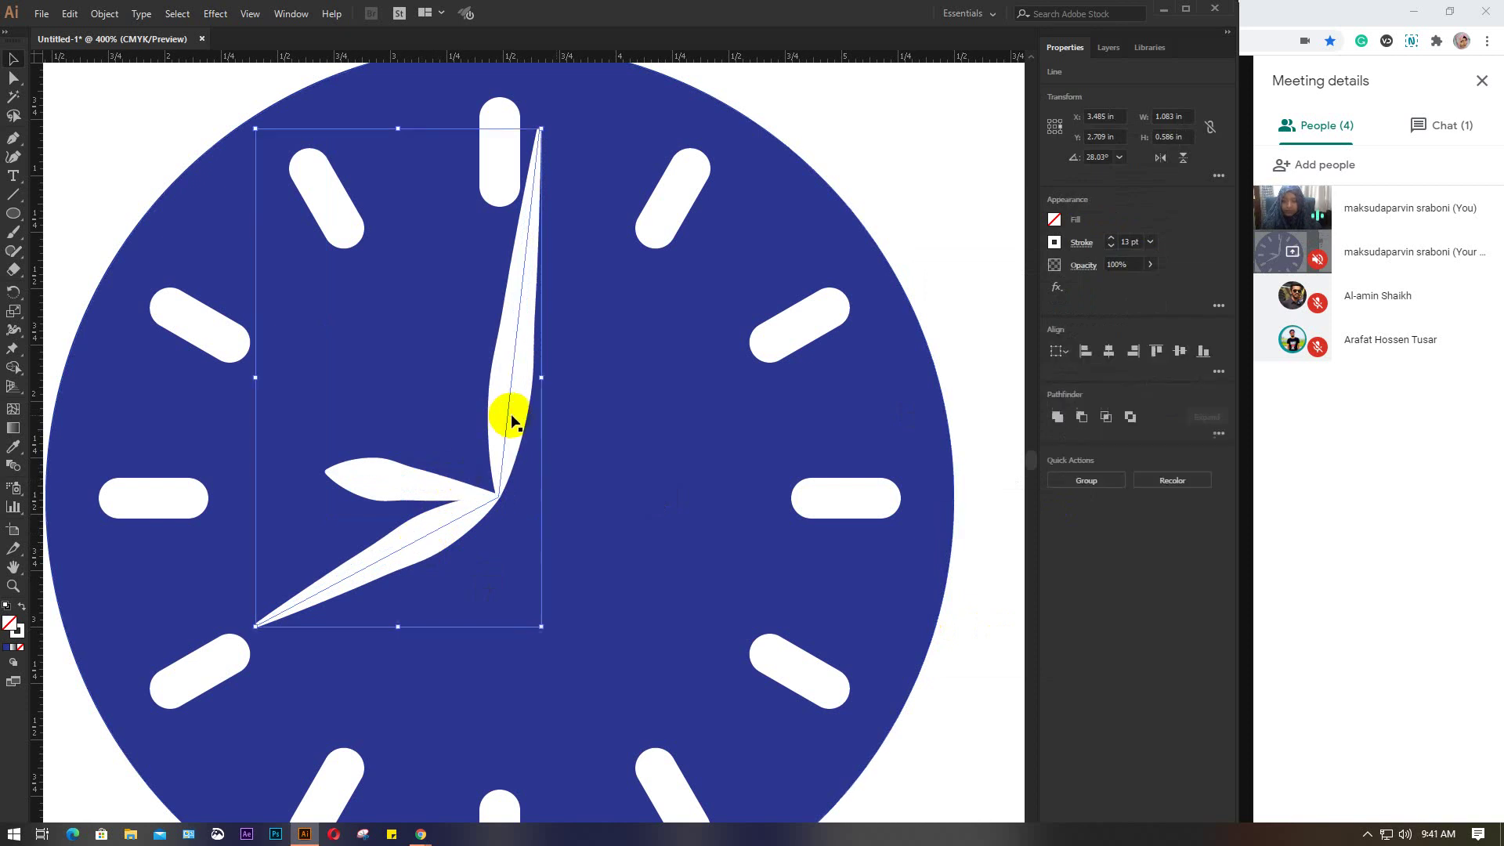
left_click(1086, 244)
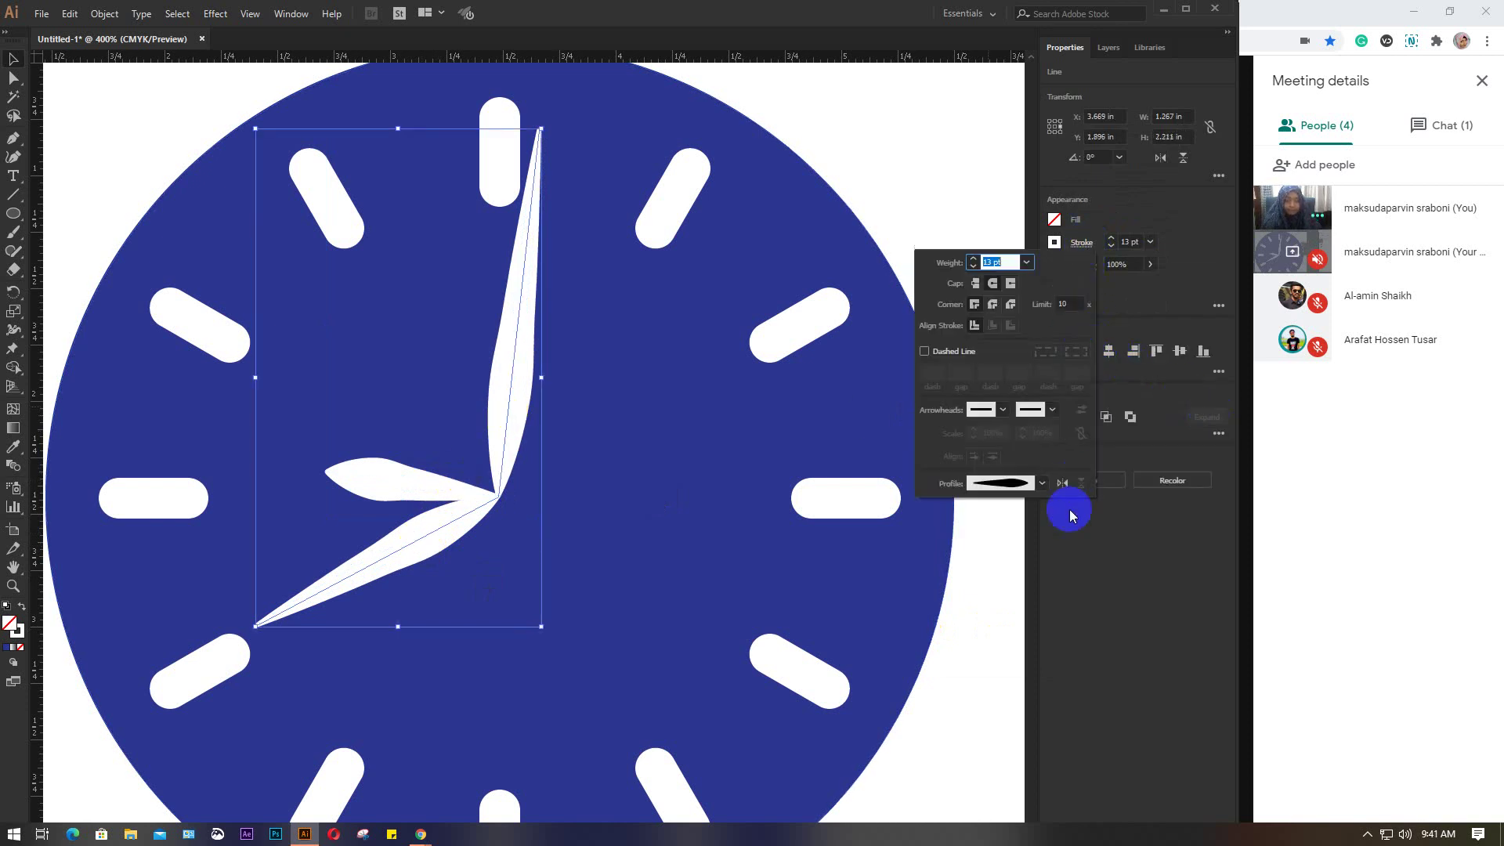
left_click(1063, 483)
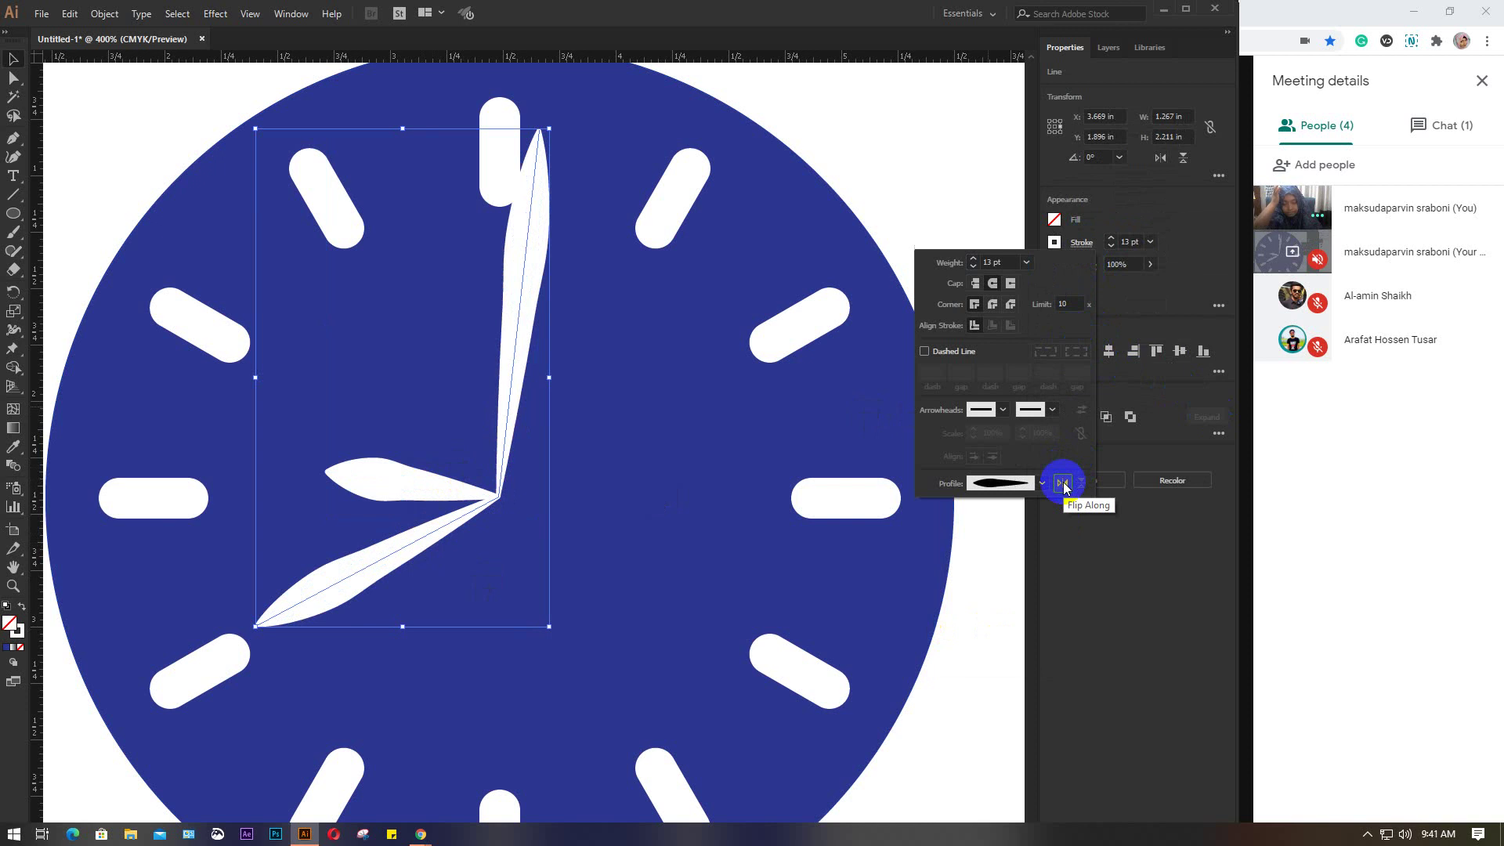
Step: Thin all three hands' stroke weight from 11 pt down to 2 pt
left_click(413, 495, "shift")
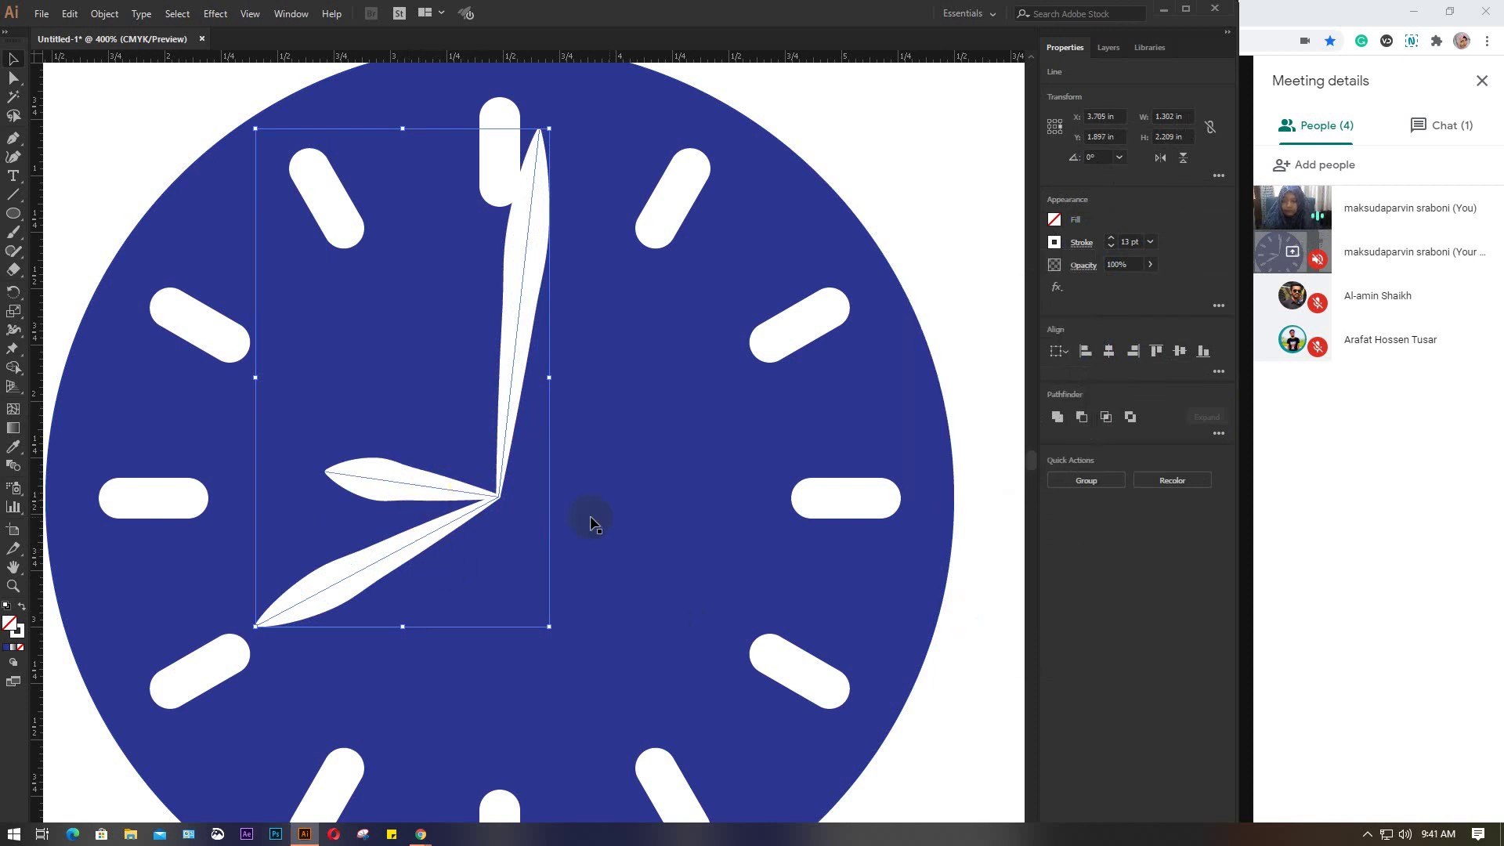
left_click(1133, 241)
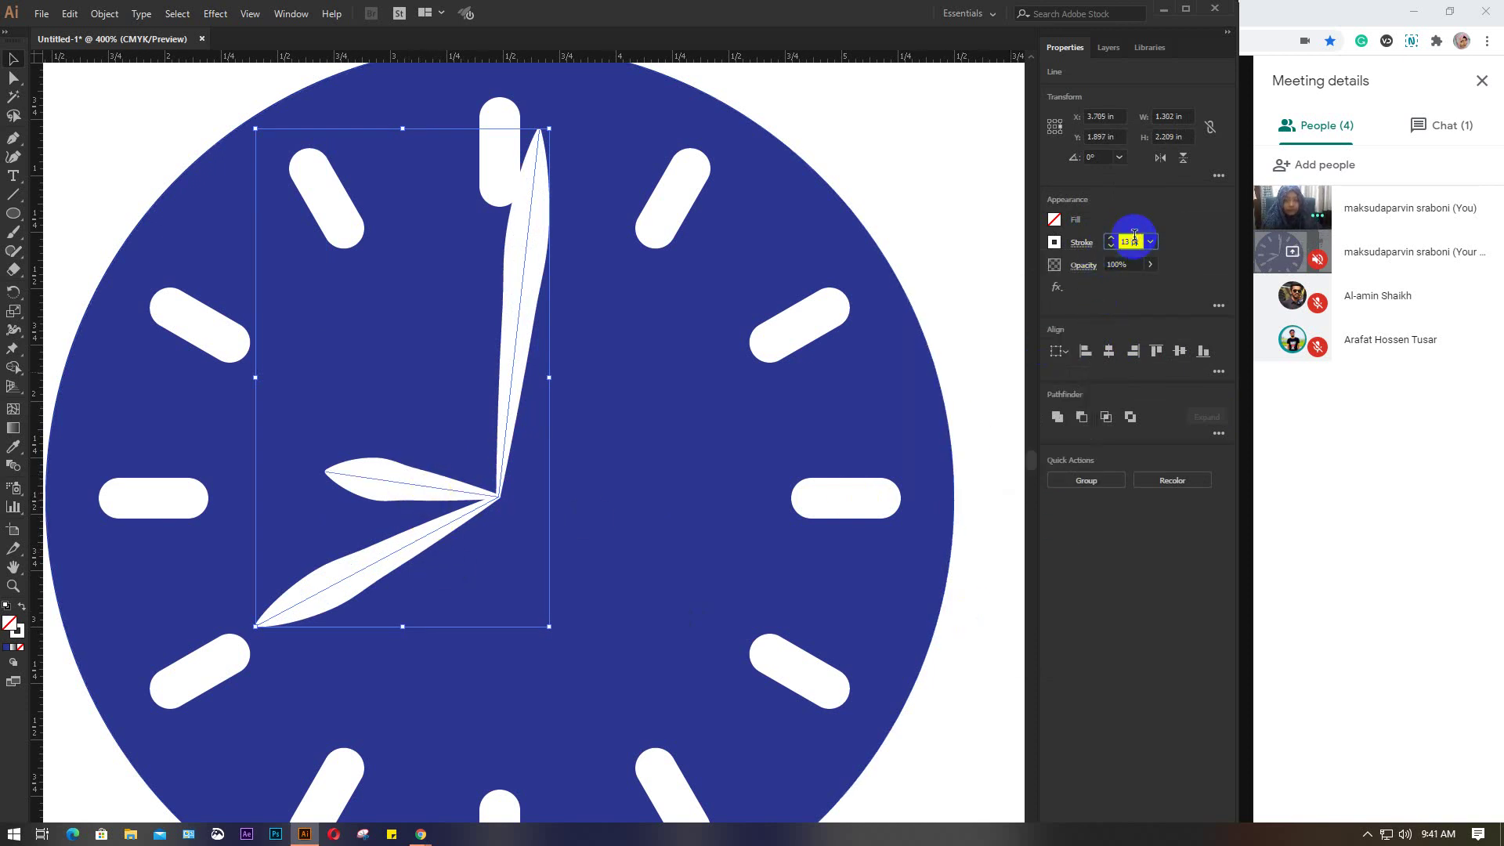
type("11")
key("Return")
key("Down")
key("Down")
key("Down")
key("Down")
key("Down")
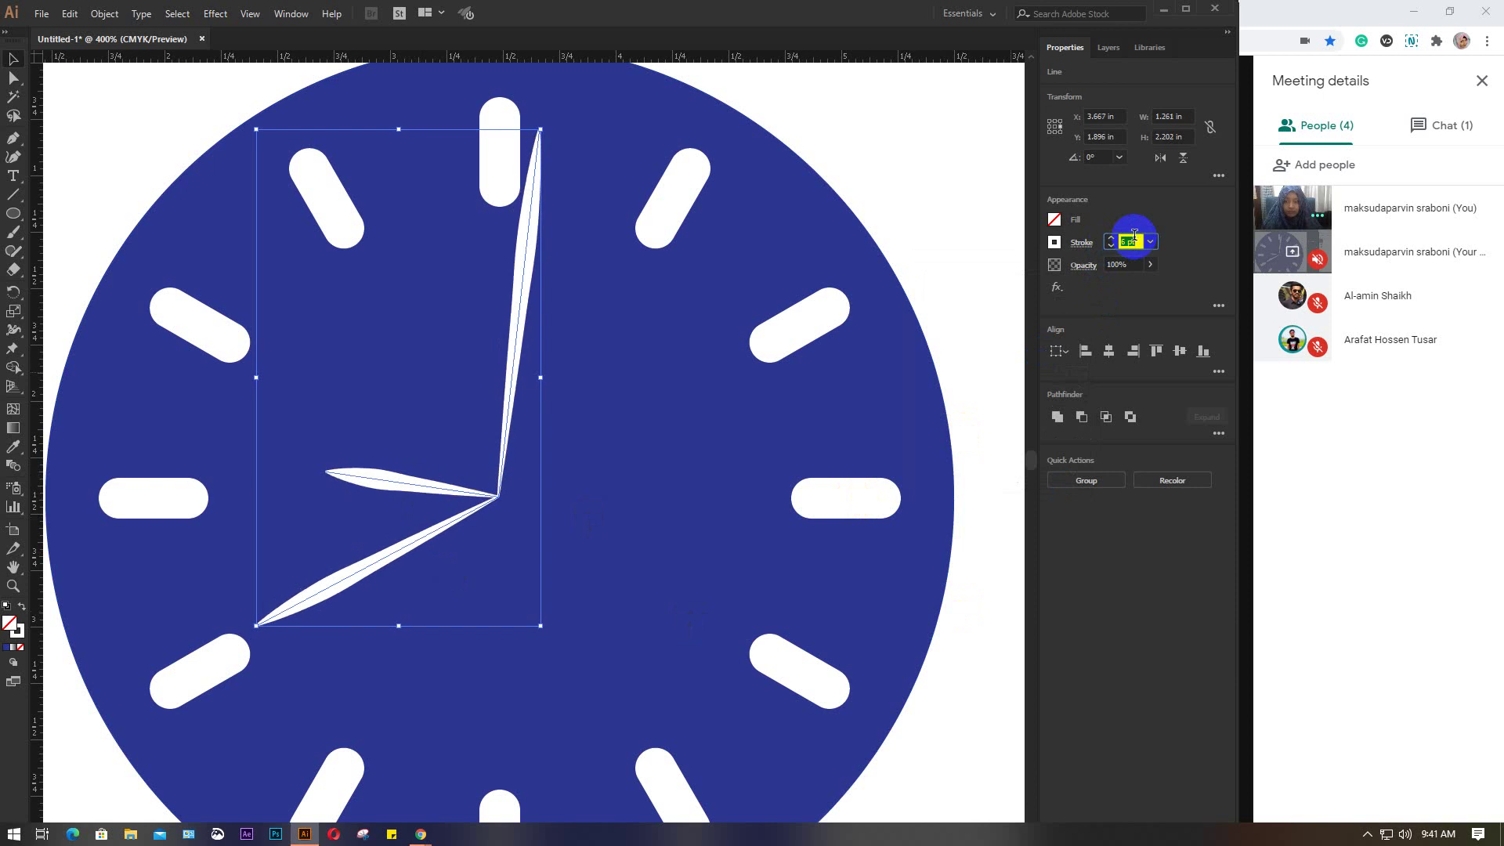
key("Down")
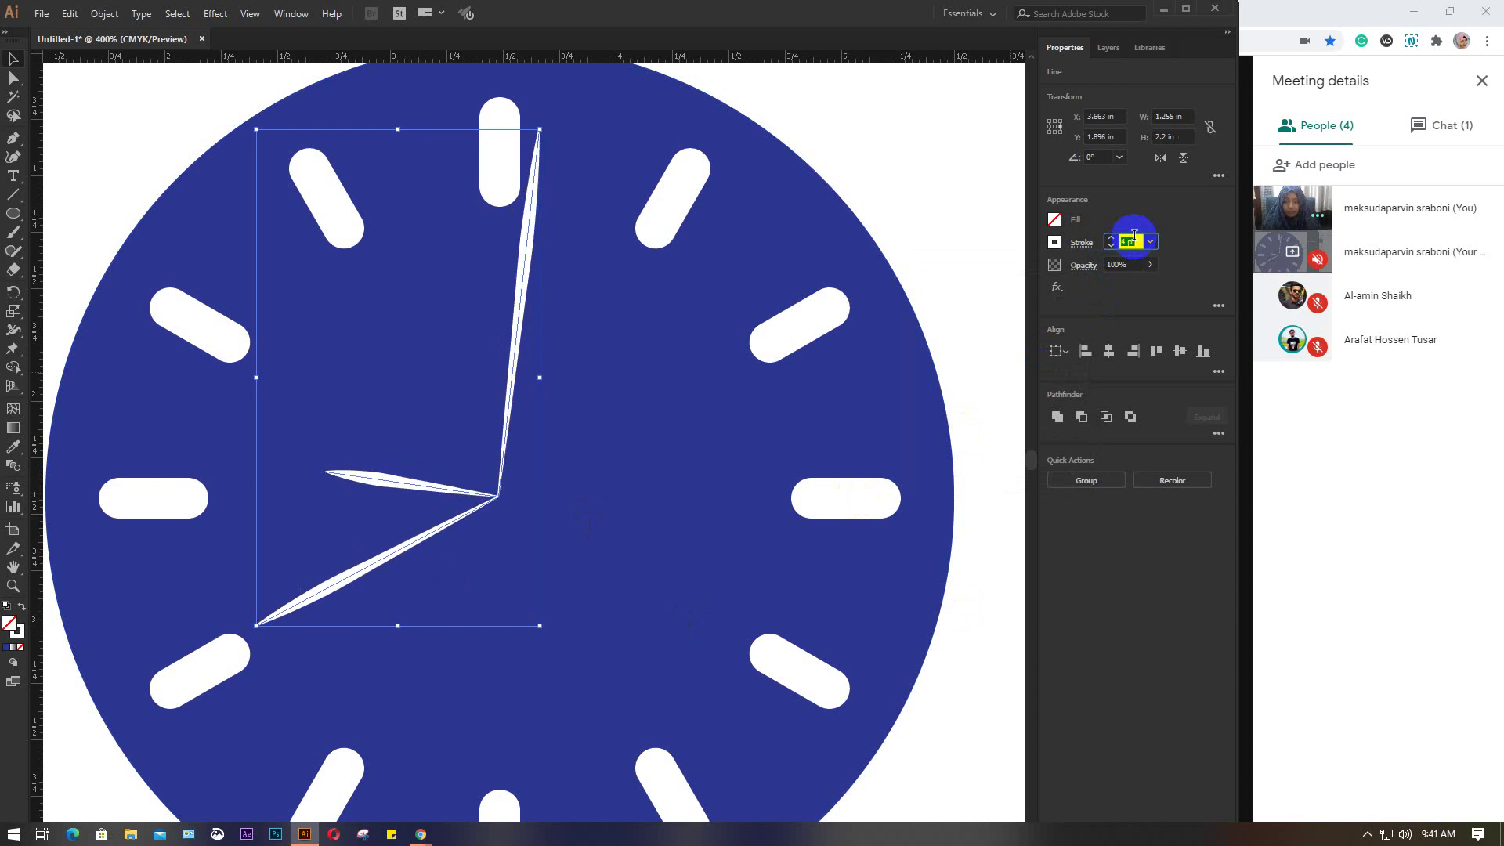
key("Down")
key("Down")
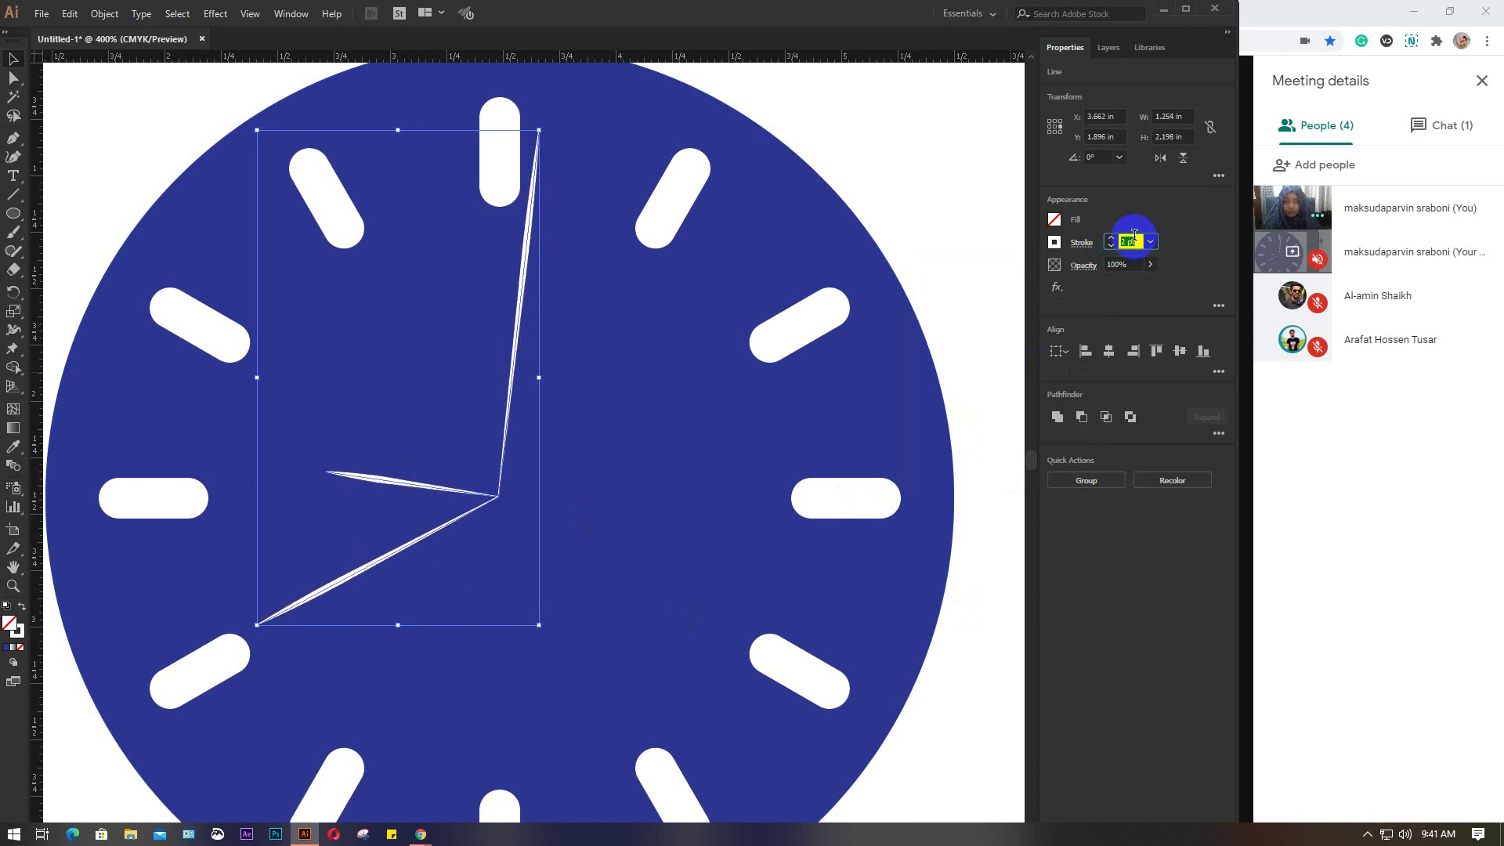
key("Down")
key("Up")
key("Up")
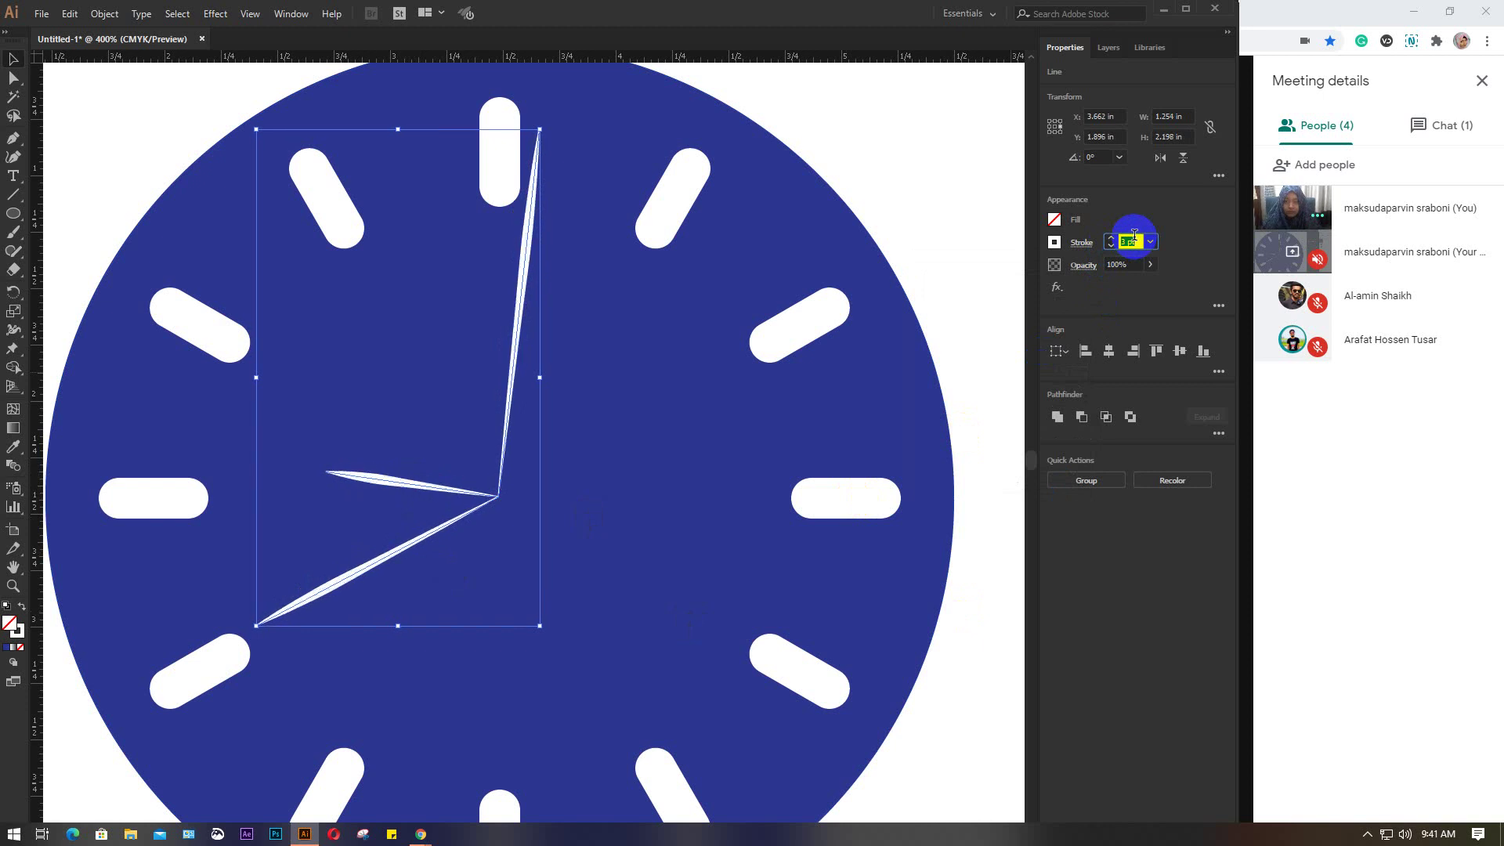
Step: Apply the wedge-shaped width profile to the clock hands
left_click(1082, 242)
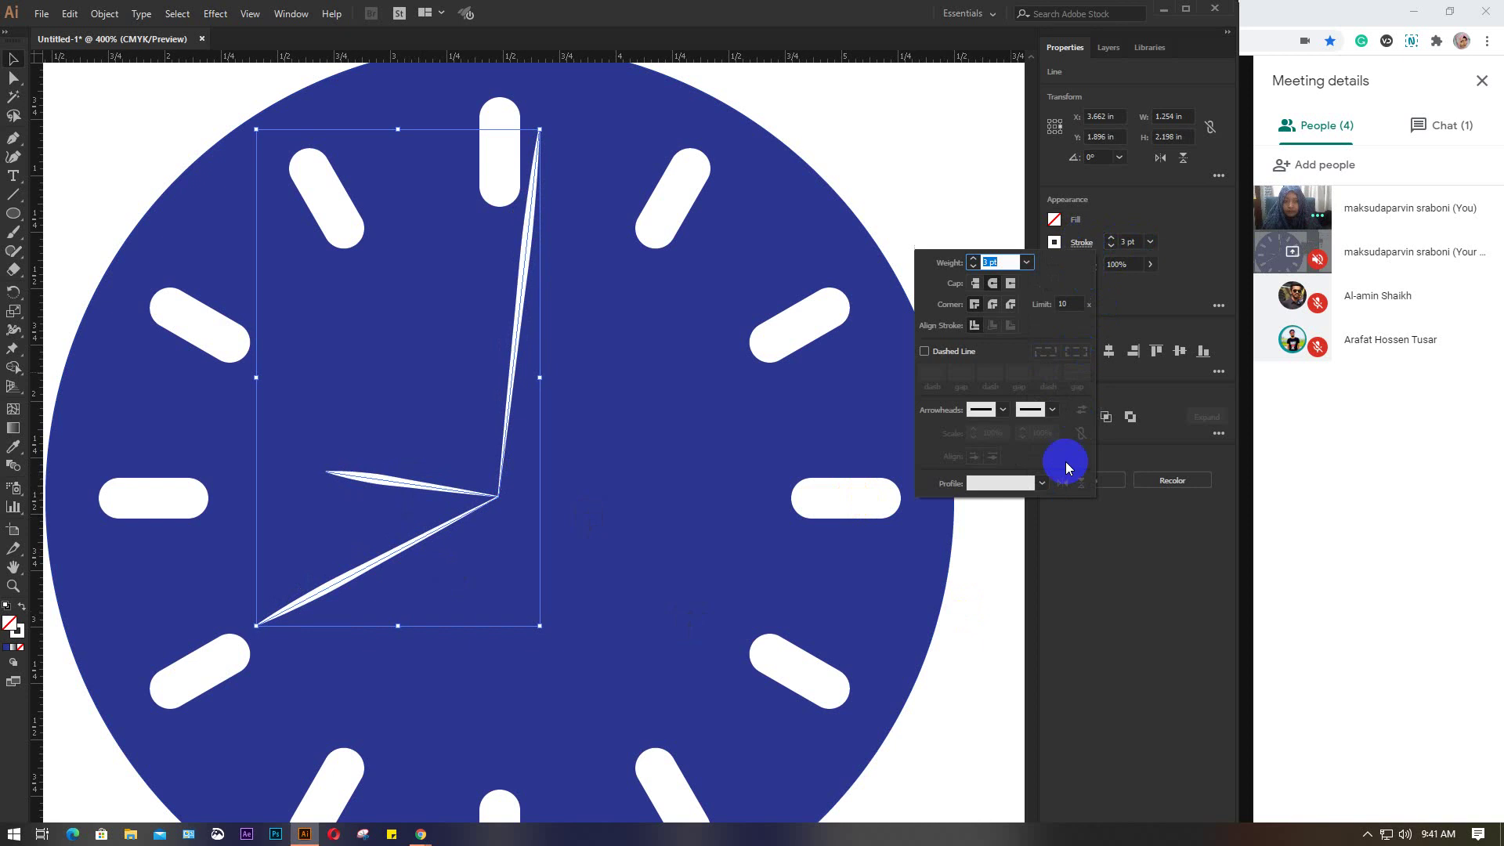
left_click(1042, 483)
left_click(1003, 603)
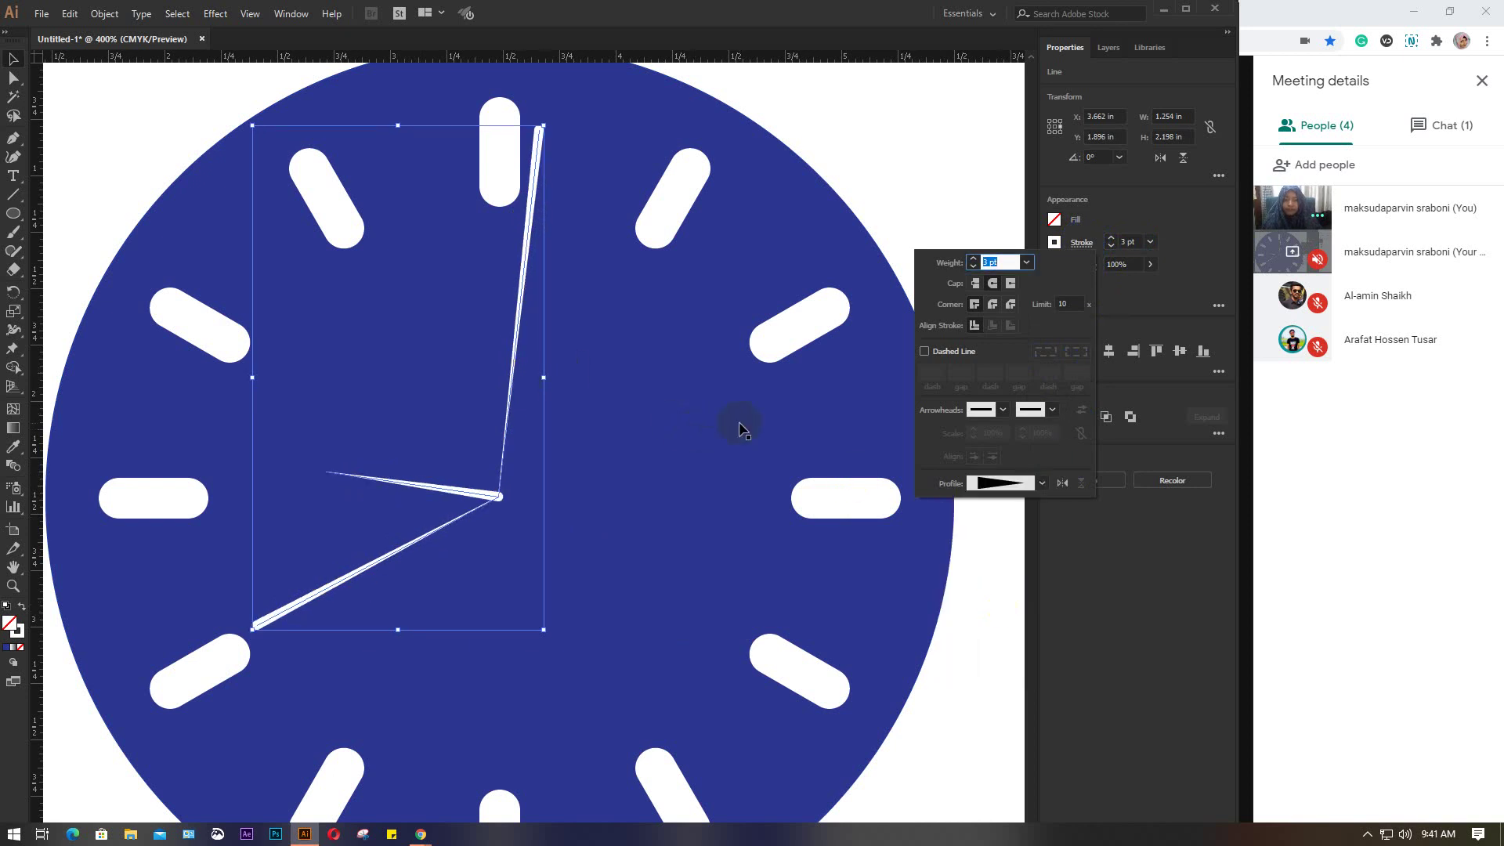
left_click(891, 164)
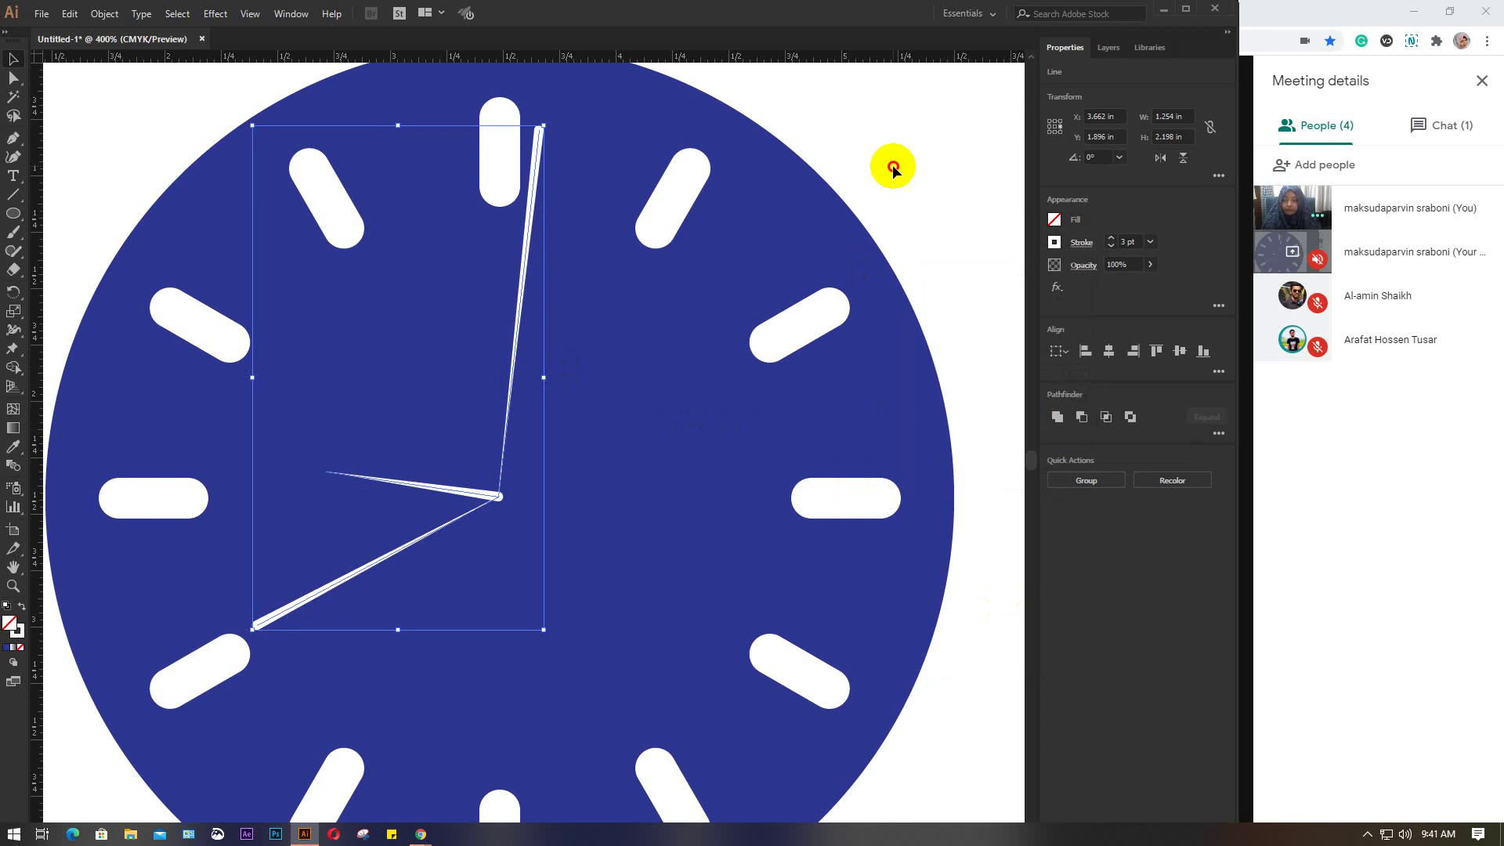
Step: Reverse one hand's taper and drag the long minute hand's tip up toward 12
left_click(448, 528)
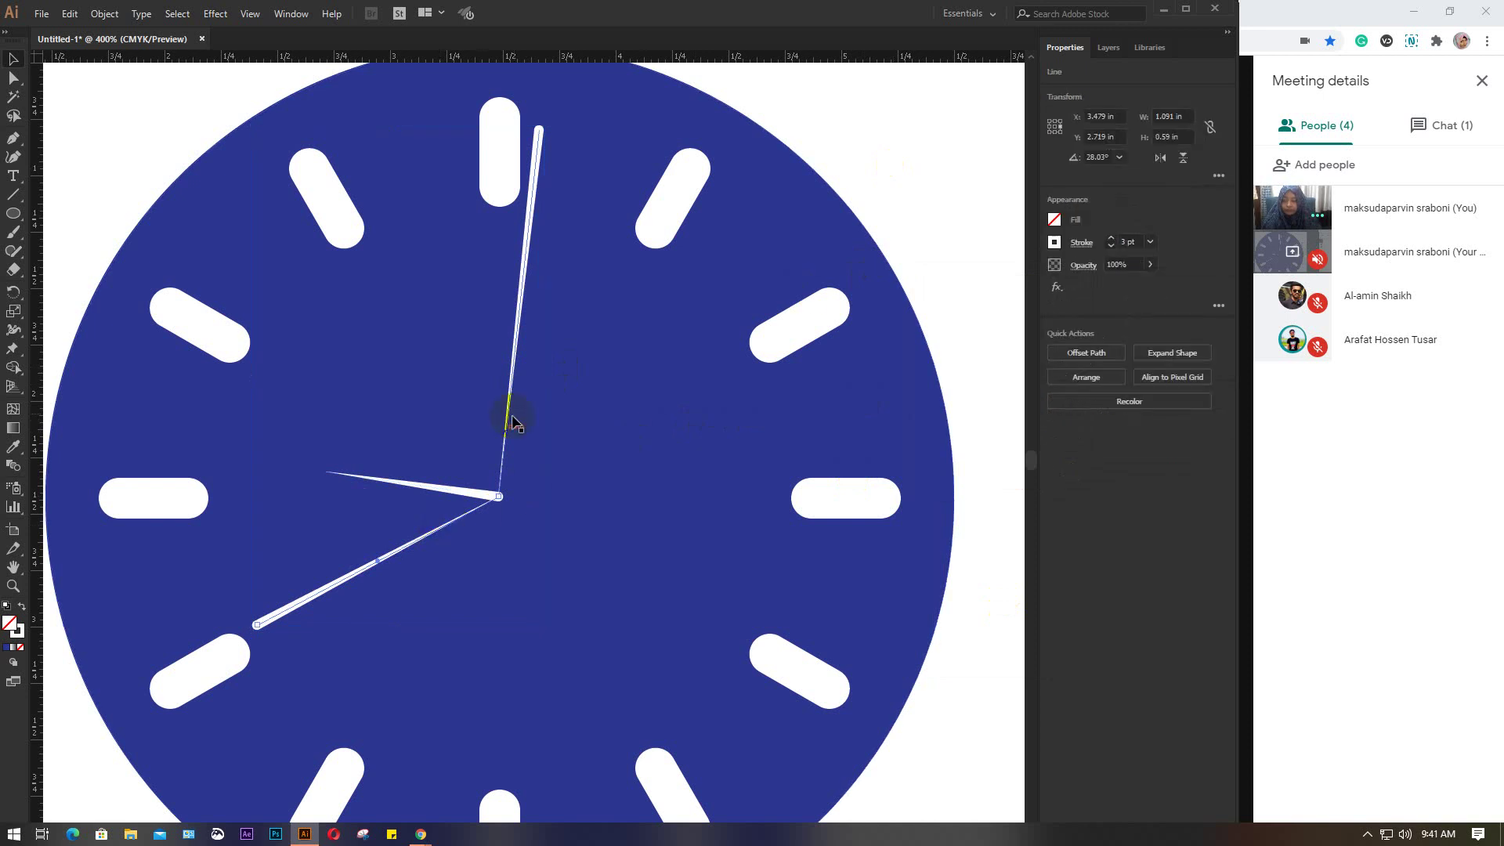
left_click(1079, 242)
left_click(1063, 486)
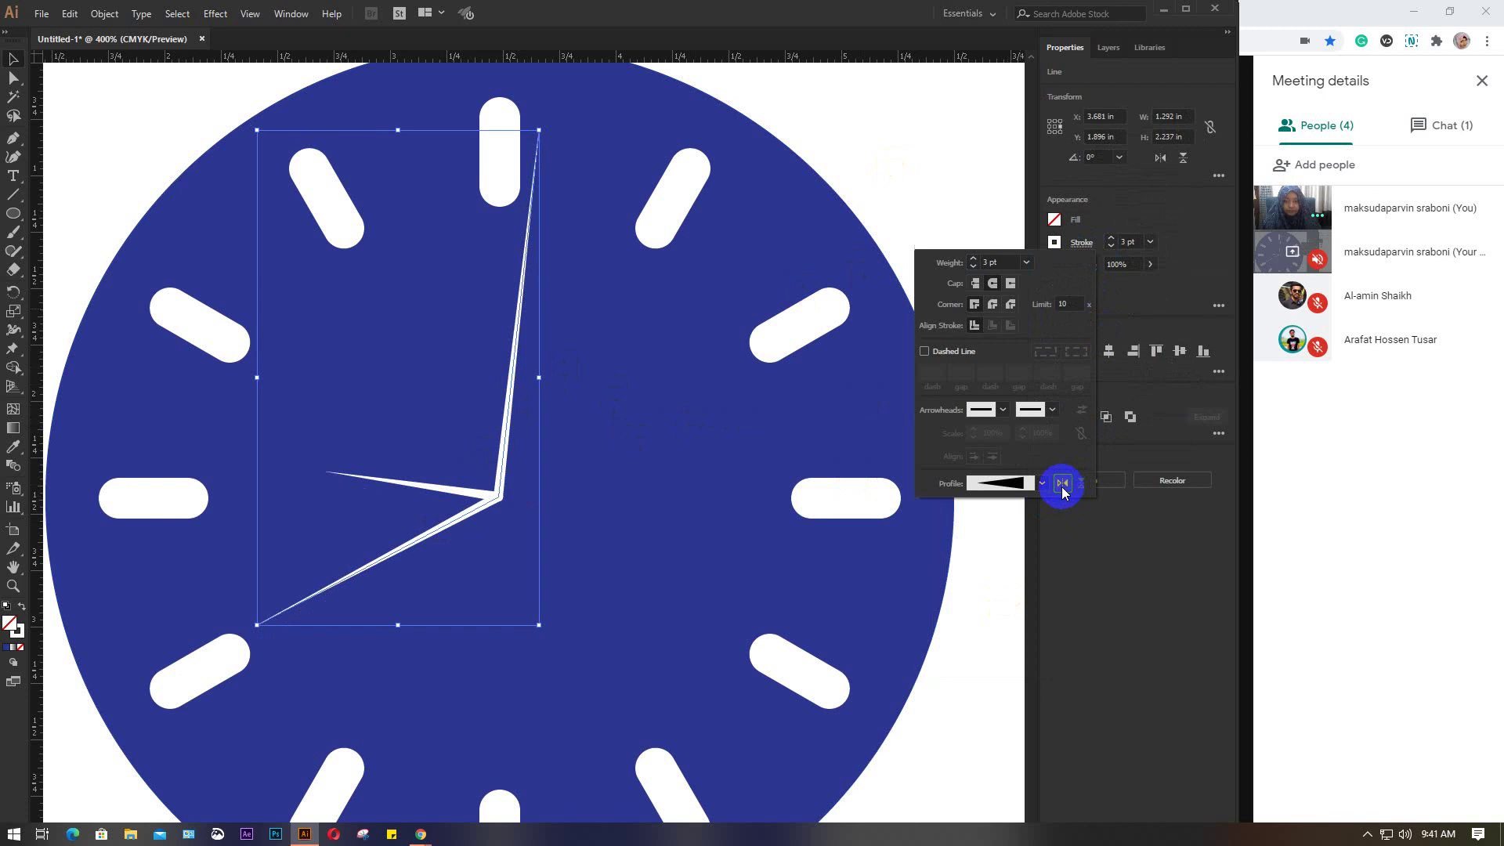
left_click(985, 579)
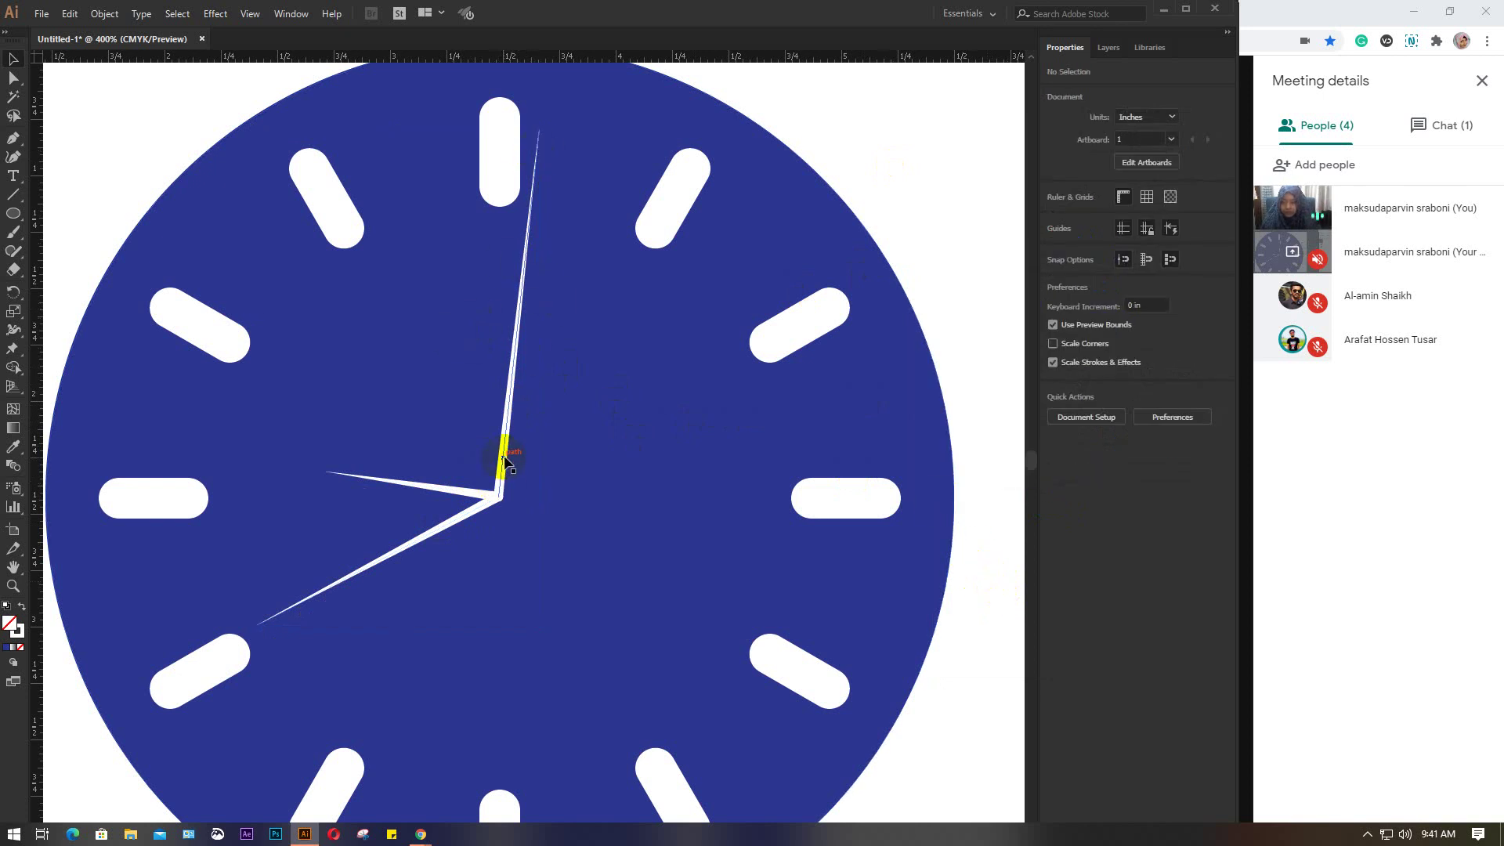
left_click(538, 150)
left_click_drag(541, 133, 547, 112)
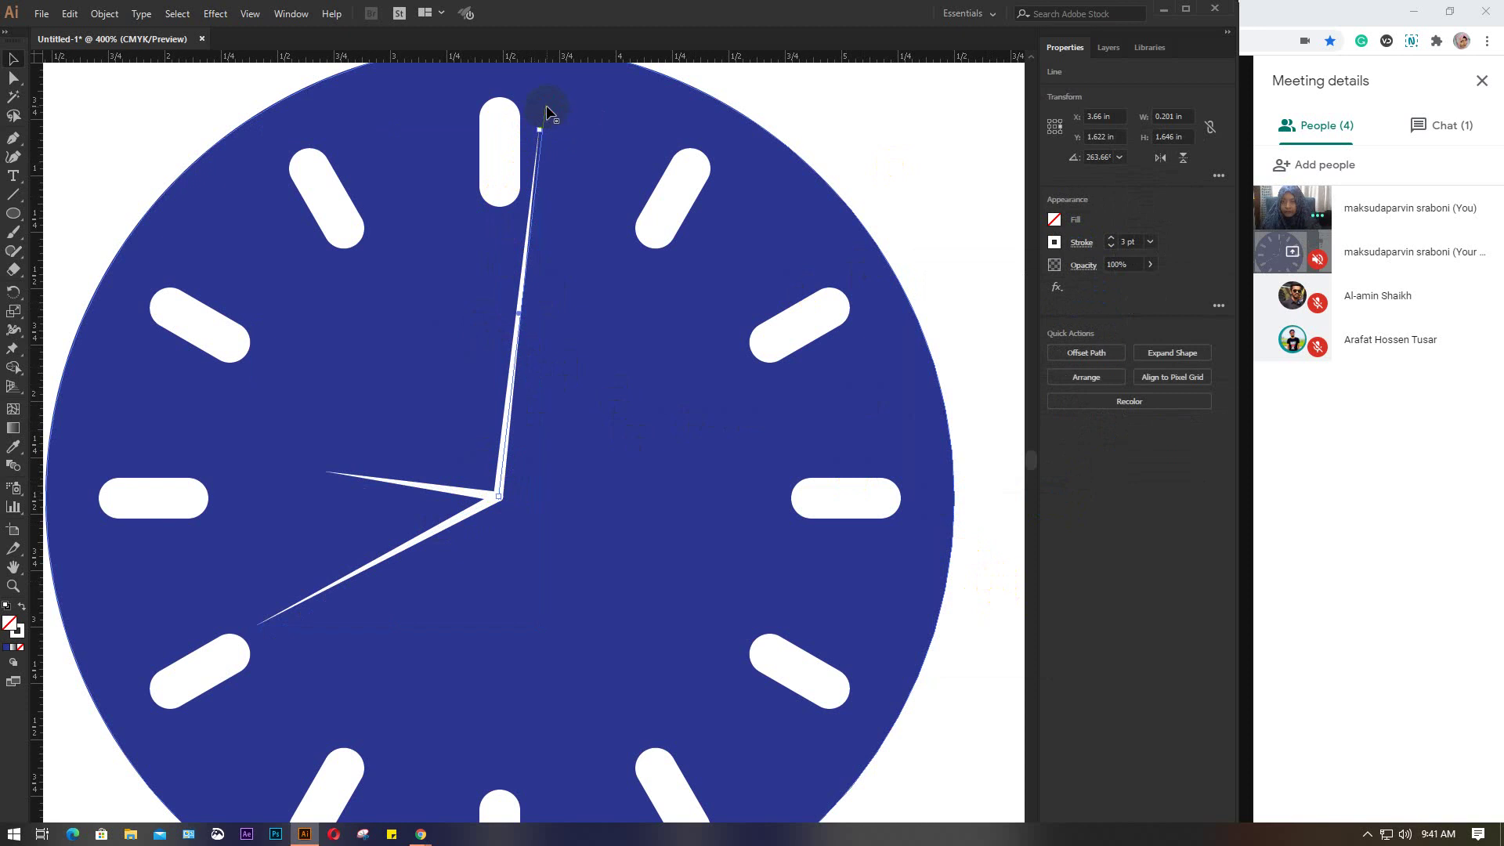
Step: Raise the hour hand's and short hand's stroke weights to about 6 pt
left_click(420, 537)
left_click(1124, 247)
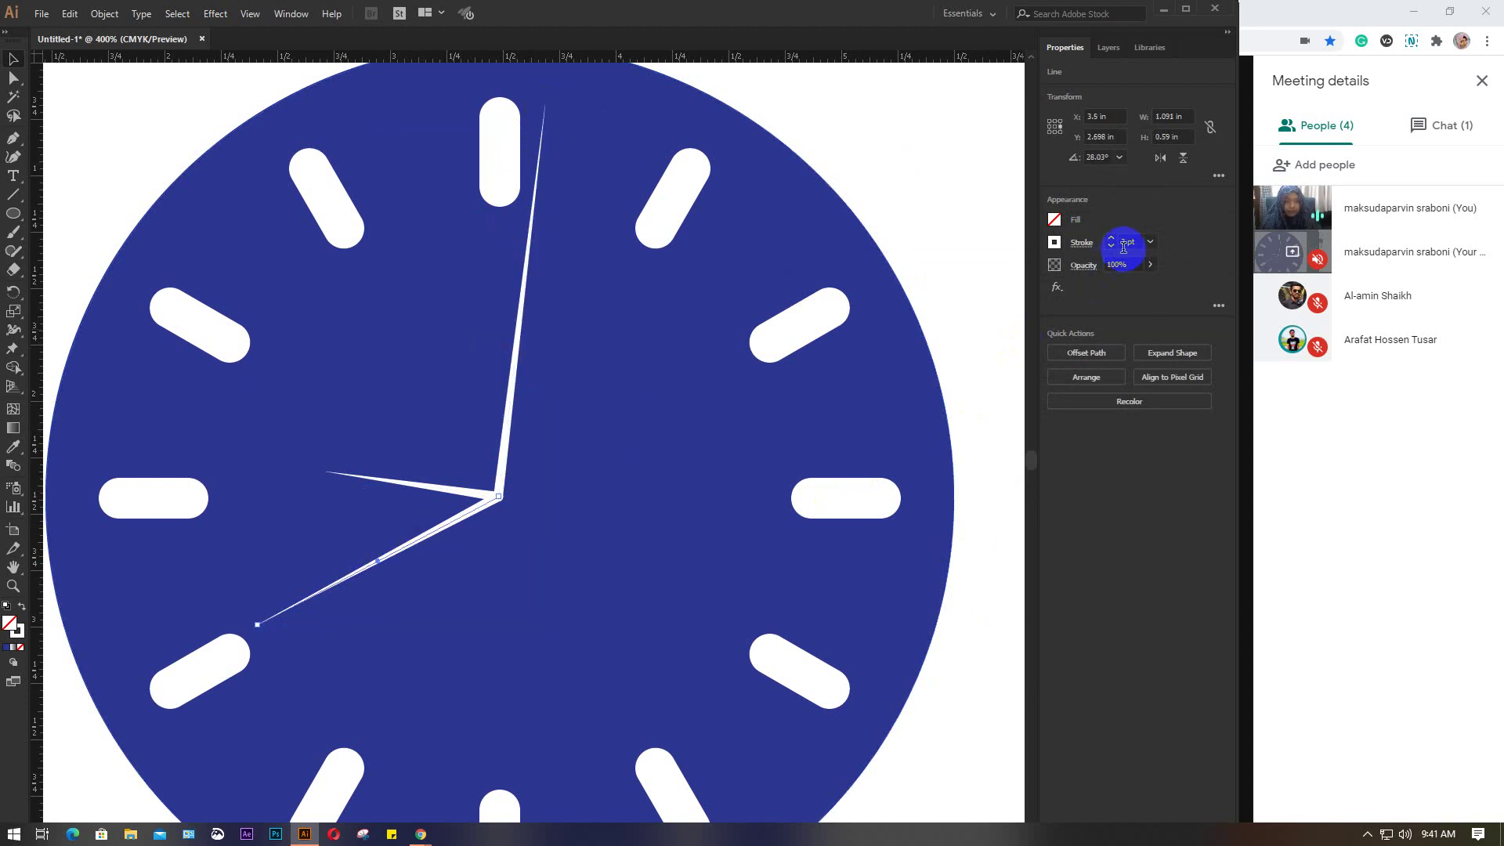
double_click(1126, 243)
key("Up")
key("Up")
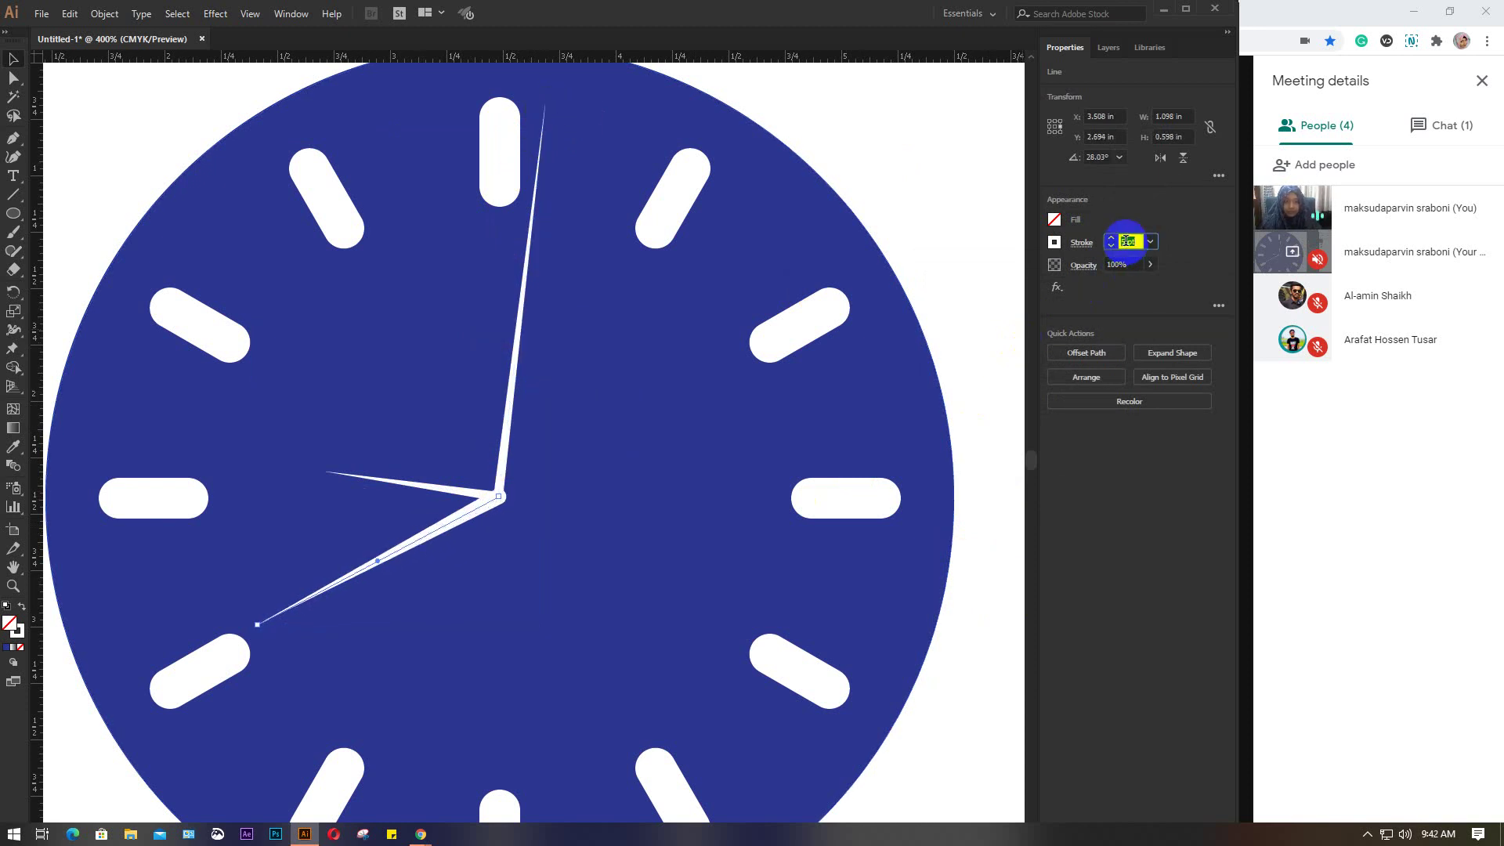
left_click(412, 485)
left_click(1127, 241)
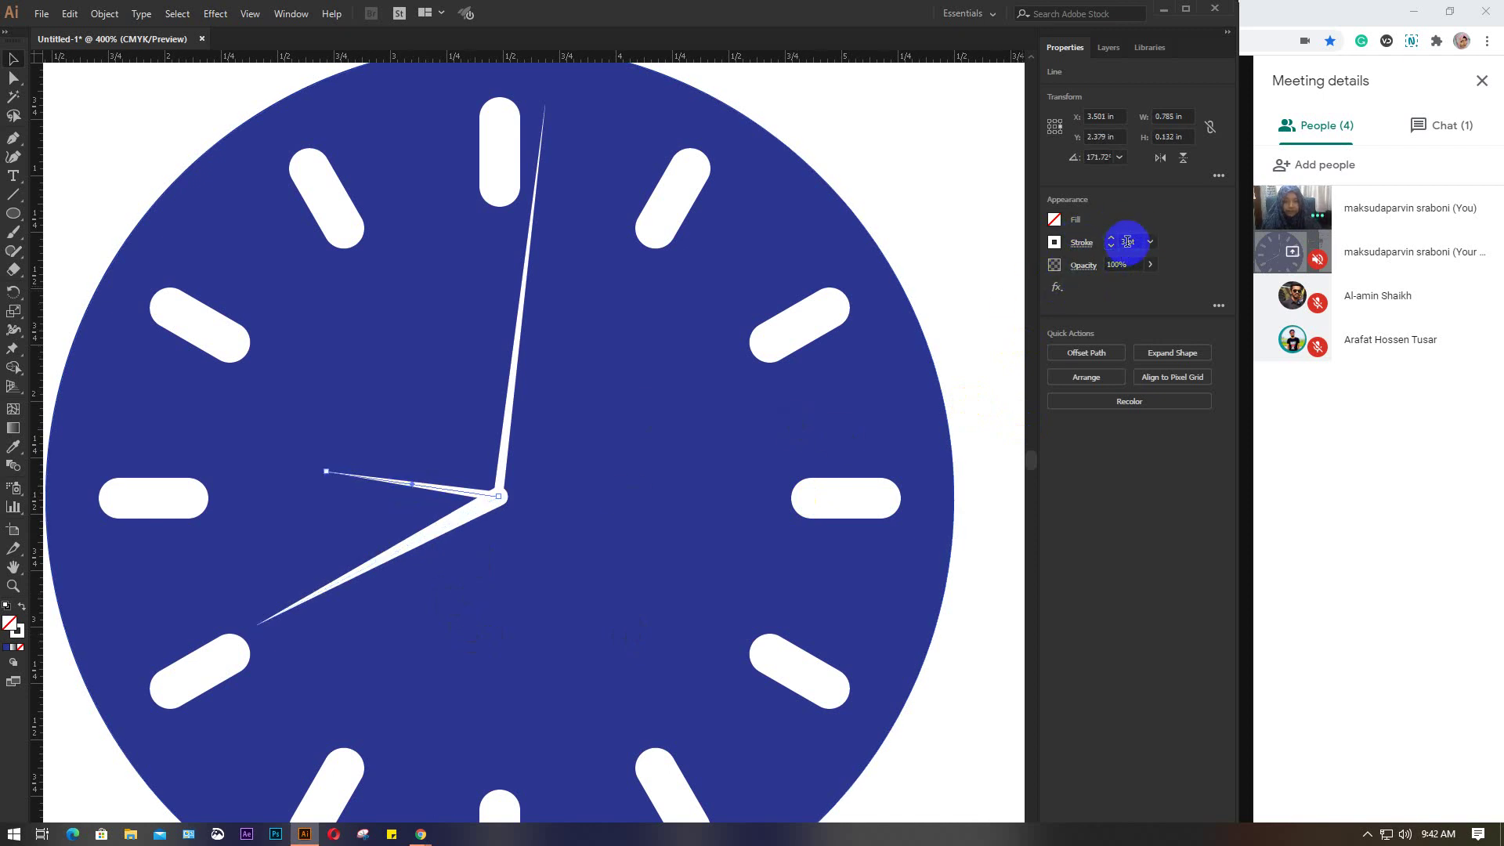
key("Up")
key("Up")
key("Up")
key("Up")
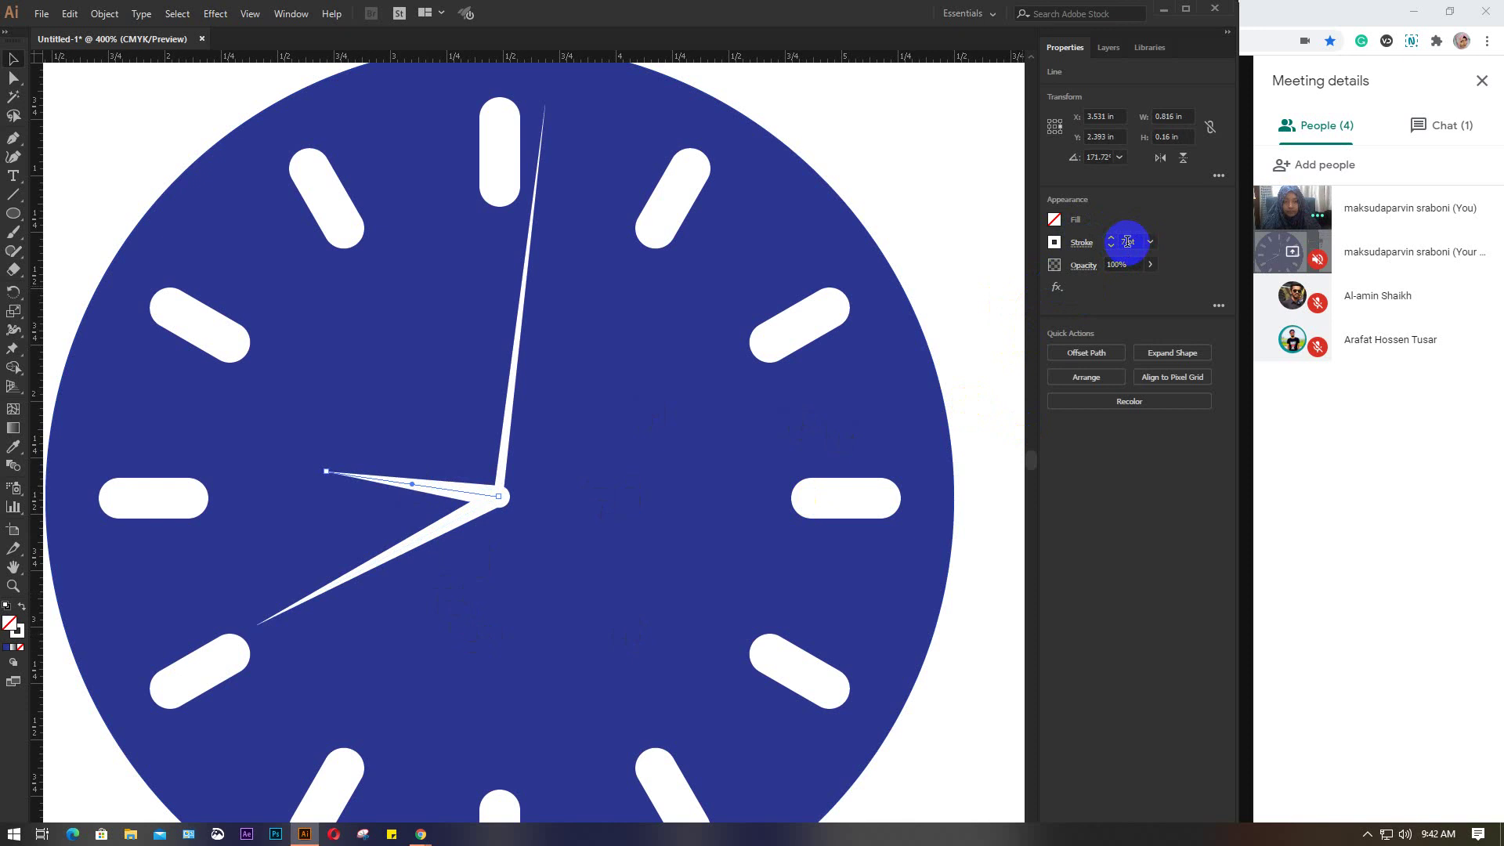
key("Up")
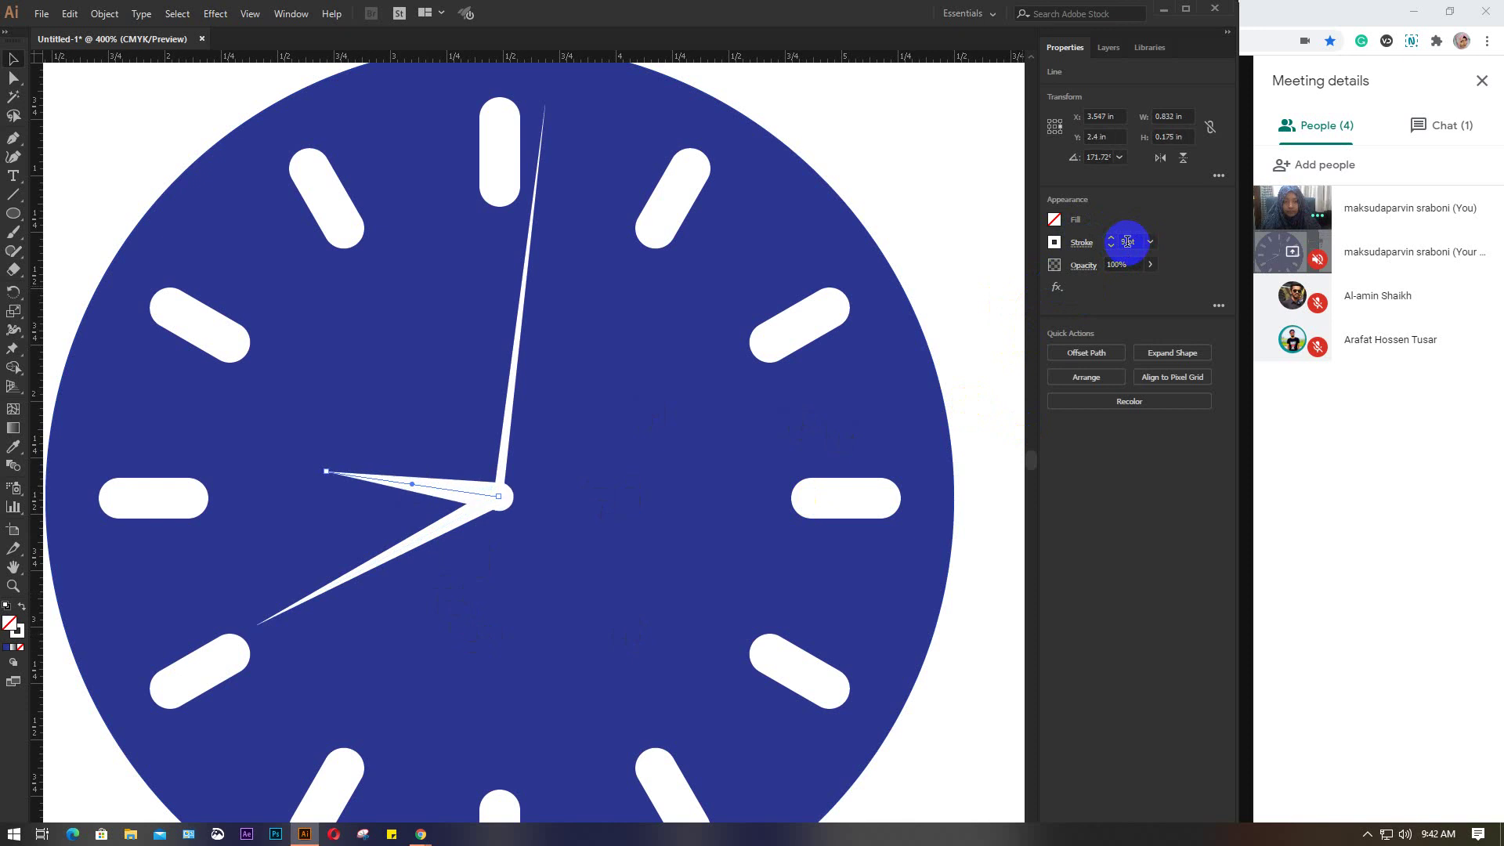
left_click(972, 640)
left_click(502, 508)
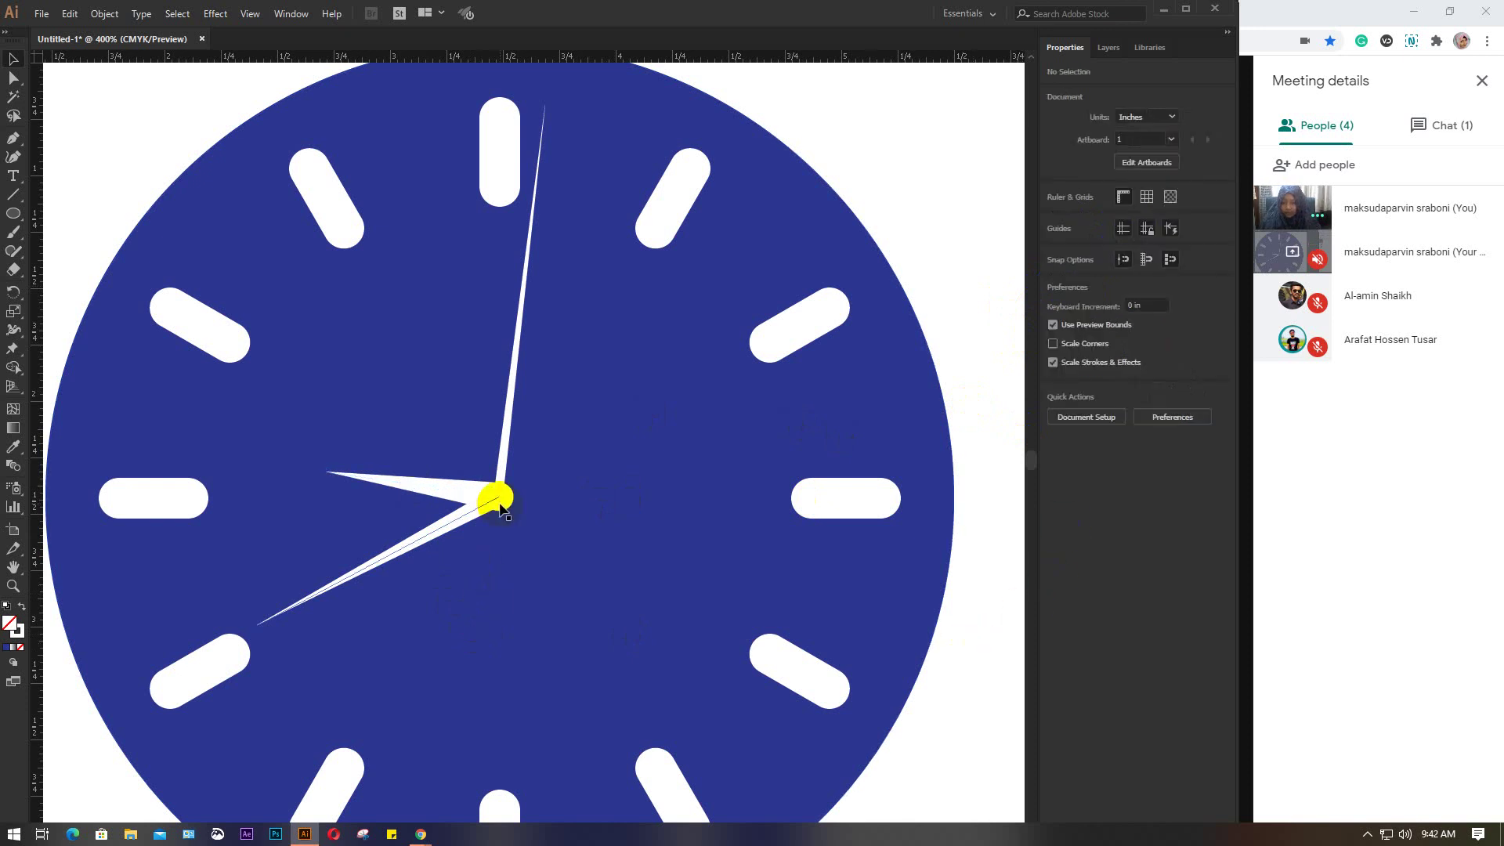
Step: Nudge the upper-left, lower and long vertical hands so they meet at the hub
scroll(501, 508, "up", 3)
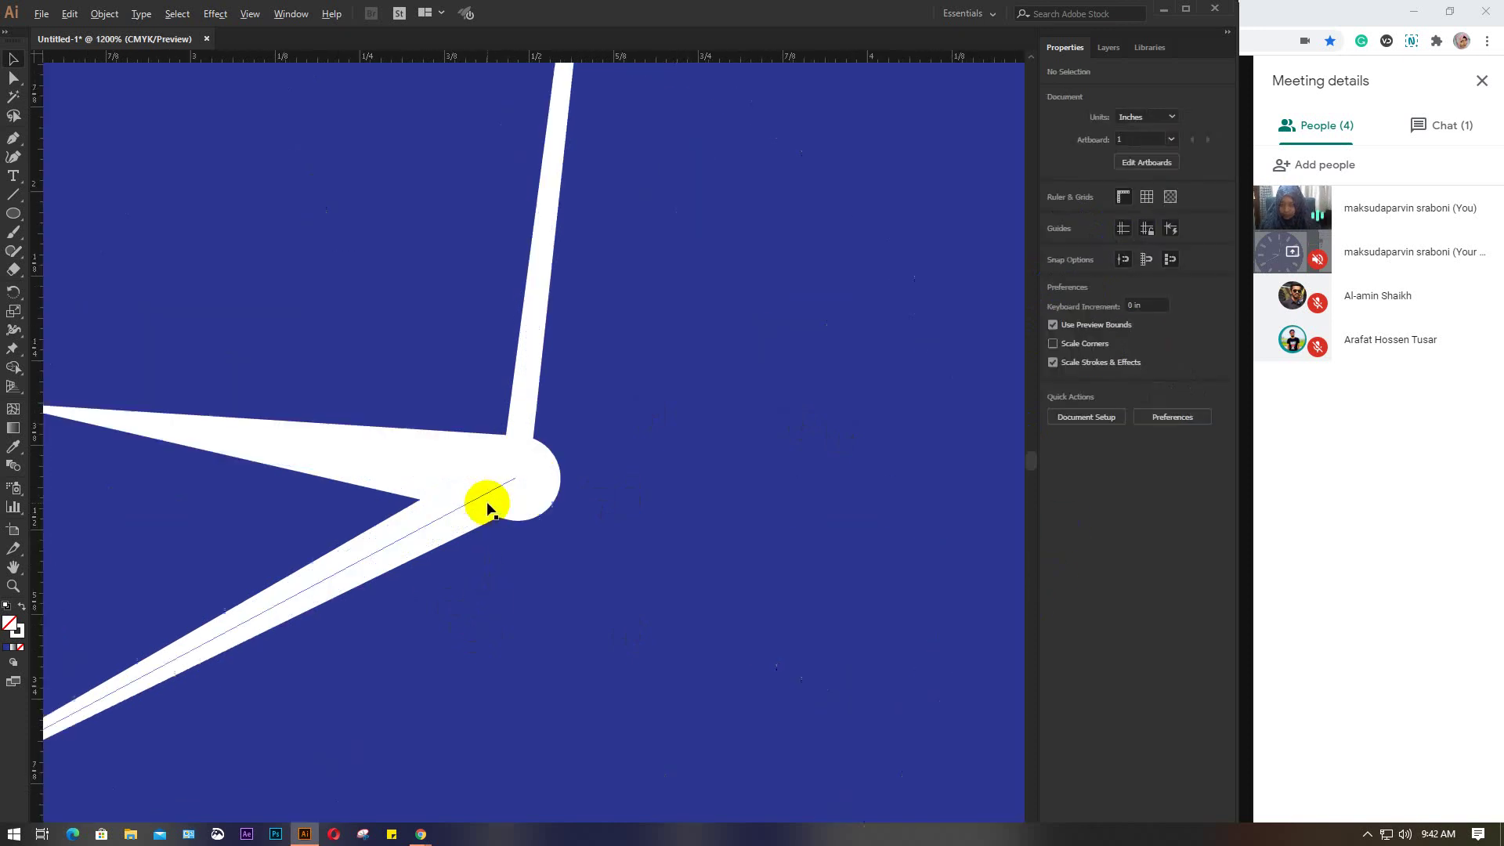
left_click(423, 475)
key("Left")
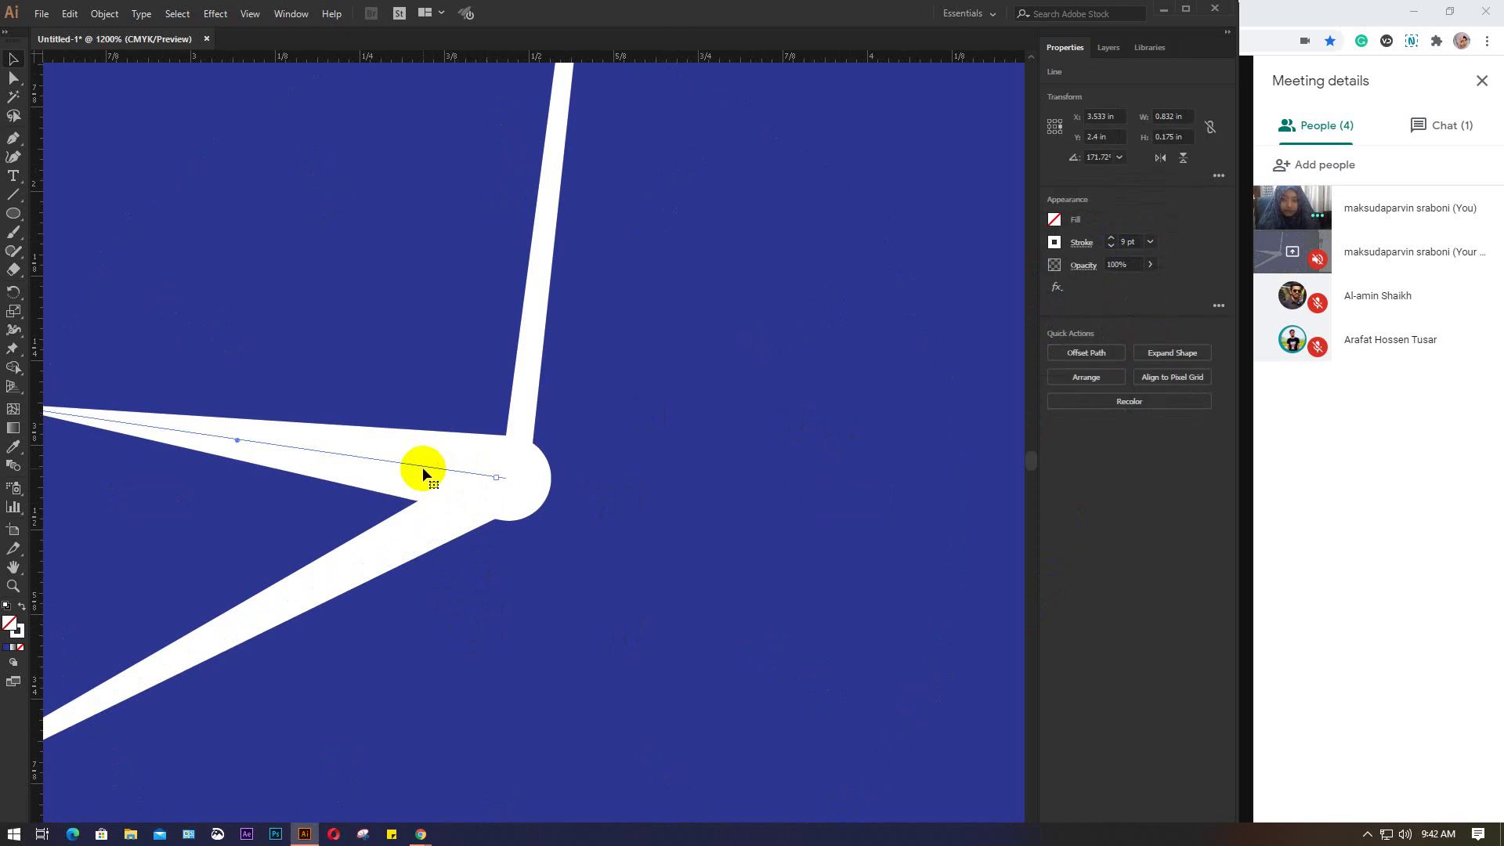
key("Left")
left_click(436, 513)
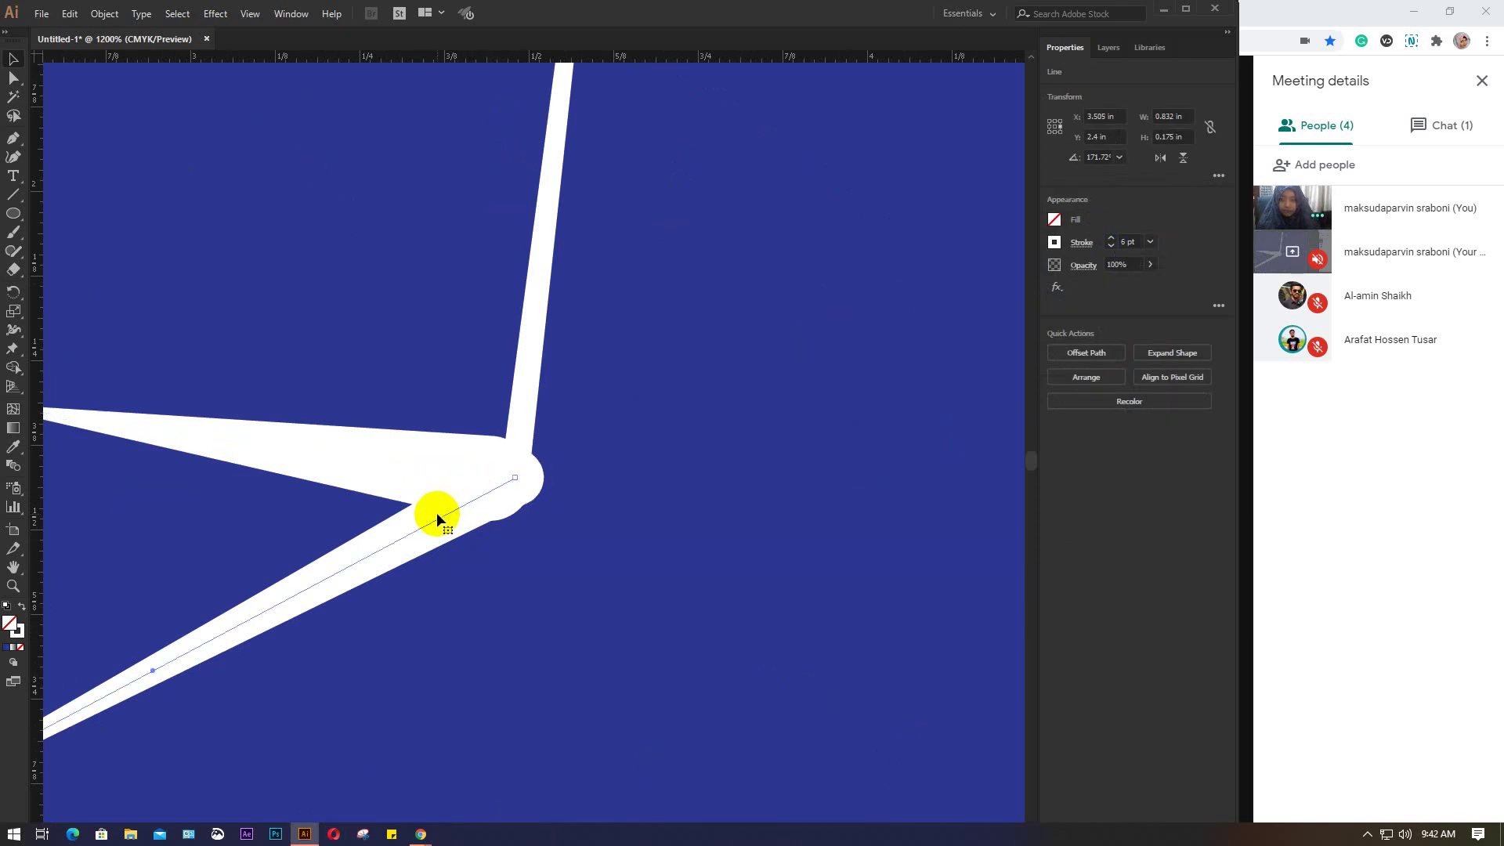
key("Down")
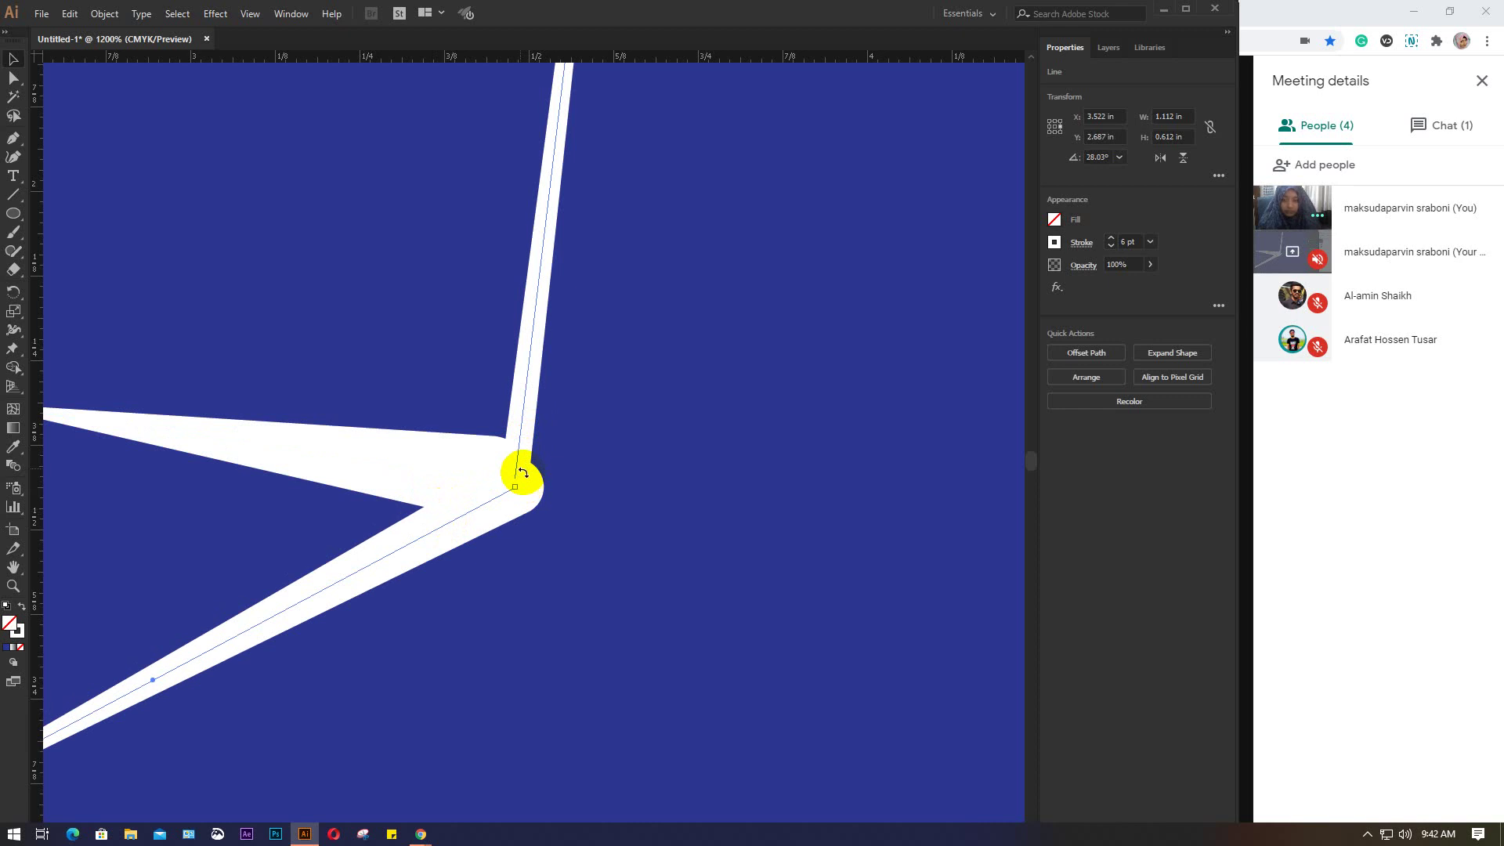
left_click_drag(517, 431, 526, 428)
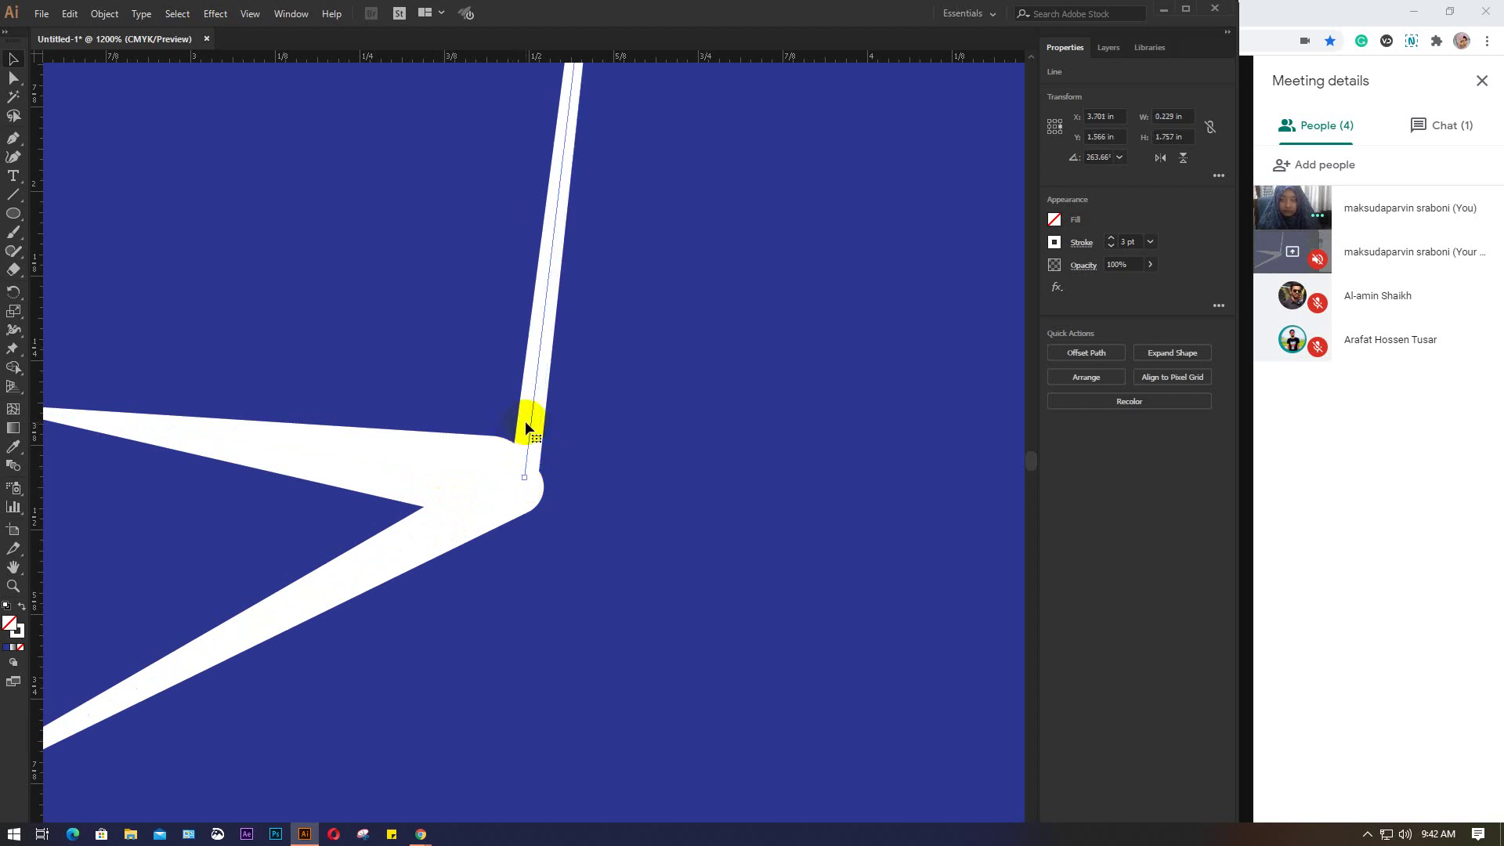
scroll(526, 427, "down", 2)
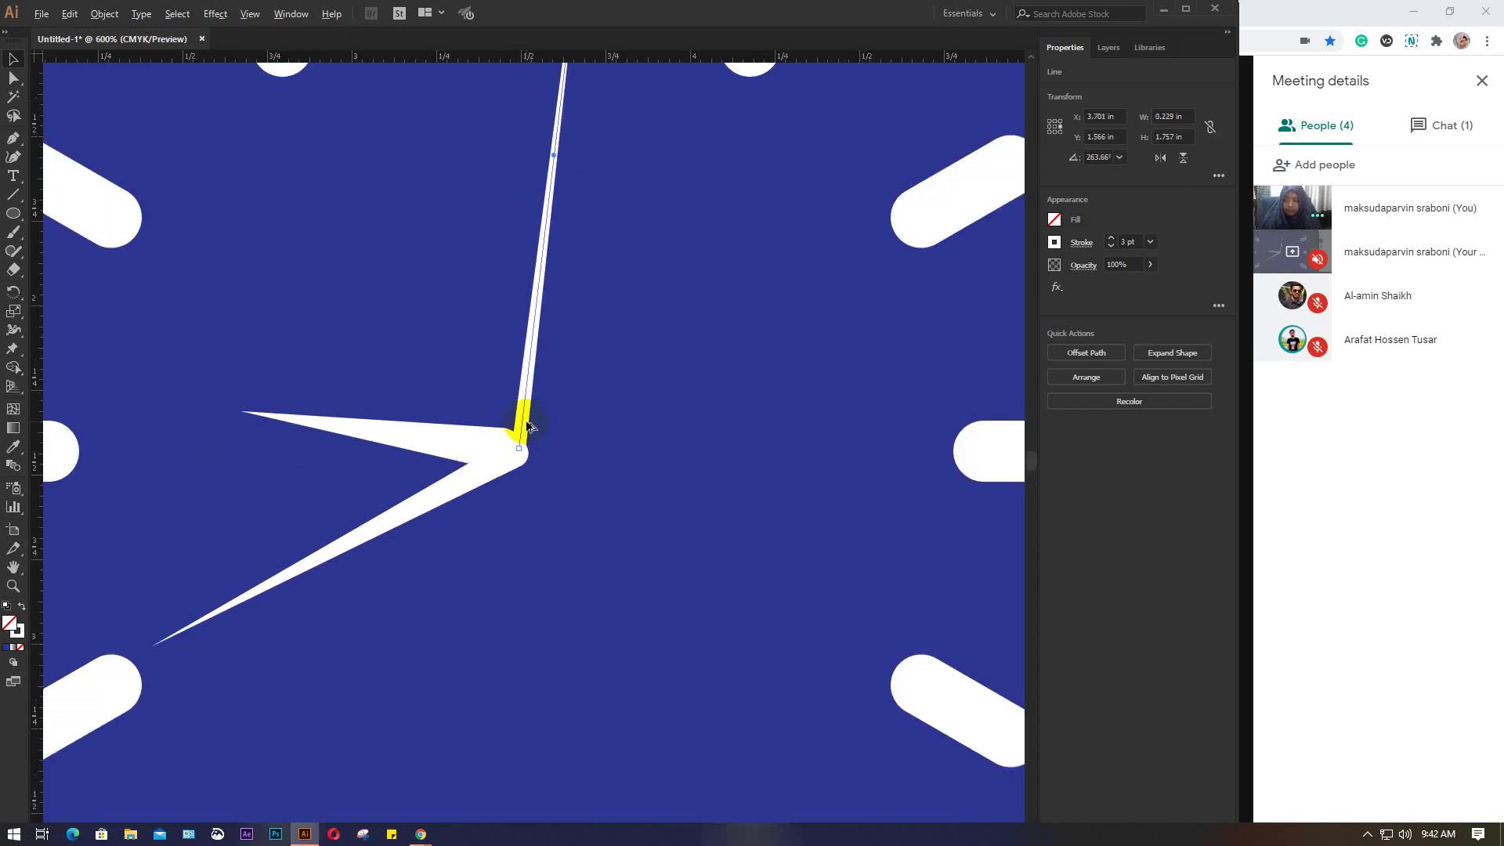
scroll(527, 427, "down", 2)
Step: Recolour the clock face circle from dark blue to a dark magenta fill swatch
left_click(865, 272)
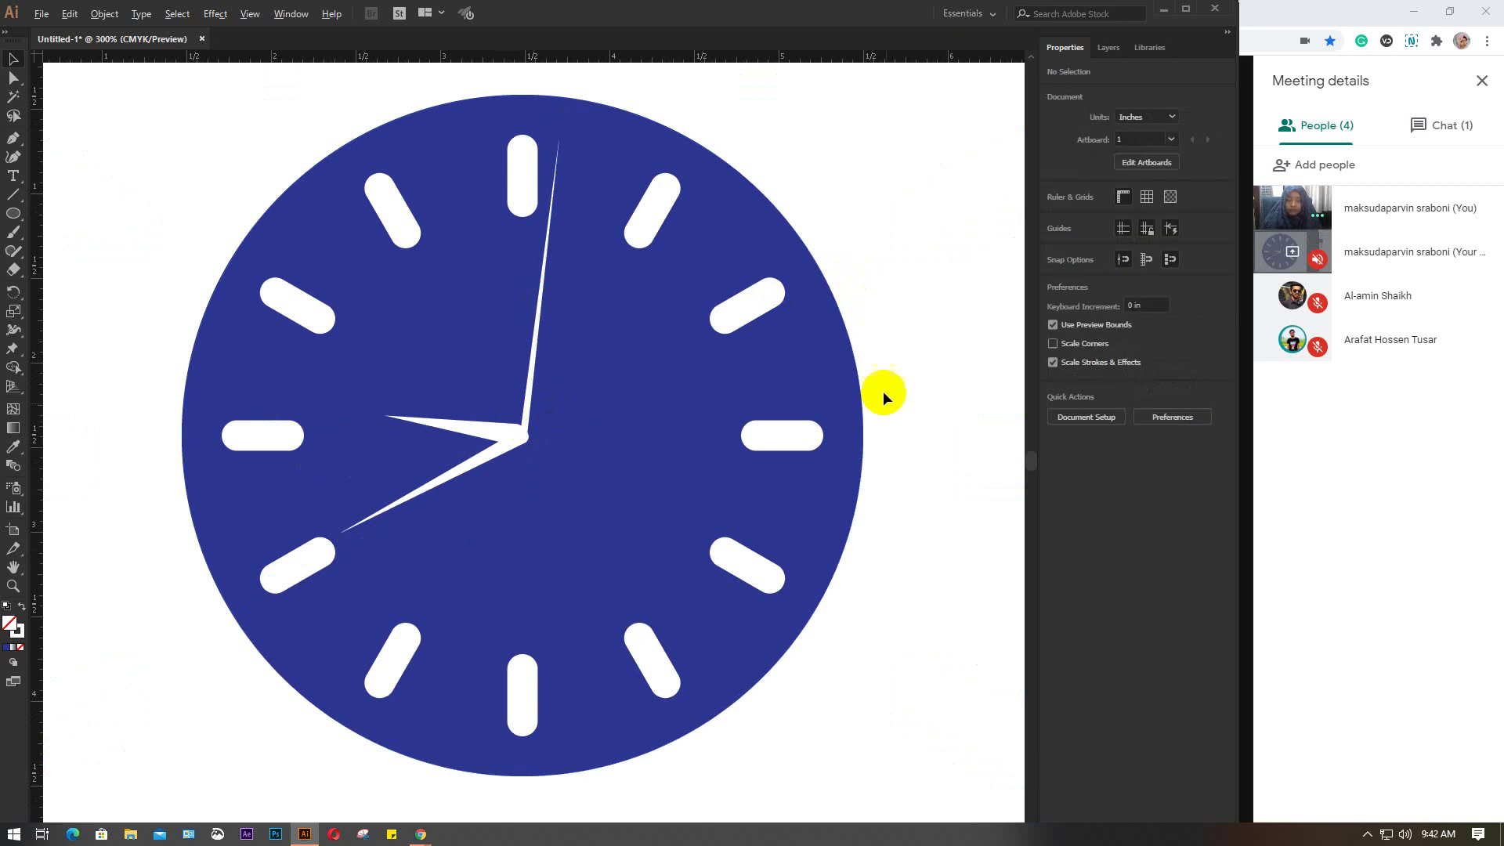
scroll(885, 407, "down", 1)
scroll(853, 443, "right", 2)
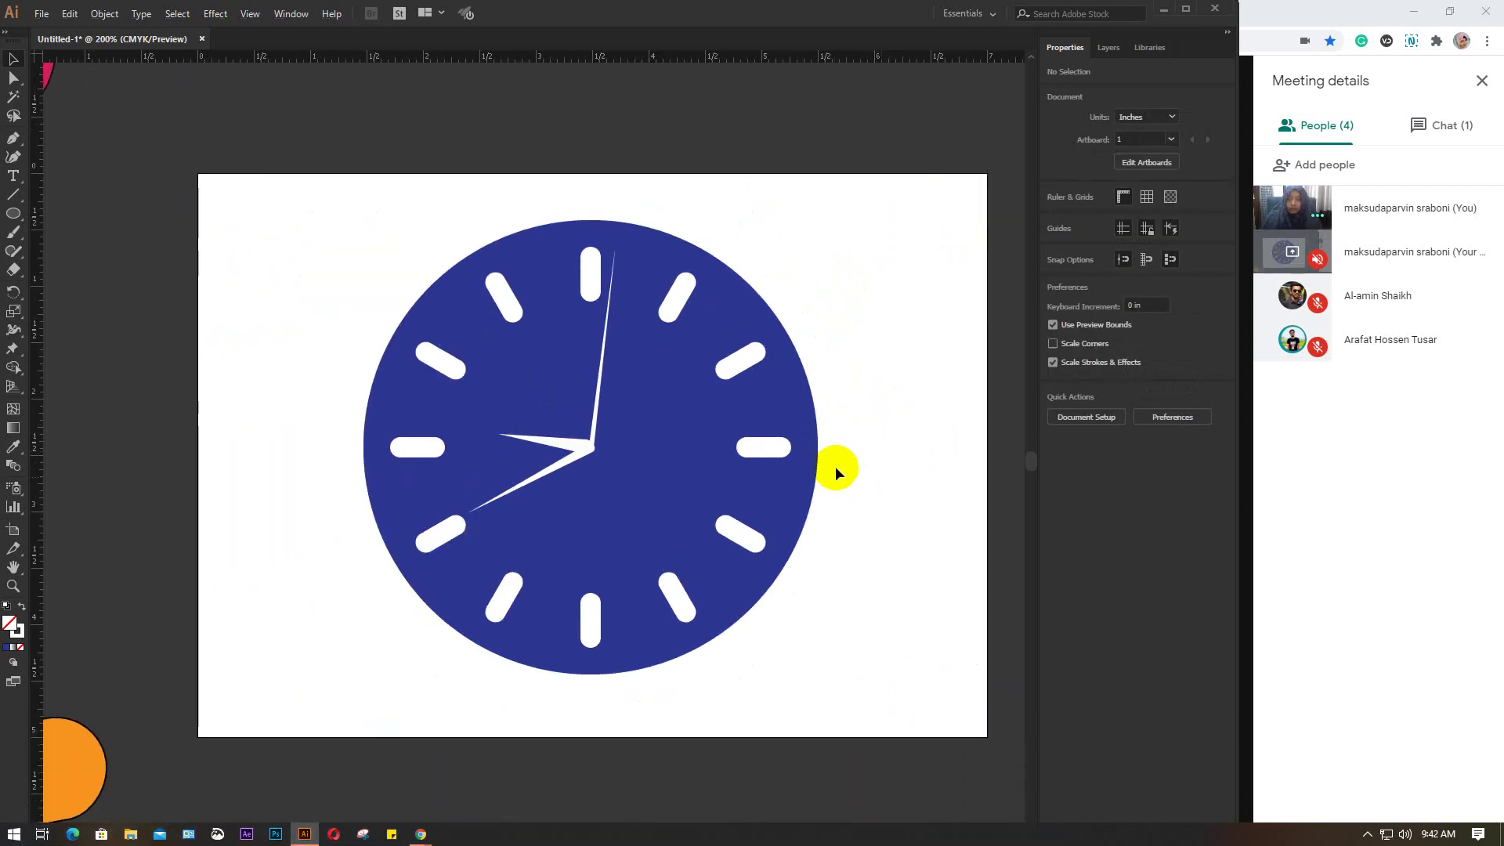
left_click(805, 511)
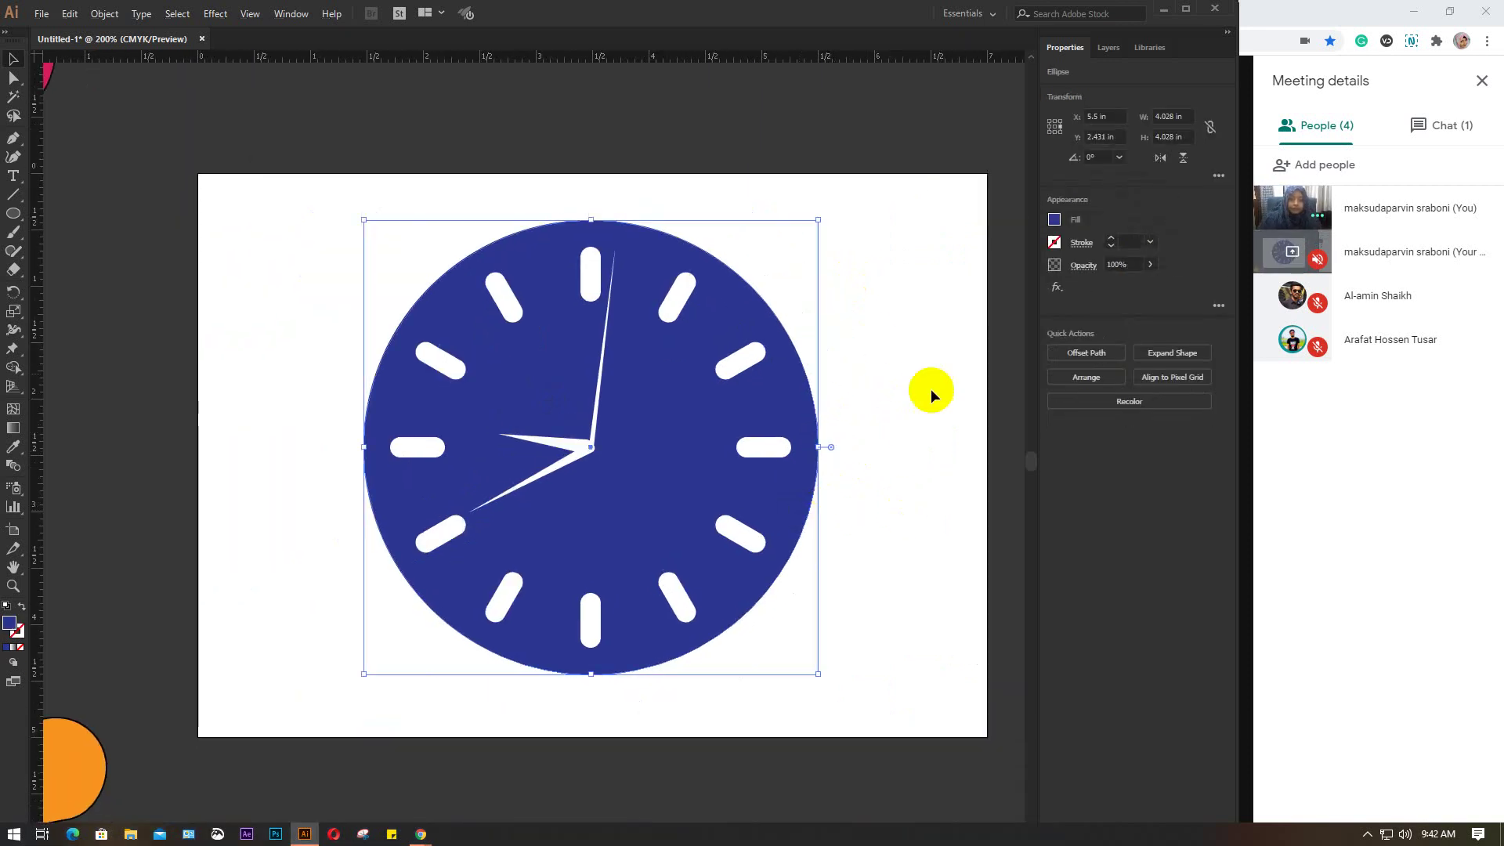
left_click(1055, 220)
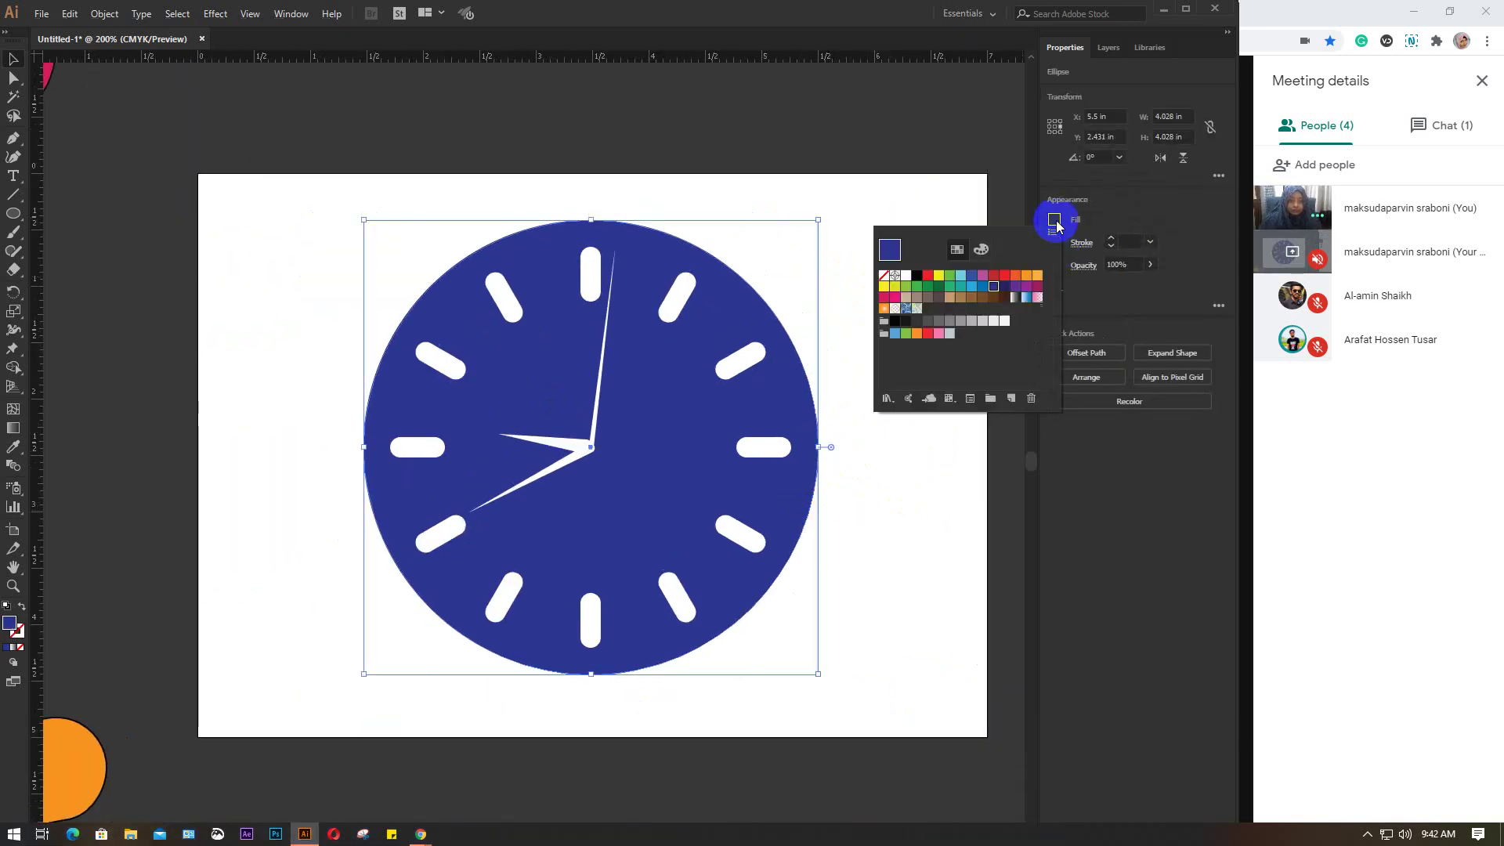
left_click(1027, 288)
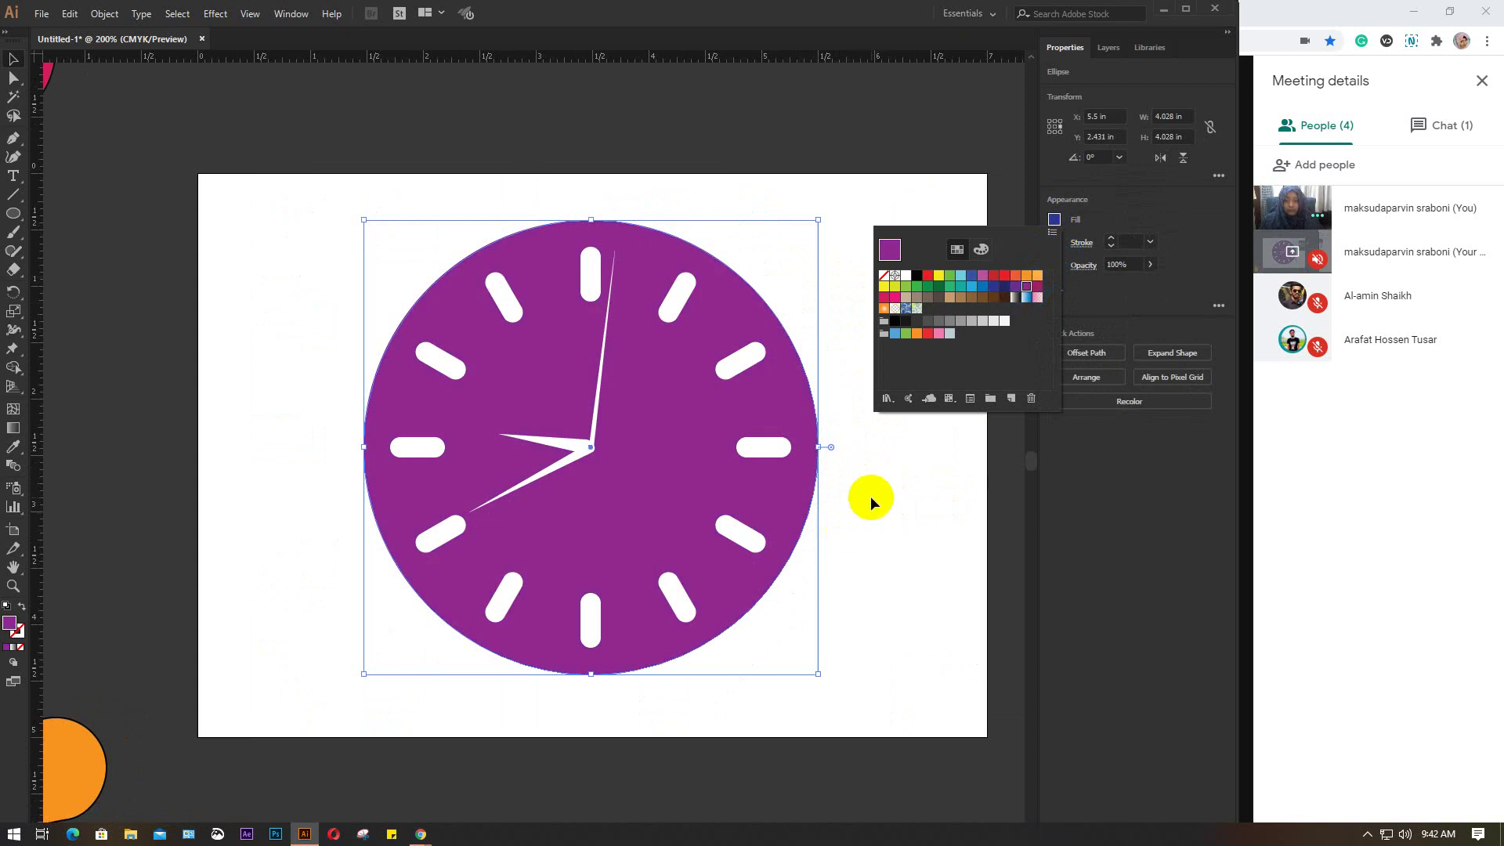
left_click(1037, 285)
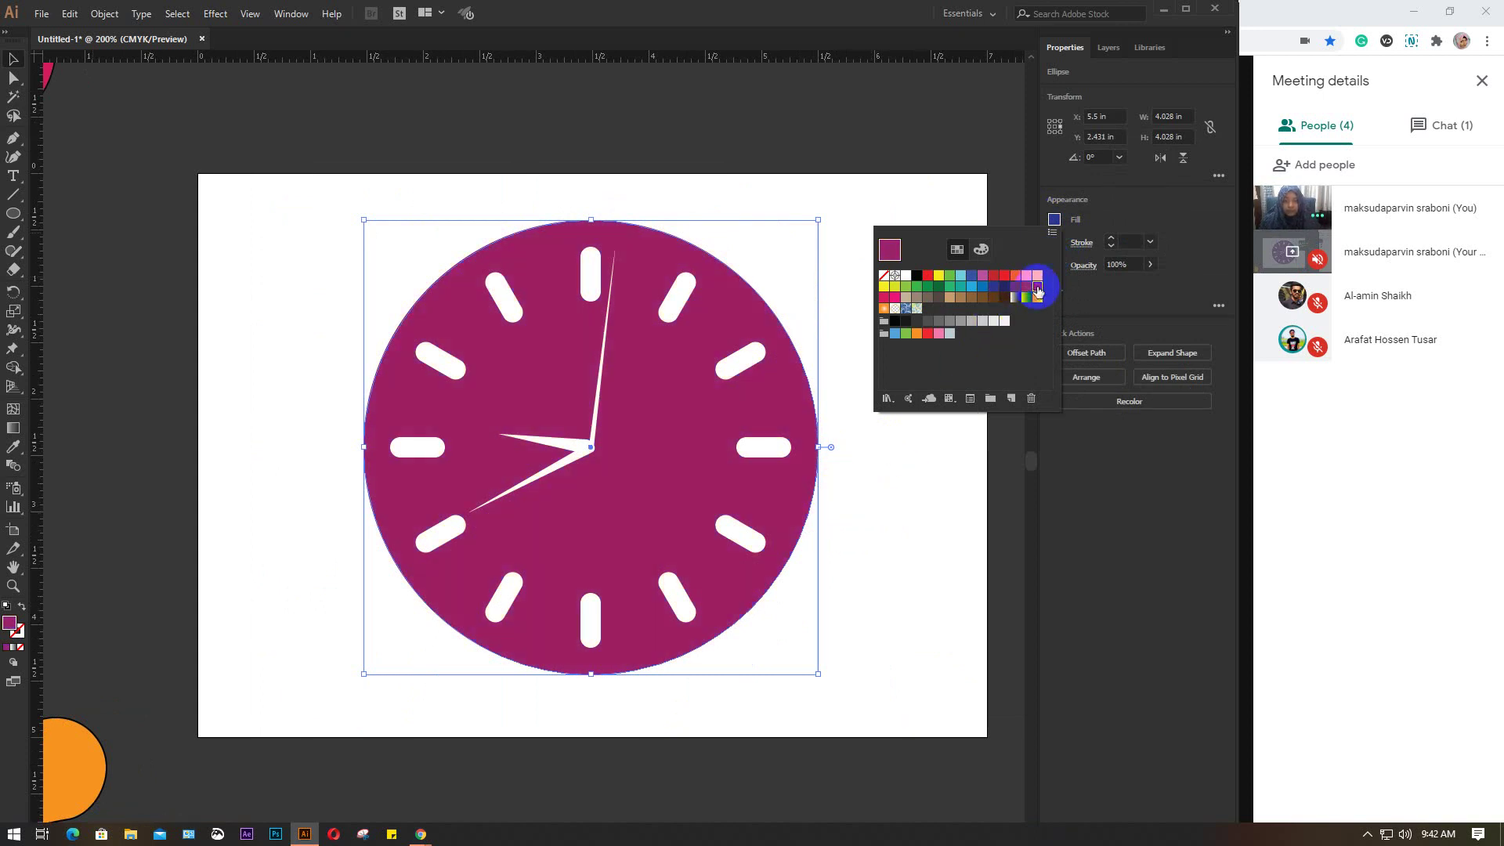
left_click(956, 511)
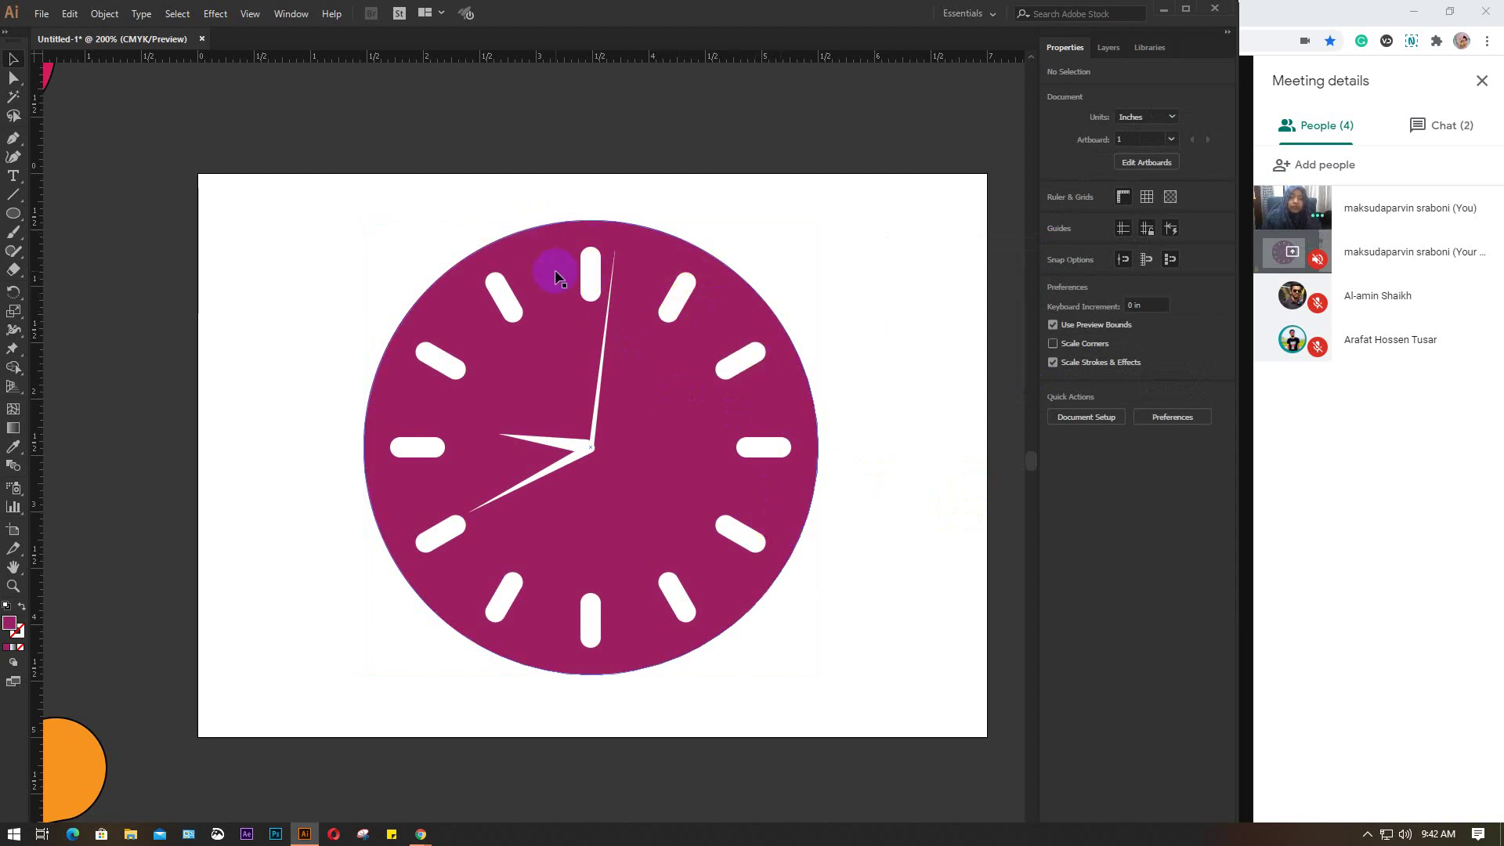
scroll(472, 256, "up", 2)
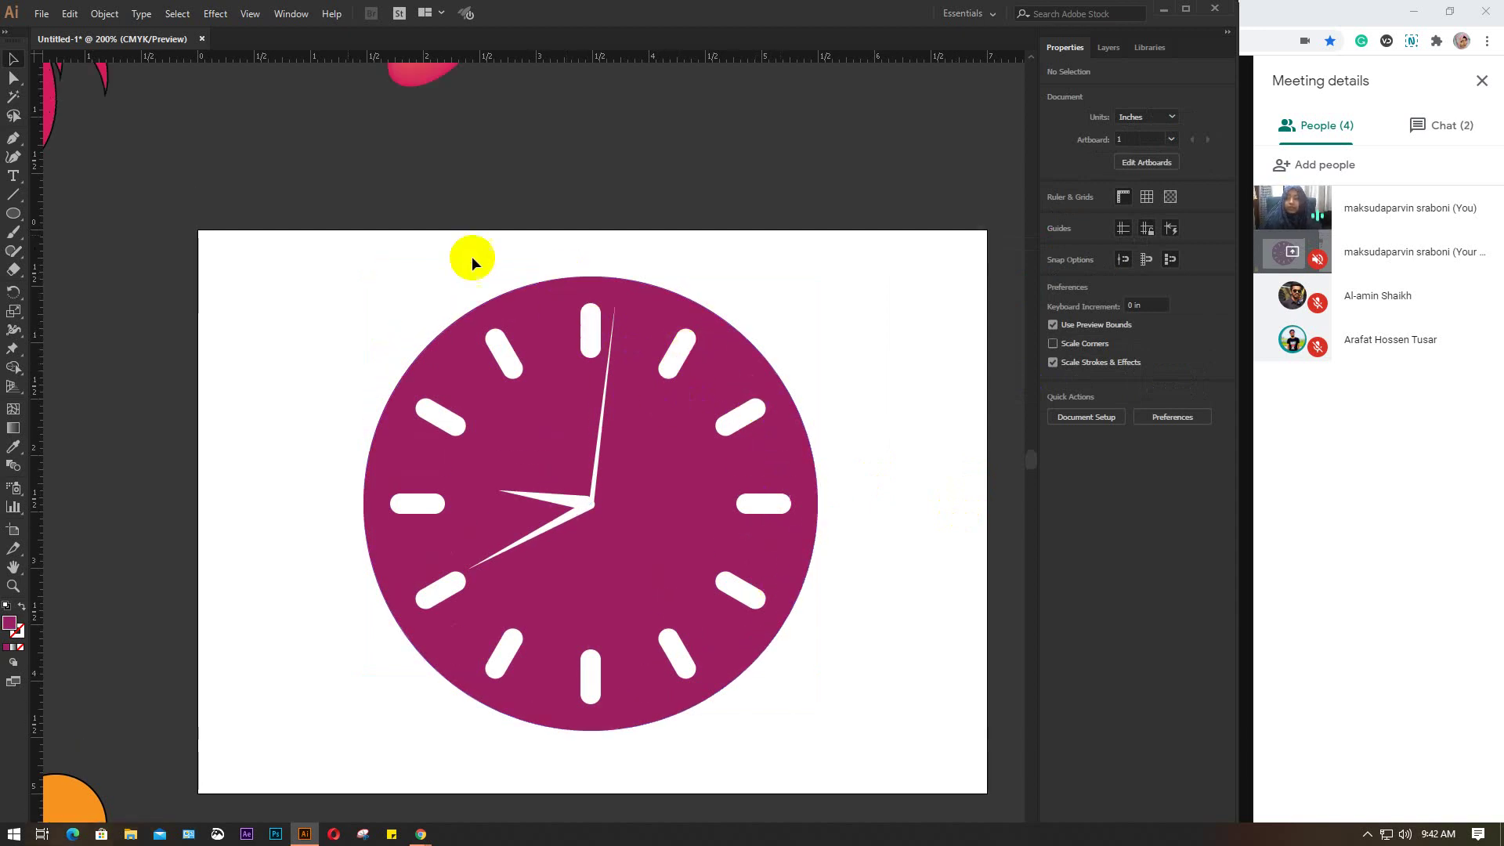
left_click(14, 176)
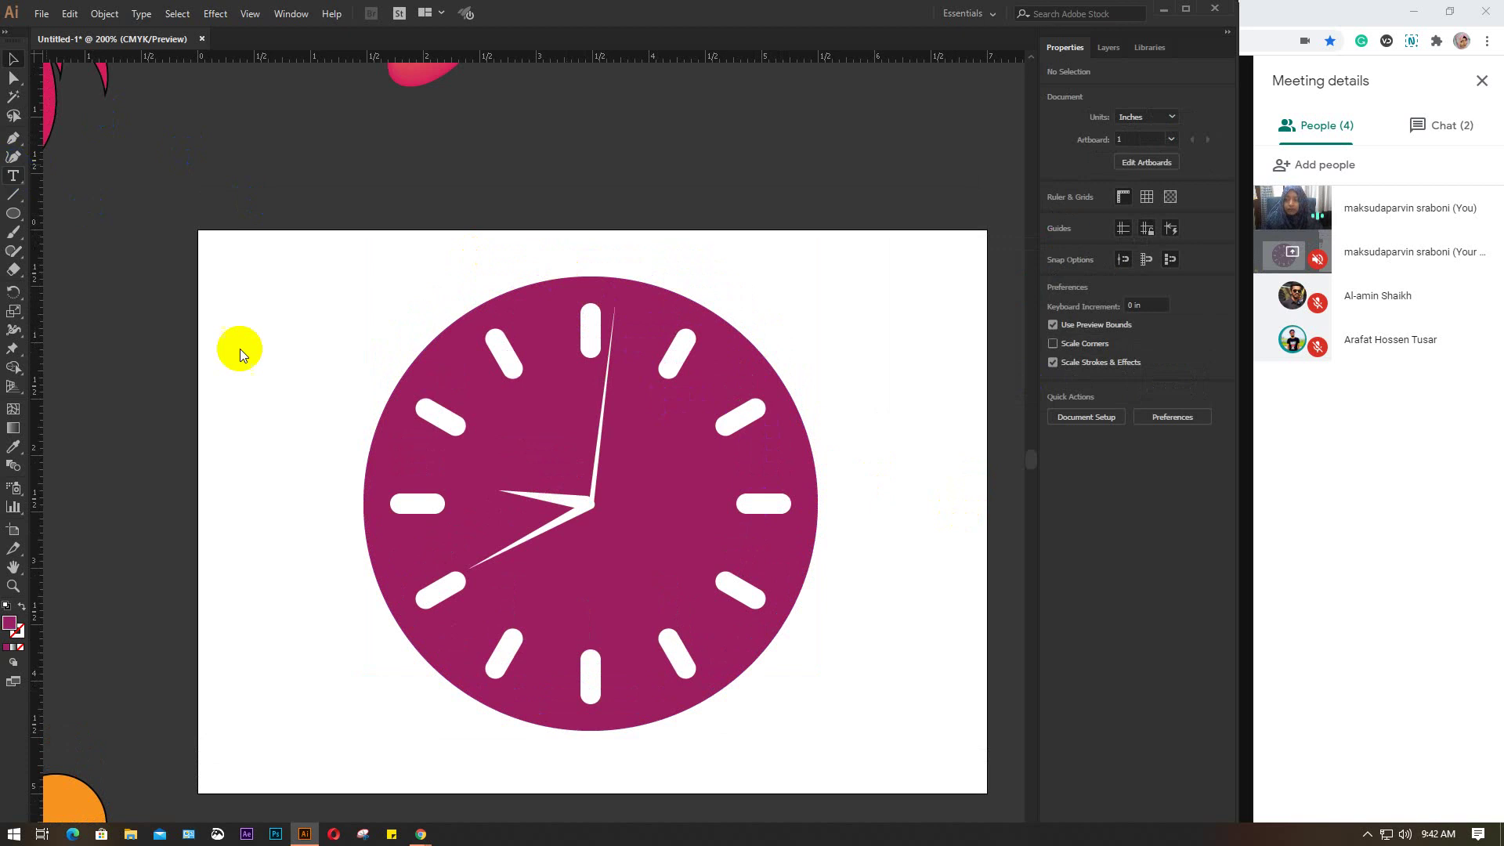
left_click(291, 285)
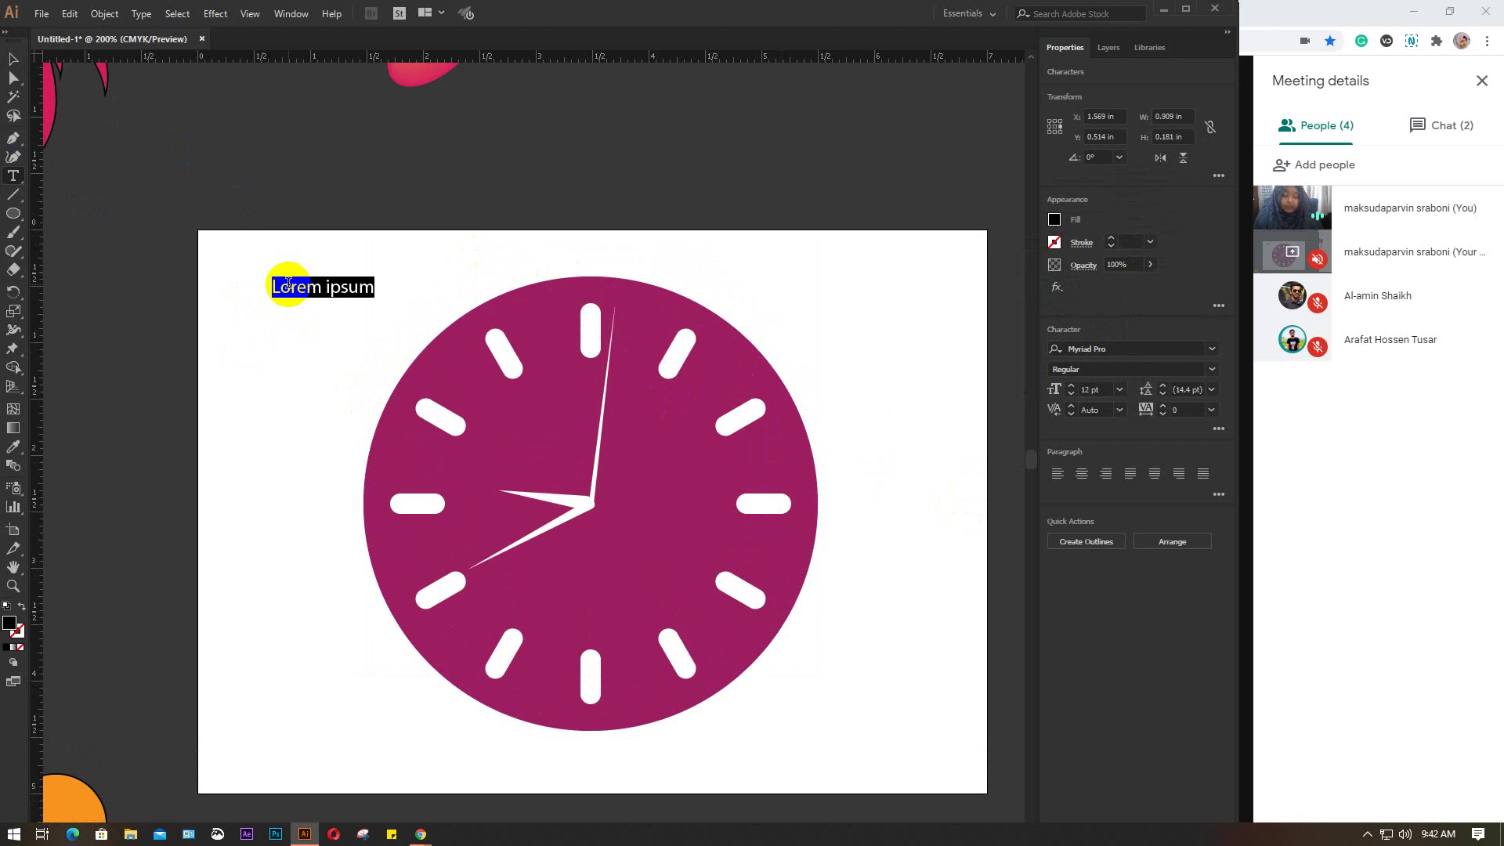
type("12")
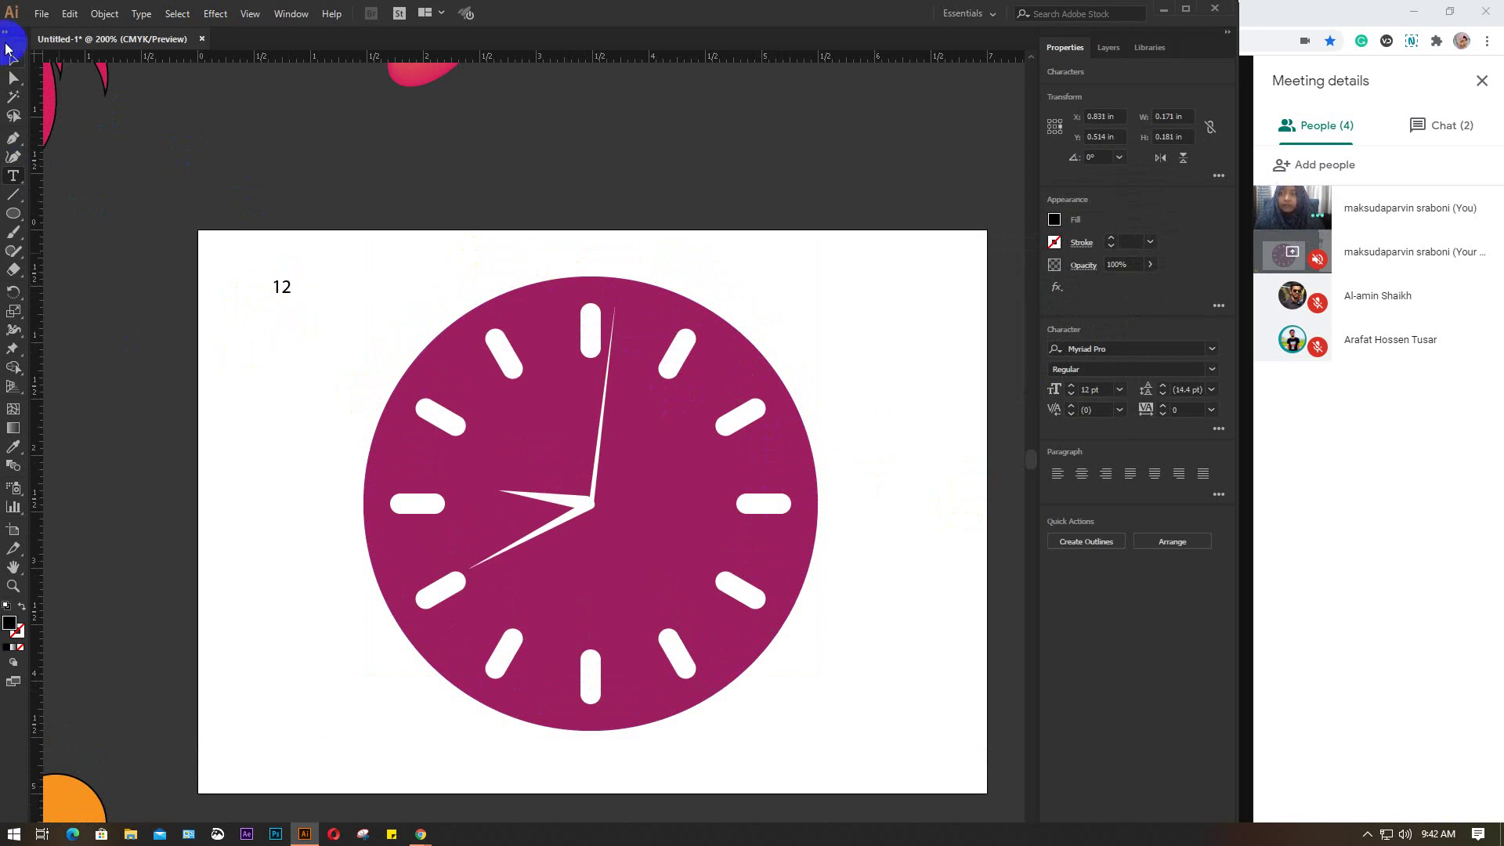
left_click(16, 64)
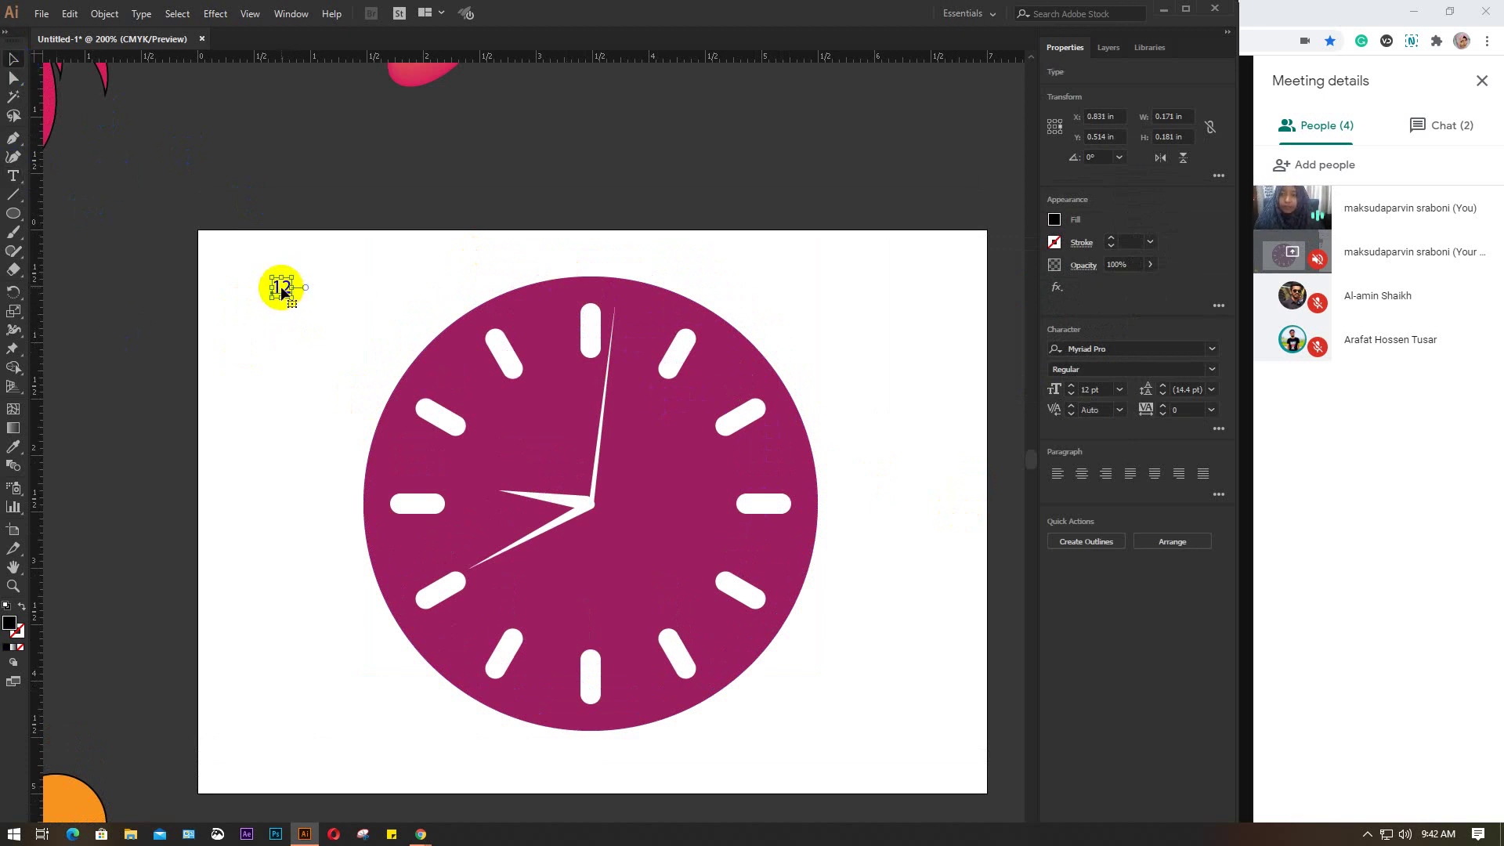
mouse_move(282, 290)
left_mouse_down()
mouse_move(401, 335)
mouse_move(593, 326)
left_mouse_up()
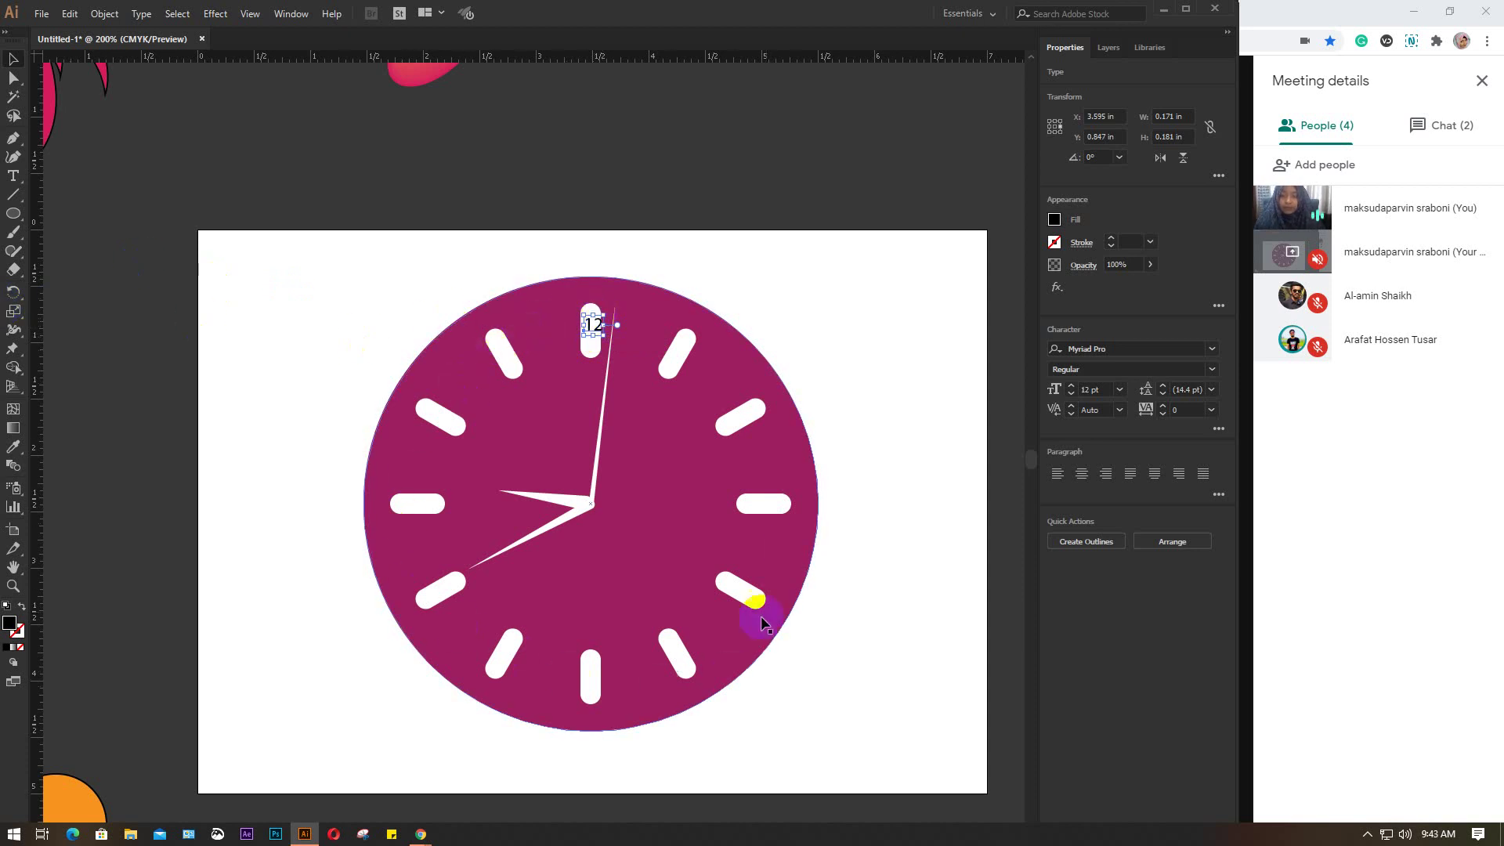
left_click(599, 322)
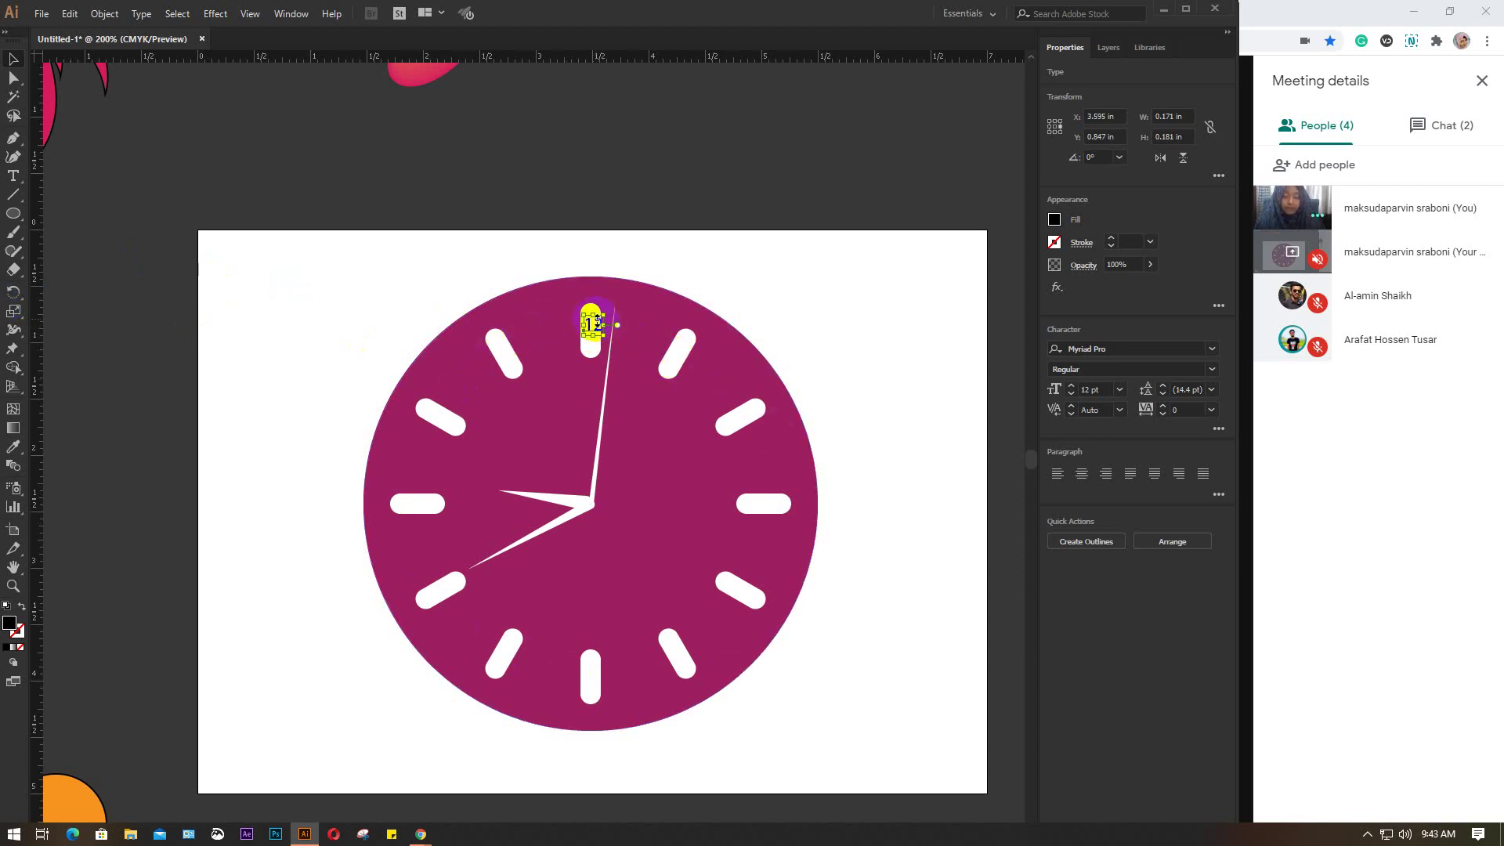
key("Delete")
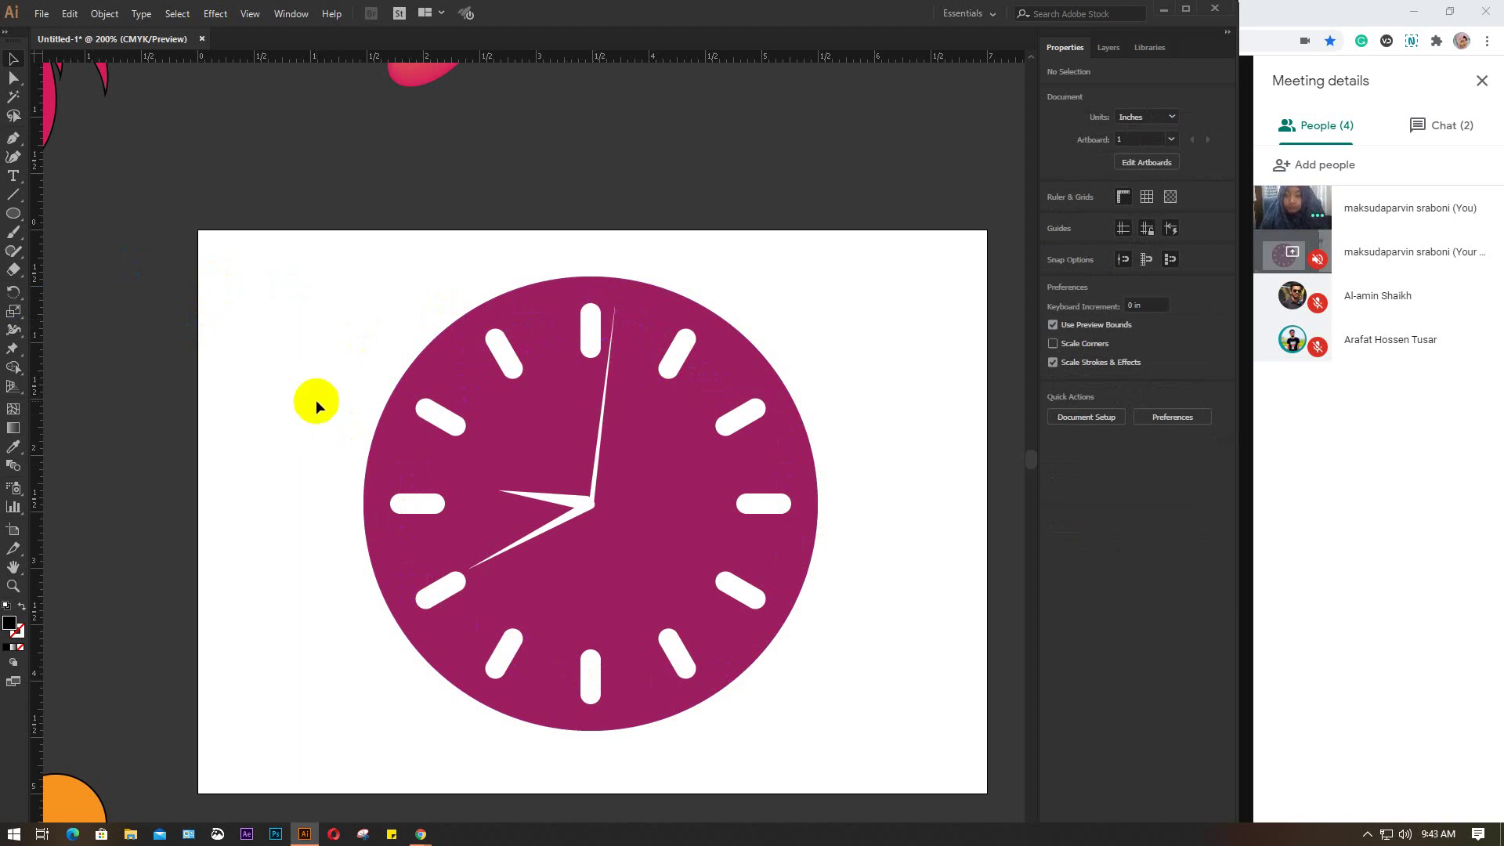
Step: Marquee-select and delete all of the magenta clock artwork
left_click_drag(315, 263, 861, 755)
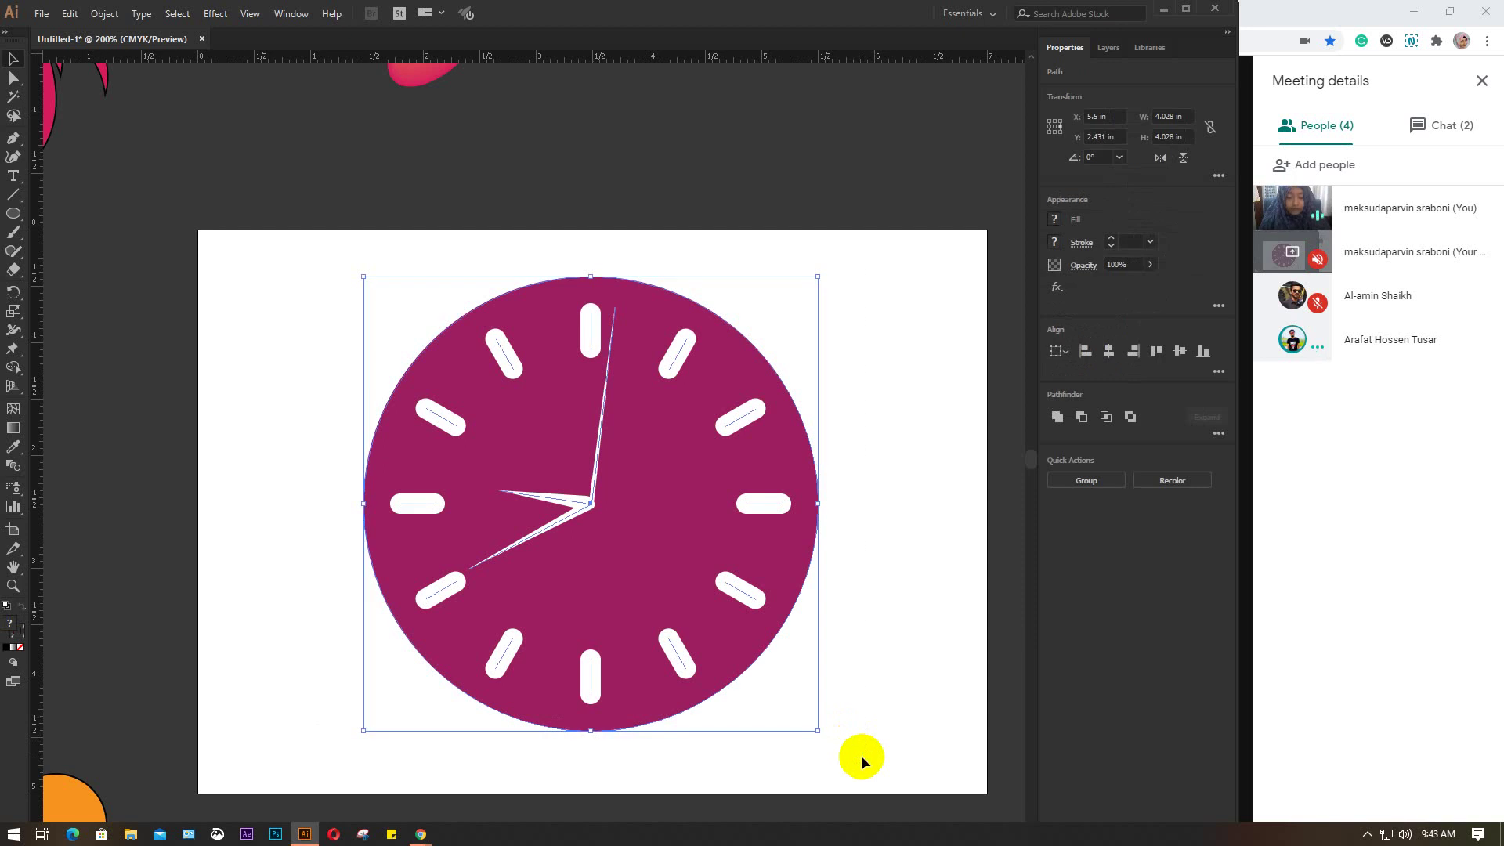
key("Delete")
scroll(807, 561, "down", 2)
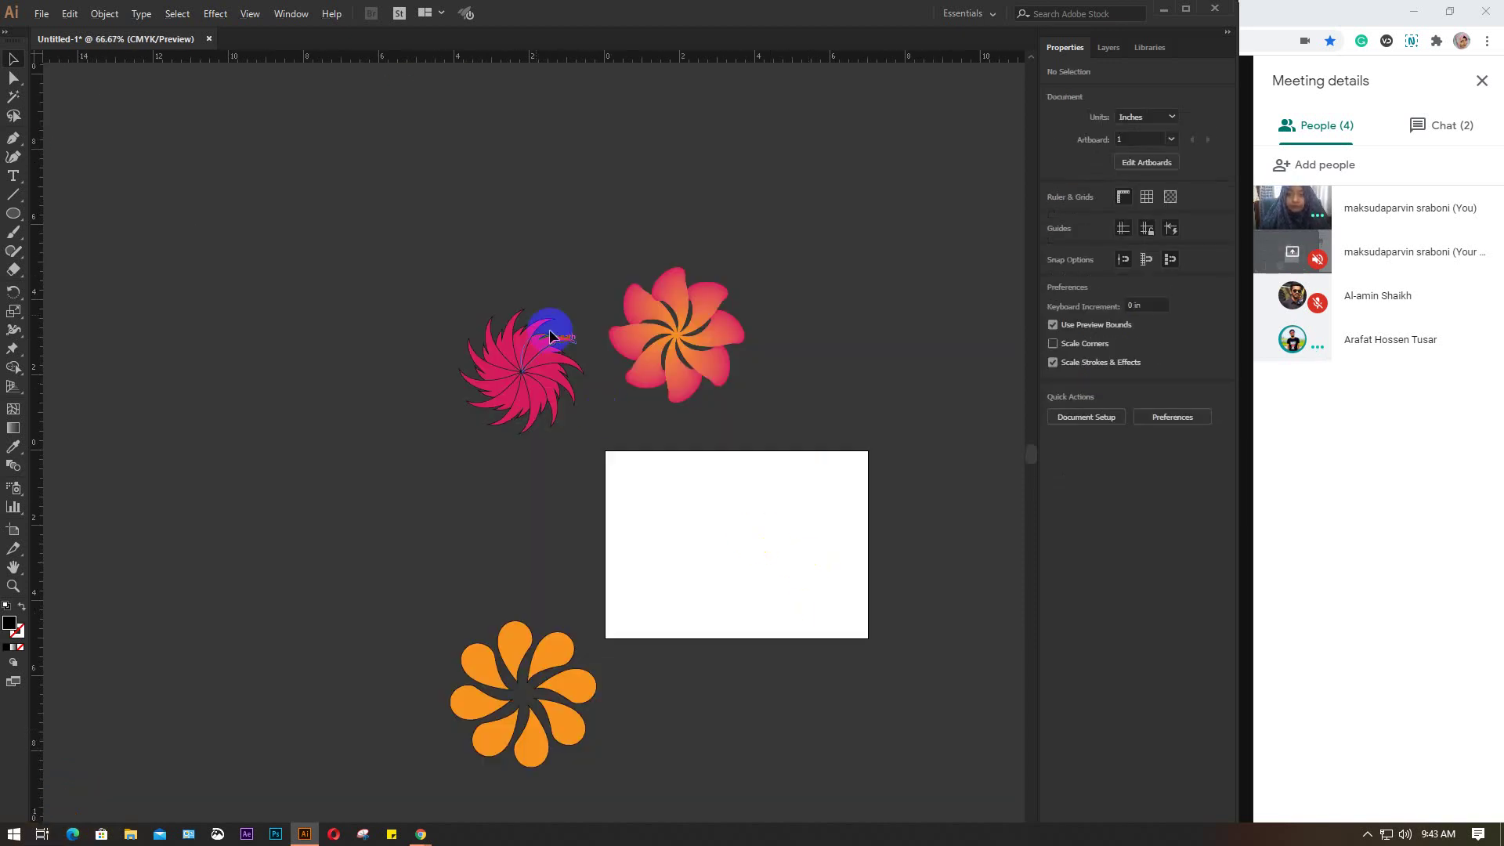
Step: Delete the three flower designs, leaving the artboard blank
mouse_move(366, 219)
left_mouse_down()
mouse_move(771, 740)
mouse_move(841, 777)
left_mouse_up()
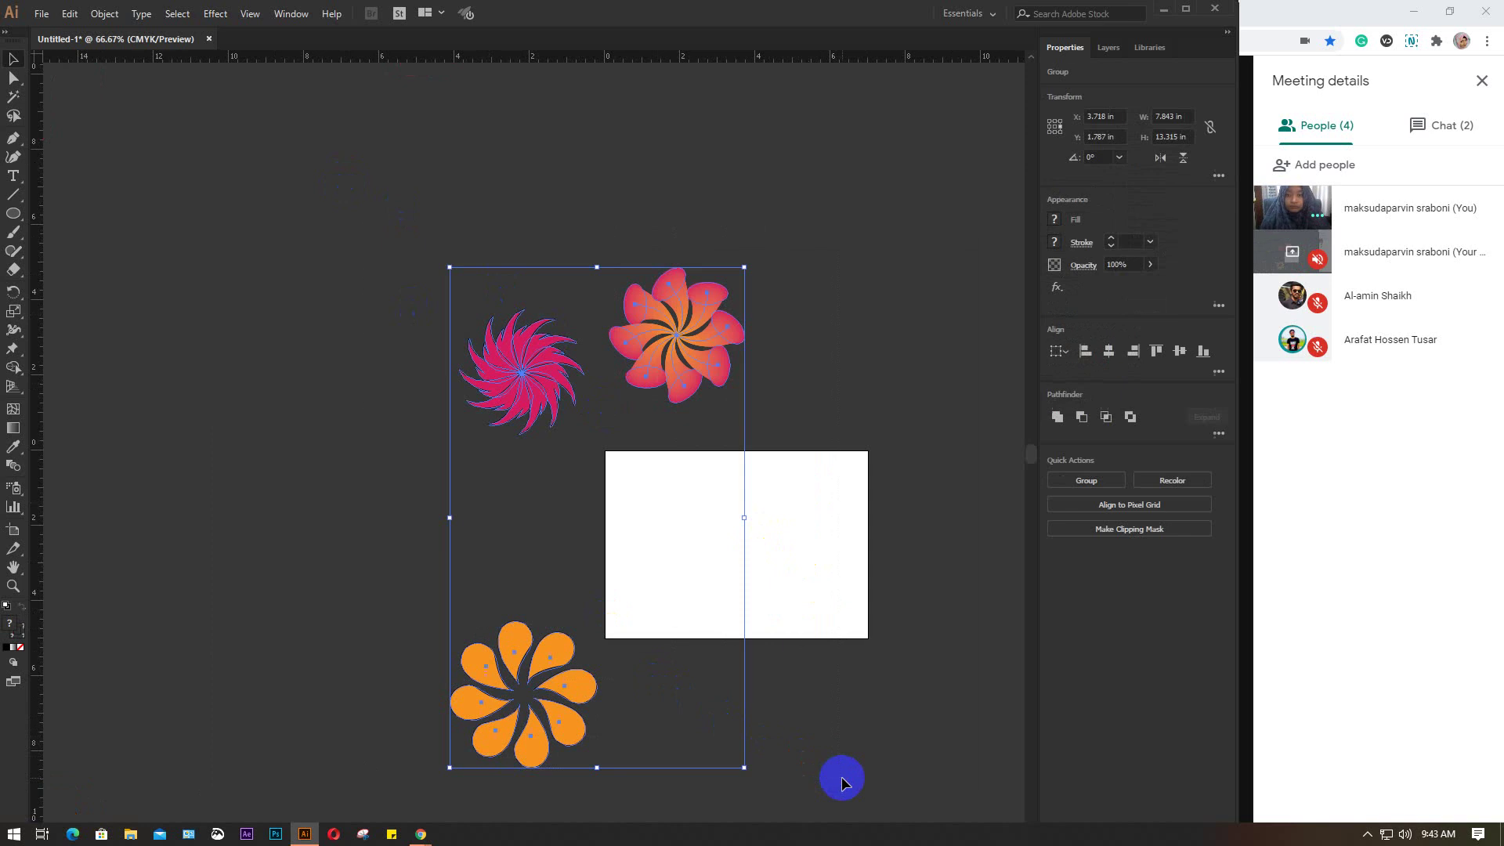
key("Delete")
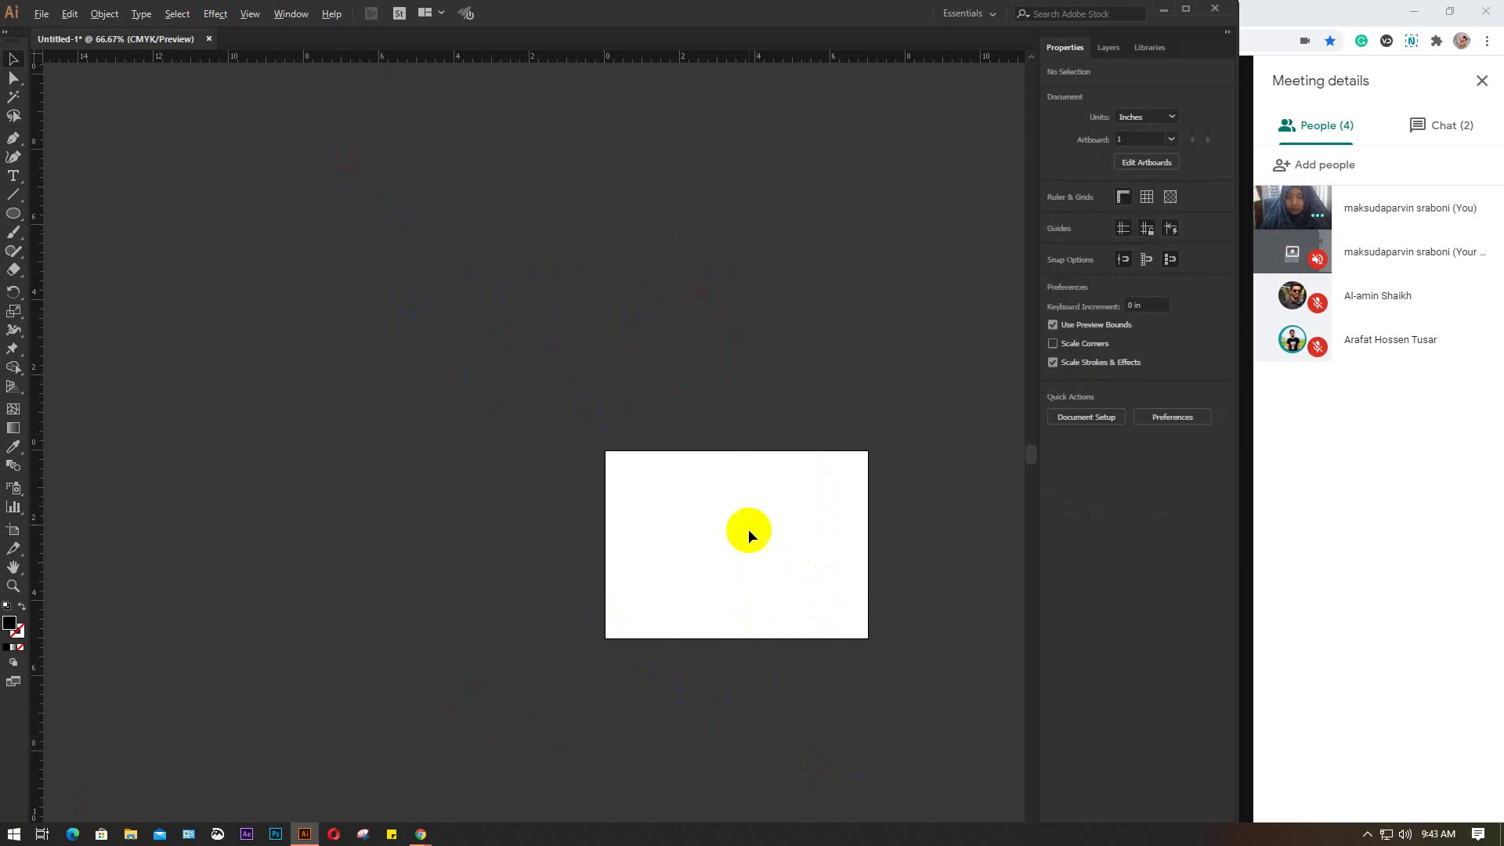
scroll(746, 505, "up", 1)
scroll(752, 548, "up", 1)
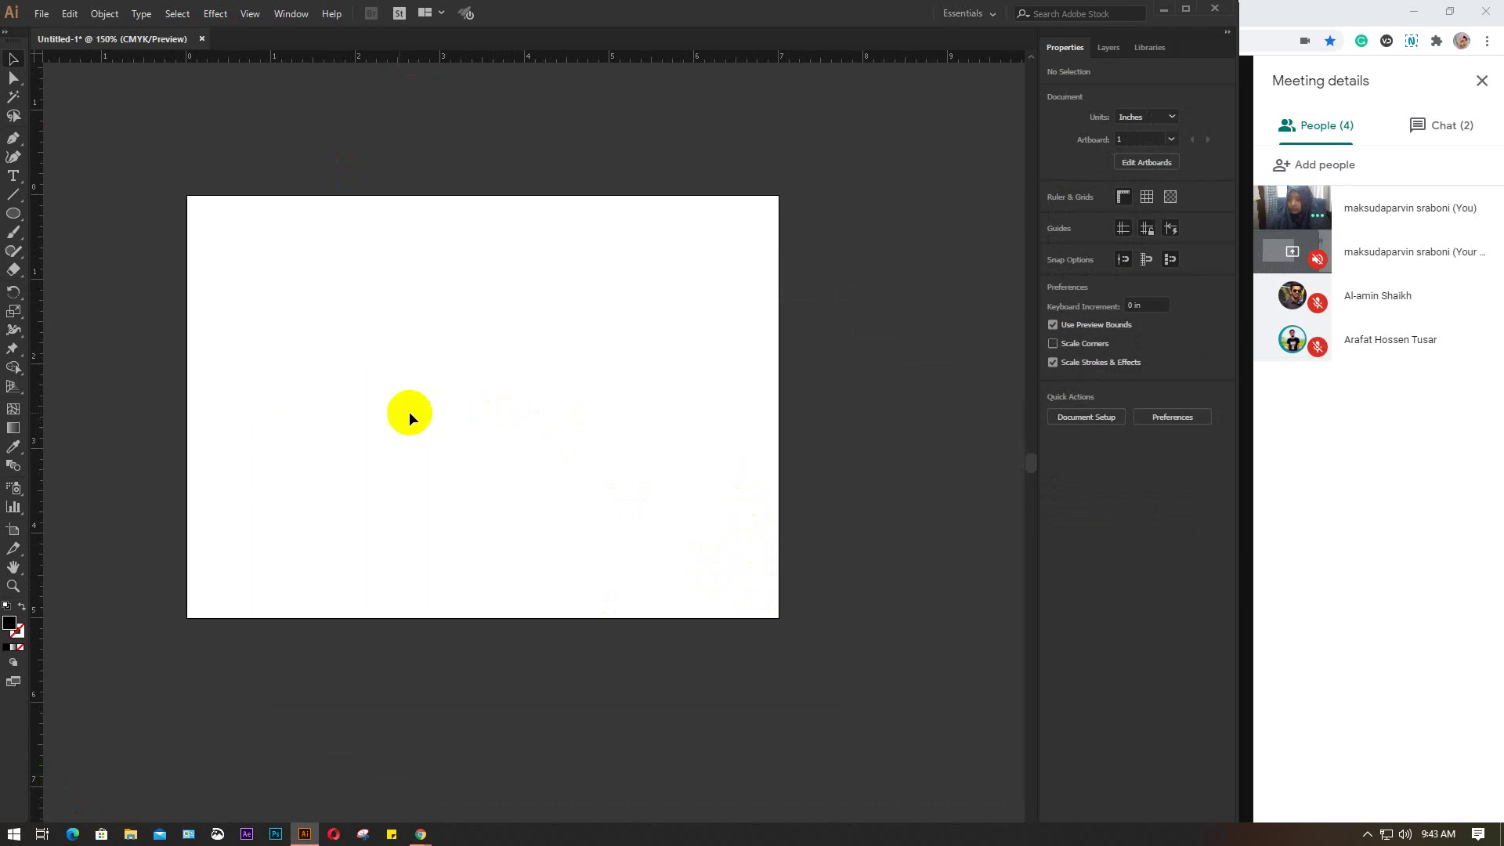
left_click_drag(14, 292, 123, 314)
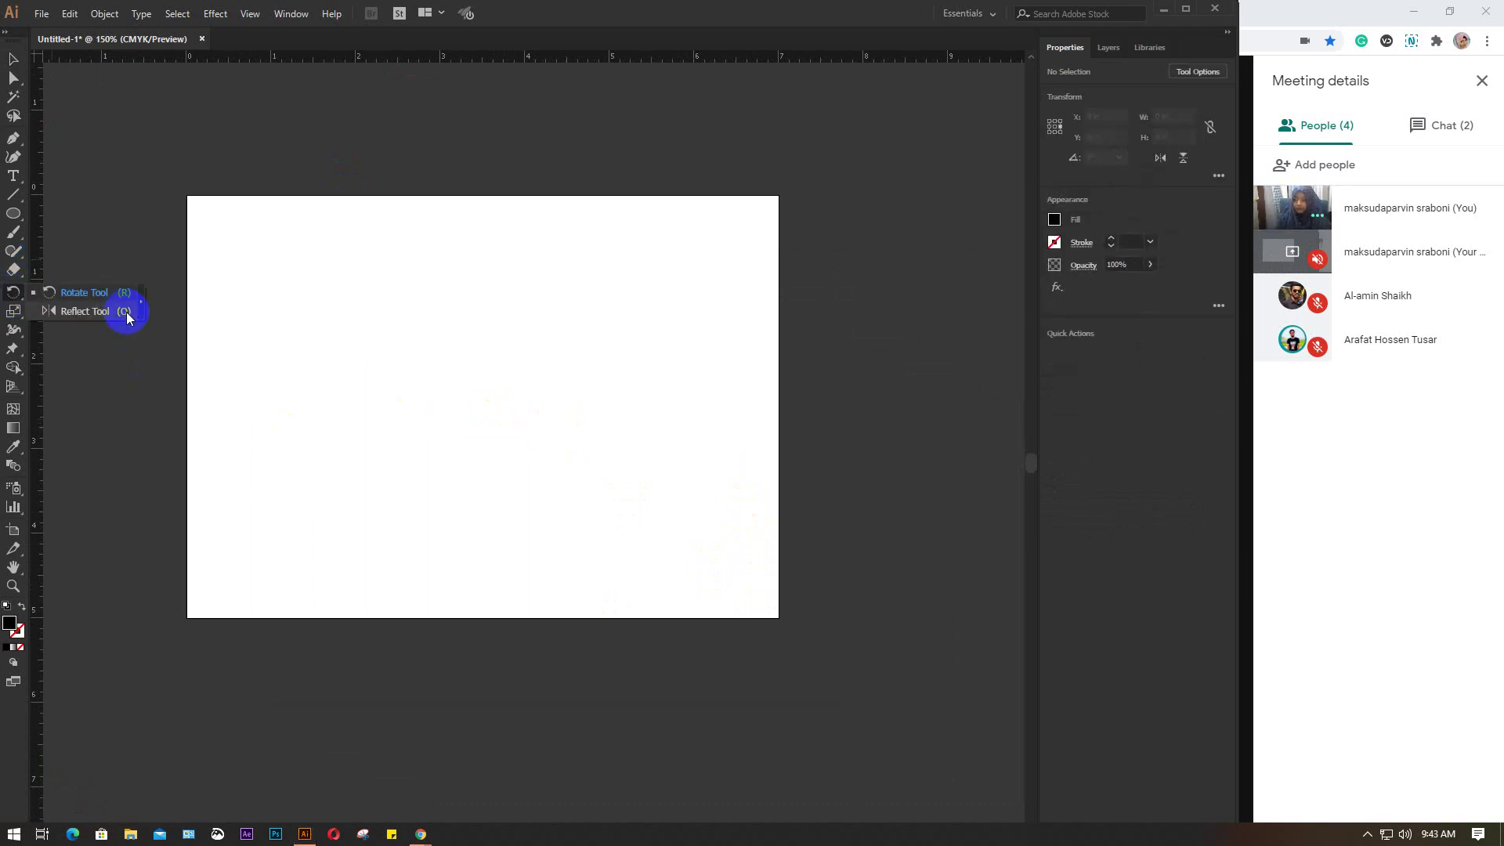
left_click(13, 60)
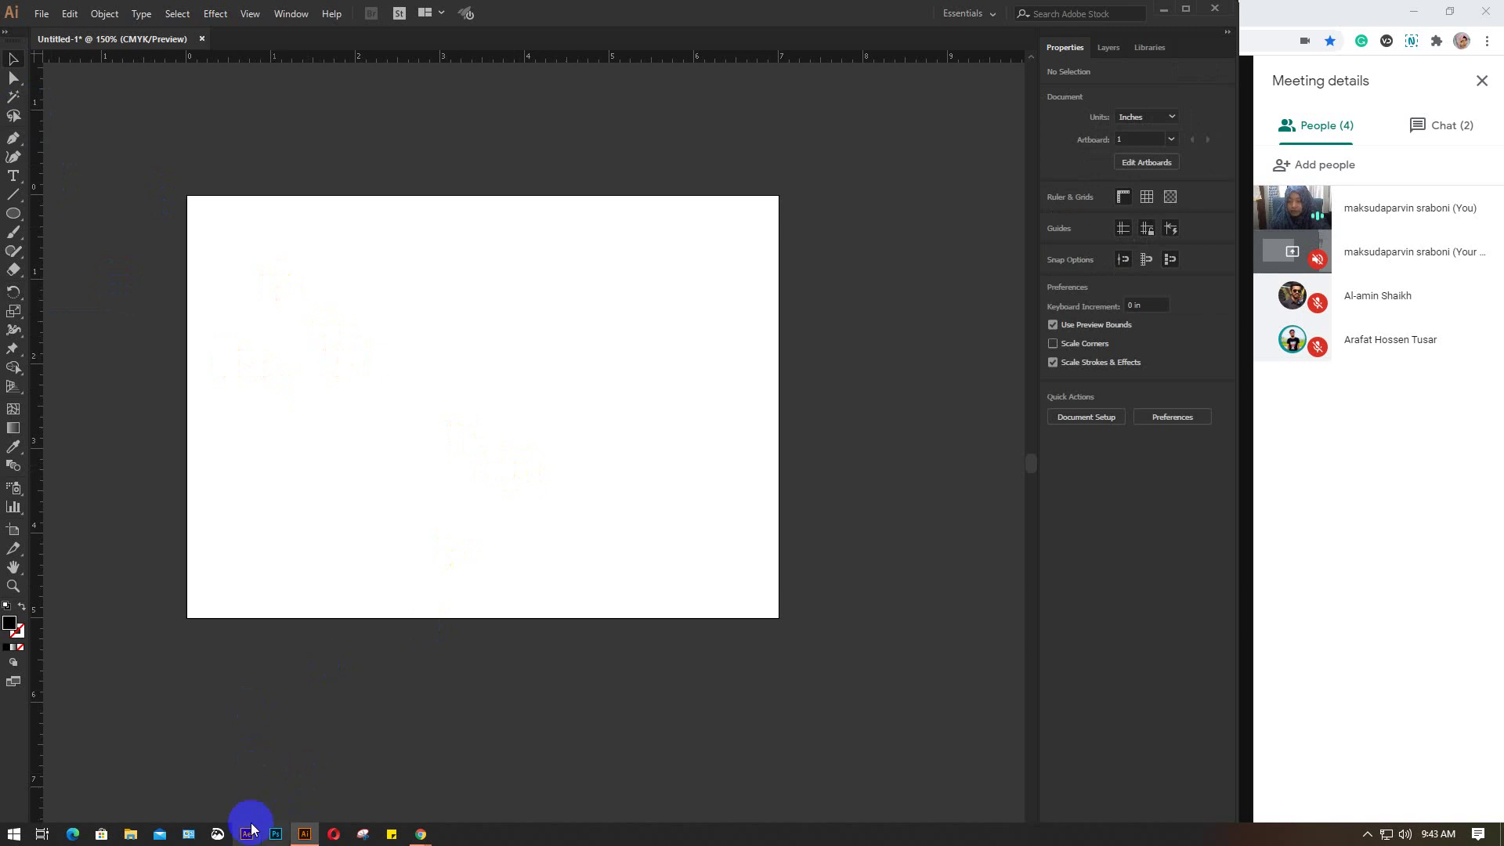
Step: Drag the Olaf snowman image from the Desktop 'fiverr' folder into the Illustrator document
left_click(142, 835)
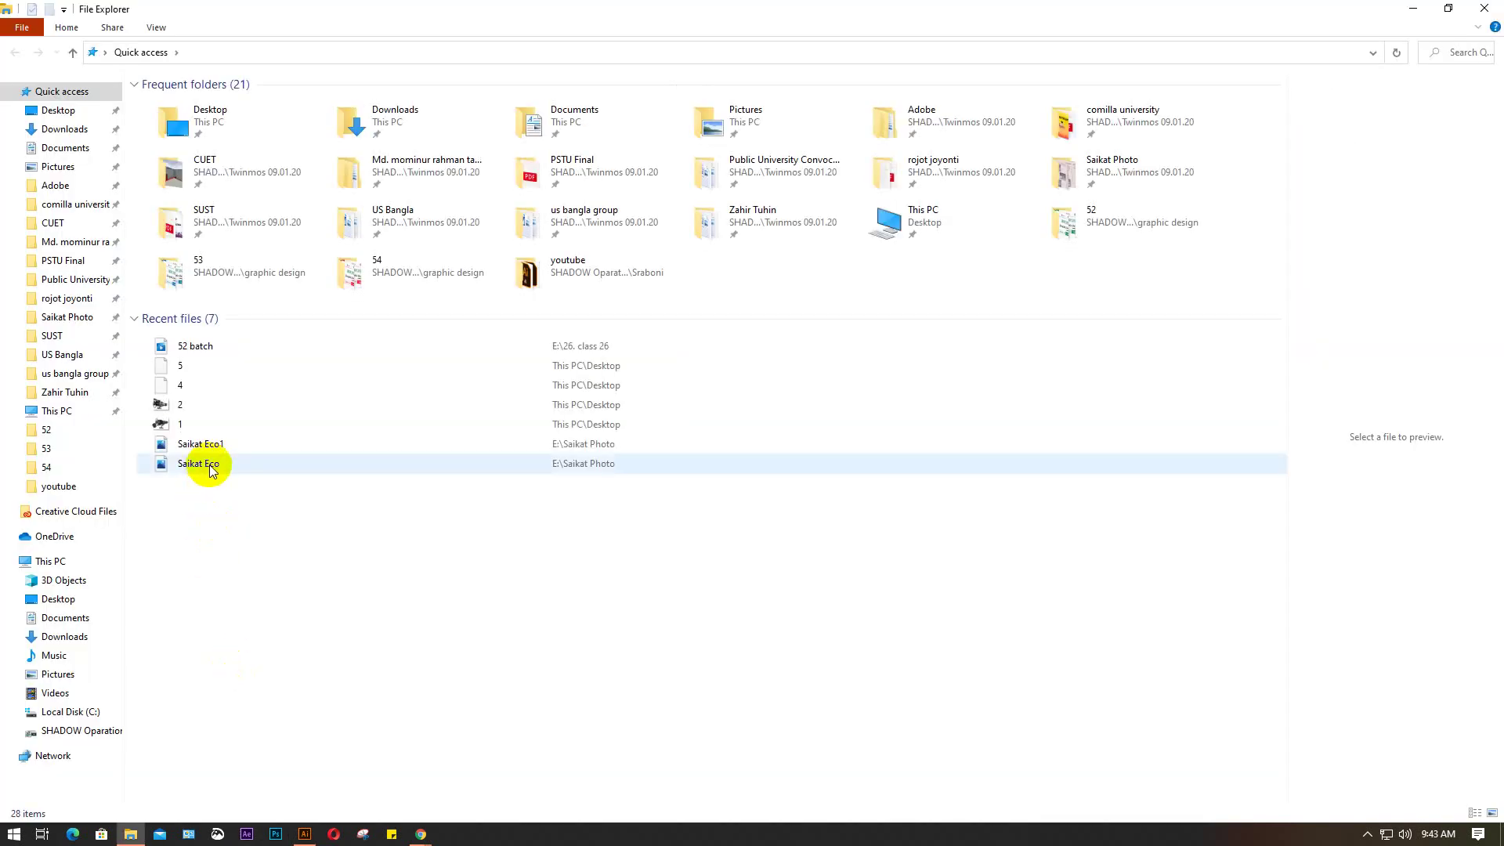
left_click(57, 110)
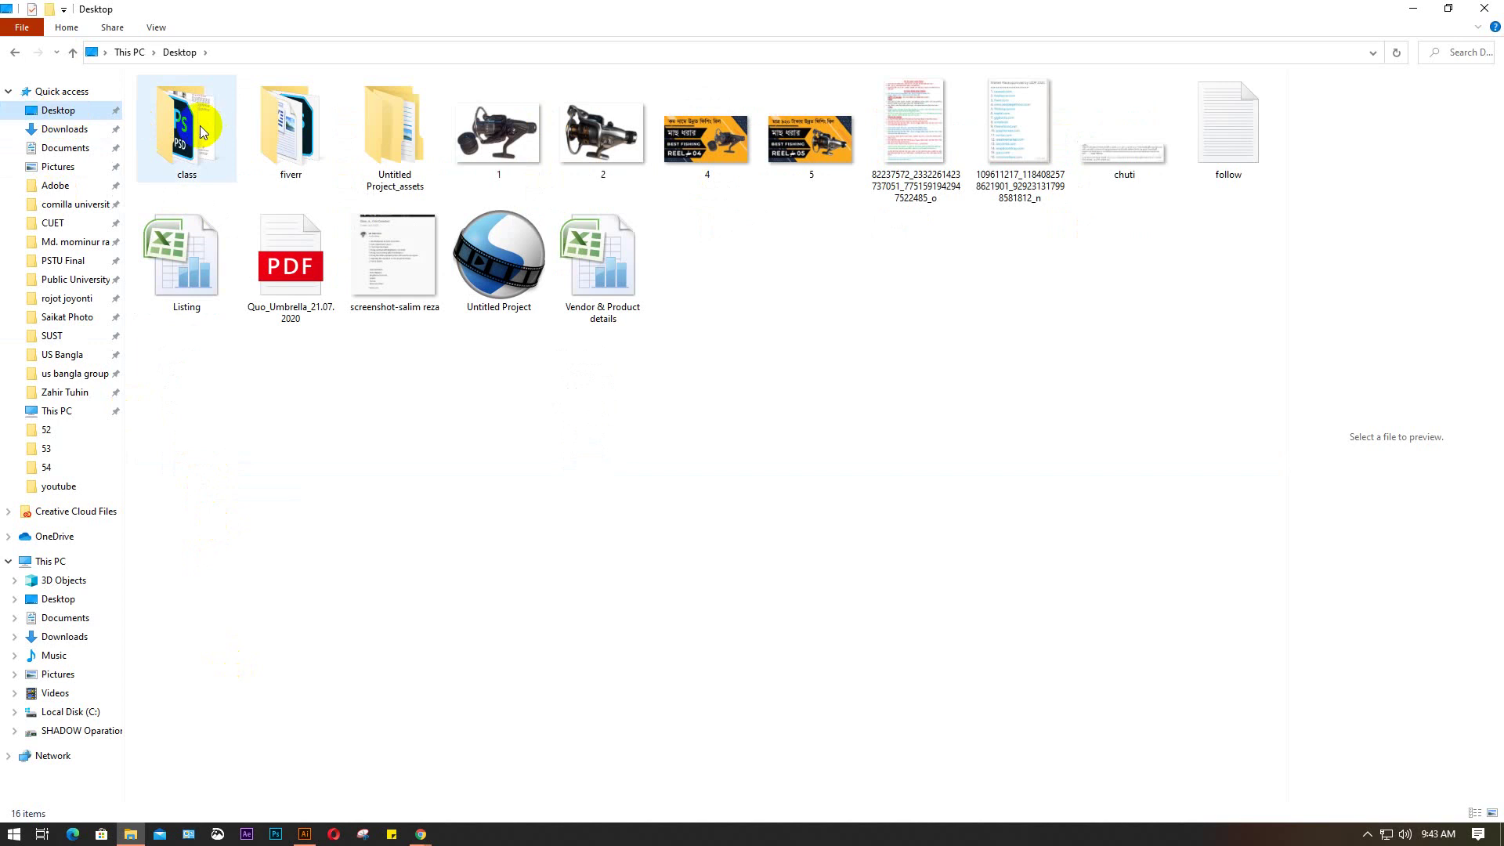
double_click(279, 125)
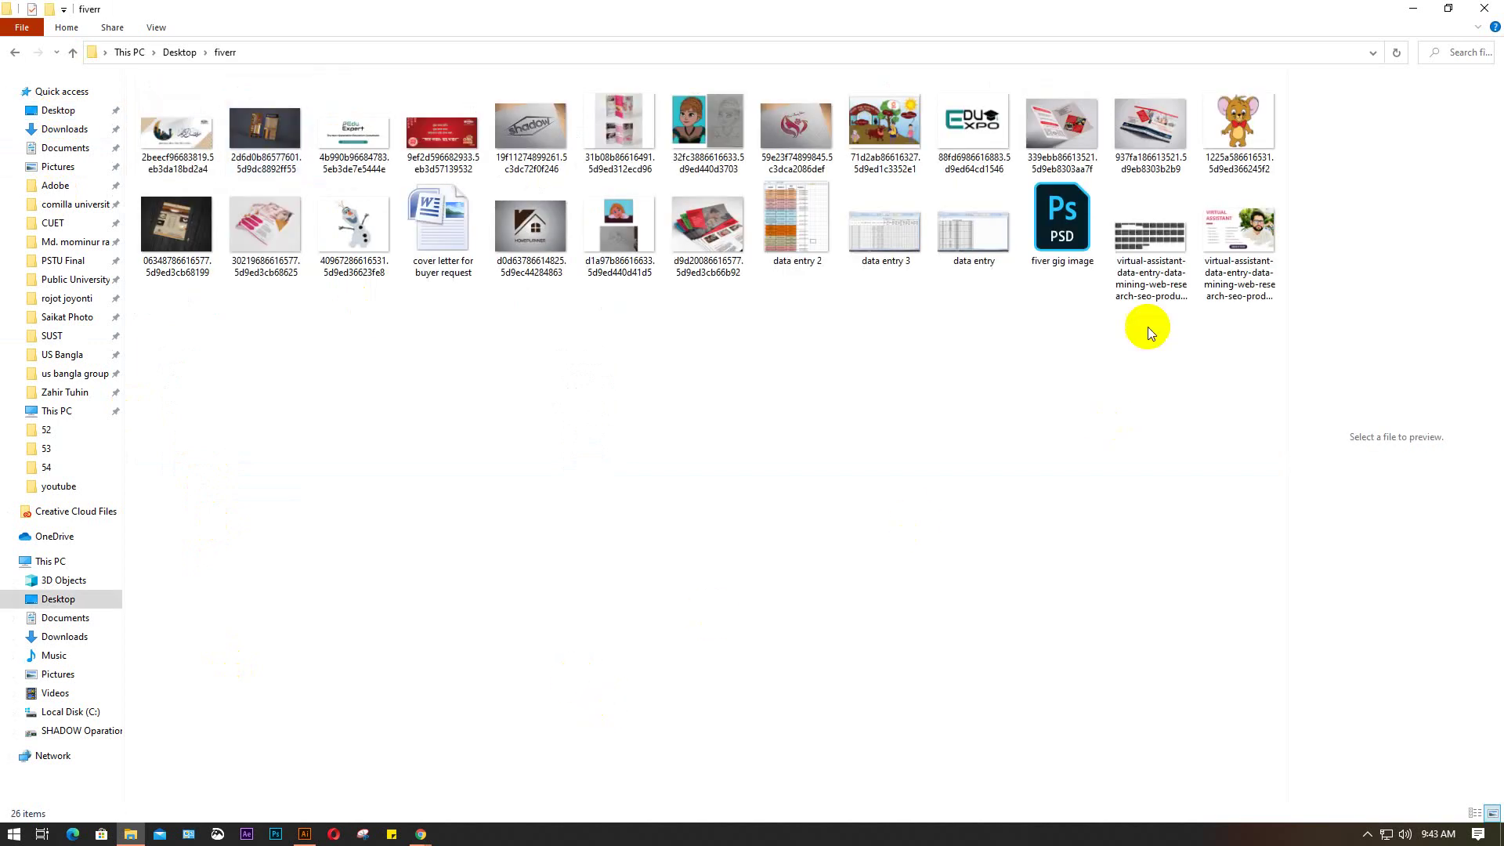
left_click(362, 205)
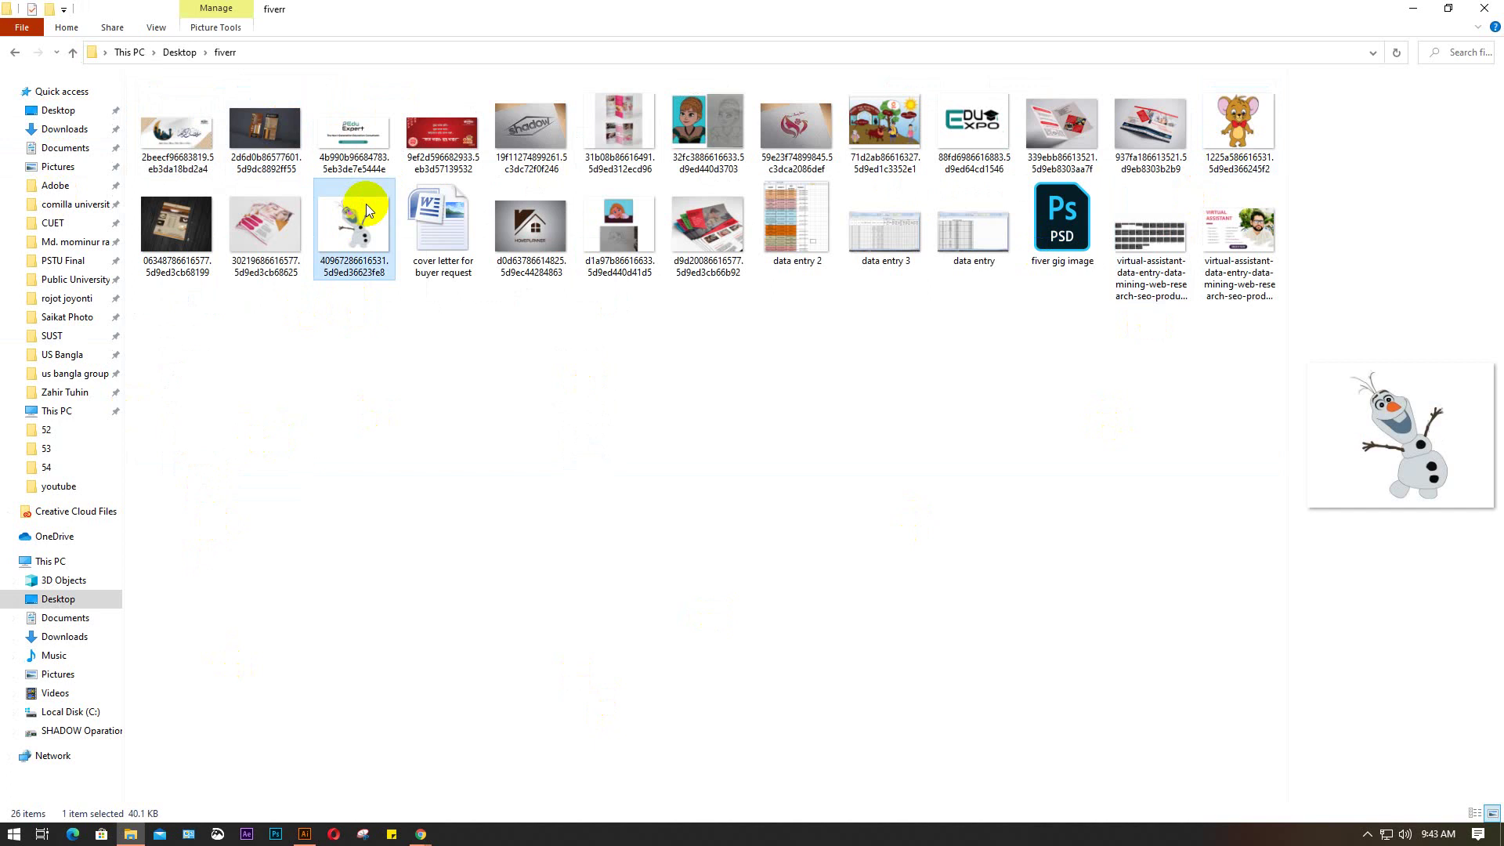
mouse_move(354, 231)
left_mouse_down()
mouse_move(305, 832)
mouse_move(351, 566)
left_mouse_up()
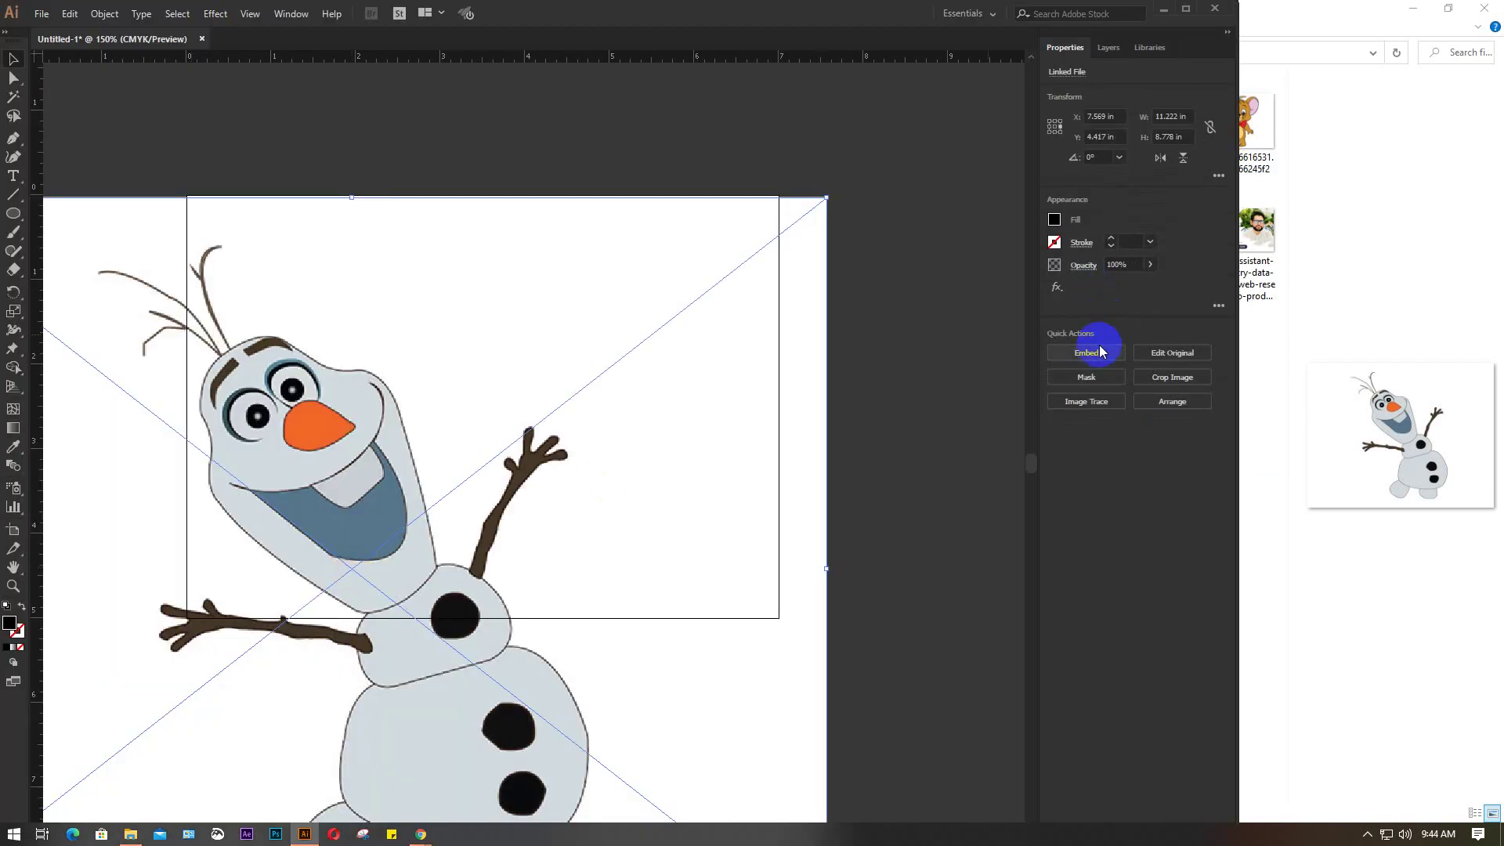
Step: Embed the Olaf image and scale it to about 3.2 inches wide on the artboard's left
left_click(1088, 352)
mouse_move(830, 199)
left_mouse_down()
mouse_move(428, 554)
mouse_move(405, 416)
left_mouse_up()
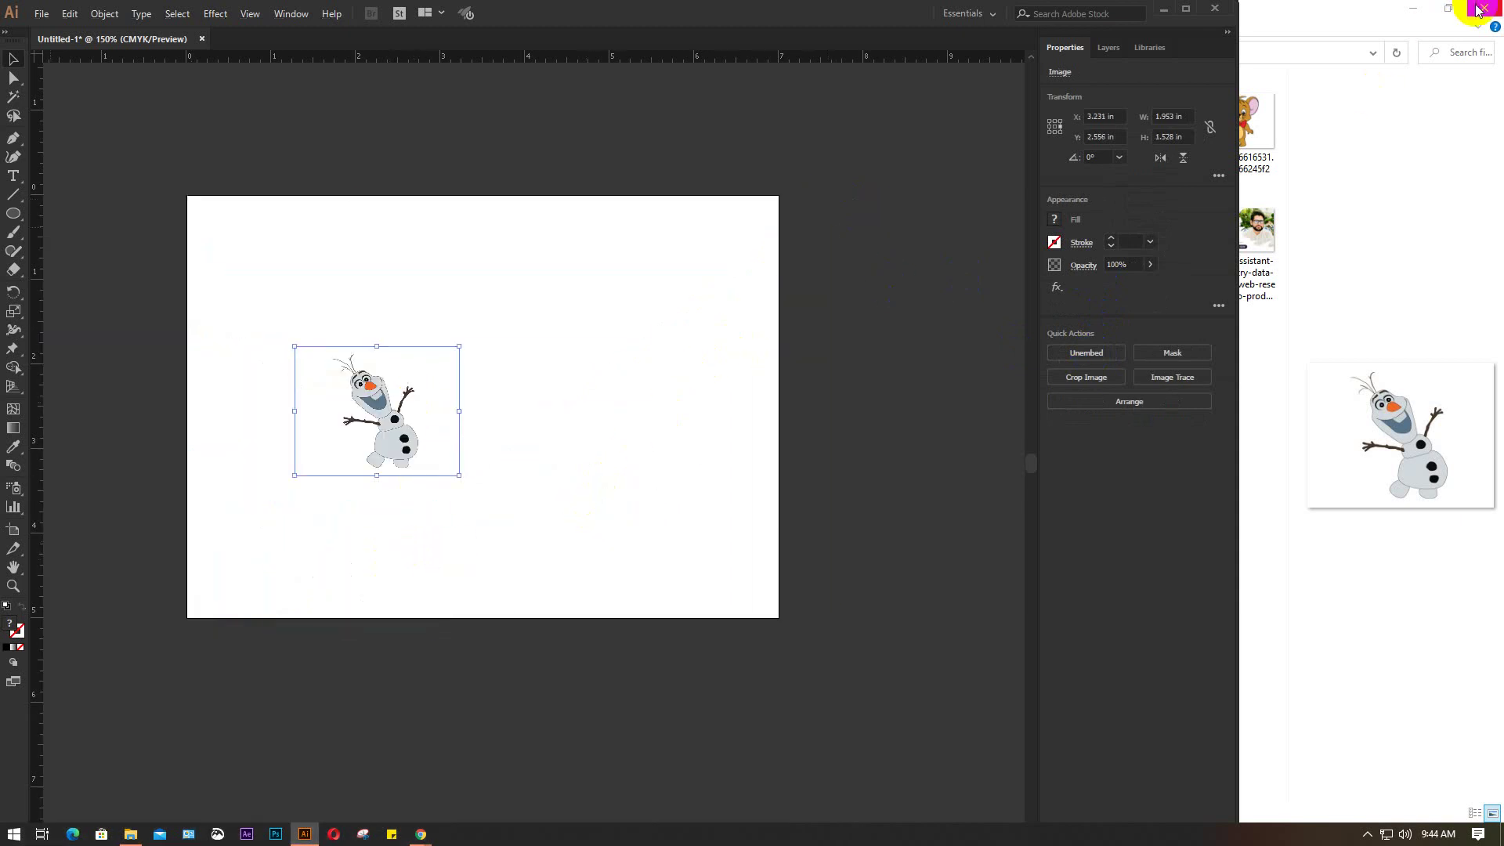
scroll(415, 398, "up", 1, "alt")
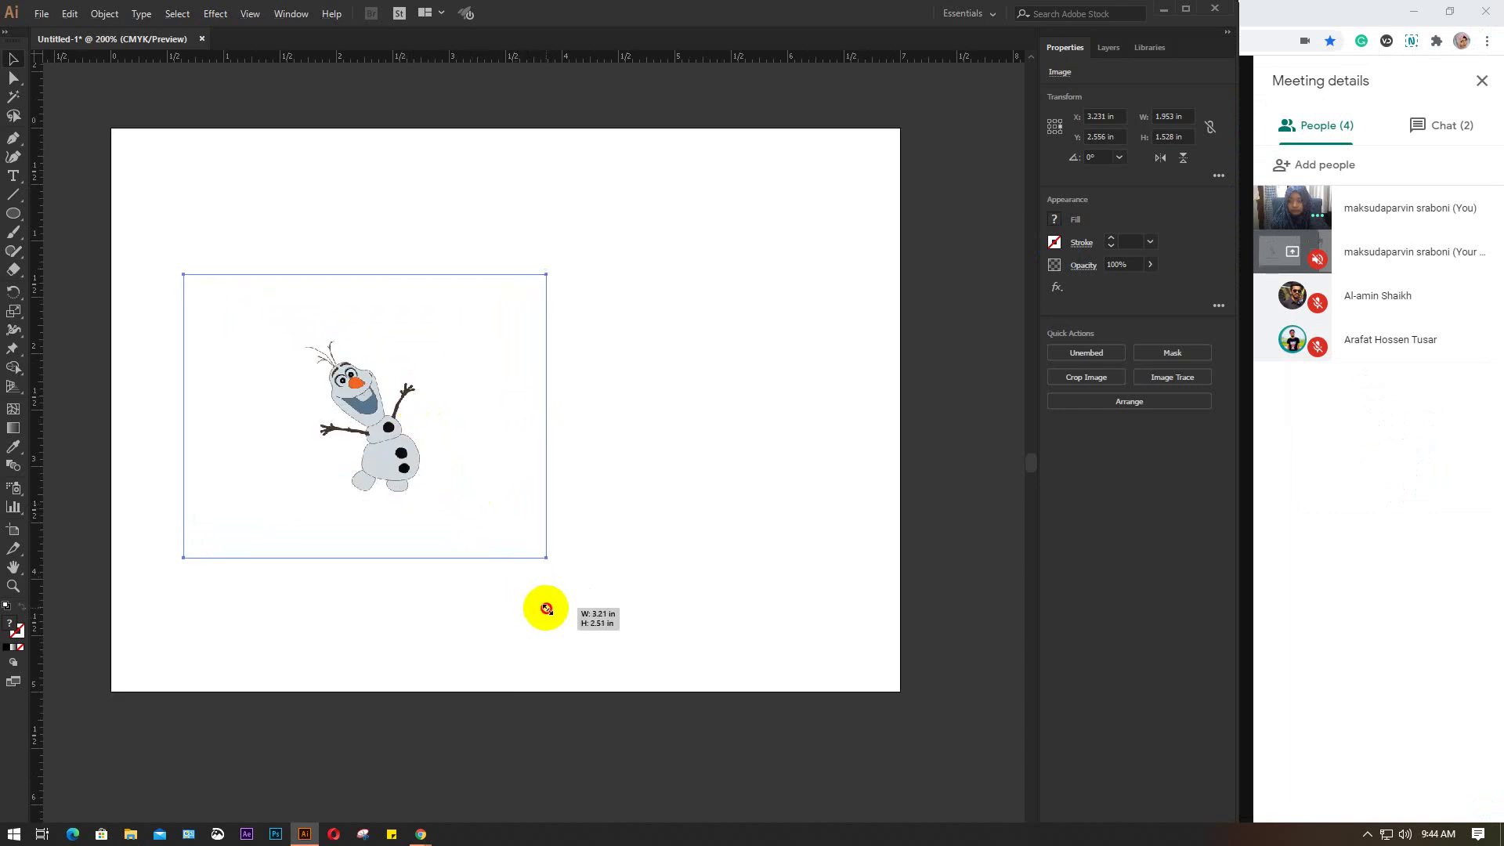
left_click_drag(473, 504, 546, 558)
left_click_drag(392, 467, 366, 439)
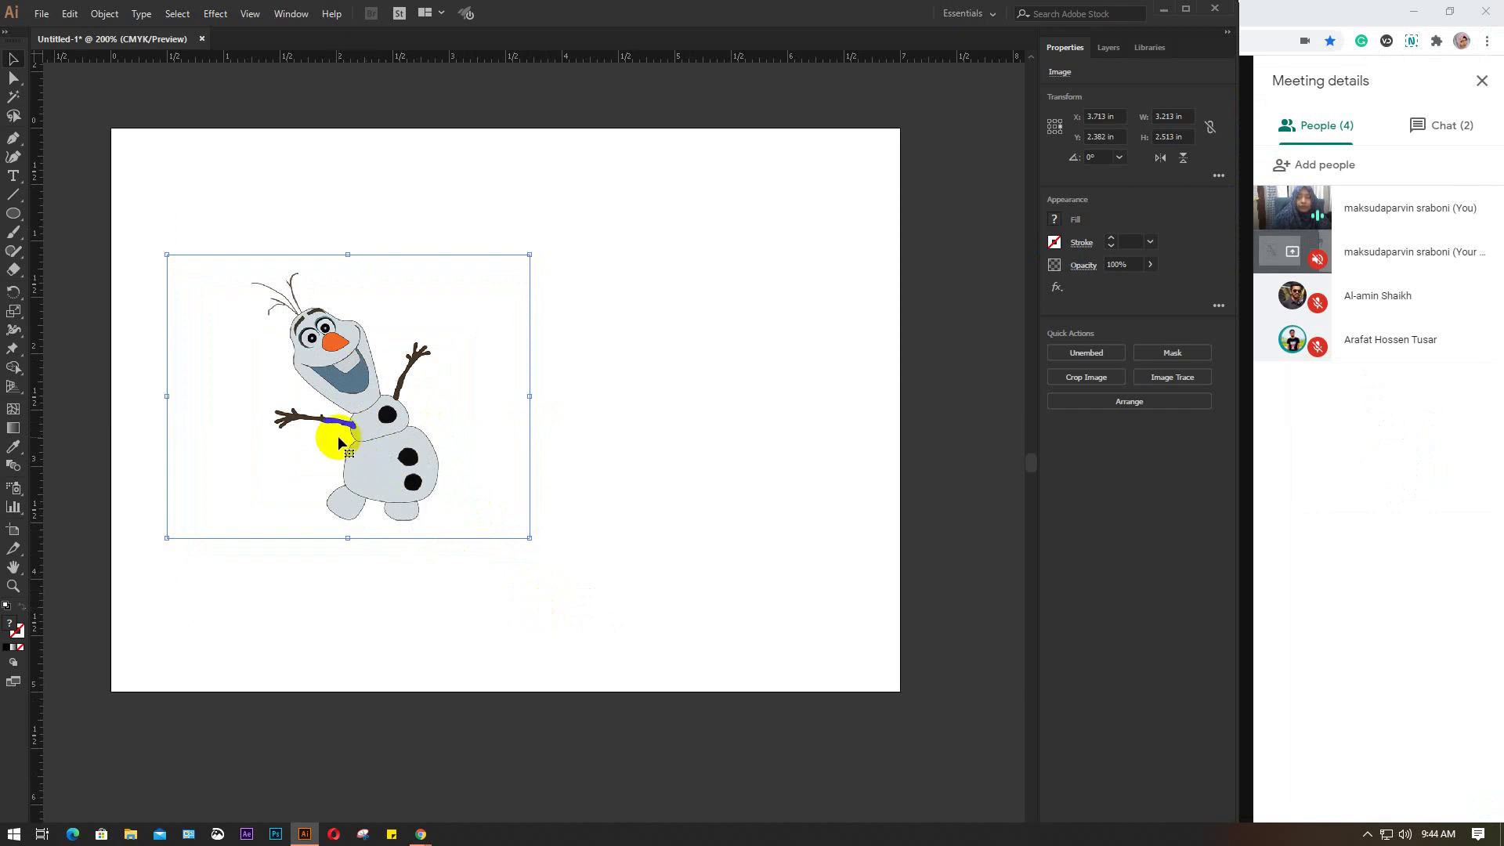
Step: Browse the Olaf image's Transform context options without applying any
right_click(350, 400)
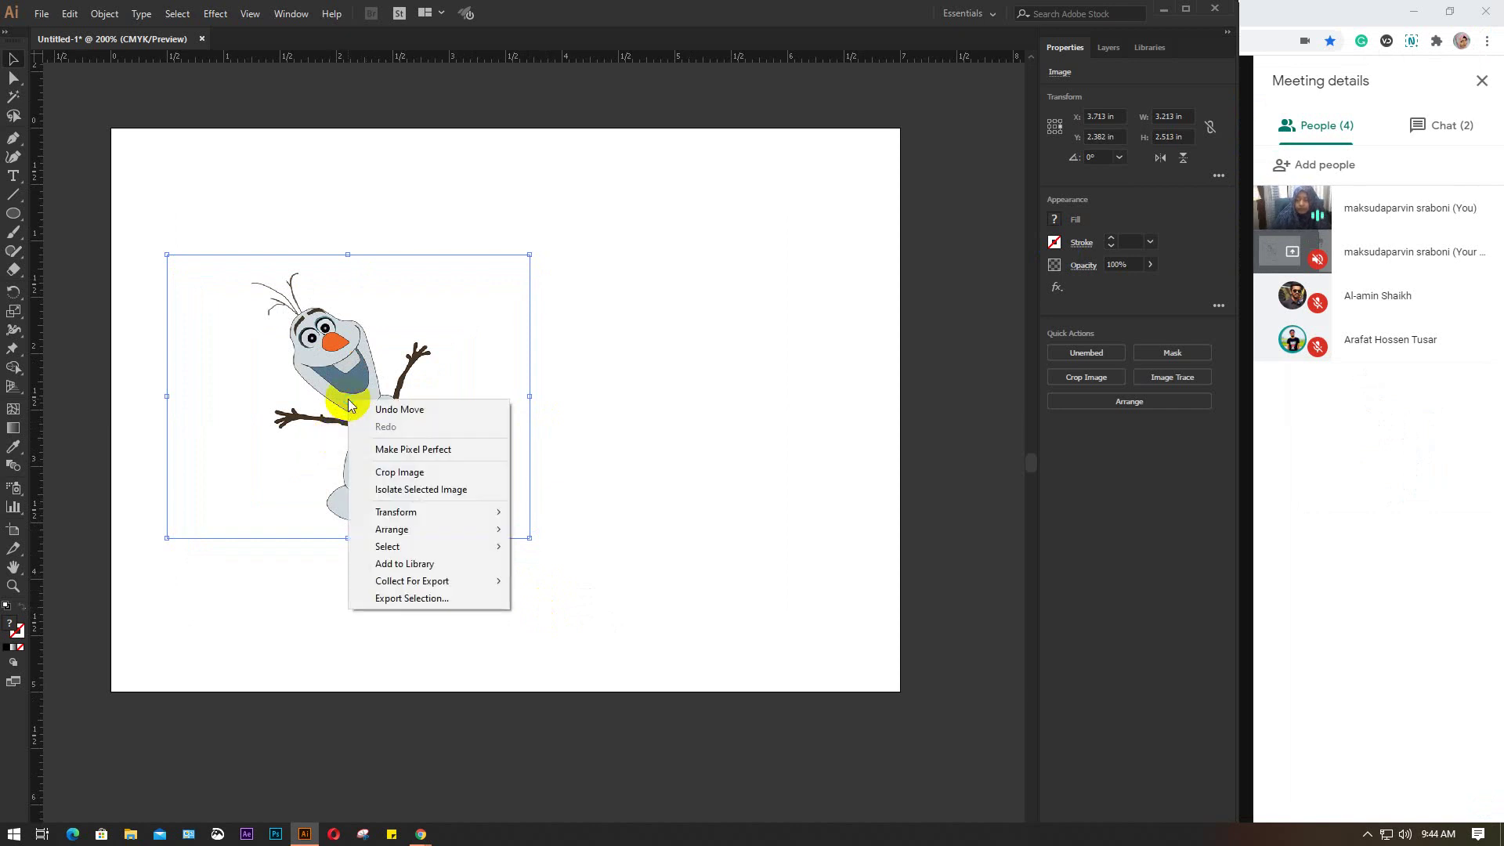
left_click(400, 513)
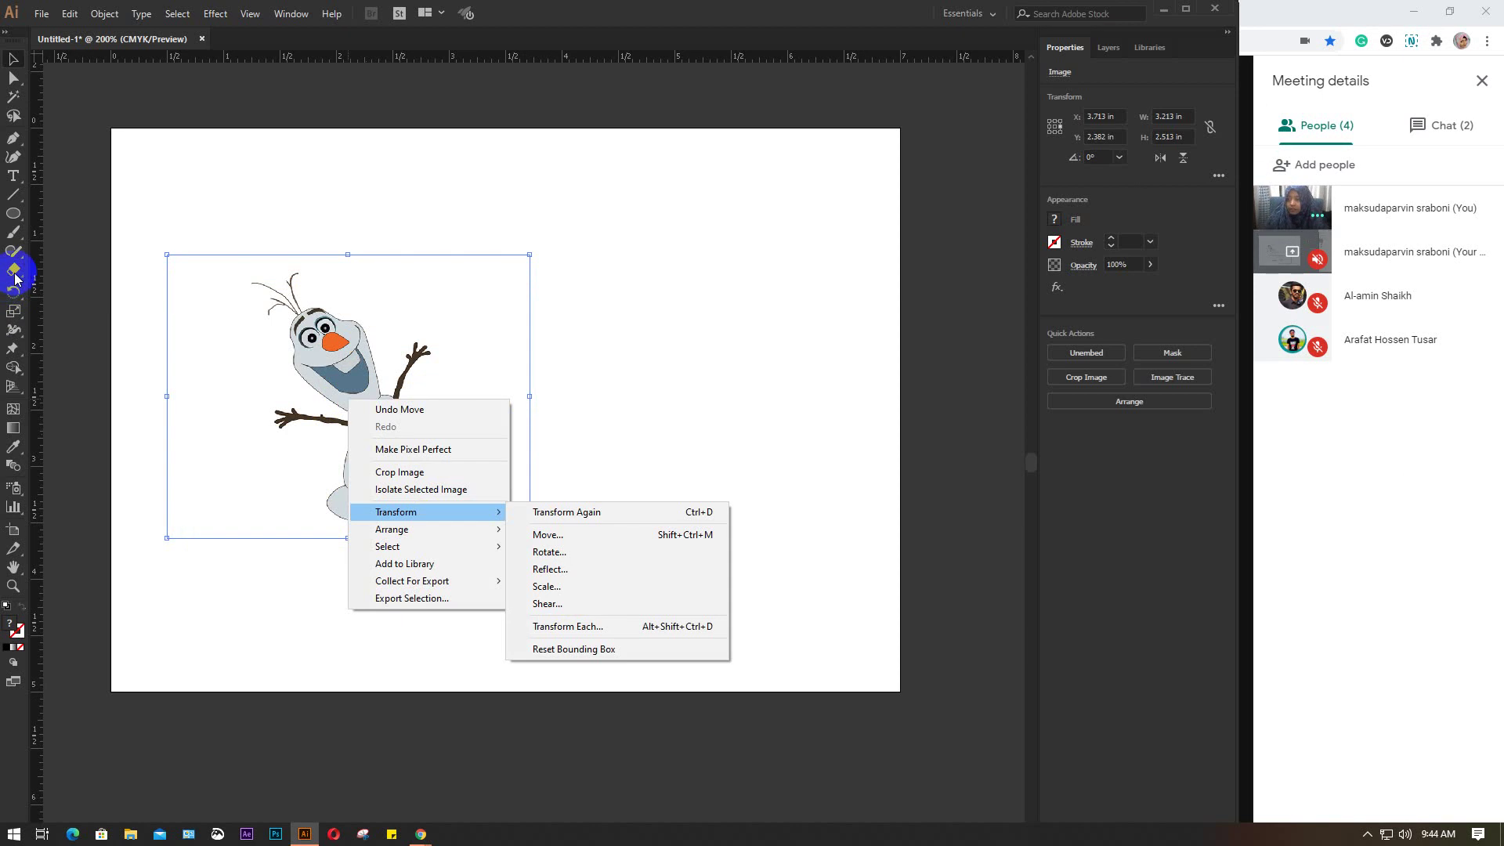
left_click(138, 307)
Step: Reselect the Olaf image and switch to the Reflect Tool from the Rotate flyout
mouse_move(13, 291)
left_mouse_down()
mouse_move(94, 300)
mouse_move(86, 318)
mouse_move(47, 319)
mouse_move(104, 296)
left_mouse_up()
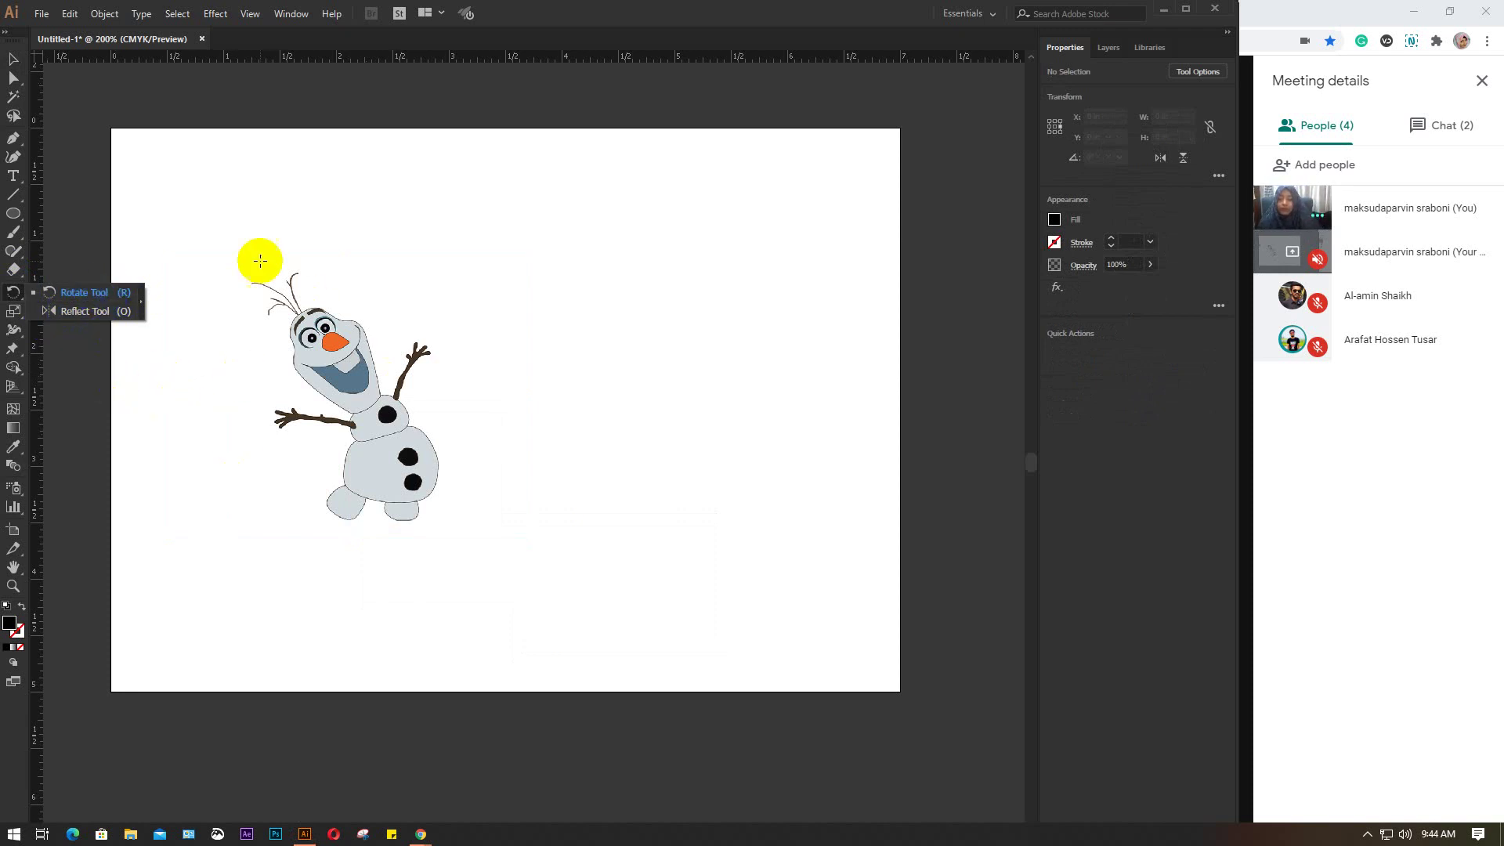
left_click(13, 56)
left_click(380, 396)
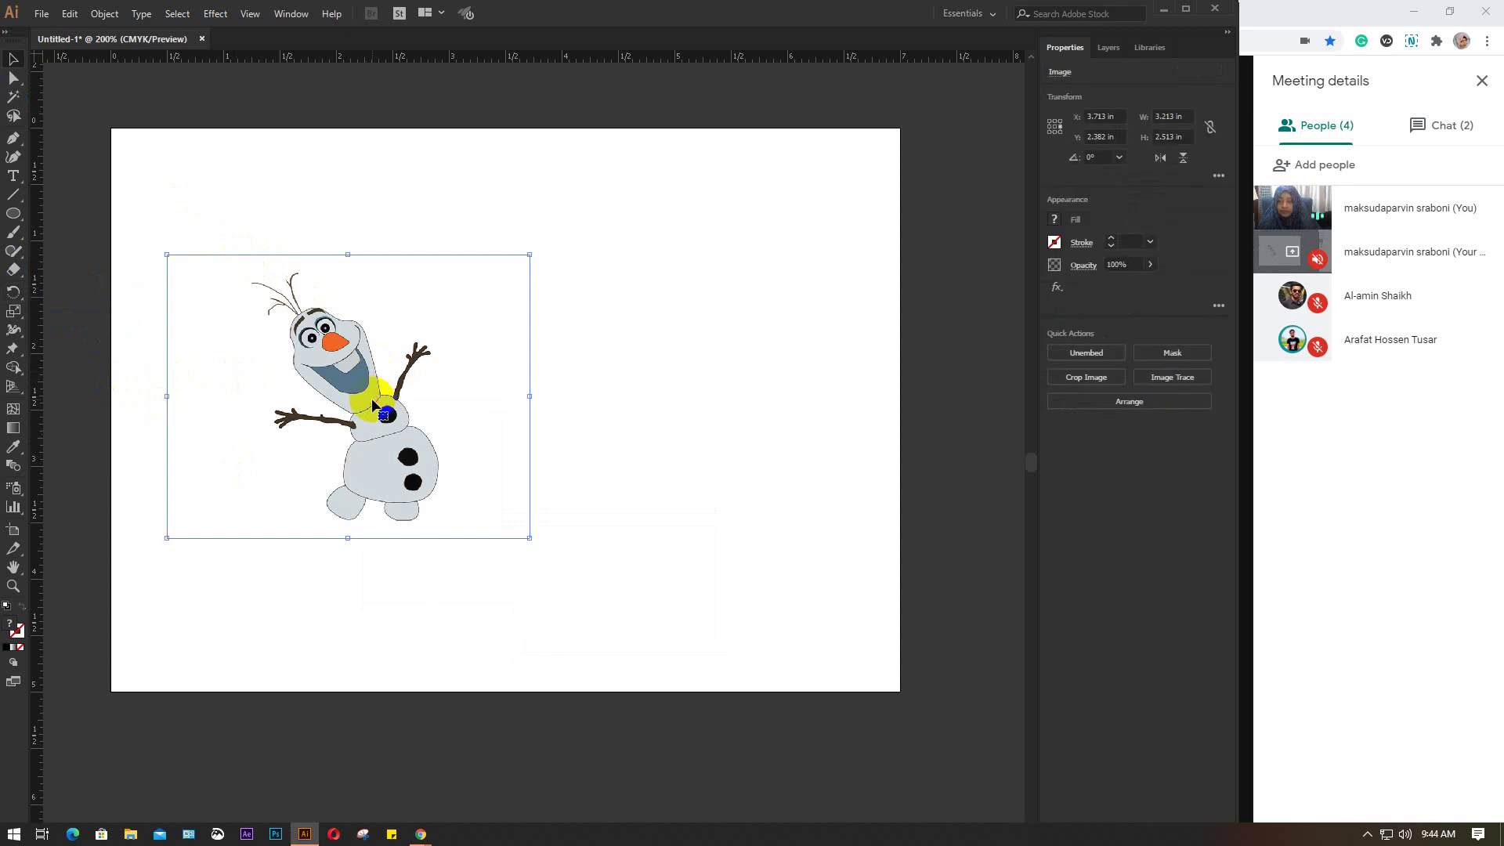
left_click(11, 292)
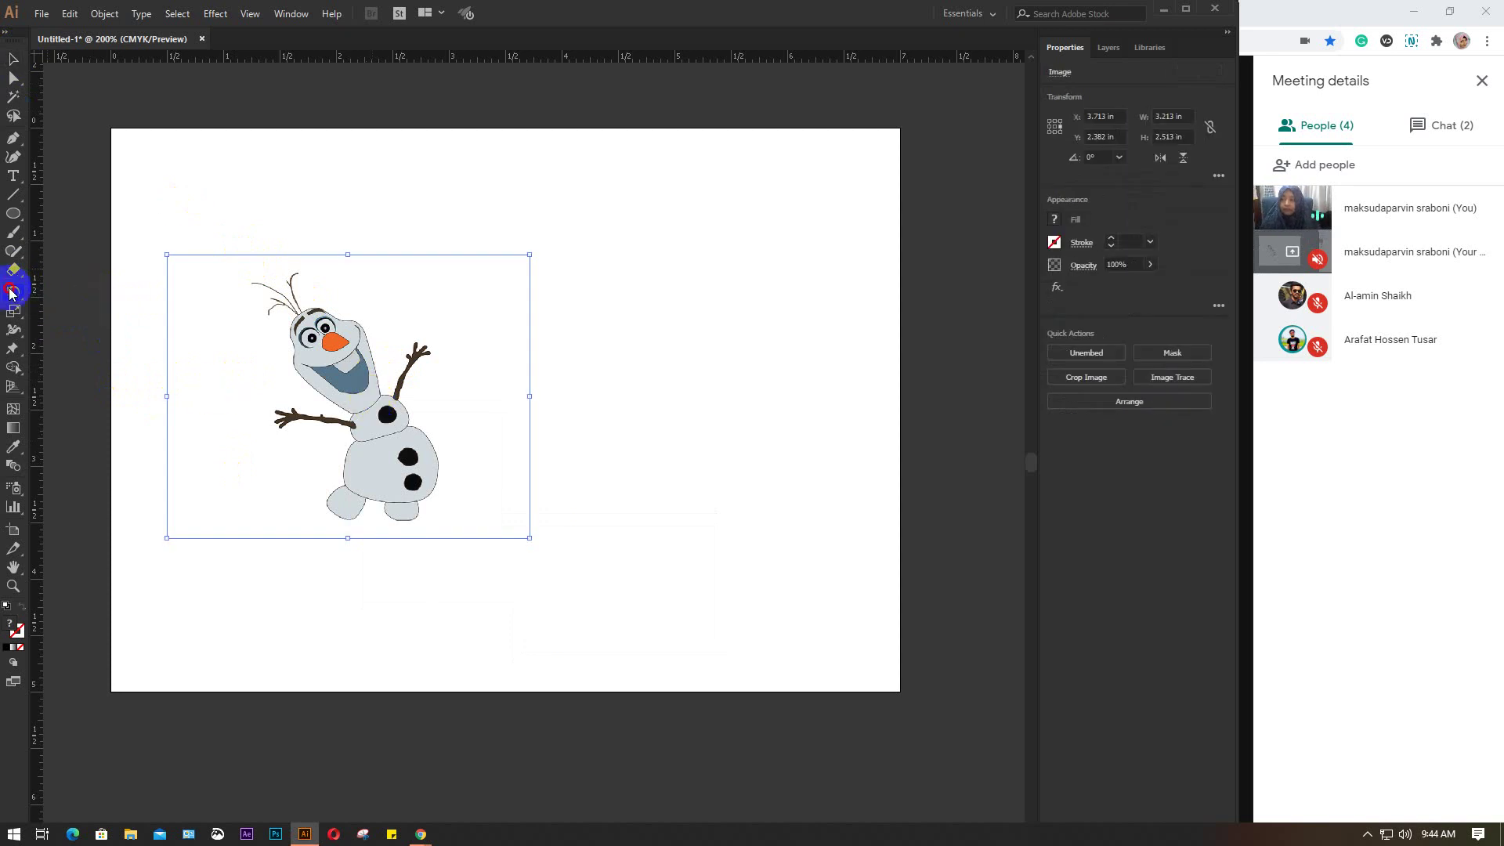
left_click_drag(11, 291, 69, 313)
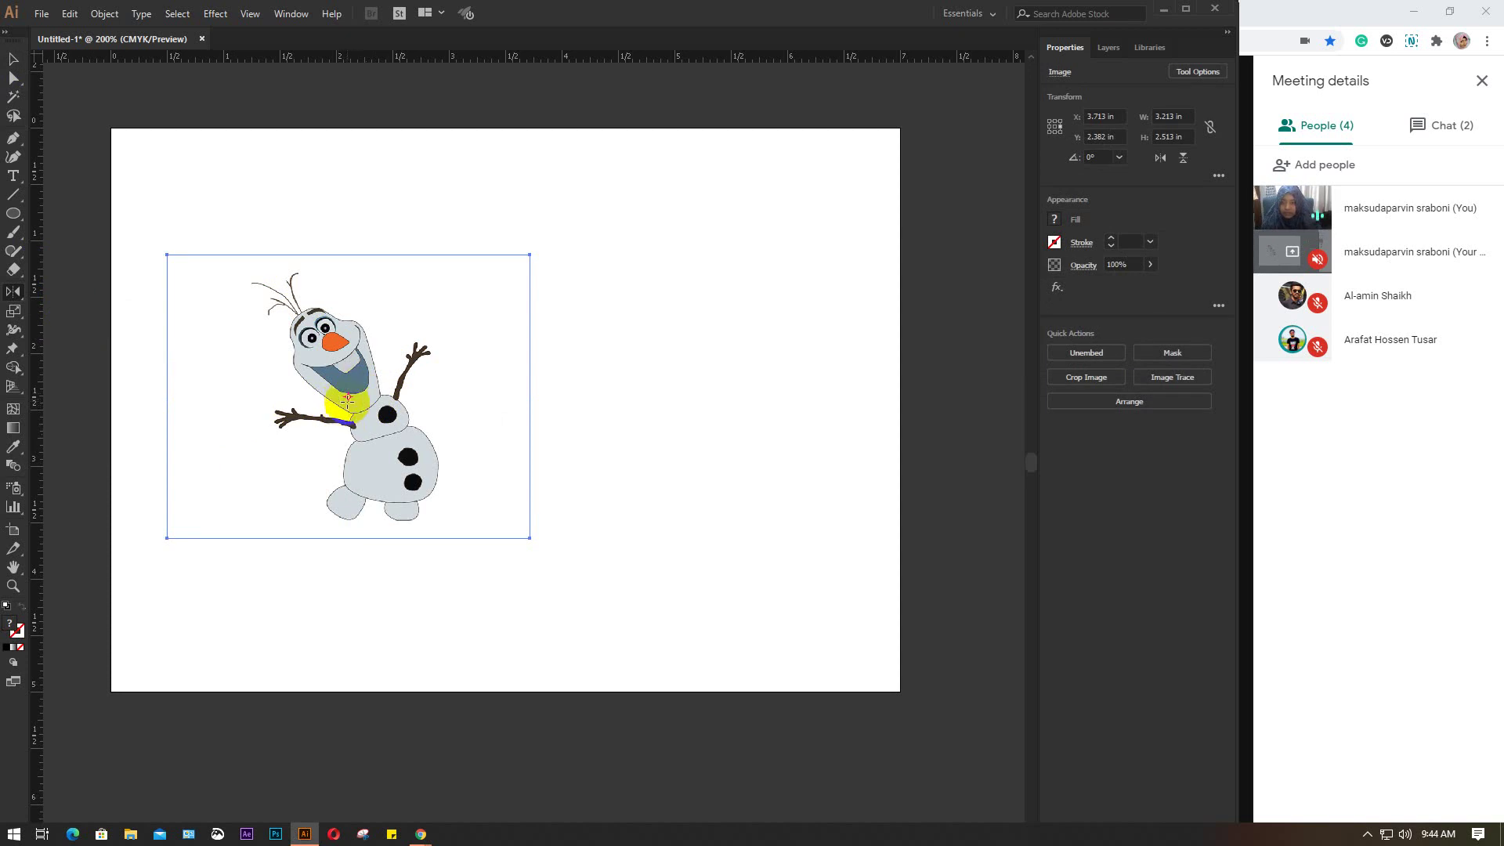
scroll(345, 399, "up", 1)
scroll(345, 398, "up", 1)
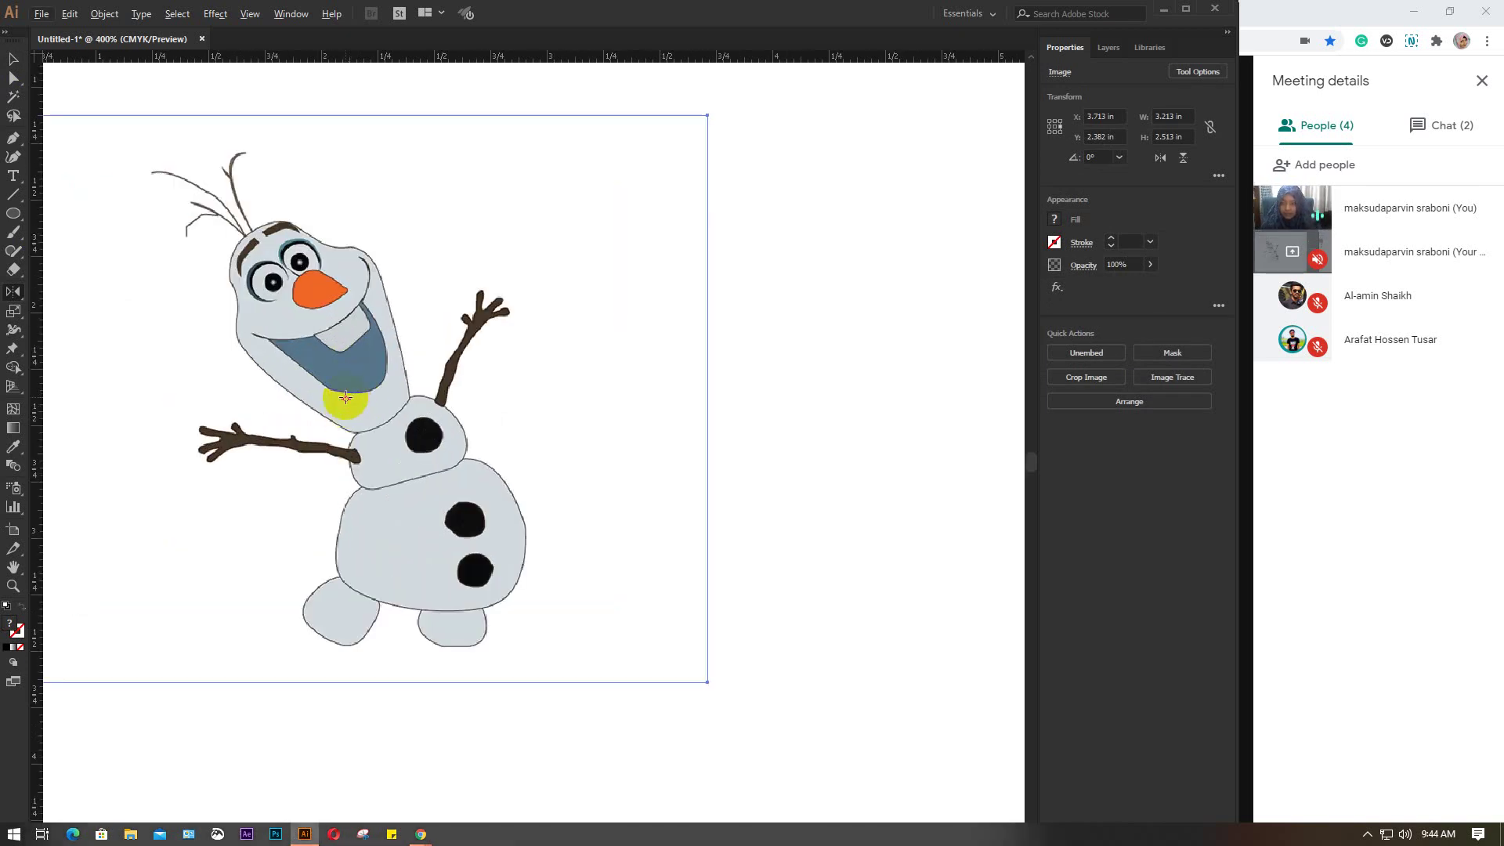
scroll(345, 399, "down", 1)
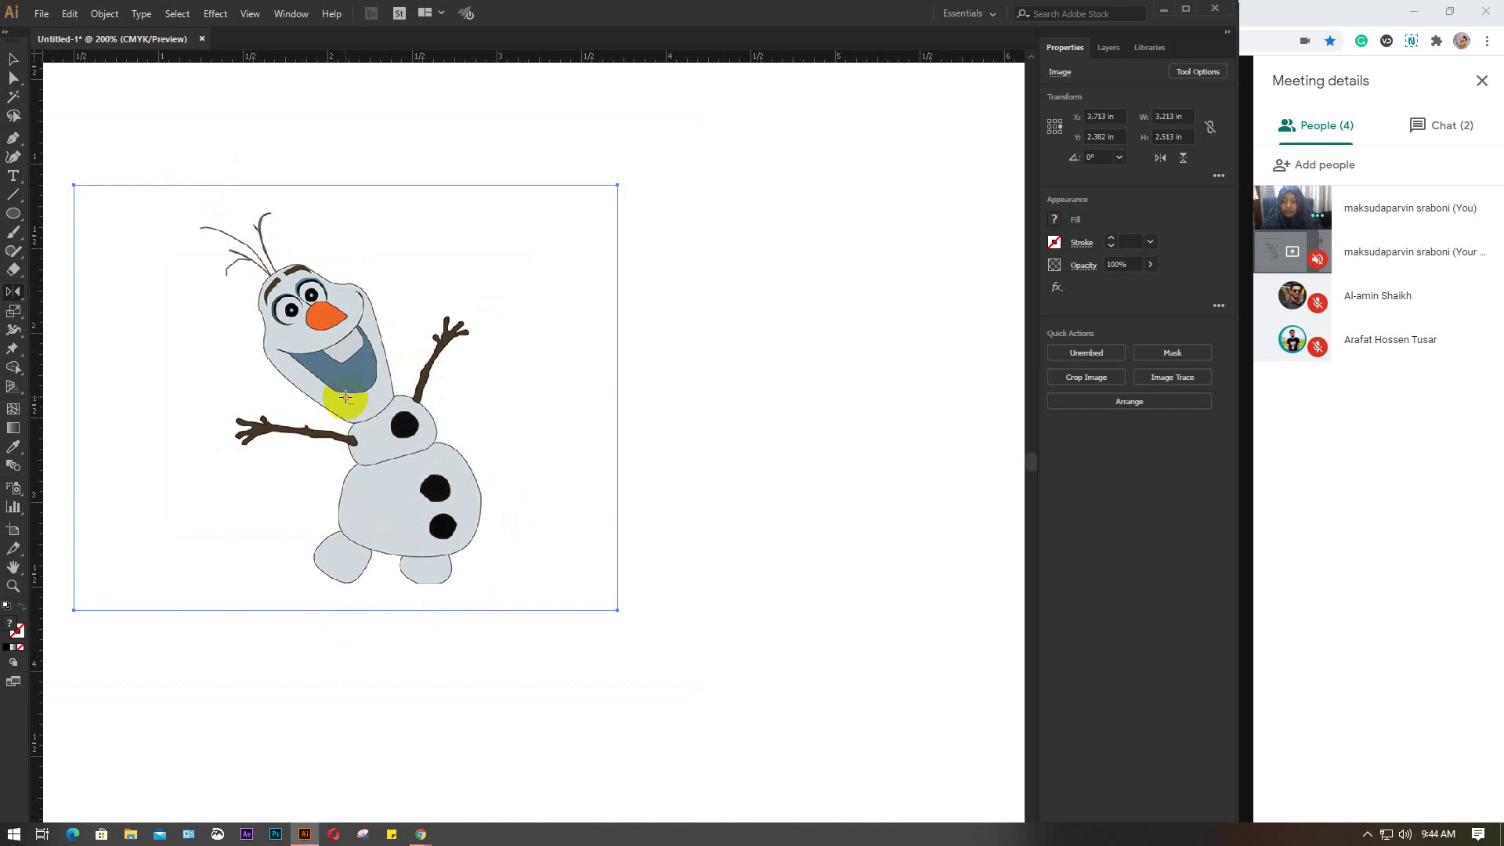
scroll(346, 398, "down", 1)
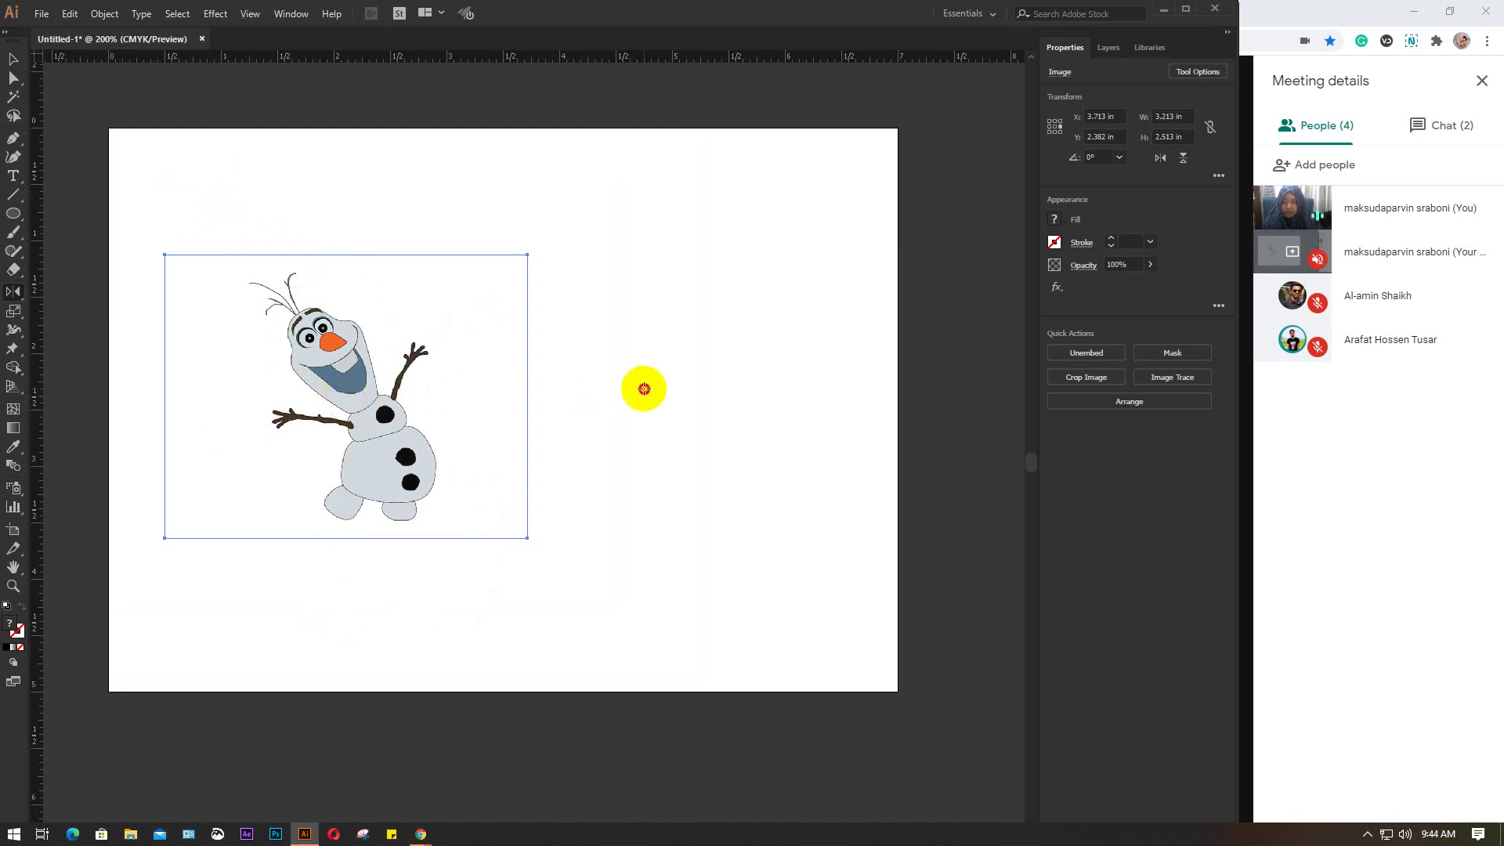
left_click(730, 395, "alt")
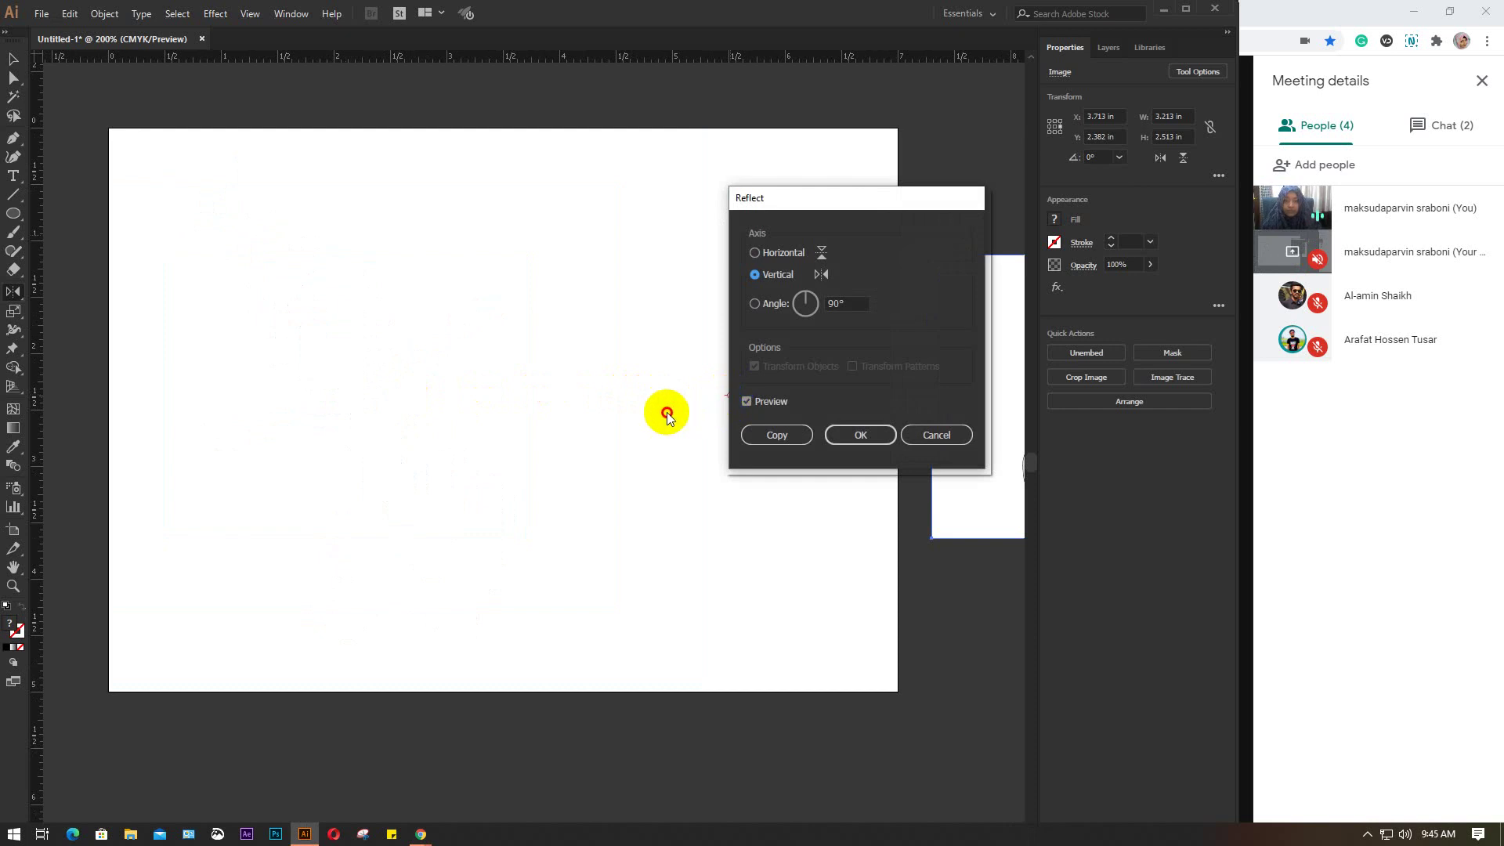
left_click(775, 276)
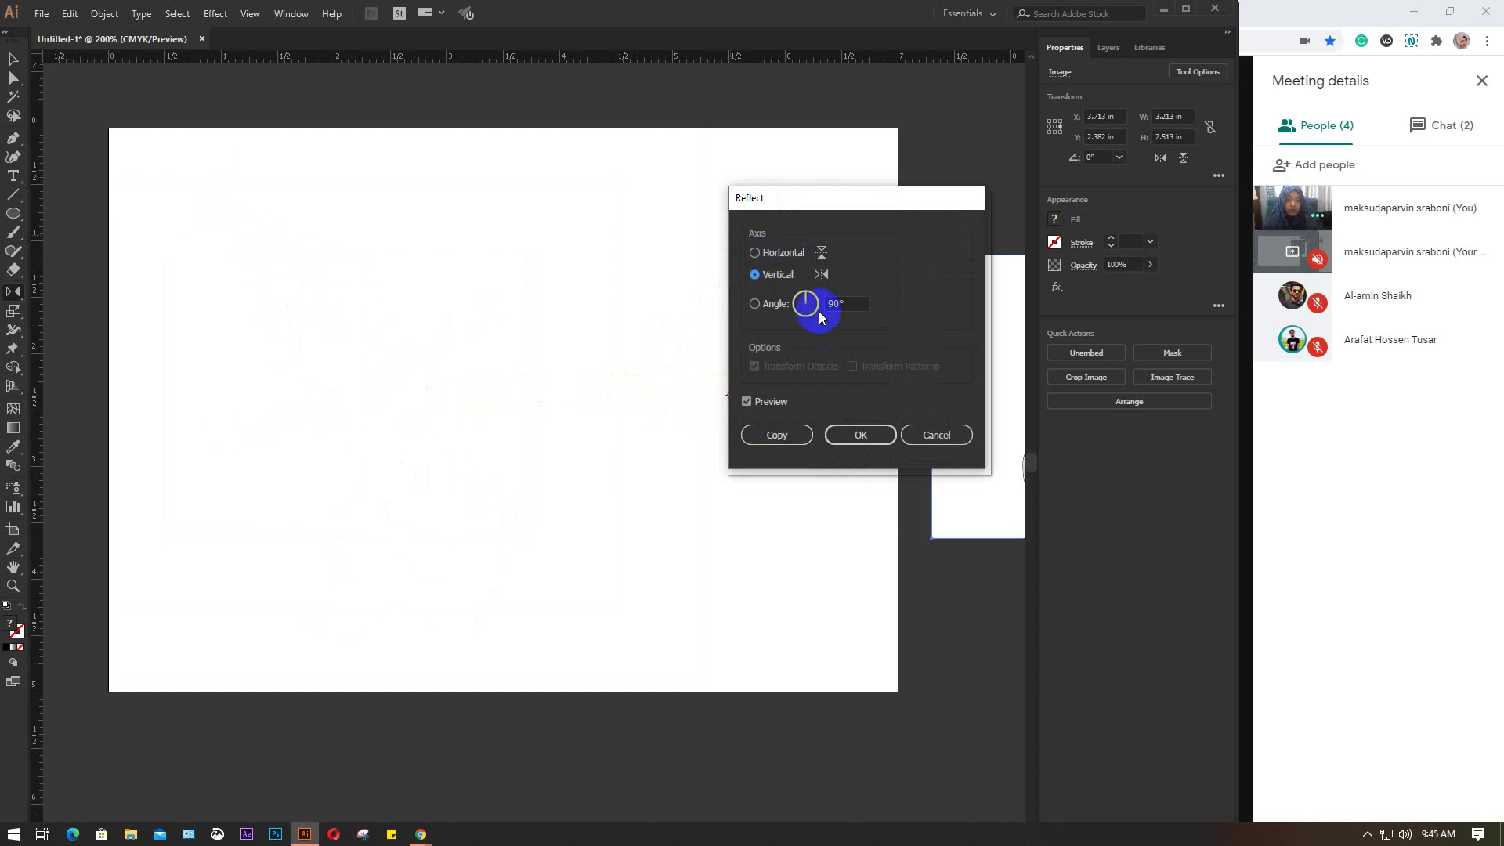
left_click(790, 431)
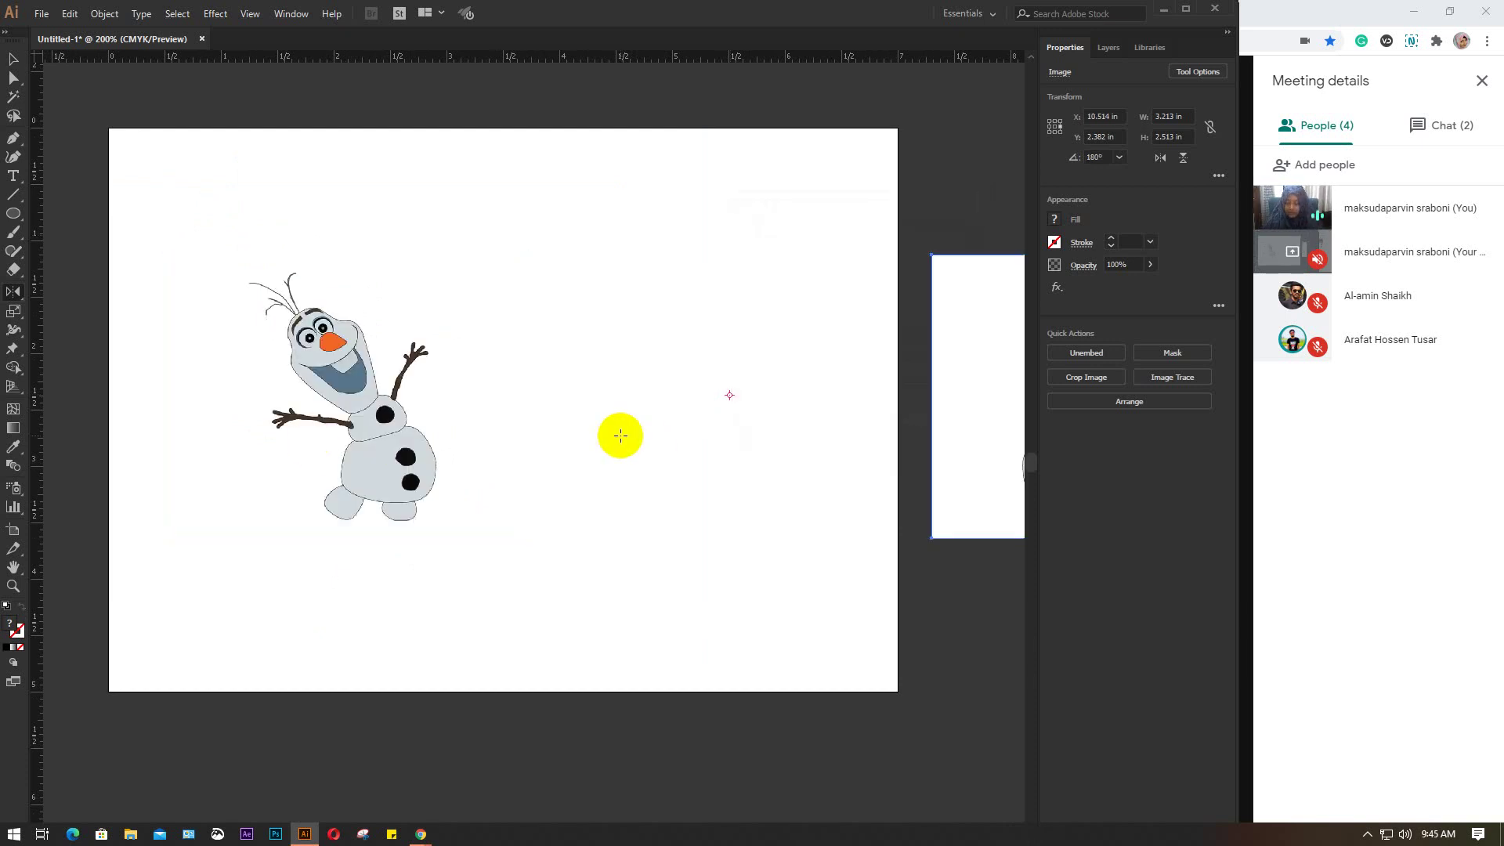
key("v")
left_click_drag(963, 426, 611, 426)
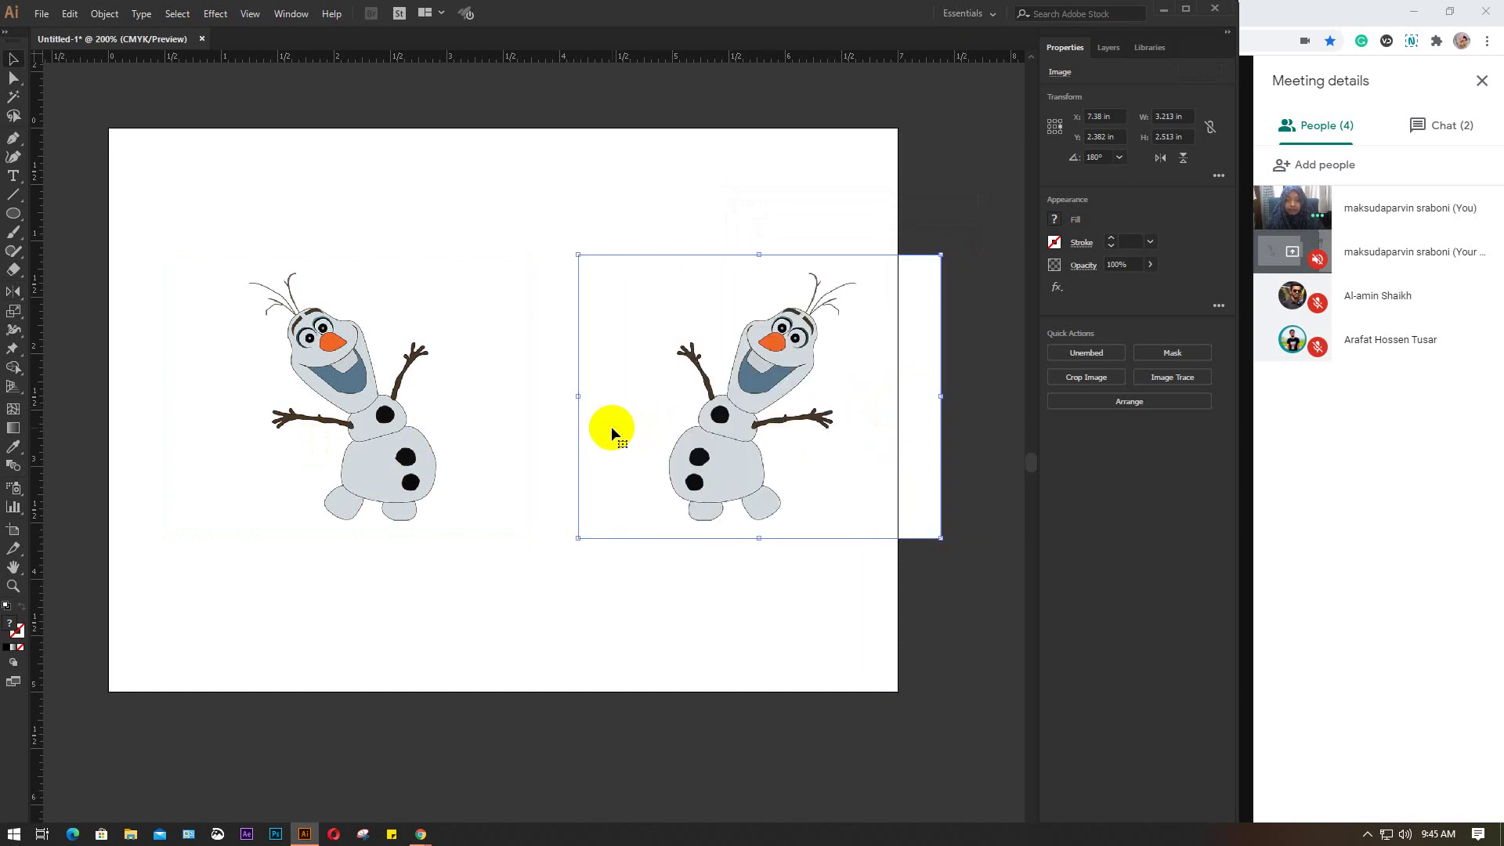
left_click(495, 586)
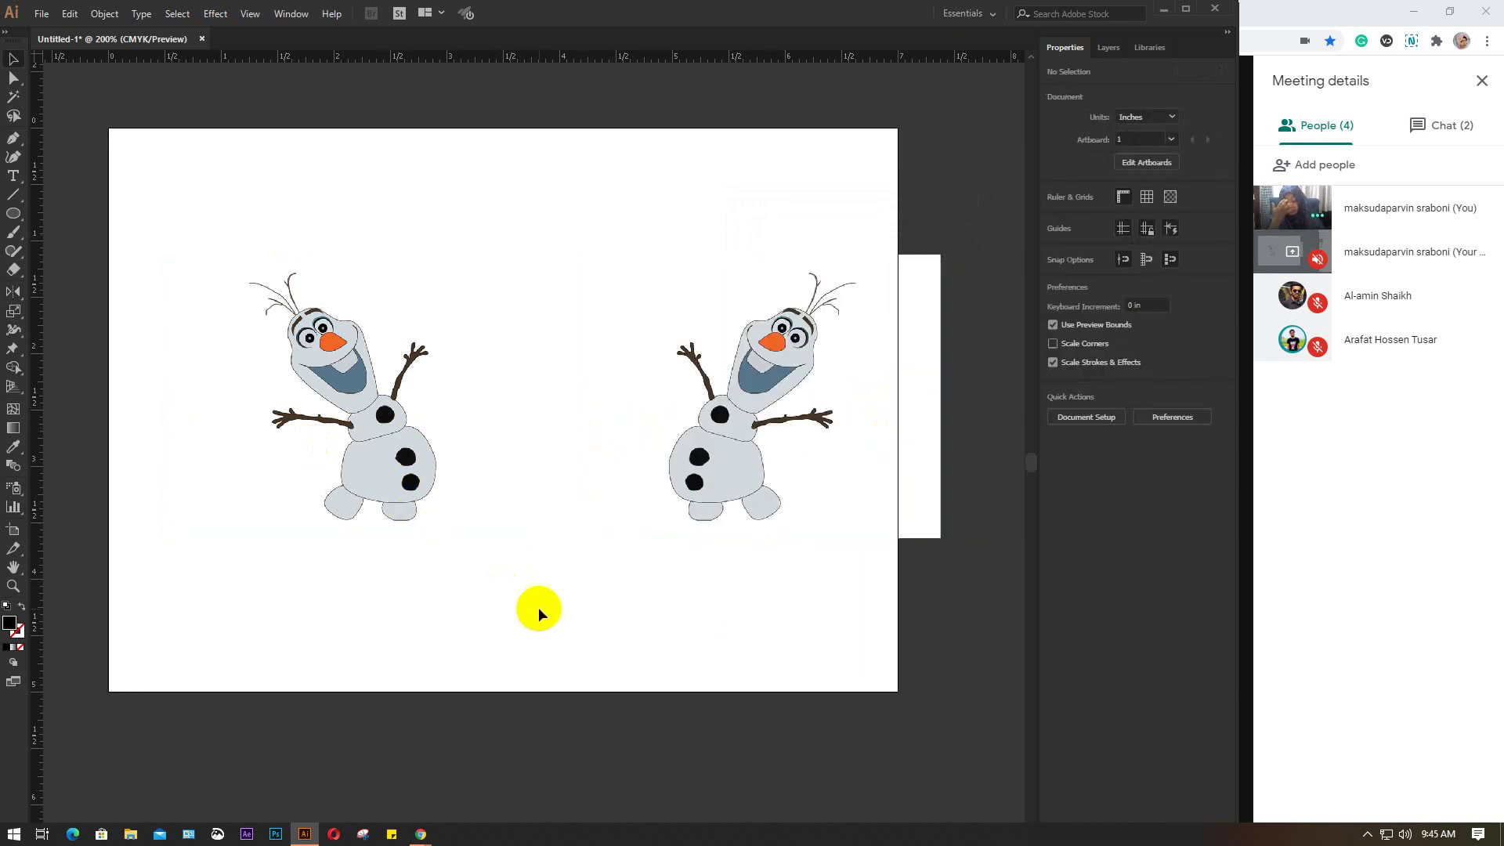
left_click(679, 465)
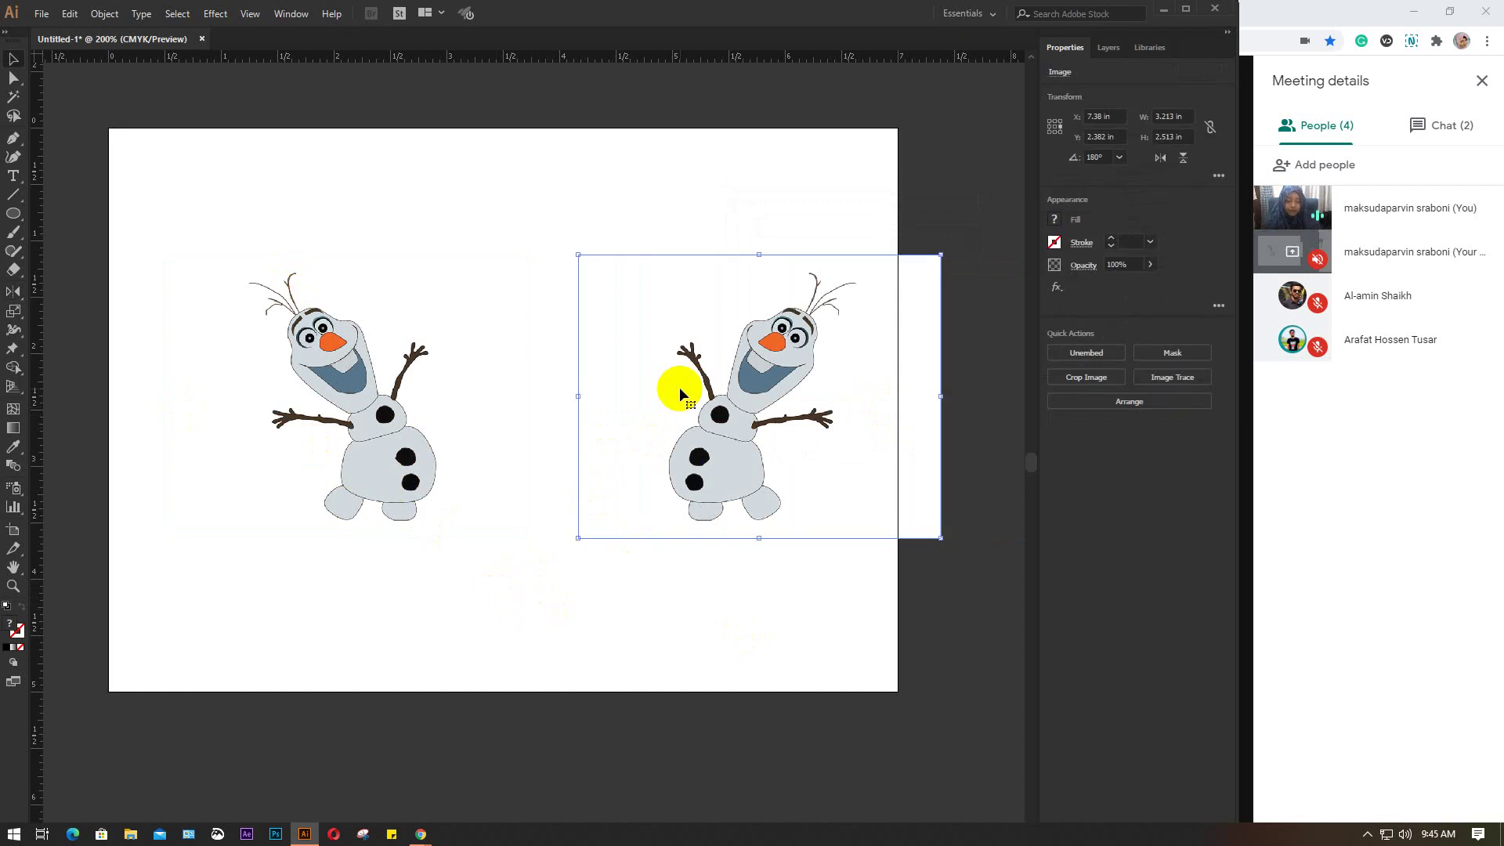
key("Delete")
Step: Cancel the Transform Reflect dialog leaving Olaf unchanged, then switch to the Reflect Tool
left_click(385, 433)
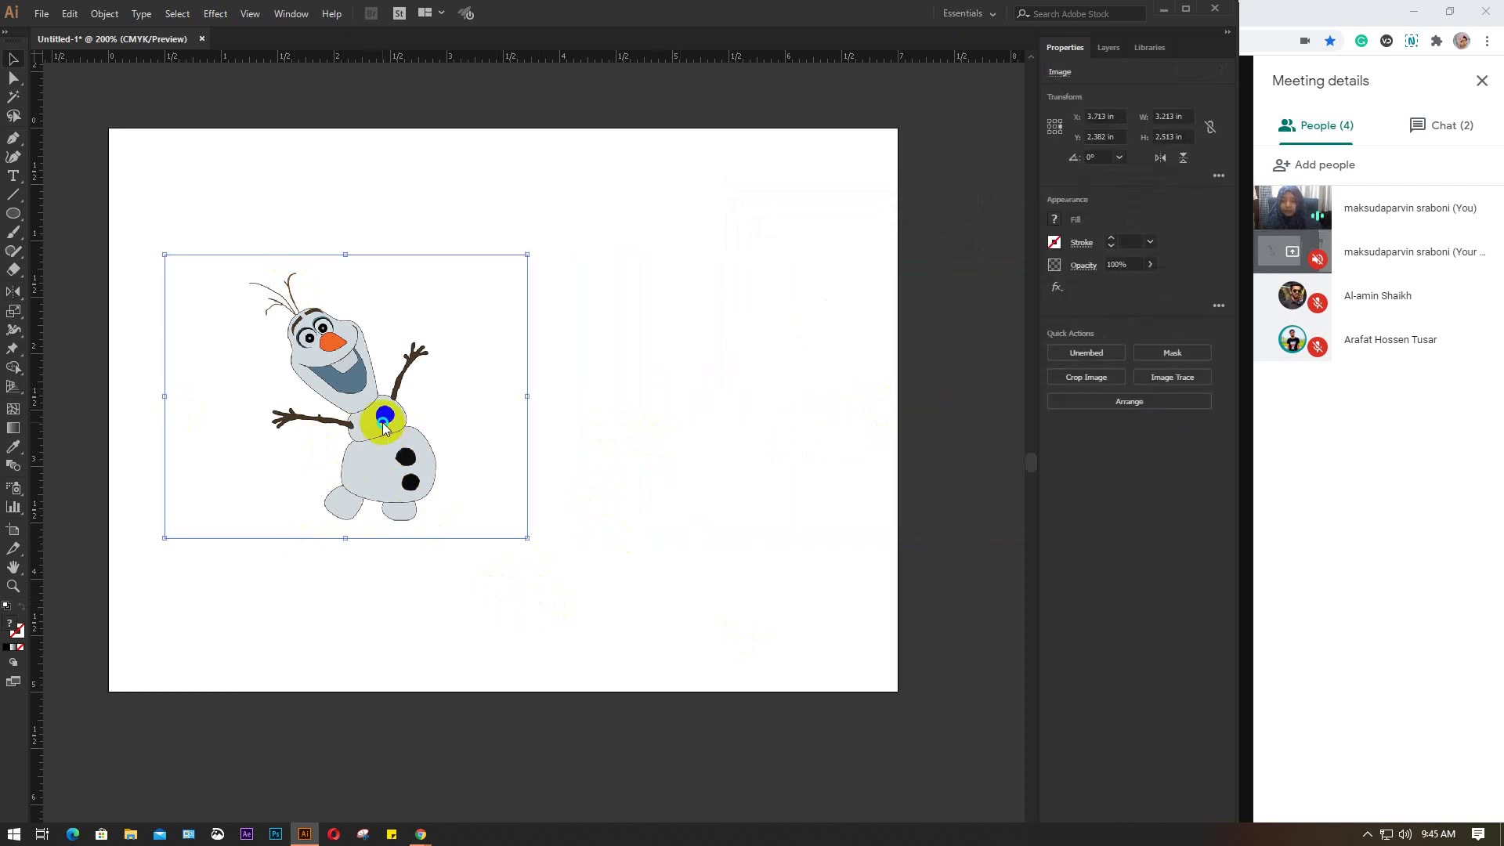
right_click(384, 425)
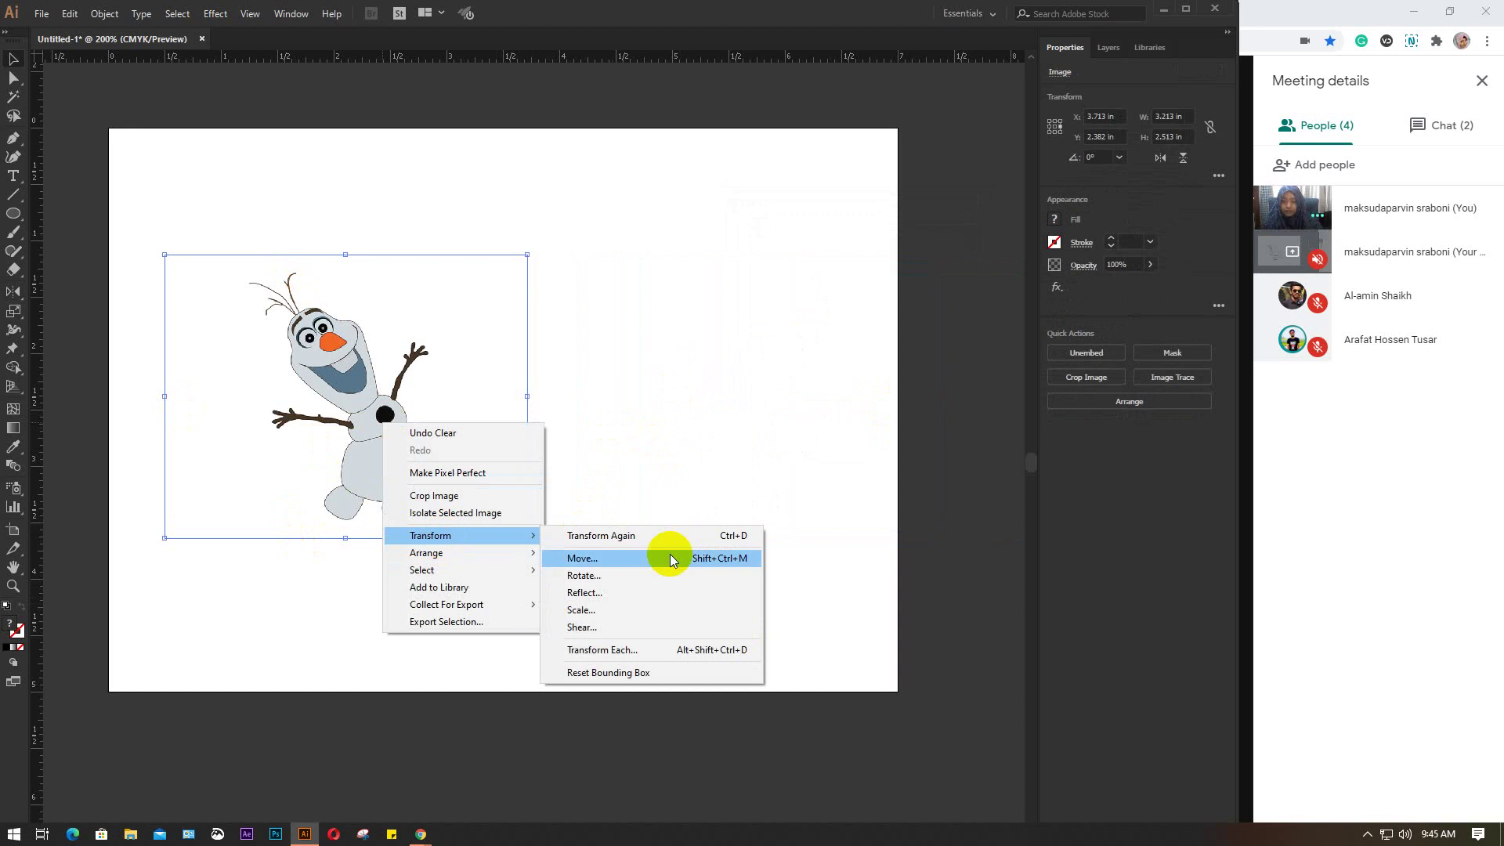
left_click(631, 592)
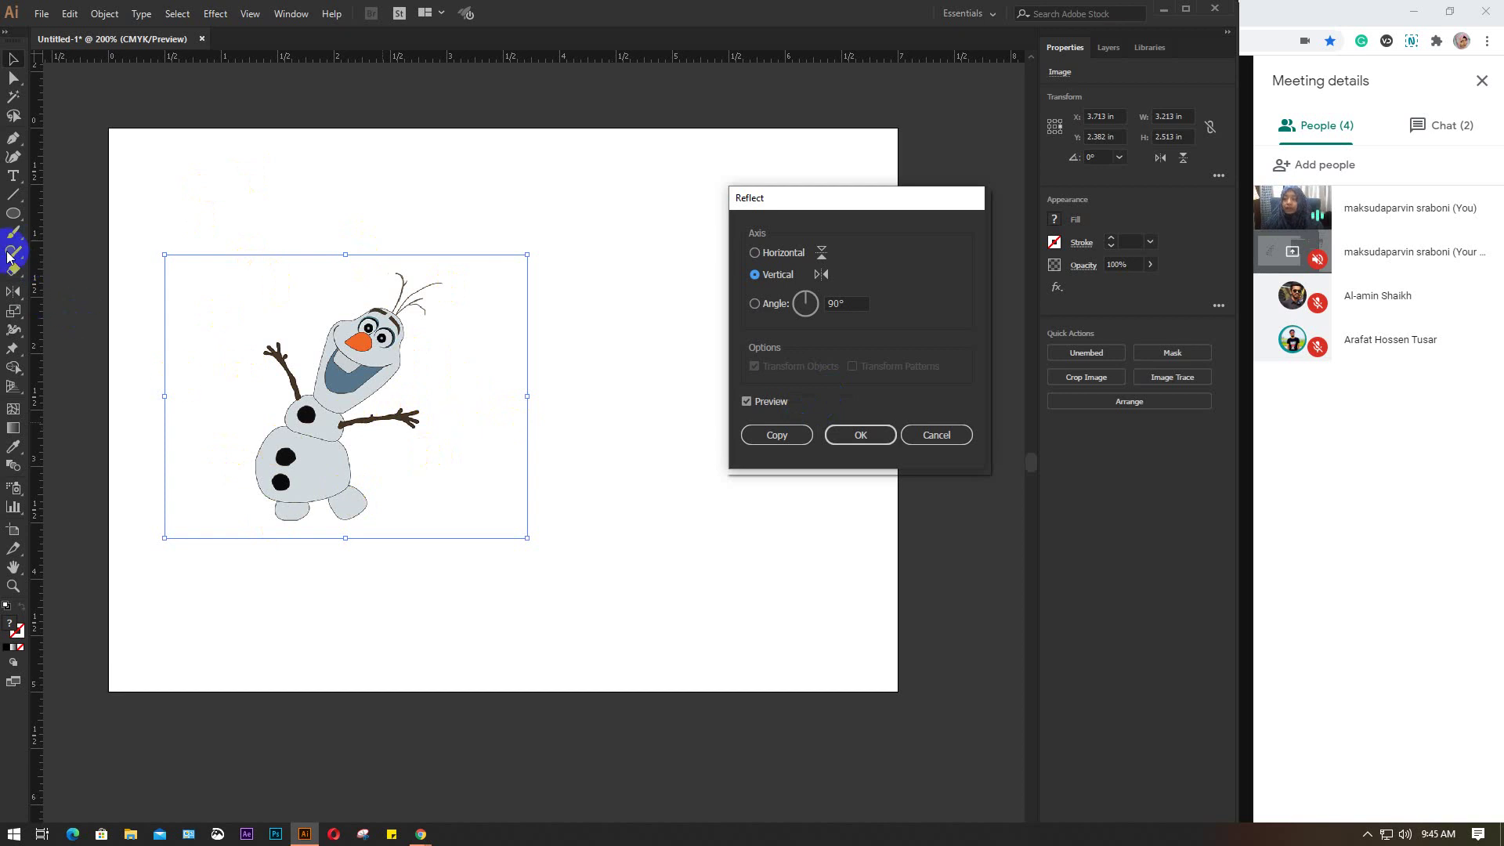
left_click(921, 436)
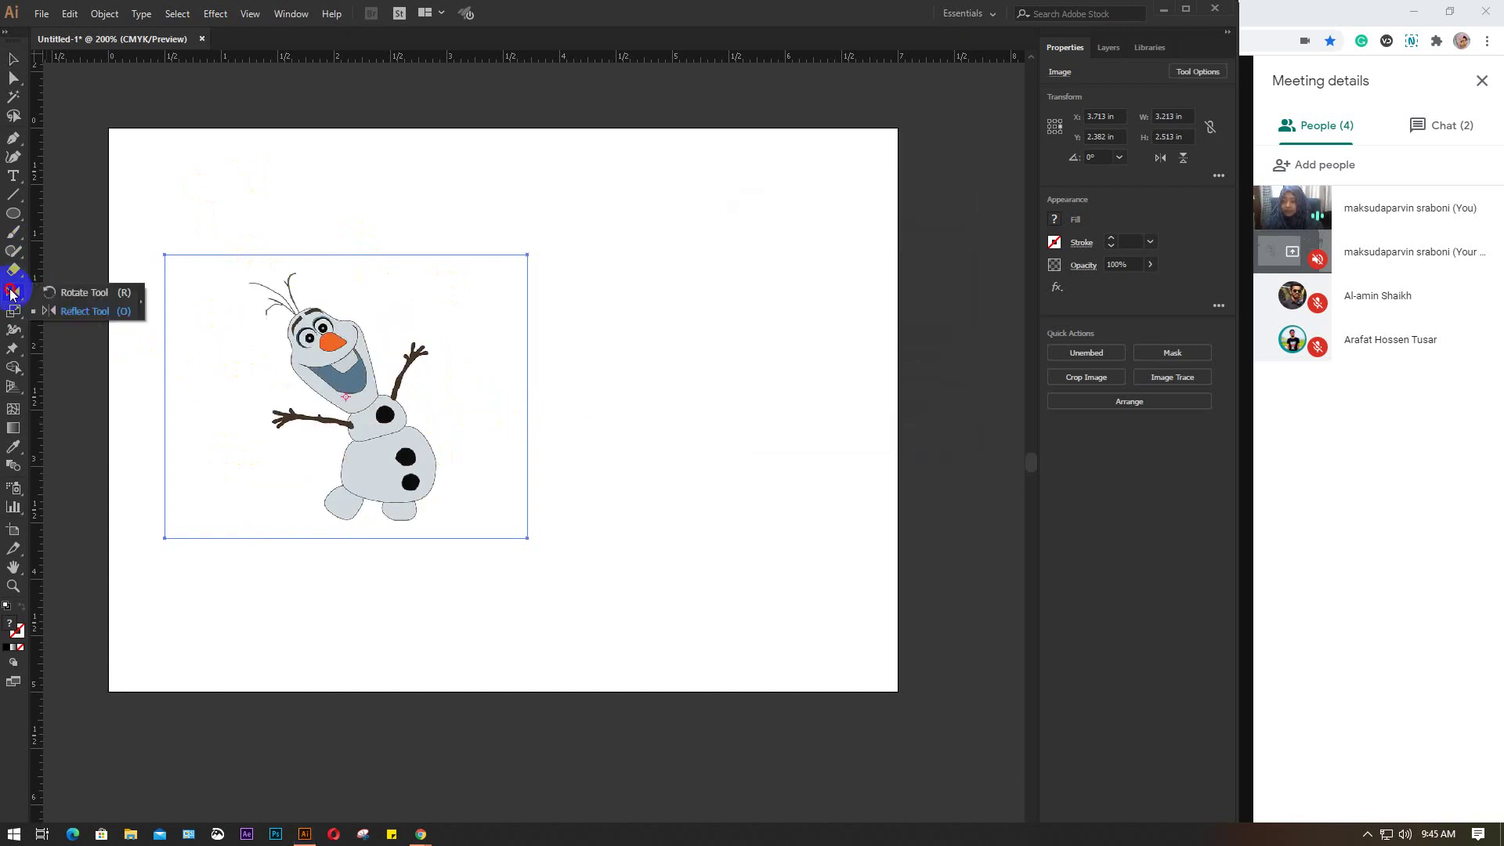
left_click_drag(11, 289, 90, 322)
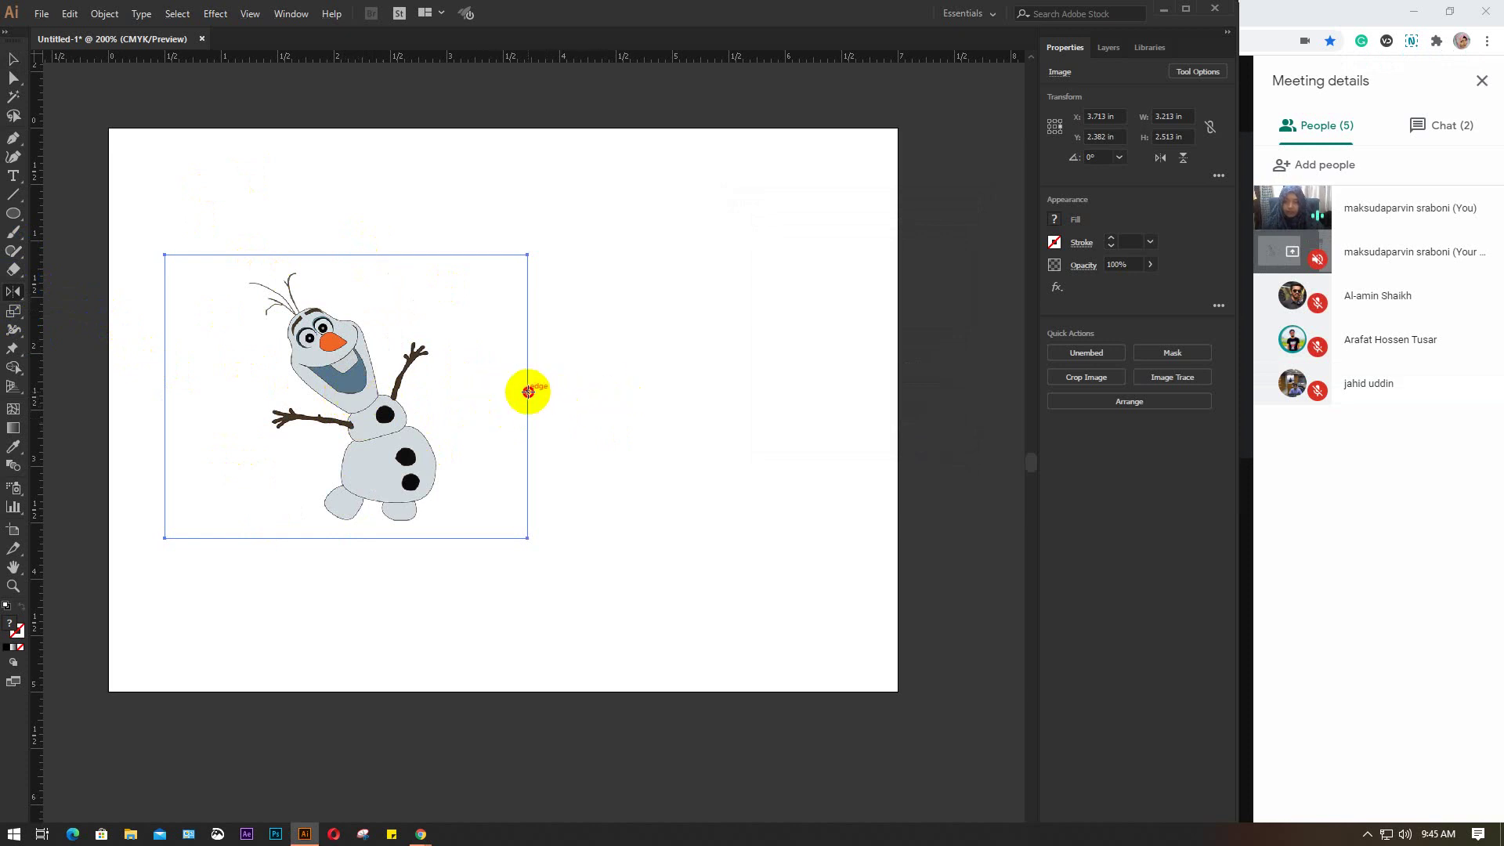
Step: Reflect a copy of Olaf across a vertical axis at its right edge
left_click(527, 390, "alt")
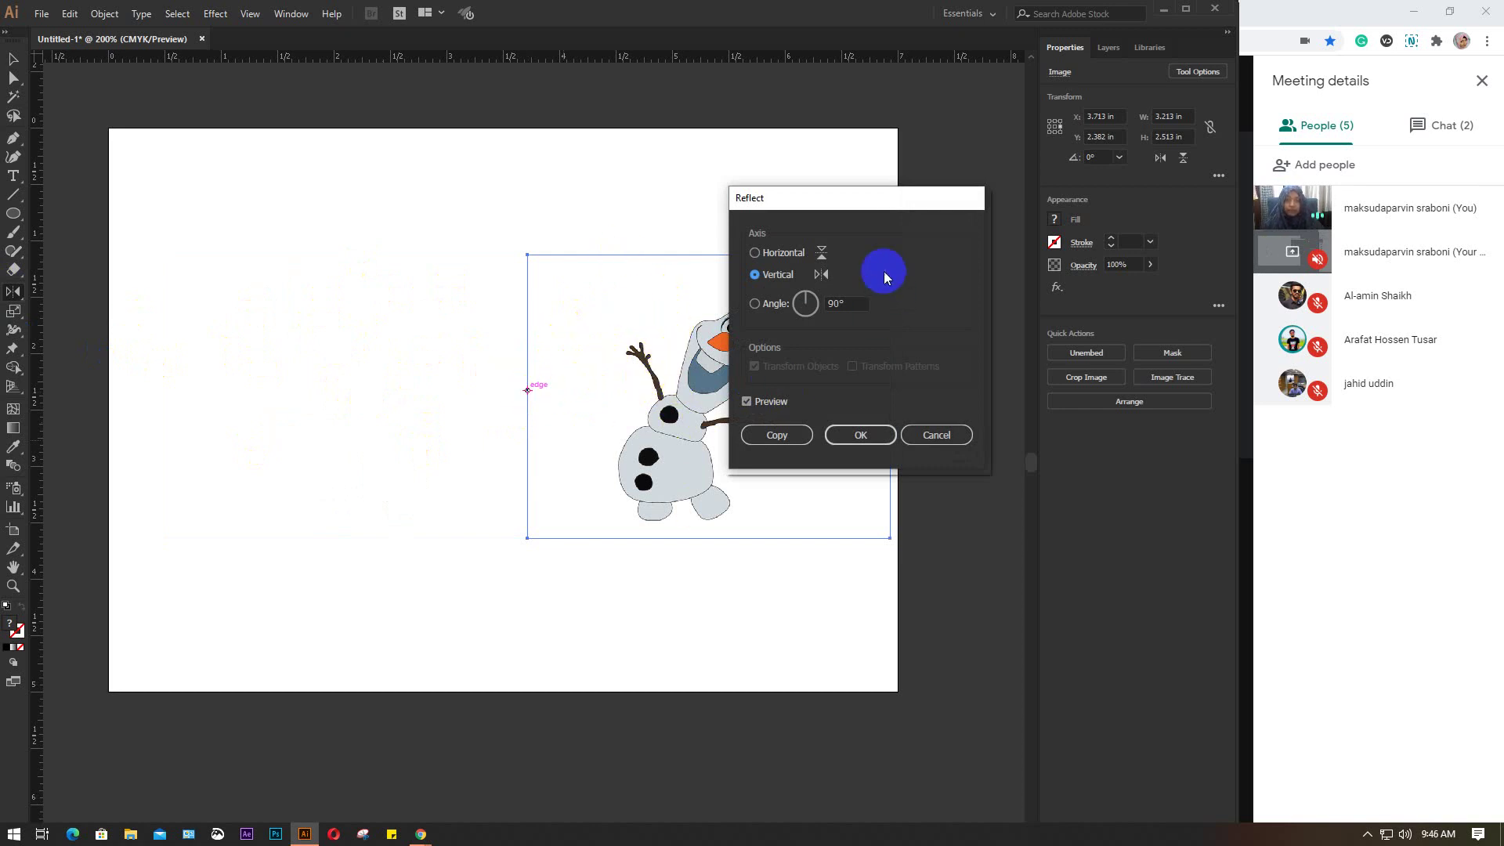
left_click(775, 436)
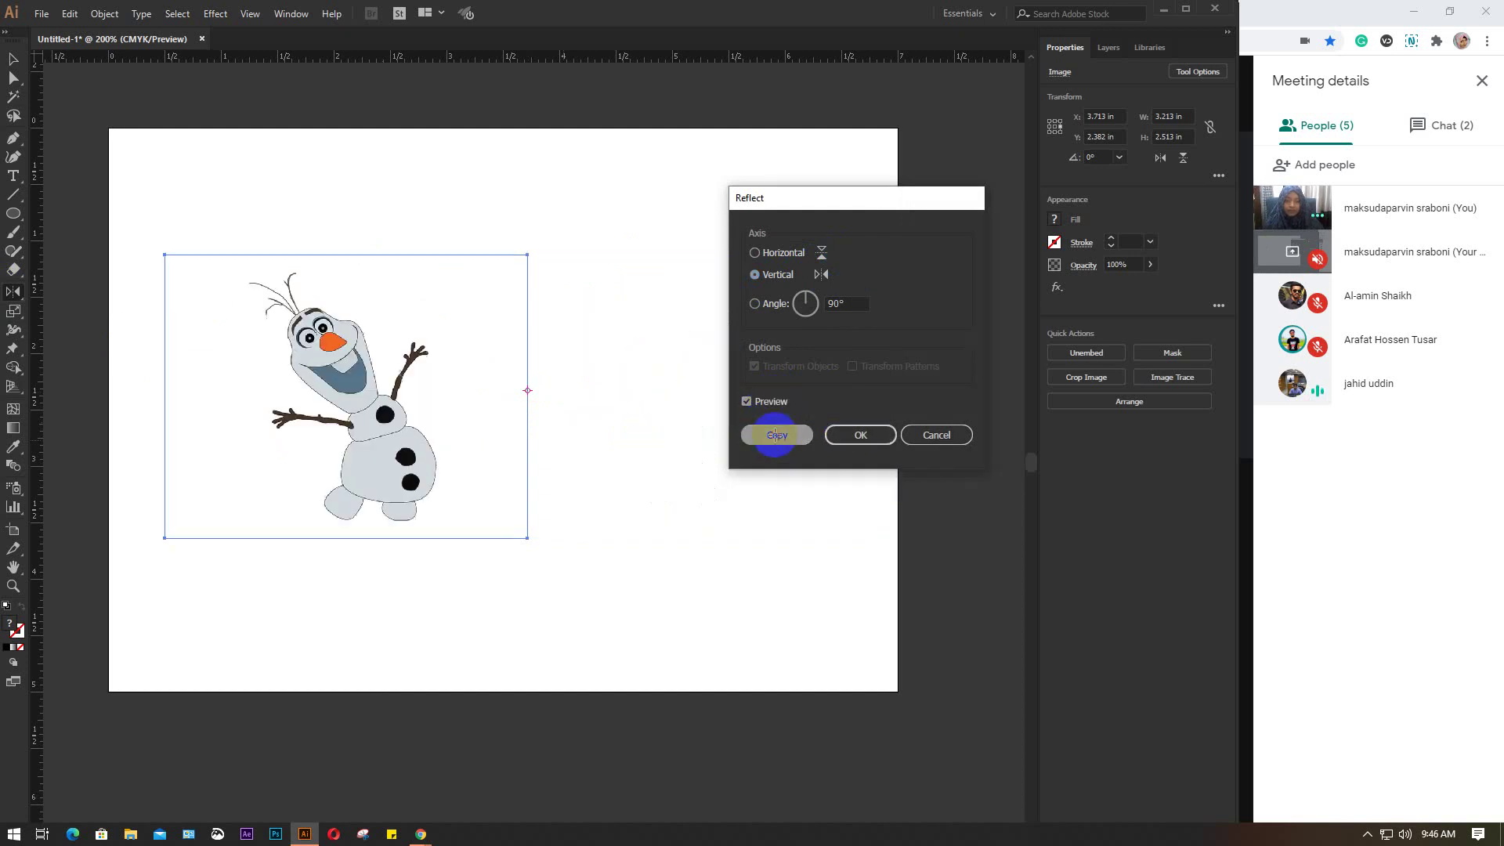
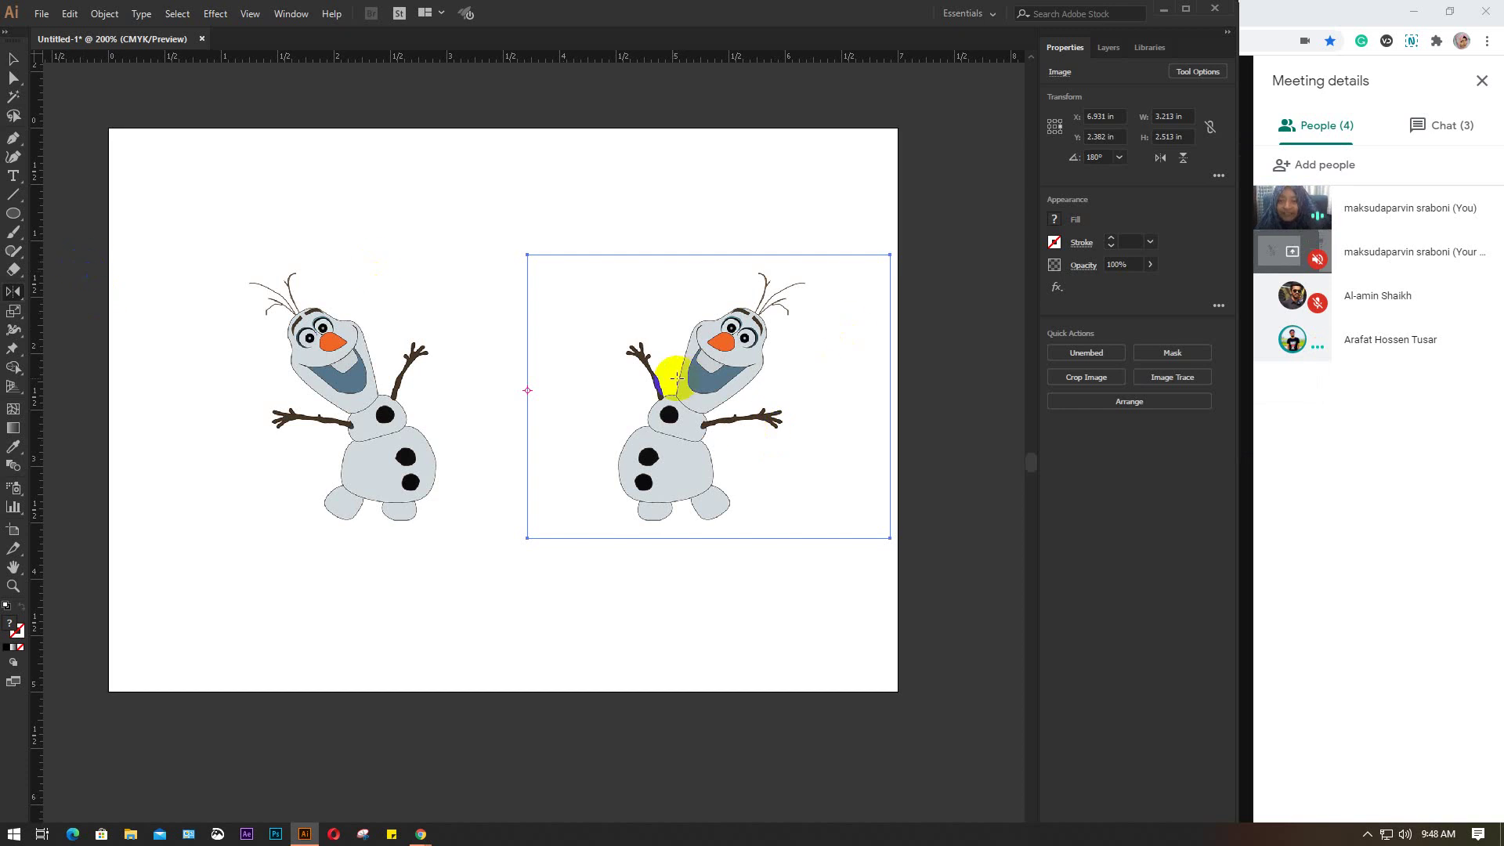
Step: Clear the selection and delete the right-hand Olaf
left_click(14, 60)
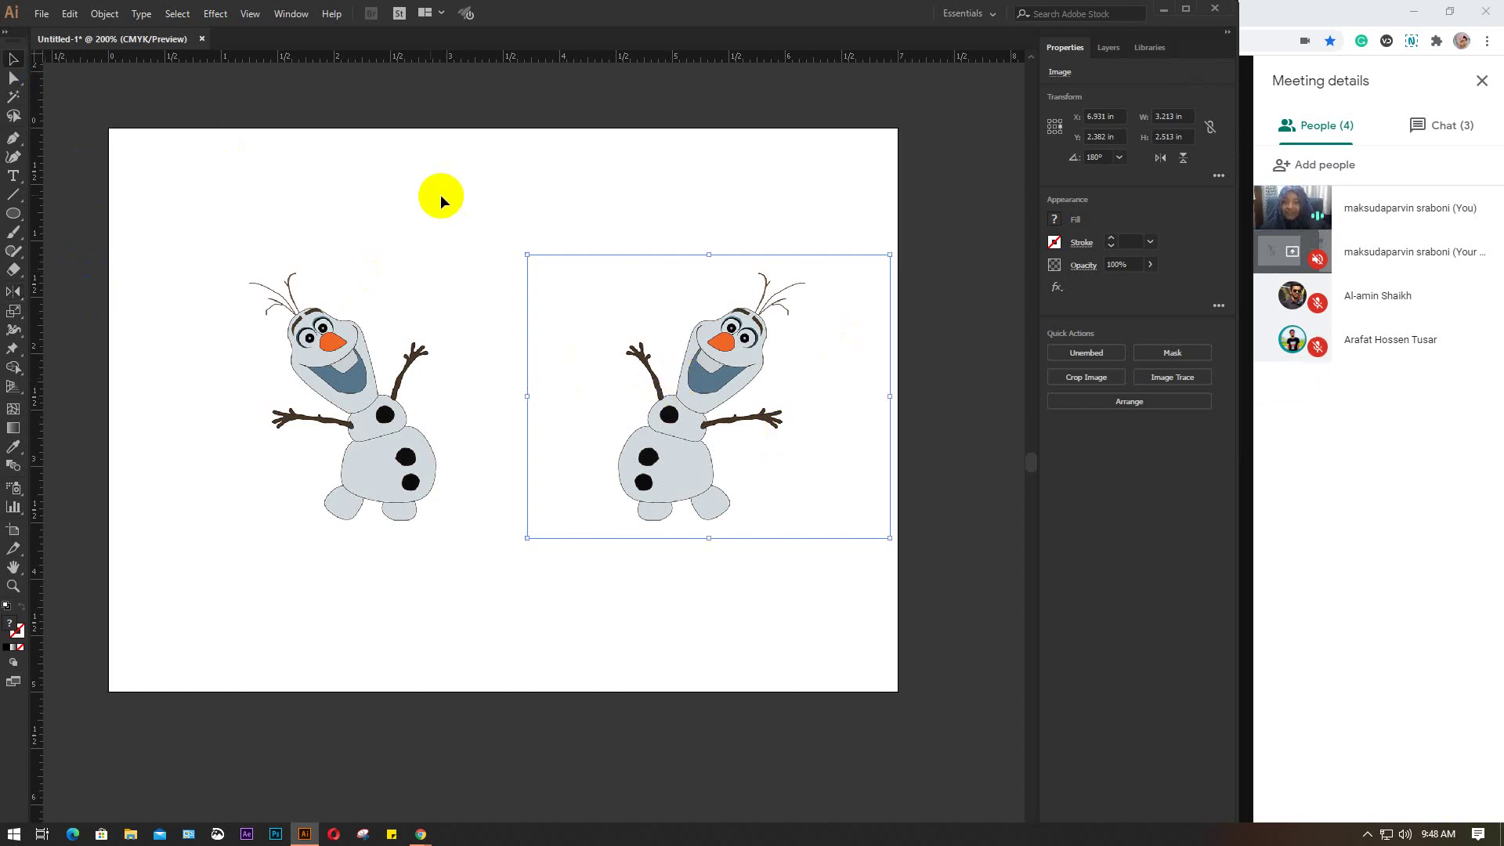
left_click(416, 192)
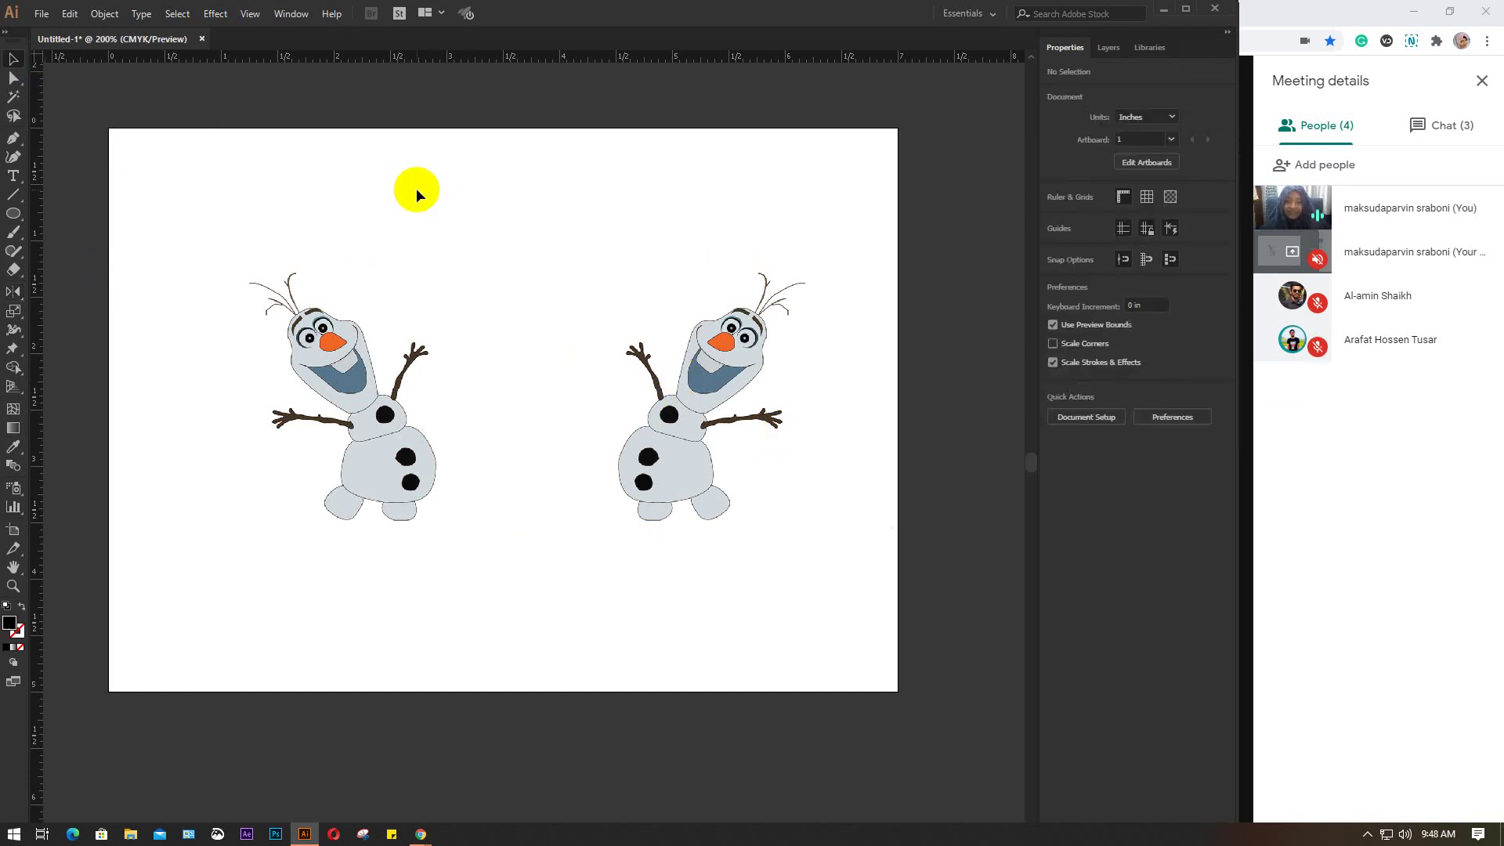
left_click(728, 408)
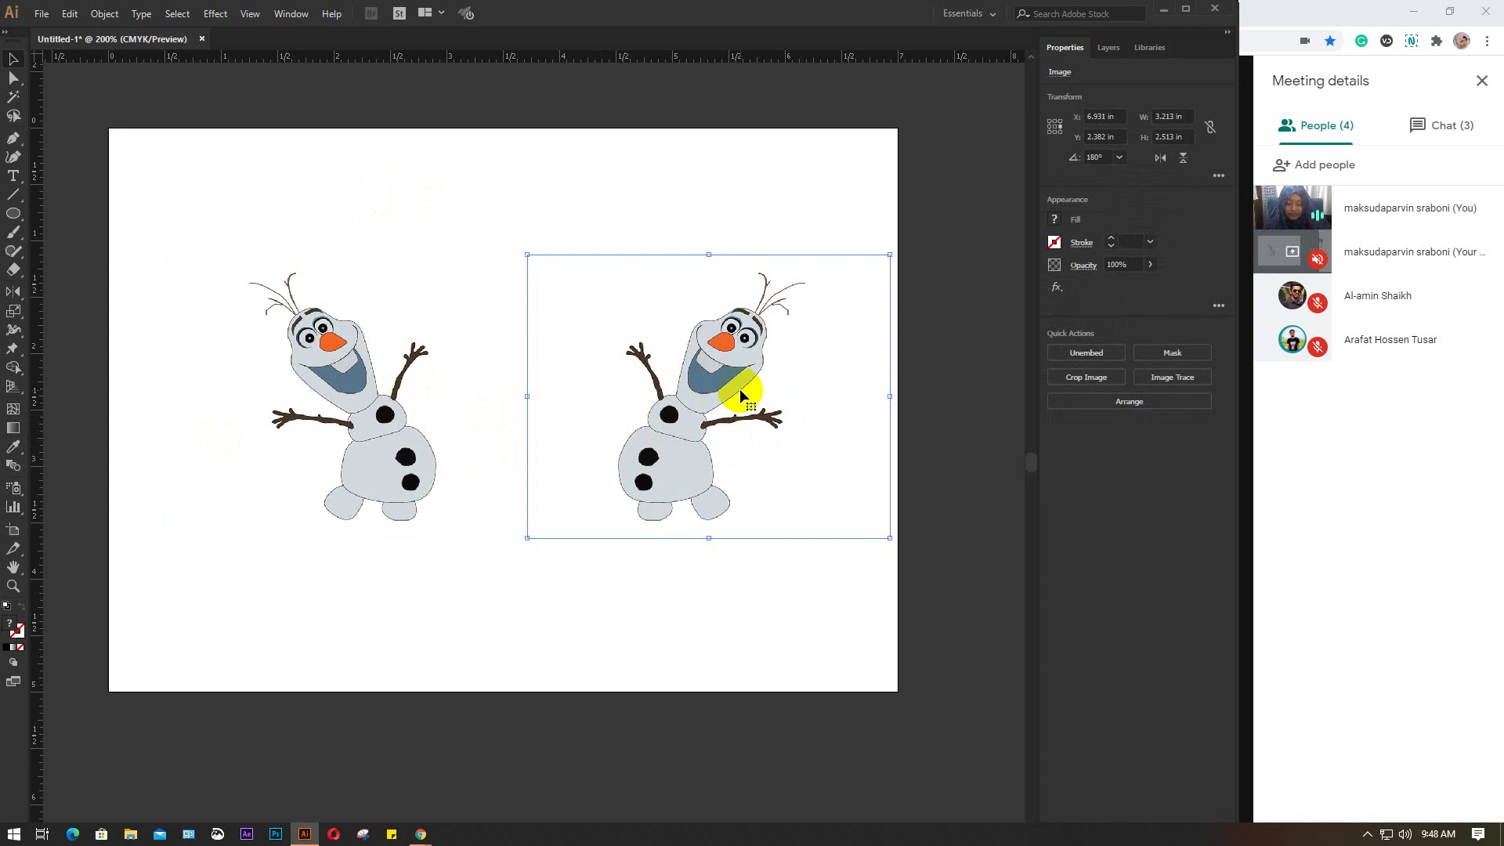
left_click(739, 388)
key("Delete")
Step: Make a vertical reflected copy of the left Olaf and drag it to the right side
left_click(350, 379)
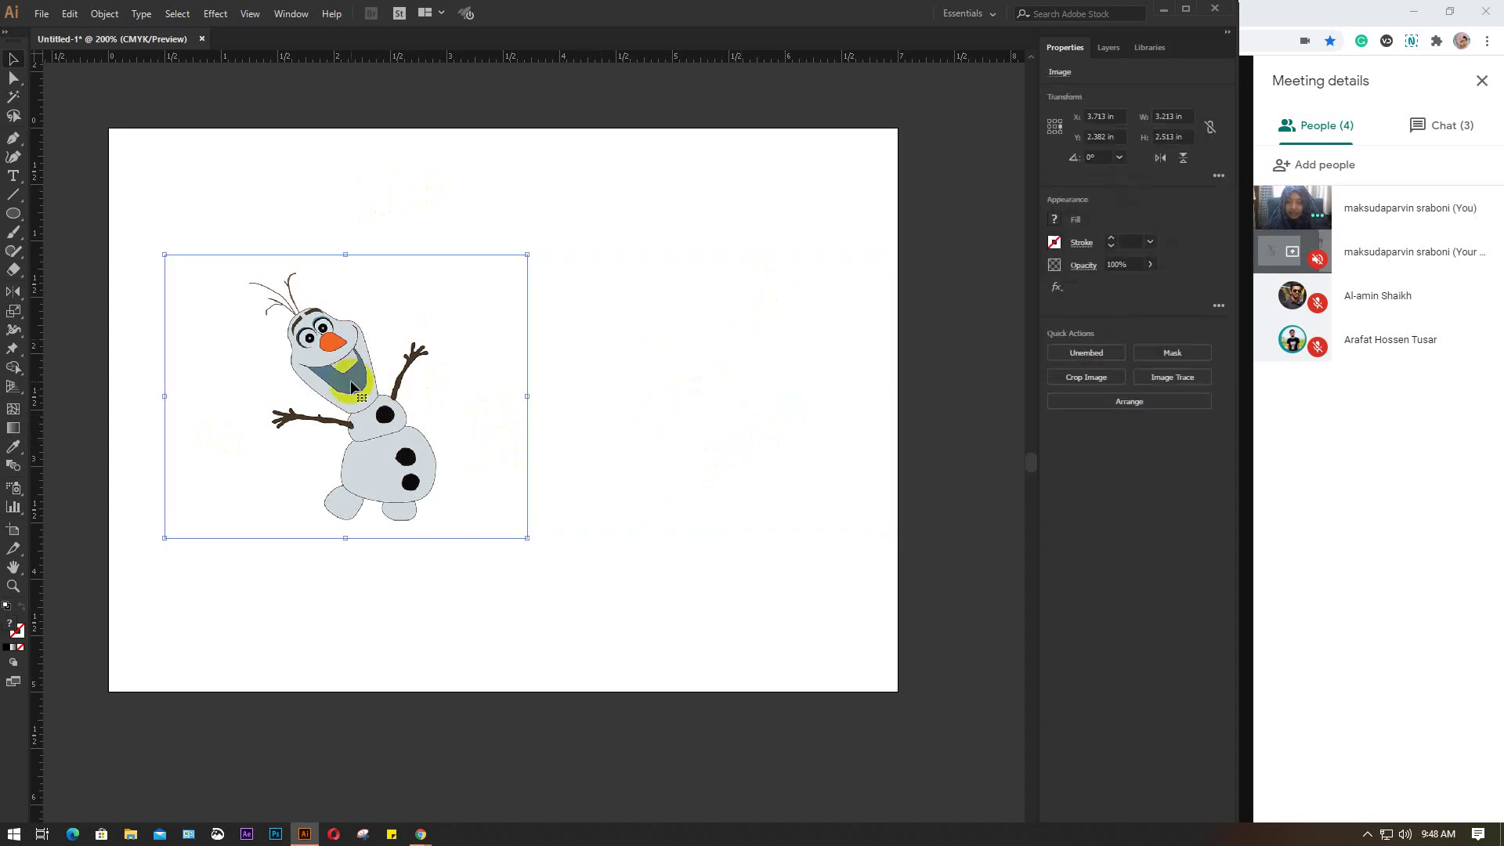
right_click(352, 383)
mouse_move(400, 495)
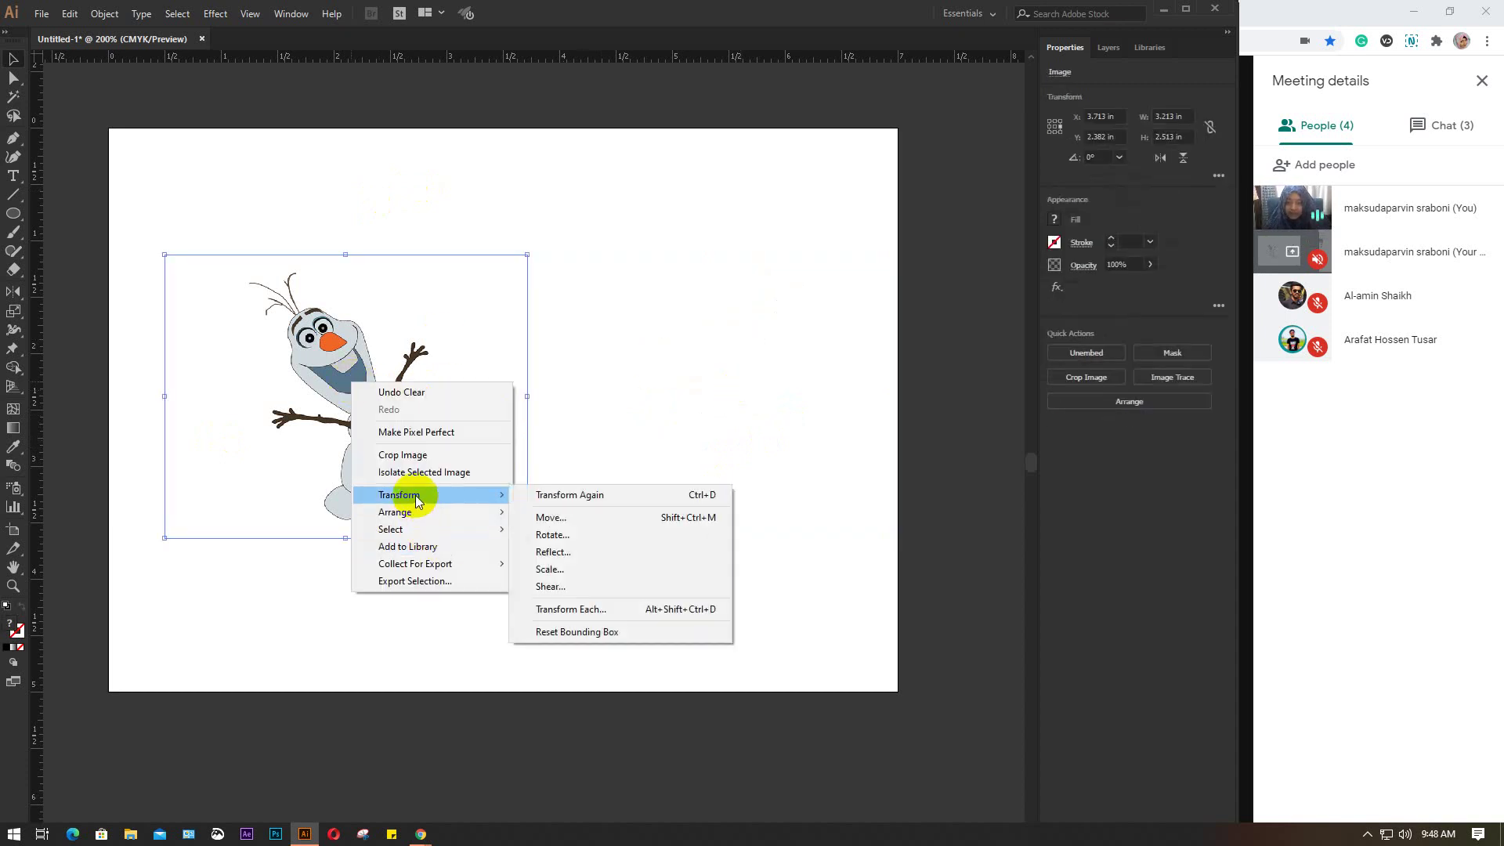
left_click(577, 550)
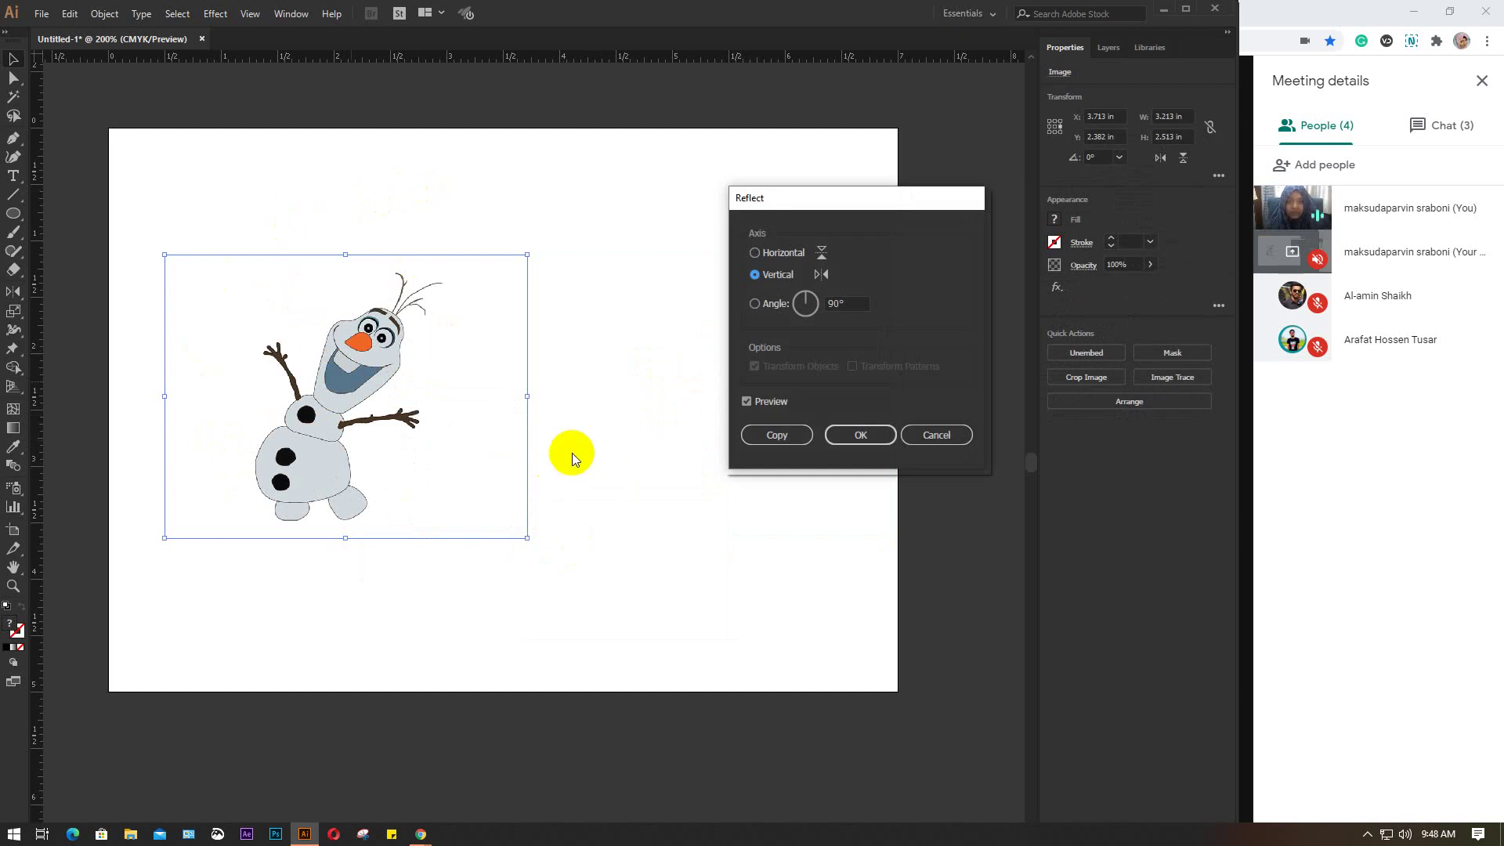
left_click(778, 436)
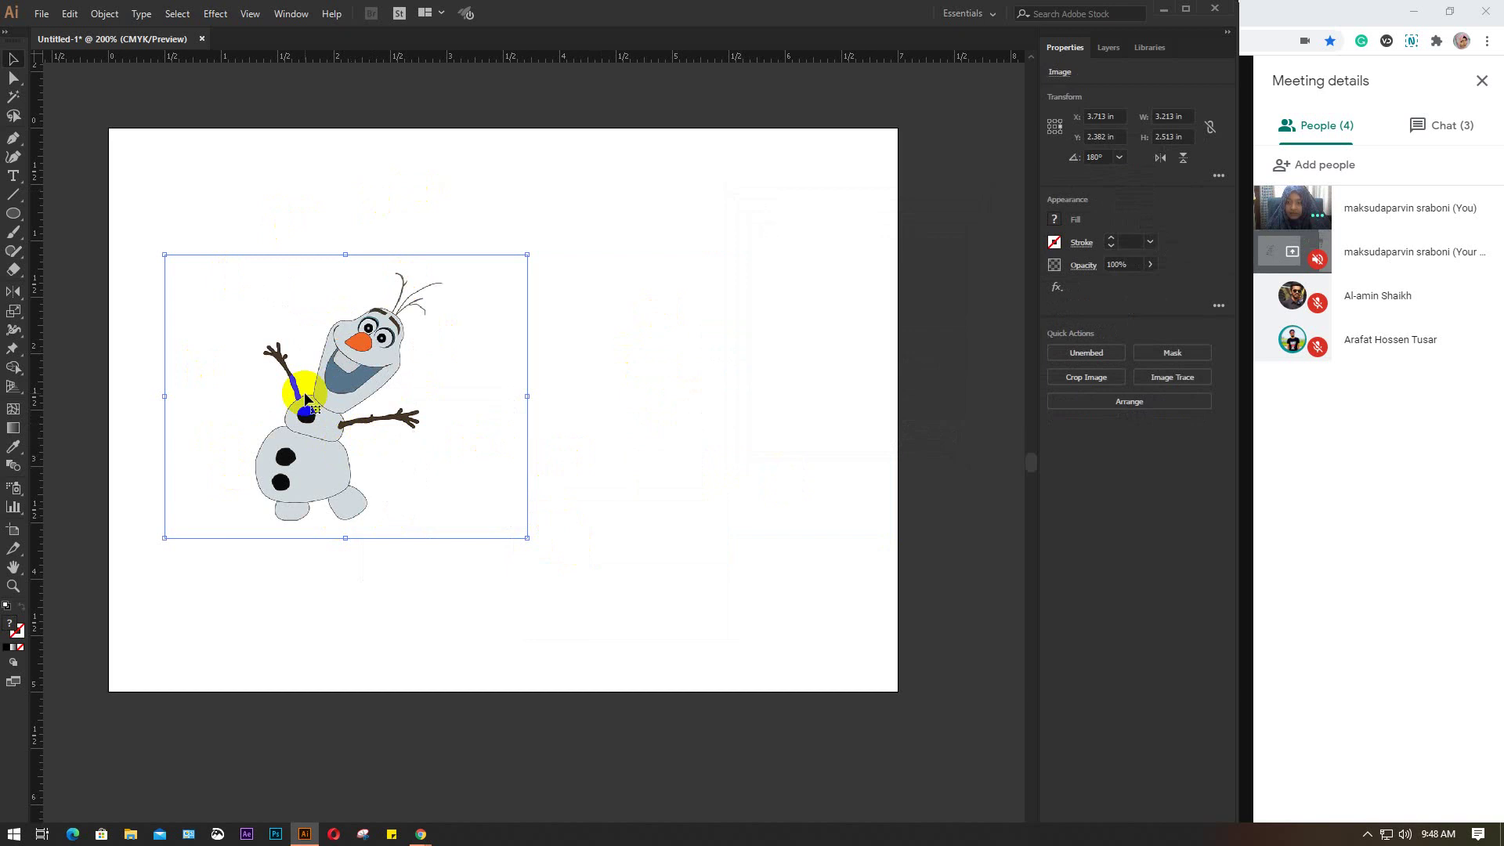
left_click_drag(309, 396, 674, 386)
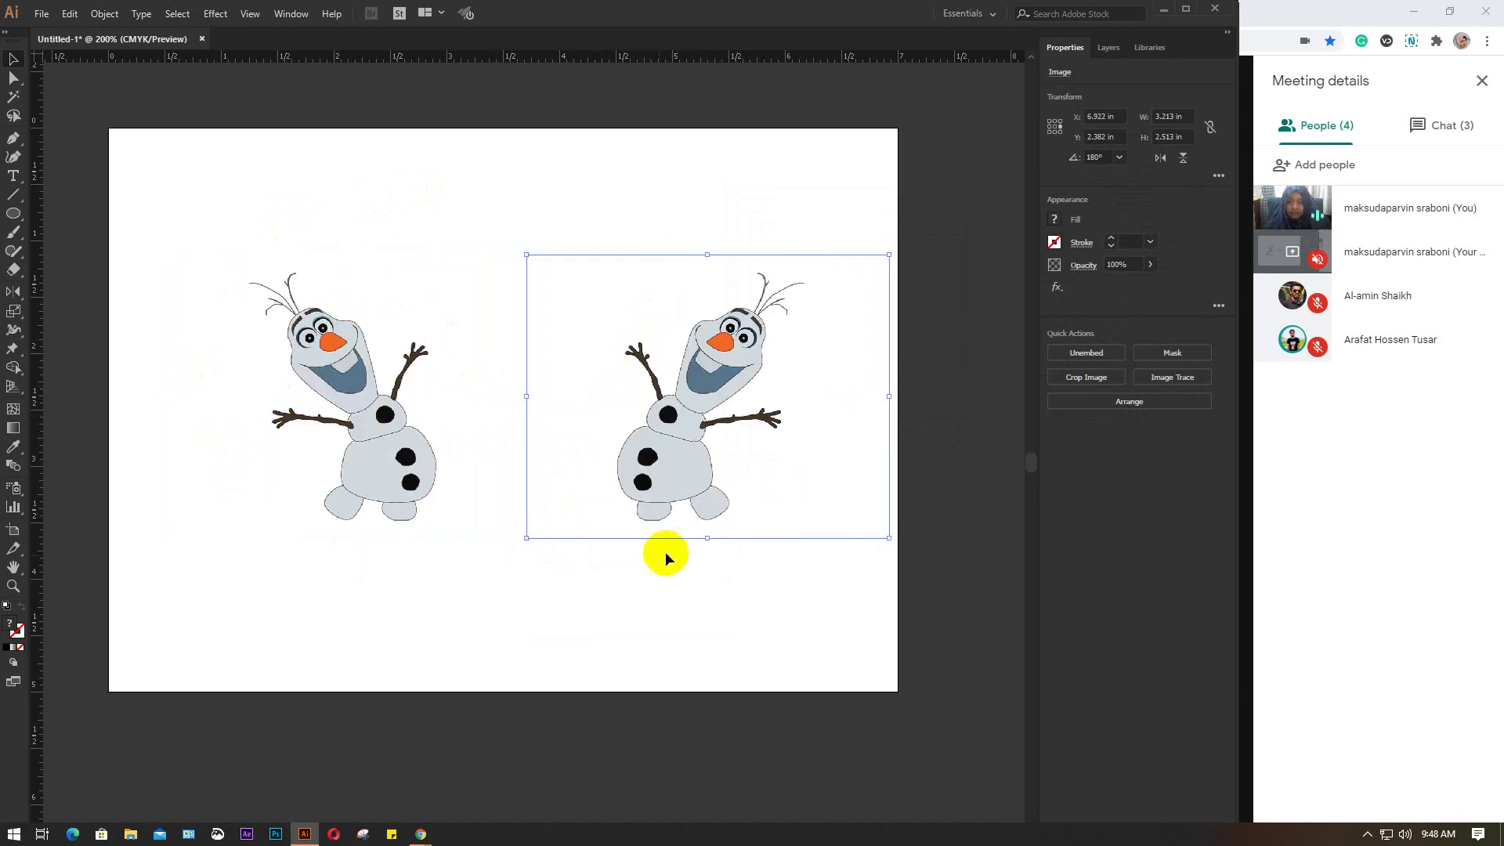
left_click(622, 600)
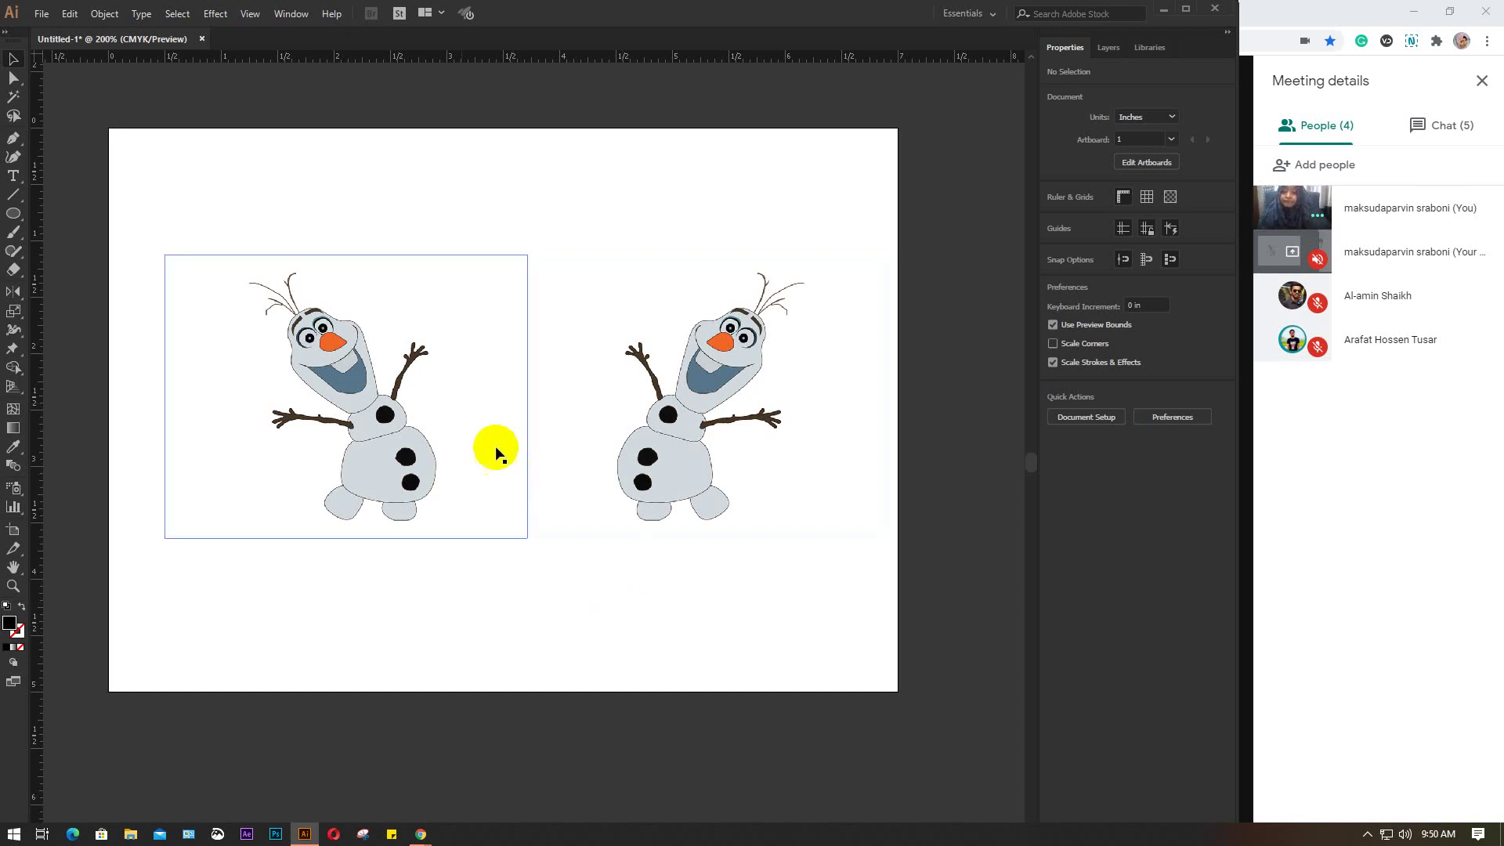
Step: Delete both Olafs and draw a closed black teardrop path near the top centre with the Pen tool
mouse_move(222, 197)
left_mouse_down()
mouse_move(644, 433)
mouse_move(768, 482)
left_mouse_up()
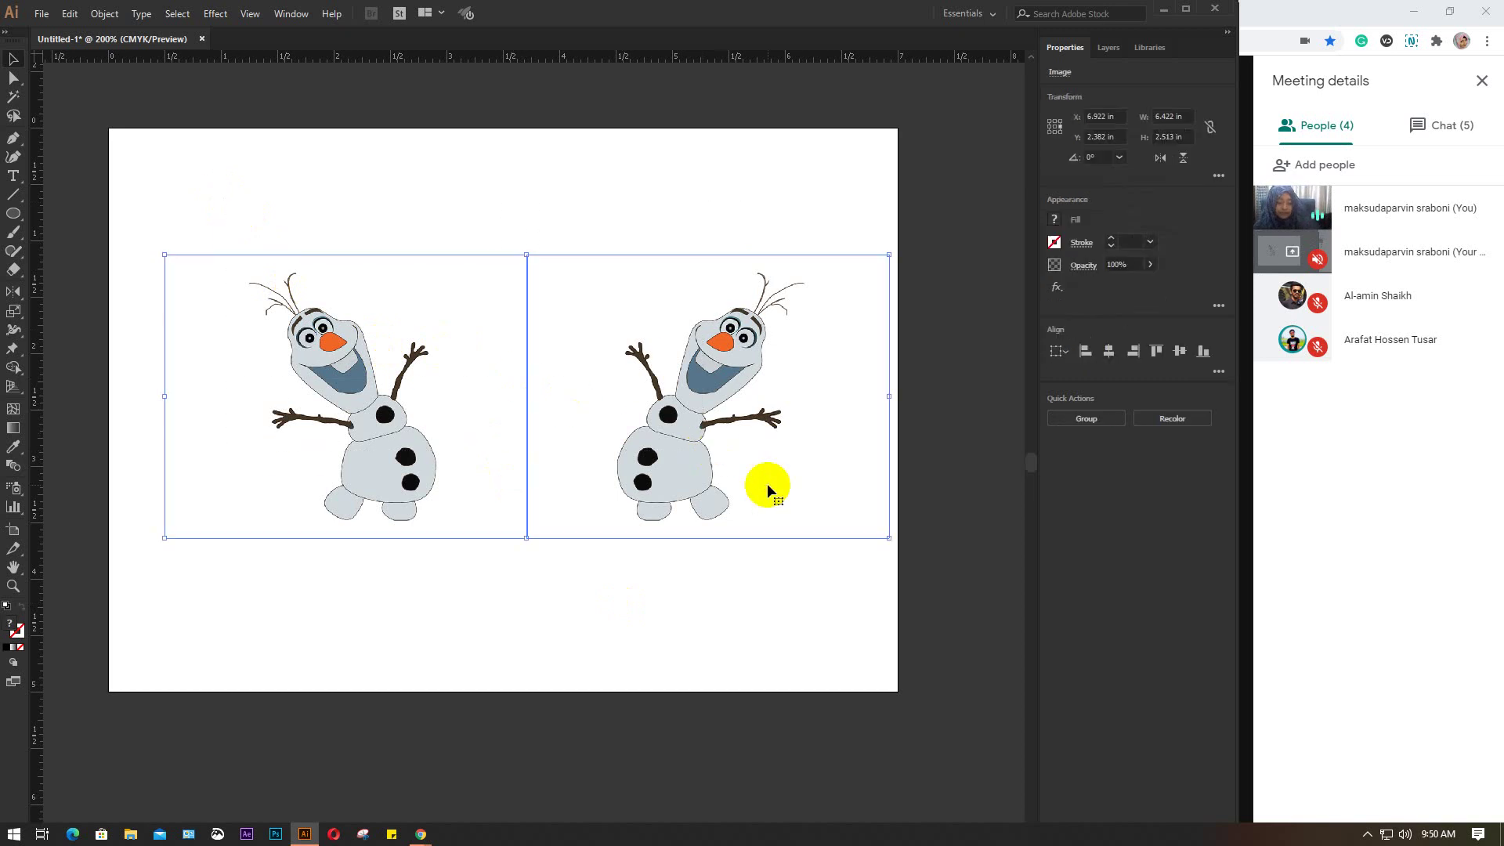
key("Delete")
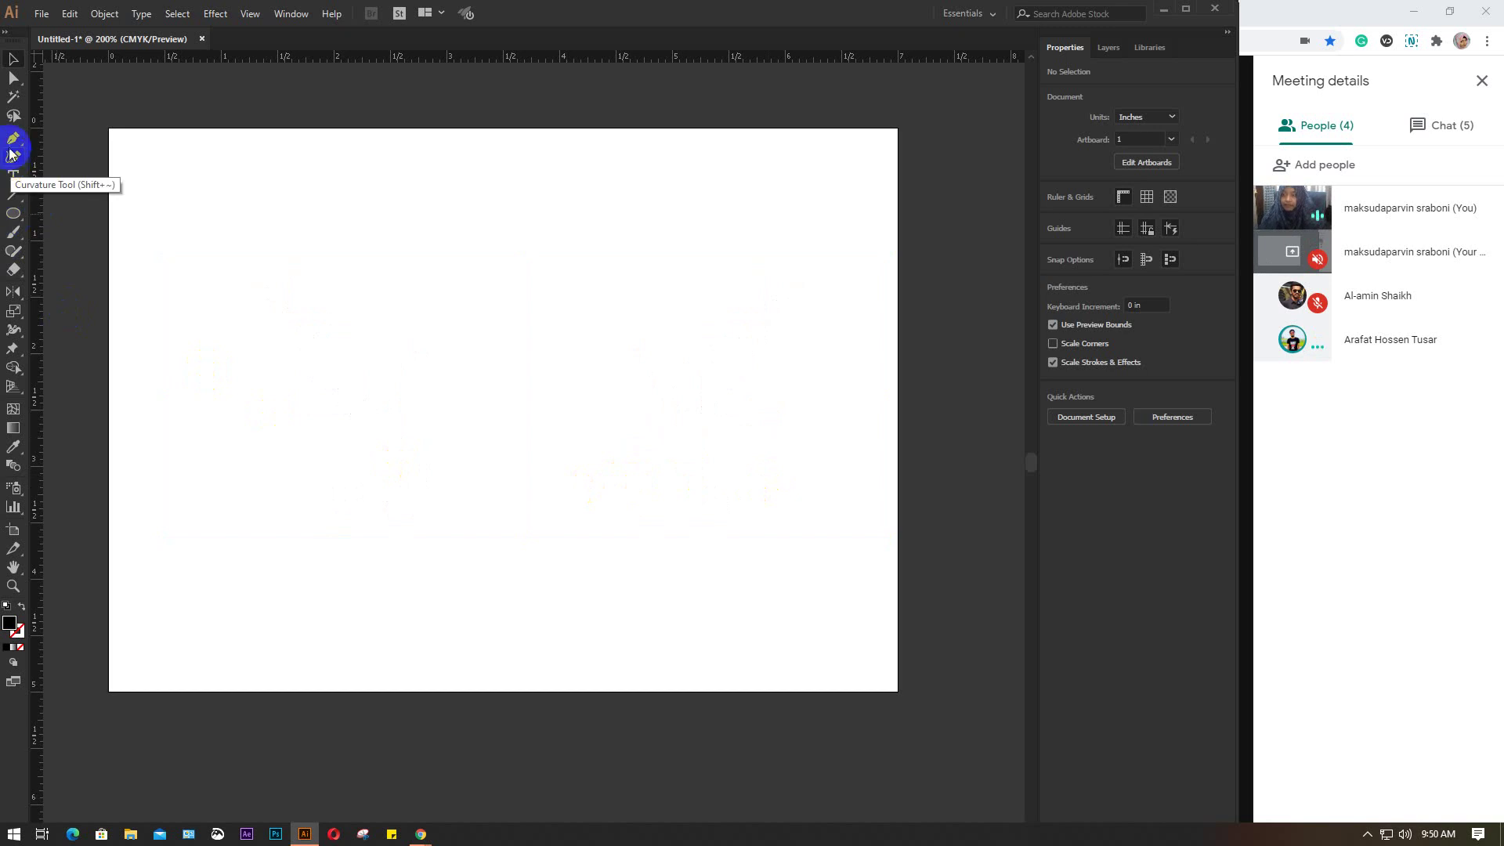
left_click(502, 232)
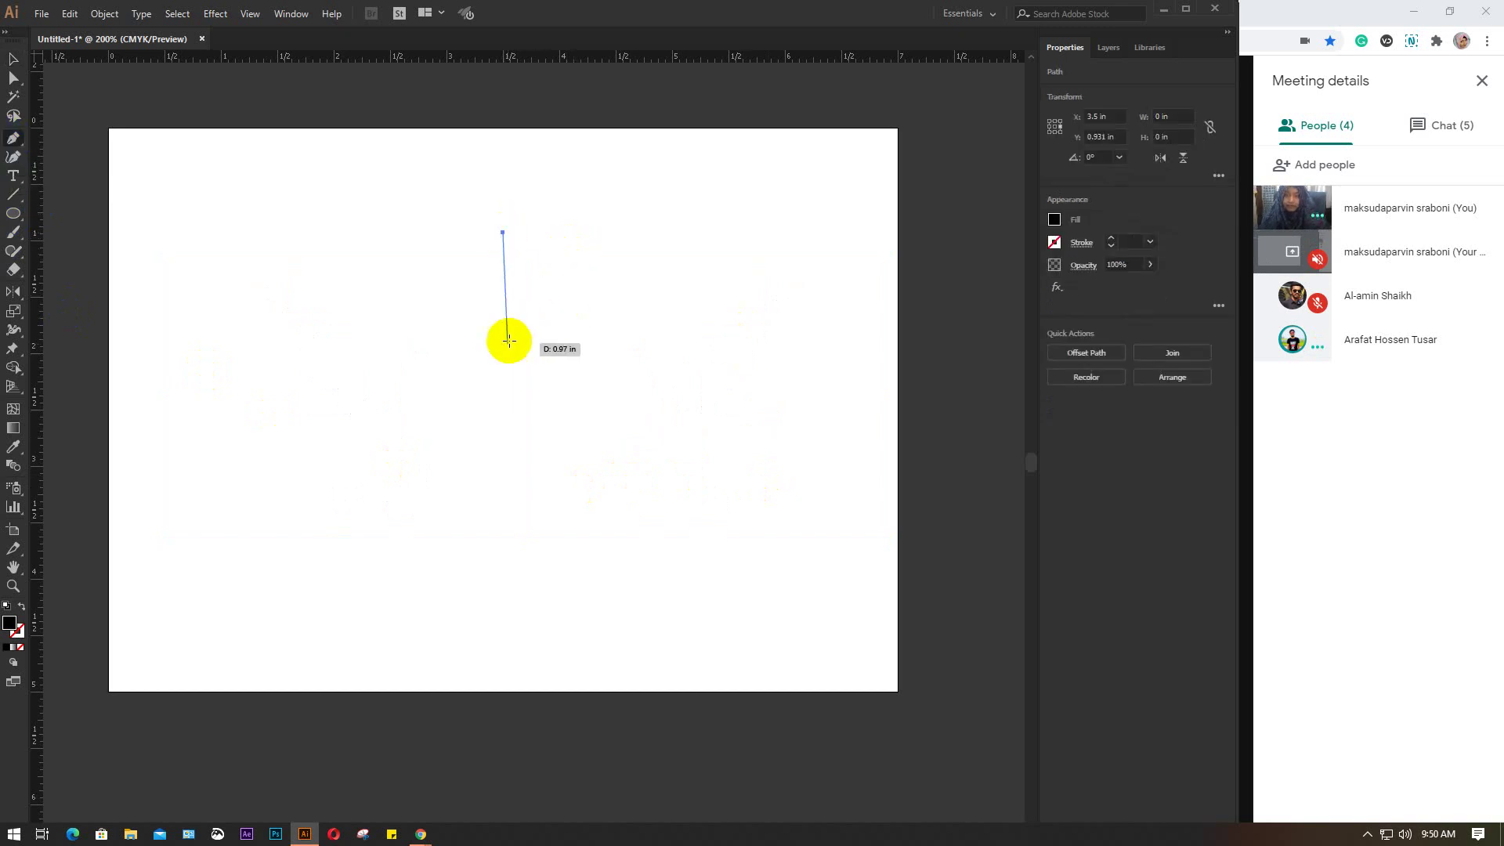
left_click_drag(498, 354, 553, 381)
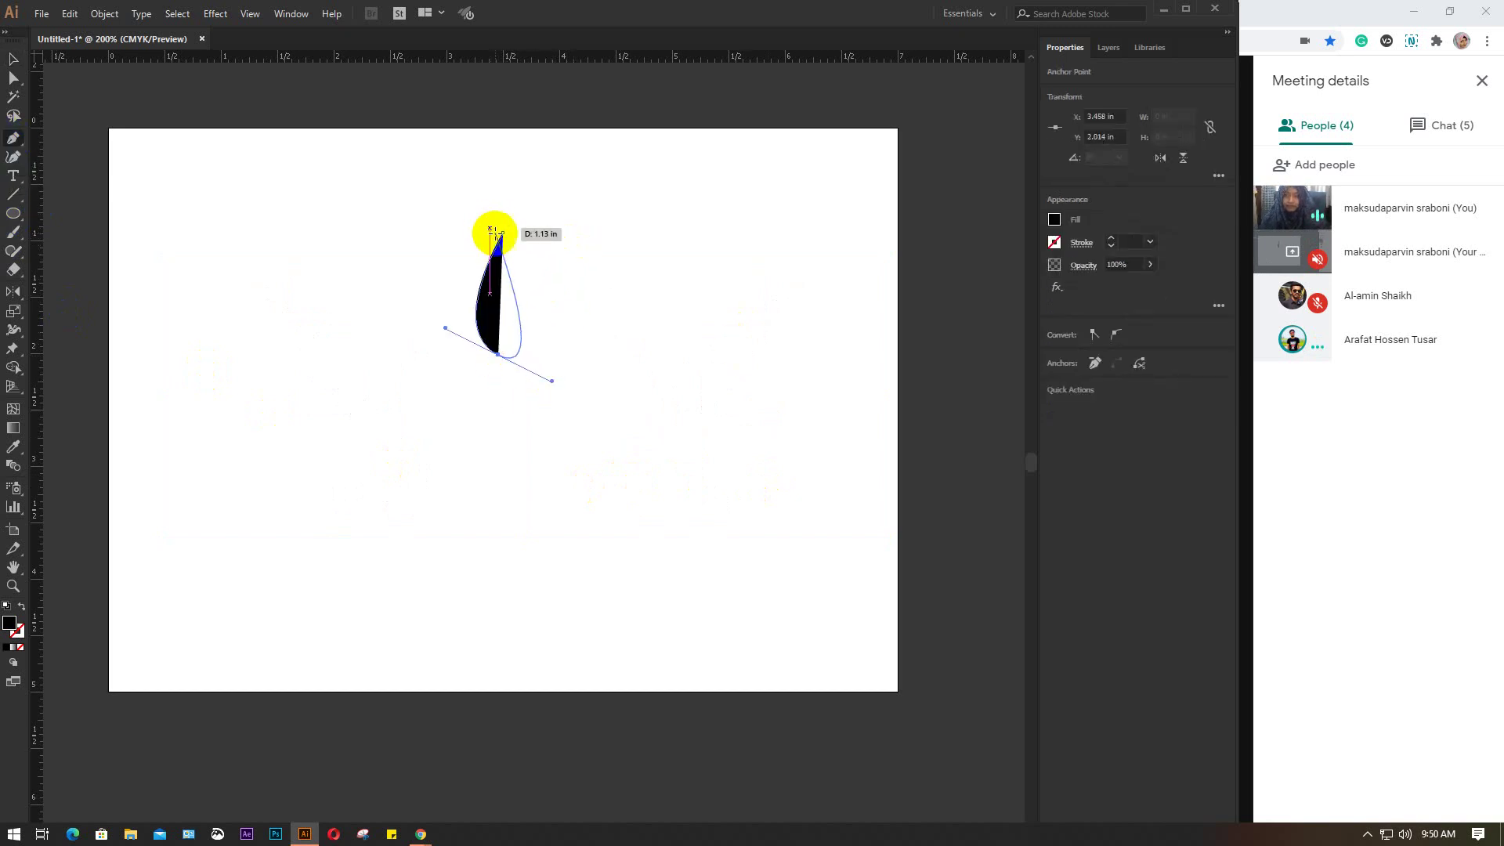
left_click(506, 232)
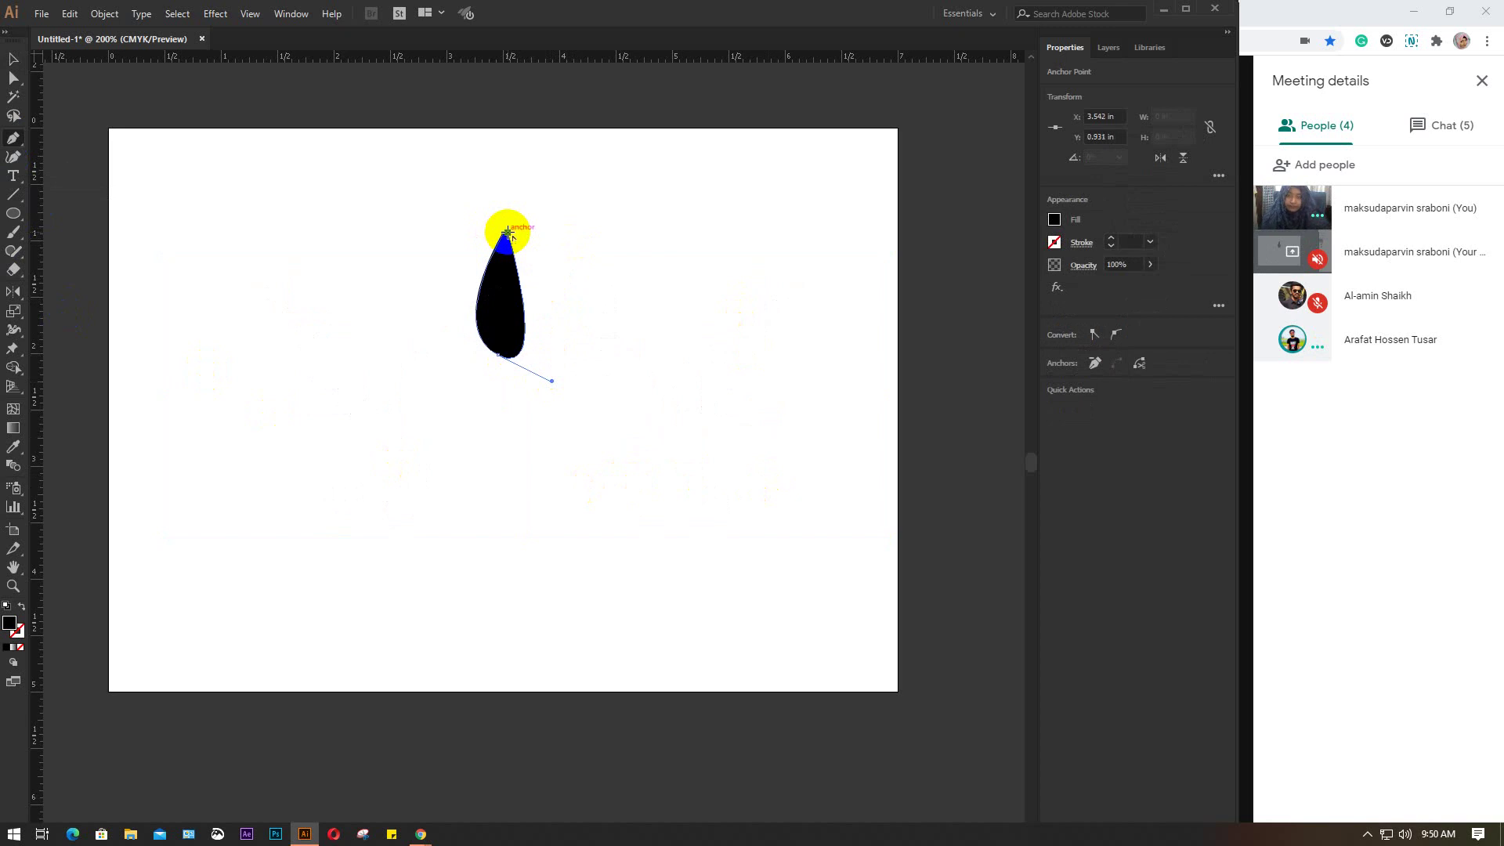
left_click(507, 231)
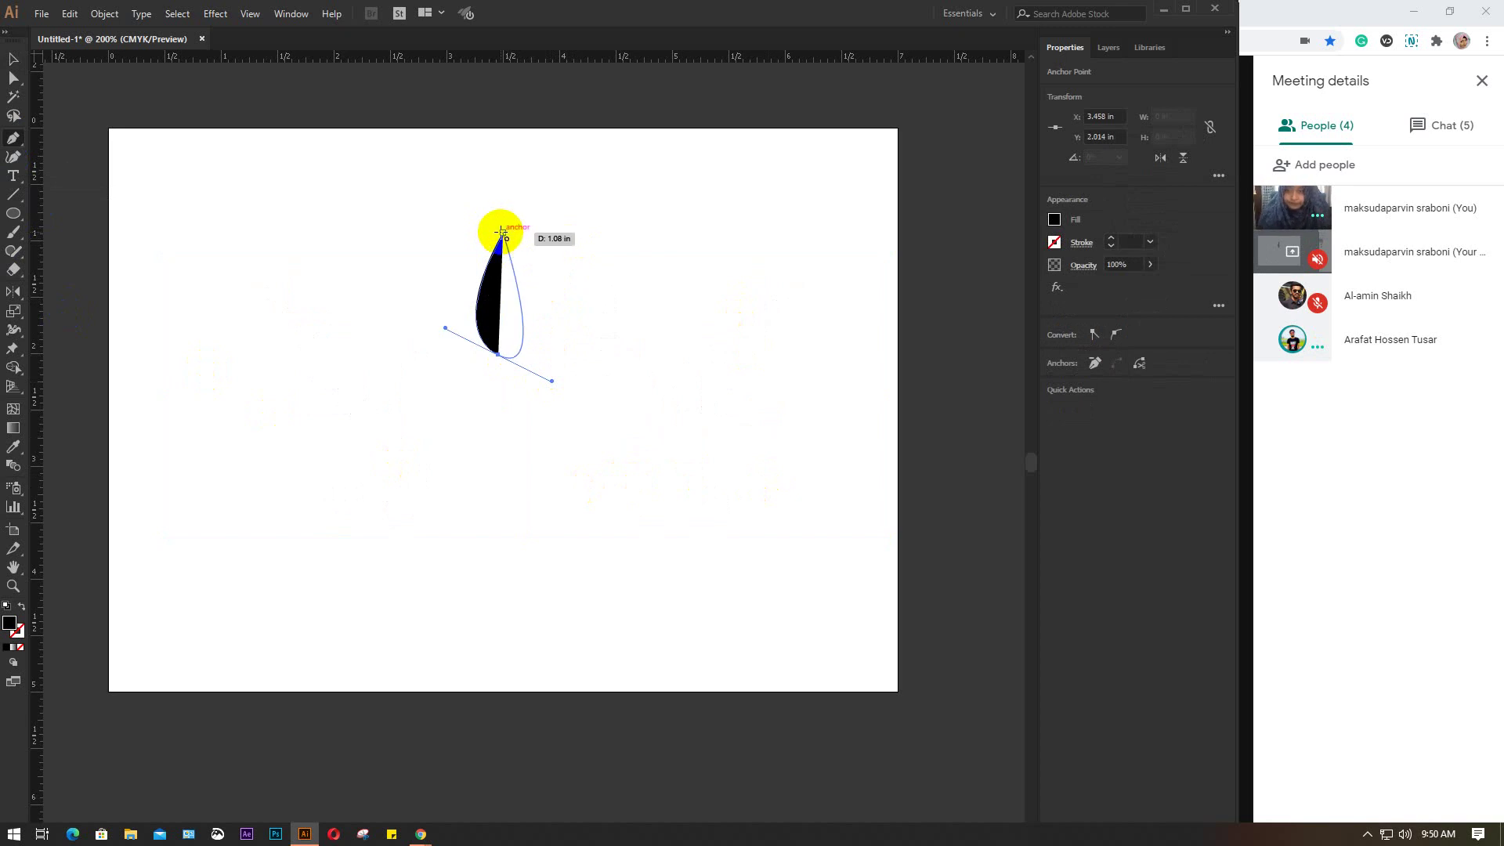
left_click_drag(507, 232, 503, 228)
left_click(473, 195)
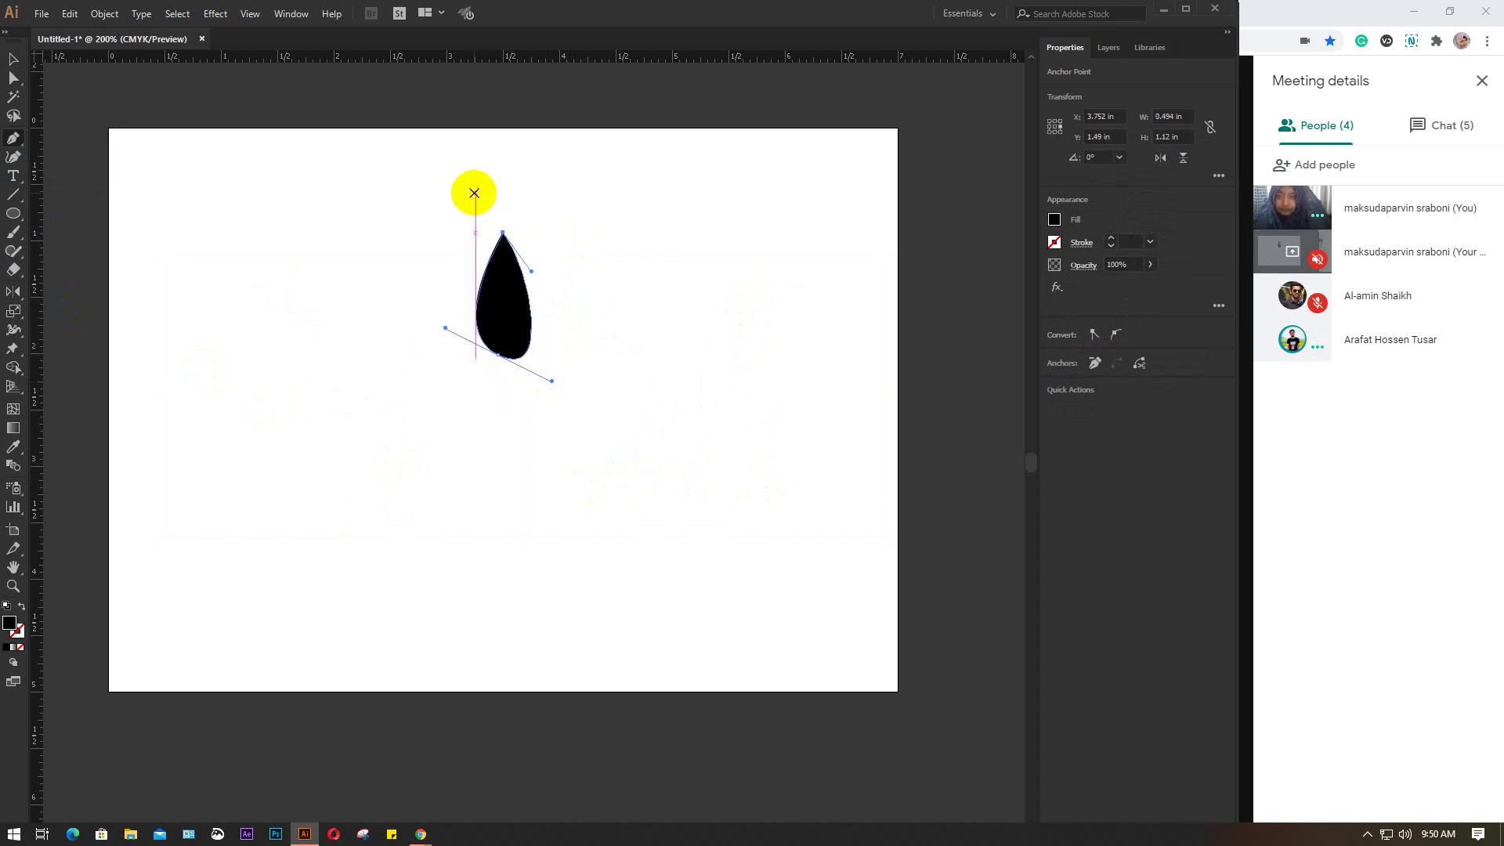
key("v")
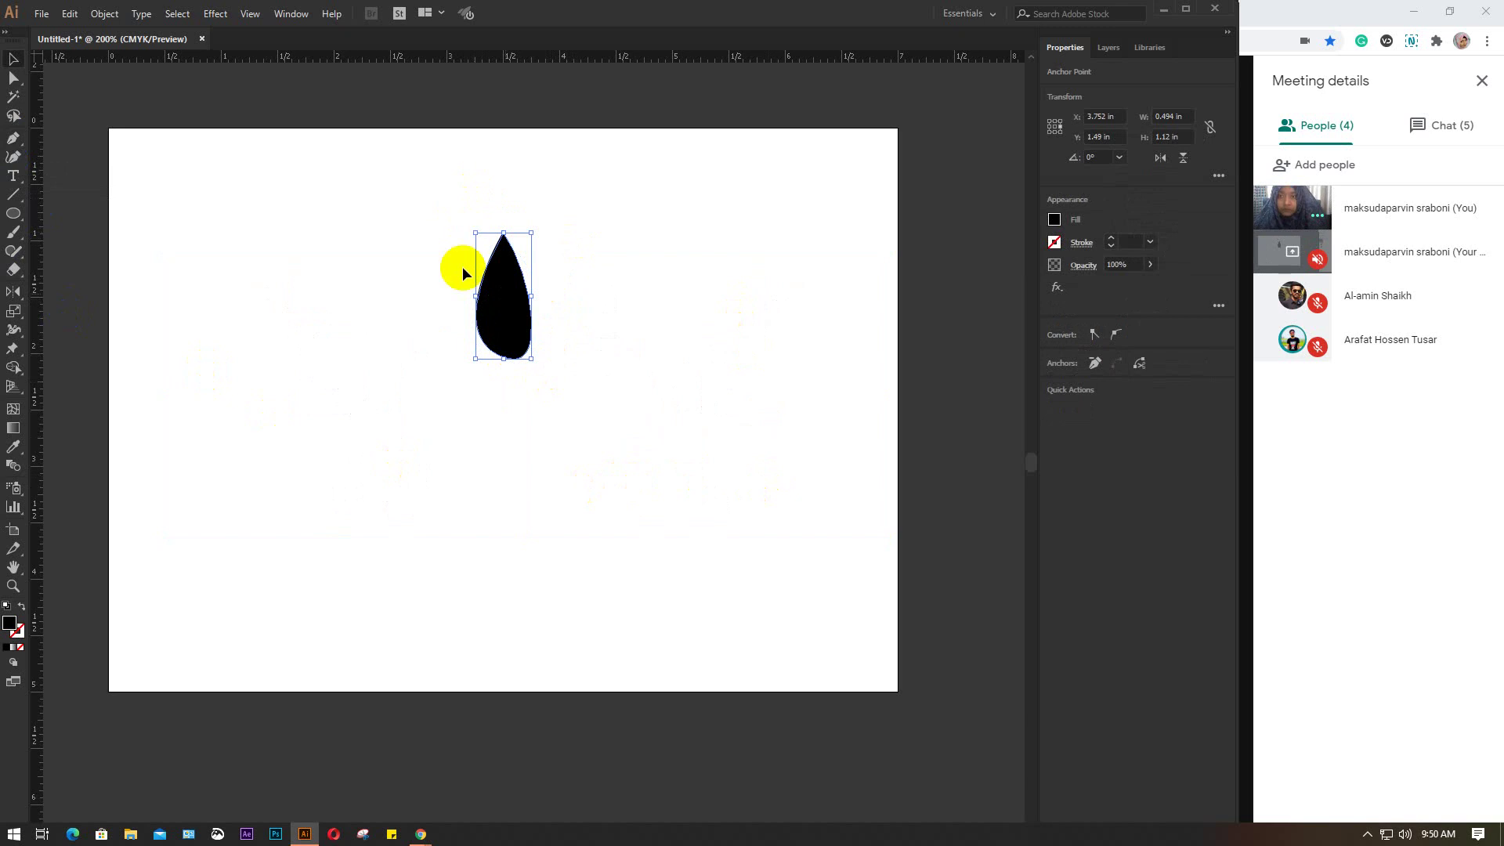
left_click(513, 299)
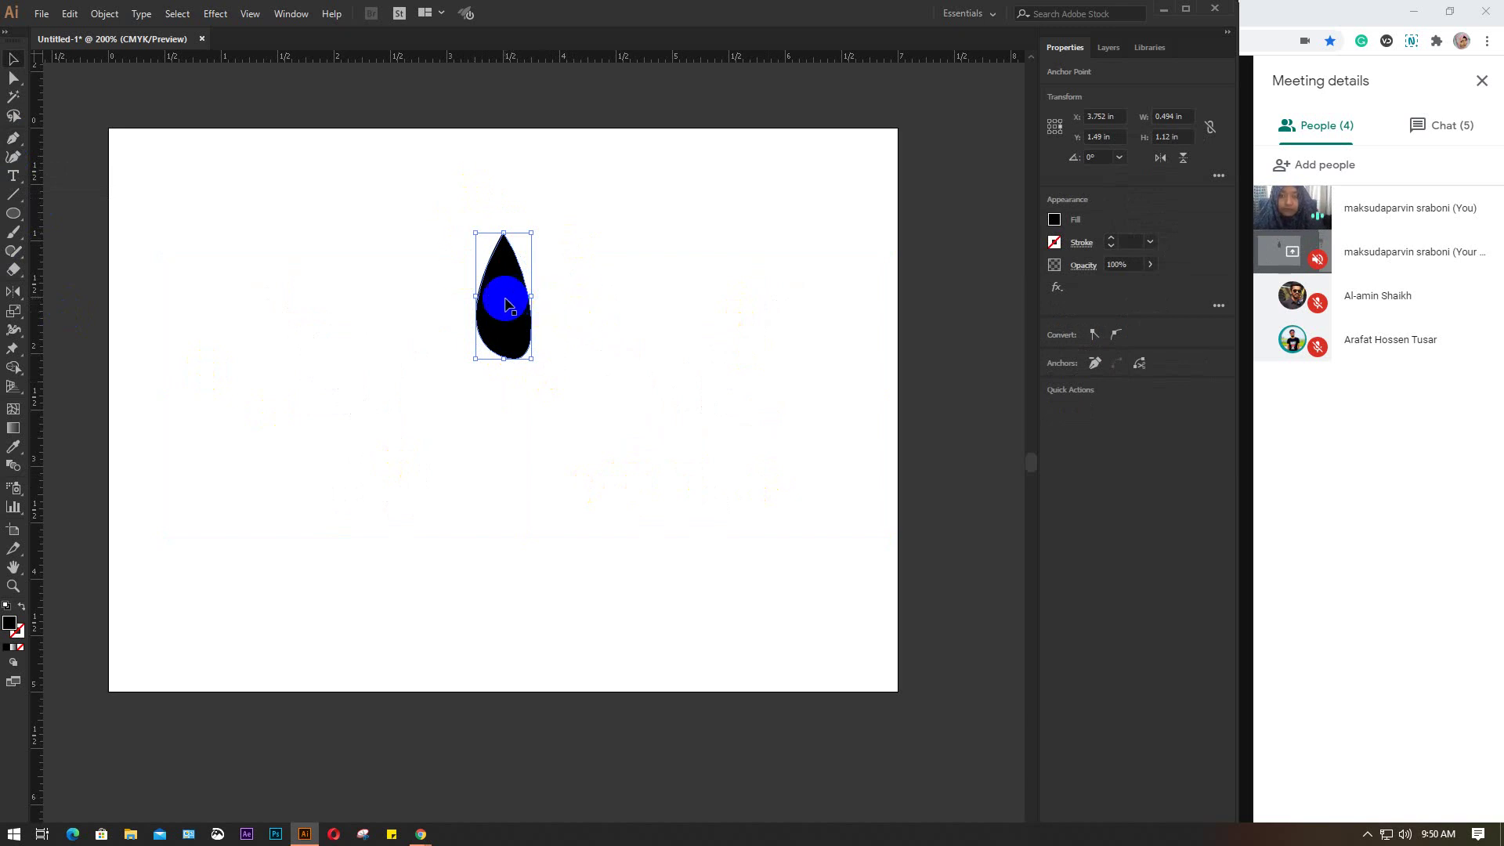
Step: Make a copy of the teardrop rotated 30° around its tip via Transform > Rotate
right_click(506, 299)
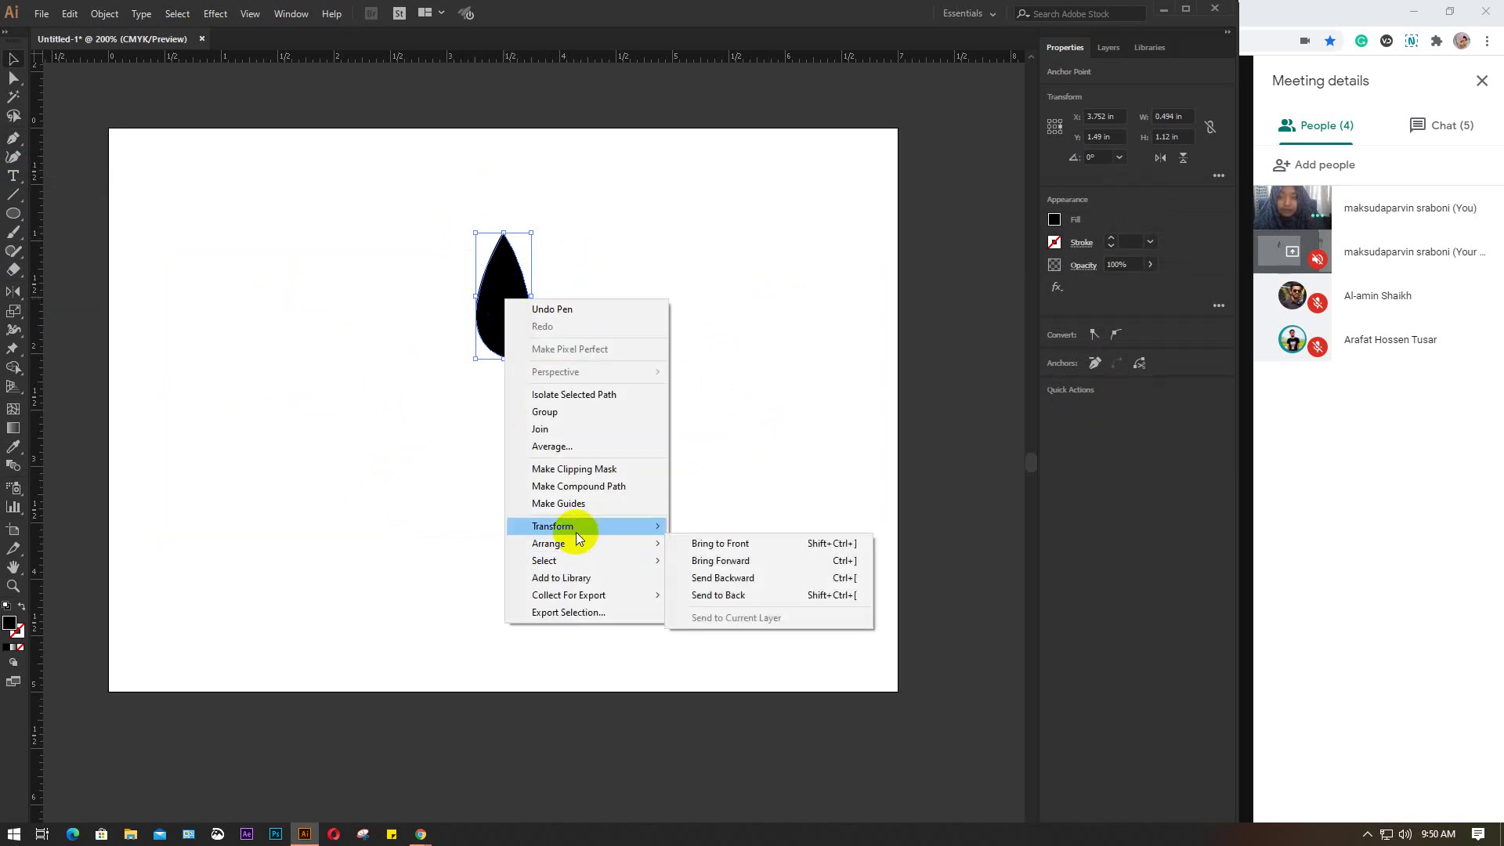
mouse_move(552, 526)
left_click(726, 566)
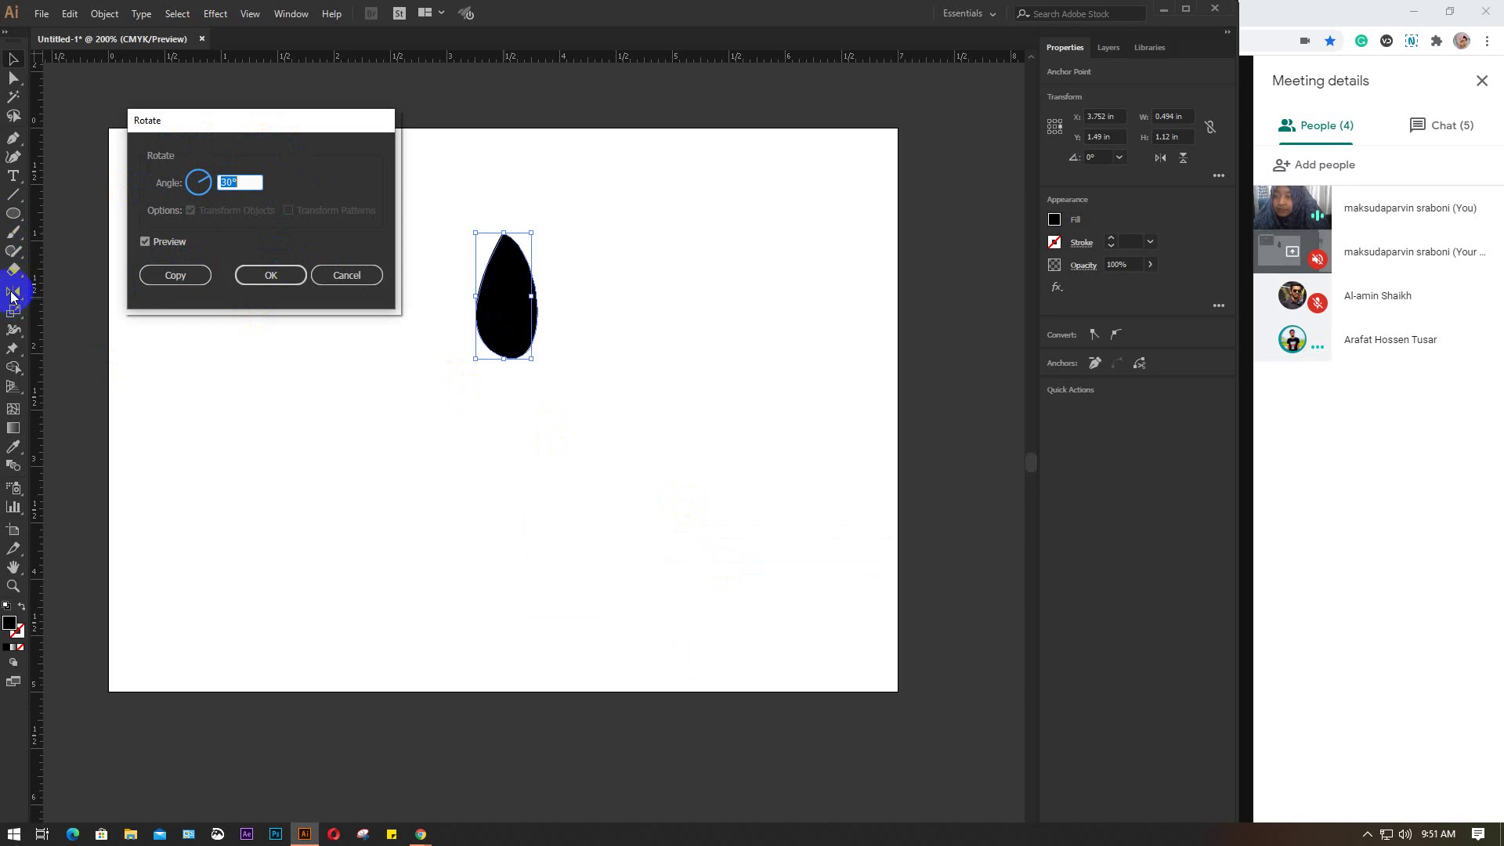
left_click(510, 311)
left_click(511, 305)
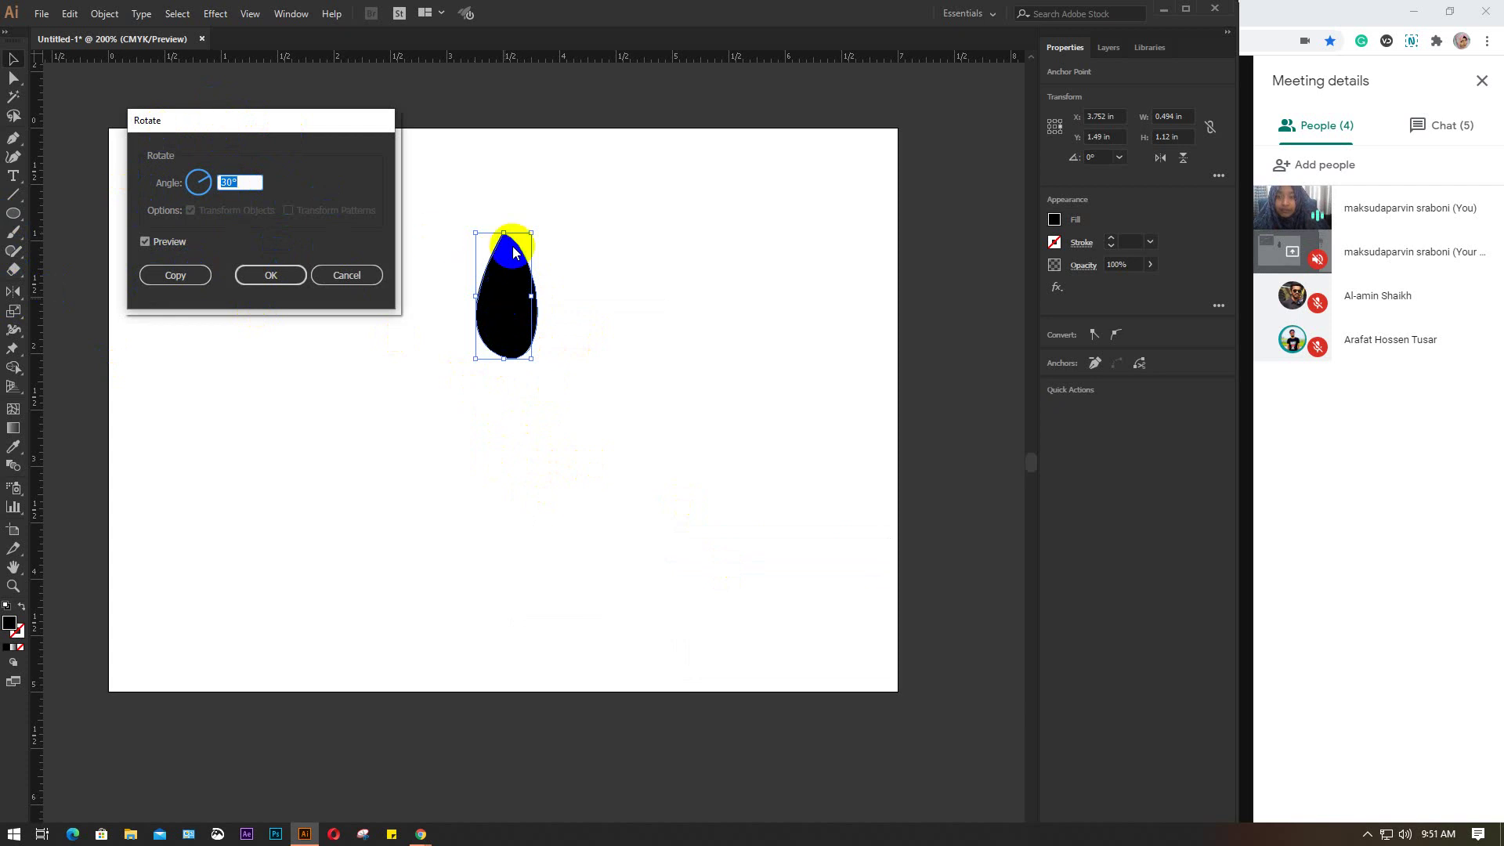
left_click(497, 362)
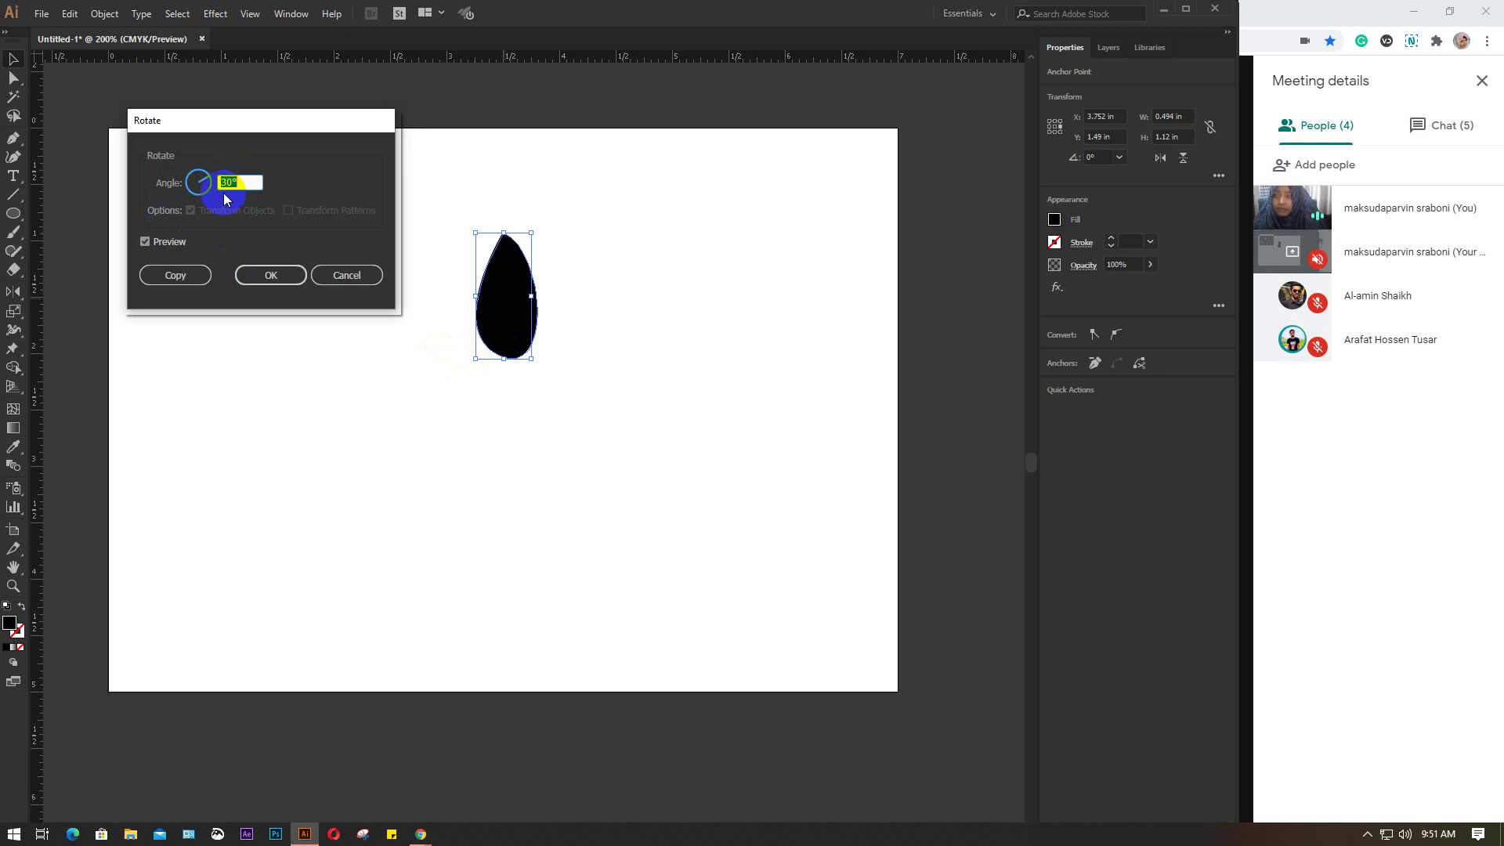
left_click(208, 277)
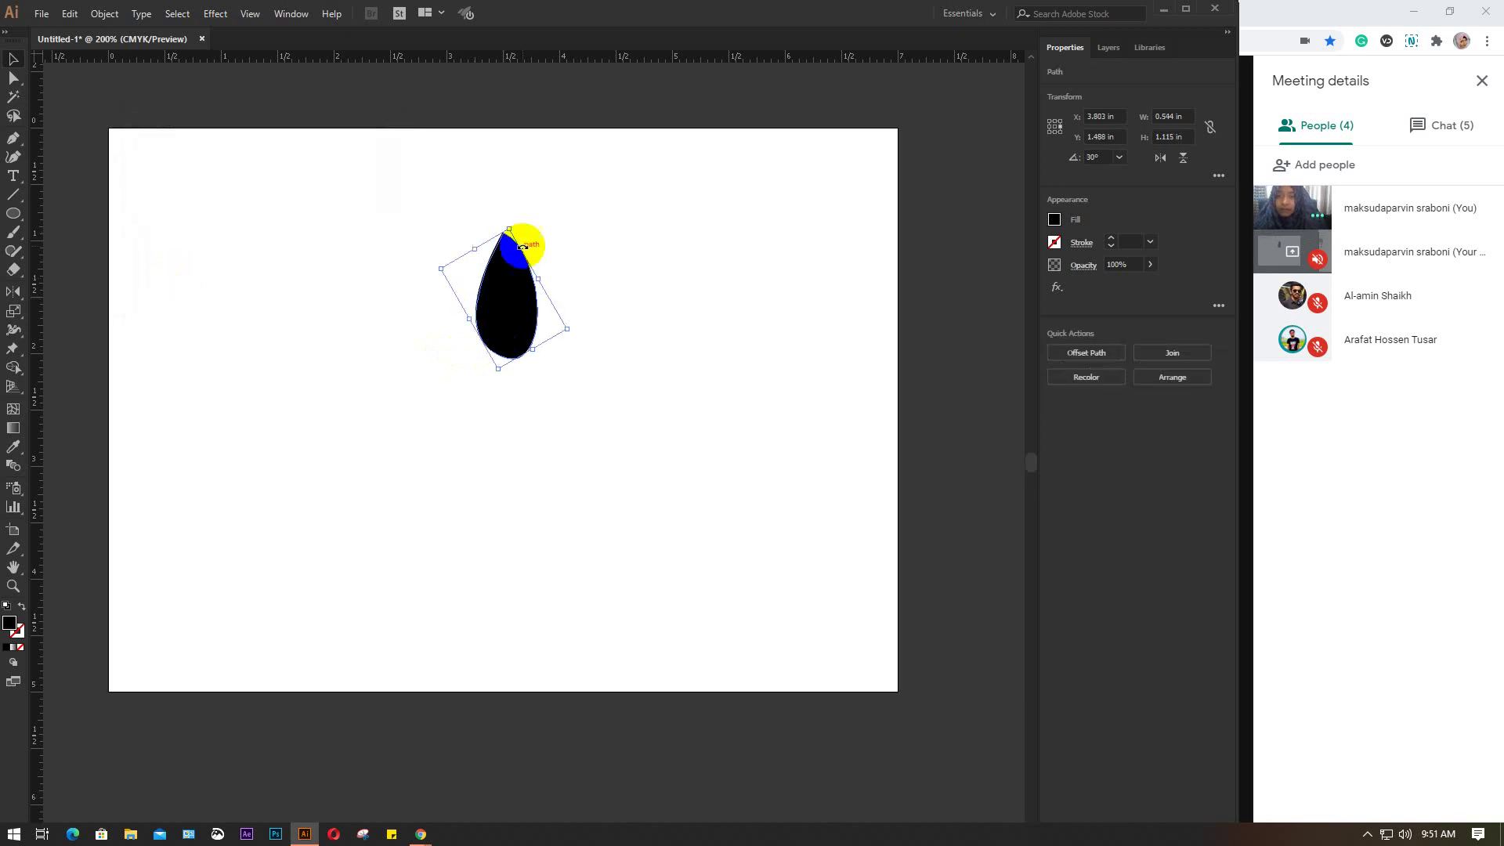
Step: Repeat the 30° rotated copy with Ctrl+D to complete the flower, then select all petals
key("r")
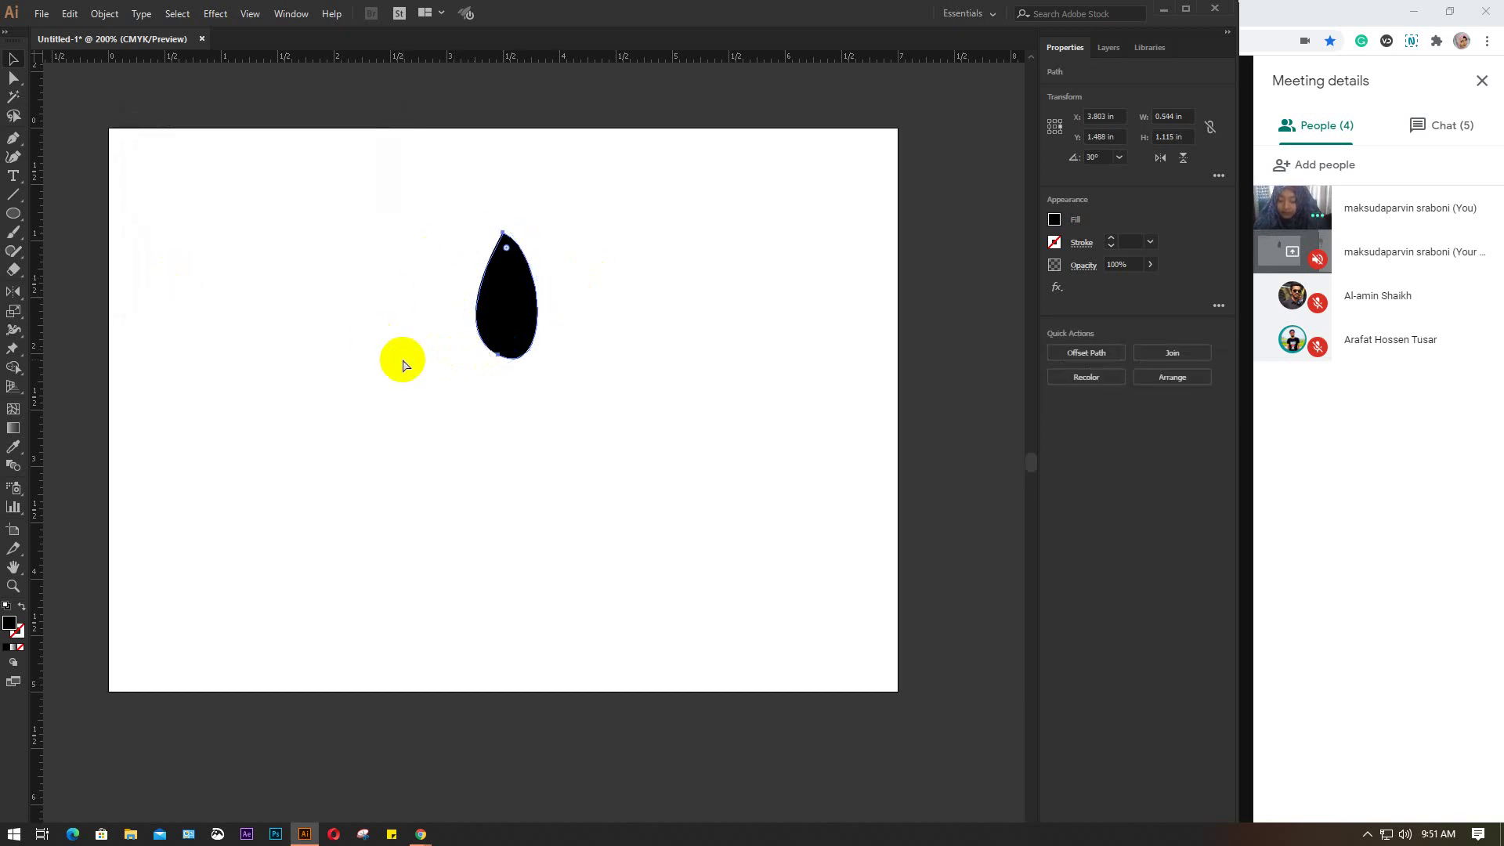
key("ctrl+d")
key("ctrl+d")
key("ctrl+d")
key("ctrl+d")
key("ctrl+d")
key("ctrl+d")
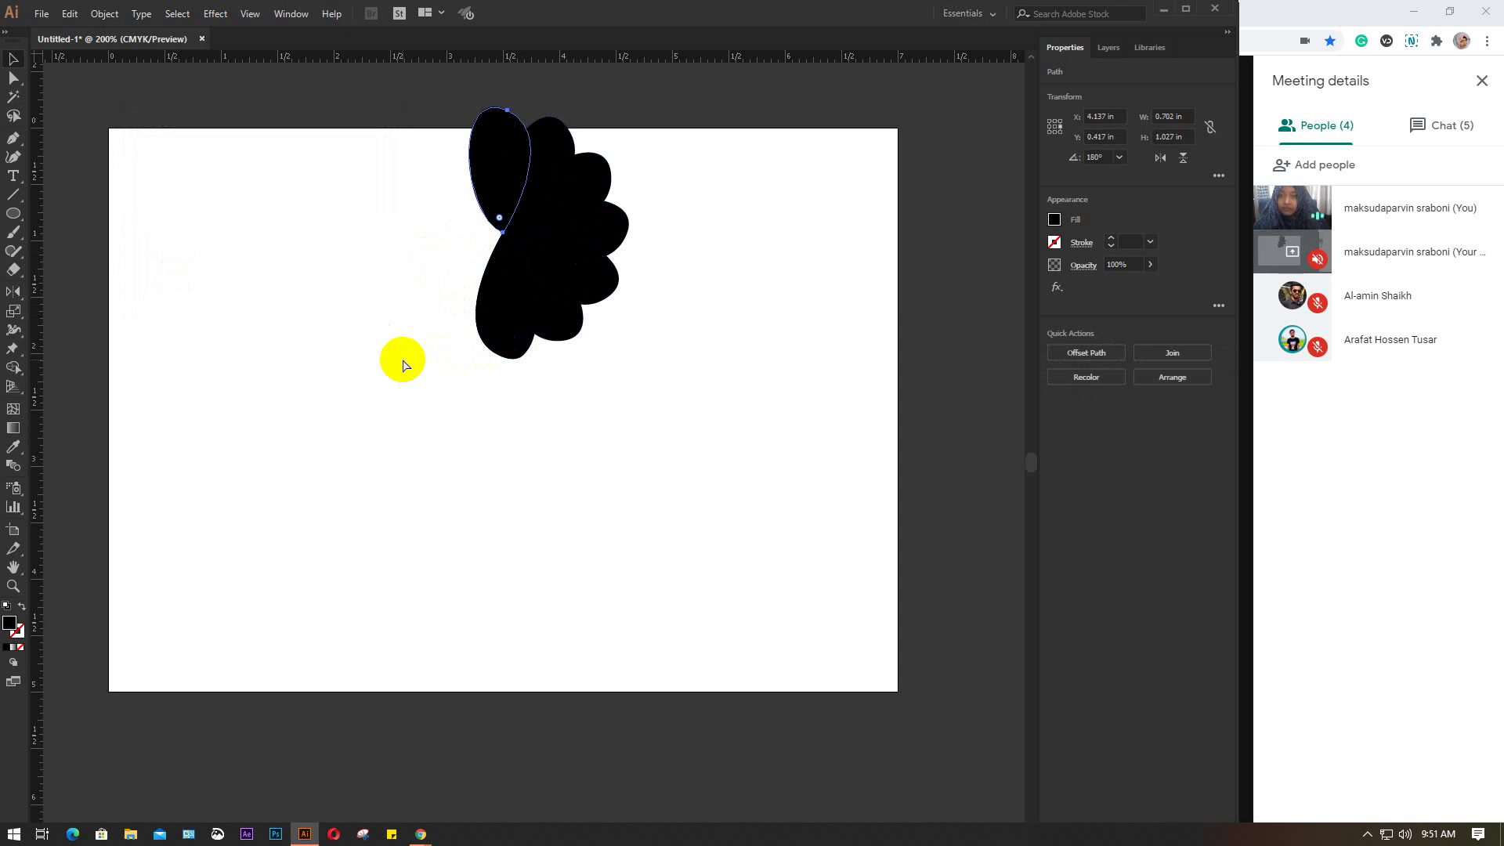
key("ctrl+d")
key("ctrl+d")
key("ctrl+d")
key("ctrl+d")
key("ctrl+d")
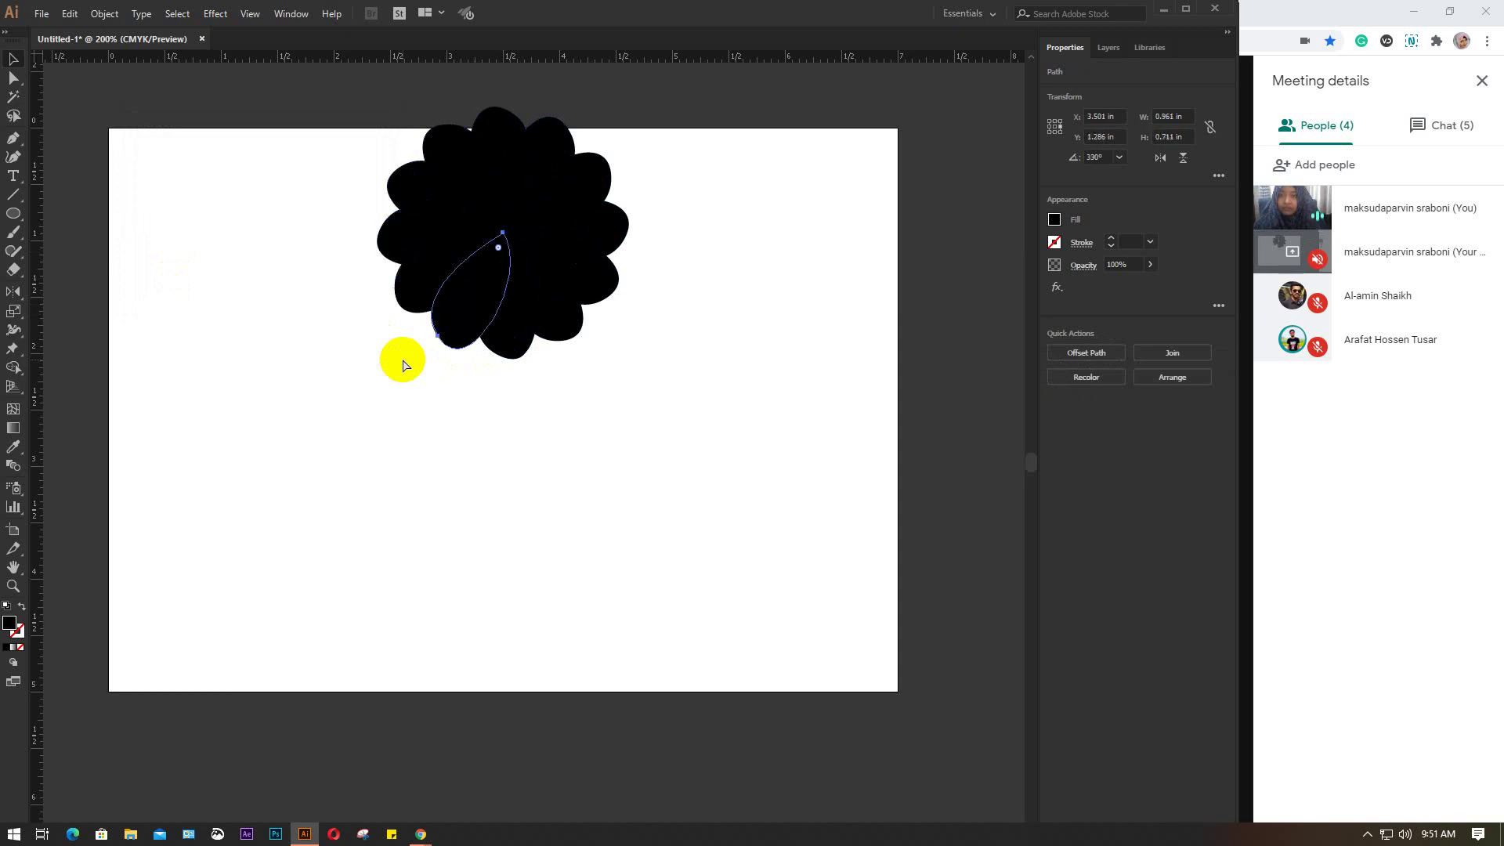
key("ctrl+d")
key("v")
left_click_drag(386, 100, 715, 369)
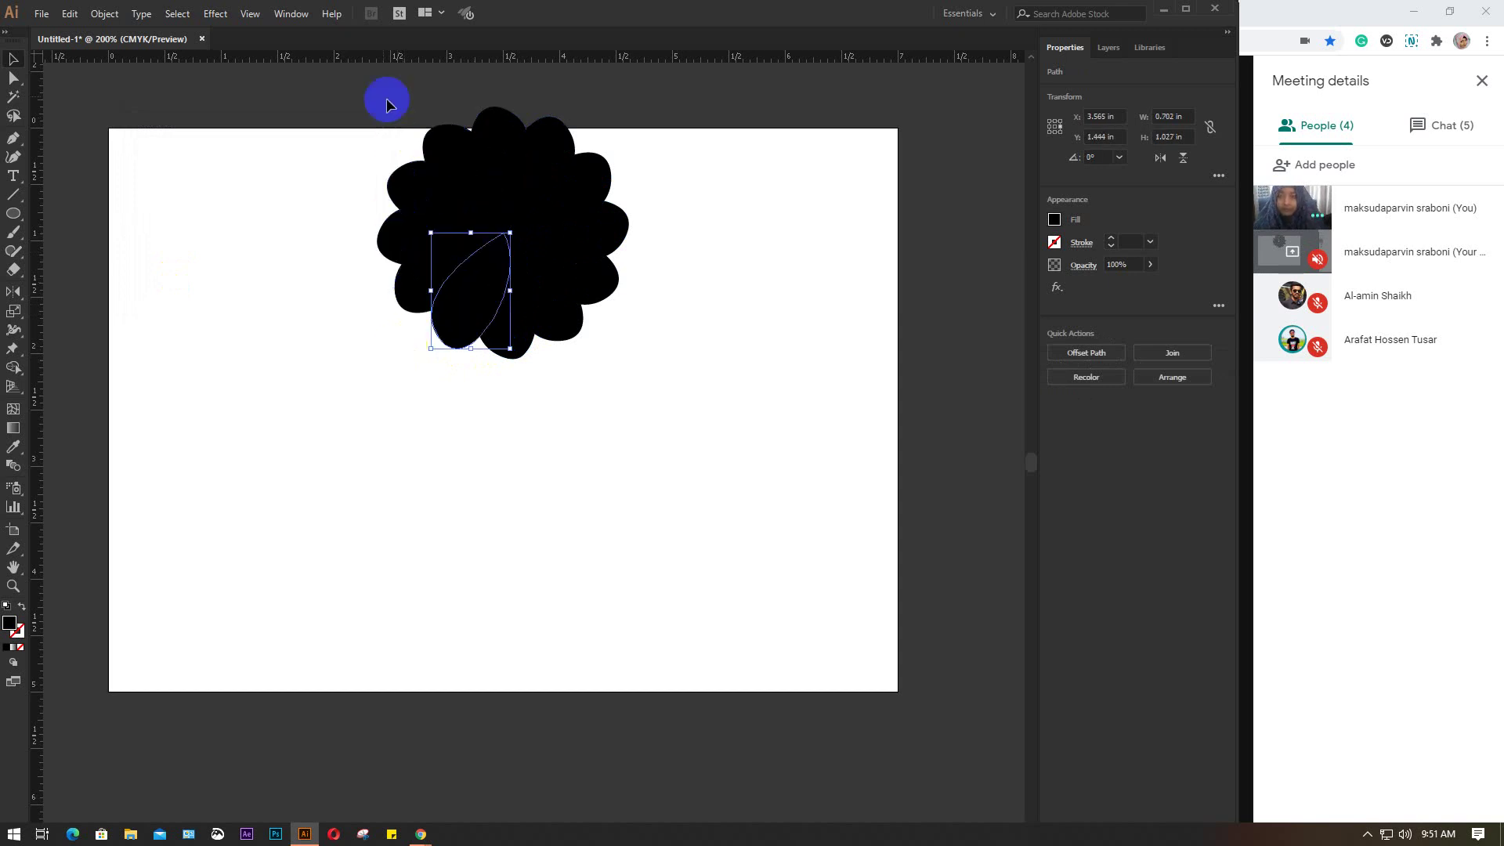
Step: Give the flower an orange fill and a black outline
left_click(1053, 220)
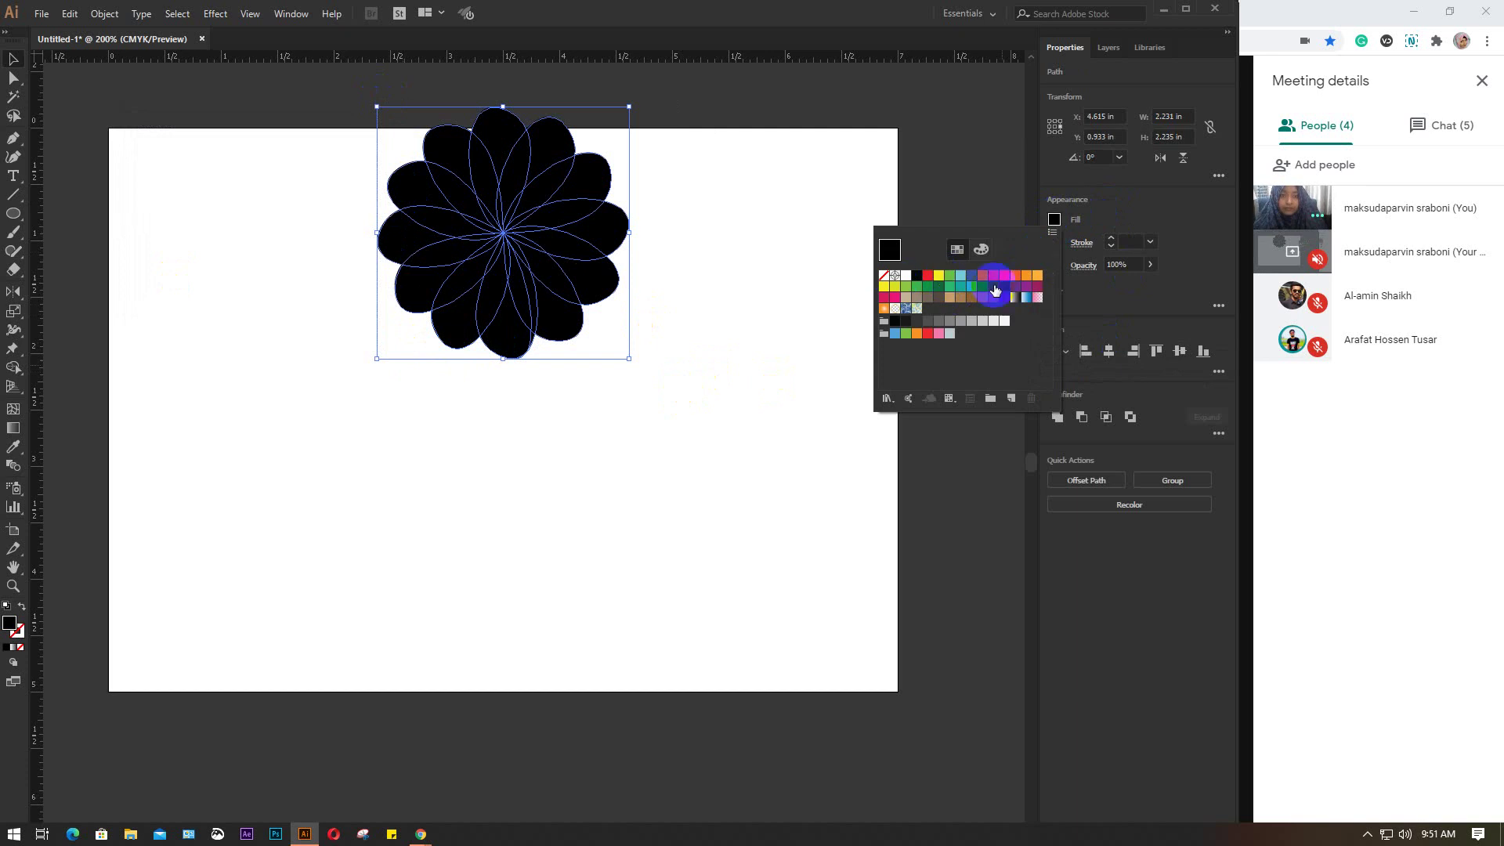
left_click(1038, 276)
left_click(1054, 219)
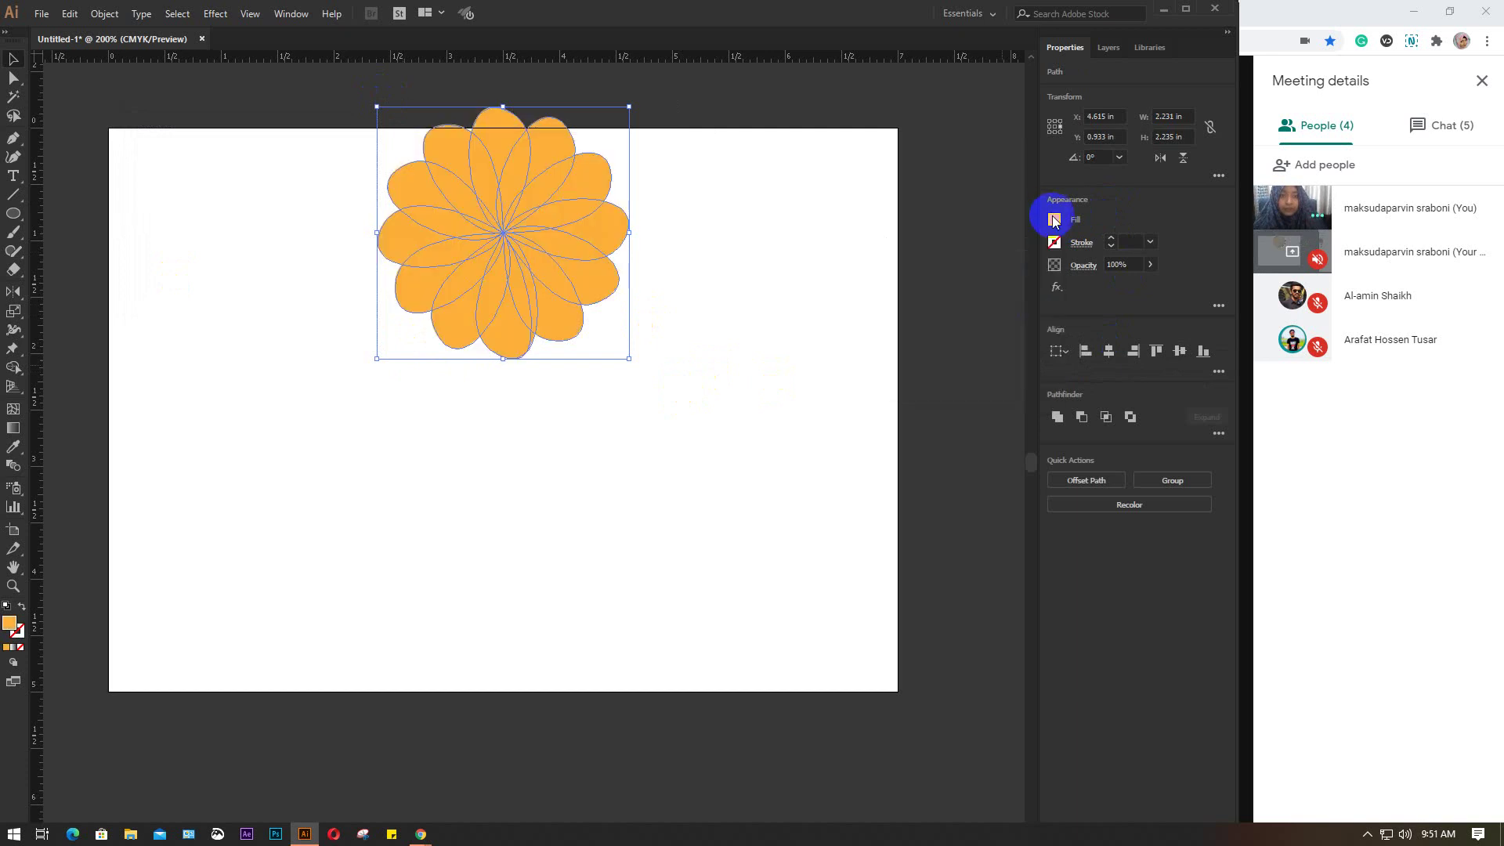
left_click(1054, 242)
left_click(916, 297)
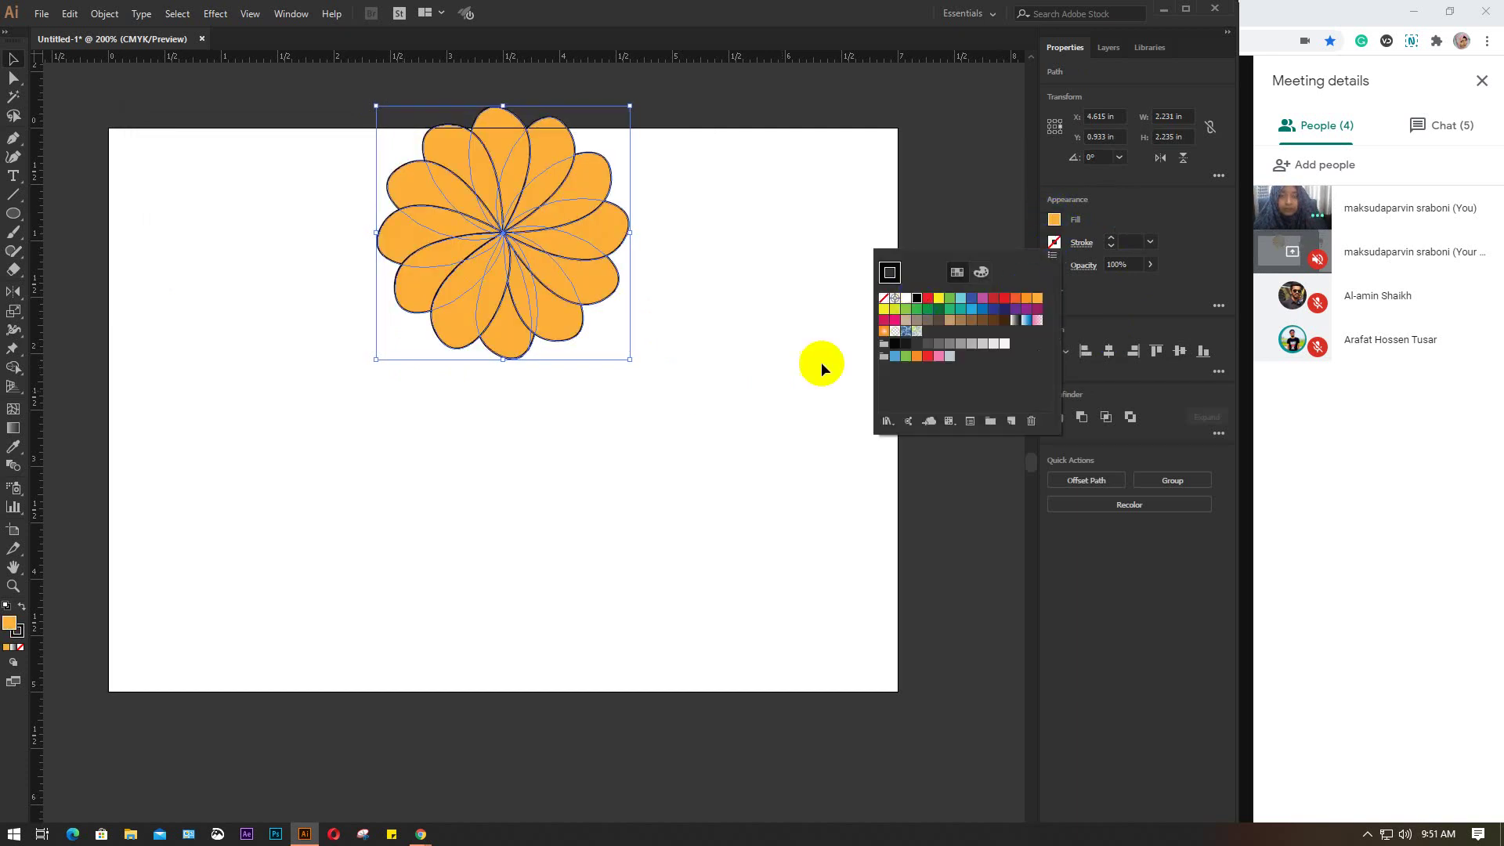
left_click(666, 439)
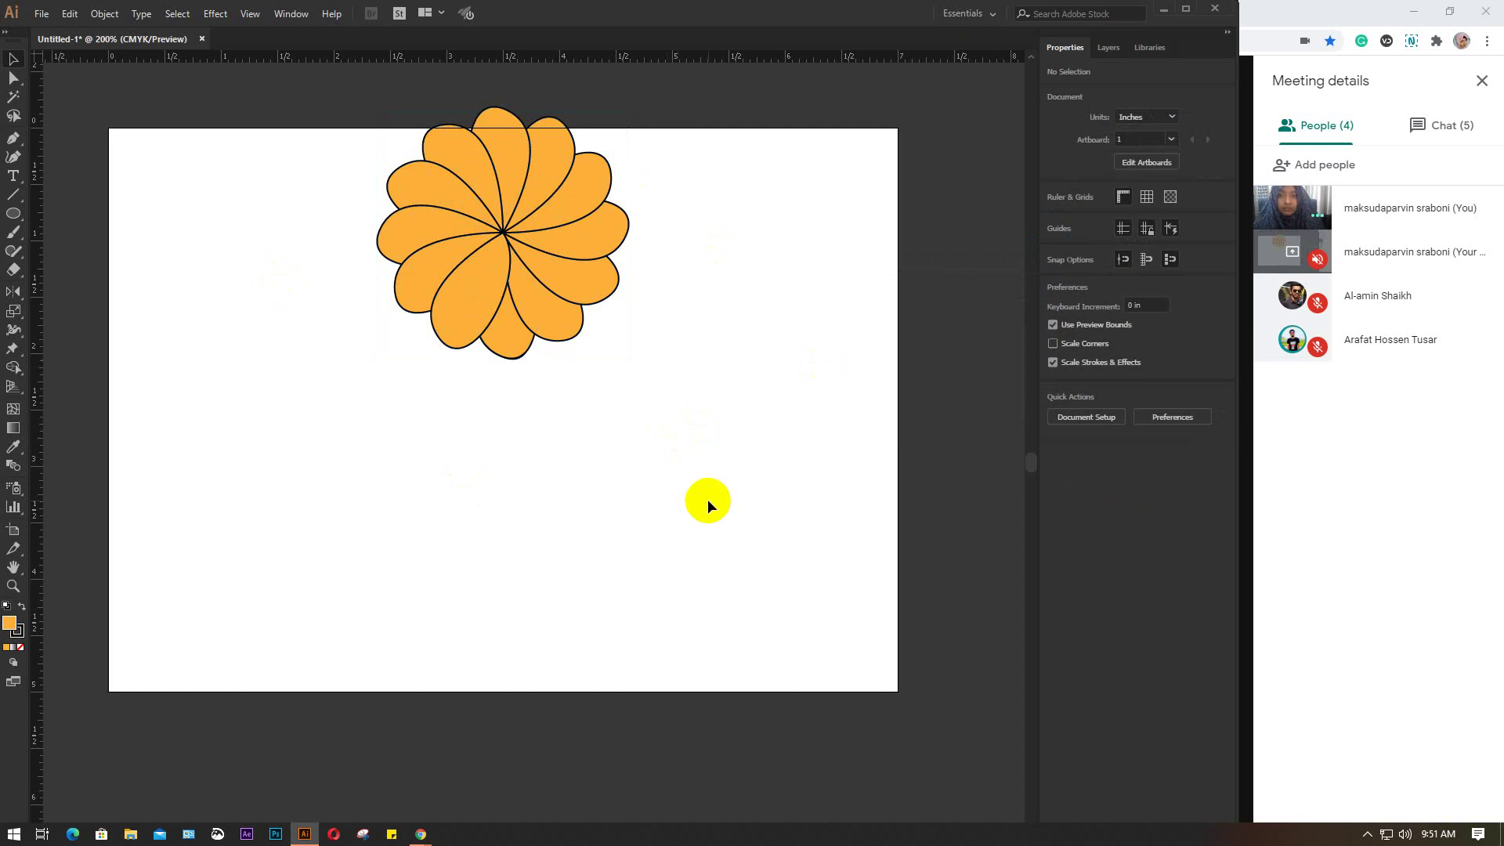
Step: Select the whole flower and move it down to the middle of the artboard
left_click_drag(382, 141, 644, 406)
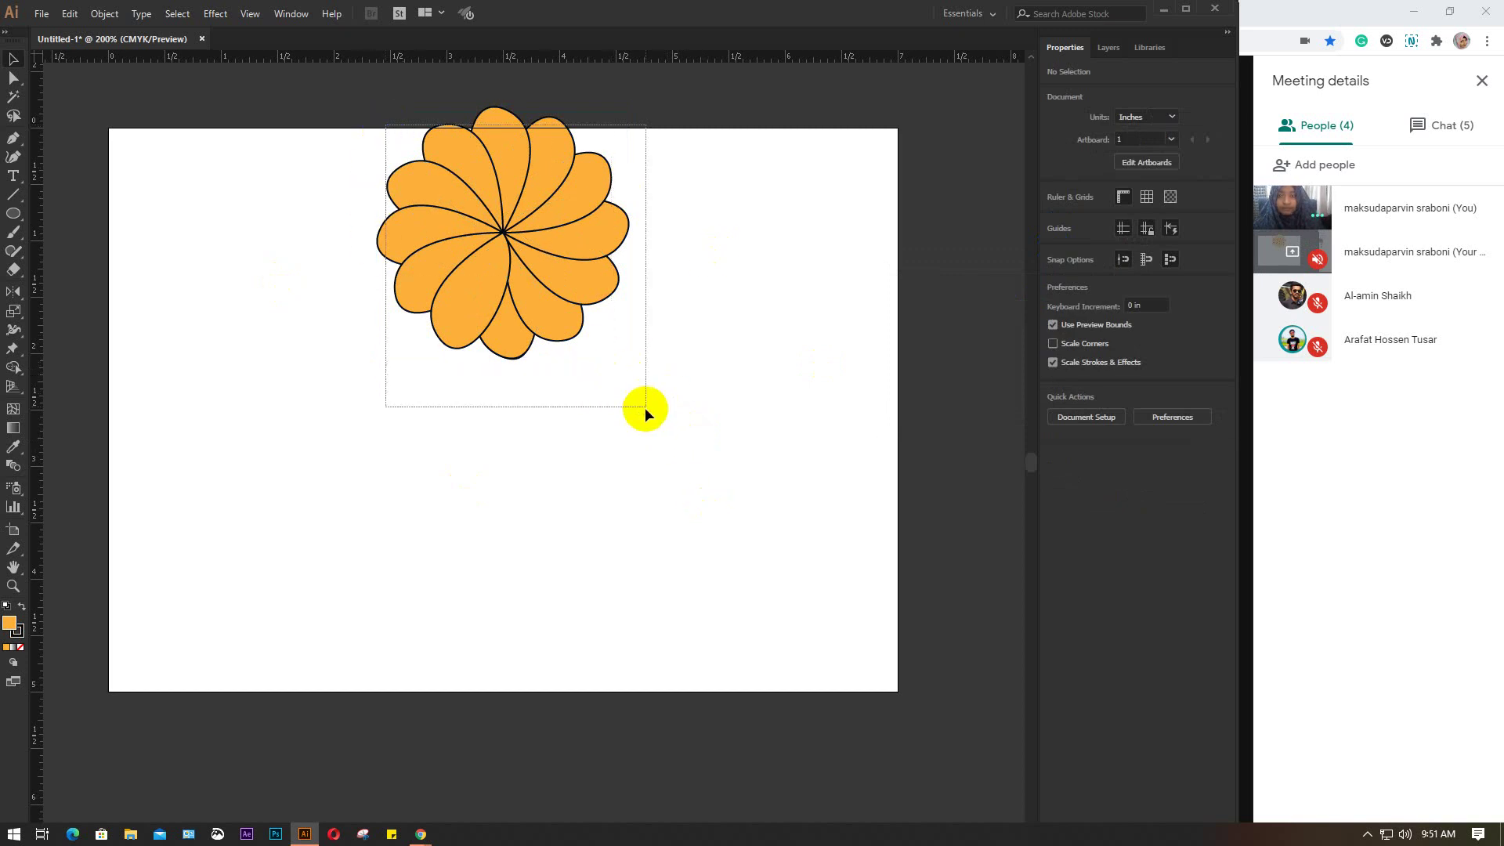
left_click_drag(551, 213, 589, 423)
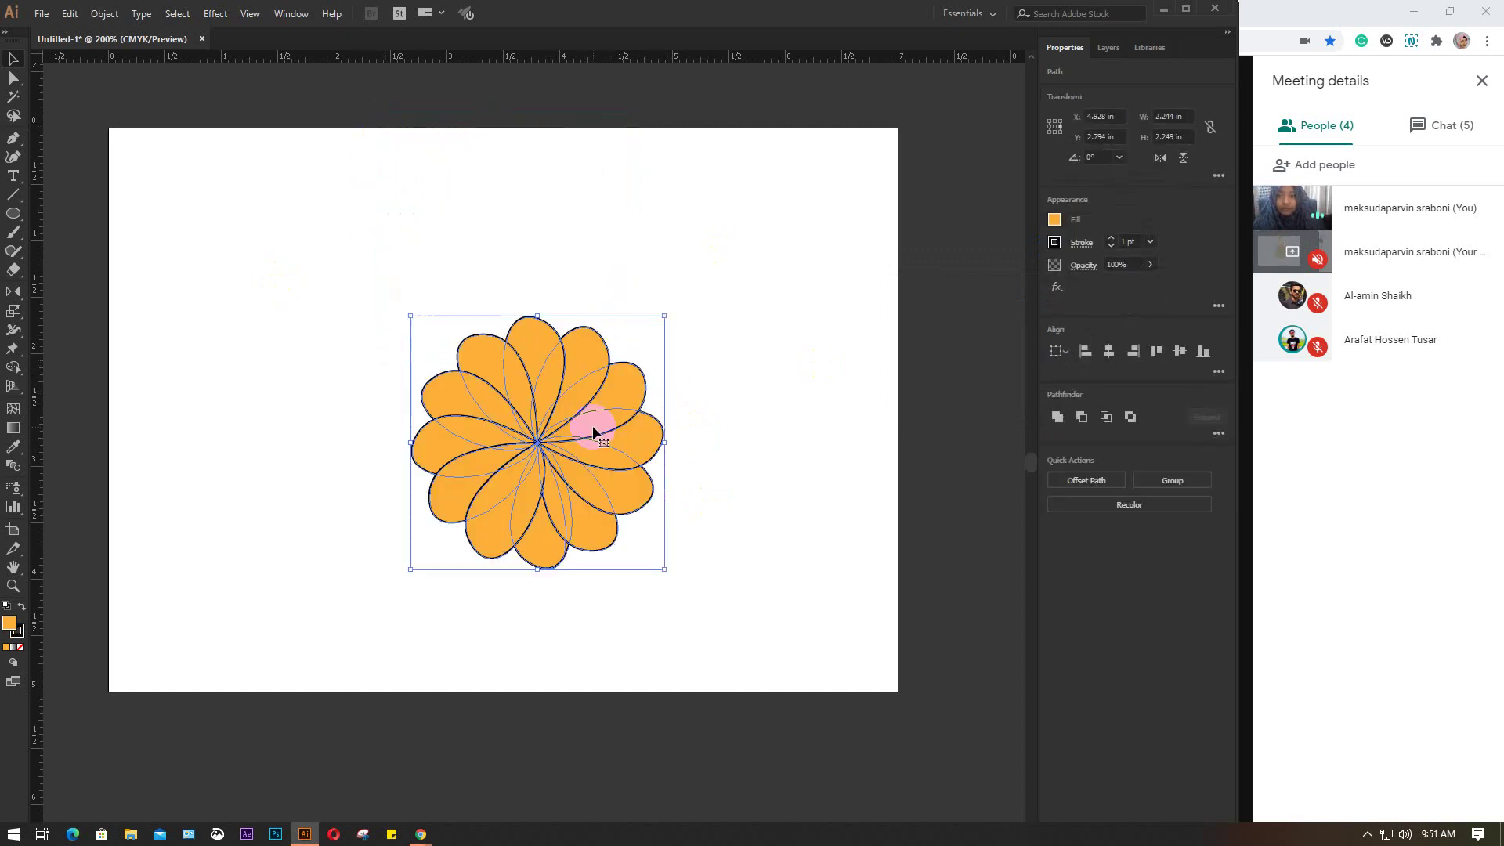
right_click(508, 423)
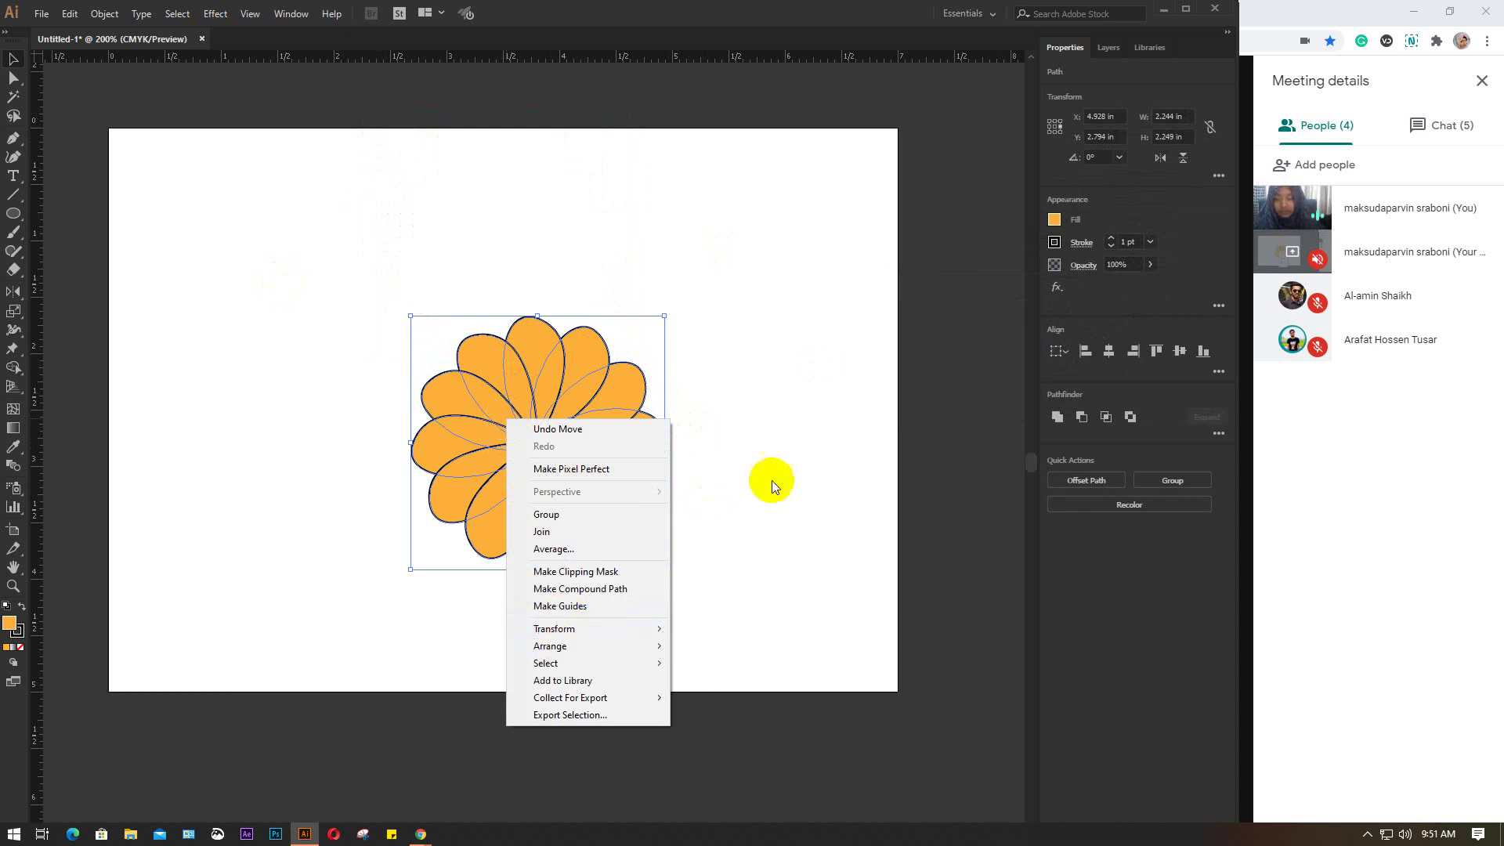
left_click(806, 394)
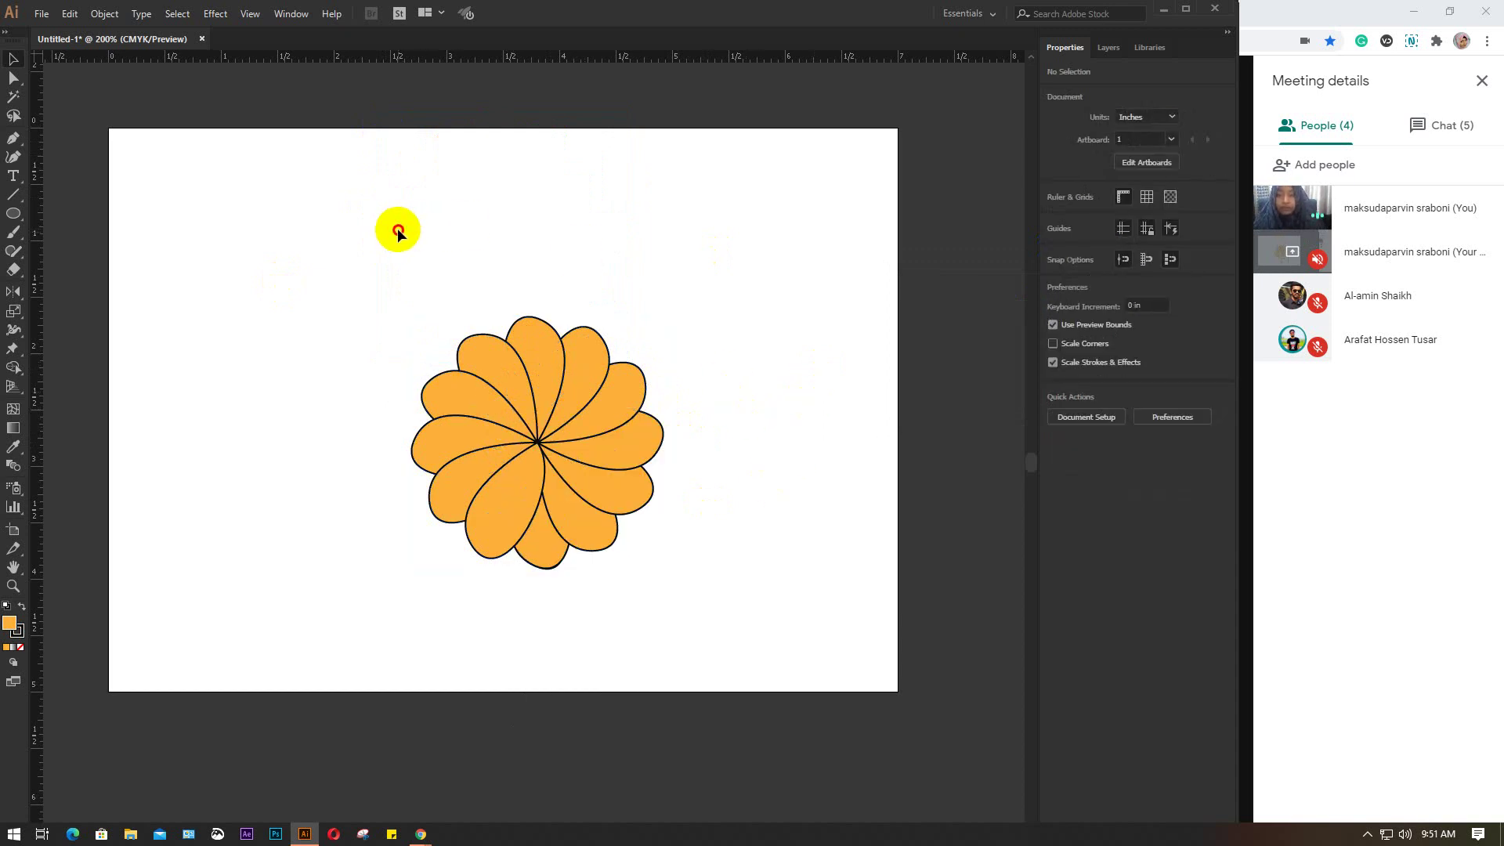
left_click_drag(397, 229, 707, 660)
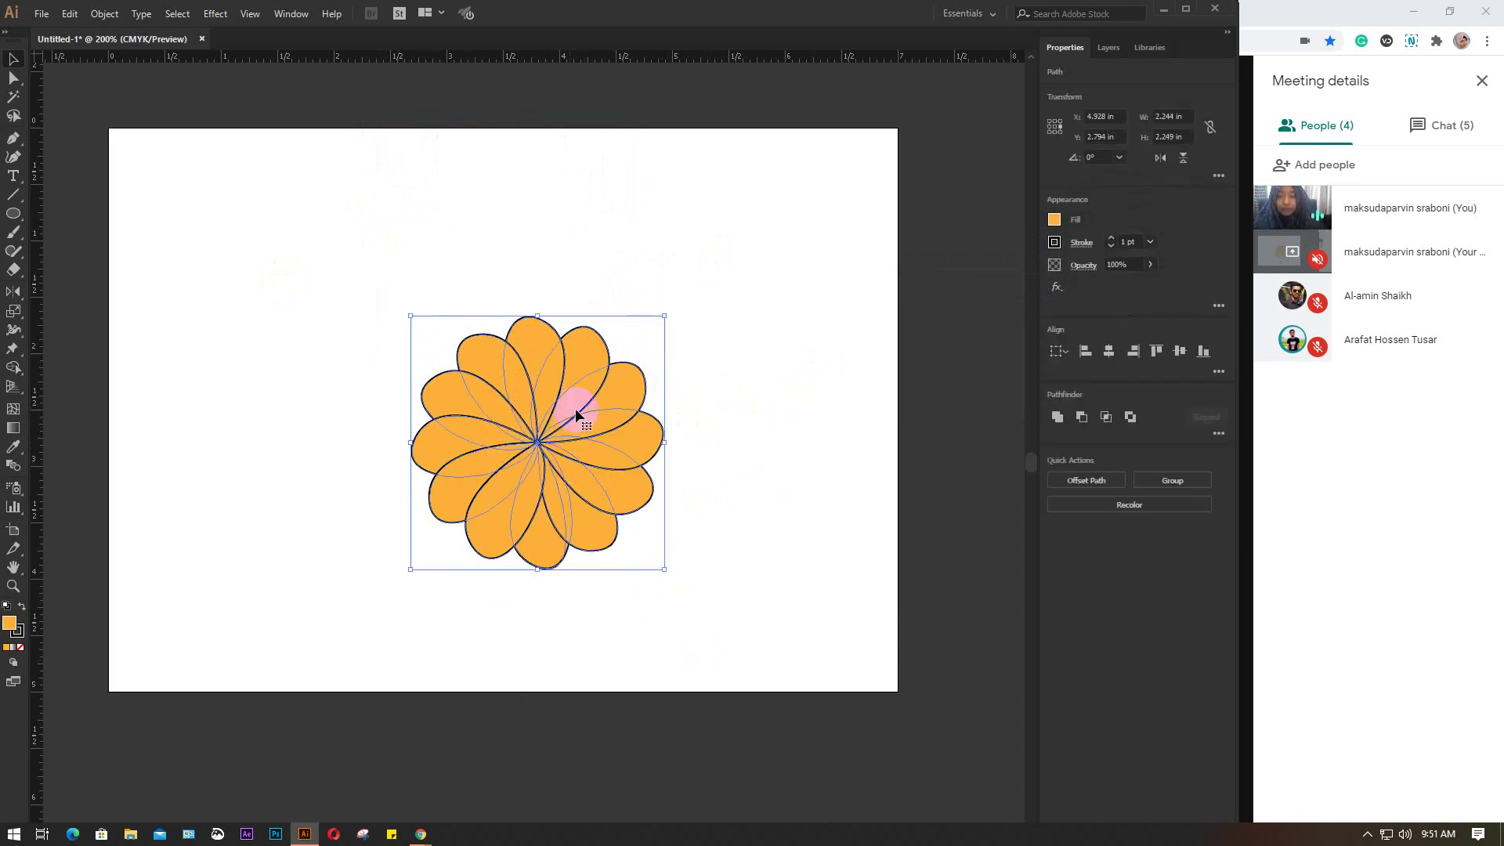
left_click(527, 510)
left_click(498, 447)
left_click(570, 425)
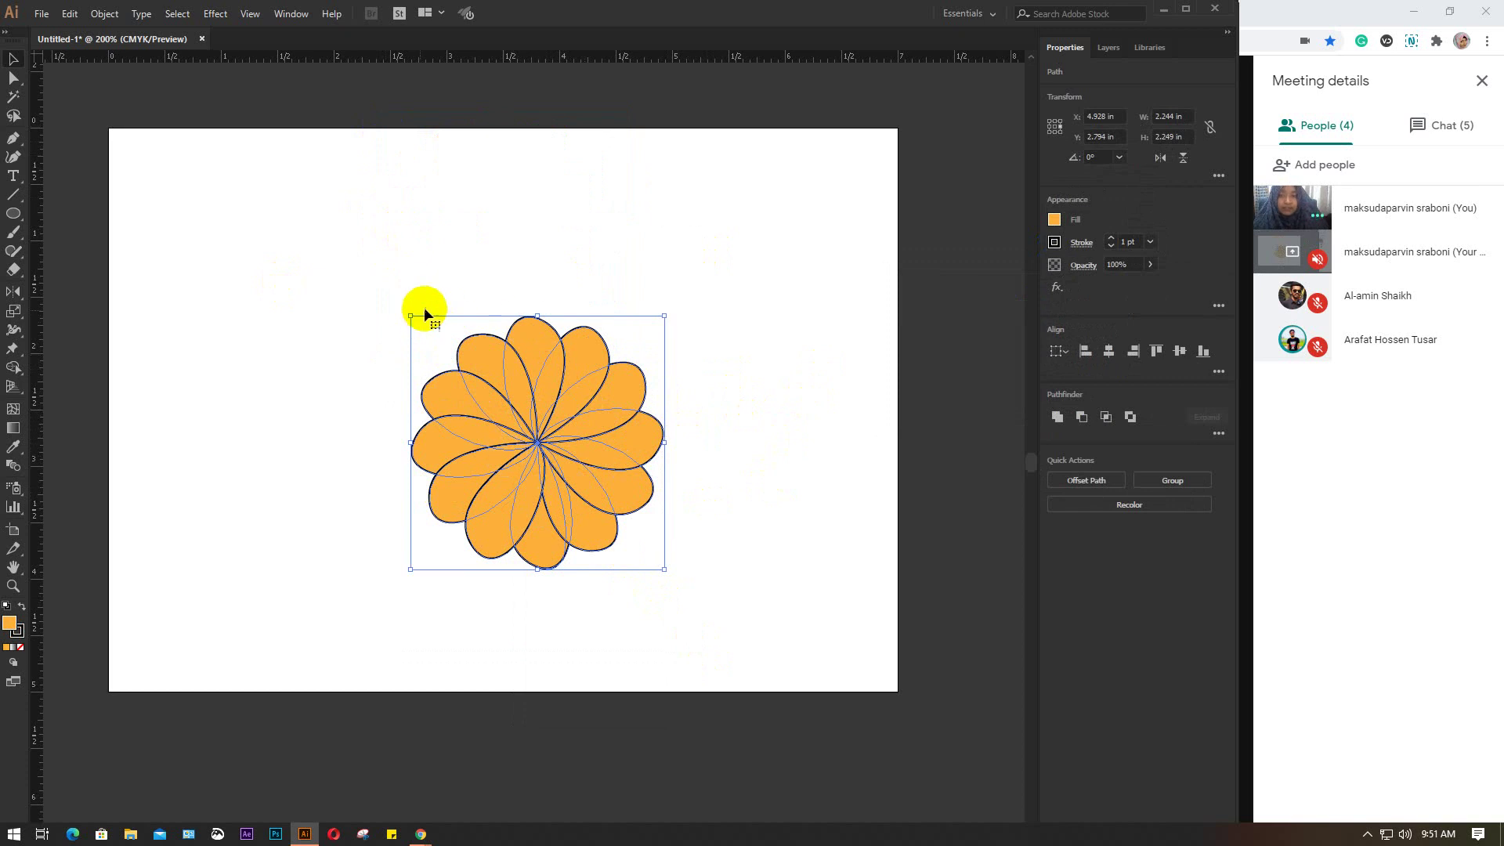
left_click(481, 370)
left_click(624, 418)
left_click(521, 517)
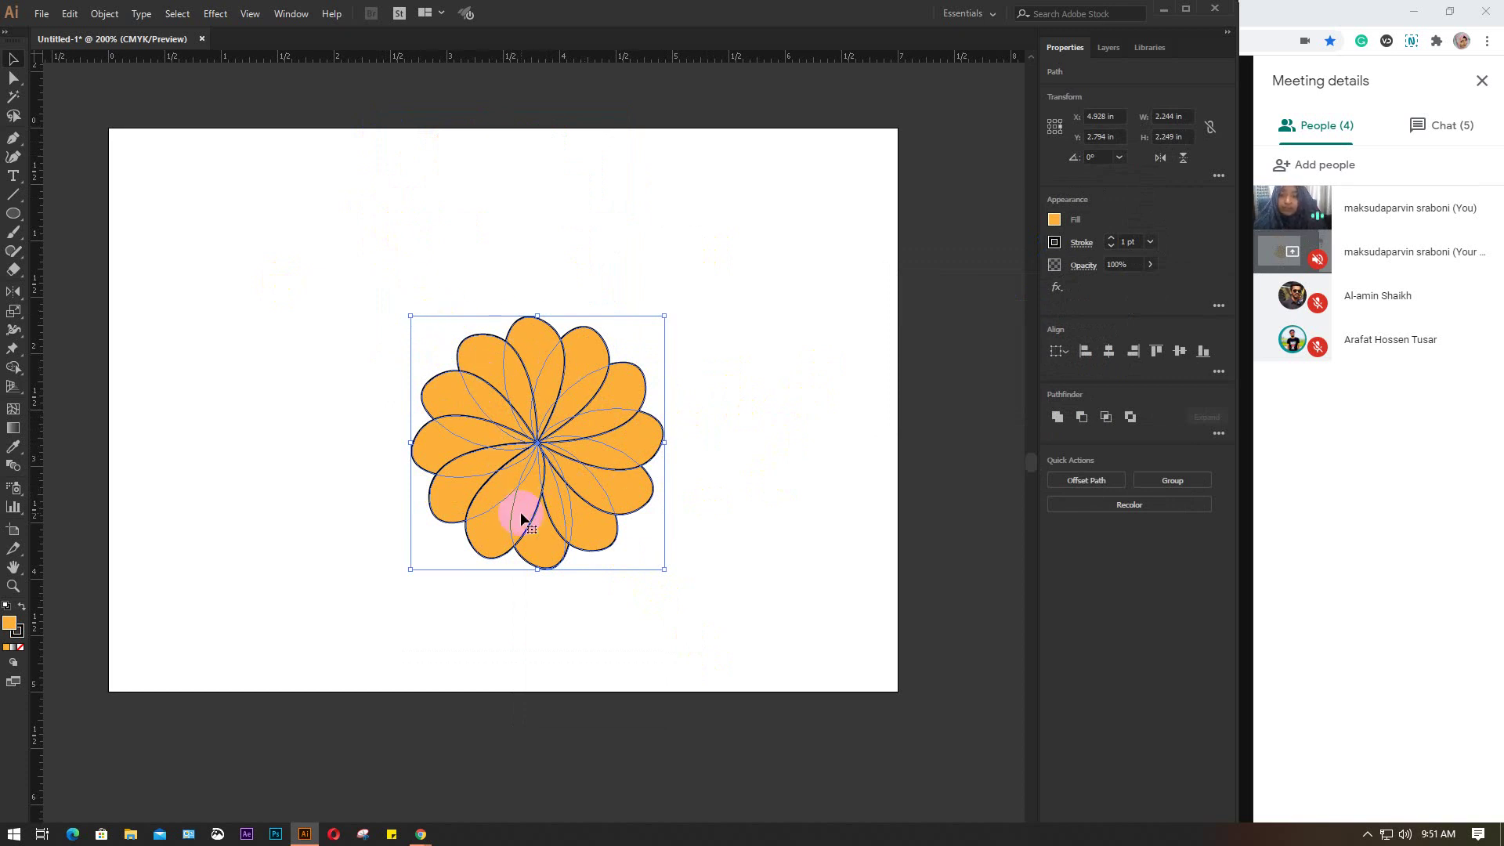
left_click(548, 443)
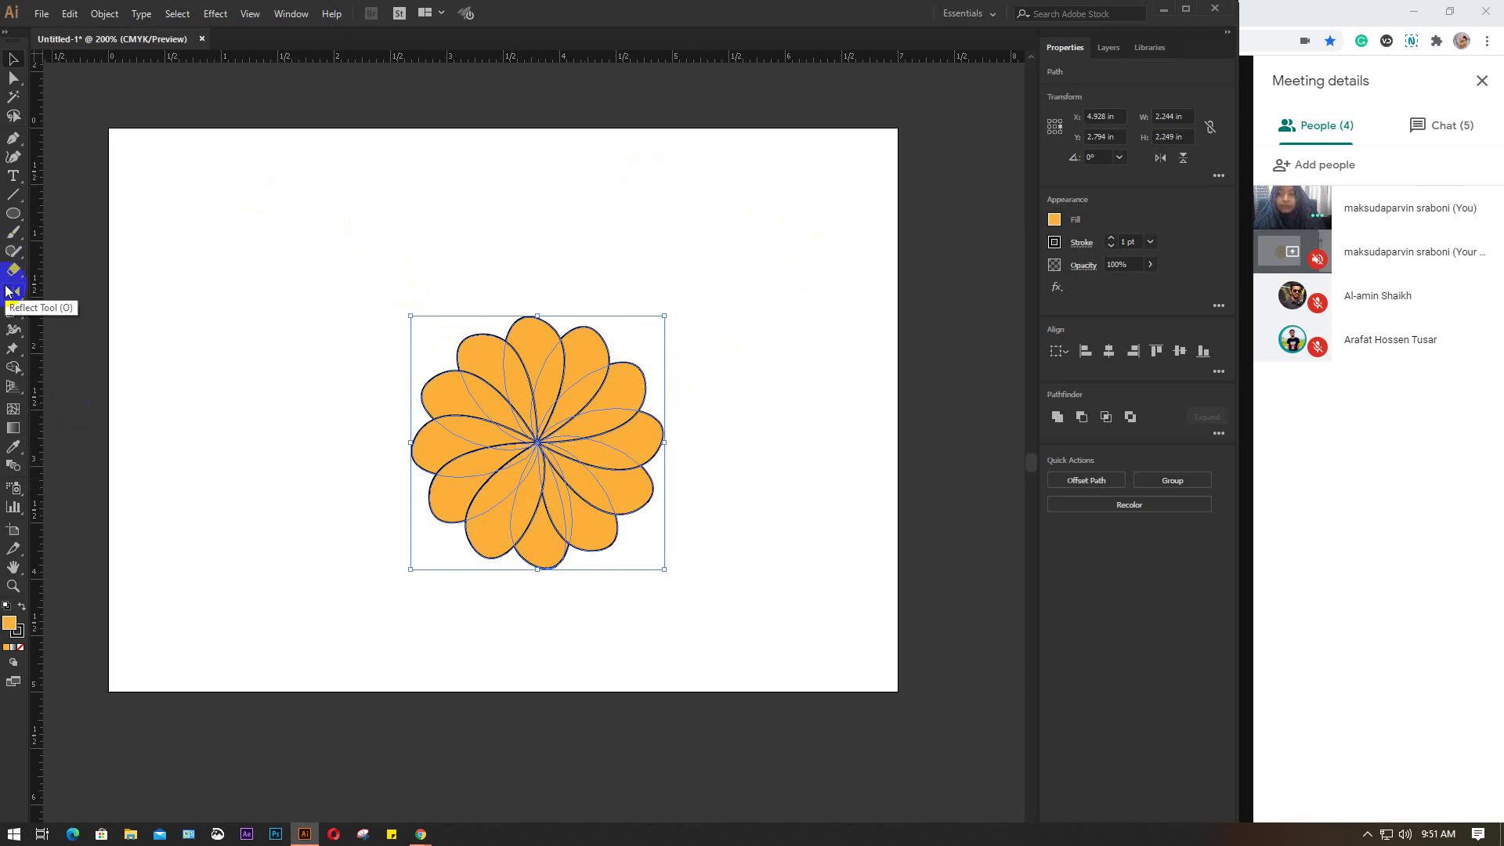
Step: Delete the flower and start a Pen path with a straight bottom edge and curving right prongs
key("Delete")
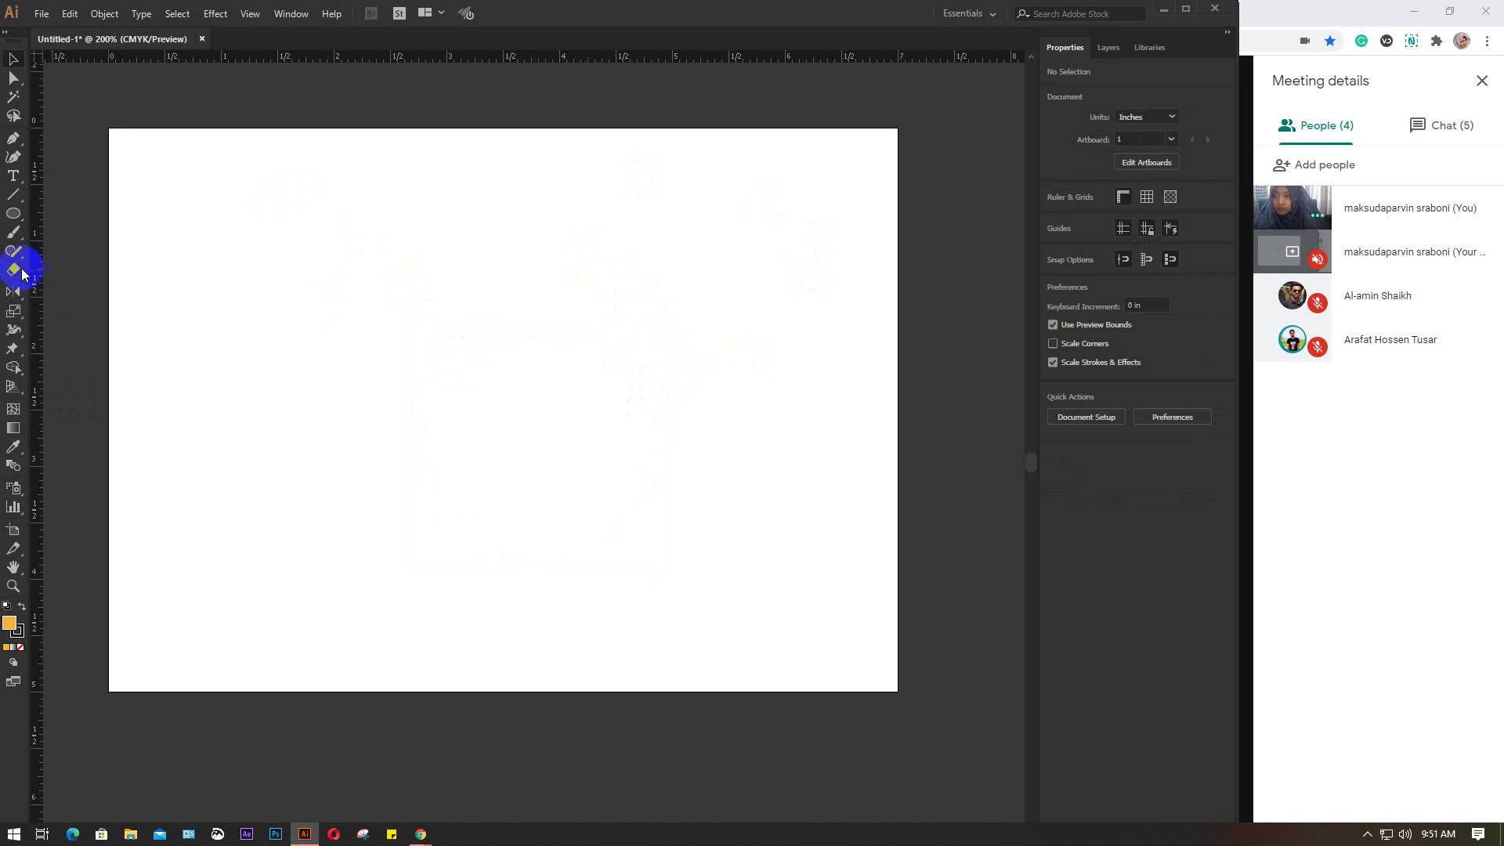
left_click(12, 141)
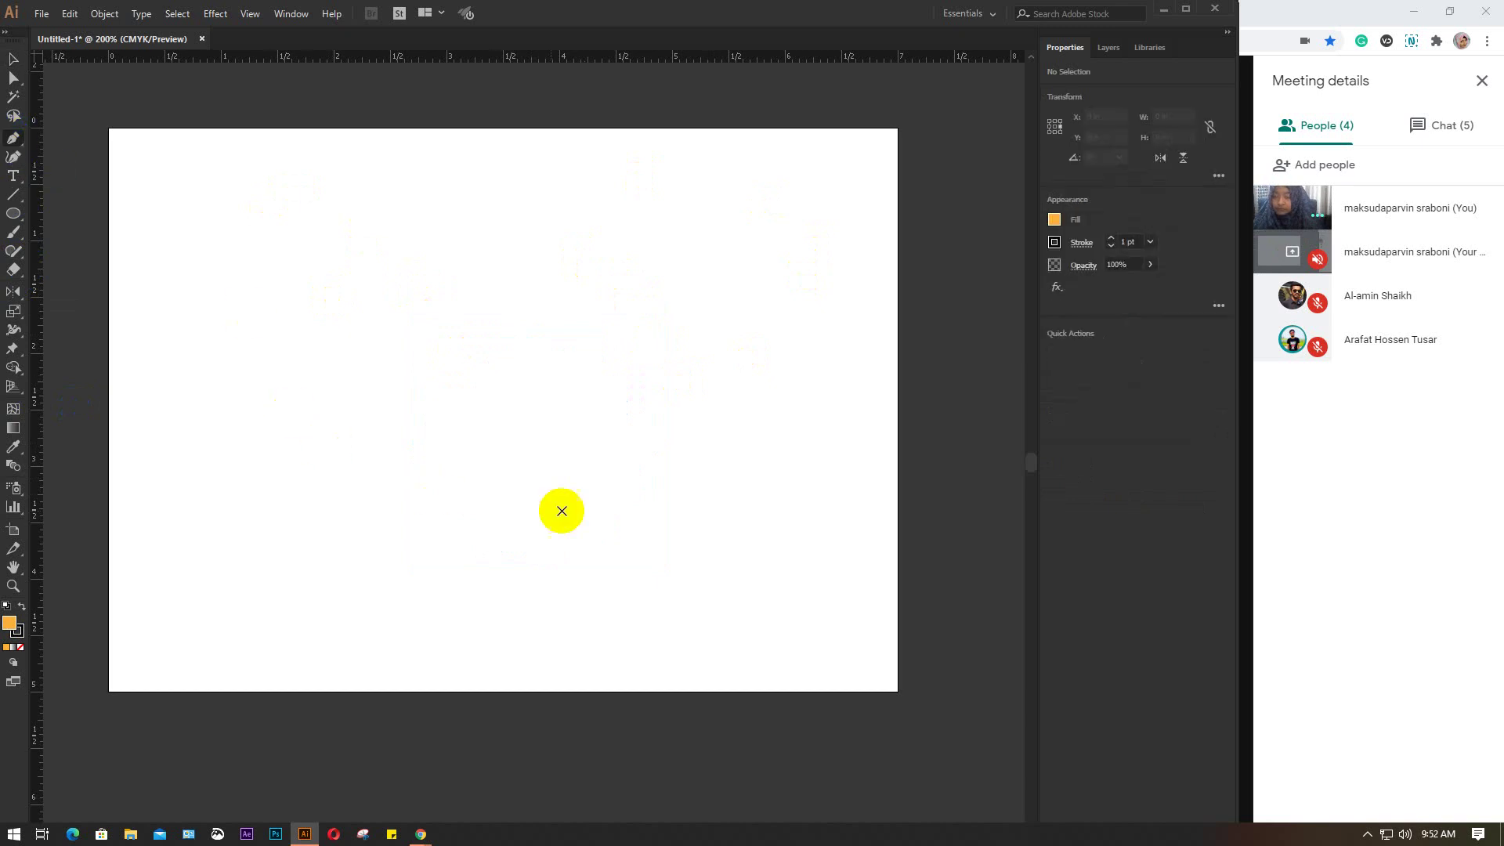
left_click(486, 497)
left_click_drag(571, 463, 580, 458)
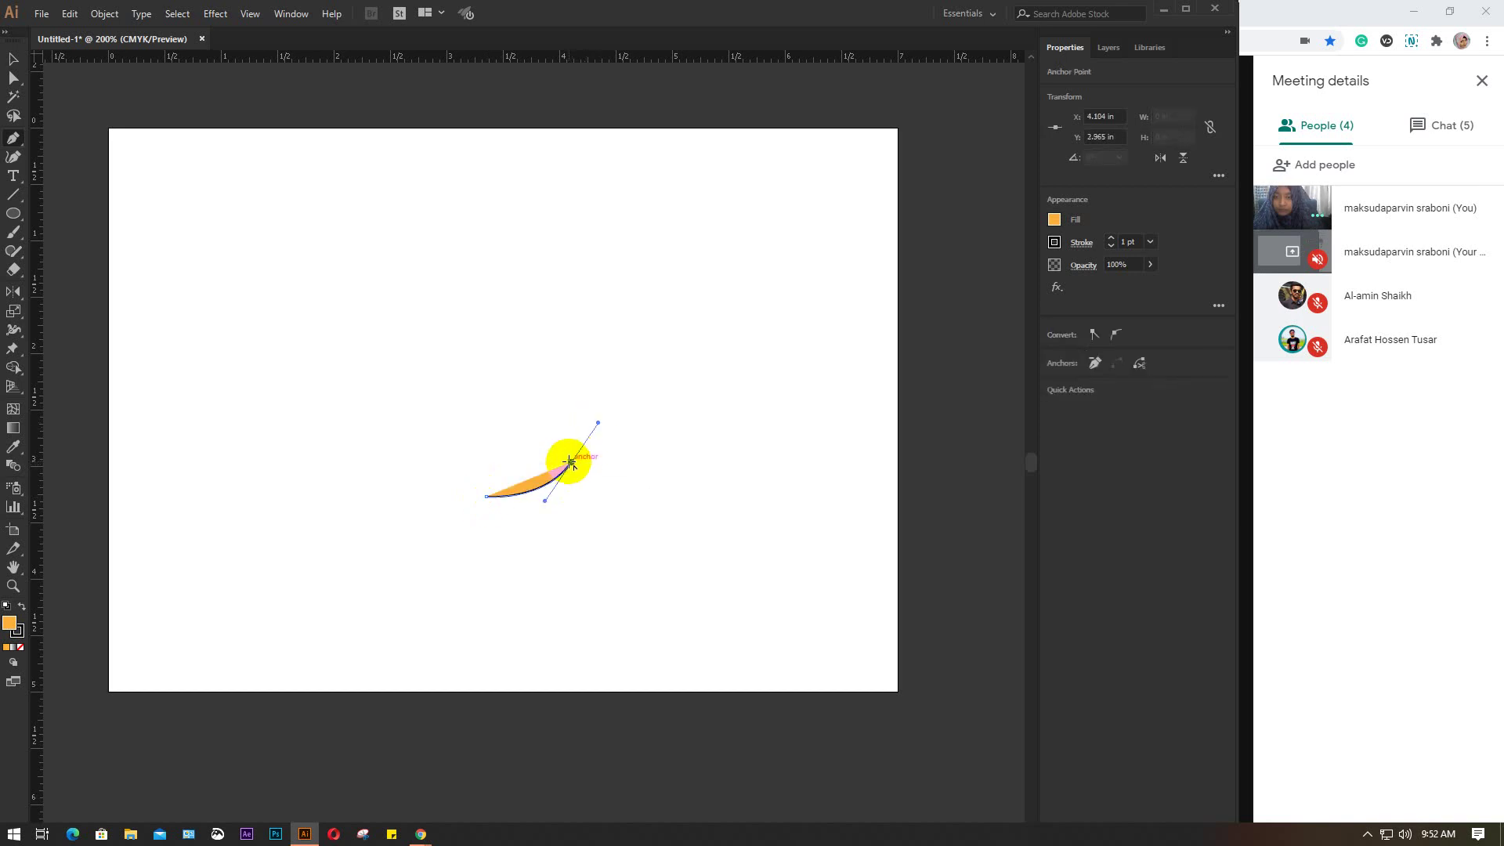
mouse_move(571, 462)
left_mouse_down()
mouse_move(517, 462)
mouse_move(577, 448)
mouse_move(631, 460)
left_mouse_up()
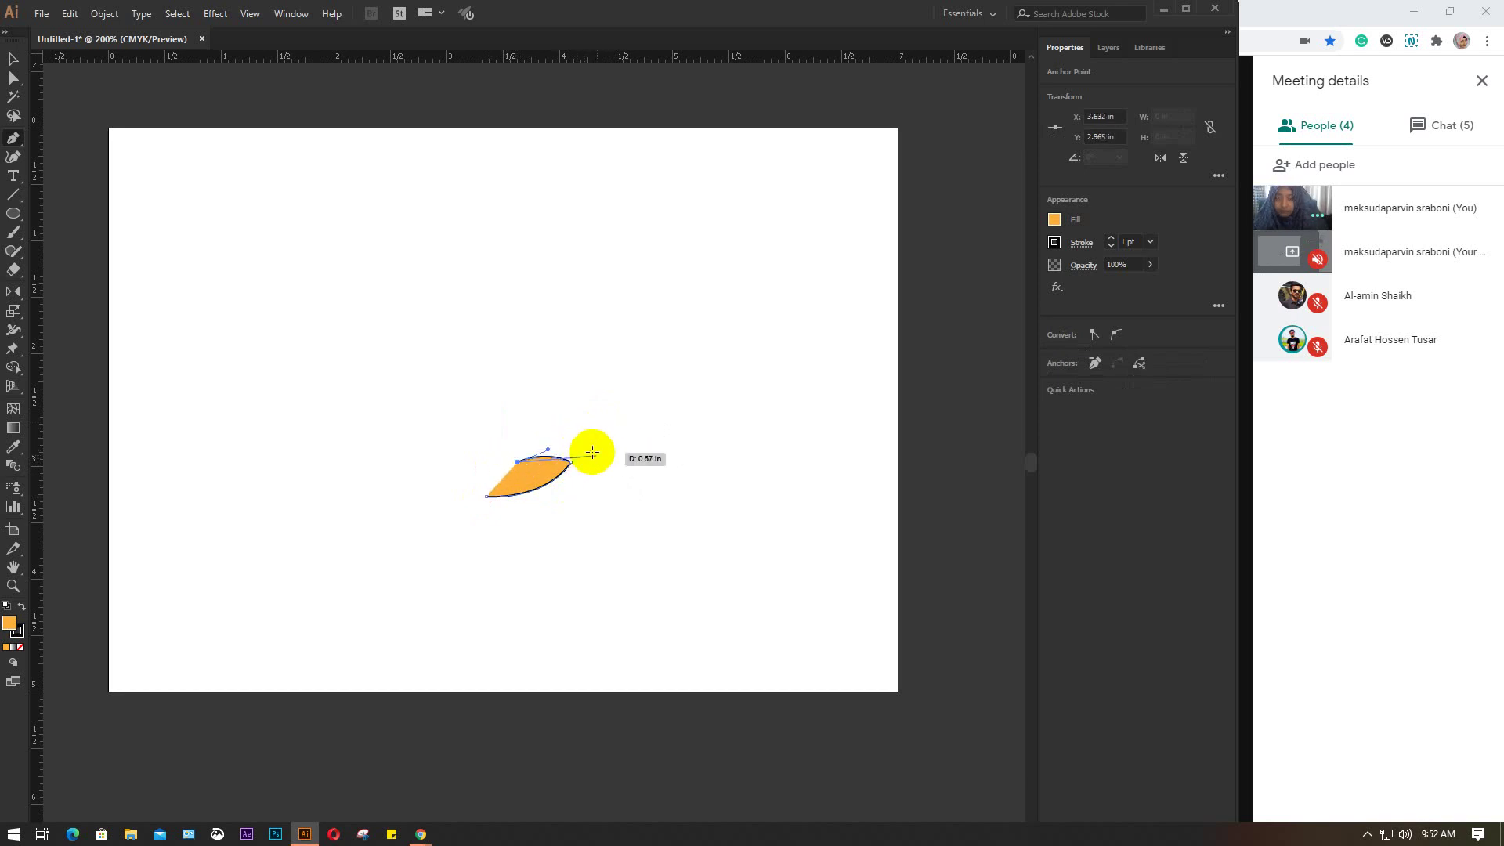
mouse_move(602, 455)
left_mouse_down()
mouse_move(491, 433)
mouse_move(432, 480)
mouse_move(594, 416)
mouse_move(585, 371)
mouse_move(675, 332)
mouse_move(517, 370)
mouse_move(500, 394)
mouse_move(570, 289)
left_mouse_up()
left_click(636, 338)
left_click(615, 352)
left_click(516, 369)
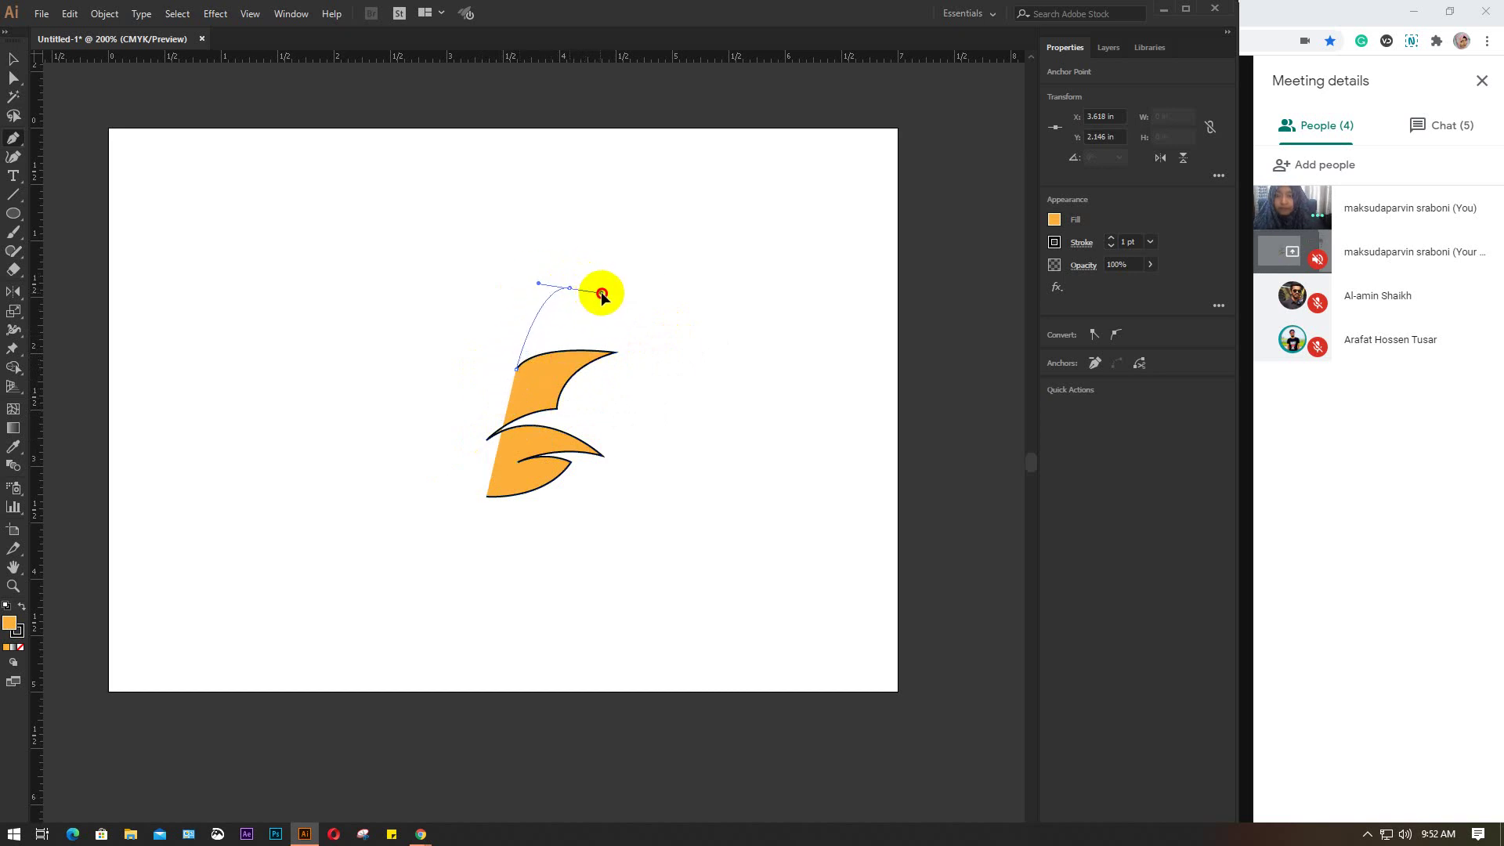
Step: Extend the path with a curved top sweep and straight left side, closing it at the start
mouse_move(564, 290)
left_mouse_down()
mouse_move(598, 317)
mouse_move(584, 210)
left_mouse_up()
left_click(599, 257)
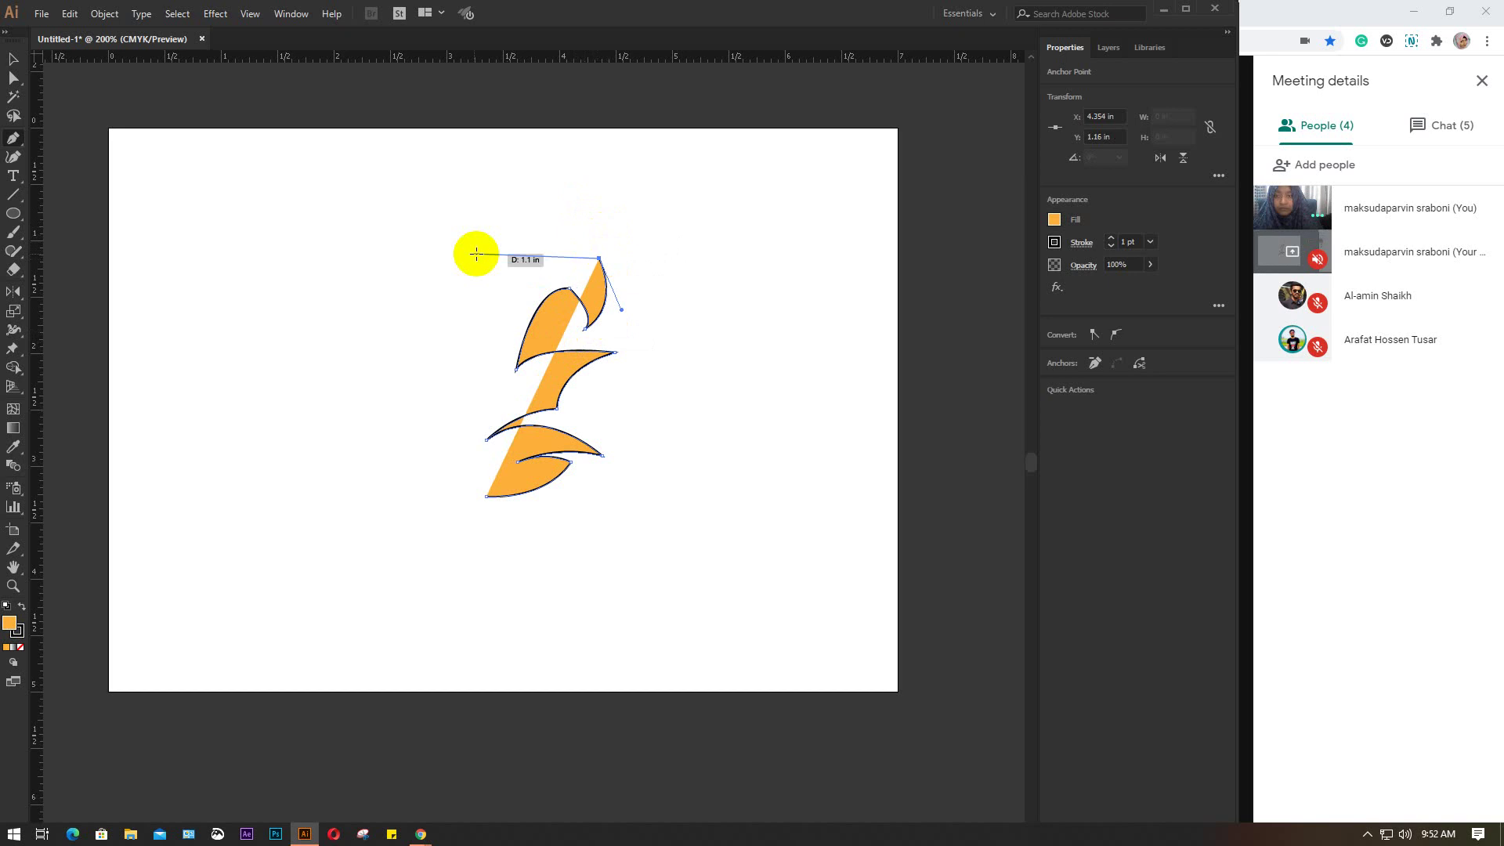
left_click_drag(482, 227, 383, 278)
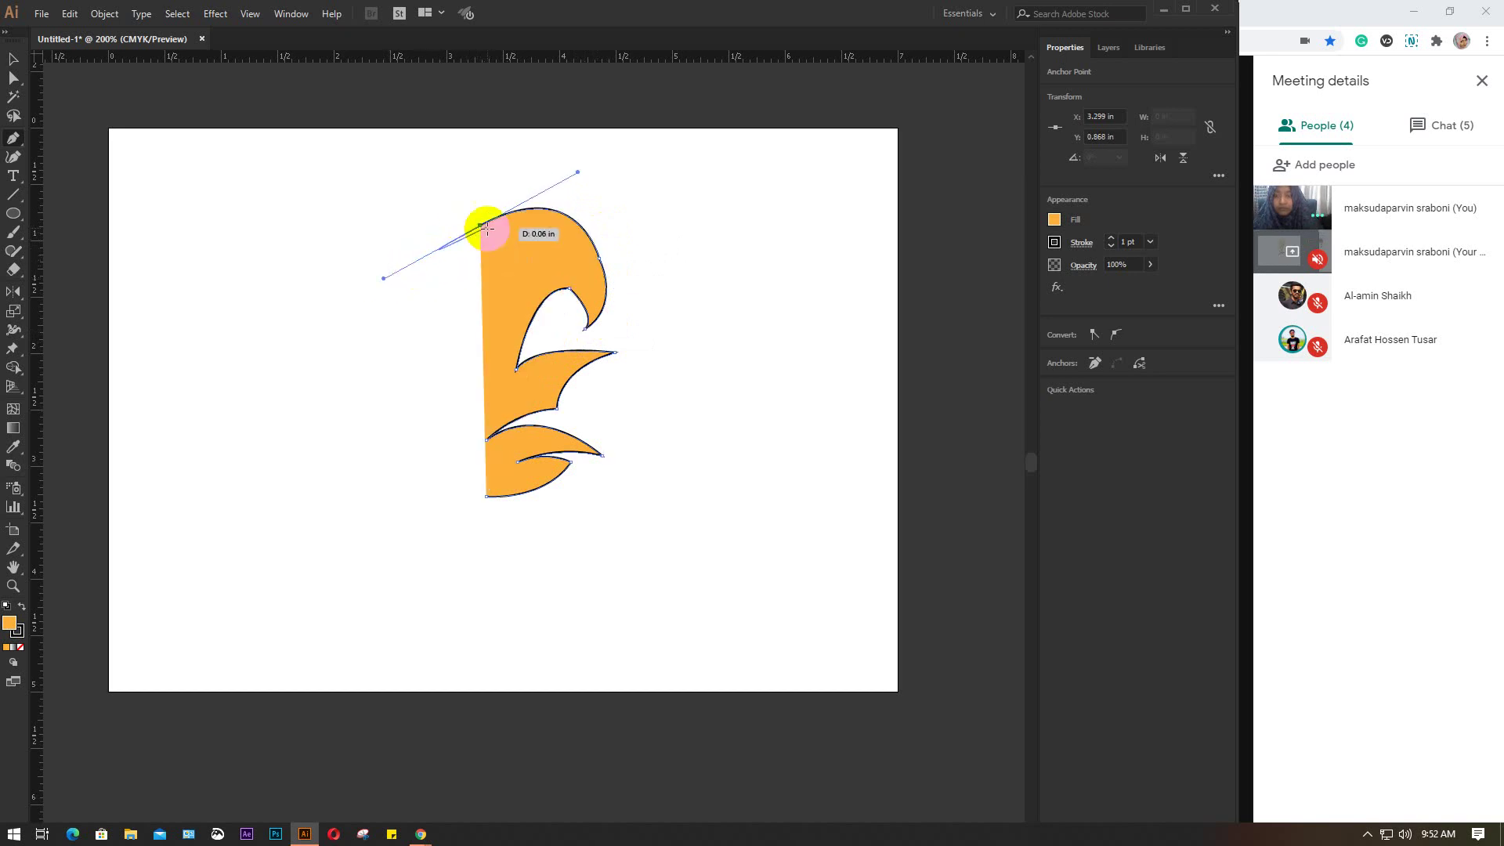
left_click(423, 294)
left_click_drag(423, 294, 418, 318)
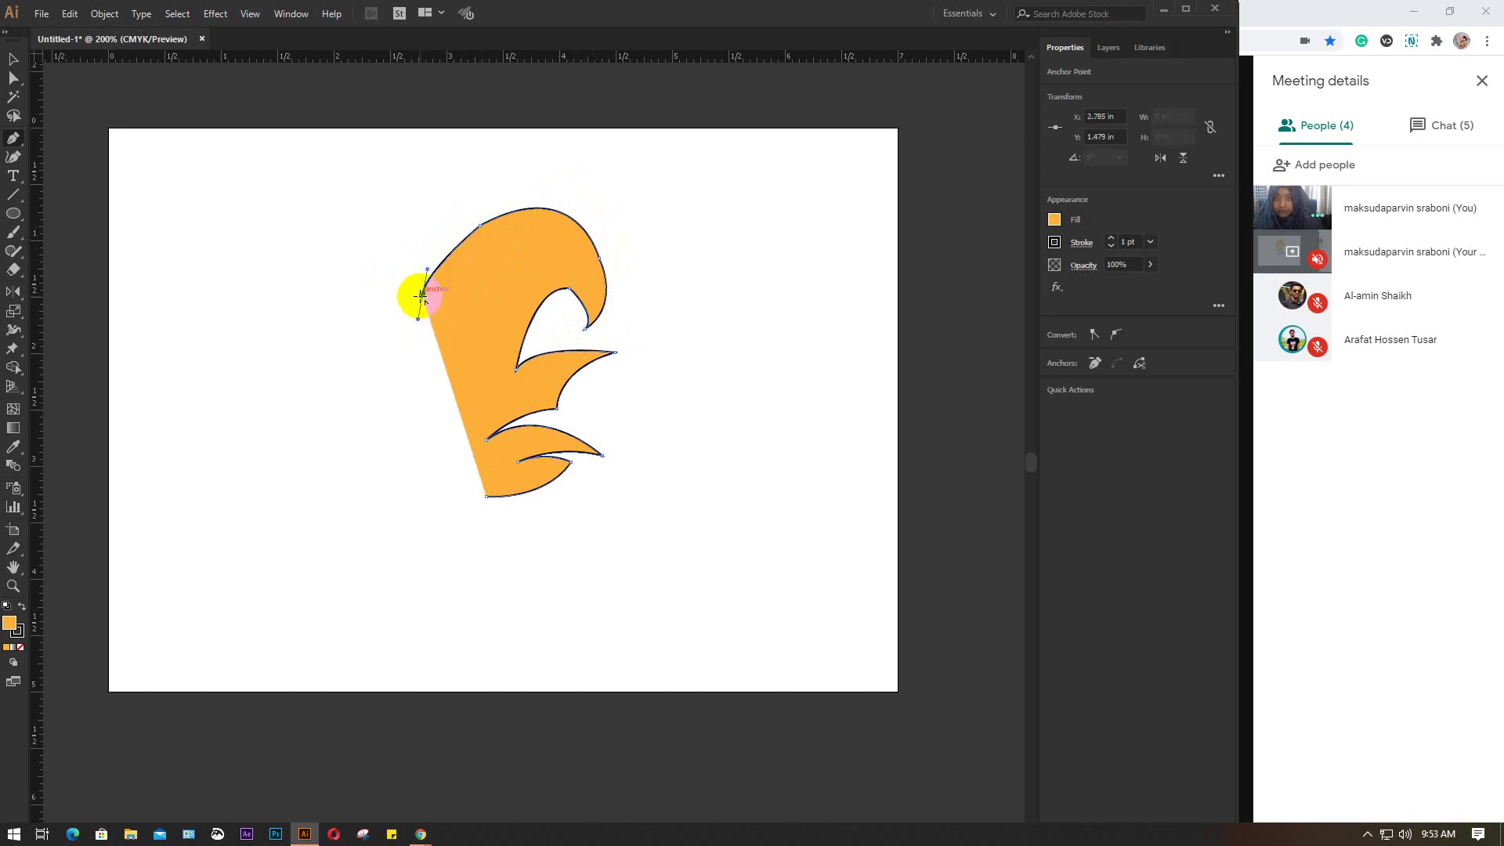
left_click(421, 294)
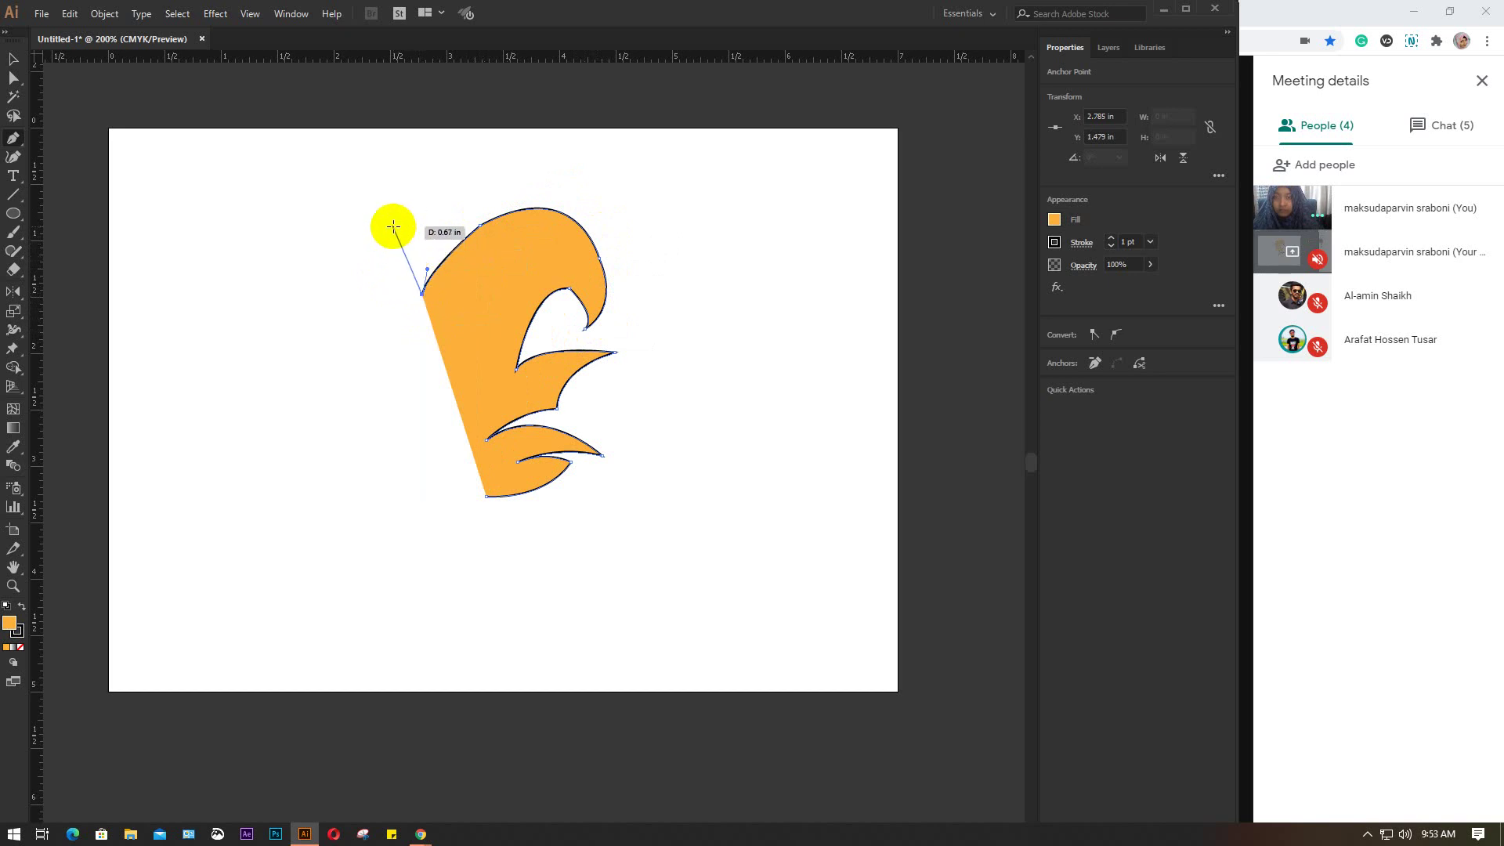
left_click_drag(393, 225, 354, 199)
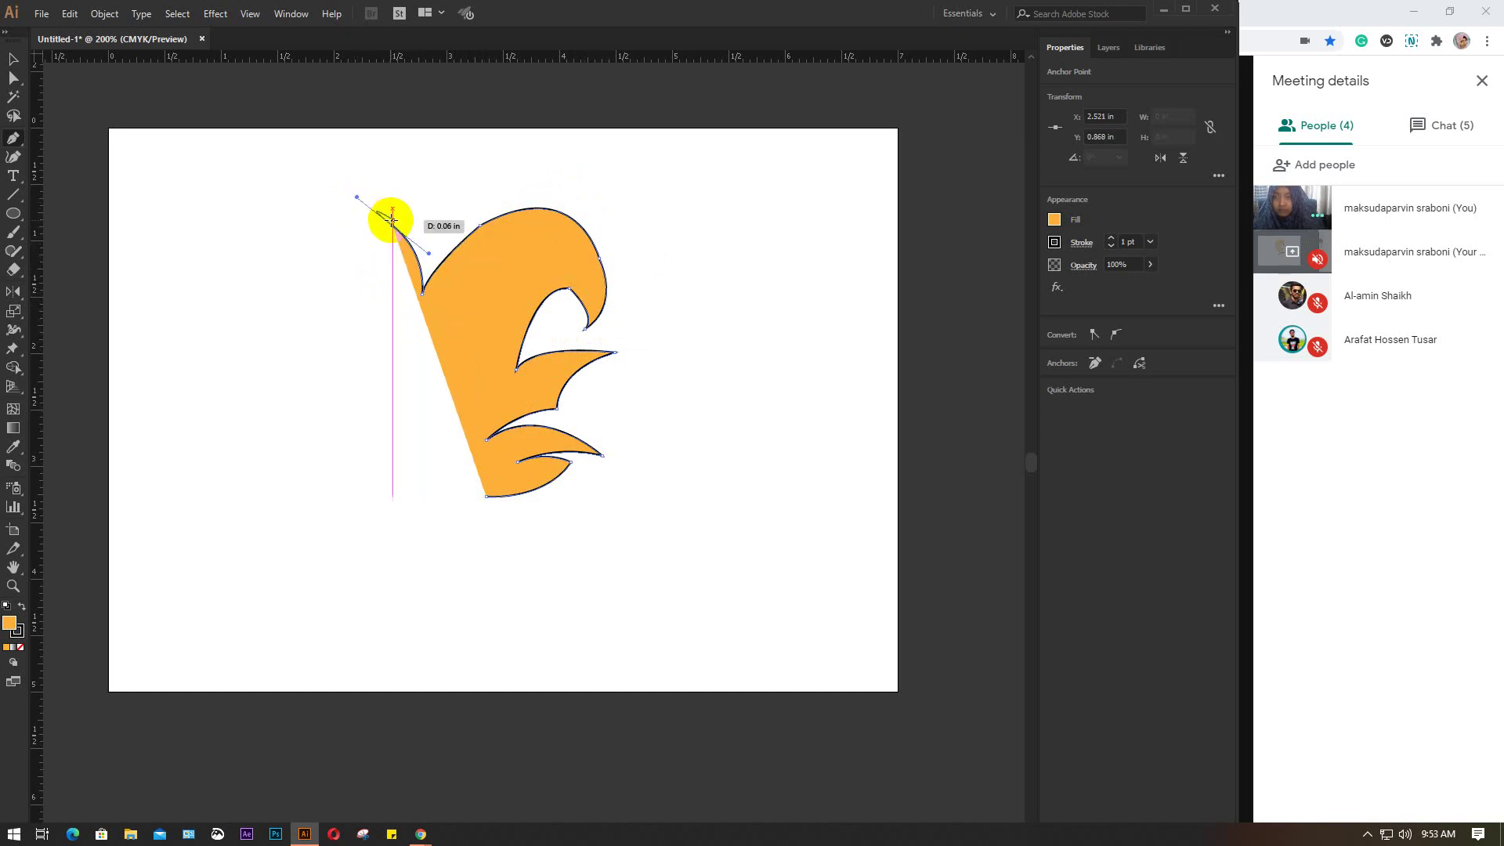
left_click(393, 226)
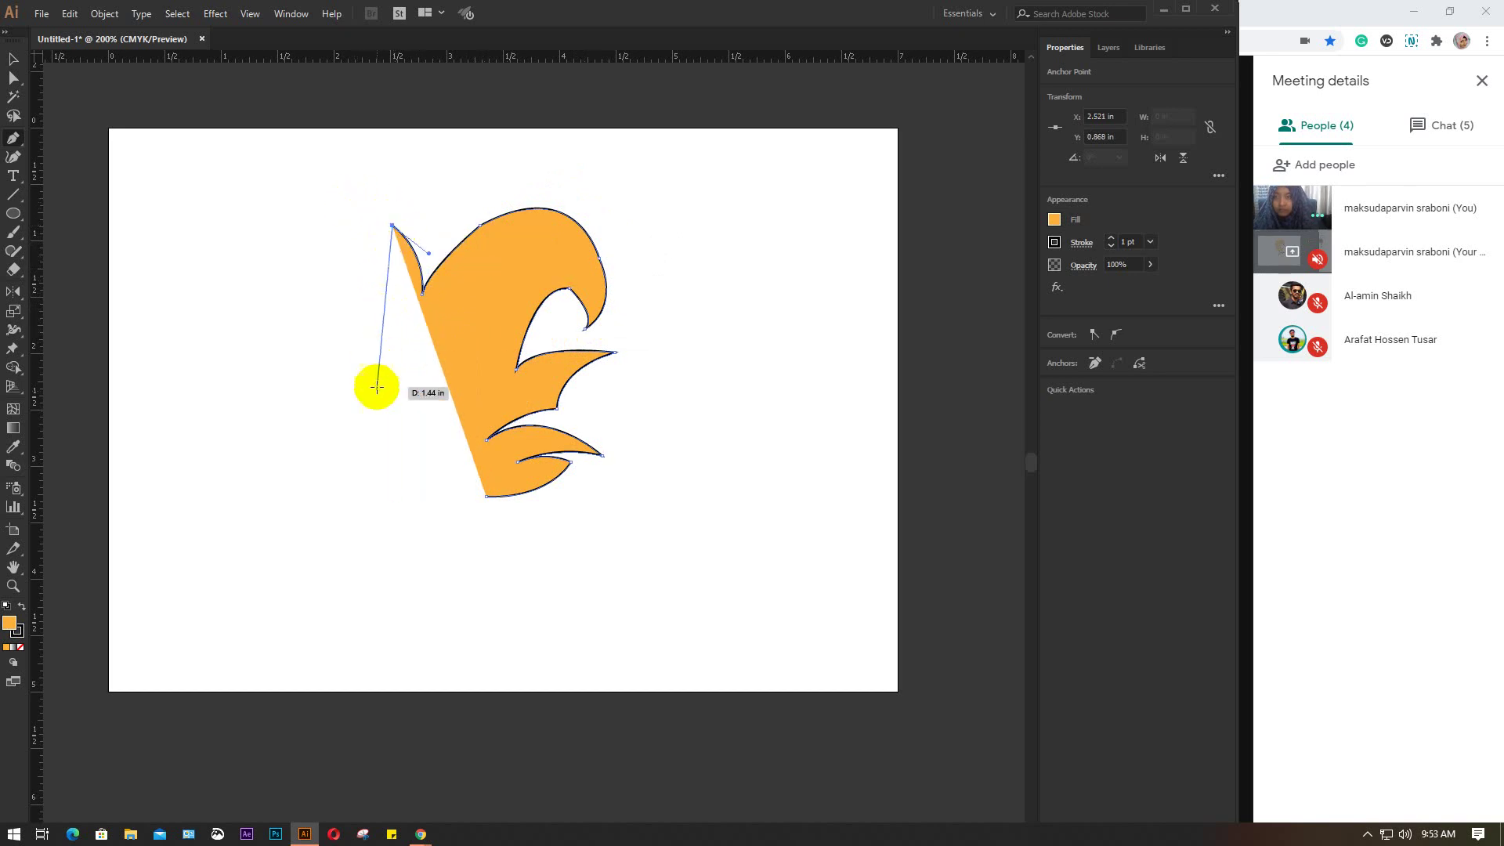
left_click(390, 496)
mouse_move(488, 497)
left_mouse_down()
mouse_move(429, 495)
mouse_move(693, 427)
left_mouse_up()
key("v")
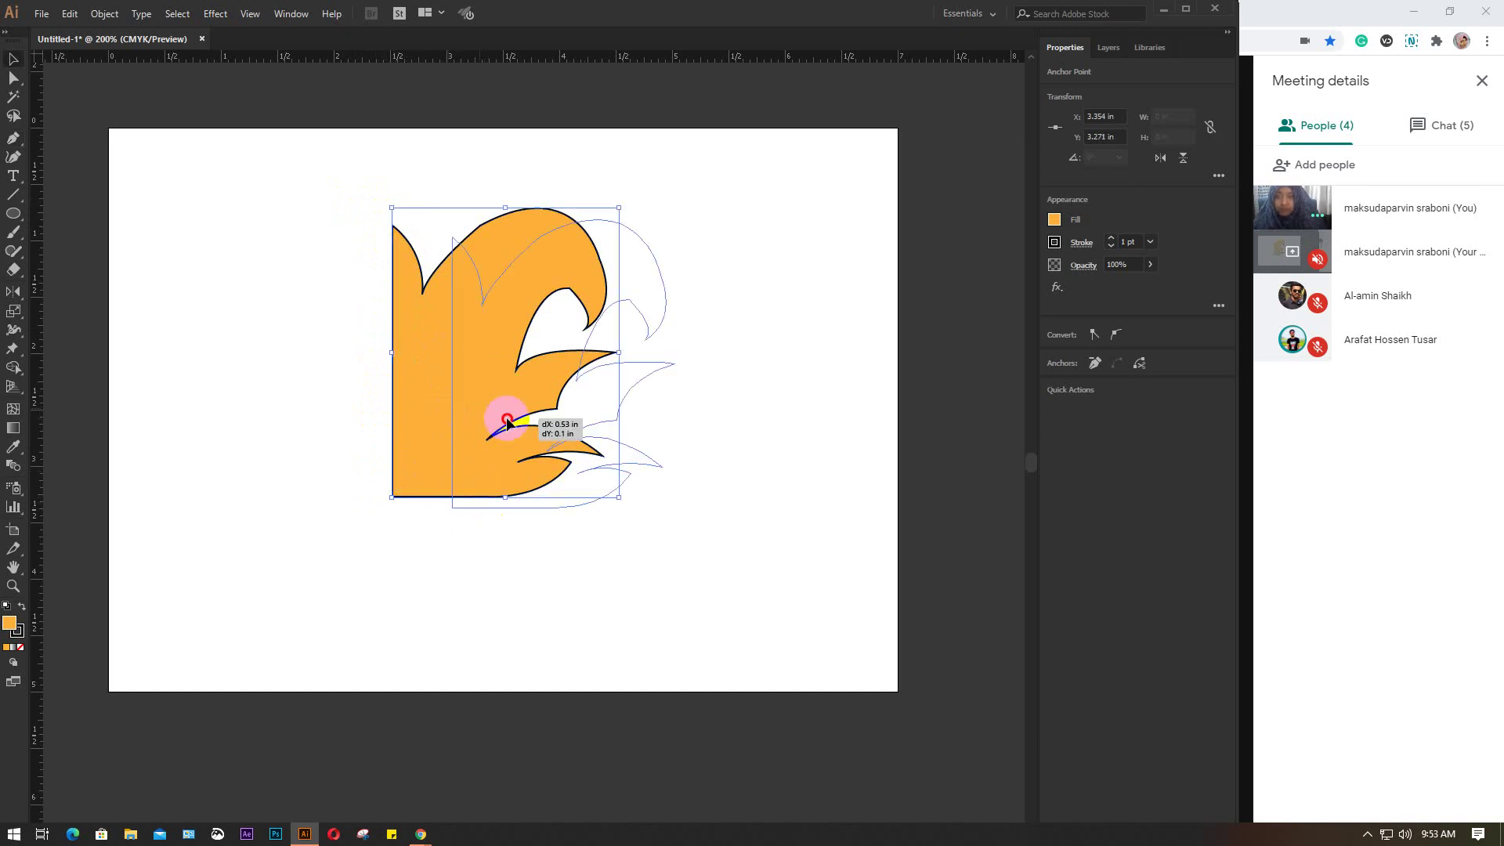
Step: Change the shape's fill to light blue
left_click(1054, 219)
left_click(938, 286)
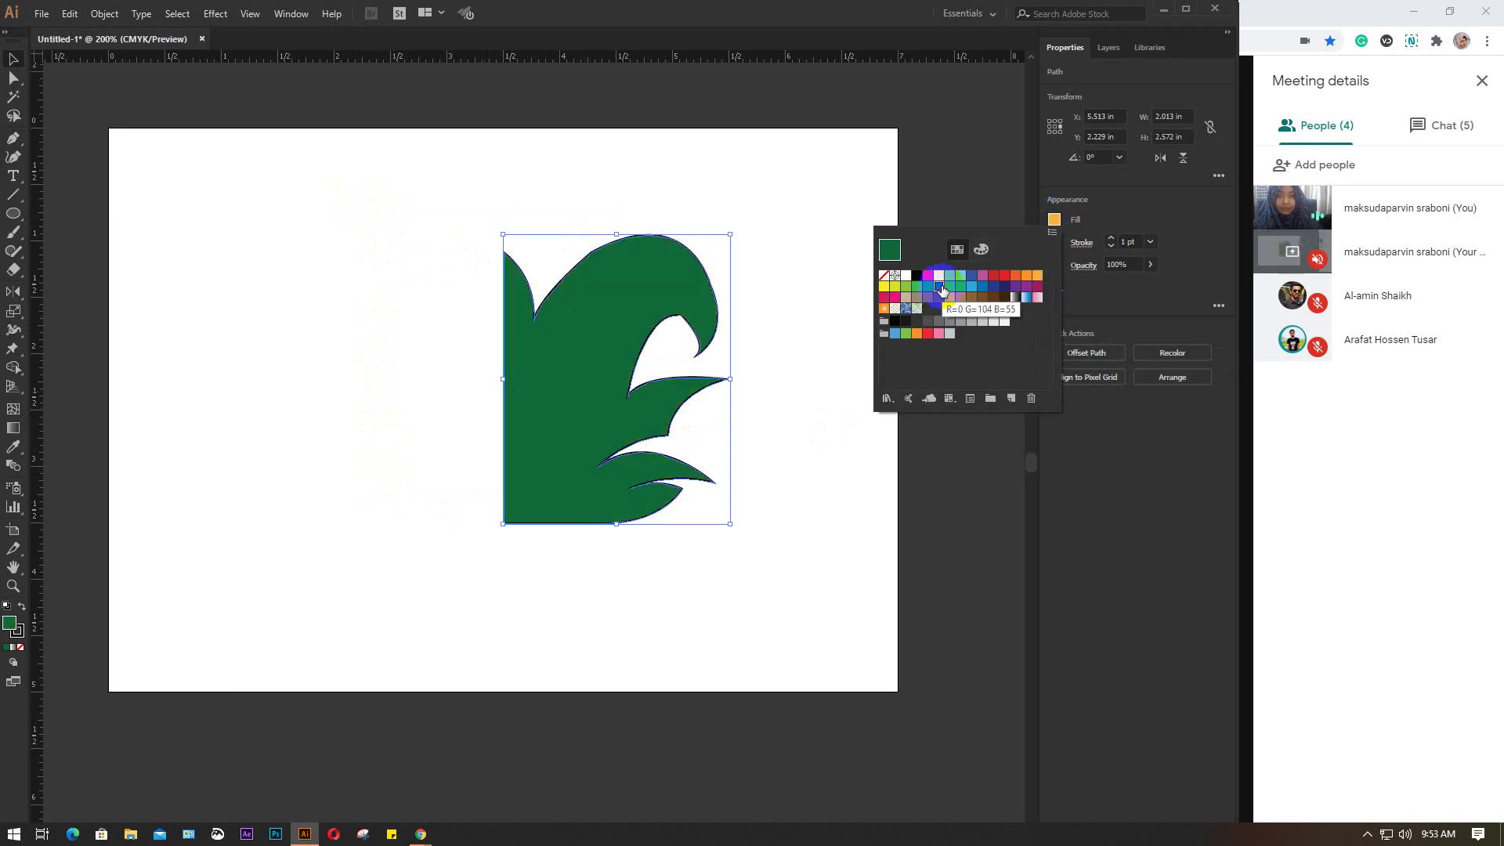
left_click(960, 275)
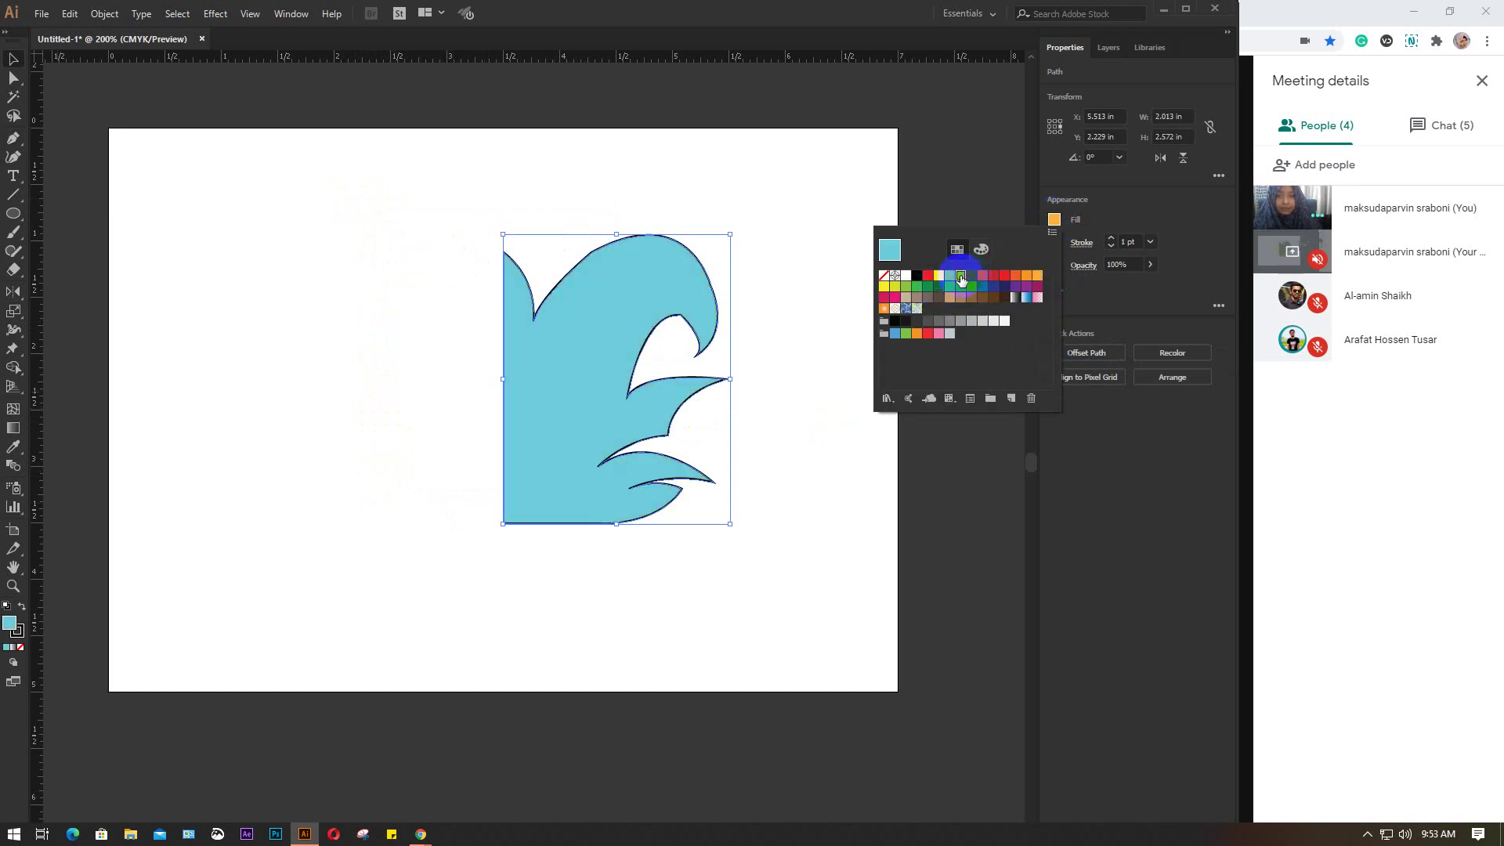
left_click(821, 300)
left_click(672, 520)
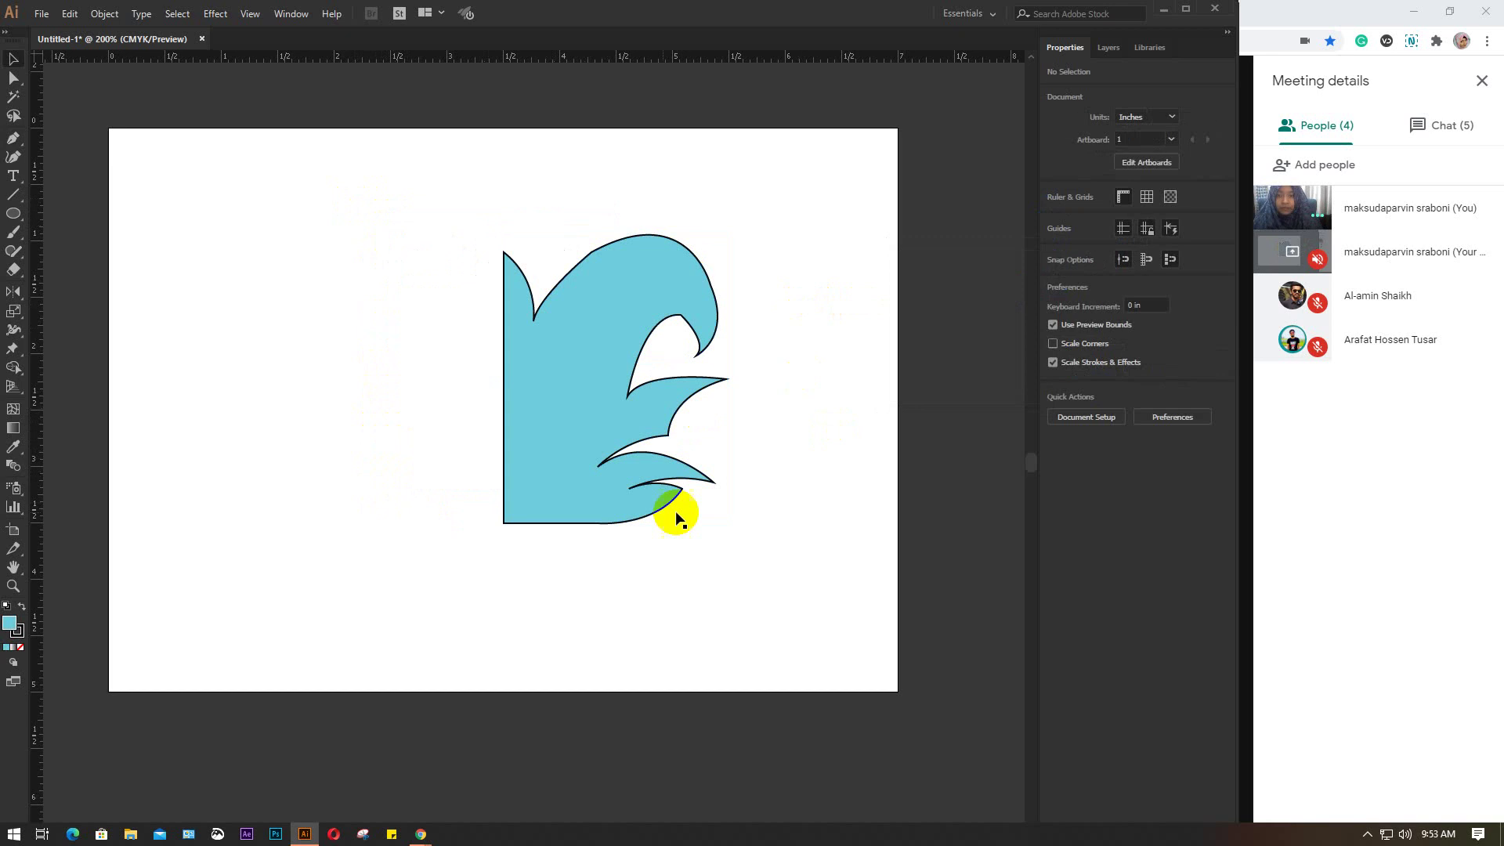
left_click(576, 412)
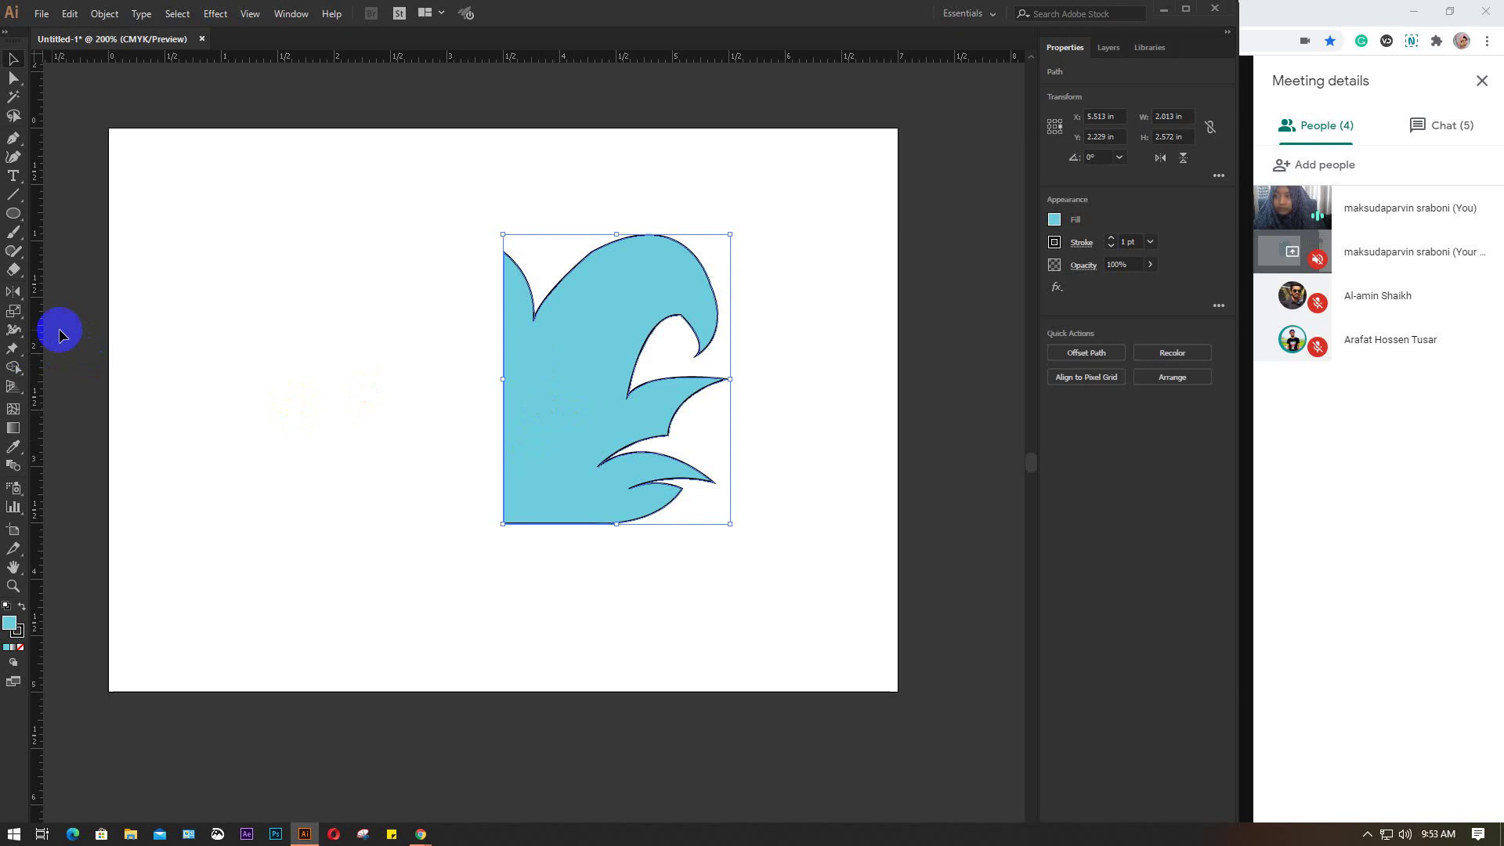
Step: Reflect a copy of the shape across an axis at its left edge
left_click(14, 291)
left_click(615, 381)
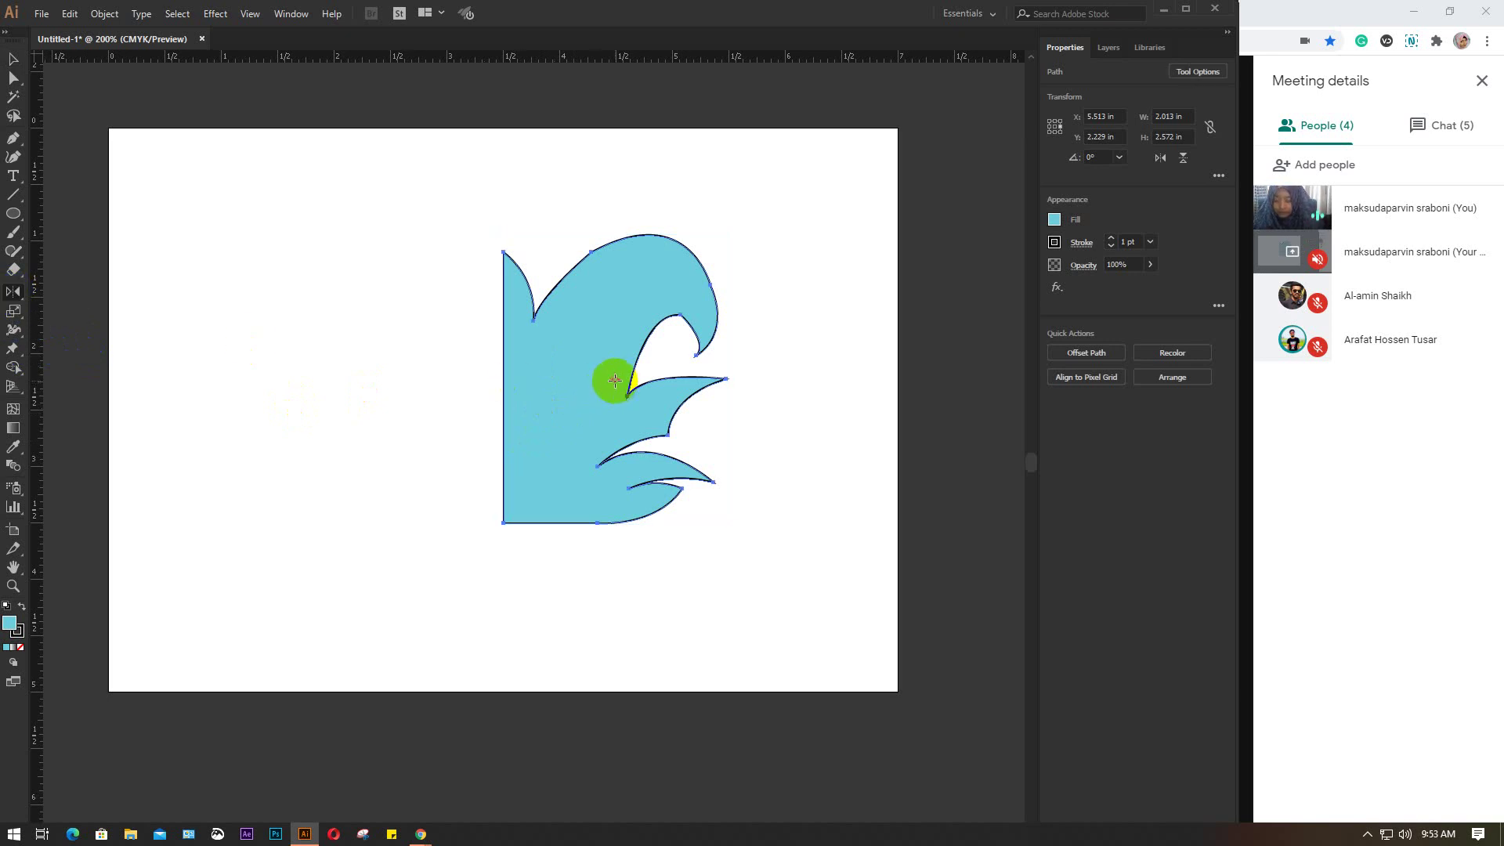
left_click_drag(615, 381, 509, 401)
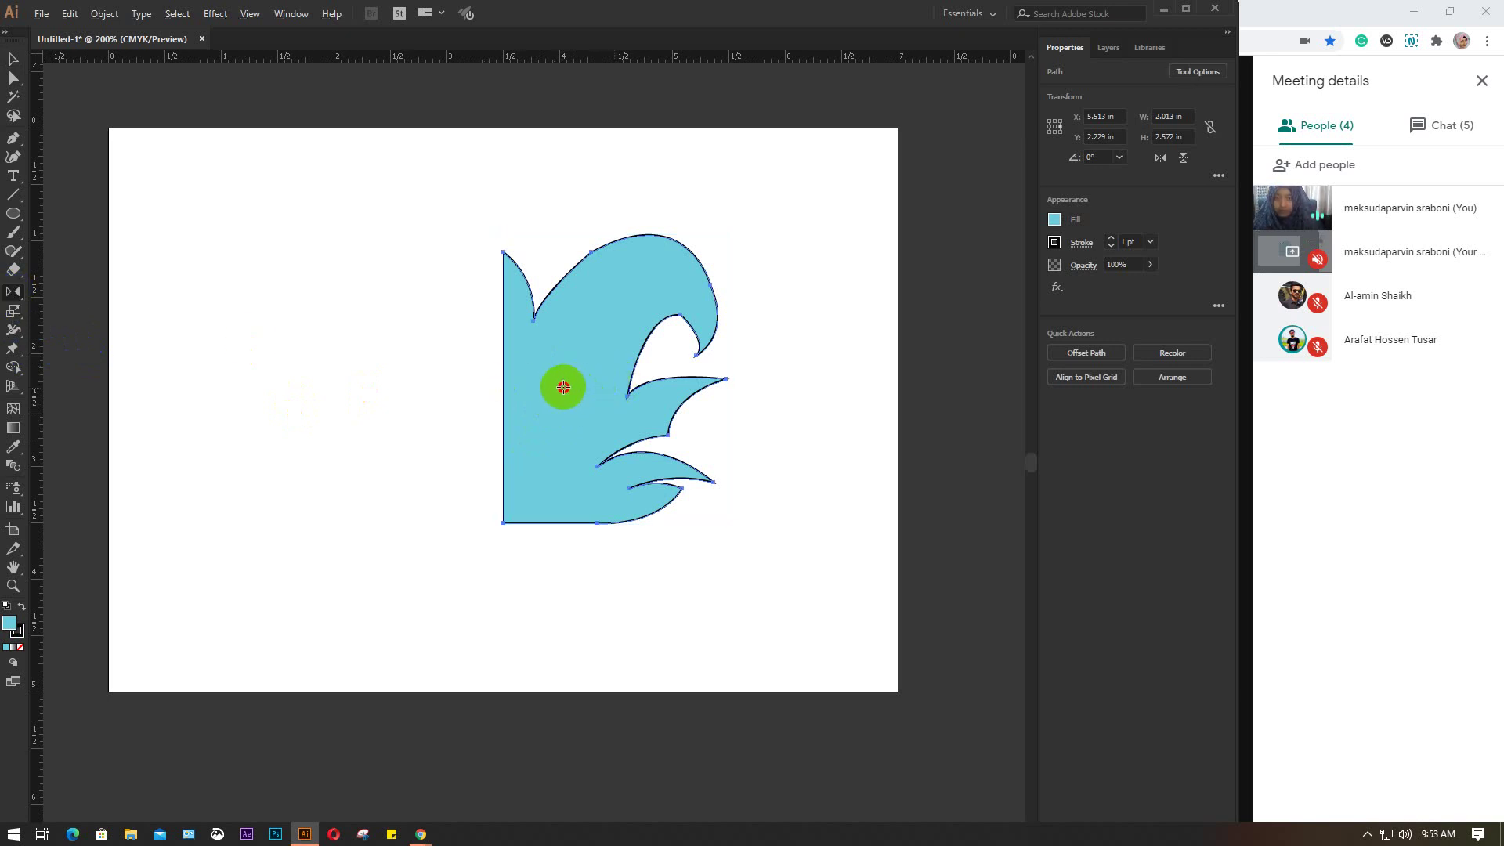
left_click(506, 401, "alt")
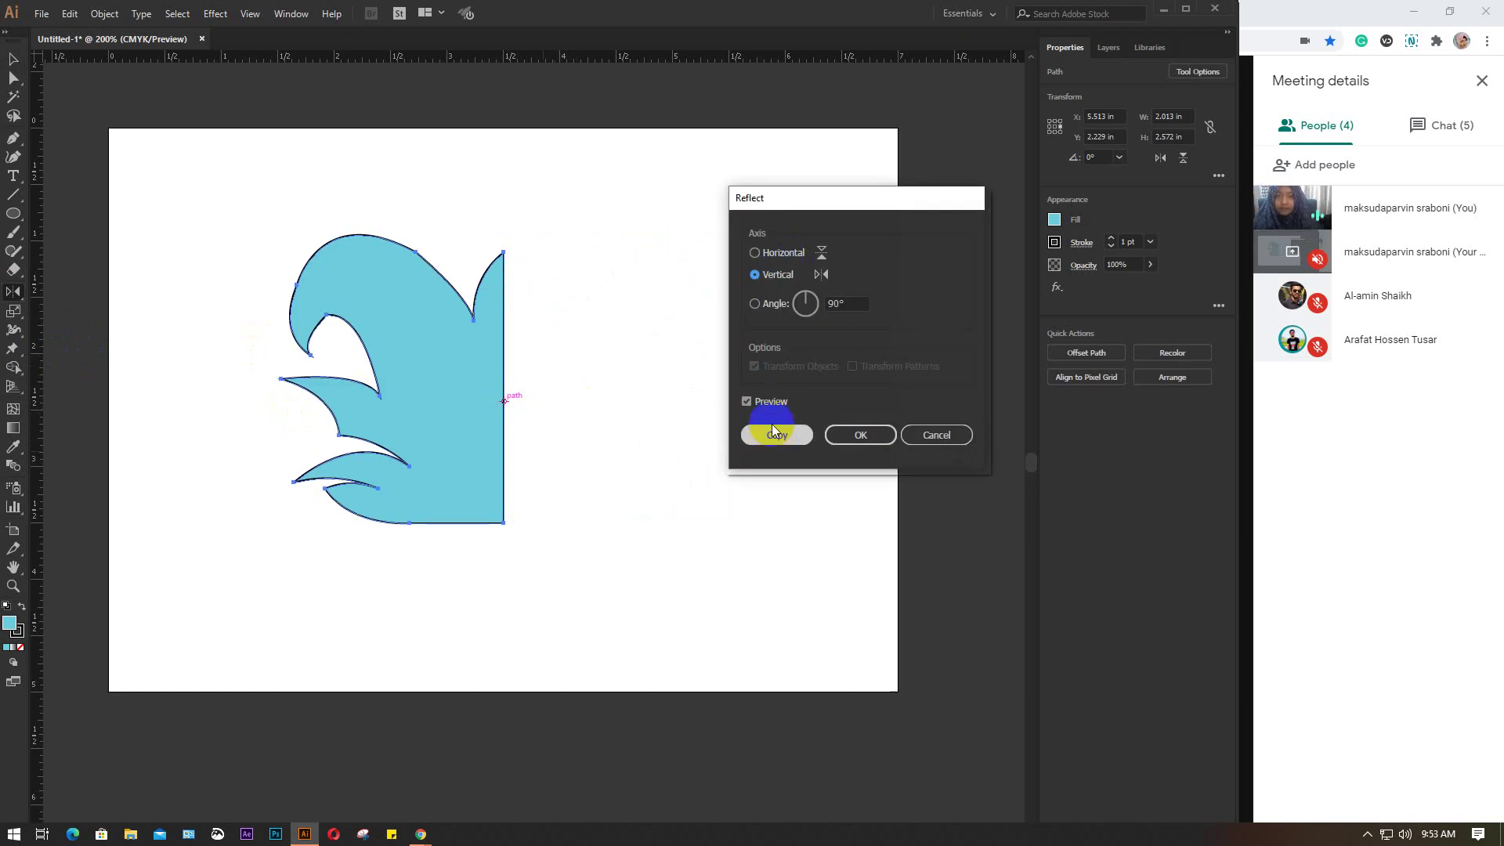
left_click(772, 433)
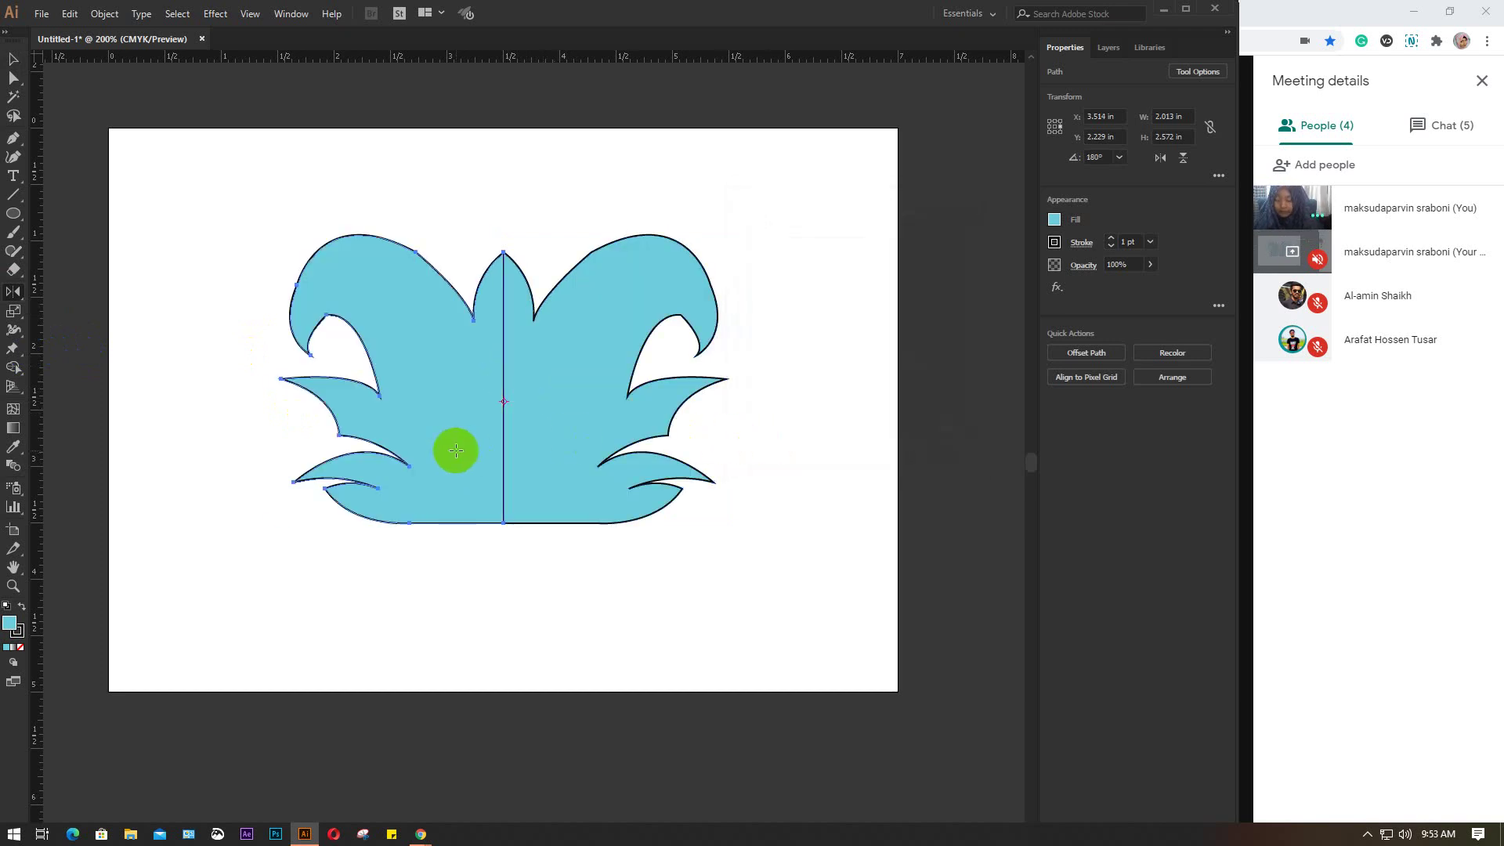
key("v")
left_click(504, 611)
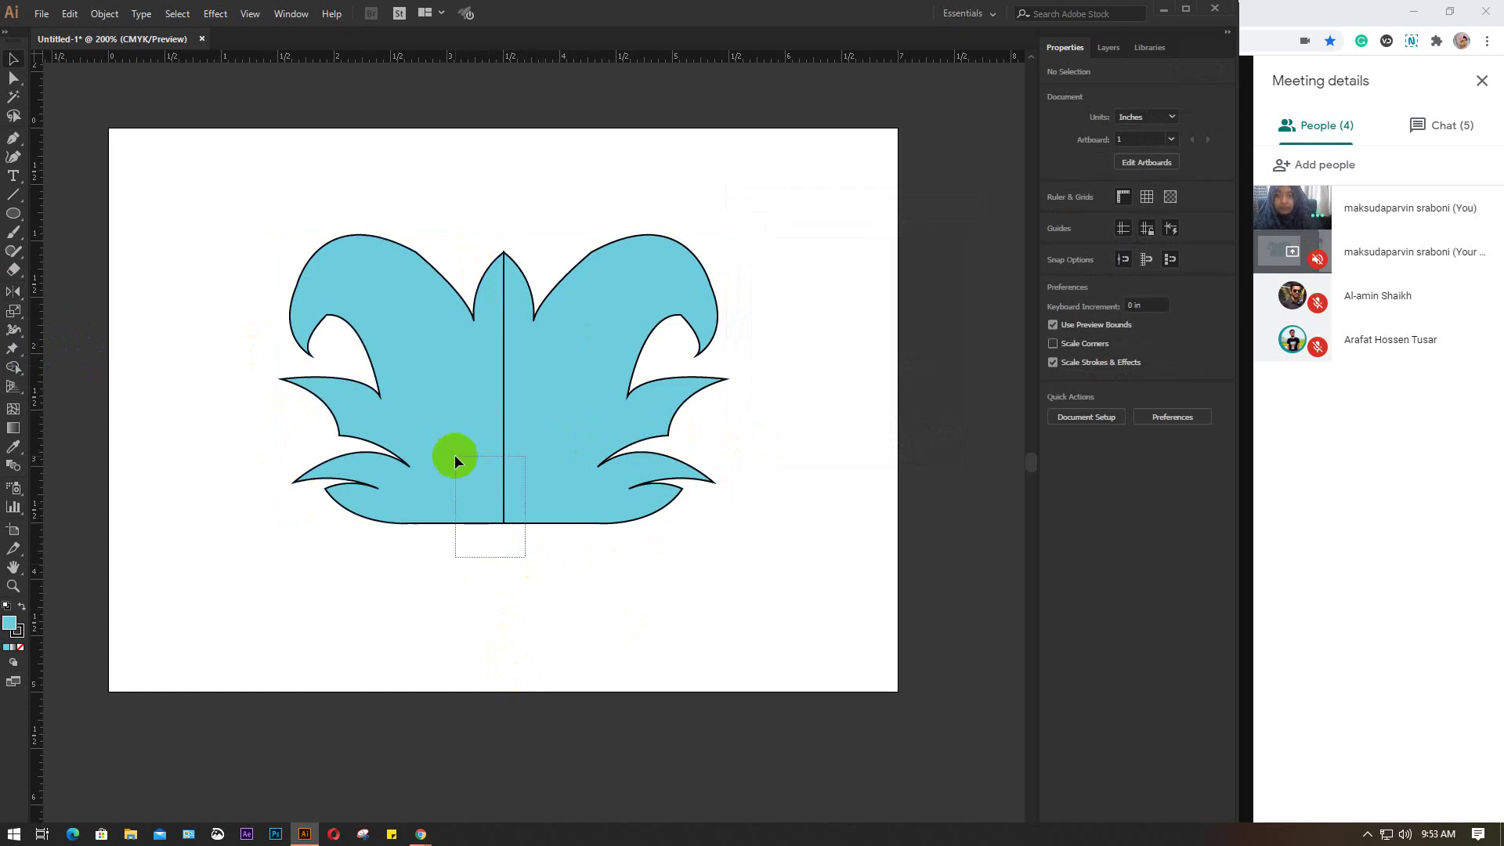
Step: Set the artwork's stroke to None, then delete the whole blue artwork
left_click_drag(523, 556, 455, 458)
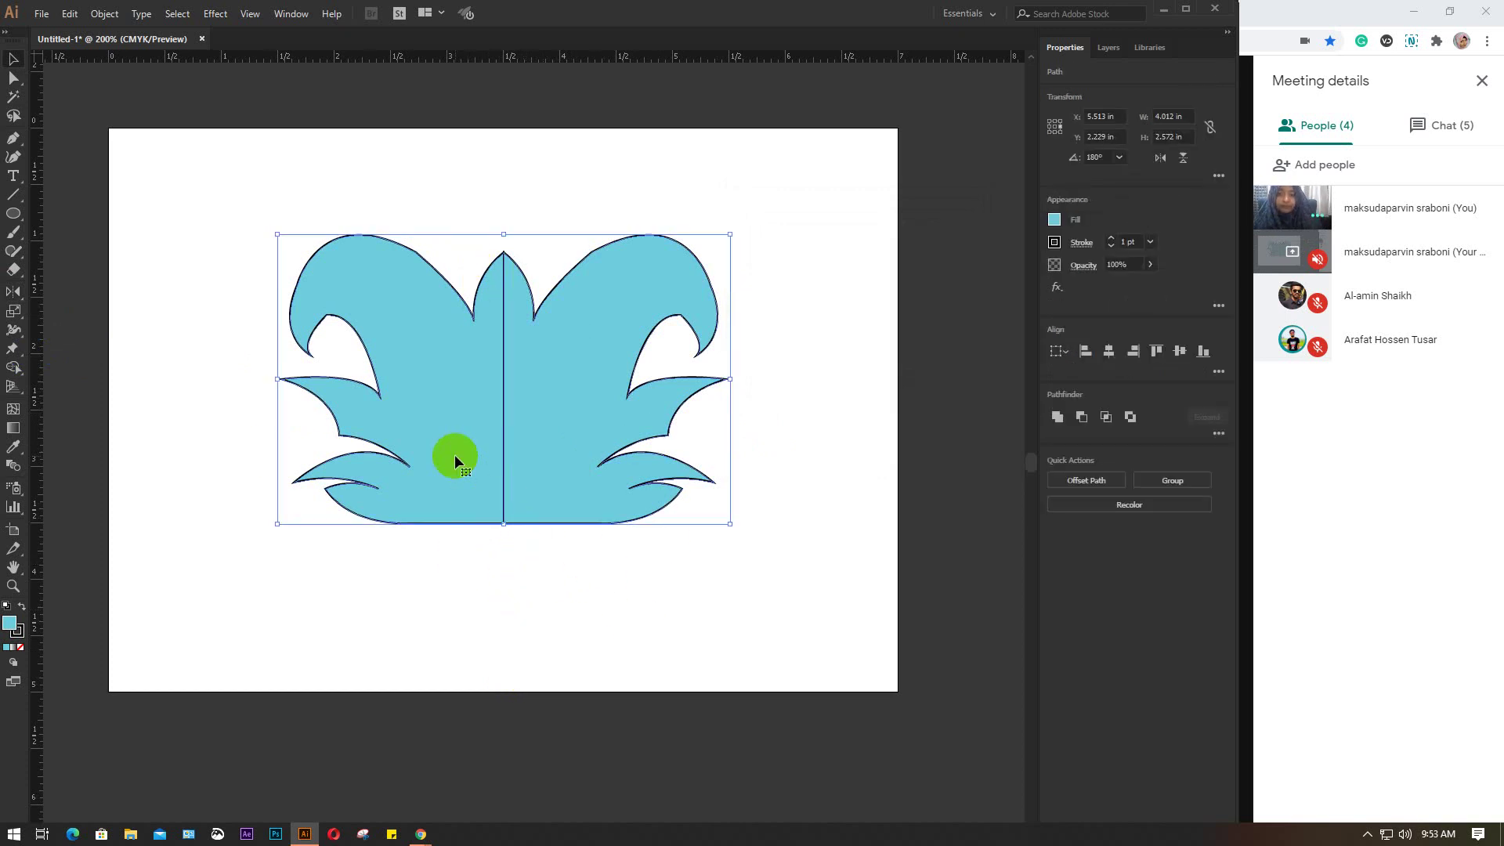
left_click(1054, 242)
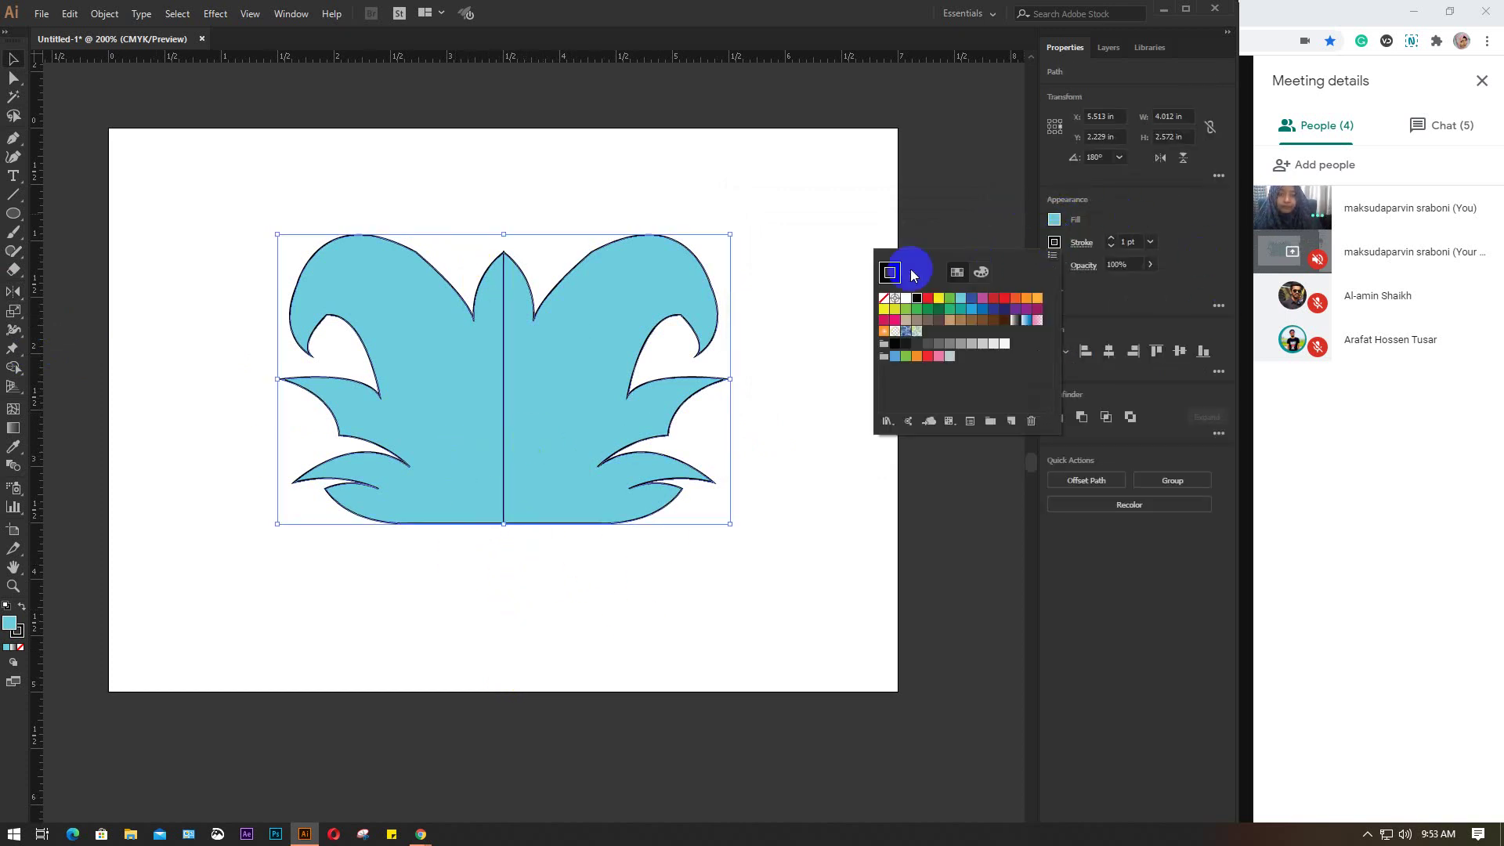
left_click(884, 298)
left_click(792, 537)
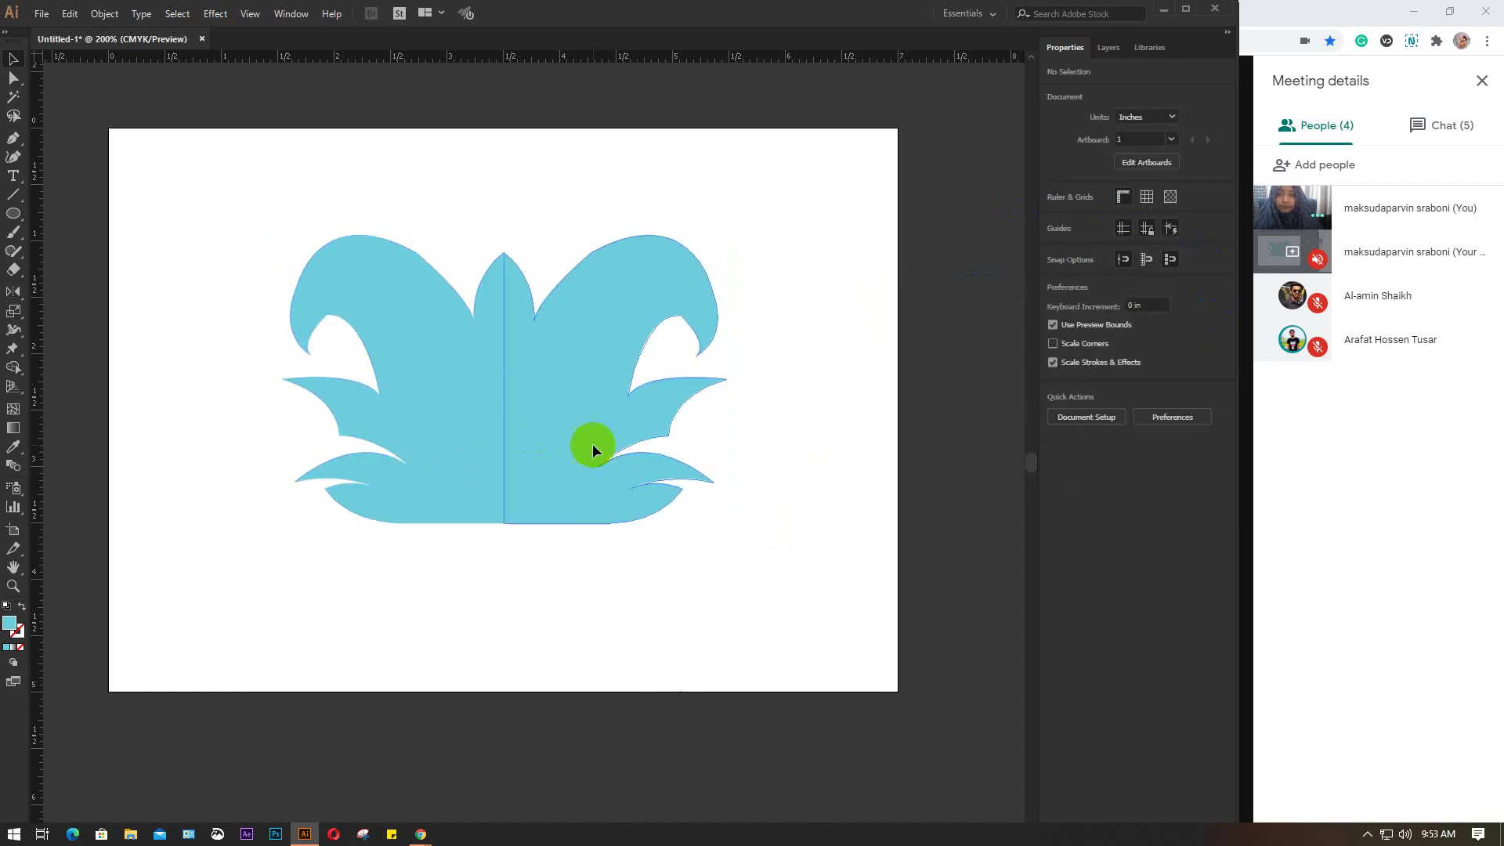
mouse_move(252, 185)
left_mouse_down()
mouse_move(399, 345)
mouse_move(673, 581)
left_mouse_up()
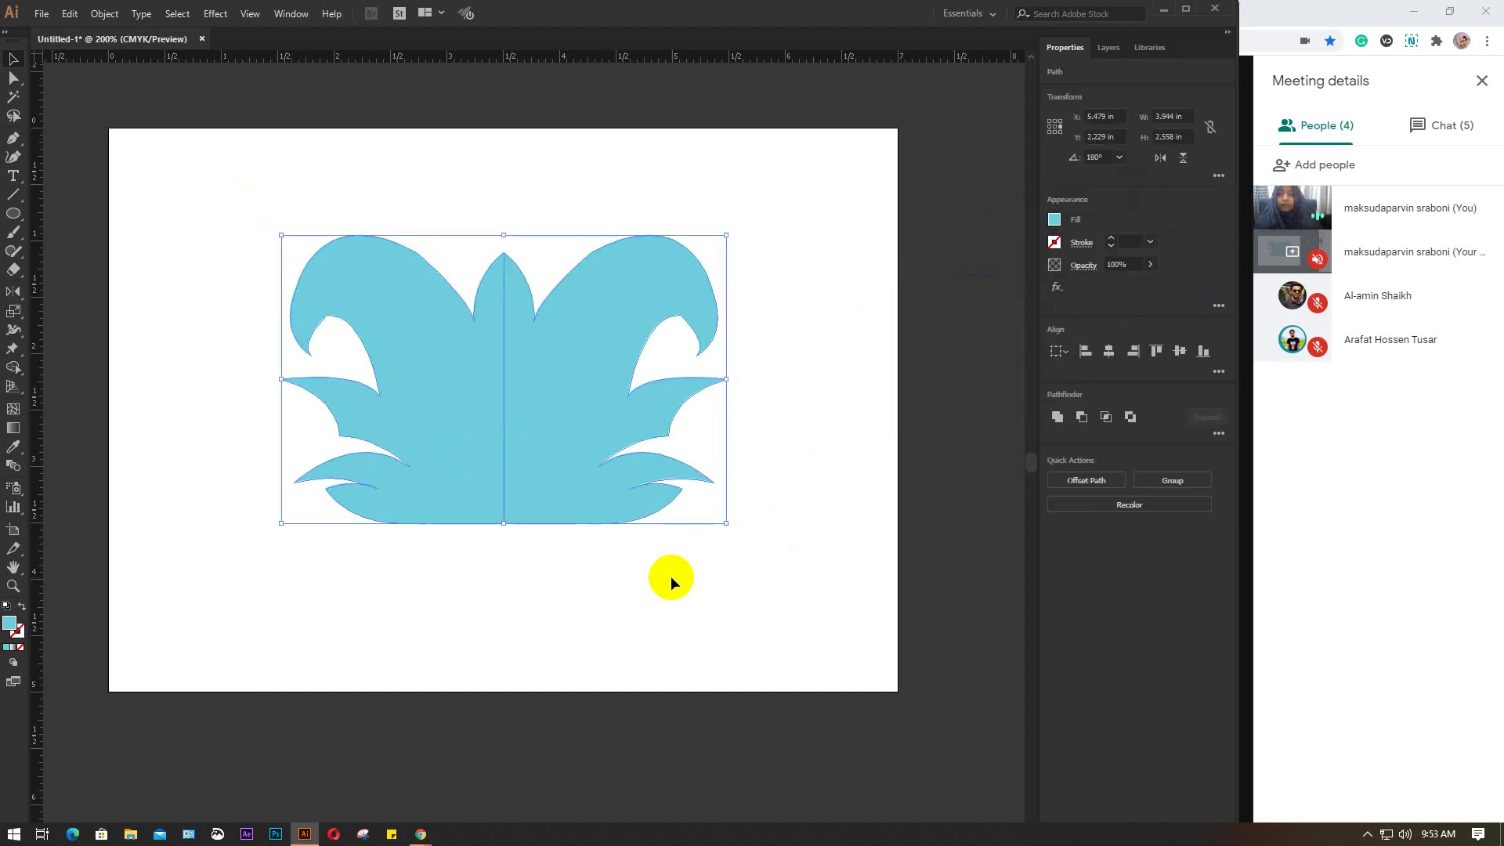
key("Delete")
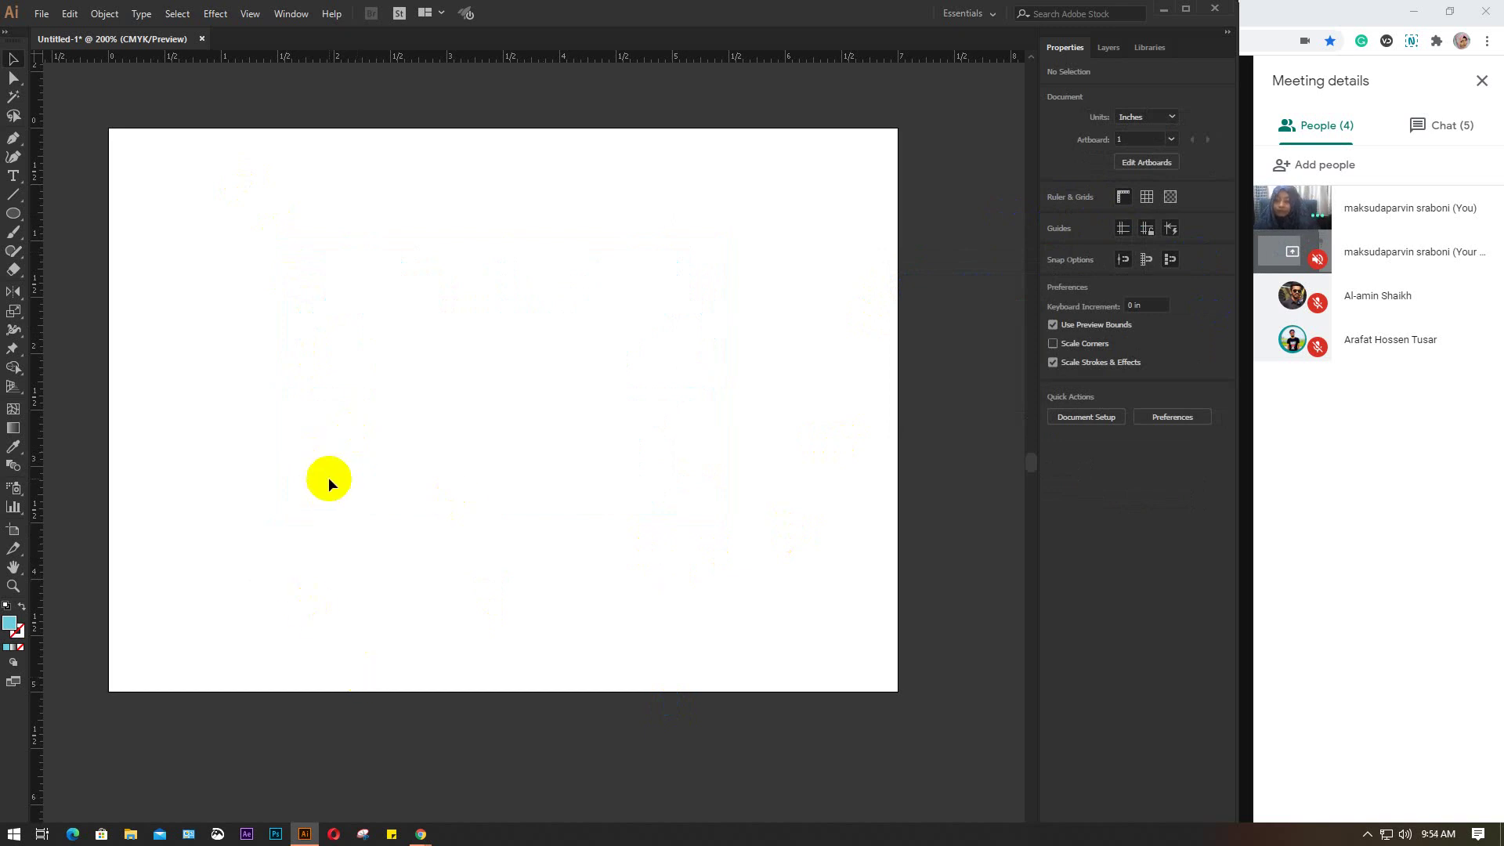
Step: Show the Scale tool group with Shear and Reshape, then the shape-tools flyout
left_click(11, 312)
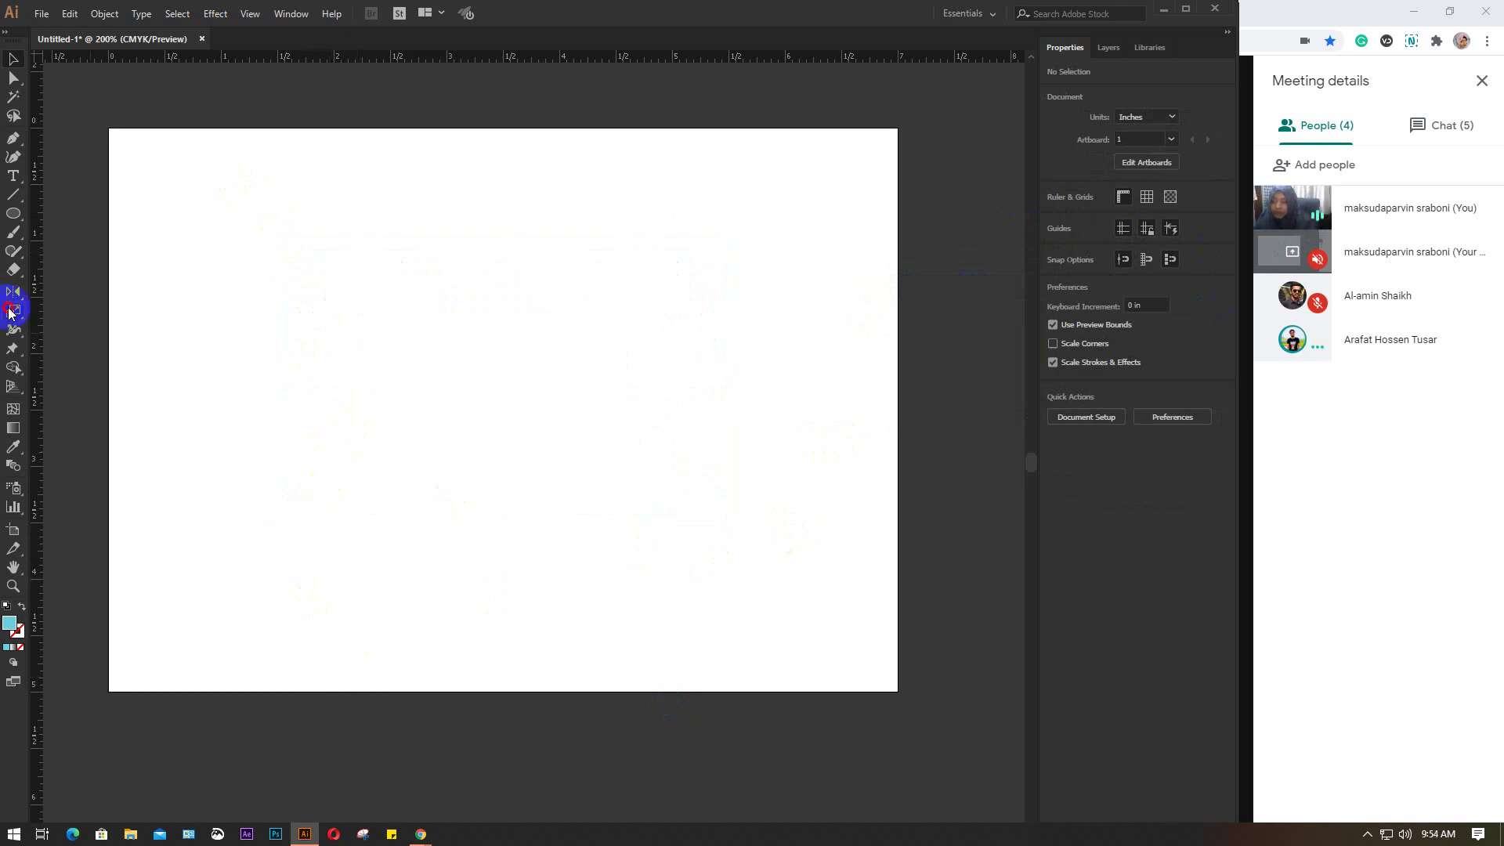
mouse_move(11, 314)
left_mouse_down()
mouse_move(112, 337)
mouse_move(97, 348)
left_mouse_up()
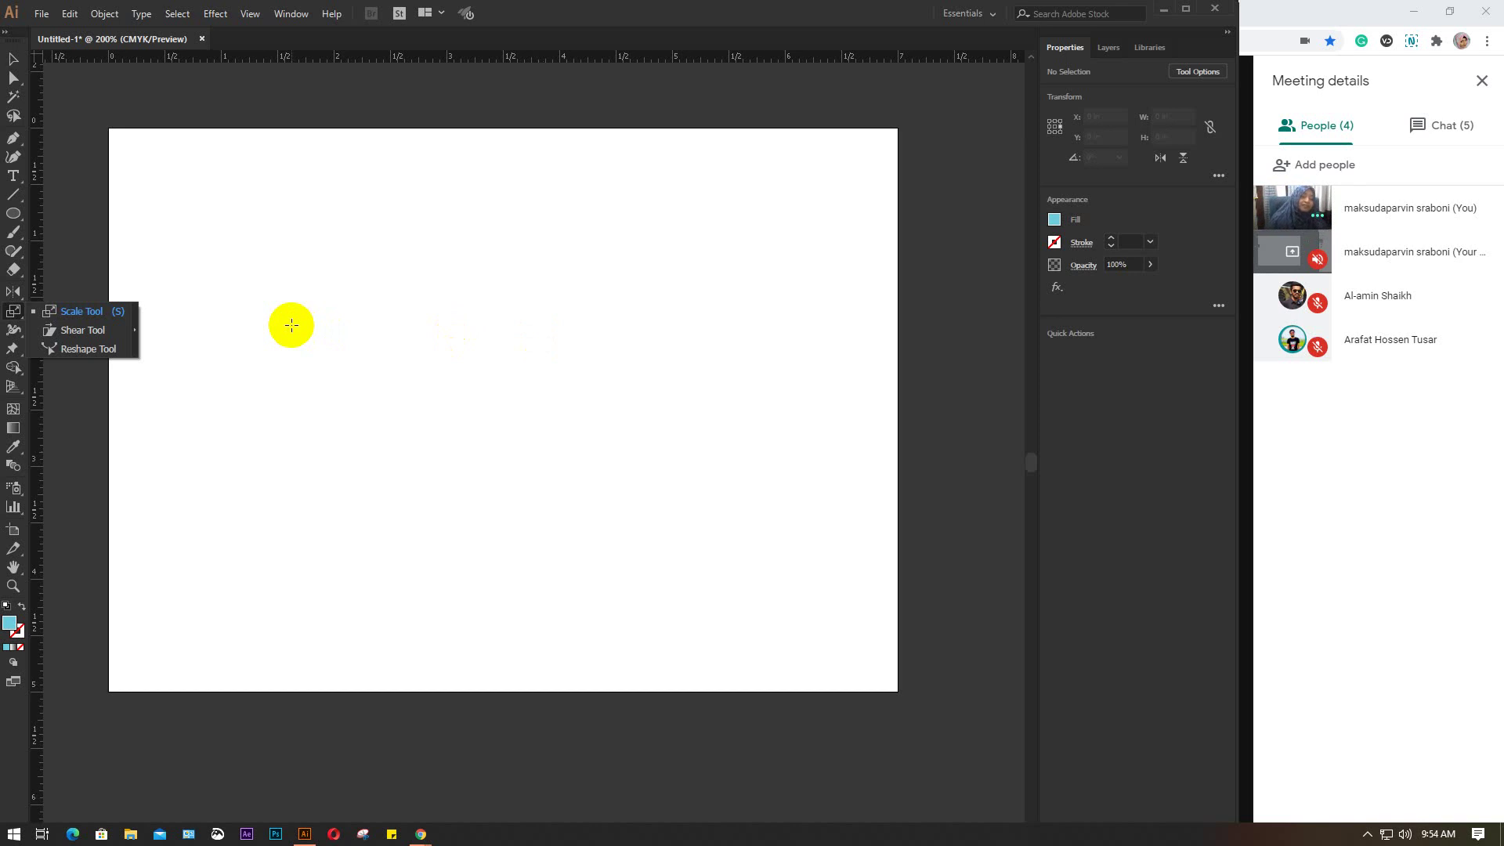
left_click(104, 312)
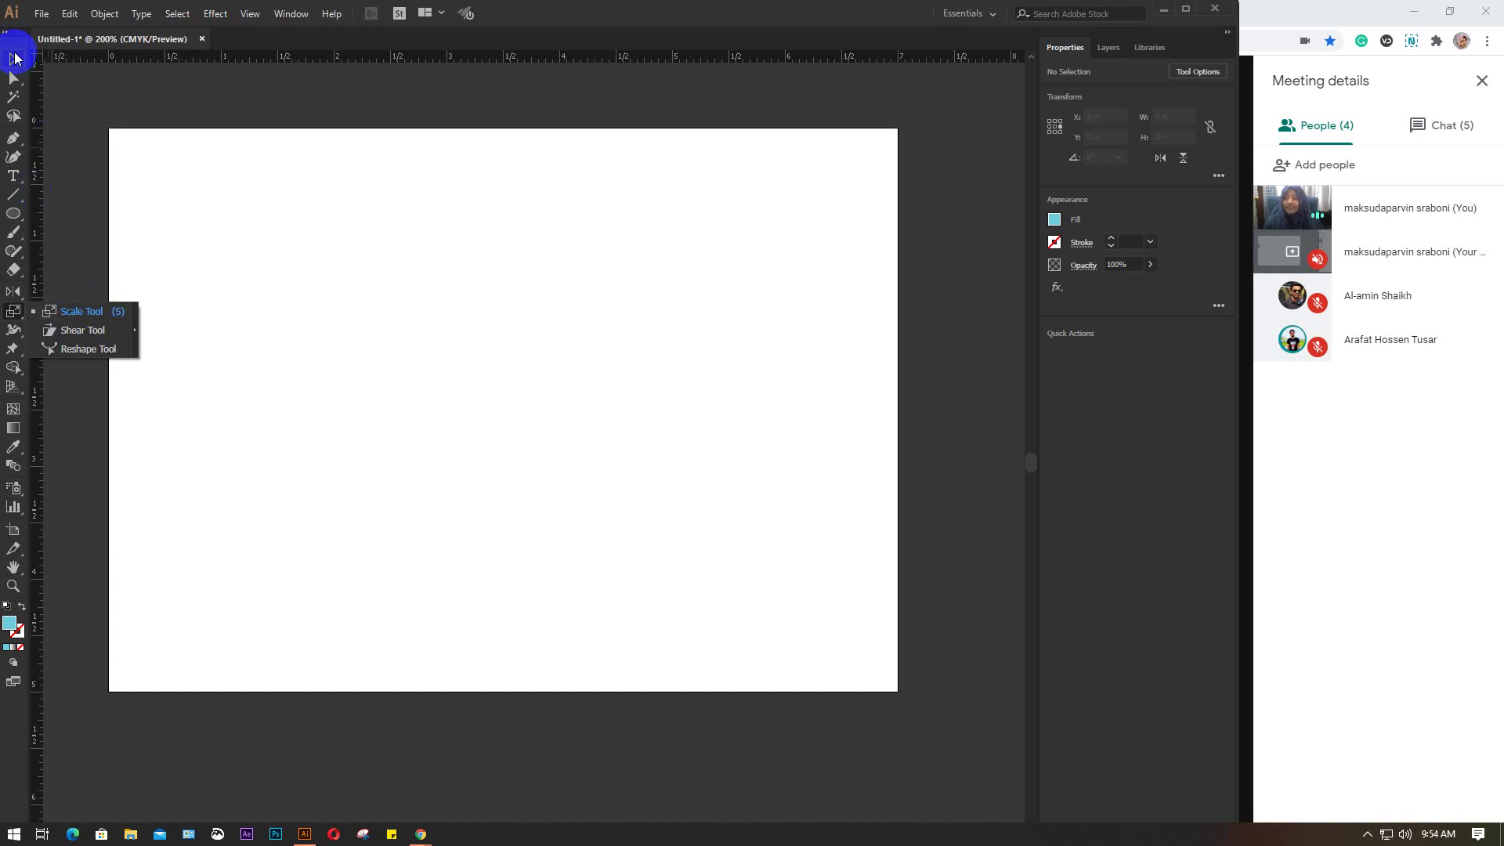
left_click_drag(15, 214, 82, 223)
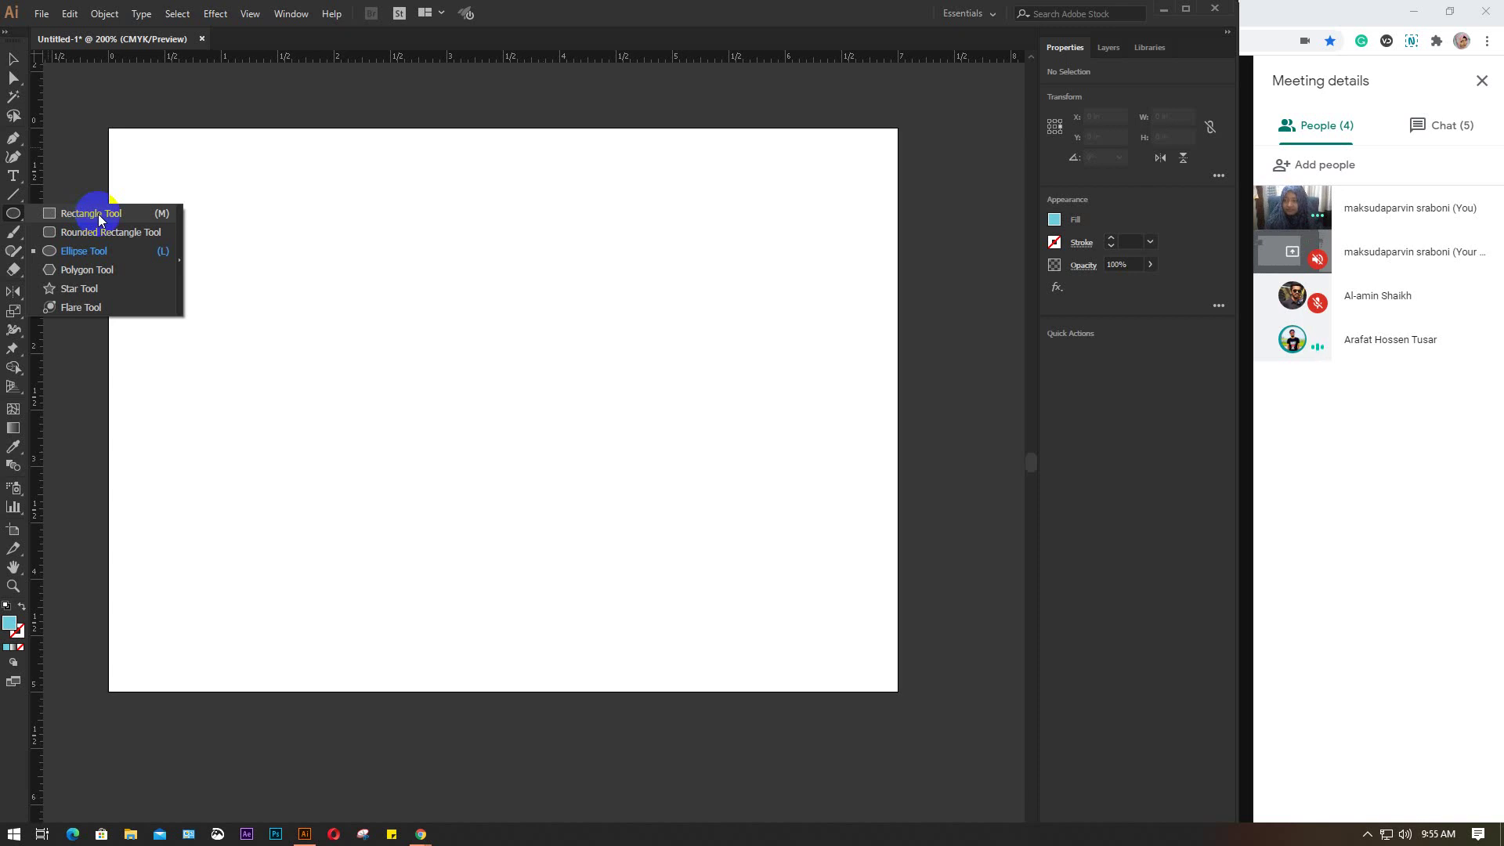
Step: Draw a light blue rectangle with a 1 pt blue outline and nudge it slightly right
left_click(97, 214)
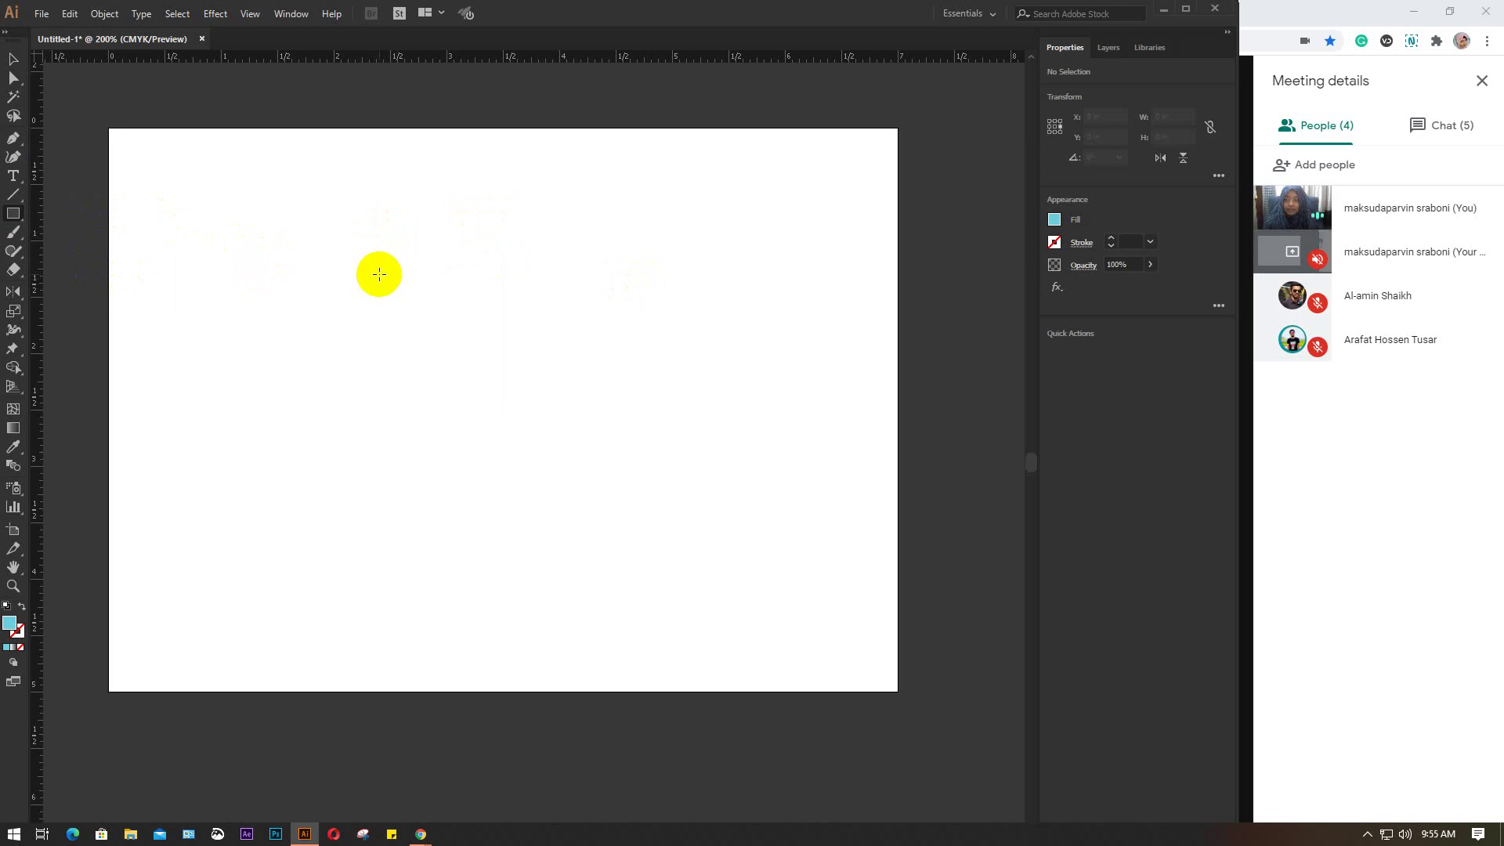
mouse_move(329, 268)
left_mouse_down()
mouse_move(611, 460)
mouse_move(625, 437)
left_mouse_up()
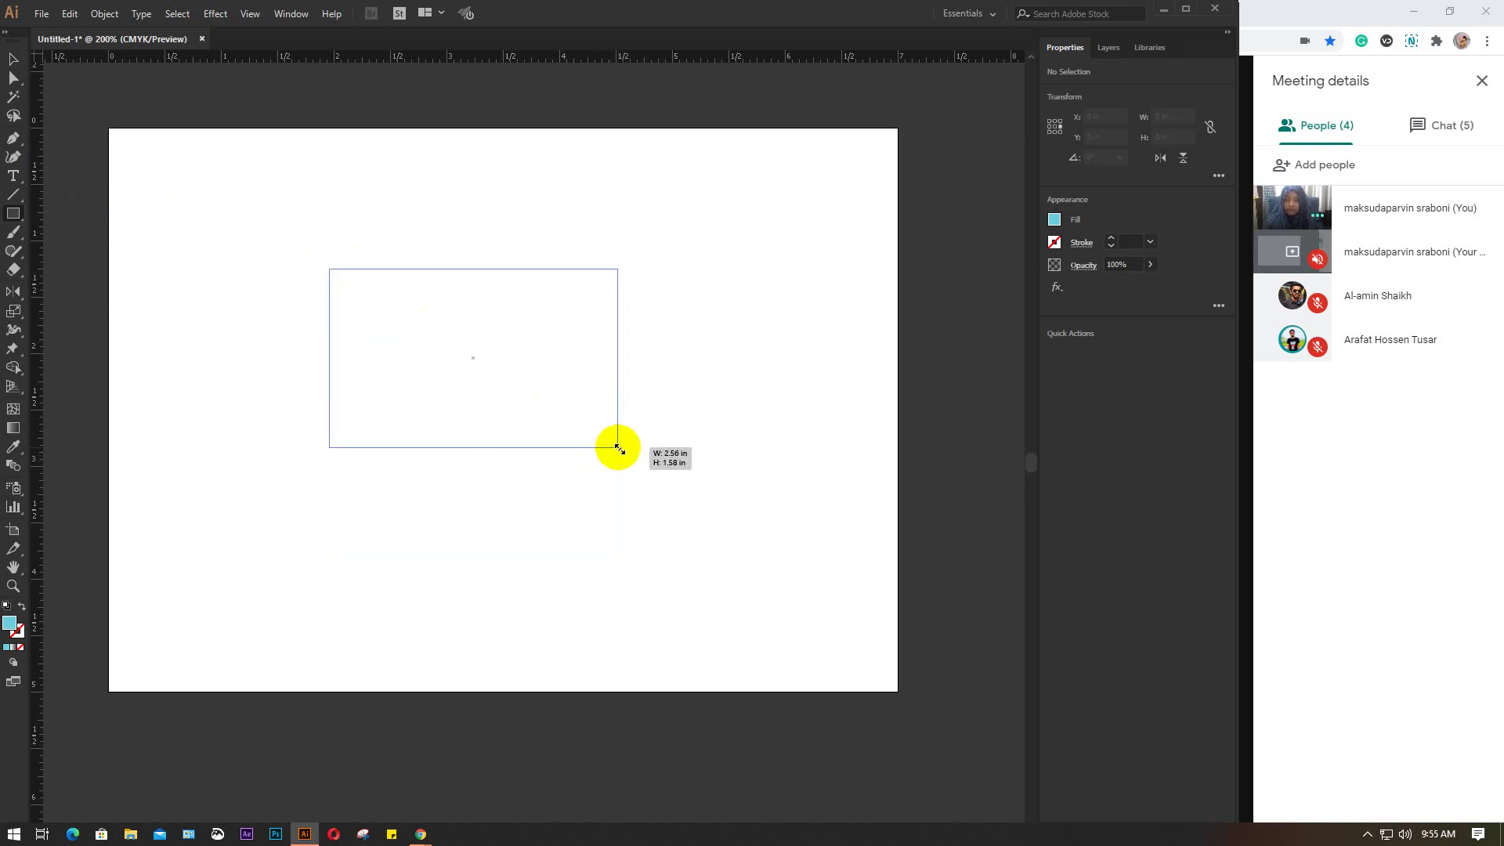
left_click_drag(625, 437, 617, 446)
left_click(1055, 241)
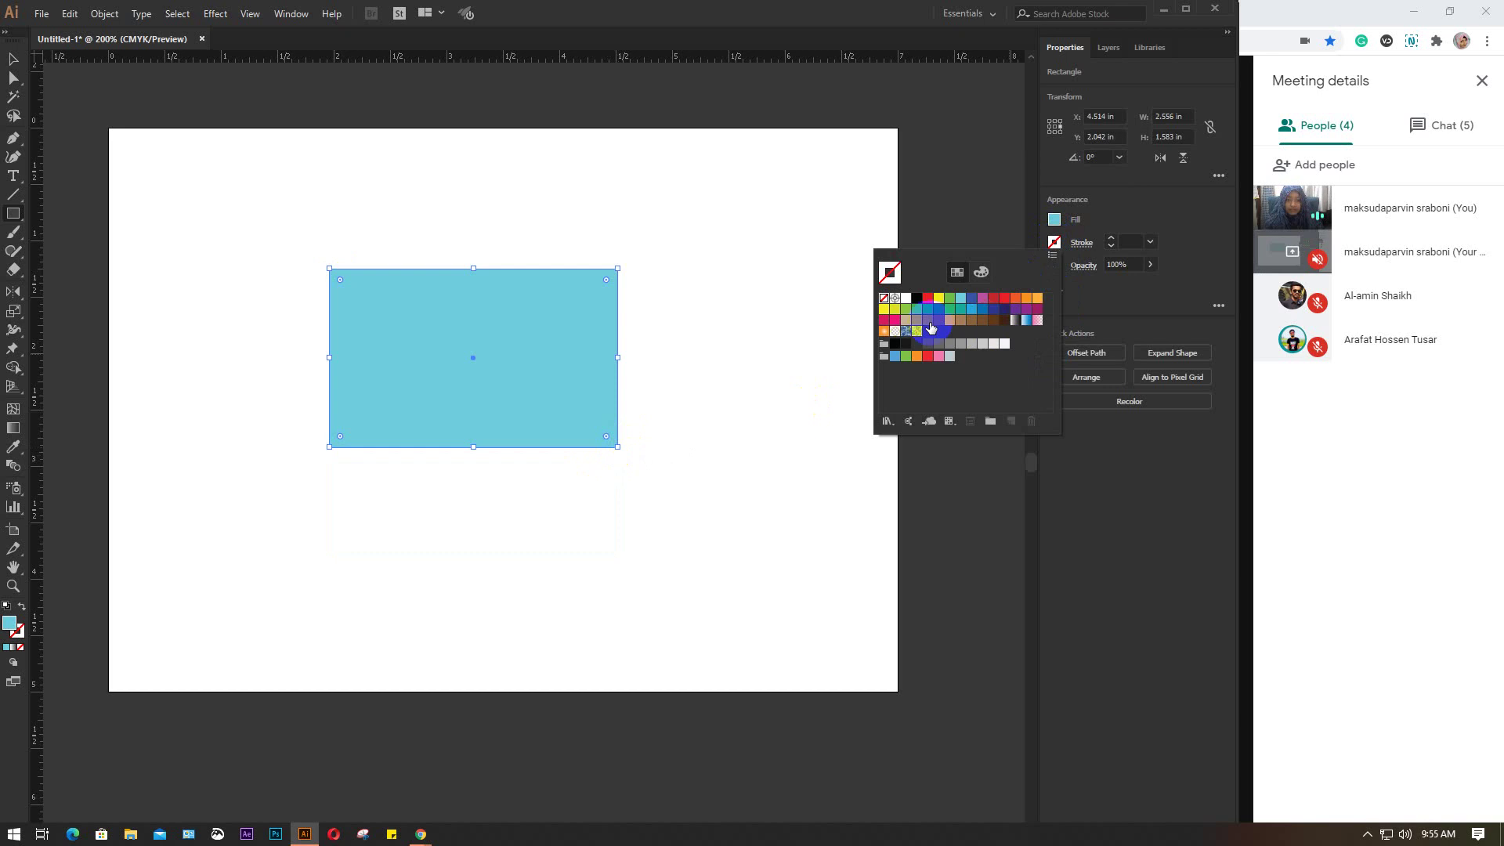
left_click(918, 301)
left_click(1057, 224)
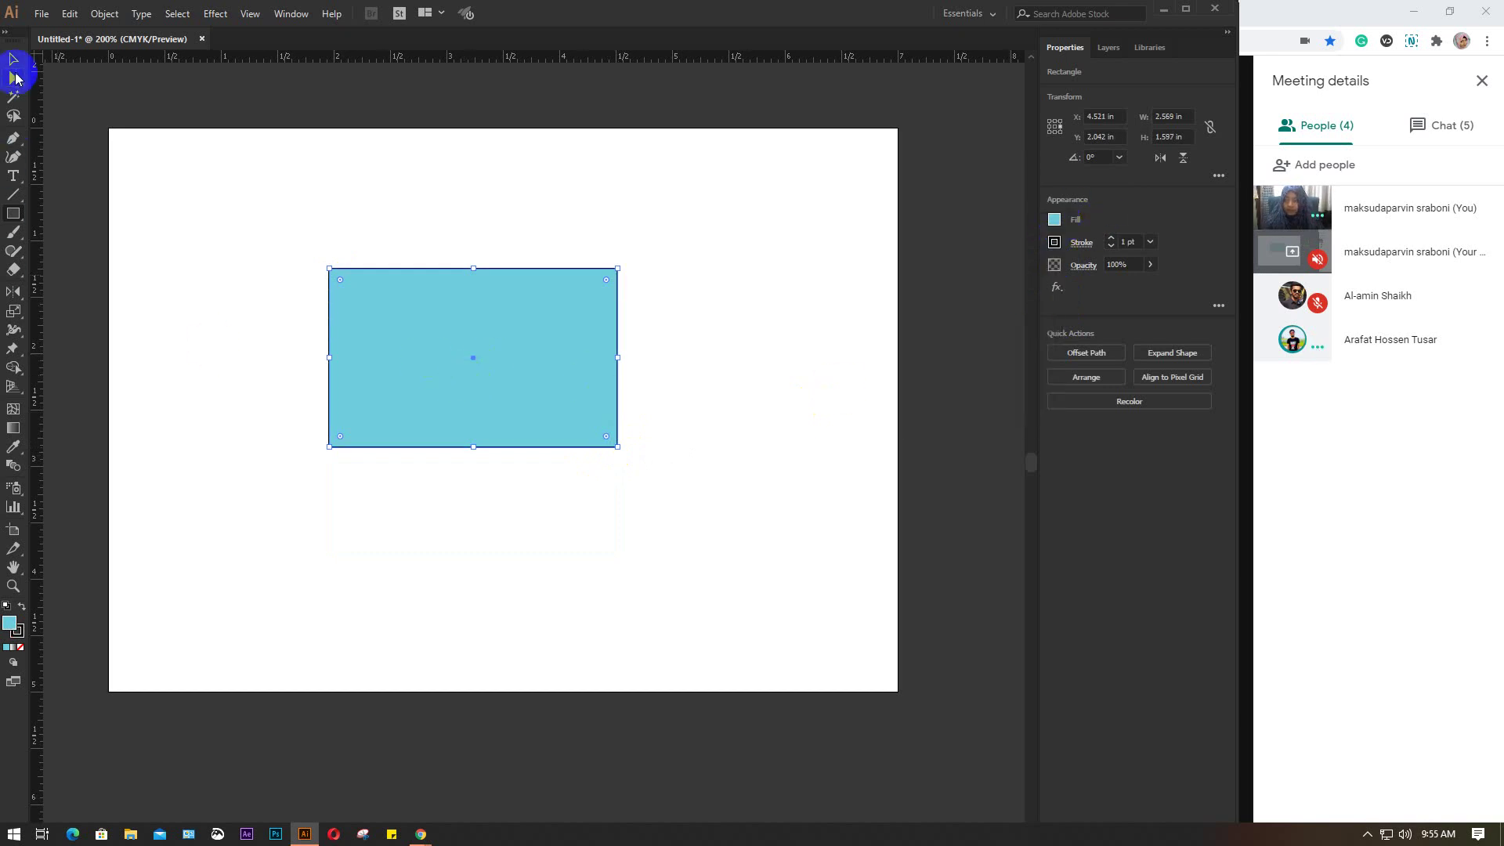
left_click(22, 73)
left_click(192, 224)
left_click_drag(396, 356, 408, 363)
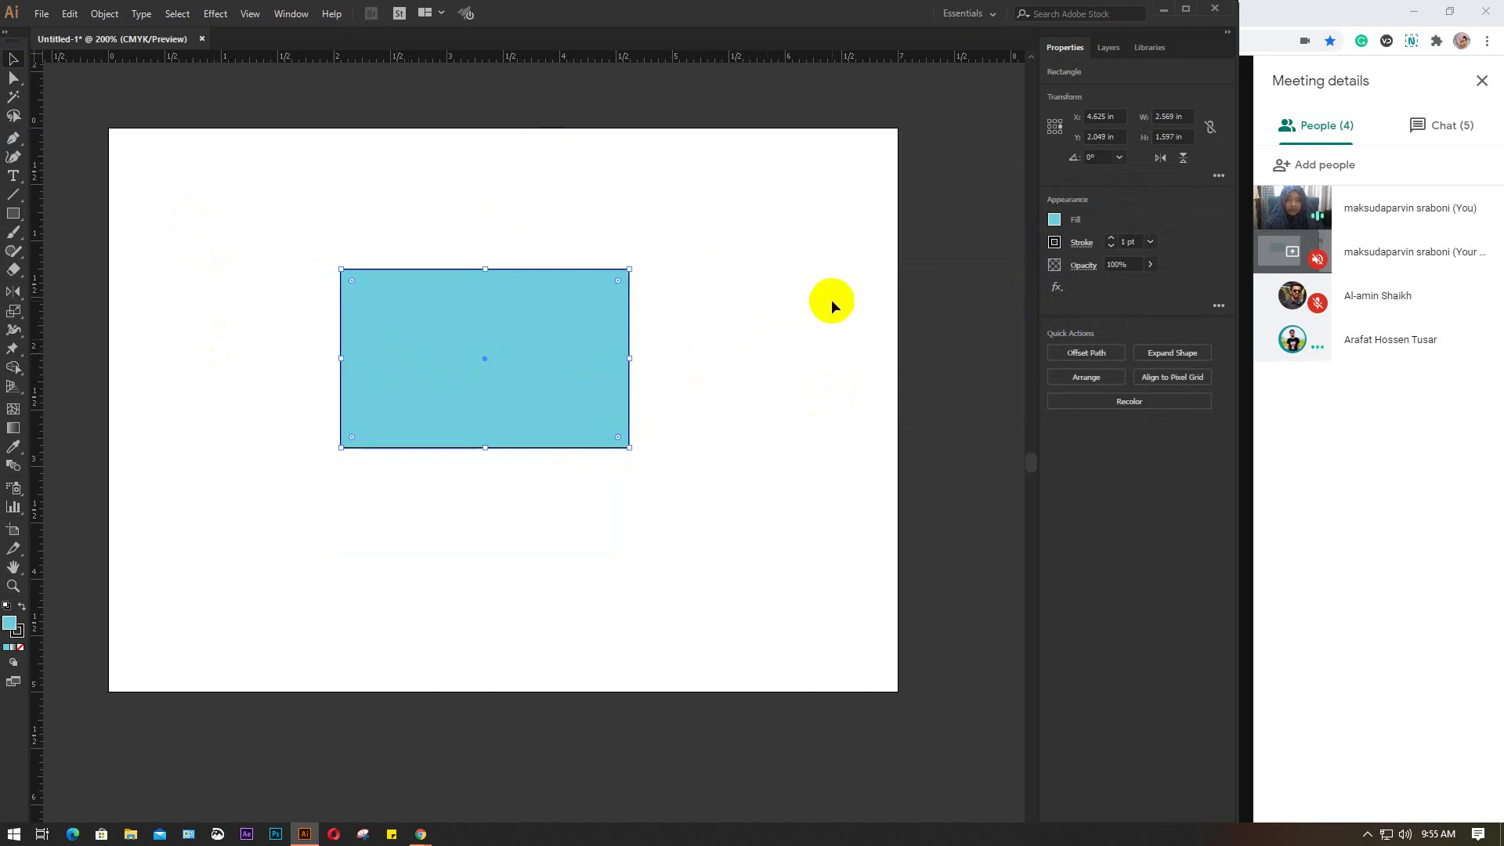
Step: Stop presenting in Google Meet and open the meeting chat
left_click(1376, 459)
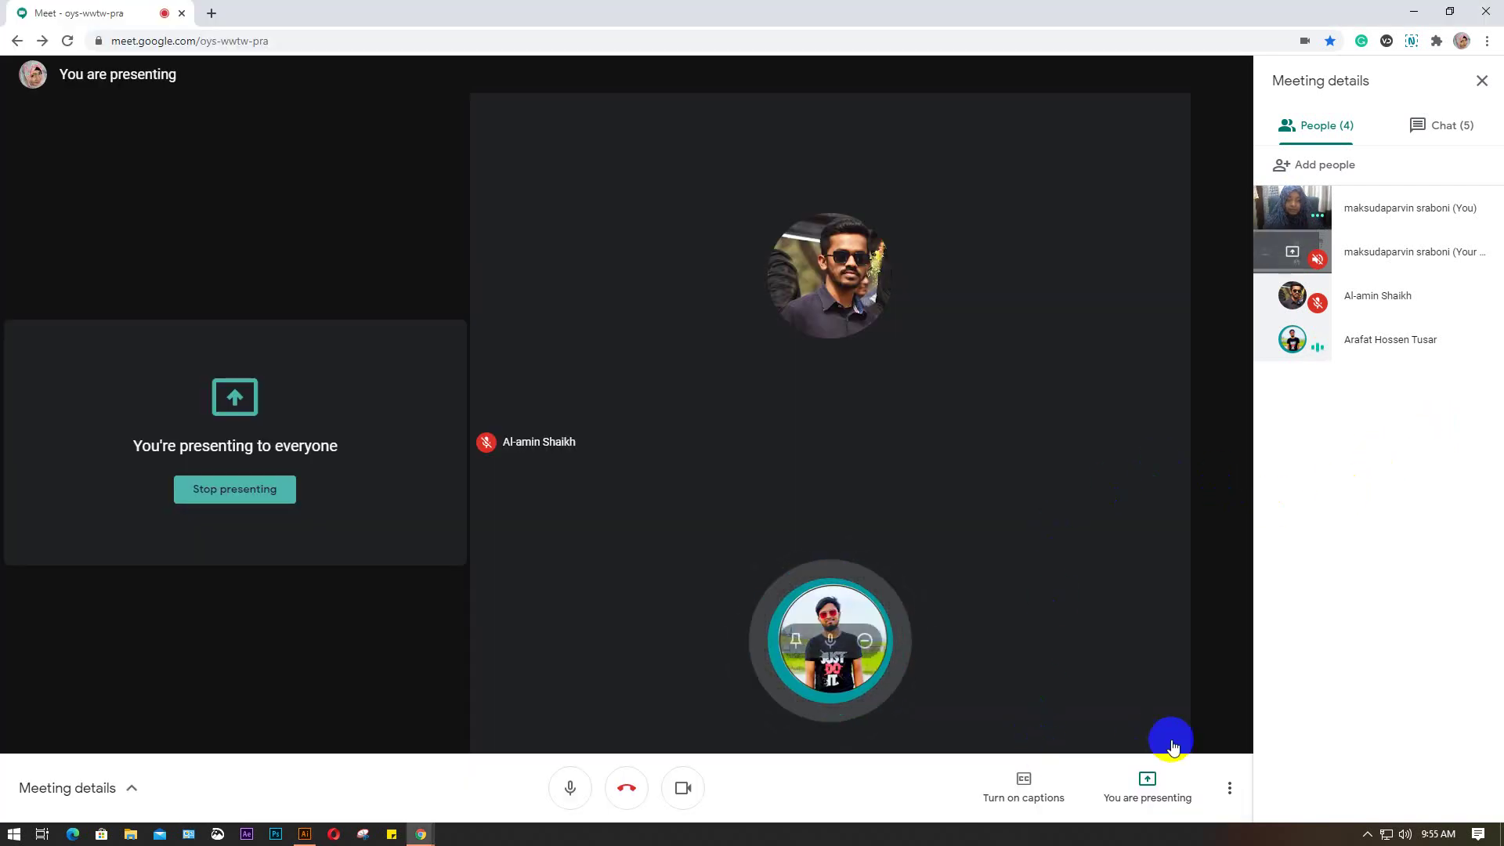
left_click(1149, 781)
left_click(1142, 714)
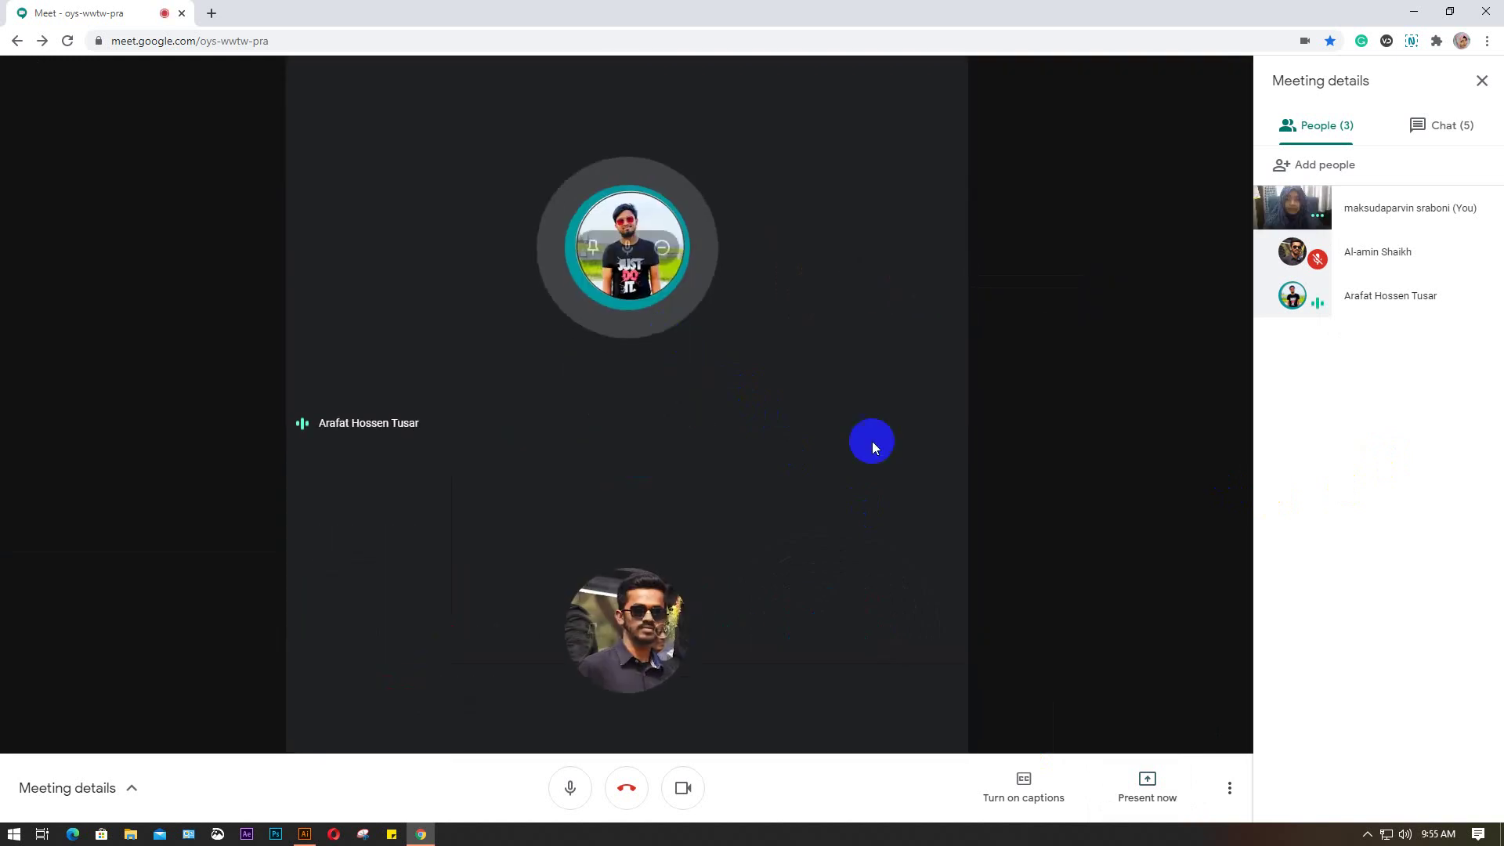
left_click(1449, 128)
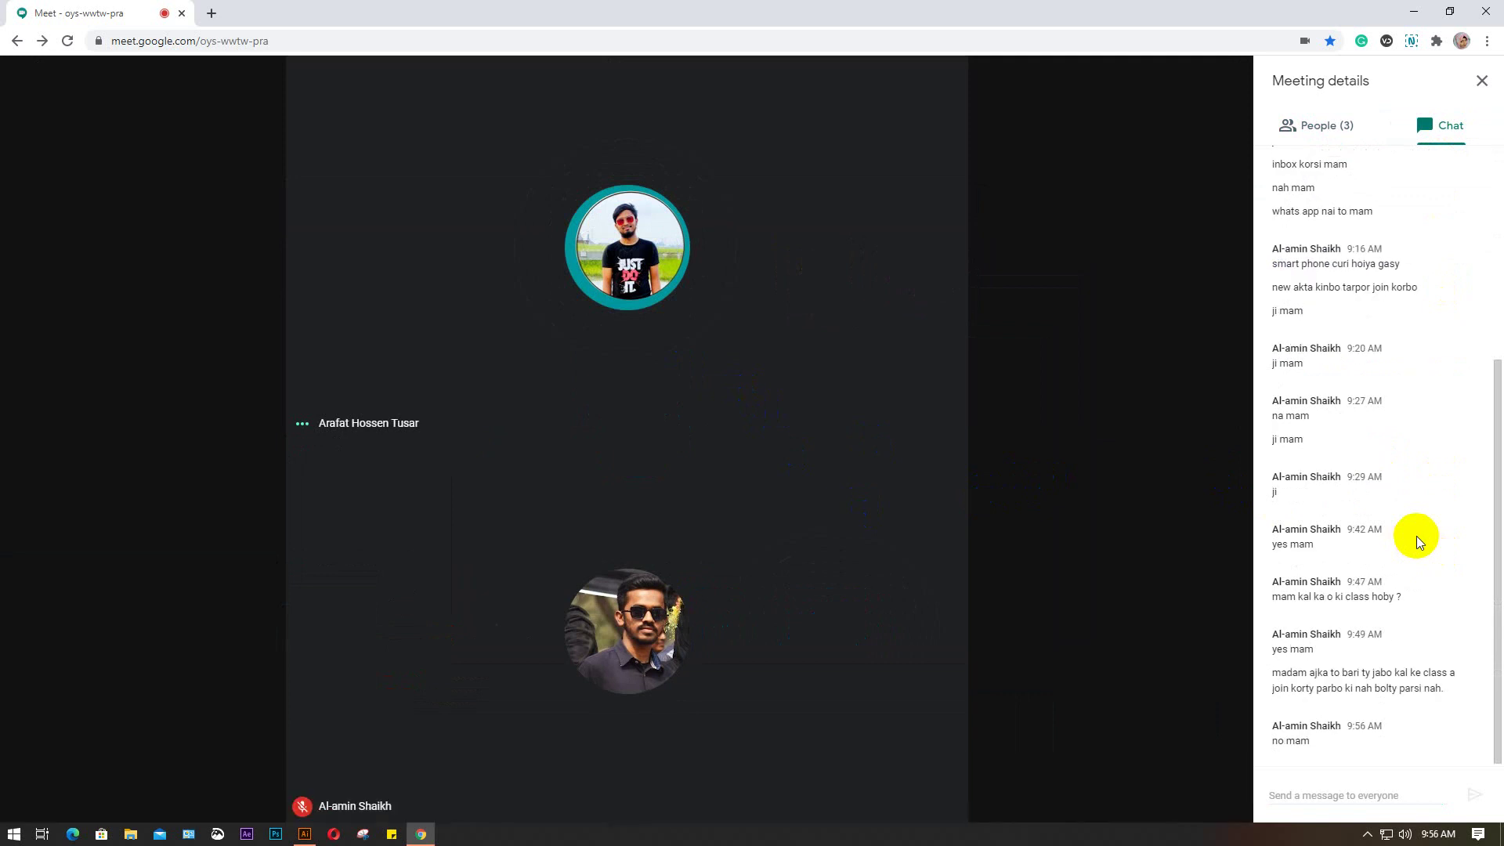
Step: Share the entire screen again, view the participants, and return to Illustrator
left_click(1145, 785)
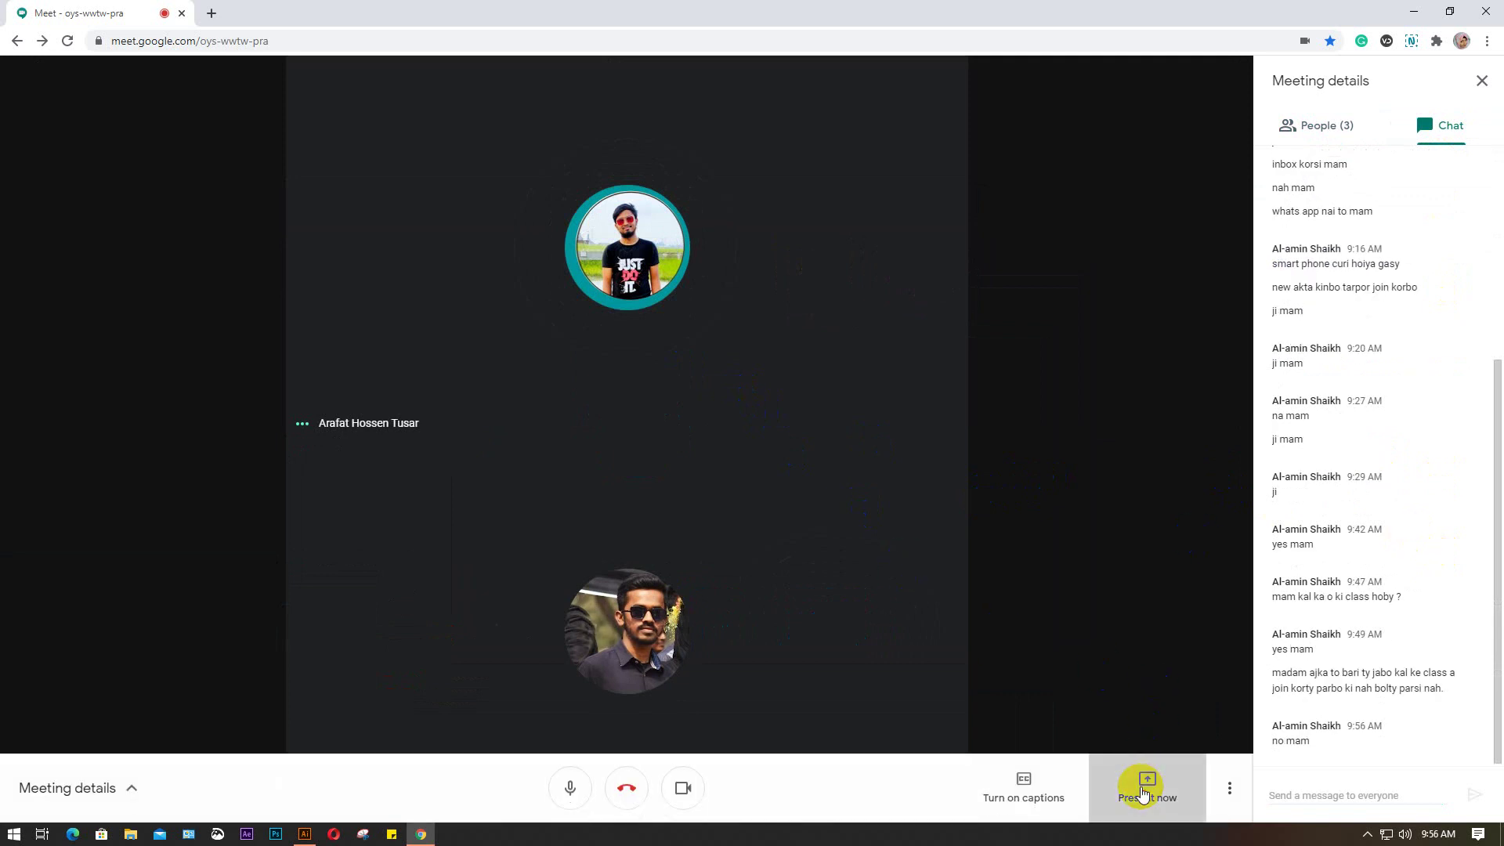
left_click(1113, 660)
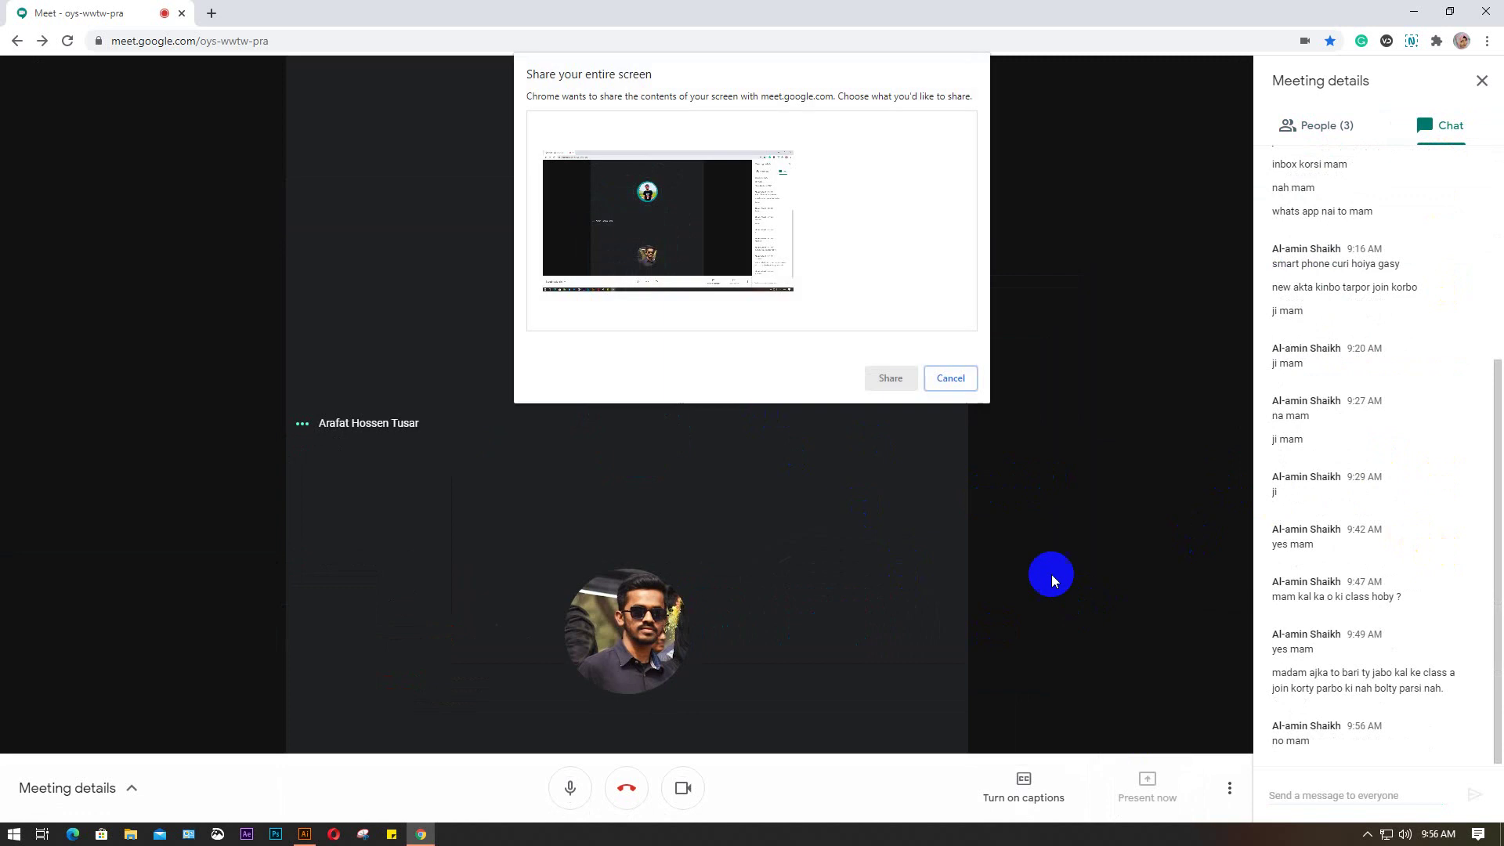
left_click(663, 237)
left_click(902, 384)
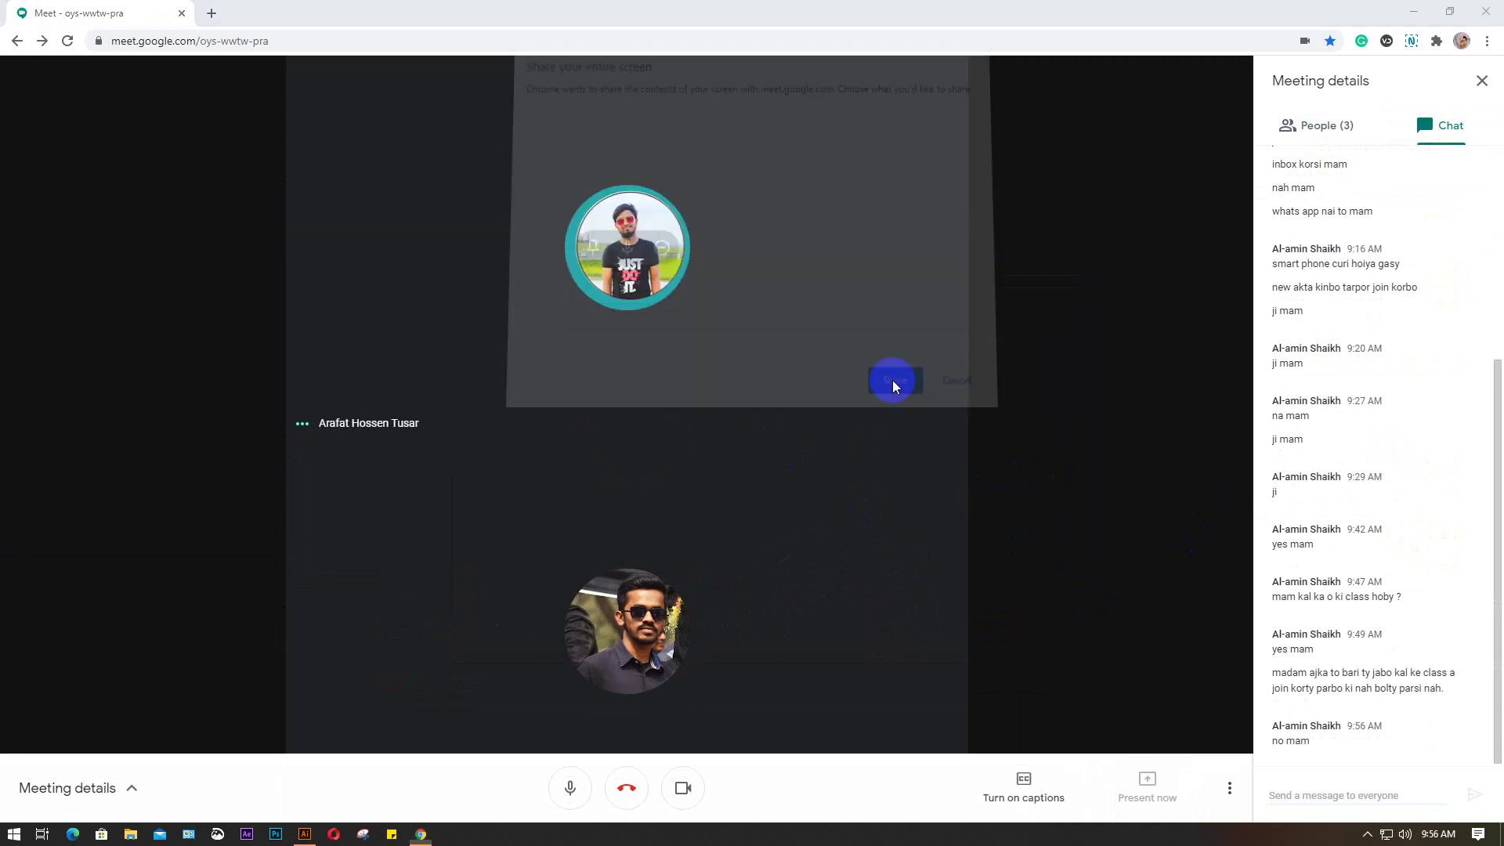
left_click(890, 799)
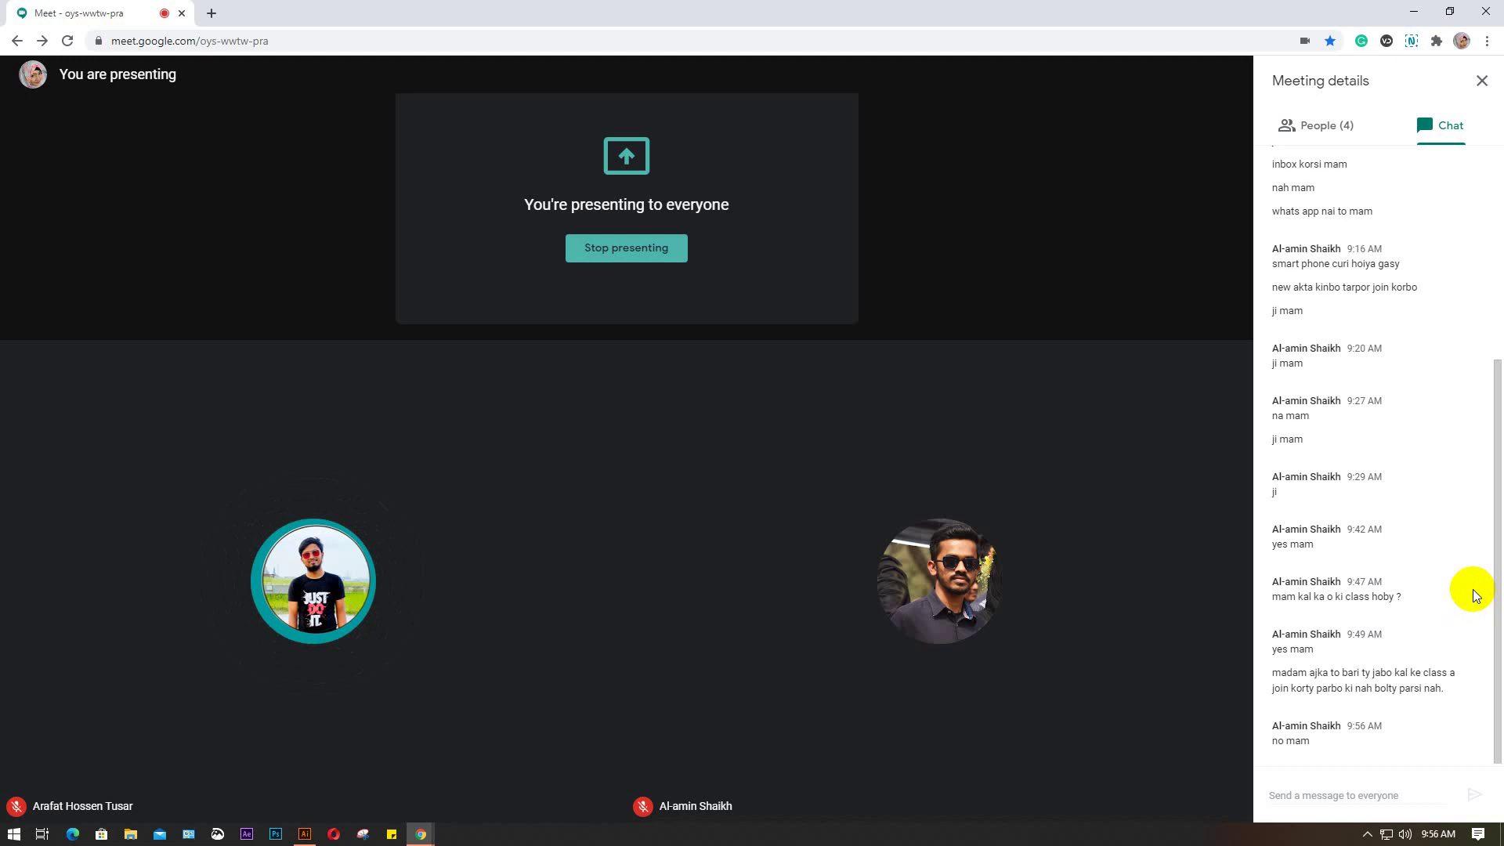
left_click(1312, 126)
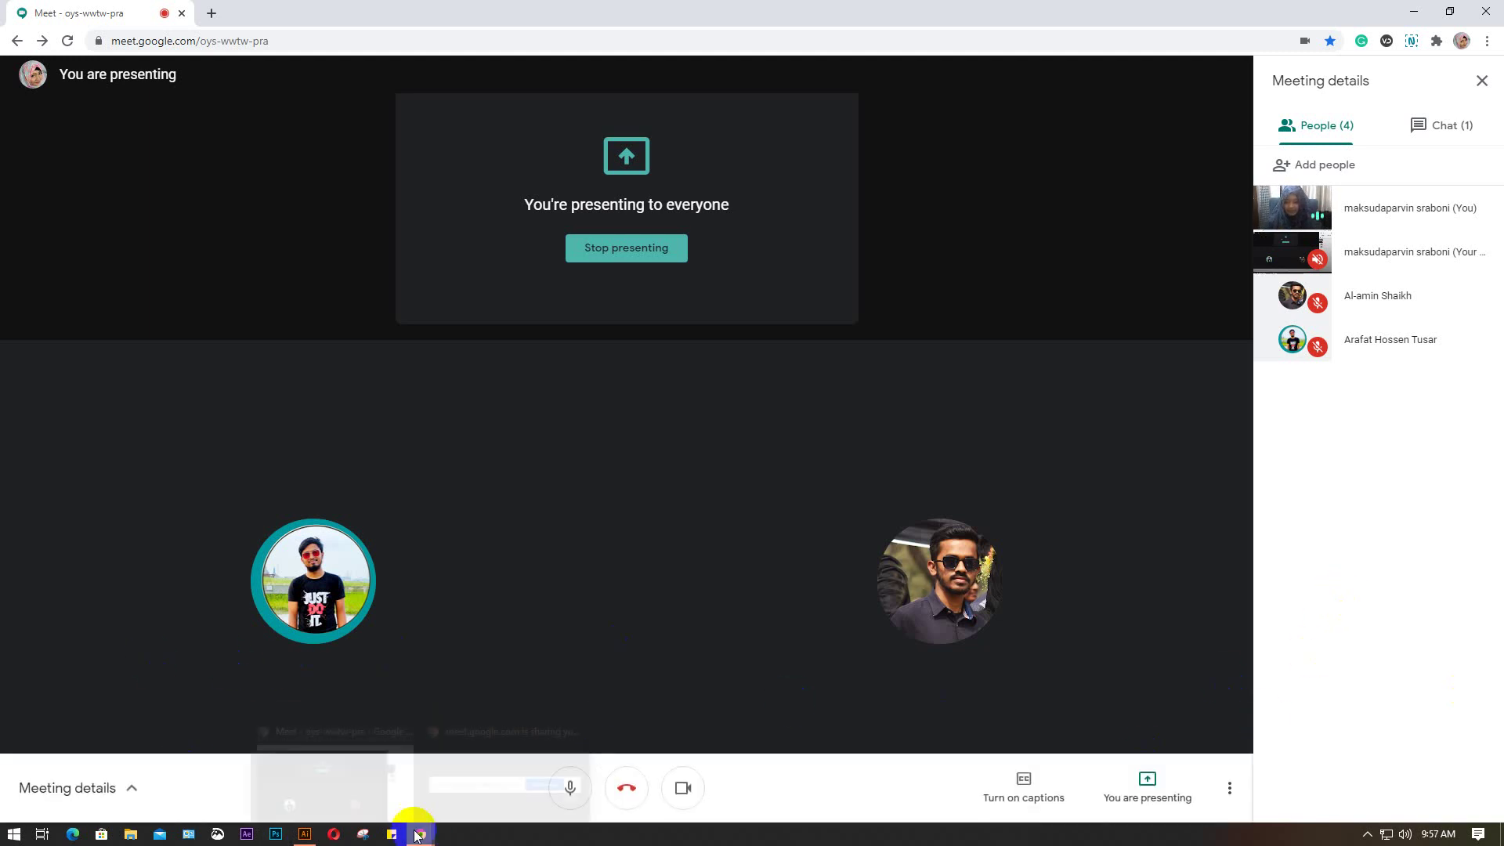
left_click(303, 835)
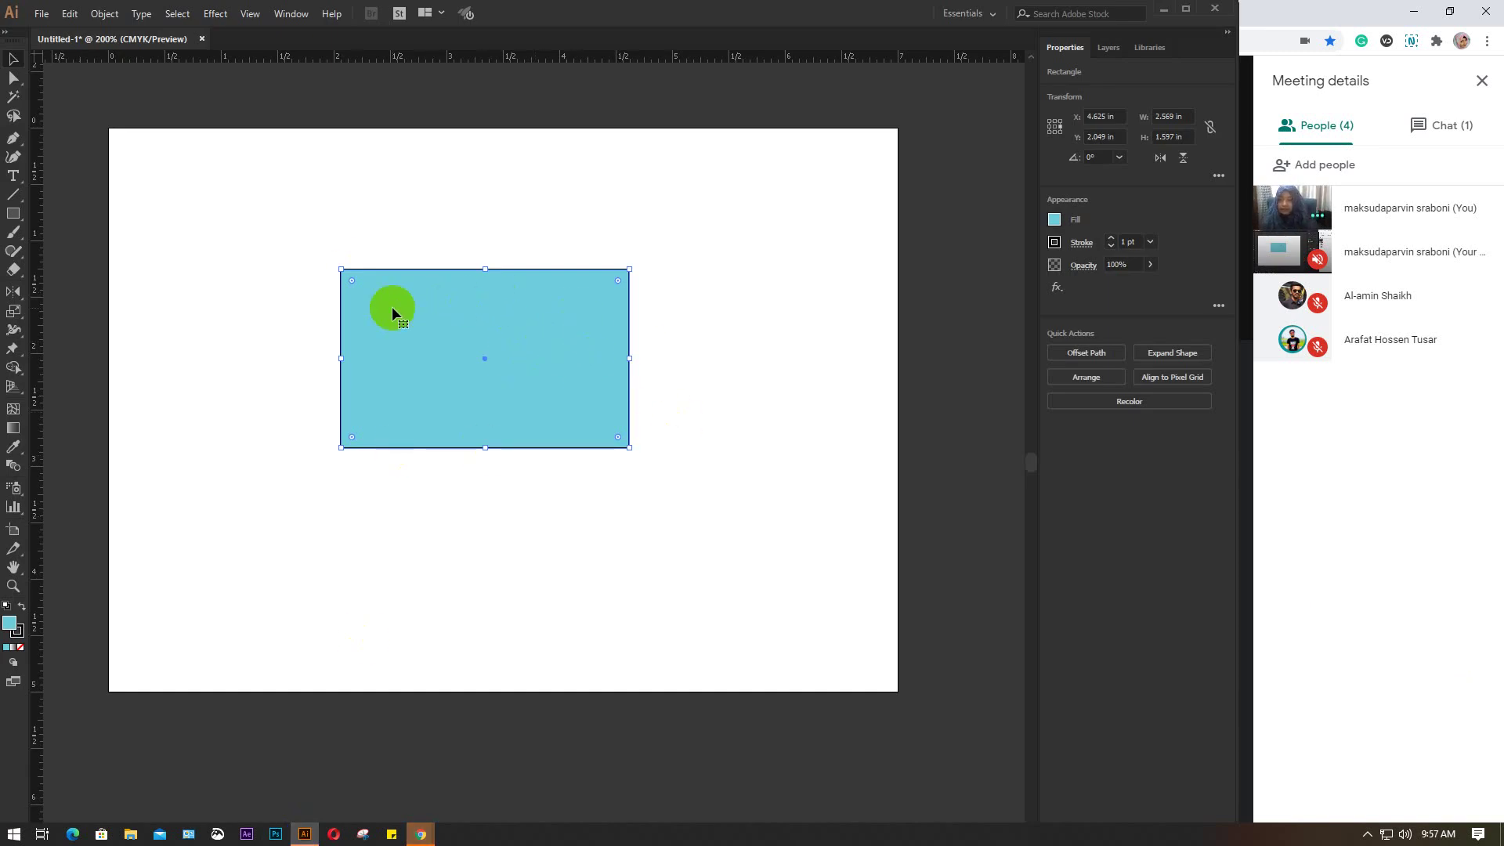
Step: Make the Scale Tool active and open the rectangle's Transform context menu
left_click(21, 315)
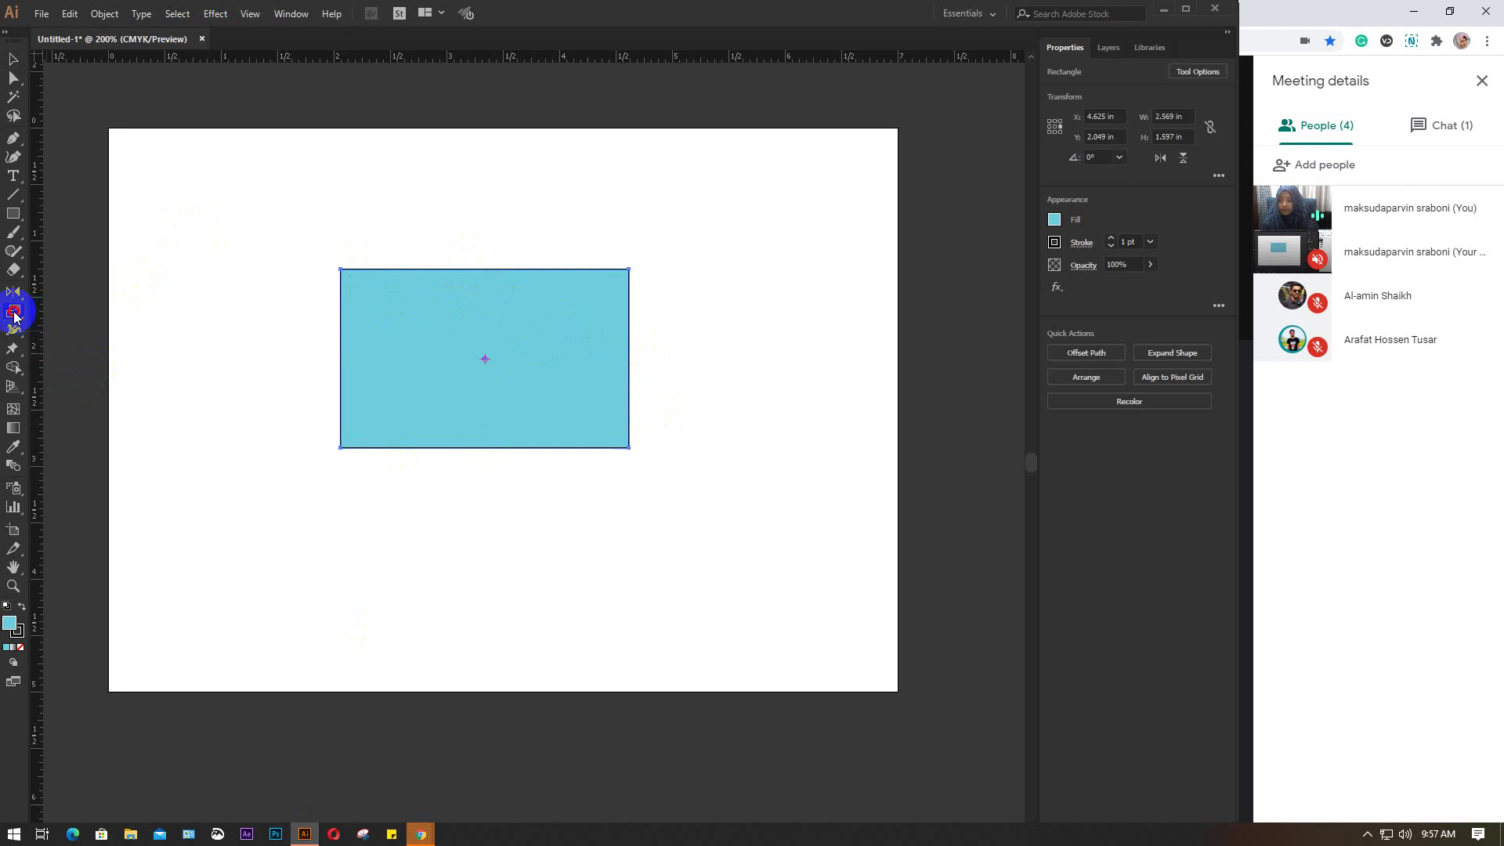
left_click(75, 313)
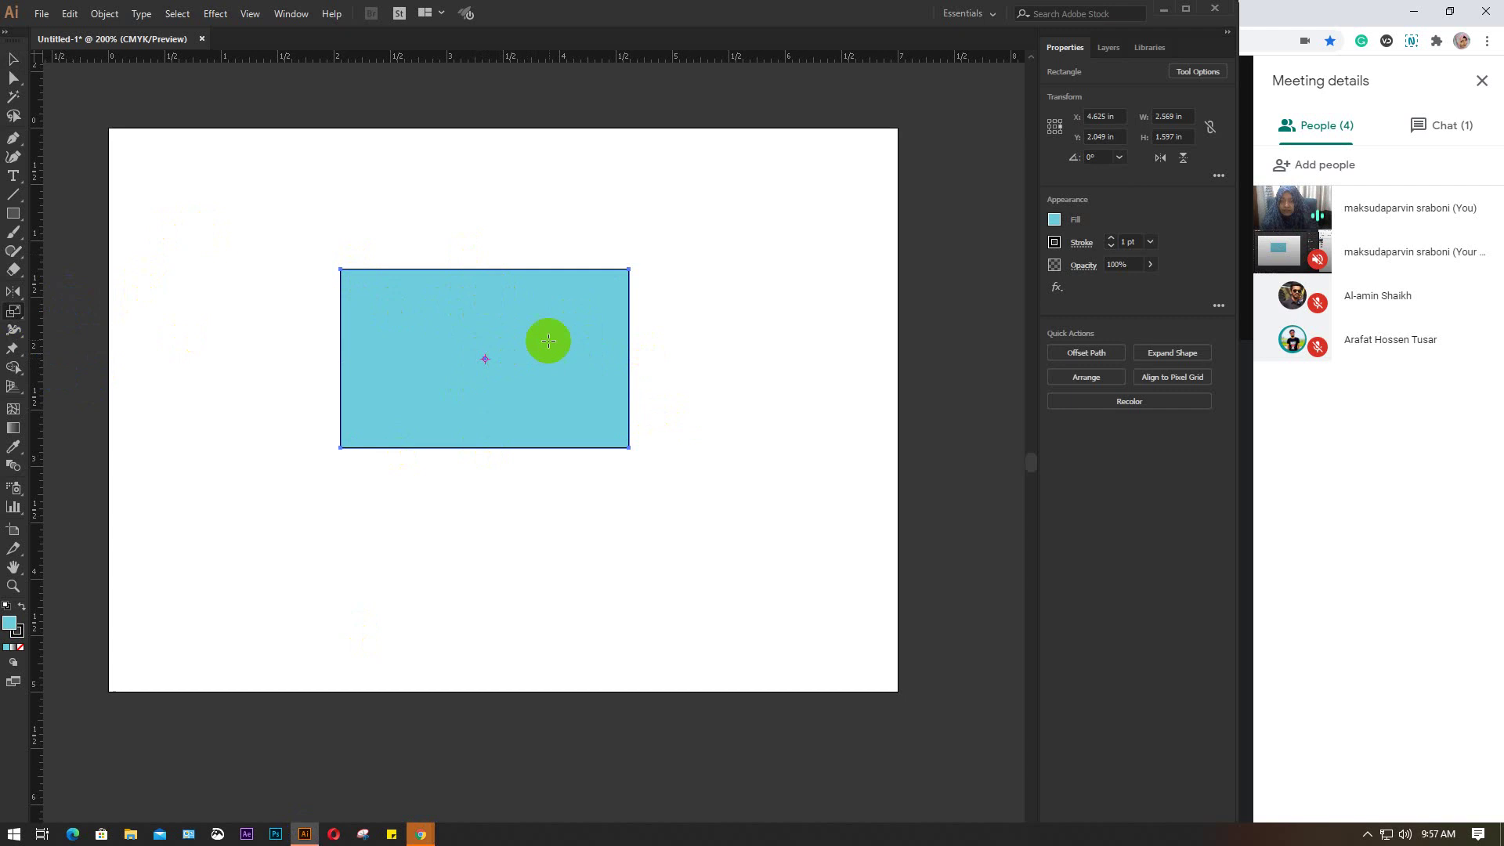
right_click(554, 335)
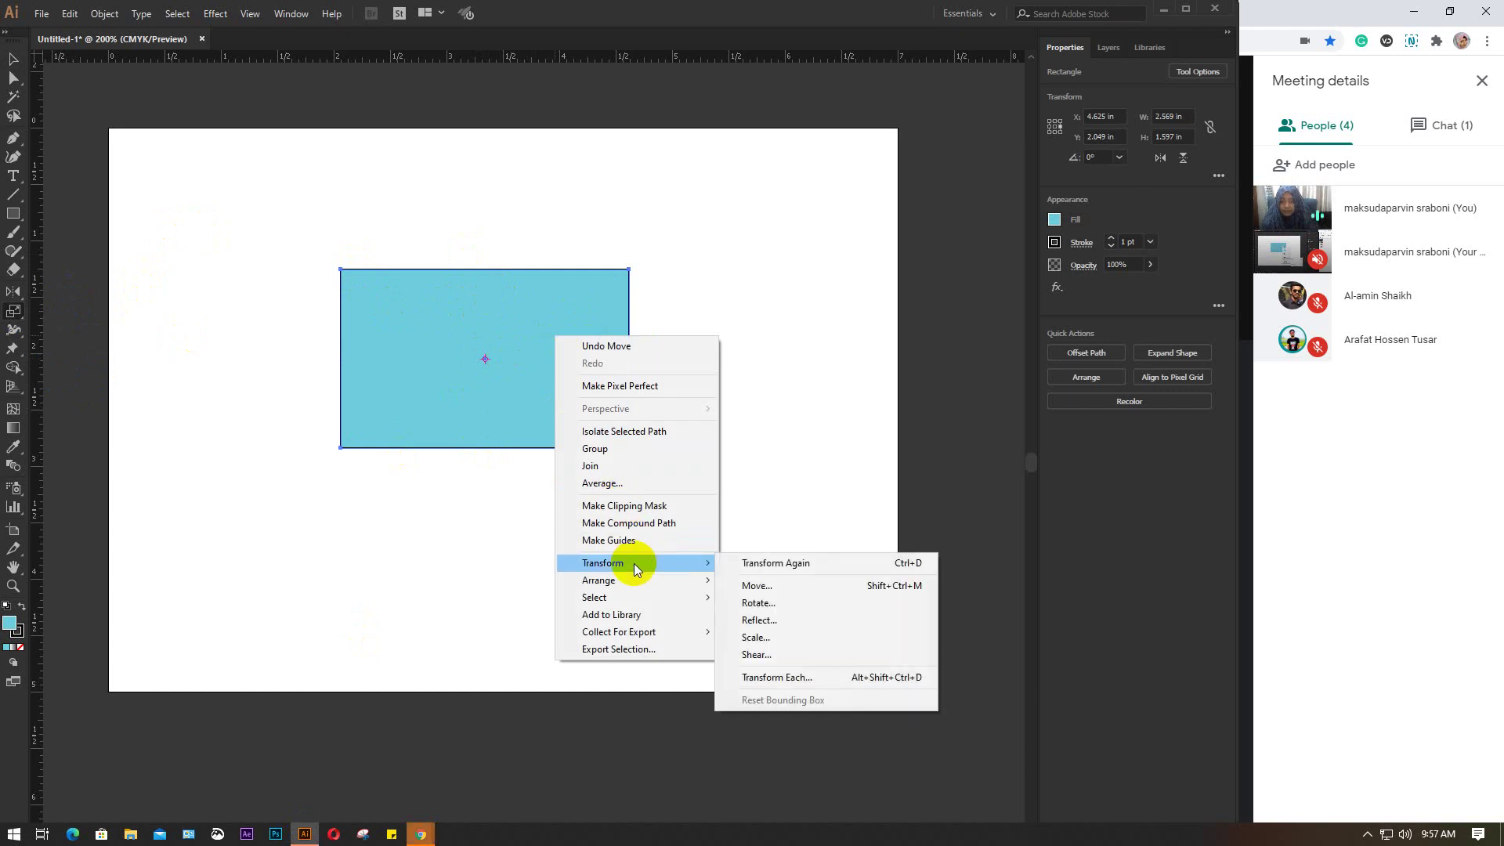
mouse_move(603, 563)
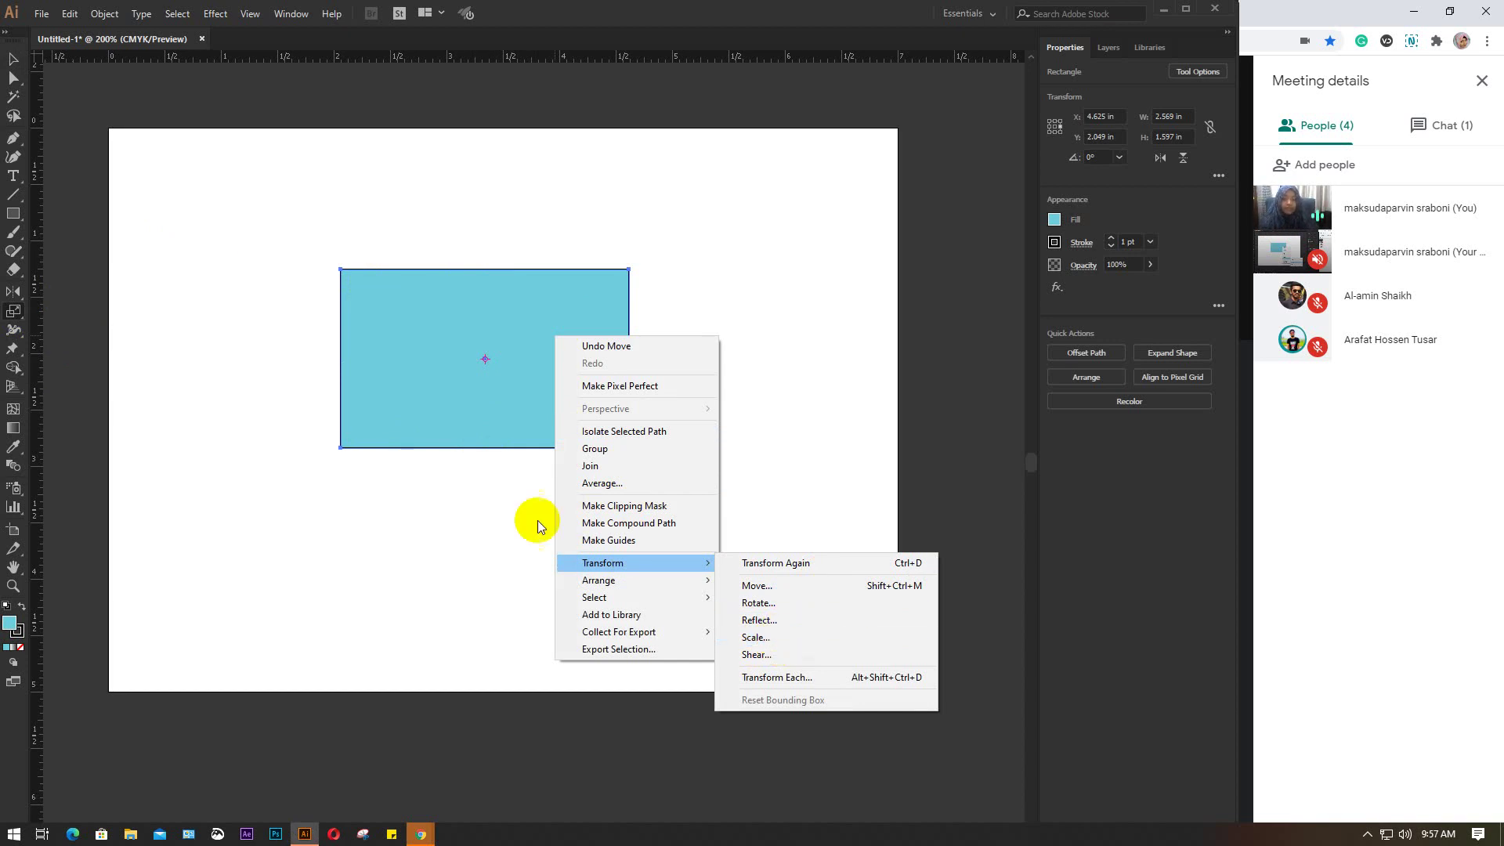
Step: Anchor the scale at the blue rectangle's top-right corner and move the Scale dialog aside
left_click(7, 318)
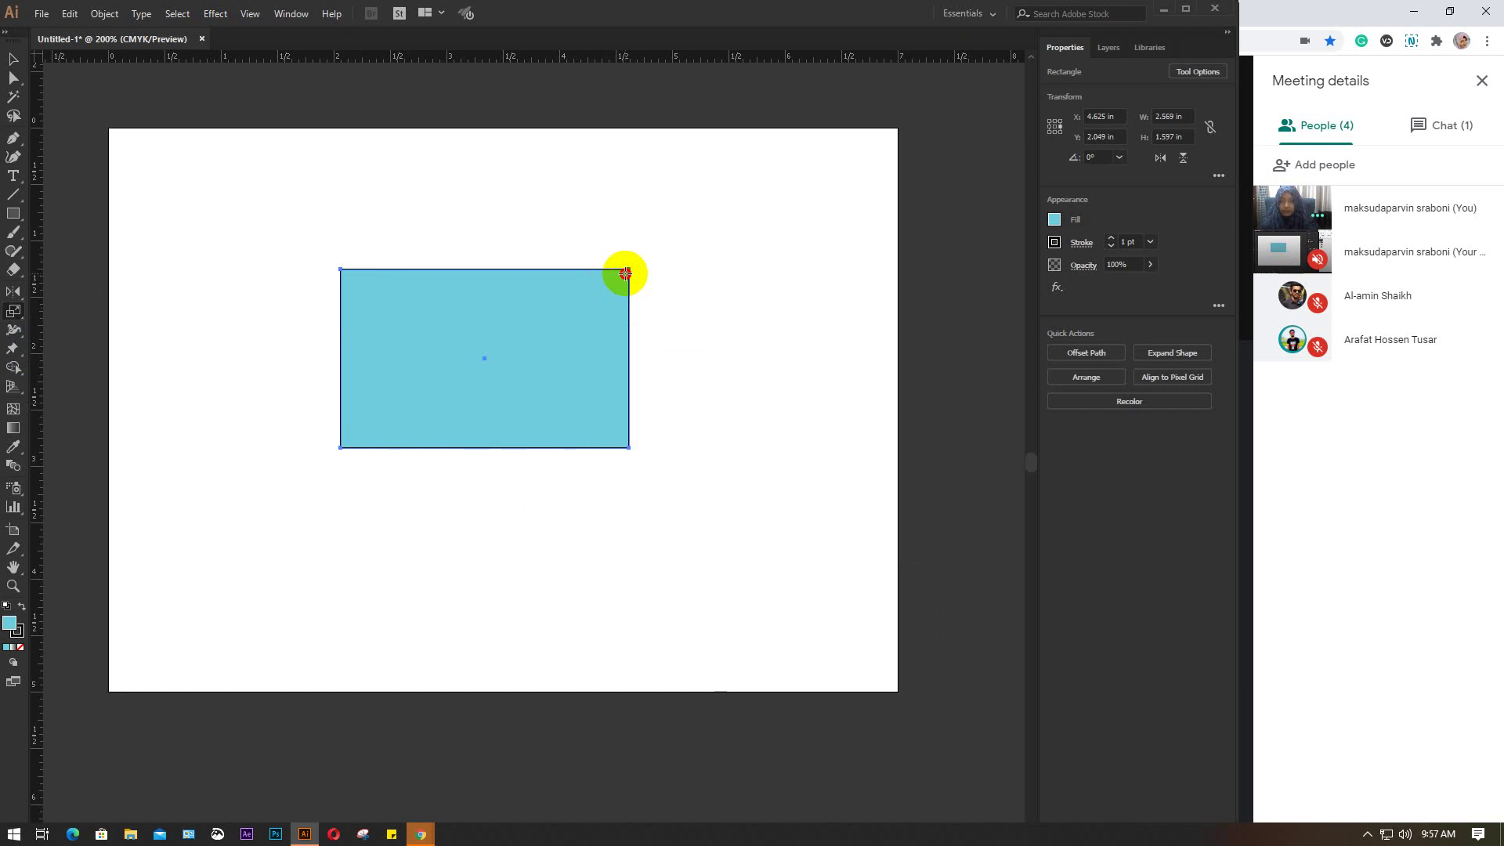
left_click(625, 273, "alt")
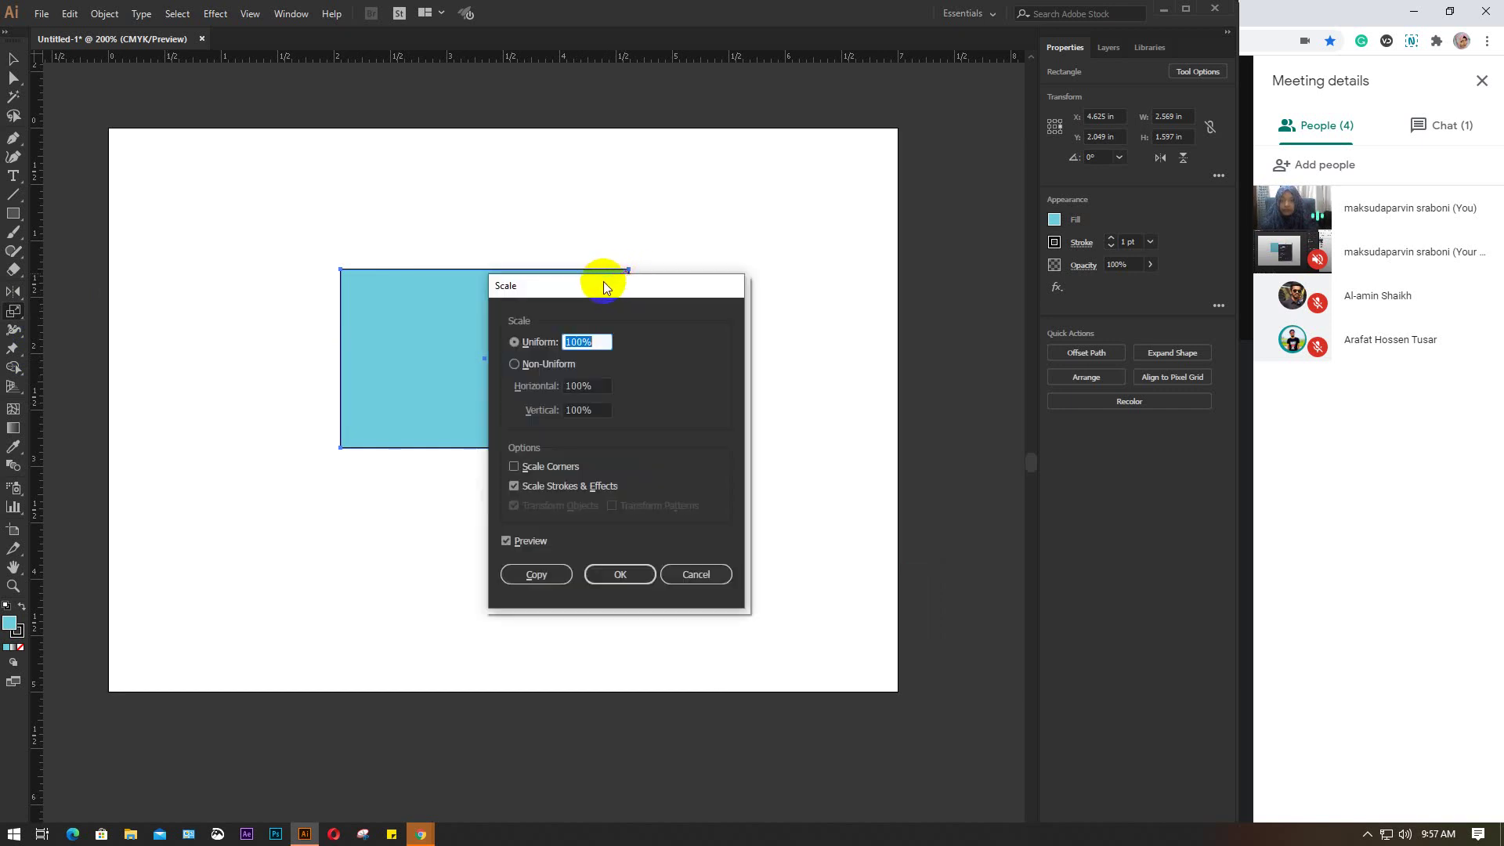
mouse_move(593, 292)
left_mouse_down()
mouse_move(744, 245)
mouse_move(794, 187)
left_mouse_up()
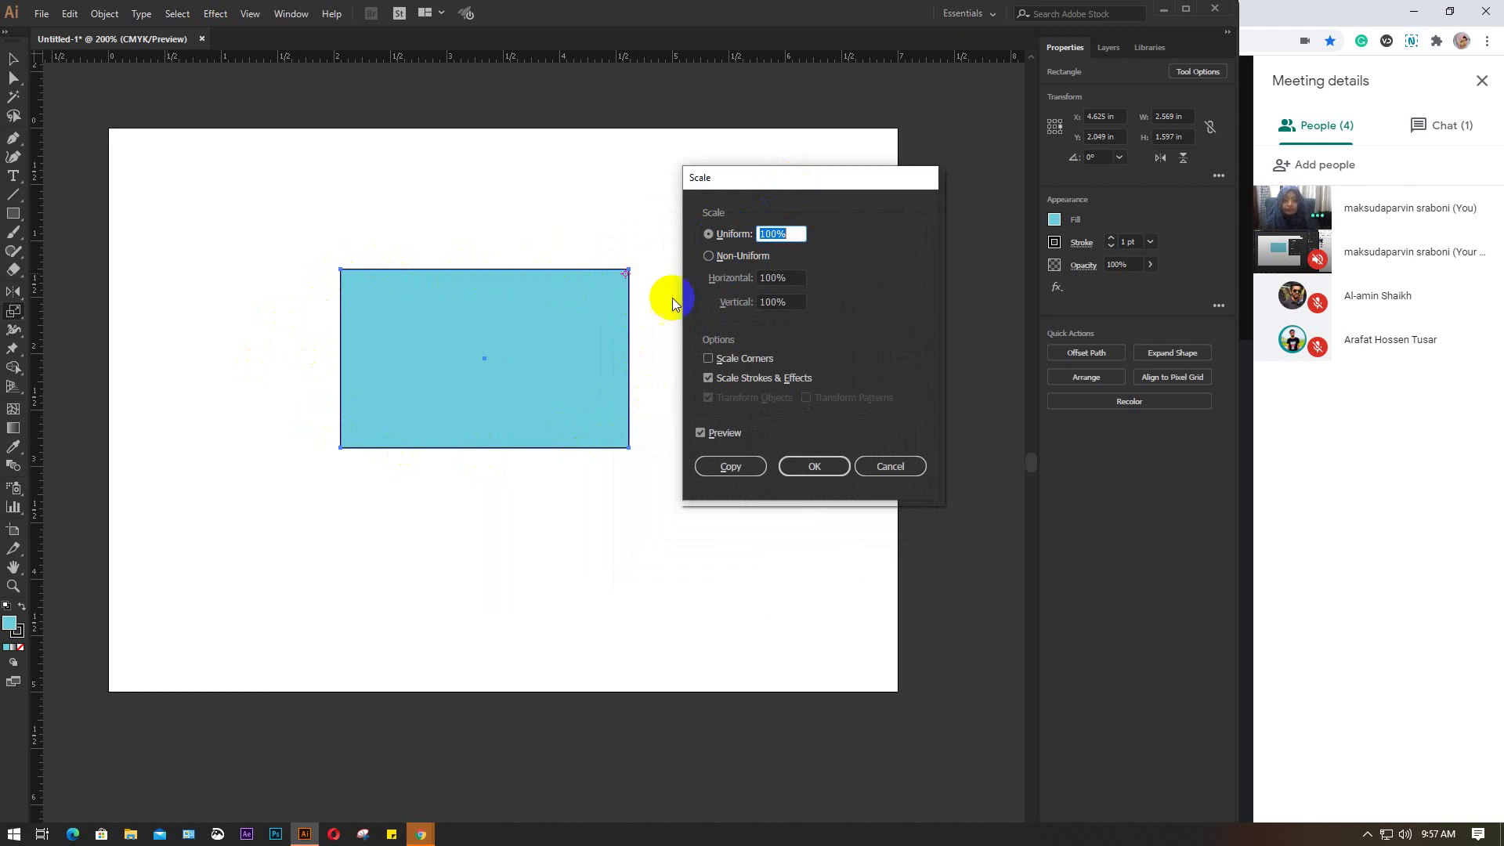
Step: Enter 90% as the uniform scale and preview it
left_click(797, 233)
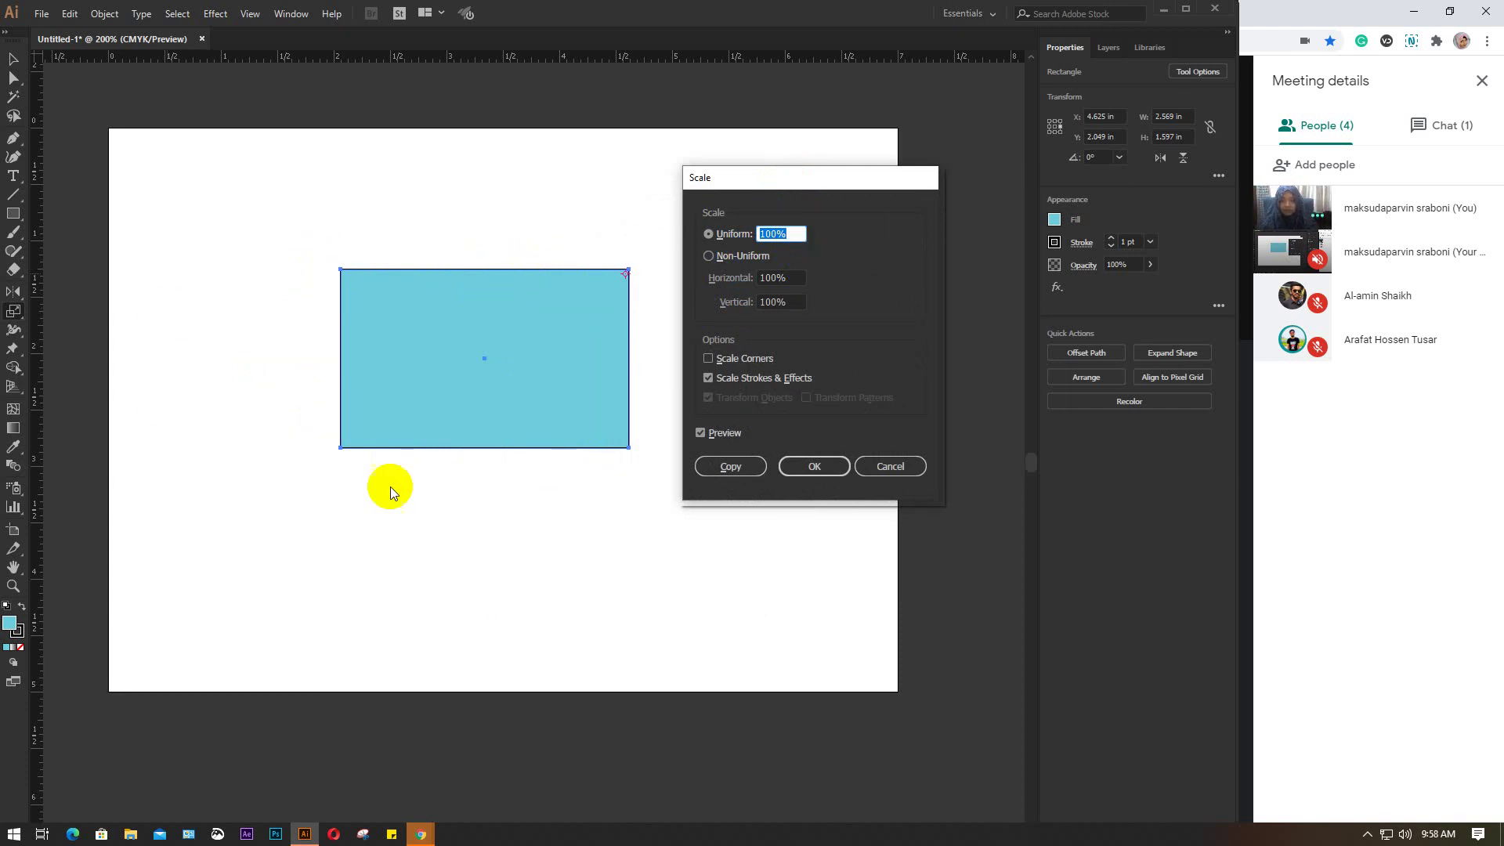
left_click(748, 235)
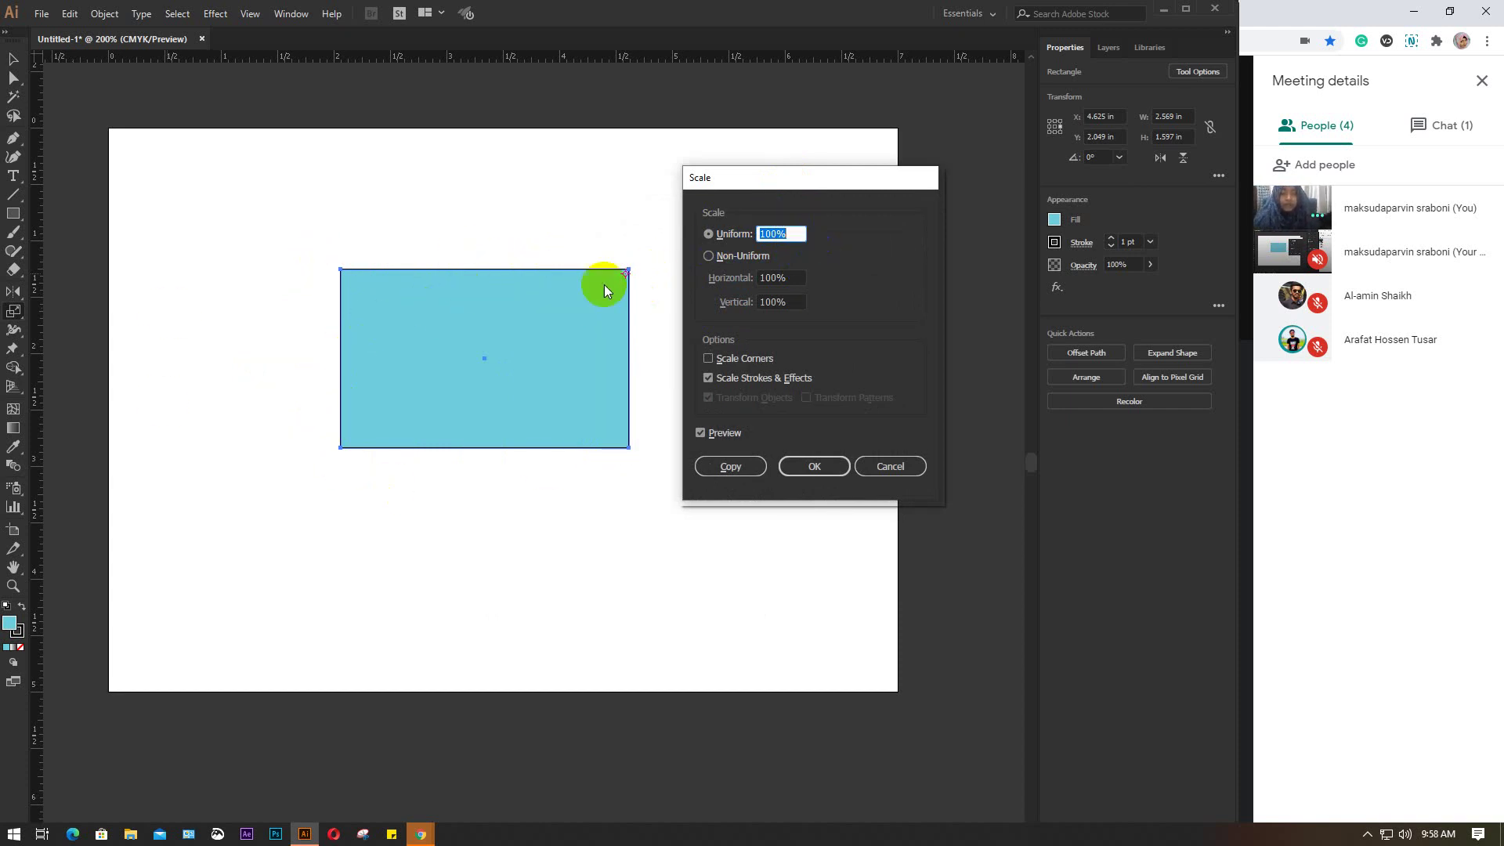
left_click(787, 244)
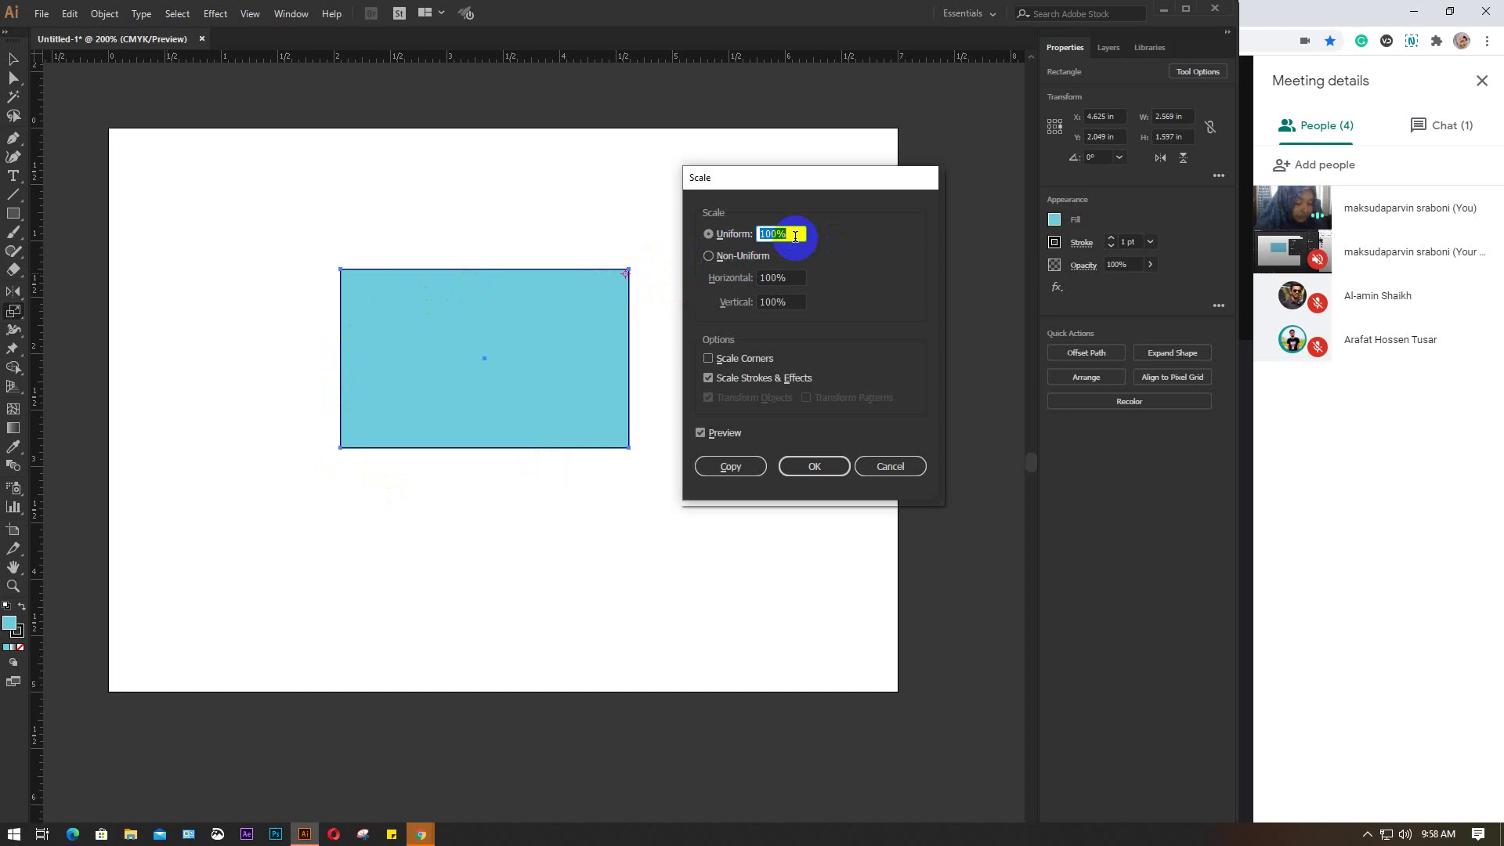
type("90")
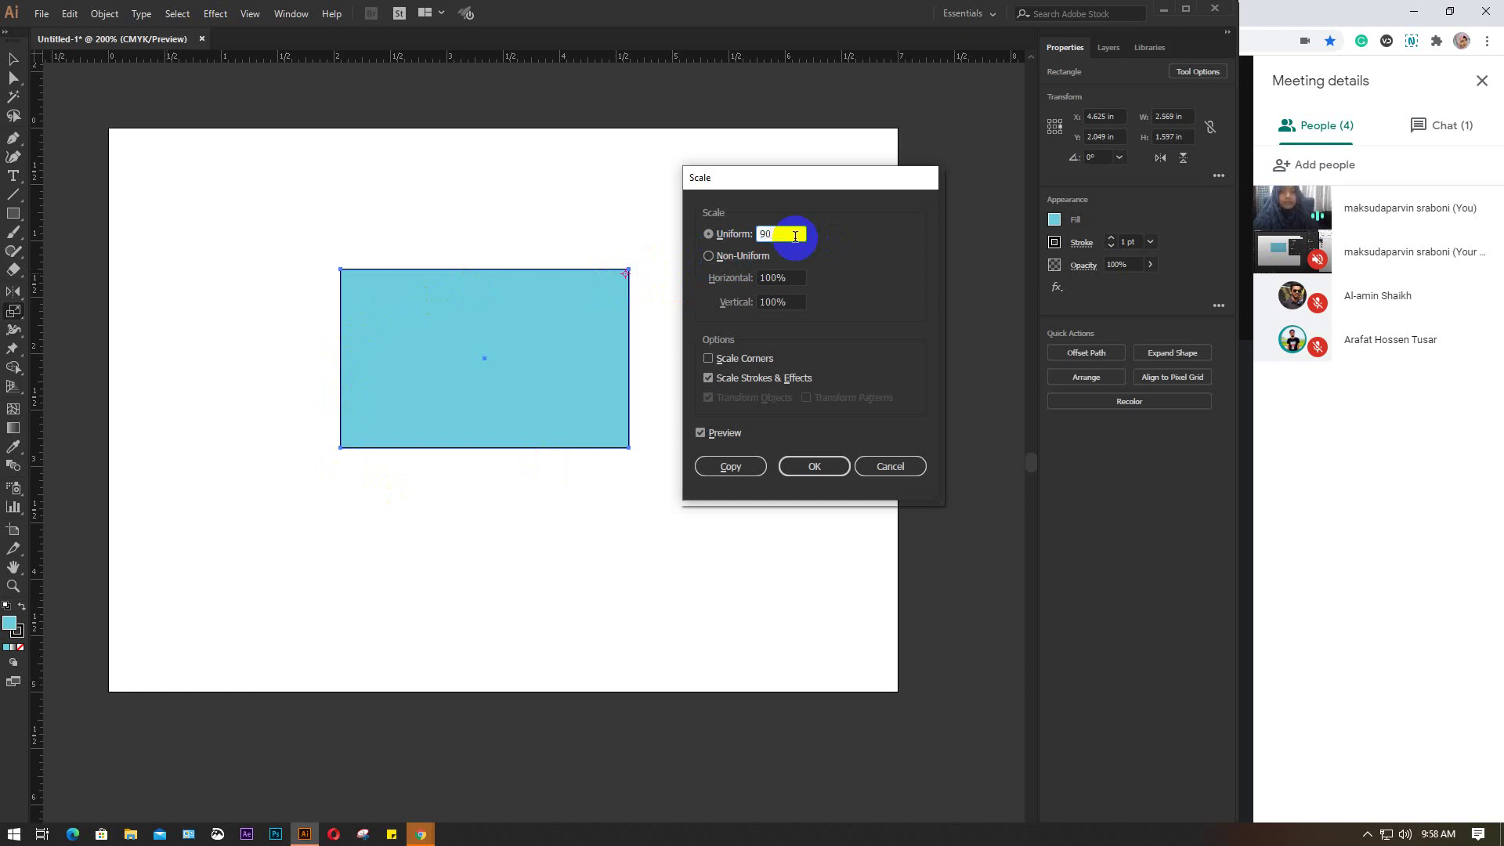
left_click(770, 235)
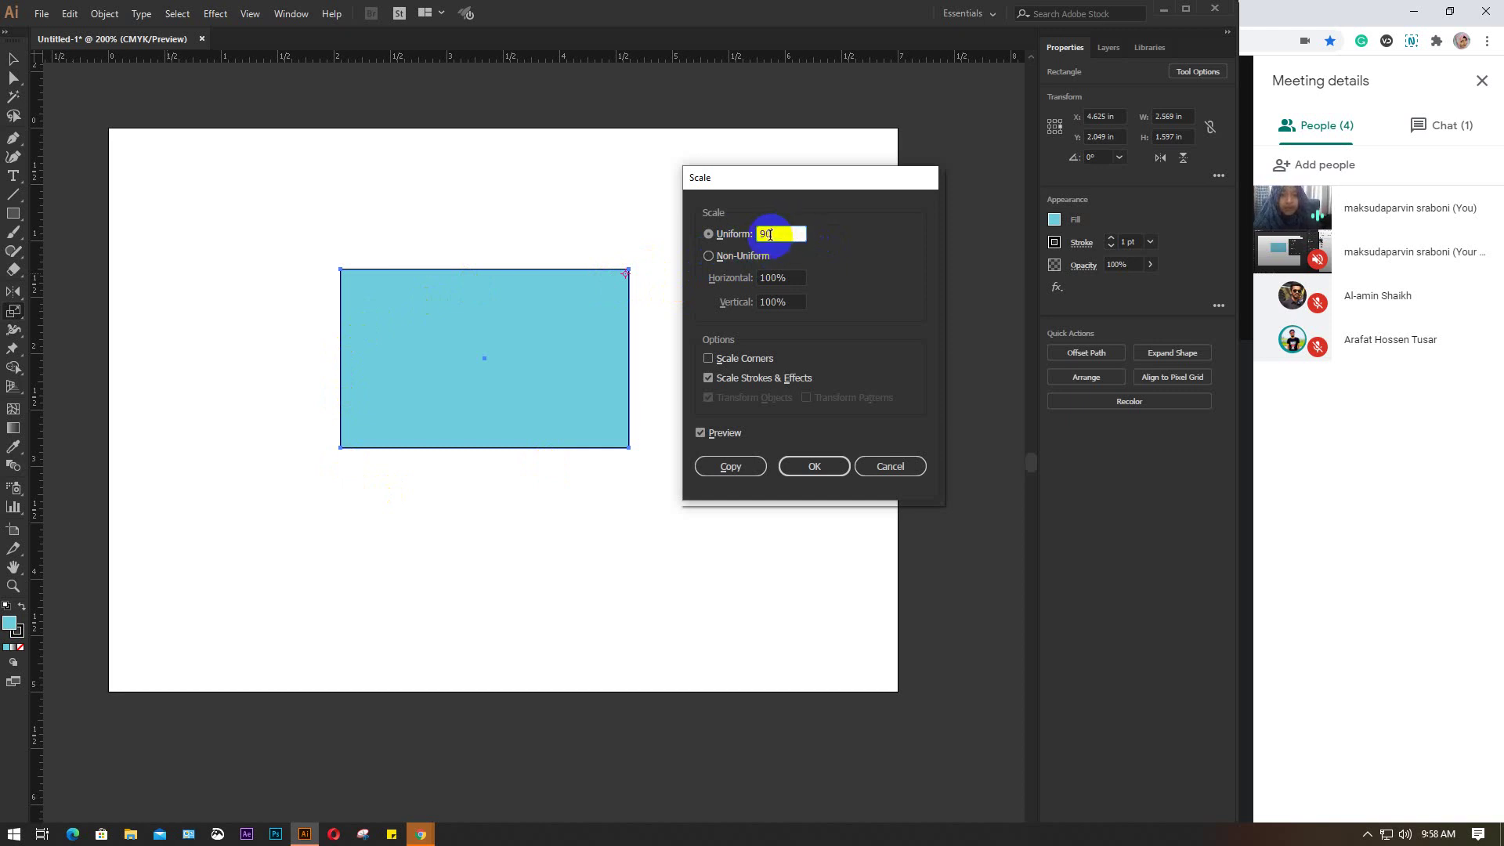
left_click(815, 270)
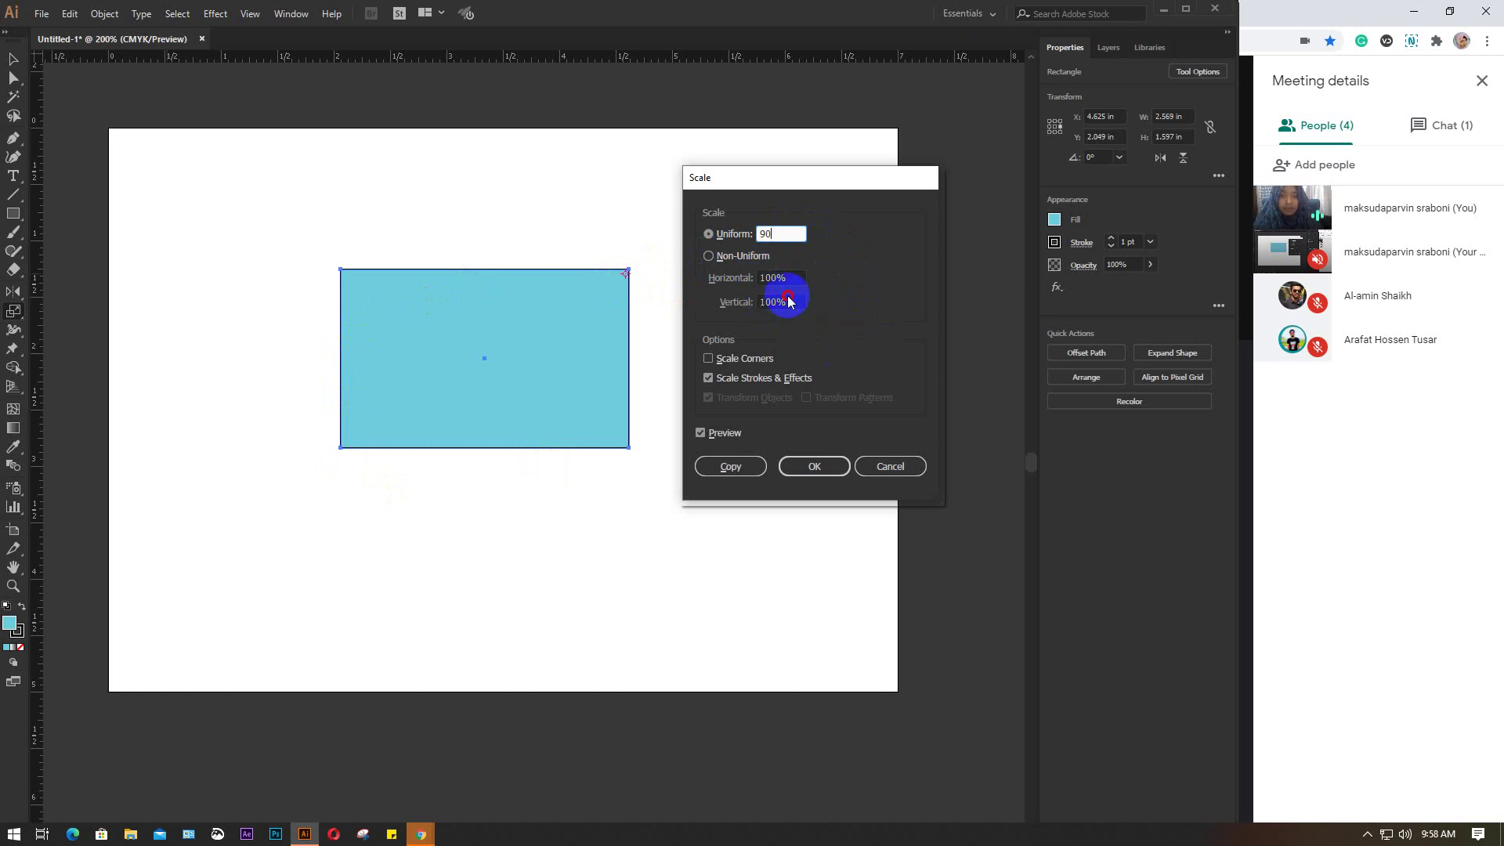
Step: Try Non-Uniform, then nudge the uniform value between 86% and 94% before settling on 90%
left_click(784, 256)
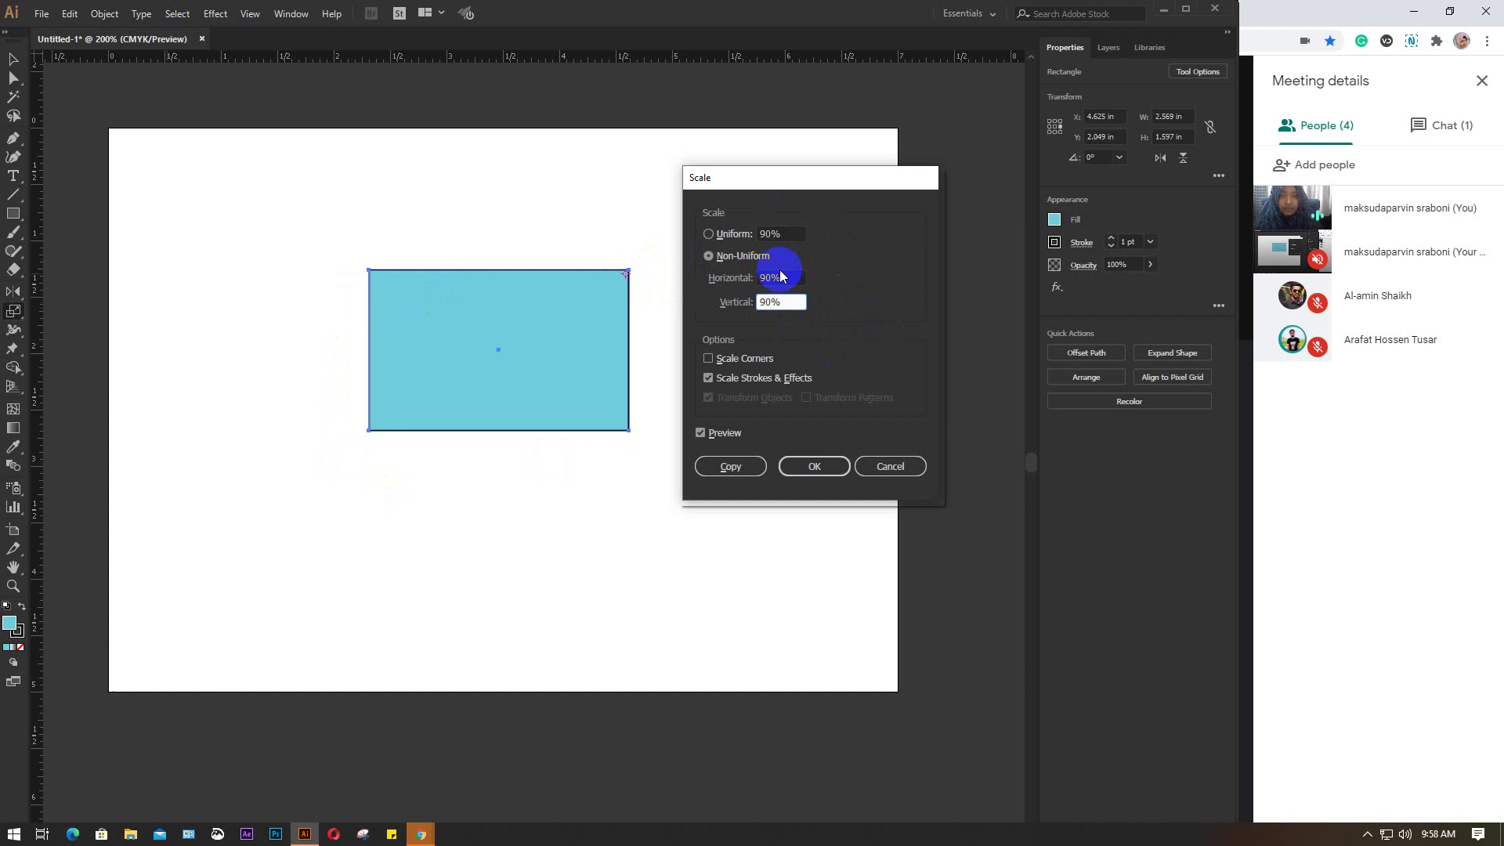
left_click(779, 302)
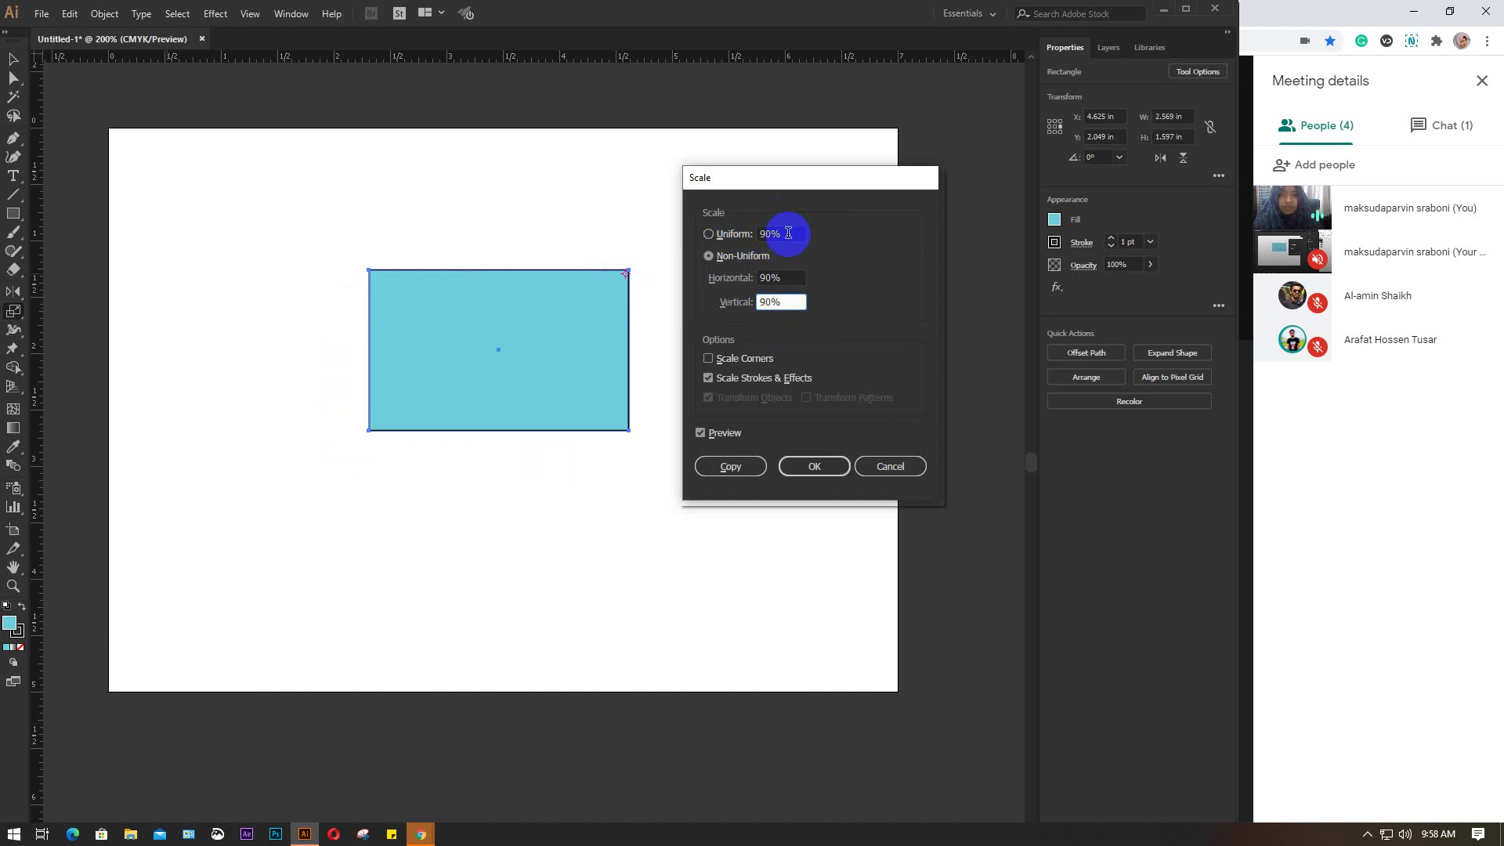
left_click(709, 234)
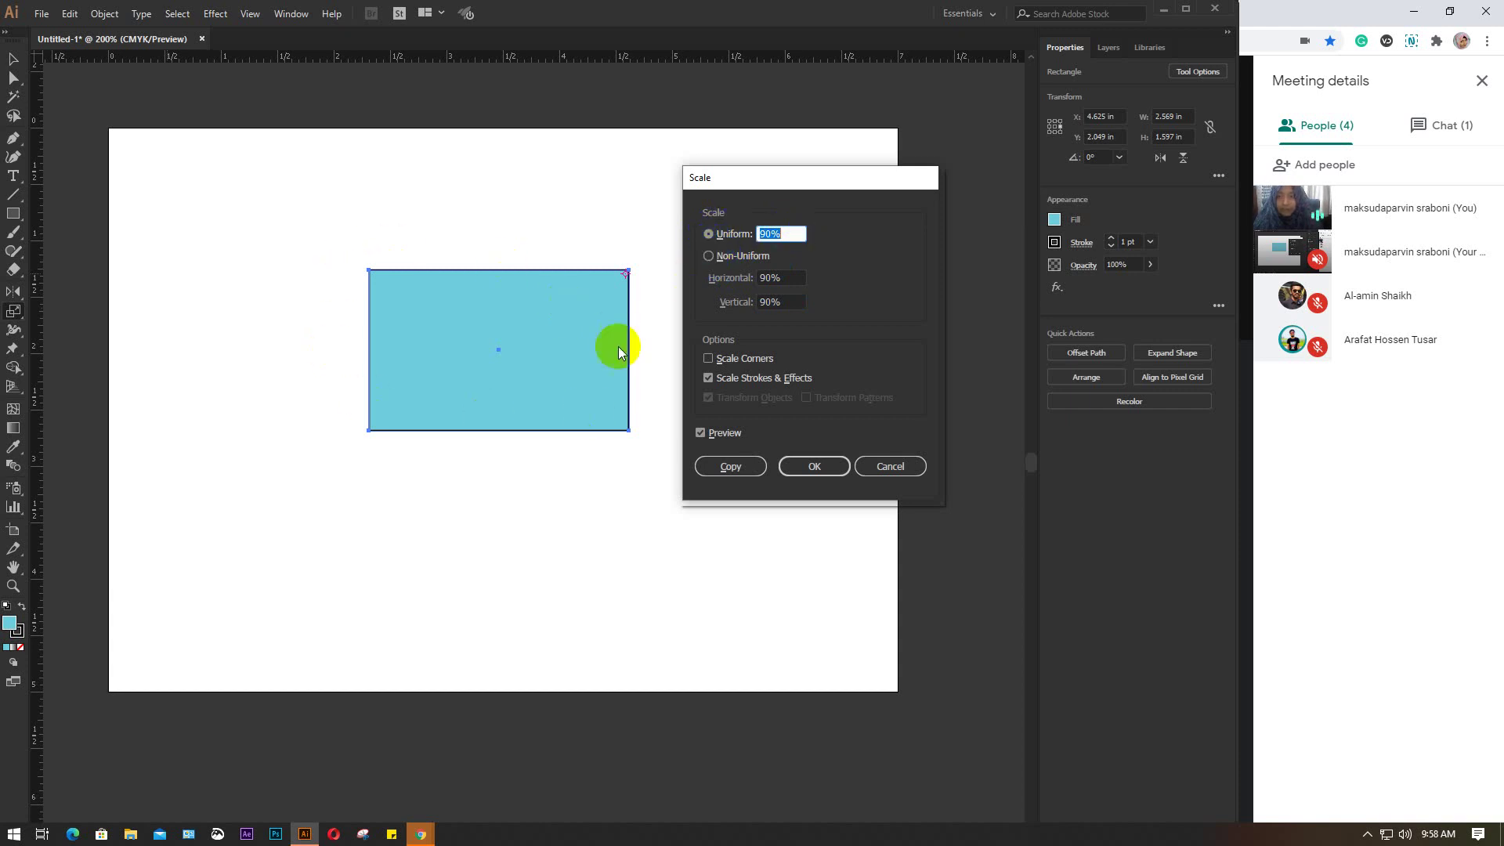
left_click(708, 256)
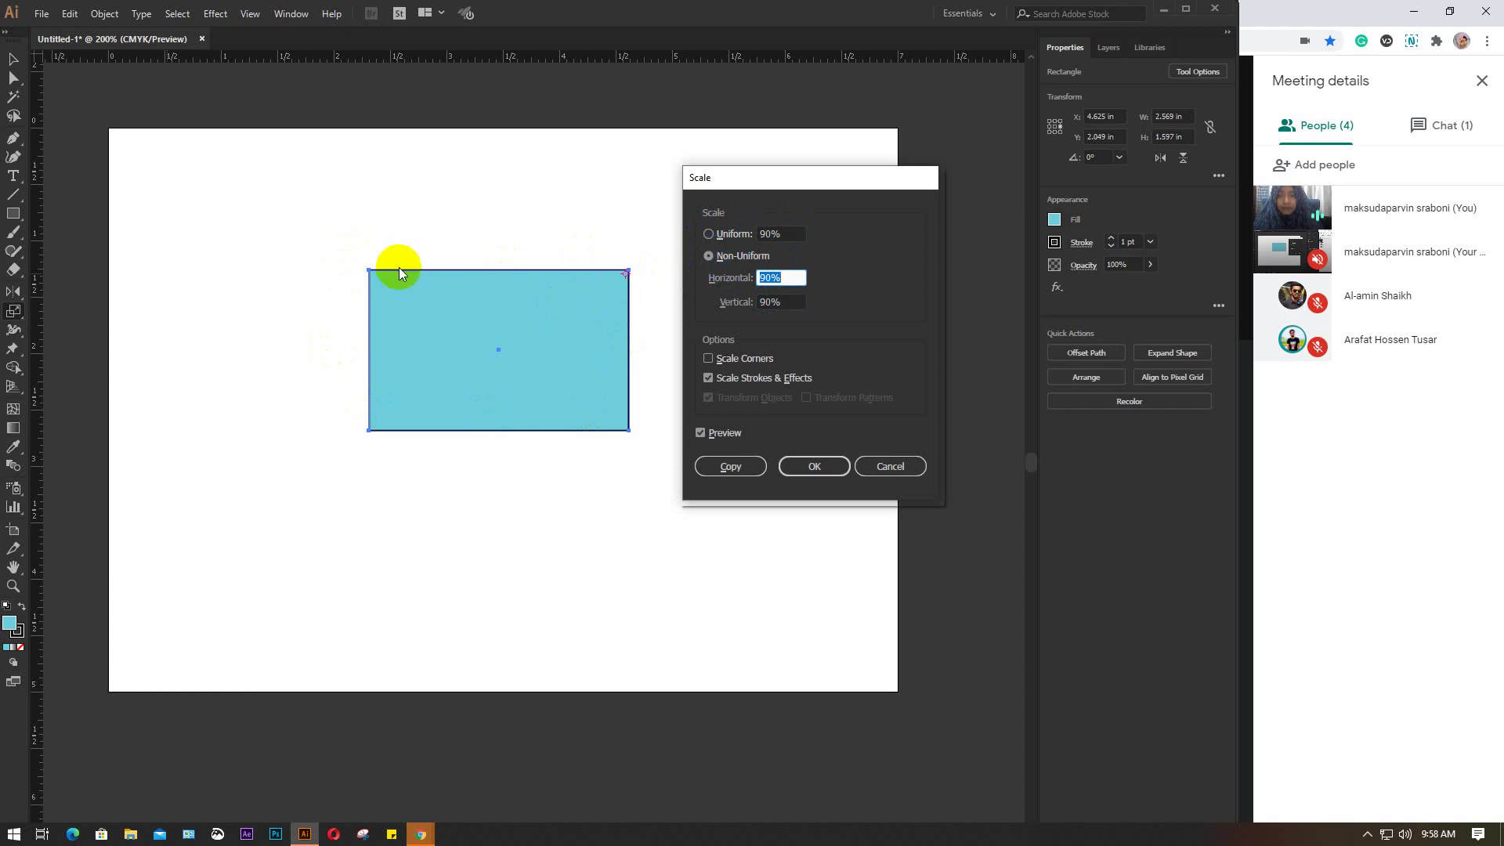
left_click(709, 234)
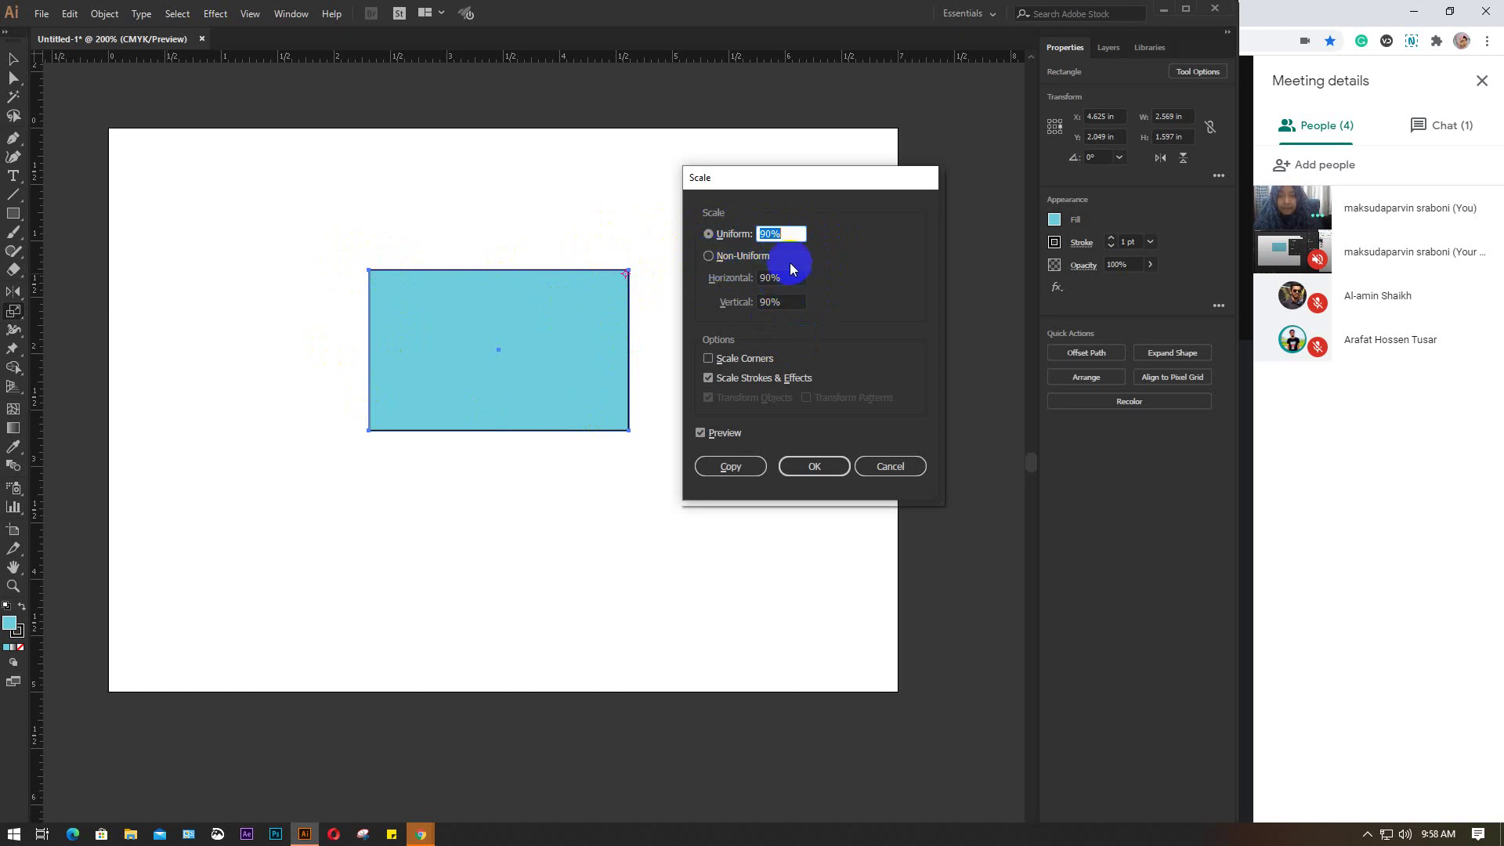
key("Down")
key("Down")
key("Down")
key("Down")
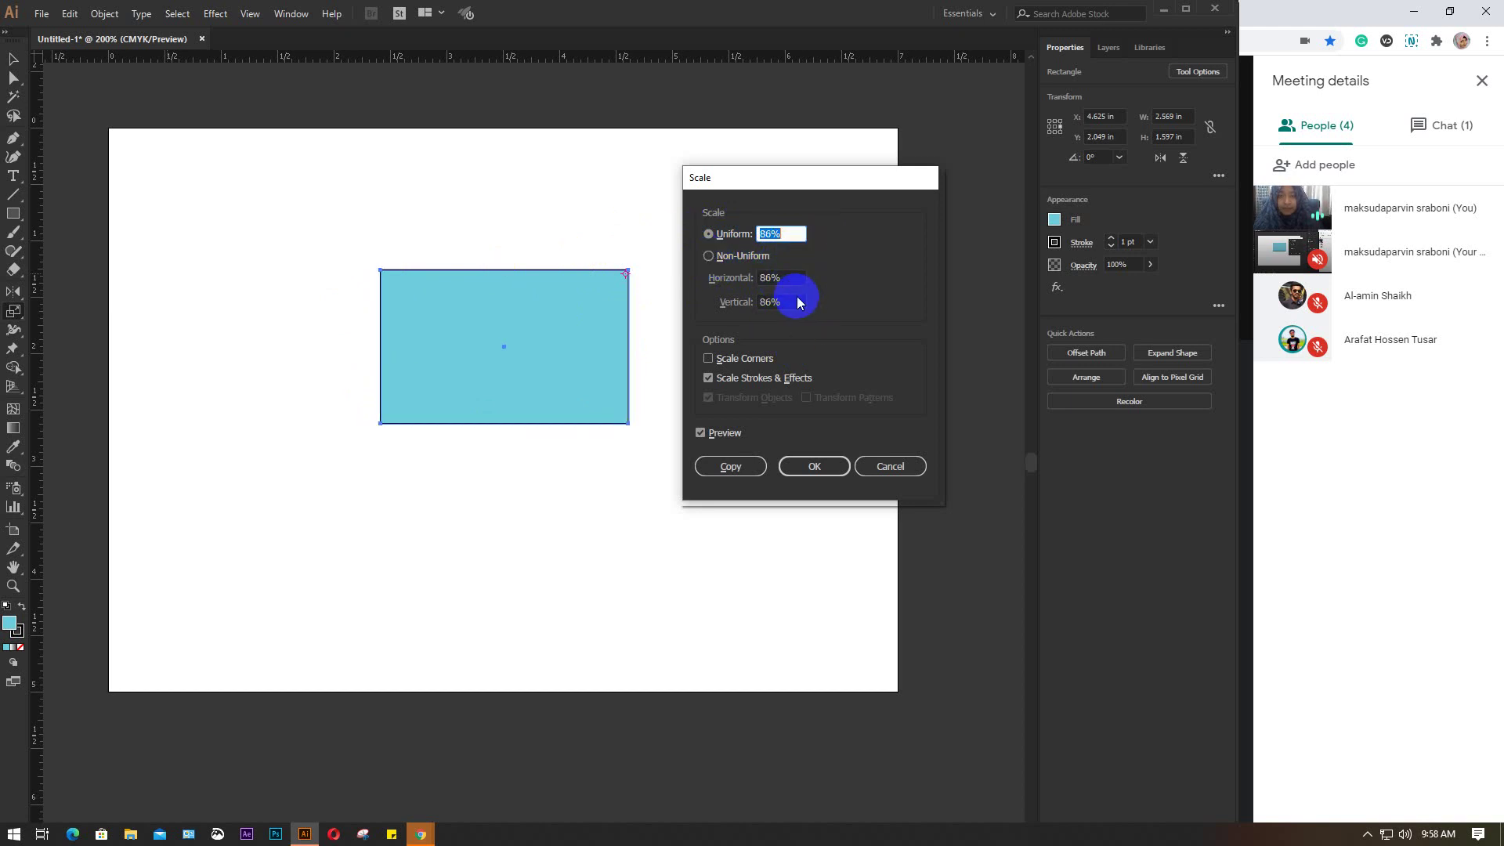
left_click(783, 233)
key("Up")
key("Up")
key("Up")
key("Up")
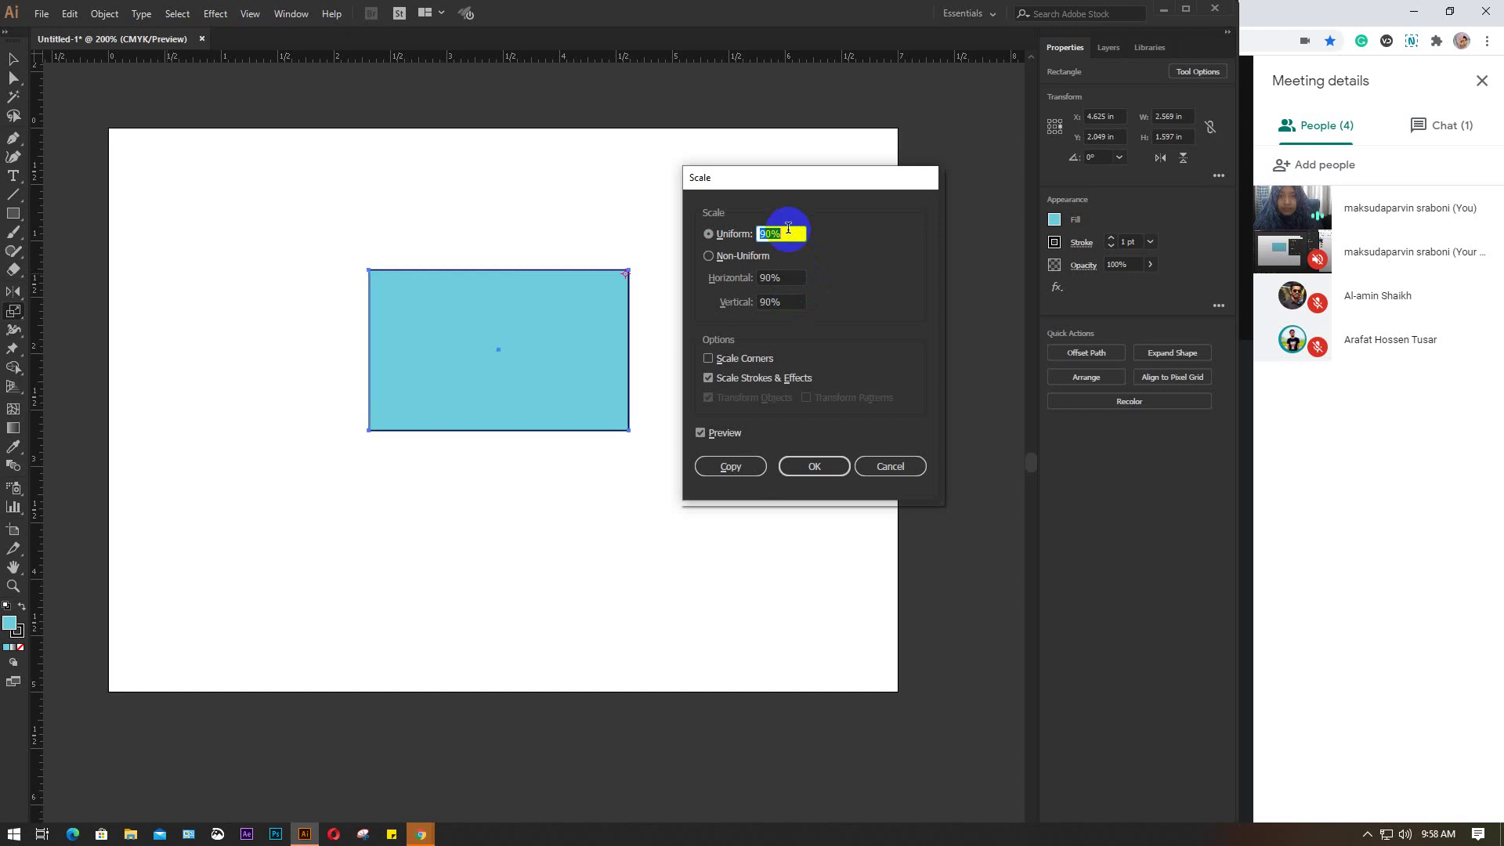
key("Up")
key("Up")
key("Up")
key("Up")
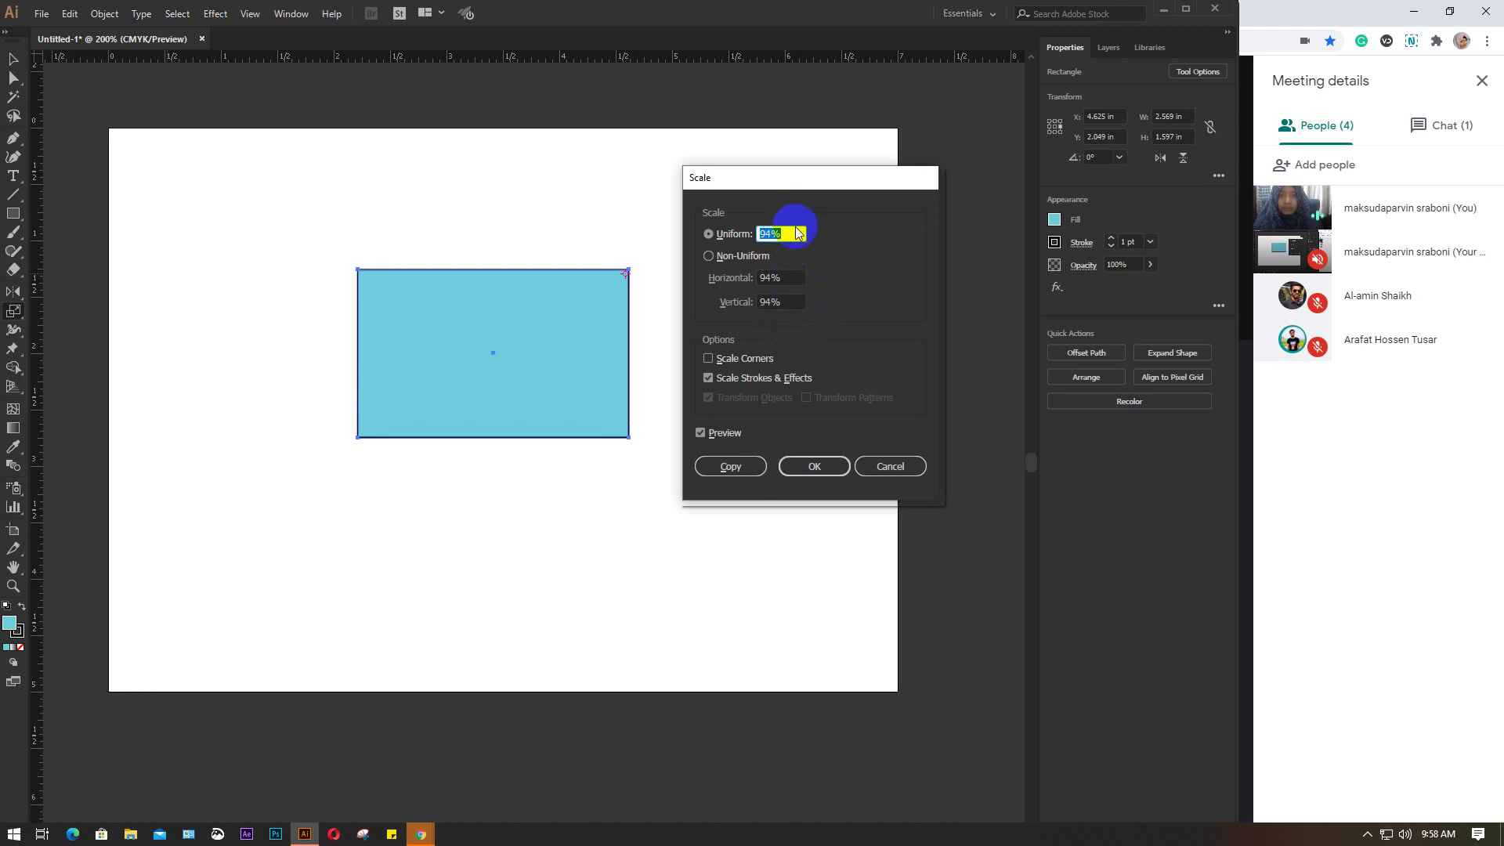
key("Down")
key("Down")
key("Down")
key("Down")
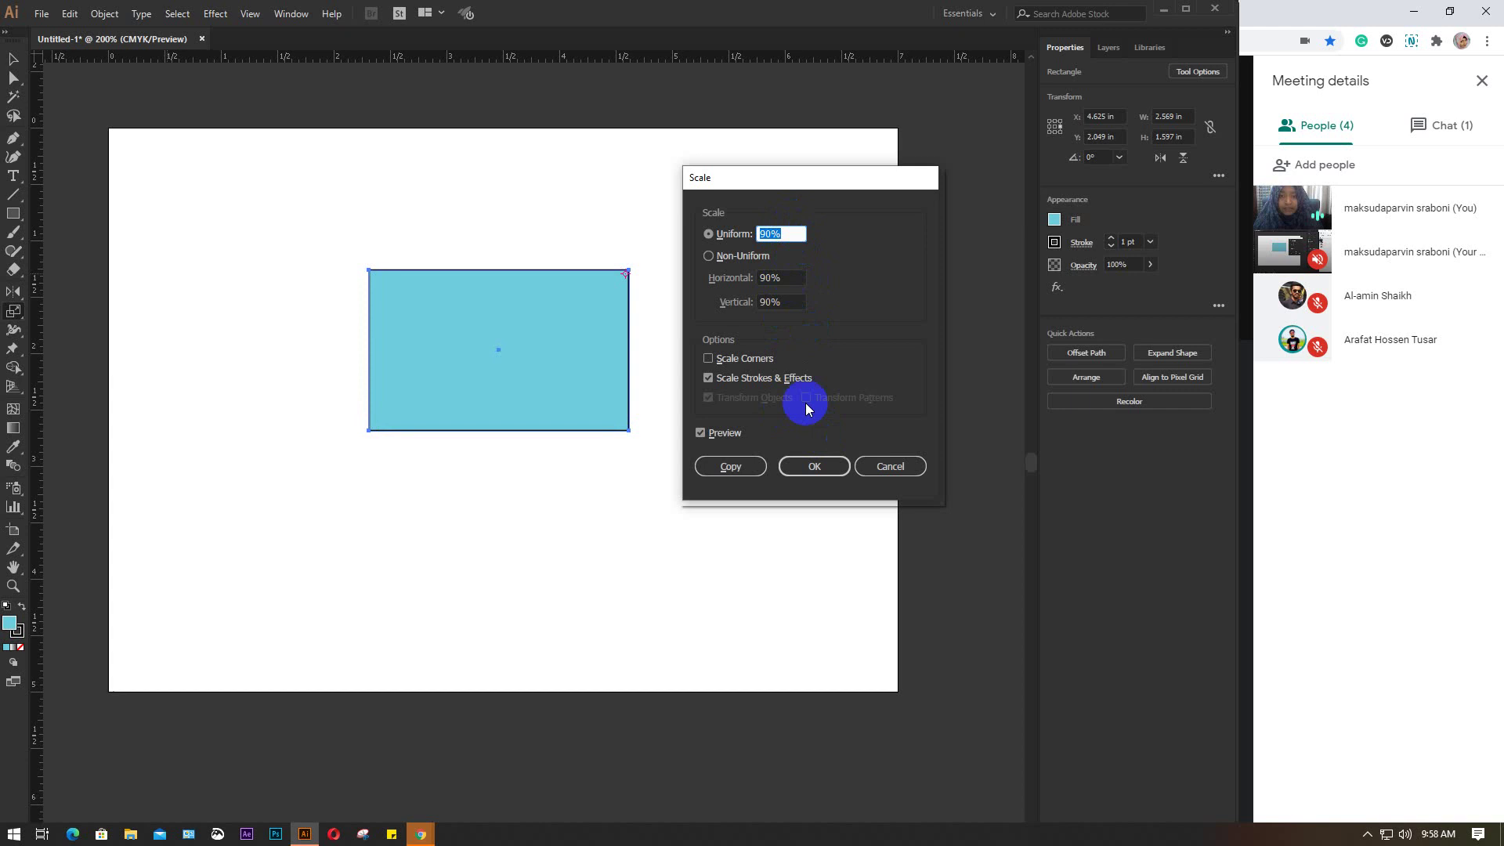
Step: Turn on Scale Corners, turn off Scale Strokes & Effects, and toggle Preview to compare
left_click(626, 267)
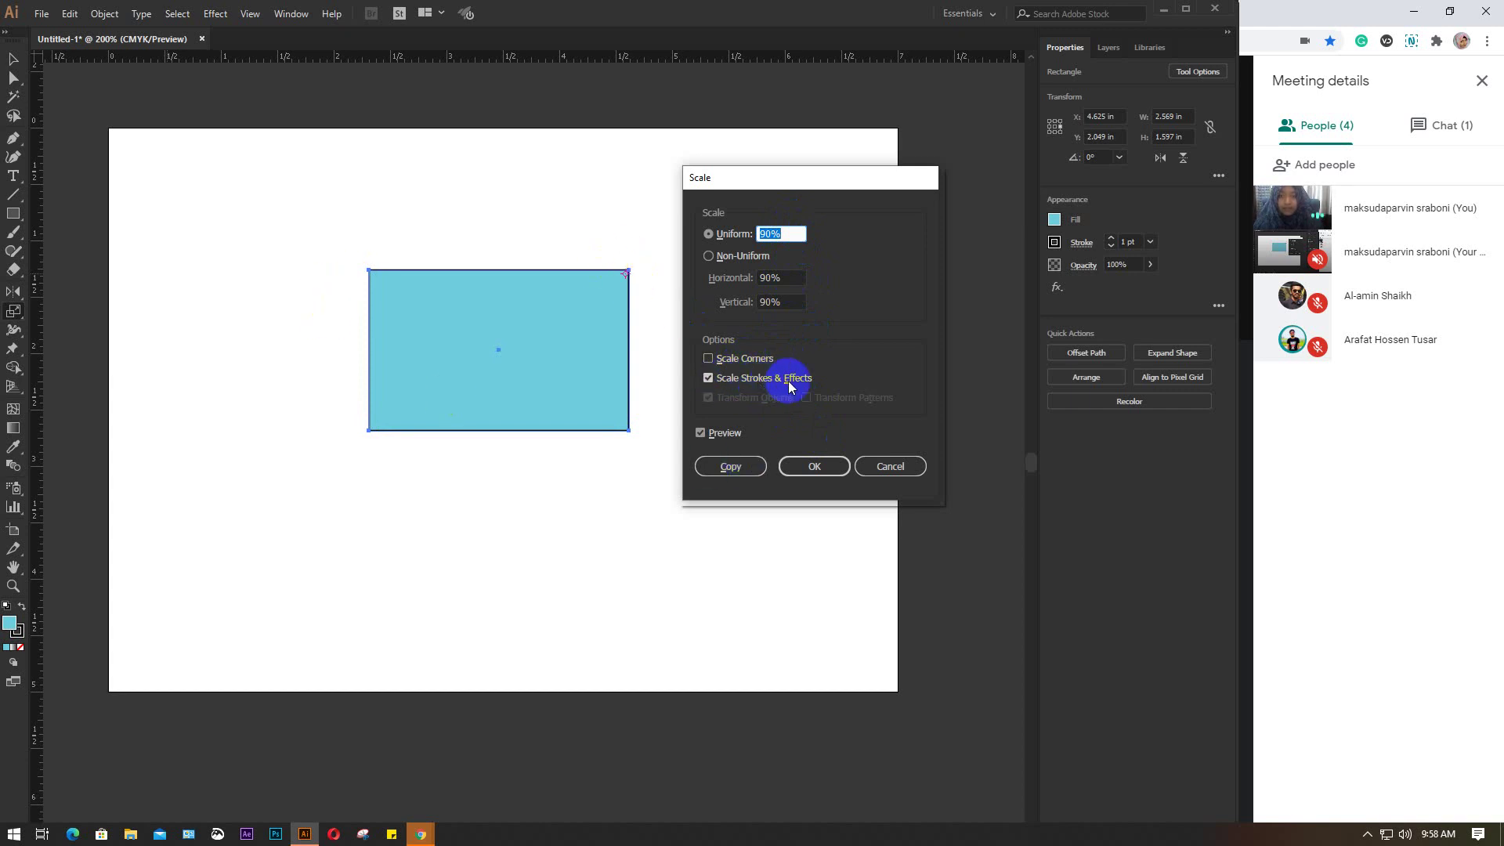
left_click(710, 359)
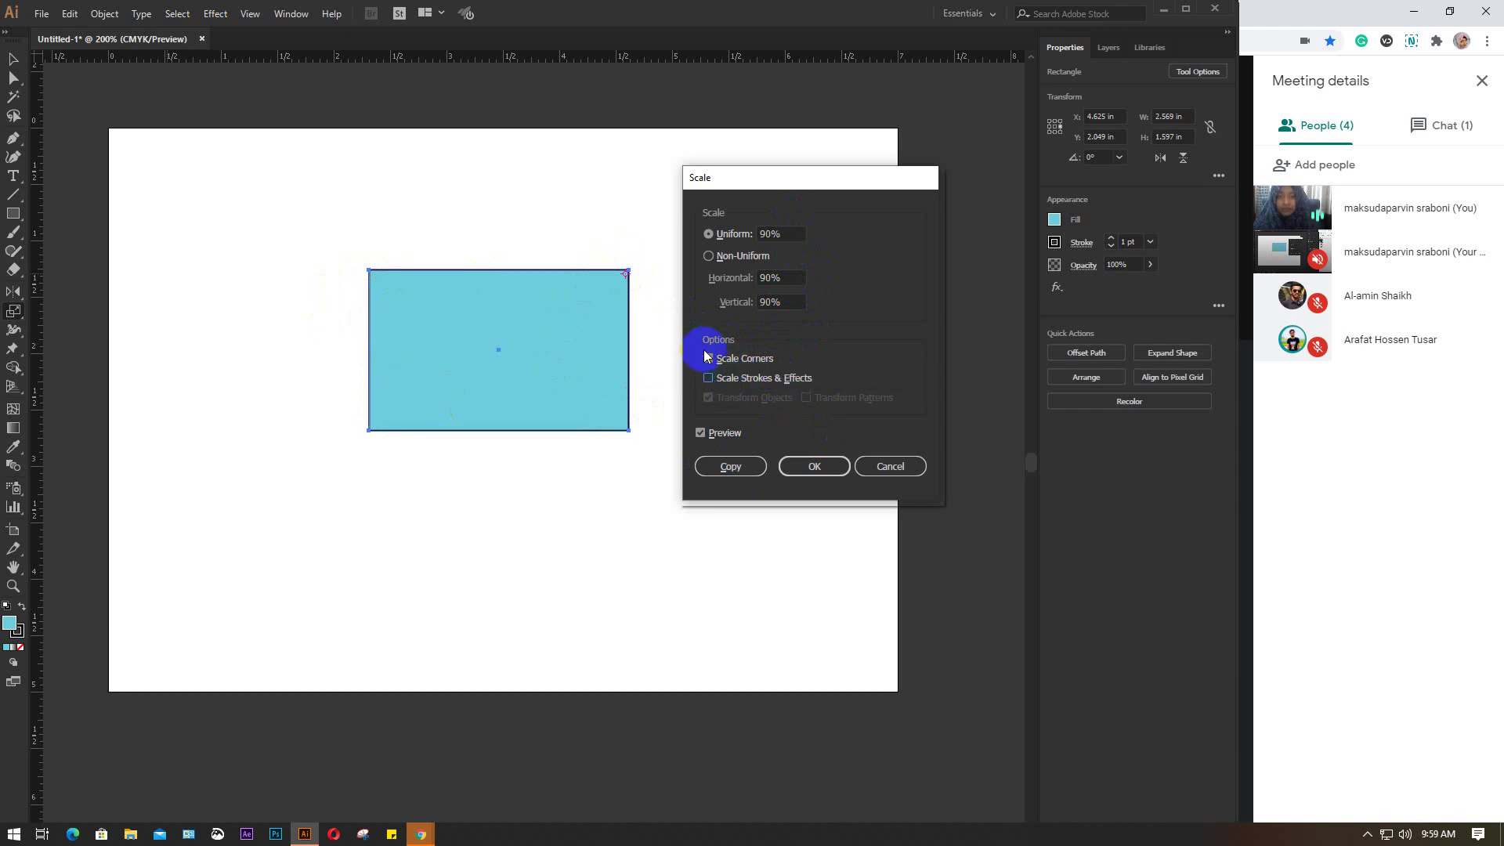
left_click(729, 380)
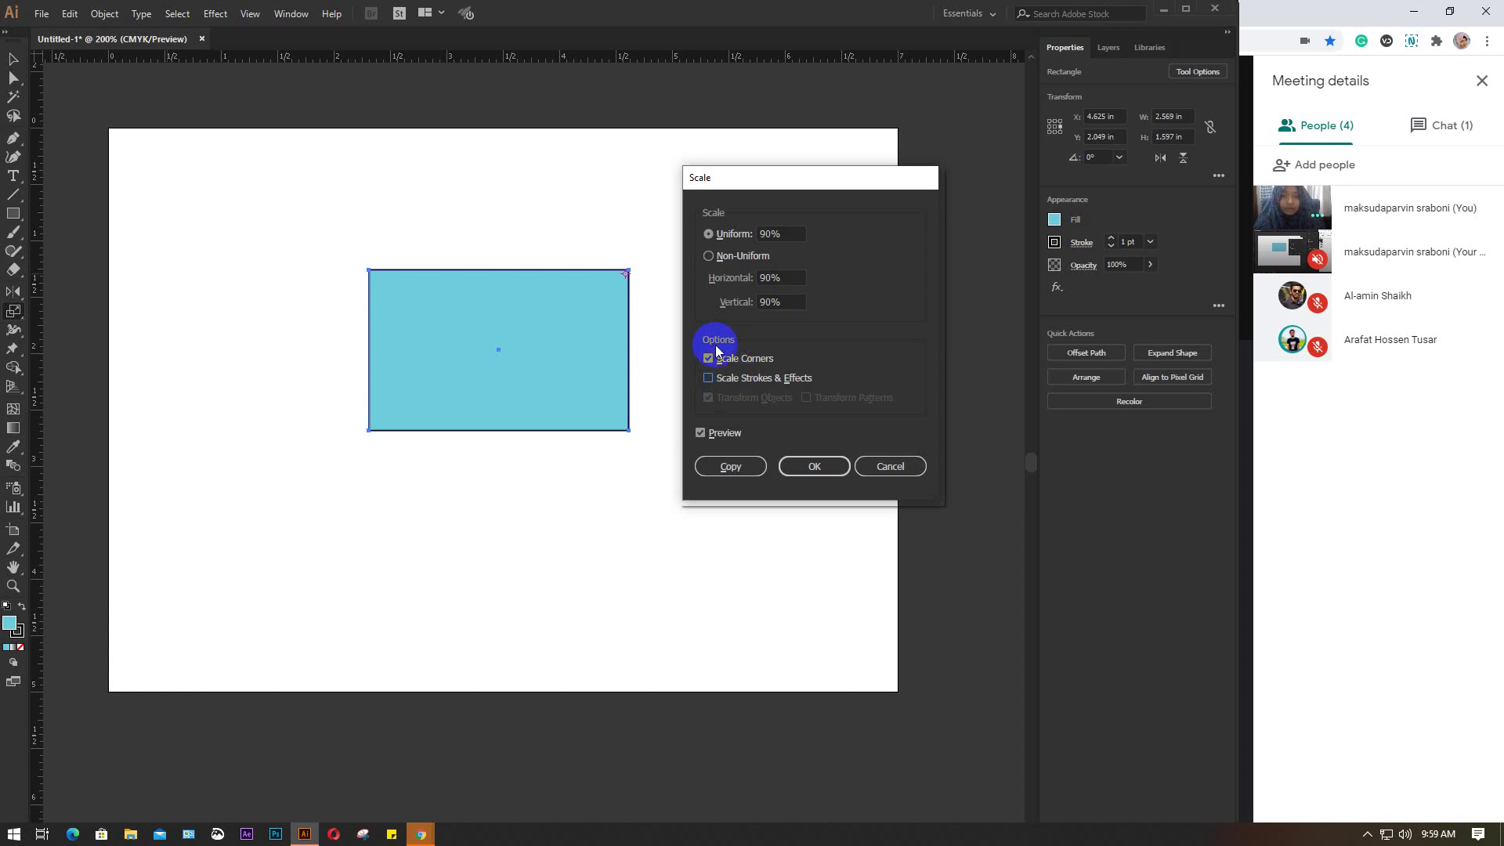
left_click(708, 432)
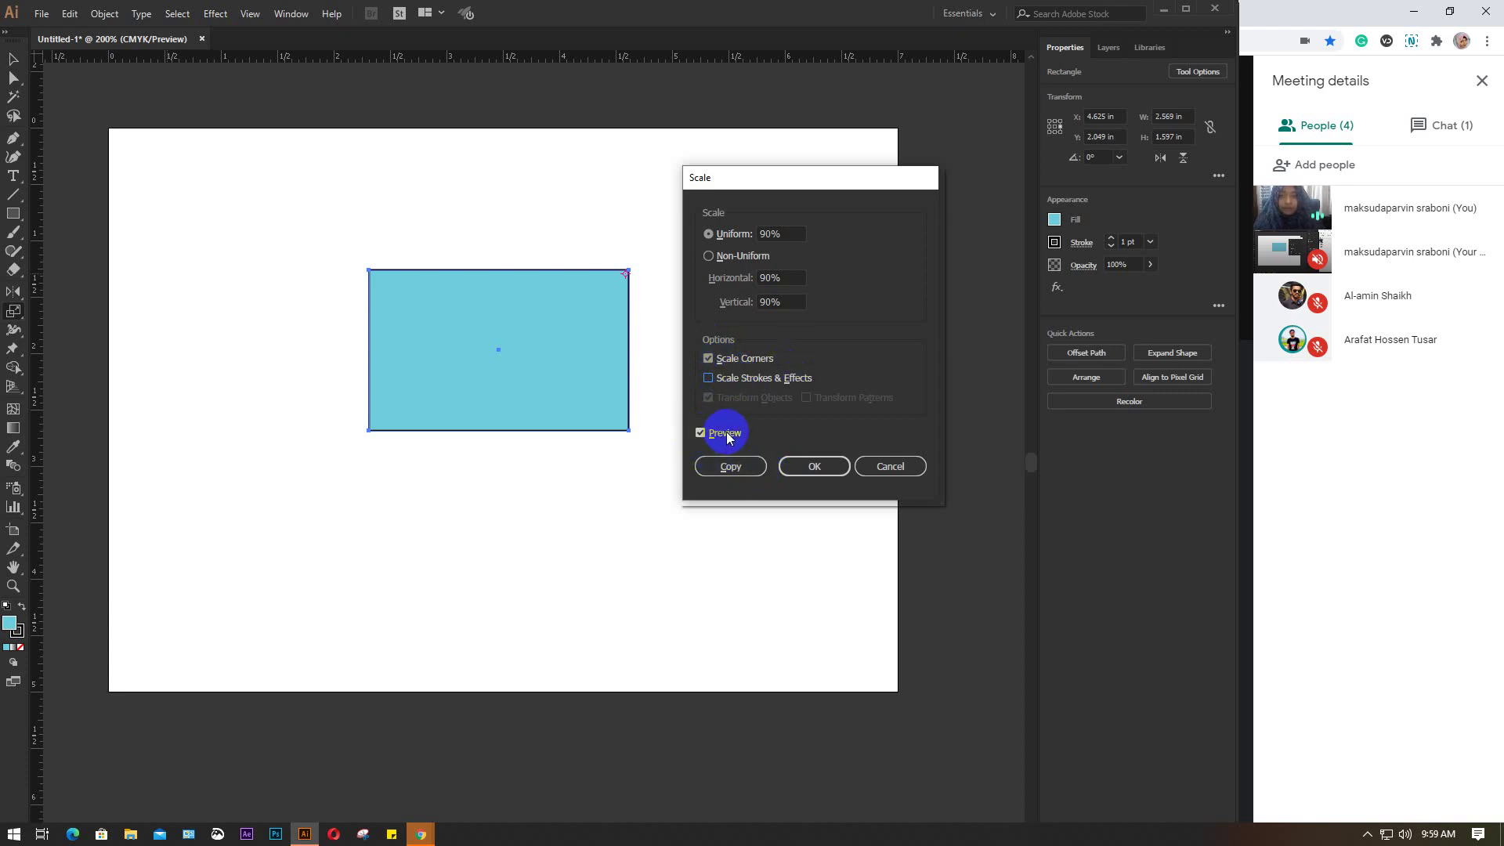
left_click(726, 434)
left_click(726, 433)
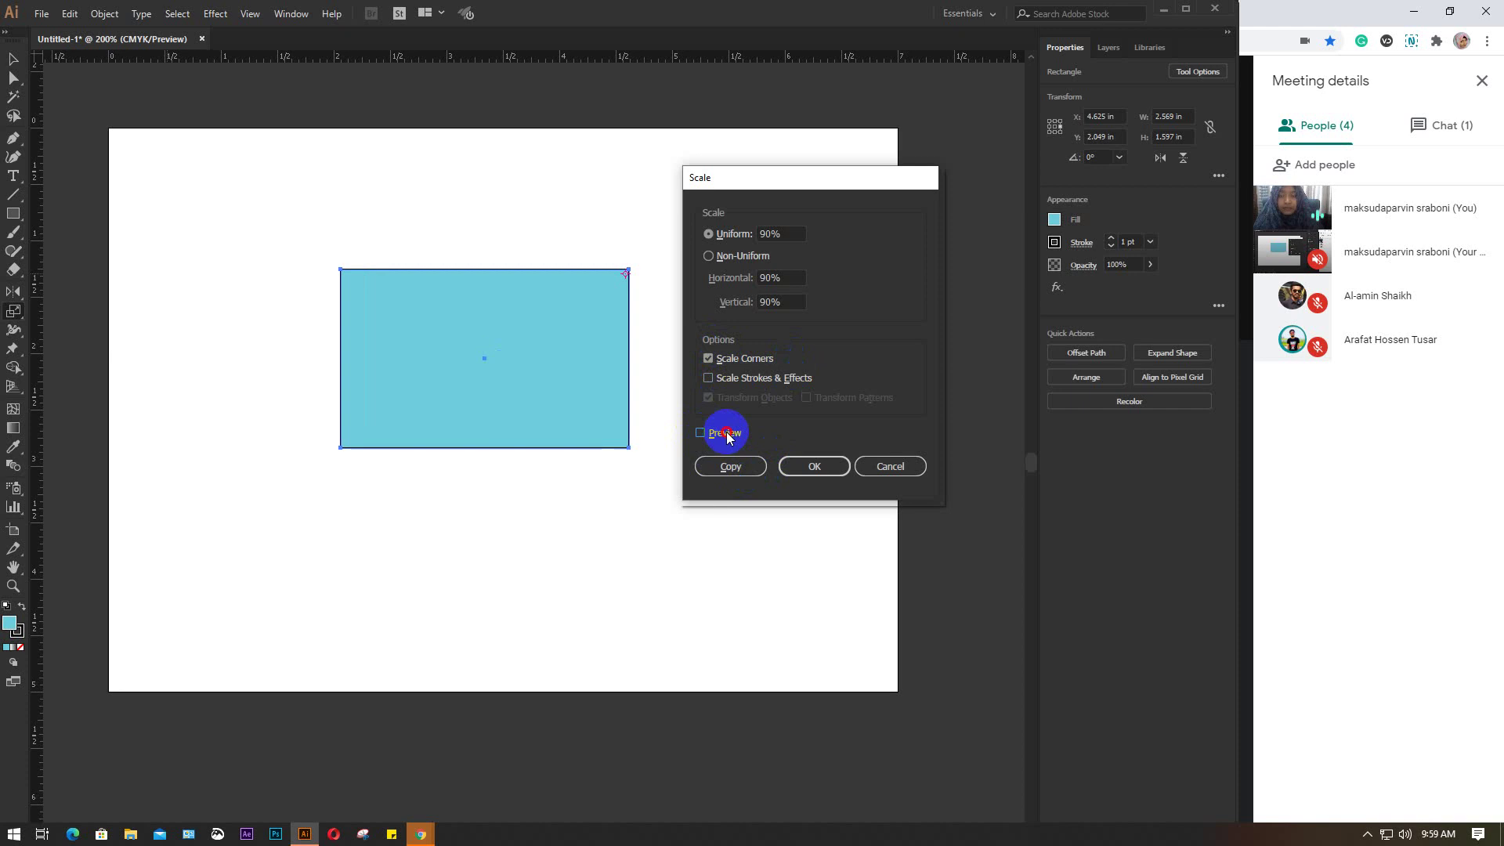
left_click(726, 433)
Step: Make a 90% scaled copy and repeat it three times with Ctrl+D for nested rectangles
left_click(730, 467)
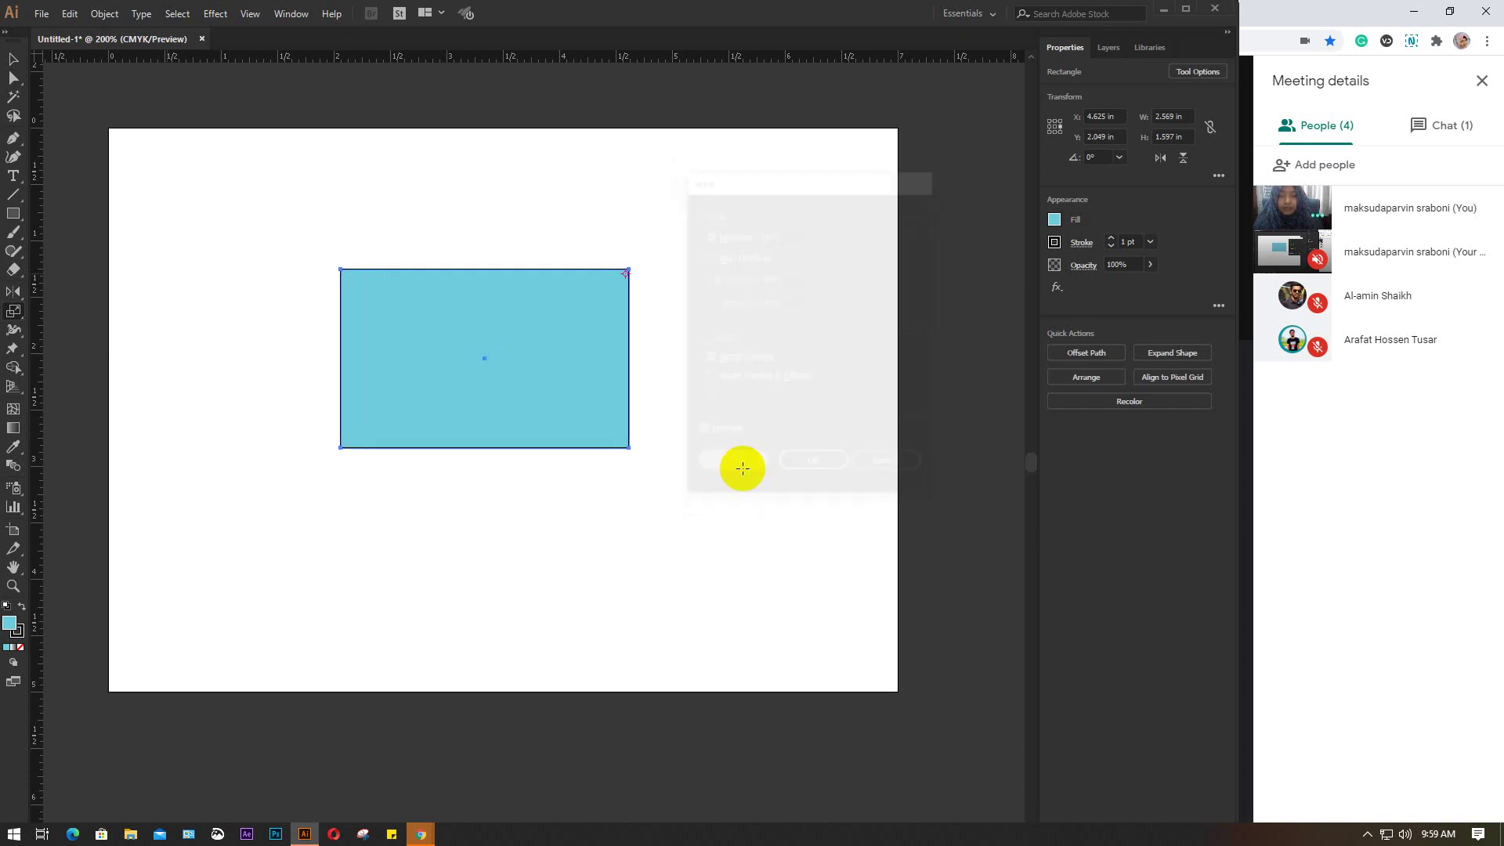
key("v")
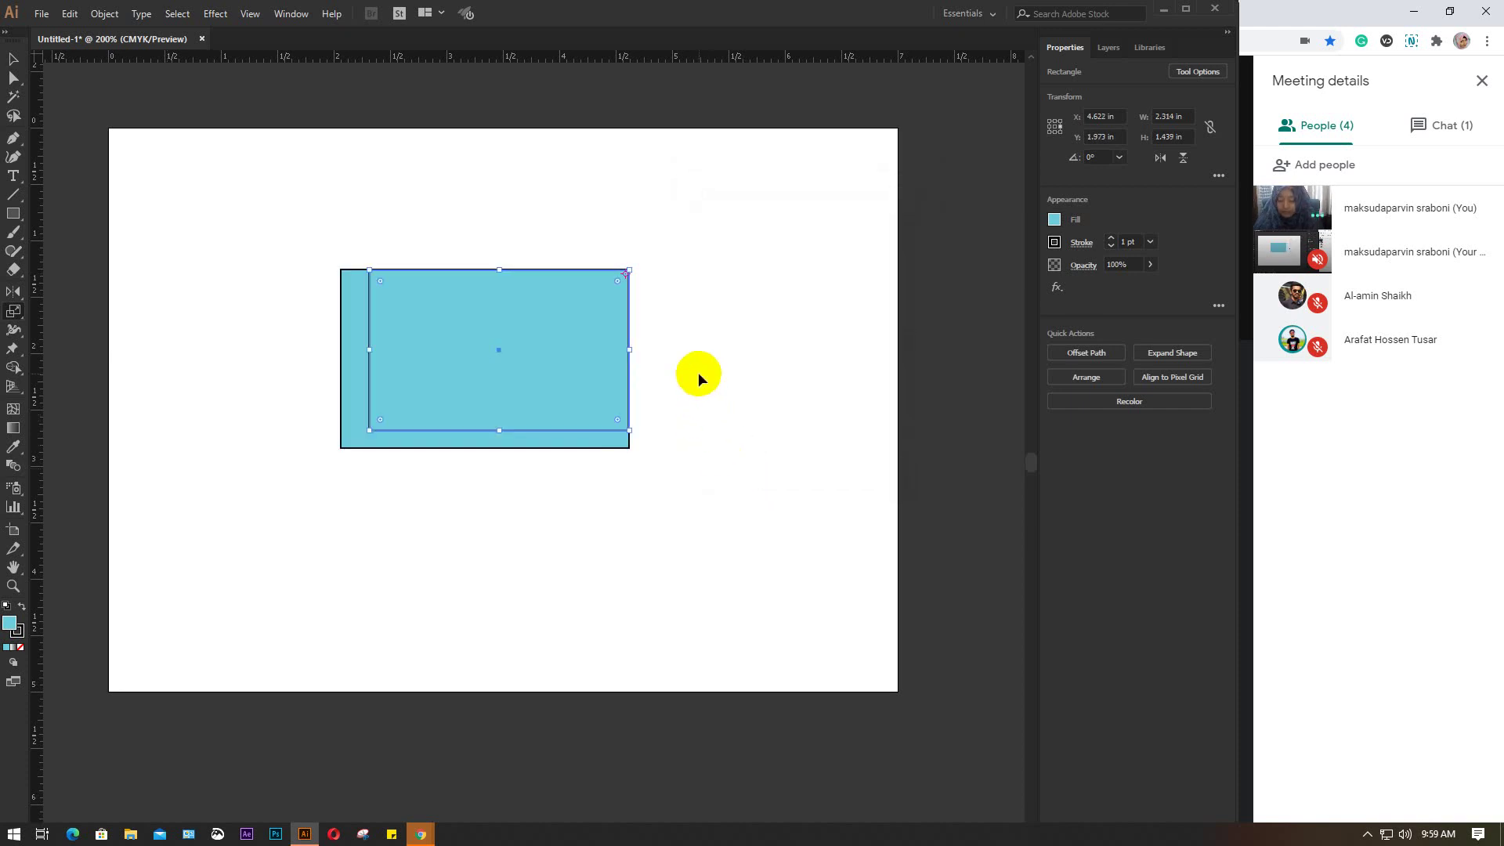
key("ctrl+d")
key("ctrl+d")
key("ctrl+d")
key("ctrl+d")
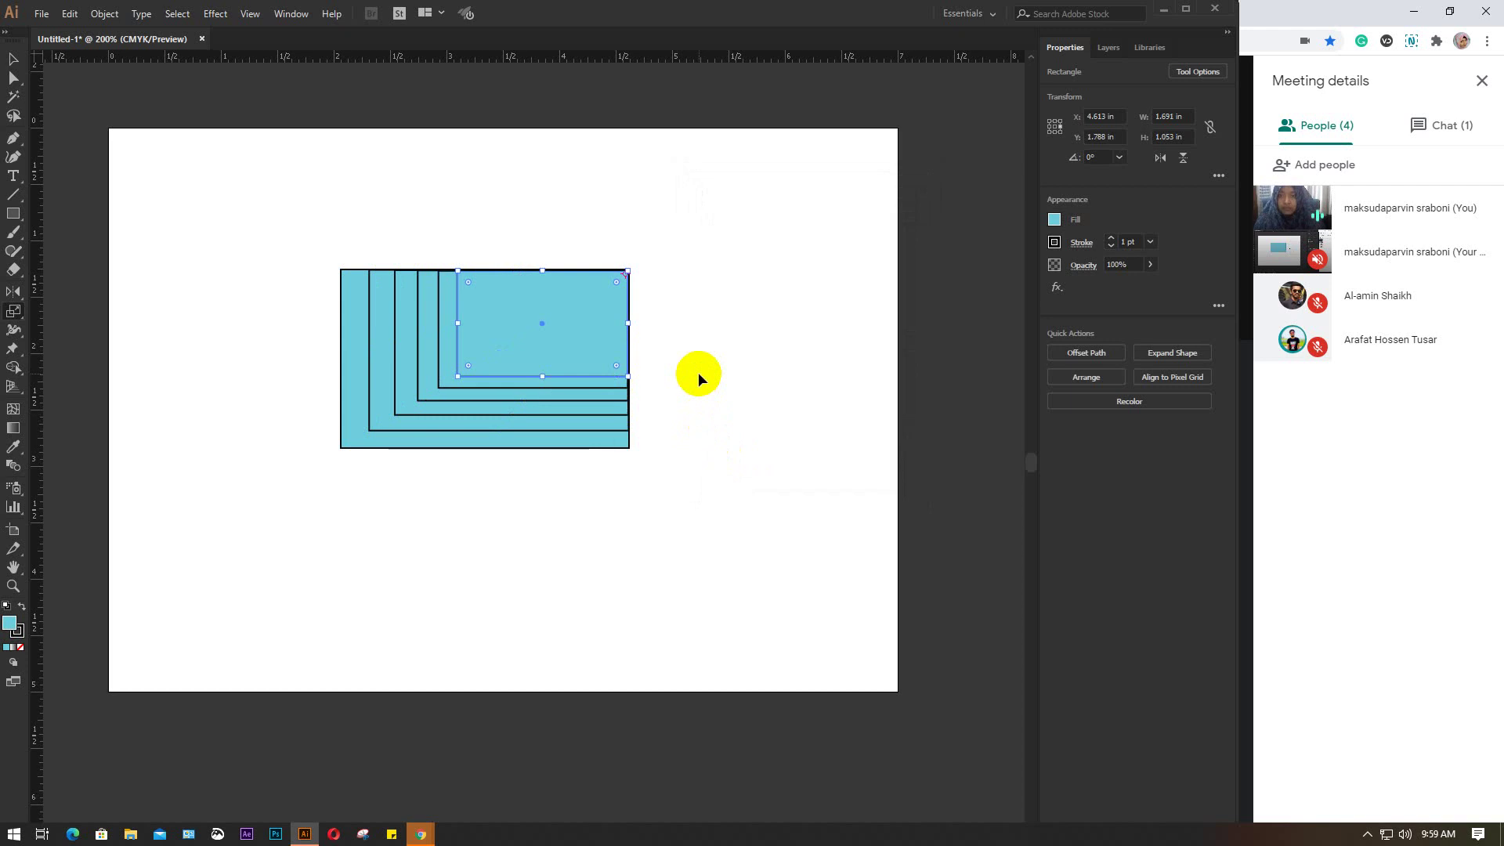
key("ctrl+d")
key("ctrl+d")
key("ctrl+d")
key("ctrl+d")
key("ctrl+d")
key("ctrl+d")
key("ctrl+d")
key("ctrl+d")
key("ctrl+d")
key("ctrl+d")
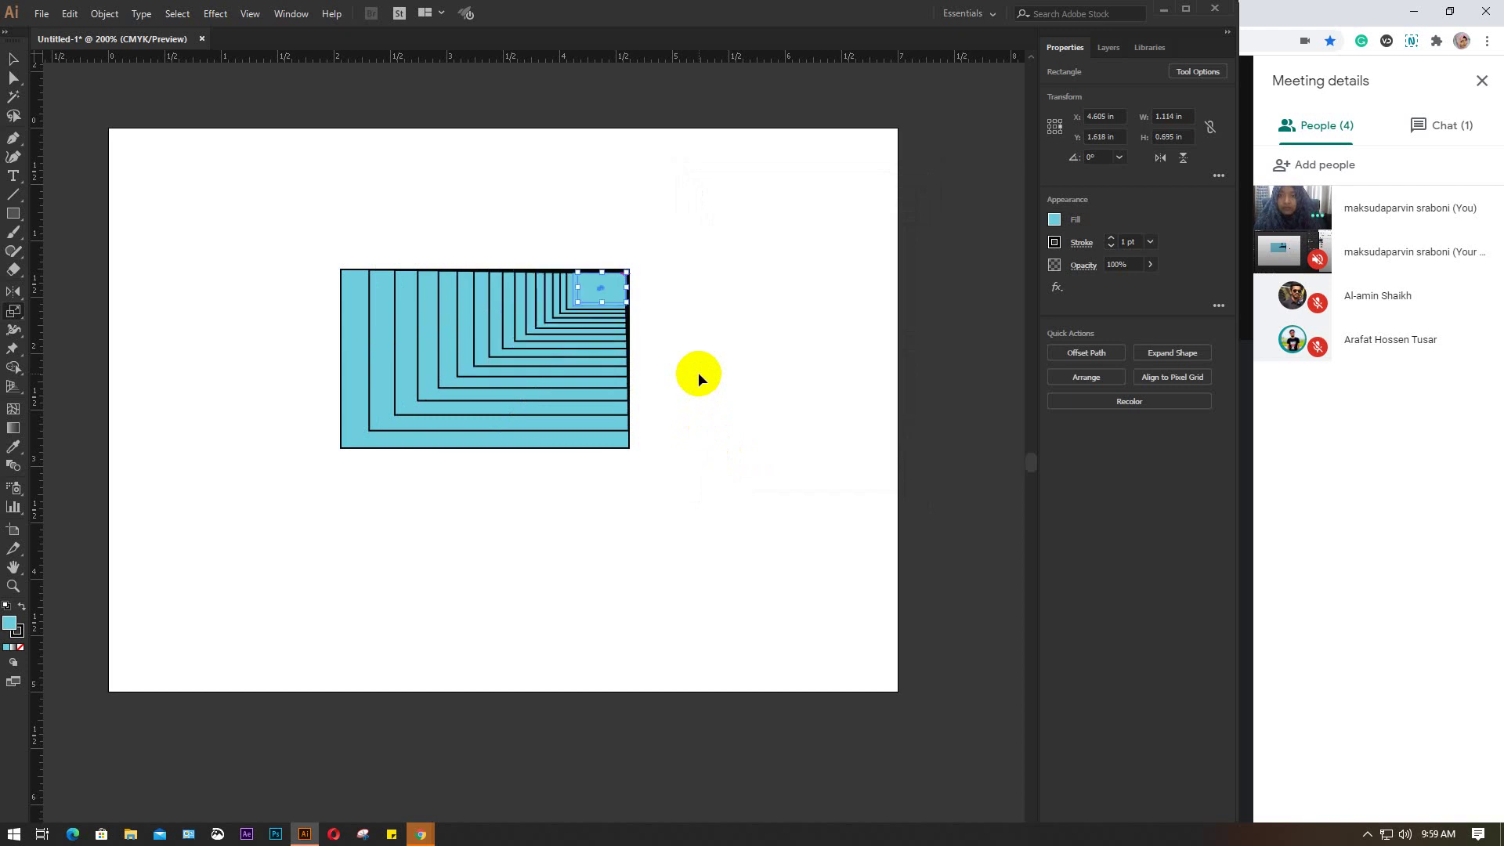
key("ctrl+d")
key("ctrl+d")
key("ctrl+d")
key("ctrl+d")
key("ctrl+d")
key("ctrl+d")
key("ctrl+d")
key("ctrl+d")
key("ctrl+d")
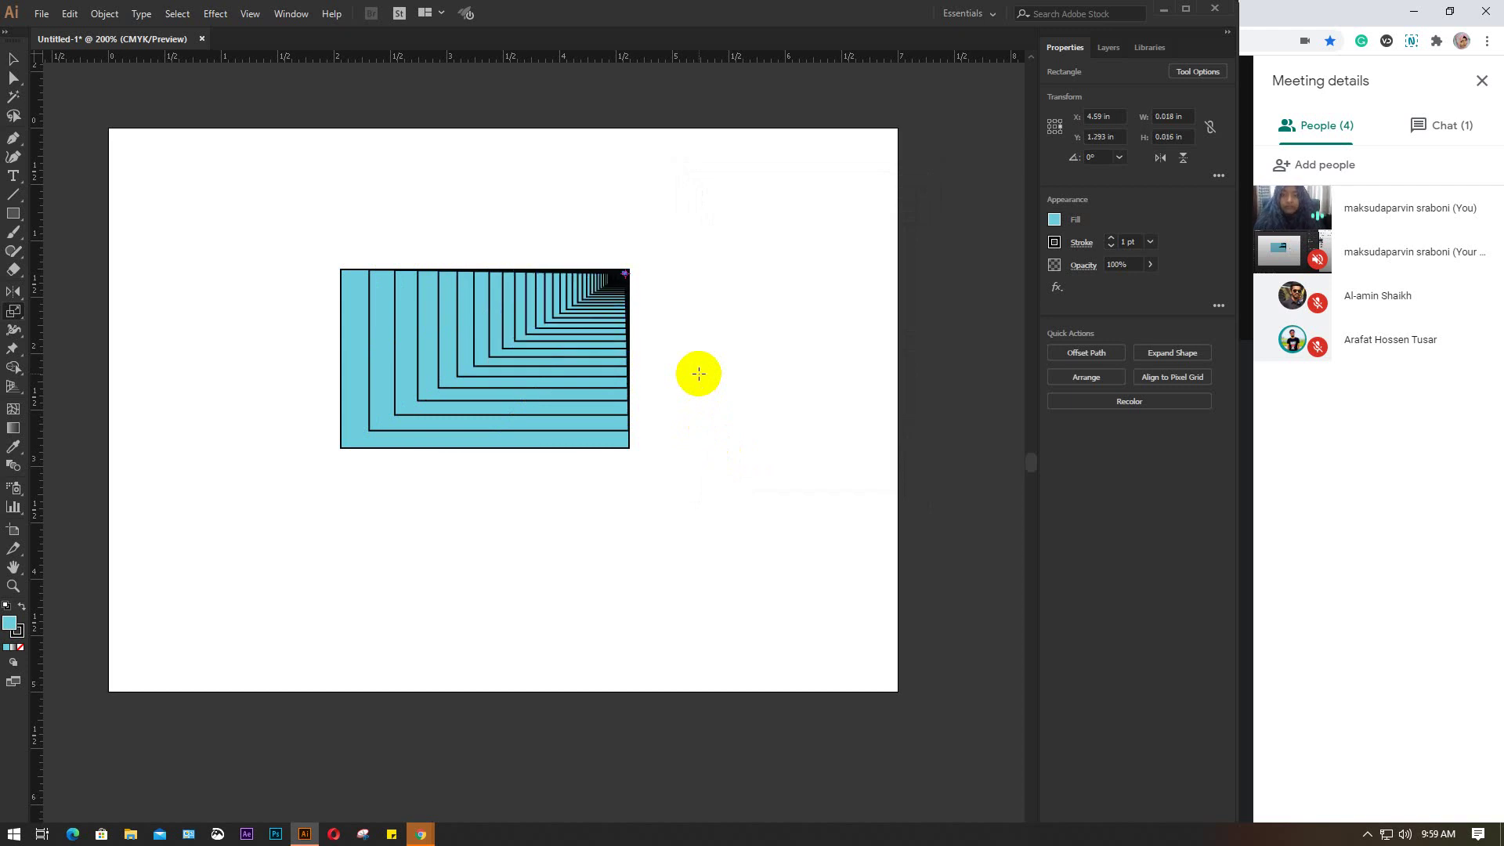
Step: Move the nested stack to the top-left and Alt-drag a copy of the outer rectangle right
key("v")
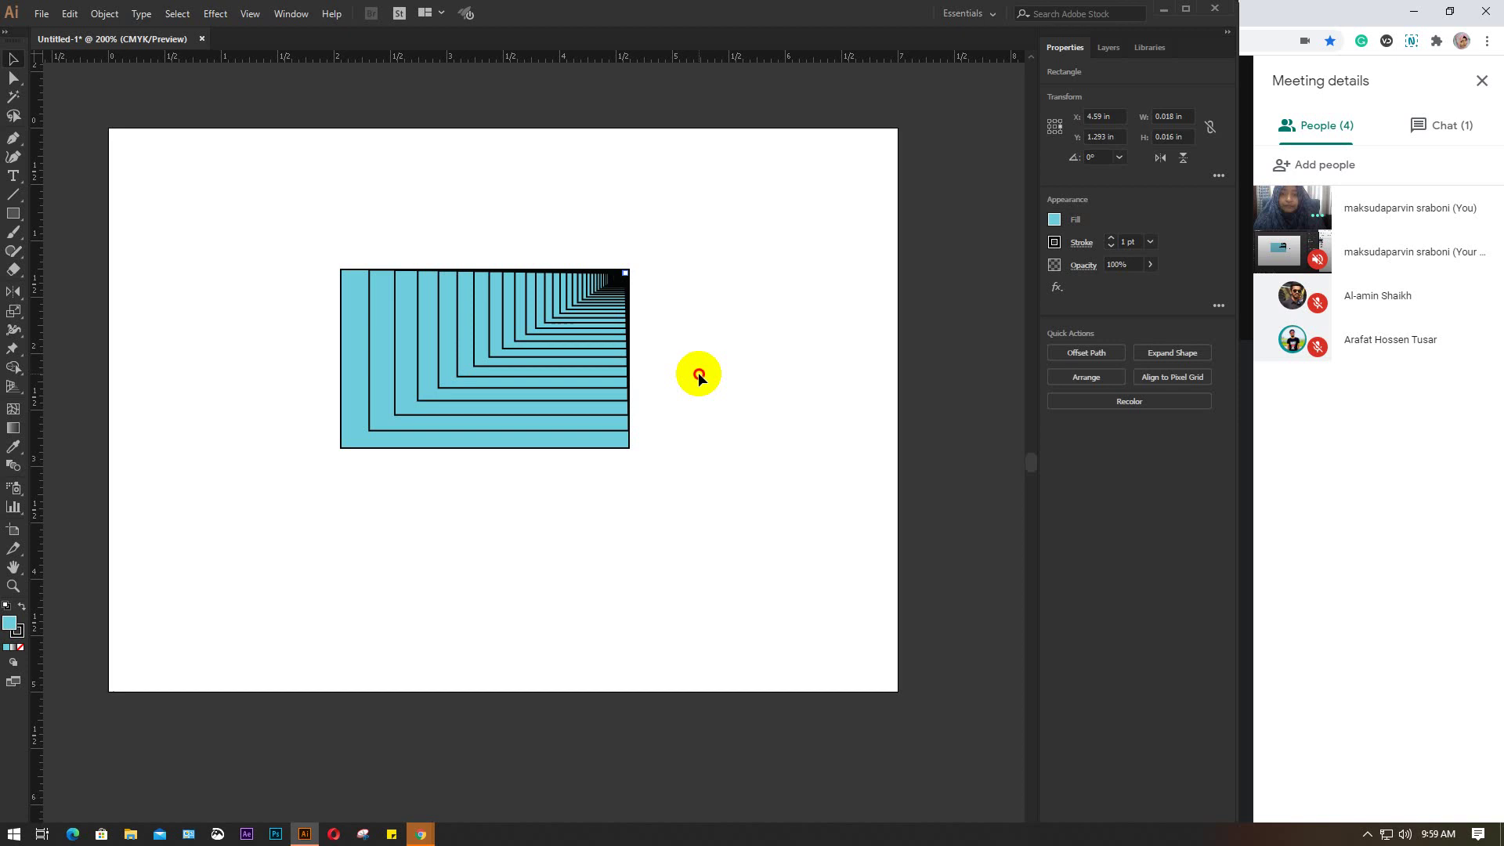
left_click_drag(288, 252, 718, 528)
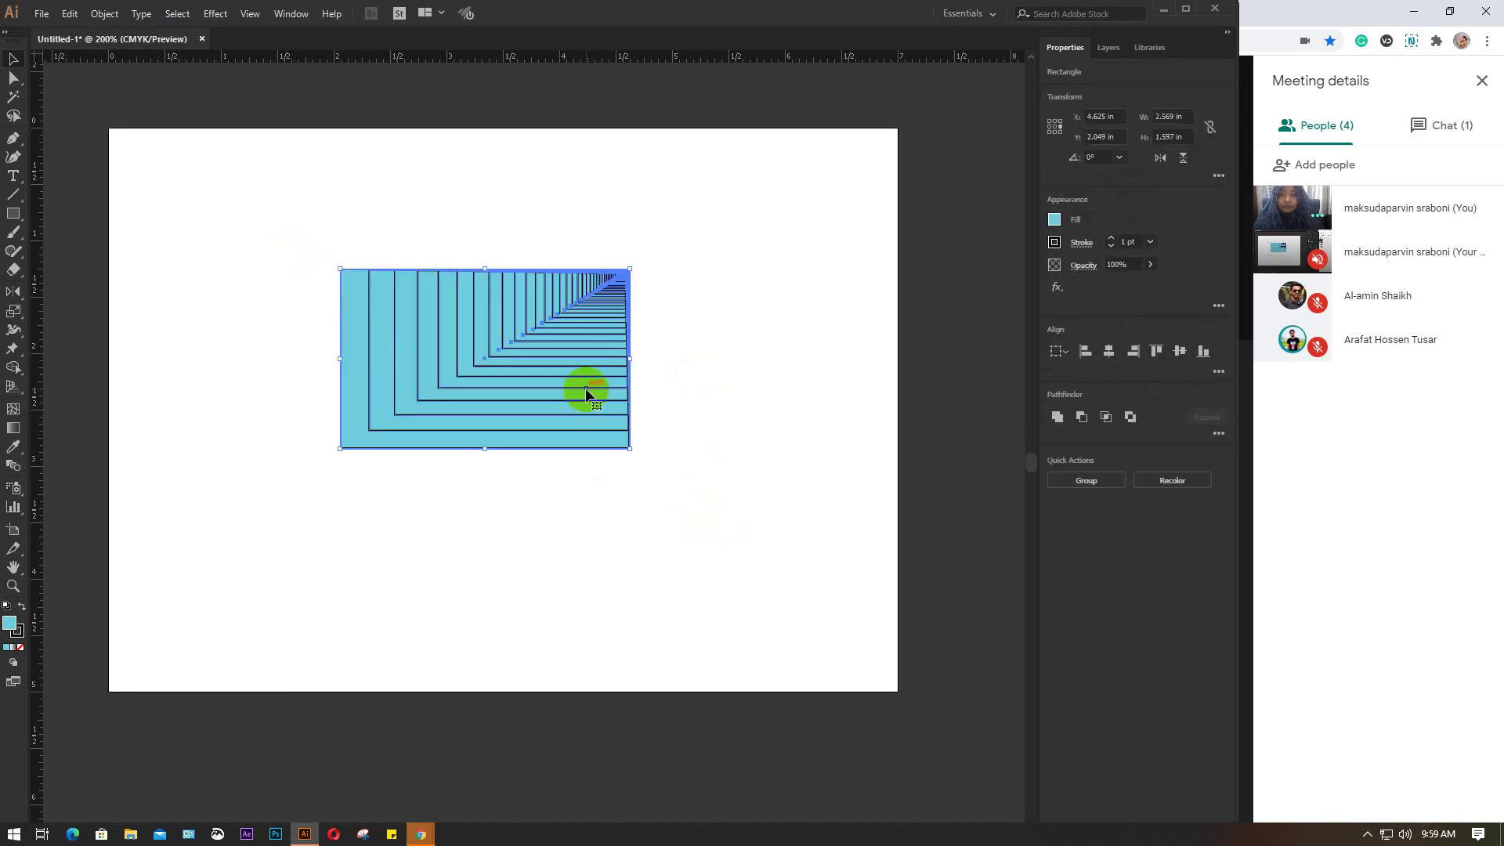
left_click_drag(585, 388, 378, 282)
left_click(243, 374)
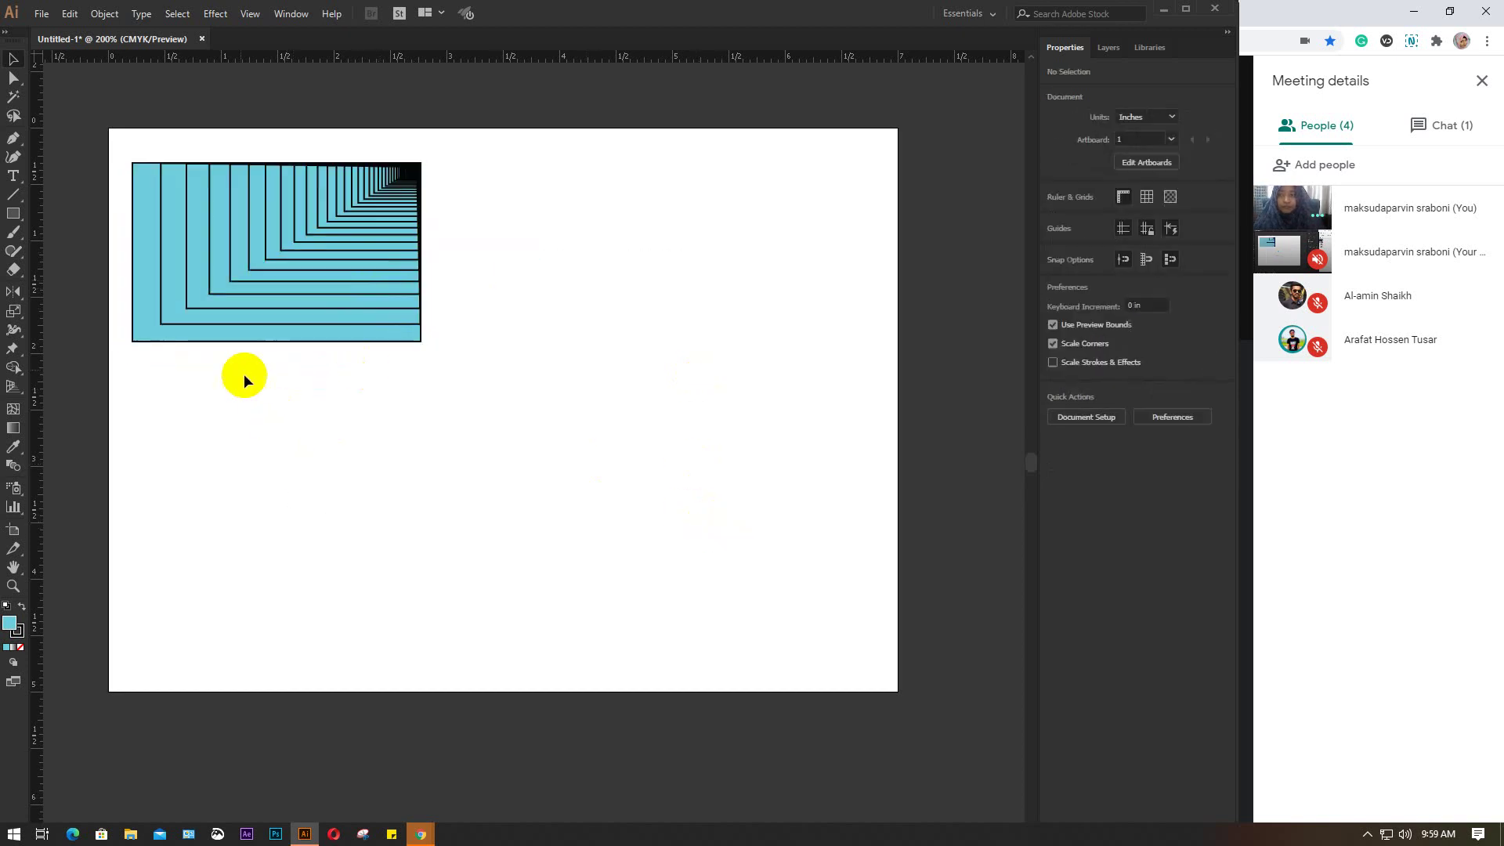
left_click(223, 342)
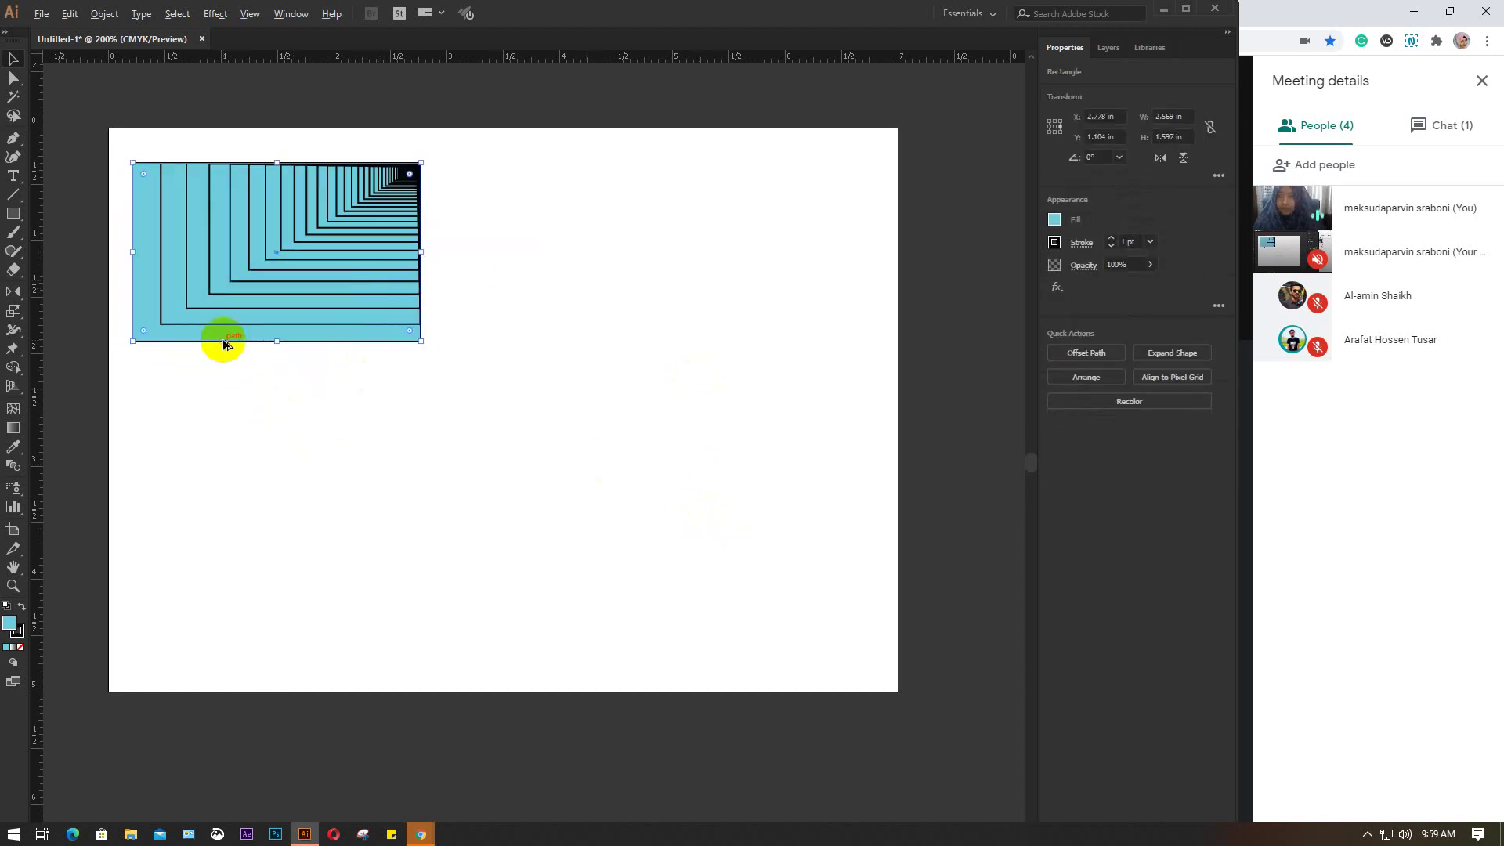
left_click_drag(223, 343, 650, 353)
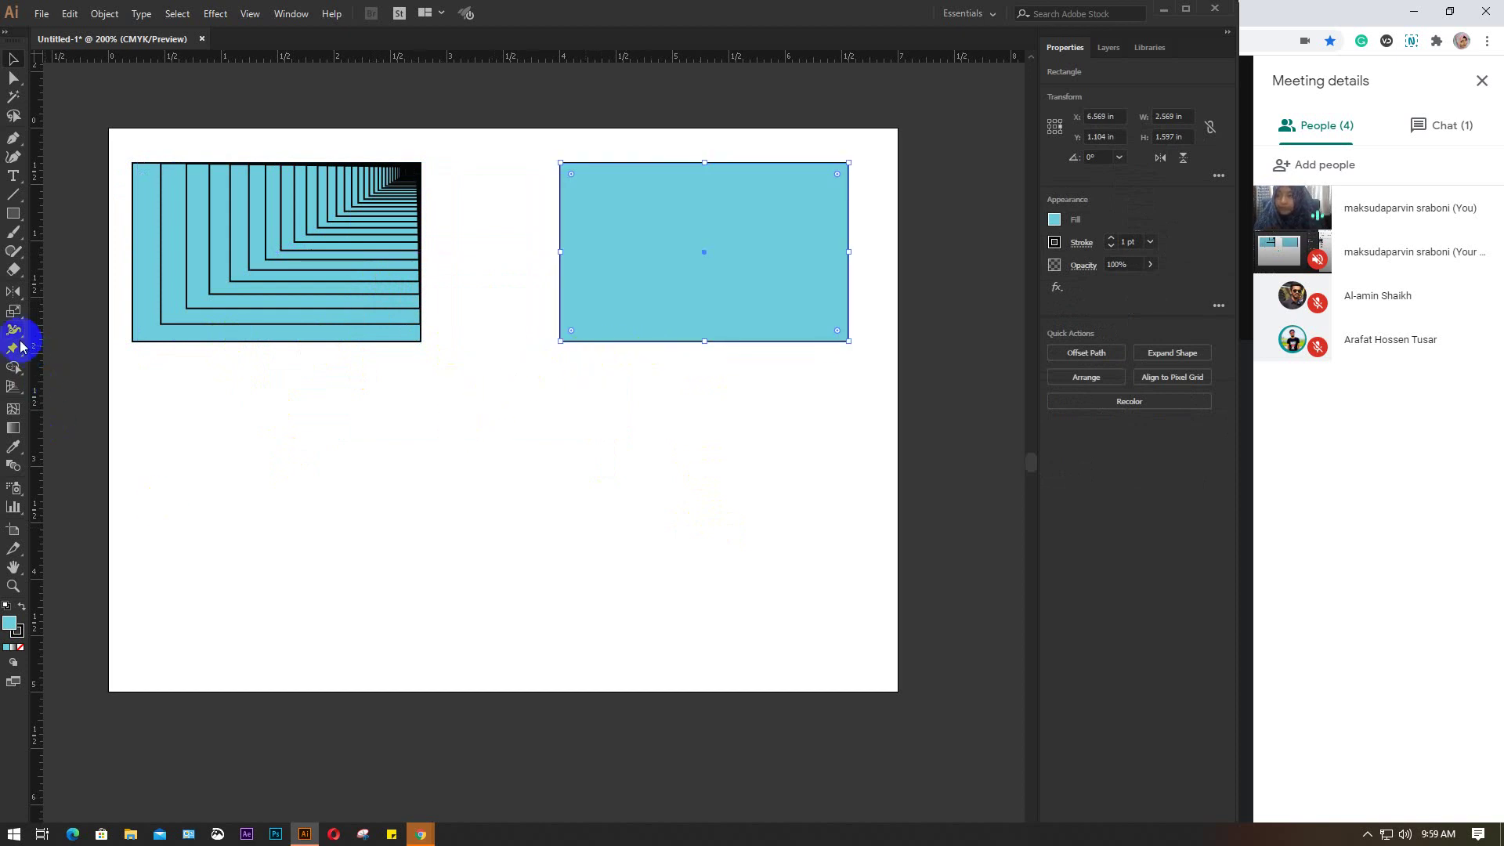
Step: Anchor the Scale tool at the right rectangle's top-right corner
left_click(13, 311)
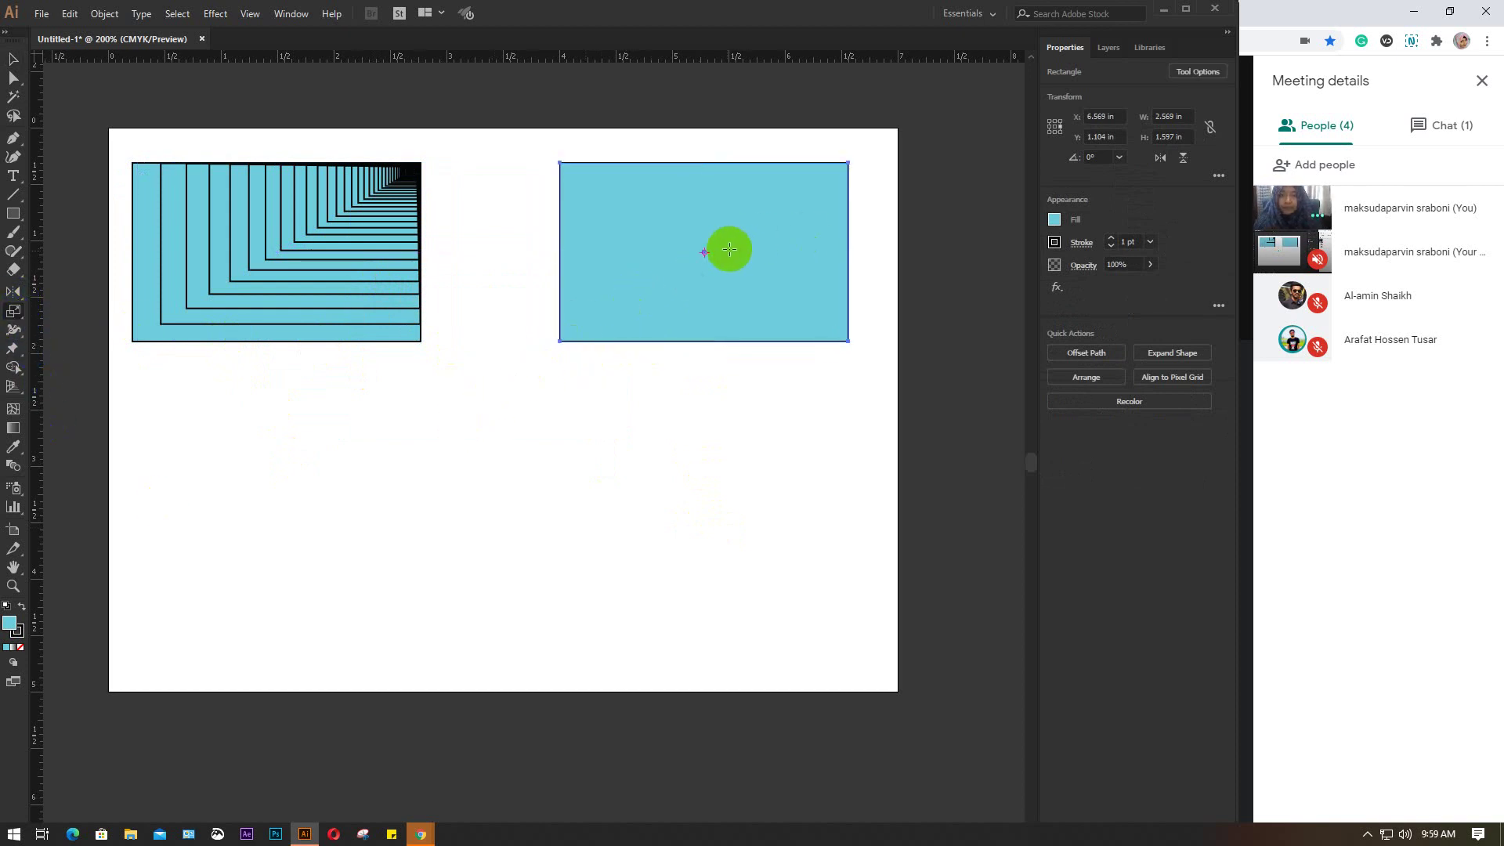
left_click_drag(703, 253, 846, 162)
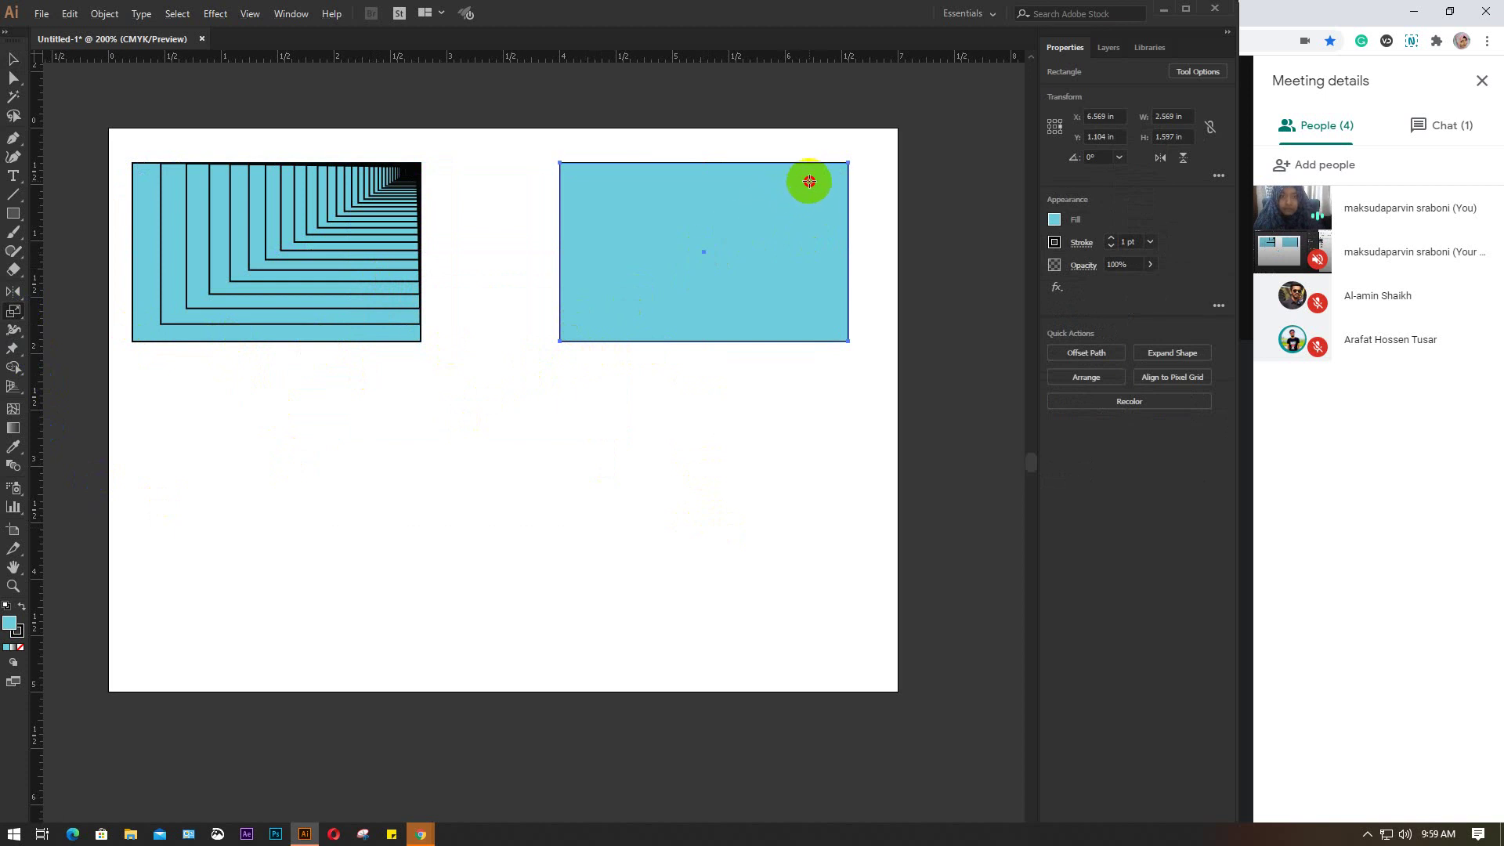
left_click(845, 162, "alt")
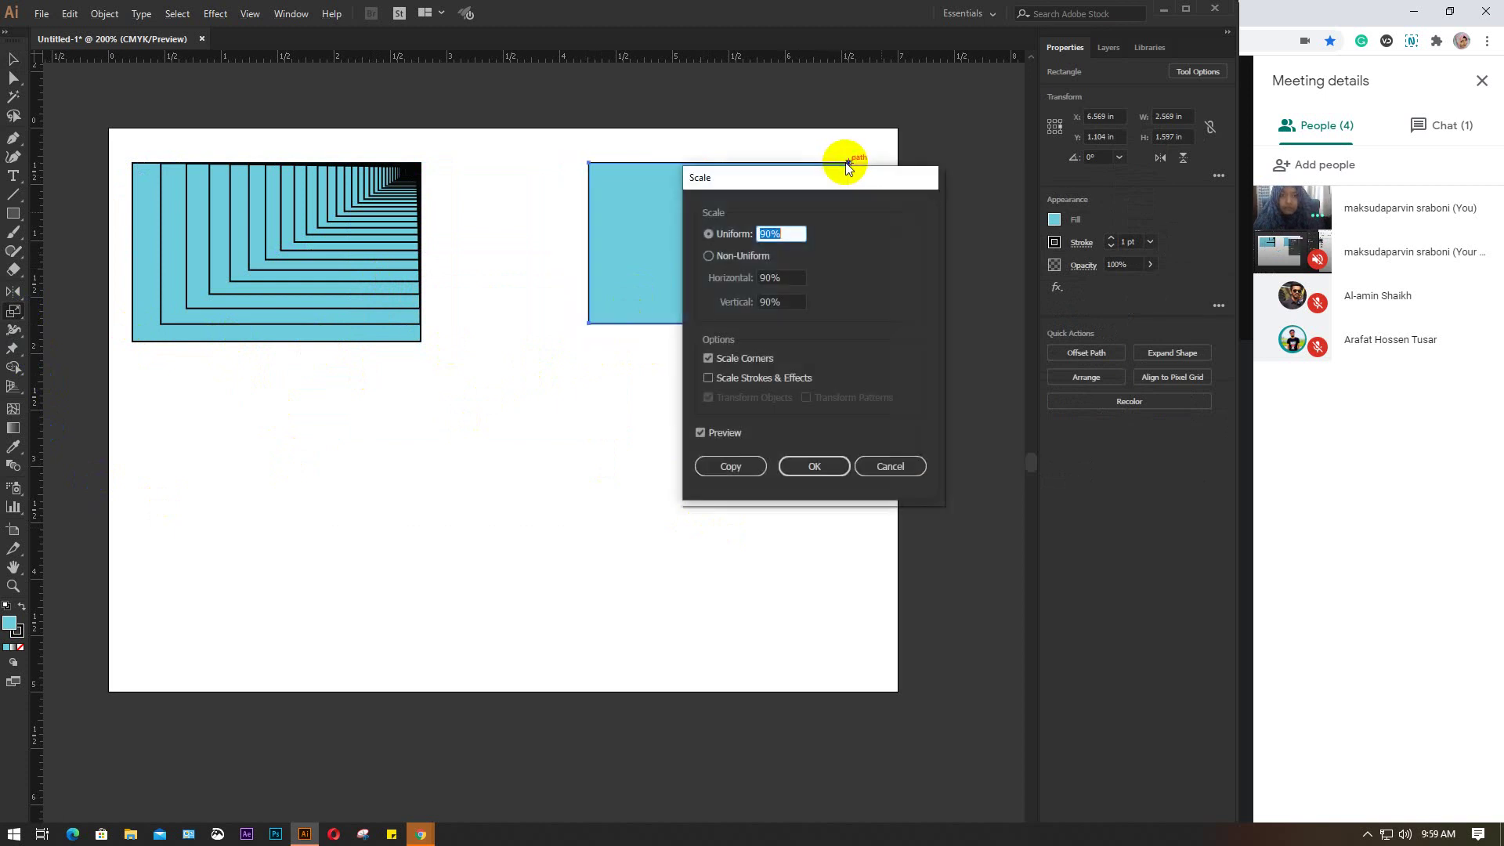
Step: Try non-uniform values of 88% horizontal and 94% vertical, then return to uniform
left_click(710, 256)
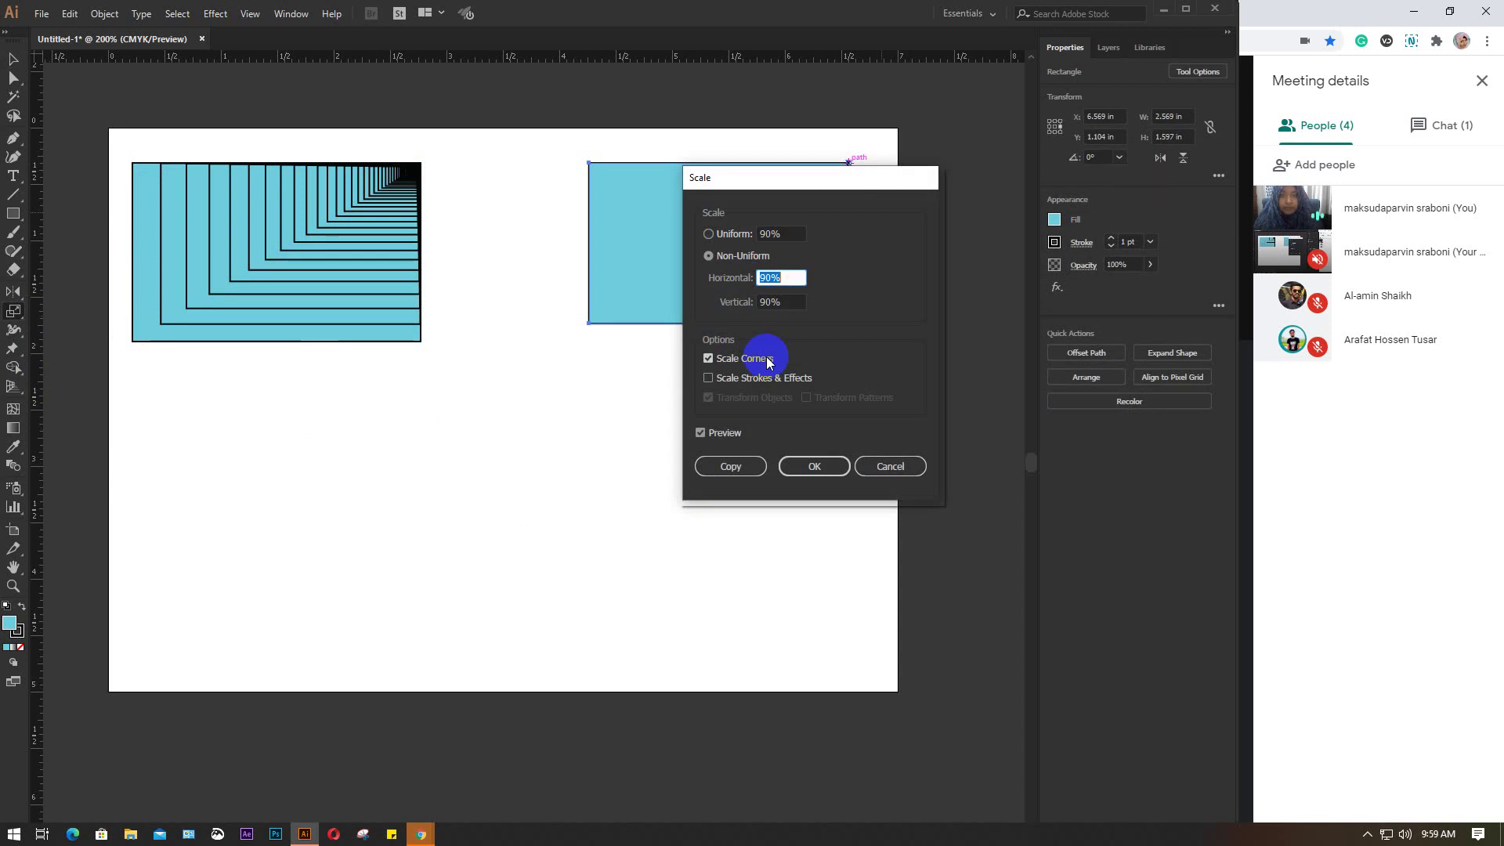
left_click(791, 277)
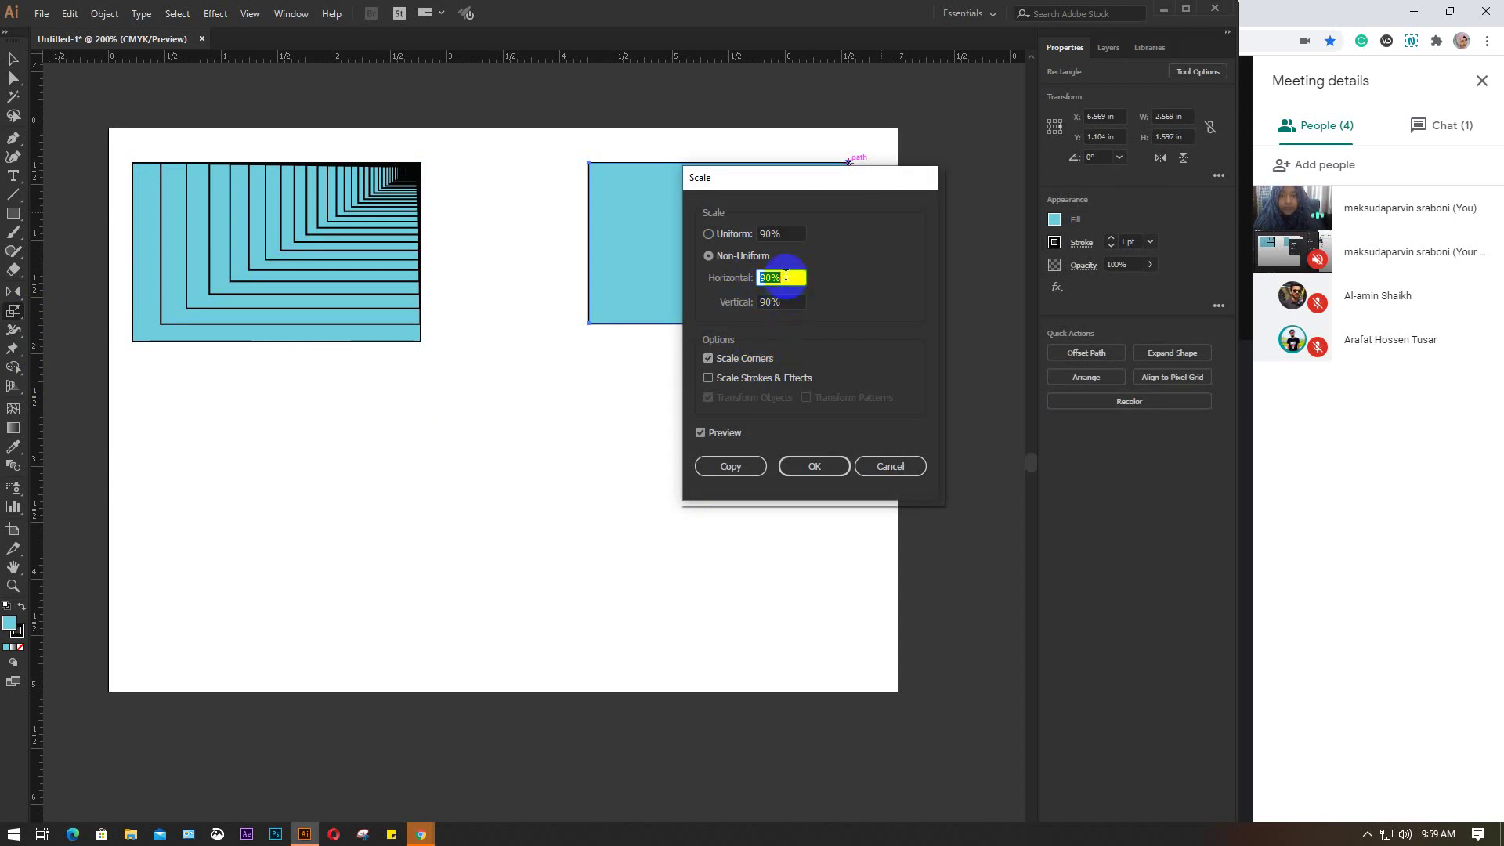
key("Down")
key("Down")
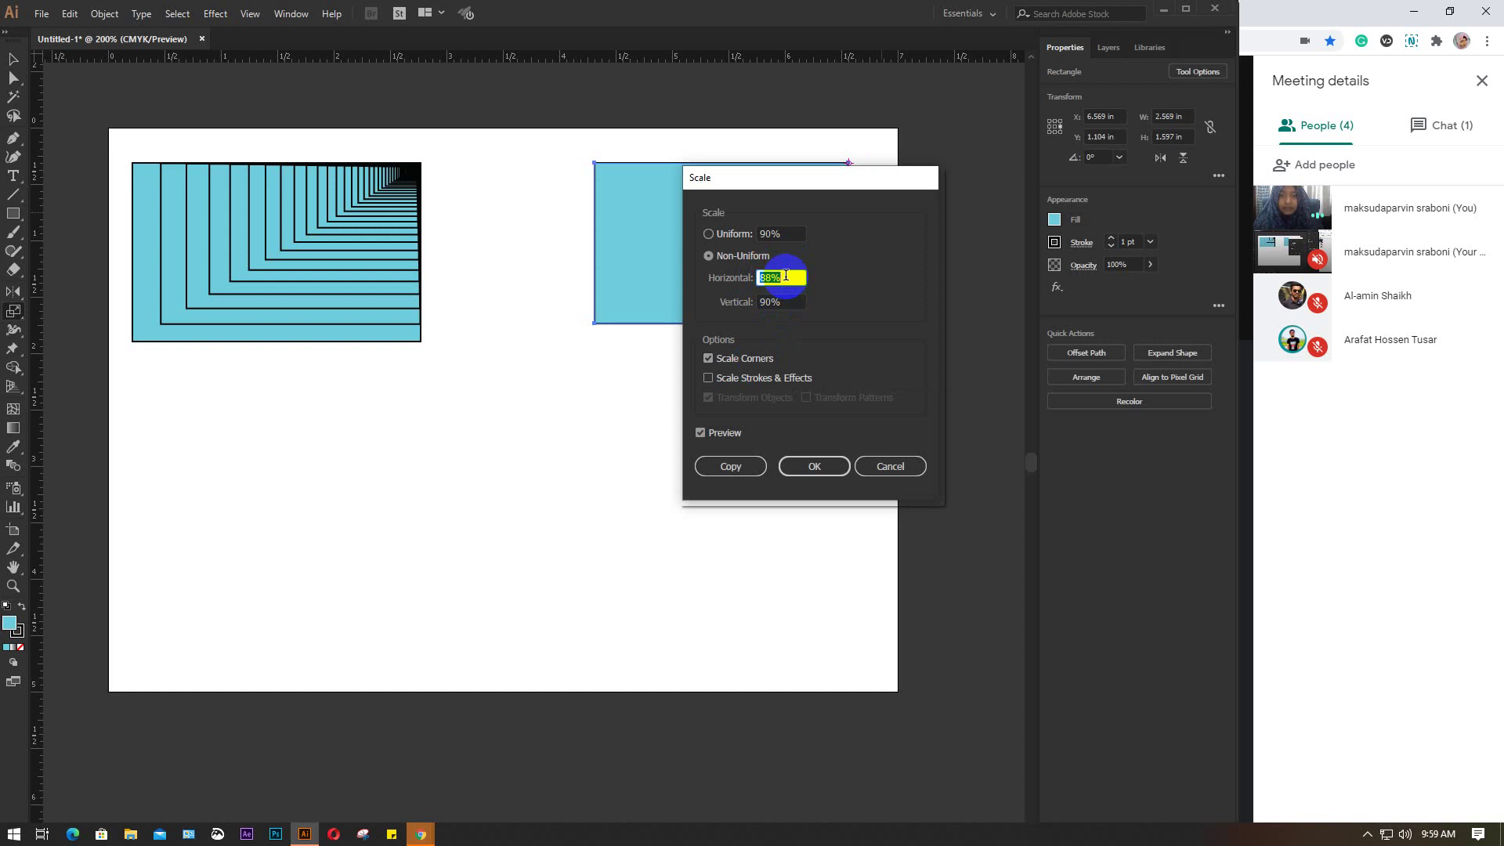
key("Down")
left_click(790, 301)
key("Up")
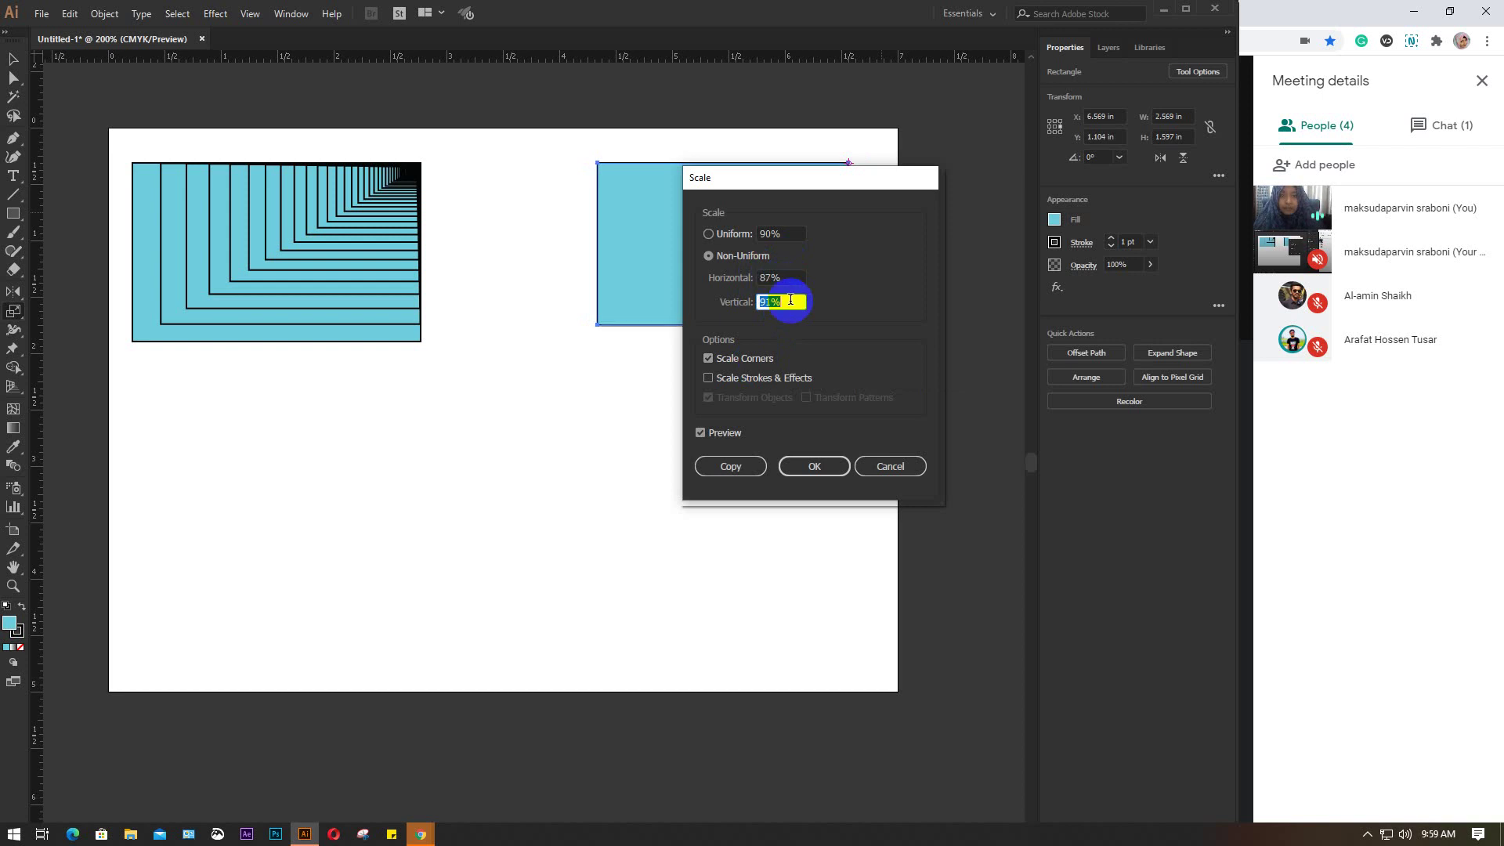
key("Up")
key("Up")
key("Up")
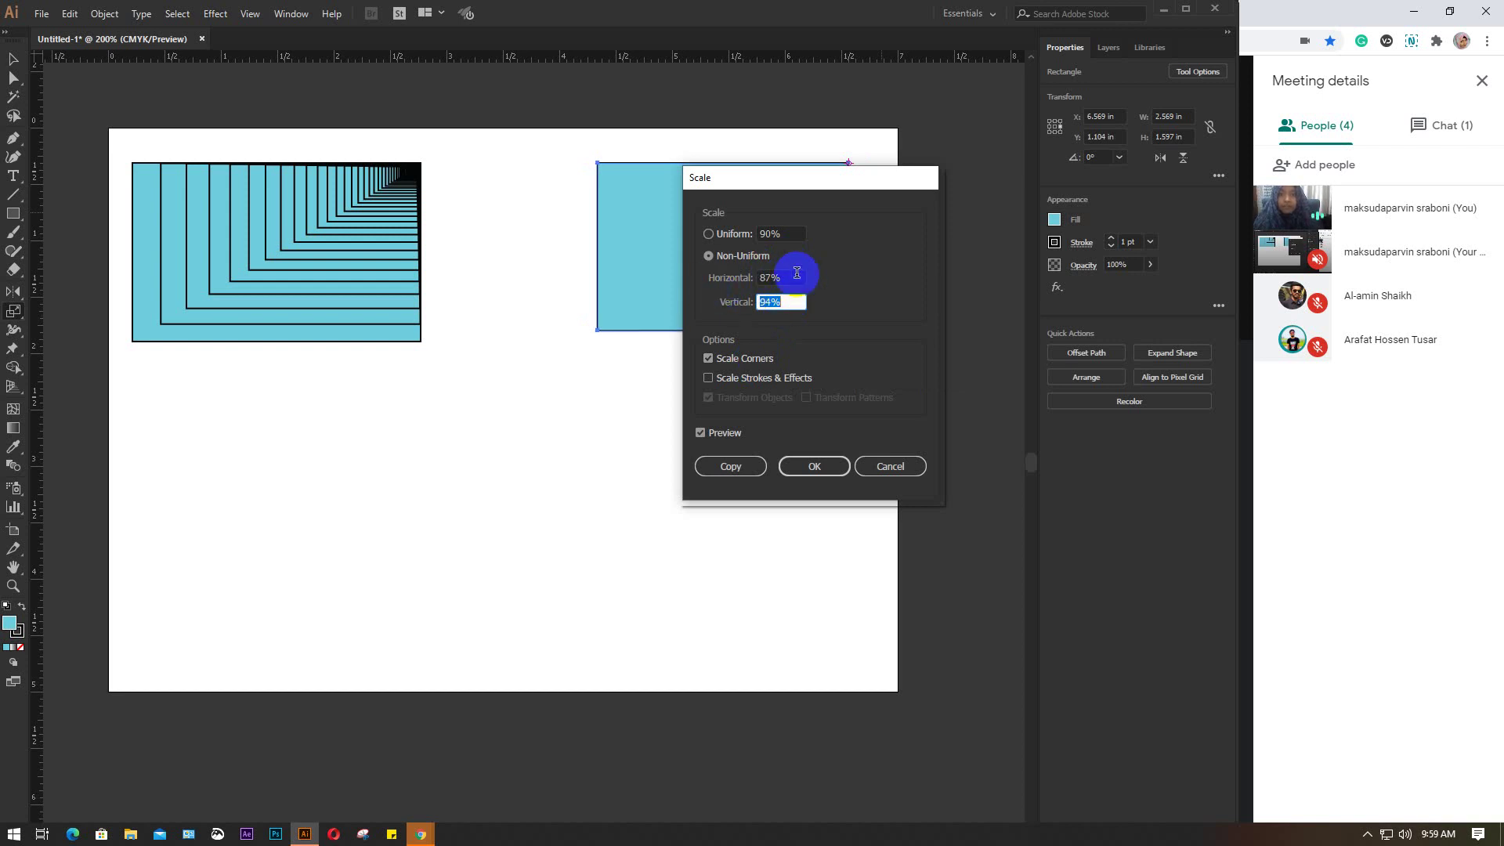
left_click(709, 234)
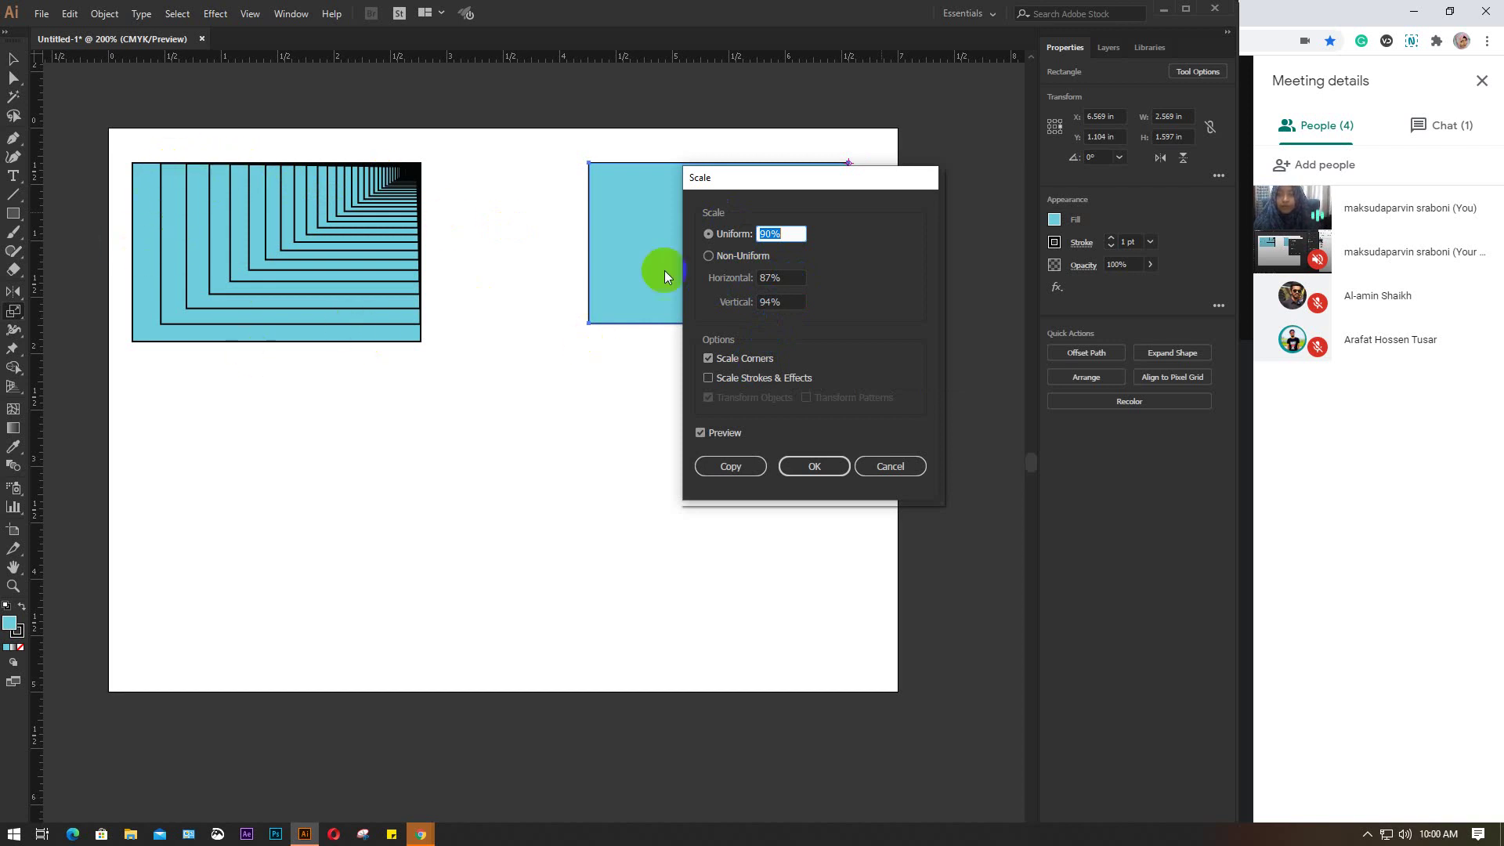
Step: Switch between uniform and non-uniform scaling again while adjusting the percentage values
left_click(789, 231)
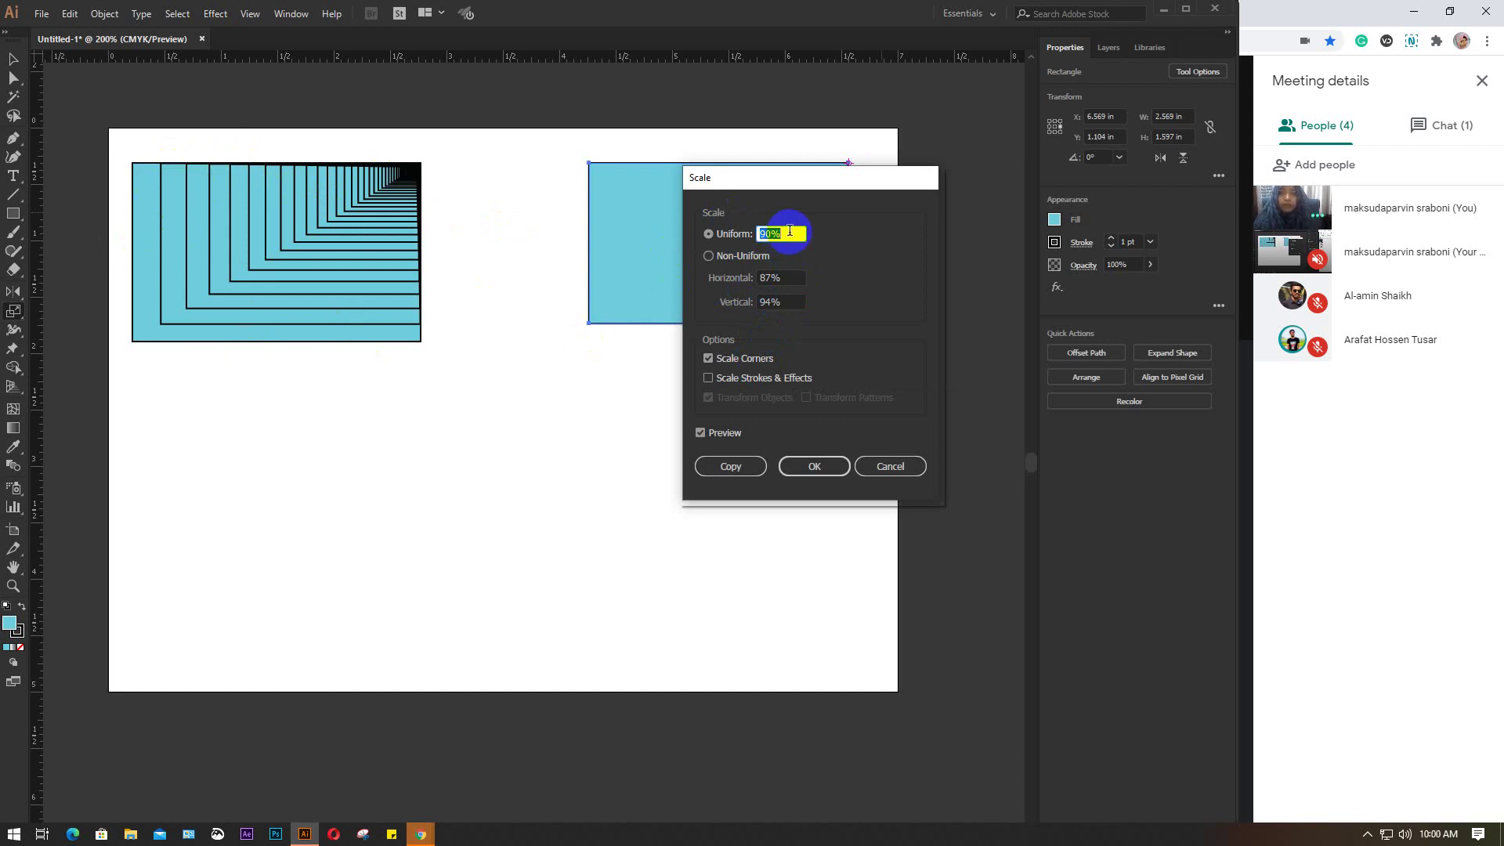
left_click(709, 255)
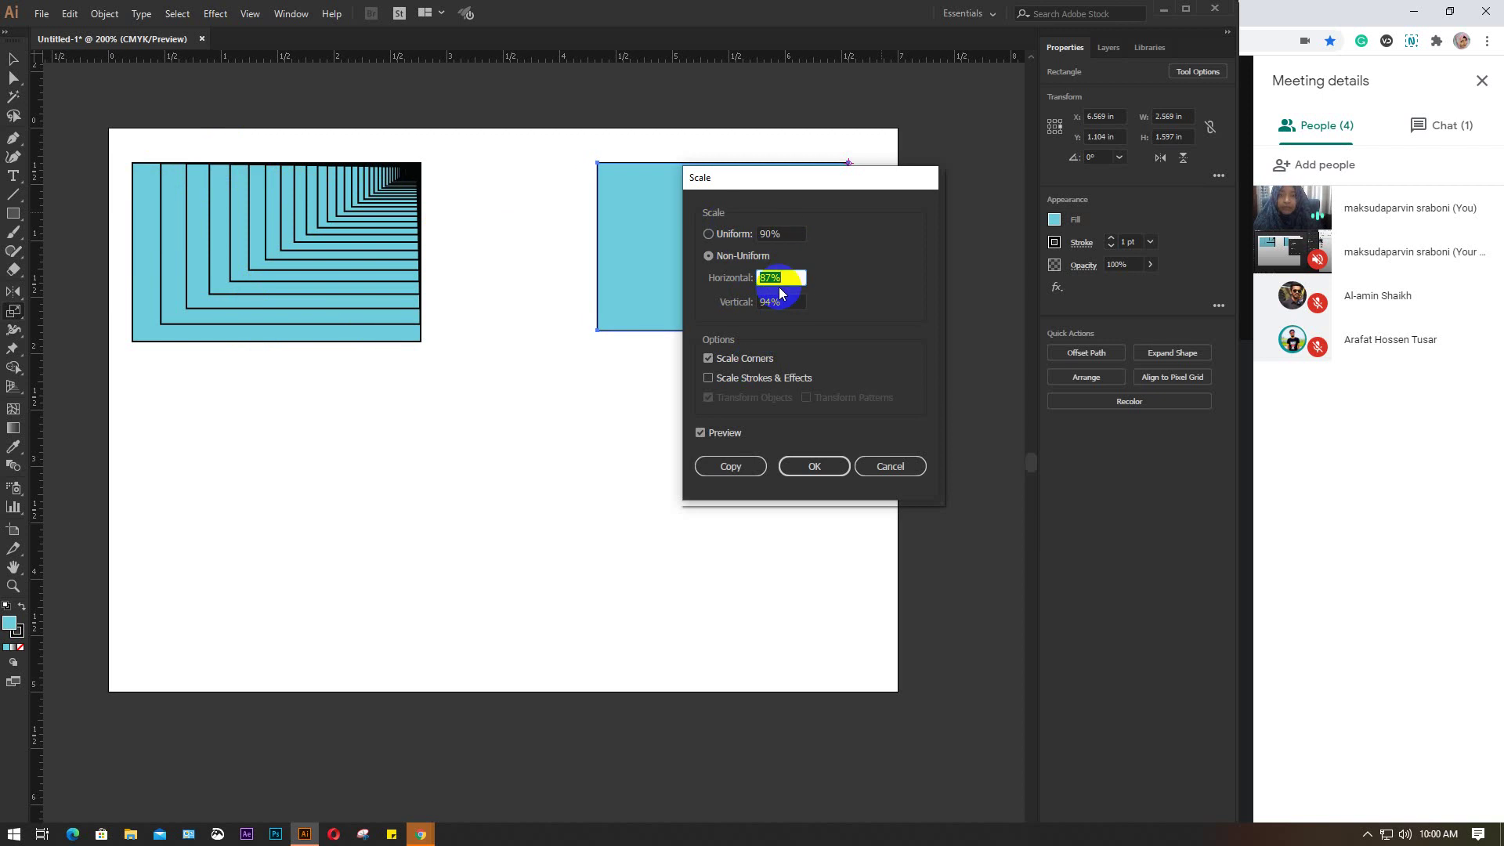
left_click(792, 276)
type("95")
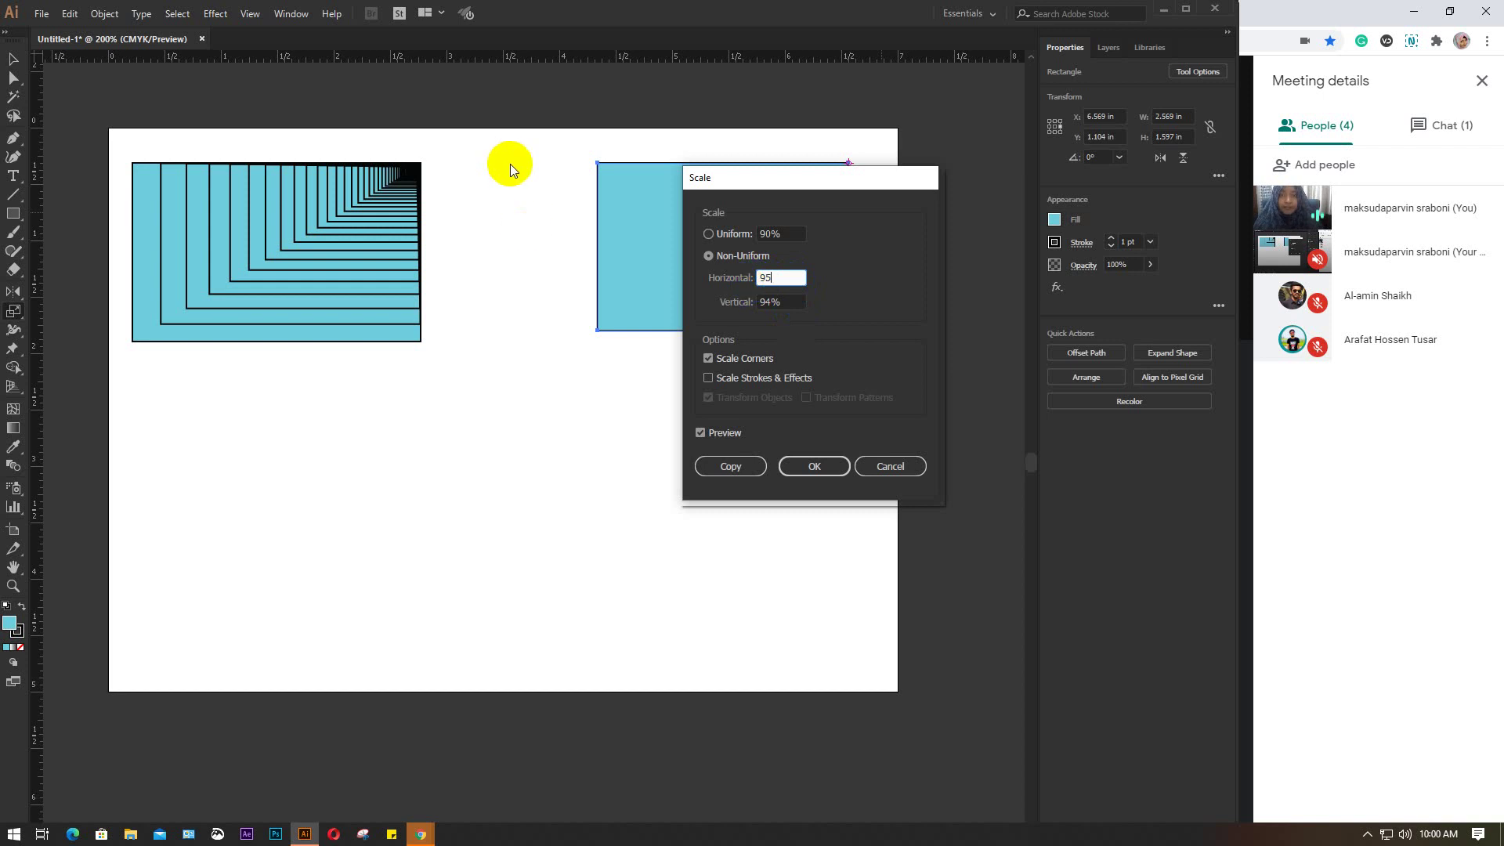
left_click(792, 302)
left_click_drag(793, 303, 745, 315)
type("90")
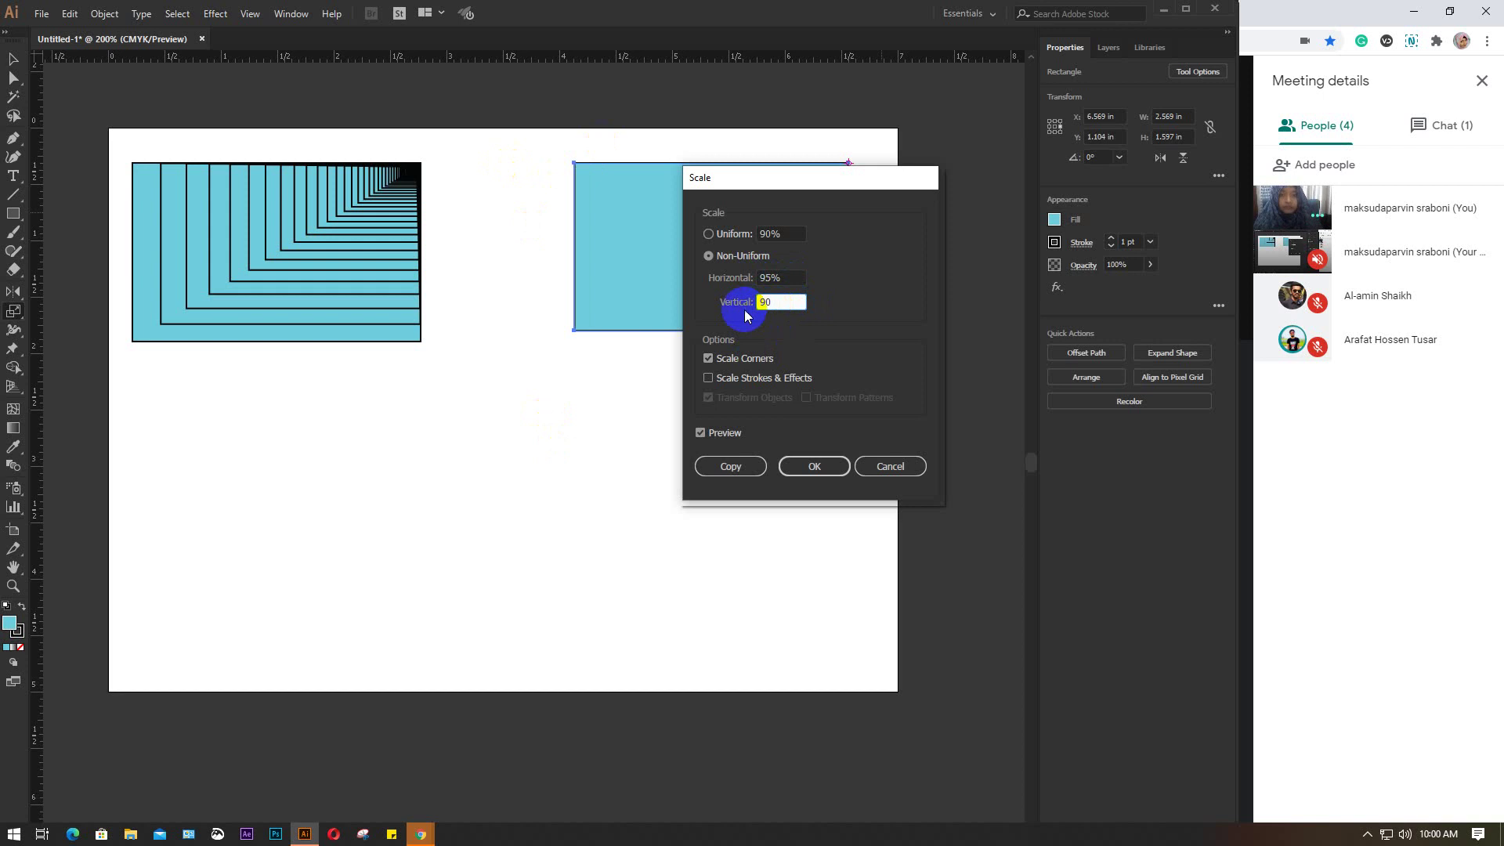
left_click(710, 233)
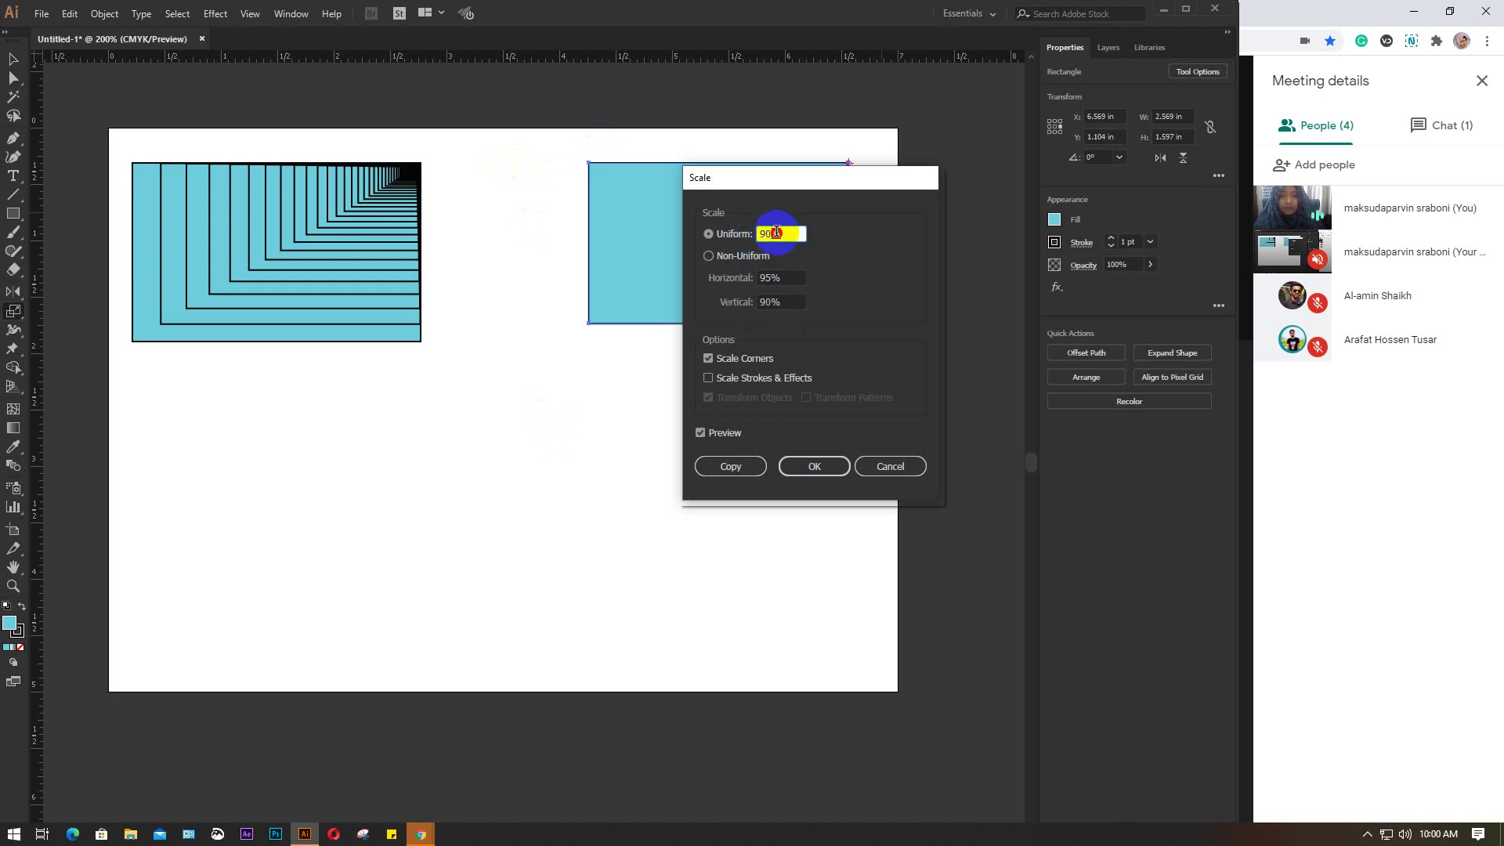
left_click_drag(776, 233, 748, 240)
type("100")
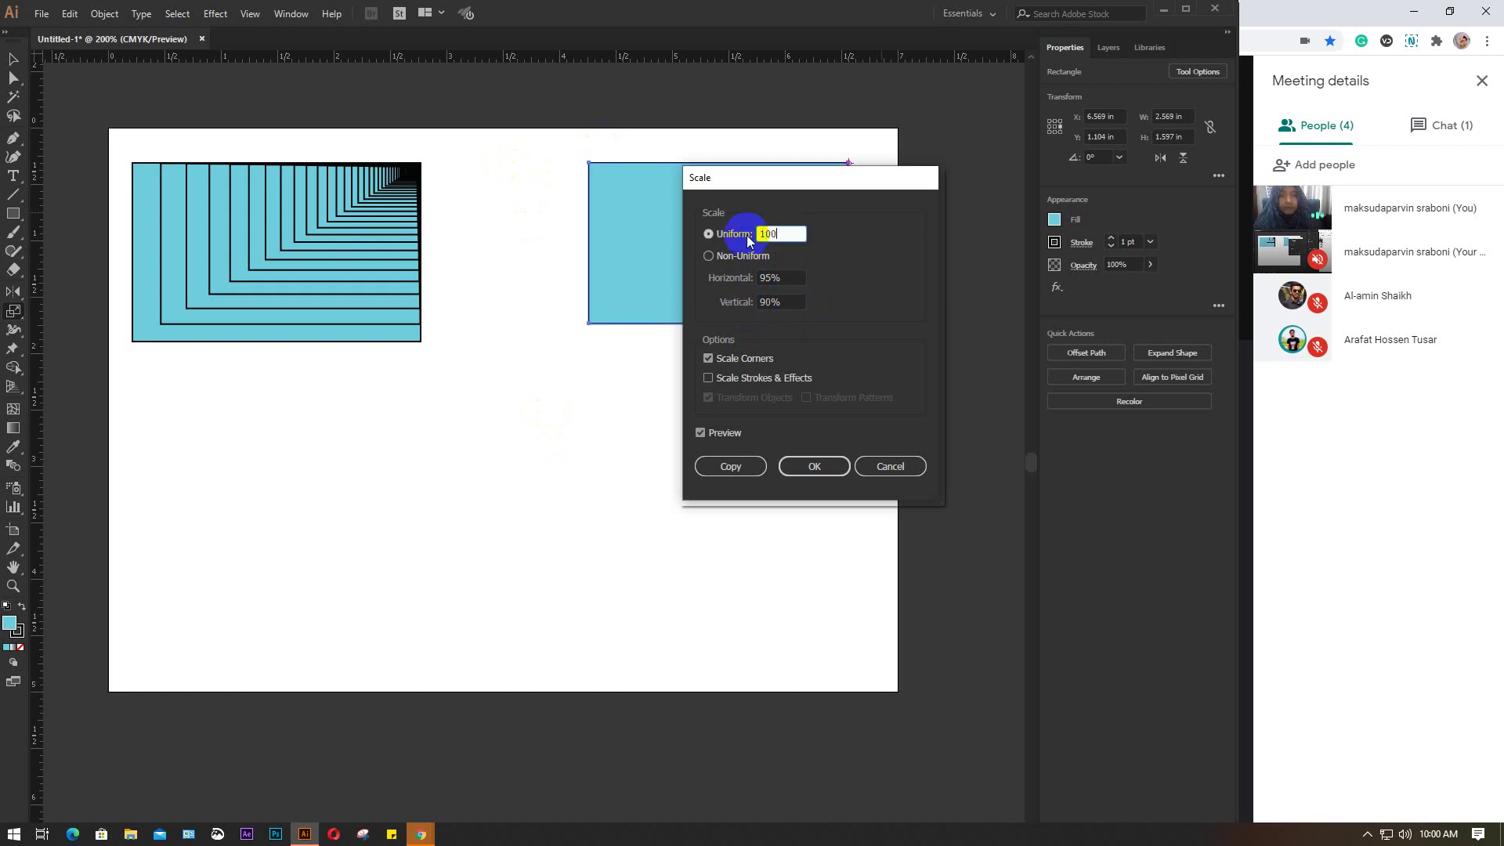
left_click(807, 242)
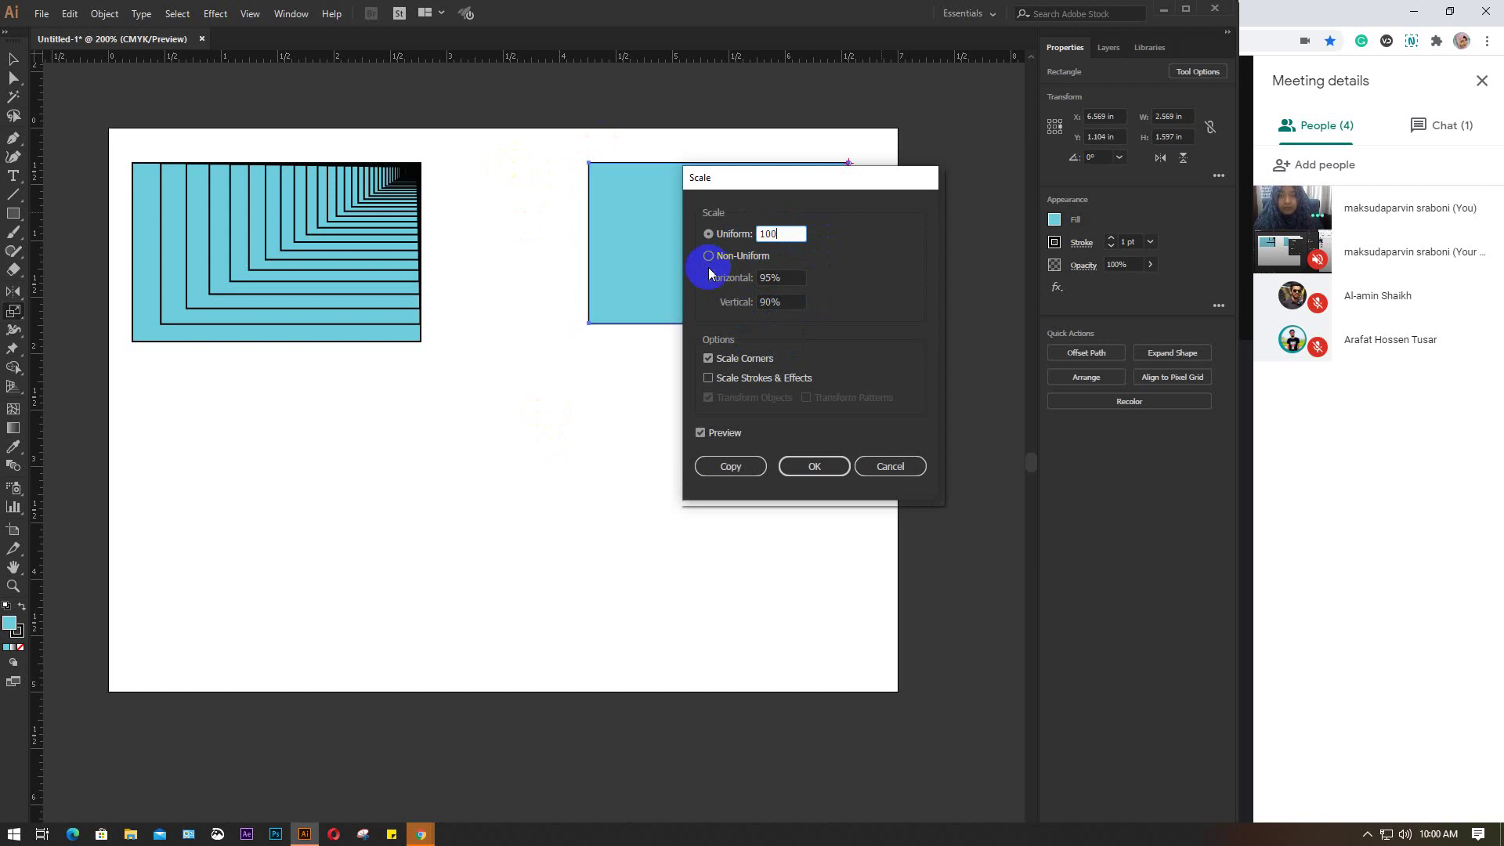
Step: Make a copy scaled 90% wide and 95% tall, corners unscaled, strokes and effects scaled
left_click(736, 258)
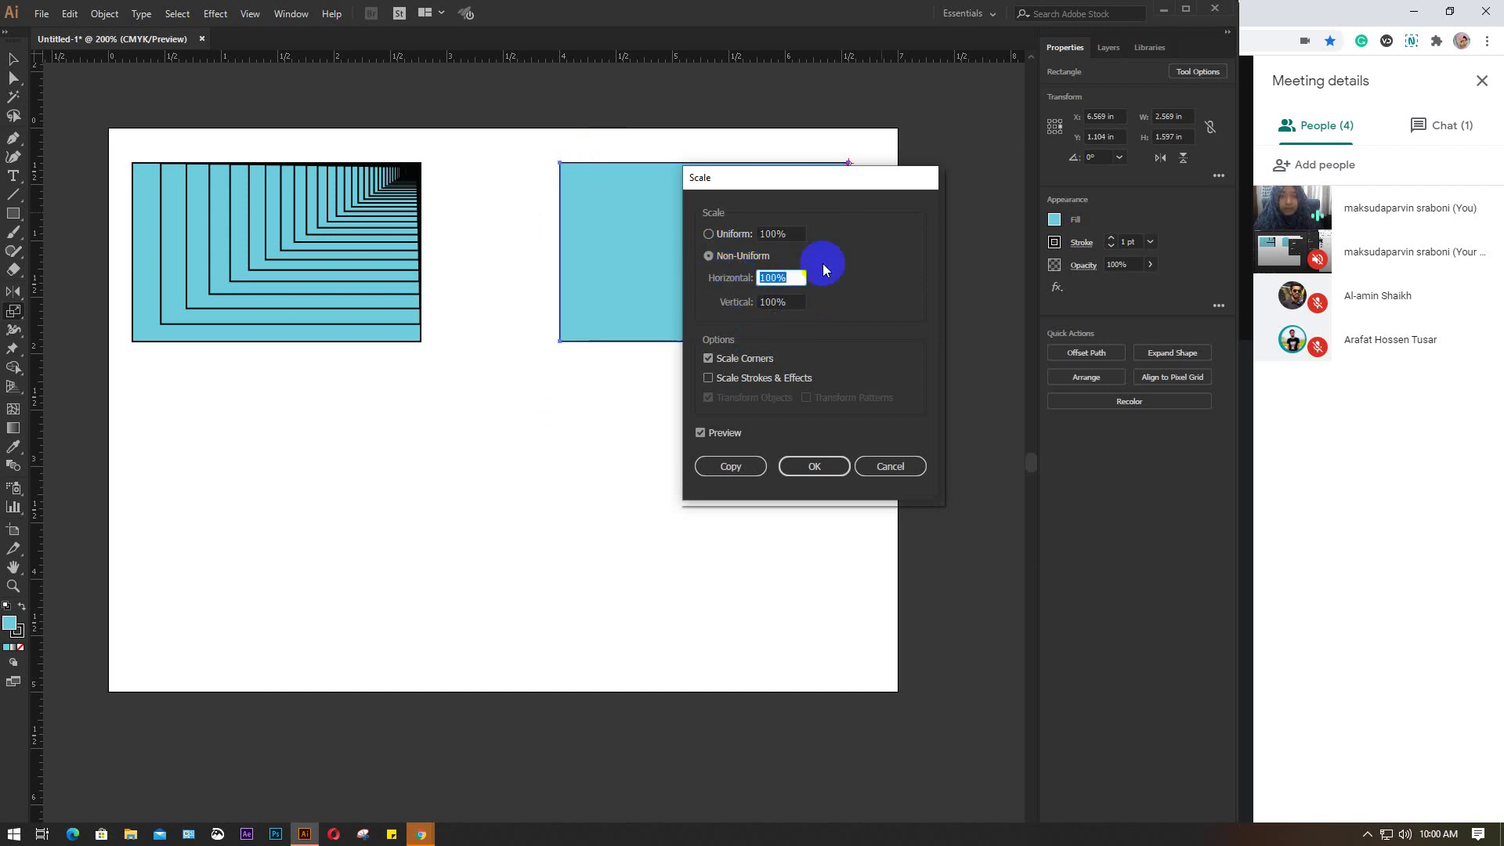
double_click(795, 278)
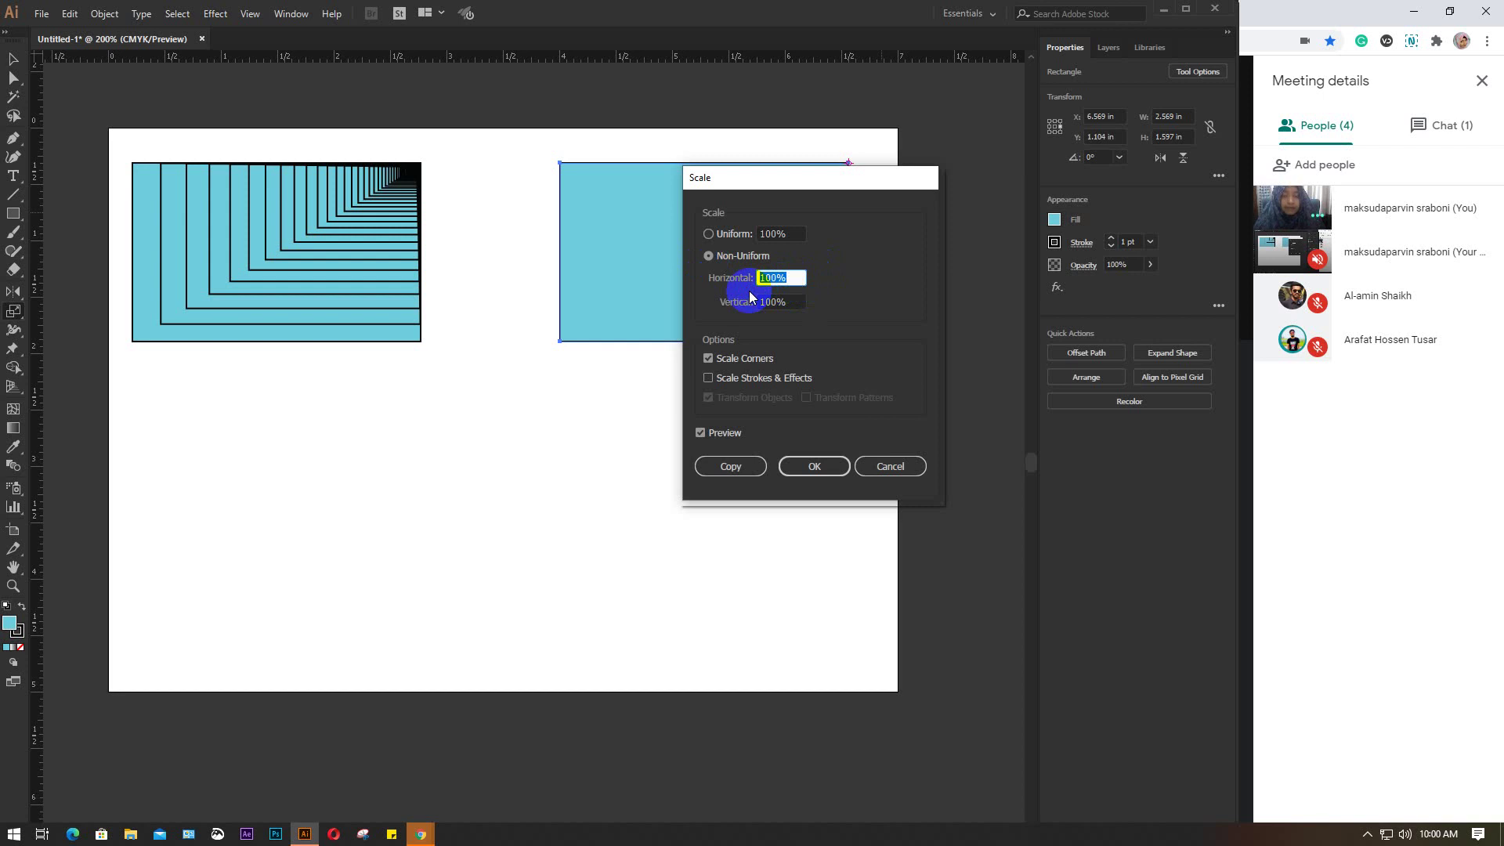
type("90")
key("Tab")
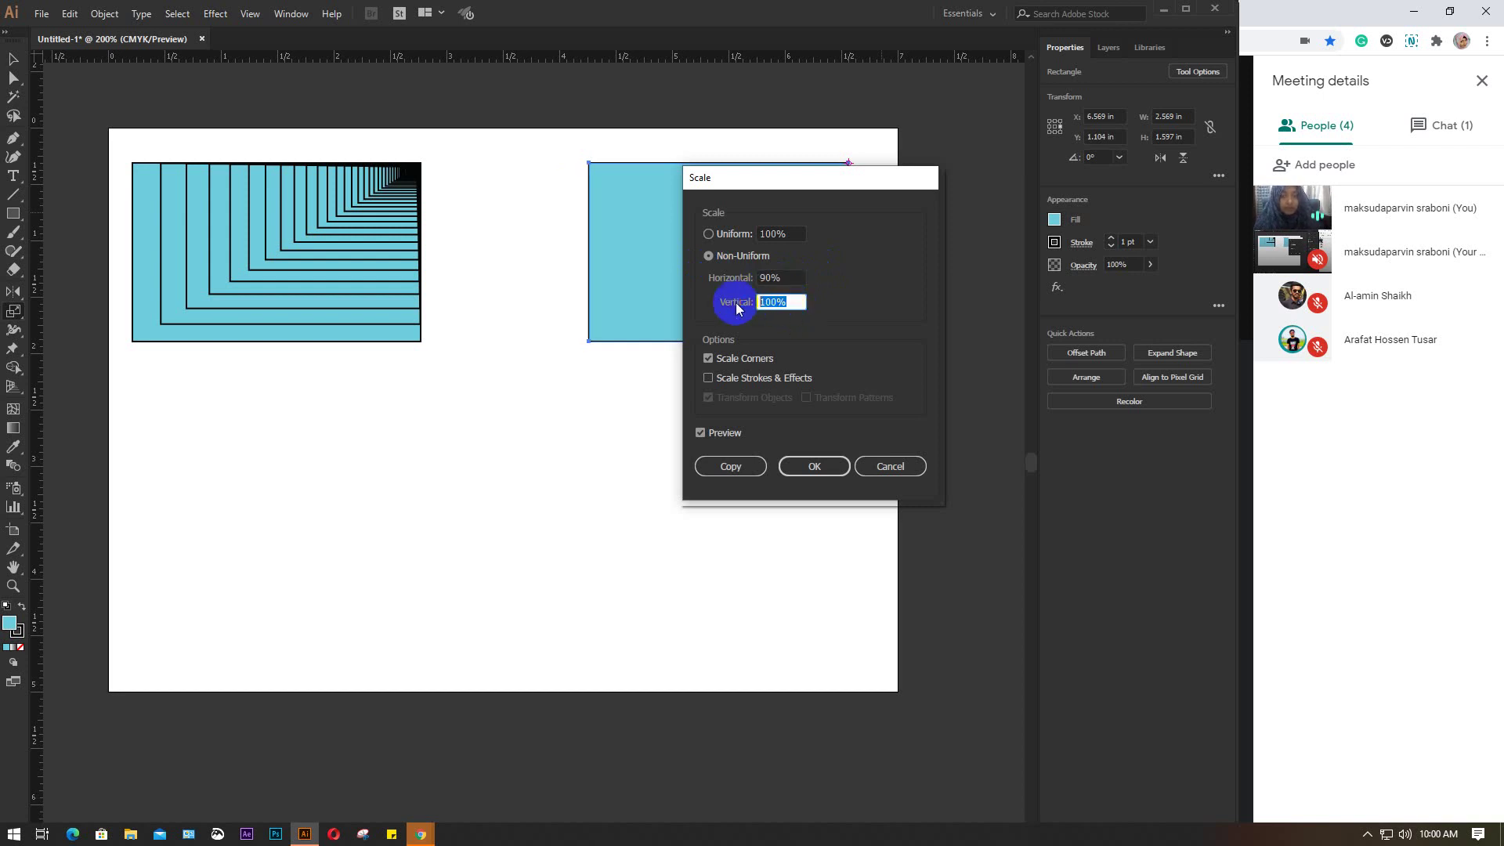
type("95")
left_click(709, 359)
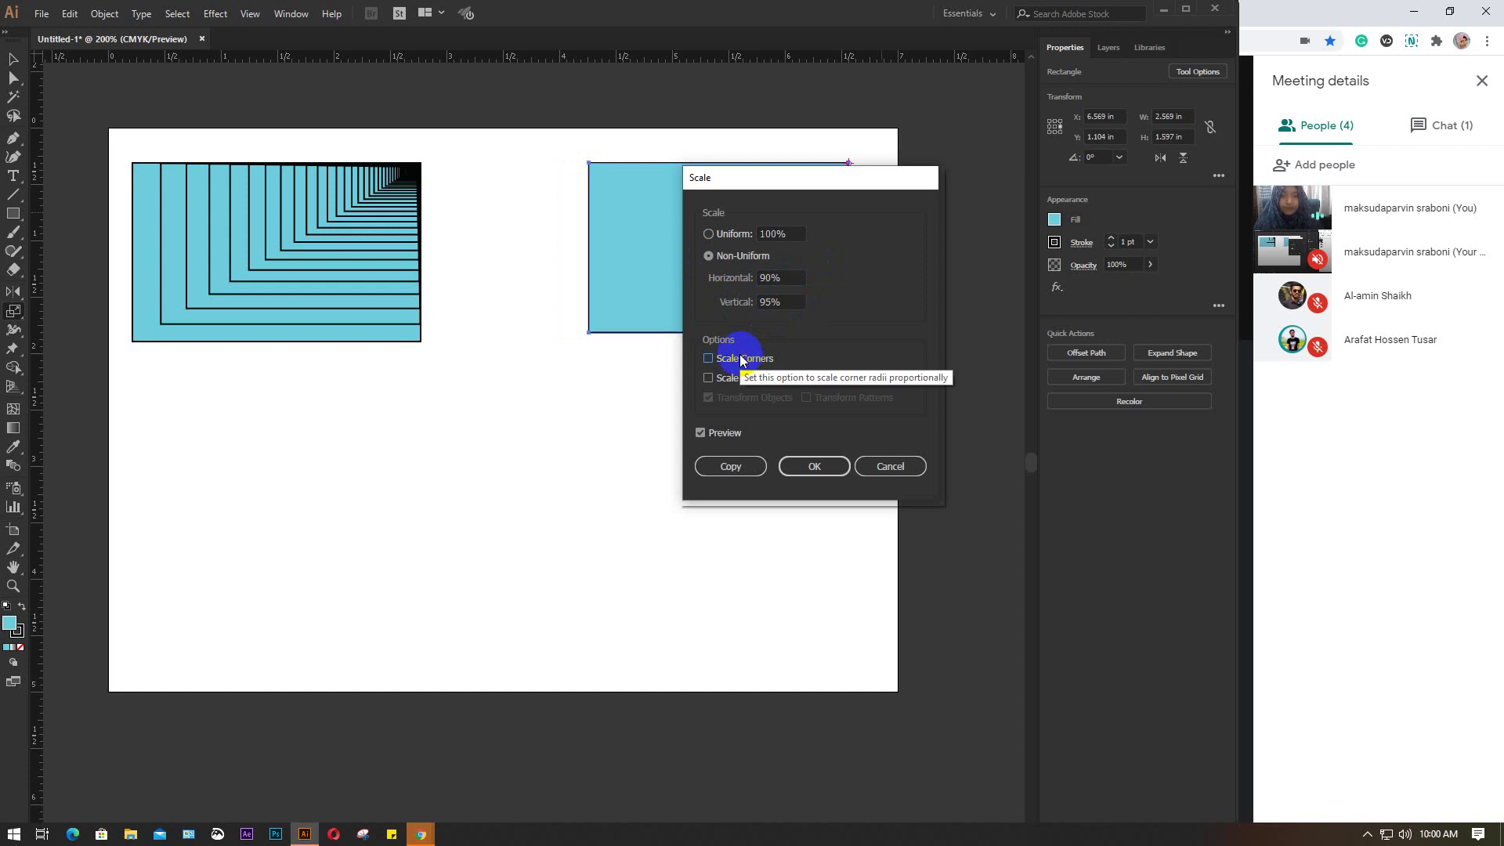
left_click(708, 378)
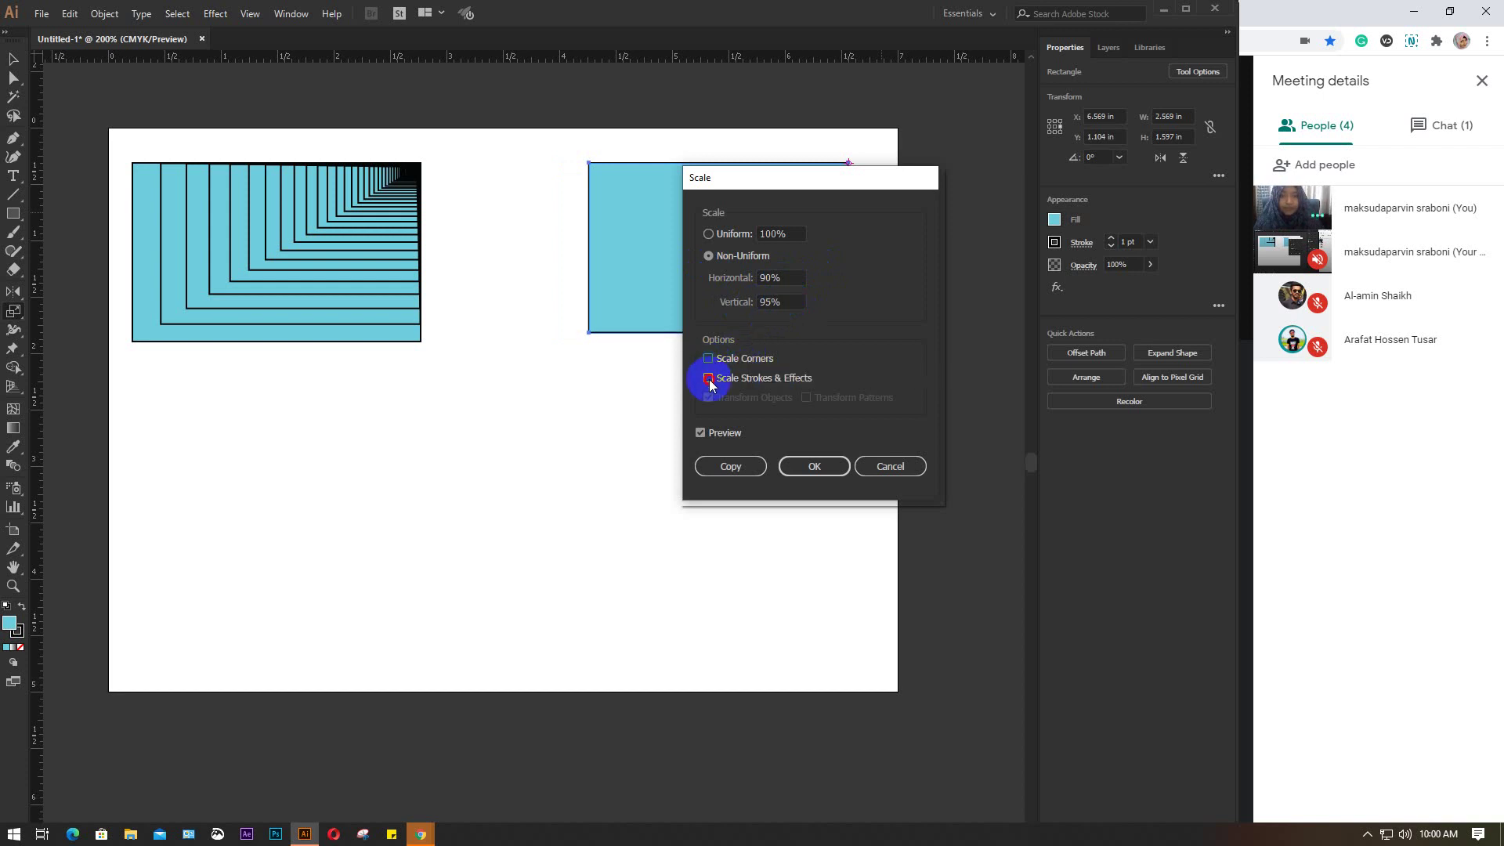
left_click(724, 435)
left_click(724, 435)
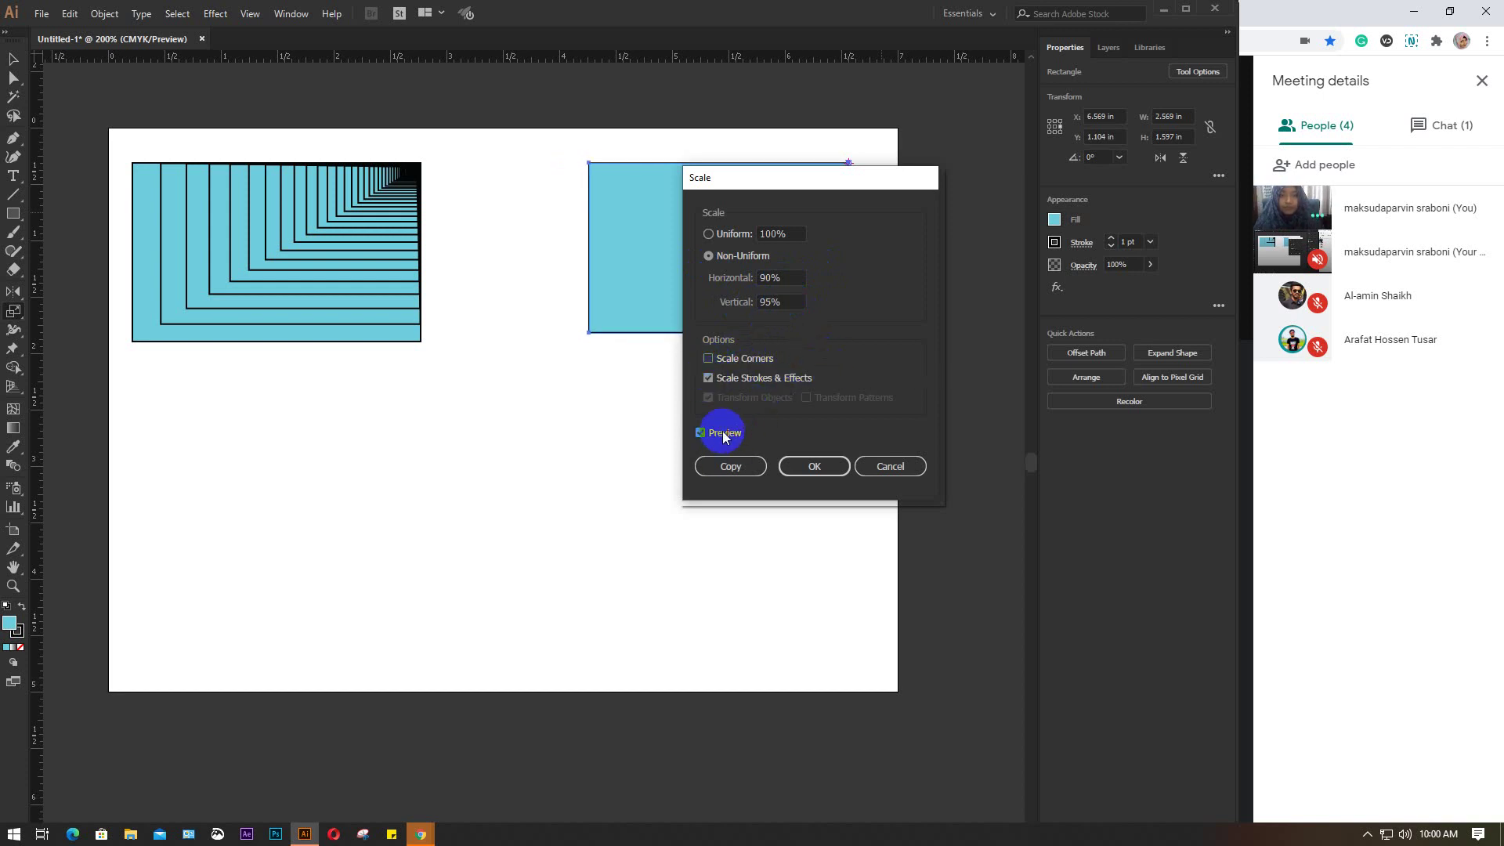
left_click(724, 466)
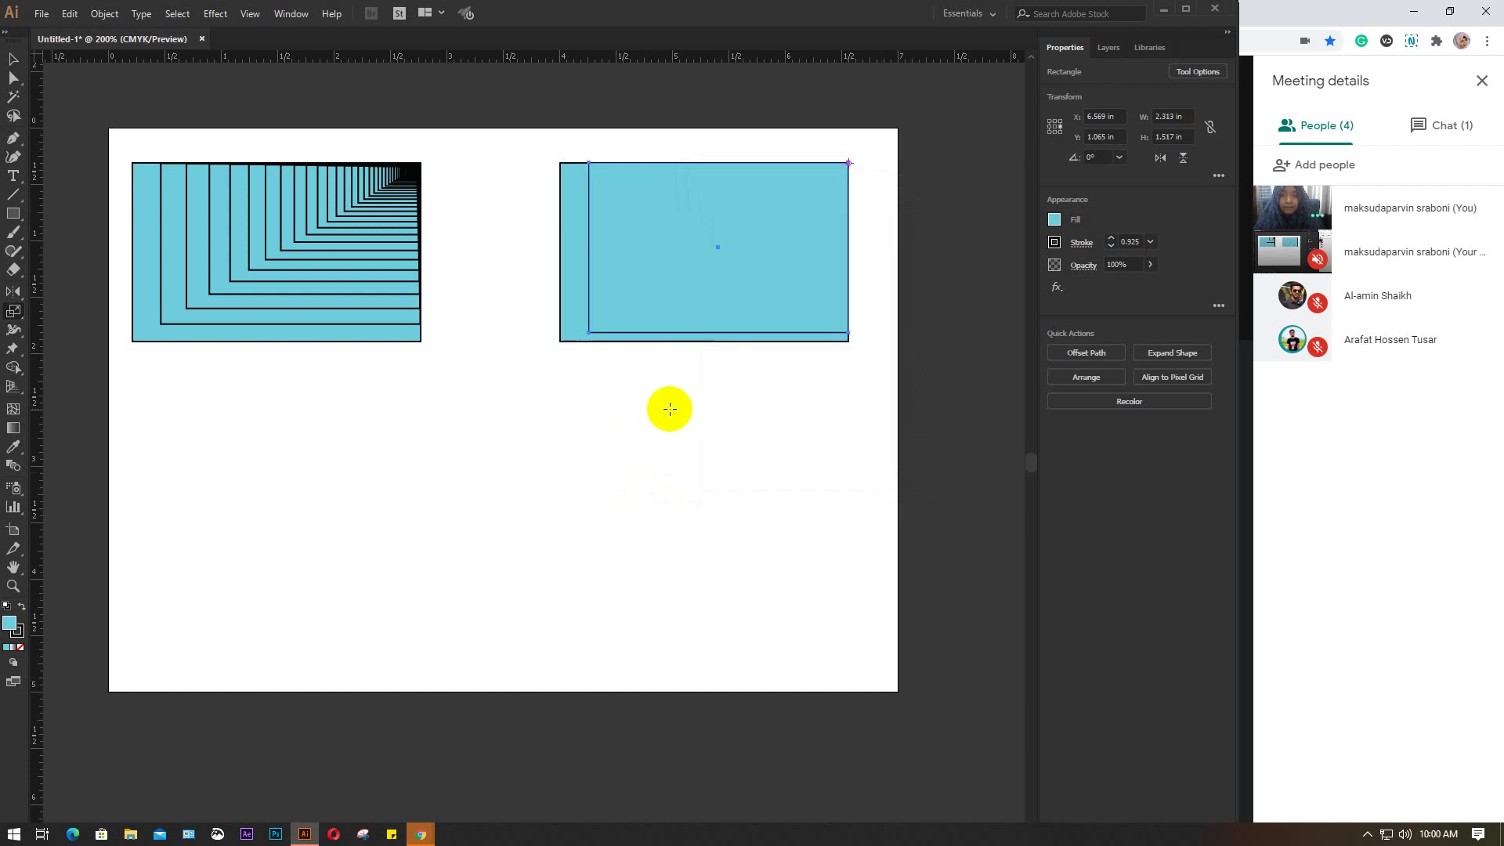
Step: Repeat the scaled copy four times with Ctrl+D, then deselect
key("ctrl+d")
key("ctrl+d")
key("ctrl+d")
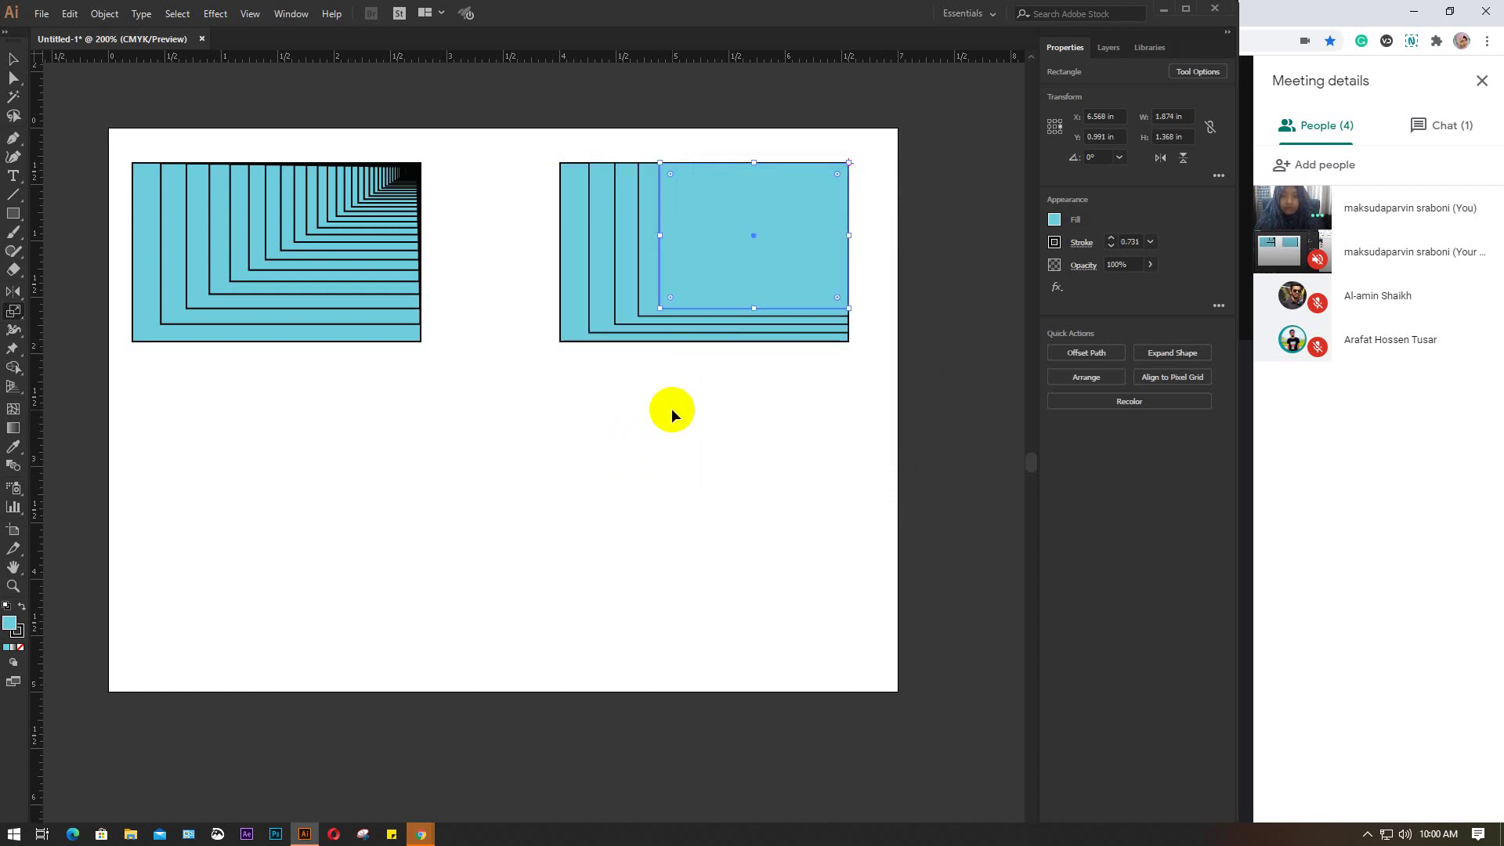
key("ctrl+d")
key("ctrl+d")
key("ctrl+d")
key("ctrl+d")
key("ctrl+d")
key("ctrl+d")
key("ctrl+d")
key("ctrl+d")
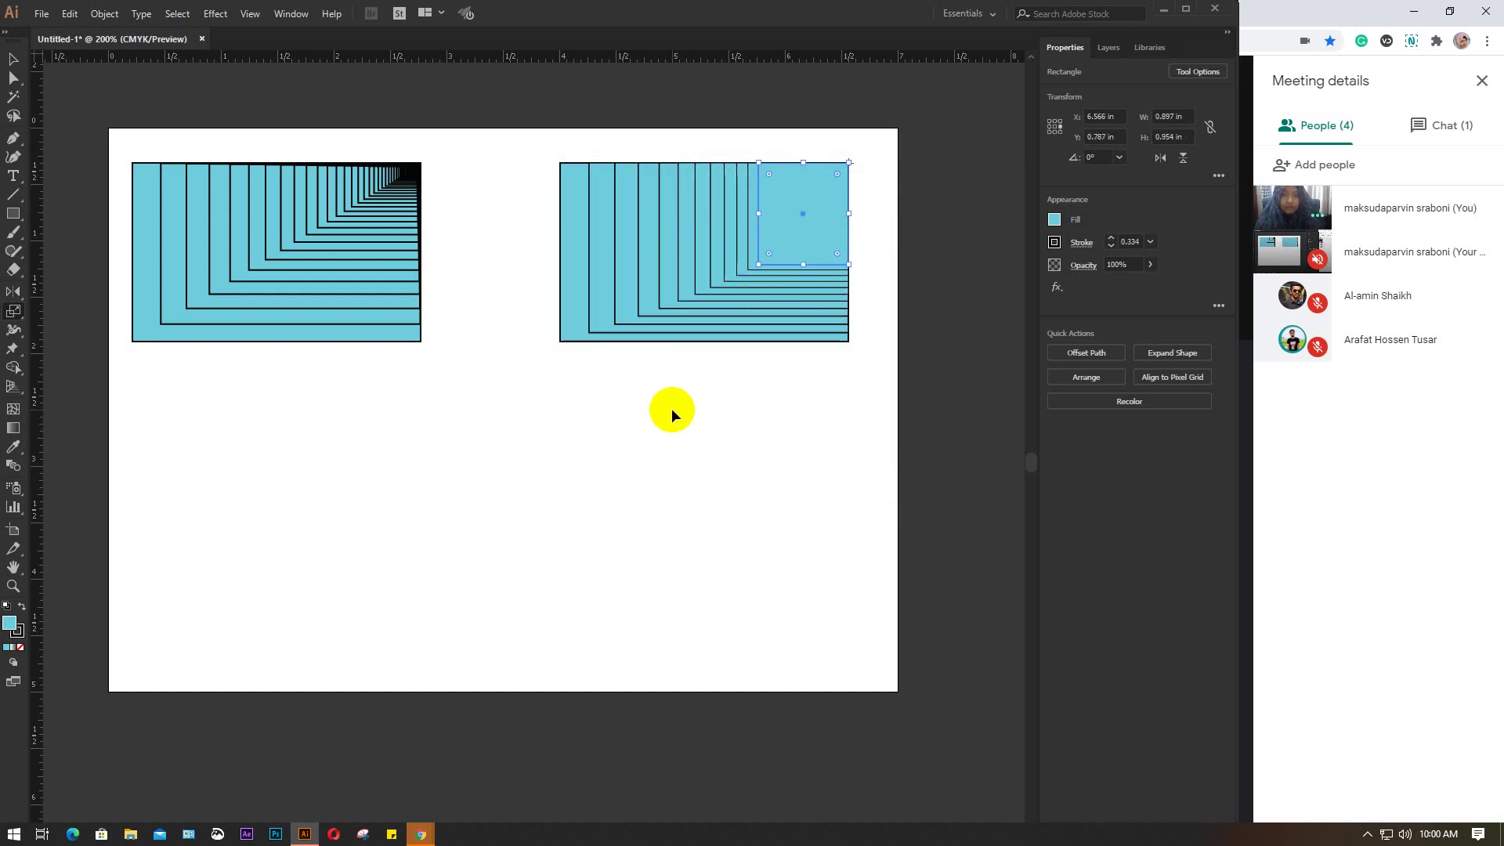
key("ctrl+d")
key("ctrl+d")
key("ctrl+d")
key("ctrl+d")
key("ctrl+d")
key("ctrl+d")
key("ctrl+d")
key("ctrl+d")
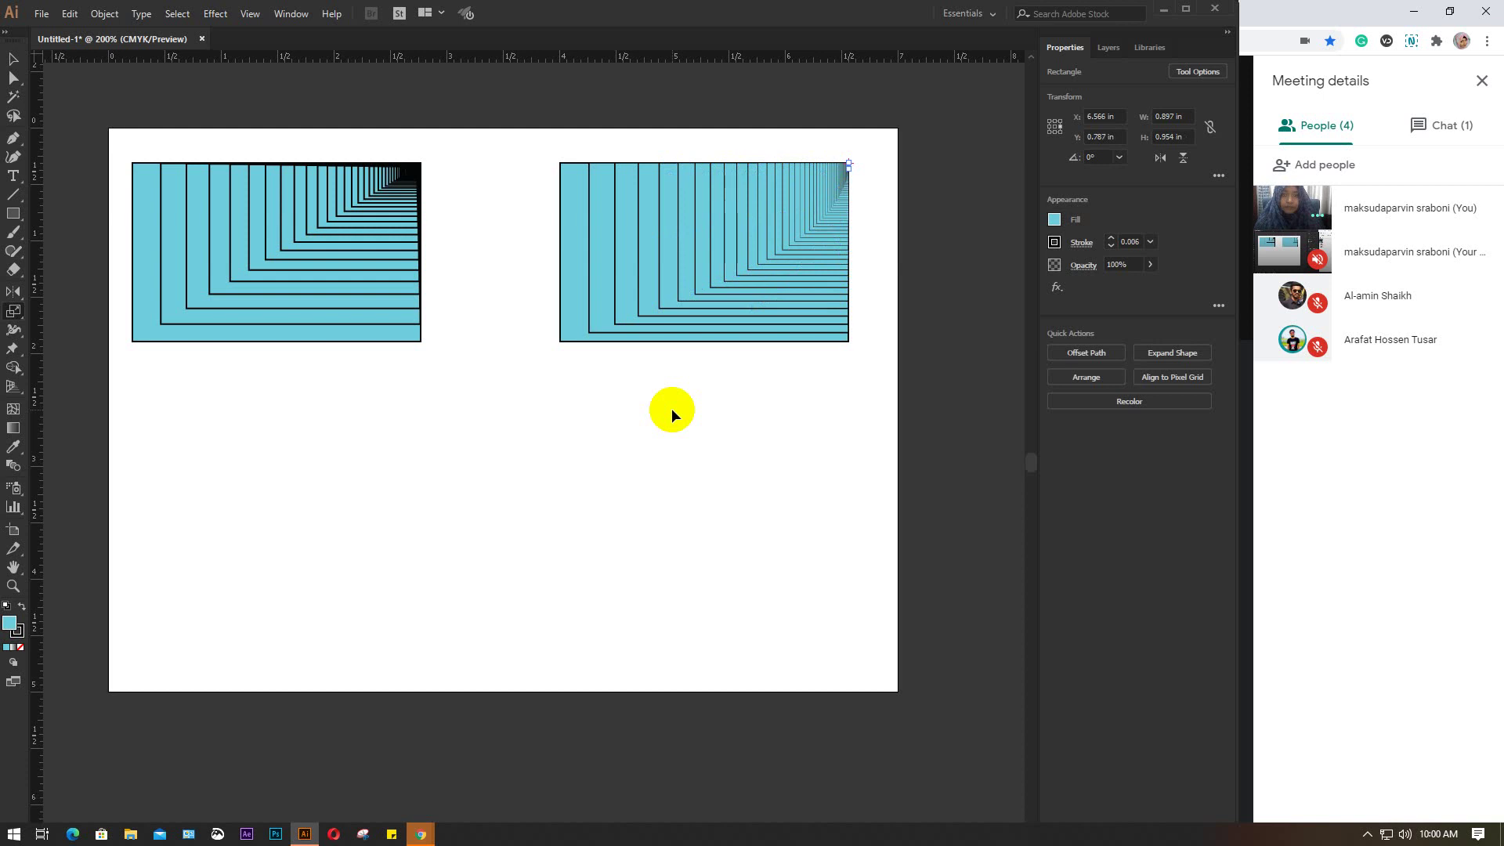
key("ctrl+d")
key("v")
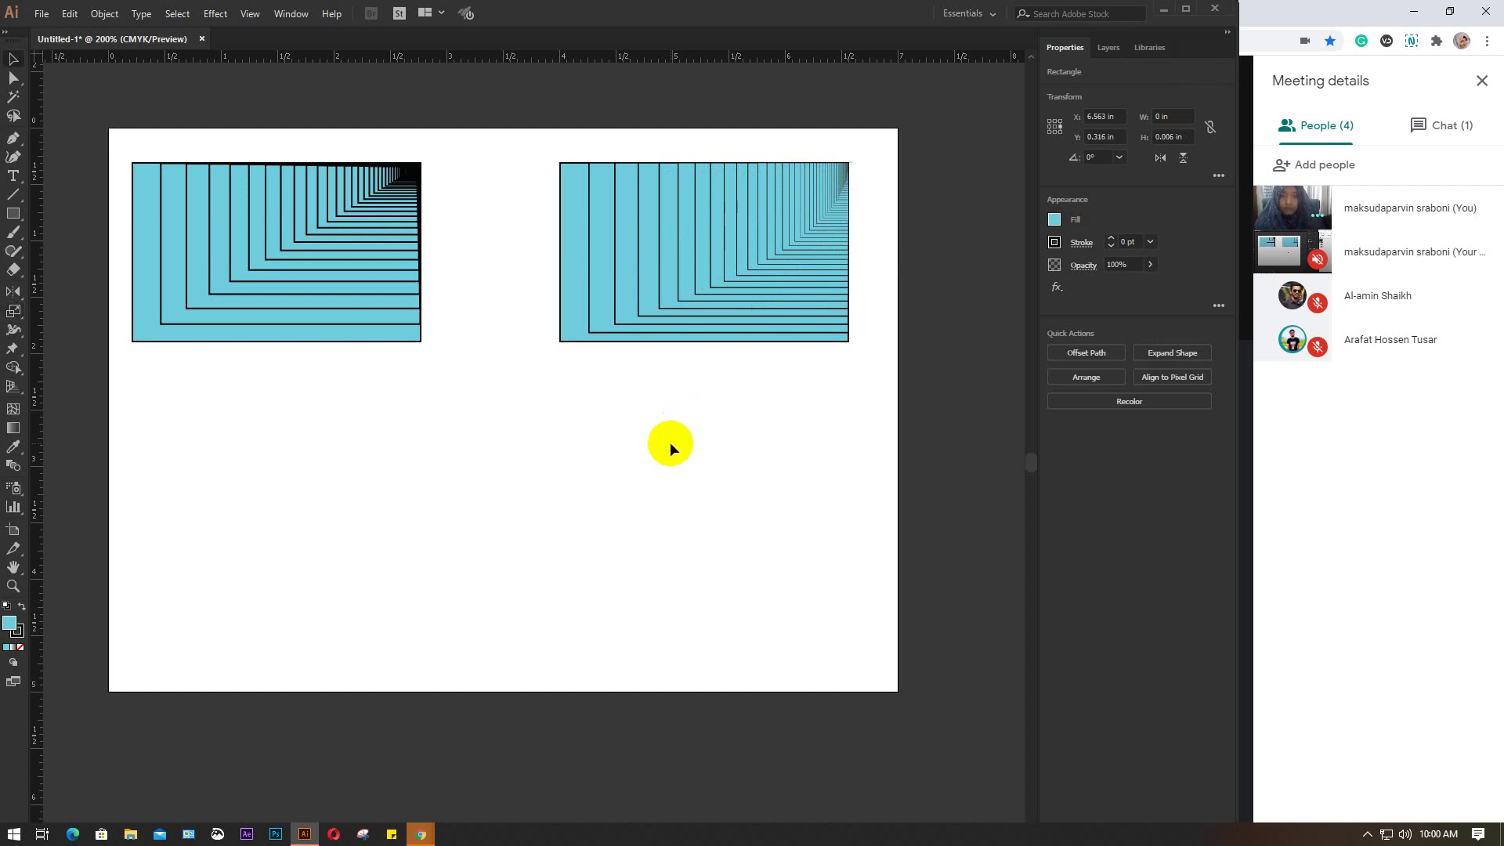
left_click(670, 441)
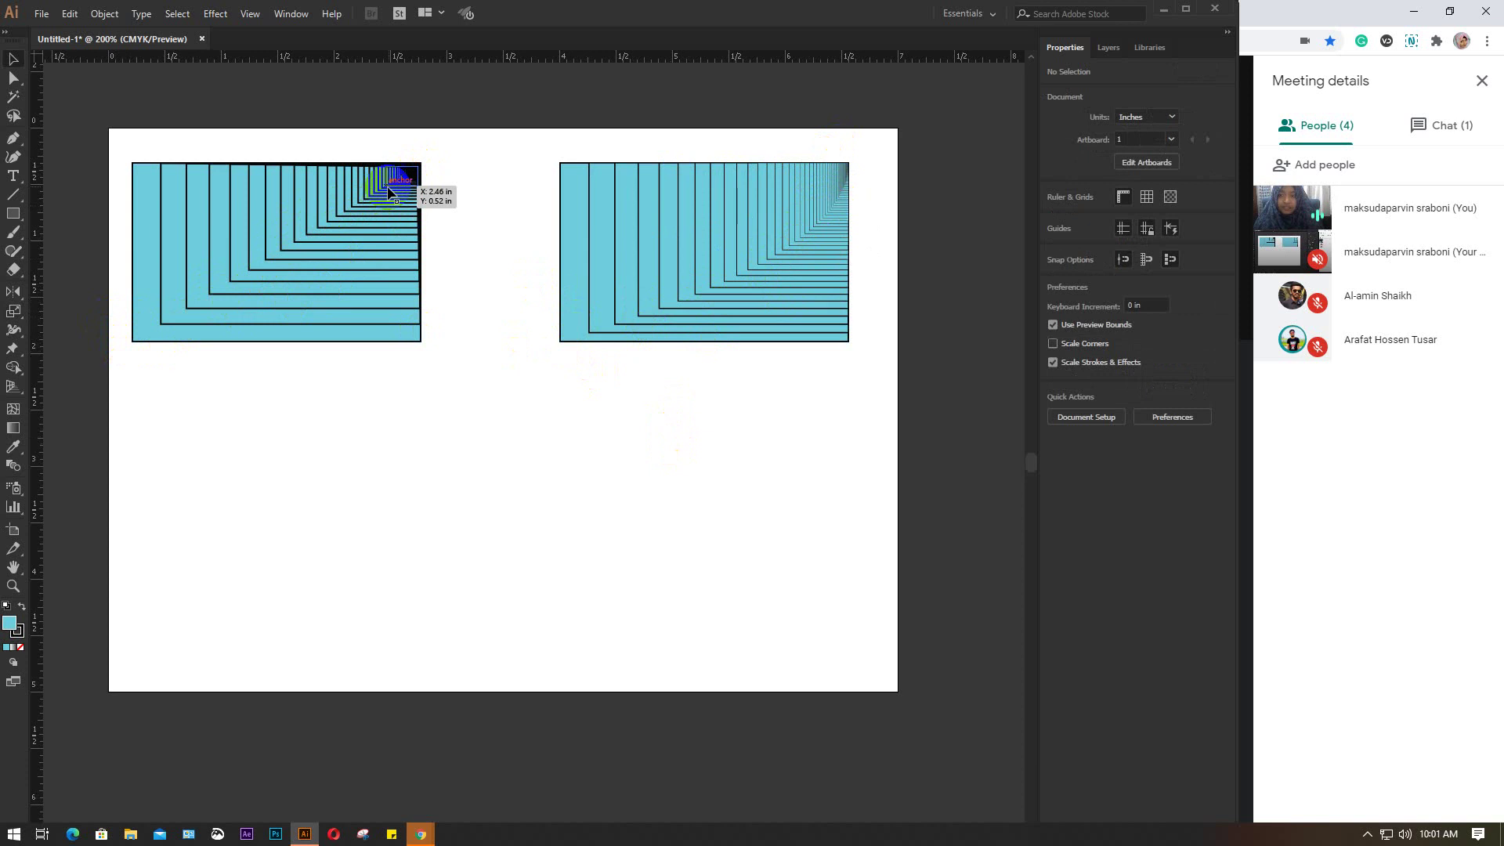
Step: Try dragging to shift where the right pattern's lines converge
left_click(411, 177)
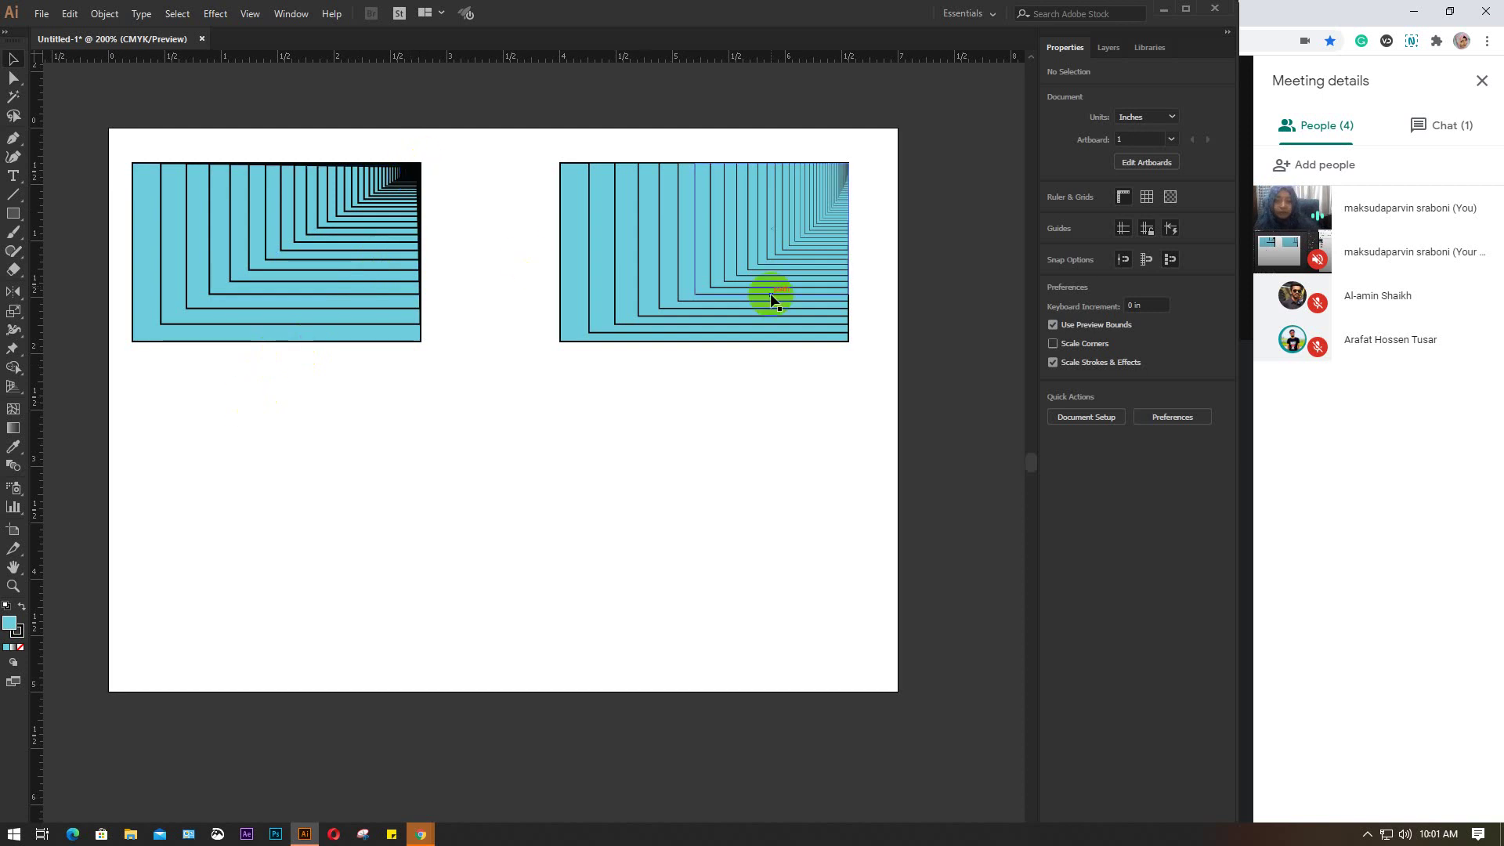
left_click(843, 152)
left_click_drag(862, 189, 773, 227)
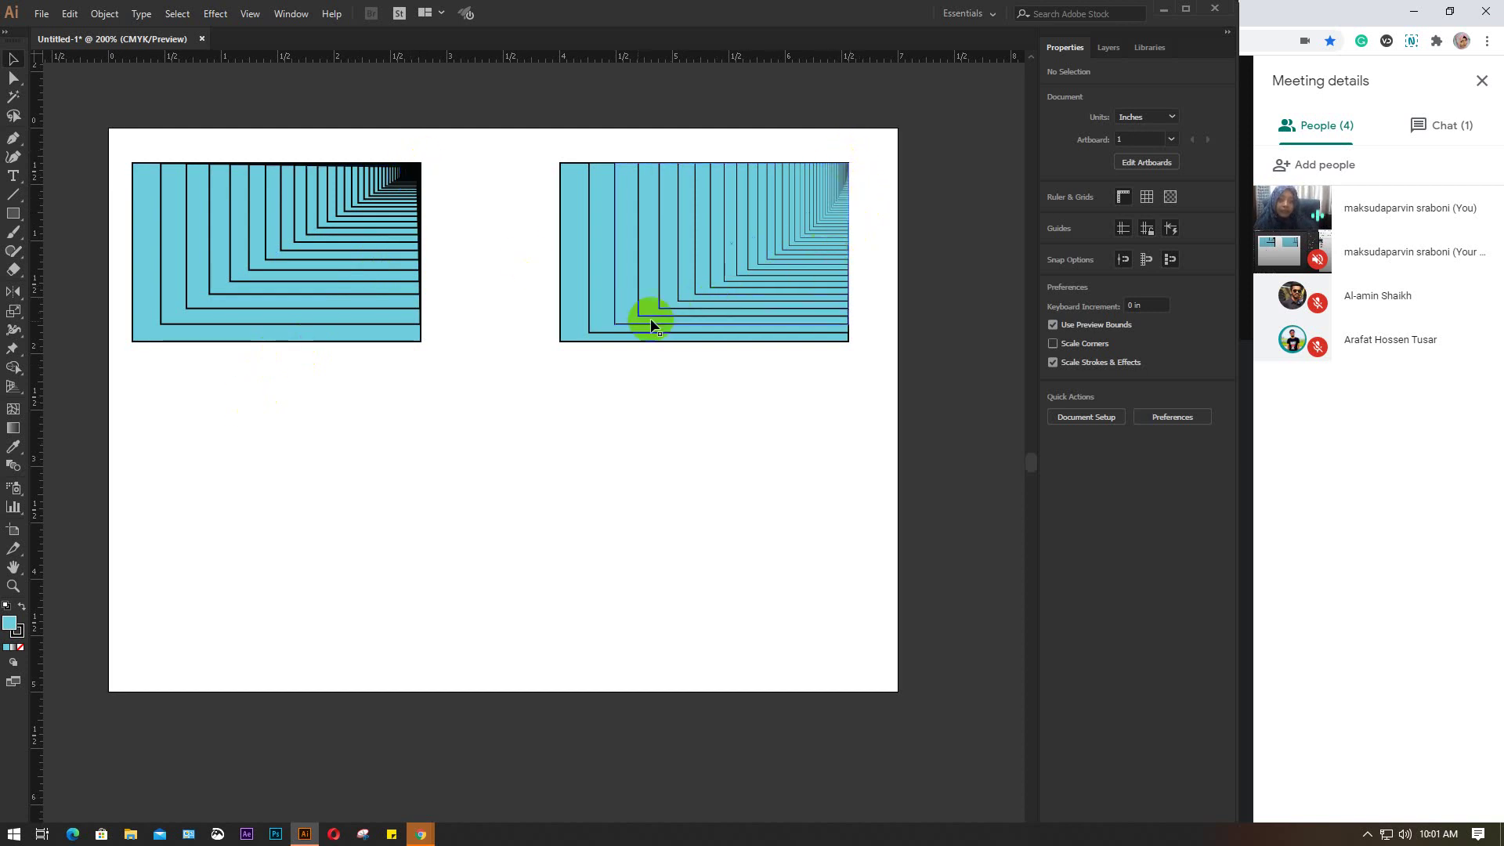
left_click_drag(846, 148, 853, 152)
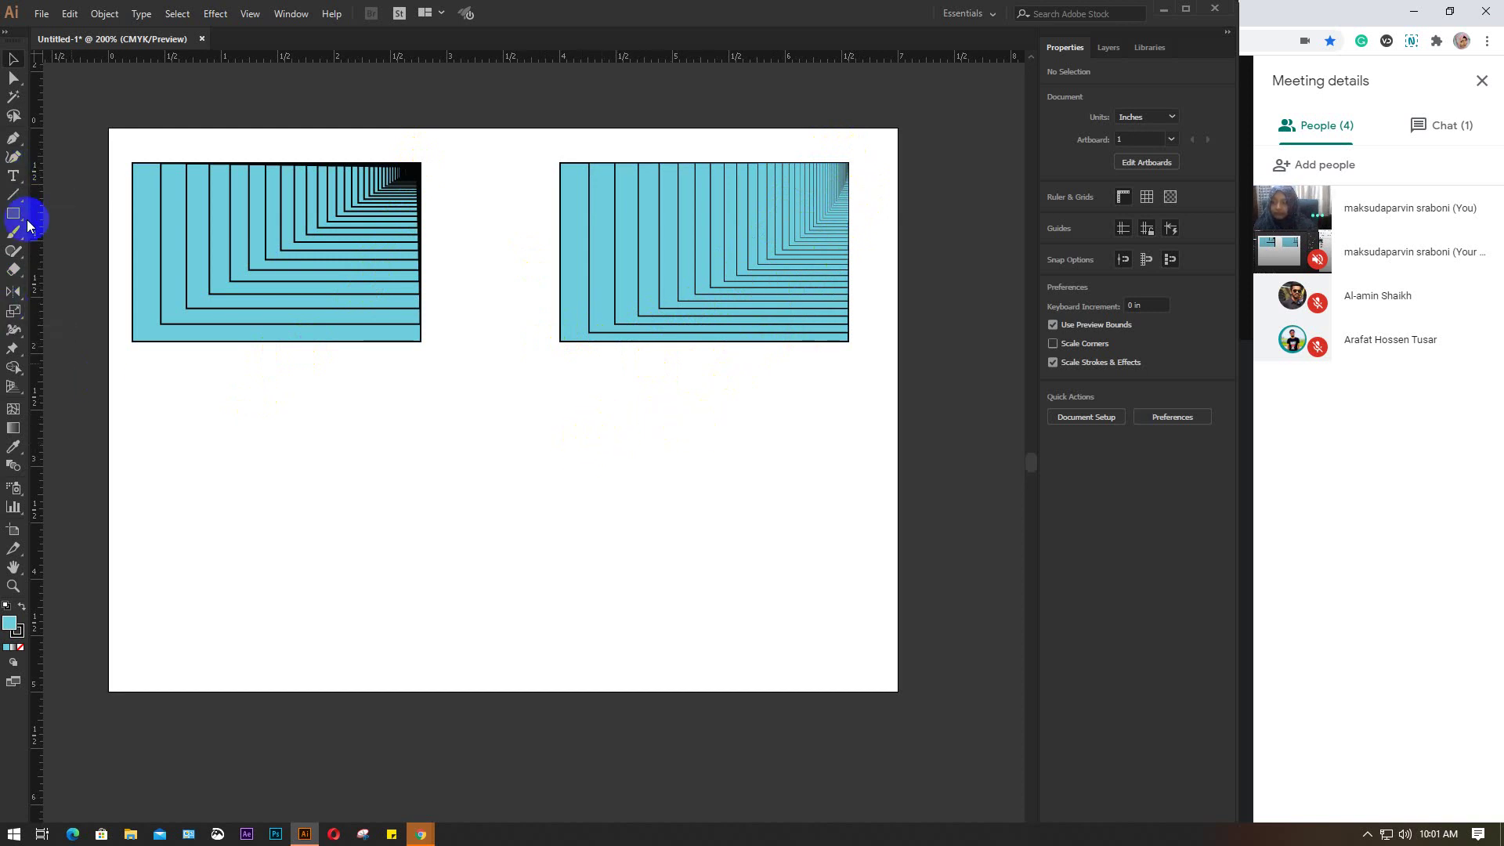
Step: Draw a circle below the rectangles with a crimson fill and 1 pt black outline
left_click_drag(13, 214, 72, 252)
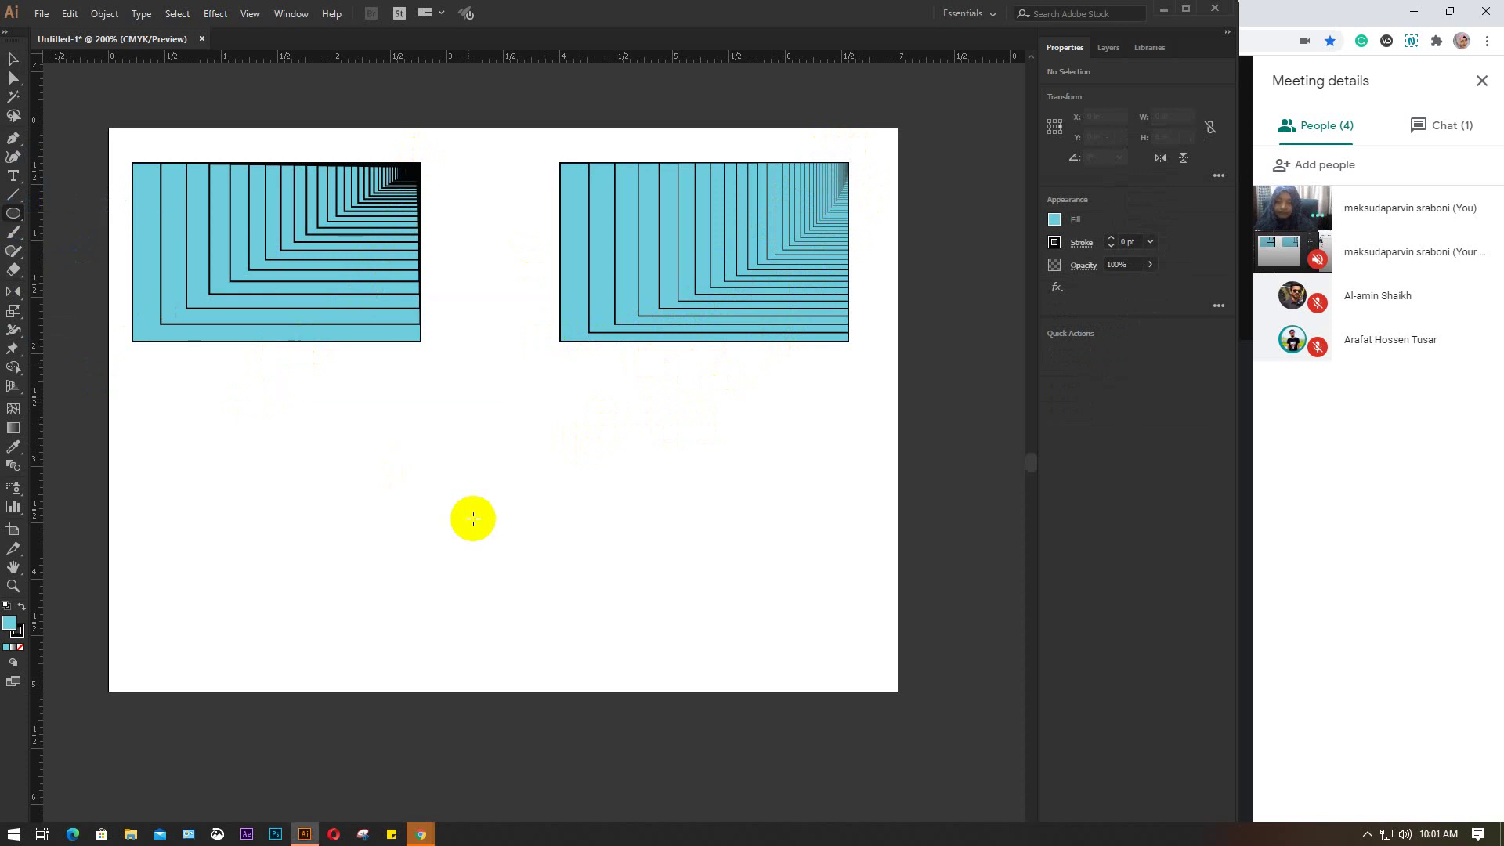
mouse_move(368, 419)
left_mouse_down()
mouse_move(652, 624)
mouse_move(665, 653)
mouse_move(635, 642)
mouse_move(635, 613)
left_mouse_up()
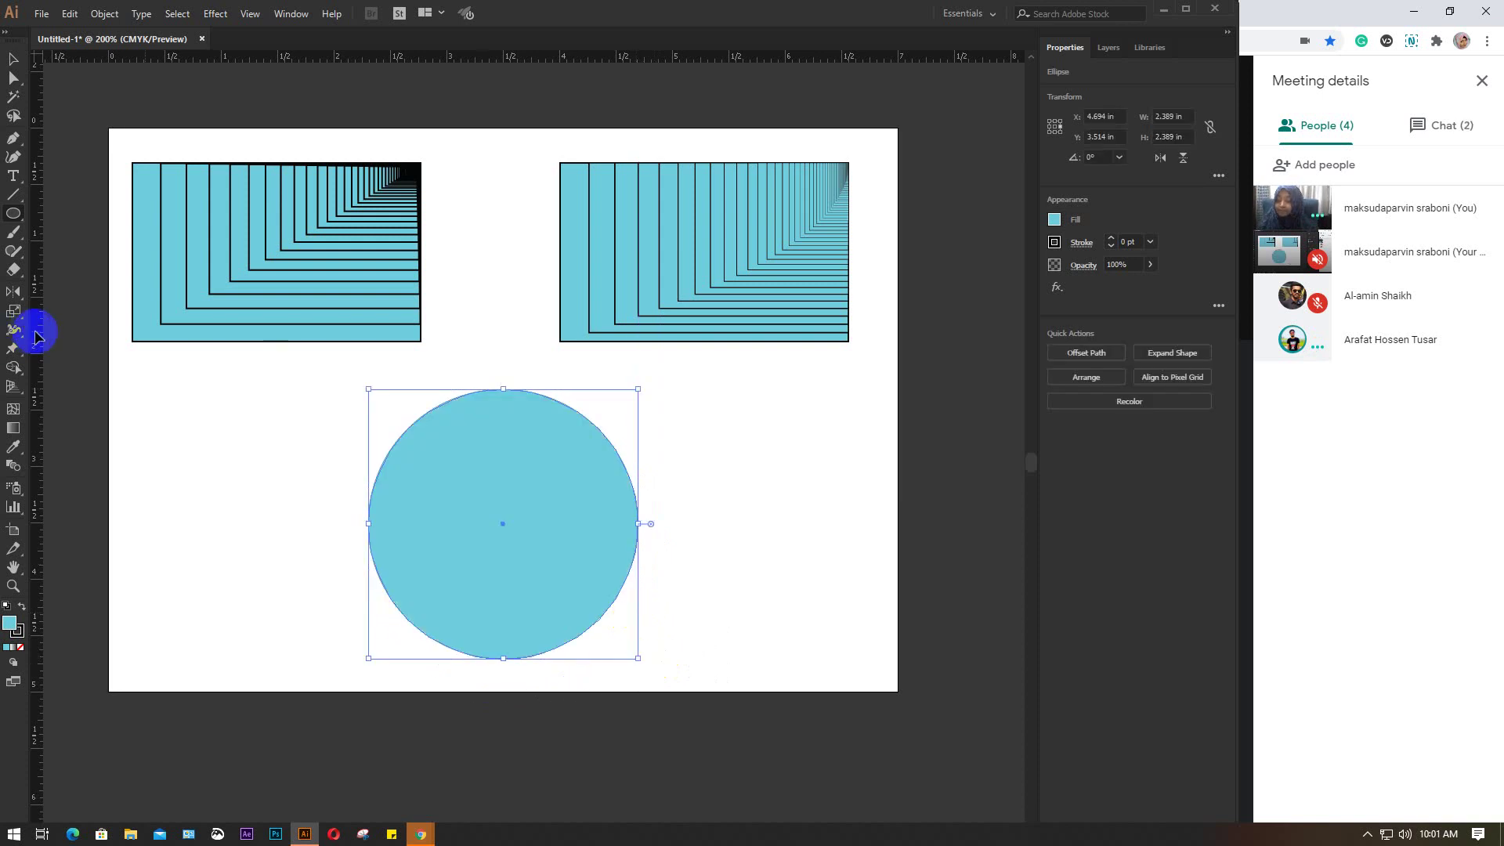
left_click(1055, 219)
left_click(884, 297)
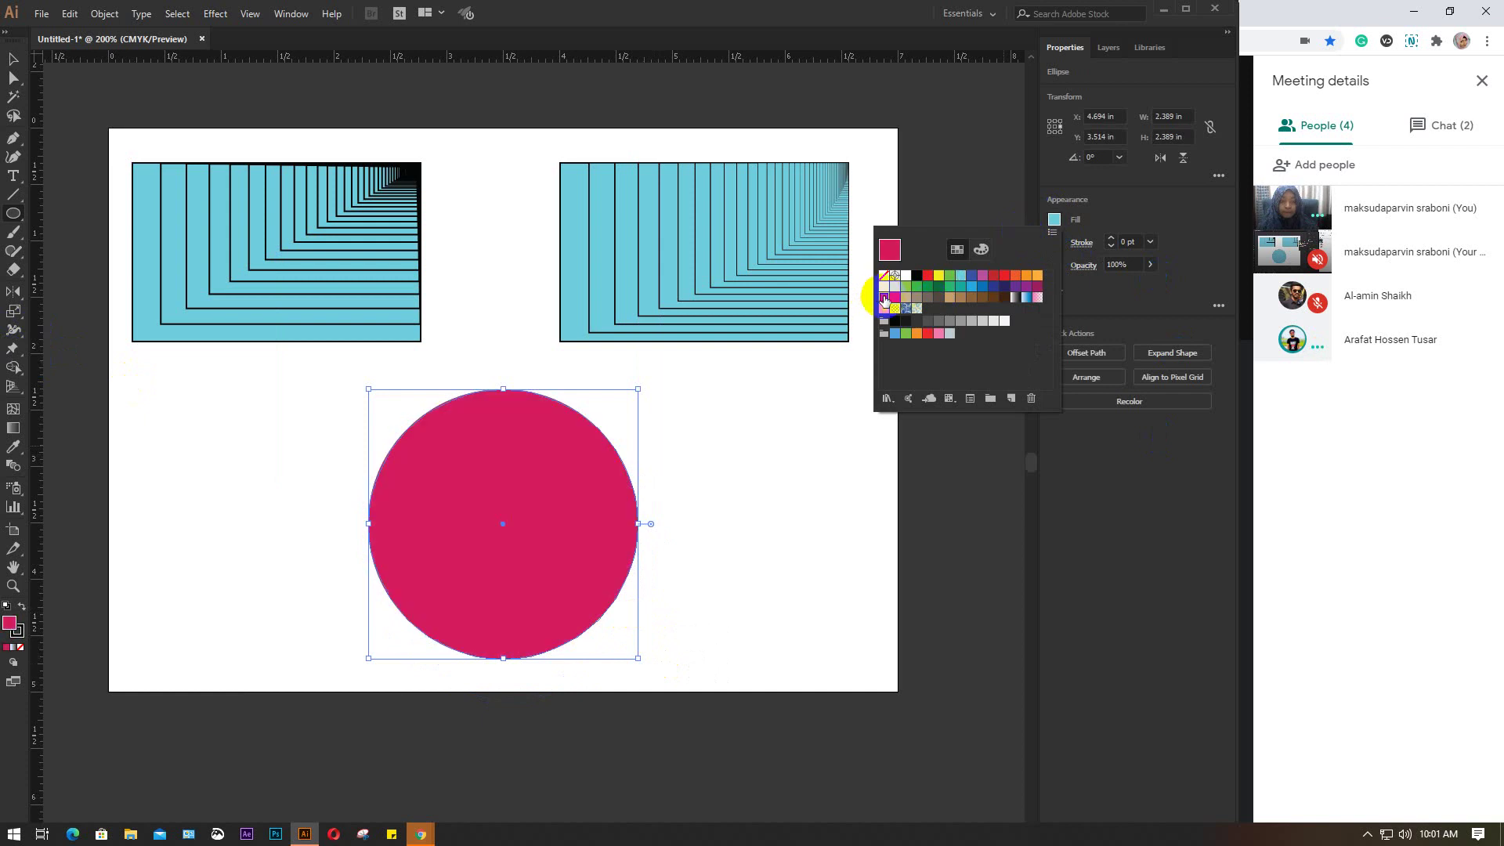
left_click(1132, 241)
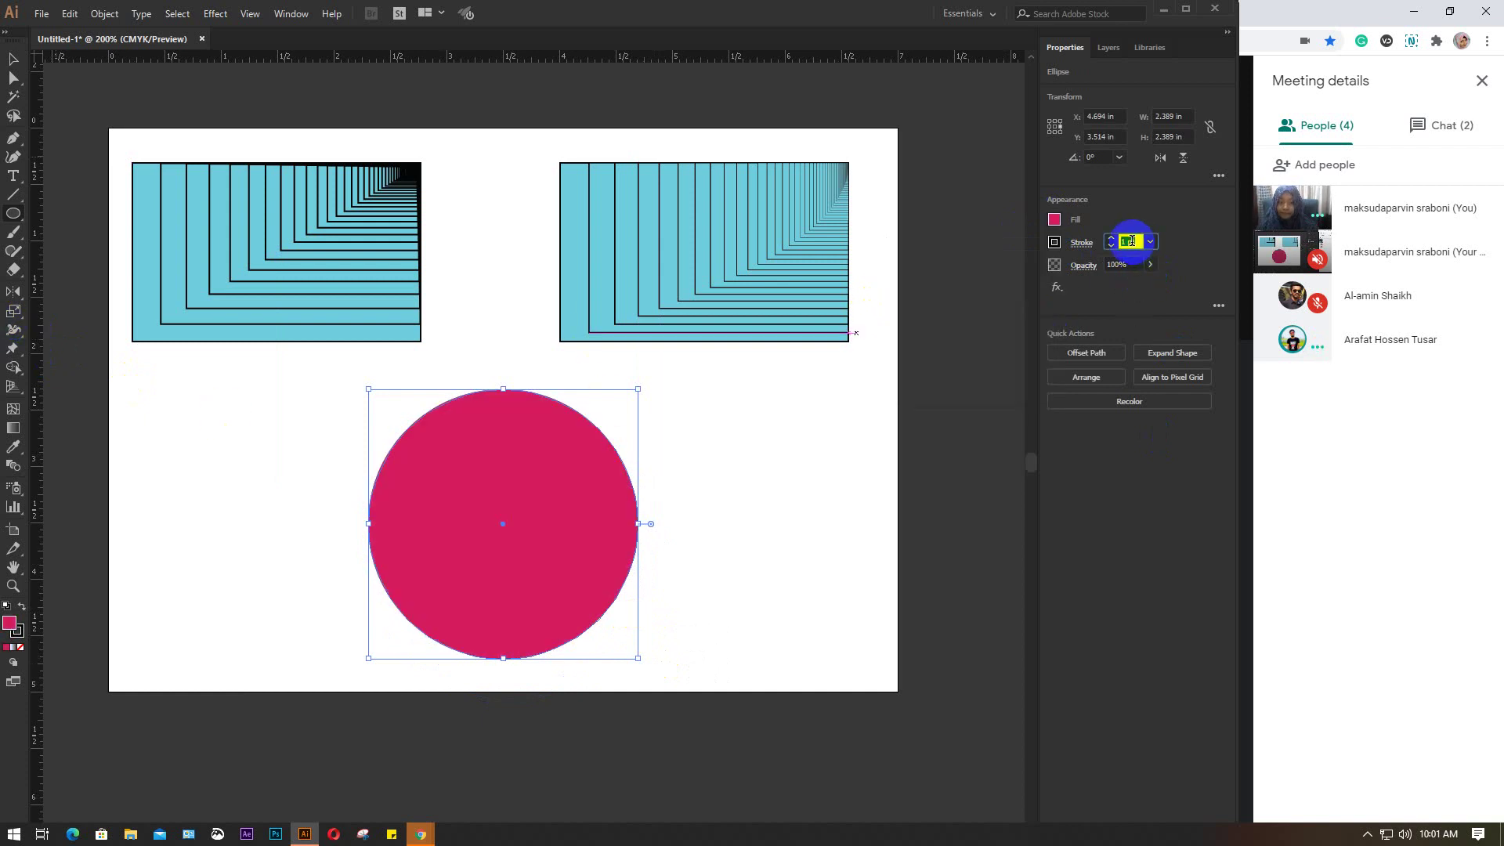
key("Up")
Step: Set the Scale tool's origin at the circle's bottom point to open scale settings
left_click(13, 311)
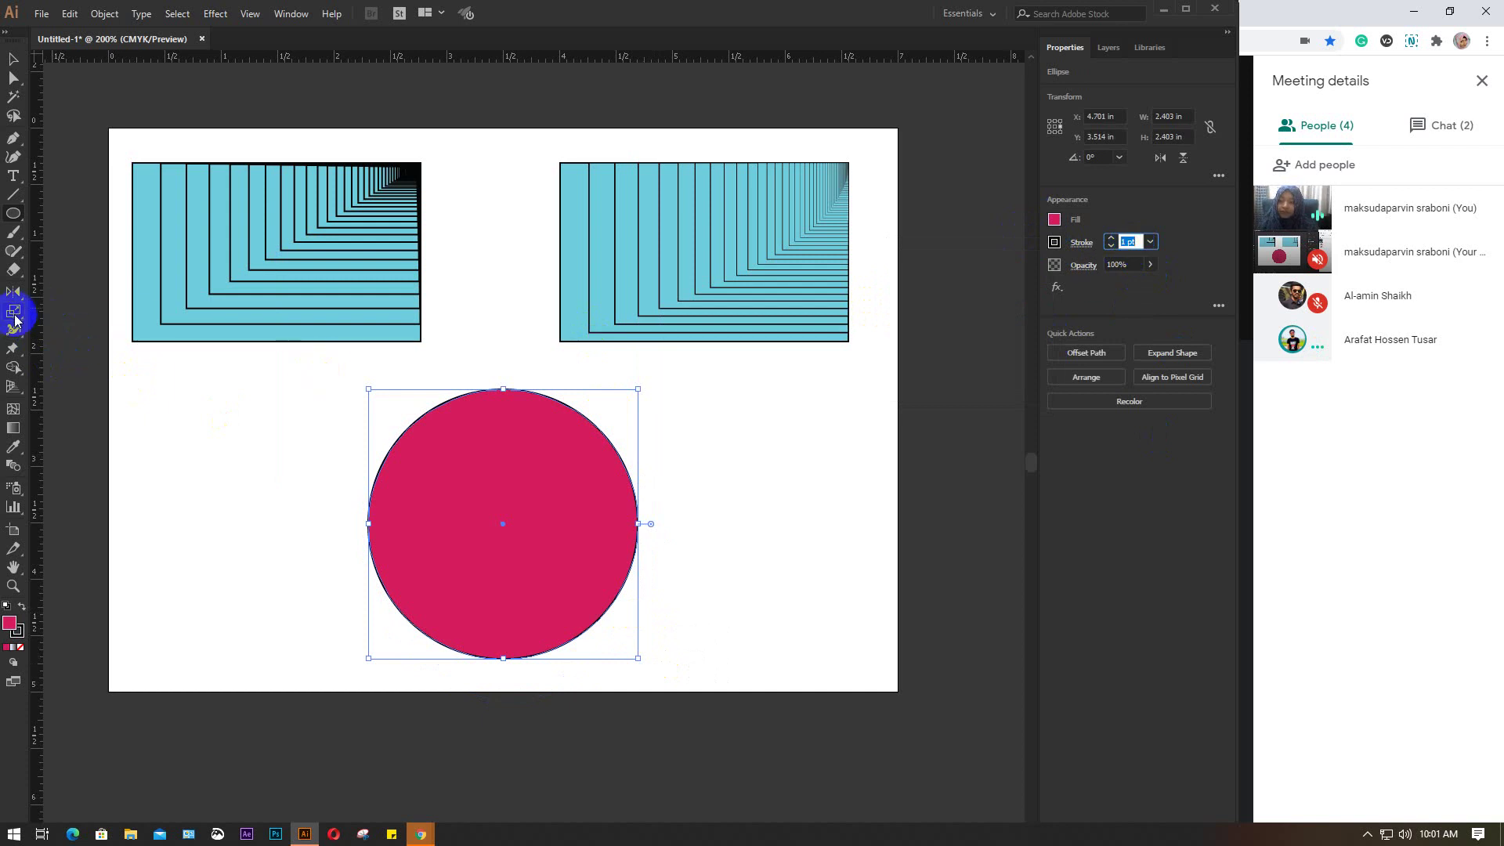
left_click(534, 499)
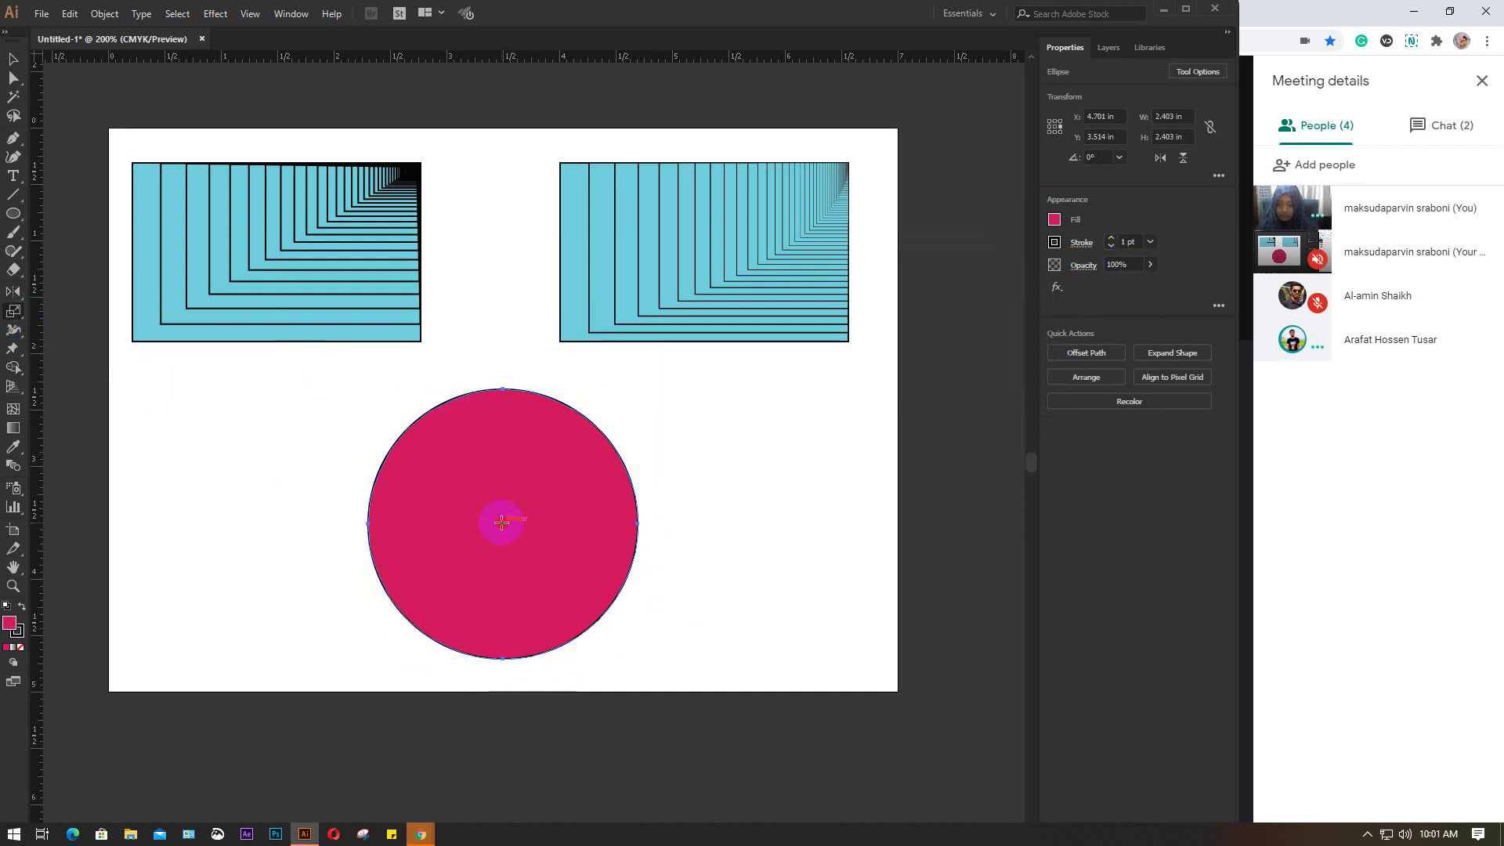
left_click_drag(501, 522, 501, 653)
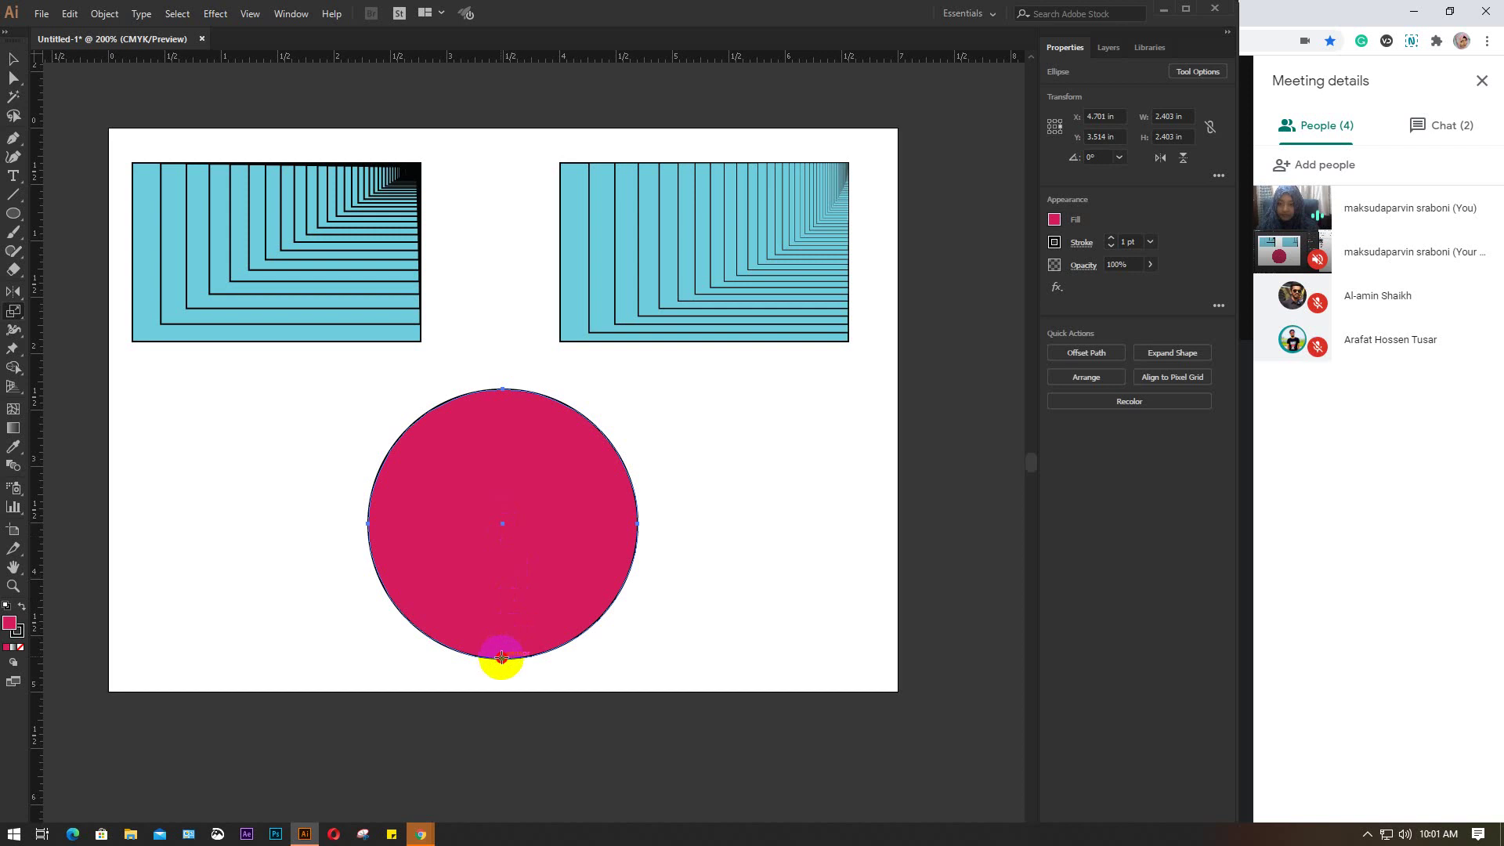
left_click(501, 653, "alt")
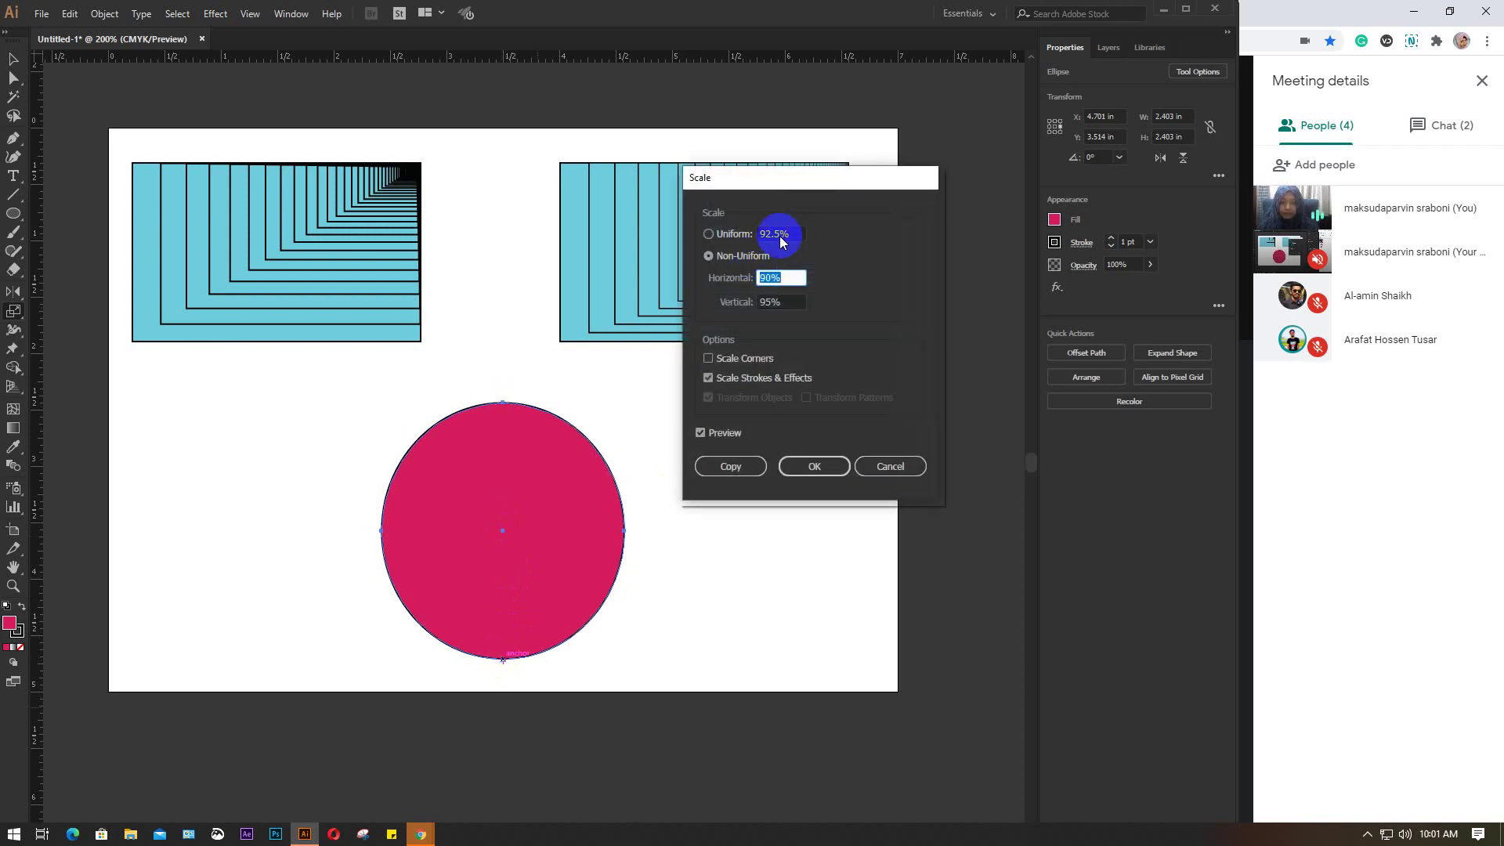
Step: Make a uniform 95% scaled copy of the circle and repeat it several times
left_click(708, 233)
left_click_drag(796, 233, 748, 251)
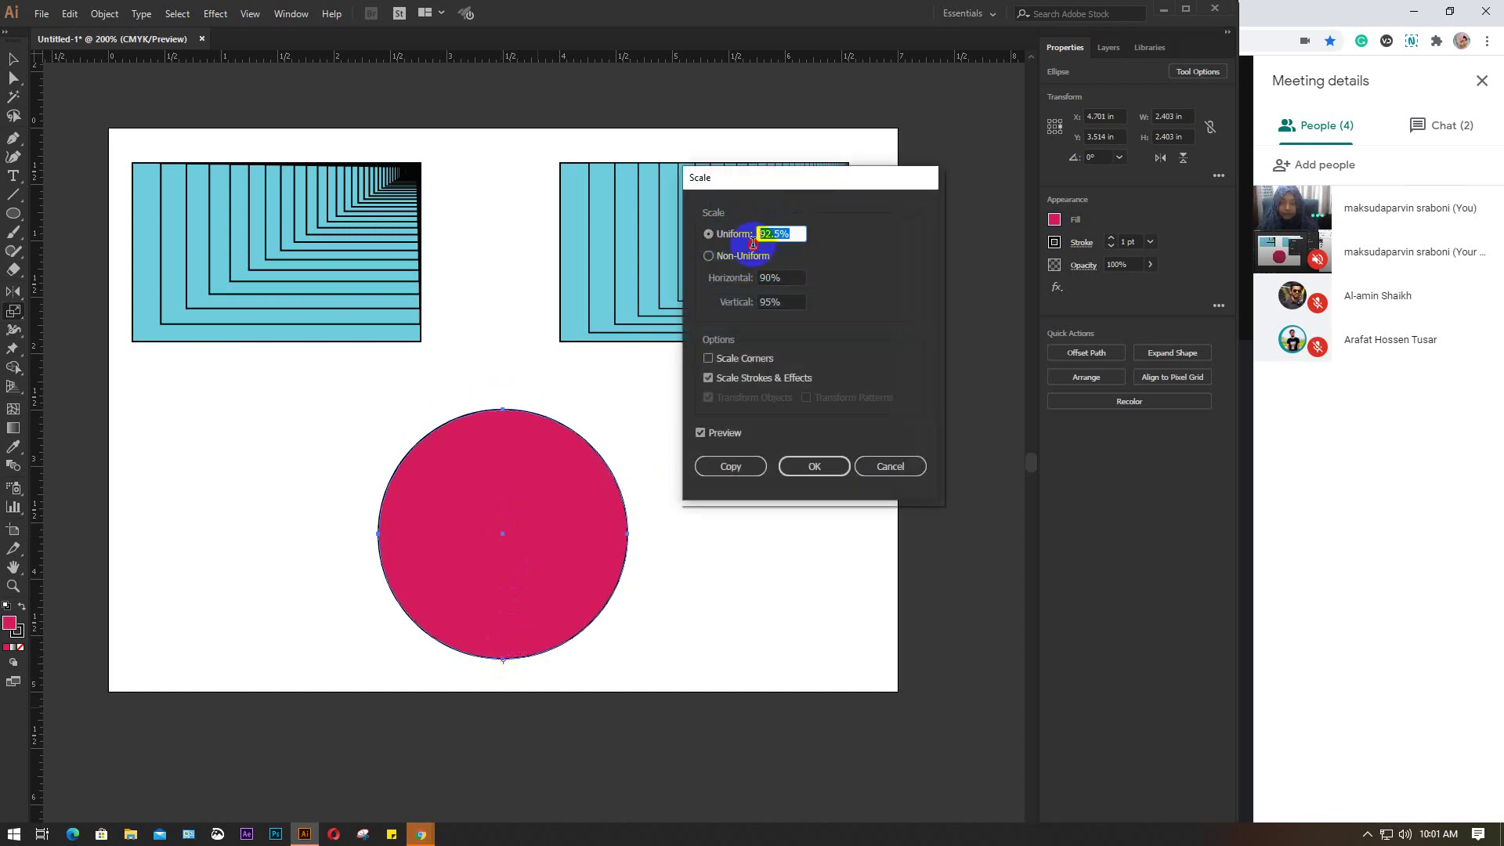
type("95")
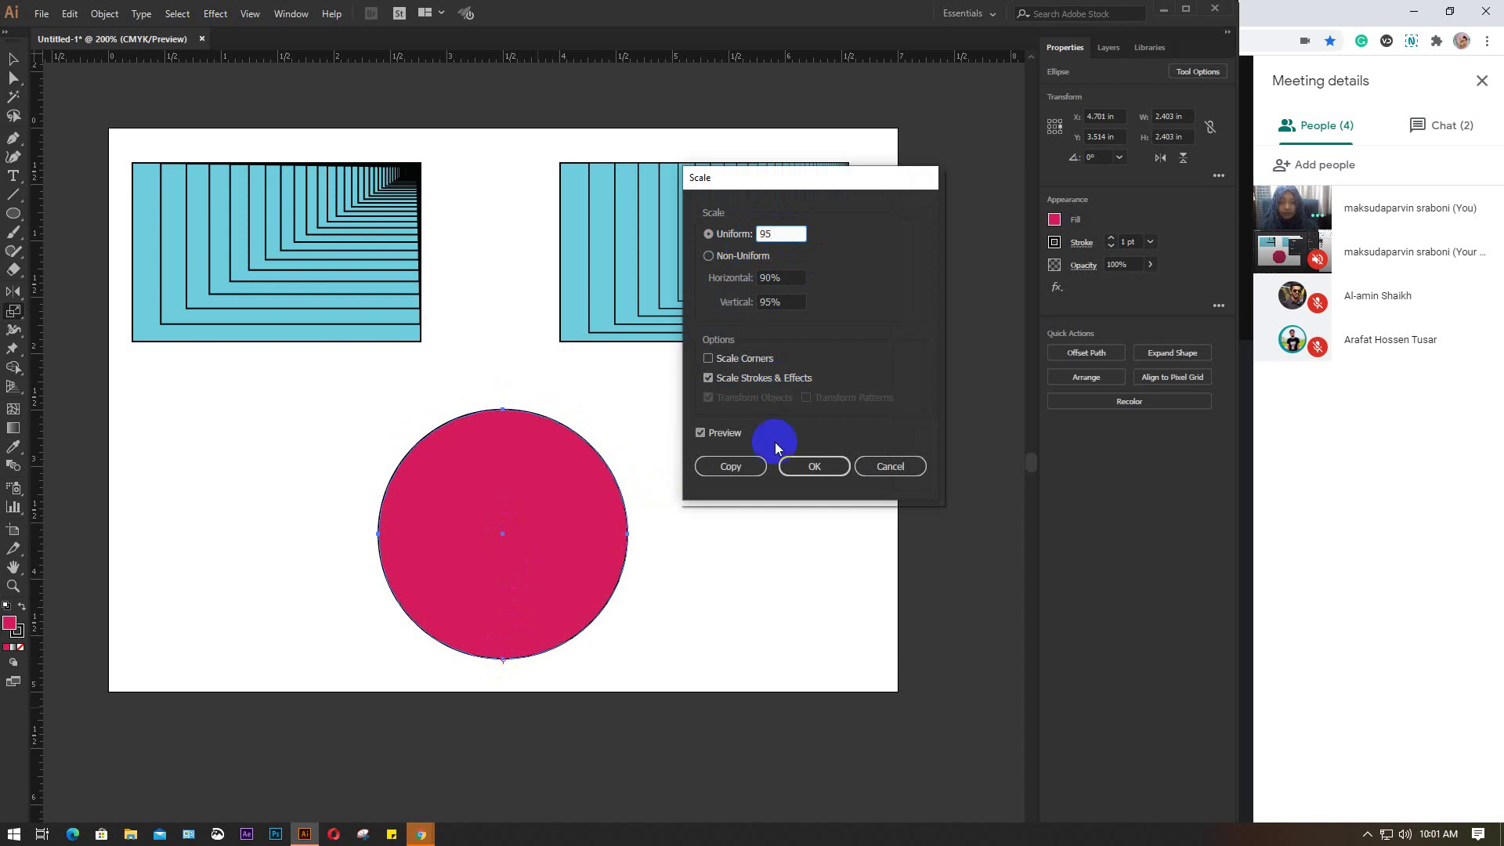
left_click(725, 466)
key("ctrl+d")
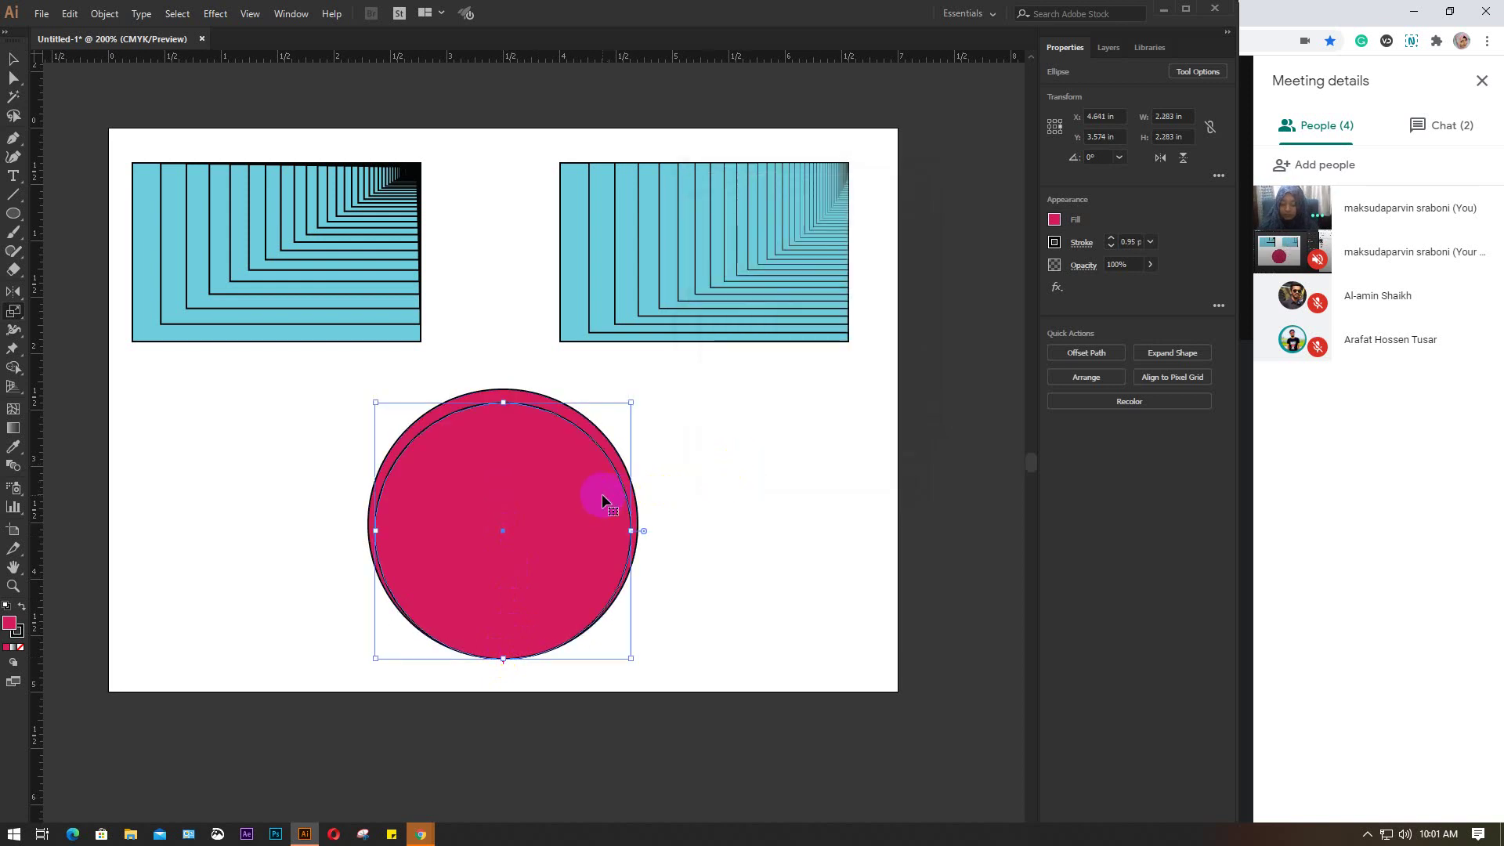
key("ctrl+d")
key("ctrl+d")
key("ctrl+d")
key("ctrl+d")
key("ctrl+d")
key("ctrl+d")
key("ctrl+d")
key("ctrl+d")
key("ctrl+d")
key("ctrl+d")
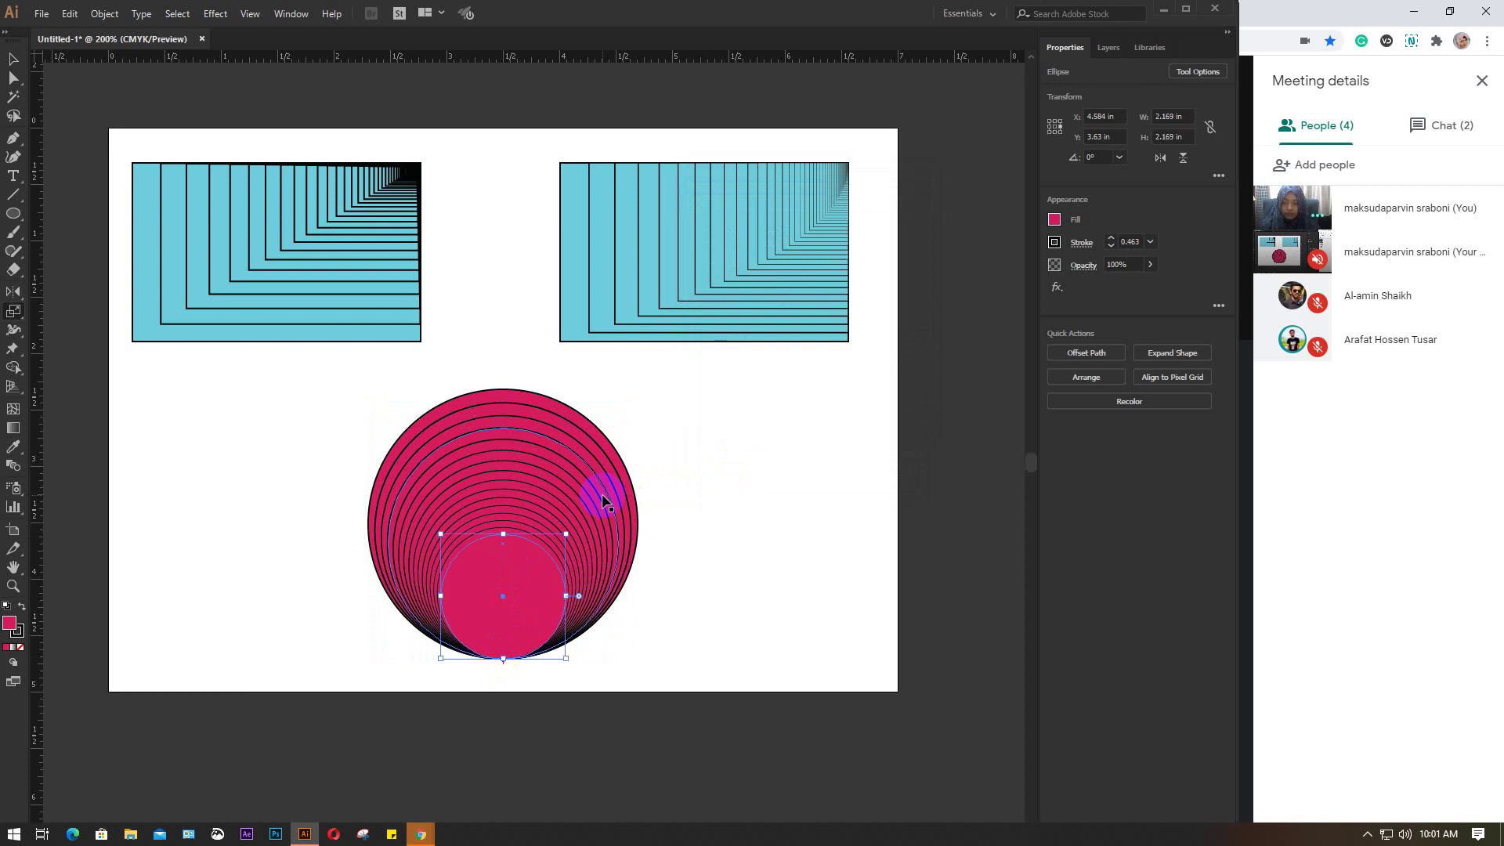
key("ctrl+d")
key("ctrl+d")
key("ctrl+d")
key("ctrl+d")
key("ctrl+d")
key("ctrl+d")
key("ctrl+d")
key("ctrl+d")
key("ctrl+d")
key("ctrl+d")
key("ctrl+d")
key("ctrl+d")
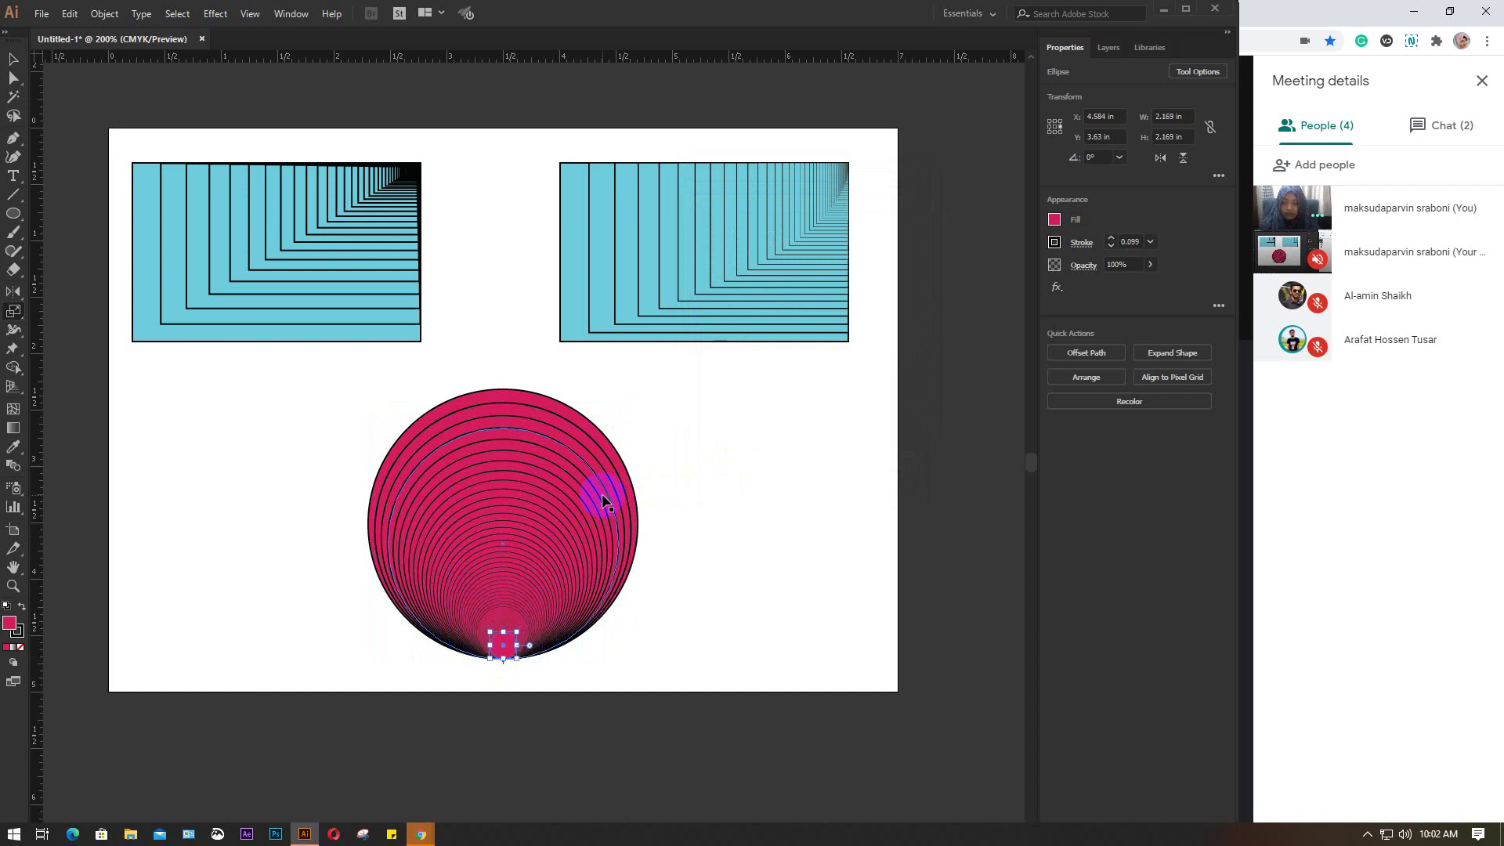
key("ctrl+d")
key("ctrl+d")
key("ctrl+d")
key("ctrl+d")
key("ctrl+d")
key("ctrl+d")
key("ctrl+d")
key("ctrl+d")
key("ctrl+d")
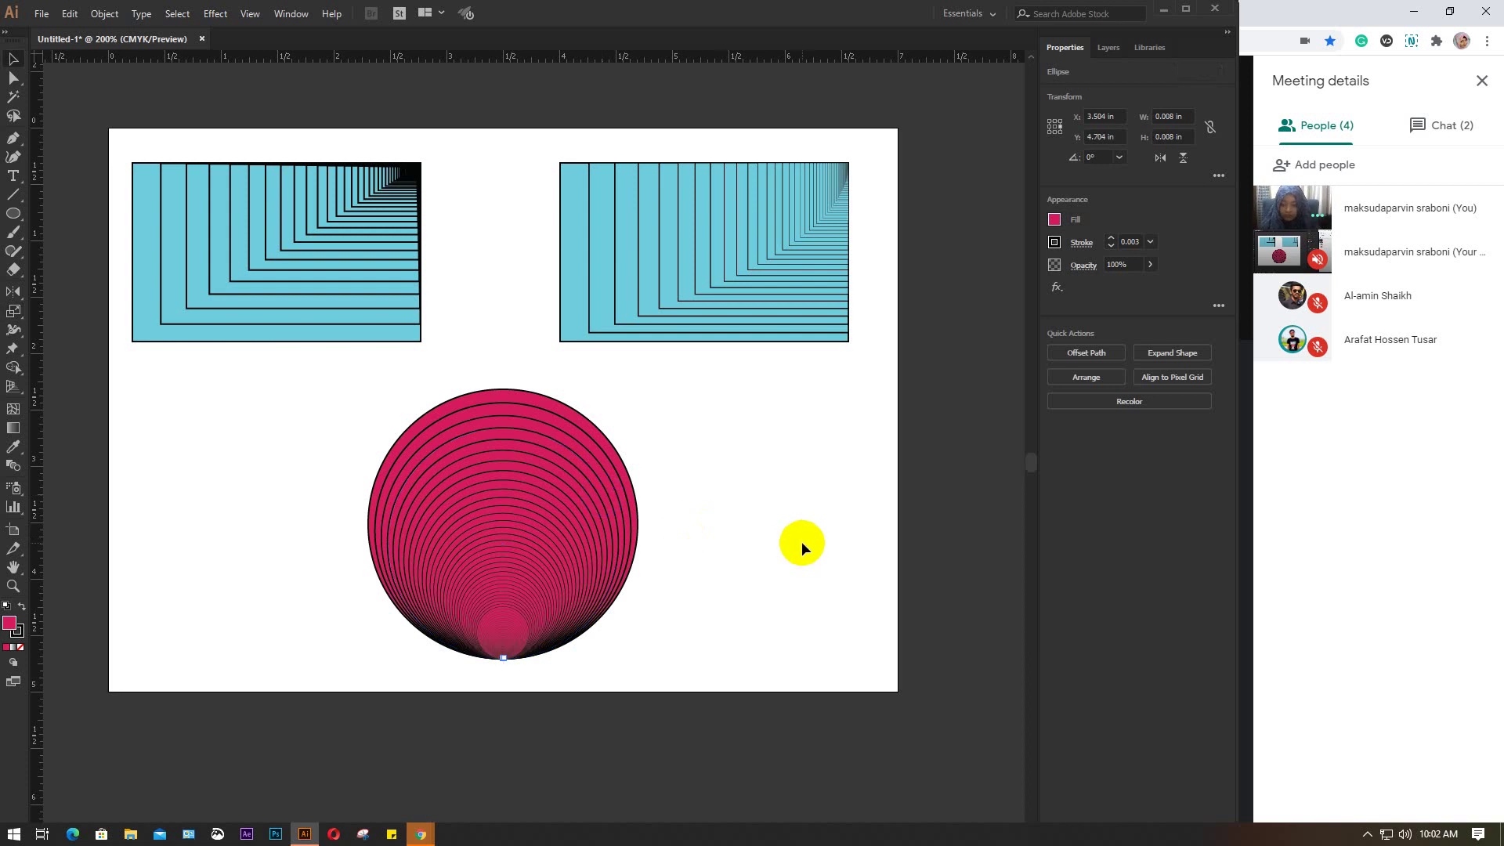
Step: Marquee-select the concentric circles and both blue rectangle designs
left_click(796, 542)
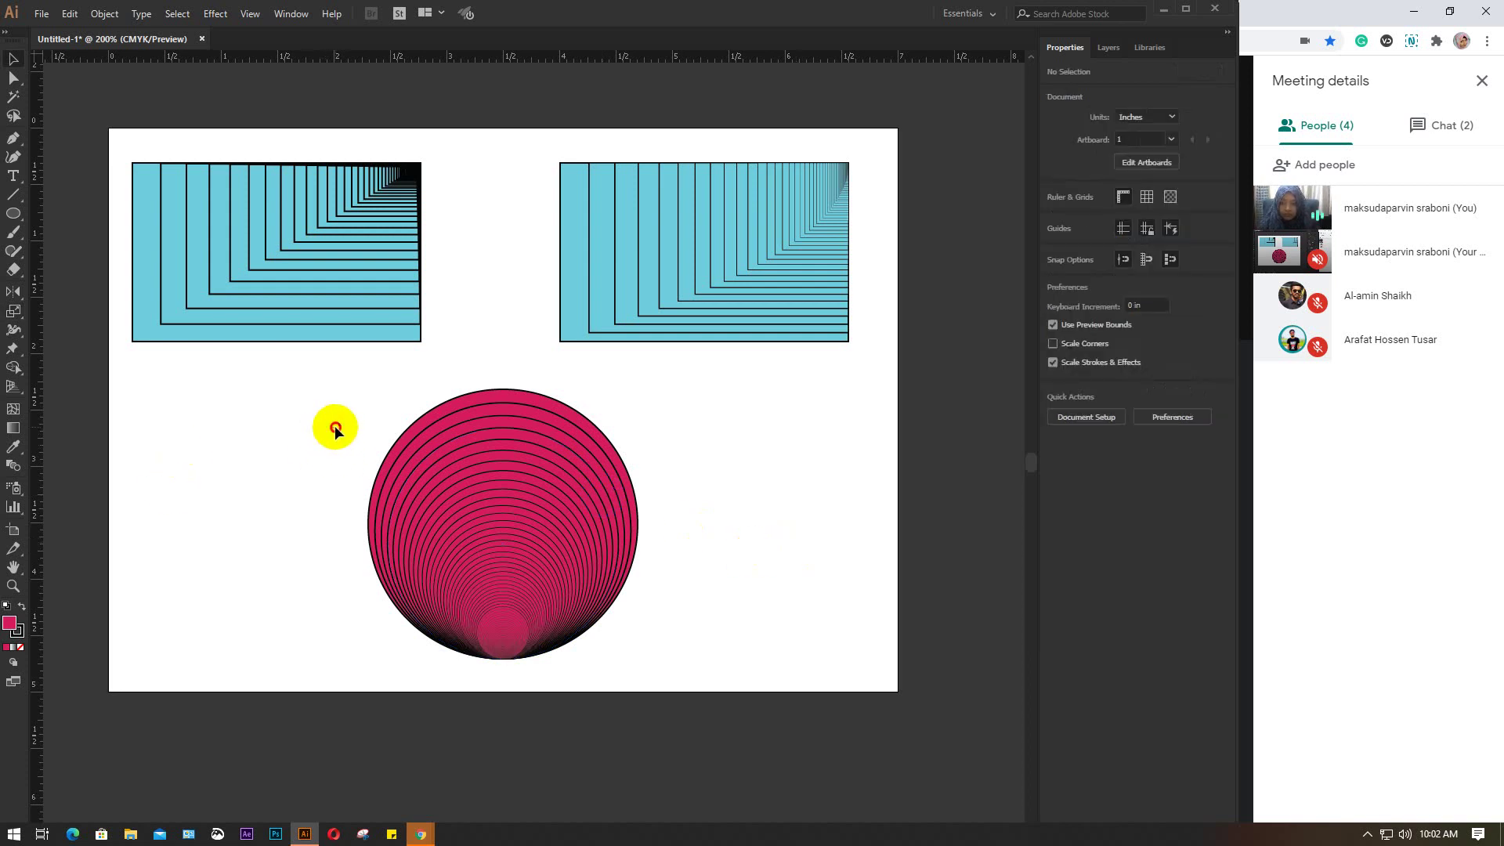
left_click_drag(336, 425, 695, 679)
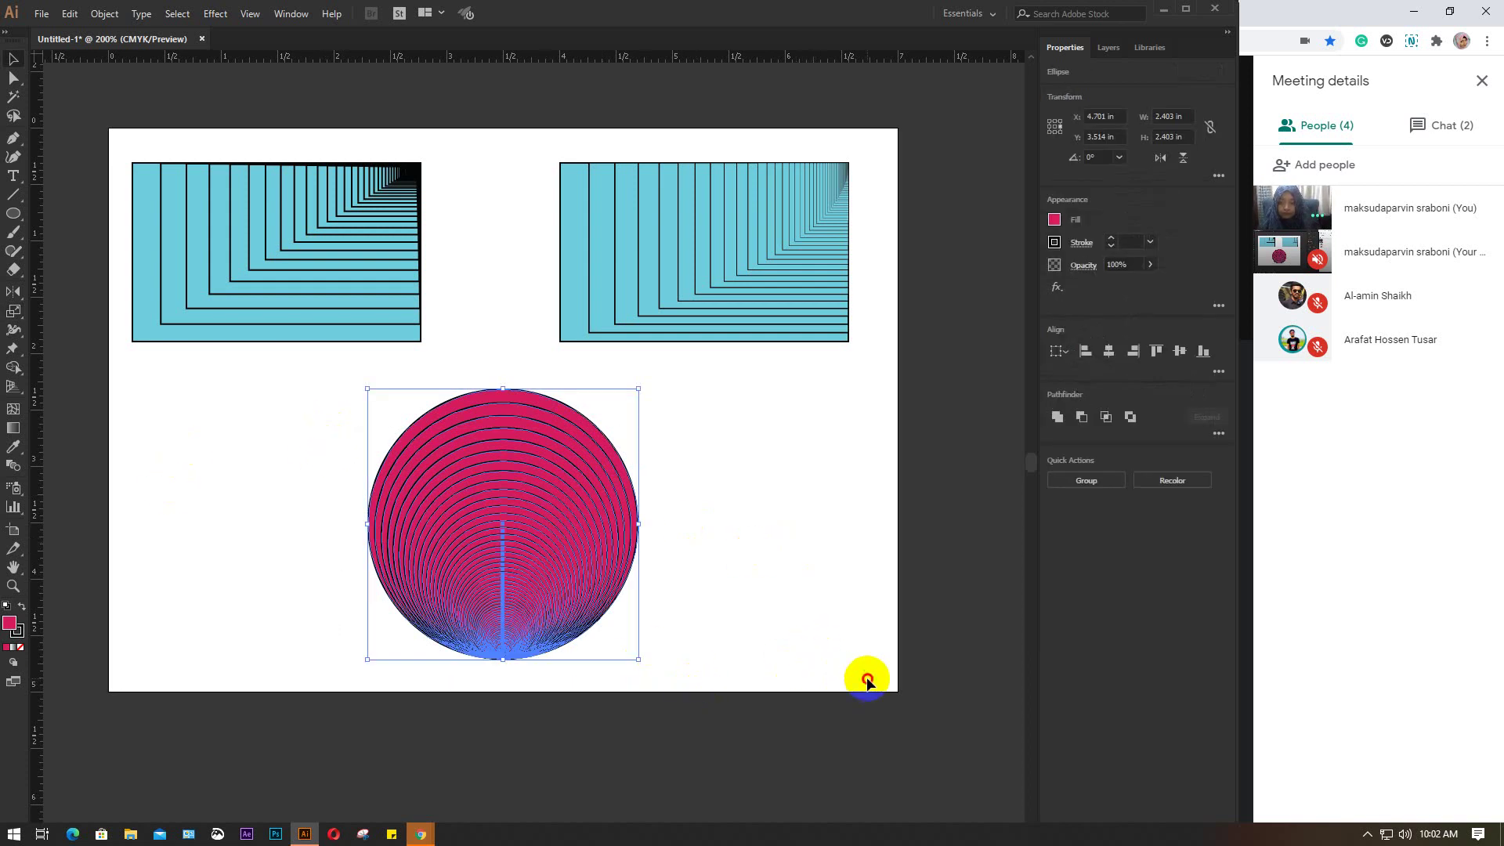
left_click_drag(867, 681, 132, 137)
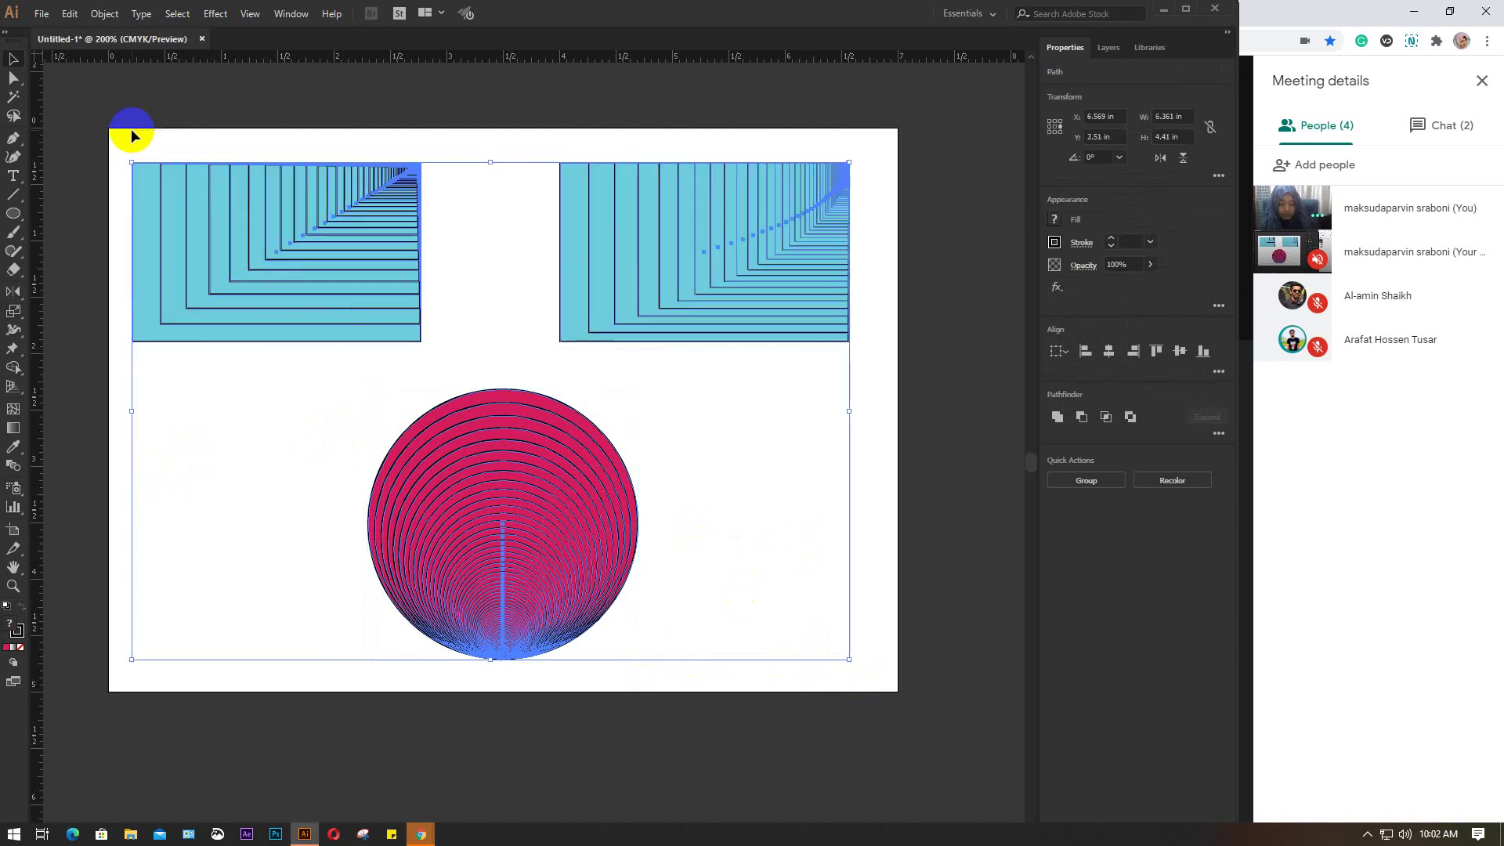
Step: Delete all the selected artwork and bring the Google Meet window forward
key("Delete")
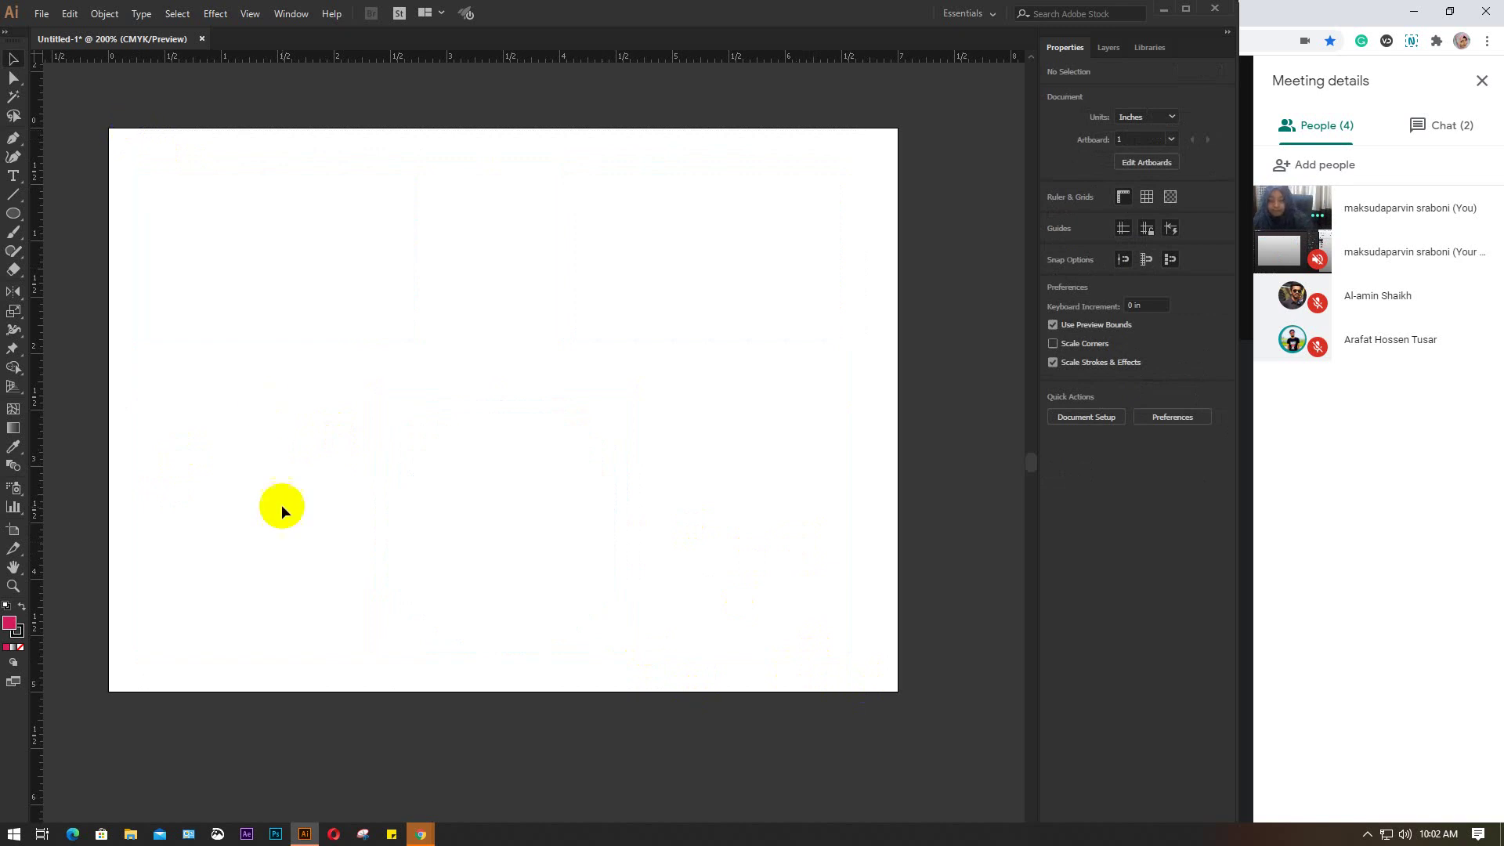
left_click(422, 835)
left_click(350, 780)
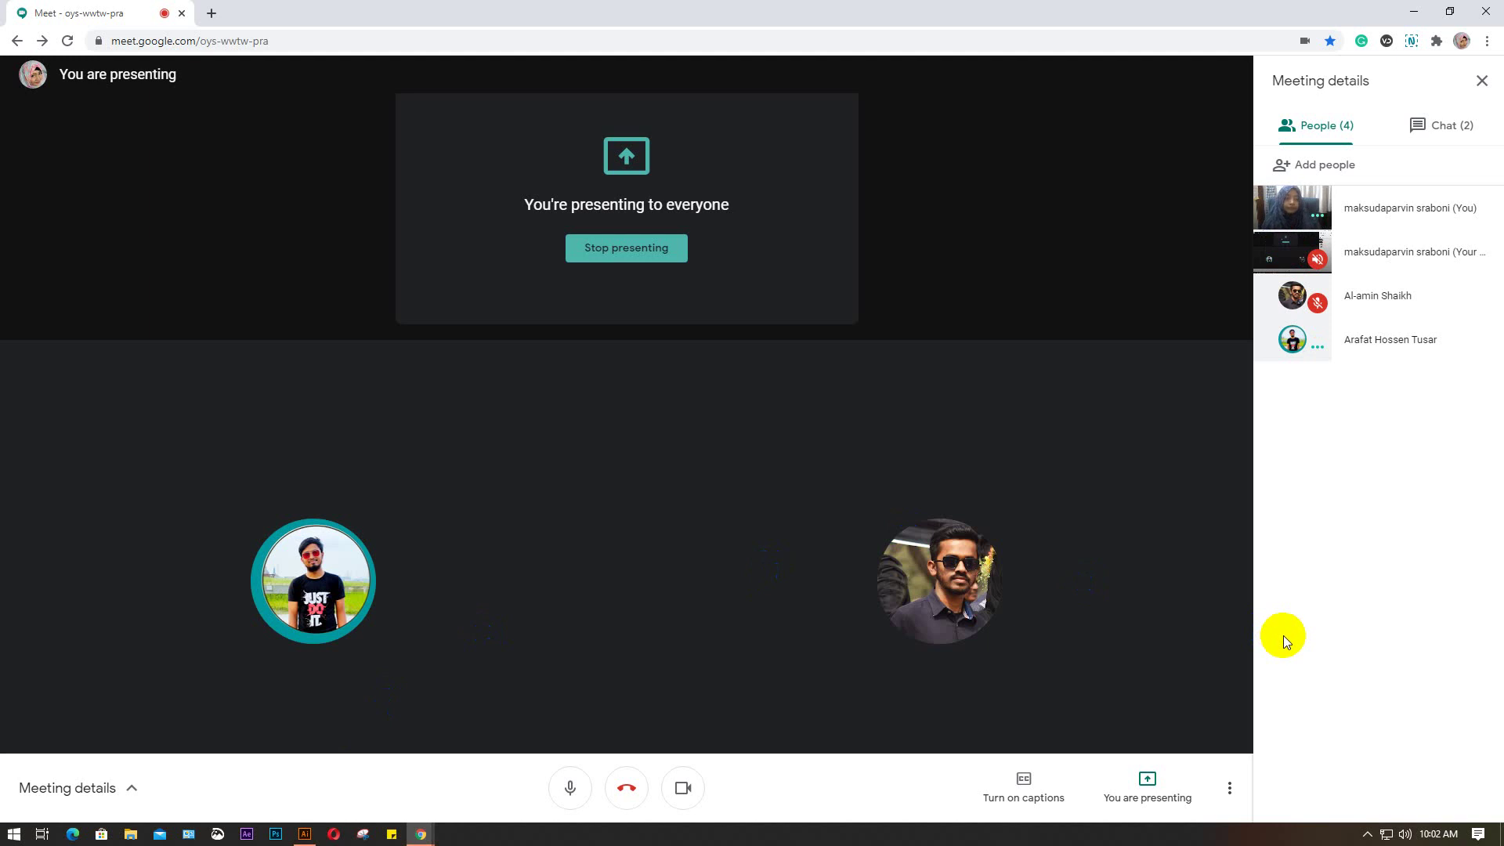
Step: Scroll through the Meet chat, return to People, then switch back to Illustrator
left_click(1441, 129)
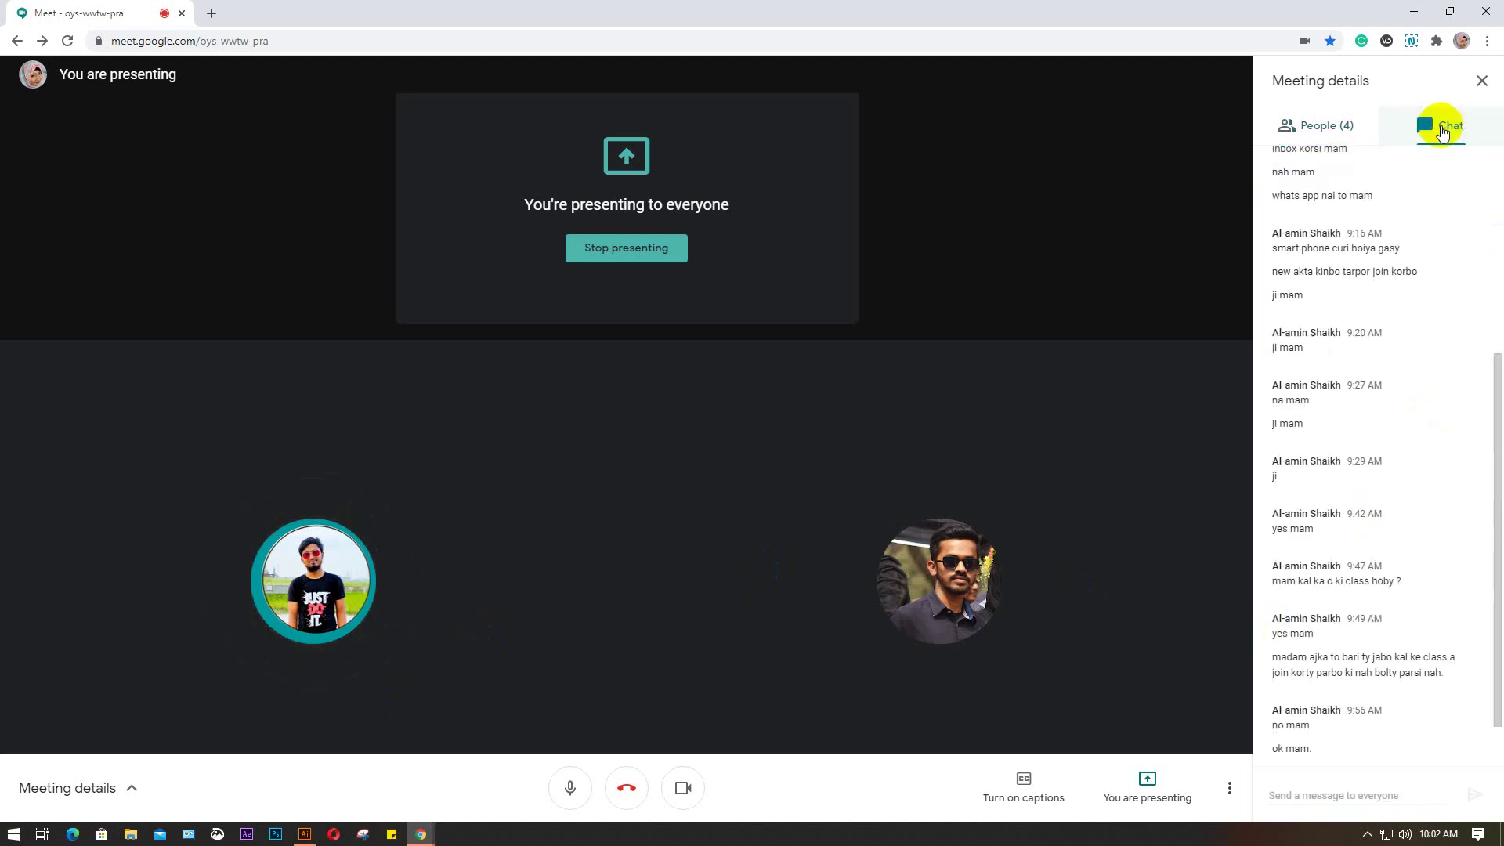
scroll(1445, 549, "down", 1)
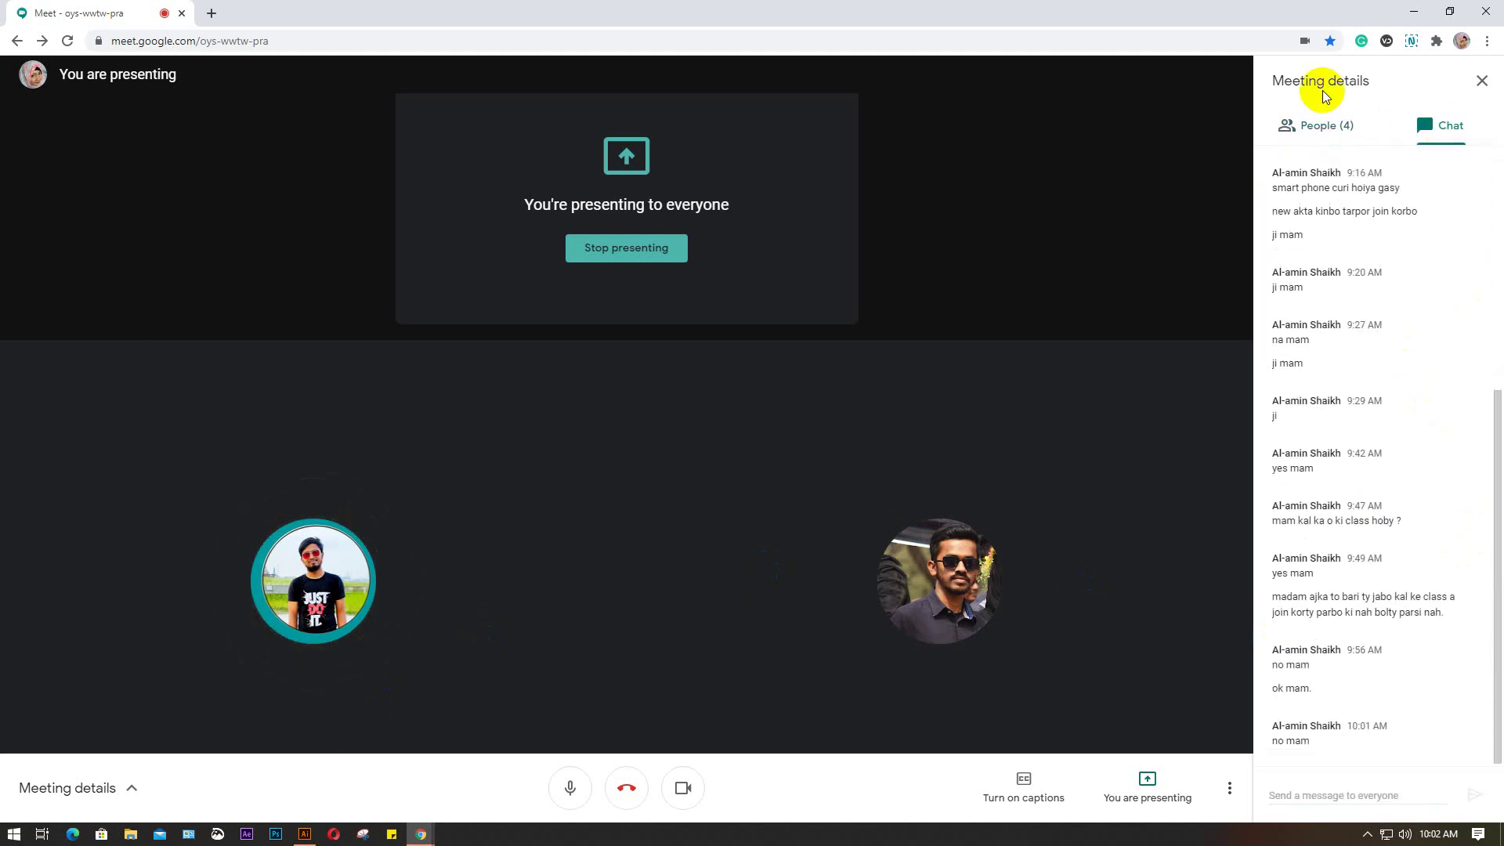
left_click(1319, 126)
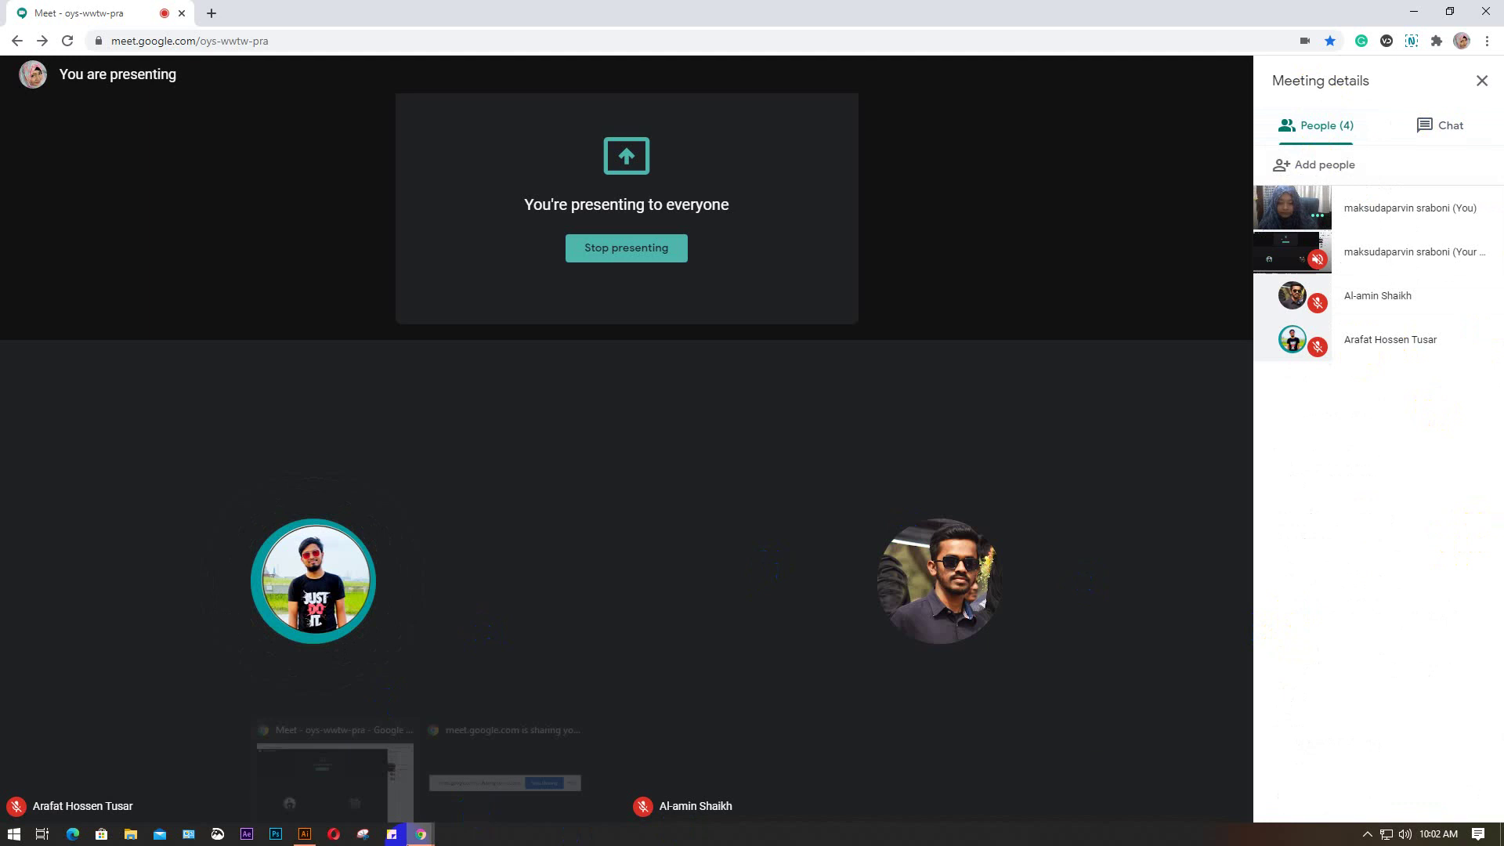
left_click(304, 834)
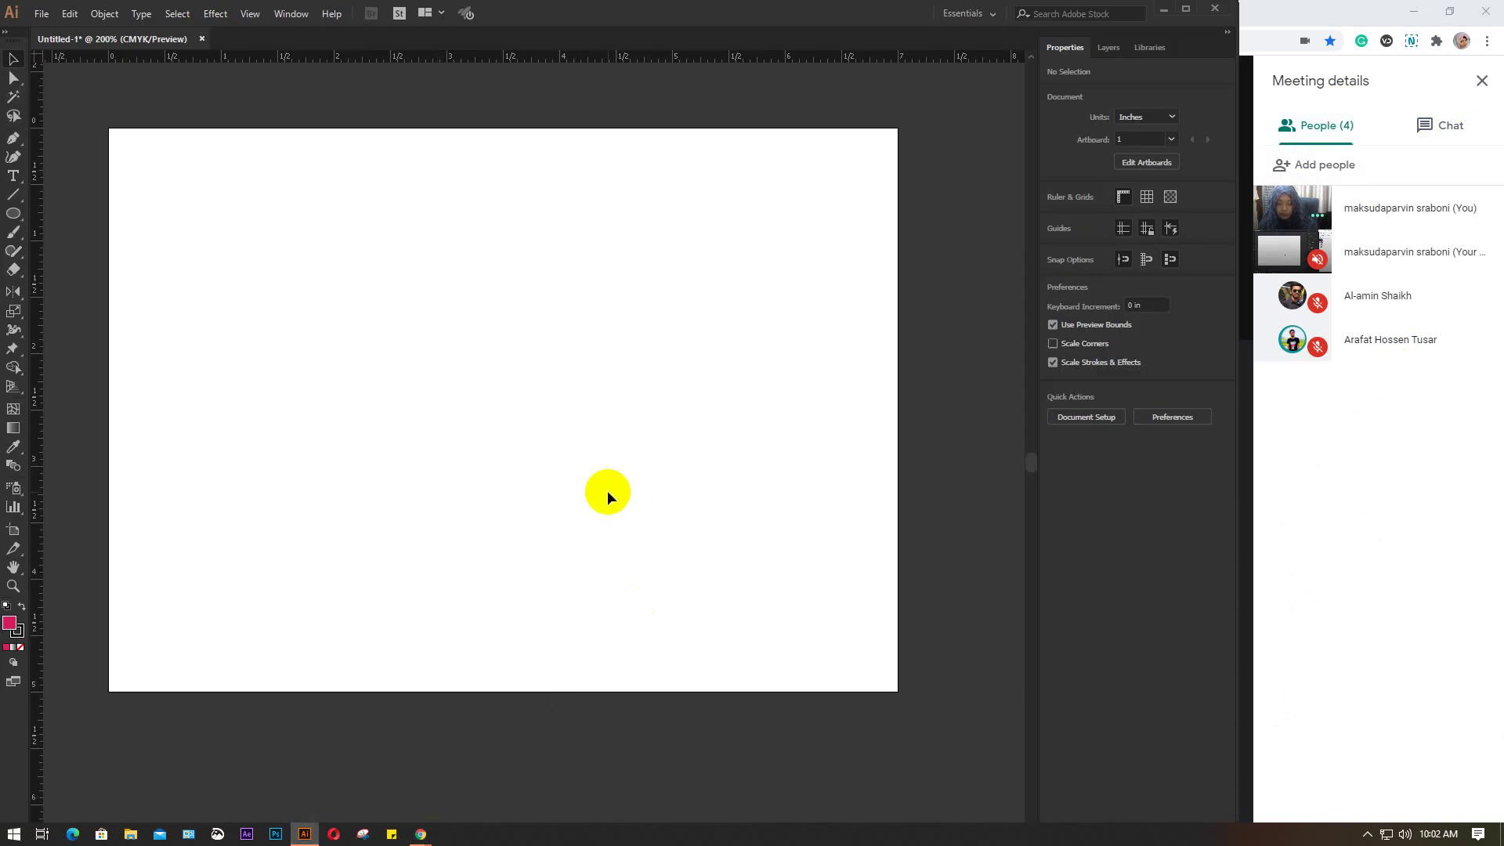
Step: Draw a crimson rectangle in the middle of the artboard with the Rectangle tool
left_click(17, 311)
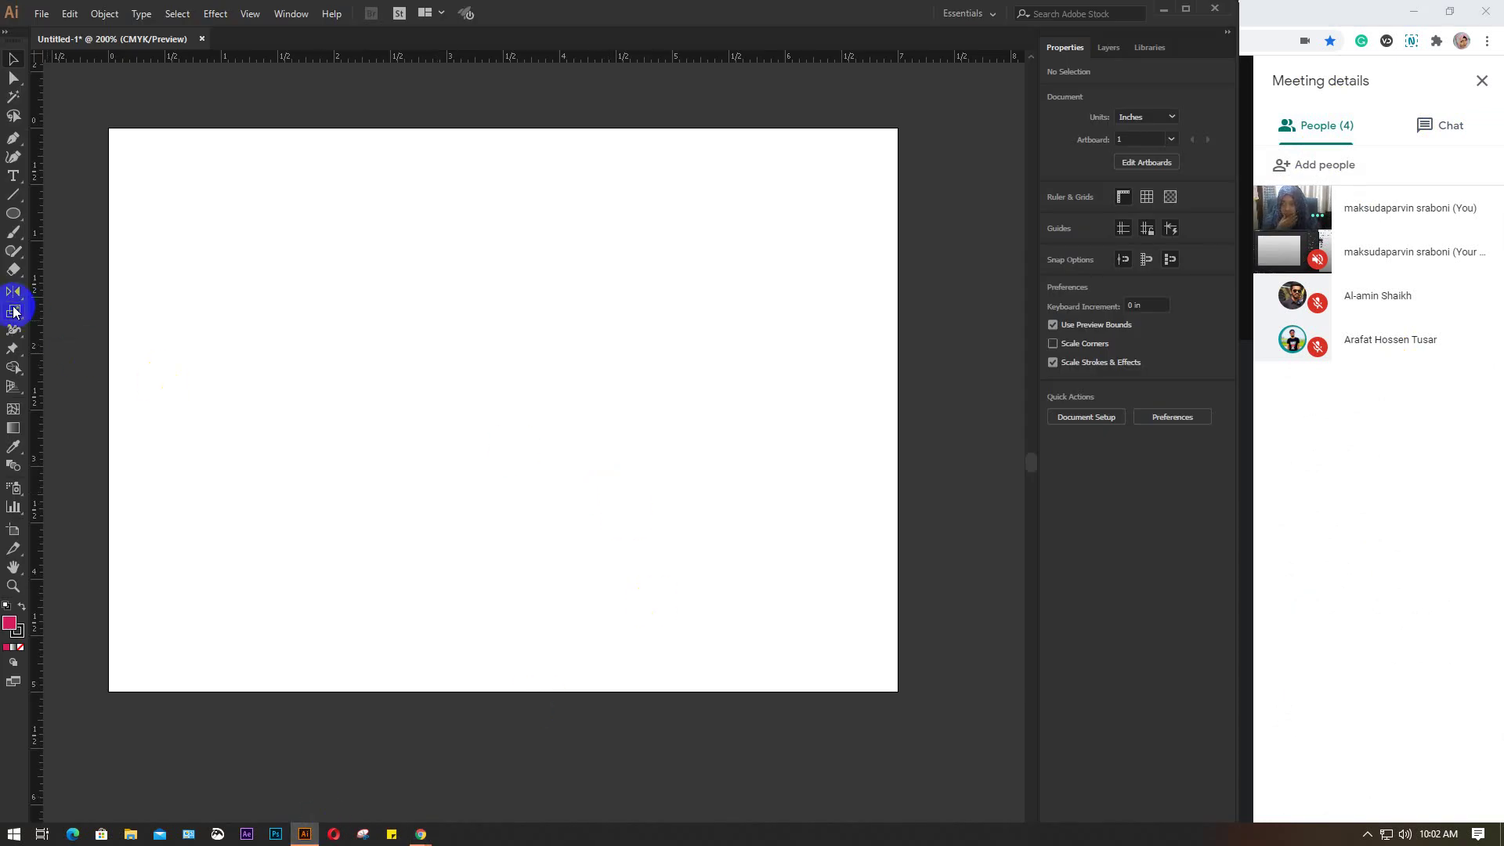
left_click_drag(15, 312, 105, 330)
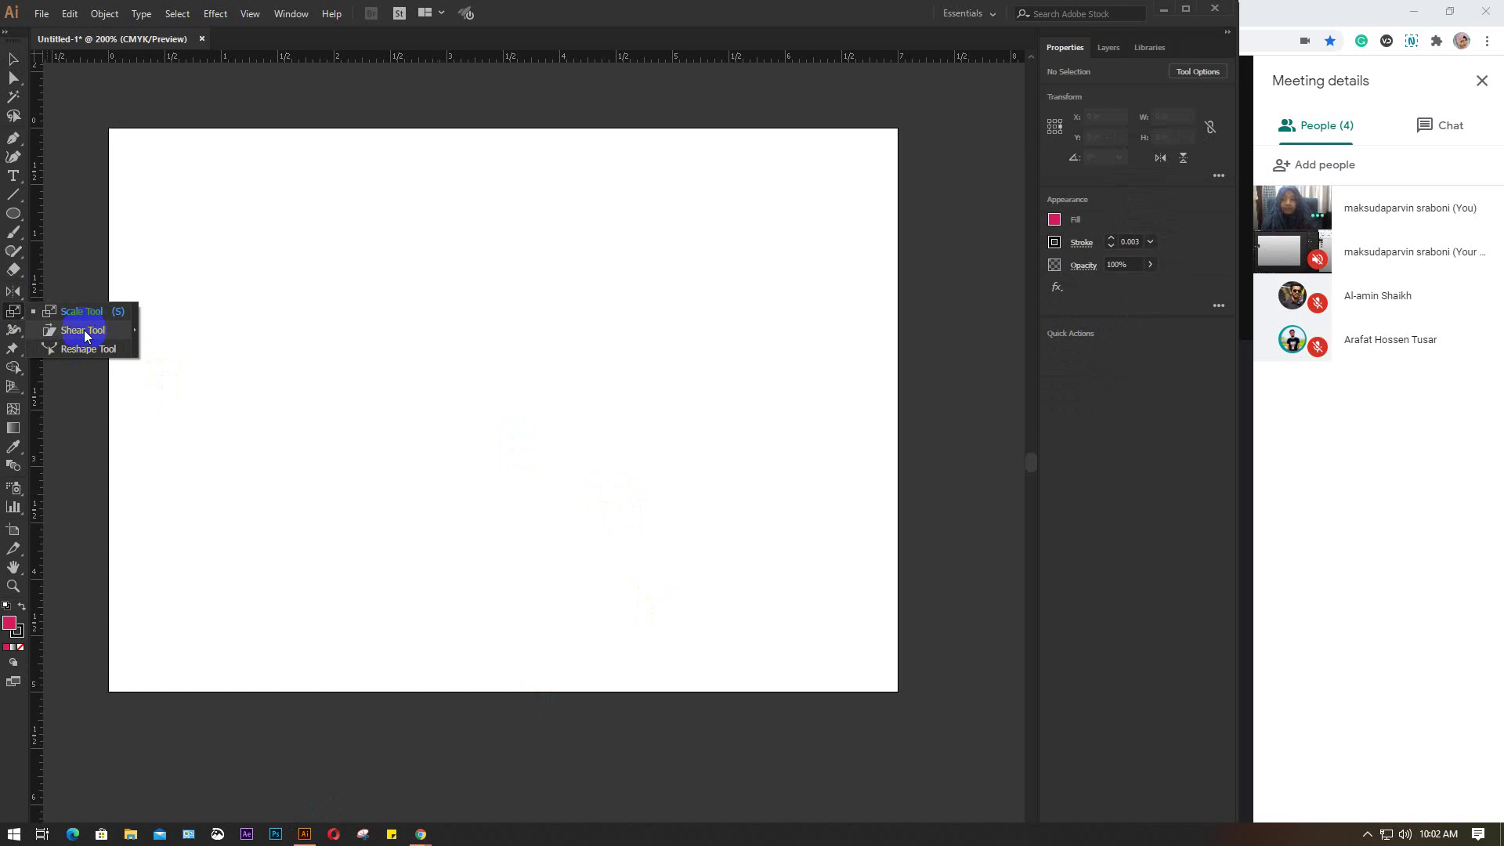
left_click(11, 214)
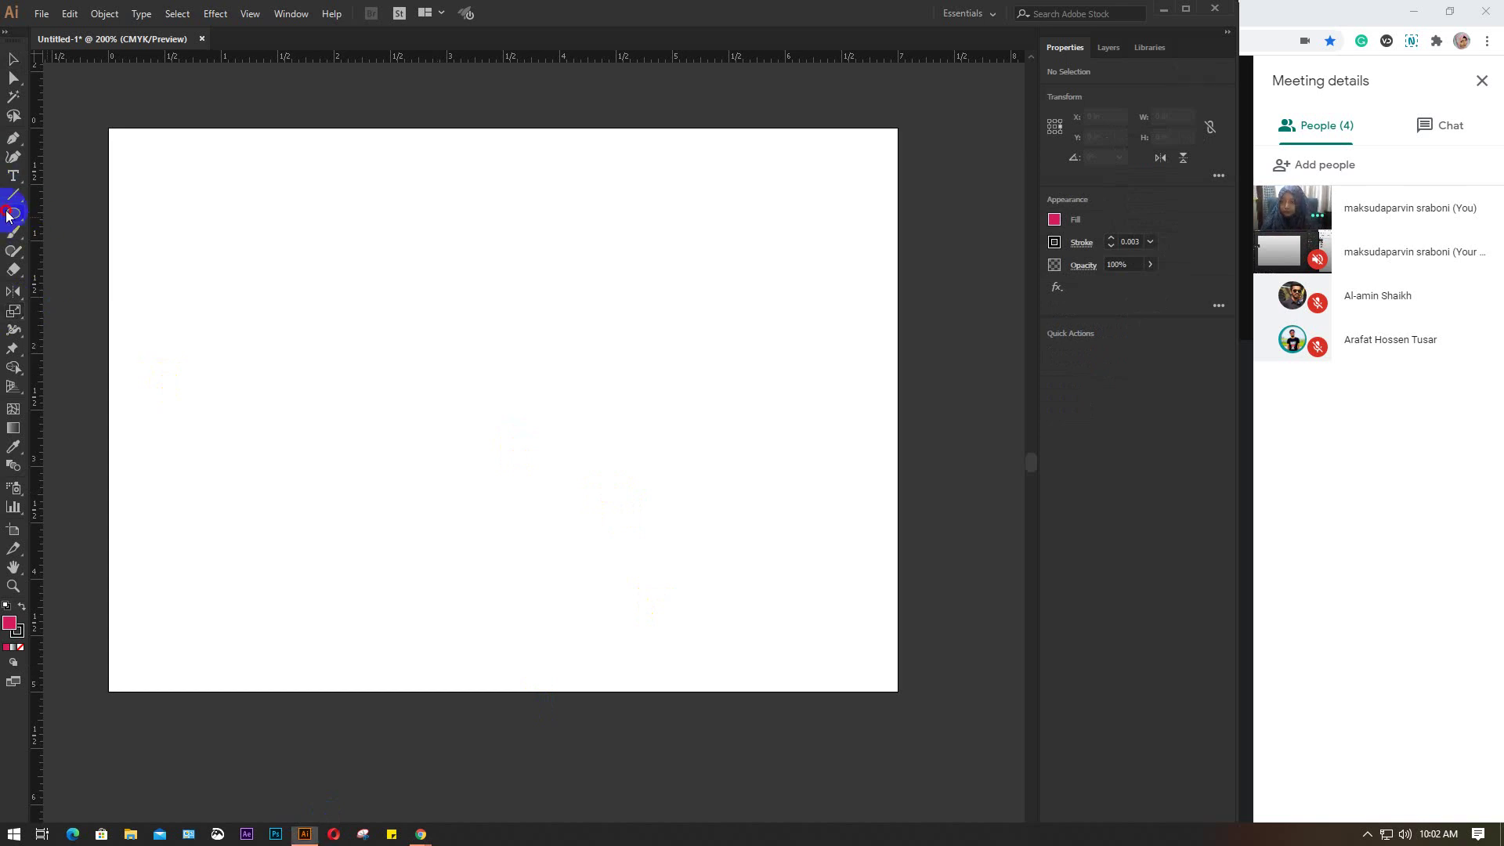
left_click_drag(10, 215, 94, 214)
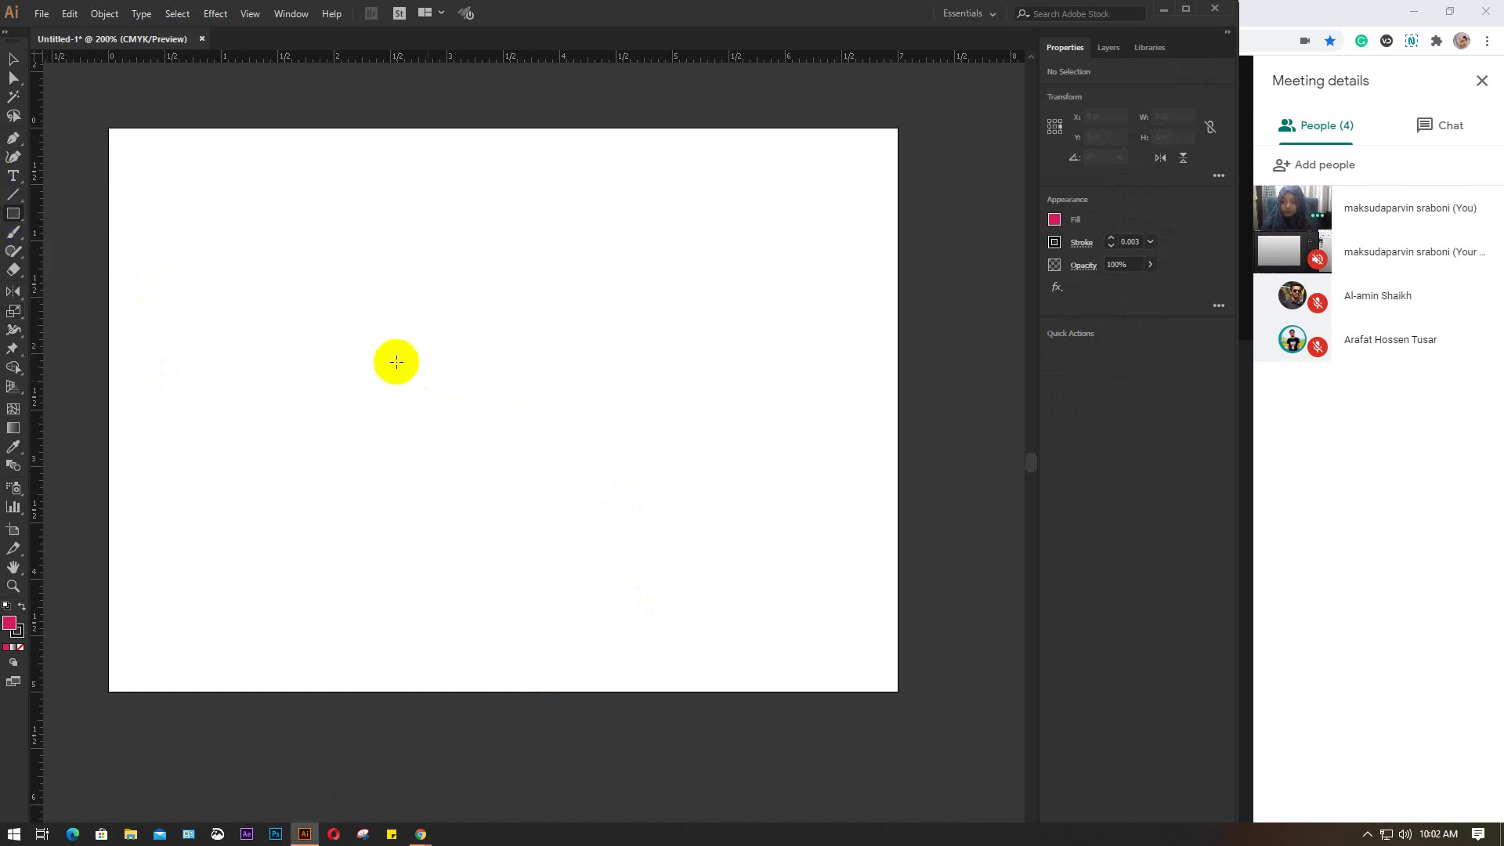
left_click_drag(326, 305, 600, 506)
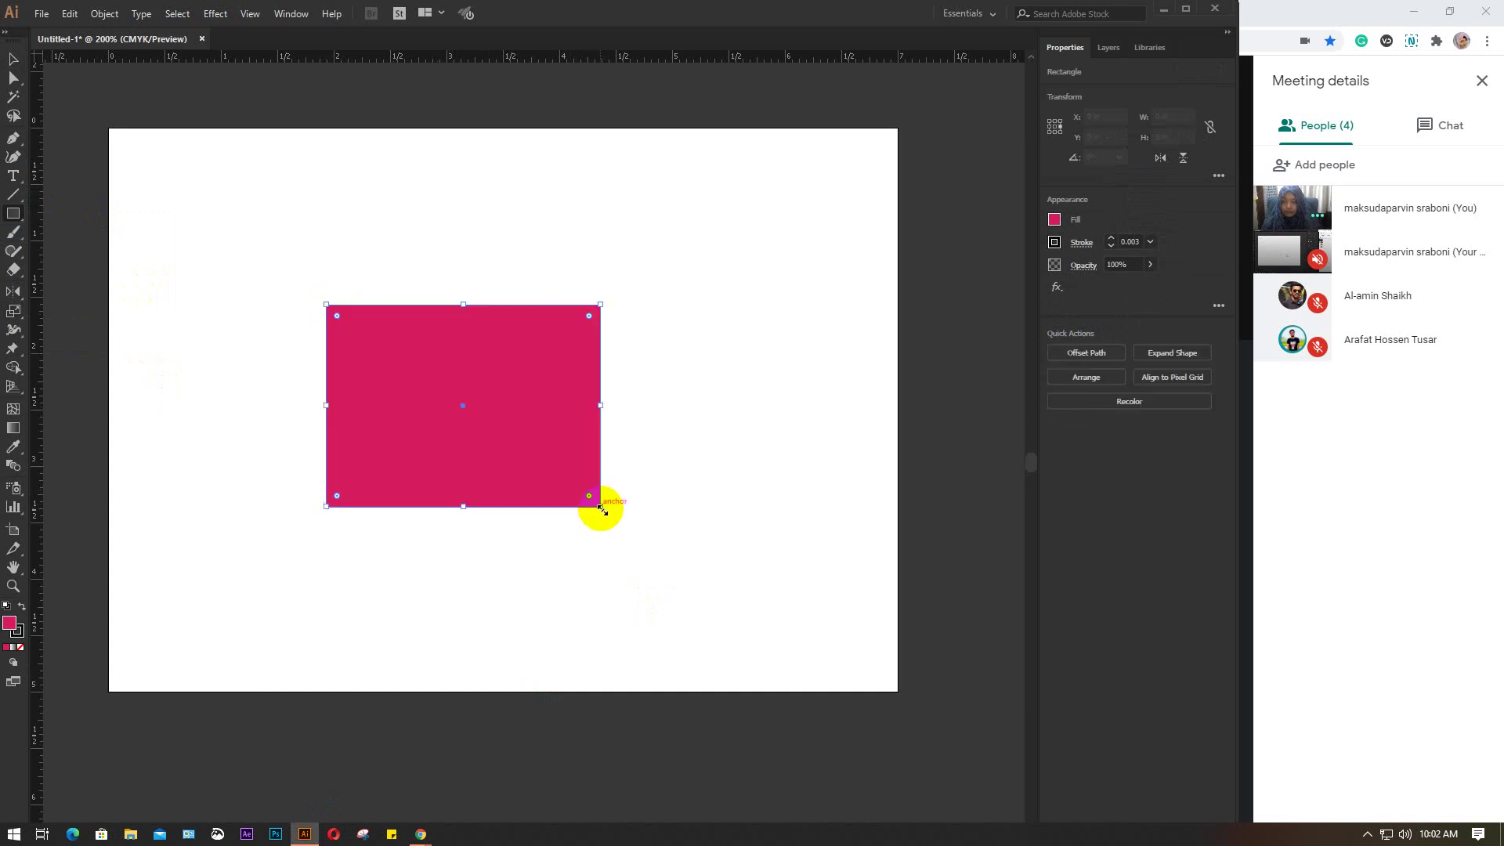
Step: Give the rectangle a 2 pt black outline and deselect it
left_click(1131, 241)
key("Return")
key("Up")
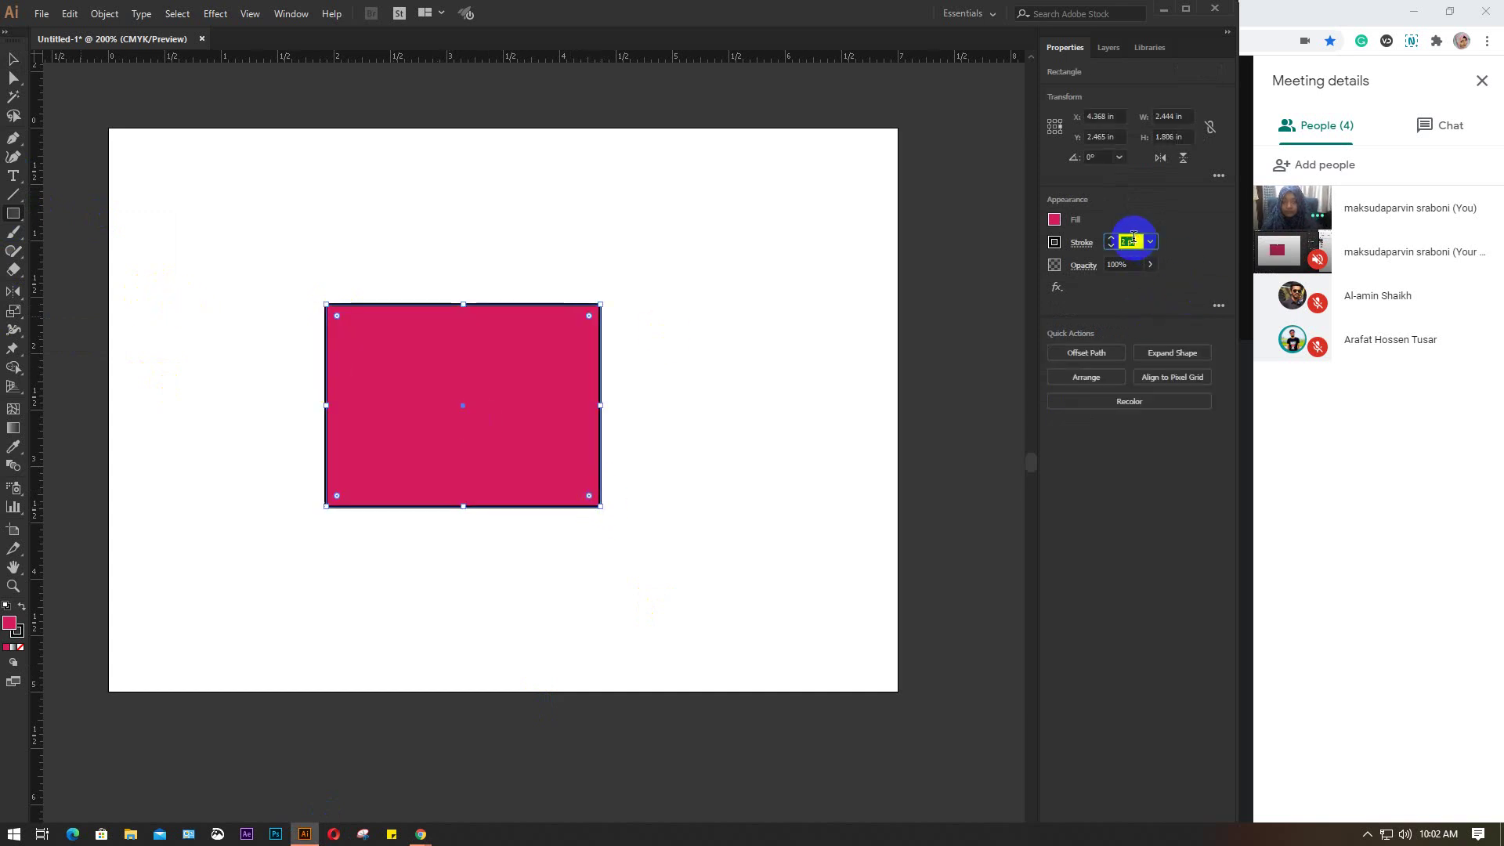
left_click(13, 61)
left_click(200, 303)
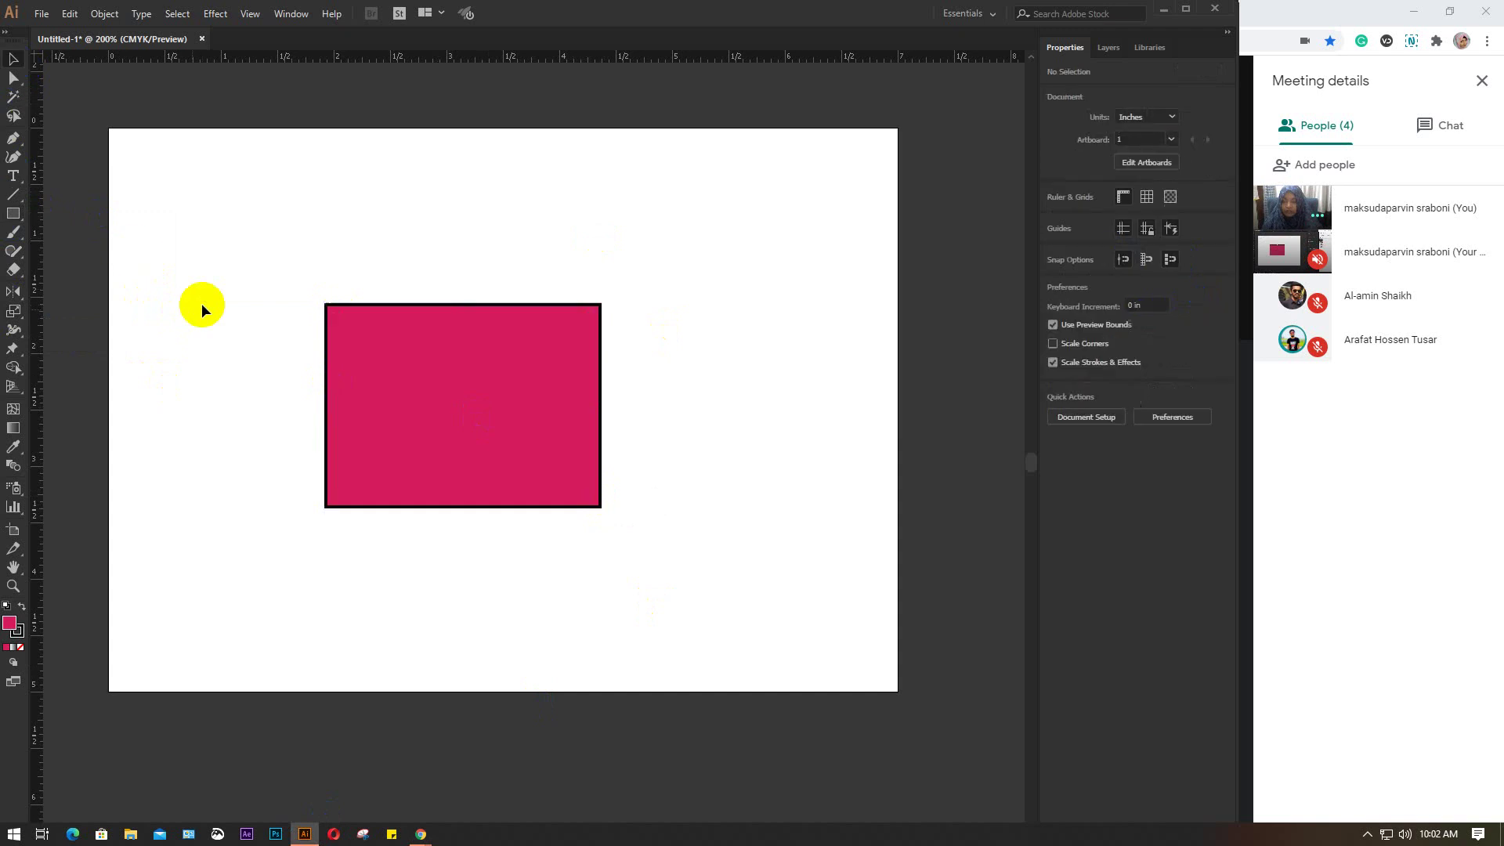
left_click(398, 349)
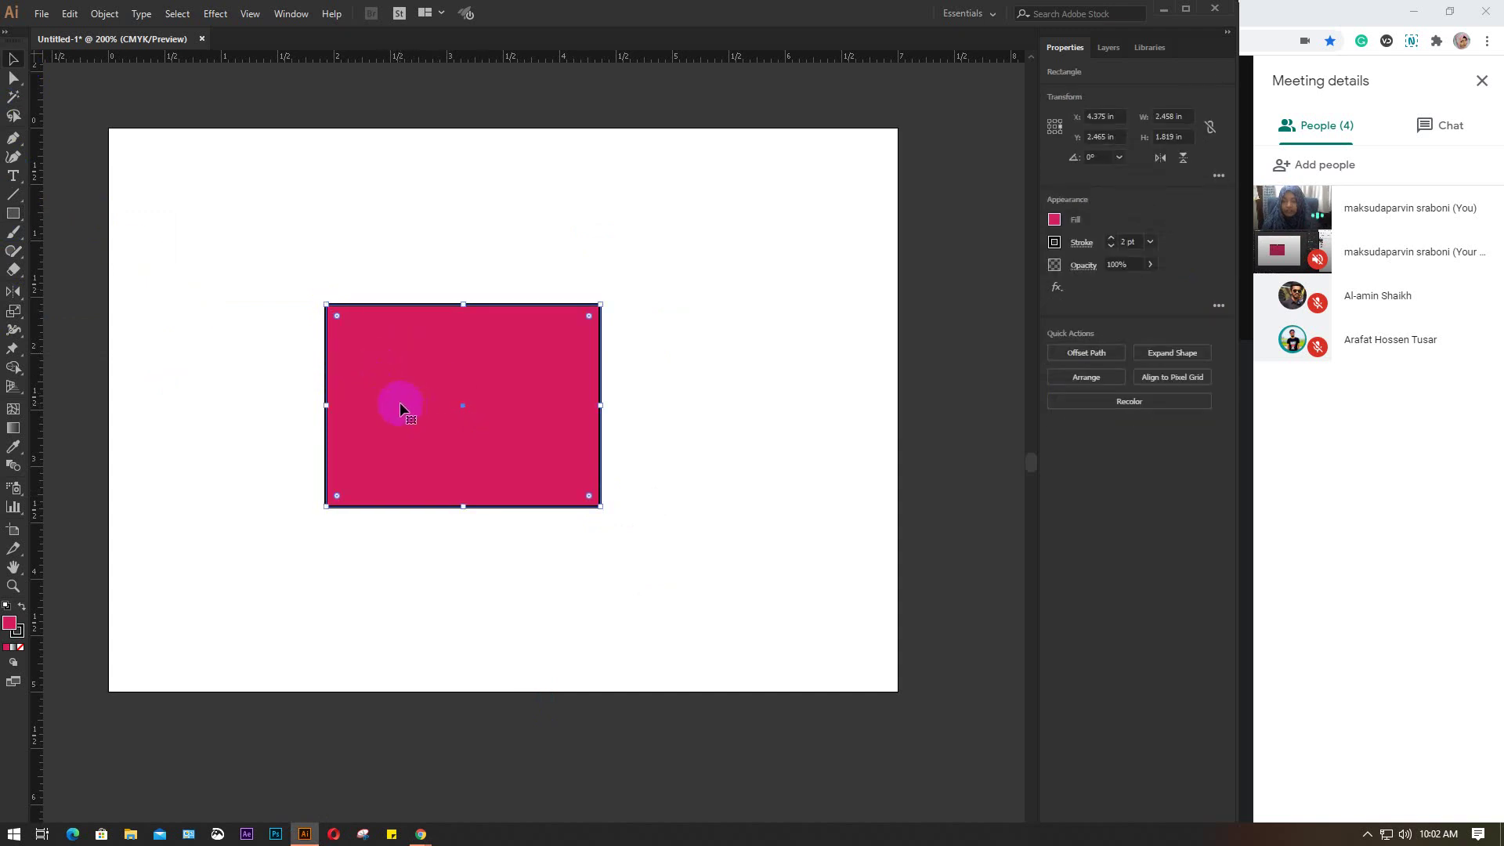
Step: Choose the Shear tool and open its options anchored at the pink rectangle's top-right corner
left_click(14, 312)
left_click_drag(13, 313, 73, 329)
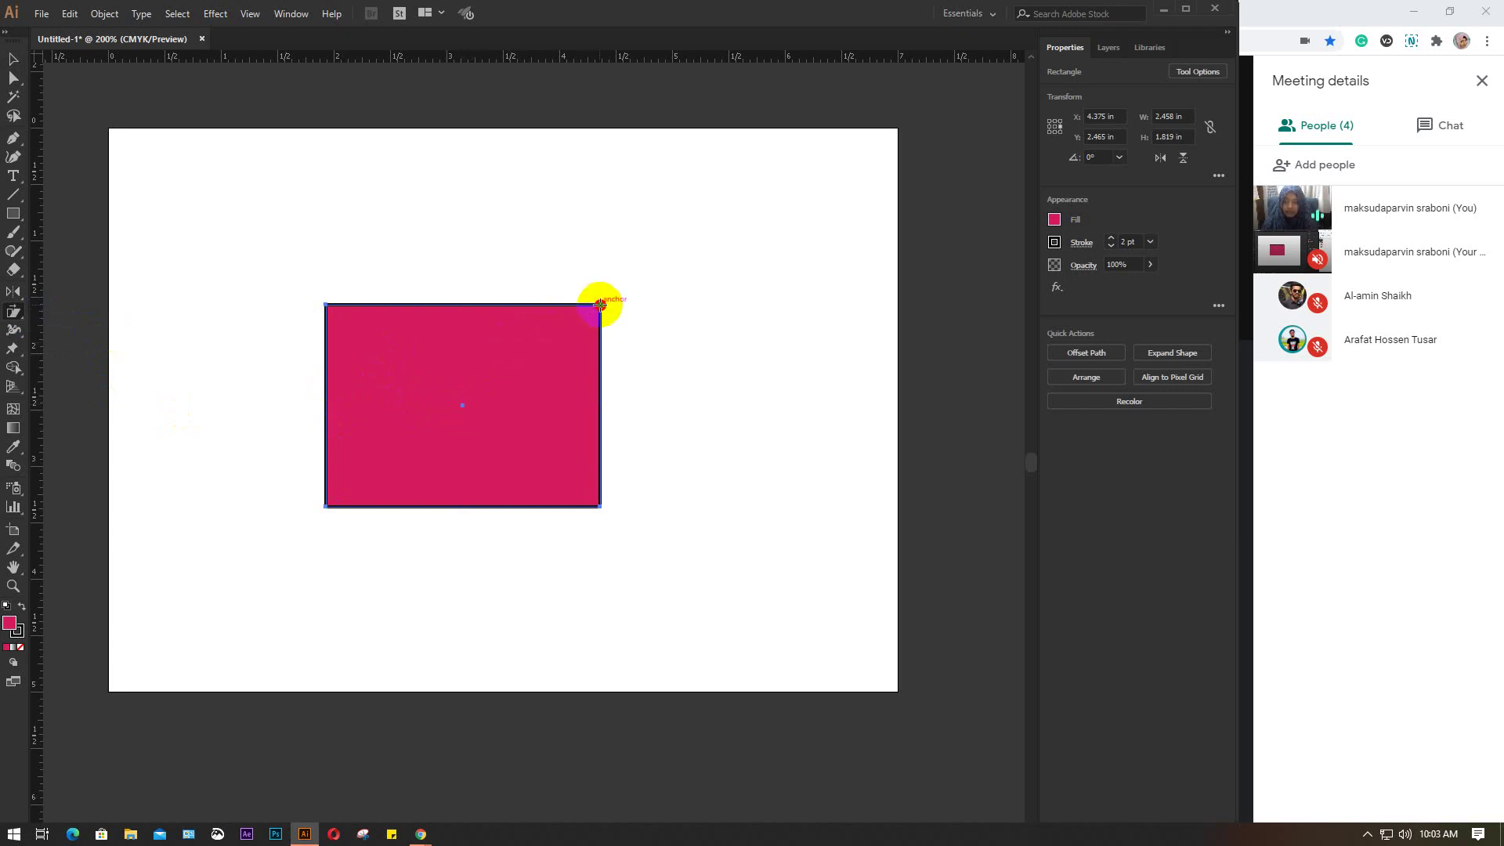
left_click(600, 304, "alt")
Step: Set a 20° shear angle and compare the preview against the original rectangle
left_click_drag(600, 304, 806, 172)
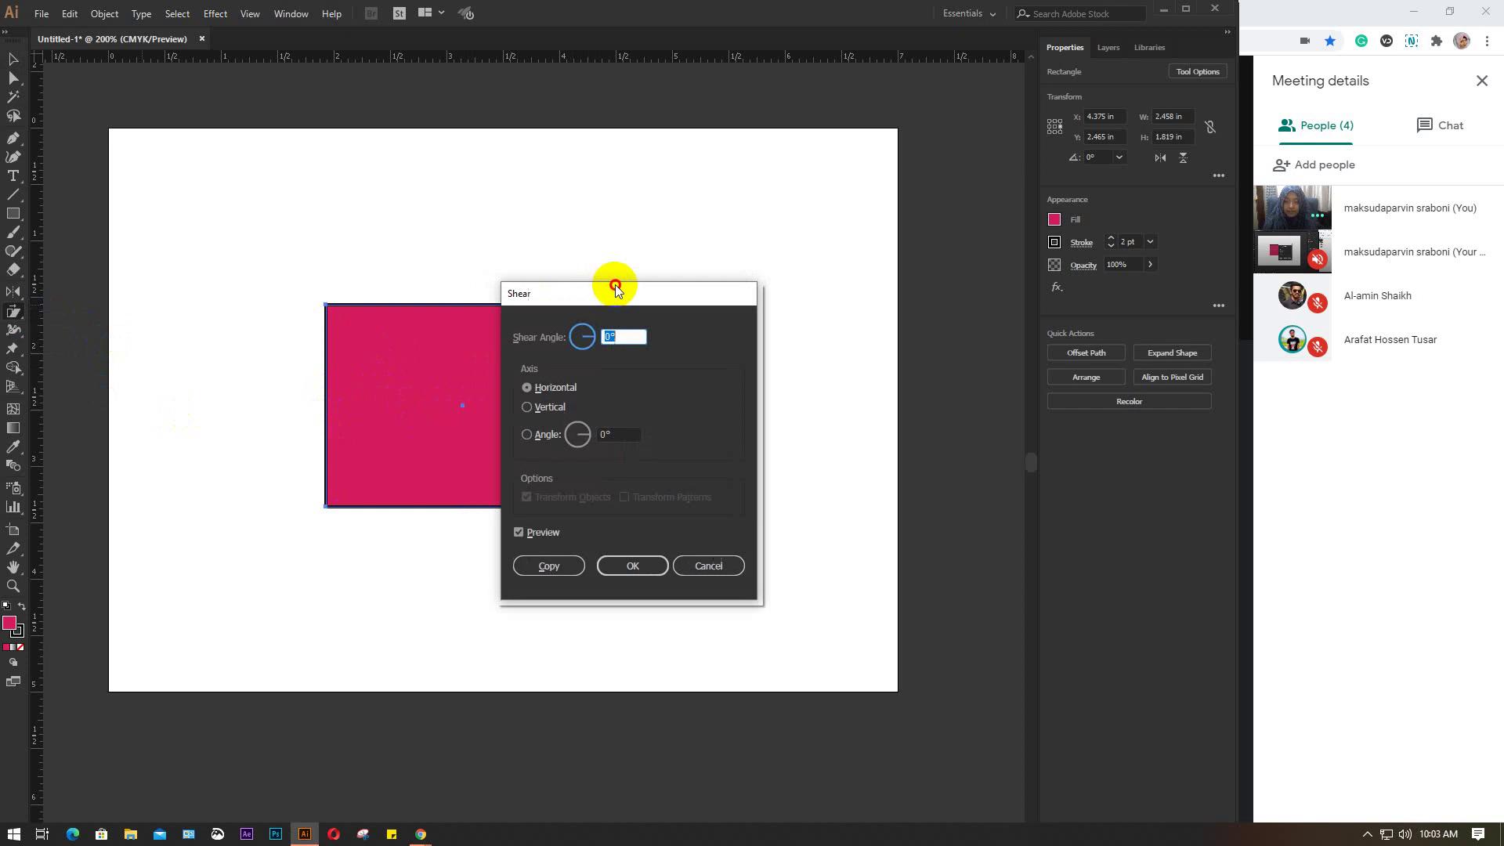
left_click(819, 208)
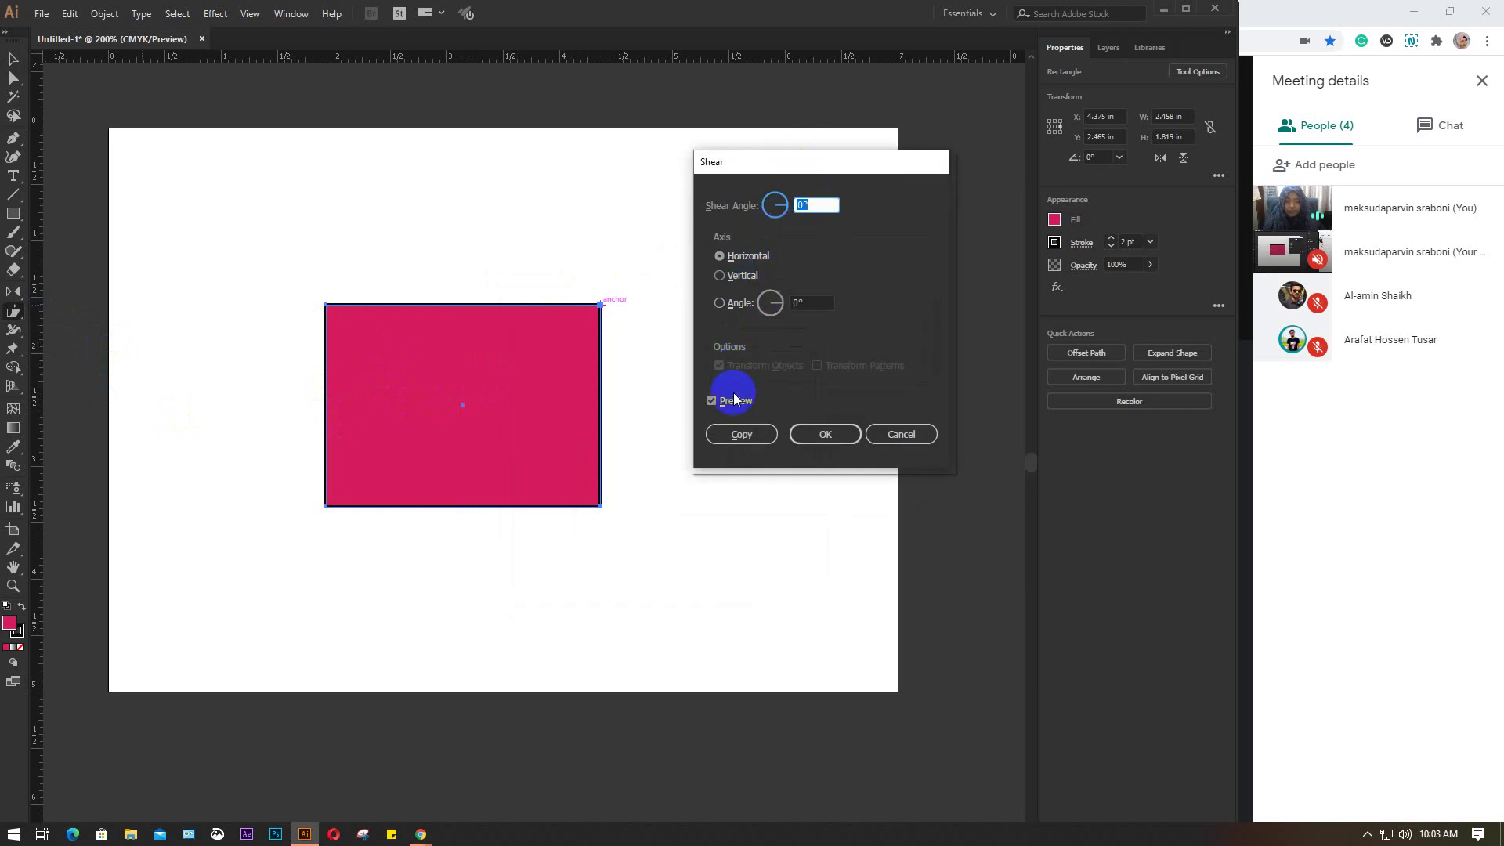
left_click(812, 202)
type("20")
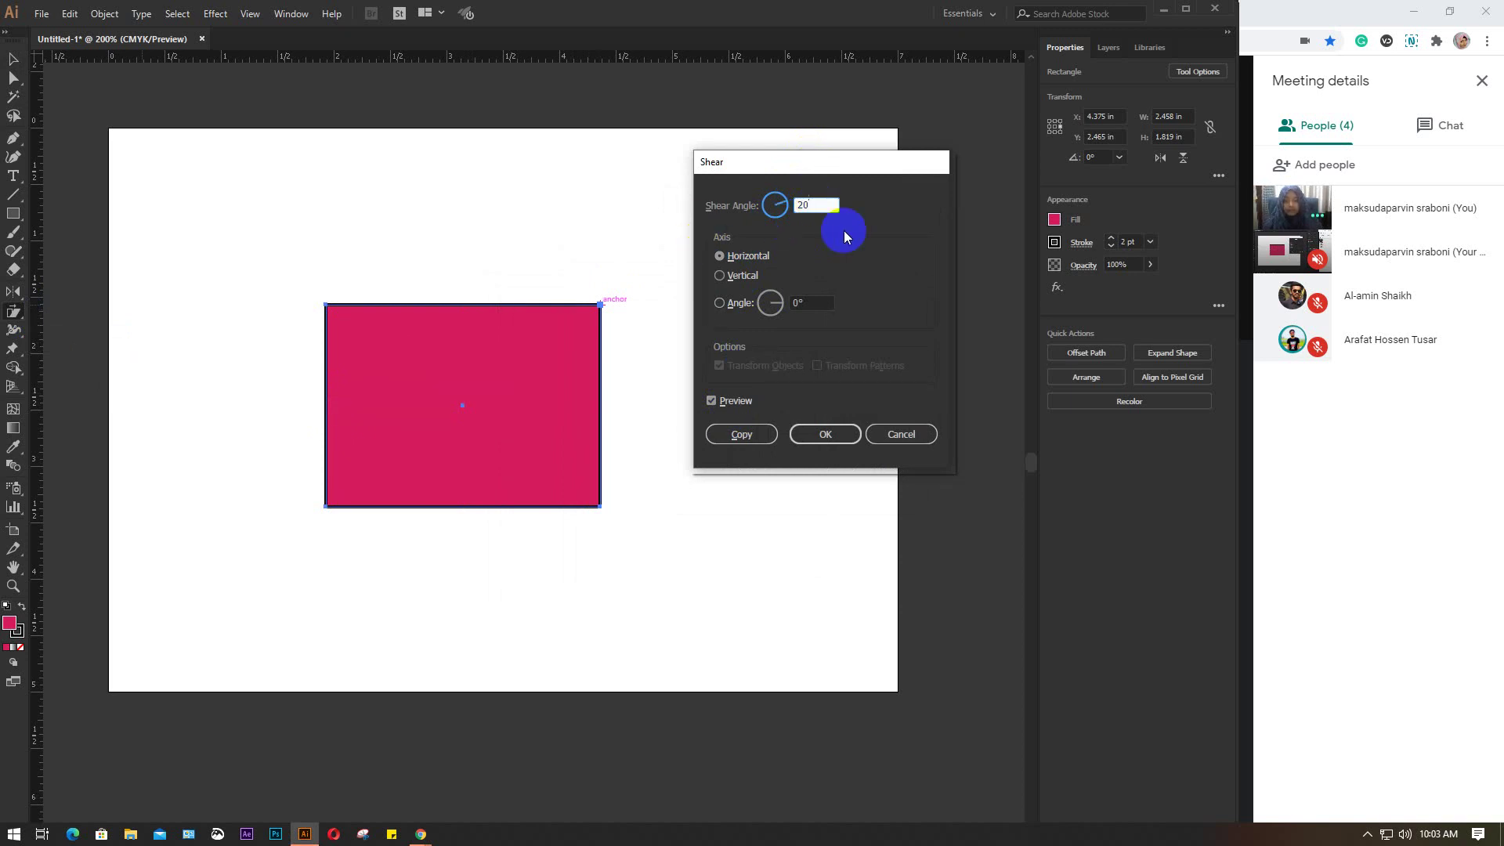
left_click(736, 404)
left_click(736, 402)
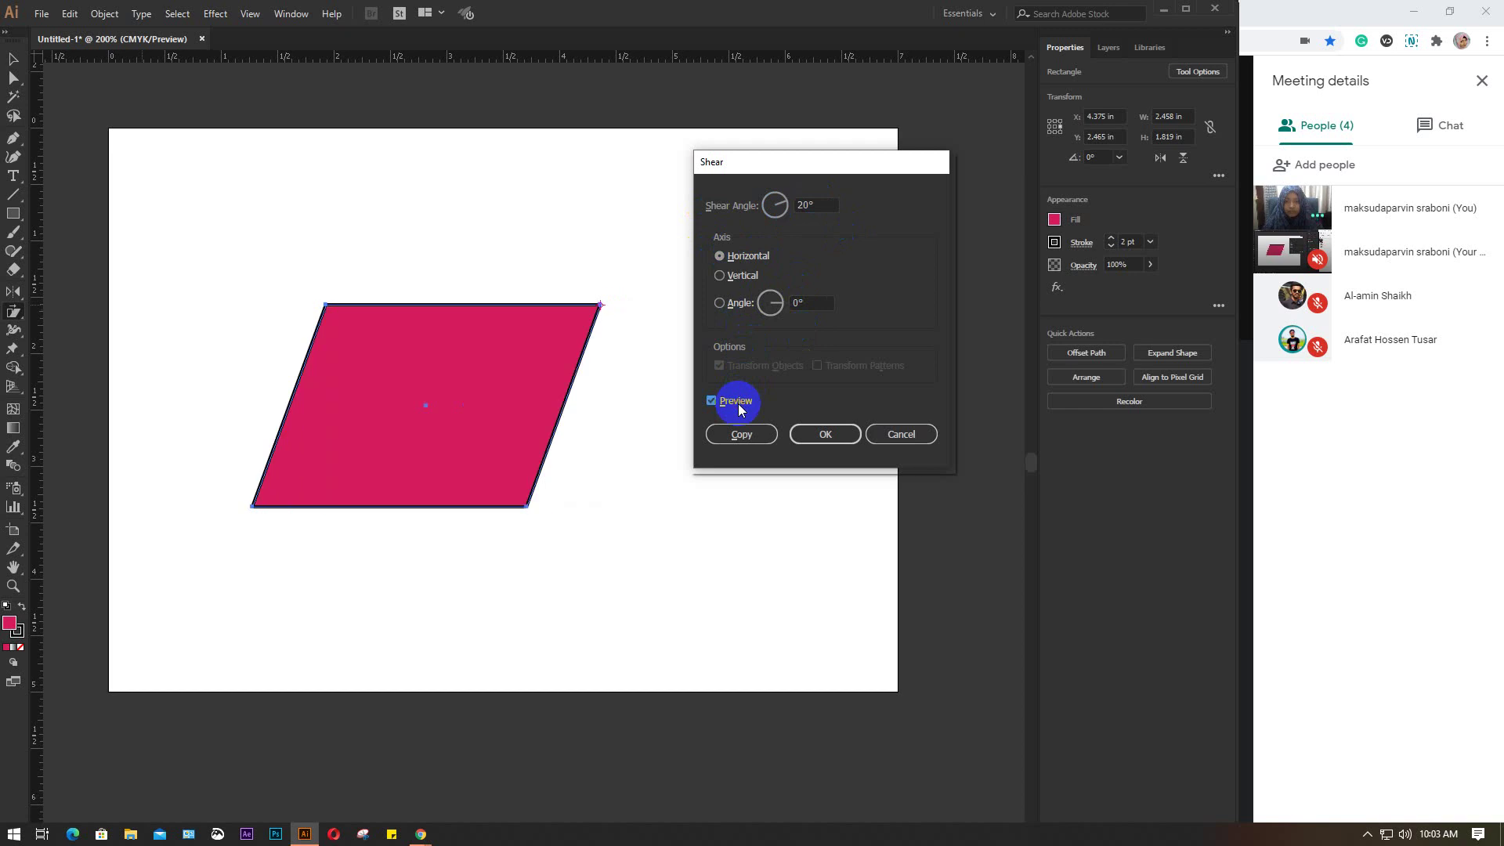
left_click(736, 402)
left_click(736, 402)
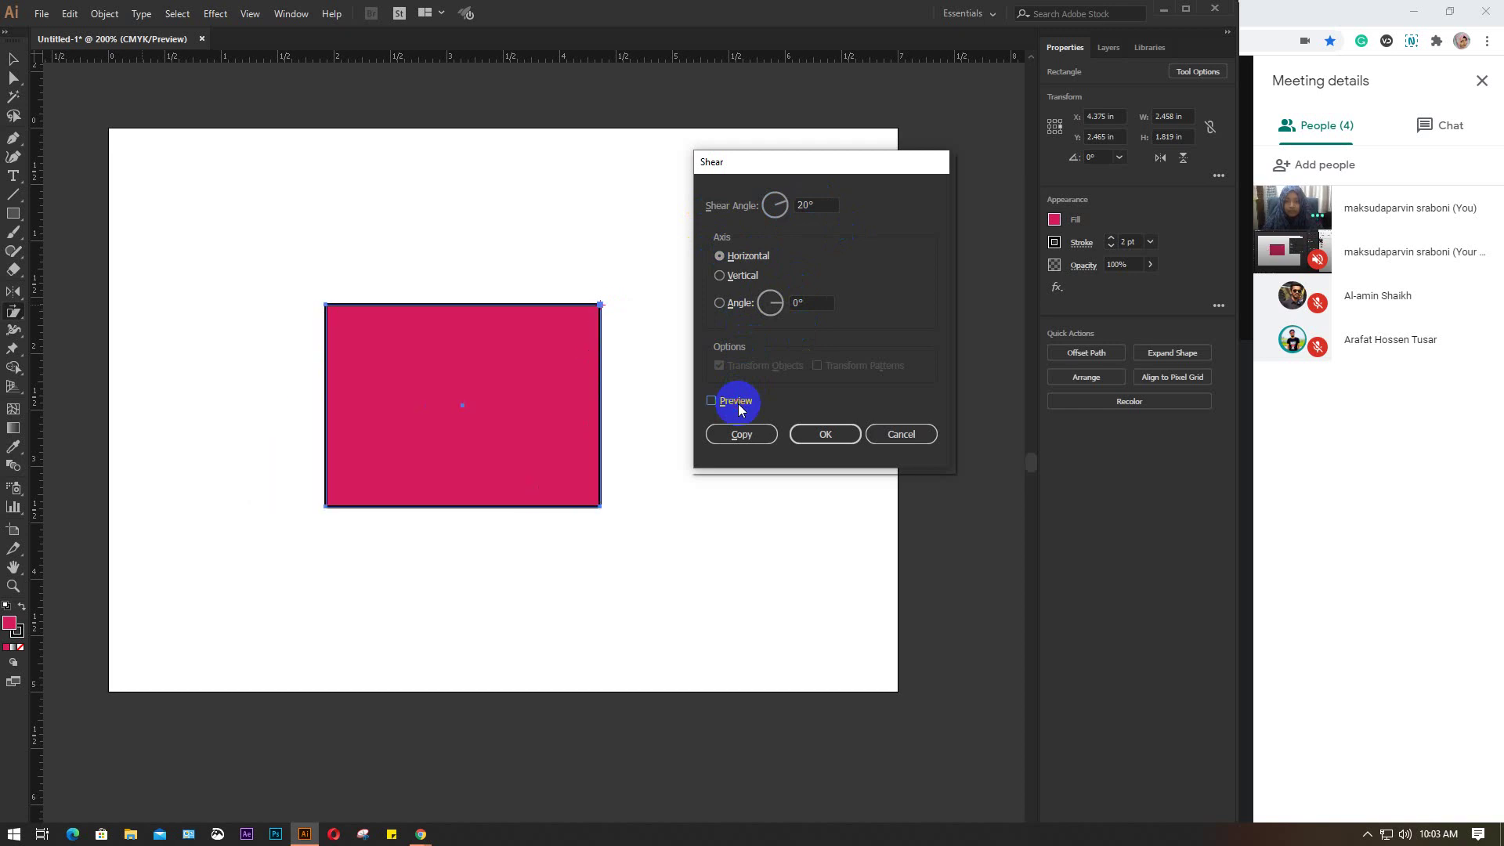
left_click(736, 402)
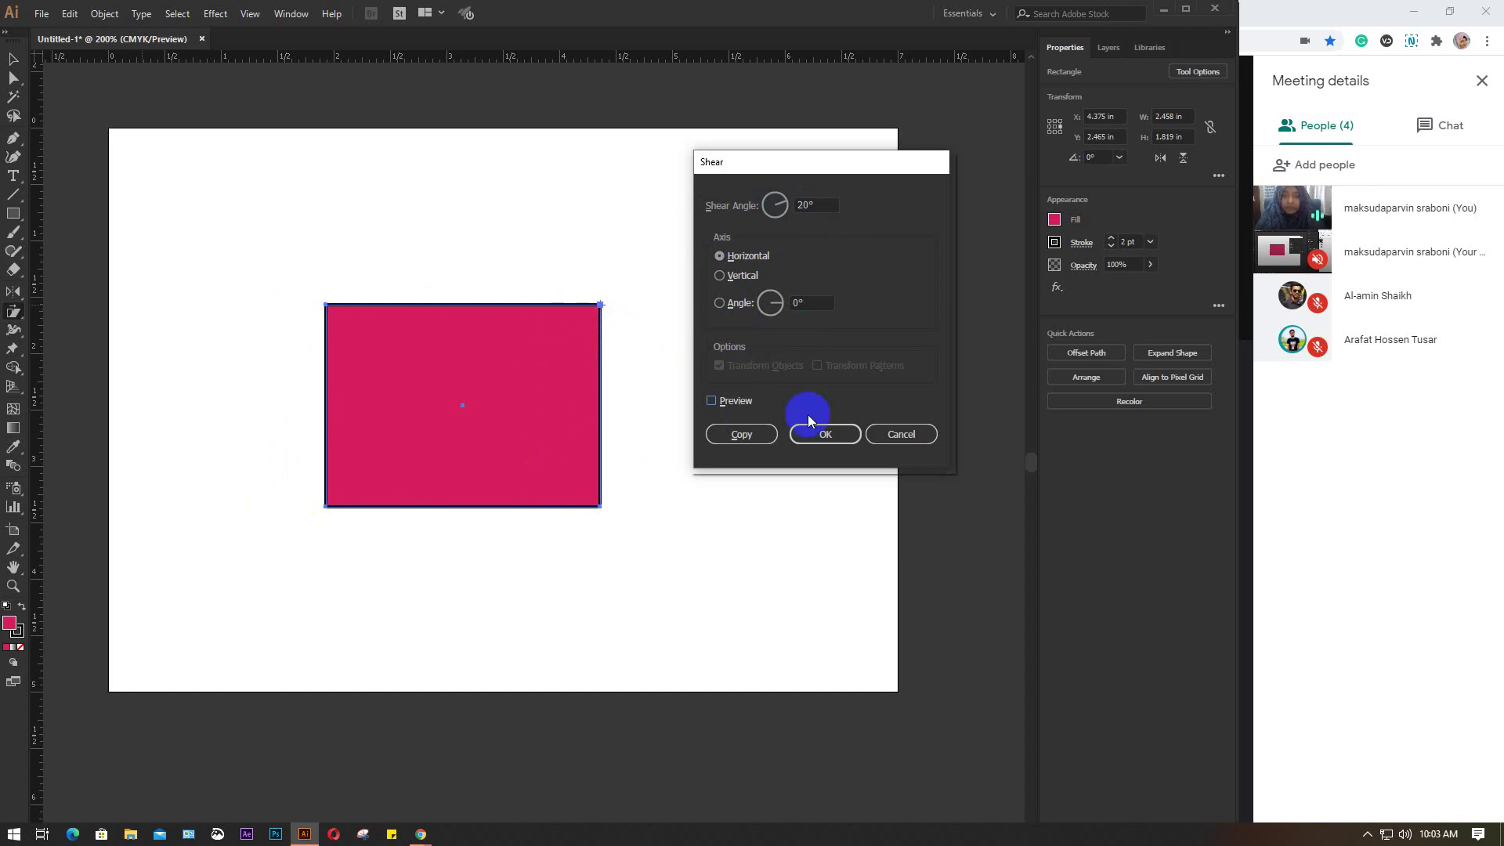
left_click(732, 433)
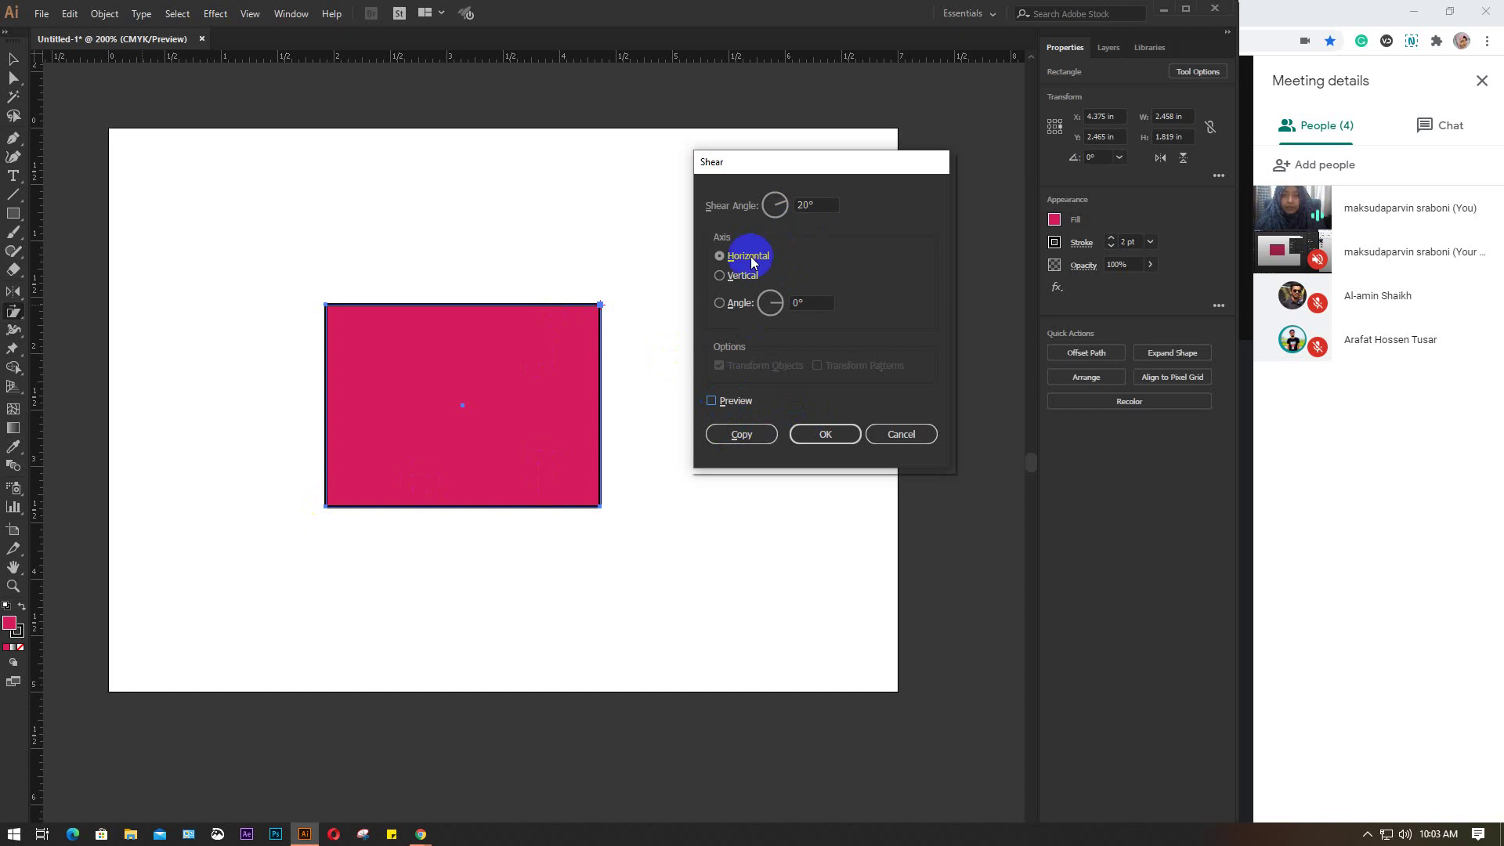
left_click(728, 406)
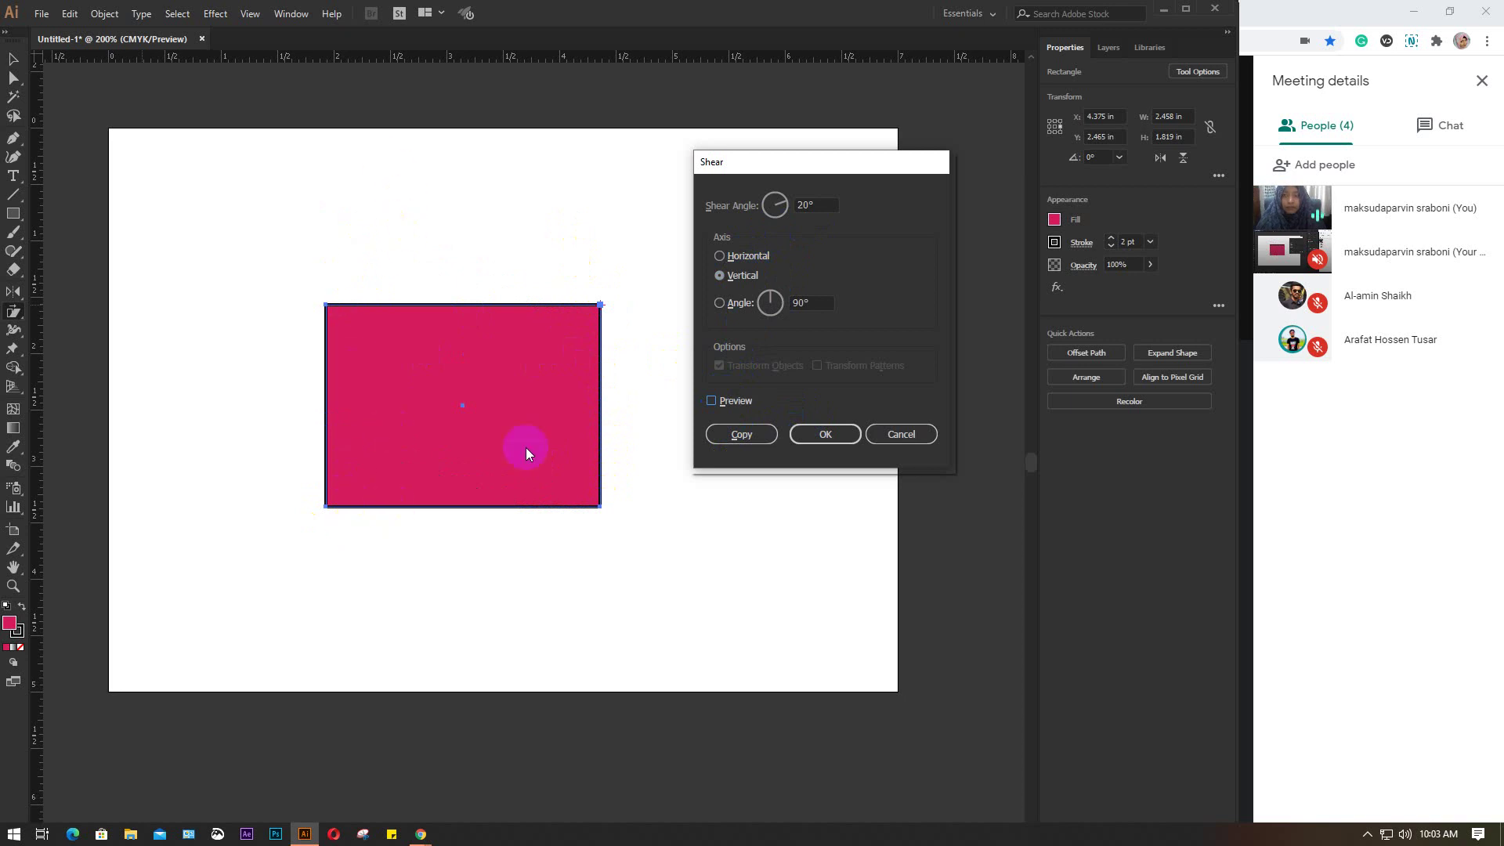
Step: Switch the shear axis to Vertical, preview it, and make a sheared copy
left_click(719, 256)
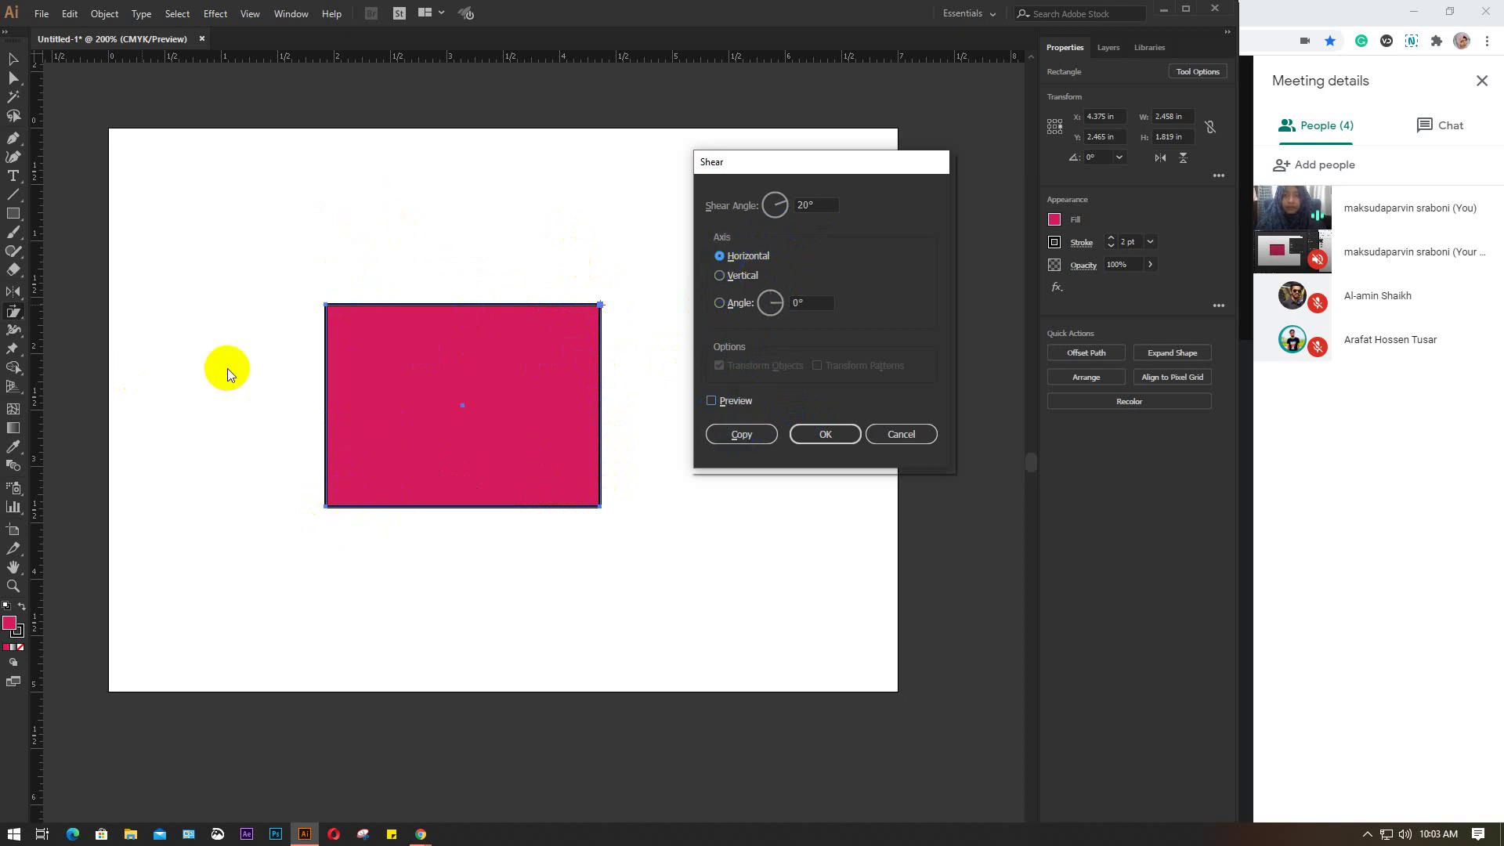
left_click(719, 275)
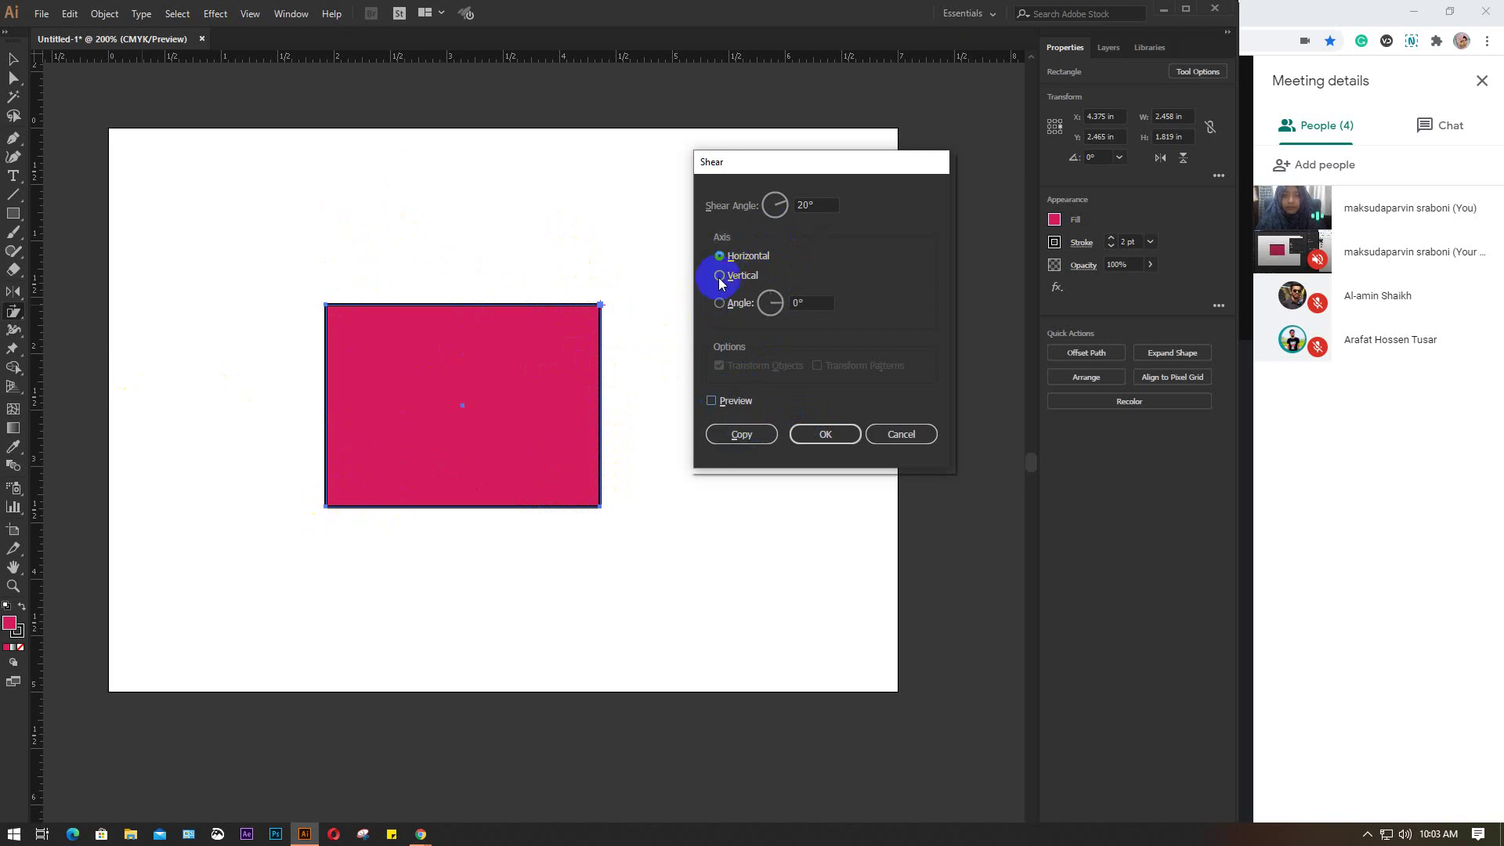
left_click(729, 403)
left_click(729, 403)
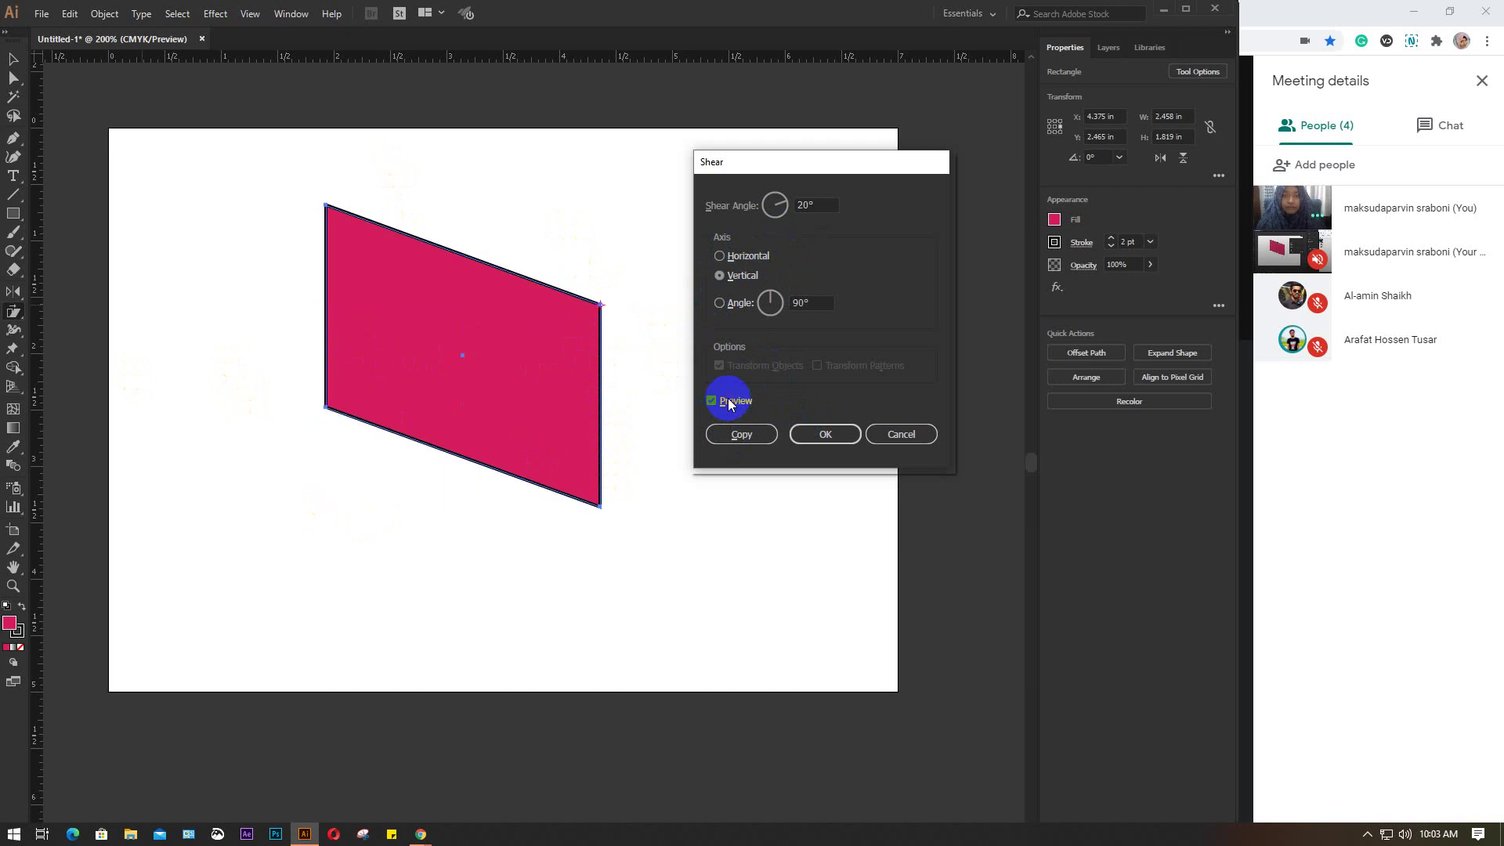
left_click(727, 402)
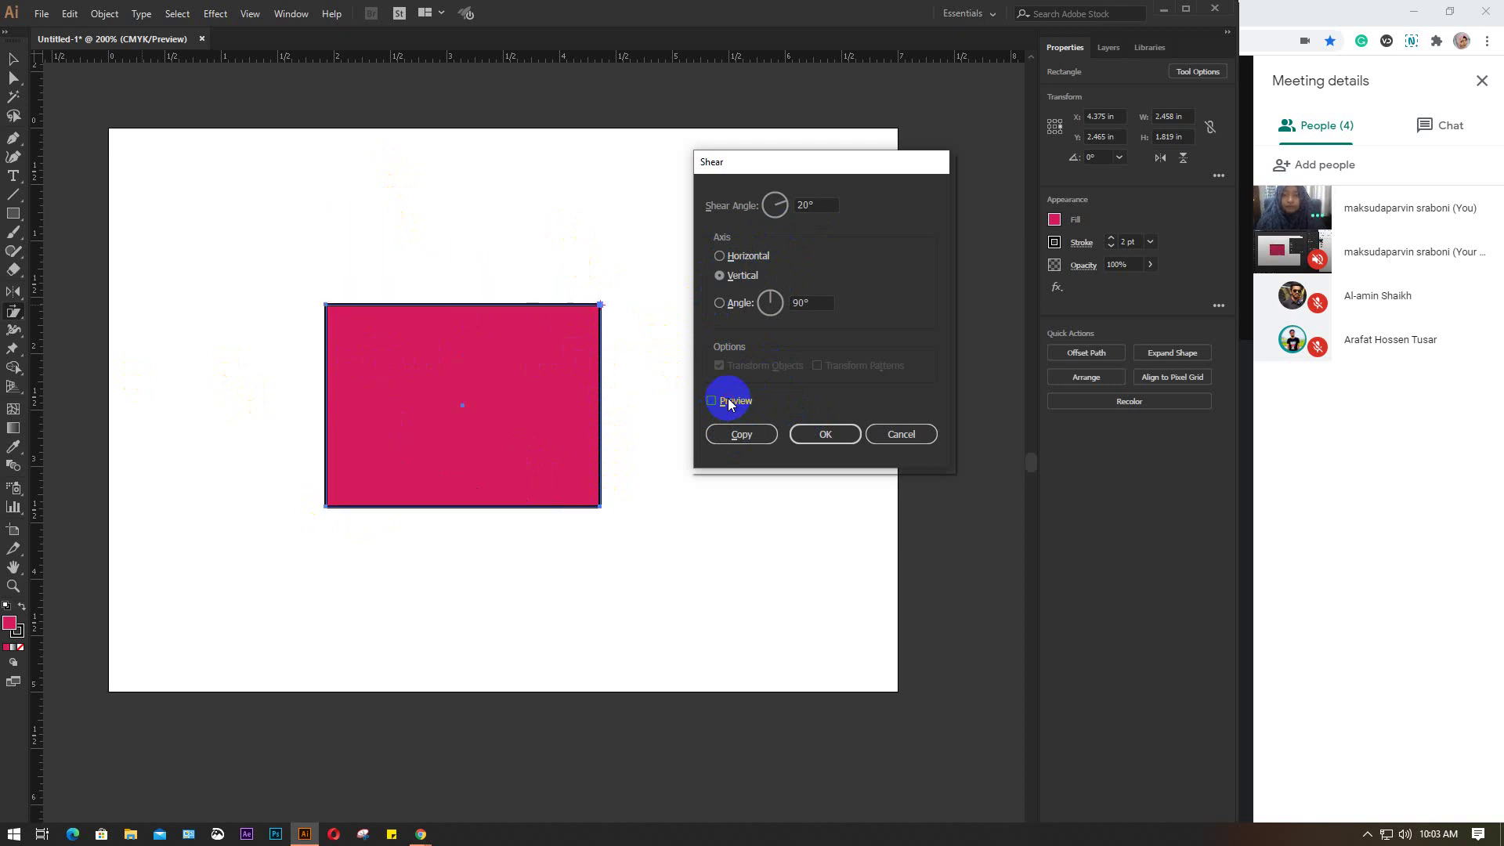
left_click(741, 434)
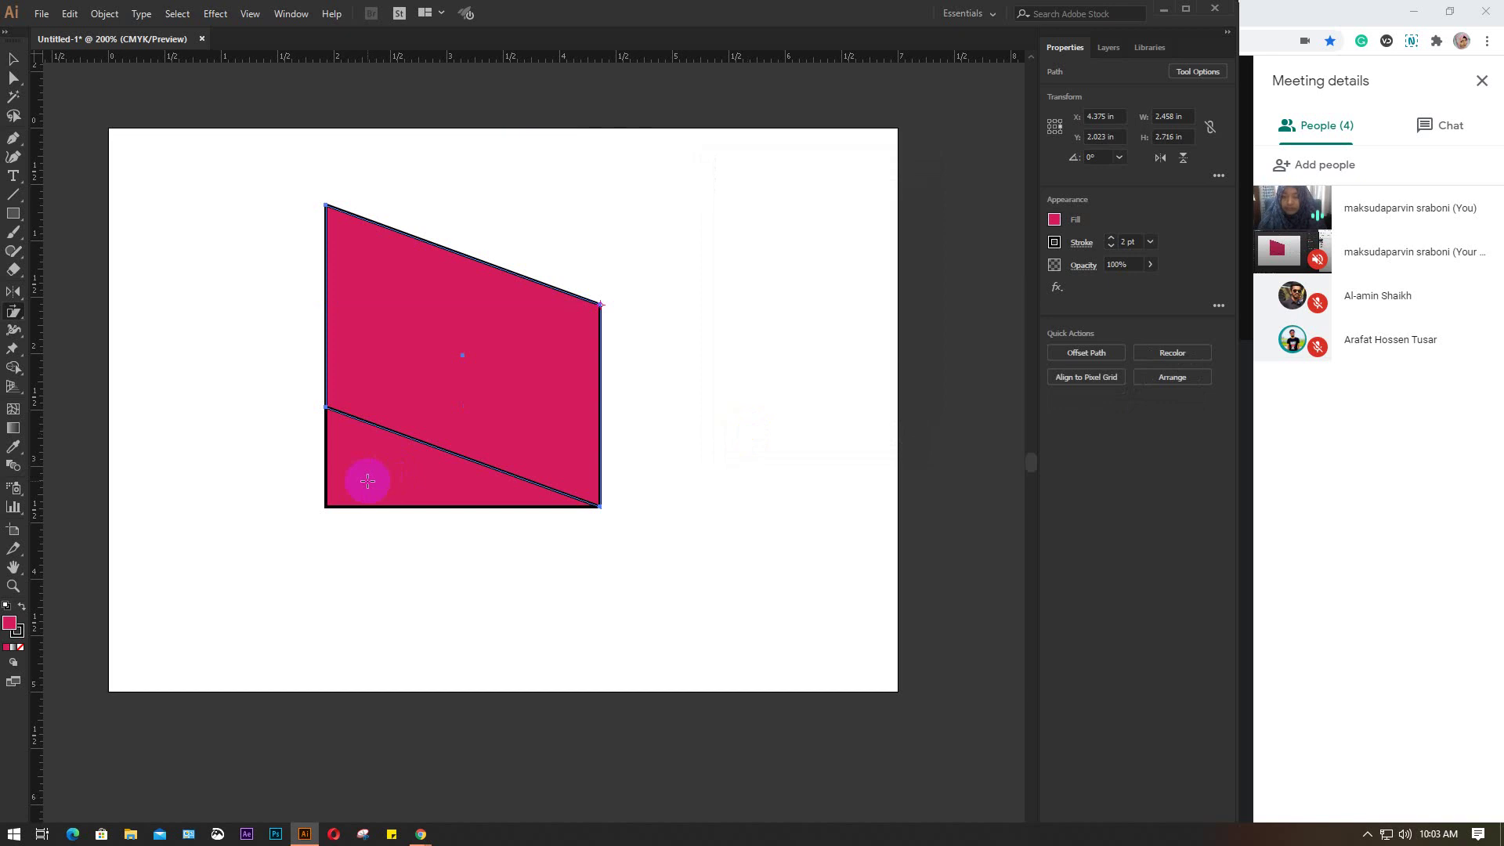
Step: Select the sheared copy and repeat the shear four times with Ctrl+D
left_click(462, 565)
left_click(484, 438)
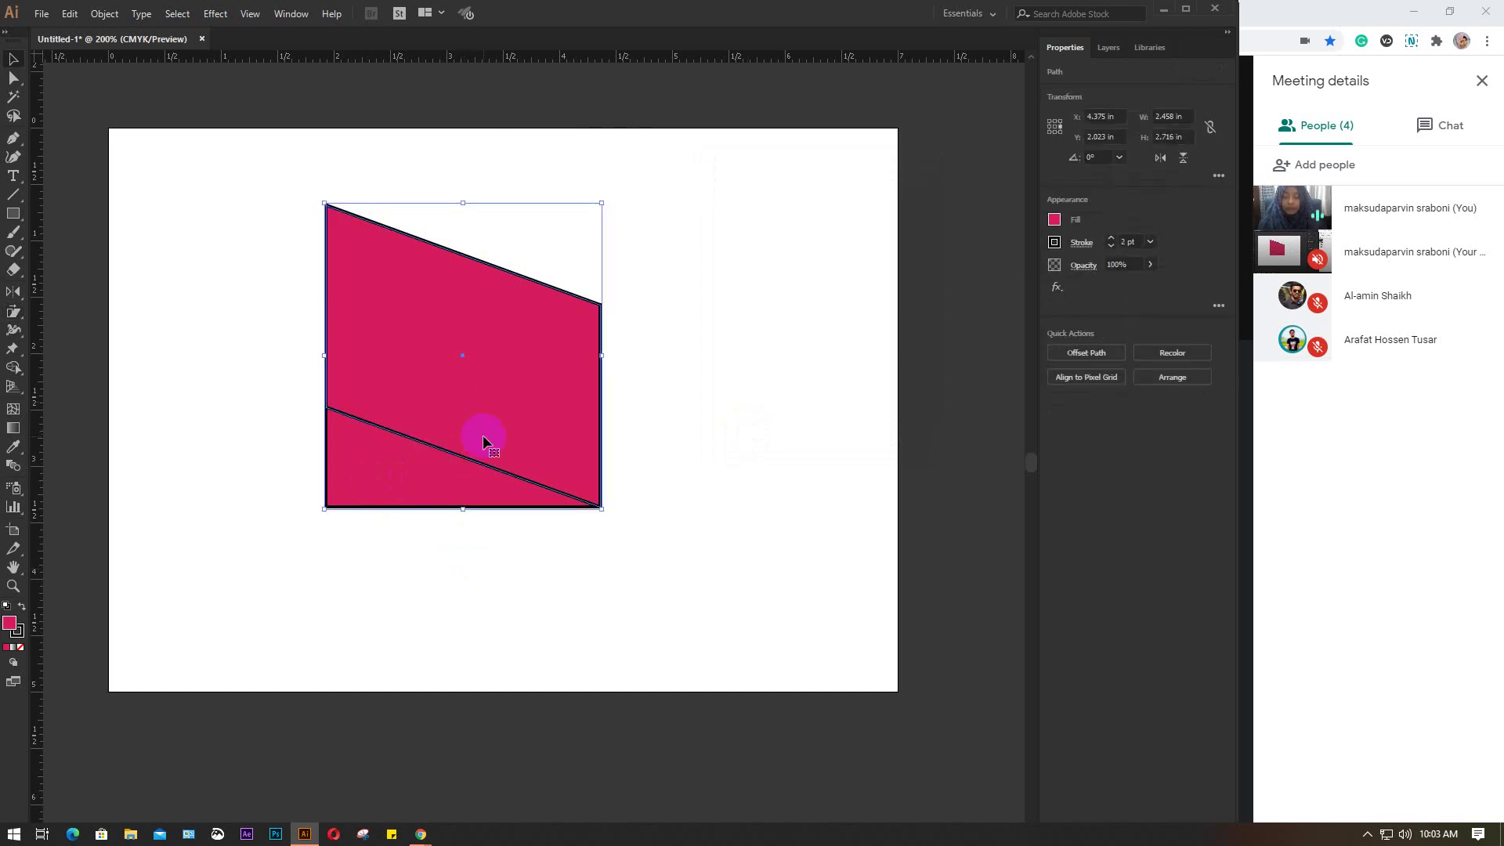
key("ctrl+d")
key("ctrl+d")
key("ctrl+d")
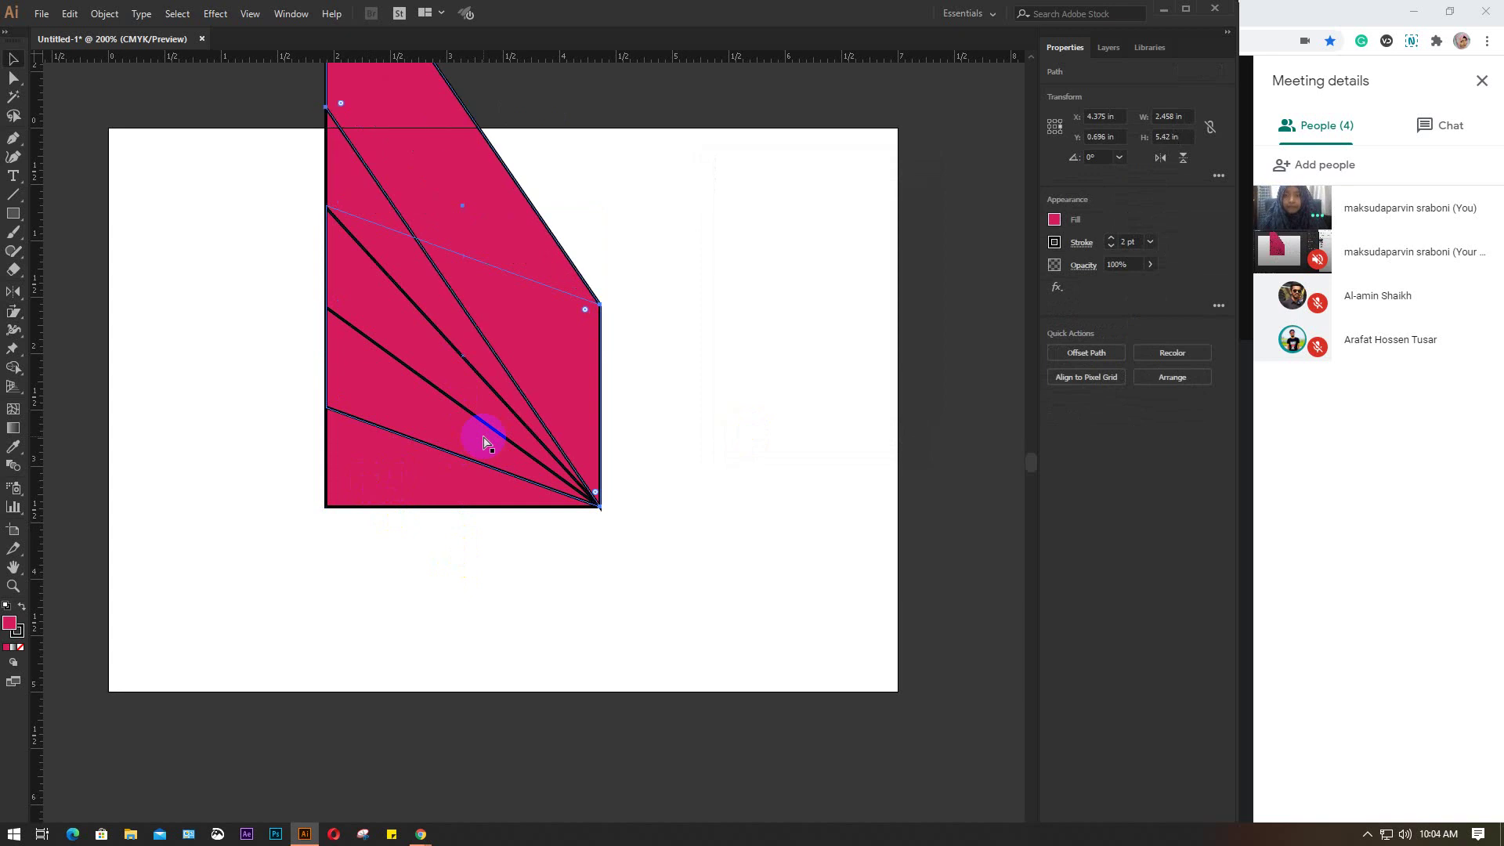
key("ctrl+d")
key("ctrl+d")
key("ctrl+d")
key("ctrl+d")
key("ctrl+d")
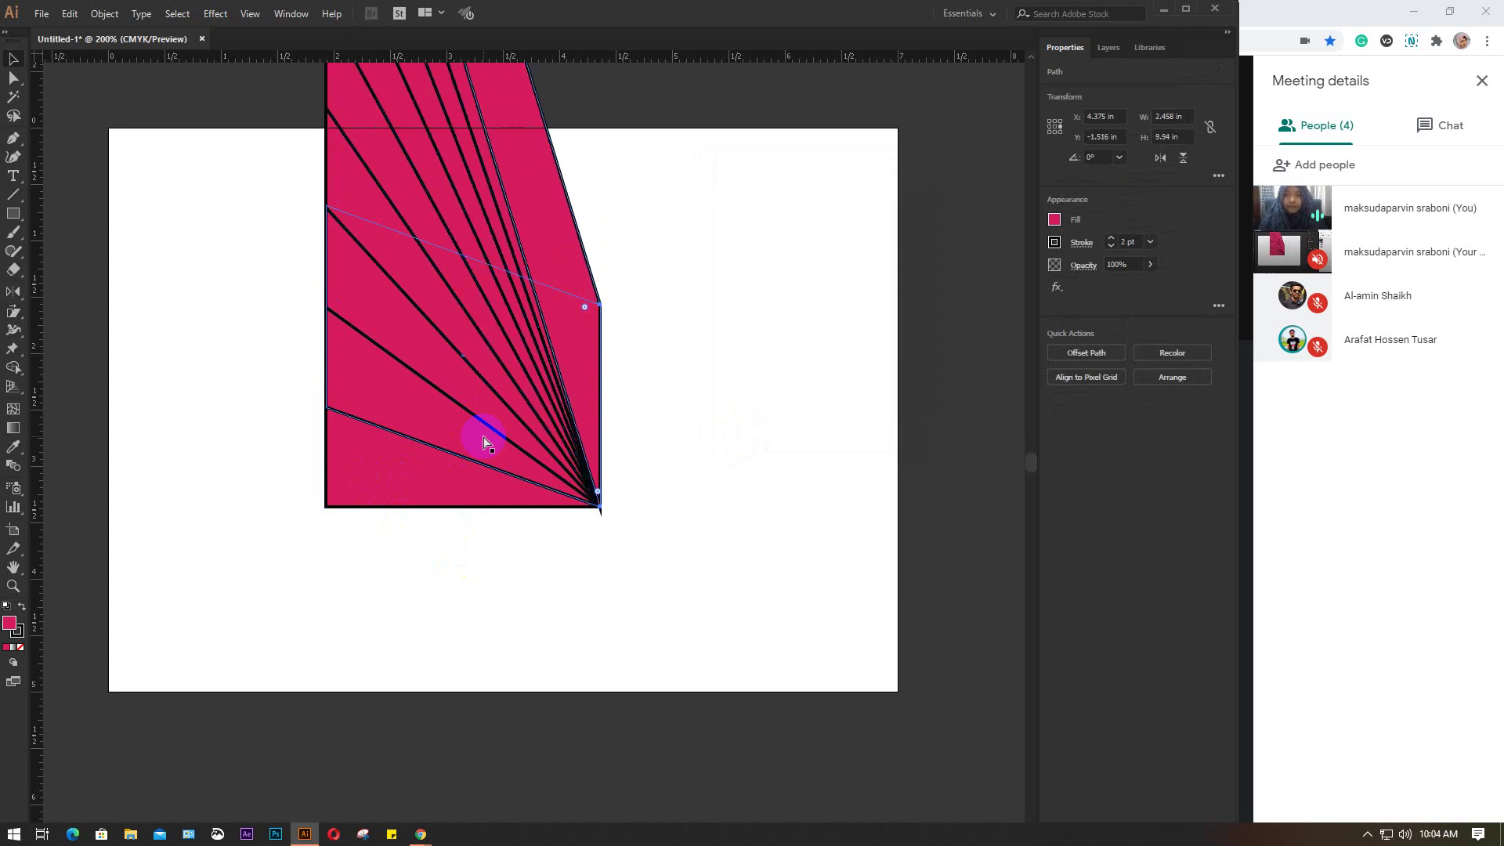
key("ctrl+d")
key("ctrl+d")
key("ctrl+d")
key("ctrl+d")
key("ctrl+d")
key("ctrl+d")
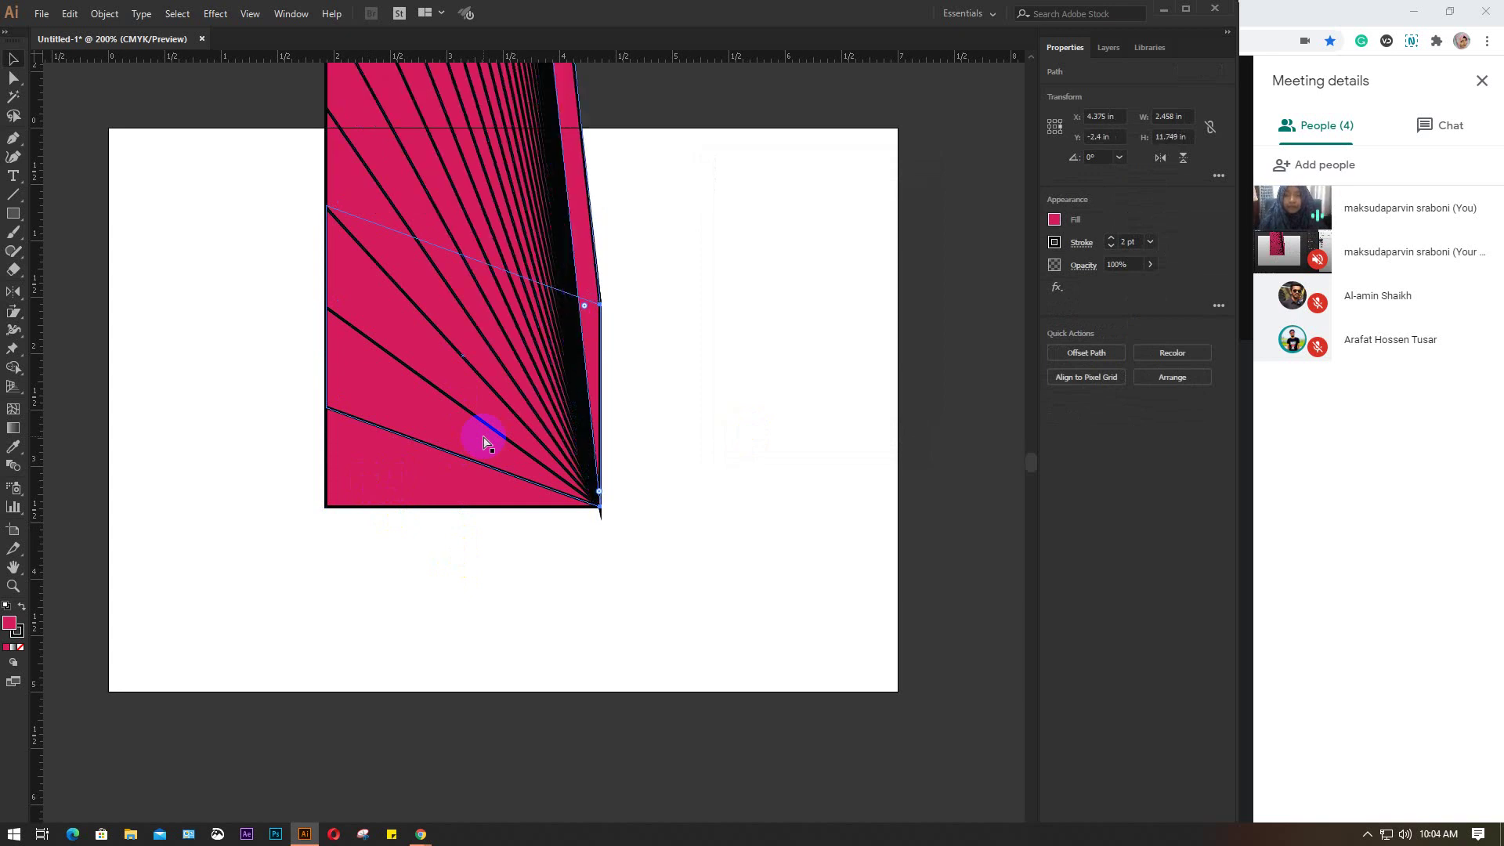
key("ctrl+d")
key("ctrl+d")
key("ctrl+d")
key("ctrl+d")
key("ctrl+d")
key("ctrl+d")
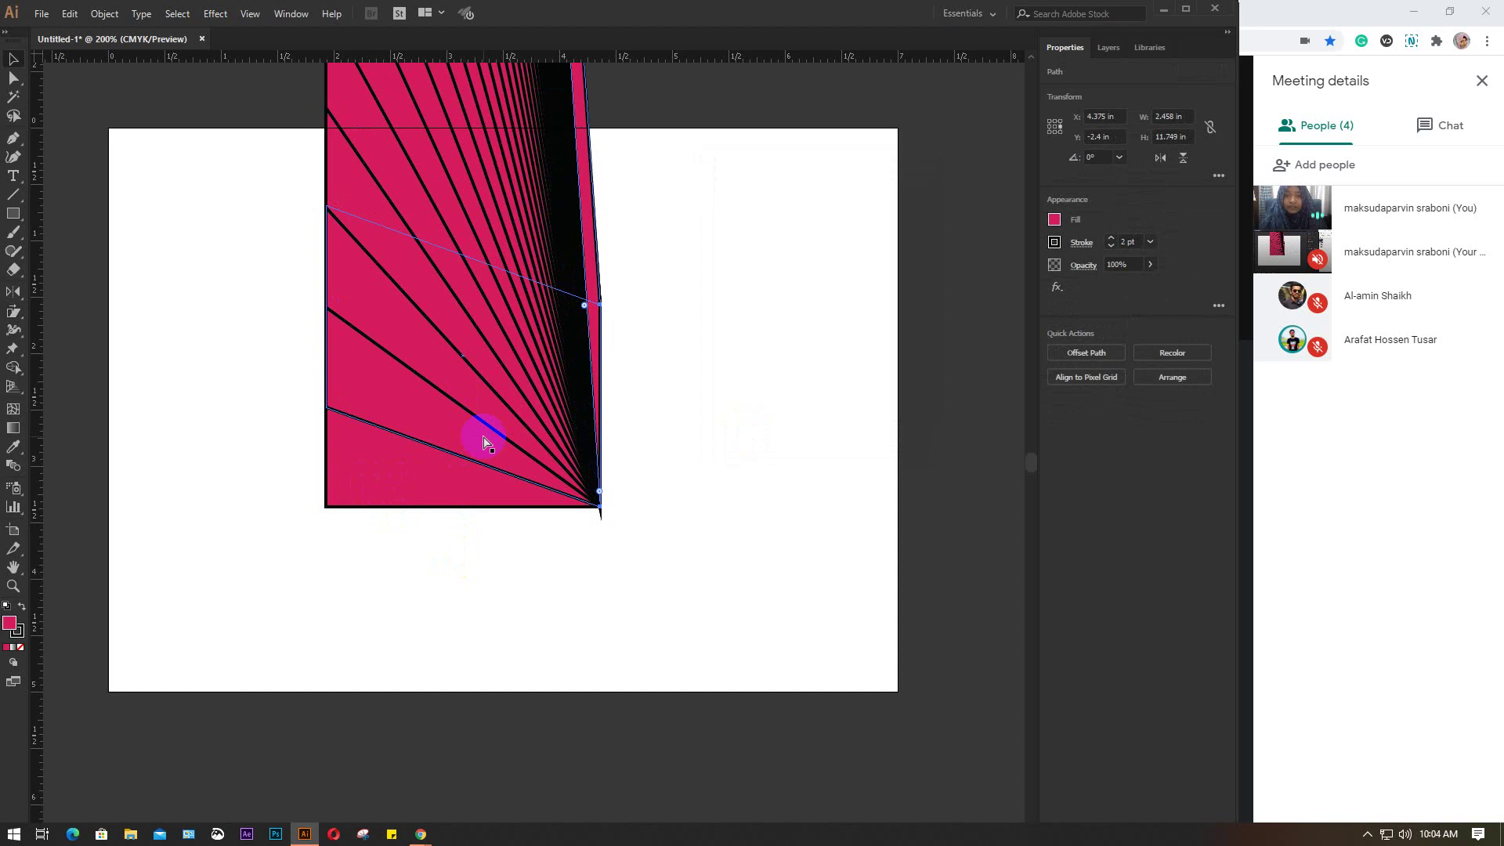
Step: Delete the sheared copies that tower above the artboard
key("ctrl+minus")
key("ctrl+minus")
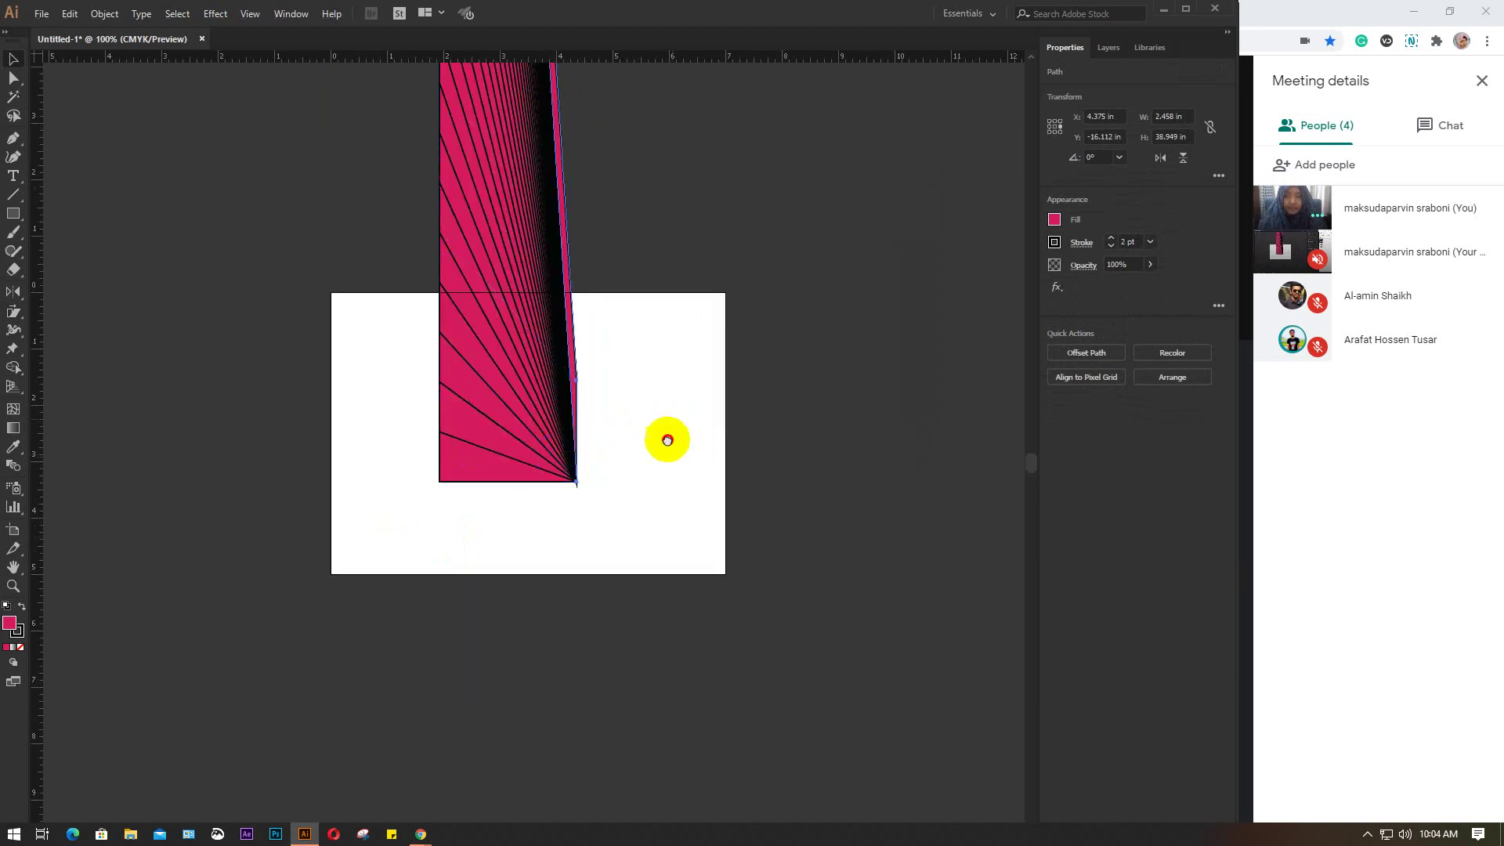
left_click_drag(665, 436, 637, 550)
scroll(638, 550, "down", 1)
scroll(638, 550, "down", 1)
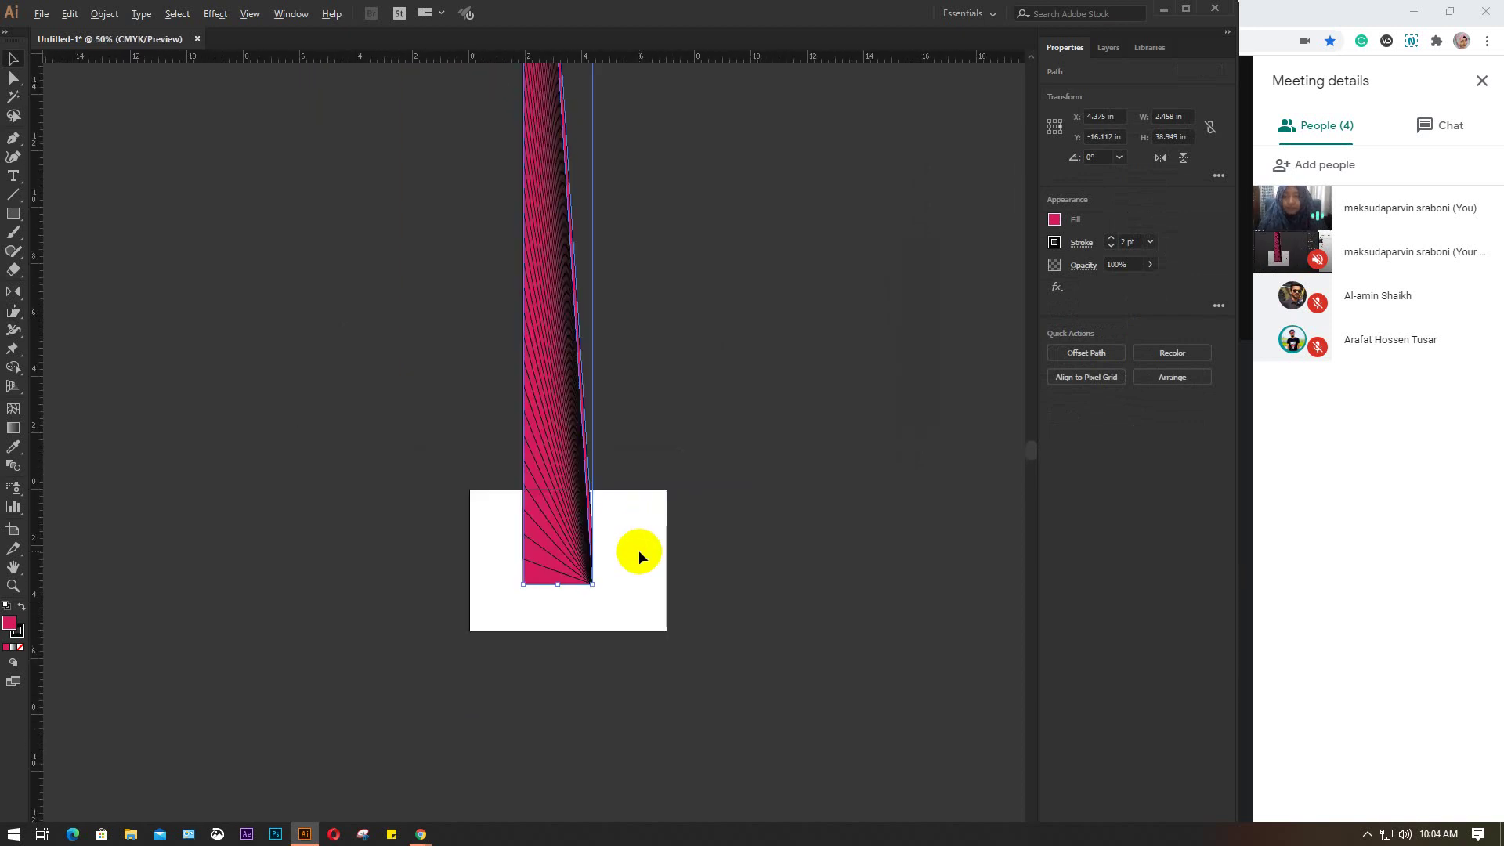
scroll(629, 465, "up", 1)
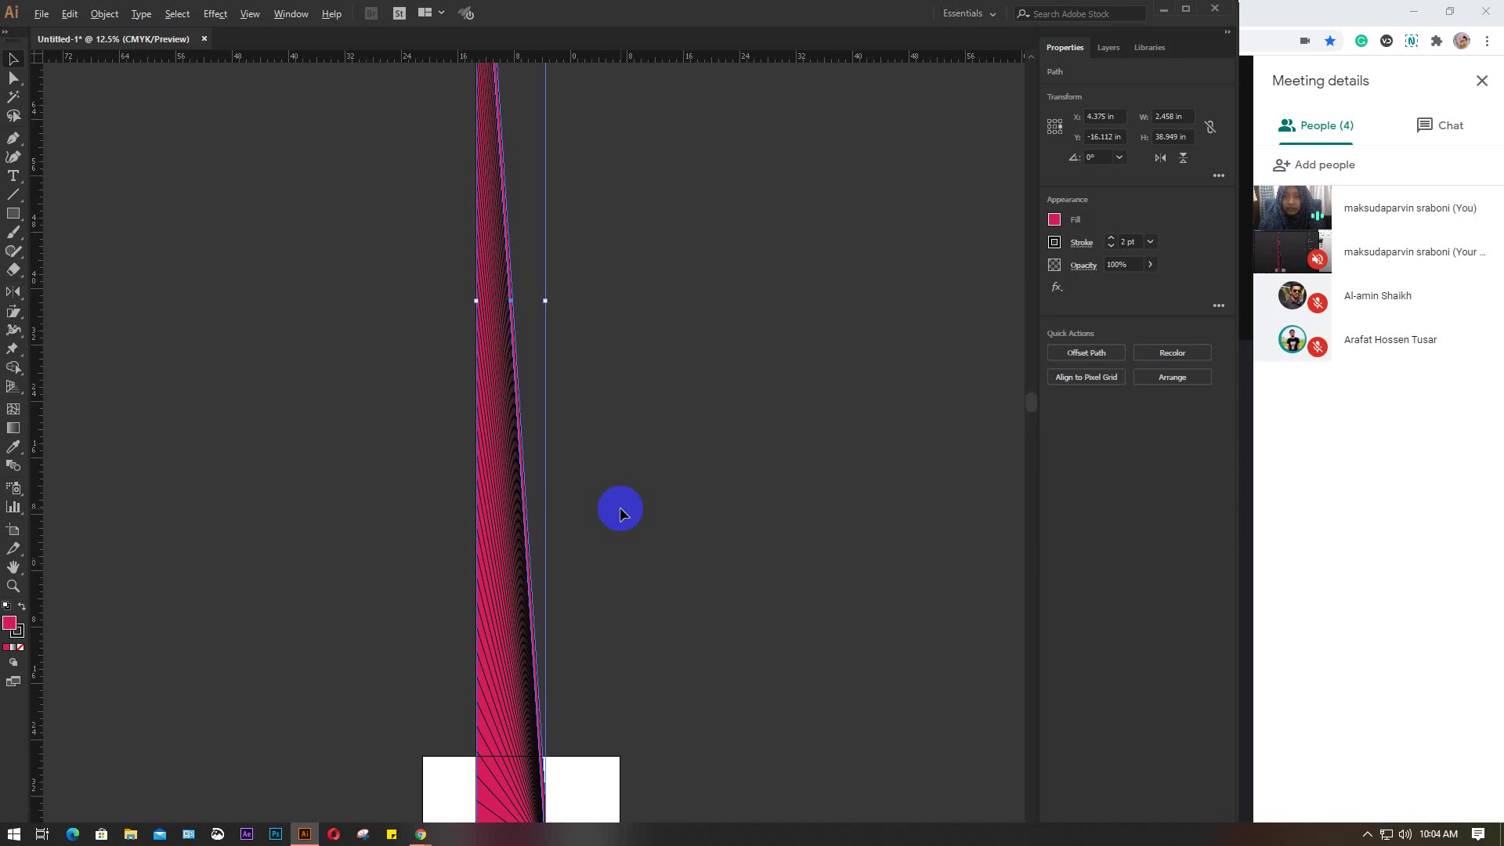
scroll(619, 506, "down", 4)
scroll(612, 493, "up", 3)
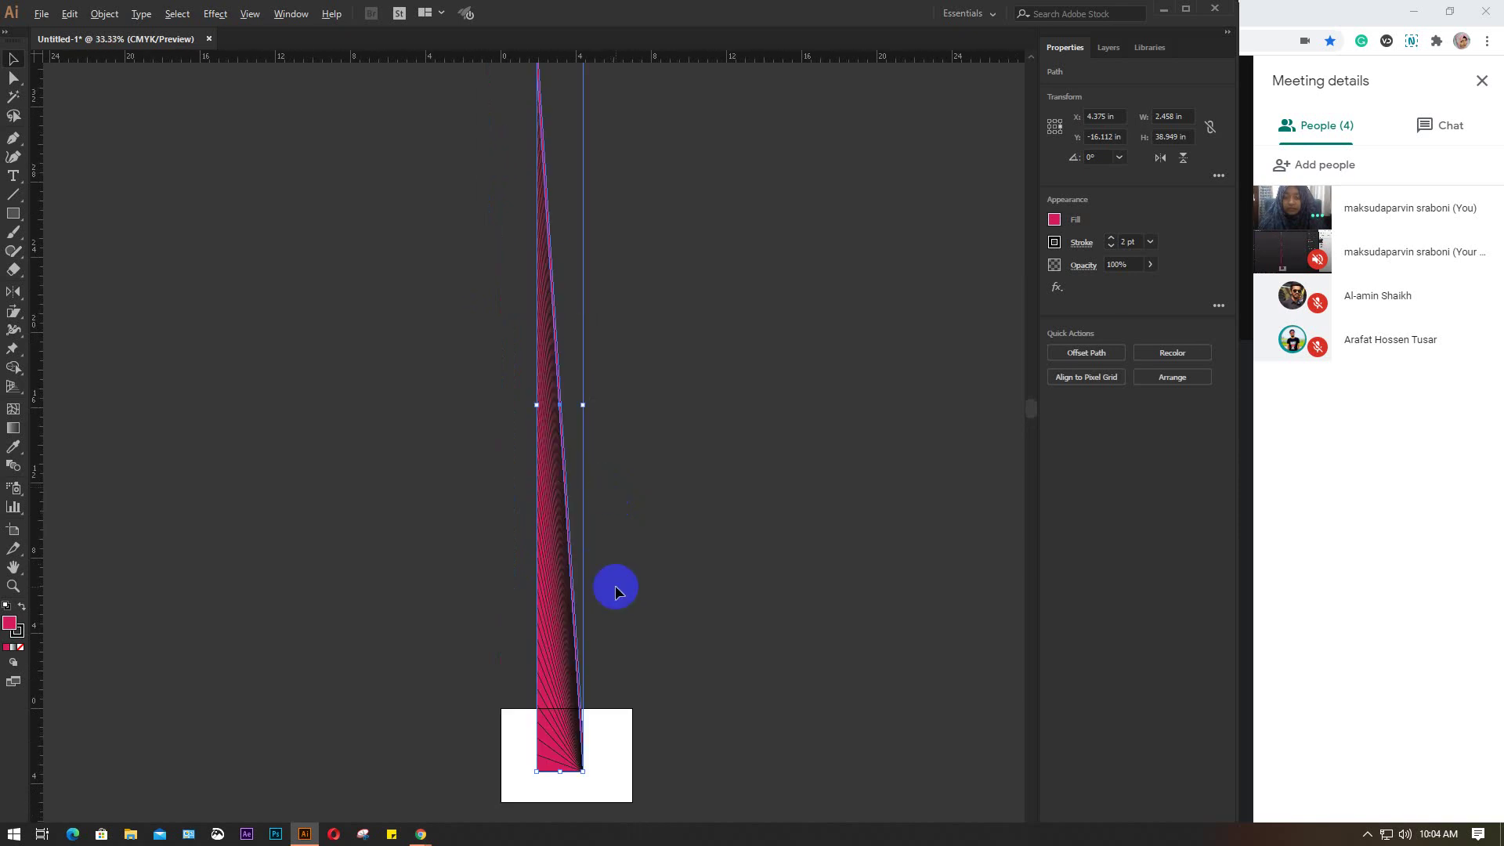
scroll(615, 591, "up", 2)
scroll(619, 640, "down", 3)
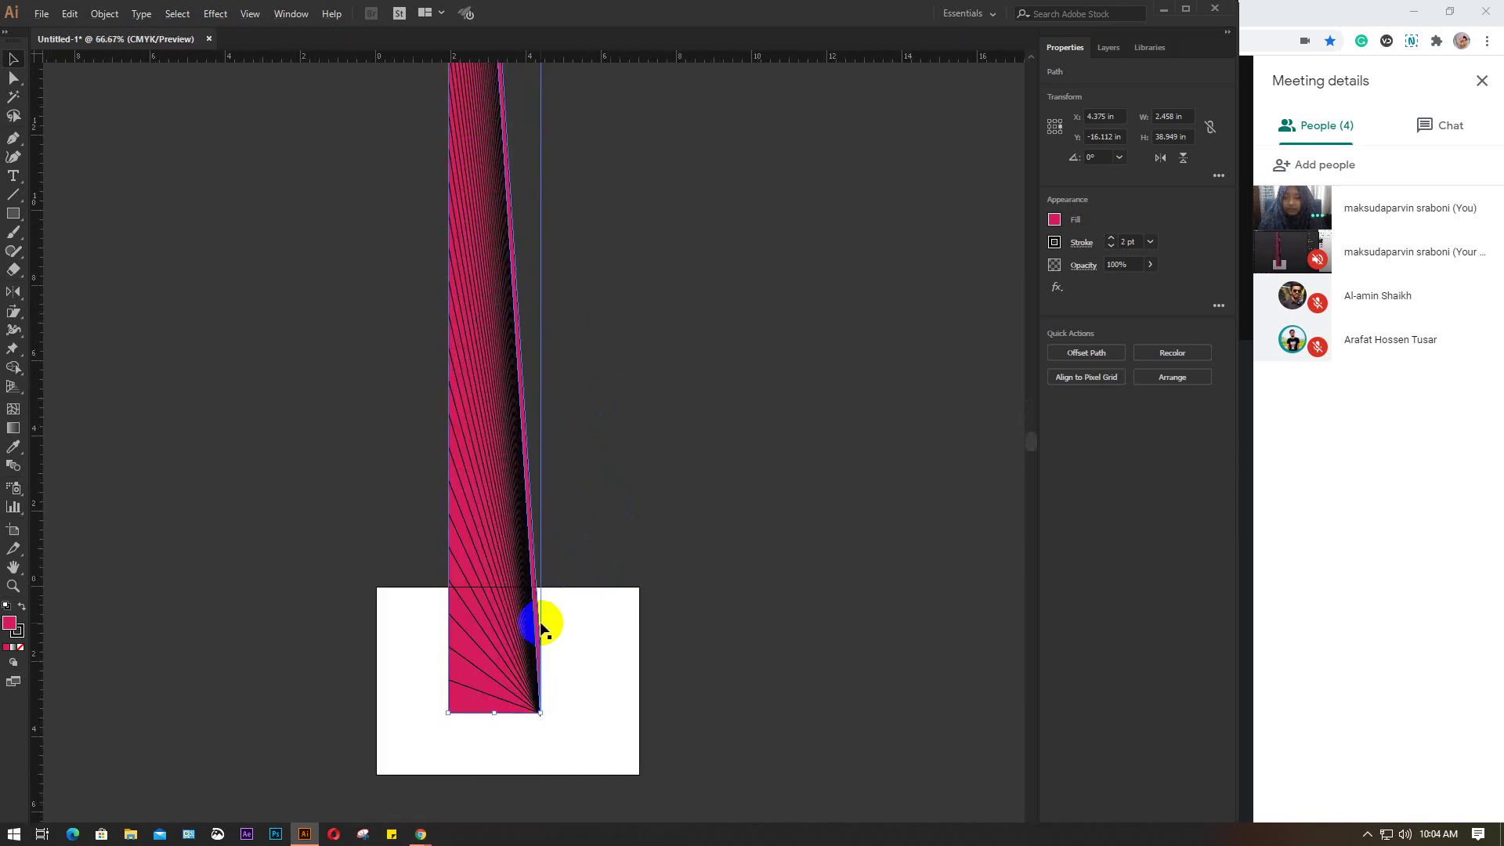
scroll(498, 662, "up", 1)
scroll(564, 632, "up", 1)
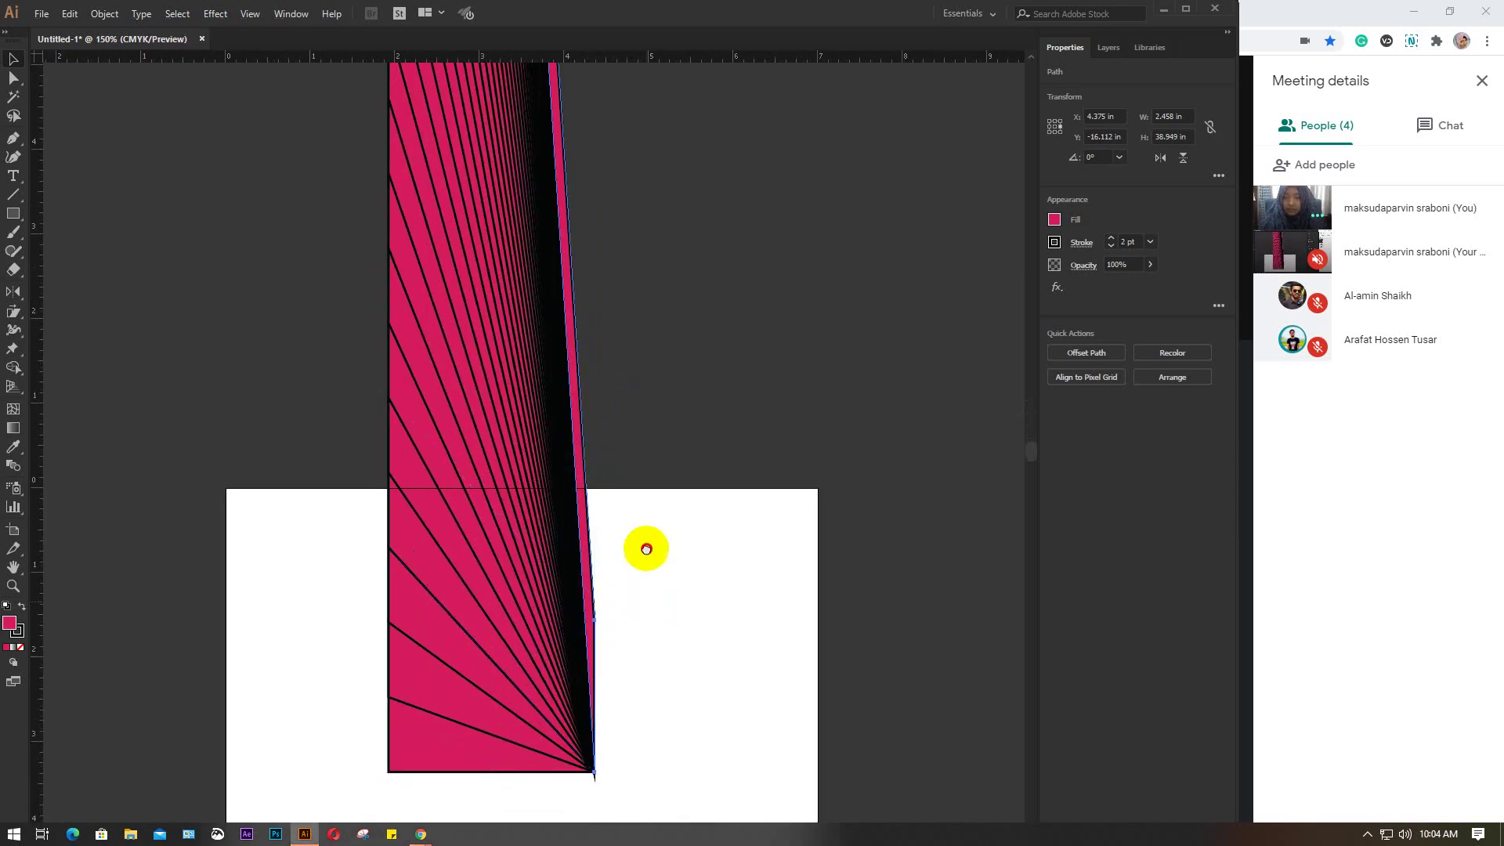
scroll(645, 548, "down", 1)
left_click_drag(300, 157, 614, 242)
key("Delete")
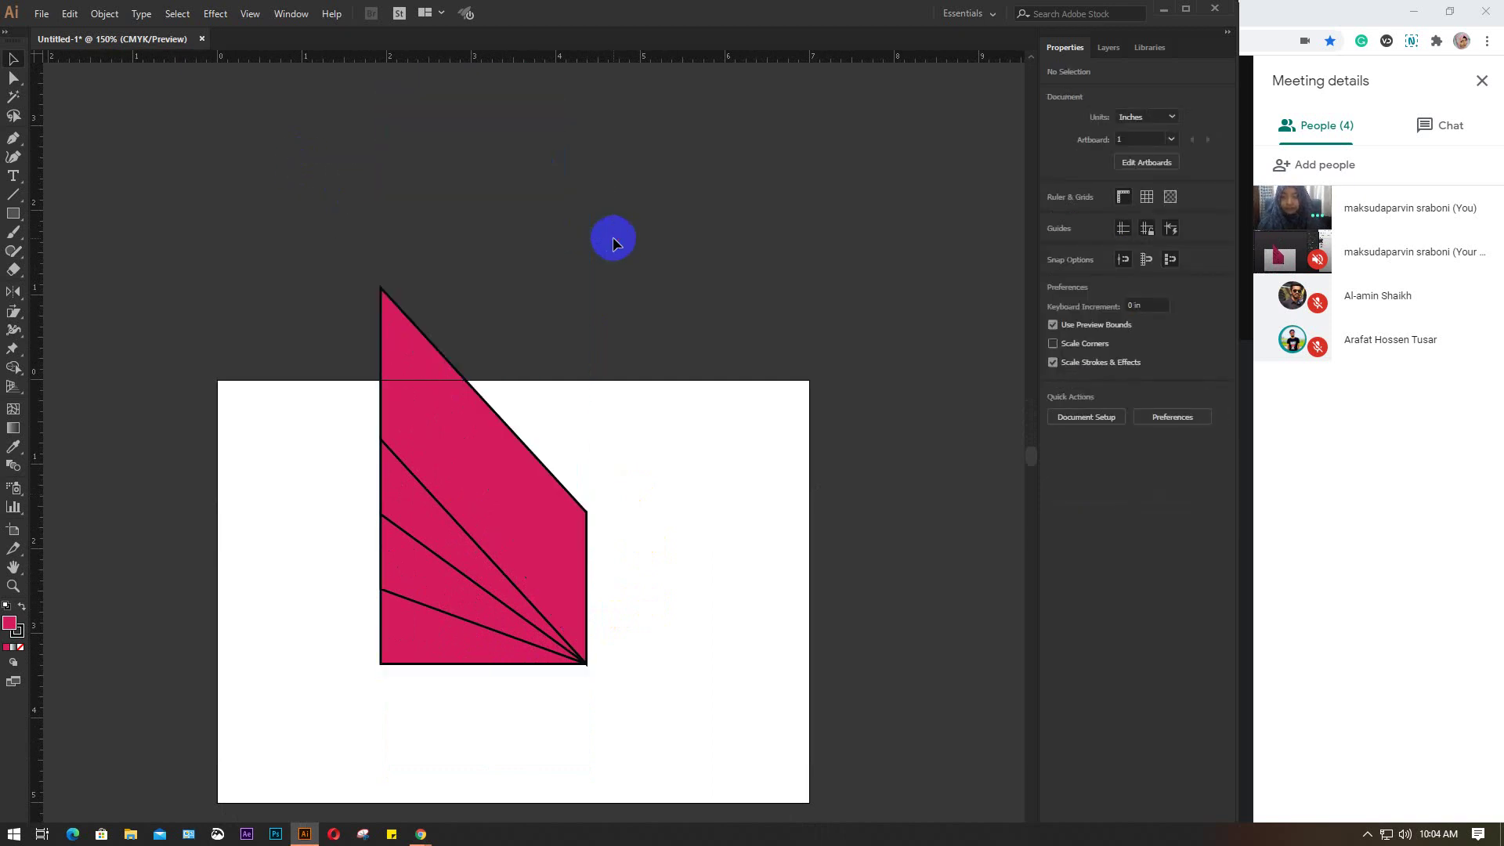
Step: Select all the remaining fanned pink shapes and delete them
mouse_move(333, 249)
left_mouse_down()
mouse_move(629, 724)
mouse_move(626, 500)
left_mouse_up()
left_click_drag(494, 381, 495, 448)
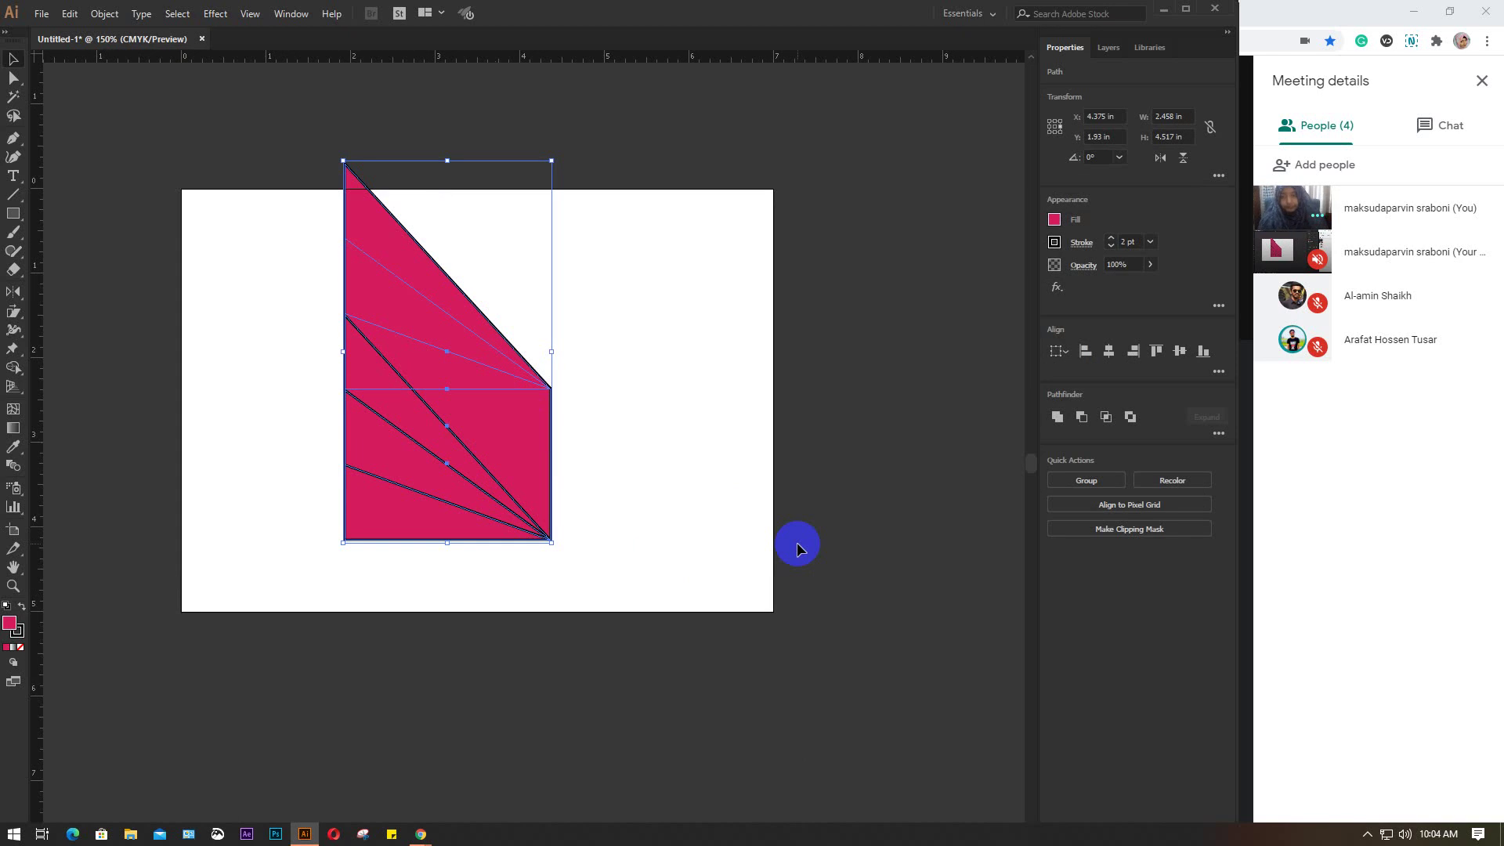
left_click(696, 464)
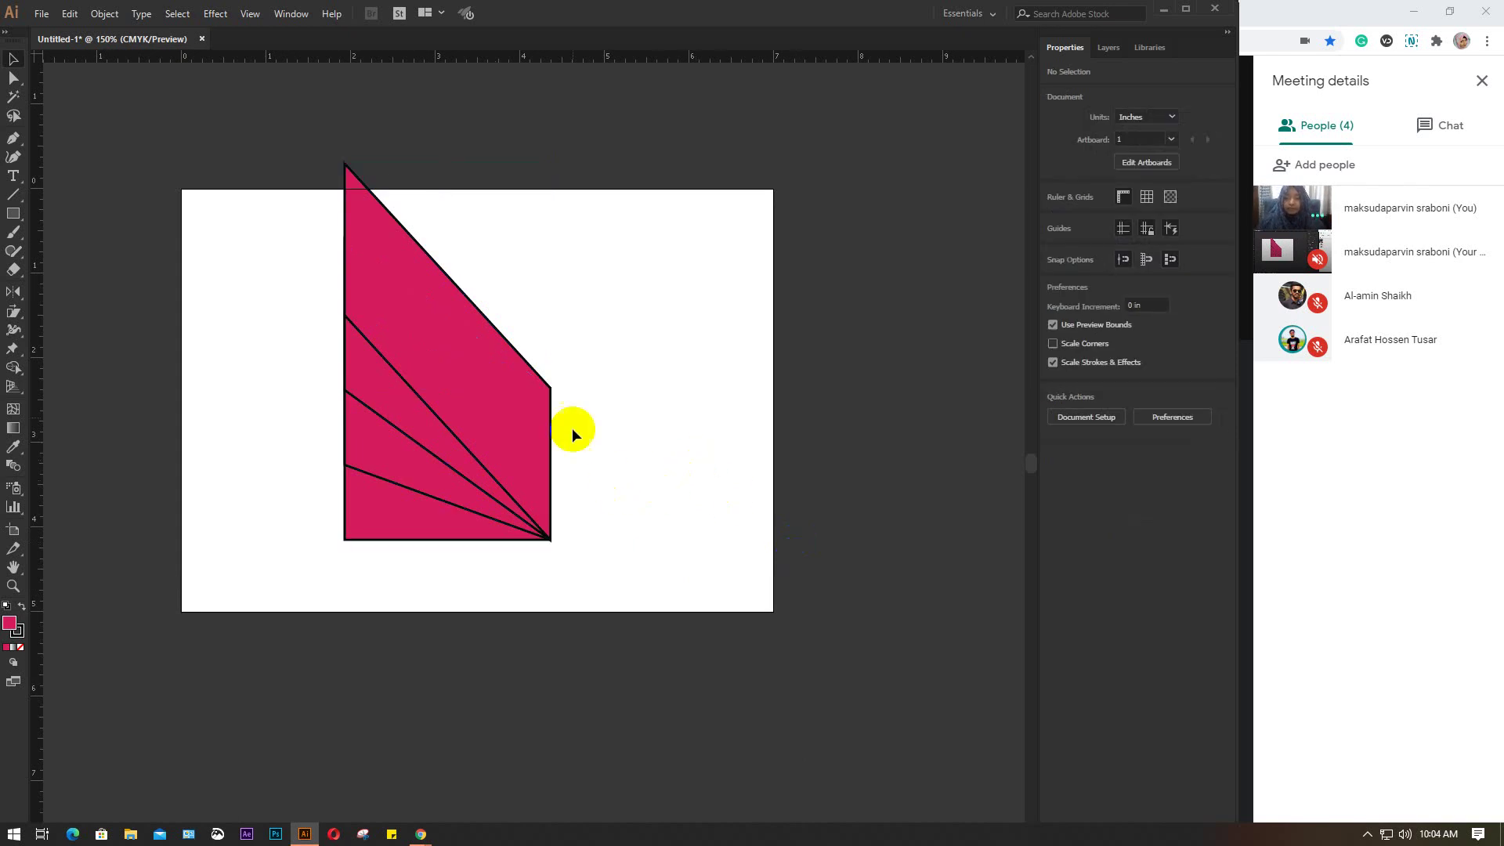
left_click_drag(599, 355, 439, 551)
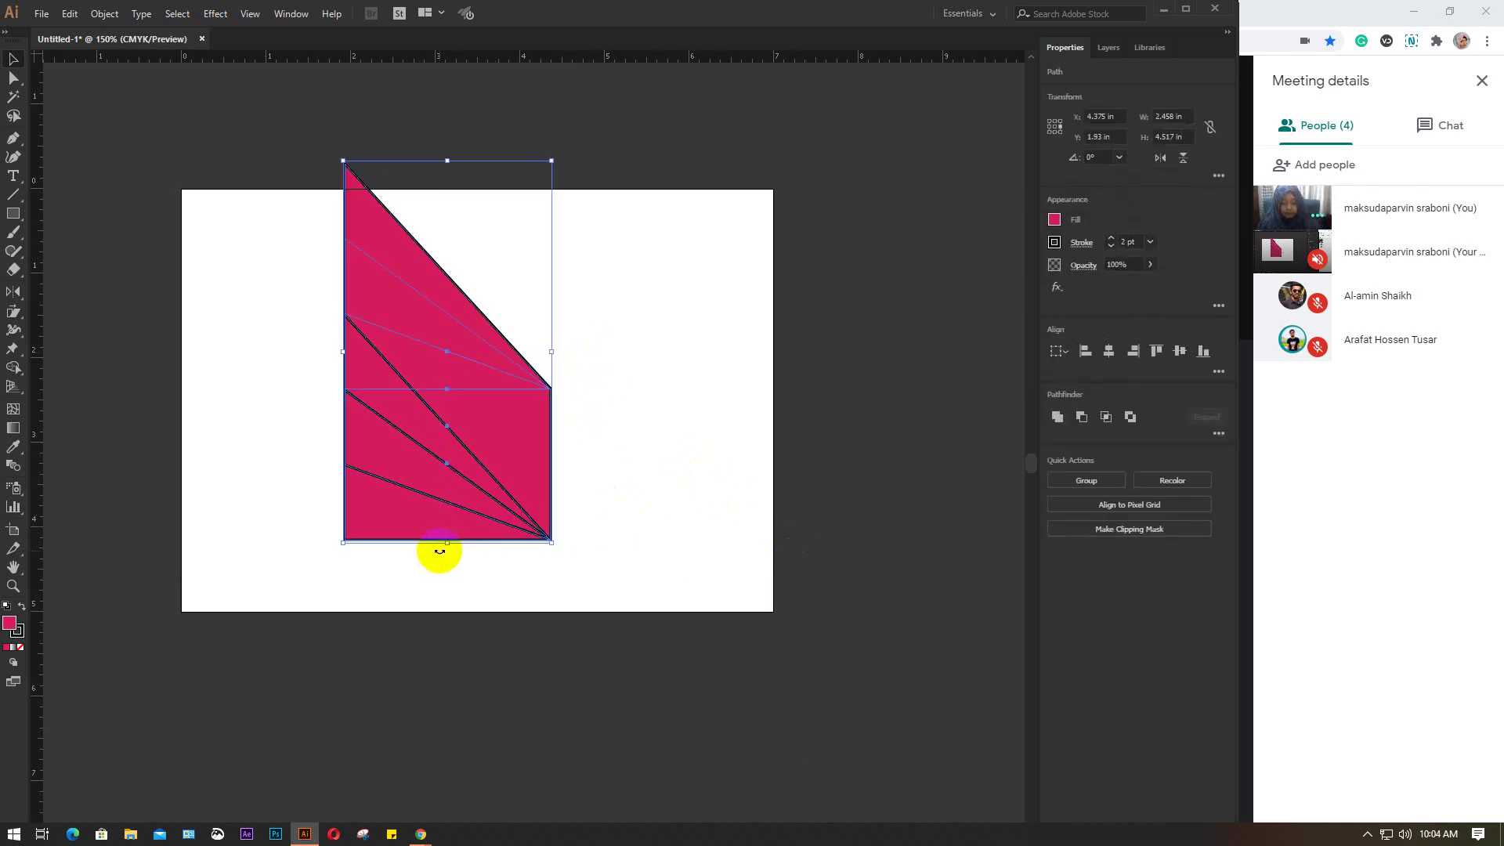
key("Delete")
left_click(13, 216)
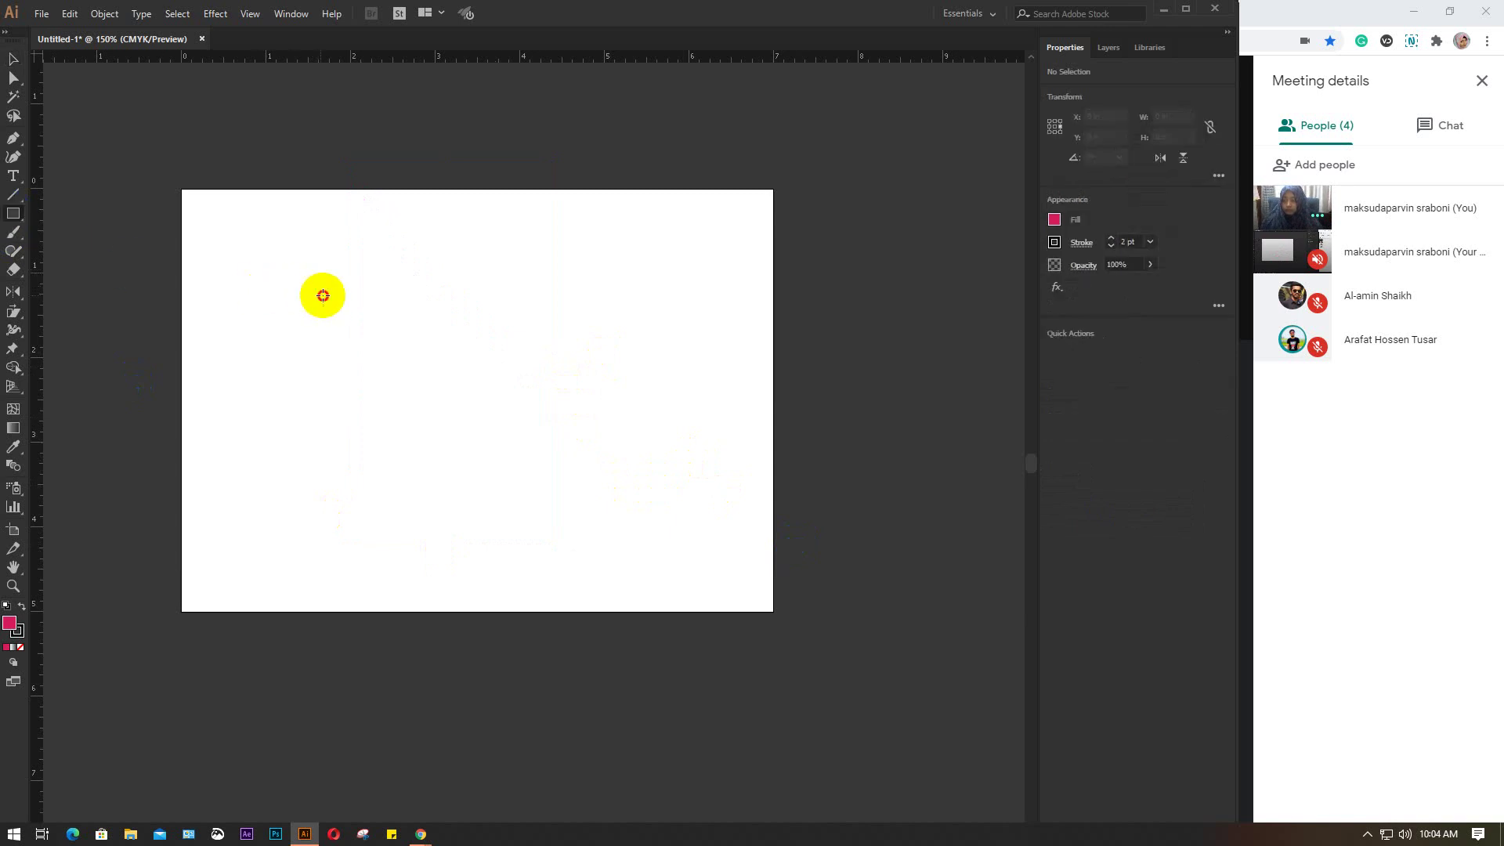
Step: Draw a 3.19 by 2.10 in pink rectangle and nudge it slightly down and right
left_click_drag(320, 295, 589, 471)
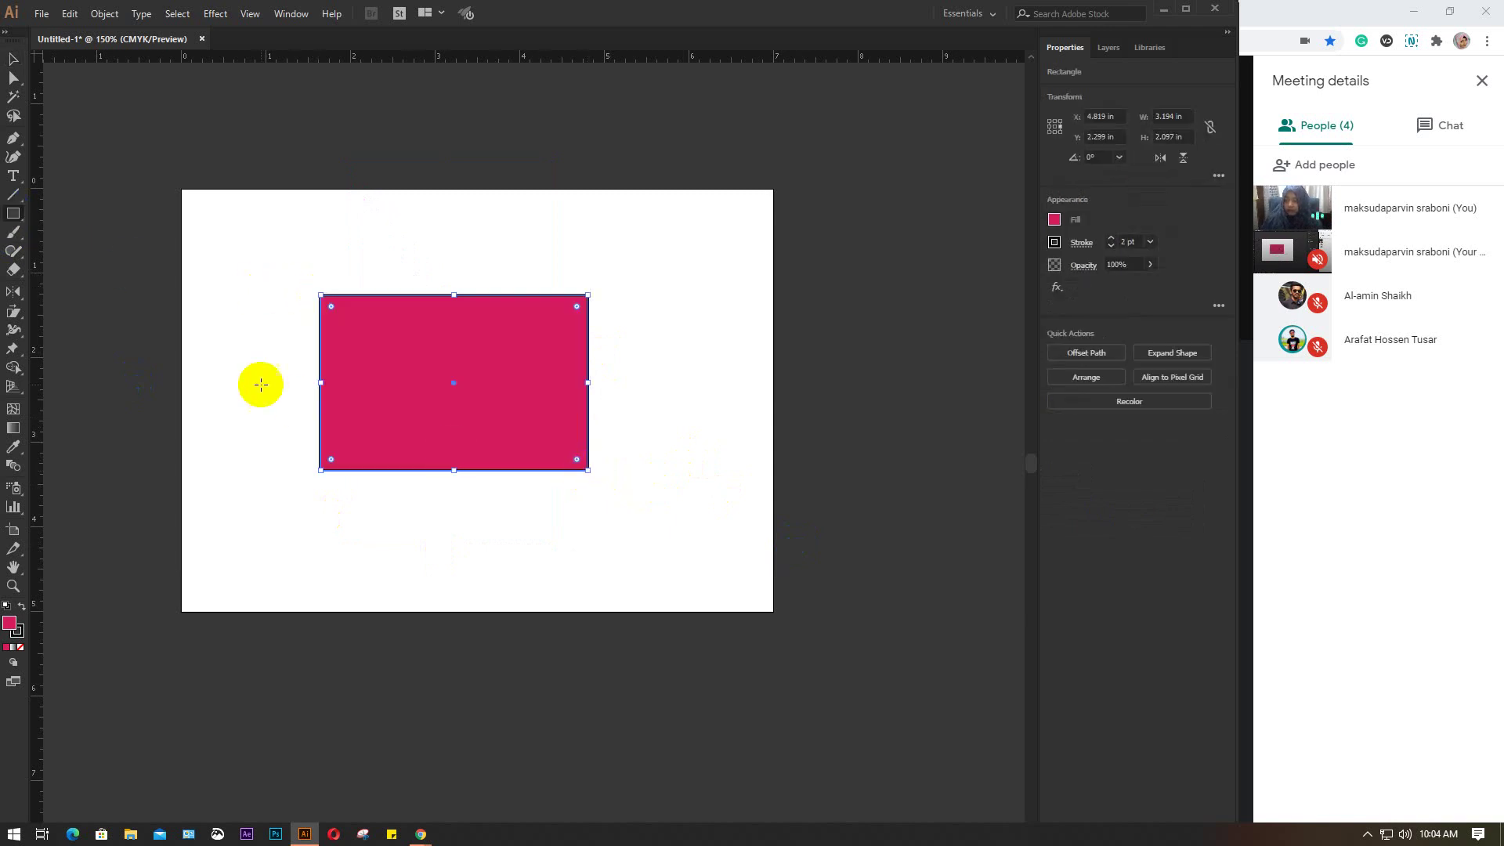
left_click_drag(16, 321, 94, 353)
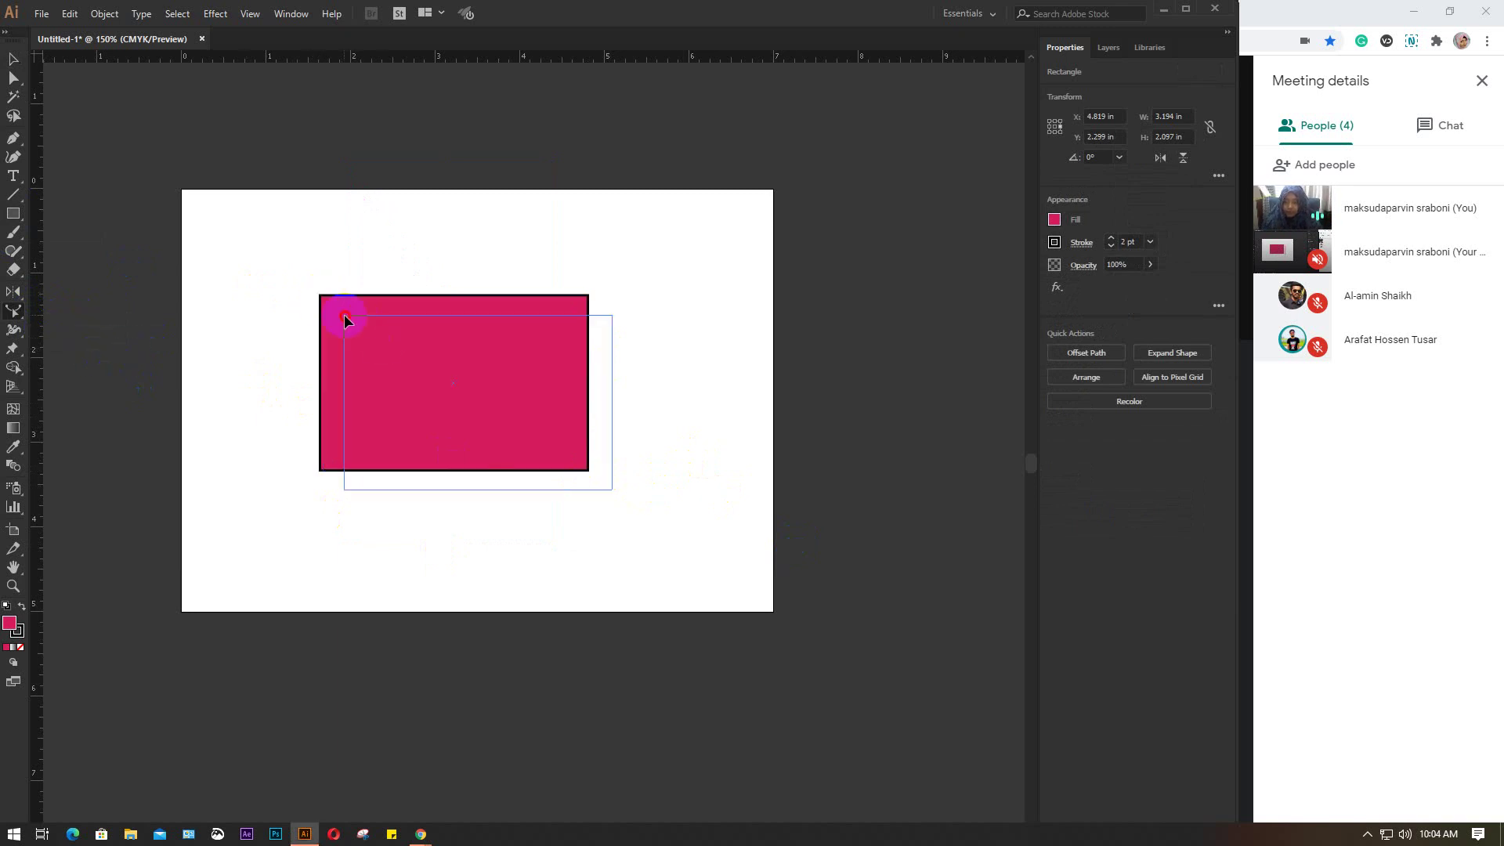
mouse_move(319, 296)
left_mouse_down()
mouse_move(344, 316)
mouse_move(321, 296)
left_mouse_up()
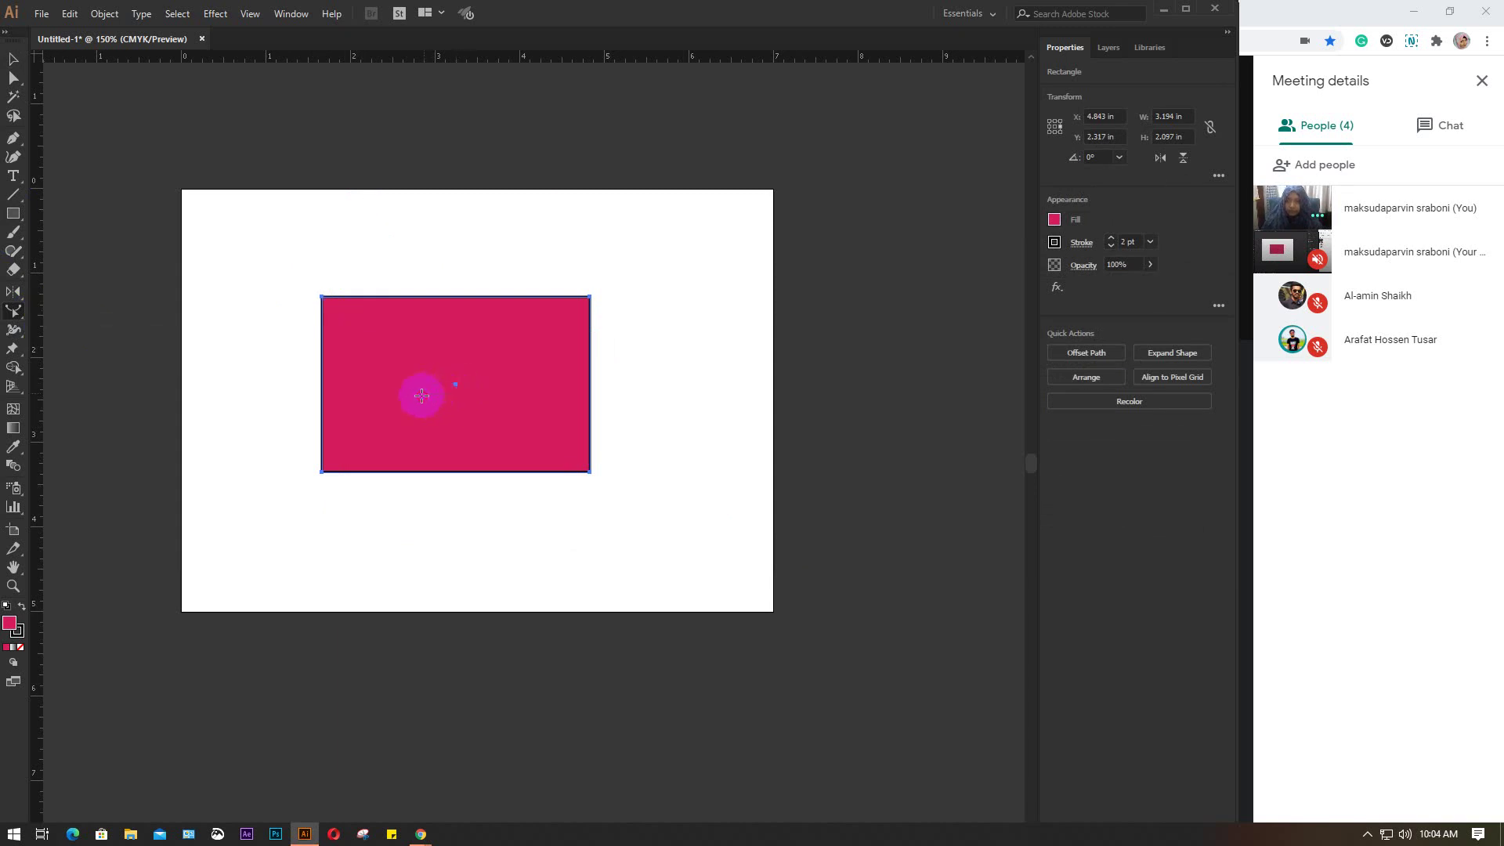
left_click(11, 313)
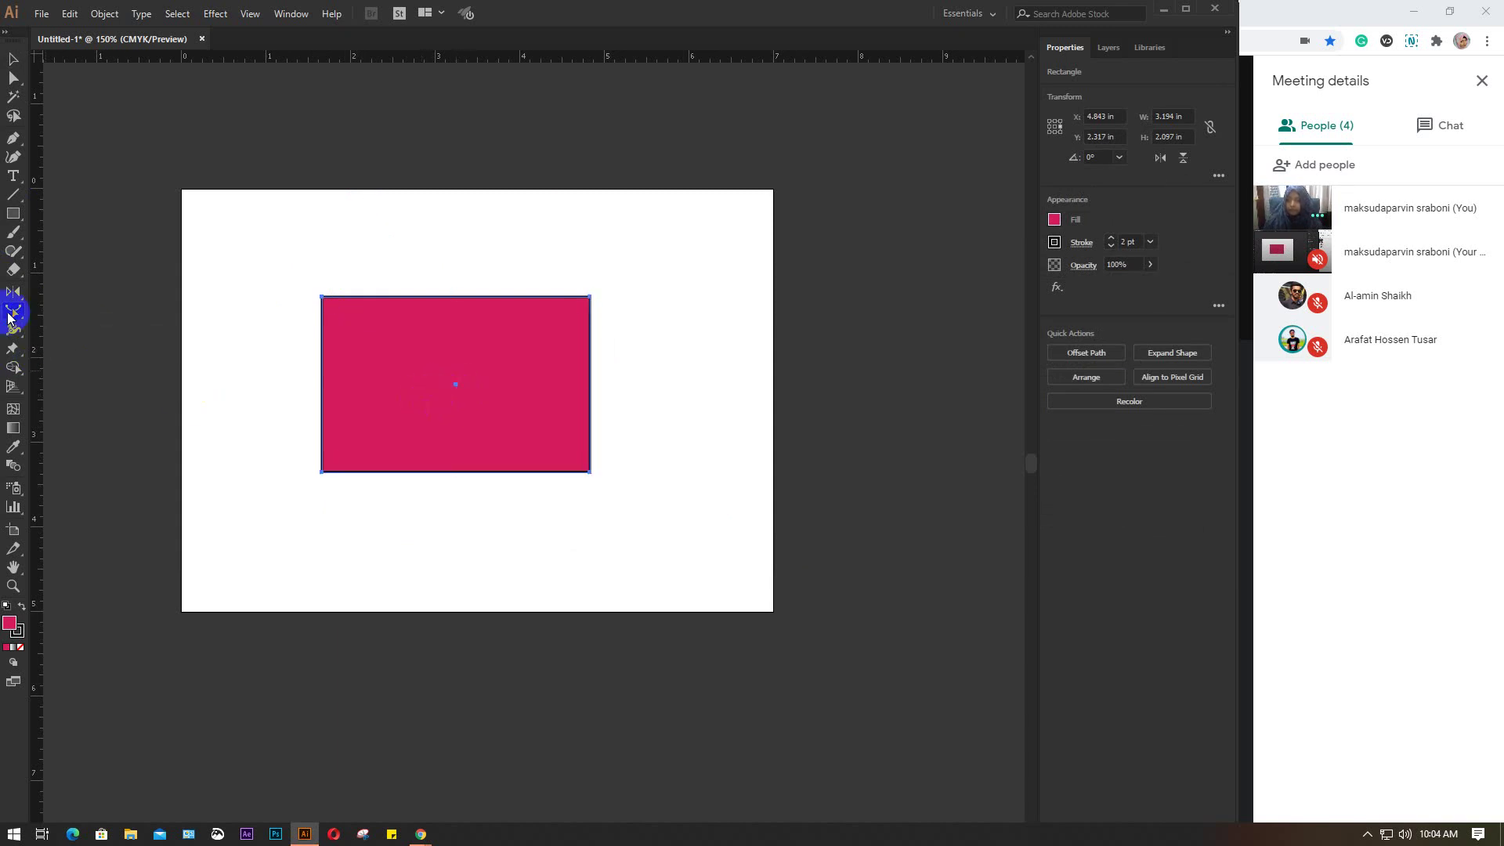
left_click_drag(9, 316, 100, 329)
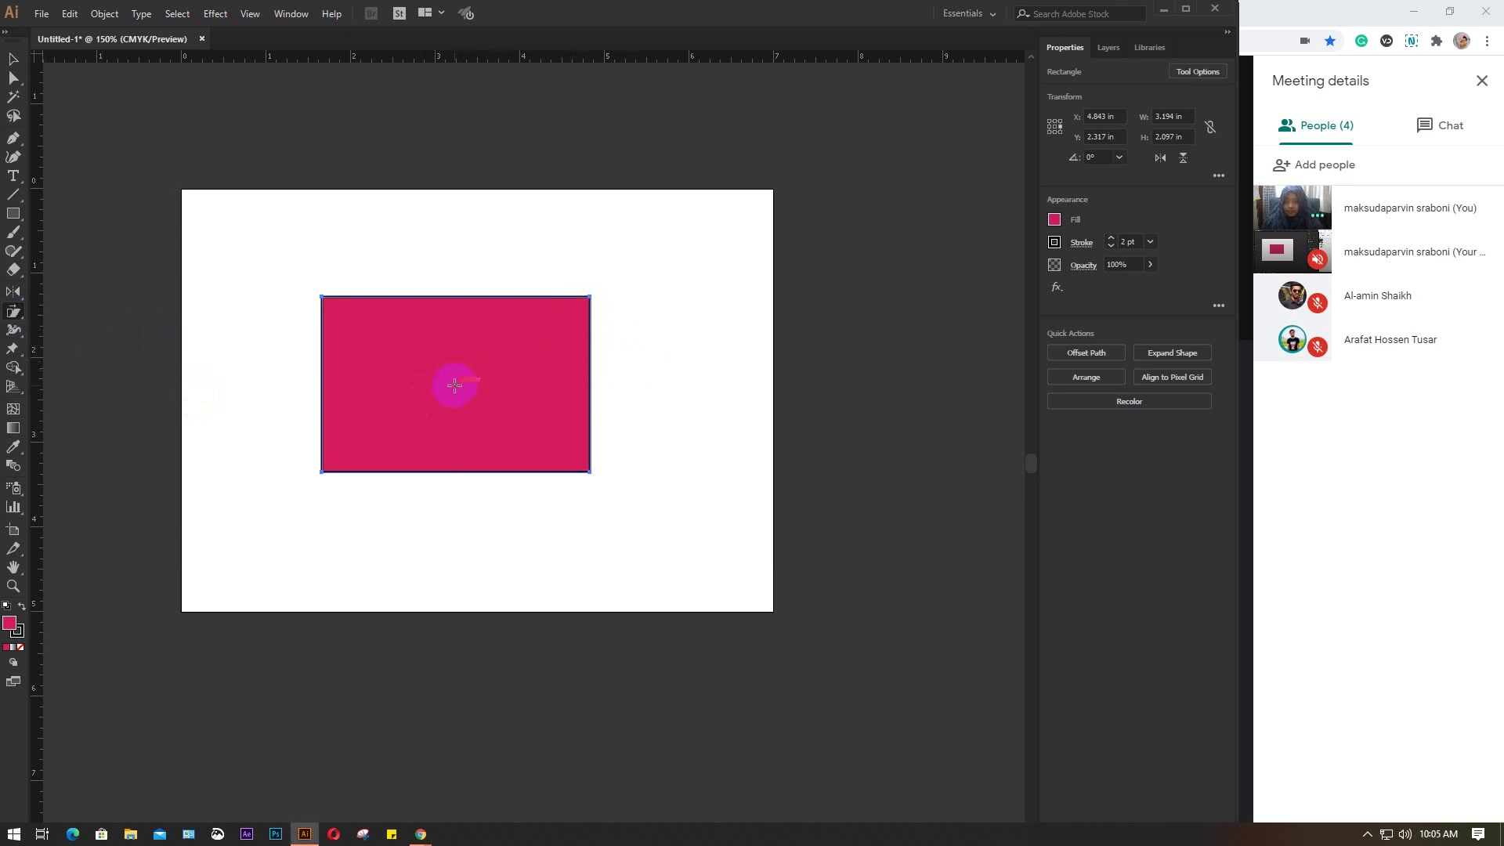
left_click_drag(587, 453, 589, 468)
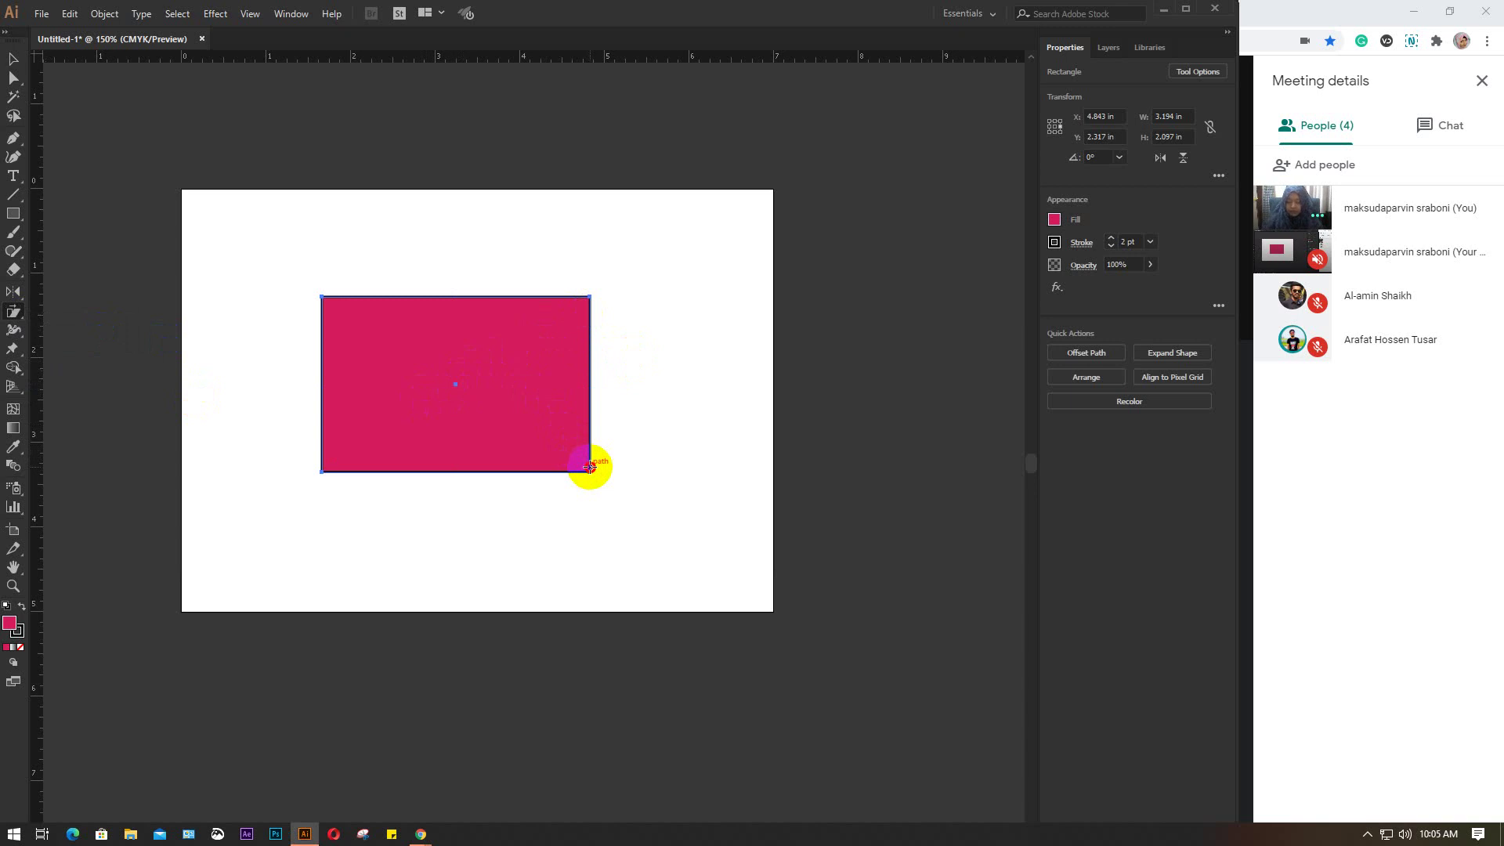
left_click_drag(589, 465, 612, 484)
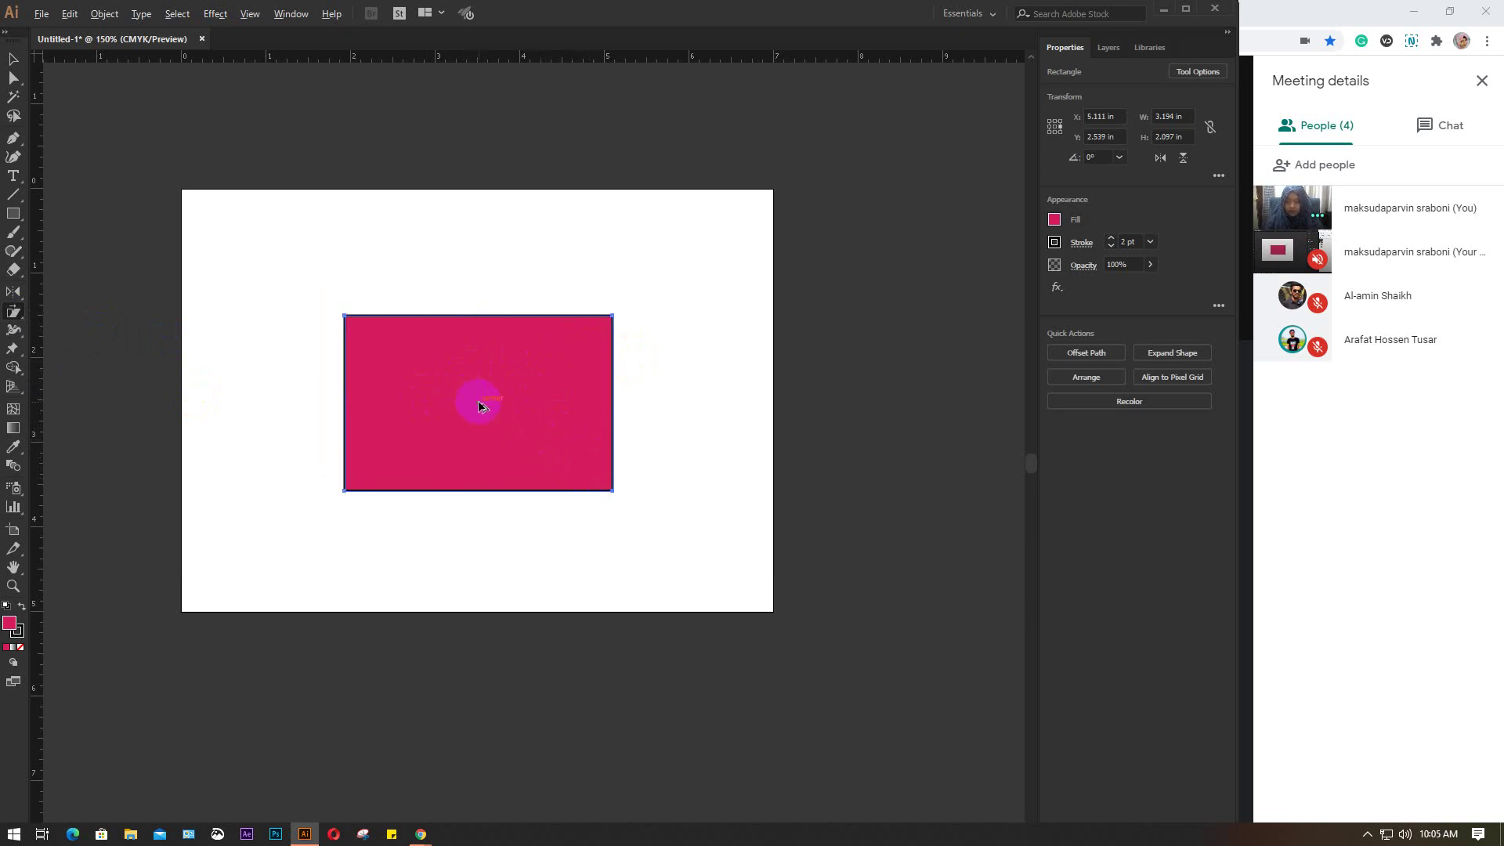
left_click(13, 311)
Step: Make a copy of the rectangle sheared 20° along the horizontal axis
left_click(599, 480, "alt")
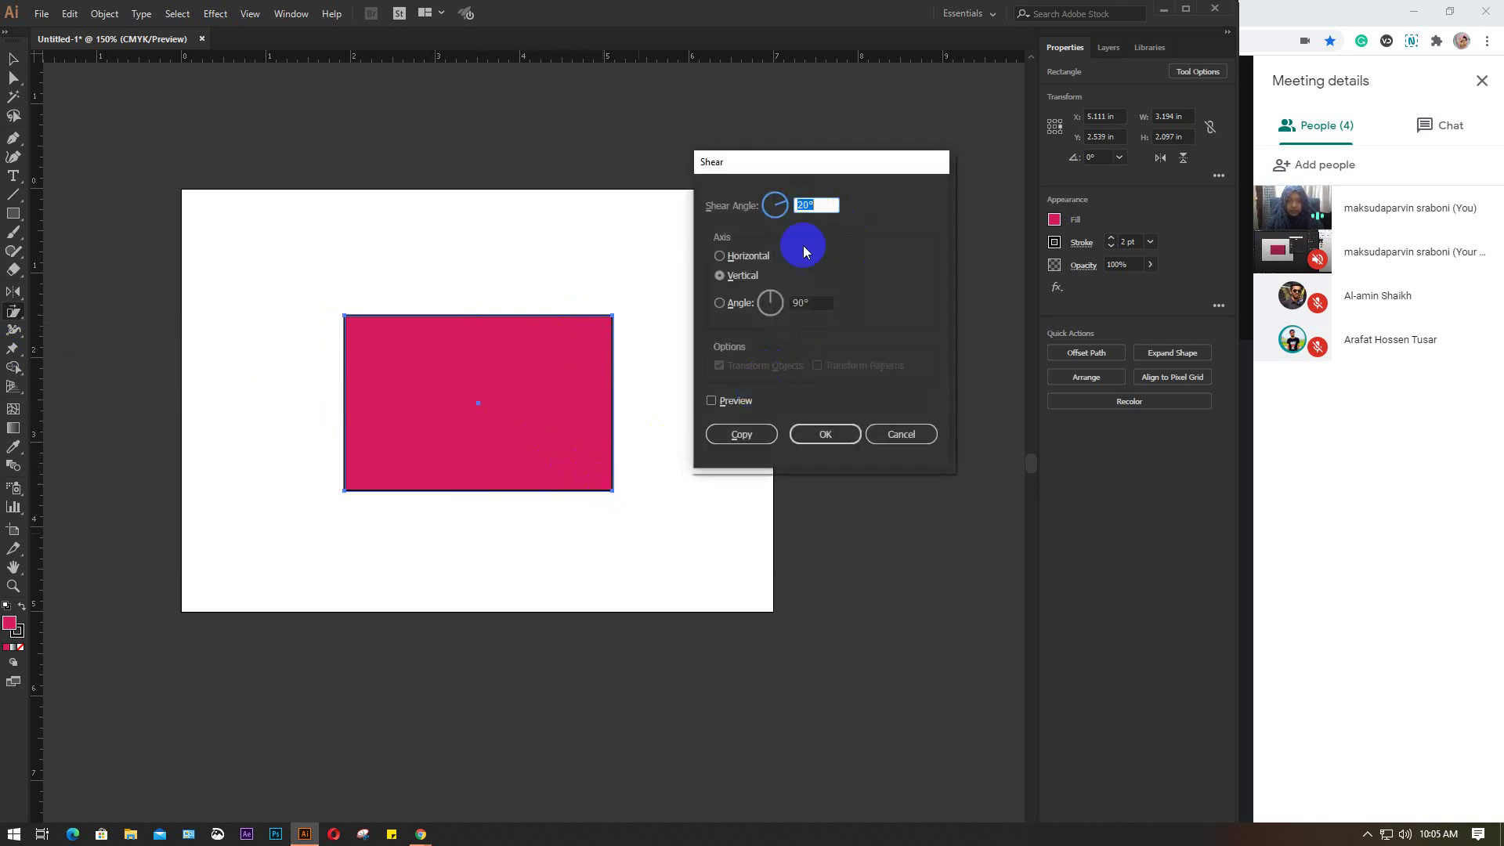
left_click(739, 257)
left_click(736, 400)
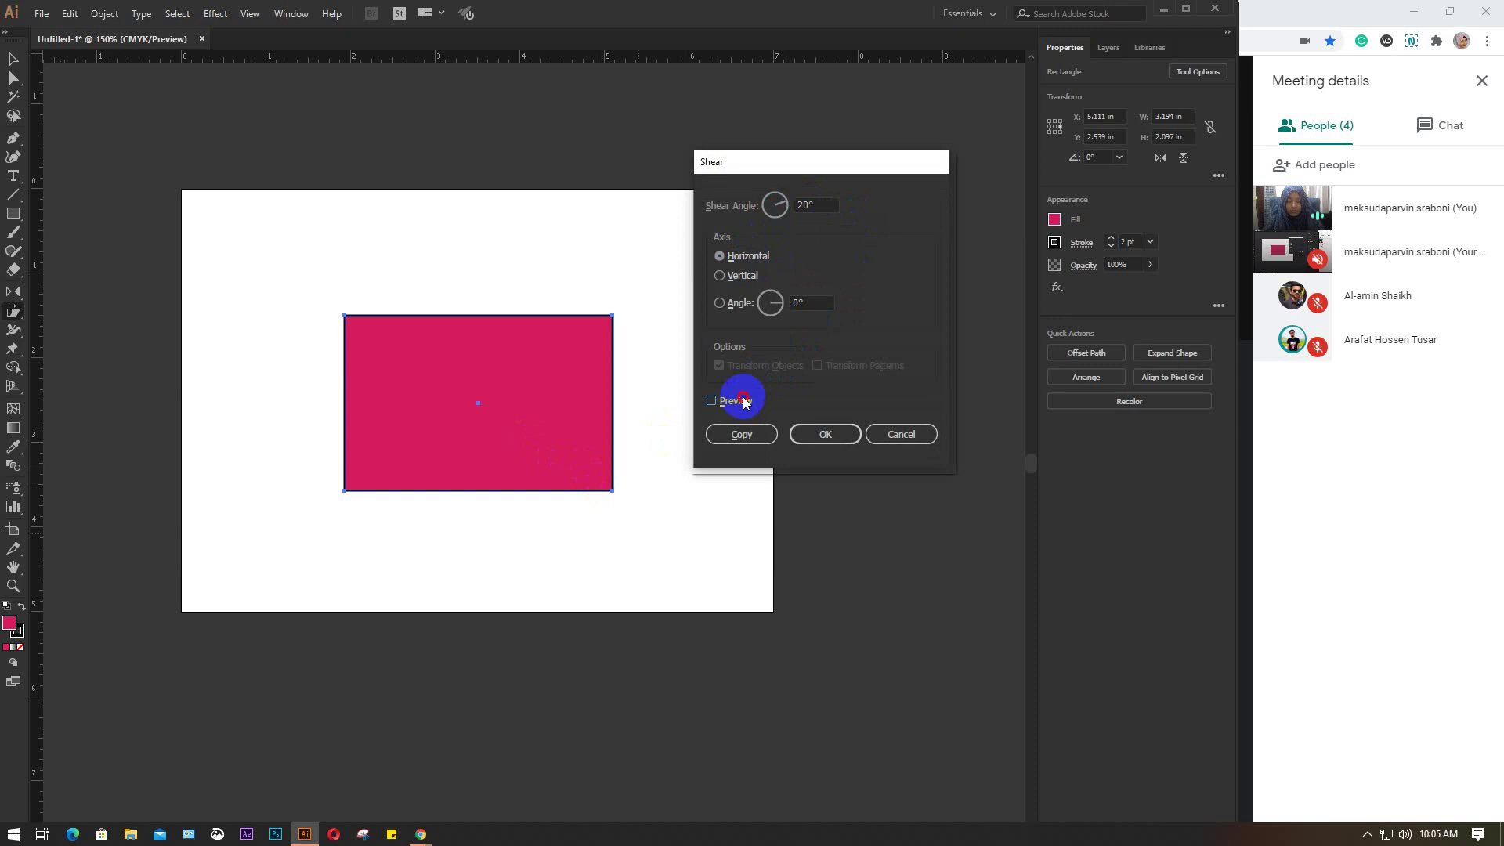
left_click(743, 402)
left_click(741, 434)
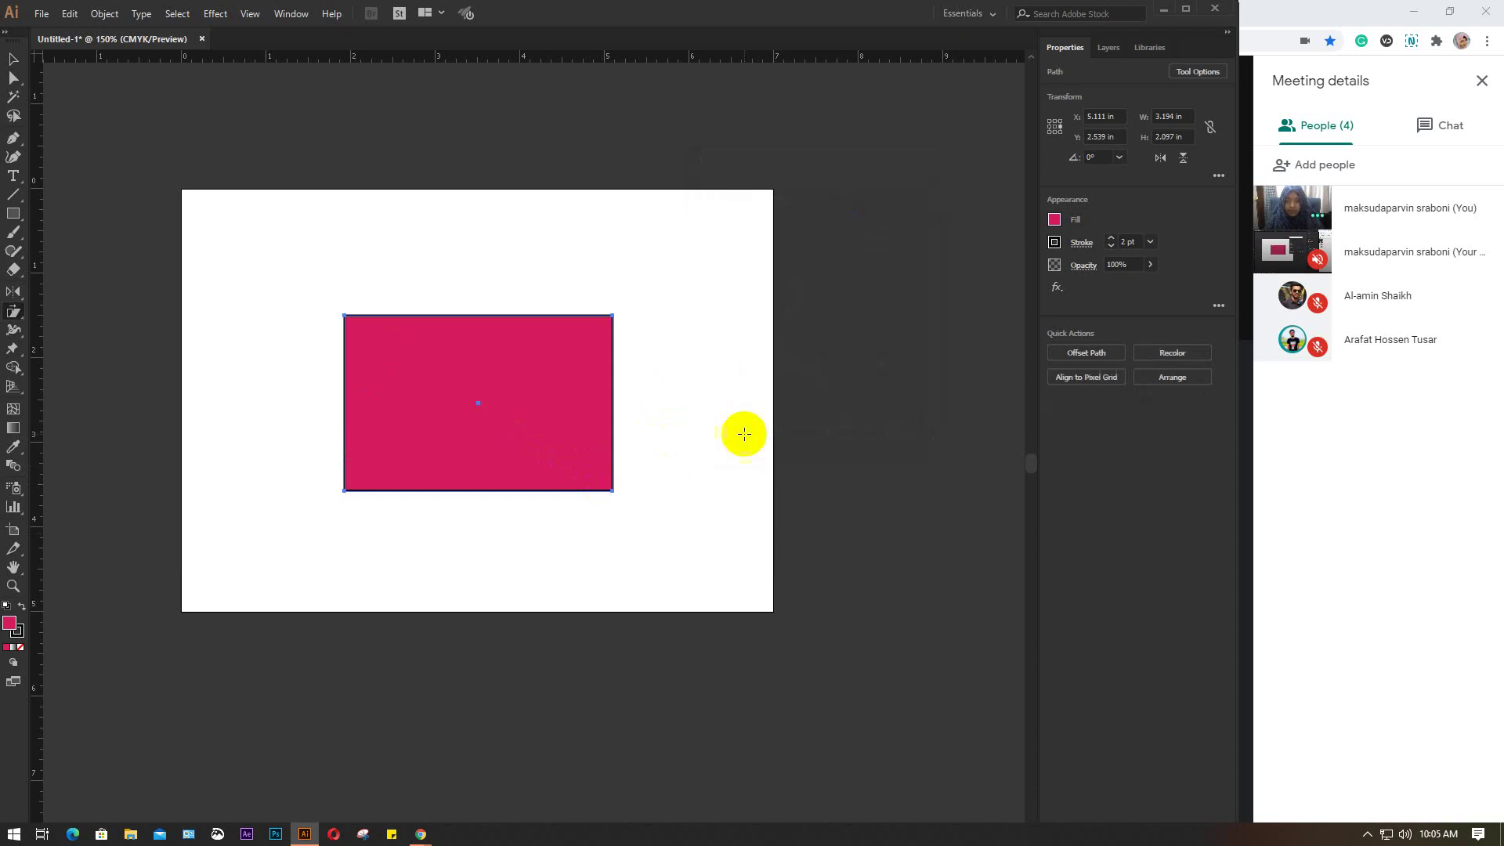
Step: Drag the parallelogram's points with the Reshape tool to try reshaping it
left_click(13, 314)
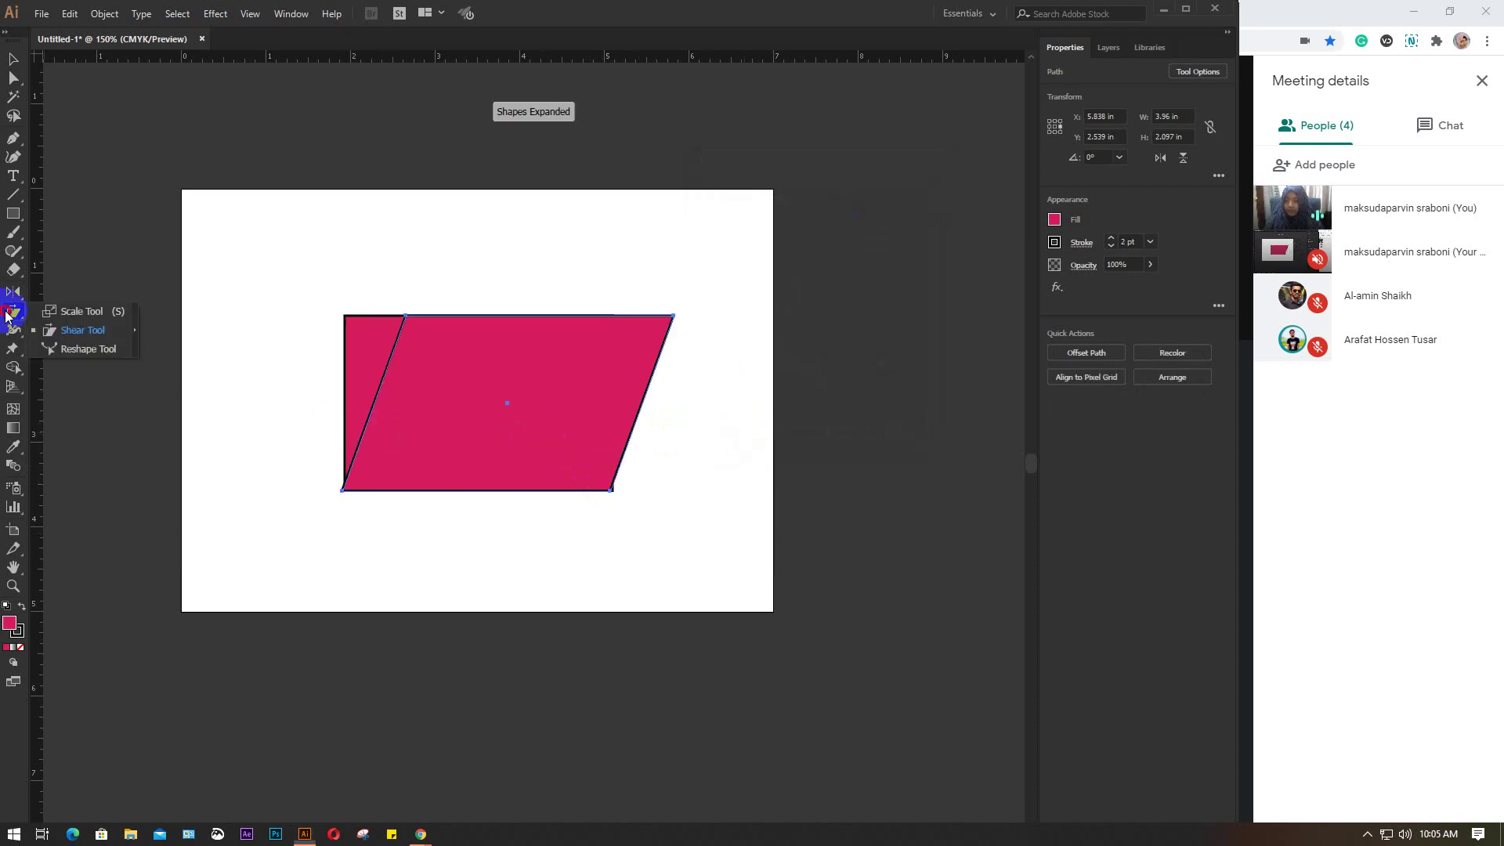
left_click(66, 358)
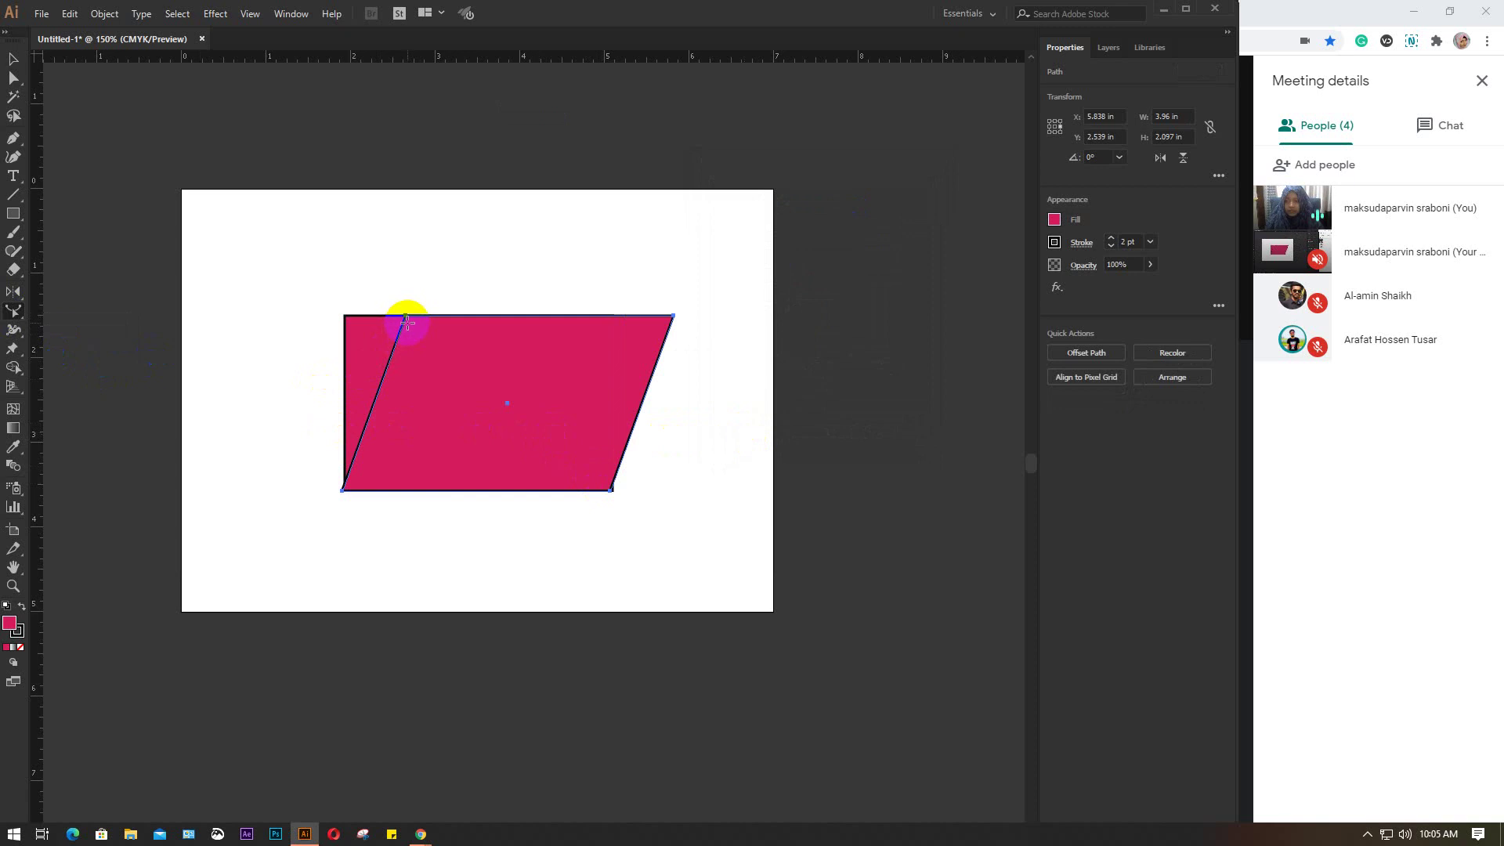
left_click_drag(404, 318, 423, 331)
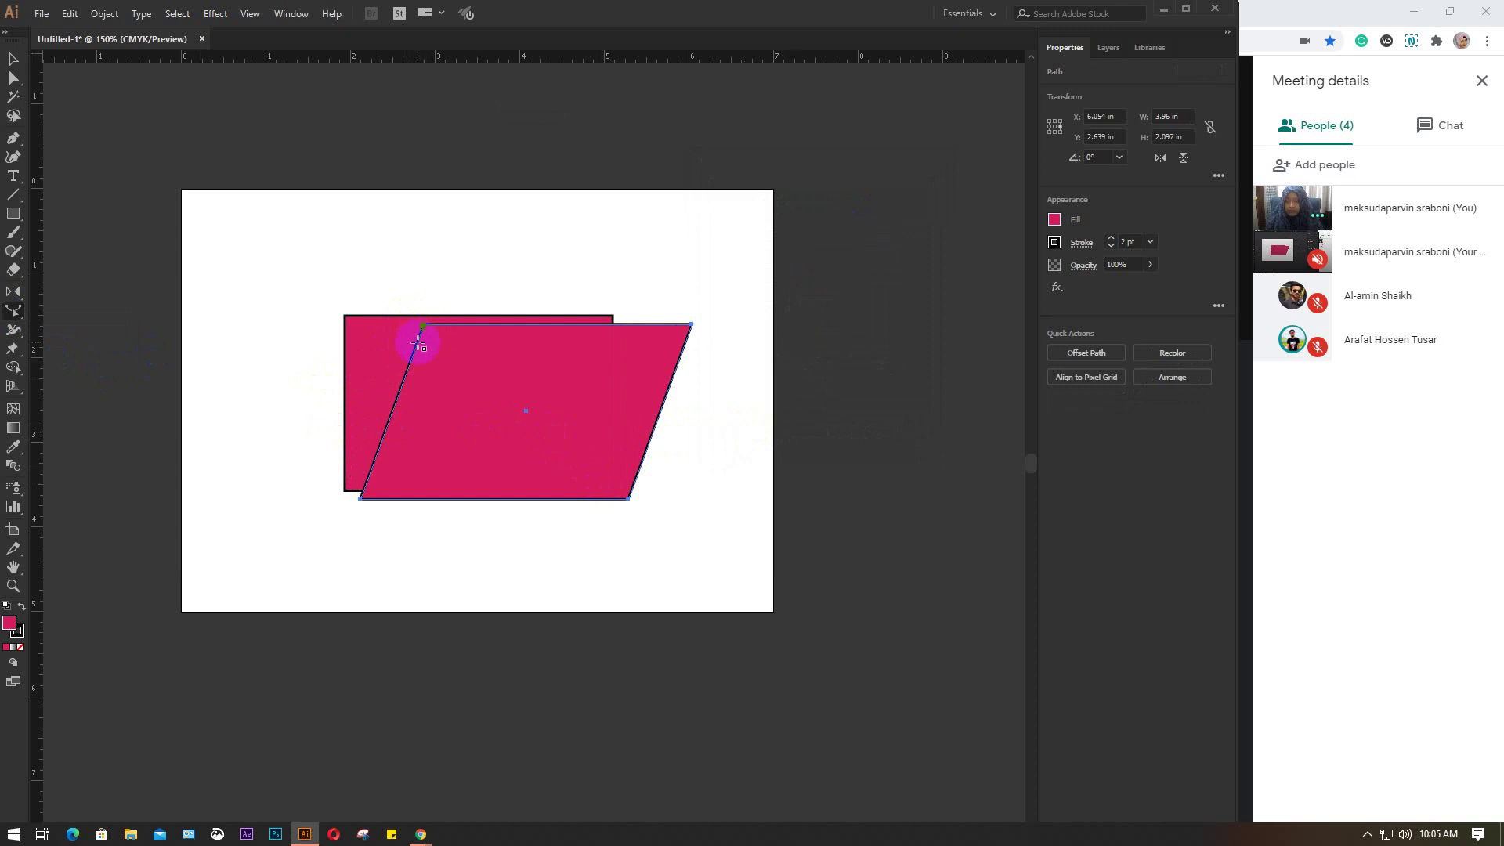
left_click_drag(418, 343, 430, 353)
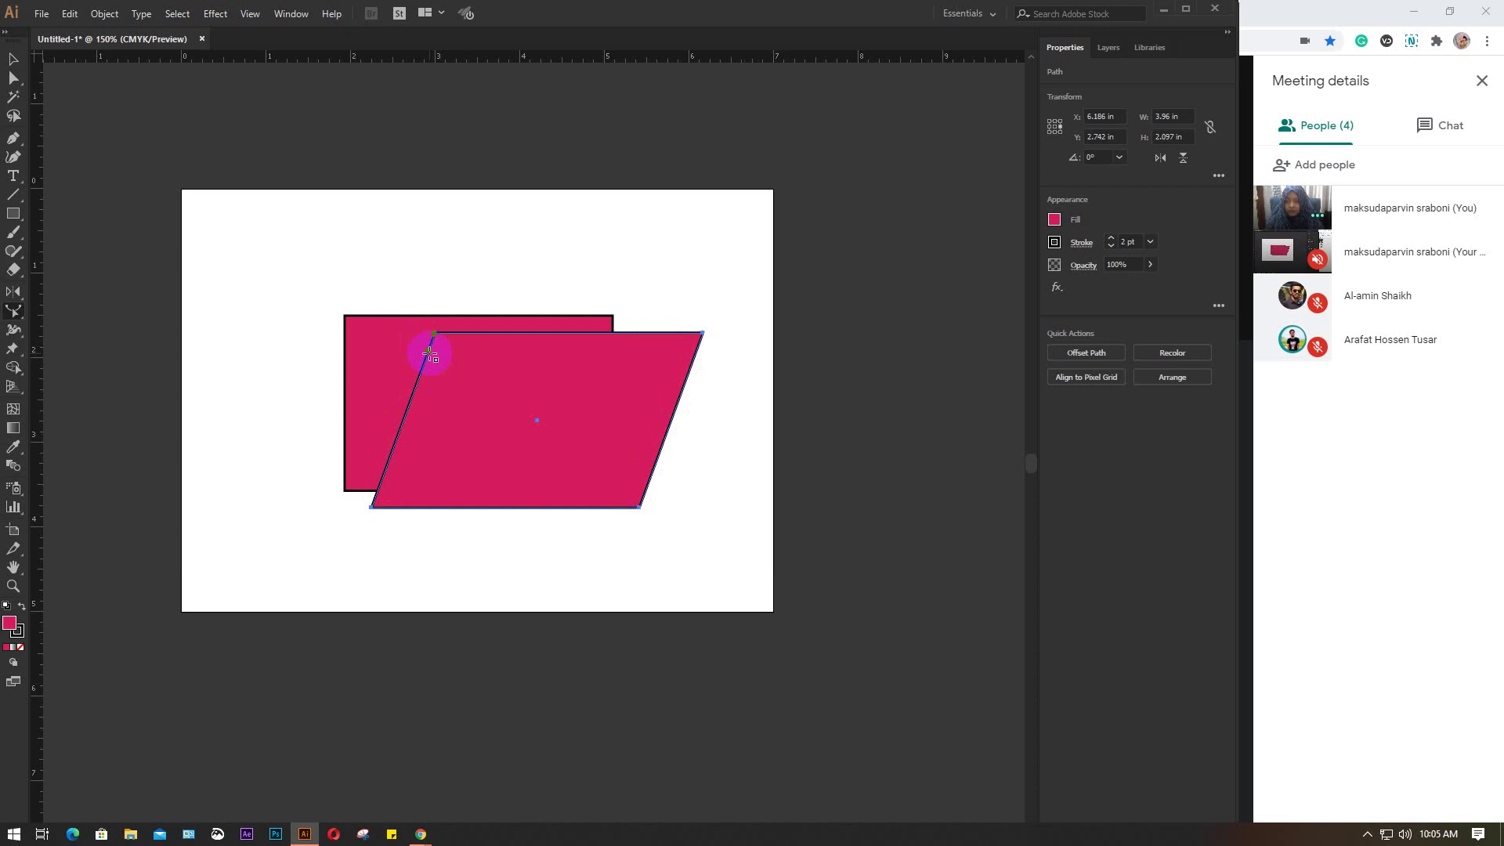
left_click_drag(429, 358, 410, 328)
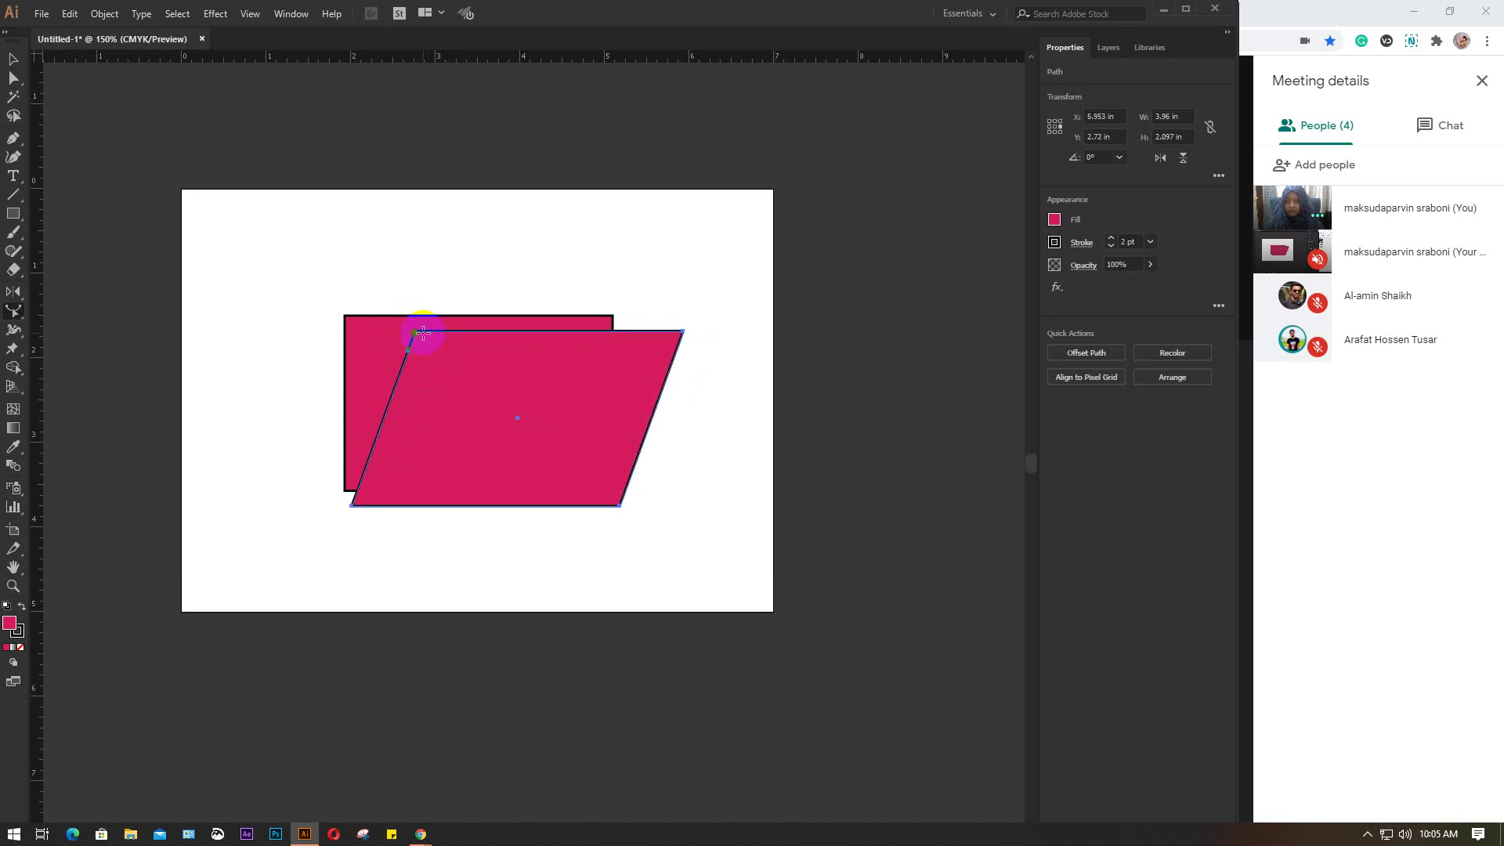
left_click_drag(415, 332, 406, 309)
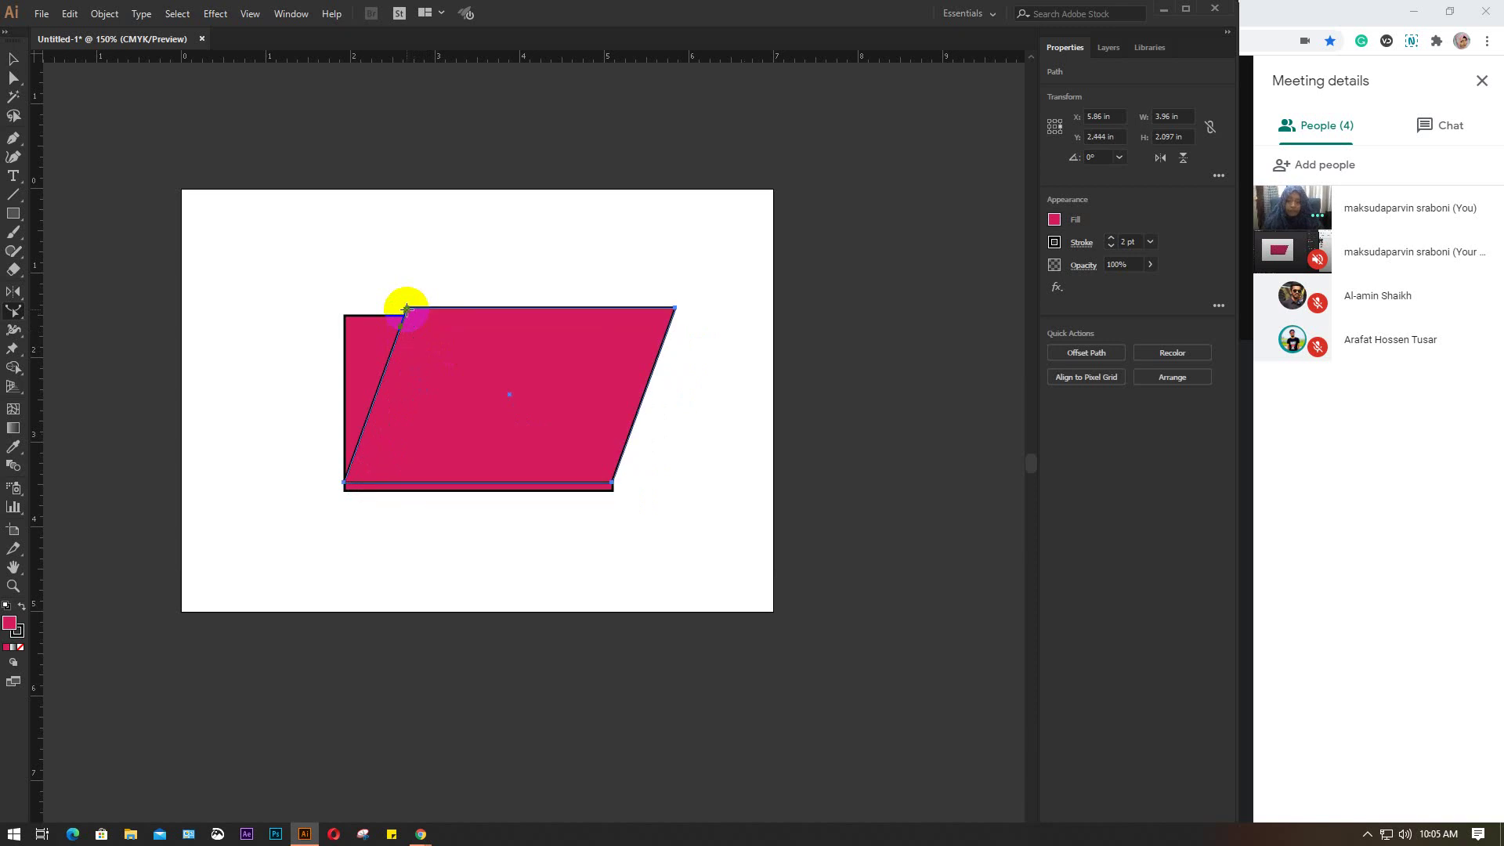
left_click(405, 308)
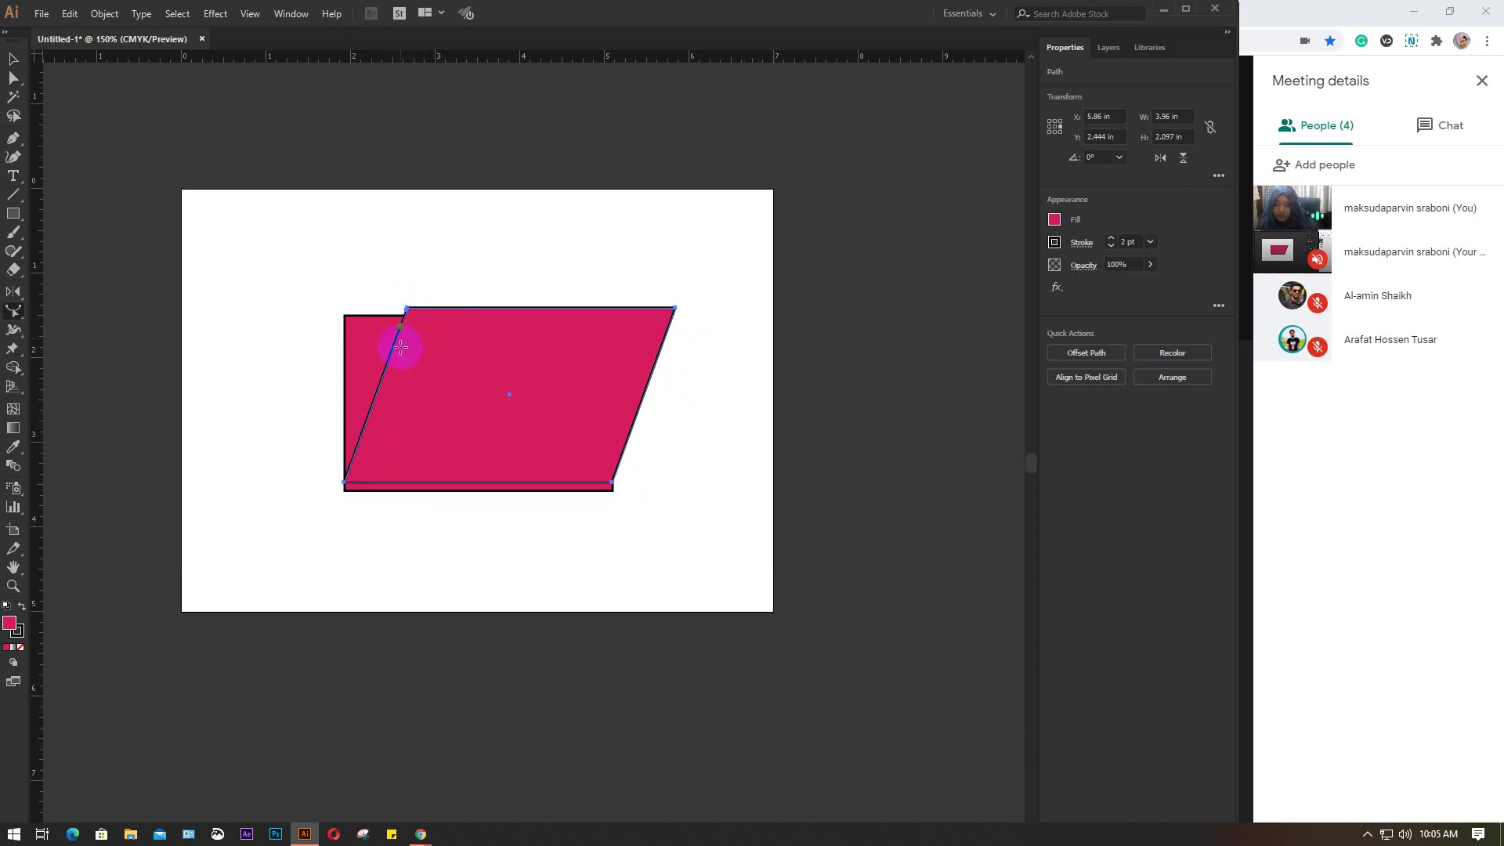
left_click_drag(400, 333, 390, 357)
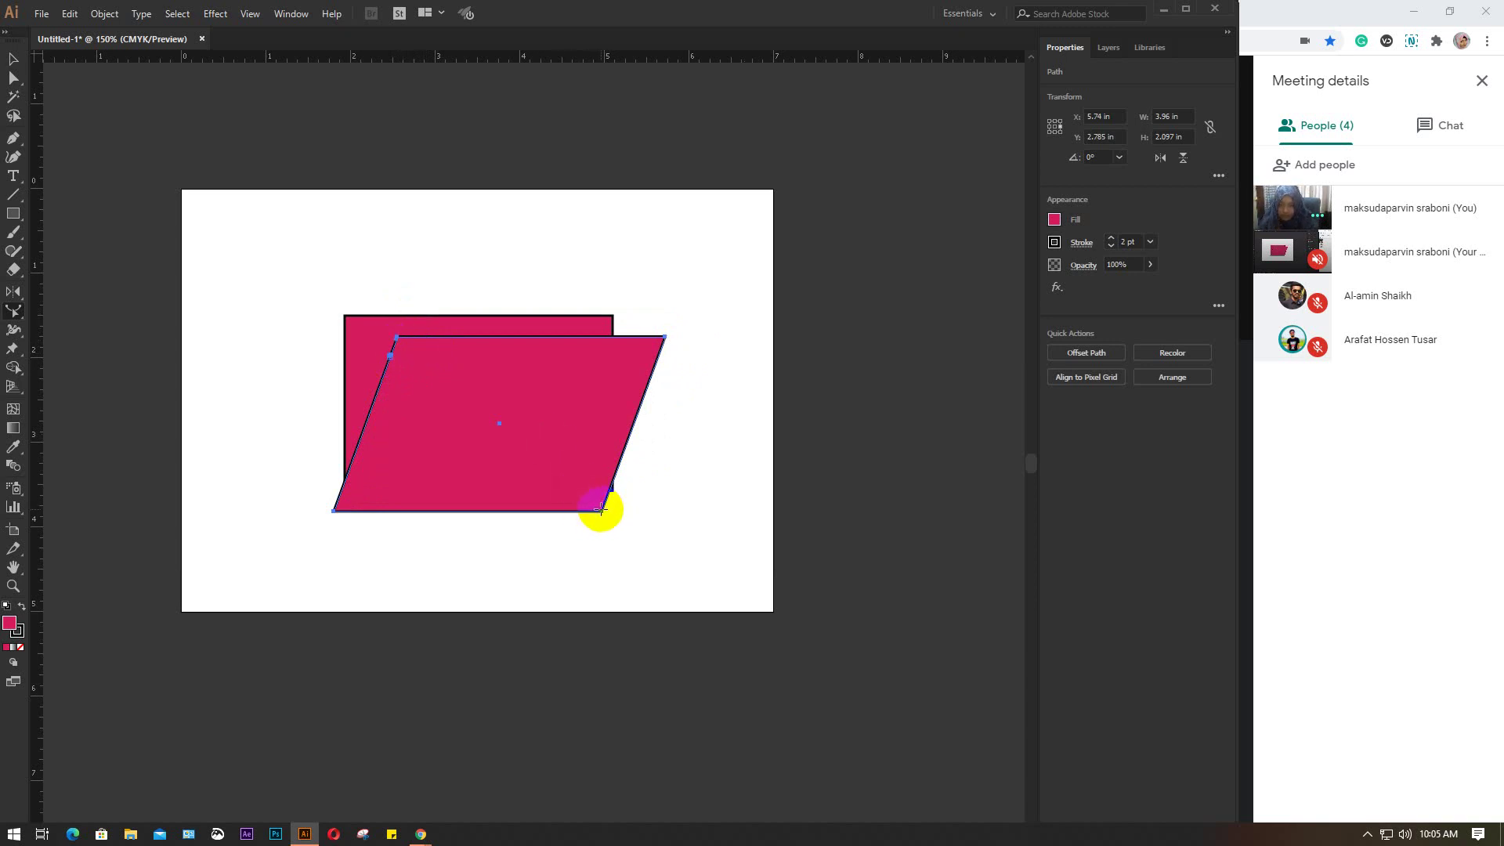
left_click(474, 512)
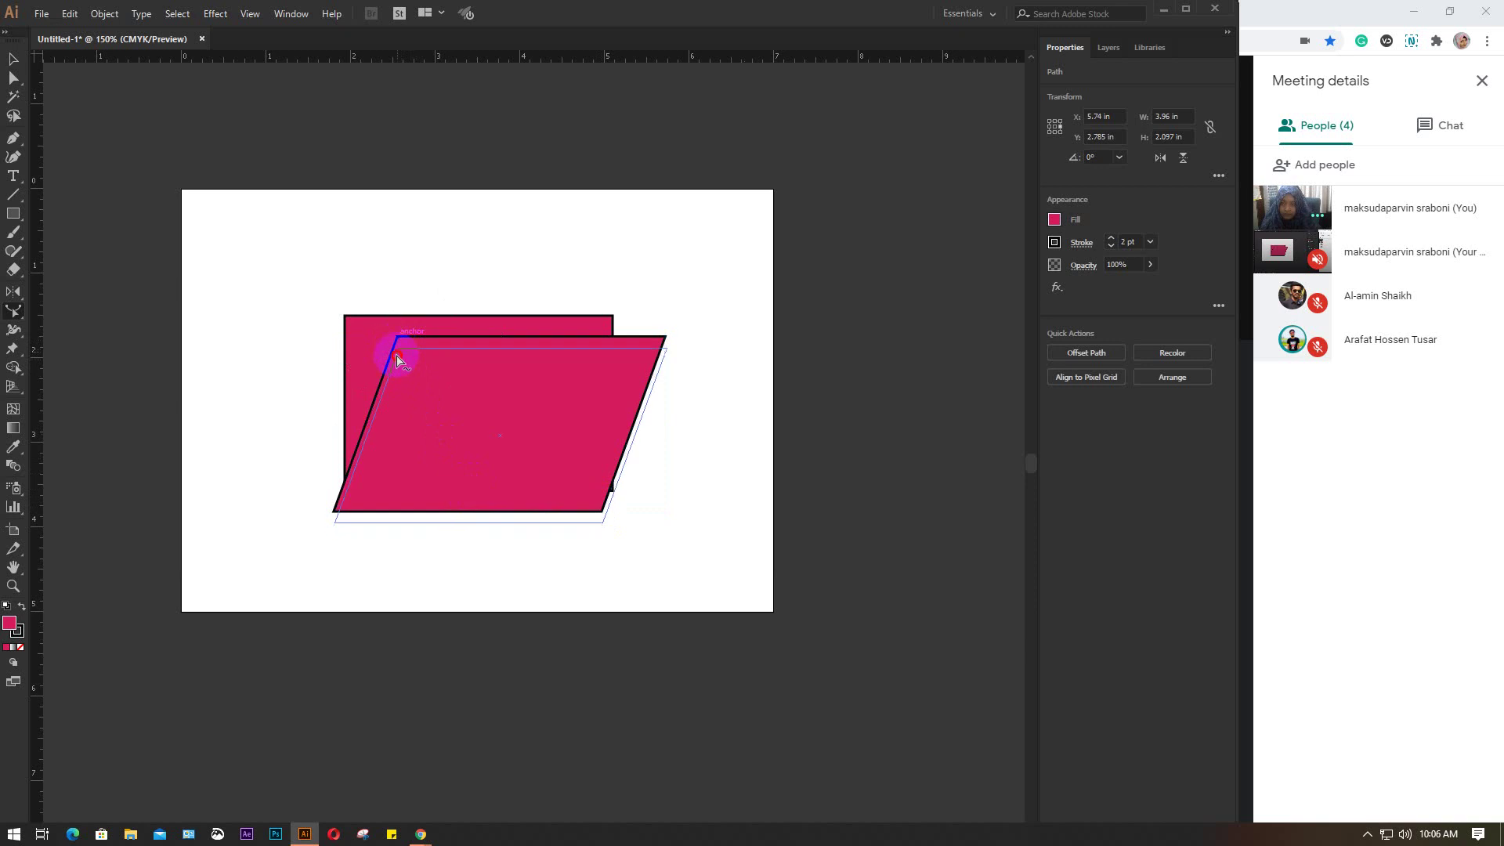
left_click_drag(395, 338, 440, 243)
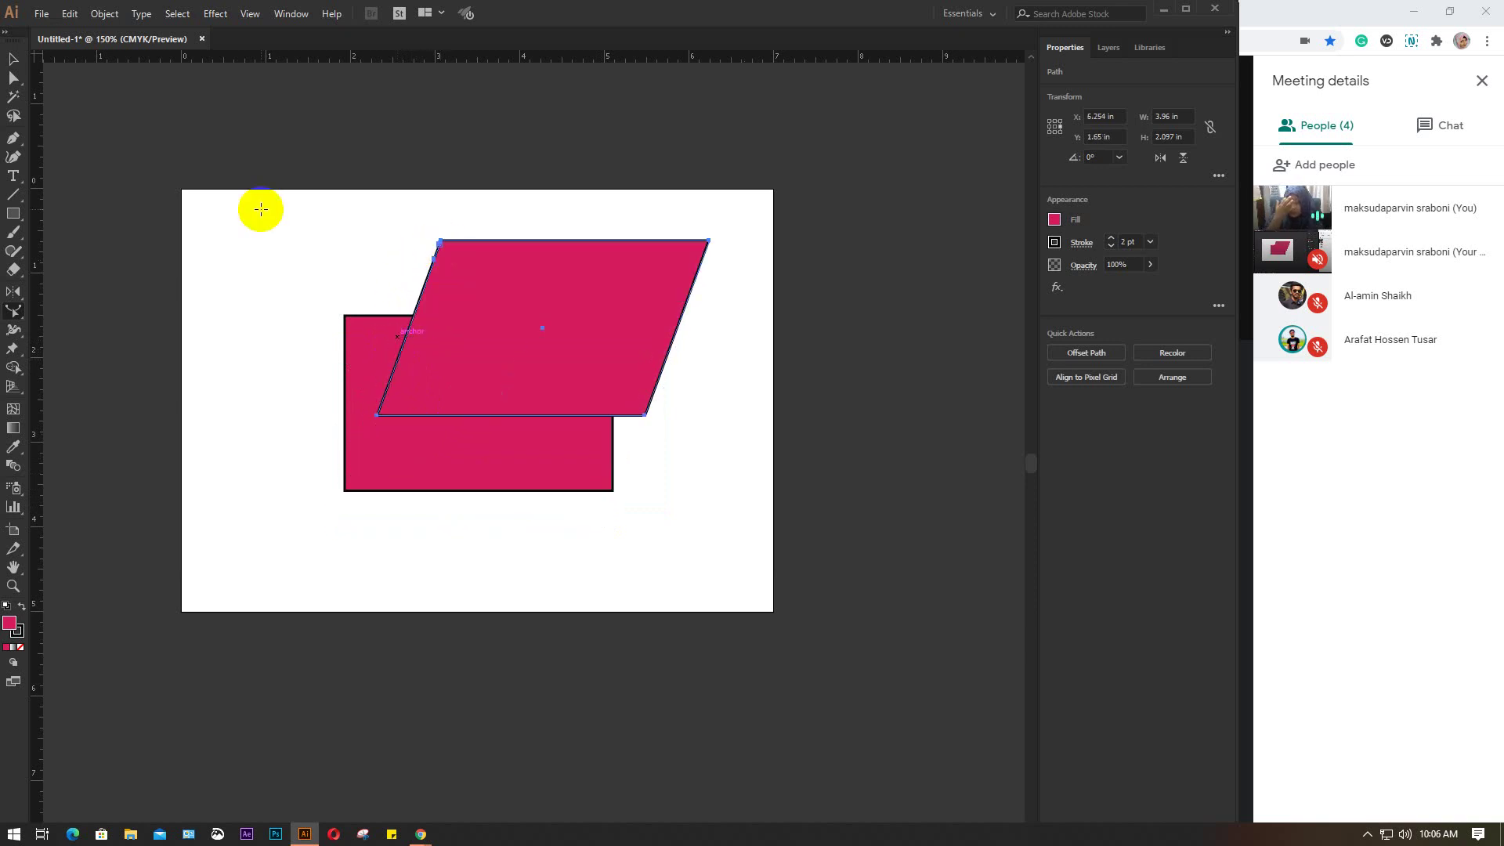
Step: Select both the rectangle and the parallelogram and delete them
left_click(11, 57)
left_click_drag(329, 262, 571, 496)
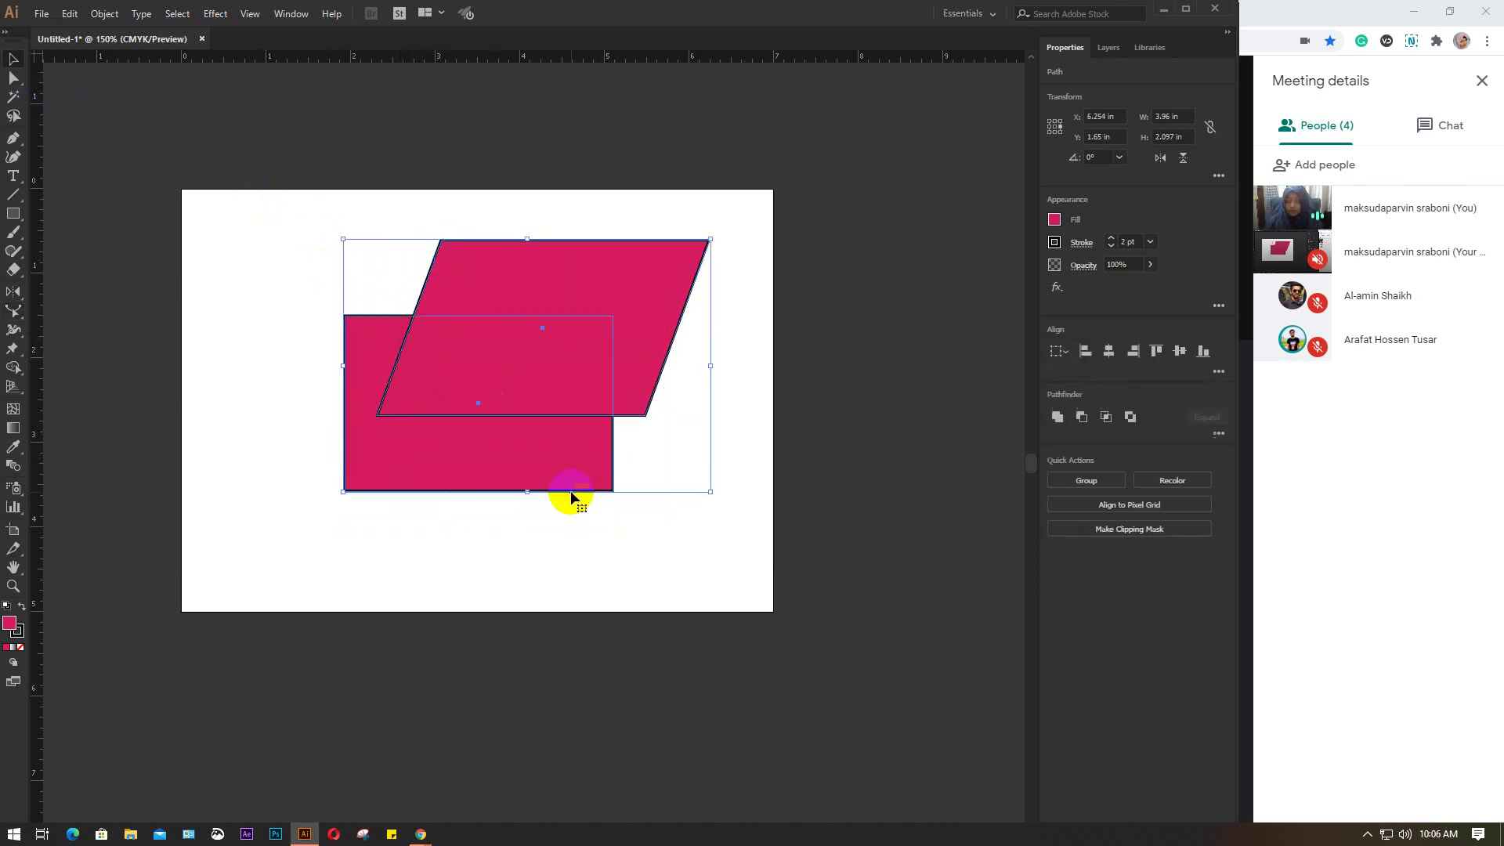
key("Delete")
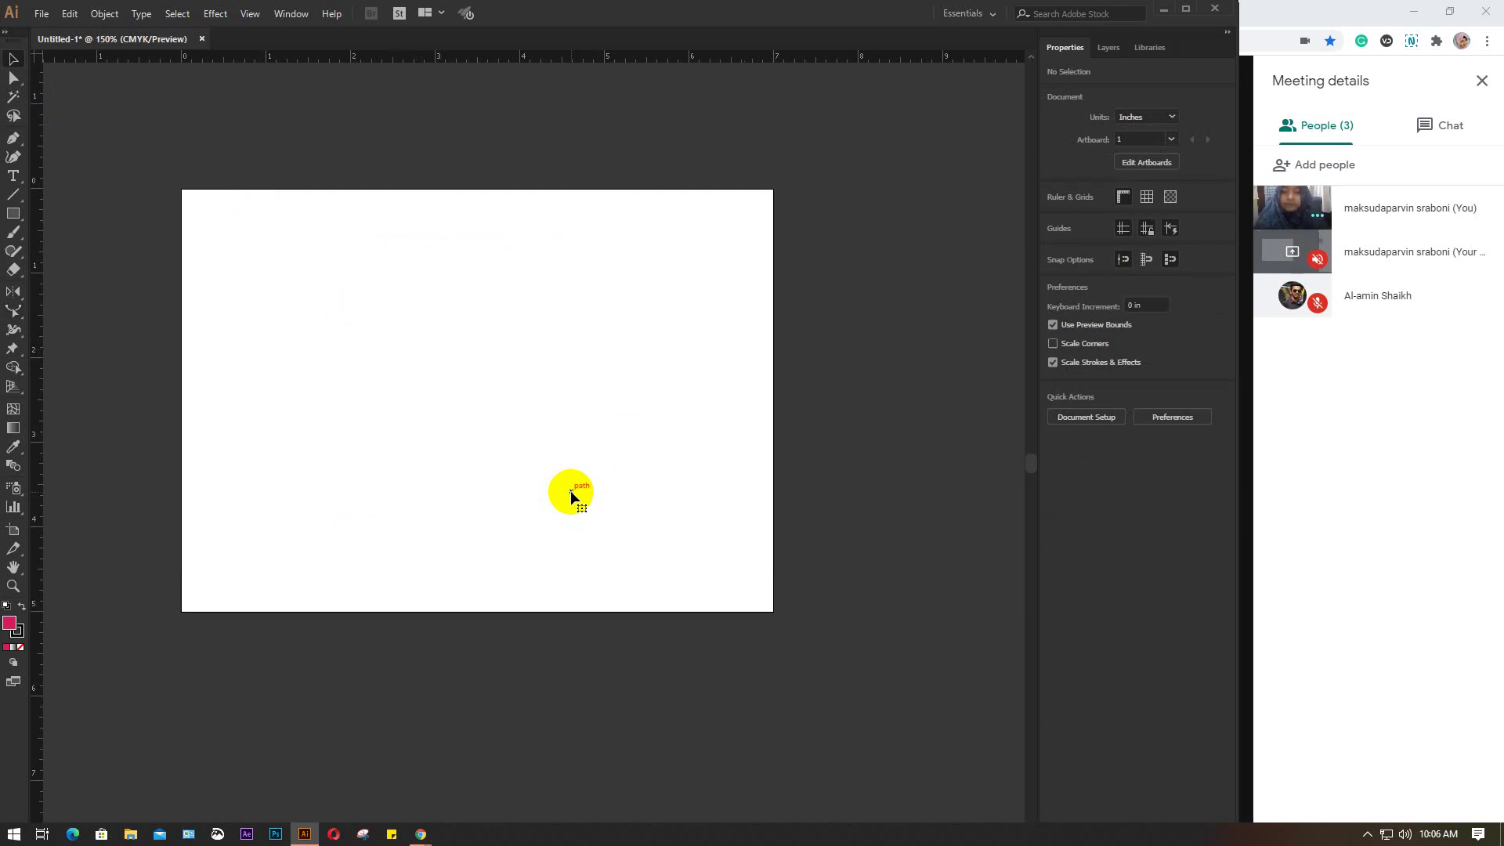
Step: Load youtube.com in a new Chrome tab beside the Meet call
left_click(421, 834)
left_click(369, 767)
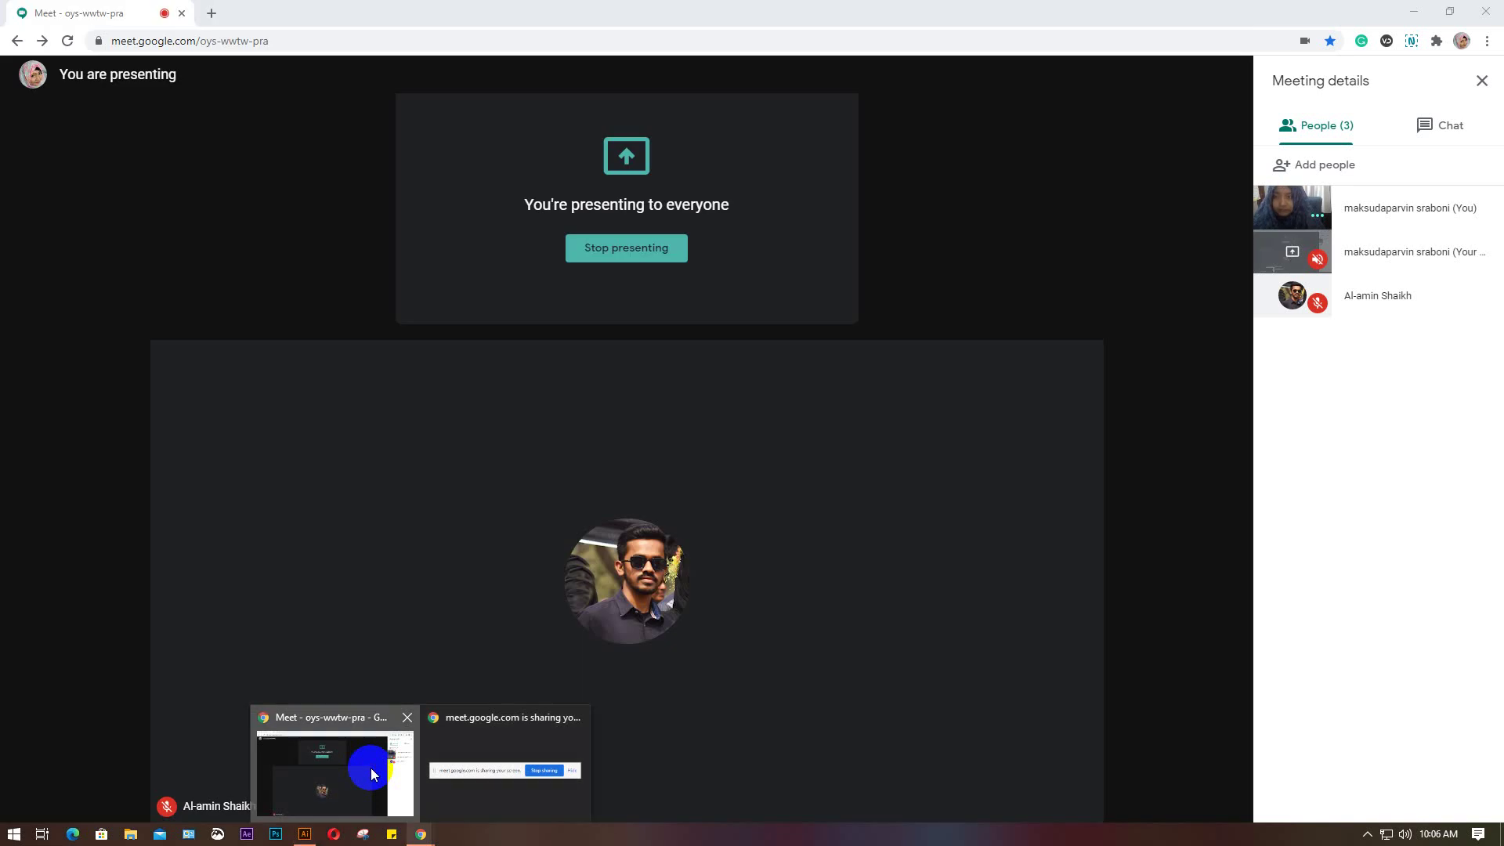
left_click(213, 15)
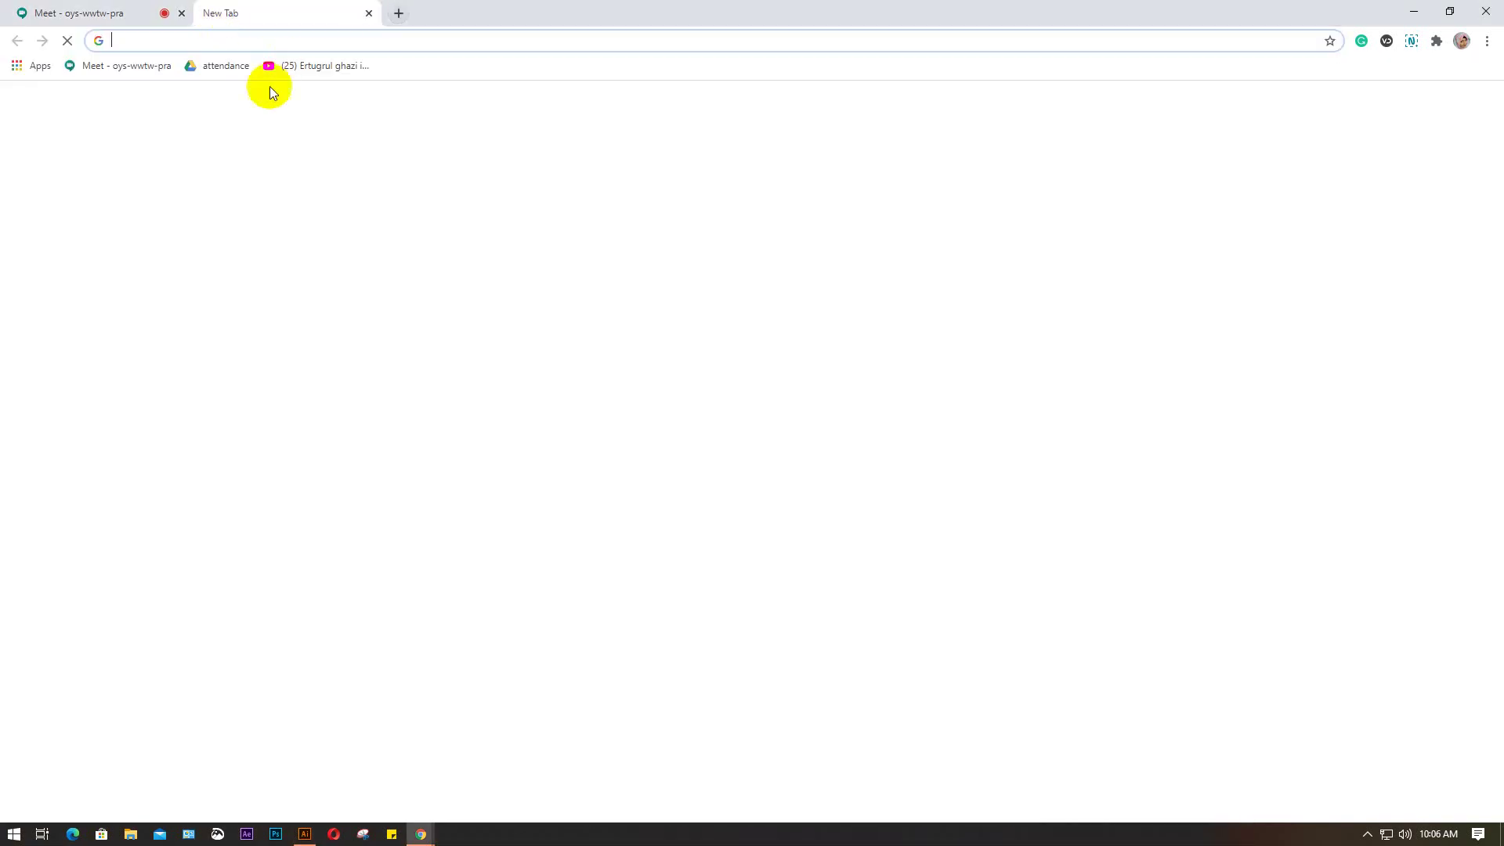
type("youtube")
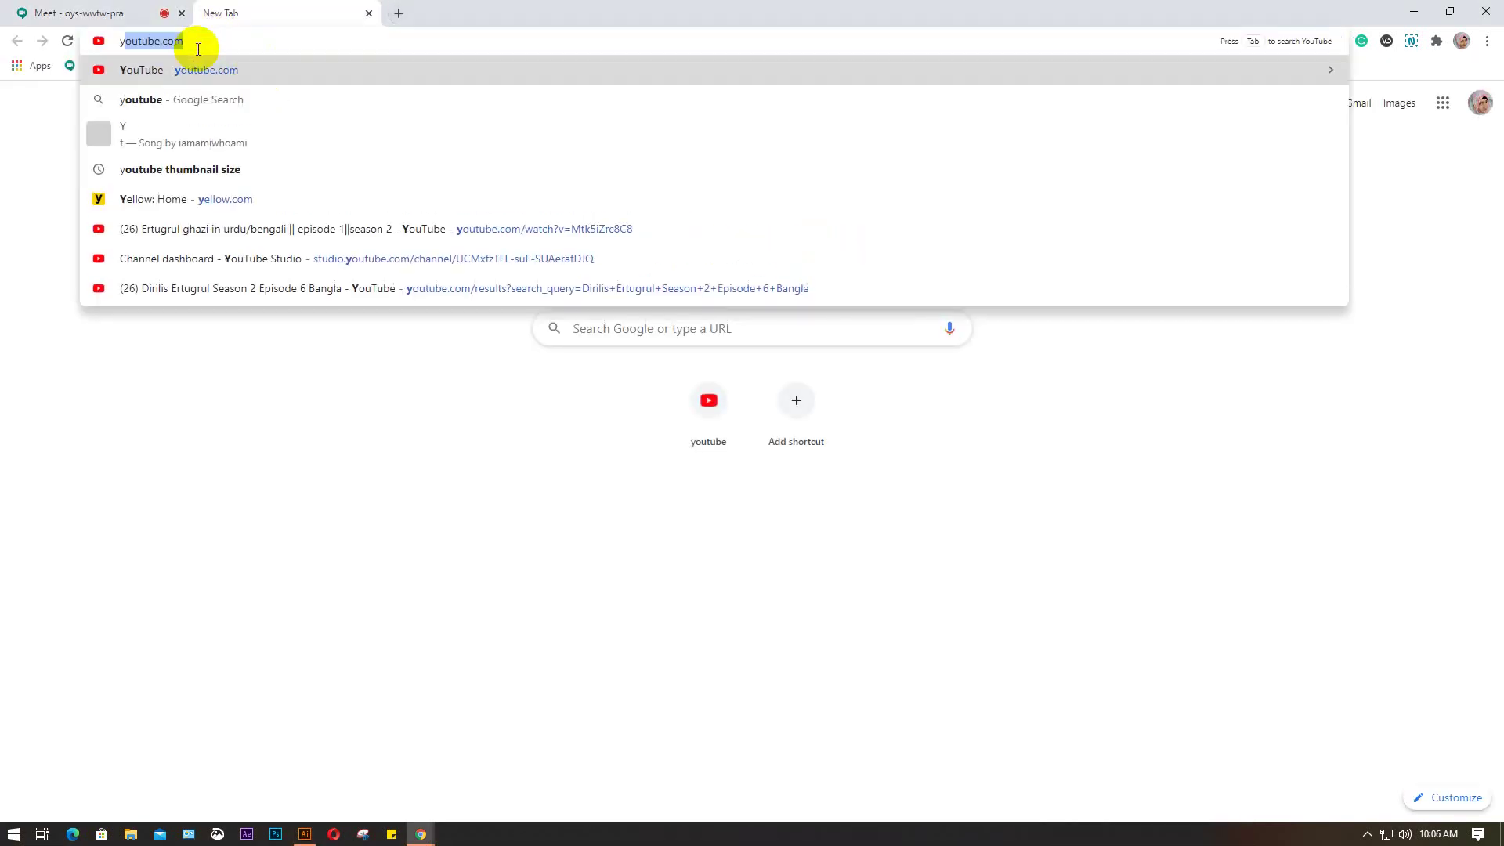
key("Return")
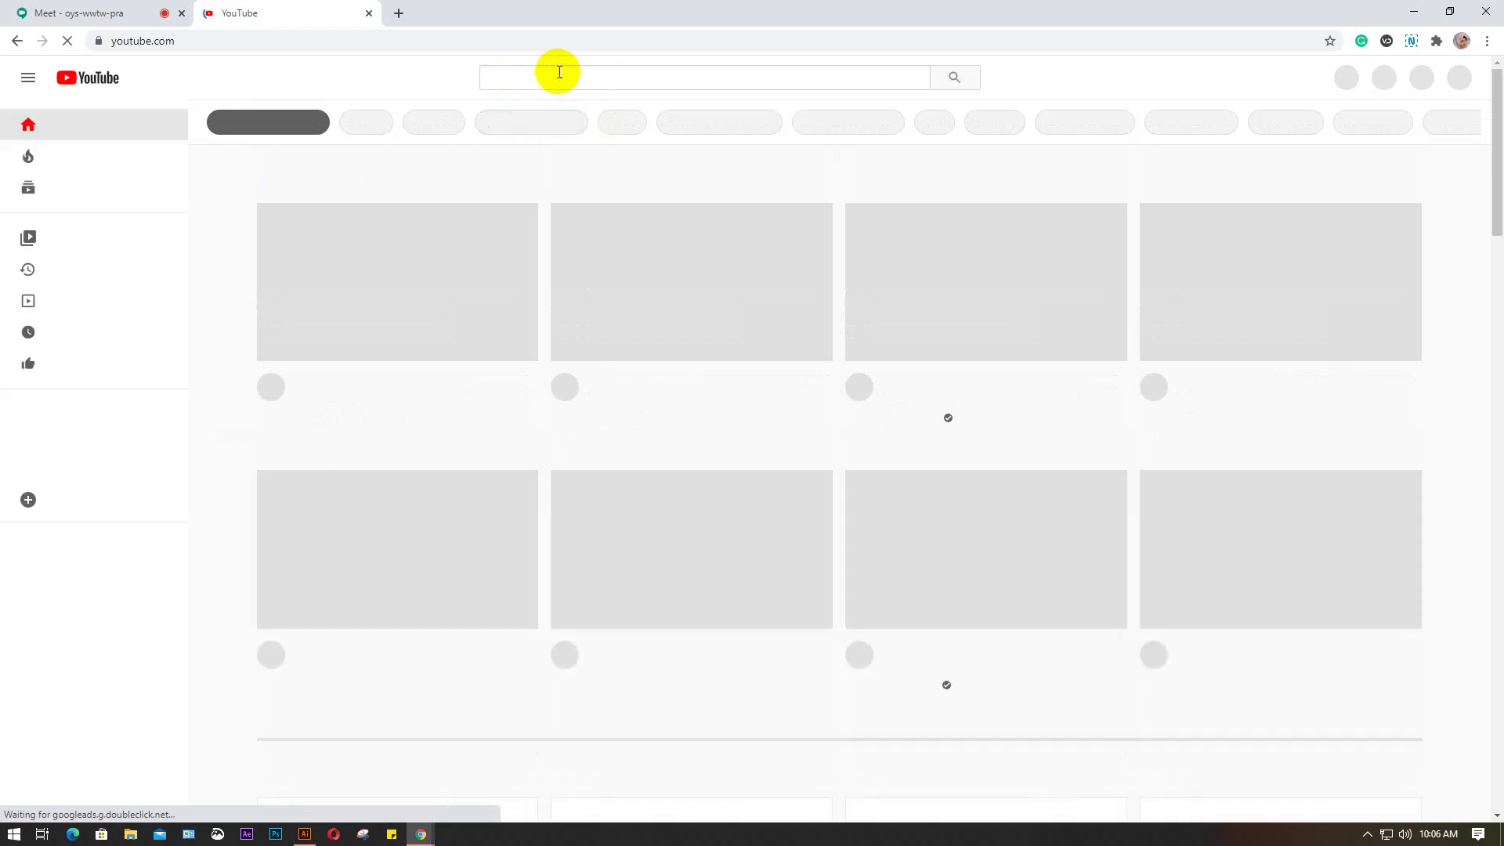
Step: Search YouTube for 'reshape tool illustrator' and open 'How to Use the Reshape Tool in Adobe Illustrator CC'
left_click(559, 72)
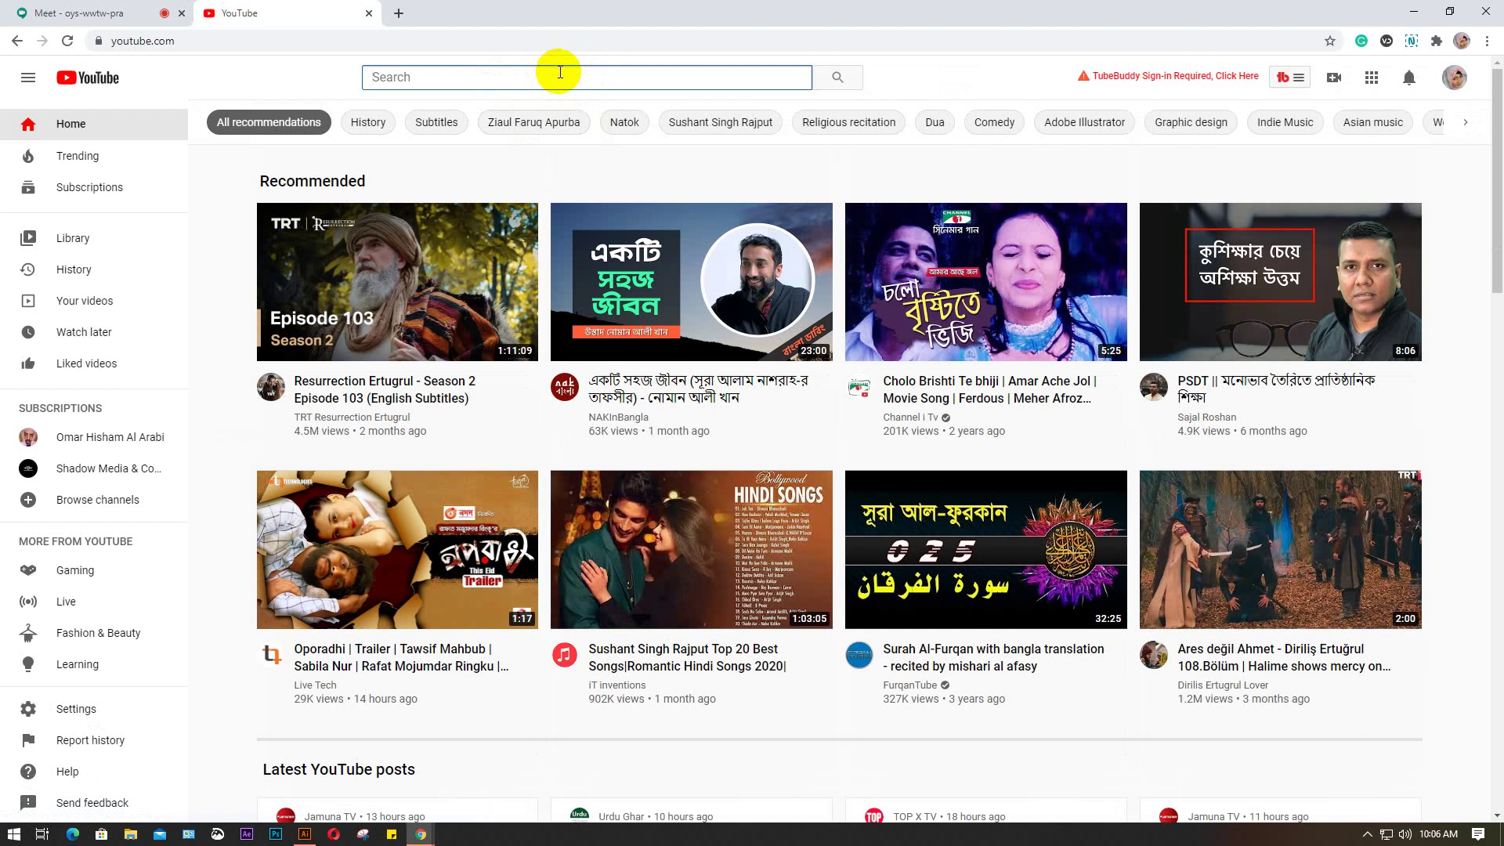
type("reshap")
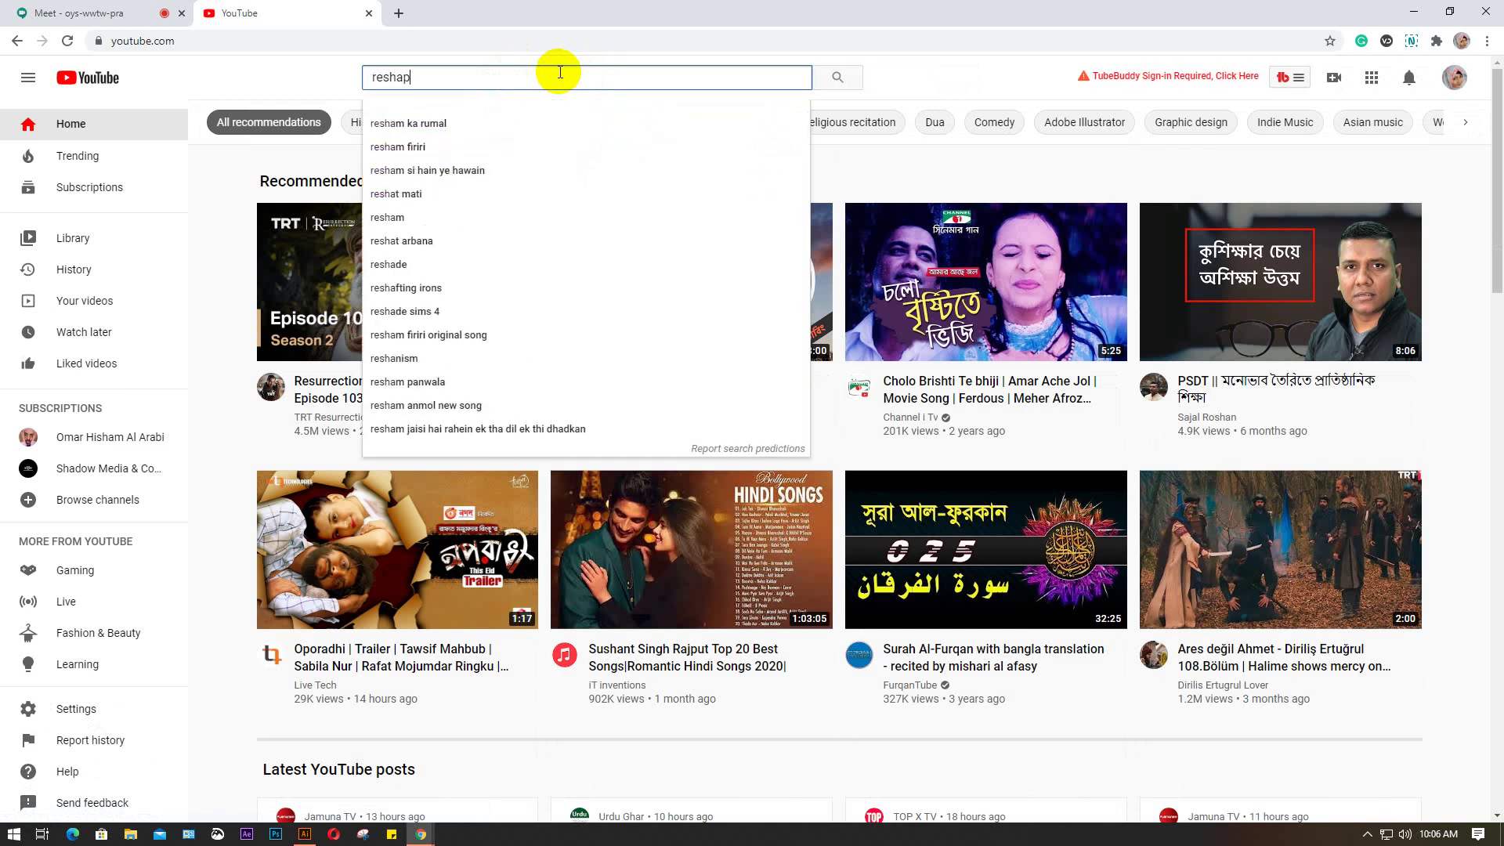
type("e")
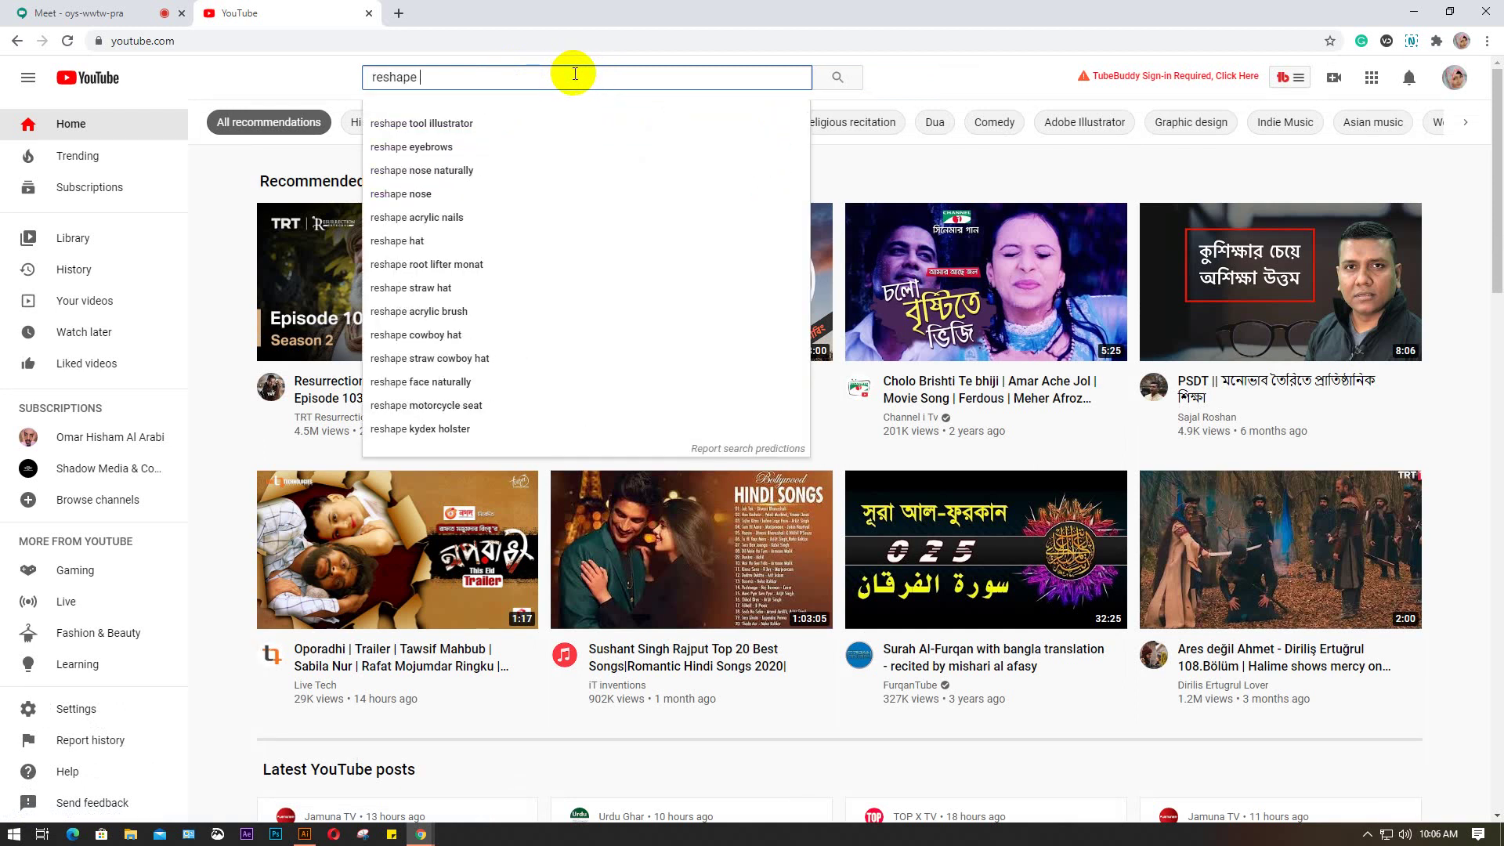
left_click(462, 130)
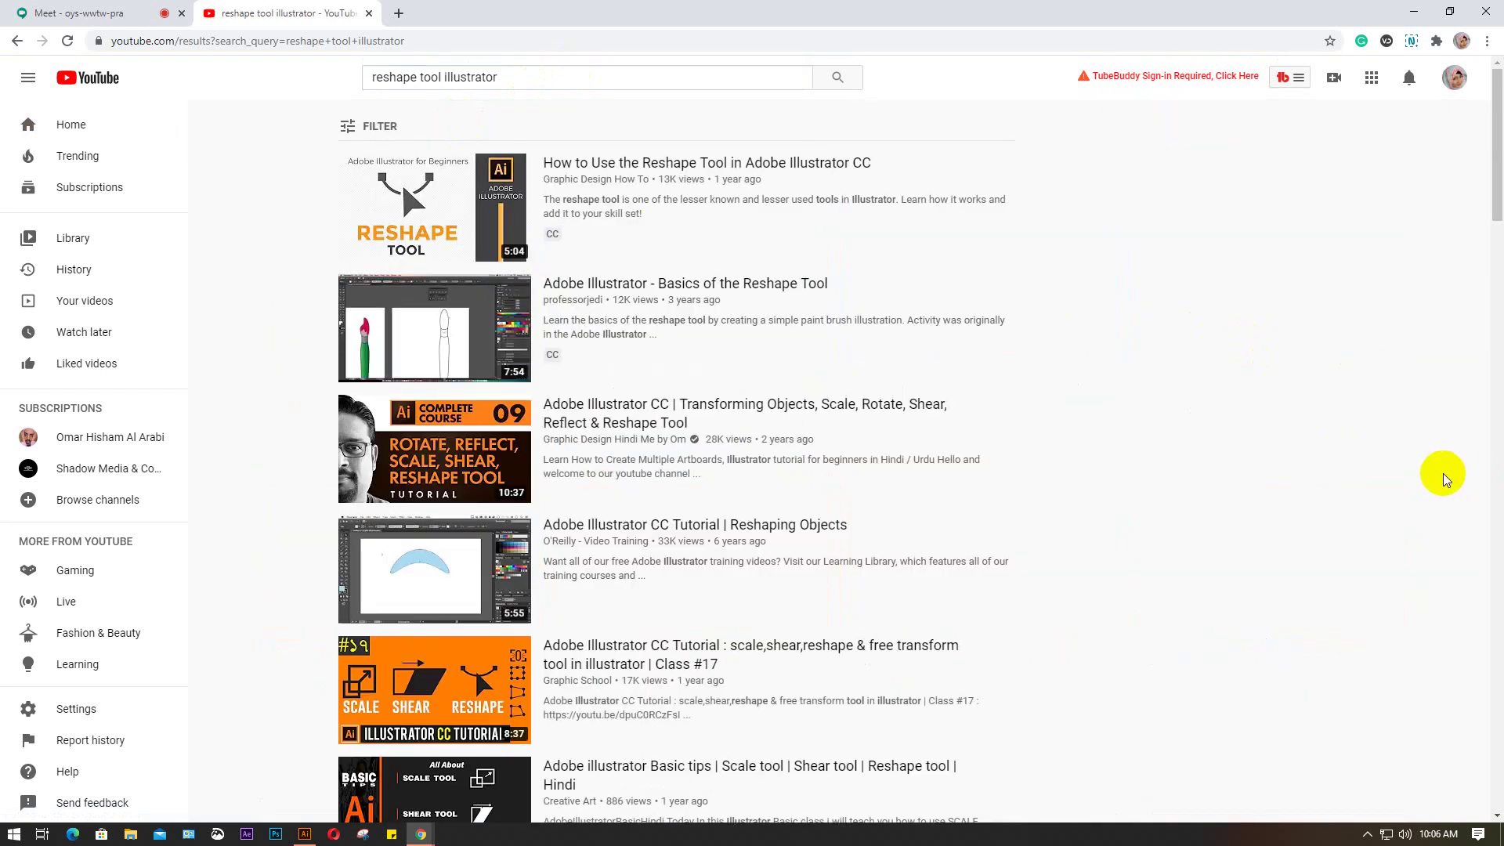
scroll(1387, 481, "down", 2)
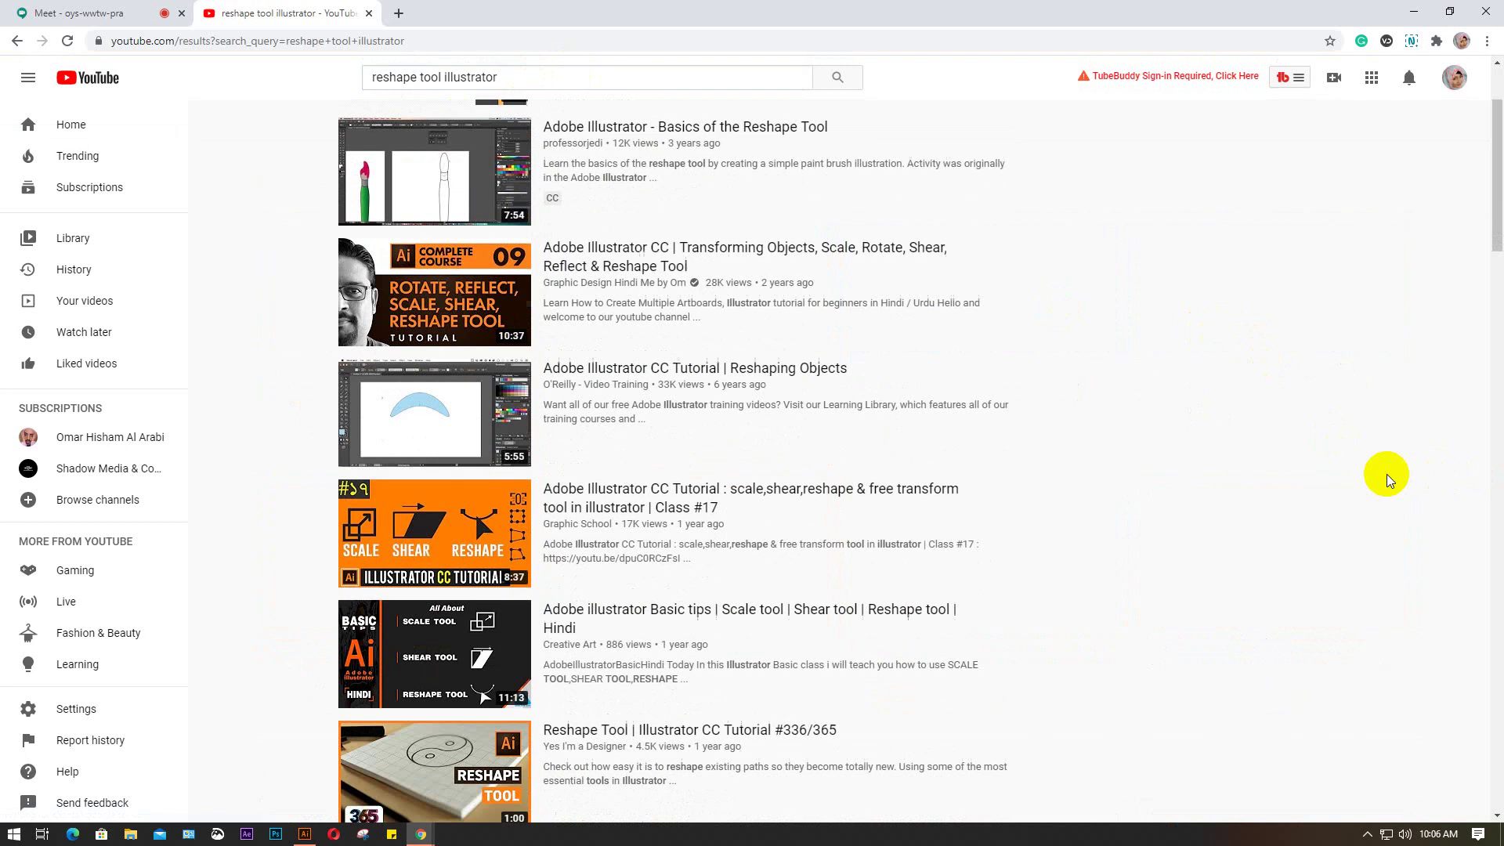
scroll(1386, 480, "up", 2)
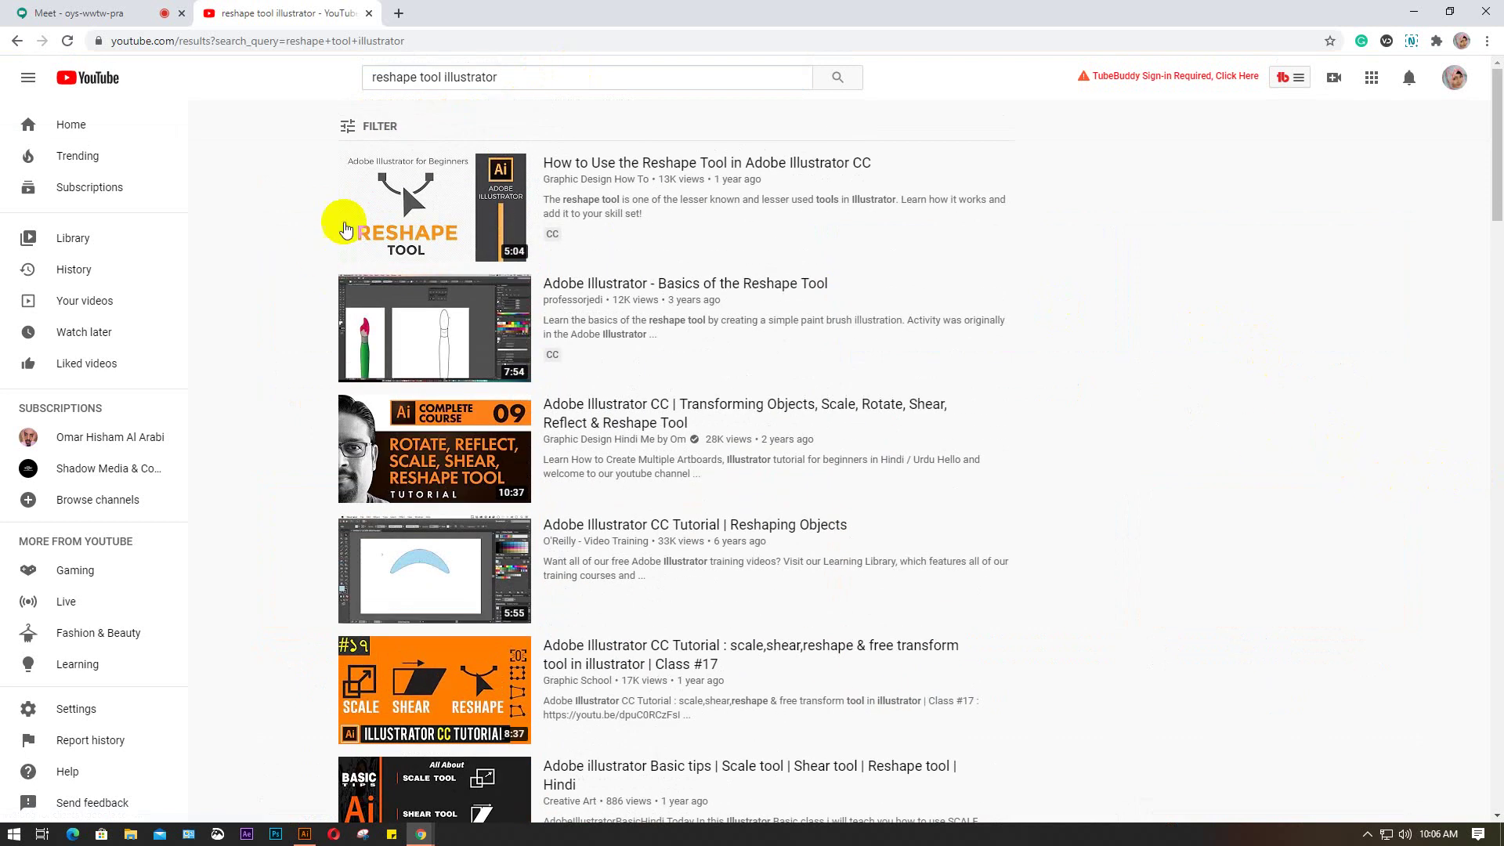
left_click(414, 207)
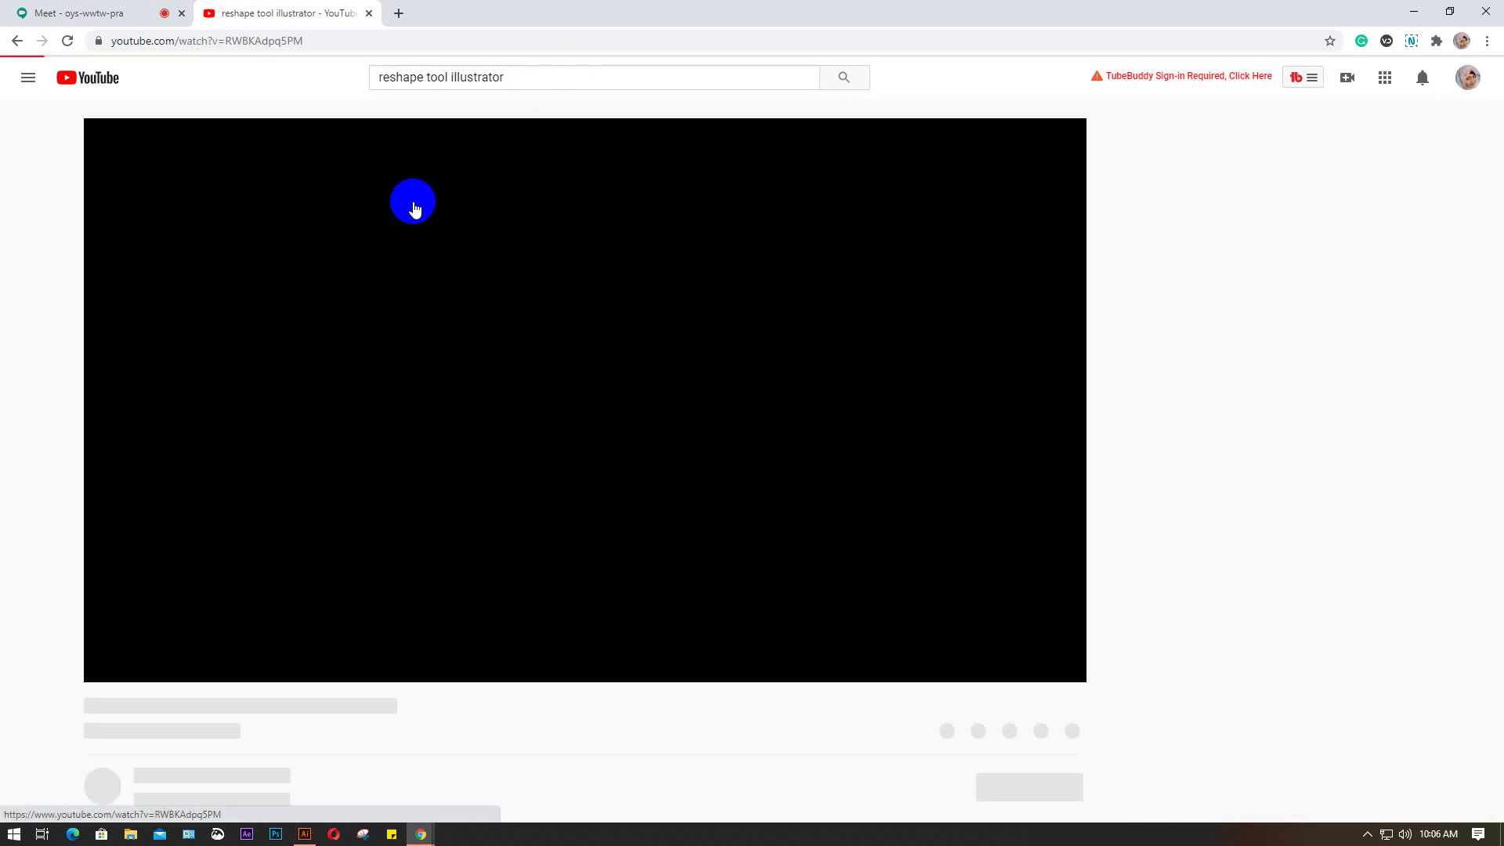
Step: Play the Reshape Tool tutorial full screen and skip ahead to the curve-reshaping demo
left_click(1034, 703)
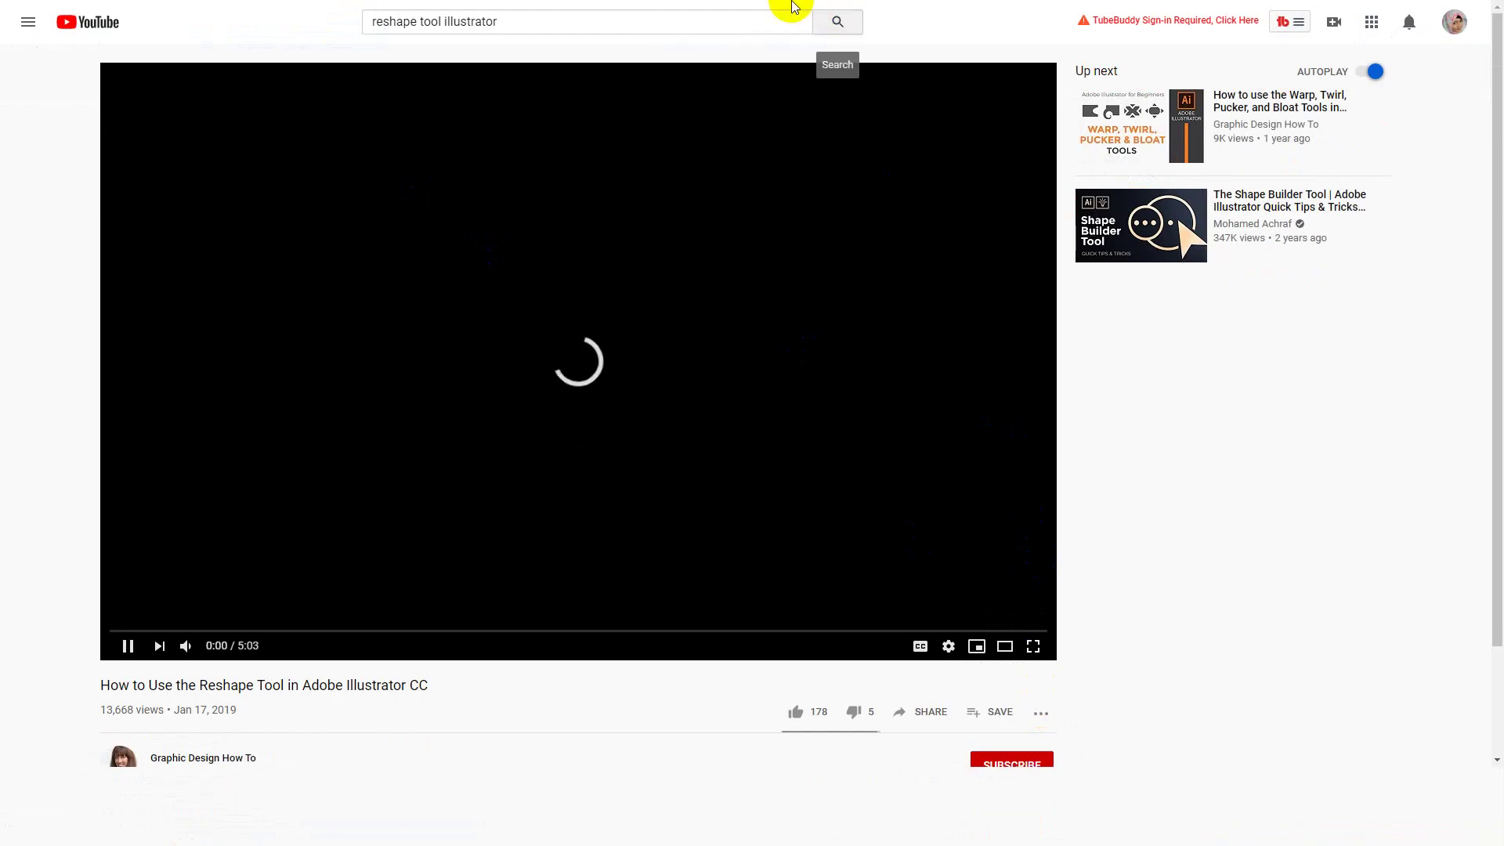
key("f")
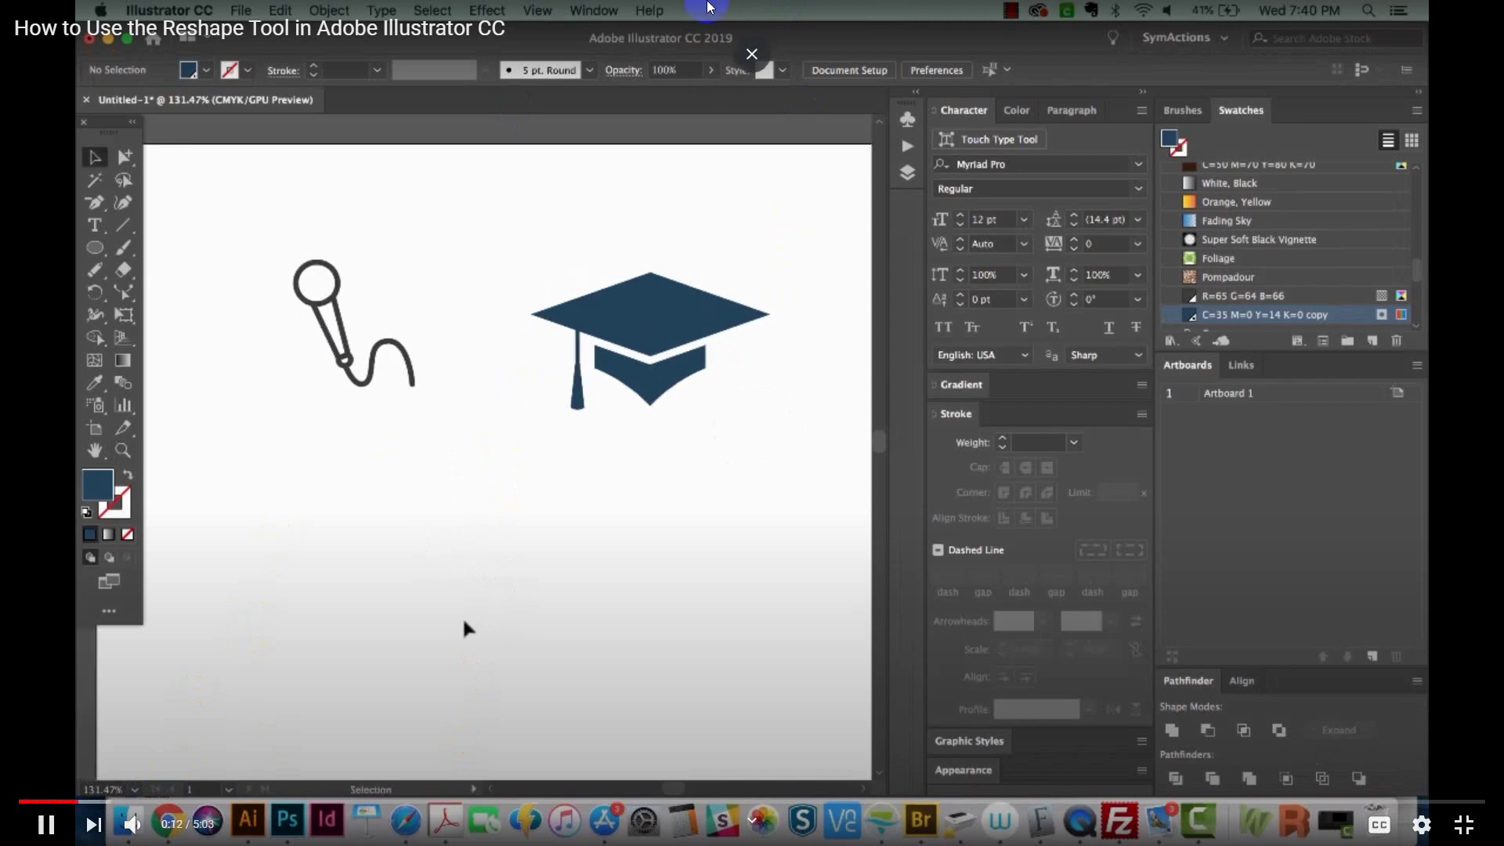
key("l")
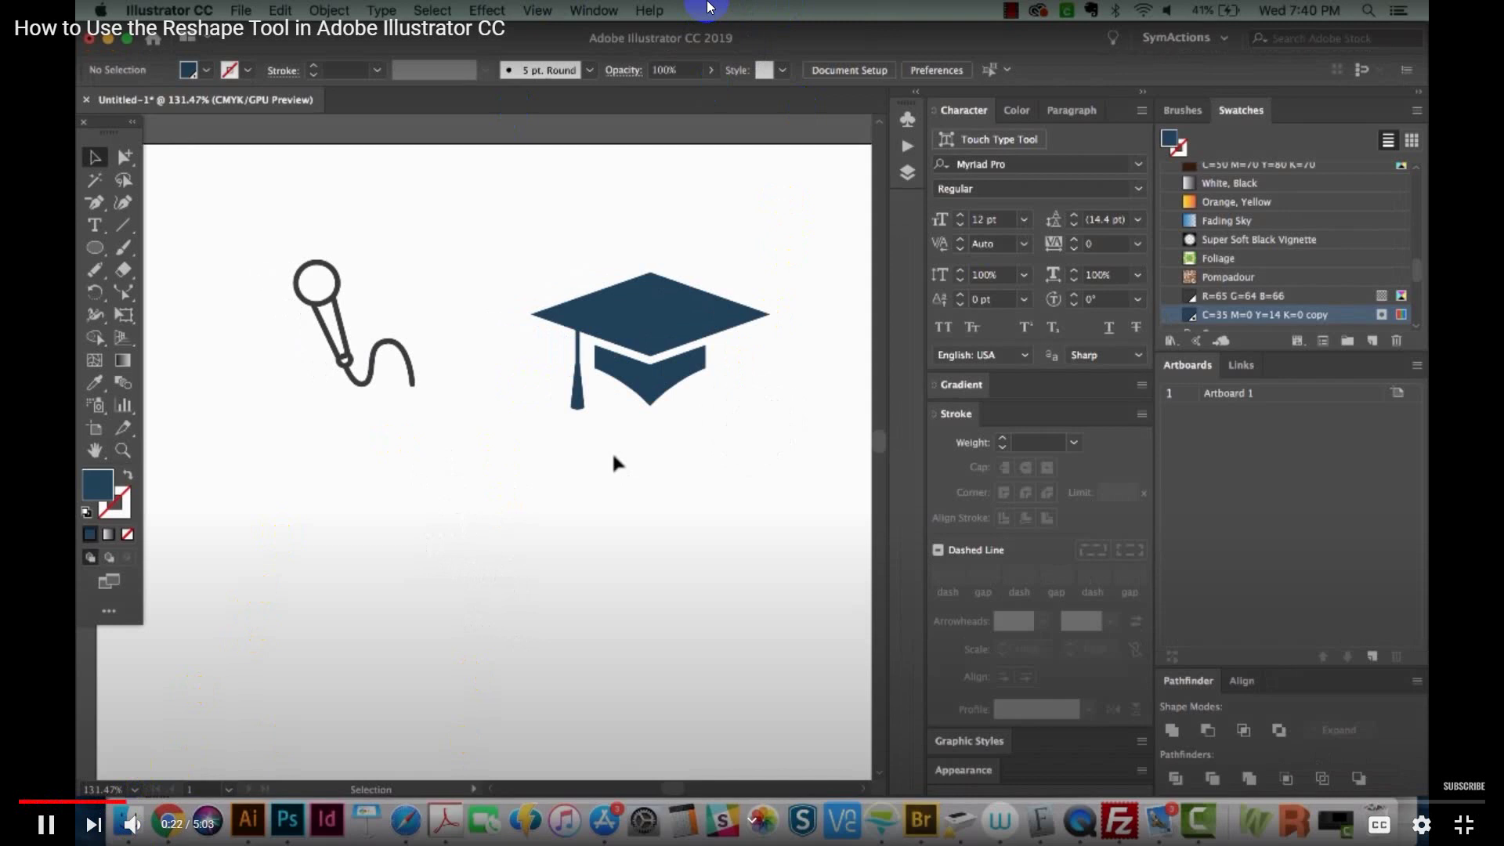
key("Right")
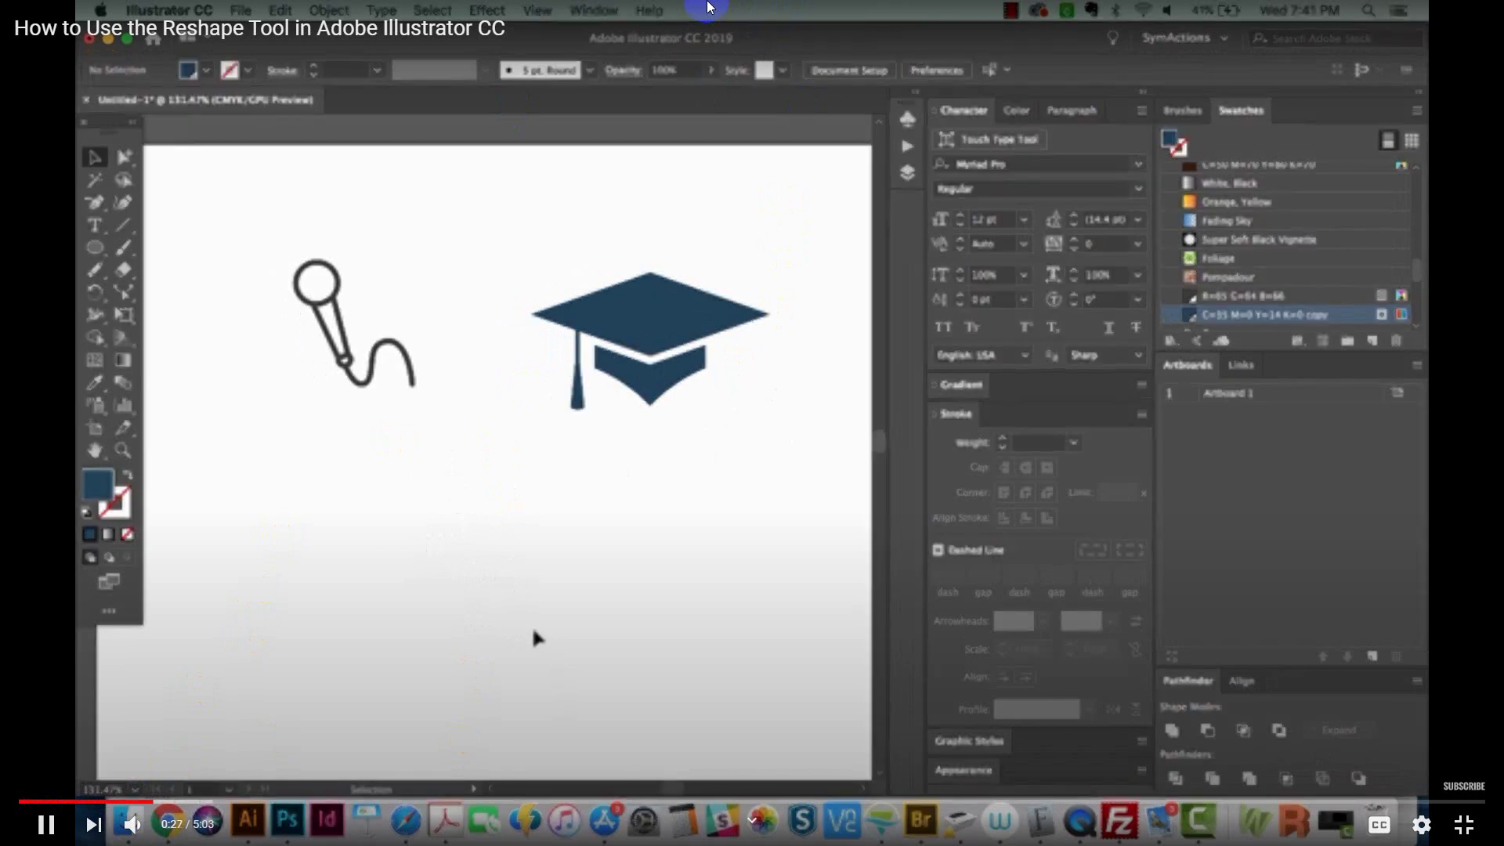
key("l")
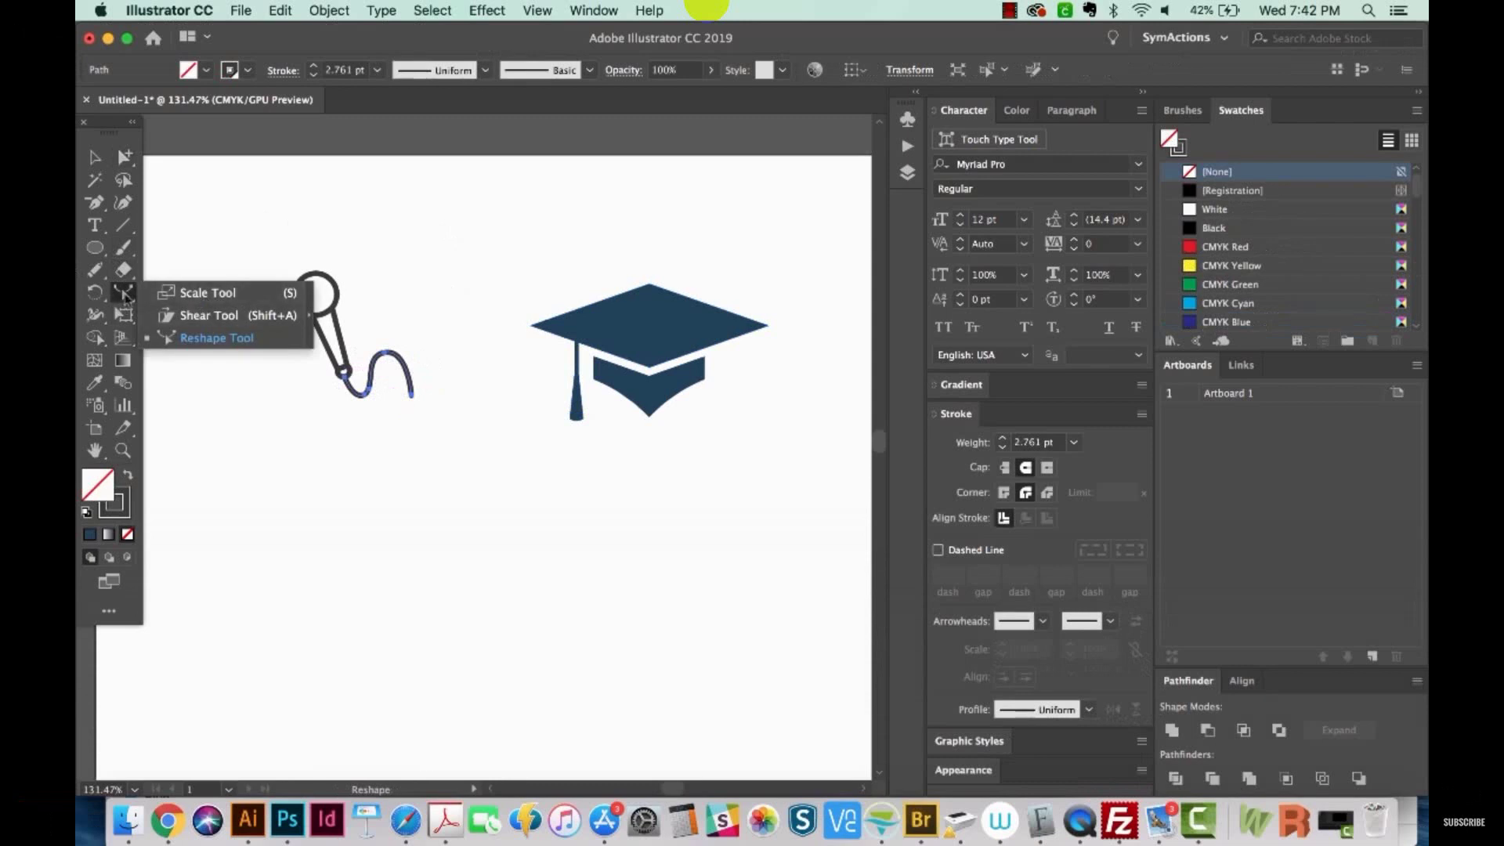
key("Right")
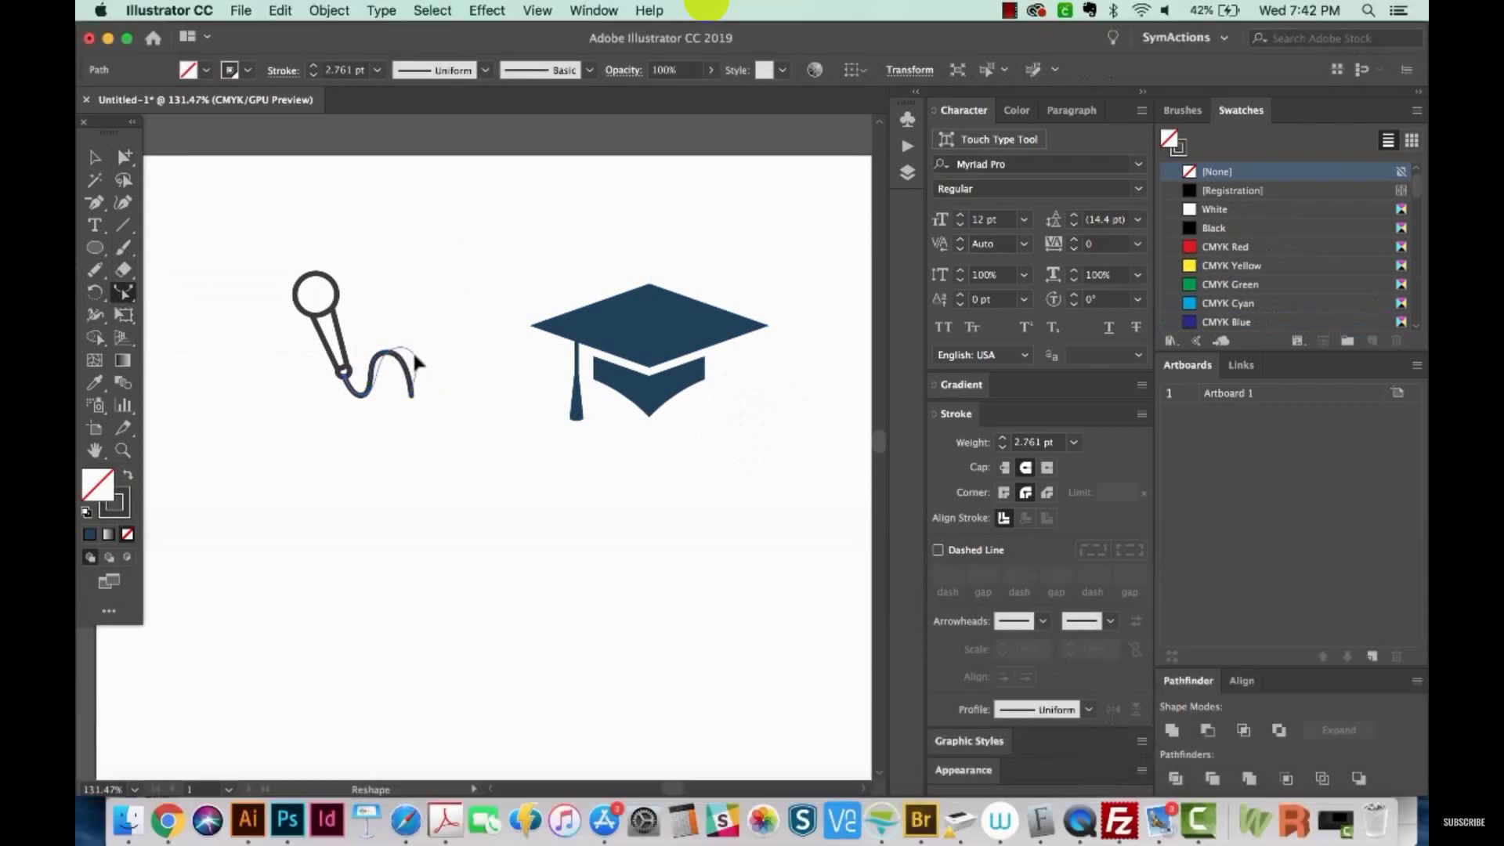
key("Right")
key("Right")
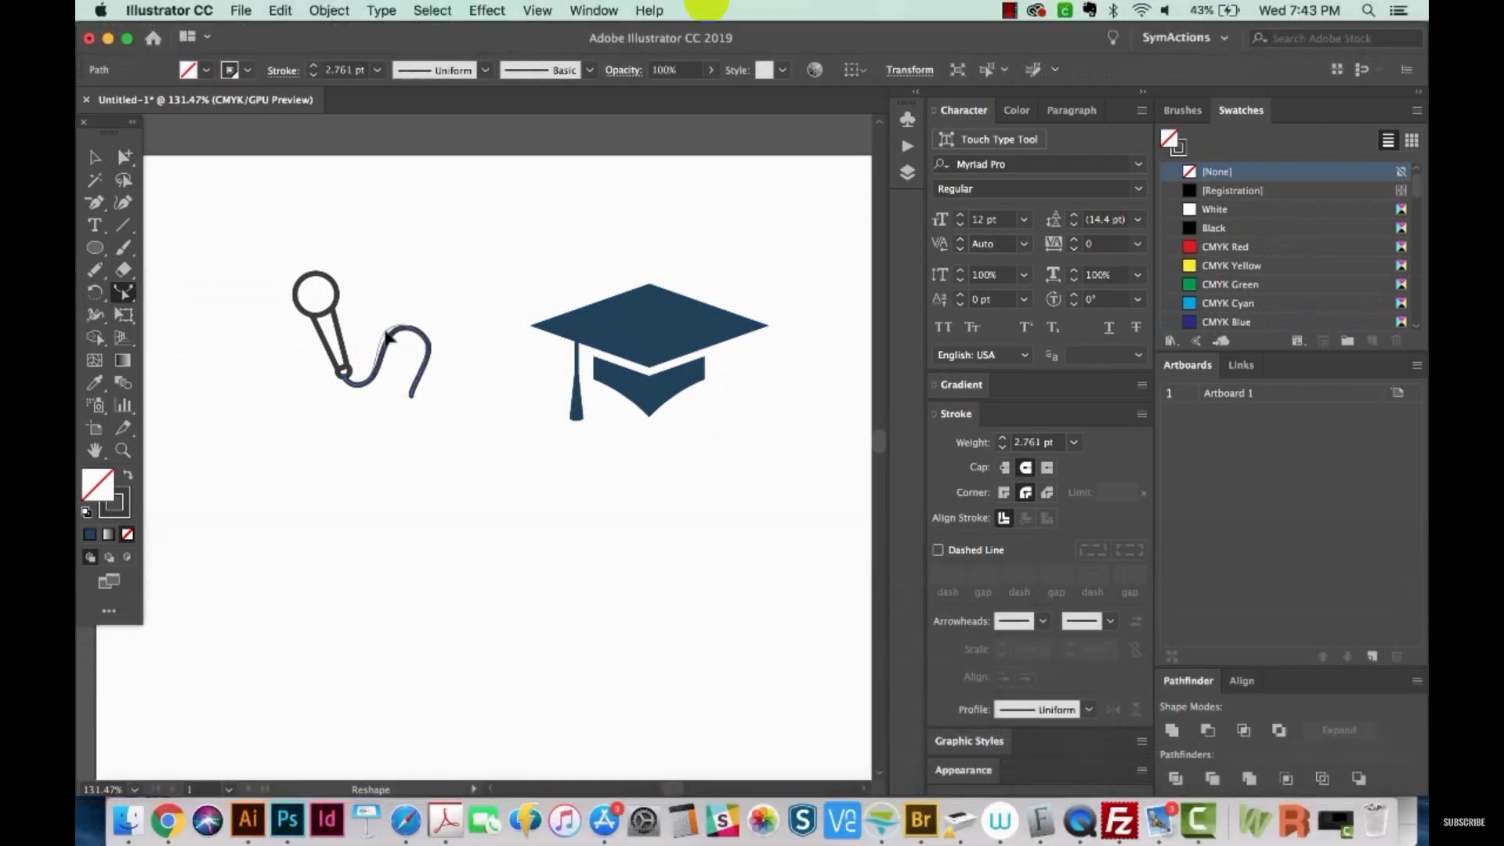
Step: Skip through to the graduation cap example, exit full screen and close the tutorial tab
key("Right")
key("Right")
key("Right")
key("Right")
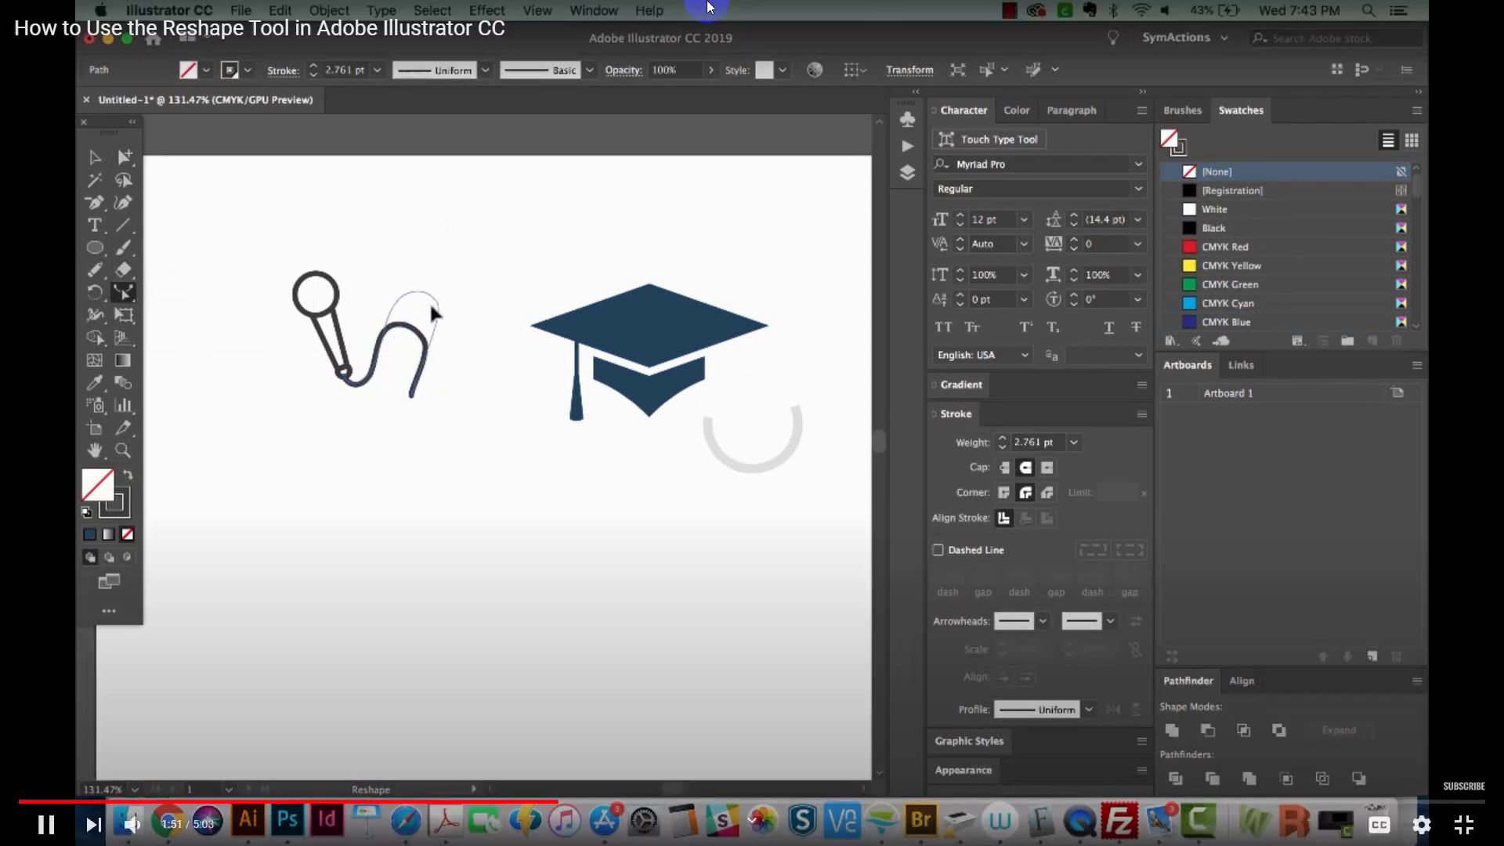
key("Right")
key("Right")
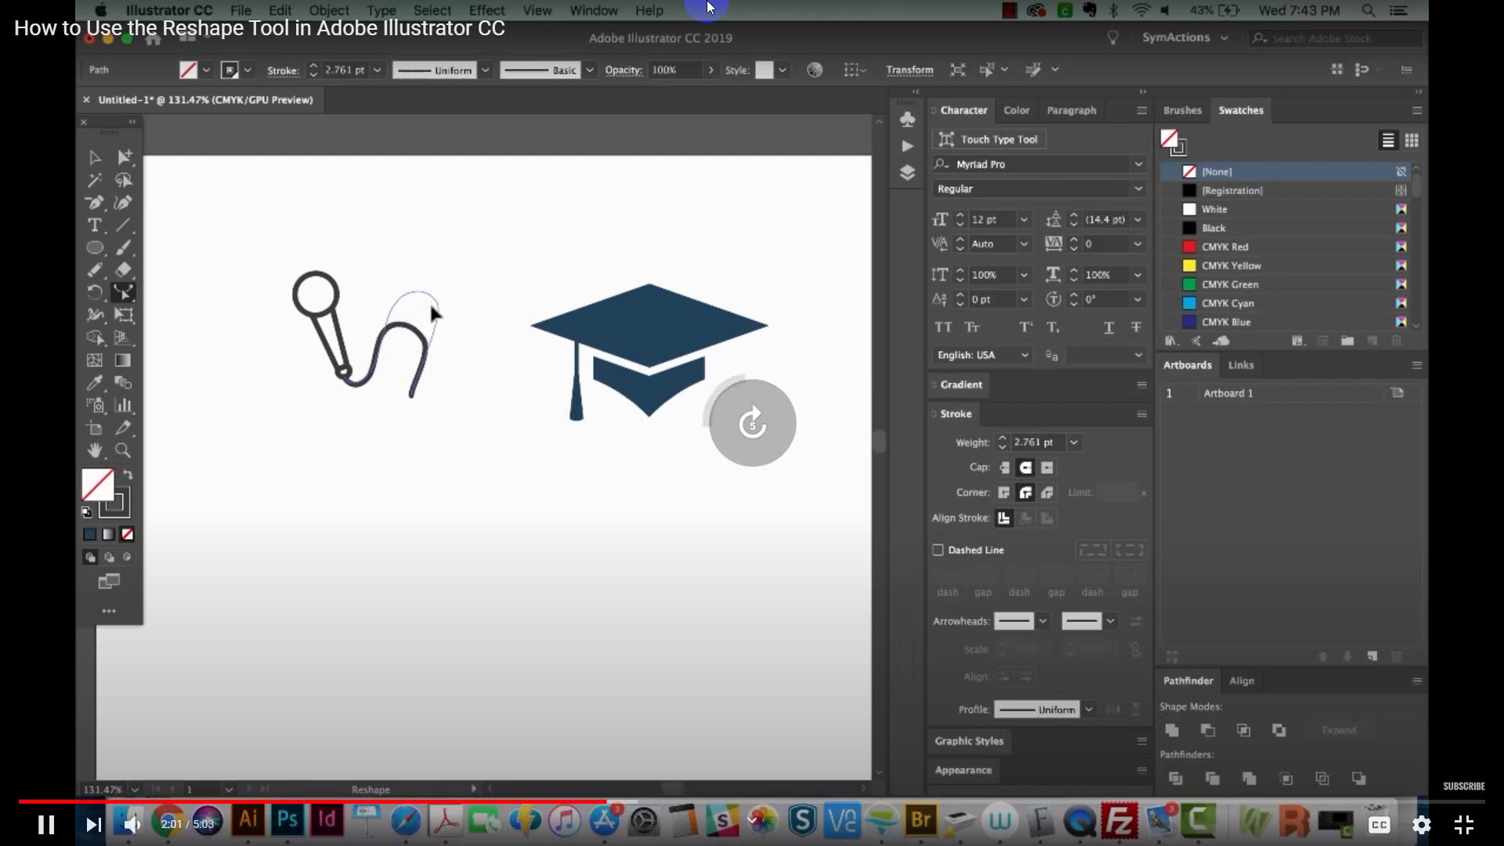
key("Right")
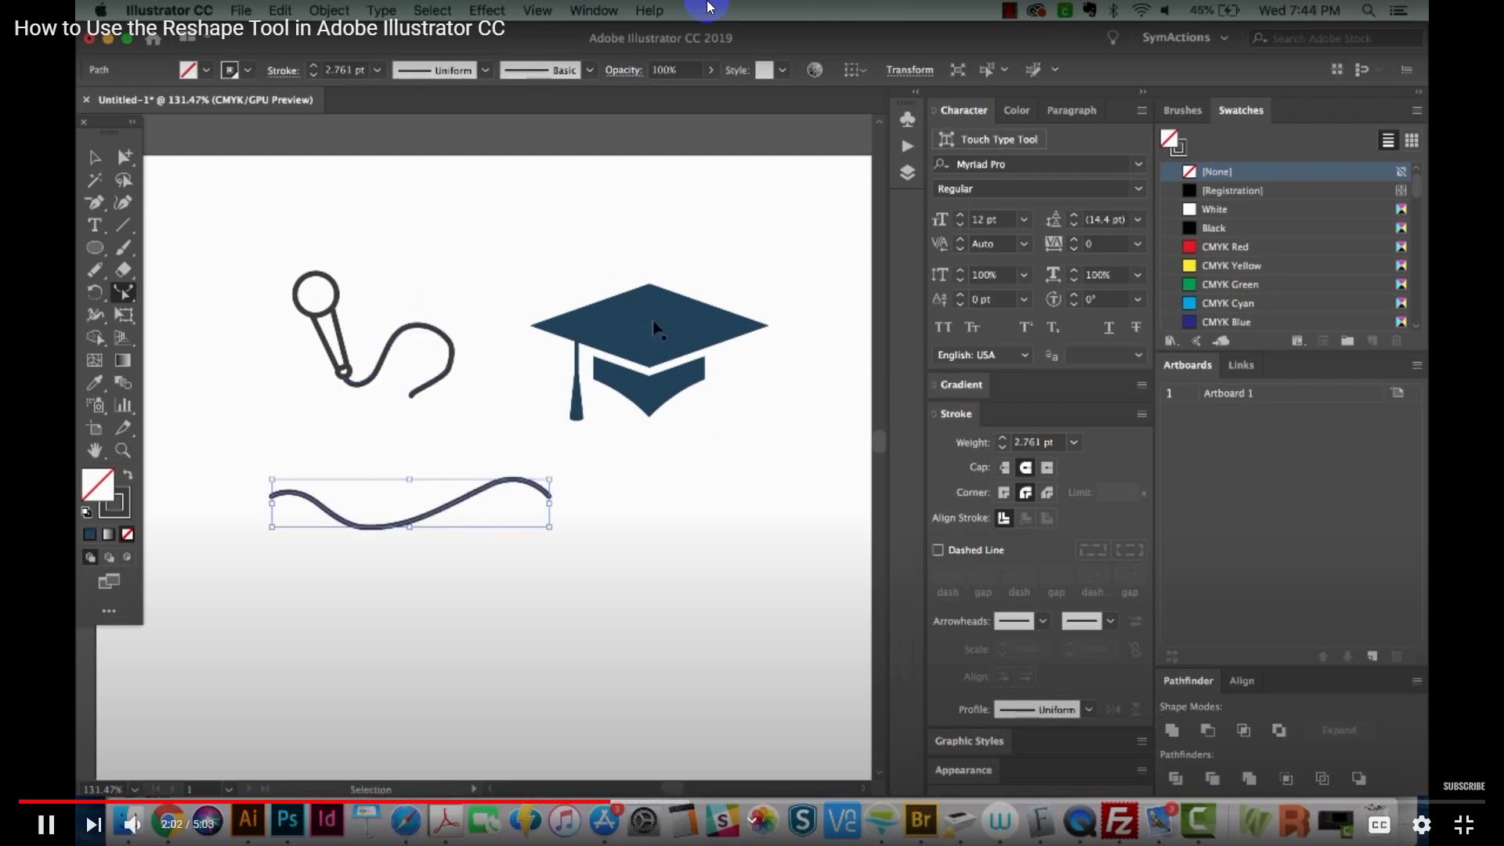
key("Right")
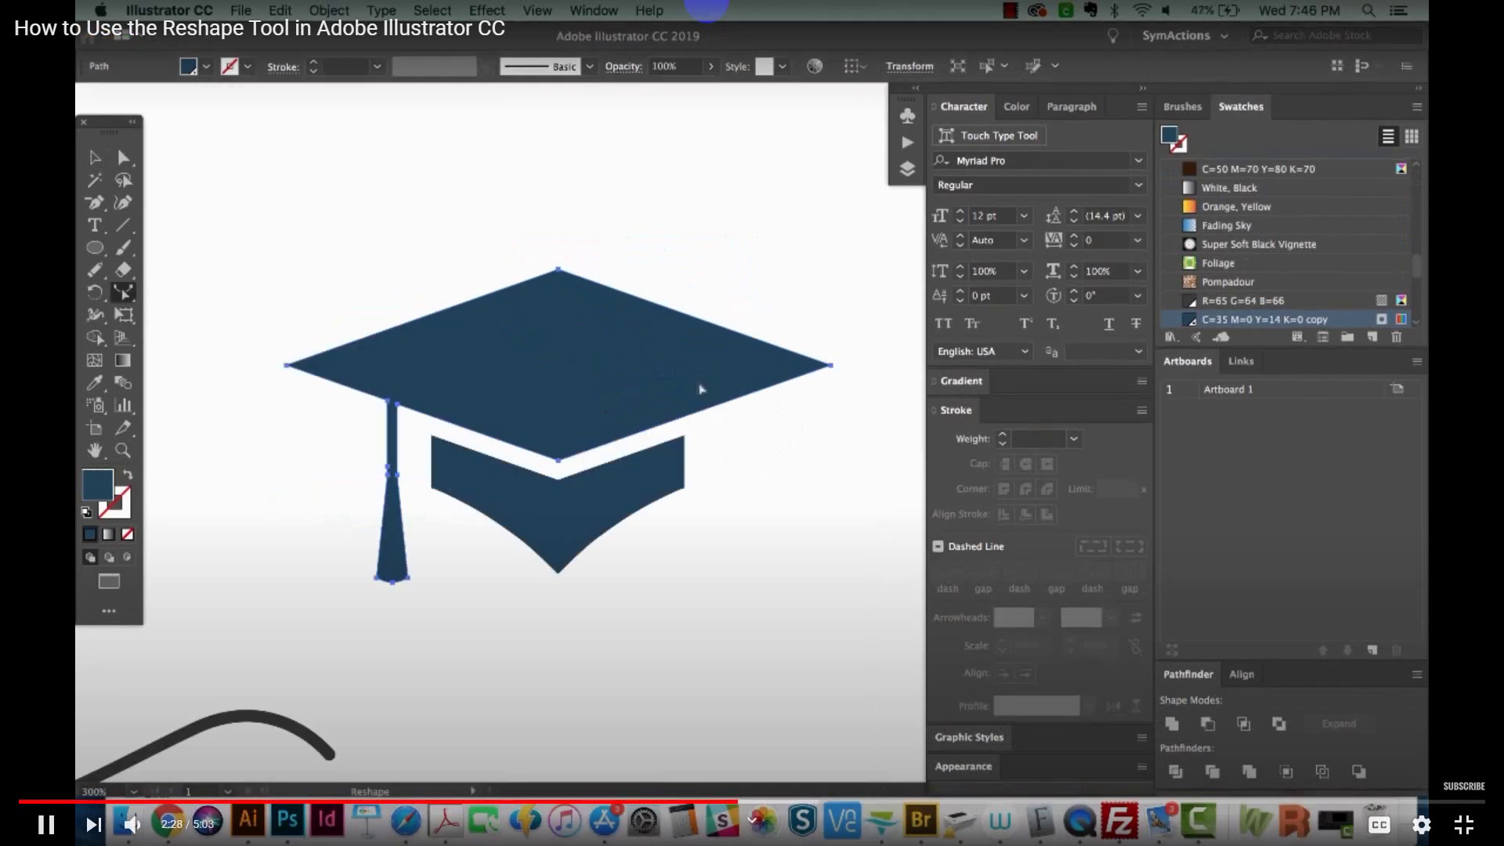
key("Right")
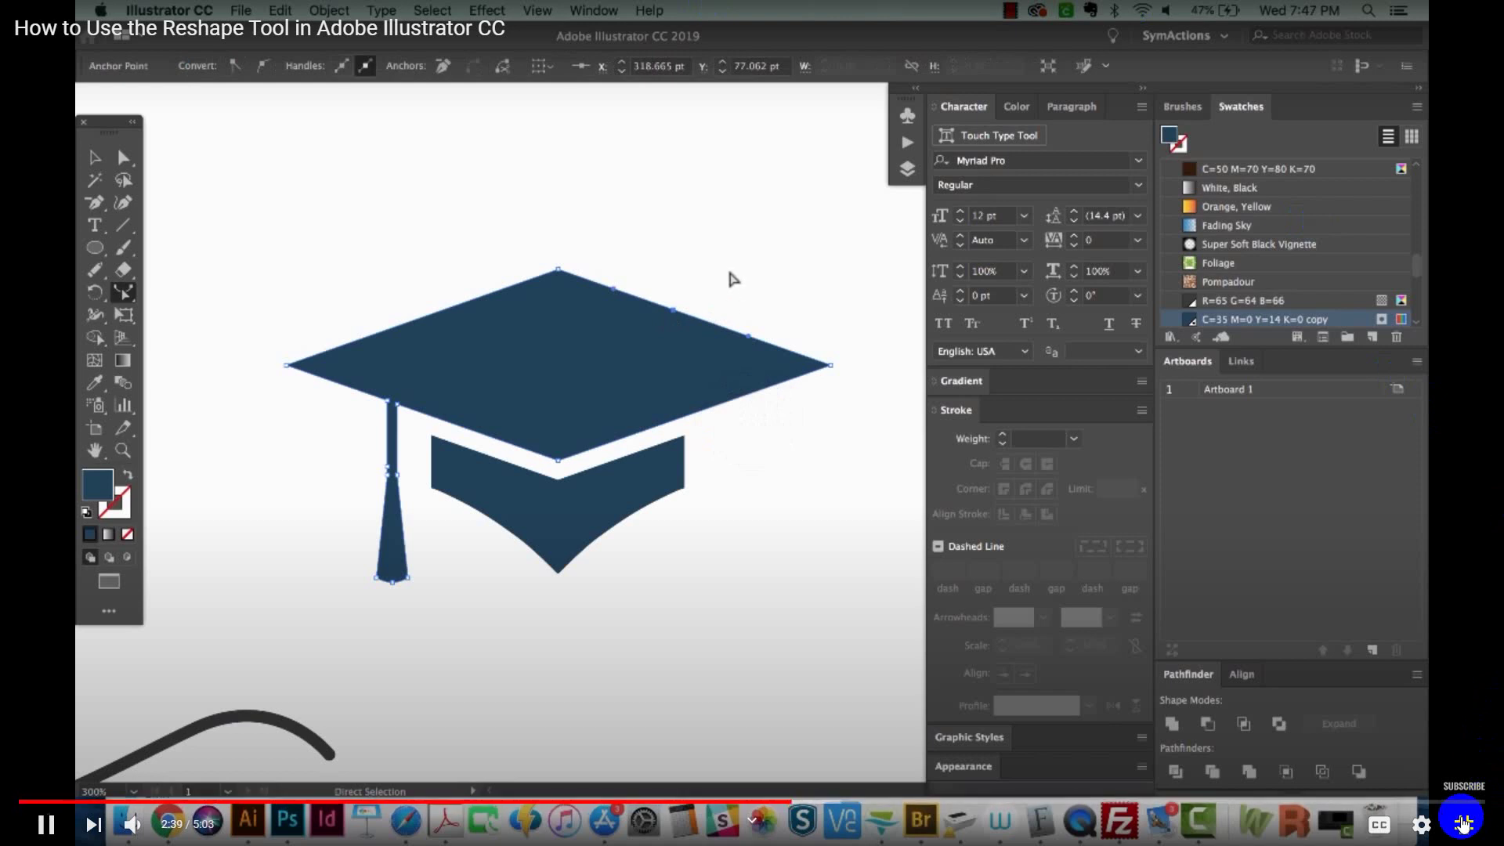
left_click(1461, 822)
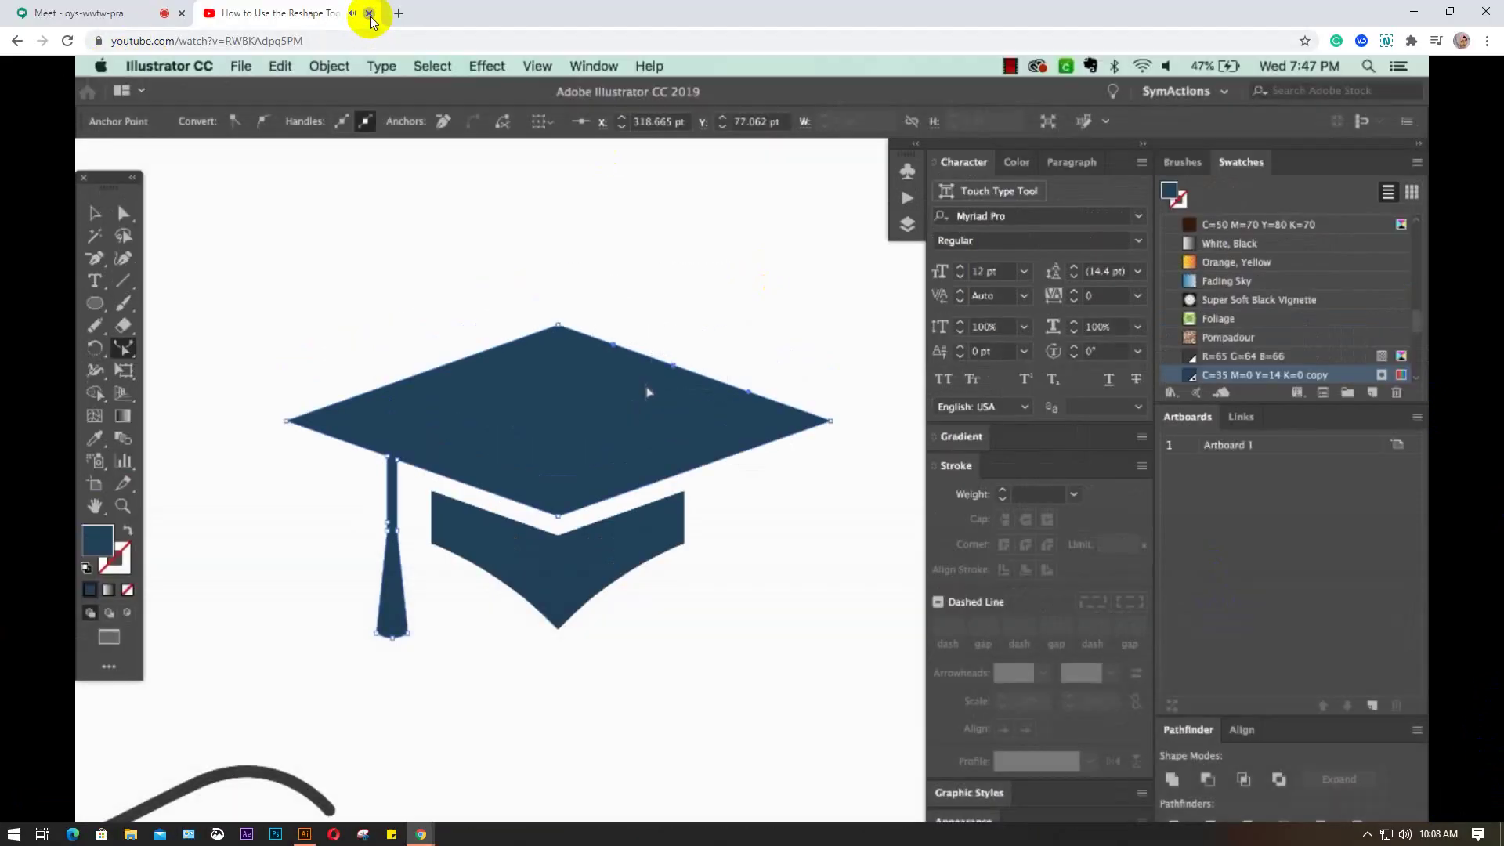
key("ctrl+w")
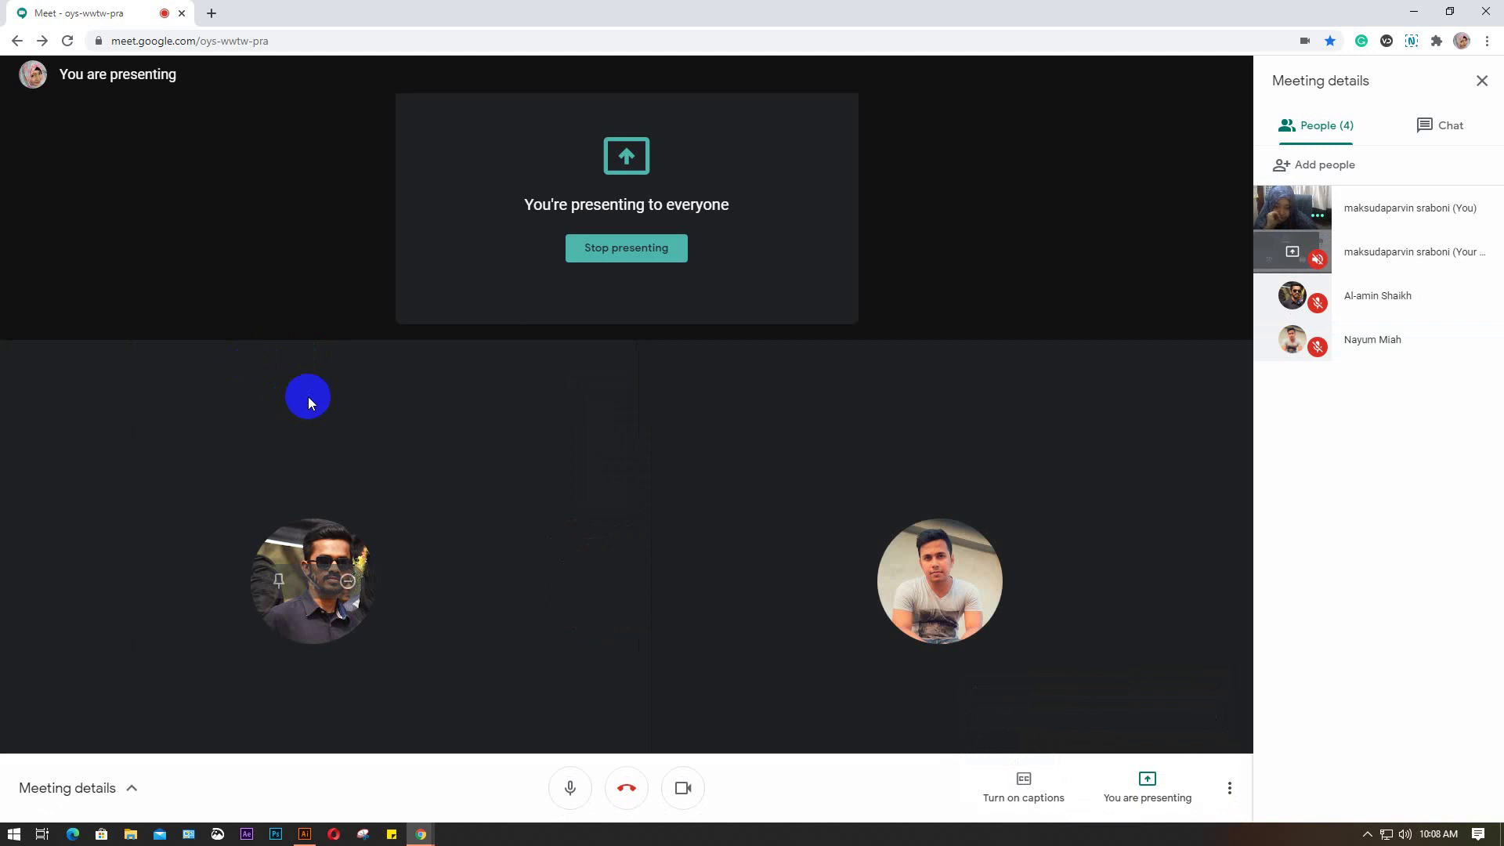
Step: Switch from the Meet tab back to the Illustrator window with its blank artboard
left_click(305, 834)
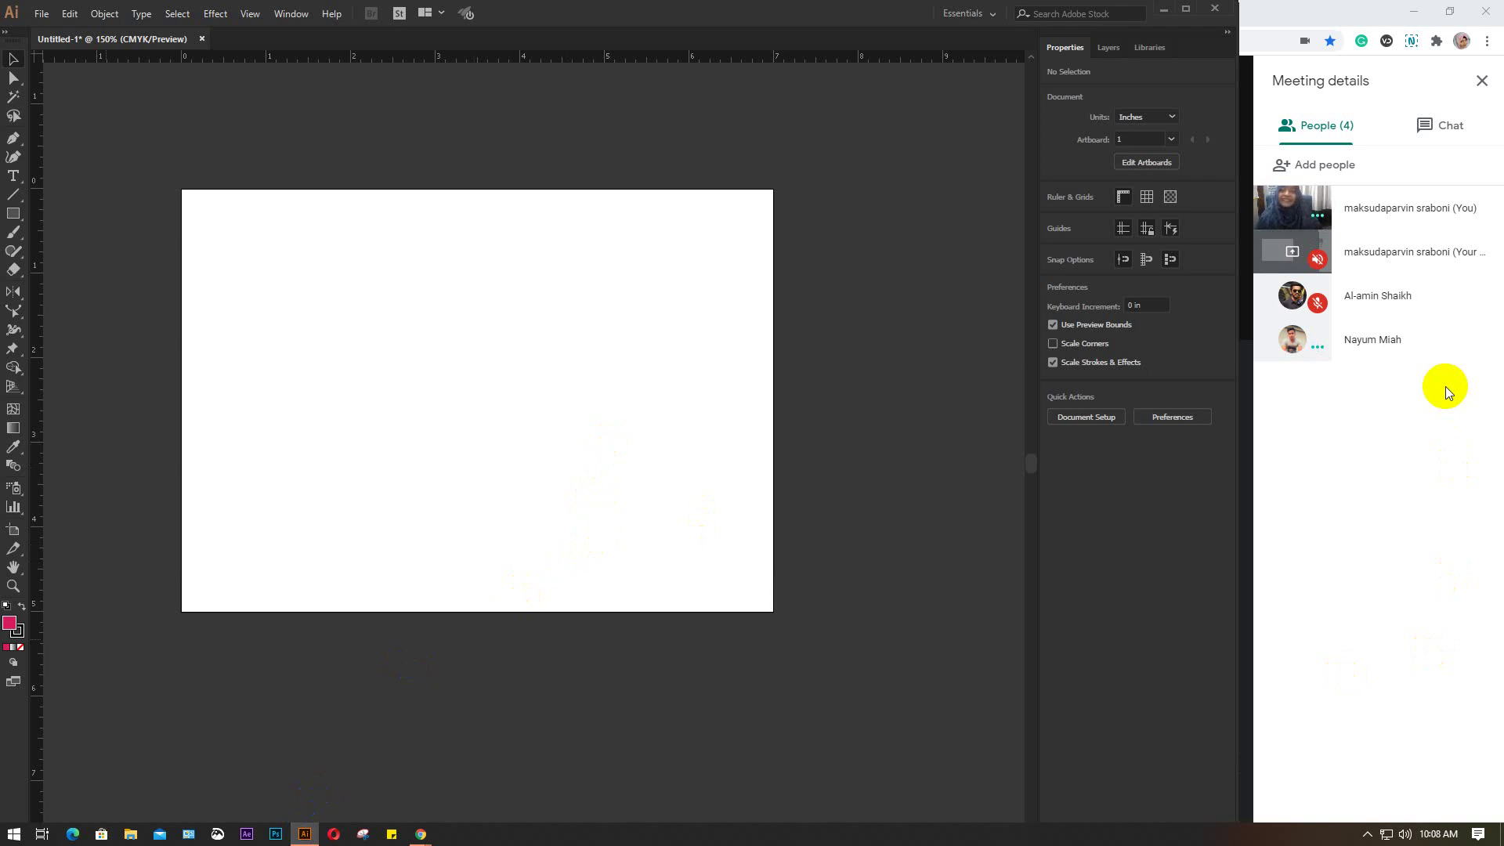
Step: Hide the rulers and draw an S-shaped open path with the Pen tool
left_click_drag(616, 329, 623, 369)
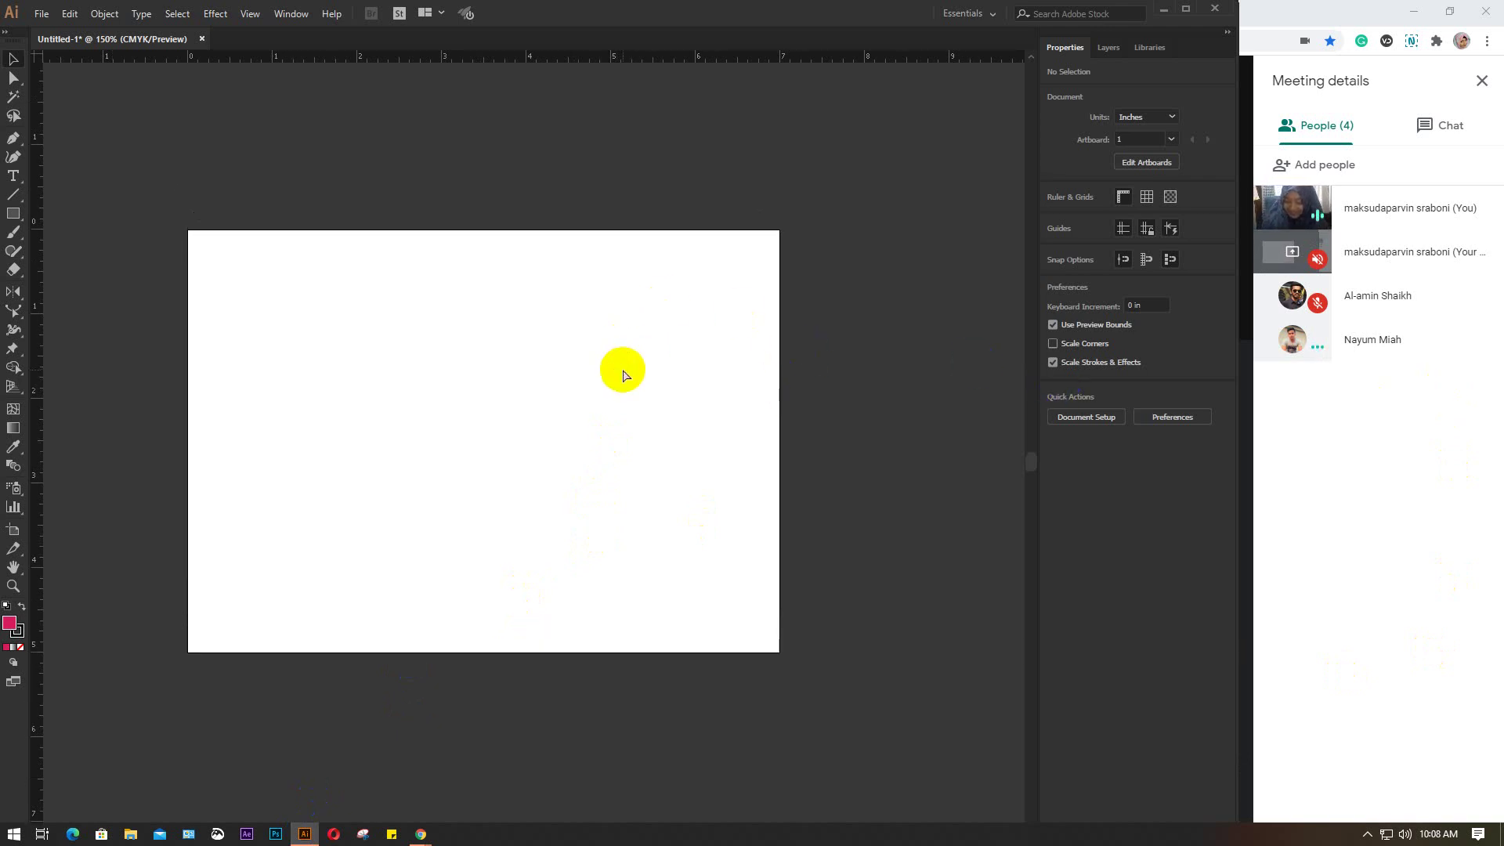
key("ctrl+r")
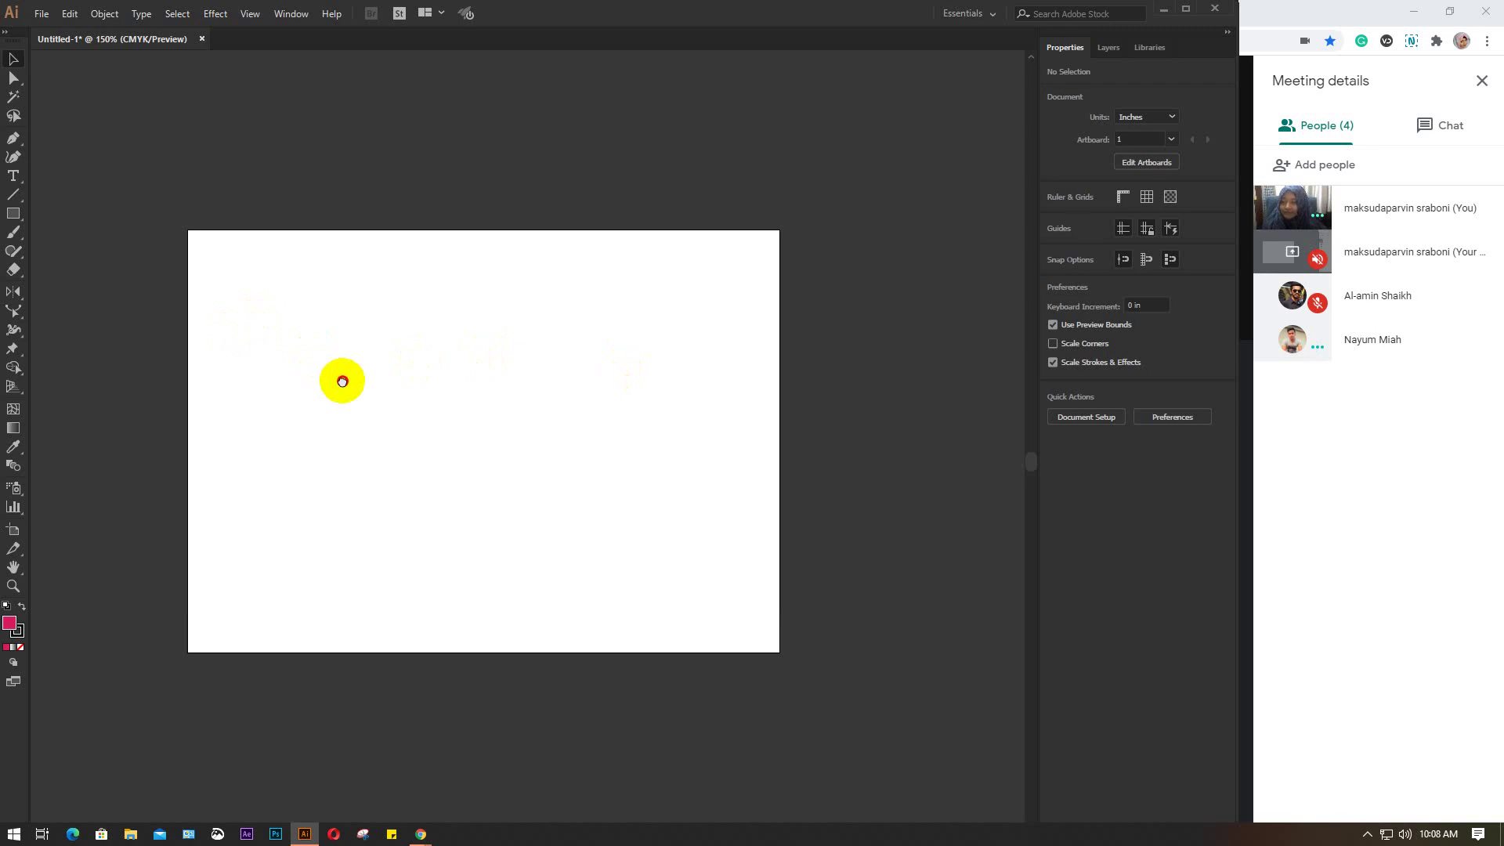
left_click(11, 185)
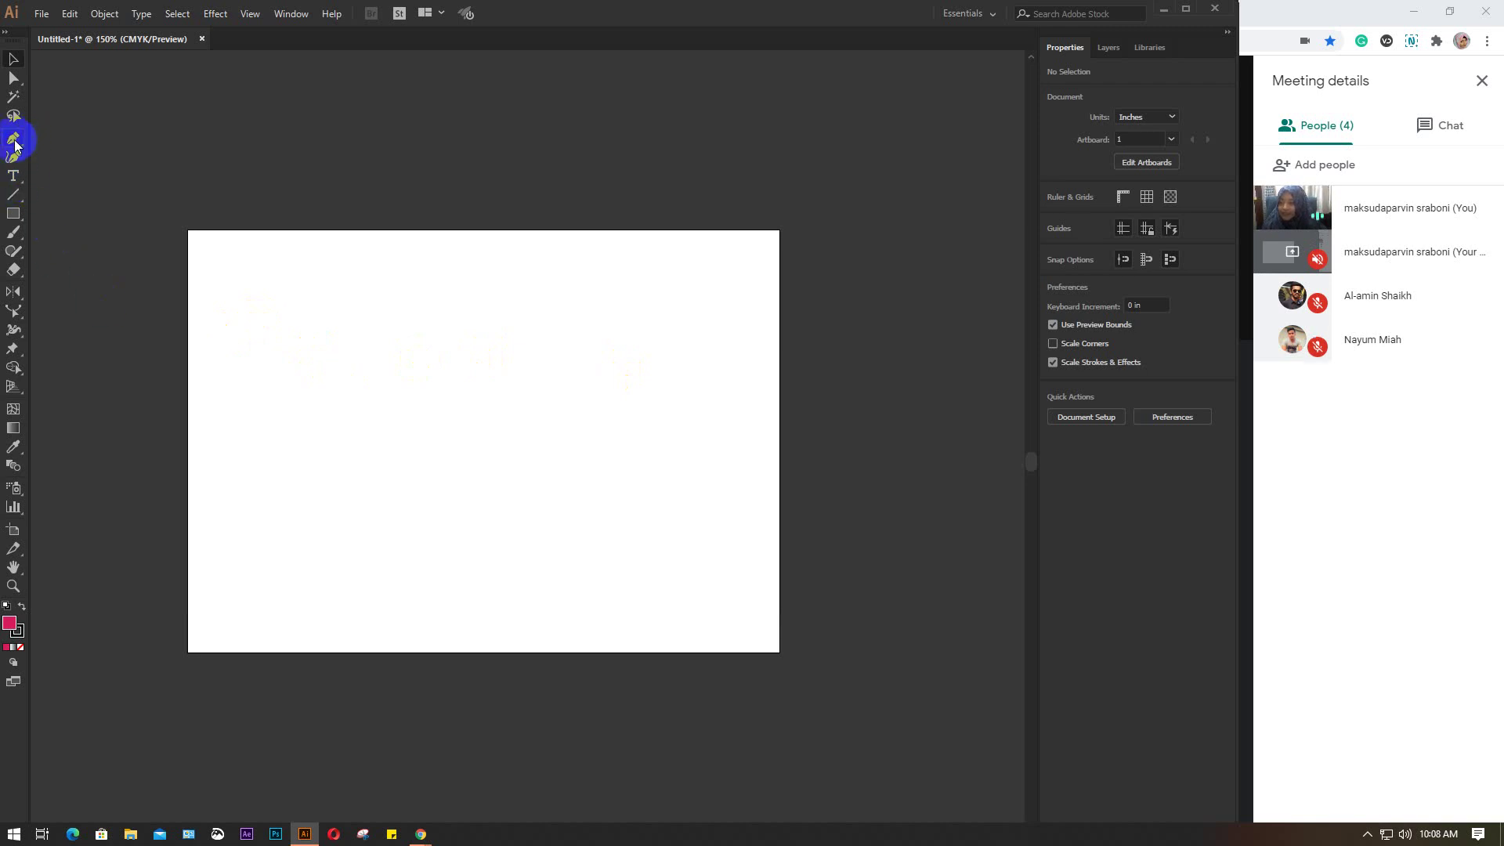
left_click(14, 139)
left_click(322, 486)
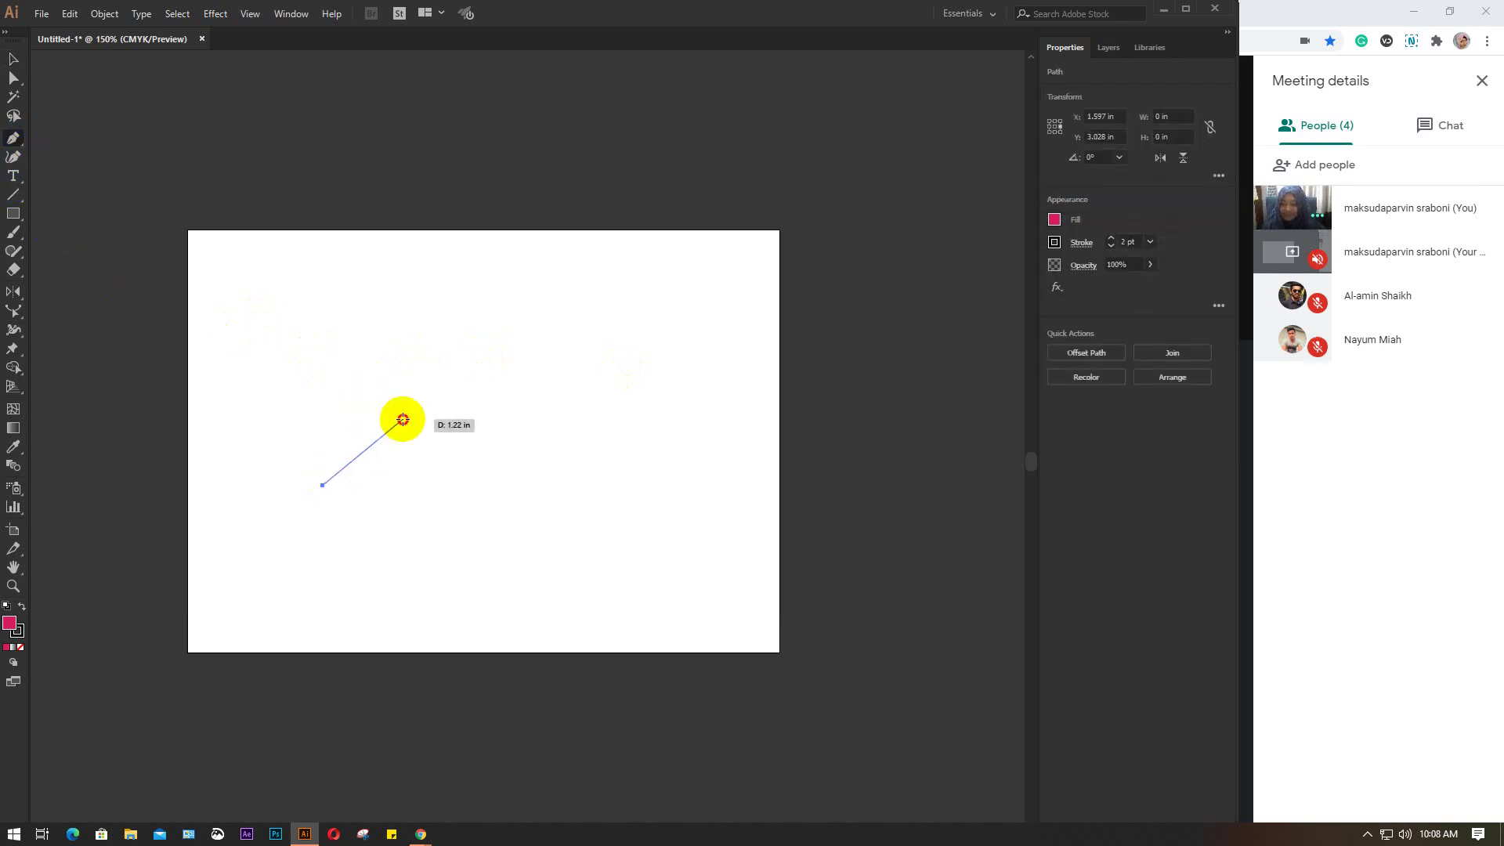
left_click_drag(405, 419, 465, 429)
left_click_drag(483, 485, 530, 475)
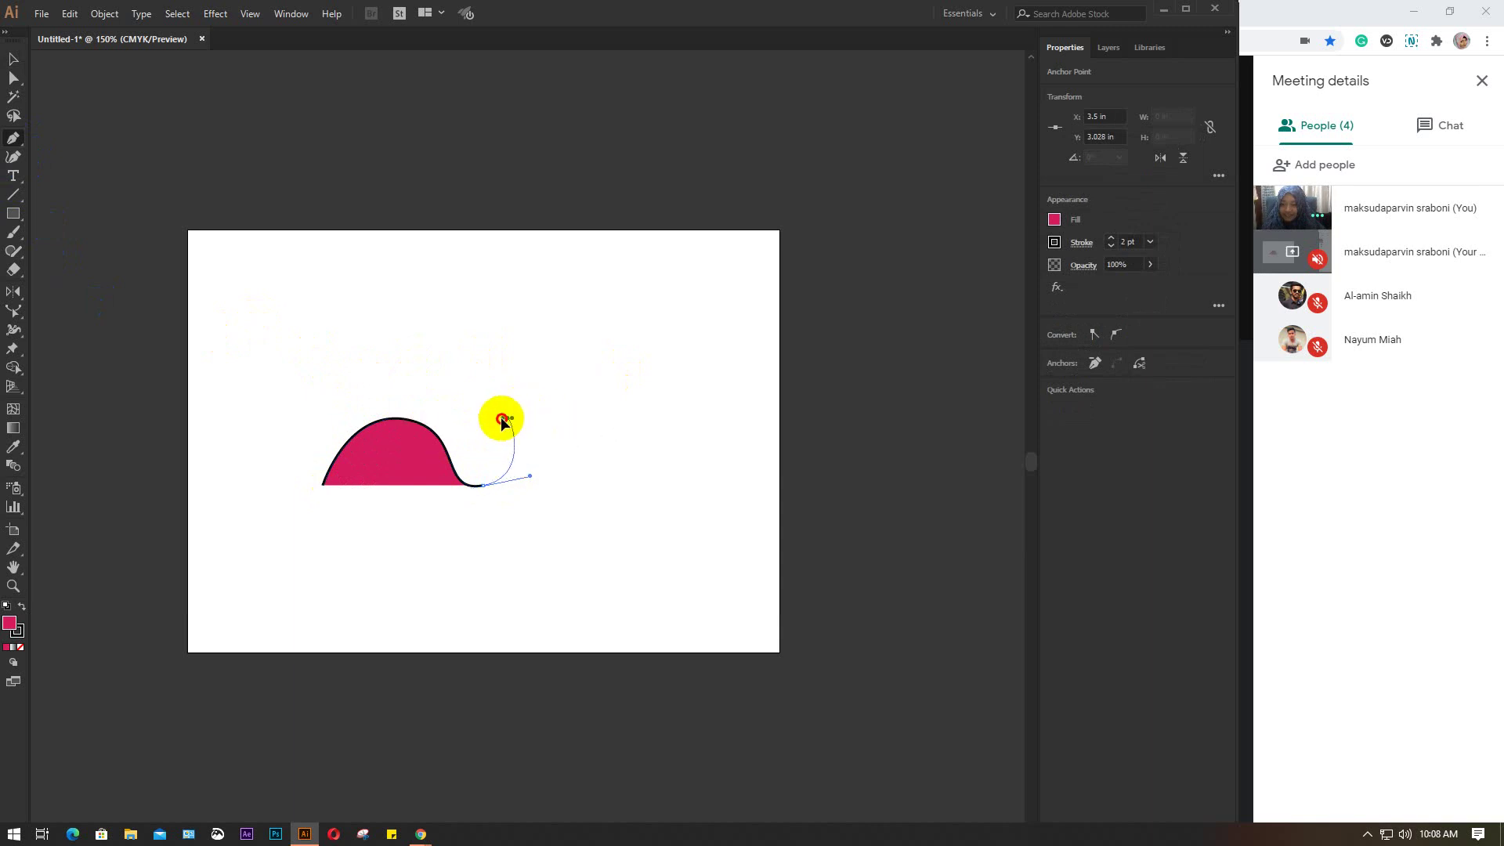
left_click_drag(508, 418, 1073, 266)
Step: Remove the pink fill from the curve so only the dark stroke remains, and reselect it
left_click(1054, 219)
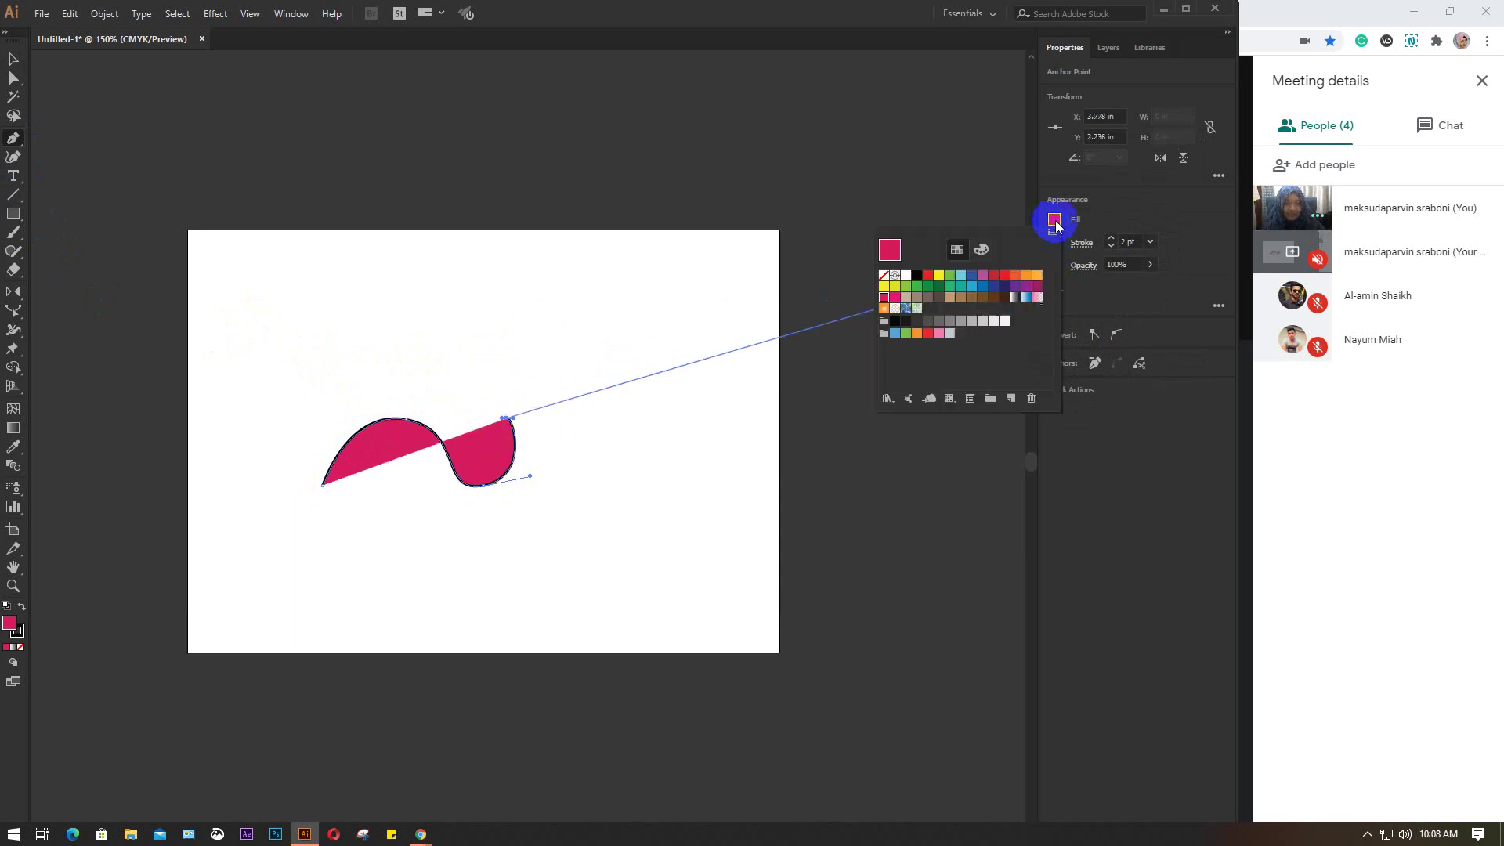
left_click(885, 275)
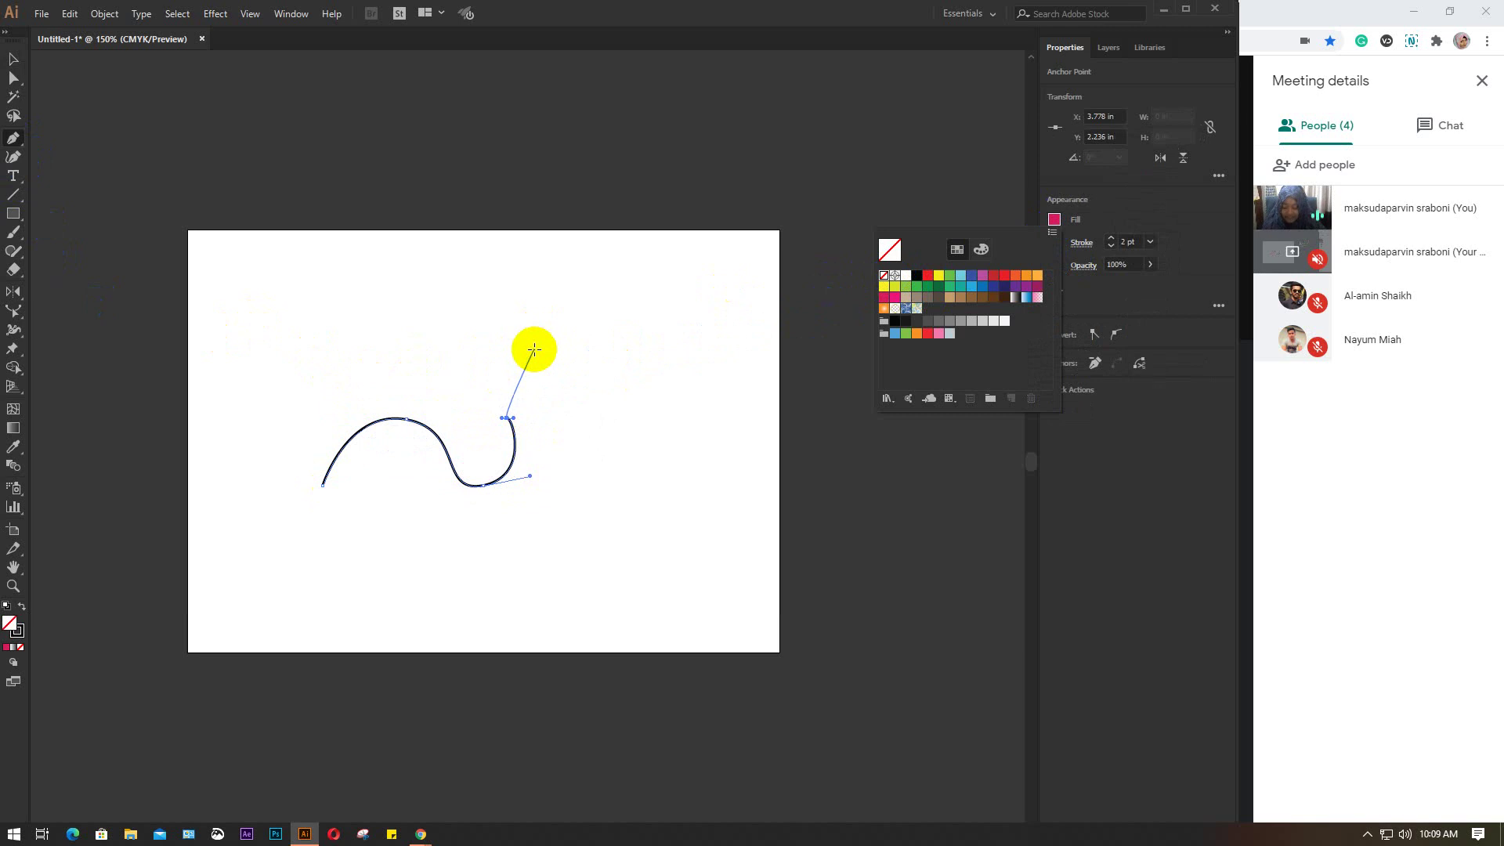
key("v")
left_click(389, 332)
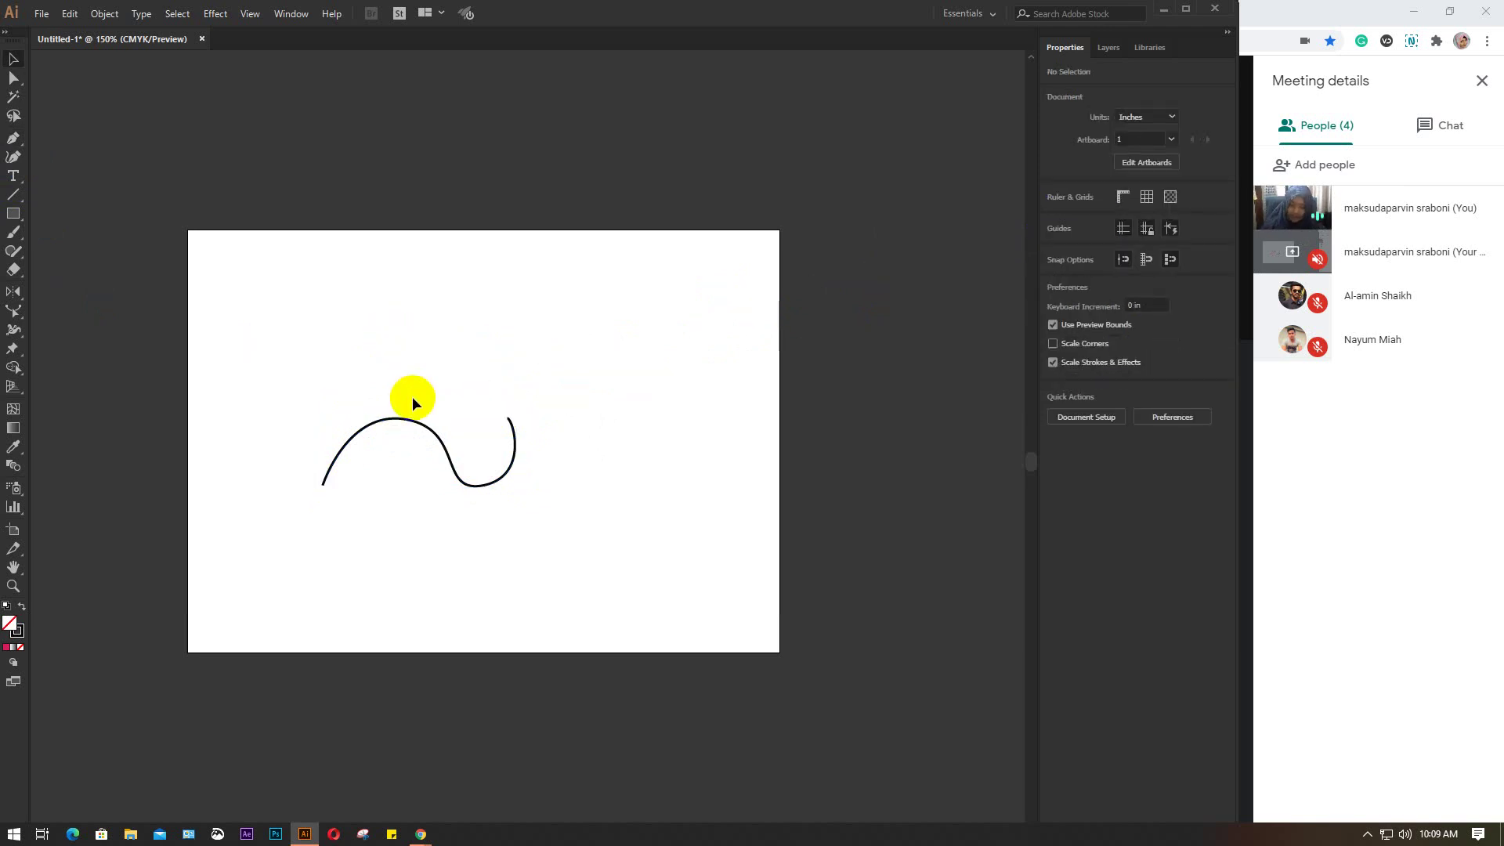
left_click_drag(289, 332, 510, 514)
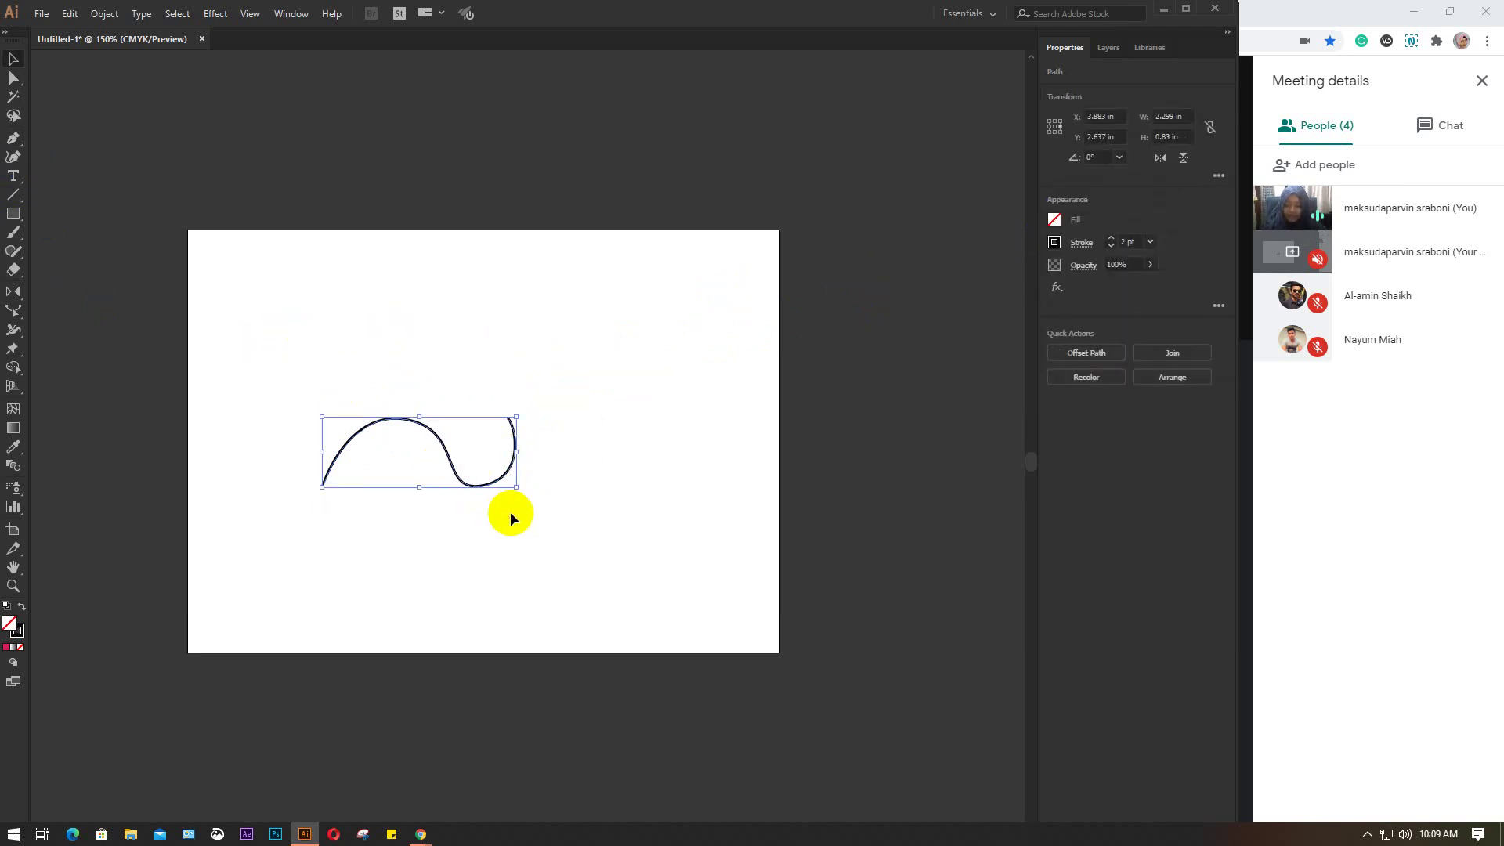
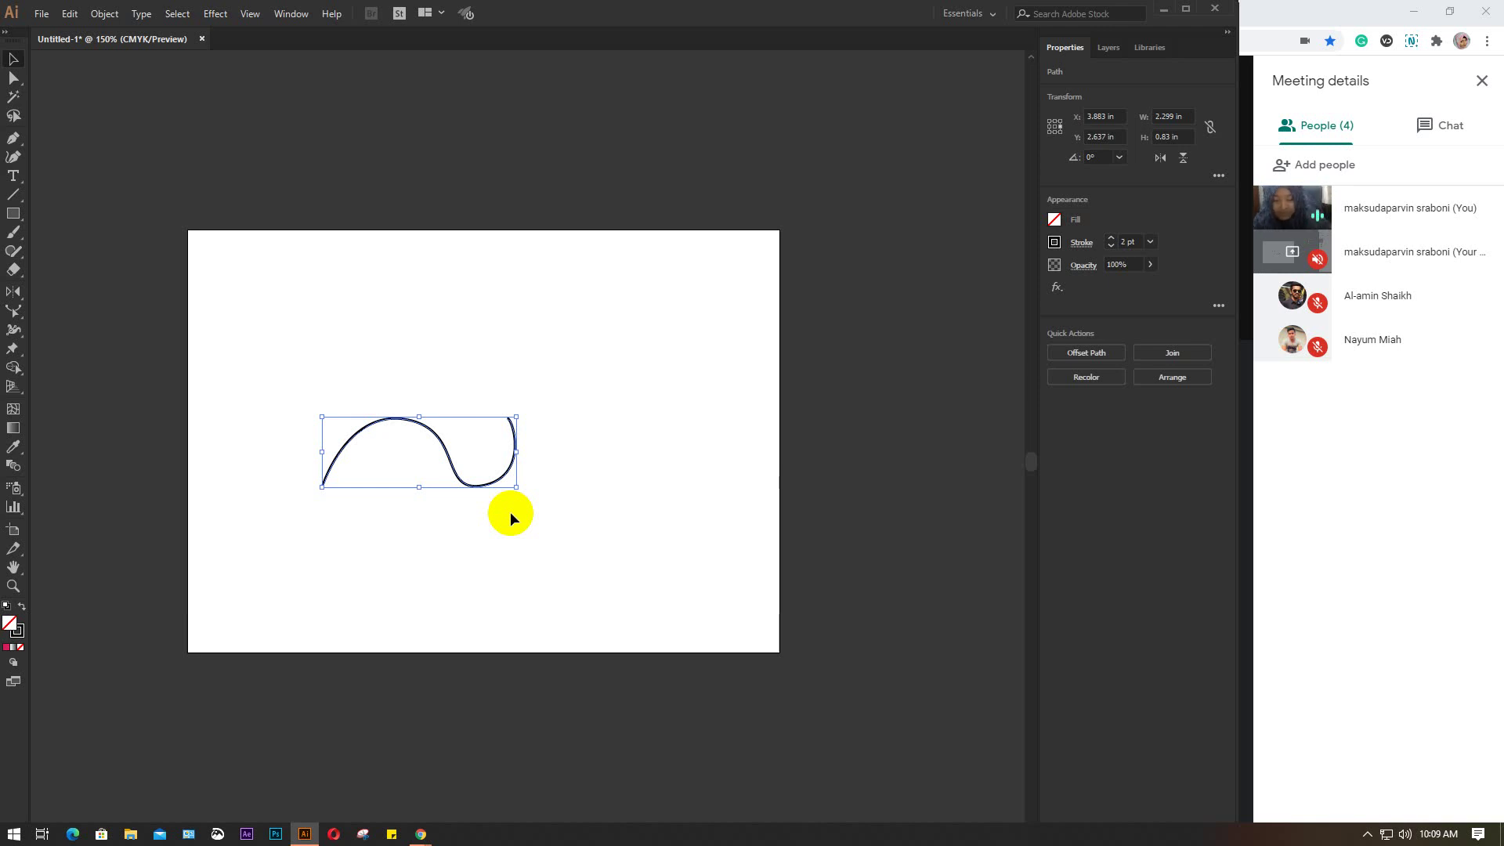
Step: Glance at the taskbar clock, then drag the wavy curve up and left to X 3.633 in, Y 1.874 in
left_click(1432, 835)
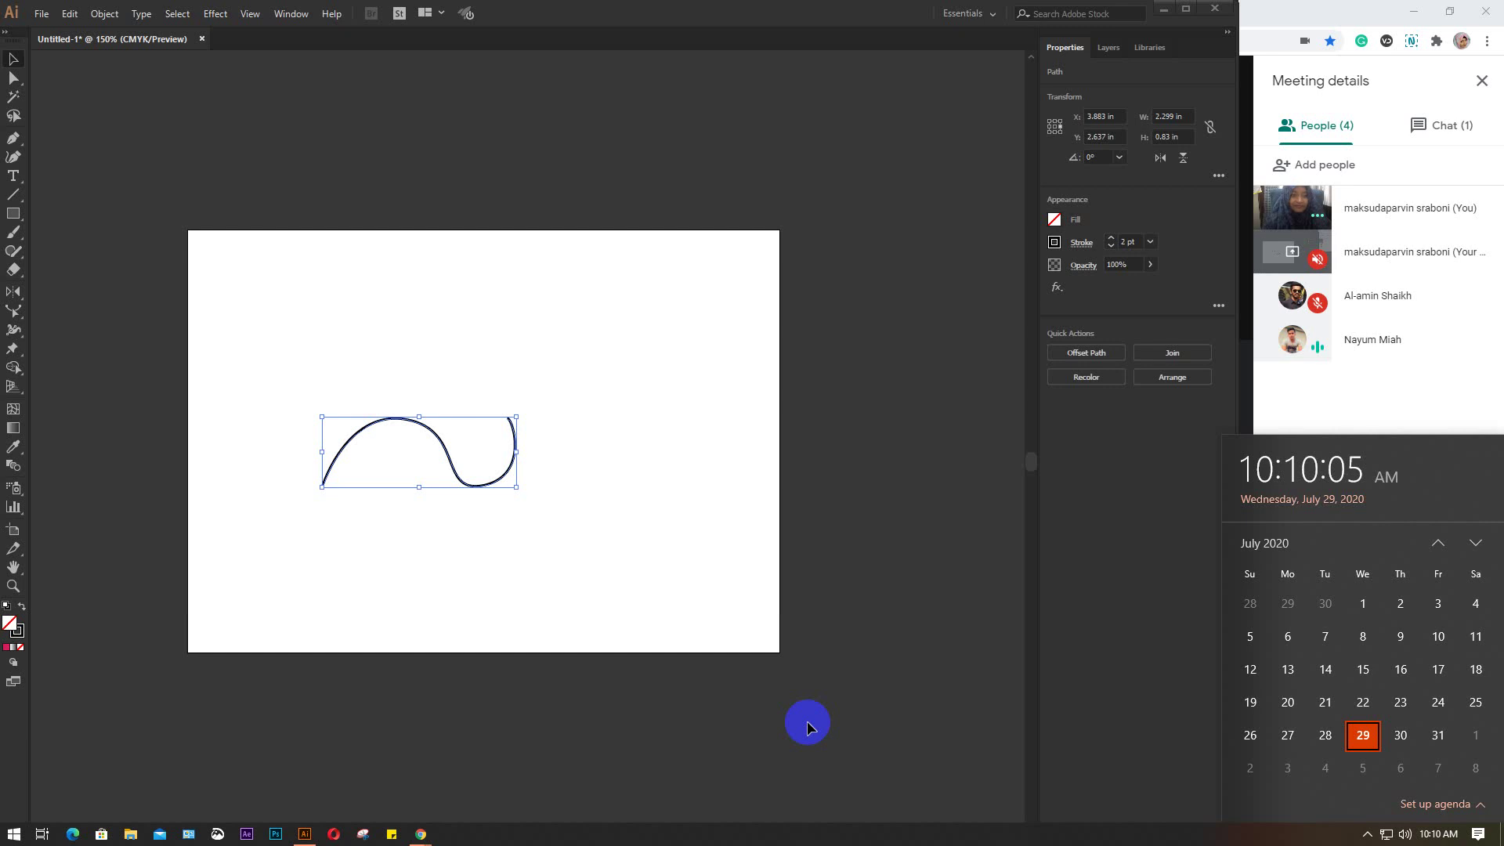
left_click(881, 436)
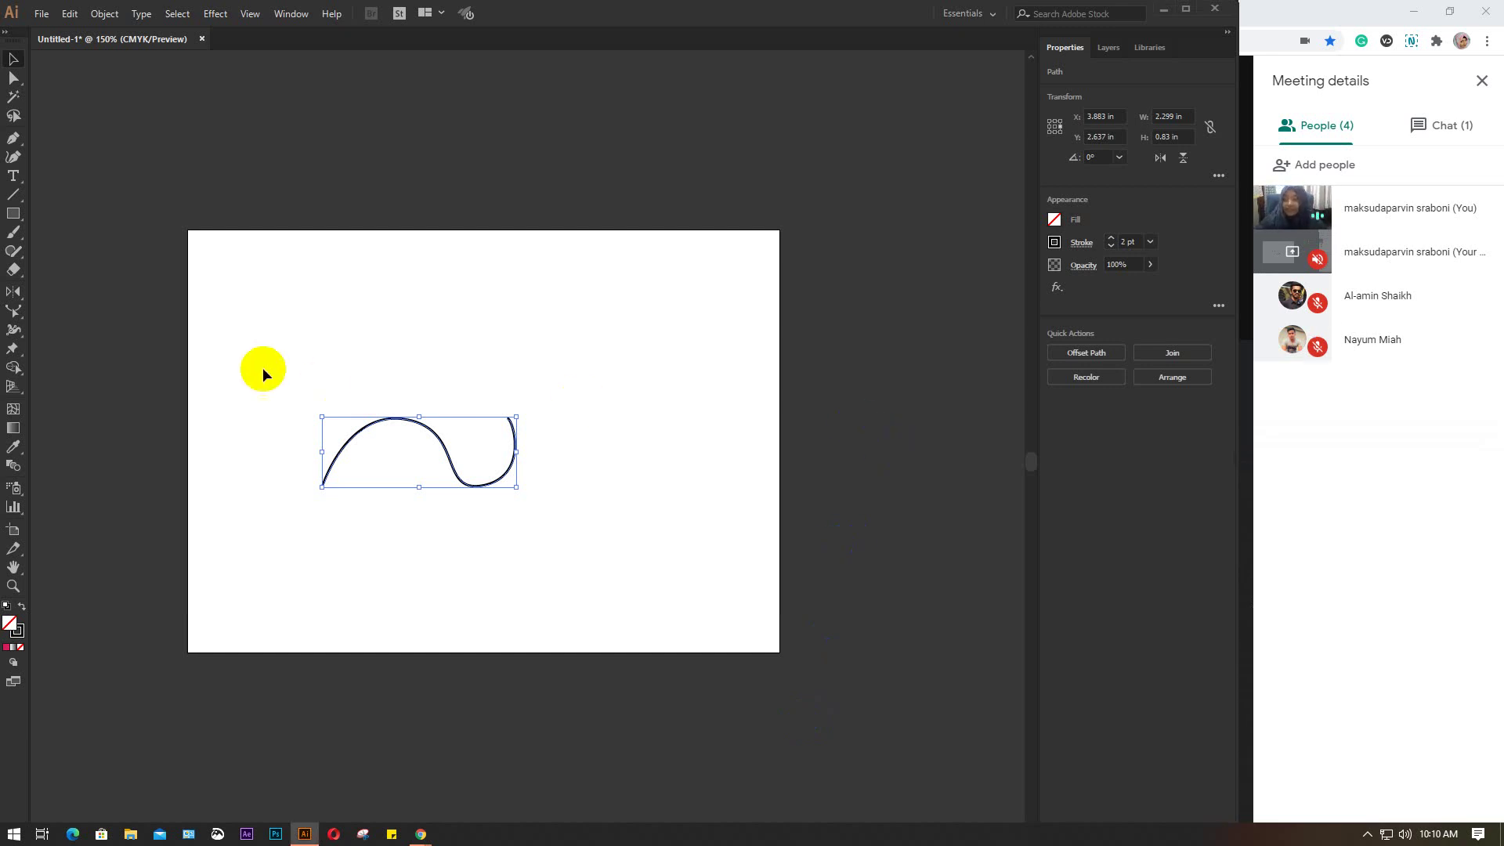
left_click_drag(436, 434, 415, 374)
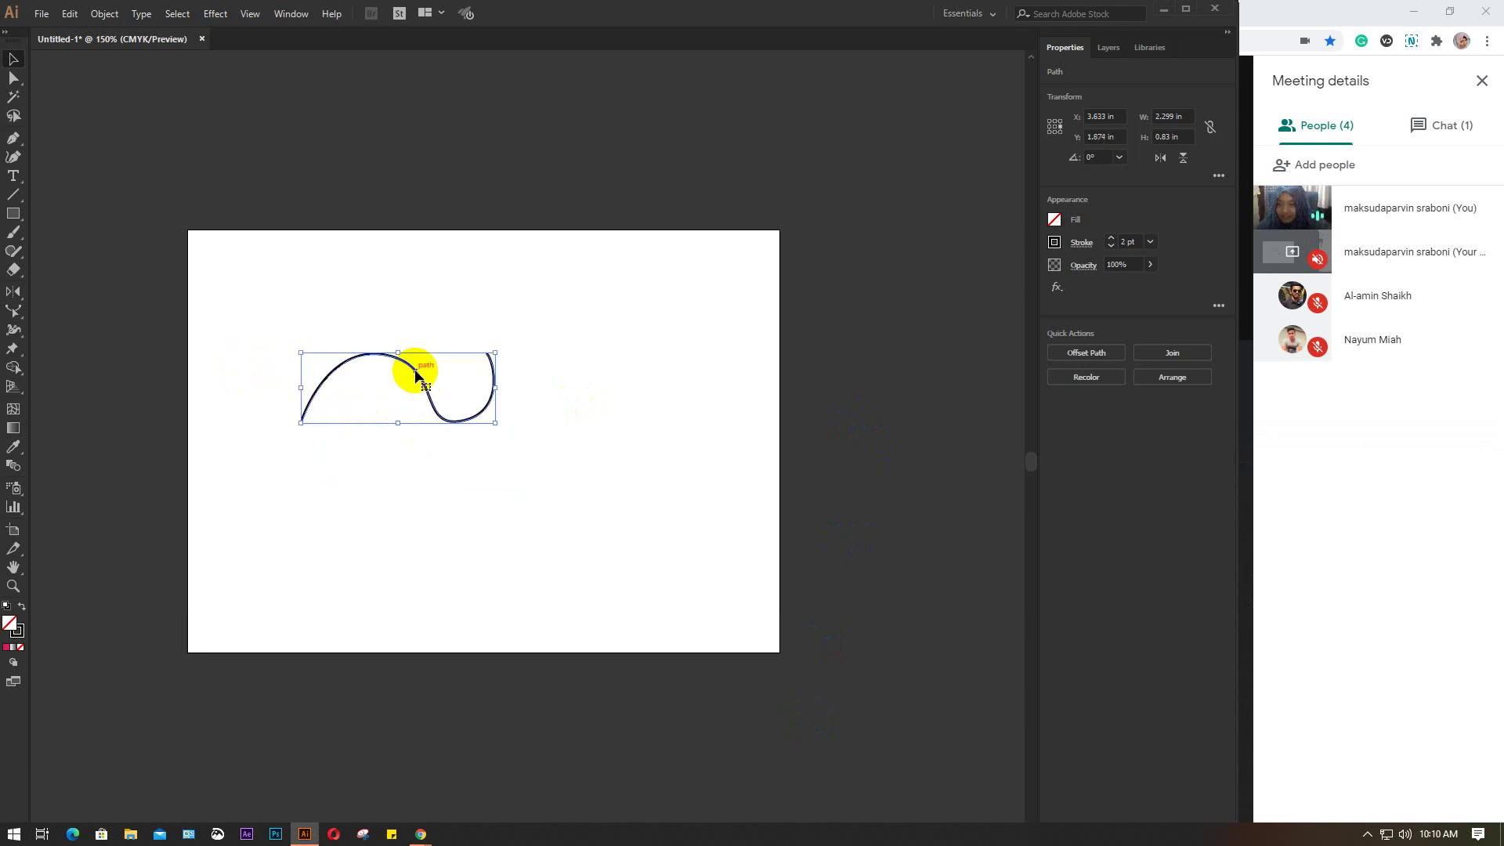
Step: Reselect the wavy curve and reshape it with the Reshape tool, raising its top higher
left_click(339, 314)
left_click(360, 354)
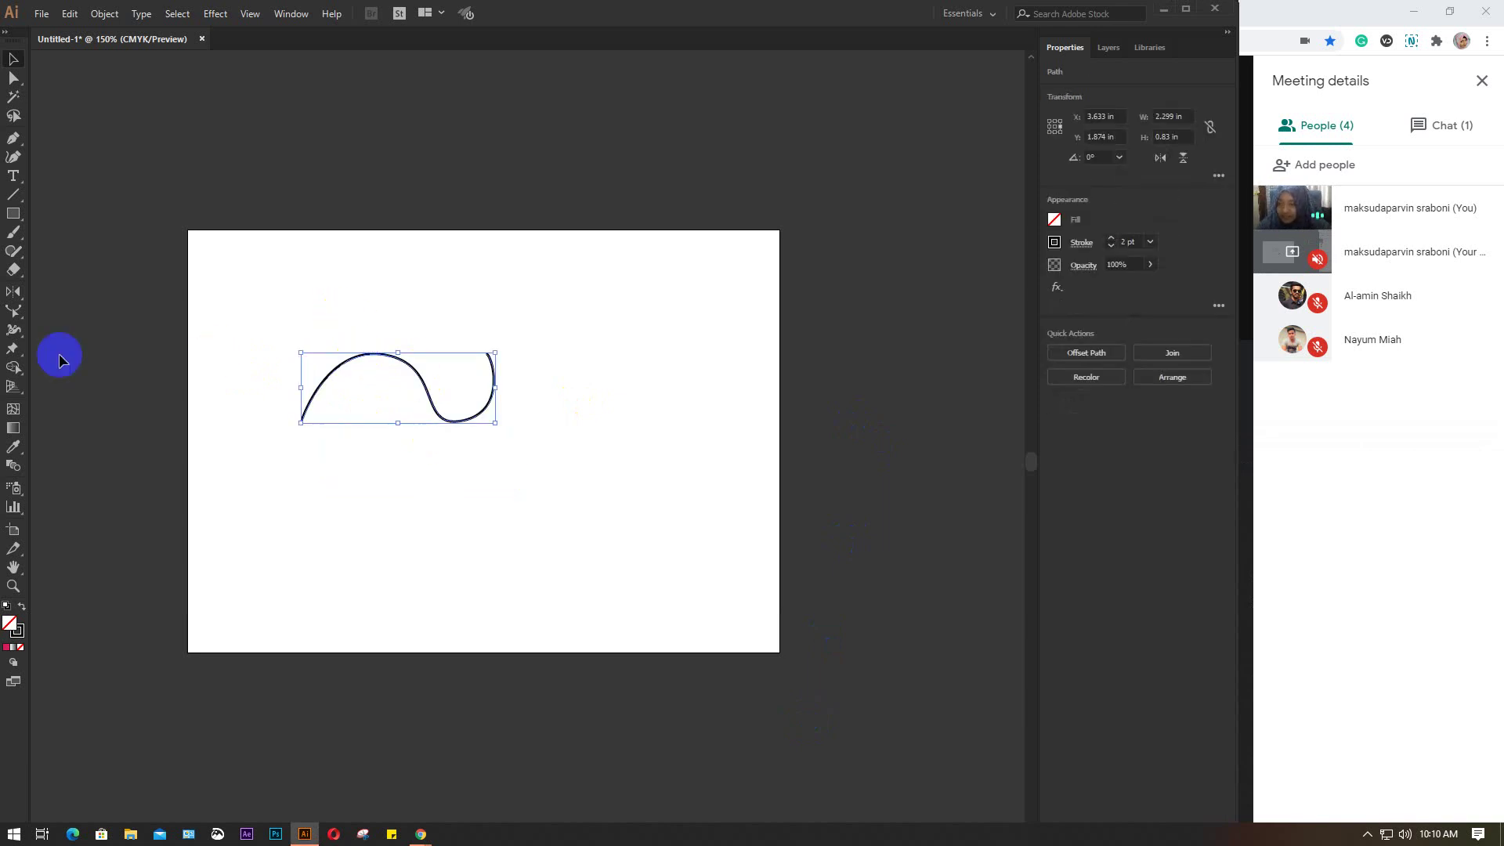
left_click(13, 311)
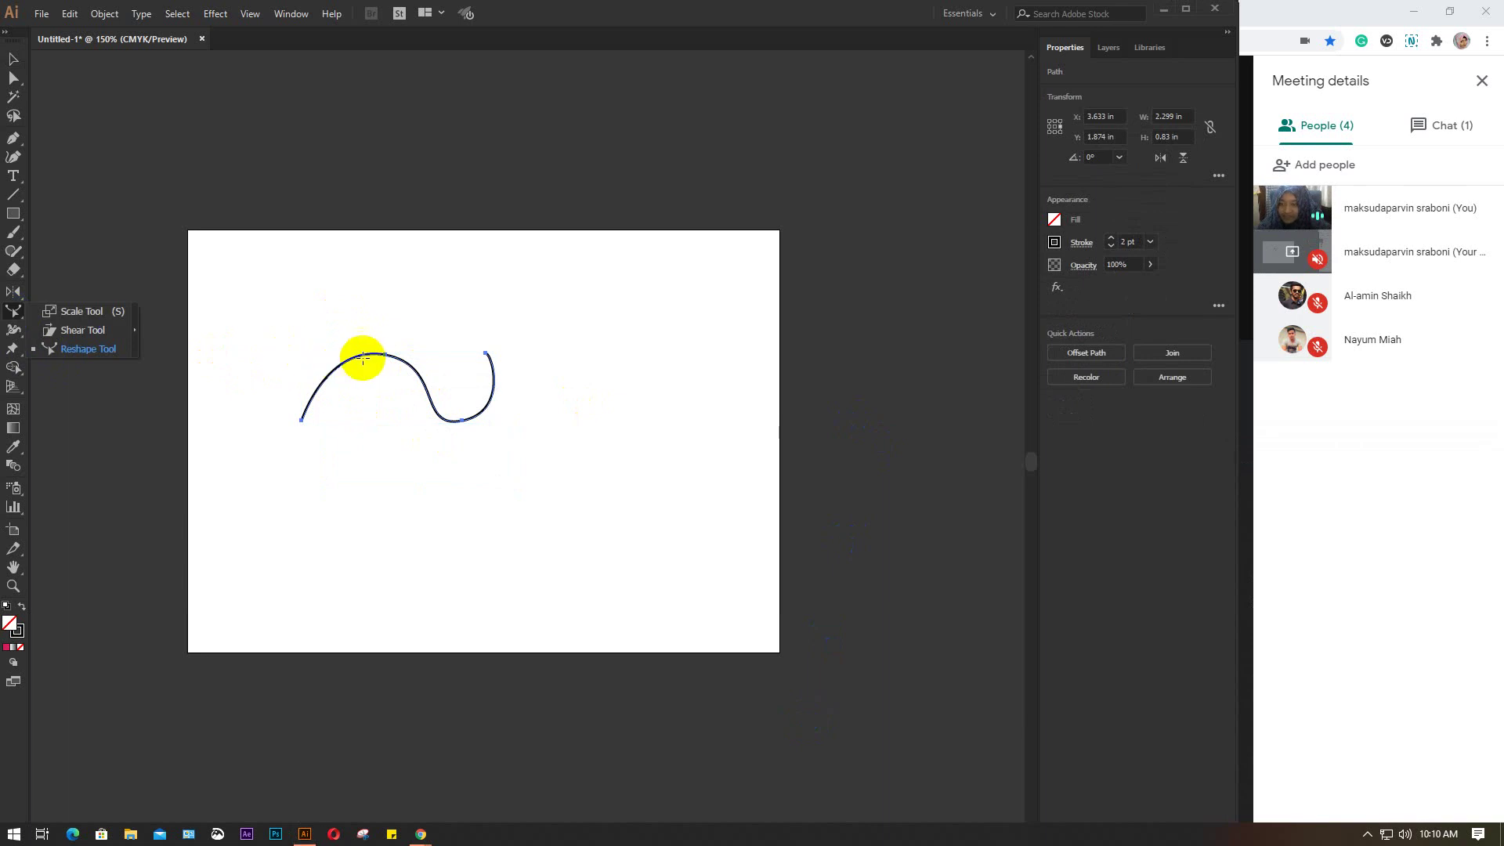
left_click_drag(384, 351, 379, 324)
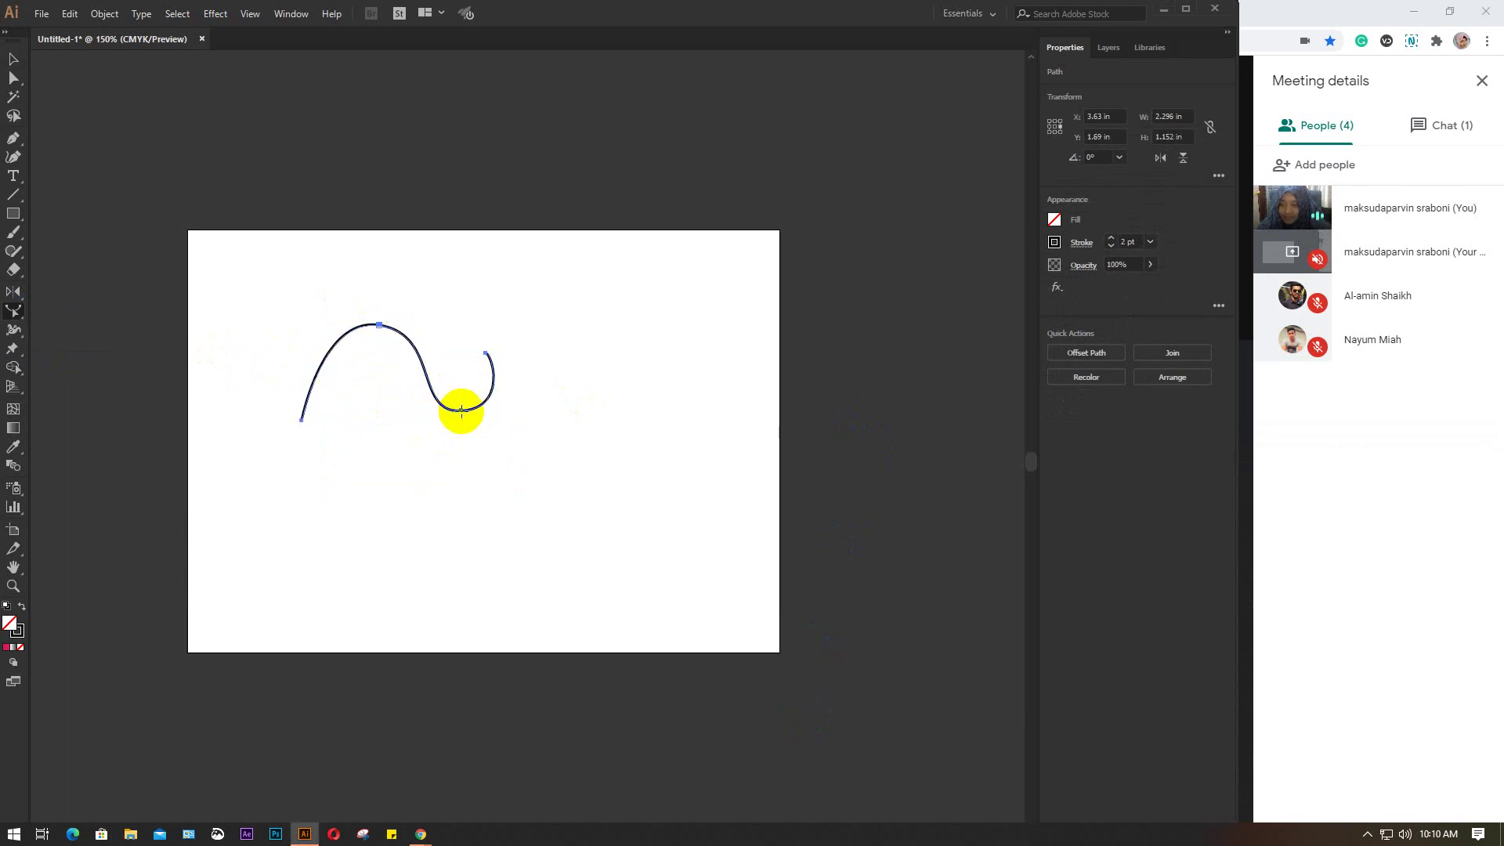
left_click_drag(462, 409, 449, 431)
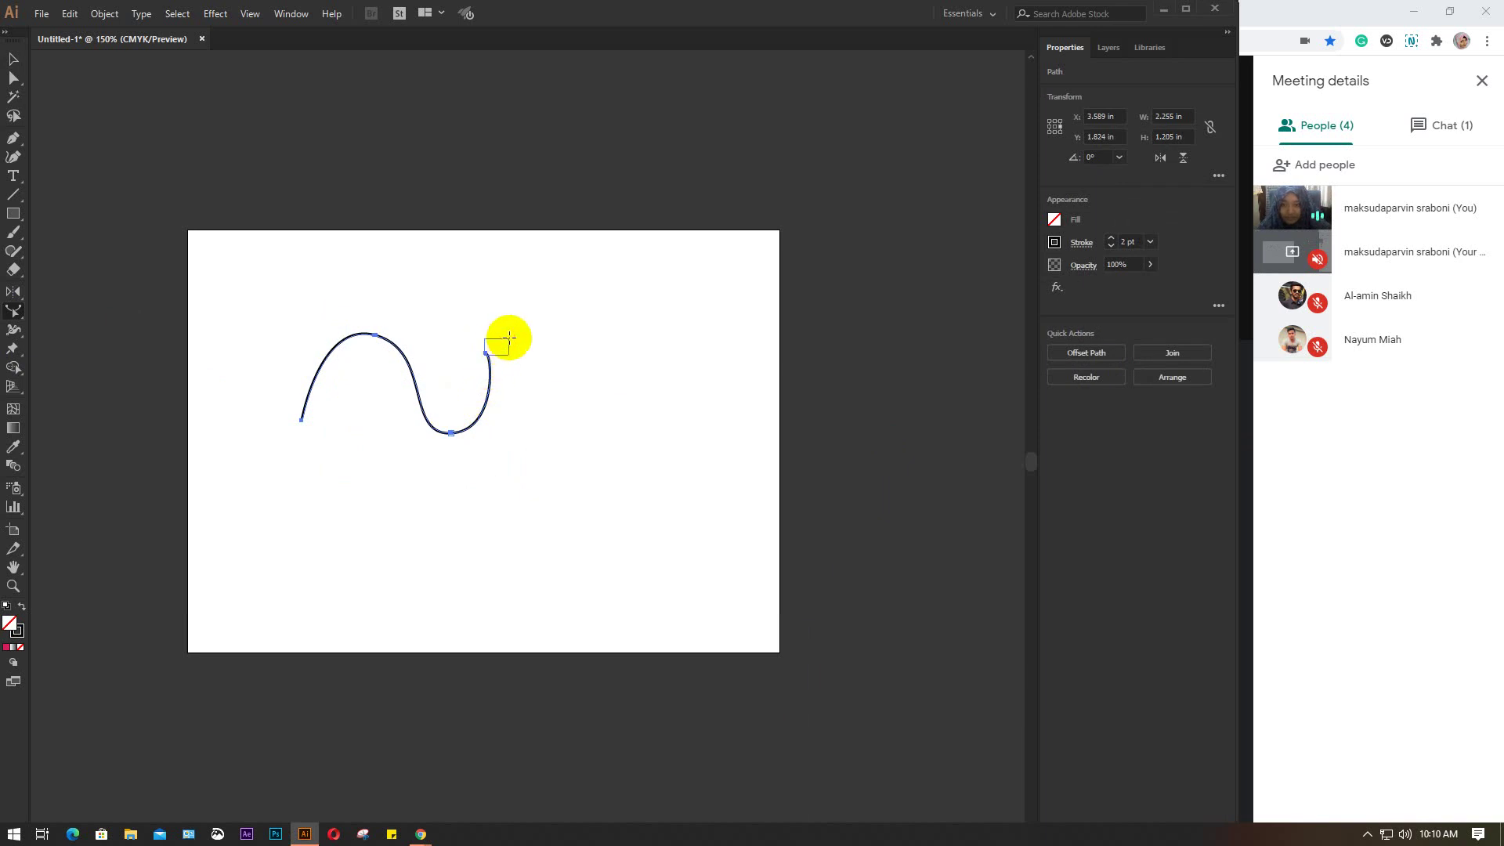
left_click_drag(488, 354, 496, 344)
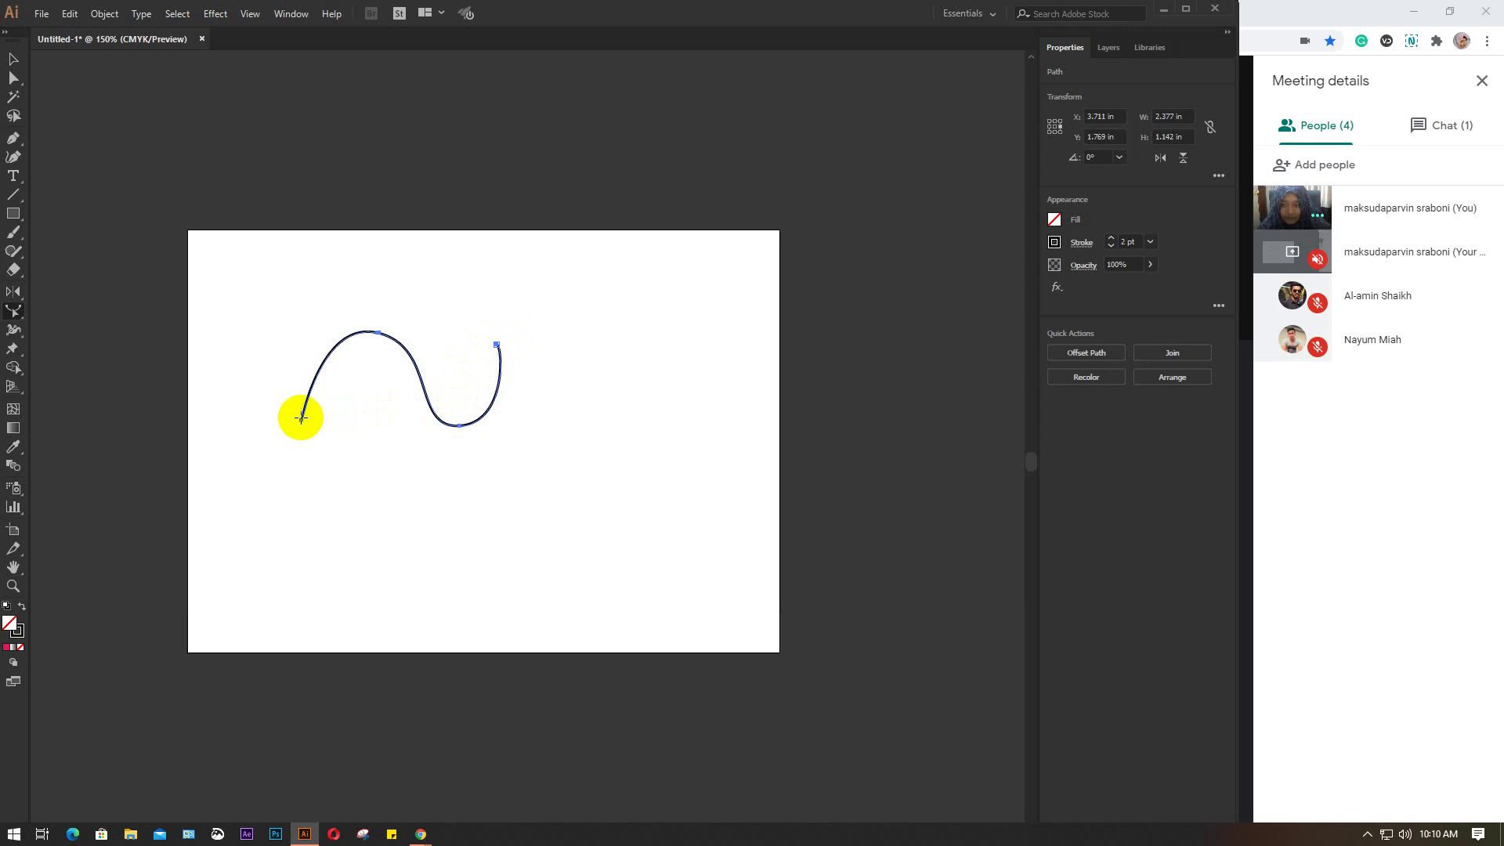
mouse_move(304, 421)
left_mouse_down()
mouse_move(314, 443)
mouse_move(304, 383)
left_mouse_up()
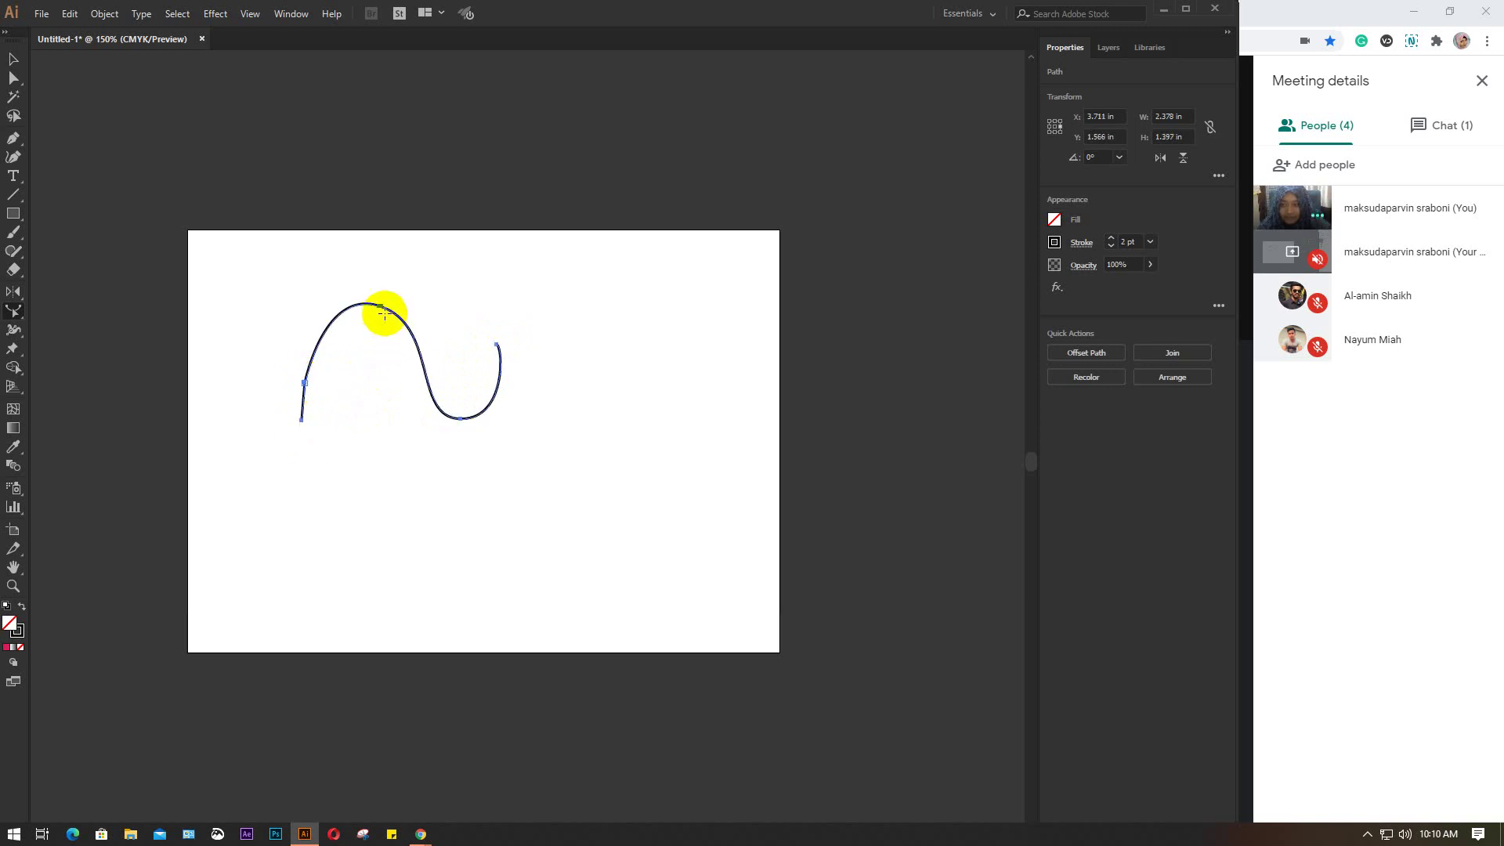
mouse_move(376, 297)
left_mouse_down()
mouse_move(326, 290)
mouse_move(399, 266)
left_mouse_up()
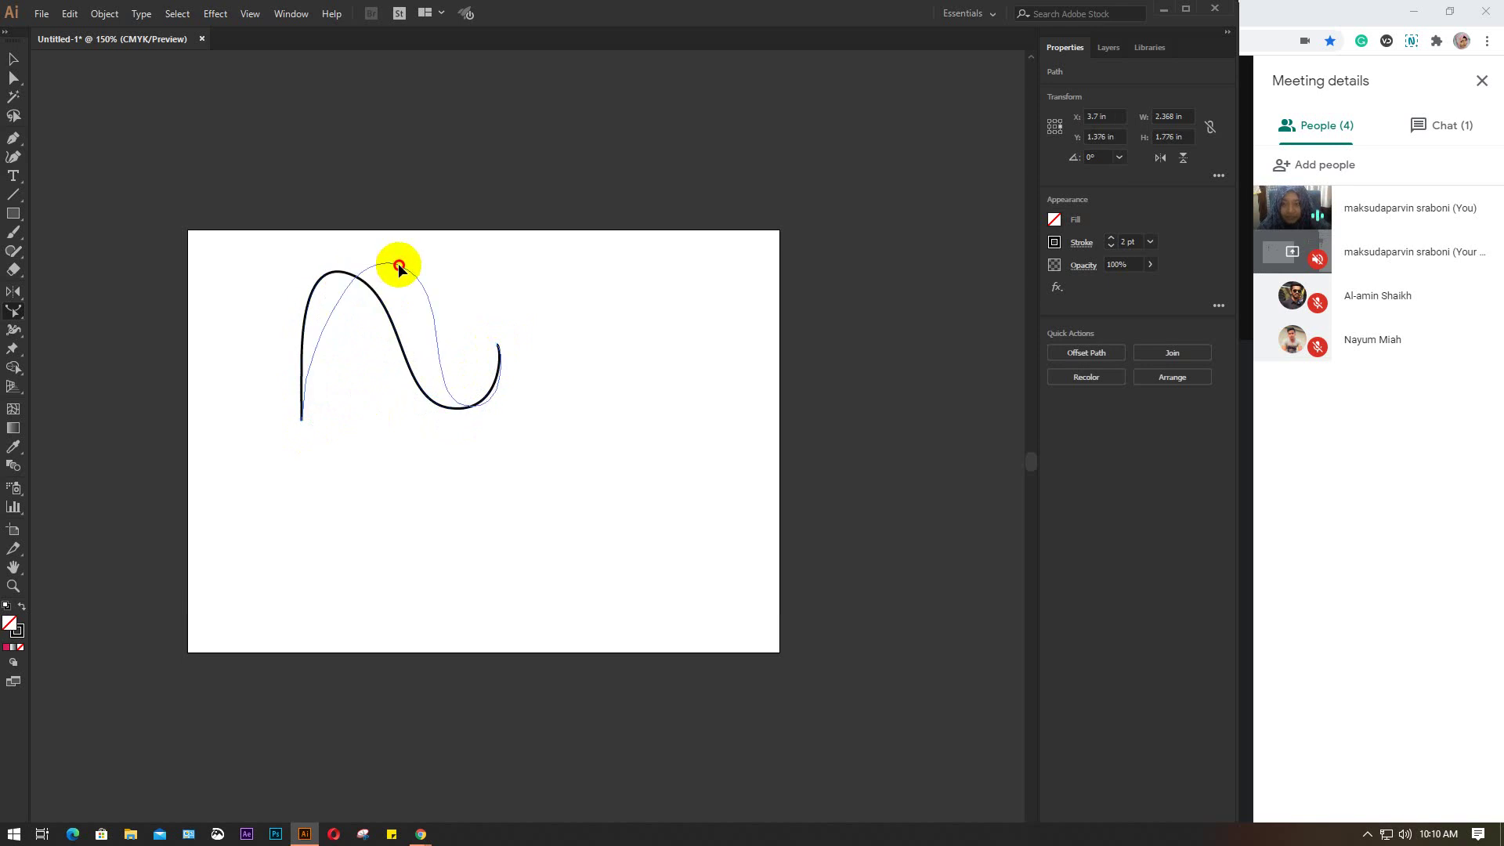
Step: With Direct Selection, drag the curve's top anchor across to fold it into a hook
left_click(14, 77)
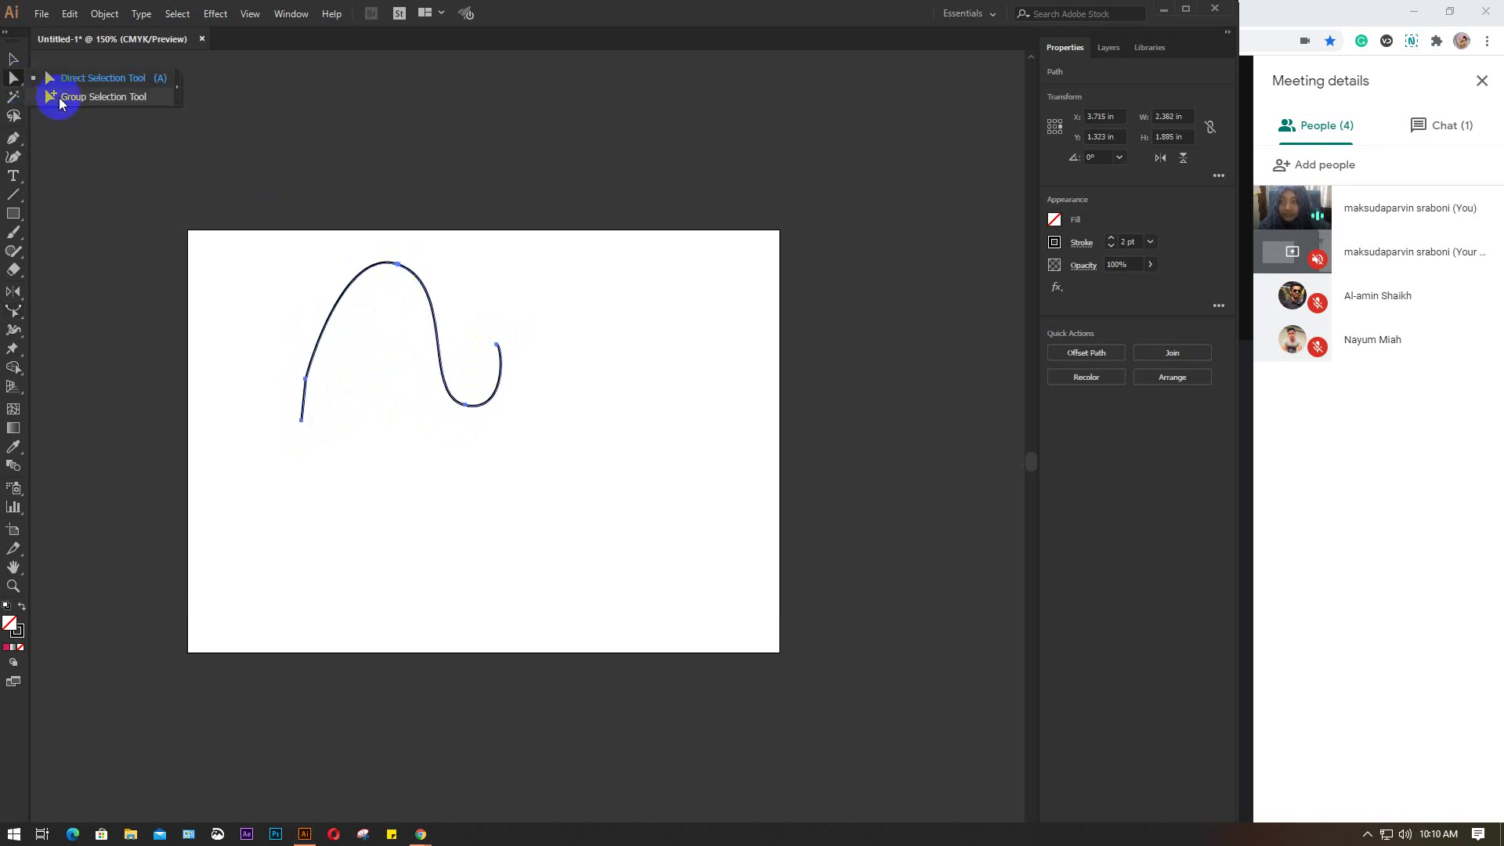
left_click_drag(61, 103, 111, 78)
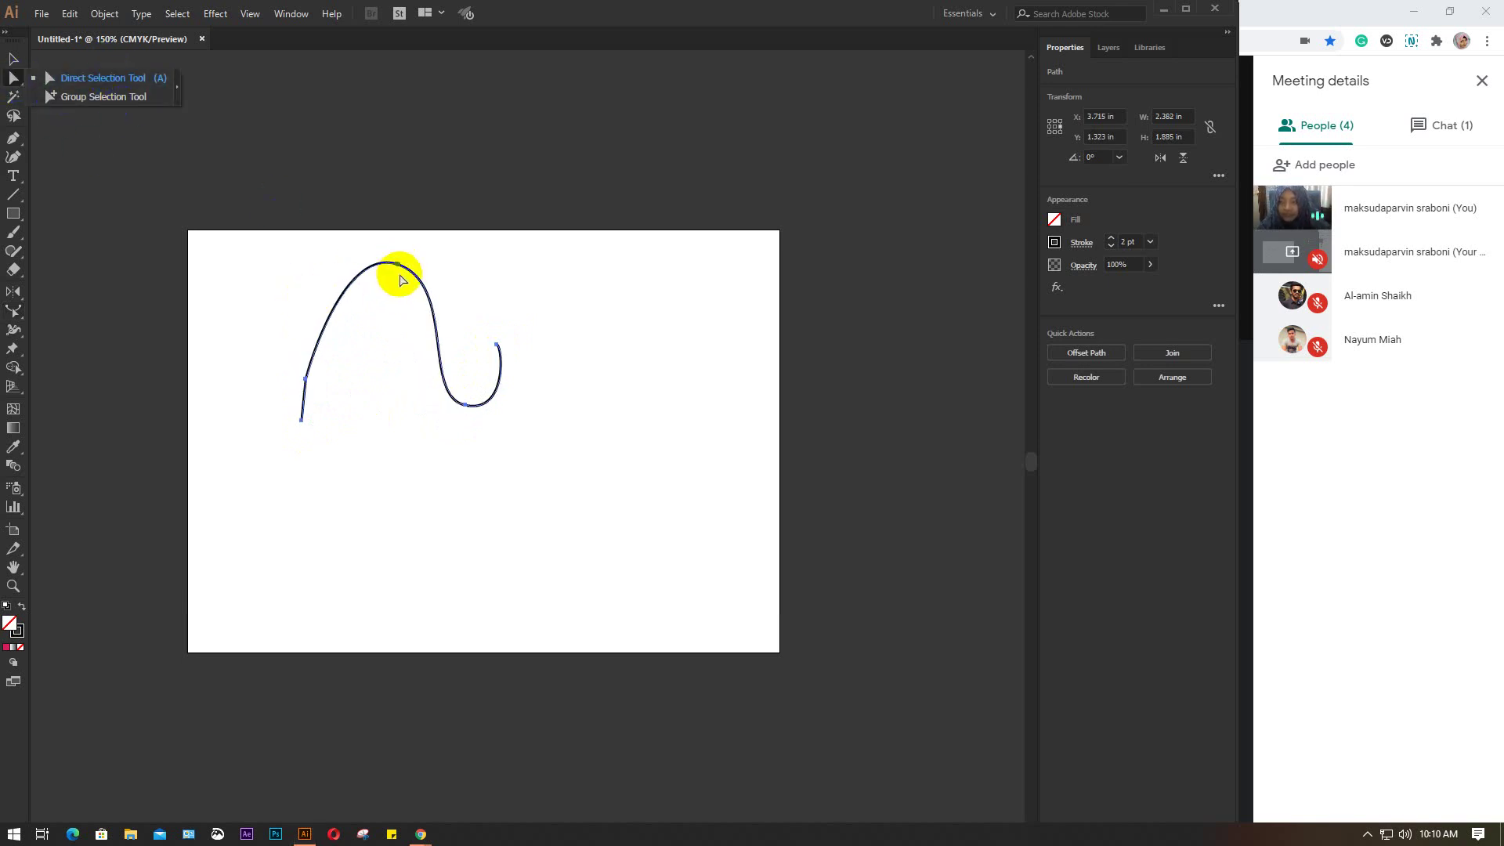
left_click(398, 265)
mouse_move(398, 265)
left_mouse_down()
mouse_move(388, 298)
mouse_move(480, 273)
left_mouse_up()
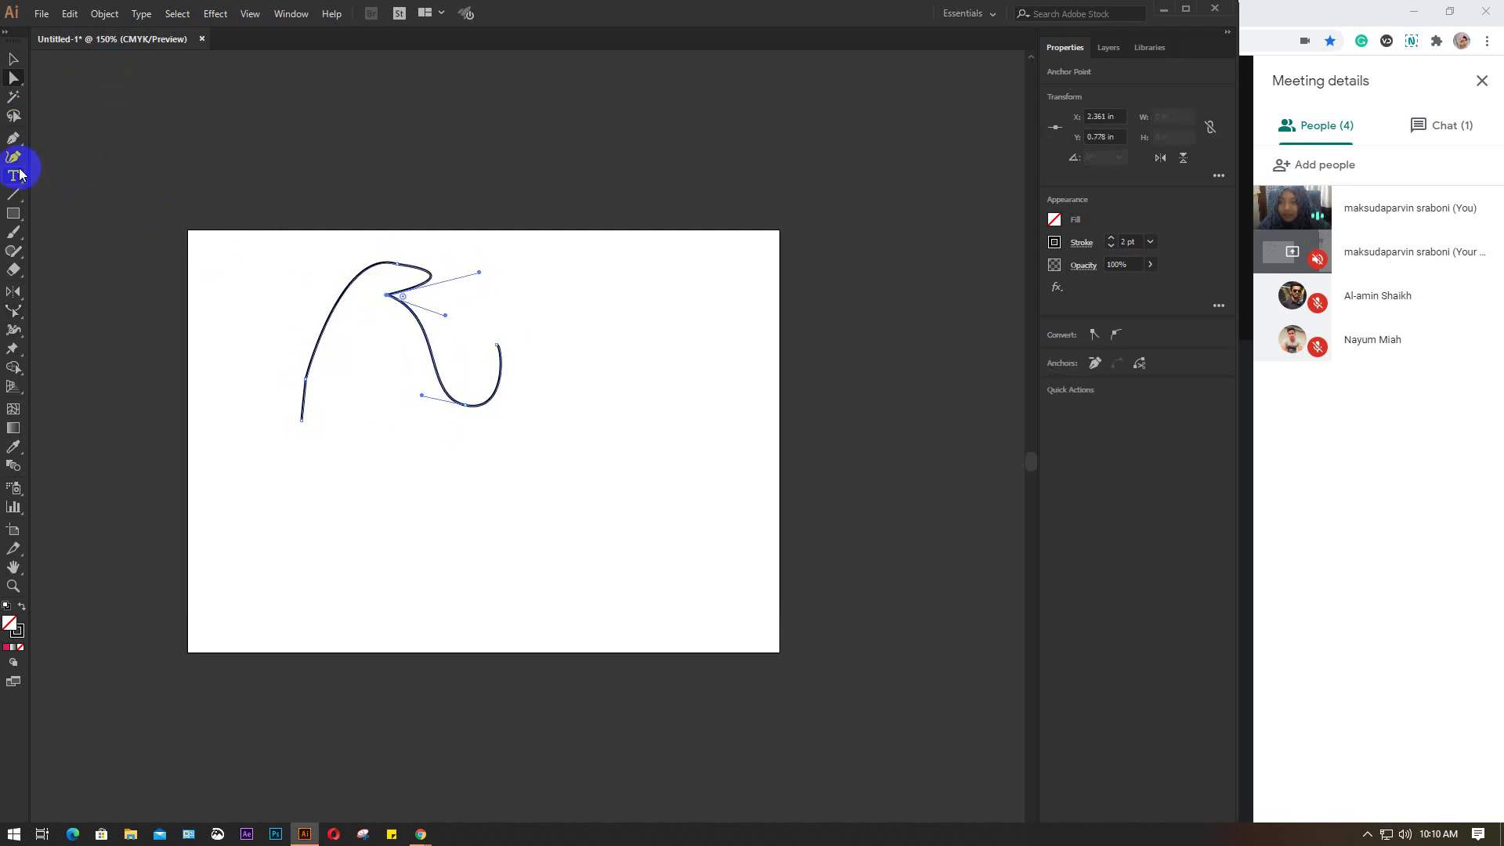
Step: Draw a 2.056 × 1.333 in rectangle below and right of the hook
left_click(14, 213)
left_click(215, 349)
mouse_move(463, 465)
left_mouse_down()
mouse_move(597, 572)
mouse_move(634, 575)
left_mouse_up()
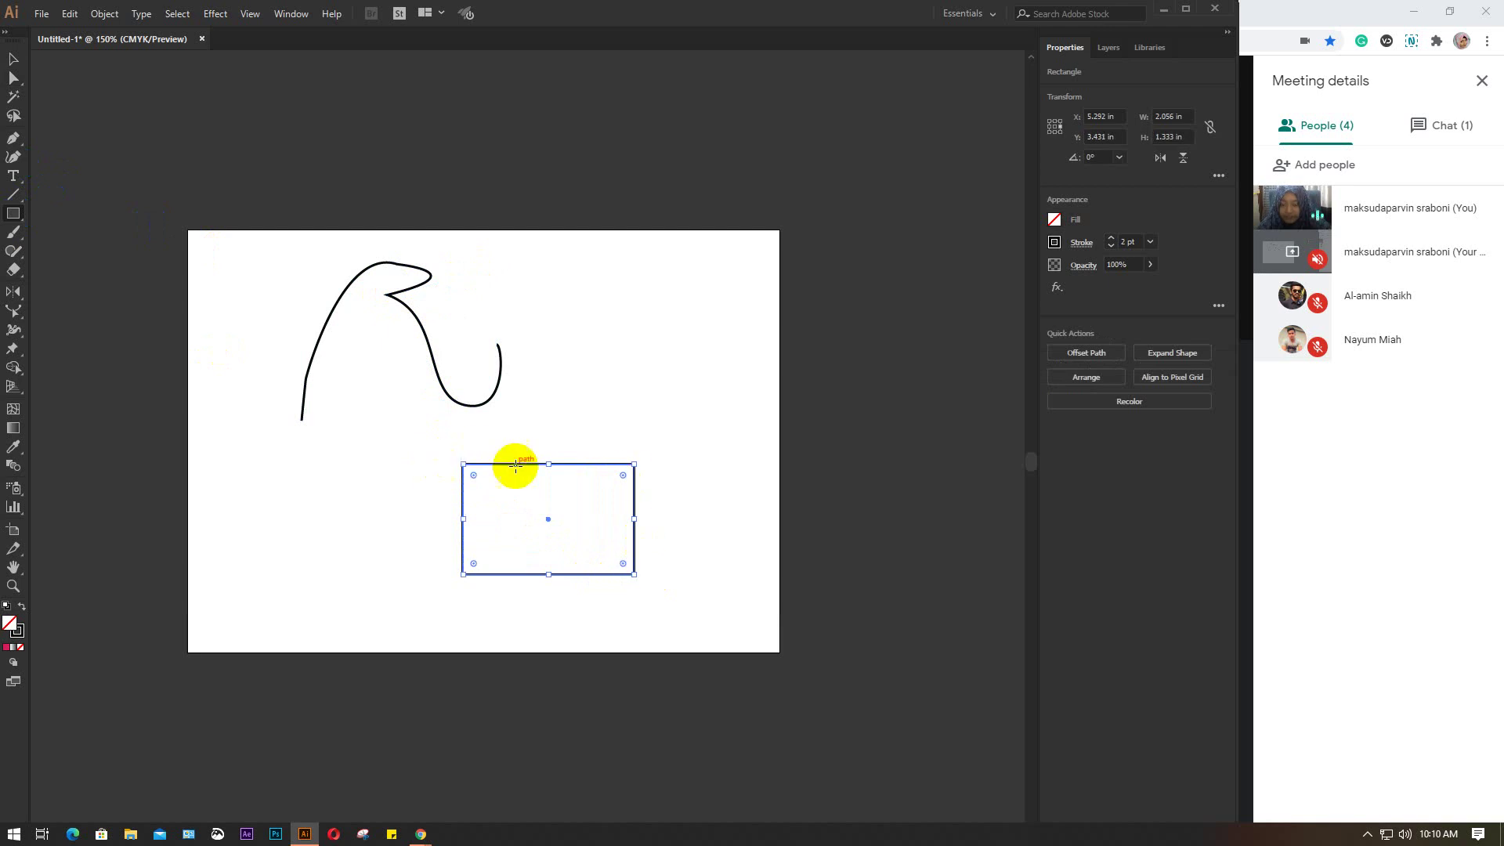
Step: Drag the rectangle toward the artboard's right edge and delete it, leaving only the hook
left_click(12, 311)
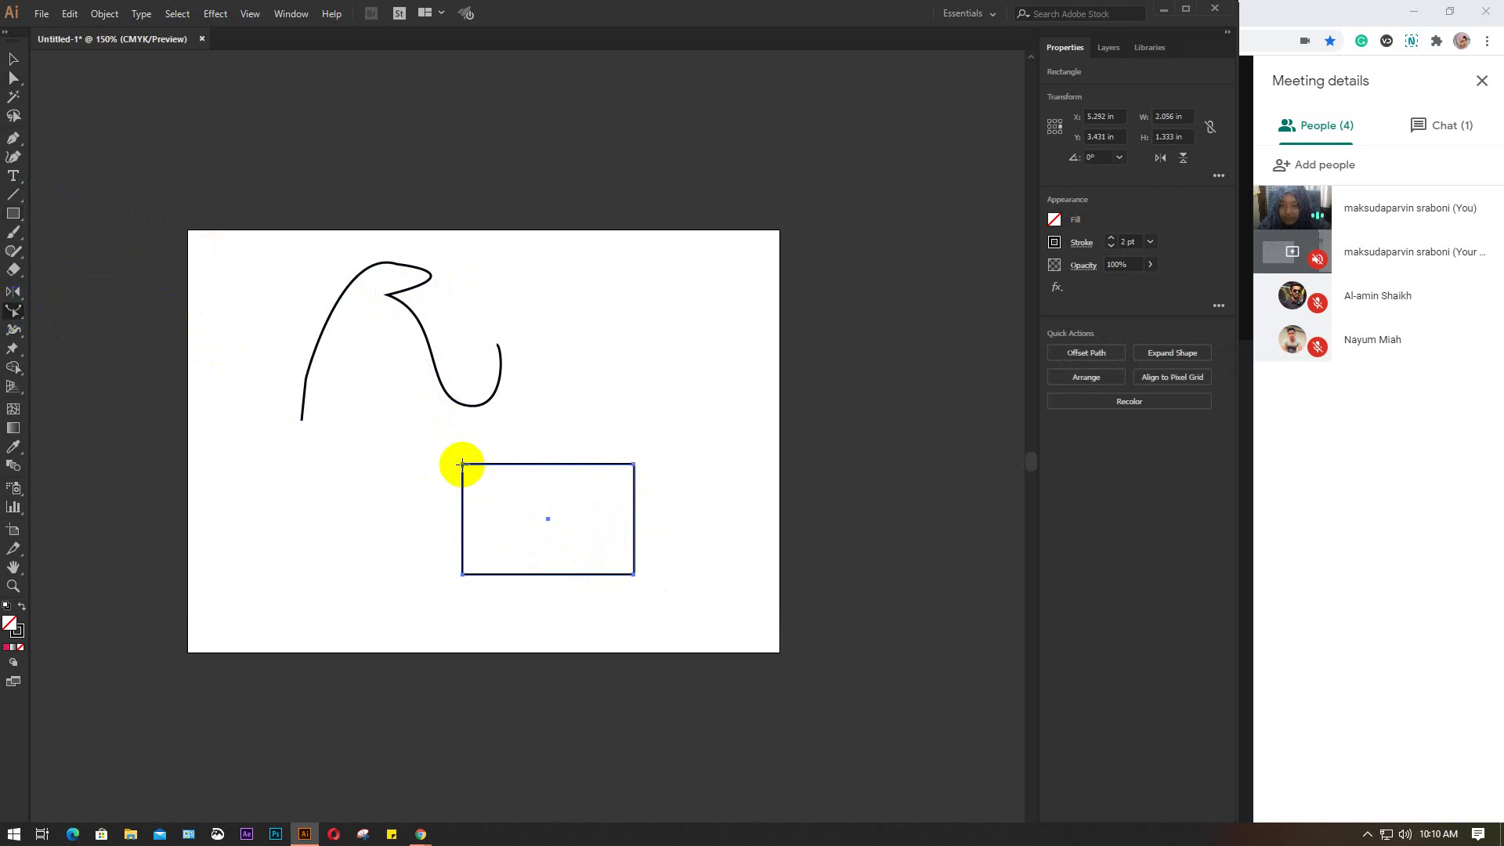
left_click_drag(462, 463, 468, 462)
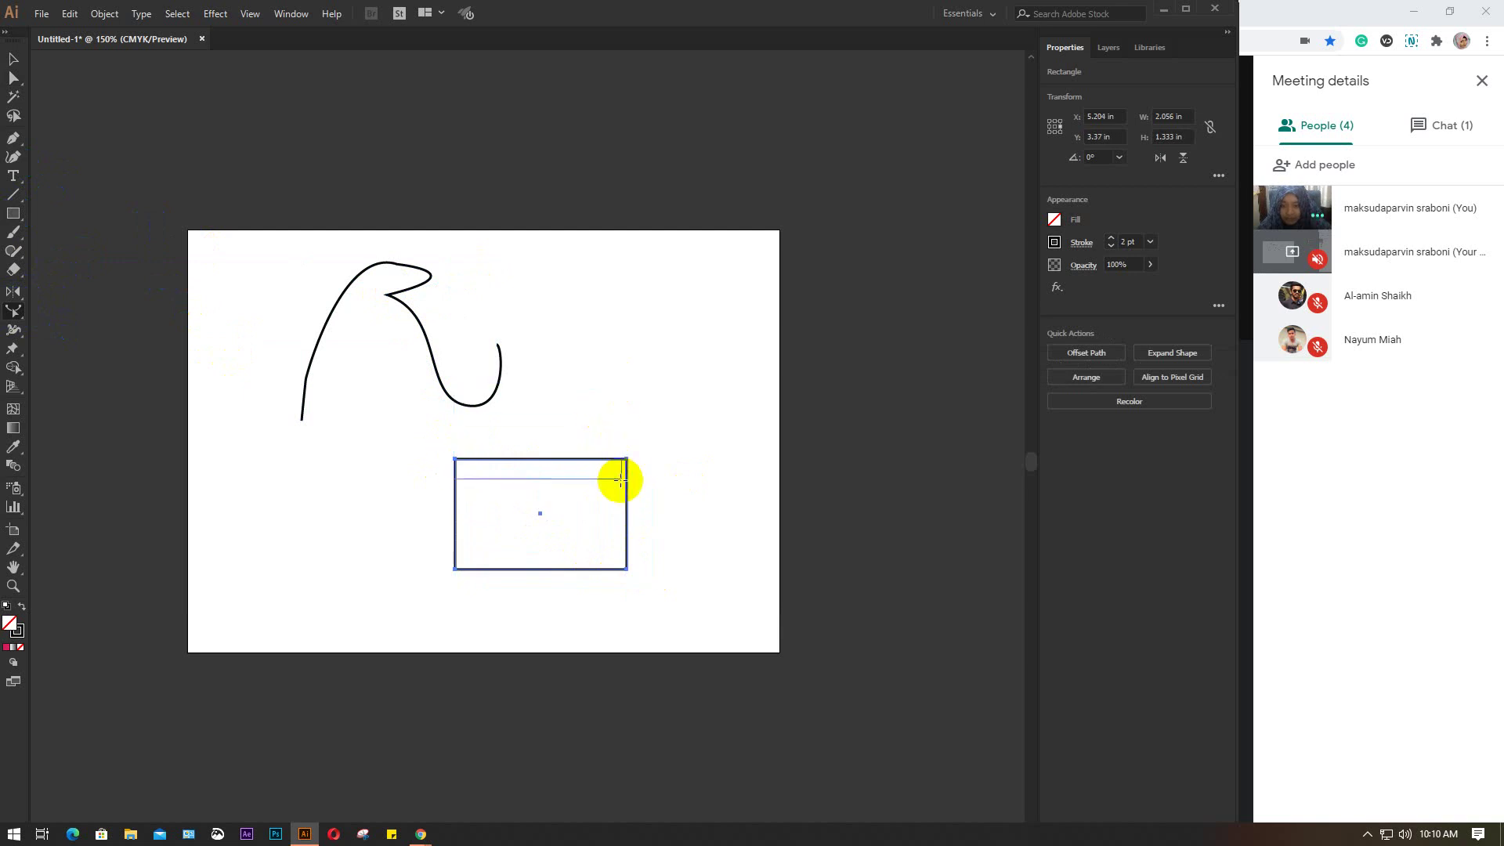
left_click_drag(468, 462, 605, 452)
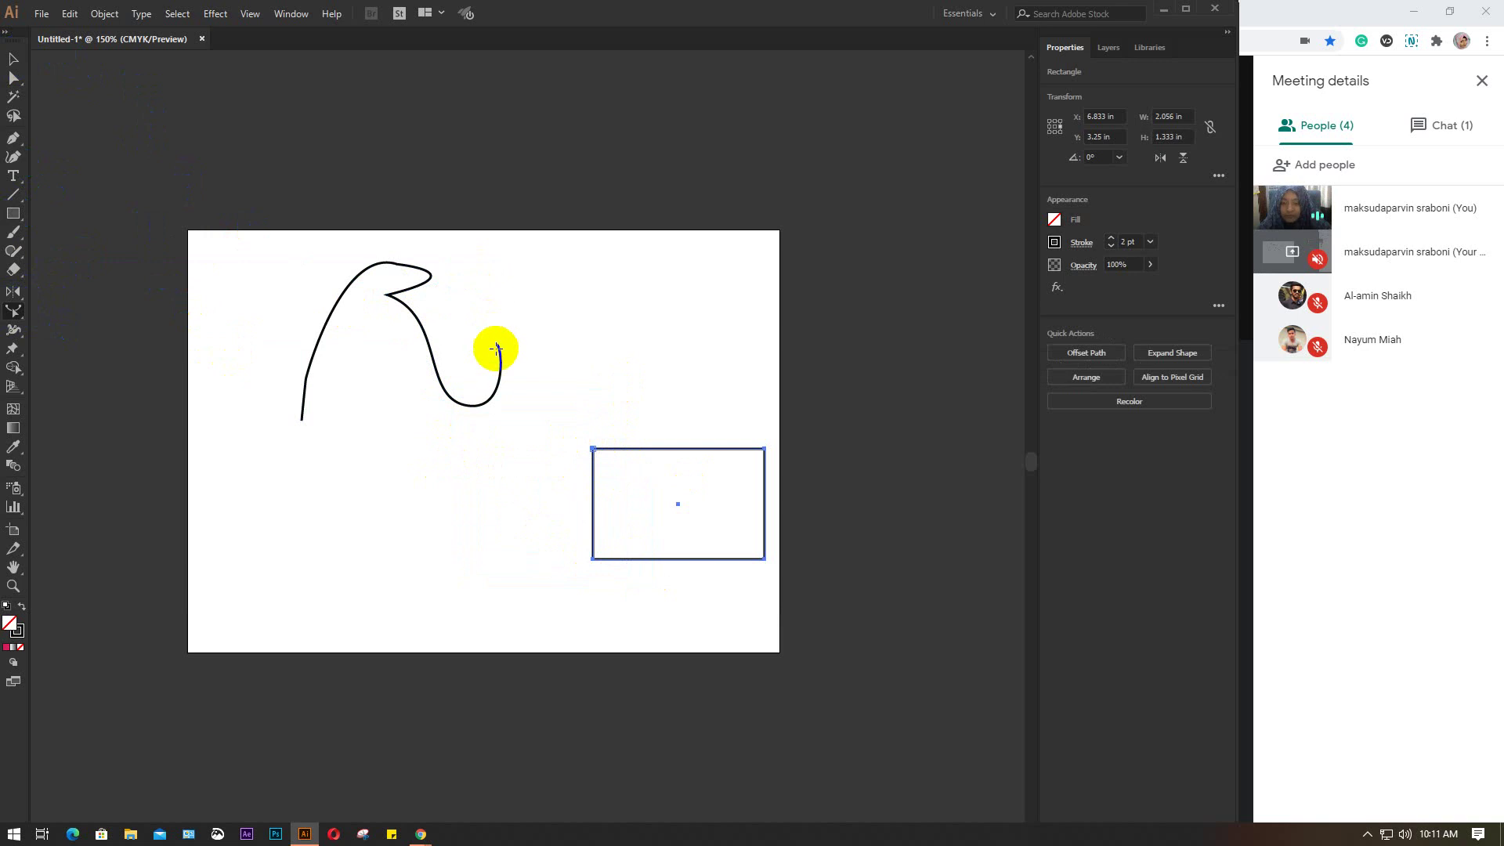
key("Delete")
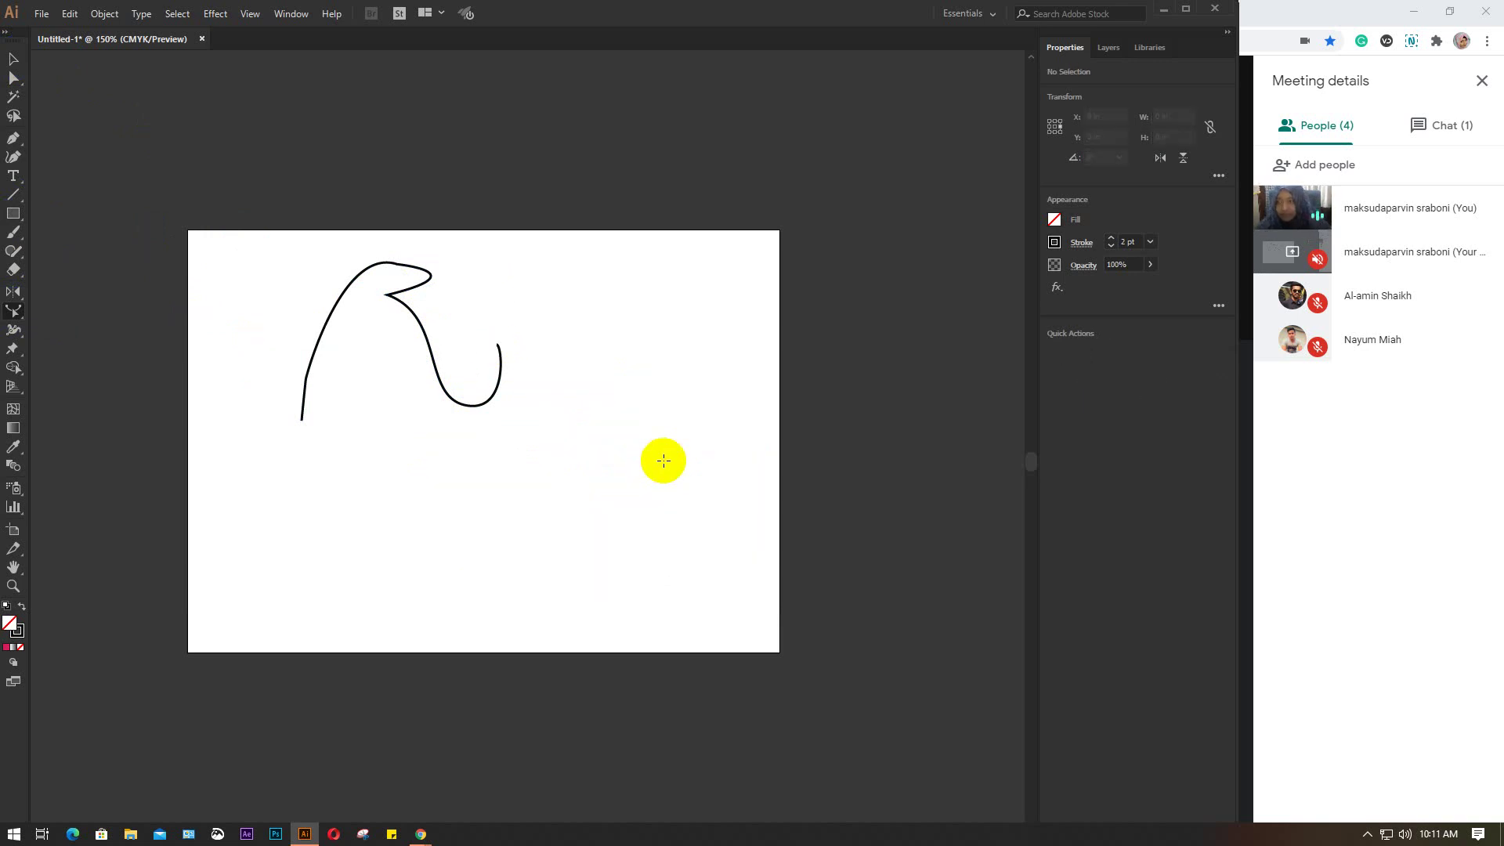
Step: Draw a closed five-point pentagon with the Pen tool beside the hooked curve
left_click(9, 139)
left_click(535, 485)
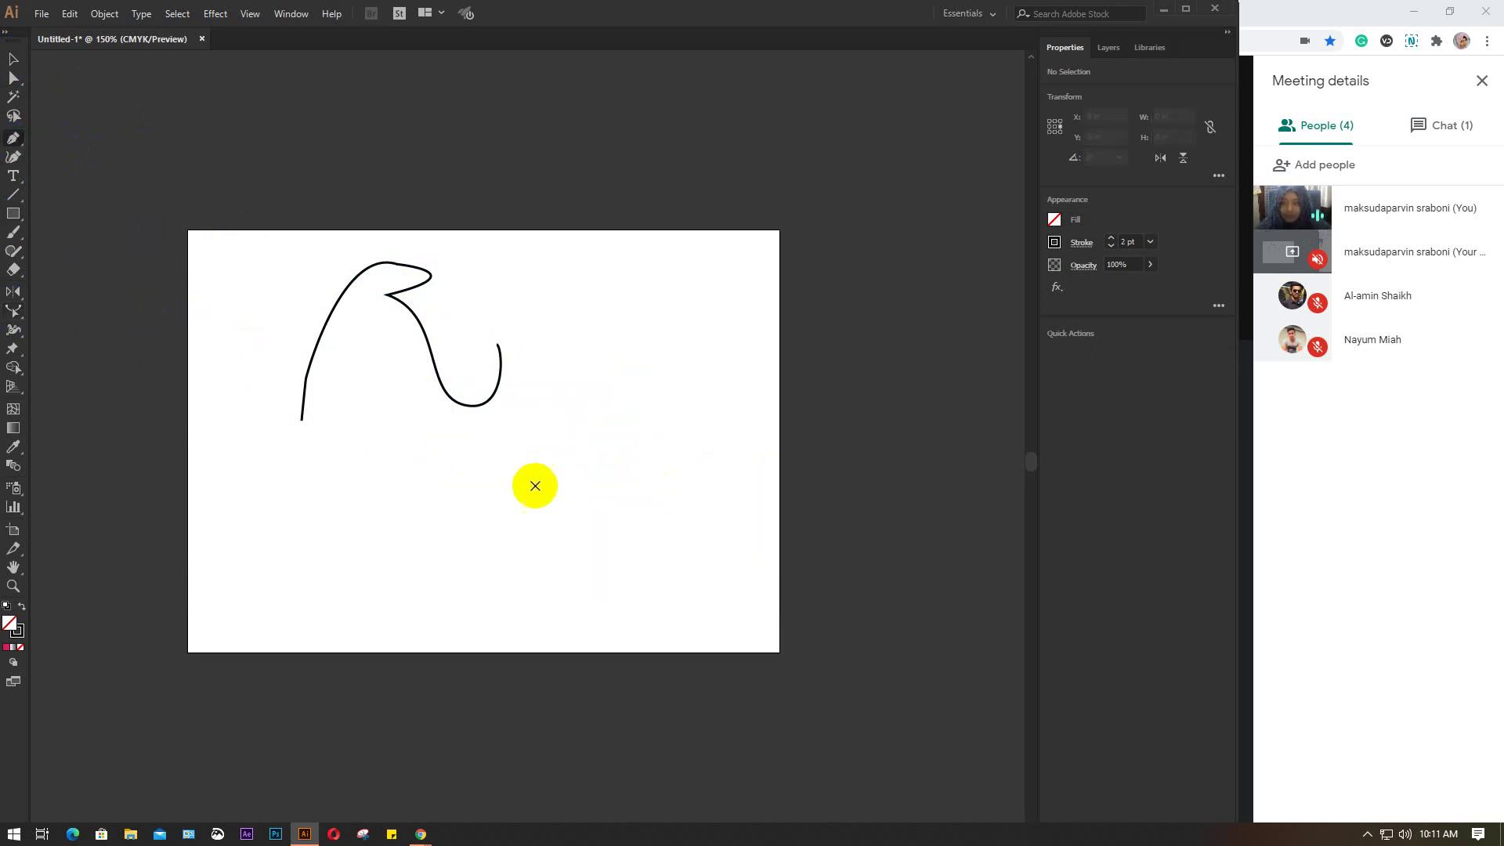
left_click(631, 422)
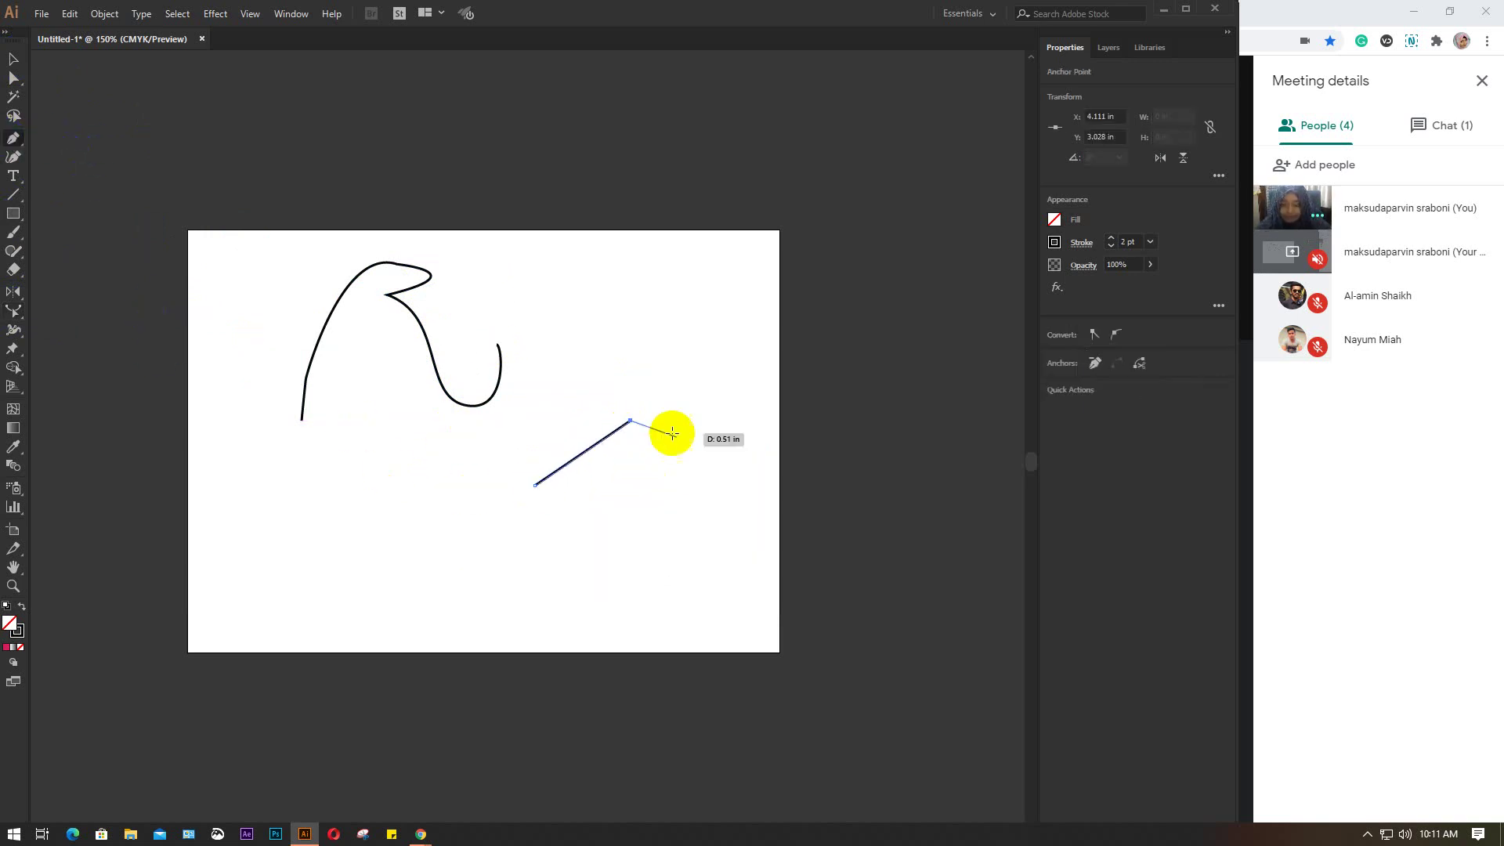
left_click(733, 485)
left_click(681, 605)
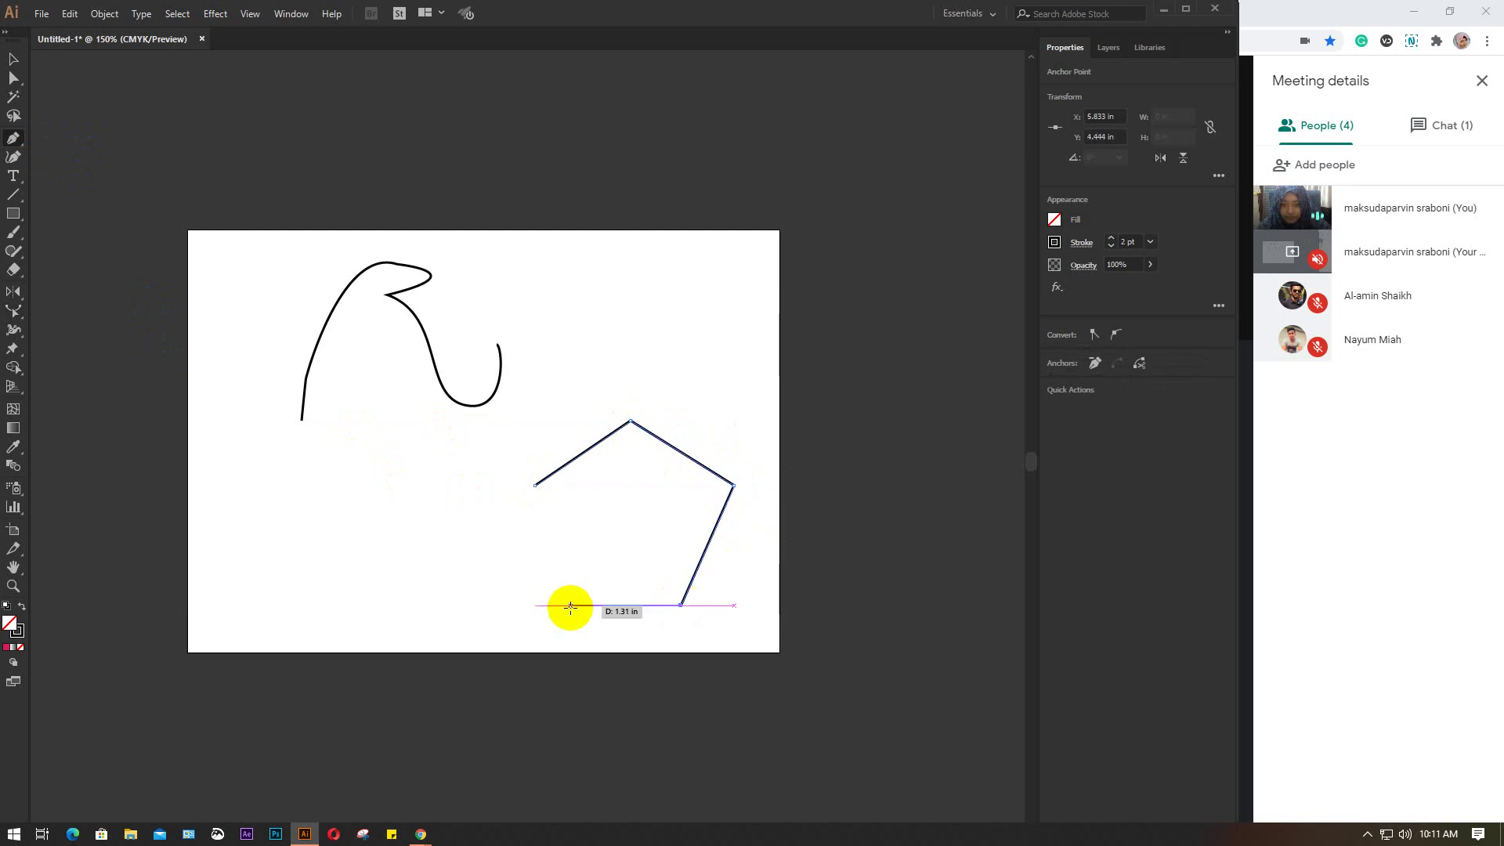
left_click(569, 605)
left_click(534, 486)
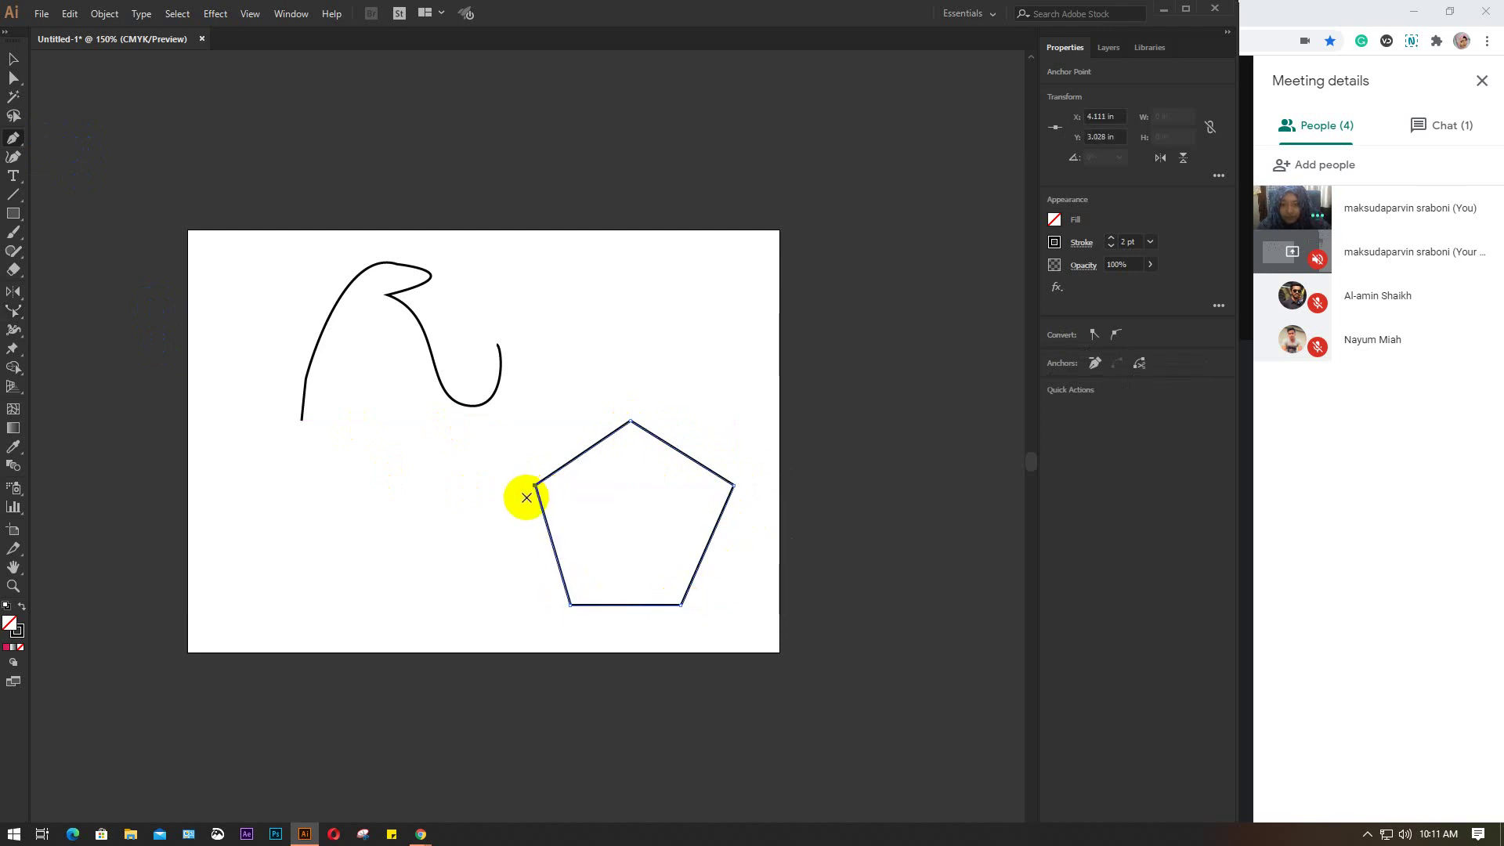
Step: Drag the pentagon's corners outward into a larger irregular six-sided shape
left_click(17, 313)
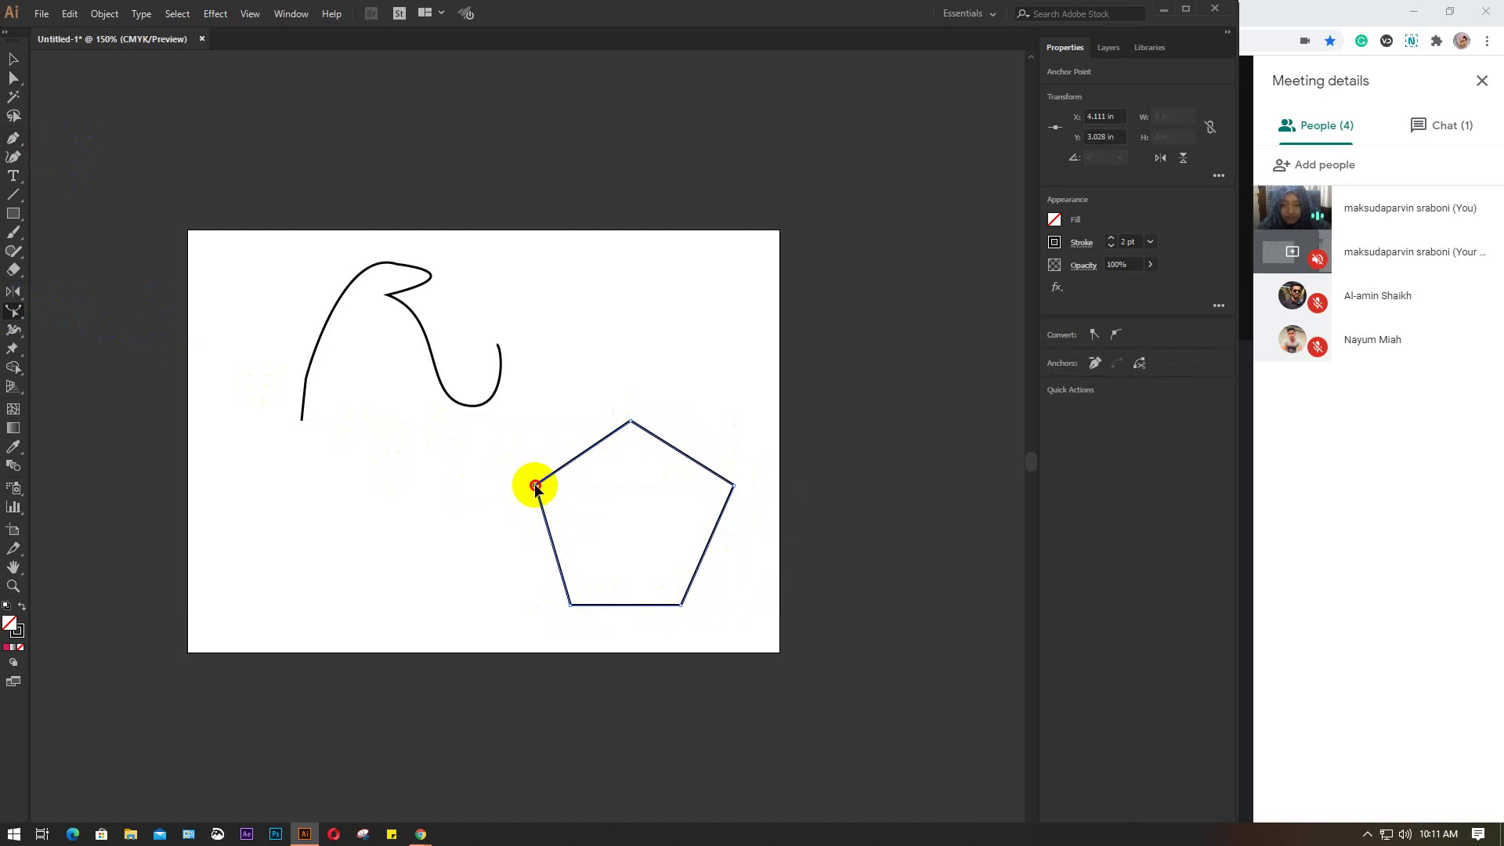
mouse_move(530, 483)
left_mouse_down()
mouse_move(571, 496)
mouse_move(427, 474)
left_mouse_up()
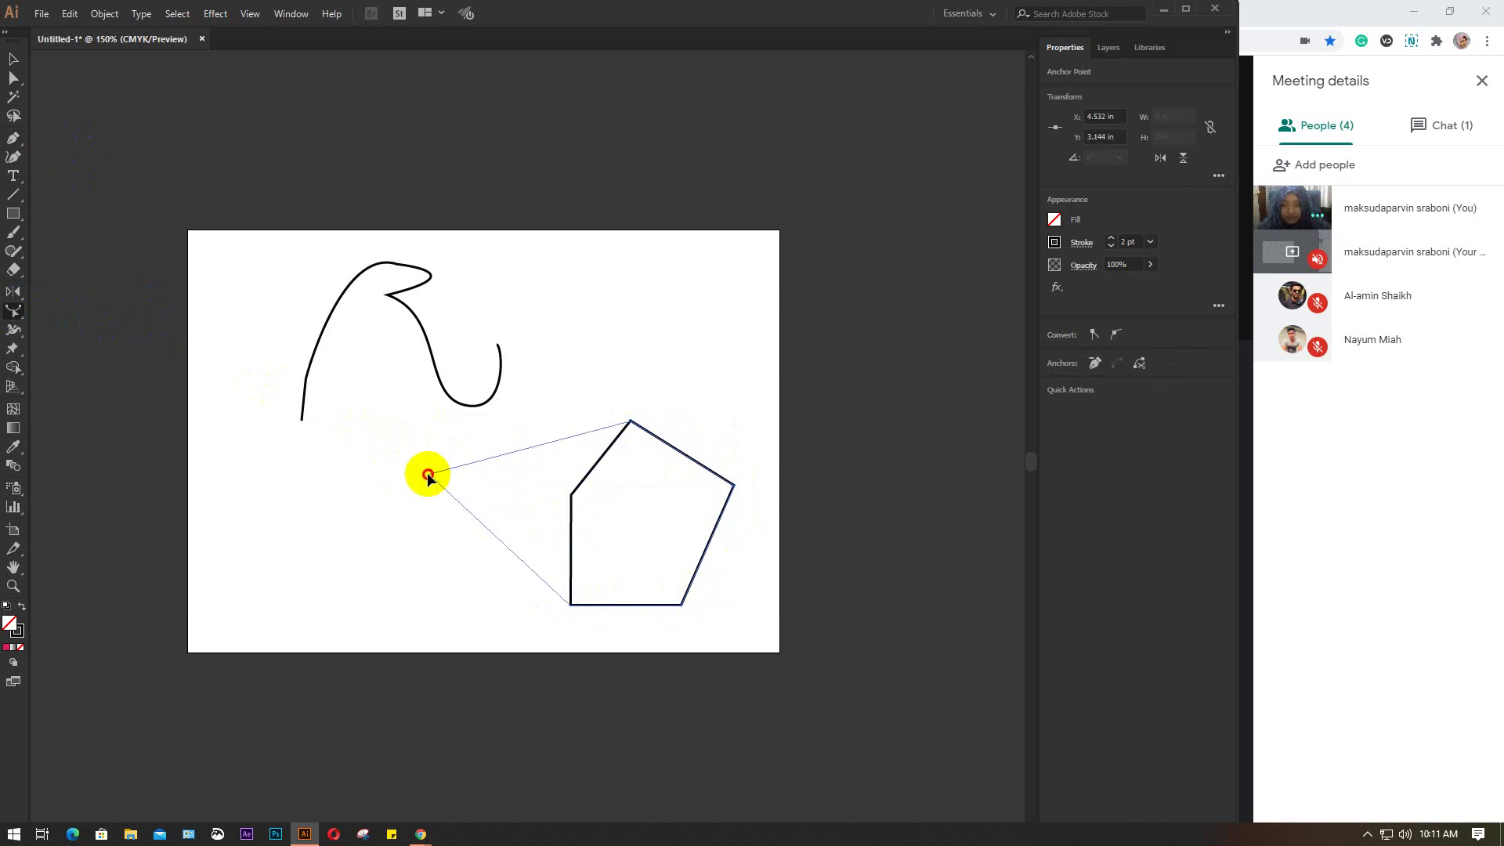
mouse_move(631, 423)
left_mouse_down()
mouse_move(632, 357)
mouse_move(614, 415)
left_mouse_up()
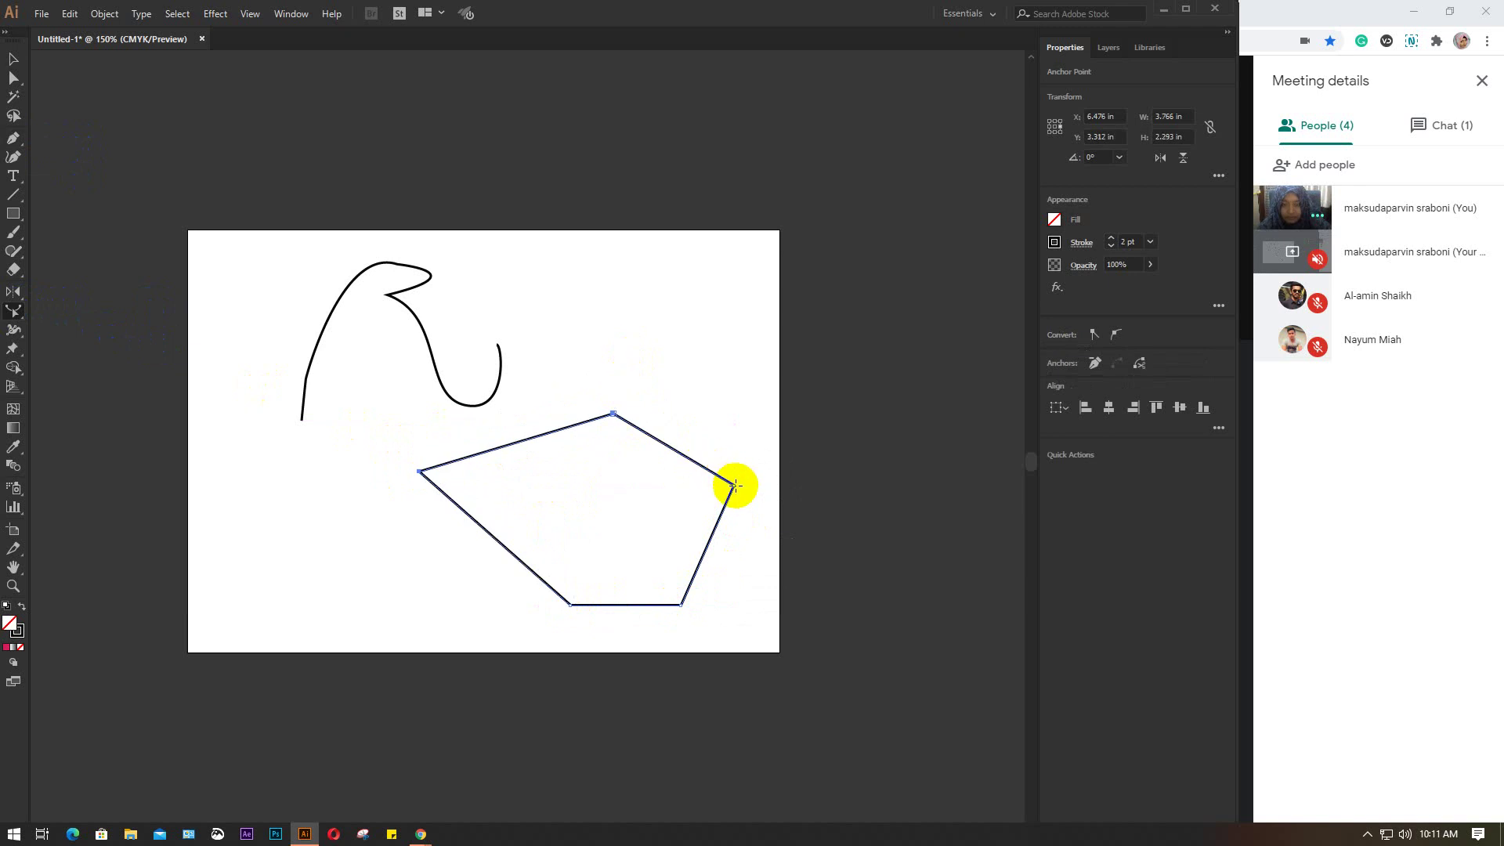
mouse_move(731, 487)
left_mouse_down()
mouse_move(594, 491)
mouse_move(721, 428)
left_mouse_up()
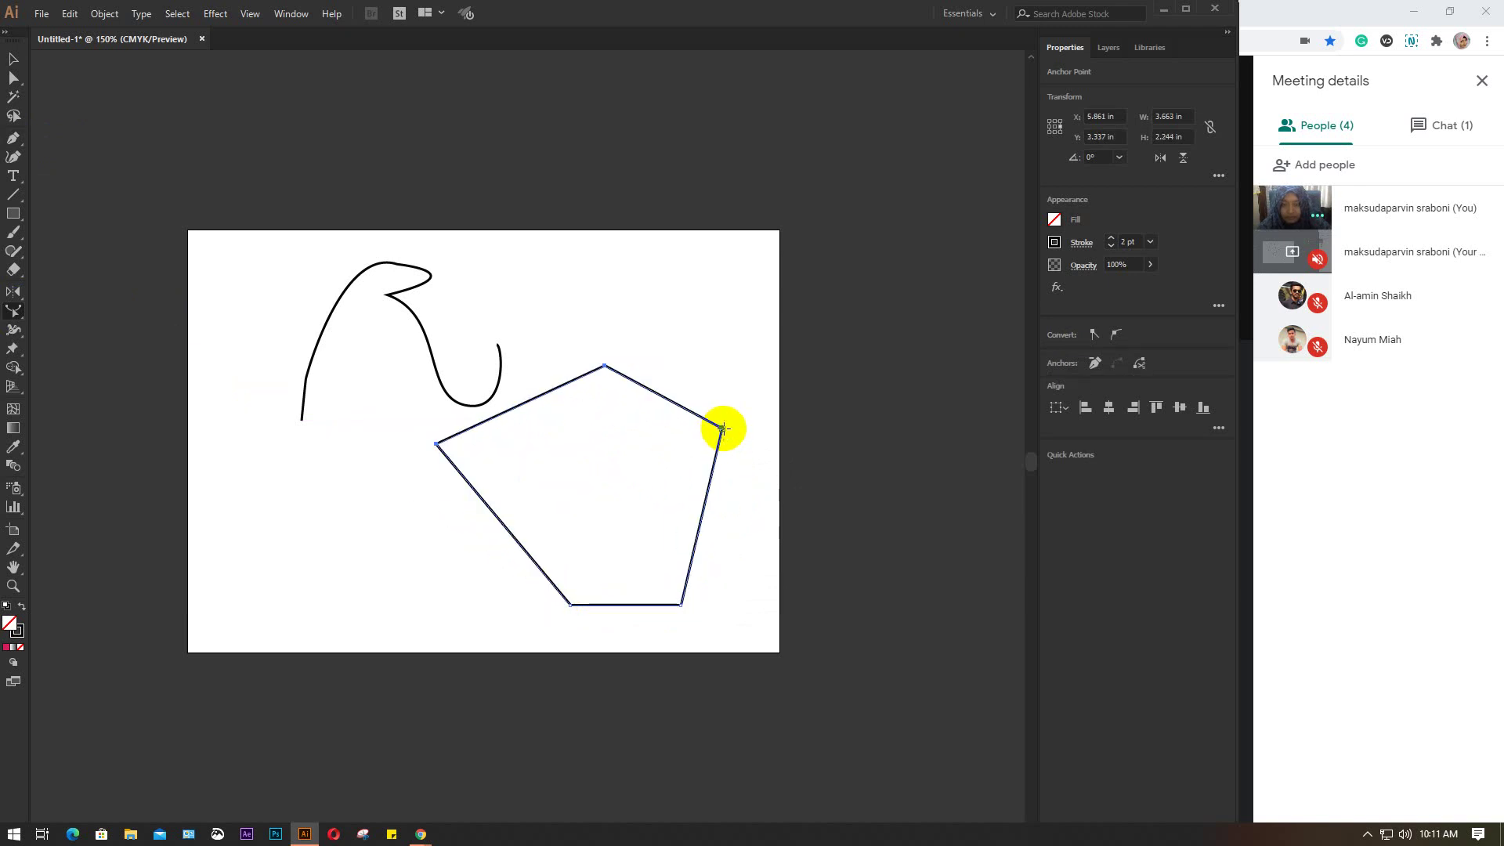
mouse_move(680, 603)
left_mouse_down()
mouse_move(639, 538)
mouse_move(752, 534)
mouse_move(639, 541)
mouse_move(711, 538)
mouse_move(639, 540)
mouse_move(753, 576)
left_mouse_up()
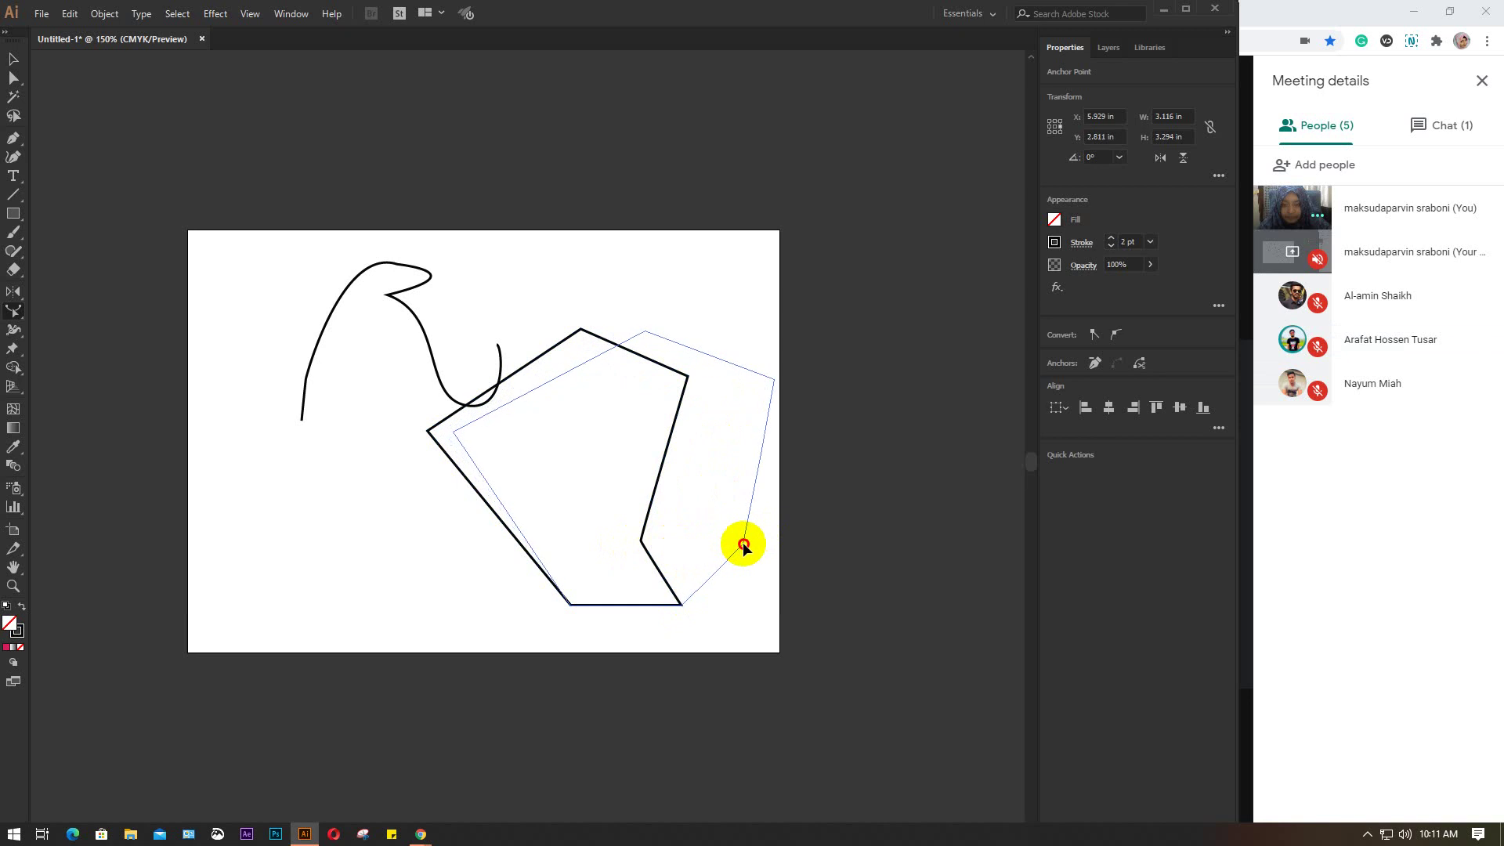
left_click(13, 59)
Step: Deselect the polygon, open the Scale tool flyout, then switch to the Google Meet call
left_click(317, 281)
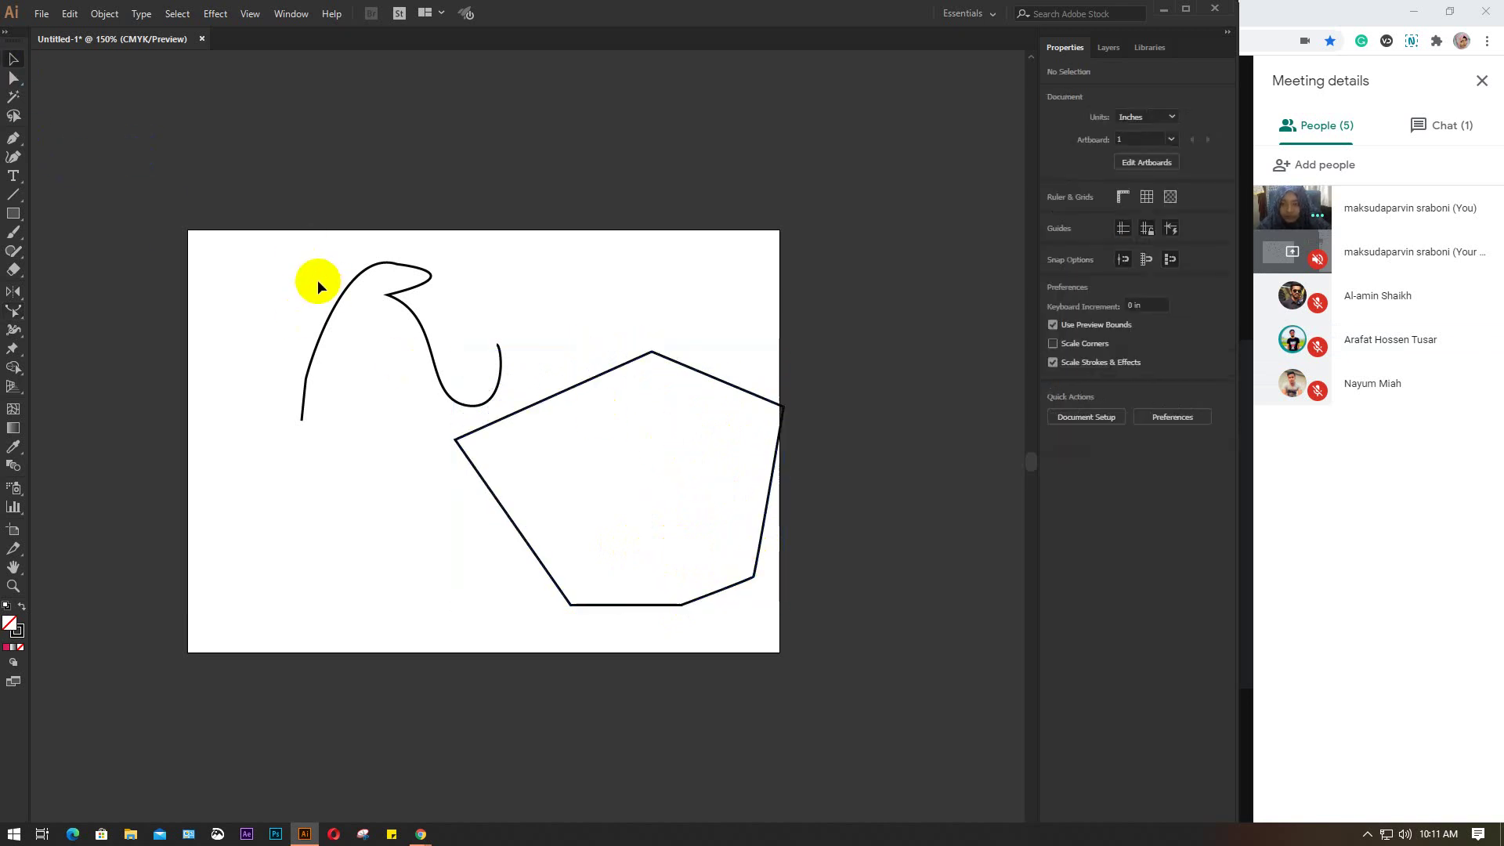
left_click_drag(13, 310, 86, 359)
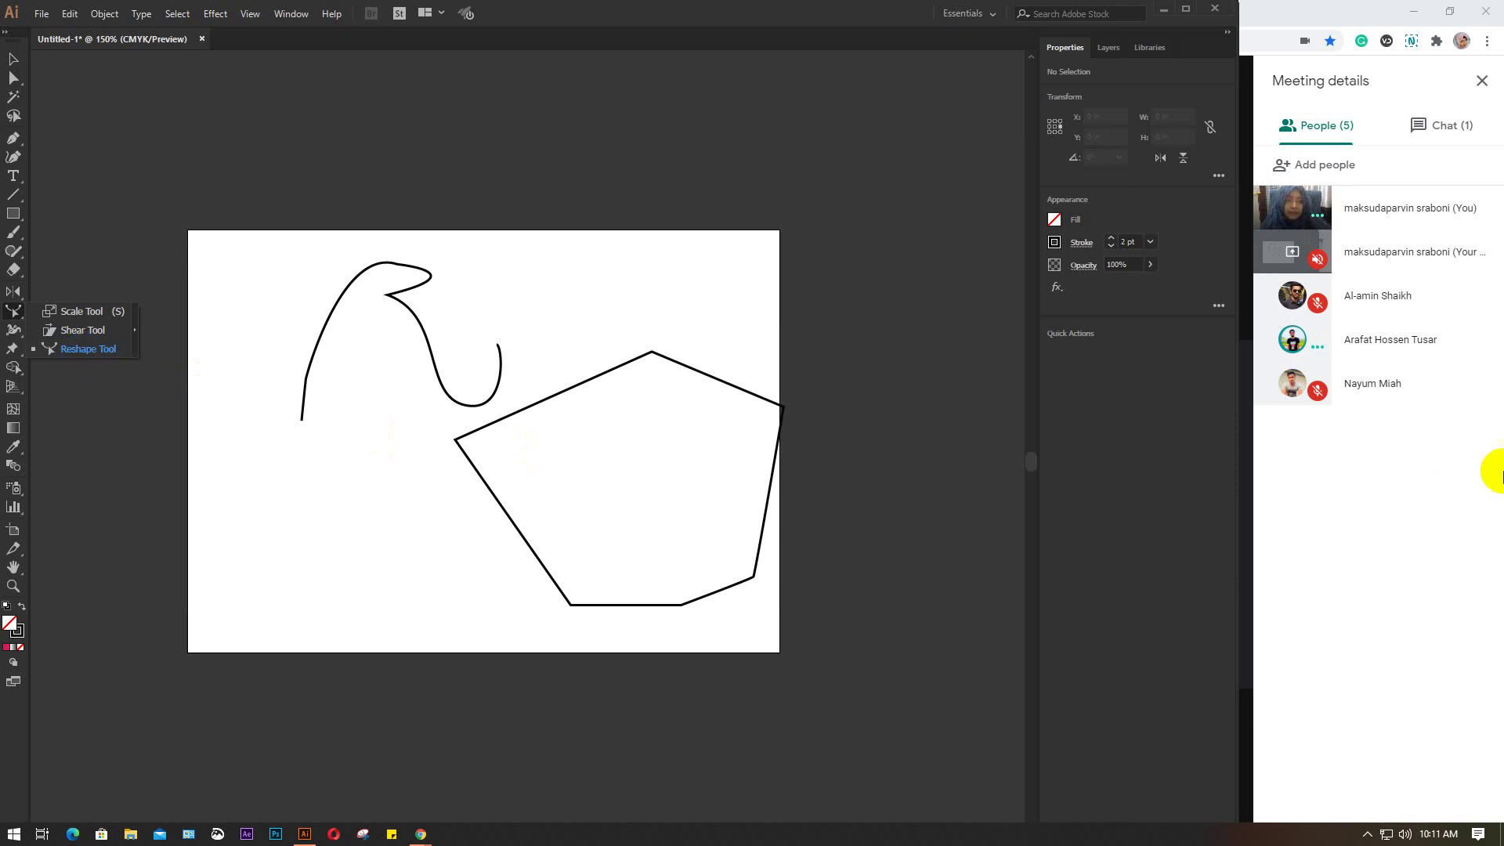
left_click(1389, 491)
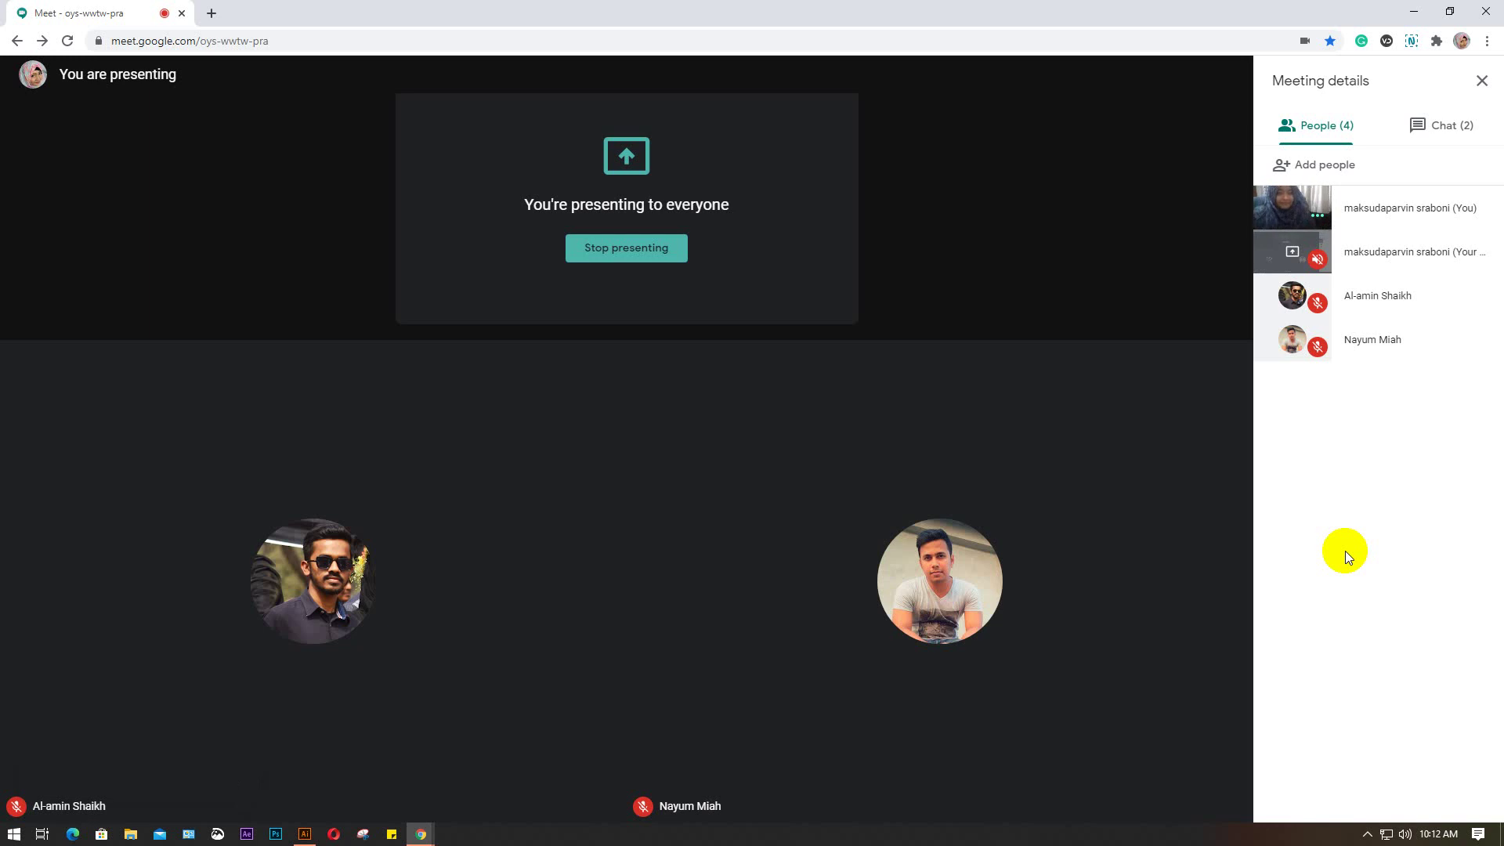
Step: View the Meet chat and People list, then return to the Illustrator drawing
left_click(1433, 125)
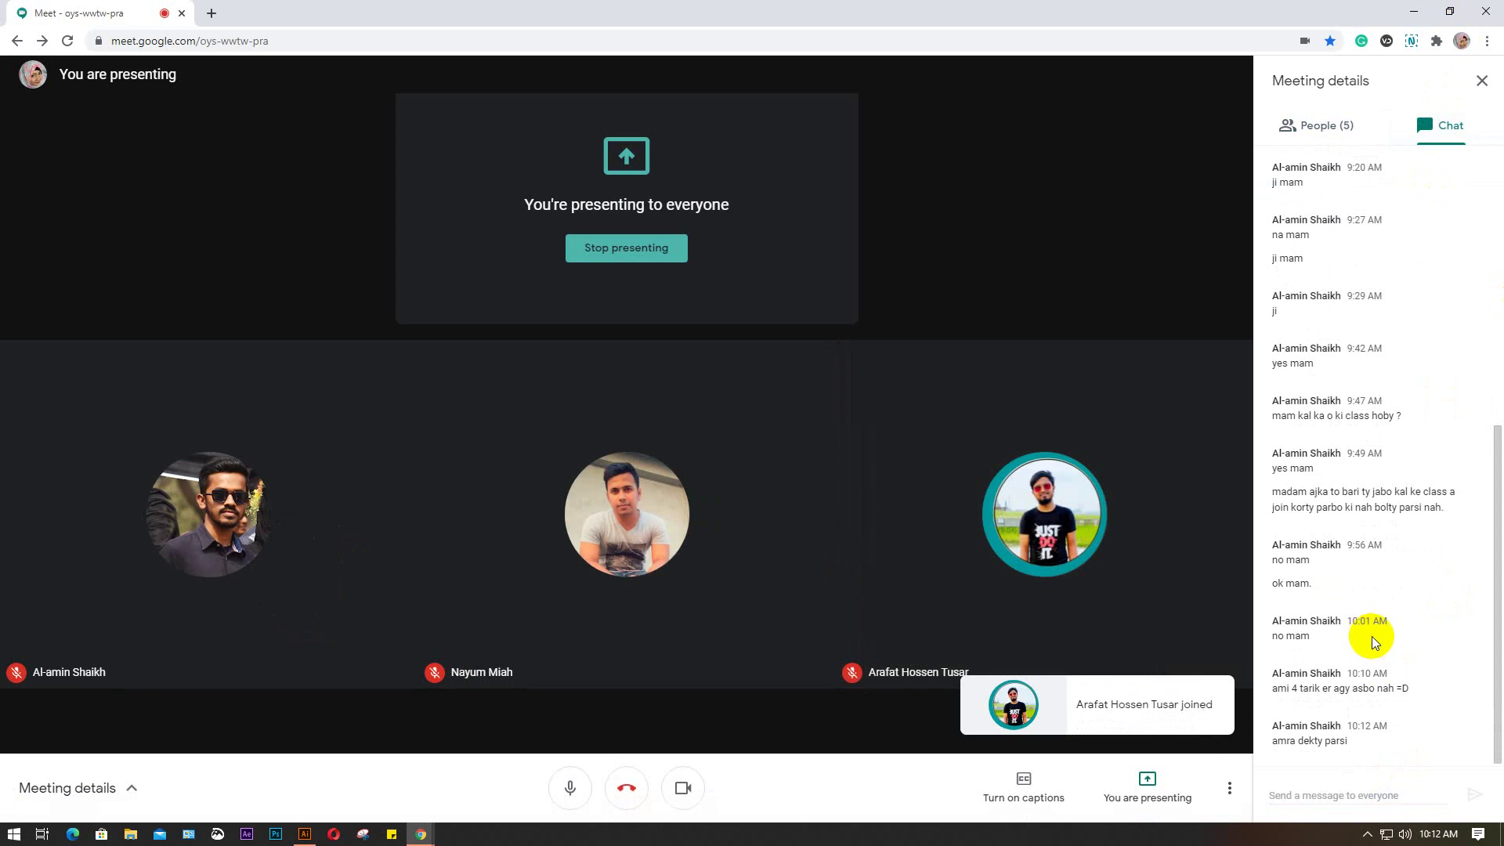
mouse_move(1497, 576)
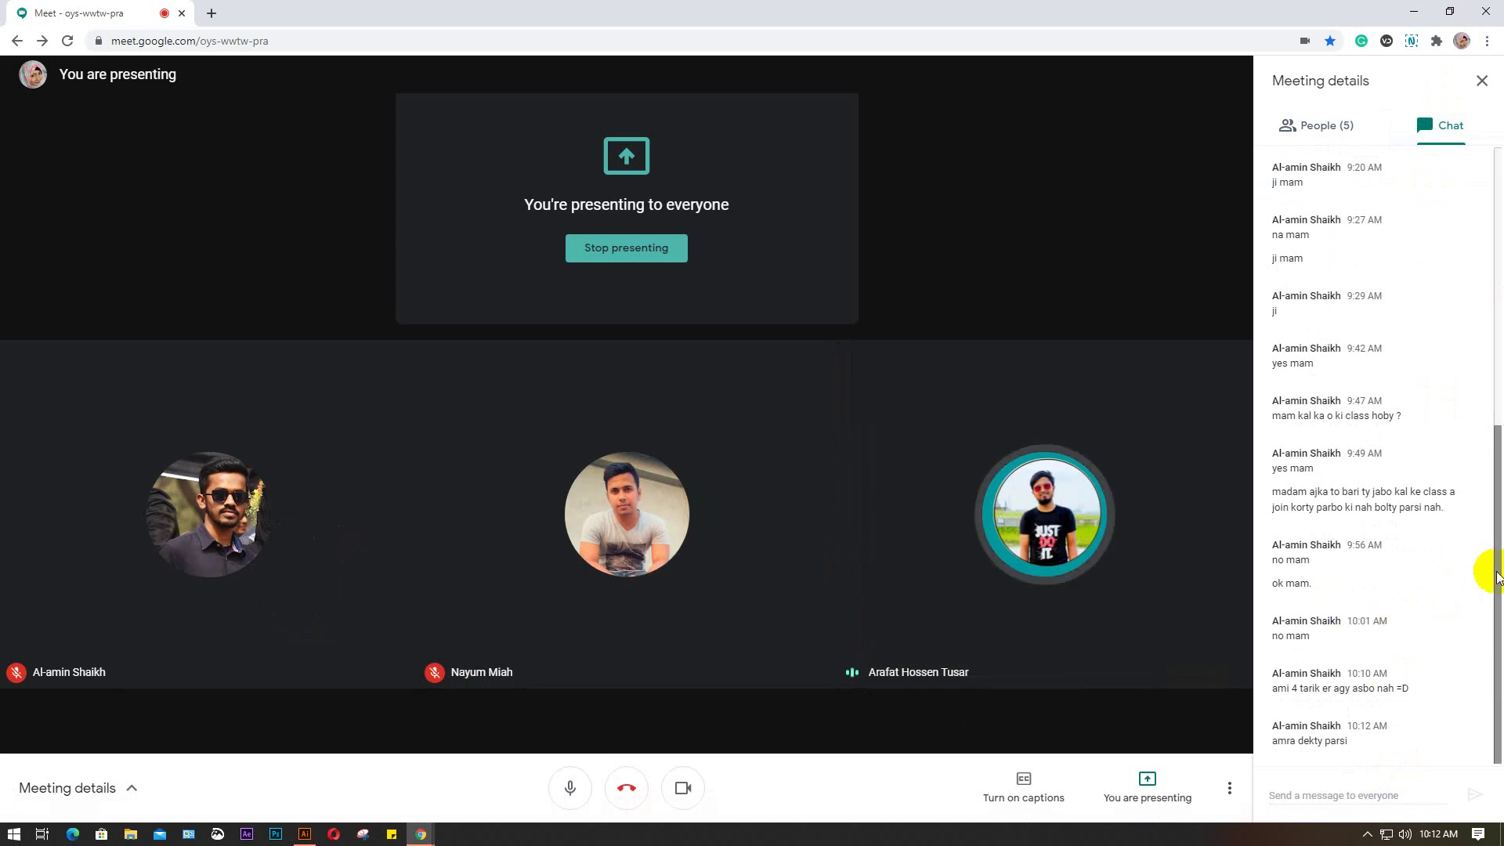
left_click(1324, 127)
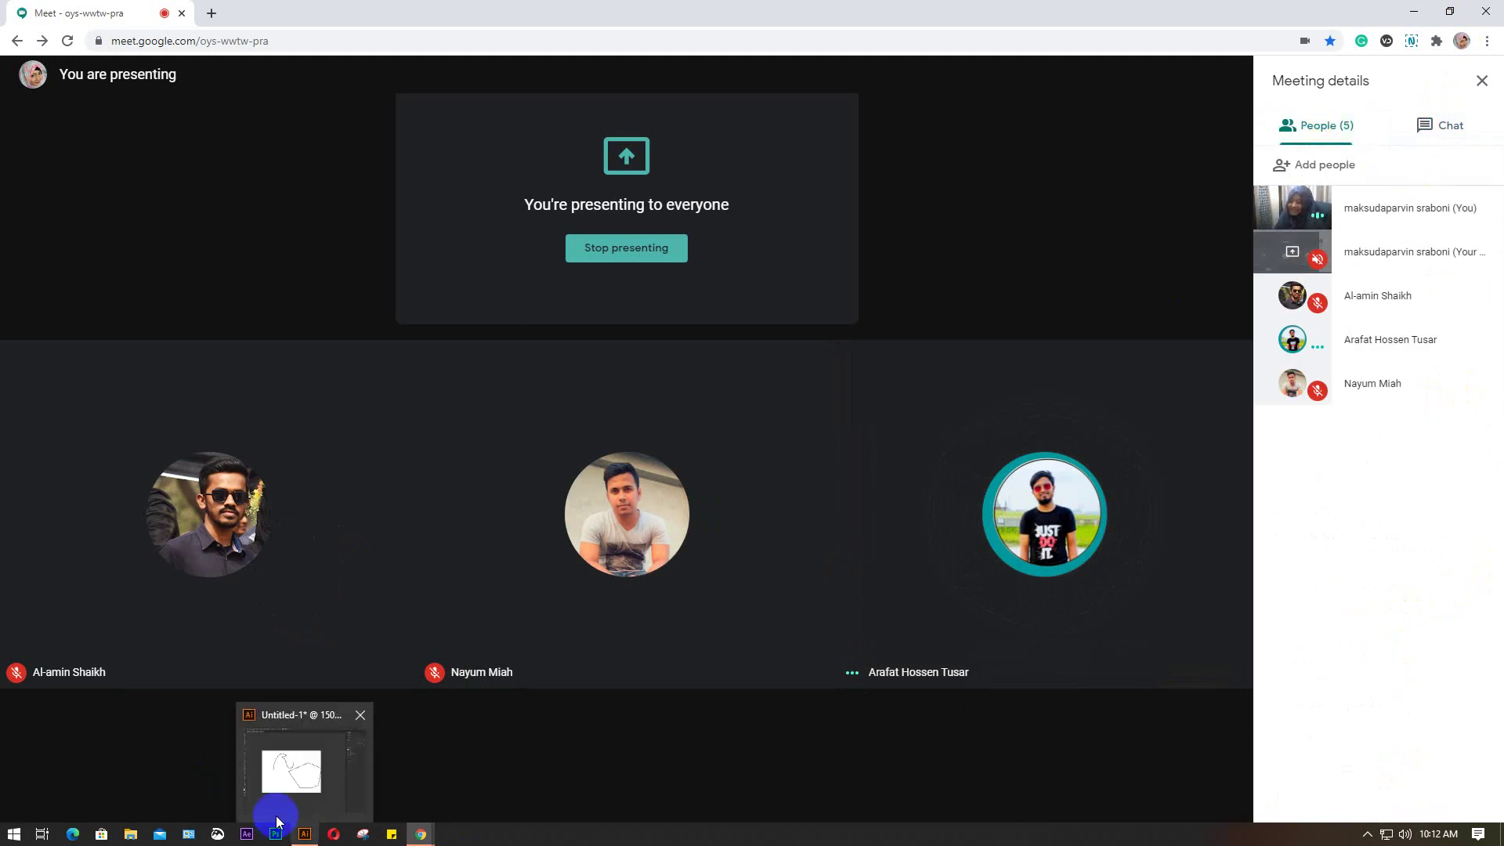
left_click(304, 832)
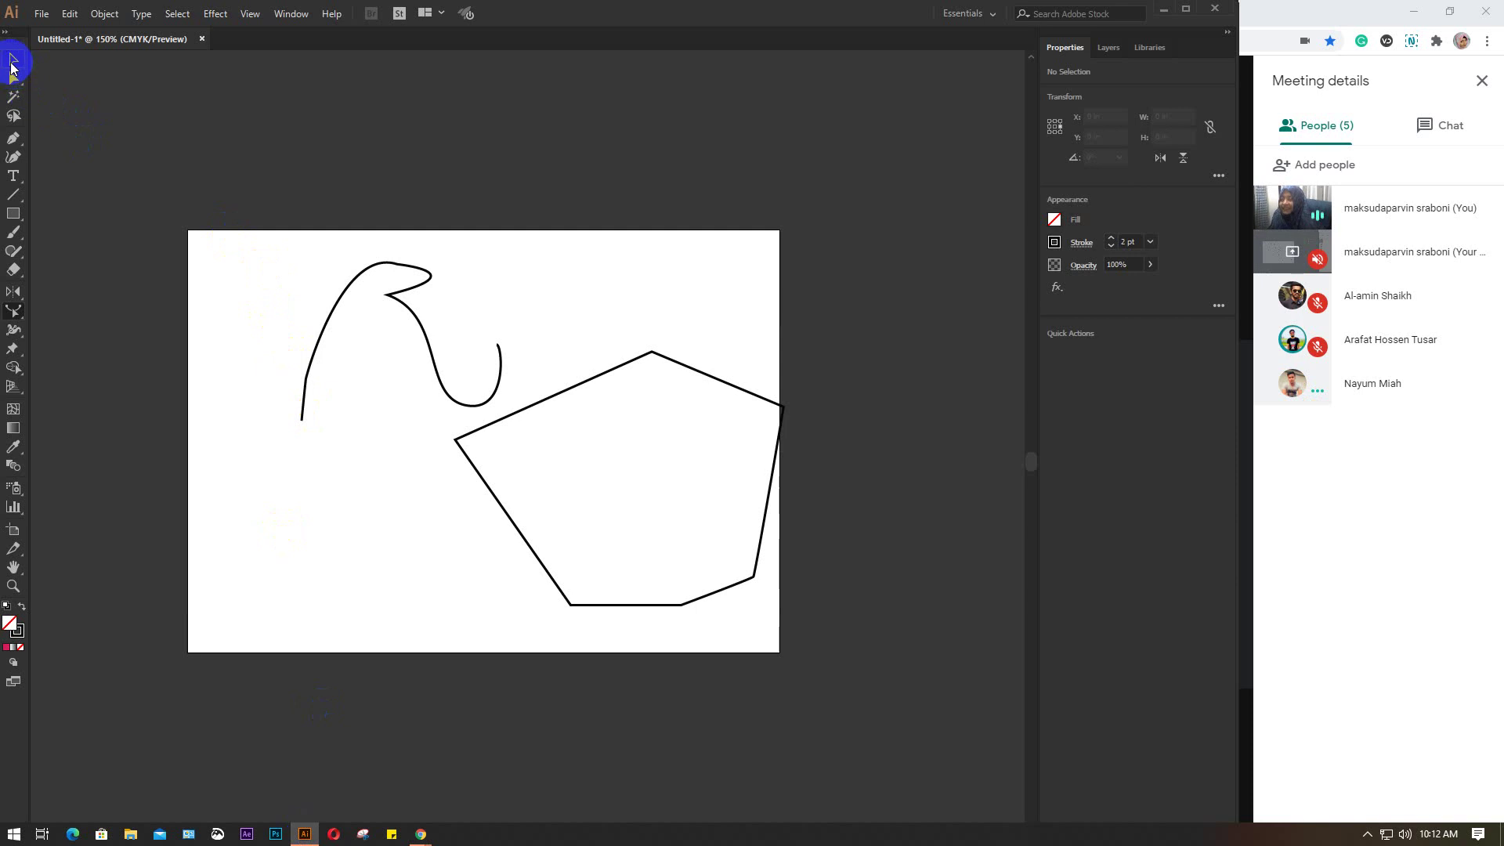
Step: Select the hook path (2.382 × 1.885 in) with the Selection tool
left_click(14, 59)
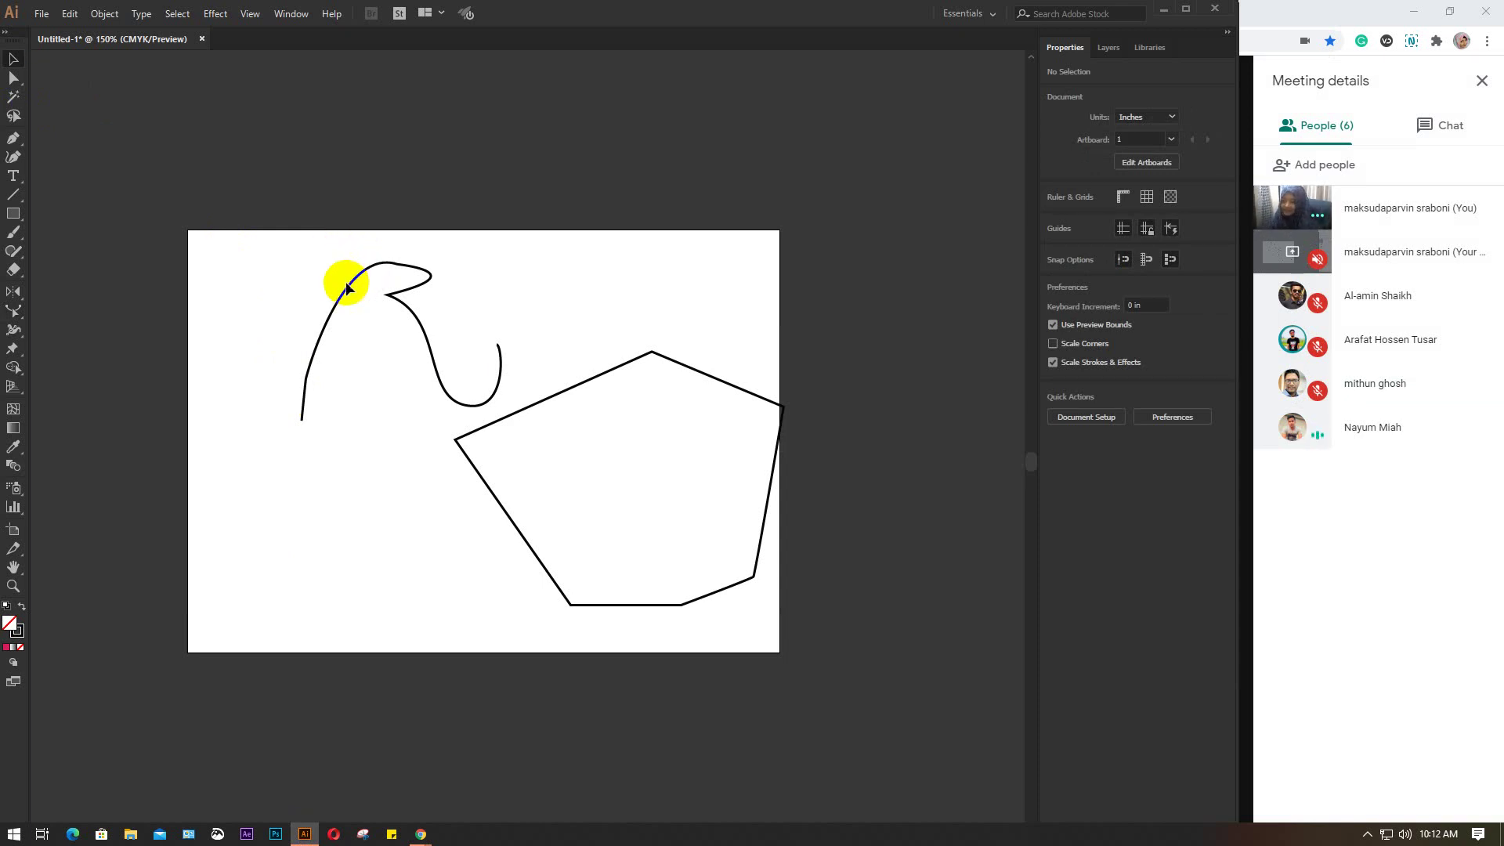
left_click(347, 289)
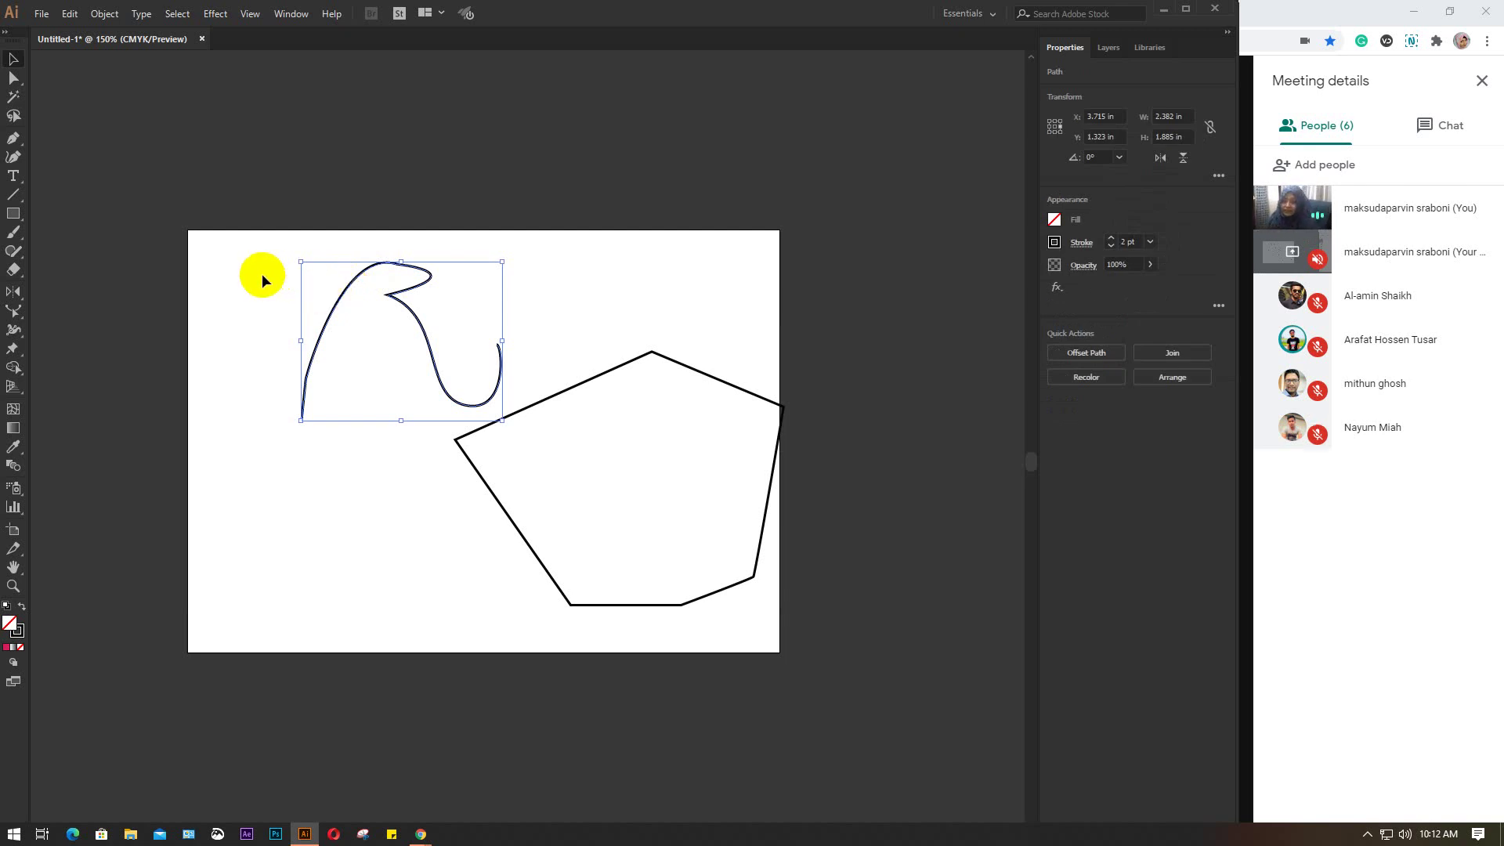
Step: Reshape the hook curve with the Reshape tool, widening its top bend
left_click(14, 314)
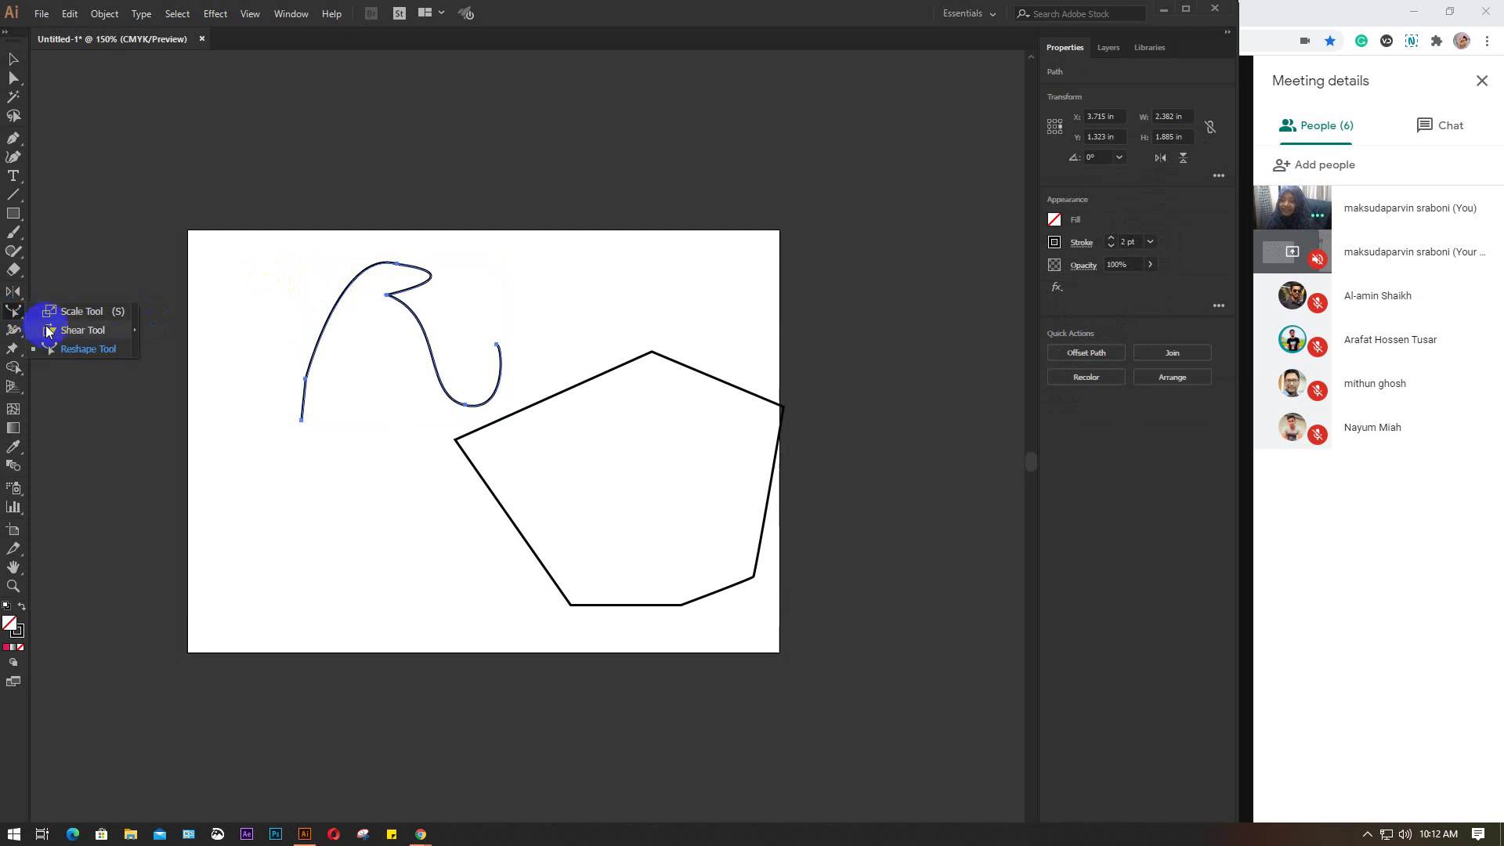
left_click(104, 356)
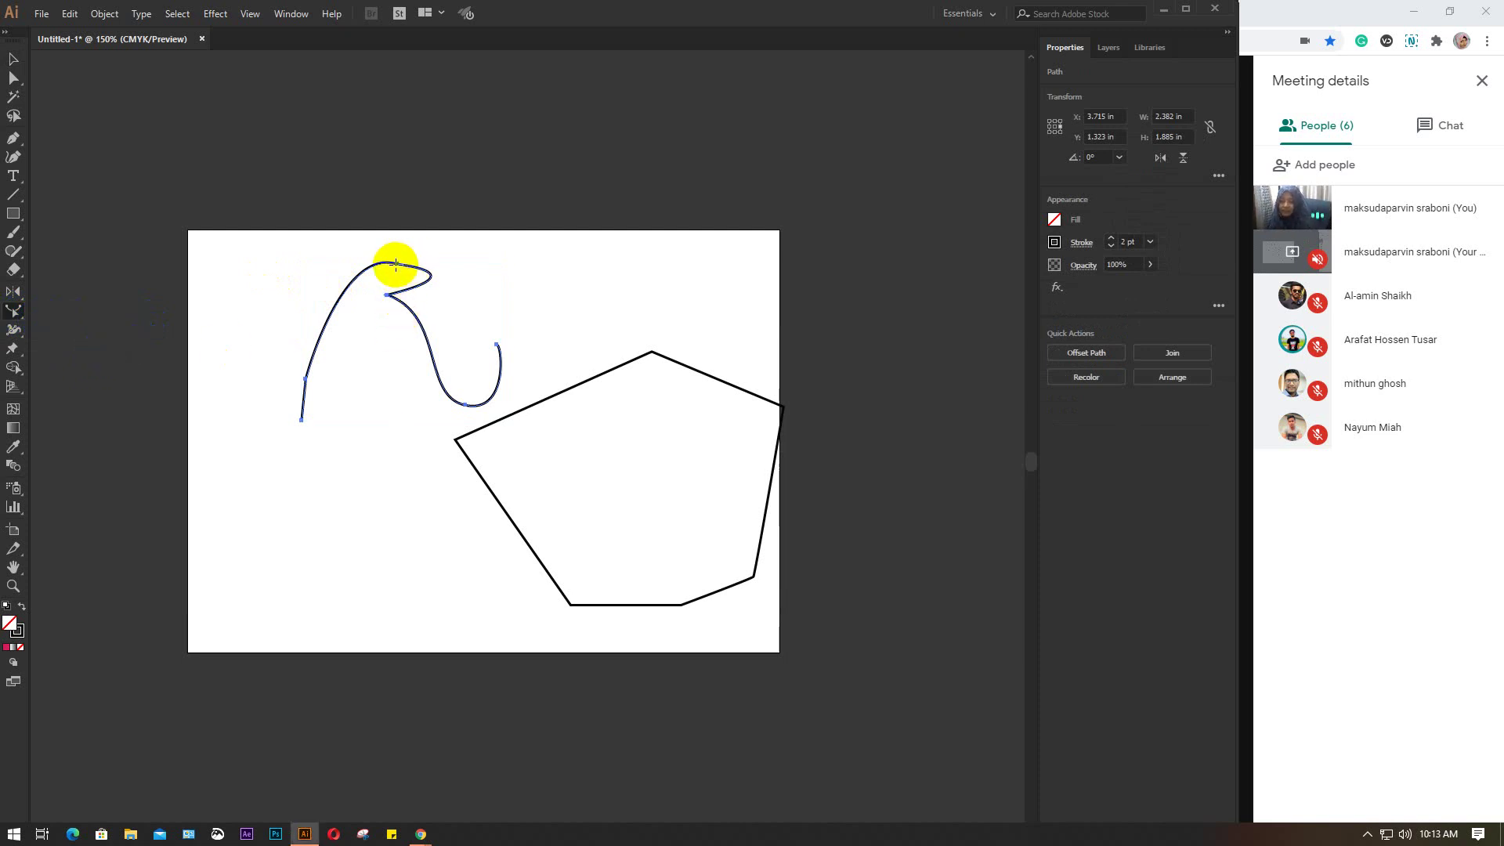
mouse_move(396, 264)
left_mouse_down()
mouse_move(342, 256)
mouse_move(355, 243)
mouse_move(359, 280)
mouse_move(441, 299)
left_mouse_up()
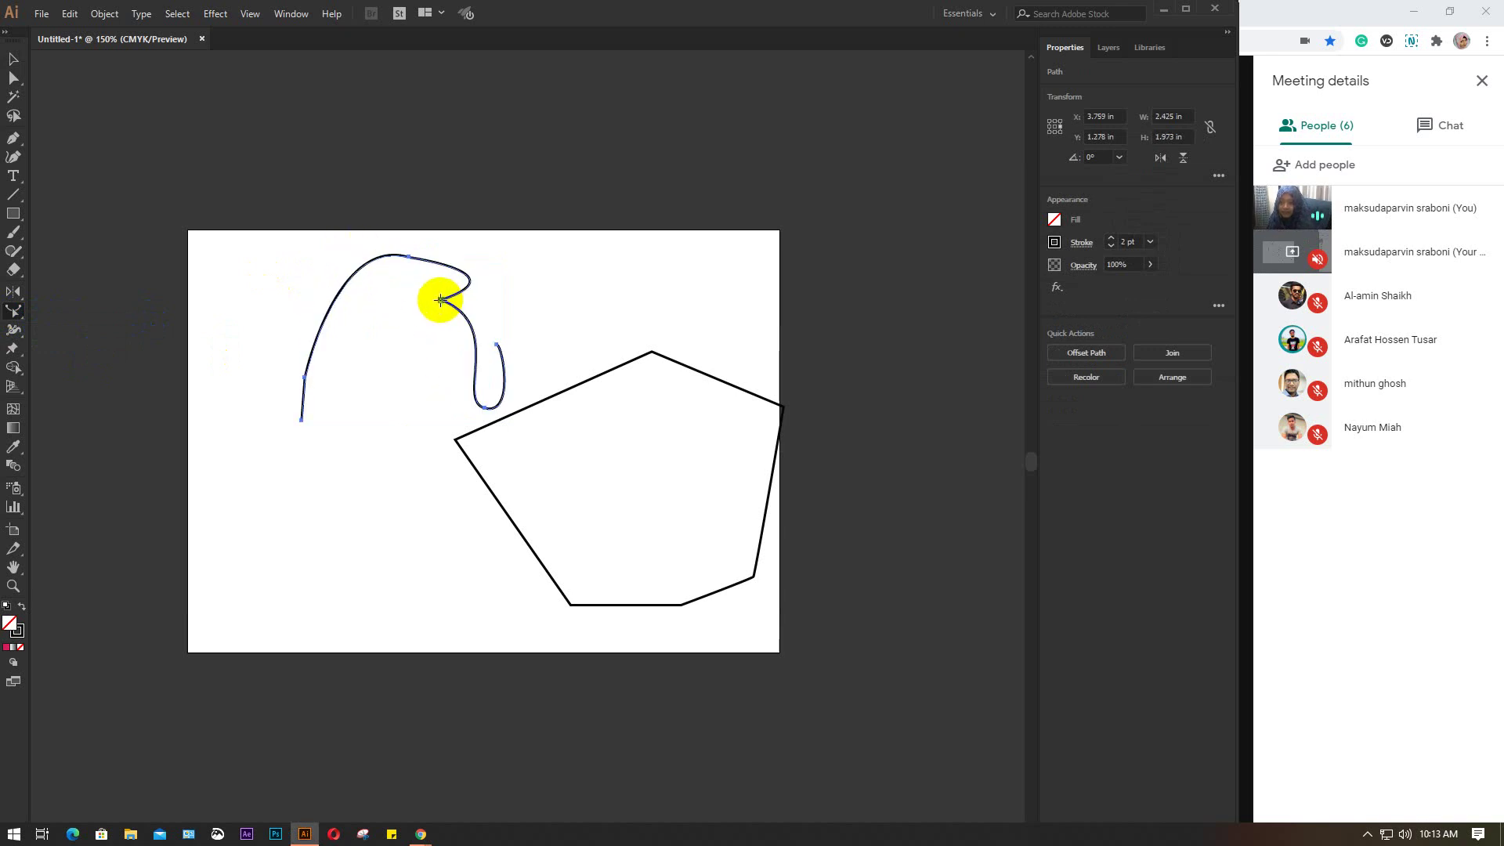
left_click_drag(440, 300, 430, 303)
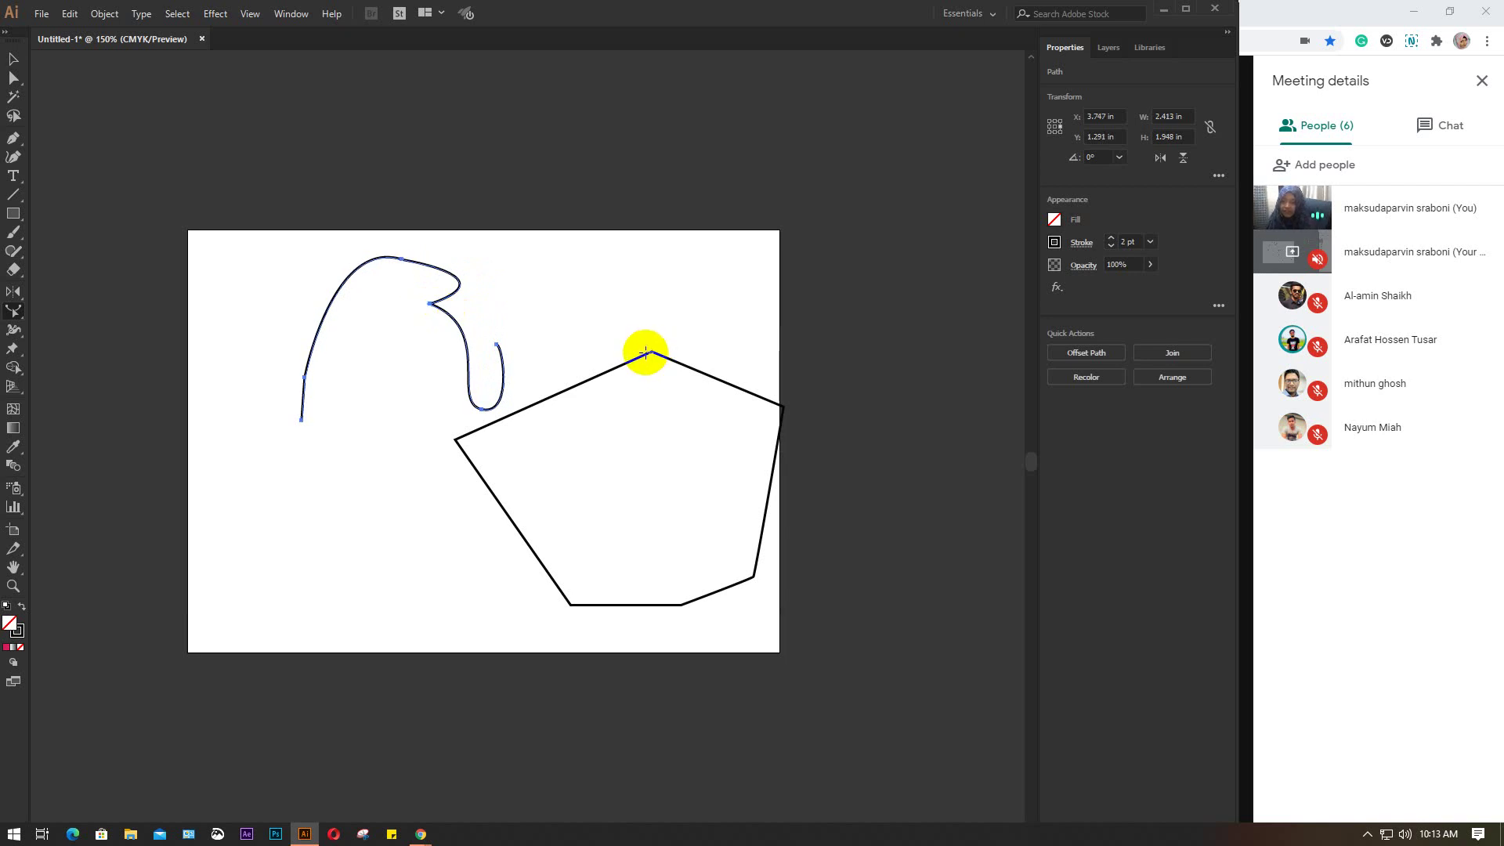
left_click_drag(646, 353, 420, 468)
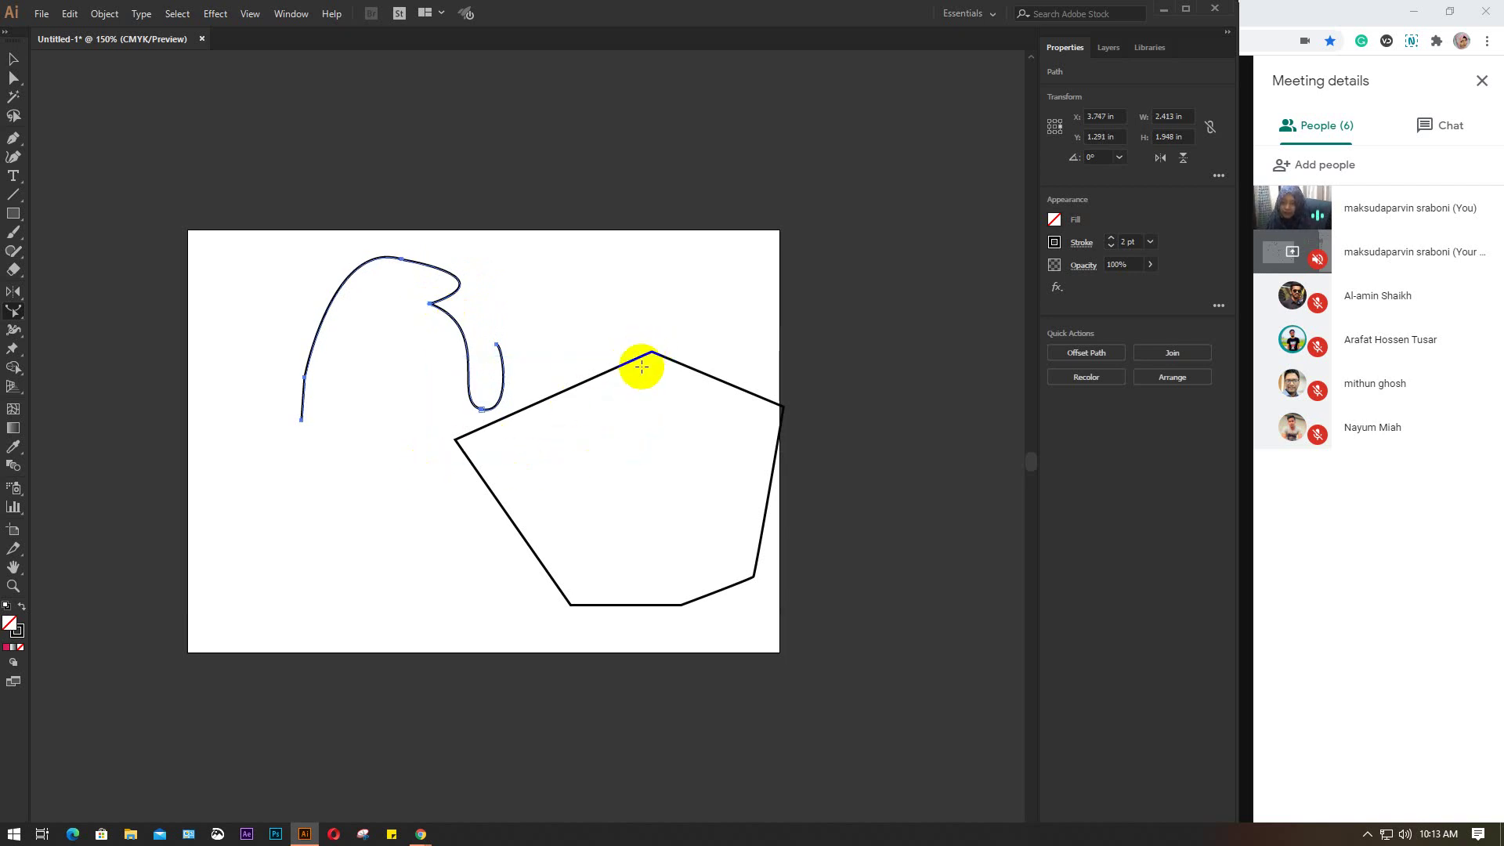
Step: Select the six-sided shape and shift it up and to the left
left_click(14, 59)
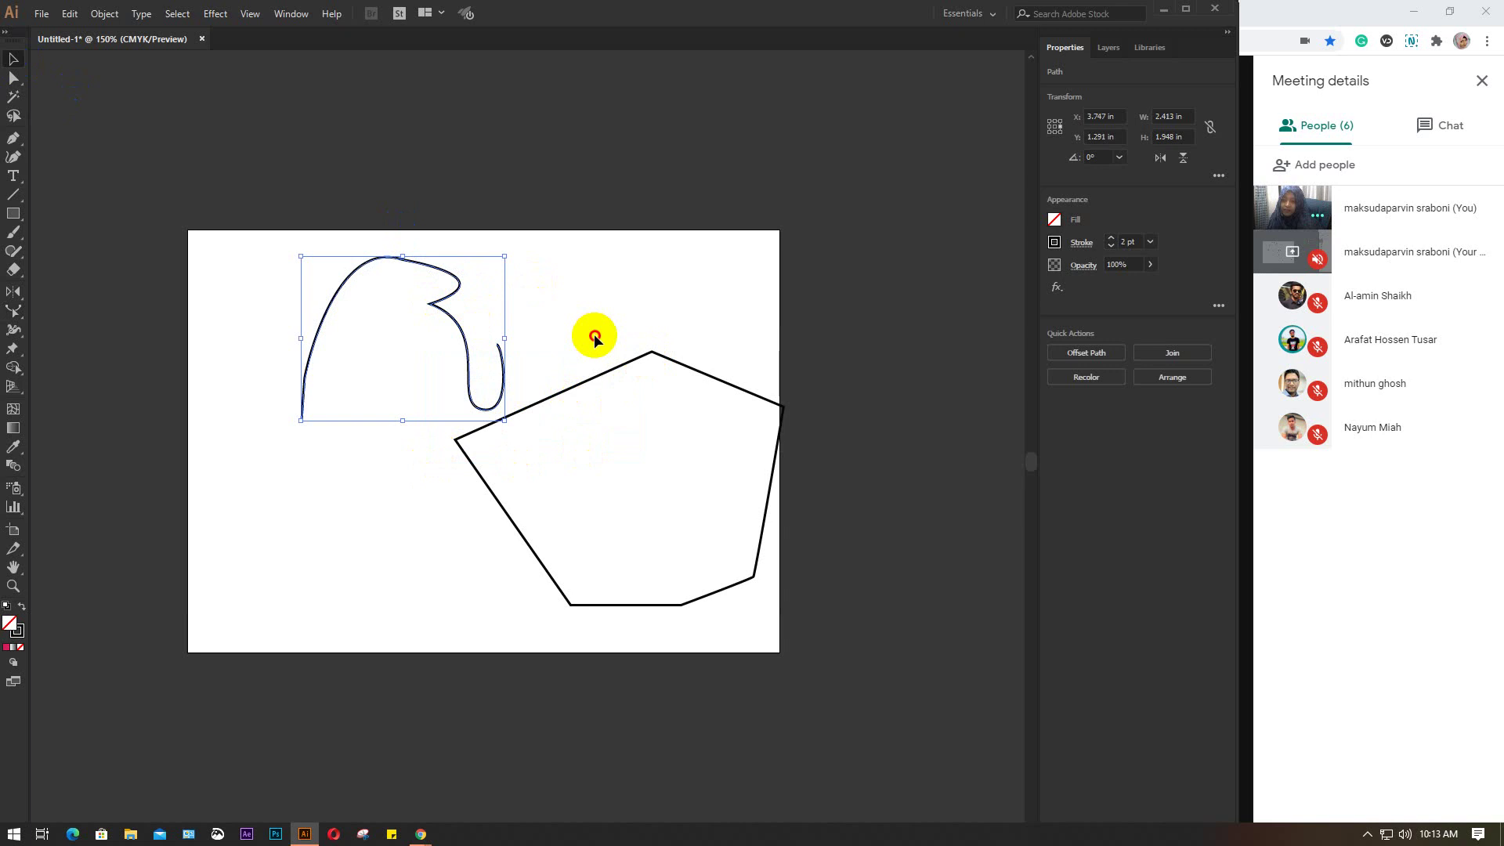
left_click(621, 366)
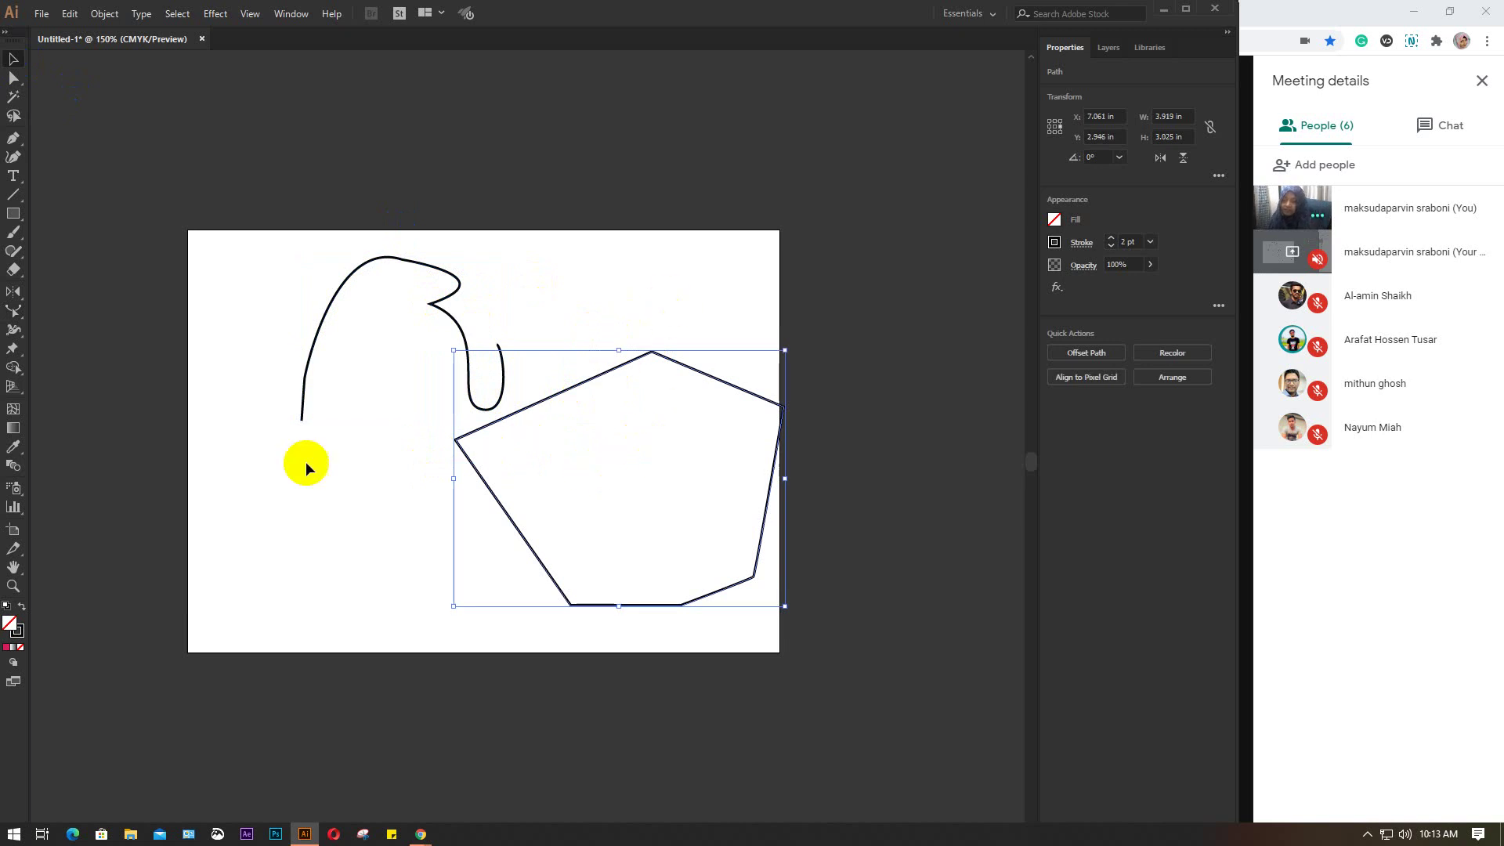
left_click(12, 310)
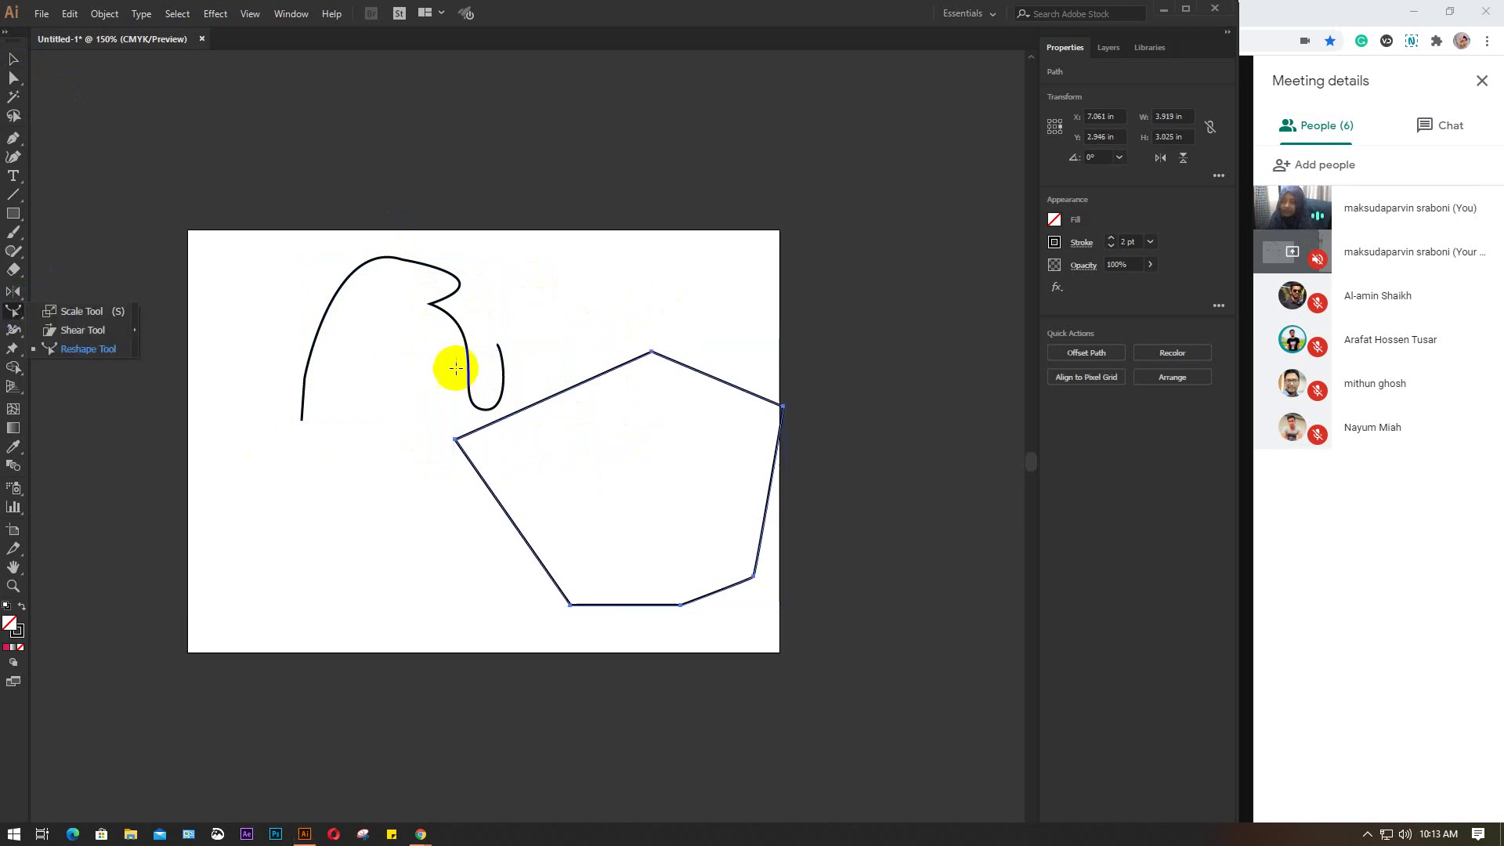
left_click_drag(651, 350, 631, 312)
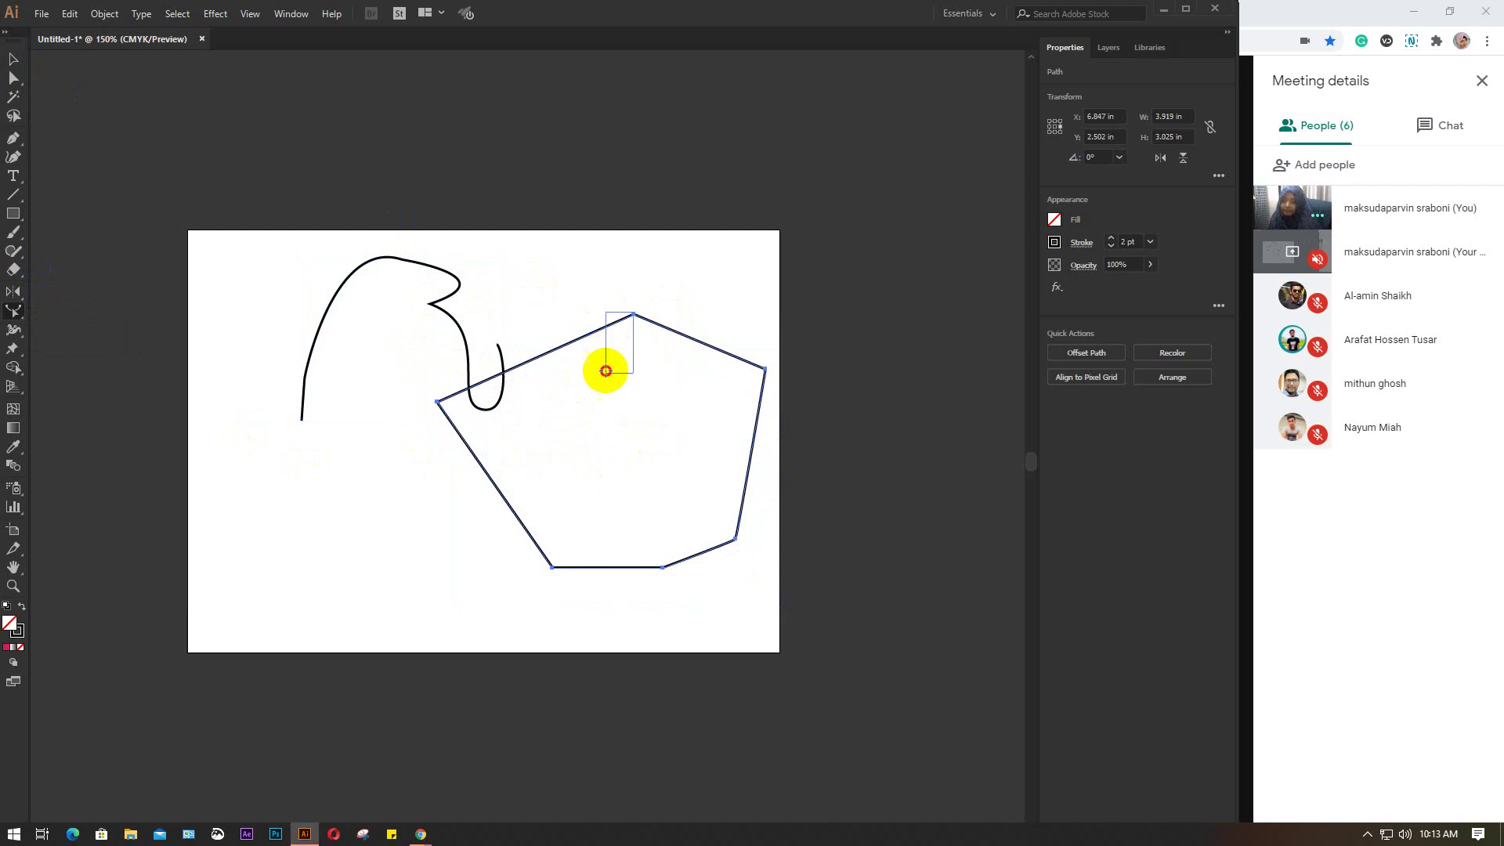
Step: Marquee-select both the curve and the polygon and delete them
left_click(13, 59)
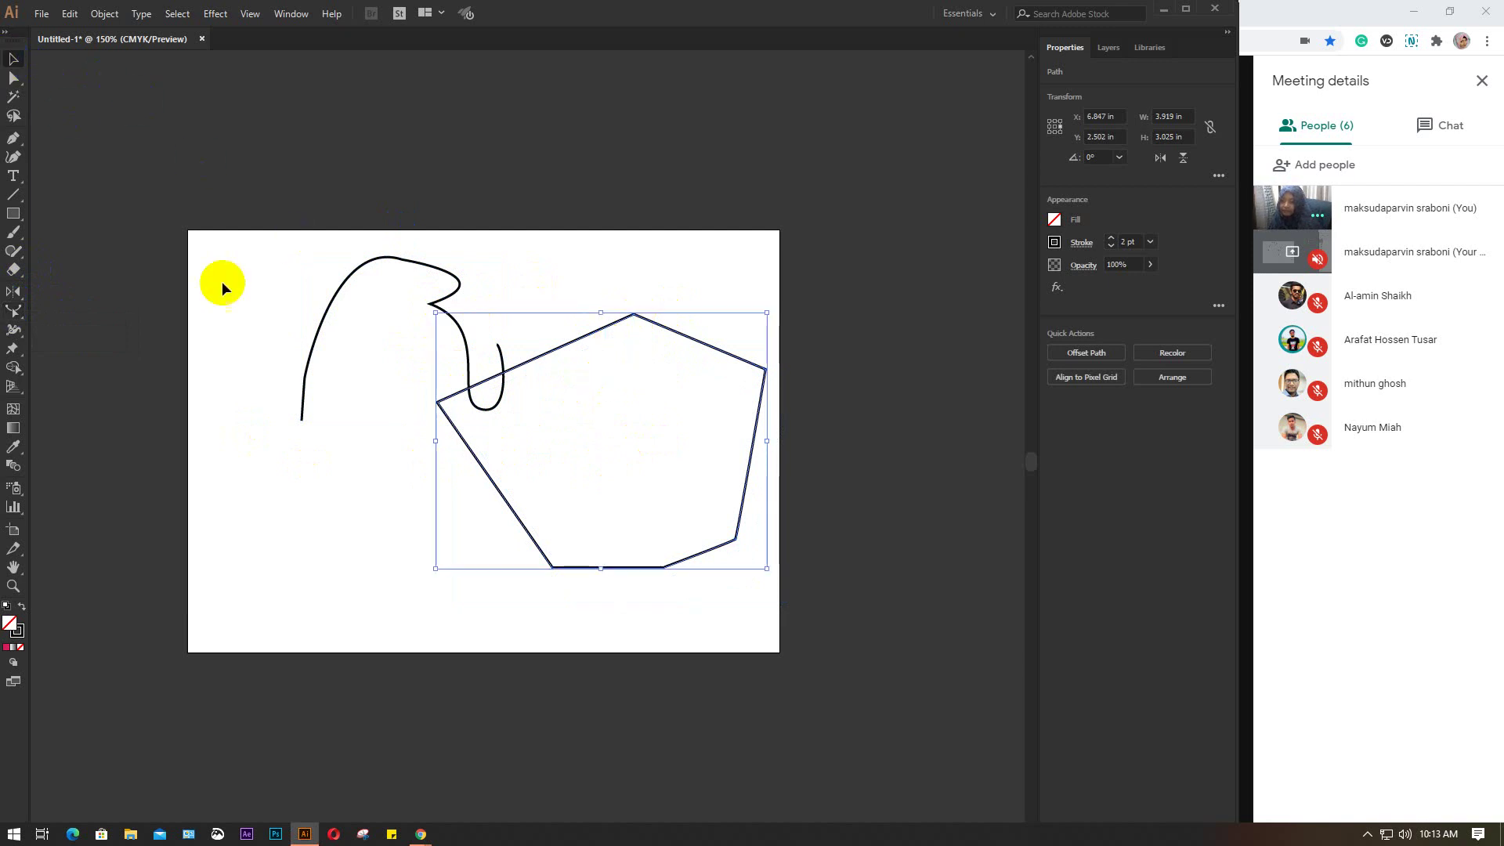
left_click_drag(235, 289, 801, 622)
key("Delete")
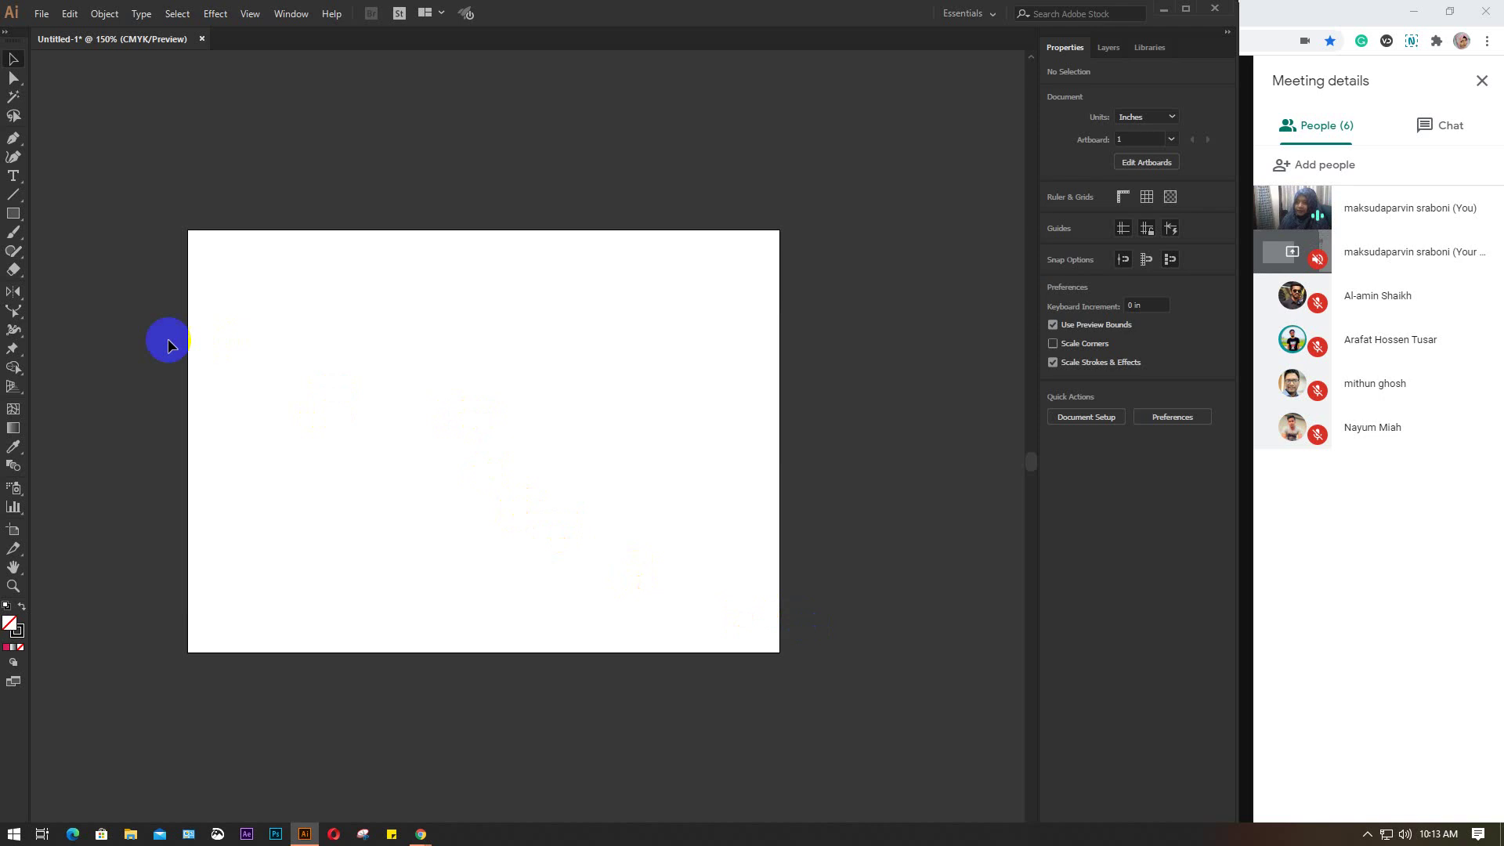
left_click(13, 311)
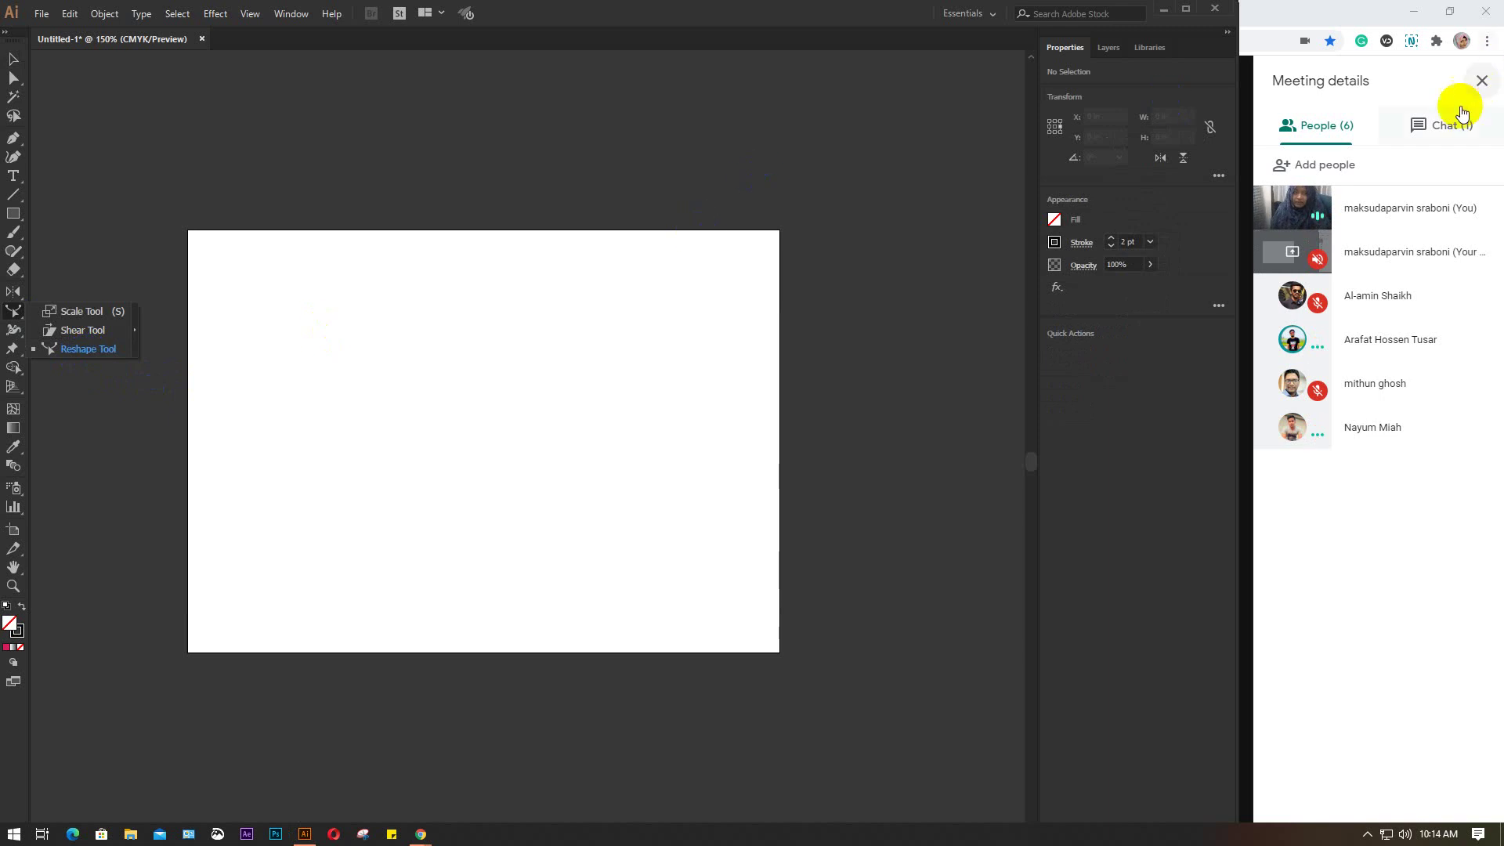
left_click(1459, 133)
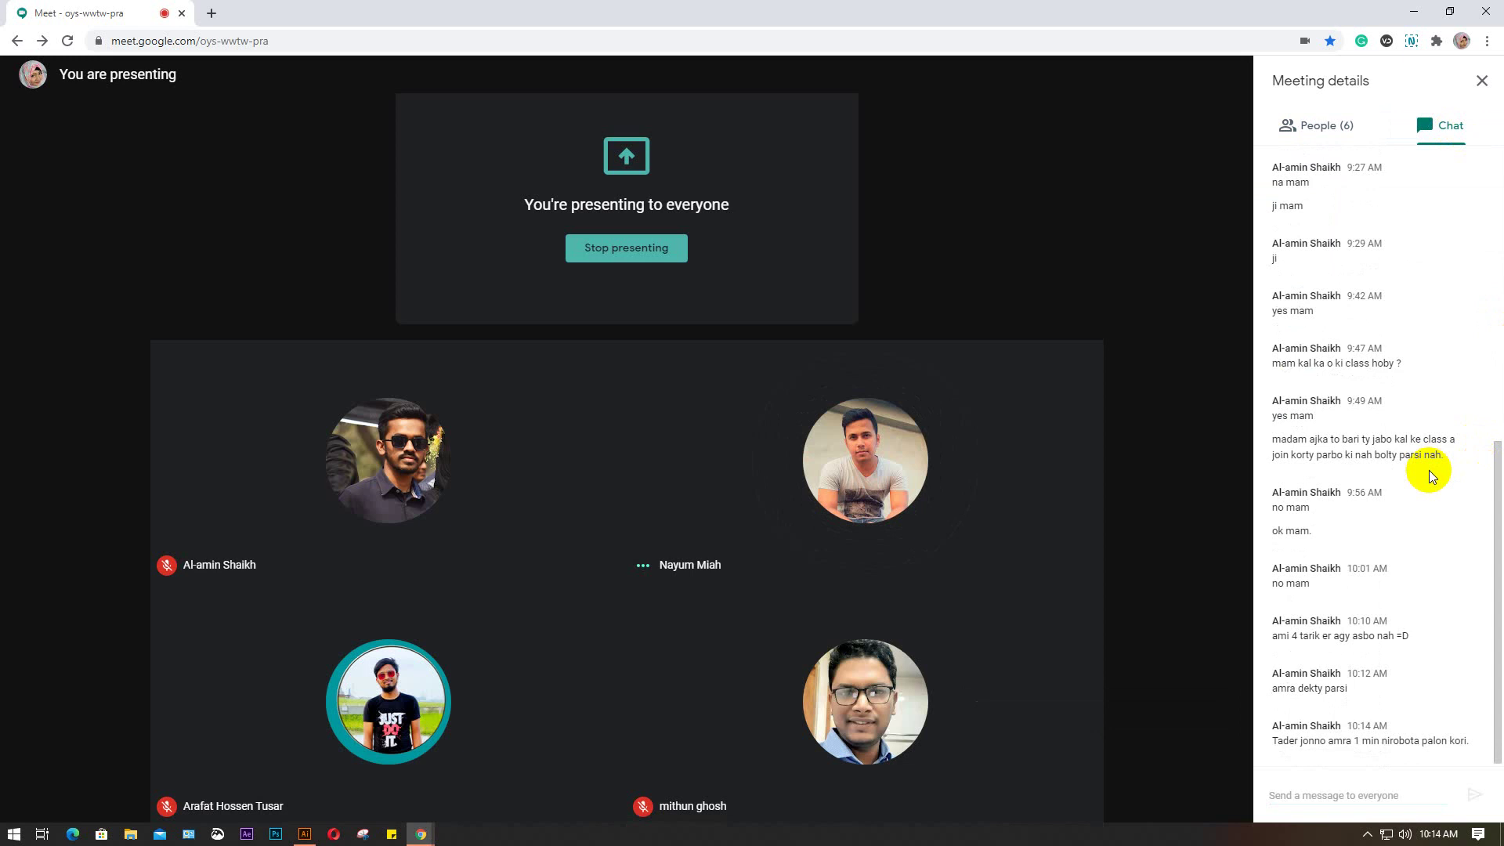
Step: Show the Meet participant list, then return to the blank Illustrator artboard
left_click(1321, 127)
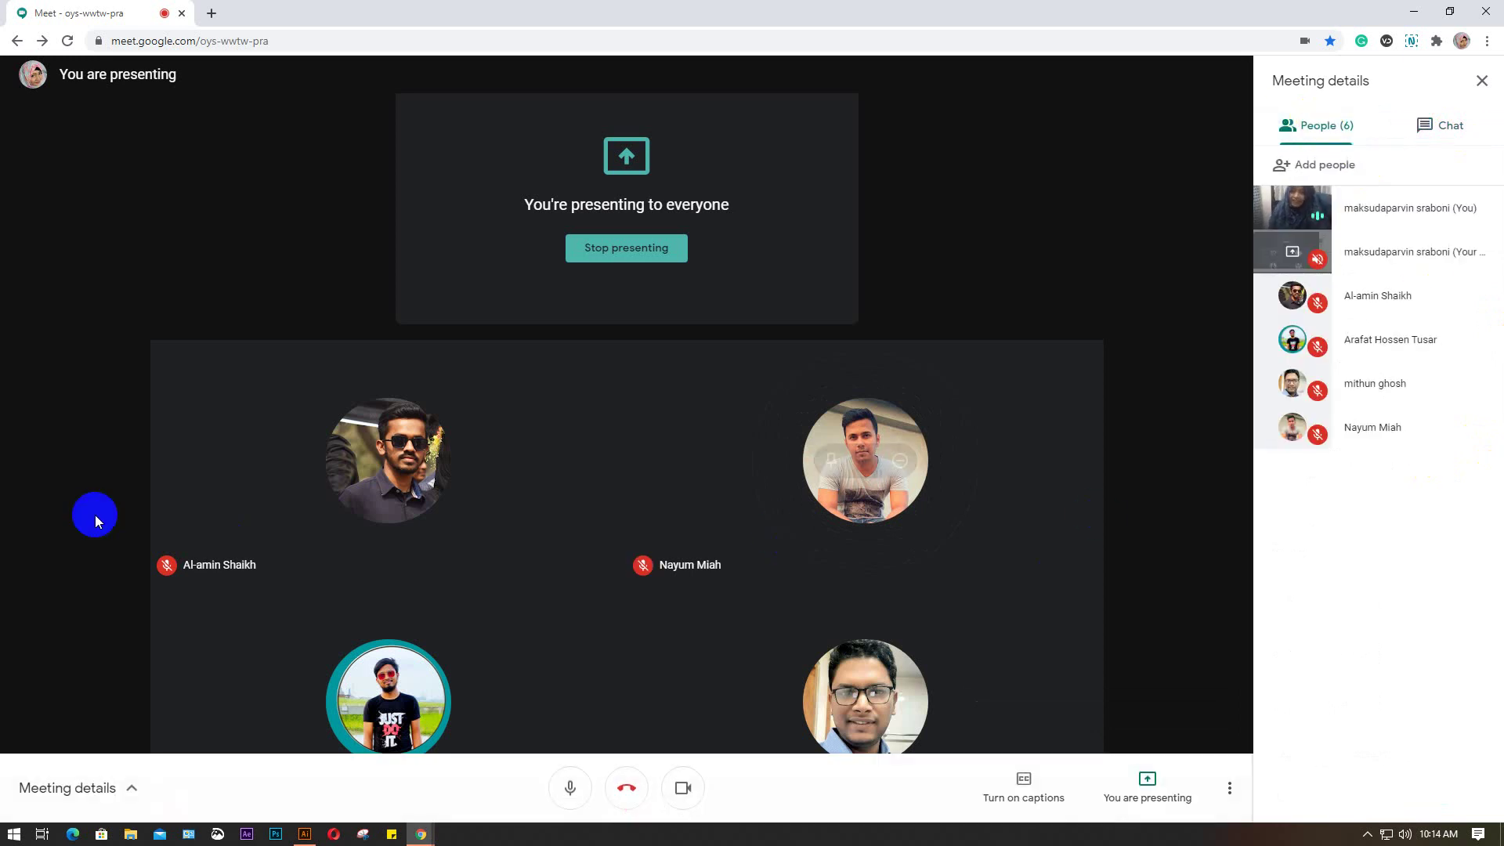
mouse_move(303, 834)
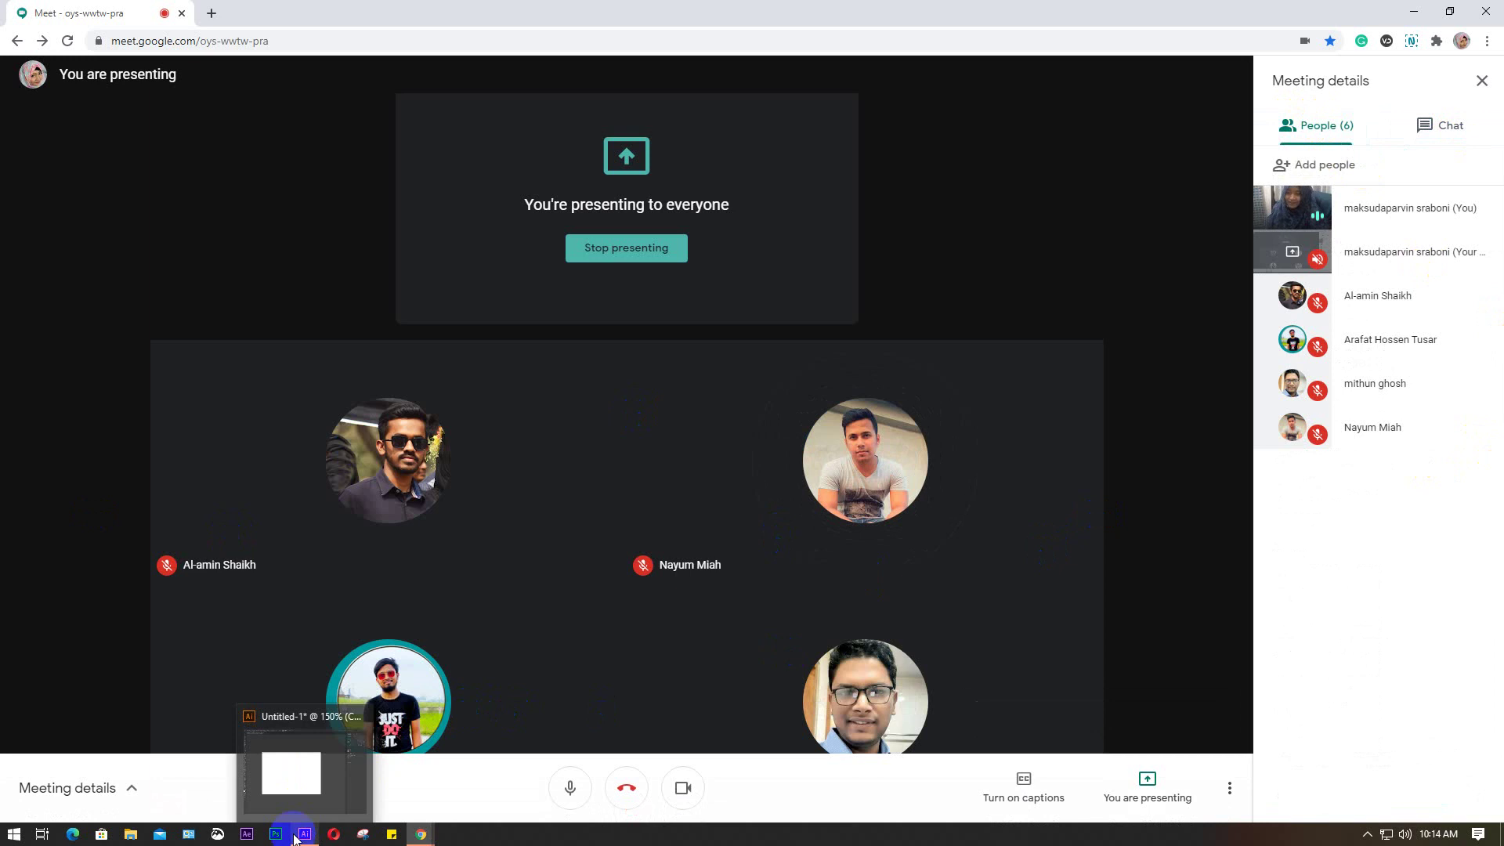
left_click(314, 835)
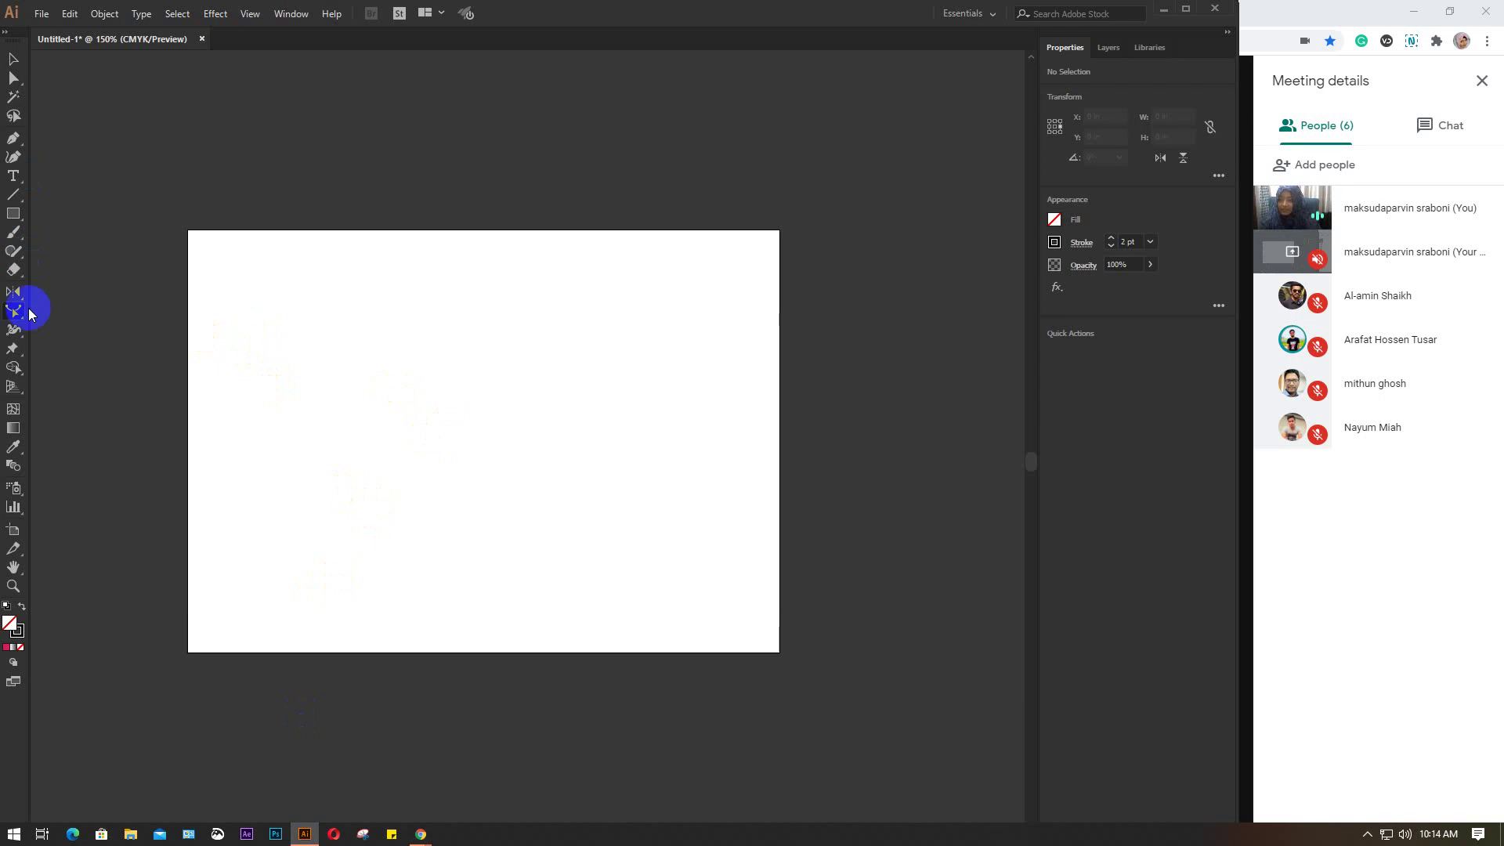
Step: Draw a closed pointed leaf shape near the artboard centre using two curved Pen anchors
left_click(14, 138)
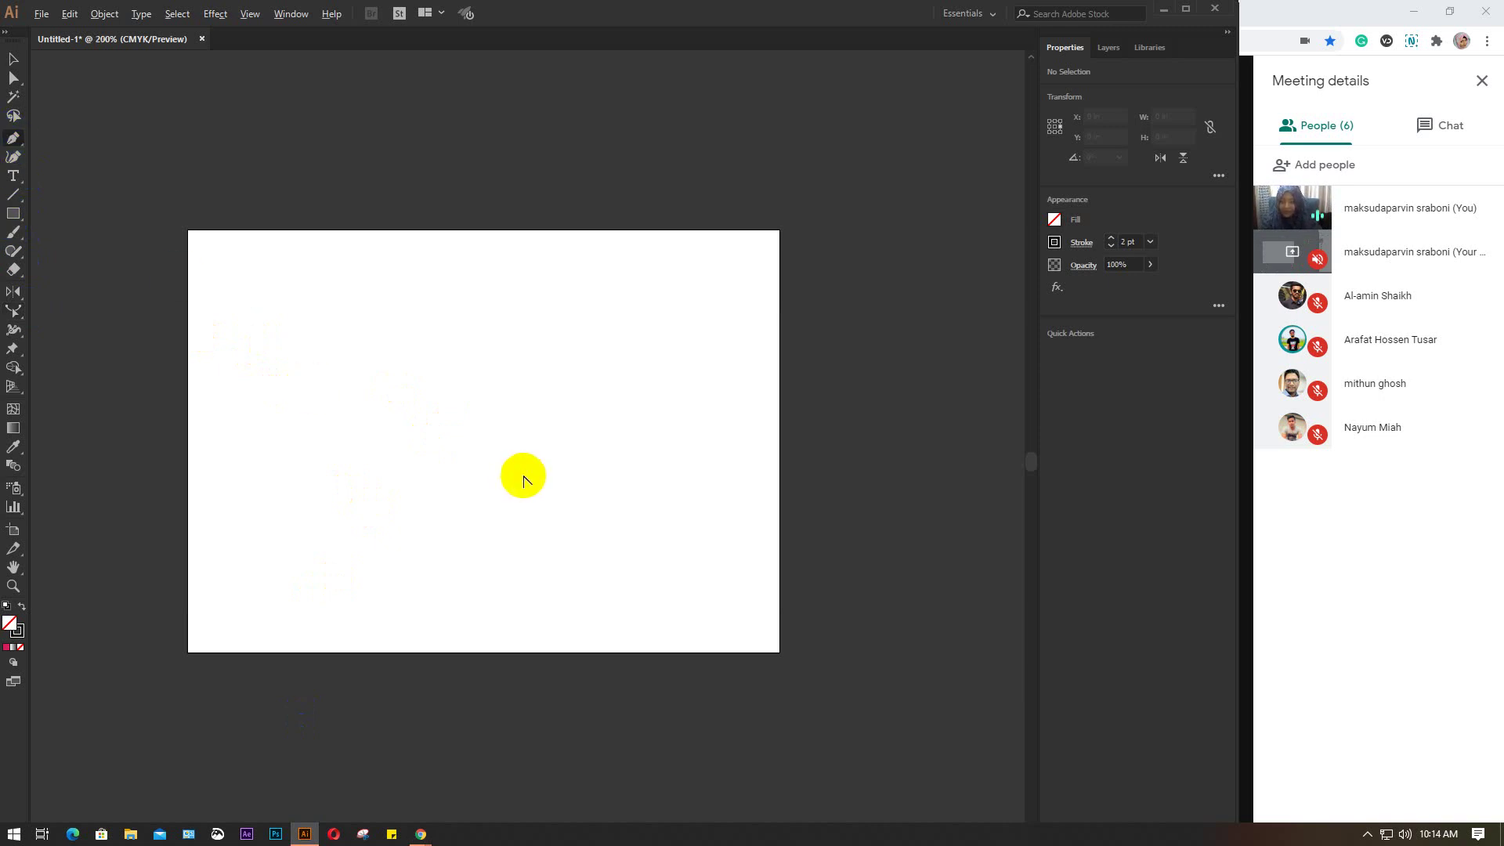
scroll(523, 479, "up", 1)
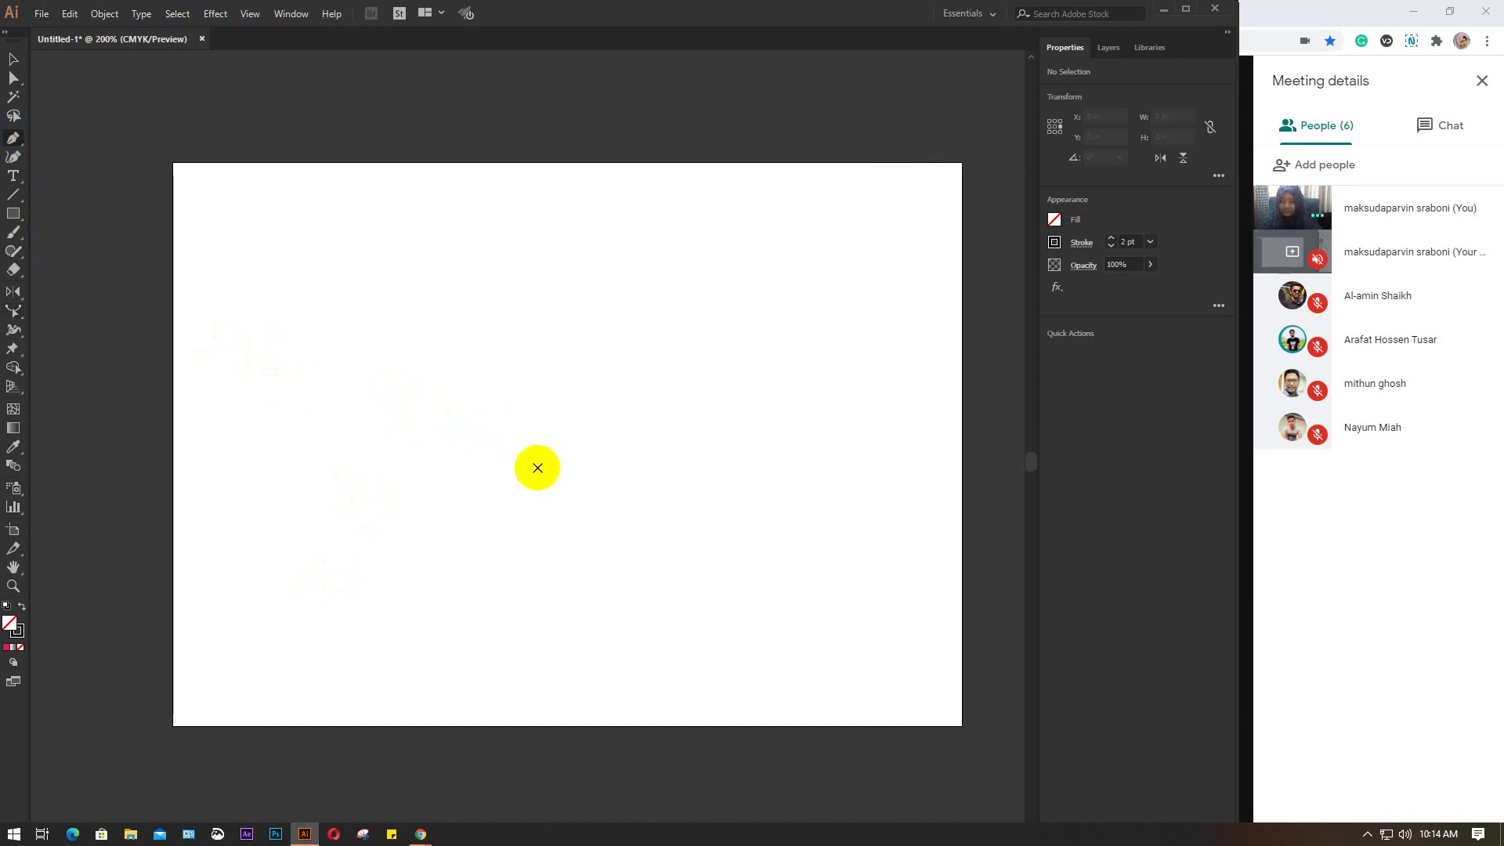
left_click(550, 399)
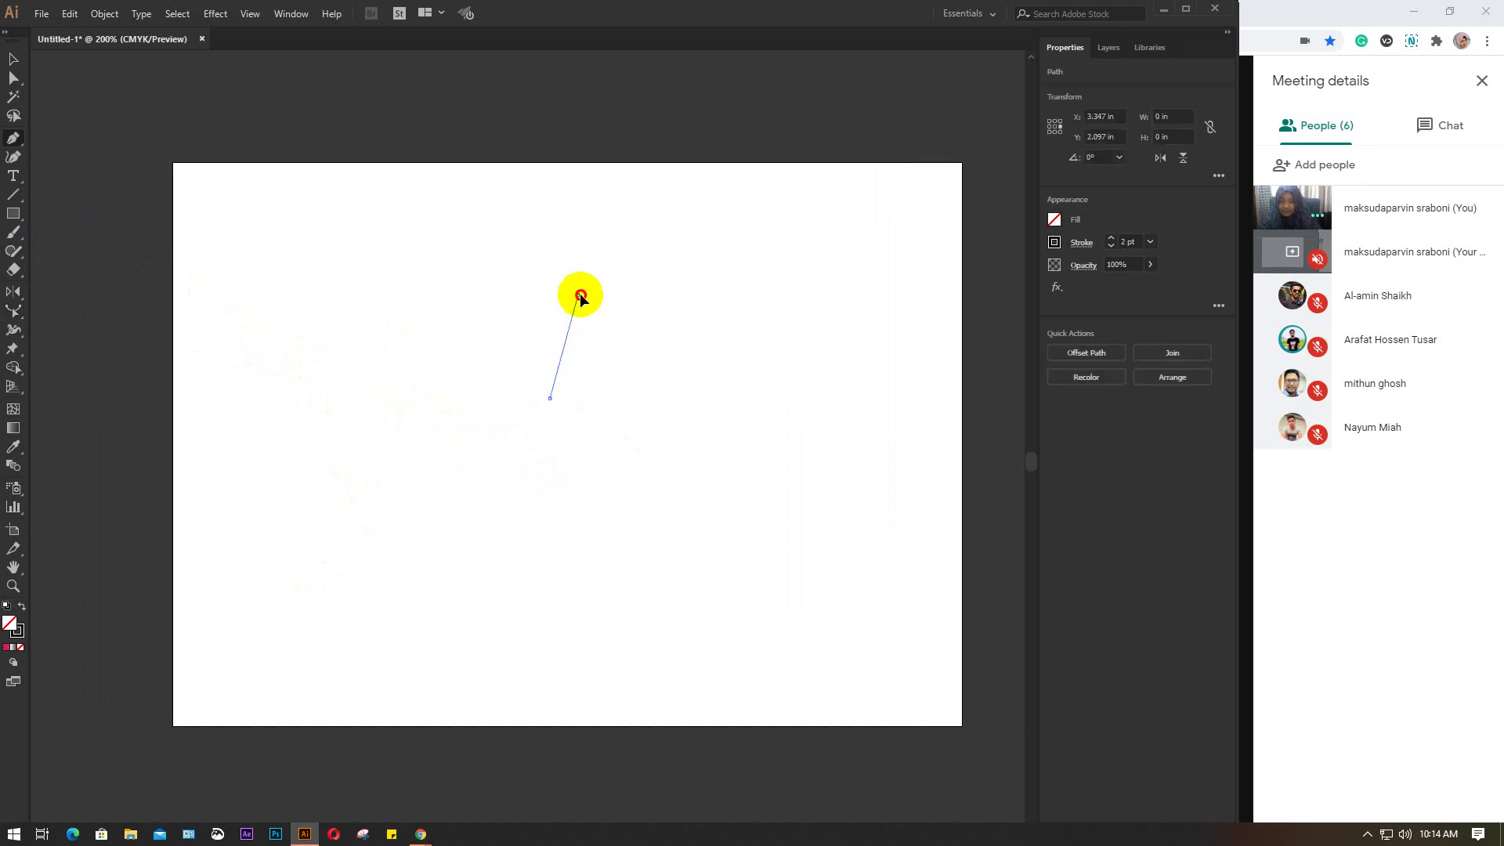
left_click_drag(577, 295, 631, 253)
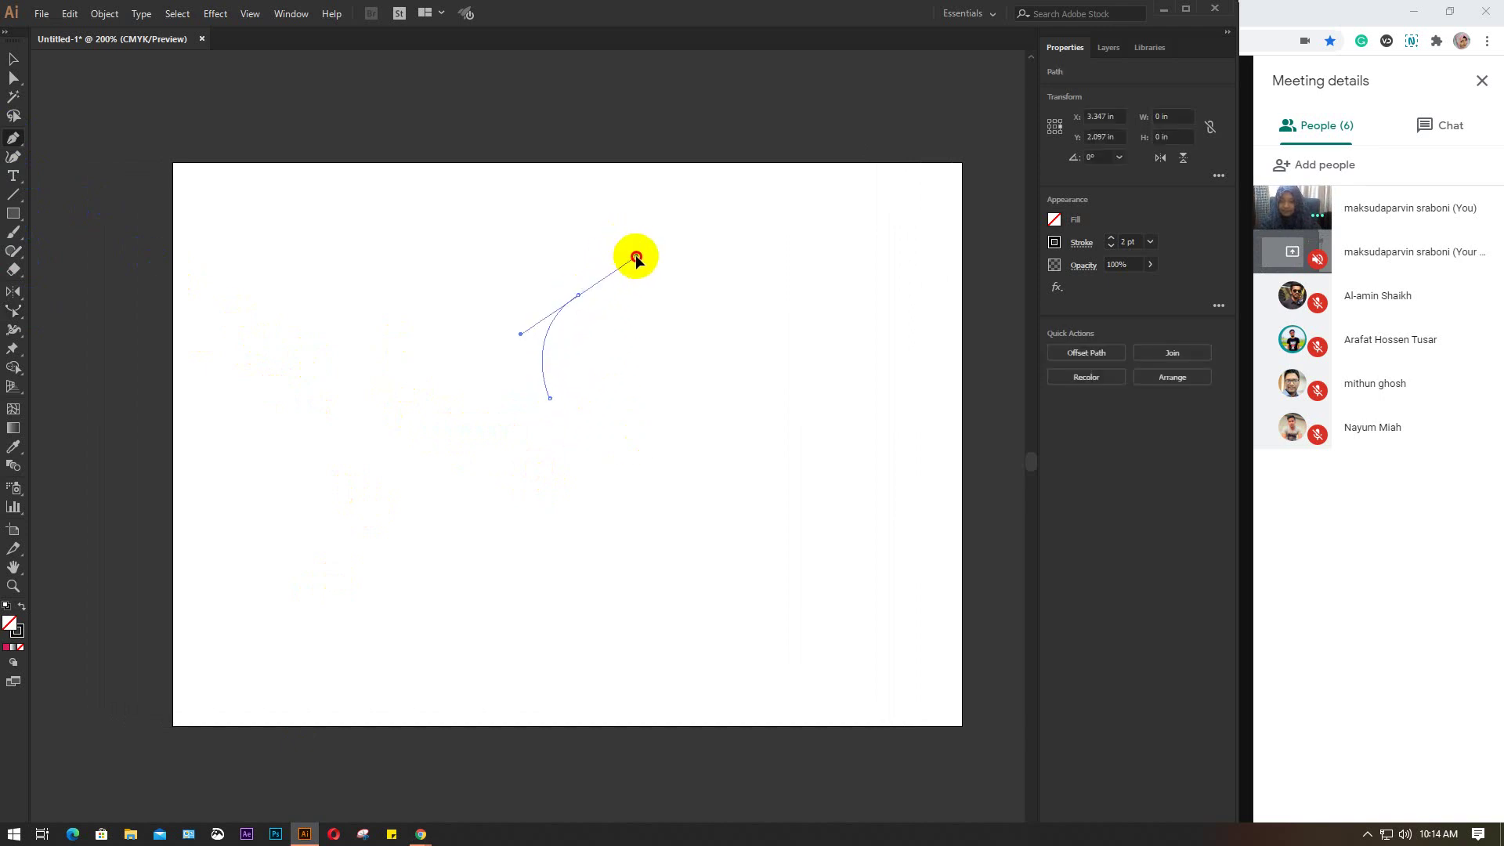
left_click(578, 295)
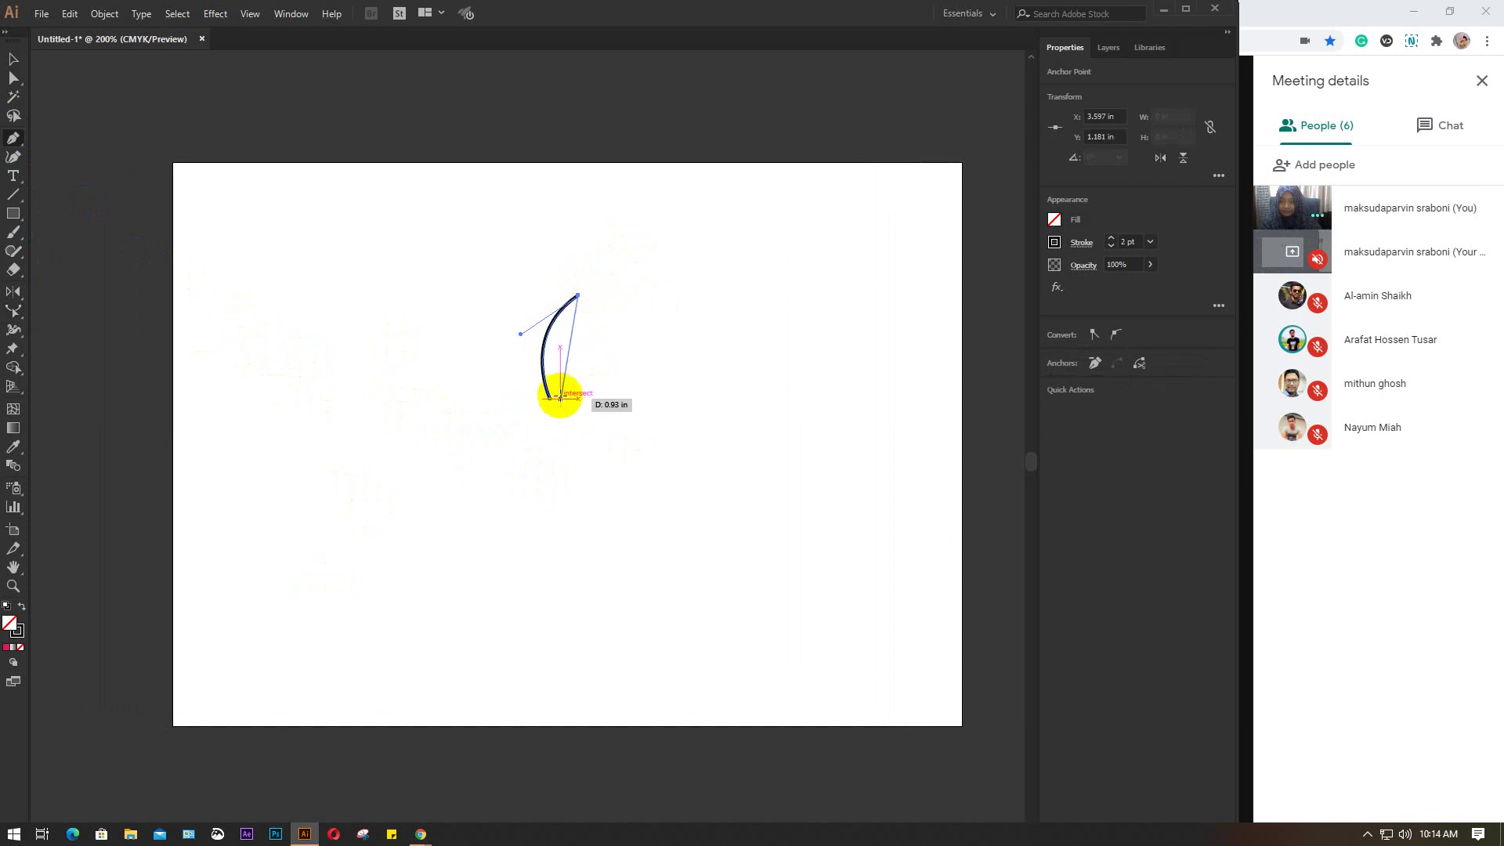
left_click_drag(550, 398, 486, 454)
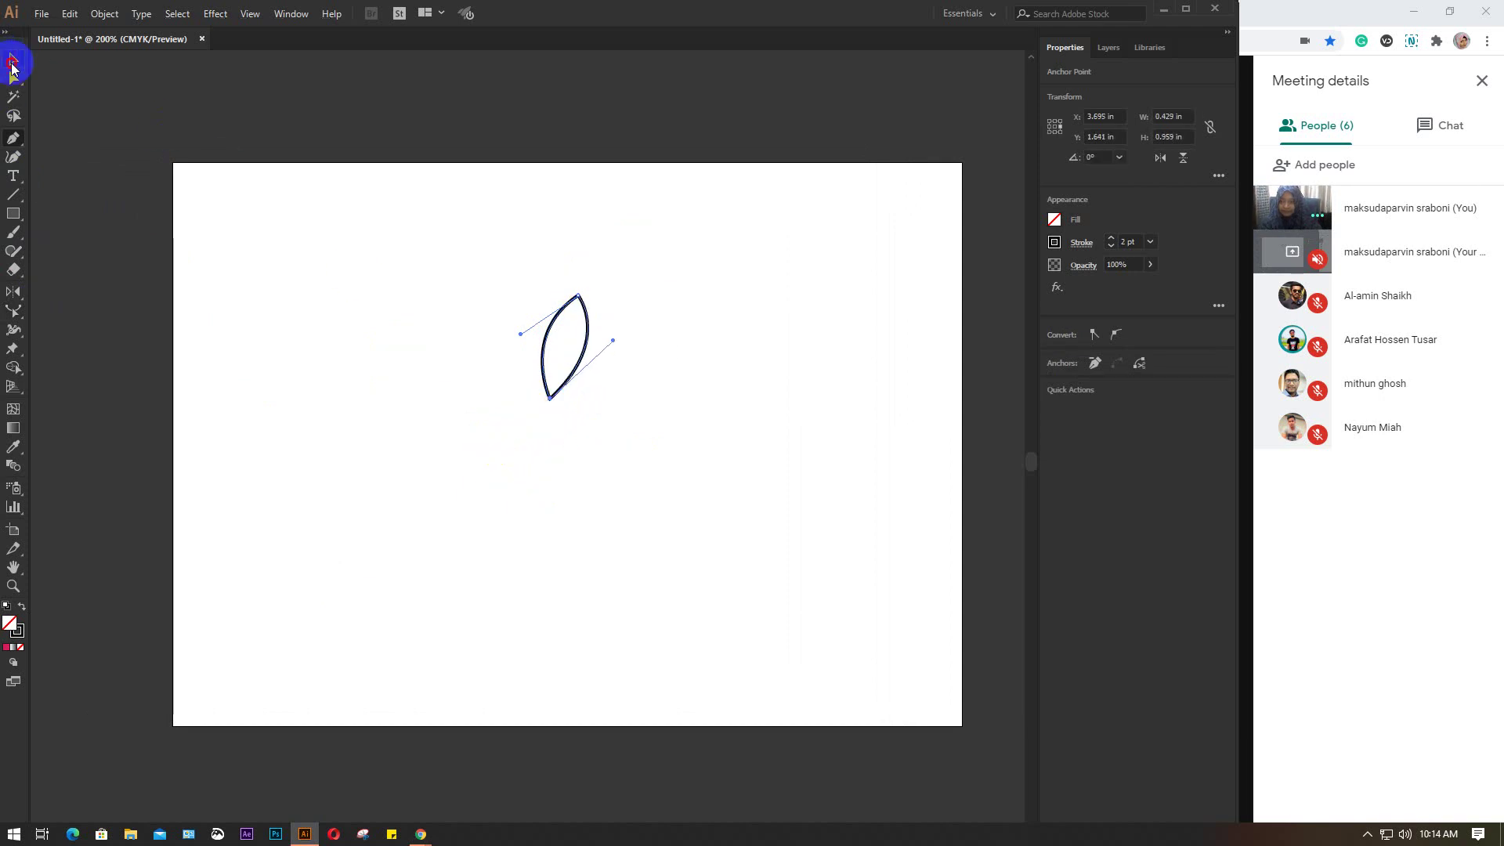
Step: Fill the 0.429 × 0.959 in leaf with a green swatch and reselect it
left_click(5, 61)
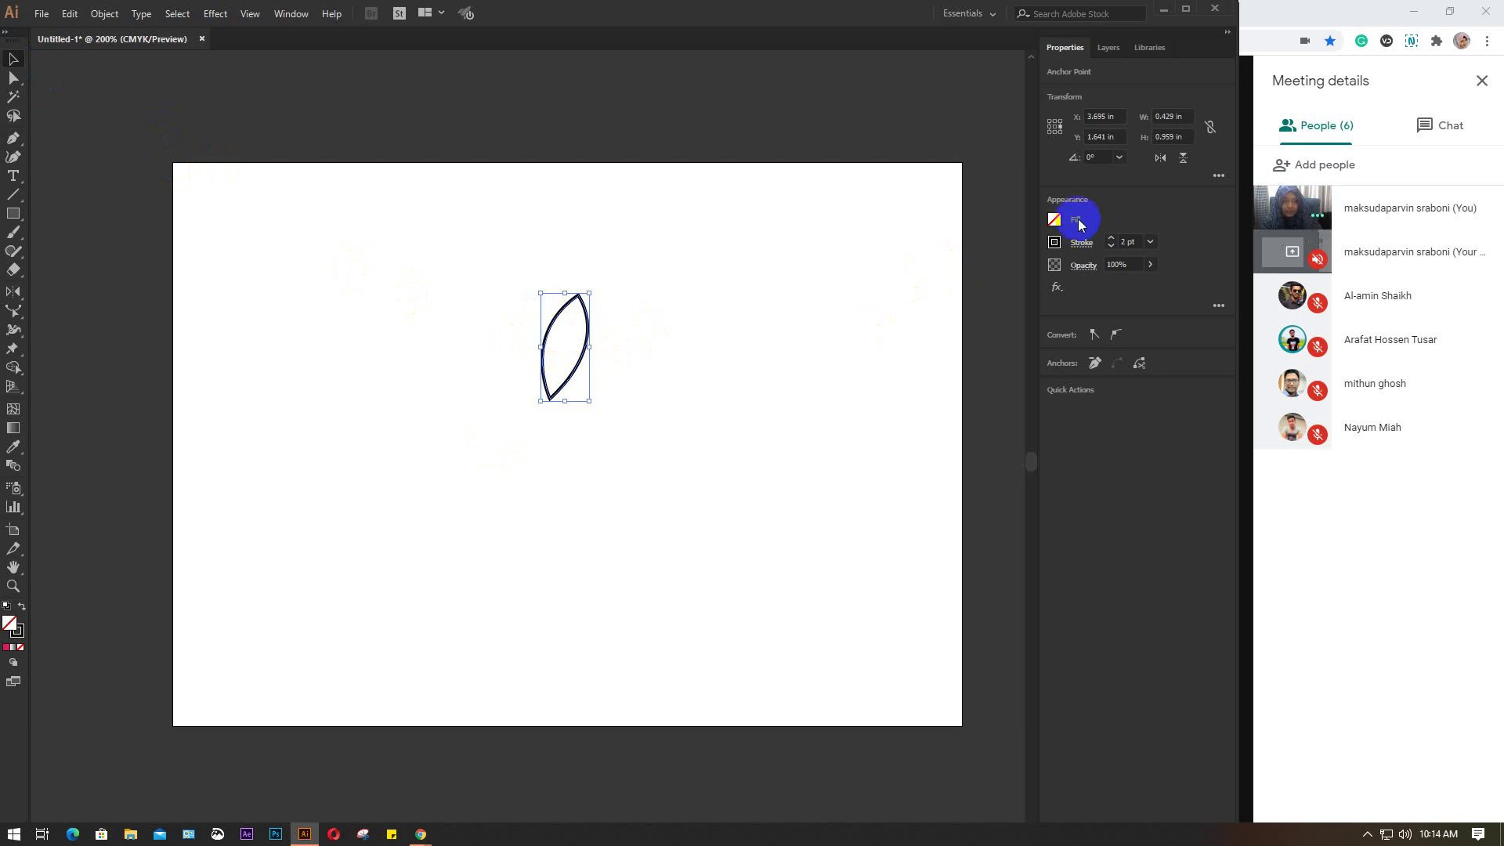
left_click(1055, 243)
left_click(1053, 221)
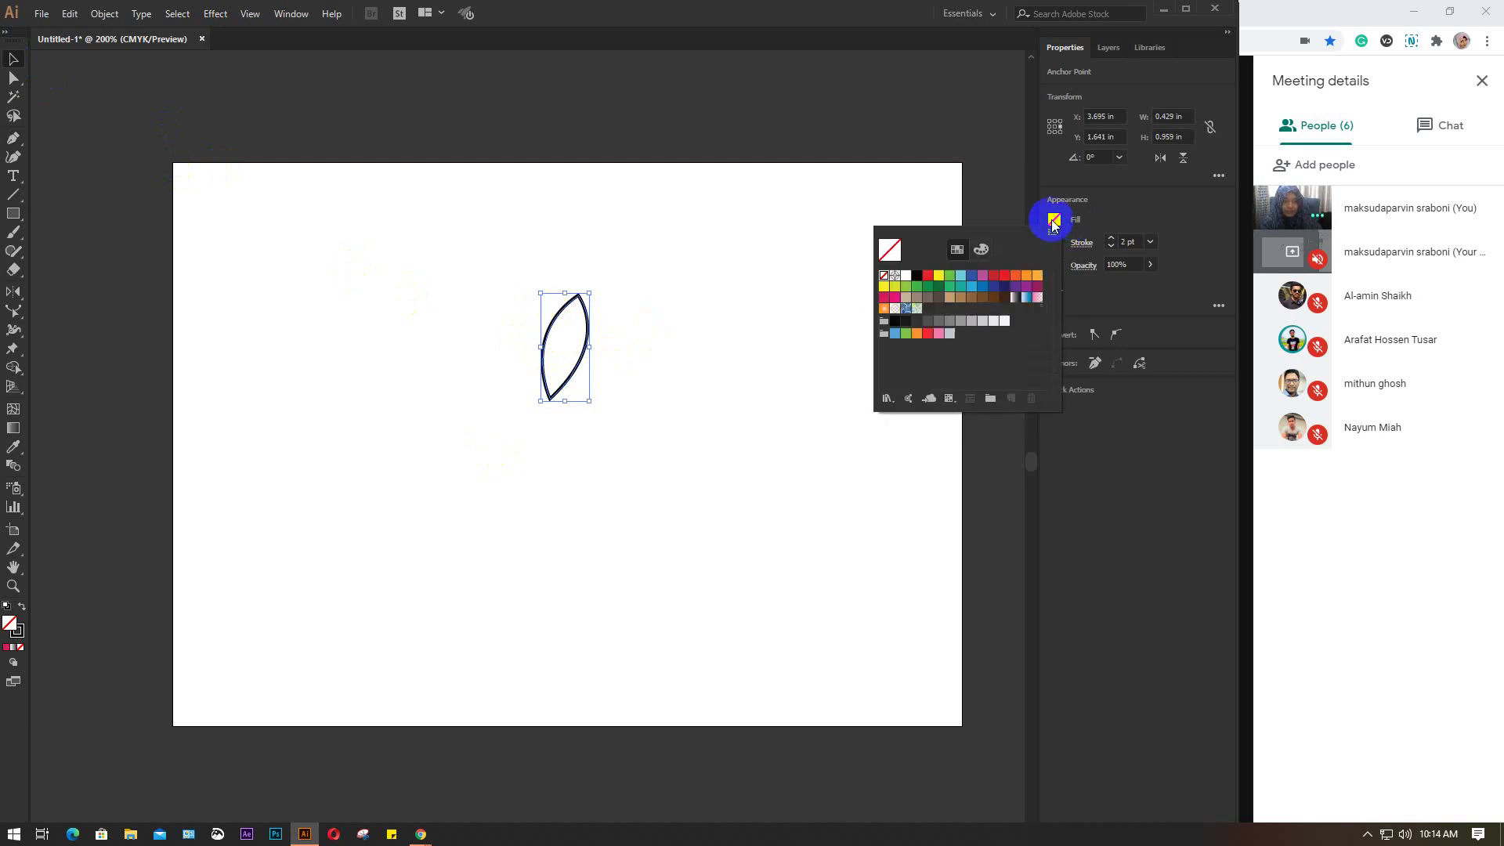
left_click(927, 286)
left_click(743, 350)
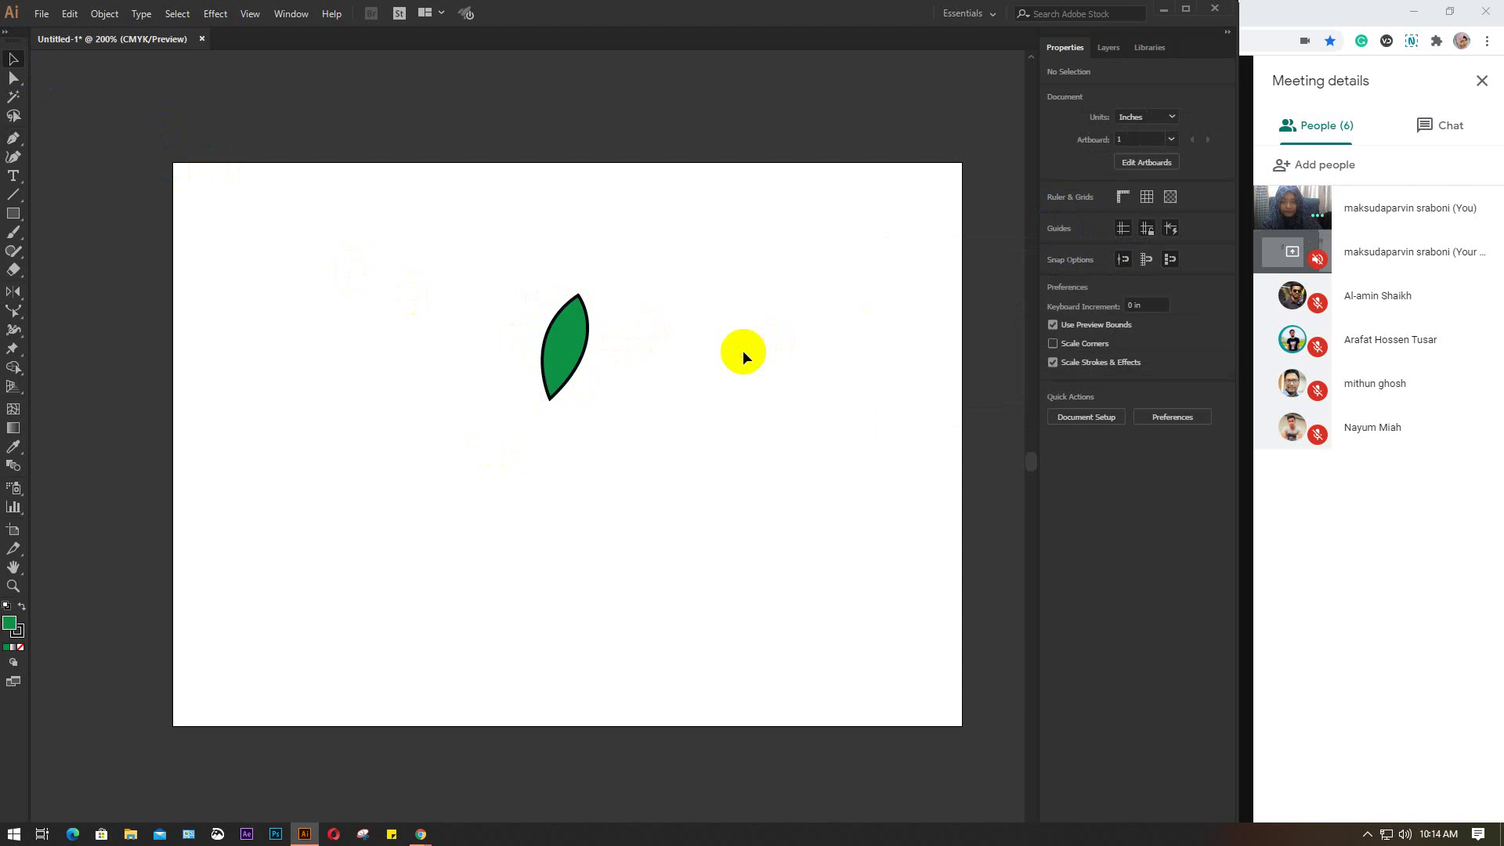
left_click_drag(477, 245, 670, 457)
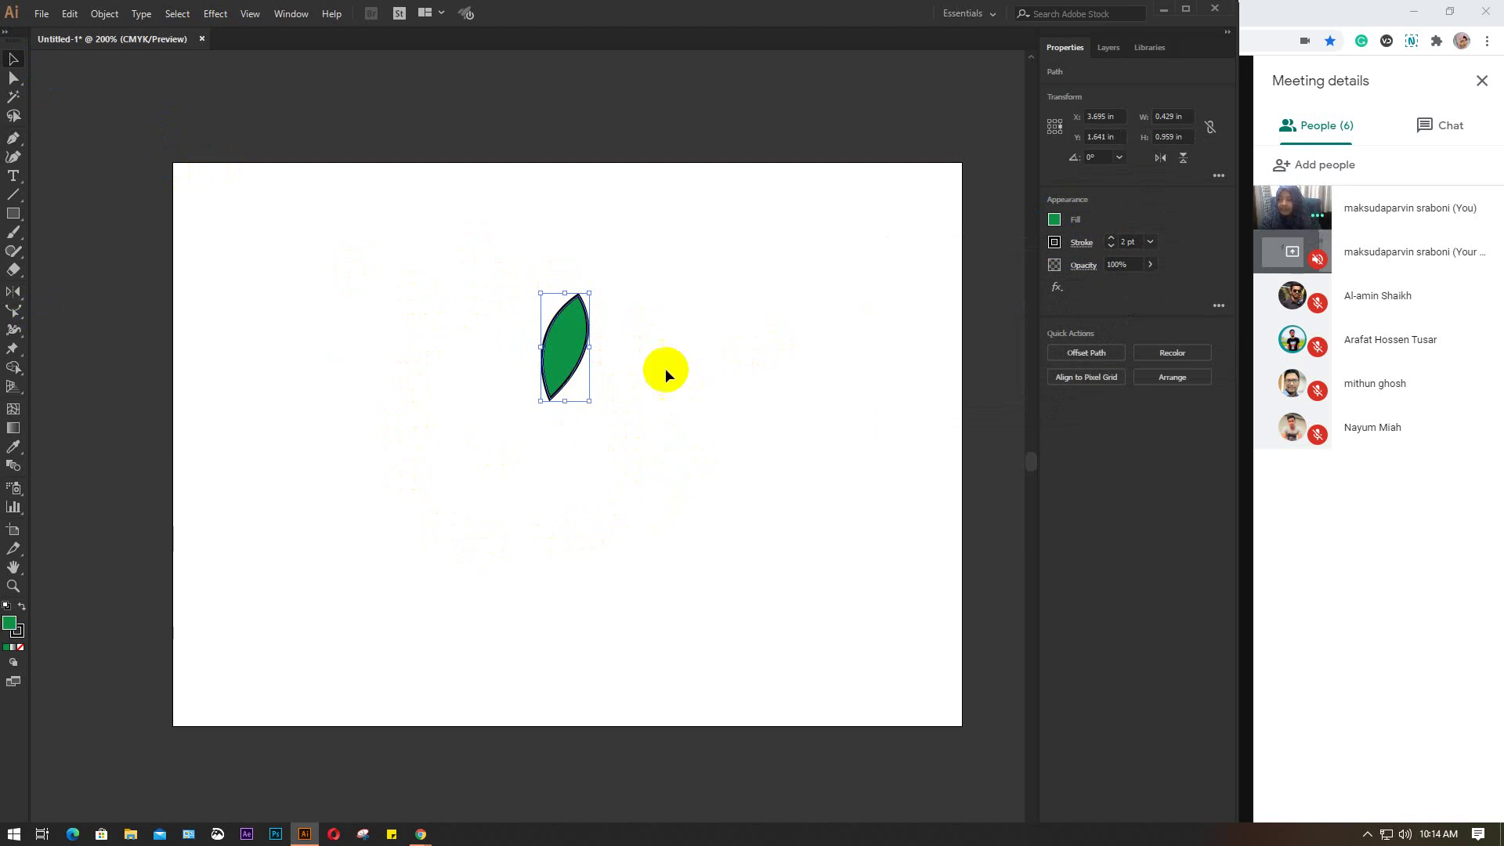
Step: Pick the Rotate tool and set the pivot at the leaf's bottom tip
left_click(15, 292)
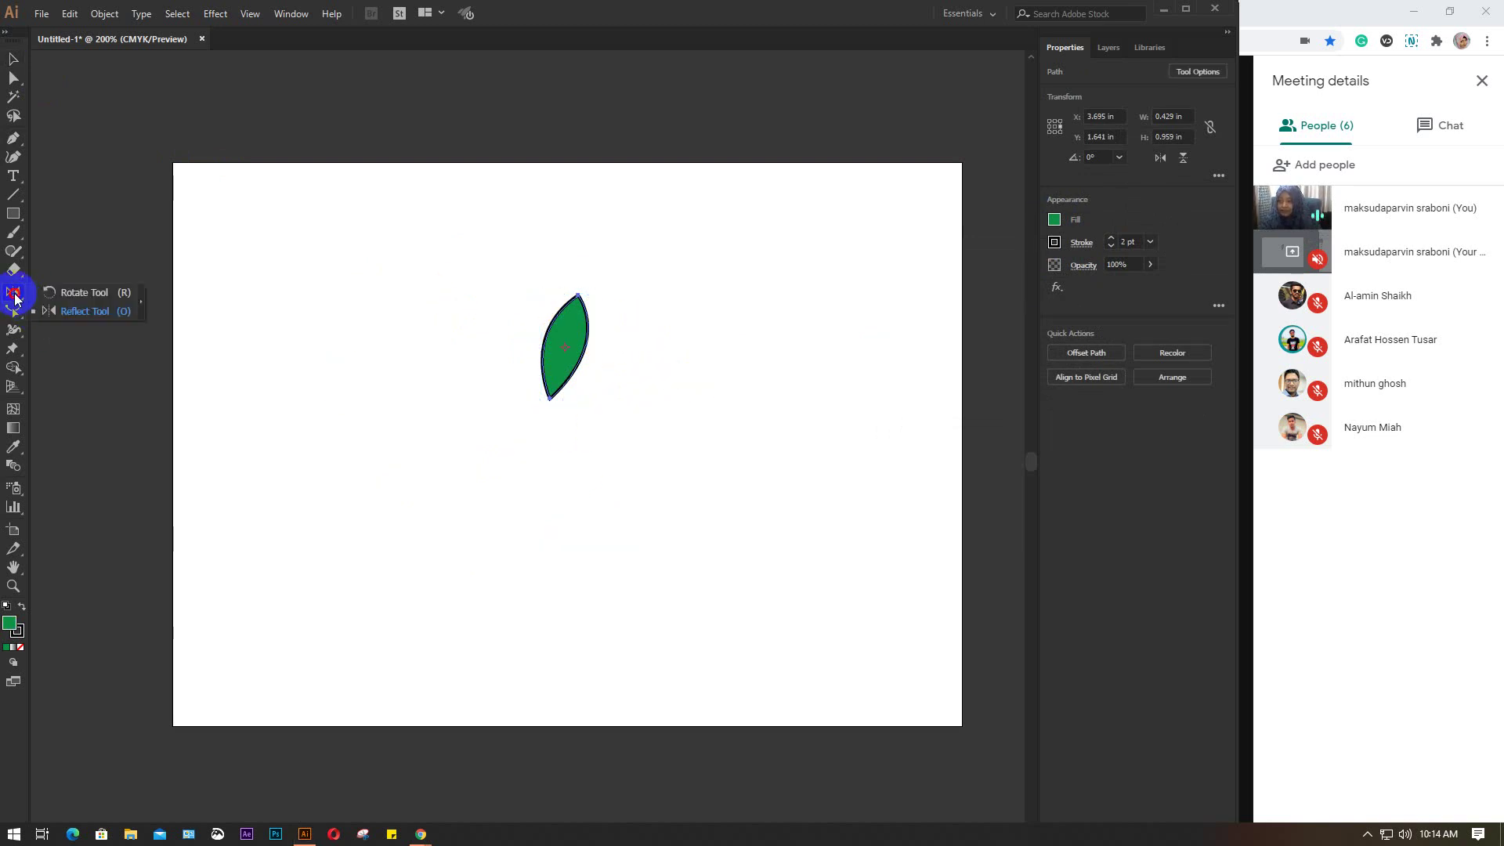
left_click(78, 292)
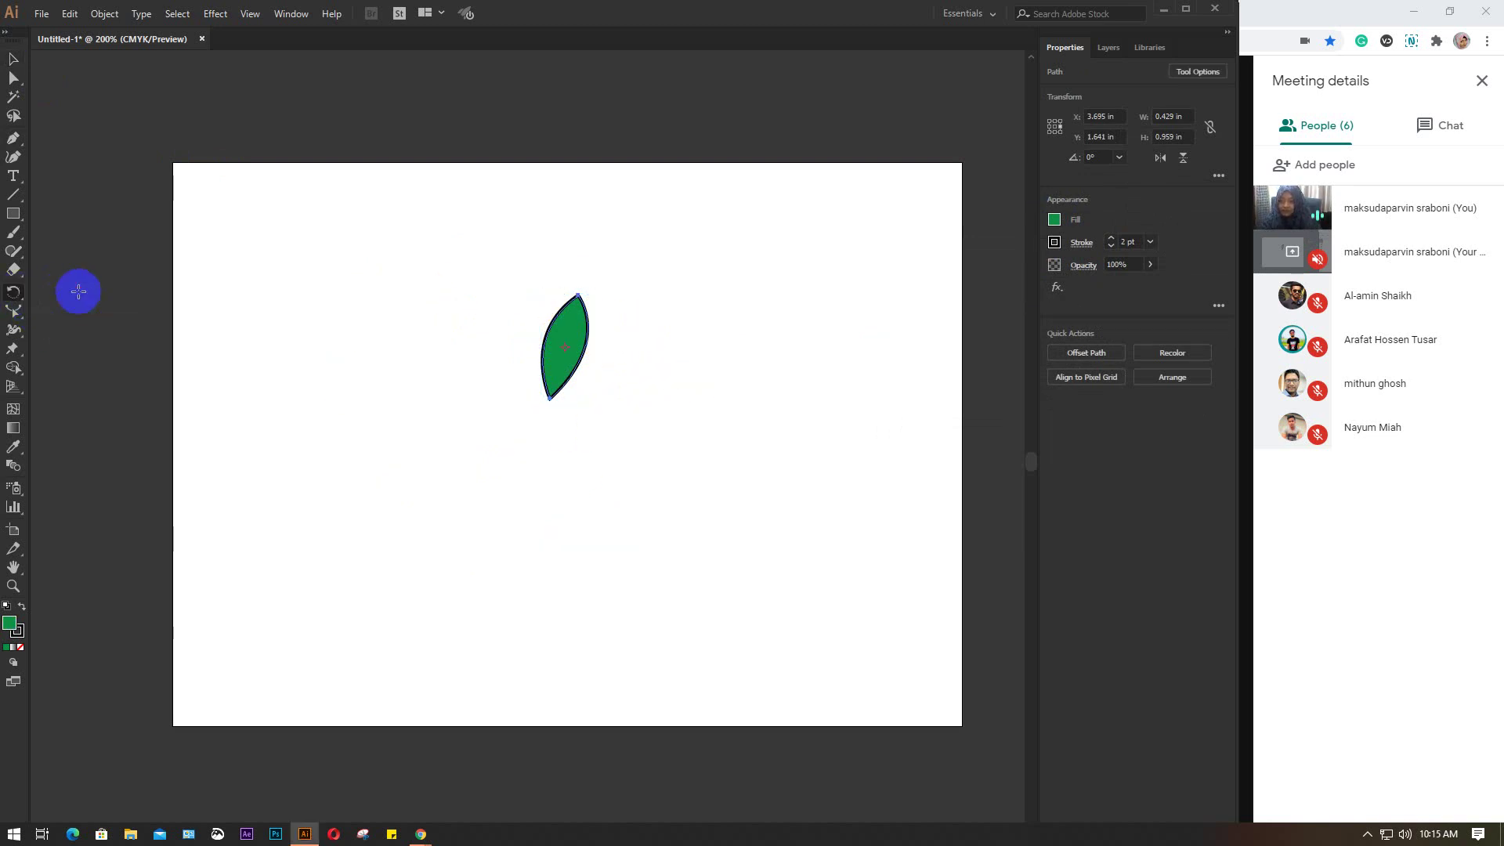
left_click(571, 343)
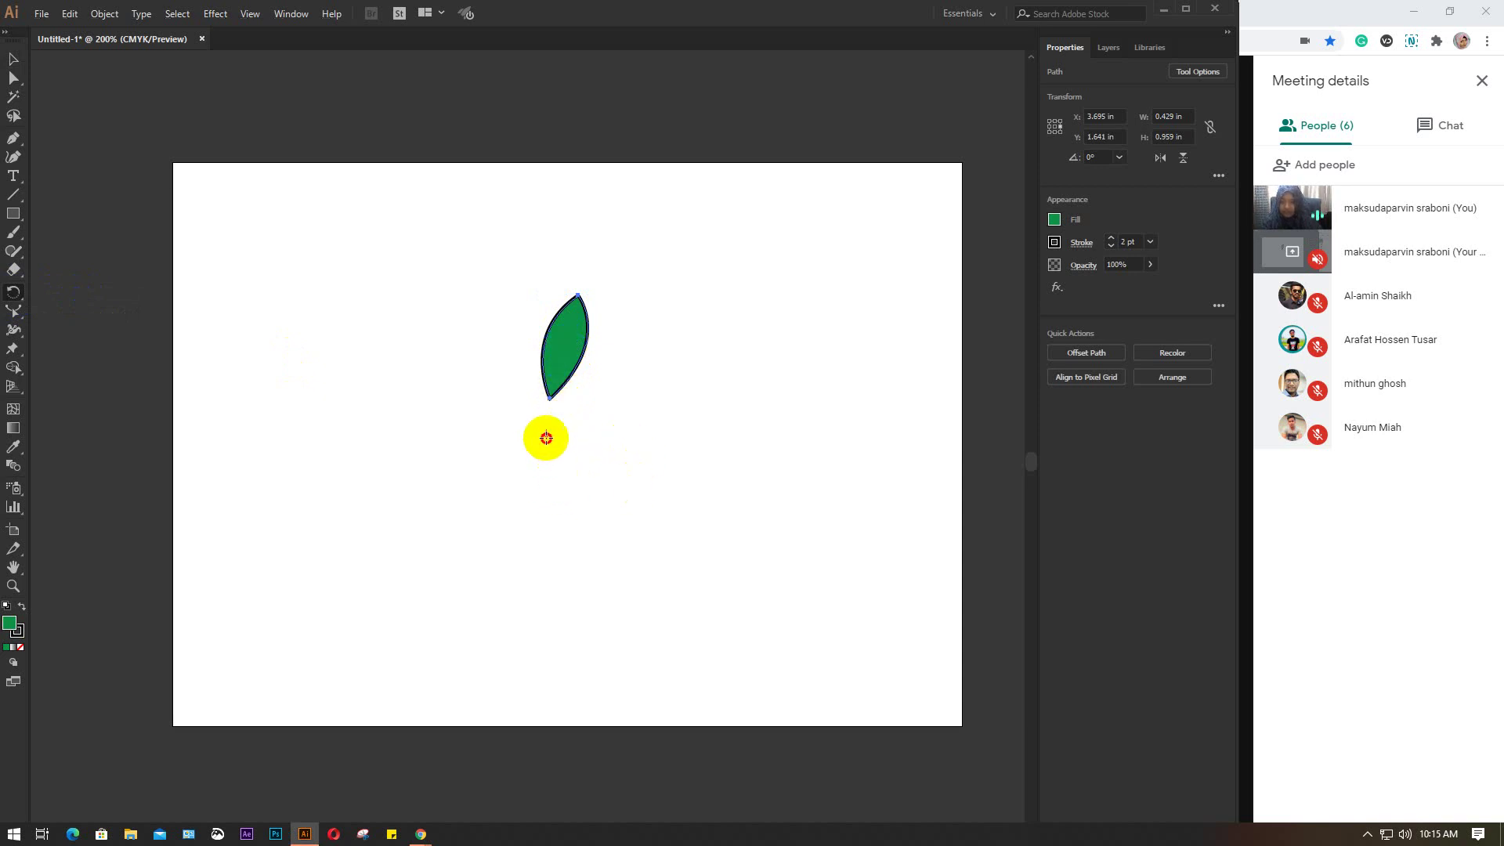
left_click(548, 402, "alt")
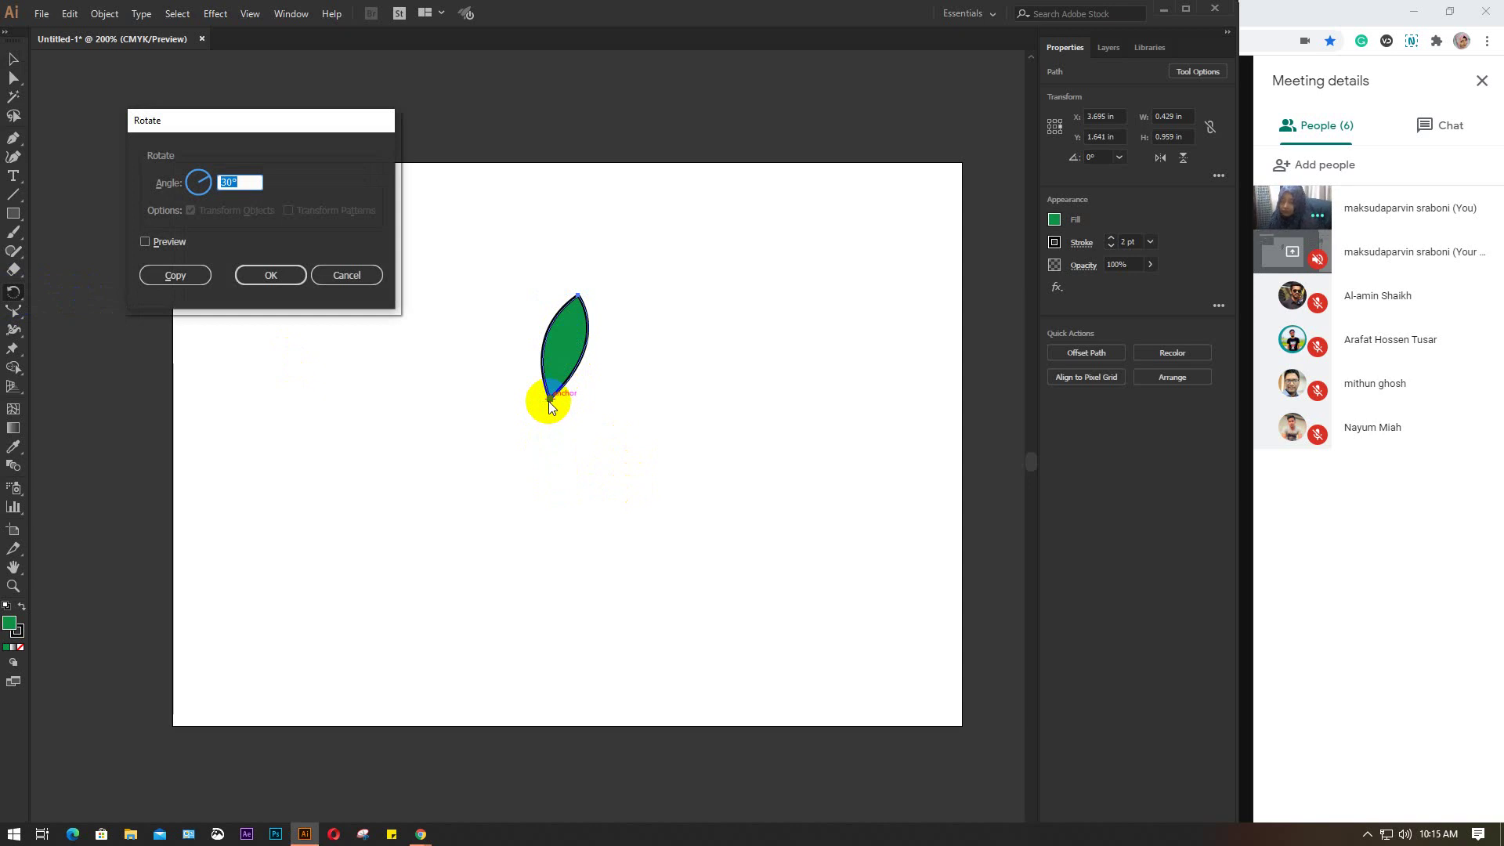
Step: Toggle the Rotate preview on the leaf to compare the rotation
left_click(216, 200)
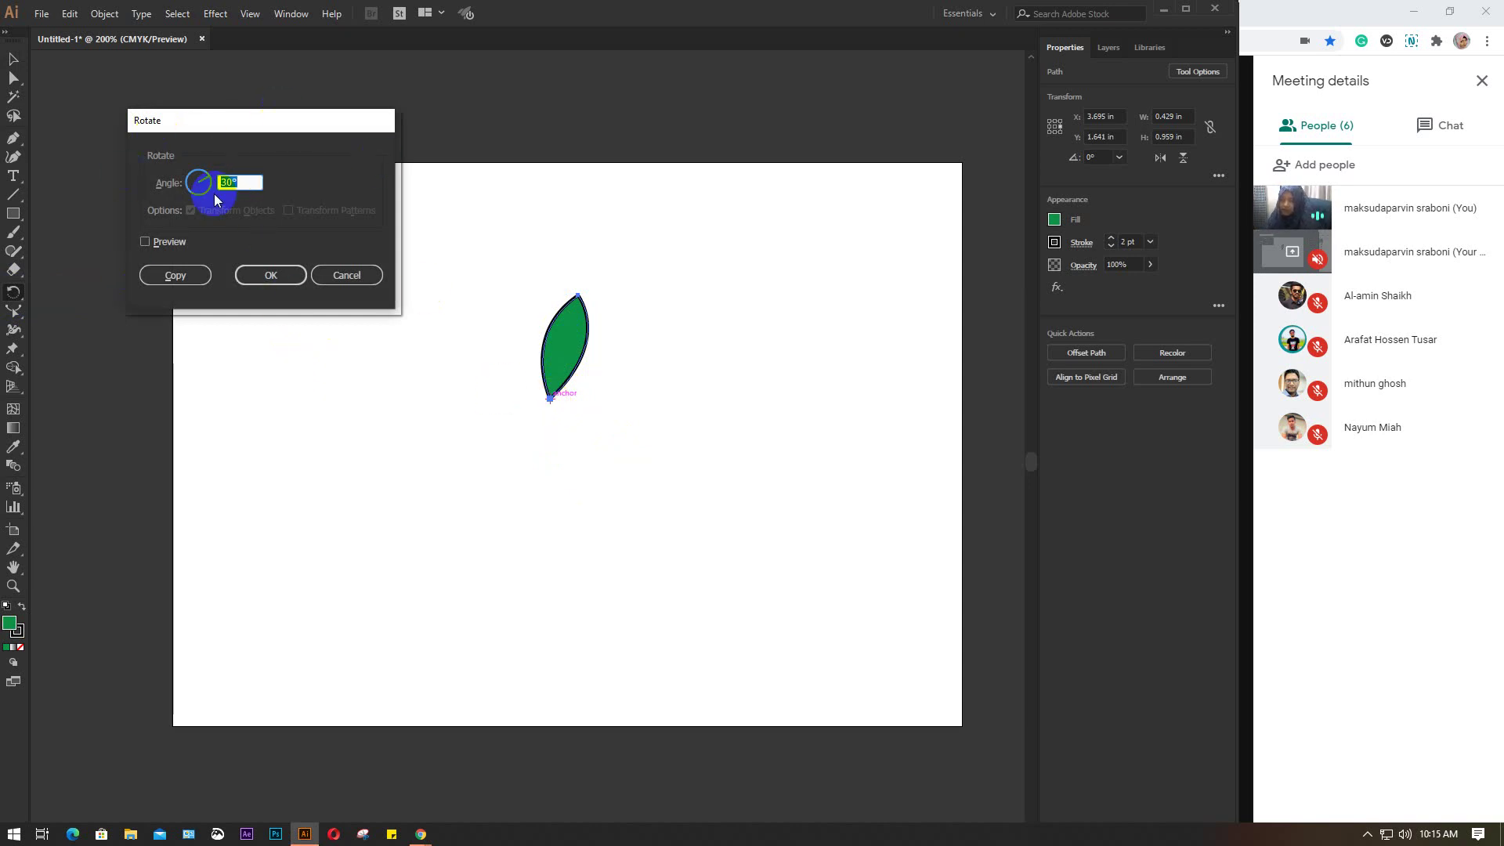
left_click(146, 243)
left_click(525, 349)
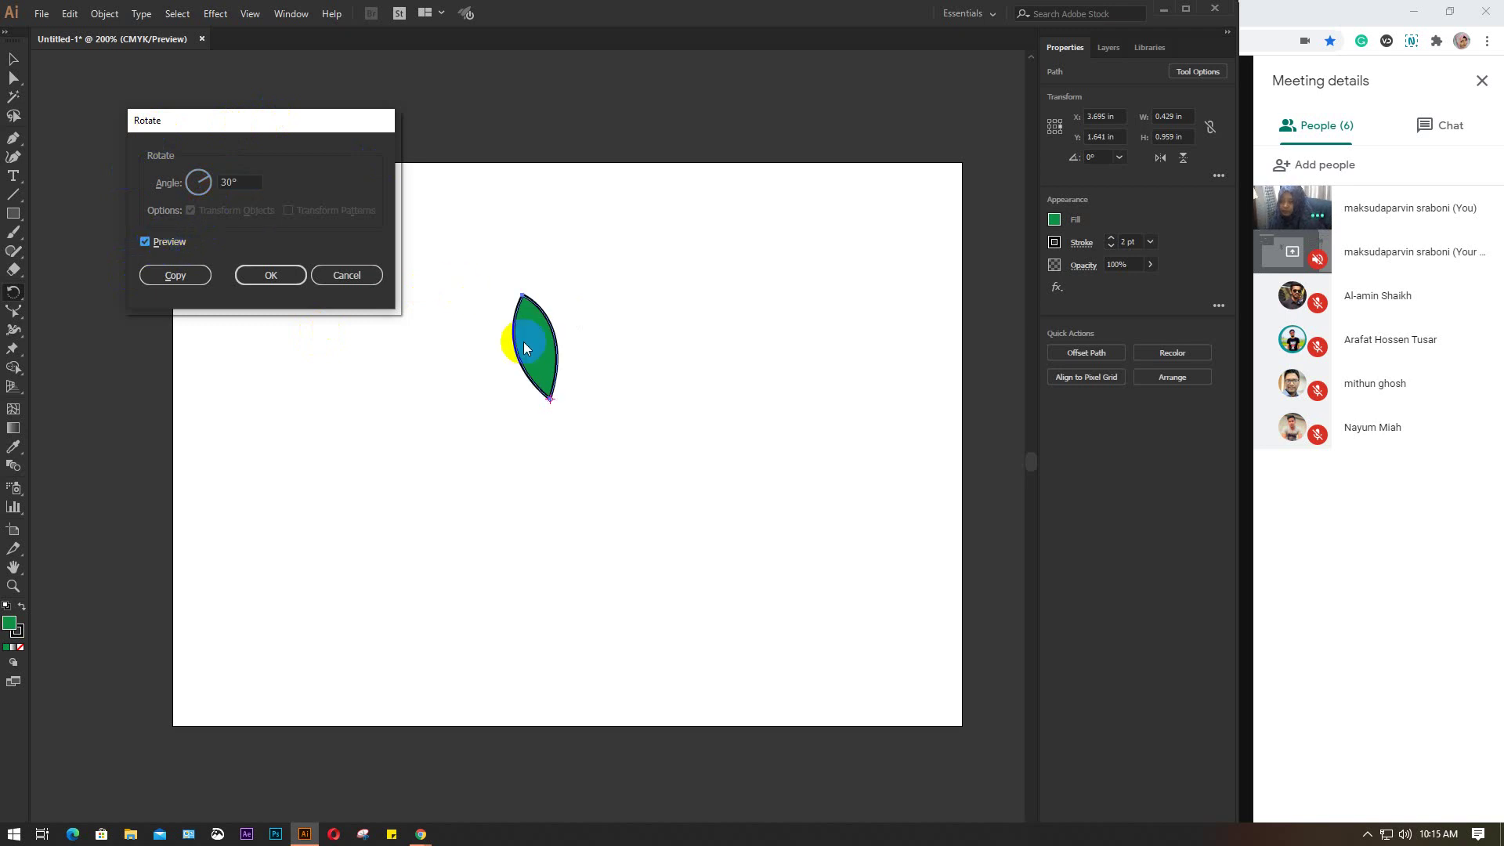
left_click(170, 243)
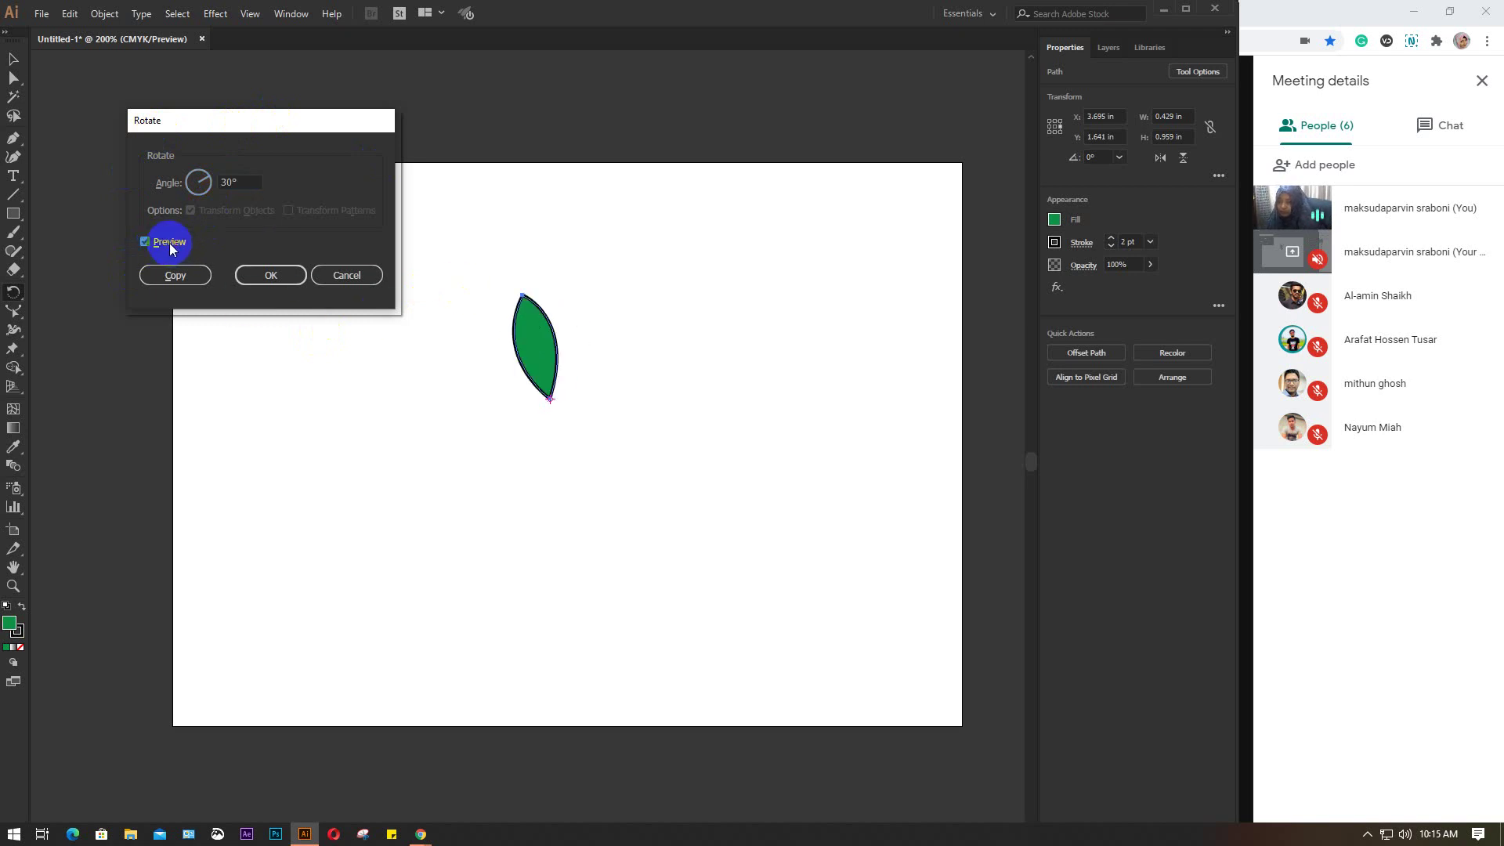
left_click(169, 243)
left_click(170, 243)
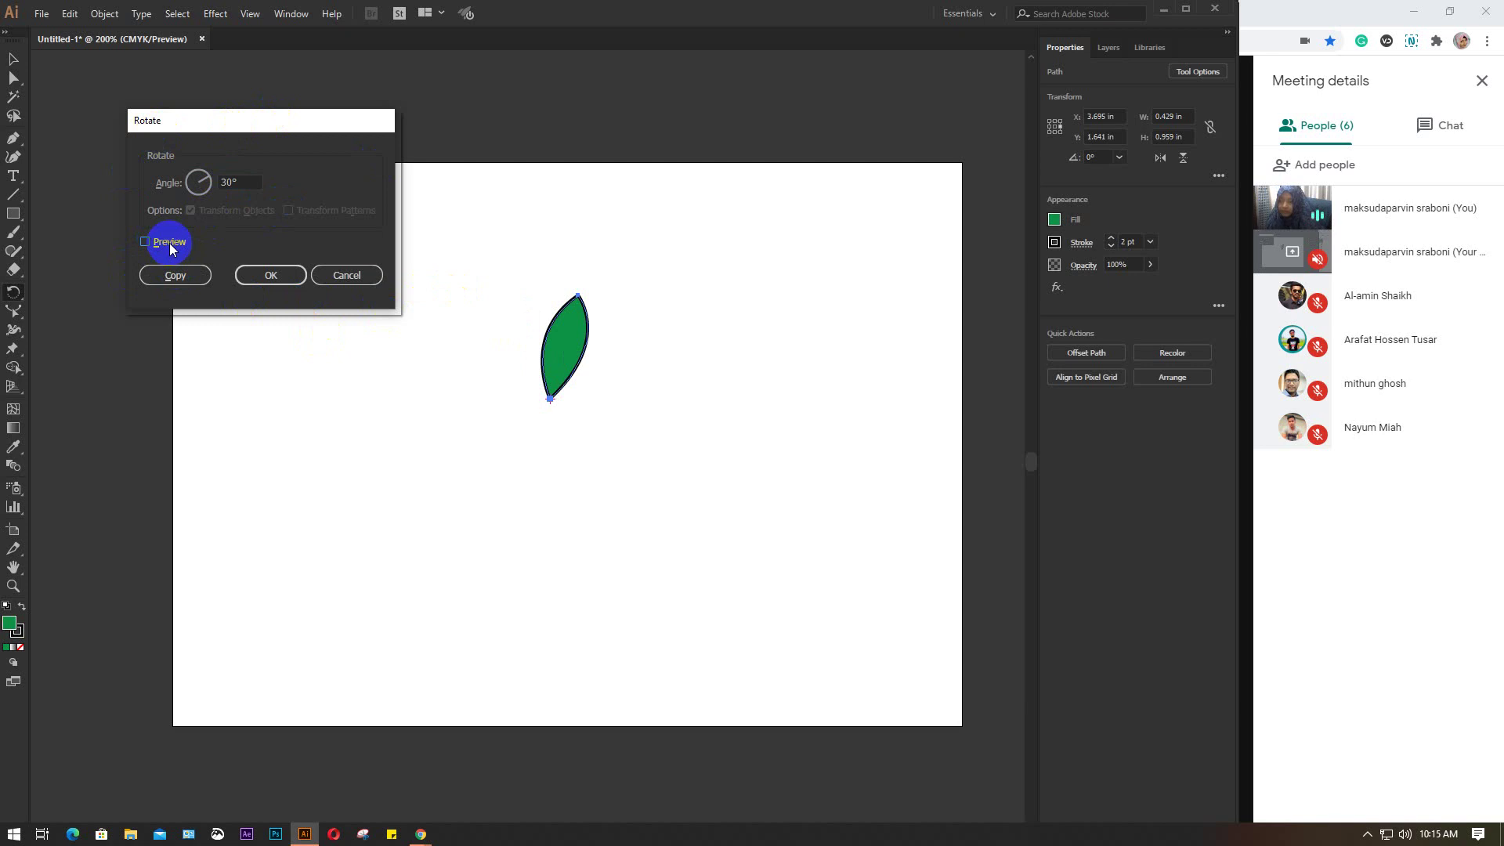
left_click(170, 243)
Step: Set the rotation angle to 30° and create a rotated copy of the leaf
double_click(254, 180)
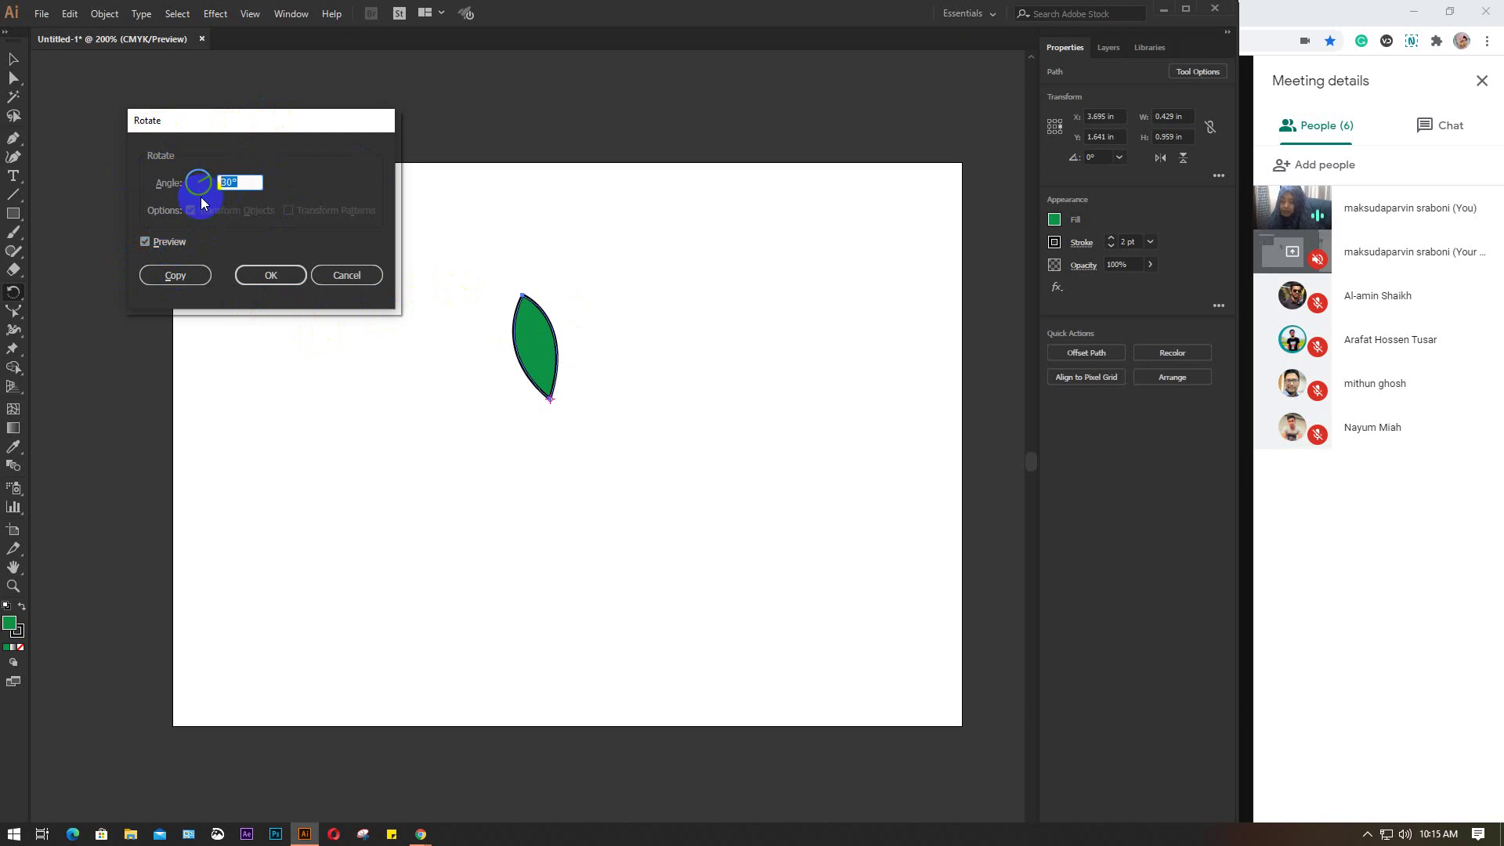
type("3")
left_click(196, 277)
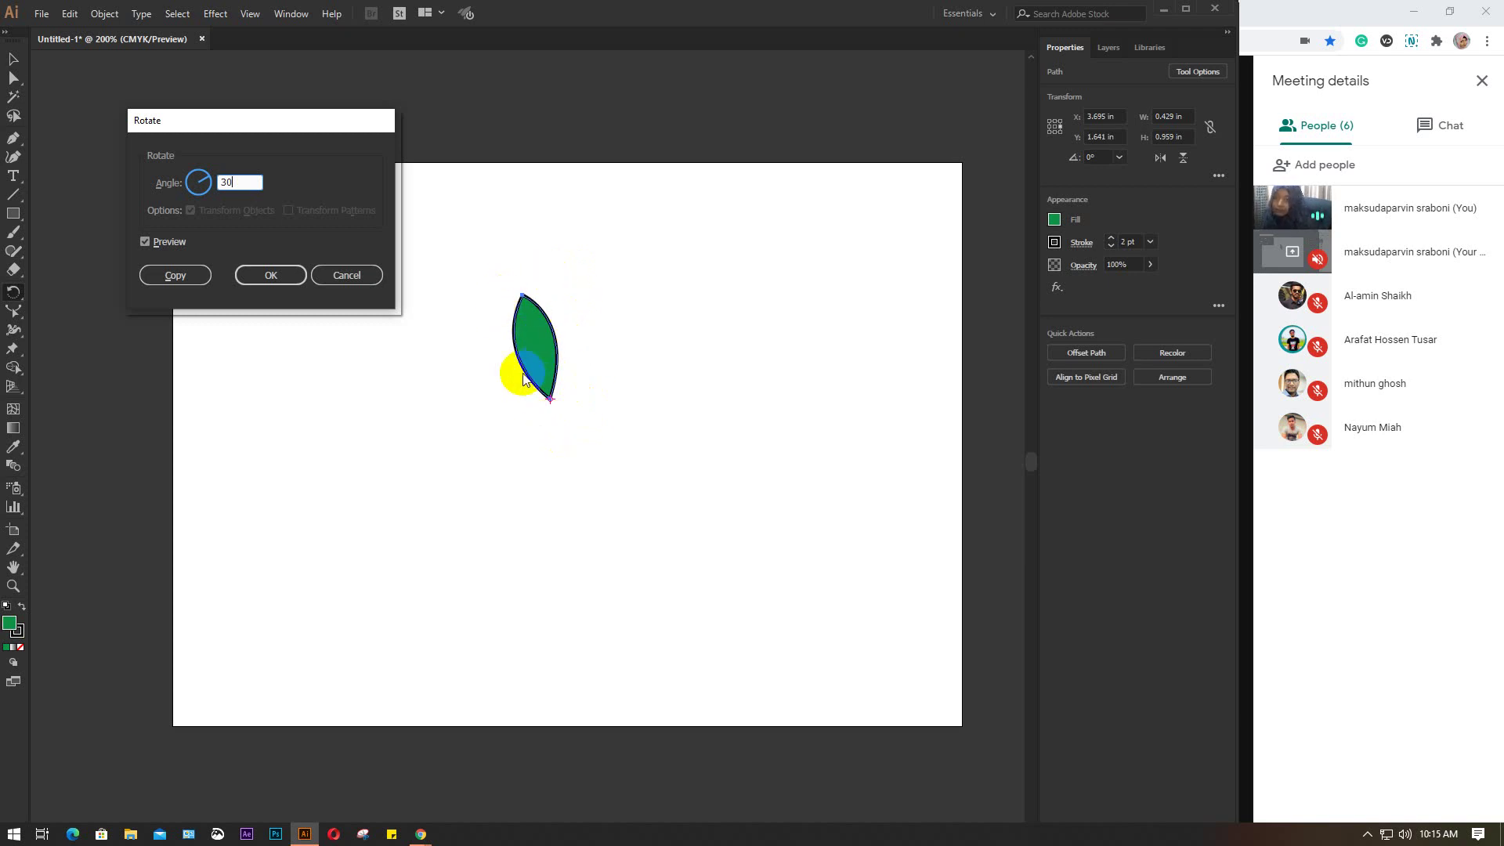
left_click(293, 283)
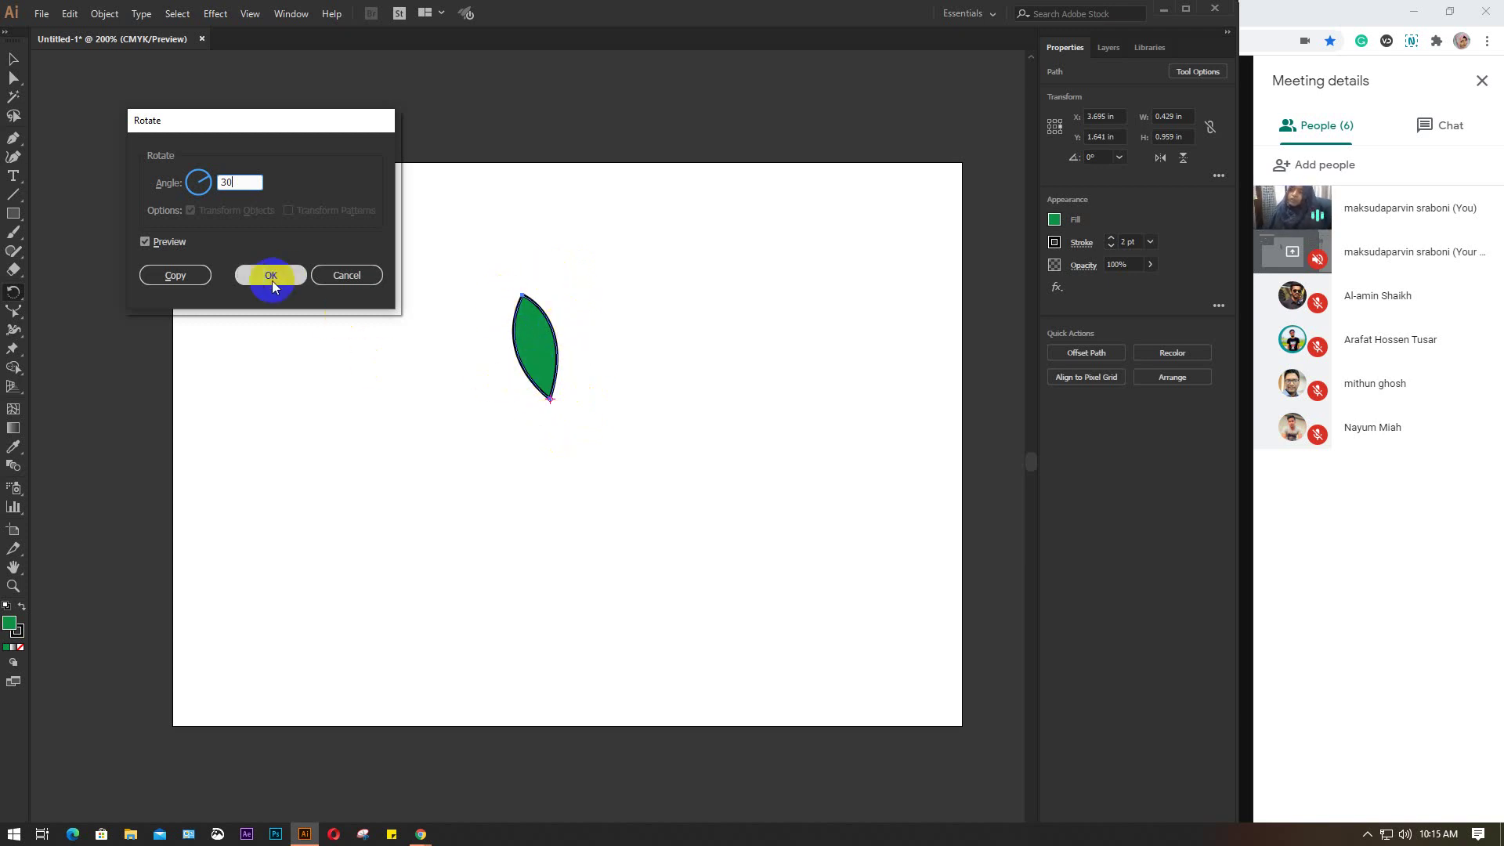
left_click(271, 275)
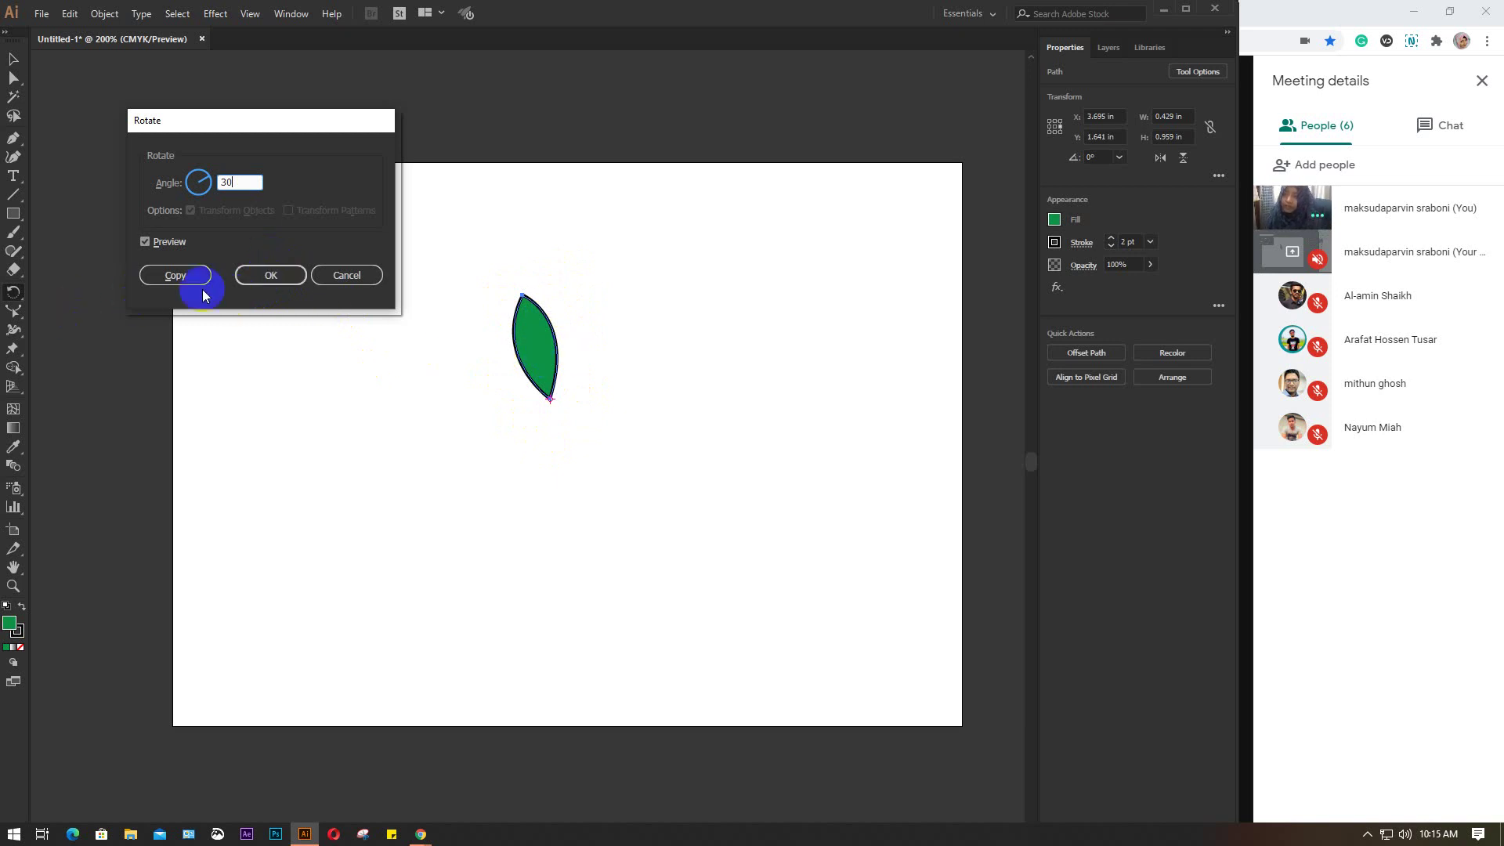
left_click(173, 276)
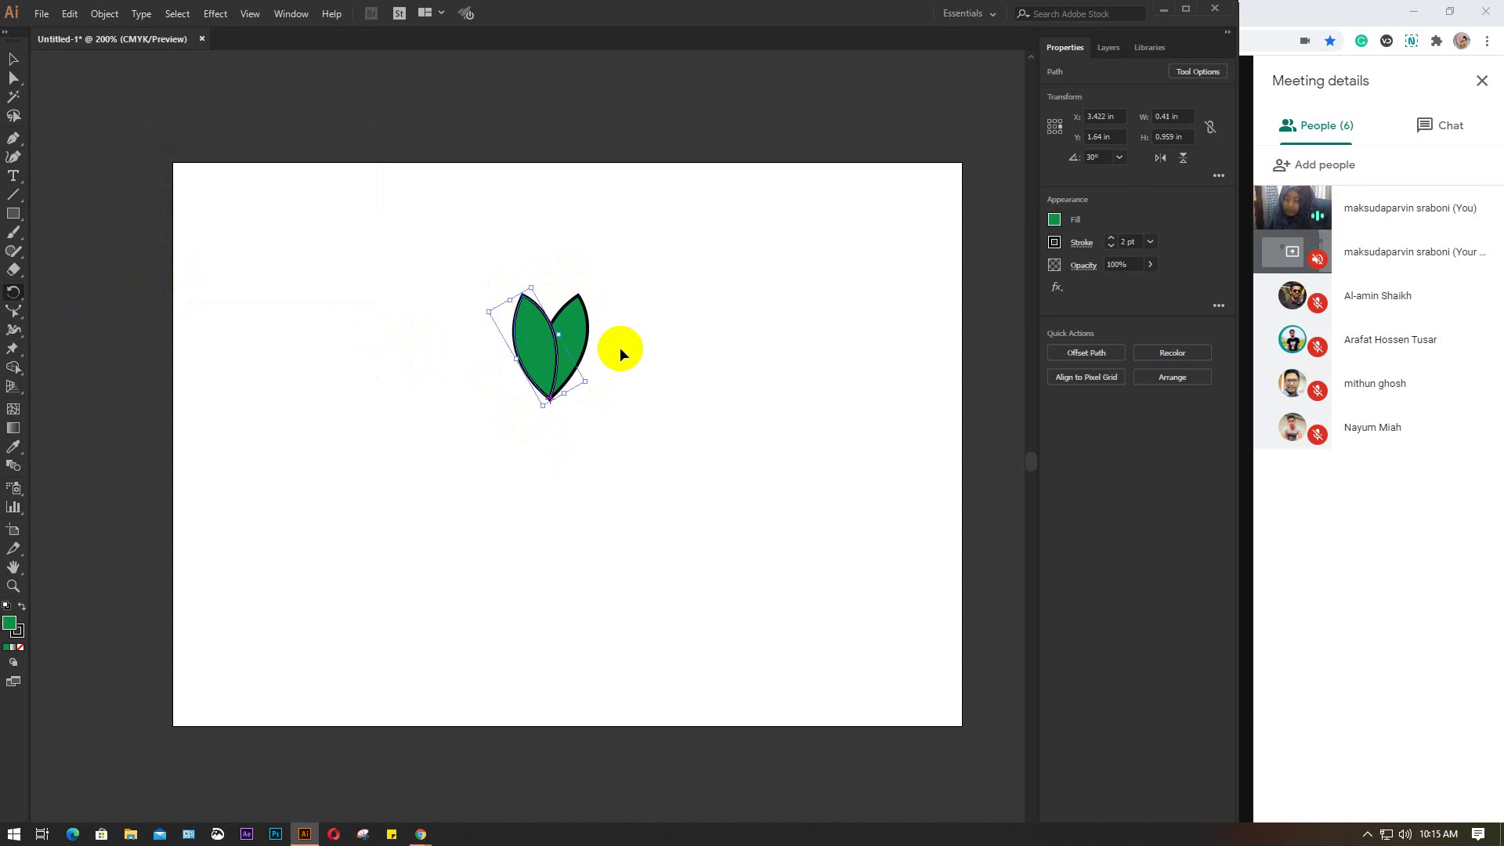
Step: Repeat the 30° rotated leaf copy with Ctrl+D to complete the twelve-leaf flower
key("ctrl+d")
key("ctrl+d")
key("ctrl+d")
key("ctrl+d")
key("ctrl+d")
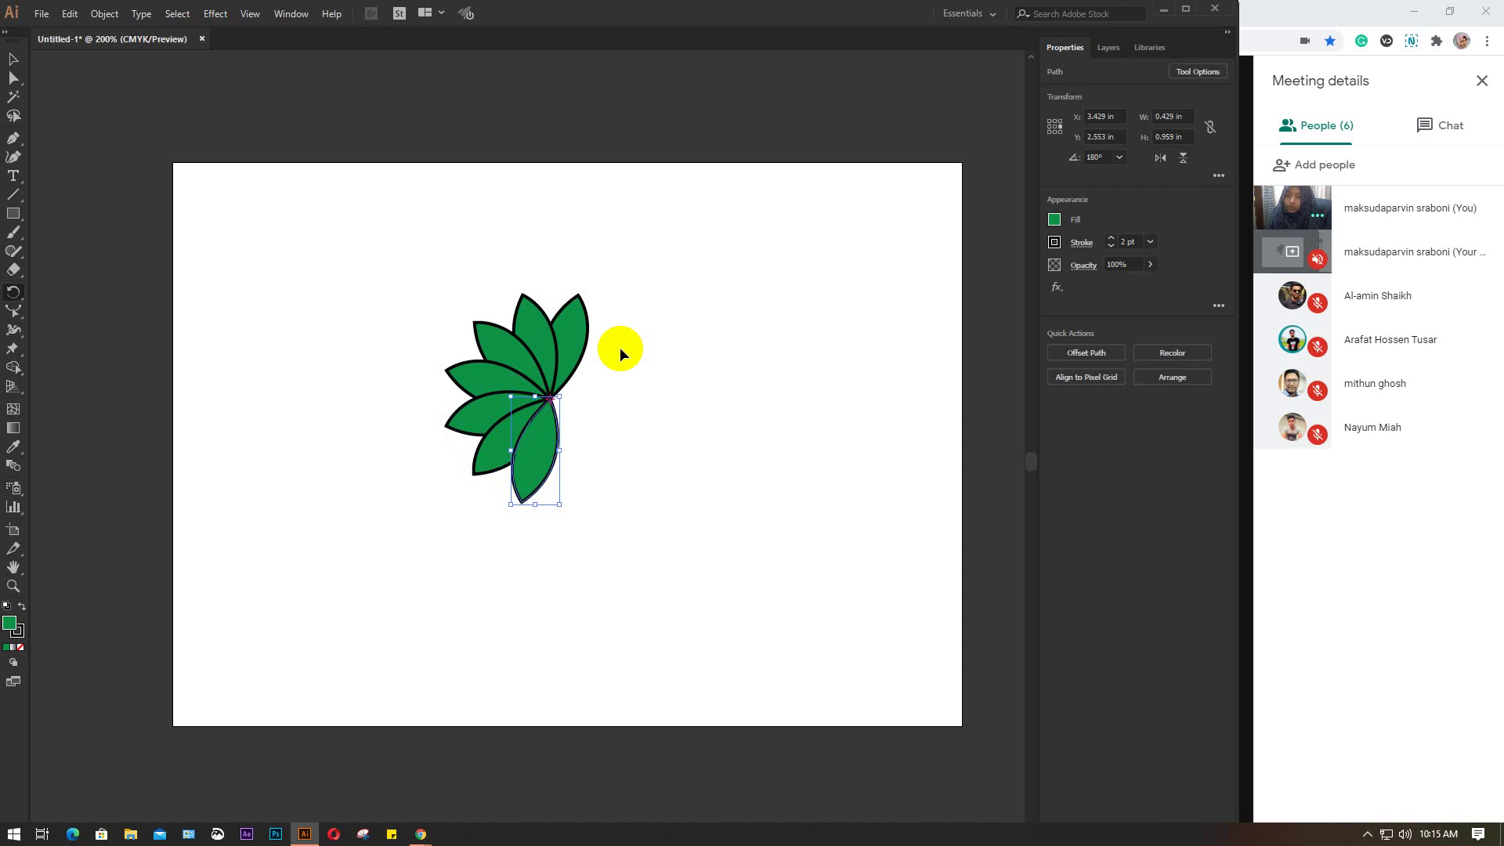
key("ctrl+d")
key("ctrl+d")
key("ctrl+d")
key("ctrl+d")
key("ctrl+d")
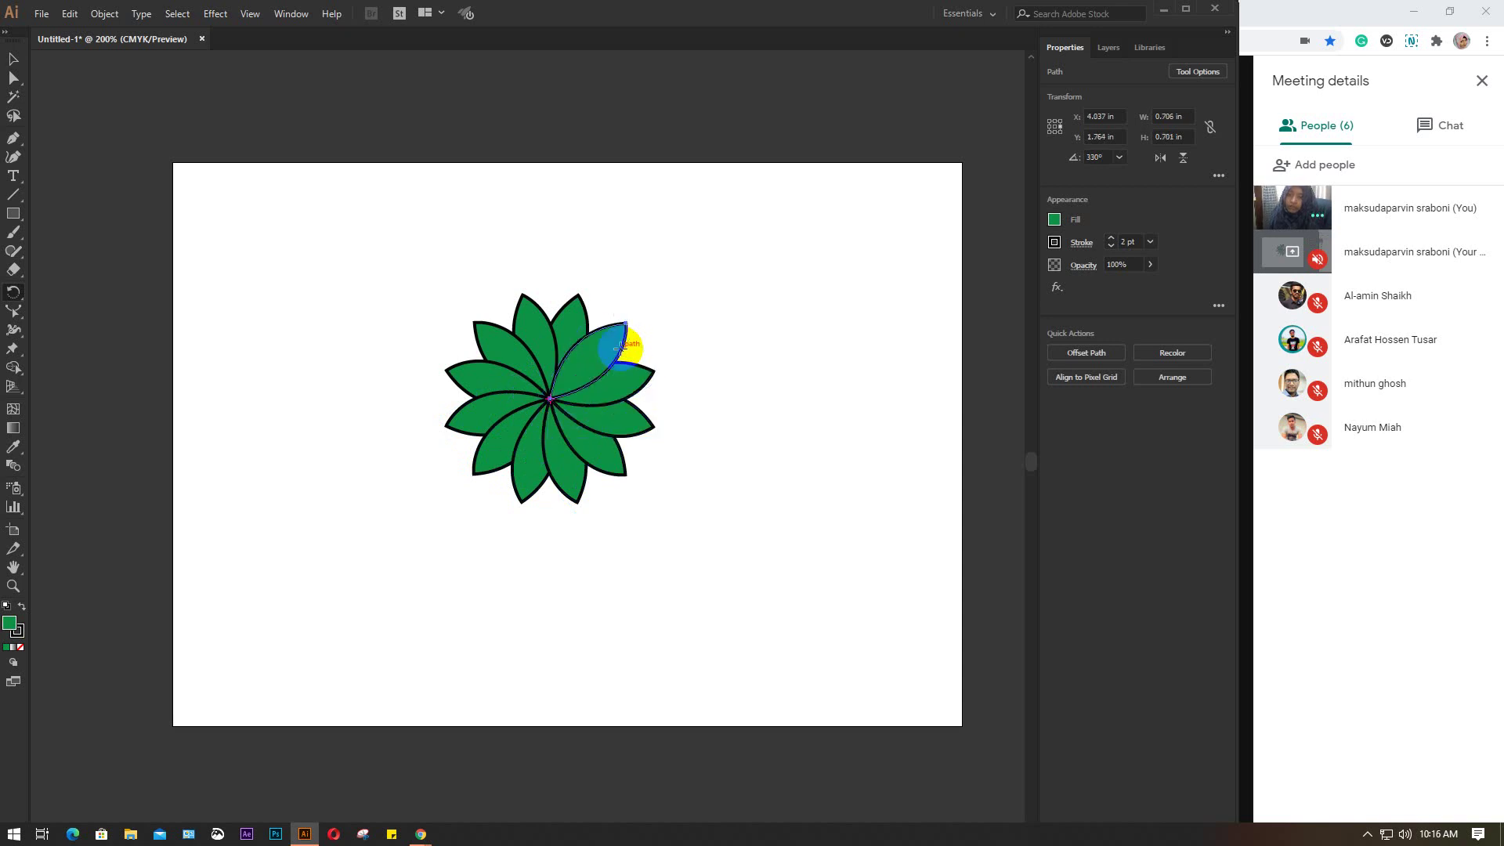
left_click(13, 60)
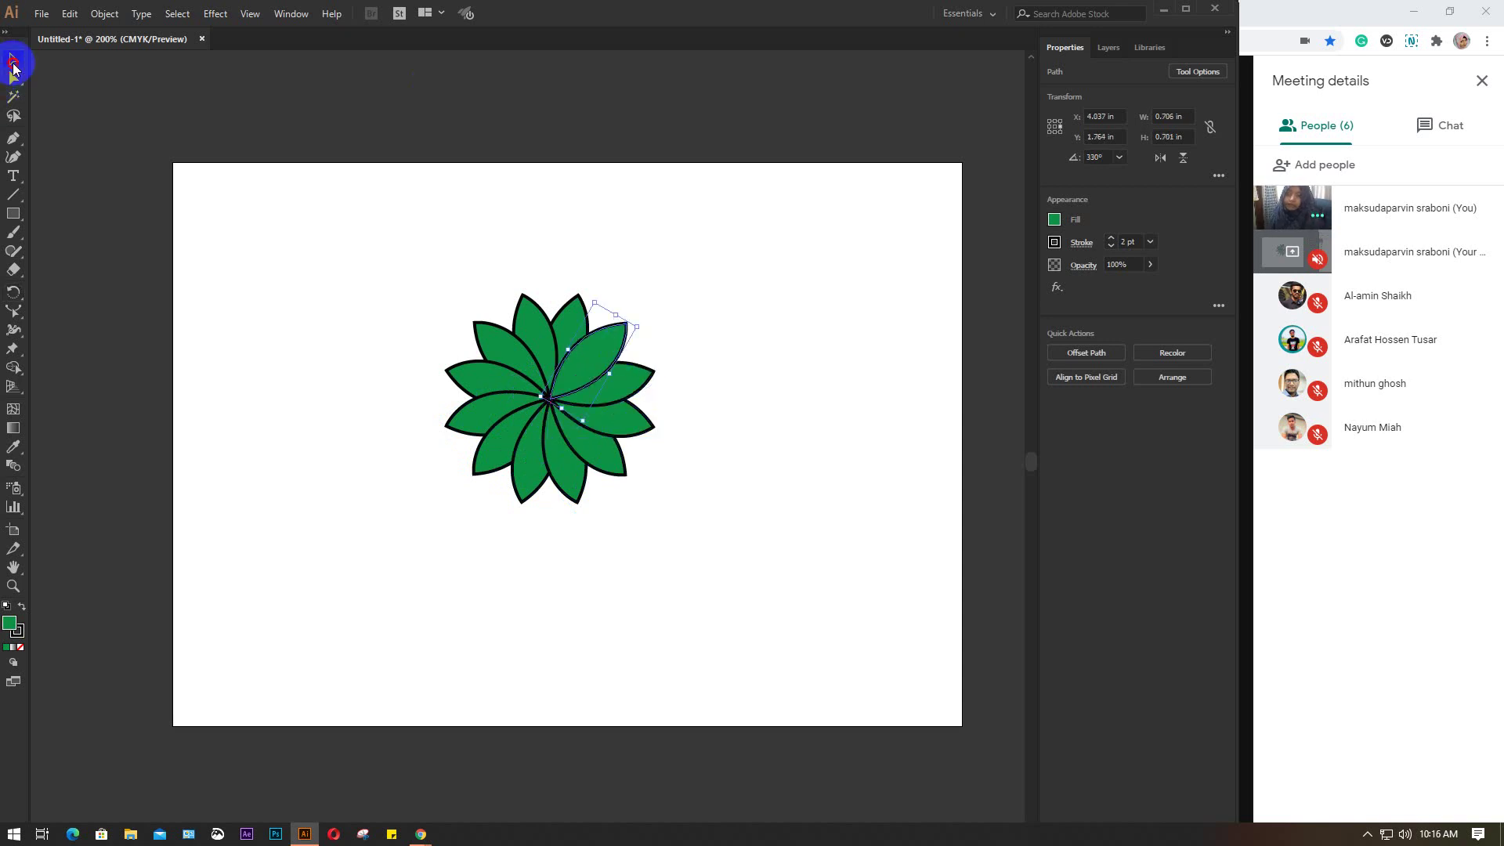
left_click(337, 200)
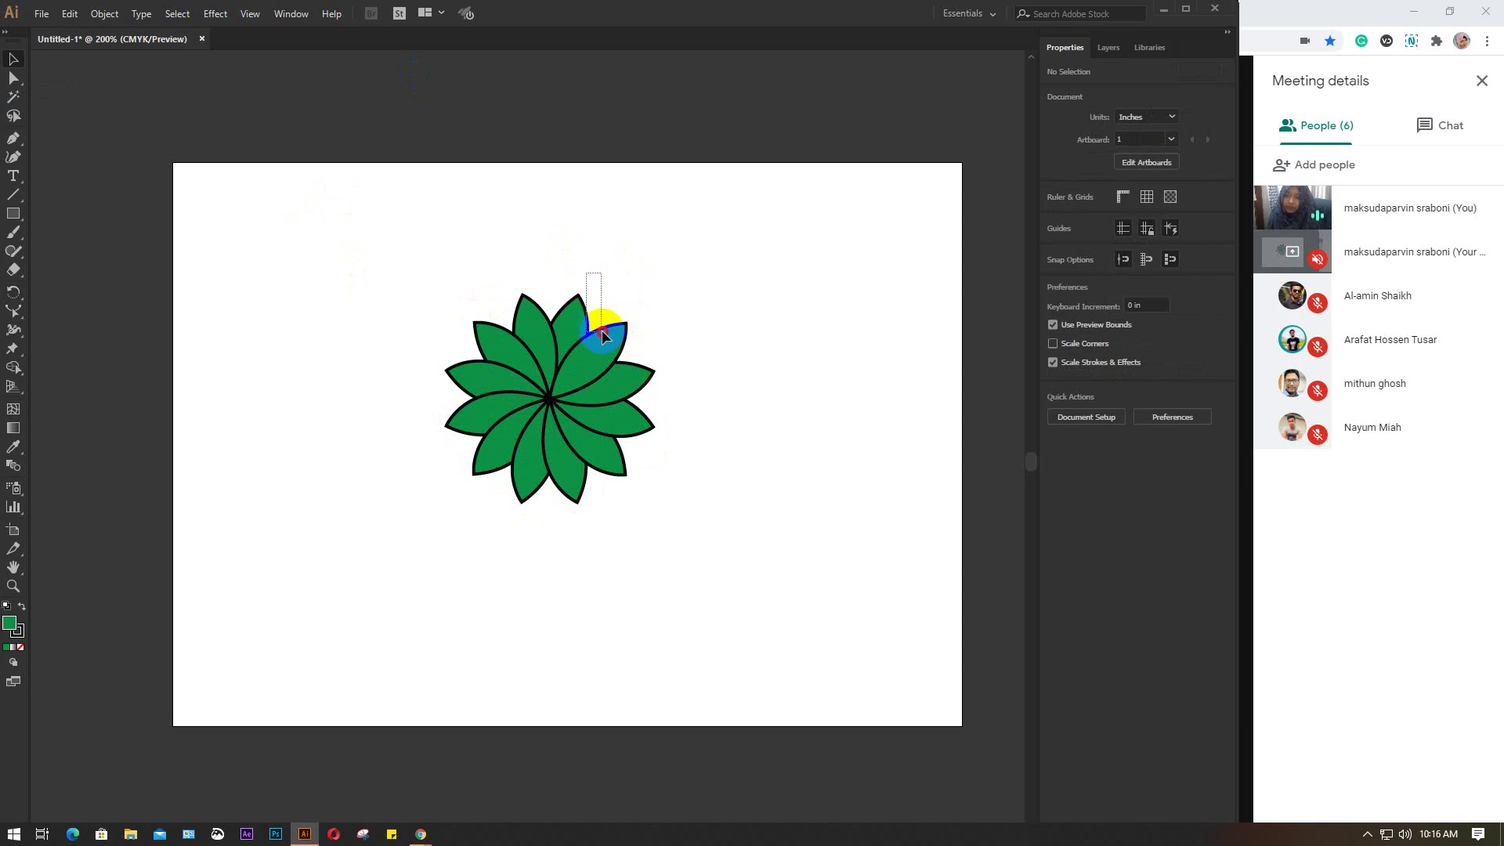
left_click(597, 327)
left_click(714, 287)
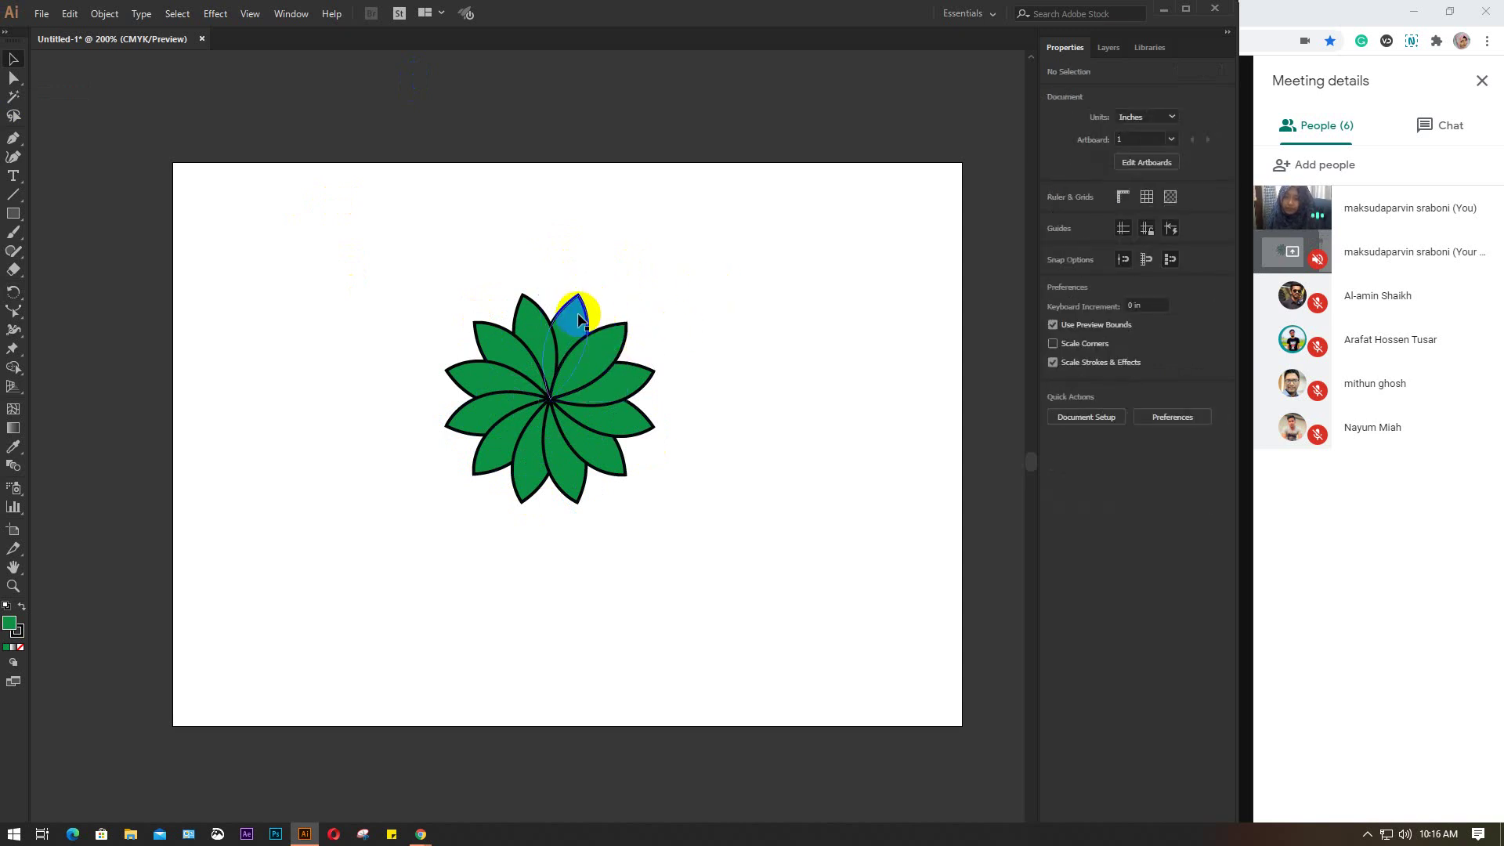
Step: Select all the flower's leaves and move them to the artboard's upper left
left_click_drag(373, 236, 689, 562)
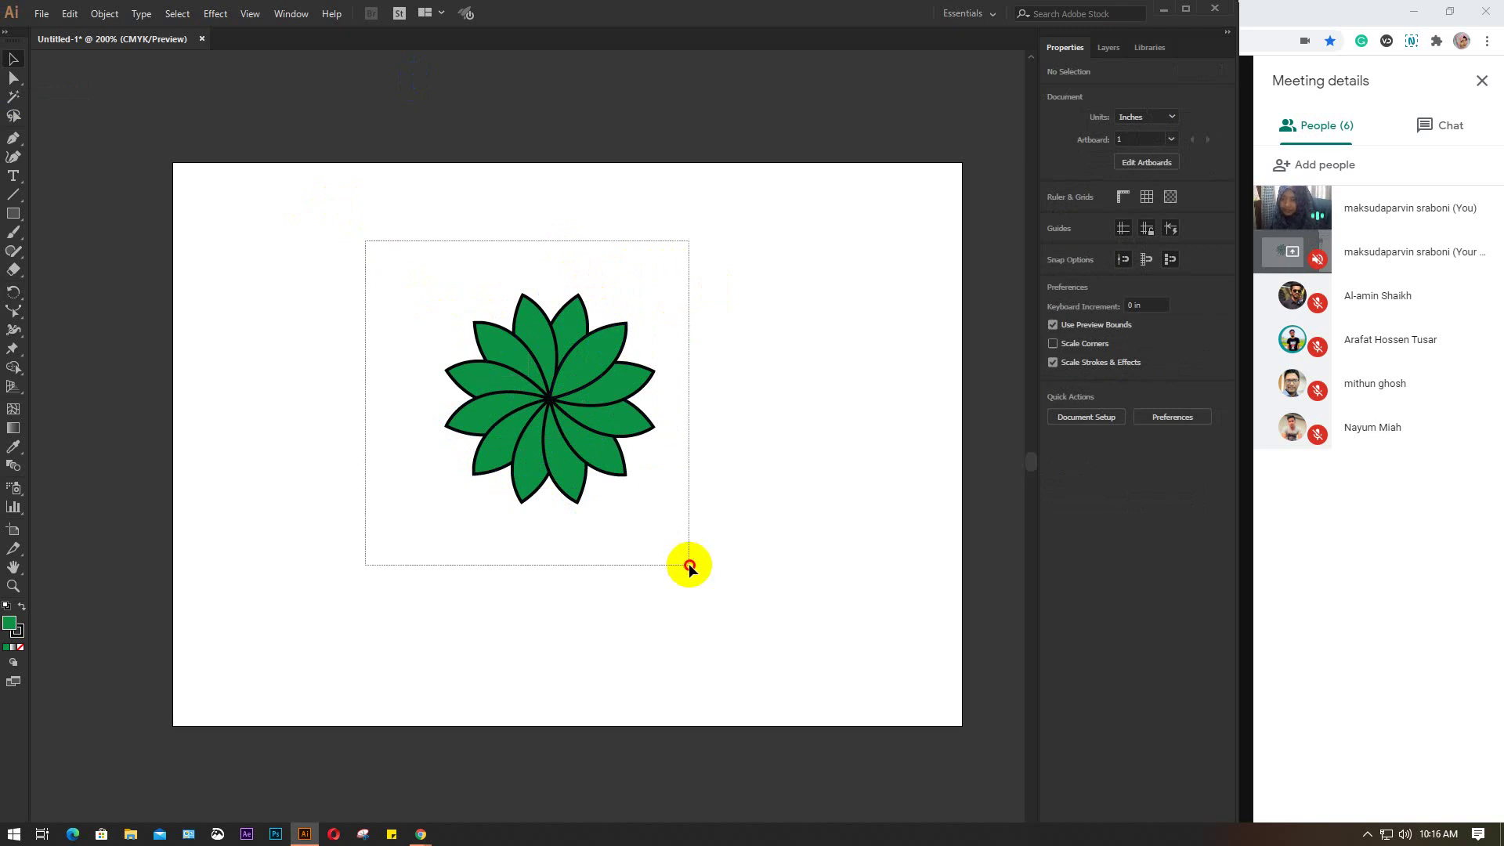
left_click(609, 279)
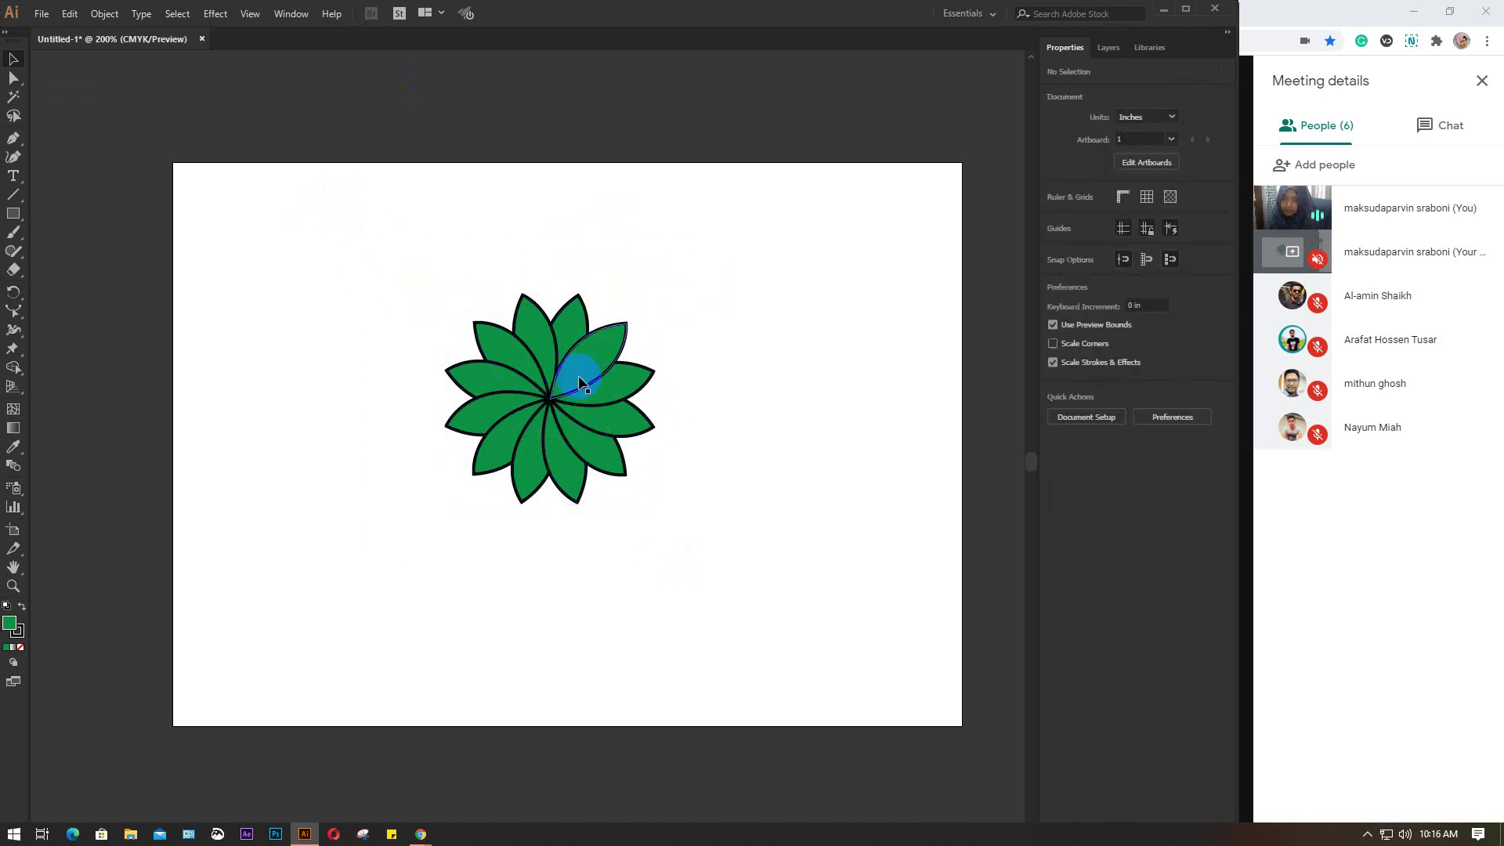
left_click_drag(365, 229, 736, 566)
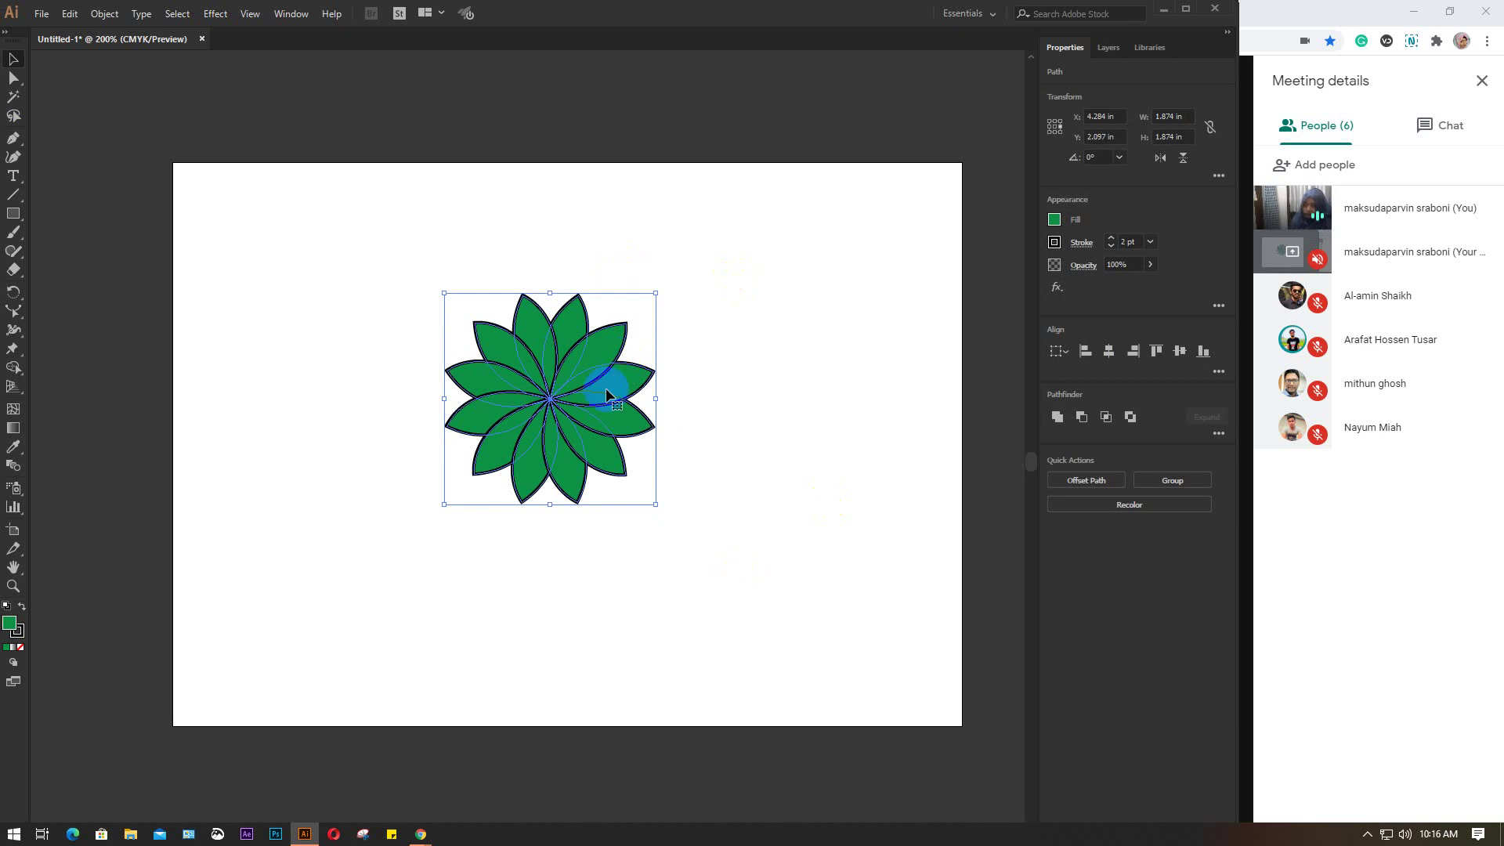
mouse_move(595, 388)
left_mouse_down()
mouse_move(386, 274)
mouse_move(339, 279)
left_mouse_up()
left_click(876, 412)
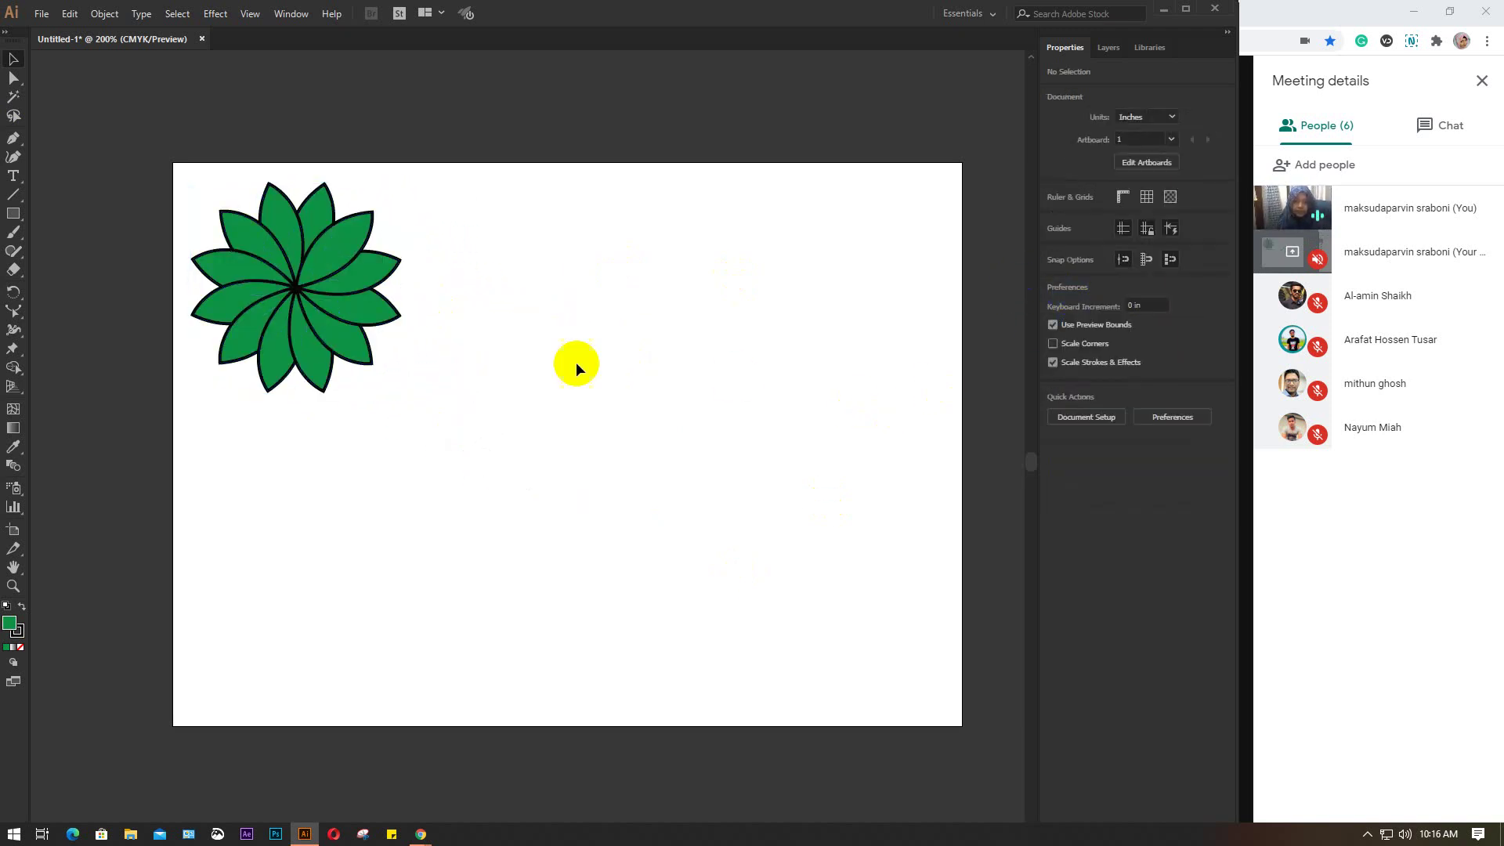
Step: Draw a 0.944 × 1.667 in green rectangle beside the flower, tilted about 41.58°
left_click(13, 214)
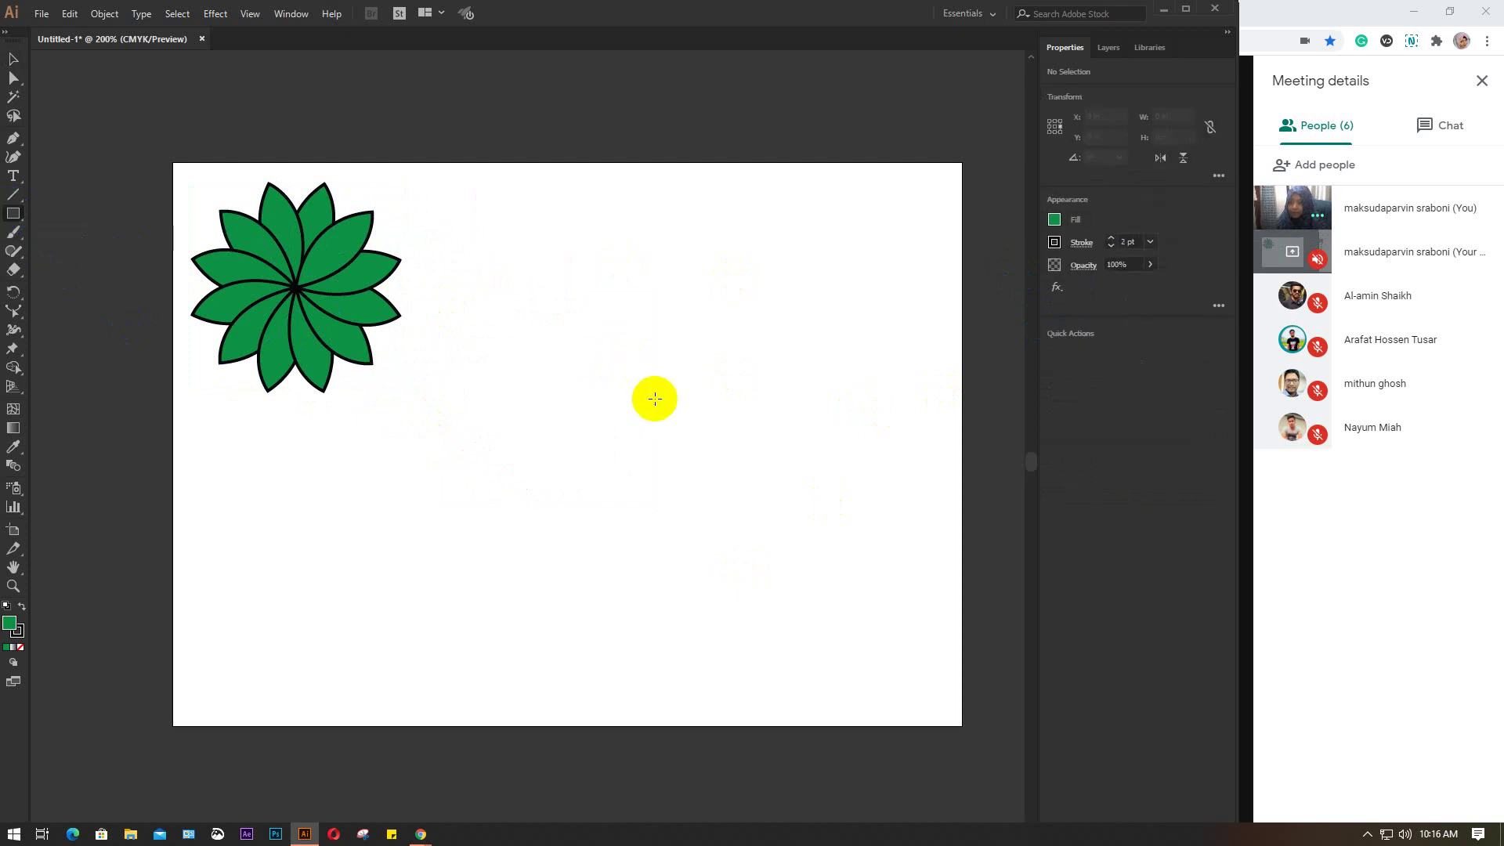
mouse_move(614, 357)
left_mouse_down()
mouse_move(735, 562)
mouse_move(717, 540)
left_mouse_up()
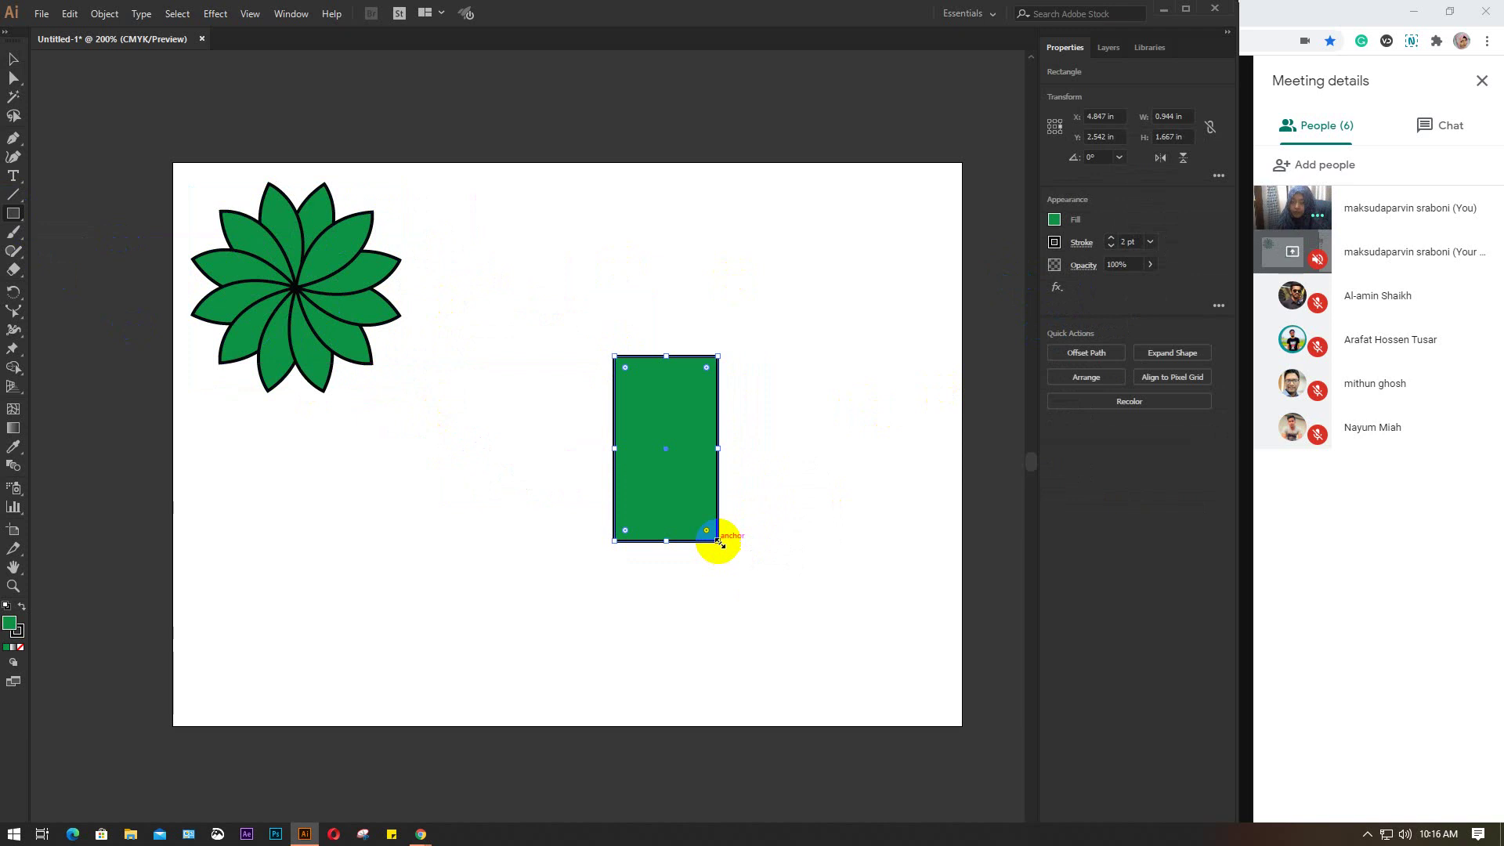
key("v")
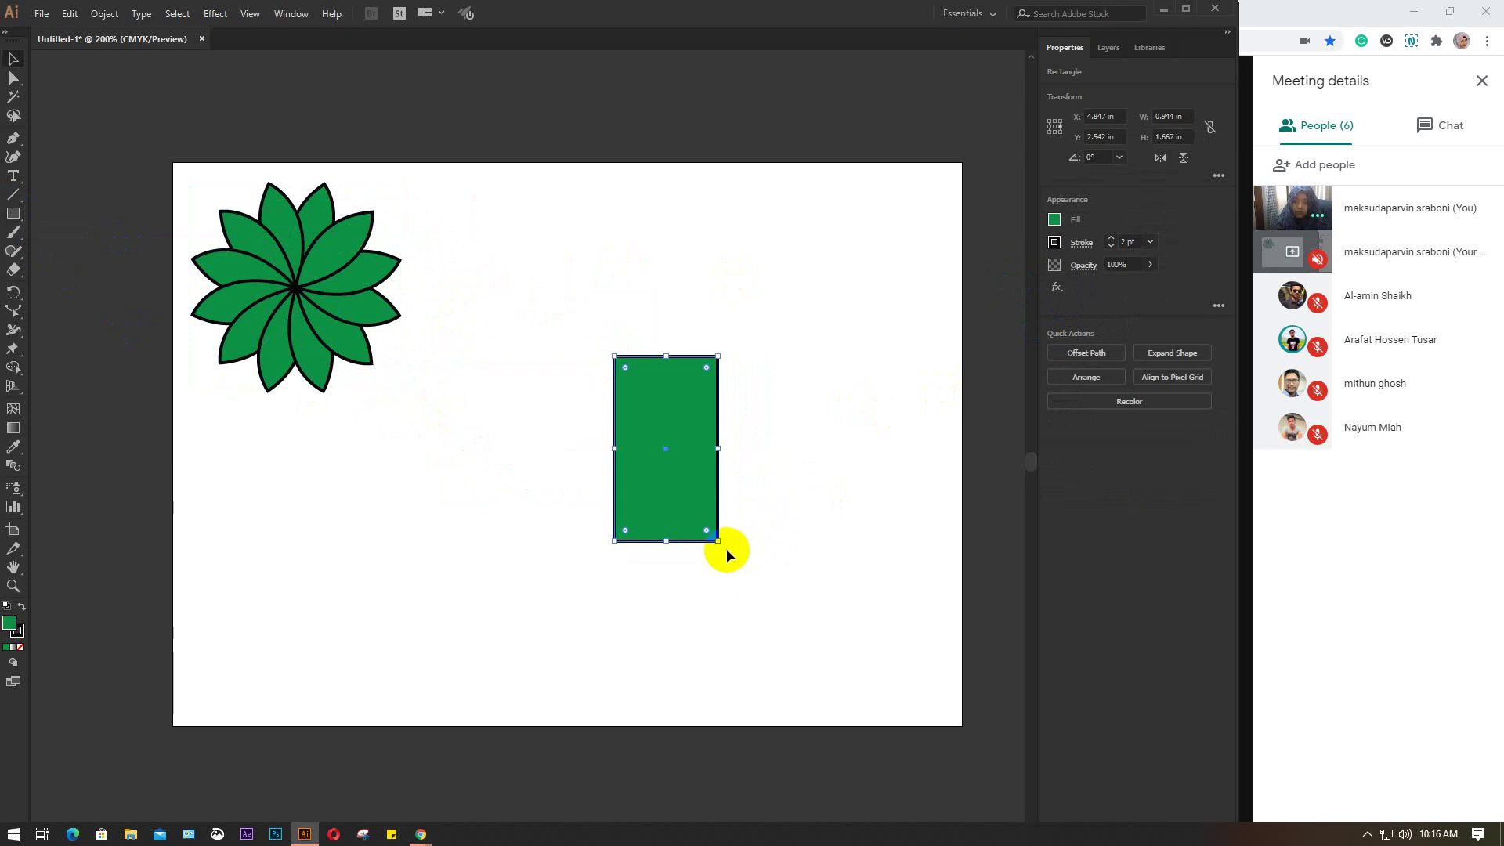
left_click_drag(726, 547, 777, 486)
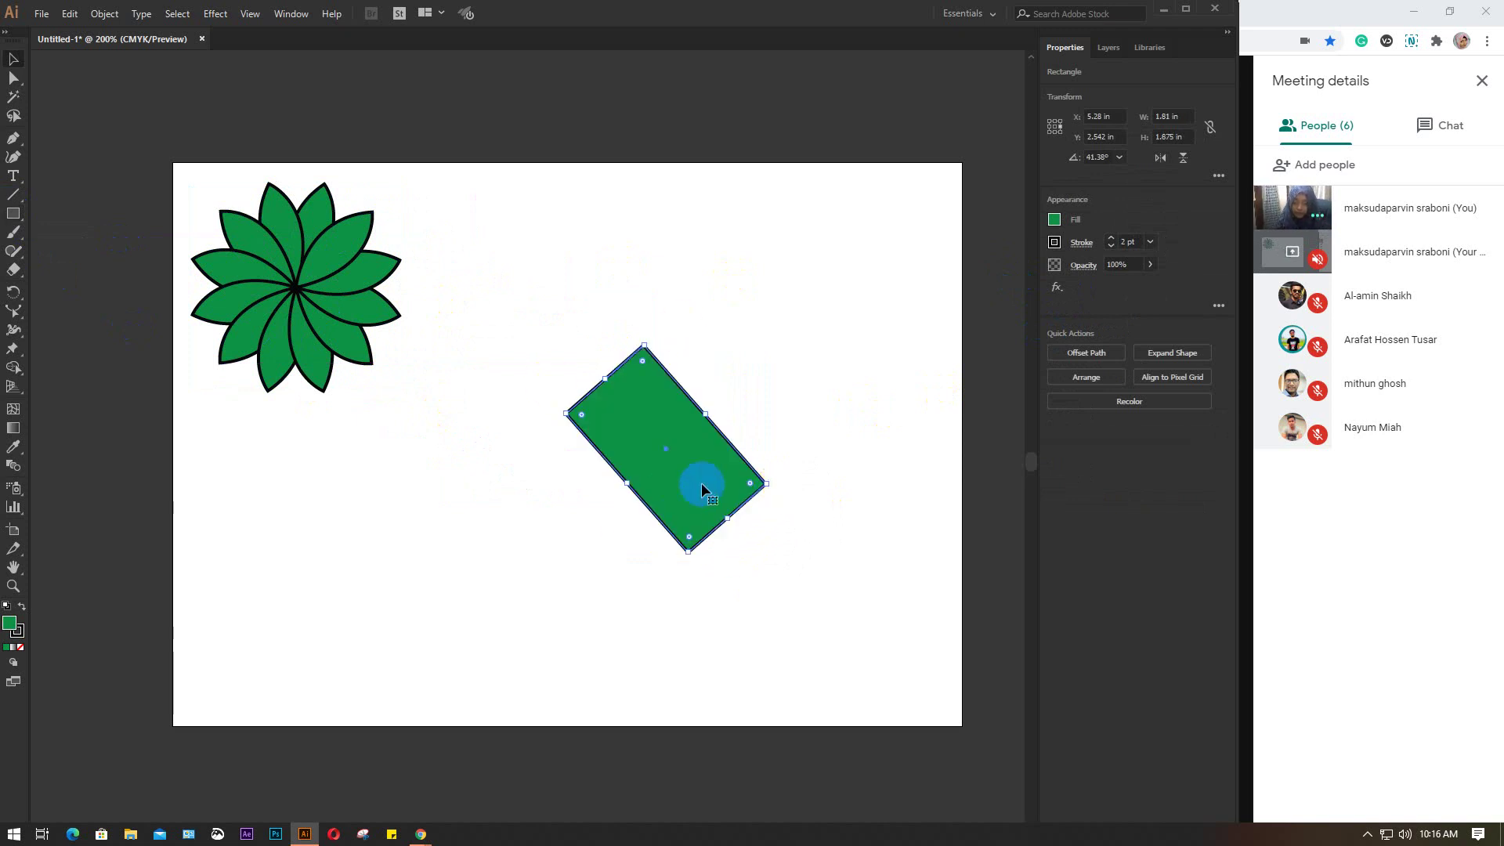
Step: Make 30° rotated copies of the rectangle, repeating them into a 1.881 in starburst
right_click(655, 424)
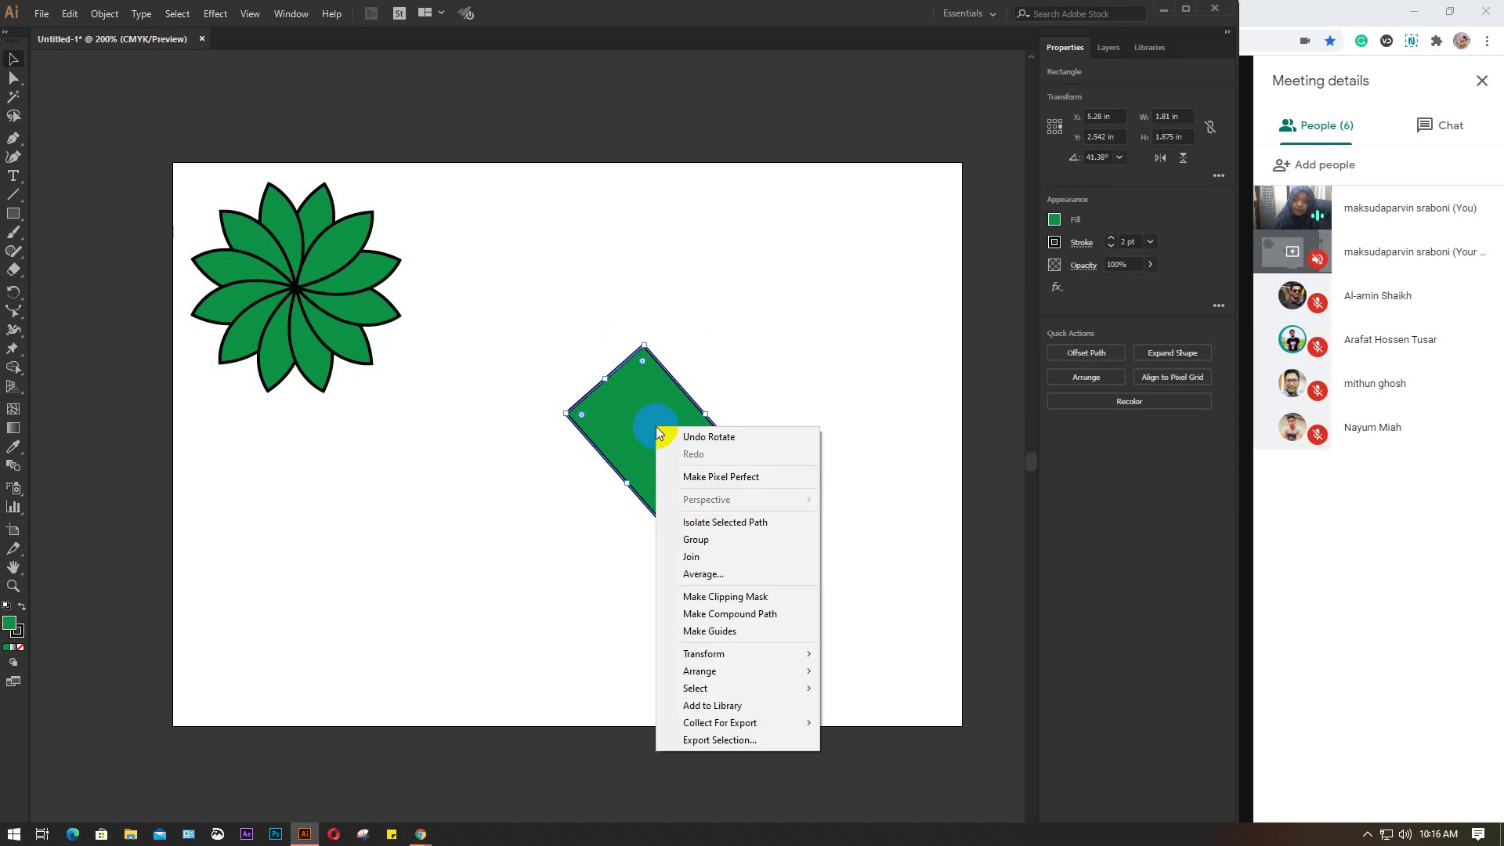
mouse_move(735, 653)
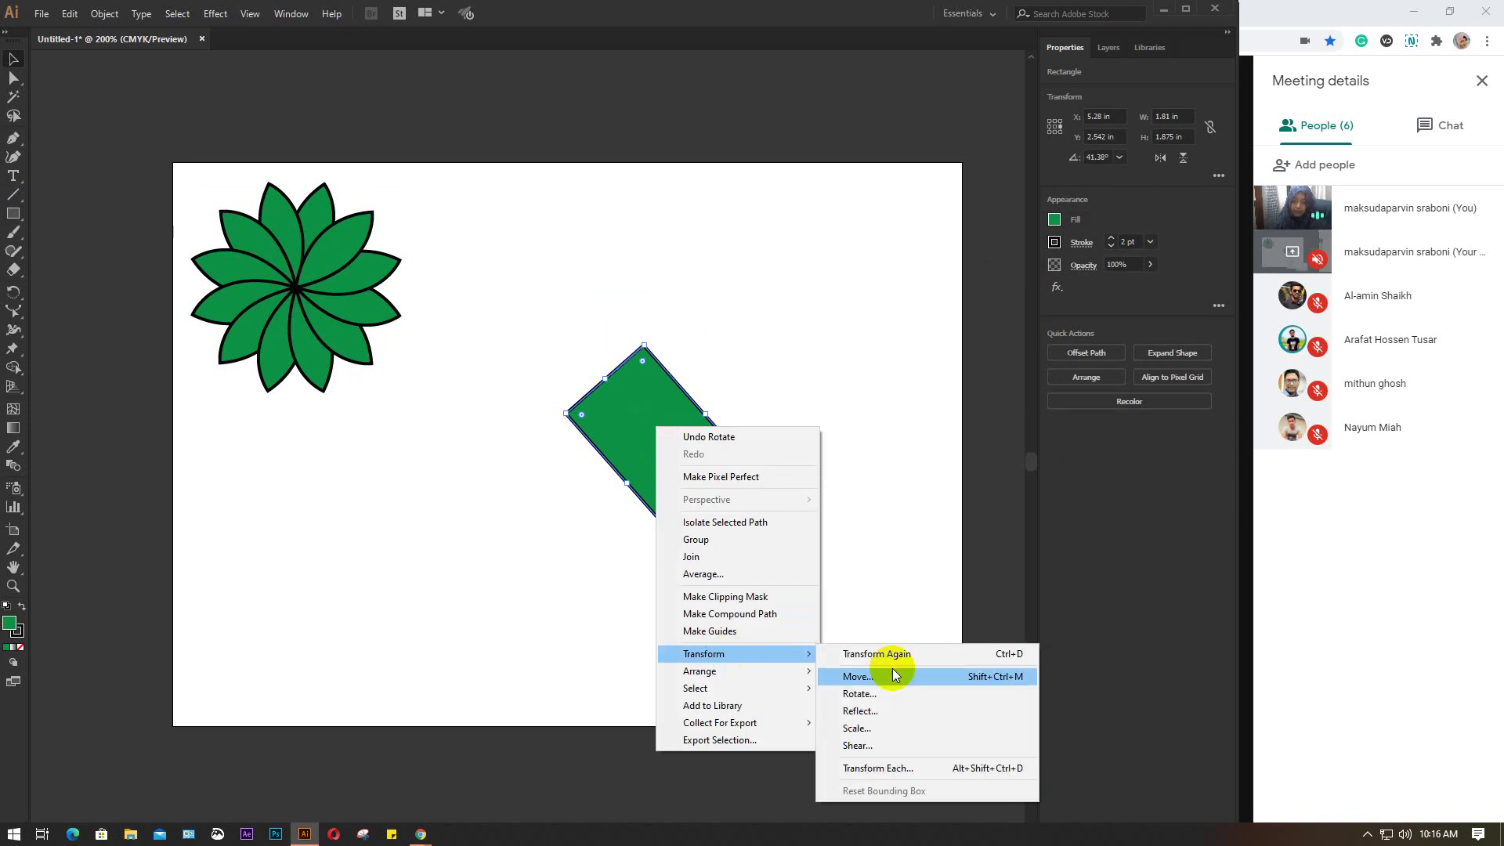
left_click(886, 694)
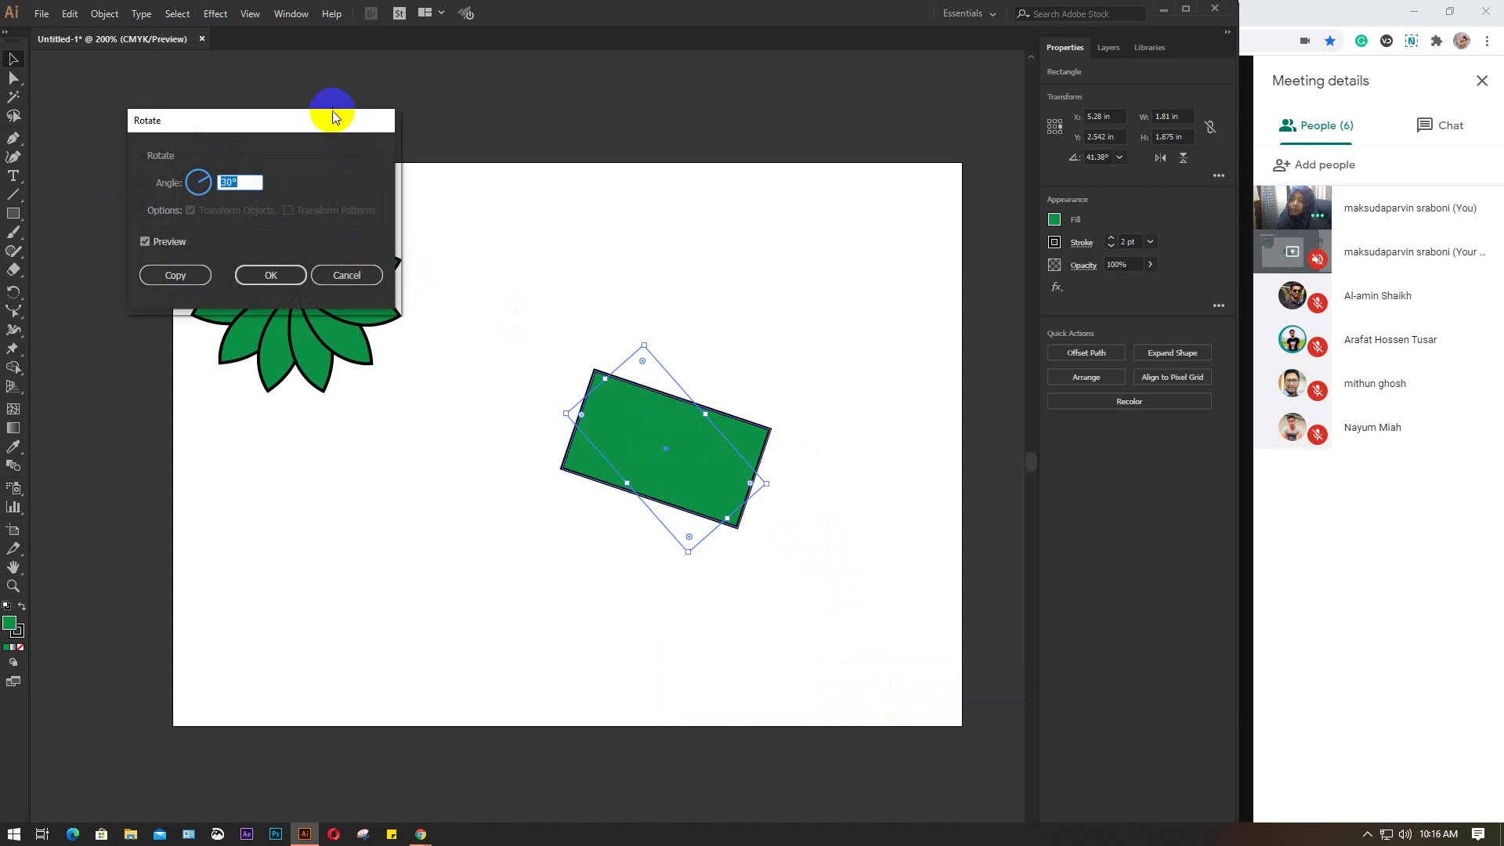
left_click_drag(343, 115, 326, 437)
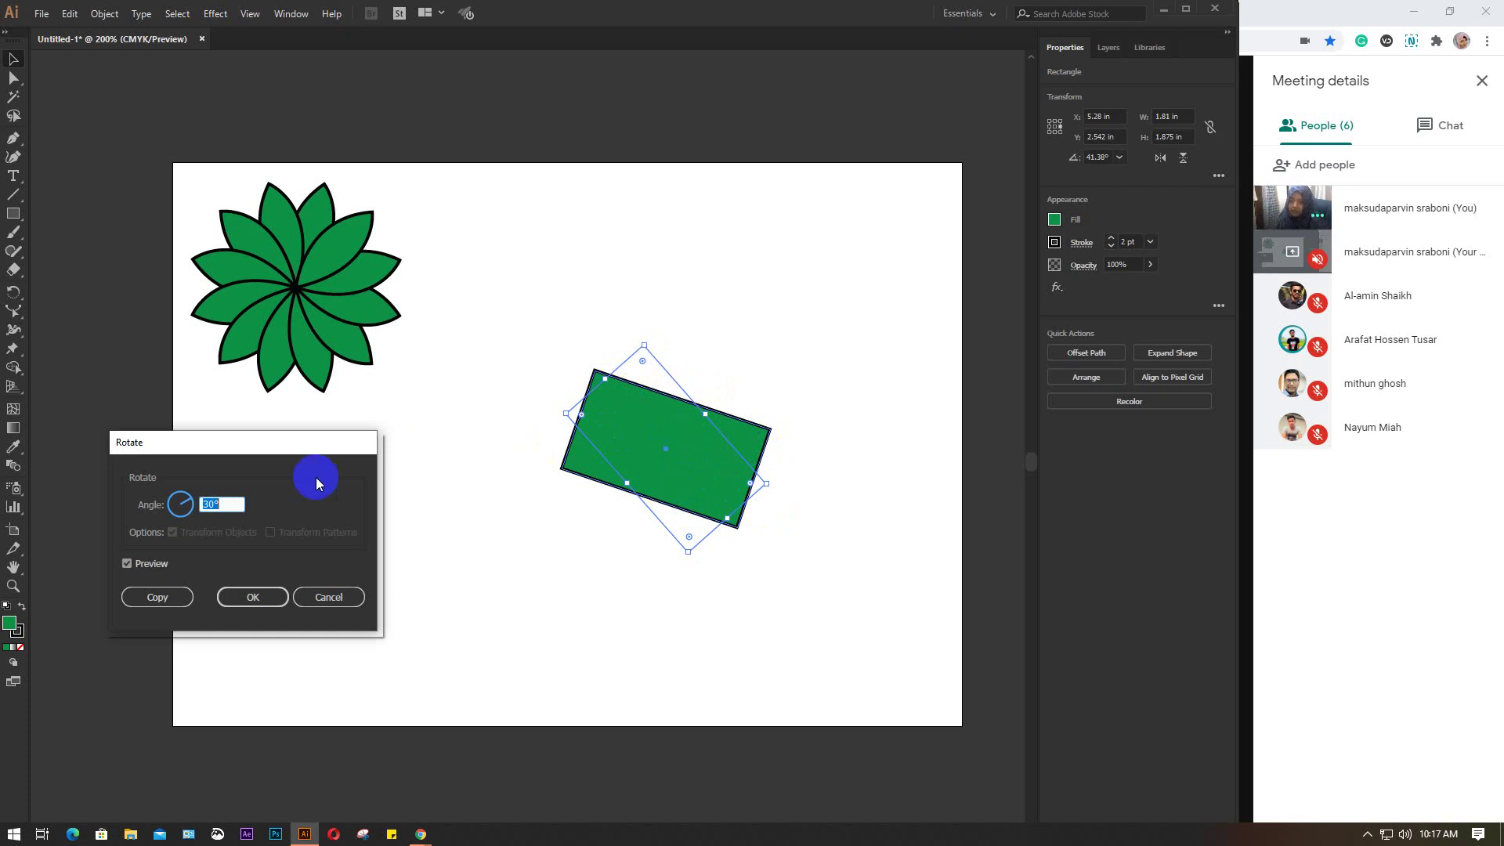
left_click(163, 598)
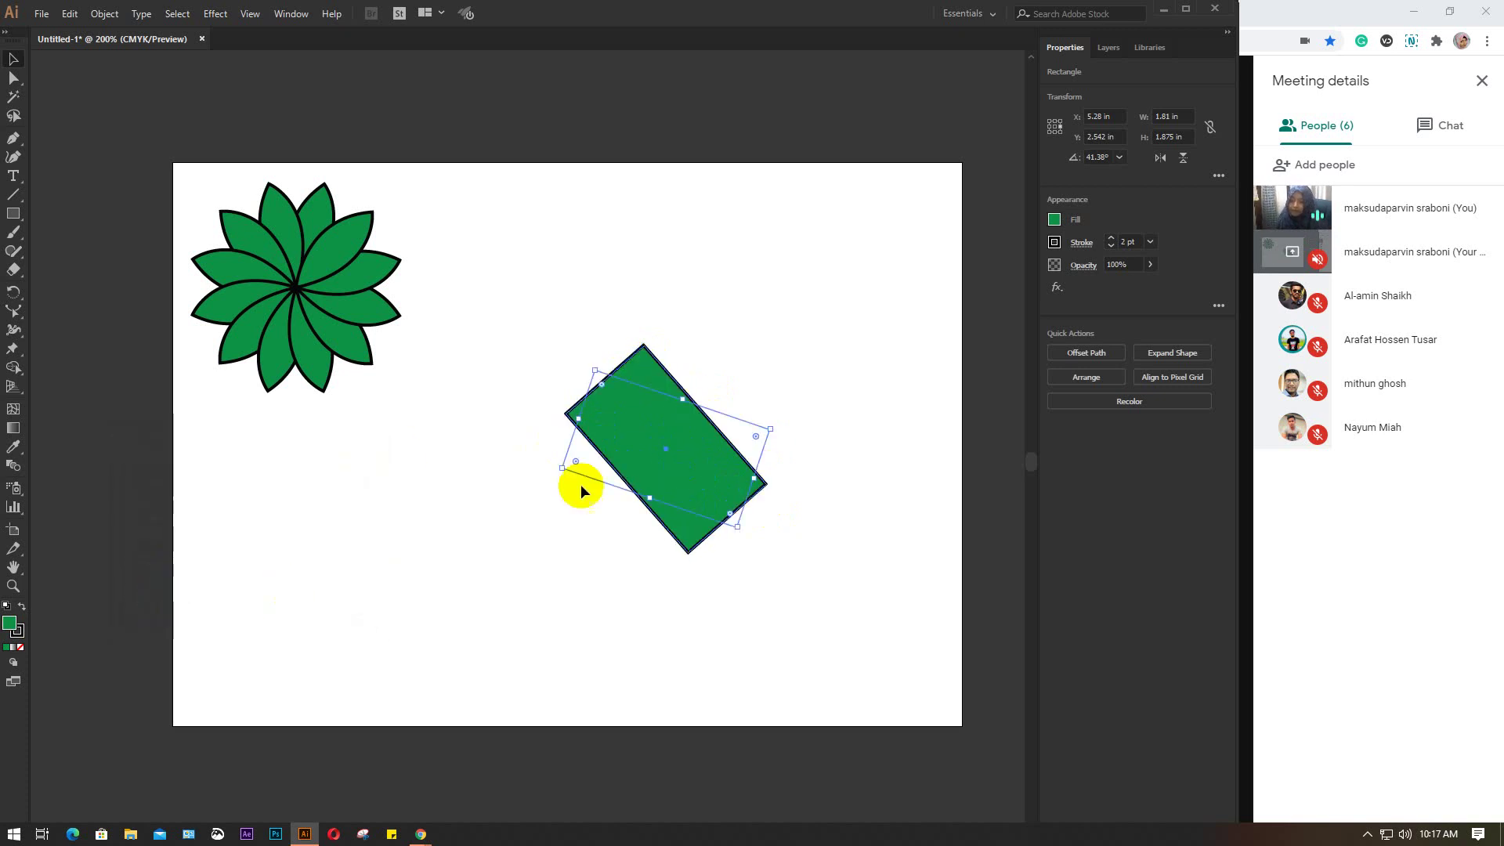
left_click(594, 467)
key("ctrl+d")
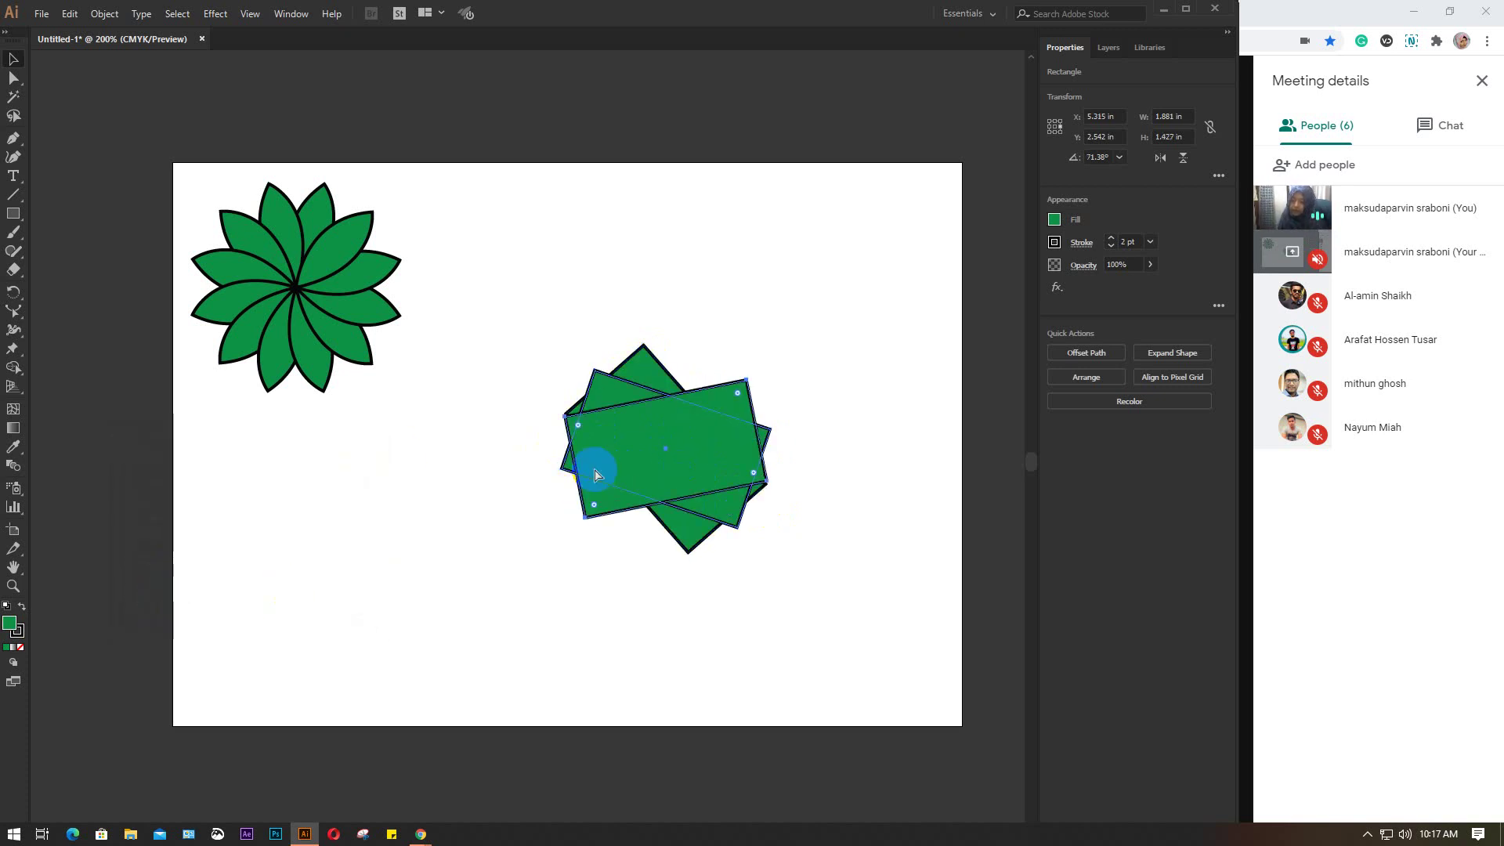
key("ctrl+d")
key("ctrl+d")
key("ctrl+d")
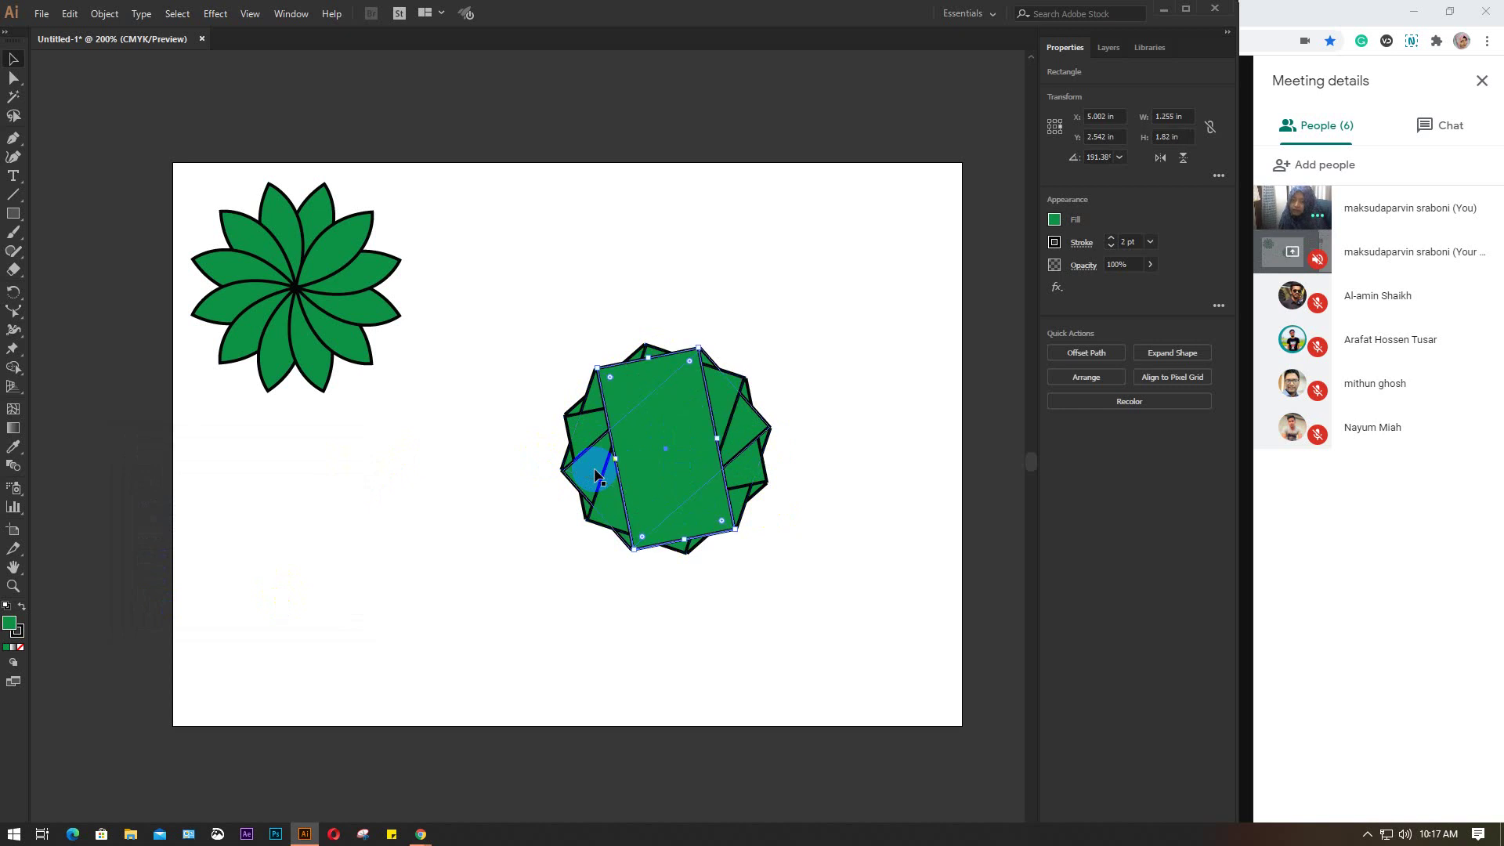
left_click(705, 462)
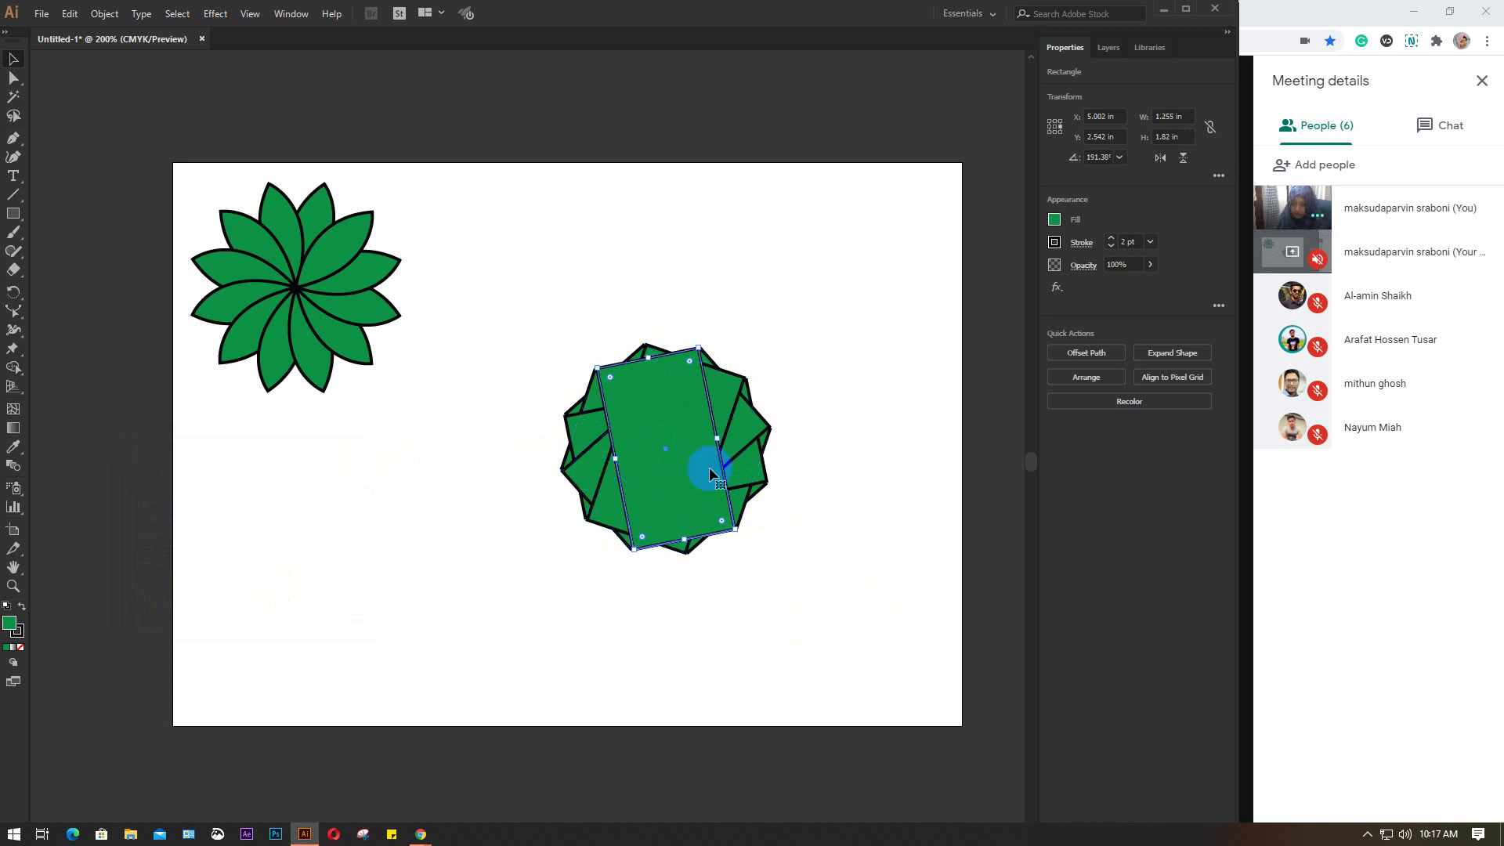
left_click(699, 419)
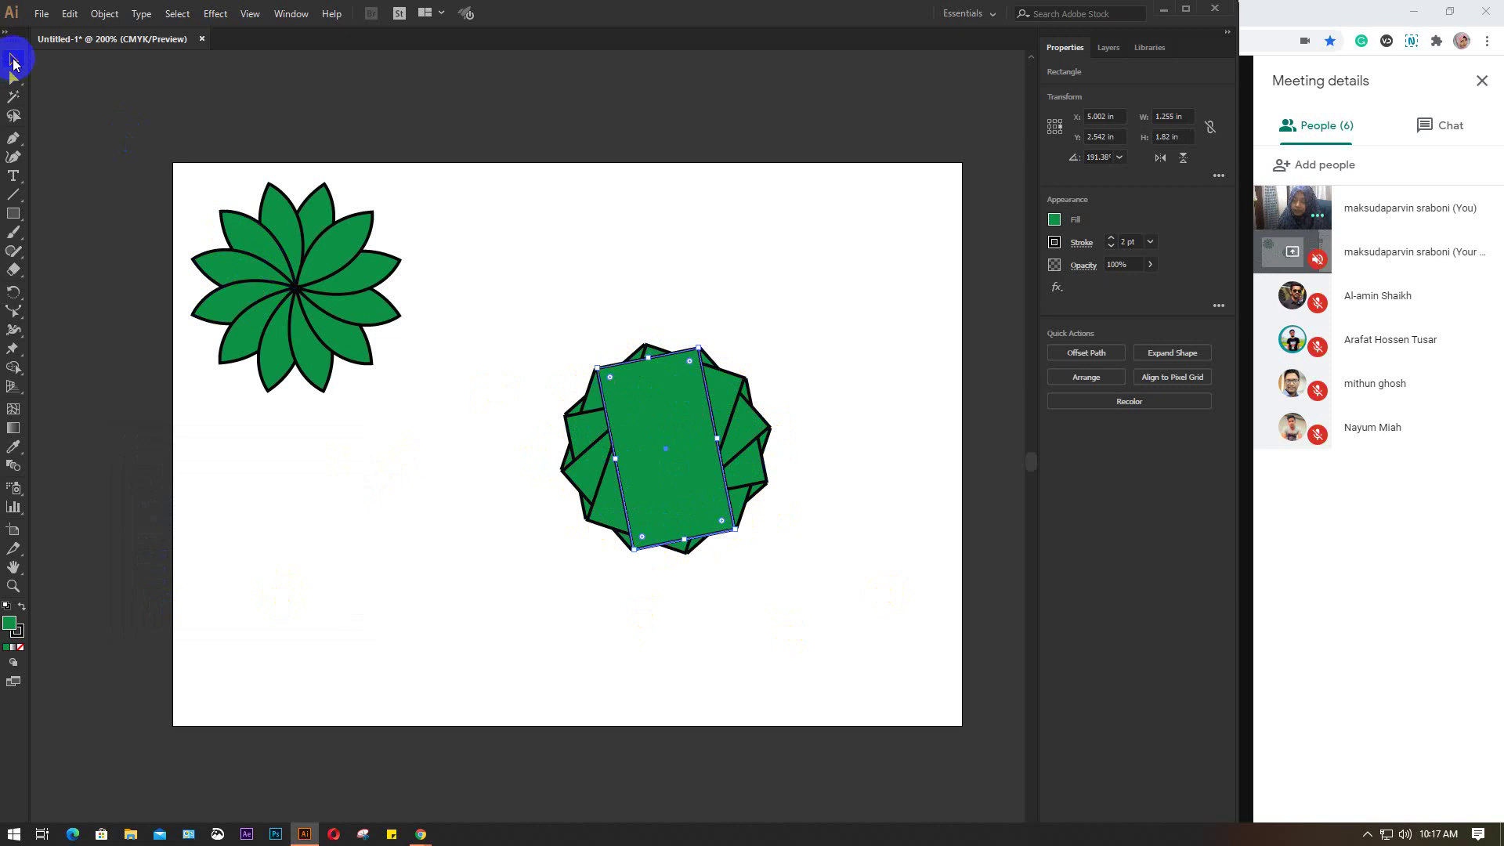
Step: Select the starburst together with the flower
left_click(416, 503)
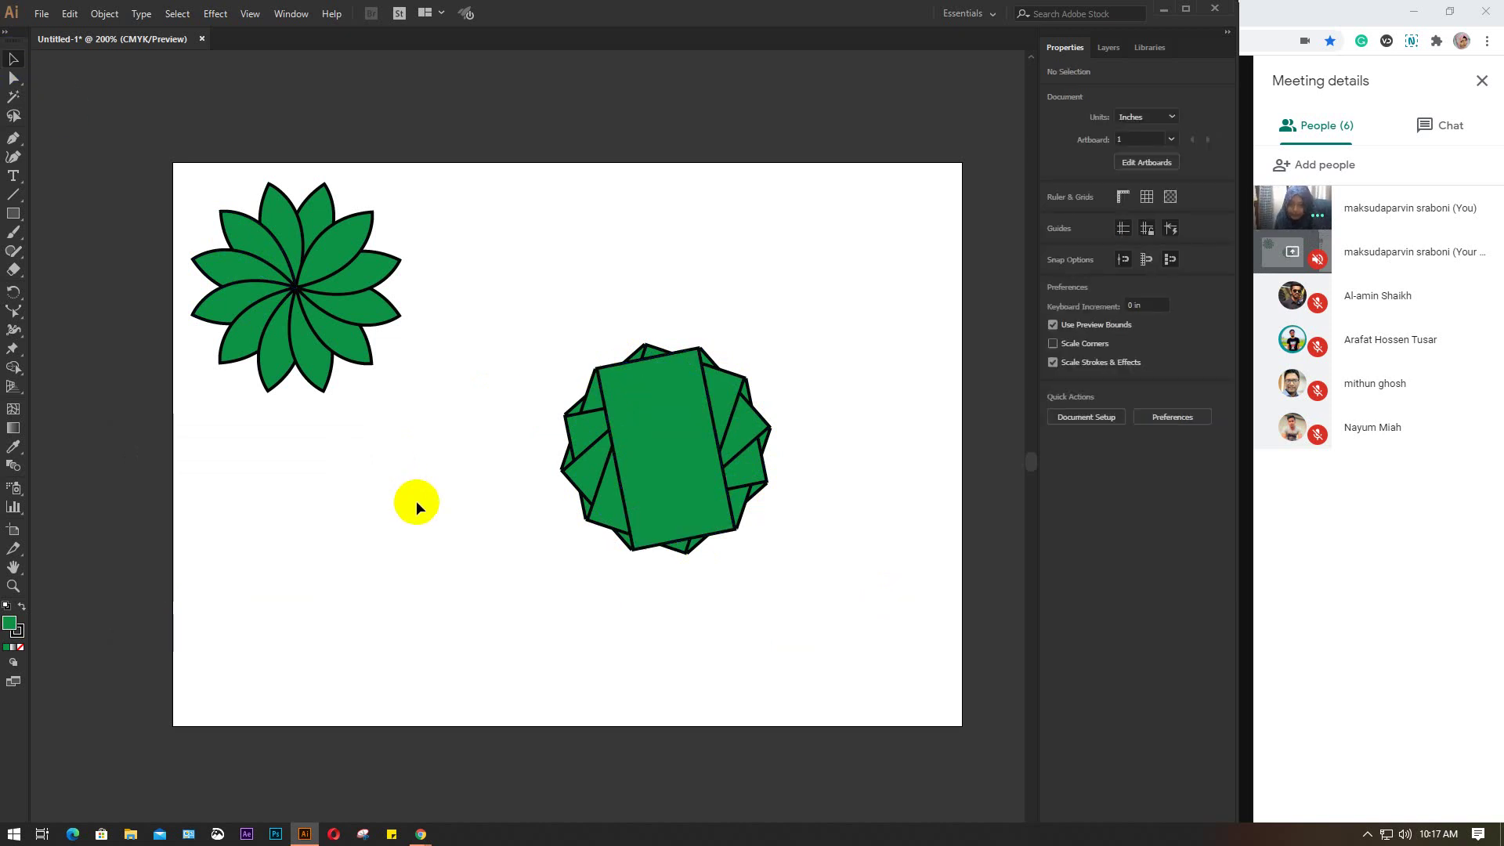
left_click_drag(557, 320, 811, 589)
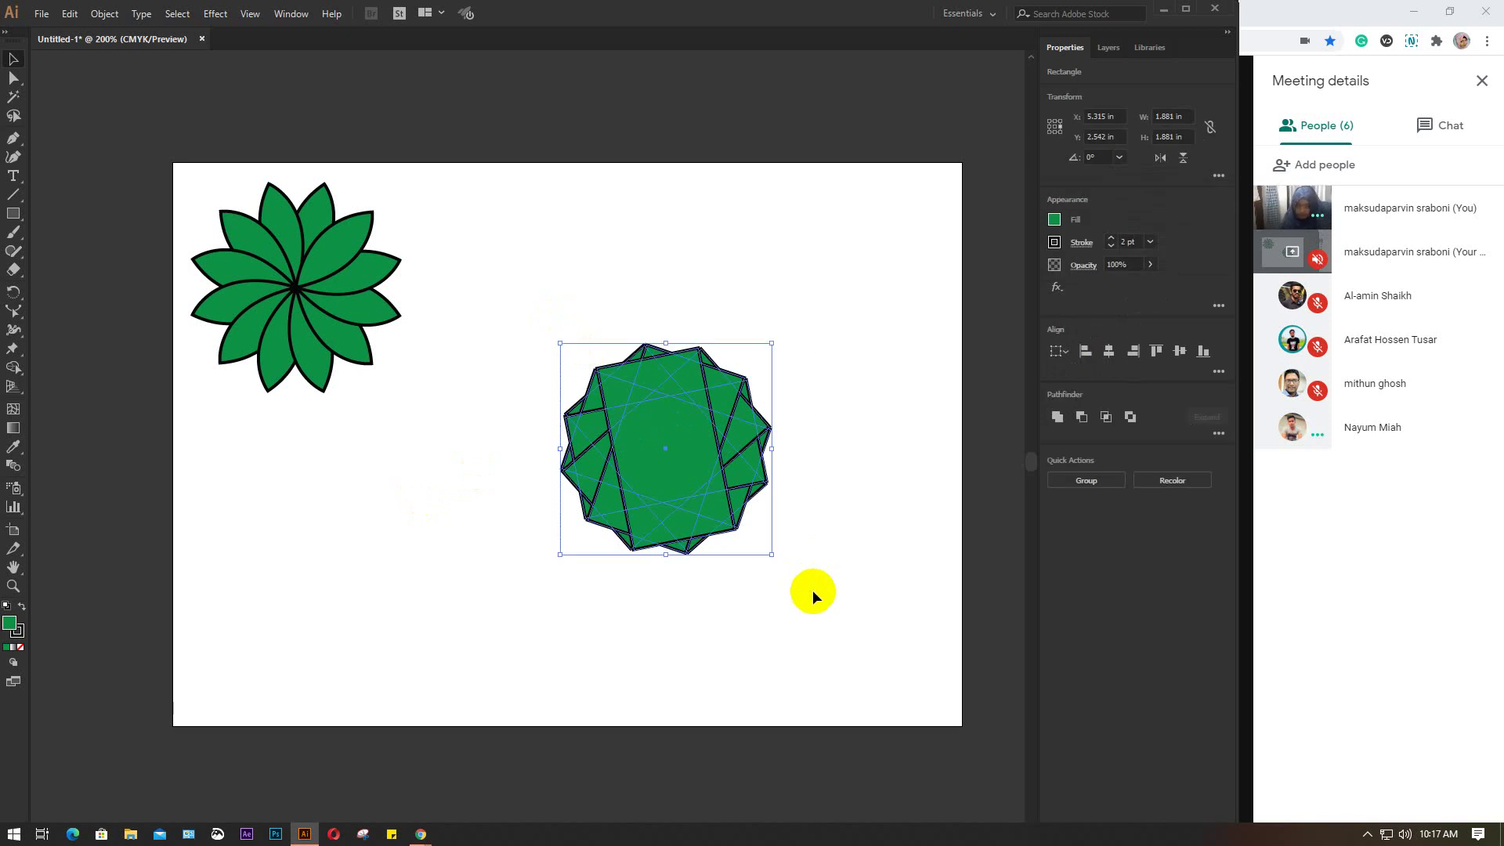
left_click_drag(810, 601, 188, 145)
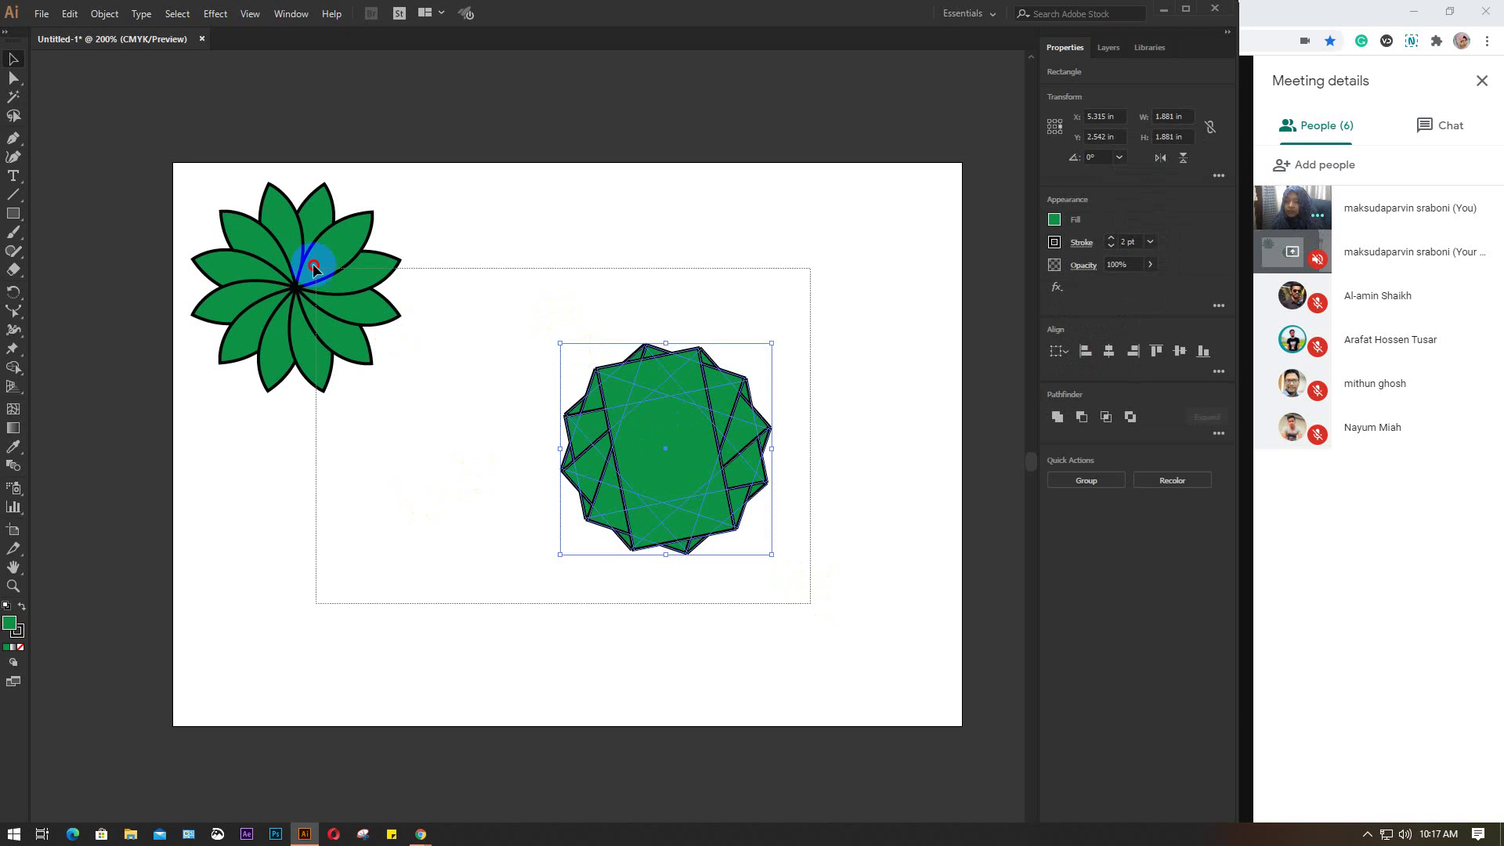
Step: Delete the flower and starburst, and start a curved Pen path down the left side
key("Delete")
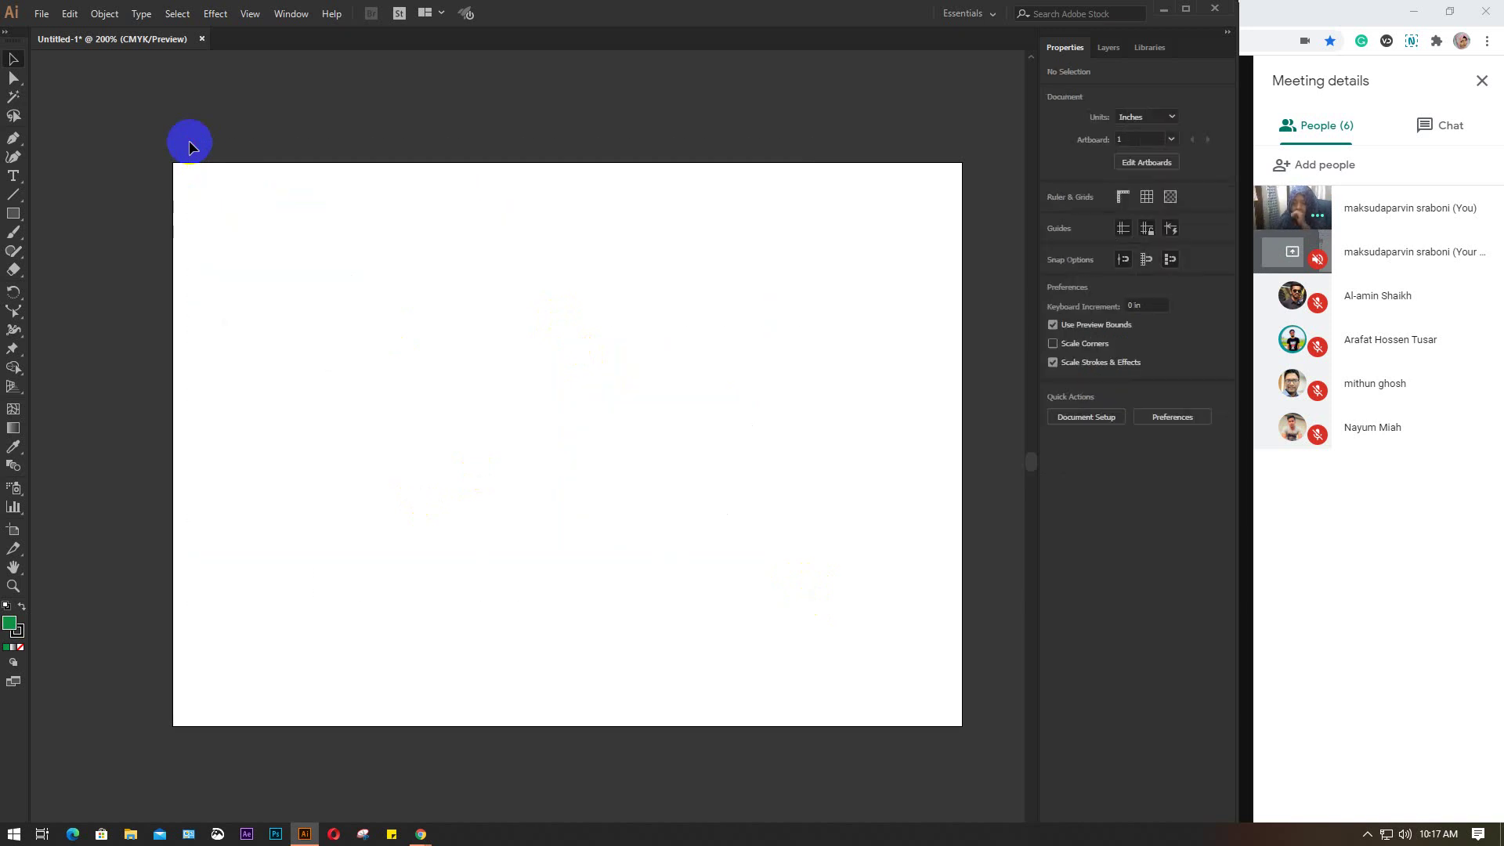
left_click(13, 138)
left_click(500, 325)
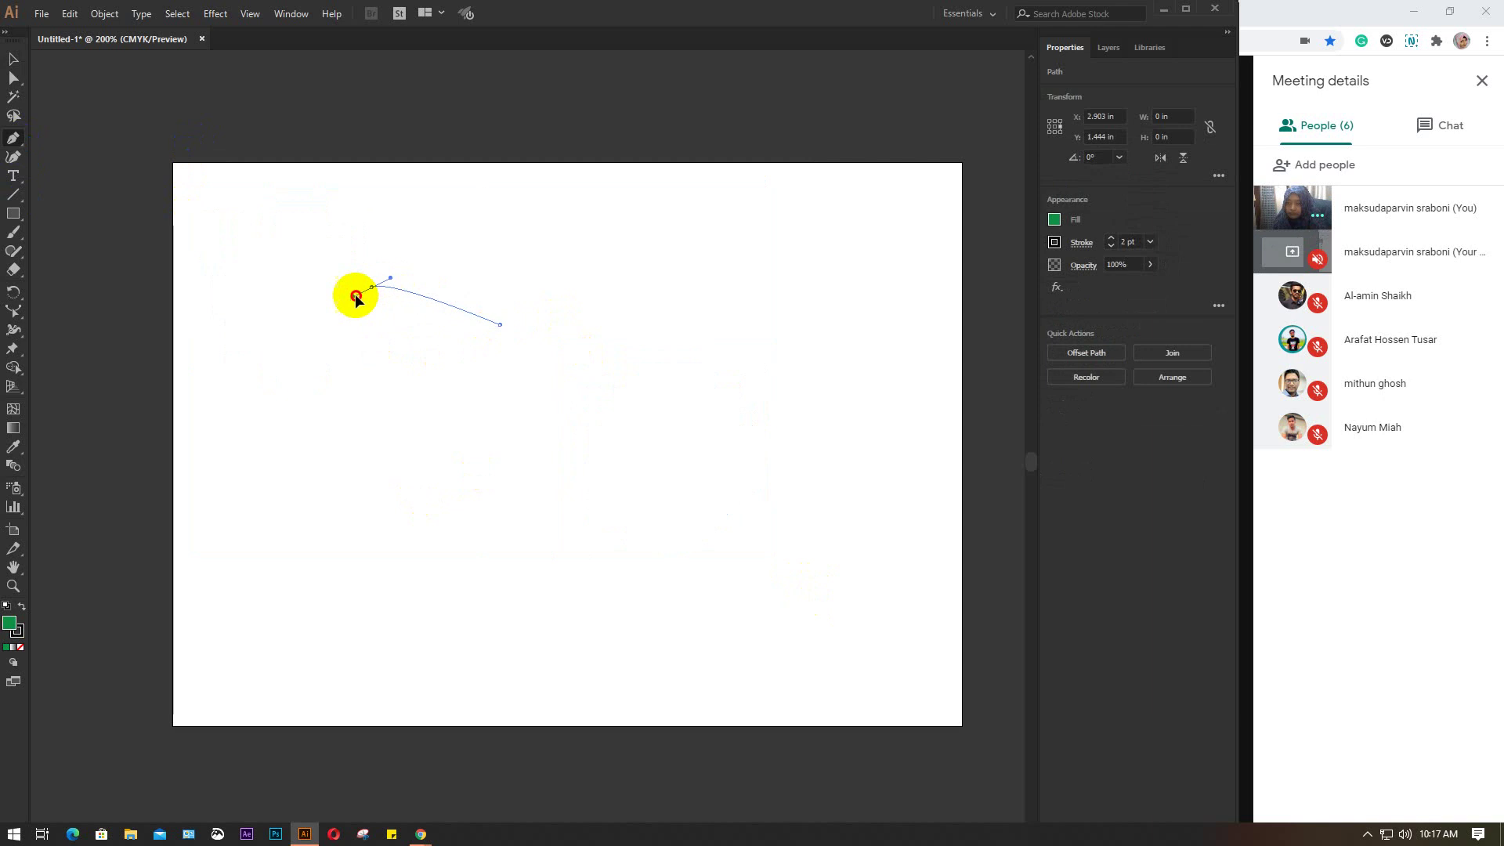
left_click_drag(370, 286, 281, 337)
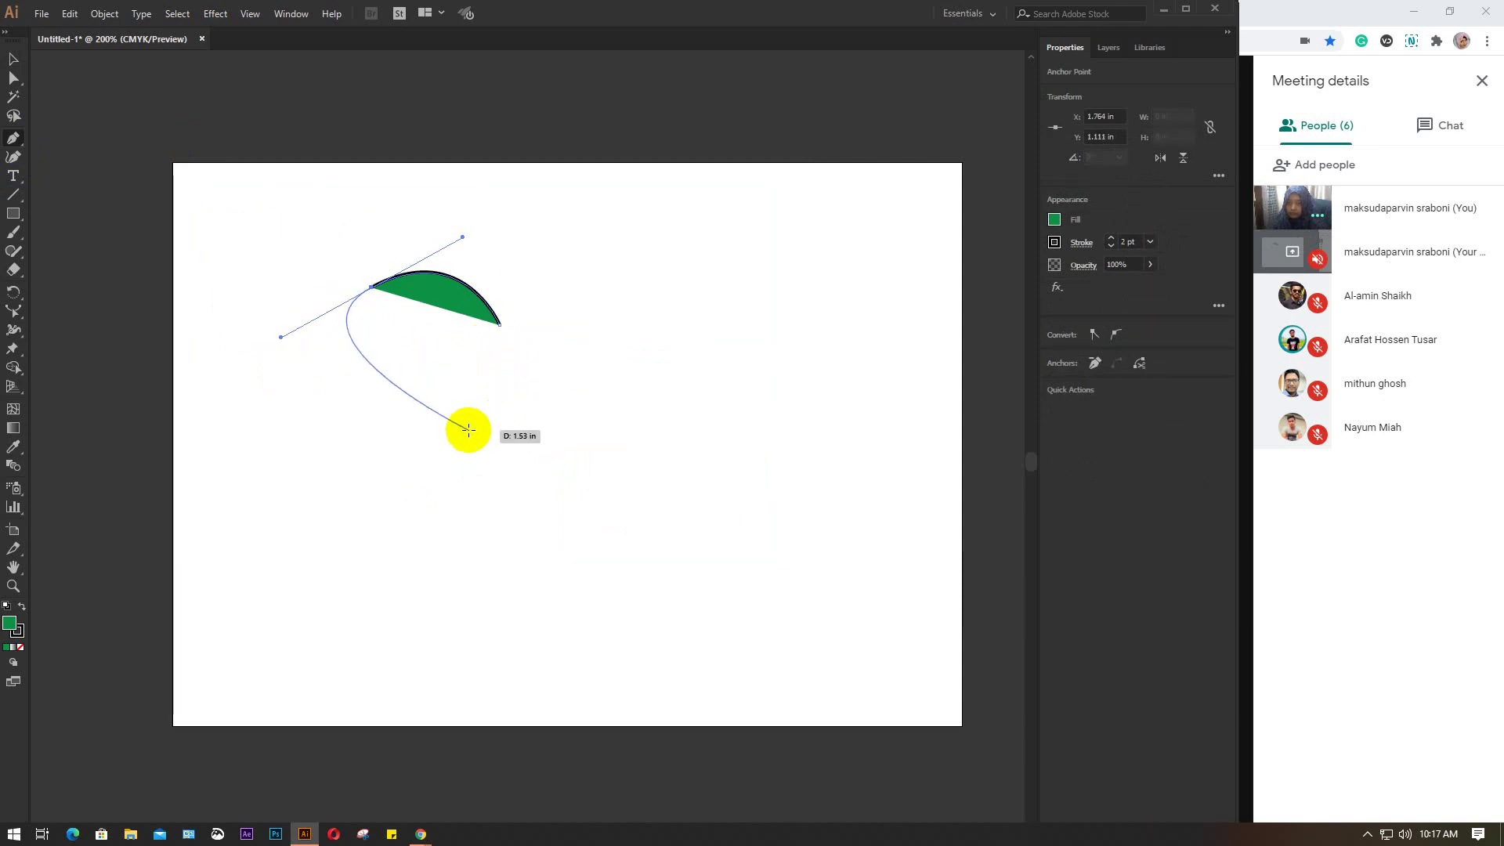
left_click_drag(429, 462, 369, 515)
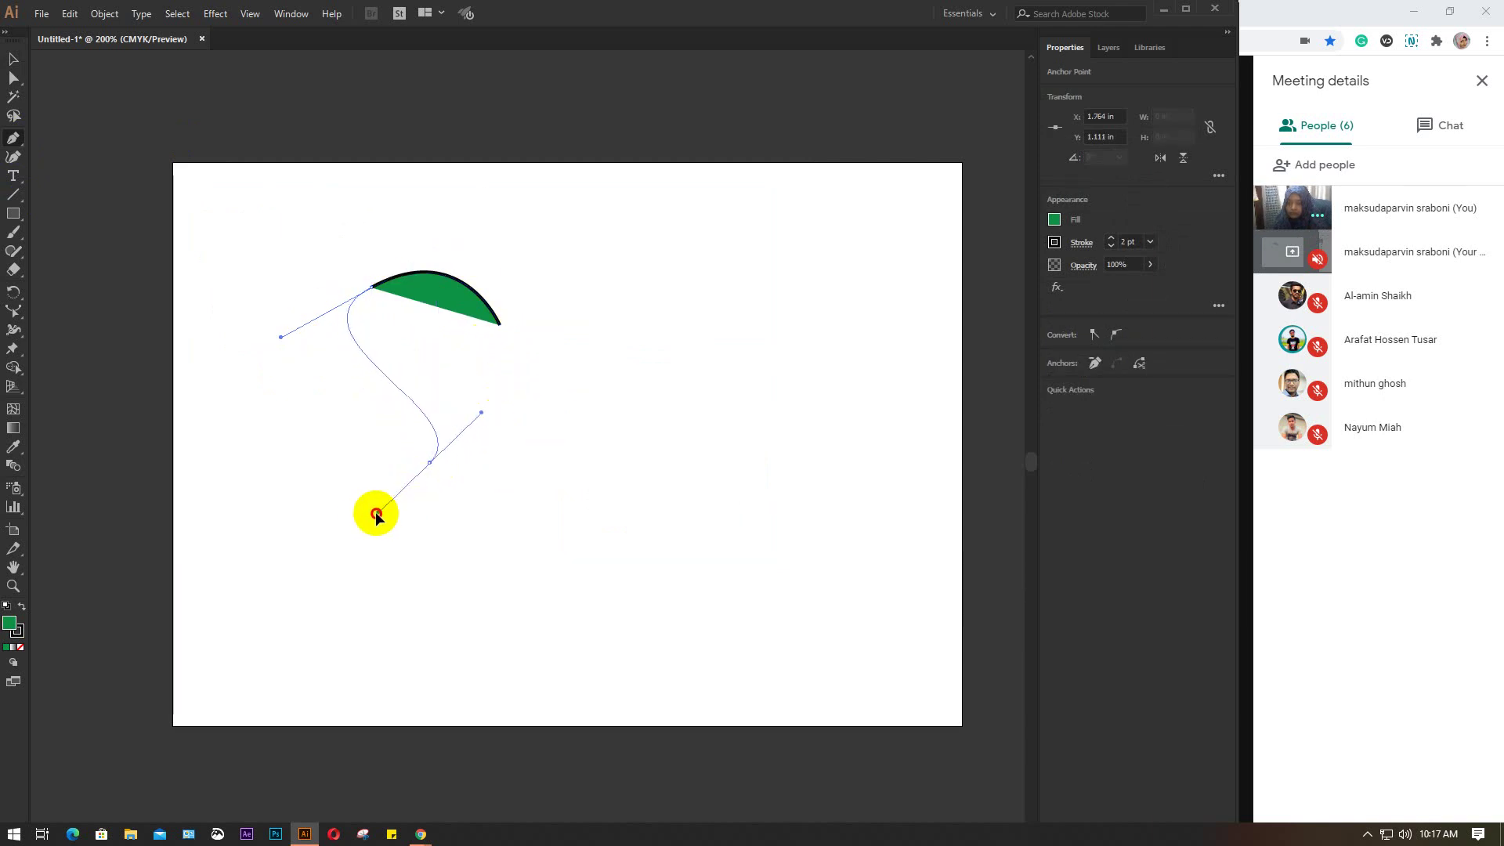
left_click_drag(273, 583, 287, 647)
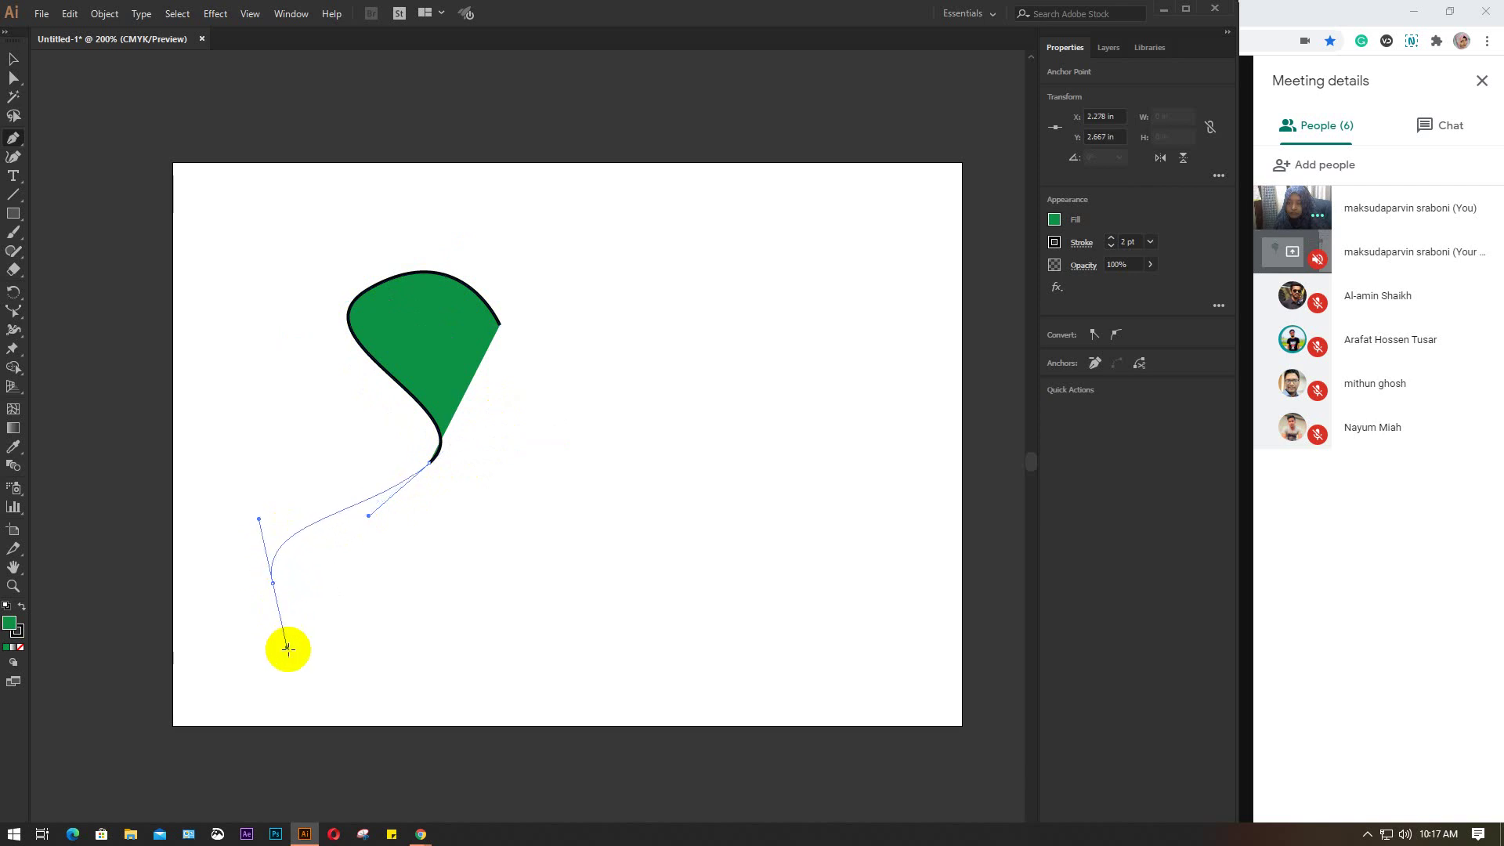
Step: Close the 2.15 × 3.151 in curvy shape with a straight right edge and select it
left_click_drag(511, 539, 539, 436)
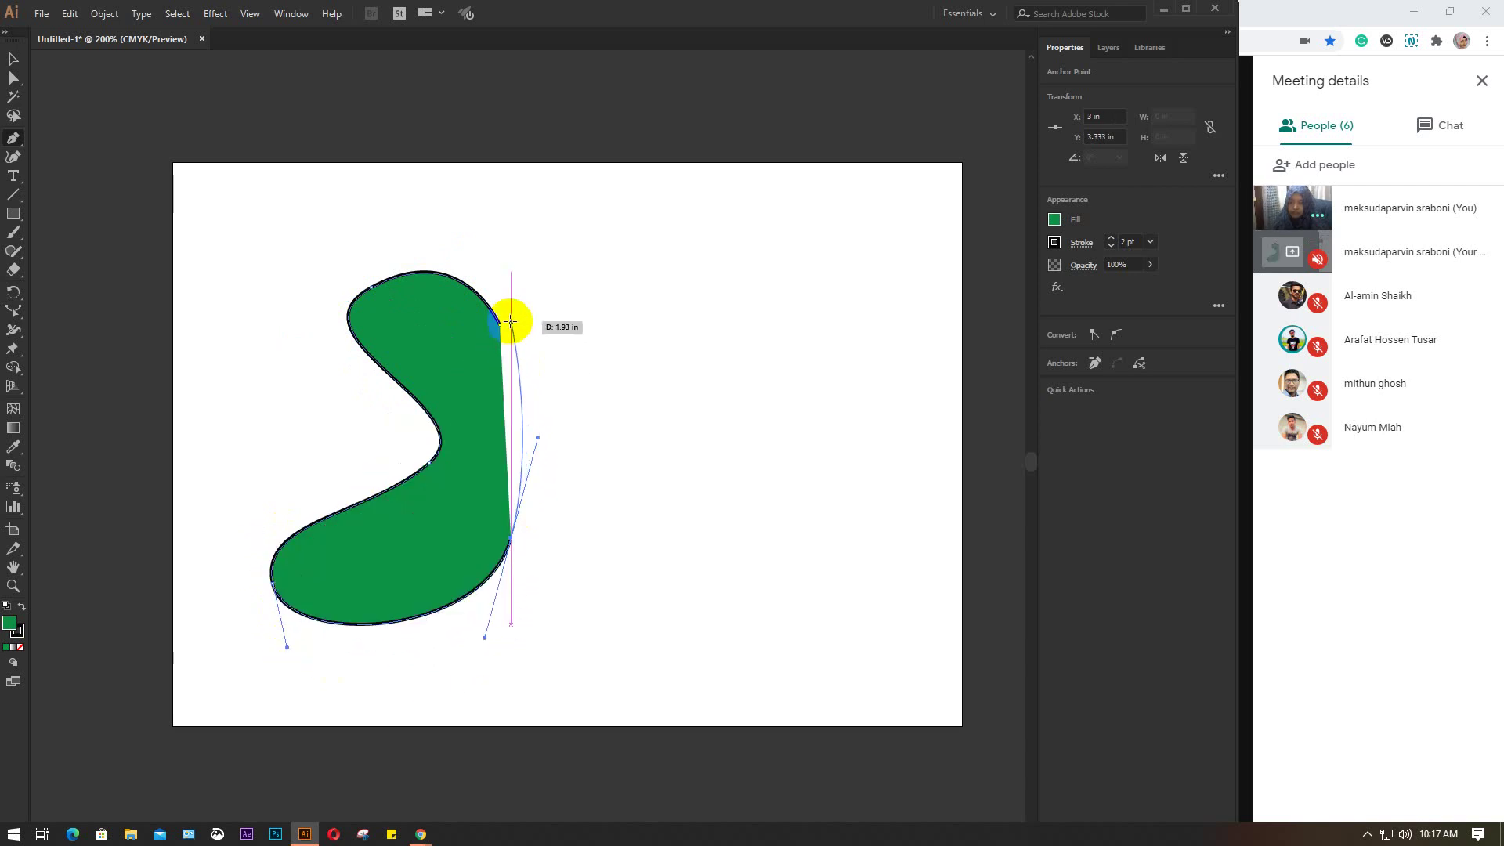
left_click(511, 539)
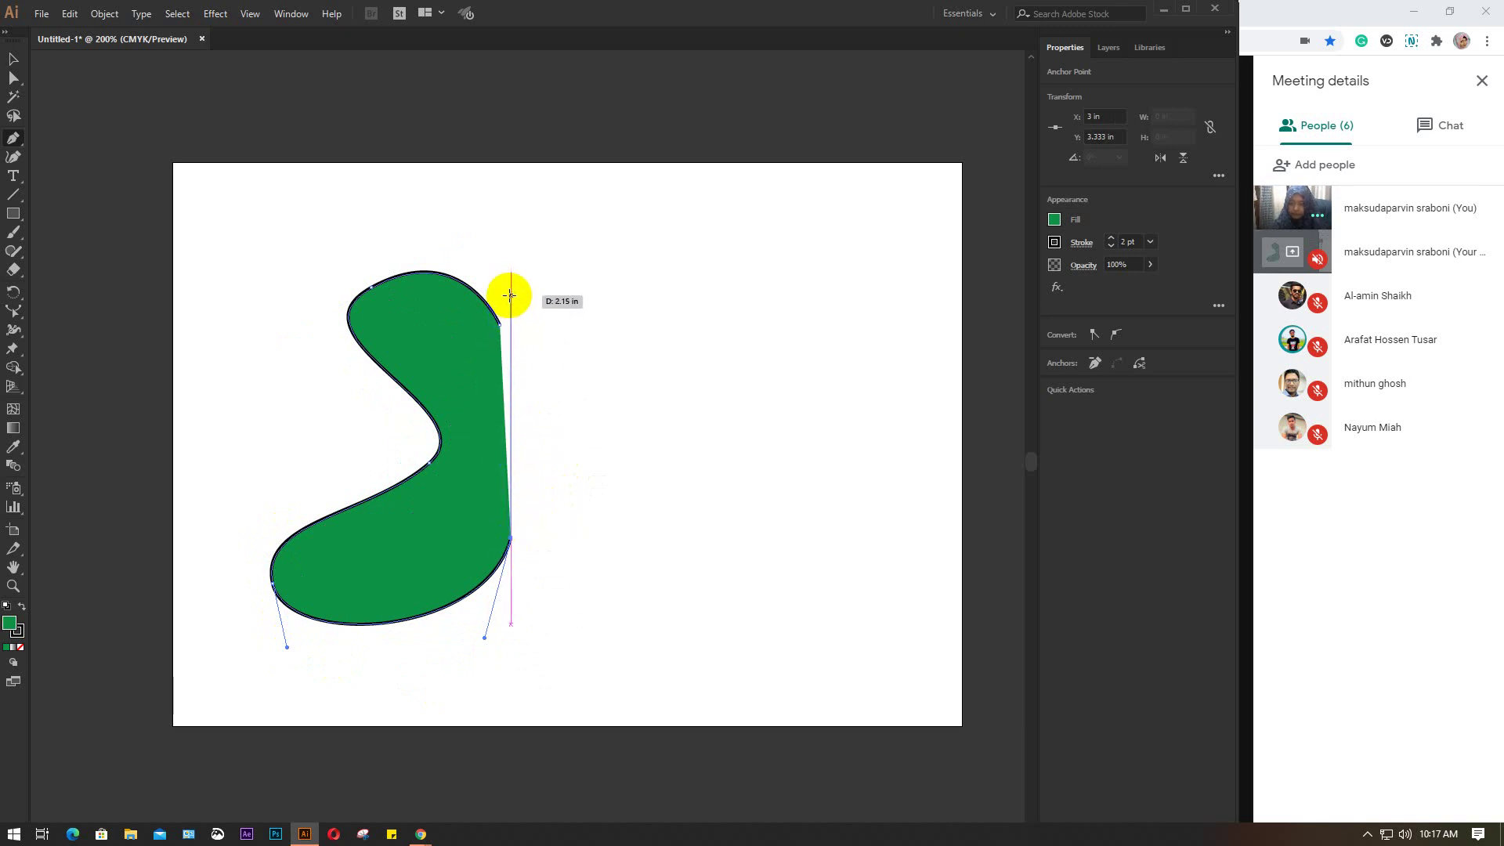
left_click(511, 308, "ctrl")
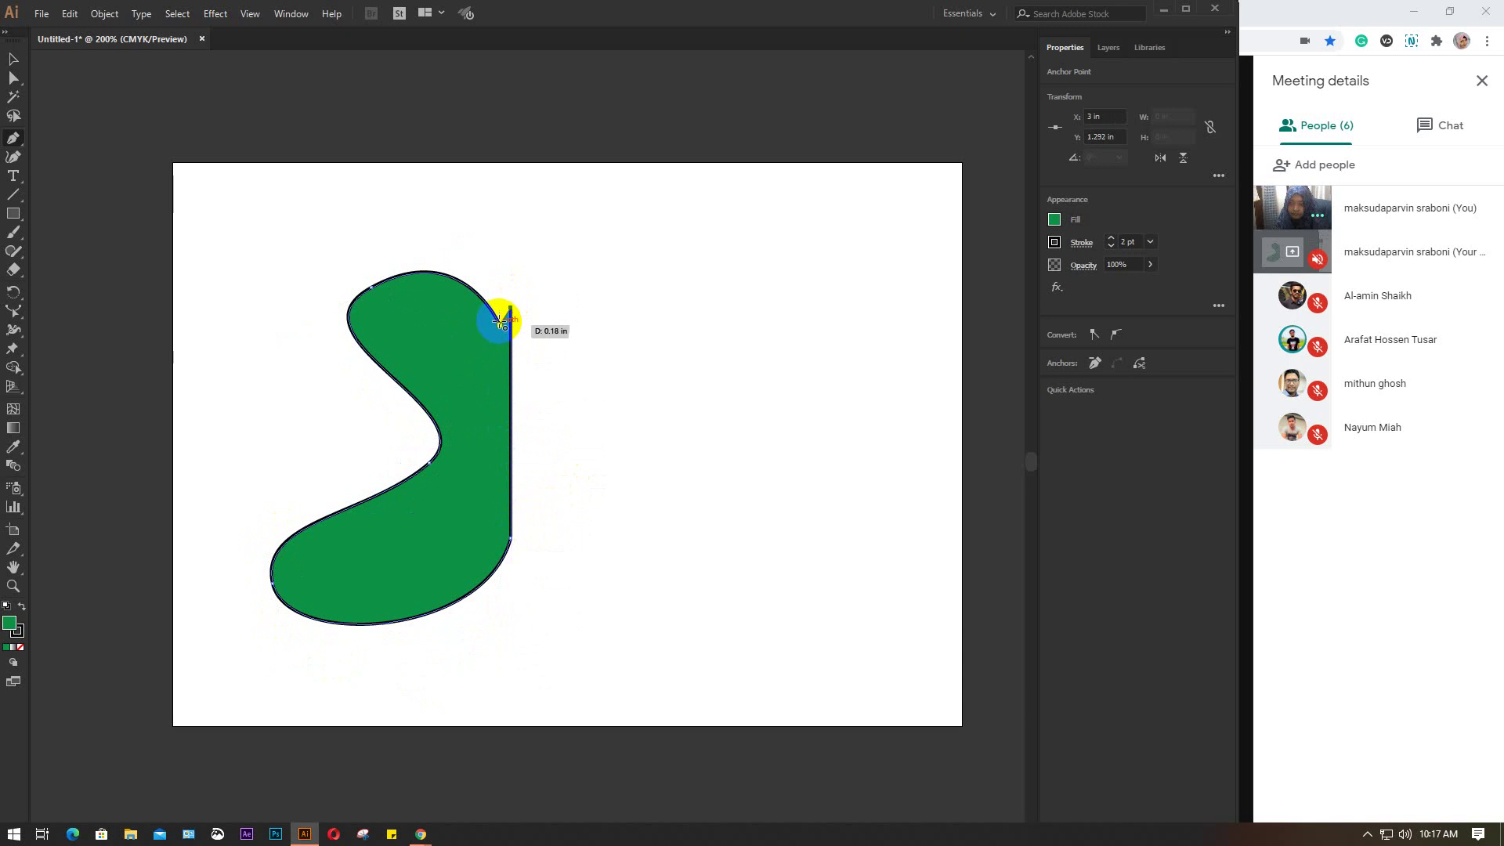
left_click(501, 321)
left_click(499, 345)
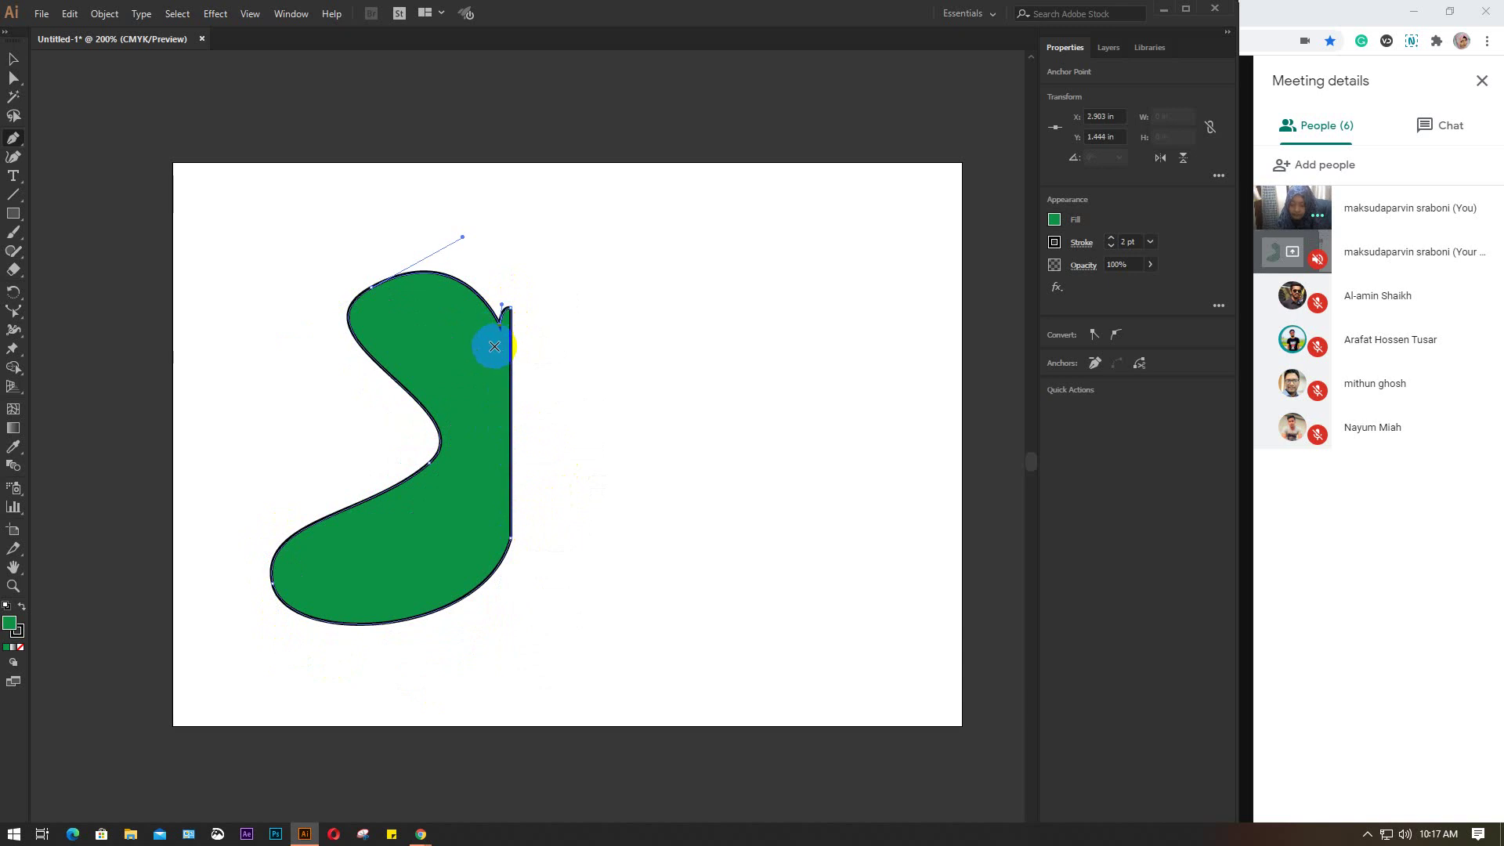
key("v")
left_click(697, 385)
left_click(480, 435)
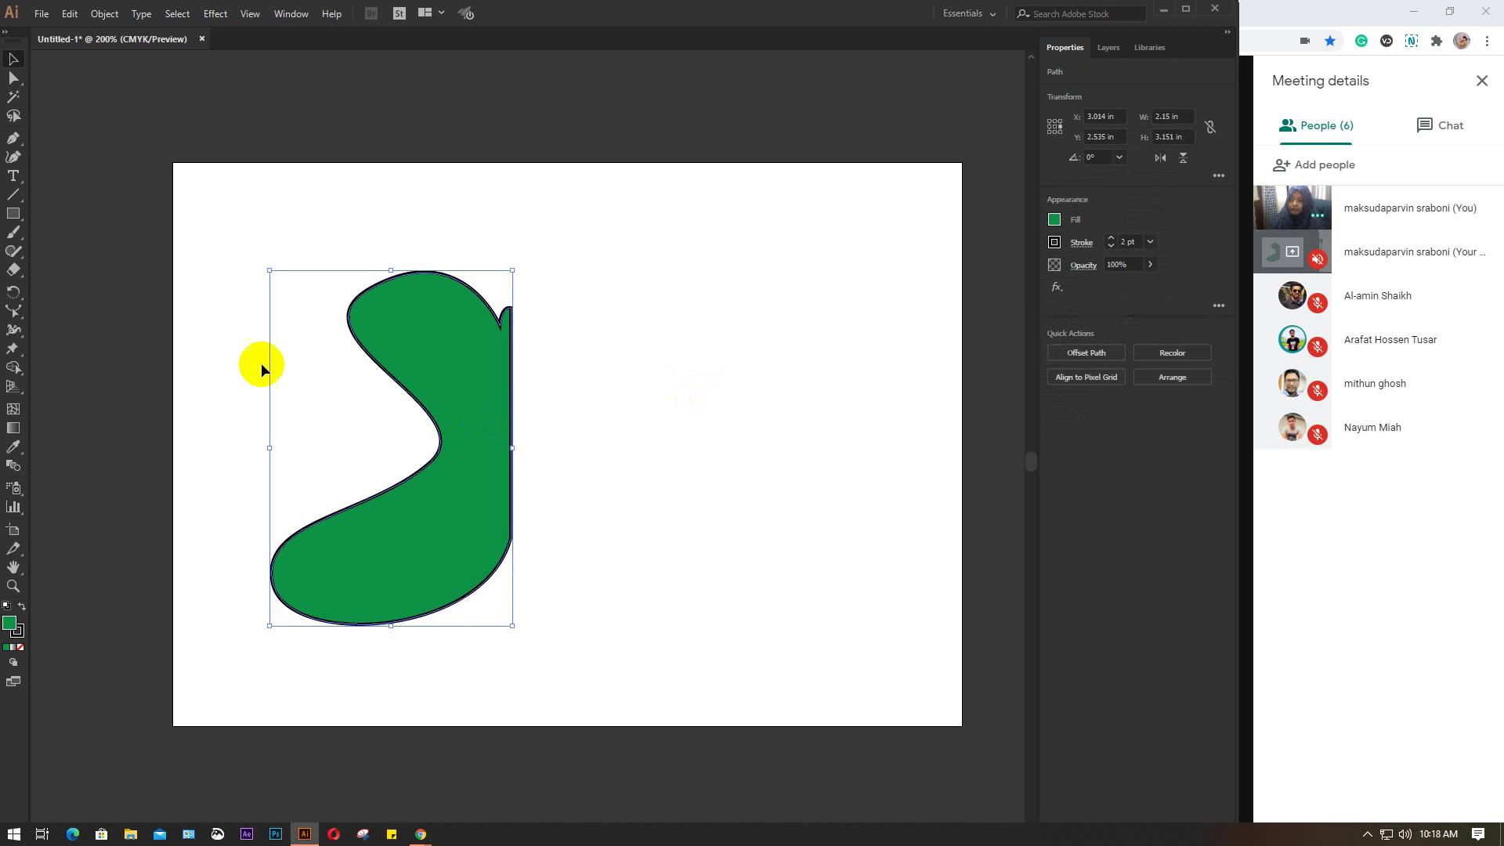
left_click(11, 298)
Step: Reflect a copy of the shape vertically across its right edge
left_click(77, 311)
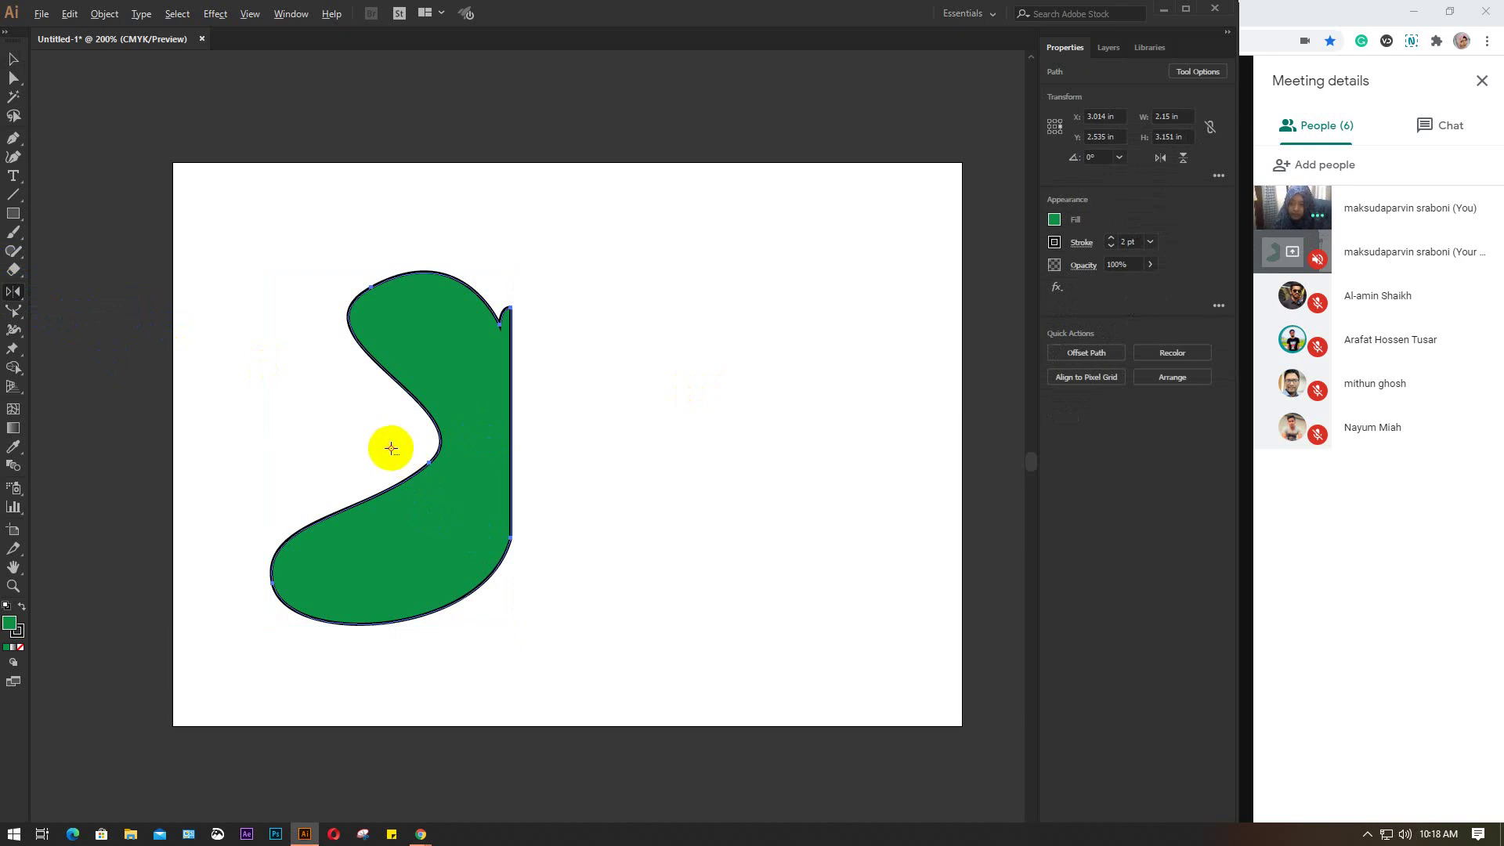
left_click_drag(423, 436, 504, 440)
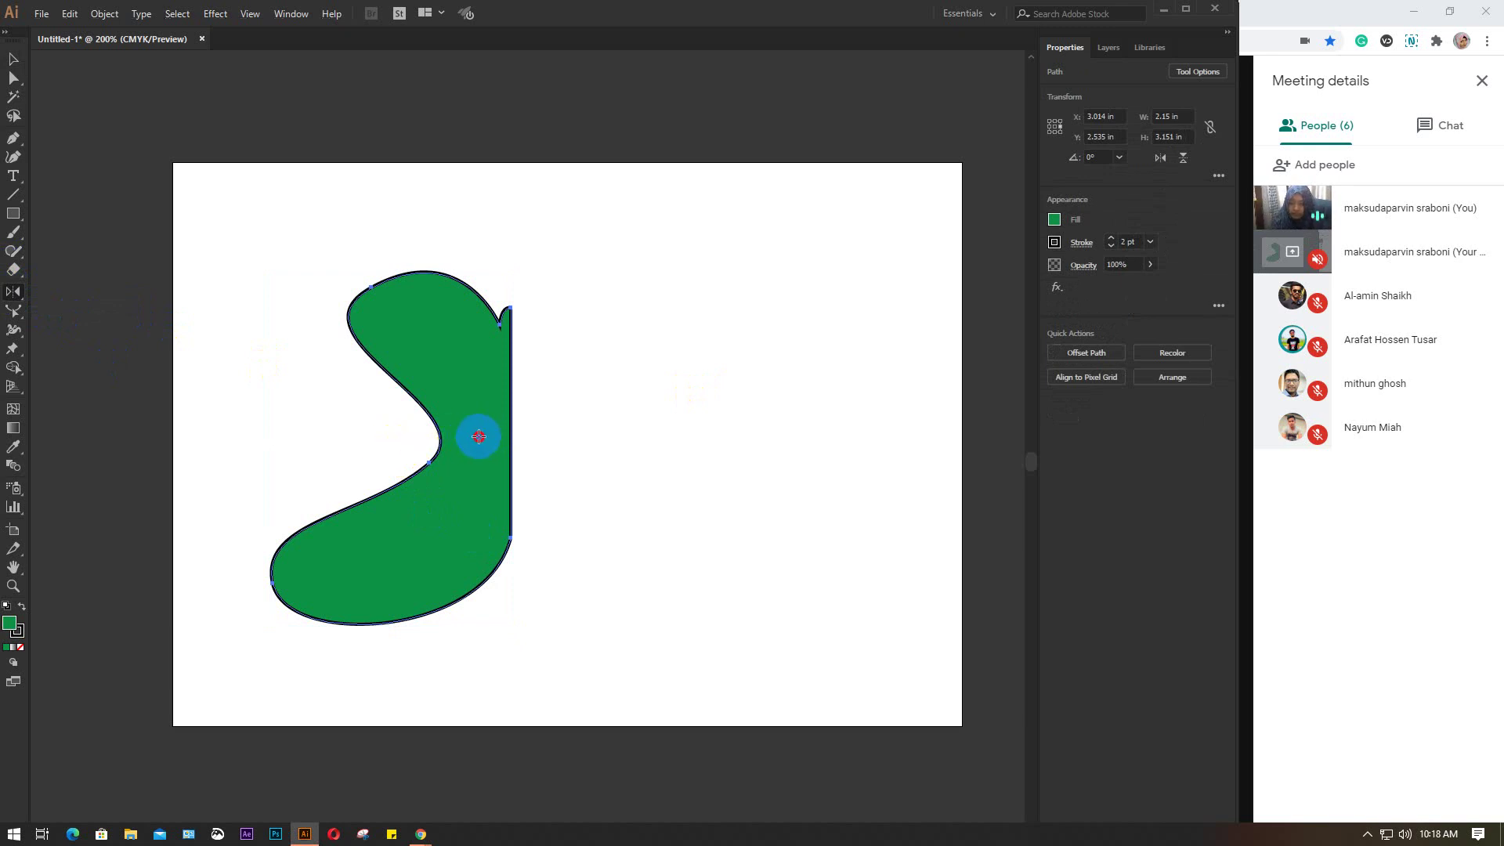
left_click(510, 438, "alt")
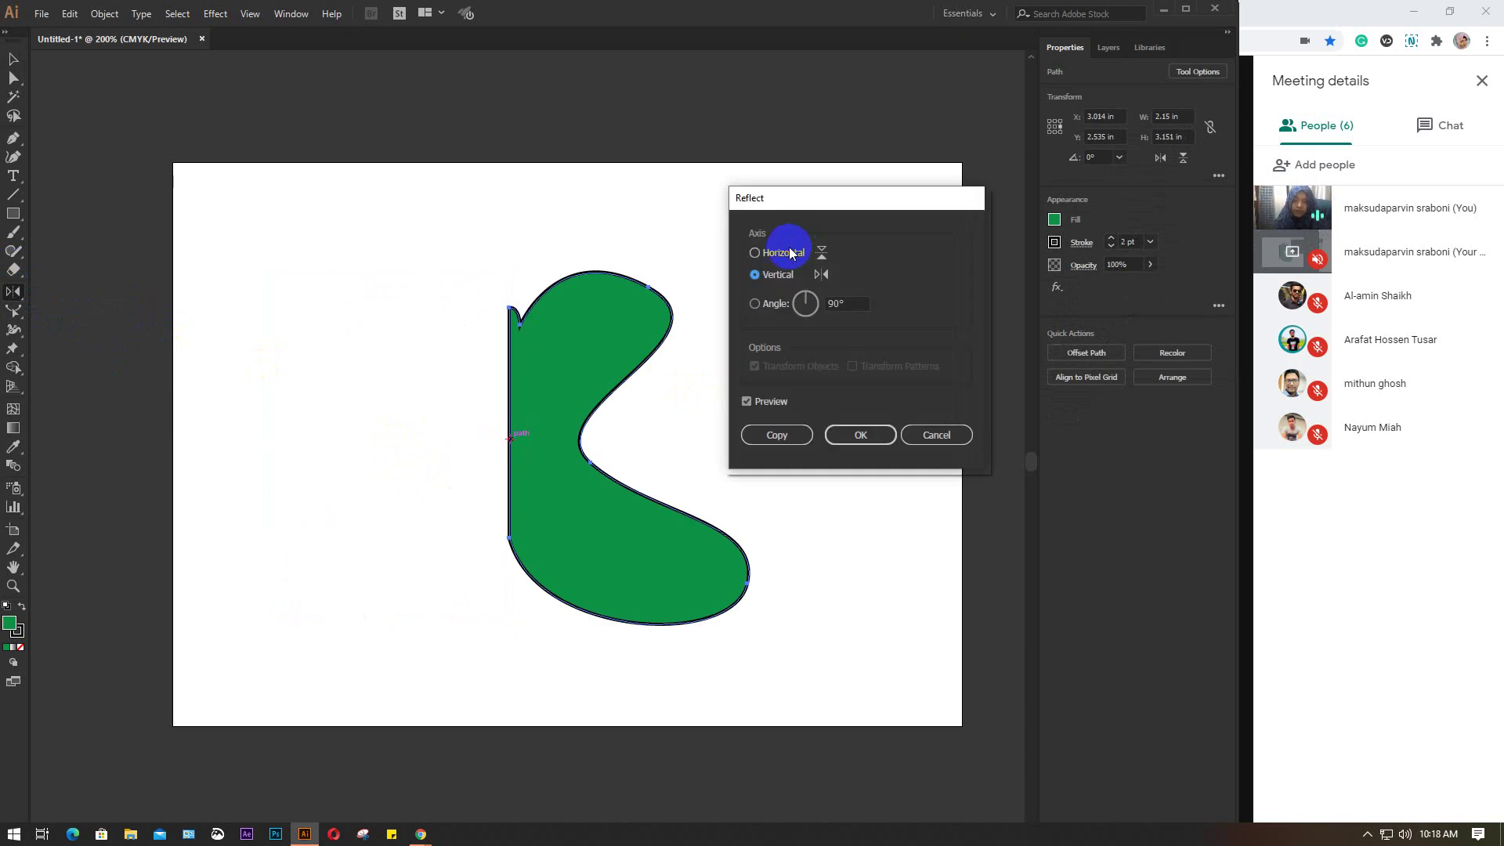
left_click(783, 253)
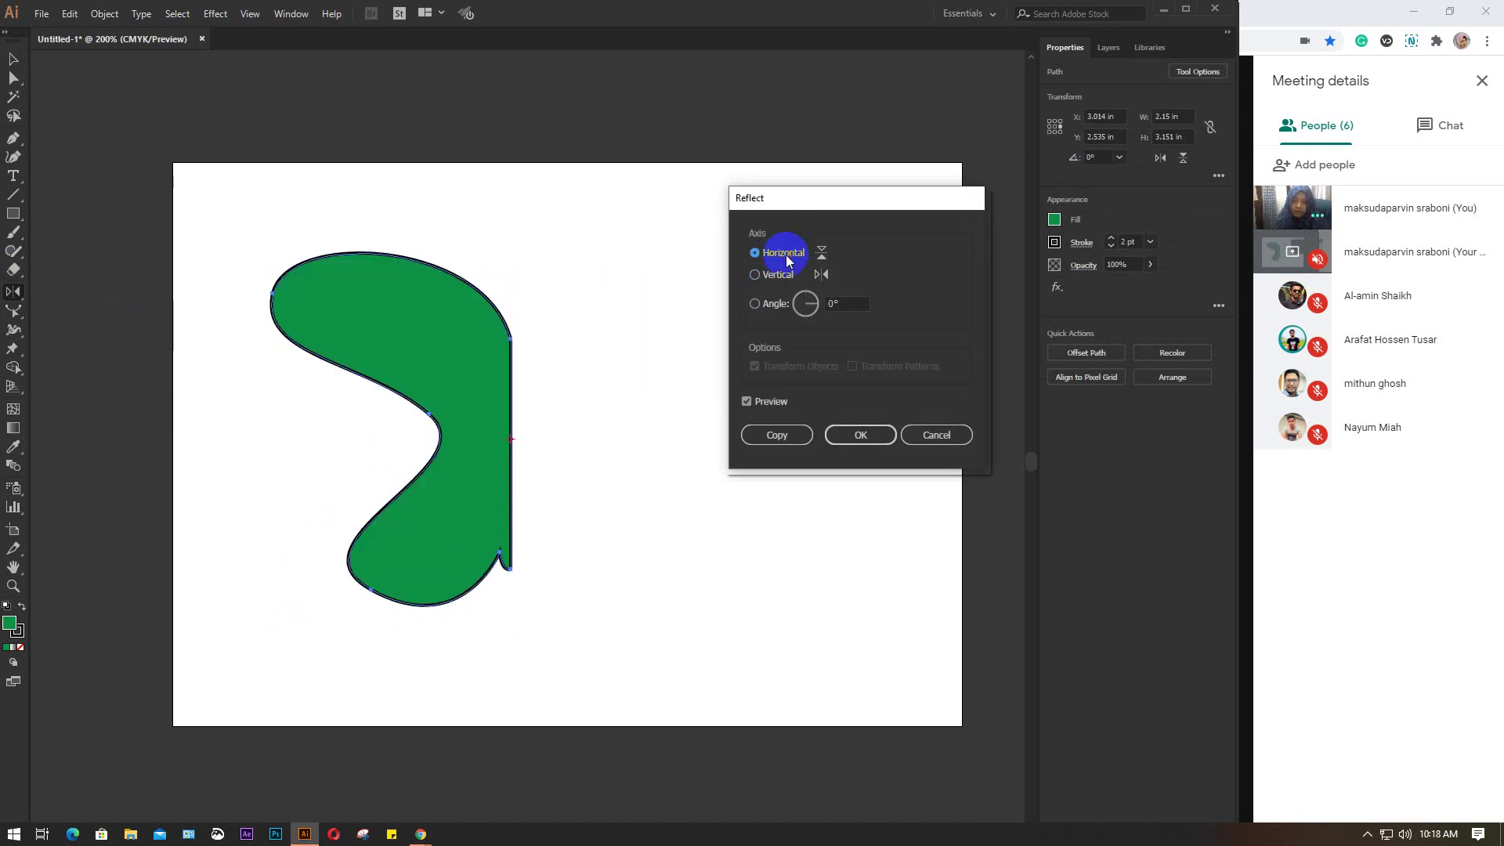
left_click(769, 275)
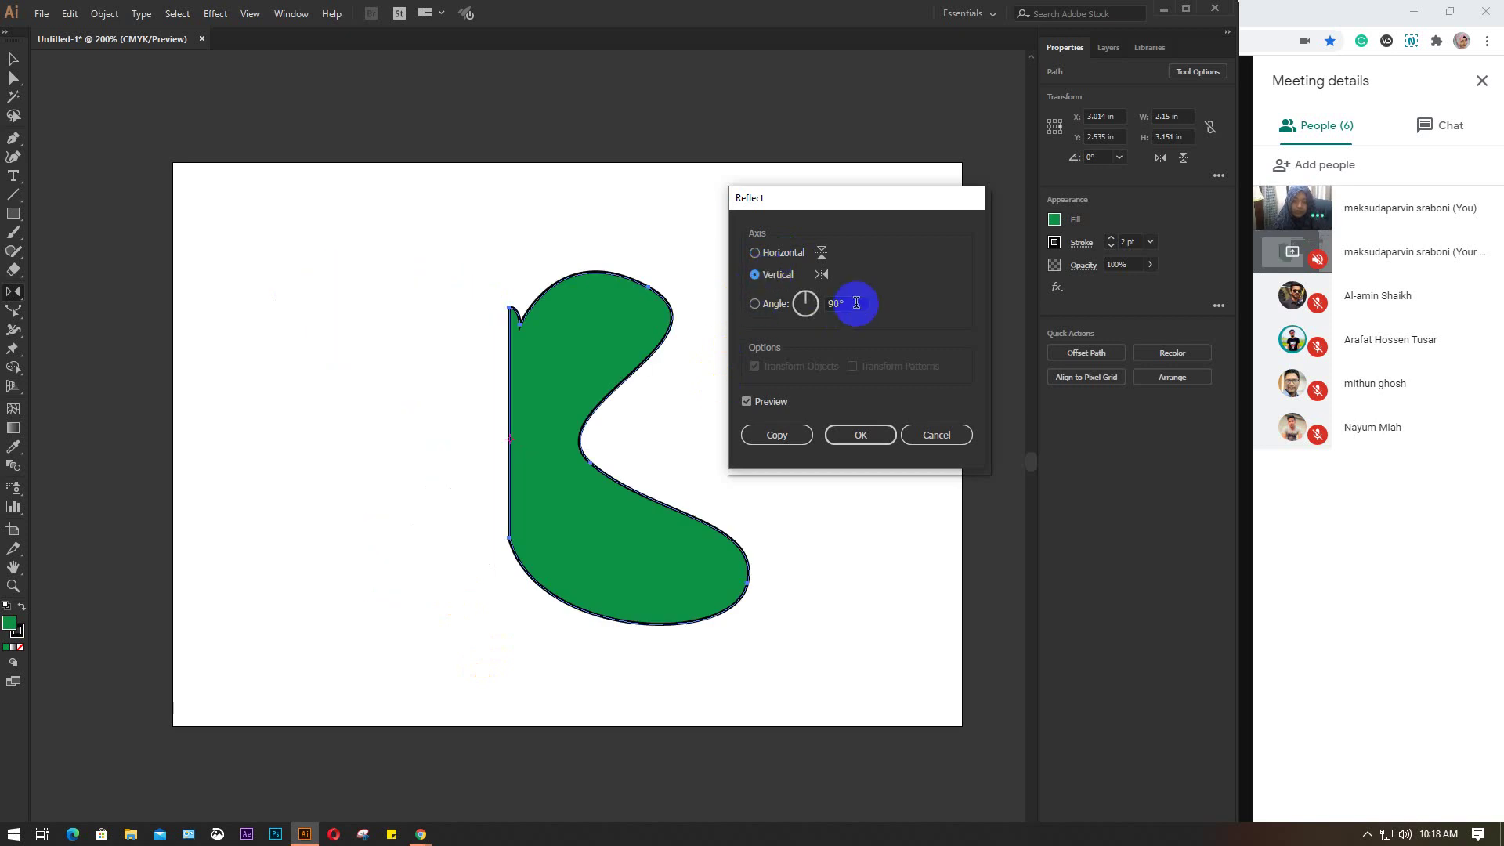
left_click(775, 436)
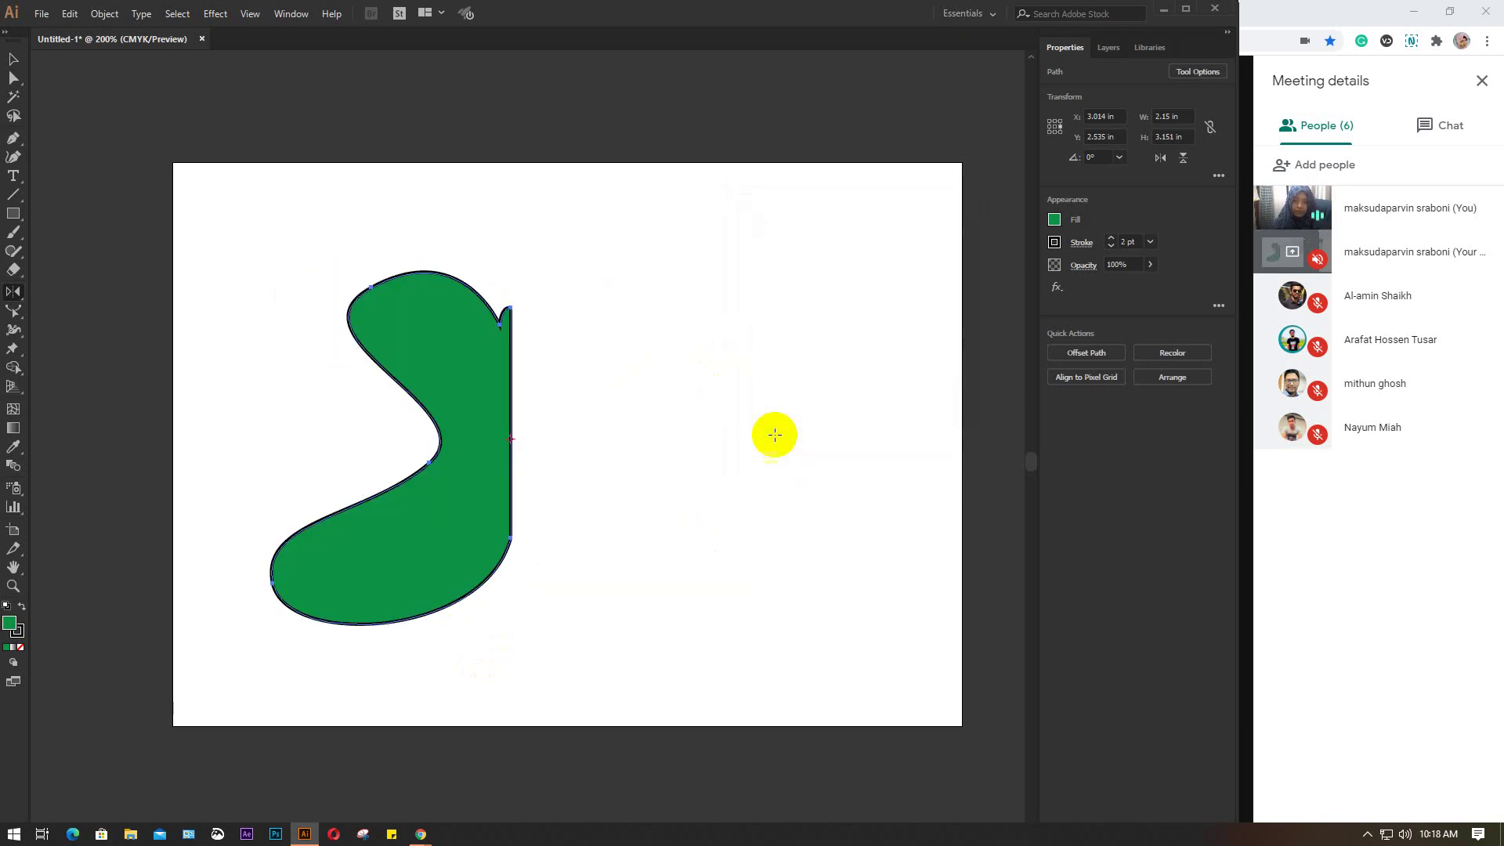
Step: Delete the mirrored right wing
left_click(13, 59)
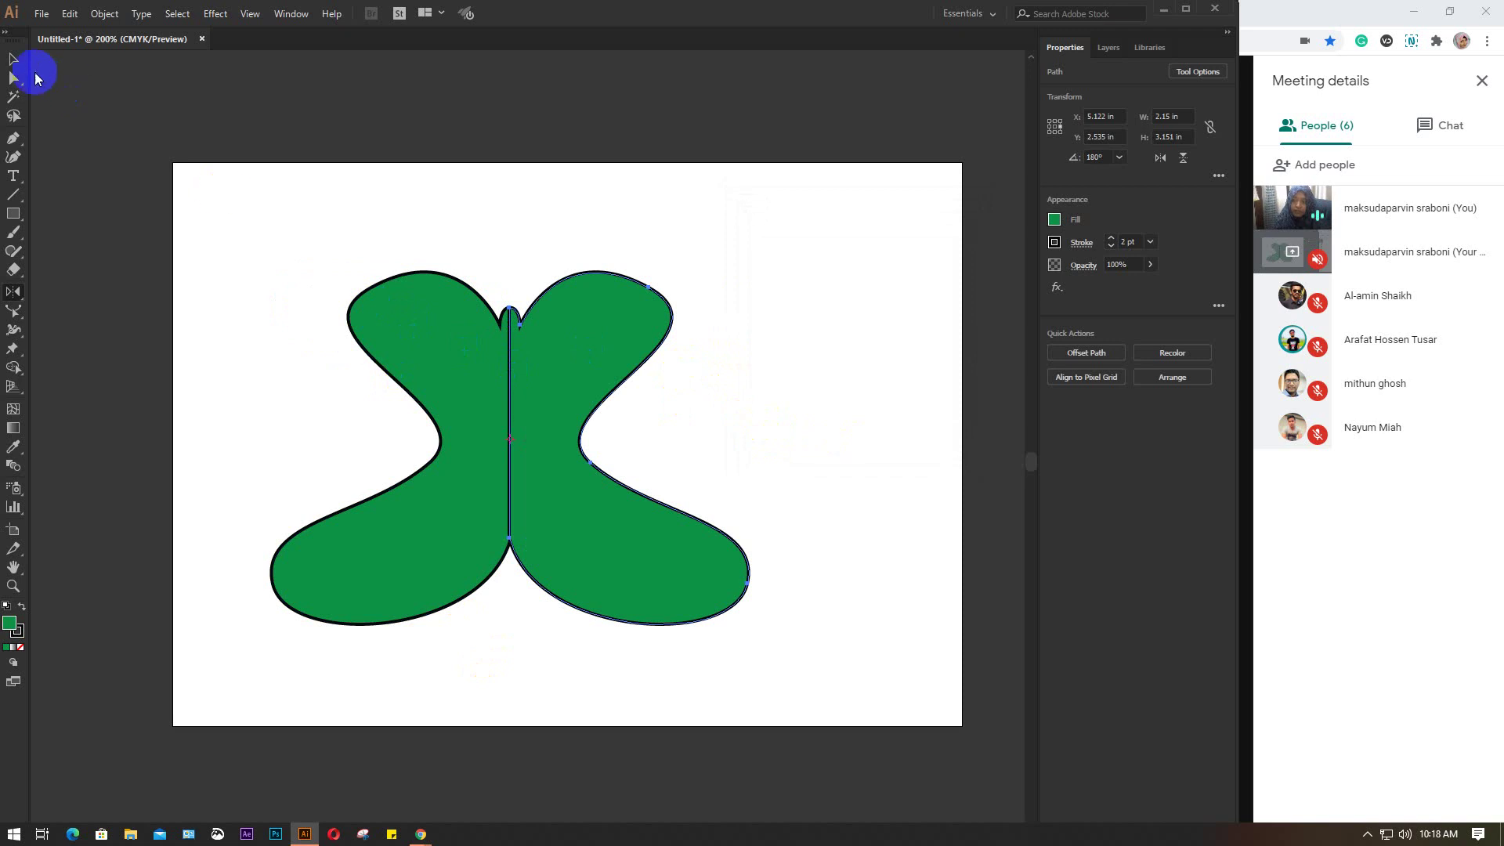
left_click(238, 225)
left_click(580, 365)
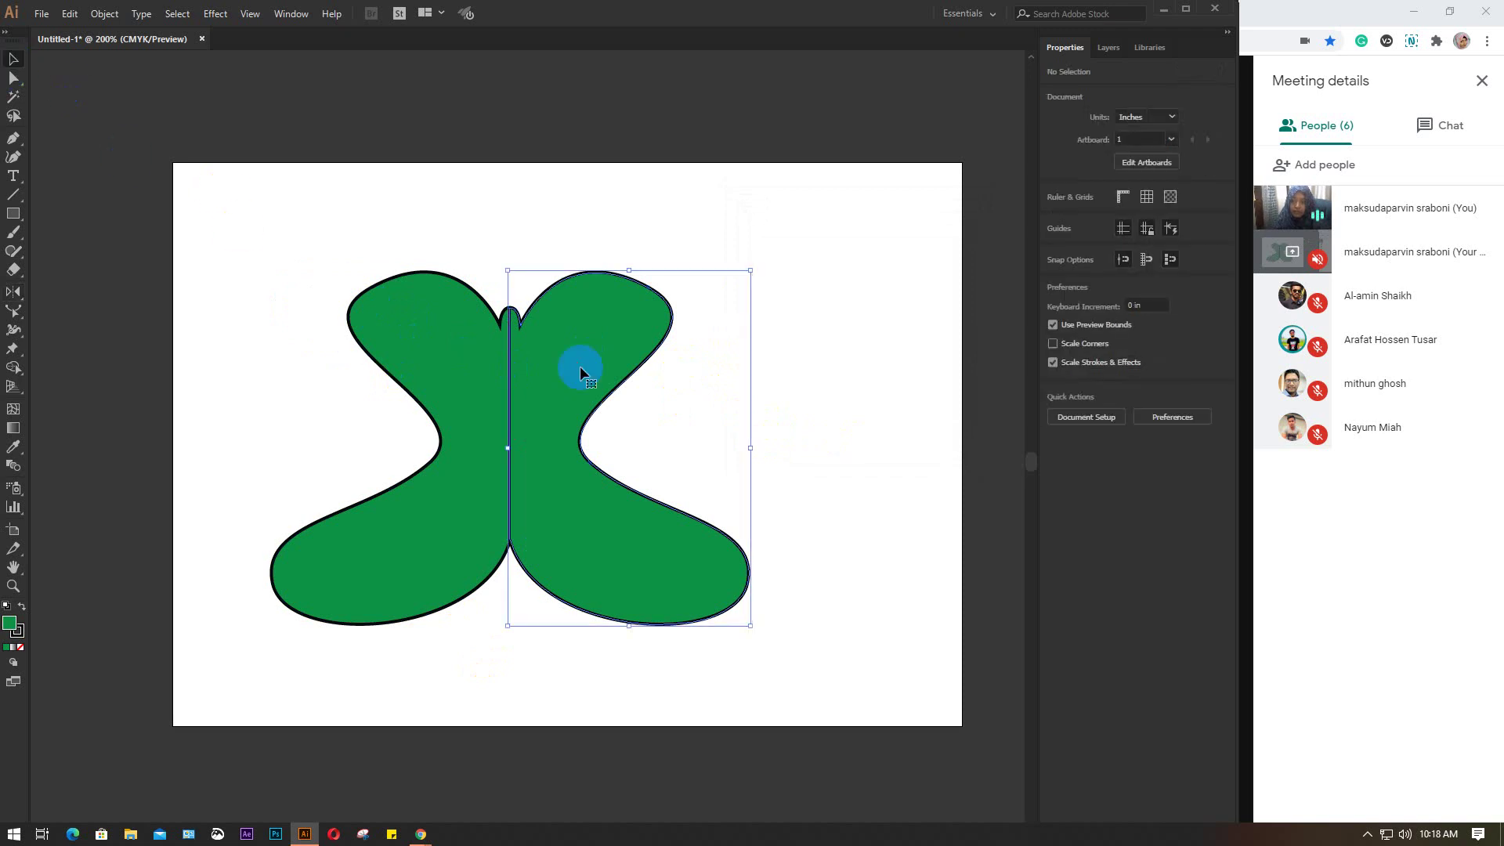
key("Delete")
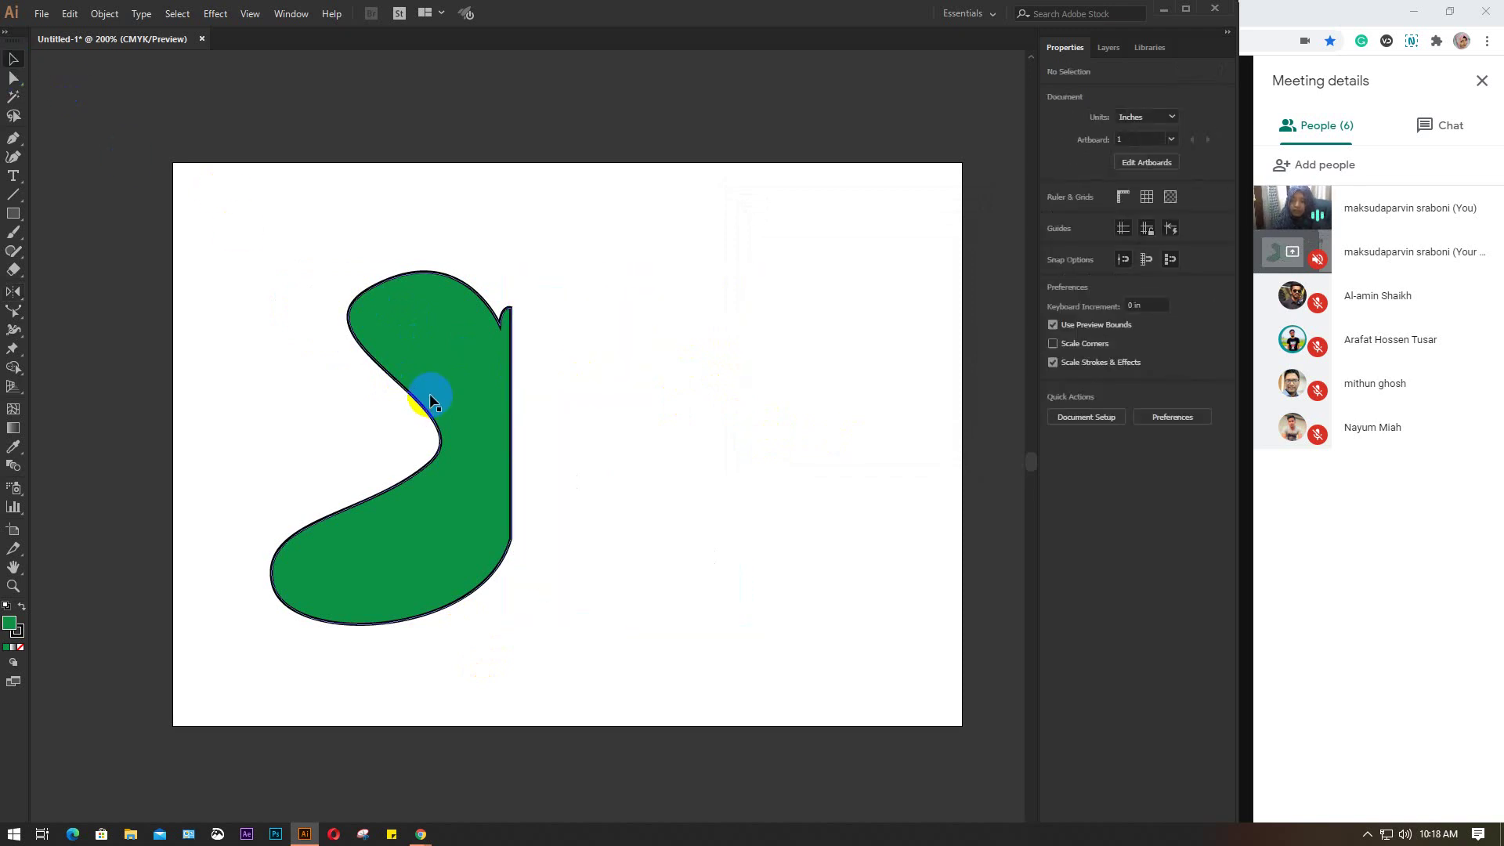
Step: Make a vertical mirrored copy via the Reflect dialog and move it beside the original
left_click(447, 359)
right_click(446, 359)
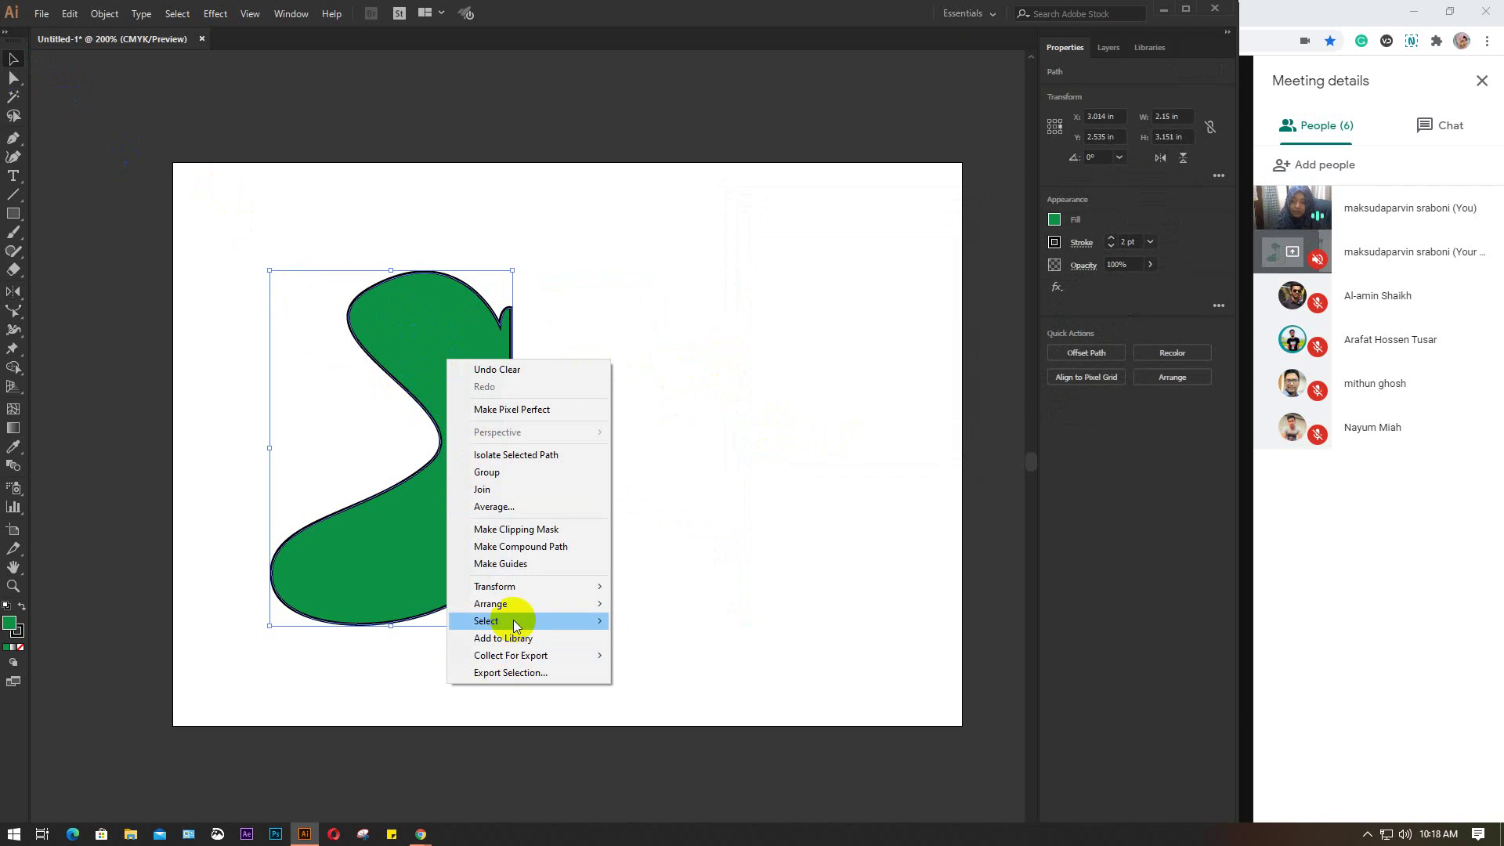
mouse_move(495, 586)
left_click(697, 642)
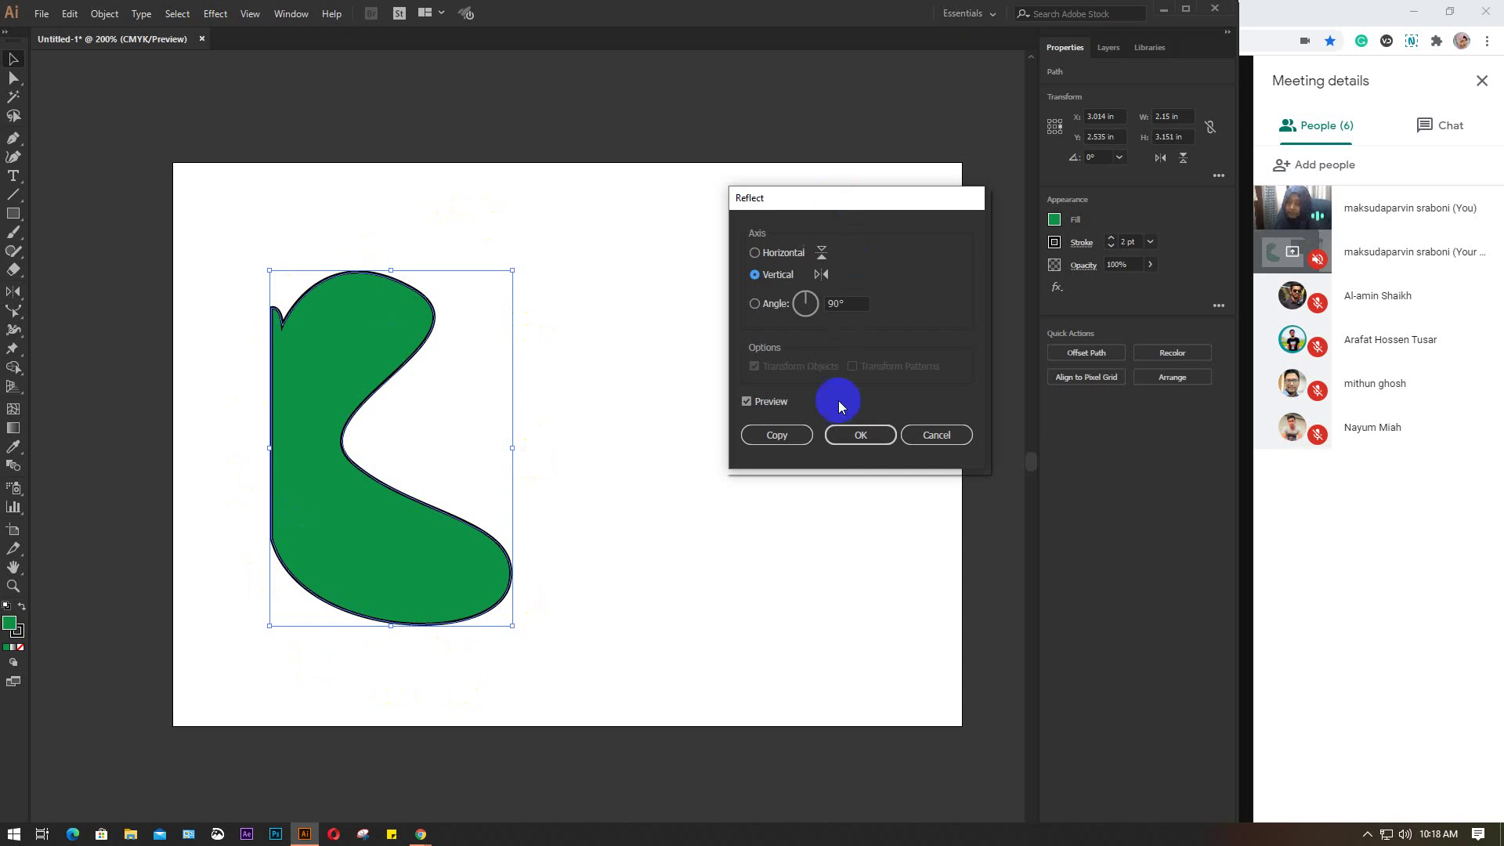
left_click(842, 441)
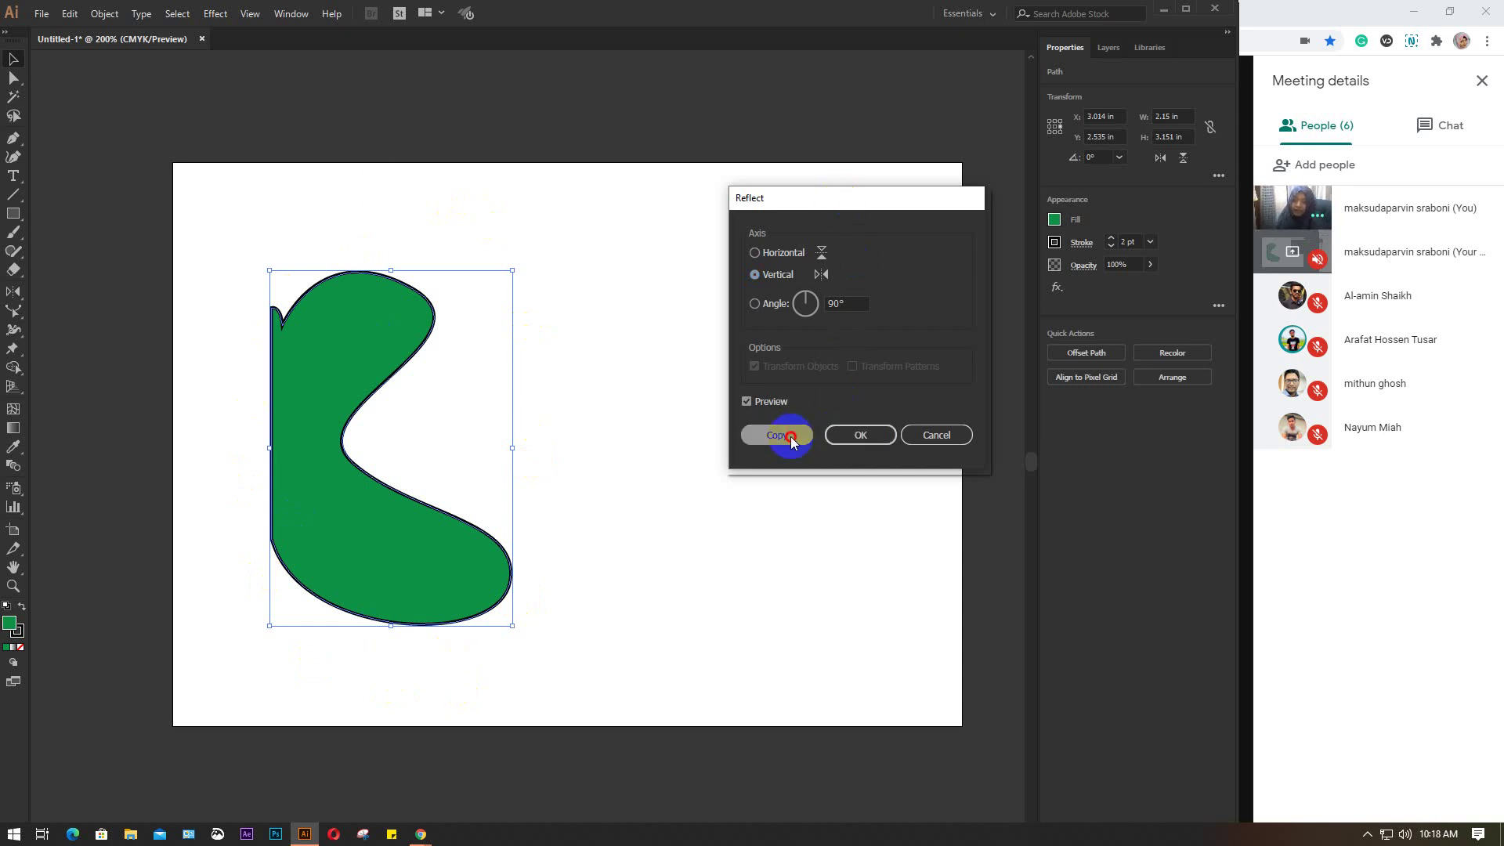
left_click(765, 436)
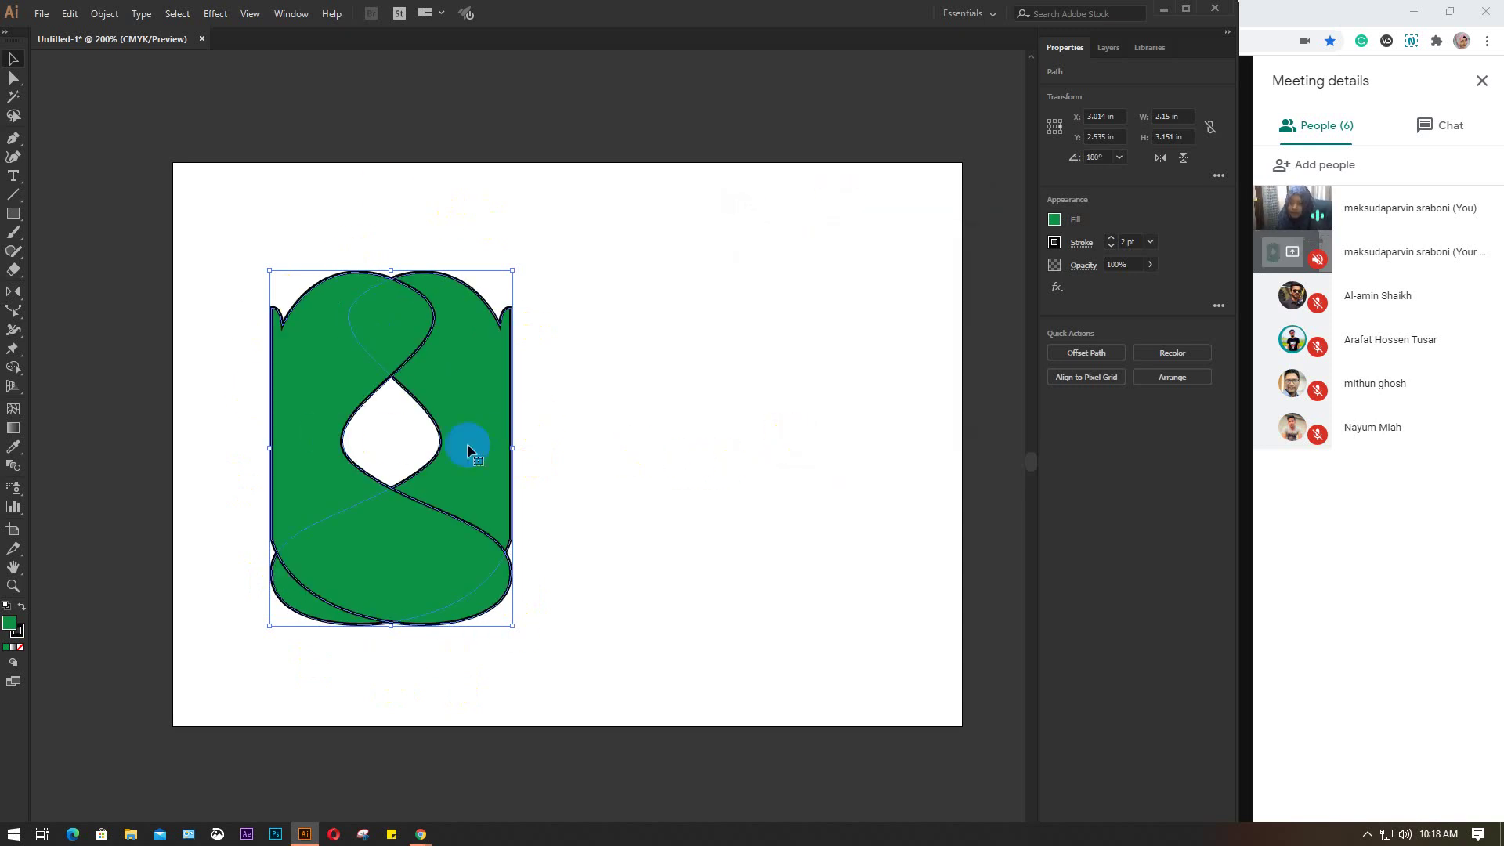
left_click_drag(305, 412, 549, 408)
Step: Select the whole butterfly and delete it, leaving the artboard empty
left_click(974, 389)
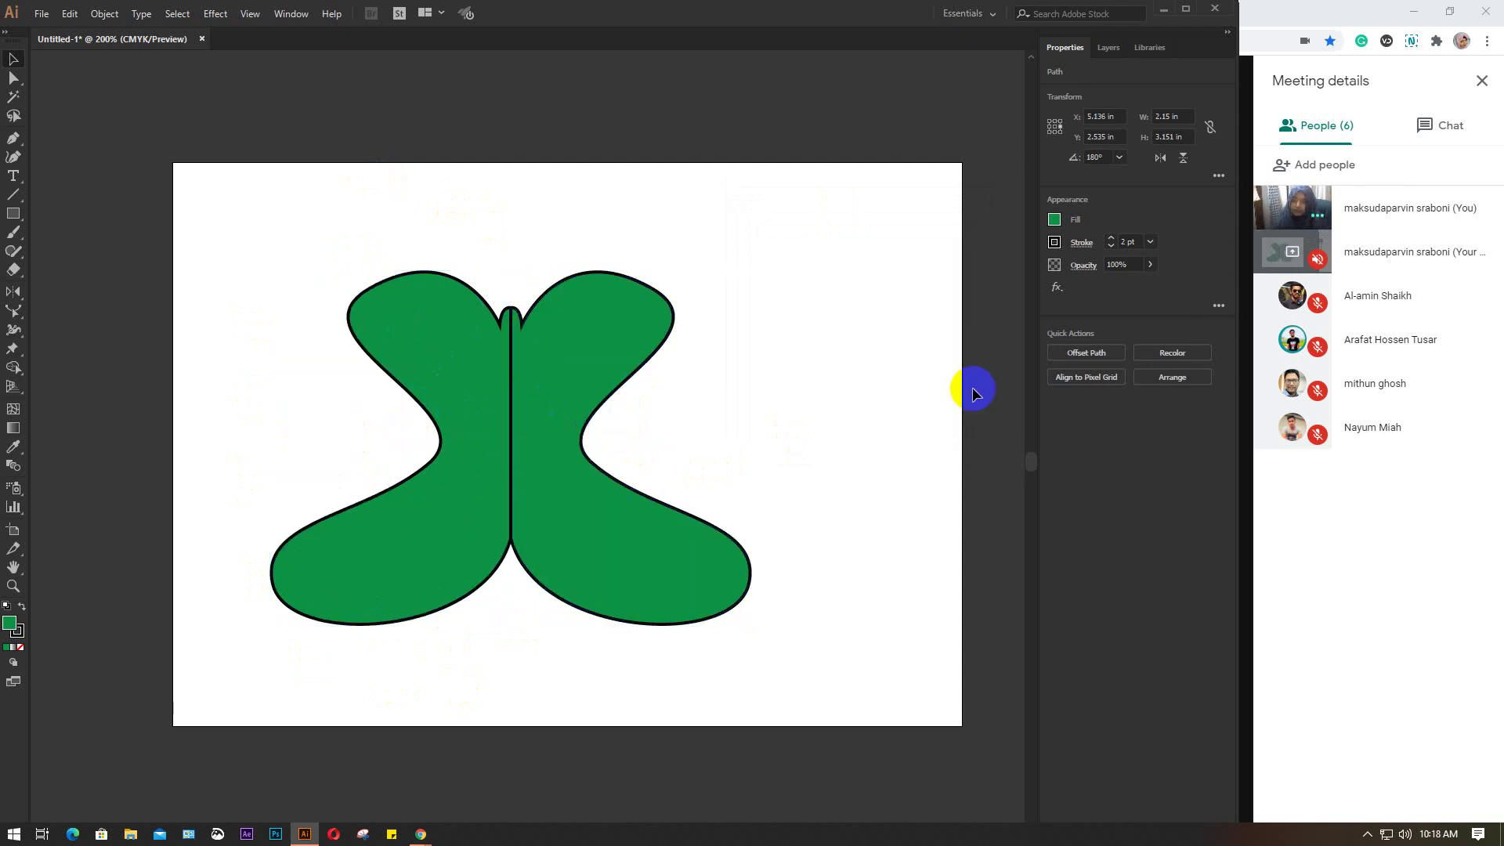
mouse_move(777, 662)
left_mouse_down()
mouse_move(491, 407)
mouse_move(295, 165)
left_mouse_up()
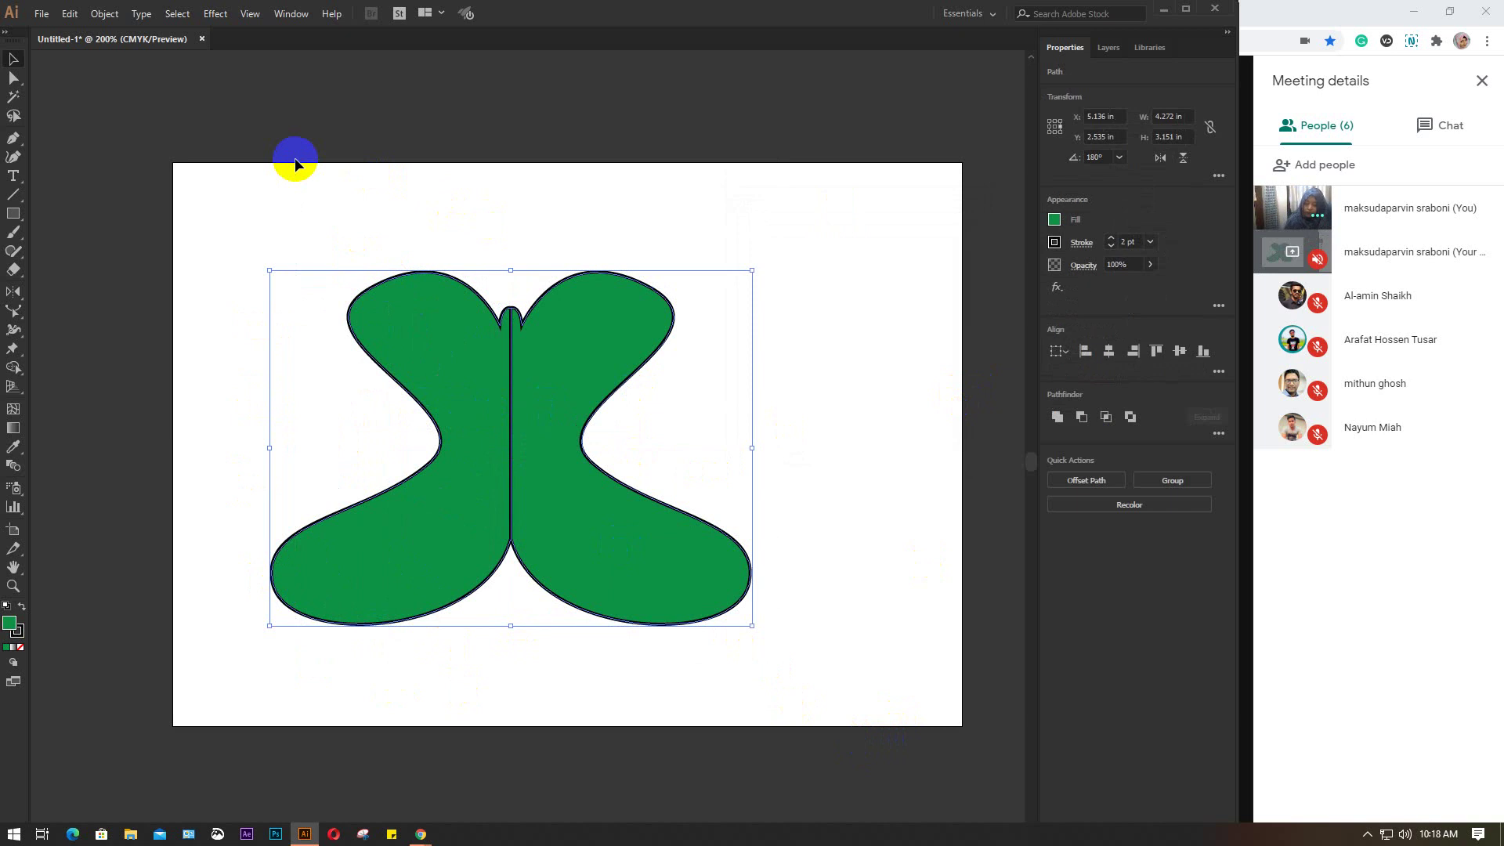
key("Delete")
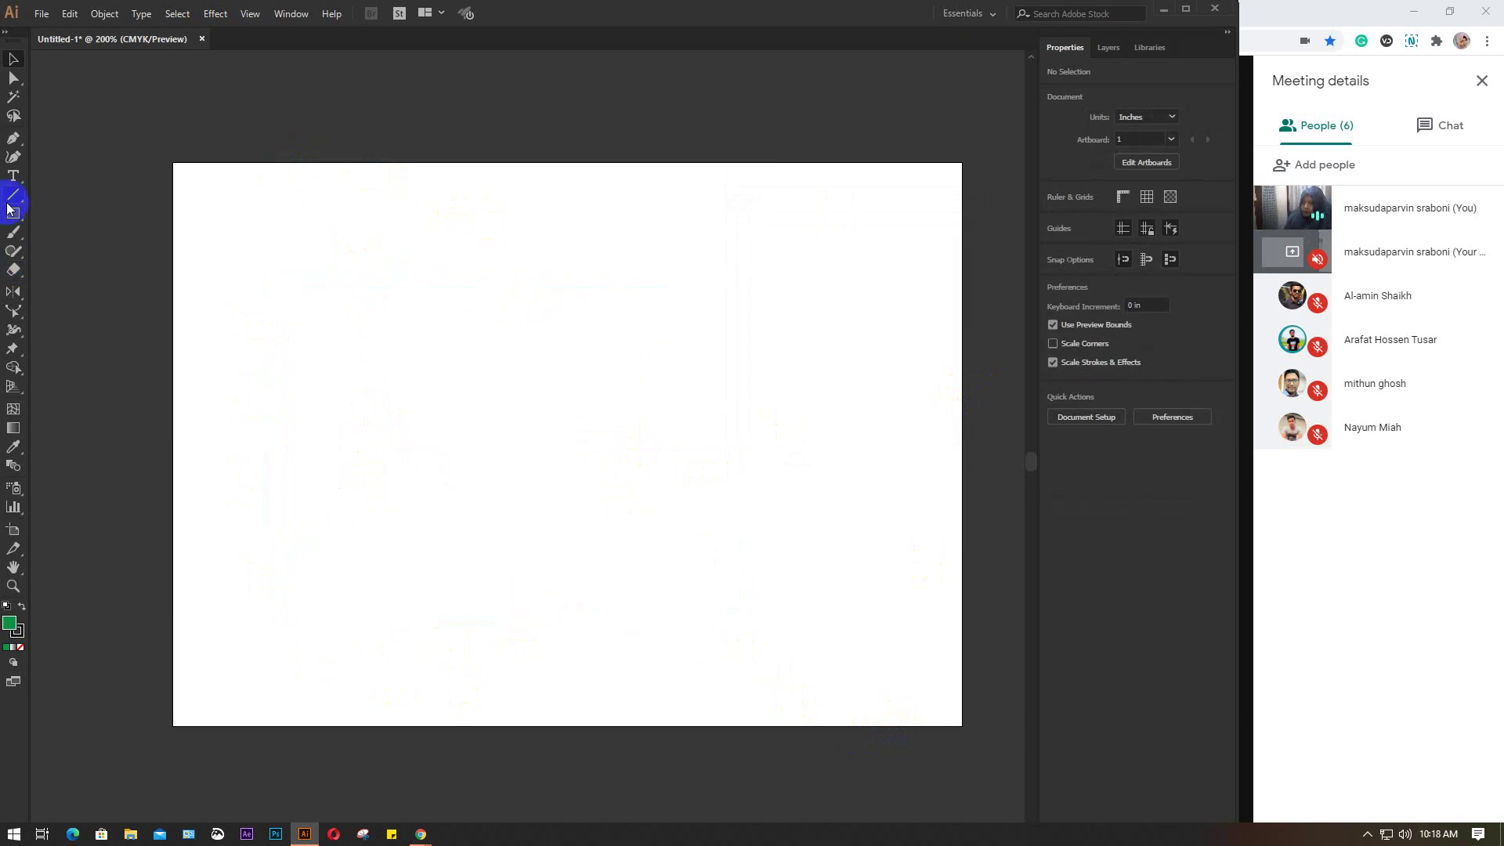
Step: Draw a green rounded rectangle and set the Scale origin at its bottom-right corner
left_click(13, 215)
left_click(67, 232)
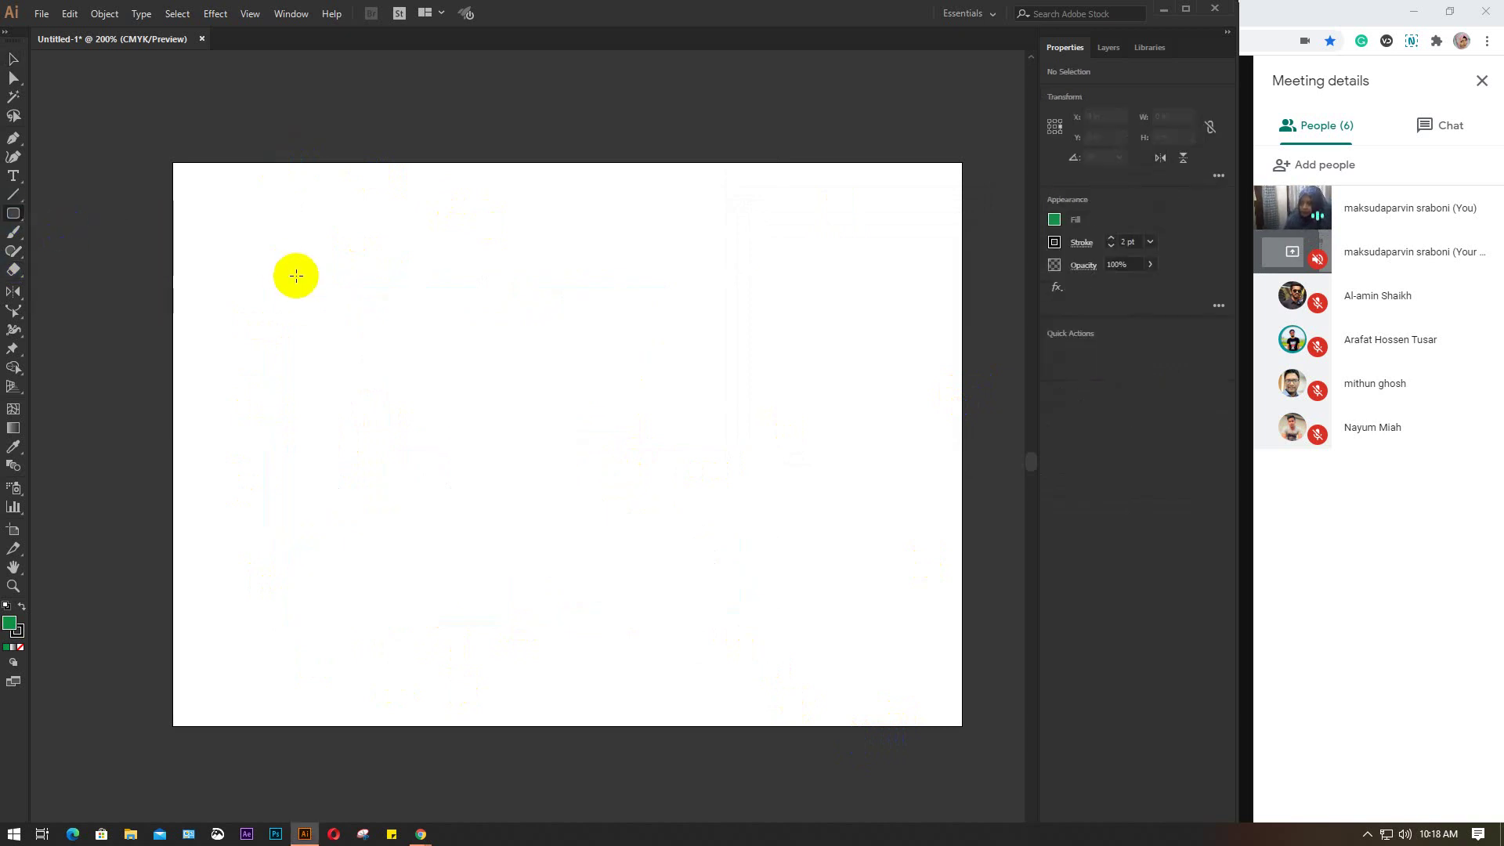
left_click_drag(296, 275, 584, 463)
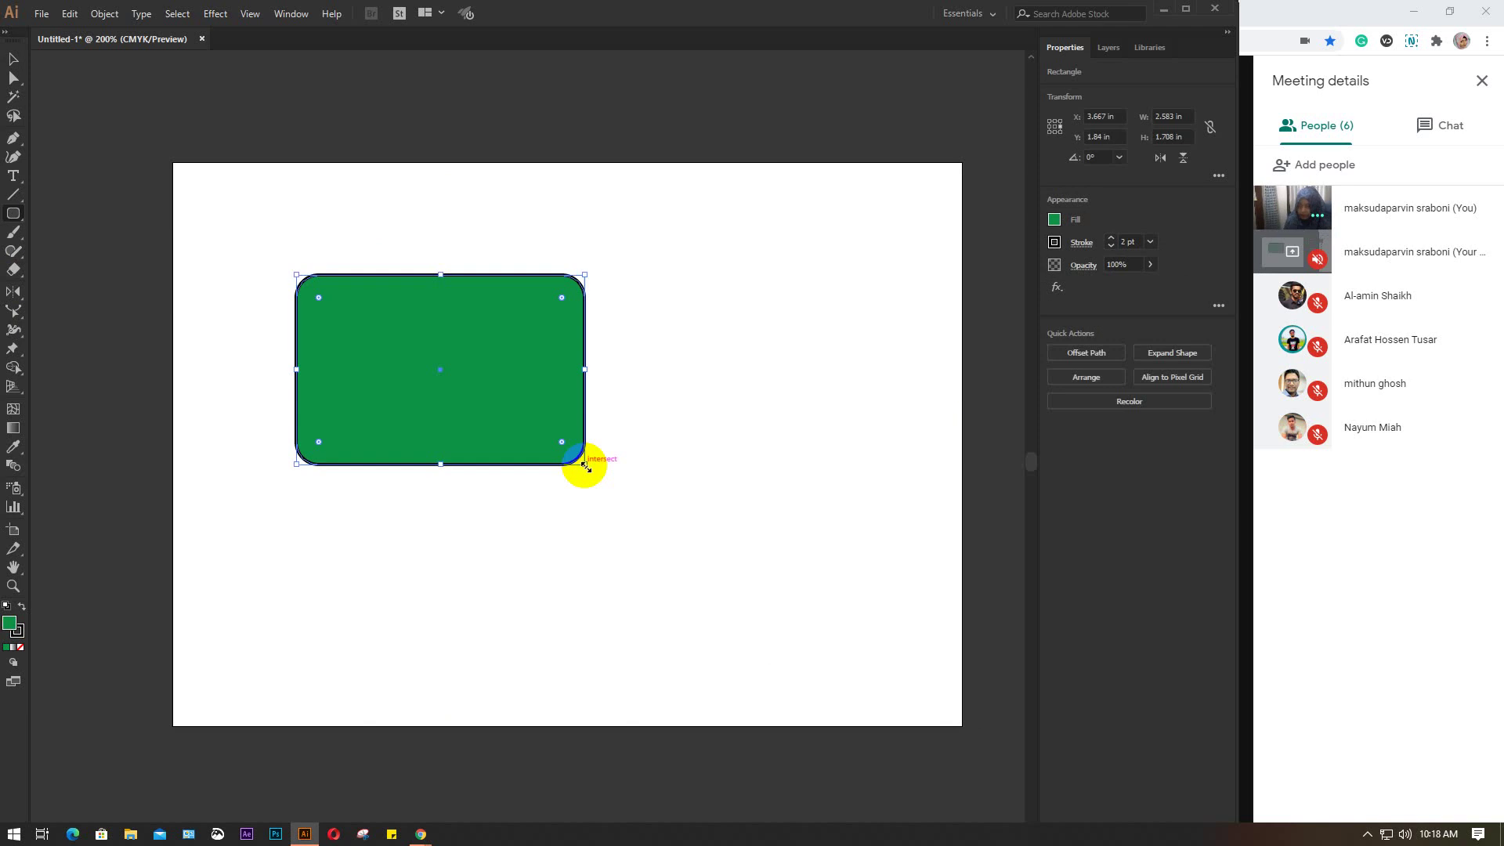
left_click(13, 294)
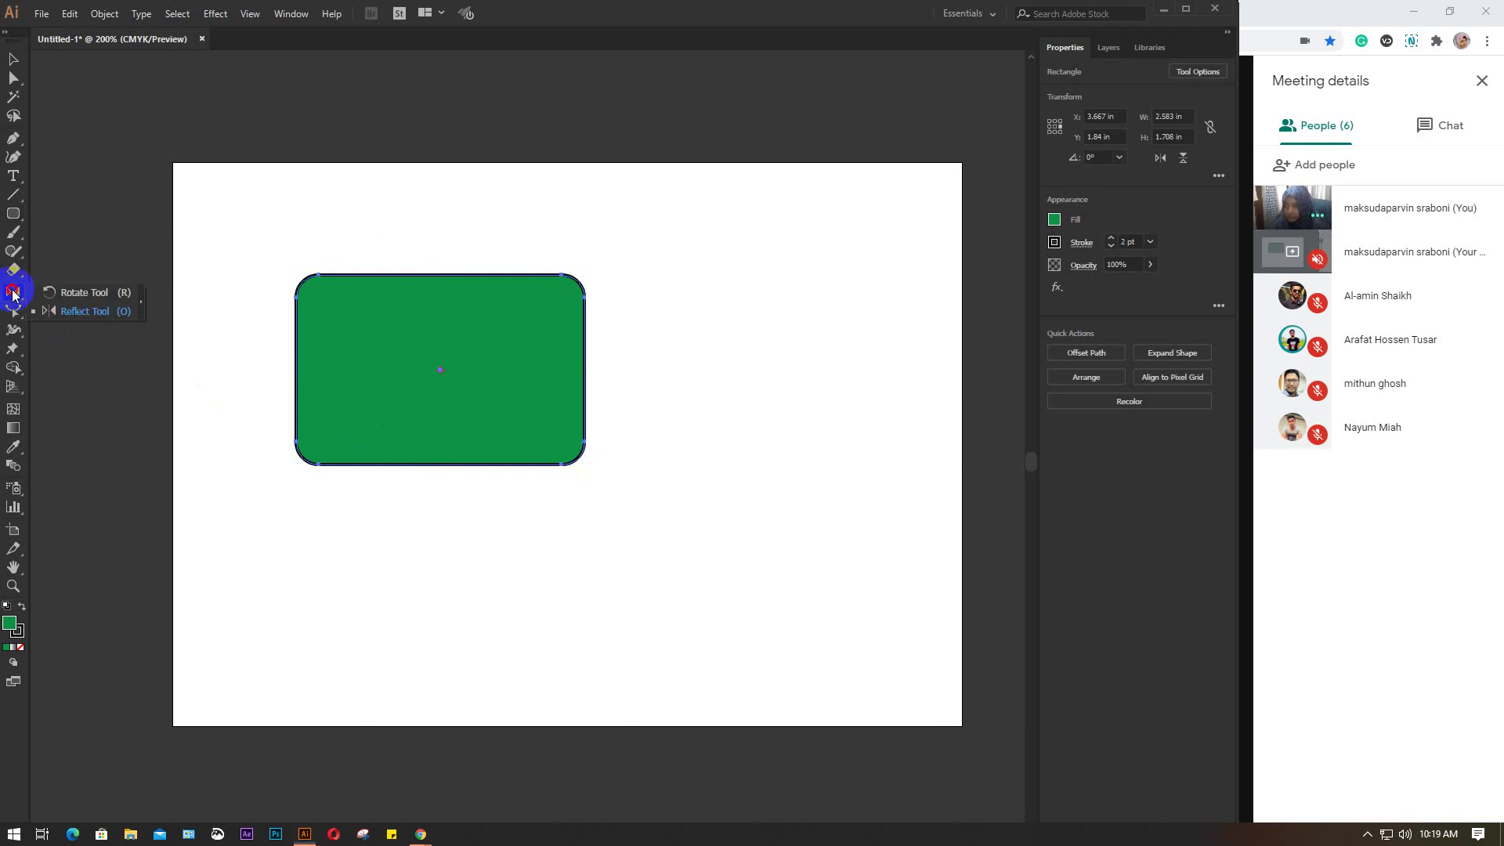
left_click_drag(13, 311, 76, 313)
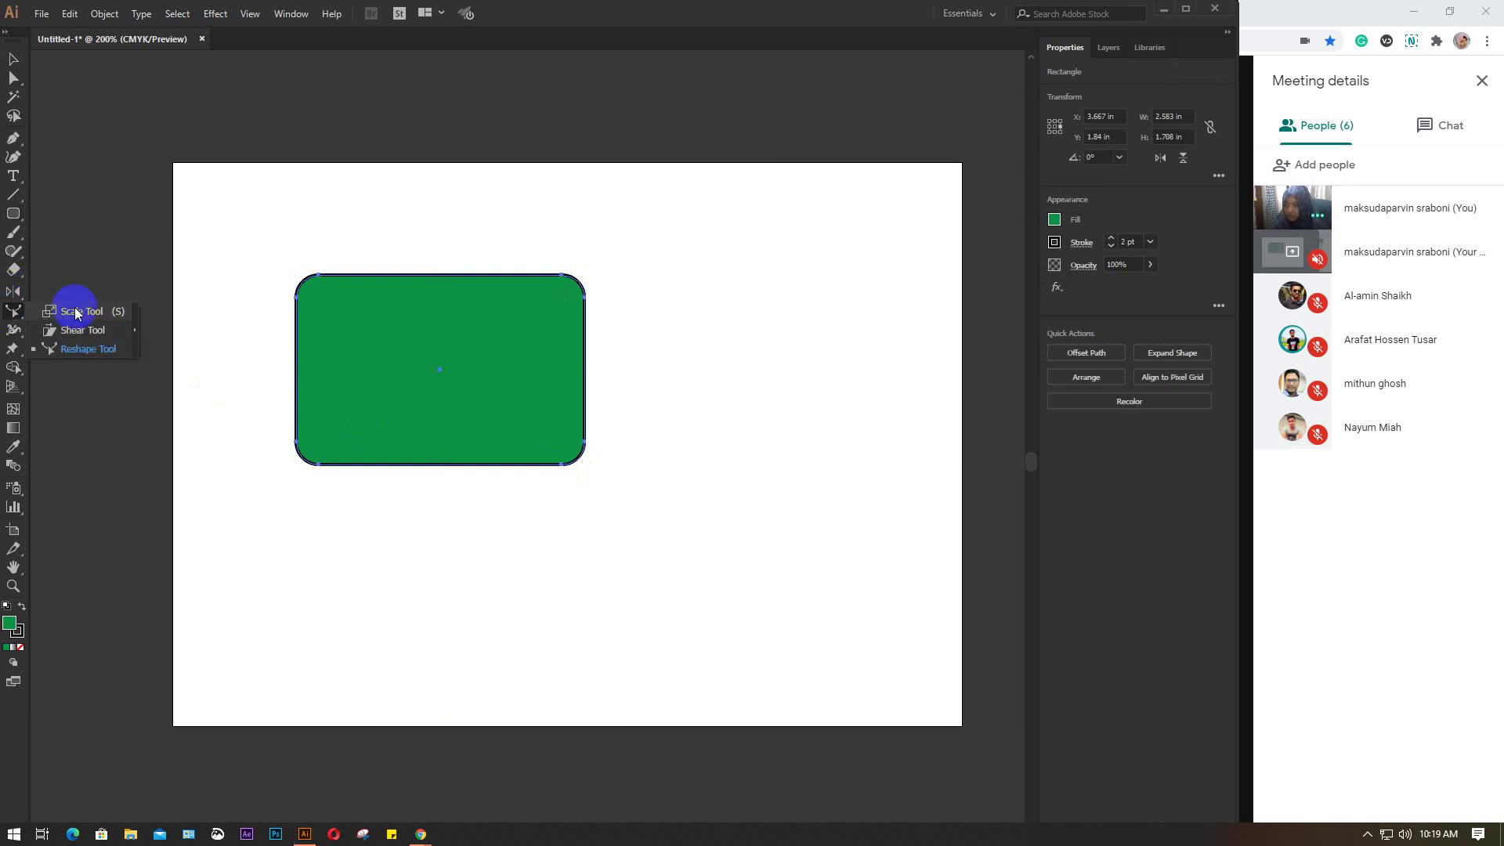
left_click(82, 311)
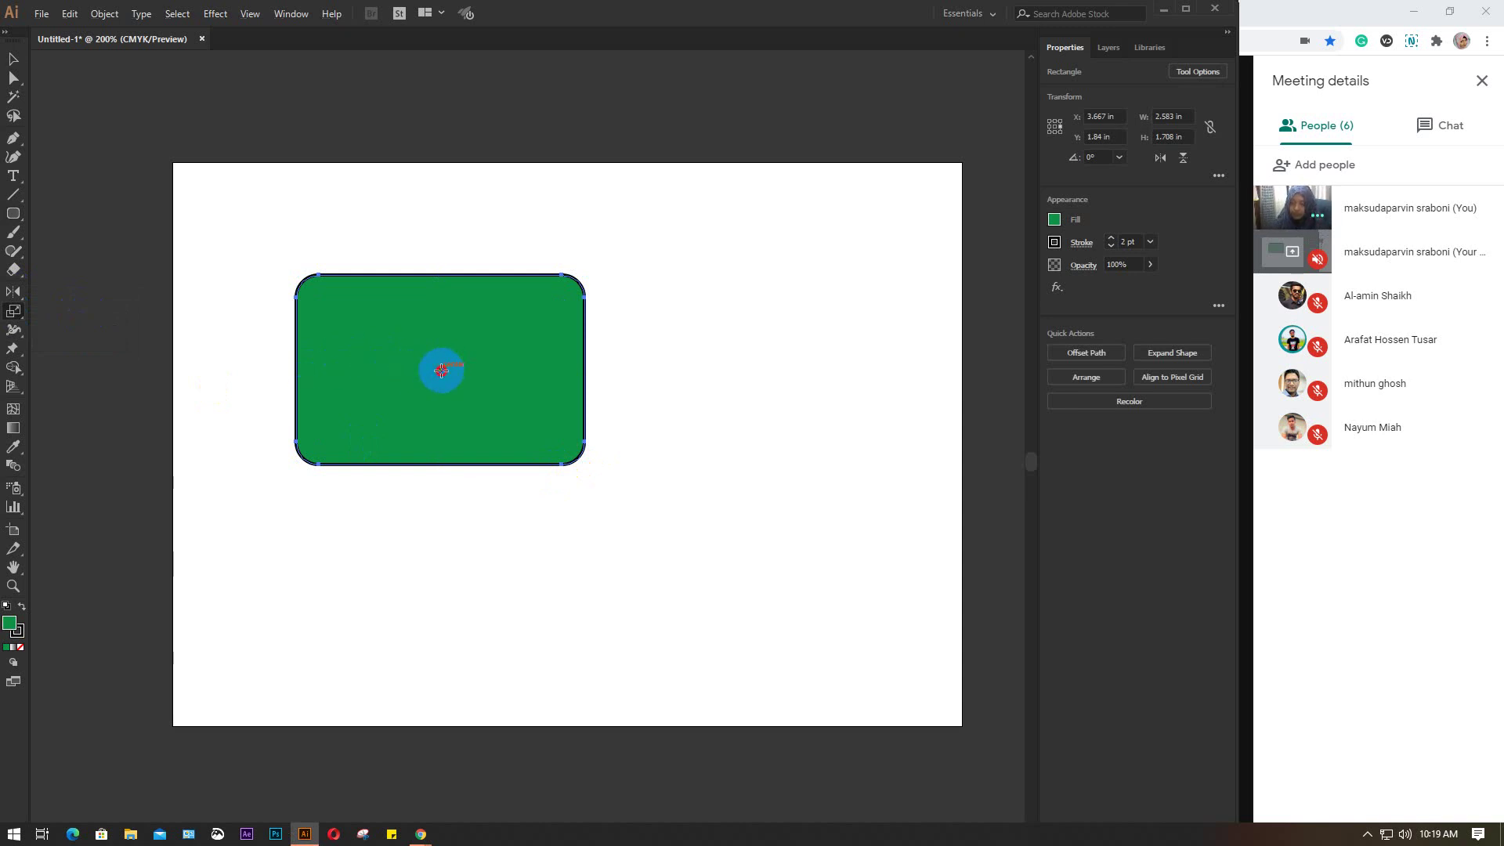
left_click(565, 445)
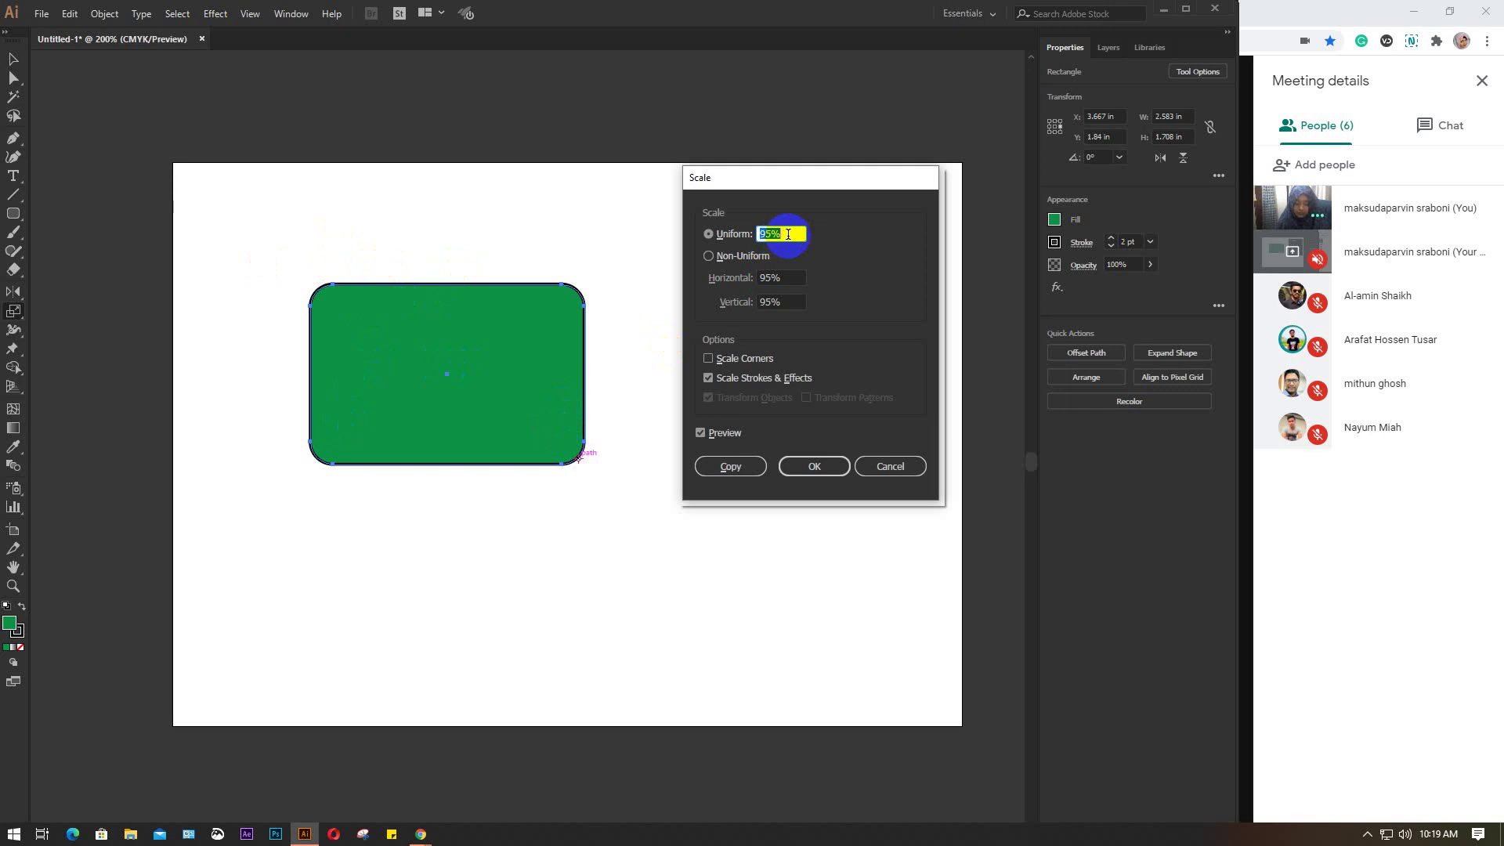
Step: Make a uniform 95% scaled copy of the rounded rectangle
type("100")
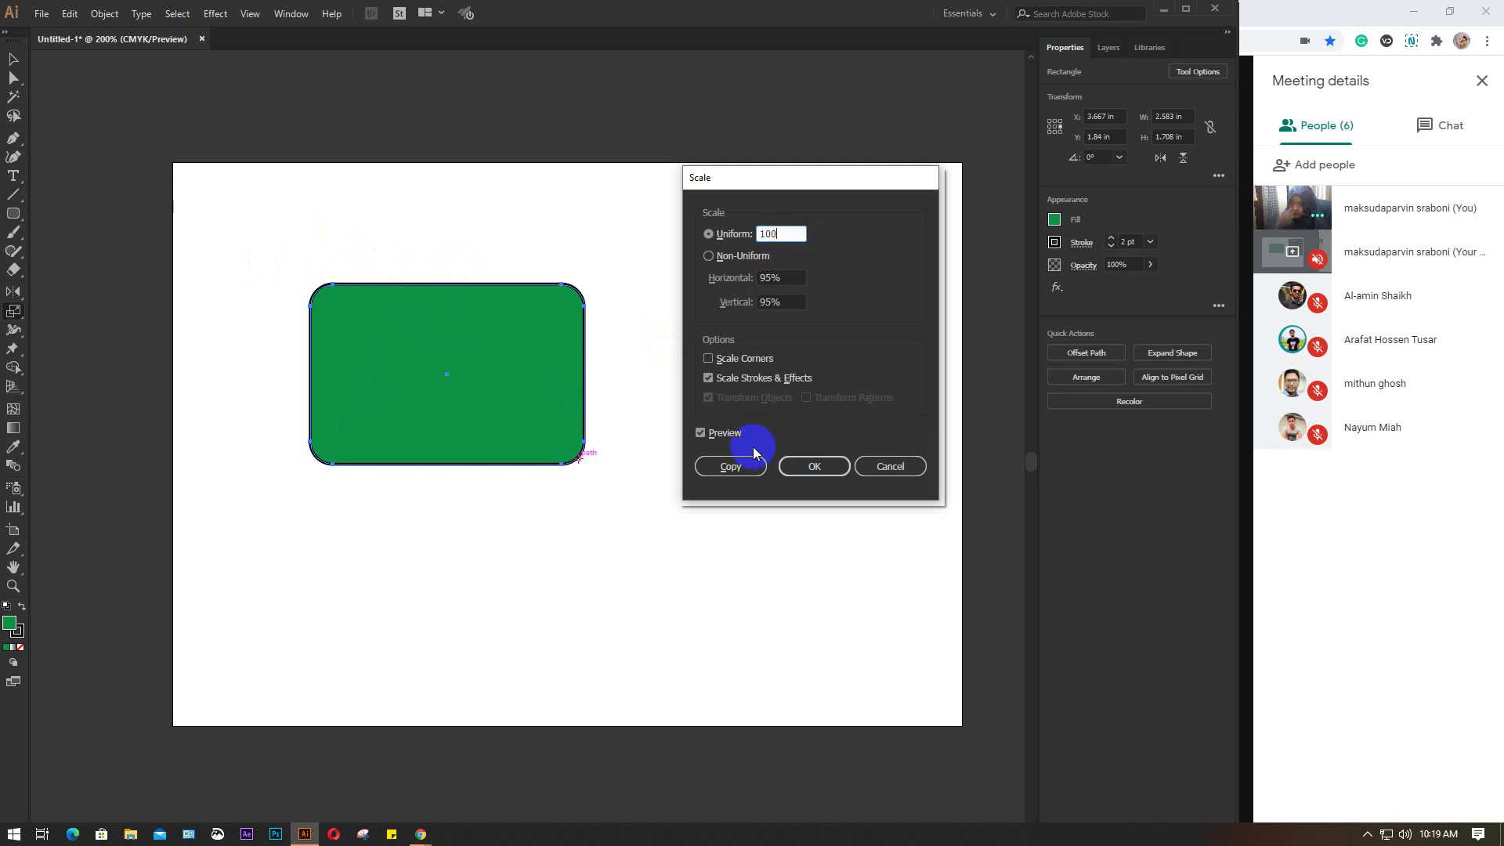
left_click(731, 433)
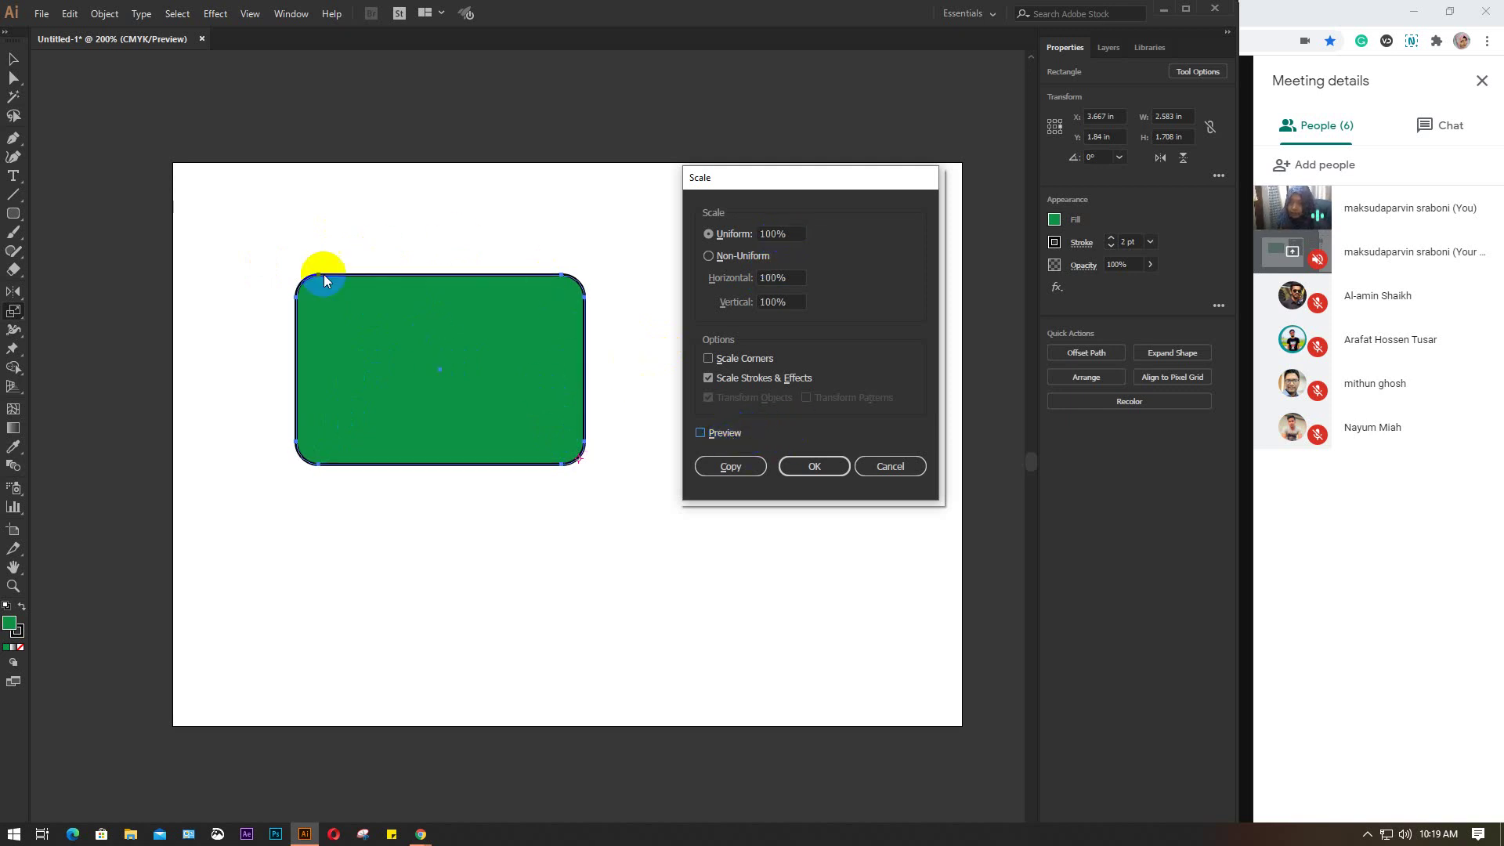
left_click_drag(805, 240, 755, 244)
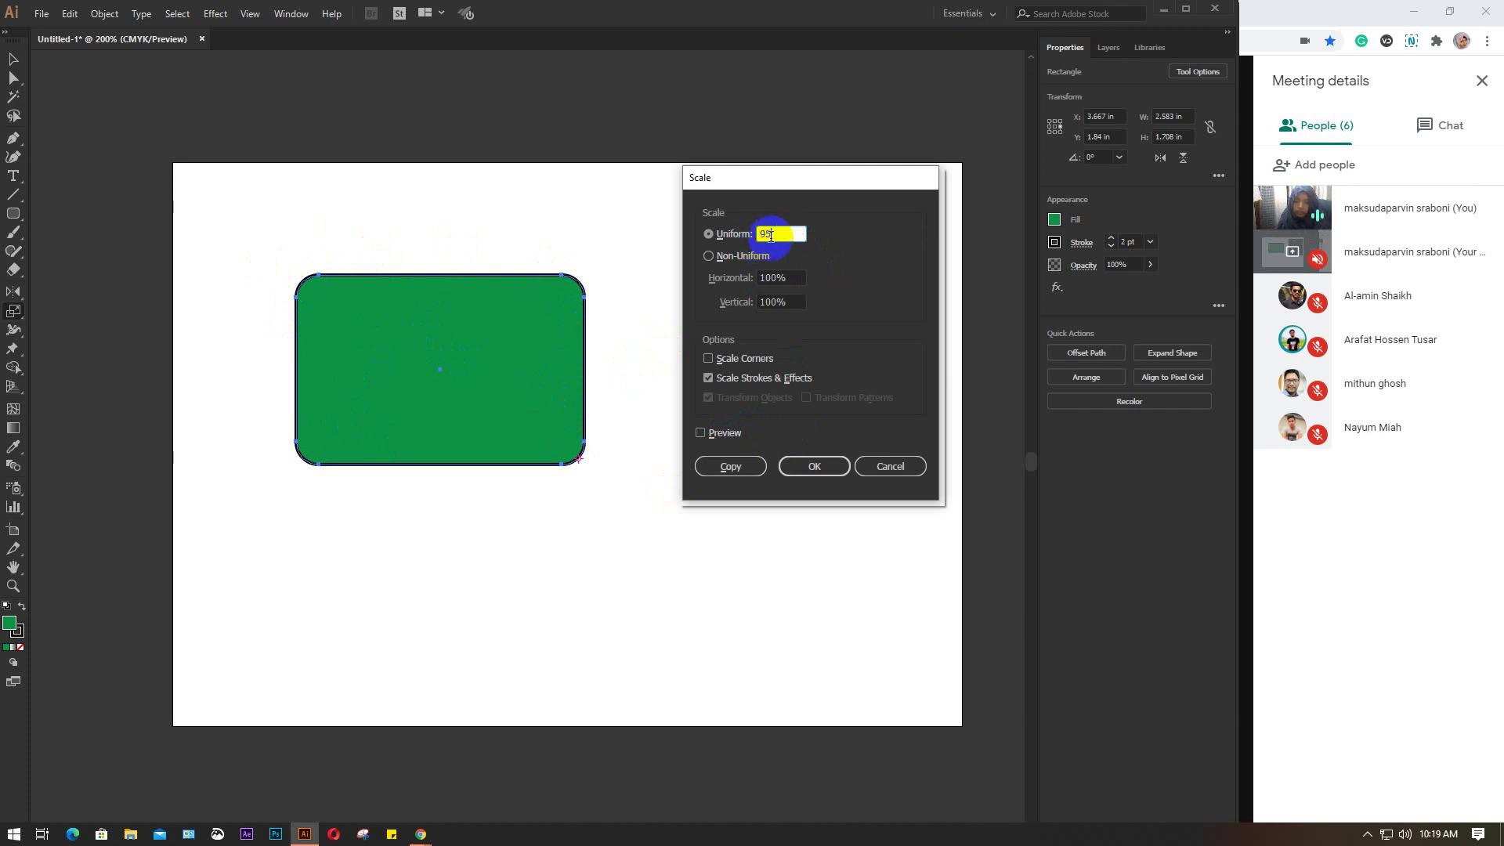
type("95")
left_click(722, 436)
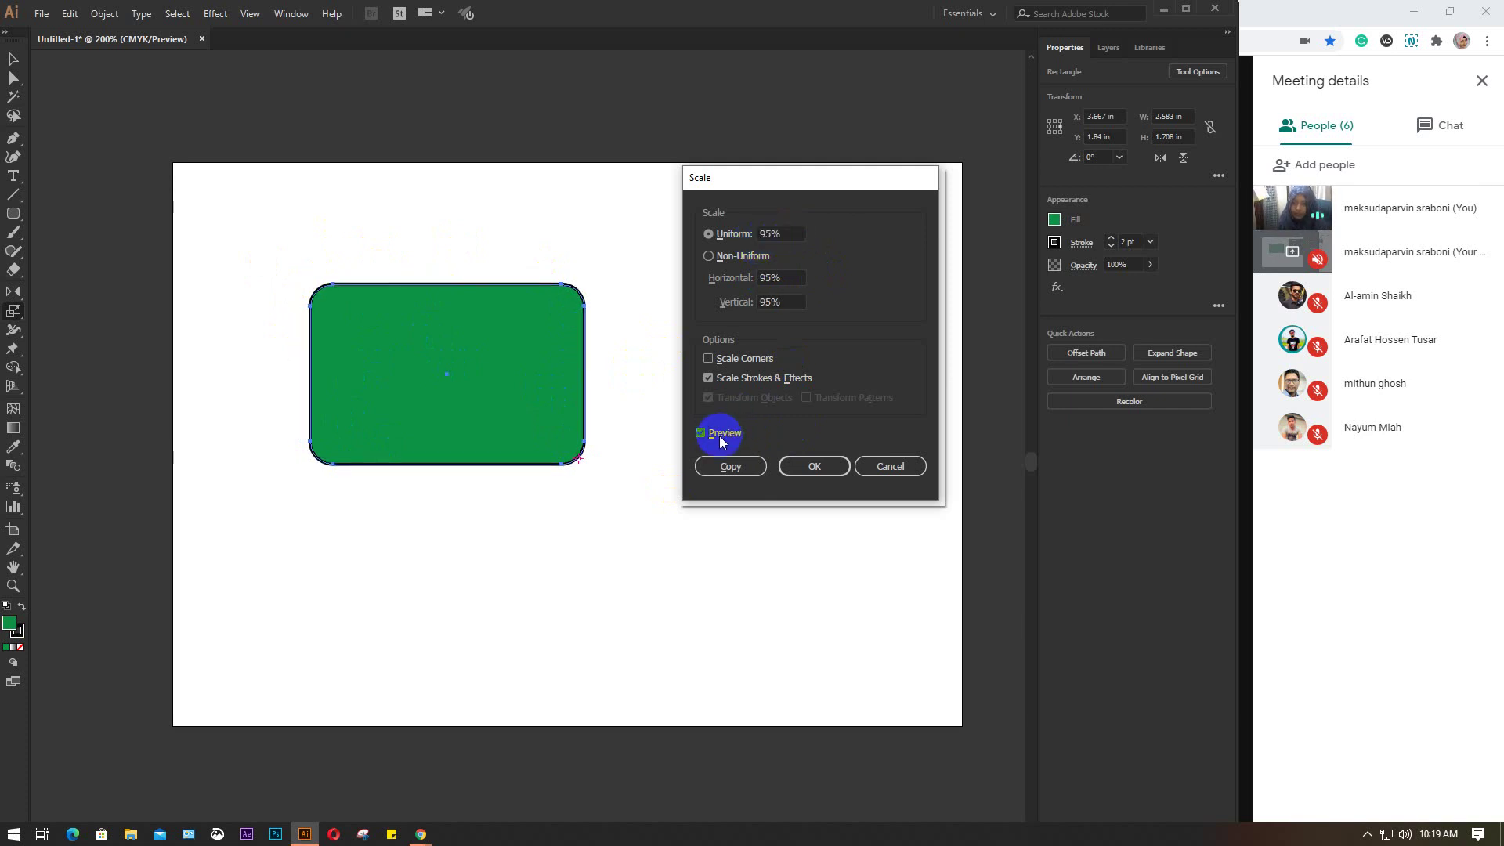
left_click(719, 436)
left_click(719, 435)
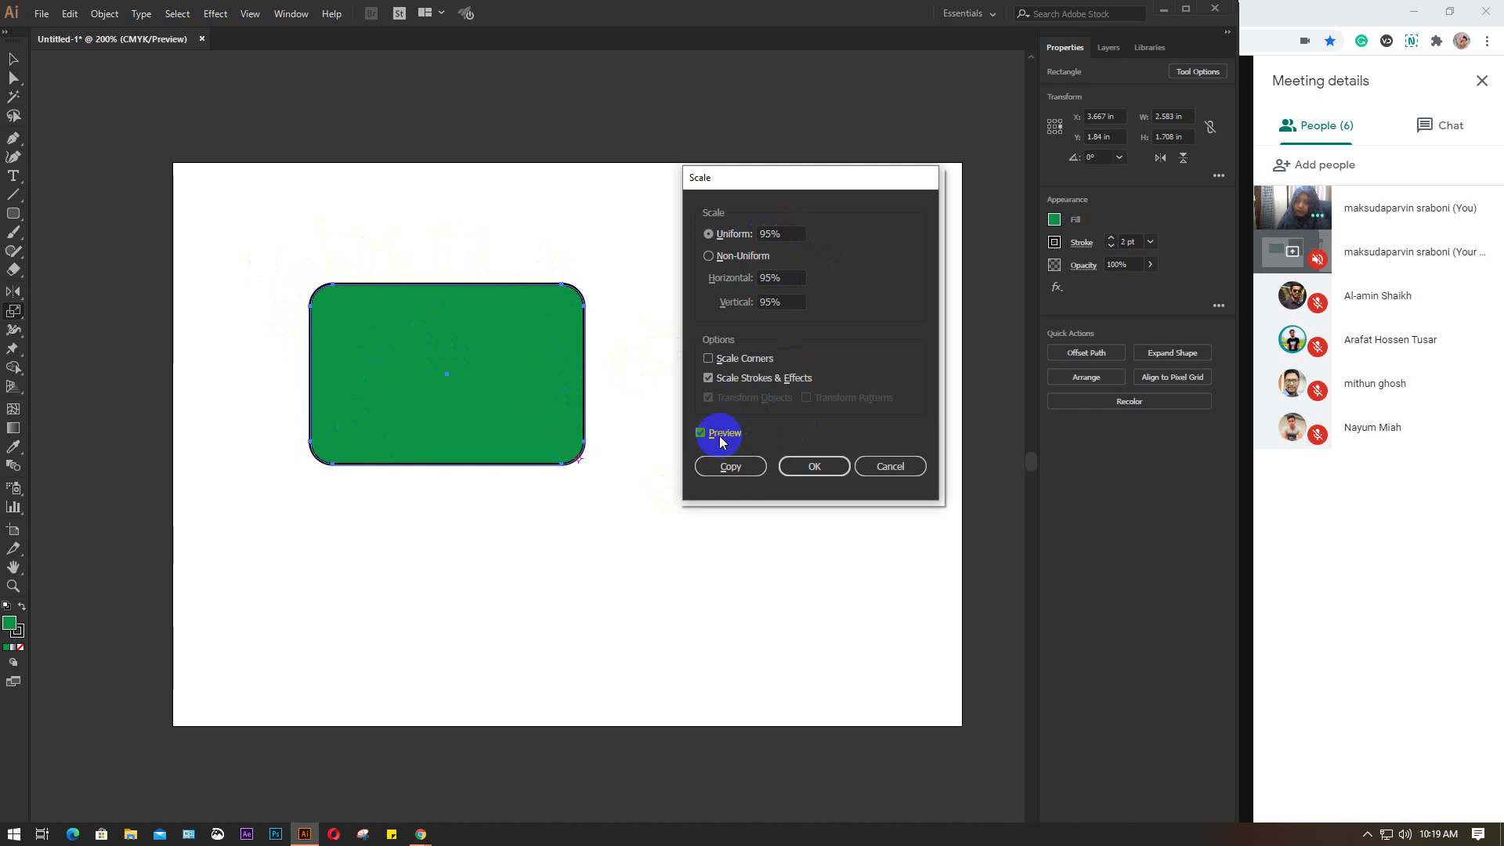
left_click(731, 468)
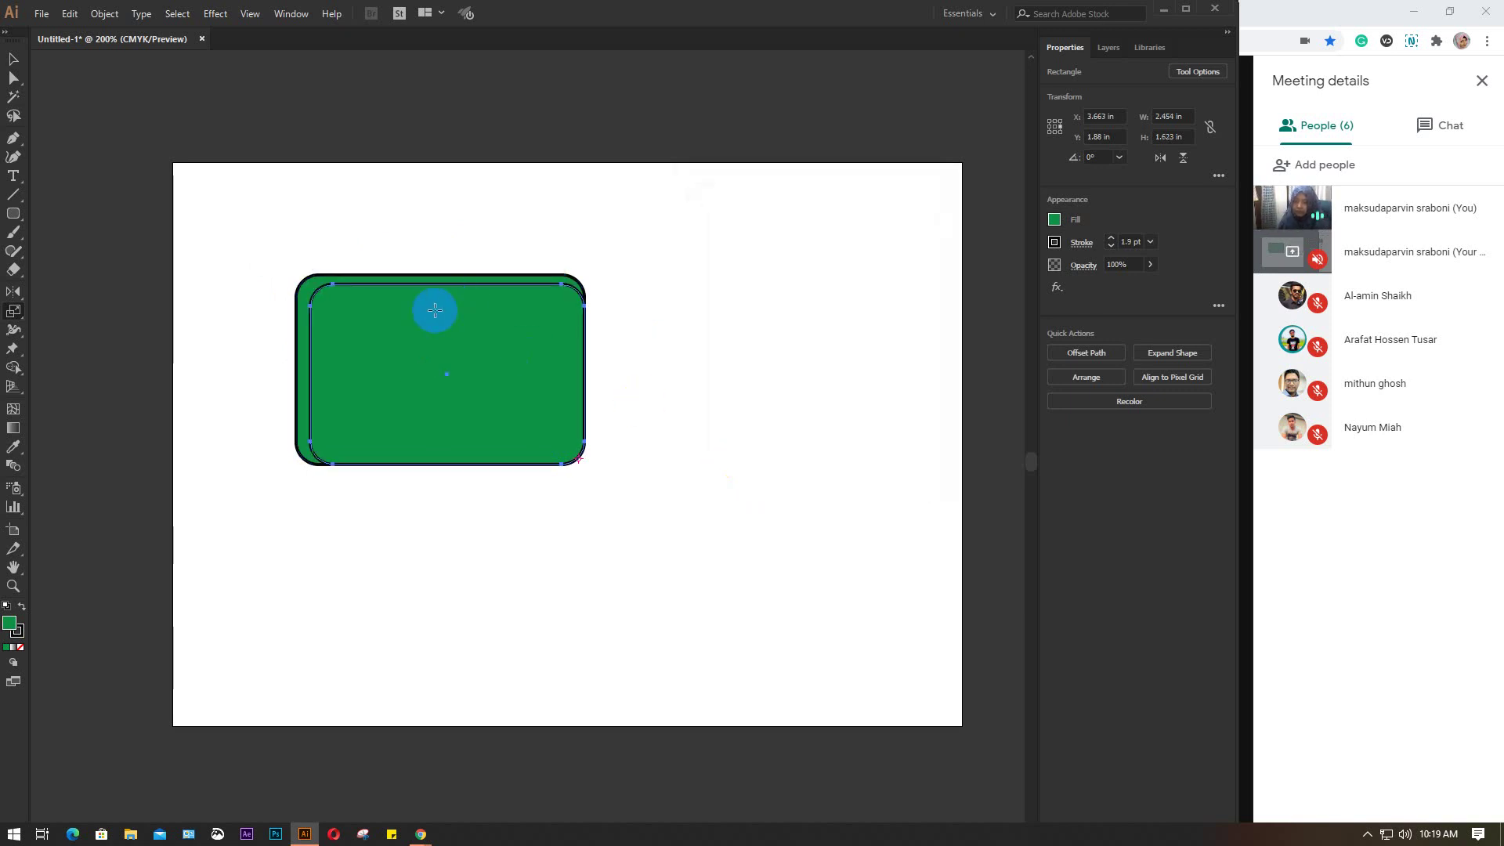
Step: Repeat the 95% copy five times with Ctrl+D, then select the outermost rectangle
key("ctrl+d")
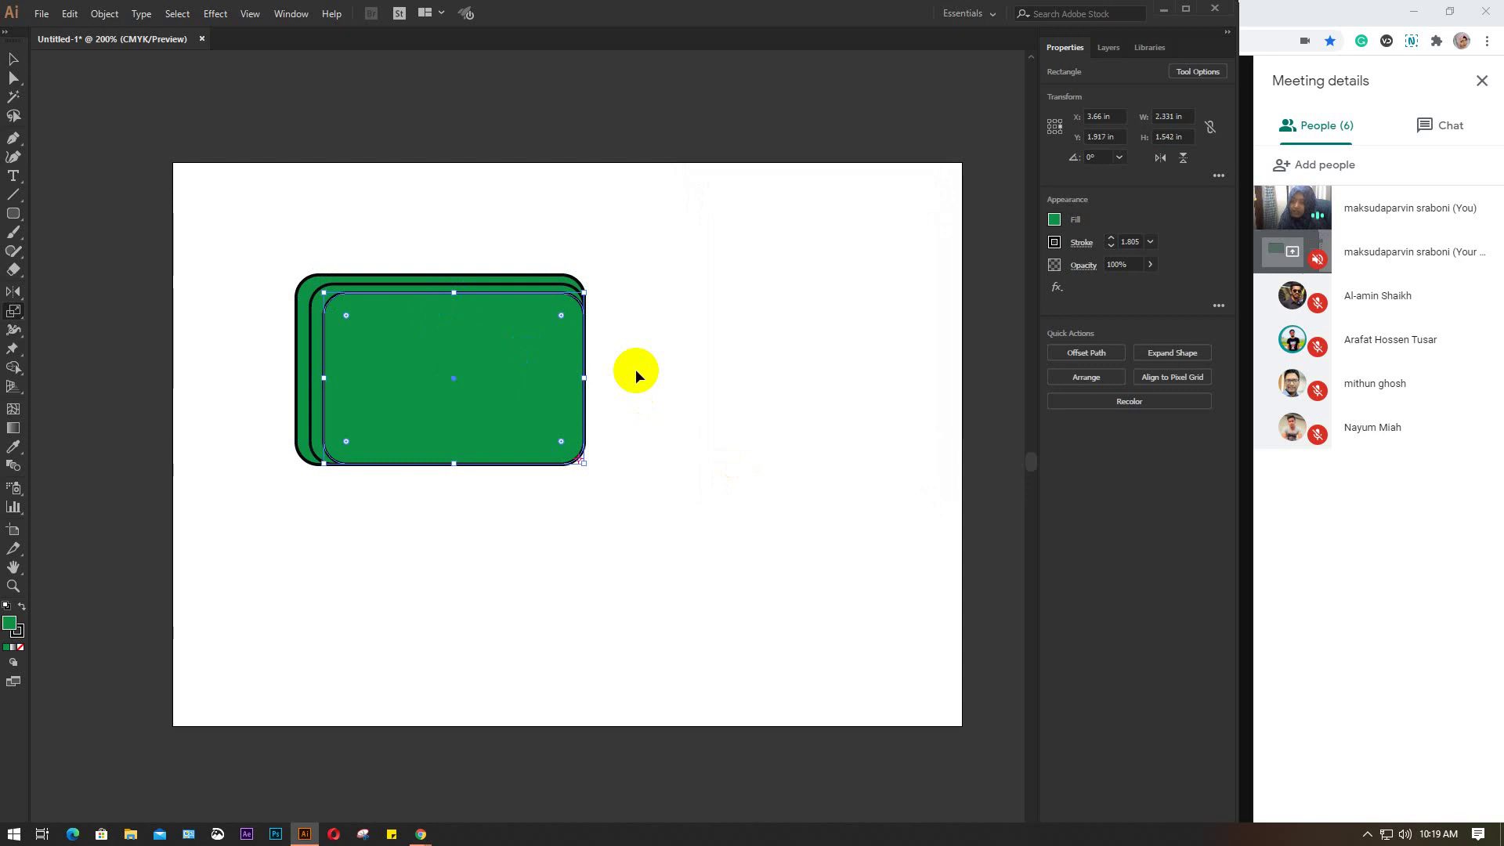
key("ctrl+d")
key("ctrl+d")
key("ctrl+d")
key("ctrl+d")
key("ctrl+d")
key("ctrl+d")
key("ctrl+d")
key("ctrl+d")
key("ctrl+d")
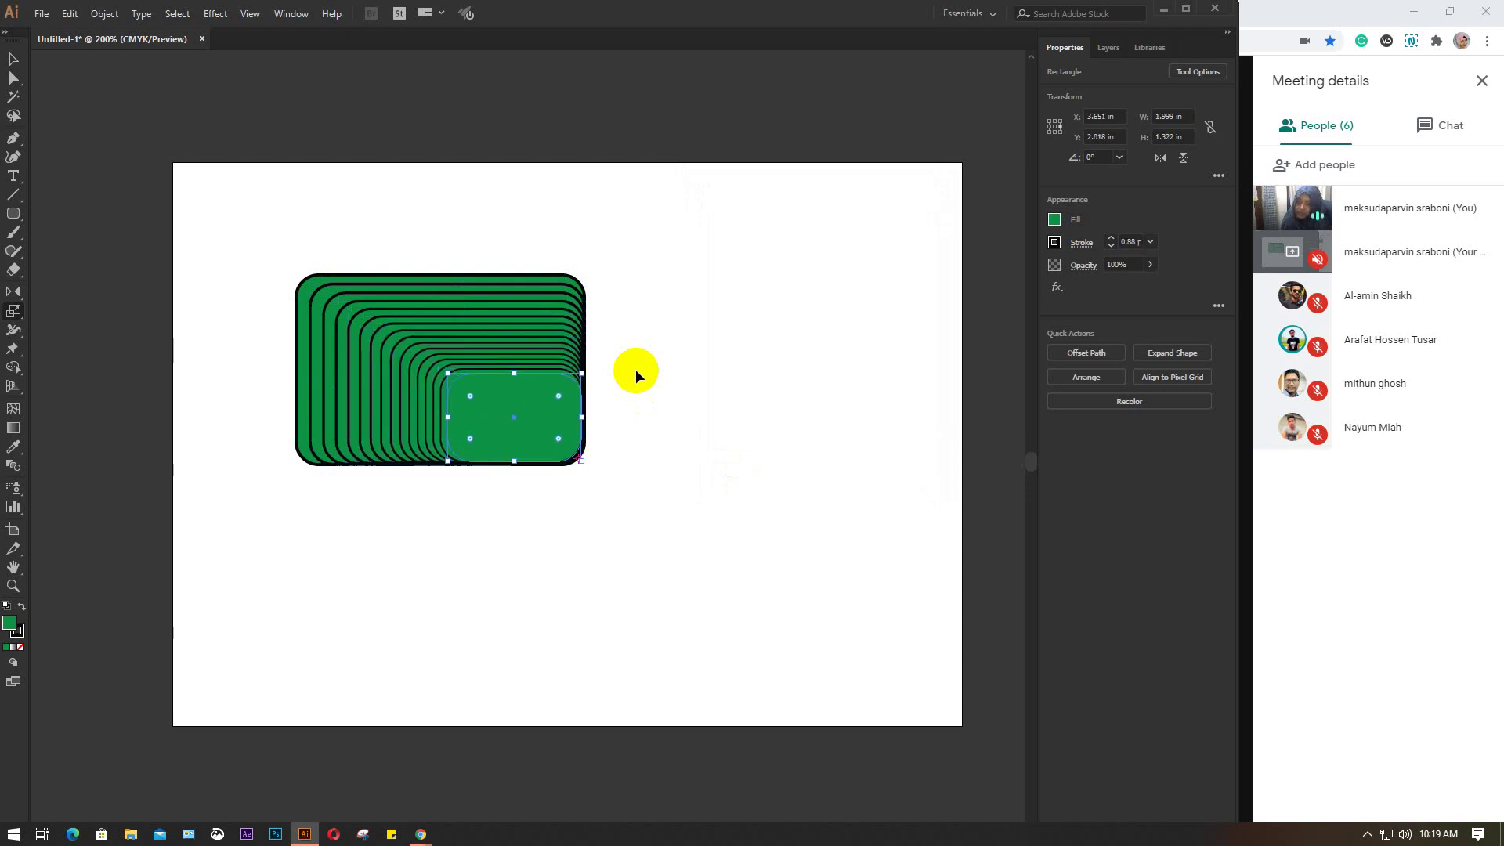
key("ctrl+d")
key("ctrl+d")
key("ctrl+d")
key("ctrl+d")
key("ctrl+d")
key("ctrl+d")
key("ctrl+d")
key("ctrl+d")
key("ctrl+d")
key("ctrl+d")
key("ctrl+d")
key("ctrl+d")
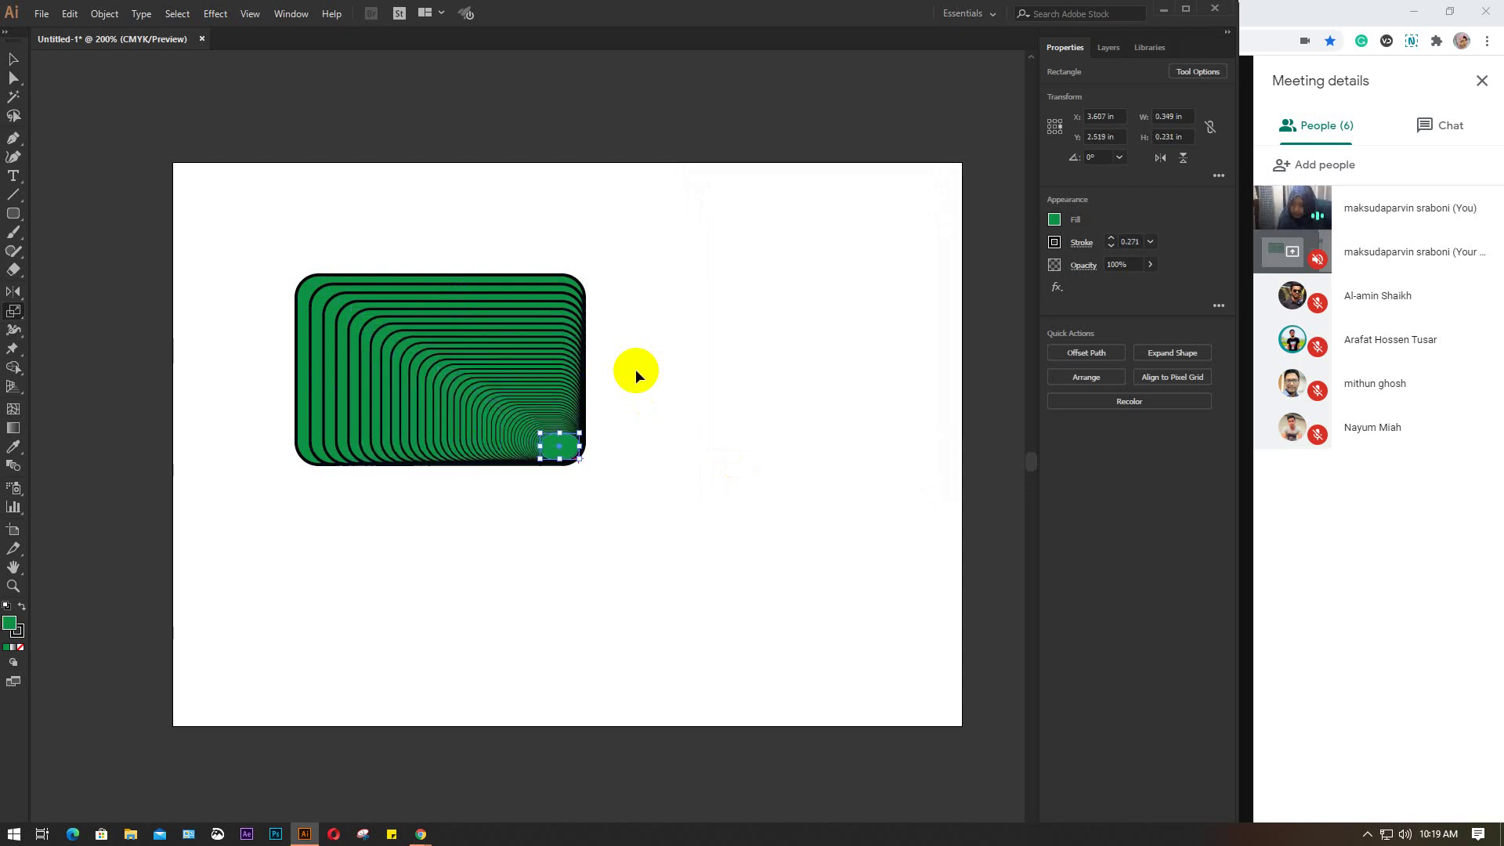
key("ctrl+d")
key("ctrl+d")
key("ctrl+d")
key("ctrl+d")
key("ctrl+d")
key("ctrl+d")
key("ctrl+d")
key("ctrl+d")
key("ctrl+d")
key("ctrl+d")
key("ctrl+d")
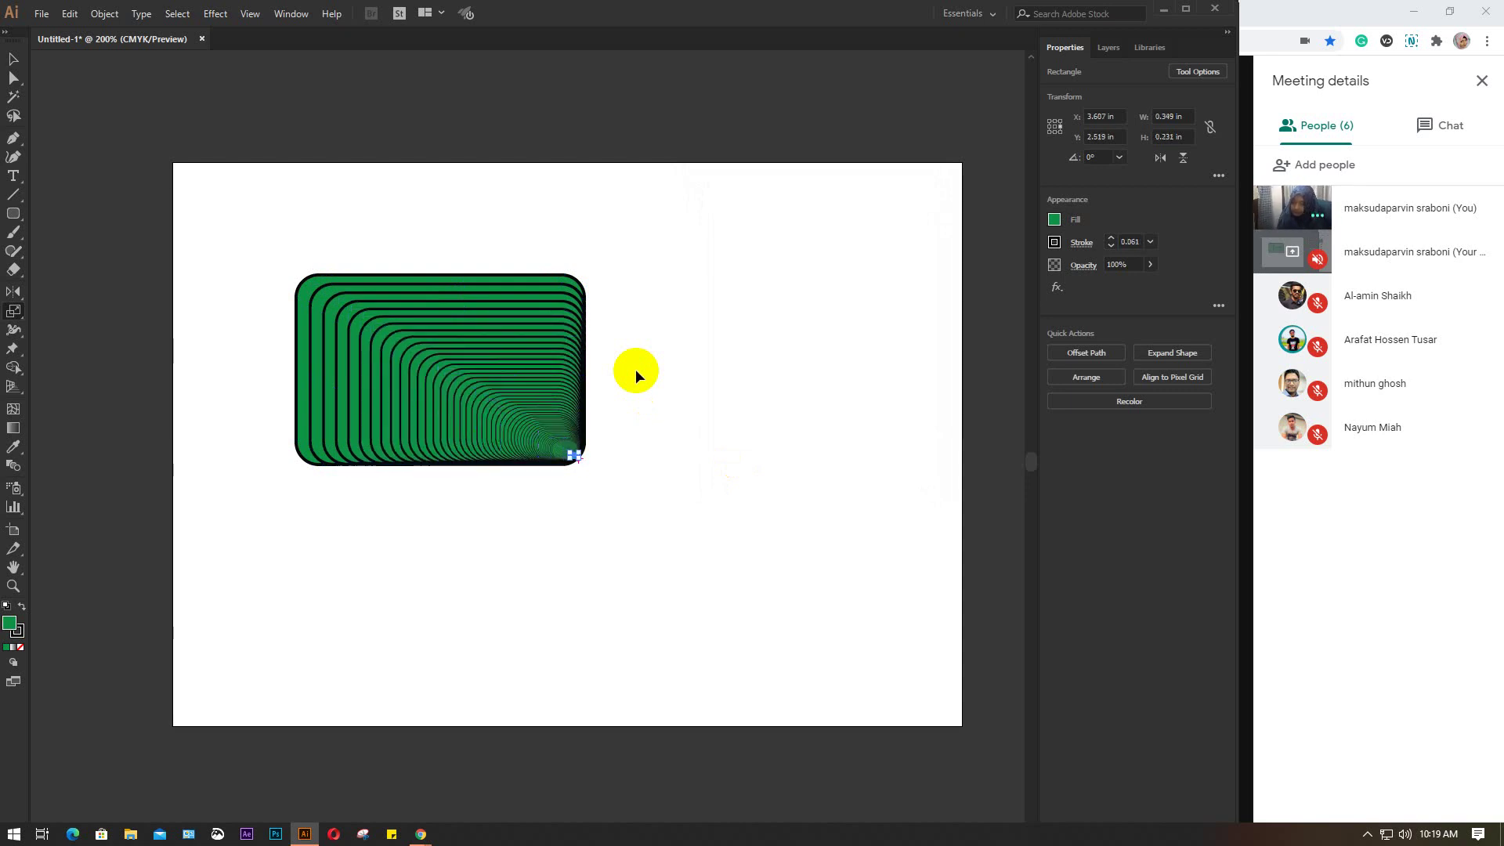
key("ctrl+d")
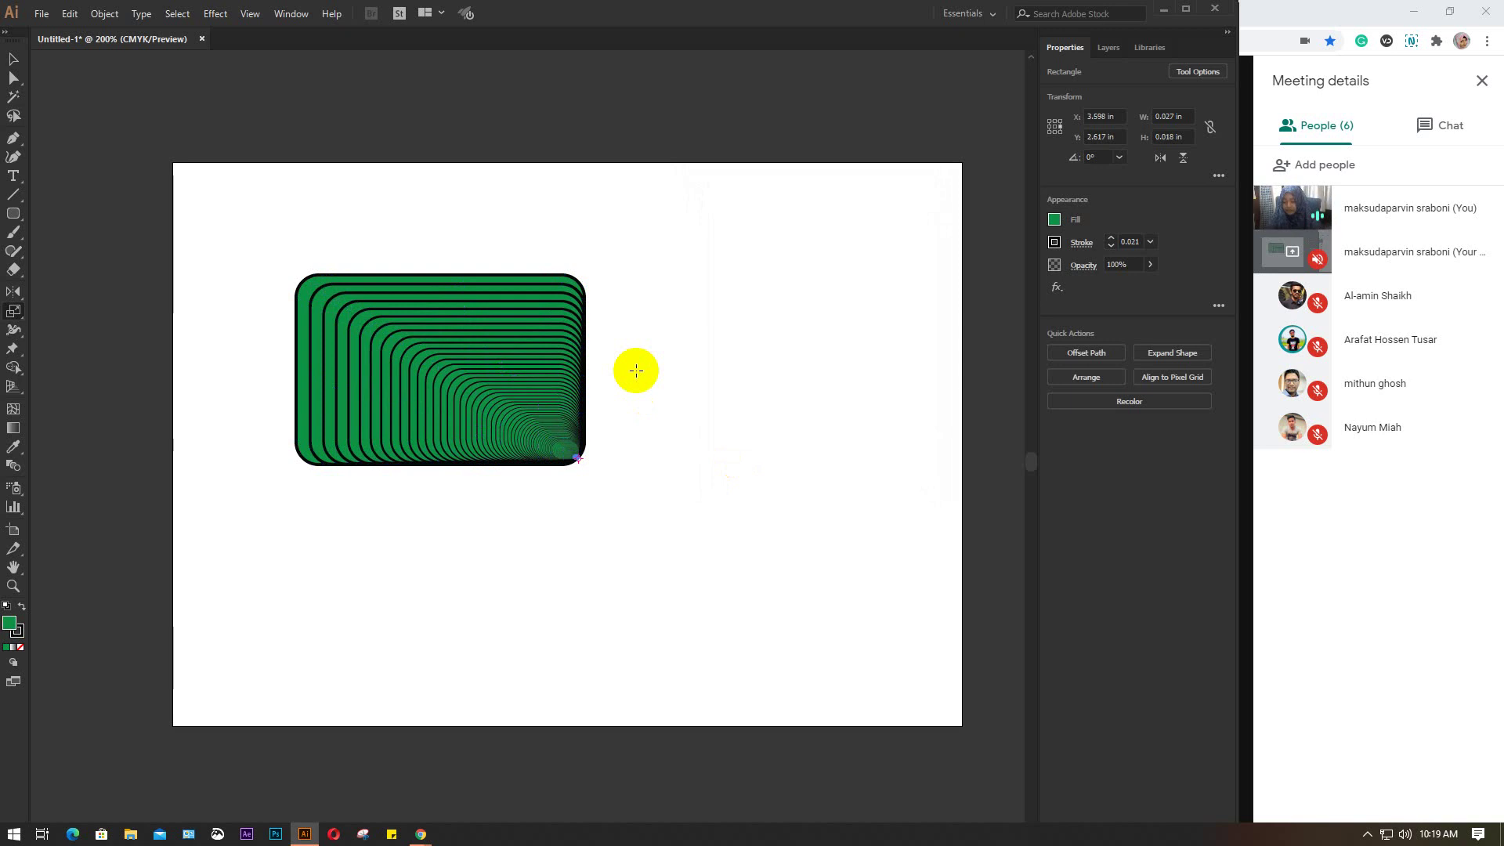
key("v")
left_click(284, 235)
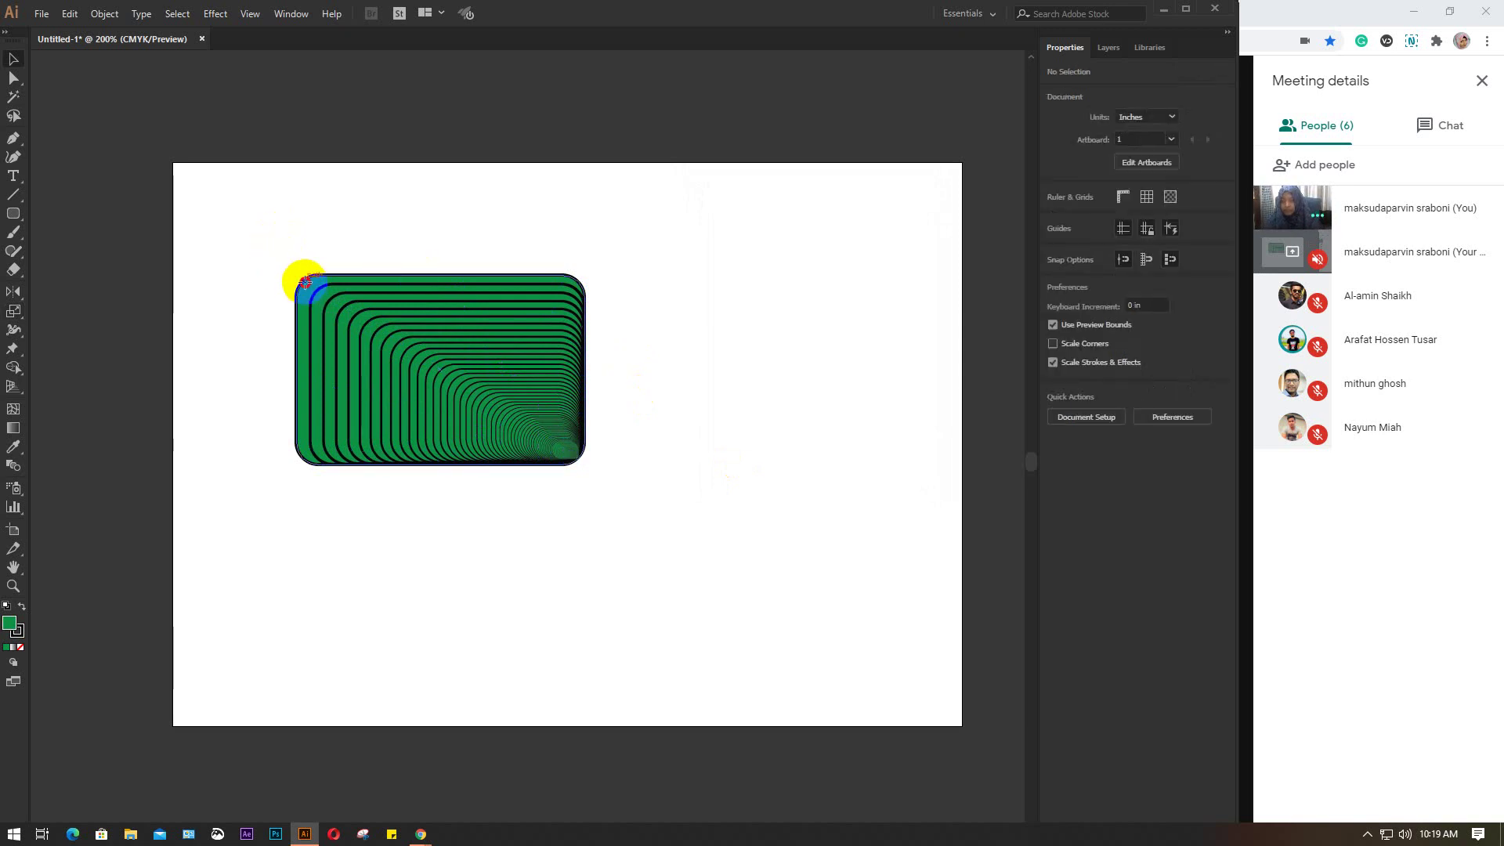
left_click(305, 283)
Step: Copy the outer rounded rectangle to the right and scale it from its bottom-right corner
left_click_drag(305, 287, 637, 288)
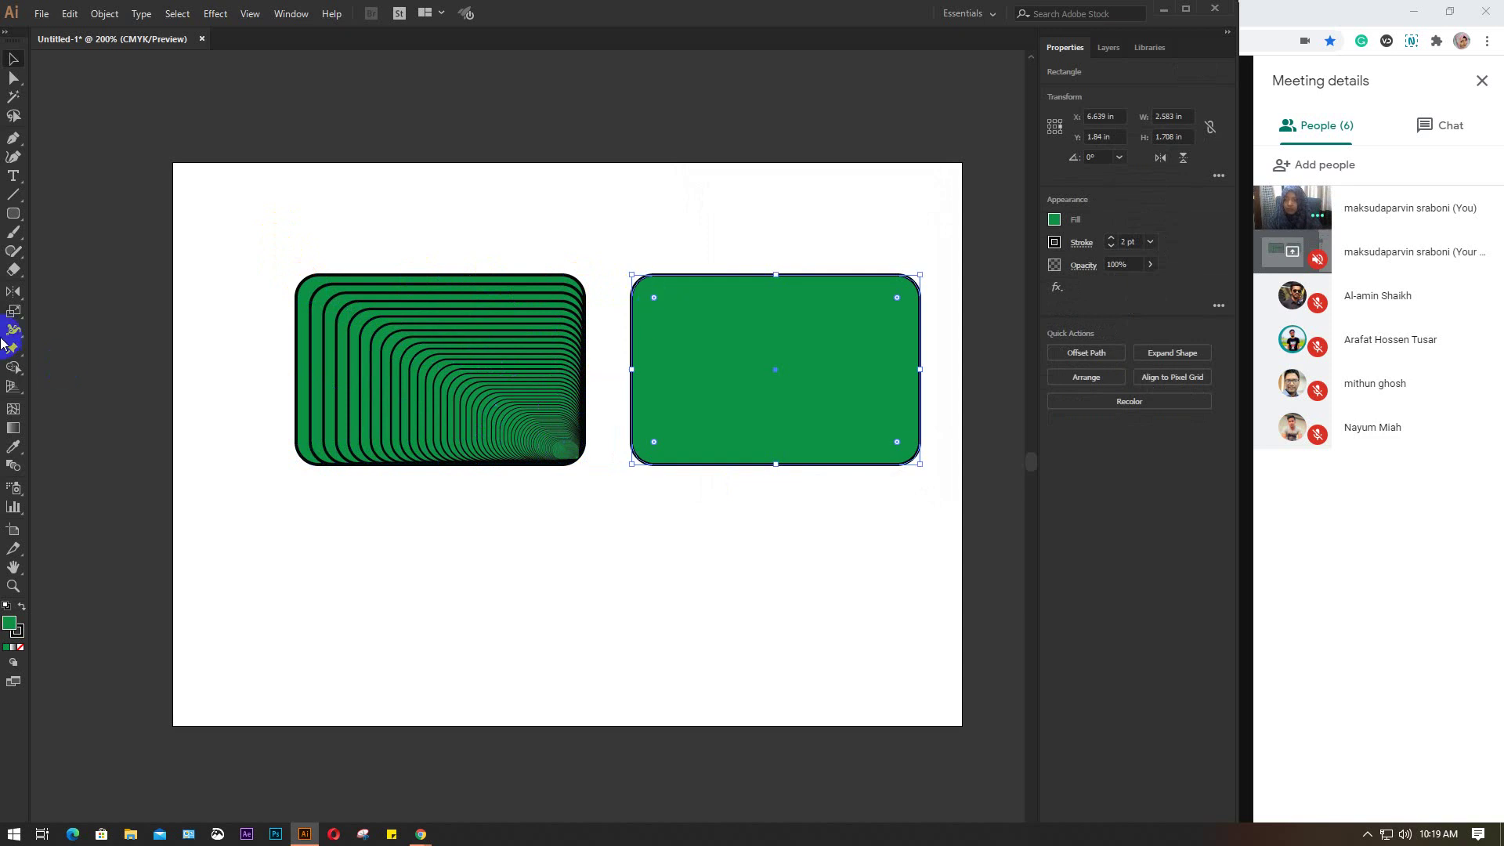
left_click(18, 313)
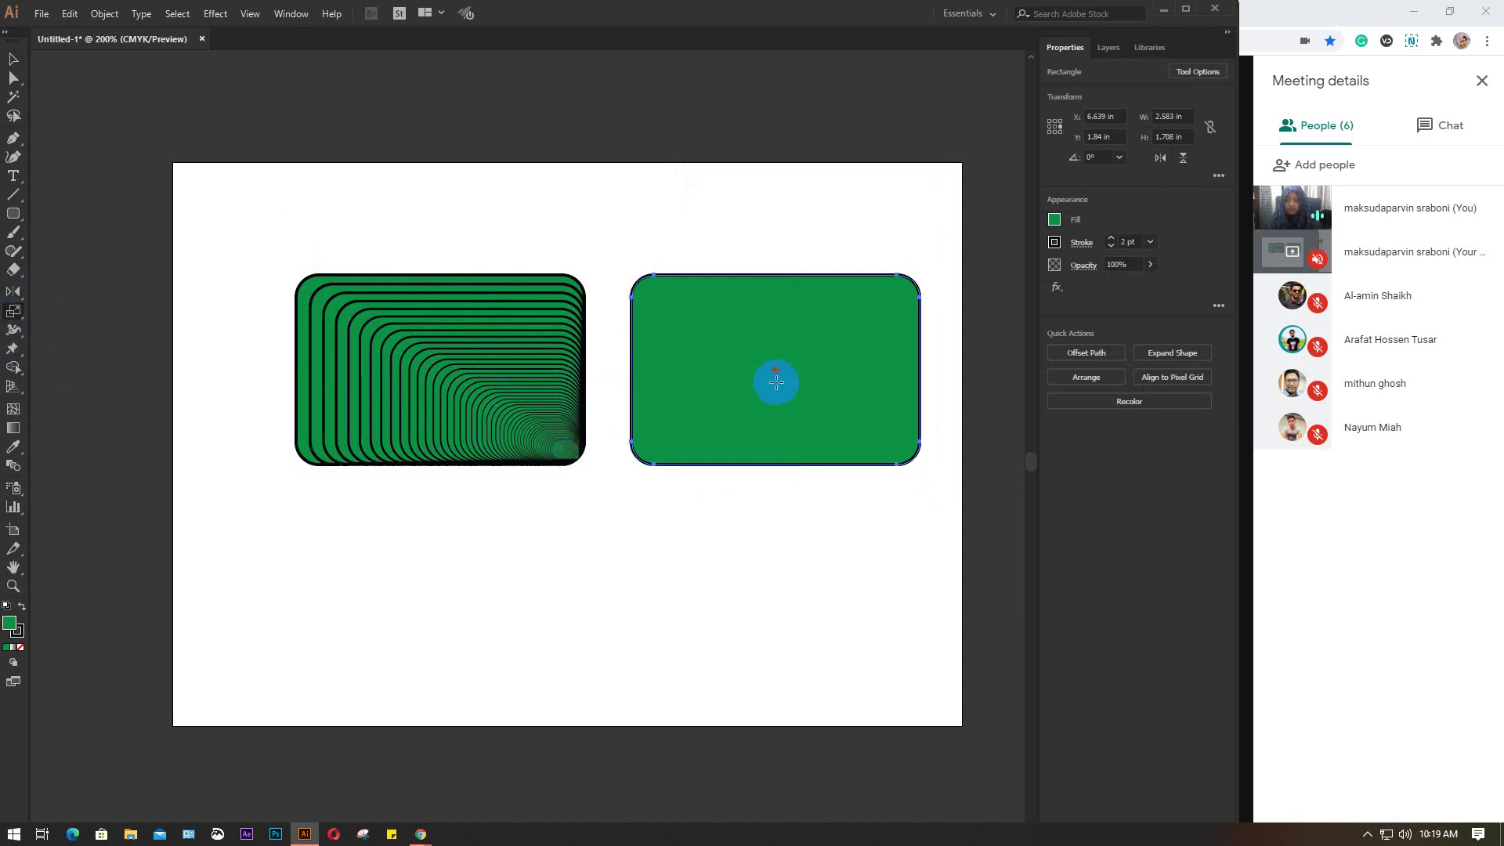
left_click_drag(906, 448, 913, 463)
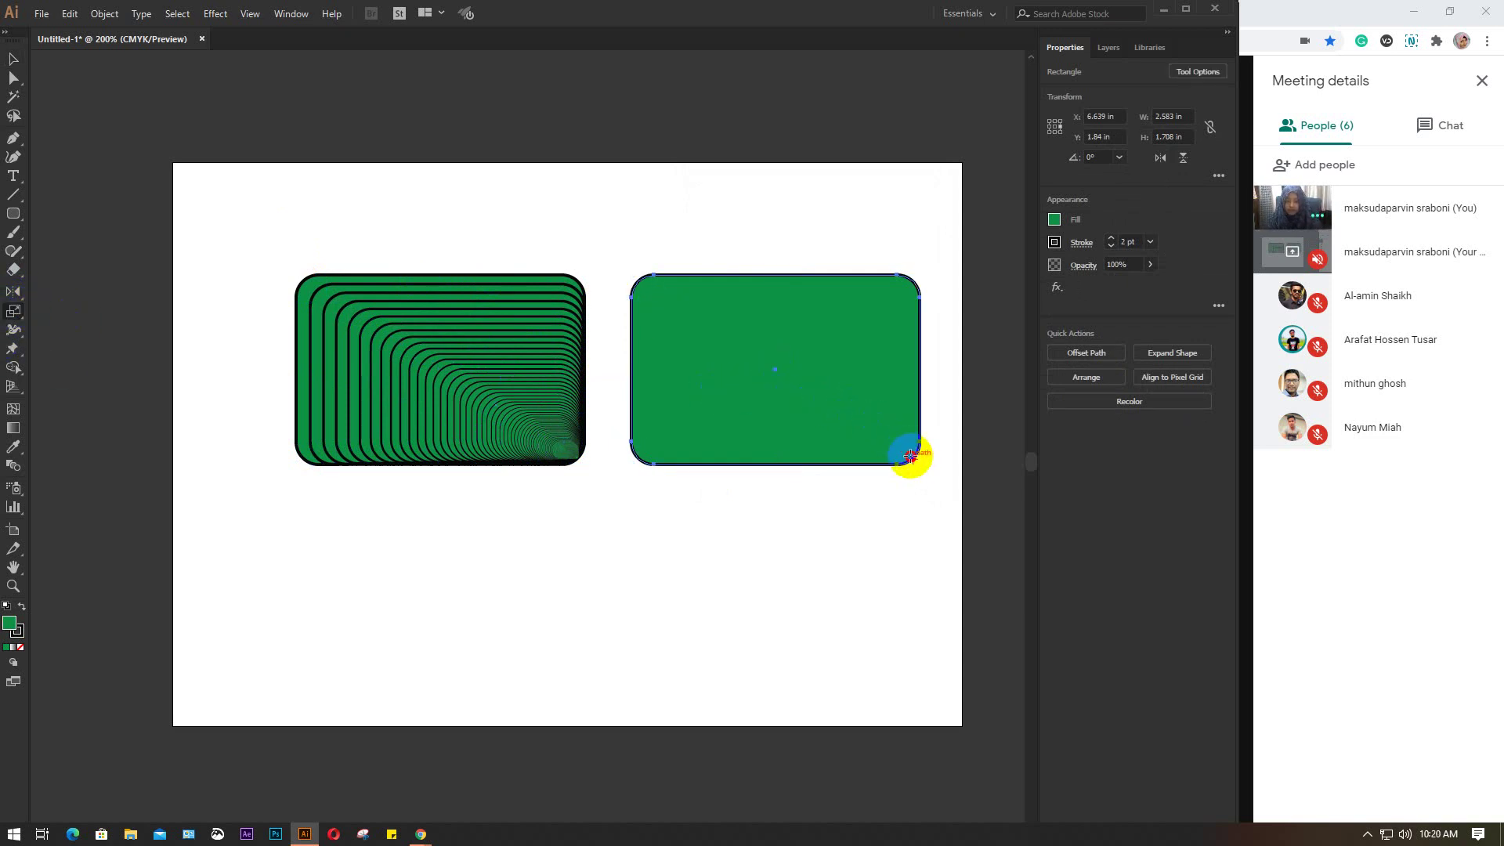
left_click(913, 464, "alt")
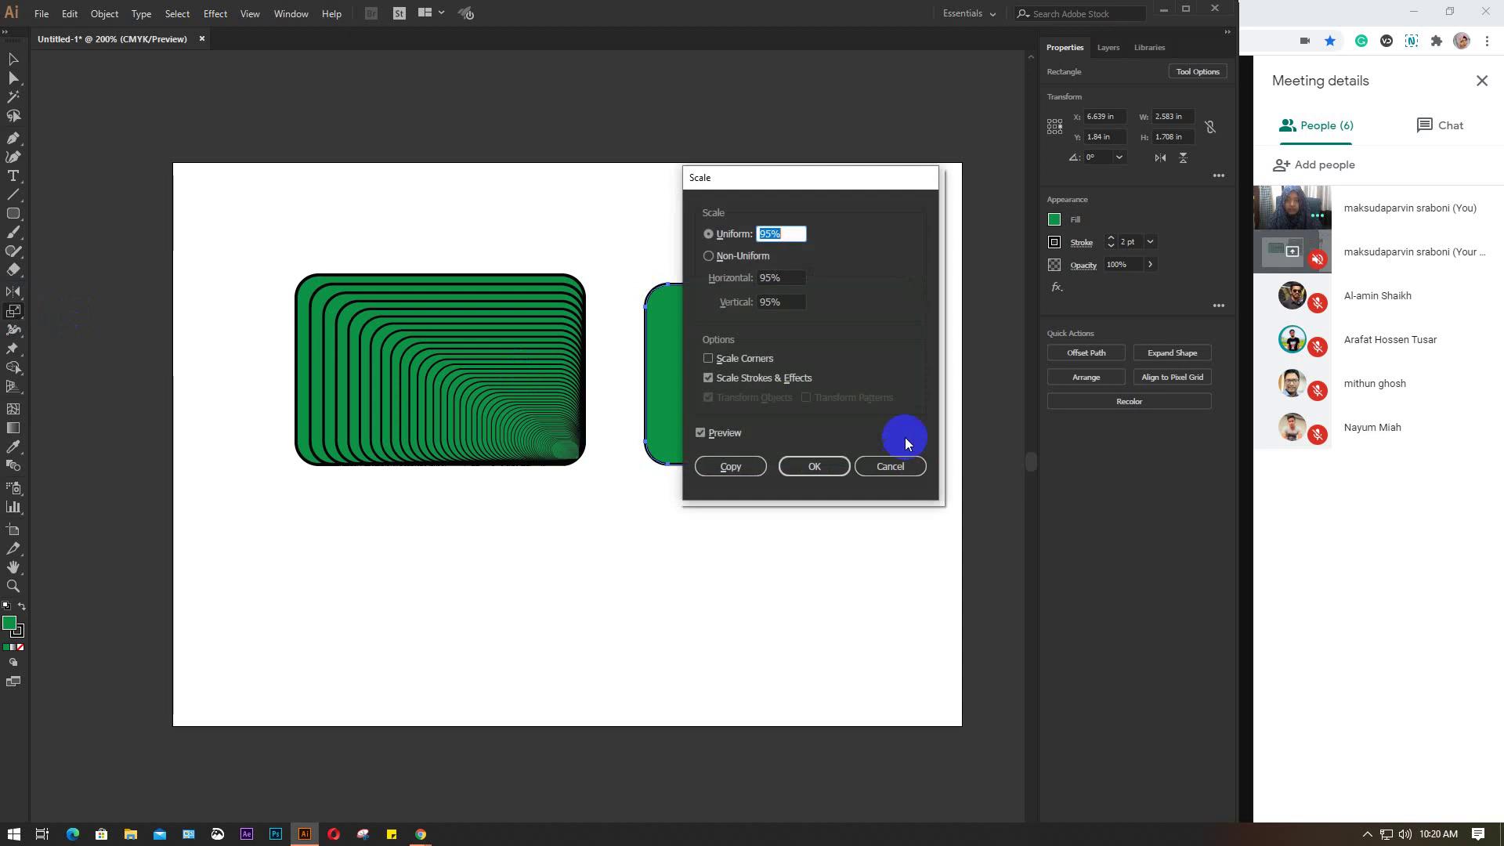
Step: Switch the Scale dialog to Non-Uniform scaling
left_click(793, 236)
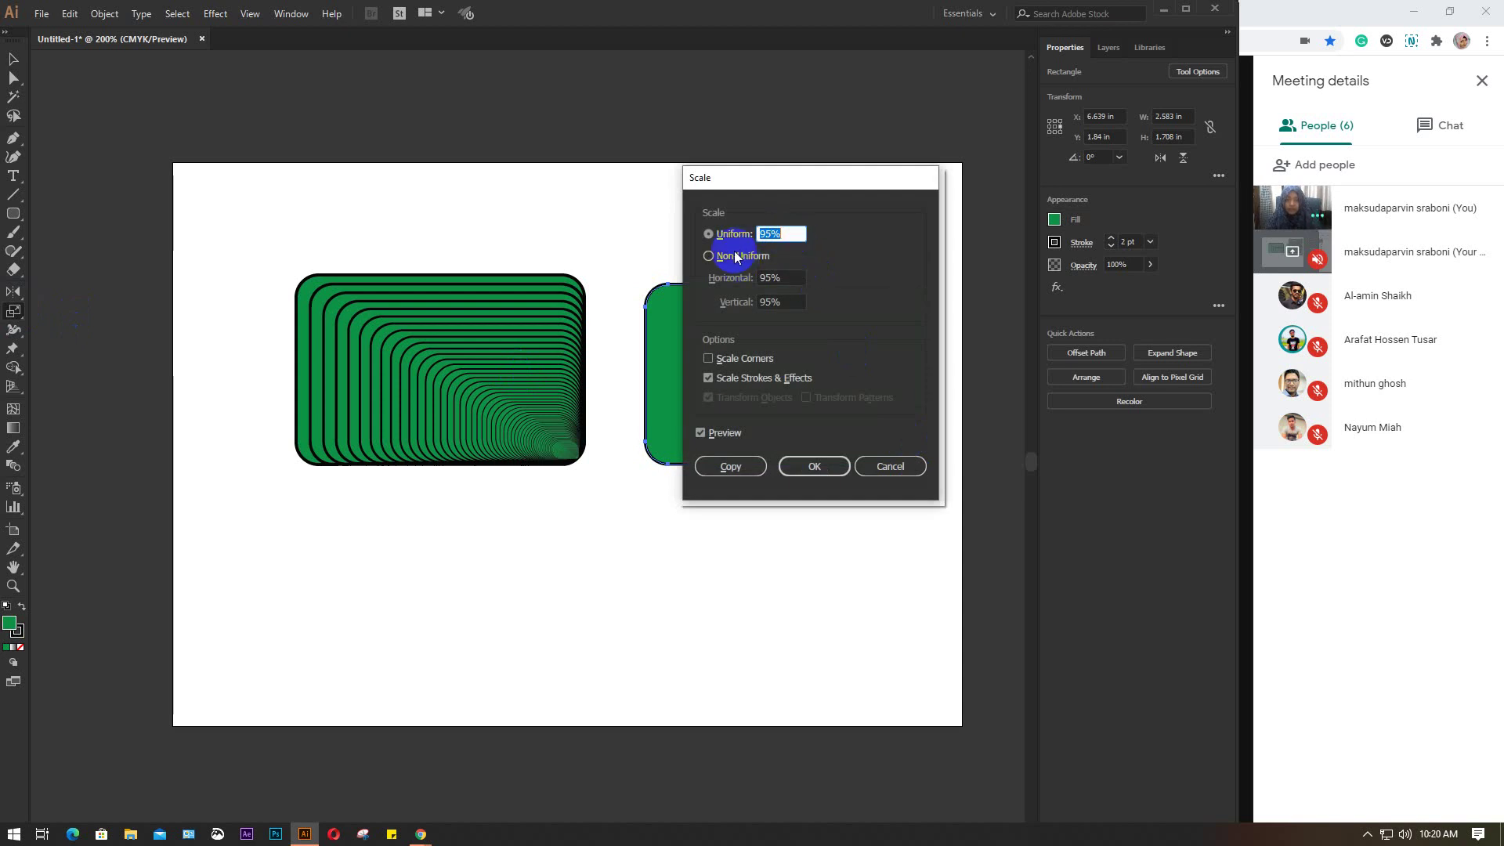
left_click(707, 237)
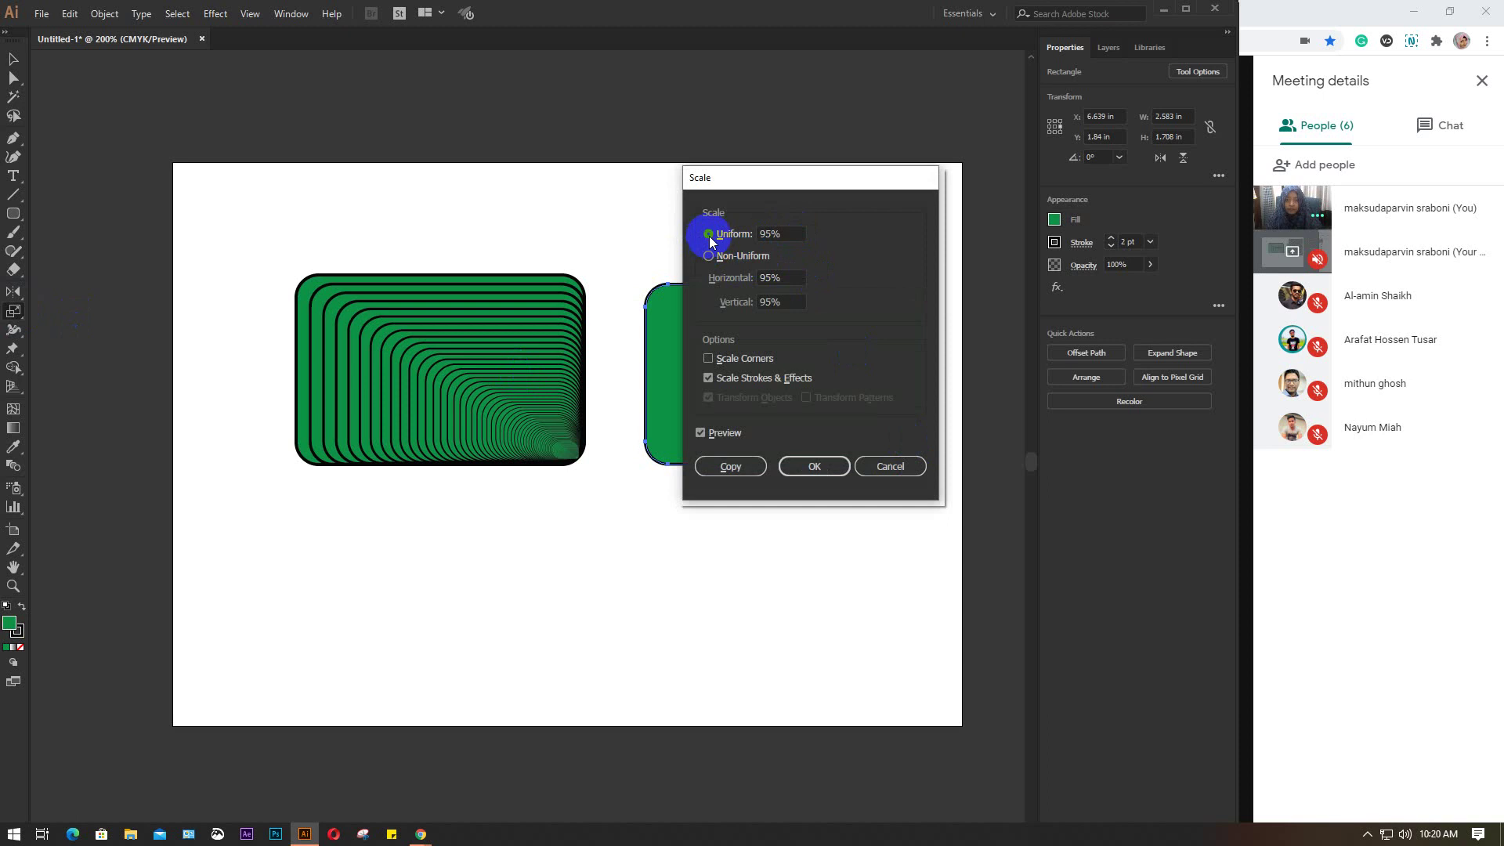
left_click(744, 256)
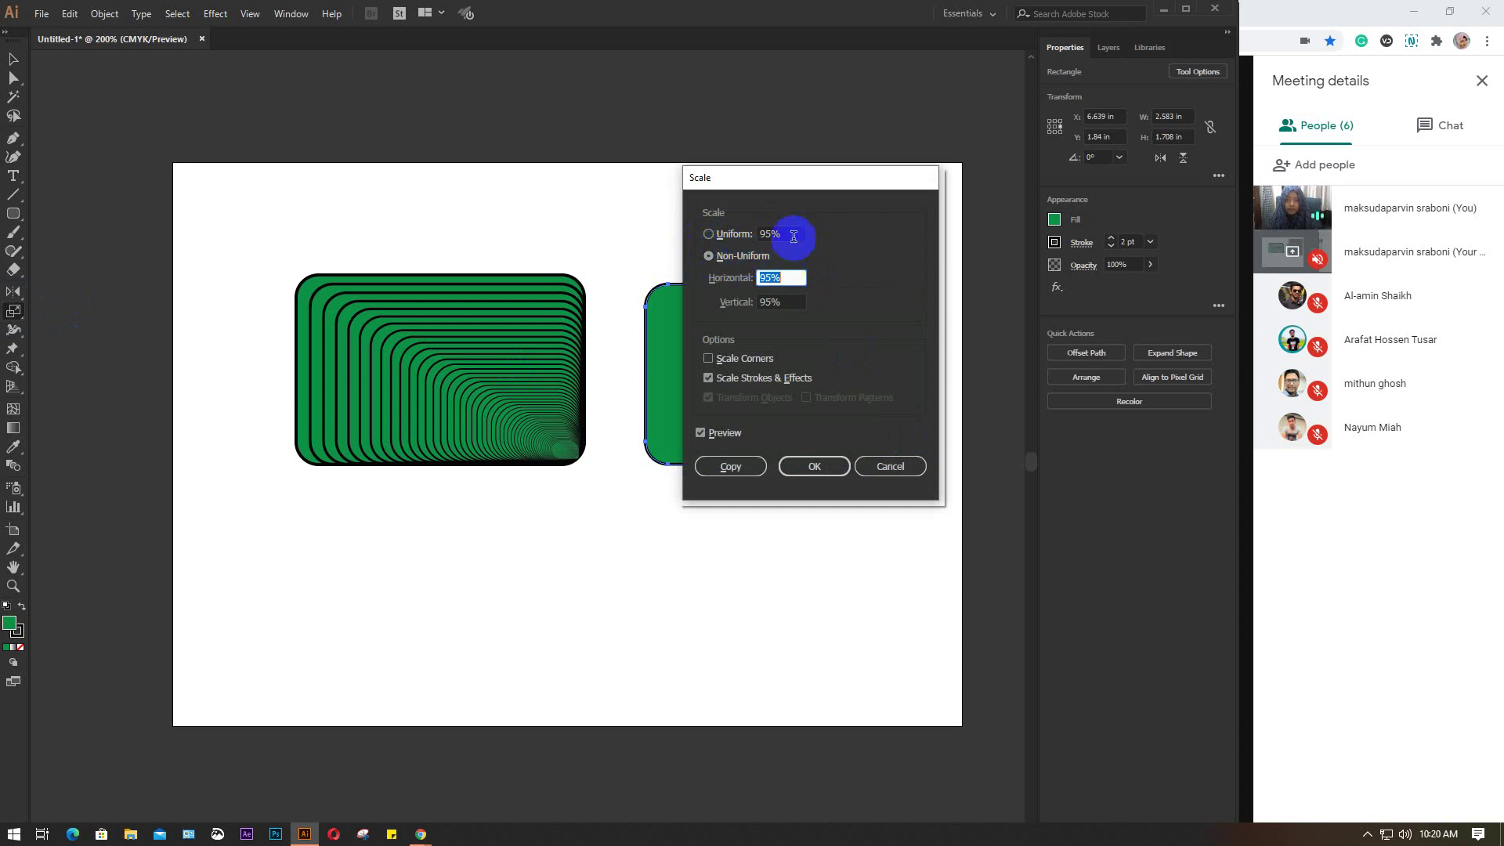
left_click(726, 236)
type("100")
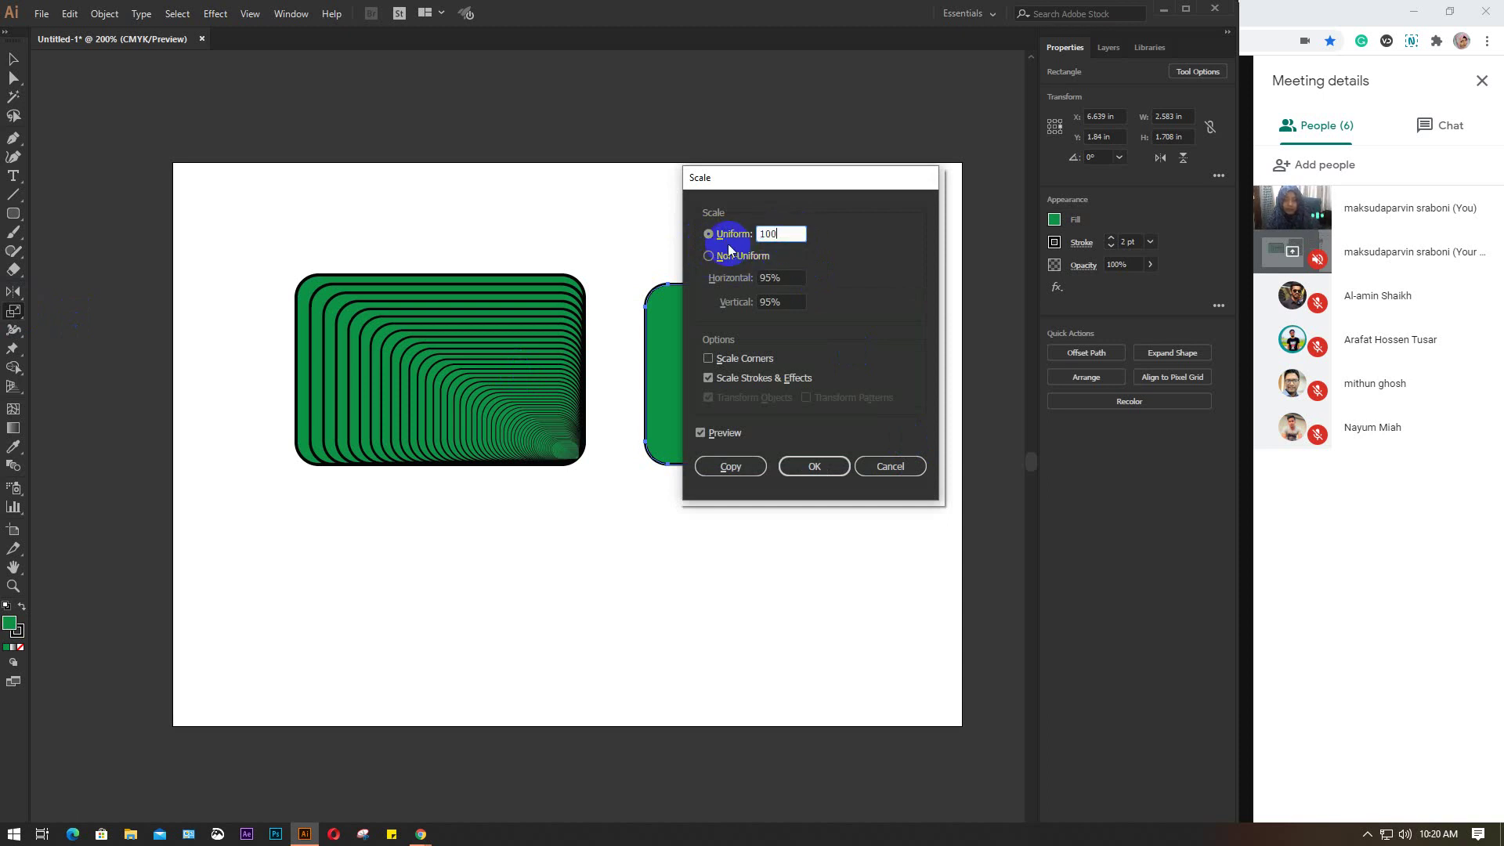
key("Tab")
left_click(728, 261)
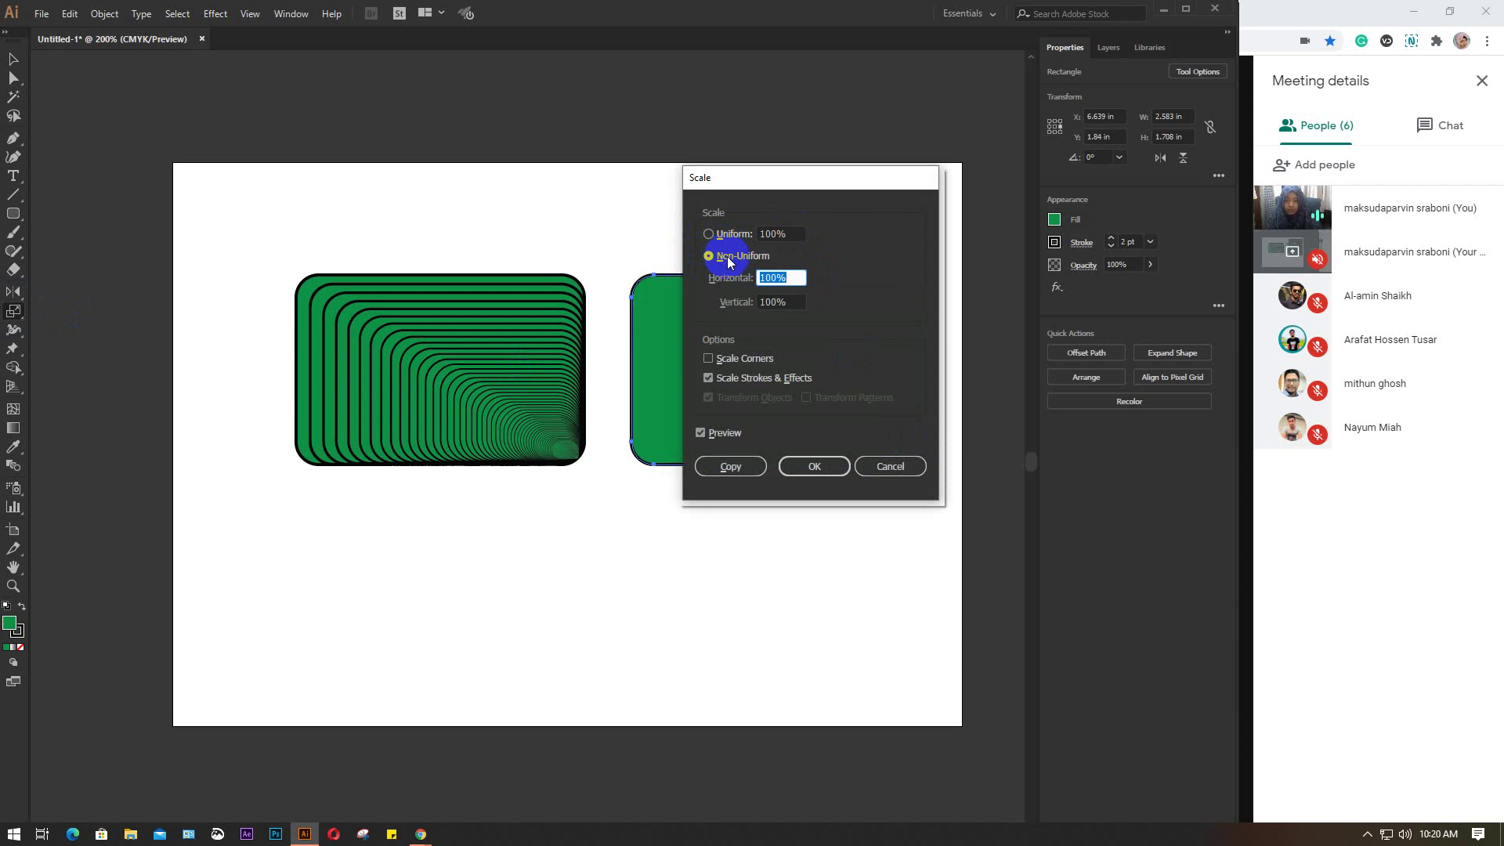
left_click_drag(819, 167, 1061, 208)
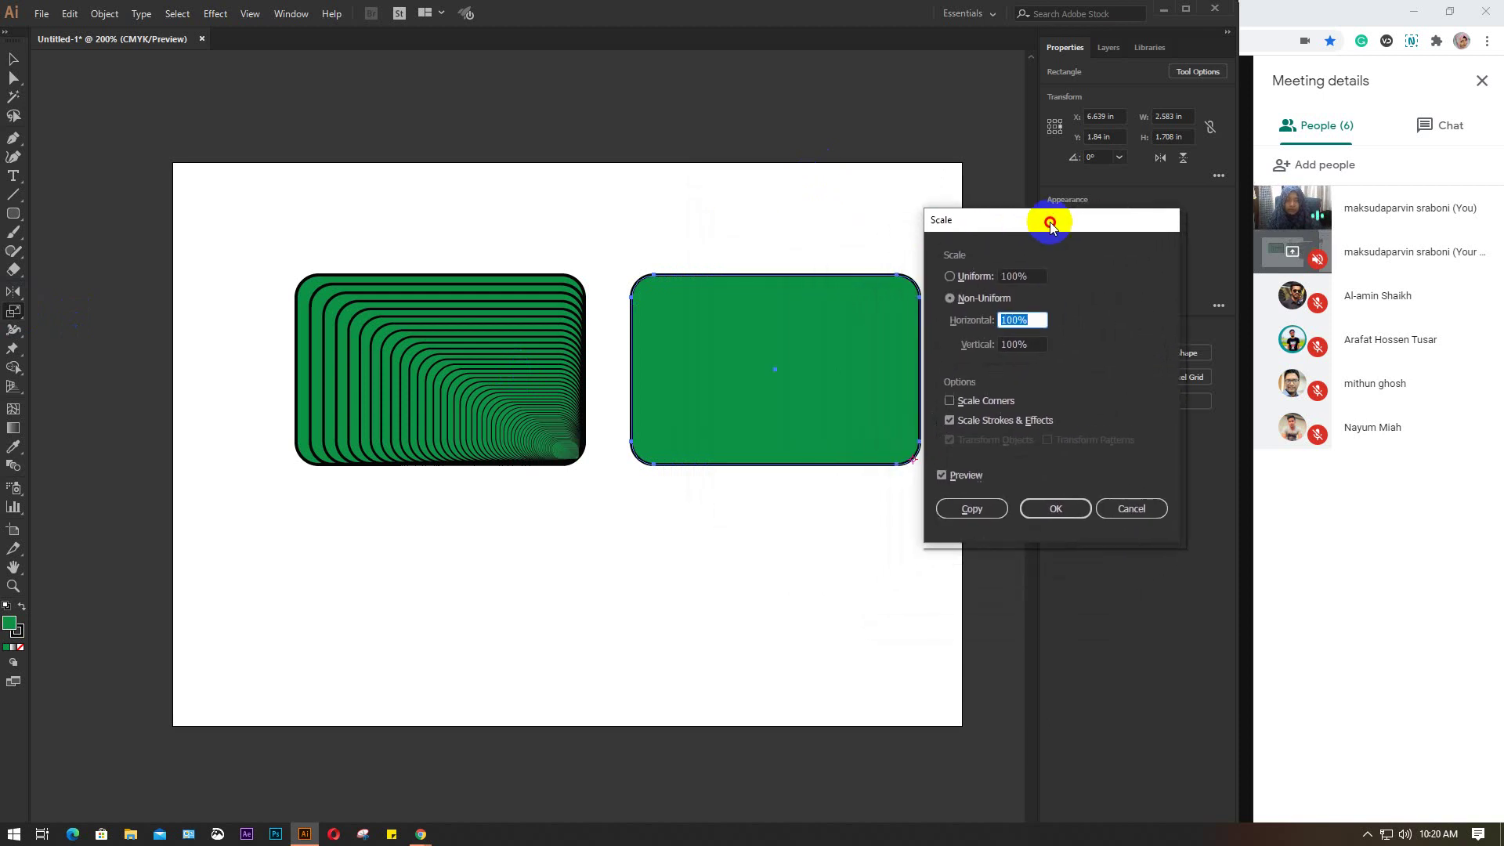
Step: Make a copy scaled 95% horizontally and 92% vertically
left_click(1030, 318)
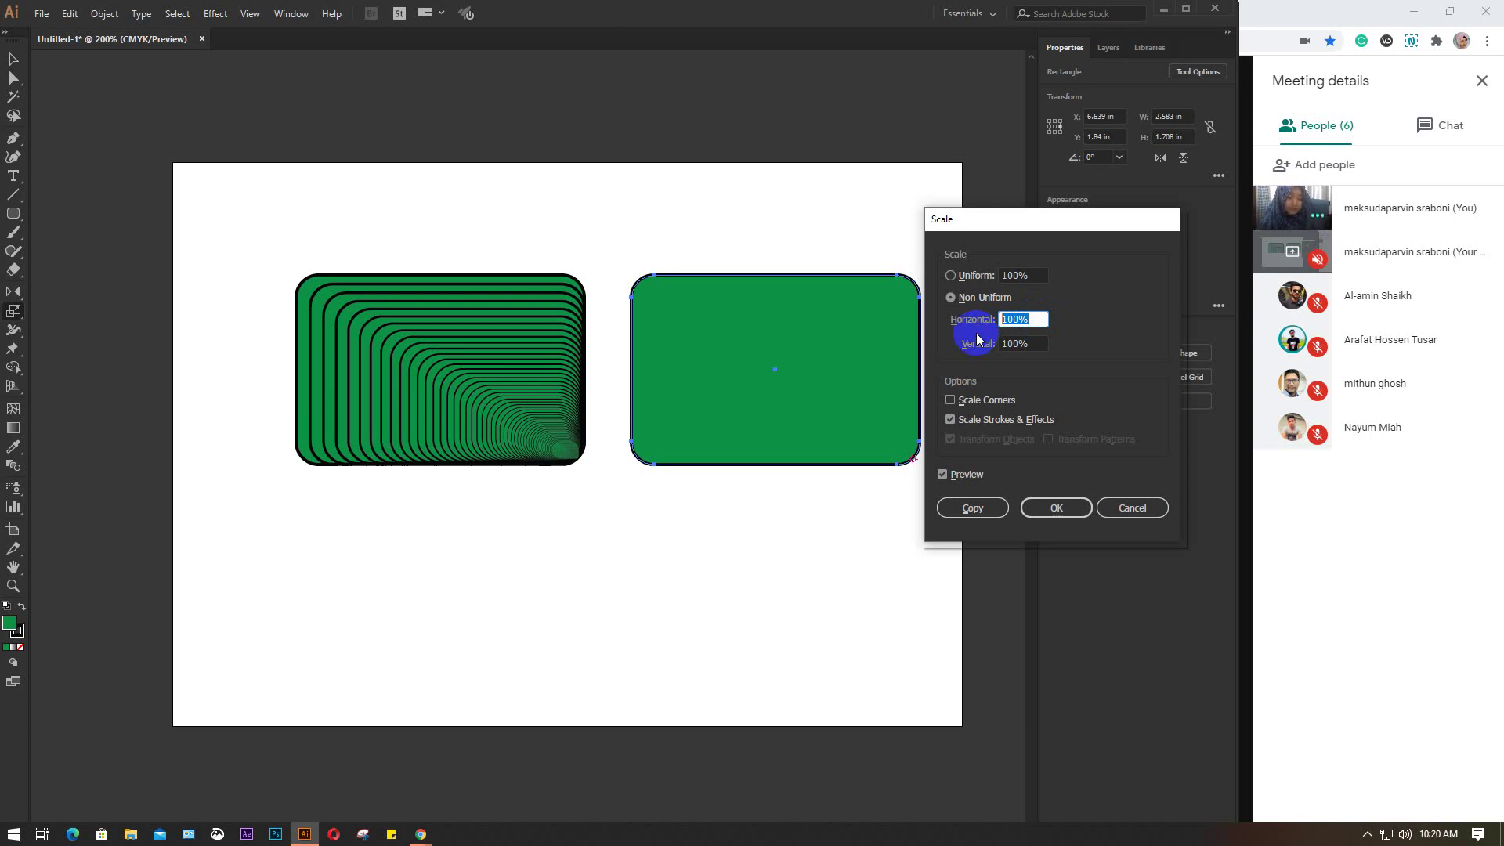
type("95")
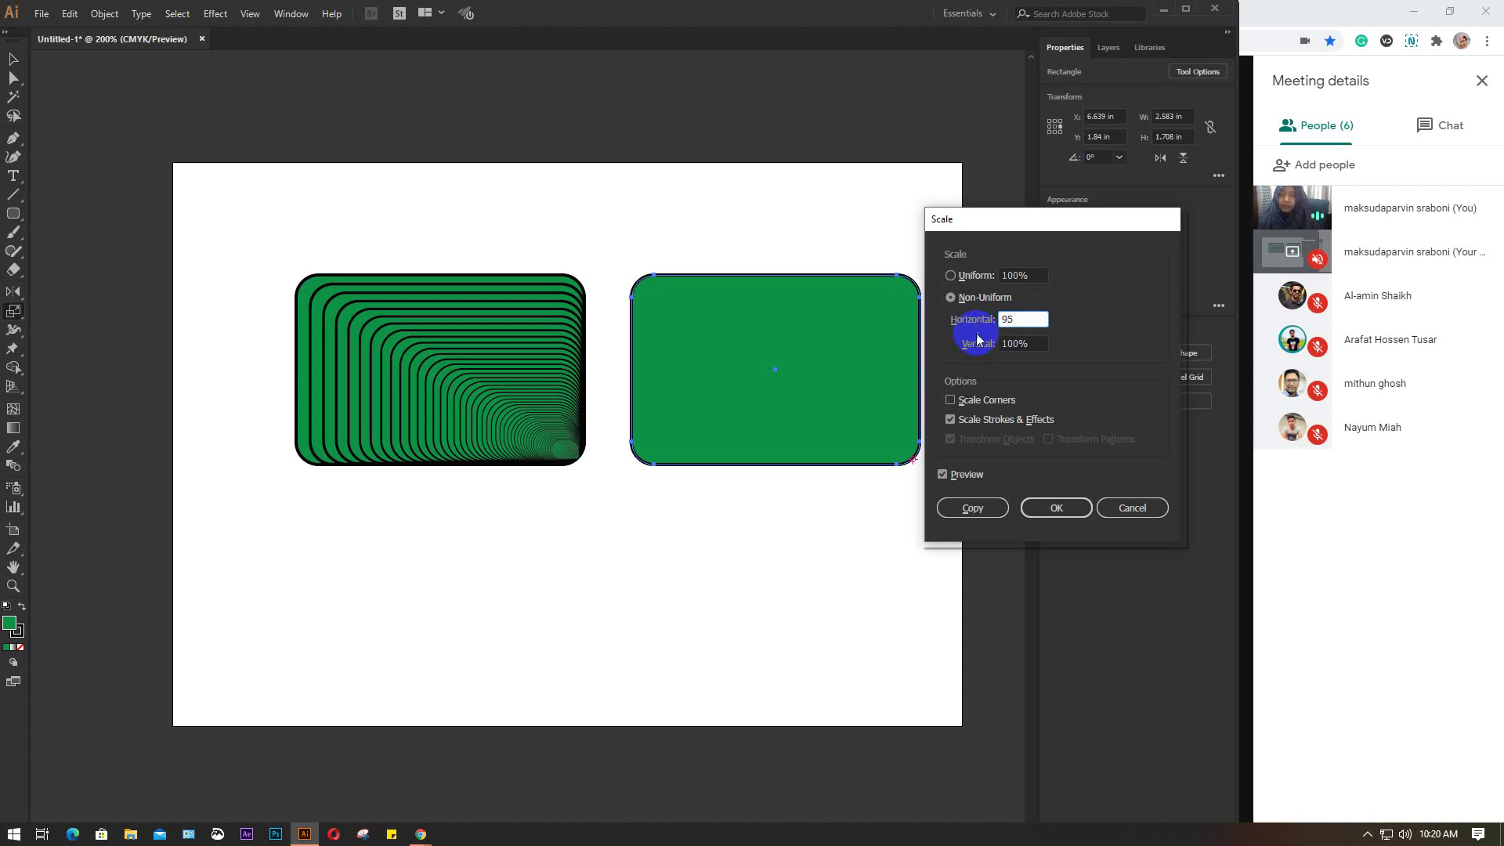
left_click(1022, 343)
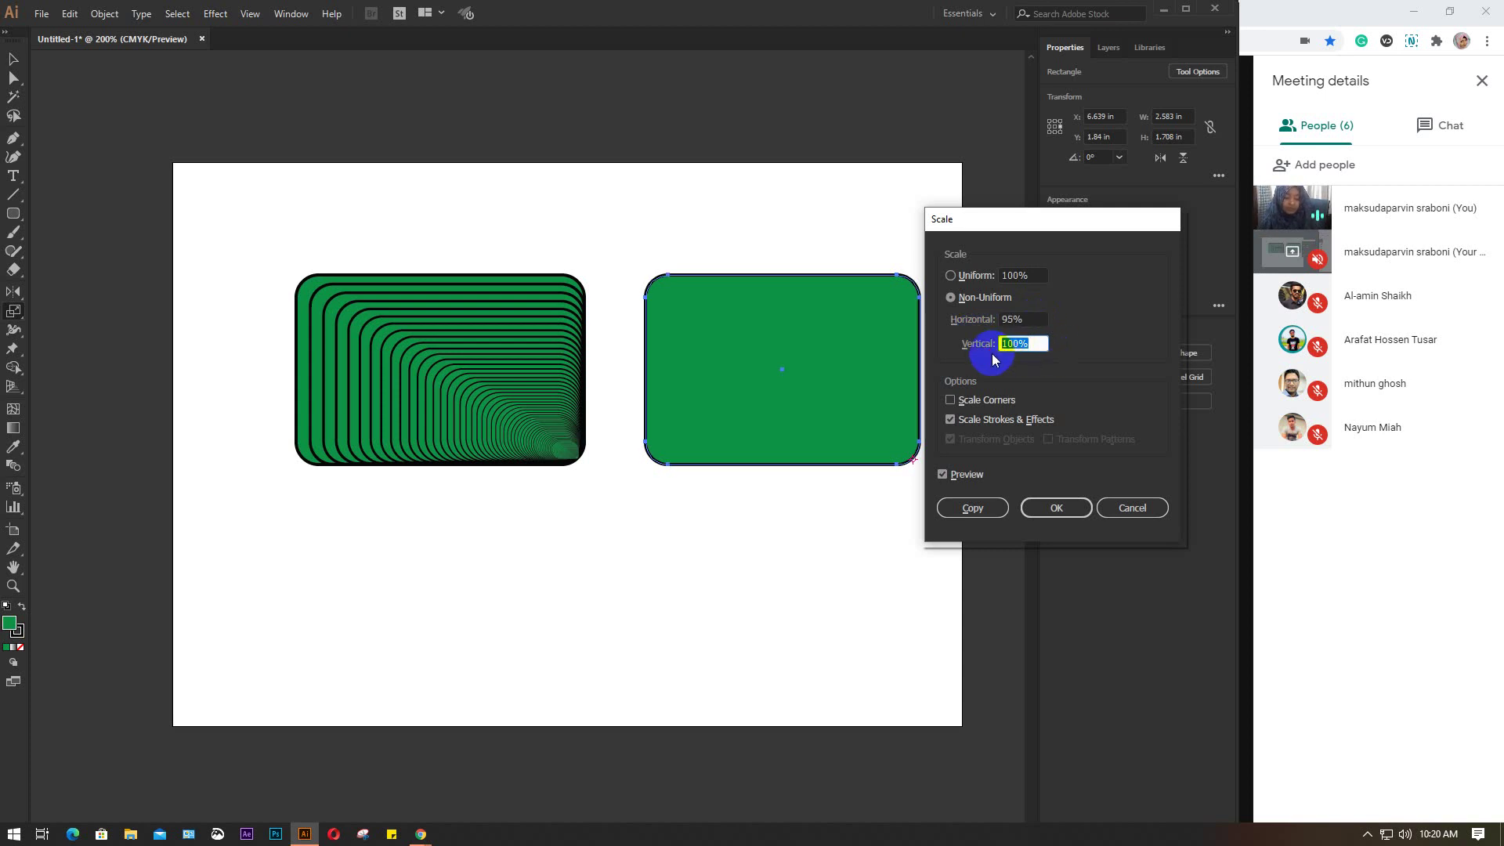
type("9")
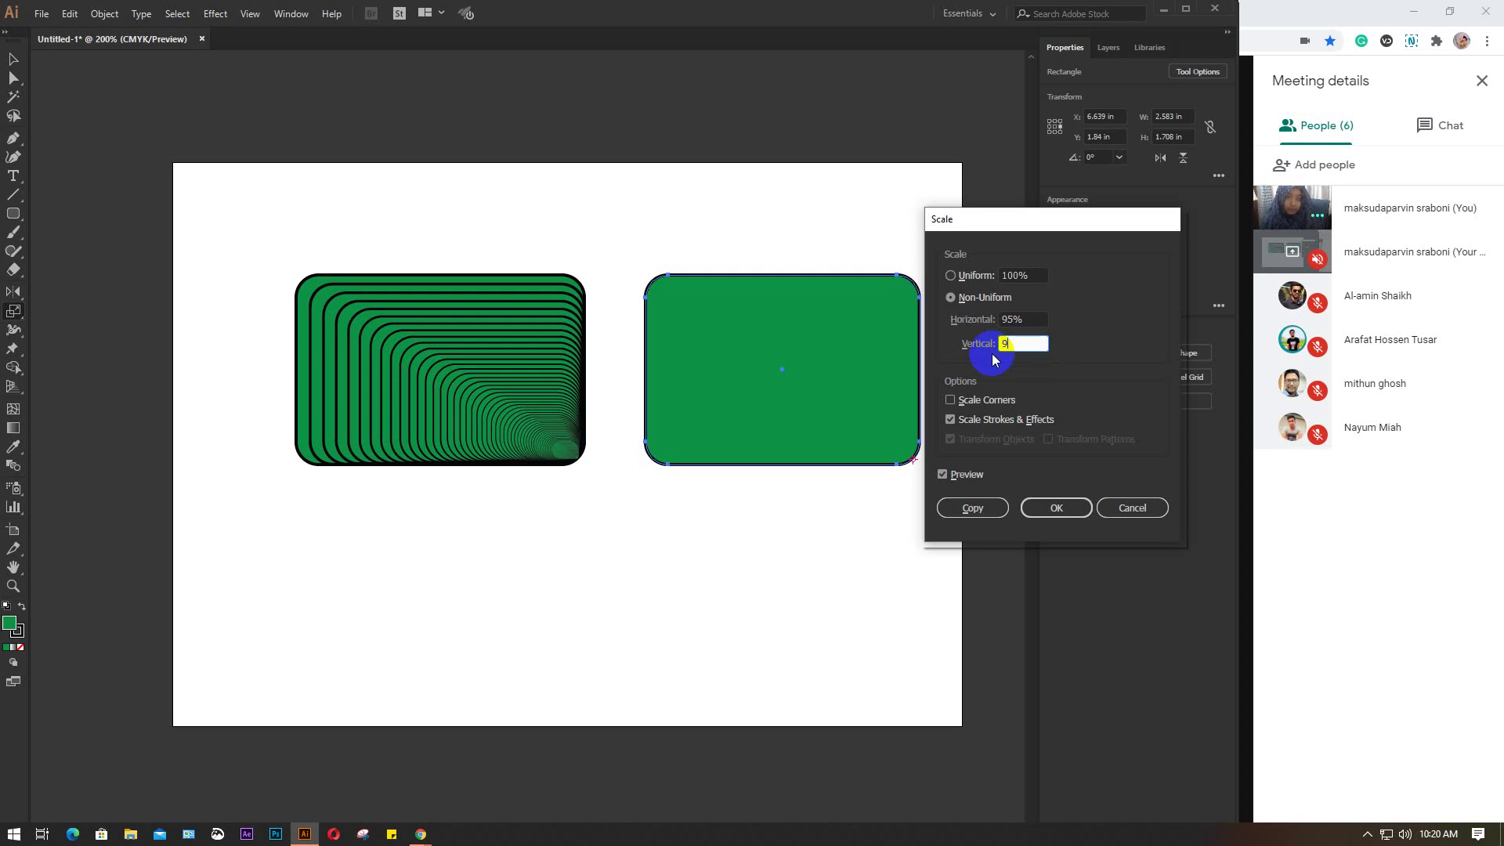
type("7")
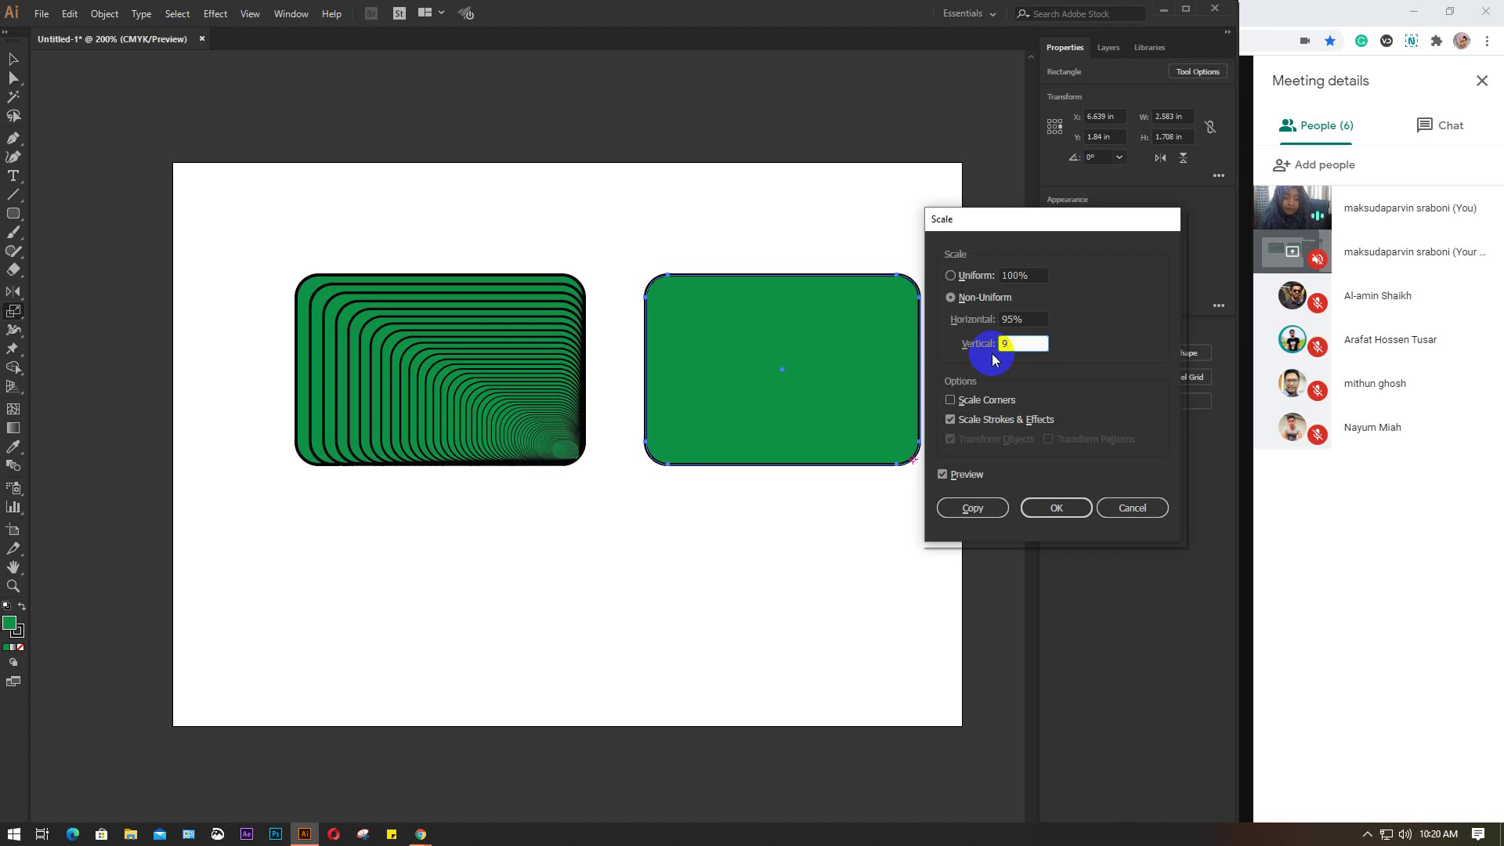
type("2%")
left_click(967, 478)
left_click(967, 476)
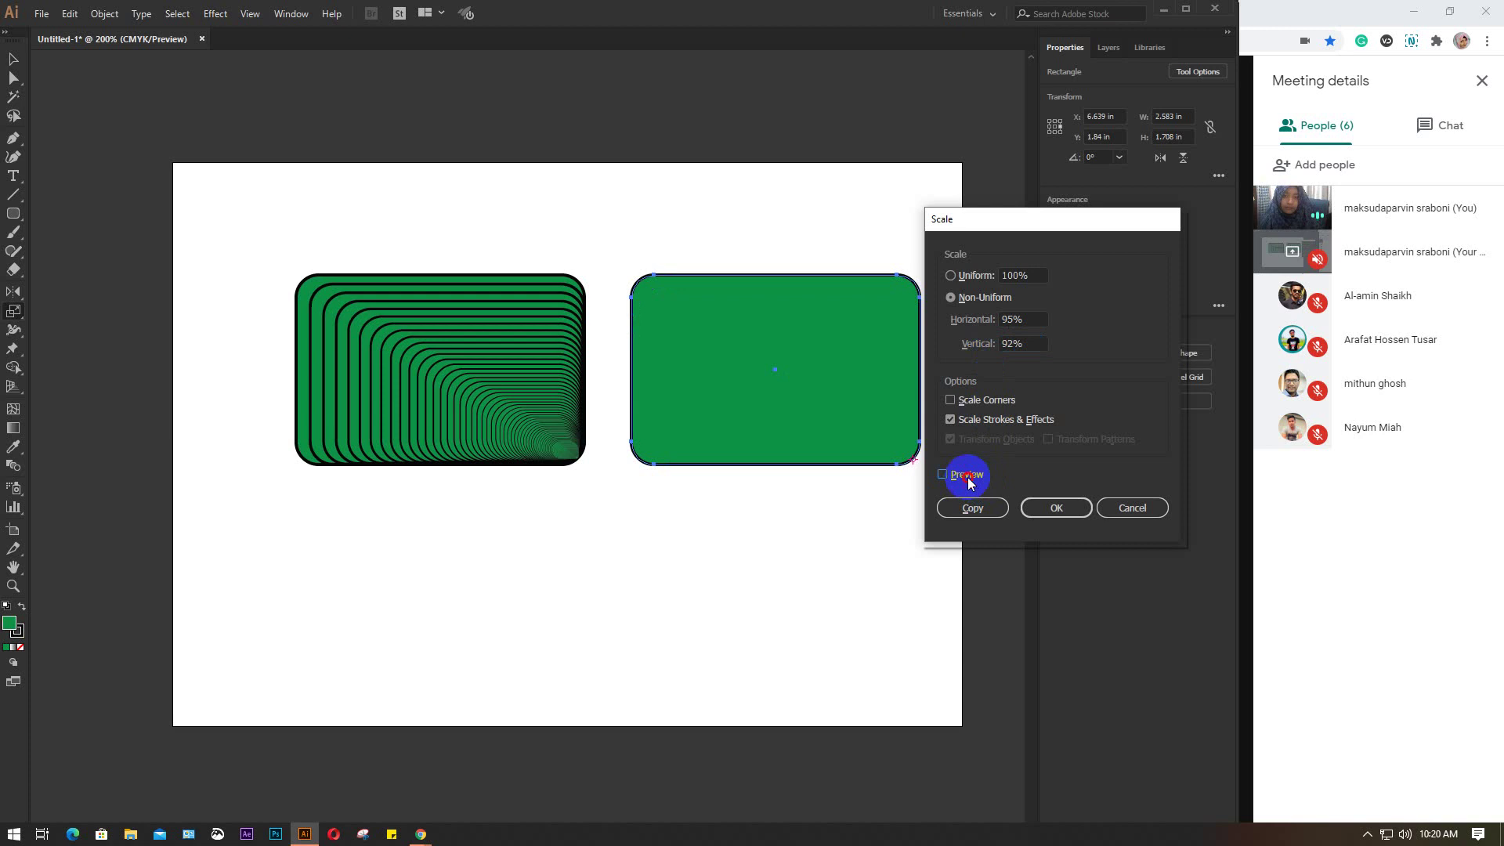
left_click(967, 475)
left_click(979, 511)
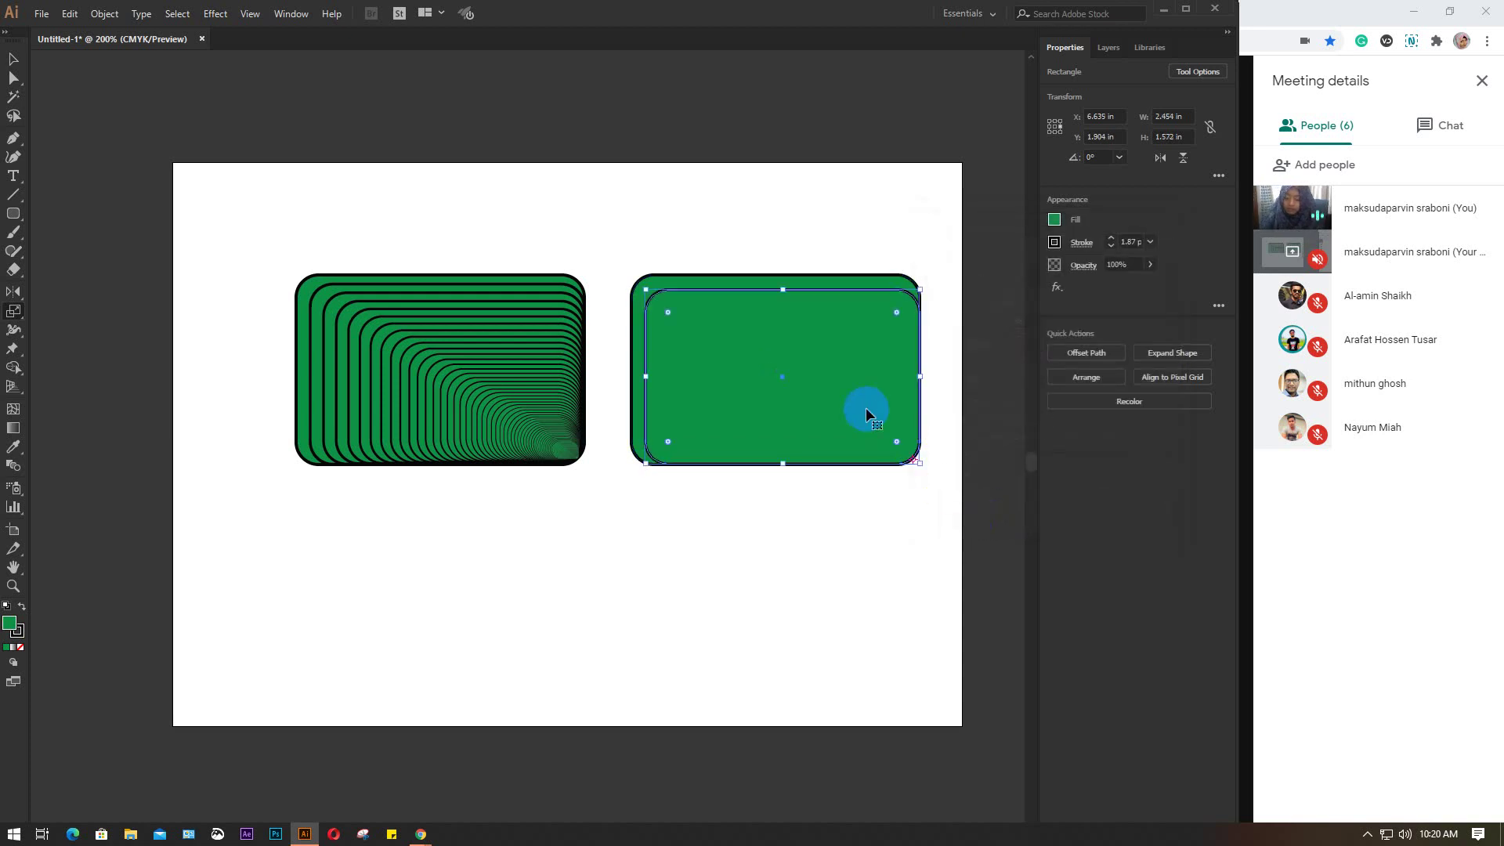
Step: Repeat the non-uniform scaled copy three times, then select both nested rectangle sets
key("ctrl+d")
key("ctrl+d")
key("ctrl+d")
key("ctrl+d")
key("ctrl+d")
key("ctrl+d")
key("ctrl+d")
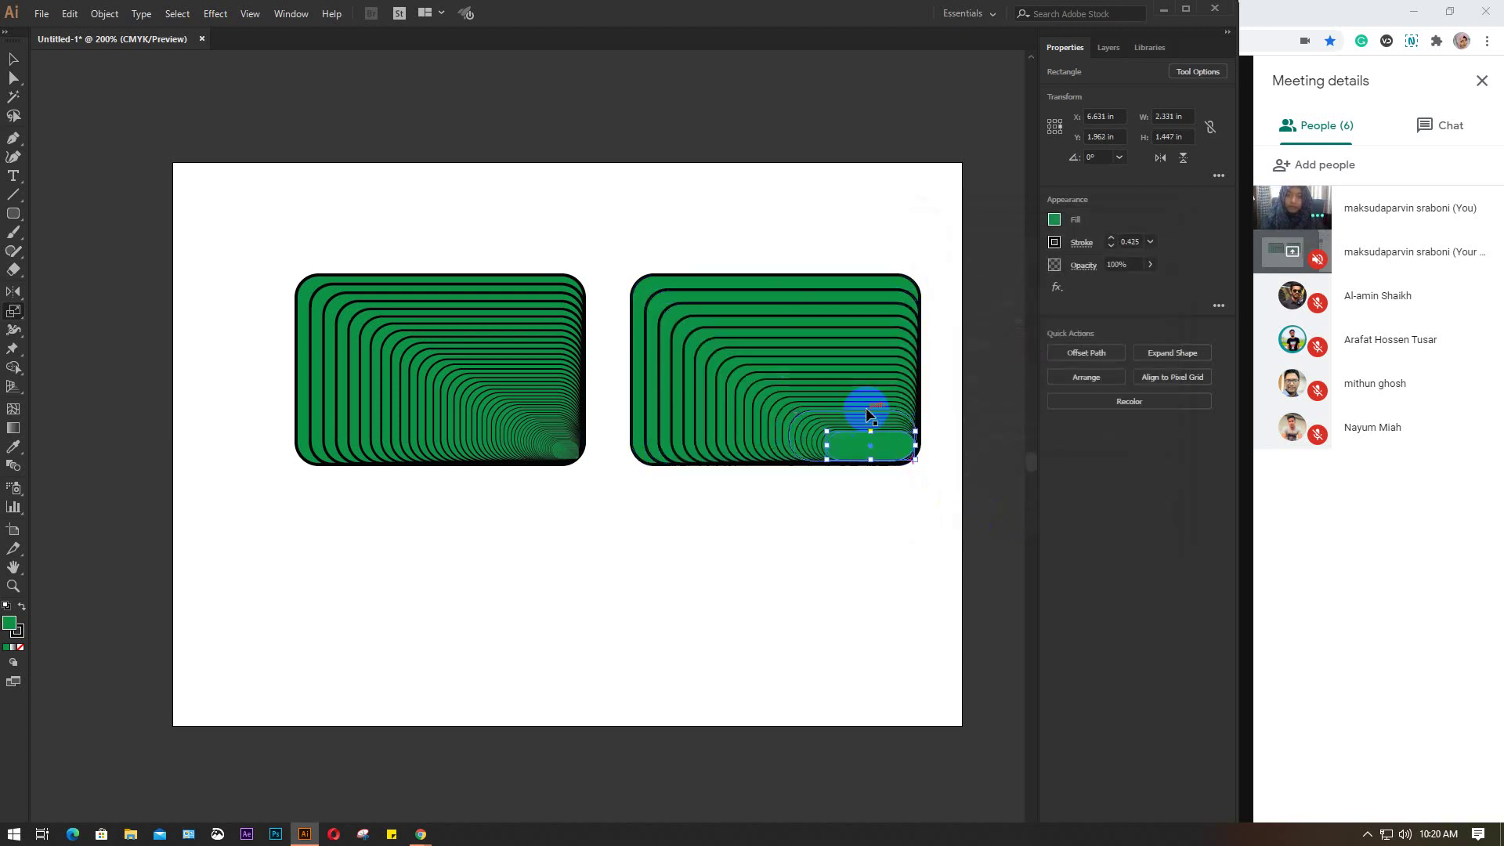
key("ctrl+d")
key("ctrl+d")
key("ctrl+d")
key("ctrl+d")
key("ctrl+d")
key("ctrl+d")
key("ctrl+d")
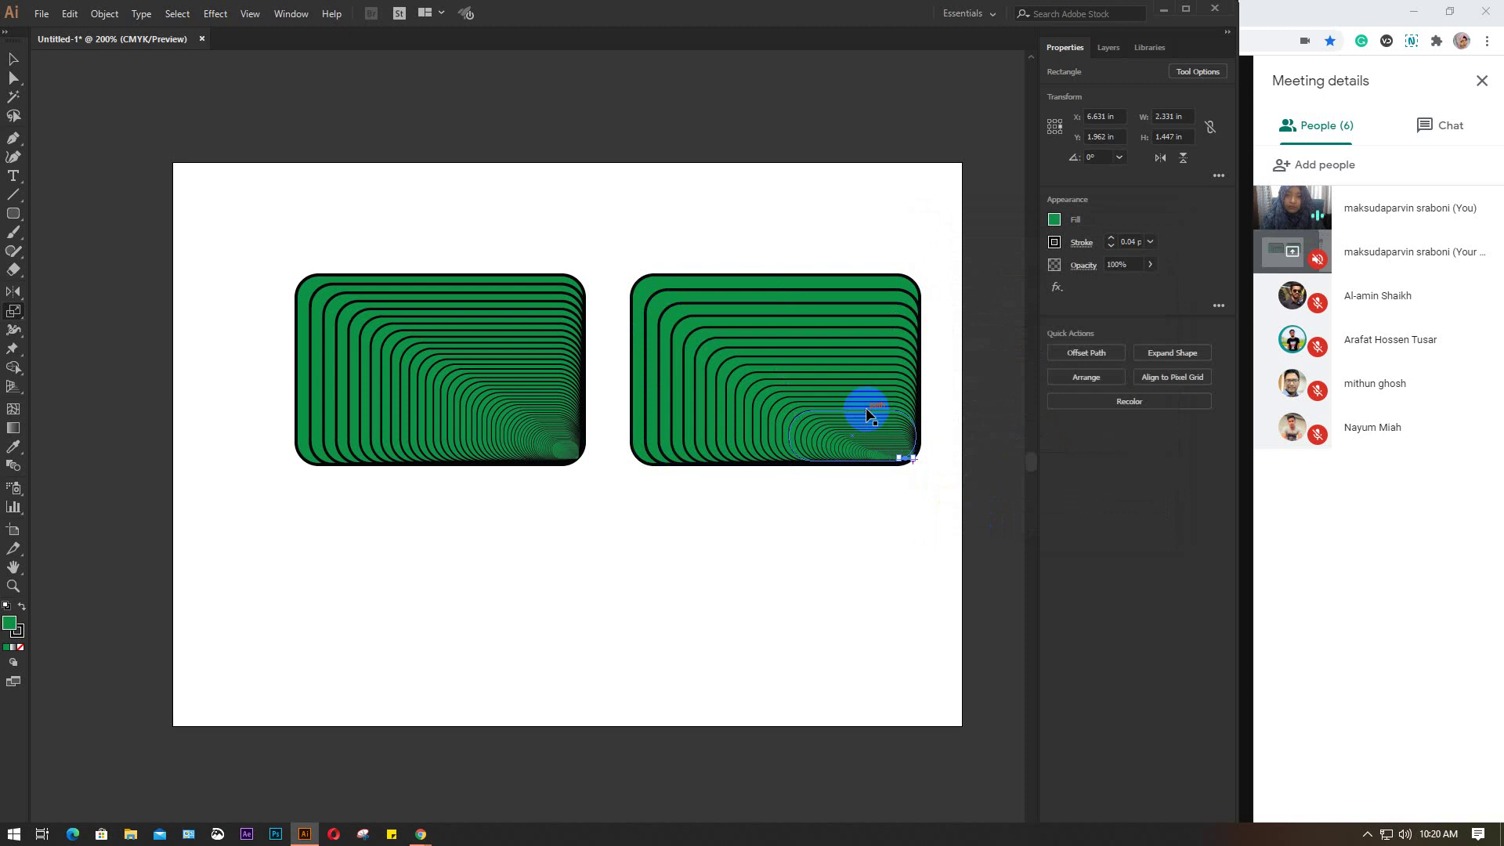
key("ctrl+d")
key("ctrl+d")
left_click(13, 59)
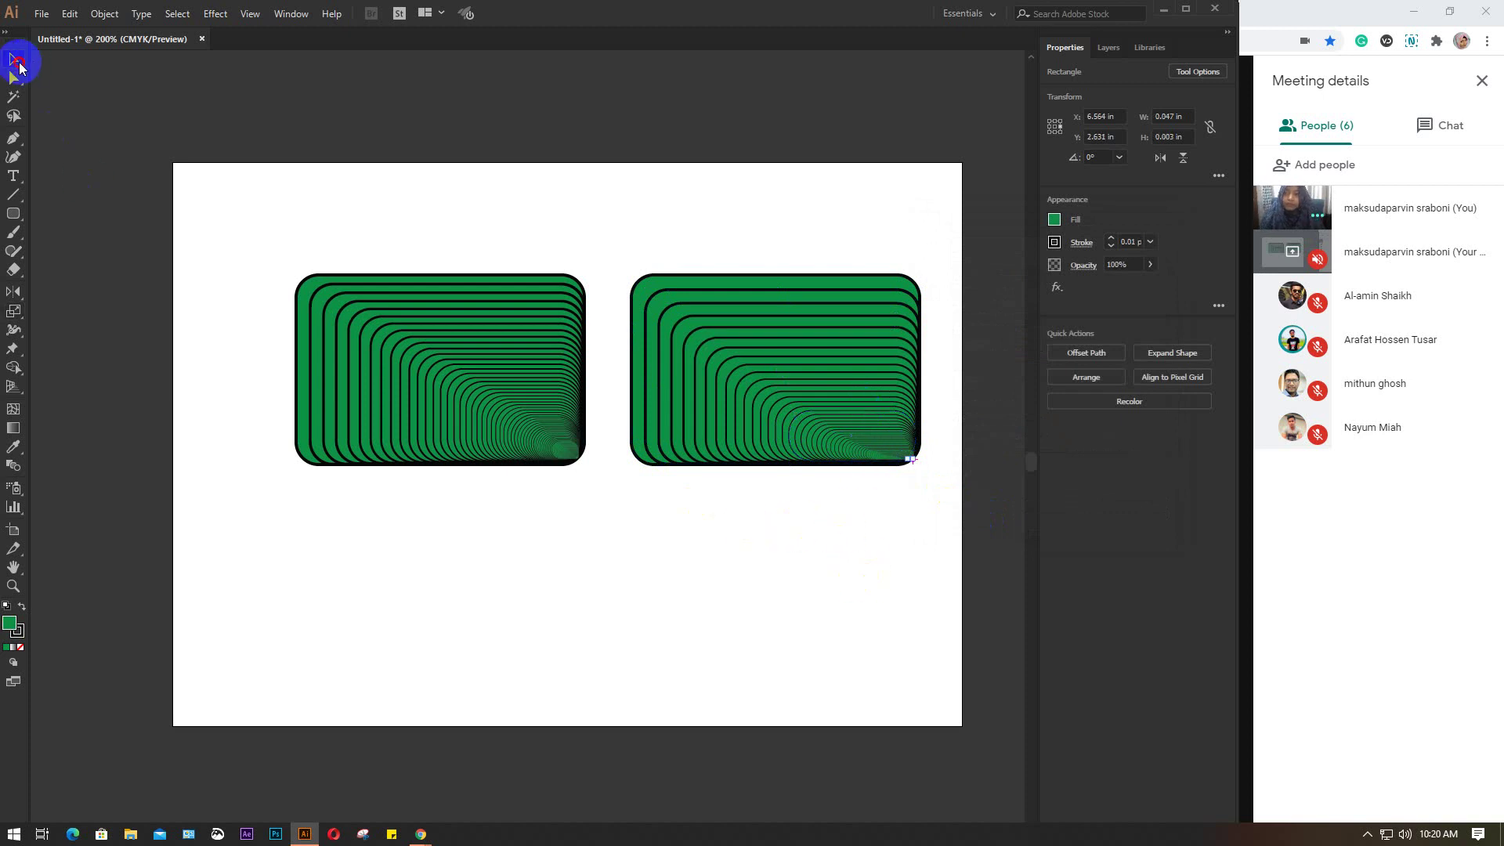
left_click(641, 549)
left_click_drag(295, 302, 533, 423)
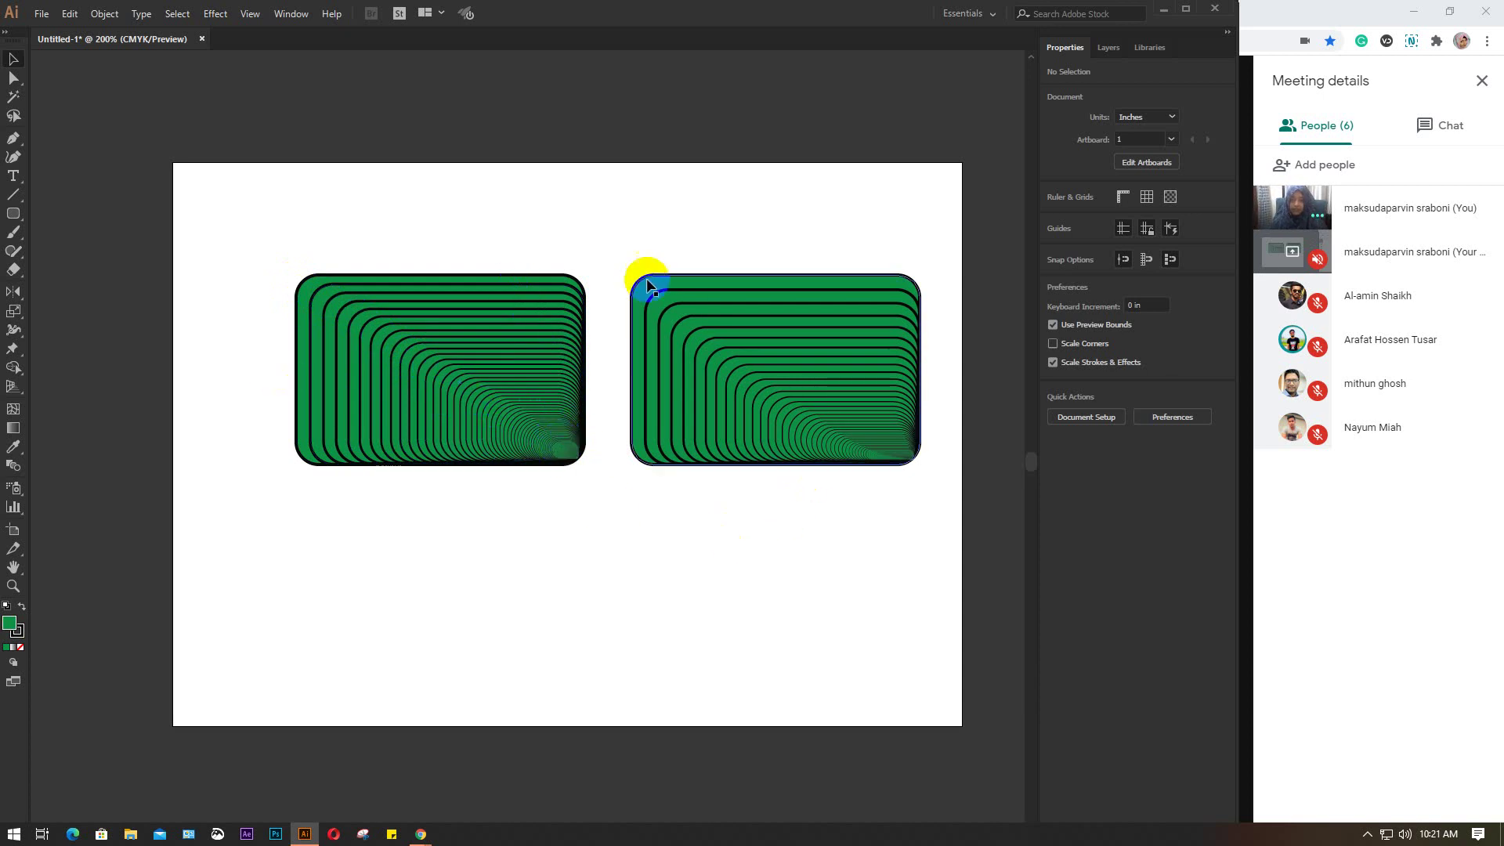
mouse_move(636, 282)
left_mouse_down()
mouse_move(714, 368)
mouse_move(866, 450)
left_mouse_up()
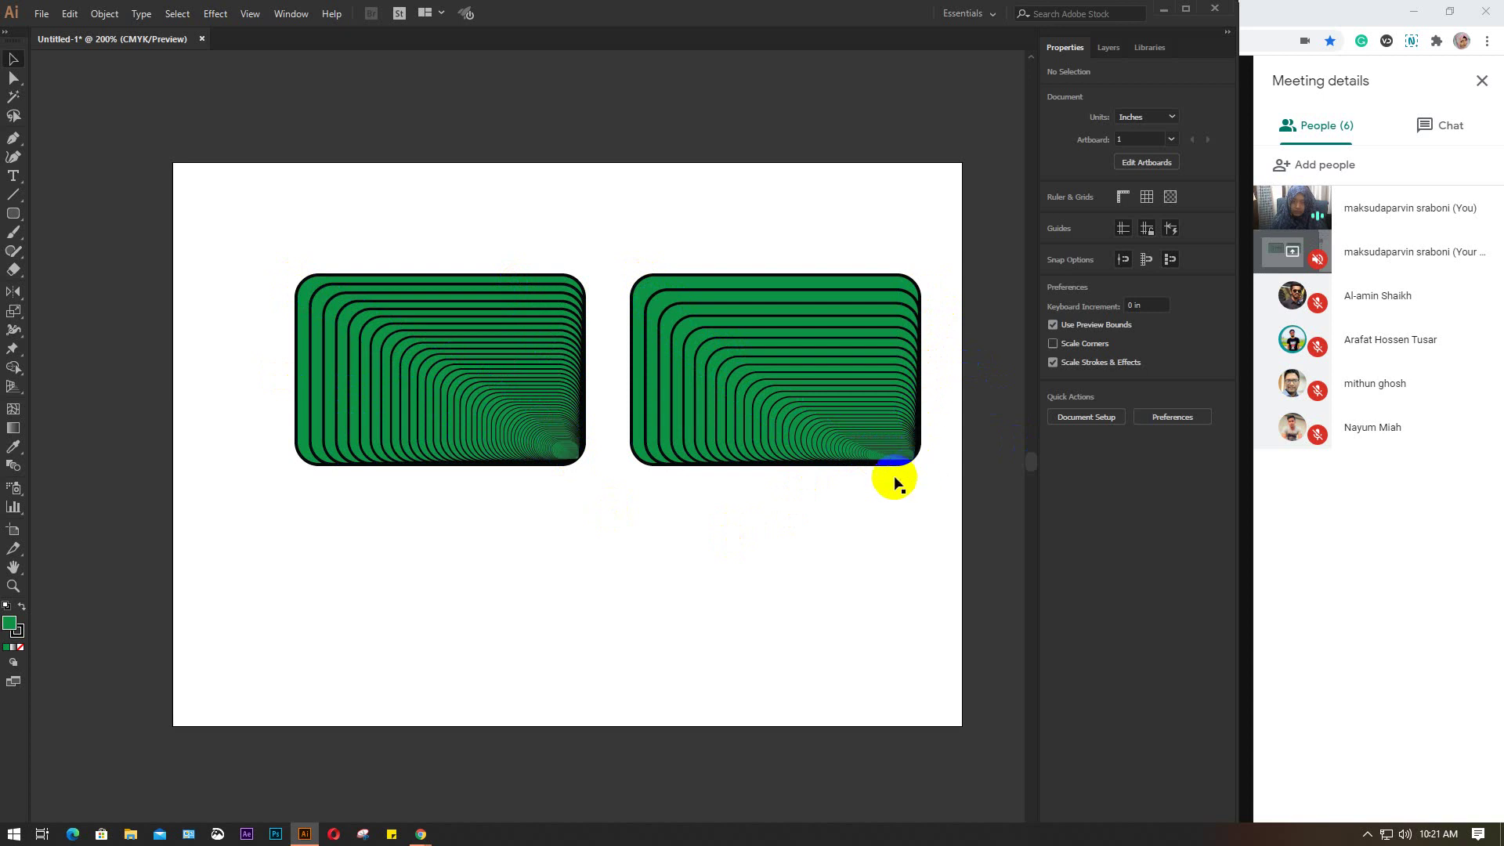
left_click_drag(924, 360, 805, 427)
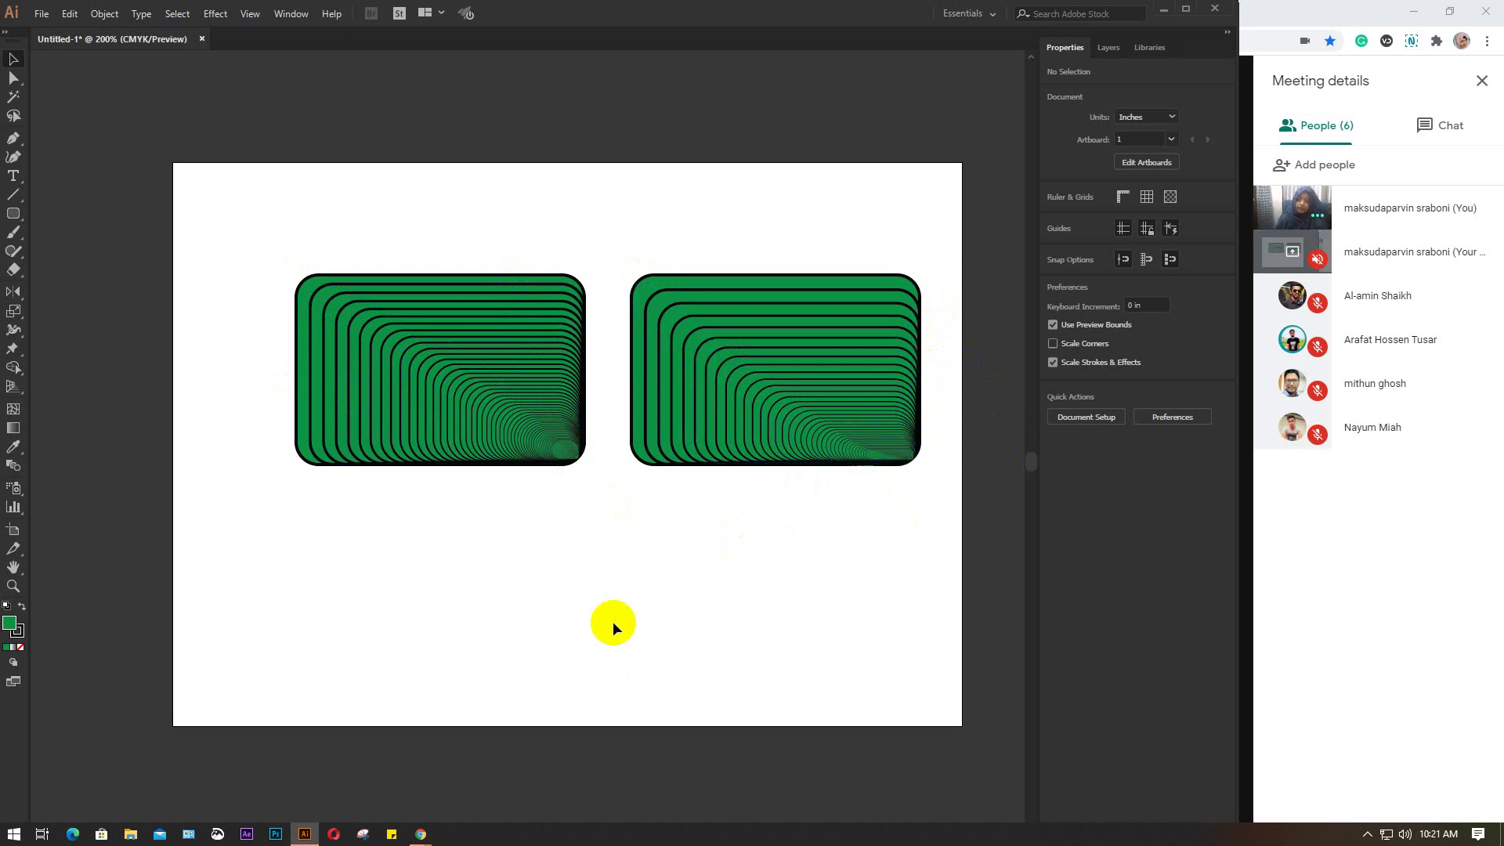
left_click_drag(888, 580, 250, 249)
Step: Delete both nested rectangle sets and the leftover green line
key("Delete")
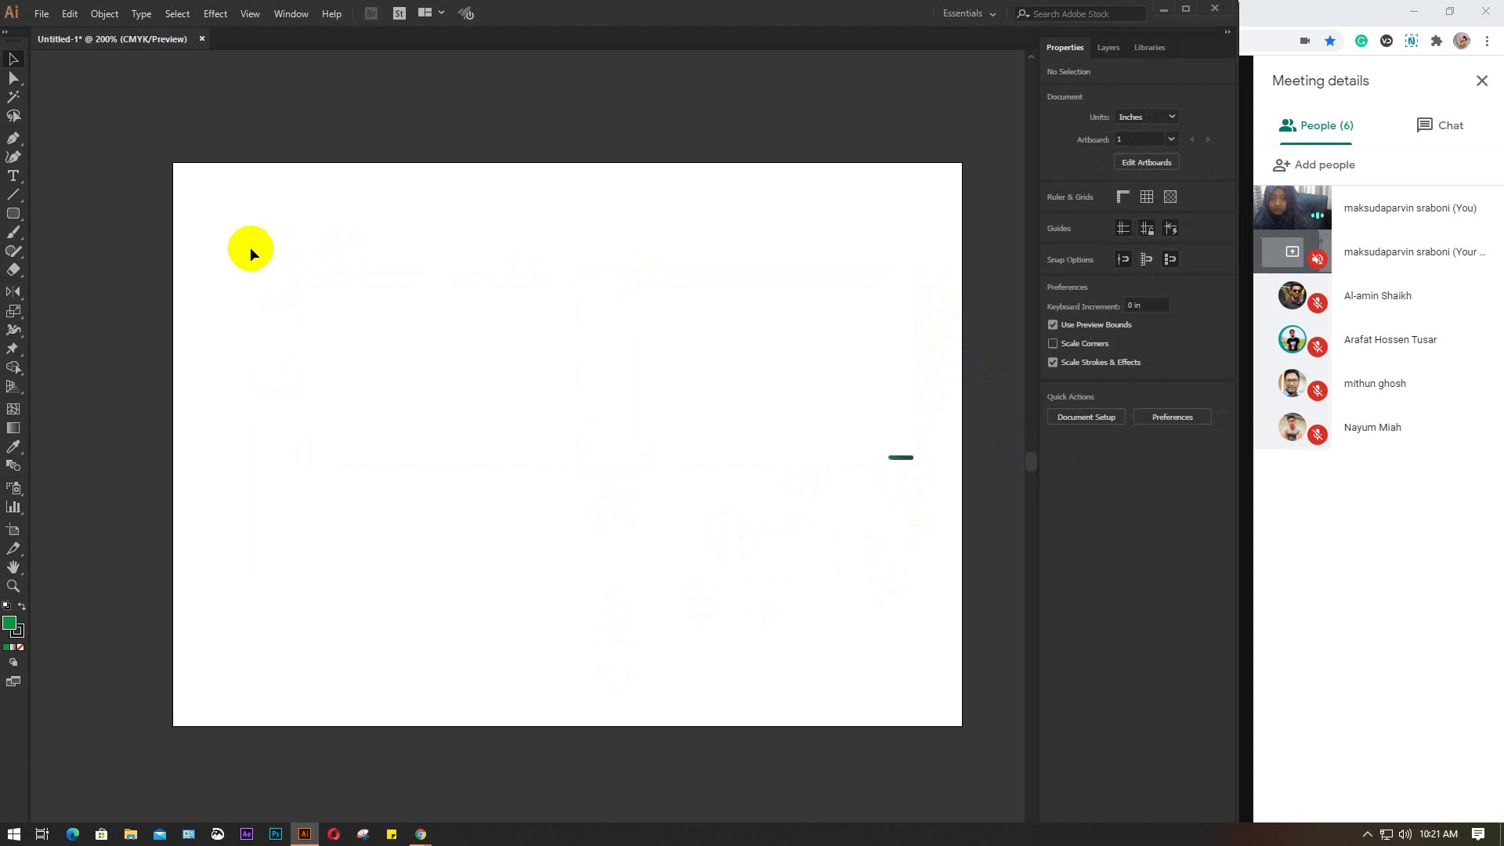
left_click_drag(346, 266, 938, 581)
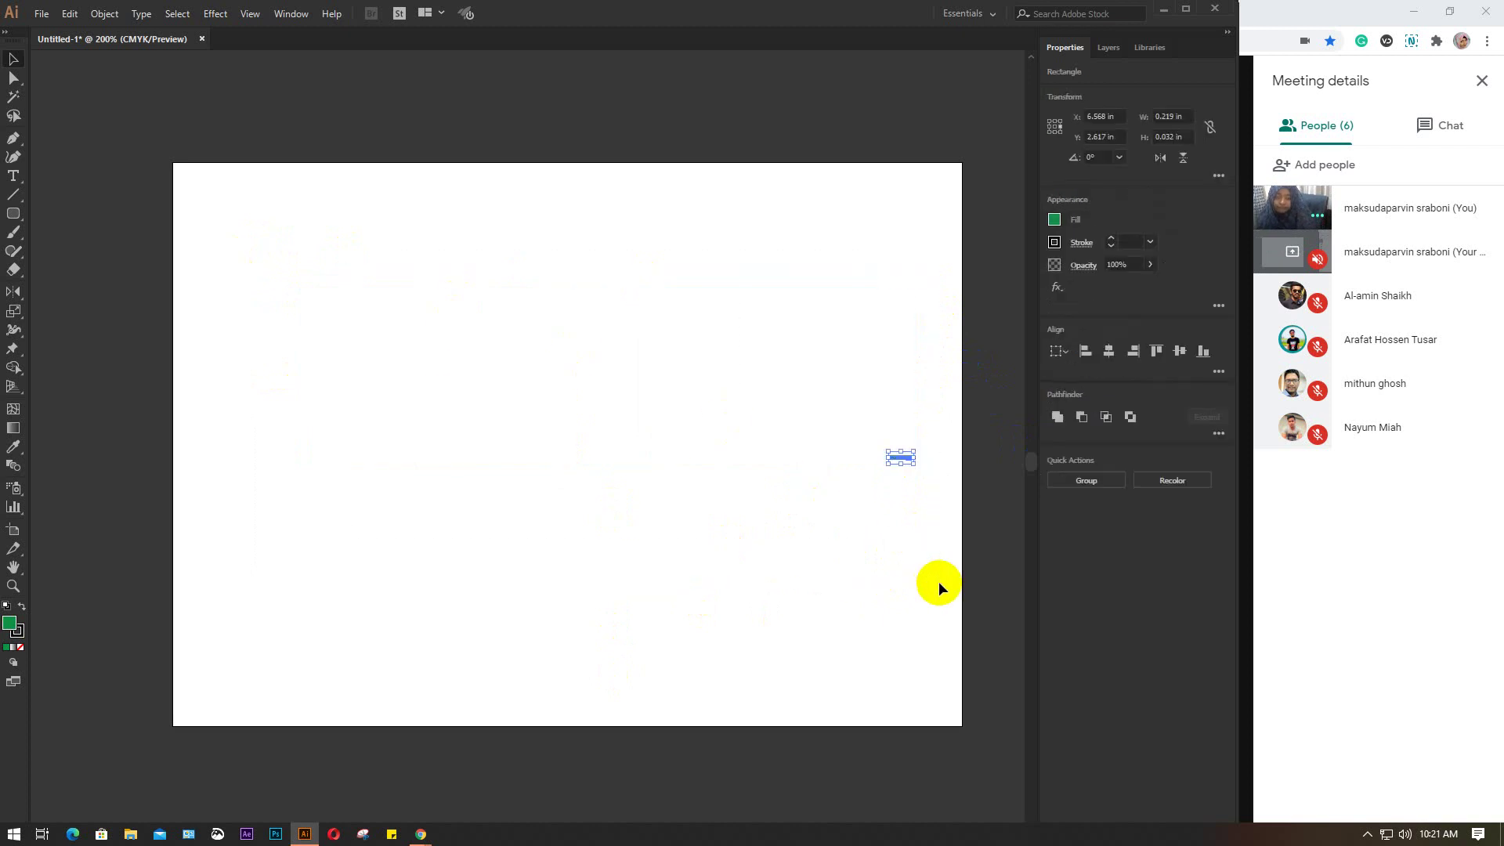
key("Delete")
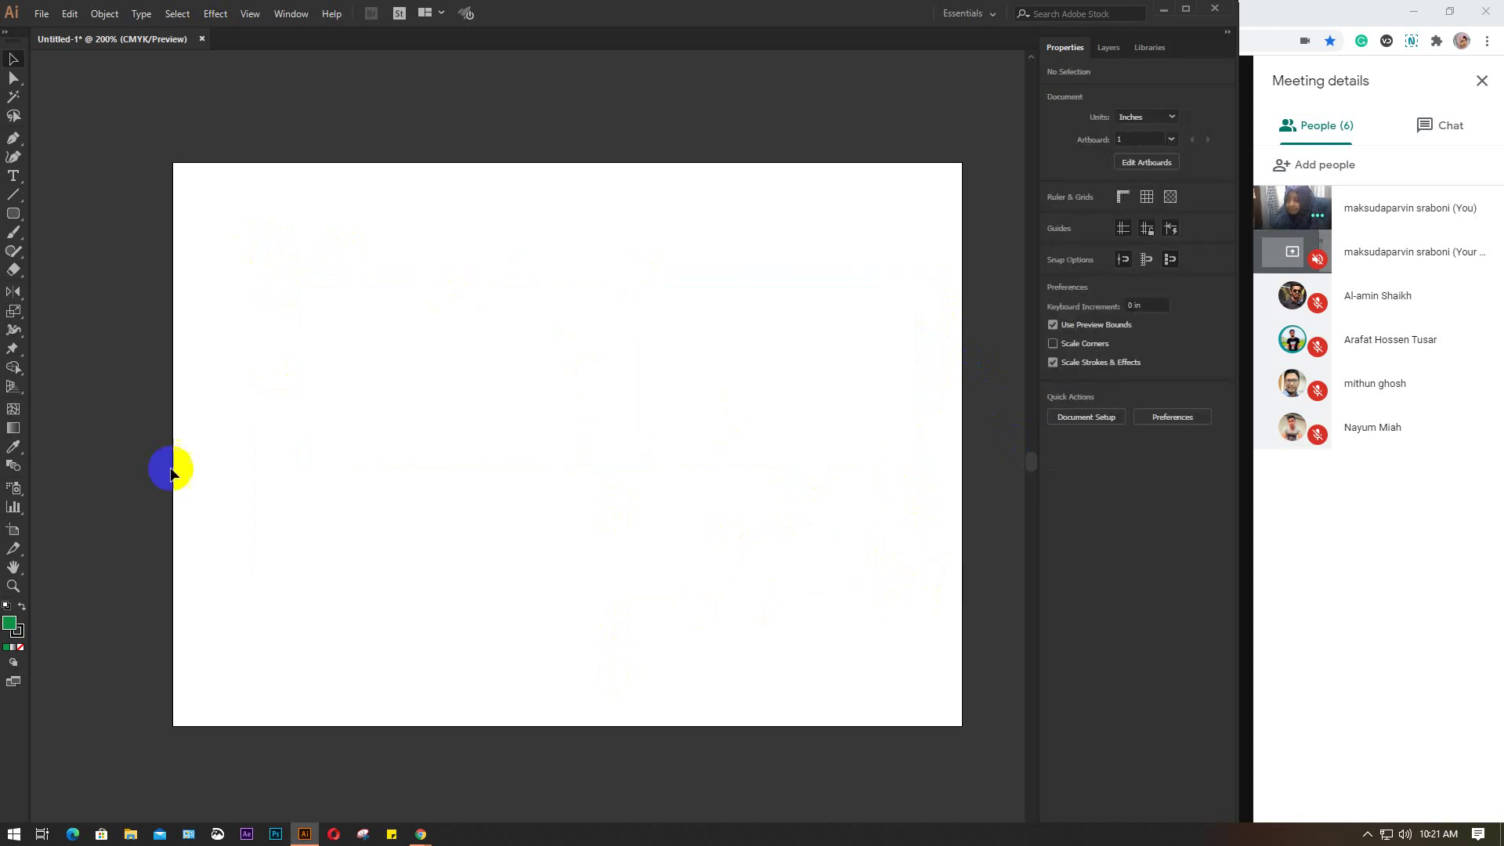
Step: Draw a new 2.195 × 1.625 in green rounded rectangle
left_click(11, 311)
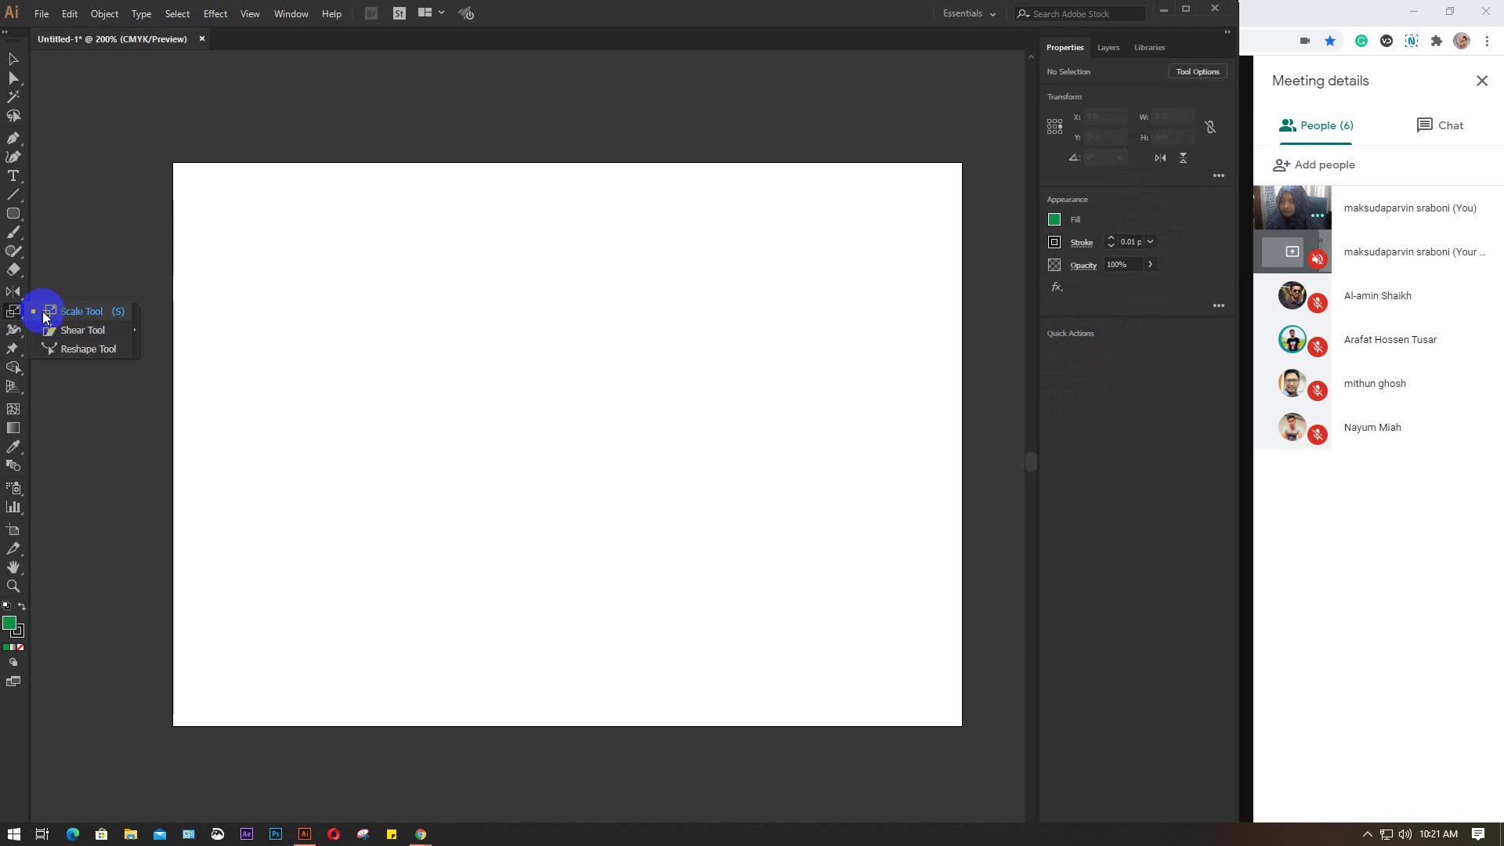
left_click(13, 224)
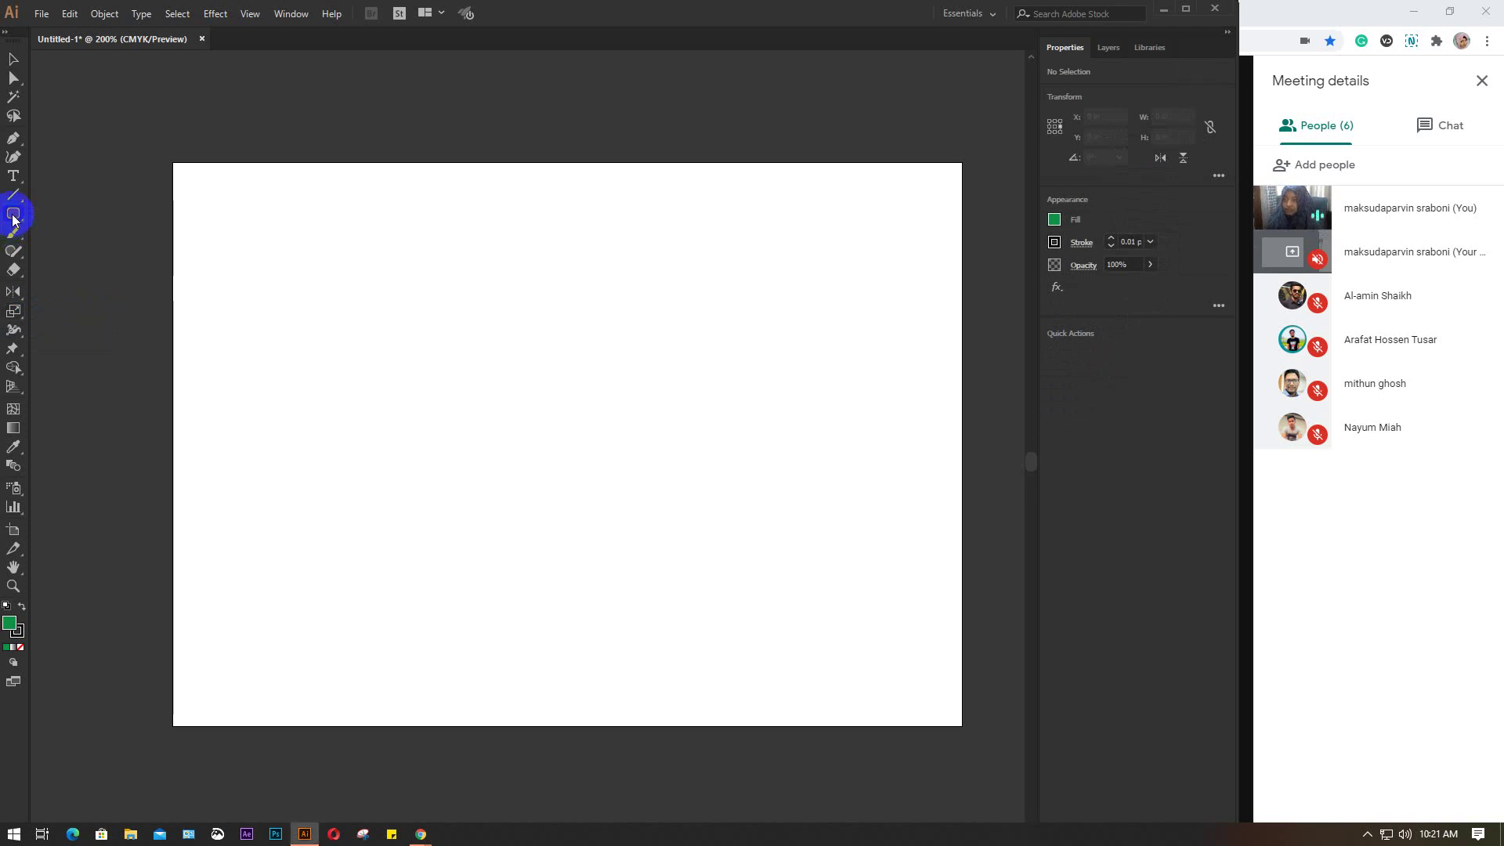
left_click_drag(364, 294, 612, 477)
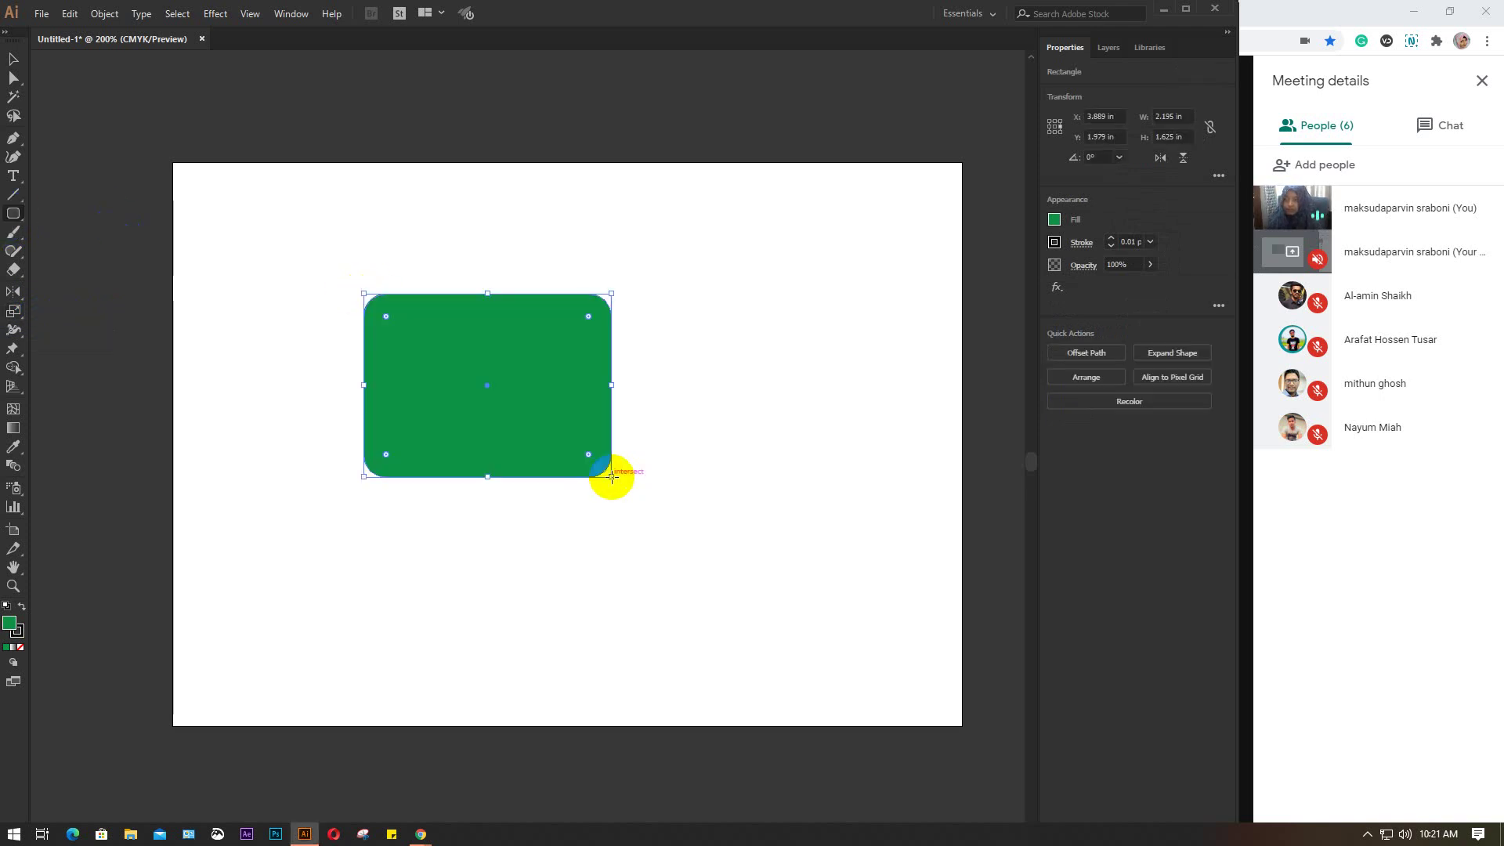
left_click(11, 311)
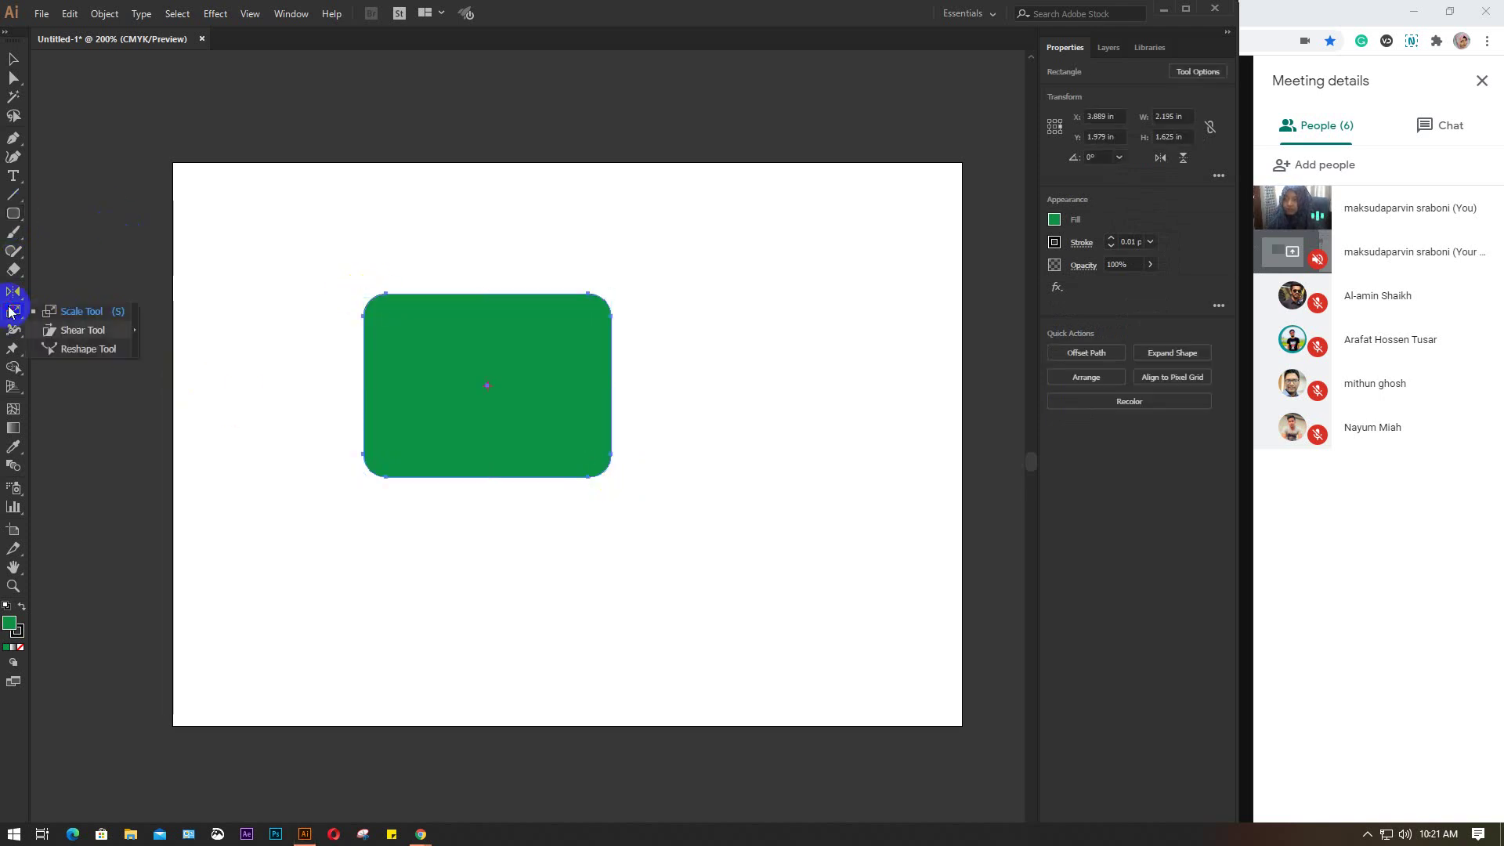
left_click(60, 331)
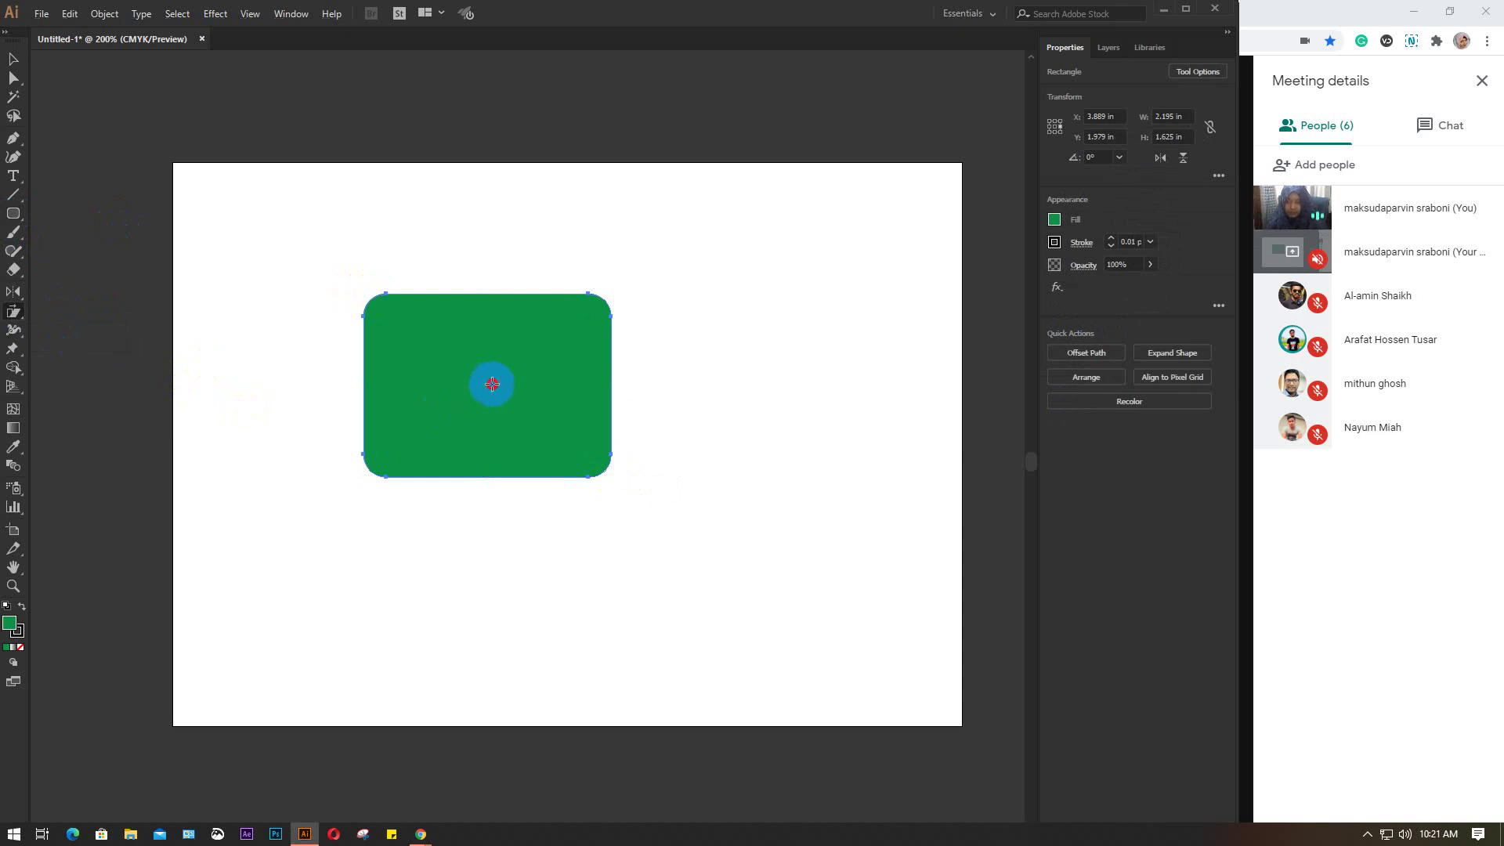
Step: Preview a 20° shear of the rounded rectangle on both horizontal and vertical axes
left_click(373, 294, "alt")
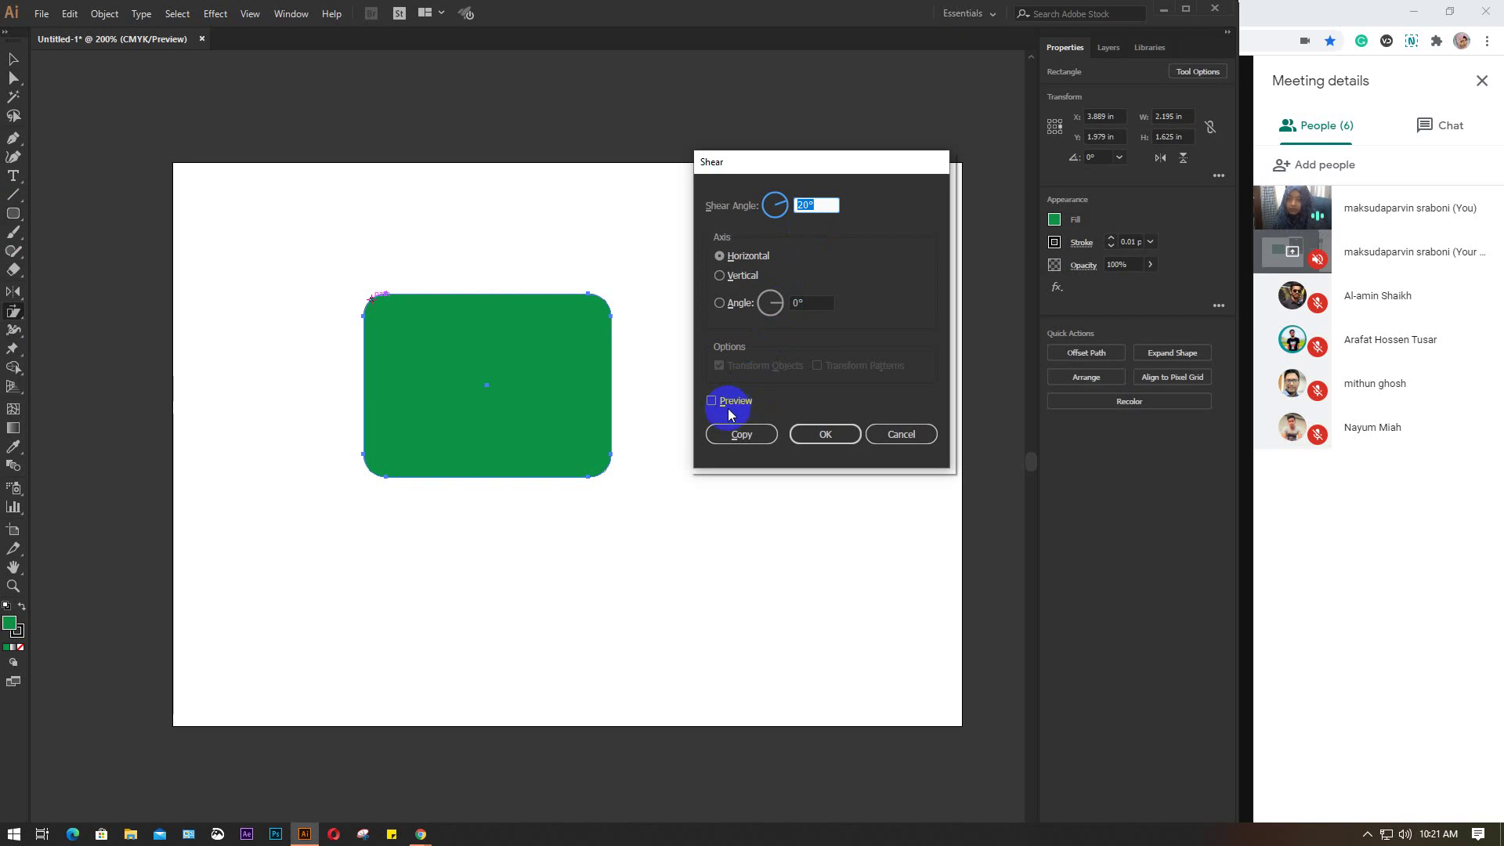
left_click(725, 401)
left_click(725, 401)
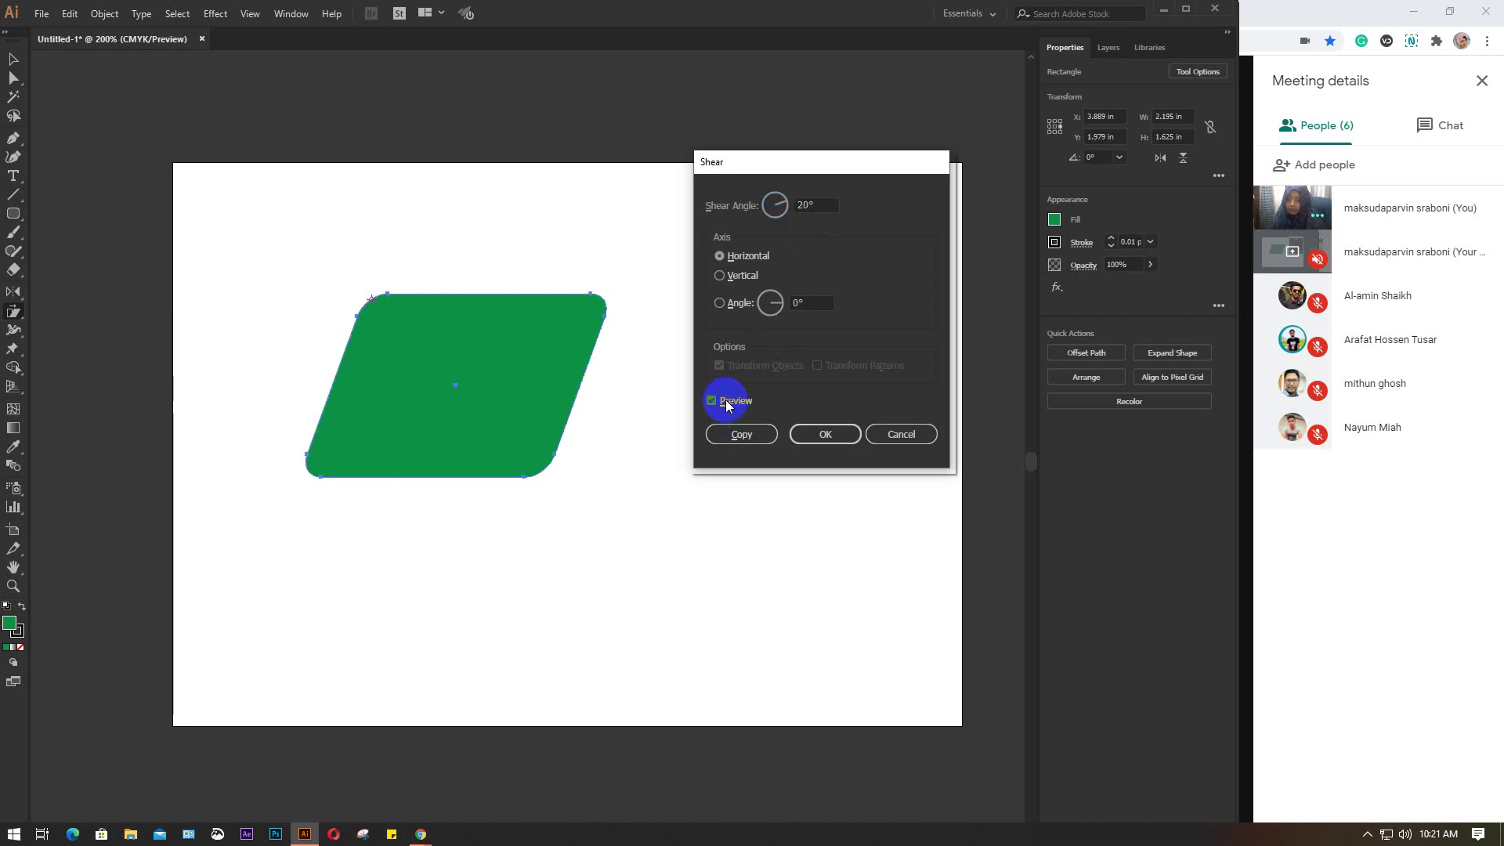
left_click(725, 401)
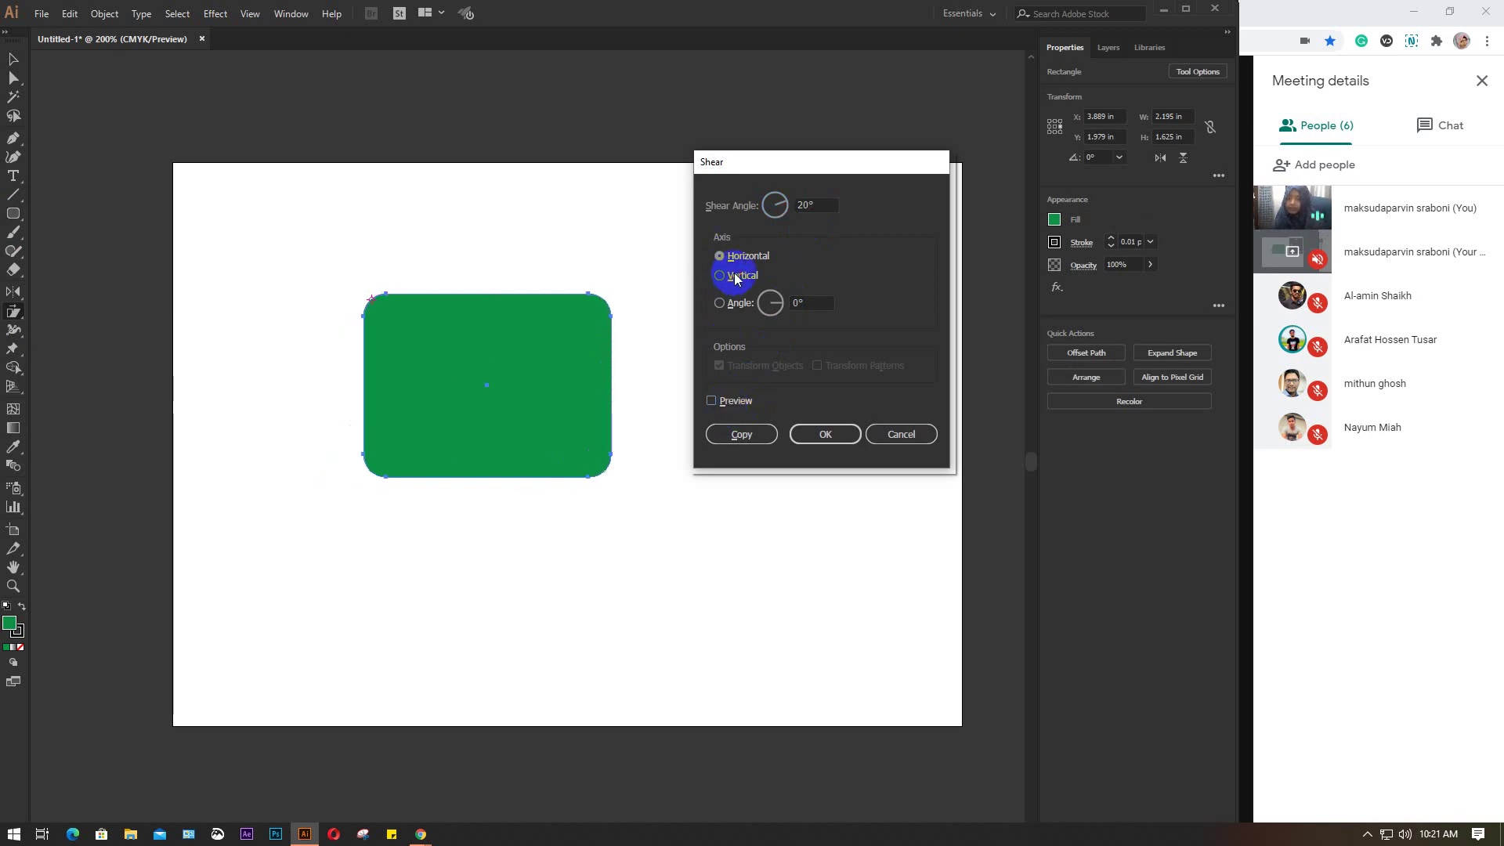
left_click(737, 277)
left_click(735, 401)
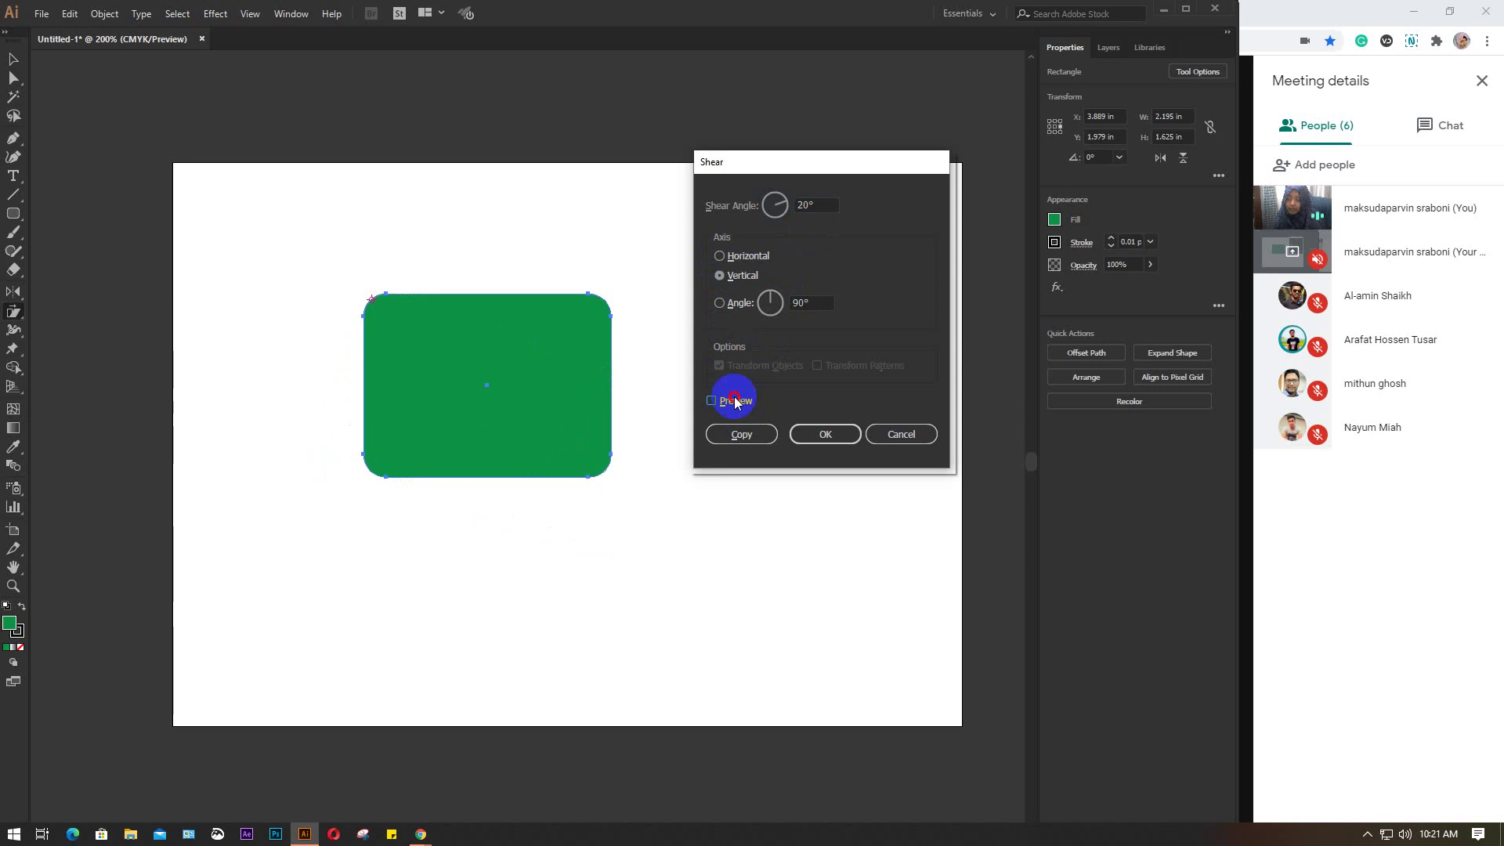
left_click(711, 401)
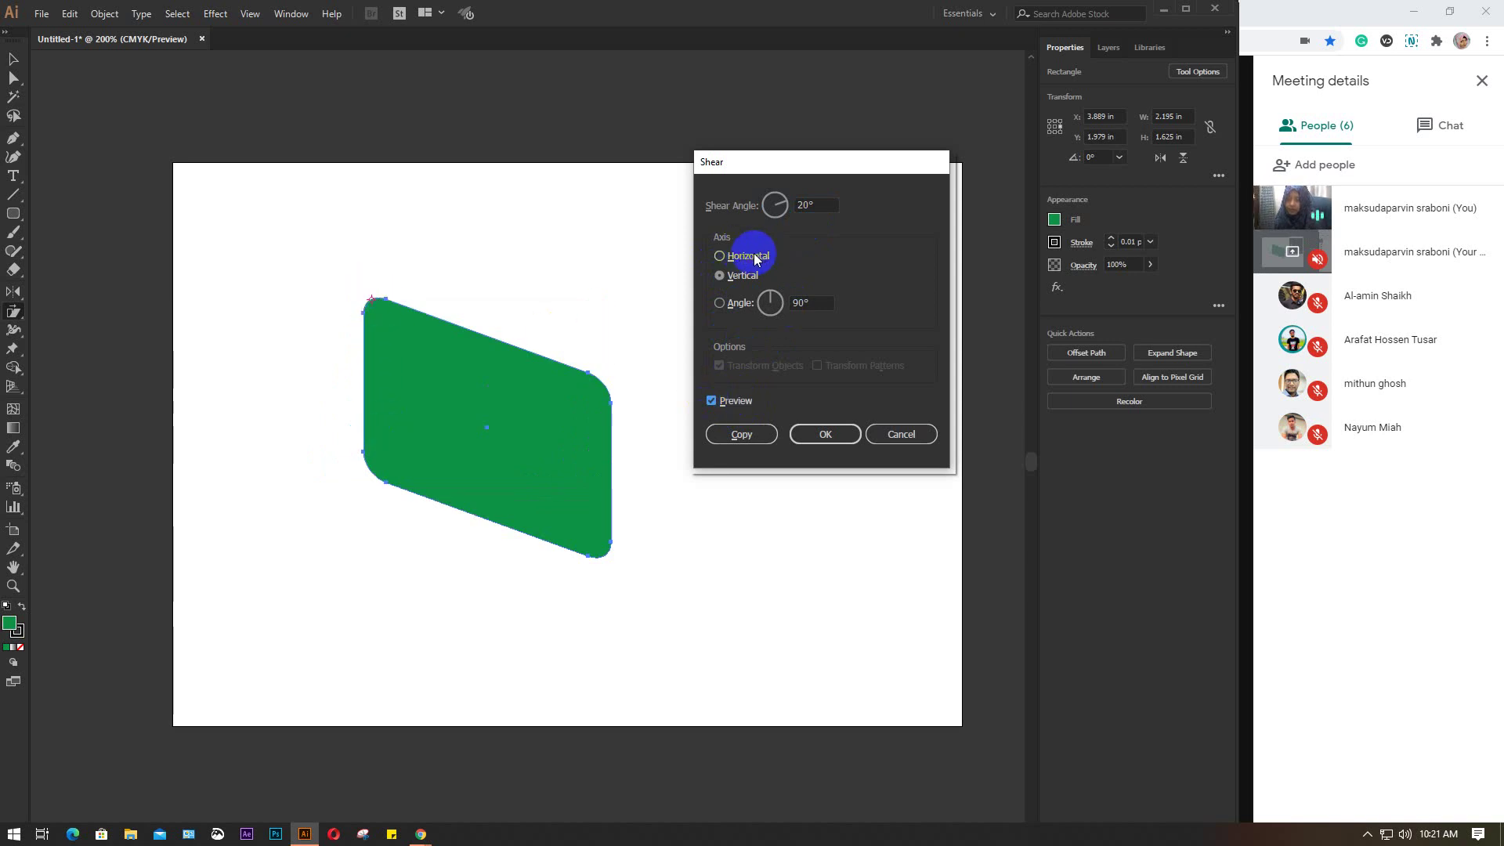
left_click(721, 256)
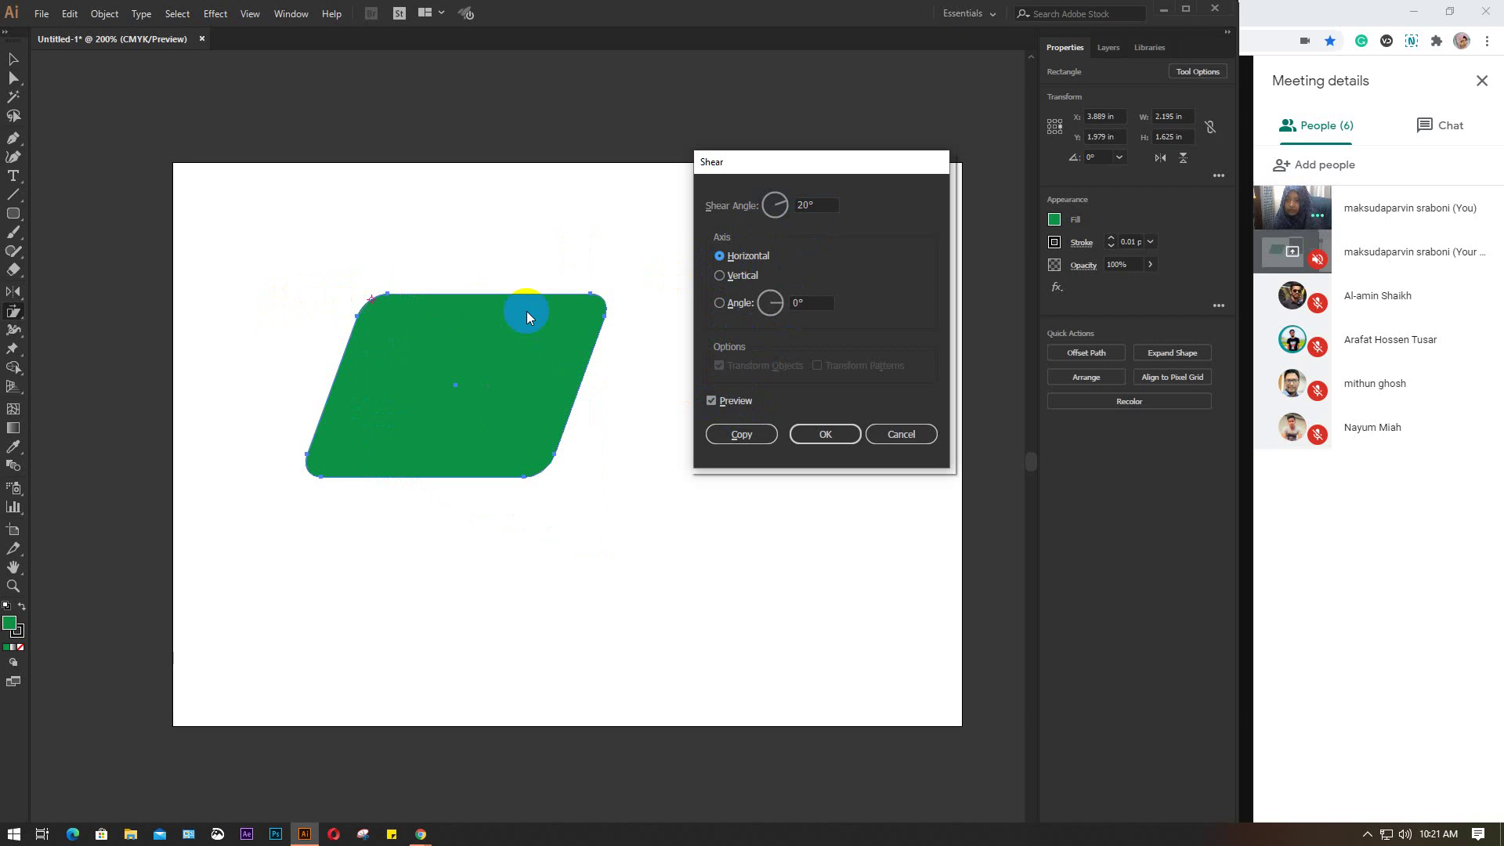
Step: Try a custom 0° axis angle, then settle on a 20° horizontal shear copy
left_click(743, 276)
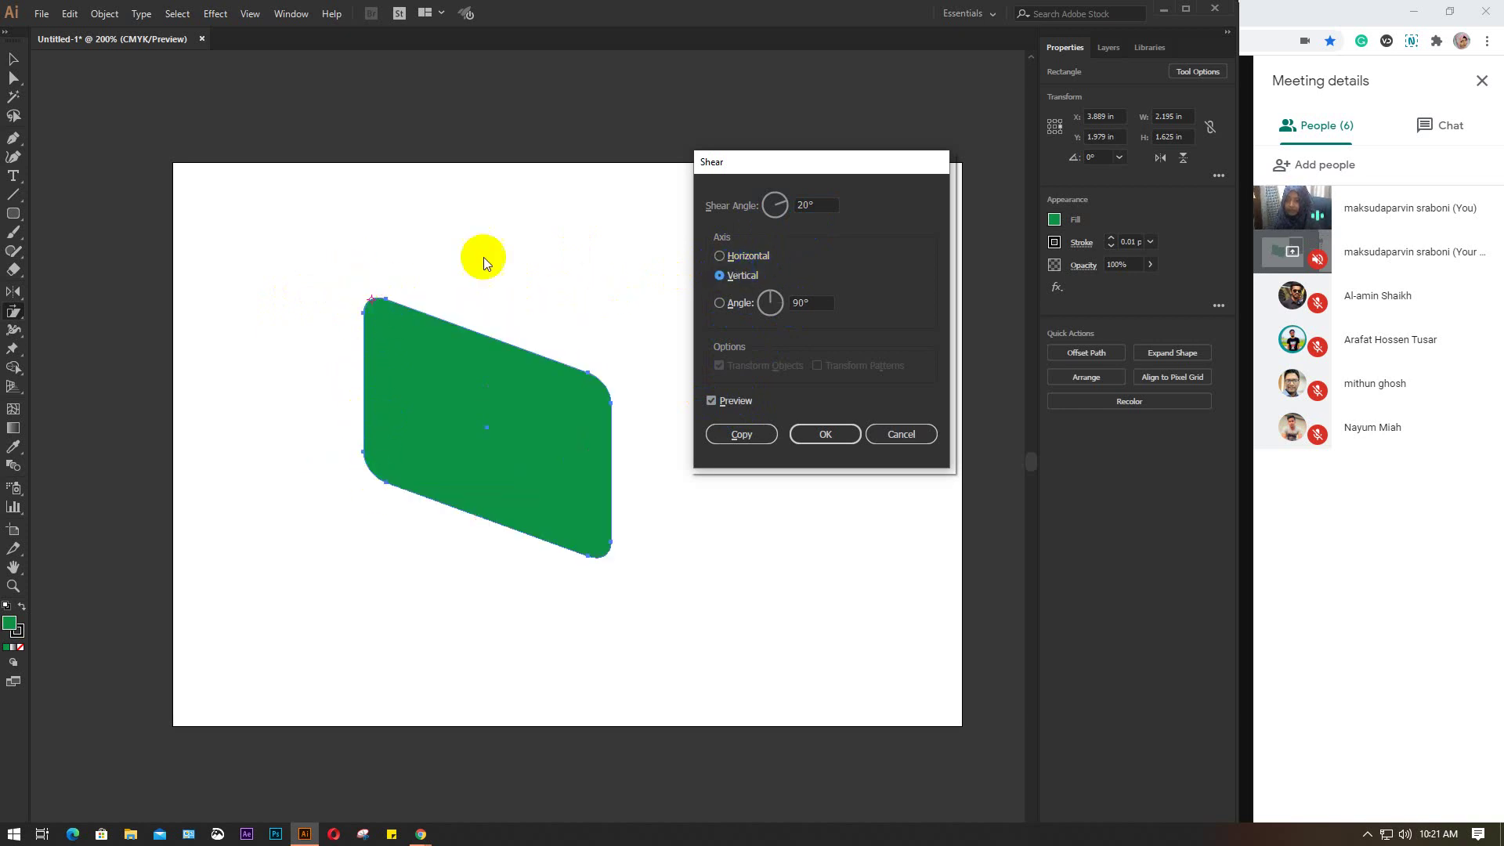
left_click(737, 279)
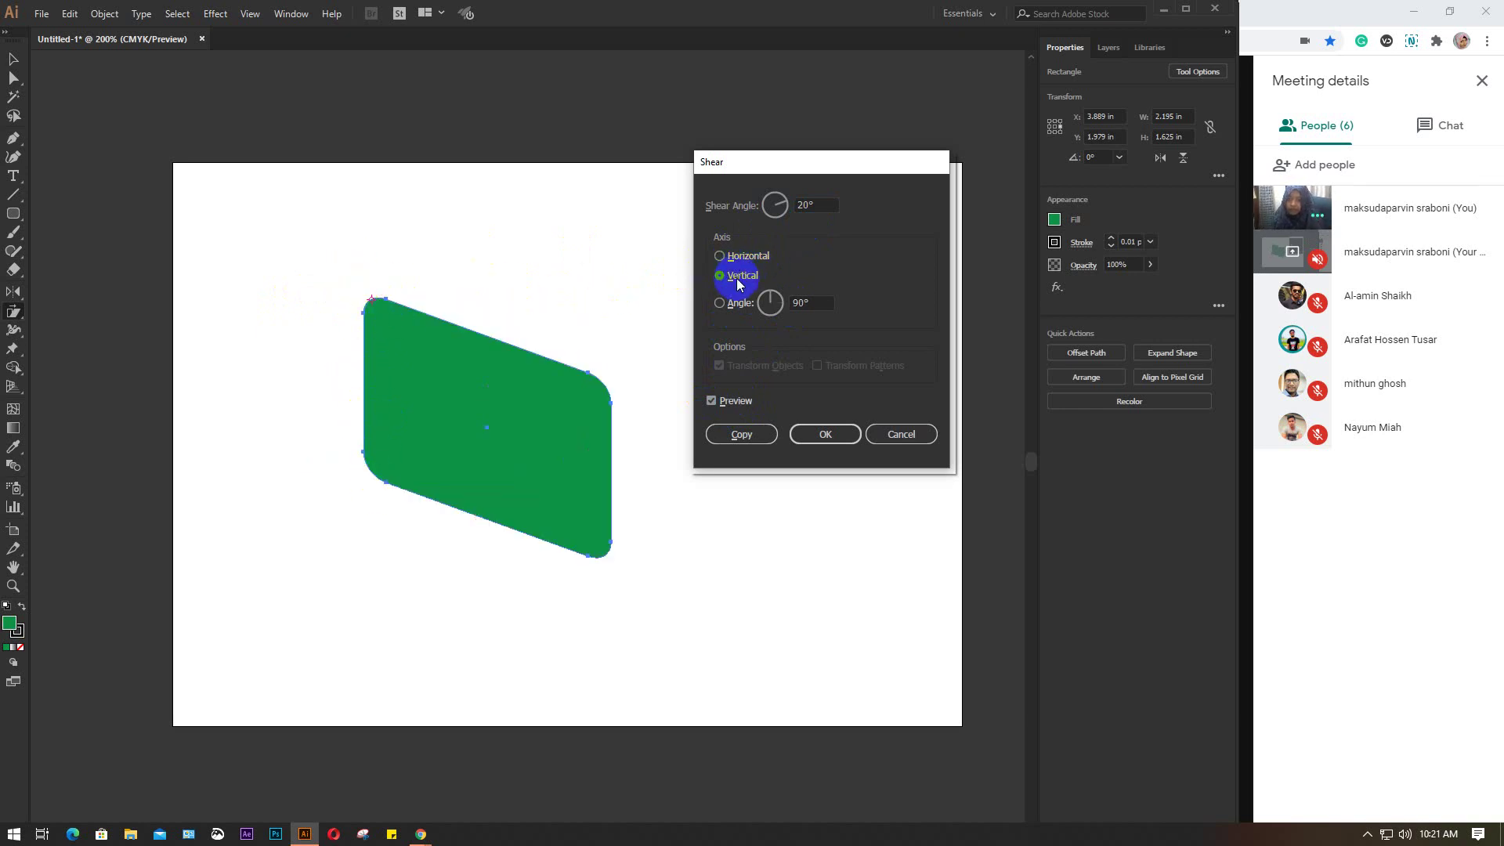
left_click_drag(737, 283, 734, 313)
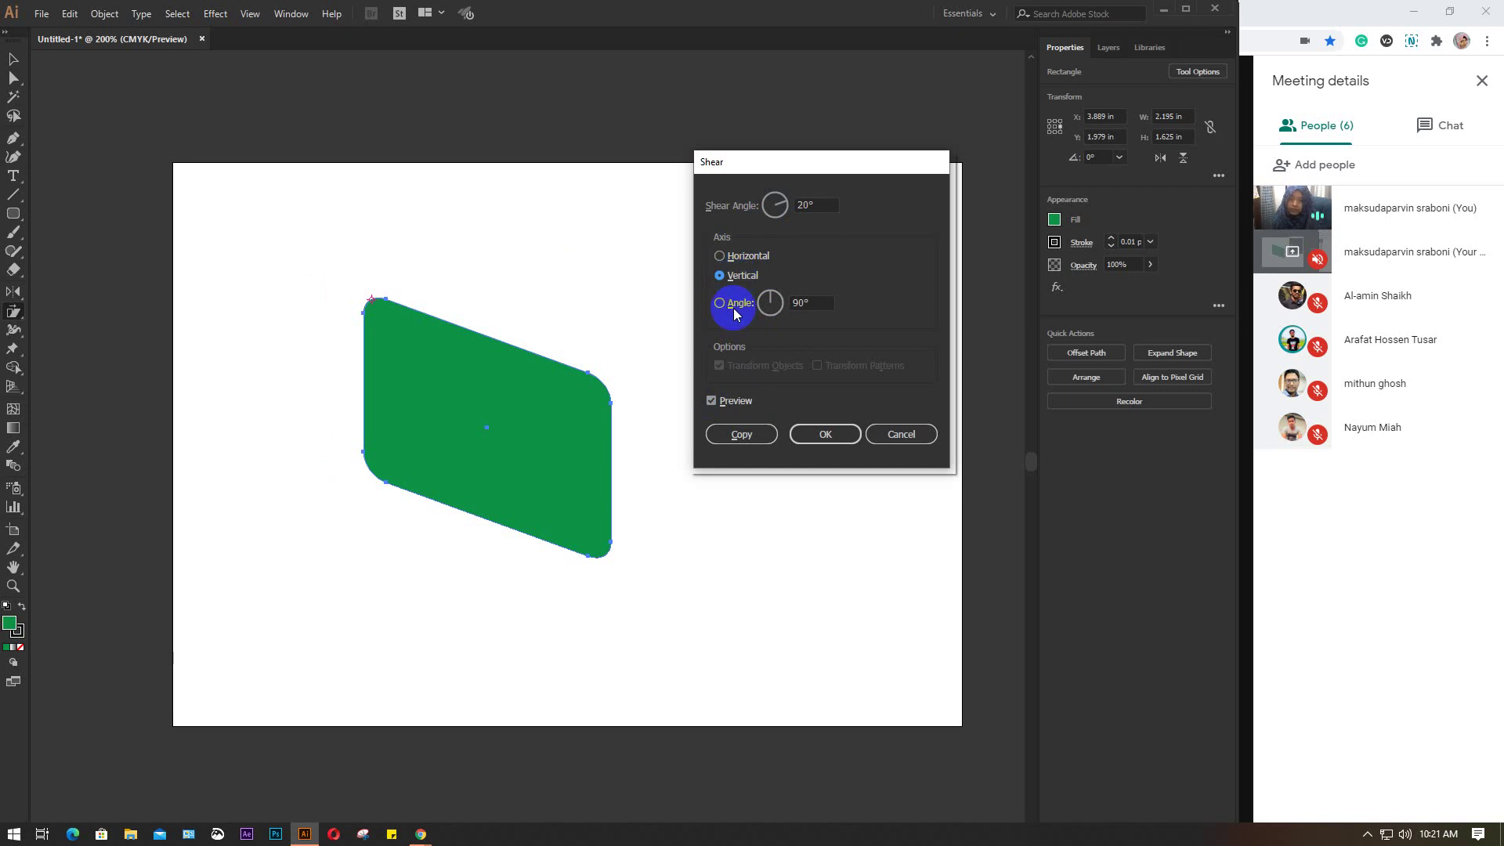
left_click(733, 314)
double_click(810, 303)
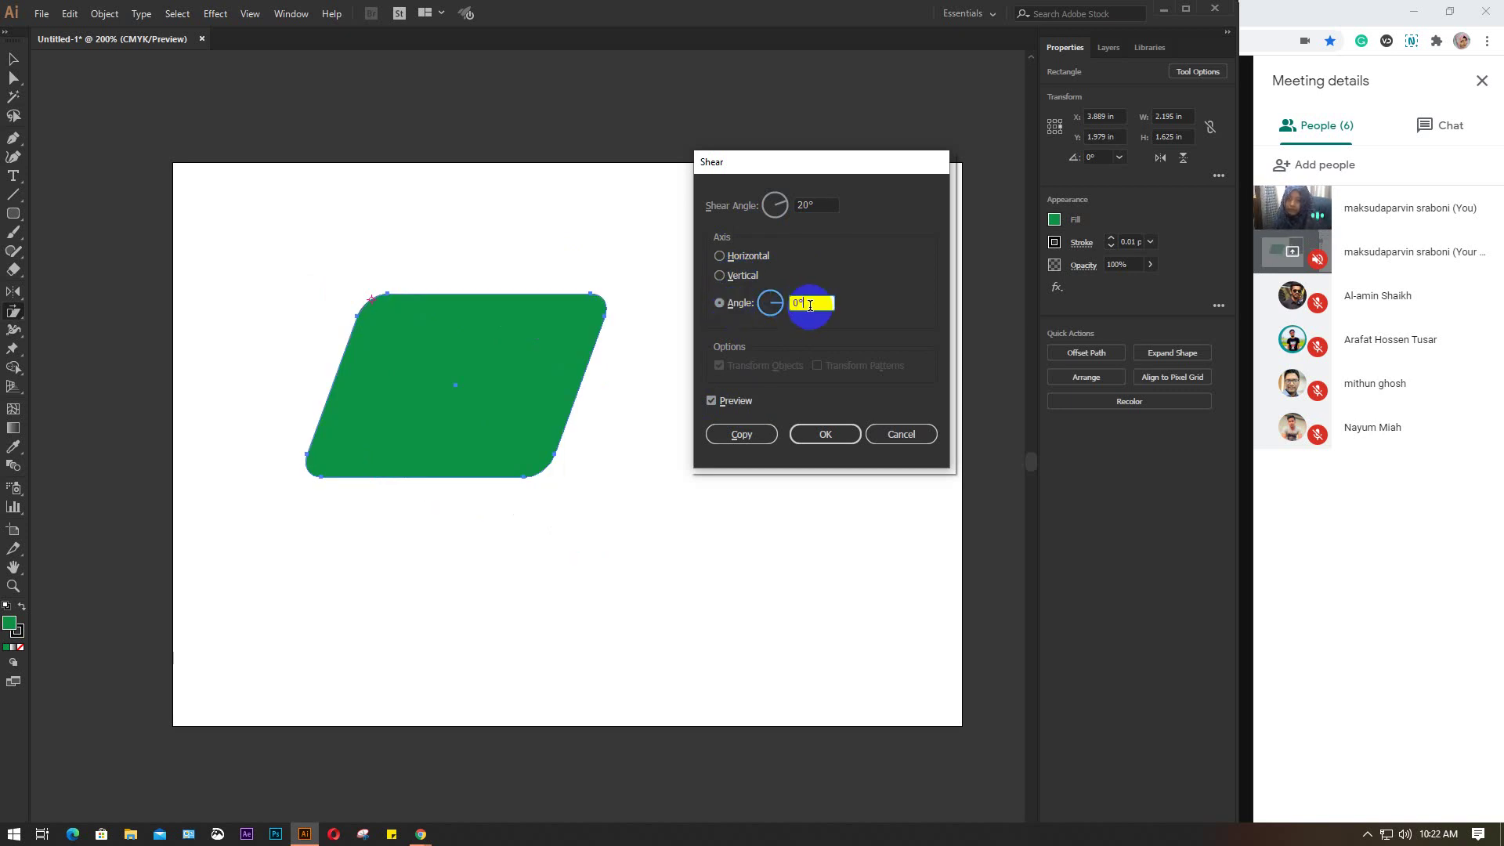
type("7")
key("Down")
key("Down")
key("Down")
key("Down")
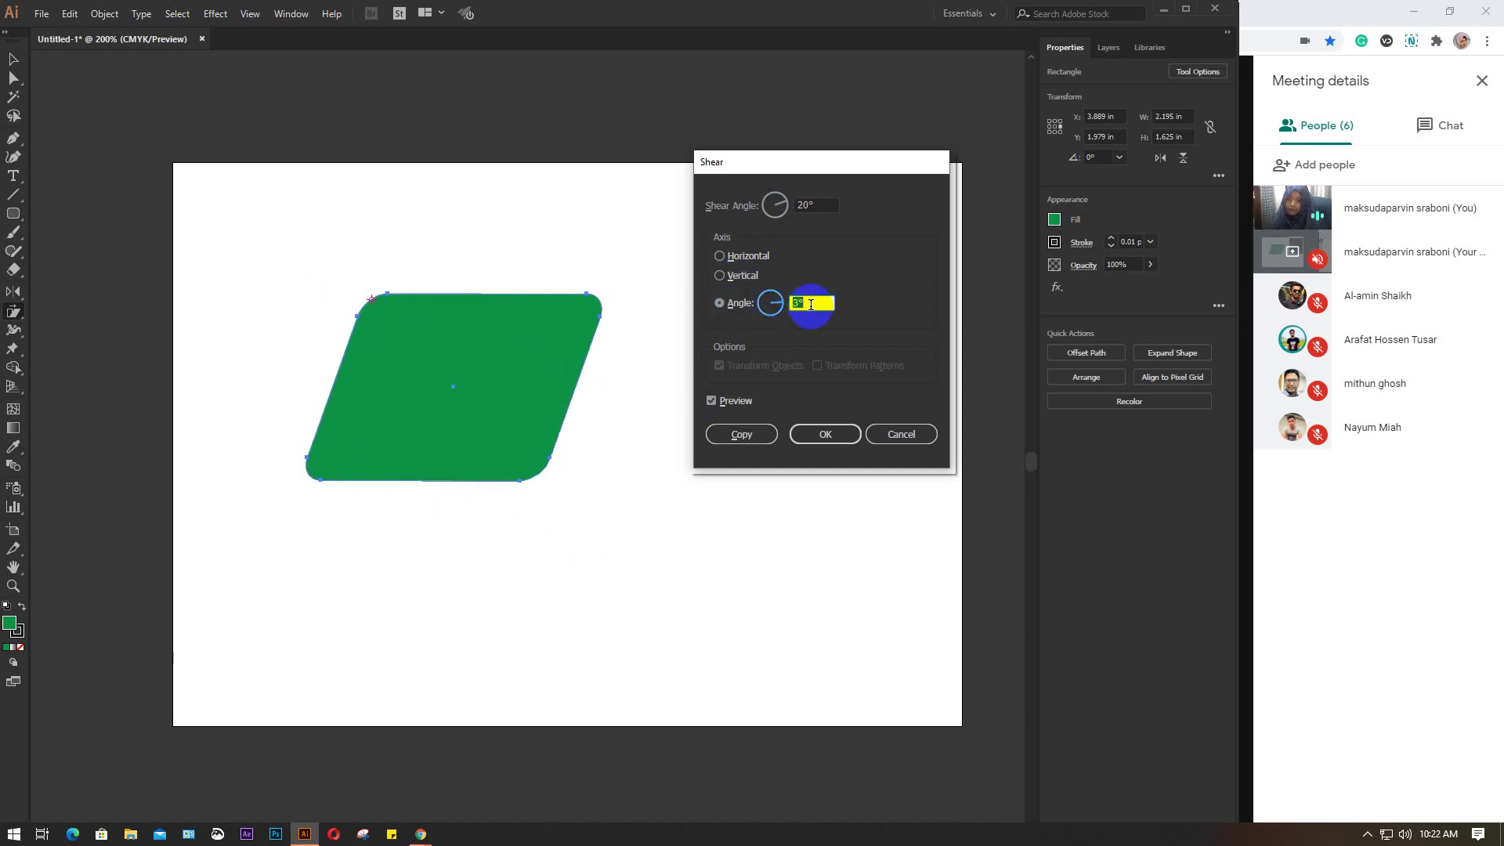
key("Down")
key("Down")
key("Down")
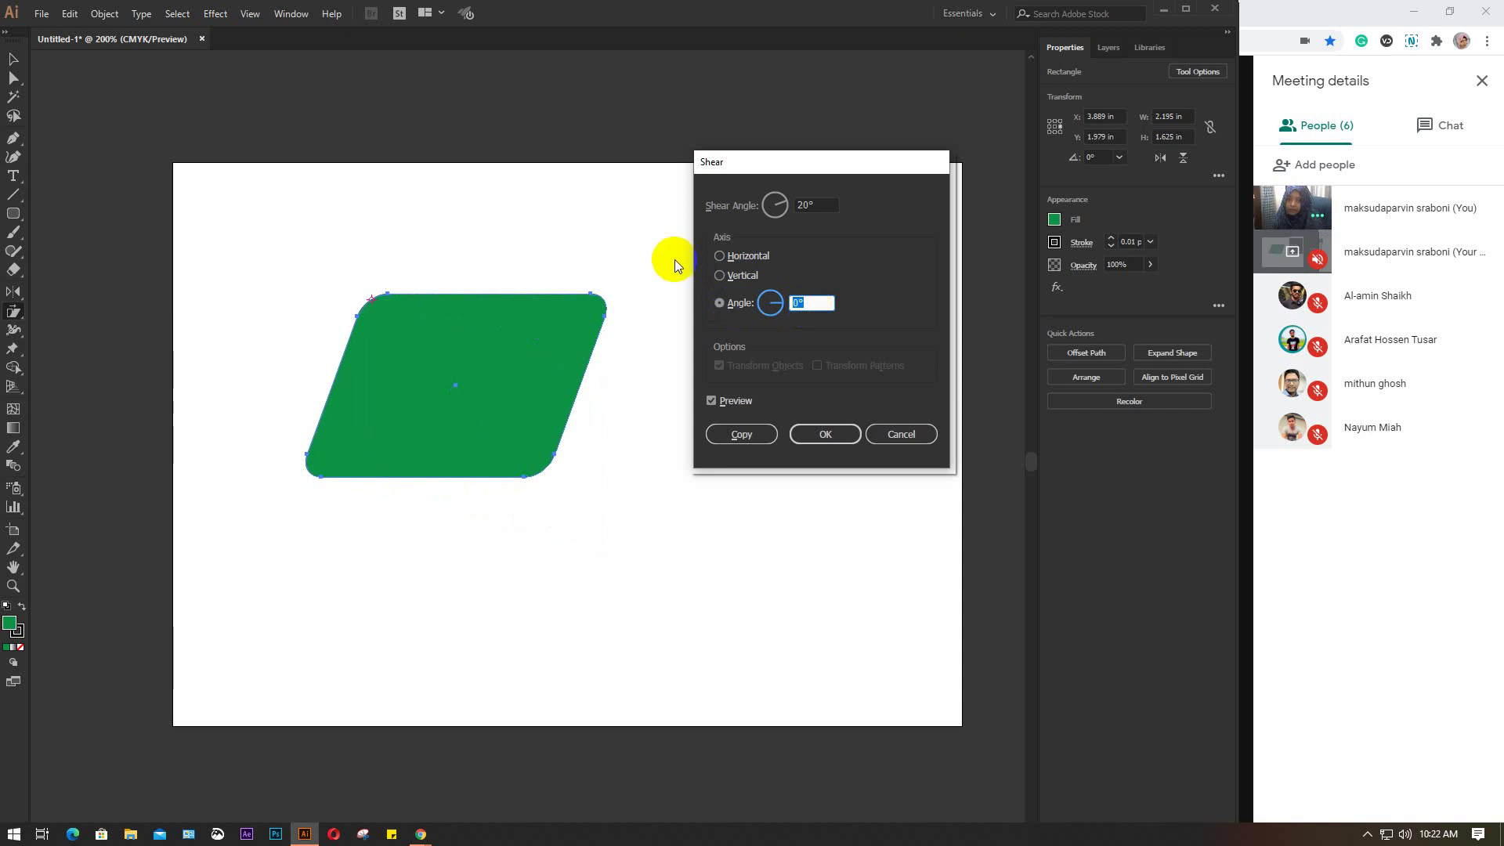
left_click(746, 256)
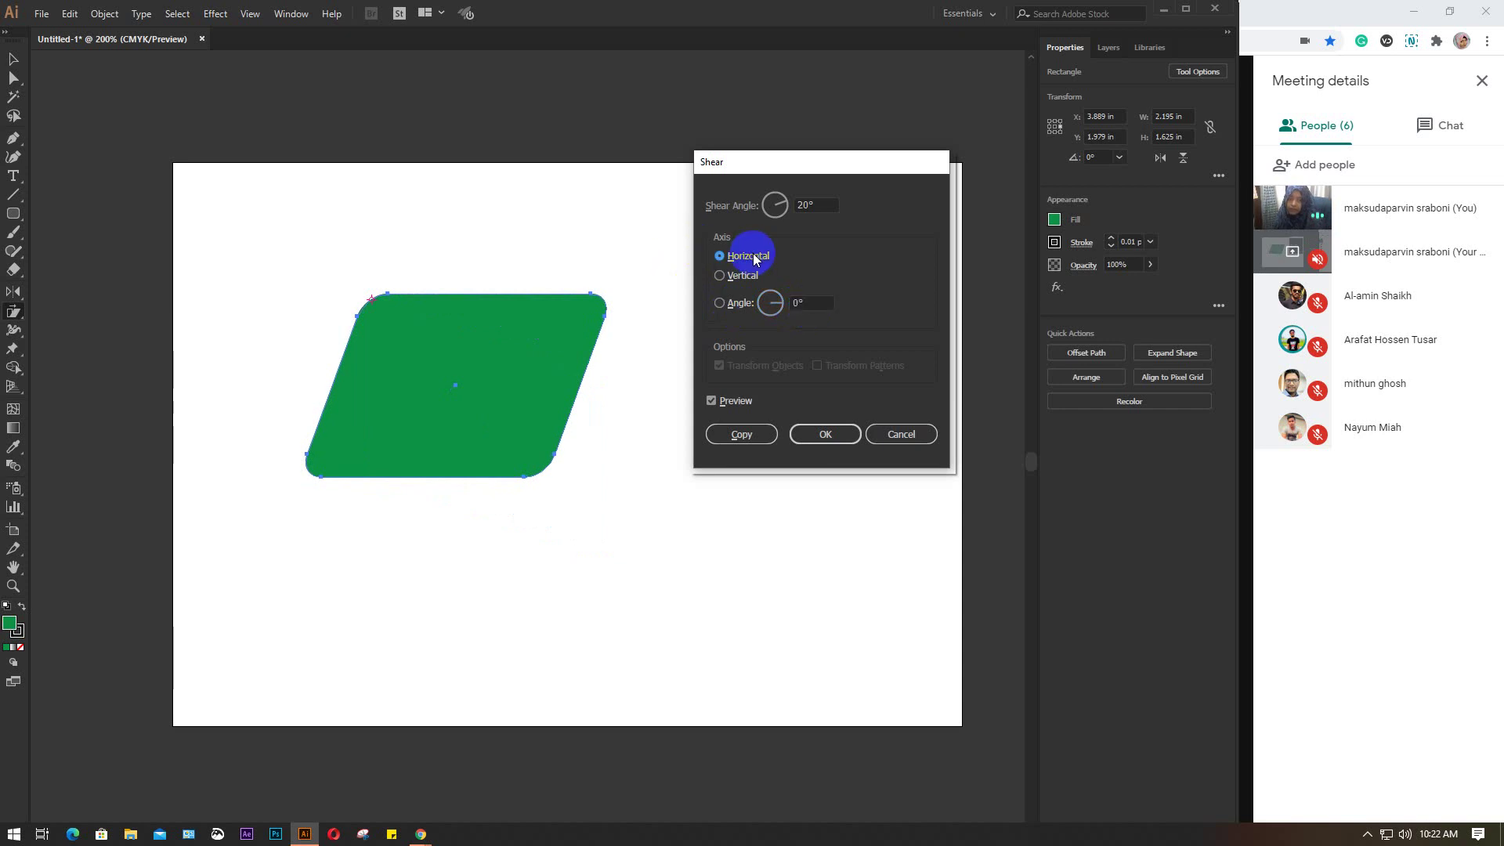
left_click(736, 400)
left_click(743, 436)
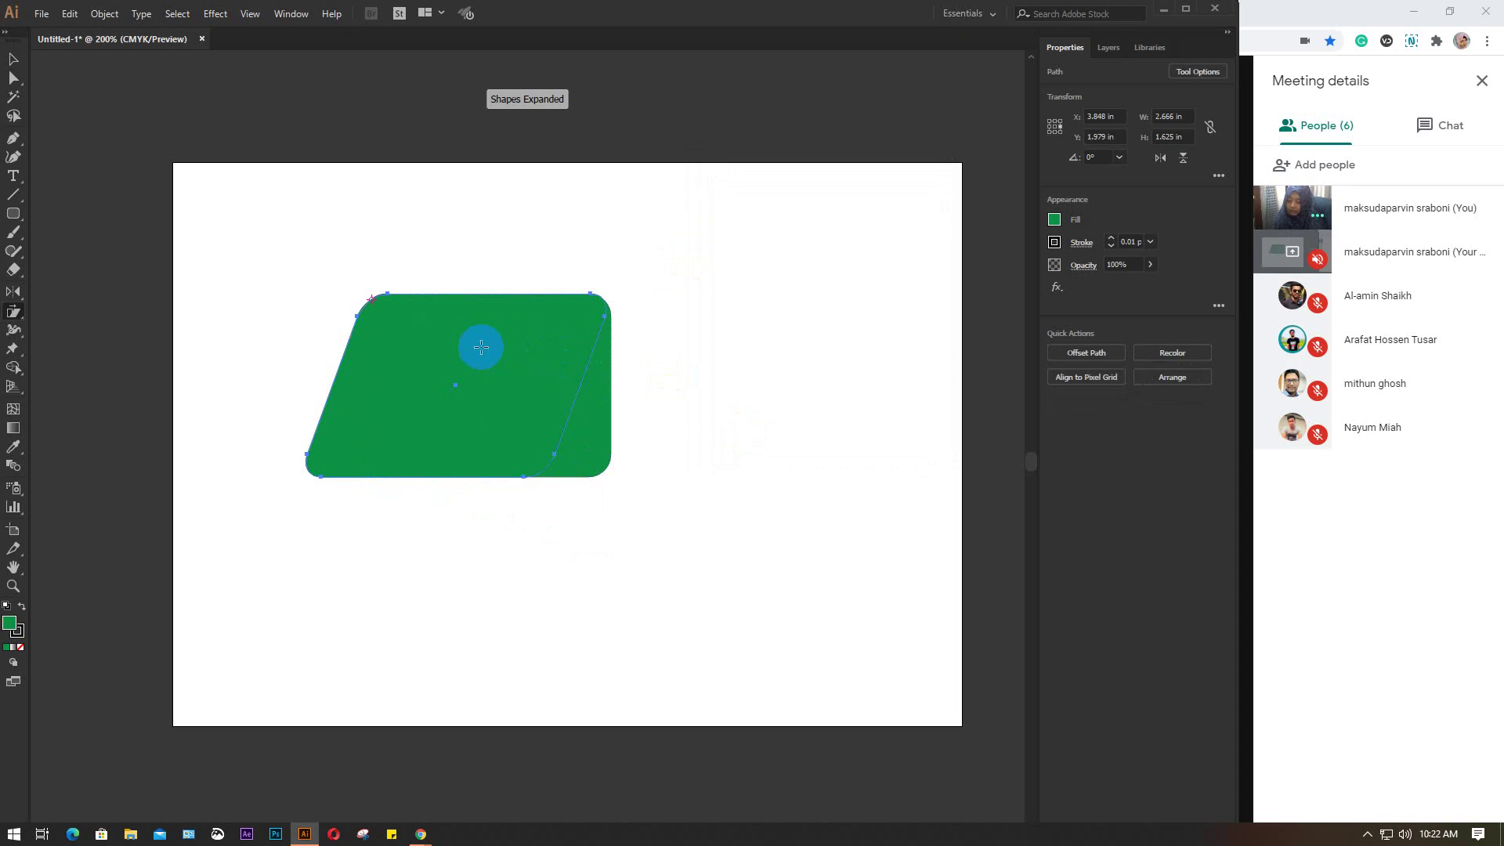
Step: Repeat the shear for another copy and give all sheared copies a 2 pt black stroke
key("ctrl+d")
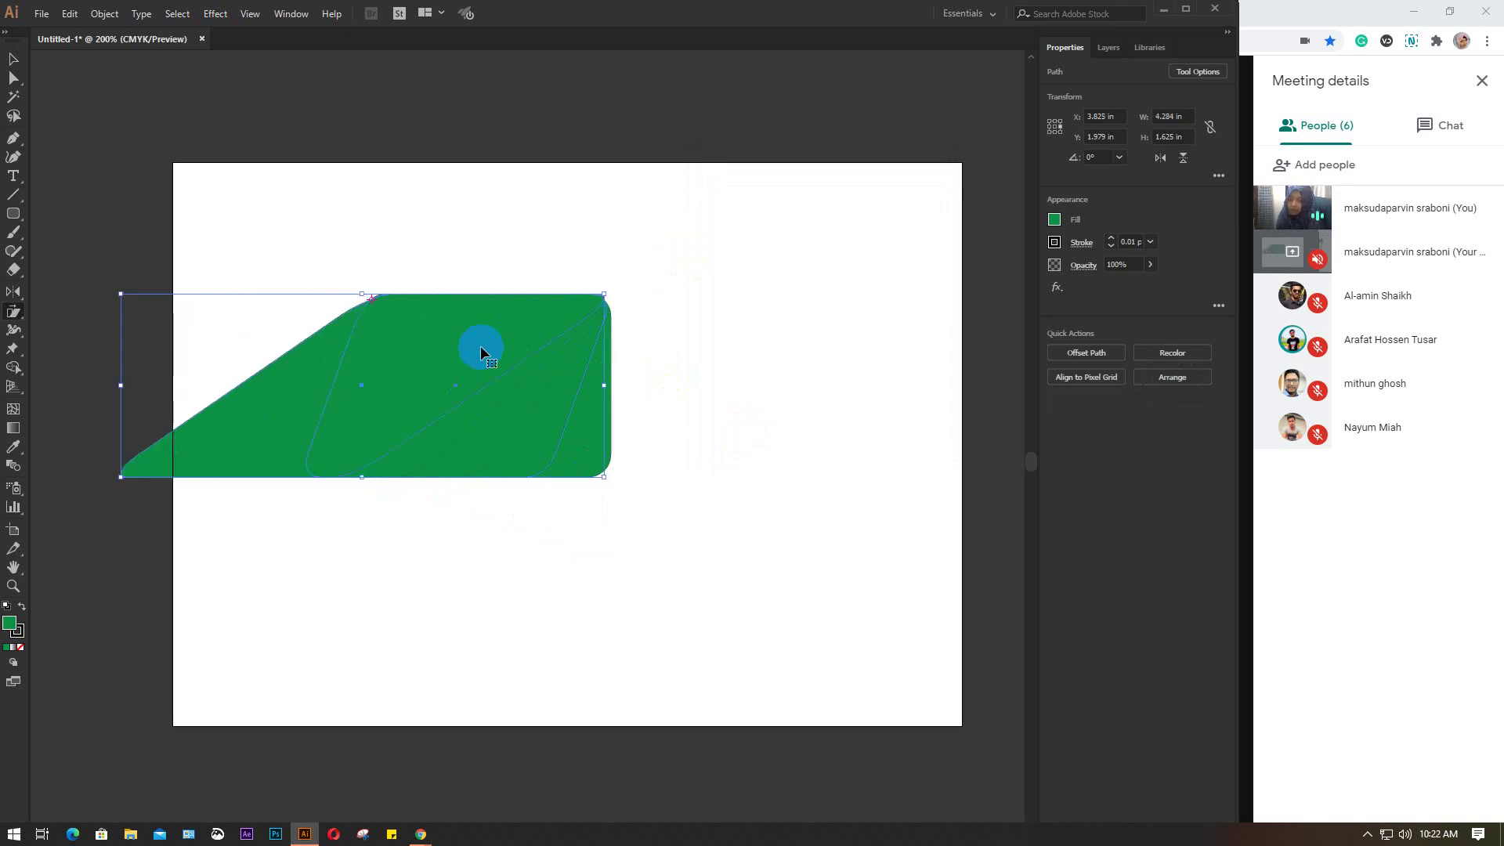
left_click(481, 345)
left_click(401, 301)
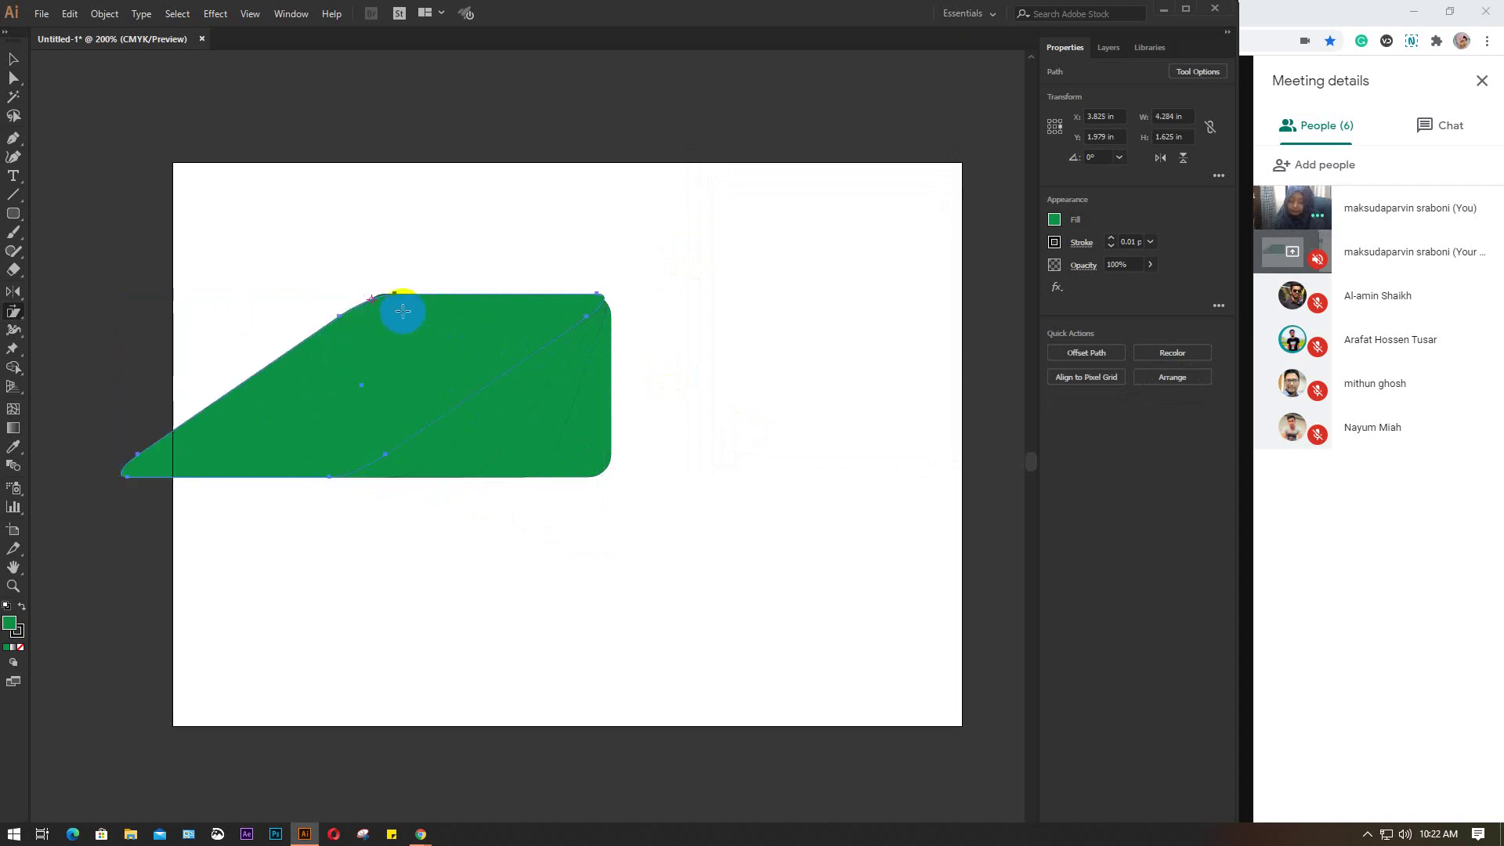
key("v")
left_click_drag(382, 254, 696, 487)
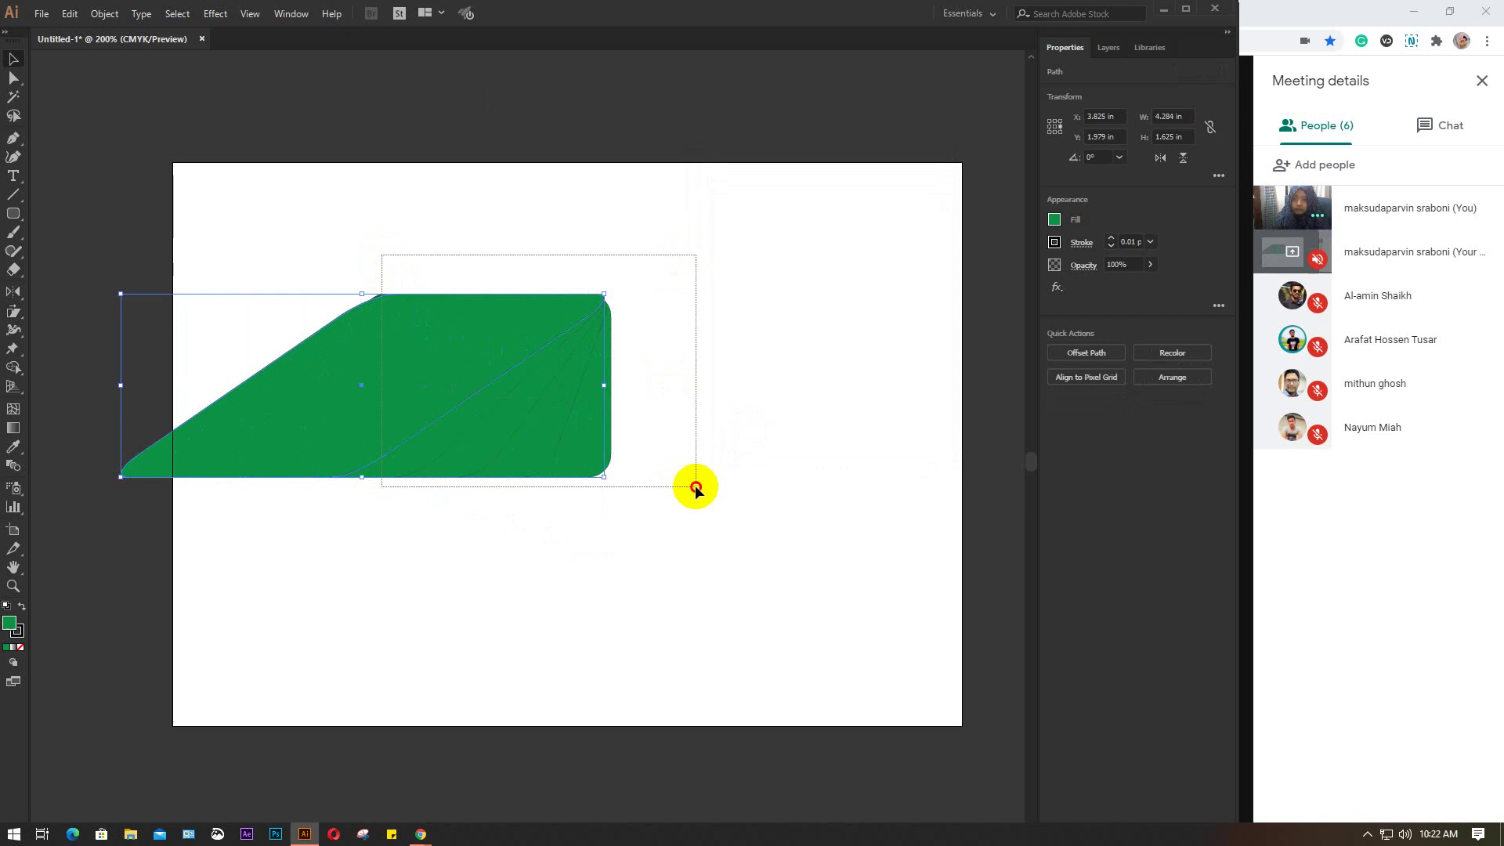
left_click(1128, 241)
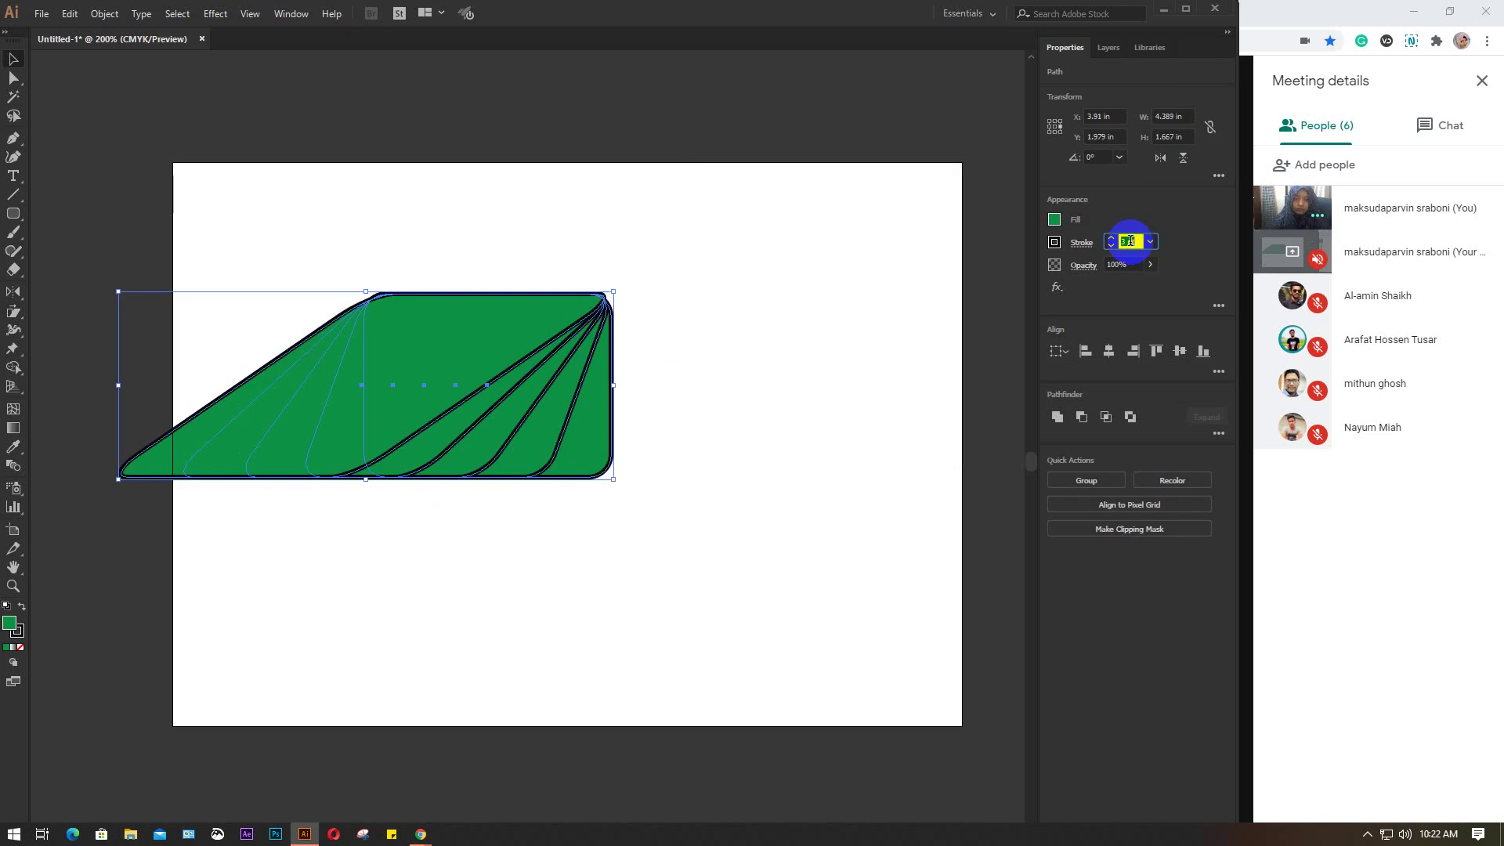
Step: Move the whole fan of sheared green shapes to the right
left_click(752, 277)
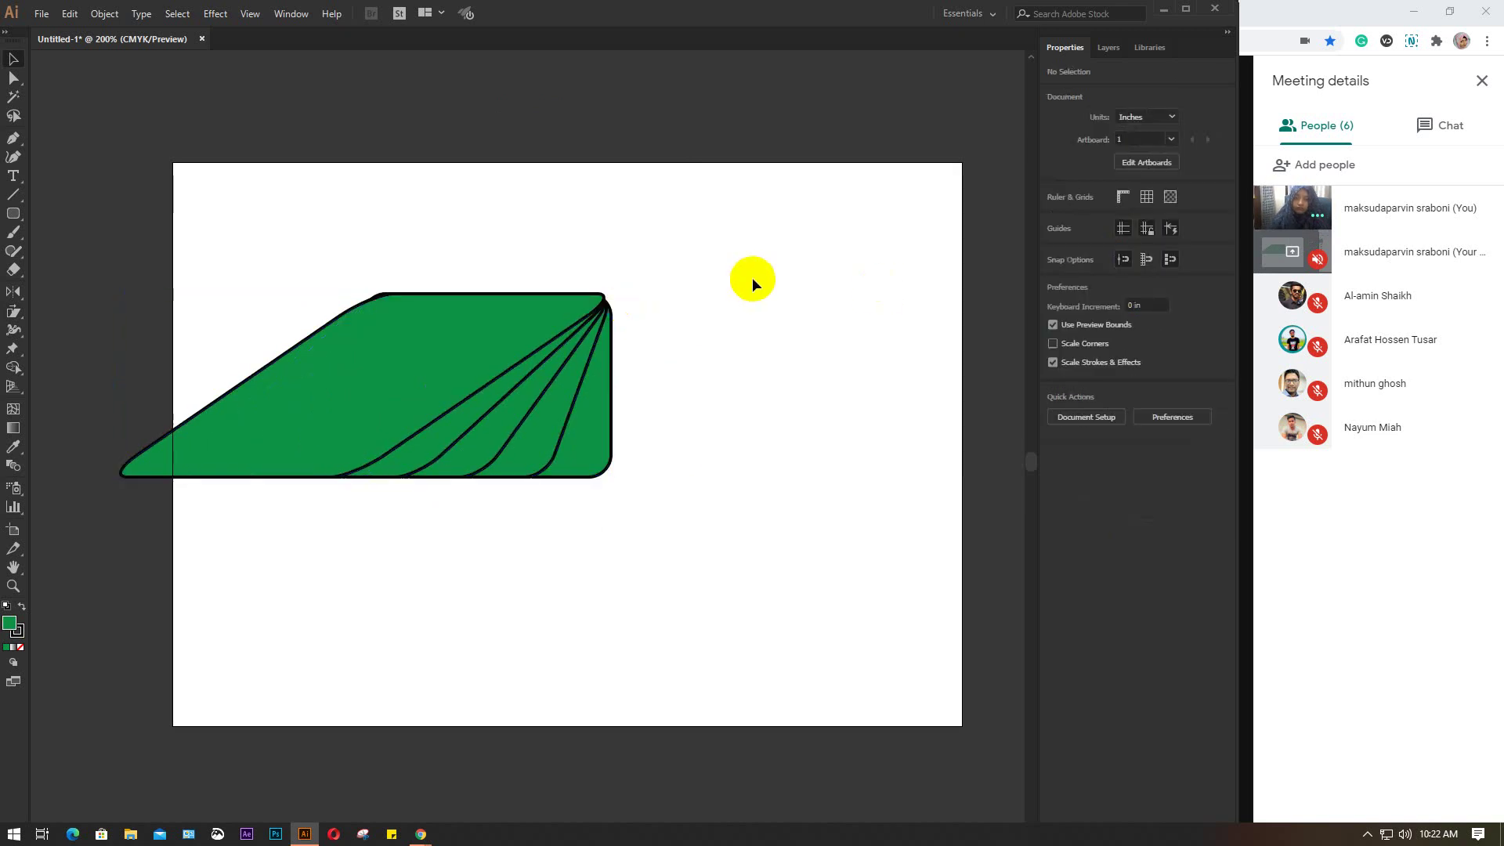
left_click_drag(357, 216, 672, 490)
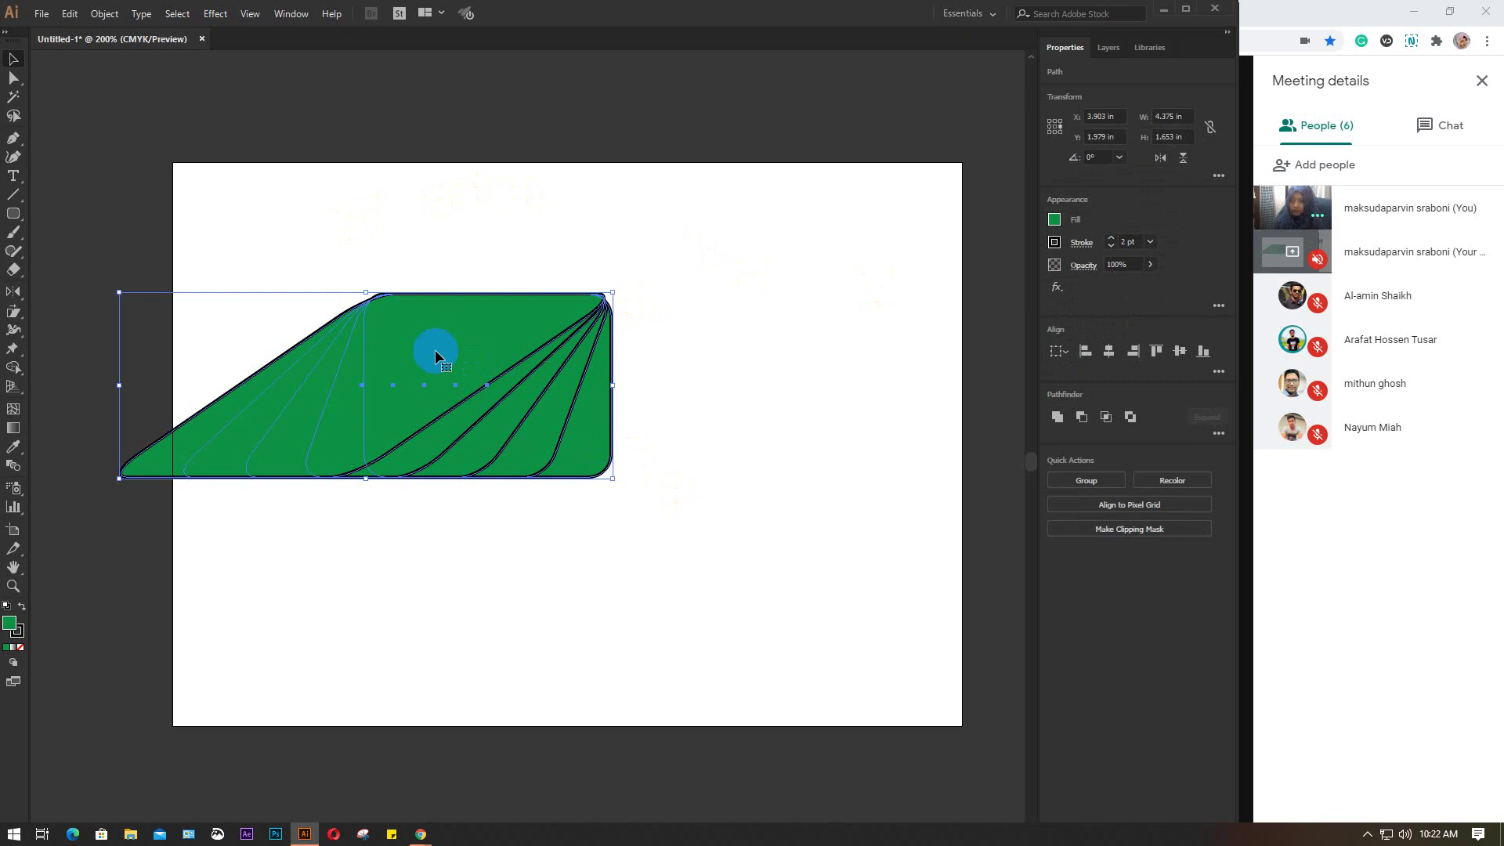
left_click_drag(435, 349, 557, 340)
left_click(787, 331)
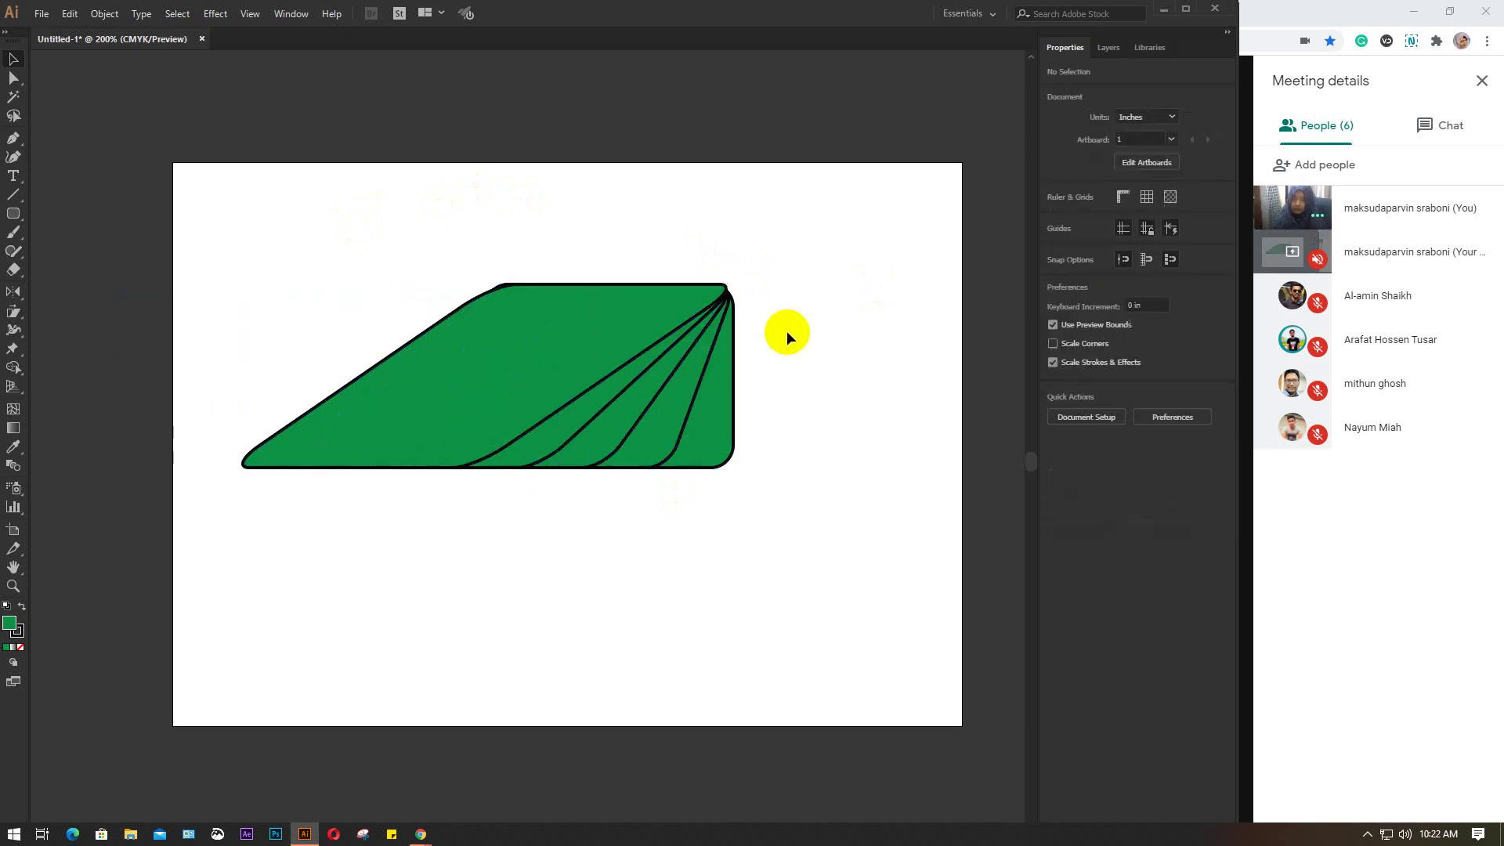
Step: Delete three of the front sheared copies one at a time
left_click(566, 340)
key("Delete")
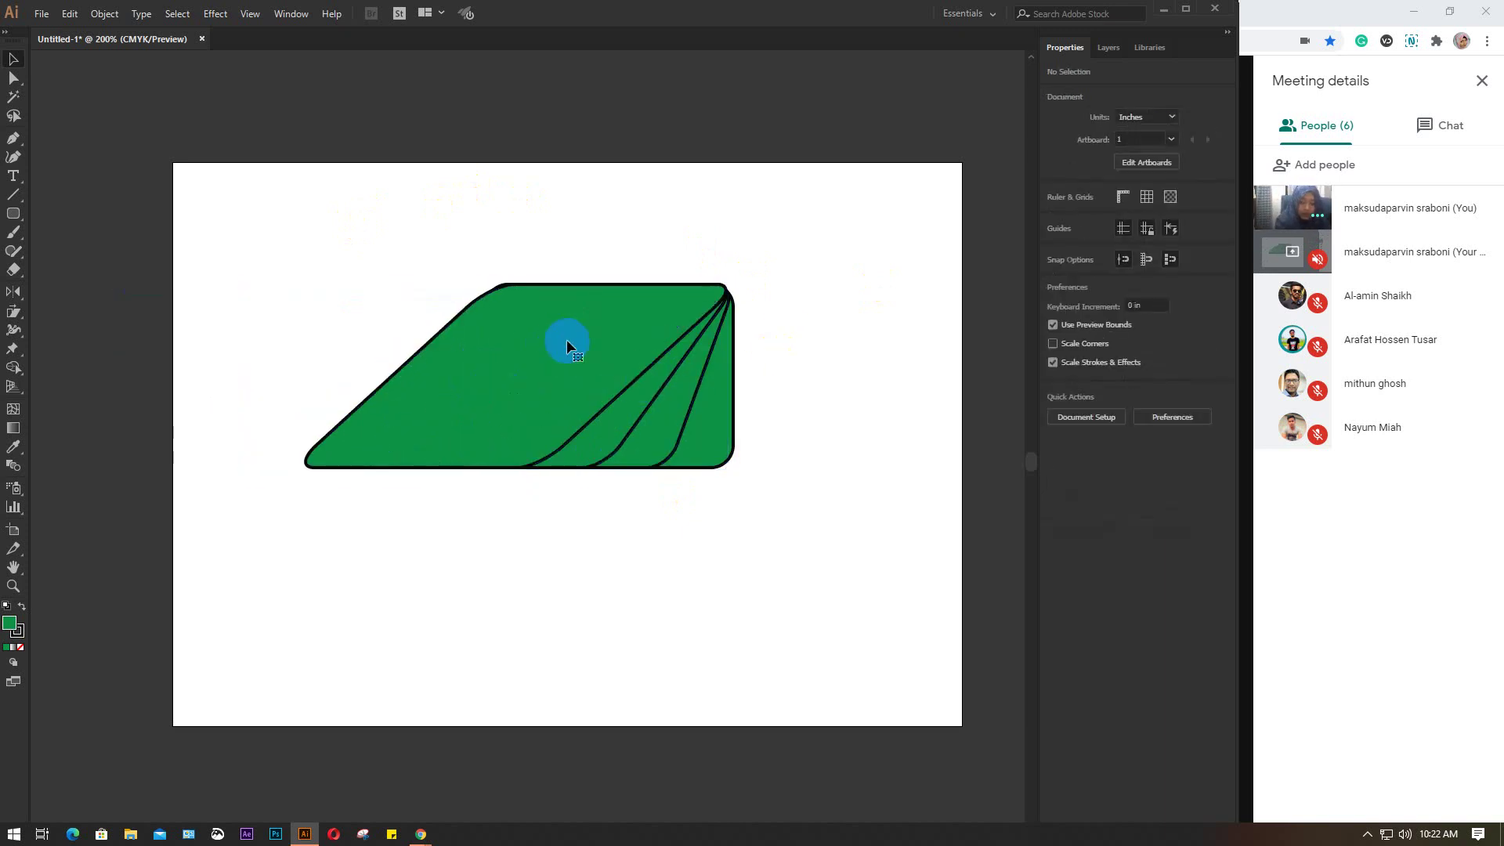
left_click(566, 340)
key("Delete")
key("Delete")
left_click(566, 340)
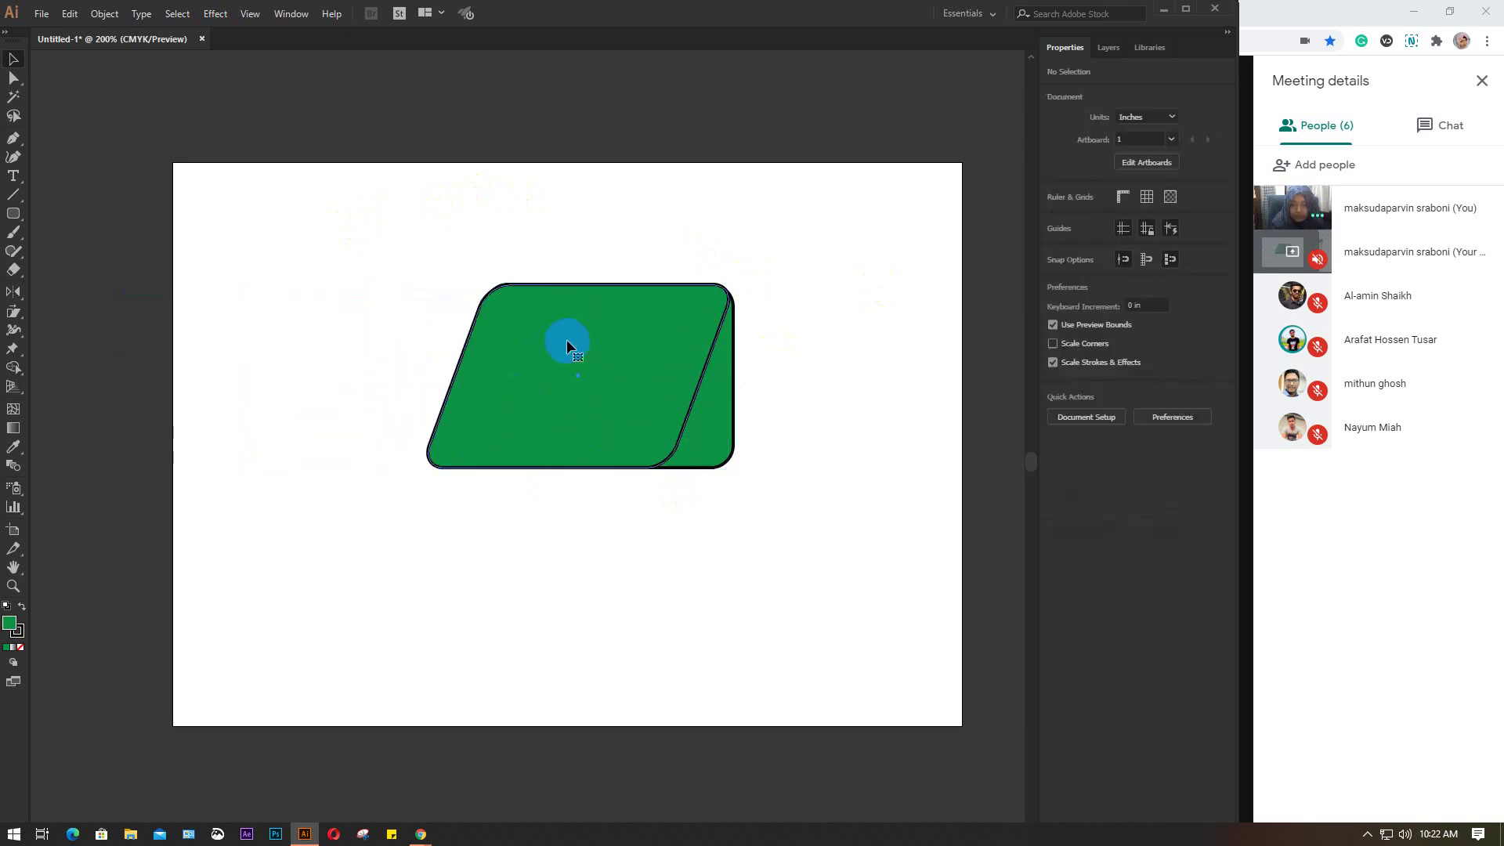
key("Delete")
Step: Move the rounded rectangle left and down, then nudge its top-left corner with the Reshape tool
left_click_drag(458, 254, 799, 571)
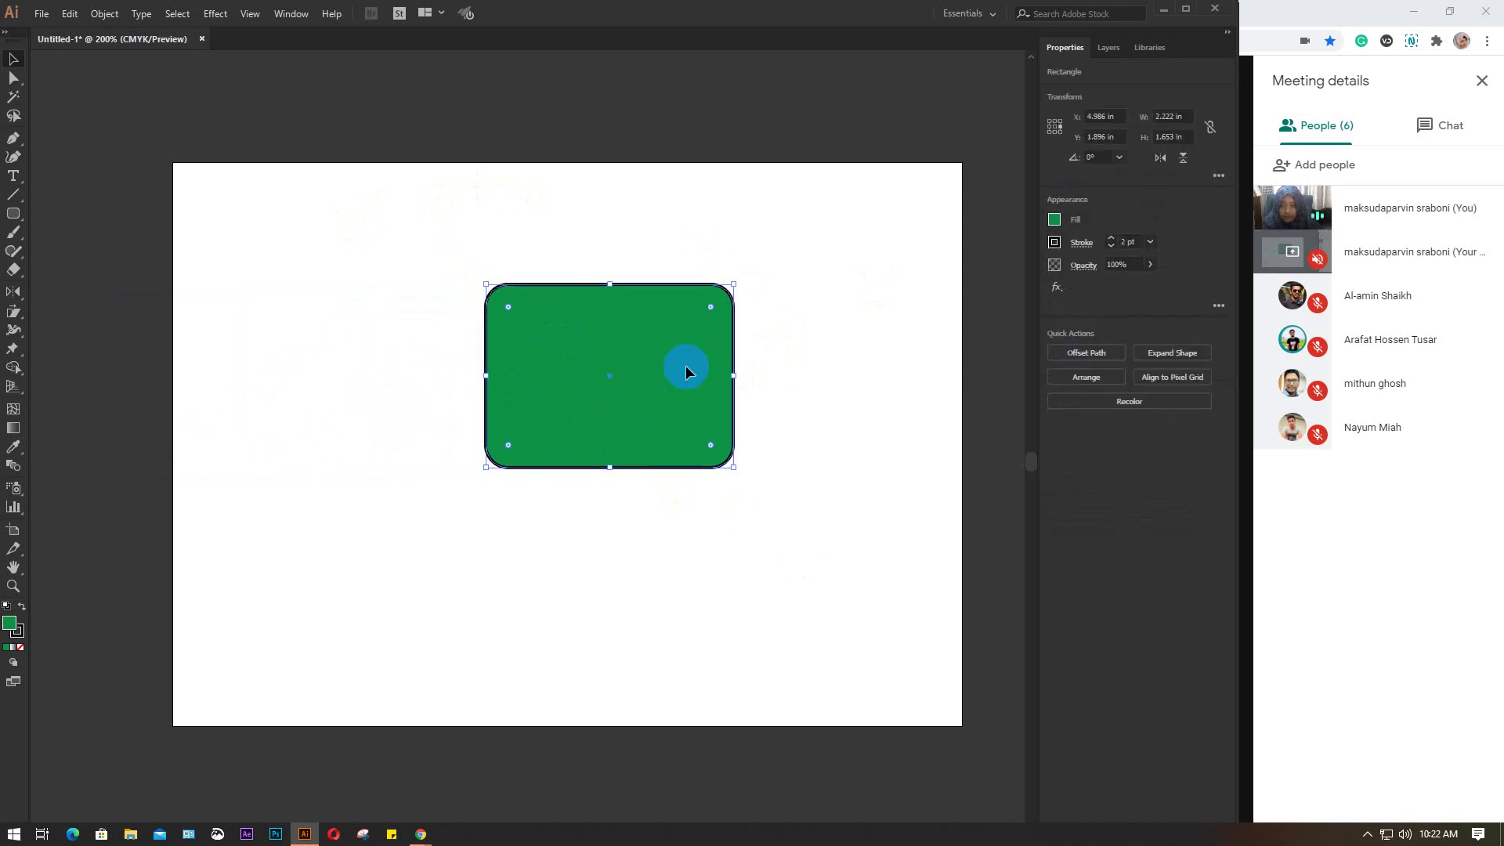
left_click_drag(582, 336, 523, 349)
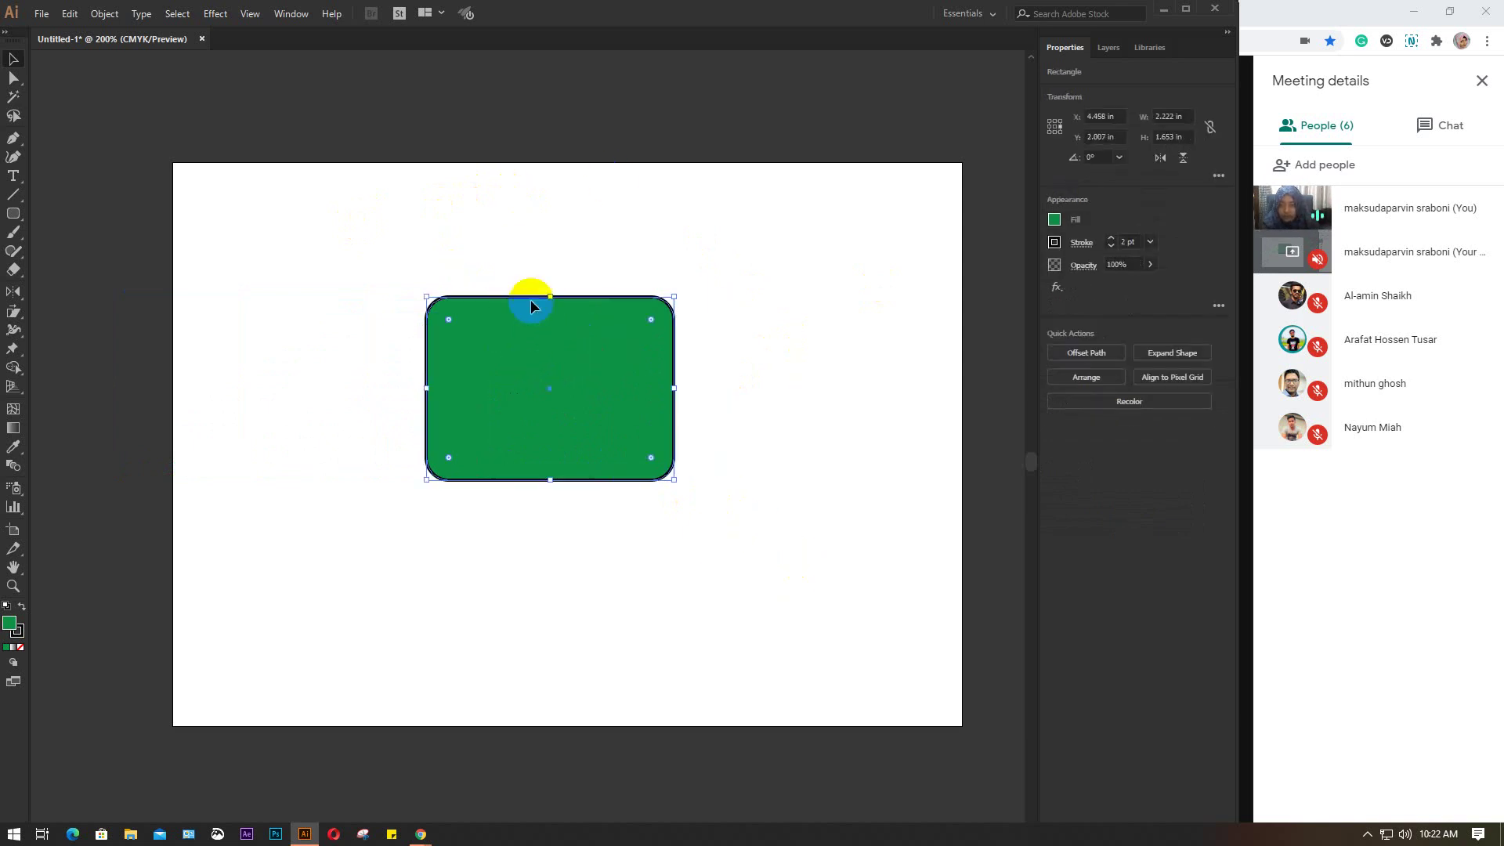
left_click(14, 311)
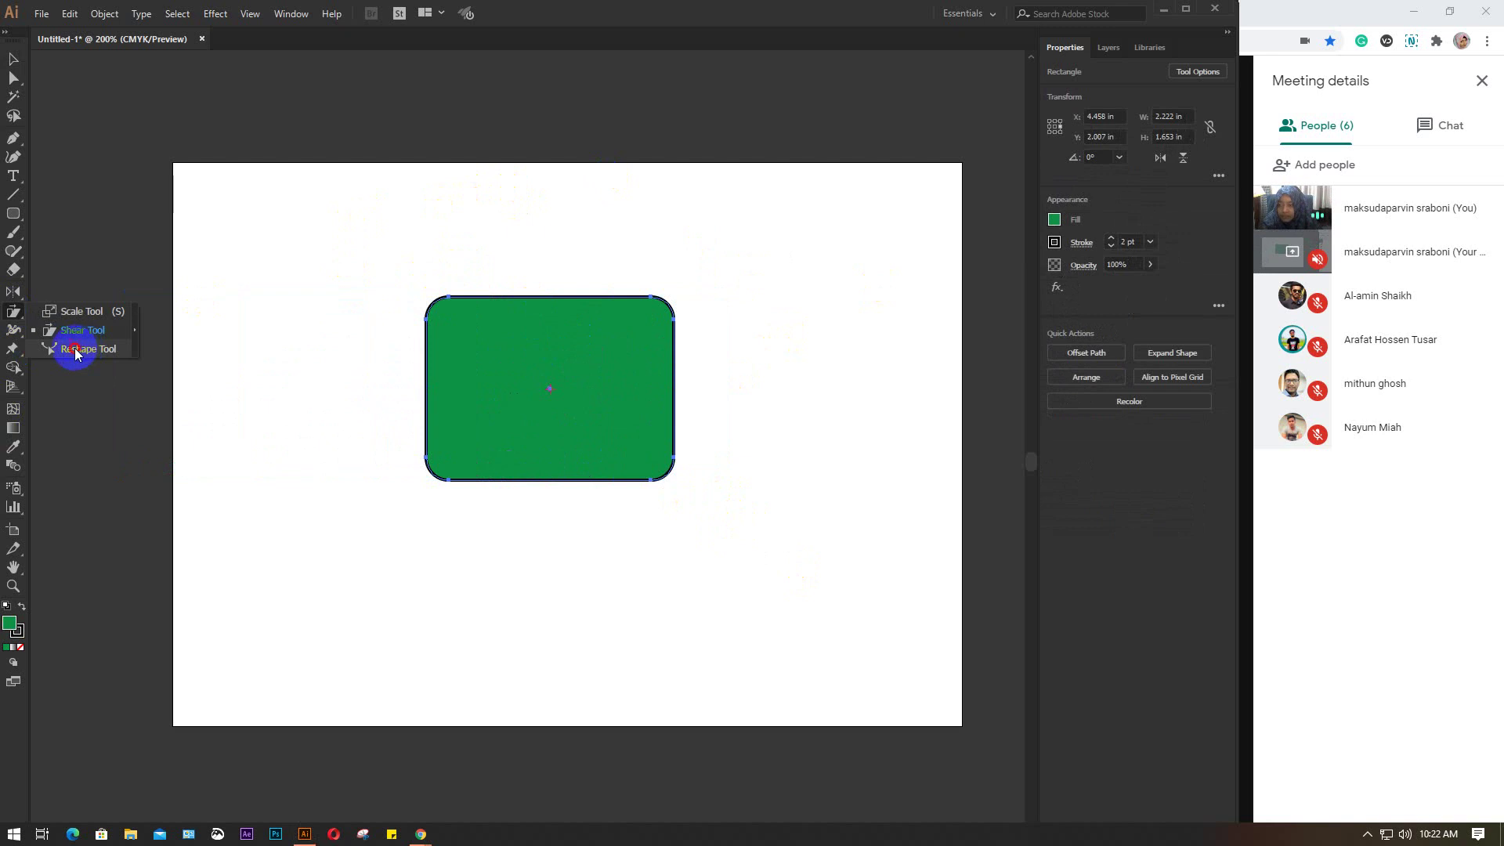
left_click(76, 353)
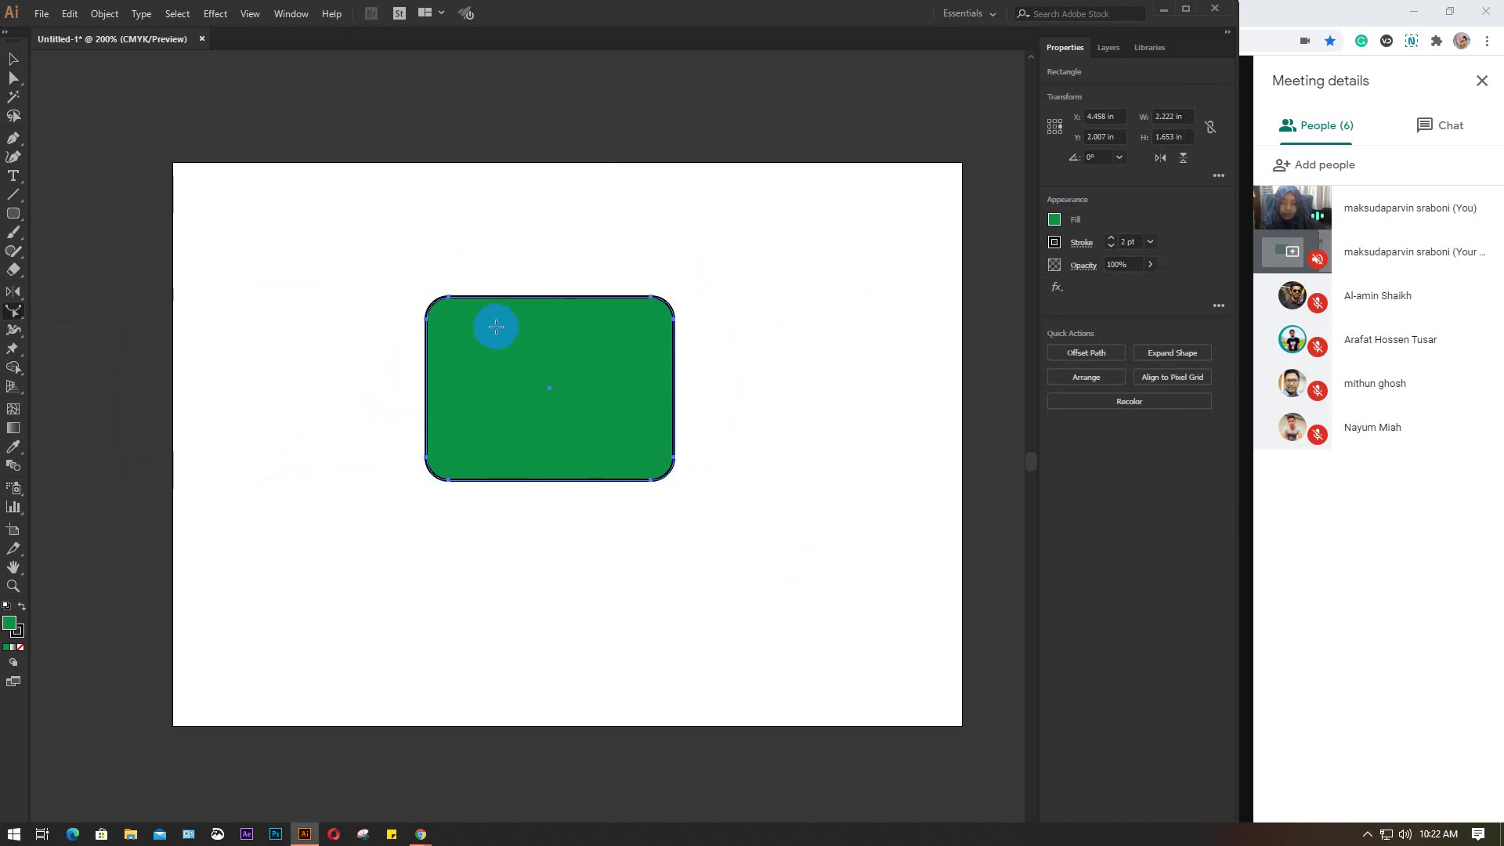
left_click(555, 287)
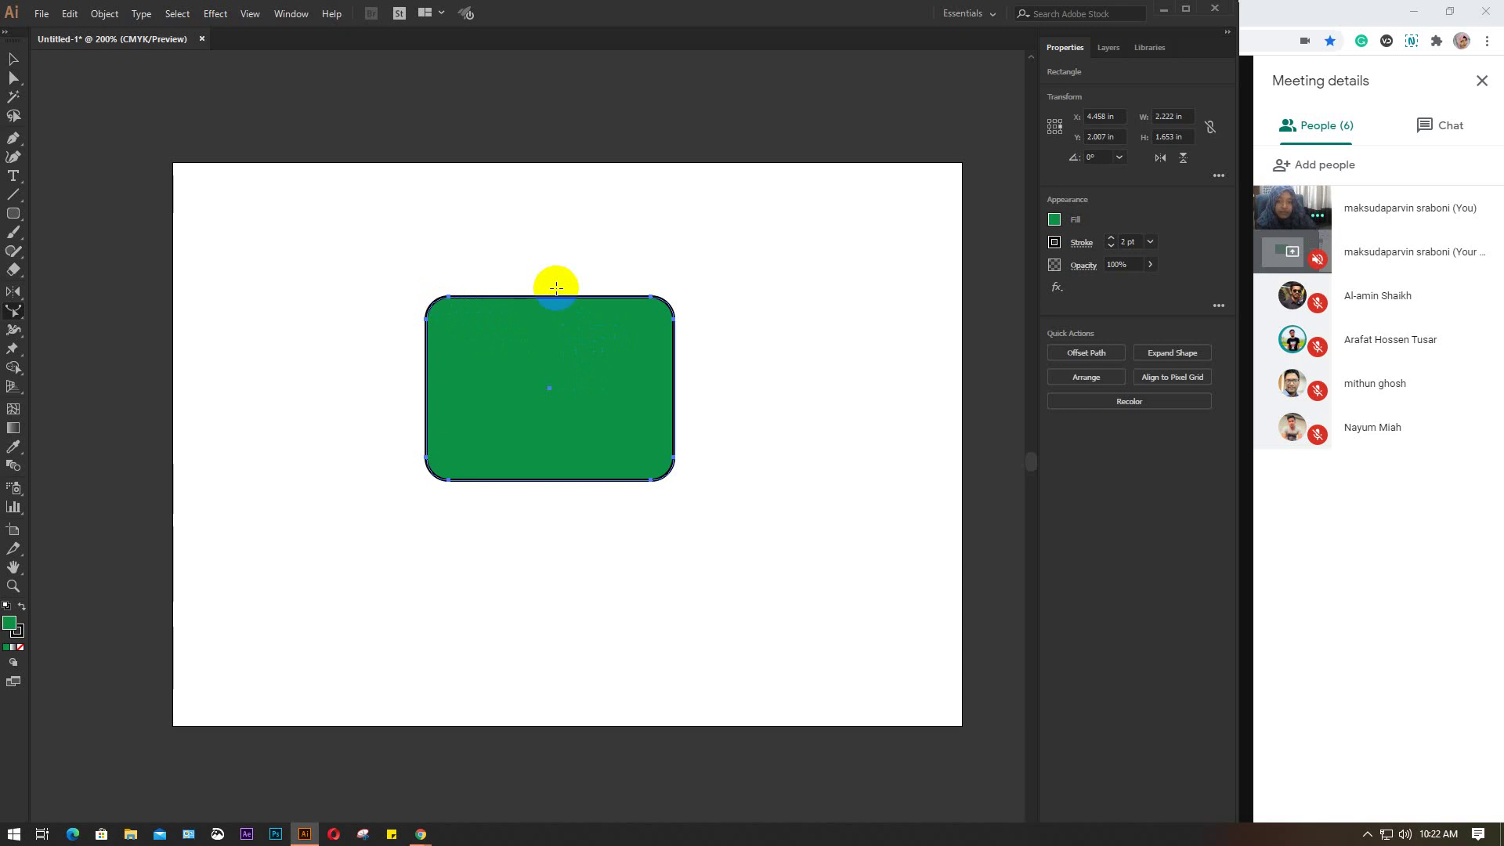
left_click(448, 299)
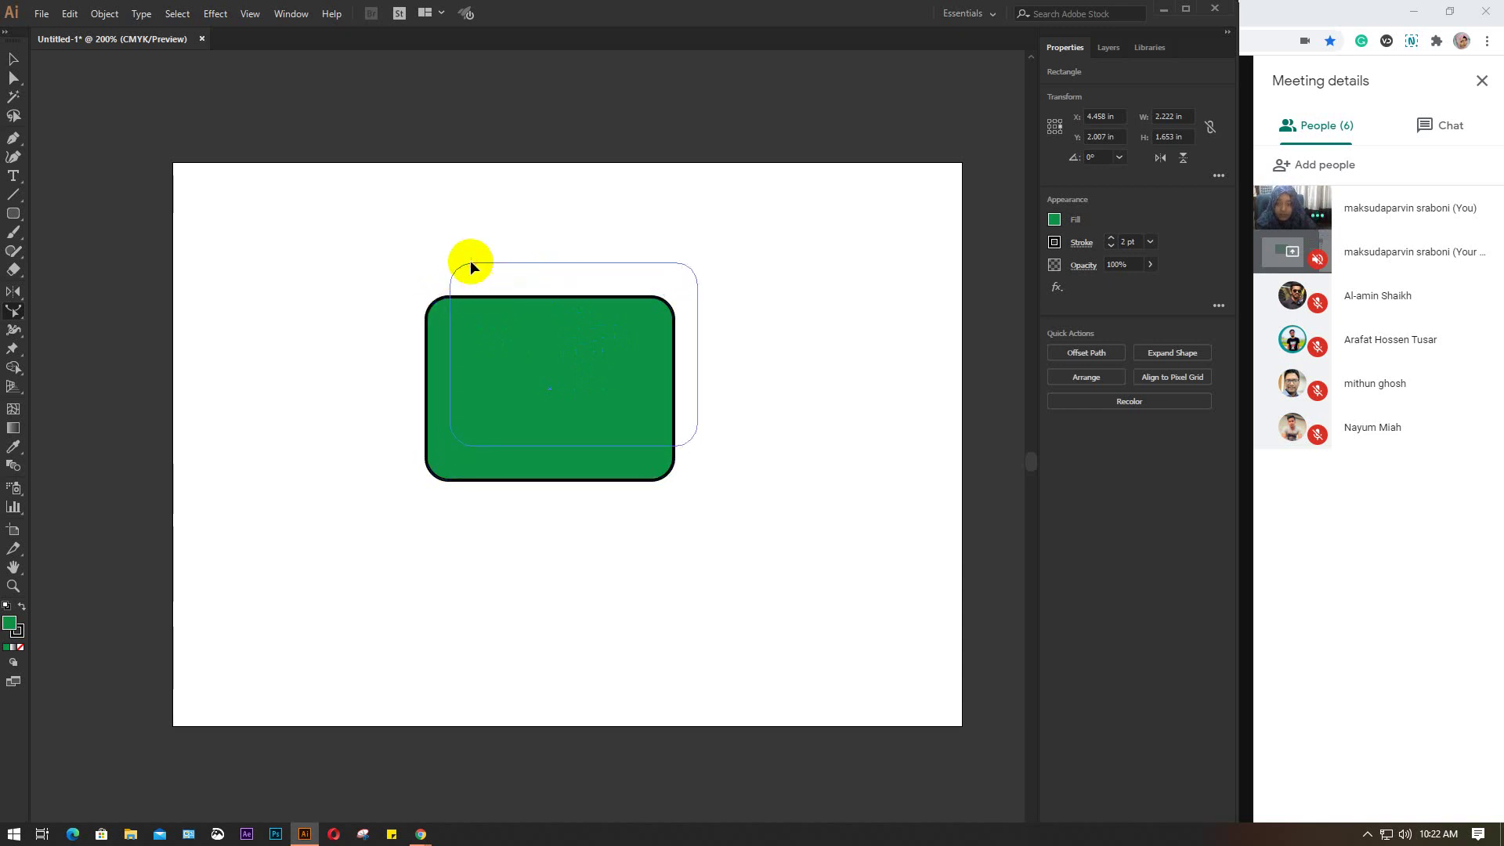
mouse_move(448, 299)
left_mouse_down()
mouse_move(481, 229)
mouse_move(457, 302)
left_mouse_up()
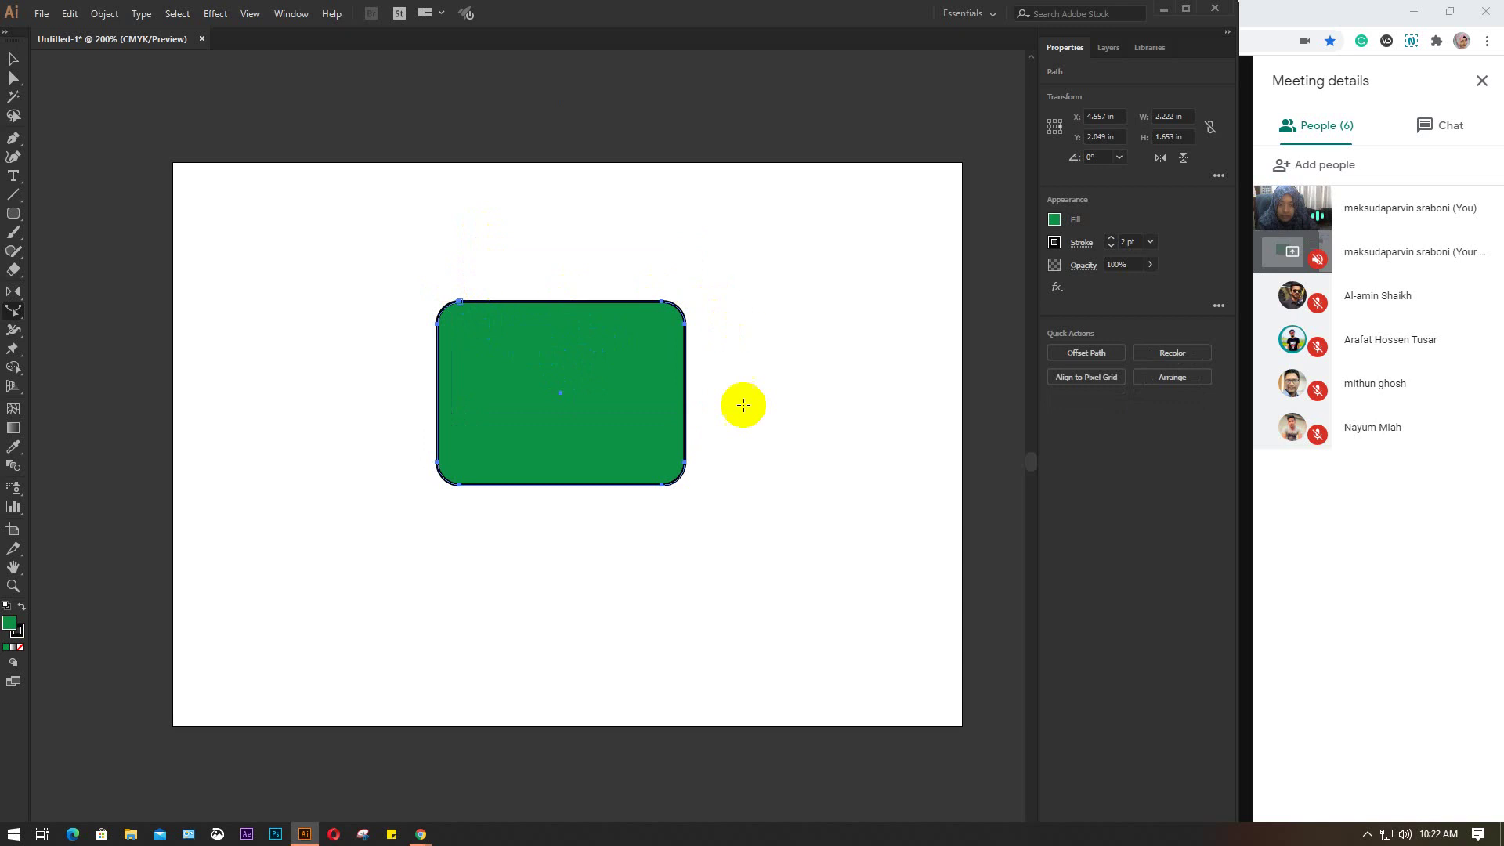
left_click(13, 60)
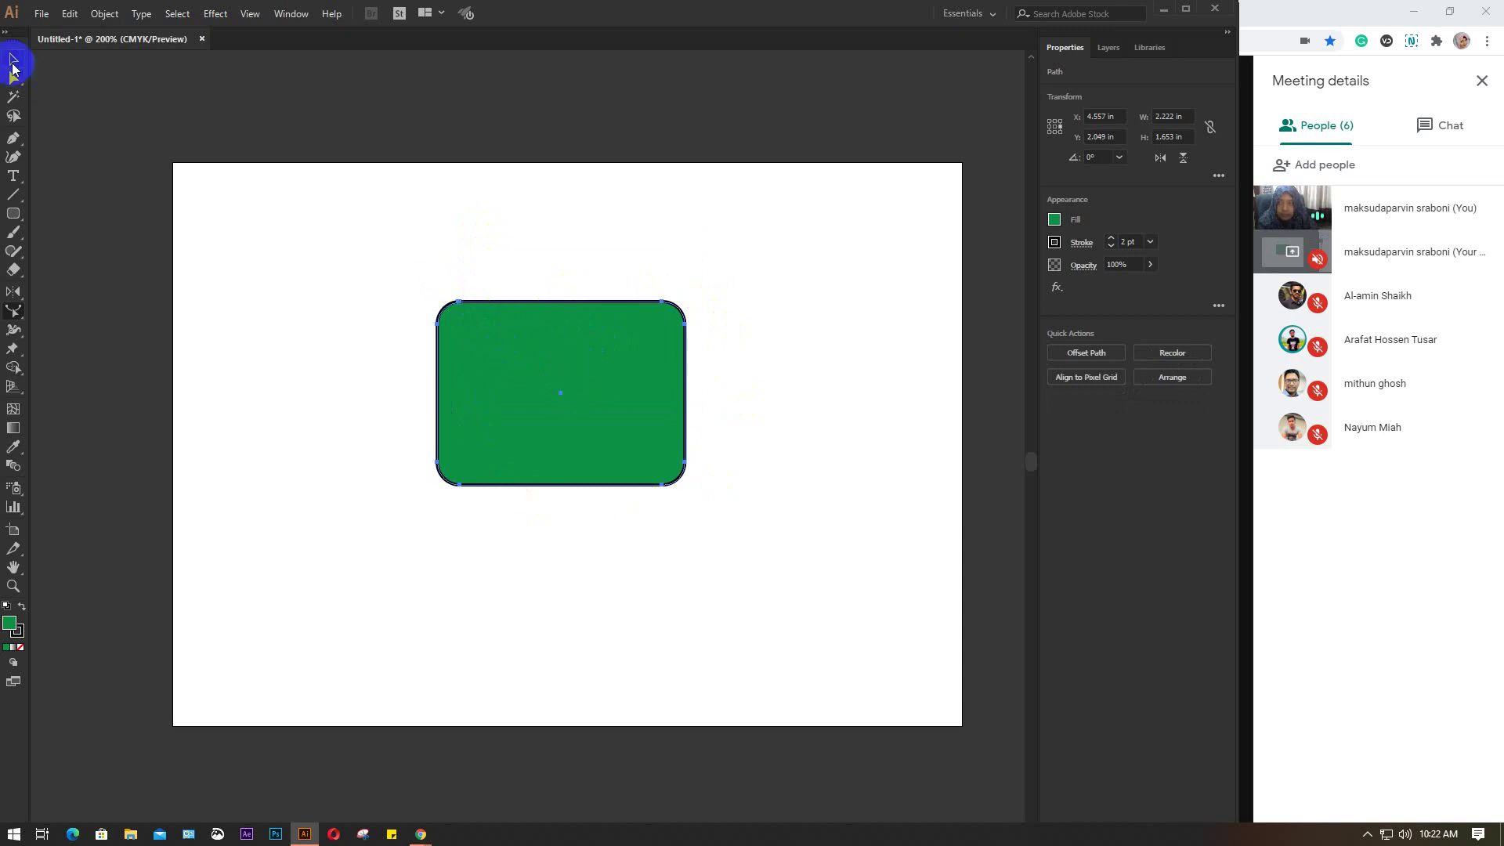
left_click(16, 214)
Step: Draw a closed, curvy green freeform path around the rounded rectangle
left_click(16, 214)
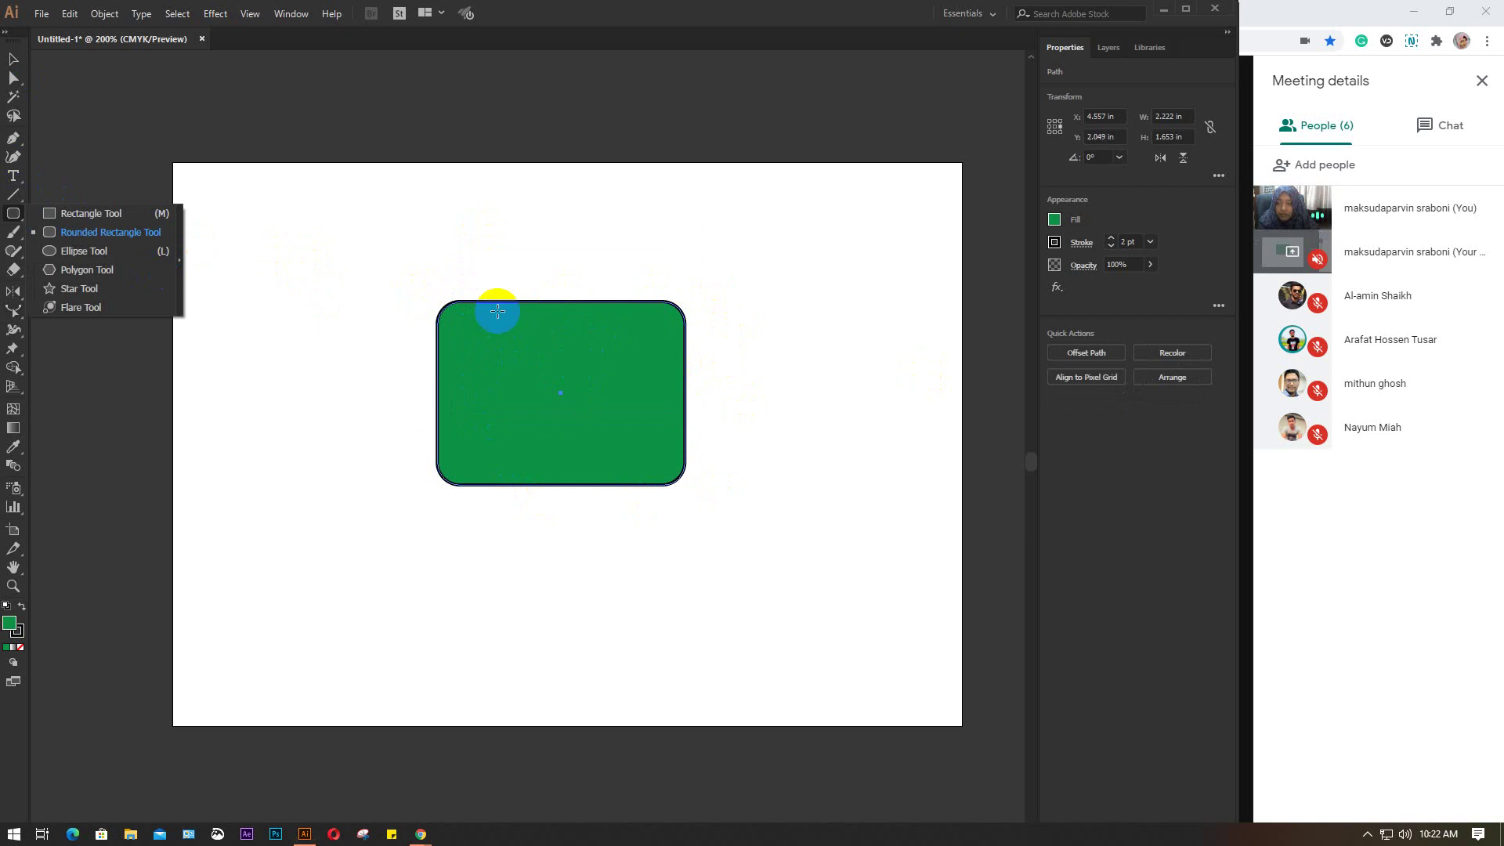
left_click(14, 138)
left_click(252, 300)
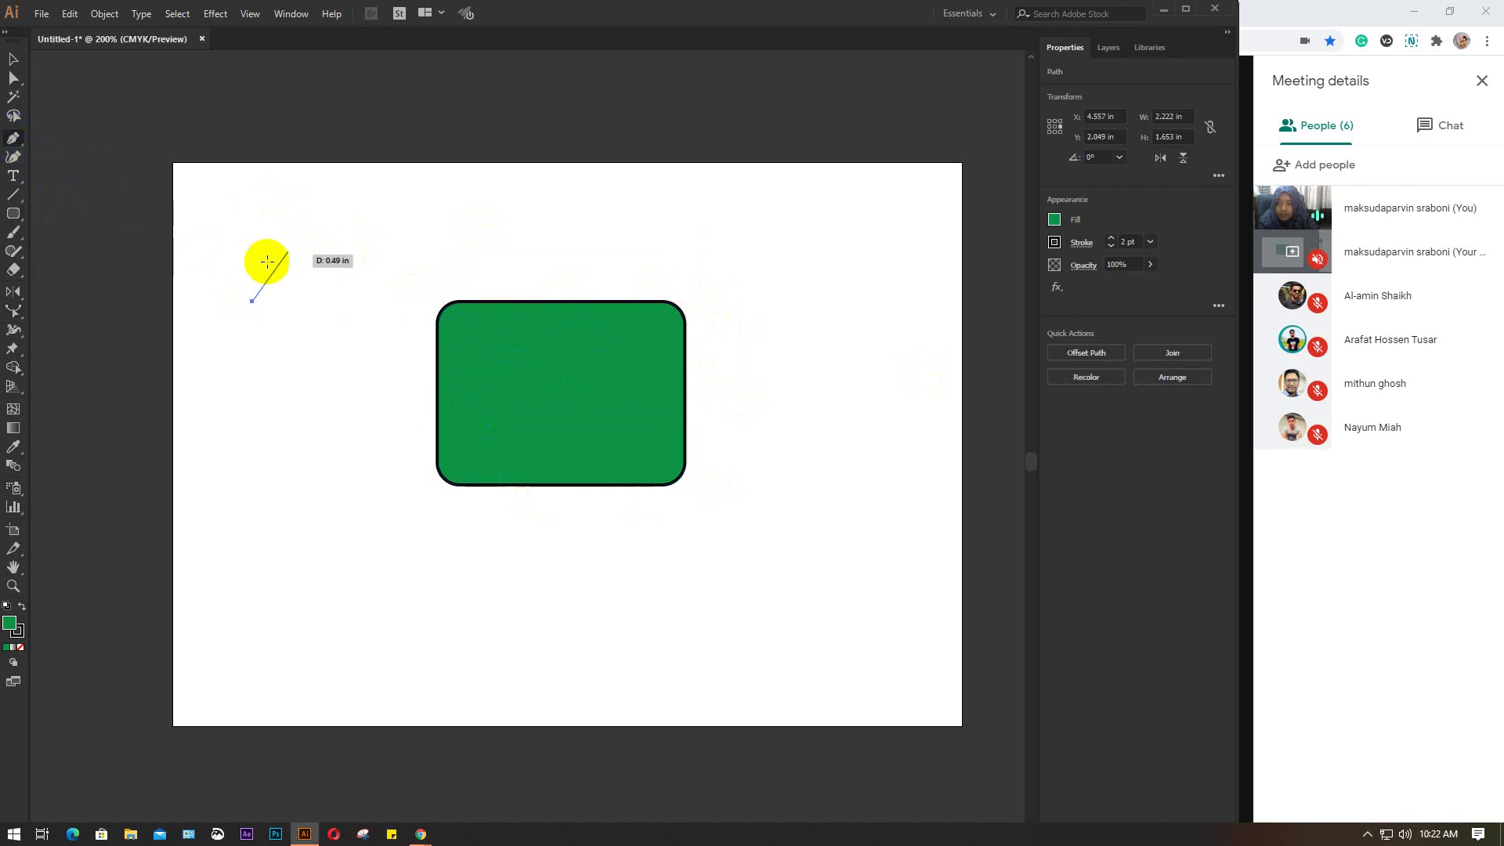
left_click_drag(367, 231, 429, 247)
left_click_drag(588, 246, 627, 258)
left_click_drag(793, 243, 815, 339)
left_click_drag(823, 412, 831, 540)
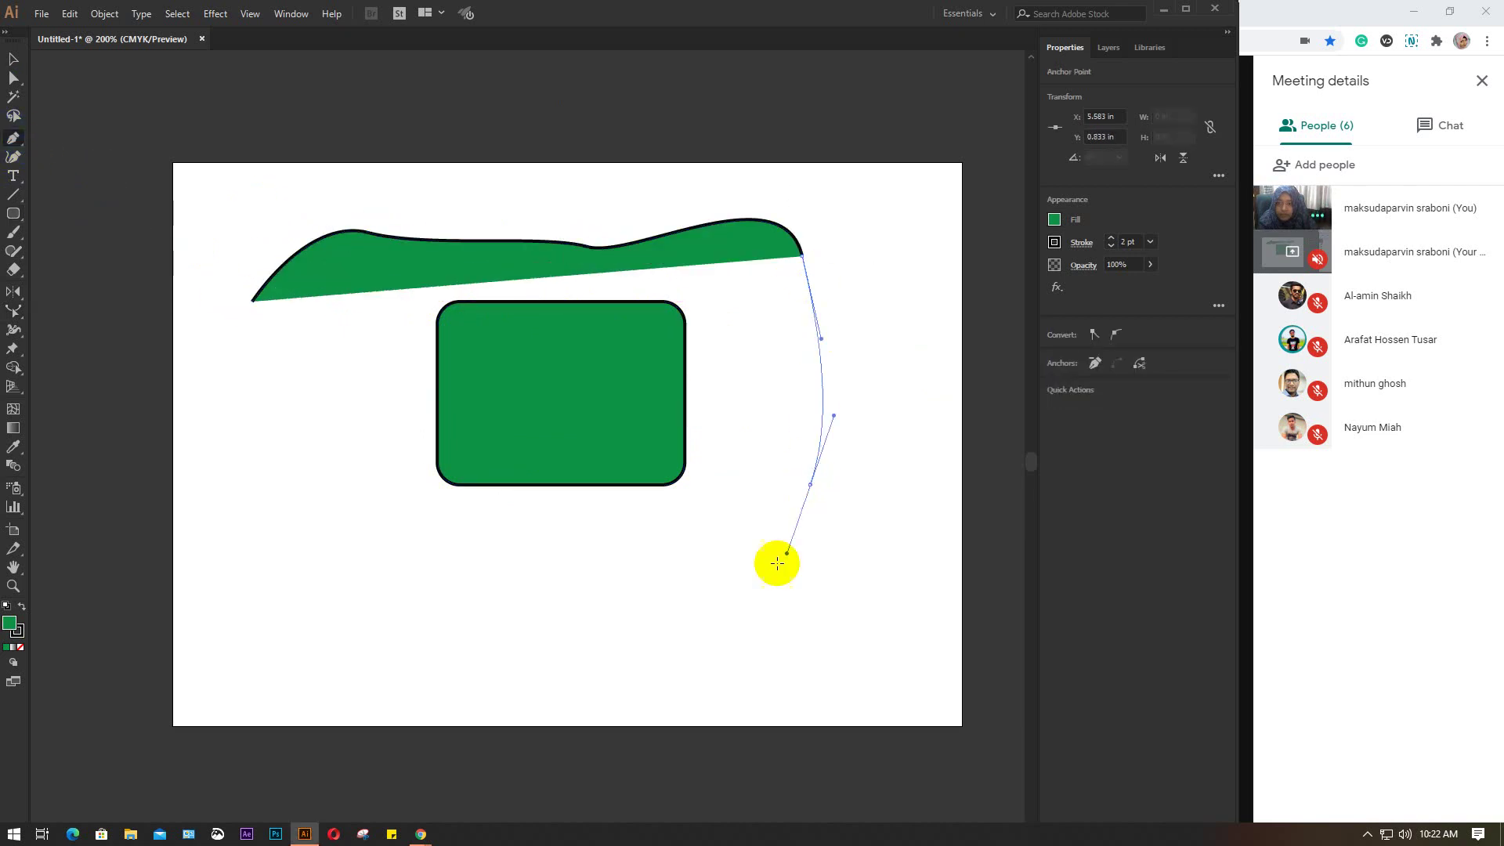
left_click_drag(485, 614, 366, 498)
left_click_drag(252, 370, 243, 421)
left_click(252, 301)
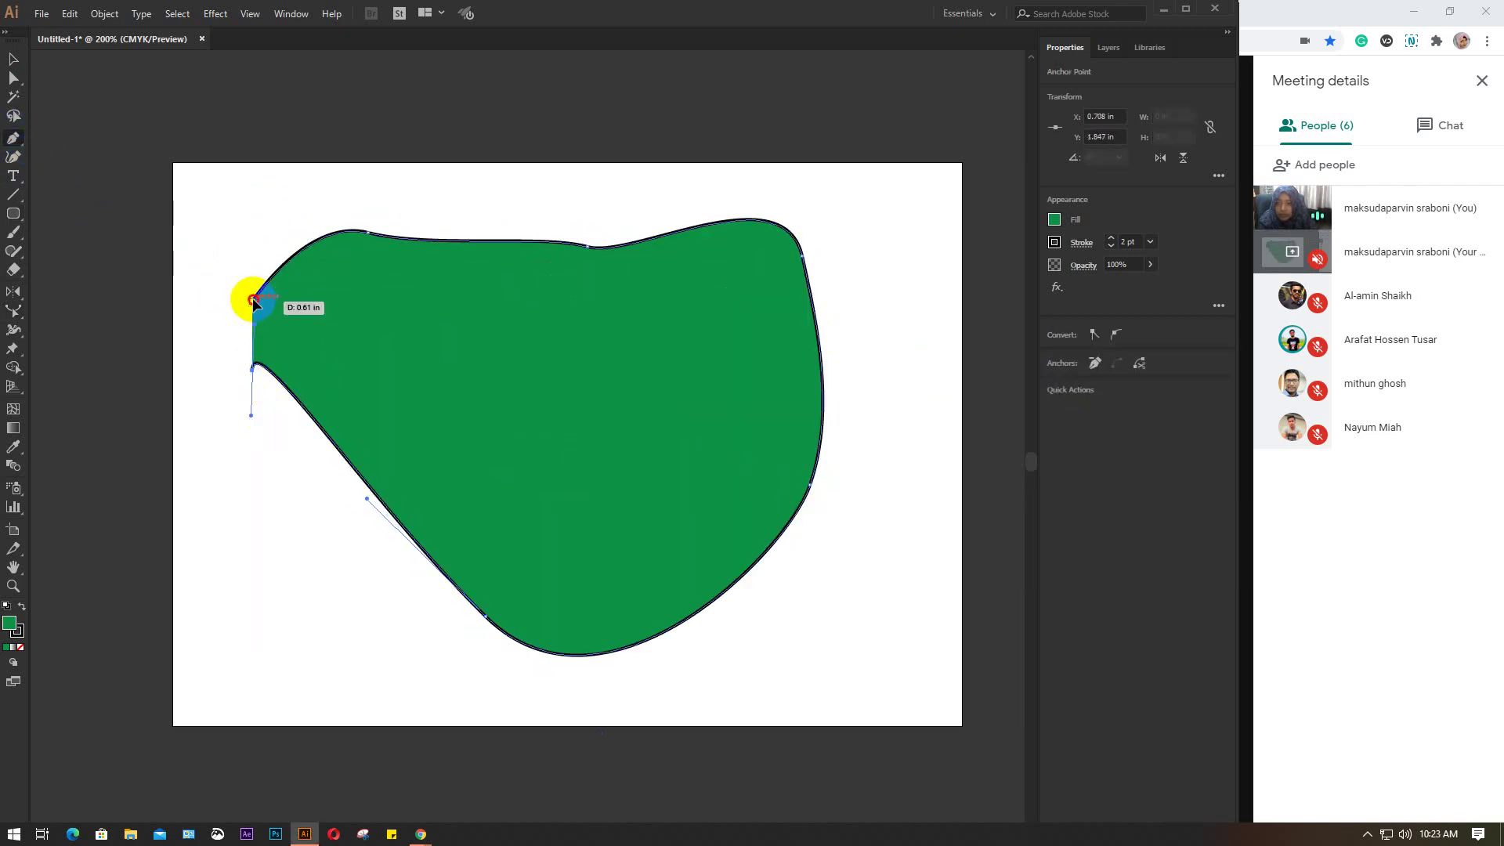
Step: Drag the left and top anchors outward to reshape the path's upper curves
left_click(13, 310)
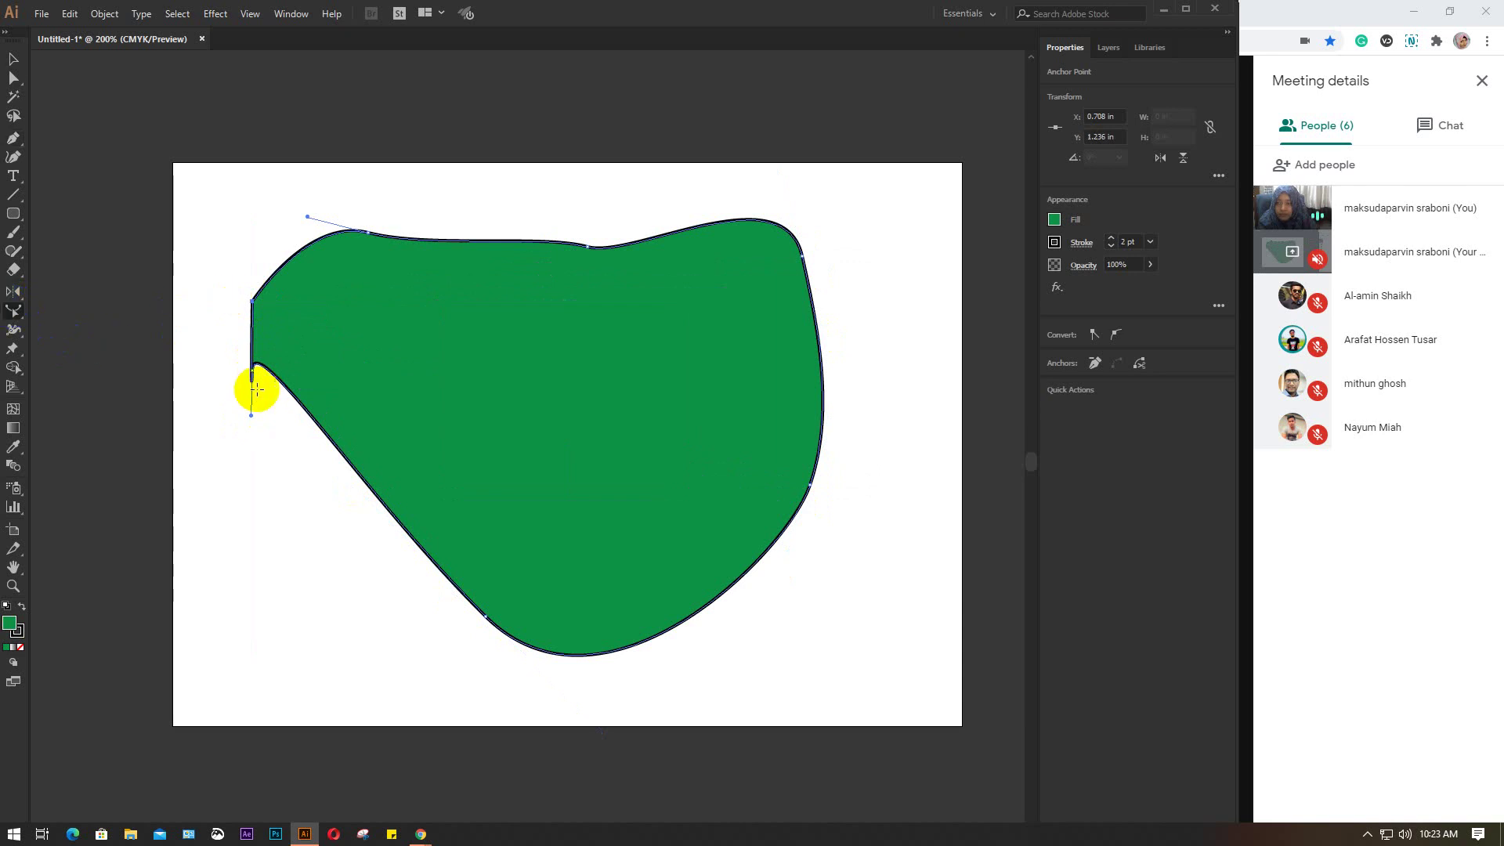
mouse_move(251, 372)
left_mouse_down()
mouse_move(224, 381)
mouse_move(251, 436)
left_mouse_up()
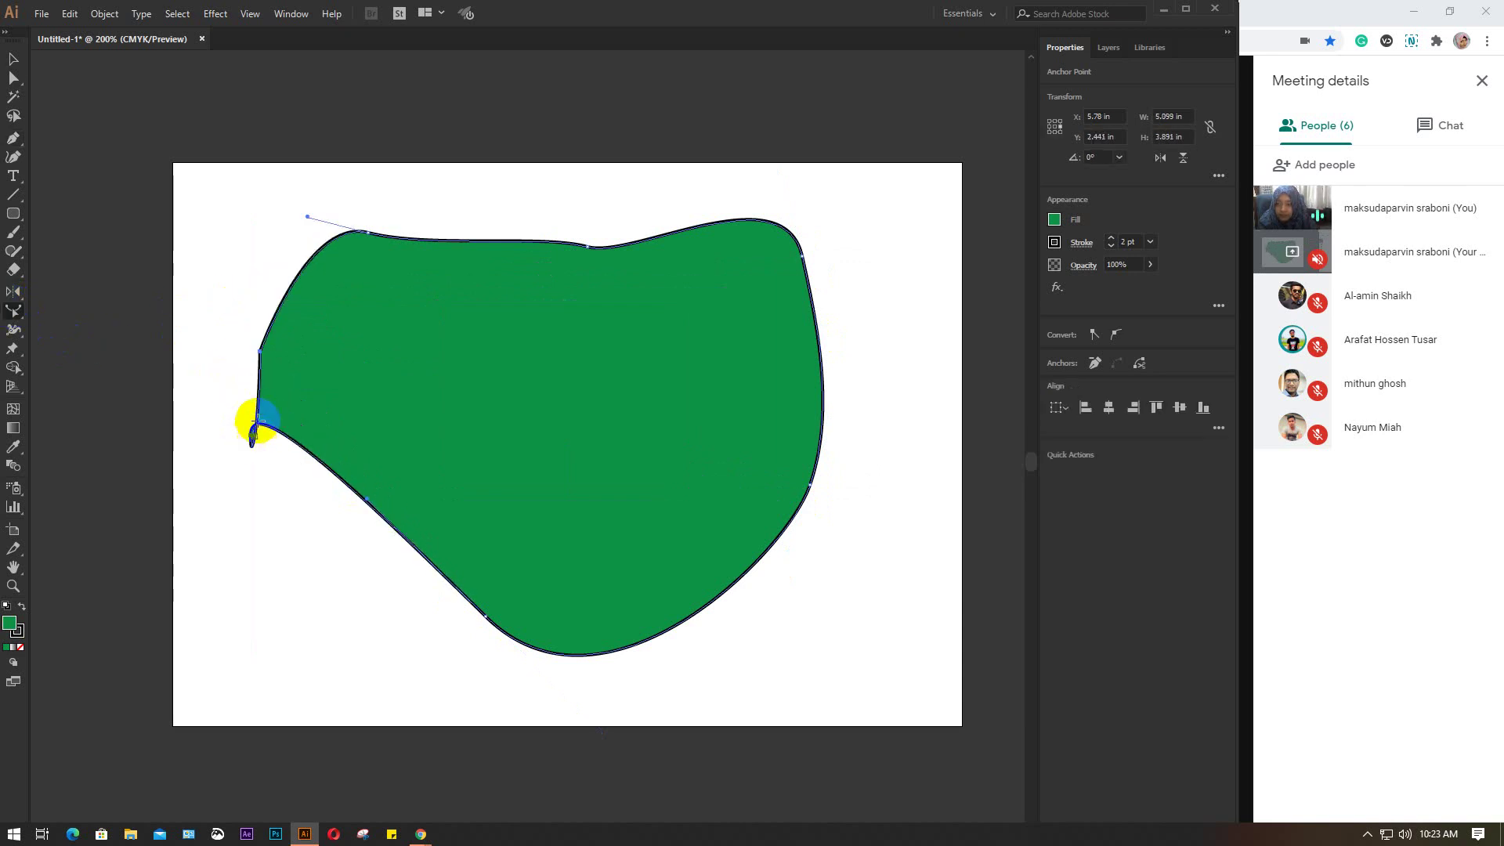
left_click_drag(237, 304, 259, 350)
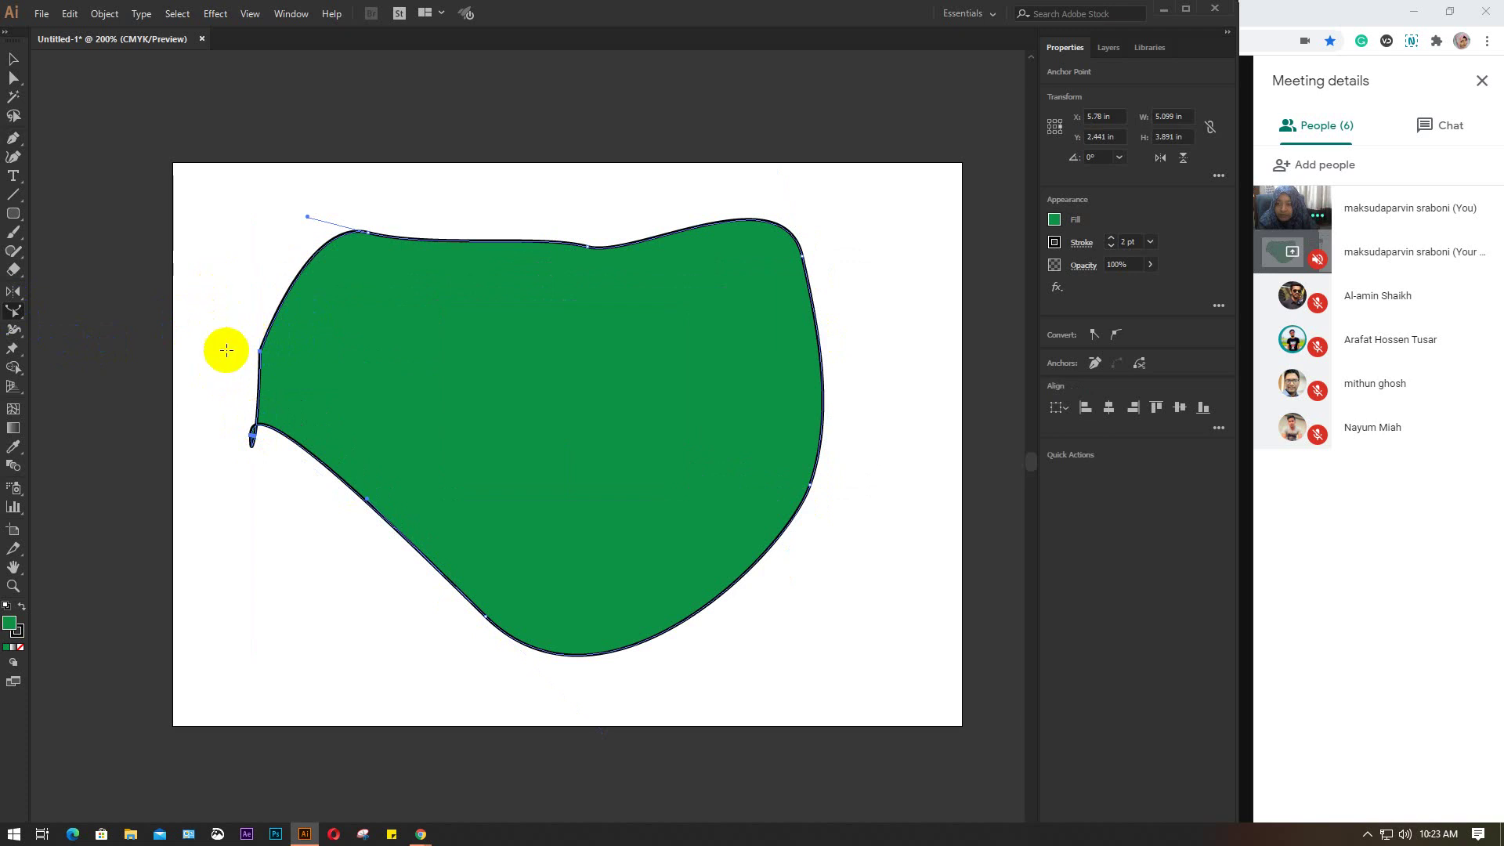
left_click_drag(258, 351, 226, 283)
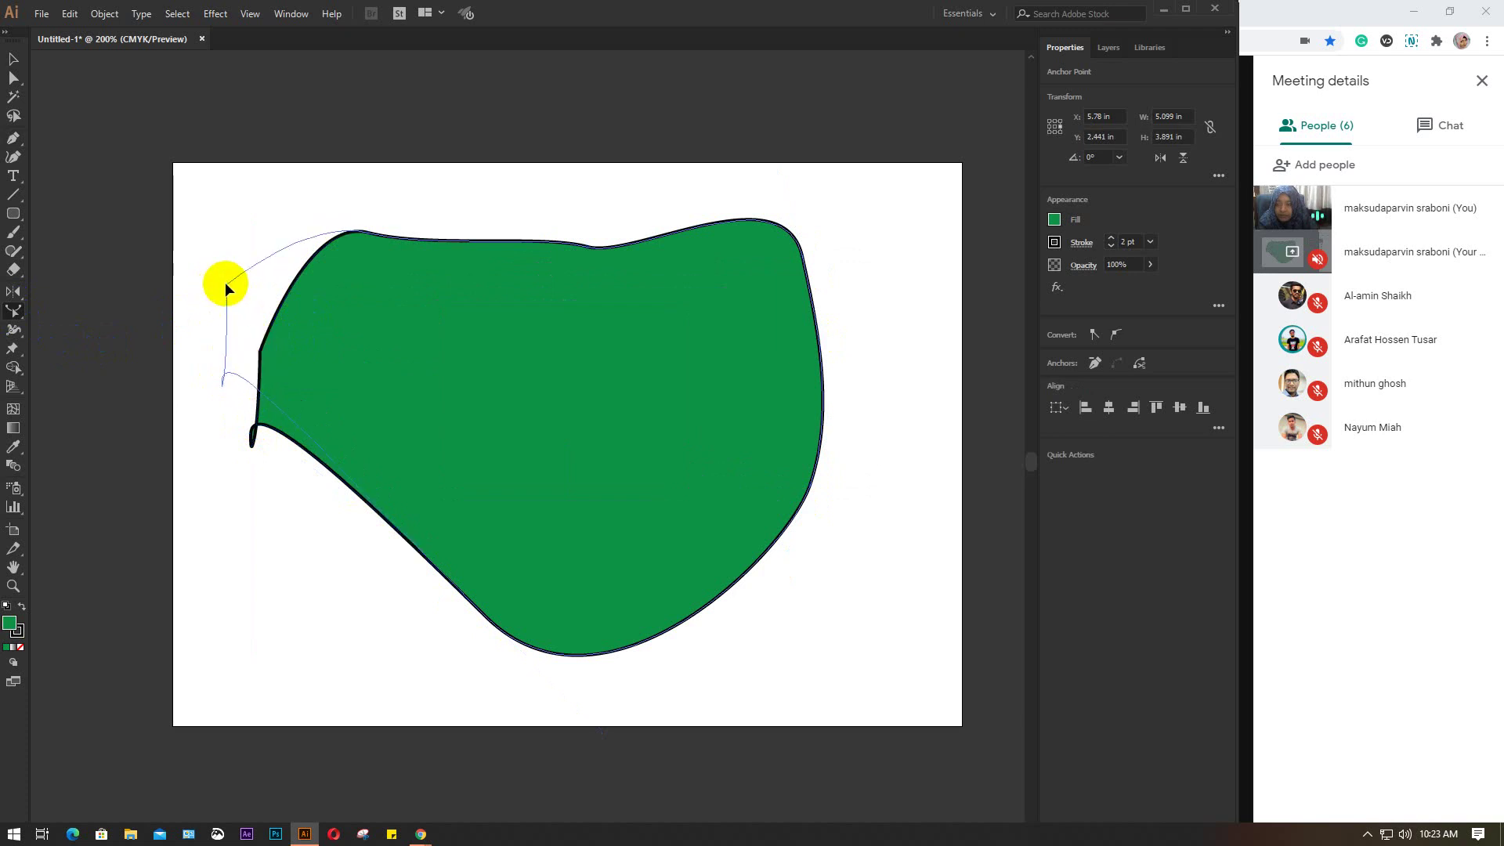
left_click_drag(366, 234, 409, 191)
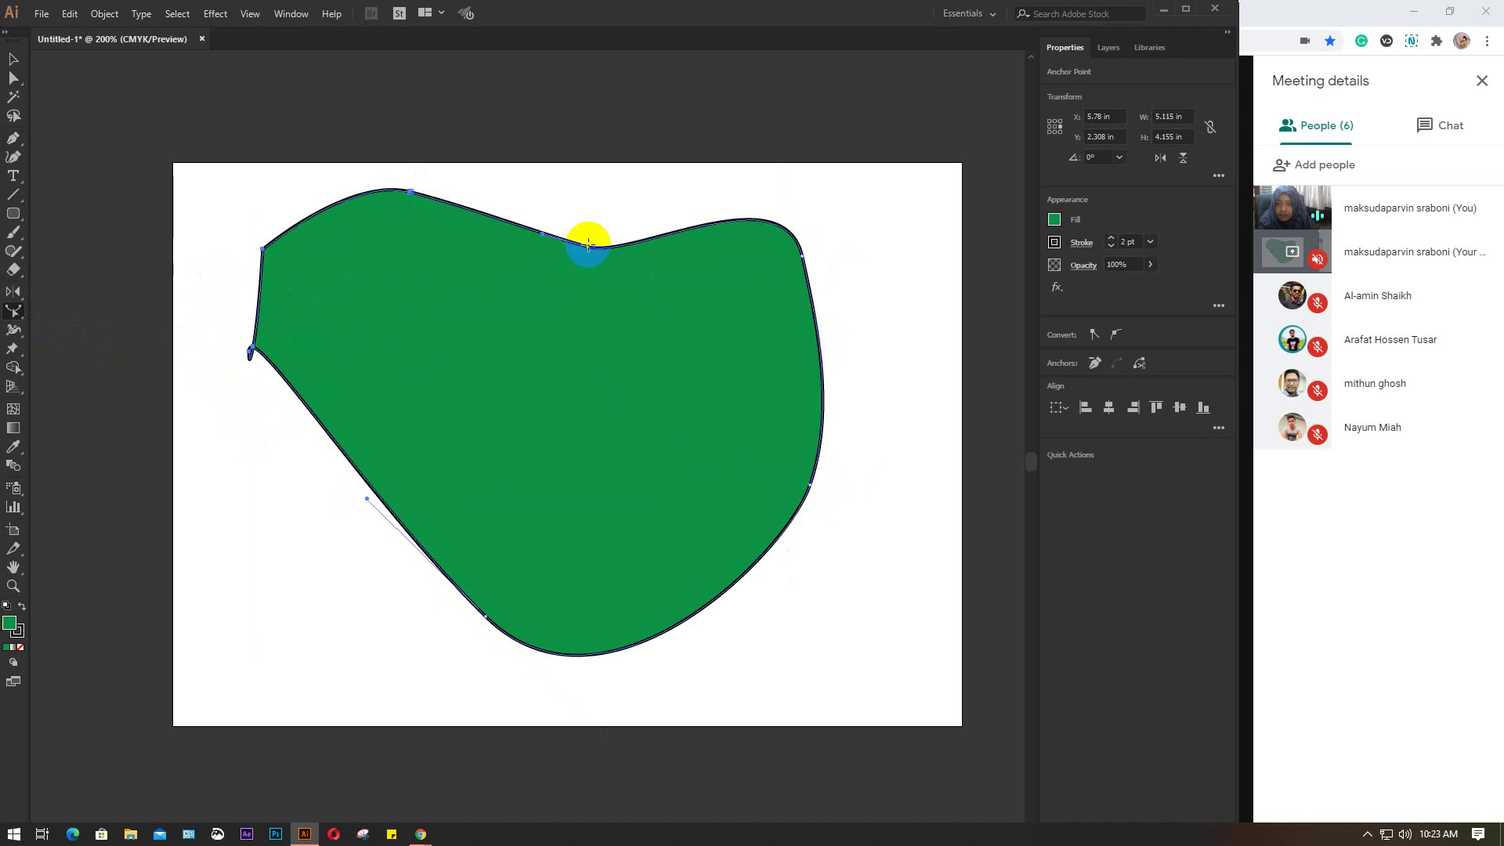
left_click_drag(587, 245, 536, 270)
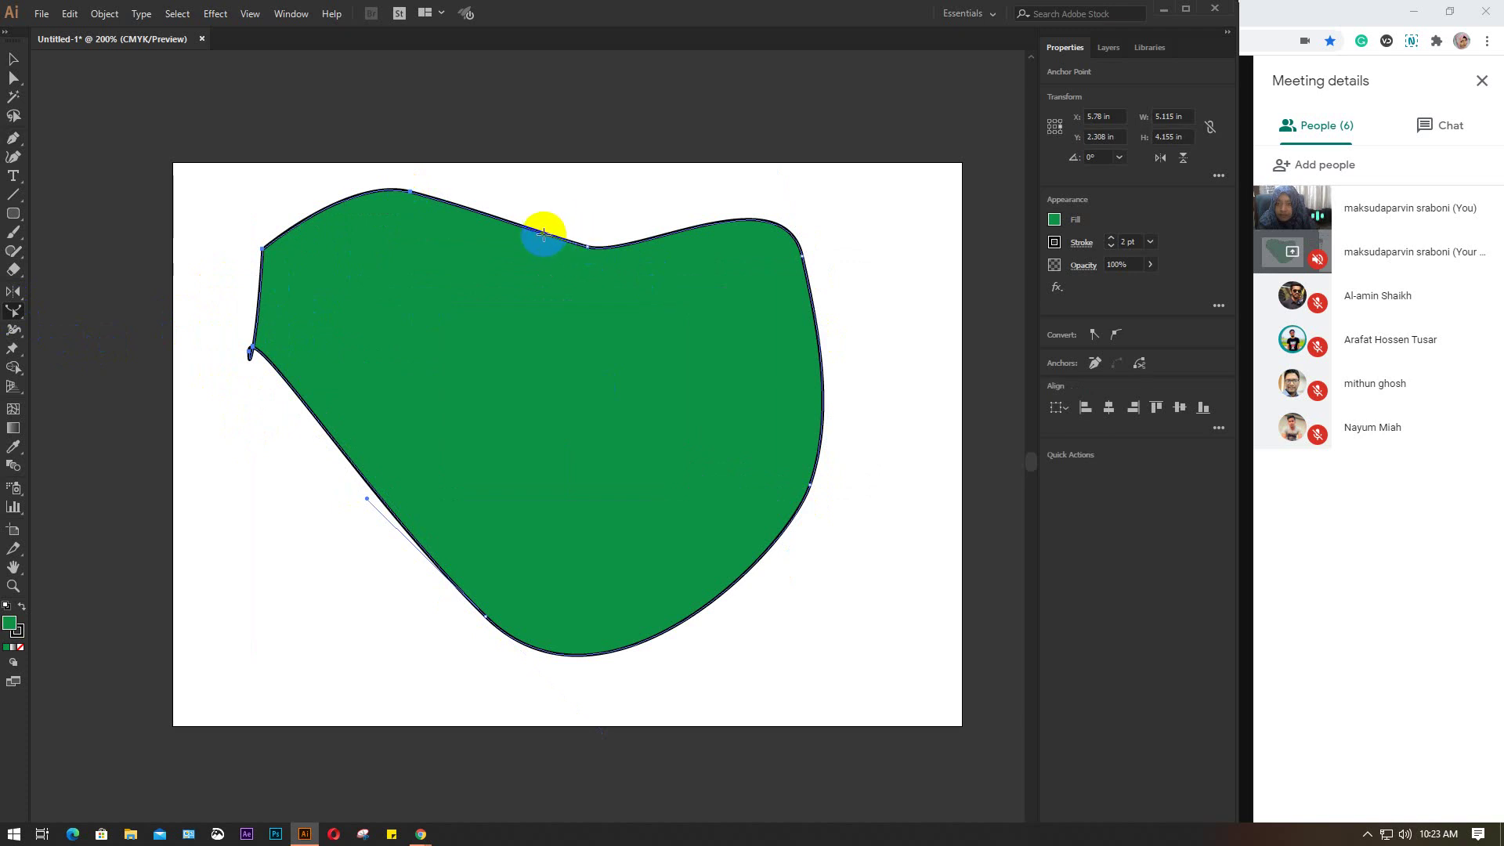
left_click(589, 242)
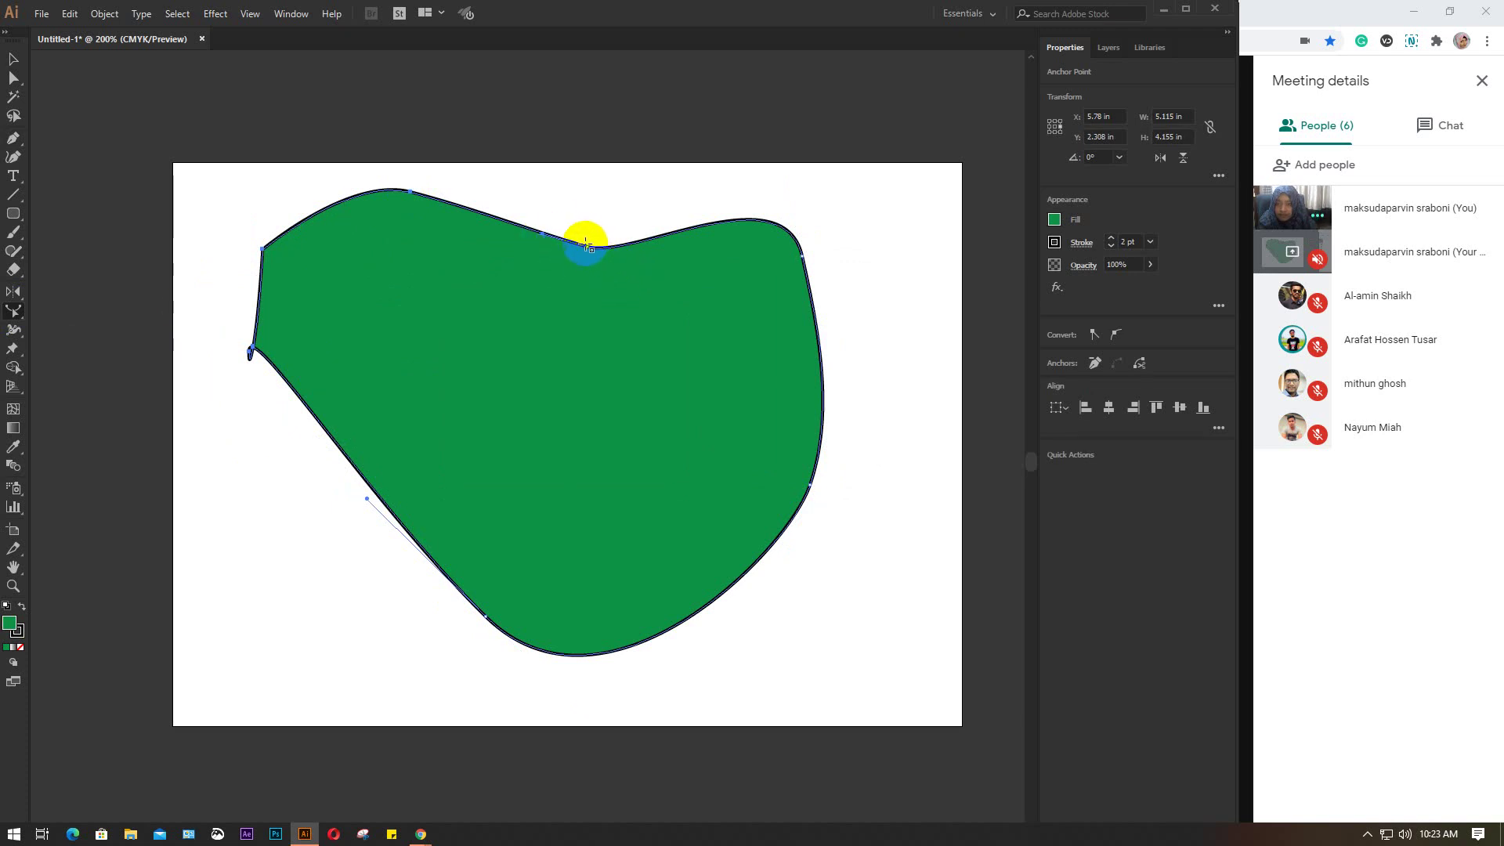
Step: Pull the bottom and right anchors outward, then select both shapes
left_click(367, 498)
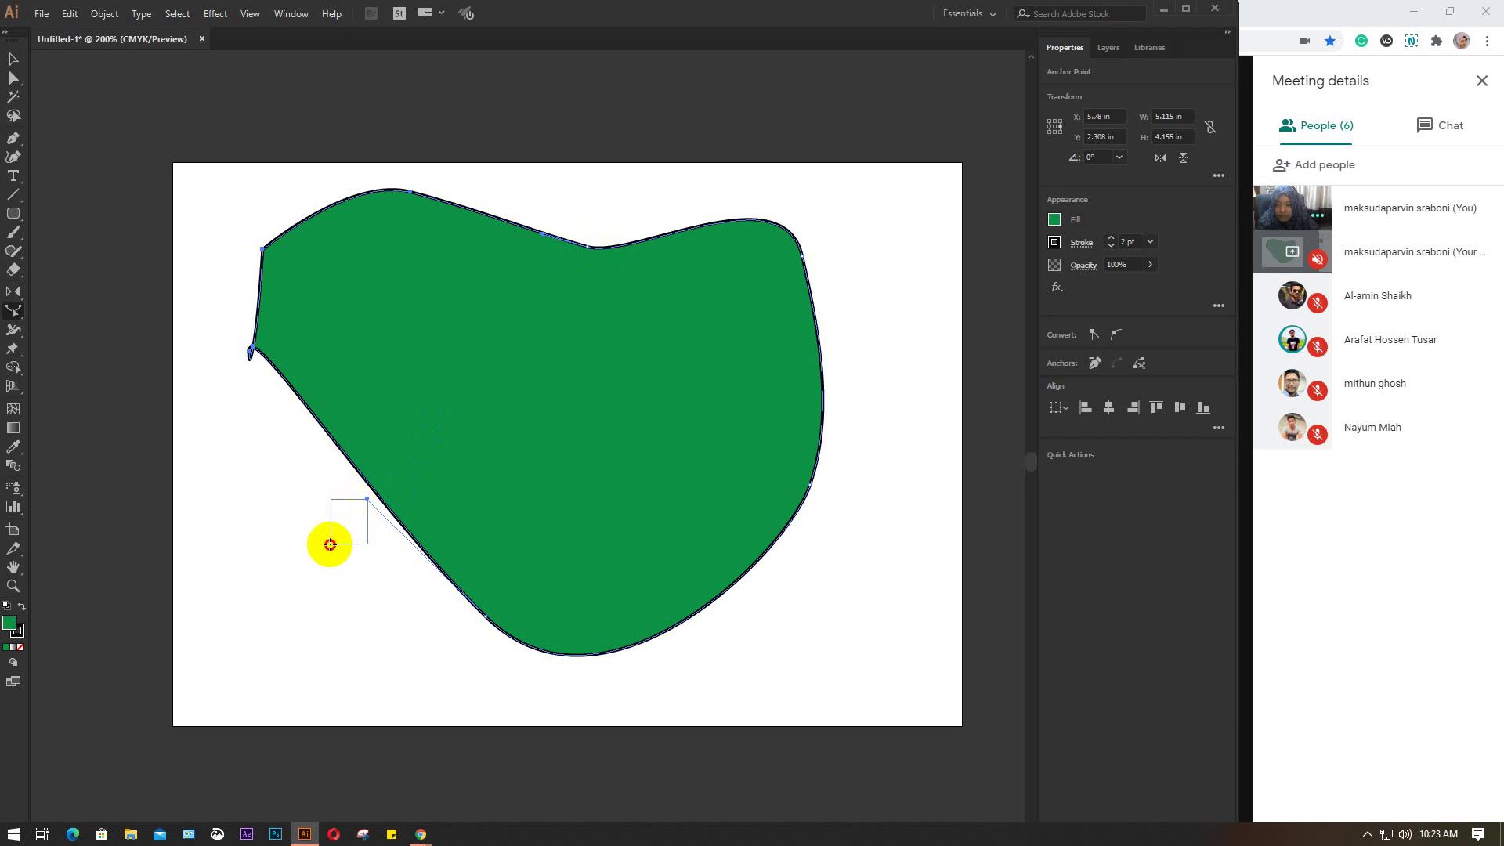
left_click_drag(368, 498, 369, 499)
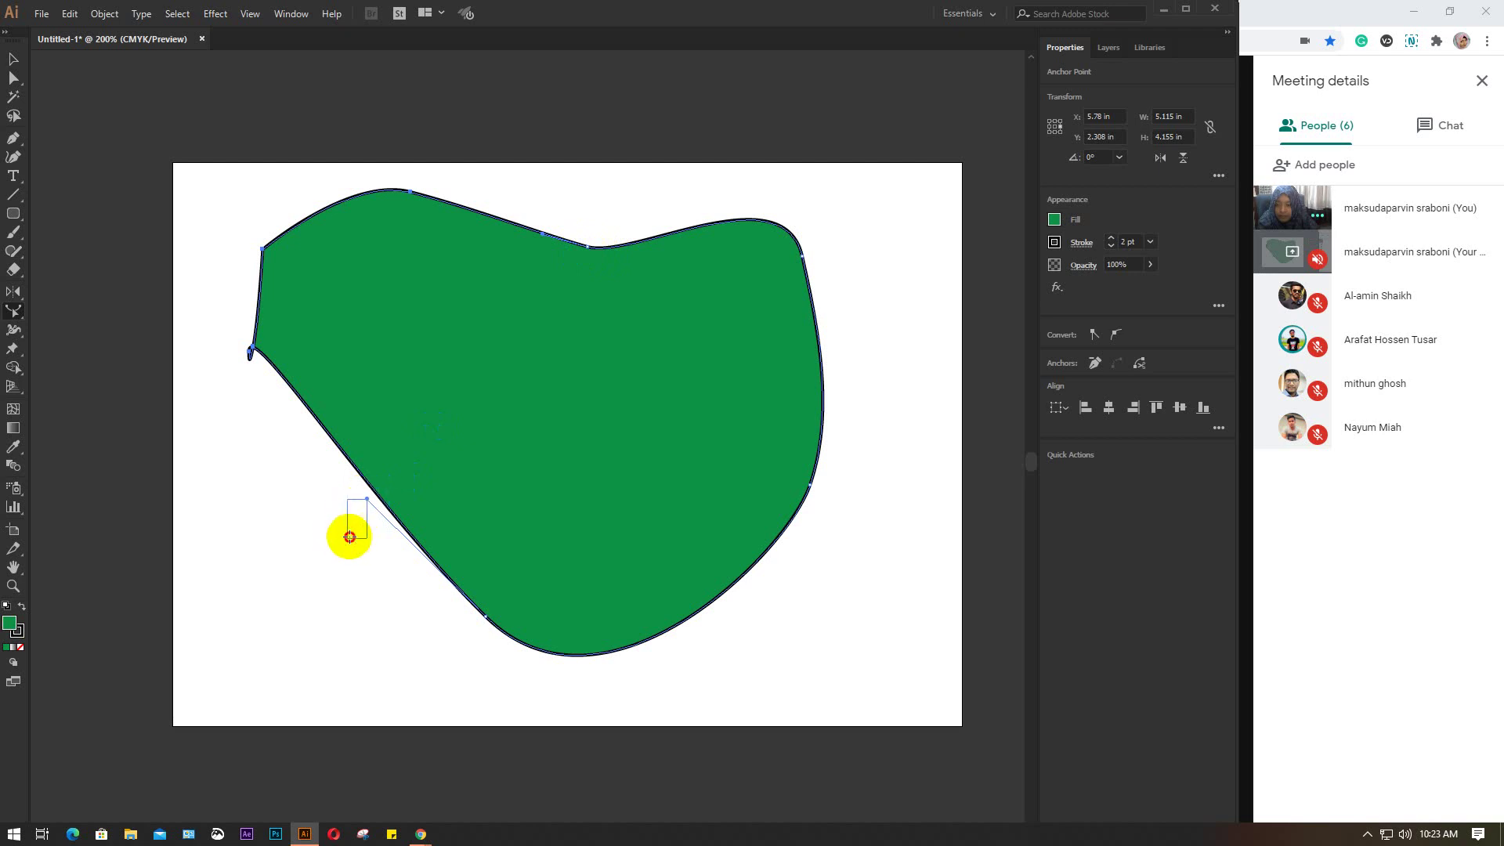
left_click(485, 615)
left_click_drag(485, 615, 690, 602)
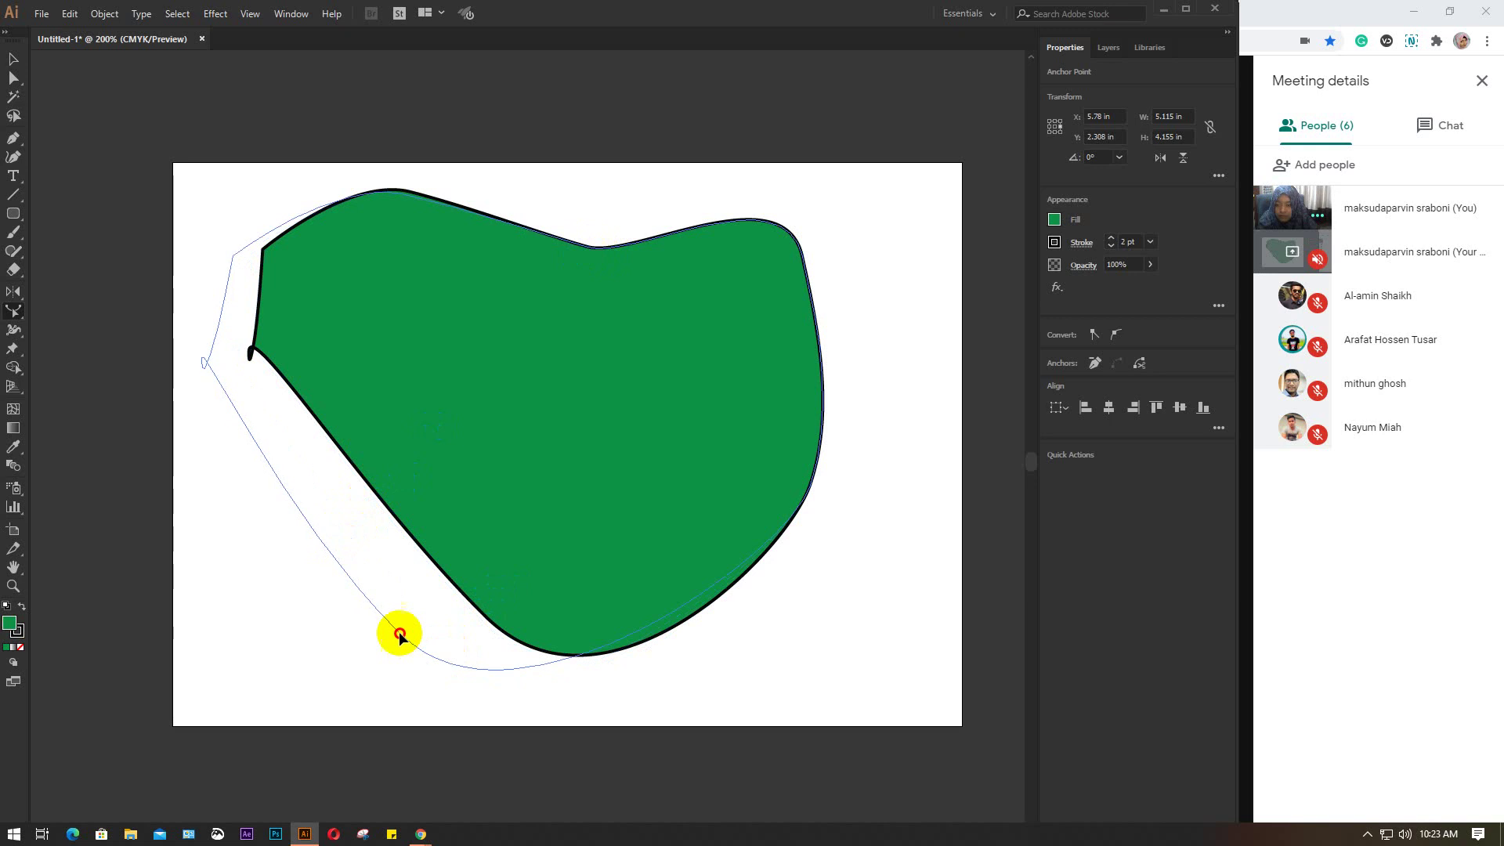
left_click(475, 468)
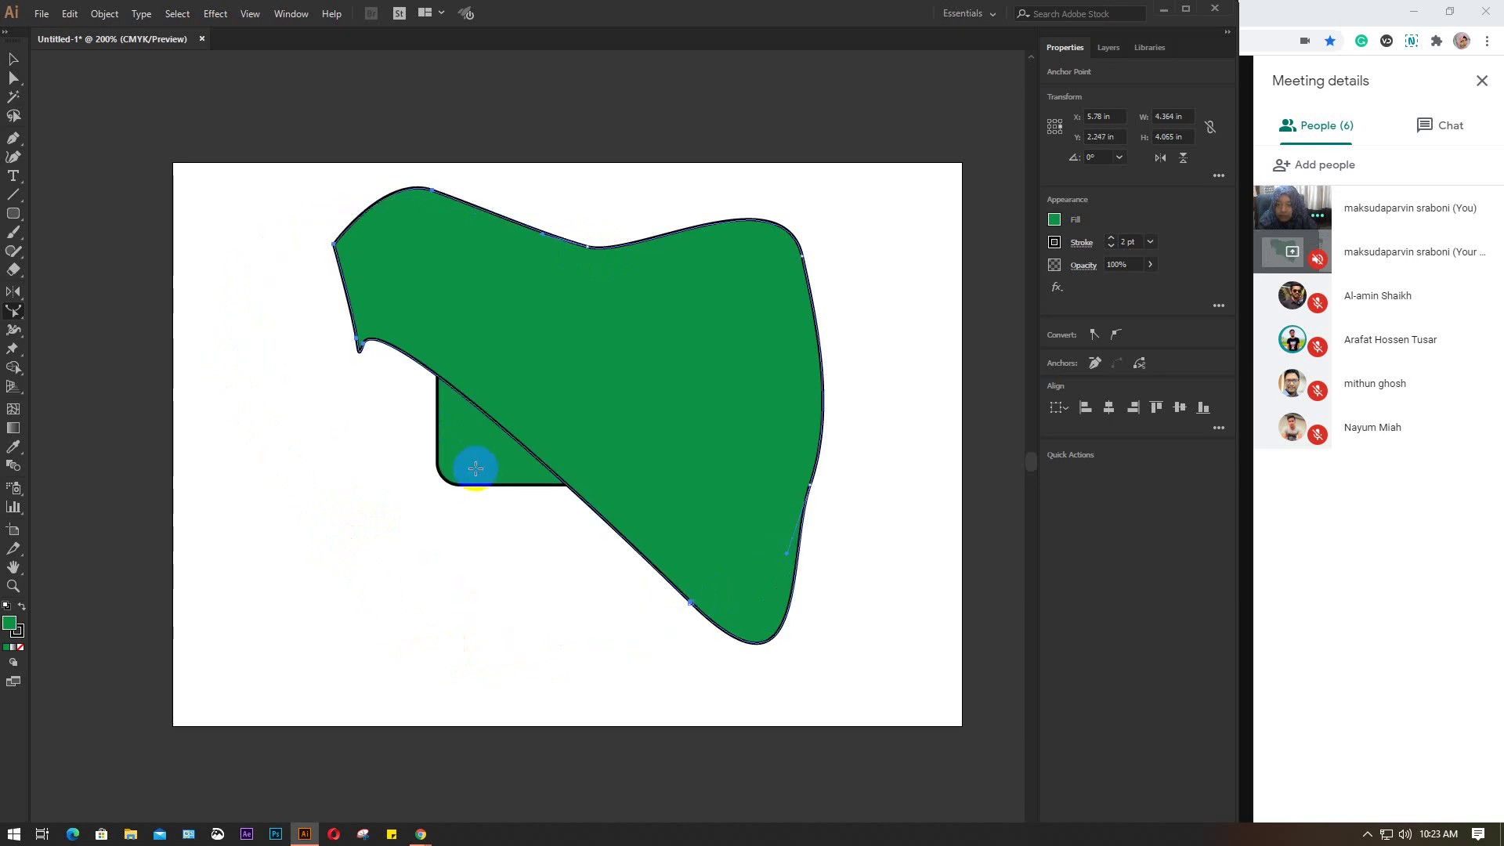
left_click_drag(806, 496, 861, 498)
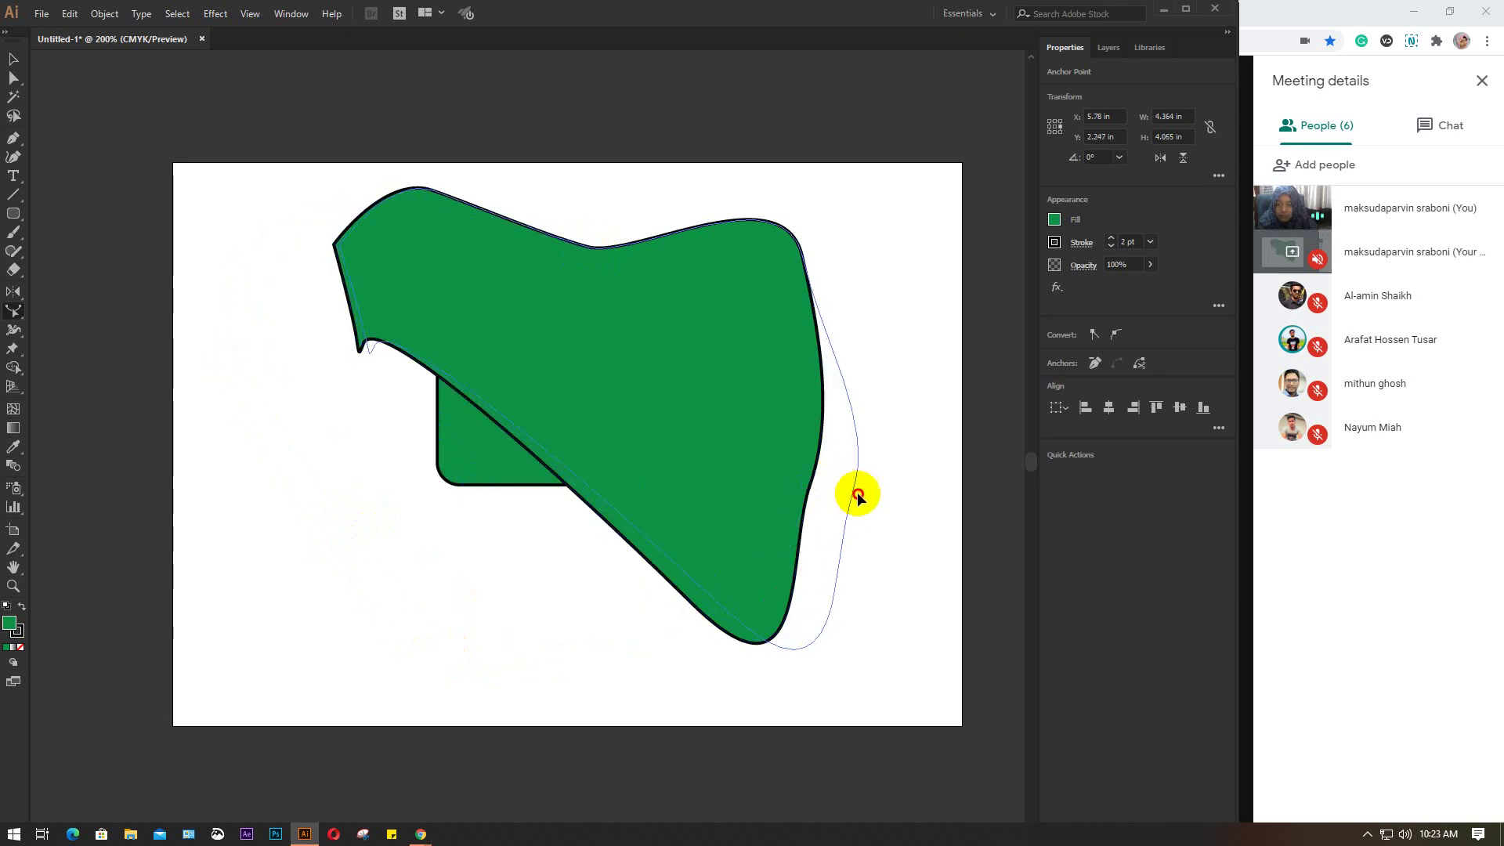
left_click(13, 59)
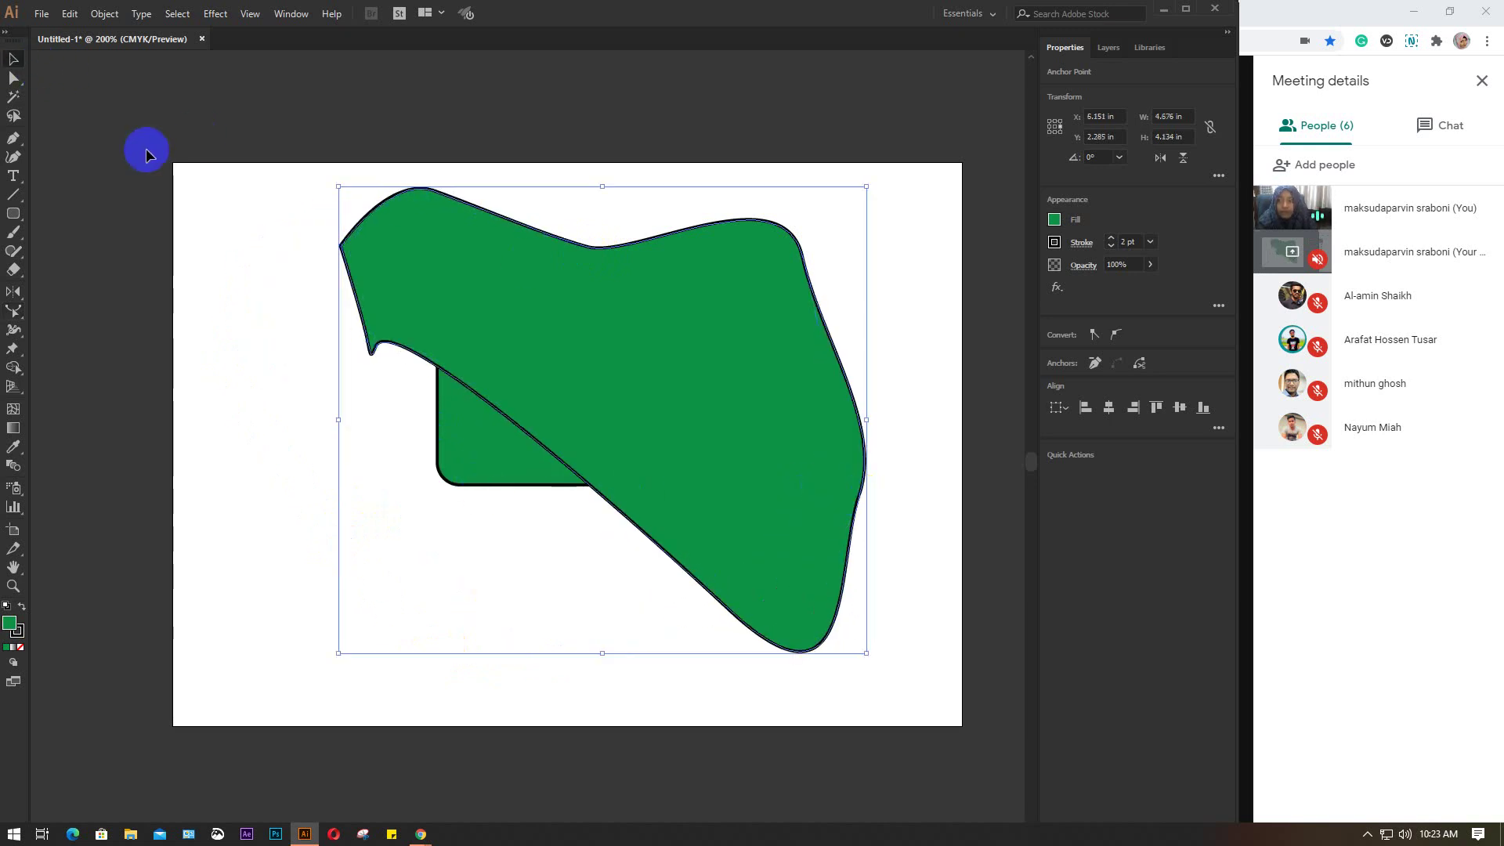
left_click_drag(279, 210, 731, 612)
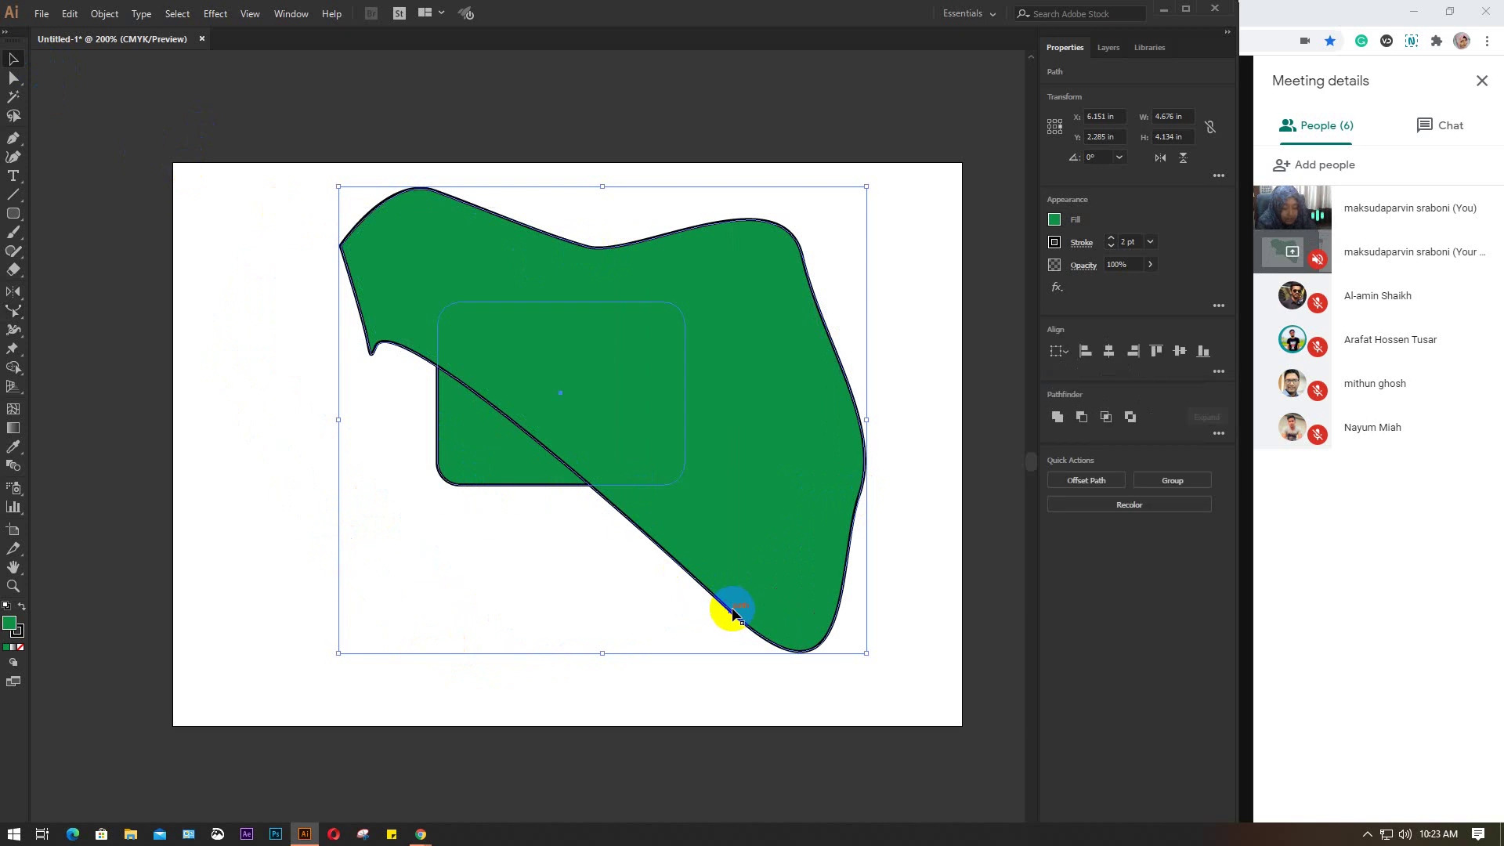
Step: Delete both shapes and browse the Rotate/Reflect and Scale/Shear/Reshape tool groups
key("Delete")
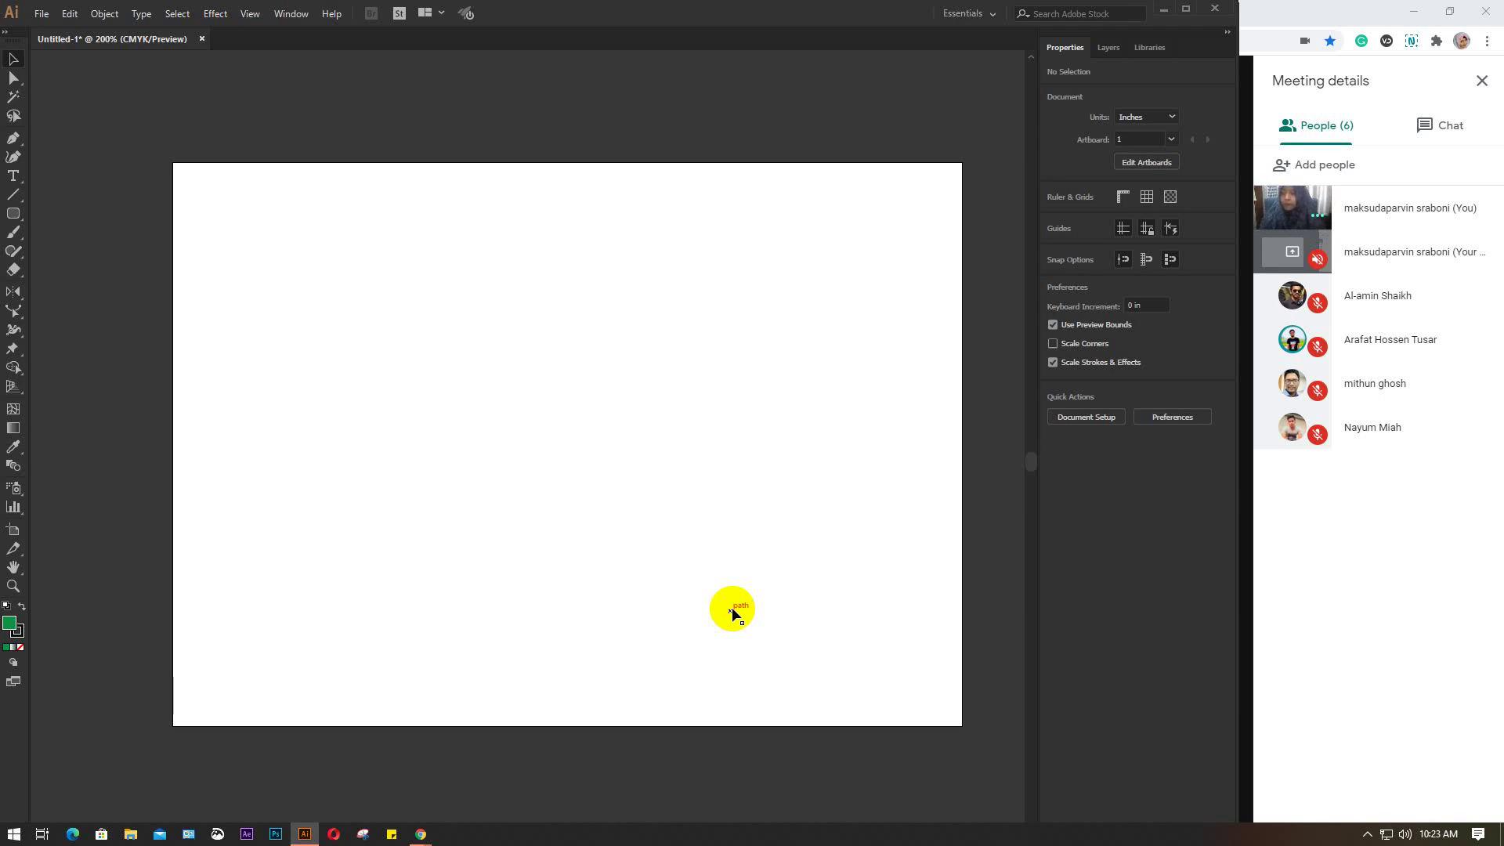
left_click(13, 271)
left_click(7, 297)
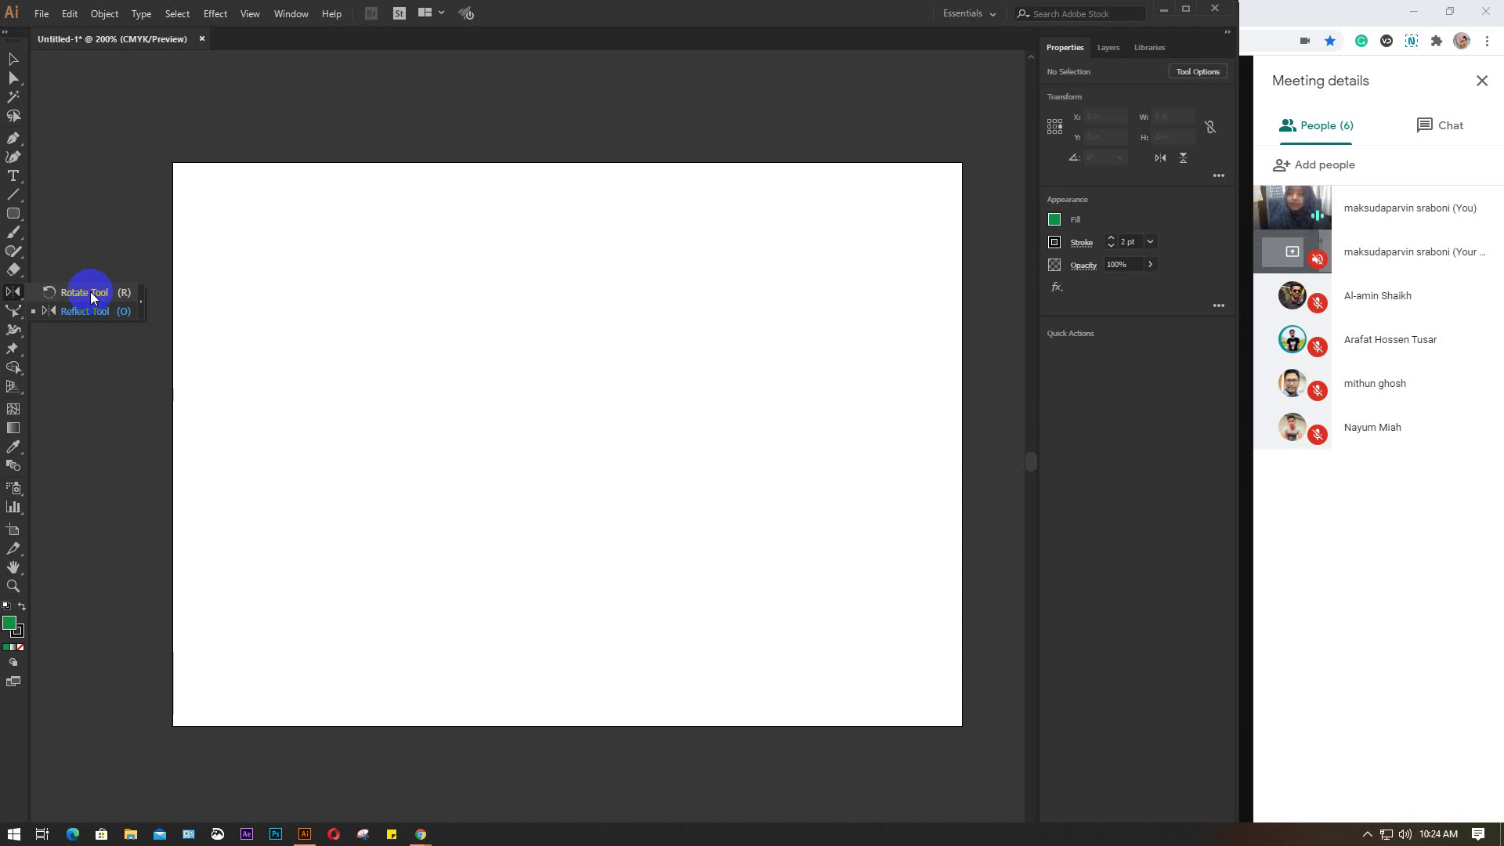
left_click(47, 311)
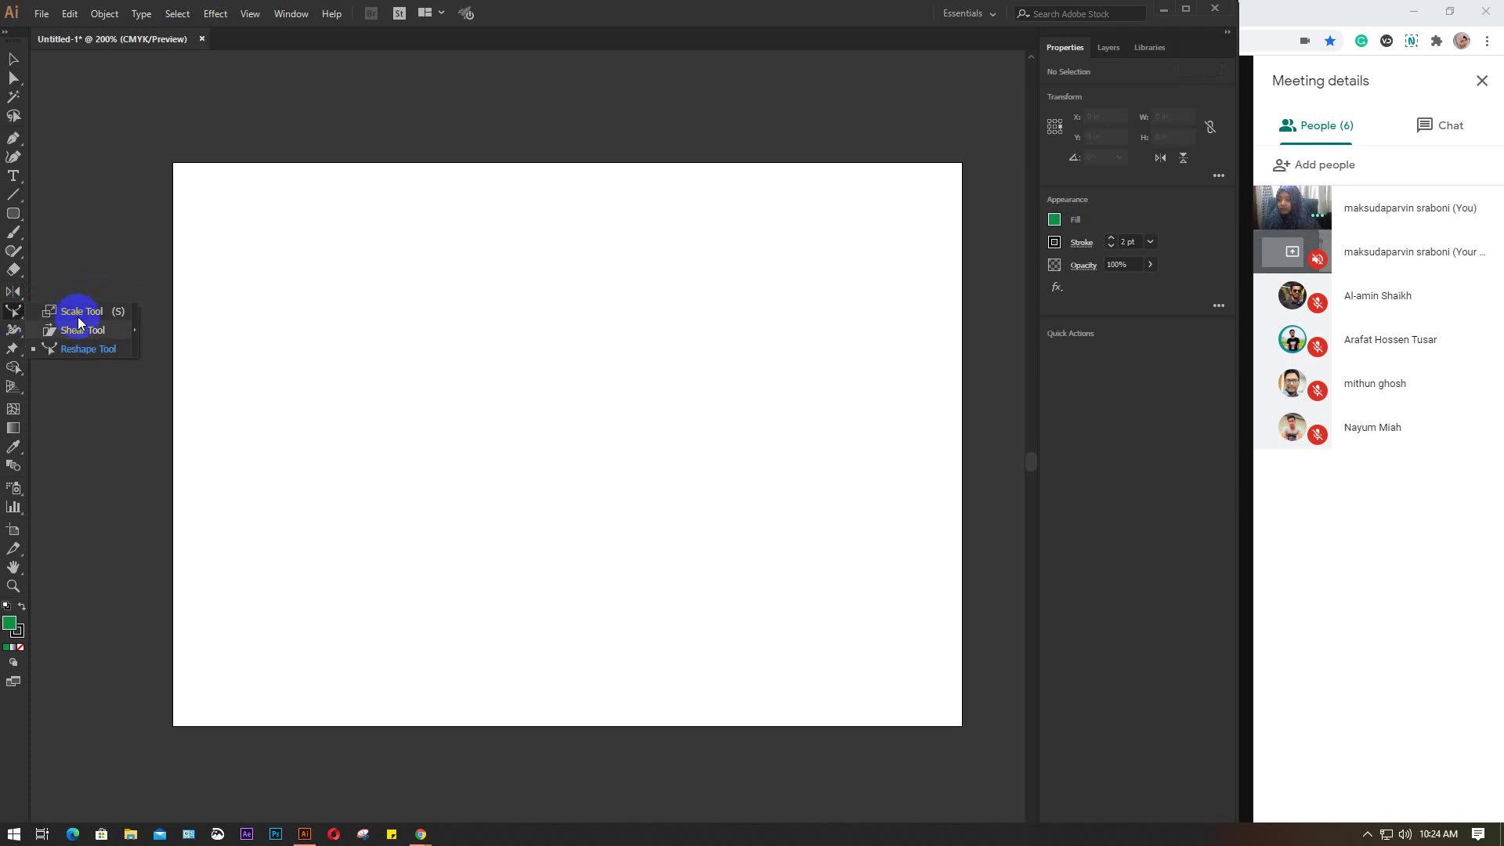
left_click_drag(14, 316, 87, 321)
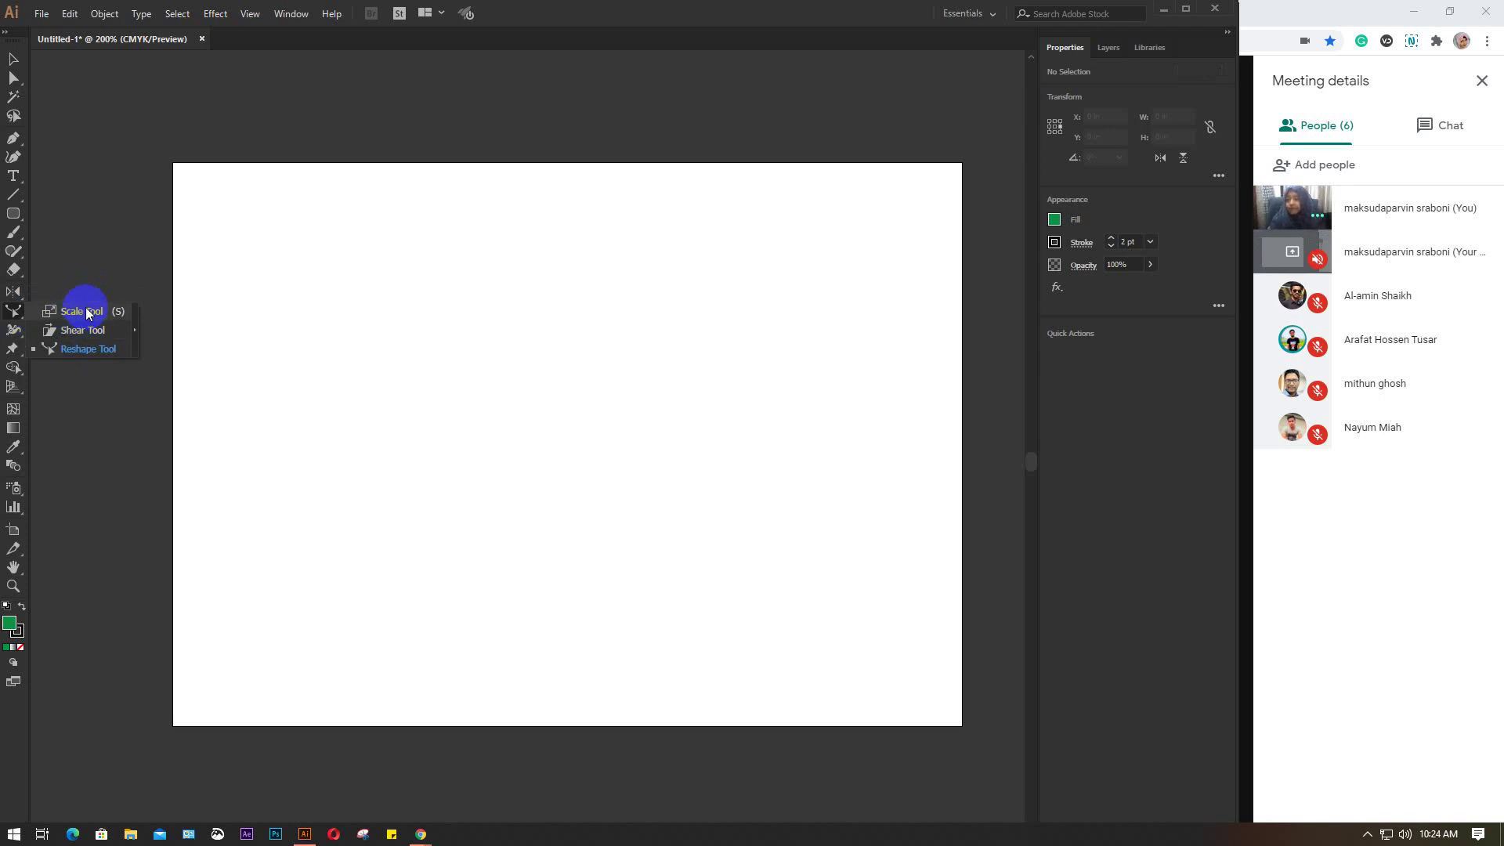
left_click(13, 59)
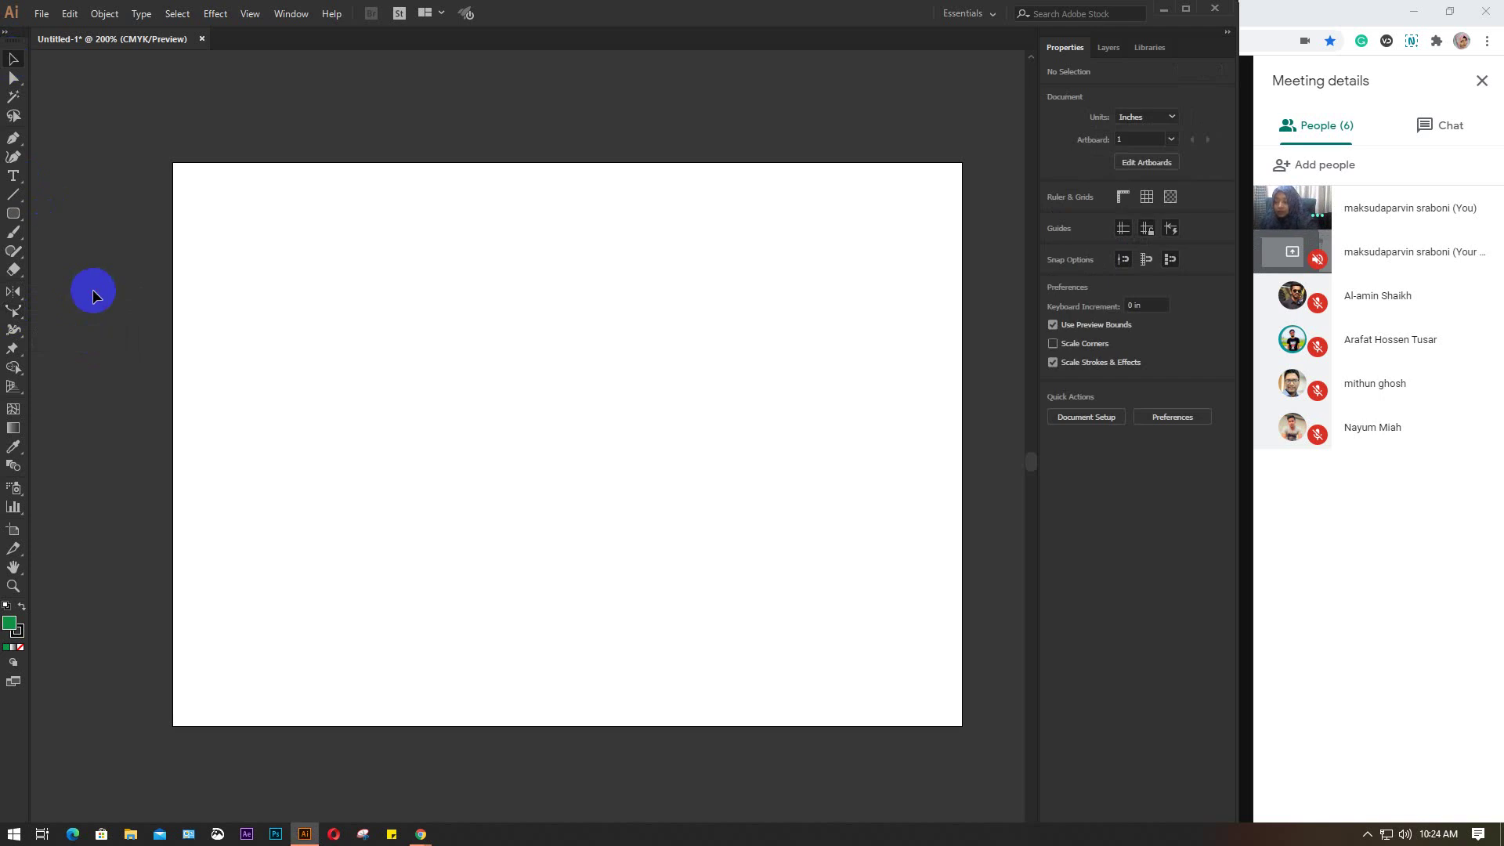
left_click(14, 330)
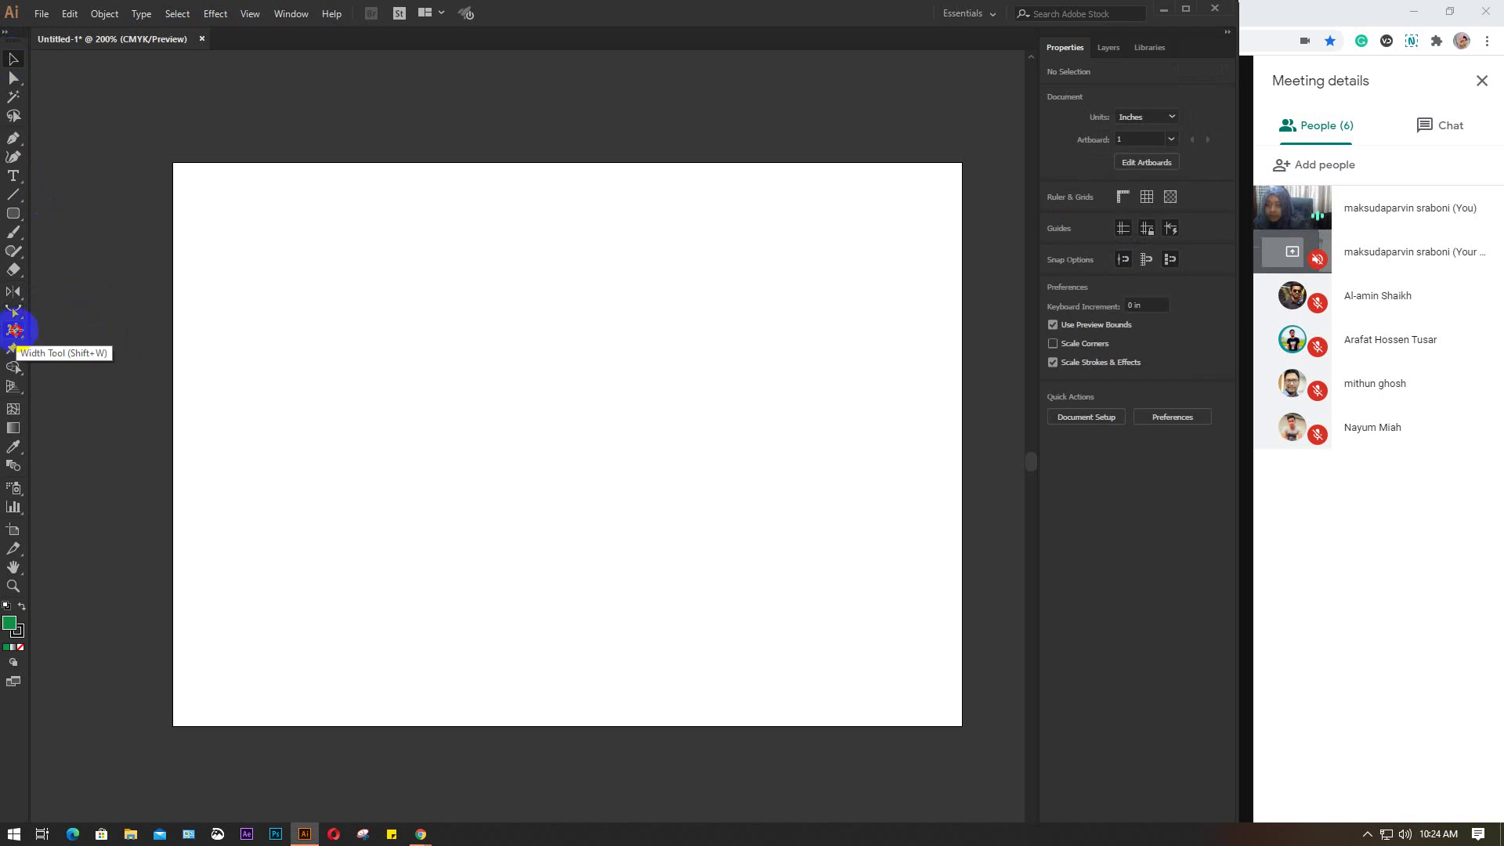
mouse_move(14, 329)
left_mouse_down()
mouse_move(77, 415)
mouse_move(91, 489)
left_mouse_up()
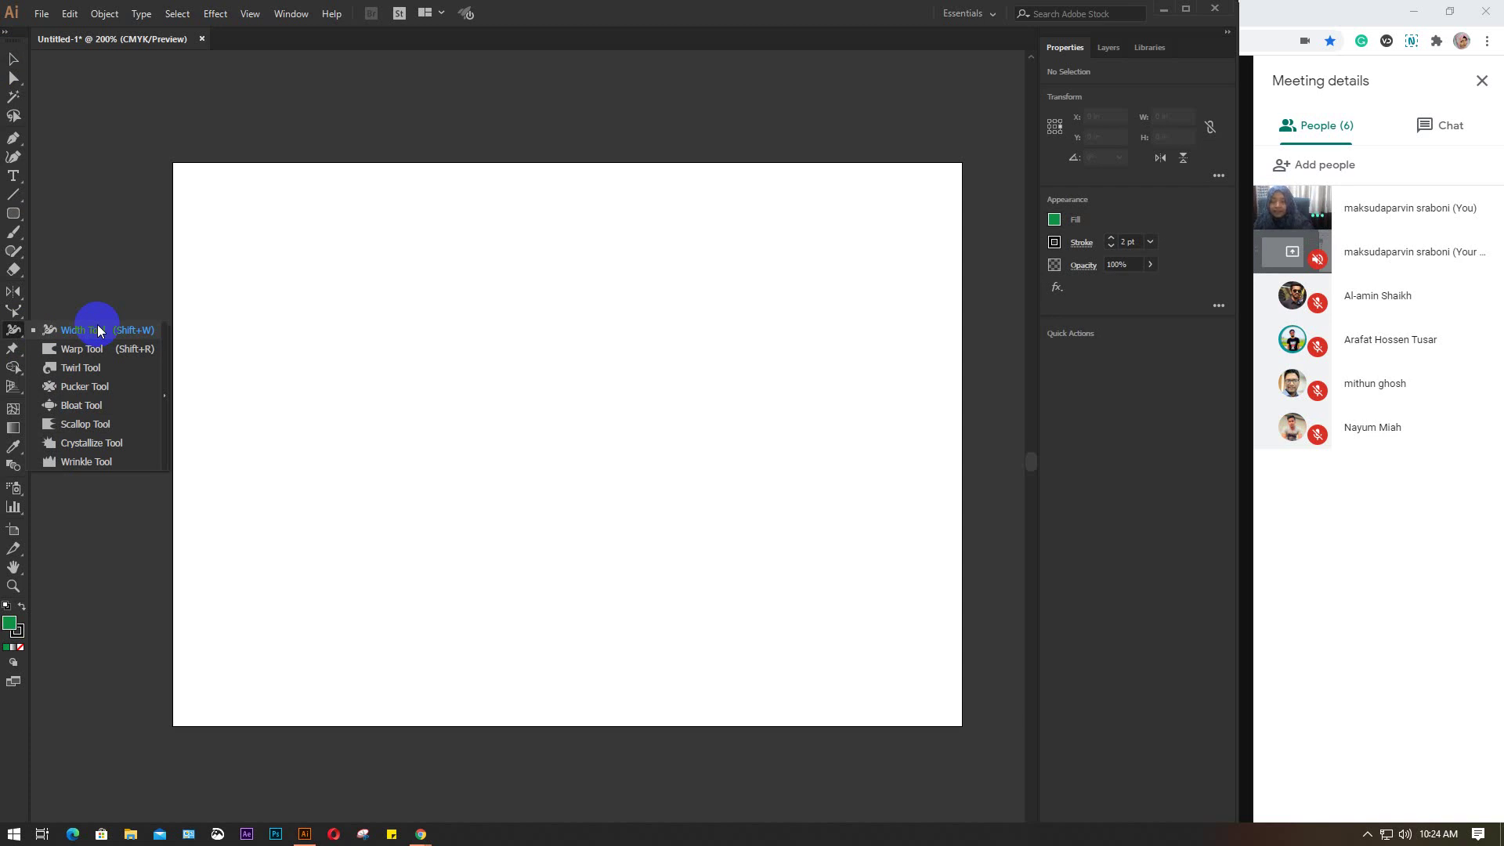
mouse_move(13, 348)
left_mouse_down()
mouse_move(164, 379)
mouse_move(93, 358)
left_mouse_up()
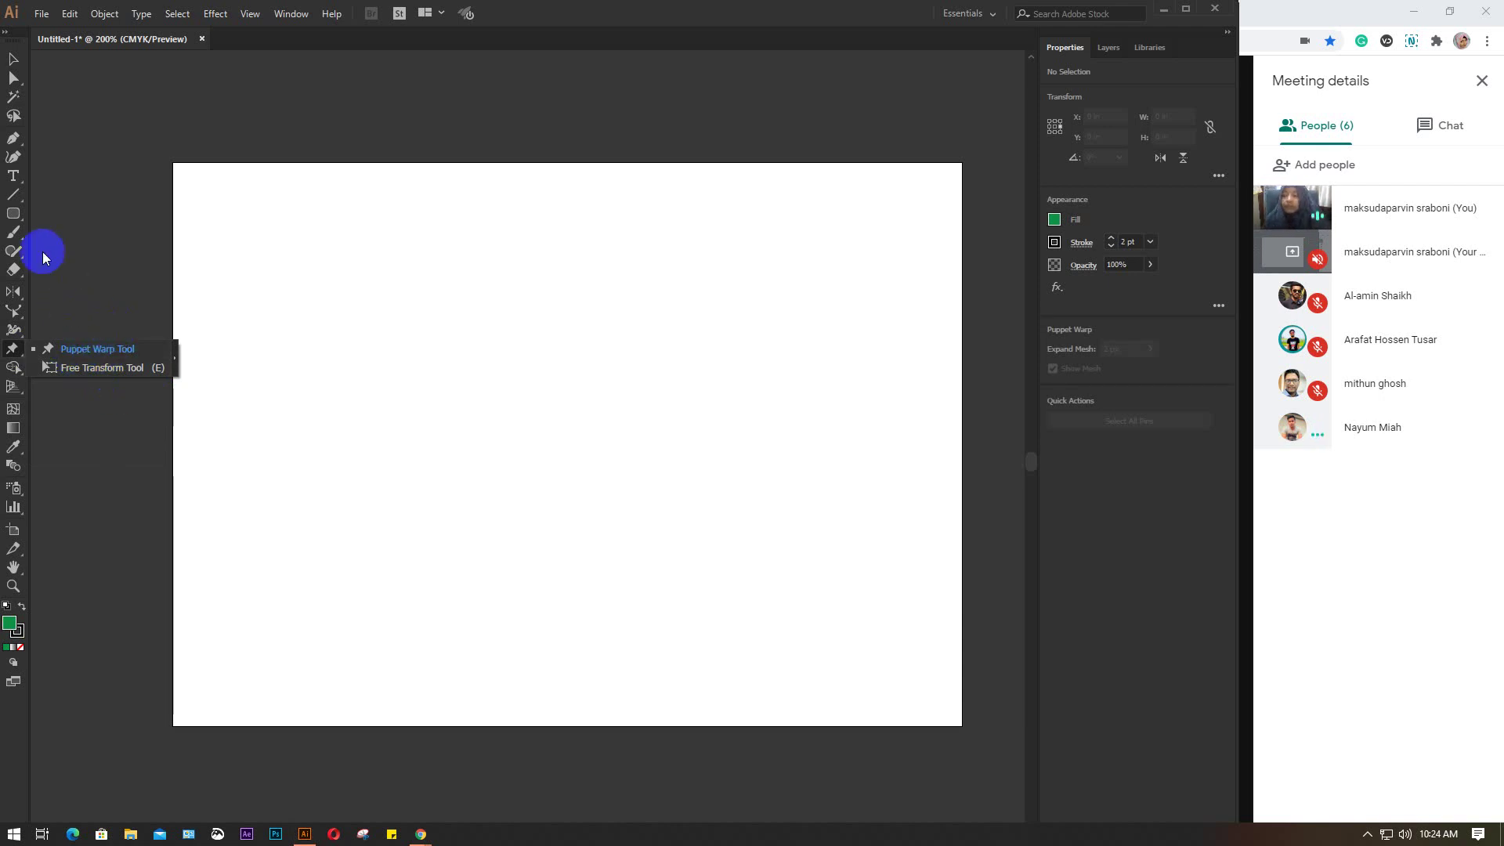
left_click(13, 213)
Step: Draw a 2.736 × 1.792 in green rectangle and reposition it with Free Transform
left_click(144, 212)
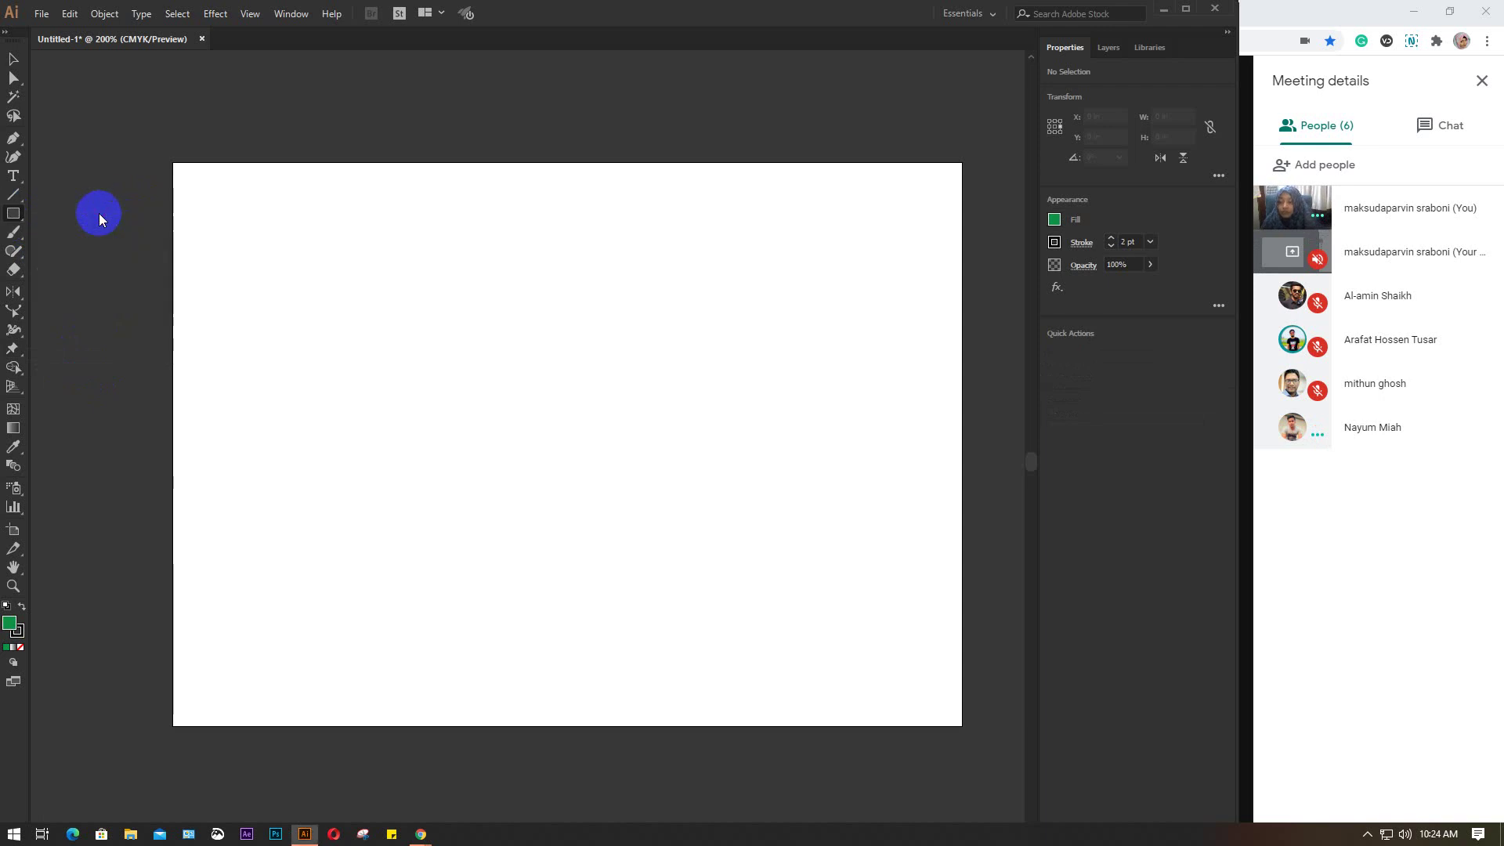
left_click_drag(365, 310, 671, 508)
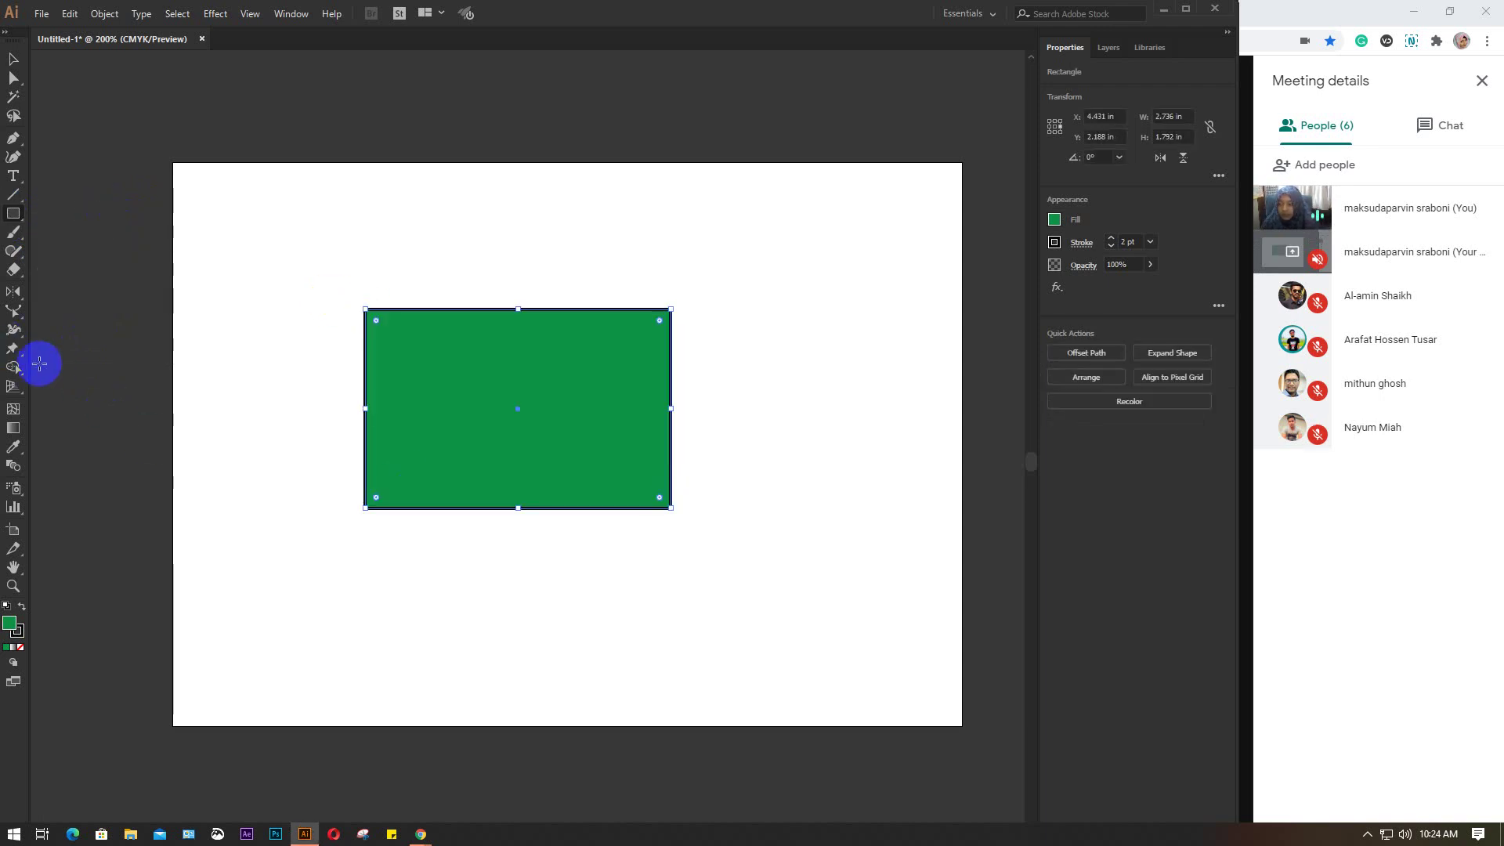
left_click(14, 350)
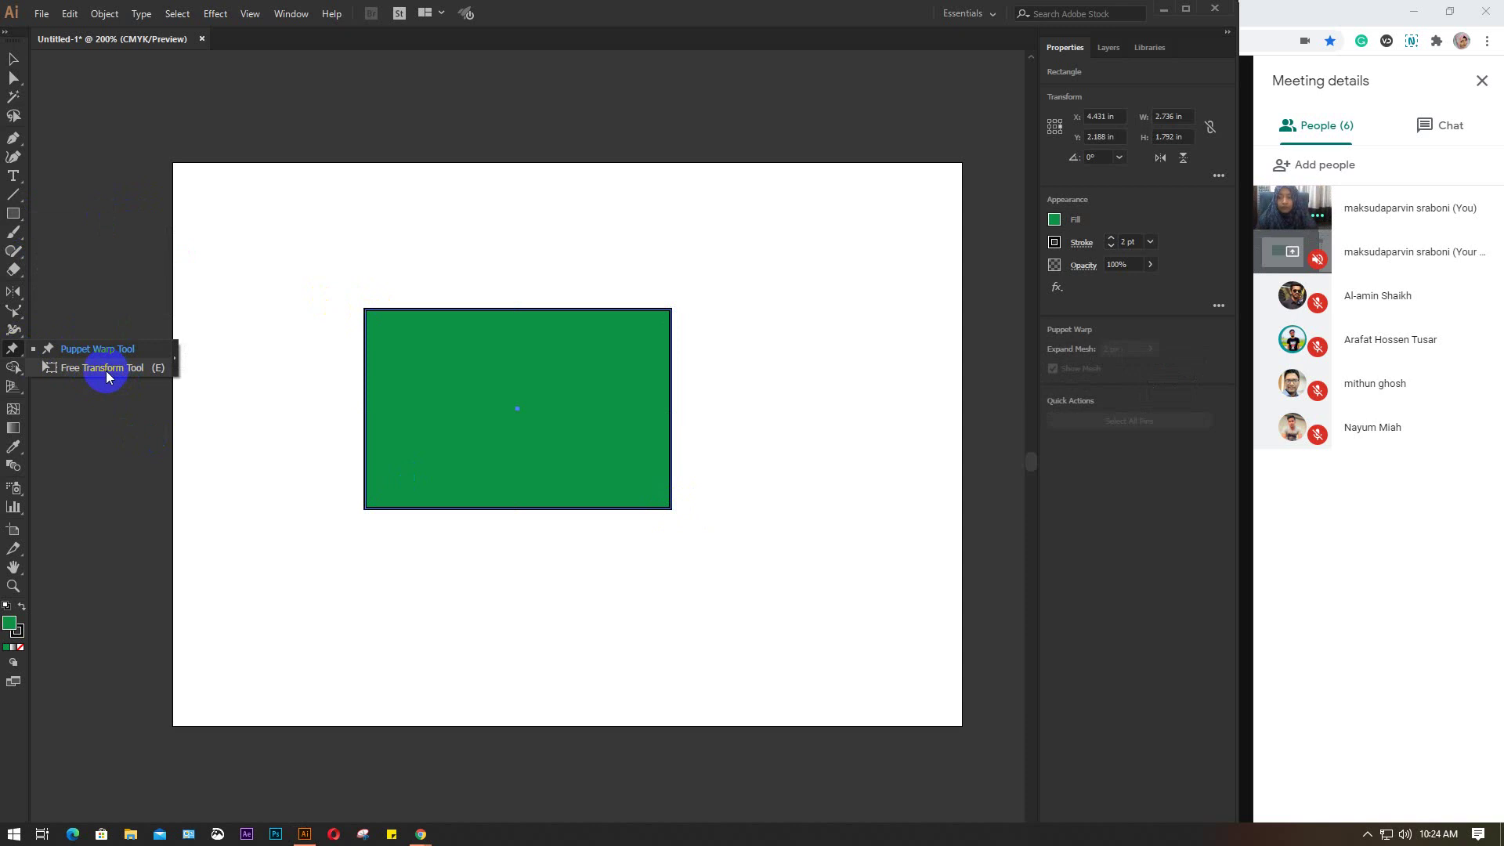
left_click(106, 368)
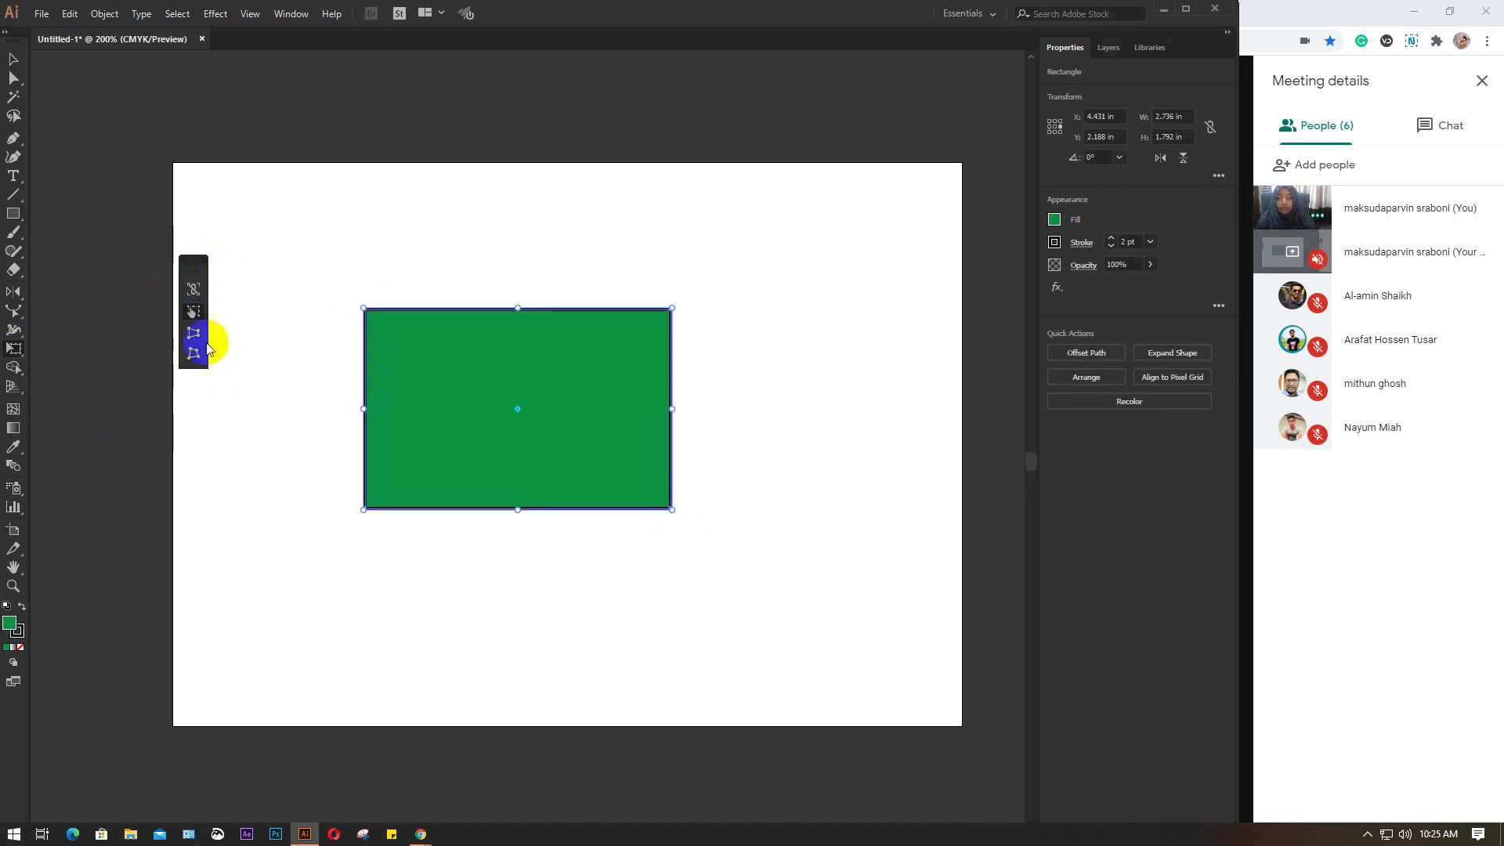
left_click(194, 318)
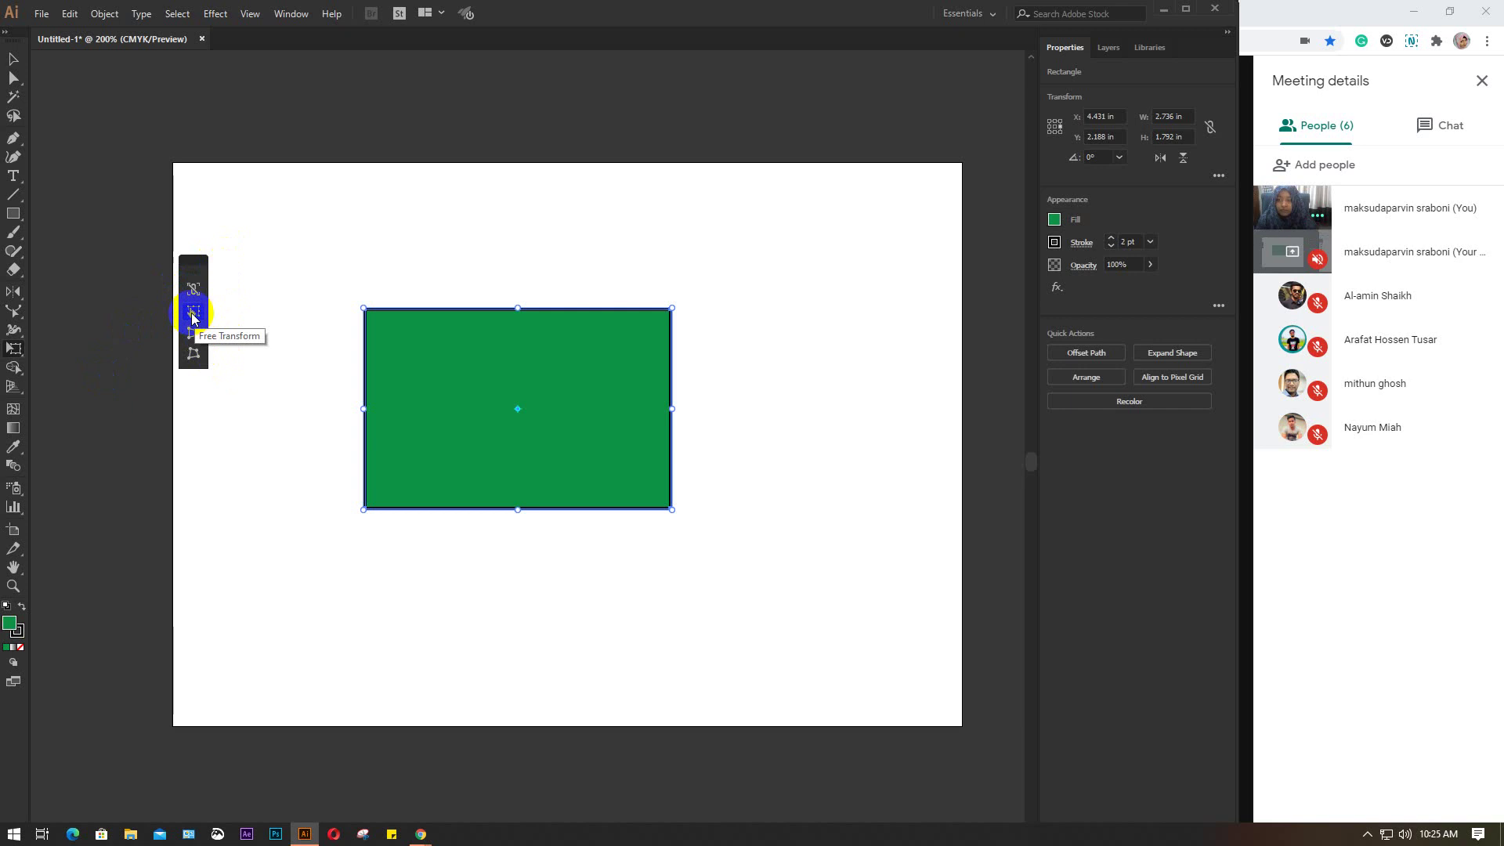
left_click(519, 398)
mouse_move(443, 375)
left_mouse_down()
mouse_move(472, 409)
mouse_move(446, 323)
left_mouse_up()
mouse_move(542, 334)
left_mouse_down()
mouse_move(495, 373)
mouse_move(546, 361)
left_mouse_up()
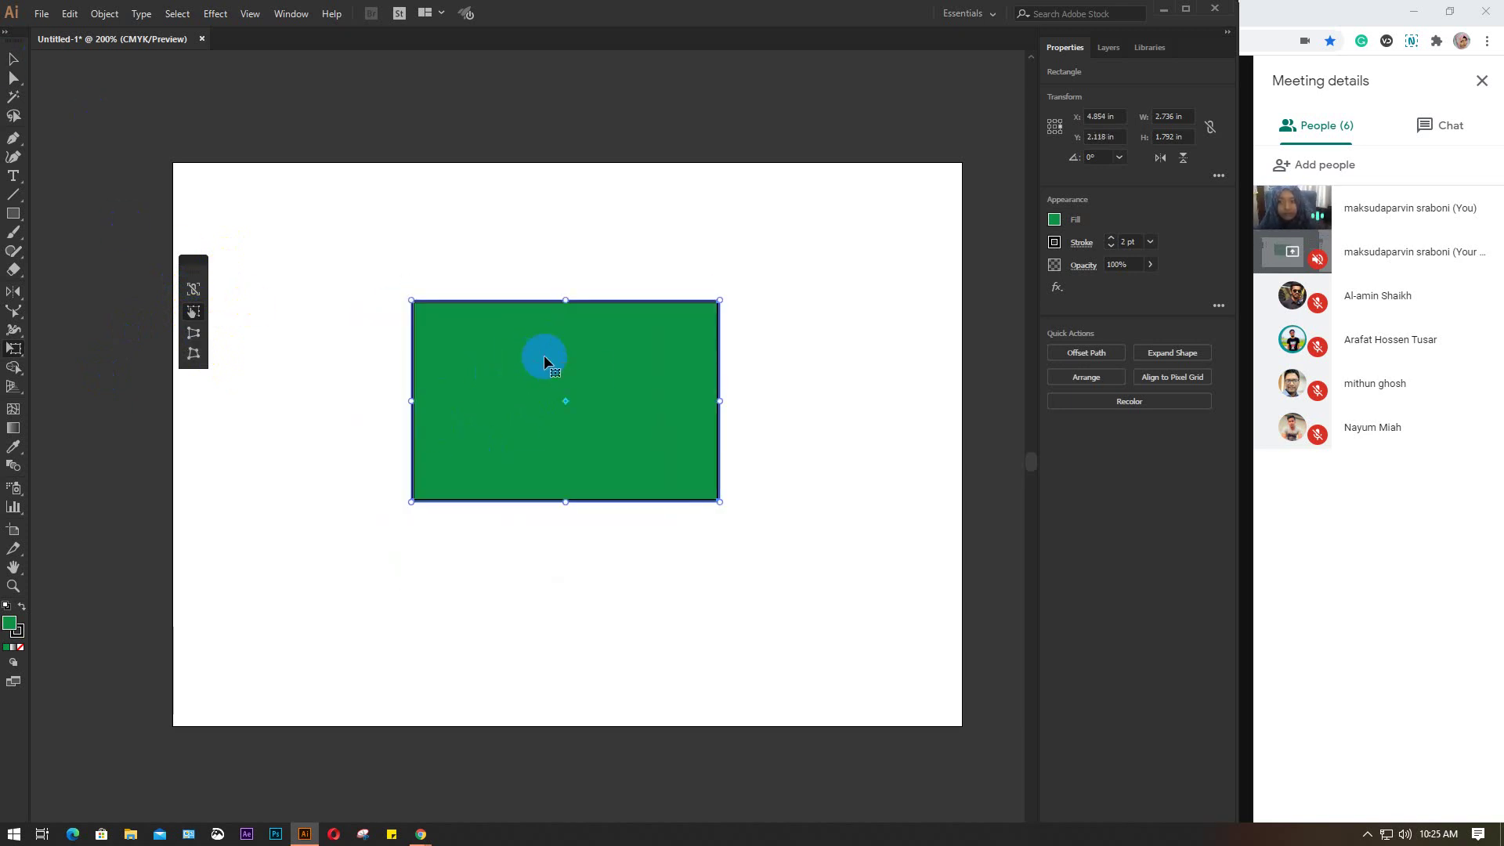
Step: Taper the rectangle into perspective trapezoids with Perspective Distort, then undo back to a rectangle
left_click(191, 335)
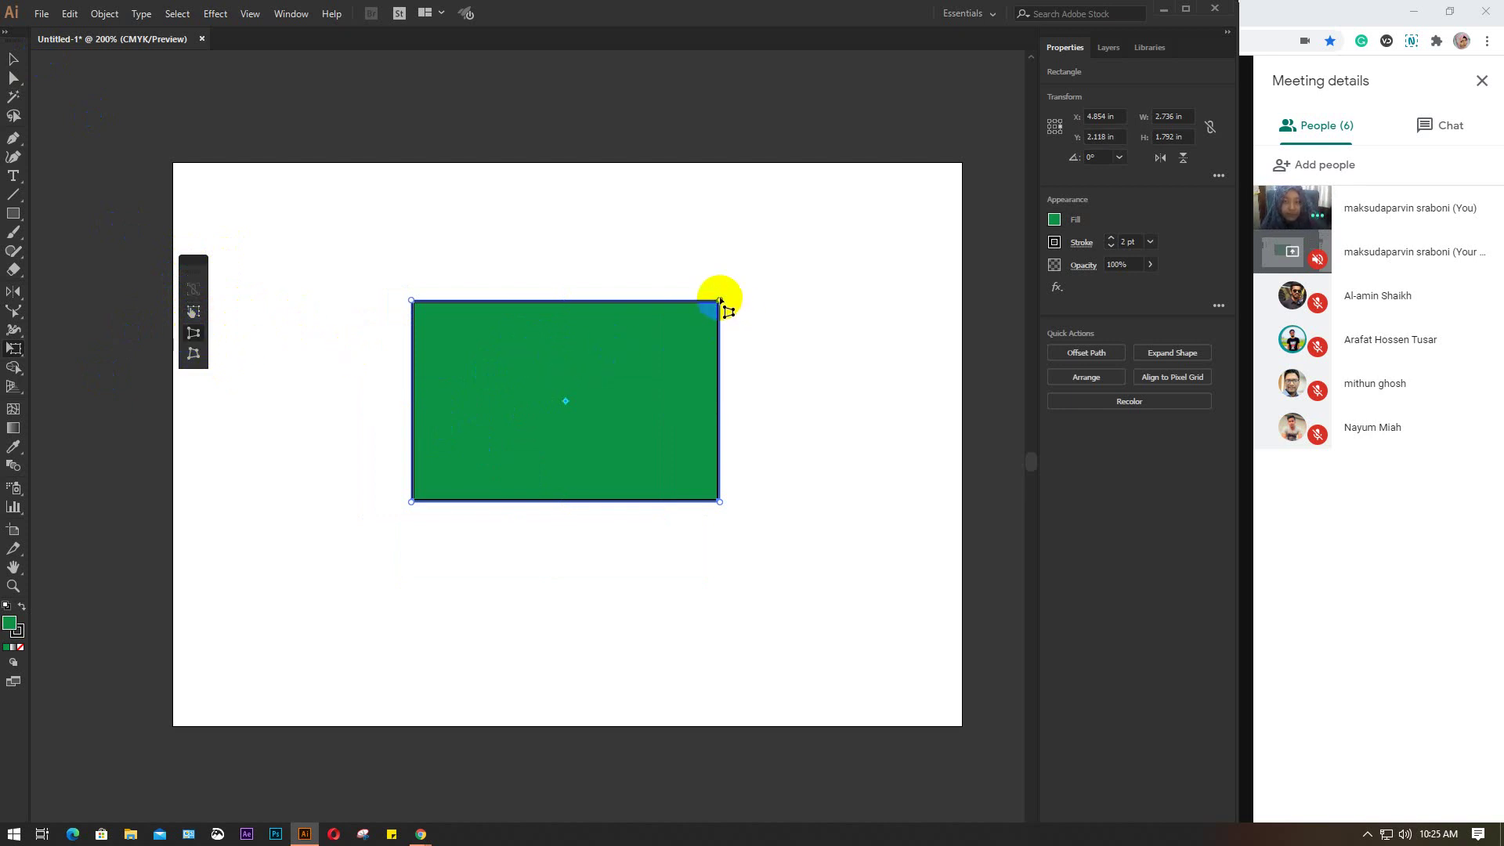
left_click_drag(720, 301, 728, 359)
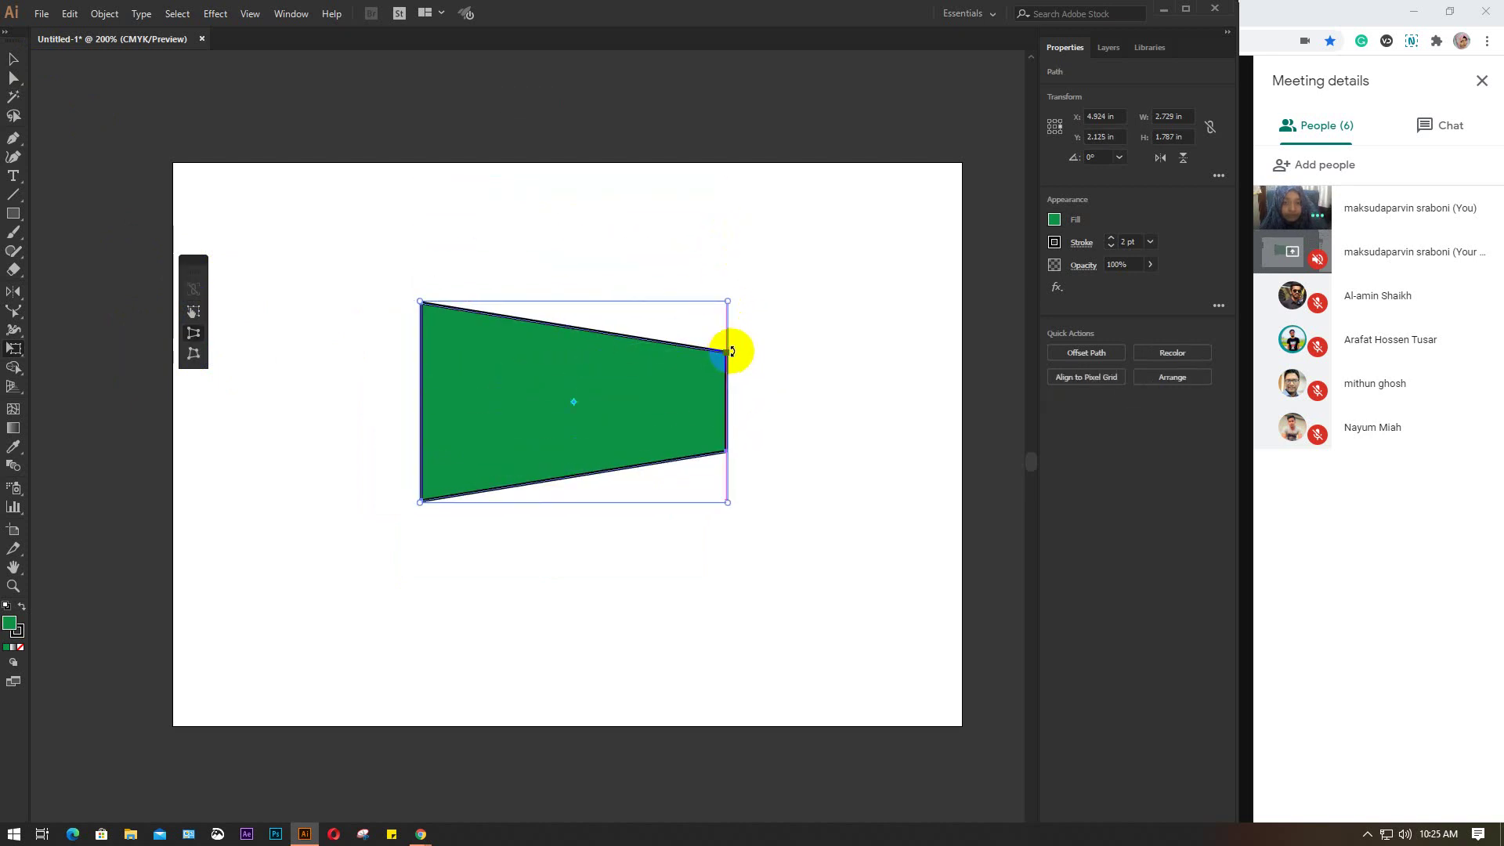
left_click_drag(721, 353, 724, 348)
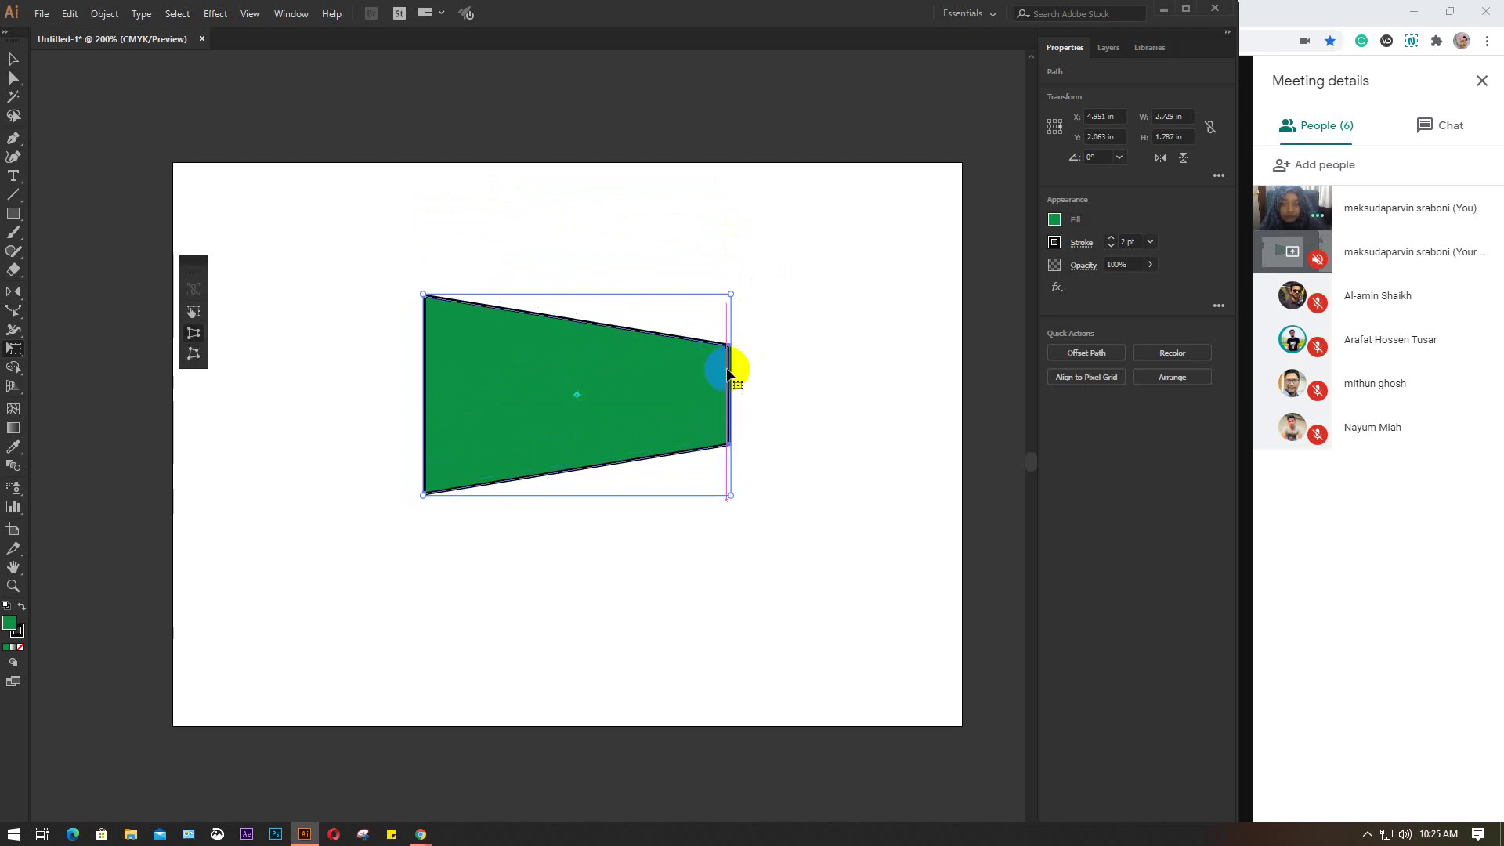
left_click(423, 296)
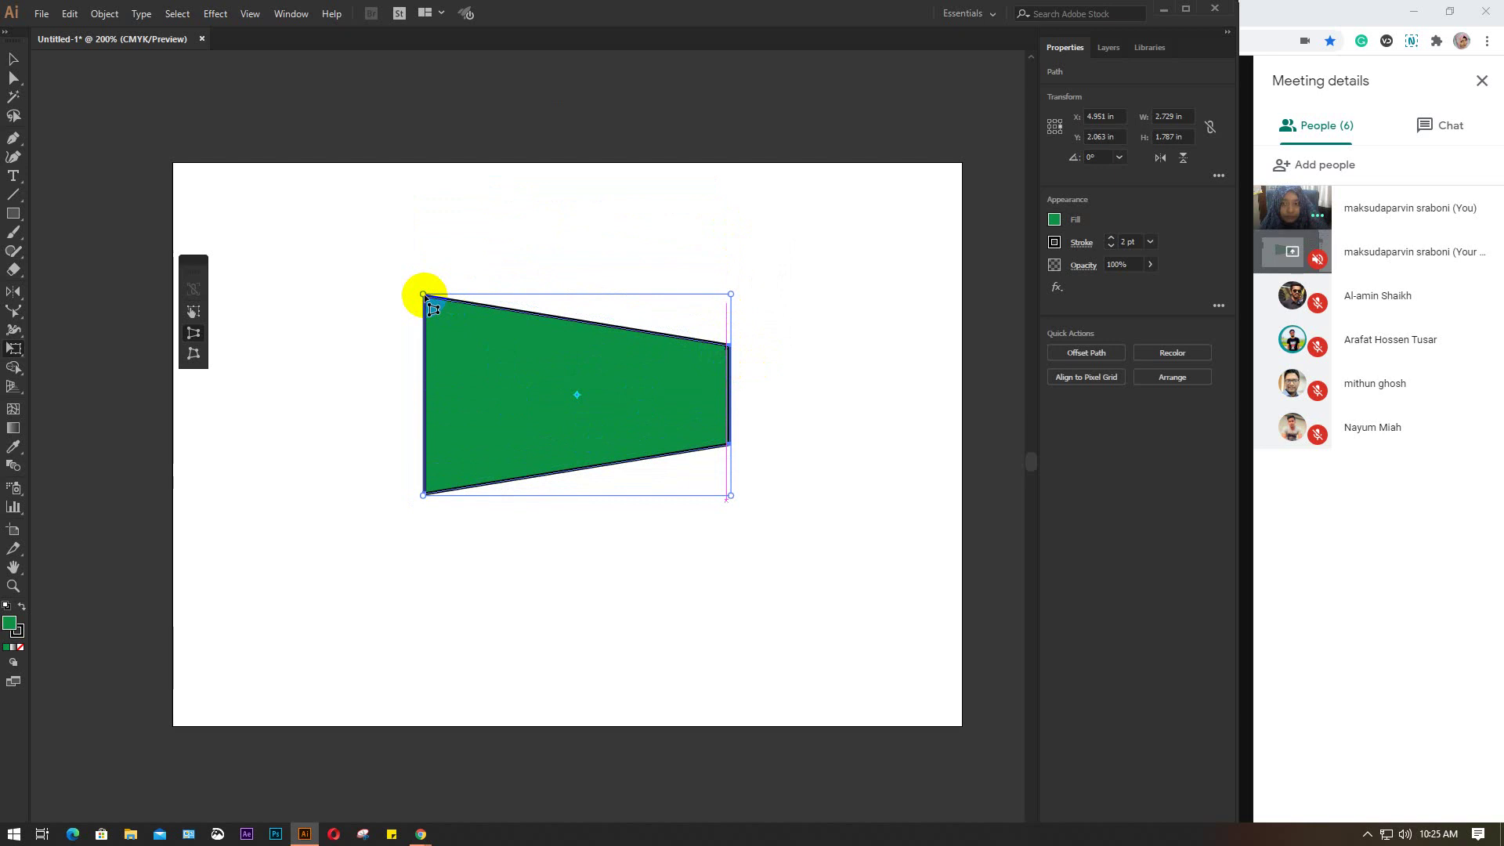
mouse_move(424, 296)
left_mouse_down()
mouse_move(423, 220)
mouse_move(424, 302)
left_mouse_up()
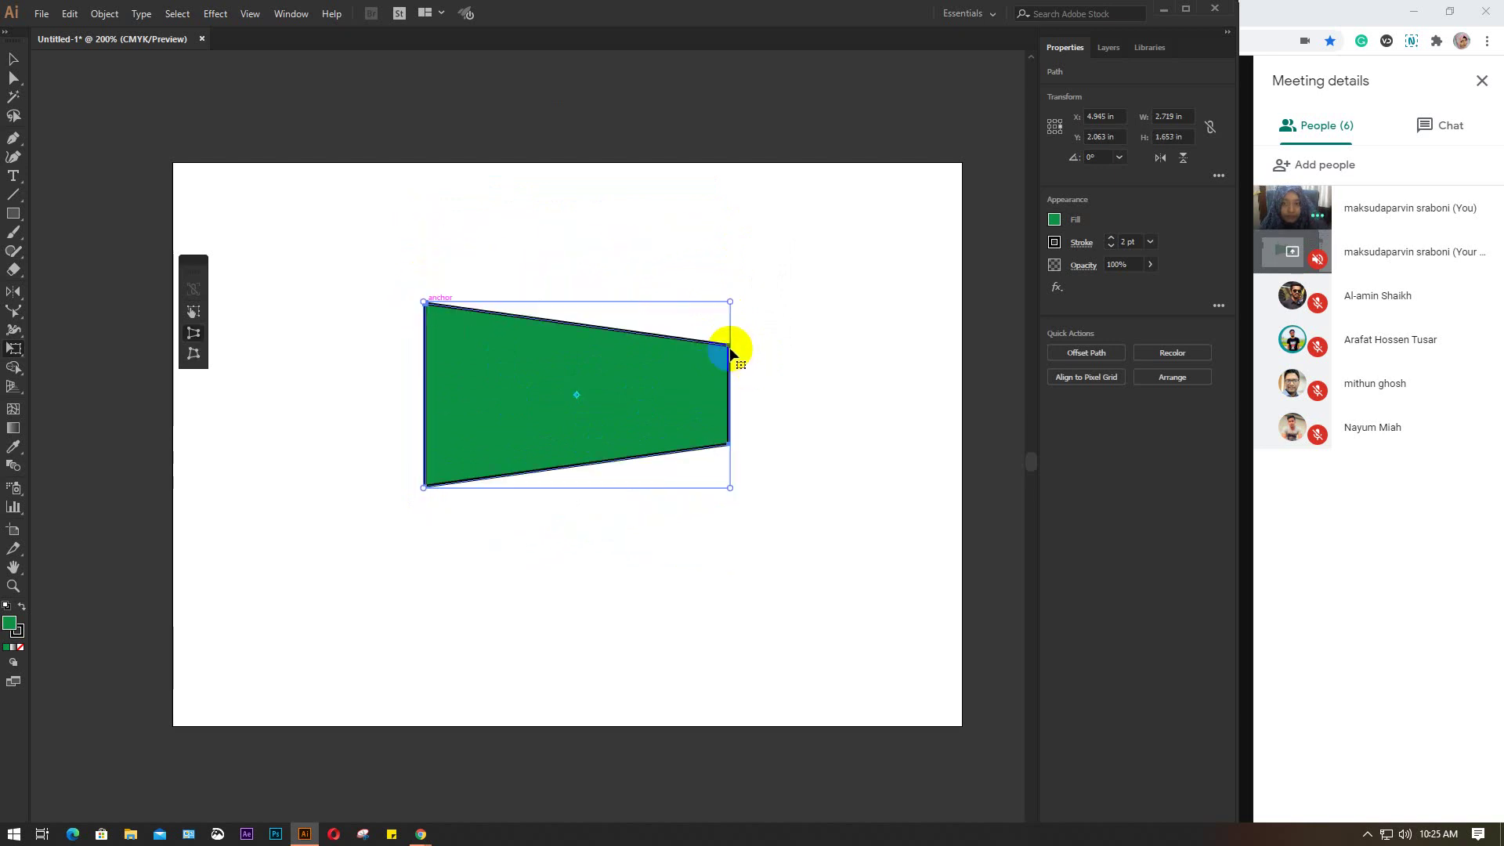
left_click_drag(730, 302, 728, 157)
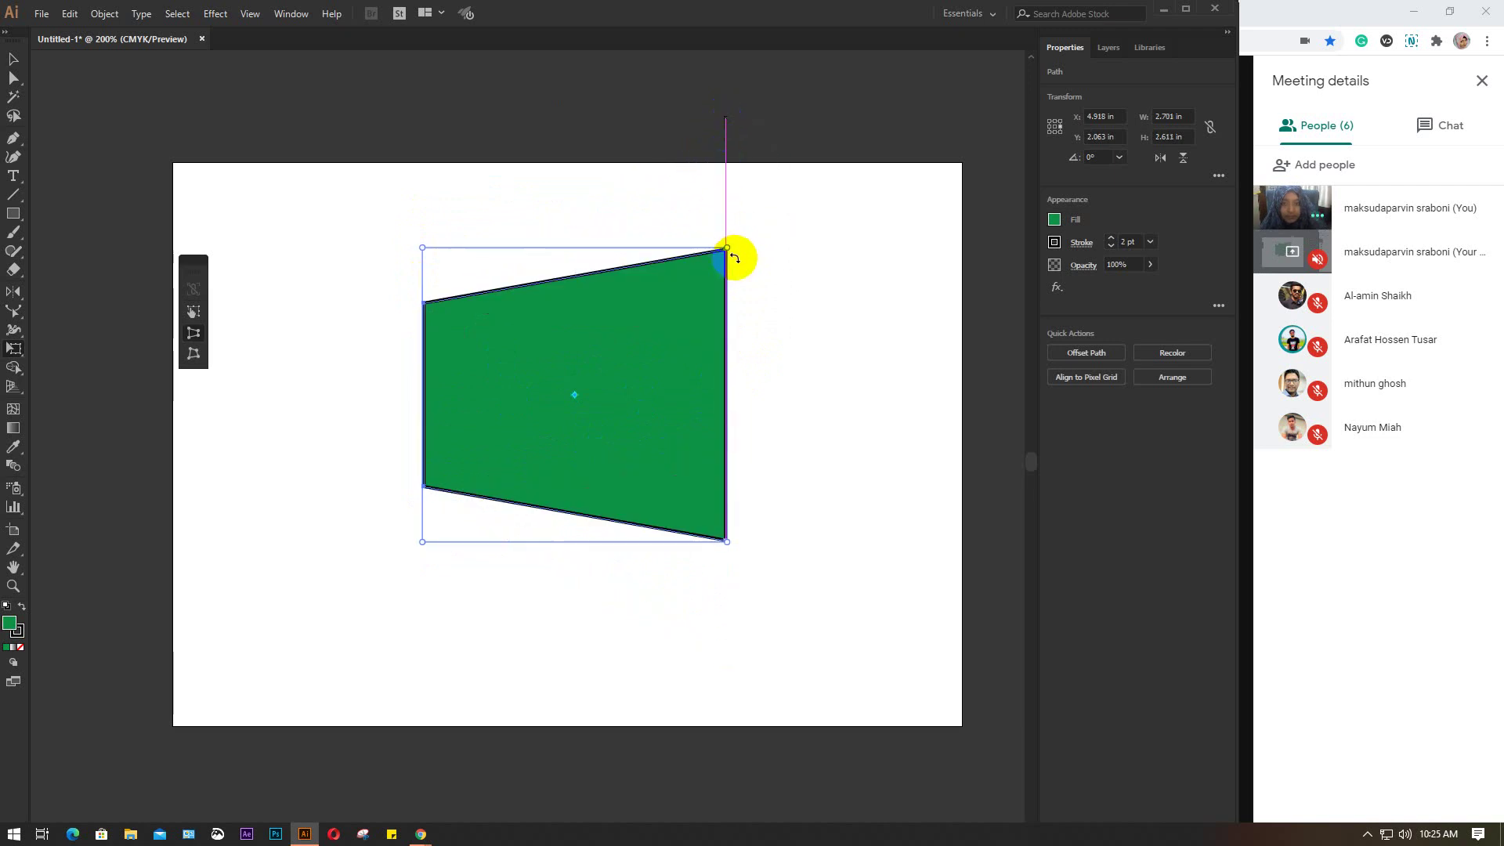
mouse_move(728, 249)
left_mouse_down()
mouse_move(713, 131)
mouse_move(721, 366)
left_mouse_up()
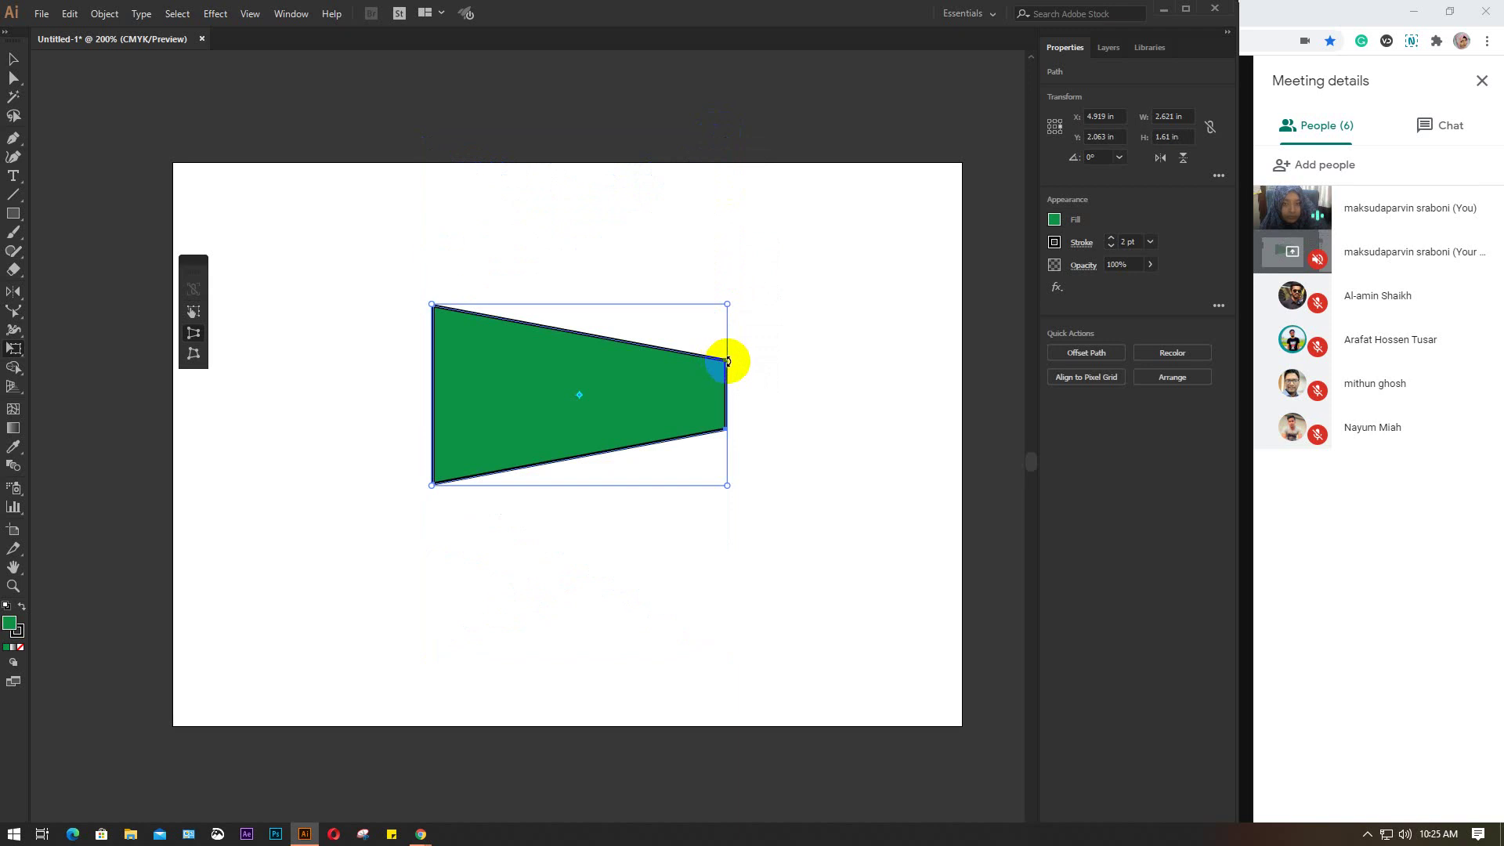
left_click_drag(736, 242, 736, 161)
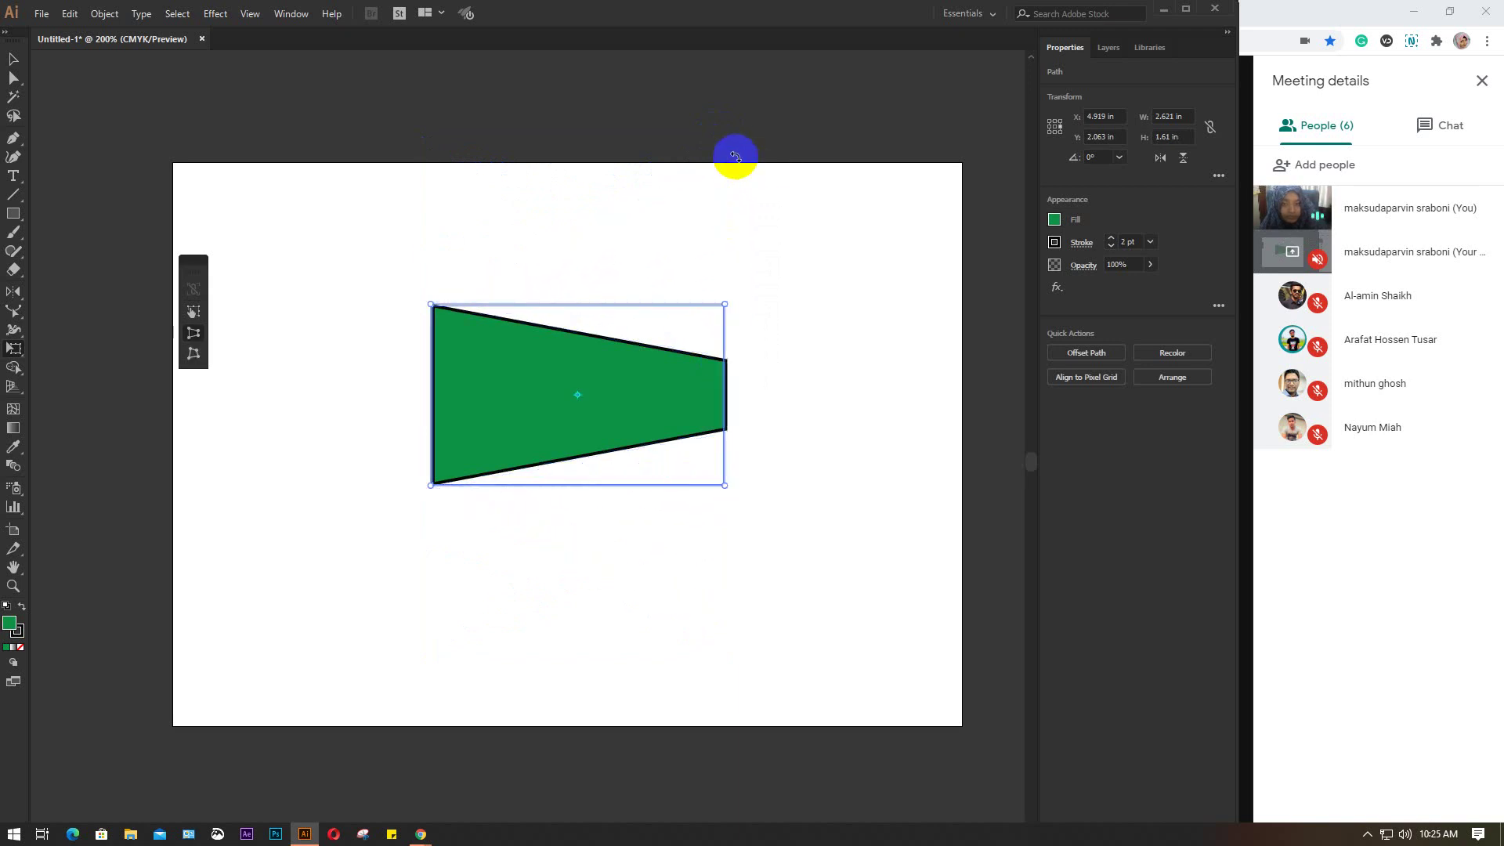
key("ctrl+z")
left_click(194, 354)
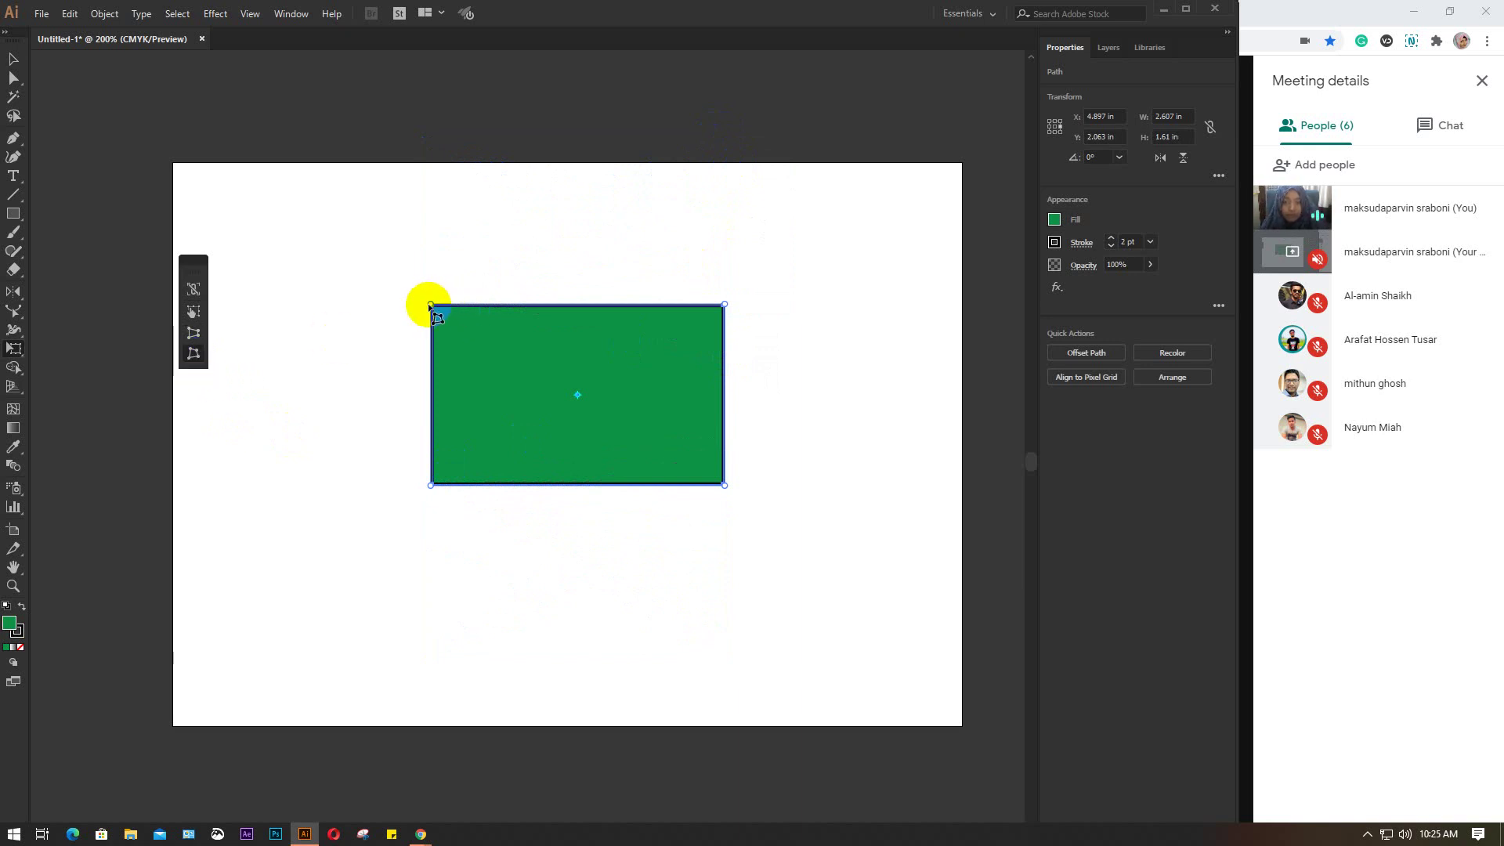
Step: Free-distort the rectangle's four corners into an irregular 3.186 × 2.135 in quadrilateral
mouse_move(431, 304)
left_mouse_down()
mouse_move(454, 304)
mouse_move(365, 210)
left_mouse_up()
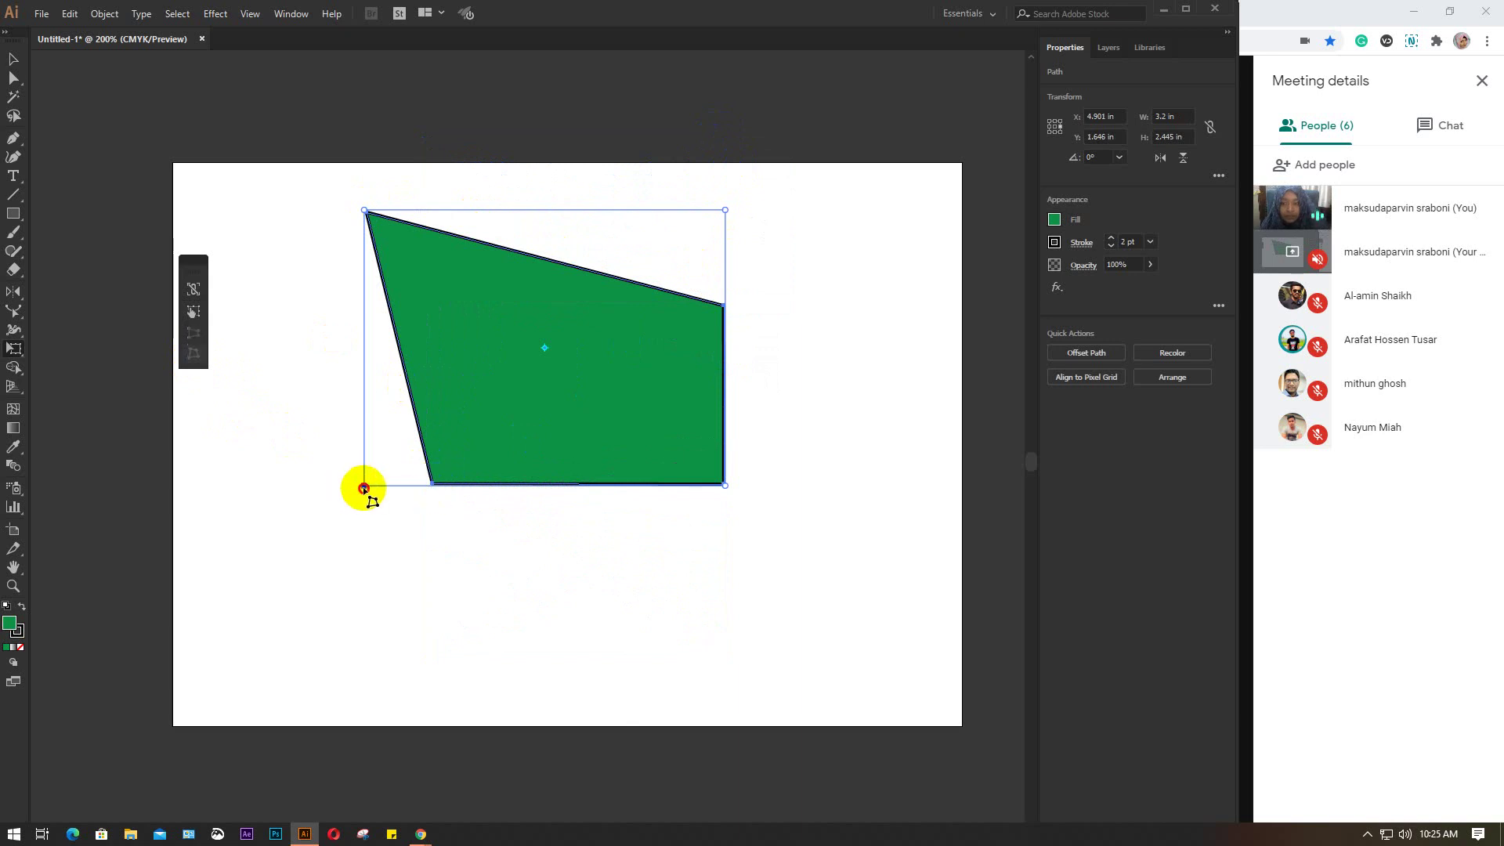
left_click_drag(365, 487, 301, 558)
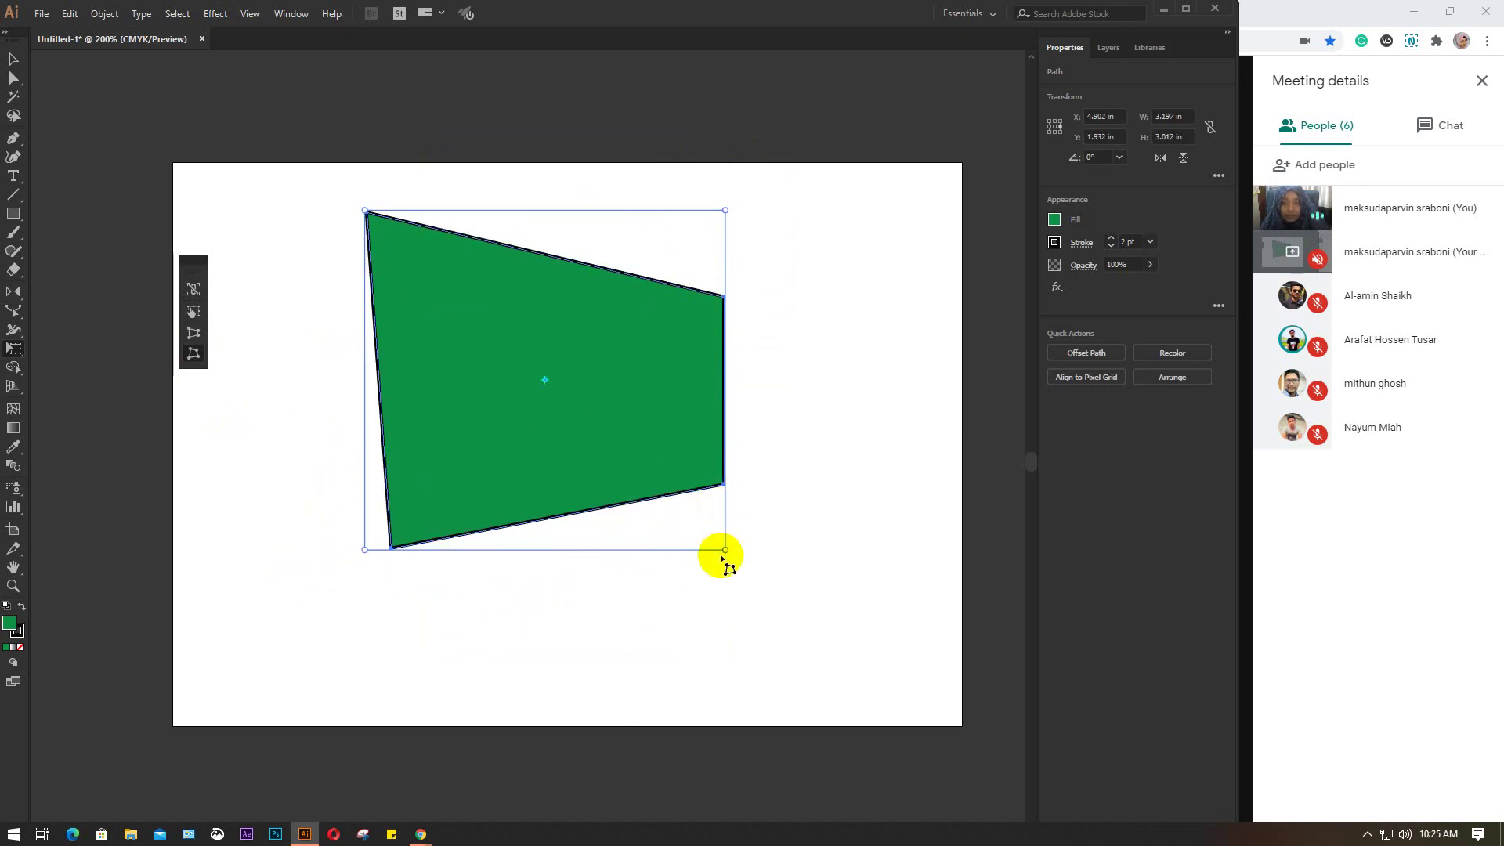
mouse_move(726, 549)
left_mouse_down()
mouse_move(829, 636)
mouse_move(647, 591)
left_mouse_up()
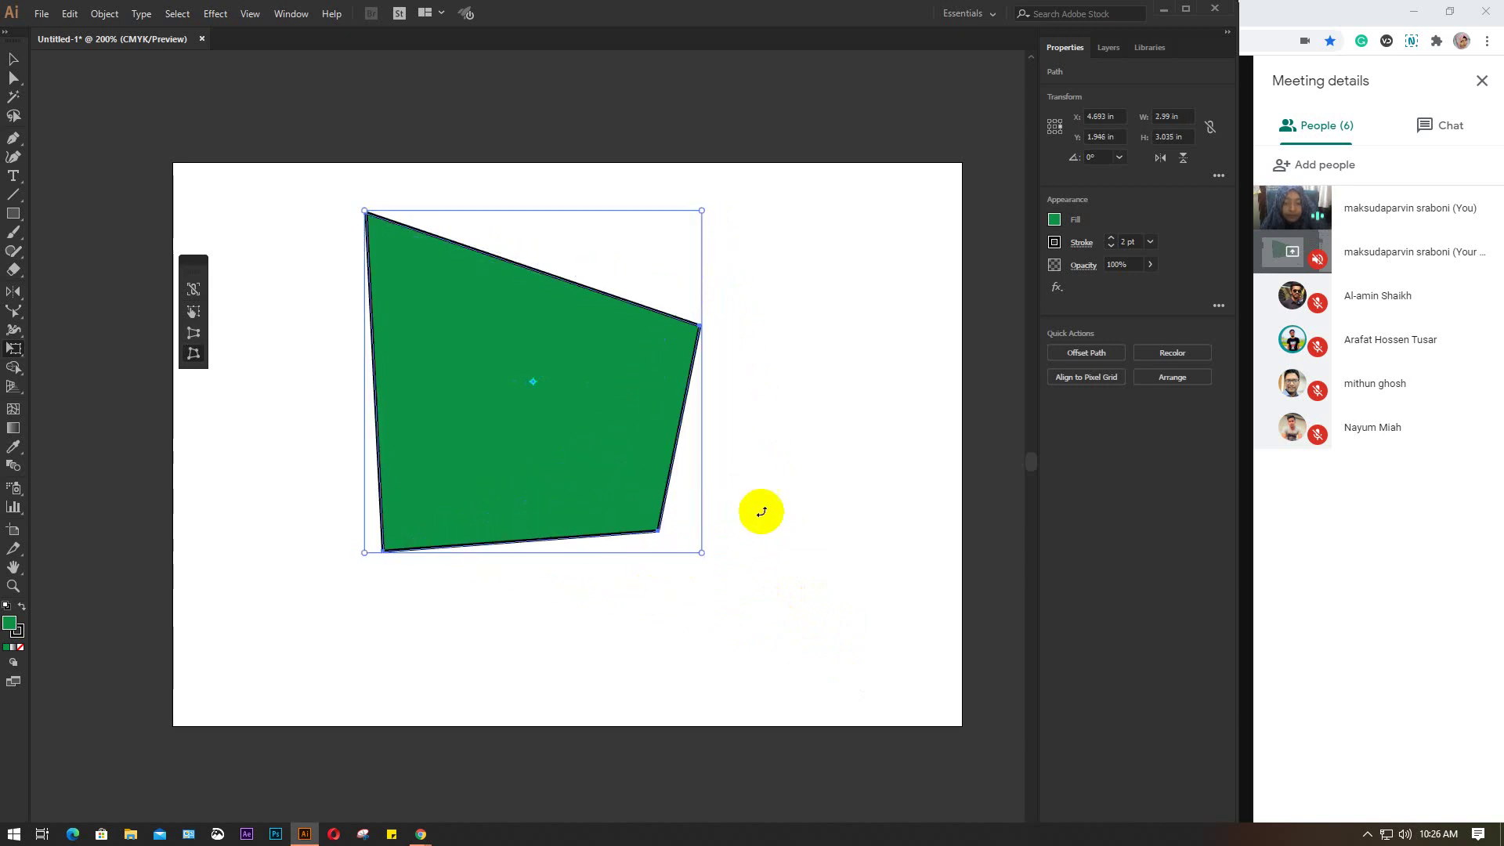
left_click_drag(703, 214, 766, 363)
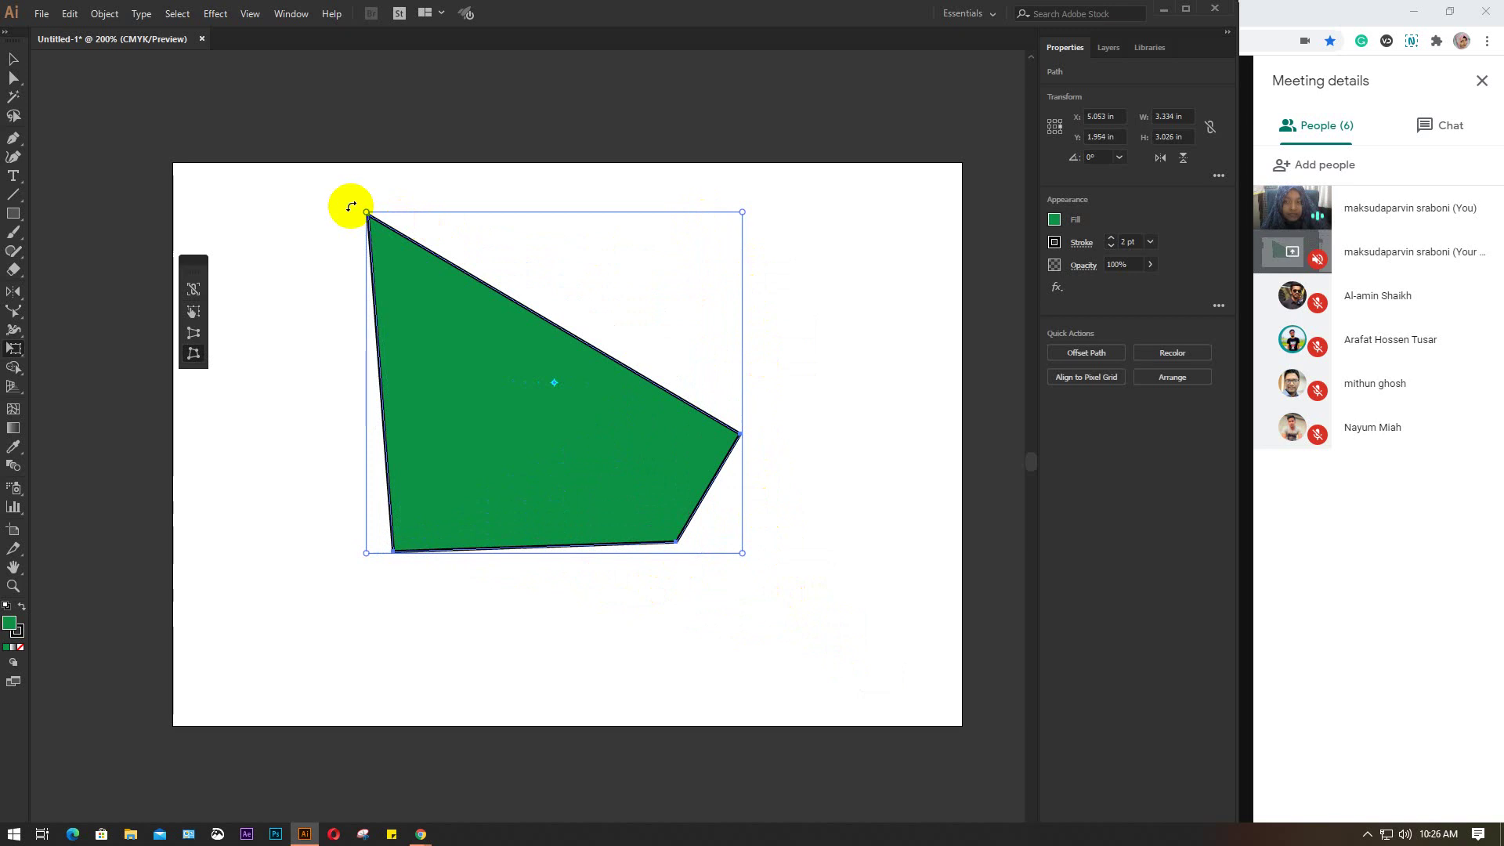
left_click_drag(368, 214, 432, 313)
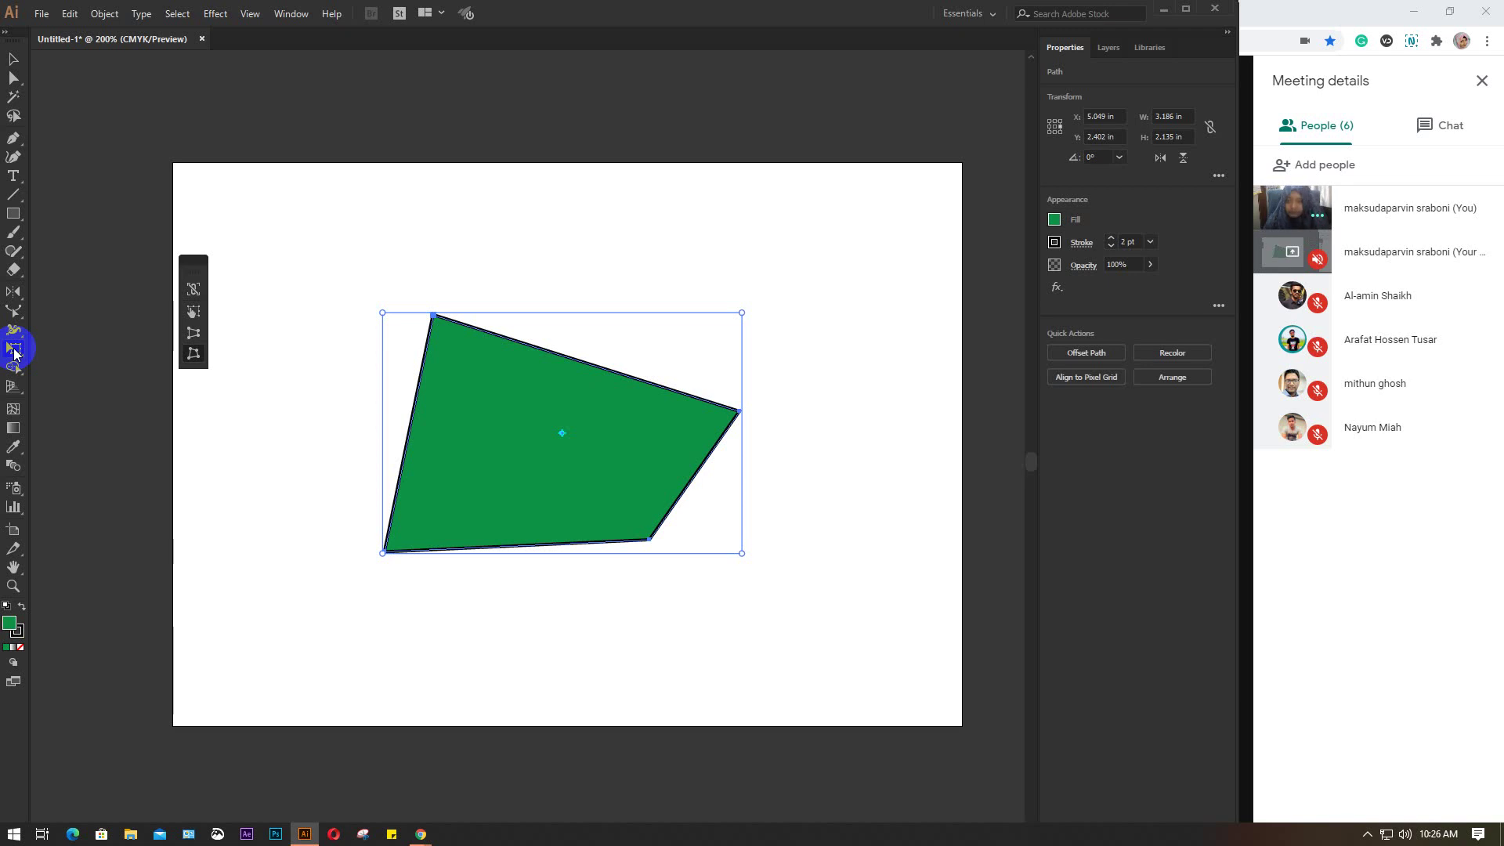
left_click(13, 60)
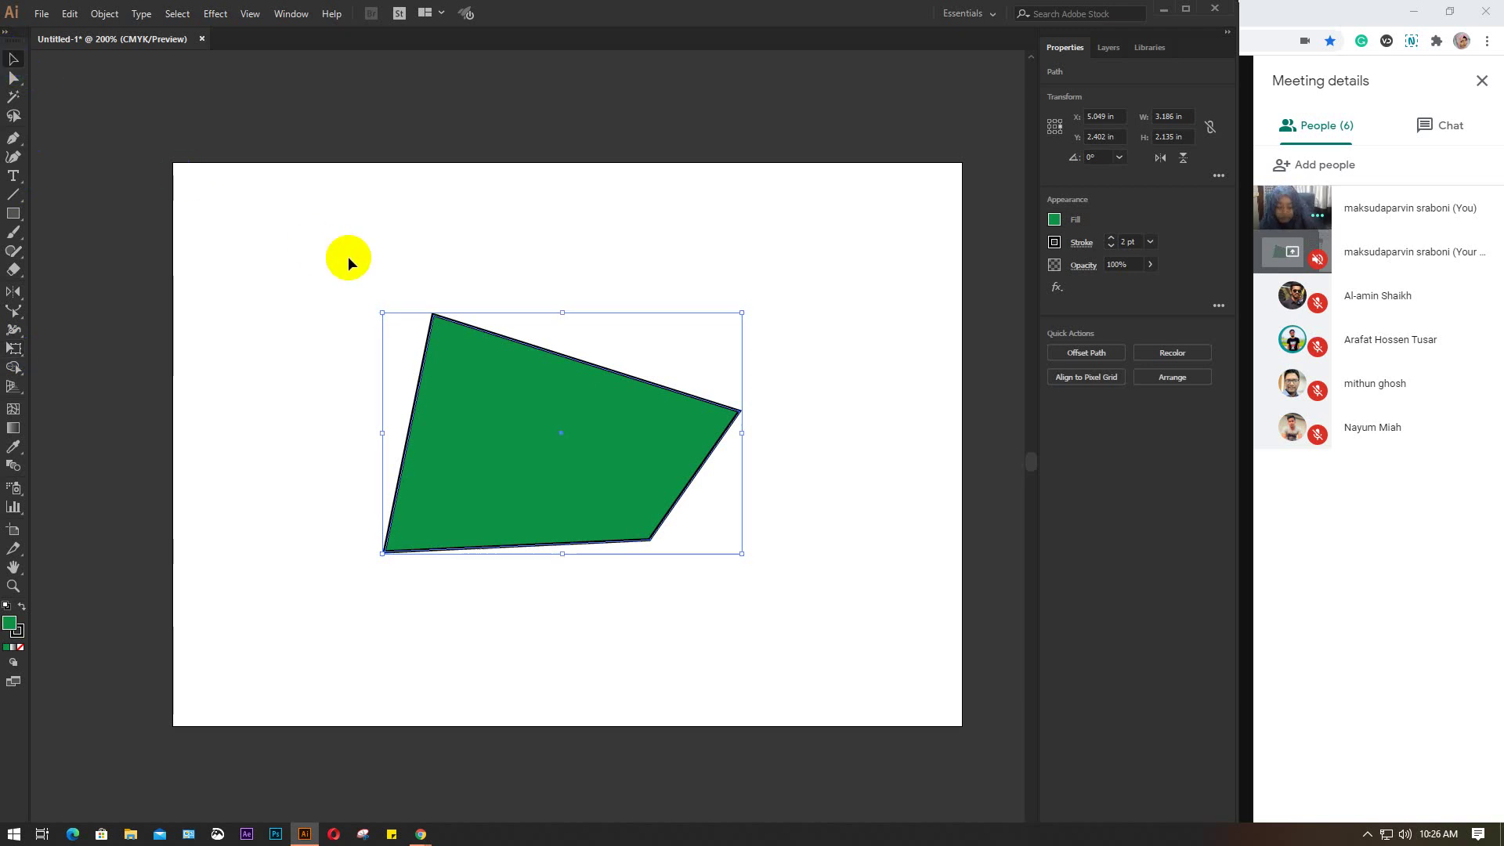
Step: Delete the distorted quadrilateral and browse the Scale and Free Transform tool groups
key("Delete")
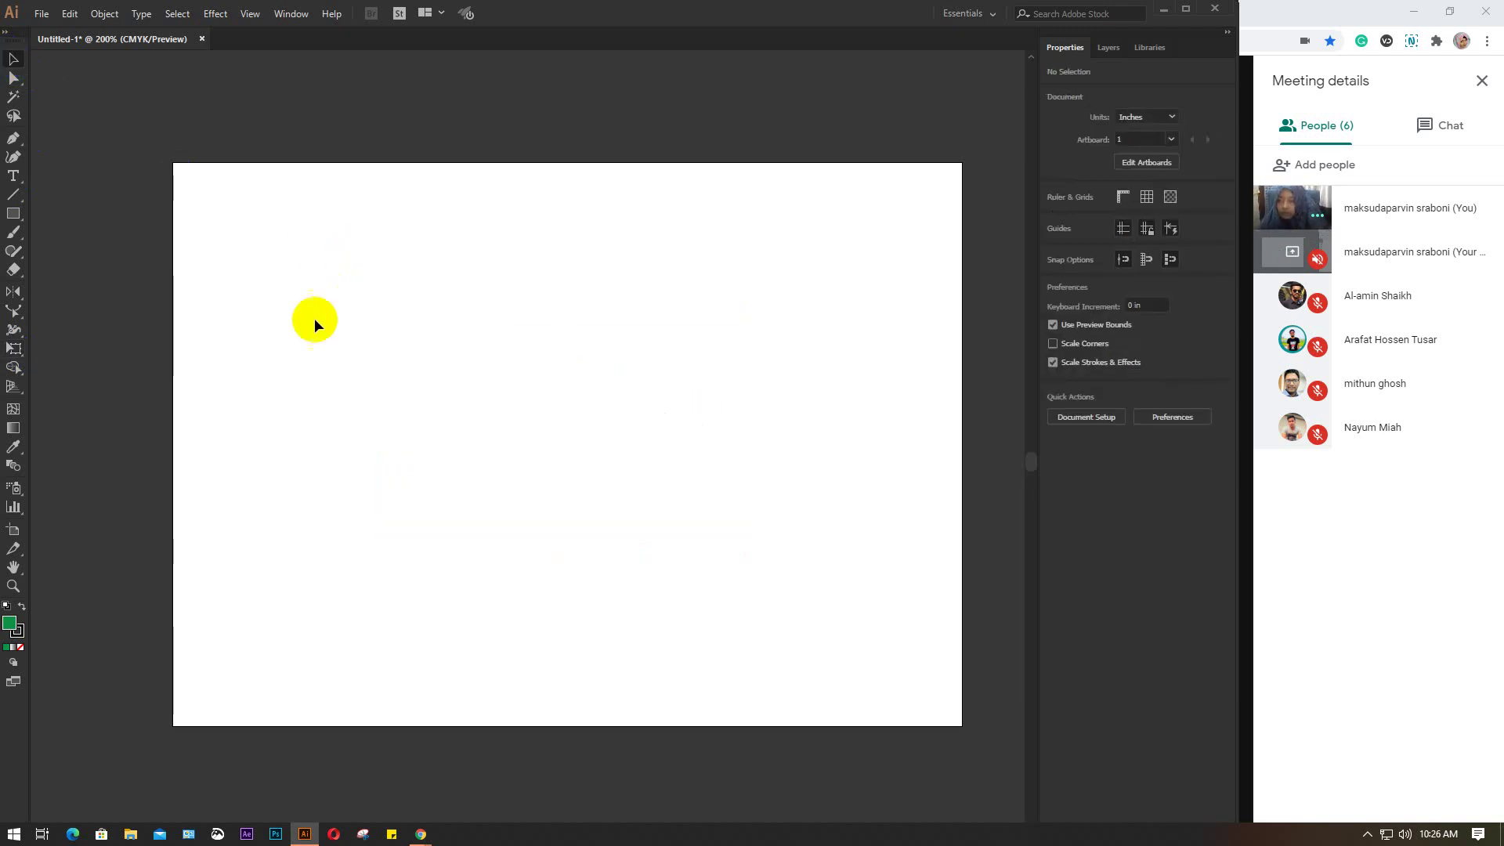
left_click_drag(14, 311, 96, 313)
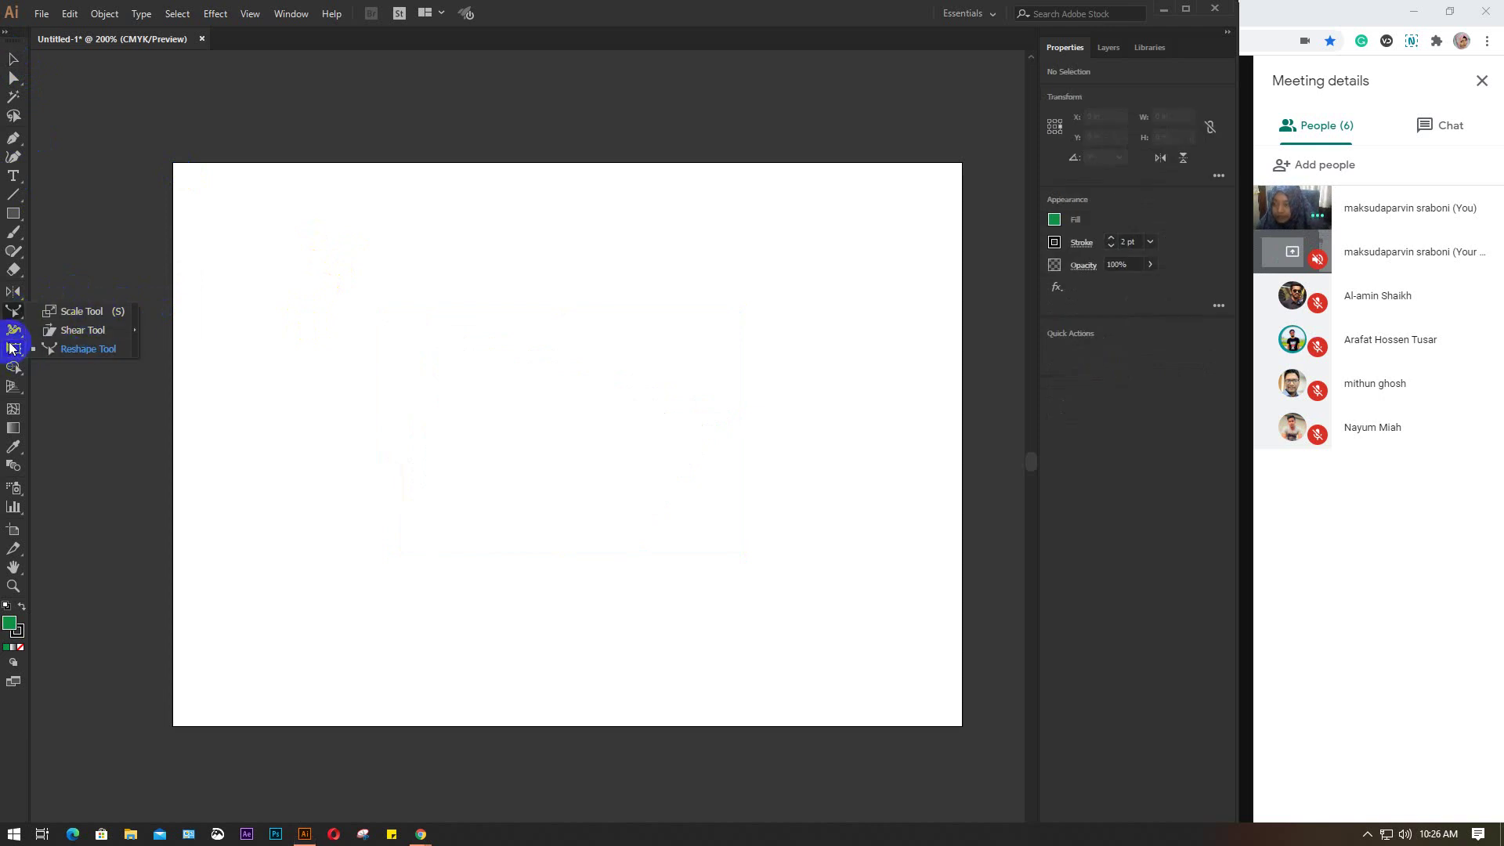
left_click(11, 350)
left_click_drag(11, 353, 138, 352)
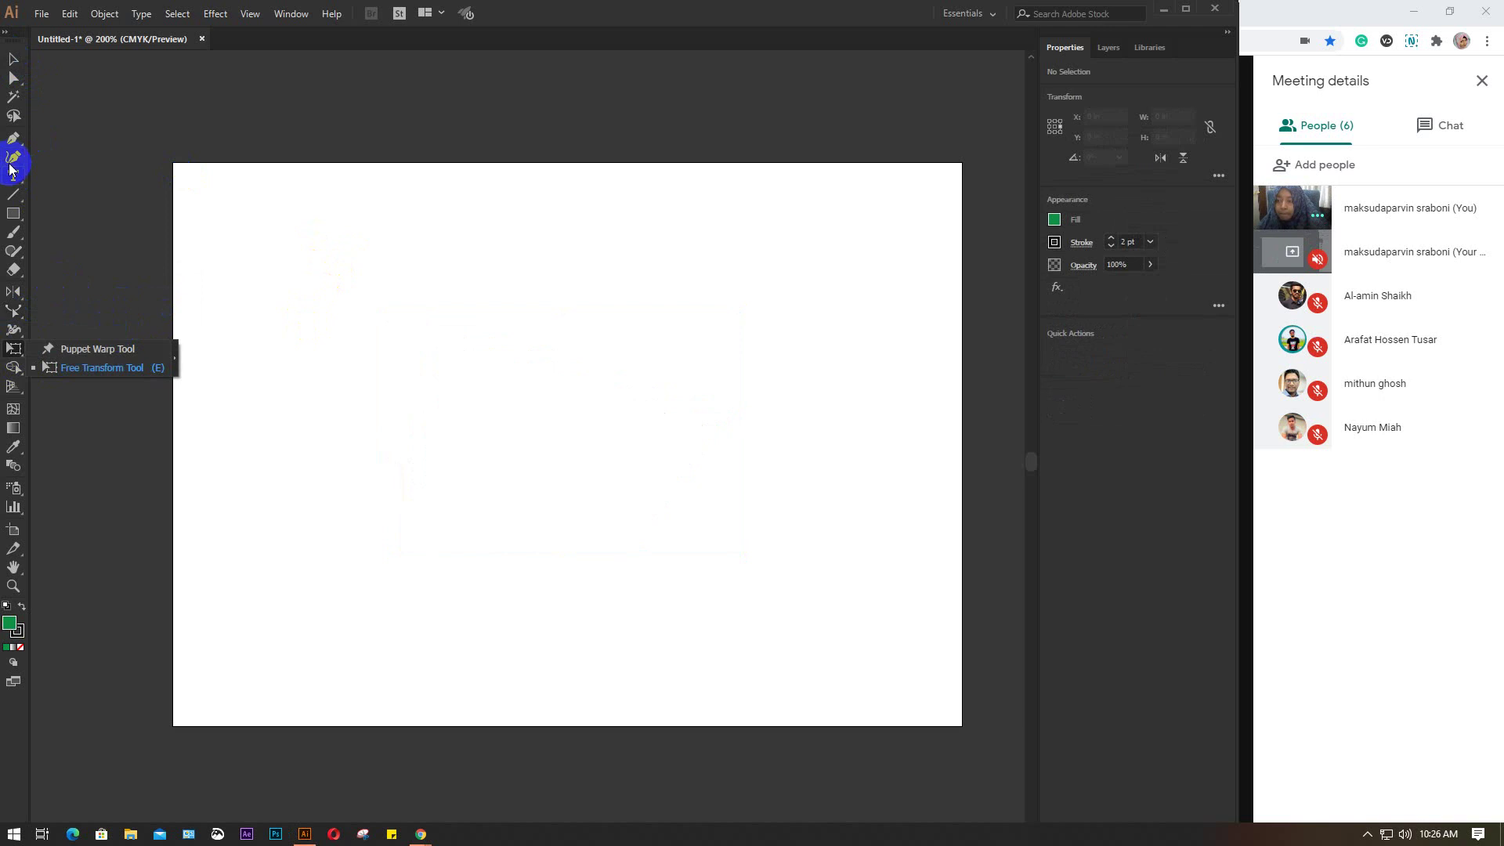
mouse_move(138, 353)
left_mouse_down()
mouse_move(3, 249)
mouse_move(15, 144)
left_mouse_up()
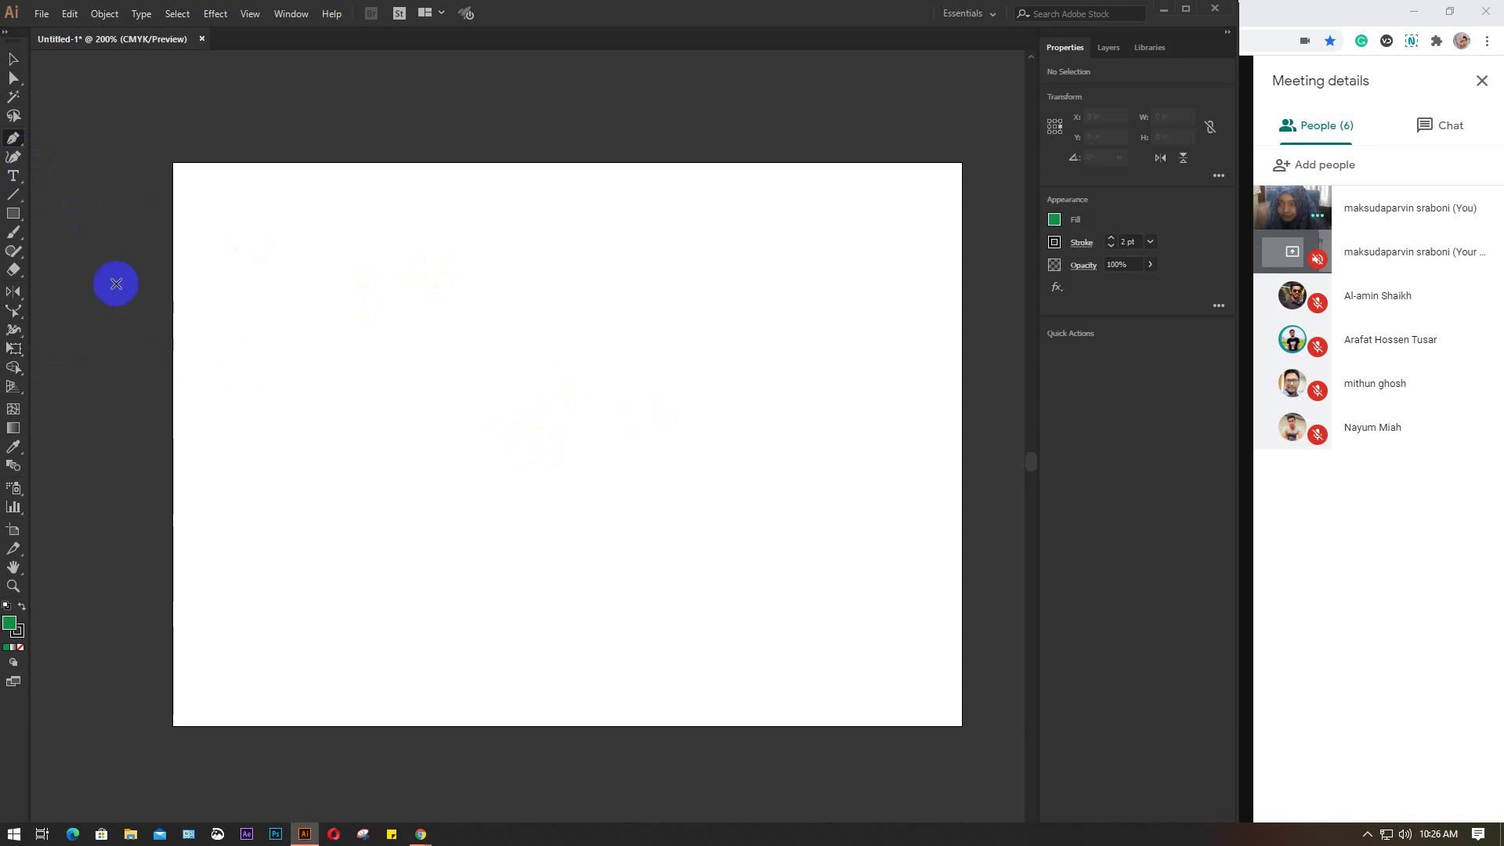
Step: Draw the green circle face, two white oval eyes and a flat oval mouth
left_click(14, 215)
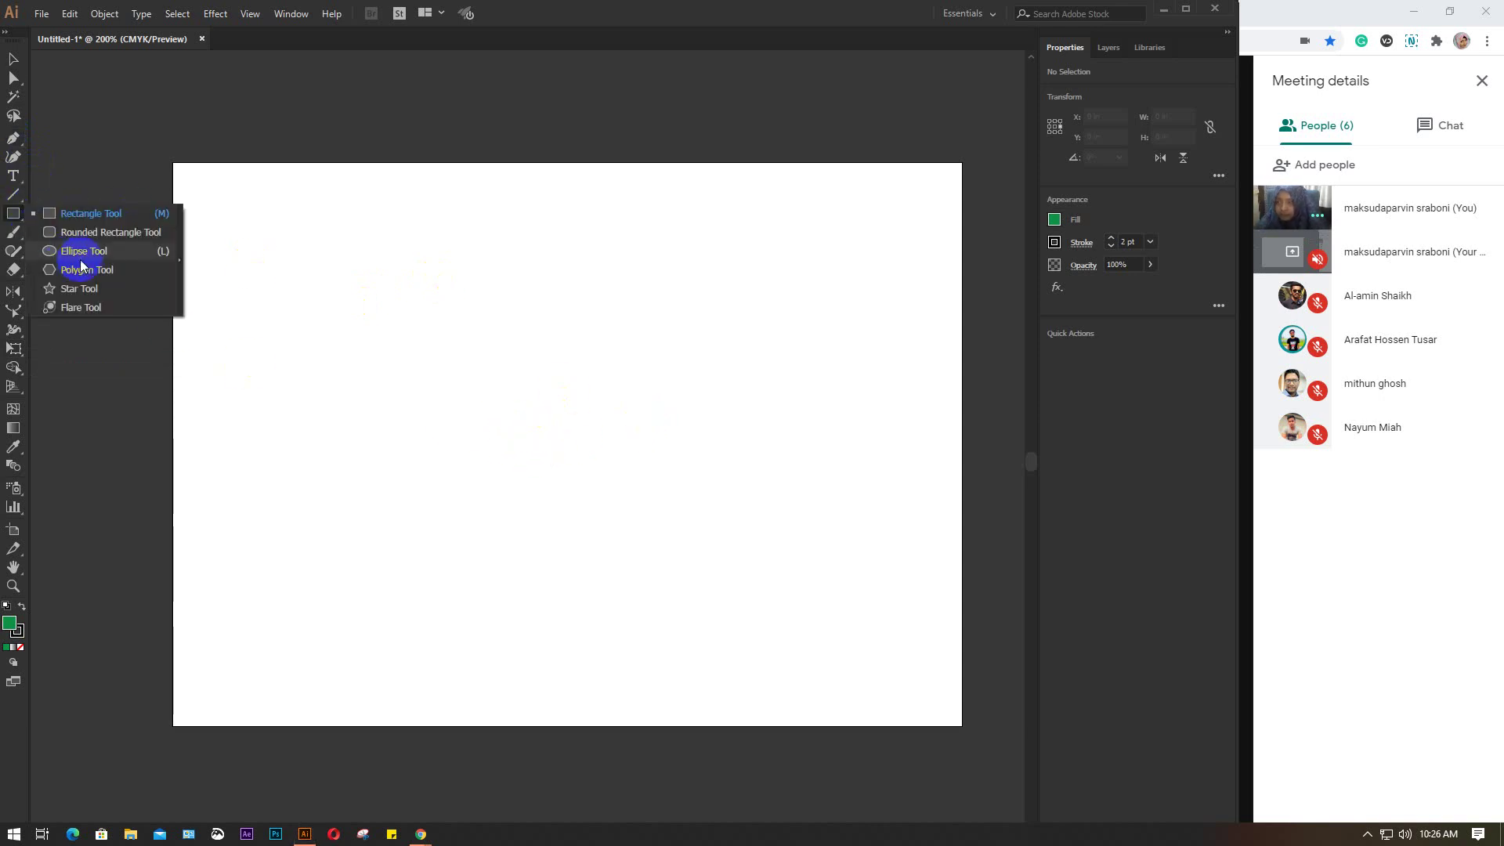
left_click(84, 250)
left_click_drag(436, 246, 615, 440)
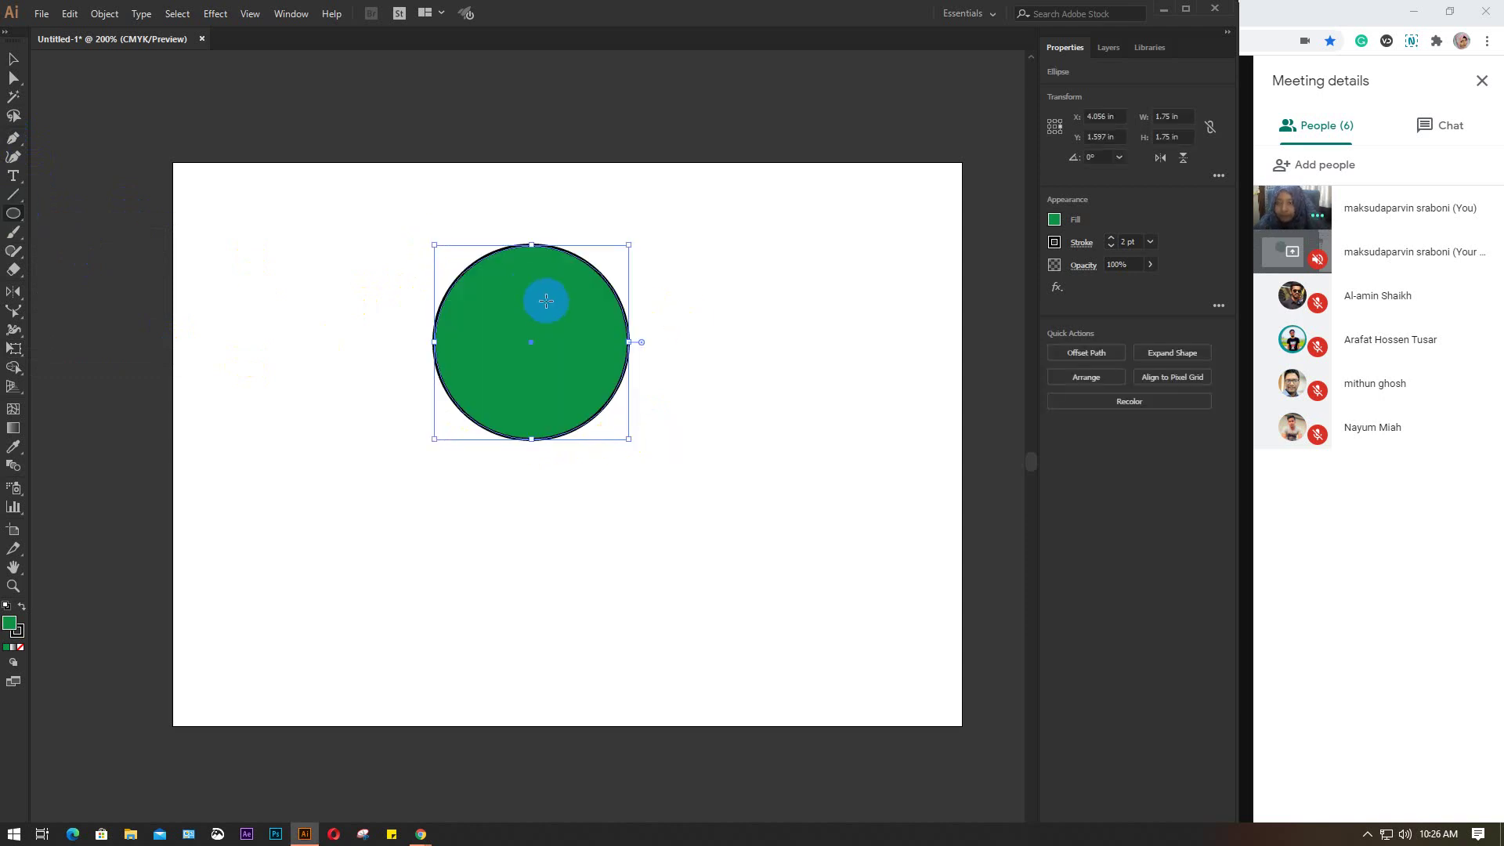
left_click_drag(547, 302, 588, 354)
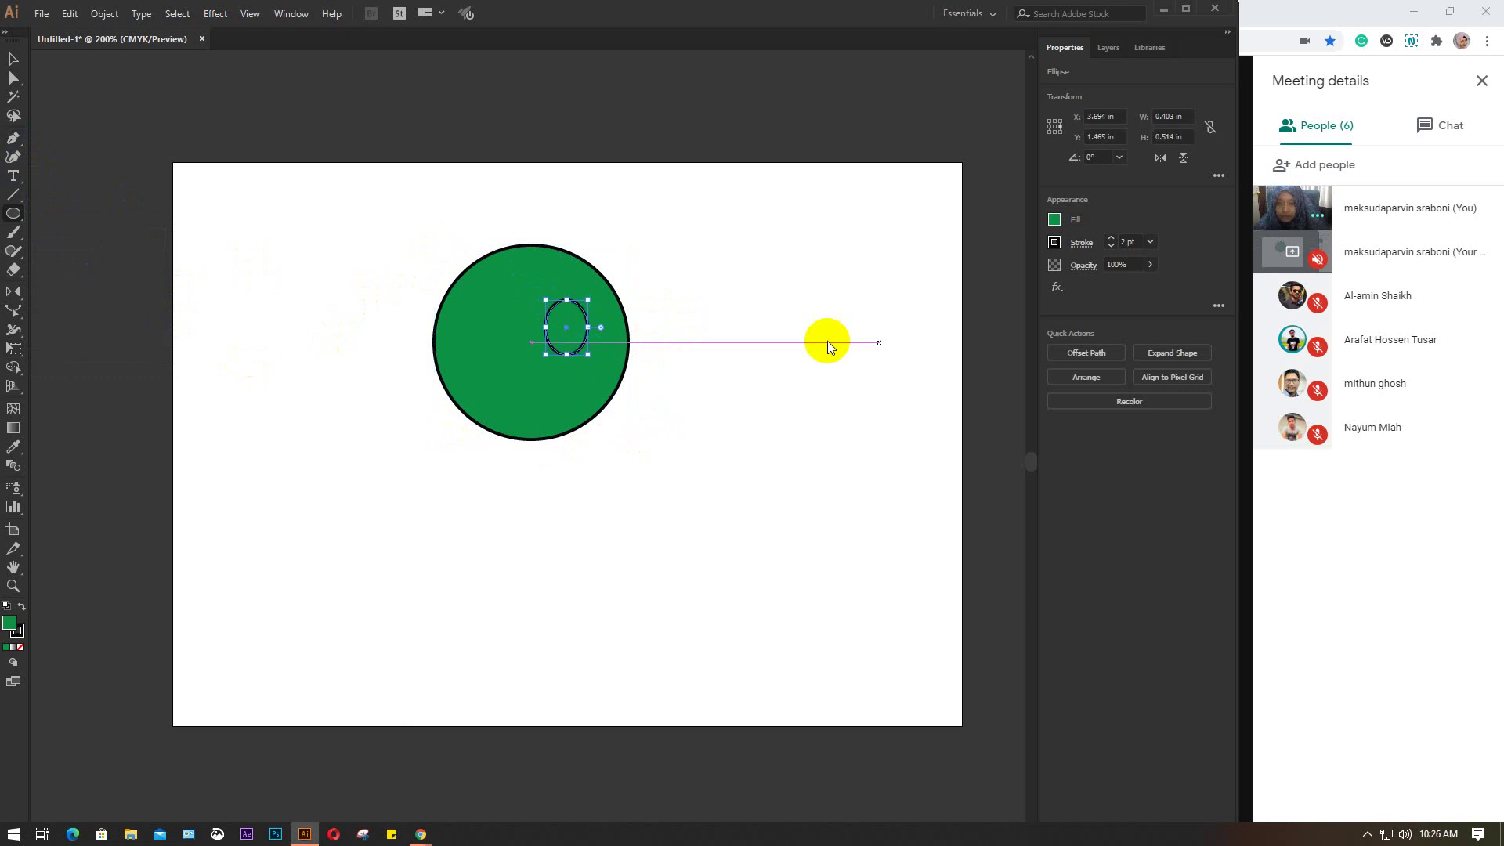
left_click(1055, 219)
left_click(954, 282)
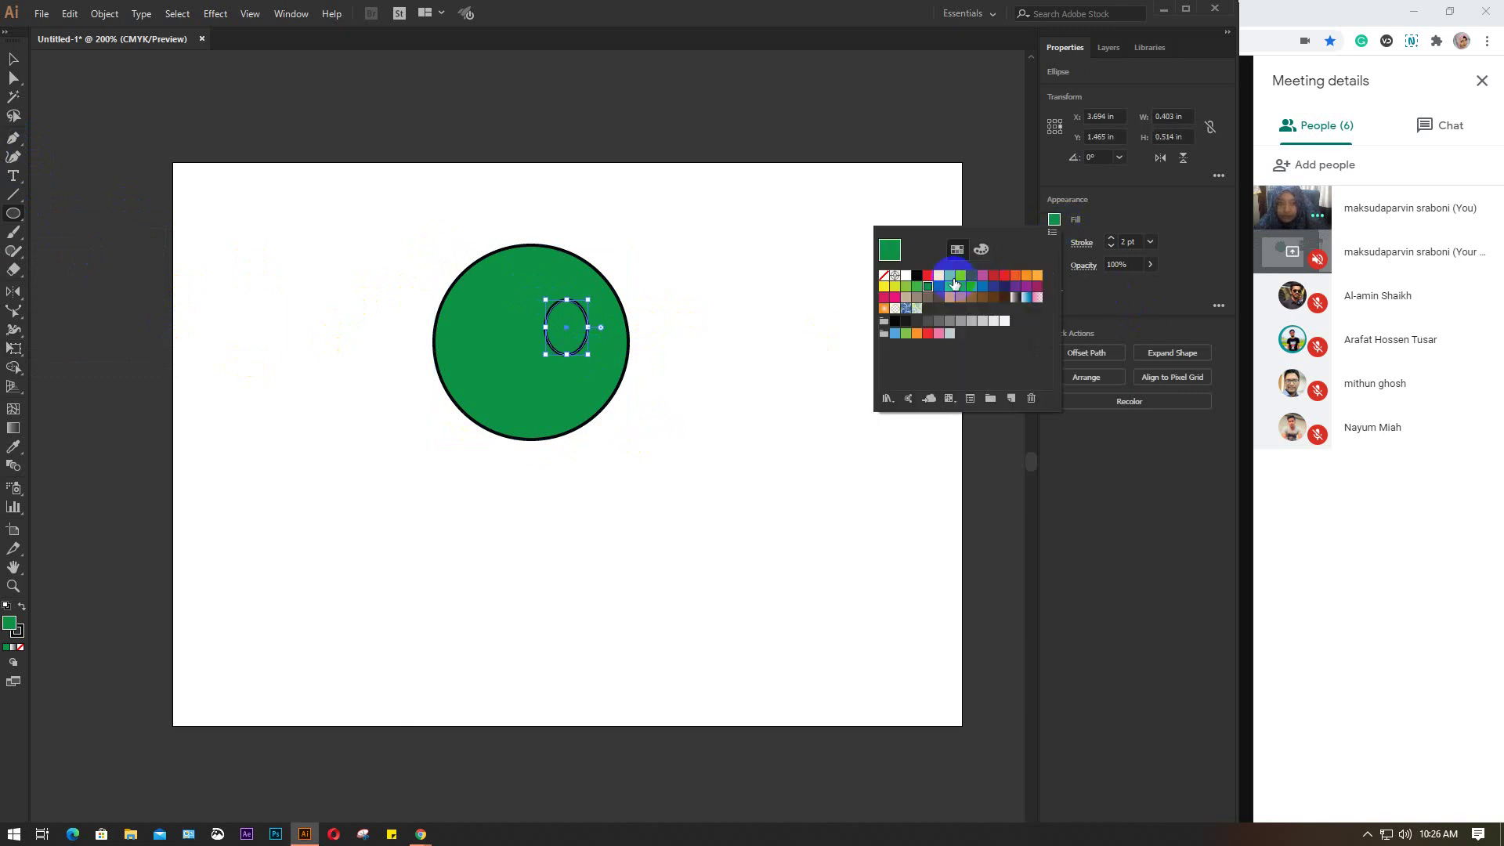
left_click(1004, 321)
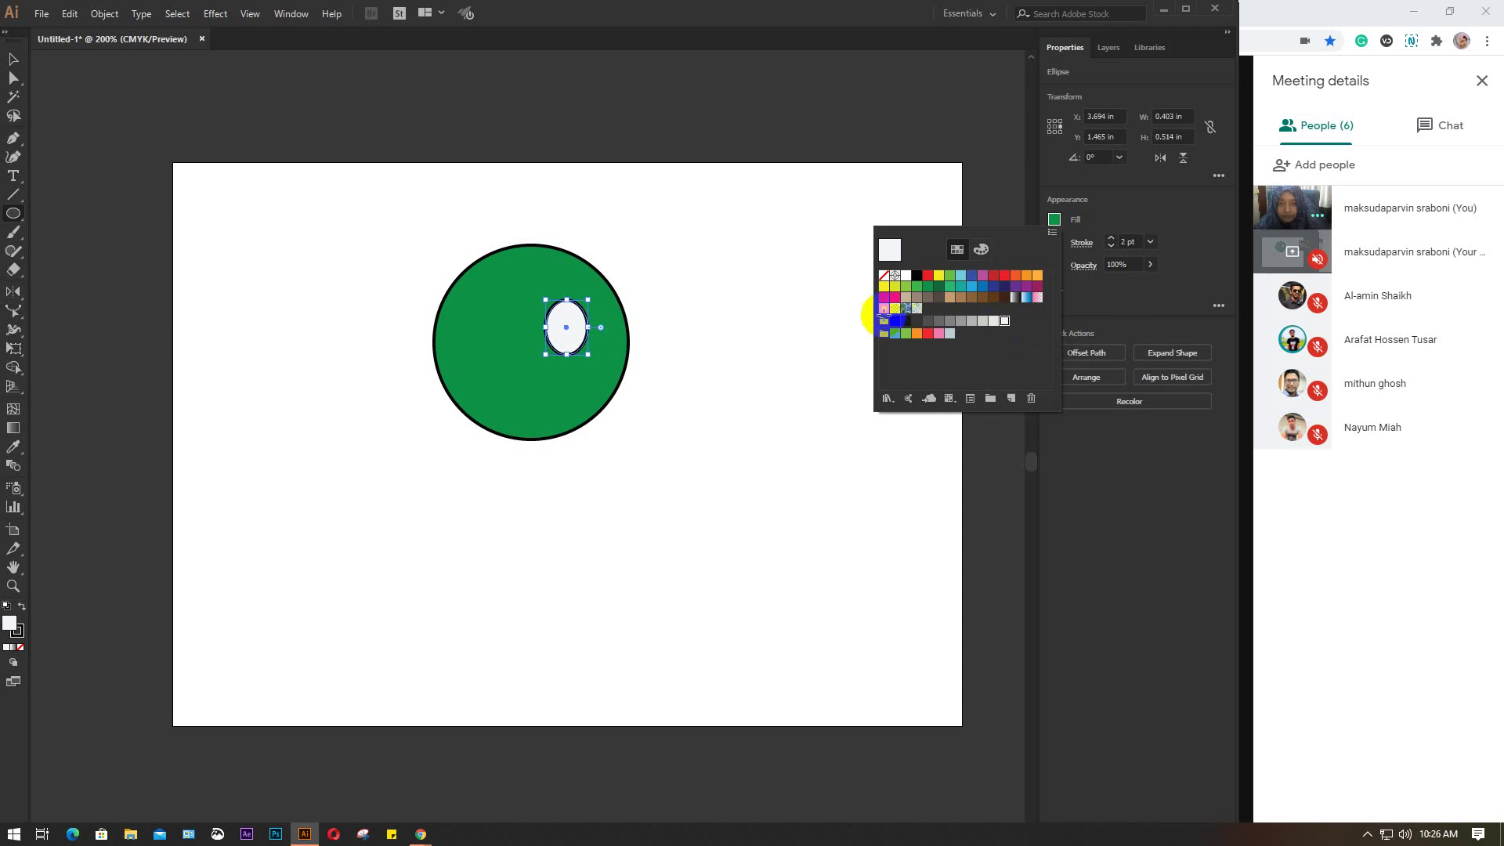
left_click(477, 301)
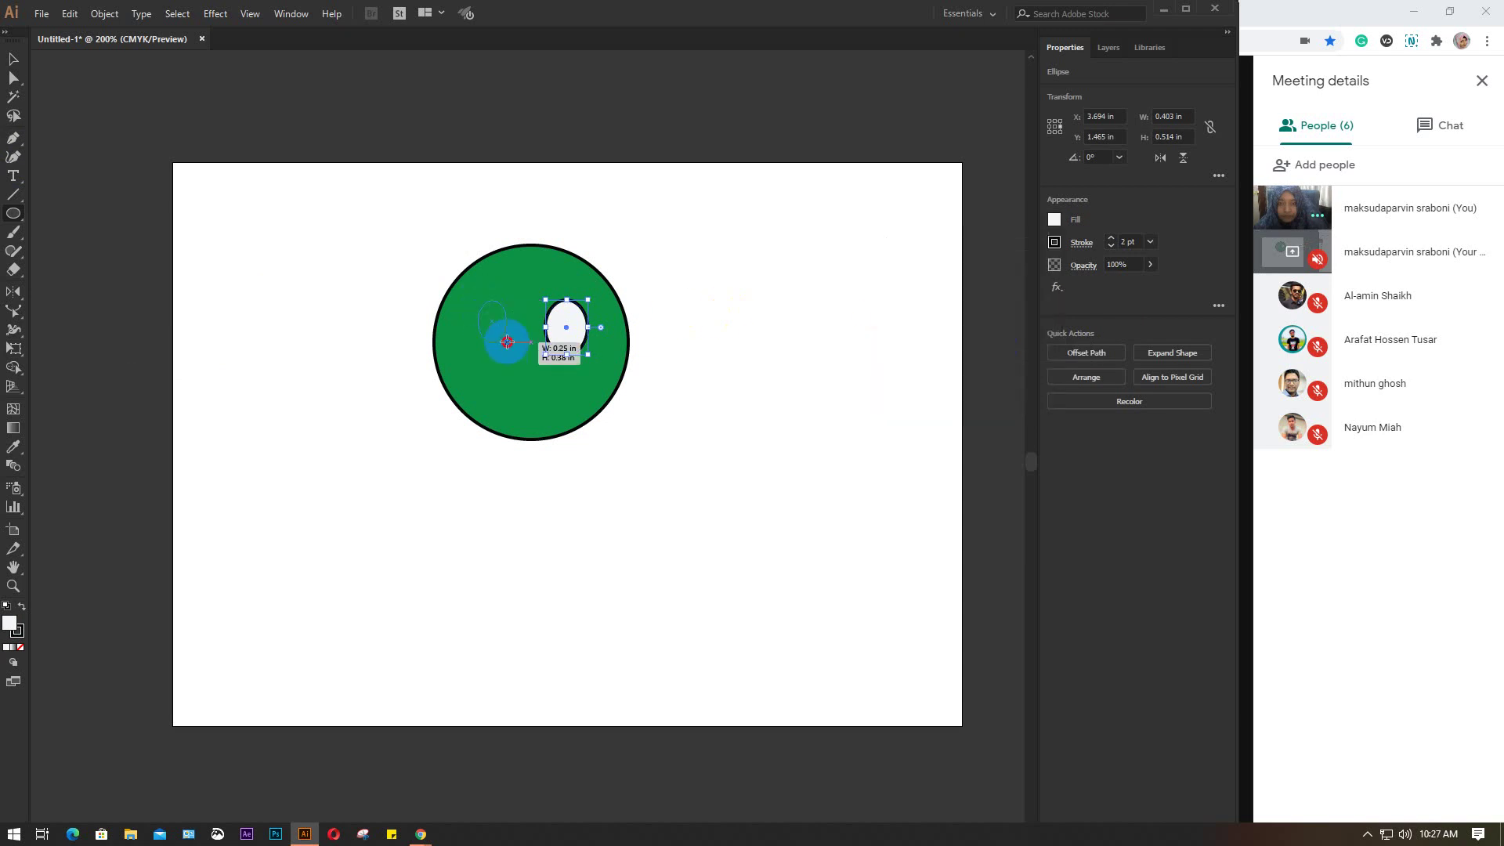
mouse_move(478, 302)
left_mouse_down()
mouse_move(521, 358)
mouse_move(502, 386)
mouse_move(558, 404)
left_mouse_up()
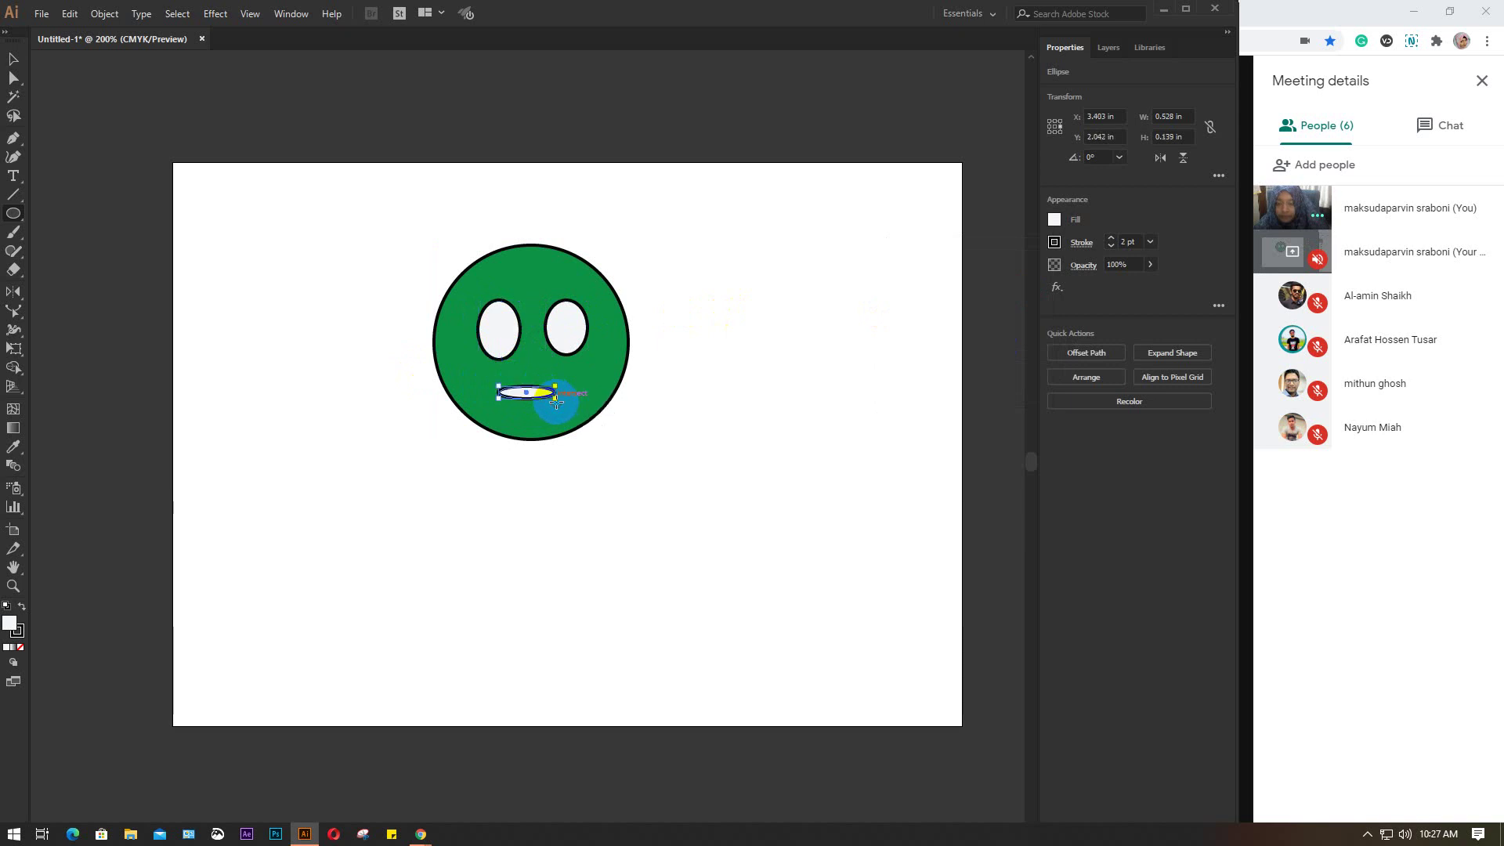
left_click_drag(562, 332, 578, 356)
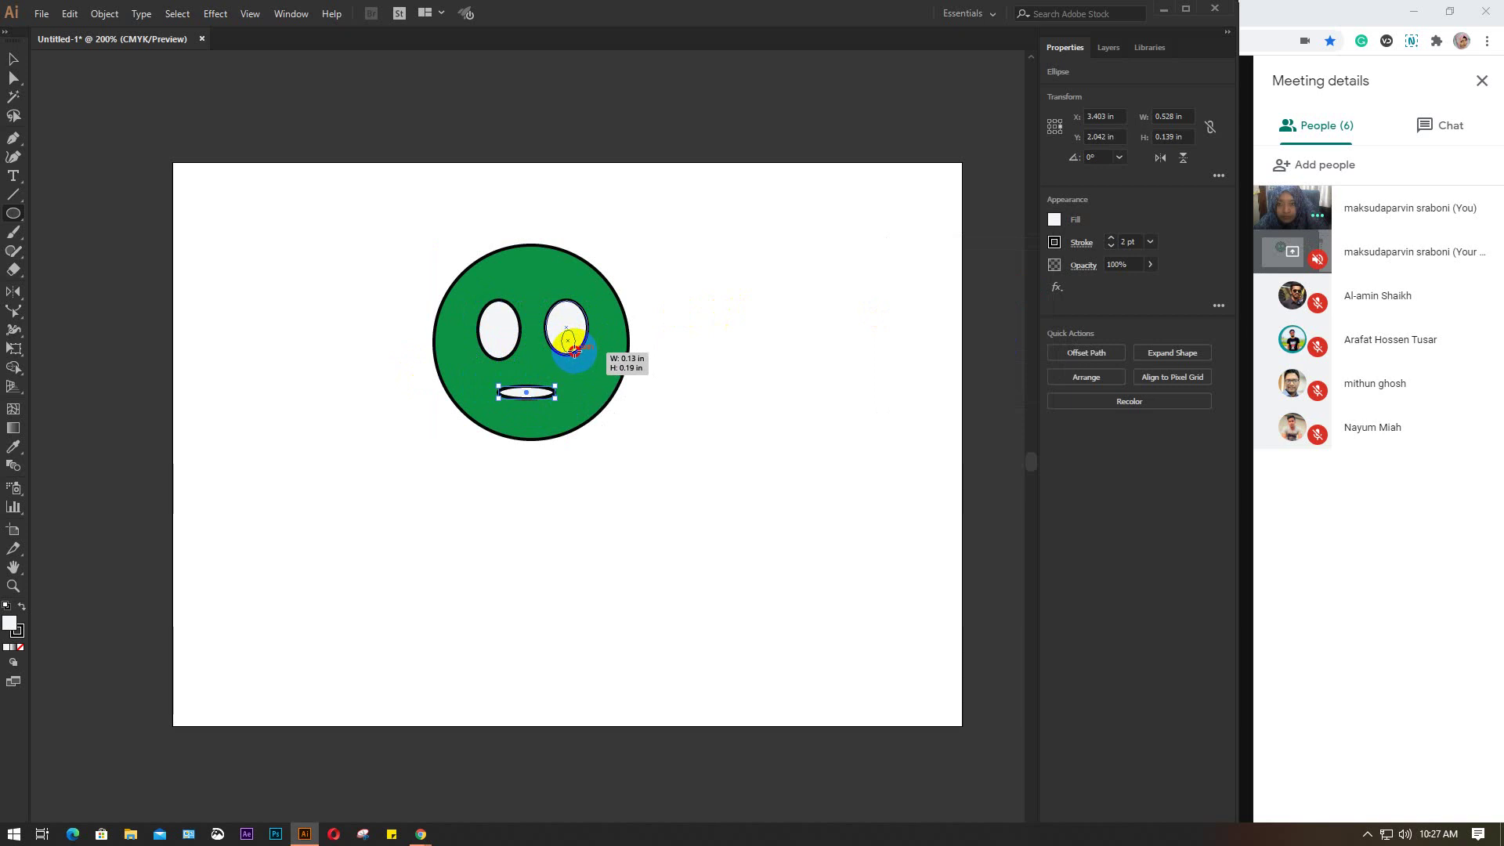
Step: Add black pupils in both eyes and nudge the left pupil left and up
left_click_drag(578, 355, 575, 354)
left_click(1054, 220)
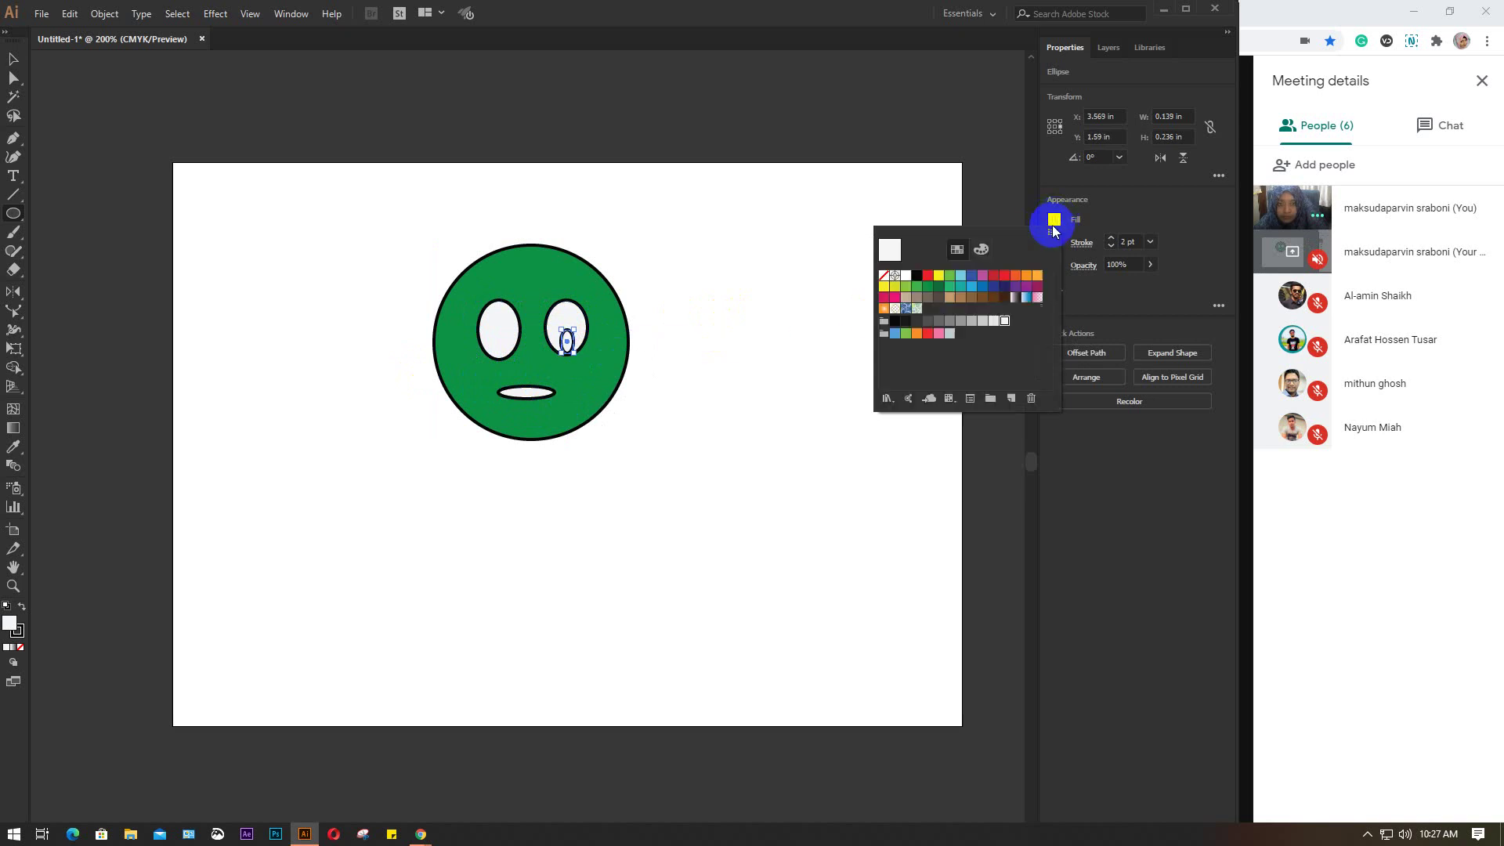
left_click(916, 275)
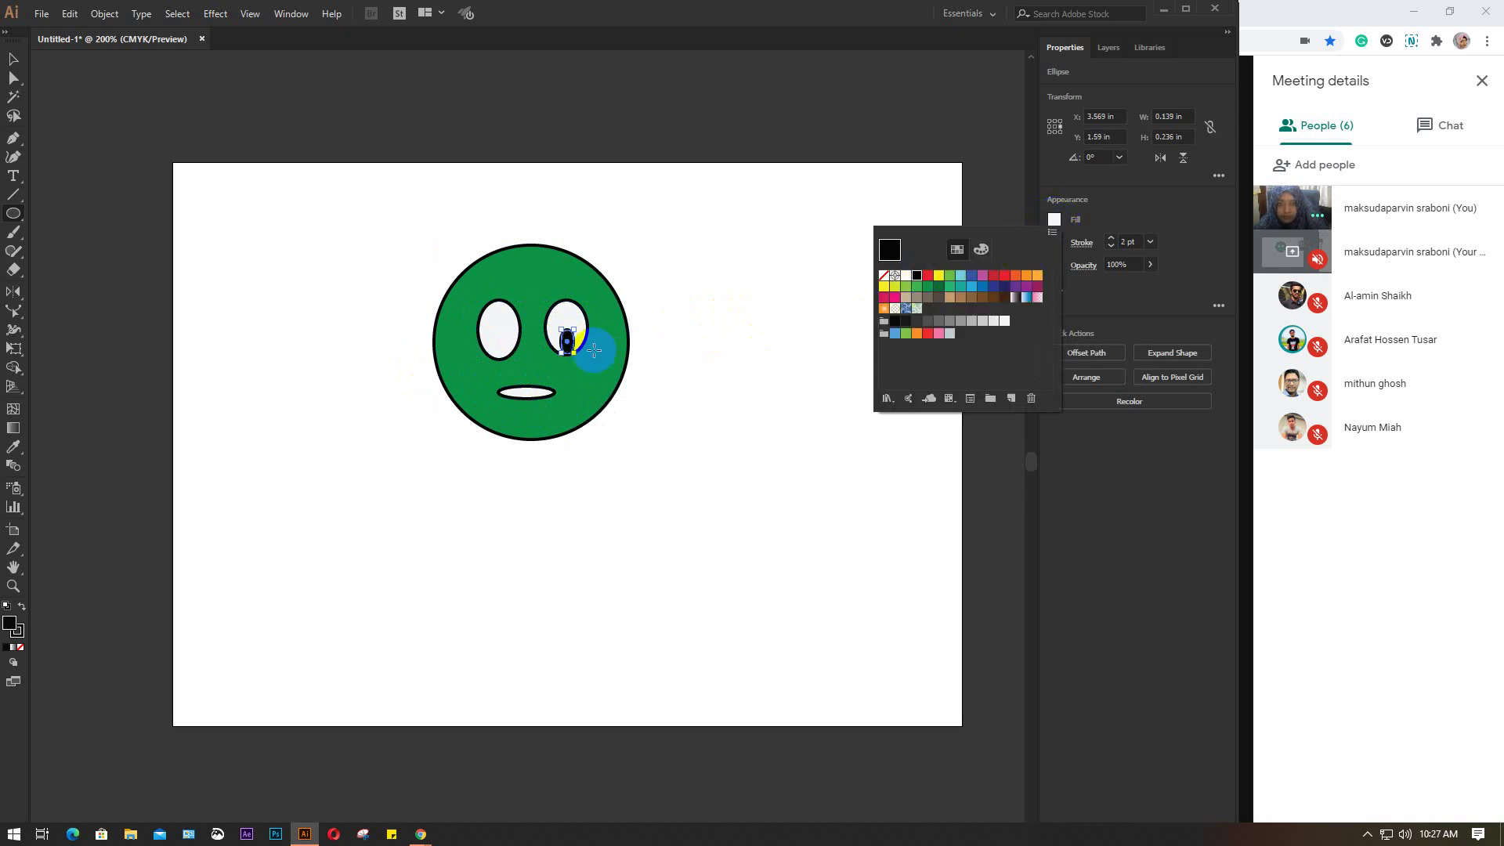
left_click(500, 336)
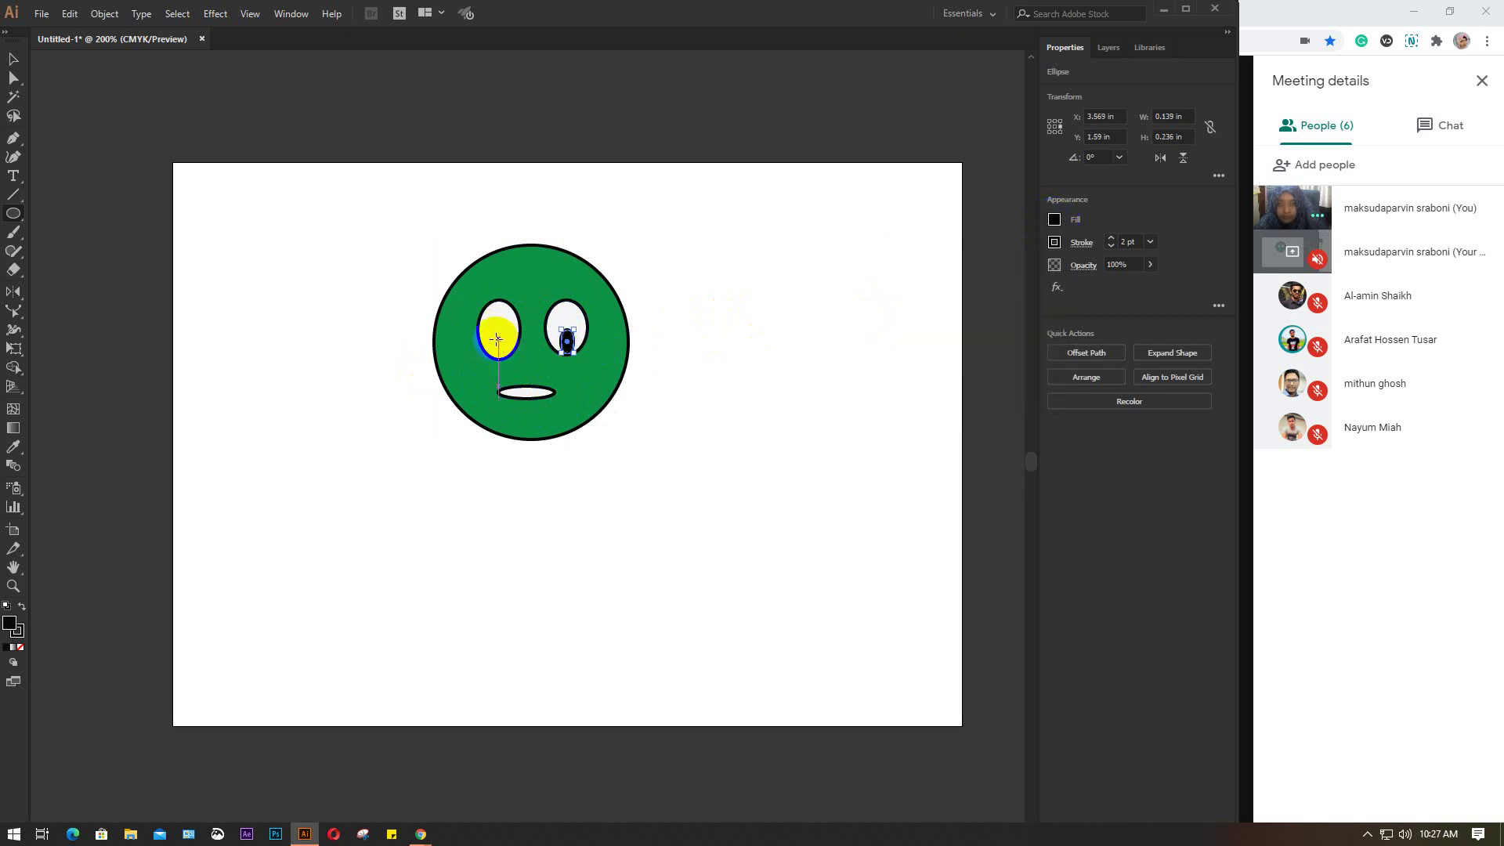
left_click_drag(500, 337, 512, 362)
key("Left")
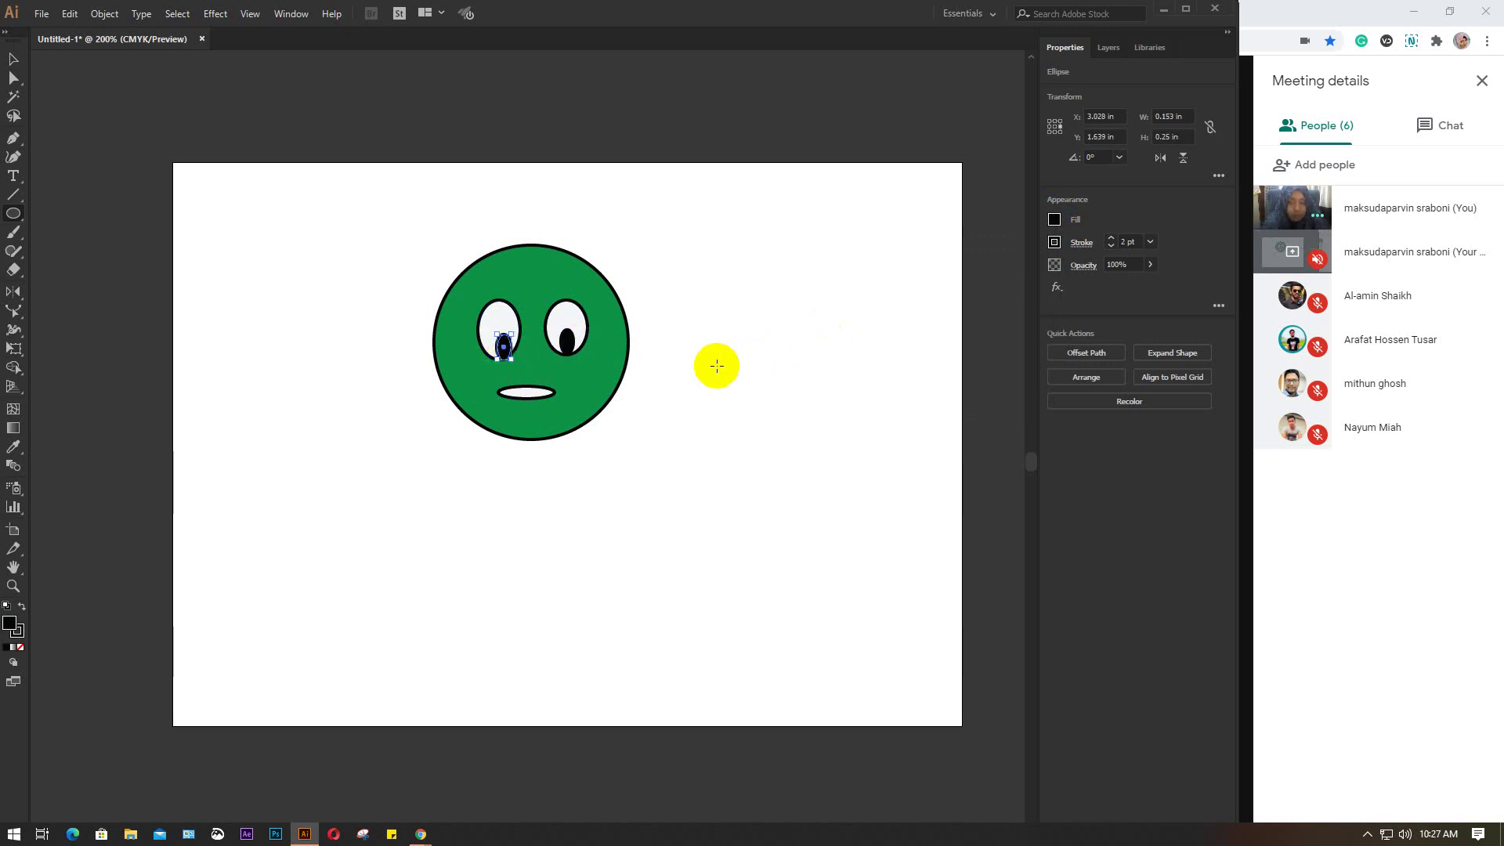
key("Left")
key("Left")
key("Up")
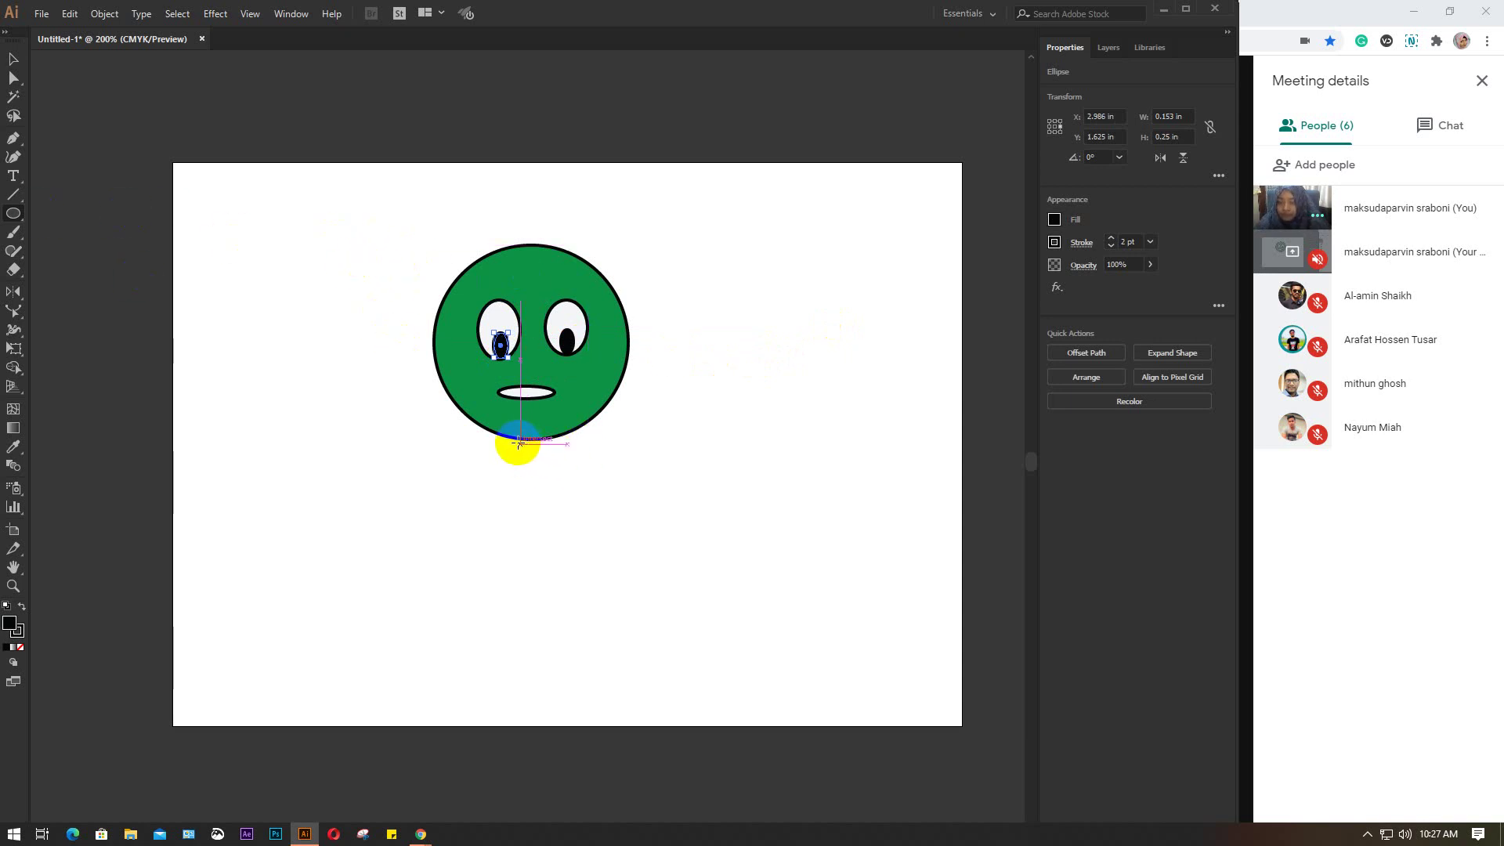
Step: Draw a tall oval body below the face and fill it orange
mouse_move(508, 436)
left_mouse_down()
mouse_move(642, 719)
mouse_move(599, 721)
left_mouse_up()
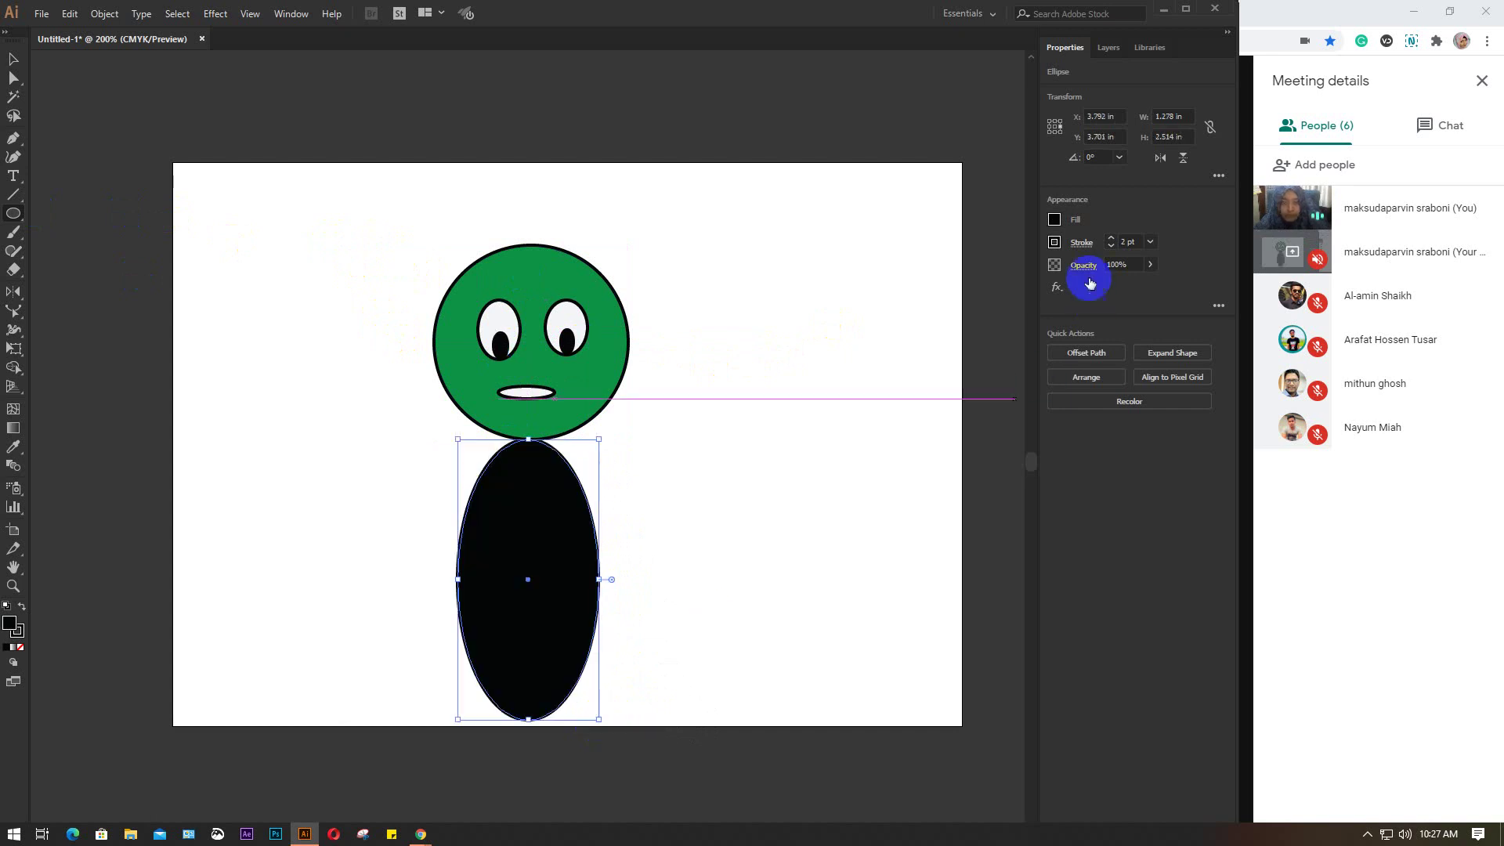
left_click(1054, 221)
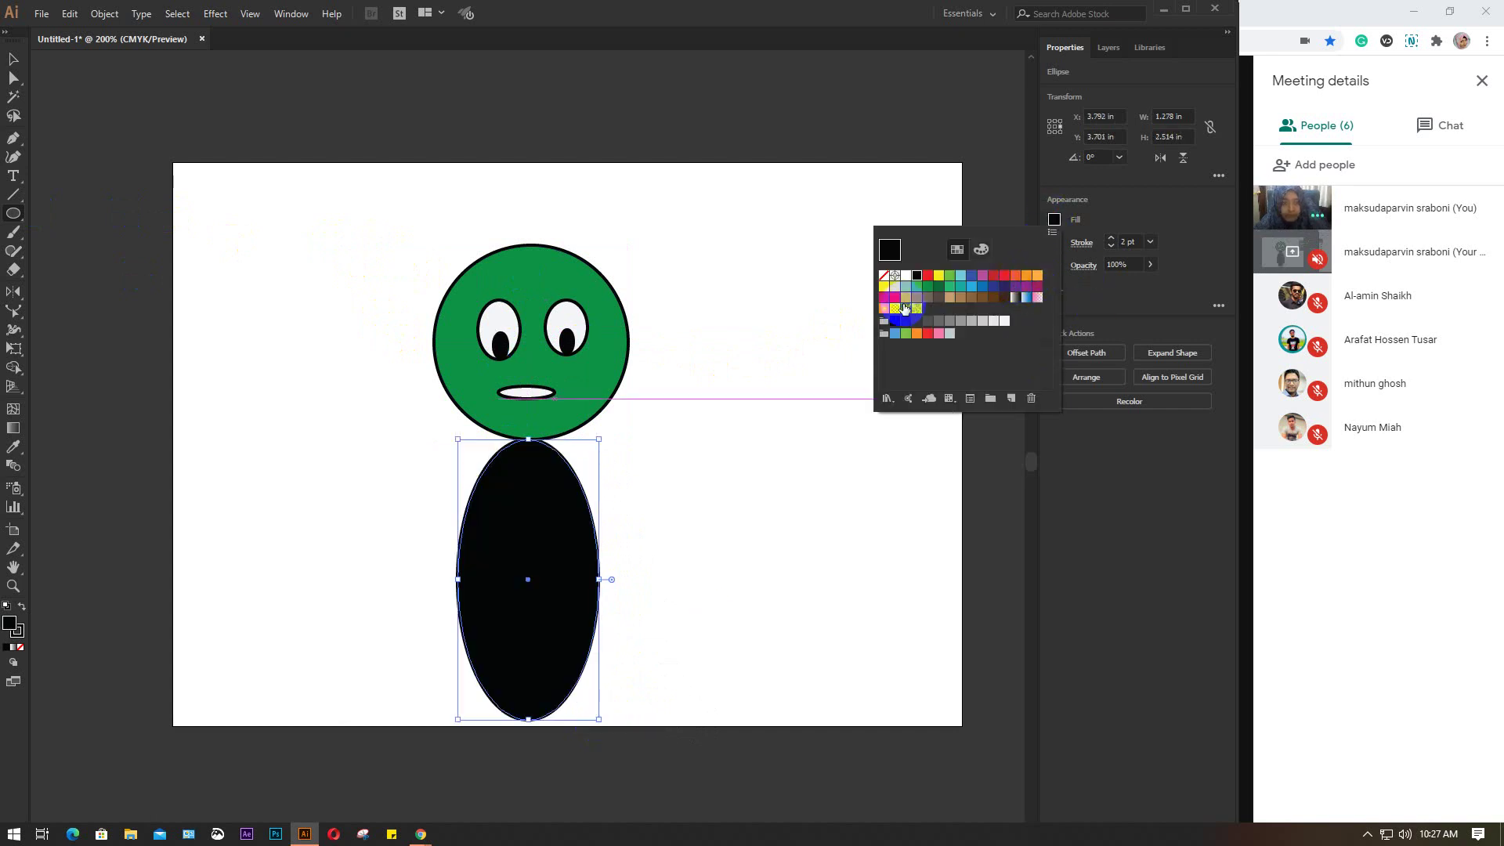
left_click(884, 286)
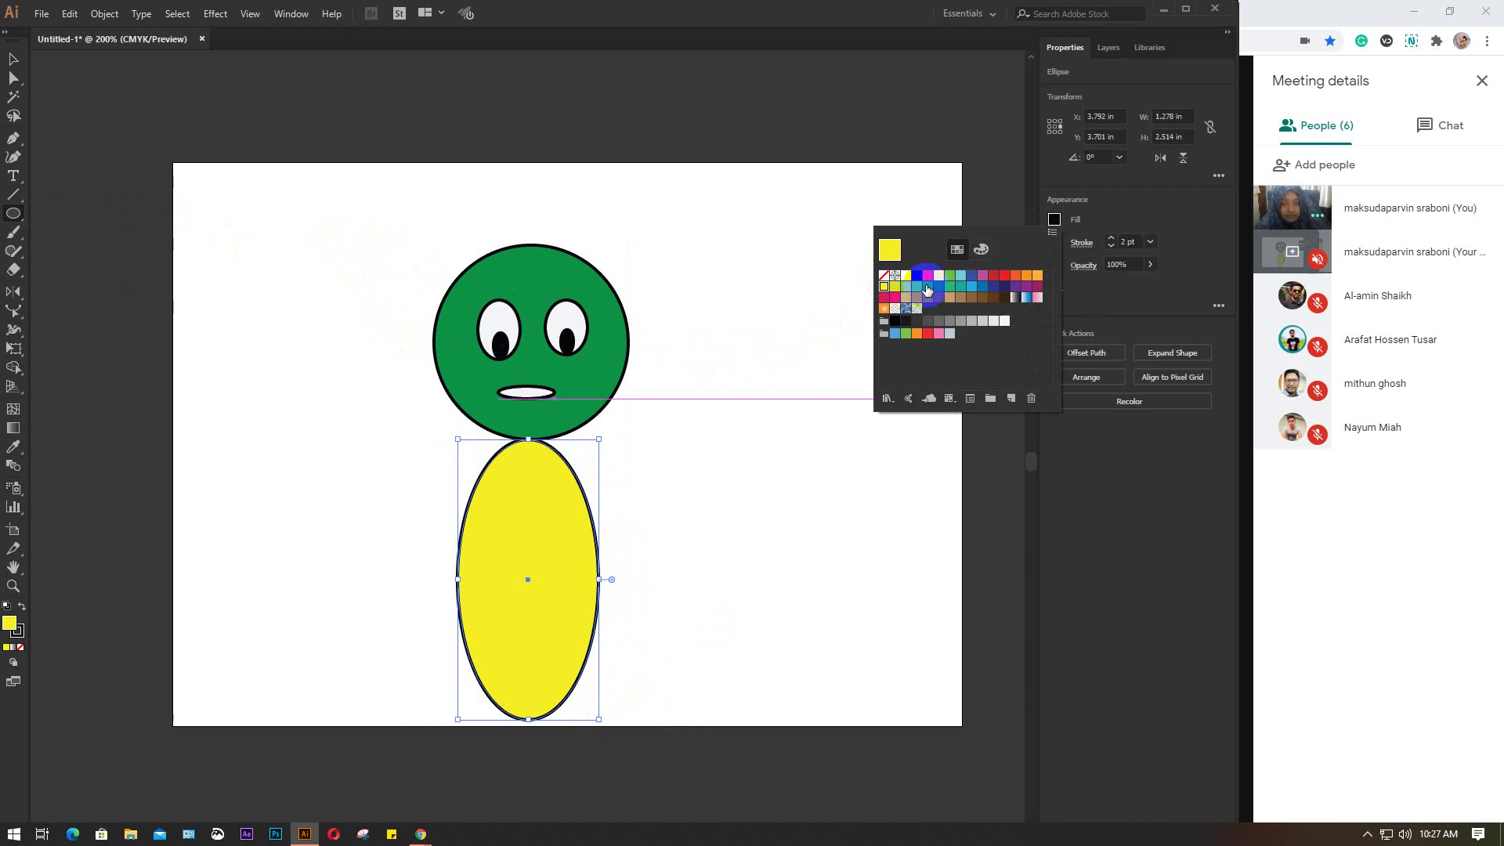
left_click(1037, 275)
left_click(863, 376)
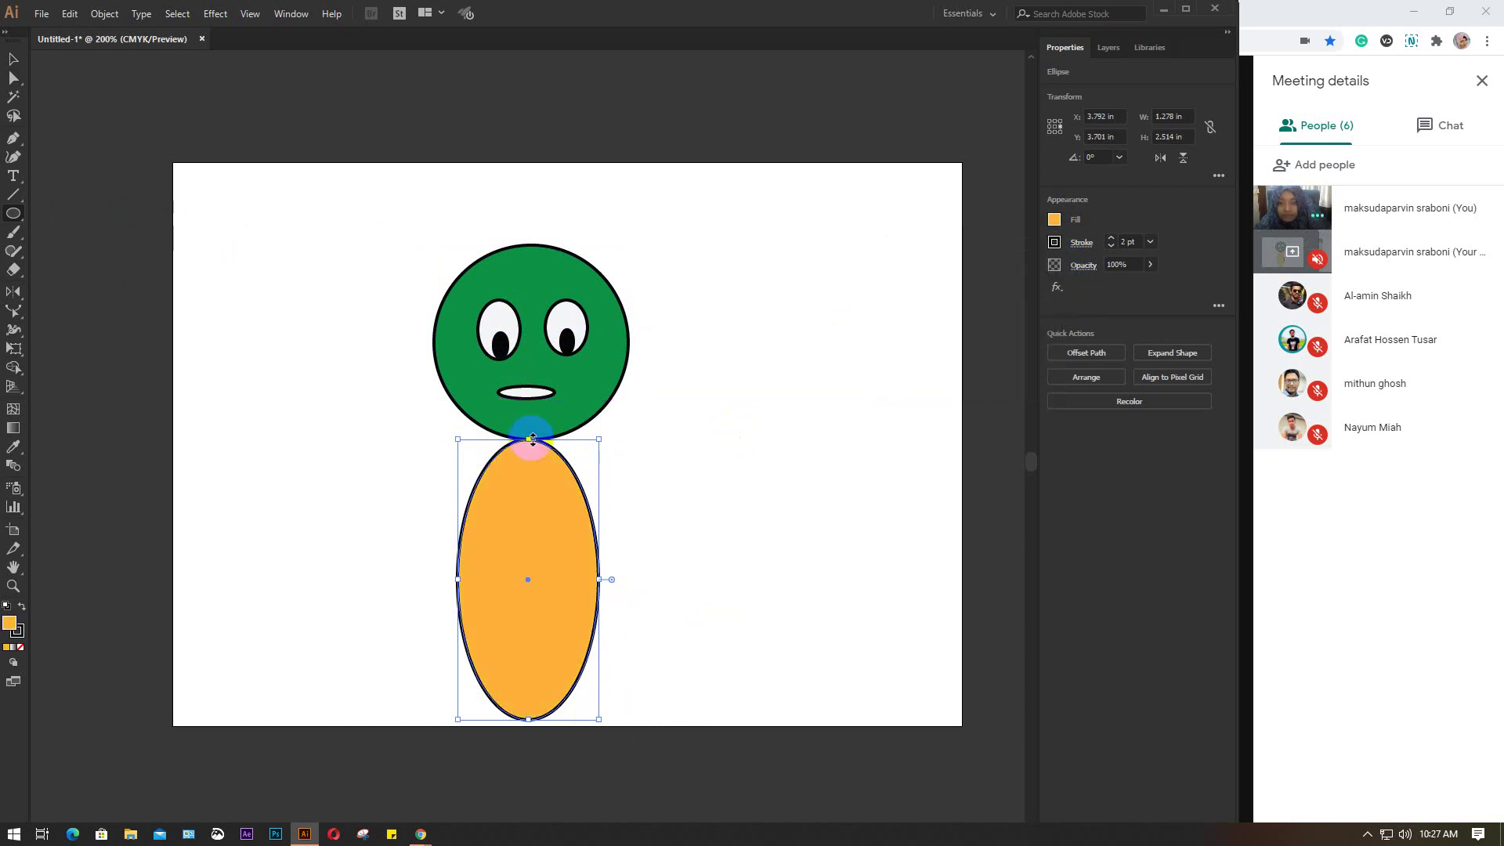
Step: Draw long horizontal oval arms on the right and left of the body, then deselect
mouse_move(580, 468)
left_mouse_down()
mouse_move(812, 391)
mouse_move(797, 436)
left_mouse_up()
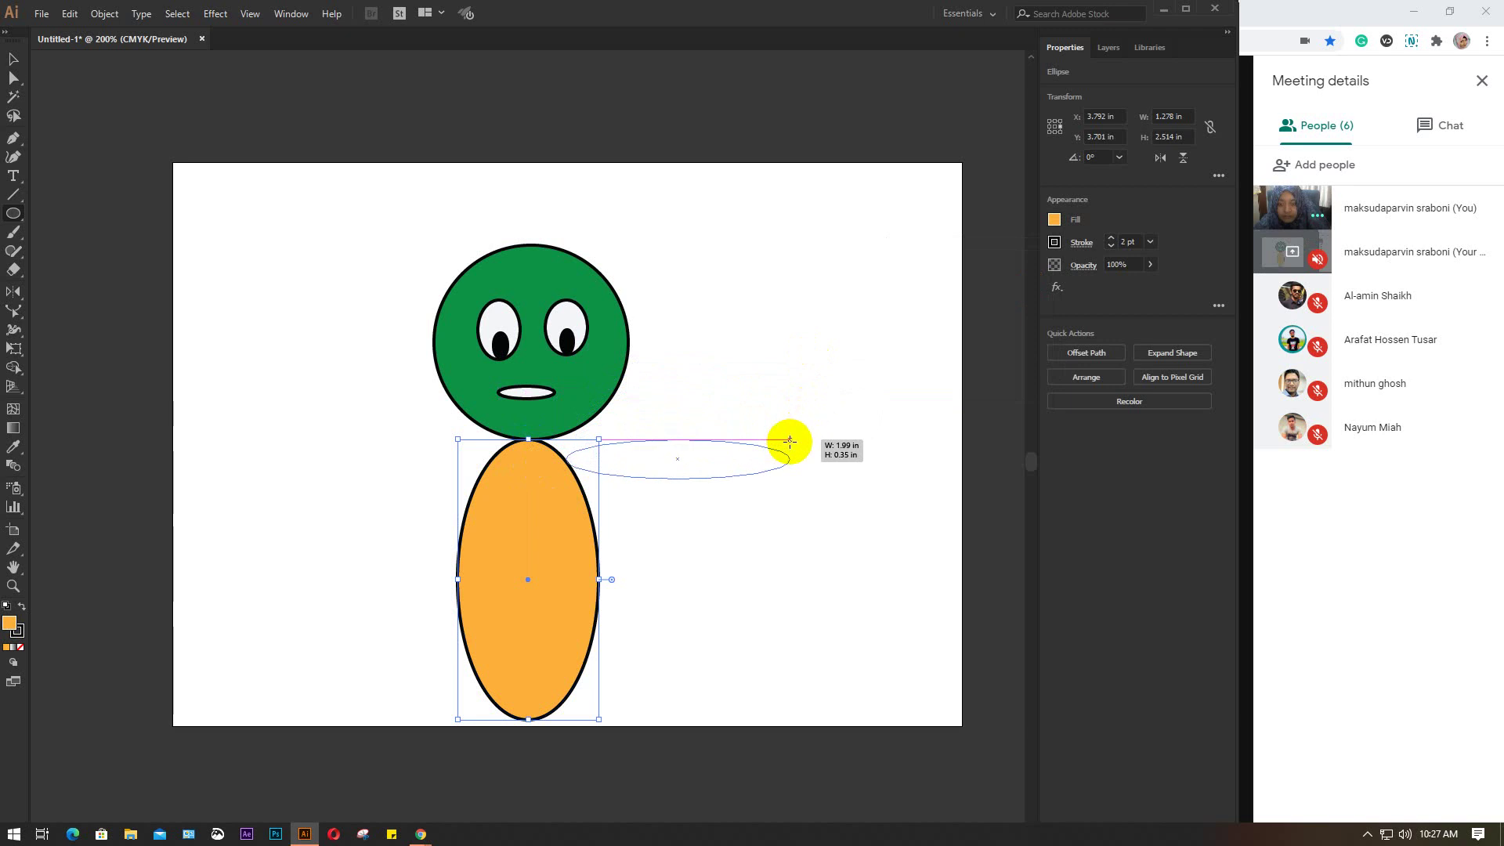
left_click_drag(797, 437, 790, 439)
left_click_drag(481, 464, 231, 423)
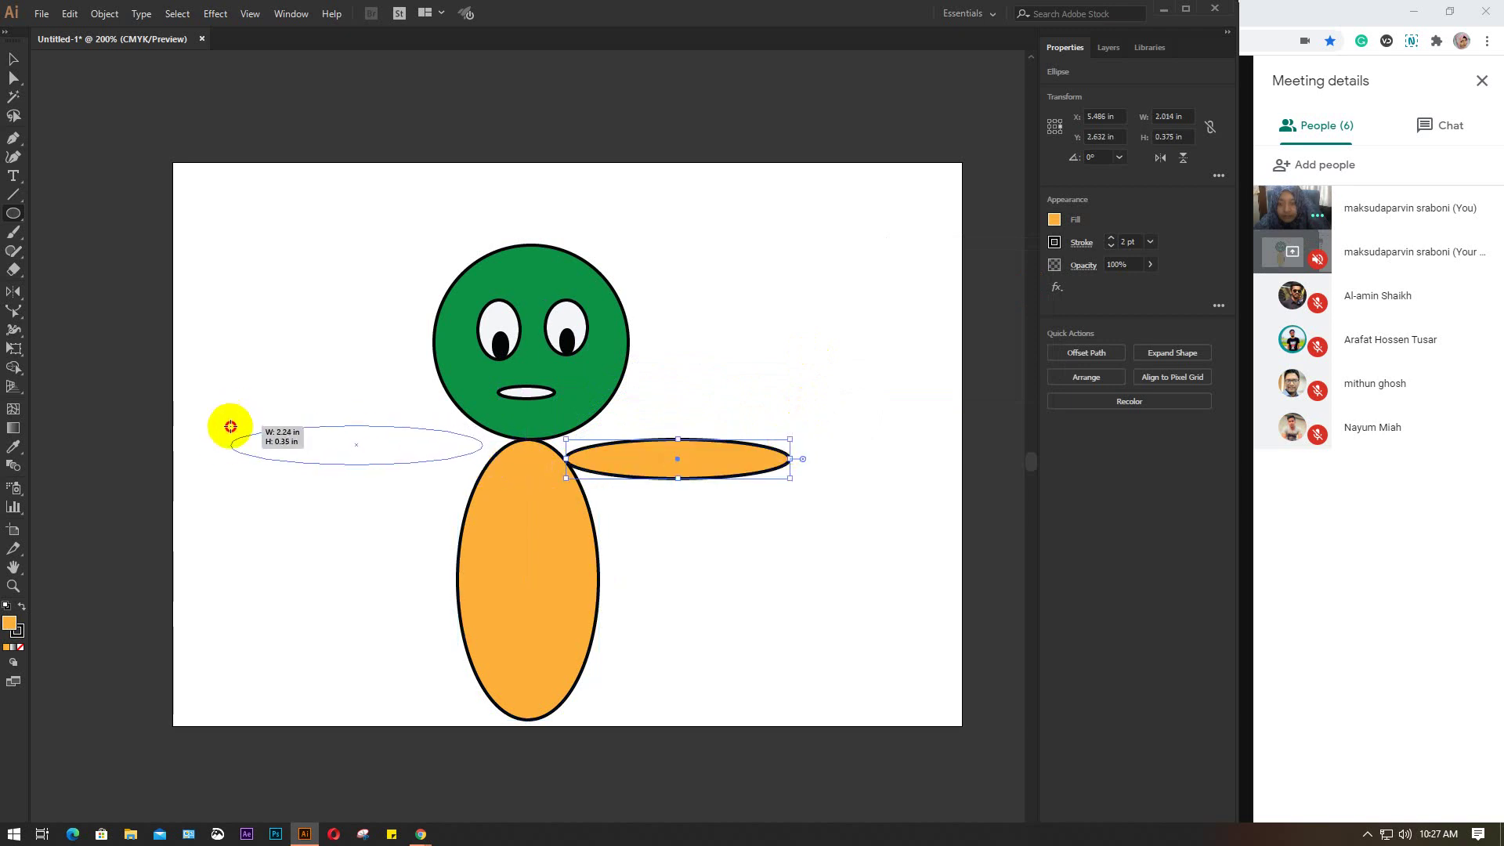
left_click_drag(231, 423, 263, 440)
left_click(13, 59)
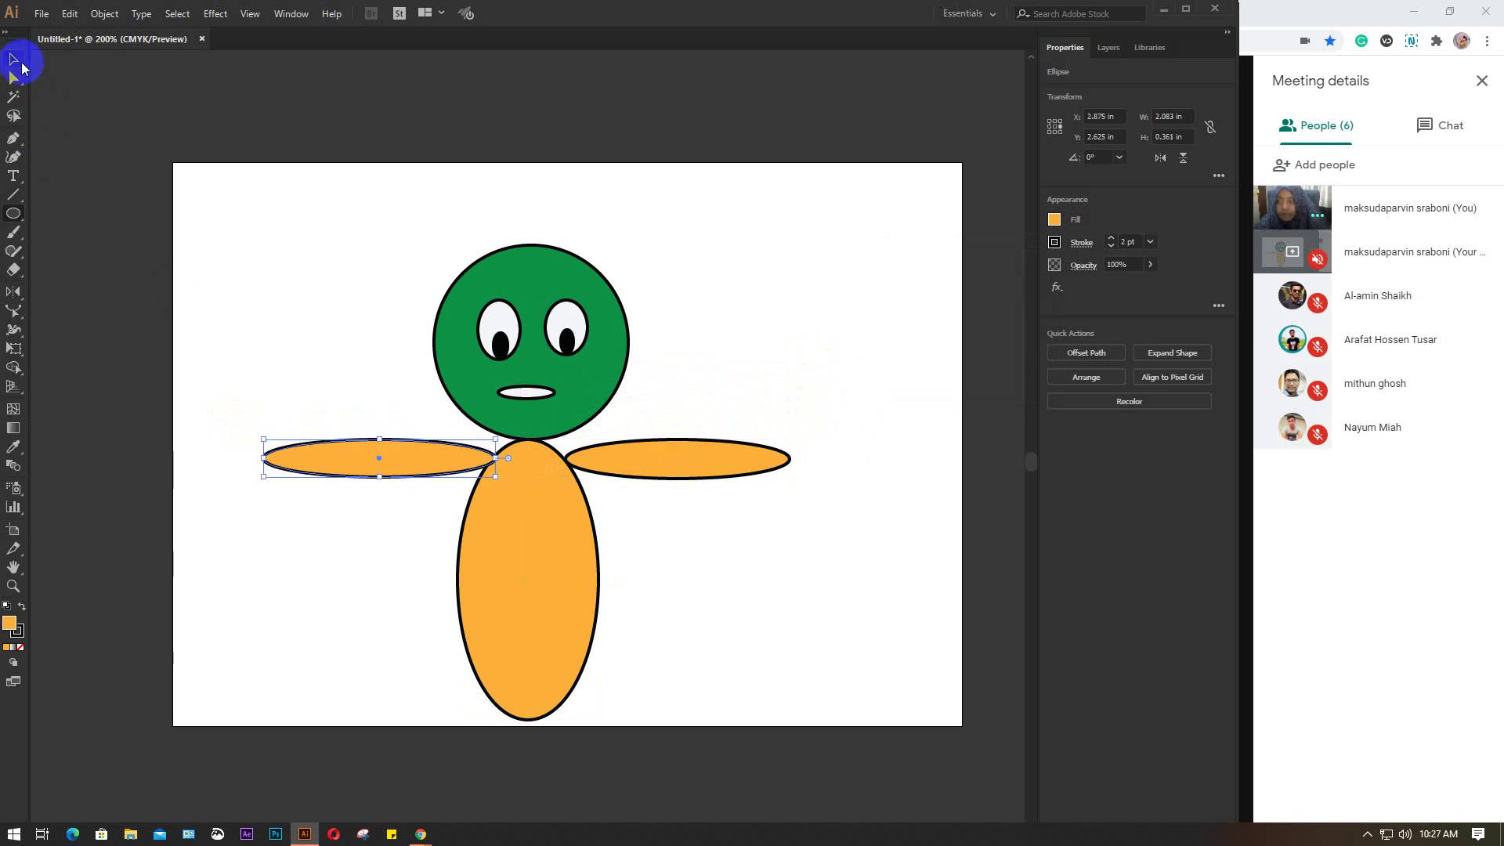
left_click(360, 221)
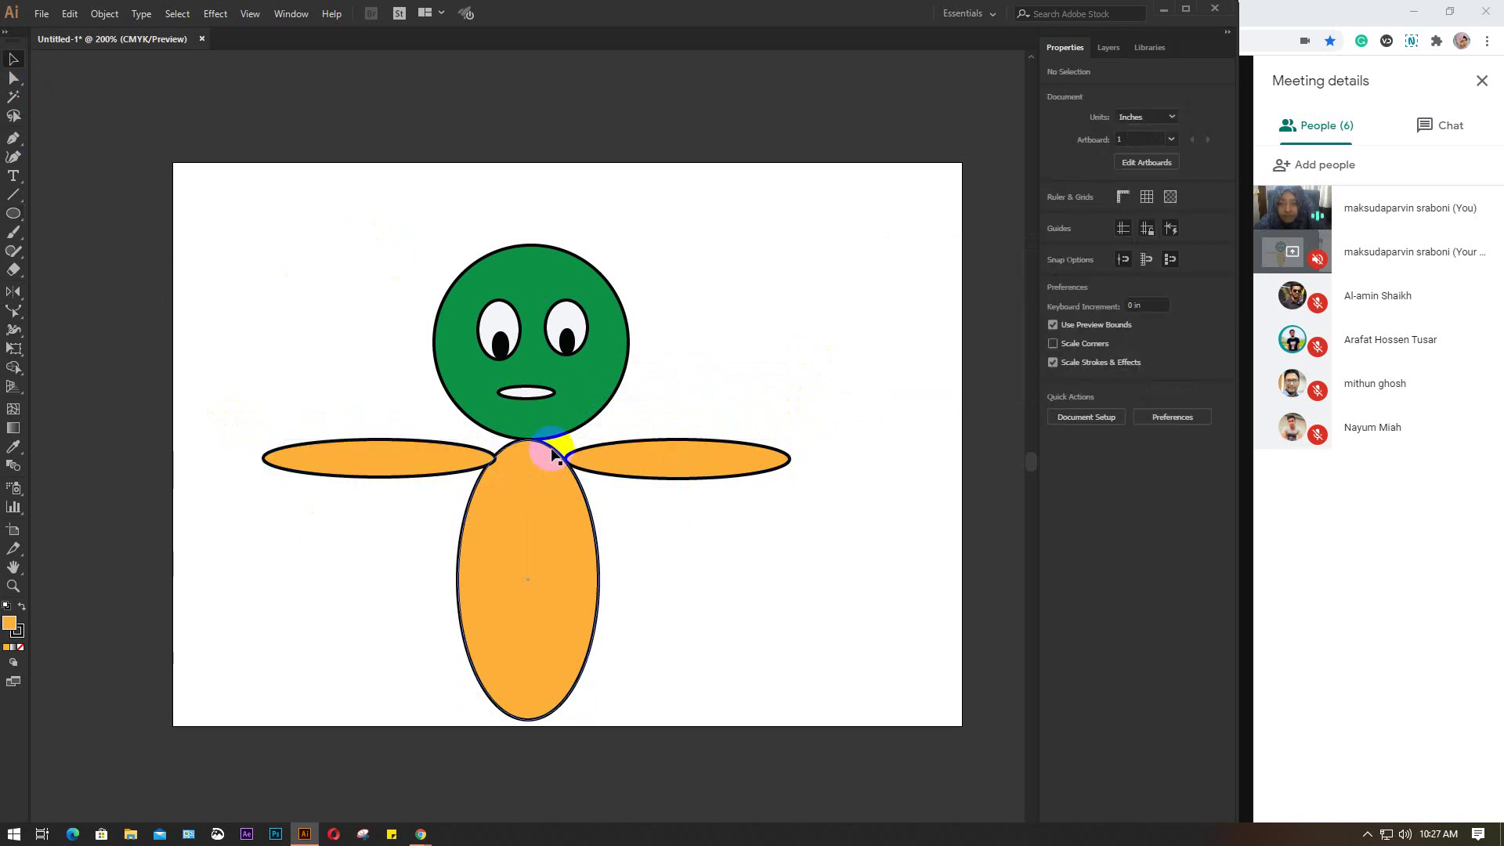
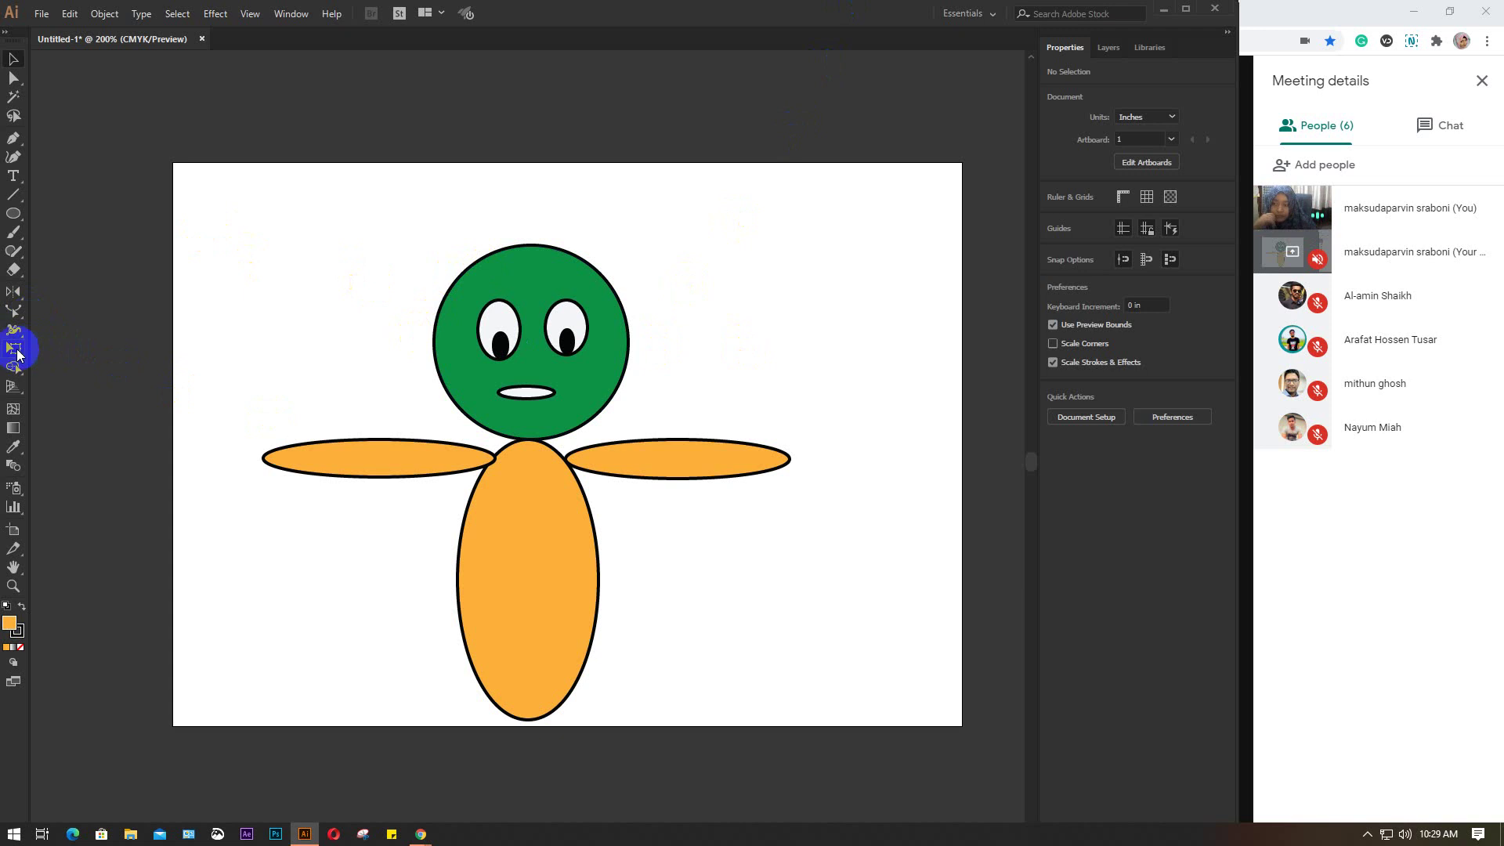
Step: Switch to the Puppet Warp Tool and zoom from 200% to 400% on the head and arms
left_click_drag(10, 355, 139, 349)
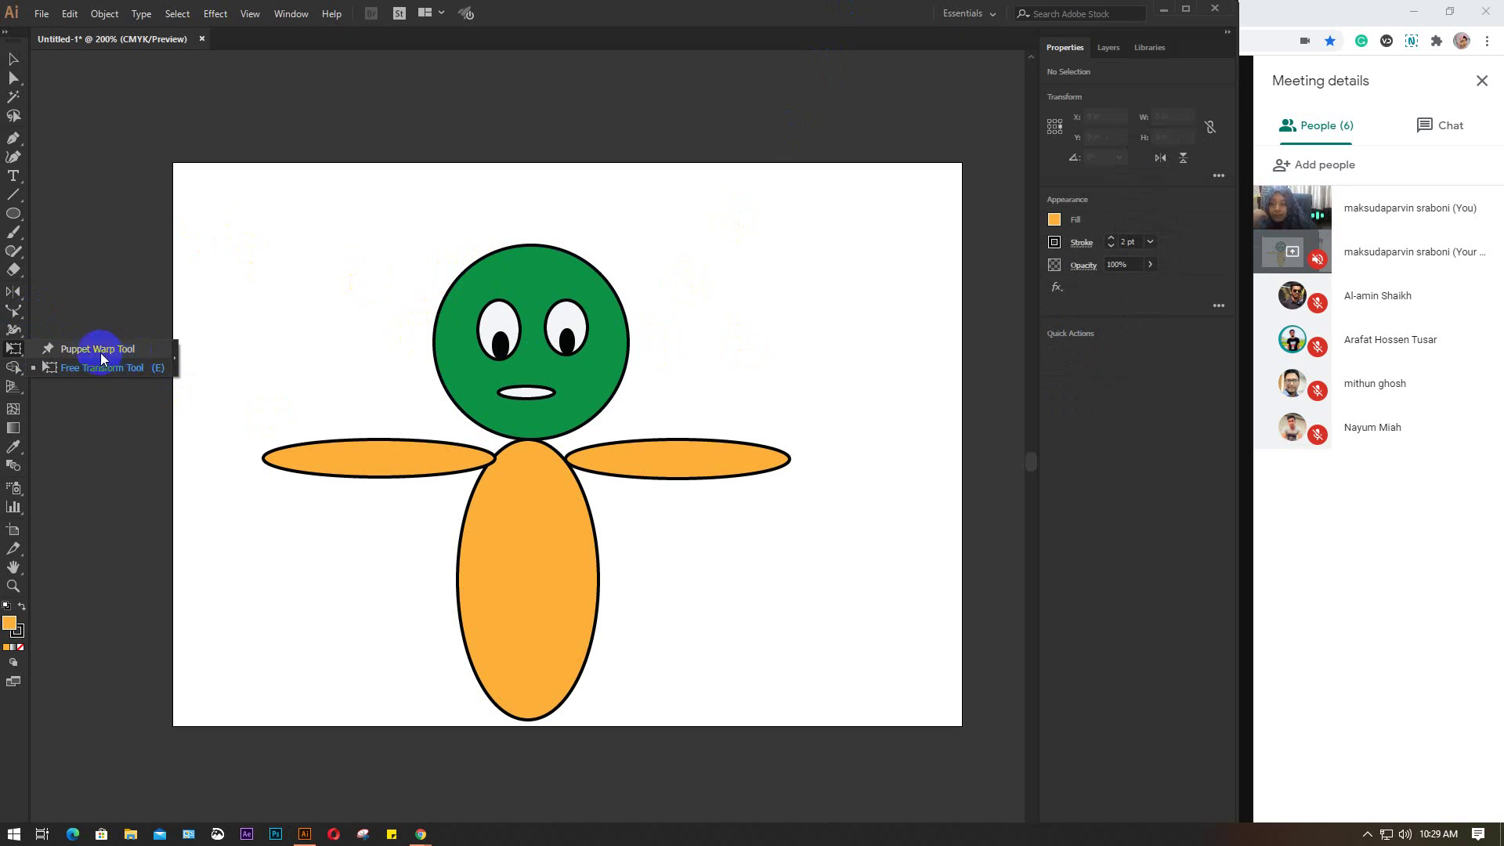
left_click(19, 64)
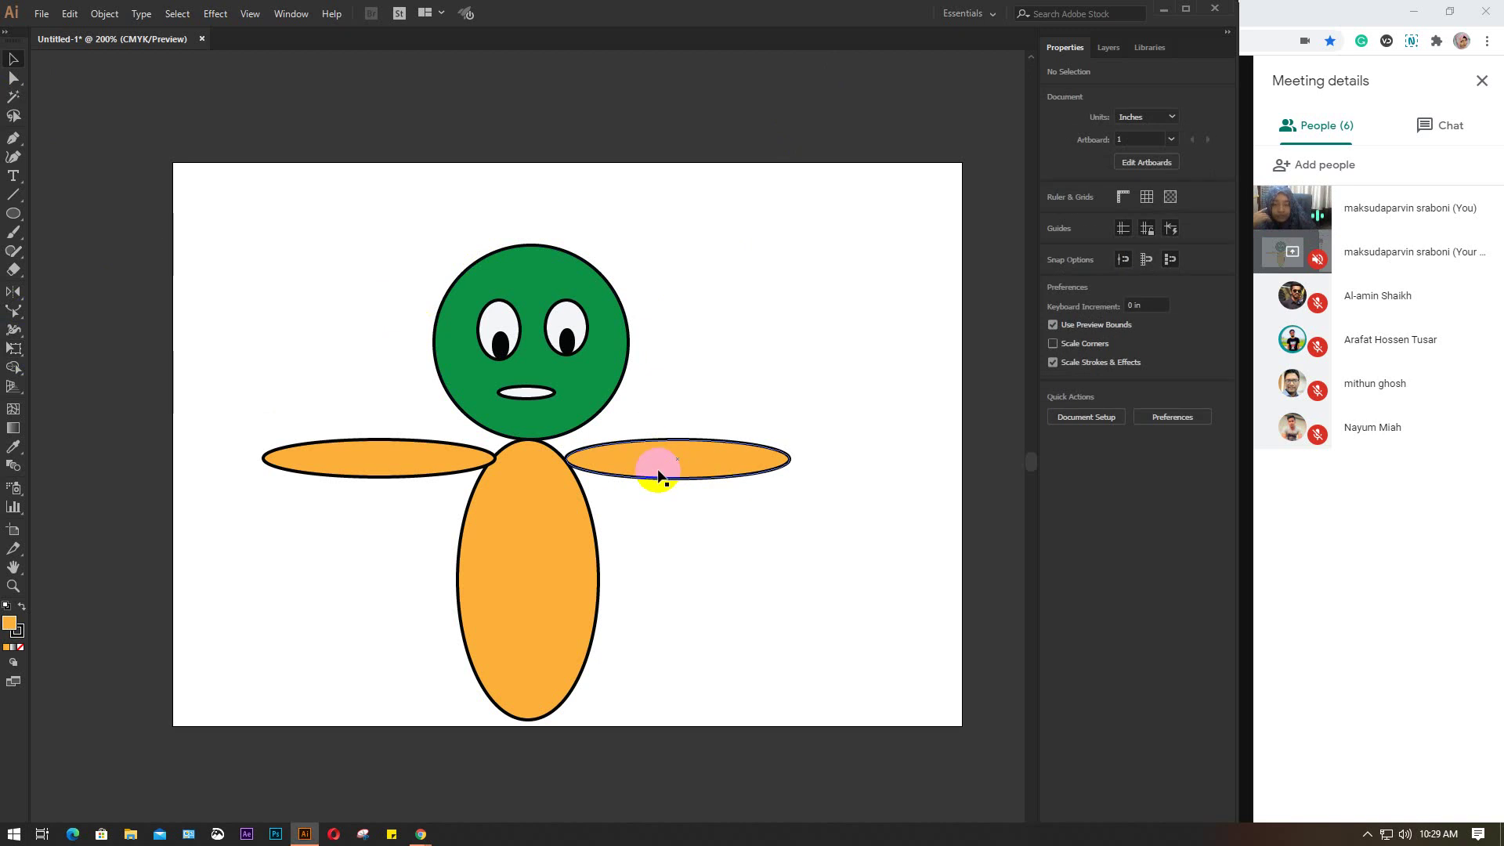
left_click(15, 346)
left_click(97, 354)
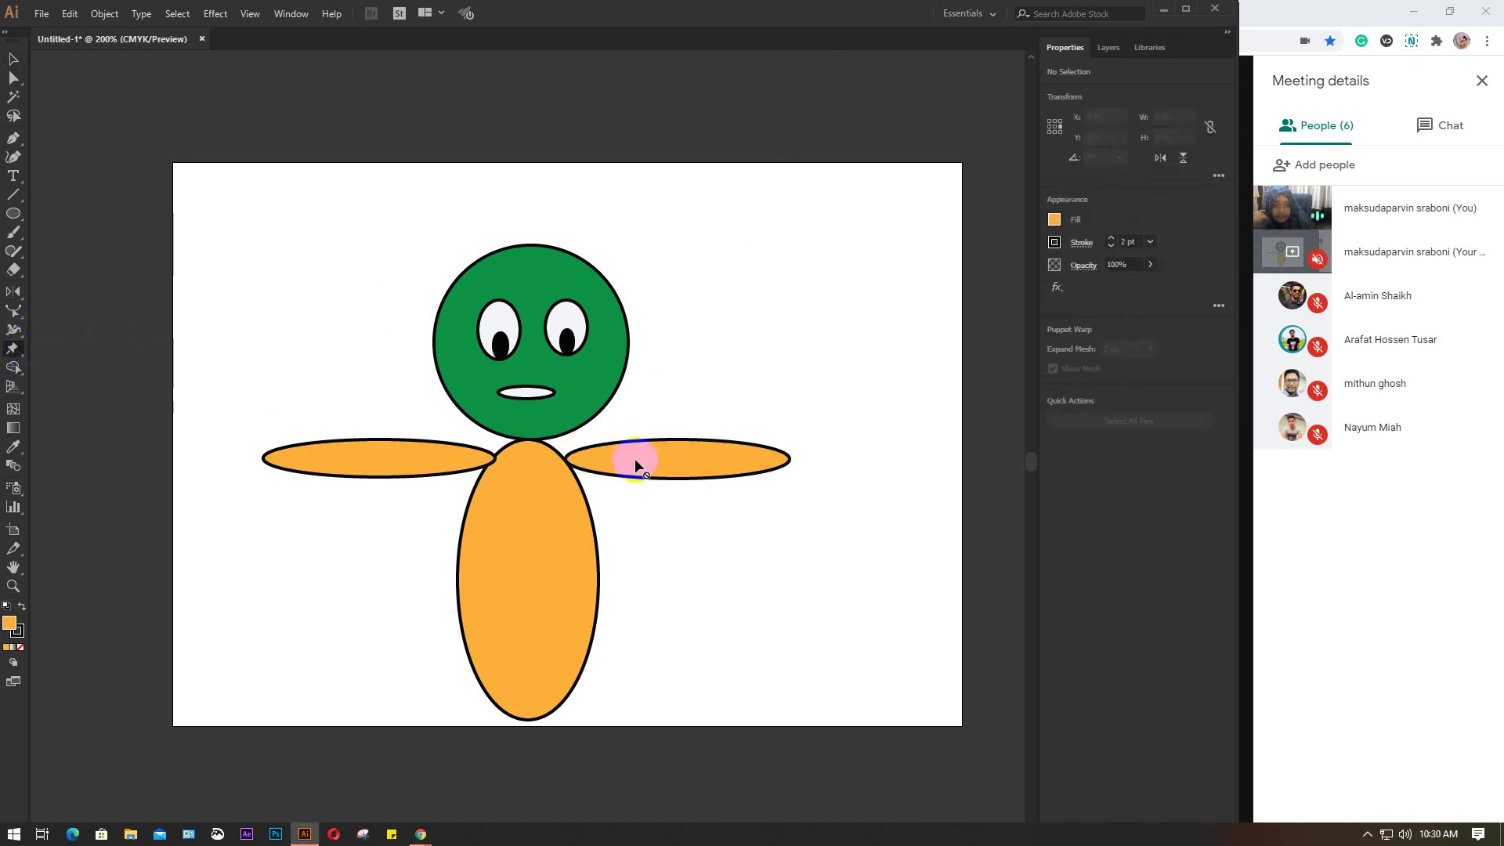
scroll(646, 458, "up", 4)
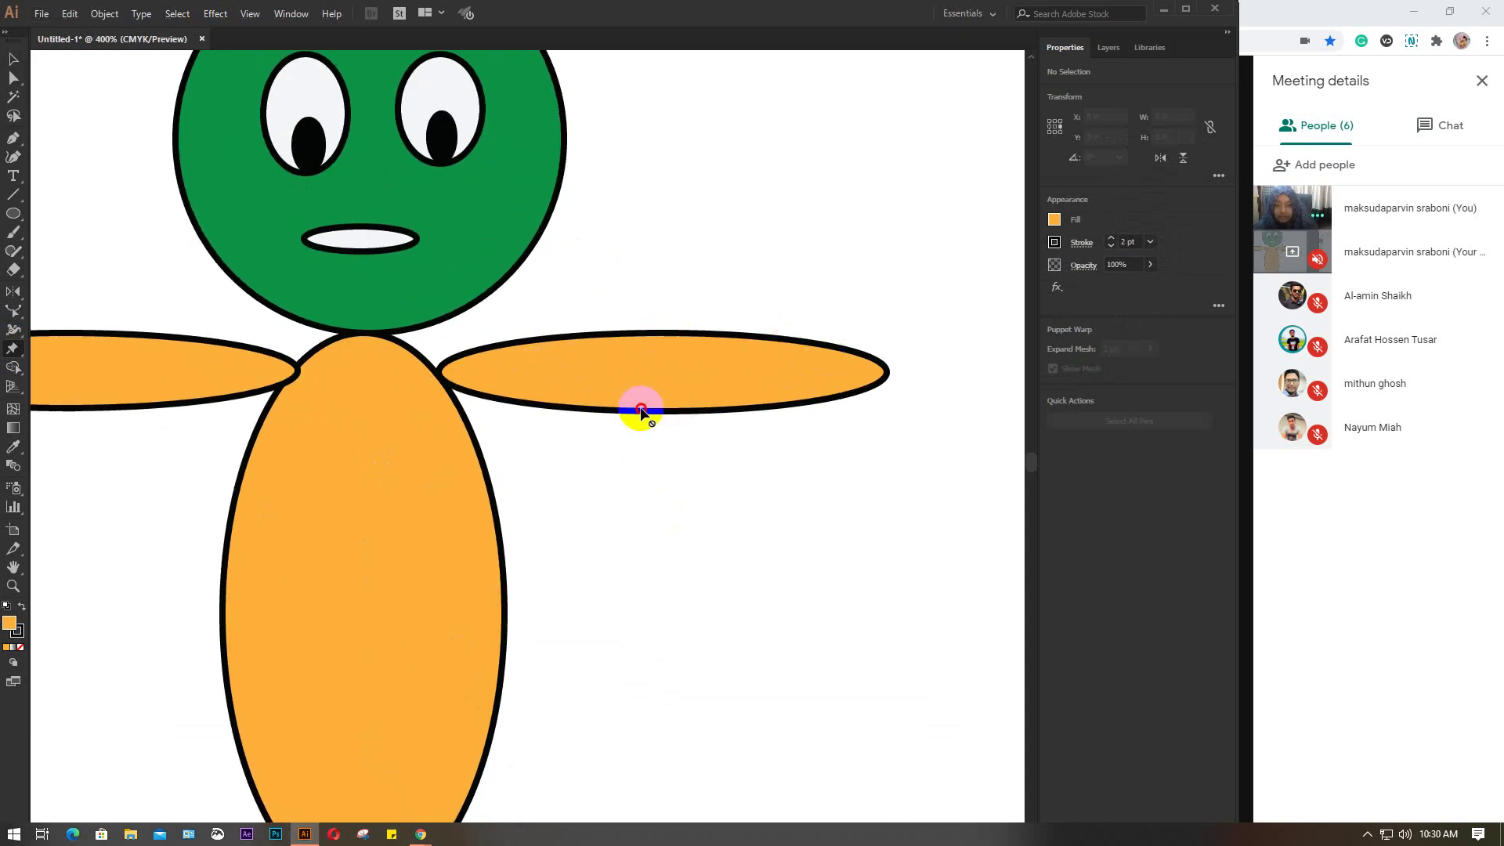
Step: Select the right arm ellipse and nudge it slightly up toward the shoulder
left_click(6, 60)
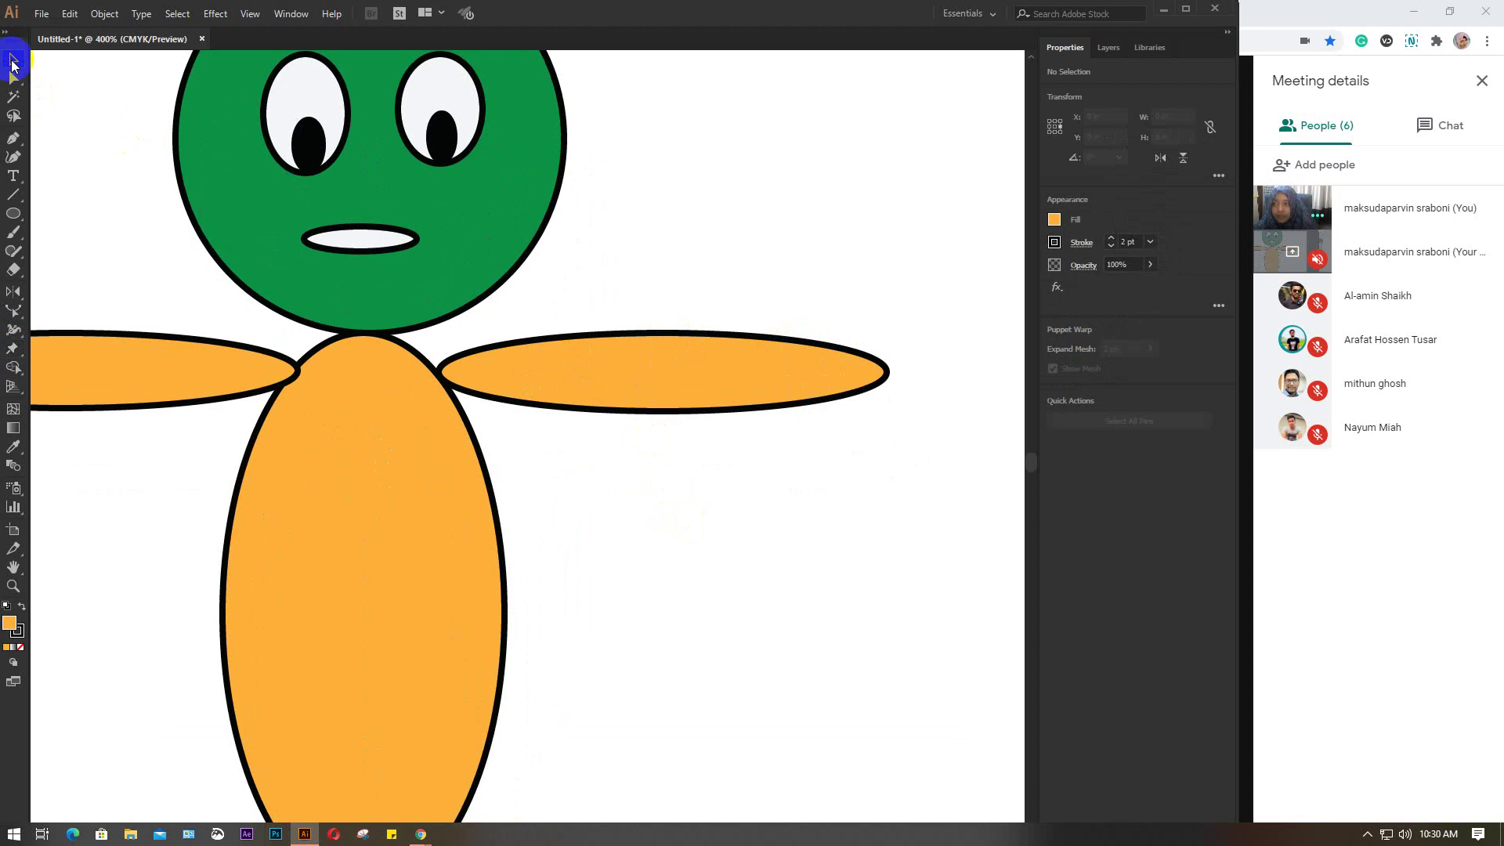
left_click(603, 358)
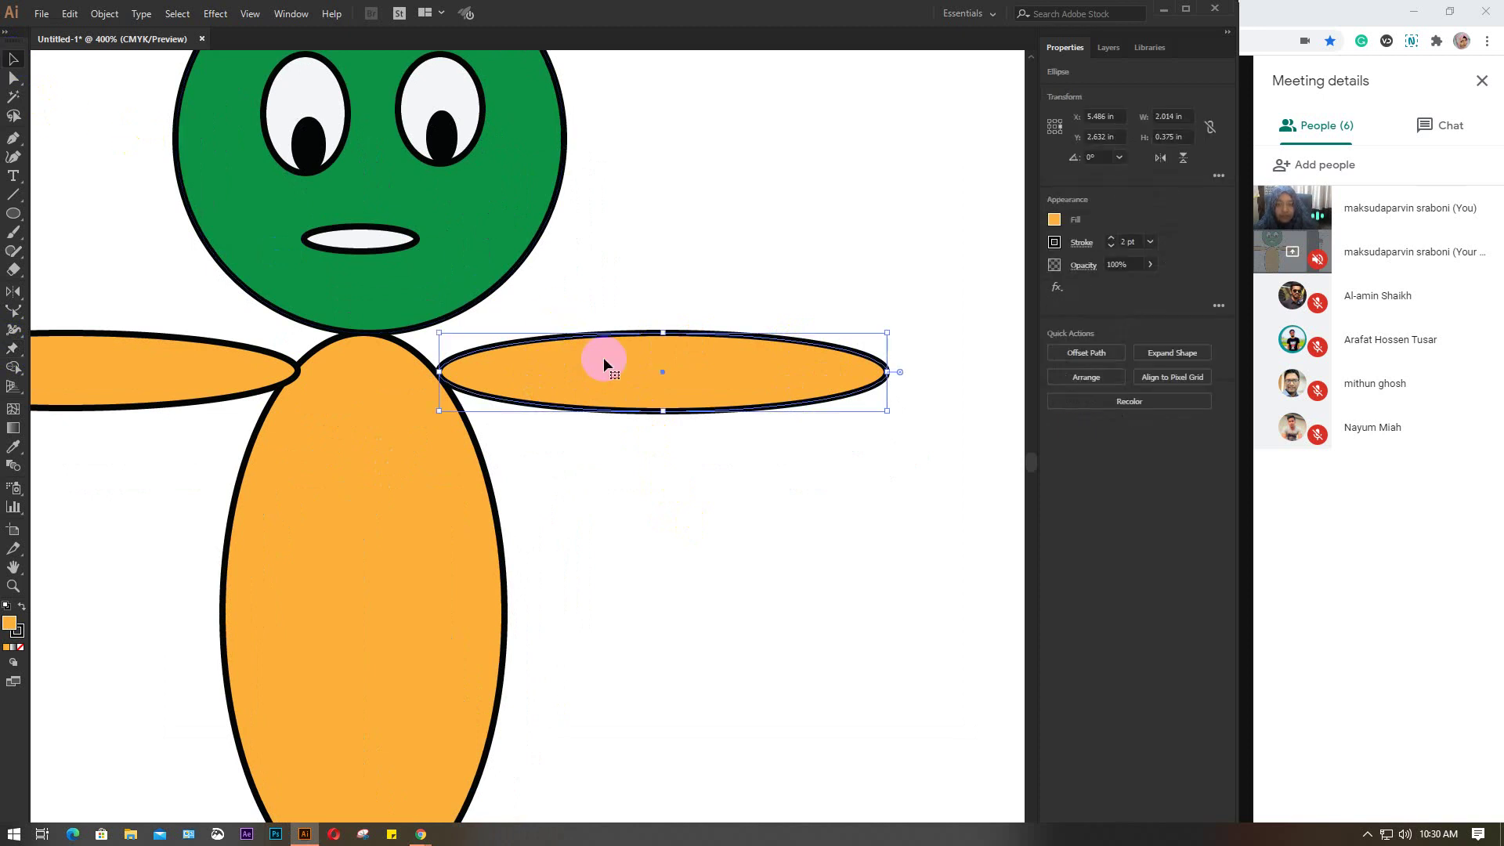
left_click_drag(603, 359, 594, 341)
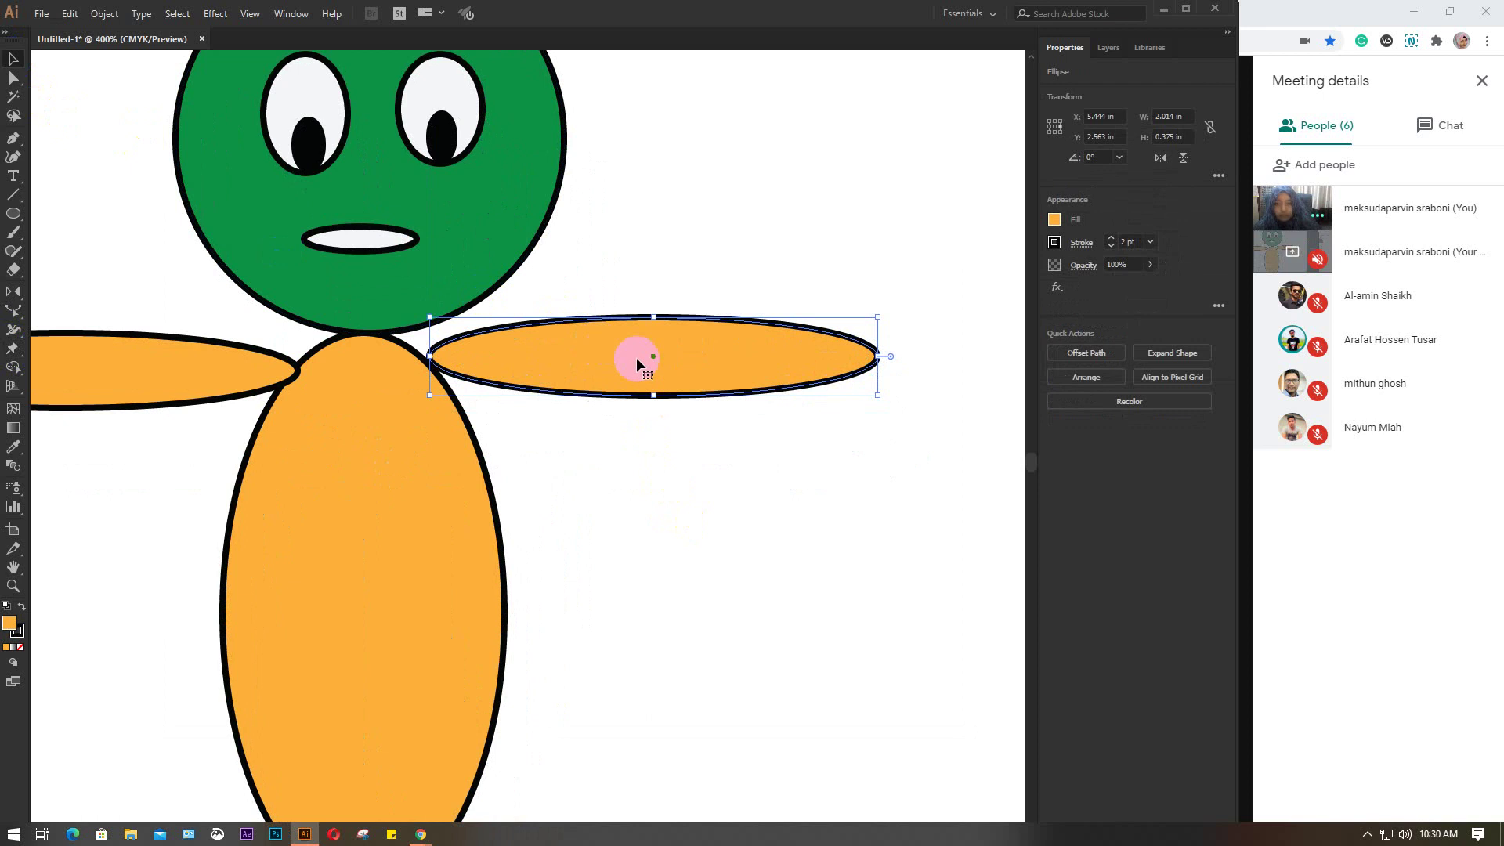
Step: Anchor the right arm's shoulder end with two Puppet Warp pins
left_click(12, 346)
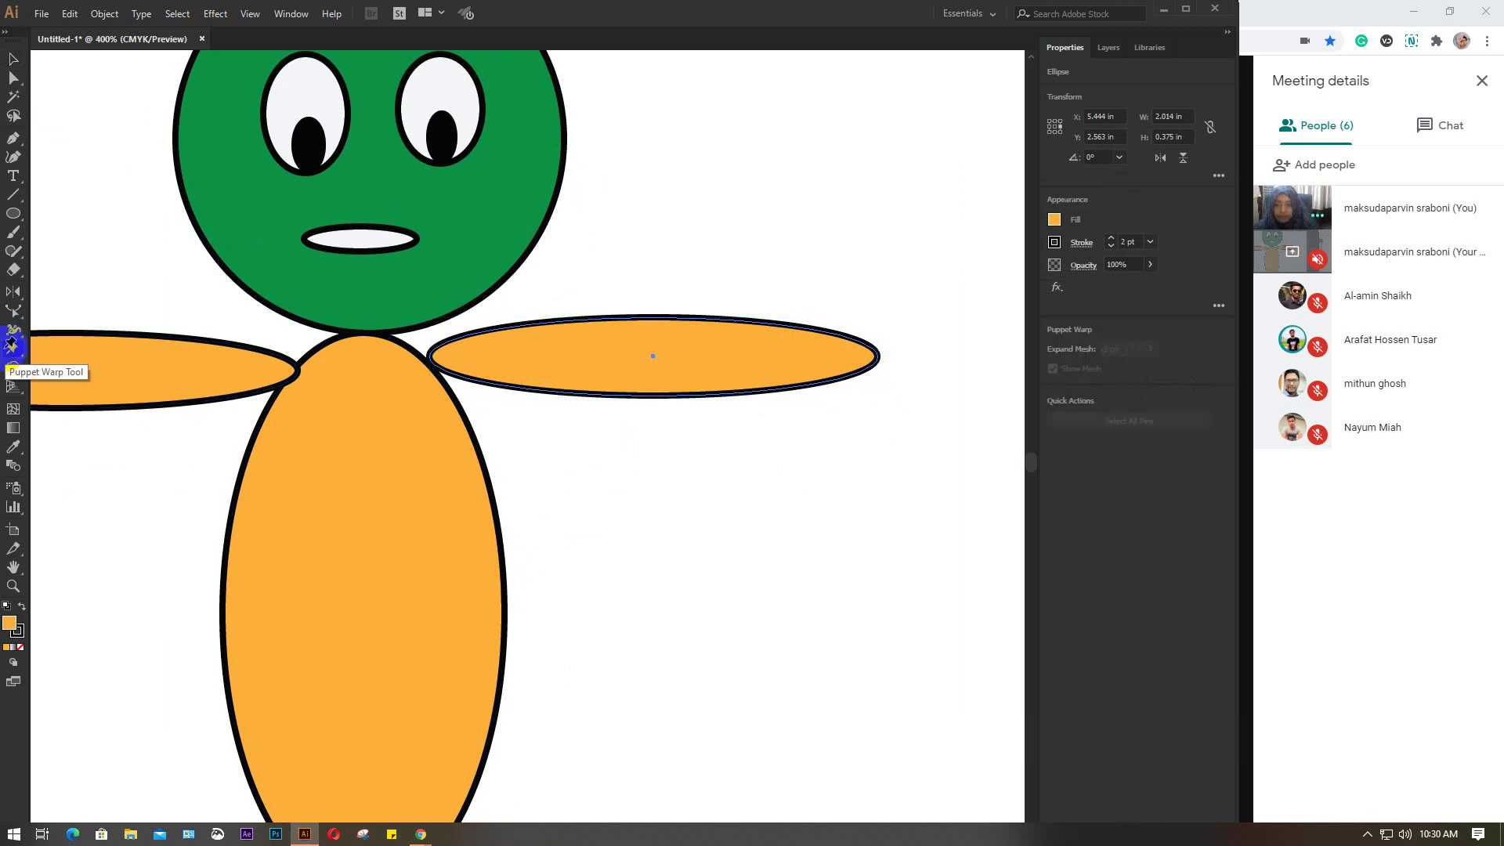
left_click(462, 335)
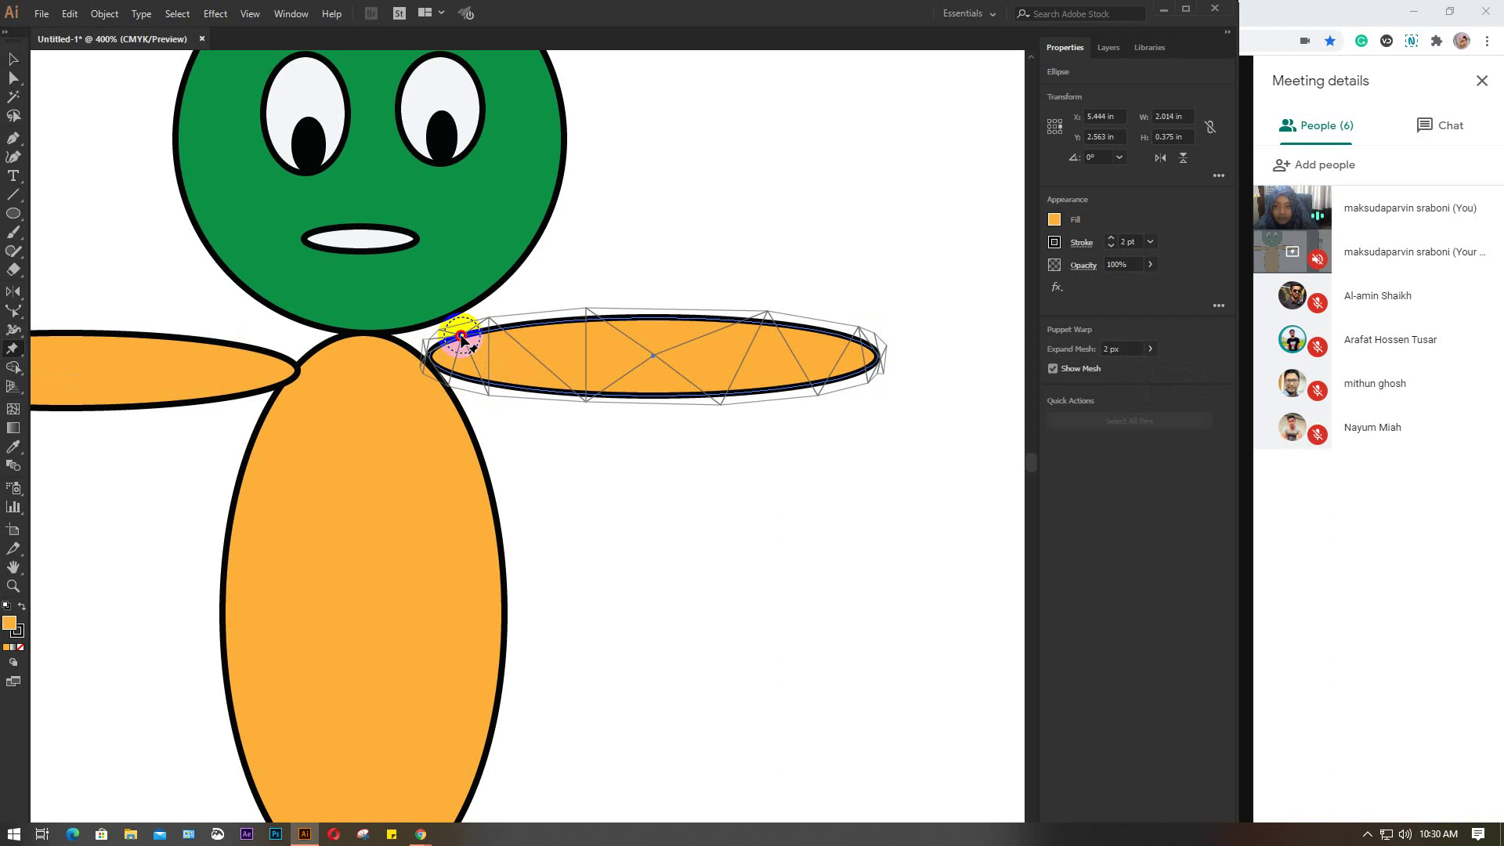
mouse_move(462, 335)
left_mouse_down()
mouse_move(443, 330)
mouse_move(462, 337)
left_mouse_up()
left_click(430, 359)
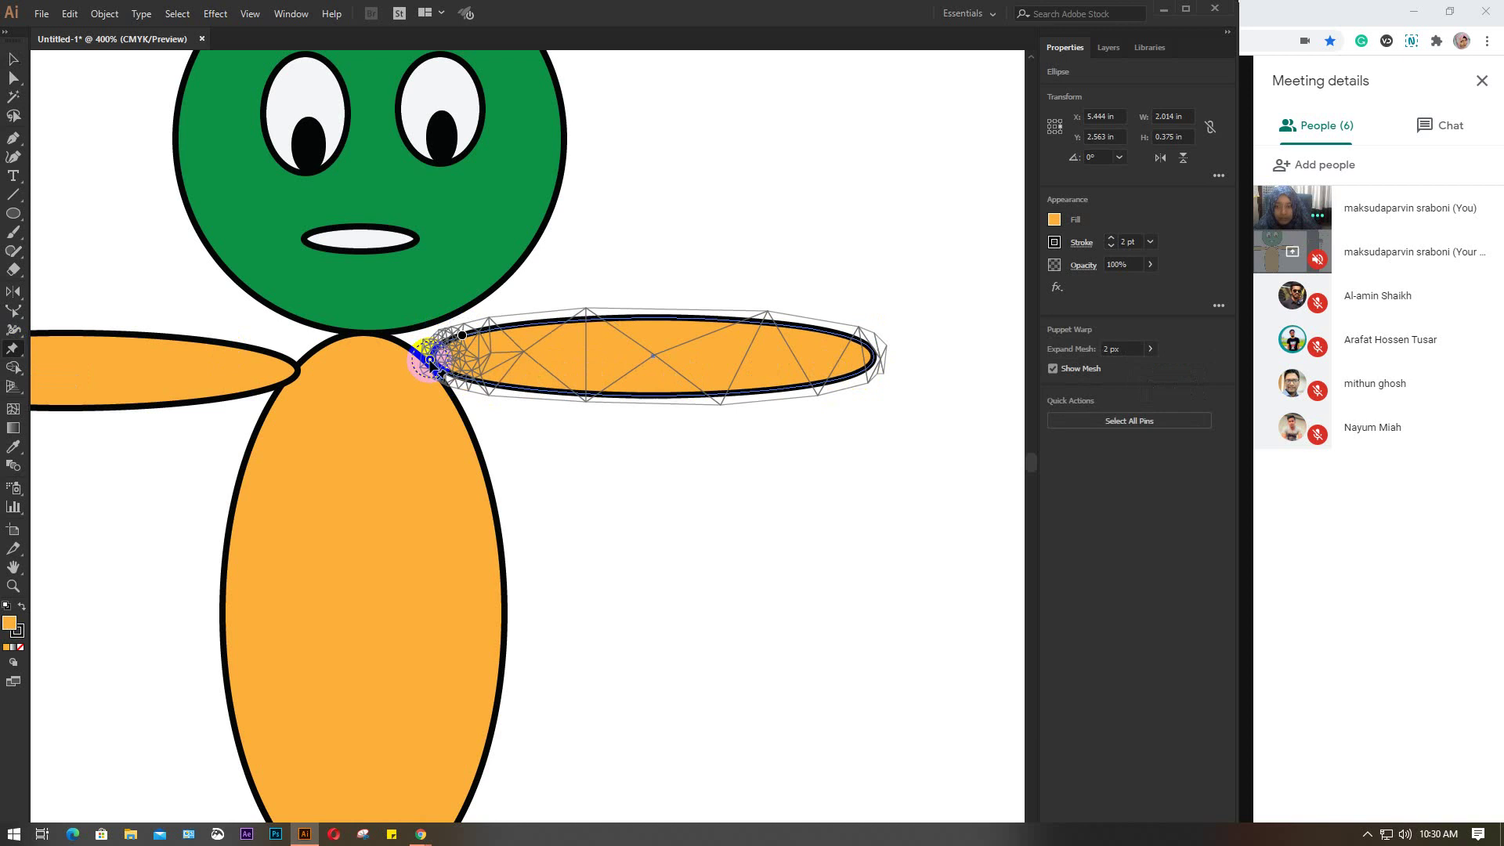
left_click(463, 335)
left_click(431, 359)
left_click_drag(432, 364, 427, 365)
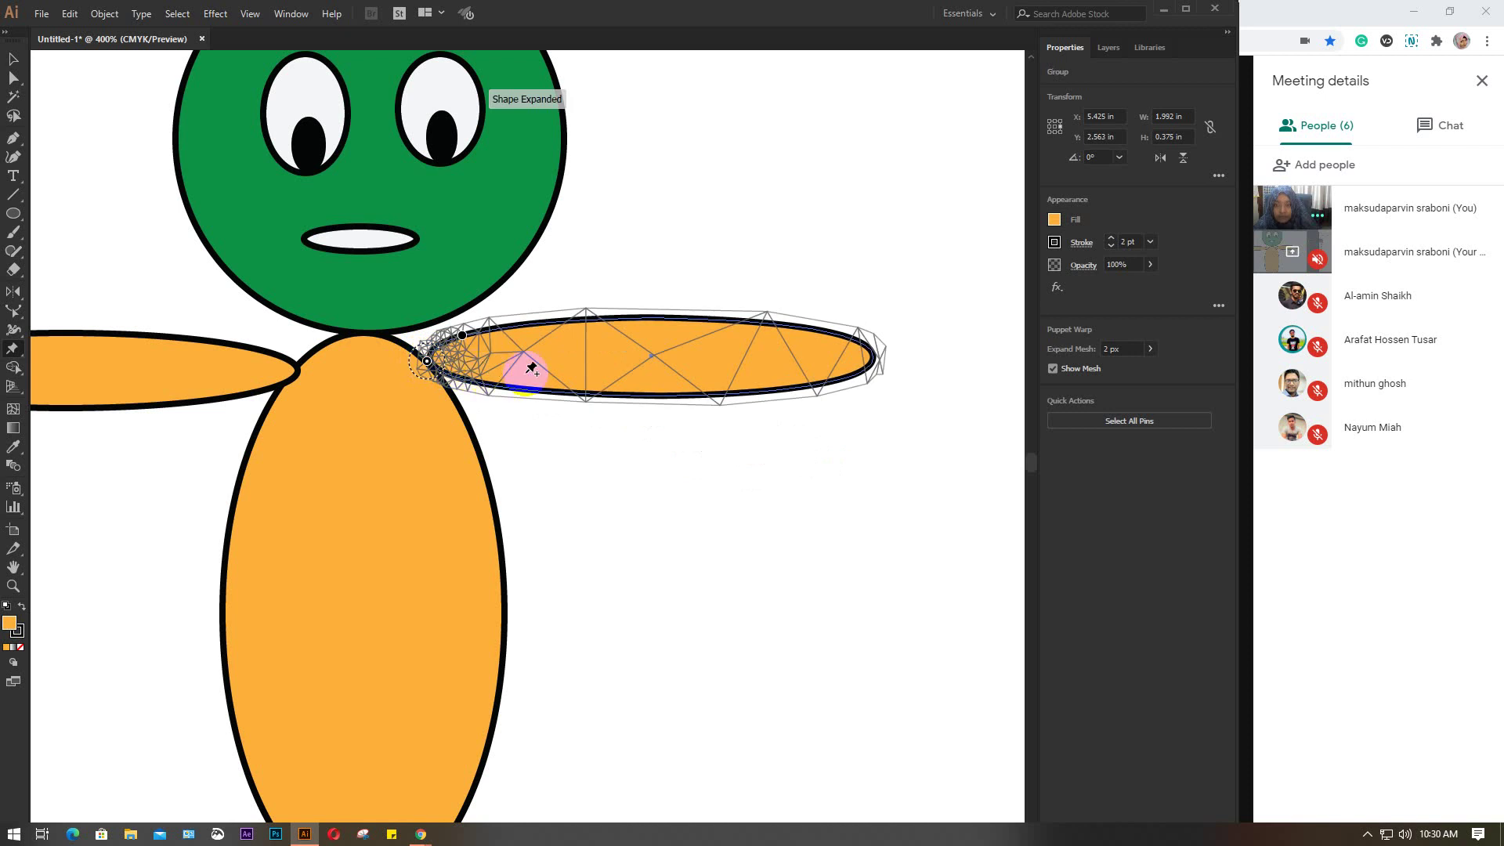
Step: Pin the right arm's tip and edges, then swing the tip upward to bend the elbow
left_click(873, 360)
left_click_drag(875, 358, 871, 357)
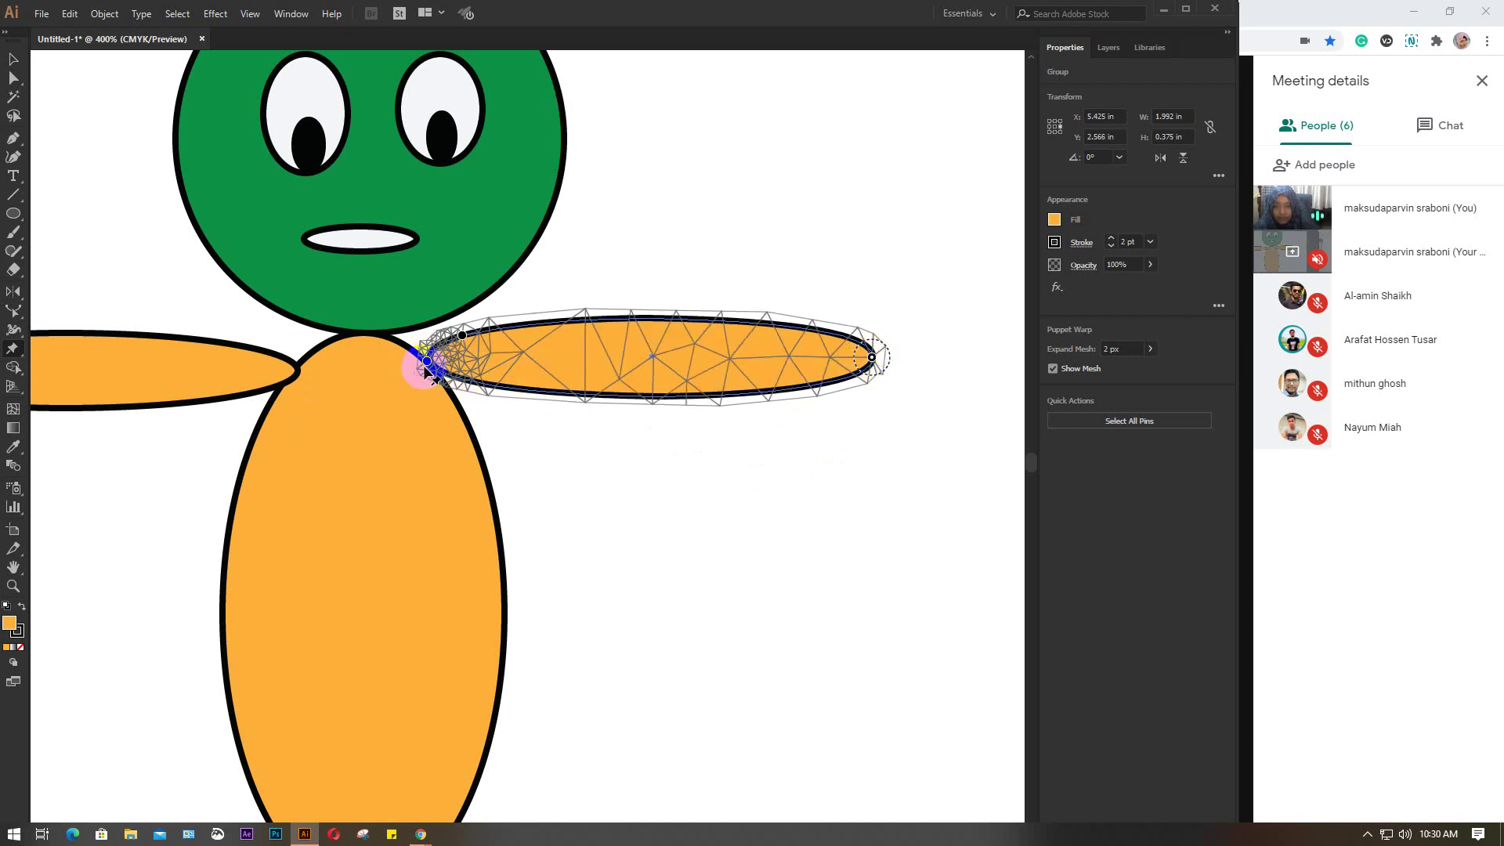
left_click_drag(424, 363, 401, 340)
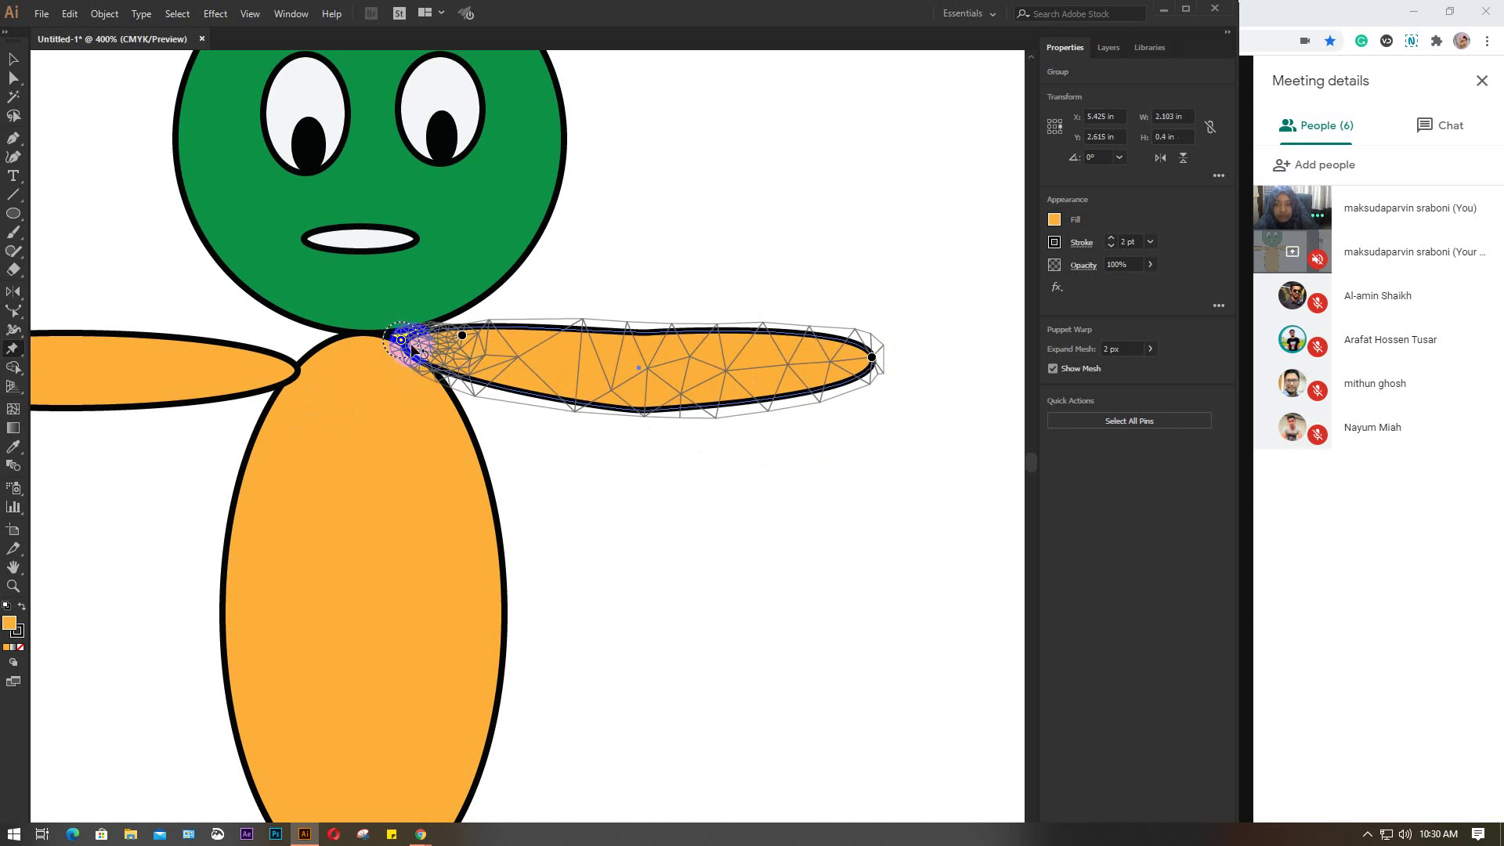
left_click(872, 356)
left_click_drag(872, 357, 877, 330)
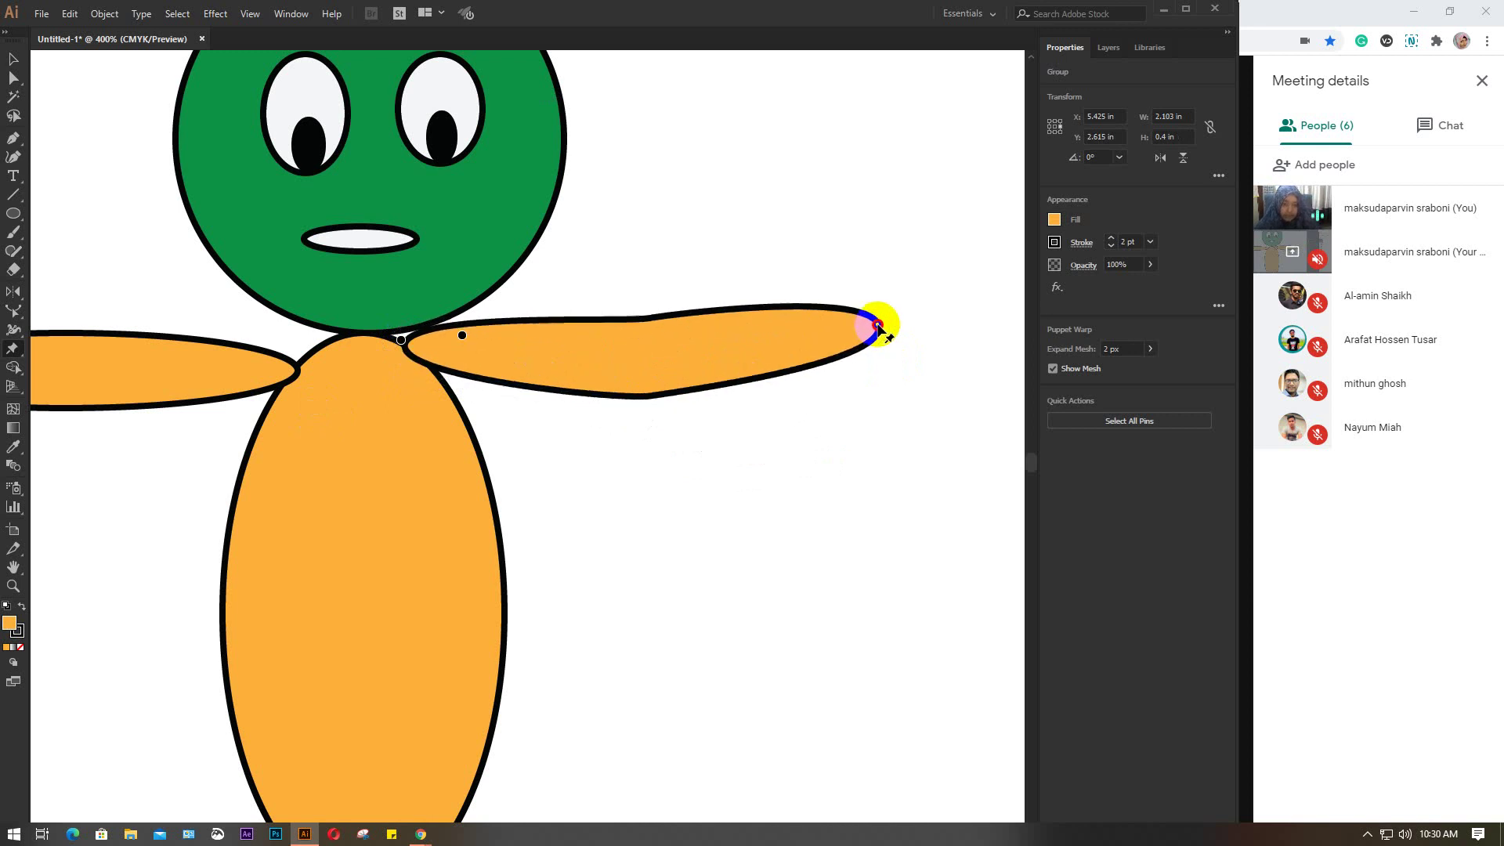
left_click(645, 394)
left_click_drag(646, 394, 638, 401)
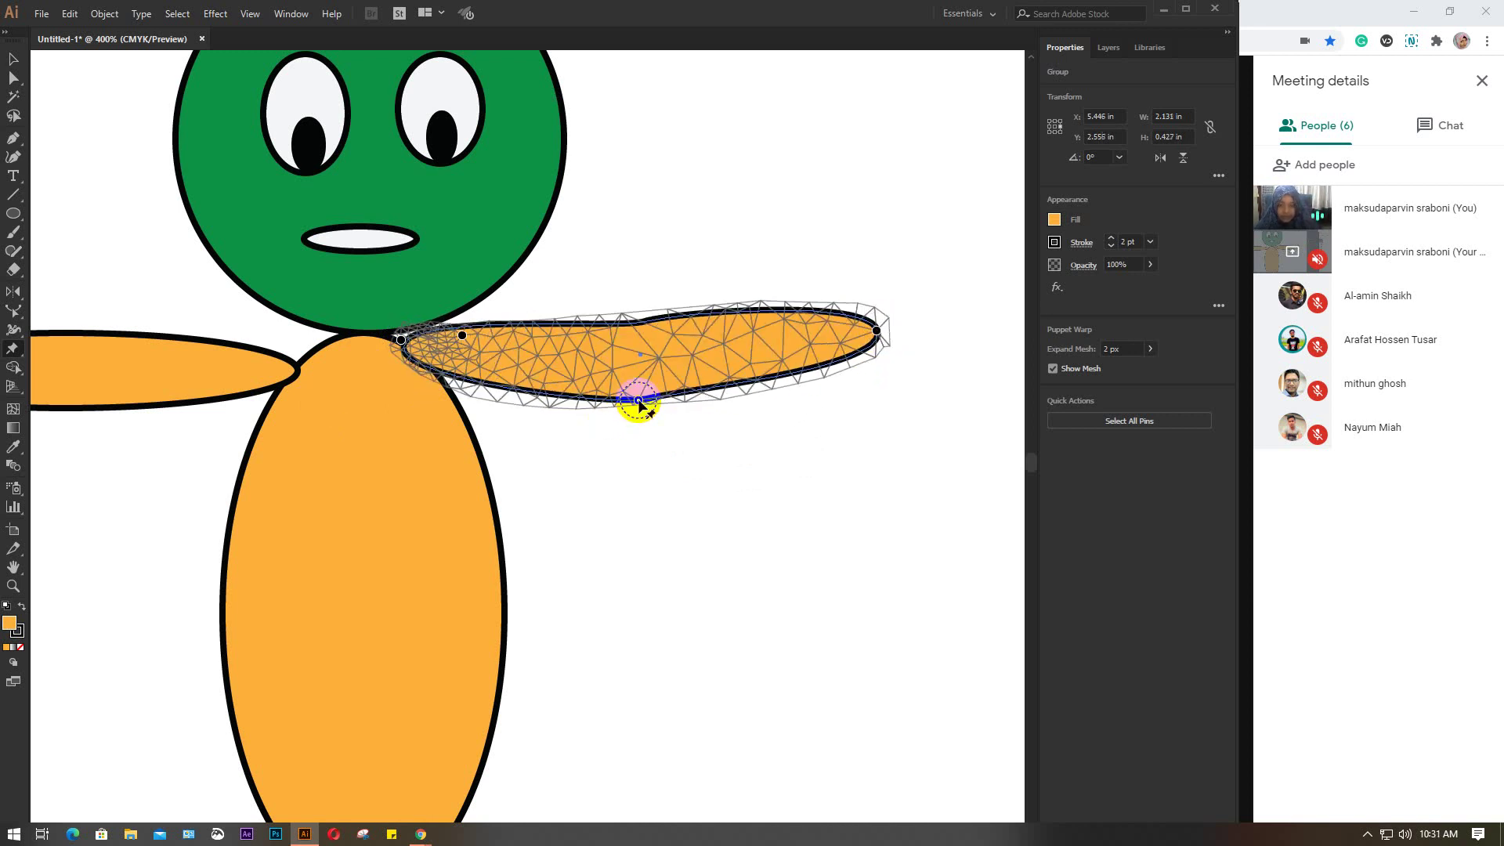
left_click(636, 322)
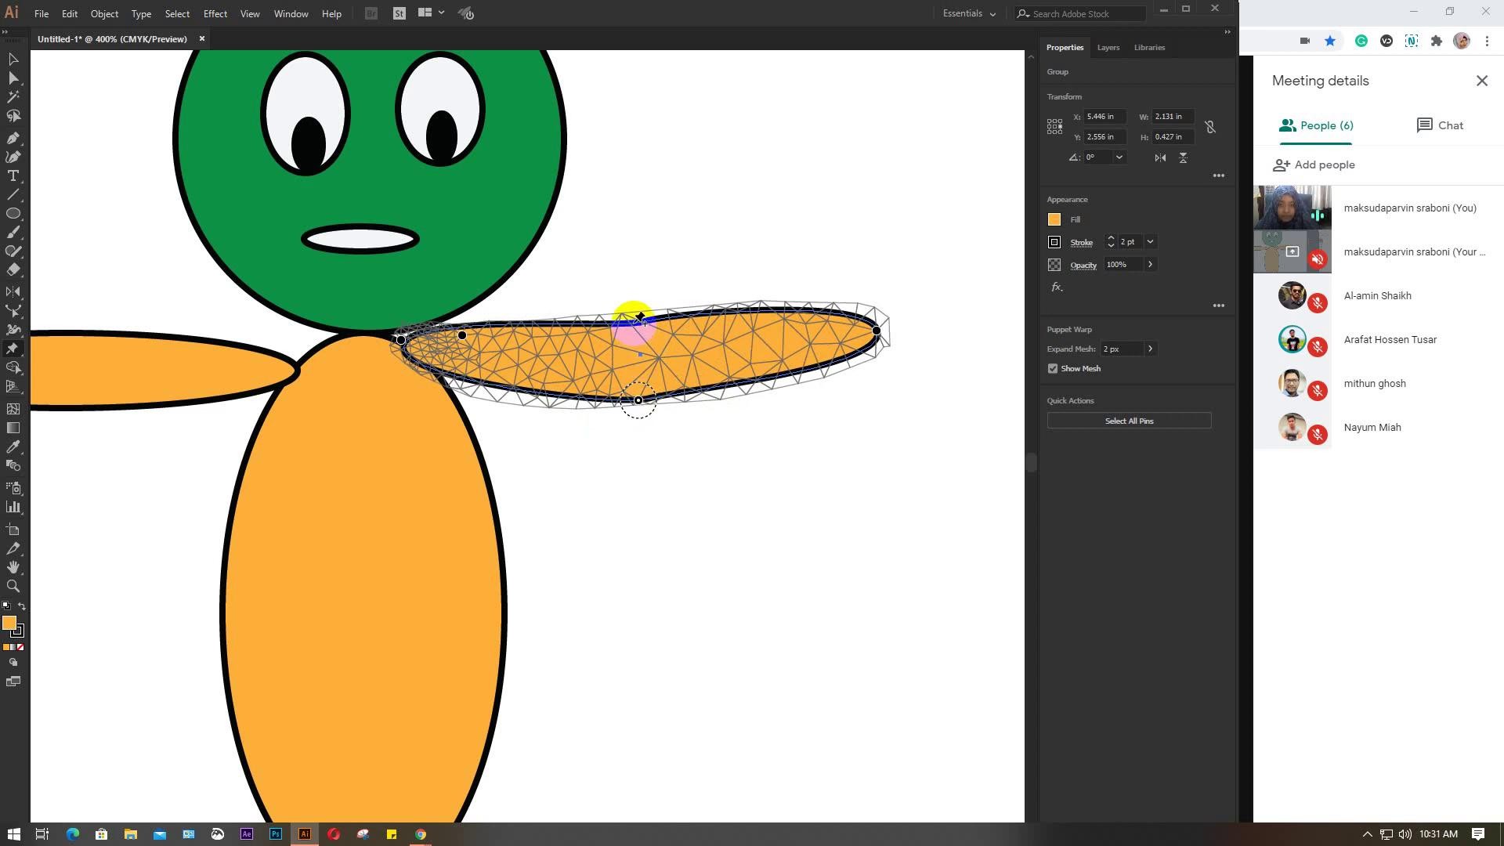
left_click(877, 331)
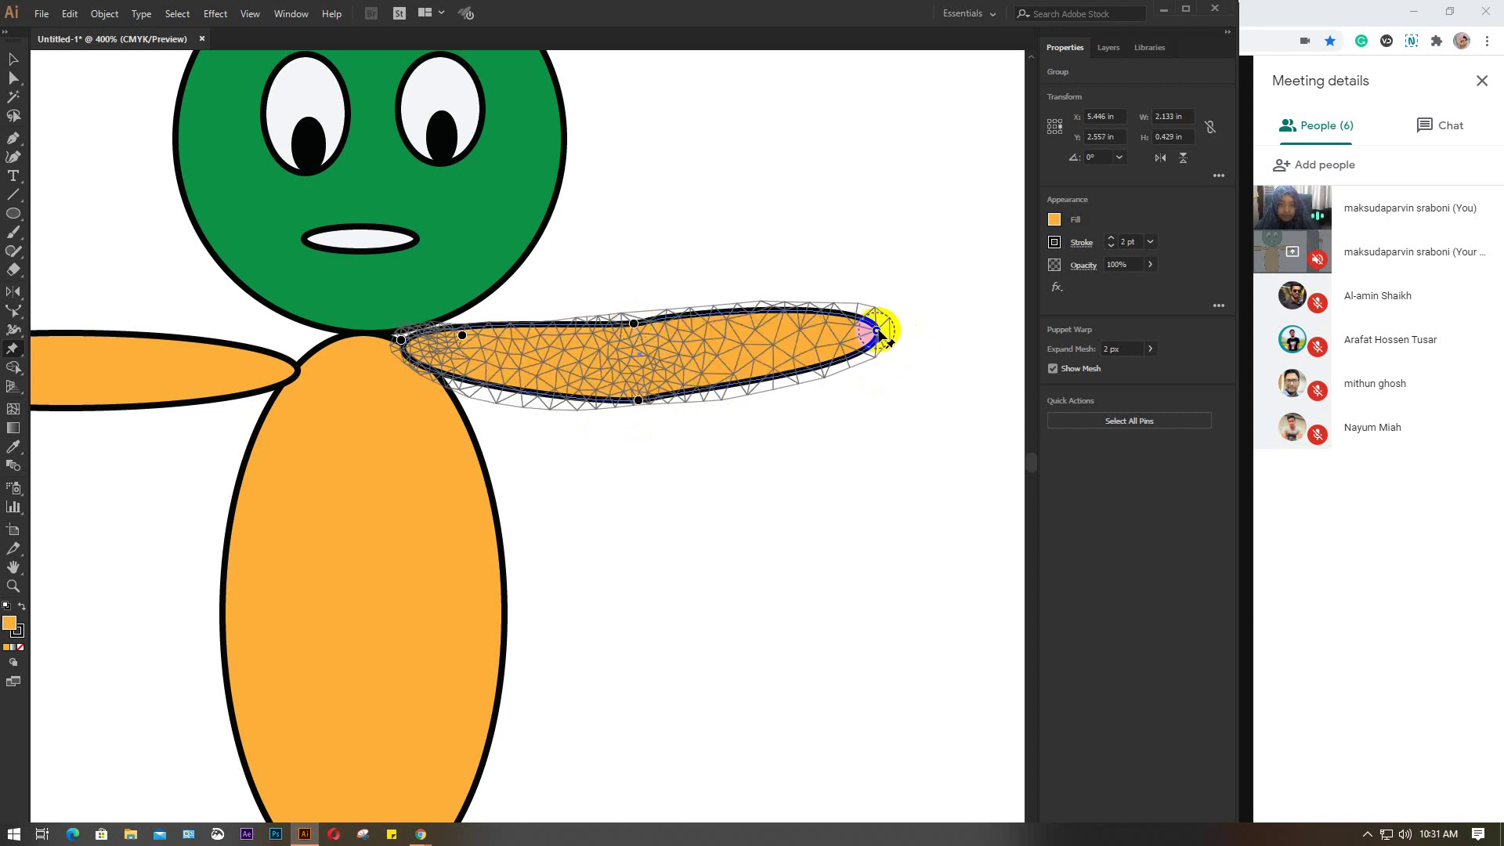
mouse_move(876, 331)
left_mouse_down()
mouse_move(859, 509)
mouse_move(847, 209)
left_mouse_up()
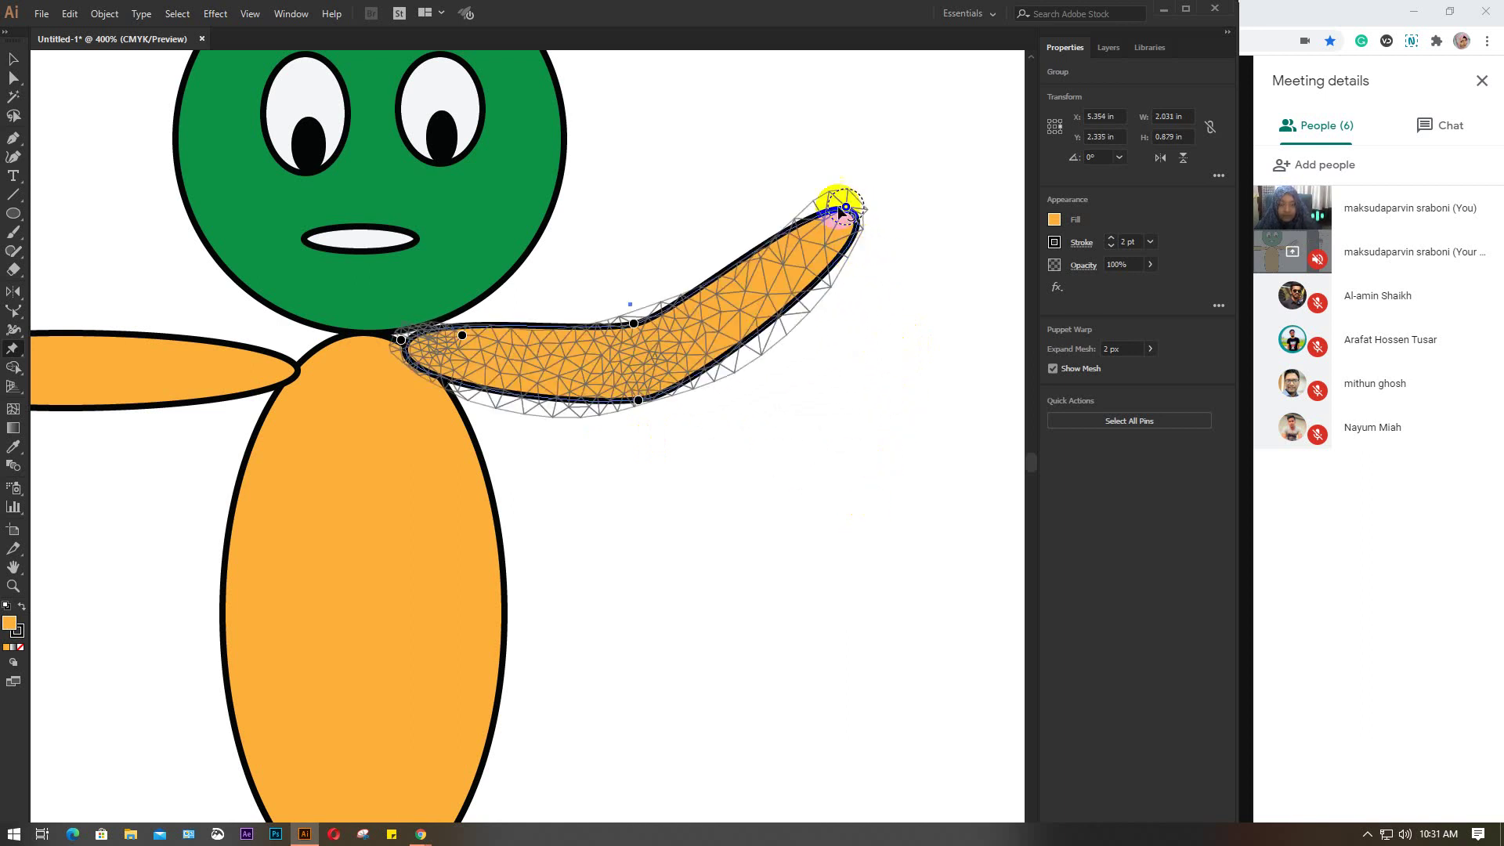
Step: Add pins near the raised tip and reshape the arm's rounded end
left_click(845, 252)
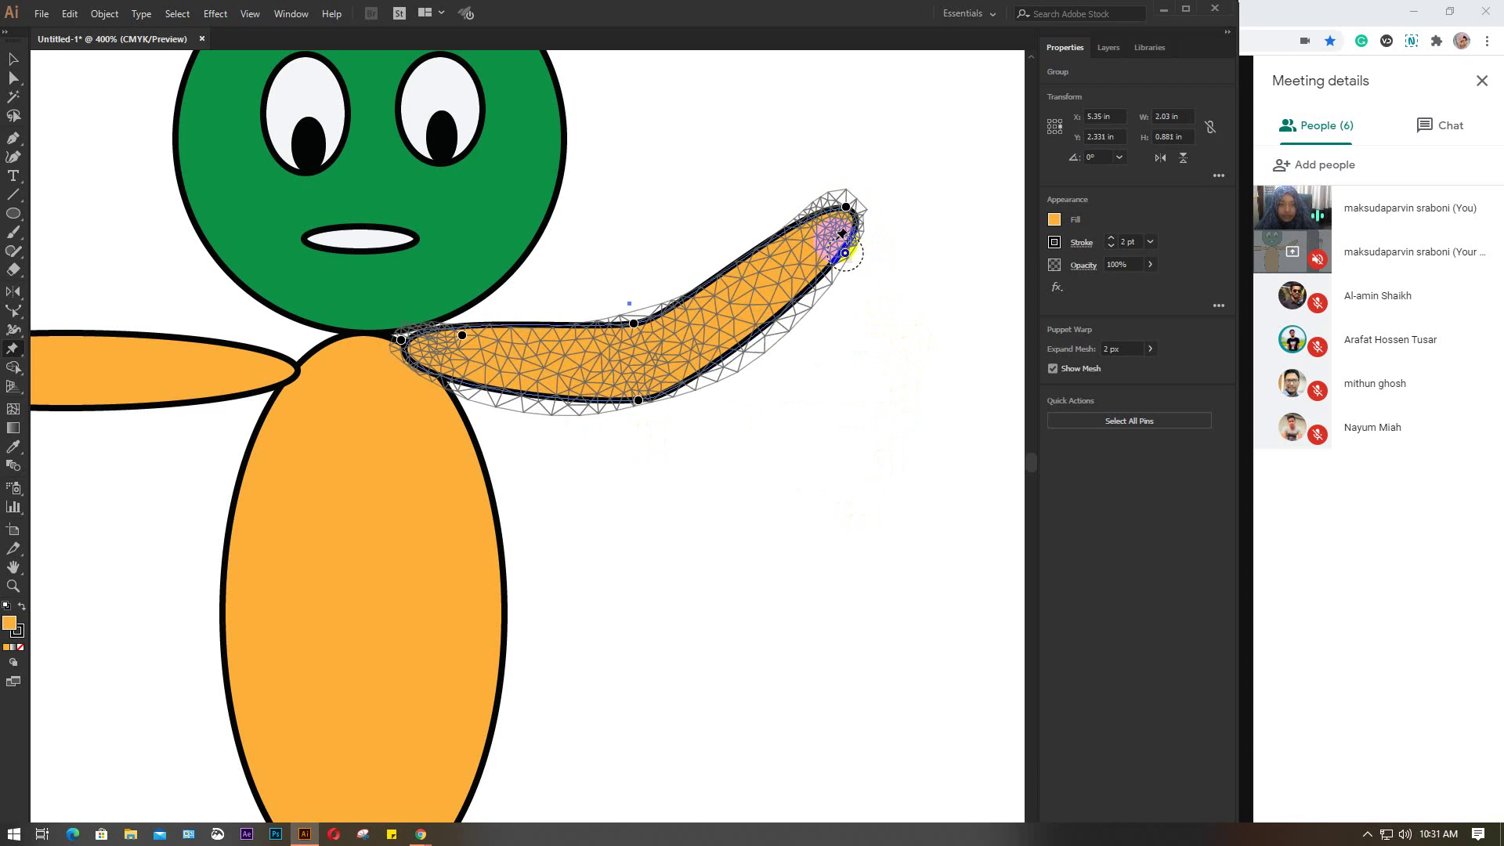
left_click(808, 218)
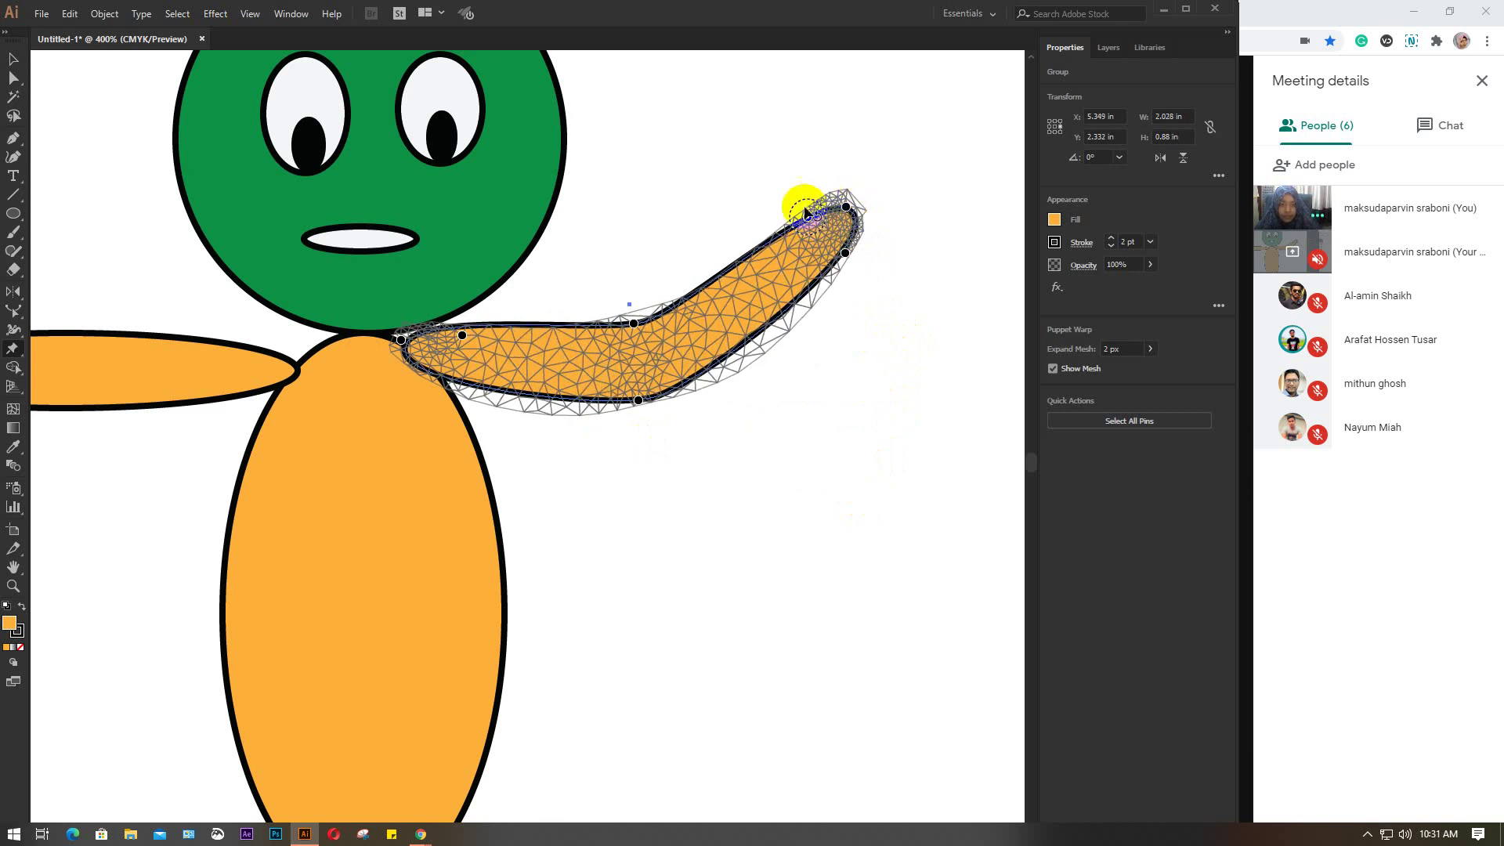
left_click(862, 178)
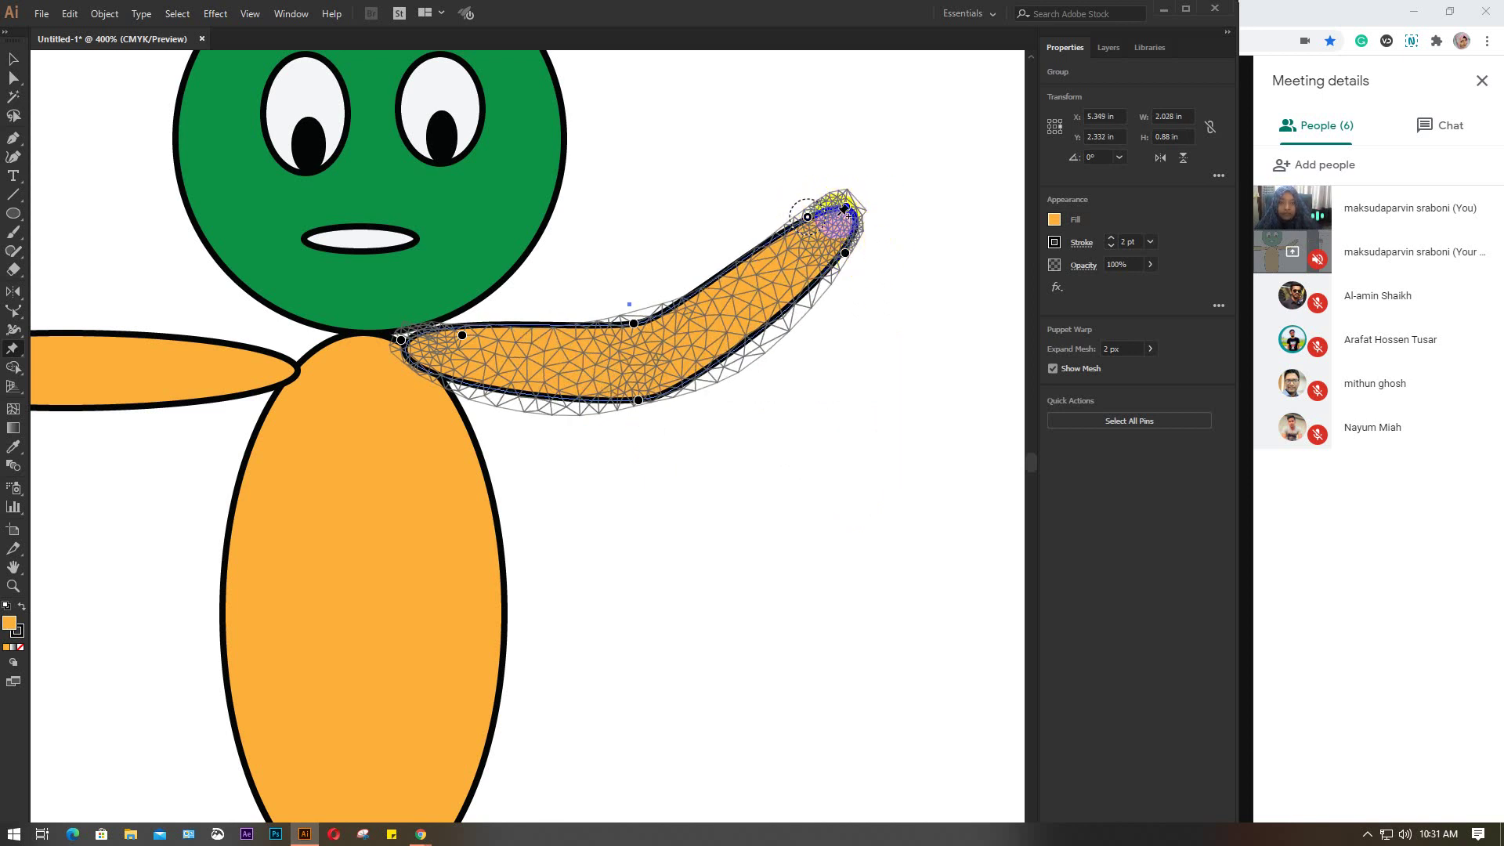
left_click(808, 218)
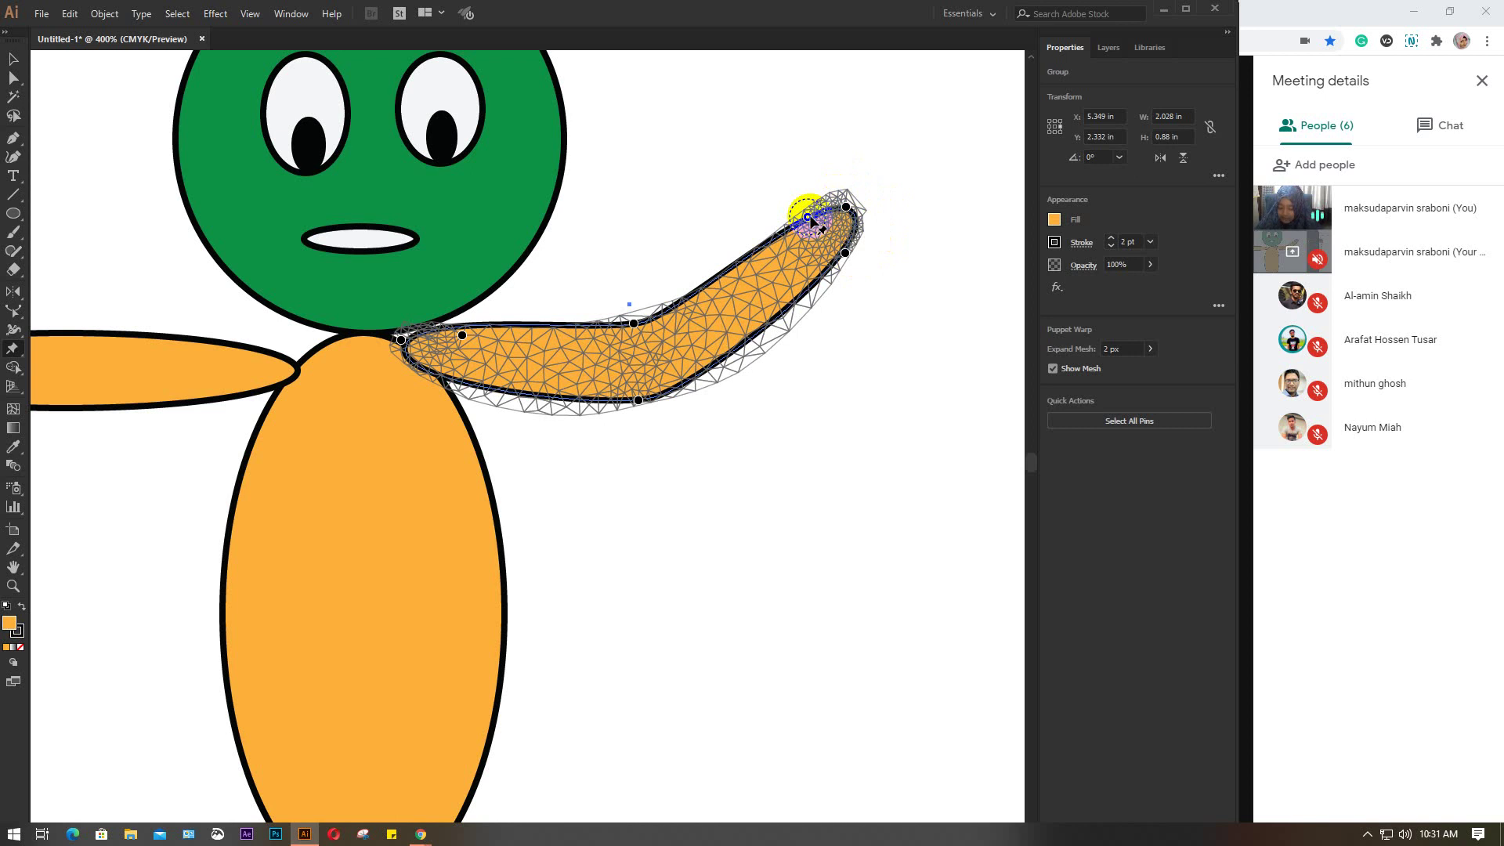
left_click(847, 207)
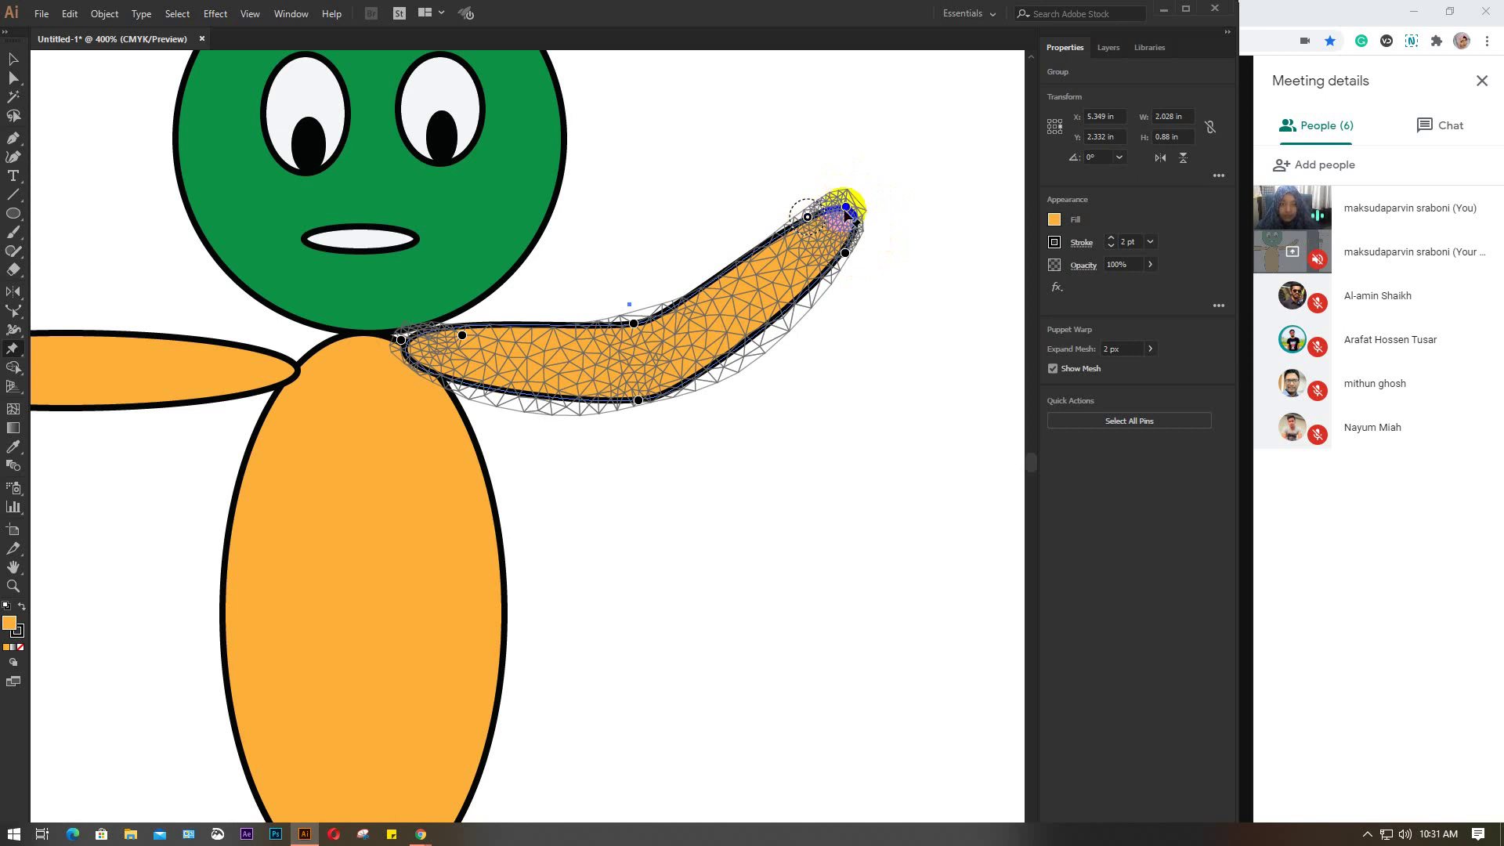
left_click(845, 252)
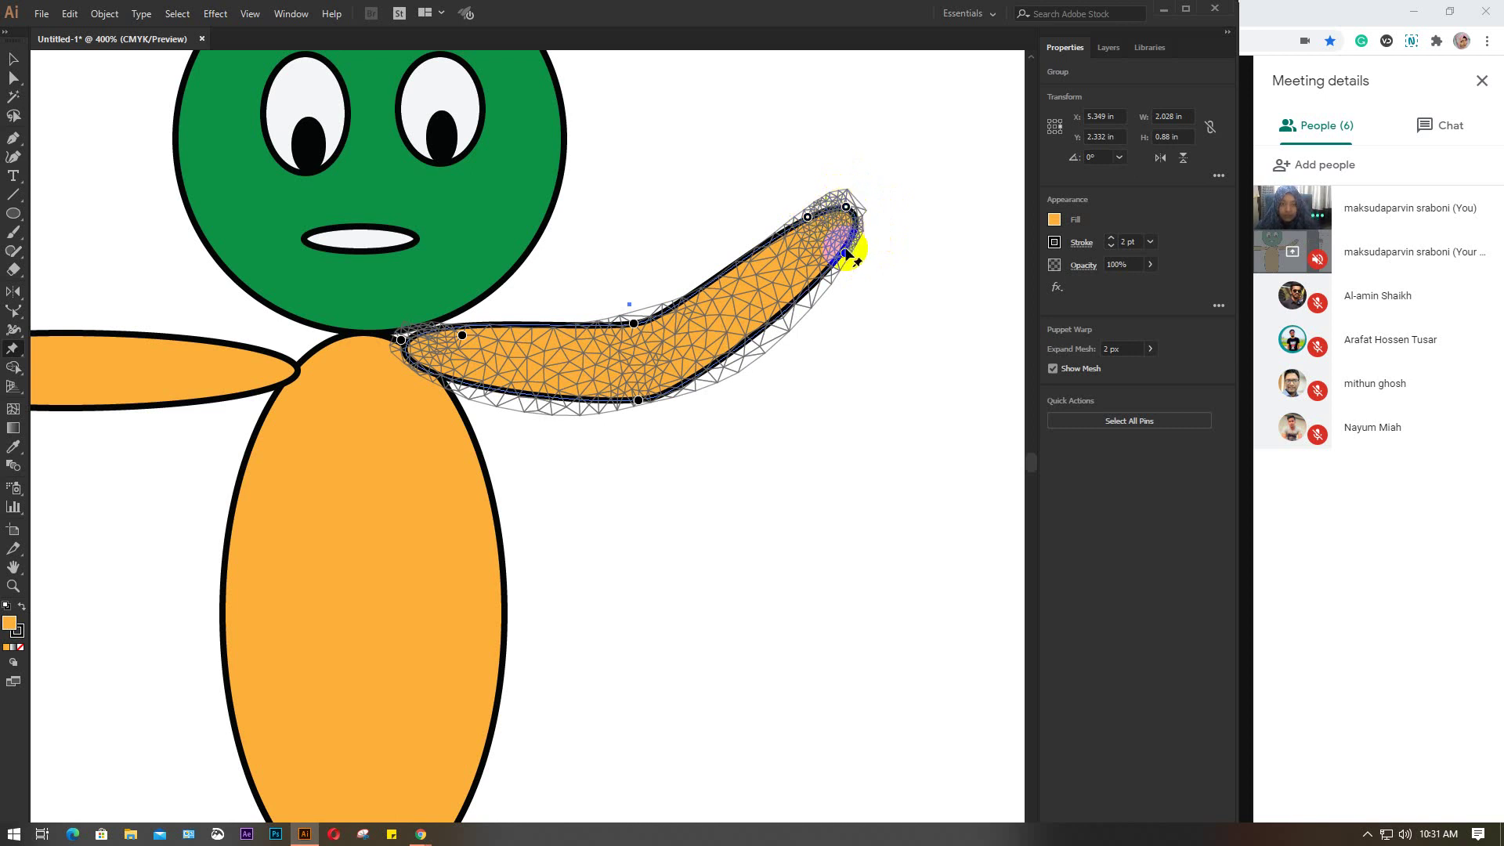
mouse_move(846, 253)
left_mouse_down()
mouse_move(795, 191)
mouse_move(856, 208)
mouse_move(822, 157)
mouse_move(866, 201)
mouse_move(880, 306)
mouse_move(818, 195)
left_mouse_up()
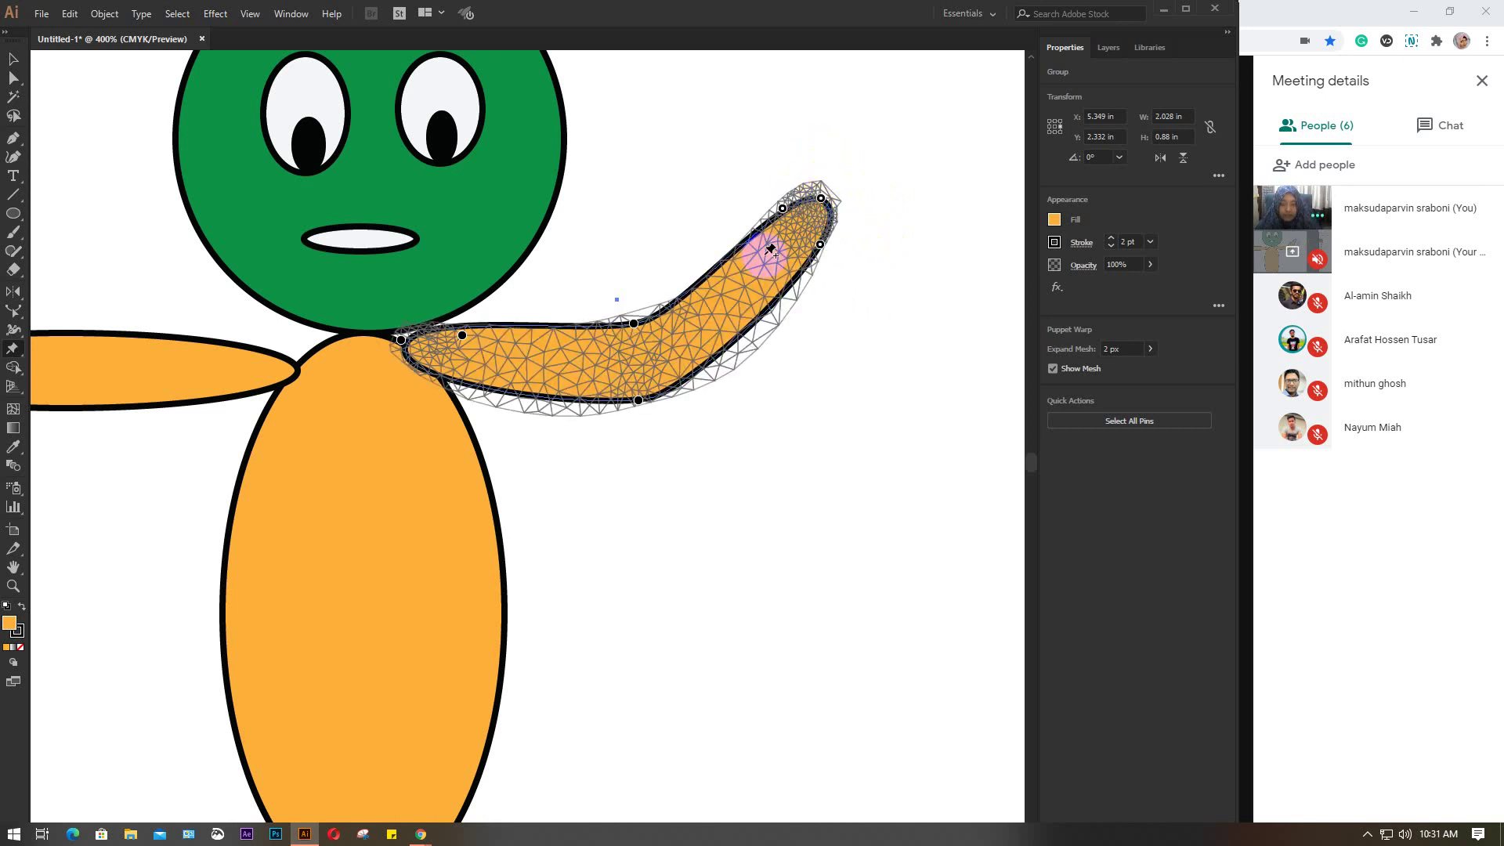
left_click(636, 322)
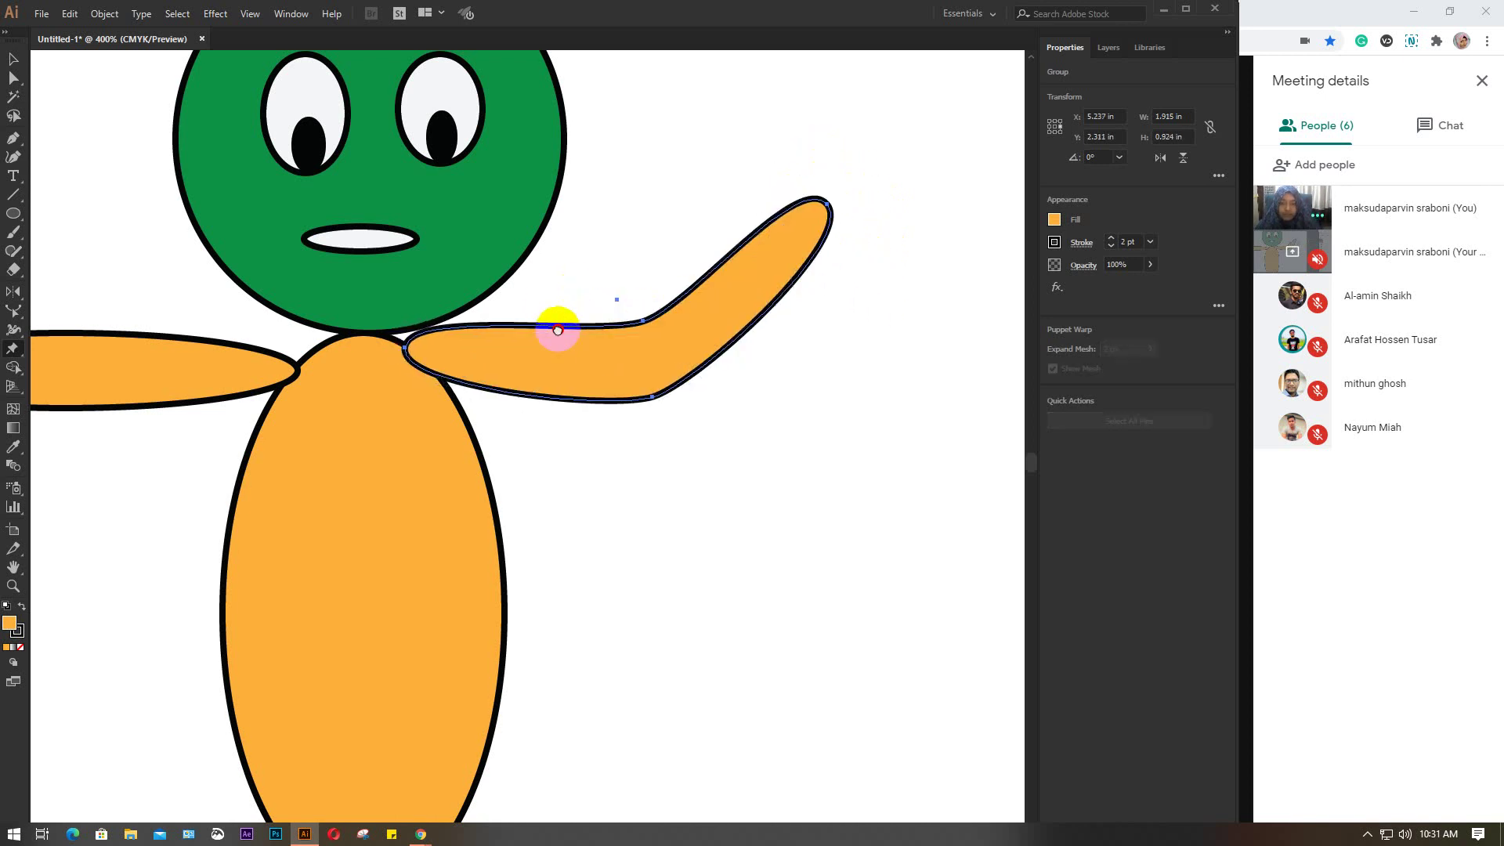
mouse_move(553, 326)
left_mouse_down()
mouse_move(787, 392)
mouse_move(753, 332)
left_mouse_up()
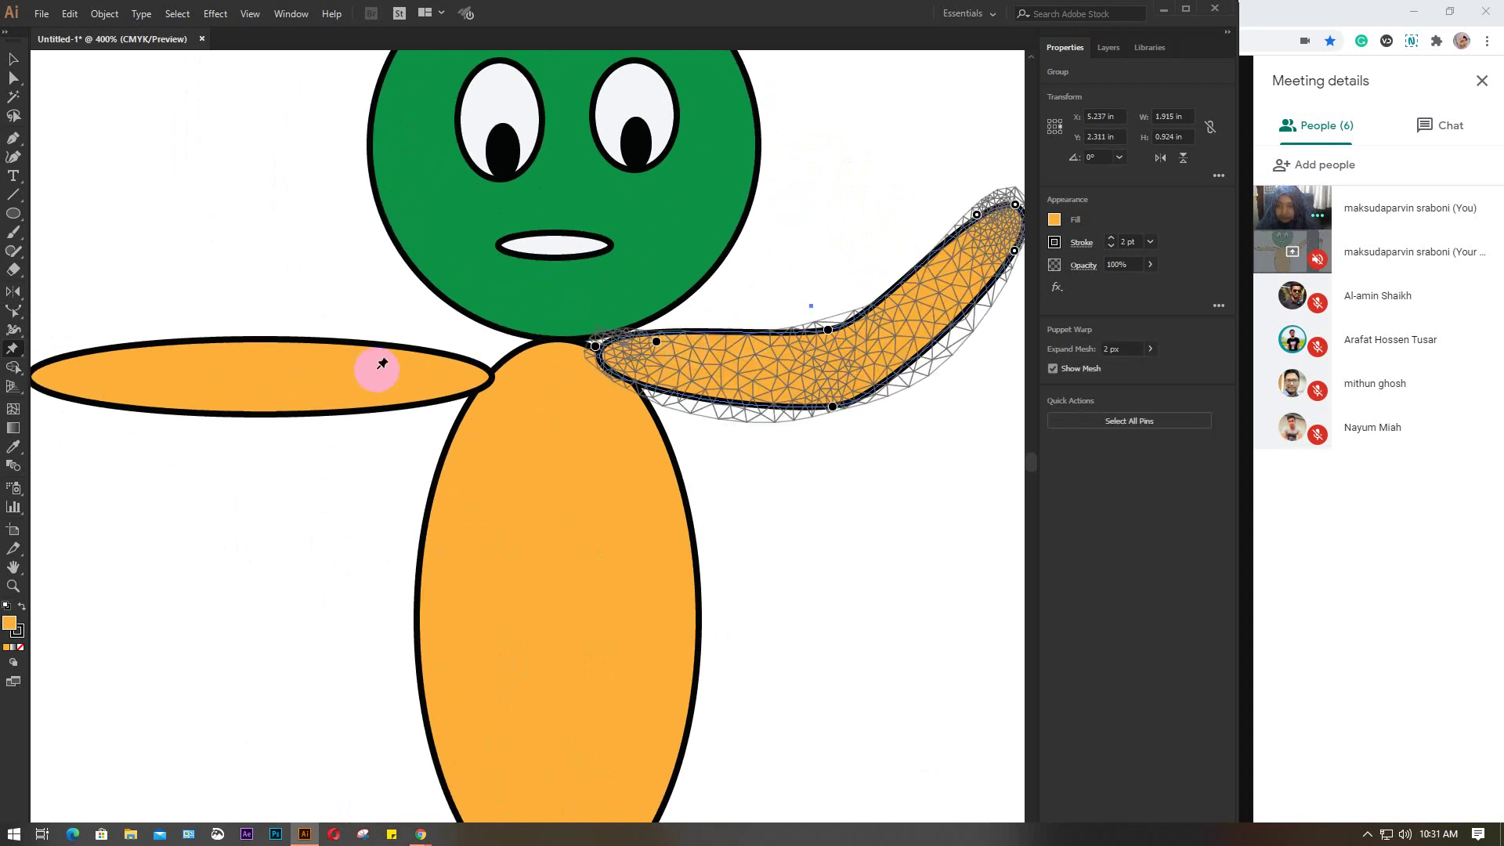
Step: Pin both ends of the left arm ellipse and pull its inner end up to the neck
left_click(13, 59)
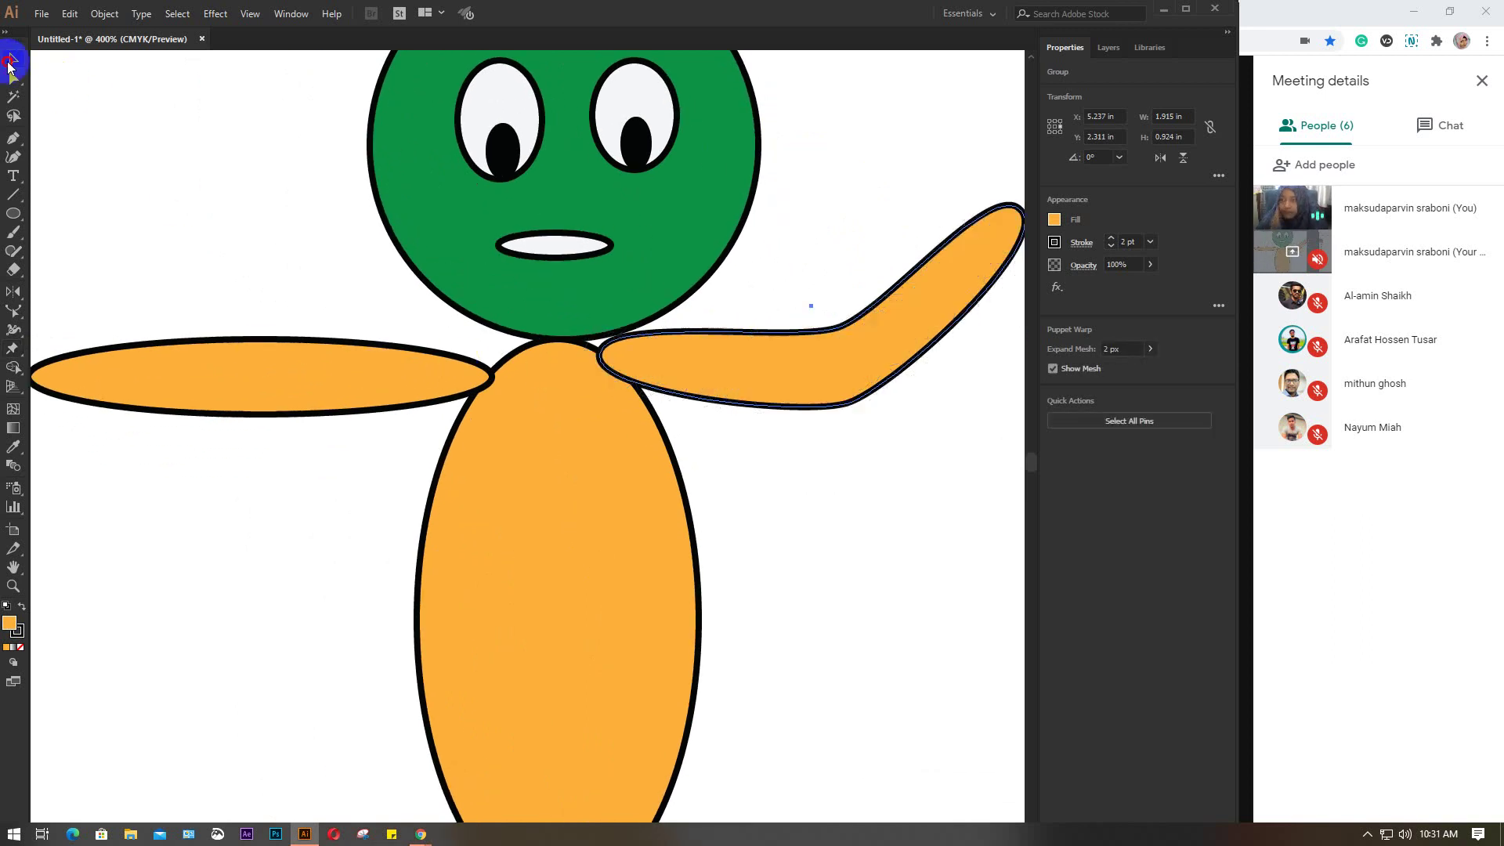
left_click(202, 359)
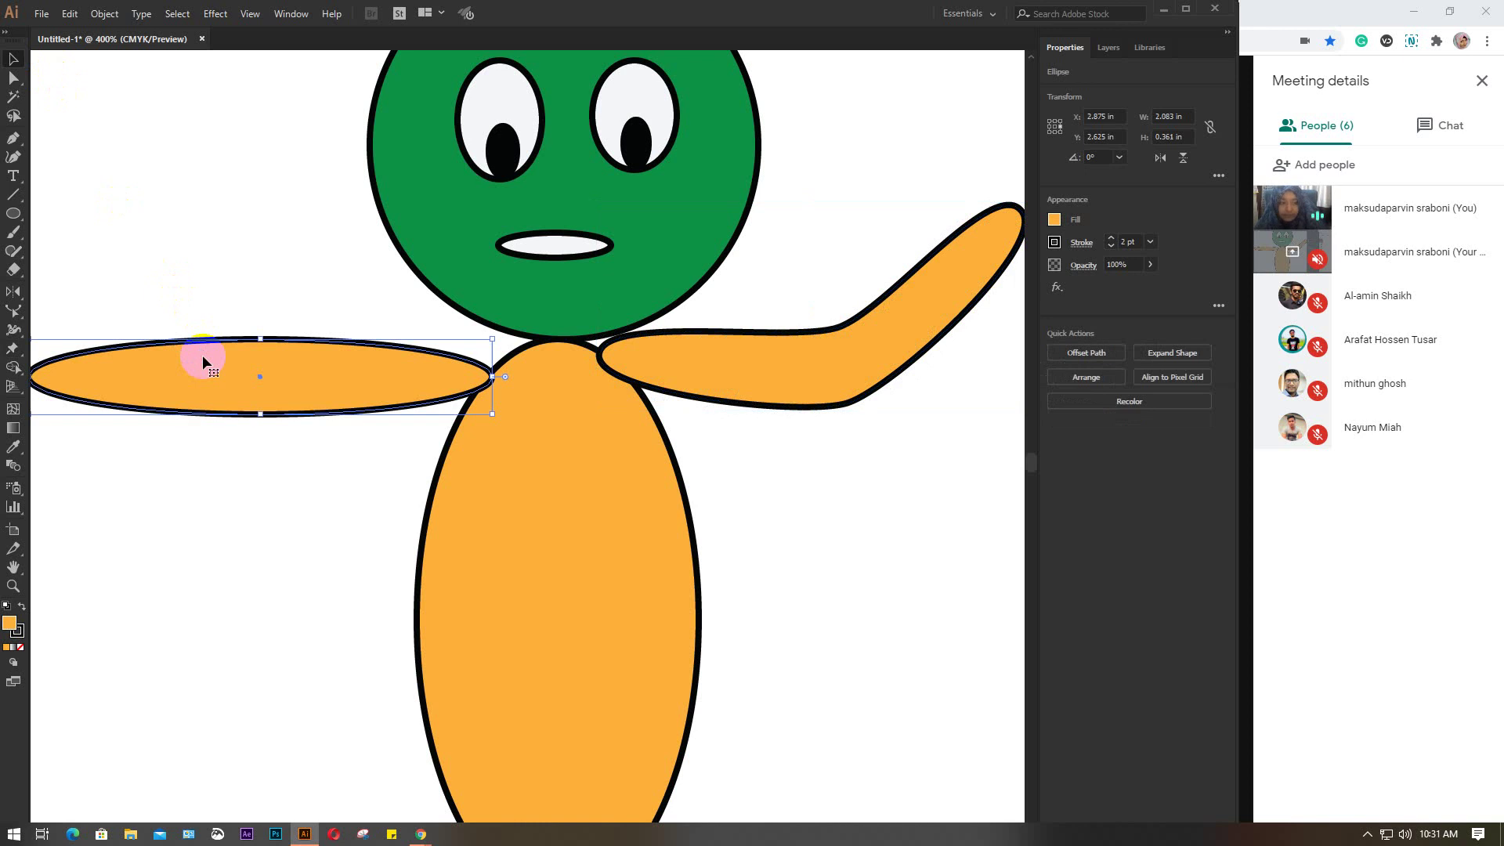
left_click_drag(202, 355, 276, 365)
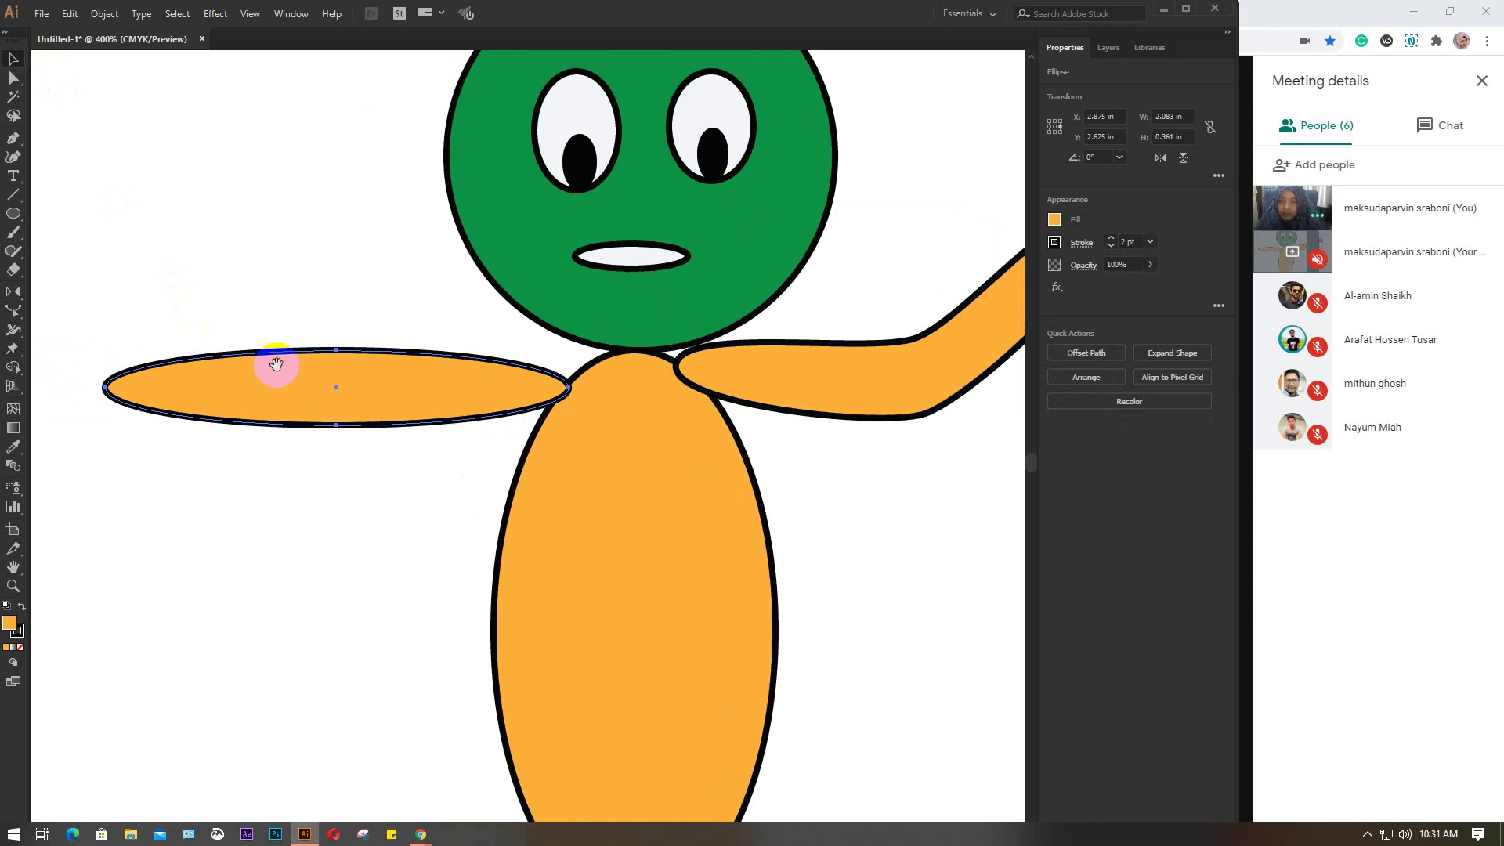
left_click(357, 385)
left_click(12, 347)
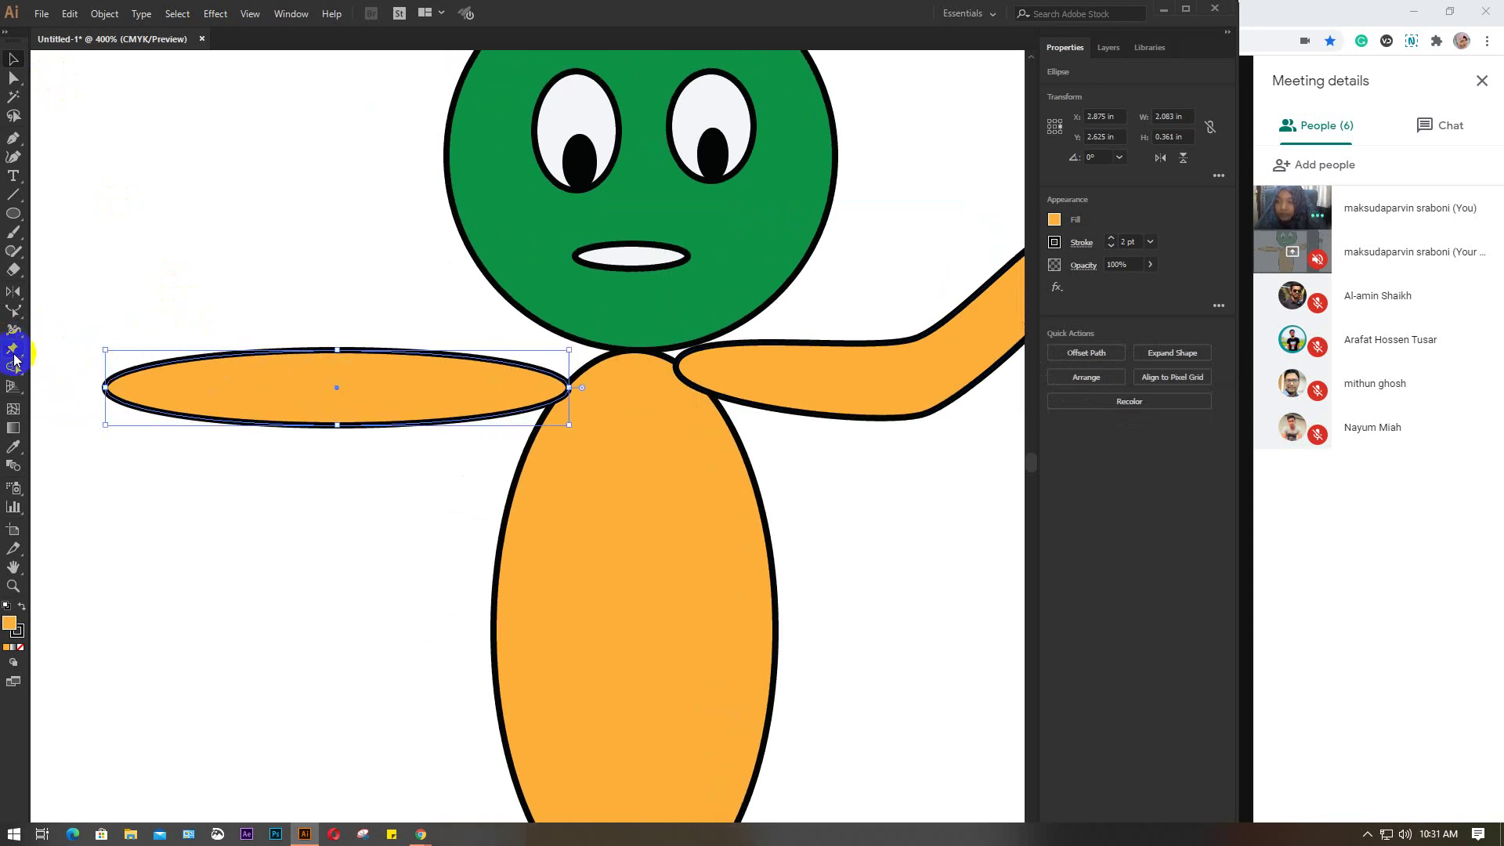
left_click(112, 386)
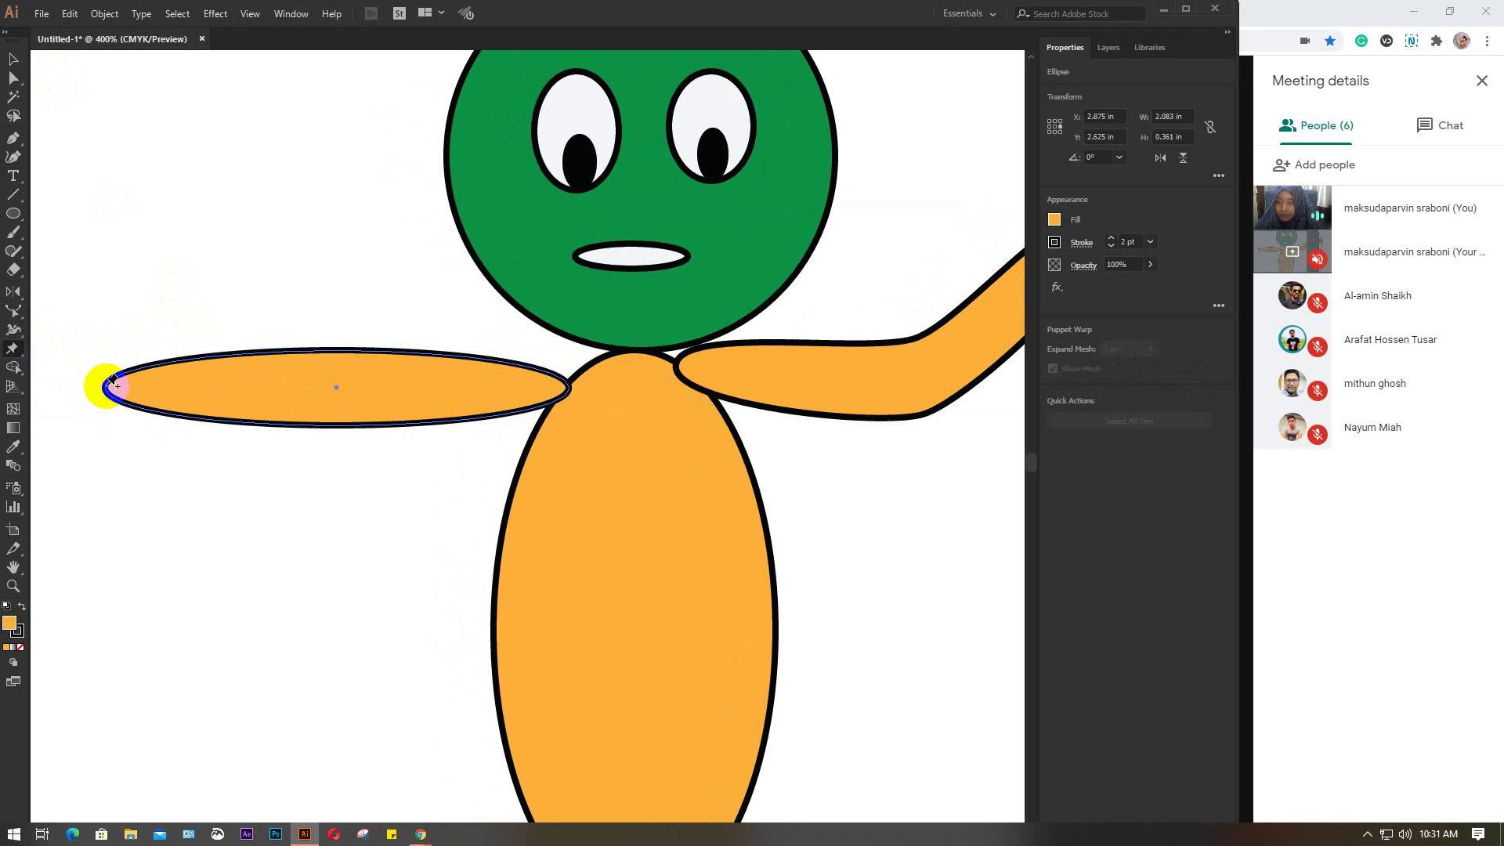
left_click(567, 390)
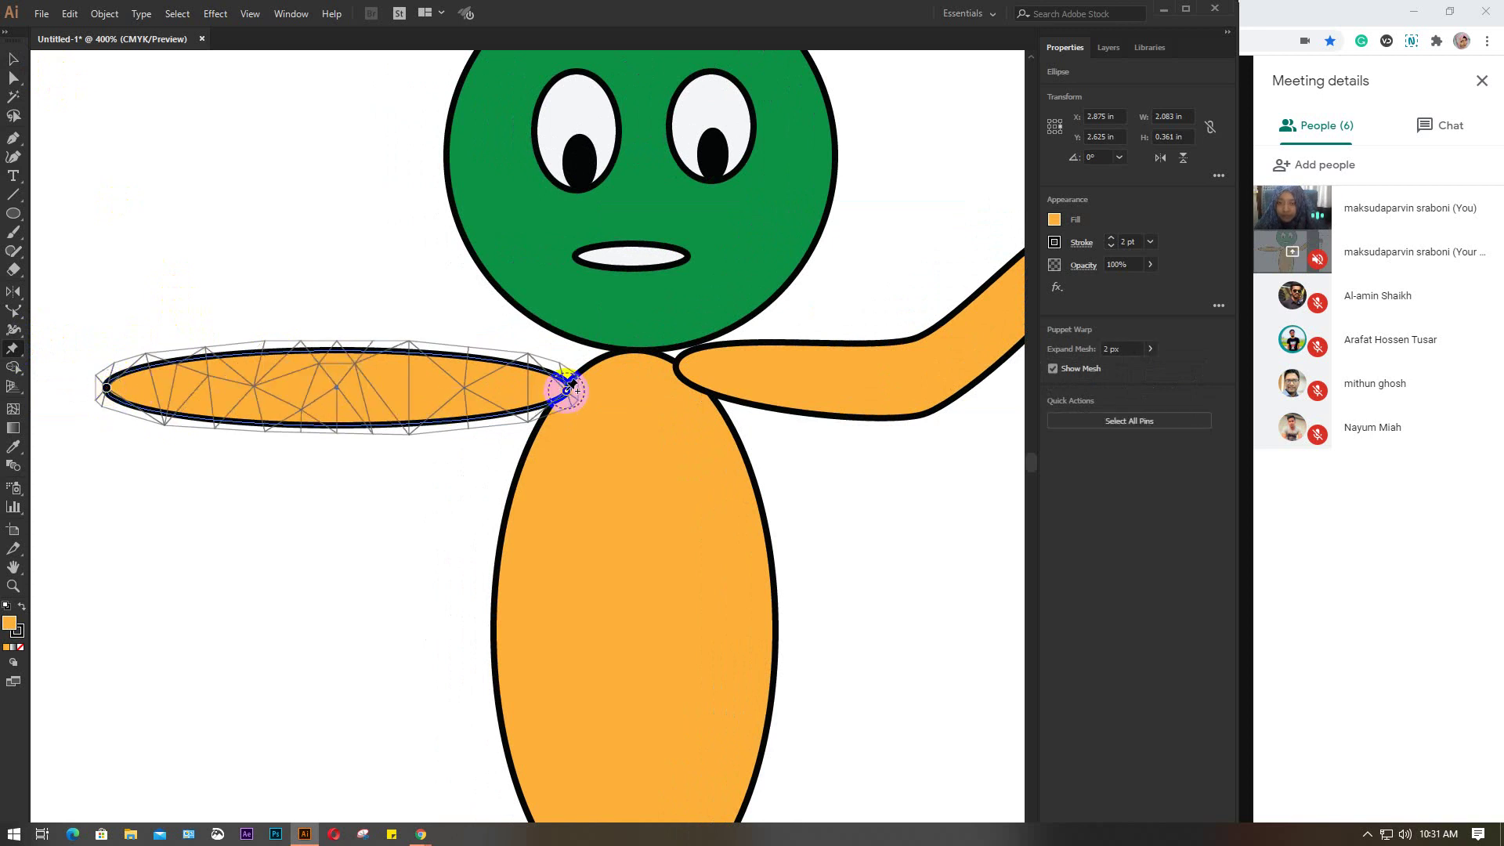
left_click_drag(567, 389, 589, 365)
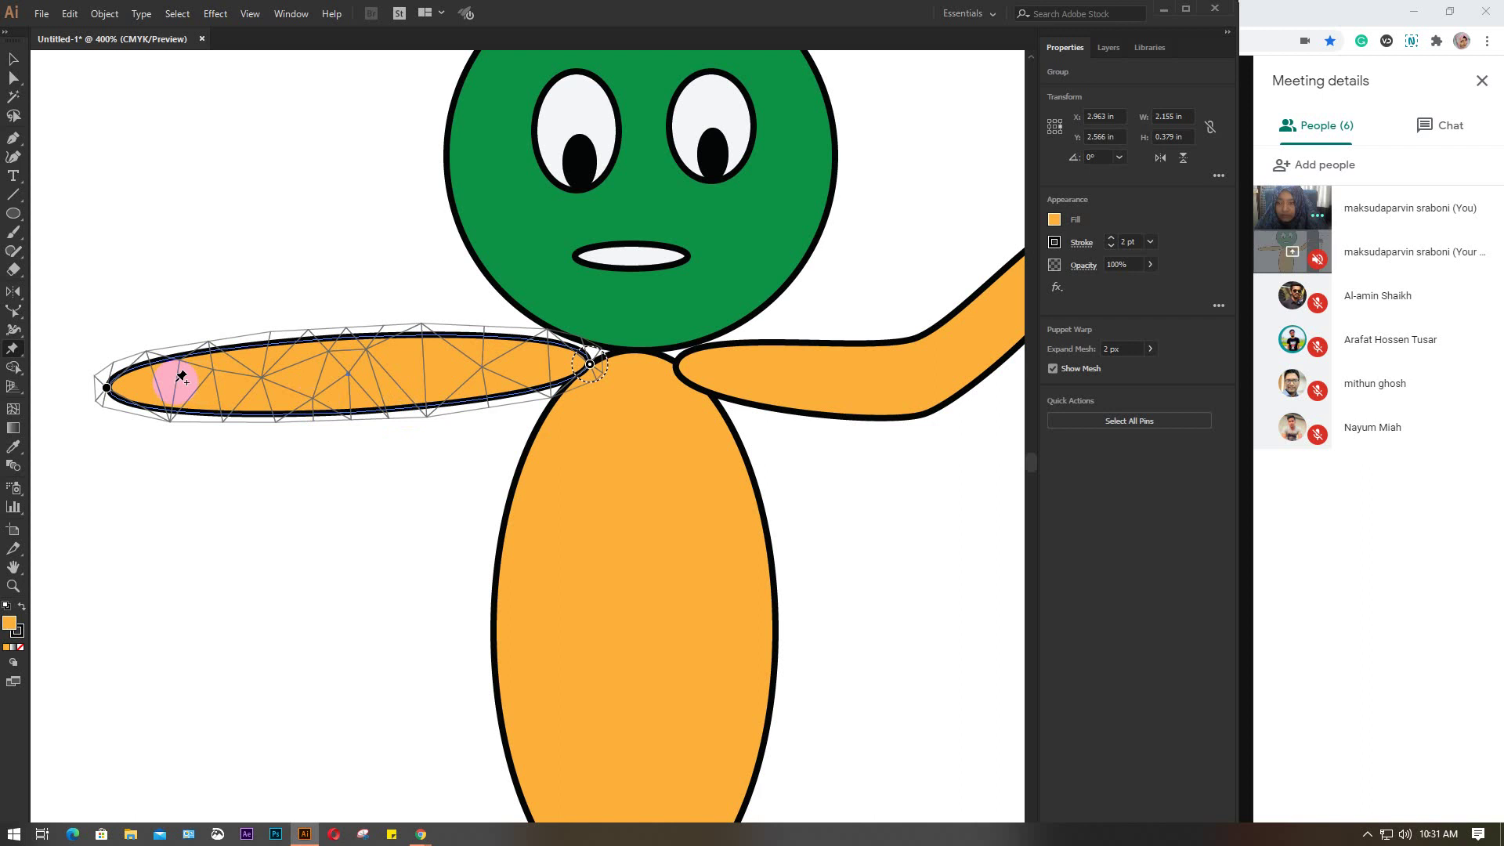
Step: Add edge and shoulder pins to the left arm and reposition its outer end
left_click(107, 387)
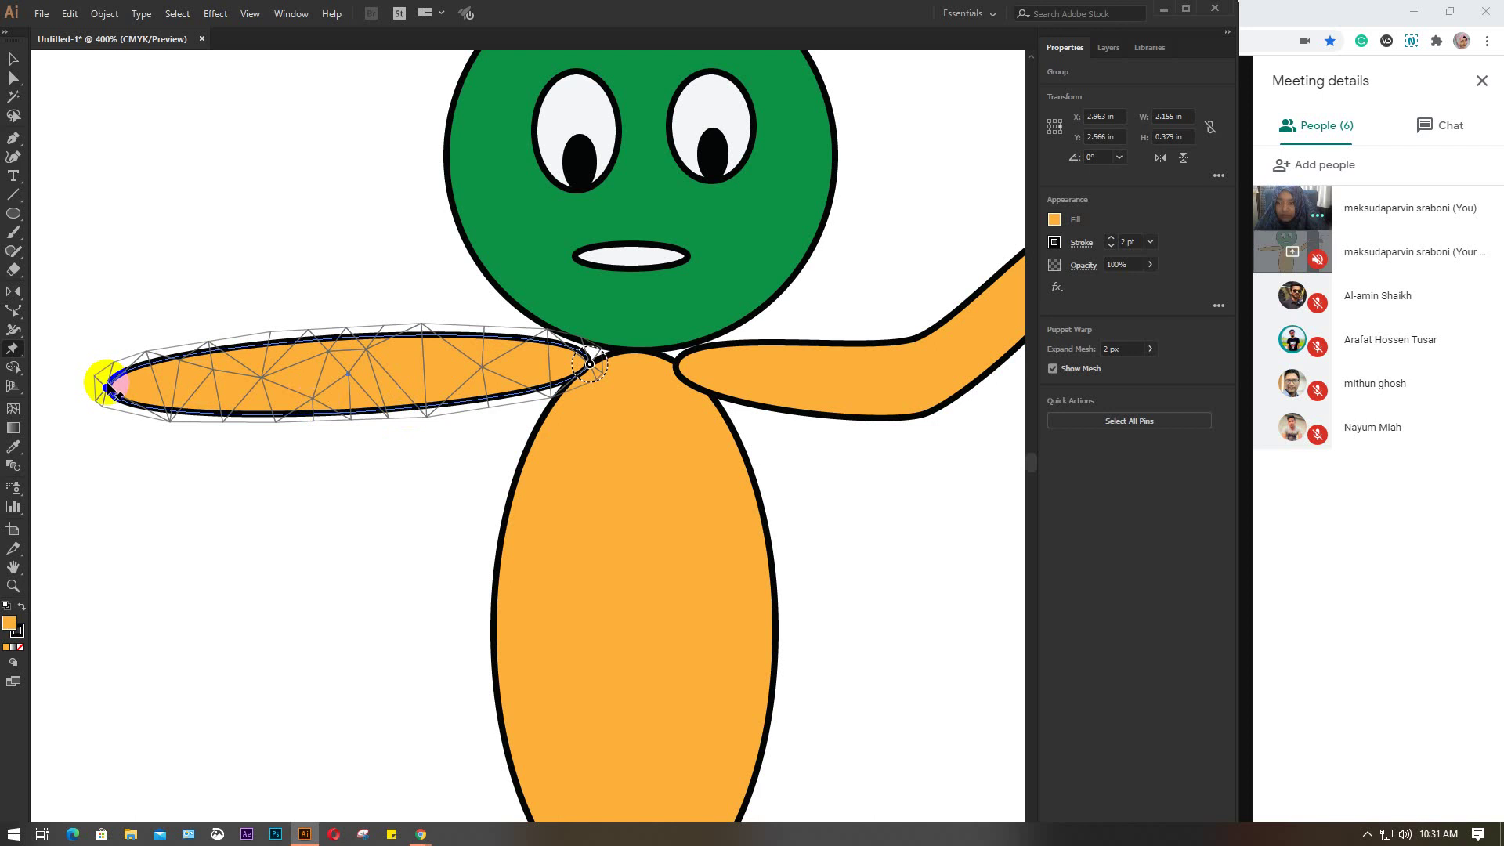
left_click(392, 408)
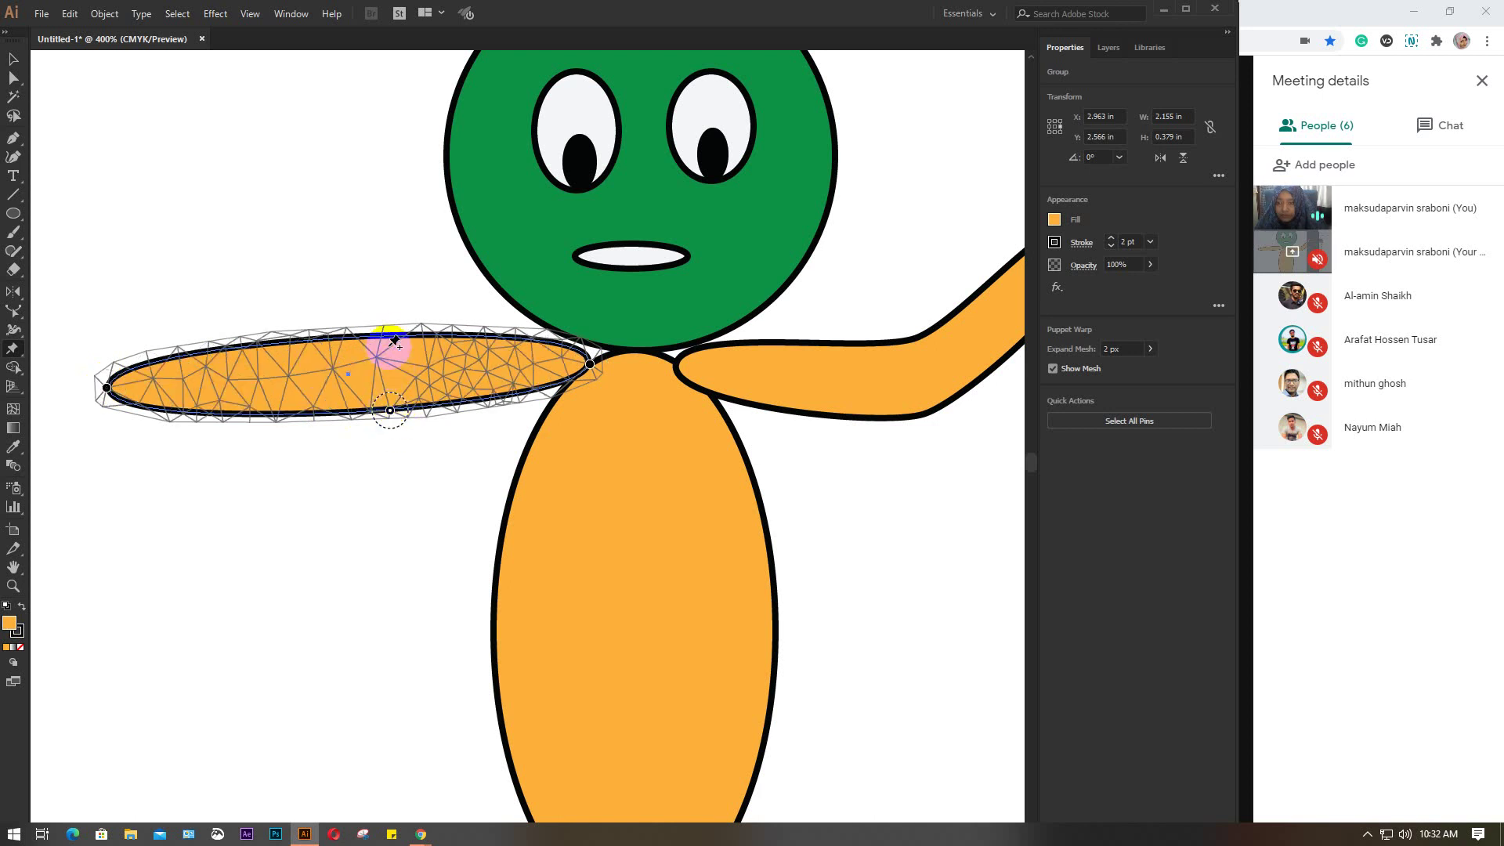
left_click(107, 387)
left_click_drag(107, 387, 97, 301)
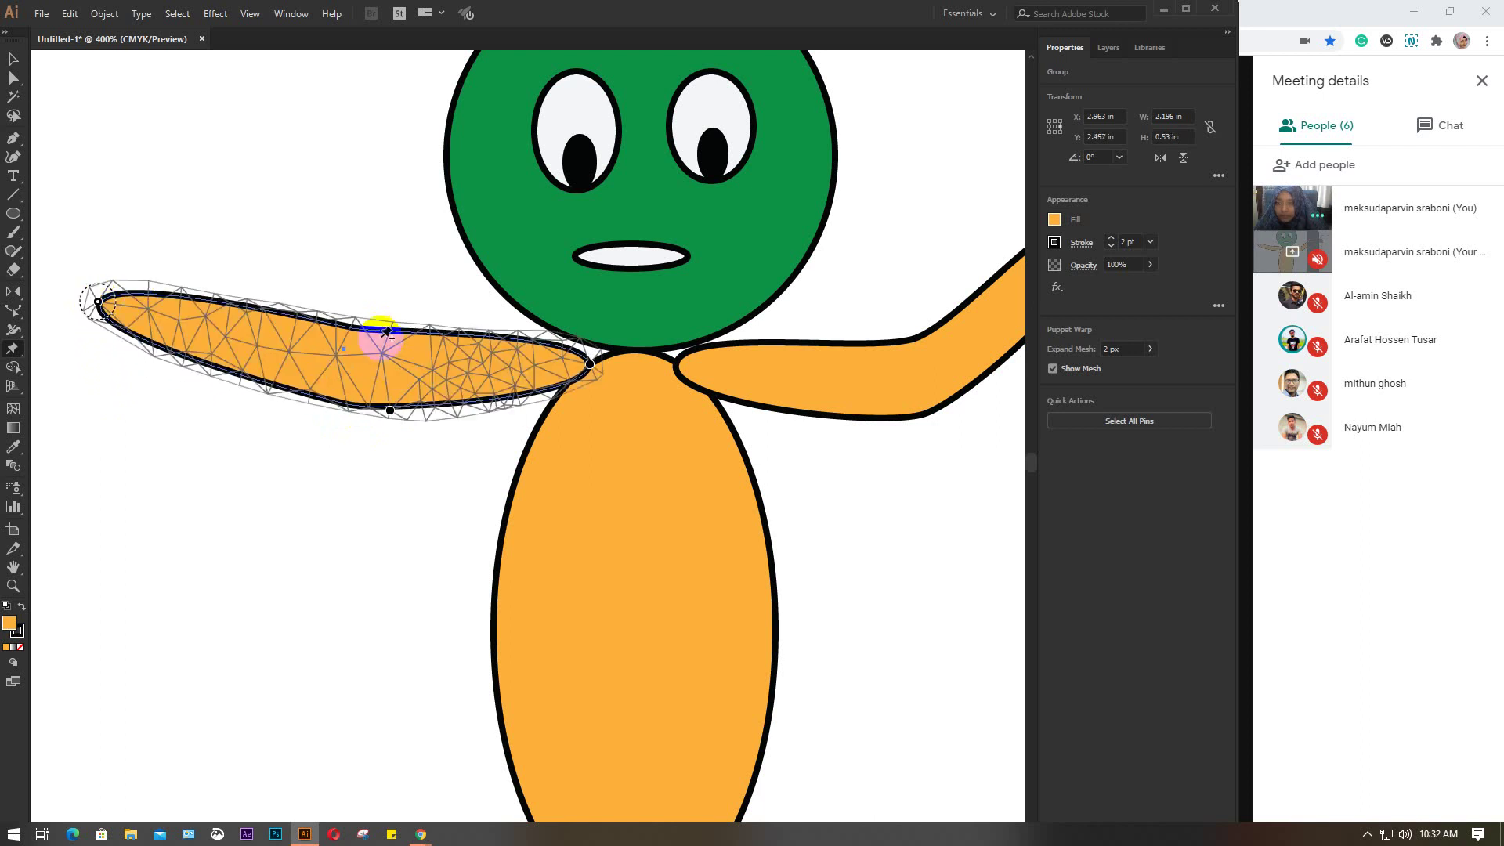
left_click(383, 326)
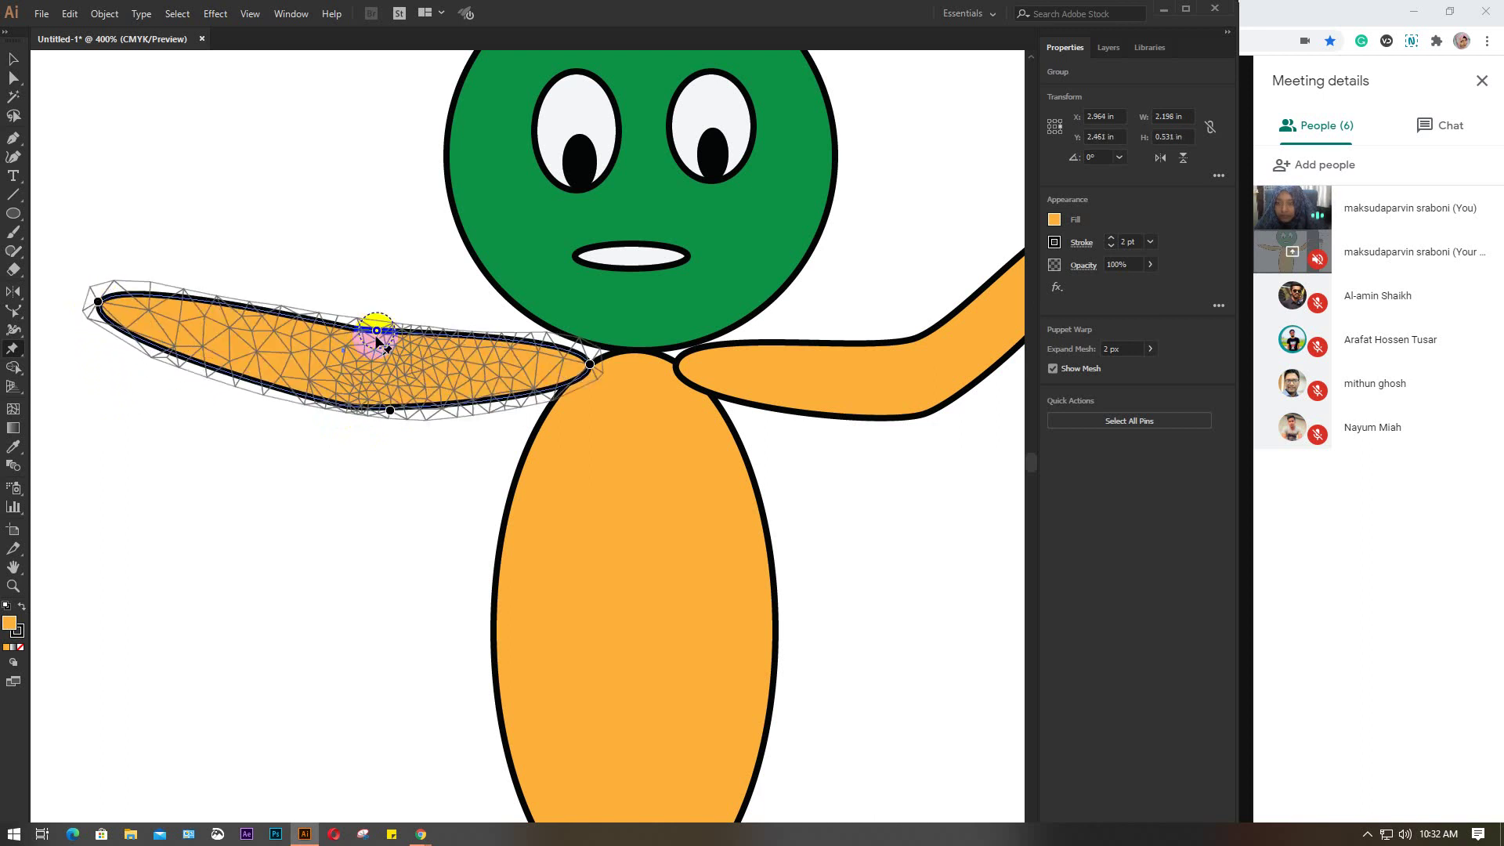
left_click_drag(376, 329, 373, 354)
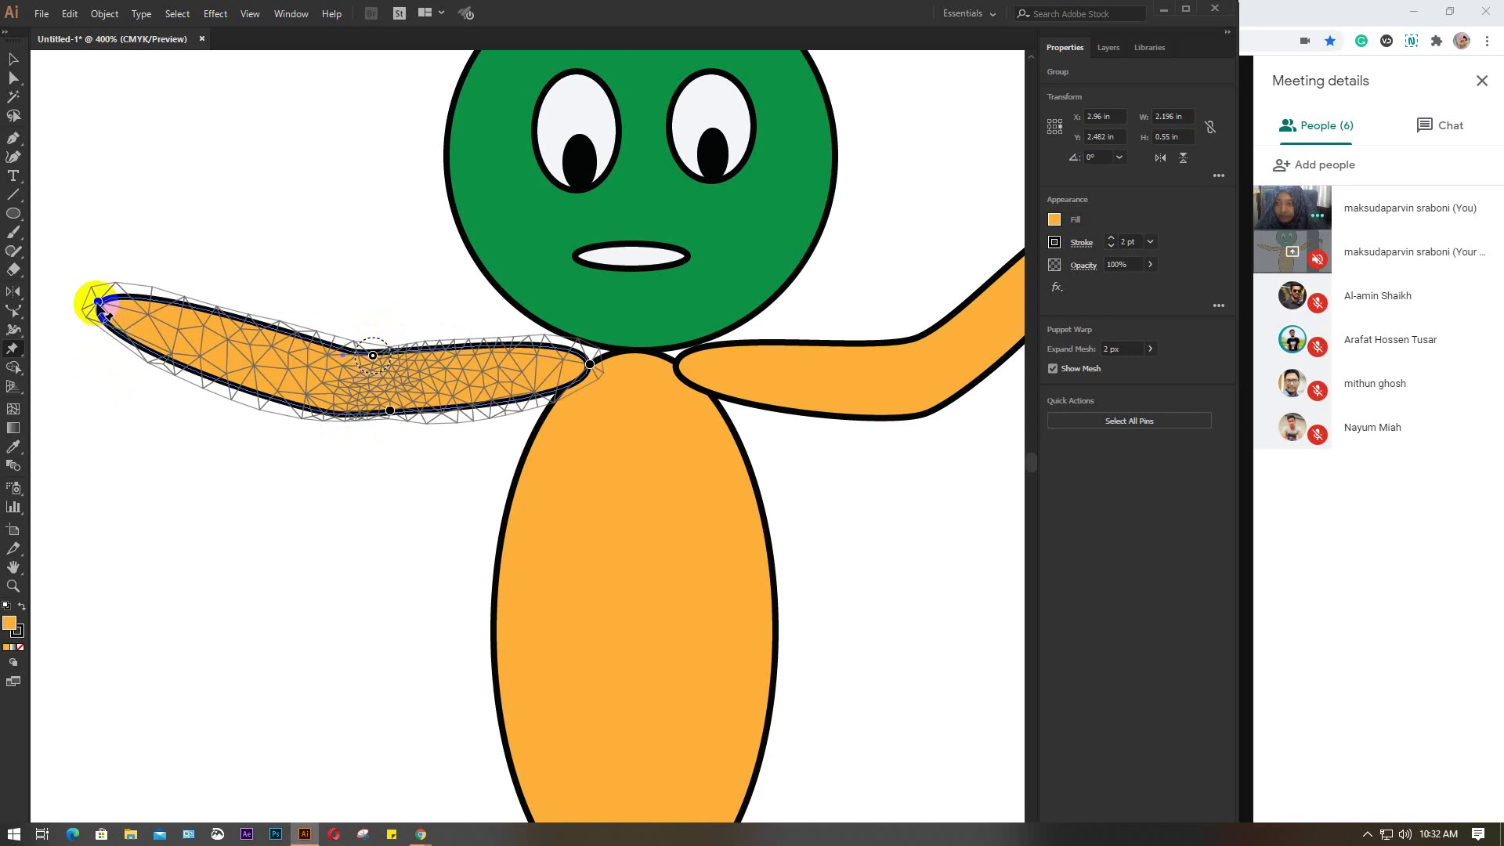
mouse_move(98, 302)
left_mouse_down()
mouse_move(91, 403)
mouse_move(120, 499)
left_mouse_up()
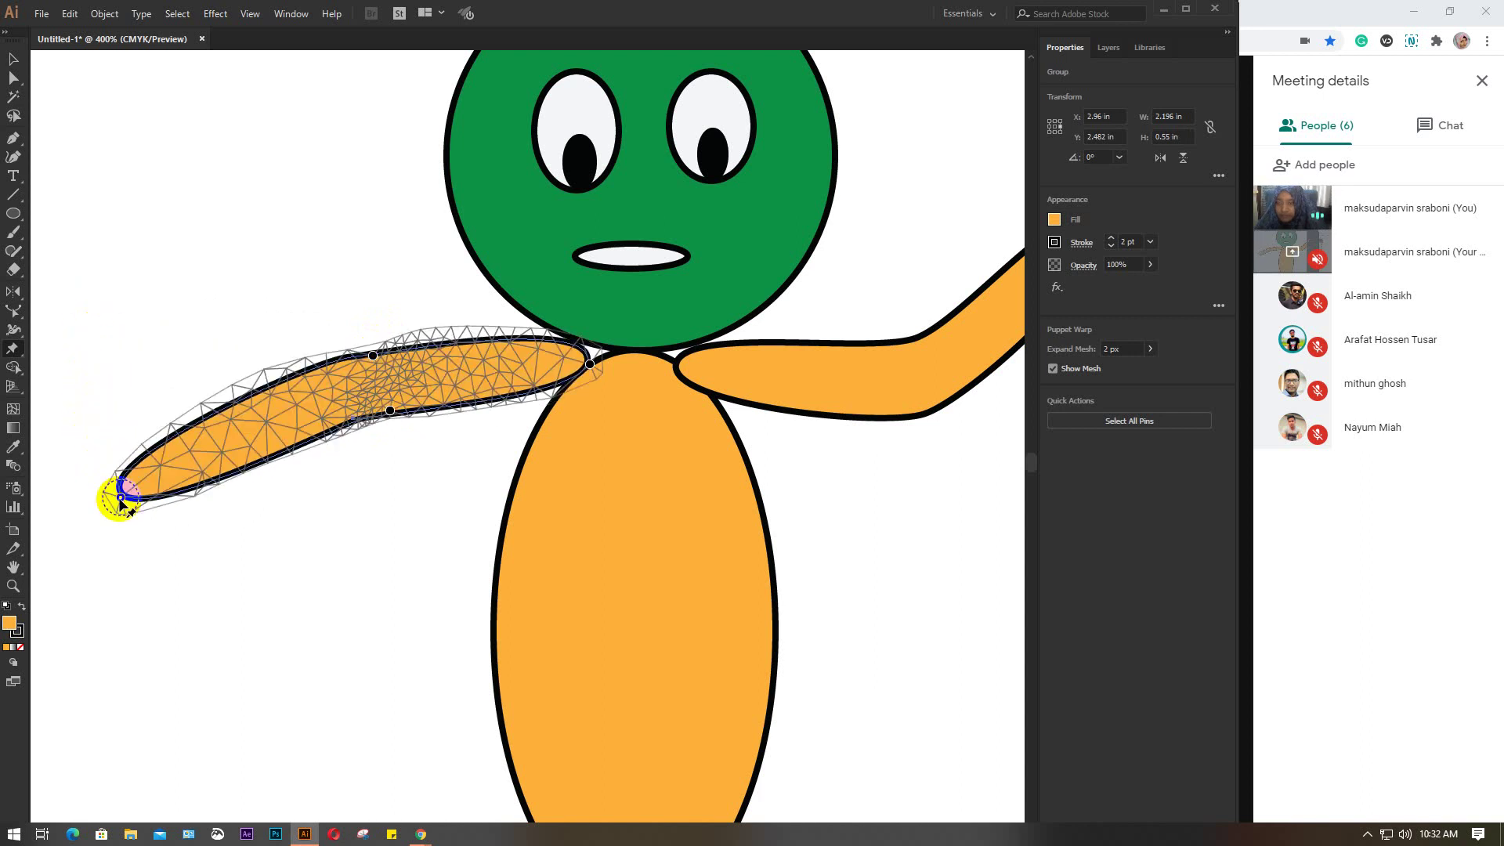
left_click(569, 343)
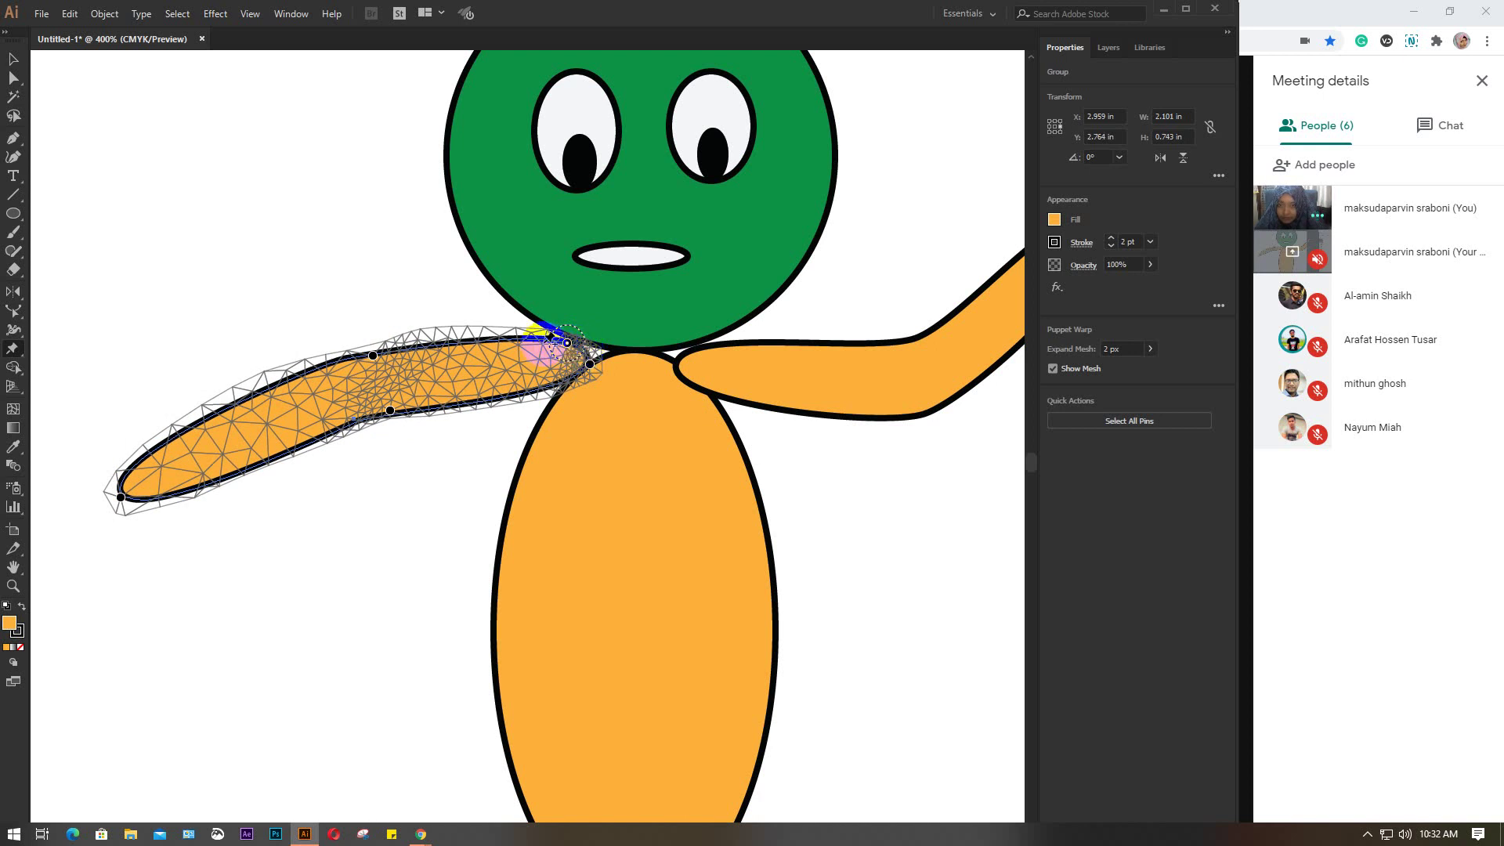
left_click(522, 338)
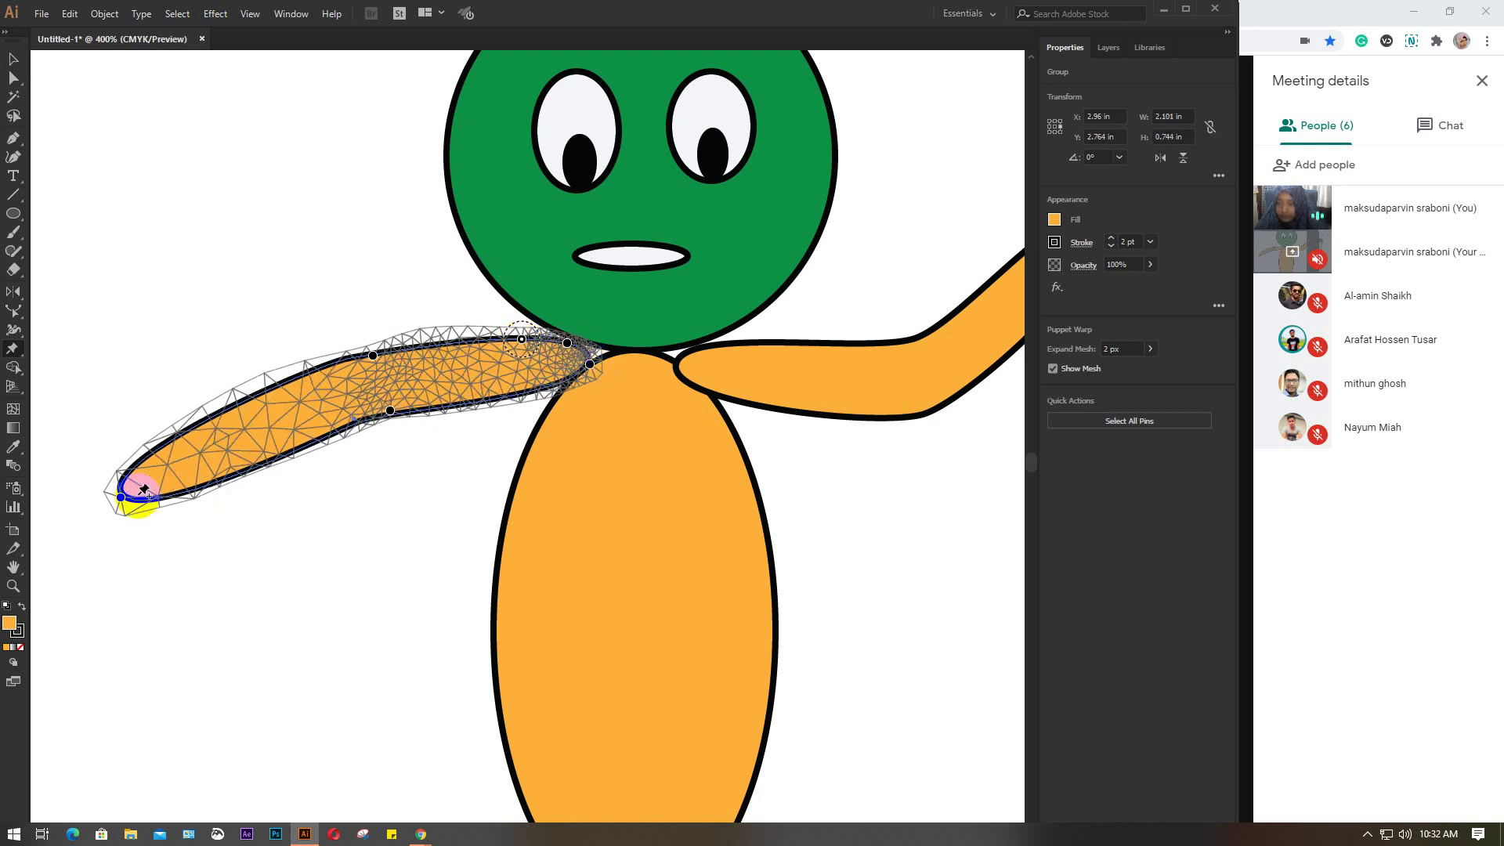
Step: Bend the left arm at the elbow so the forearm angles down-left
left_click(119, 499)
mouse_move(149, 558)
left_mouse_down()
mouse_move(61, 363)
mouse_move(101, 228)
mouse_move(151, 521)
mouse_move(115, 312)
mouse_move(74, 360)
mouse_move(134, 467)
mouse_move(145, 548)
left_mouse_up()
mouse_move(373, 356)
left_mouse_down()
mouse_move(361, 344)
mouse_move(354, 374)
mouse_move(398, 429)
left_mouse_up()
left_click(360, 378)
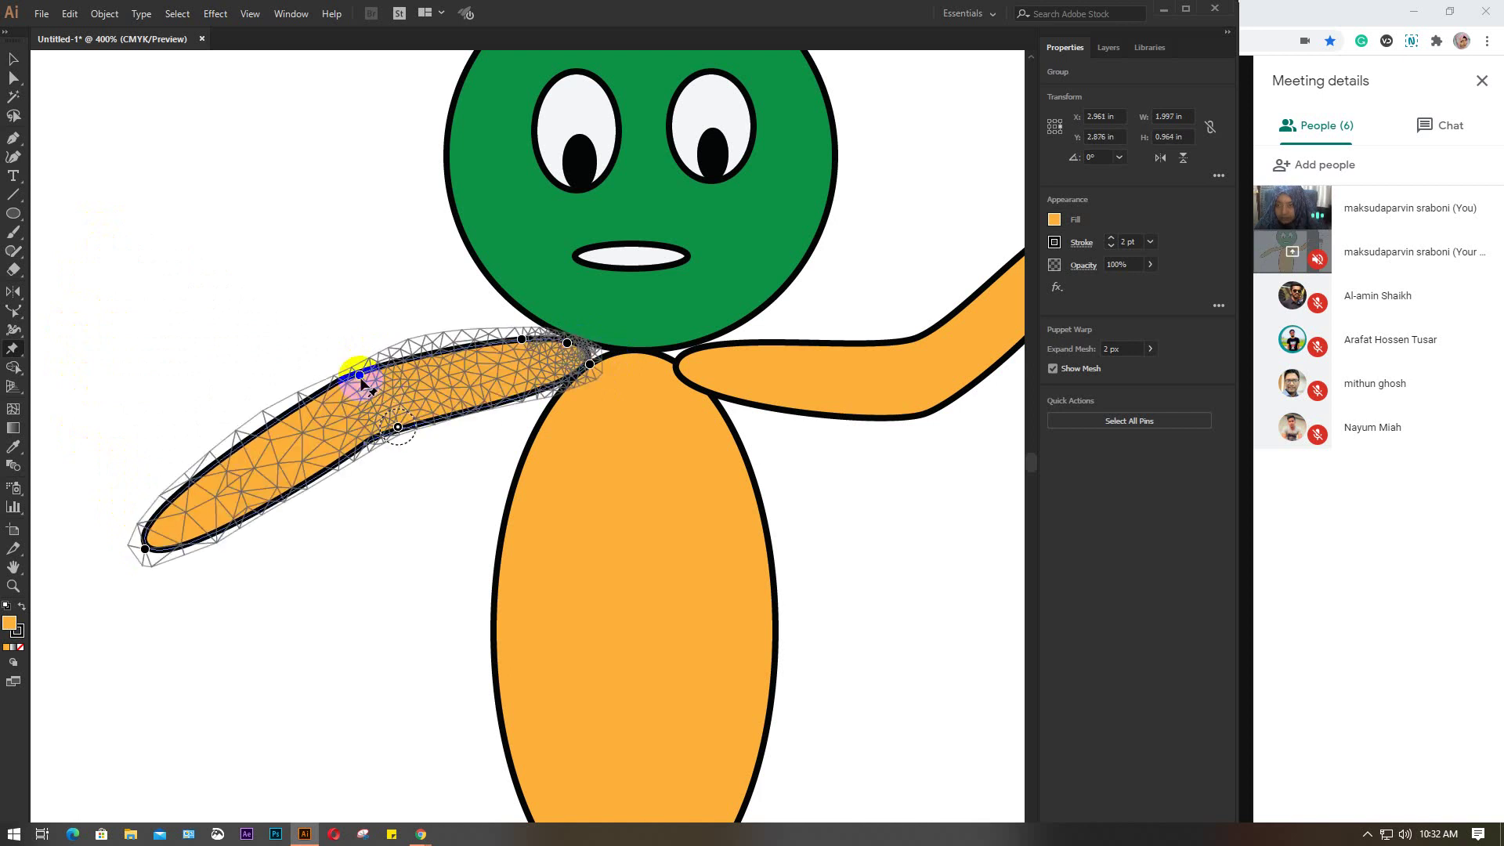
left_click_drag(360, 377, 365, 393)
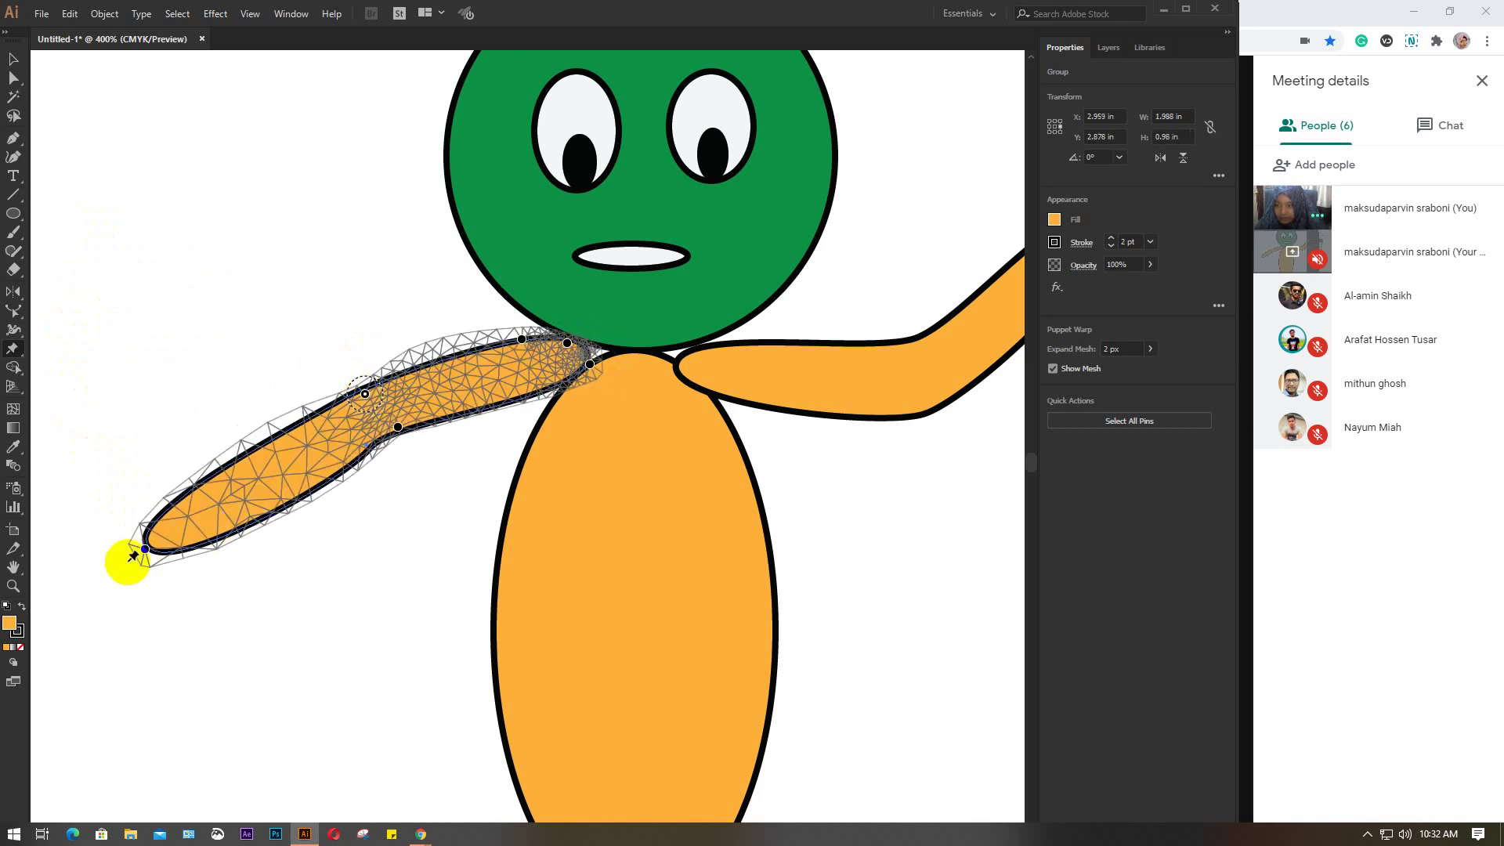
left_click_drag(144, 548, 195, 610)
Step: Pin the hand tip and round off the hand, finishing the warp
left_click(194, 572)
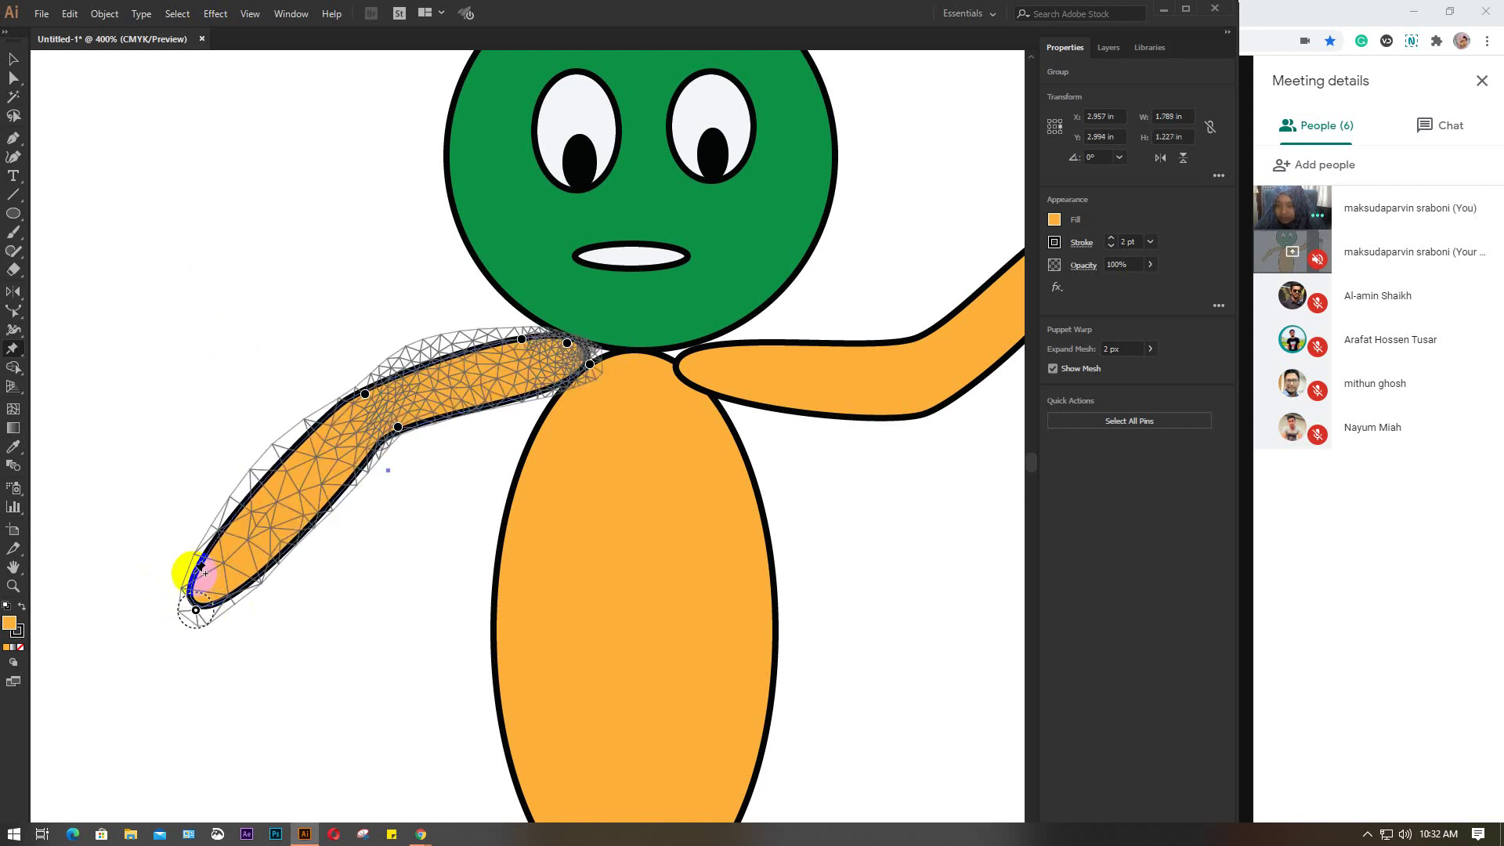
left_click(233, 593)
left_click(218, 550)
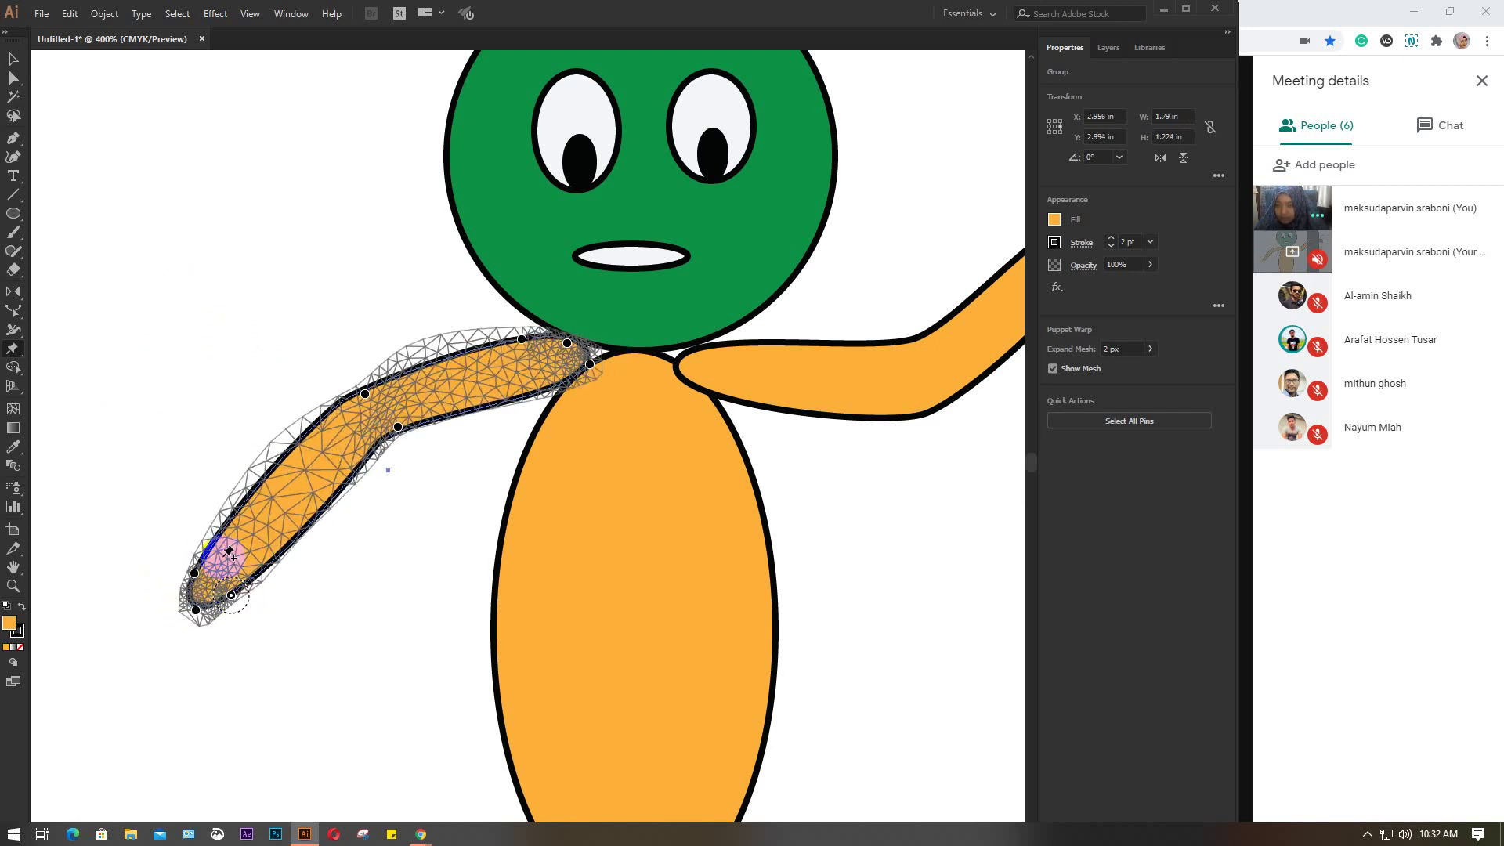
left_click(254, 579)
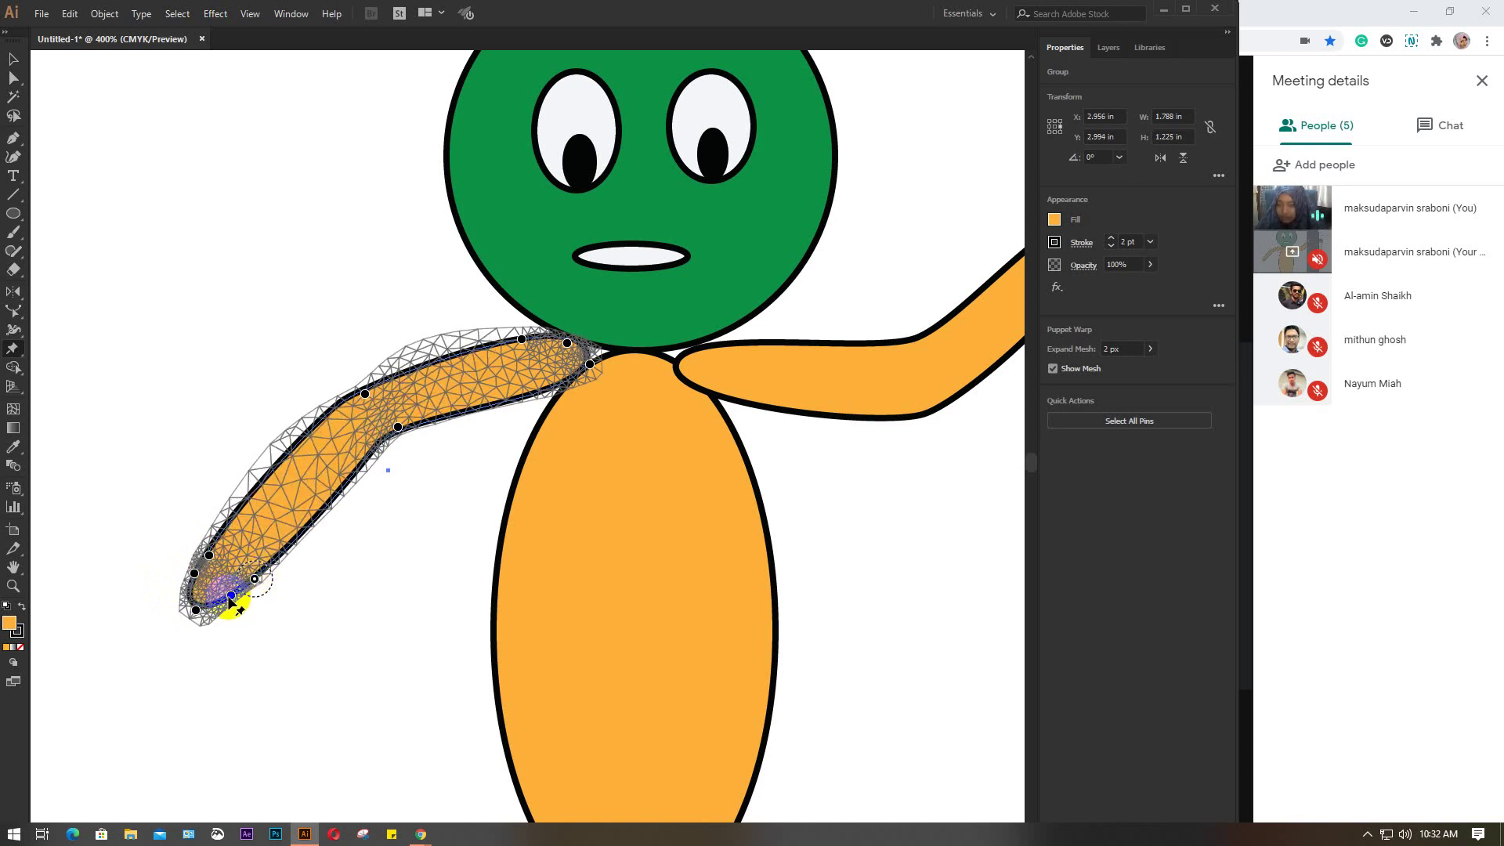
left_click(198, 610)
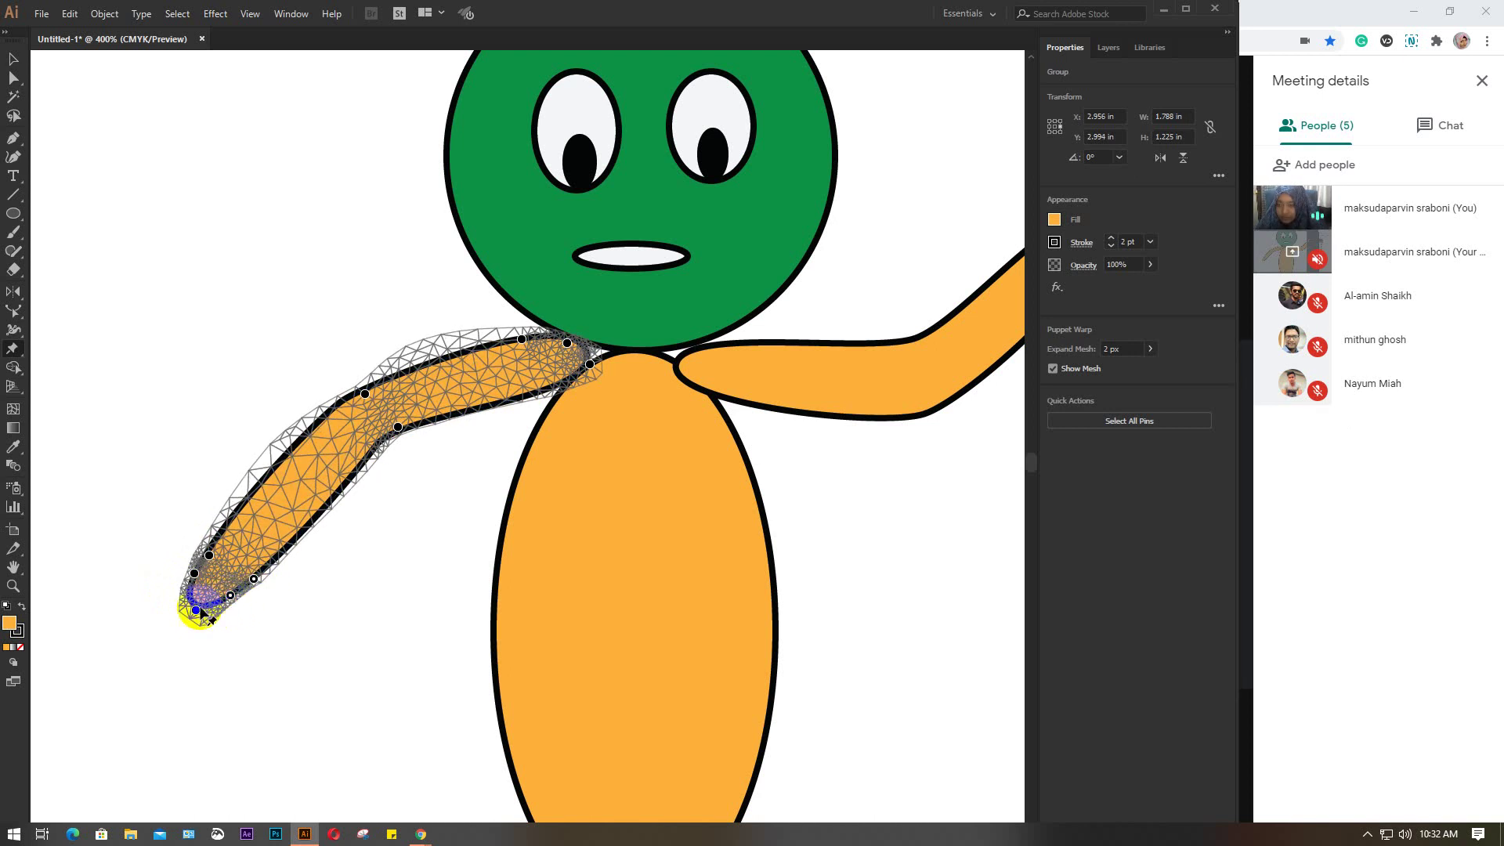
left_click(209, 556)
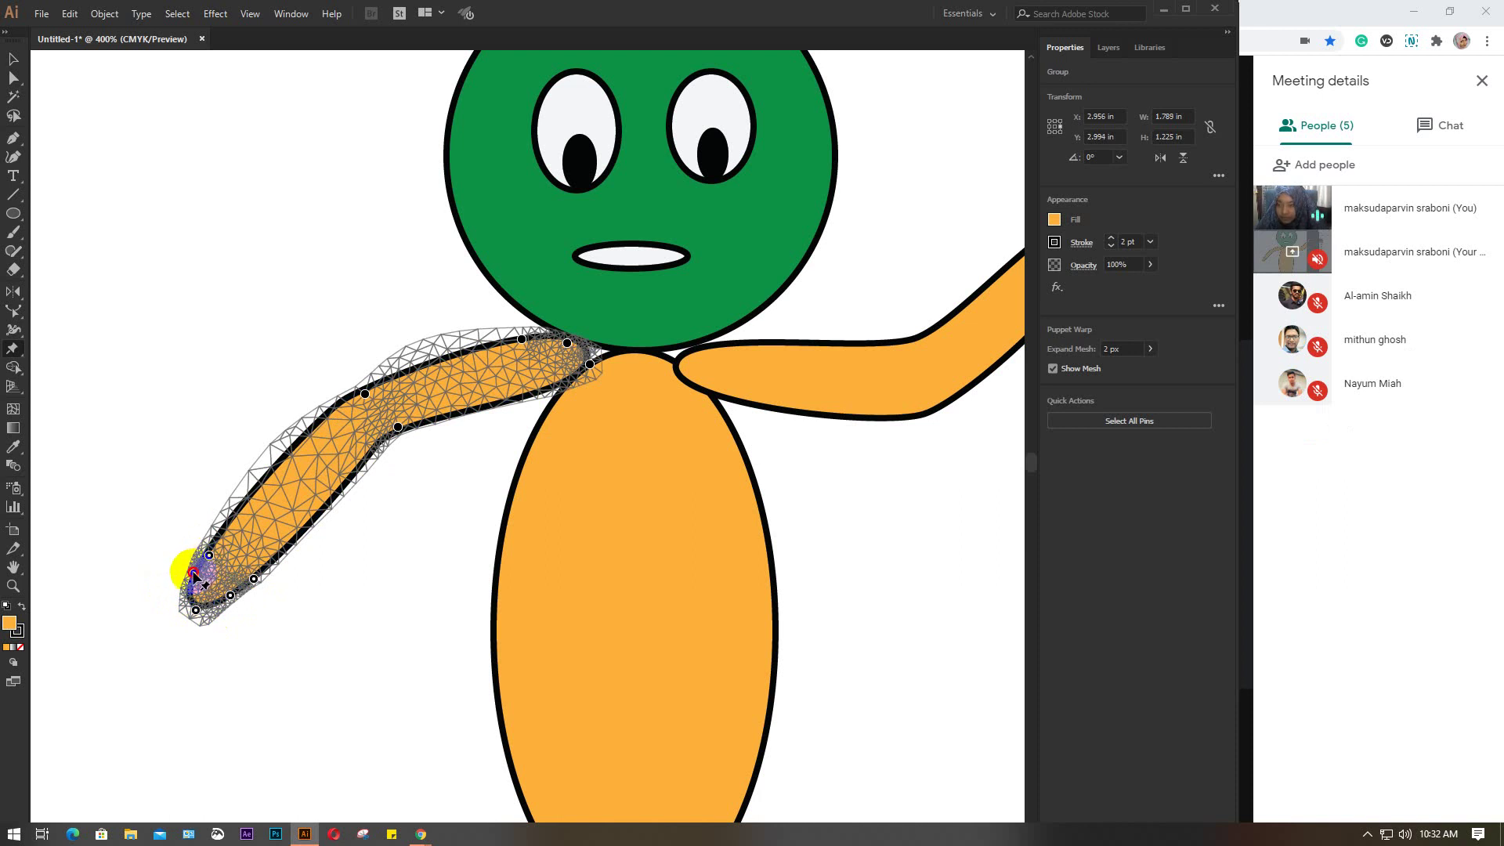
mouse_move(210, 556)
left_mouse_down()
mouse_move(153, 453)
mouse_move(117, 486)
mouse_move(222, 614)
mouse_move(162, 511)
mouse_move(163, 556)
left_mouse_up()
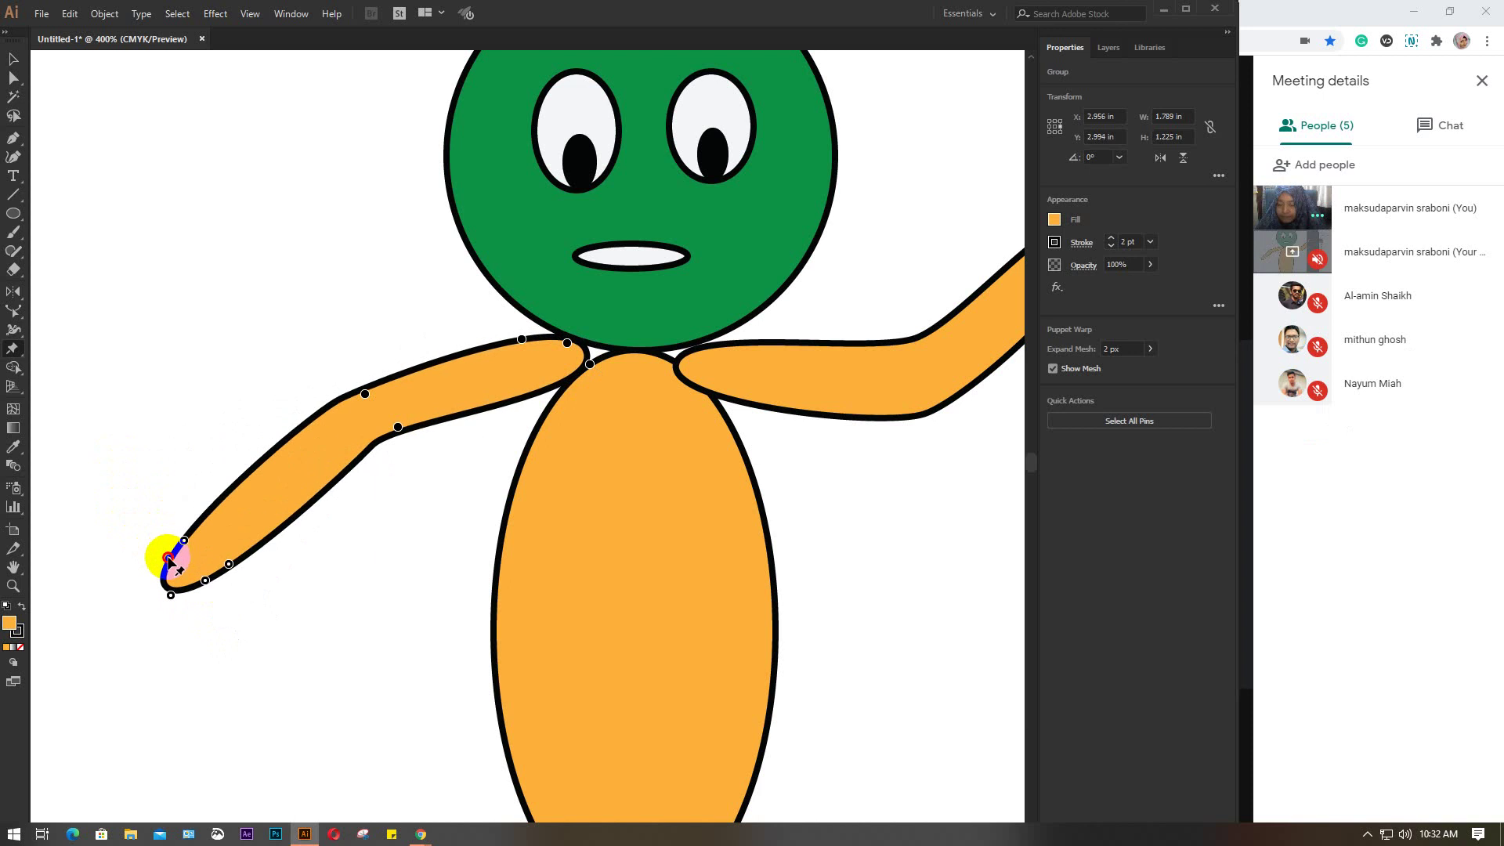
left_click(14, 59)
Step: Deselect the arm and zoom out to fit the whole artboard in view
left_click(187, 194)
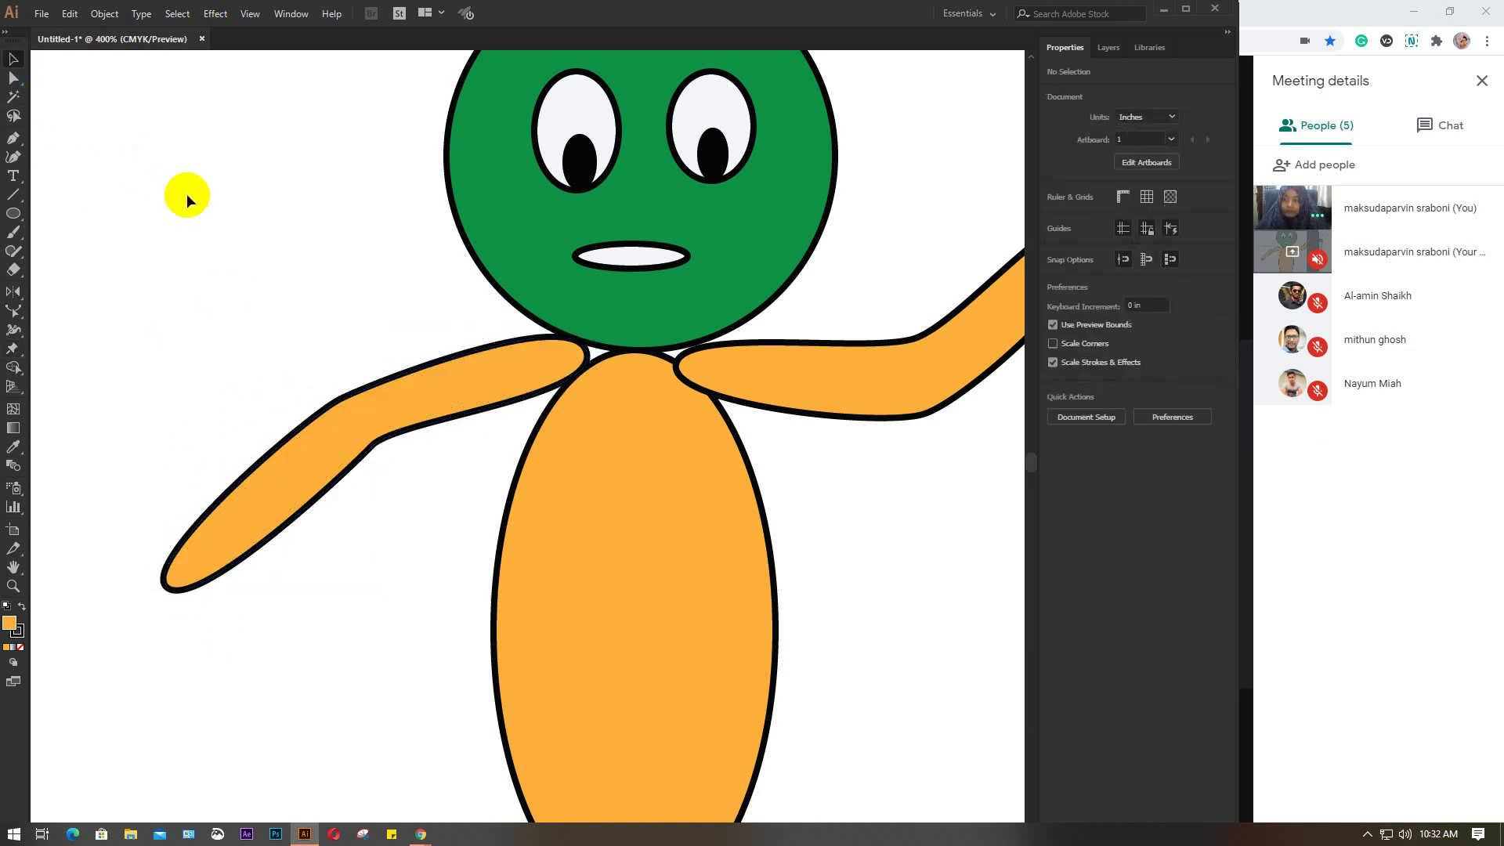
key("ctrl+minus")
key("ctrl+minus")
key("ctrl+minus")
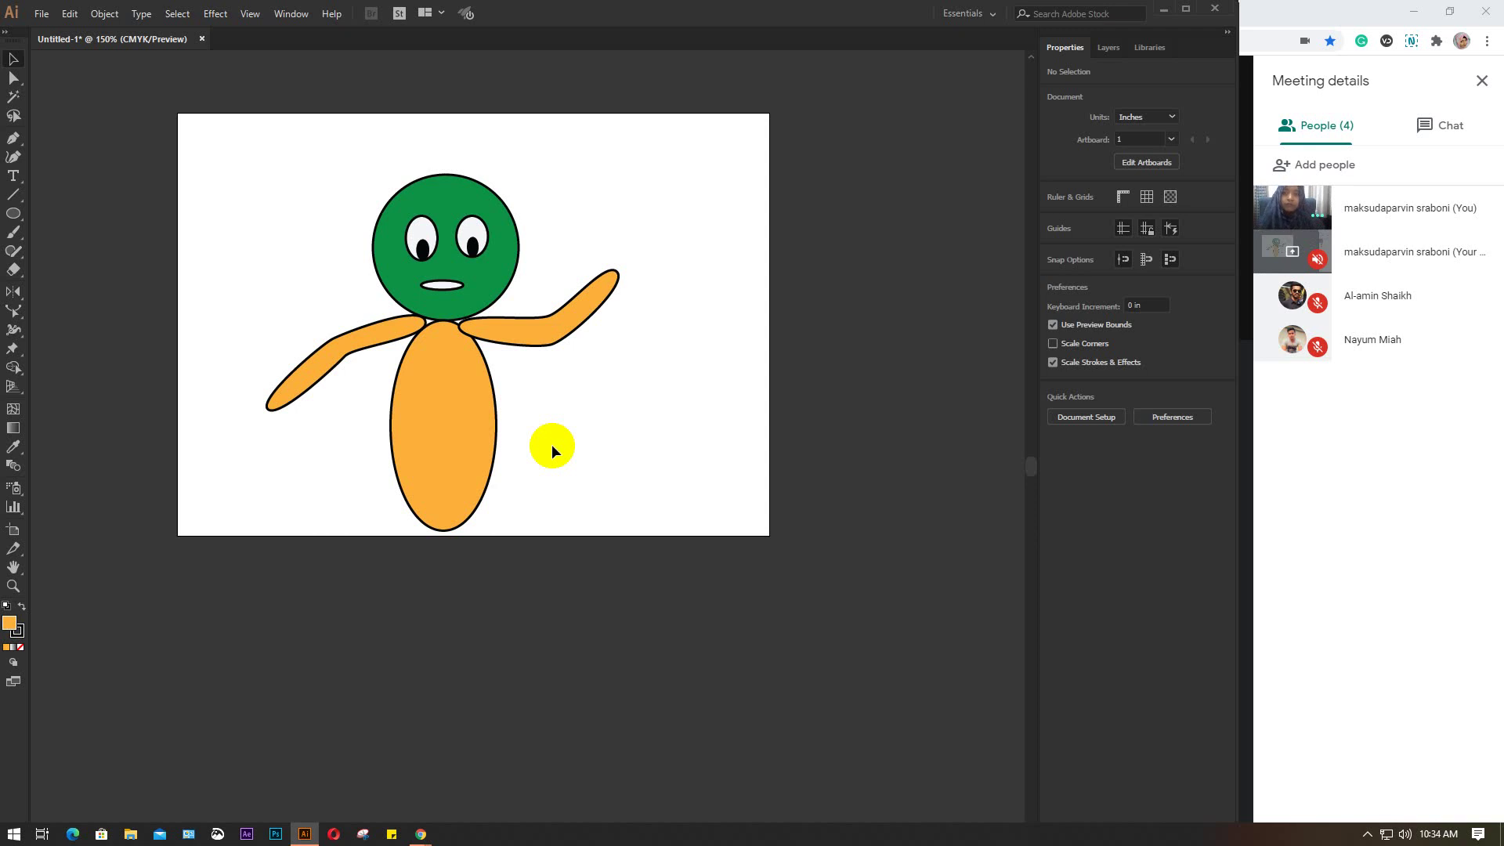
Step: Preview Batch- GD 51 & 52 & 53 & 54- Lot 15.xlsx from Drive's 'Shared with me'
left_click(1296, 10)
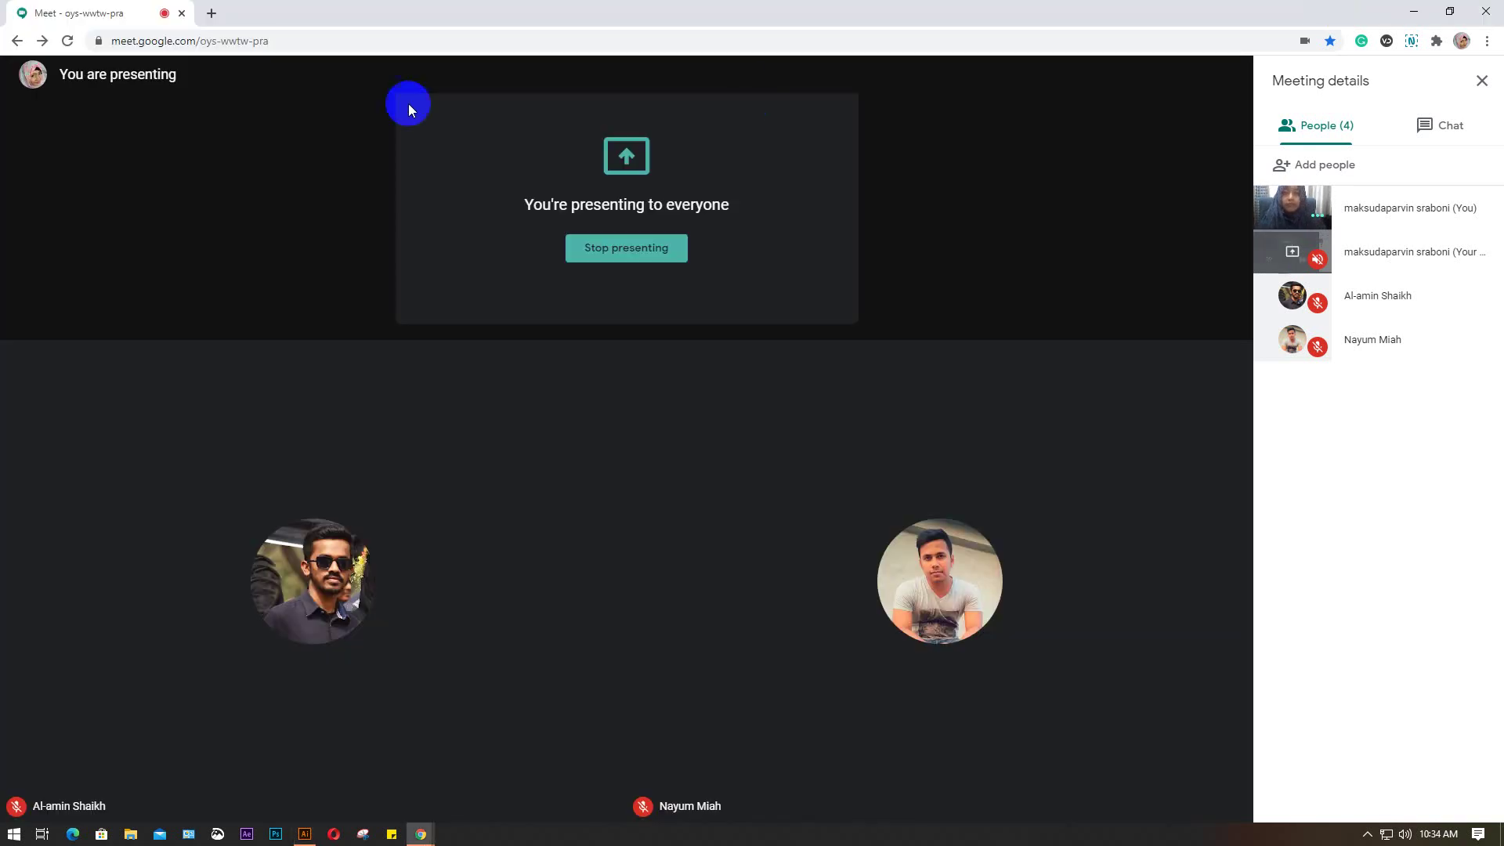
left_click(212, 13)
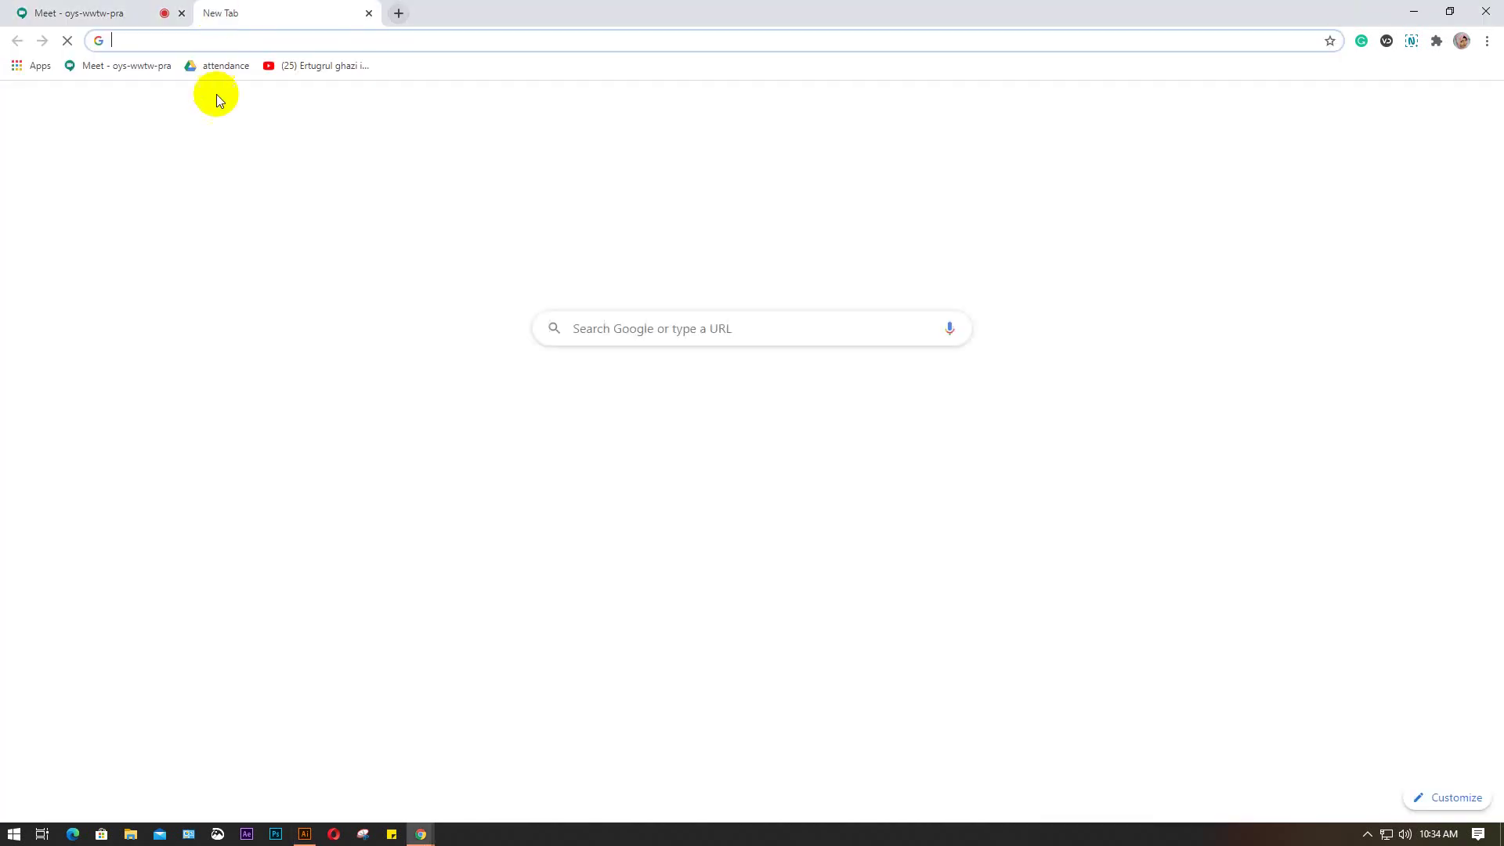
left_click(222, 67)
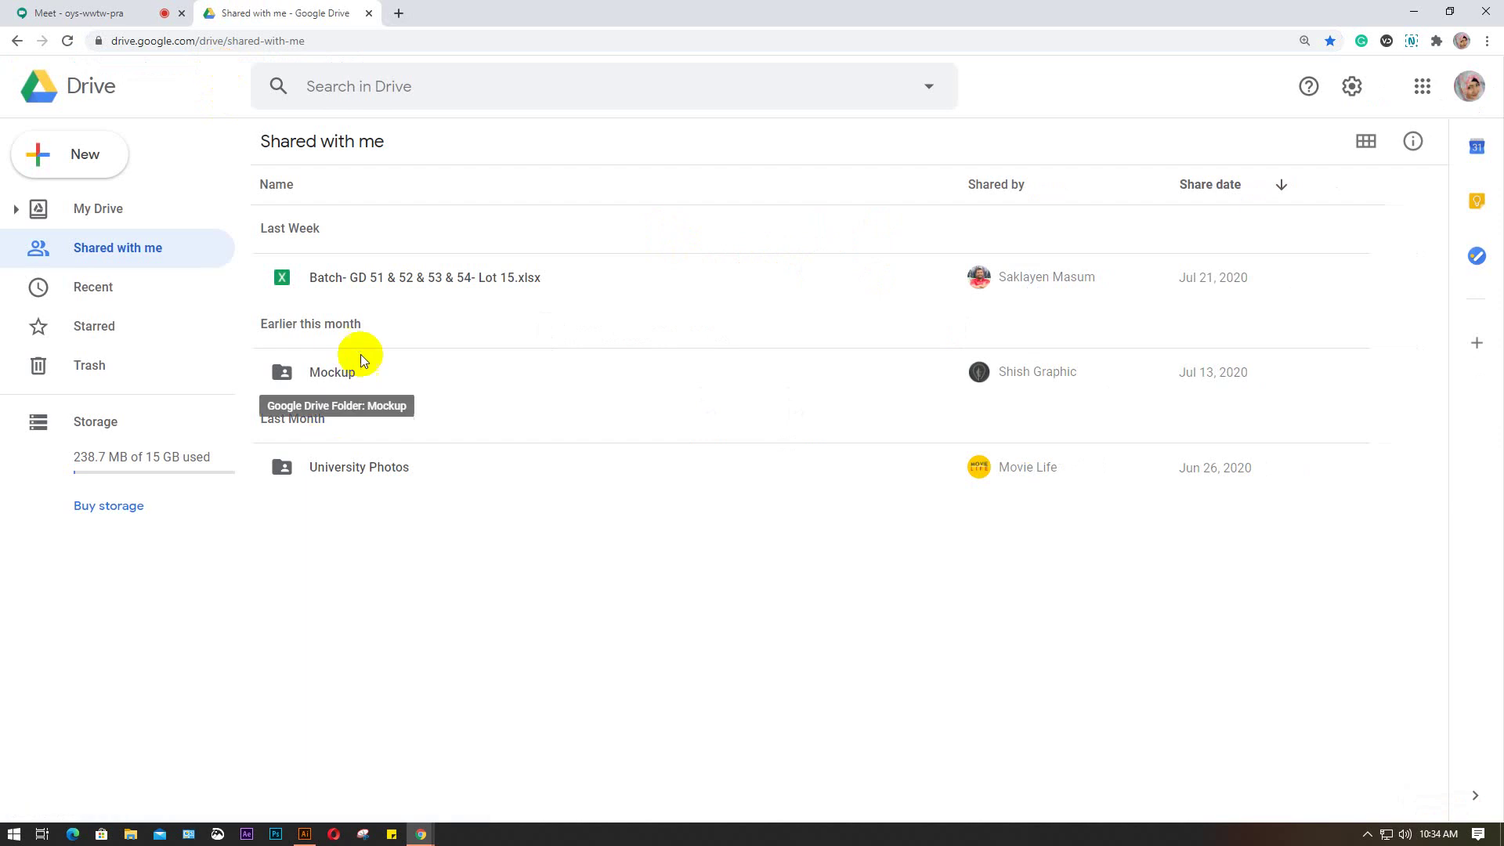
double_click(457, 281)
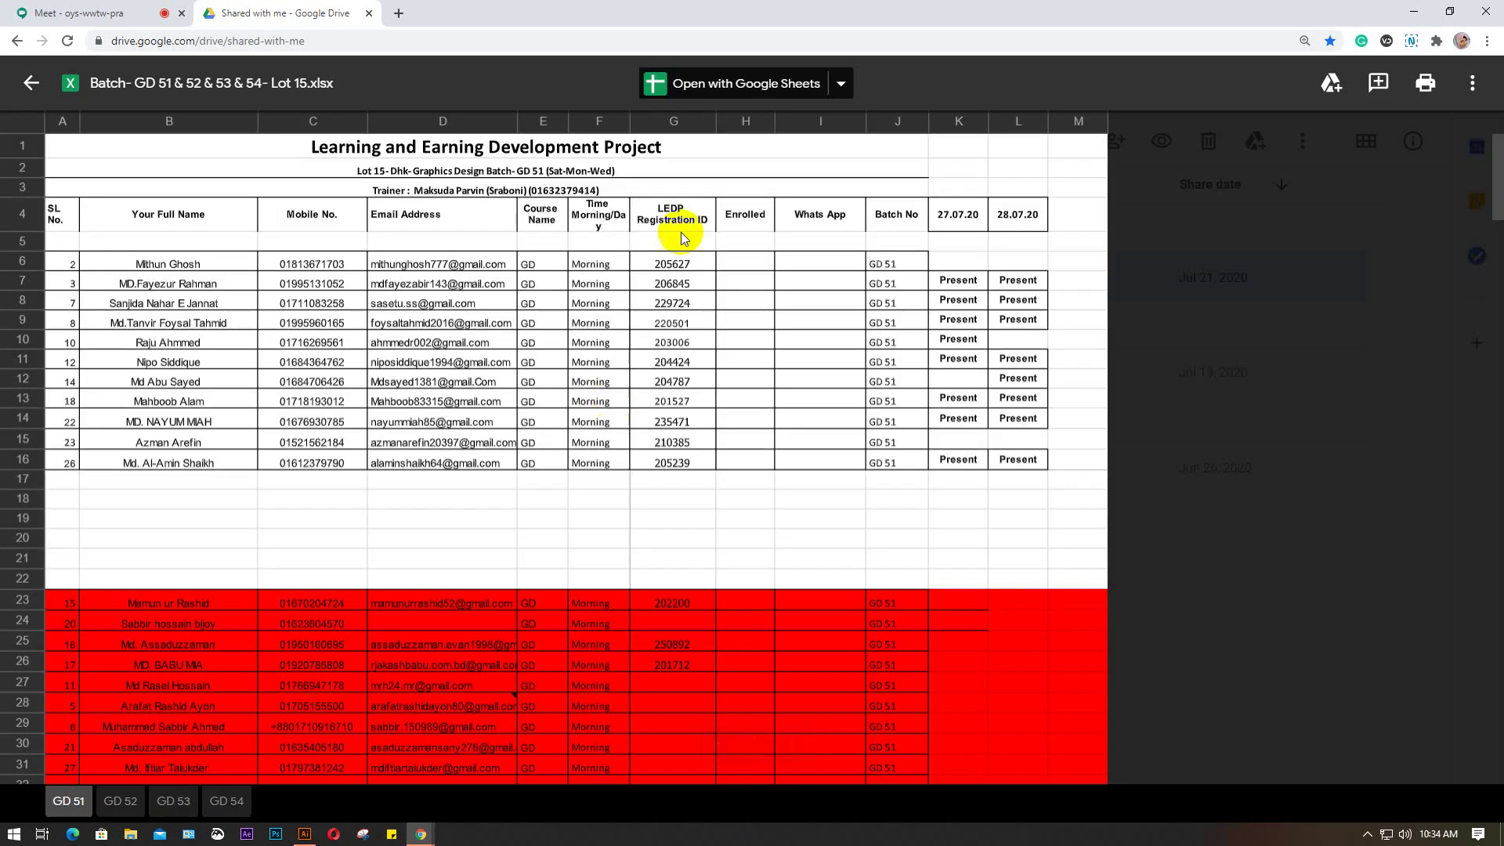
Step: Open the Lot 15 batch file in Google Sheets in its own window, positioned beside the meeting
left_click(756, 88)
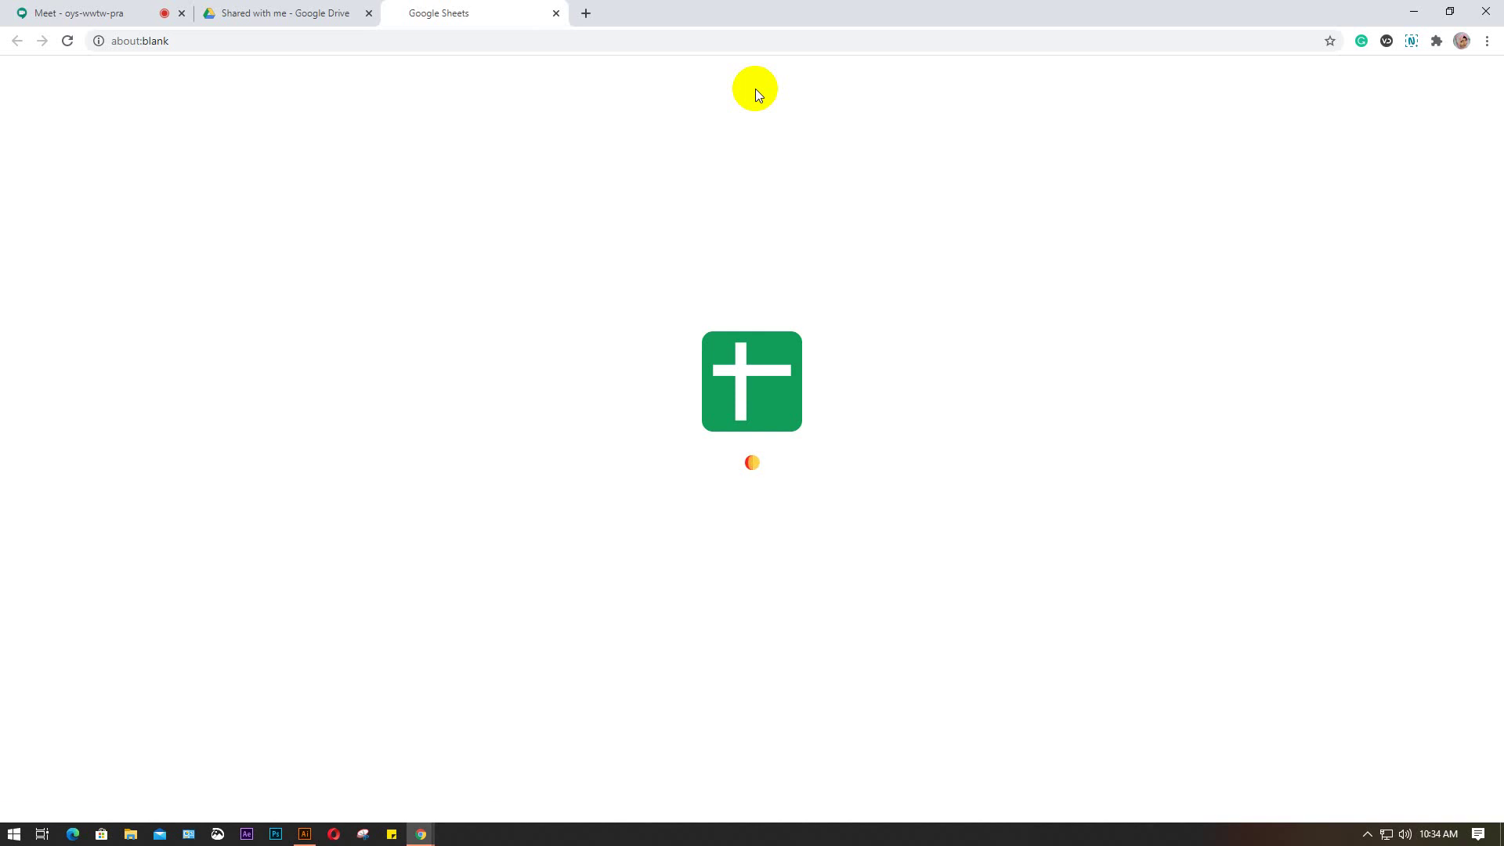
left_click(369, 14)
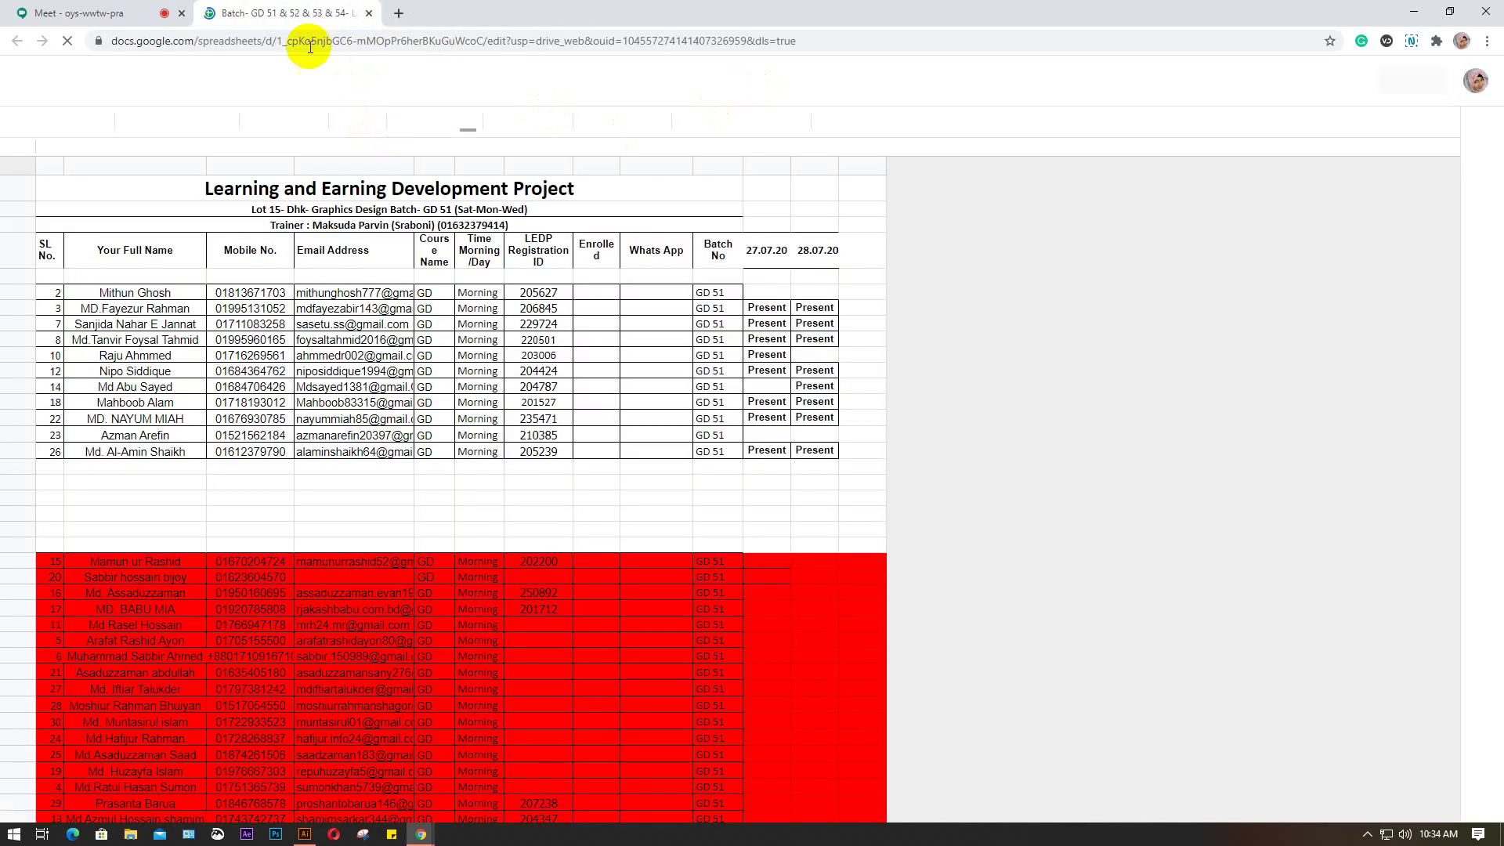
left_click_drag(302, 14, 290, 22)
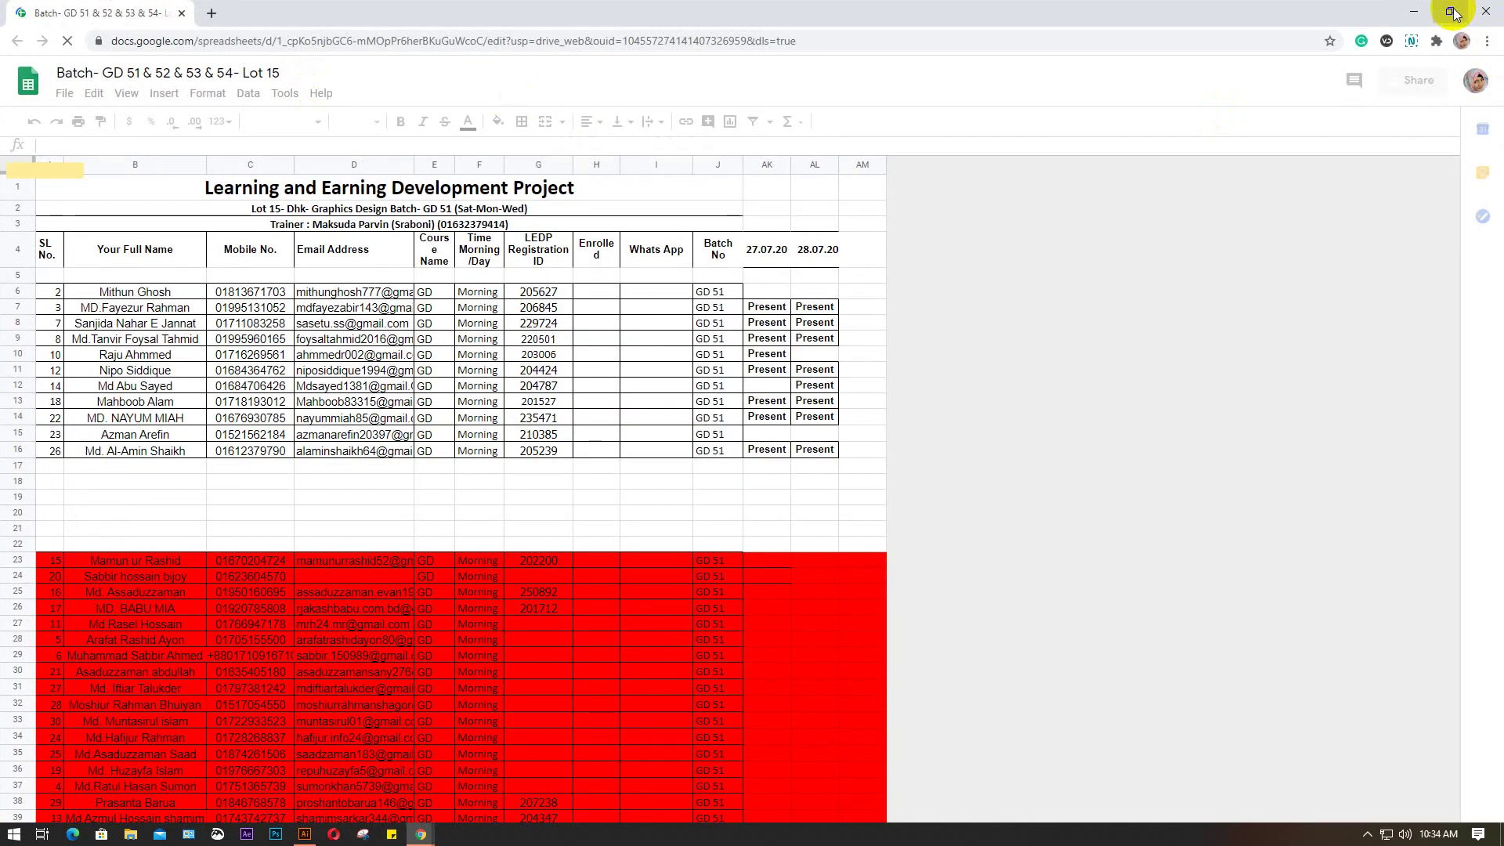
left_click(1450, 11)
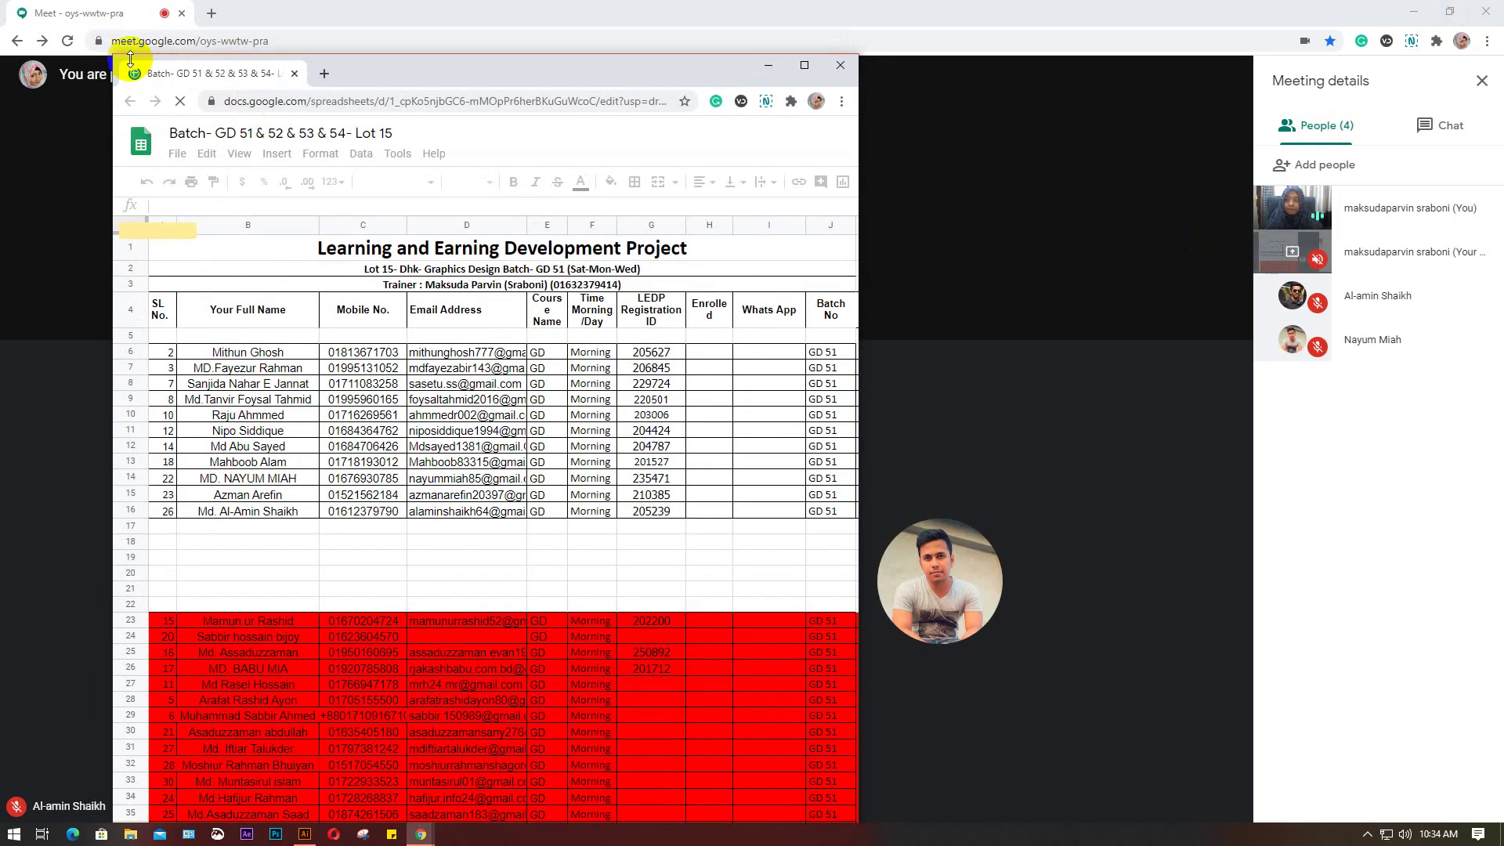
left_click_drag(120, 47, 12, 10)
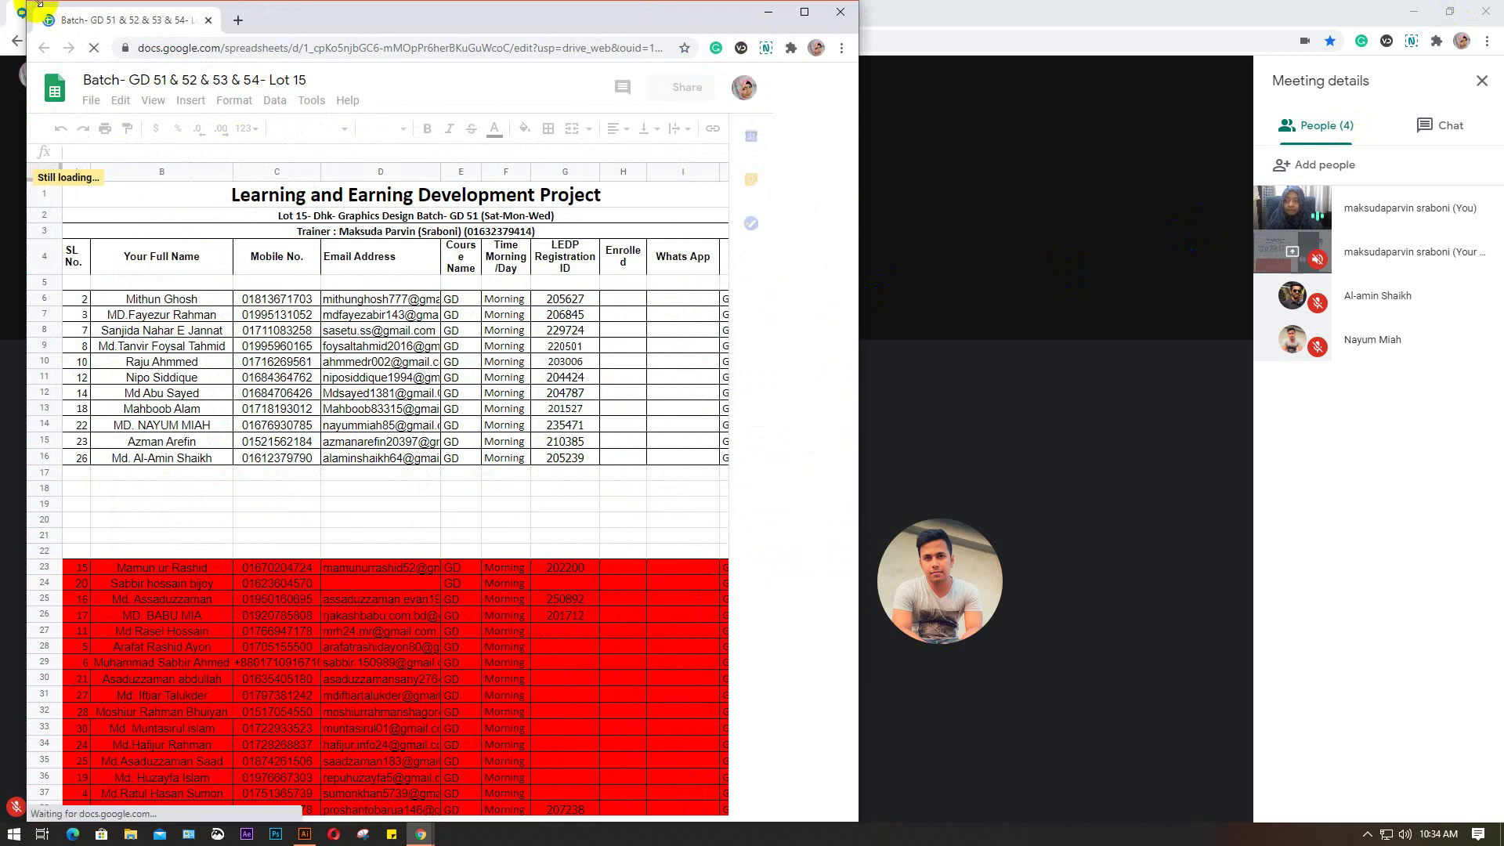
left_click_drag(11, 10, 0, 6)
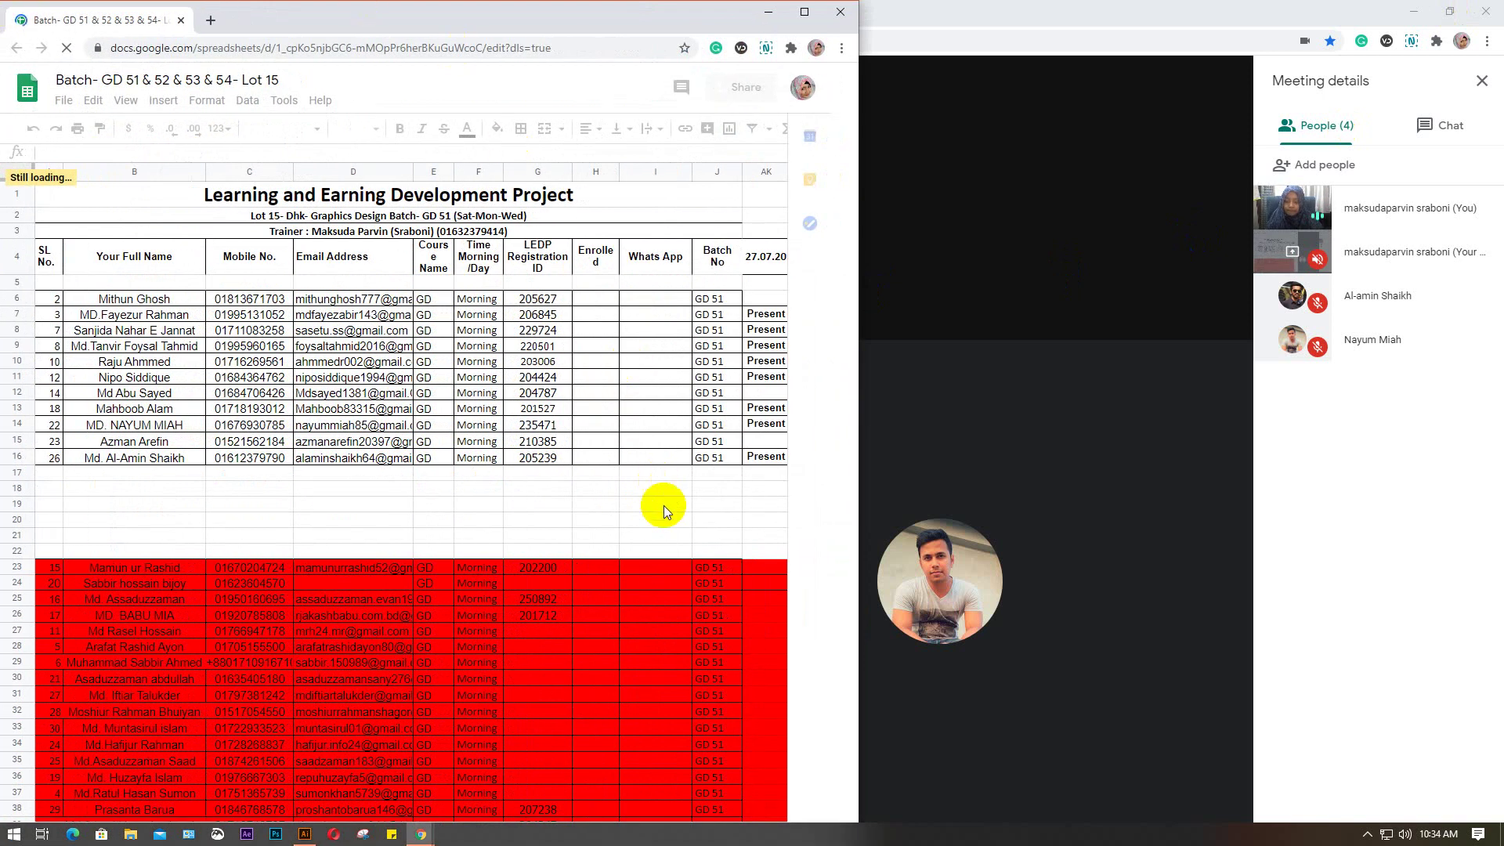
left_click_drag(504, 4, 471, 48)
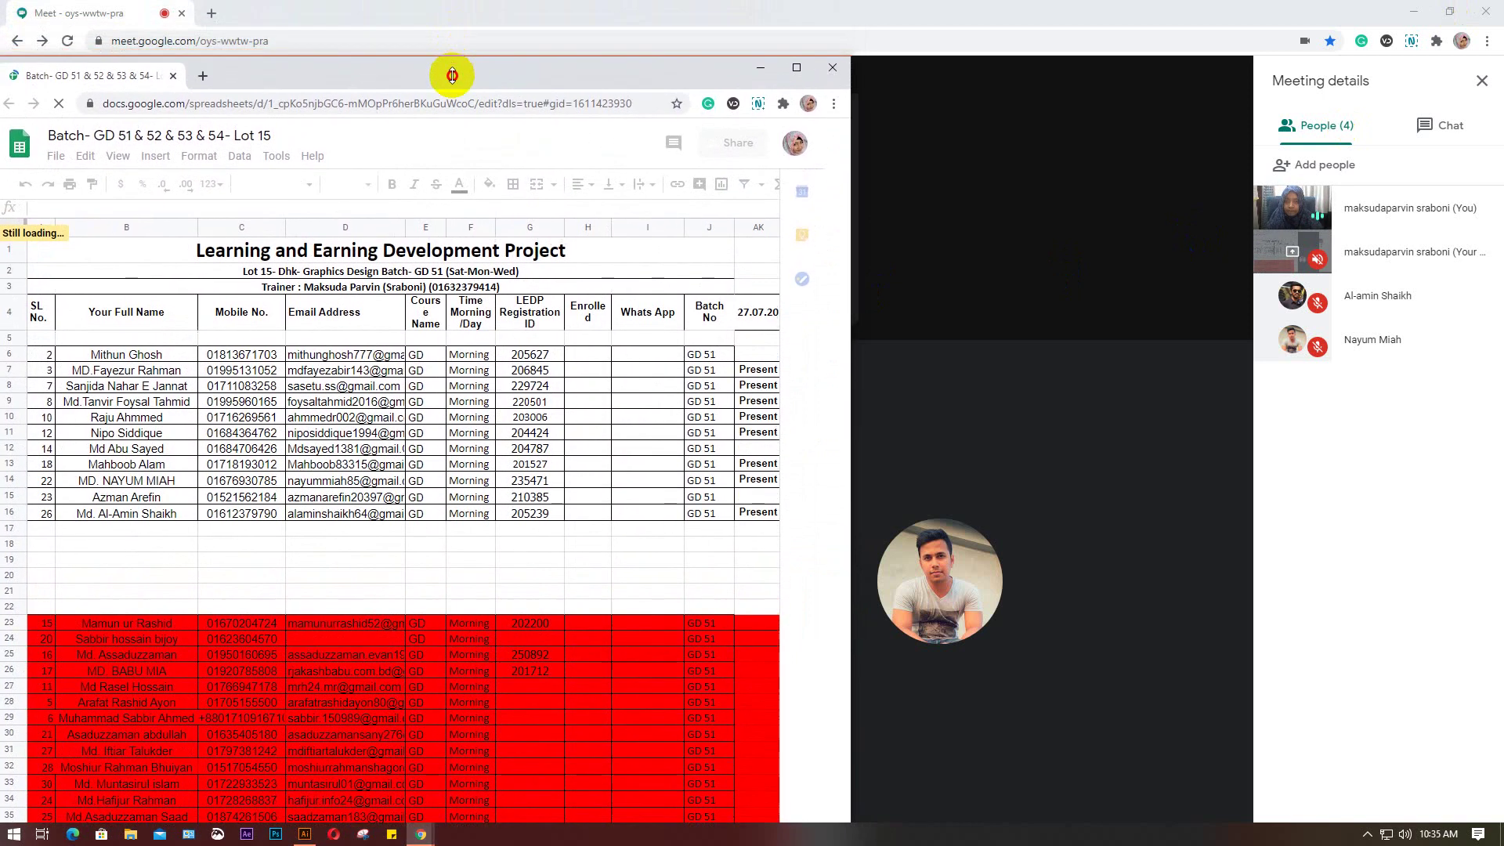
mouse_move(471, 45)
left_mouse_down()
mouse_move(448, 100)
mouse_move(456, 38)
left_mouse_up()
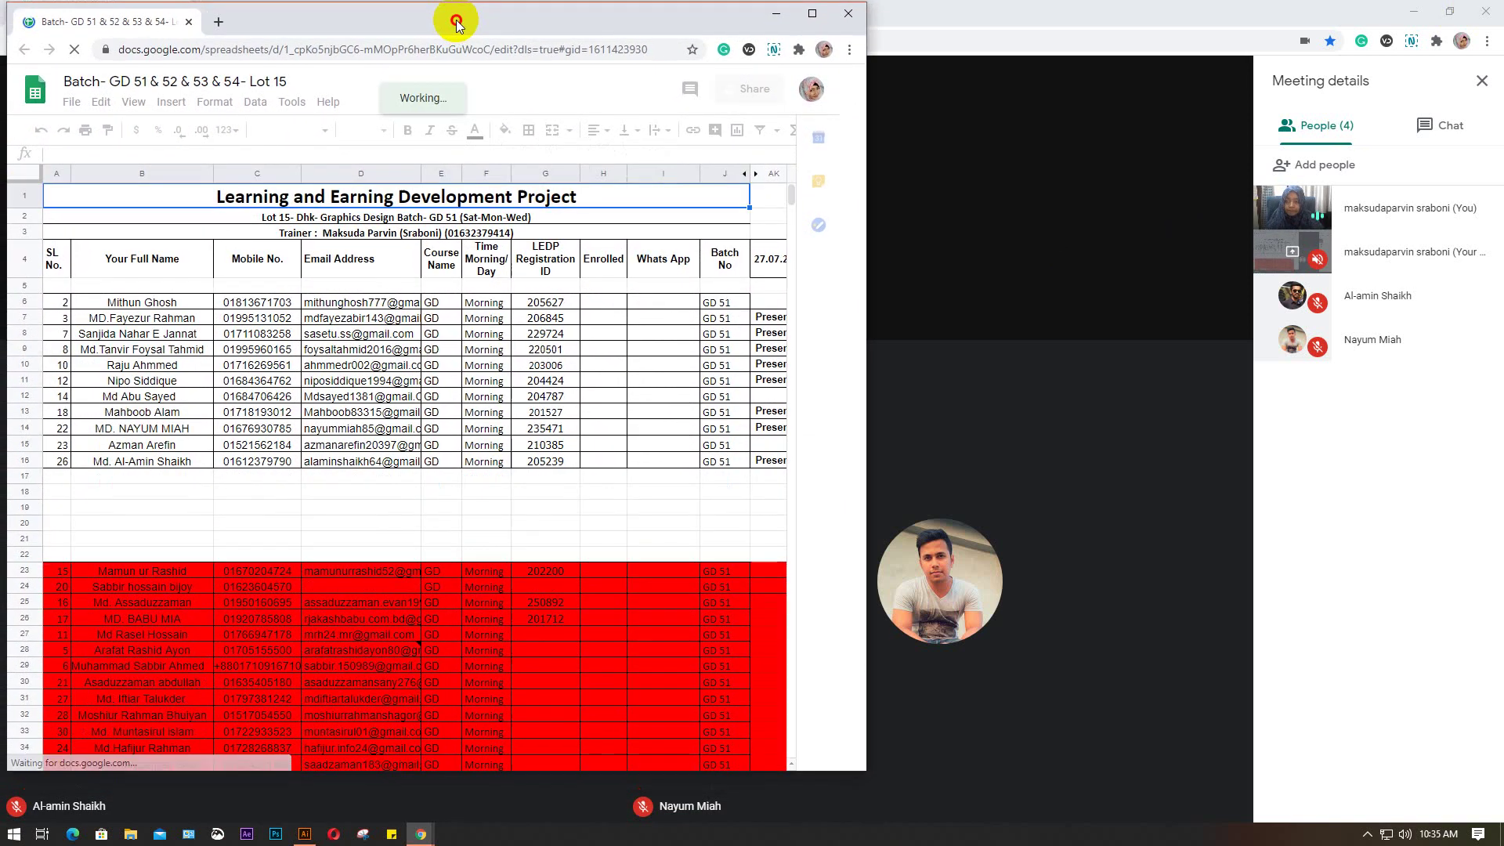
left_click_drag(456, 37, 450, 29)
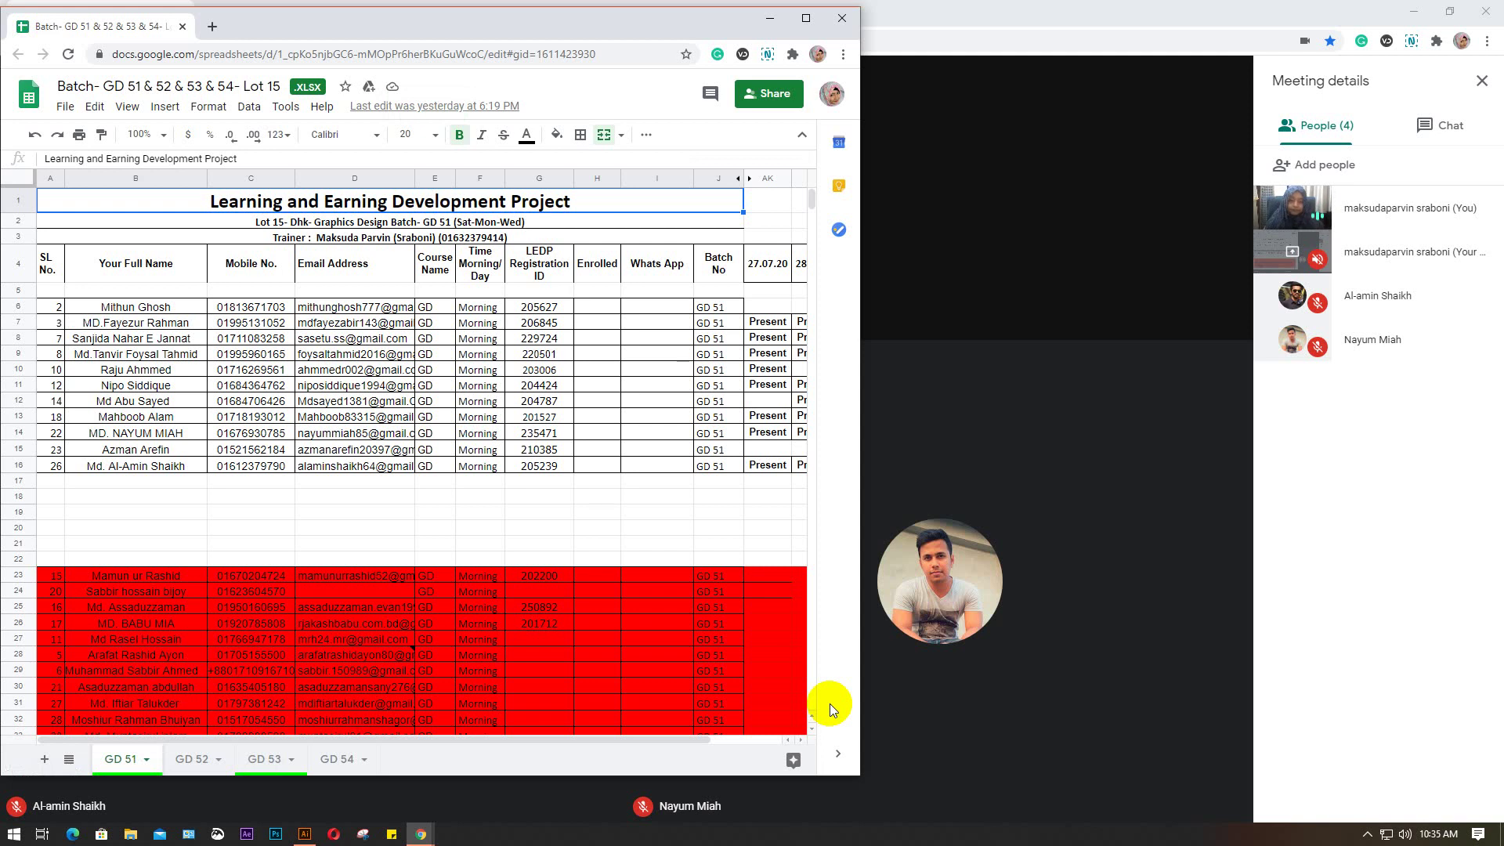
Step: On GD 51, copy the 28.07.20 header from AL4 to AM4 and change it to 29.07.20
left_click(113, 751)
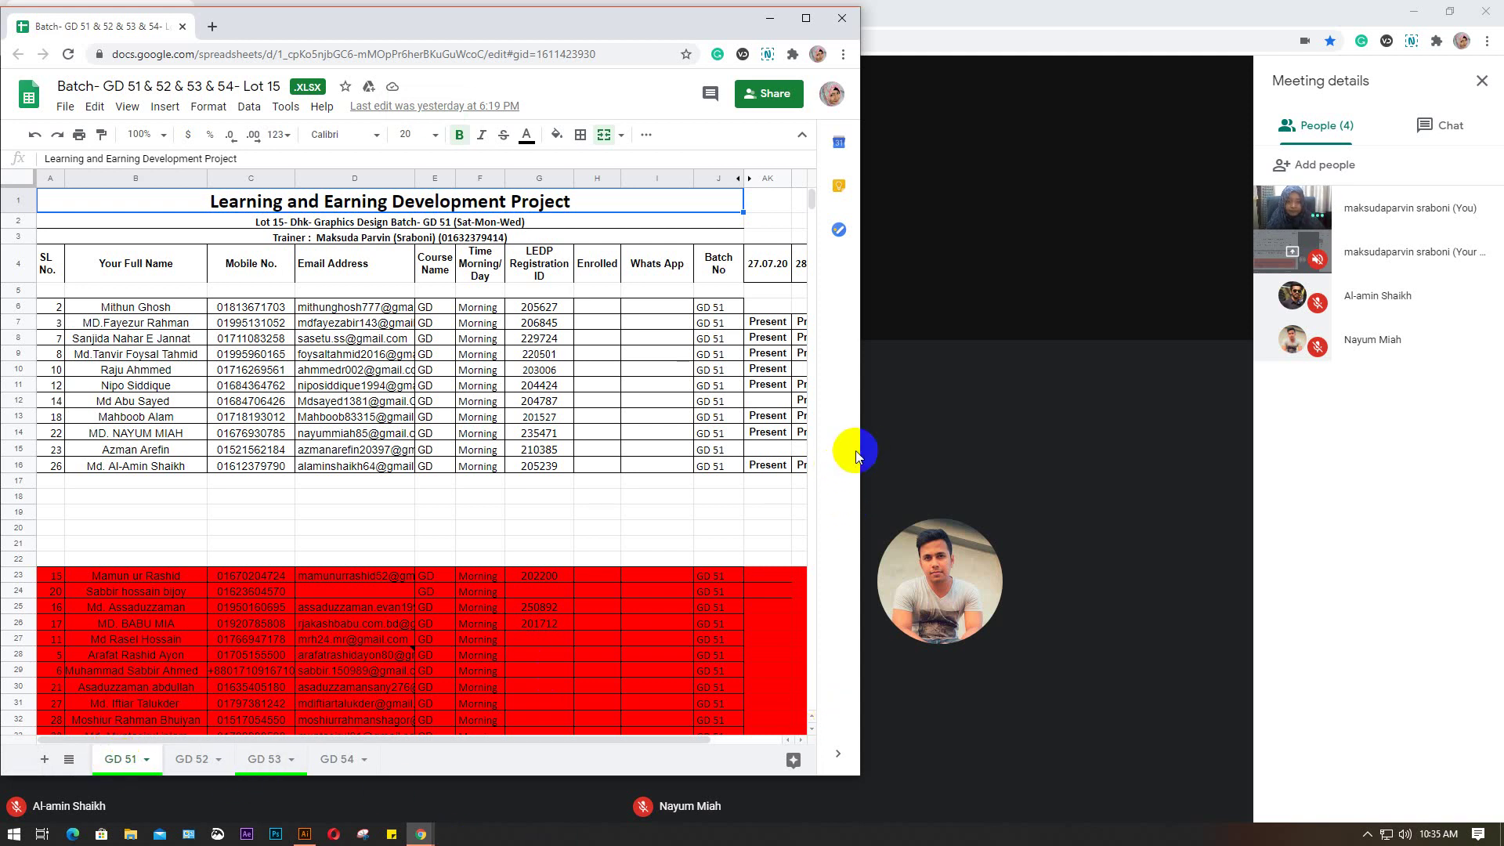
left_click_drag(862, 447, 1193, 448)
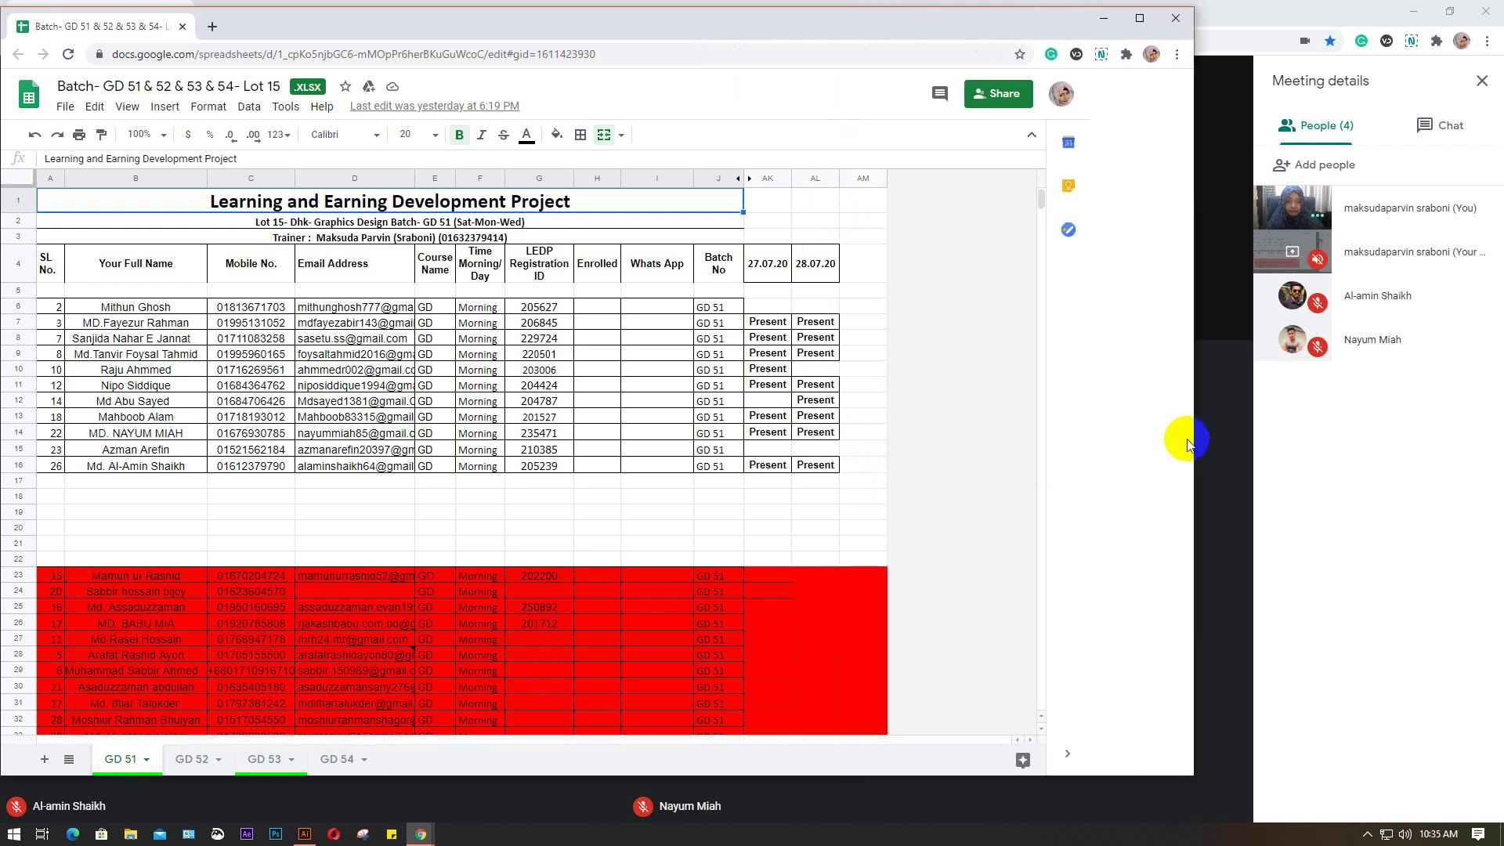
left_click(815, 273)
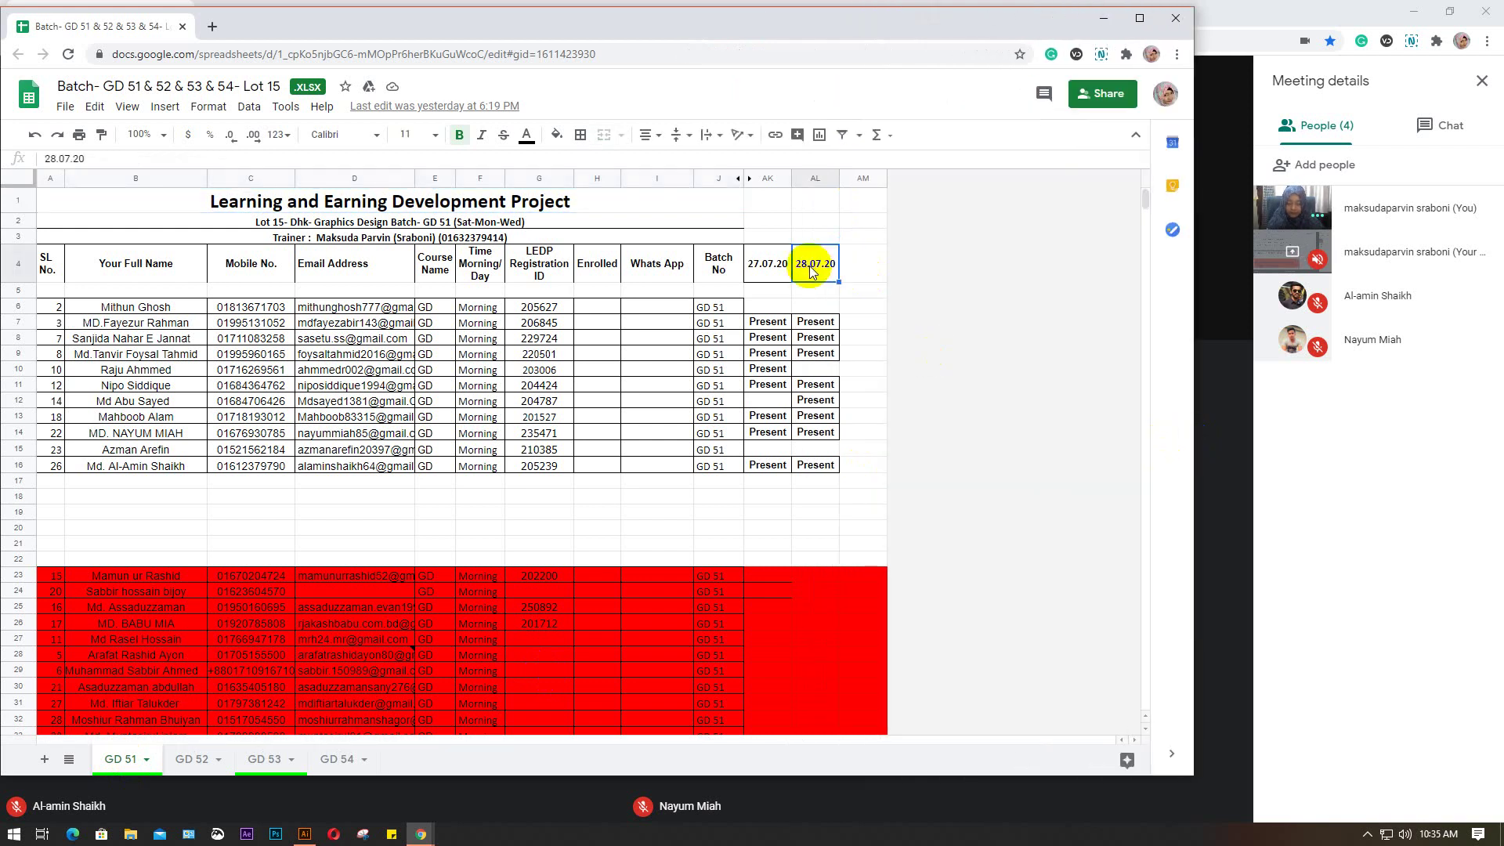
key("ctrl+c")
left_click(865, 269)
key("ctrl+v")
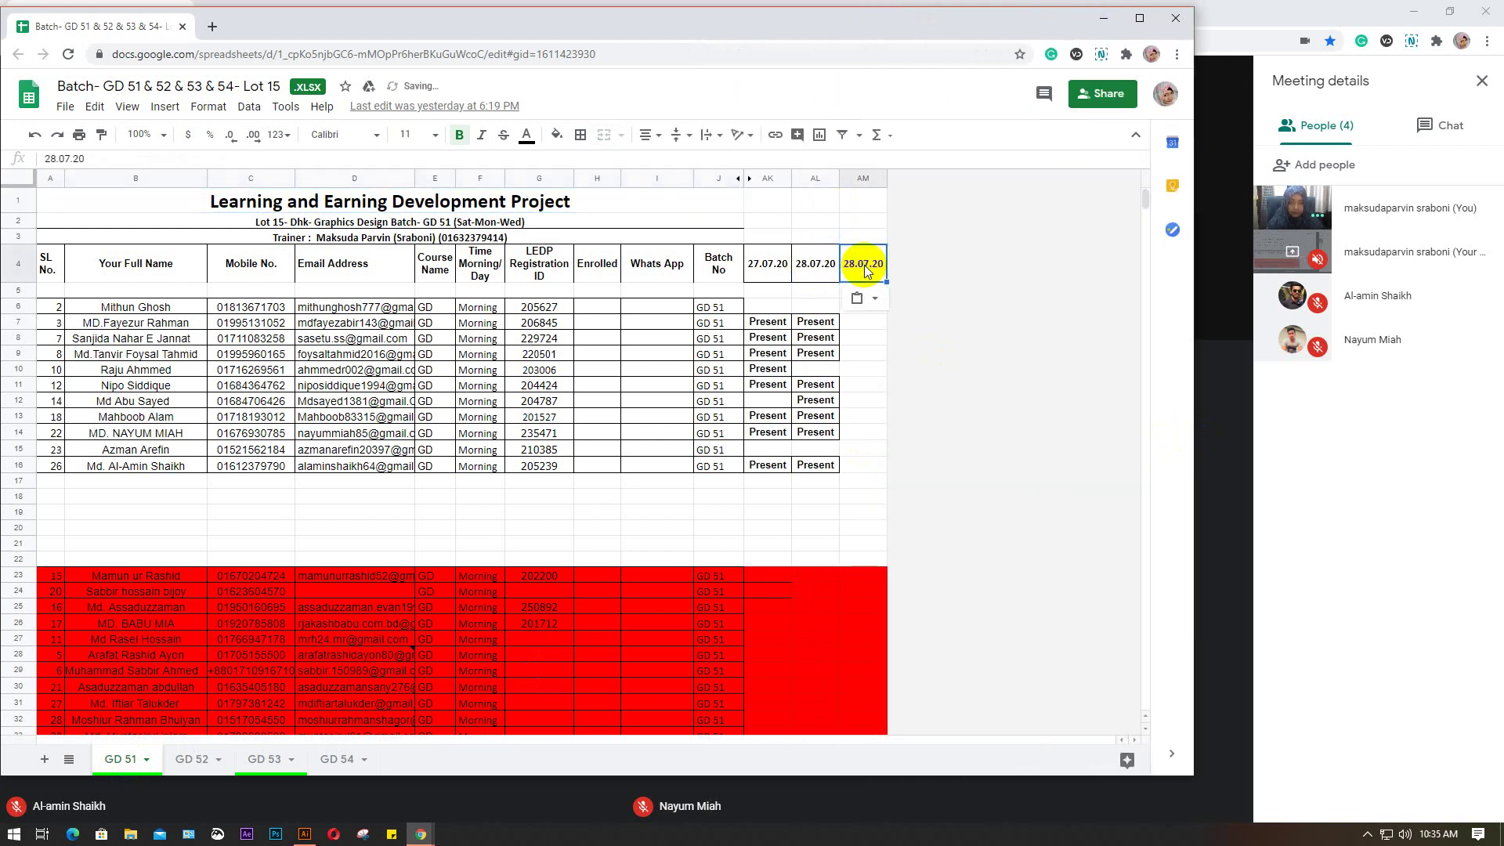
left_click(58, 158)
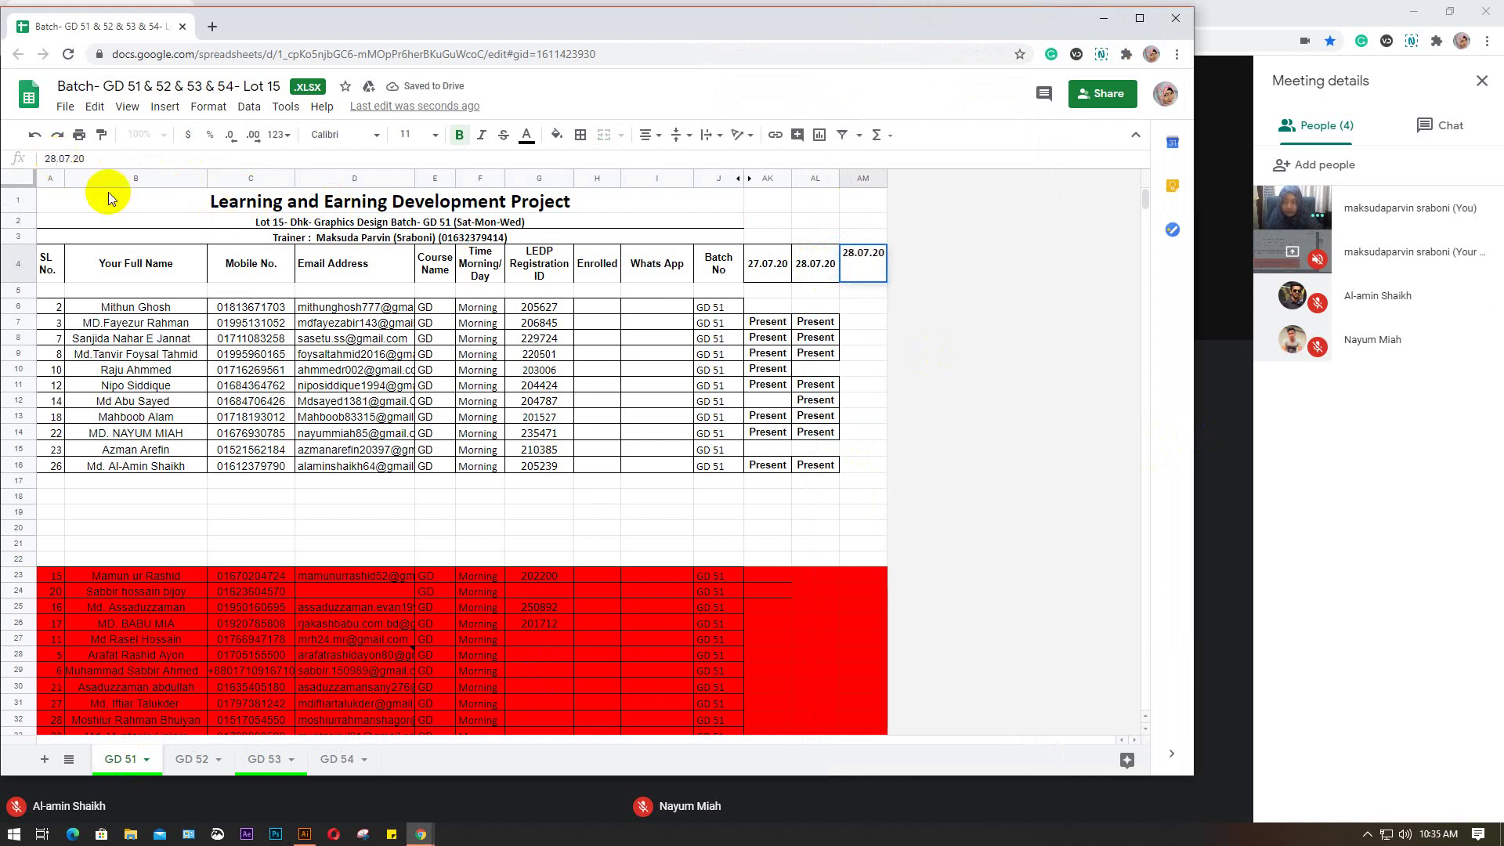
key("BackSpace")
type("9")
Step: Mark AM6, AM16 and AM14 on GD 51 as Present
left_click(817, 324)
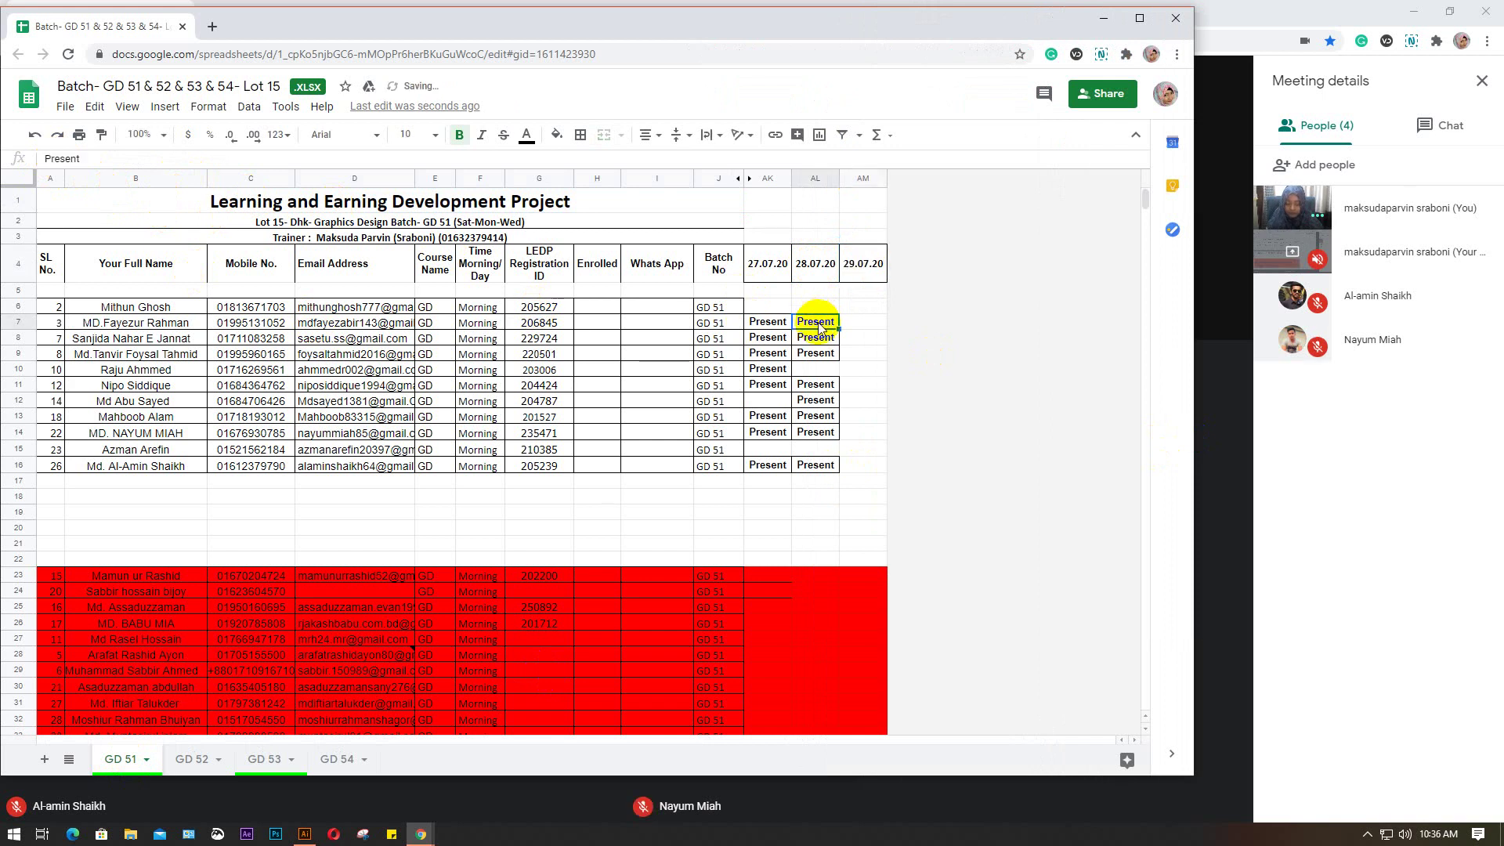
key("ctrl+c")
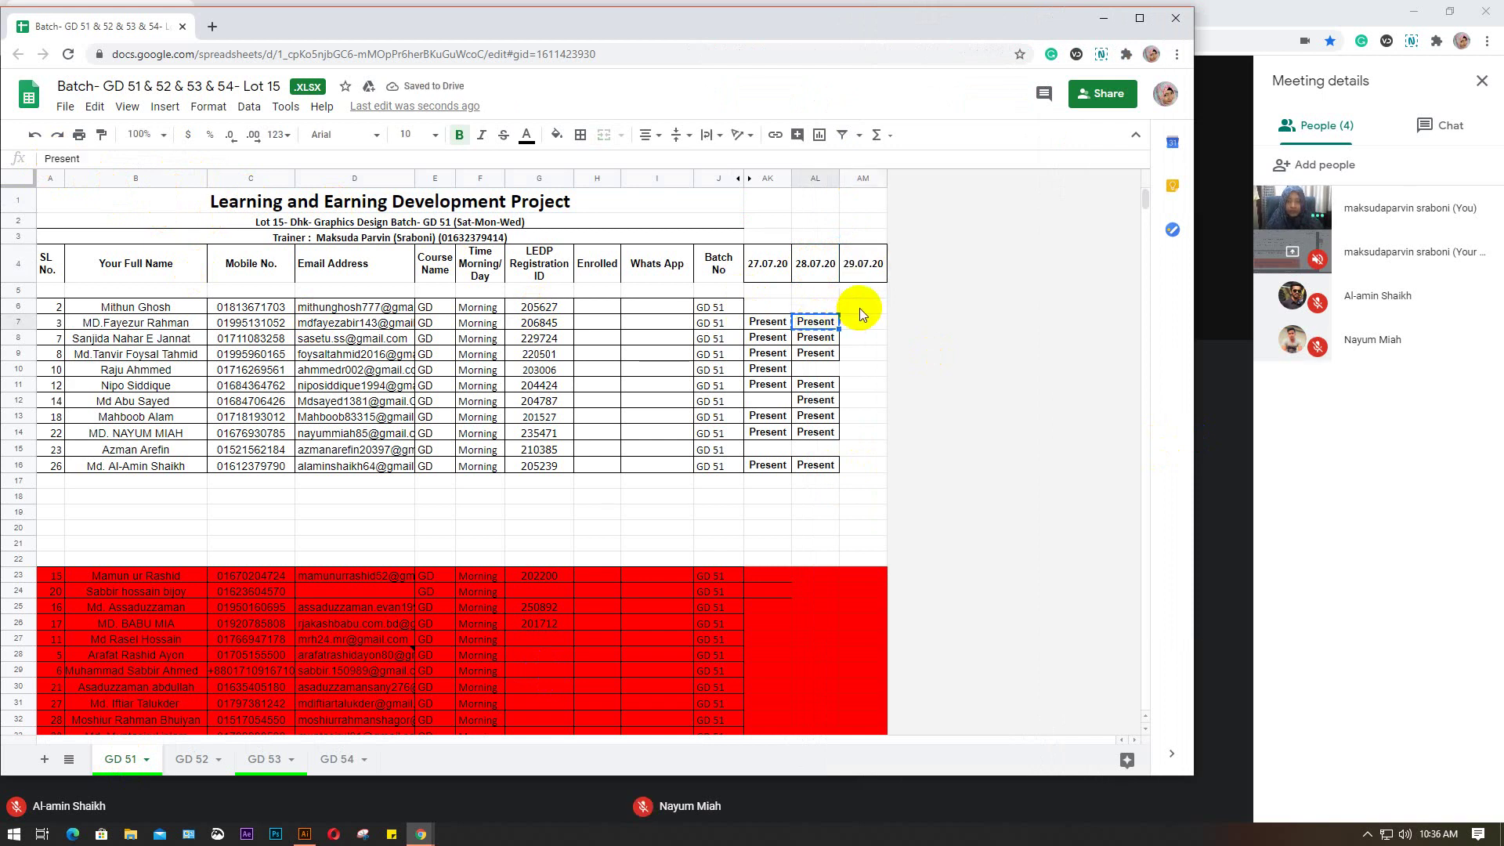
left_click(859, 308)
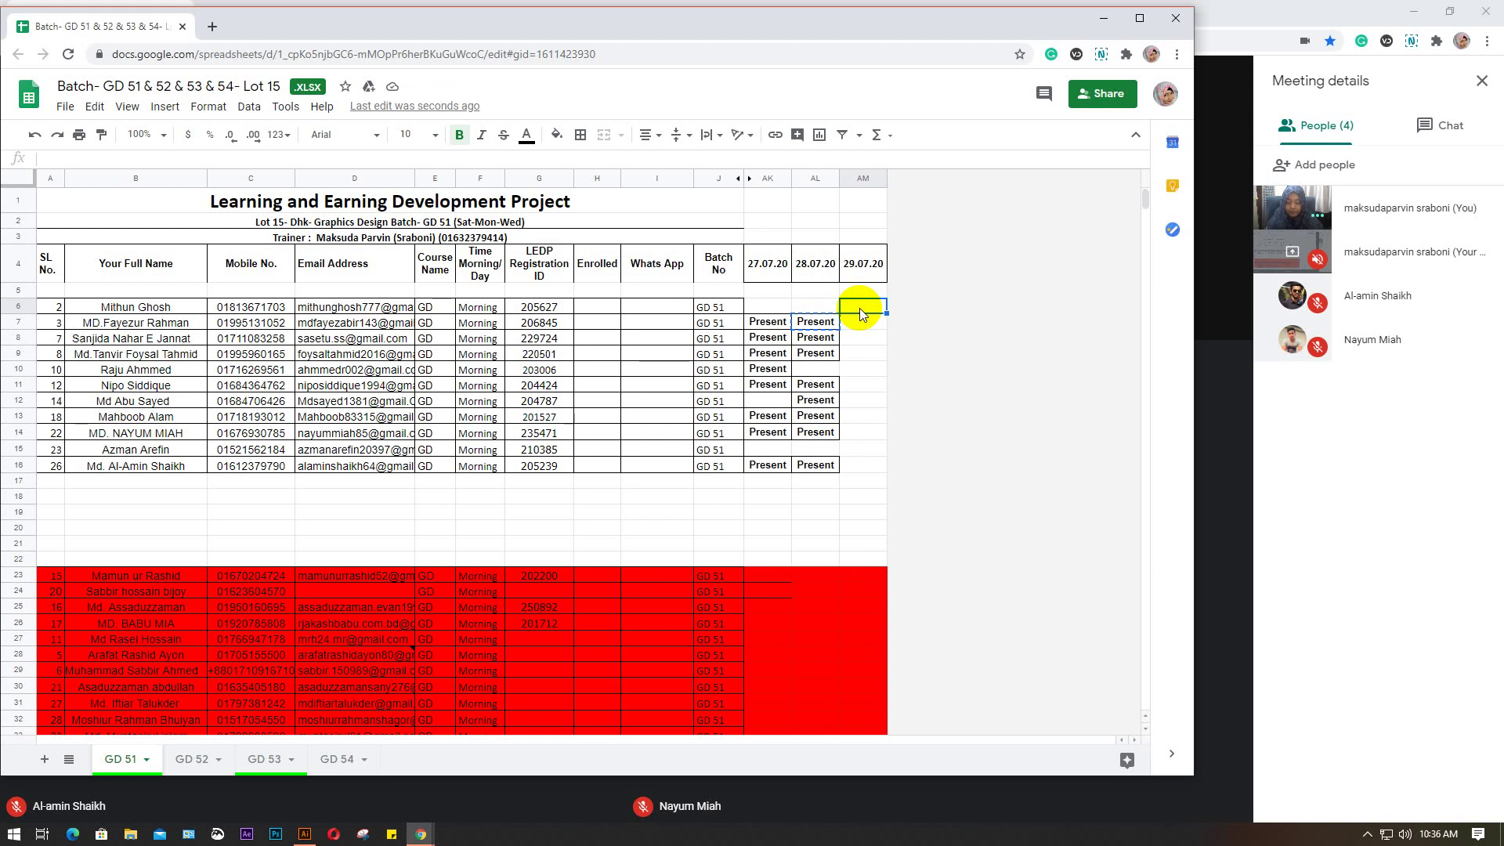
key("ctrl+v")
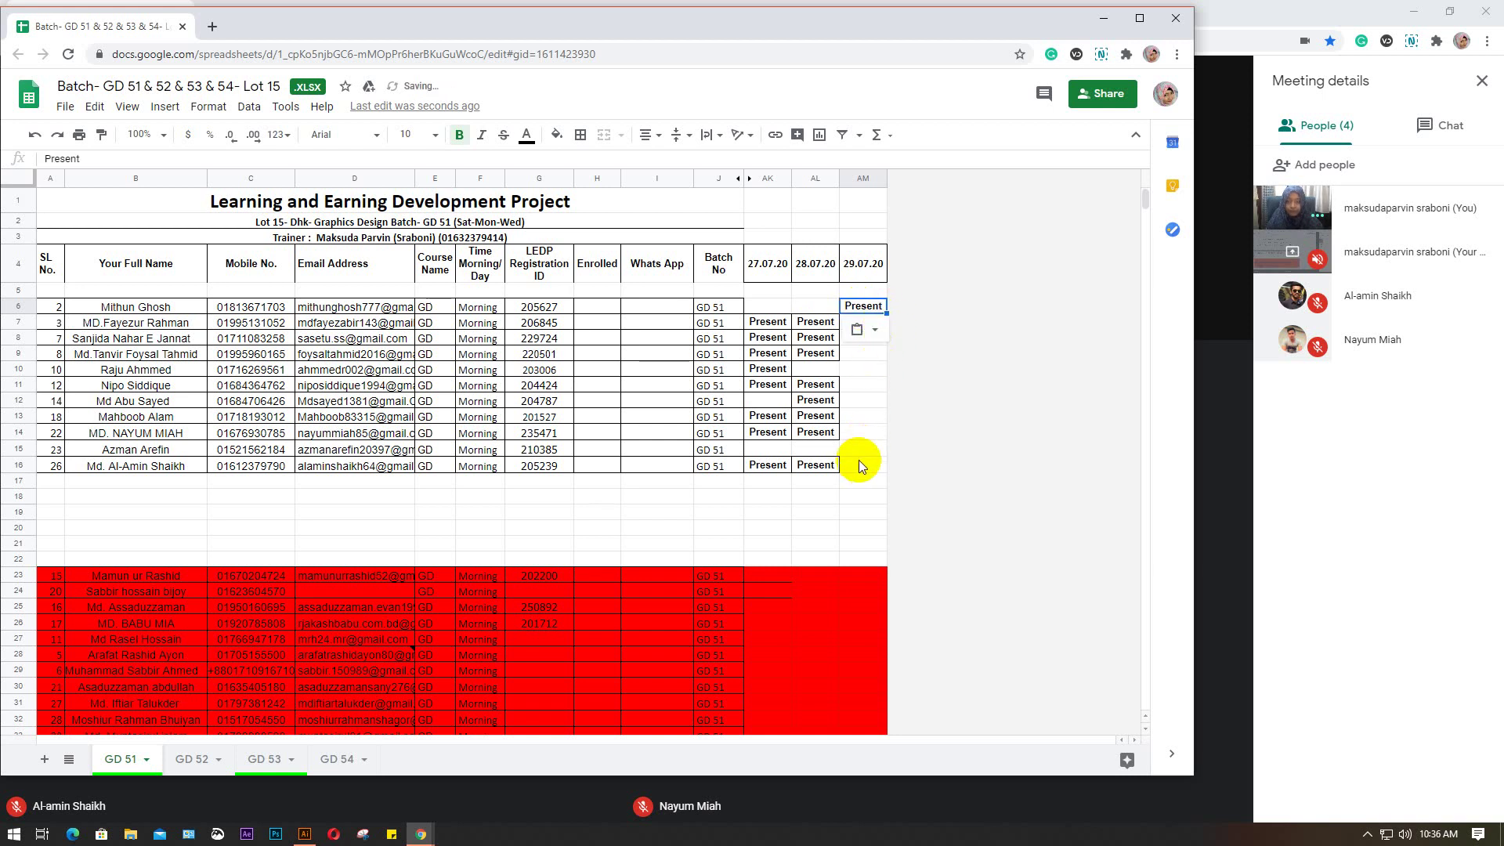
left_click(859, 465)
key("ctrl+v")
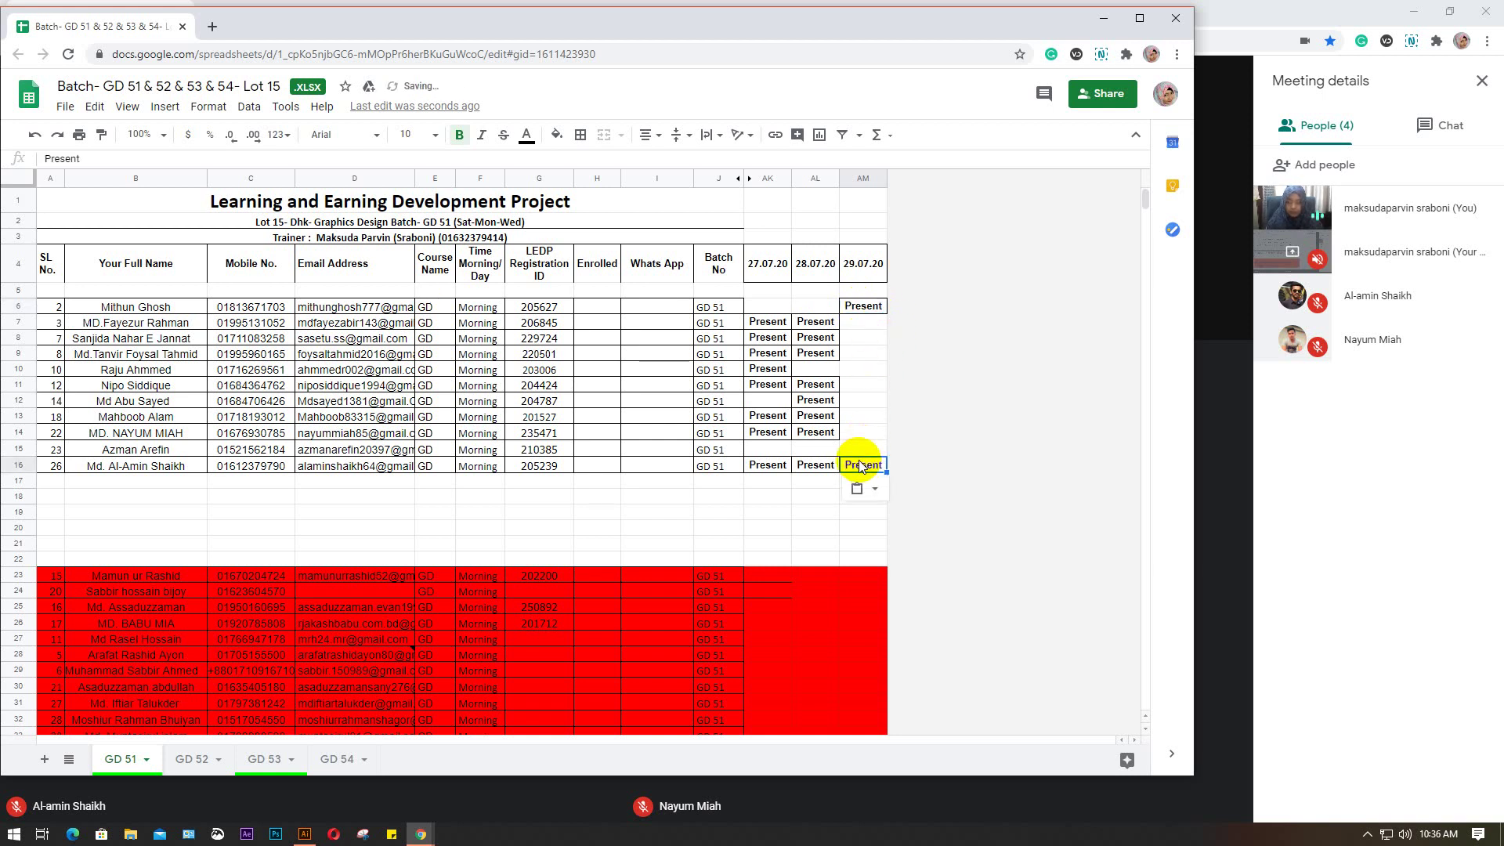
left_click(865, 434)
key("ctrl+v")
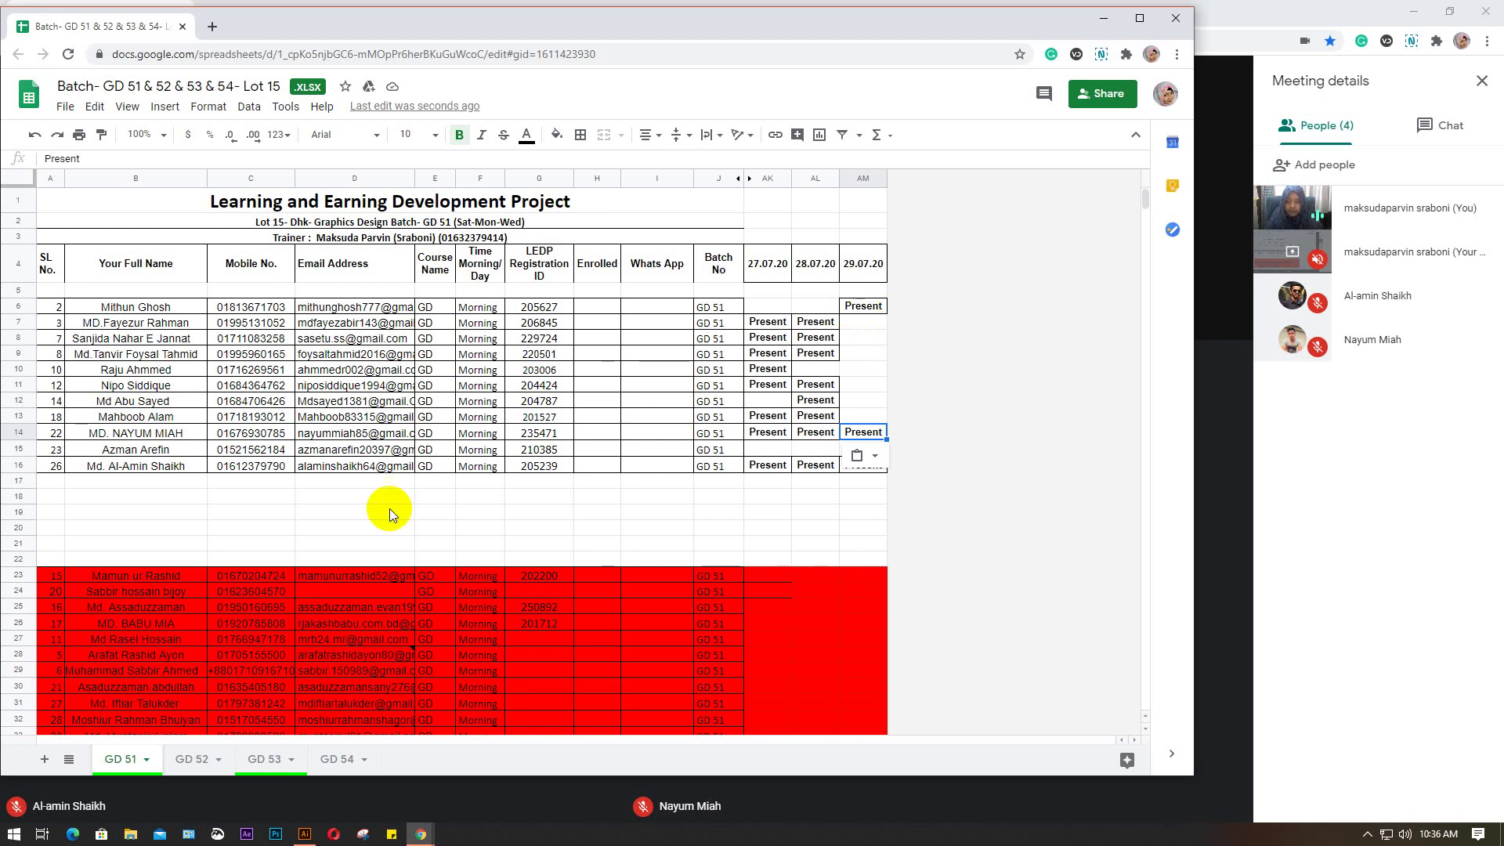
Step: Mark the row 15 student Present in AL15 on the GD 53 sheet
left_click(262, 764)
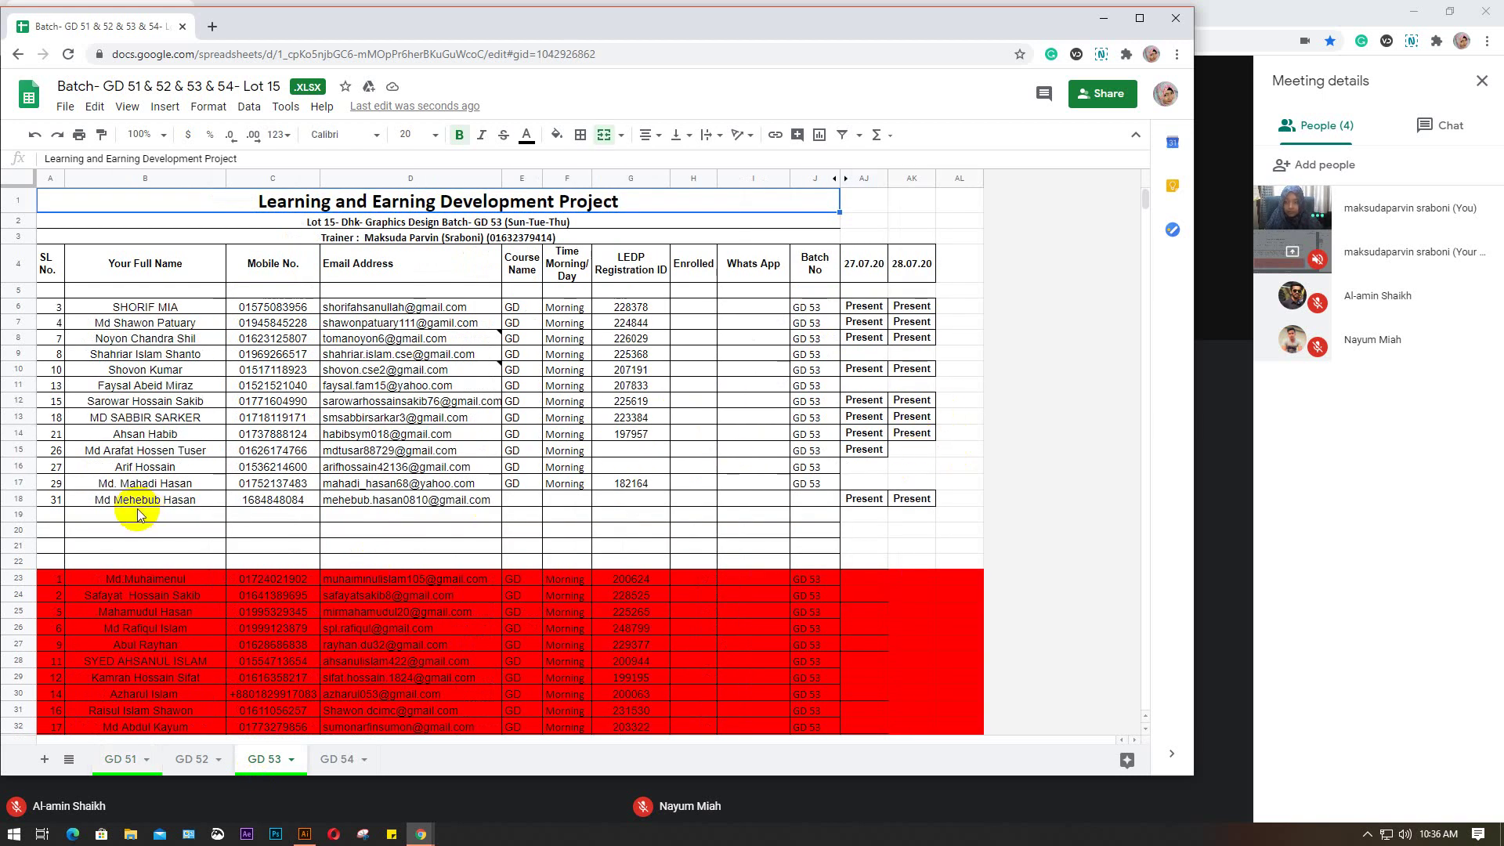
left_click(15, 451)
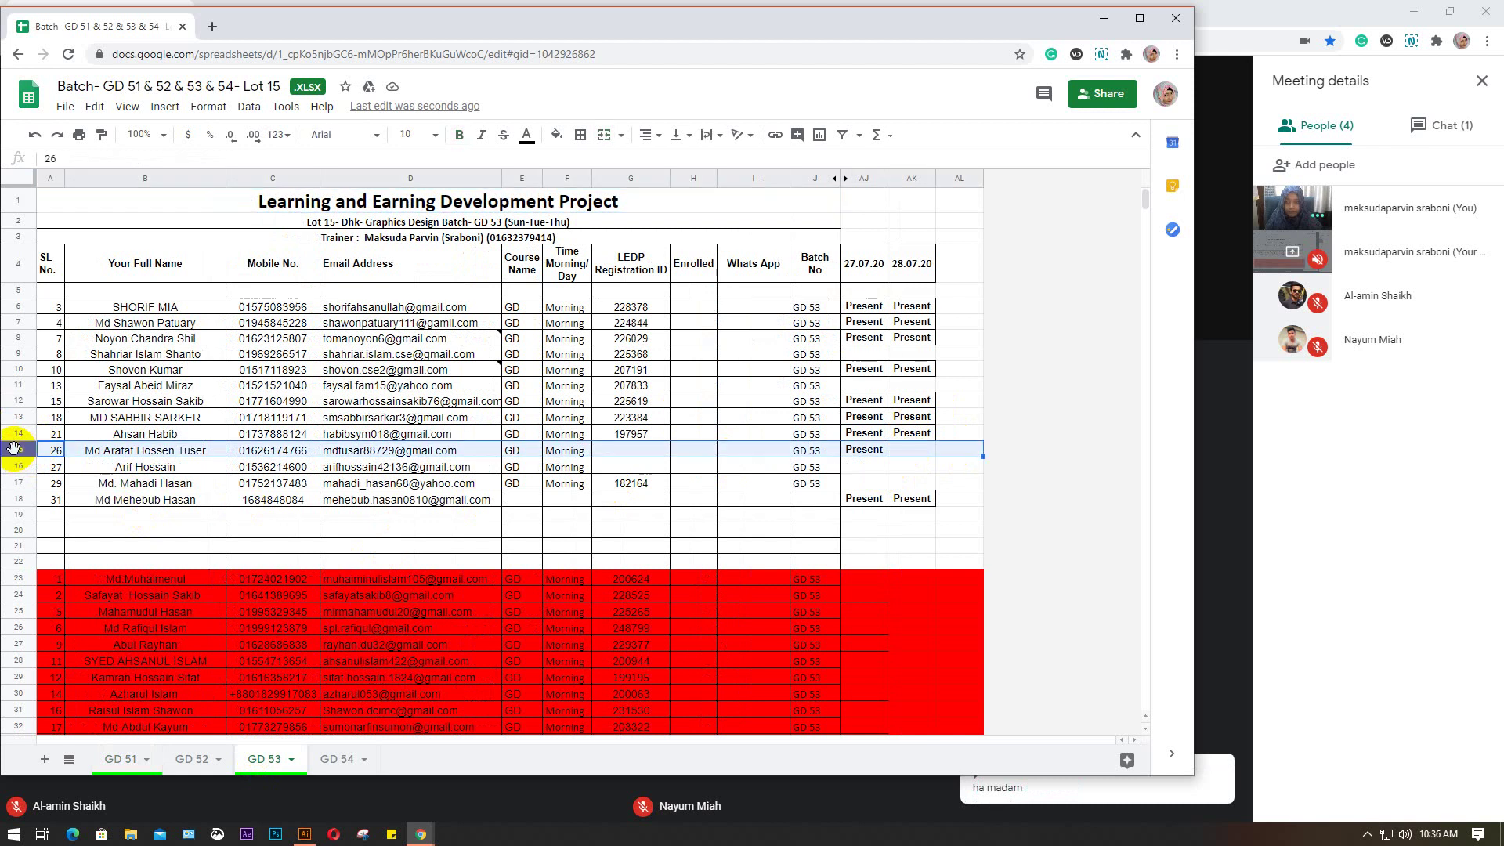
left_click(954, 448)
key("ctrl+v")
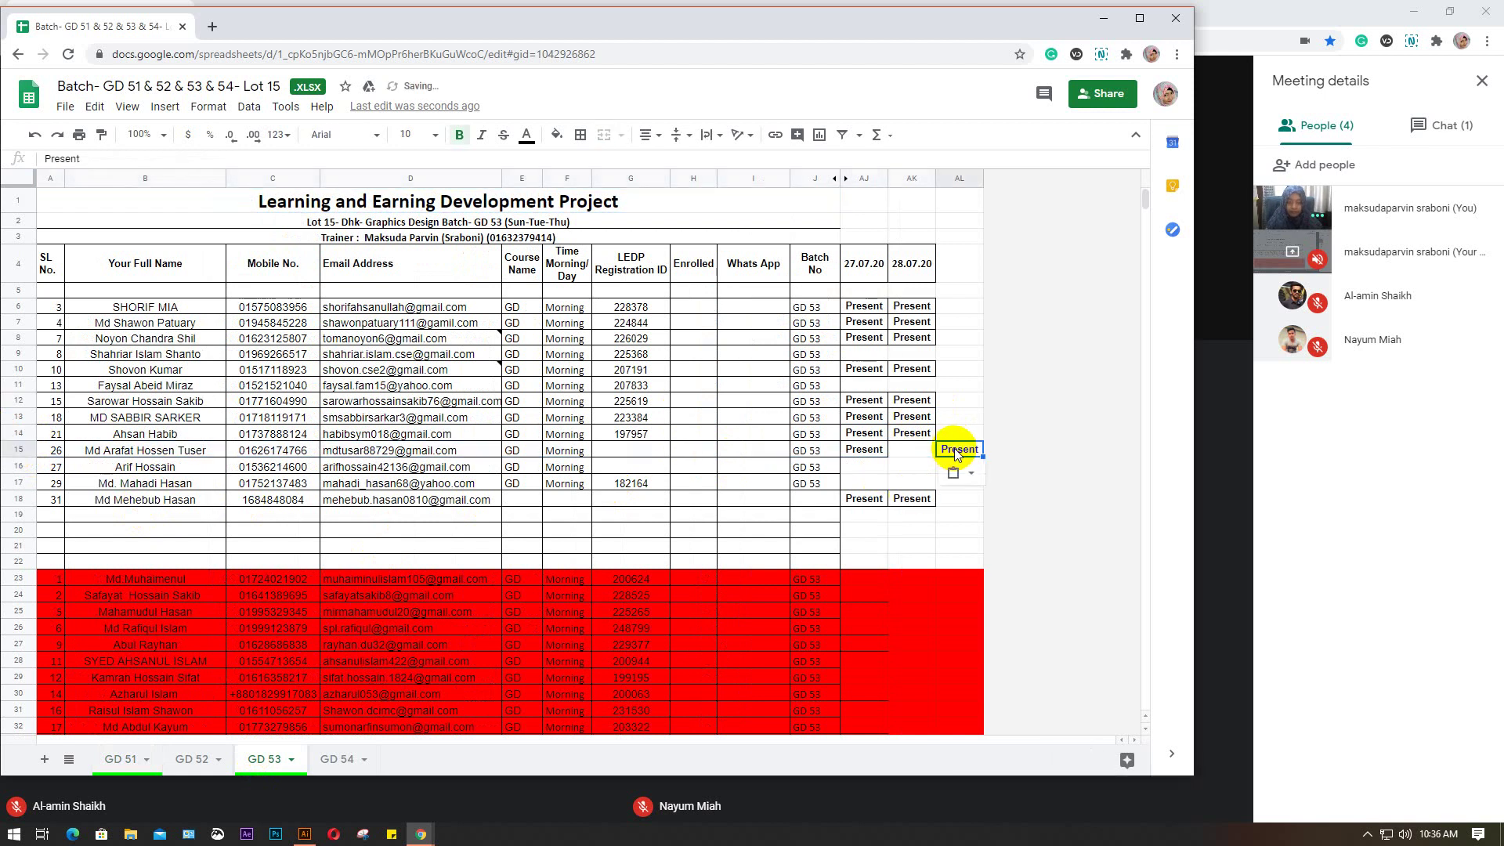
Step: Paste the 29.07.20 header onto GD 52, GD 53 and GD 54, then minimize the workbook
left_click(114, 758)
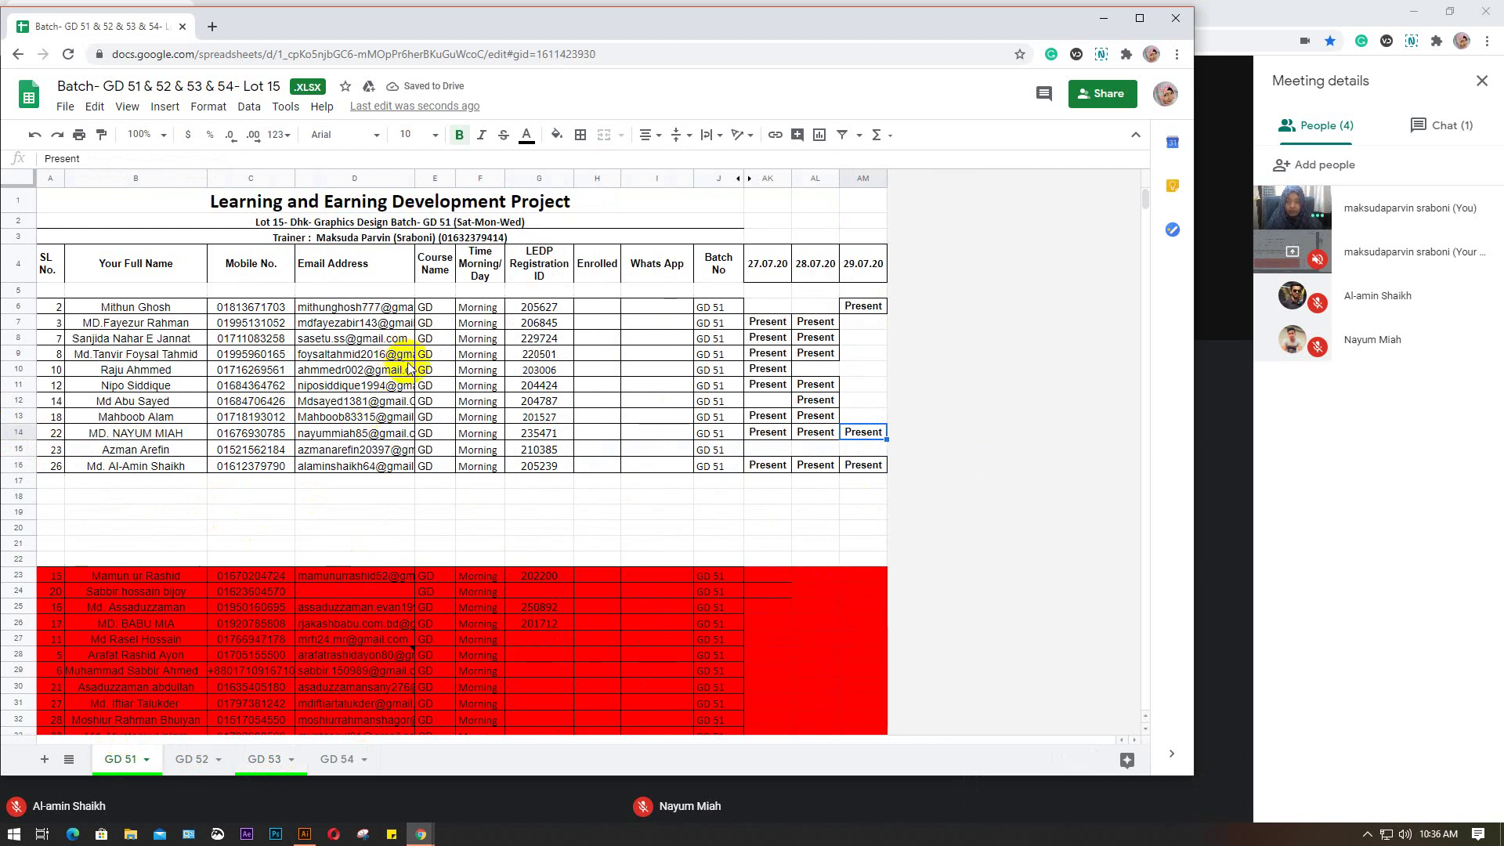
left_click(862, 266)
key("ctrl+c")
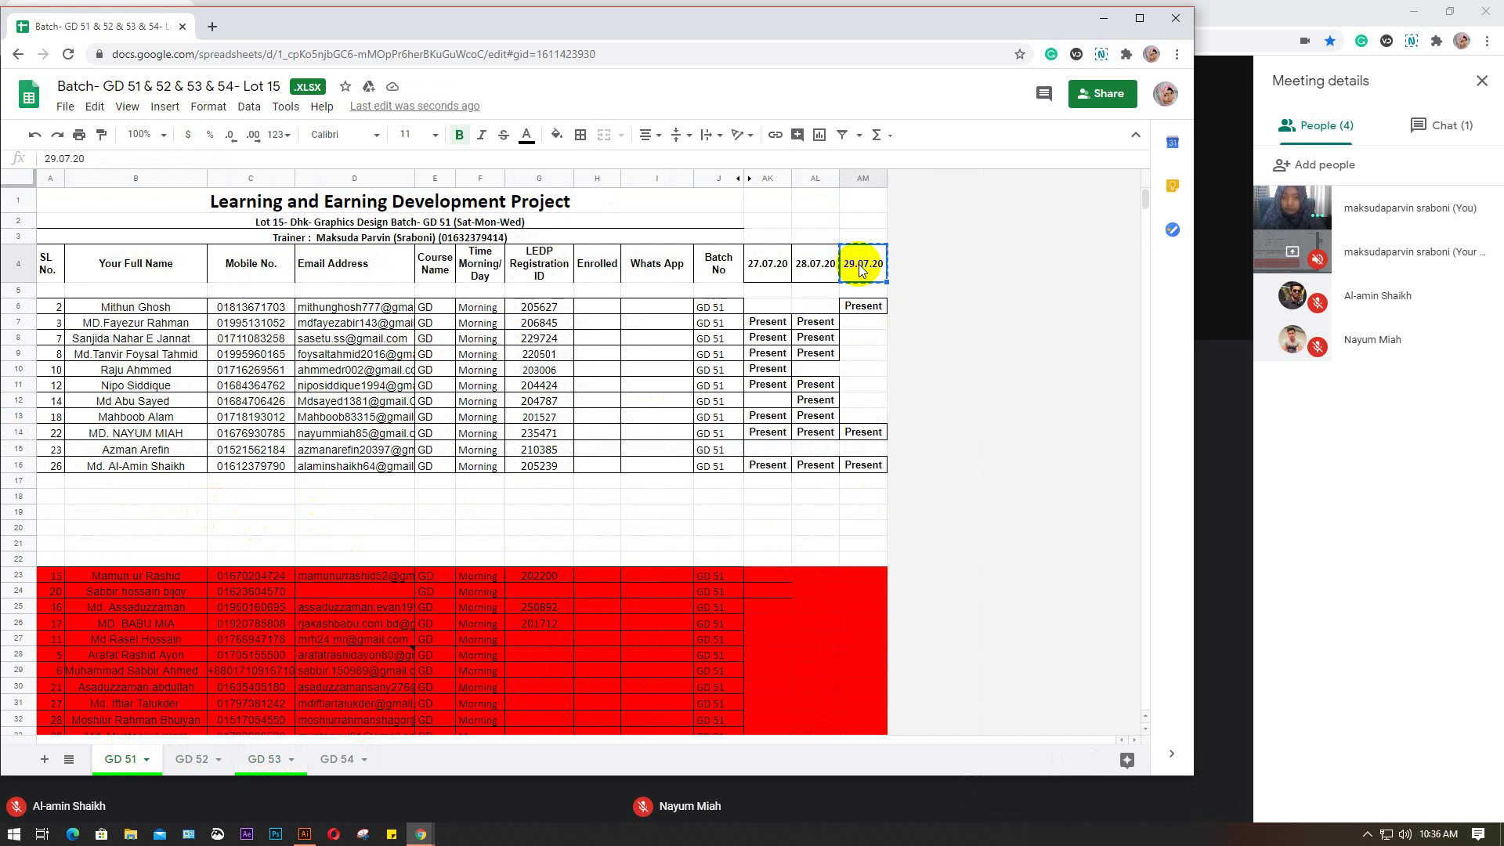
left_click(190, 760)
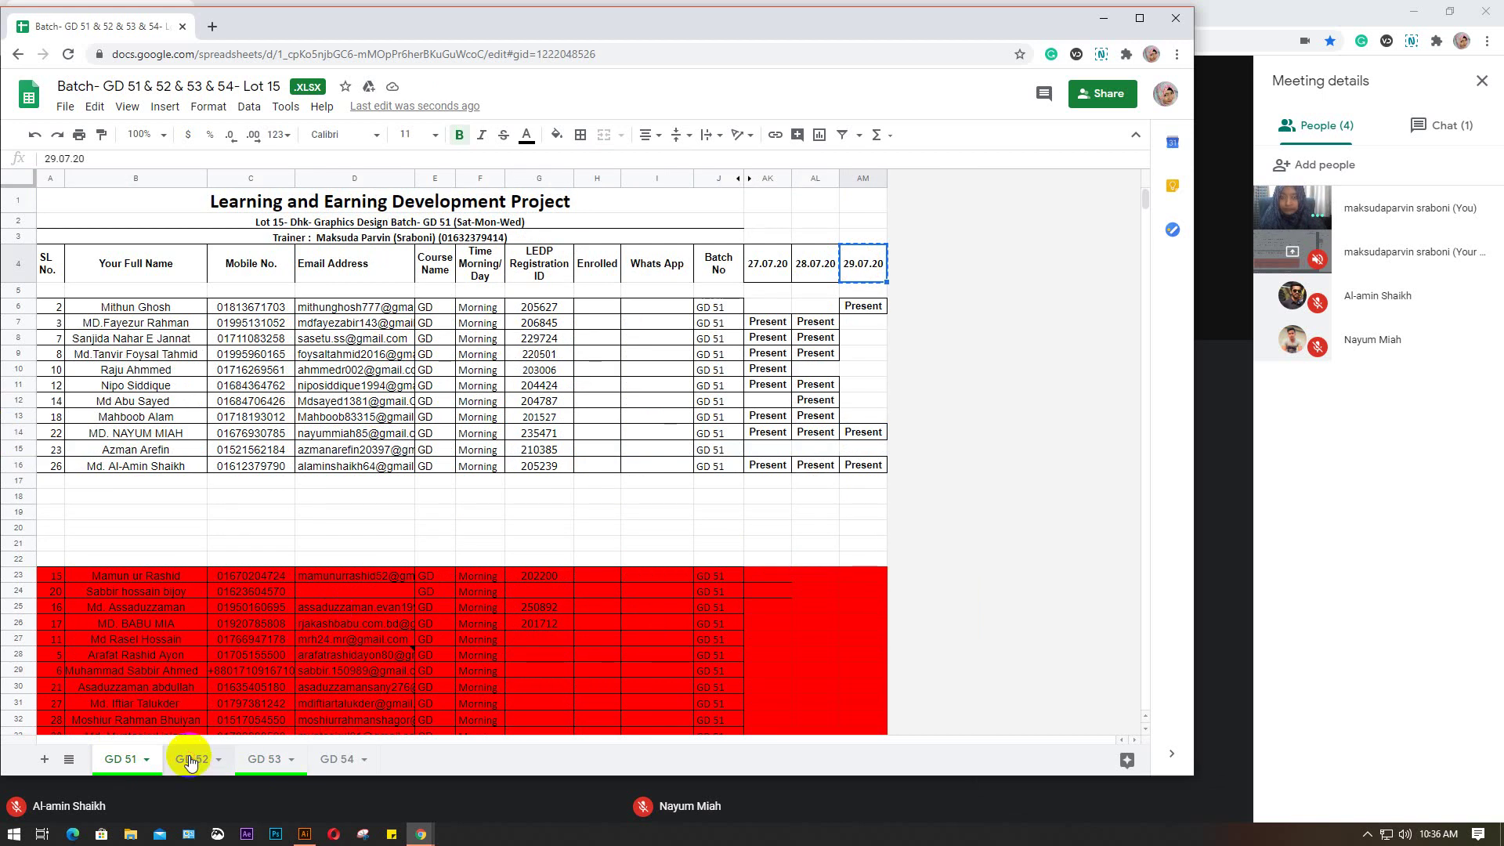
left_click(867, 264)
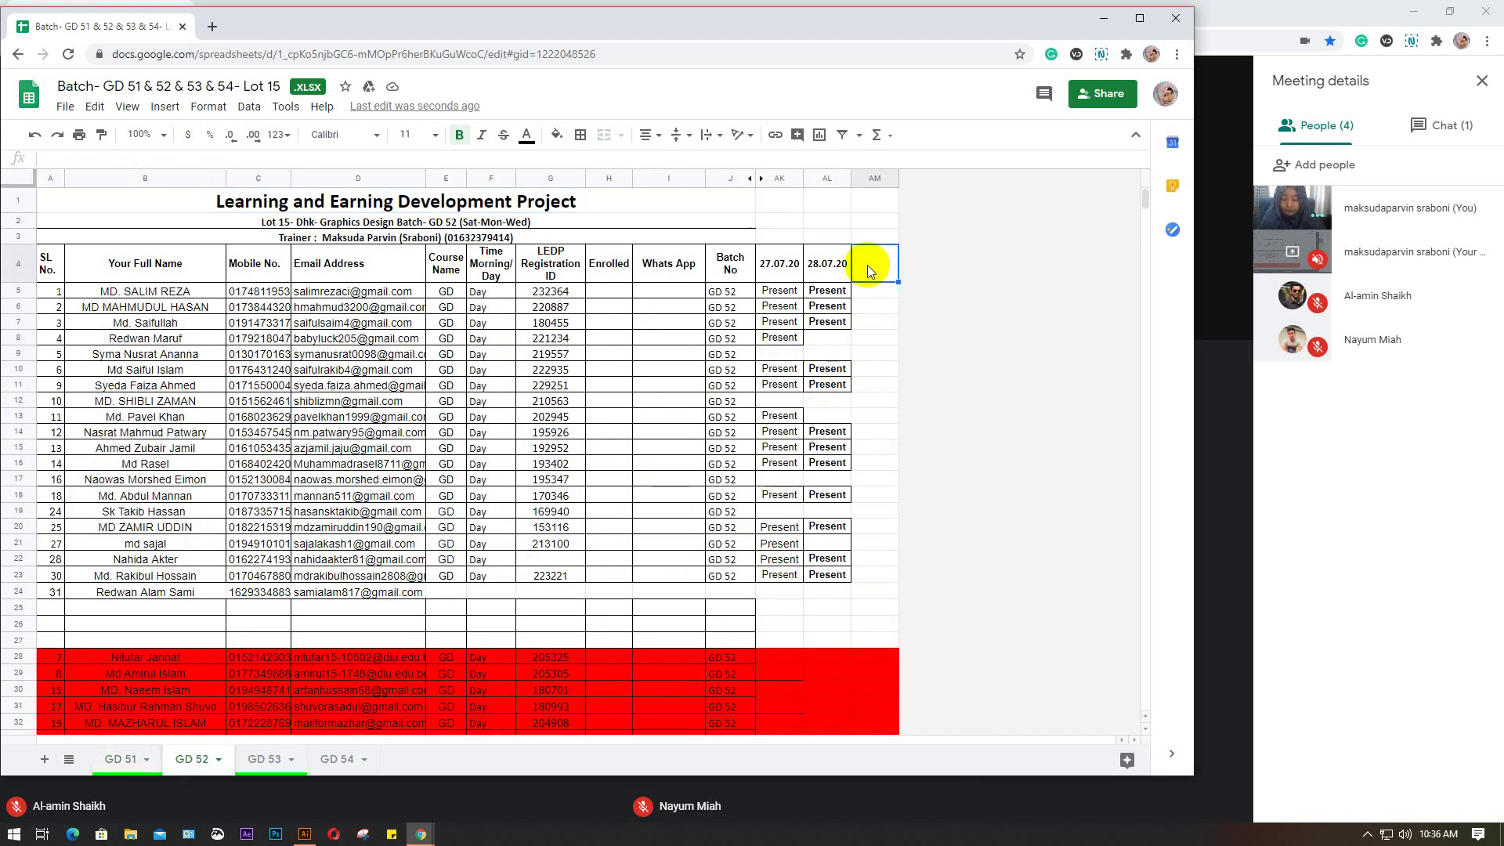
key("ctrl+v")
left_click(264, 760)
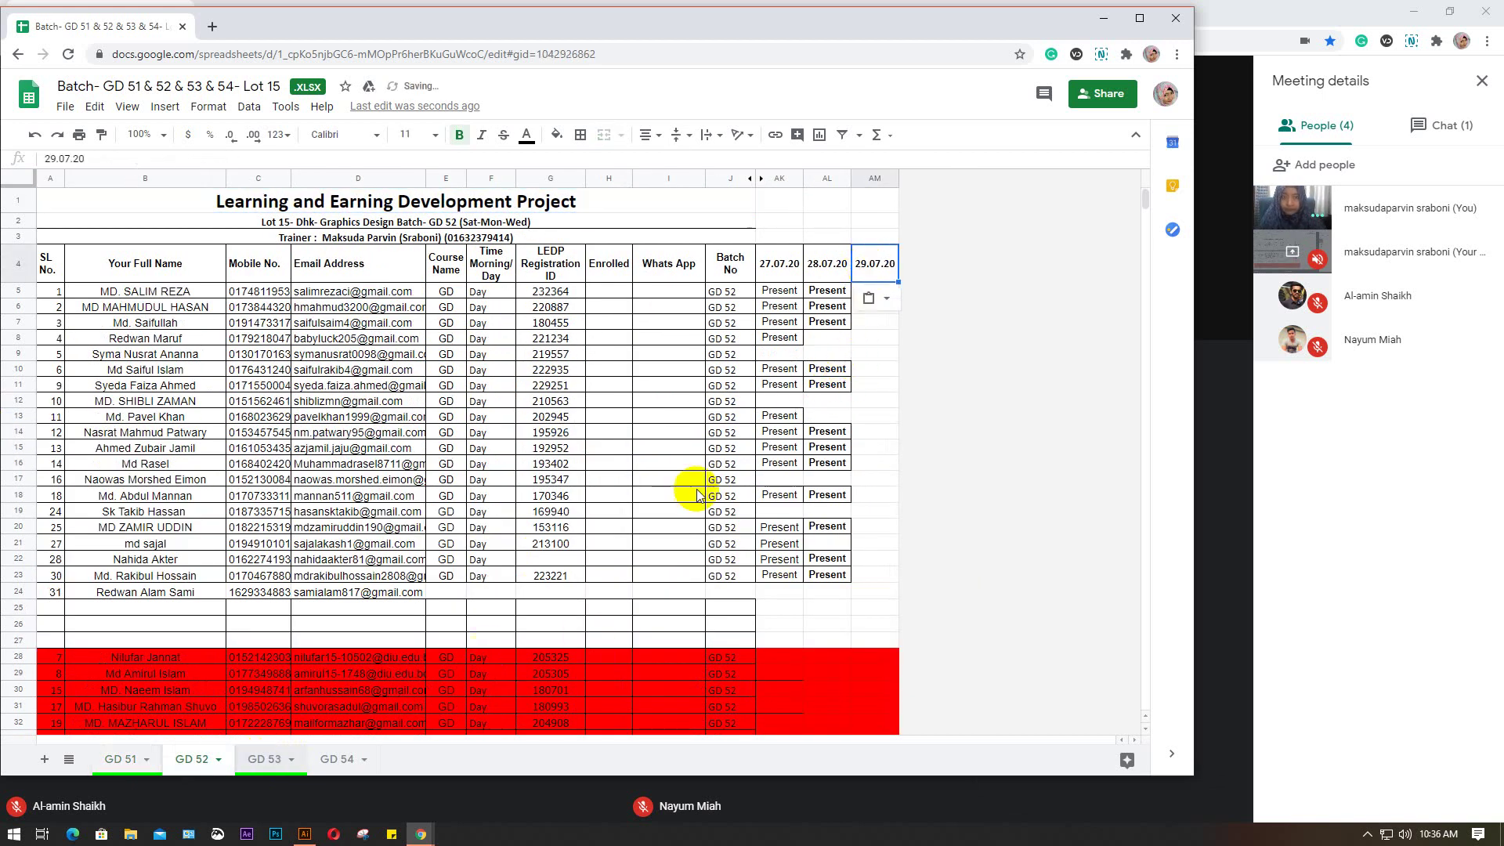
left_click(963, 265)
key("ctrl+v")
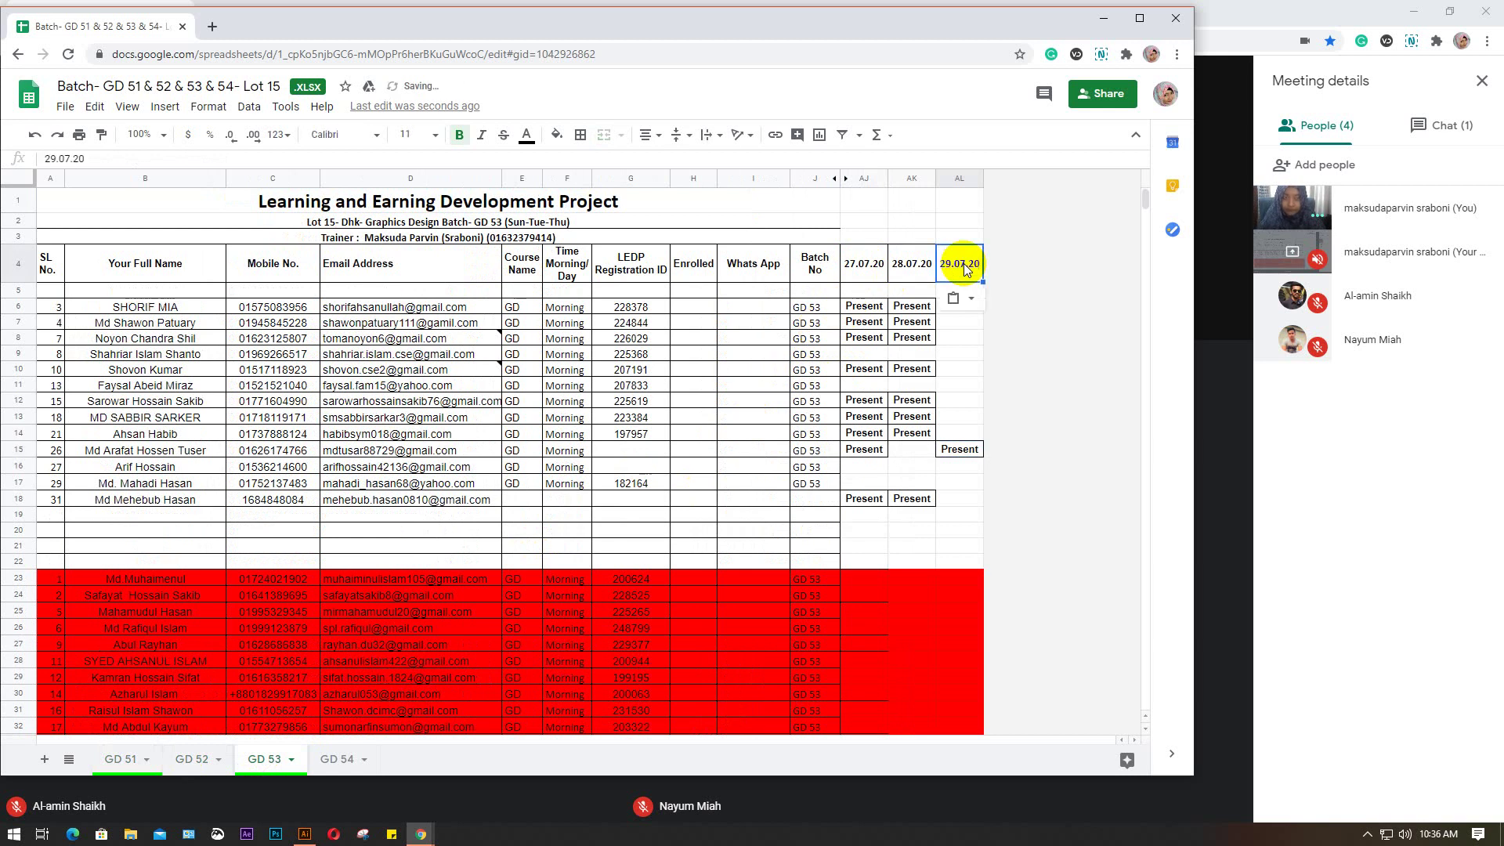
left_click(339, 758)
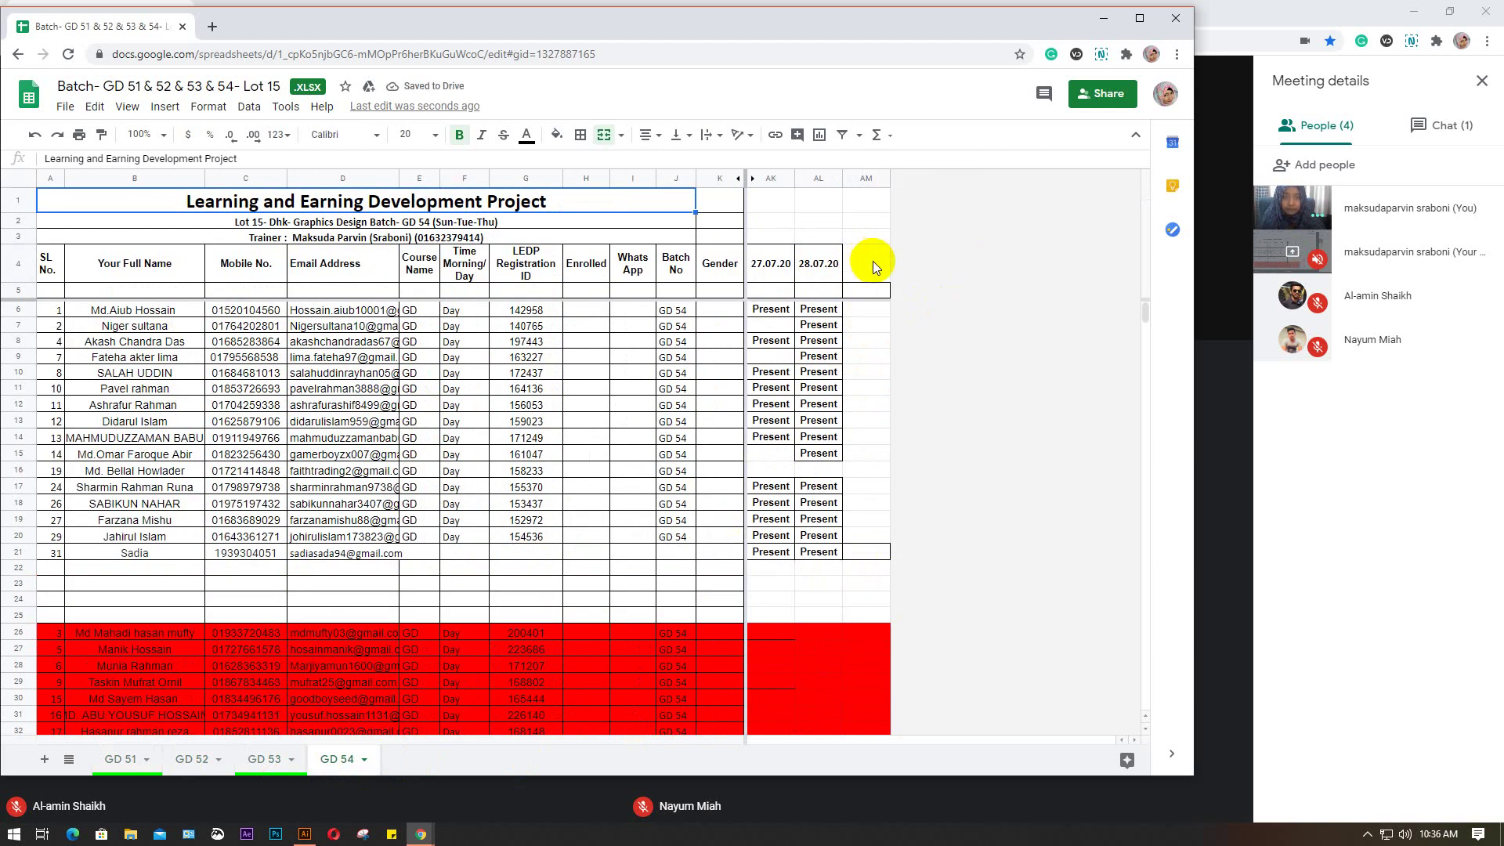
left_click(873, 261)
key("ctrl+v")
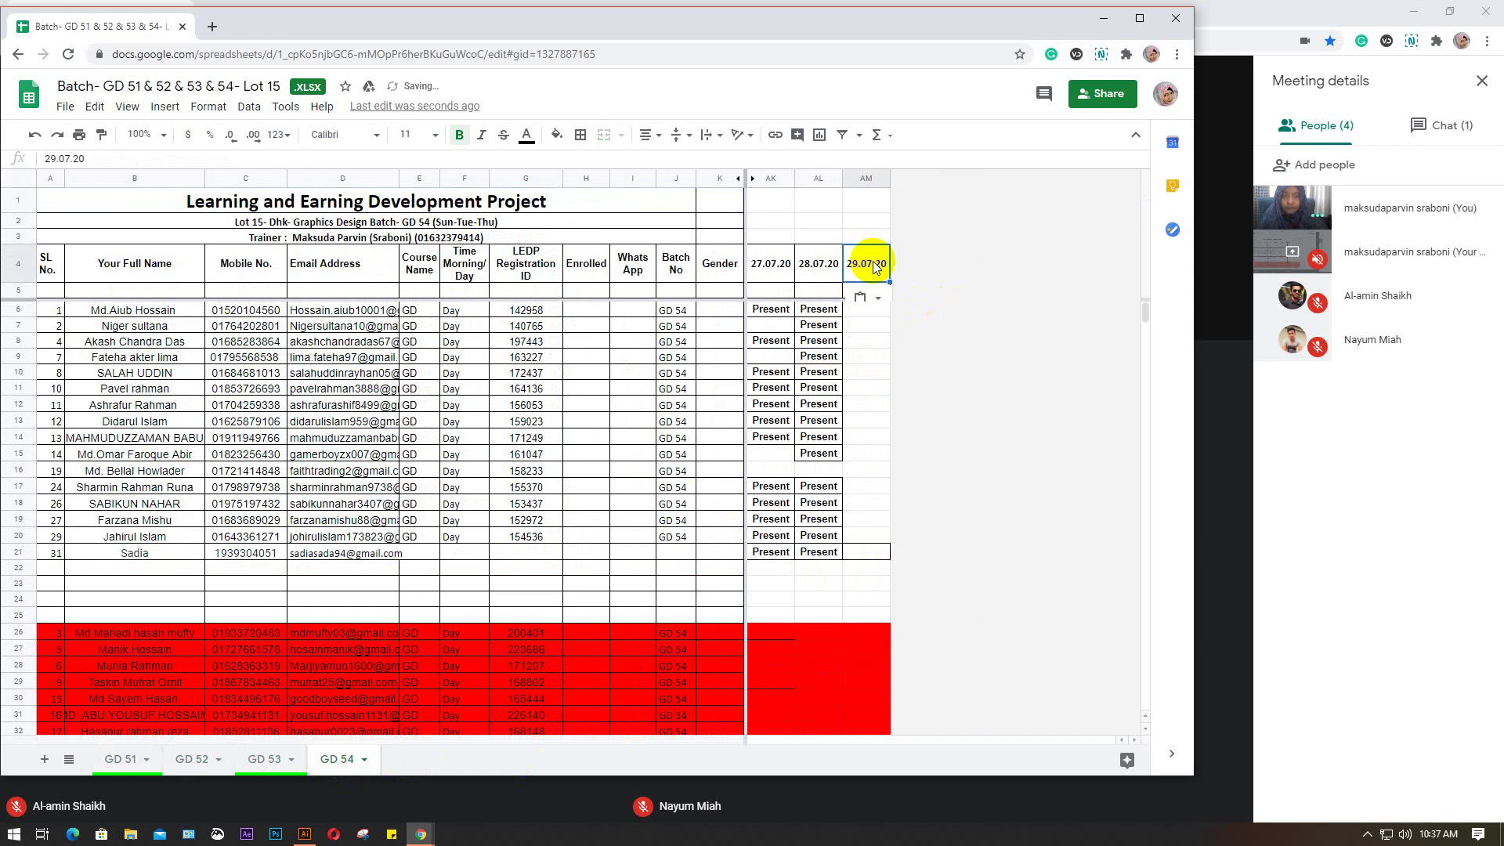
left_click(1103, 17)
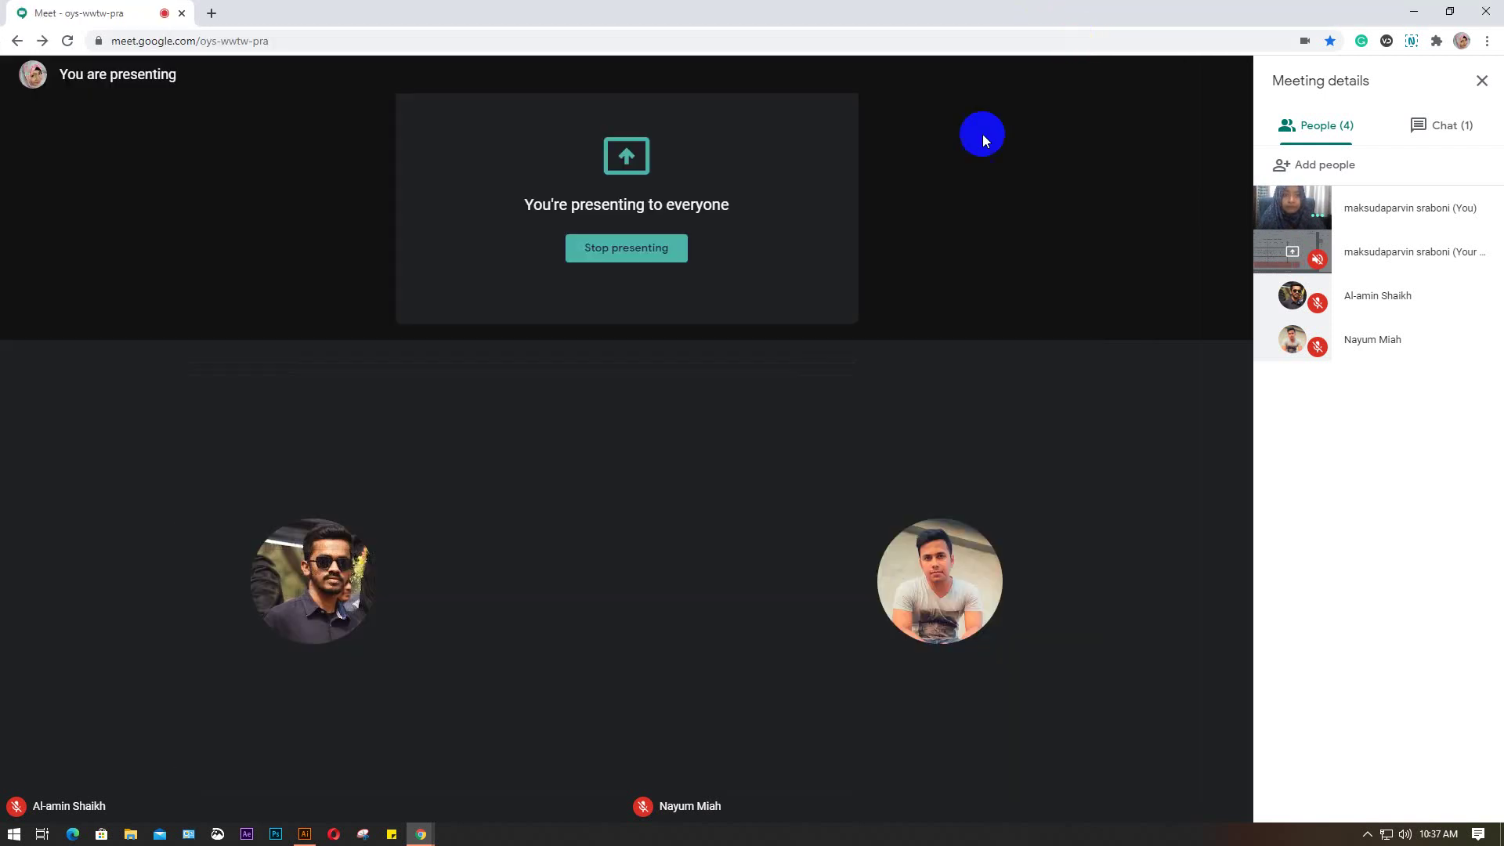
Step: Back in Illustrator, delete the whole character drawing and pan to the blank artboard
left_click(305, 834)
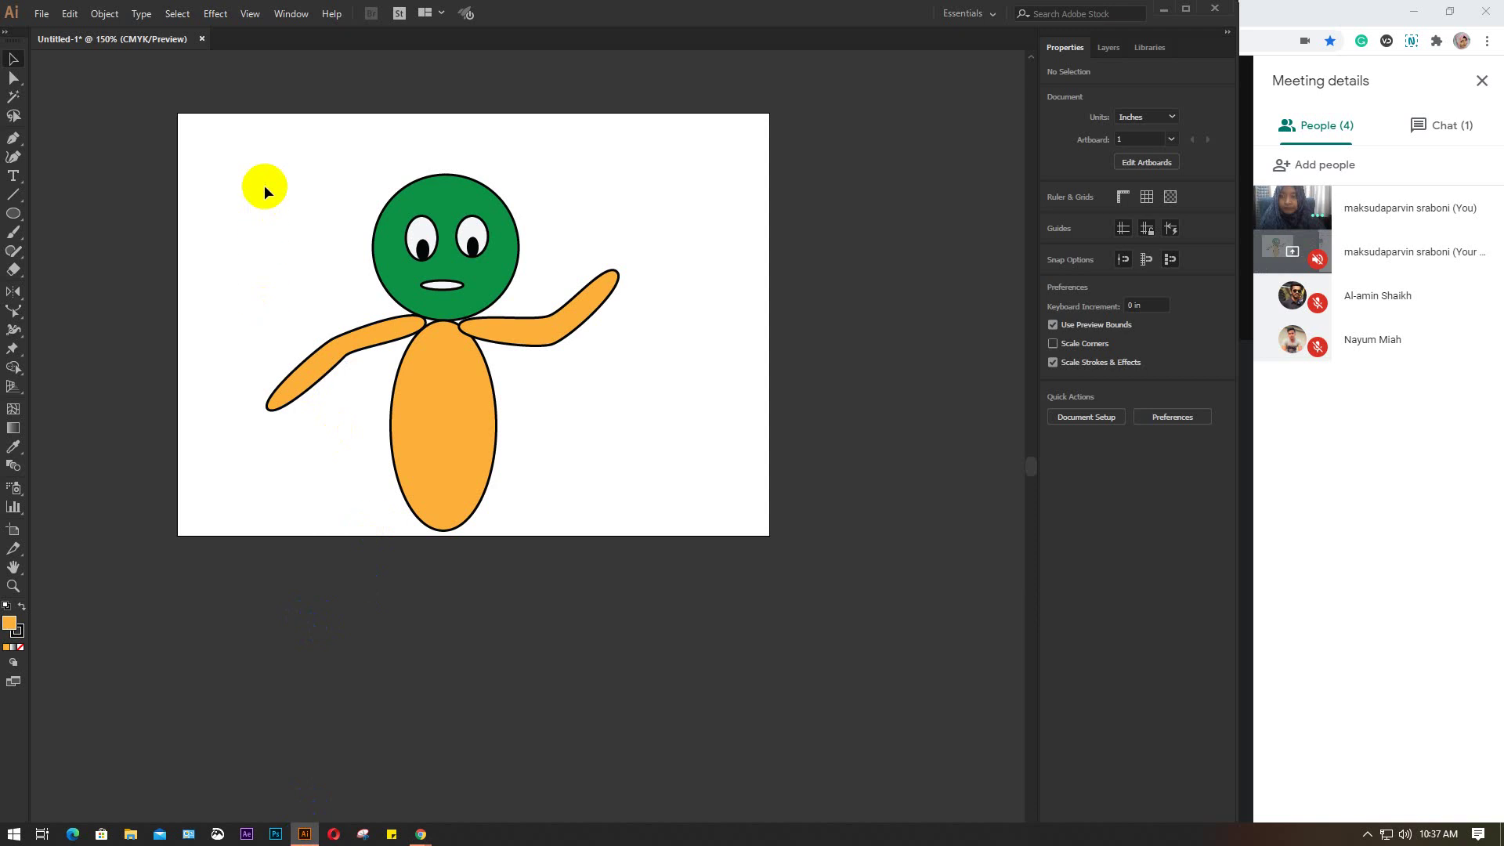
left_click_drag(265, 189, 623, 559)
key("Delete")
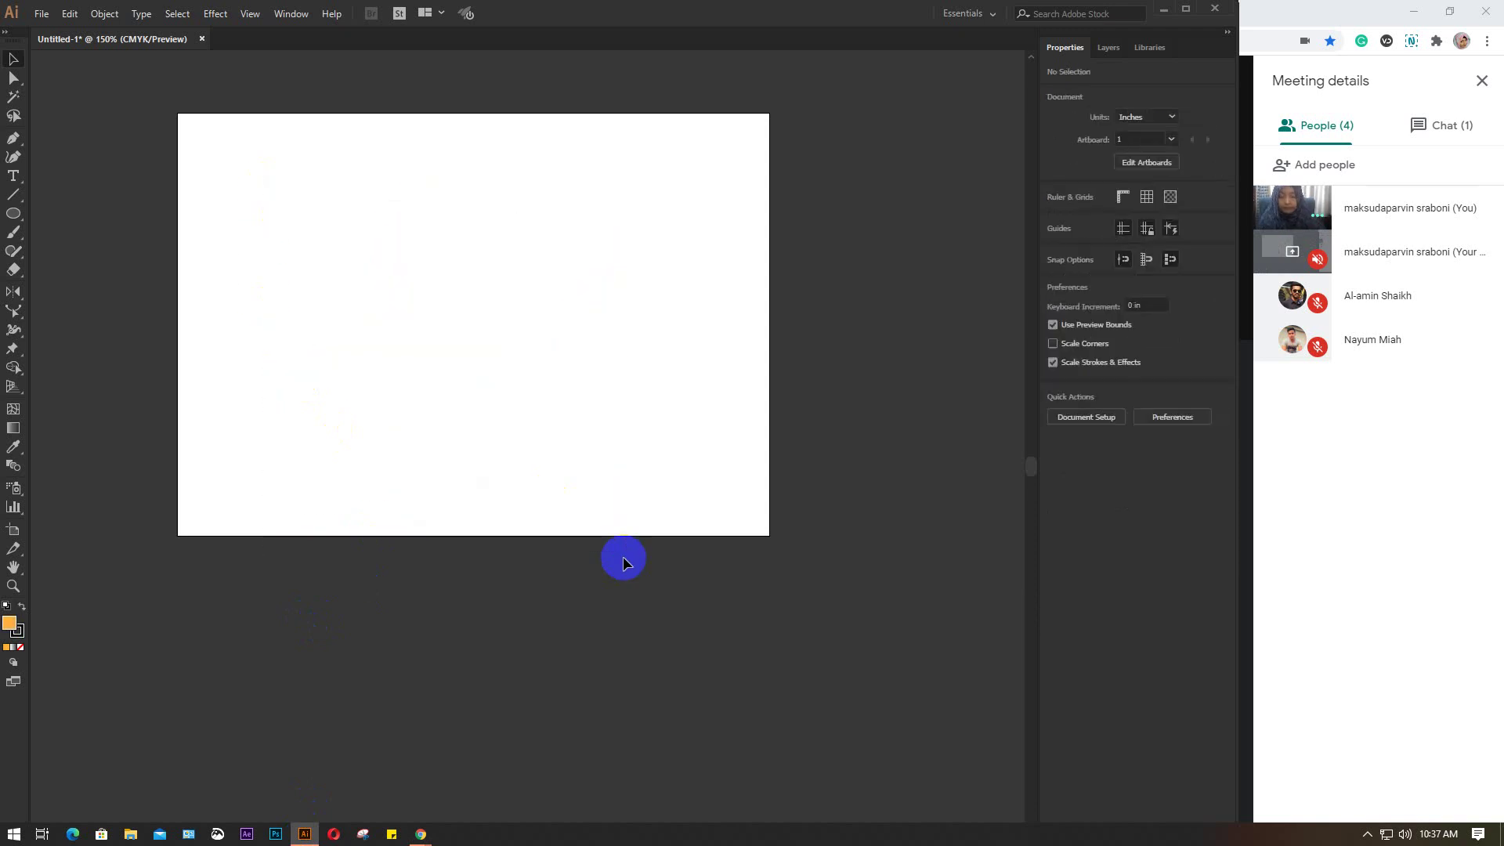
scroll(505, 351, "up", 1)
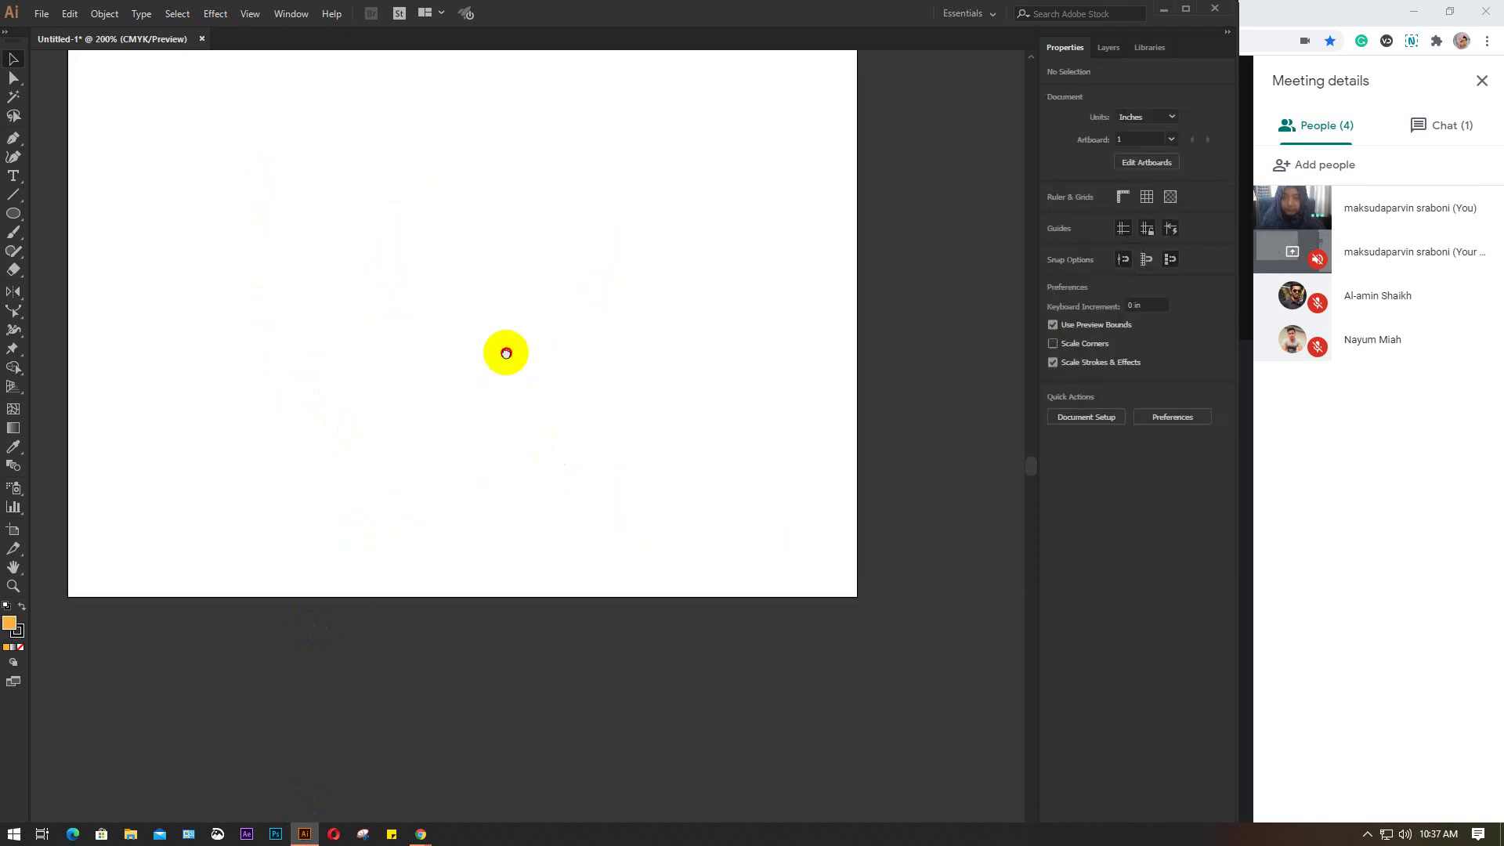
left_click_drag(505, 352, 577, 460)
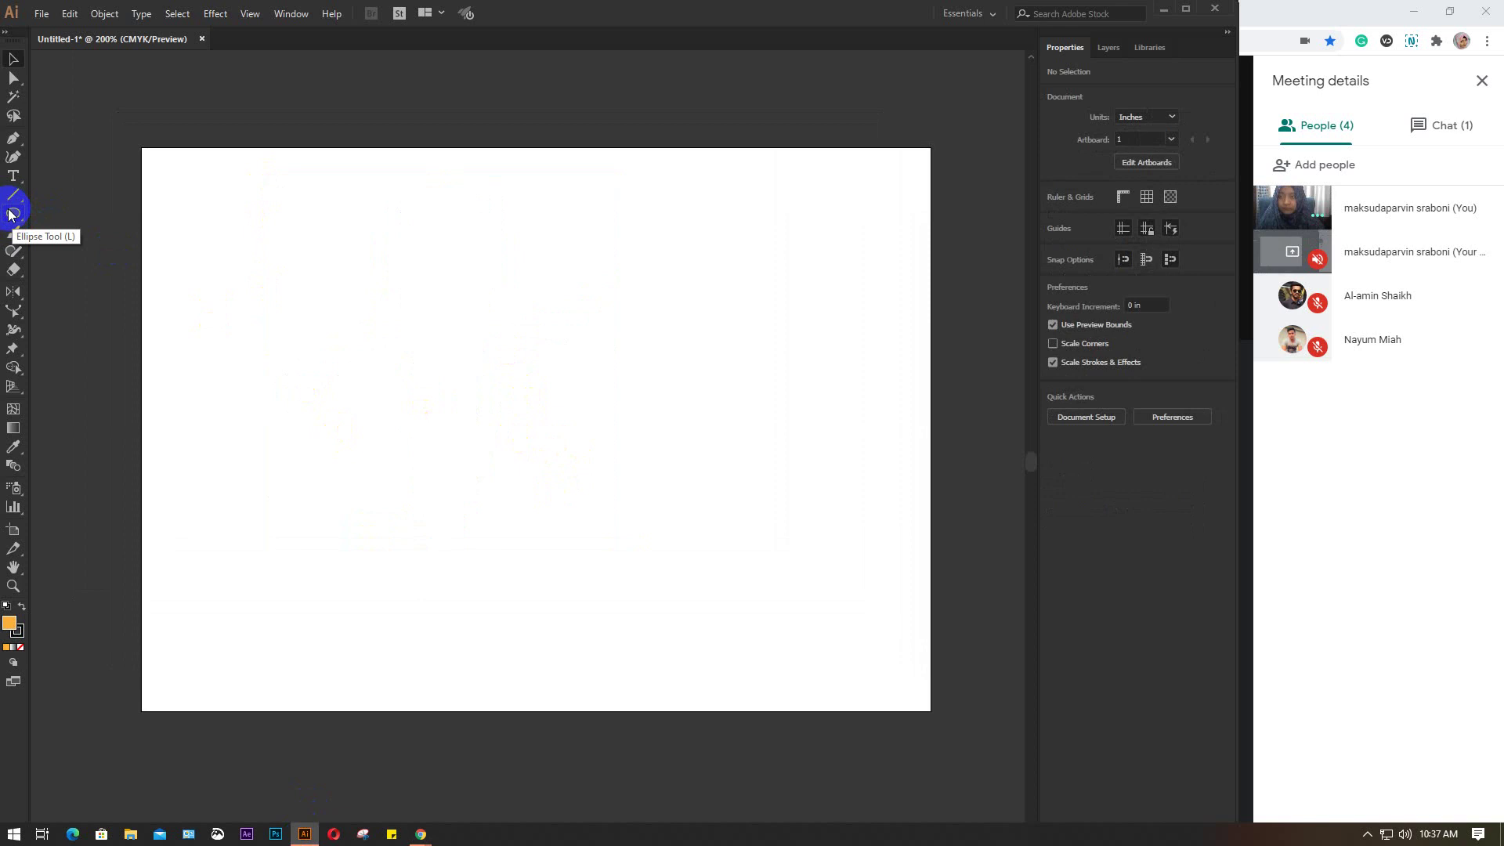
Step: Draw a tall orange oval, nudge it up-left, then delete it
left_click(10, 217)
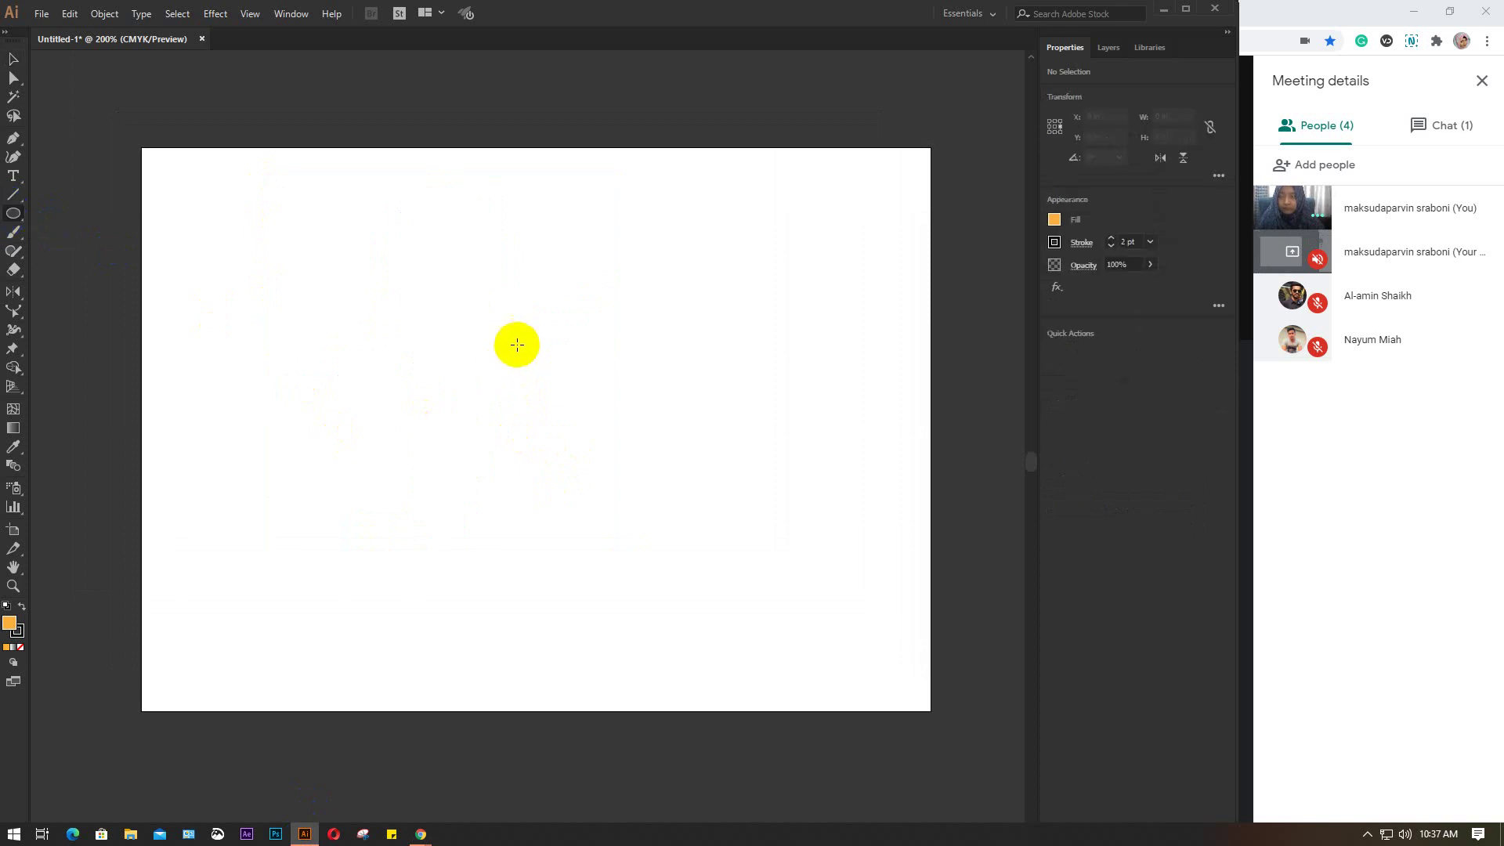
left_click_drag(491, 249, 576, 415)
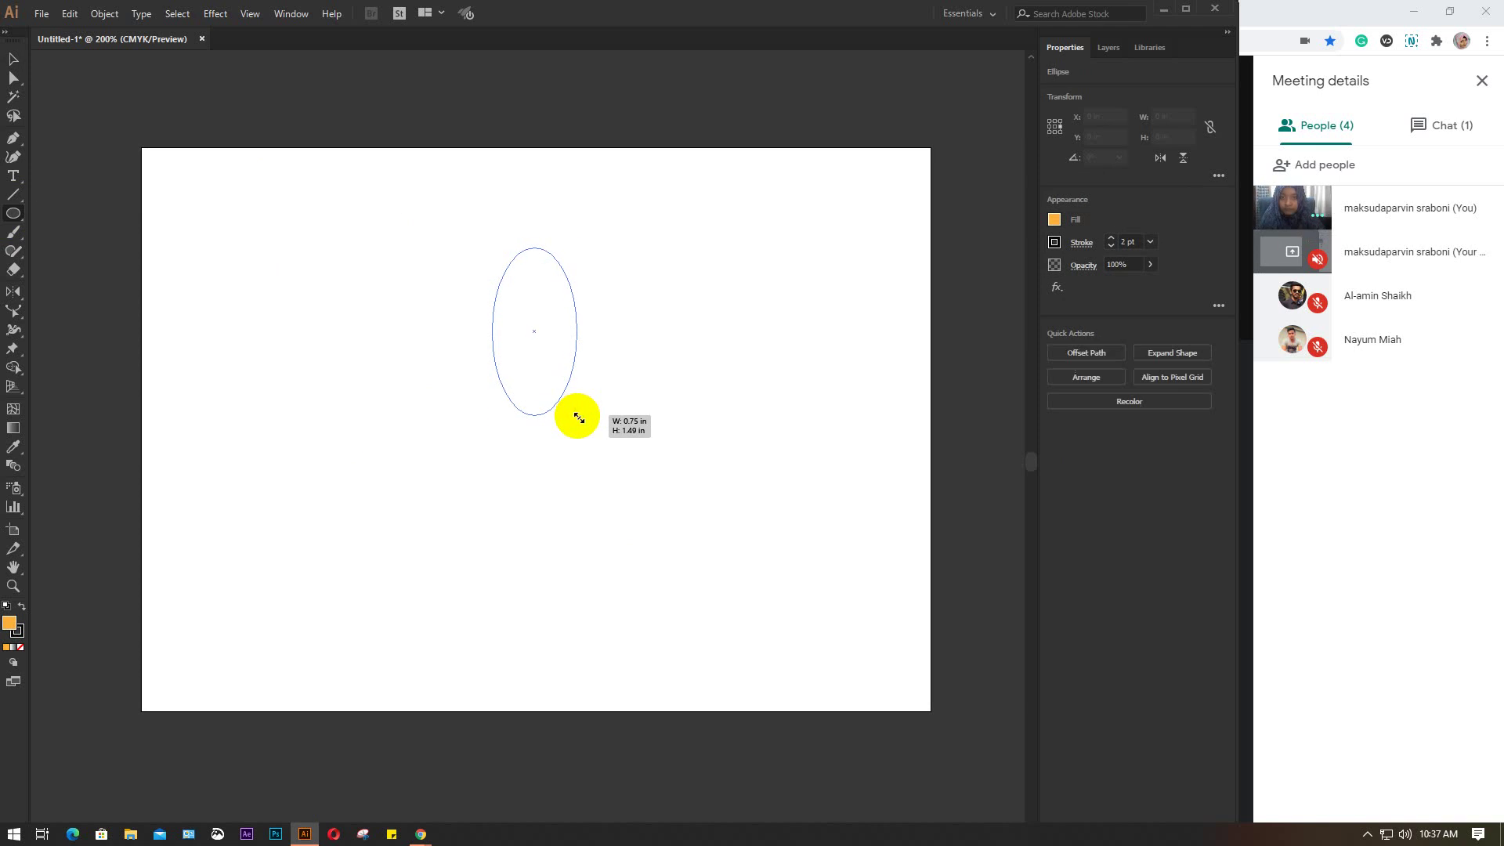
left_click(13, 58)
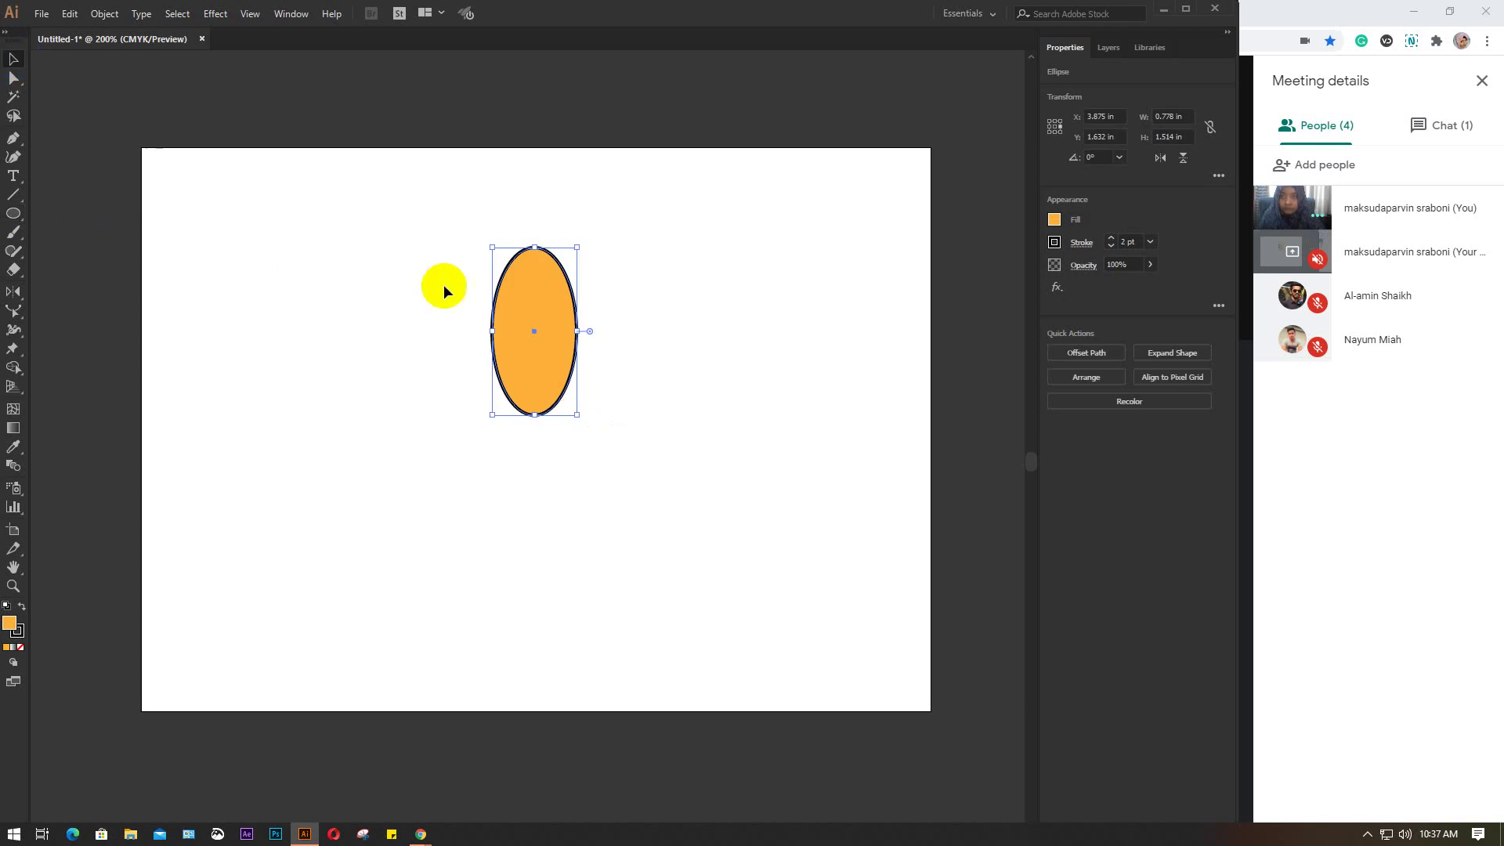
left_click(435, 297)
left_click_drag(538, 312, 523, 297)
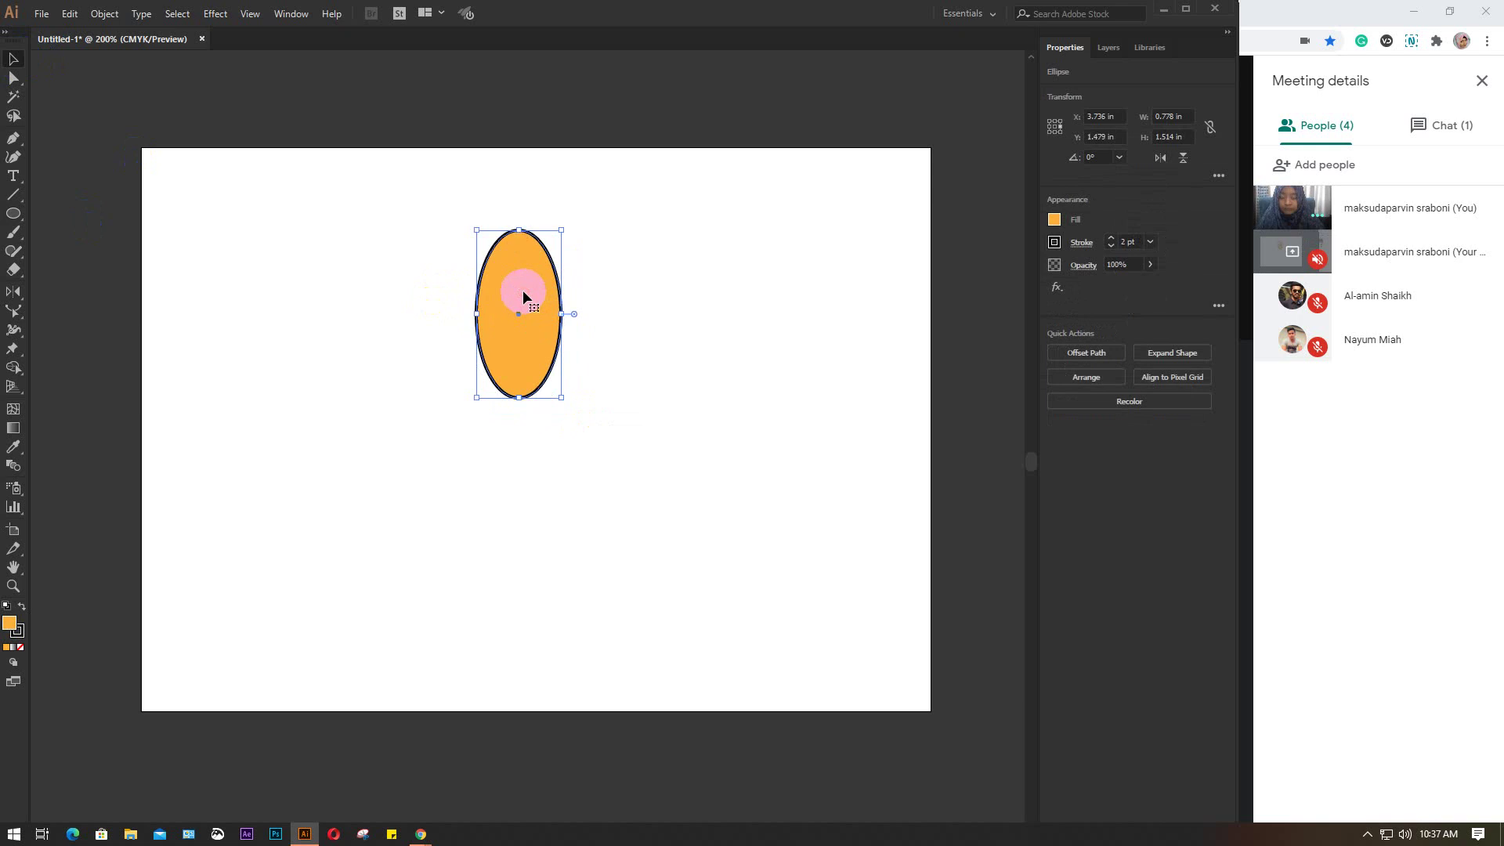
key("Delete")
left_click(14, 214)
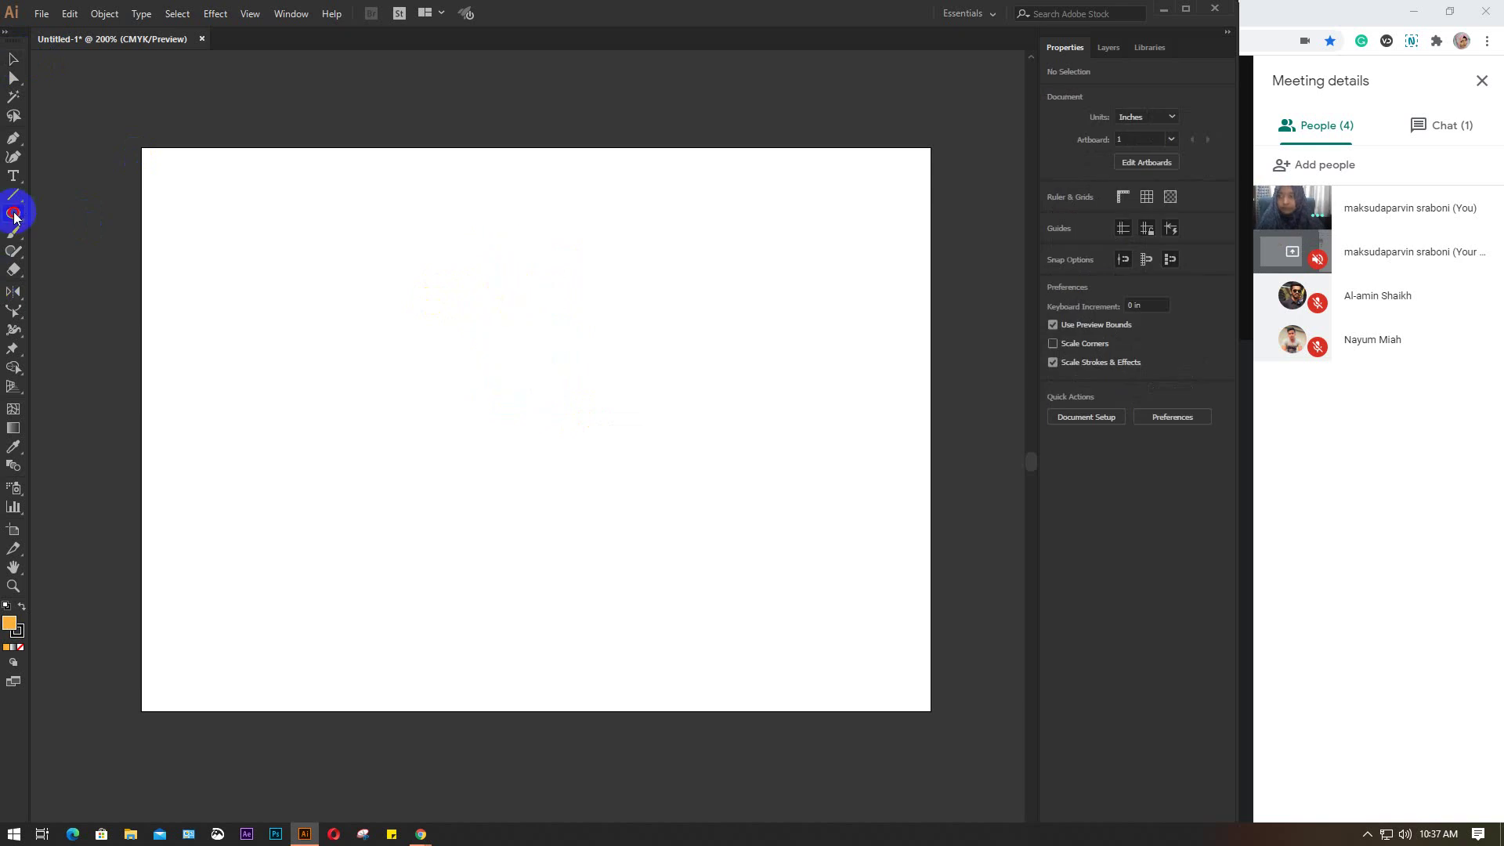
Step: Draw an orange circle on the artboard and nudge it slightly left
mouse_move(432, 246)
left_mouse_down()
mouse_move(618, 484)
mouse_move(599, 455)
left_mouse_up()
key("v")
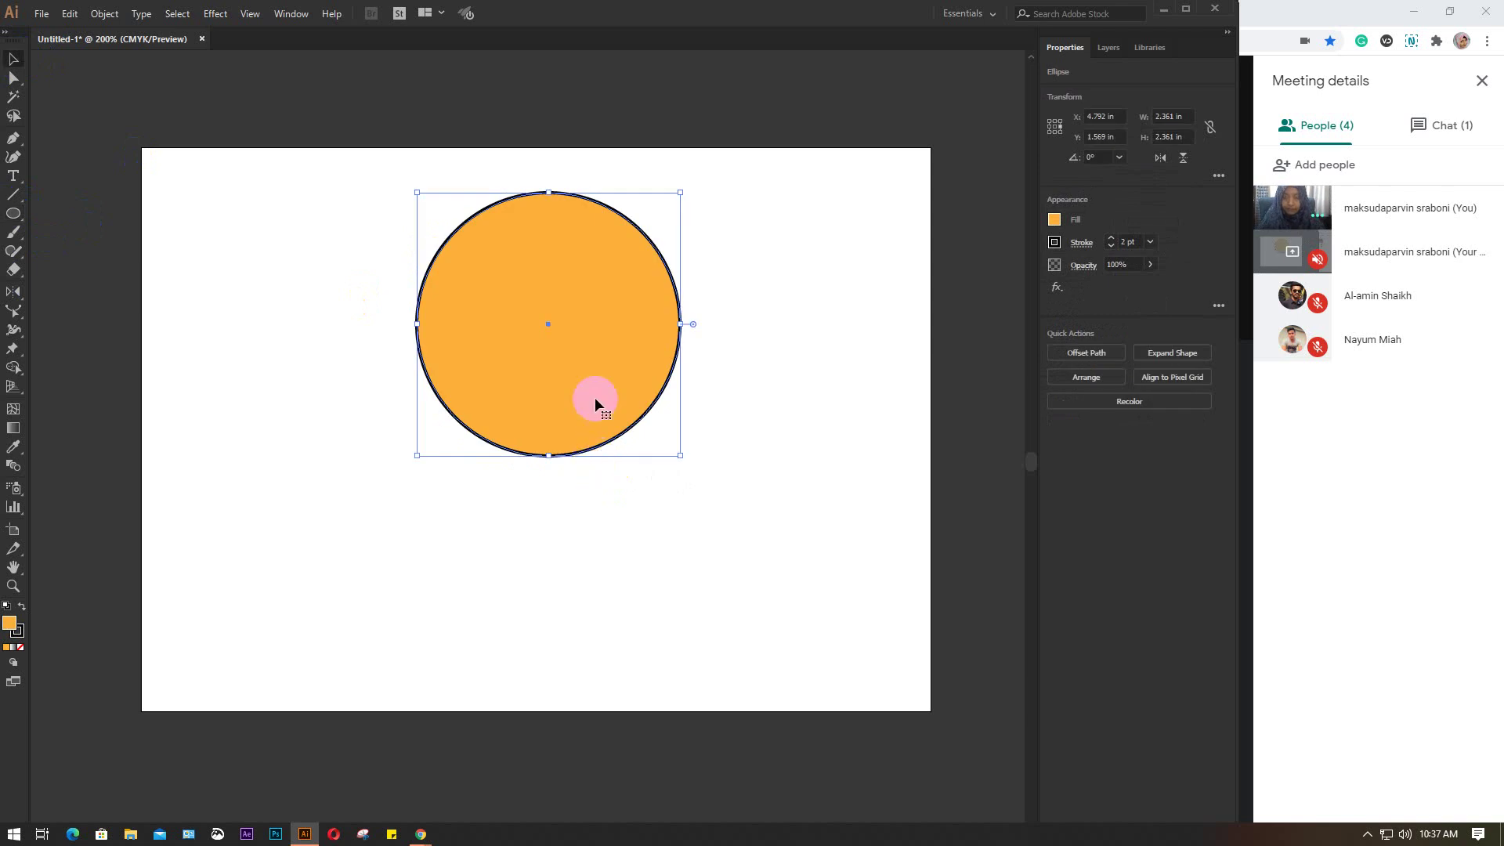
left_click_drag(595, 397, 580, 391)
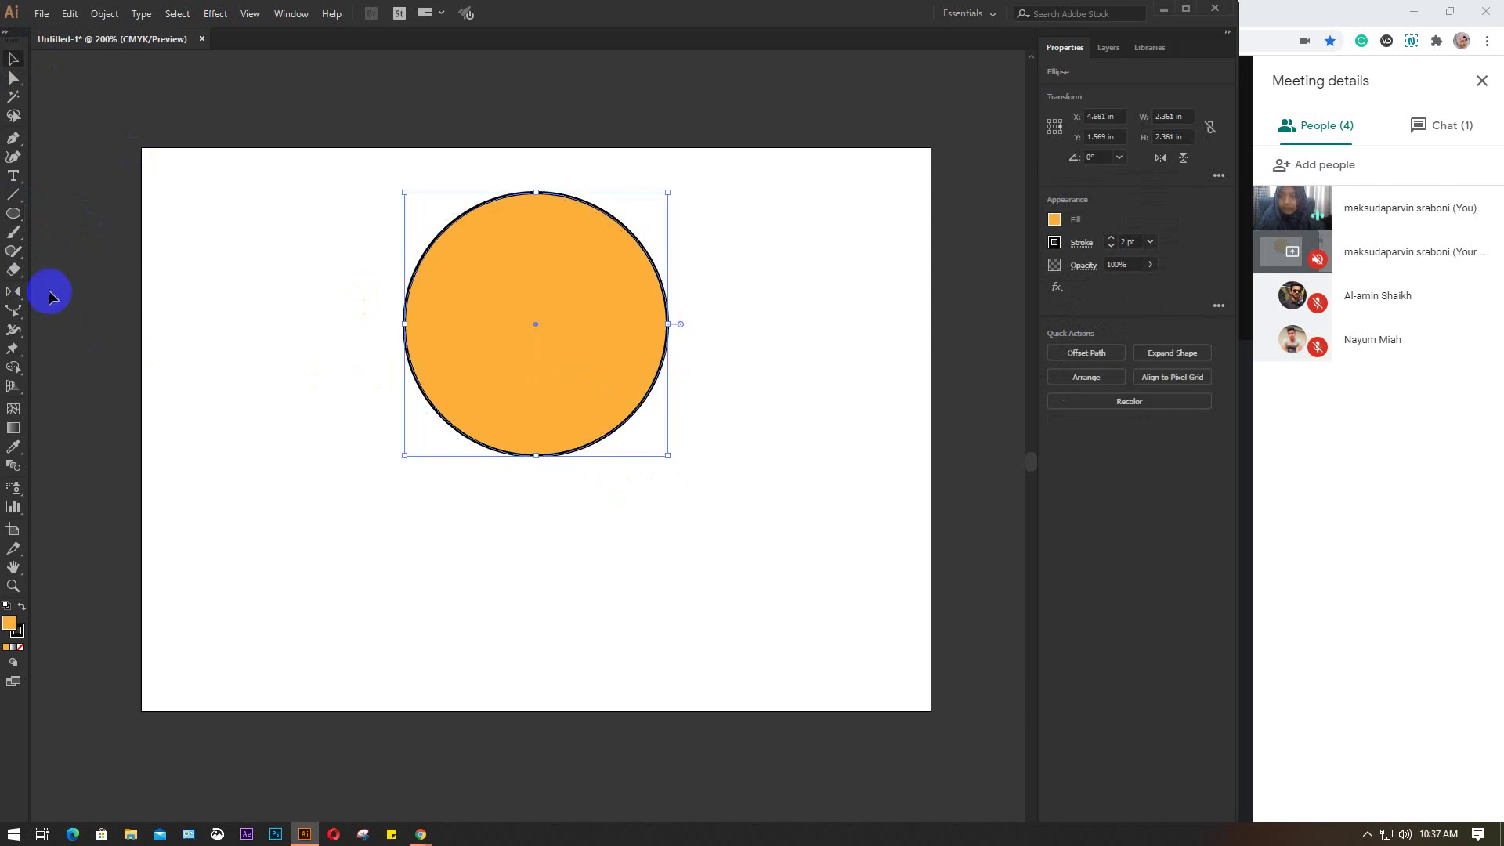
Step: Make a copy of the circle rotated 30° around its bottom anchor point
left_click(13, 291)
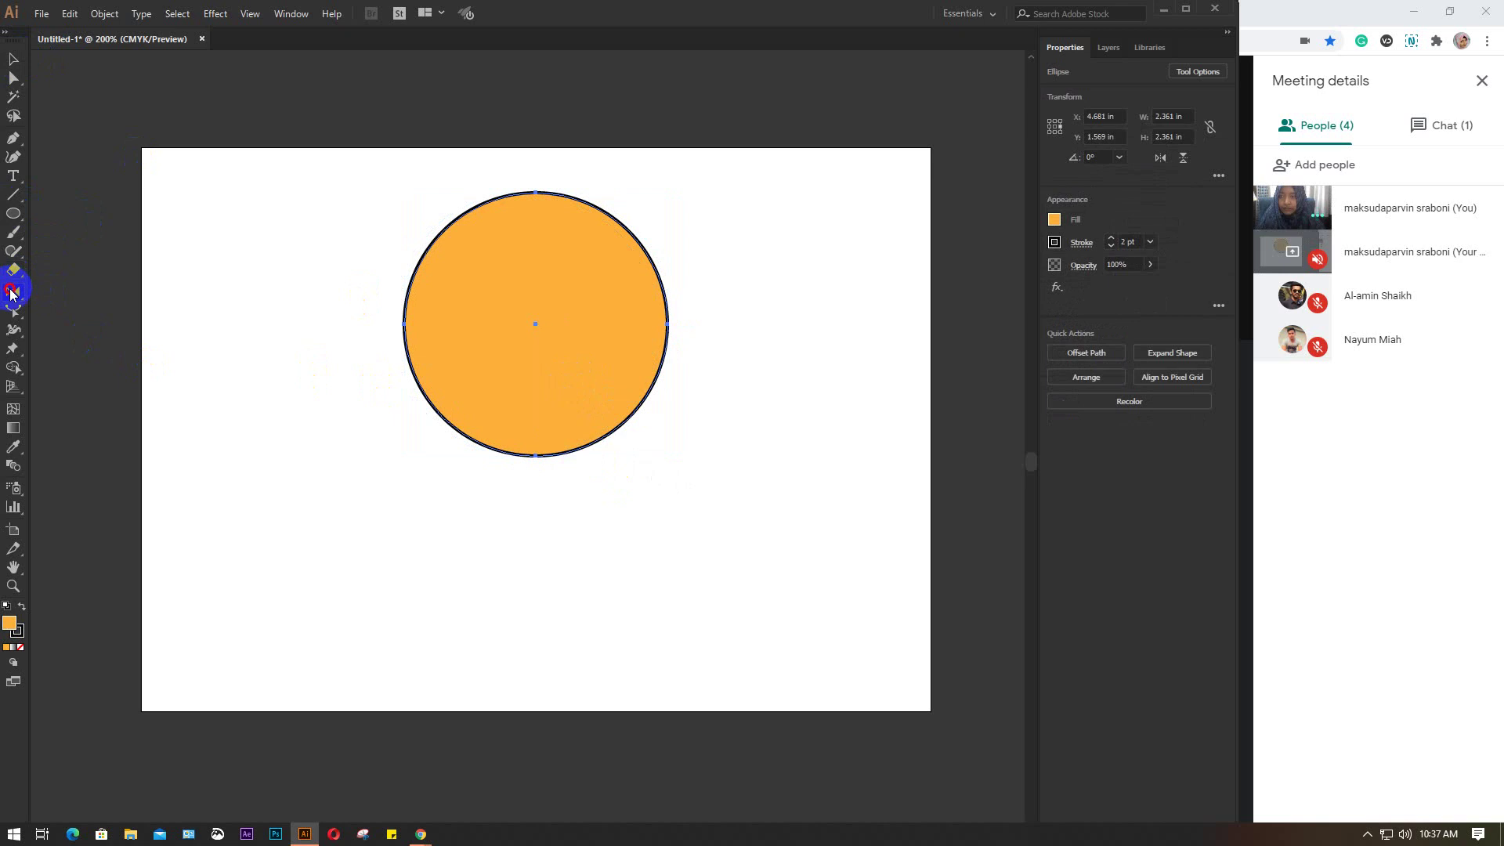
left_click_drag(65, 314, 77, 292)
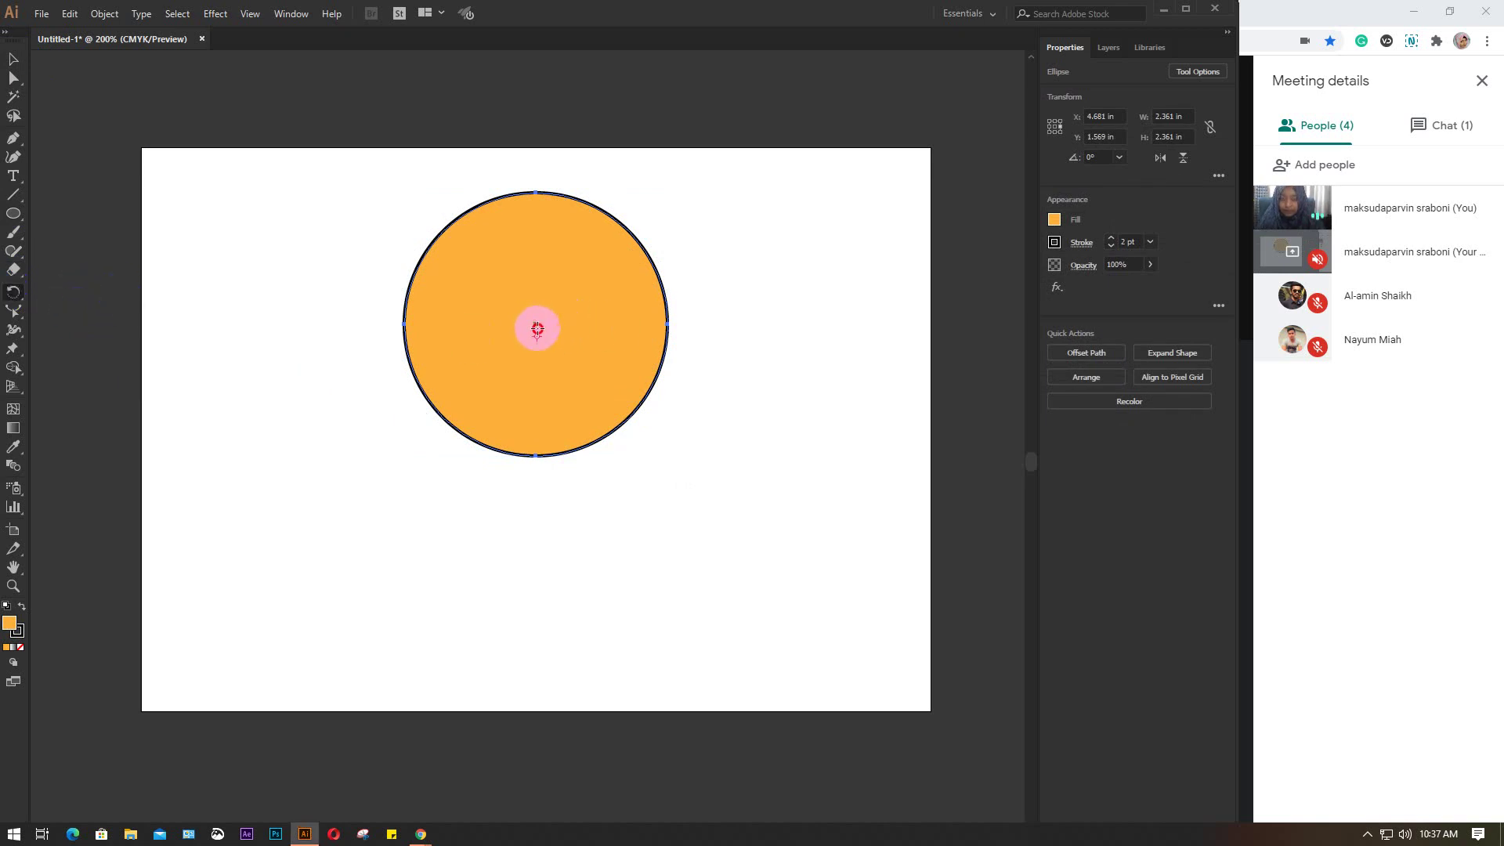
left_click(534, 455)
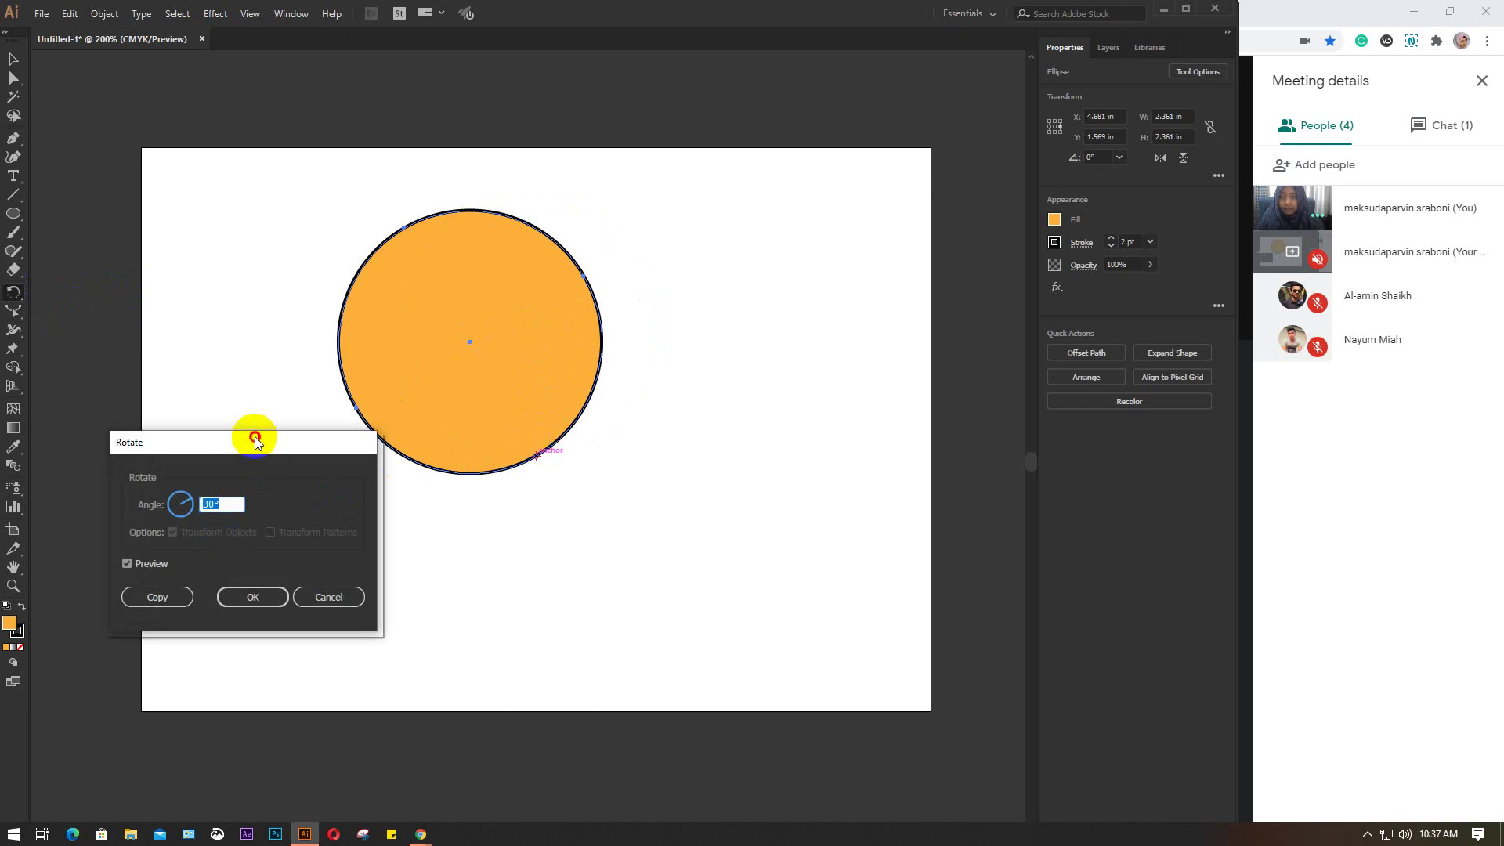
left_click_drag(264, 439, 262, 361)
left_click(217, 426)
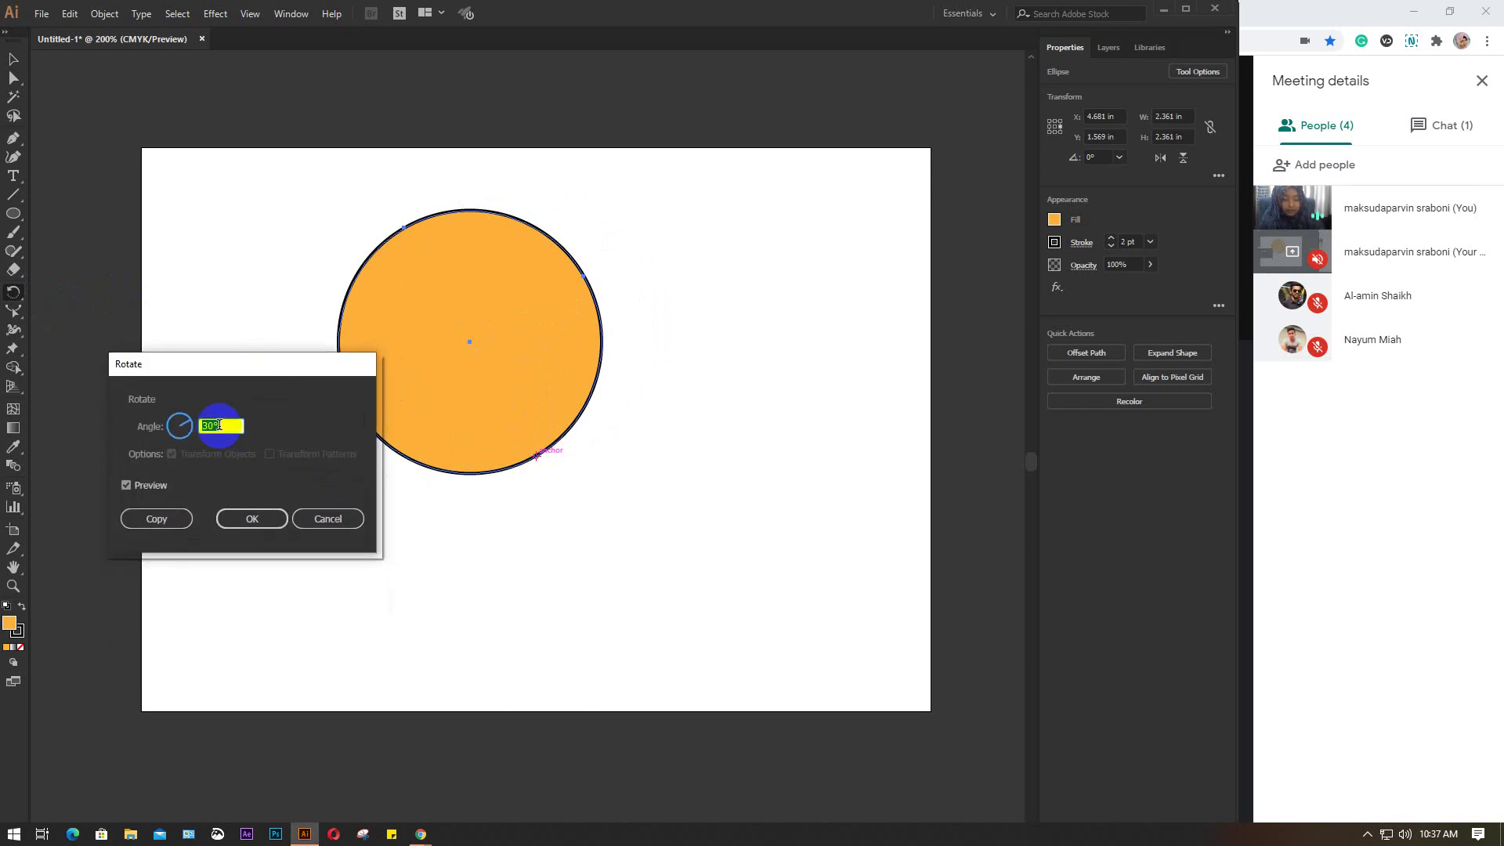
left_click(156, 518)
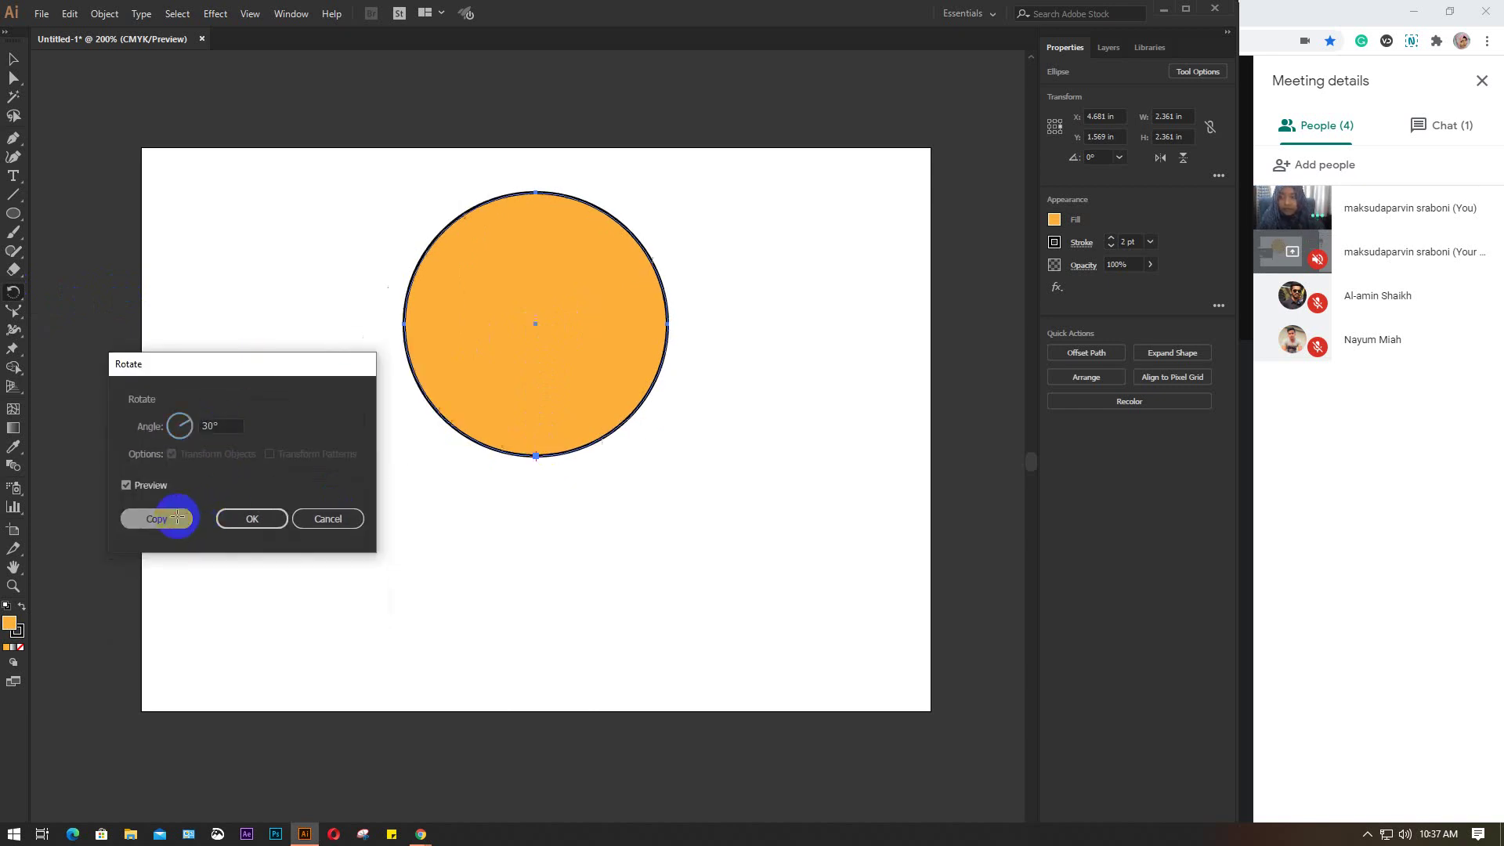
Step: Repeat the 30° rotated copy four more times with Ctrl+D, then marquee-select every circle
key("ctrl+d")
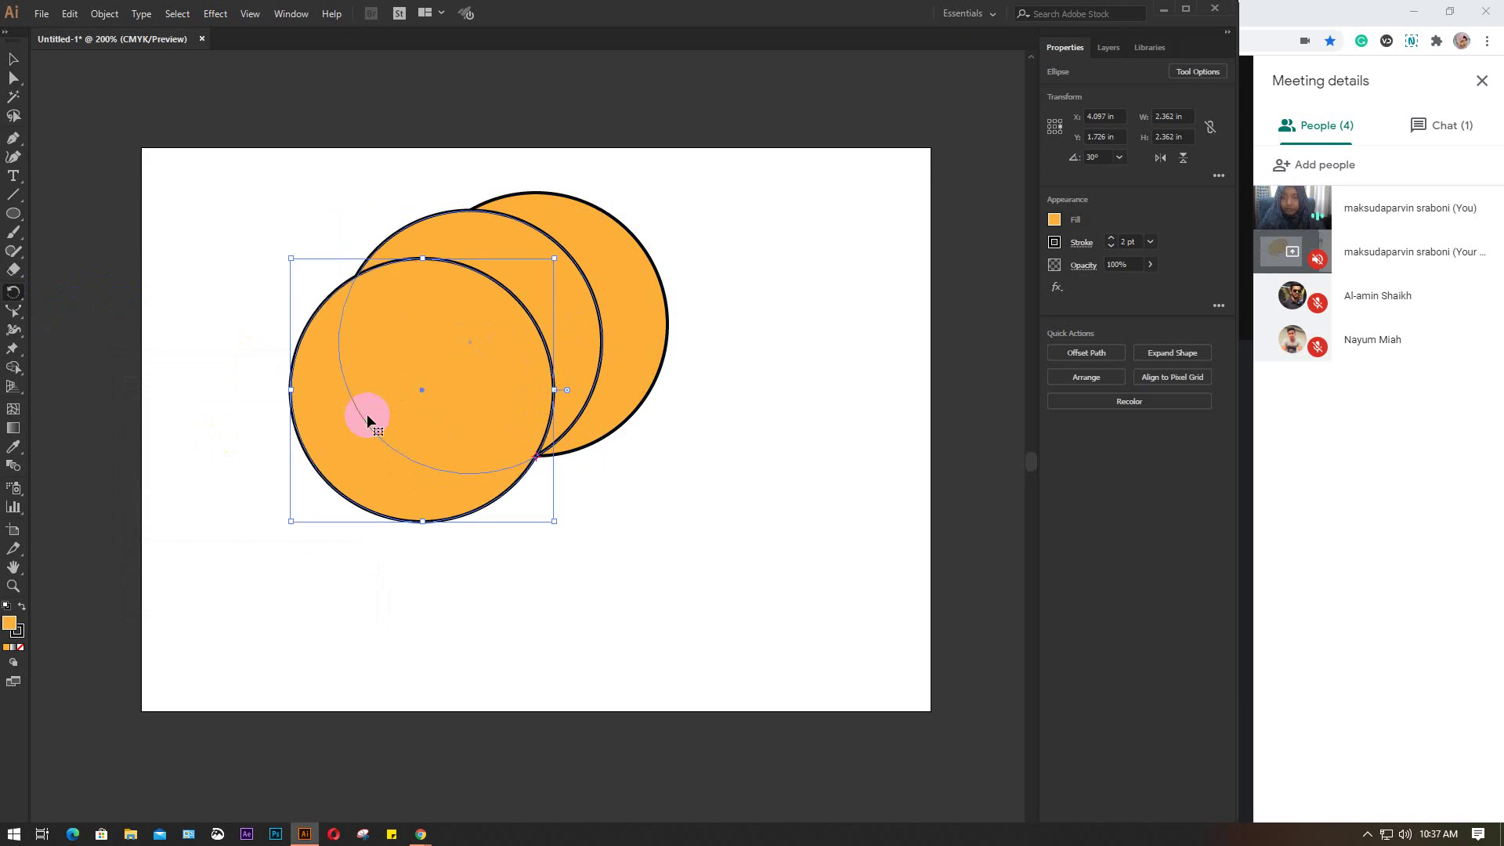
key("ctrl+d")
key("ctrl+d")
key("ctrl+d")
key("ctrl+d")
key("ctrl+d")
key("ctrl+d")
key("ctrl+d")
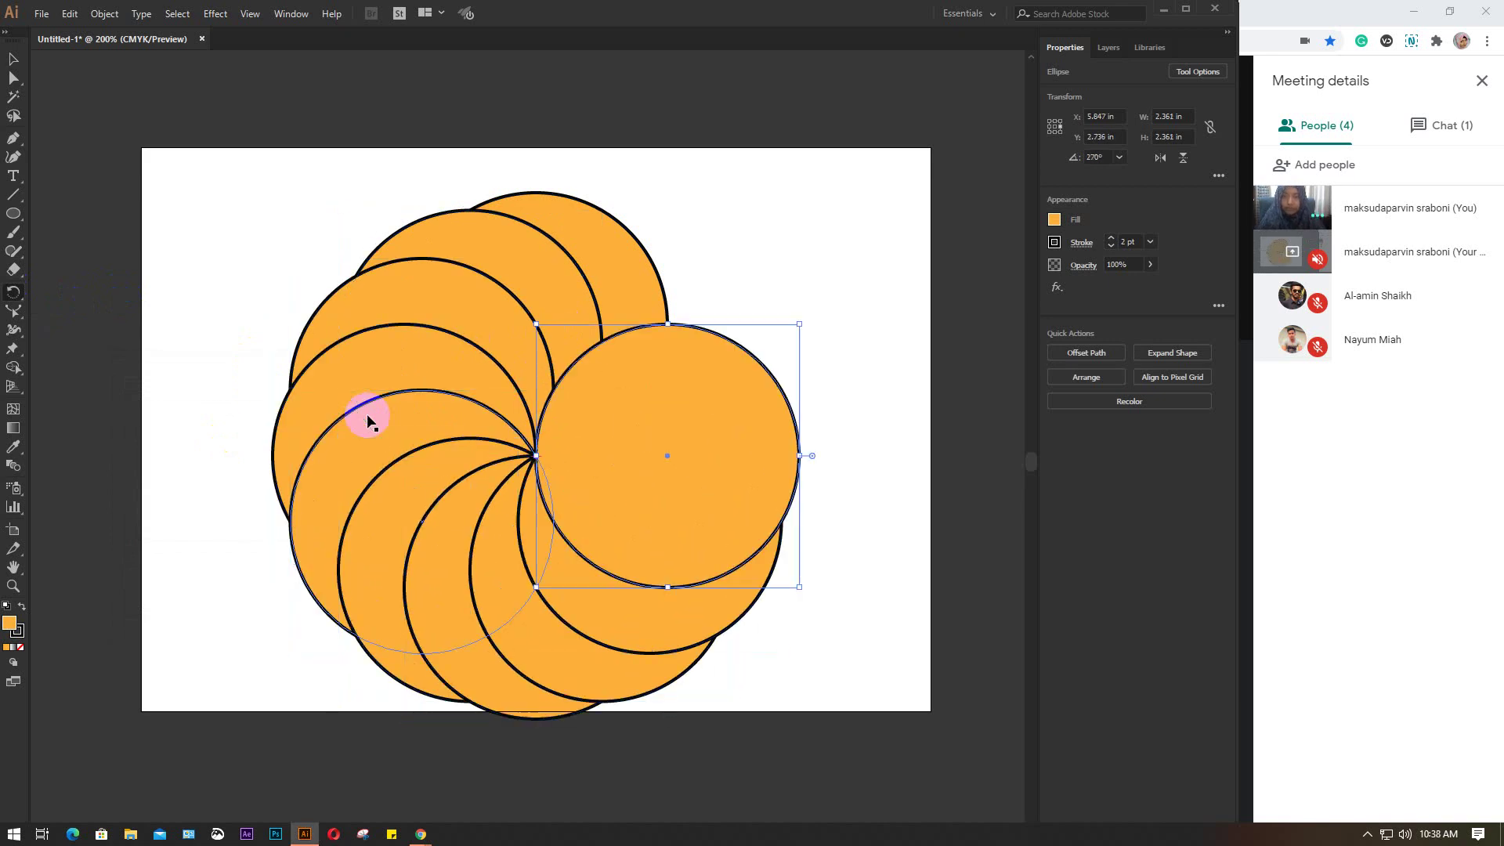
key("ctrl+d")
key("ctrl+d")
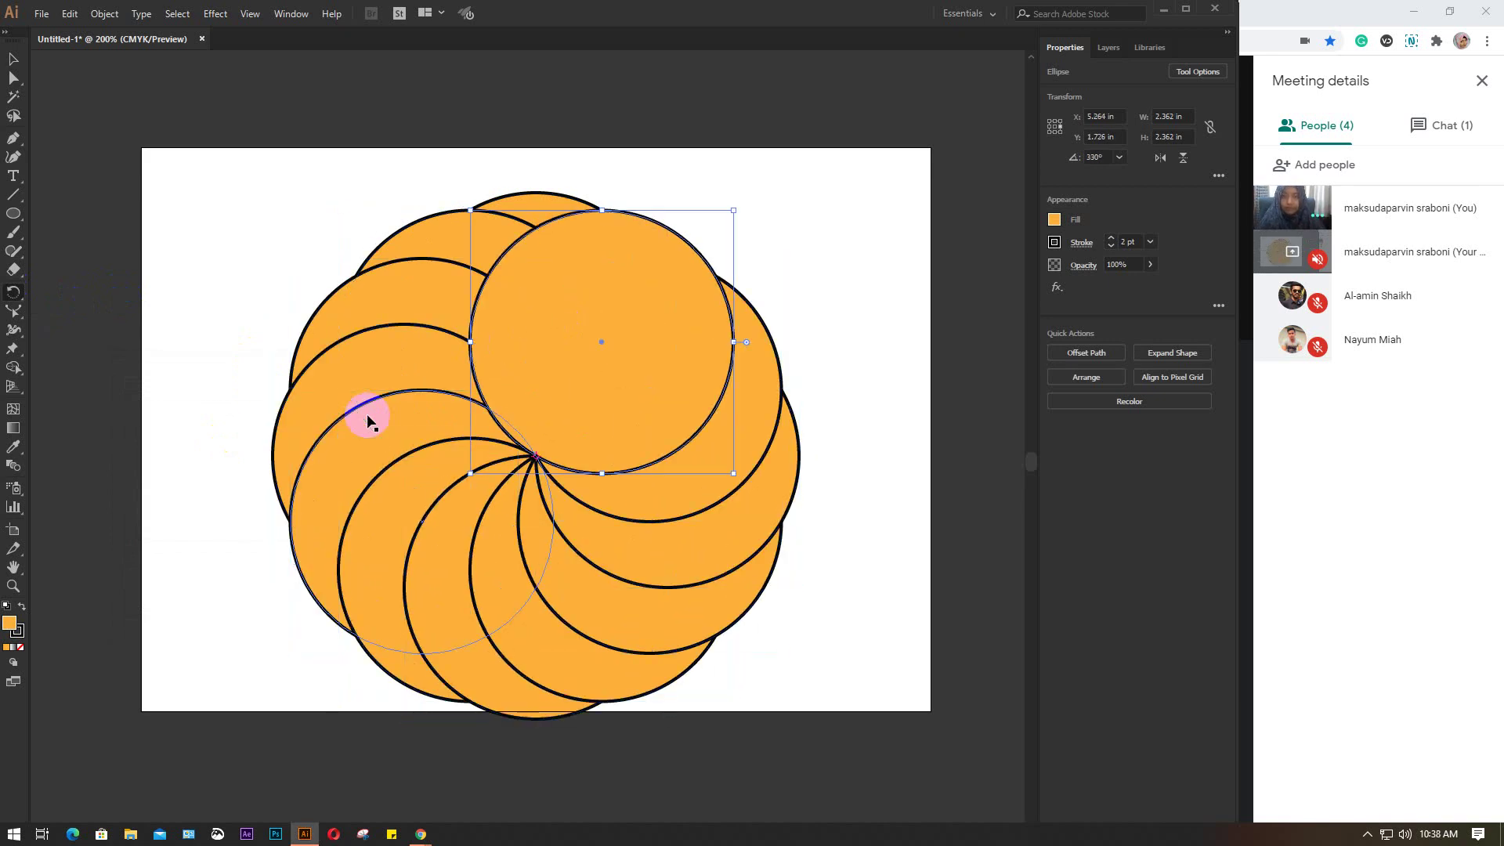
key("ctrl+d")
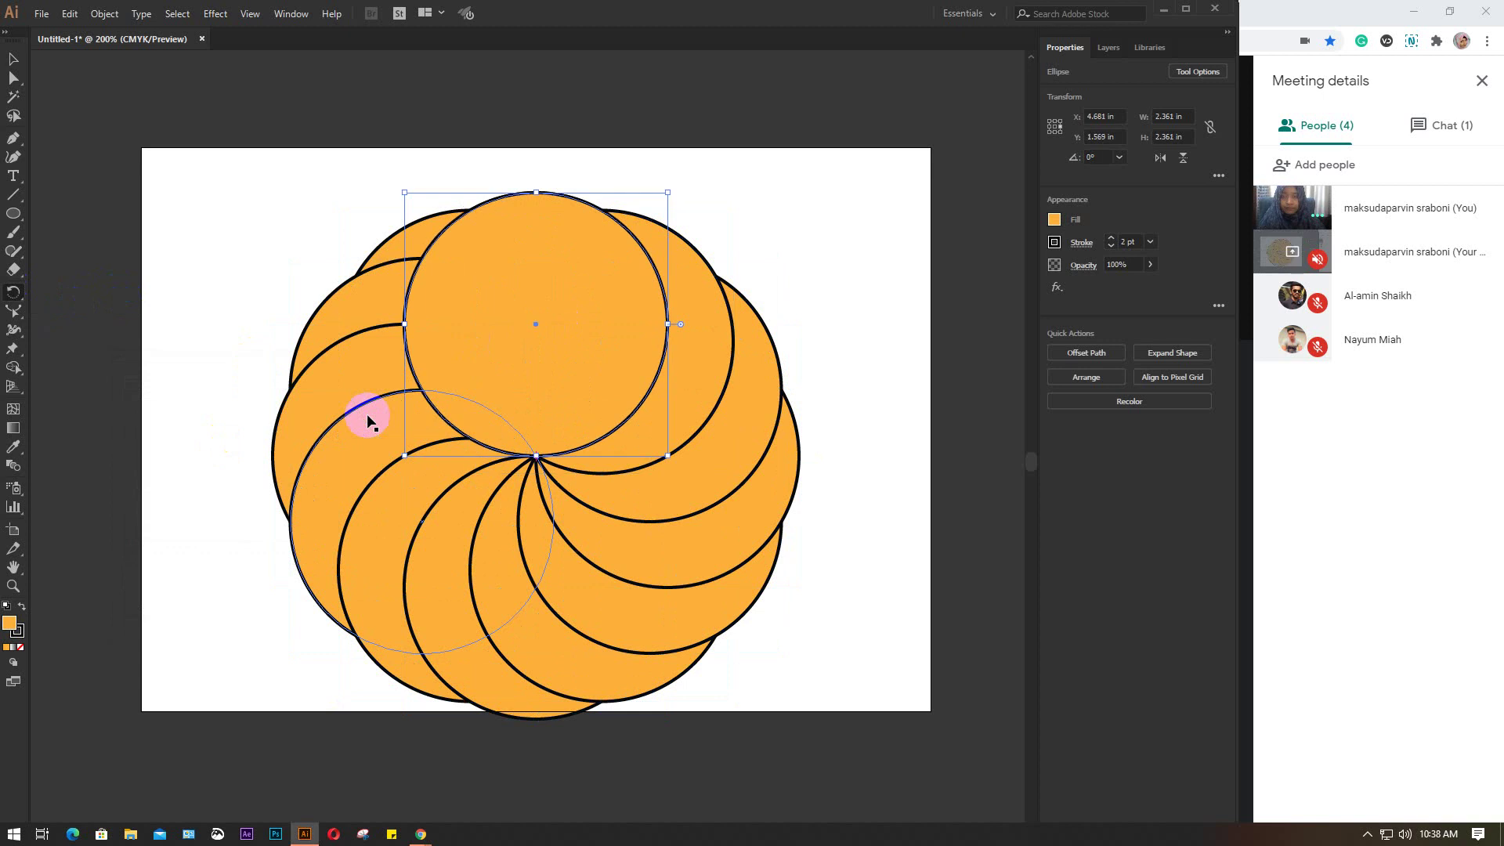
left_click(14, 59)
mouse_move(207, 135)
left_mouse_down()
mouse_move(816, 627)
mouse_move(857, 715)
left_mouse_up()
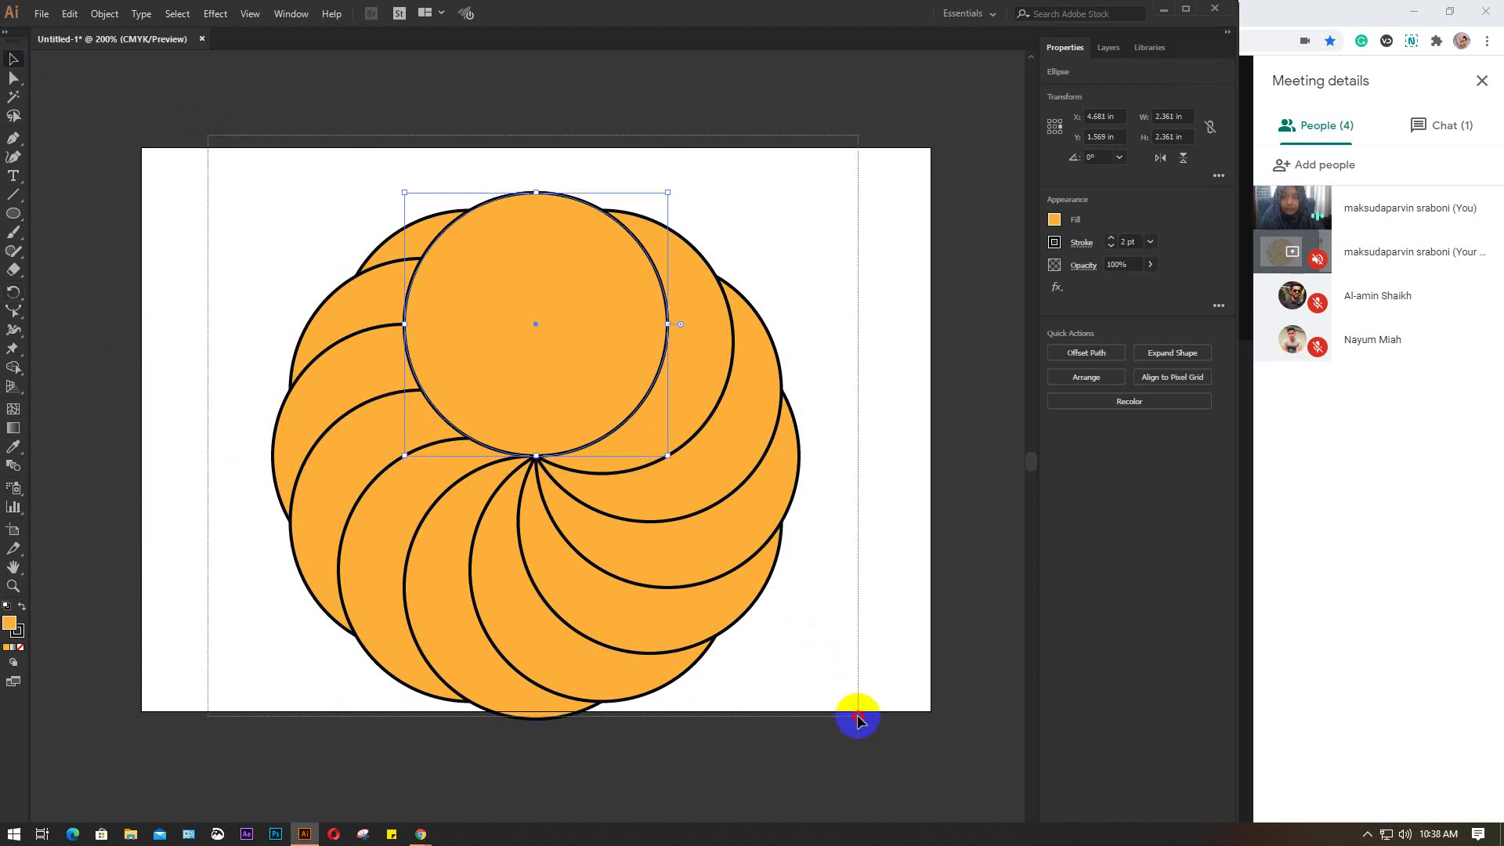
Step: Set the circles' fill to None so only dark outlines remain, then shift the rosette up slightly
left_click(1053, 227)
left_click(883, 275)
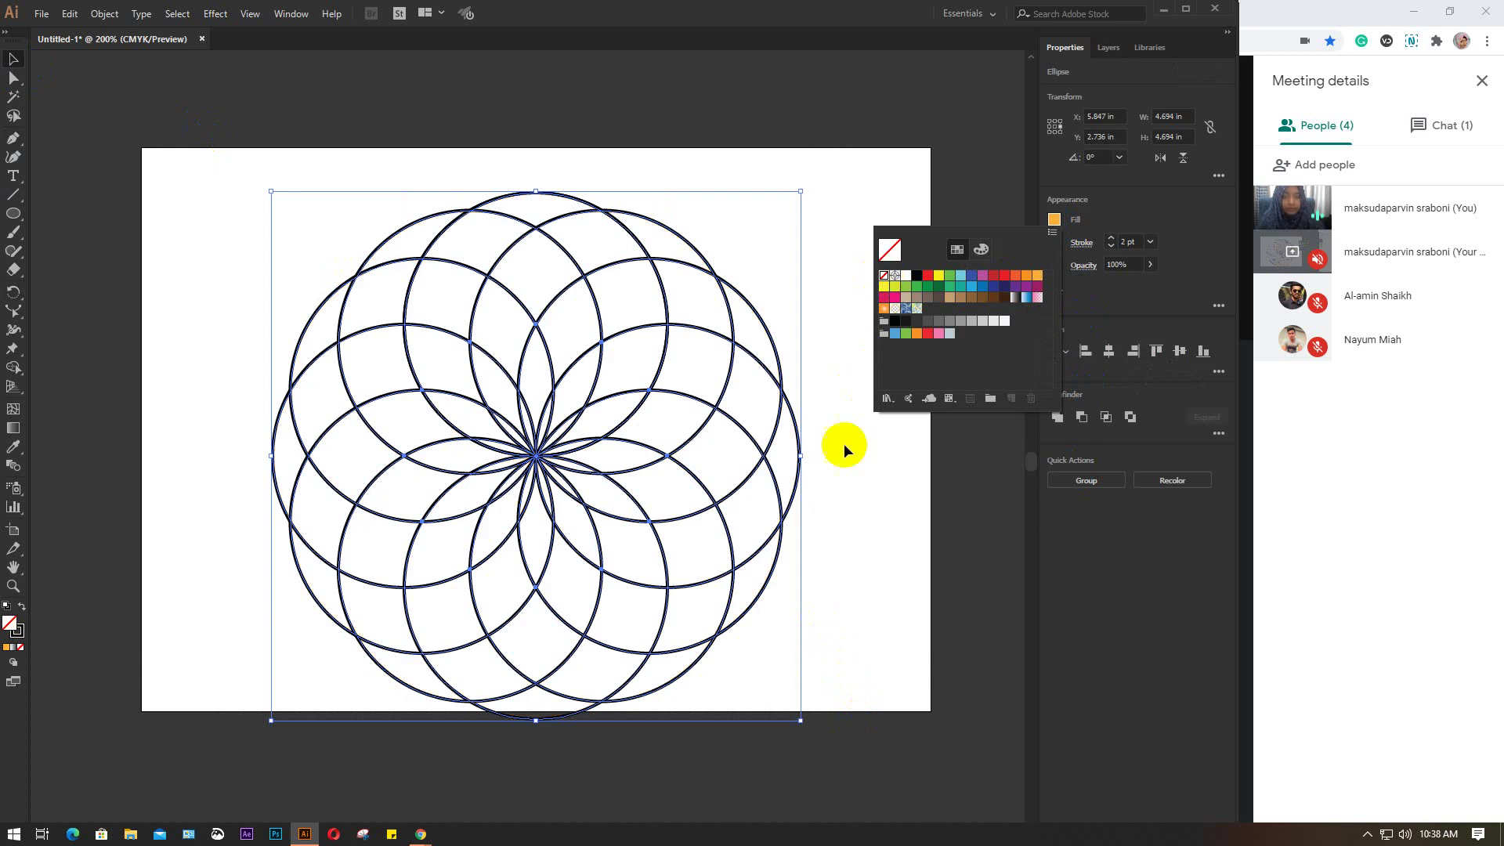
left_click(883, 532)
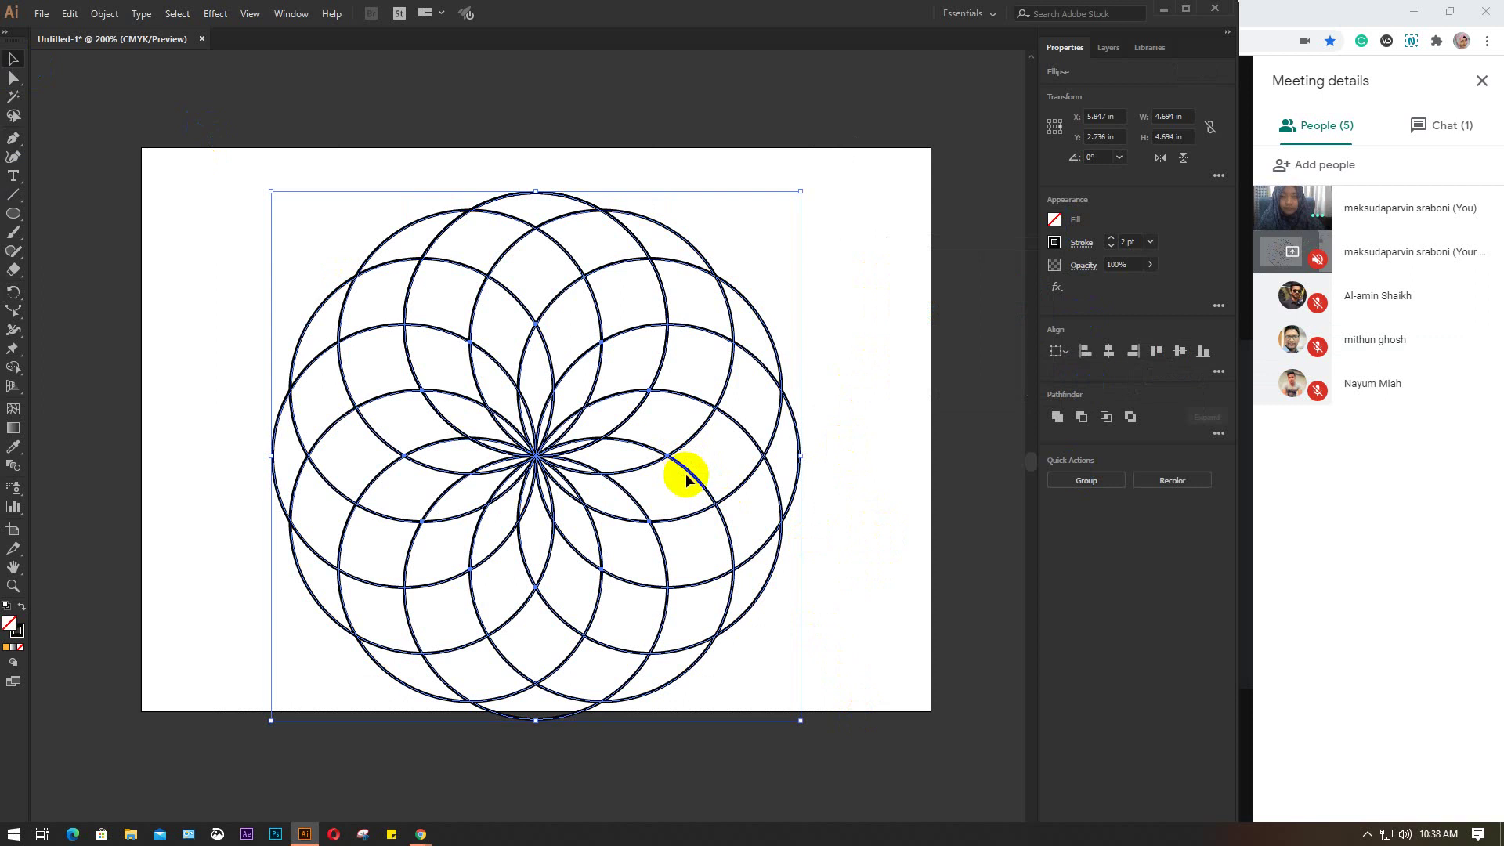
left_click_drag(684, 474, 684, 439)
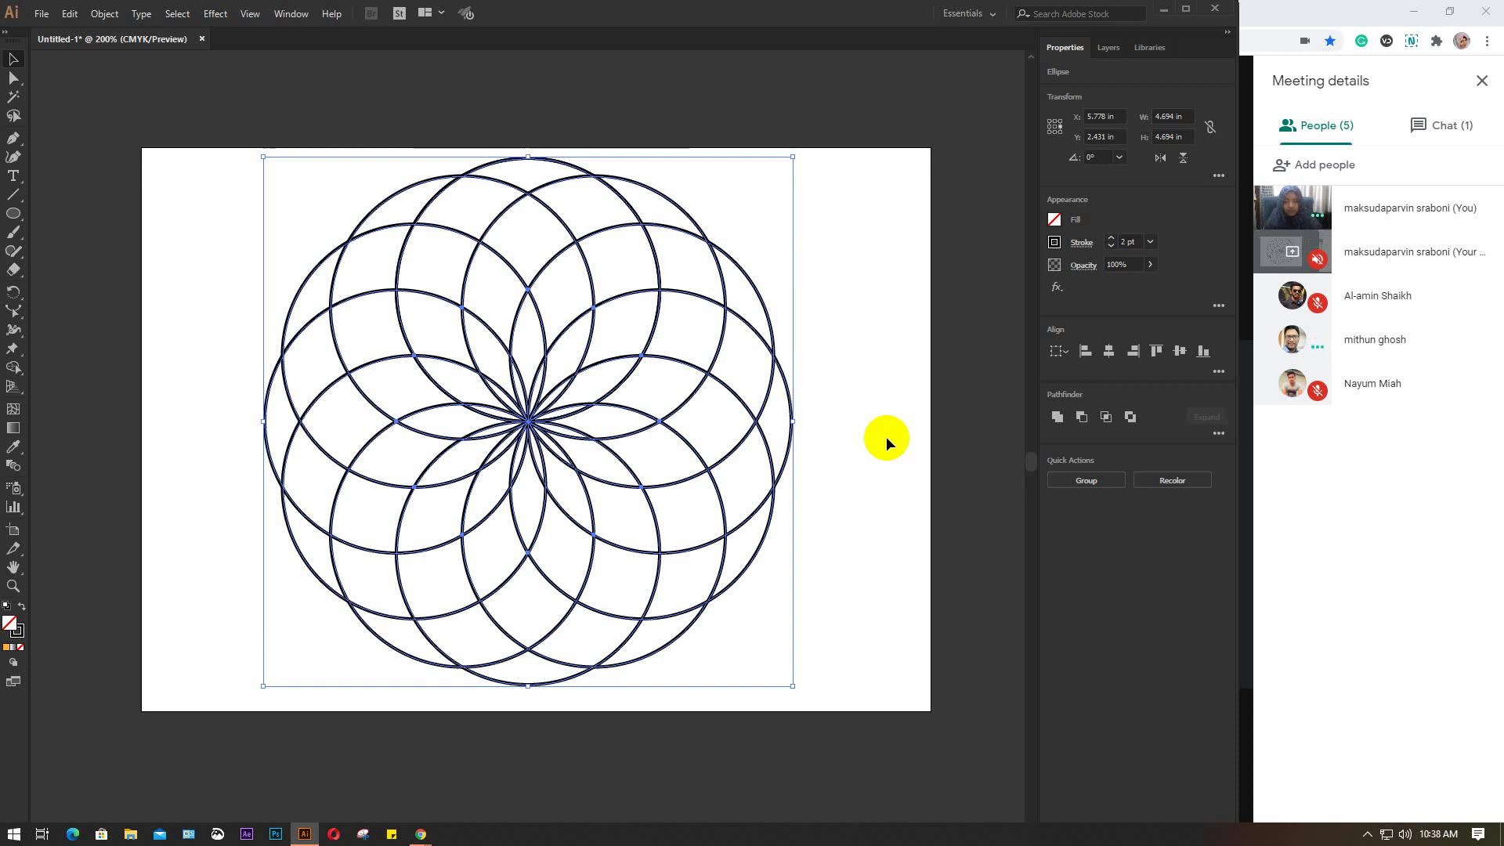
Step: On the GD 51 sheet, copy Present from AM6 into the empty 28.07.20 cell AL6
mouse_move(421, 834)
left_click(609, 774)
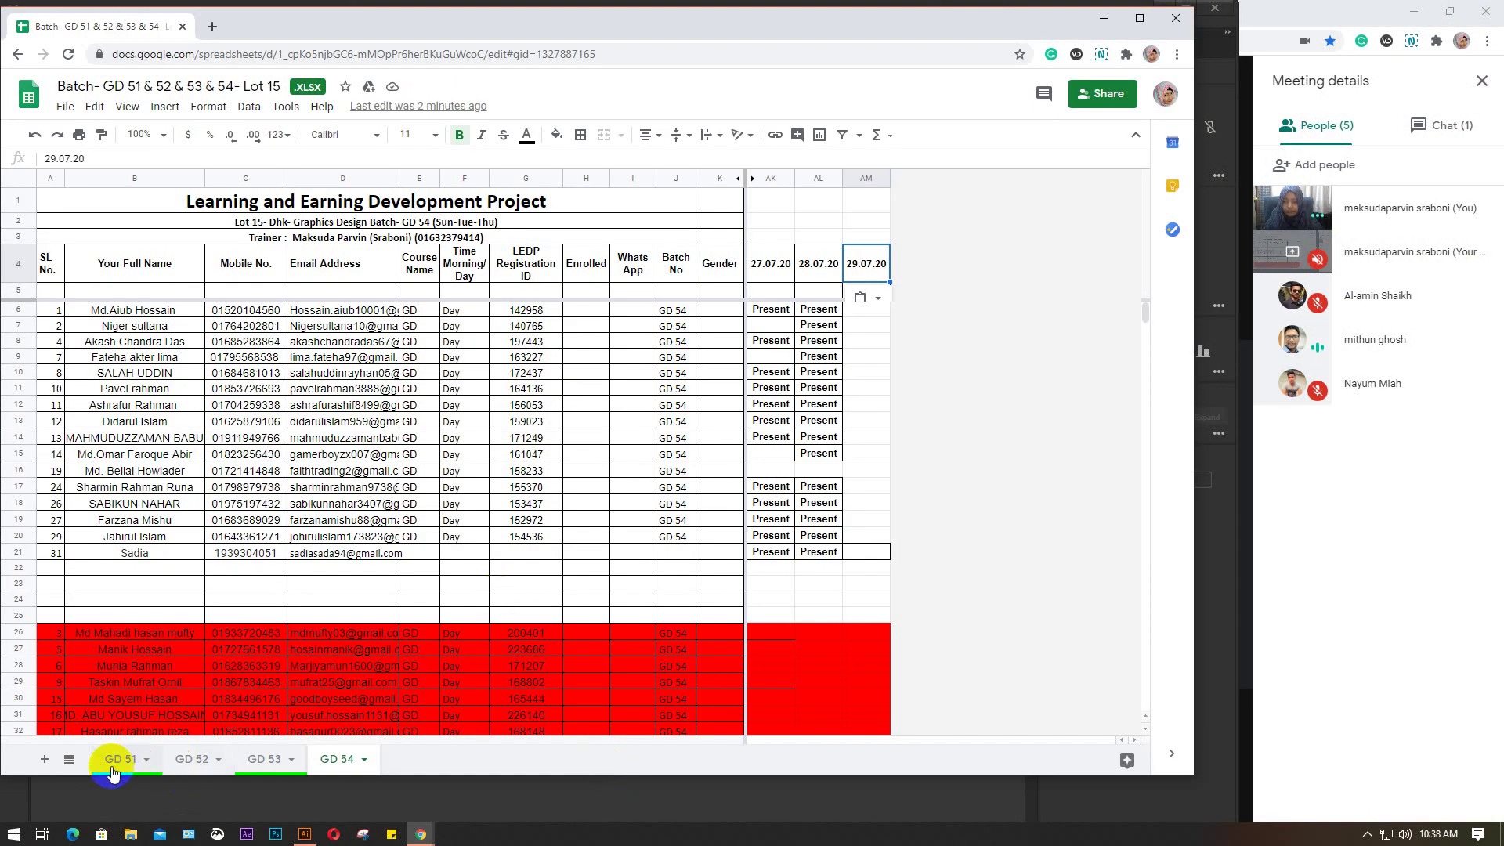
left_click(112, 768)
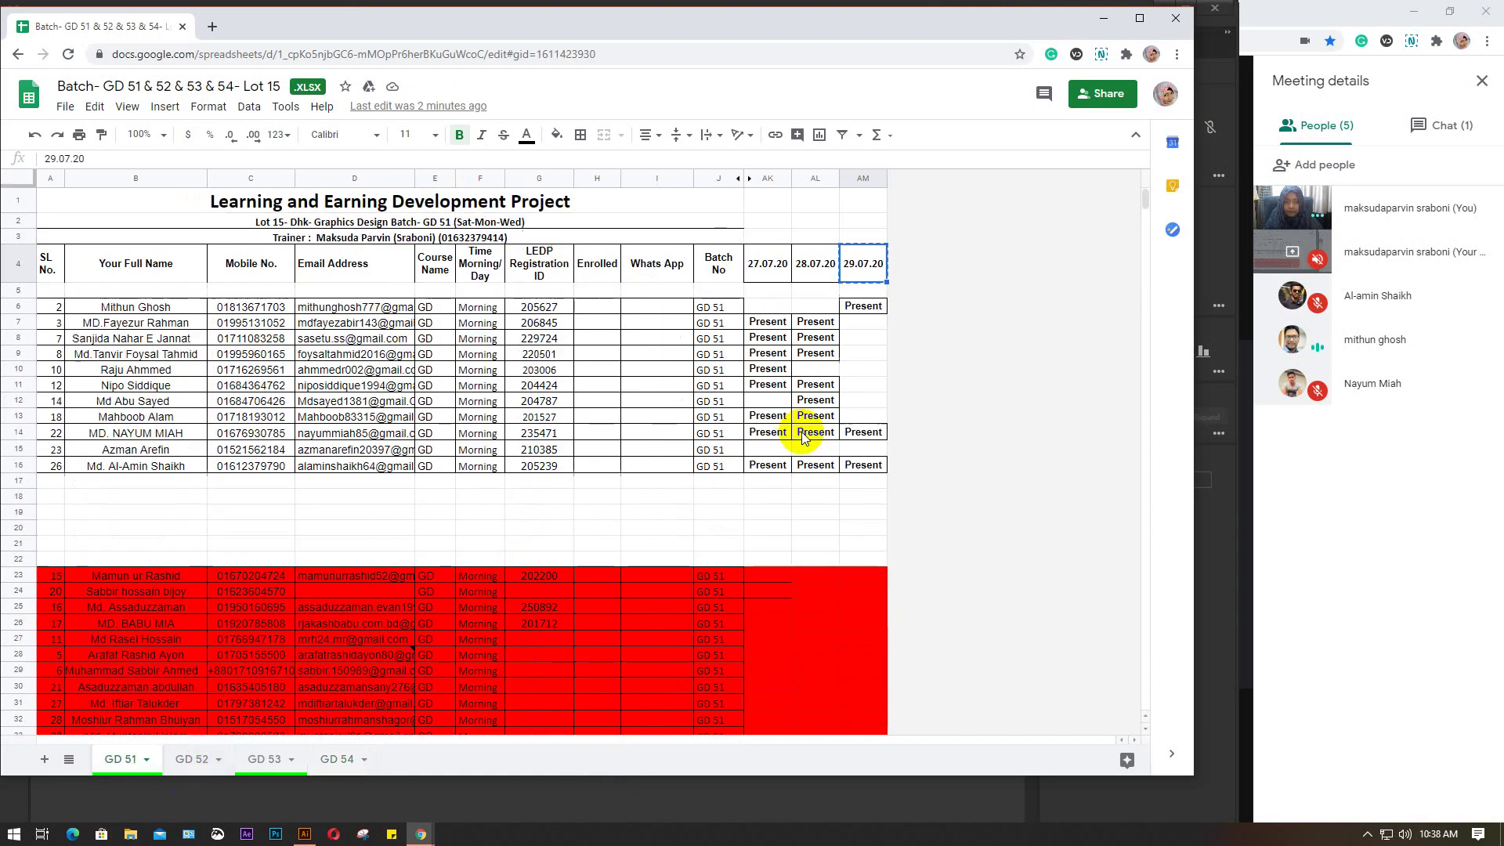
left_click(865, 307)
key("ctrl+c")
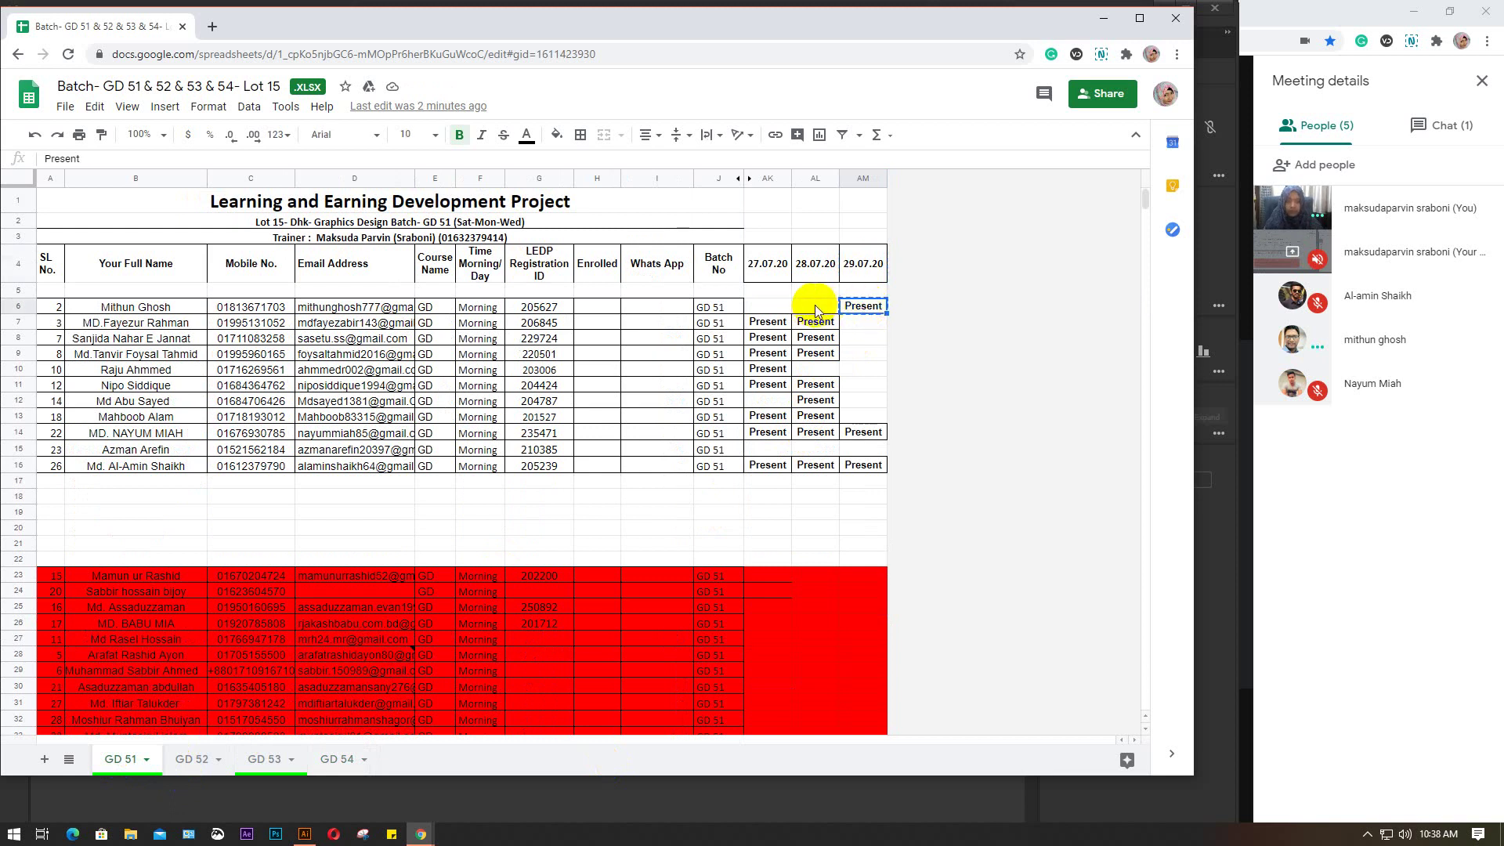
left_click(815, 310)
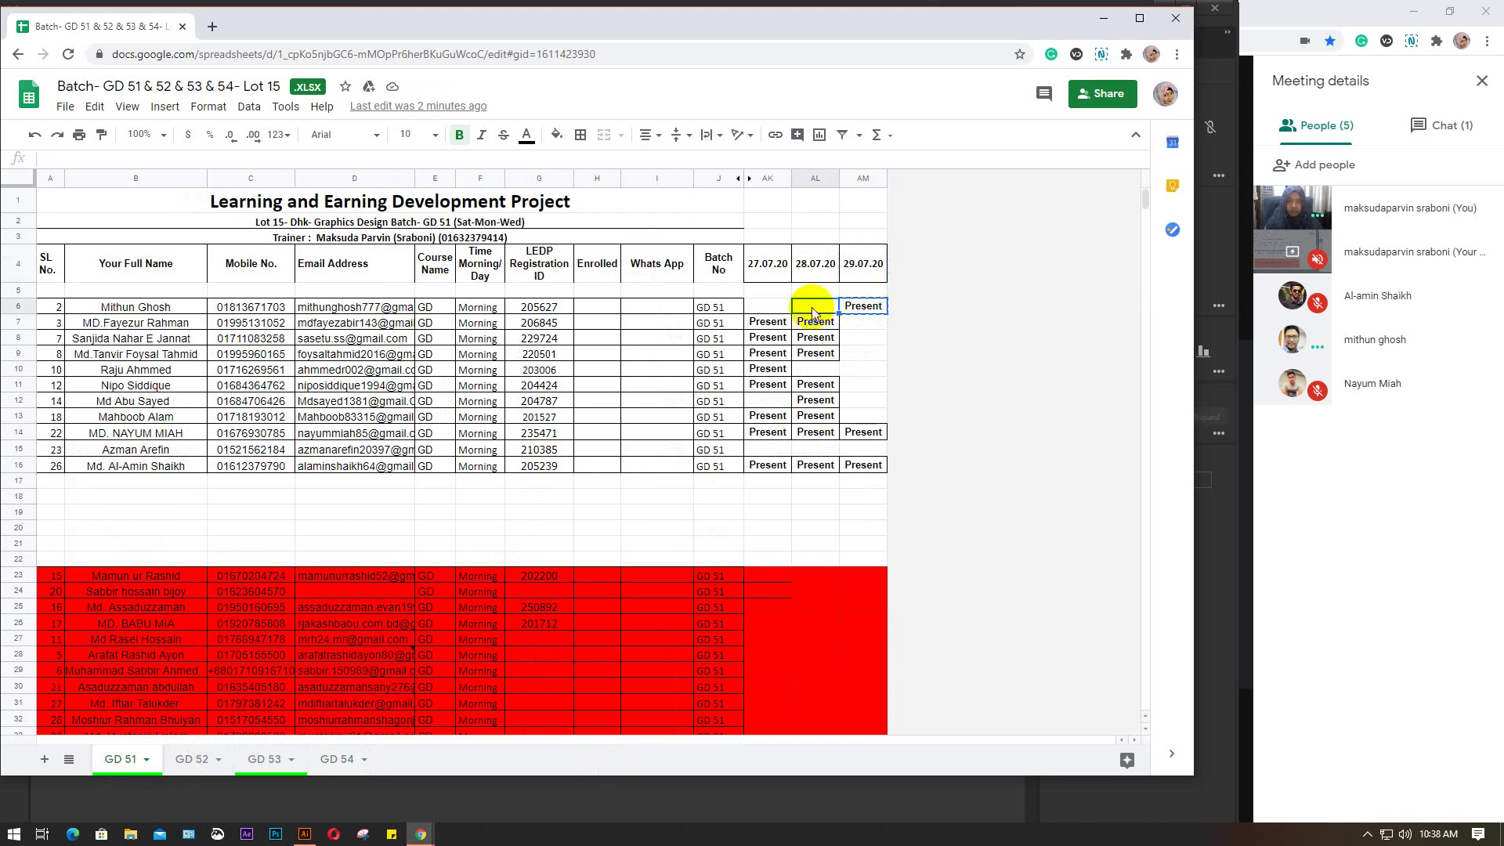
key("ctrl+v")
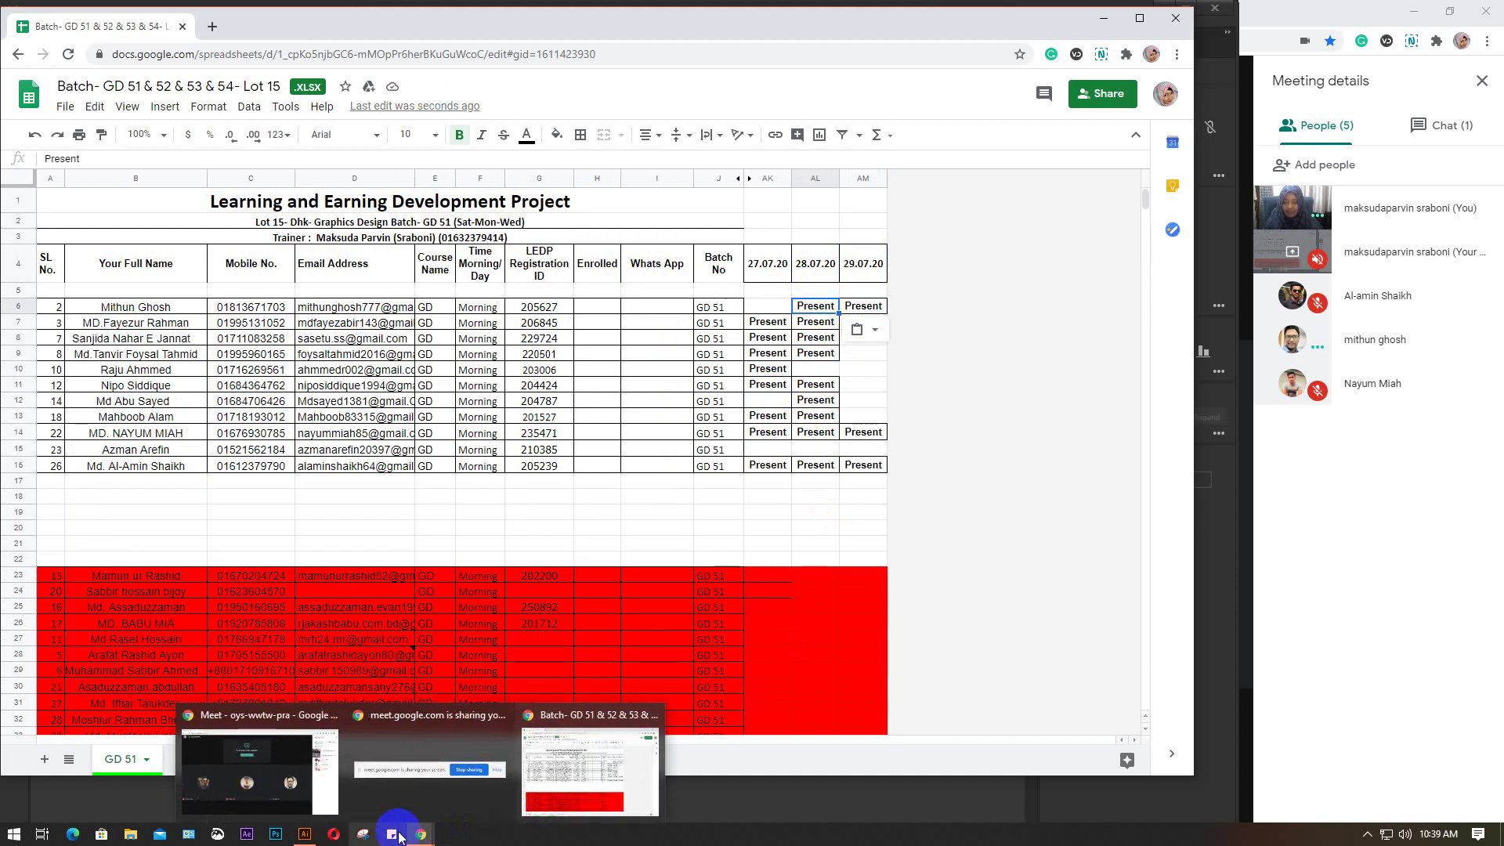
Step: Back in Illustrator, nudge the rosette down twice and select all its circles
left_click(294, 764)
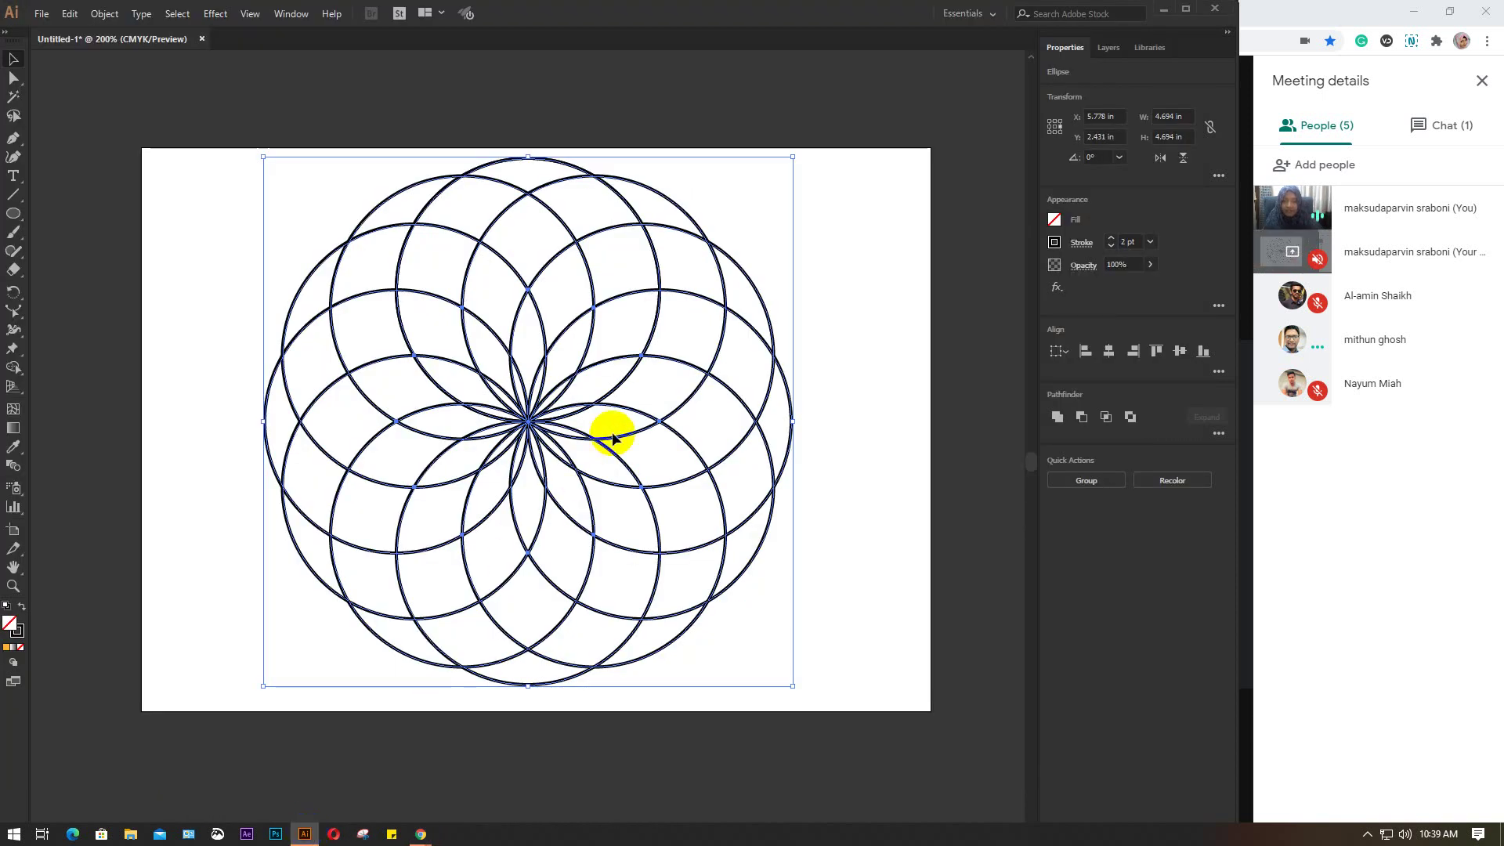
key("Down")
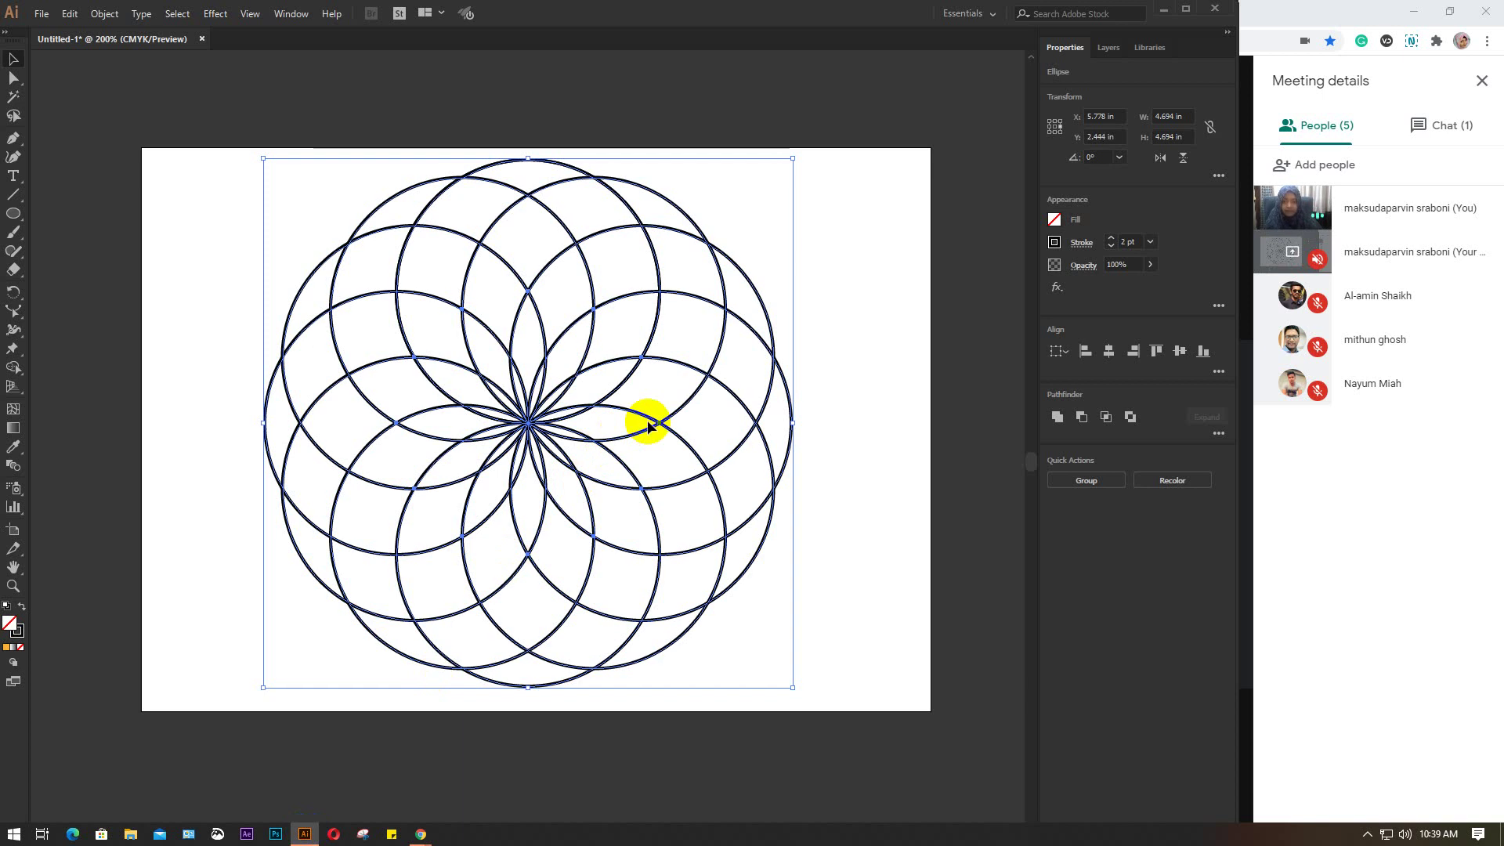
key("Down")
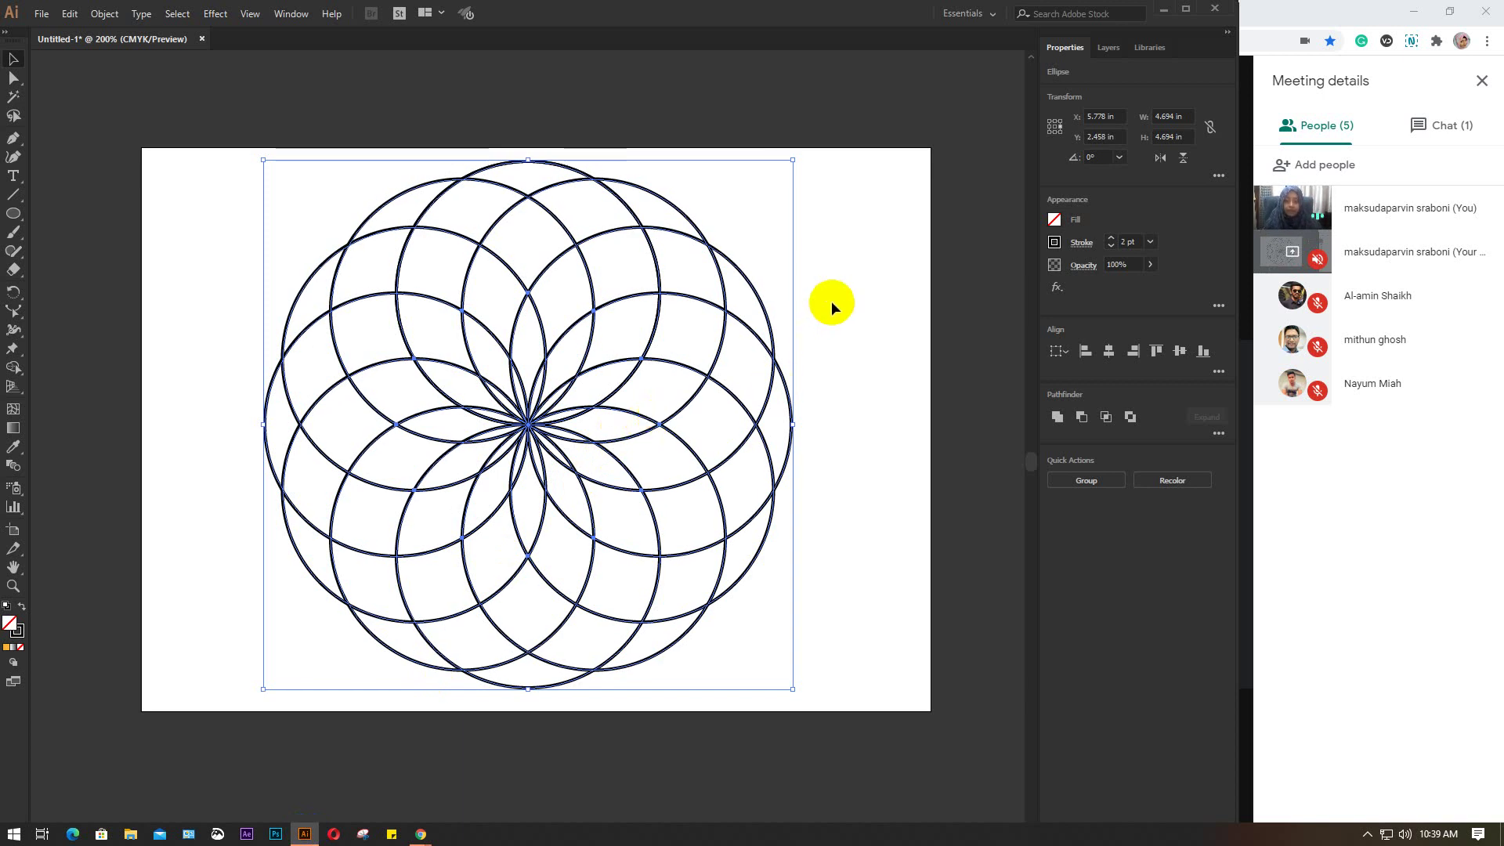
mouse_move(225, 142)
left_mouse_down()
mouse_move(295, 190)
mouse_move(830, 731)
left_mouse_up()
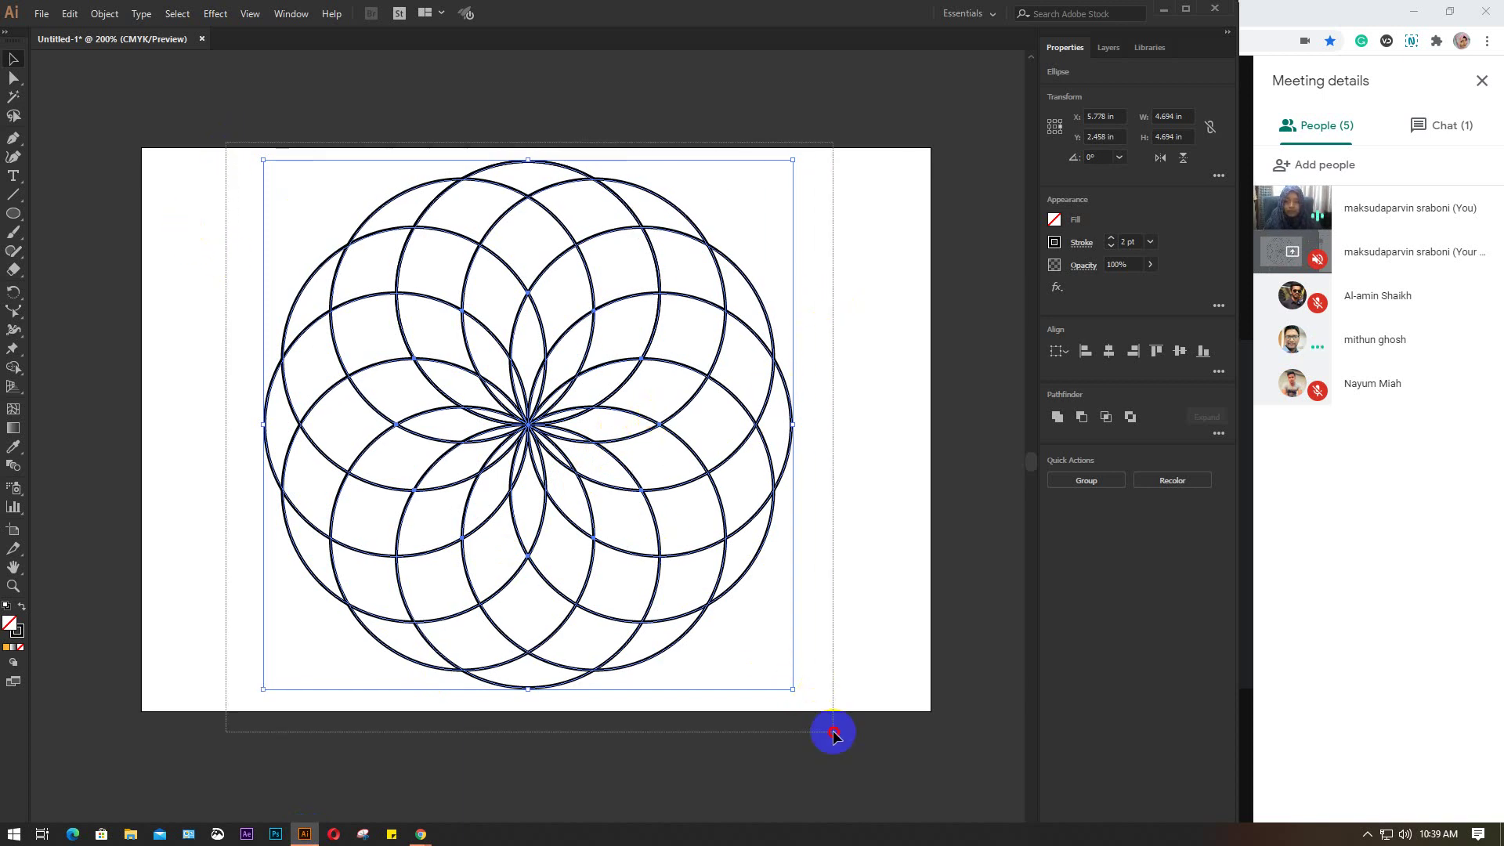
Step: With Shape Builder, merge two adjoining petal regions, then join the petal with its above-right region
left_click(4, 380)
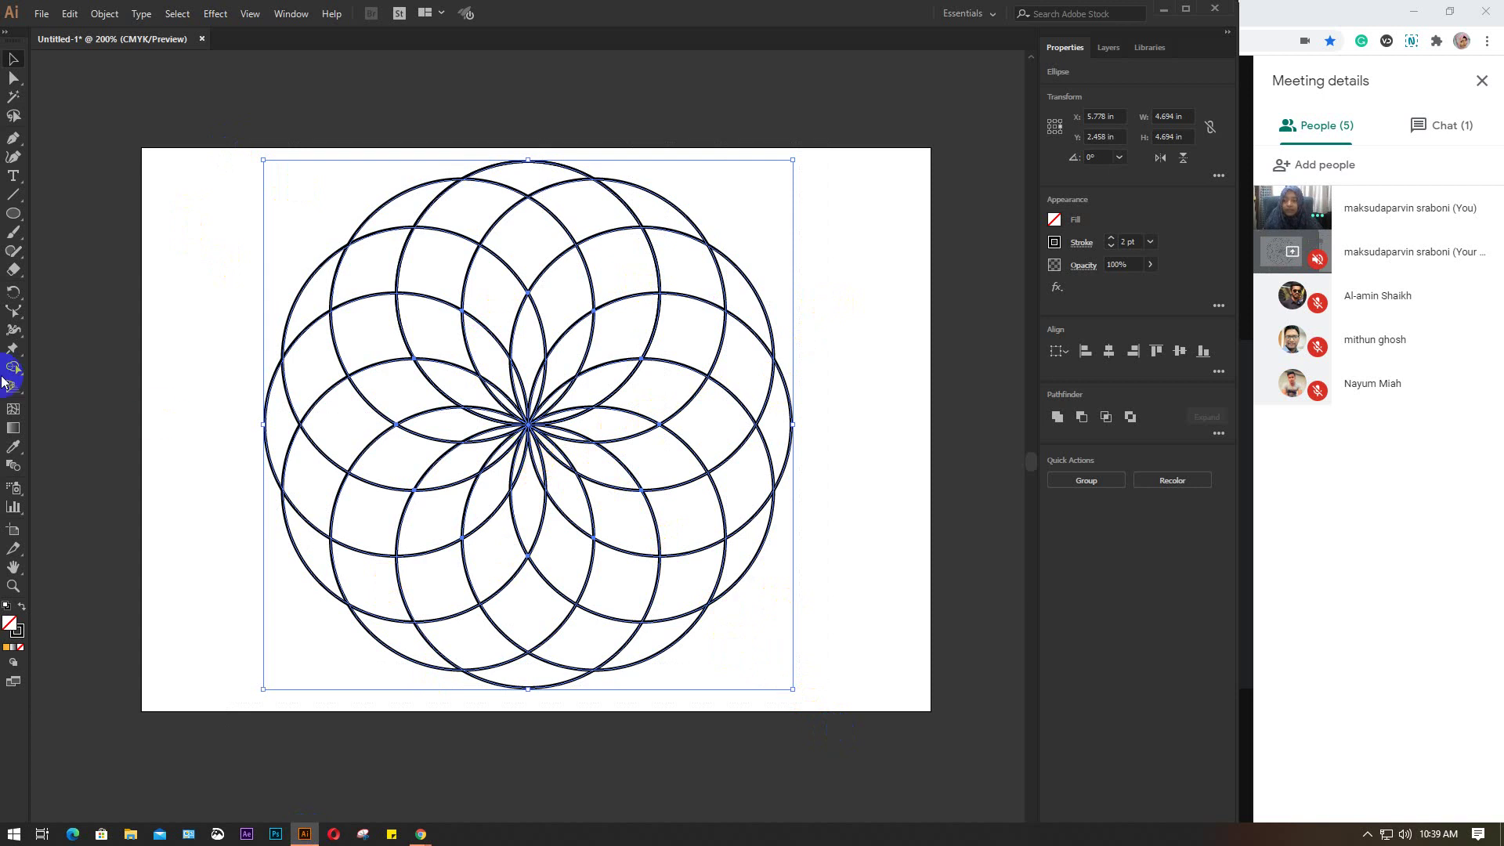
left_click_drag(9, 373, 107, 377)
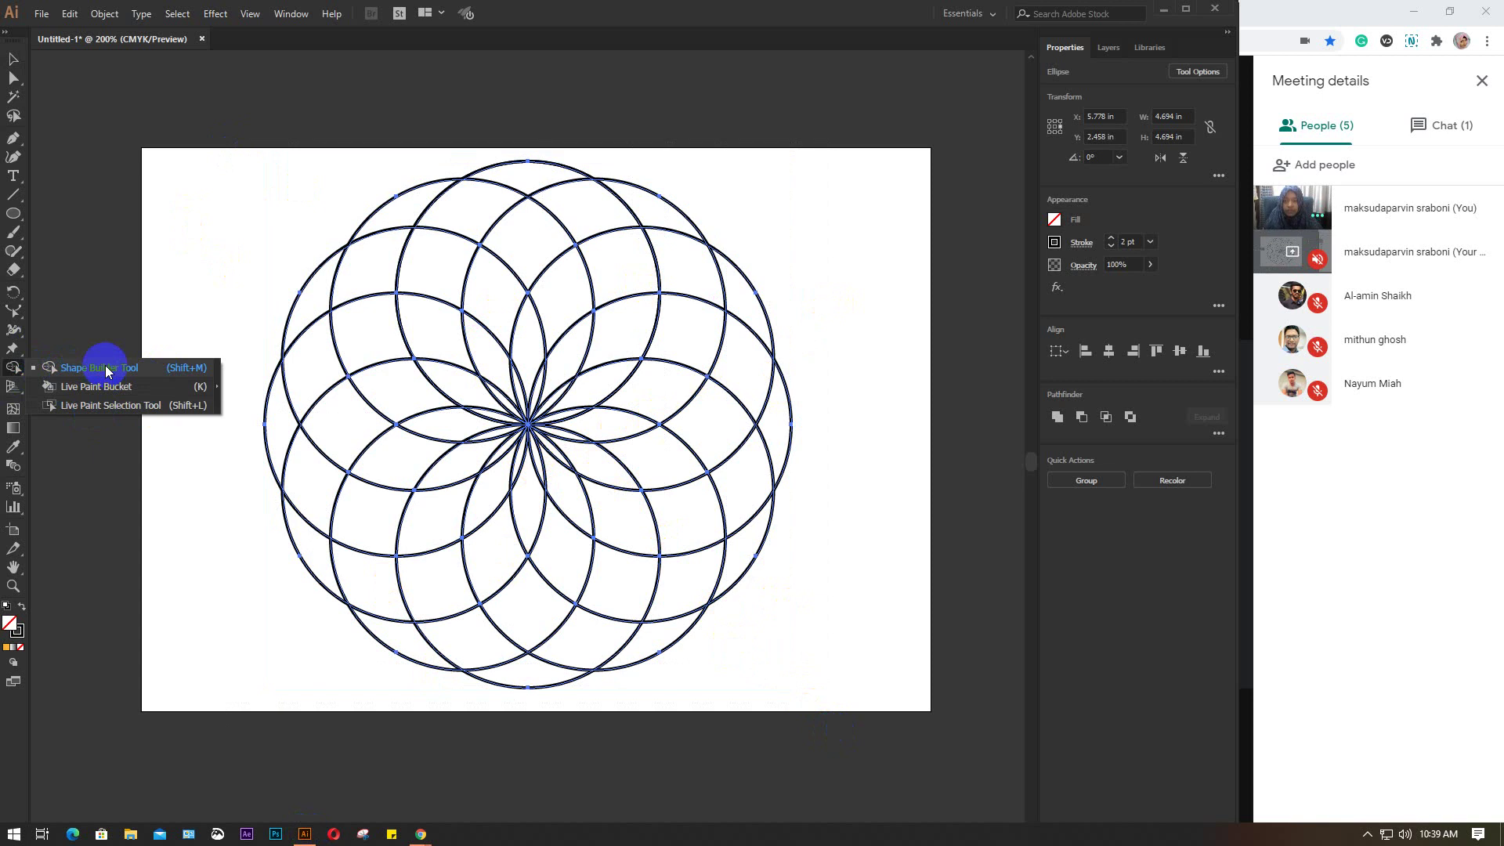
left_click(107, 370)
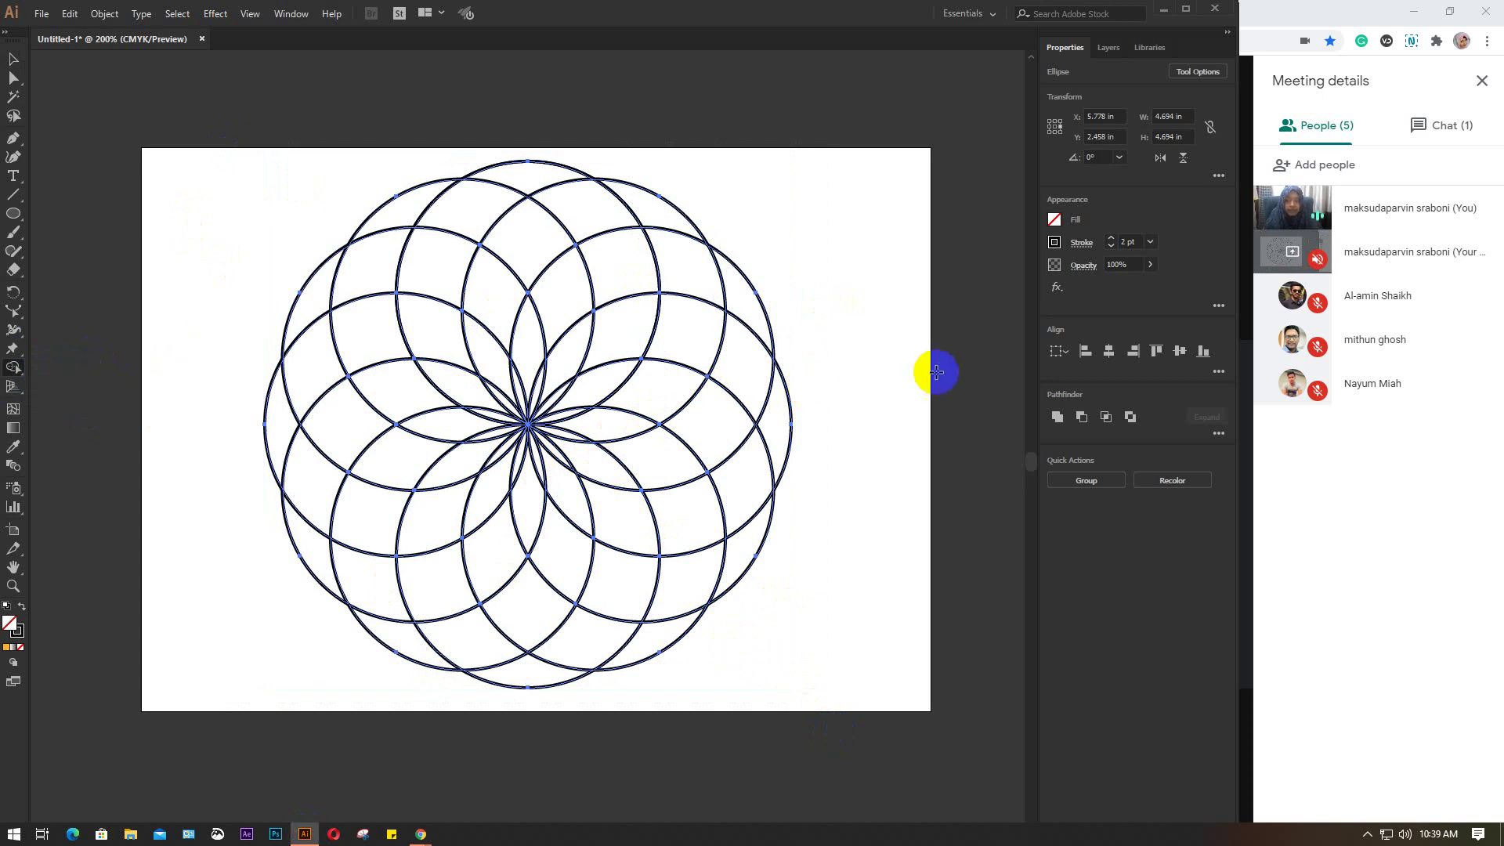
key("v")
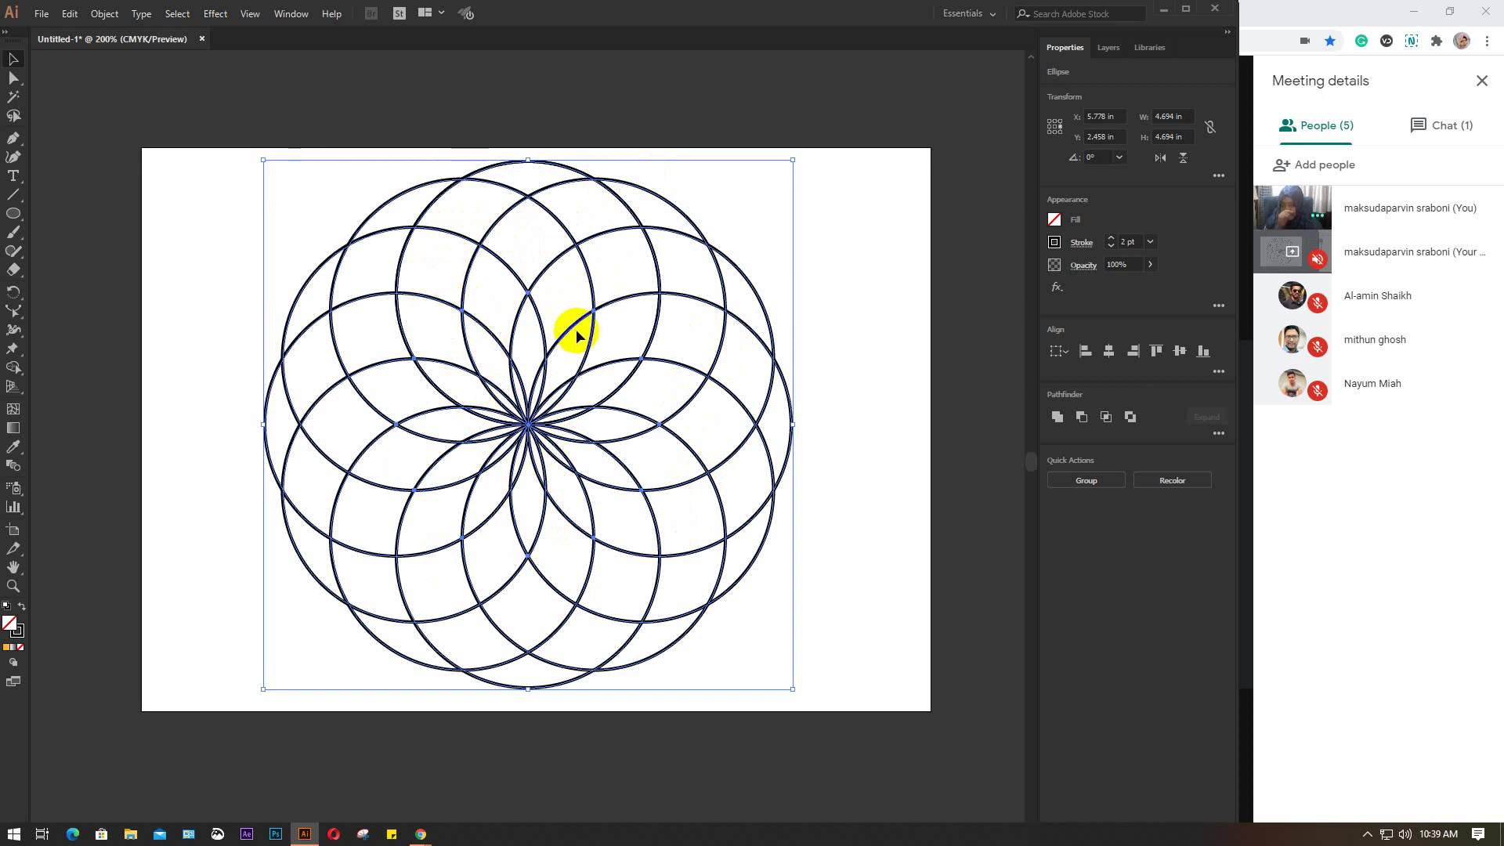
left_click(29, 362)
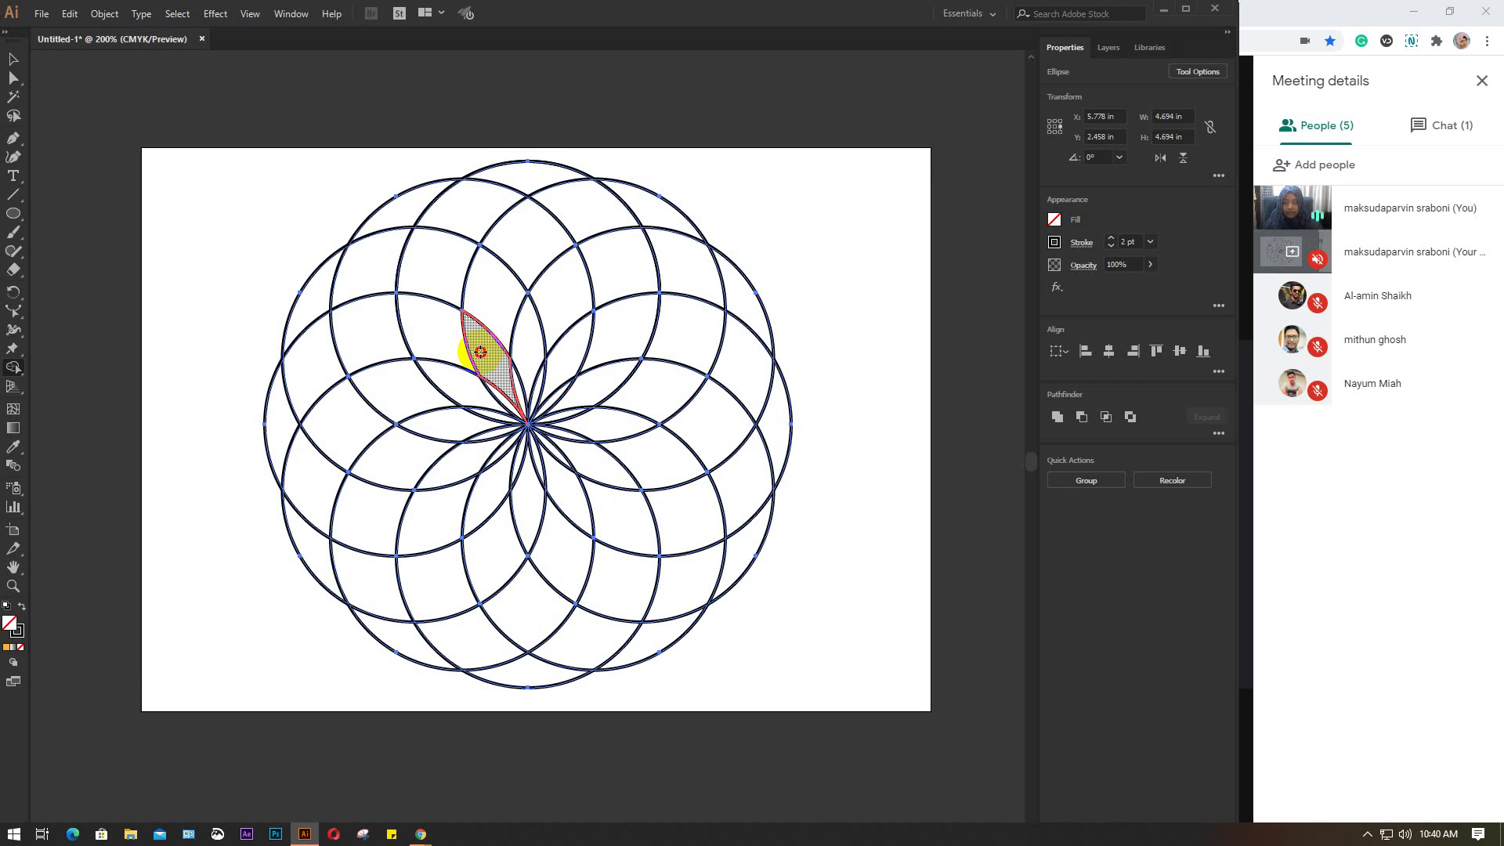
mouse_move(480, 352)
left_mouse_down()
mouse_move(443, 337)
mouse_move(454, 388)
left_mouse_up()
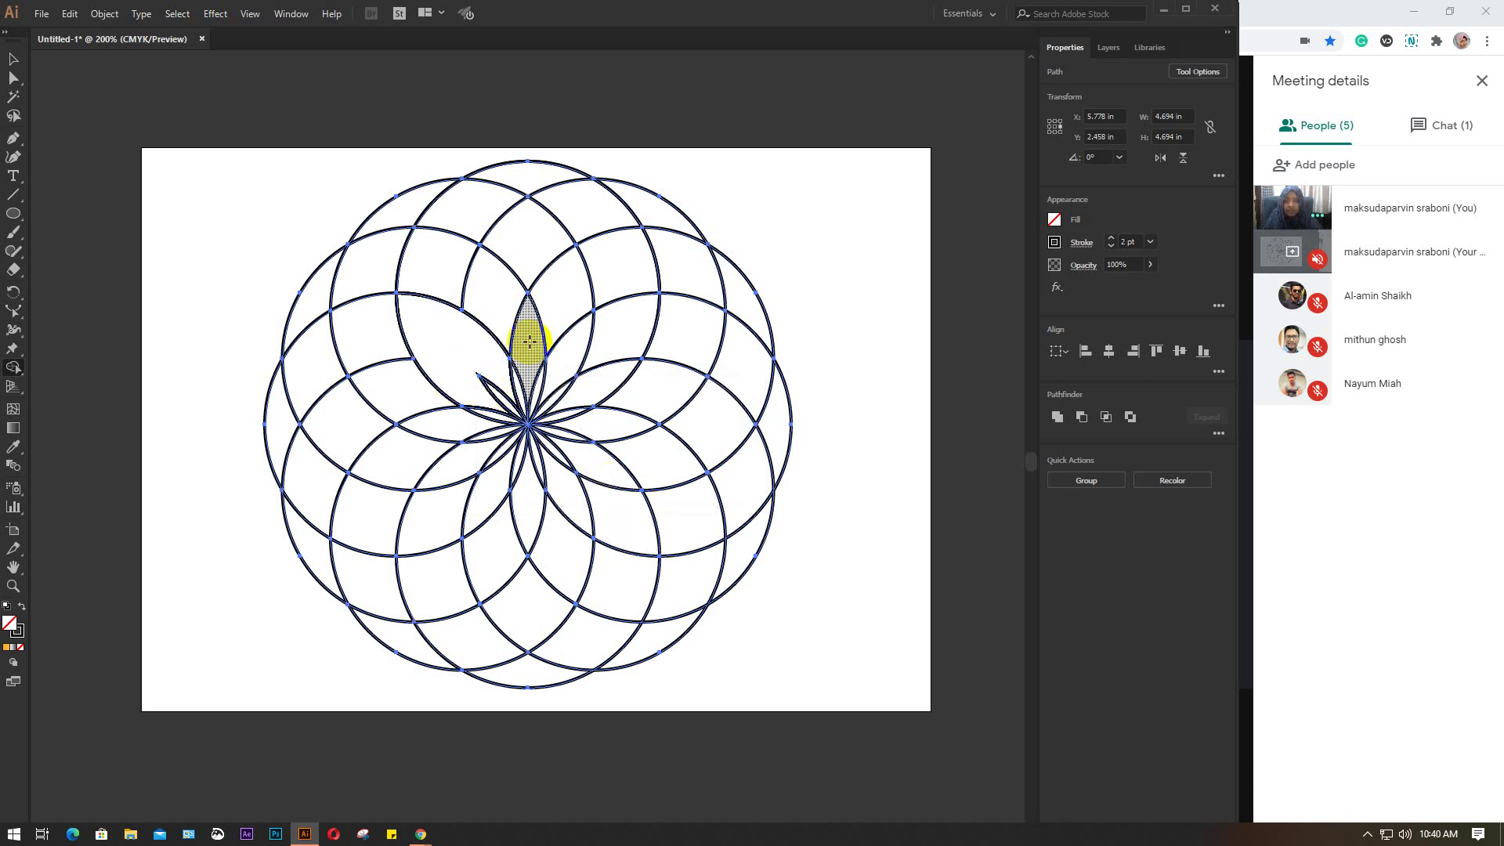
mouse_move(529, 340)
left_mouse_down()
mouse_move(546, 314)
mouse_move(606, 426)
left_mouse_up()
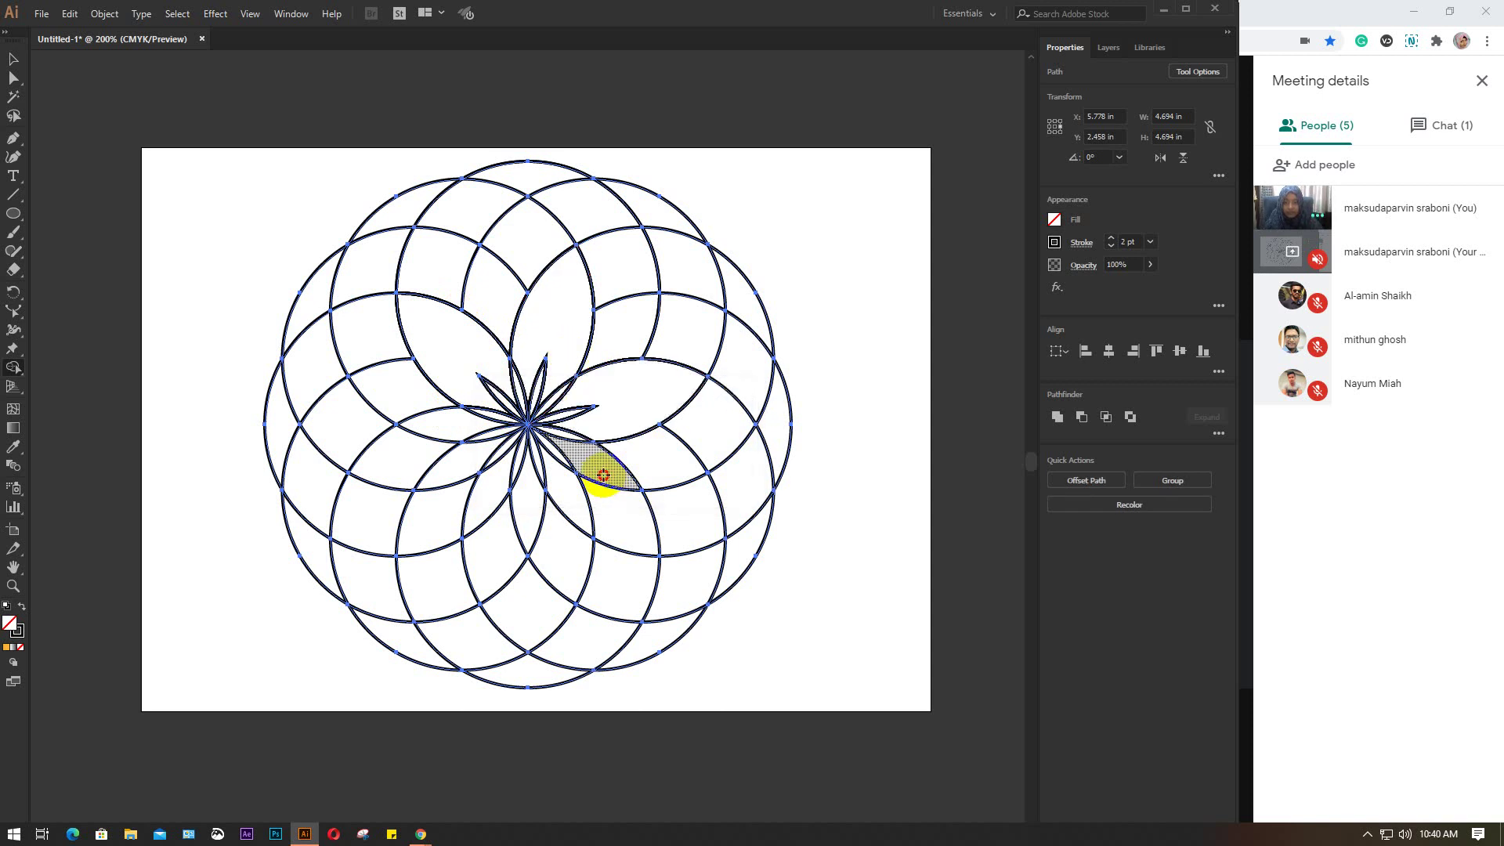
Step: Merge the lens regions right of the star, the top stacked regions, and the lower-left regions into crescents
mouse_move(603, 476)
left_mouse_down()
mouse_move(497, 561)
mouse_move(437, 423)
left_mouse_up()
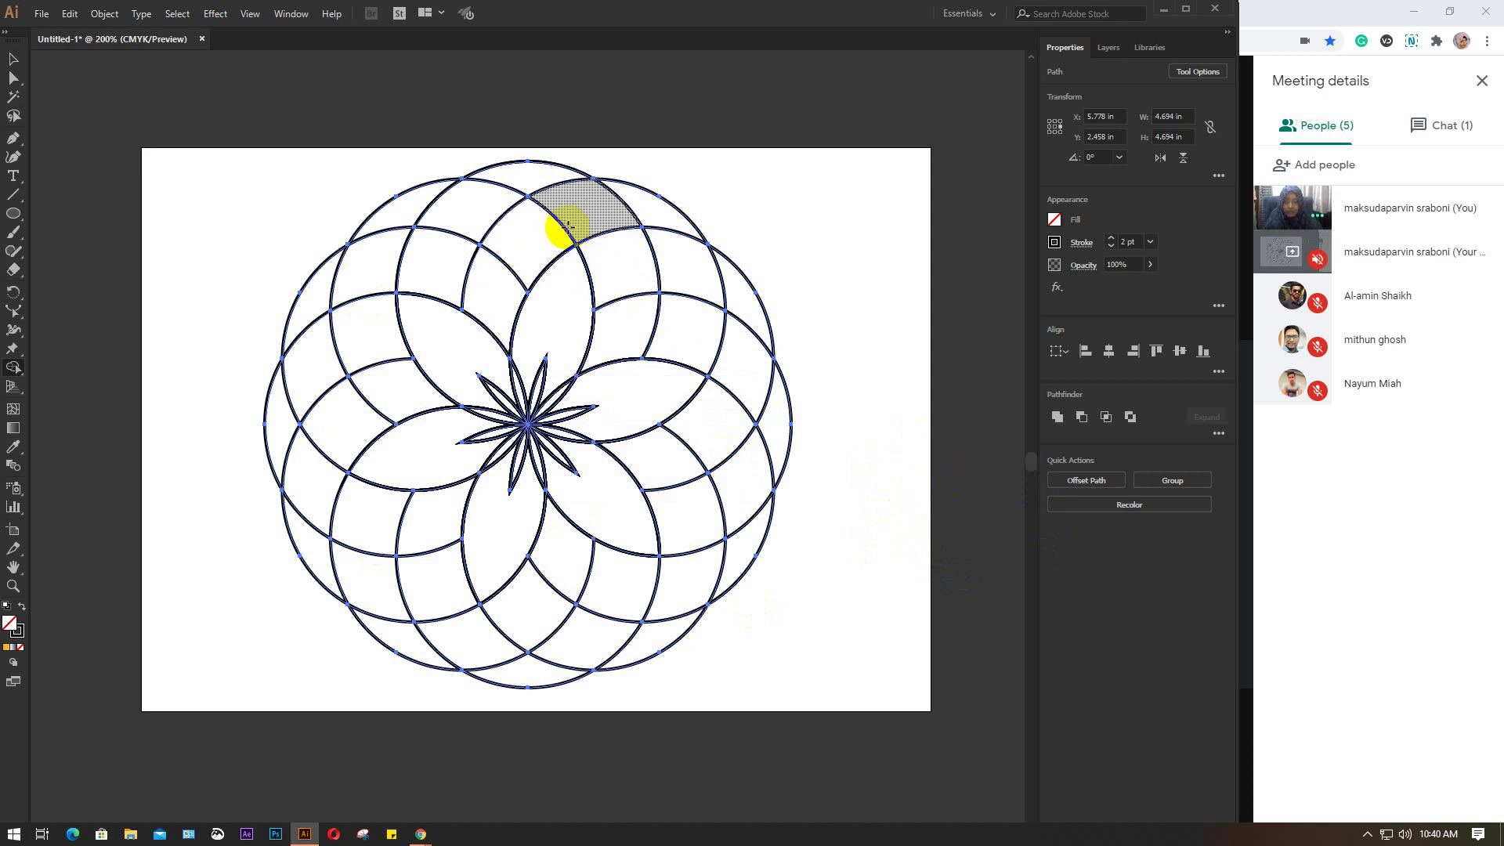
mouse_move(618, 338)
left_mouse_down()
mouse_move(597, 213)
mouse_move(537, 228)
mouse_move(500, 274)
left_mouse_up()
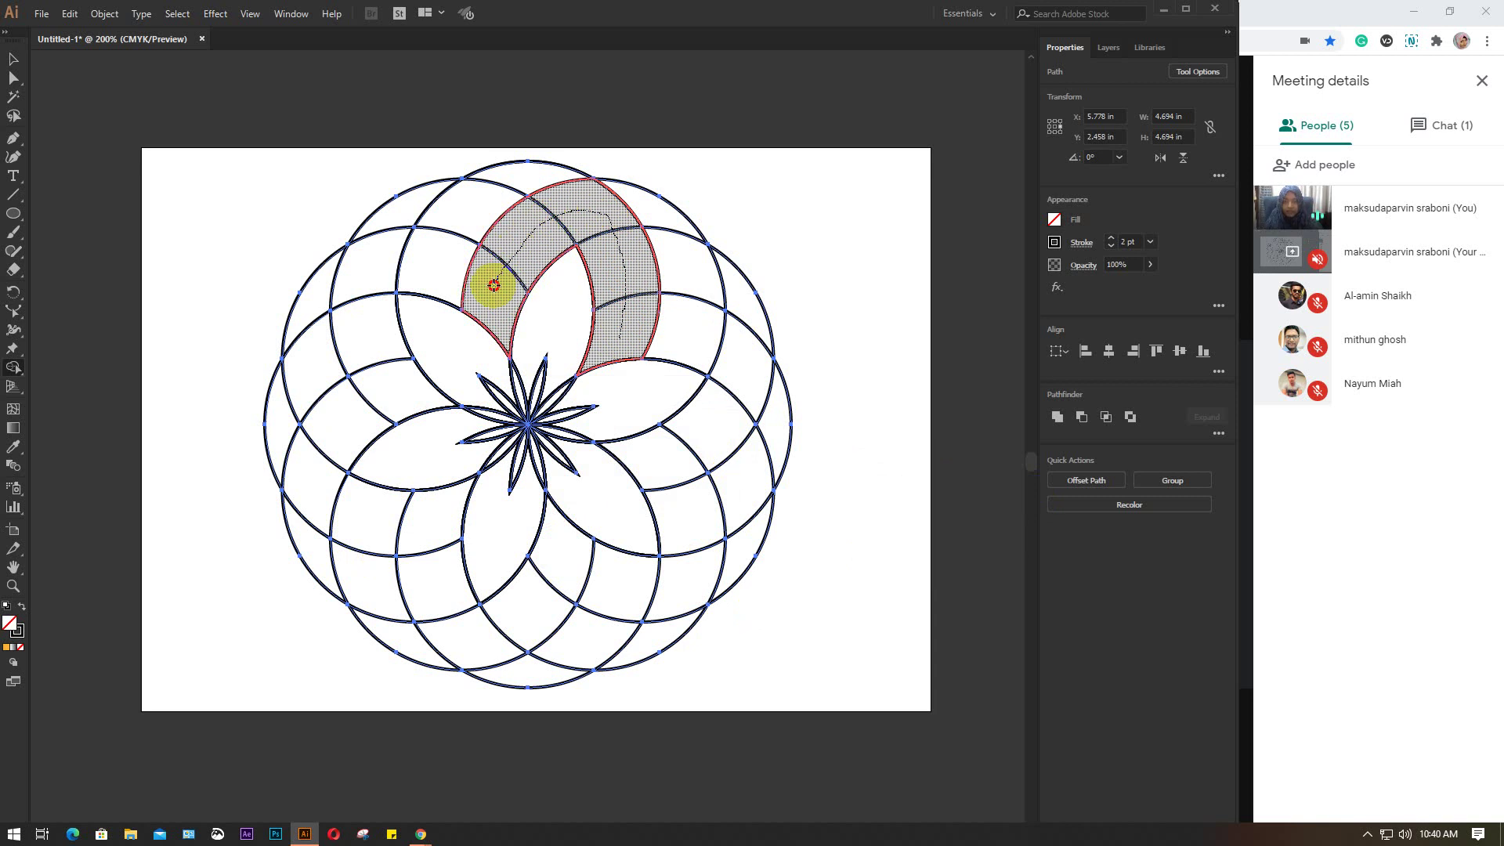
left_click_drag(493, 285, 492, 286)
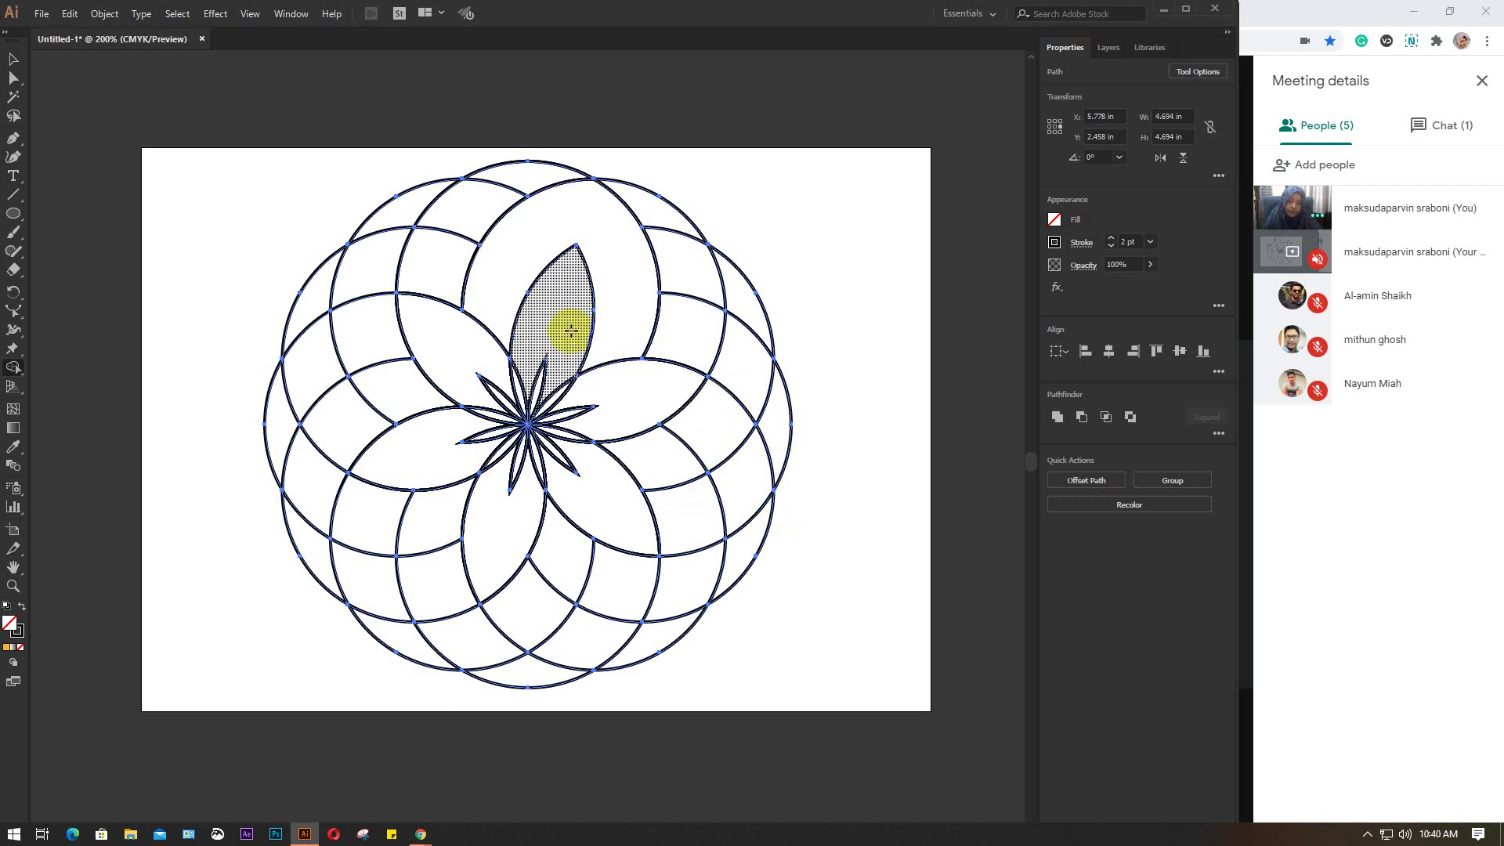
left_click_drag(447, 520, 528, 598)
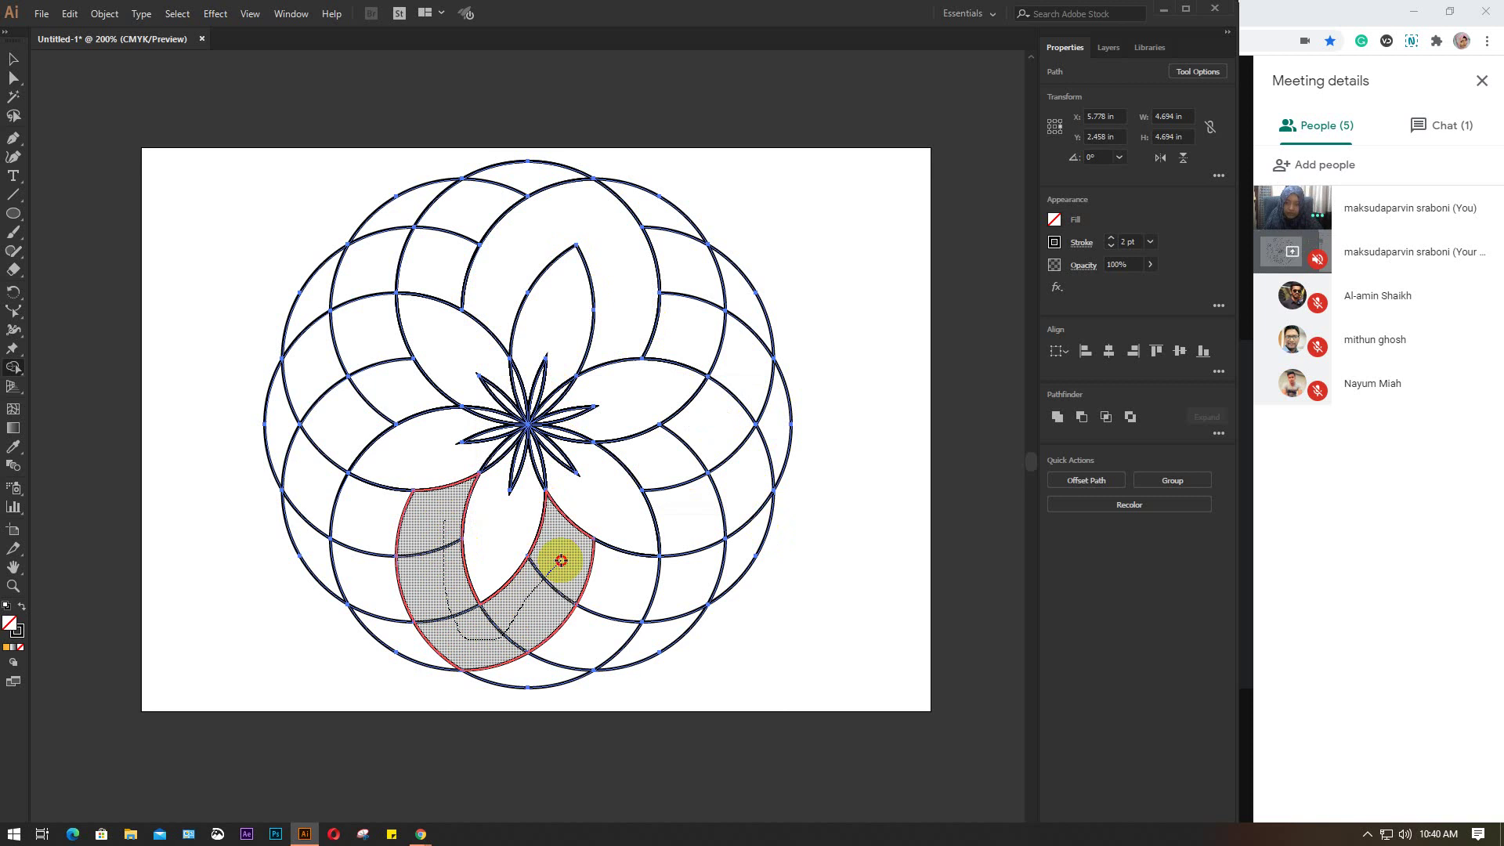
Step: Merge the lower-left, upper-left, left and right-side cells into crescent shapes
left_click_drag(527, 597, 561, 559)
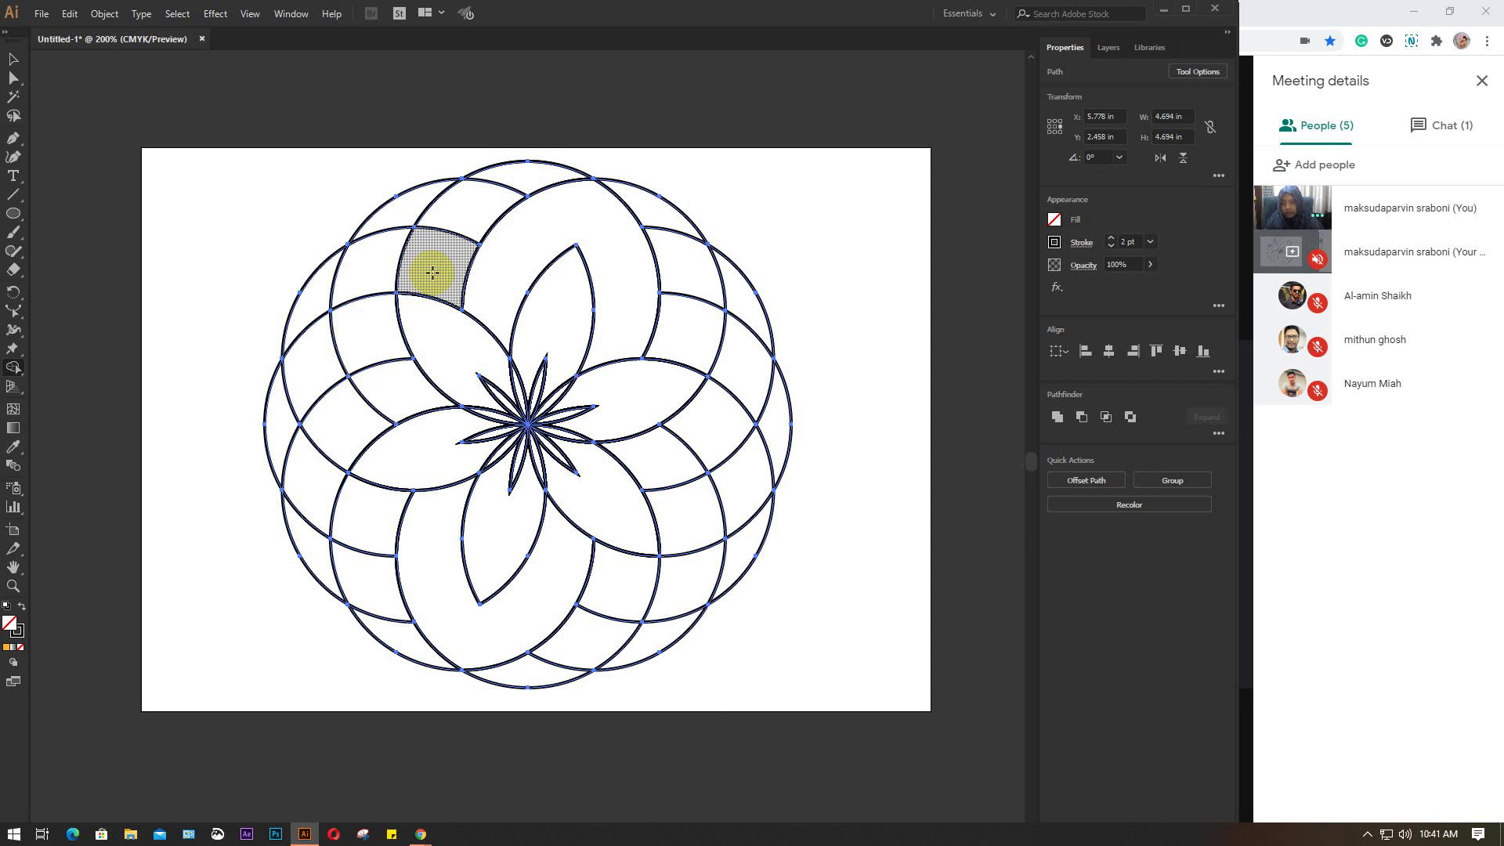
mouse_move(427, 270)
left_mouse_down()
mouse_move(302, 340)
mouse_move(339, 417)
left_mouse_up()
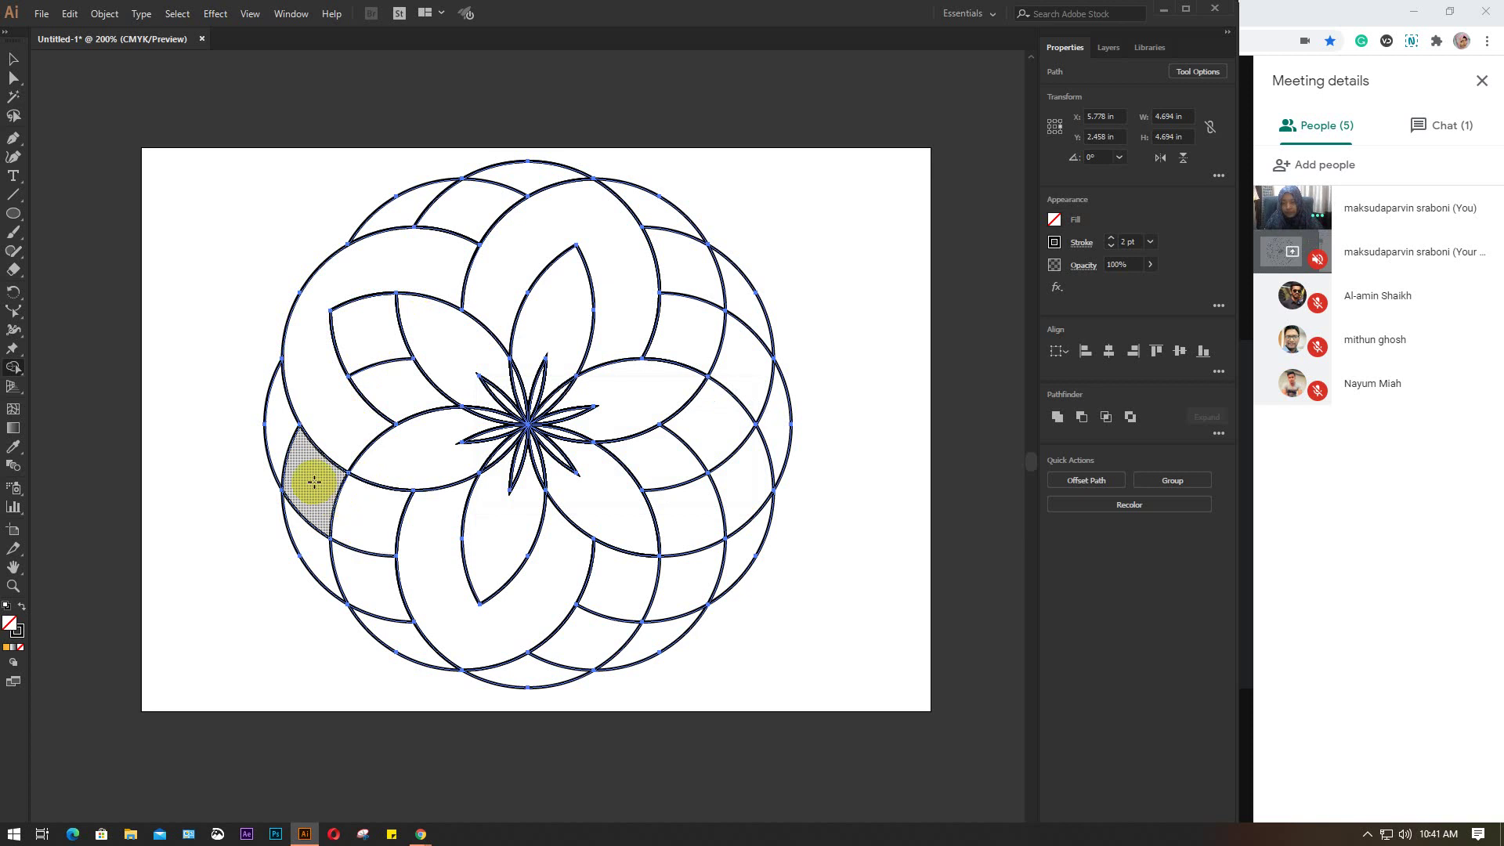
mouse_move(281, 429)
left_mouse_down()
mouse_move(364, 532)
mouse_move(398, 641)
left_mouse_up()
left_click_drag(658, 219, 772, 419)
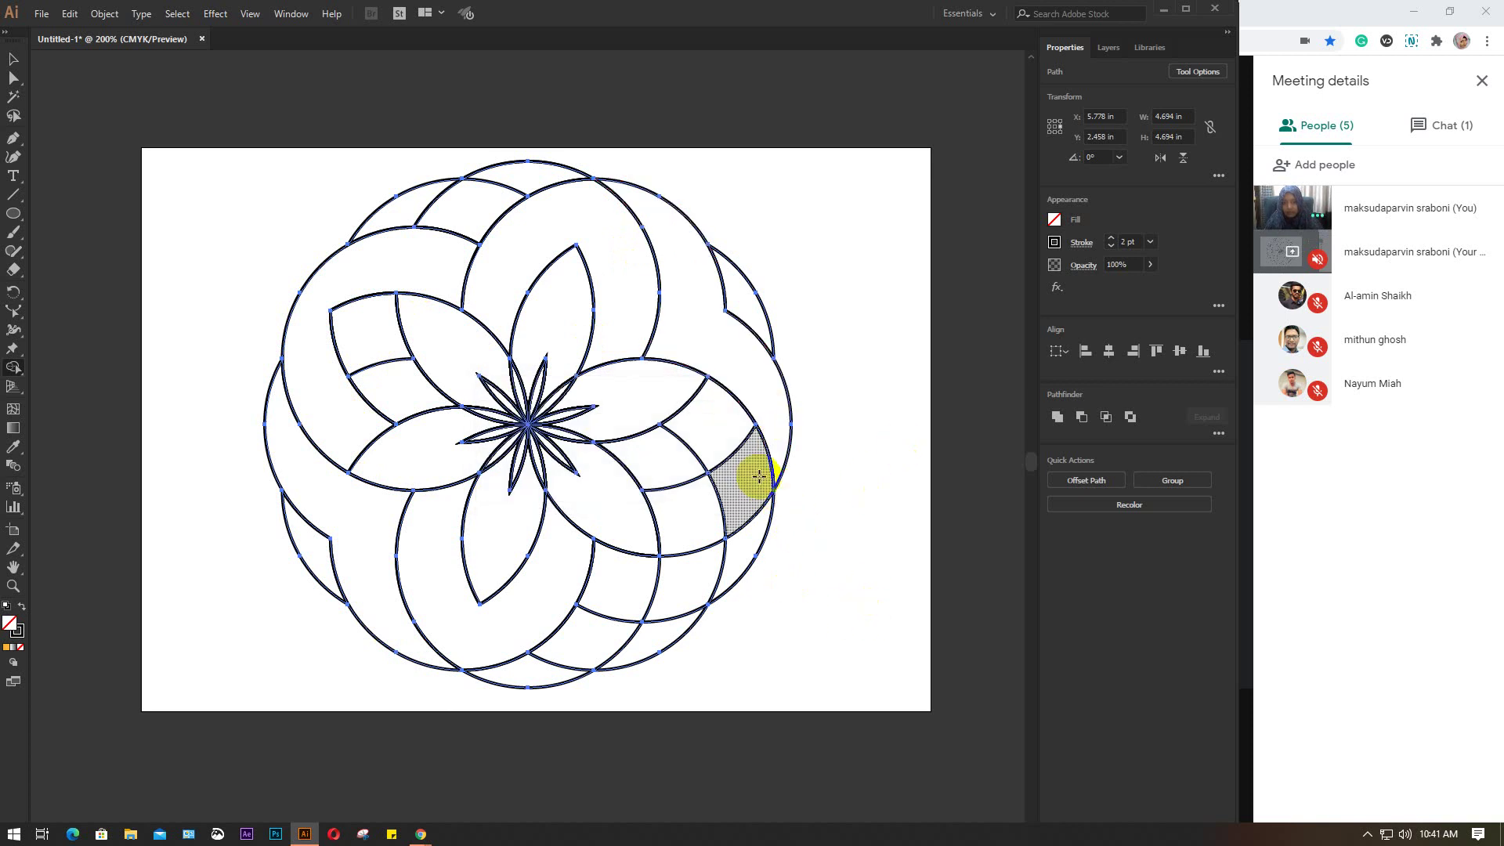
left_click_drag(716, 438, 640, 582)
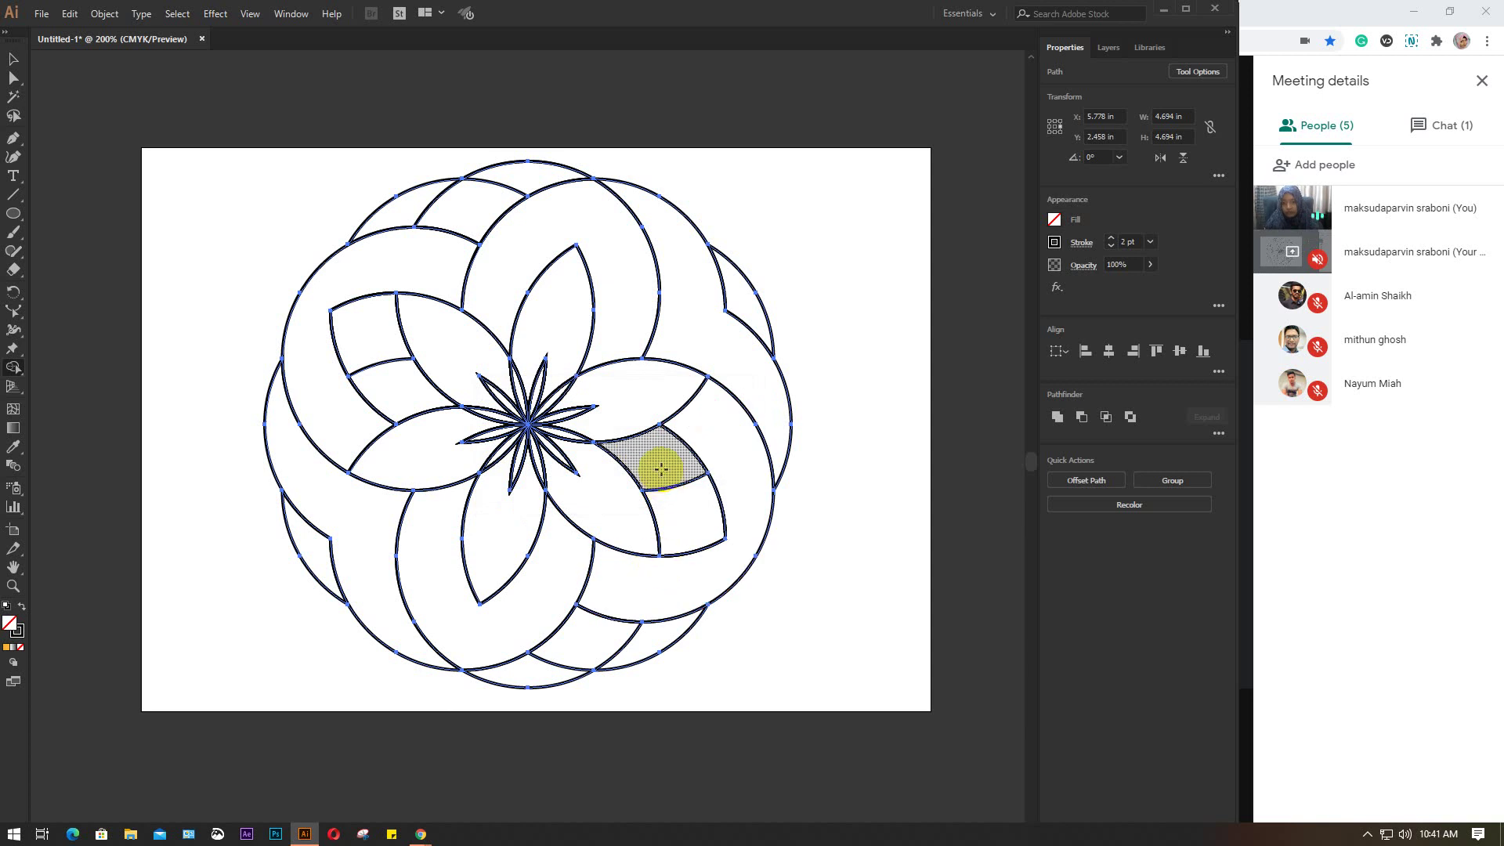
Step: Merge the lower-right and upper-left petals and the top-left and bottom outer cells, then deselect
left_click_drag(662, 474, 693, 532)
left_click_drag(372, 332, 409, 408)
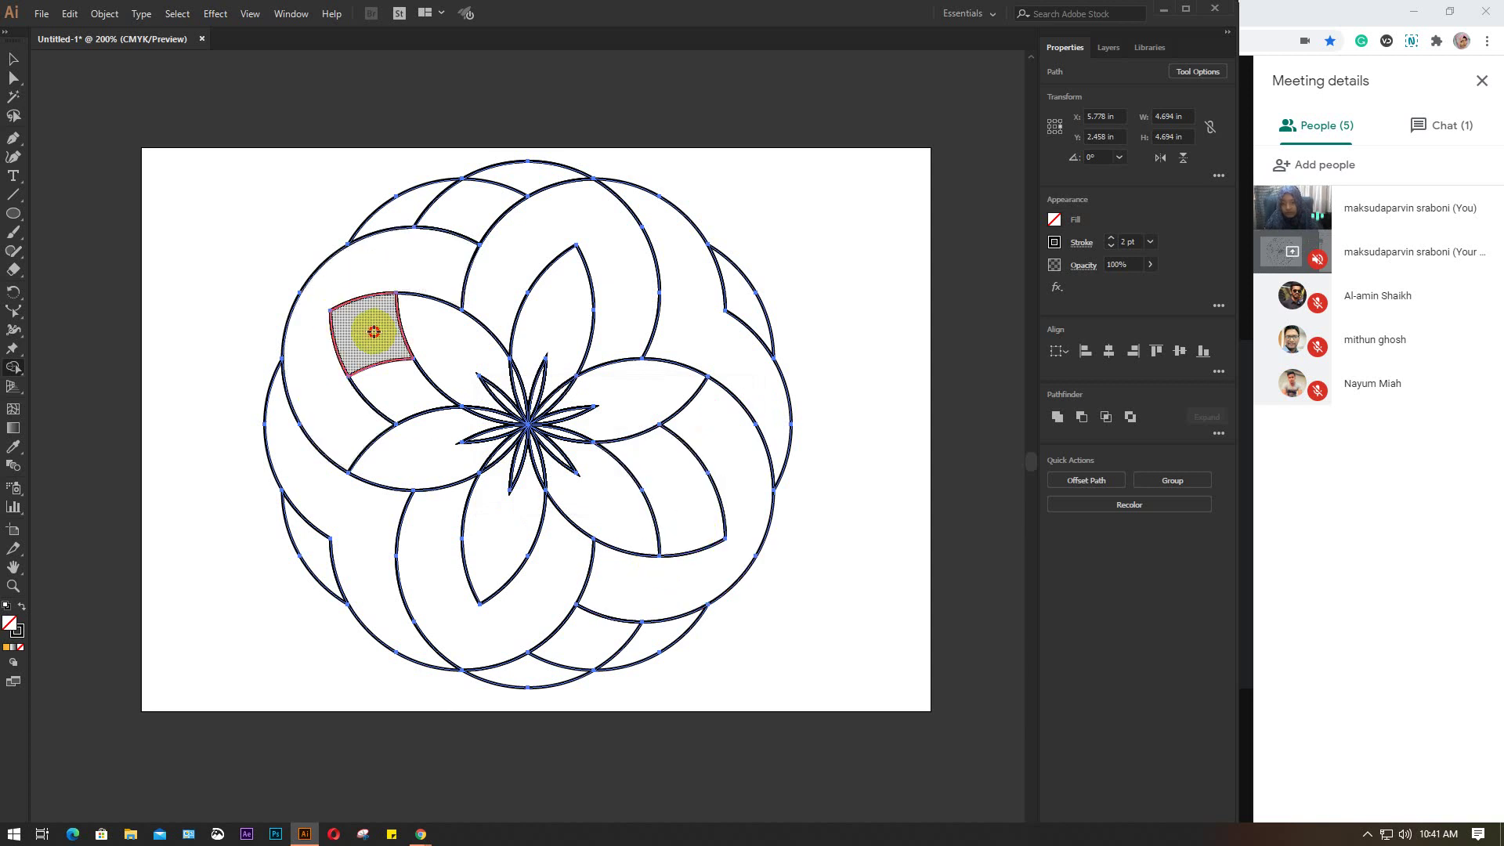
left_click_drag(413, 198, 510, 180)
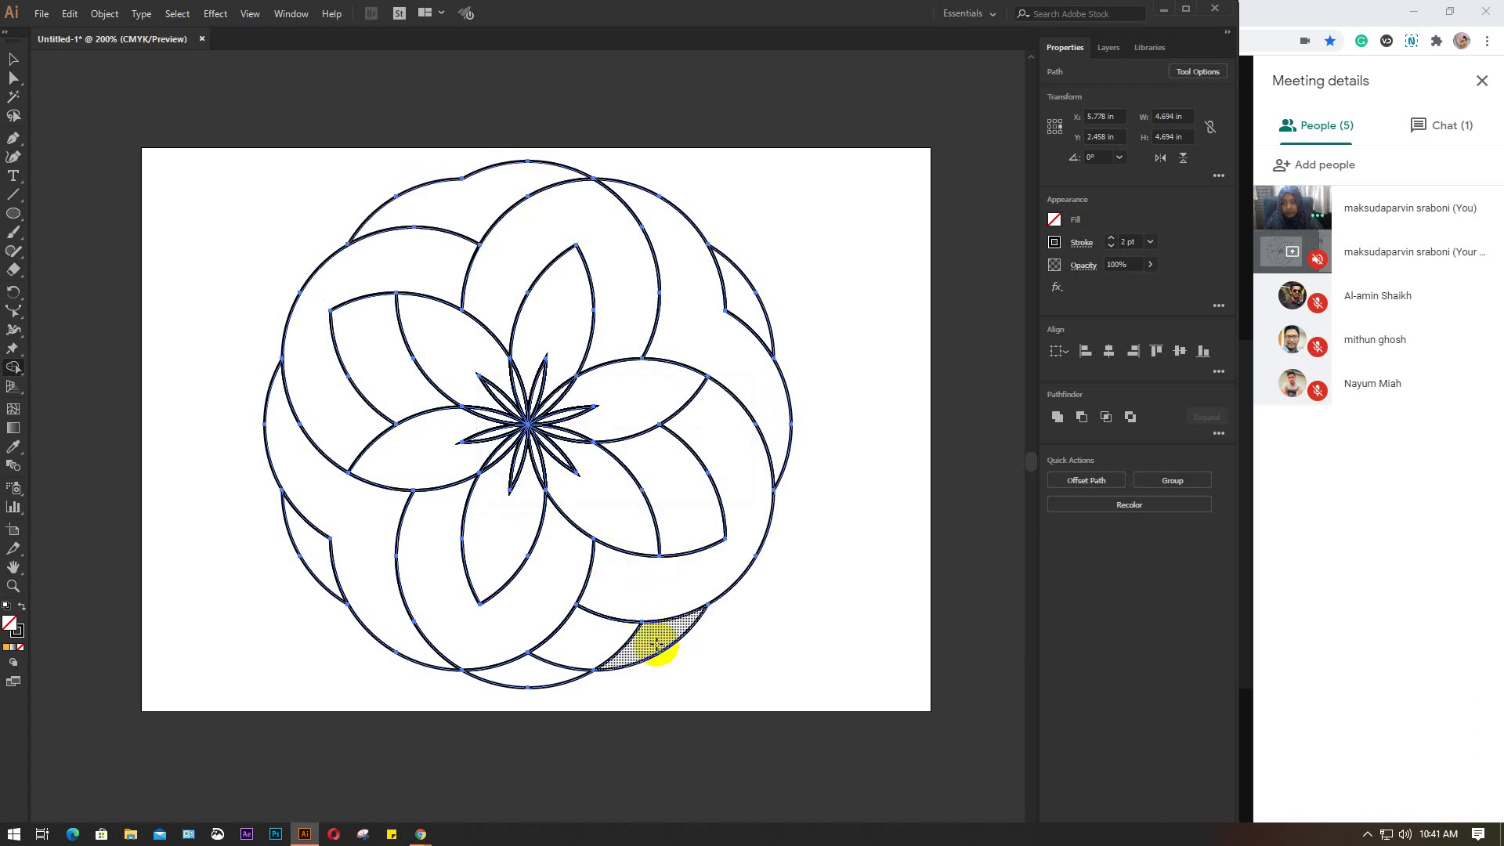
left_click_drag(631, 647, 532, 677)
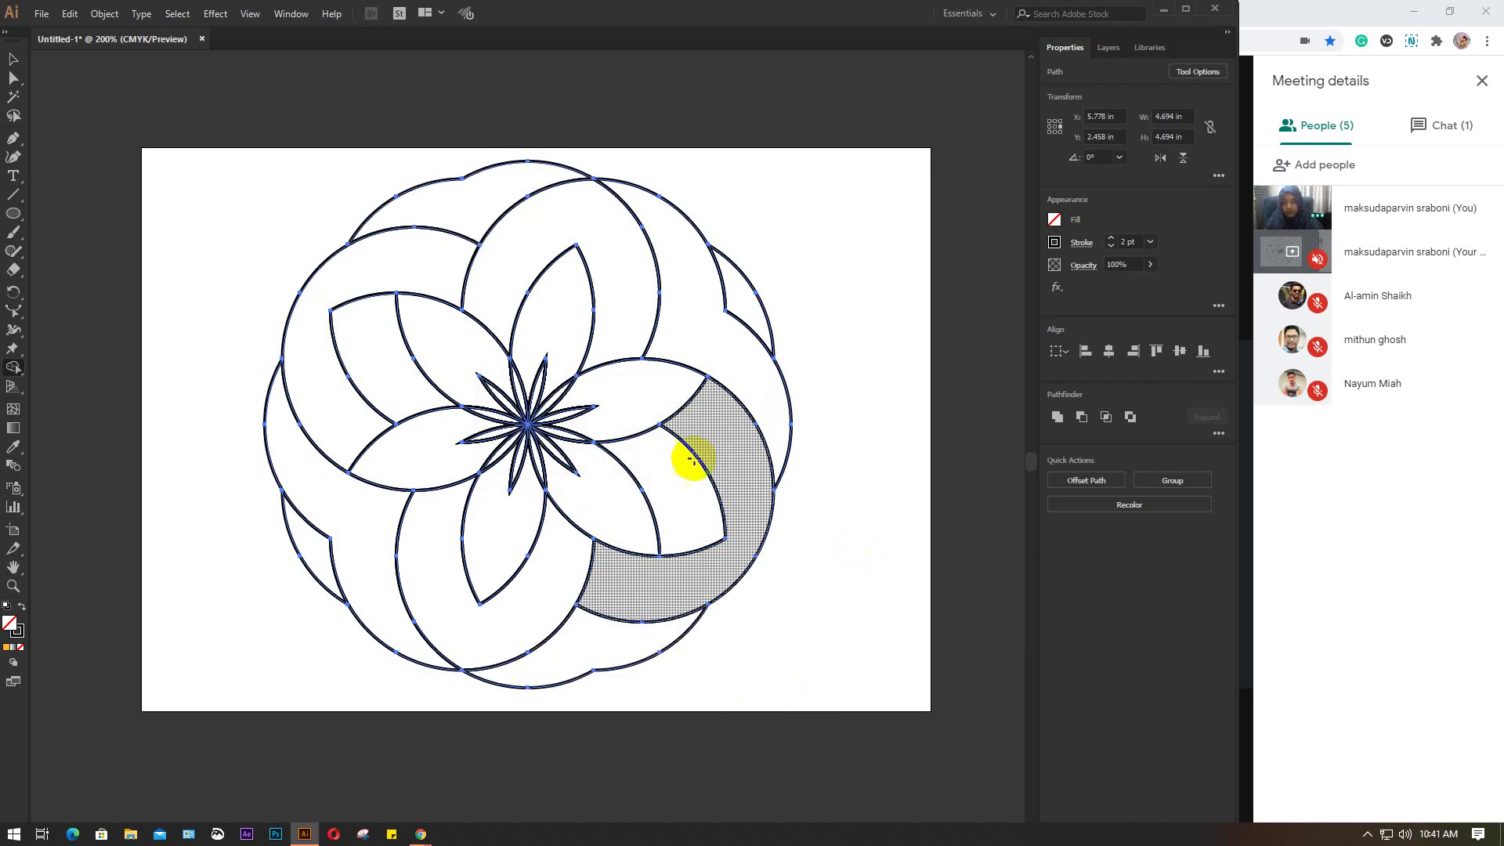
left_click(14, 59)
left_click(202, 227)
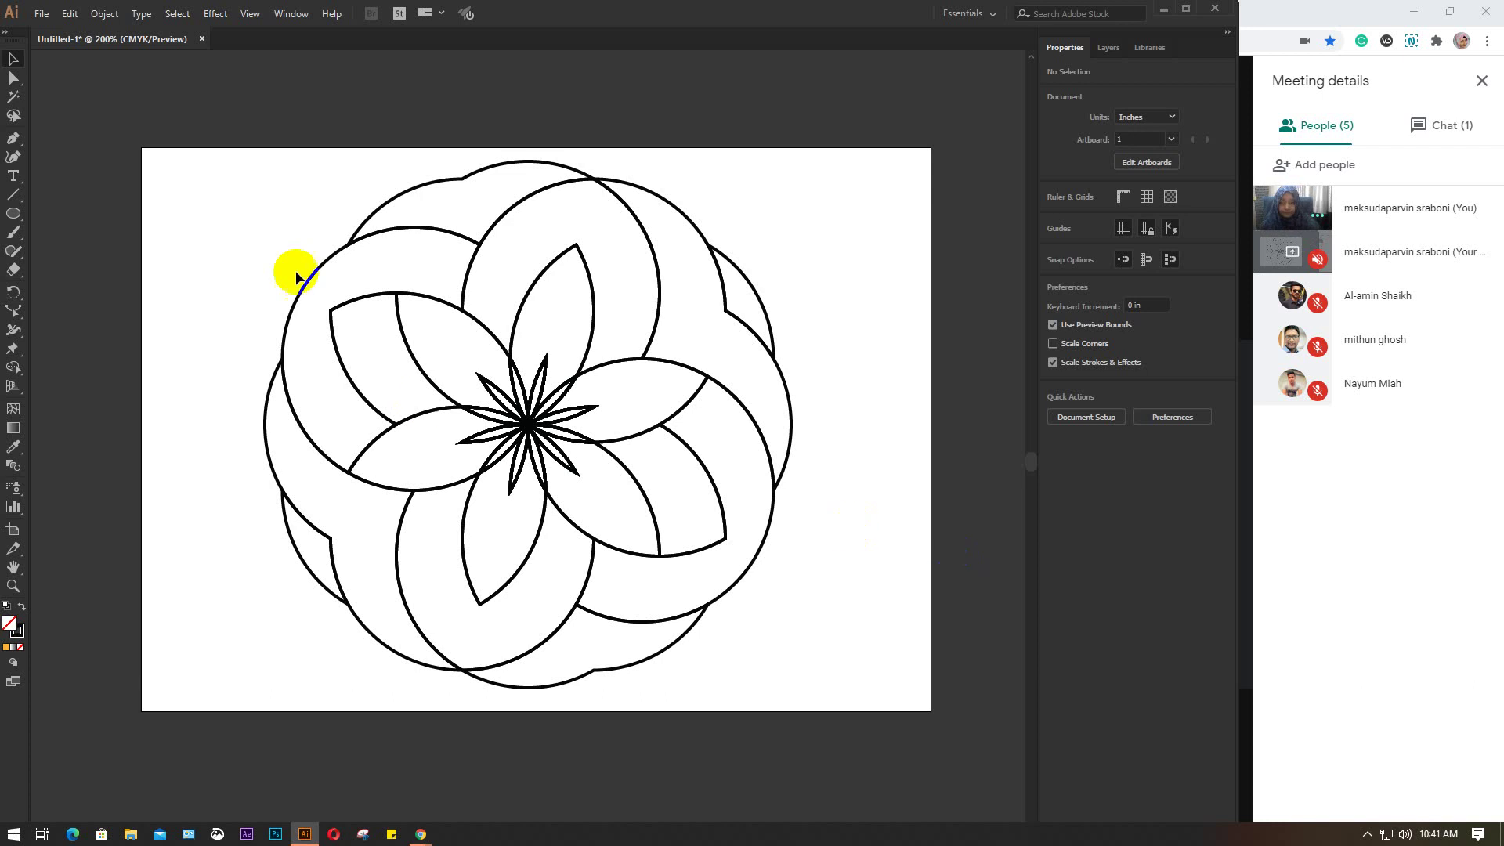
Step: Marquee-select the whole rosette and delete it
left_click_drag(210, 175, 863, 676)
key("Delete")
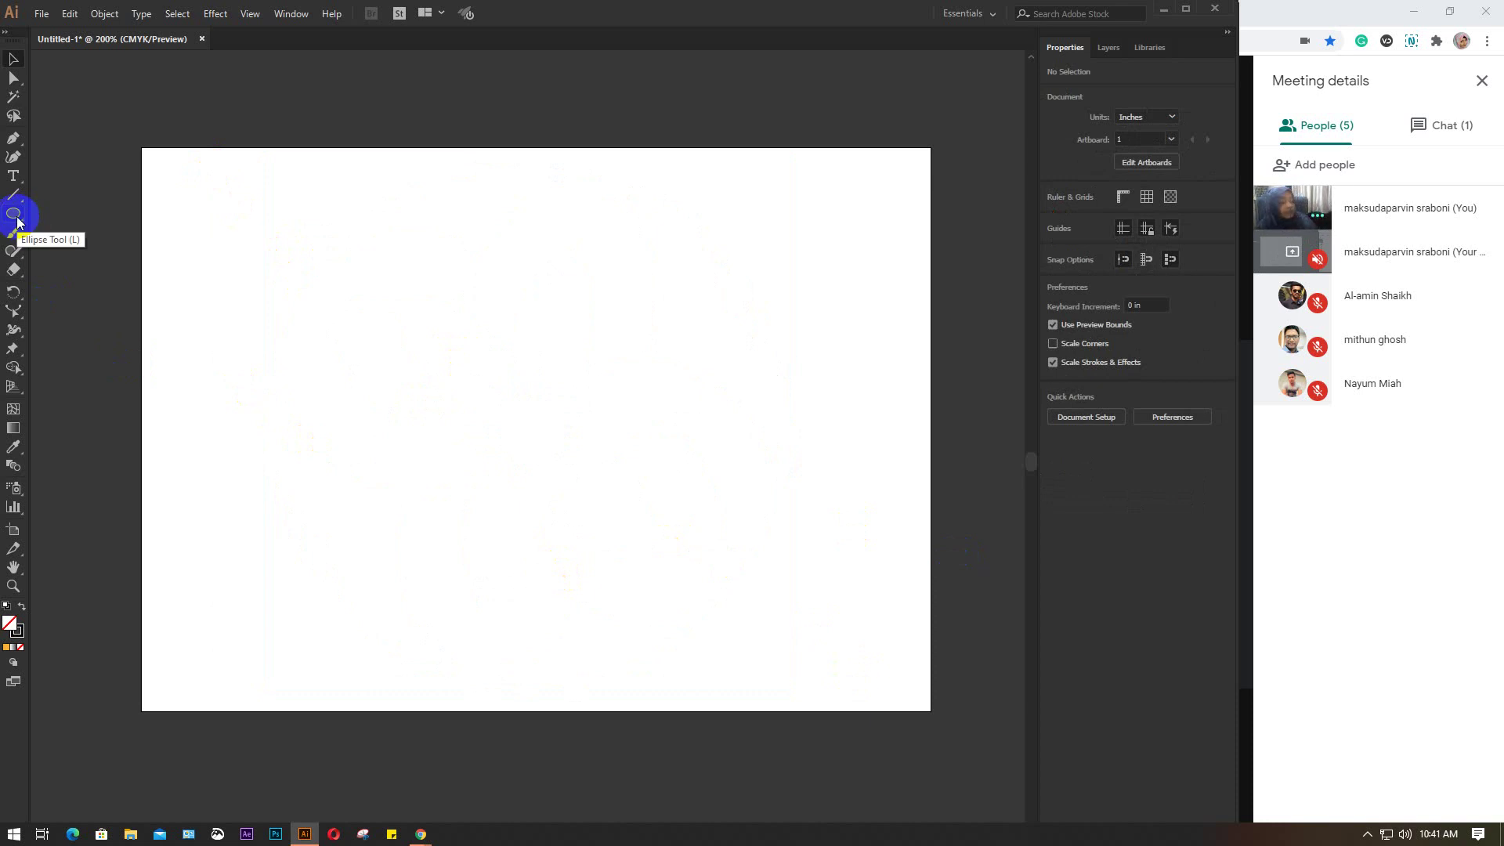
mouse_move(304, 834)
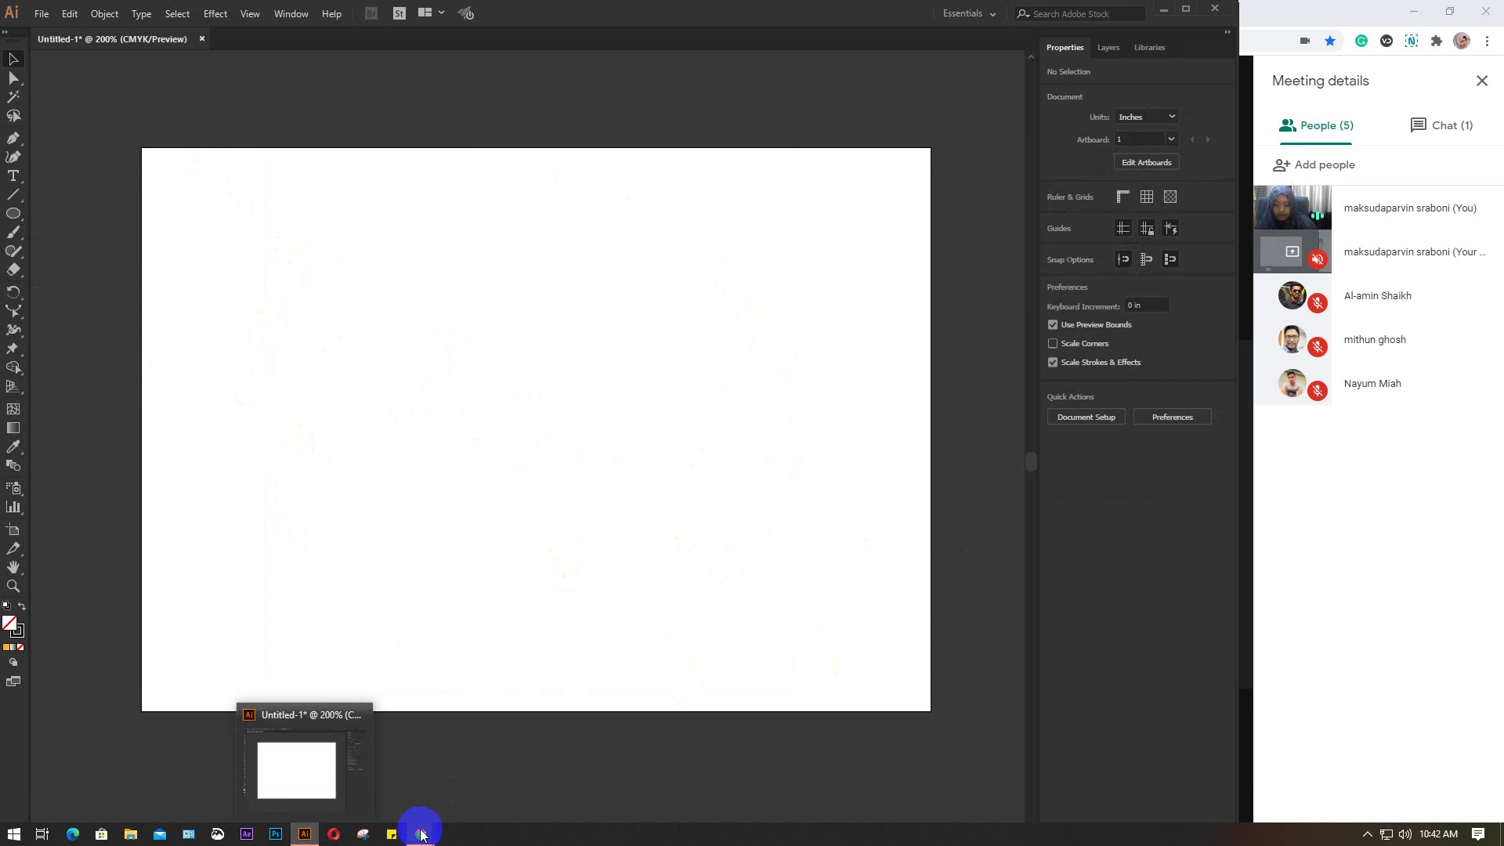
Step: Search Google for 'bird' in a new Chrome tab and show the image results
mouse_move(421, 834)
left_click(578, 756)
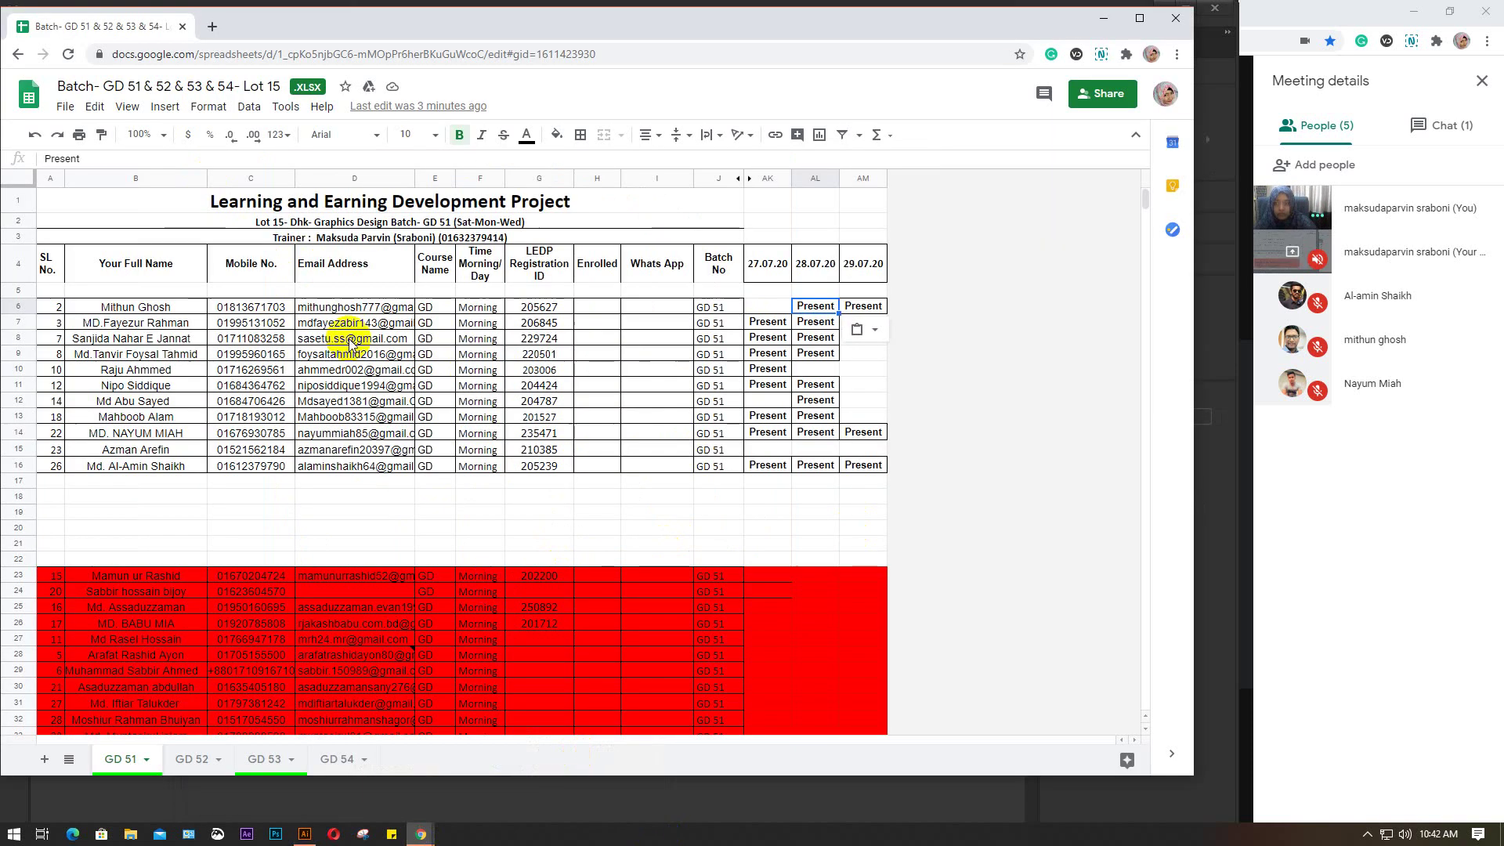
left_click(212, 22)
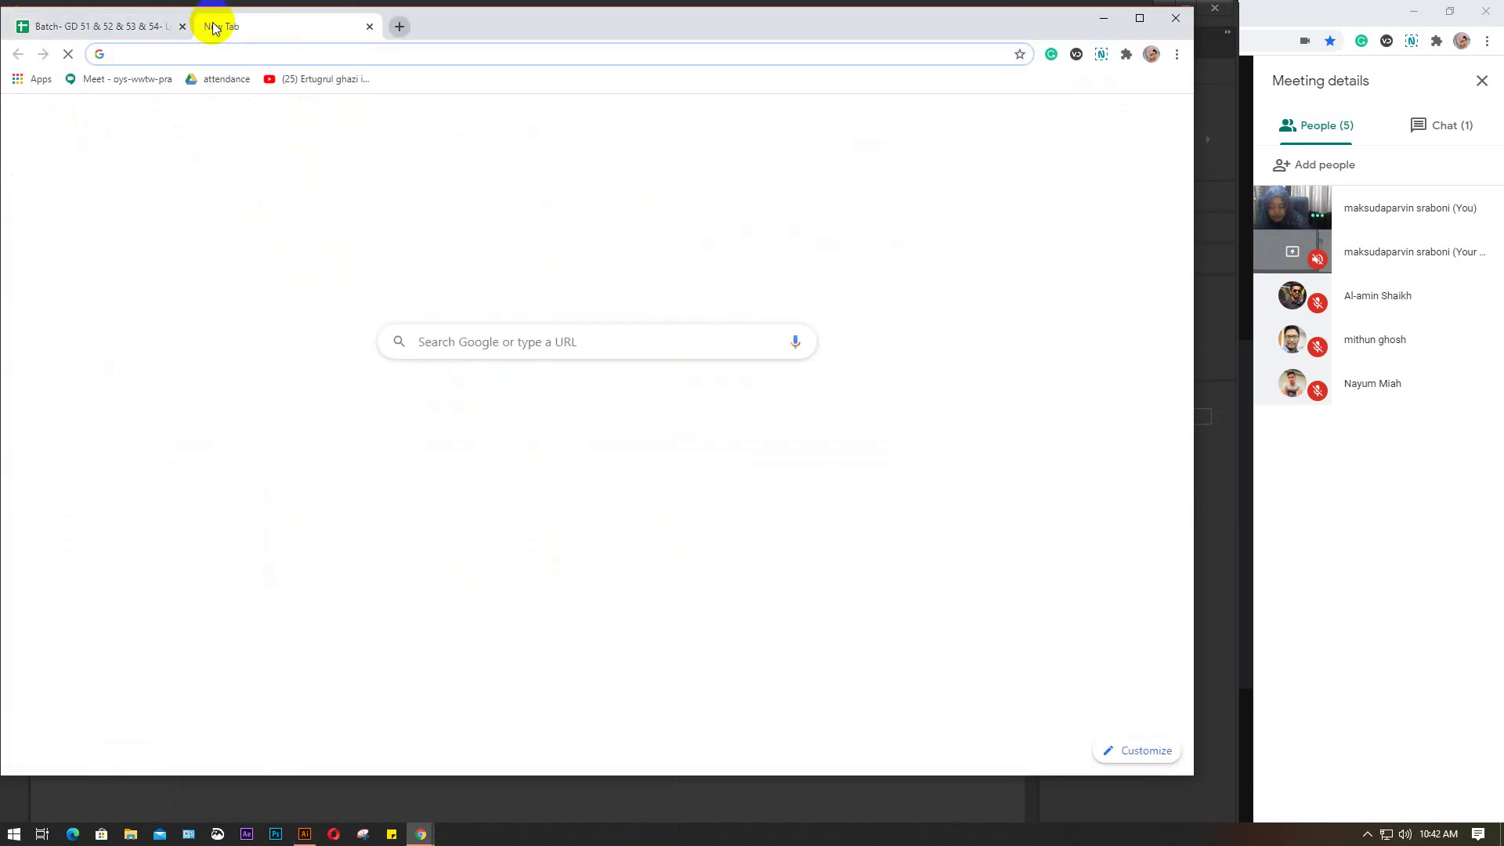
type("bi")
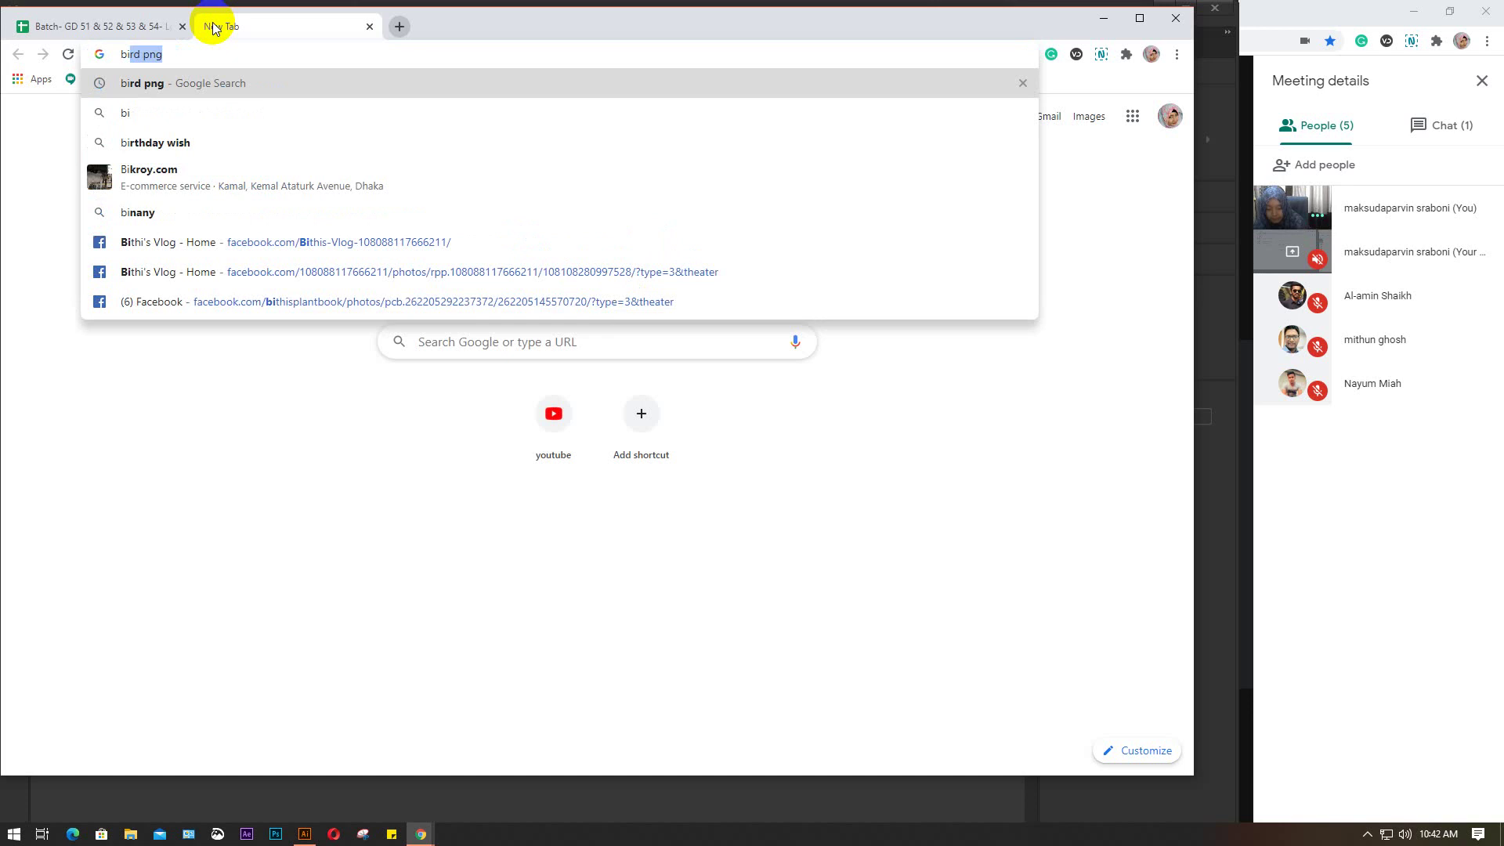
type("rd")
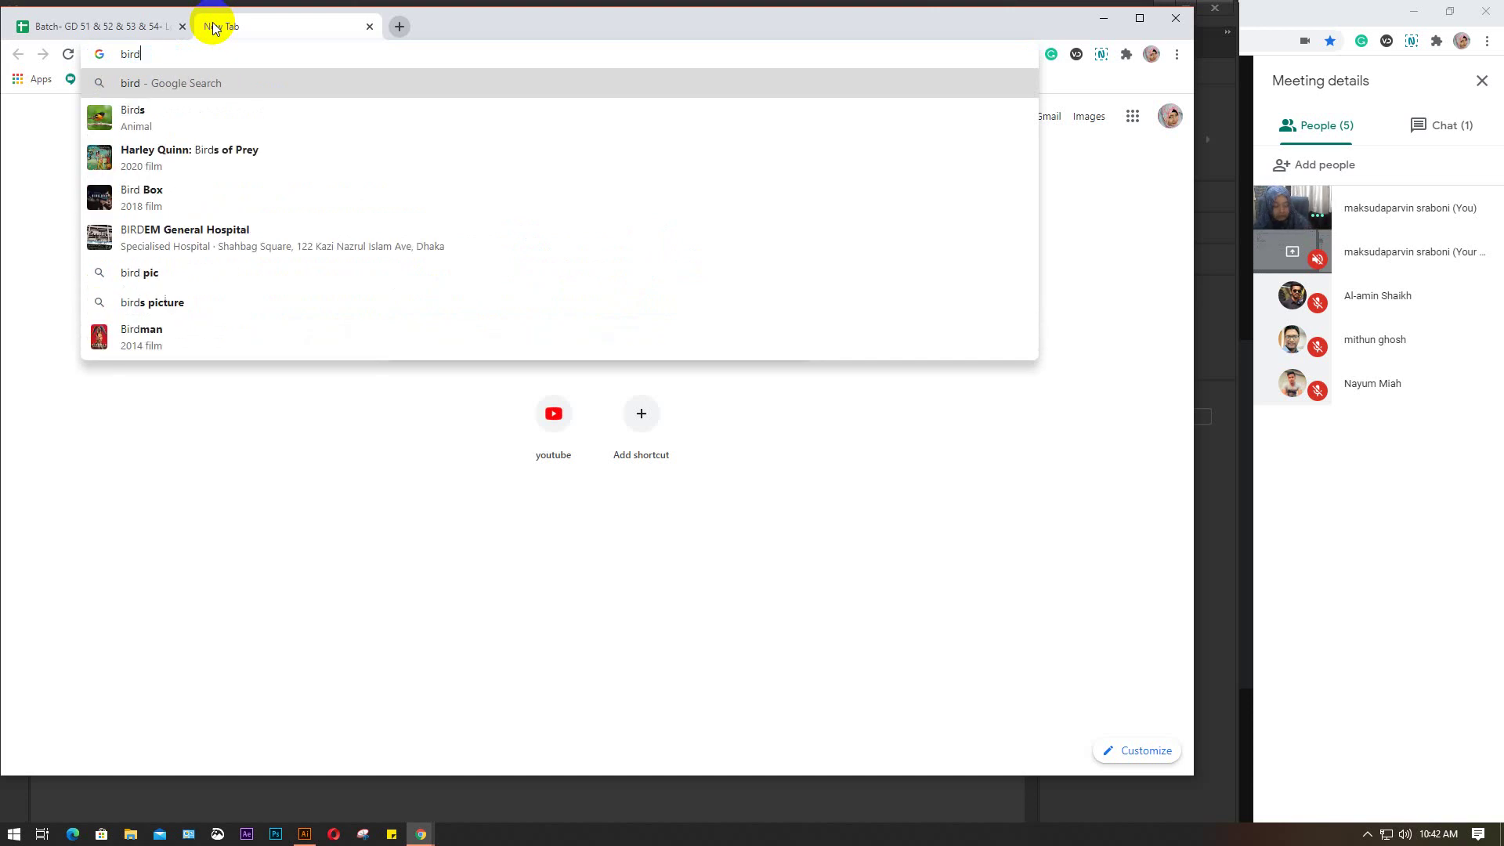
key("Return")
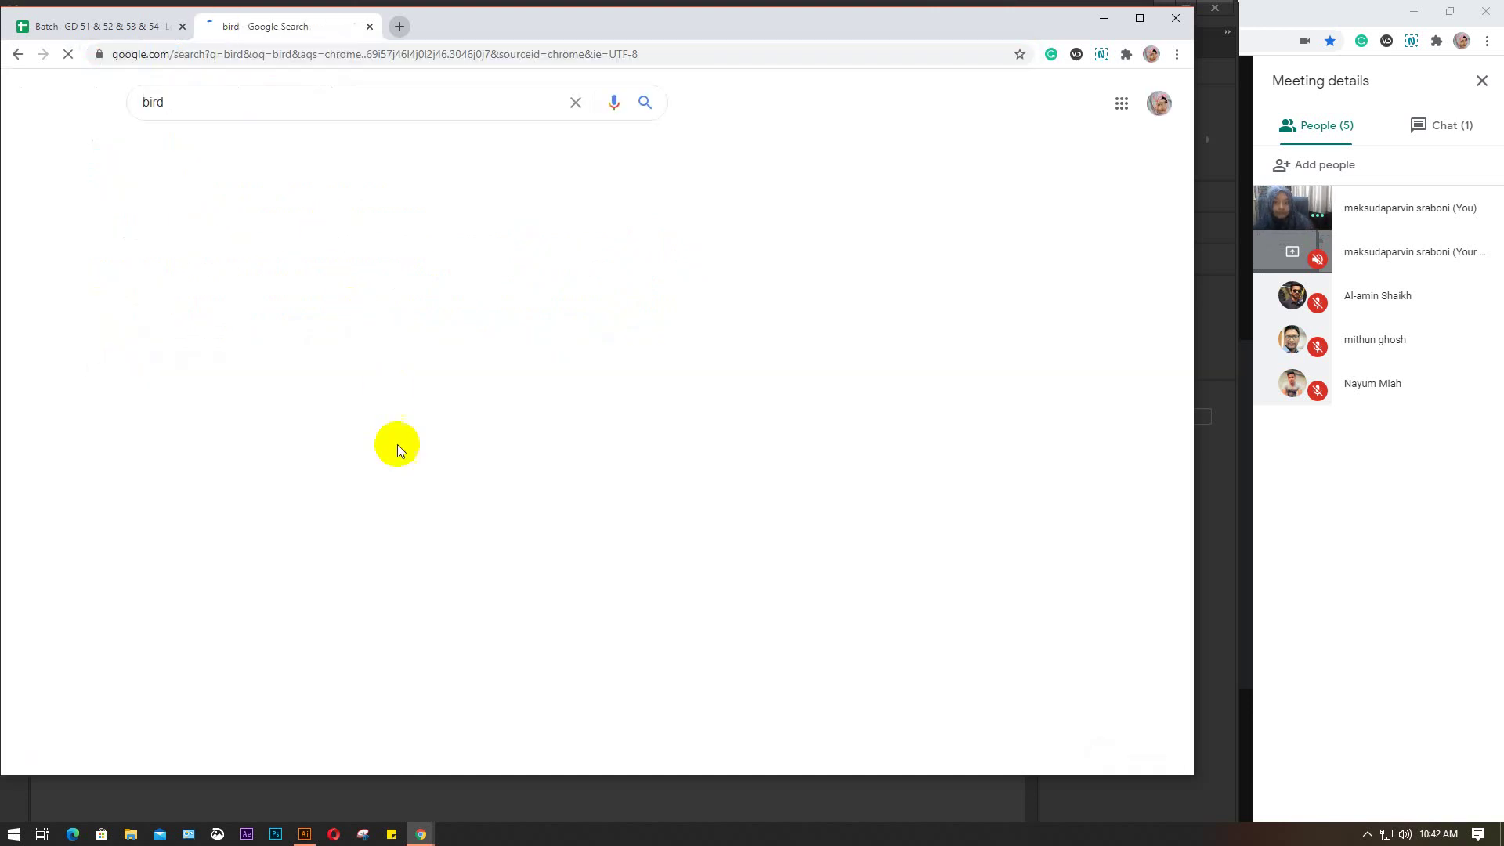
left_click(222, 145)
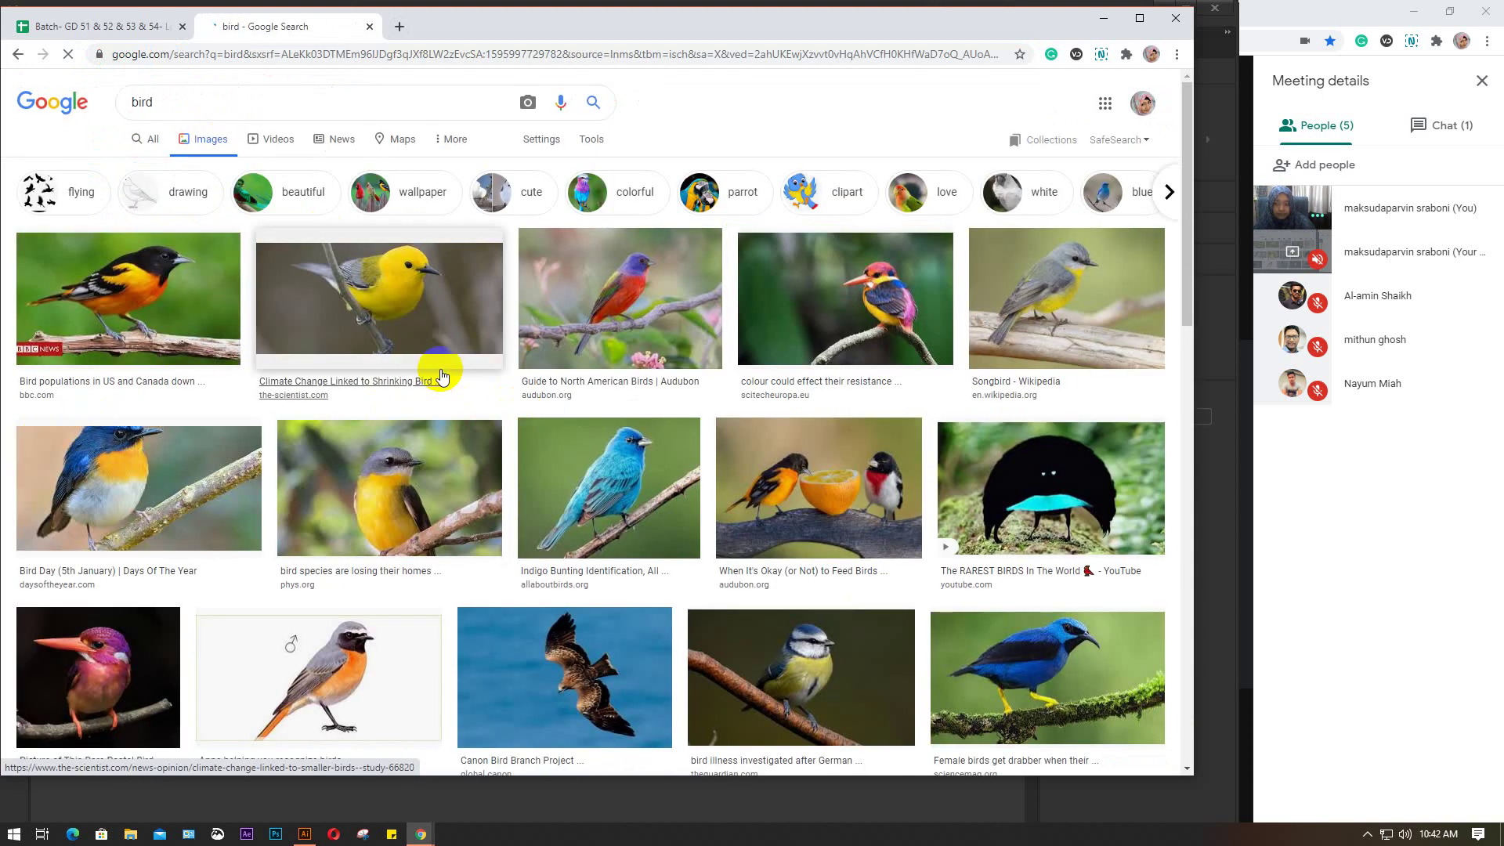
Step: Open the BLOCBIRDS kingfisher from related images, copy the image, and go back to Illustrator
left_click(372, 673)
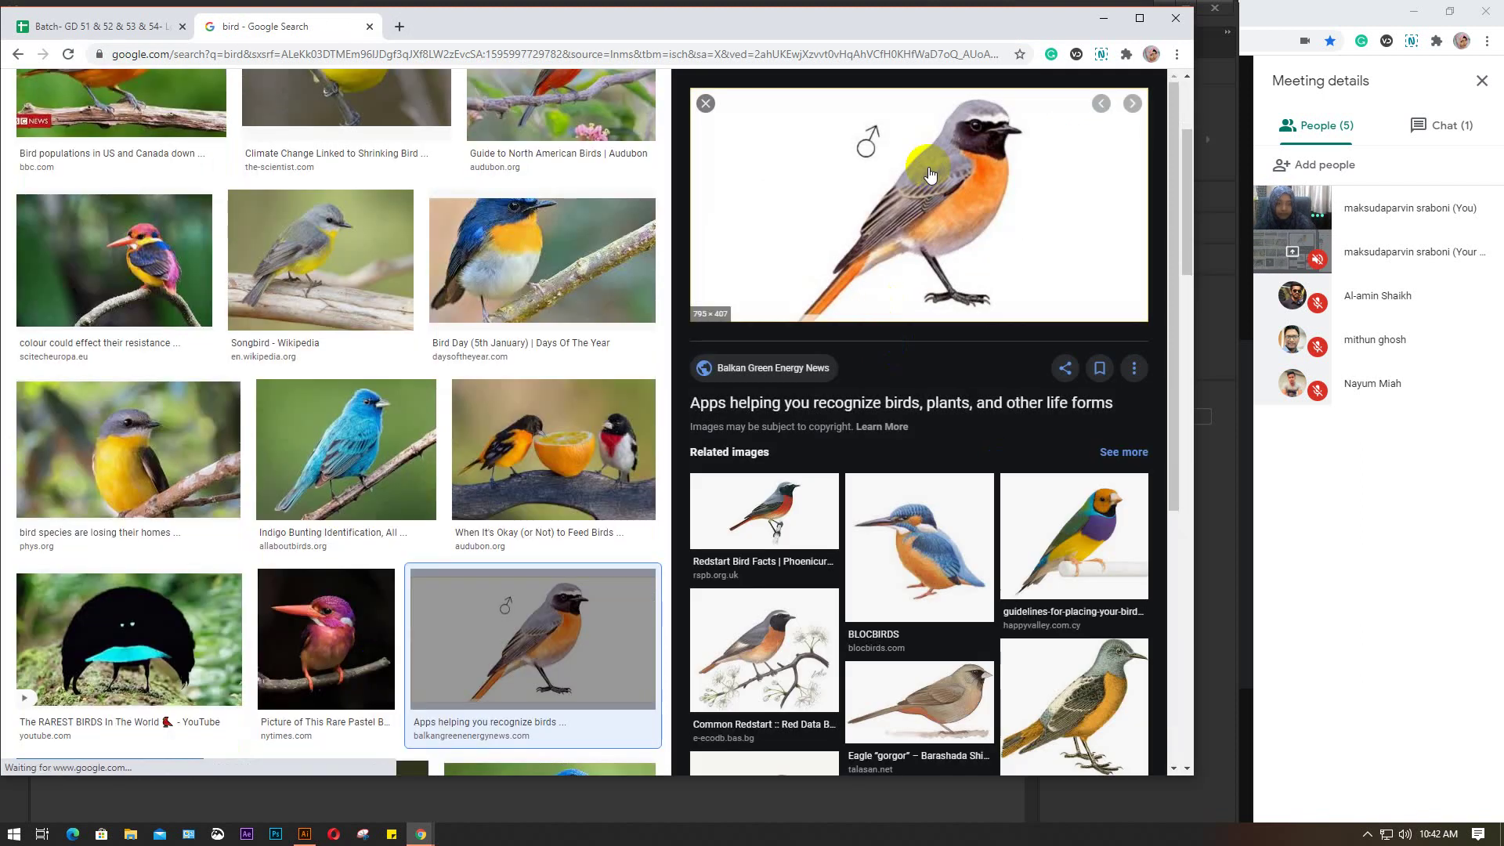
scroll(952, 329, "down", 2)
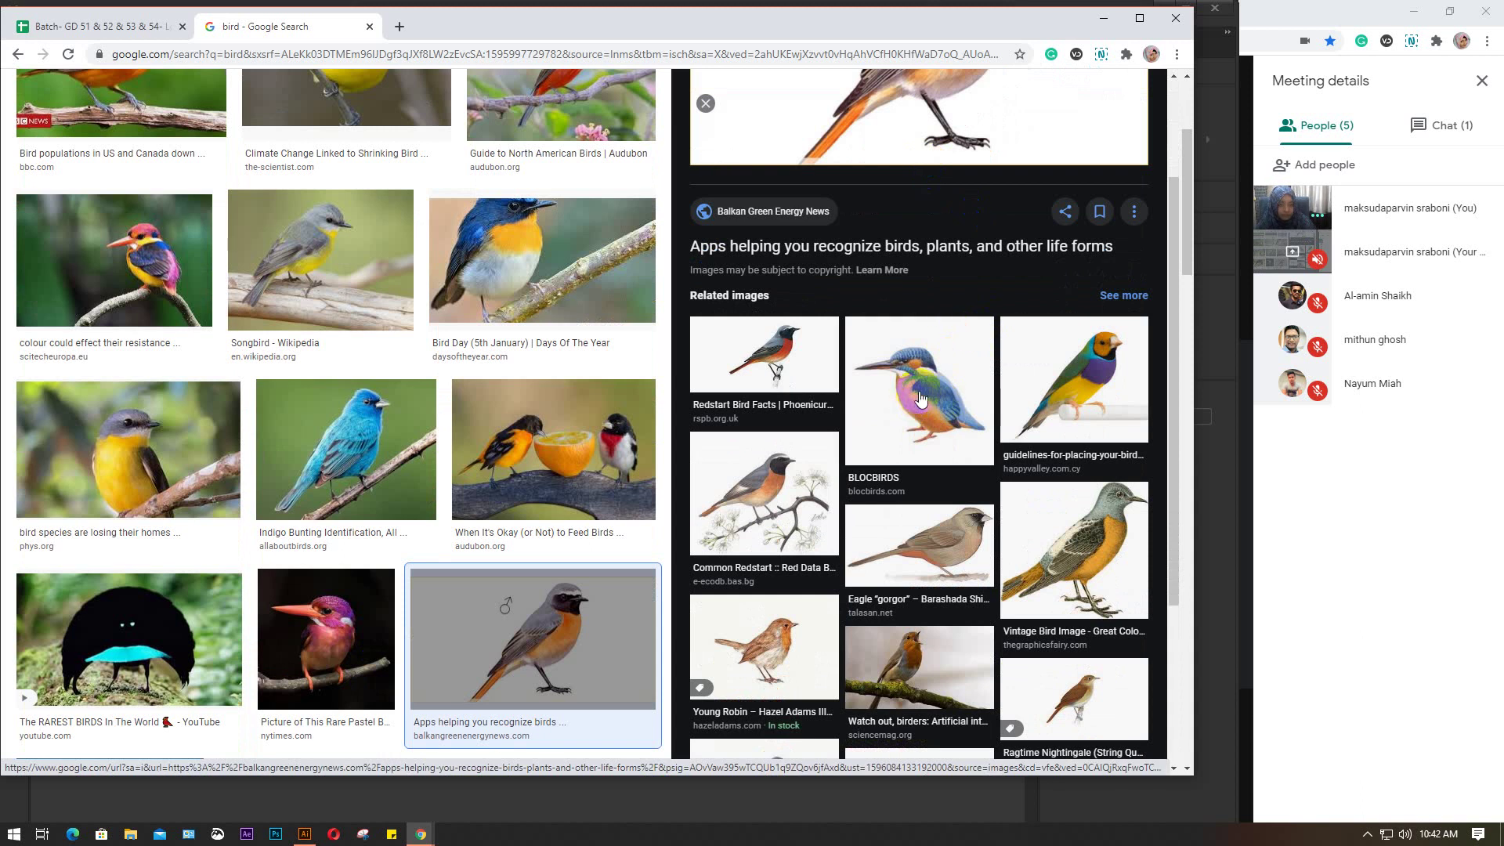
left_click(922, 395)
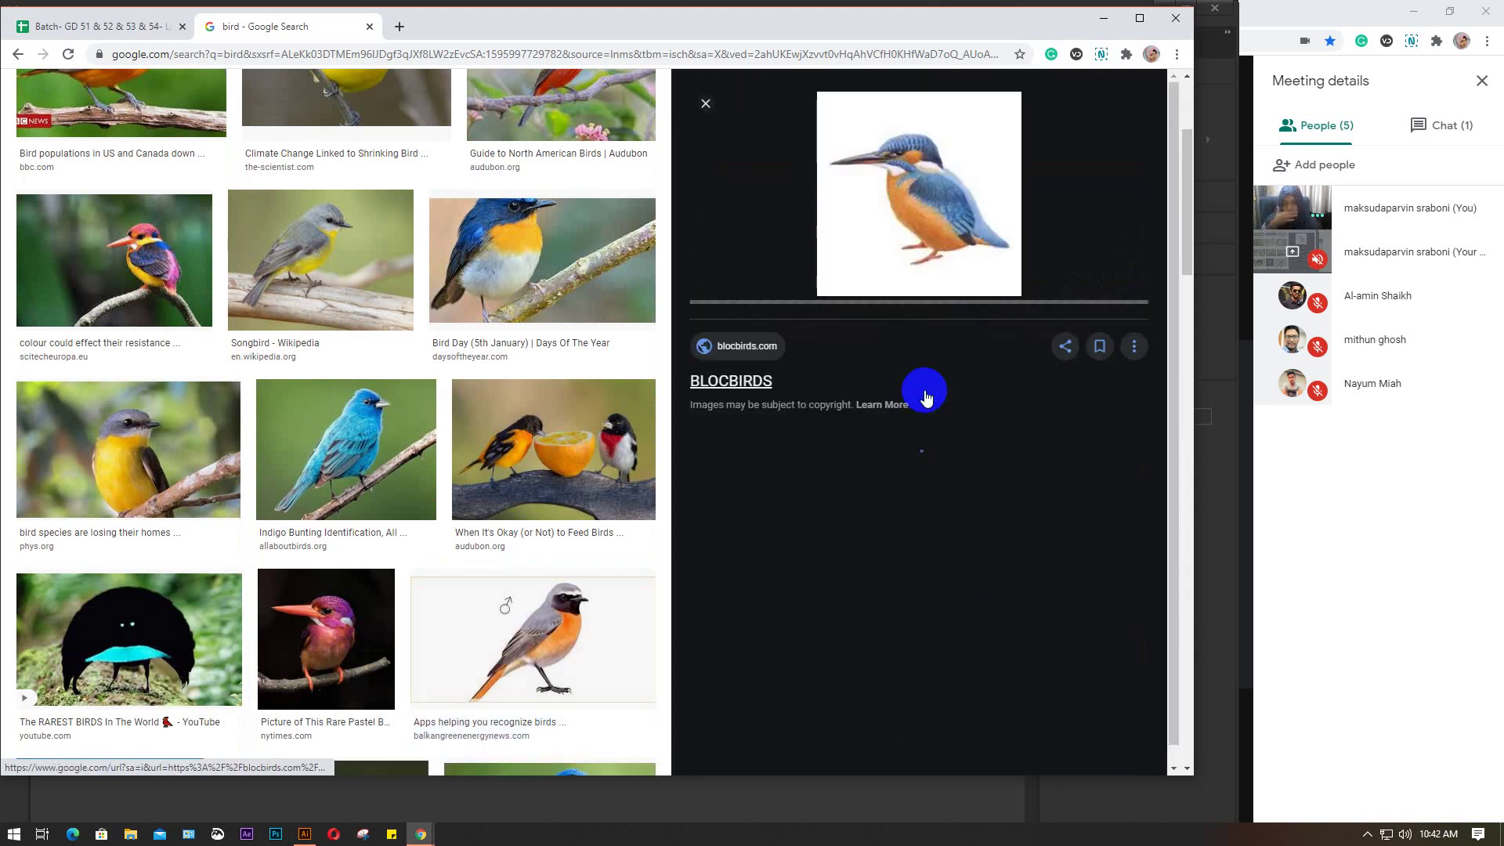
right_click(900, 175)
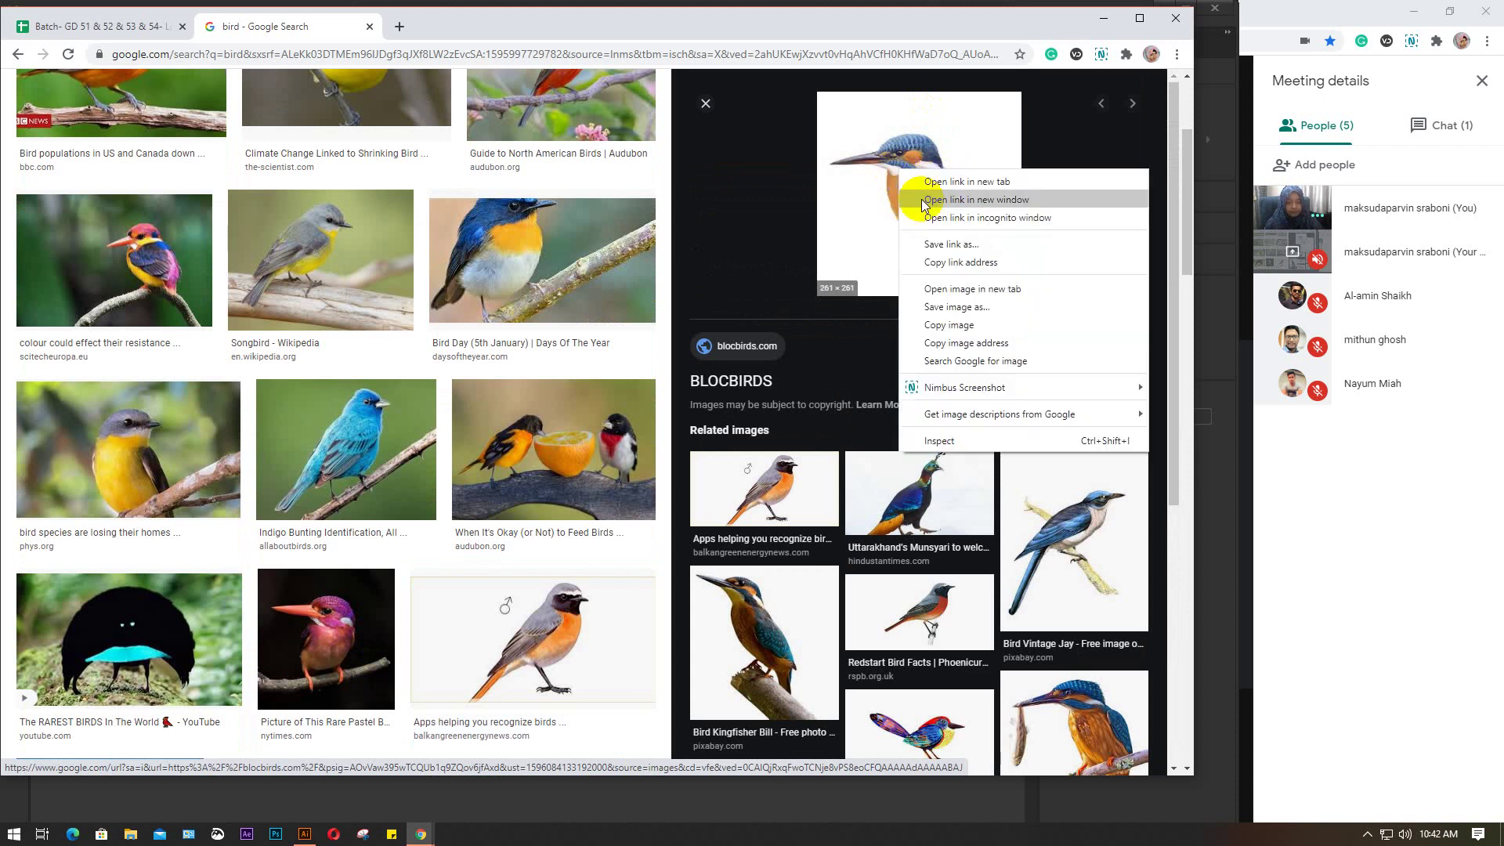
left_click(950, 326)
left_click(210, 117)
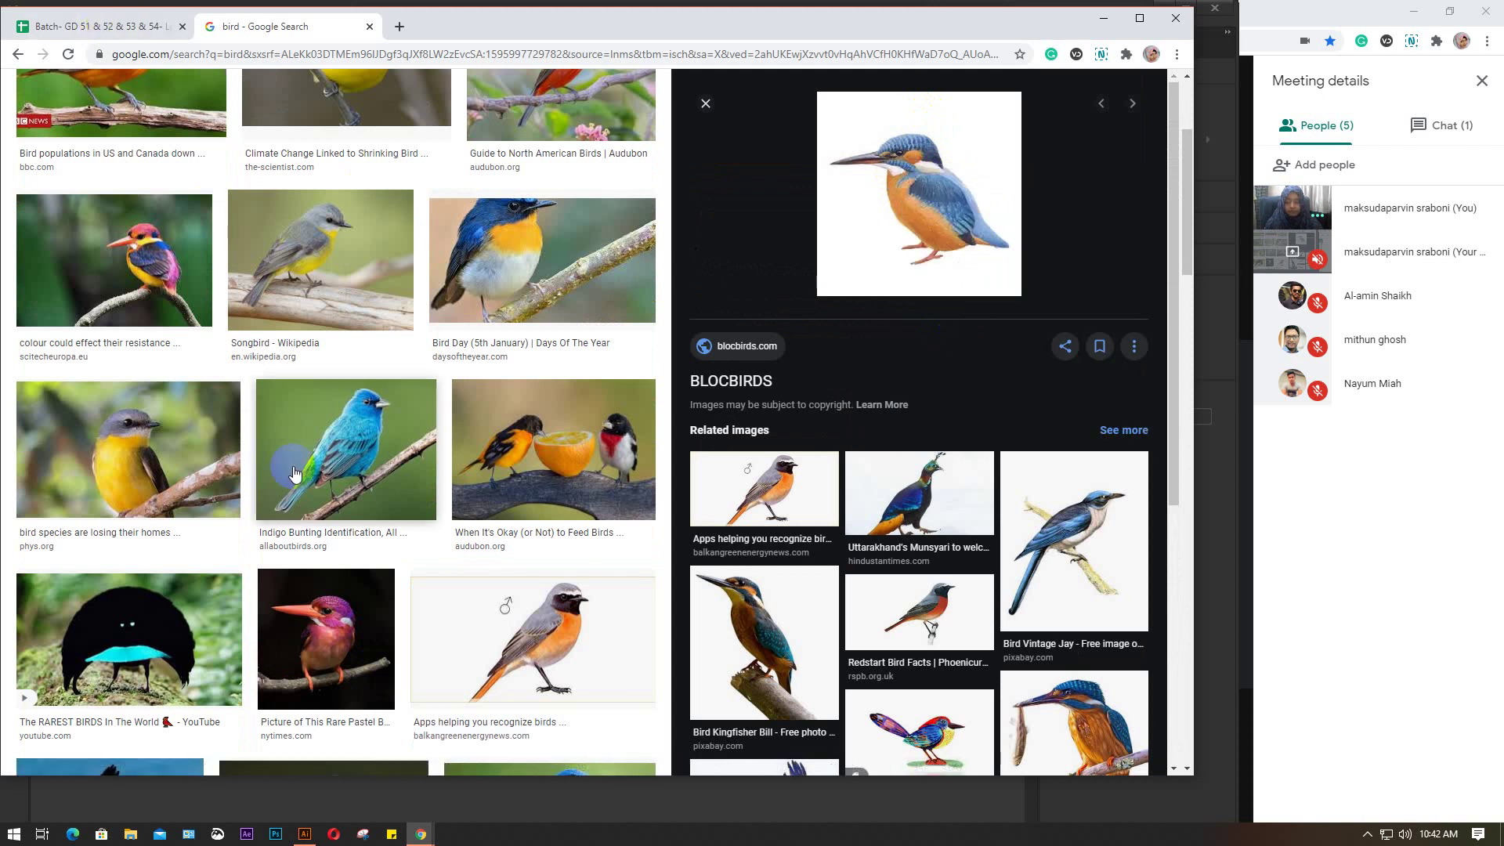
left_click(305, 834)
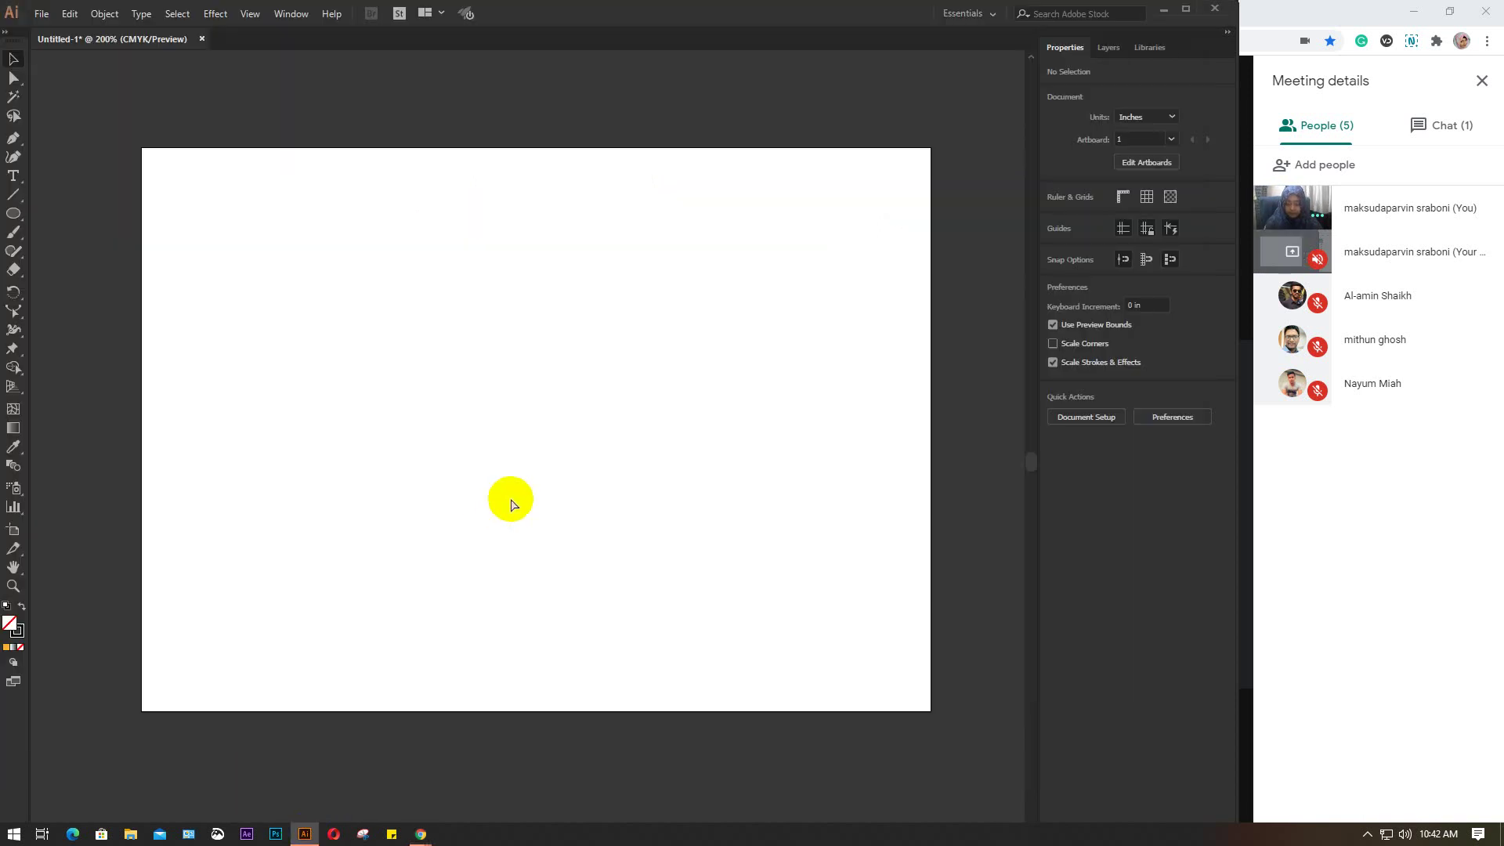
Step: Paste the kingfisher, enlarge it to about 4.72 in wide, centre it on the artboard, and deselect
key("ctrl+v")
mouse_move(553, 474)
left_mouse_down()
mouse_move(553, 424)
mouse_move(523, 413)
left_mouse_up()
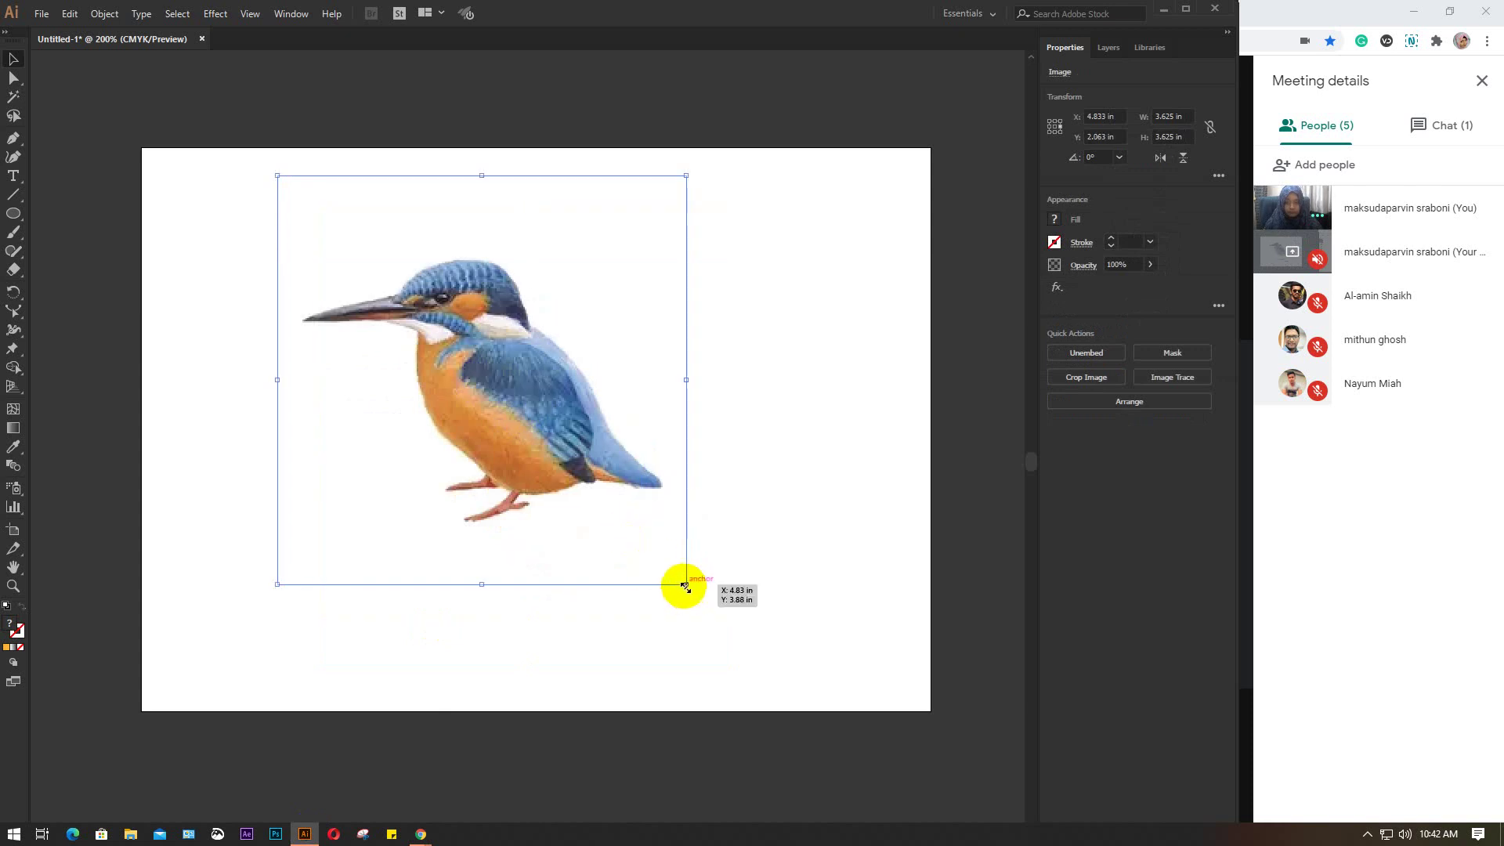
left_click_drag(685, 586, 809, 705)
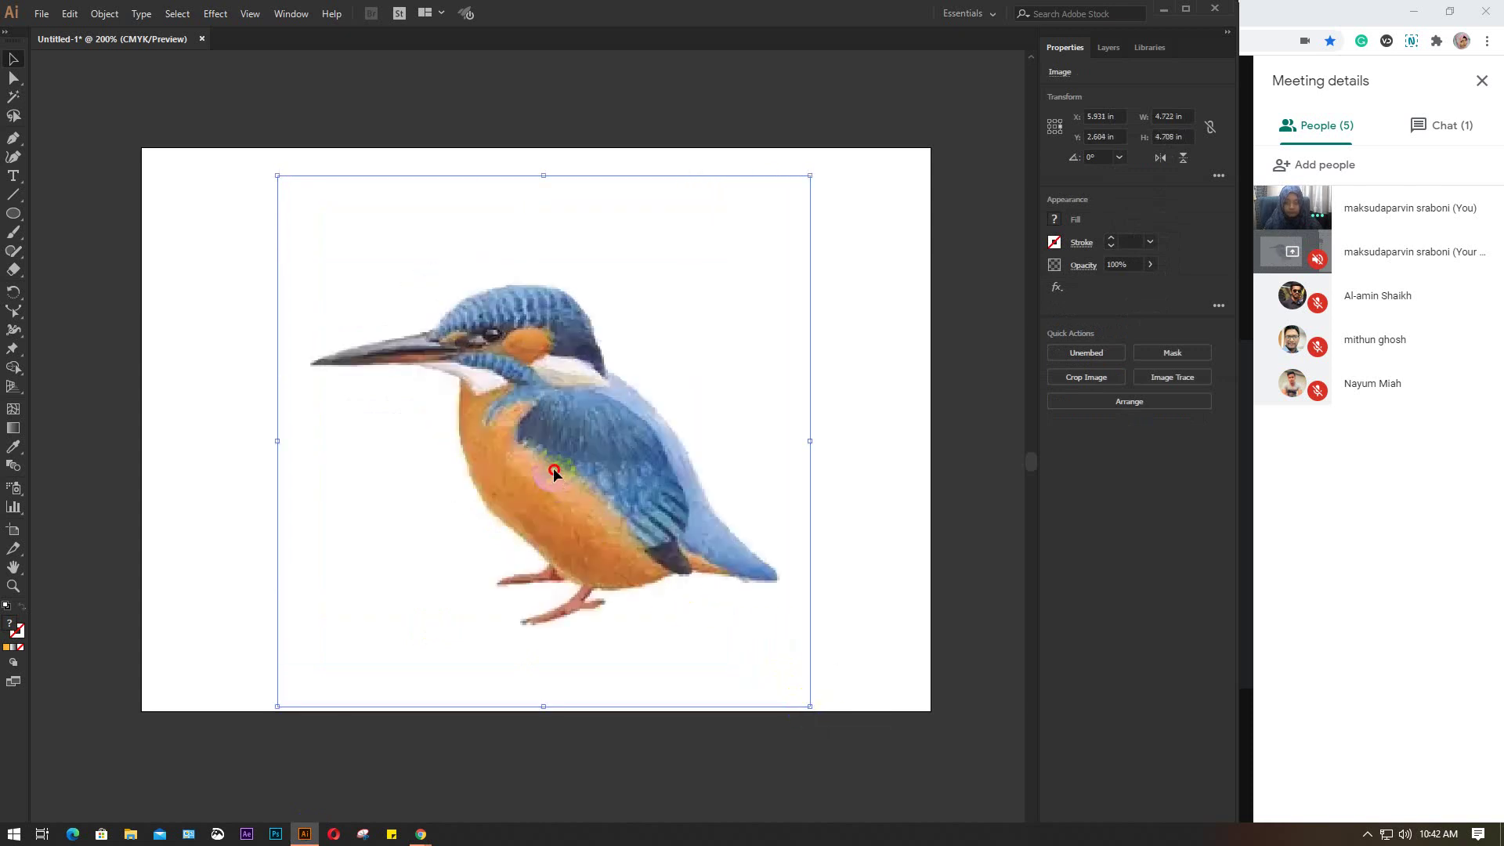
left_click_drag(554, 473, 537, 457)
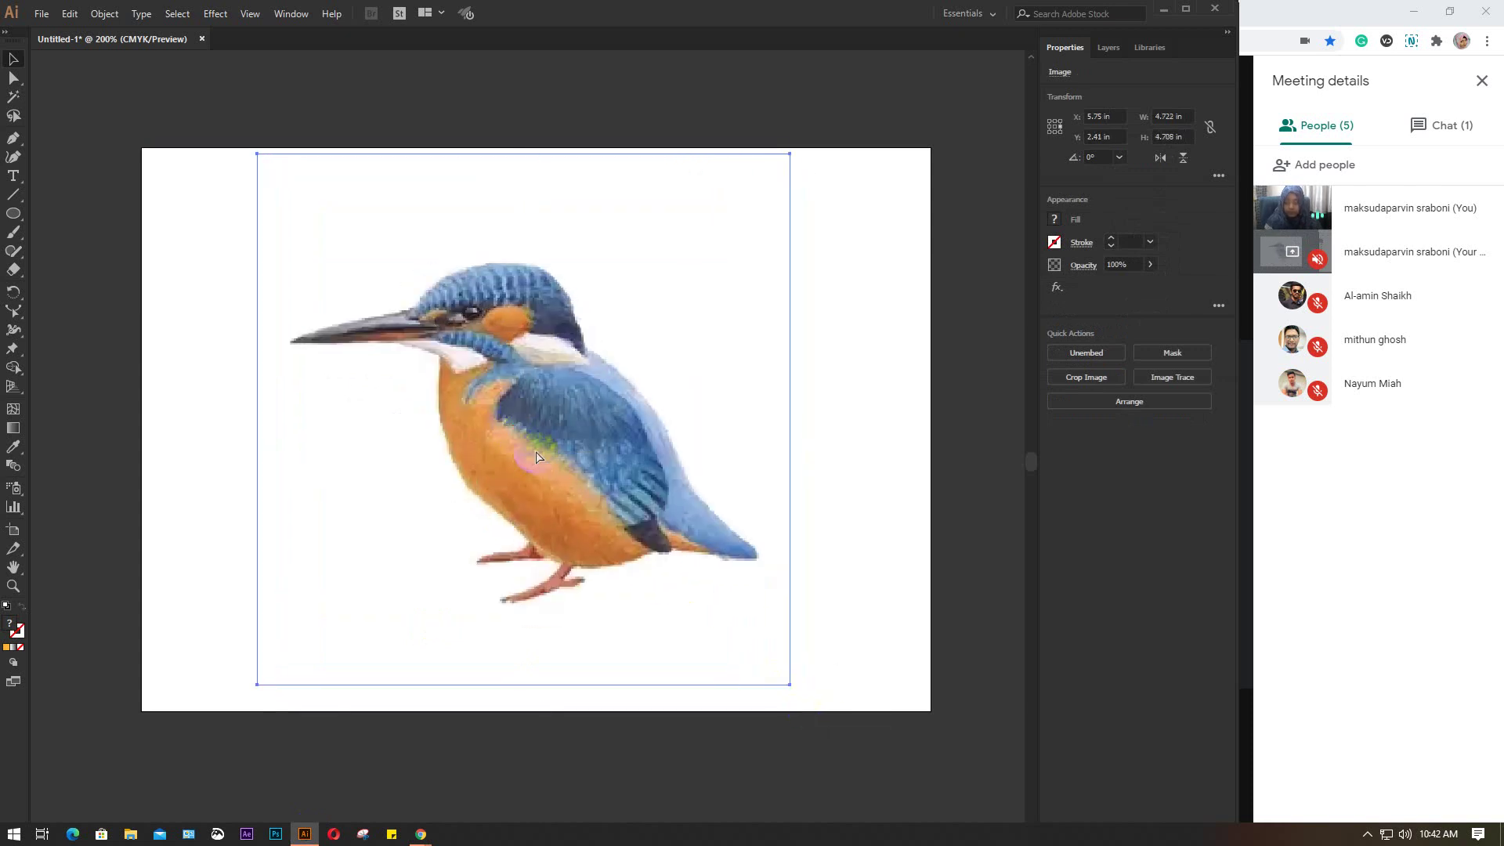
key("ctrl+shift+a")
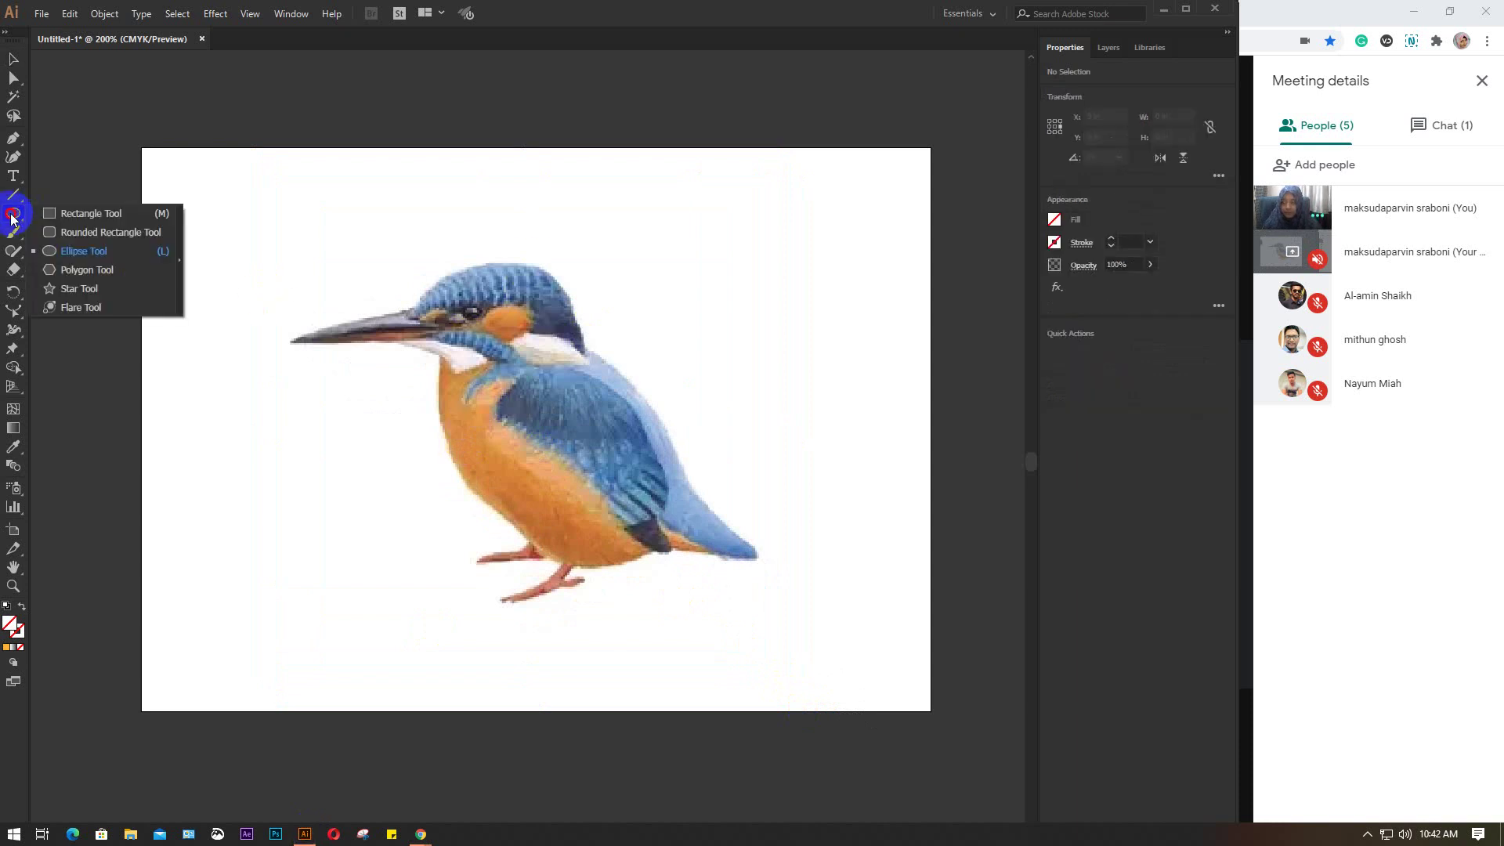
Step: Draw a circle of about 1.42 in over the kingfisher's head and give it a dark outline
left_click_drag(12, 218, 79, 250)
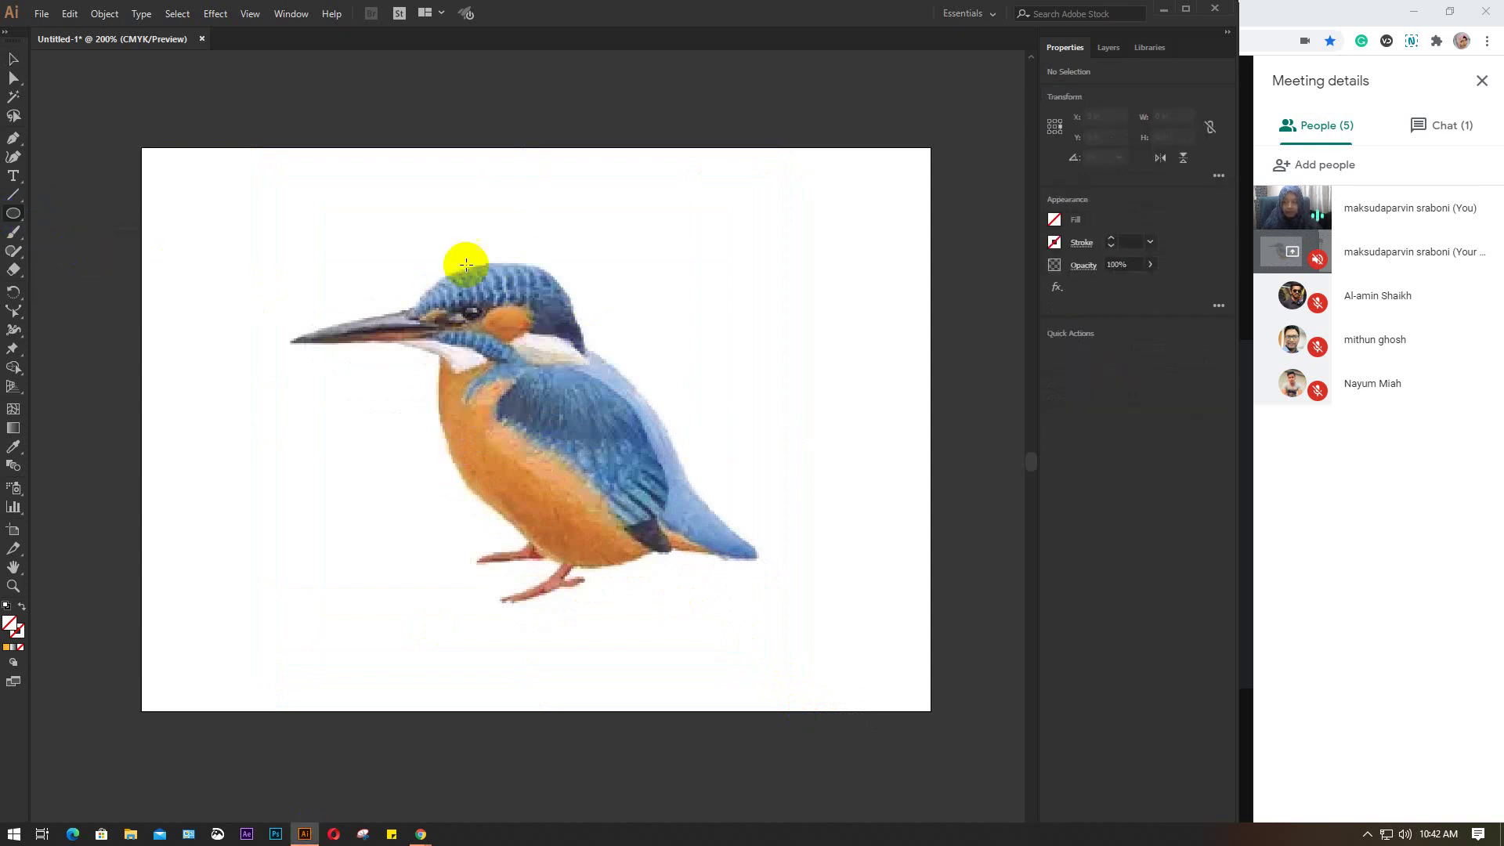
left_click_drag(446, 258, 586, 414)
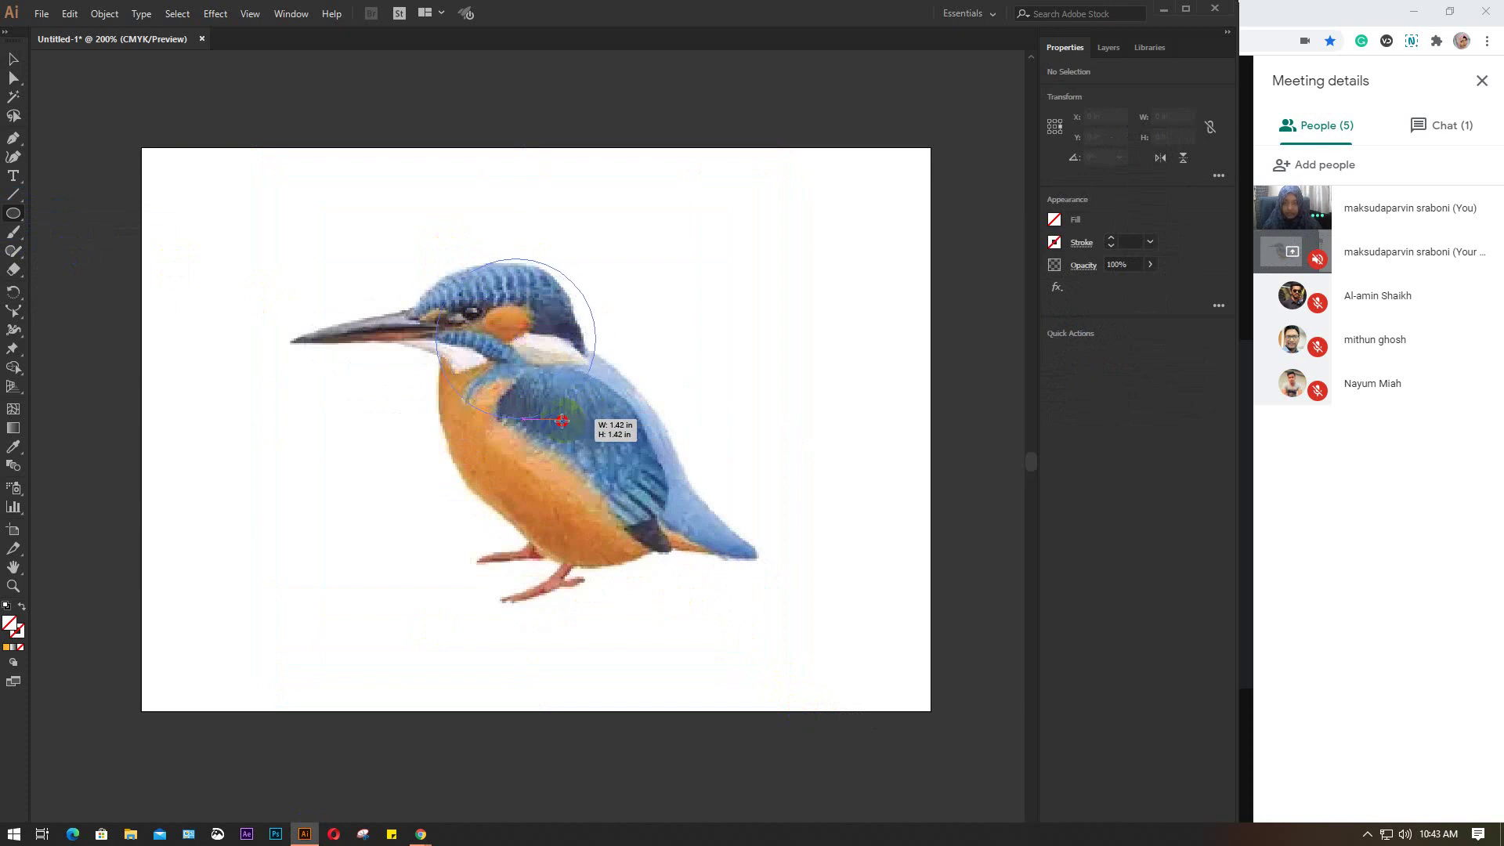
left_click_drag(586, 415, 548, 417)
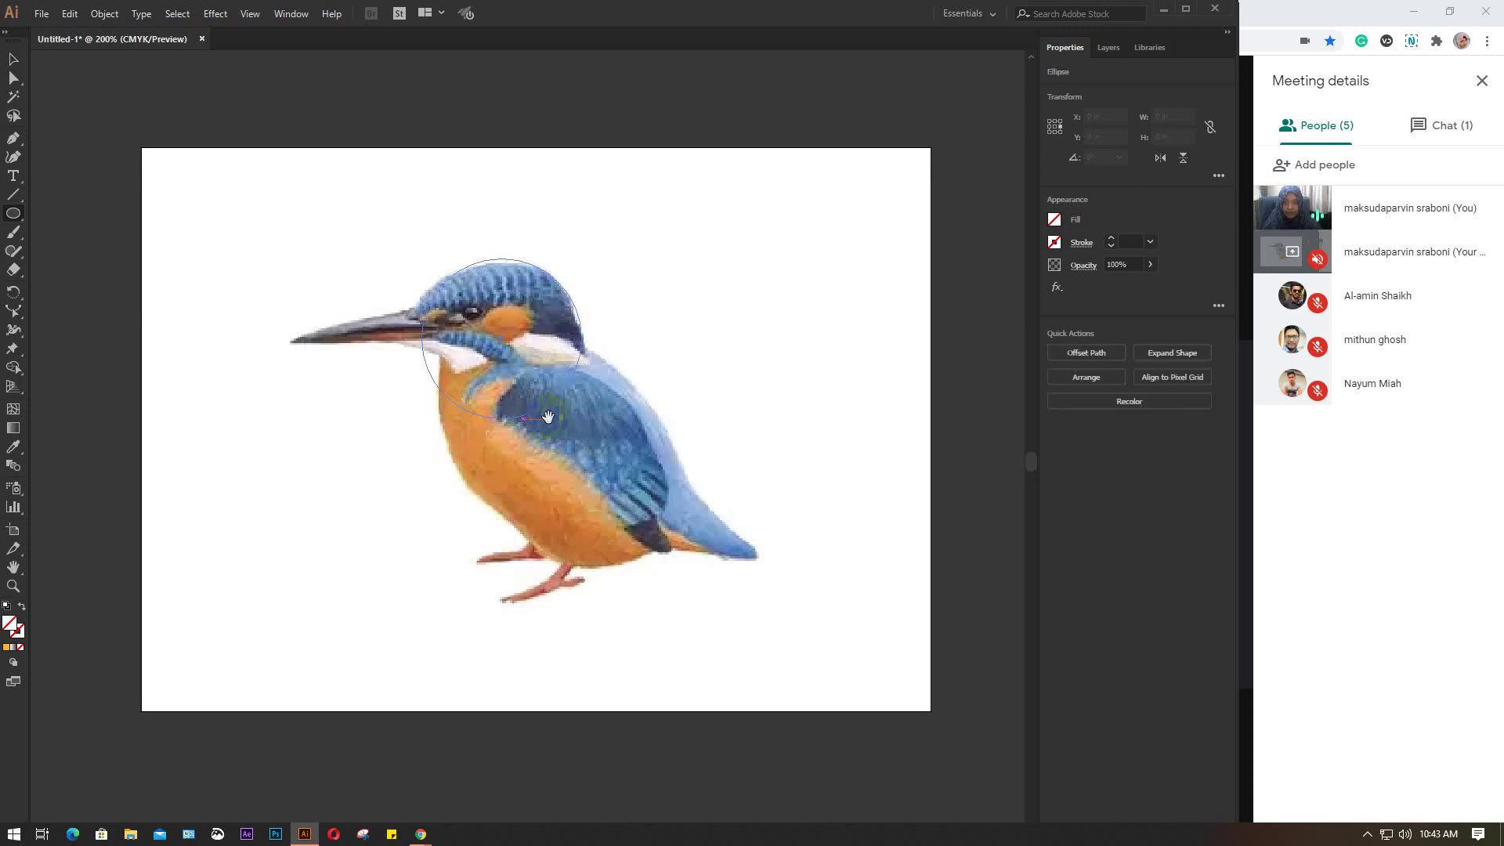
left_click(1070, 242)
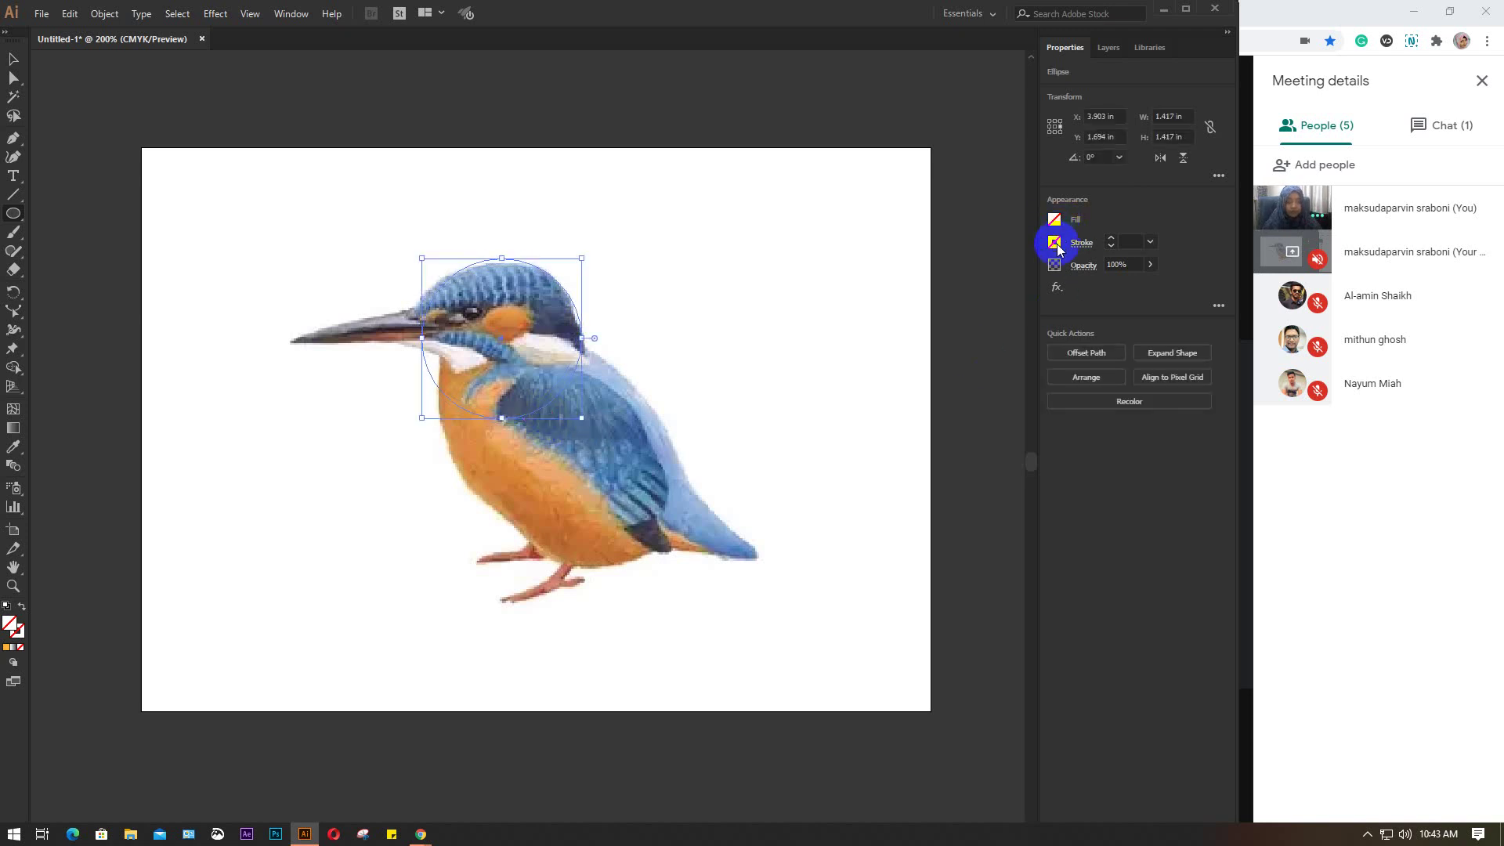
left_click(1055, 244)
left_click(920, 300)
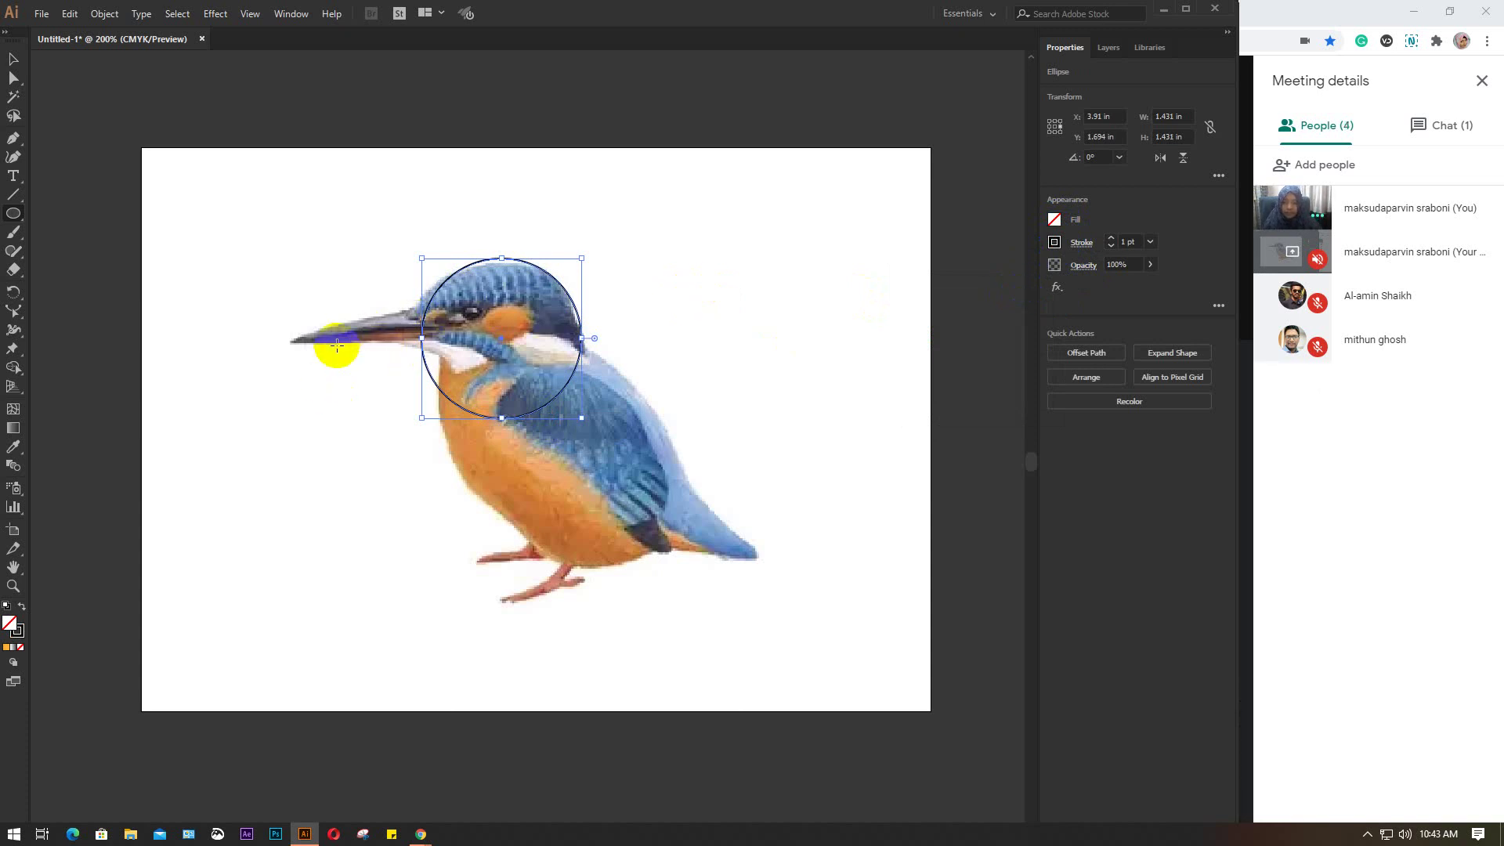
Step: Draw overlapping outlined circles tracing the bird's head, chest, upper body and body
mouse_move(580, 508)
left_mouse_down()
mouse_move(413, 321)
mouse_move(431, 256)
left_mouse_up()
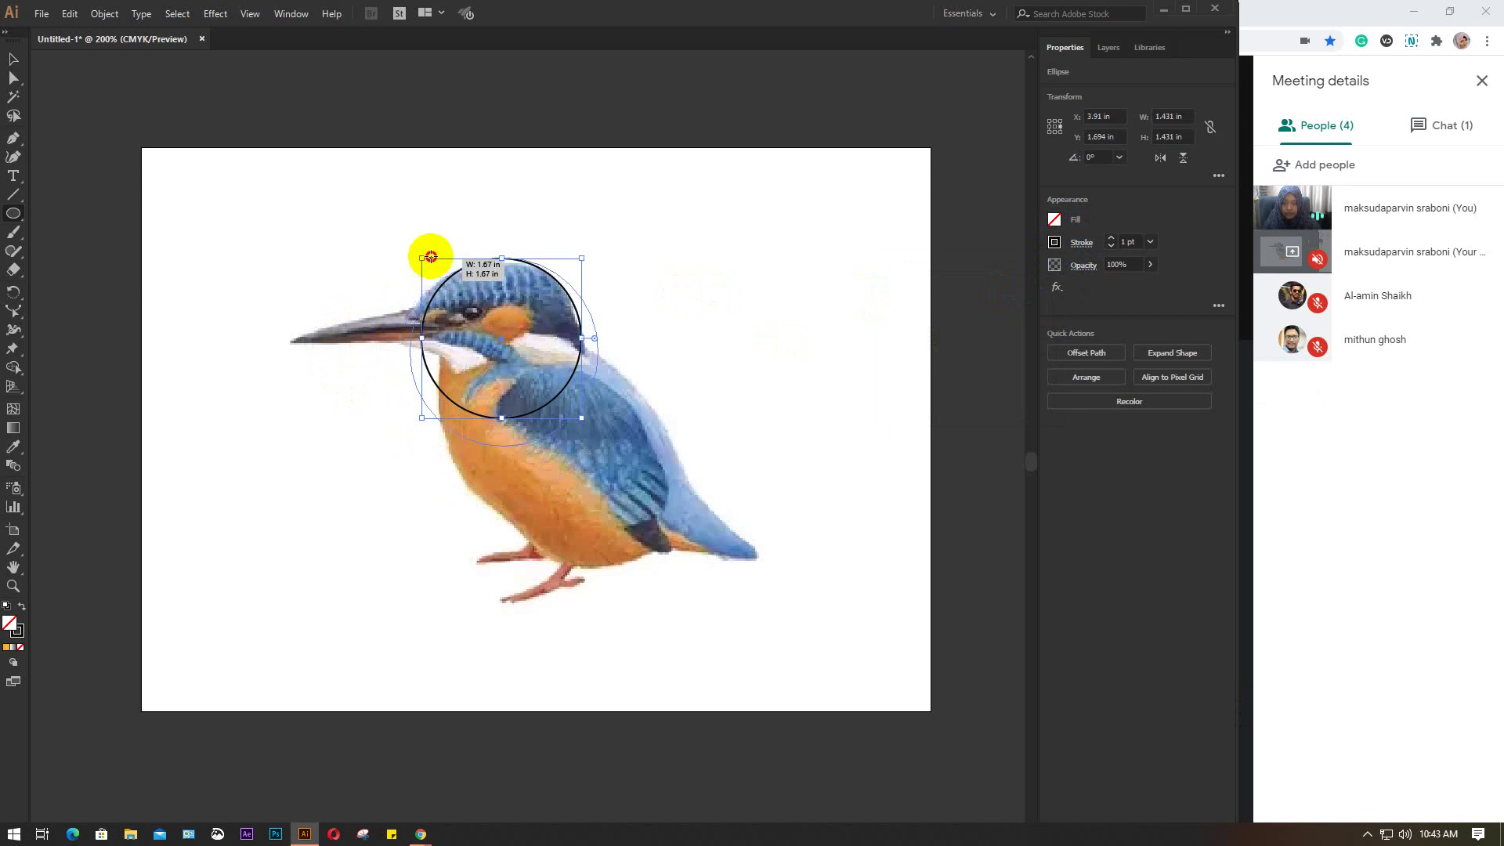
left_click_drag(431, 256, 423, 256)
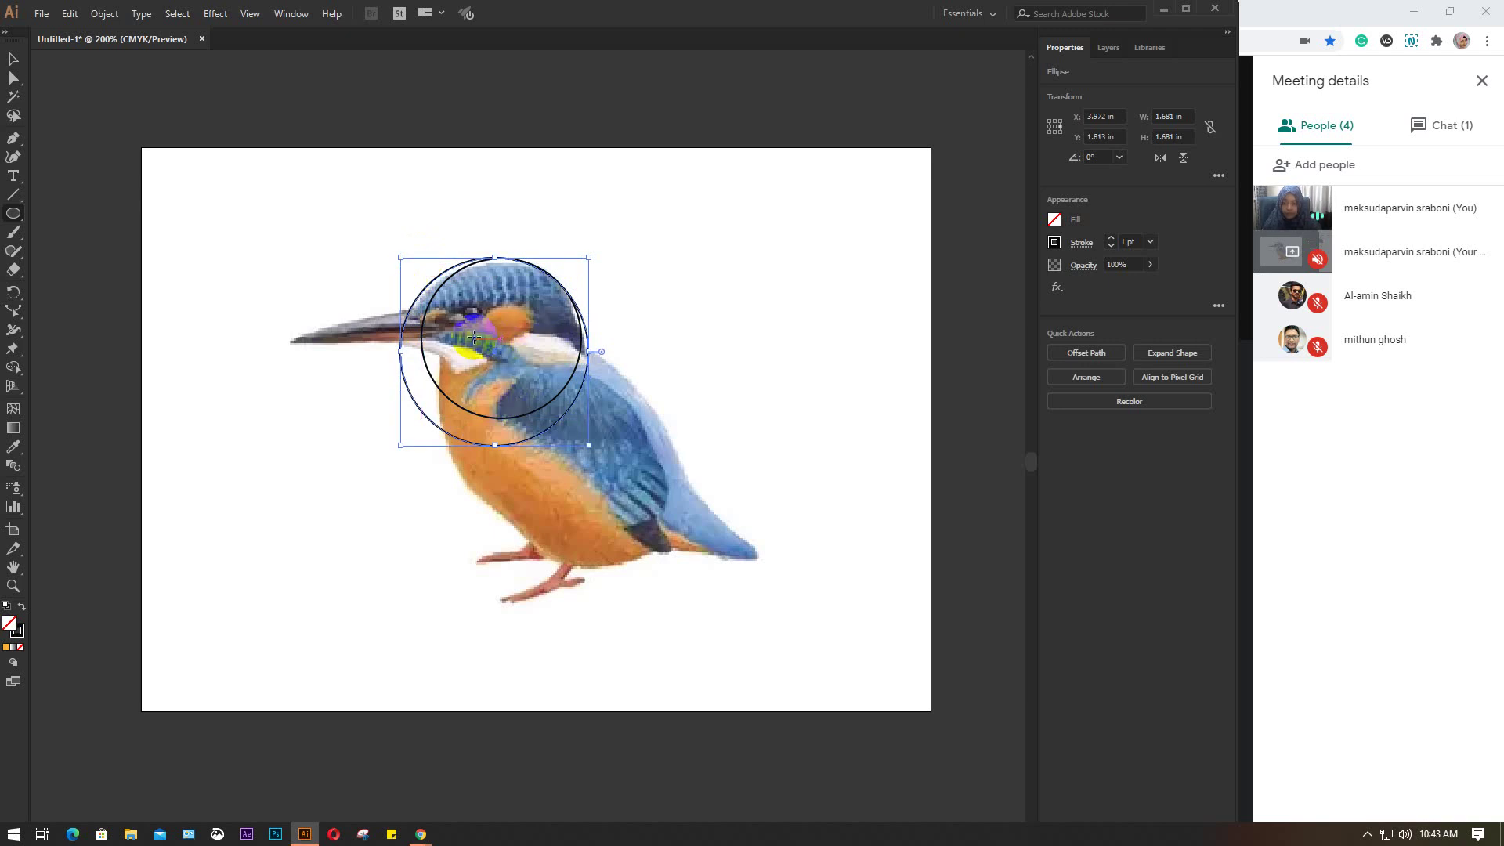
mouse_move(598, 519)
left_mouse_down()
mouse_move(431, 353)
mouse_move(457, 300)
left_mouse_up()
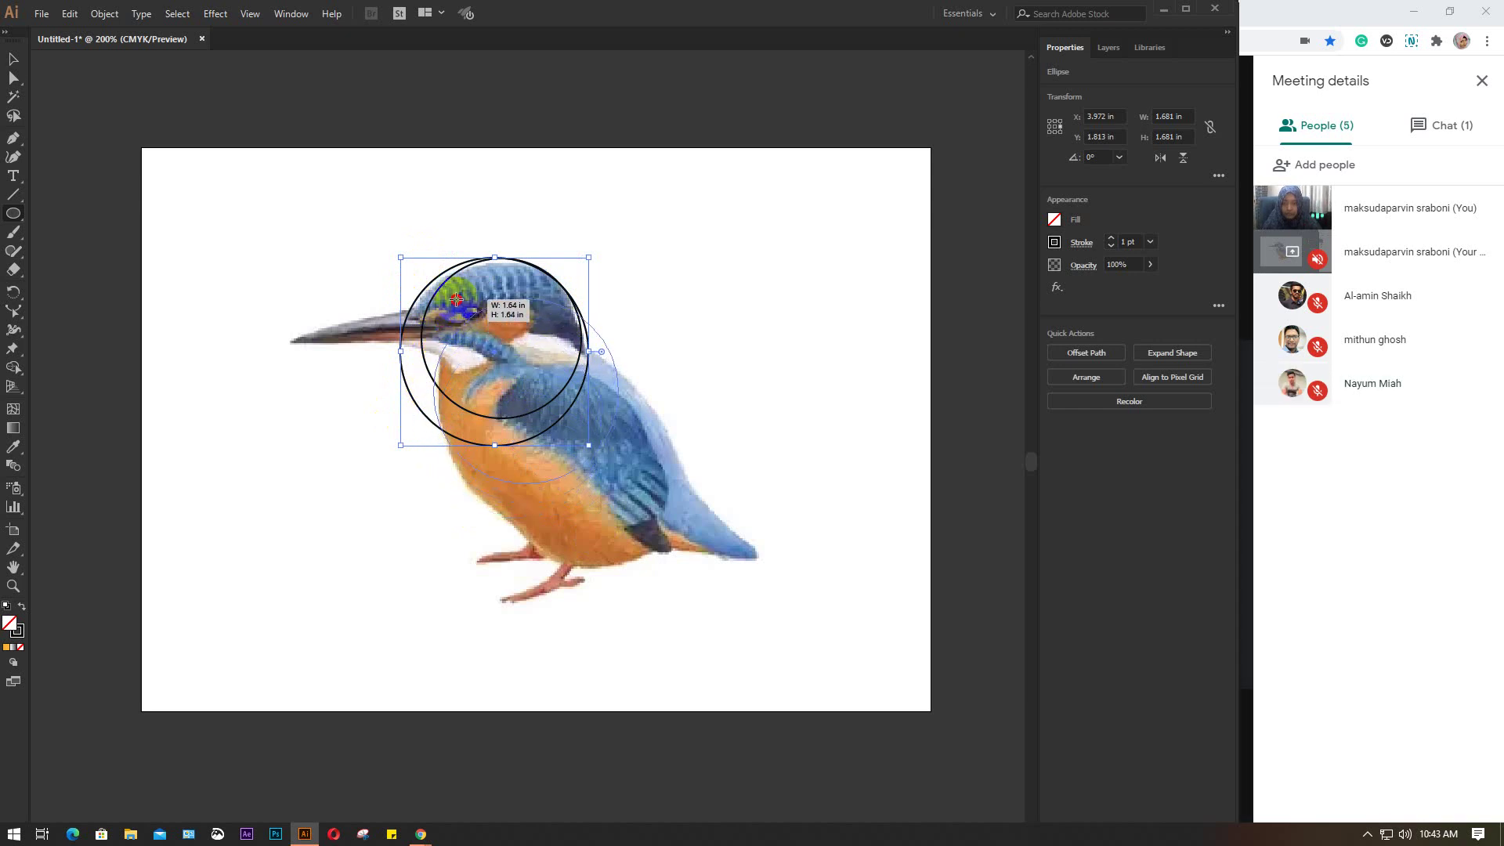
left_click_drag(456, 299, 456, 299)
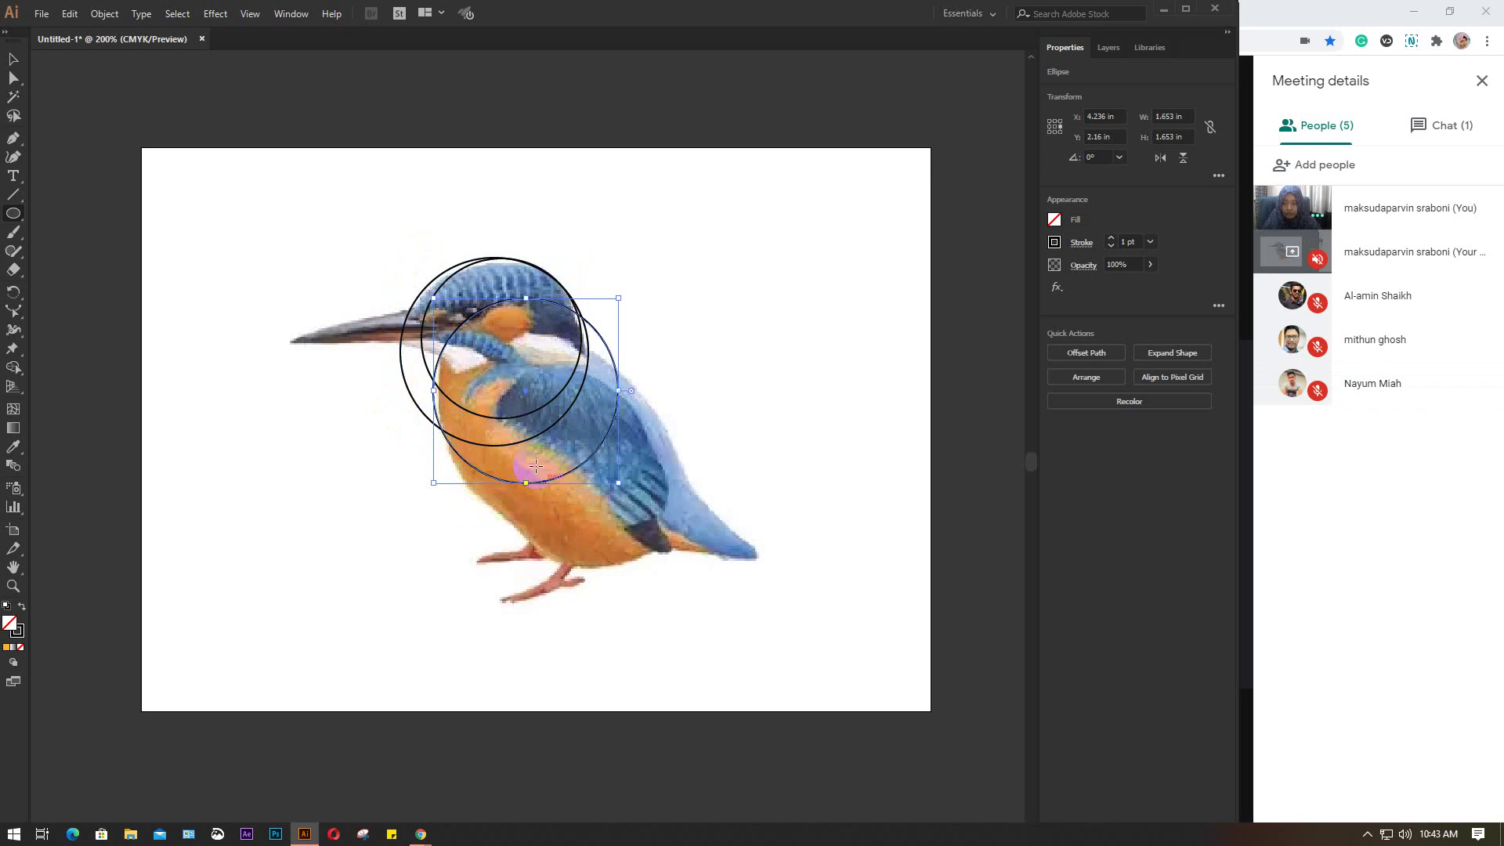
mouse_move(684, 512)
left_mouse_down()
mouse_move(547, 424)
mouse_move(446, 387)
mouse_move(441, 362)
mouse_move(447, 377)
left_mouse_up()
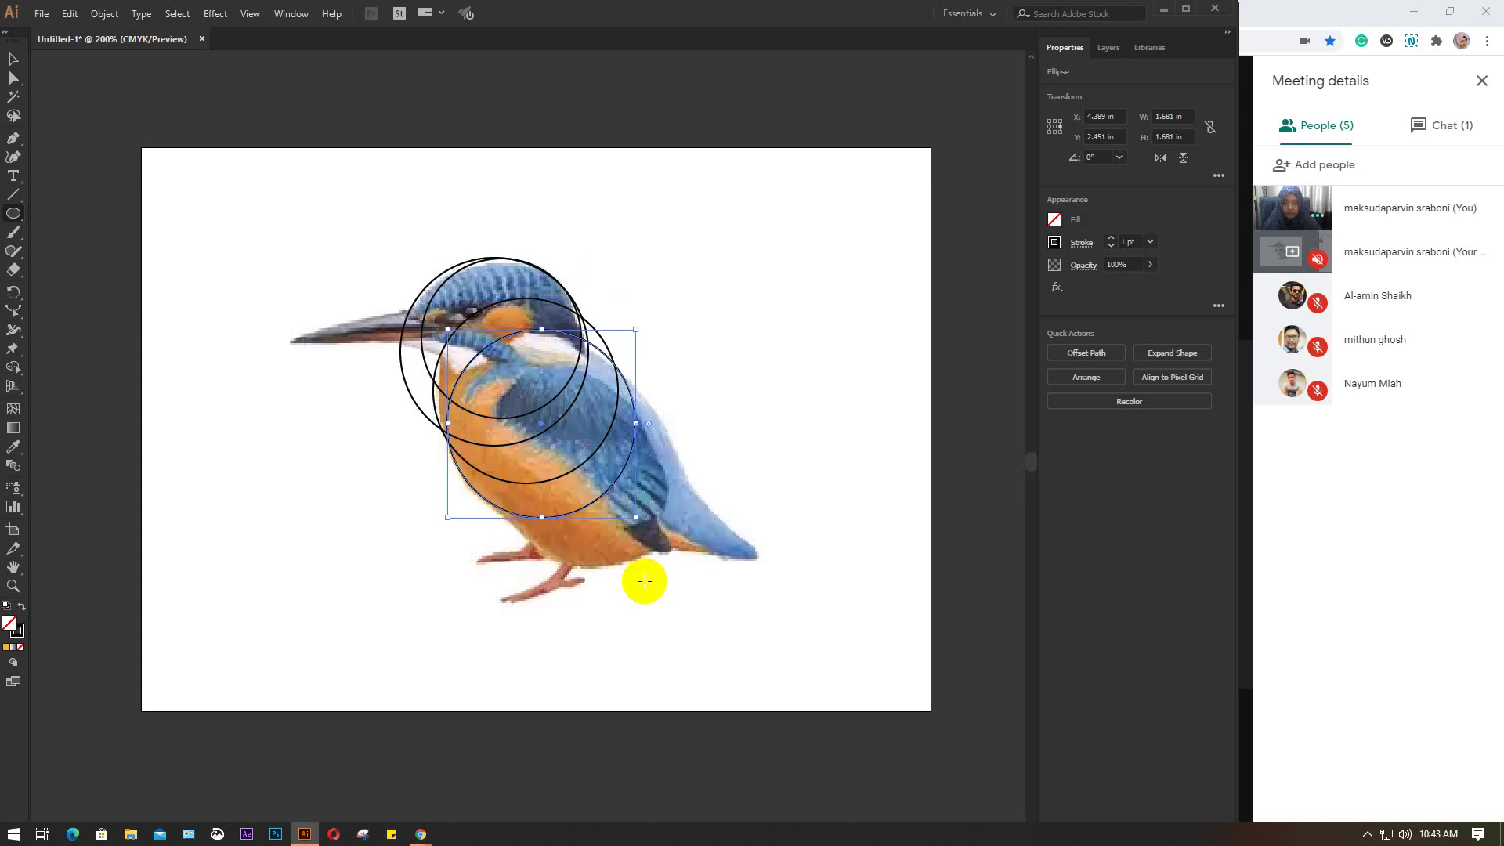
left_click_drag(692, 594, 451, 369)
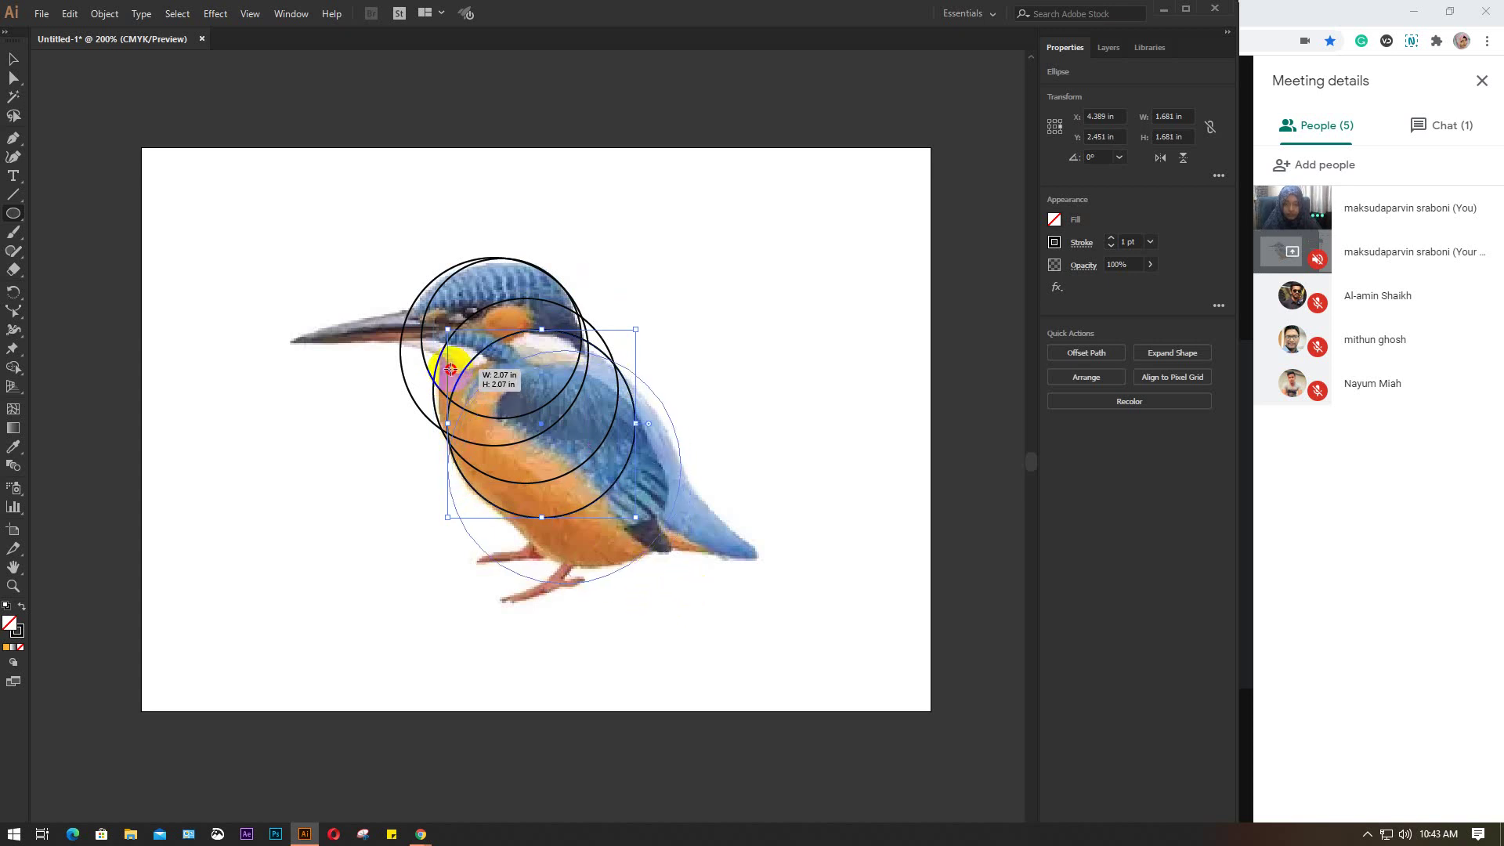
left_click_drag(451, 369, 448, 365)
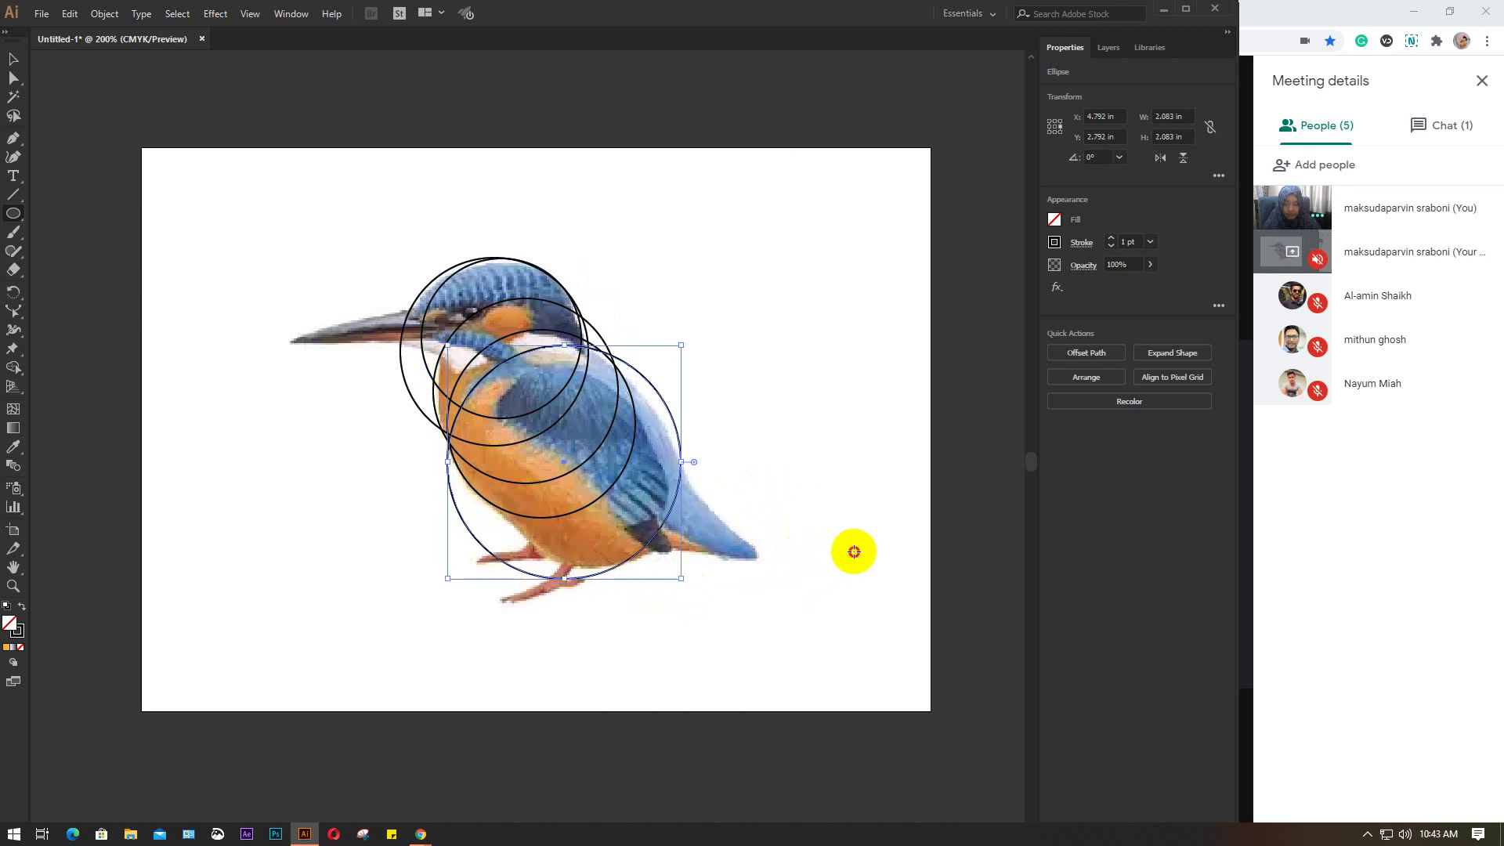
Step: Add circles over the back, wing, under the tail and lower body, plus an oval left of the bird
mouse_move(854, 551)
left_mouse_down()
mouse_move(685, 404)
mouse_move(686, 347)
left_mouse_up()
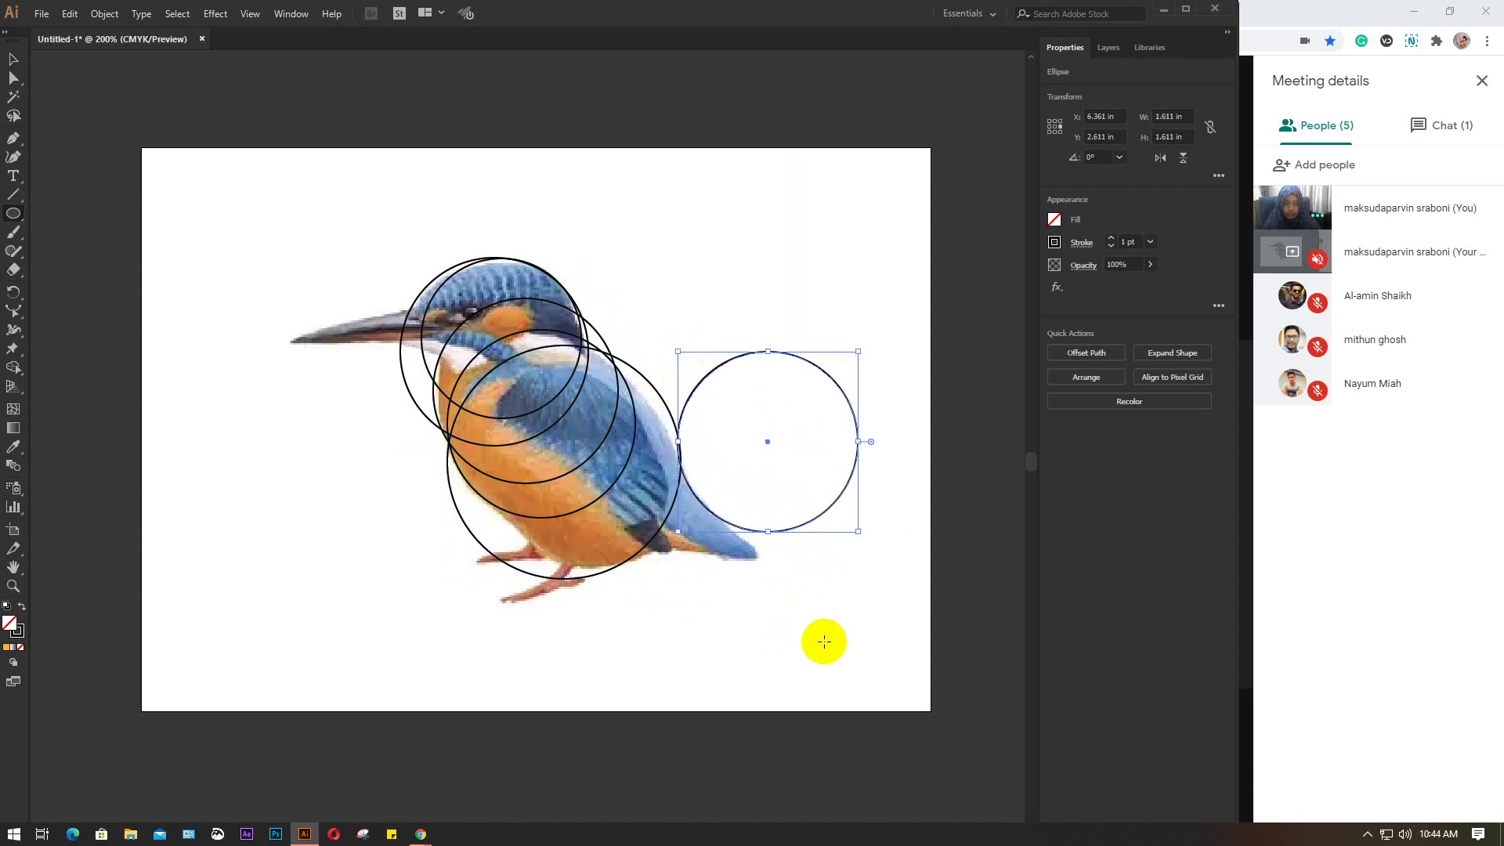
mouse_move(825, 641)
left_mouse_down()
mouse_move(609, 401)
mouse_move(631, 316)
left_mouse_up()
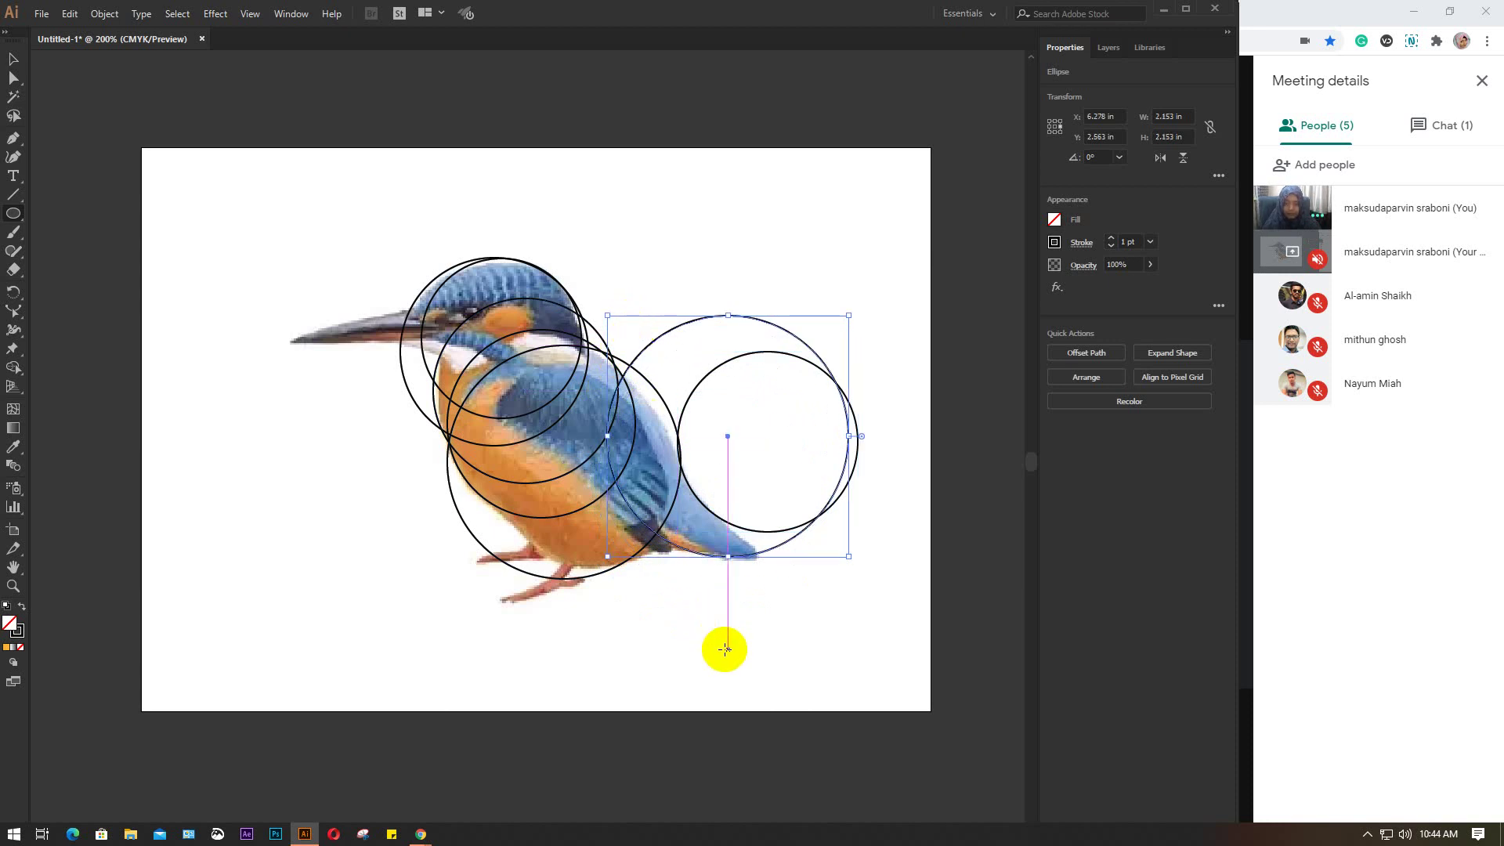
left_click_drag(709, 663, 601, 496)
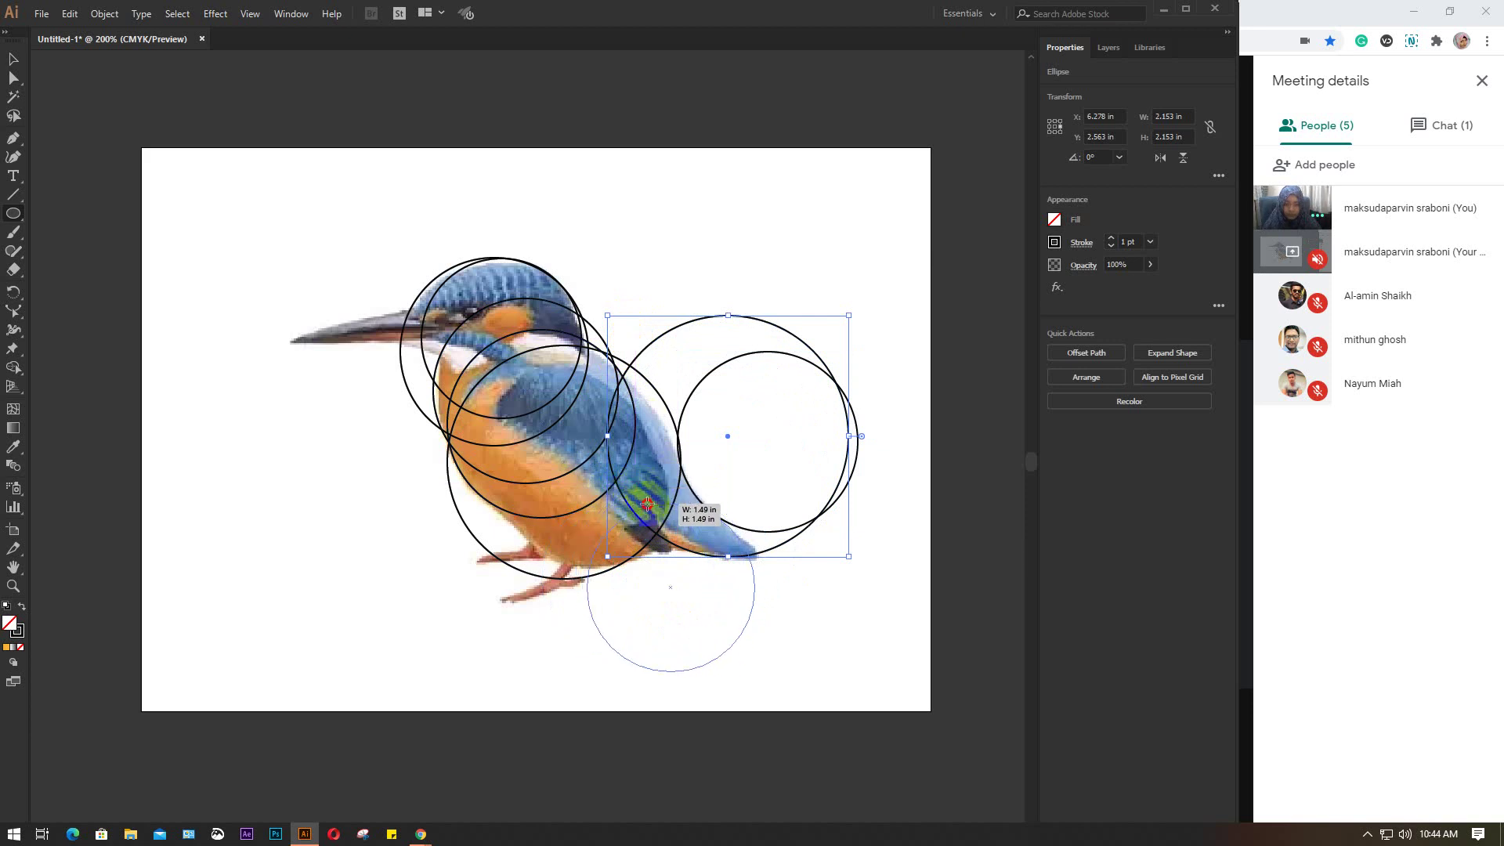
left_click_drag(601, 496, 676, 517)
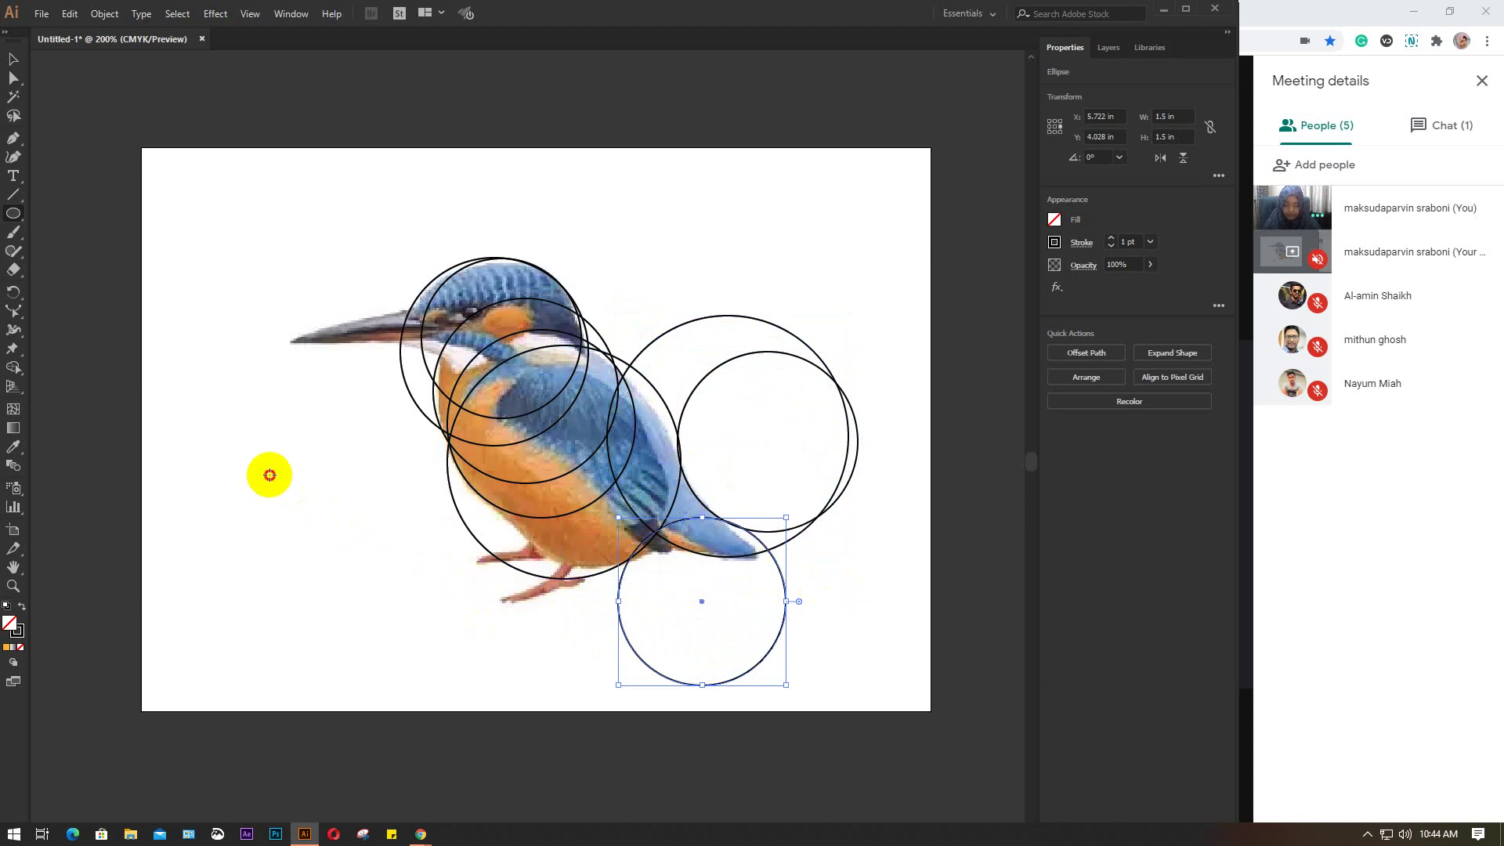
mouse_move(269, 474)
left_mouse_down()
mouse_move(400, 599)
mouse_move(736, 674)
mouse_move(766, 698)
mouse_move(753, 721)
mouse_move(799, 806)
mouse_move(759, 781)
left_mouse_up()
mouse_move(430, 564)
left_mouse_down()
mouse_move(643, 625)
mouse_move(668, 561)
mouse_move(654, 565)
left_mouse_up()
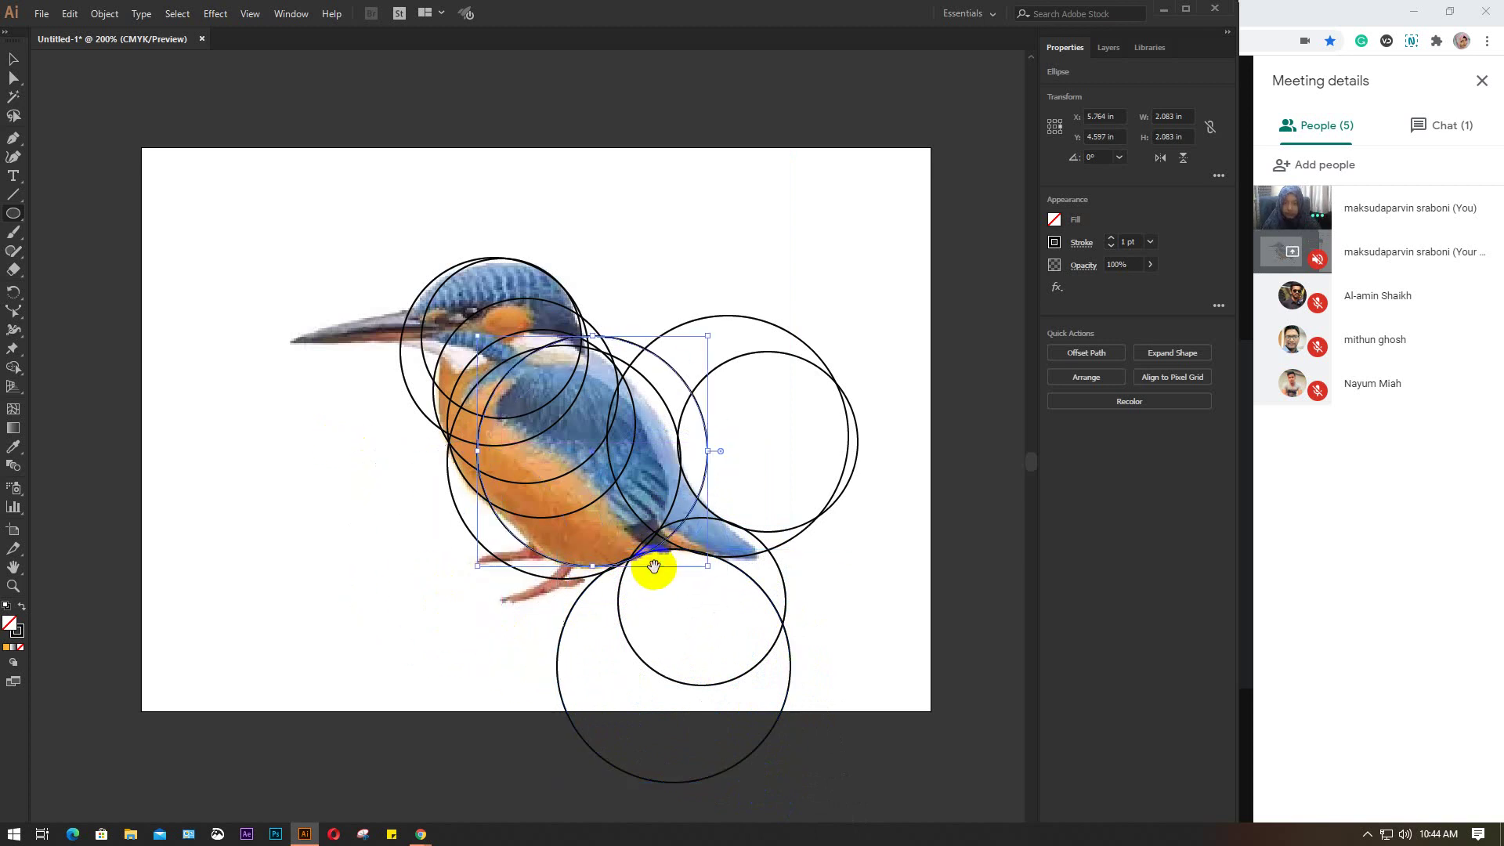
mouse_move(251, 377)
left_mouse_down()
mouse_move(407, 583)
mouse_move(446, 514)
mouse_move(409, 524)
mouse_move(418, 345)
mouse_move(447, 514)
mouse_move(430, 554)
mouse_move(350, 588)
left_mouse_up()
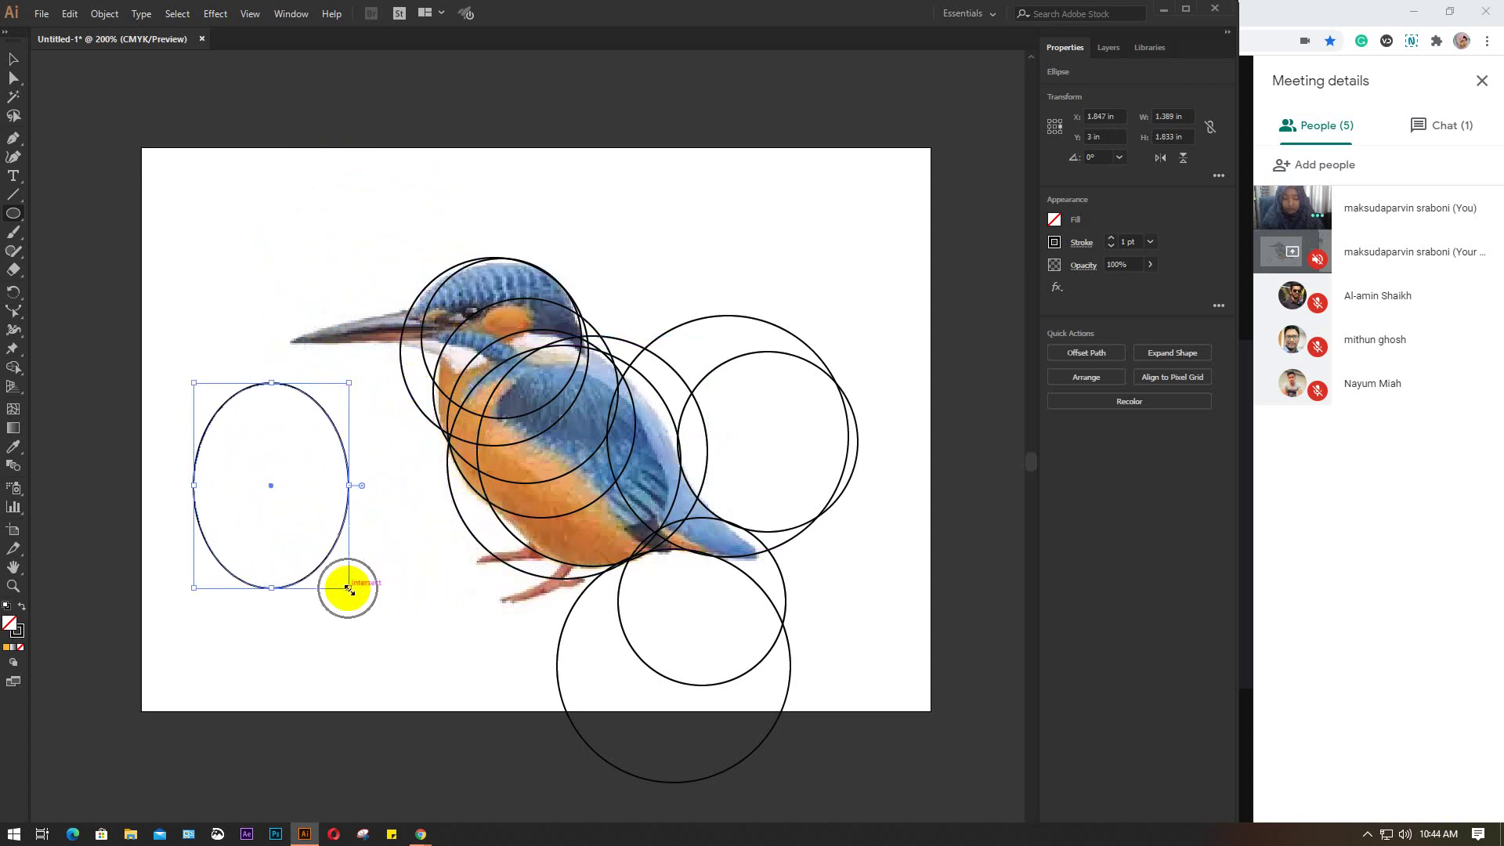
Step: Undo the stray oval, draw three circles around and below the beak, then marquee-select all circles
key("ctrl+z")
mouse_move(244, 423)
left_mouse_down()
mouse_move(328, 564)
mouse_move(383, 470)
left_mouse_up()
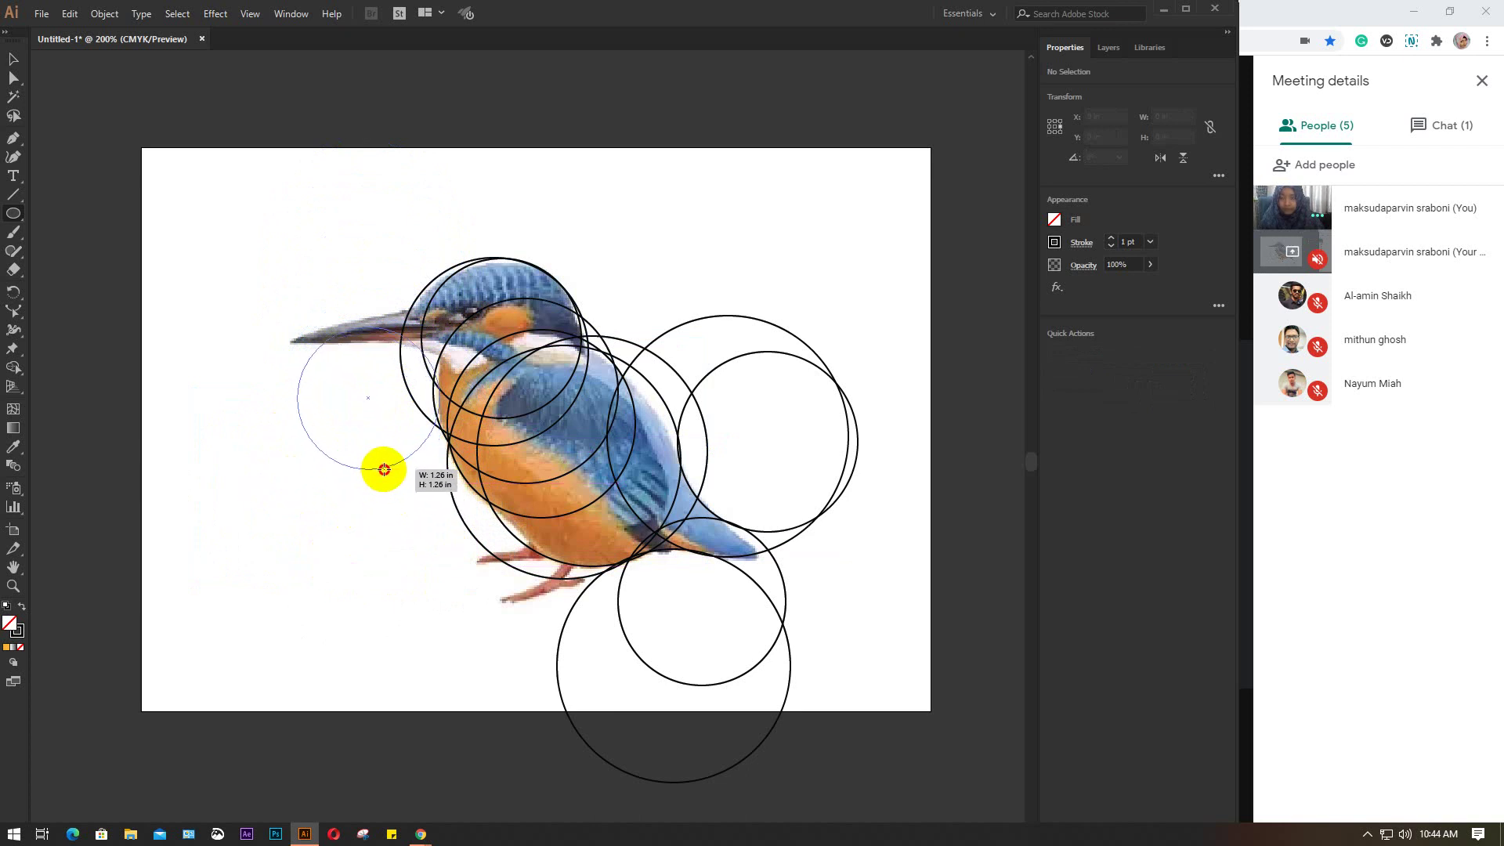
left_click_drag(384, 470, 382, 452)
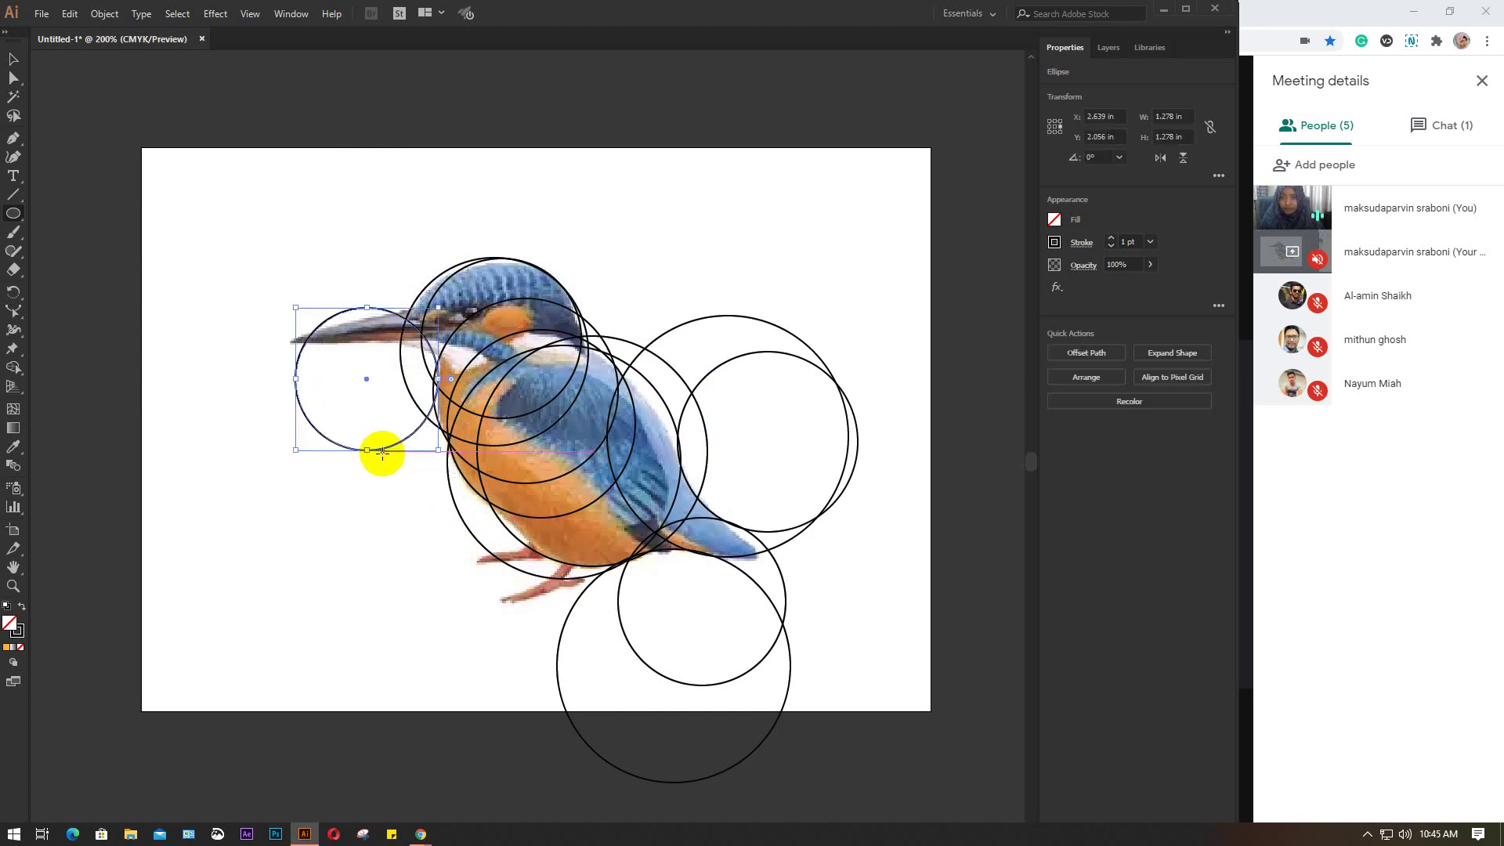
mouse_move(256, 223)
left_mouse_down()
mouse_move(439, 446)
mouse_move(456, 445)
left_mouse_up()
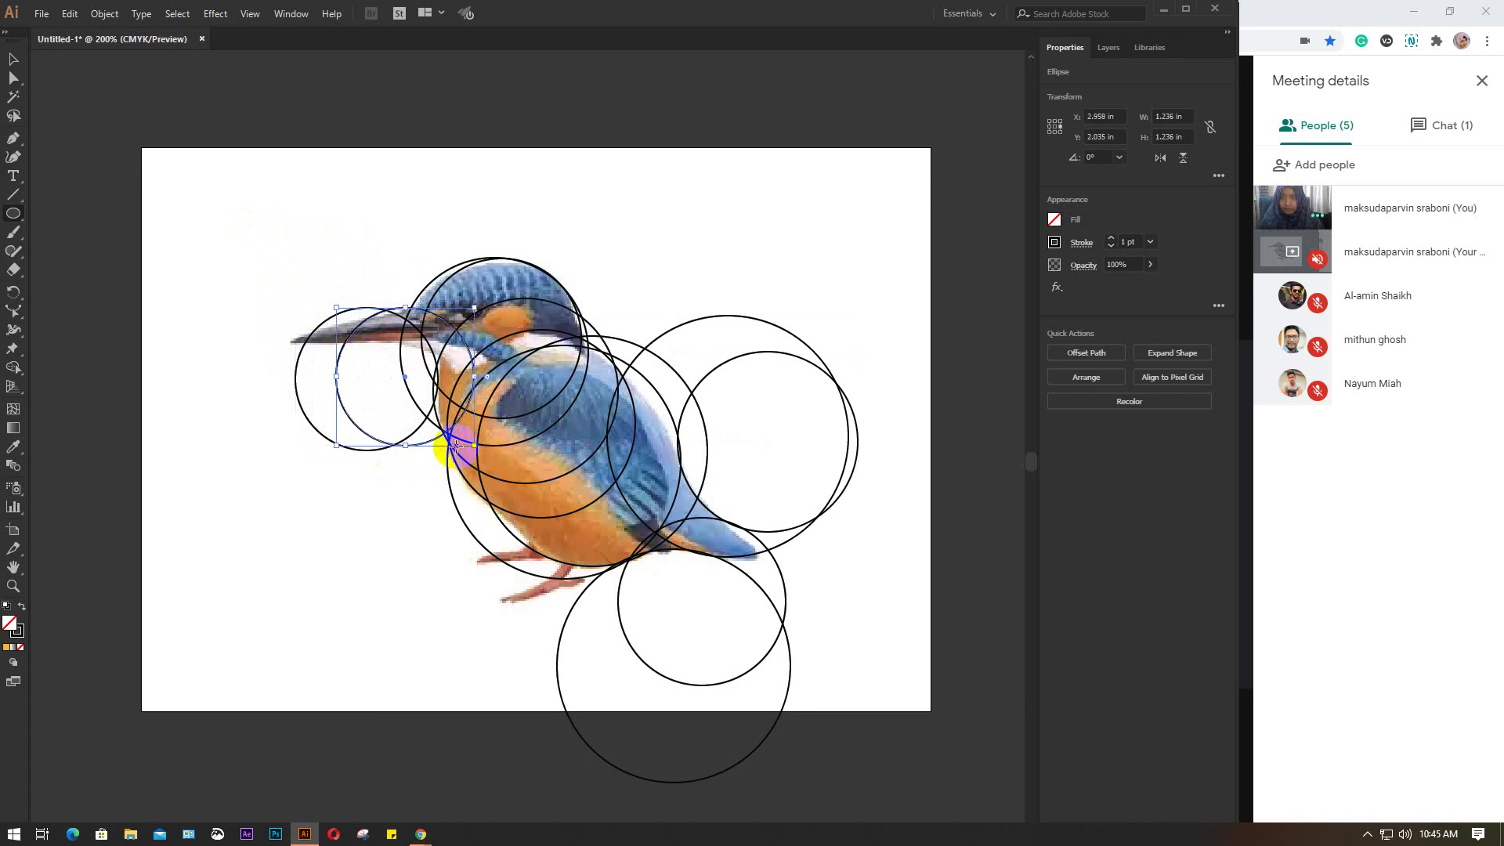
mouse_move(235, 328)
left_mouse_down()
mouse_move(348, 455)
mouse_move(446, 440)
mouse_move(360, 498)
mouse_move(423, 468)
left_mouse_up()
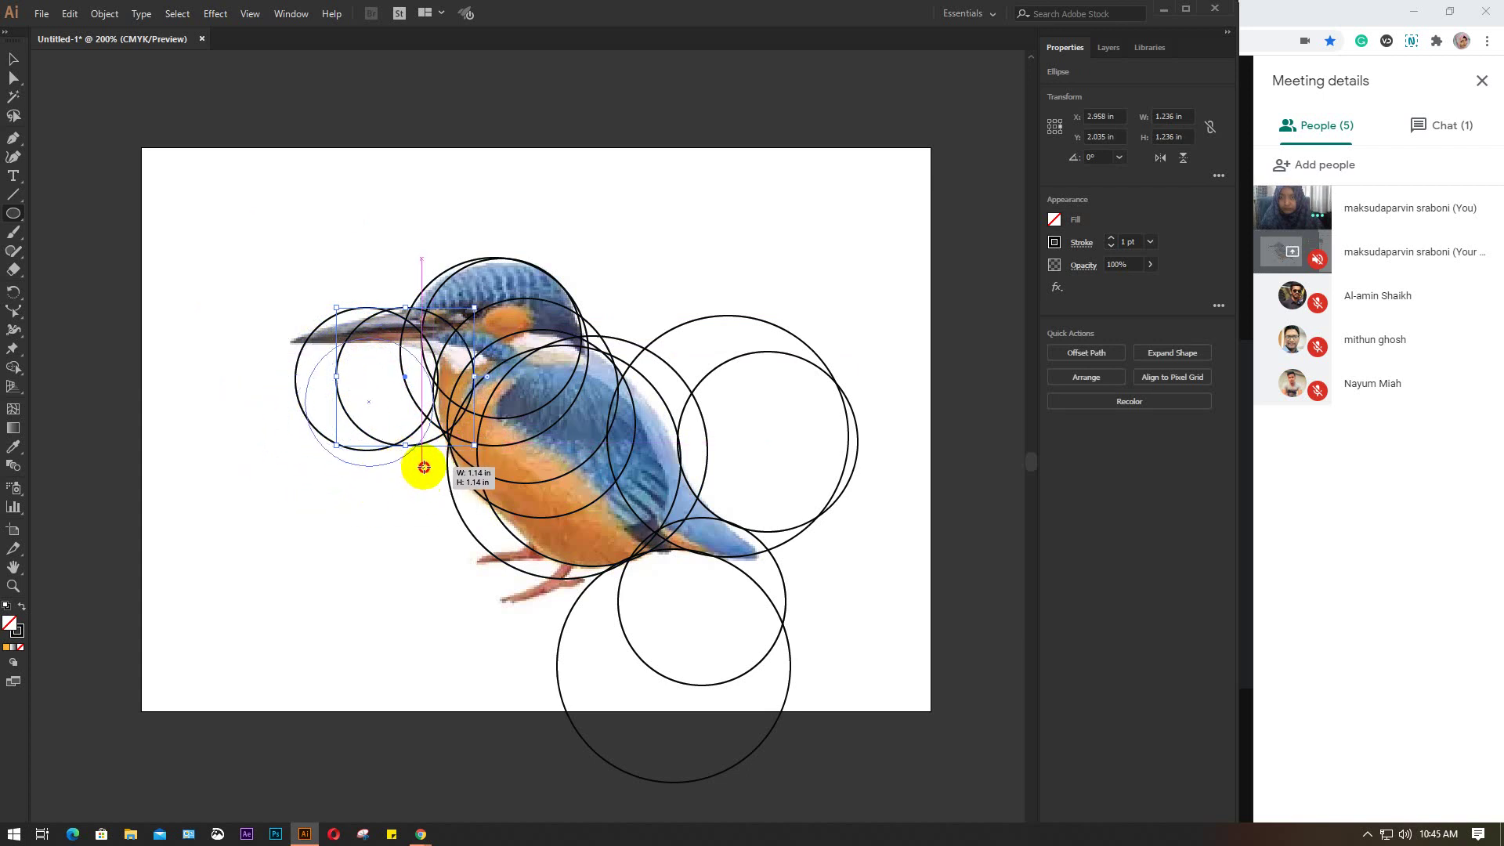
left_click_drag(424, 468, 424, 468)
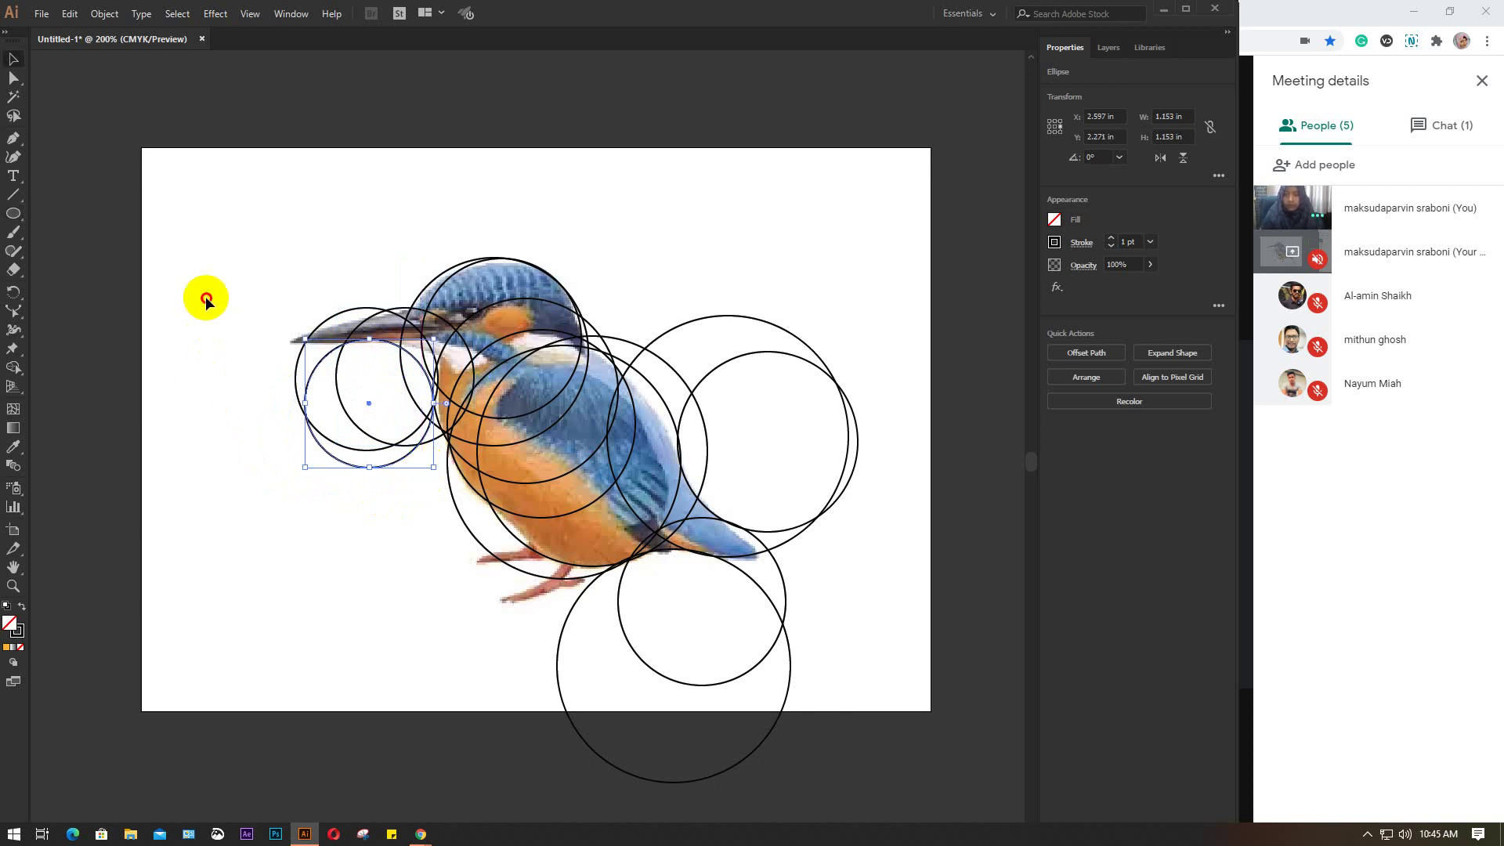
mouse_move(236, 185)
left_mouse_down()
mouse_move(567, 548)
mouse_move(840, 811)
mouse_move(862, 809)
left_mouse_up()
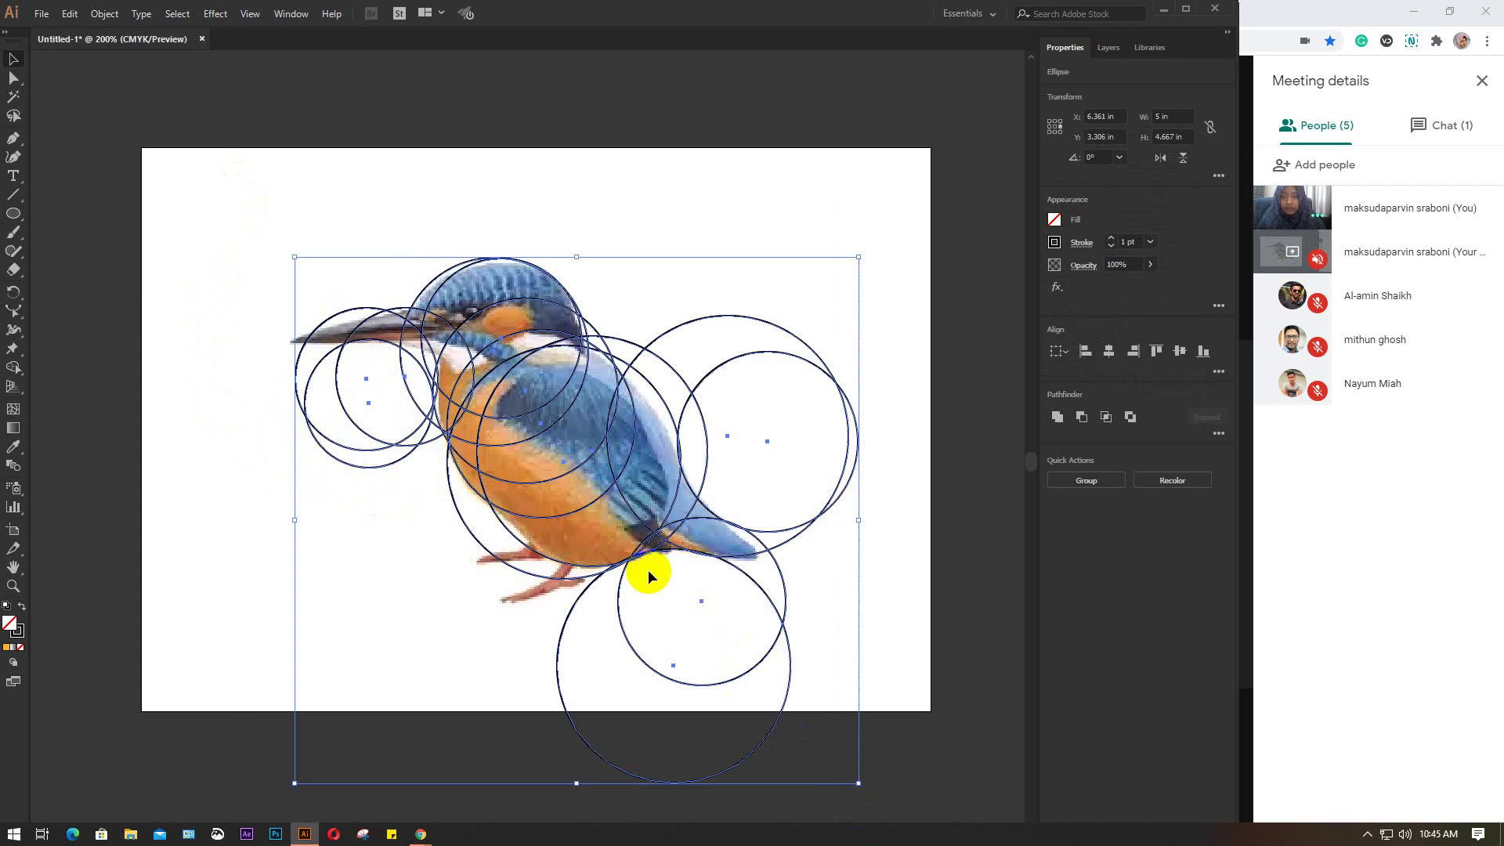
Step: With Shape Builder, merge the circle regions from the tail through the body up into the head
left_click(13, 368)
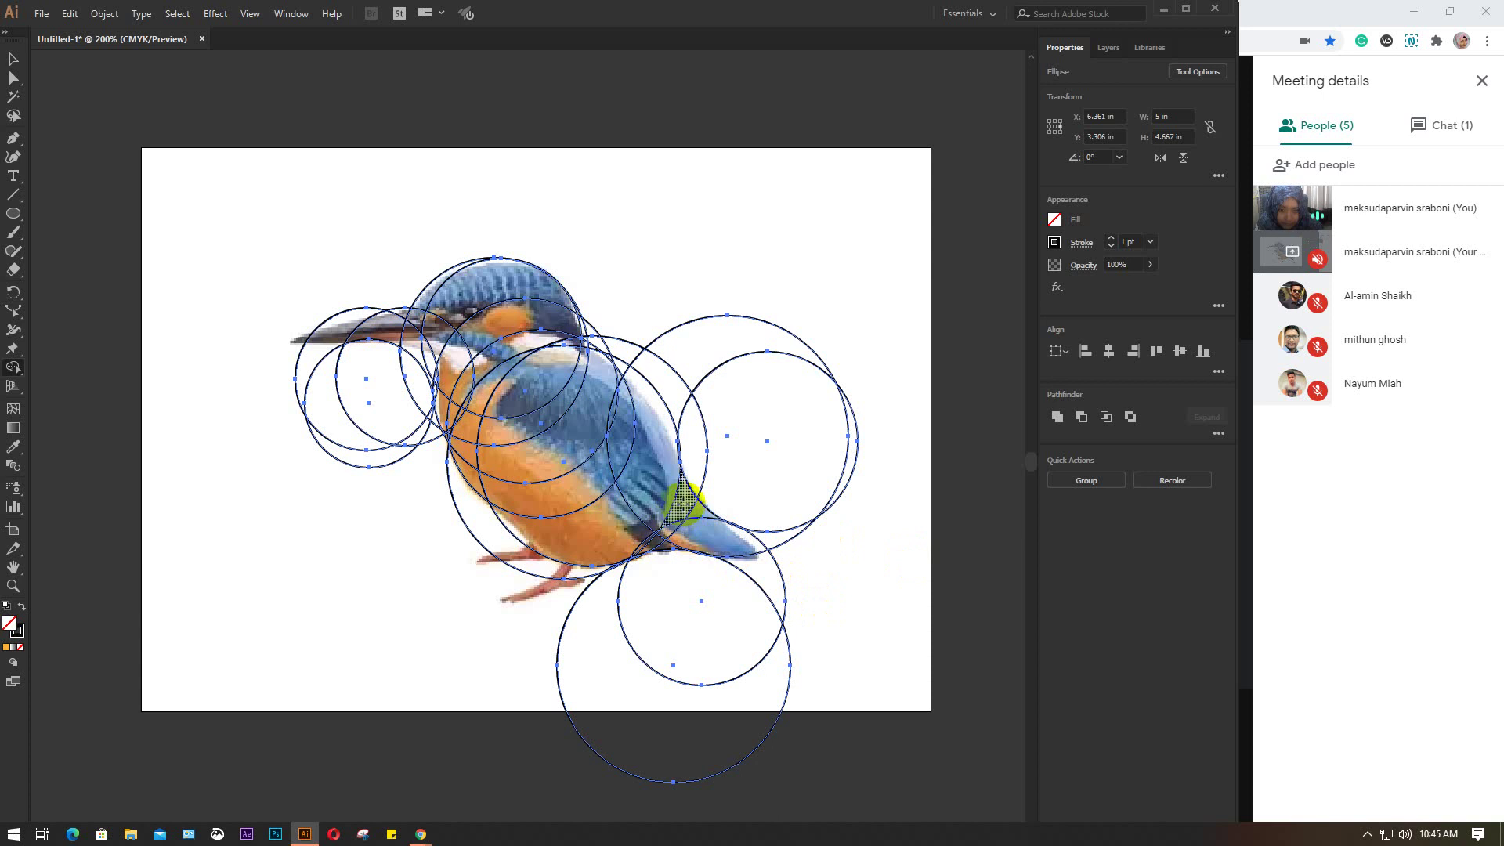
mouse_move(684, 502)
left_mouse_down()
mouse_move(695, 528)
mouse_move(697, 510)
left_mouse_up()
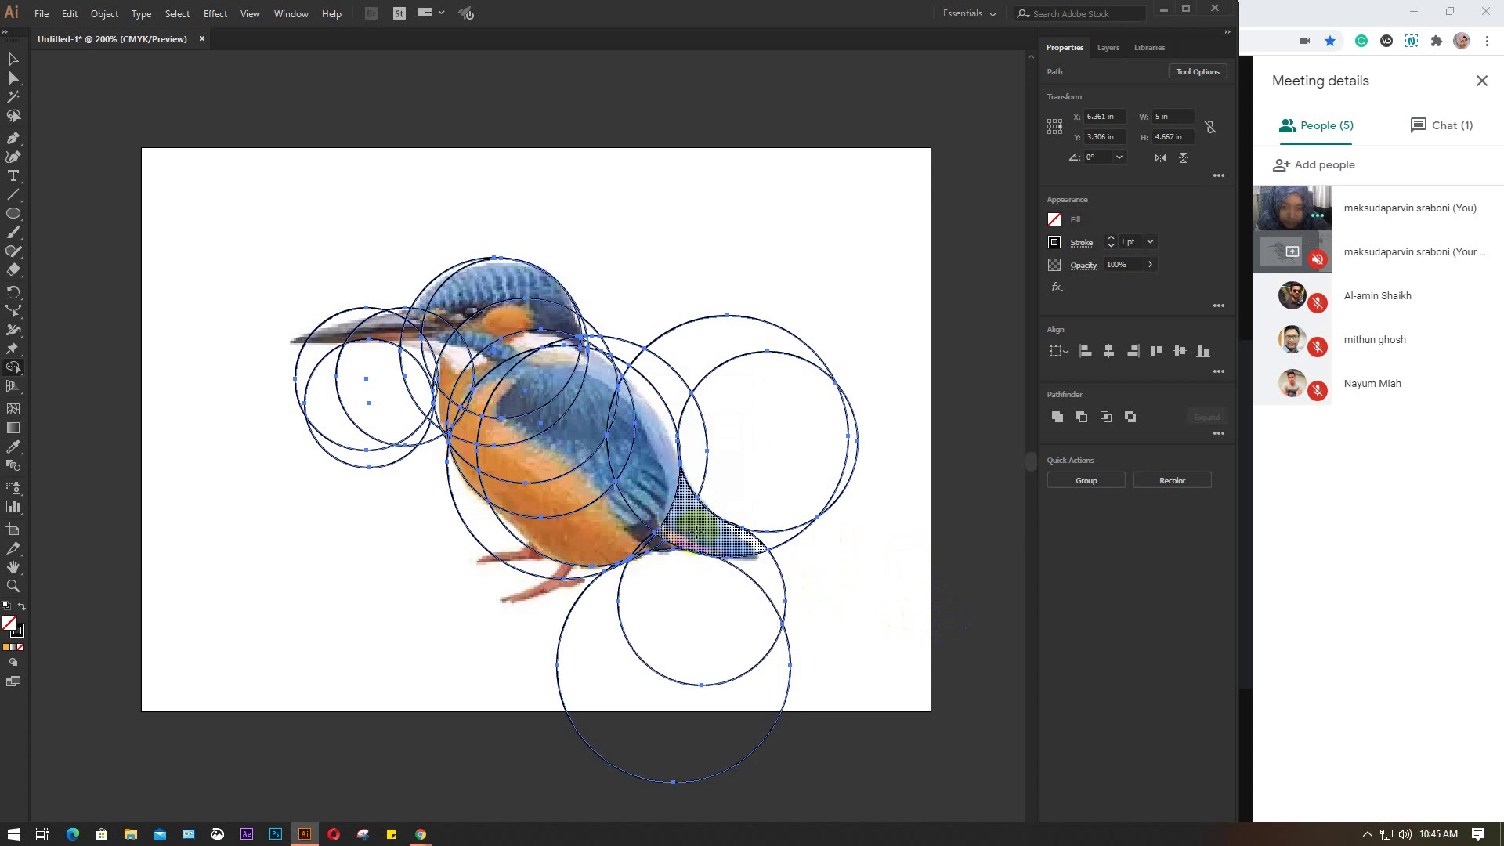
left_click_drag(697, 532, 657, 541)
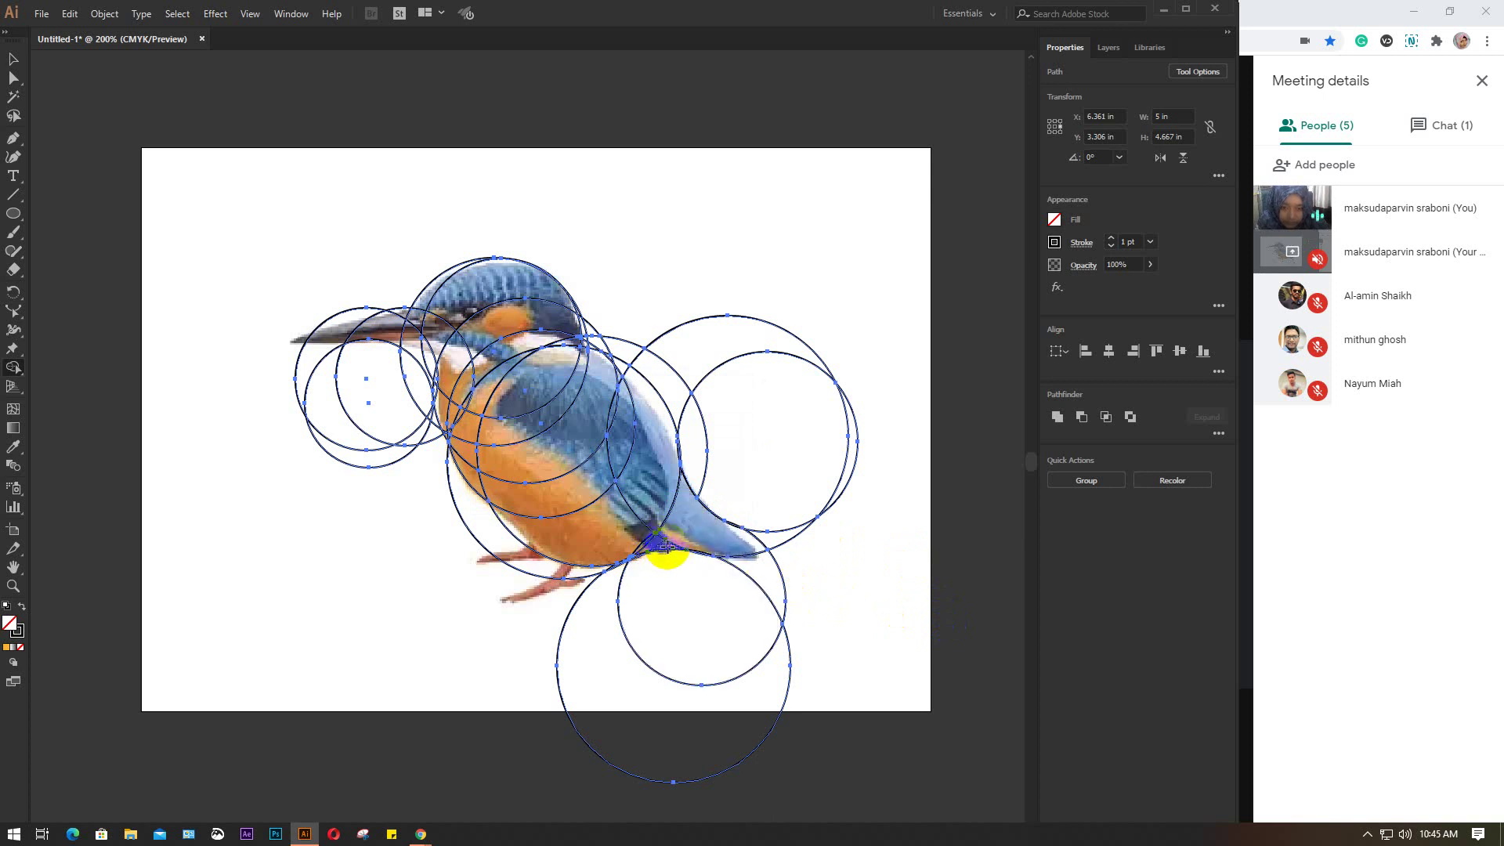
left_click_drag(664, 546, 535, 384)
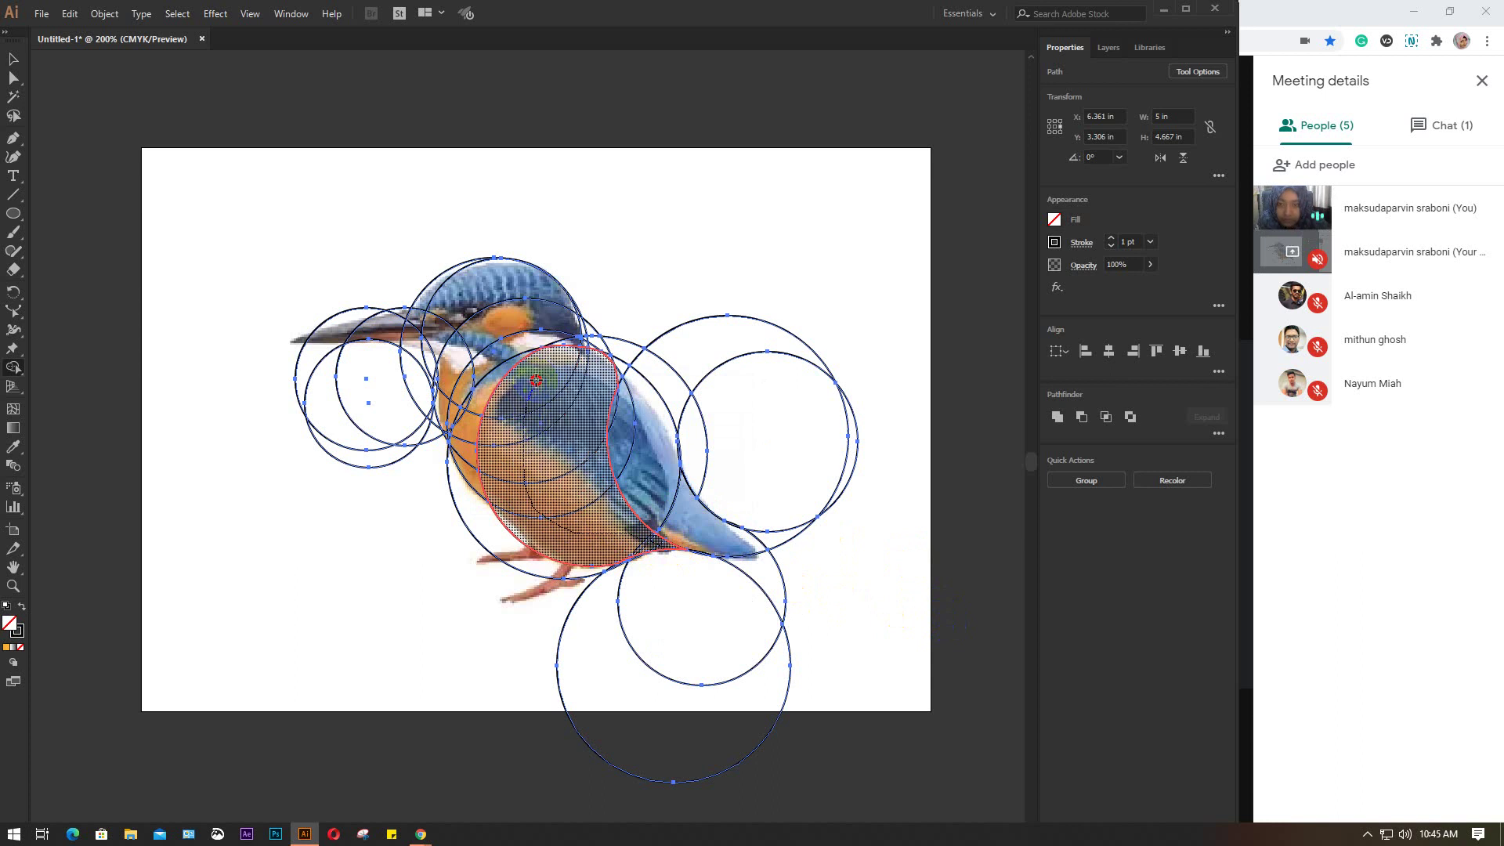
mouse_move(533, 355)
left_mouse_down()
mouse_move(477, 305)
mouse_move(477, 282)
left_mouse_up()
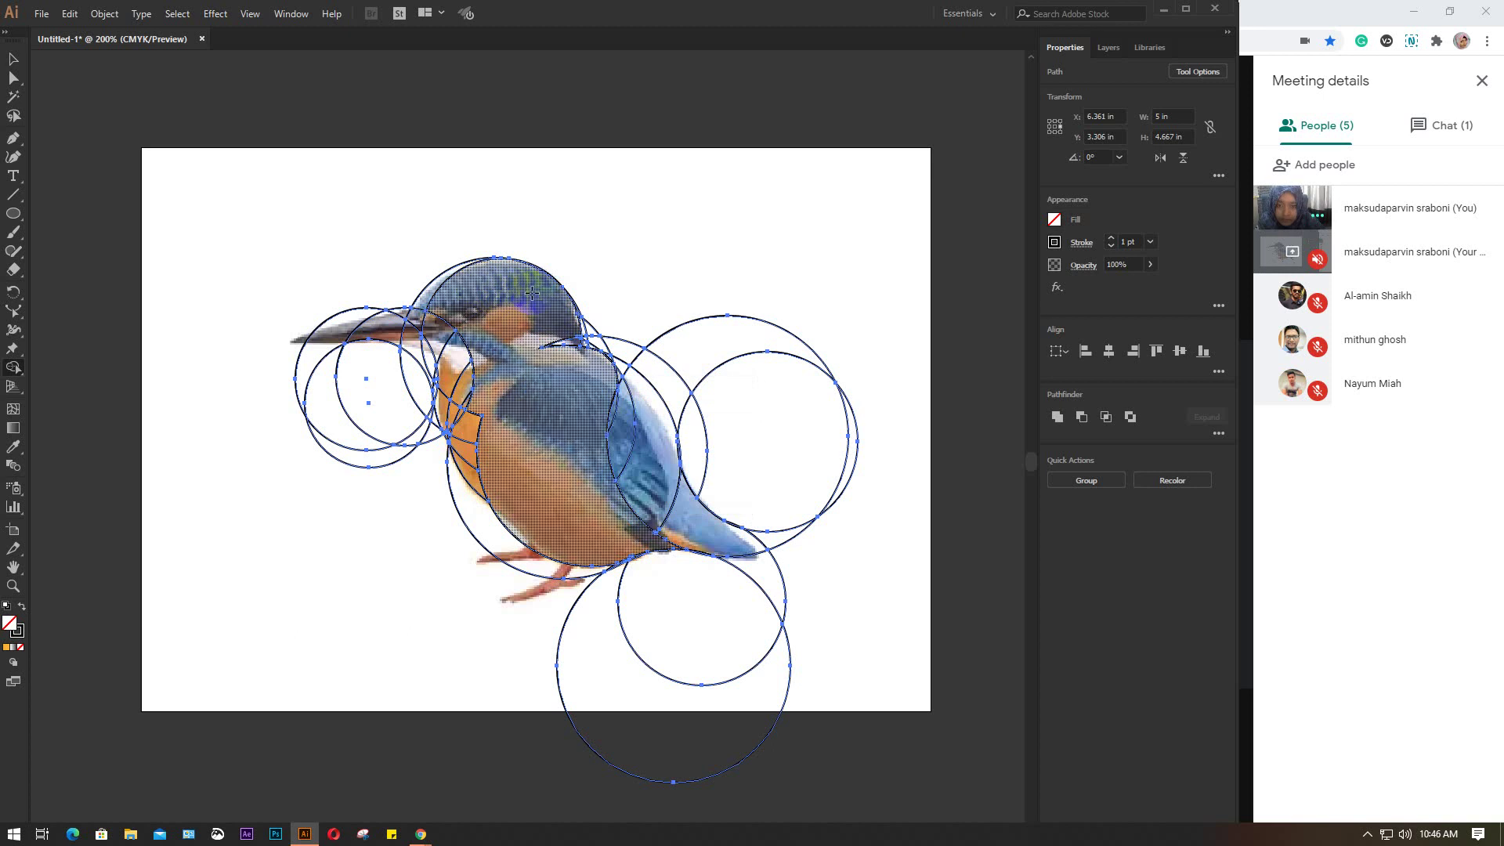
mouse_move(532, 293)
left_mouse_down()
mouse_move(568, 357)
mouse_move(556, 305)
left_mouse_up()
Step: Join the beak, eye and cheek regions to the head and body shape
left_click(336, 326)
left_click(380, 336)
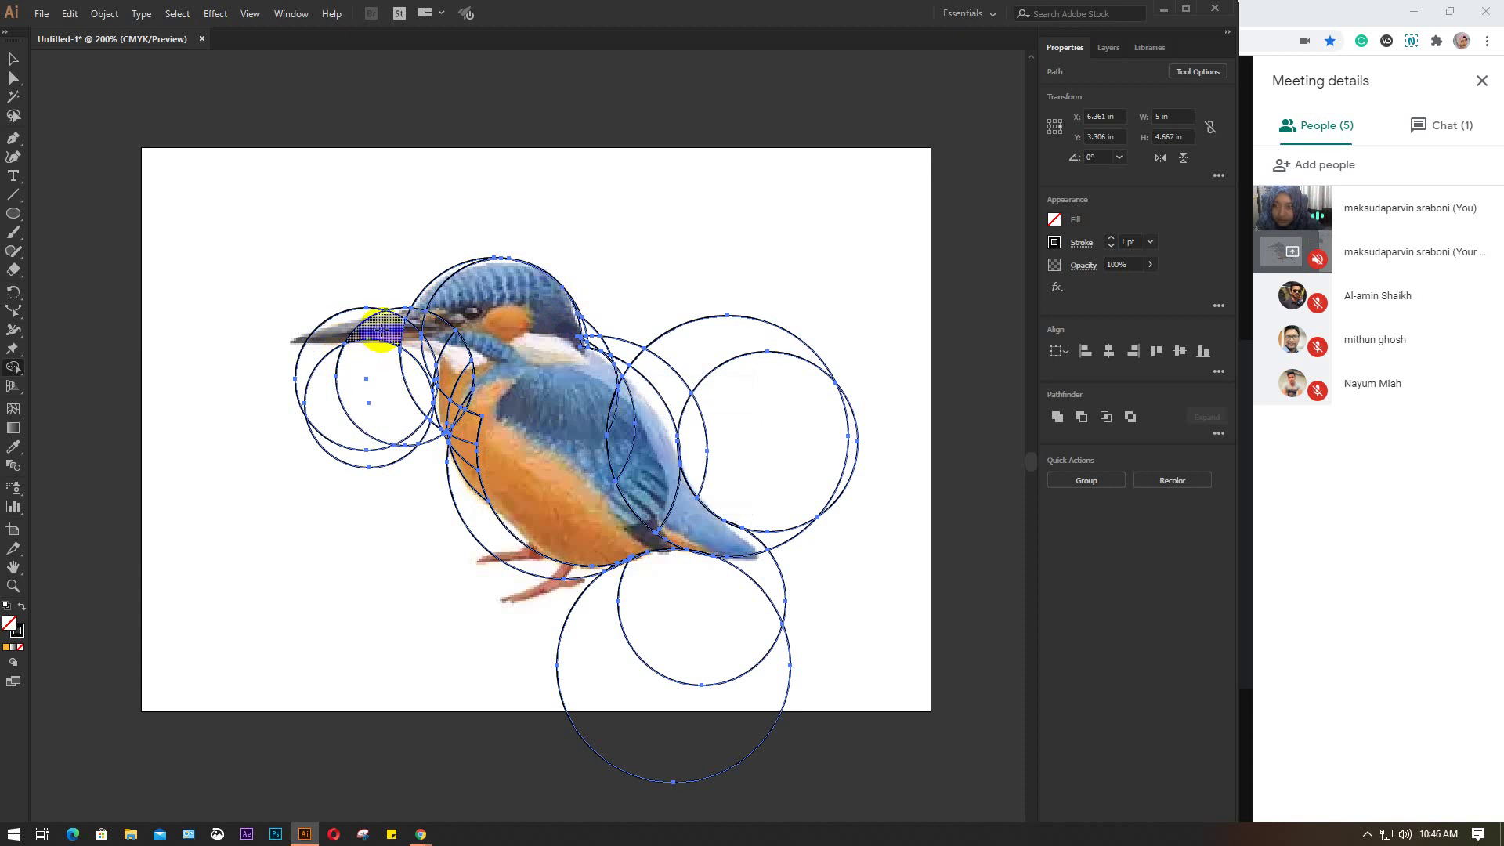
left_click_drag(380, 329, 427, 319)
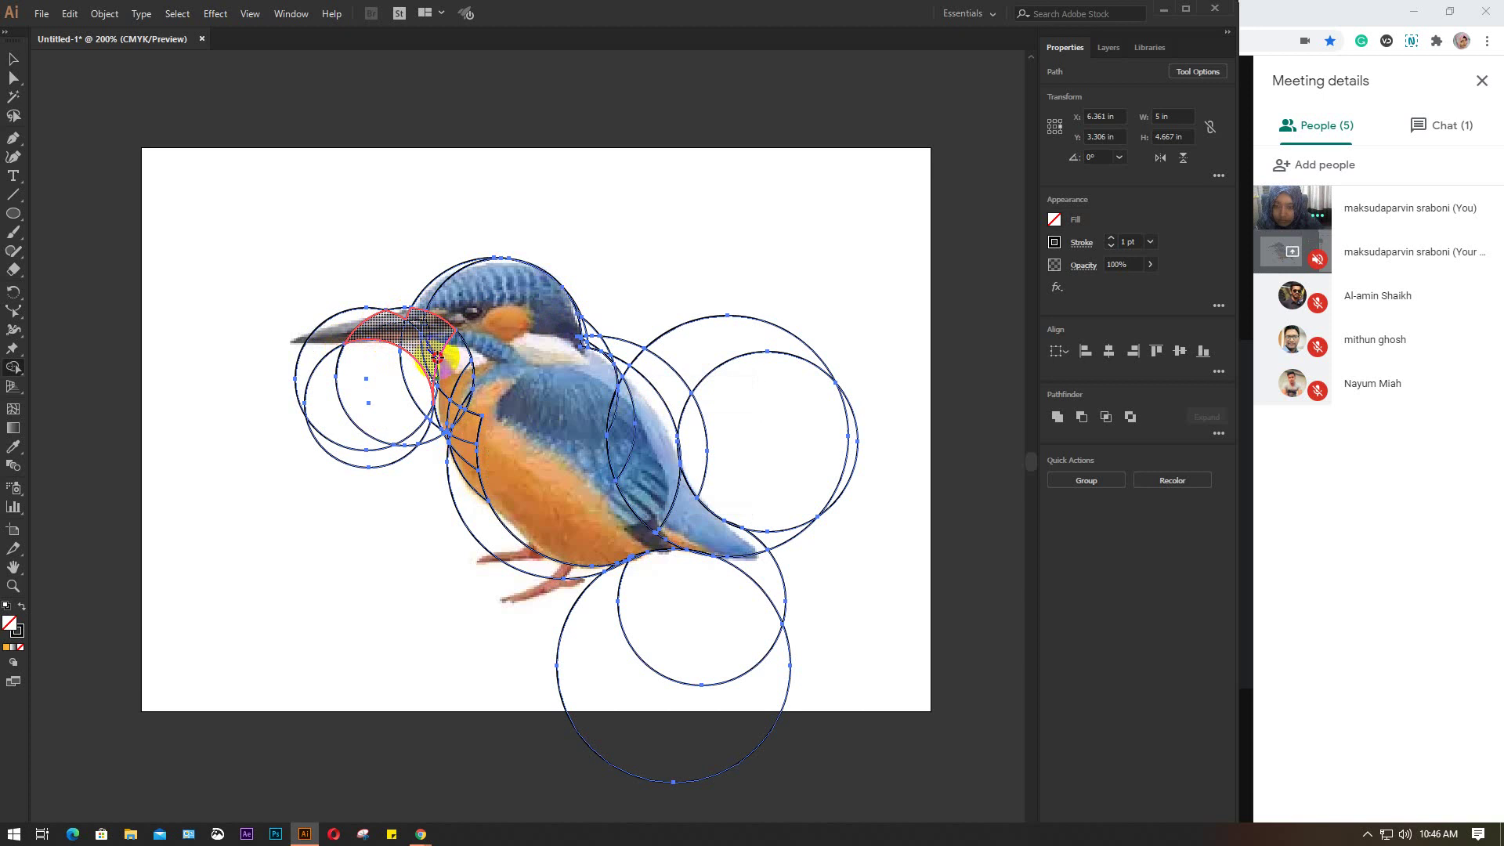
mouse_move(439, 357)
left_mouse_down()
mouse_move(459, 360)
mouse_move(487, 462)
left_mouse_up()
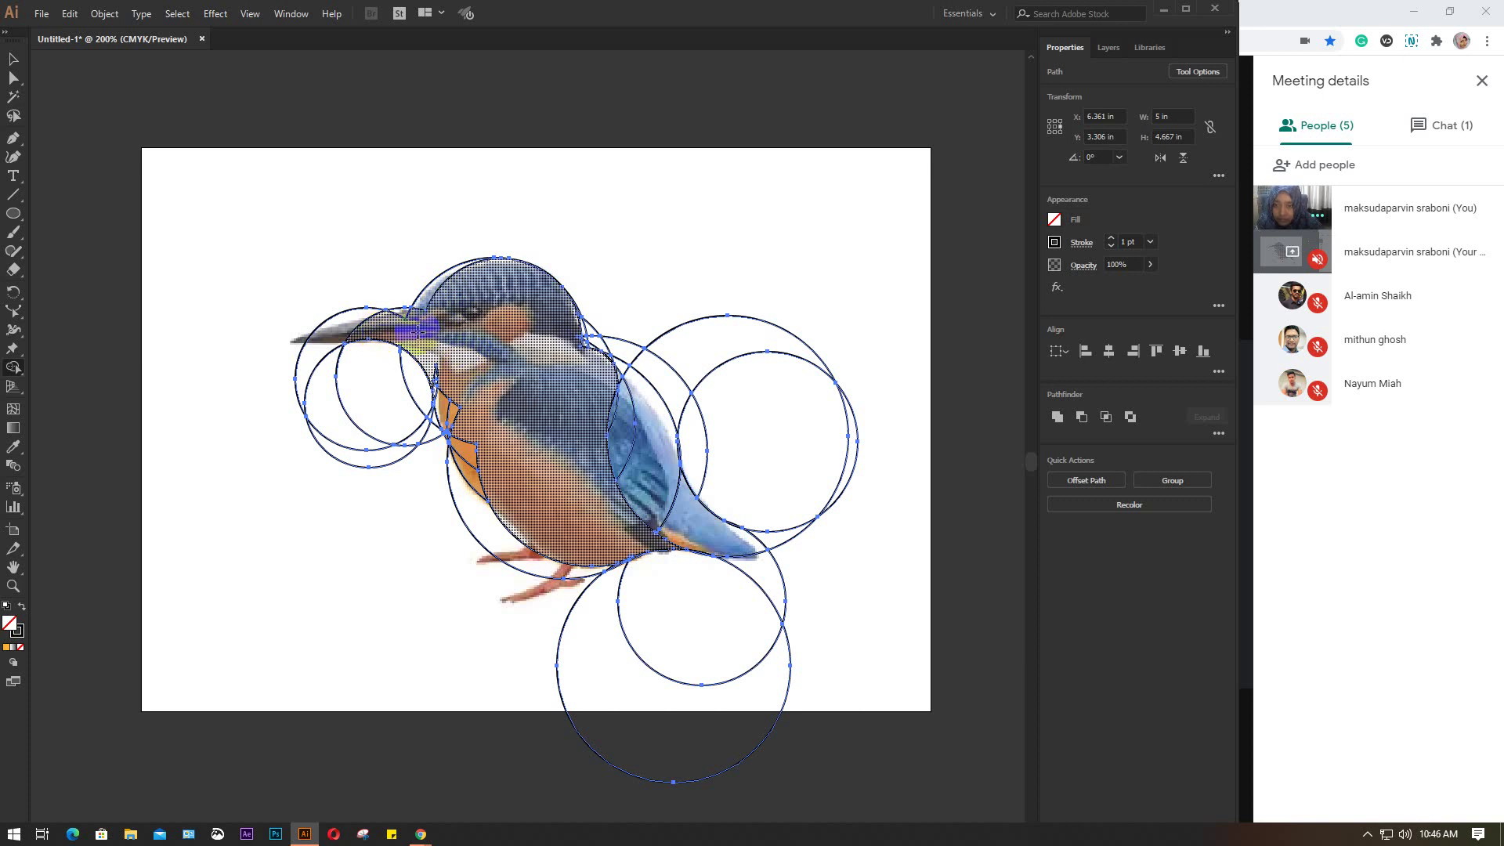
left_click_drag(382, 328, 411, 310)
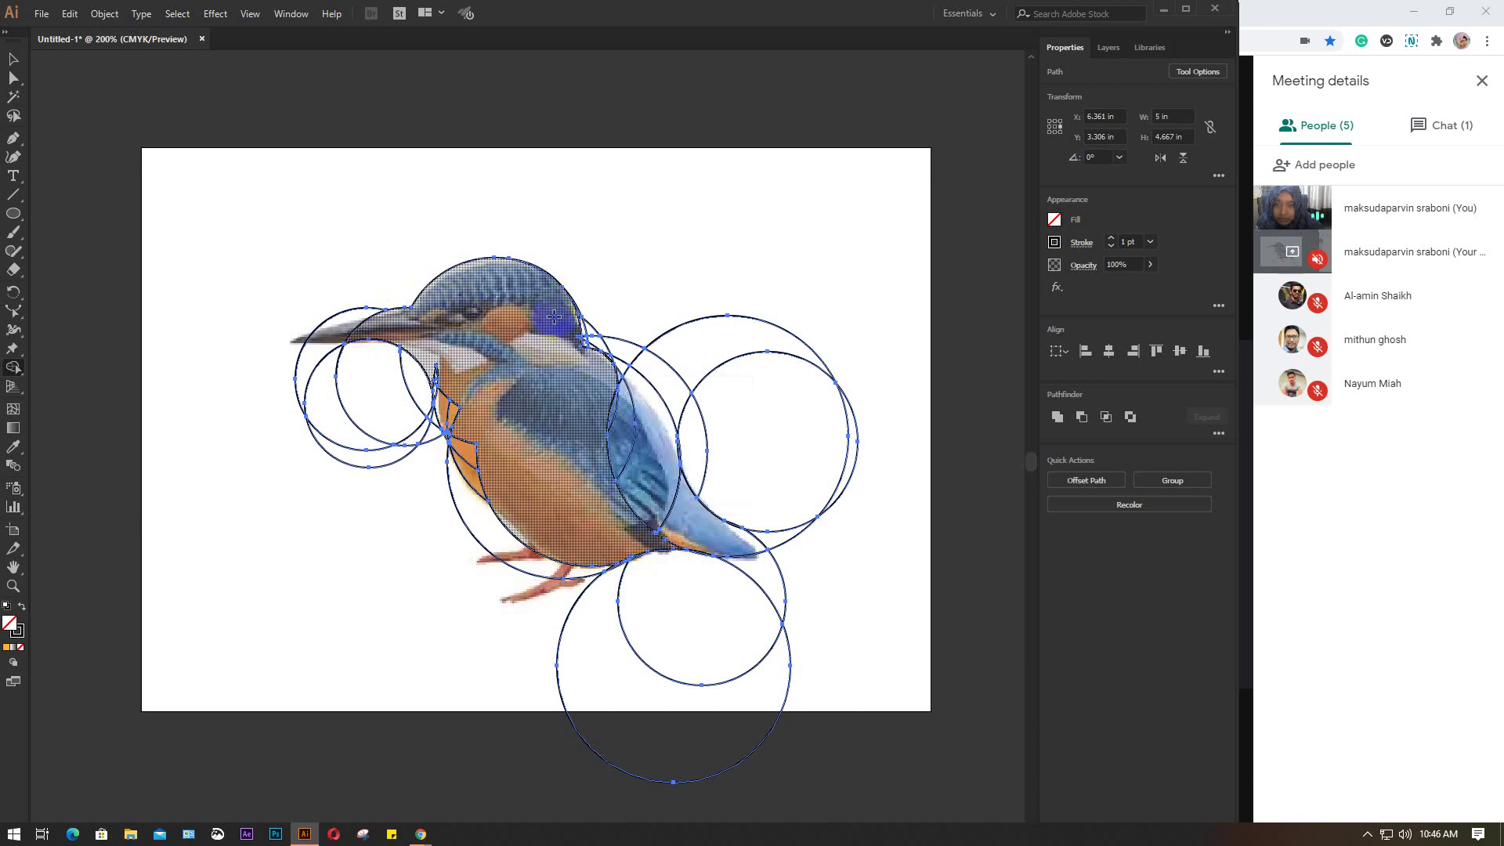
left_click_drag(479, 339, 457, 411)
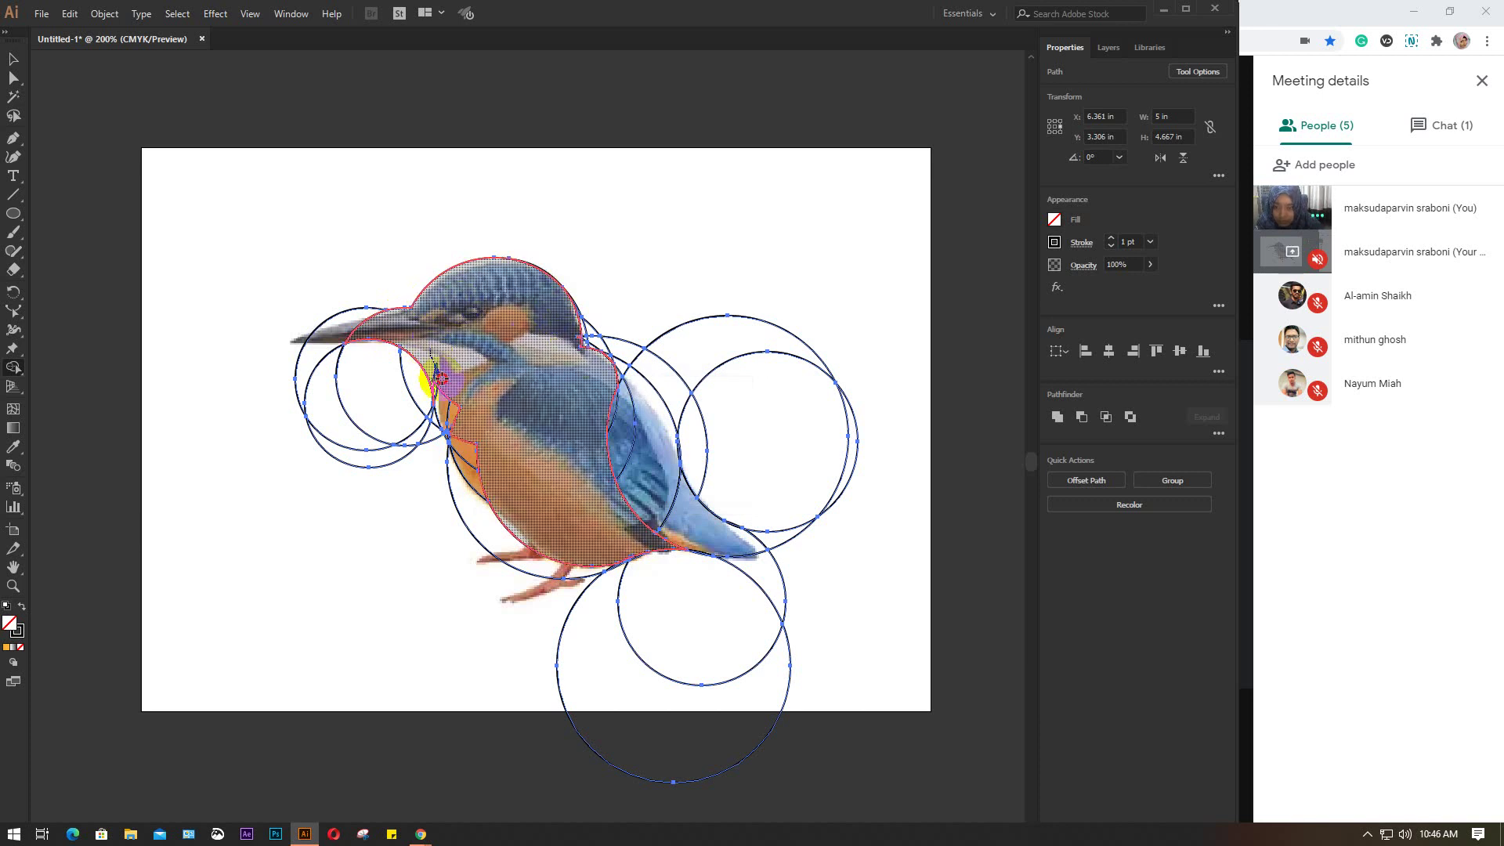
left_click_drag(456, 411, 489, 497)
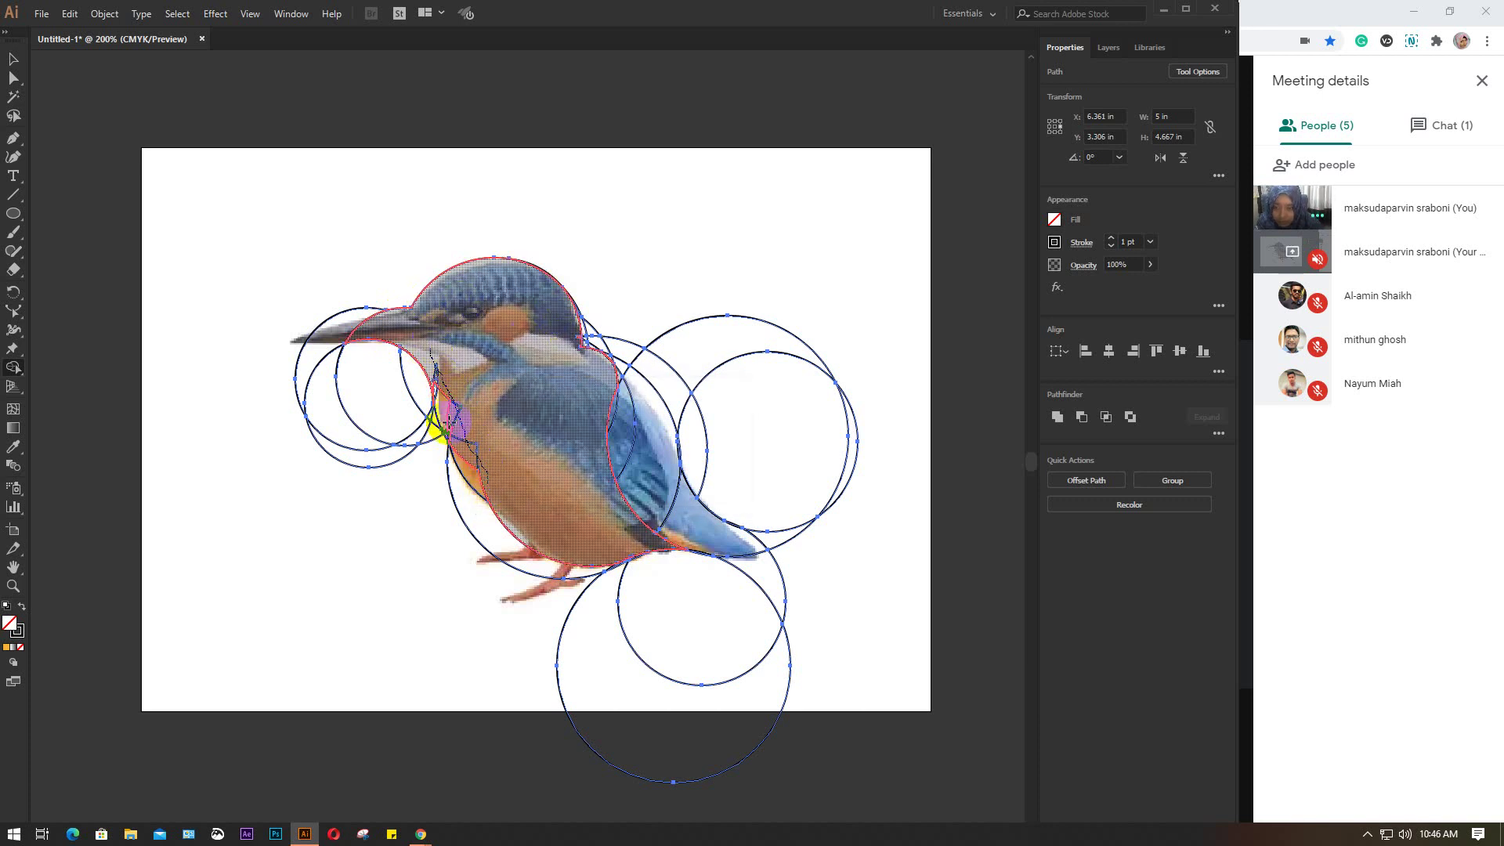
mouse_move(431, 364)
left_mouse_down()
mouse_move(479, 476)
mouse_move(440, 393)
mouse_move(449, 436)
left_mouse_up()
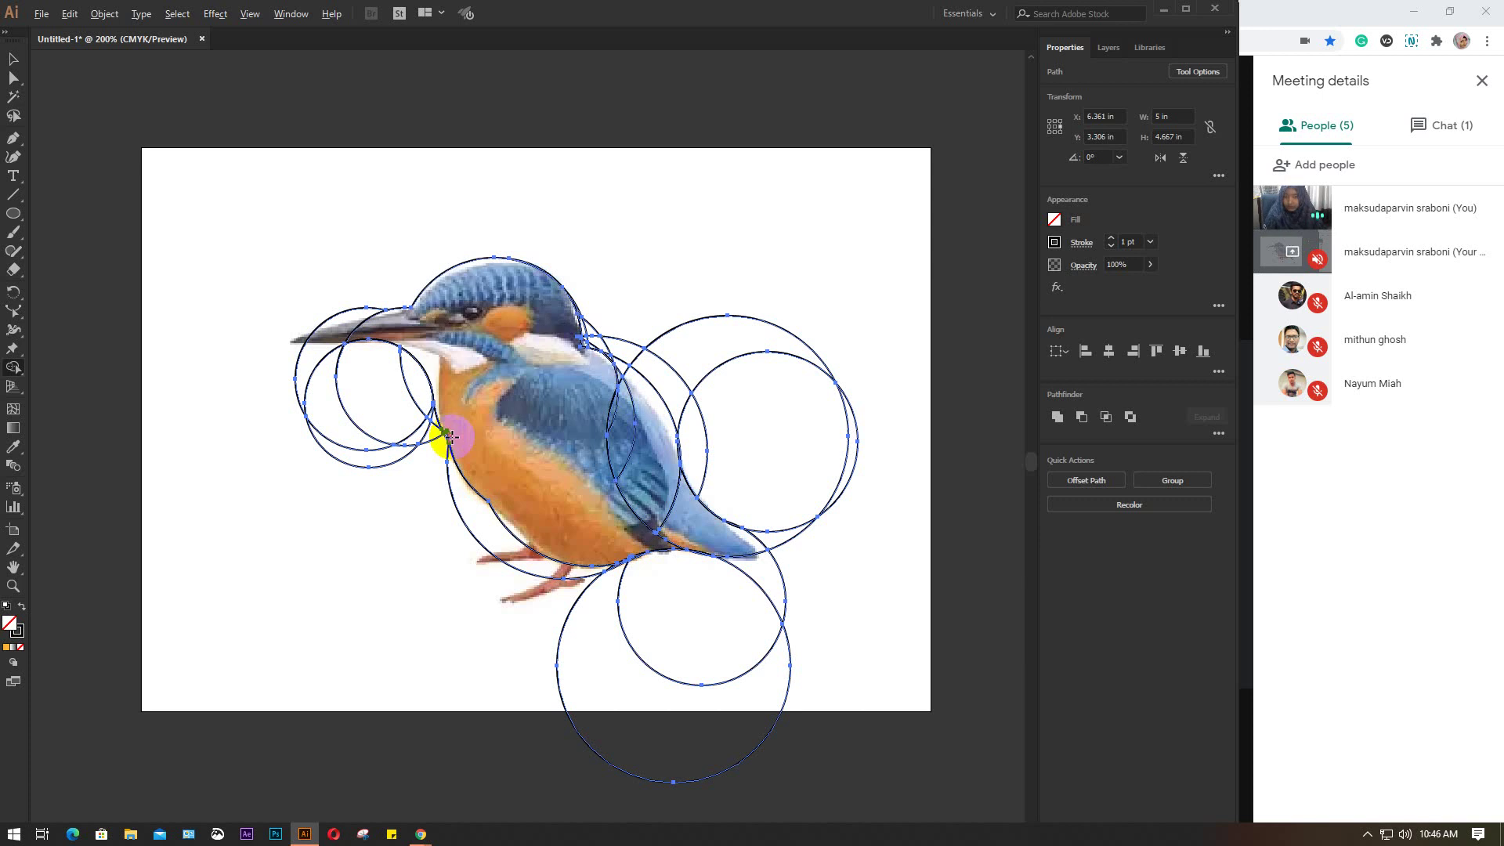
Step: Zoom into the throat and merge the tiny sliver pieces into the silhouette
scroll(450, 436, "up", 3, "alt")
scroll(452, 443, "up", 3, "alt")
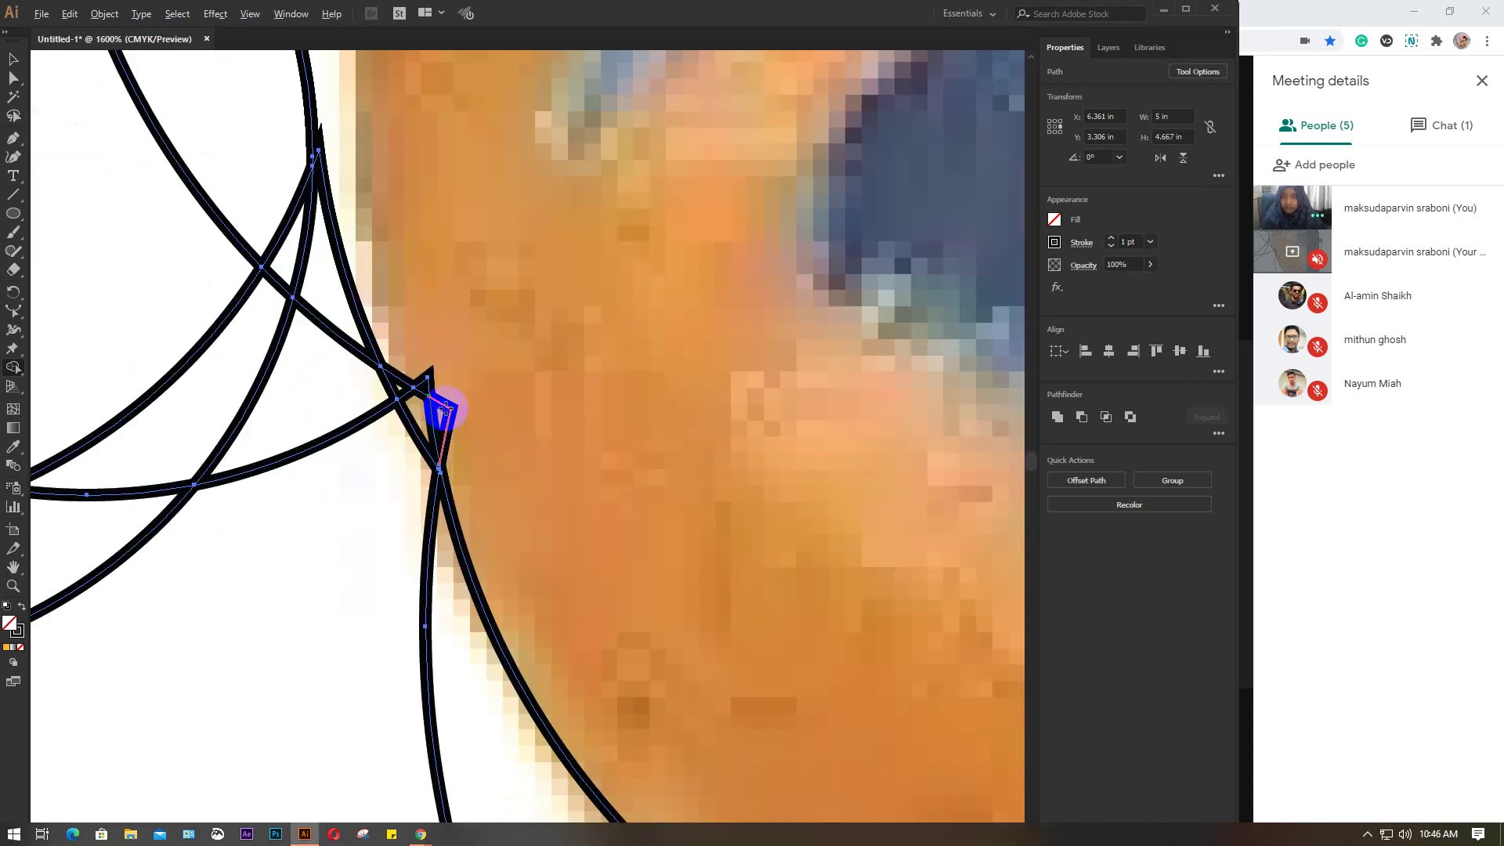
mouse_move(487, 460)
left_mouse_down()
mouse_move(444, 424)
mouse_move(420, 364)
mouse_move(462, 468)
left_mouse_up()
left_click(426, 396)
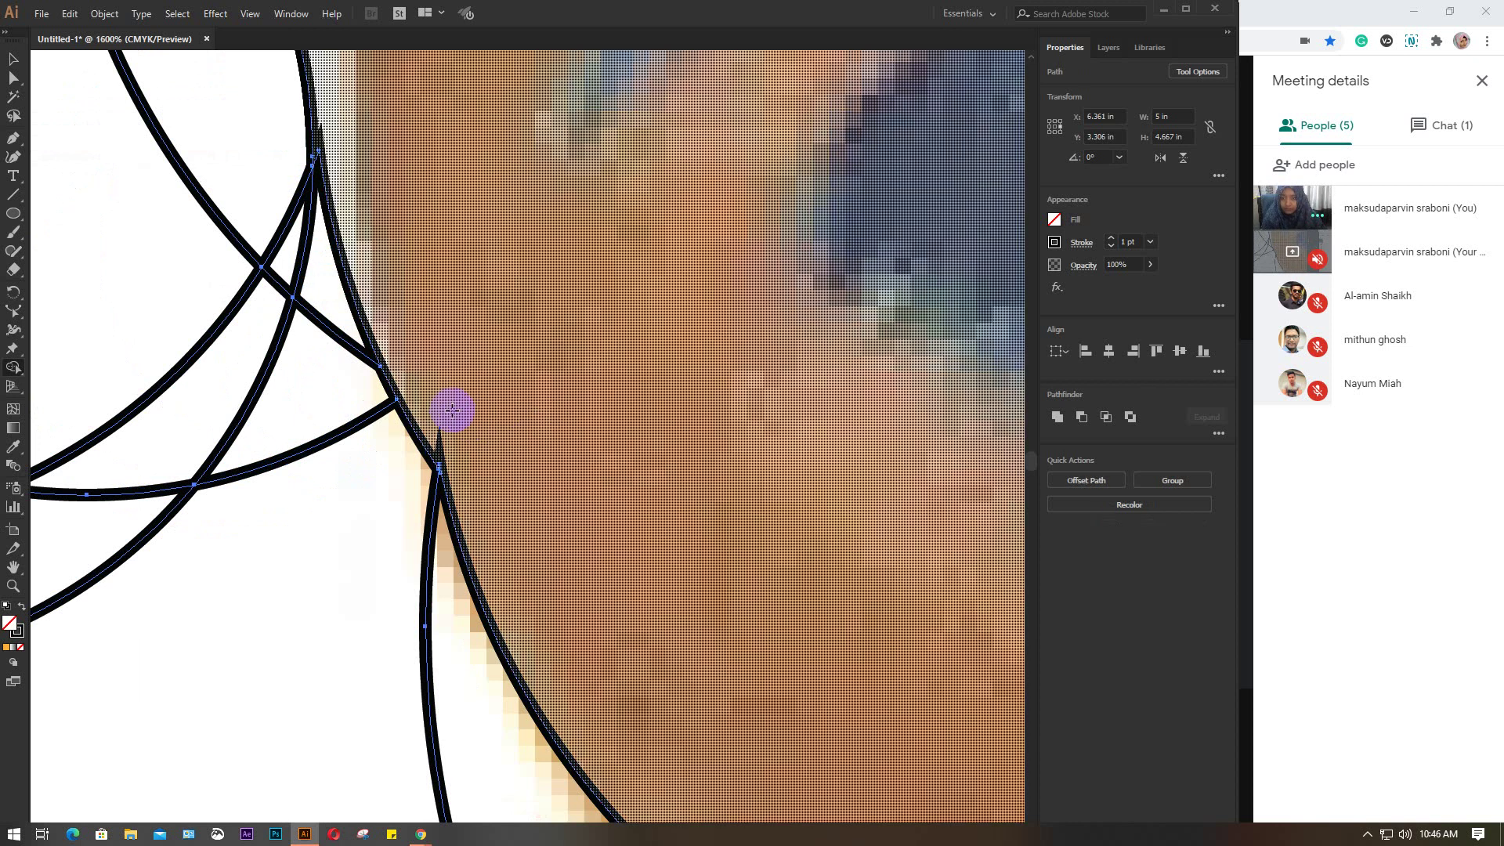
Step: Zoom back out and merge the remaining body and wing regions into the silhouette
key("ctrl+minus")
key("ctrl+minus")
key("ctrl+minus")
key("ctrl+minus")
key("ctrl+minus")
key("ctrl+minus")
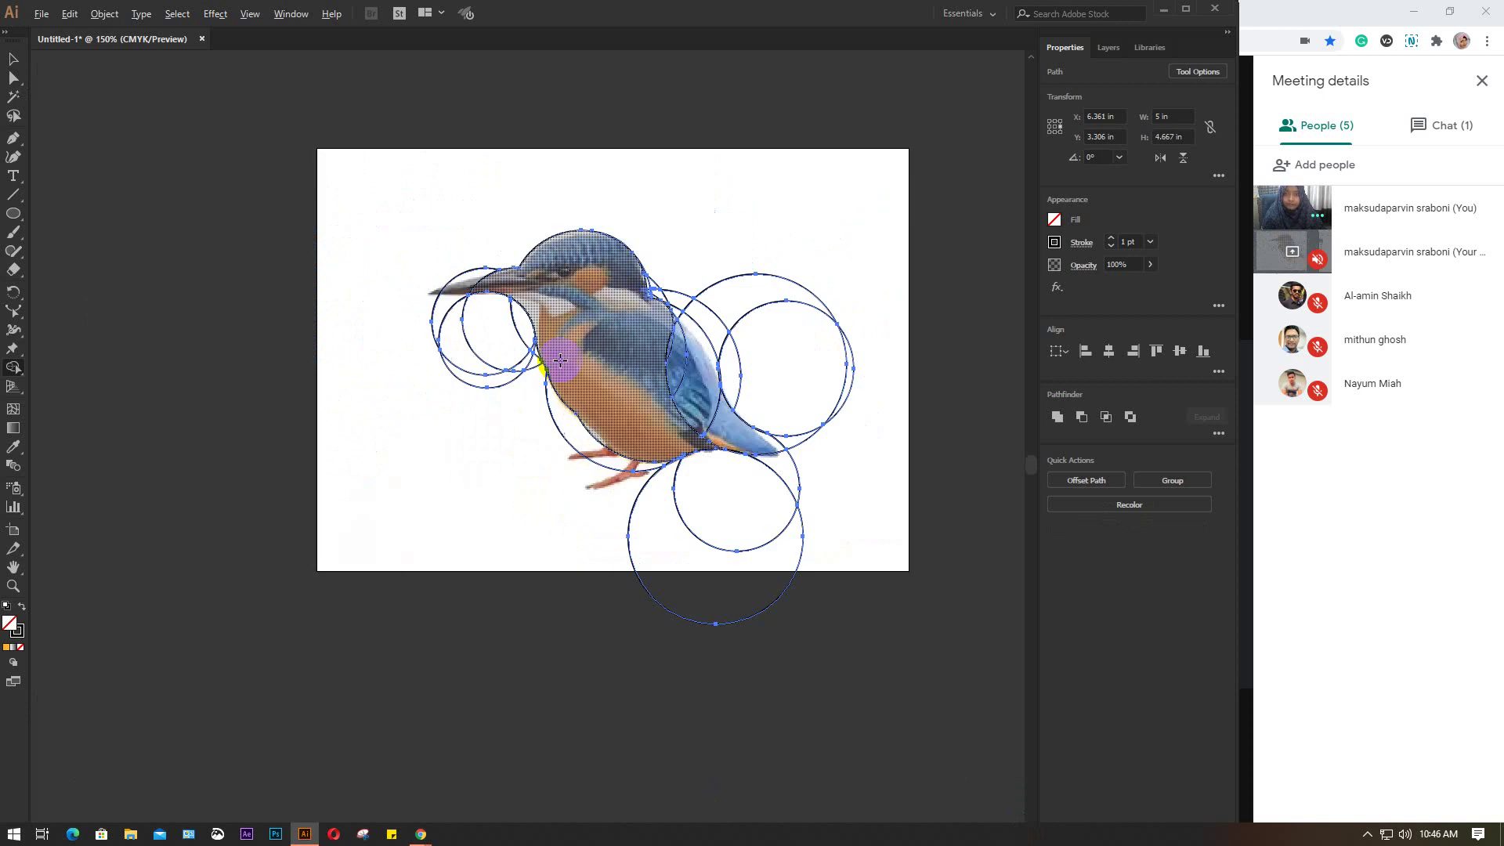
scroll(595, 375, "up", 1)
scroll(470, 329, "right", 3)
scroll(470, 329, "down", 1)
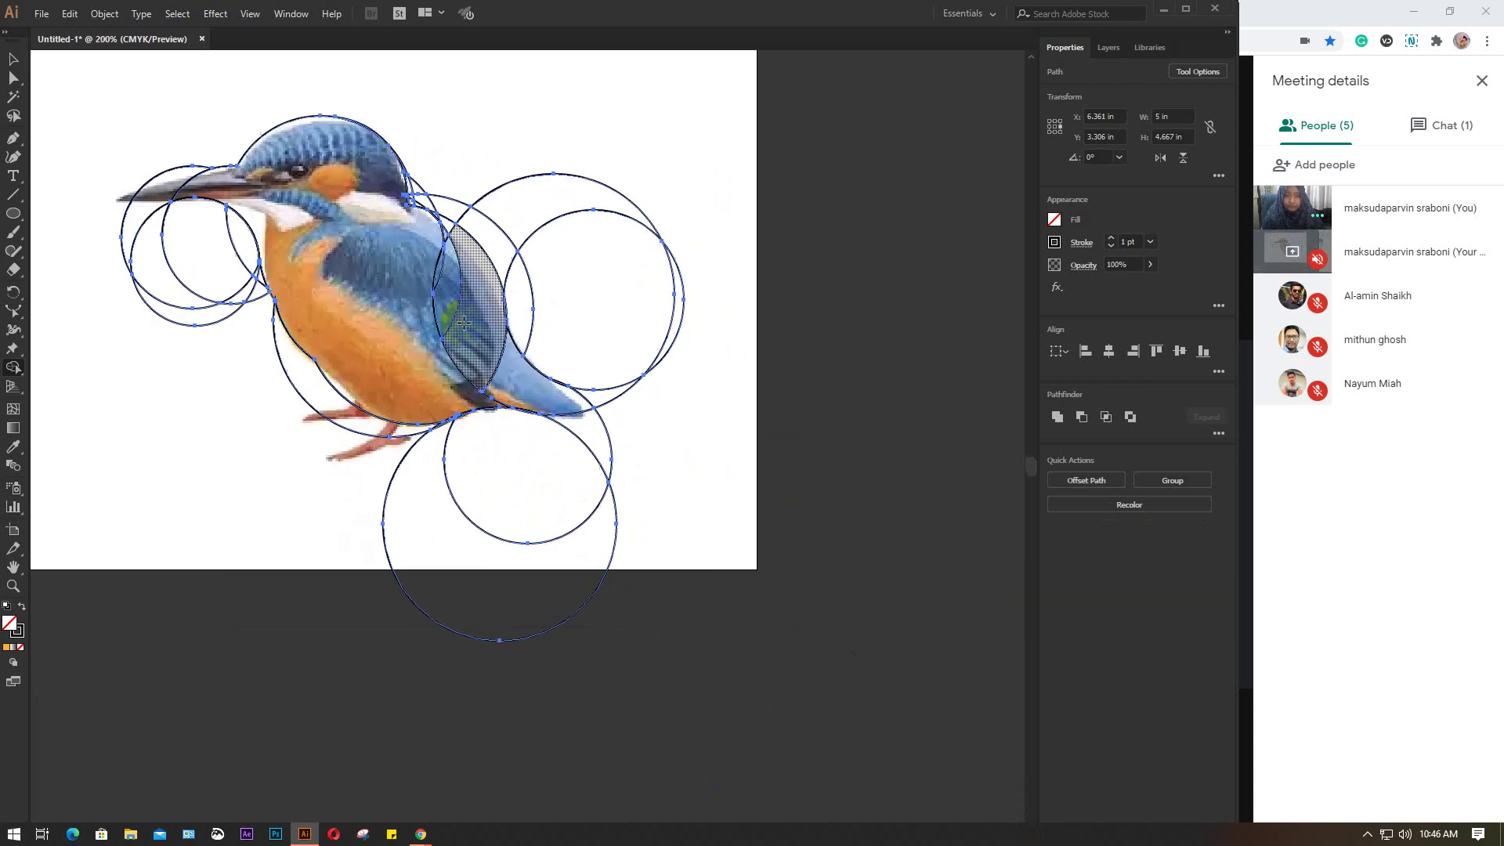
left_click_drag(411, 235, 471, 278)
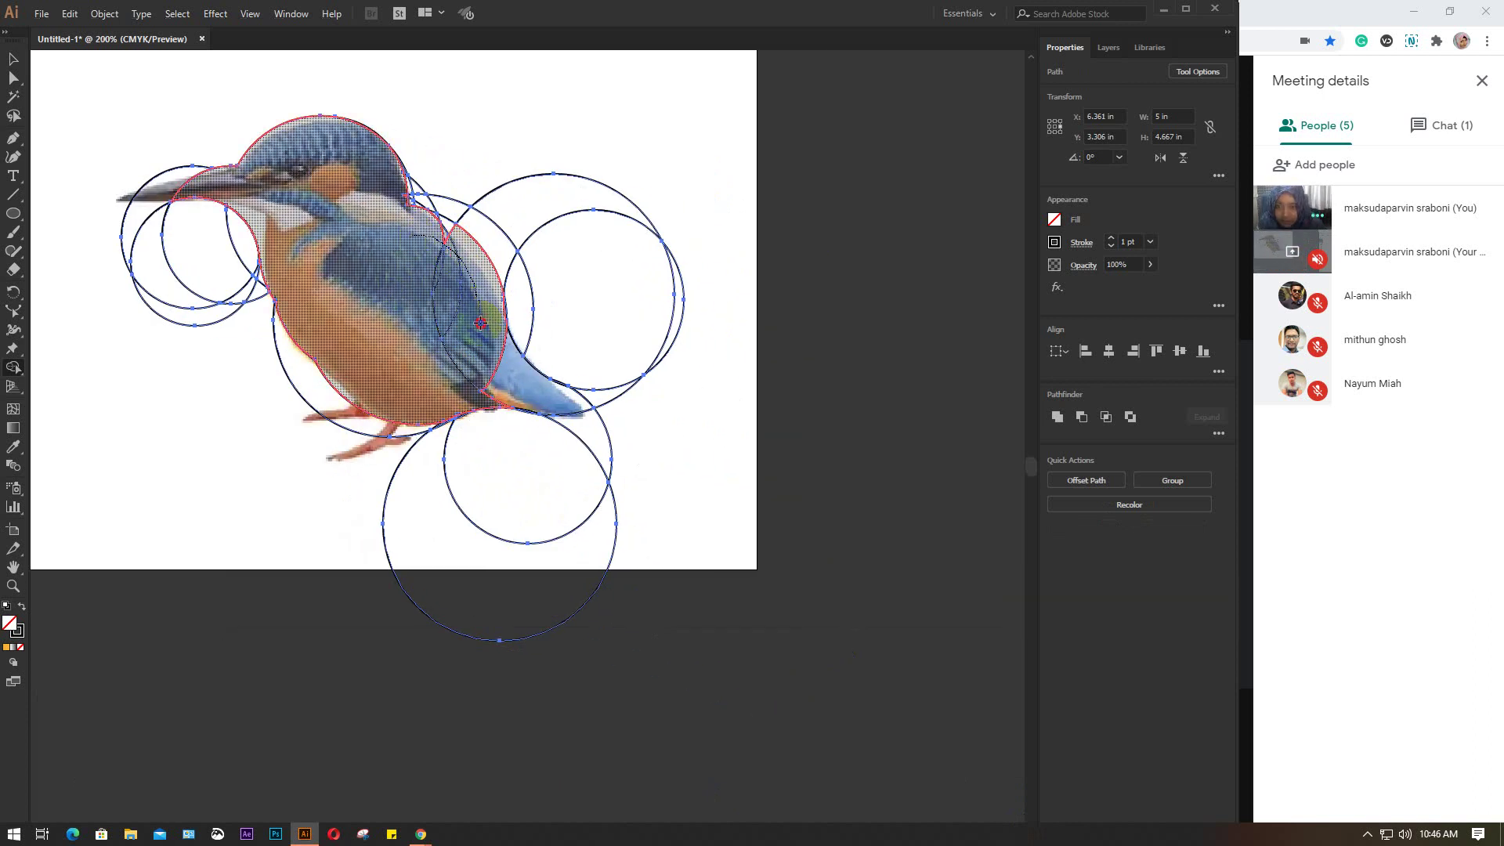
left_click_drag(492, 353, 517, 378)
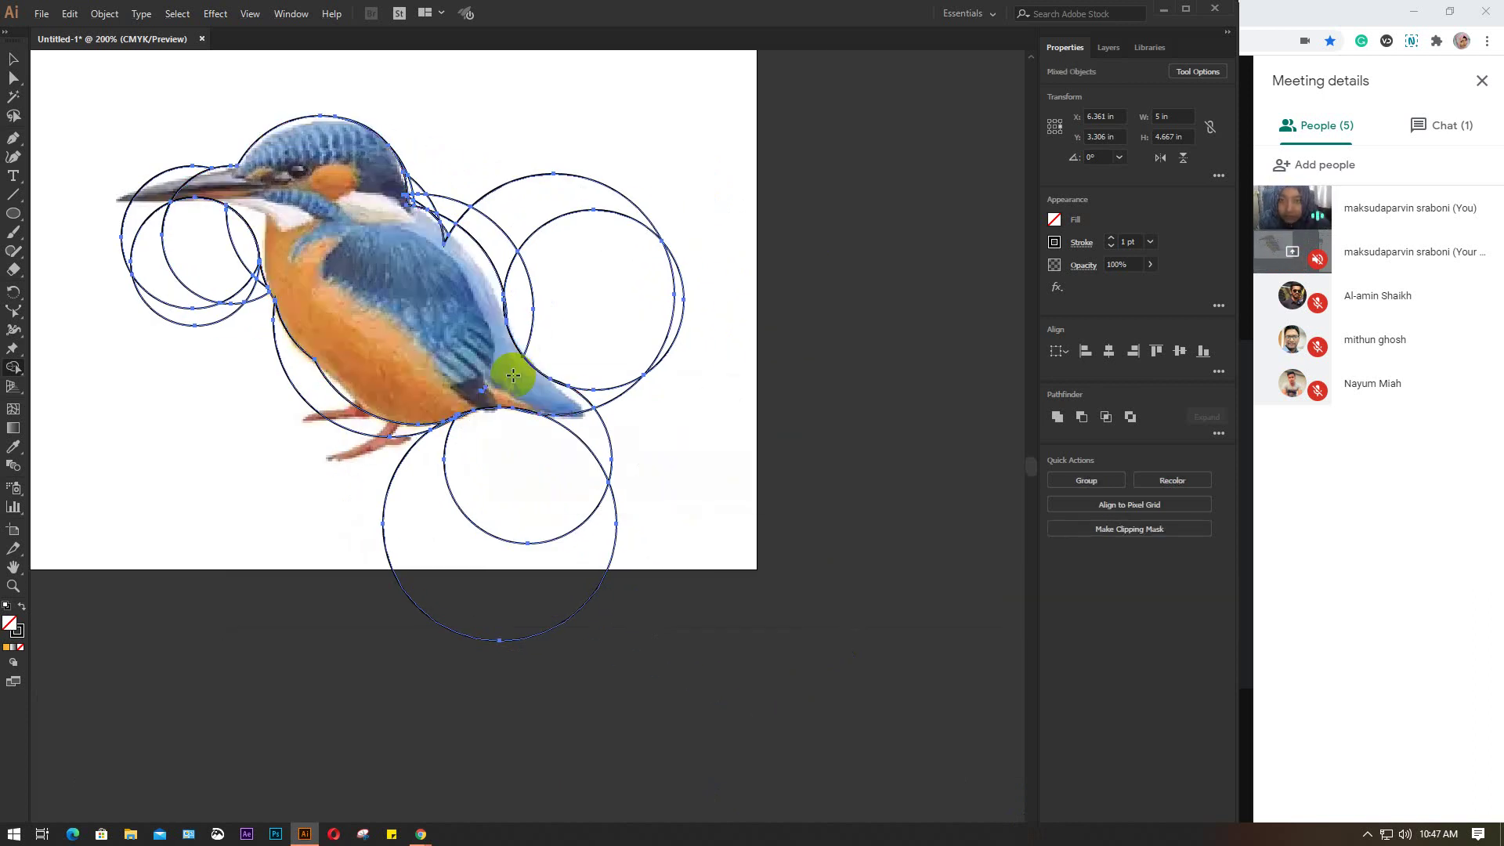
mouse_move(400, 215)
left_mouse_down()
mouse_move(453, 229)
mouse_move(429, 225)
left_mouse_up()
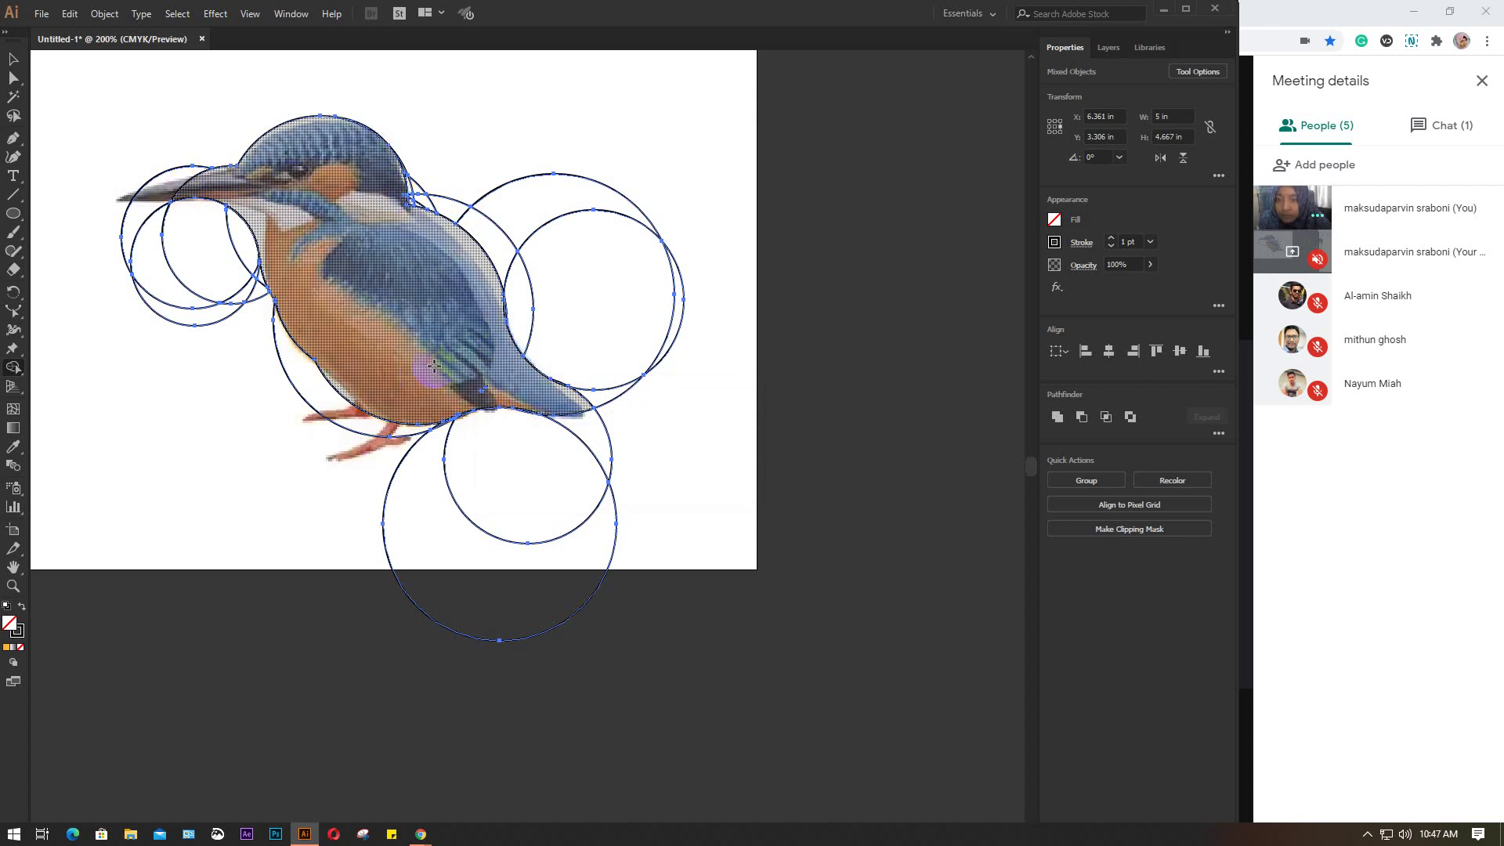
left_click(378, 253)
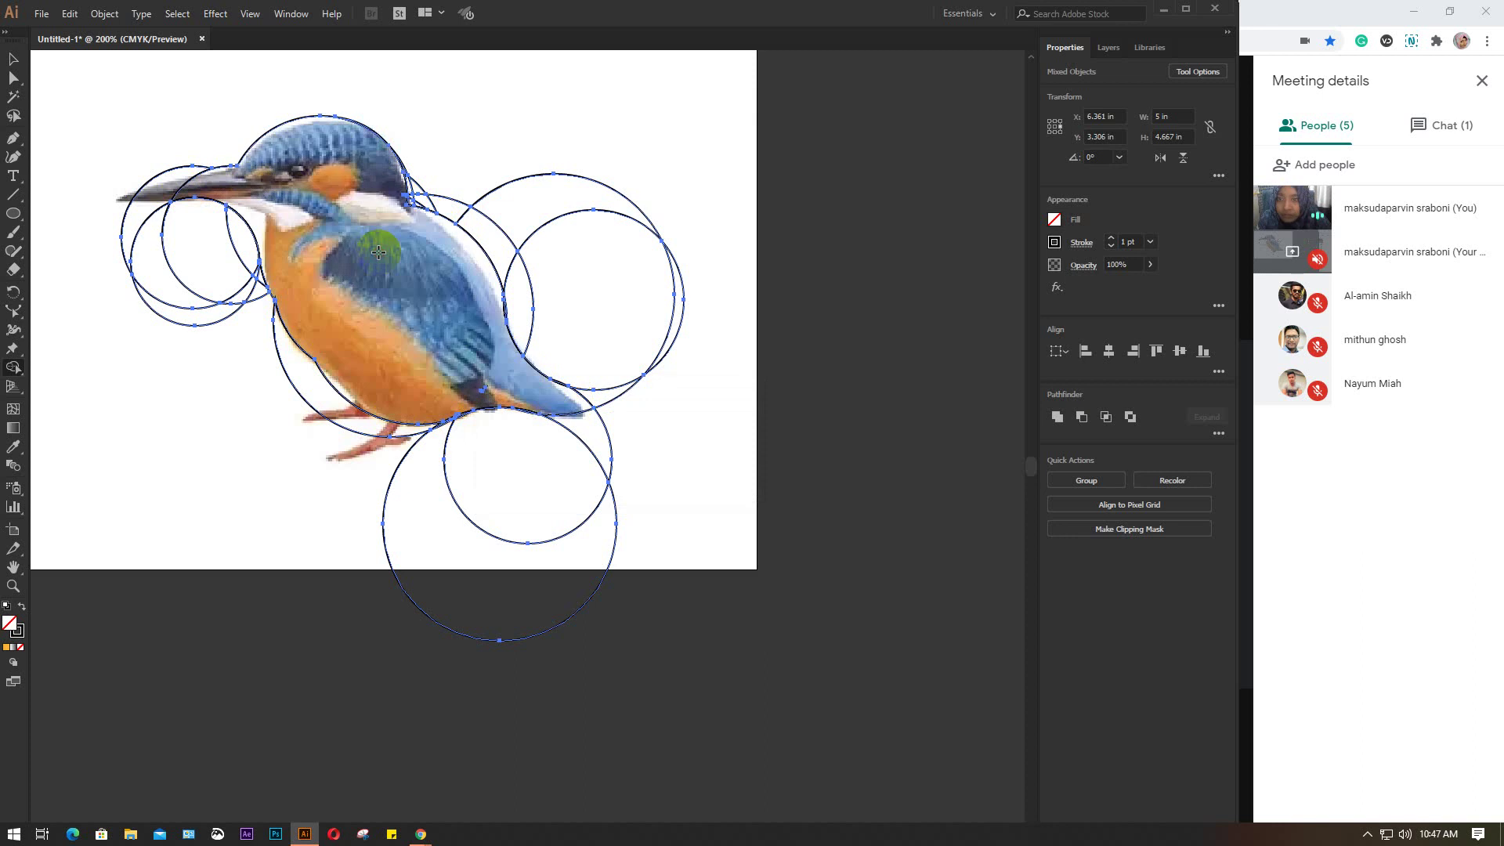
left_click(11, 60)
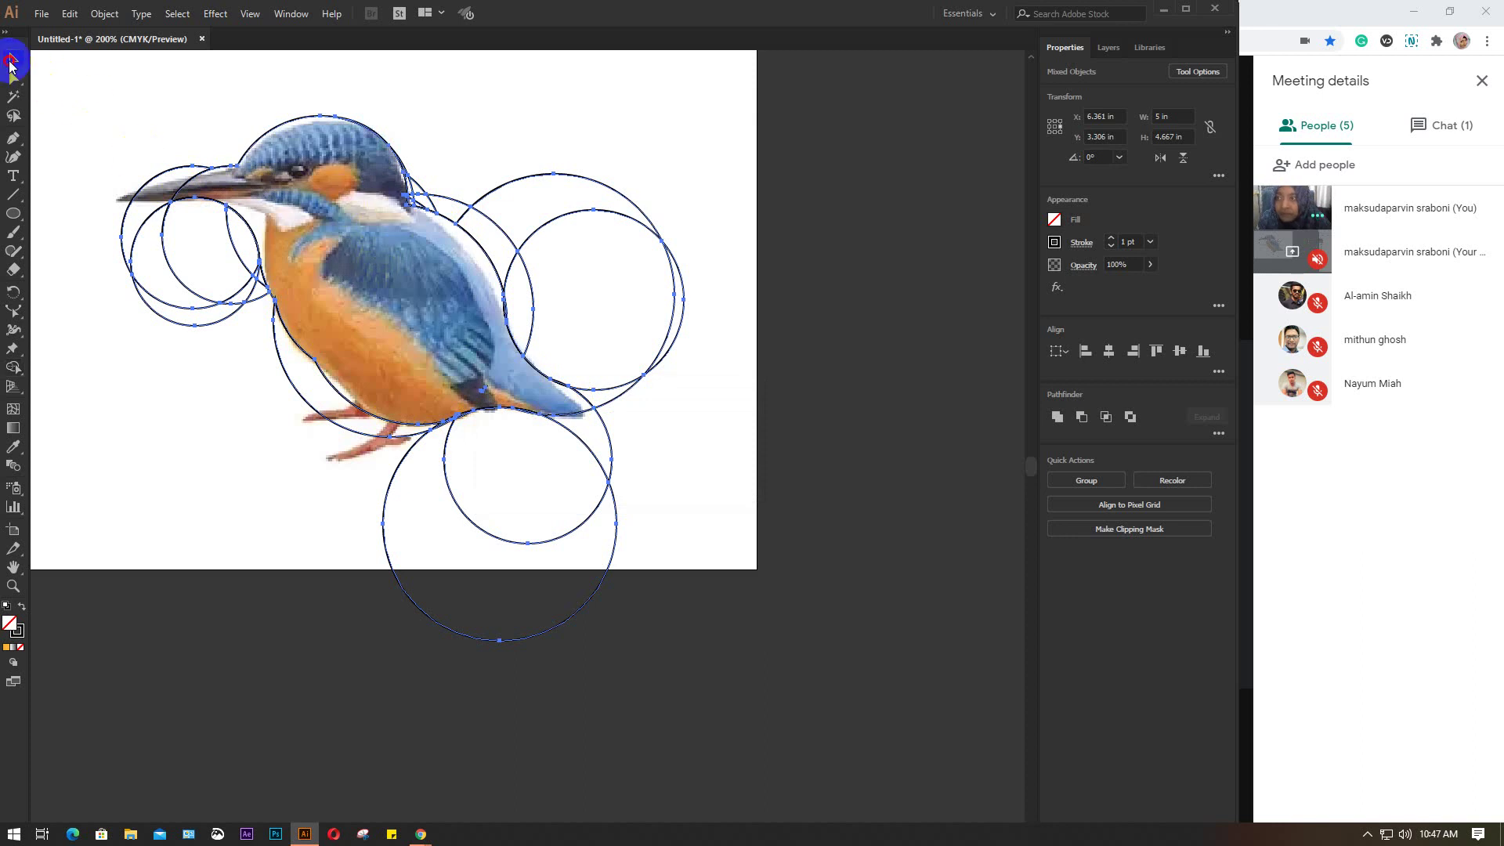
Step: Move the bird silhouette aside and delete all leftover construction circles
left_click(346, 149)
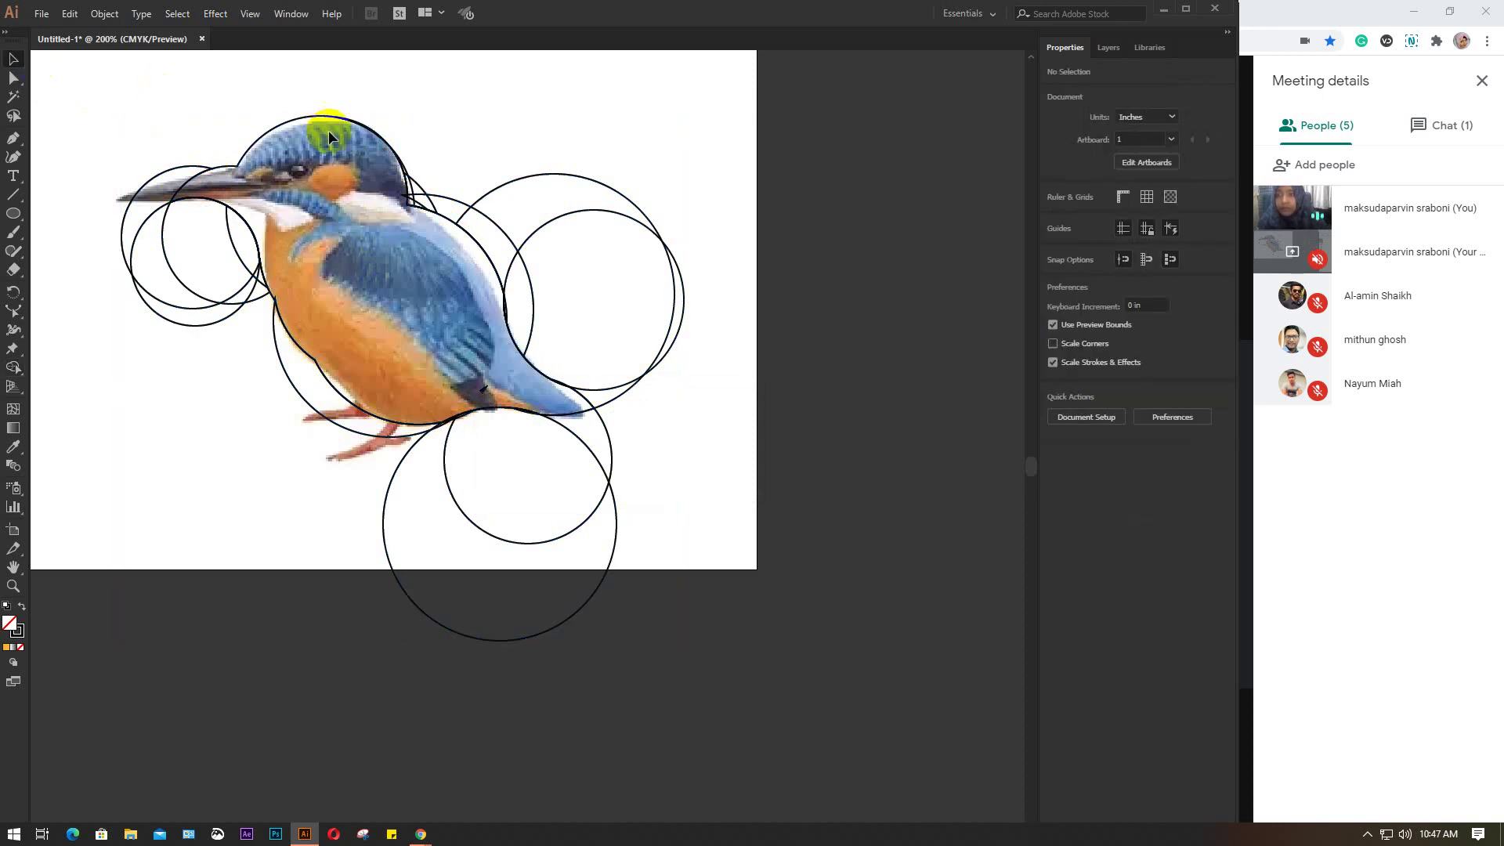
mouse_move(285, 123)
left_mouse_down()
mouse_move(700, 219)
mouse_move(752, 120)
left_mouse_up()
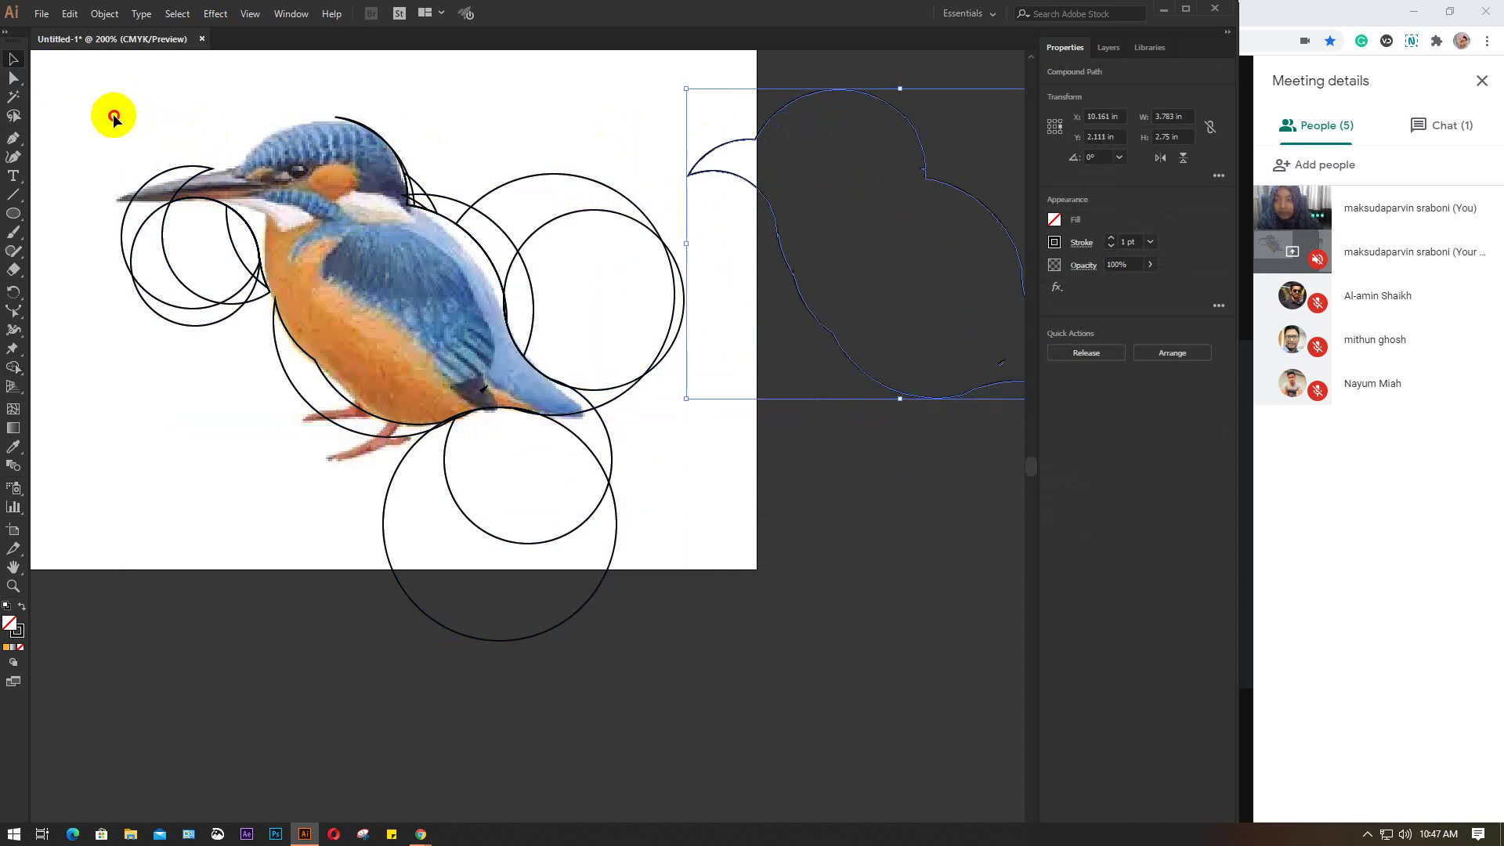
left_click_drag(113, 114, 655, 625)
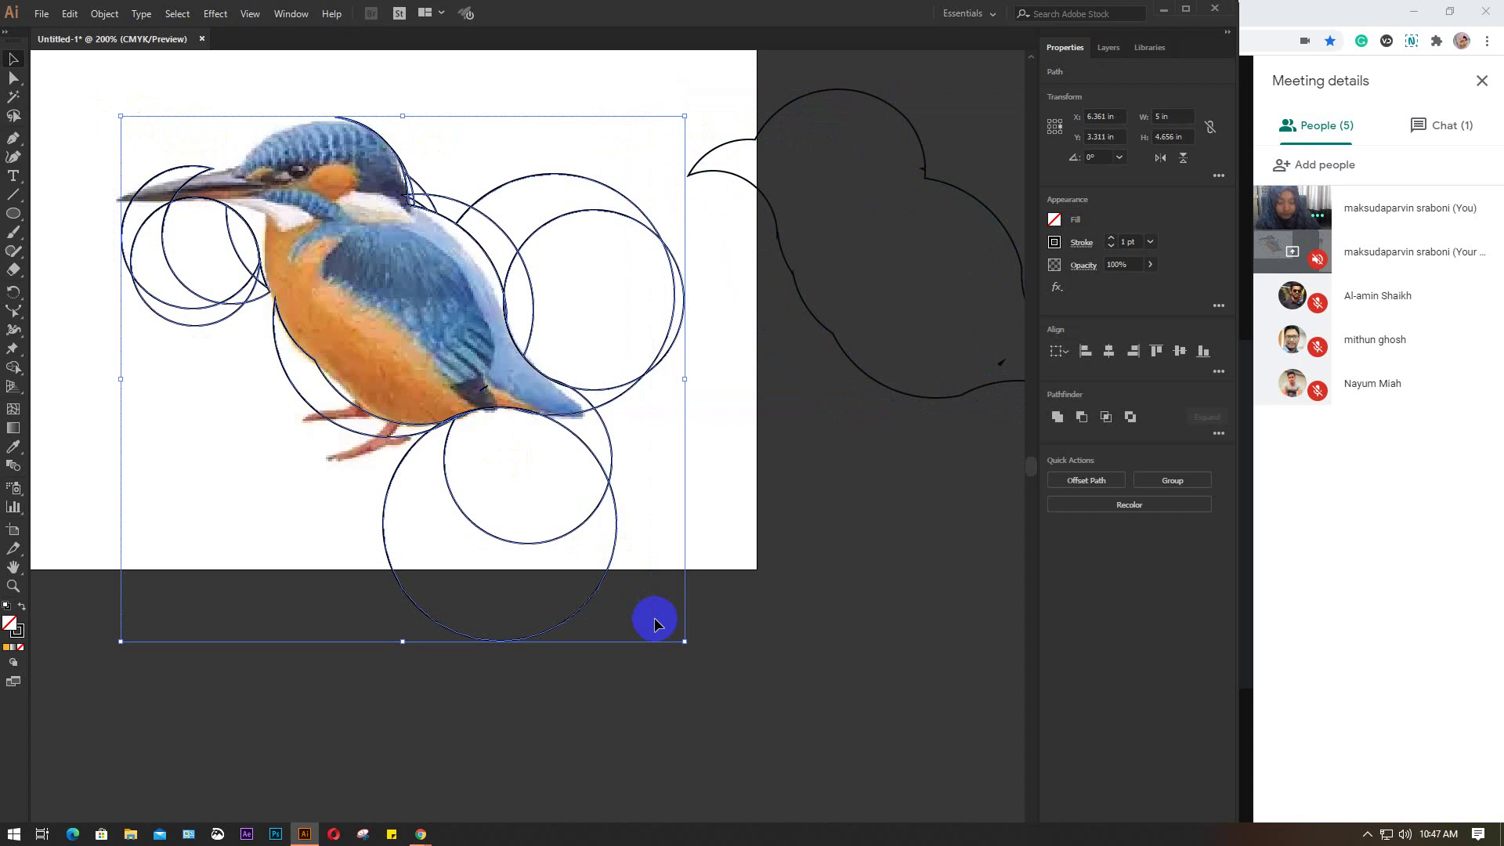
key("Delete")
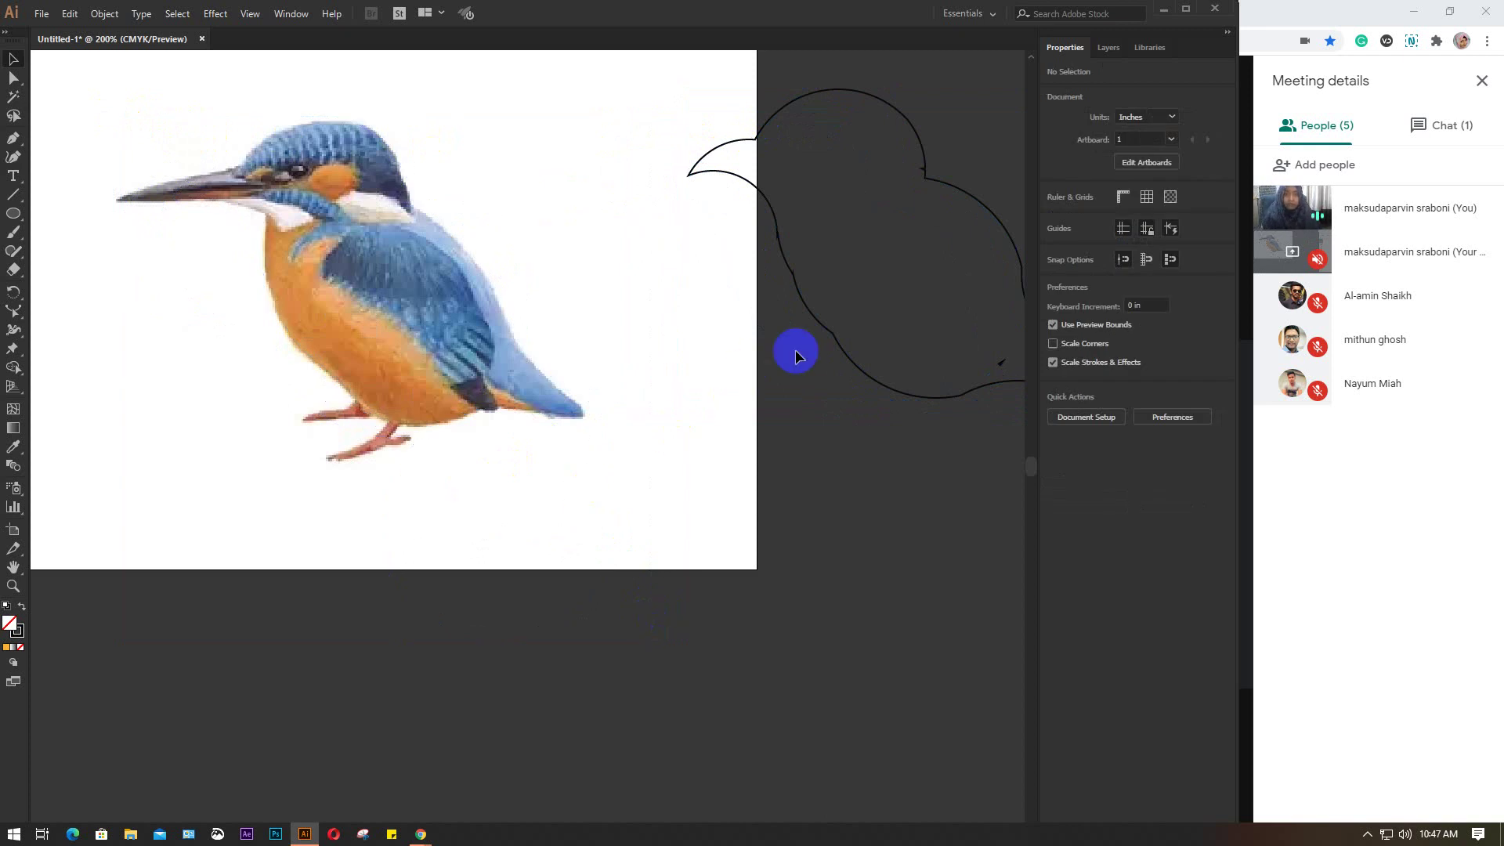
Step: Move the silhouette back over the kingfisher and merge its regions into a single path
left_click_drag(833, 344, 495, 344)
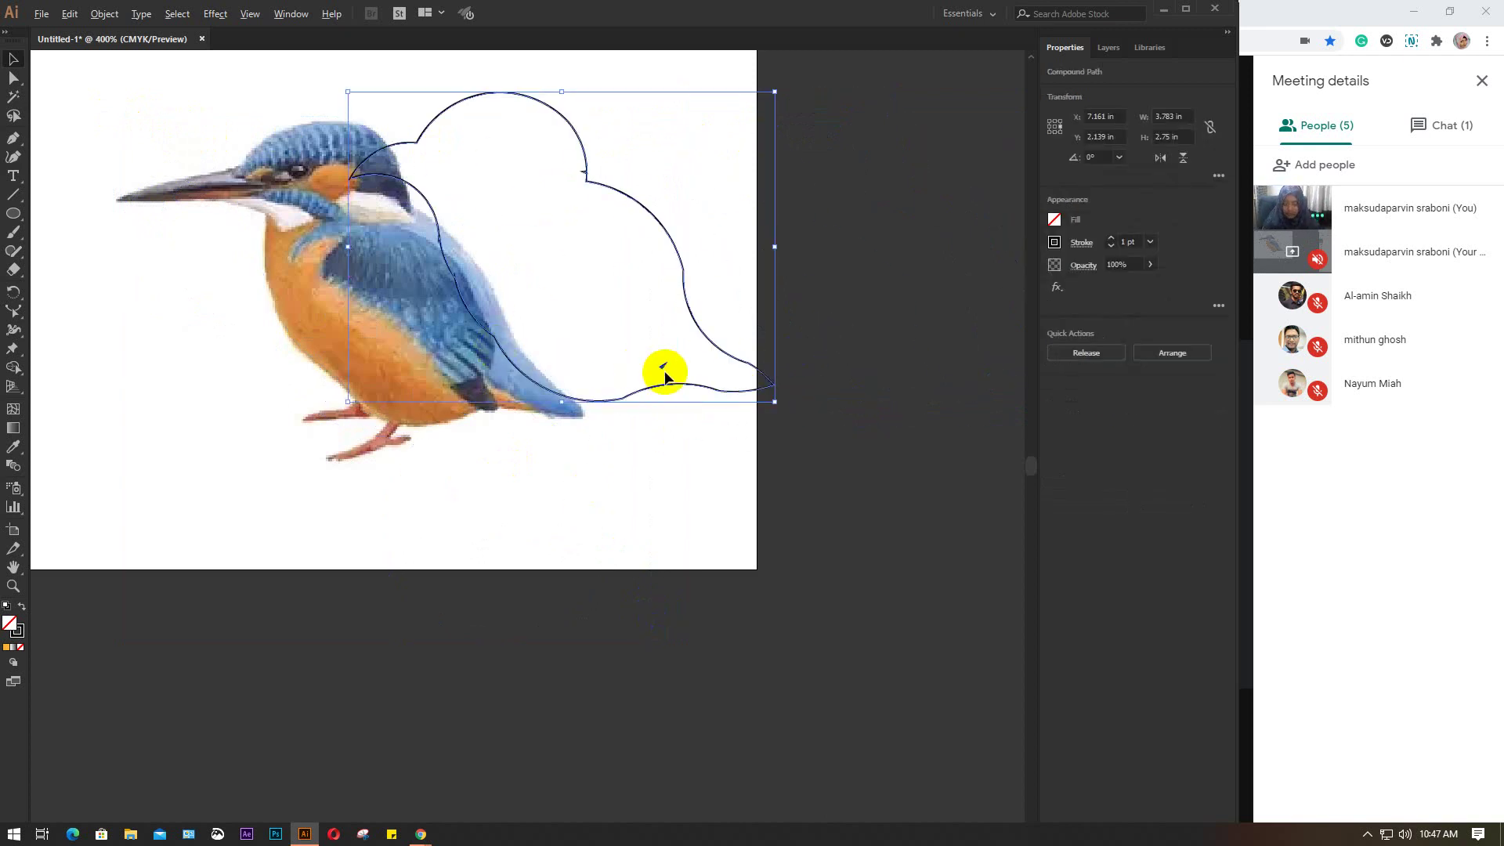
scroll(665, 370, "up", 2)
left_click(16, 372)
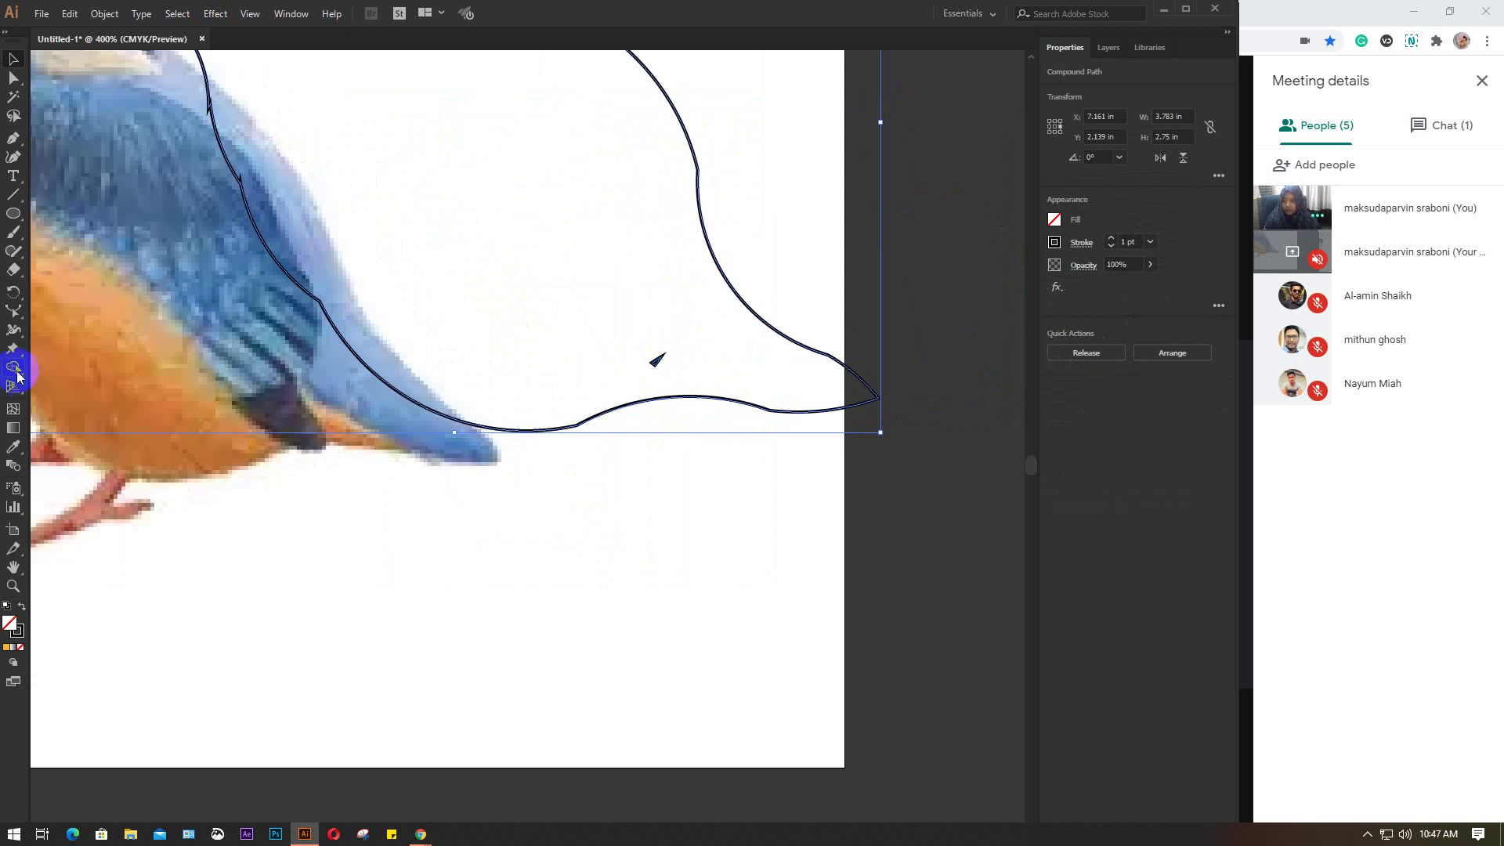
left_click(663, 359)
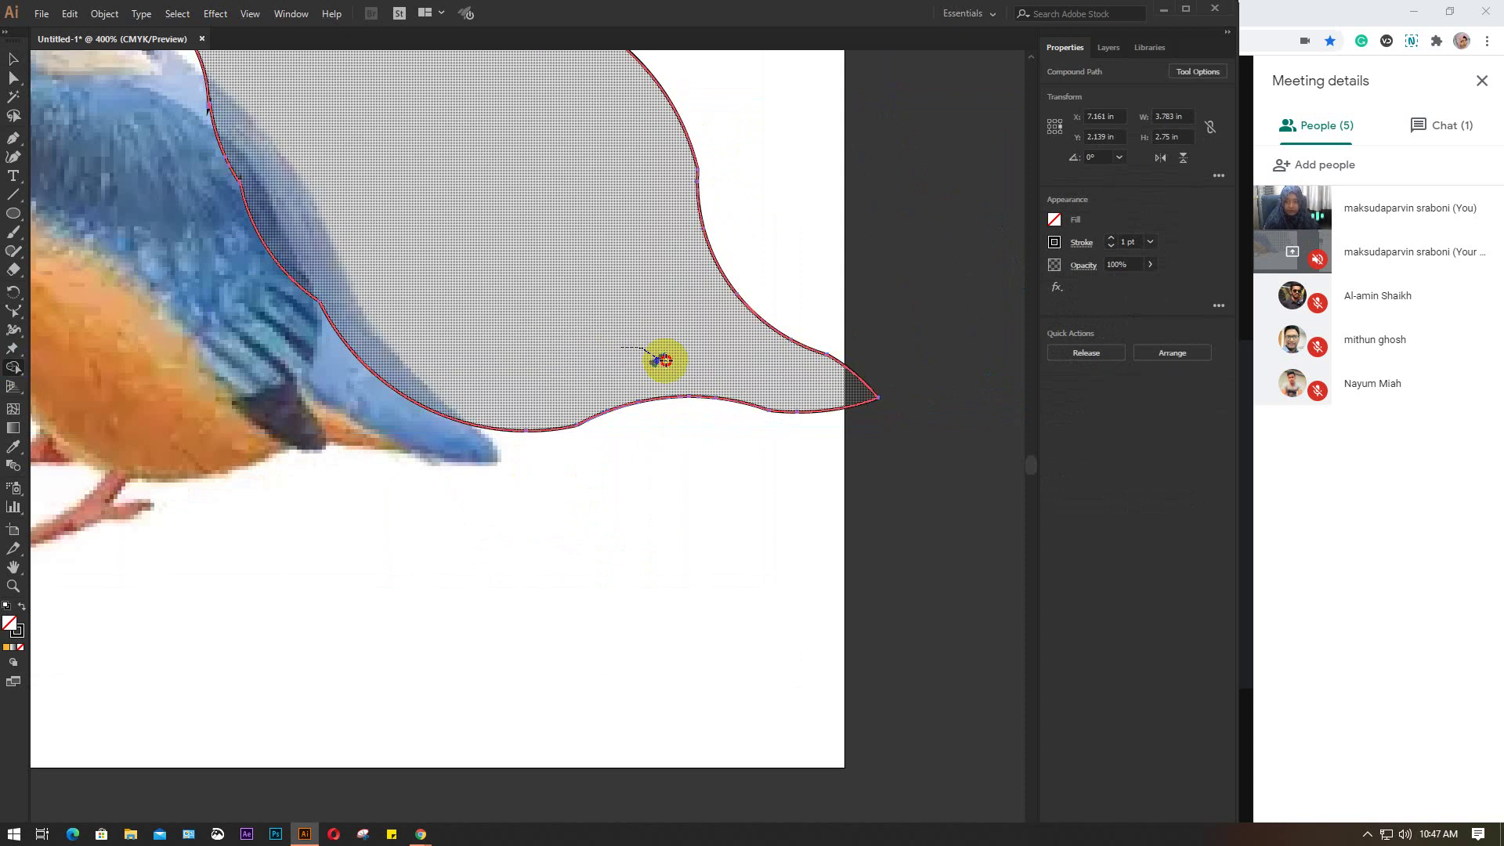
scroll(665, 360, "up", 2)
scroll(577, 360, "up", 3)
scroll(577, 360, "left", 2)
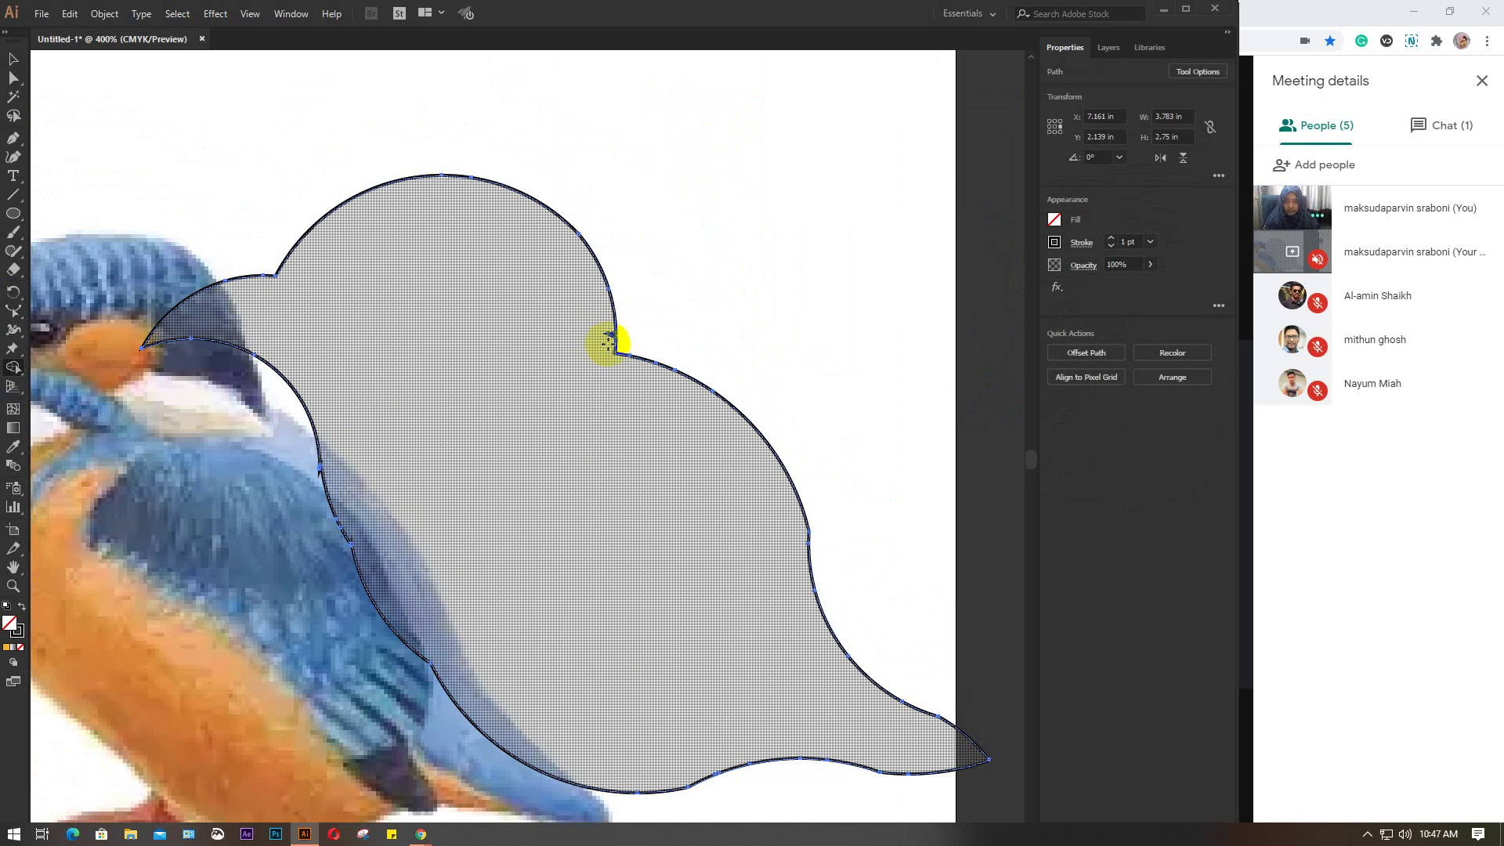
Step: Zoom in and merge away the small notch in the silhouette's outline
left_click(613, 341)
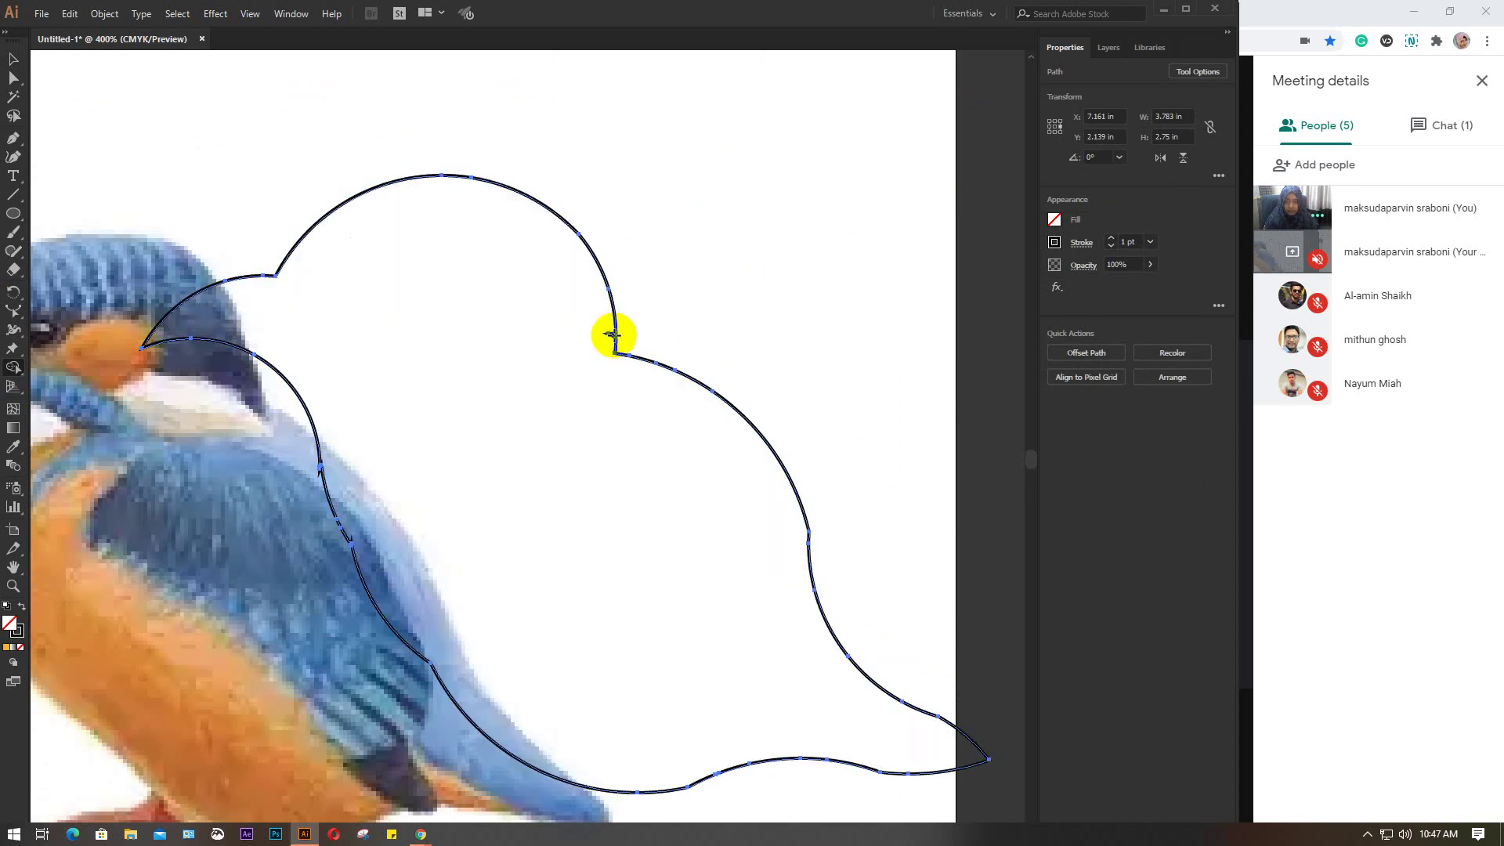
scroll(612, 342, "up", 2)
scroll(613, 341, "up", 4)
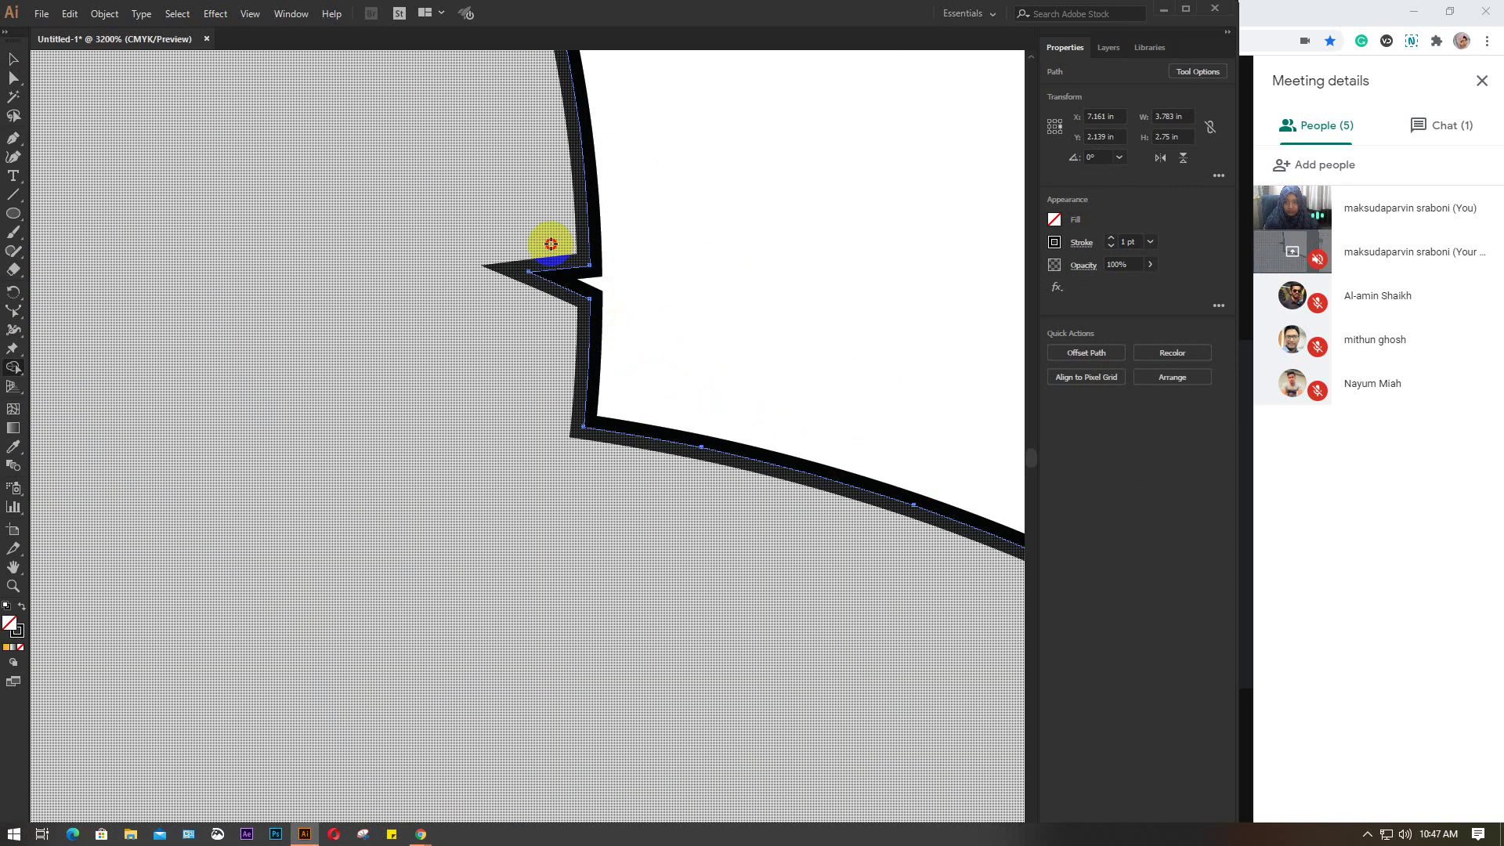
left_click_drag(587, 242, 572, 318)
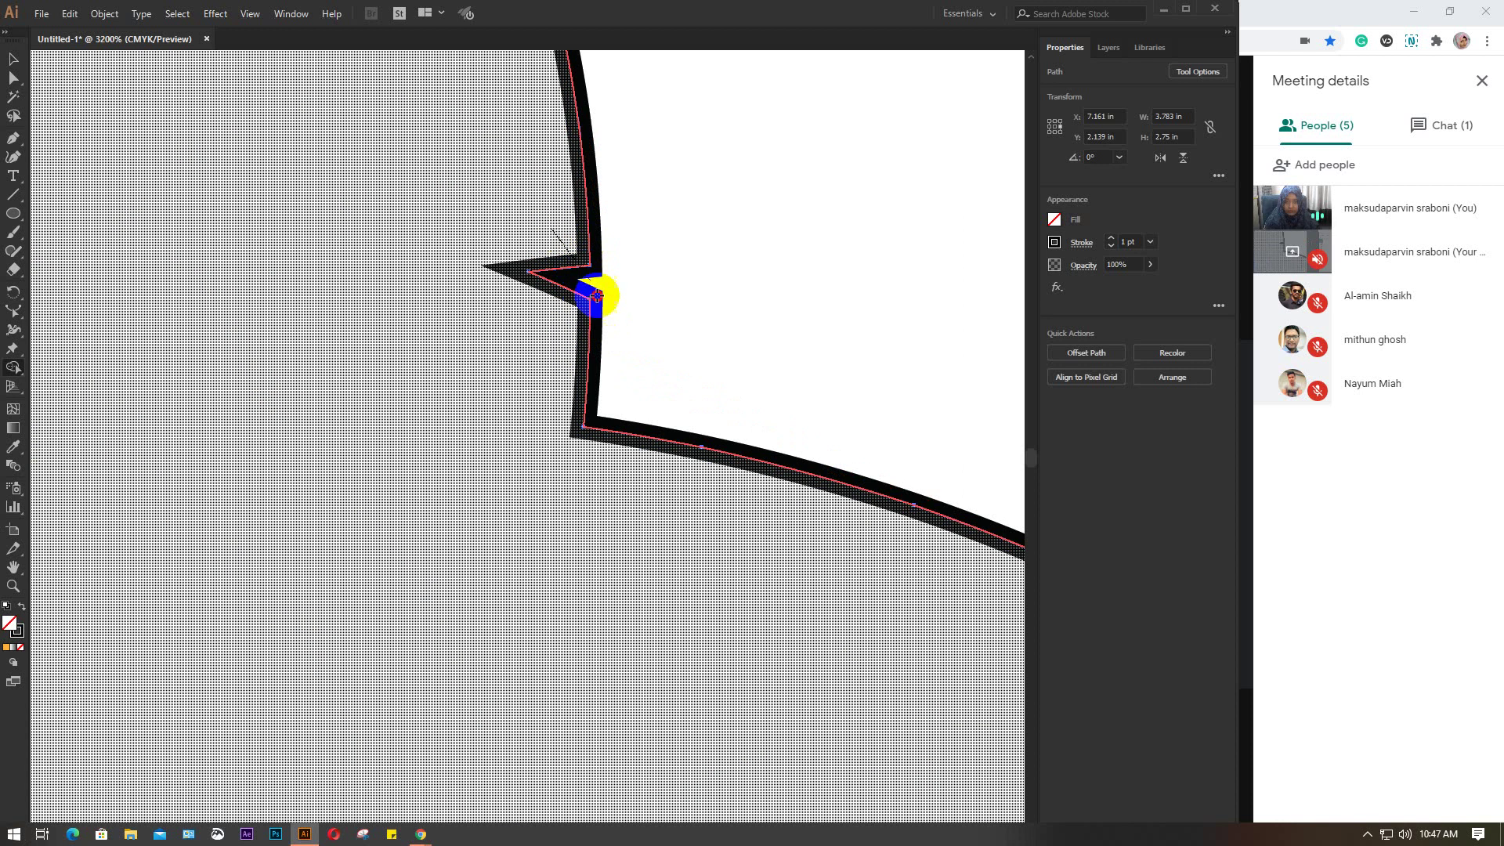
scroll(564, 397, "down", 2)
scroll(564, 398, "down", 3)
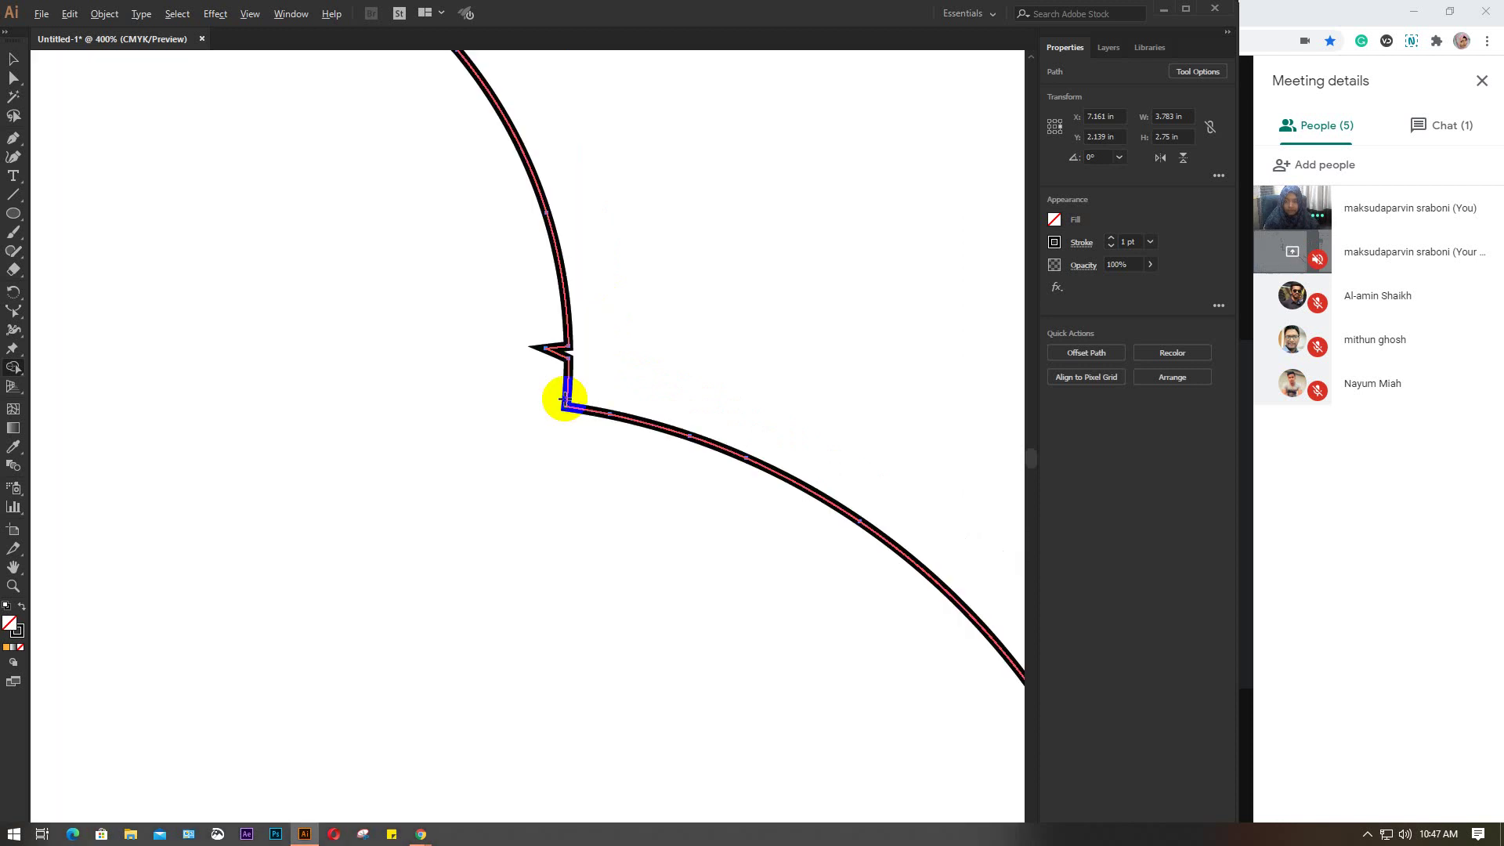
scroll(564, 397, "down", 3)
scroll(564, 398, "down", 1)
Step: Give the silhouette a linear white-to-black gradient fill and move it beside the kingfisher
left_click(13, 60)
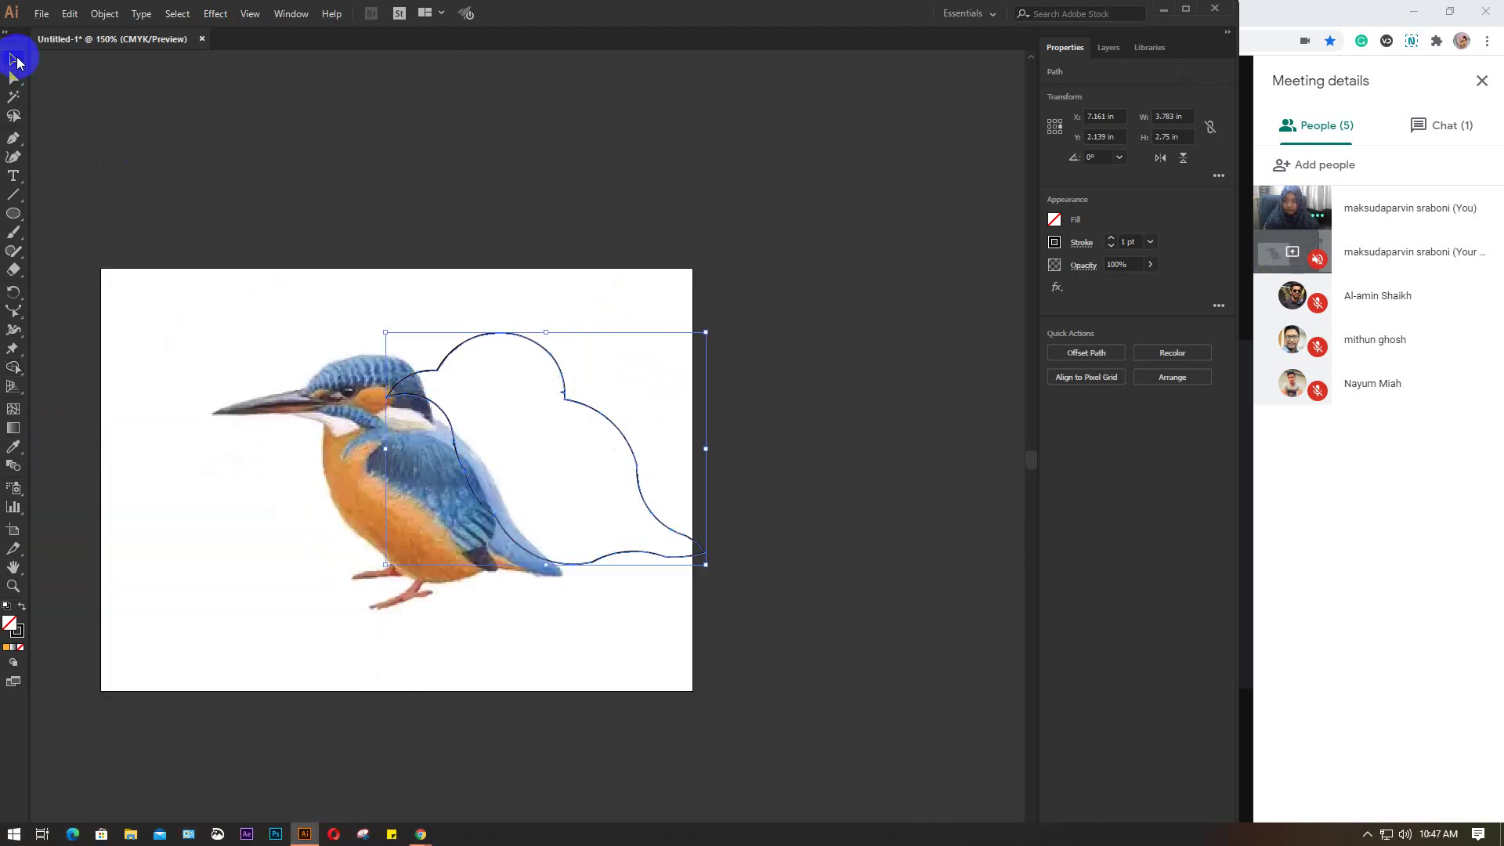
left_click_drag(604, 417, 640, 377)
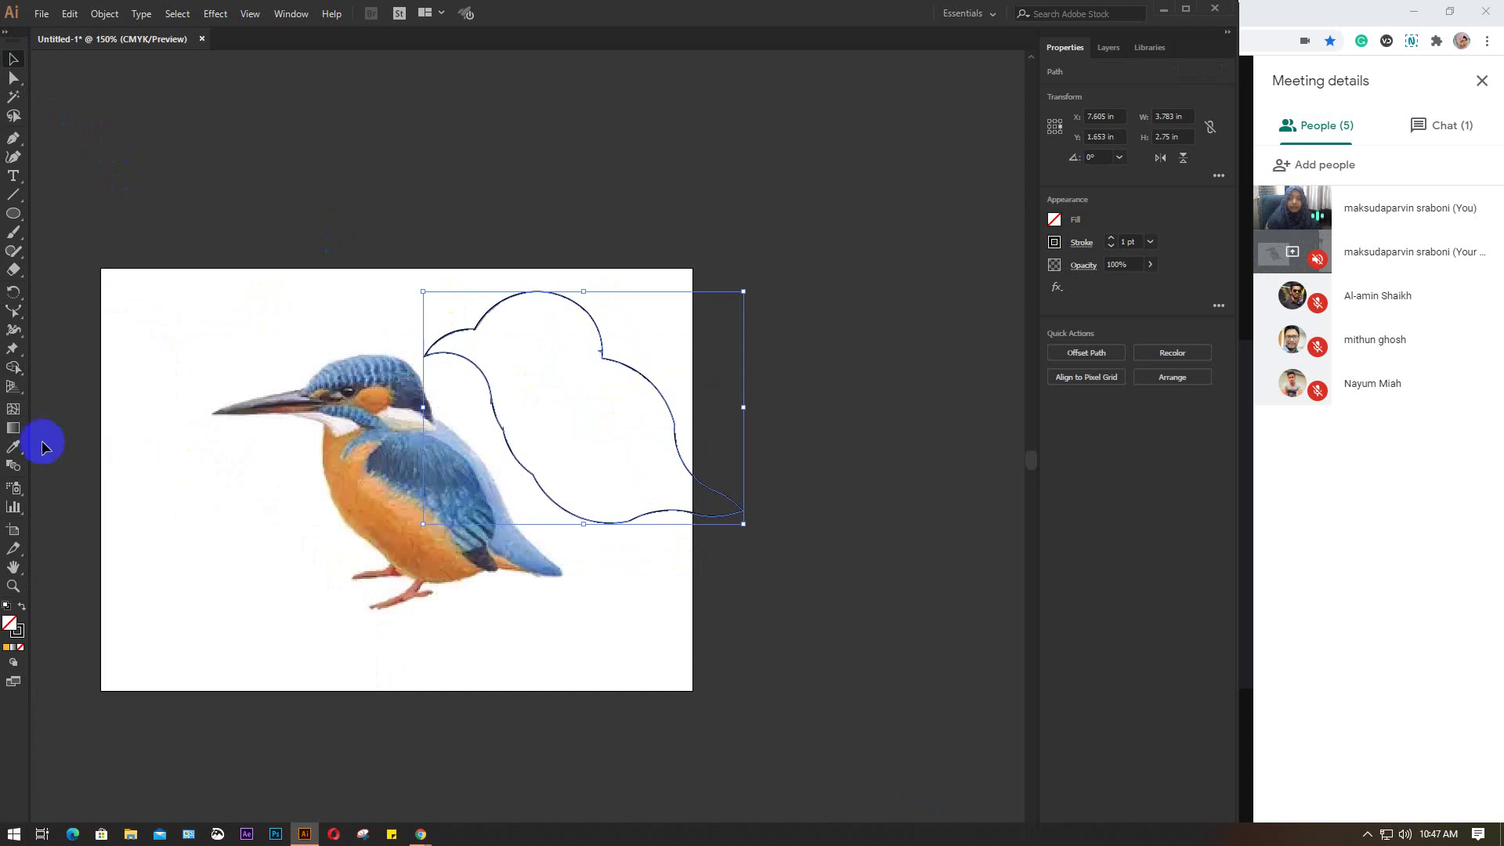
double_click(13, 429)
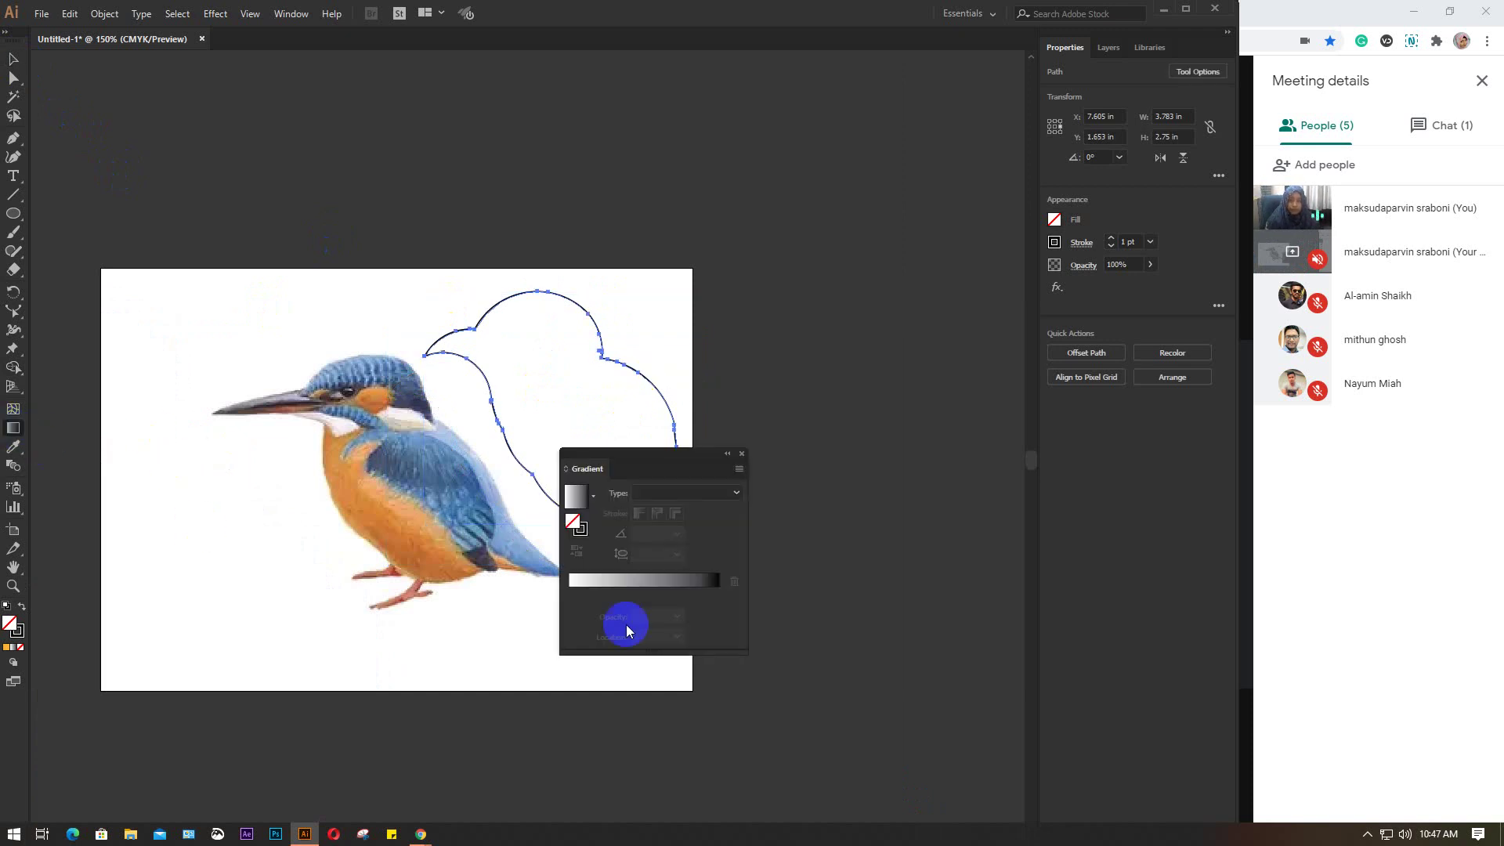
left_click(631, 583)
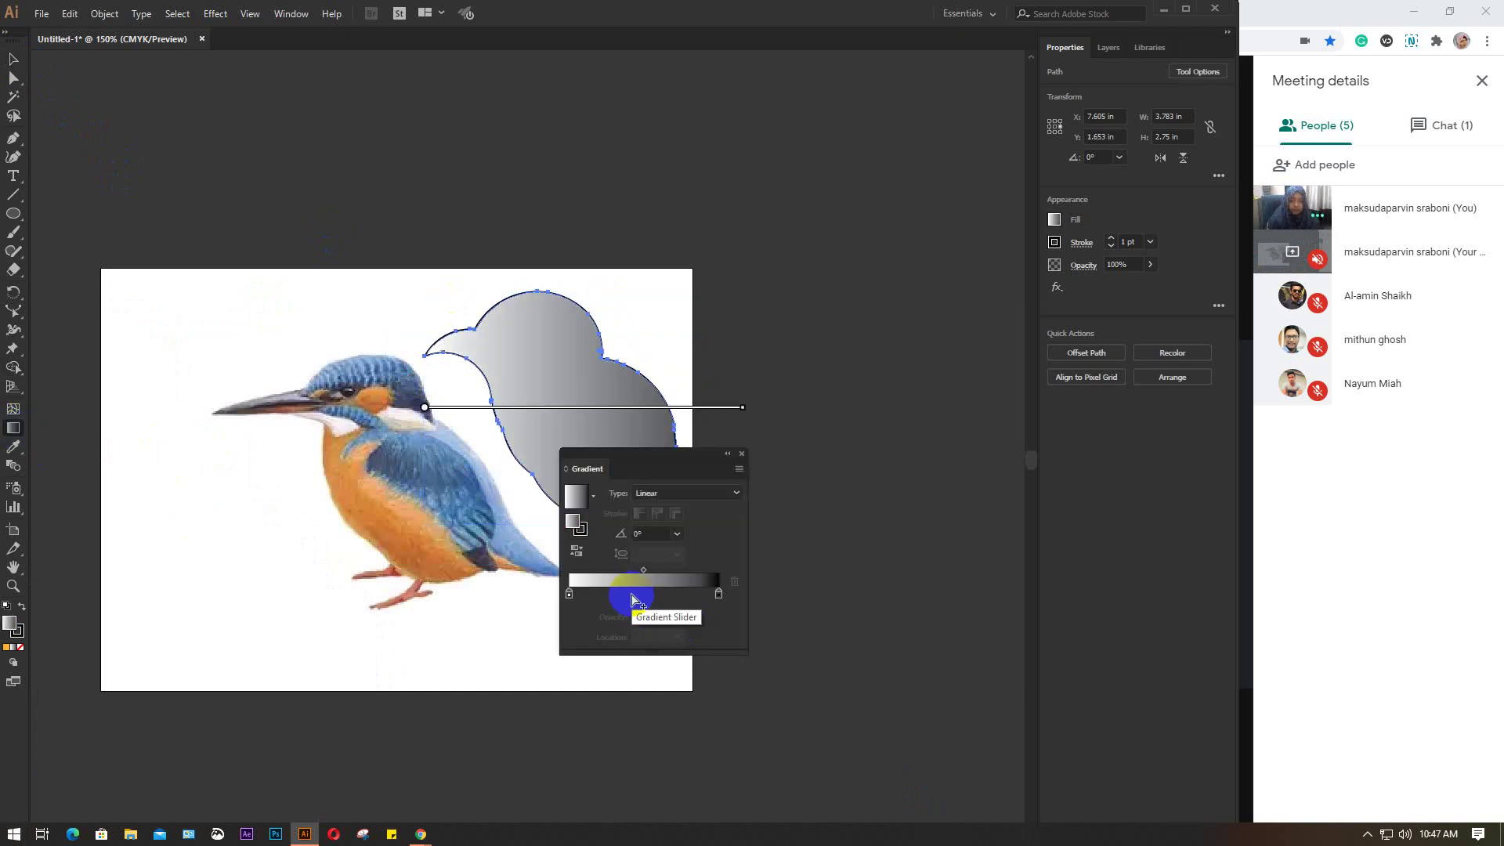
left_click(741, 453)
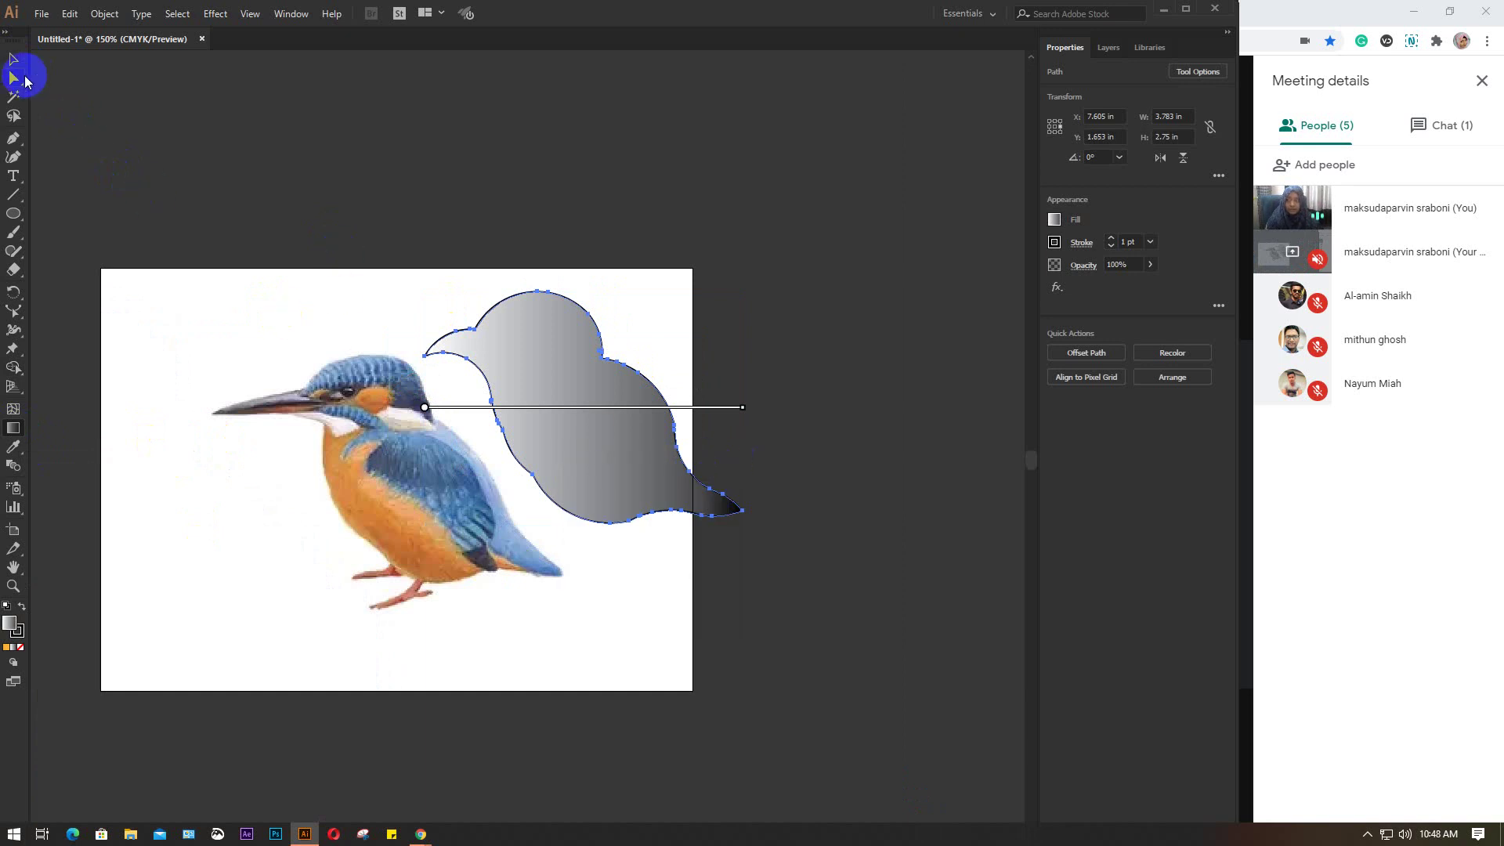
left_click(13, 59)
left_click(554, 188)
mouse_move(587, 407)
left_mouse_down()
mouse_move(595, 420)
mouse_move(644, 407)
left_mouse_up()
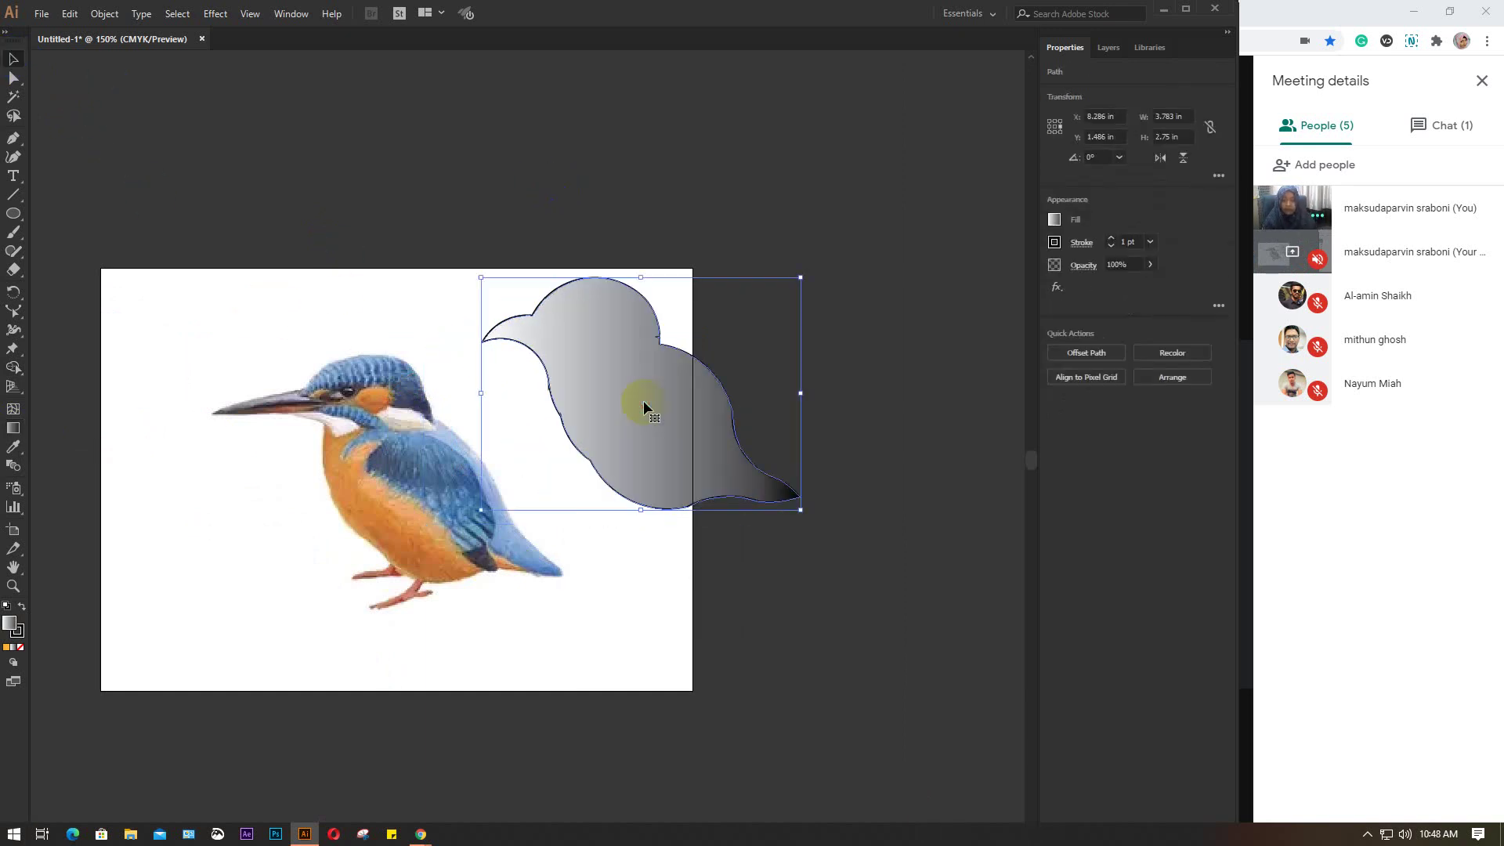
Step: Delete the gradient silhouette and the kingfisher photo, leaving an empty artboard
key("Delete")
left_click(642, 401)
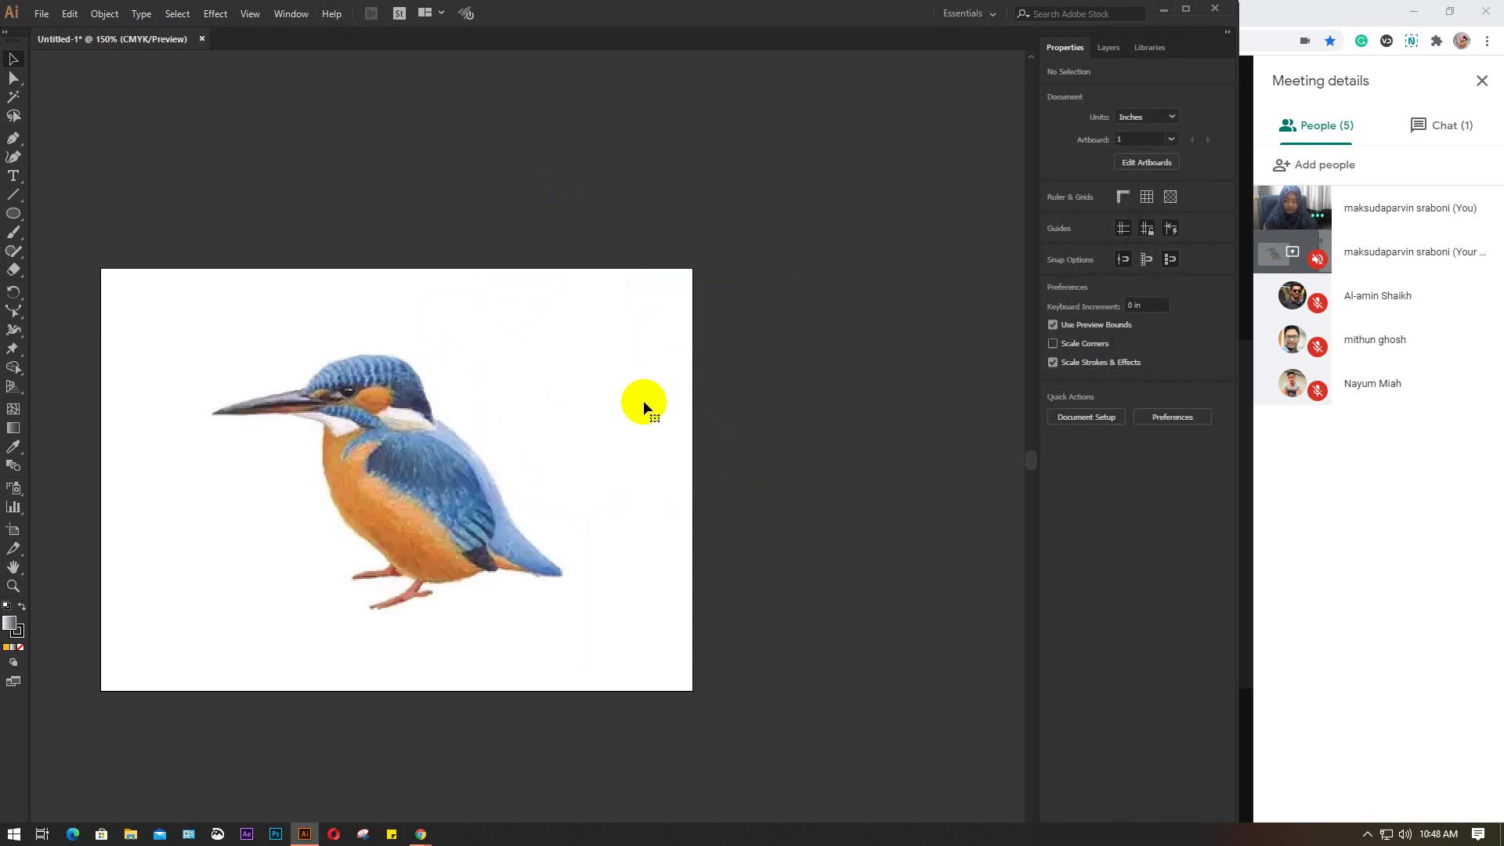
key("ctrl+a")
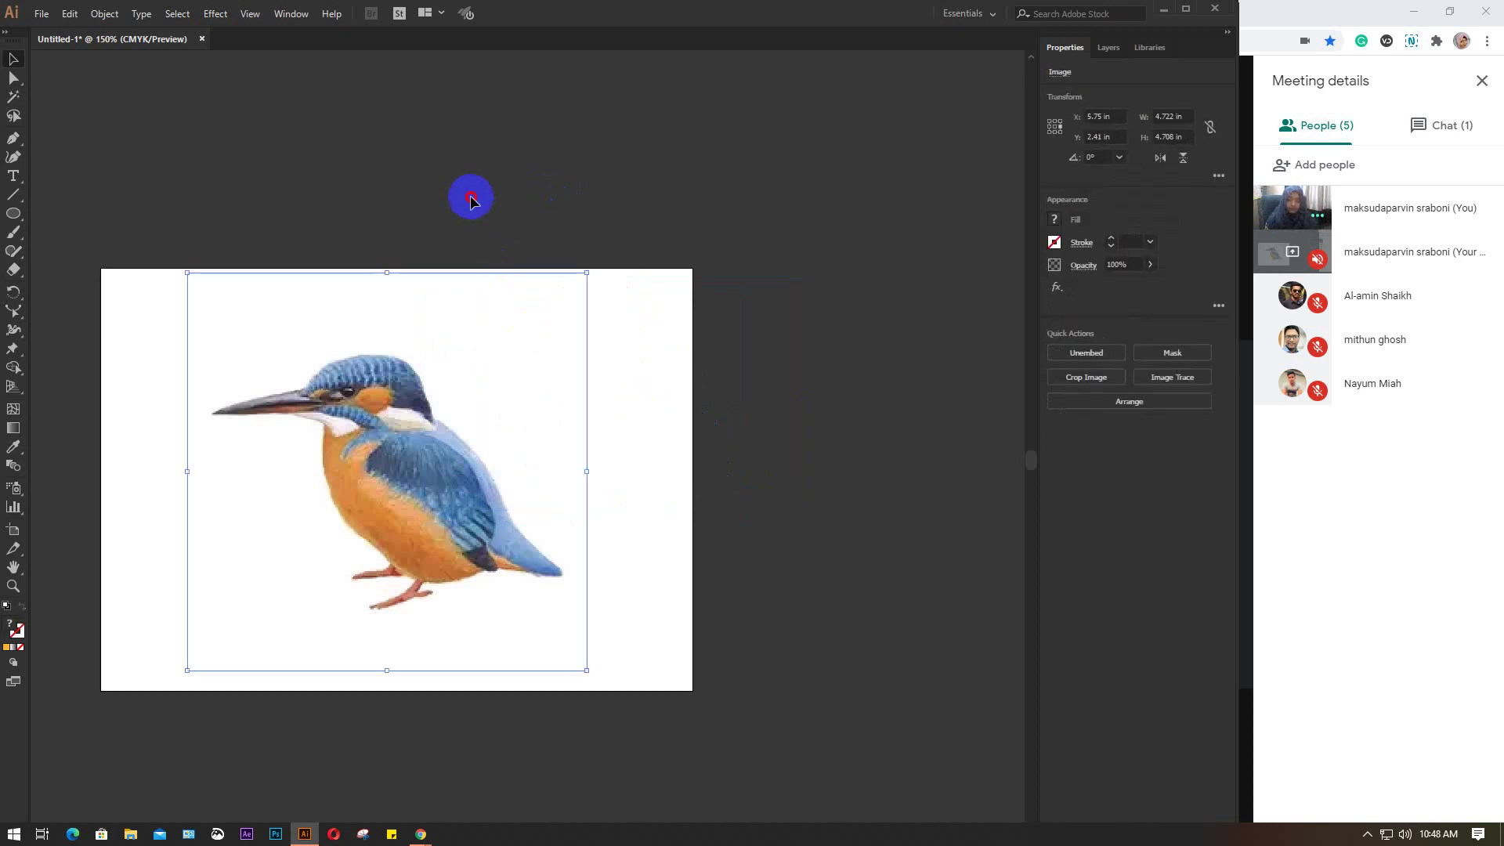
left_click(470, 198)
left_click(398, 452)
key("Delete")
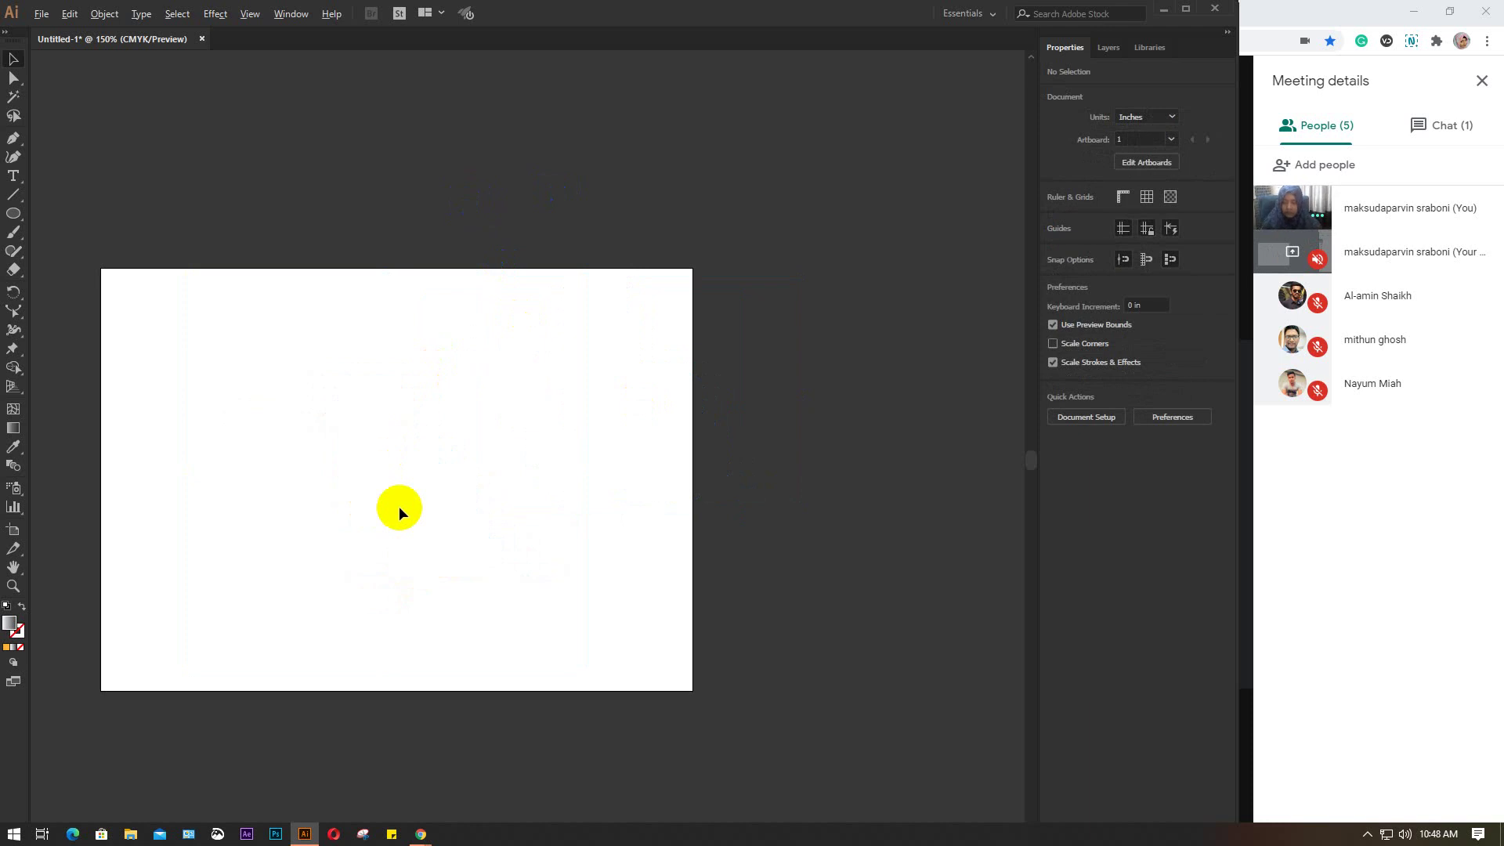
left_click_drag(398, 506, 506, 473)
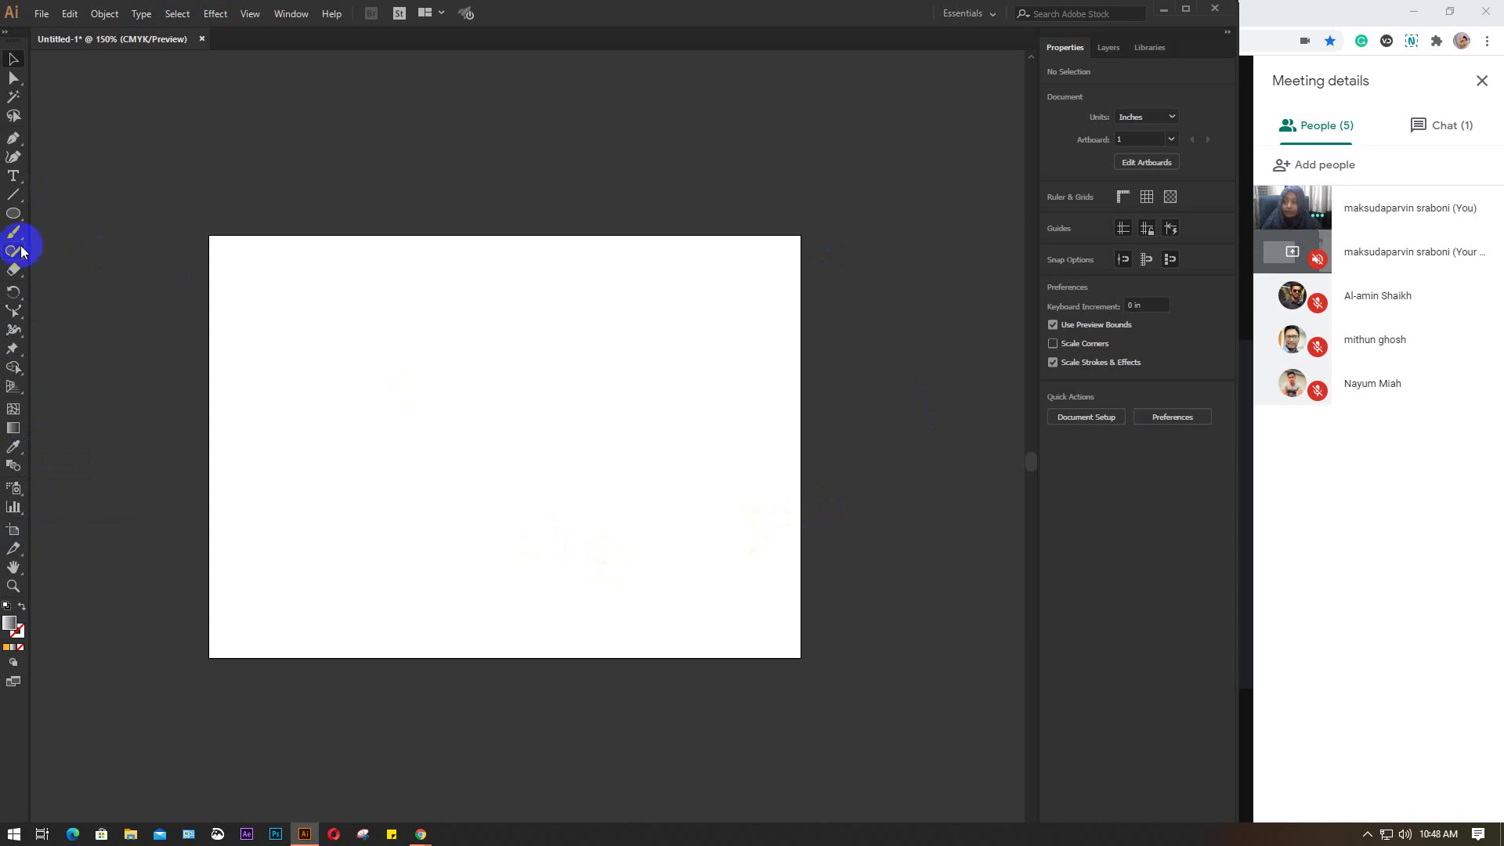
Step: Draw a large circle on the left half of the artboard with the Ellipse tool
left_click(14, 217)
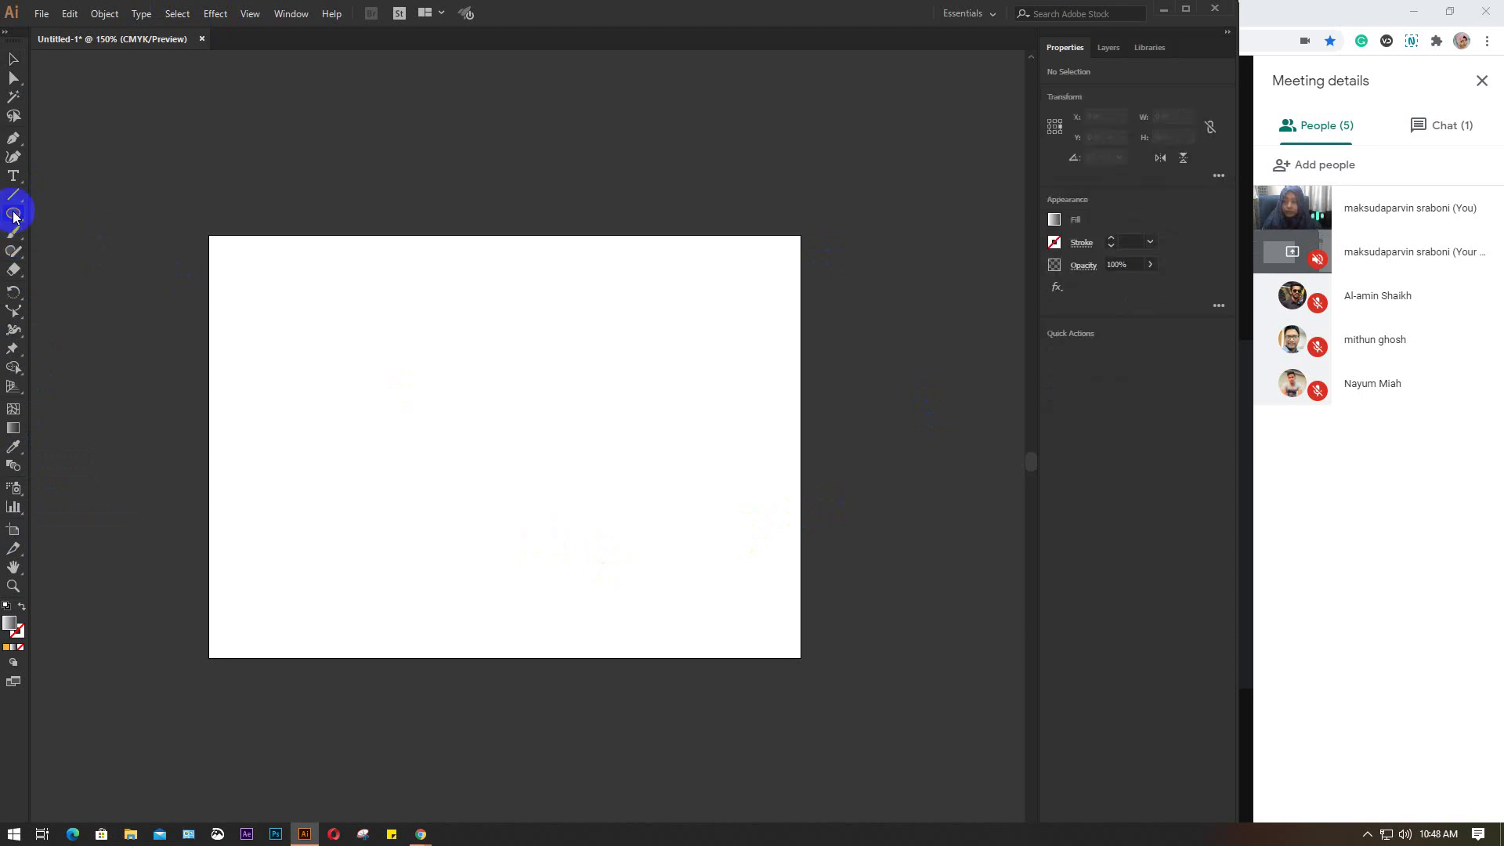
scroll(421, 444, "up", 1)
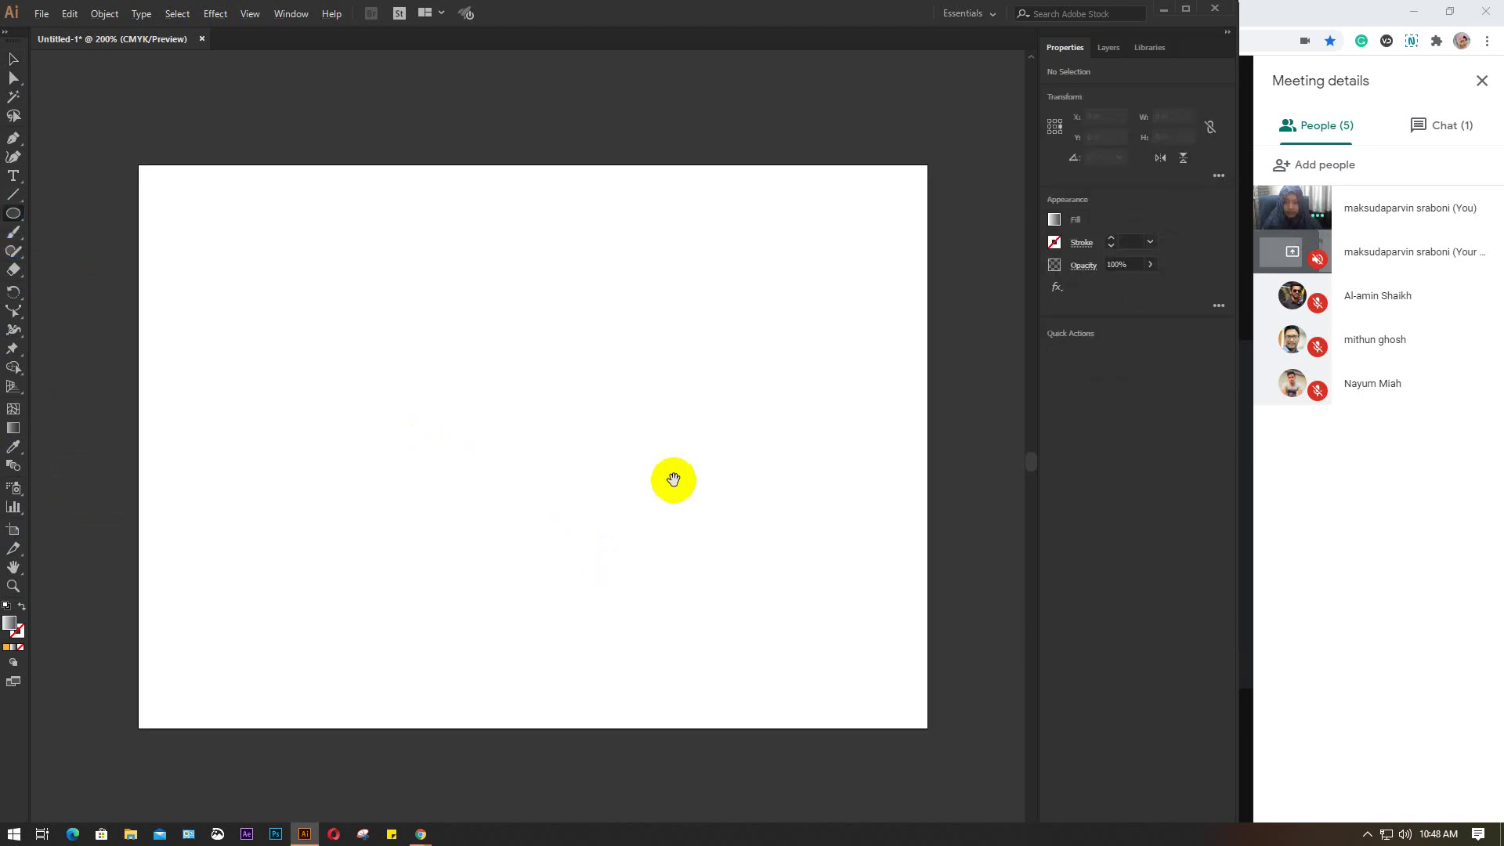
left_click_drag(672, 477, 639, 431)
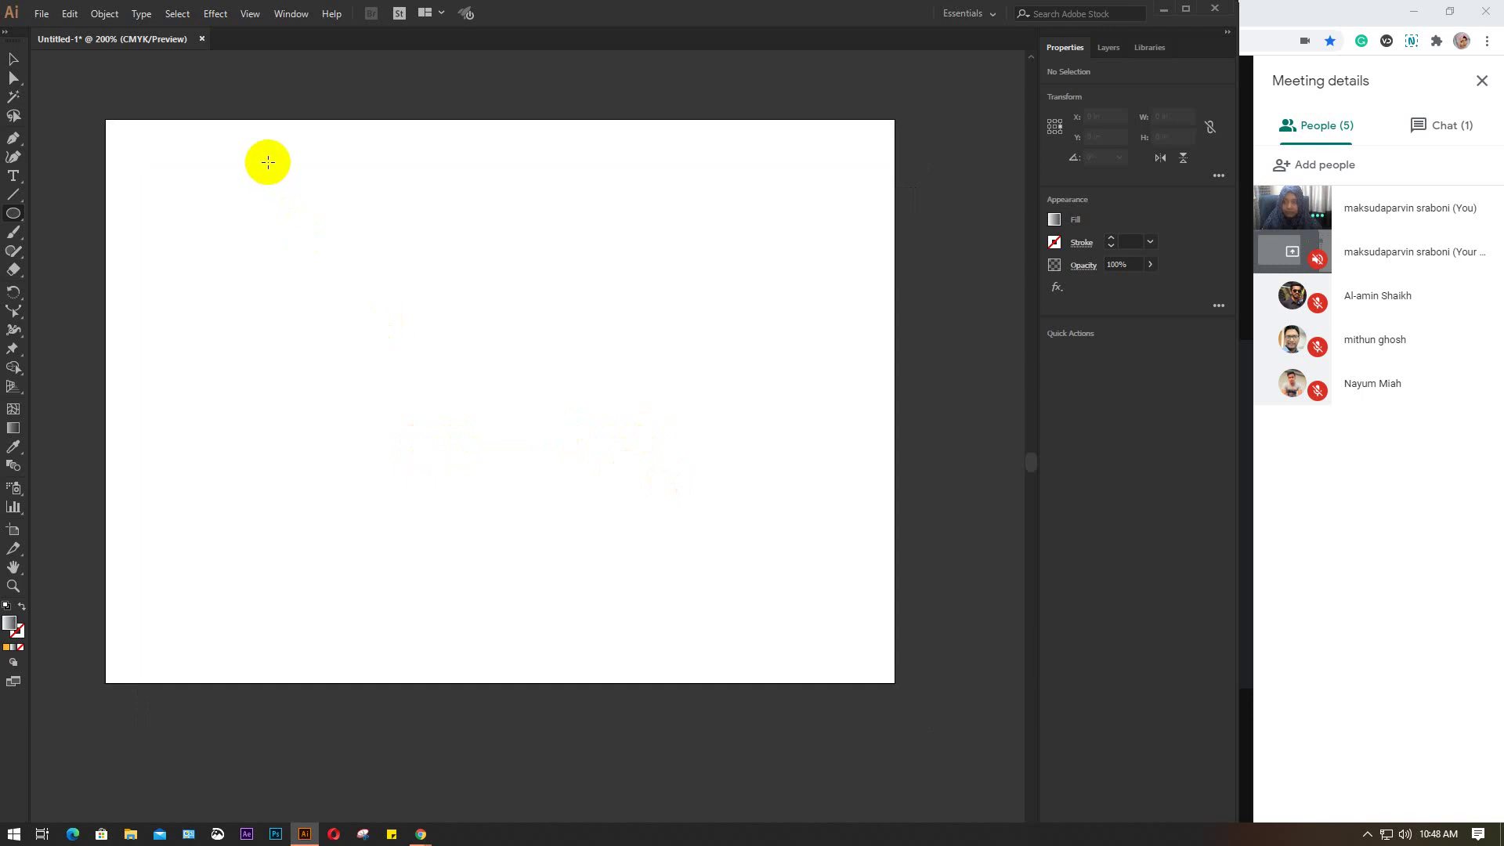
mouse_move(305, 168)
left_mouse_down()
mouse_move(702, 577)
mouse_move(692, 612)
left_mouse_up()
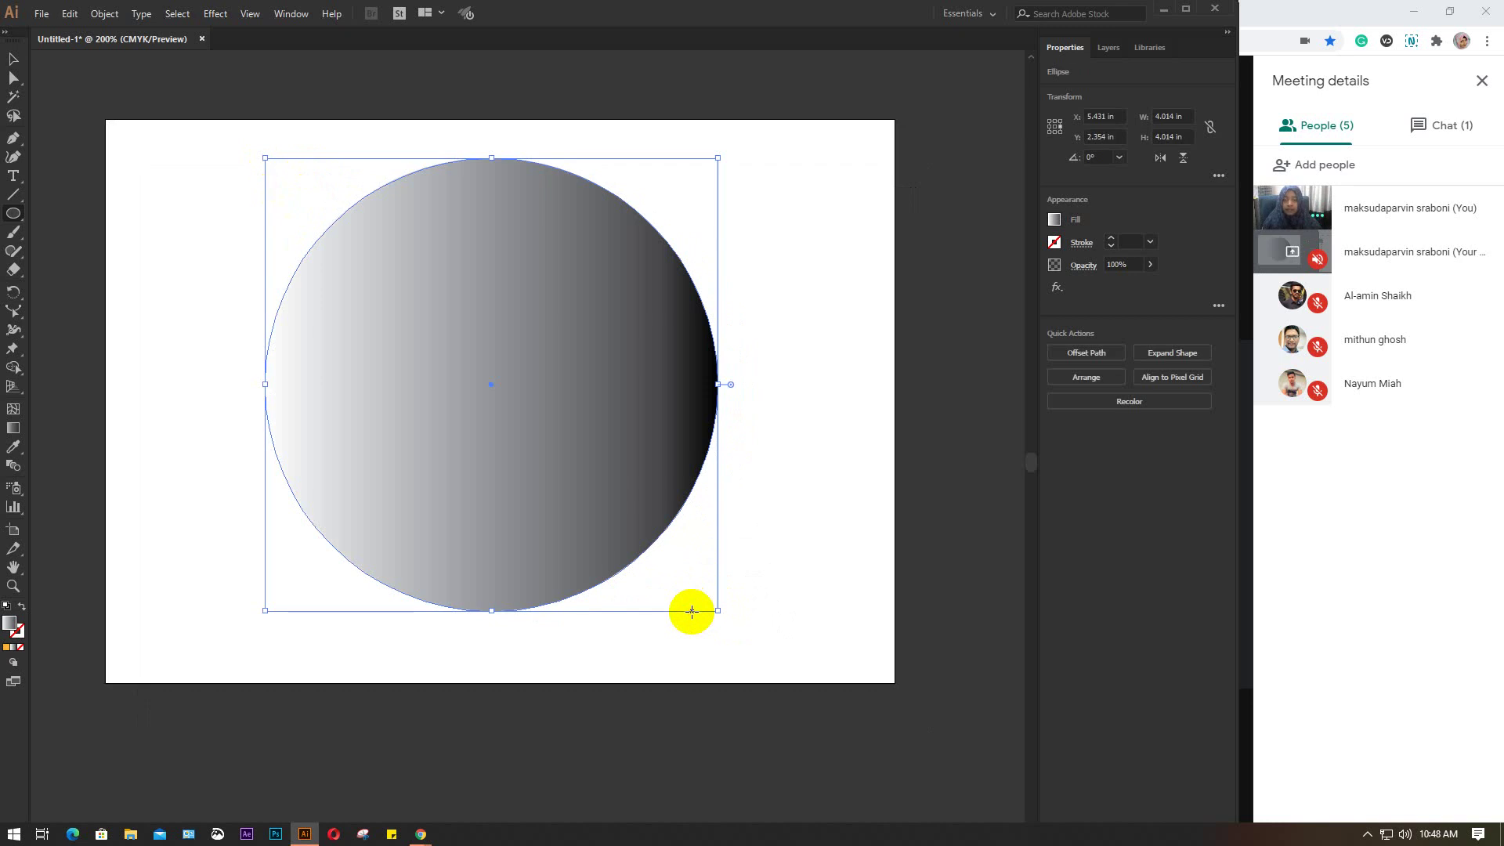
Step: Change the circle's fill to solid dark blue from the Properties swatches
left_click(13, 60)
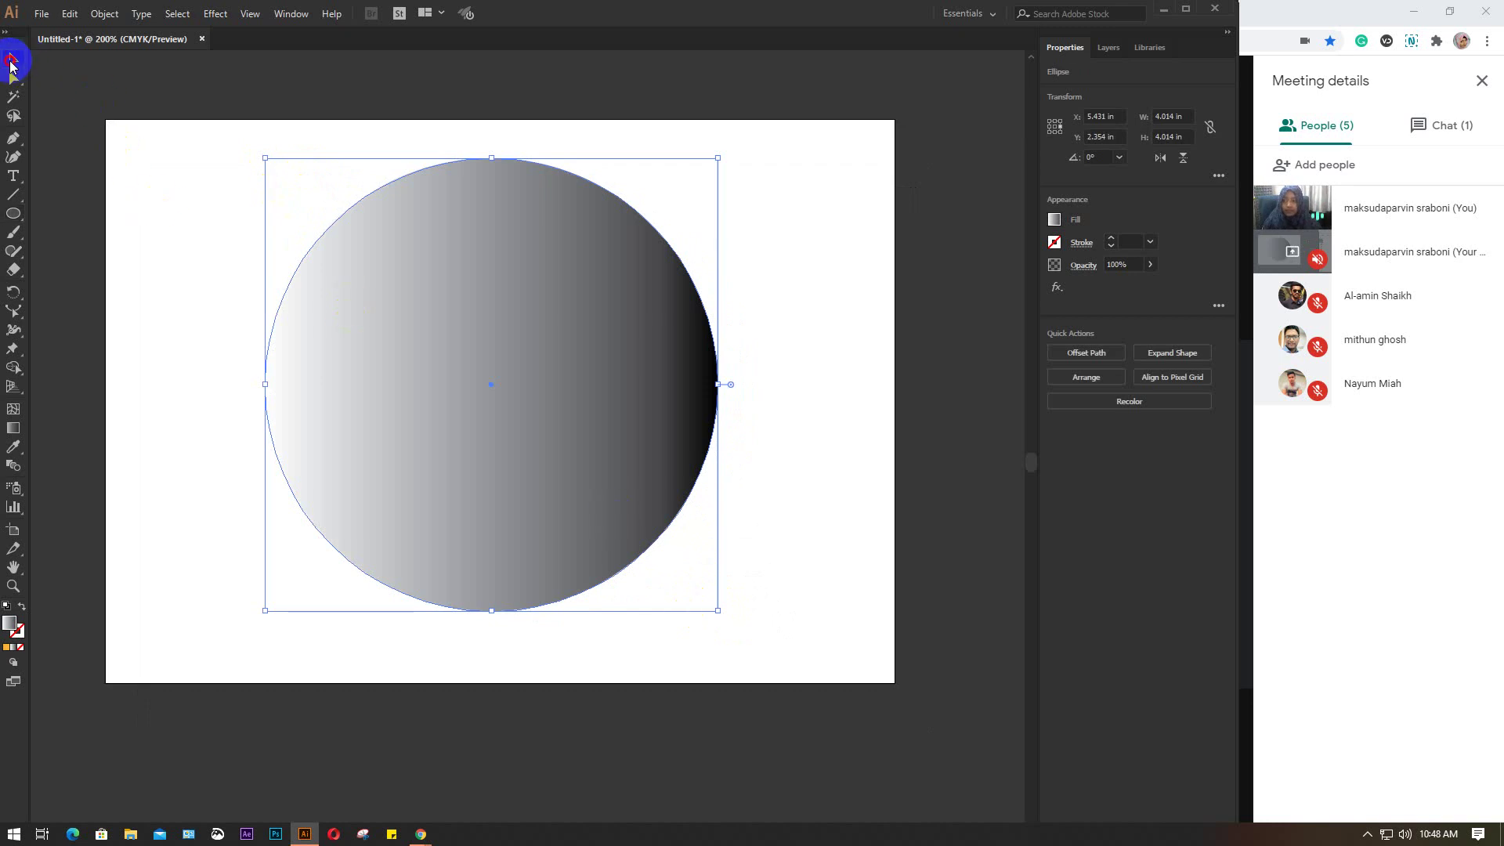
left_click(658, 449)
left_click(658, 454)
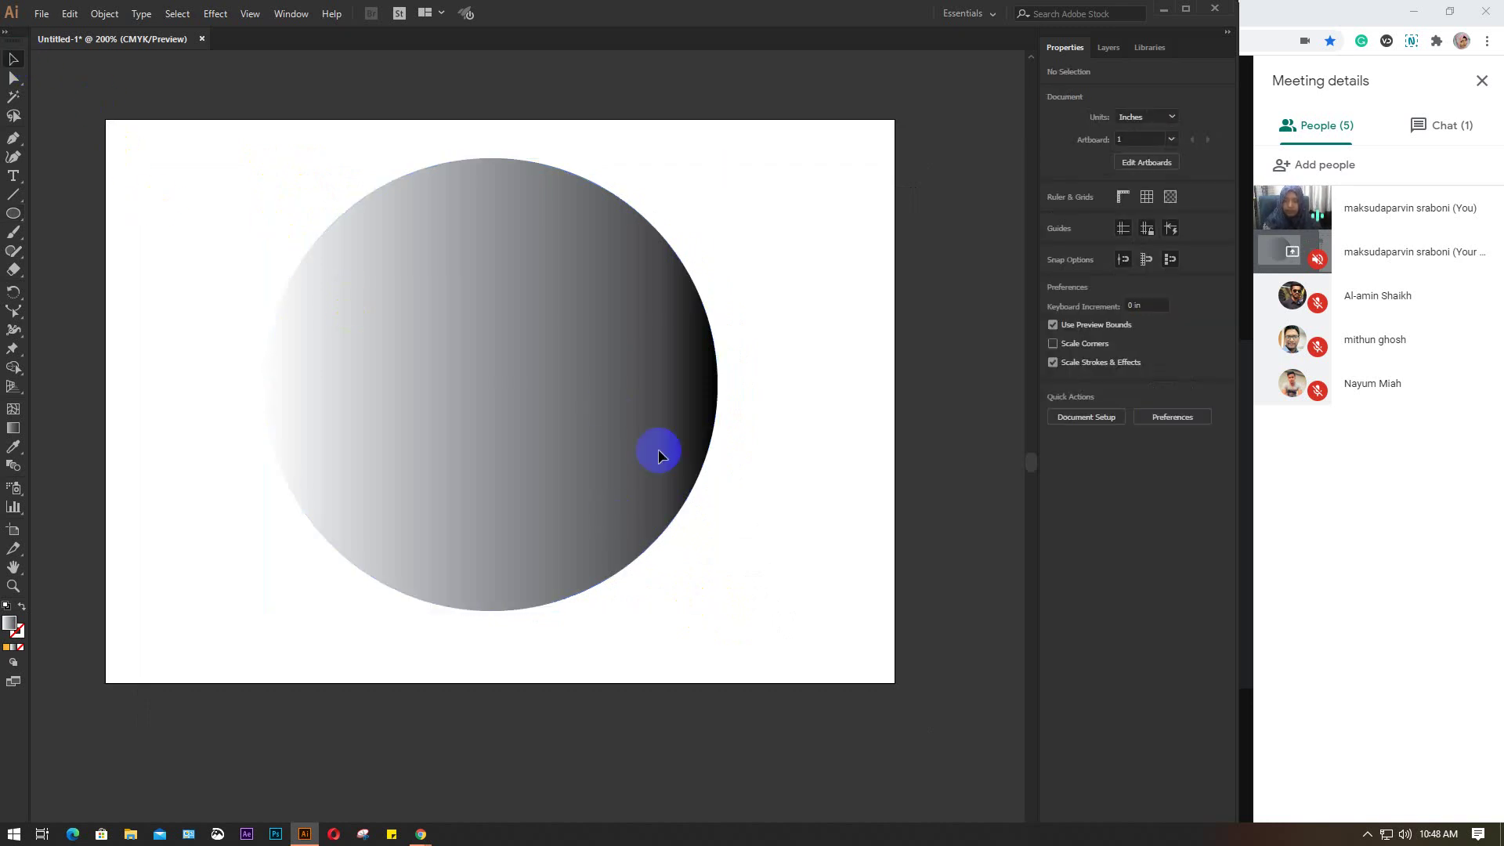
left_click(635, 445)
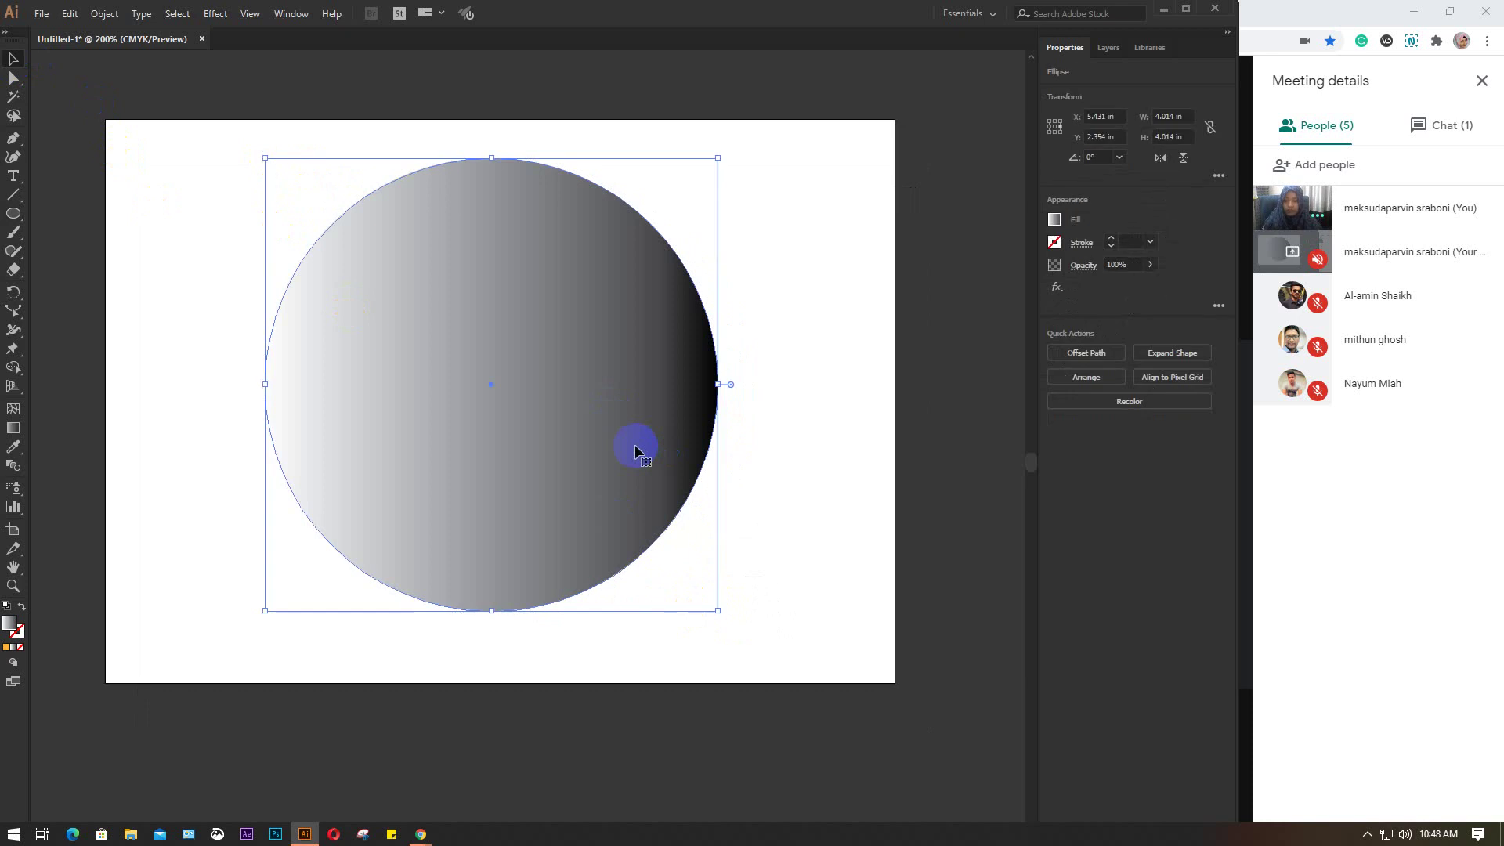
left_click(1055, 222)
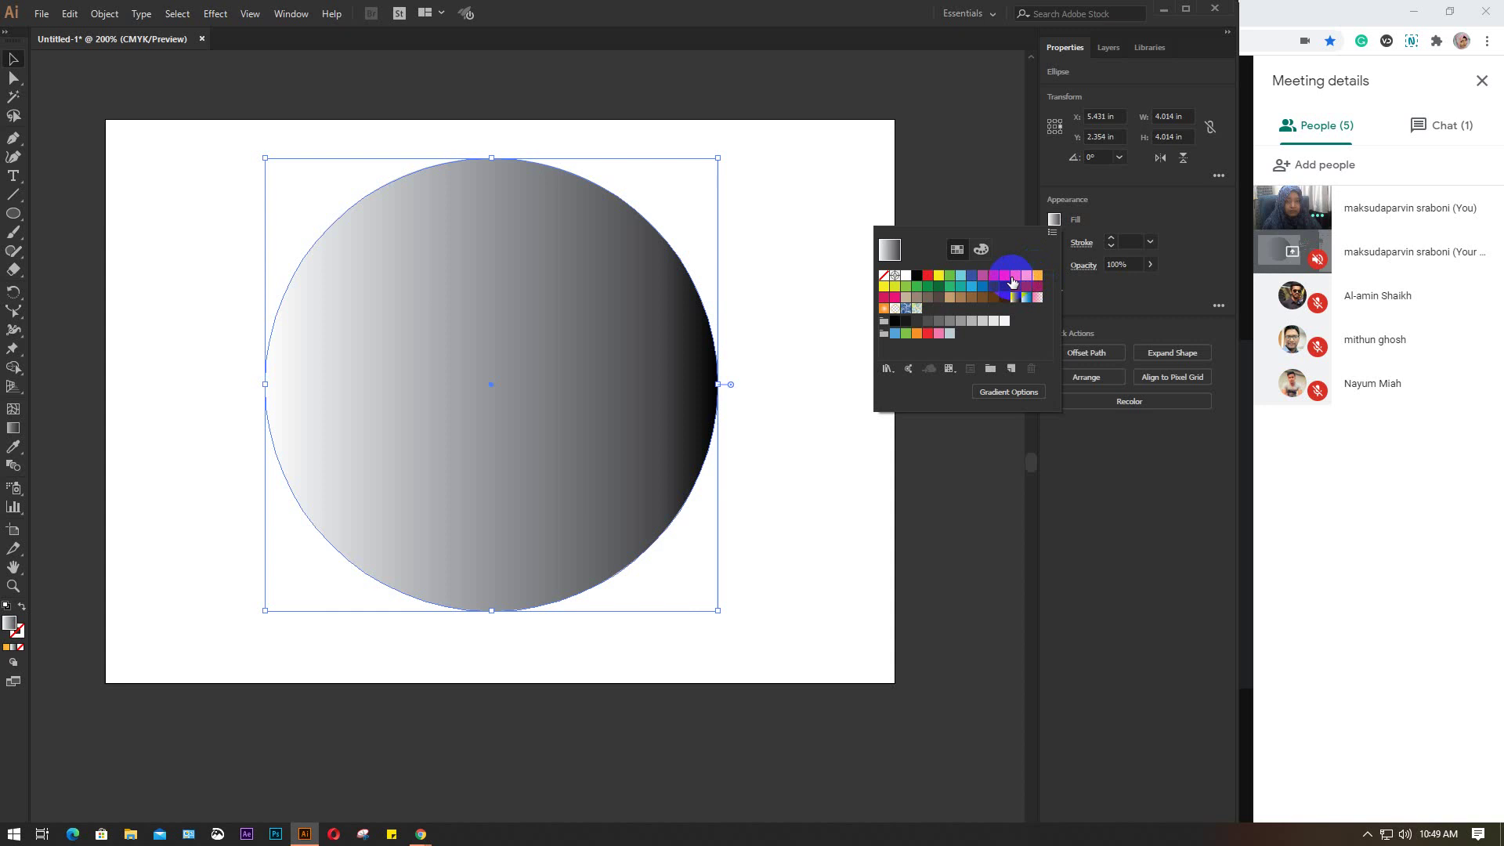
left_click(883, 298)
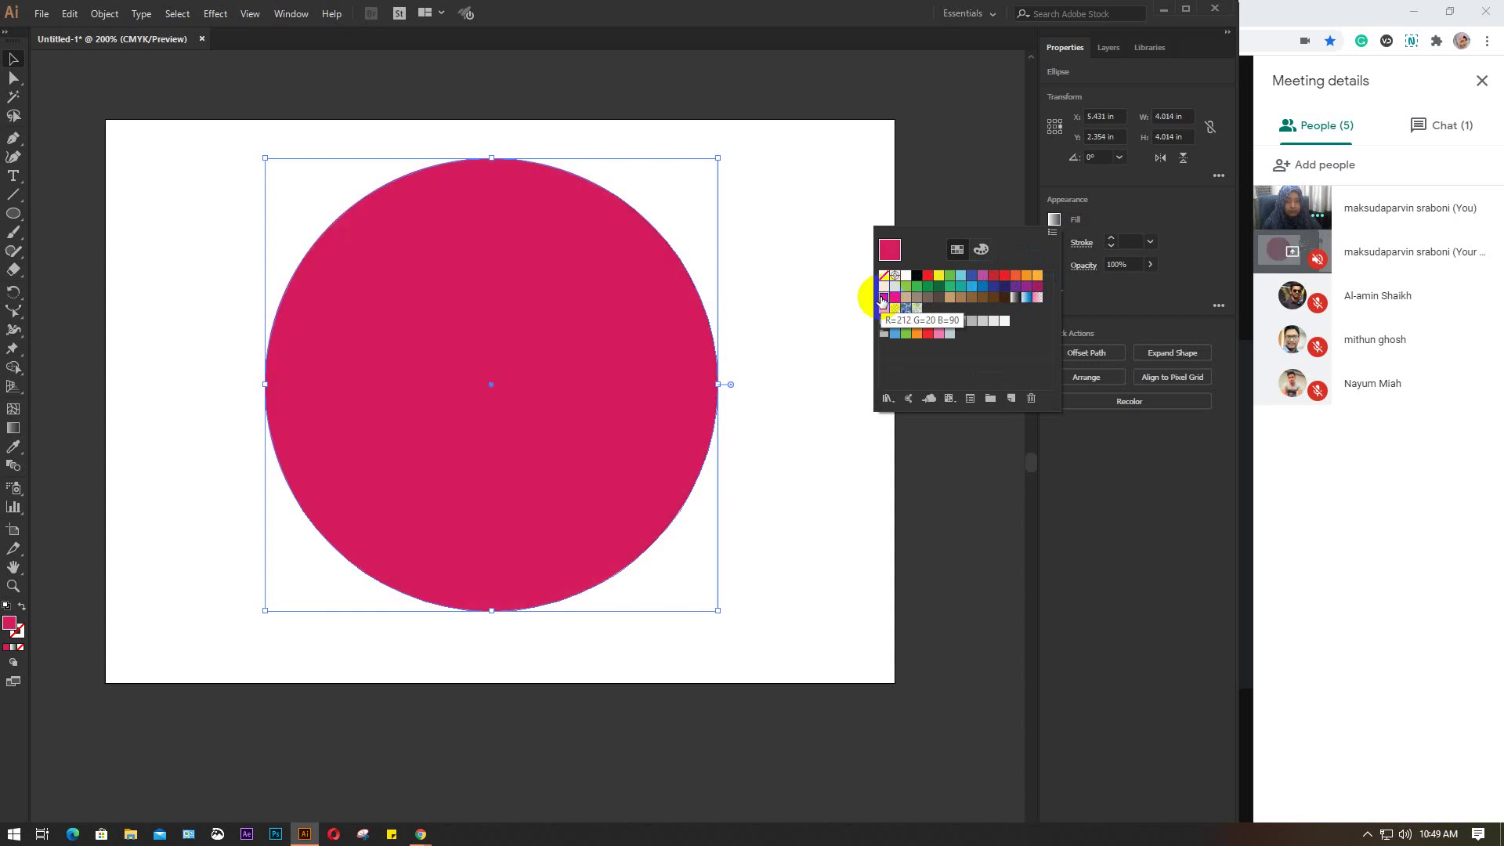
left_click_drag(883, 299, 1028, 288)
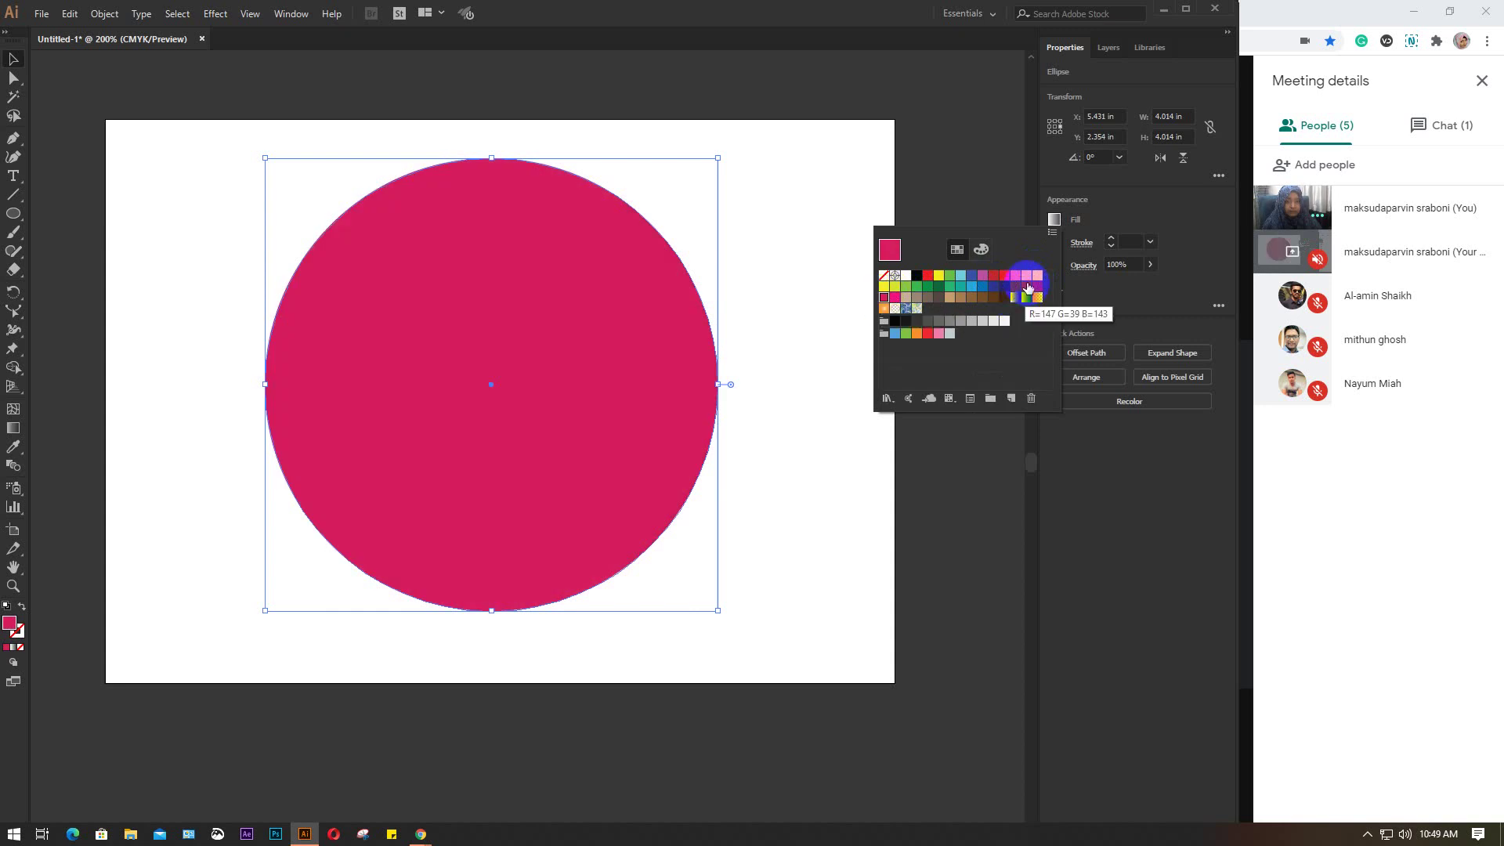
left_click(993, 286)
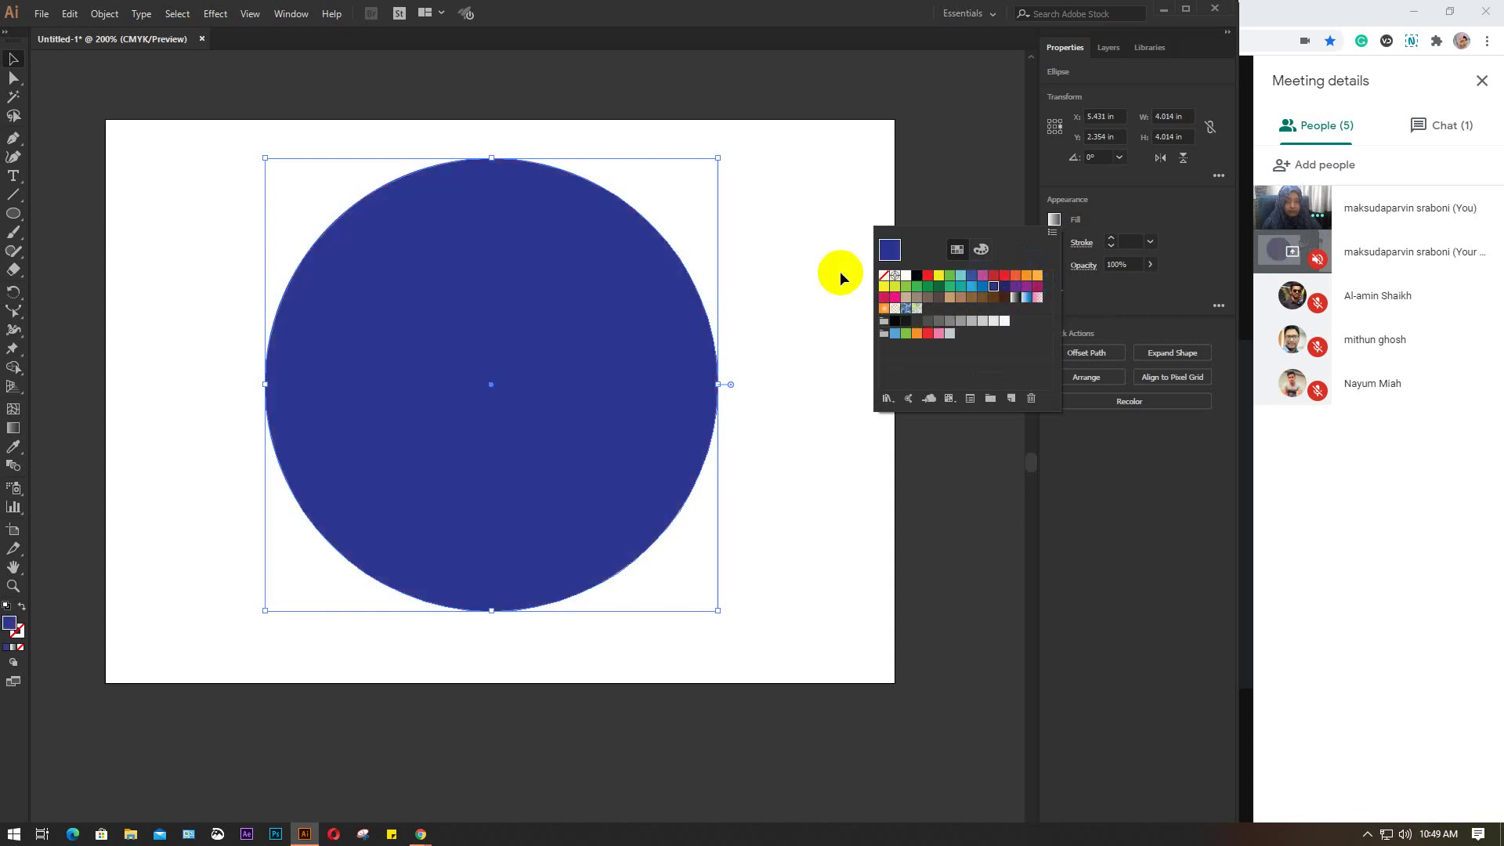
left_click(766, 261)
left_click(563, 263)
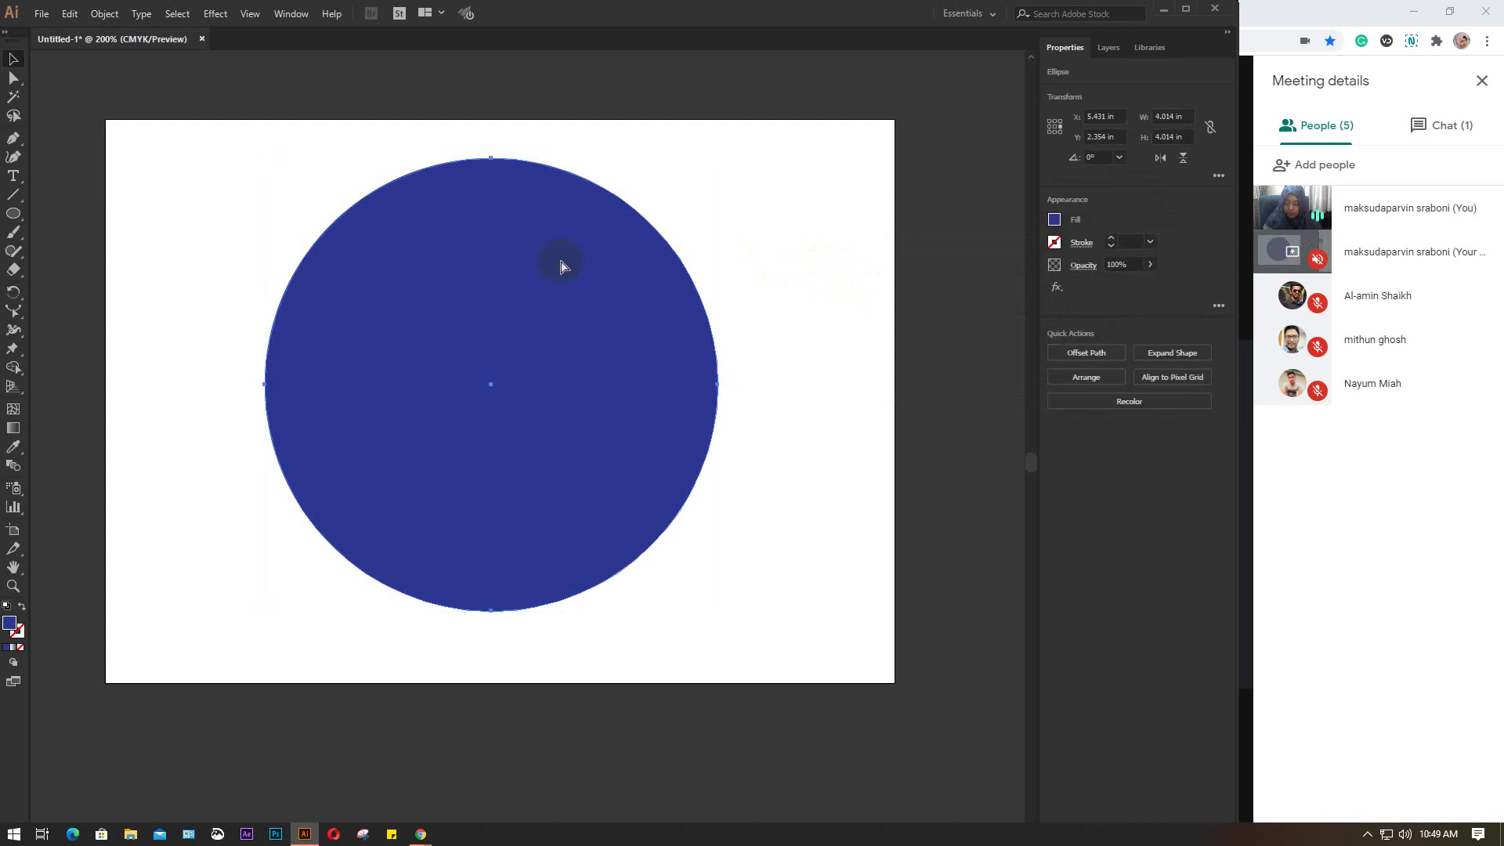
left_click(561, 266)
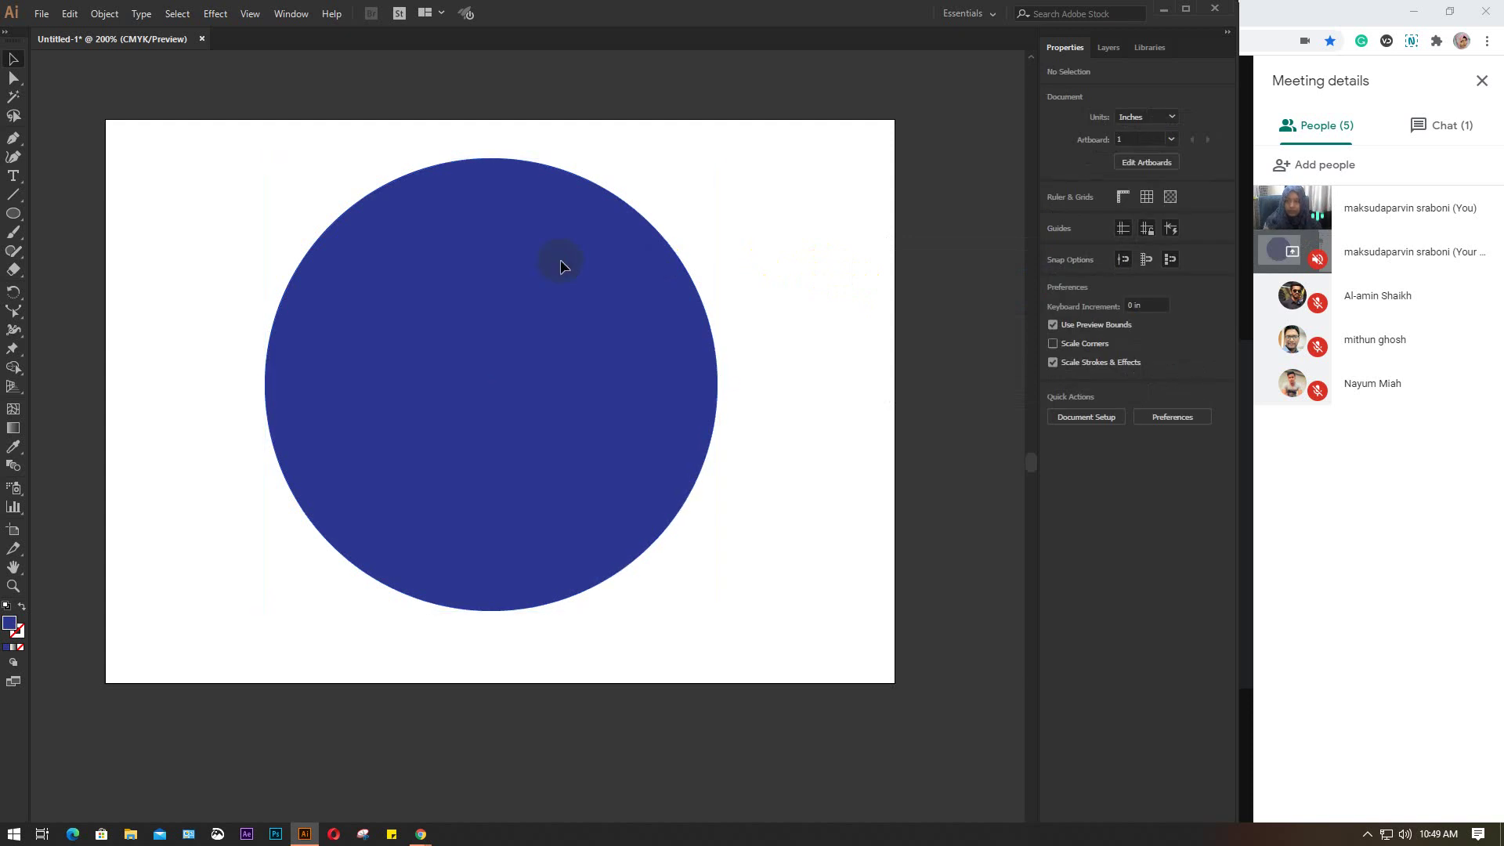
Step: Draw a short vertical line at the circle's top and give it a thick stroke weight
left_click(11, 180)
left_click(13, 194)
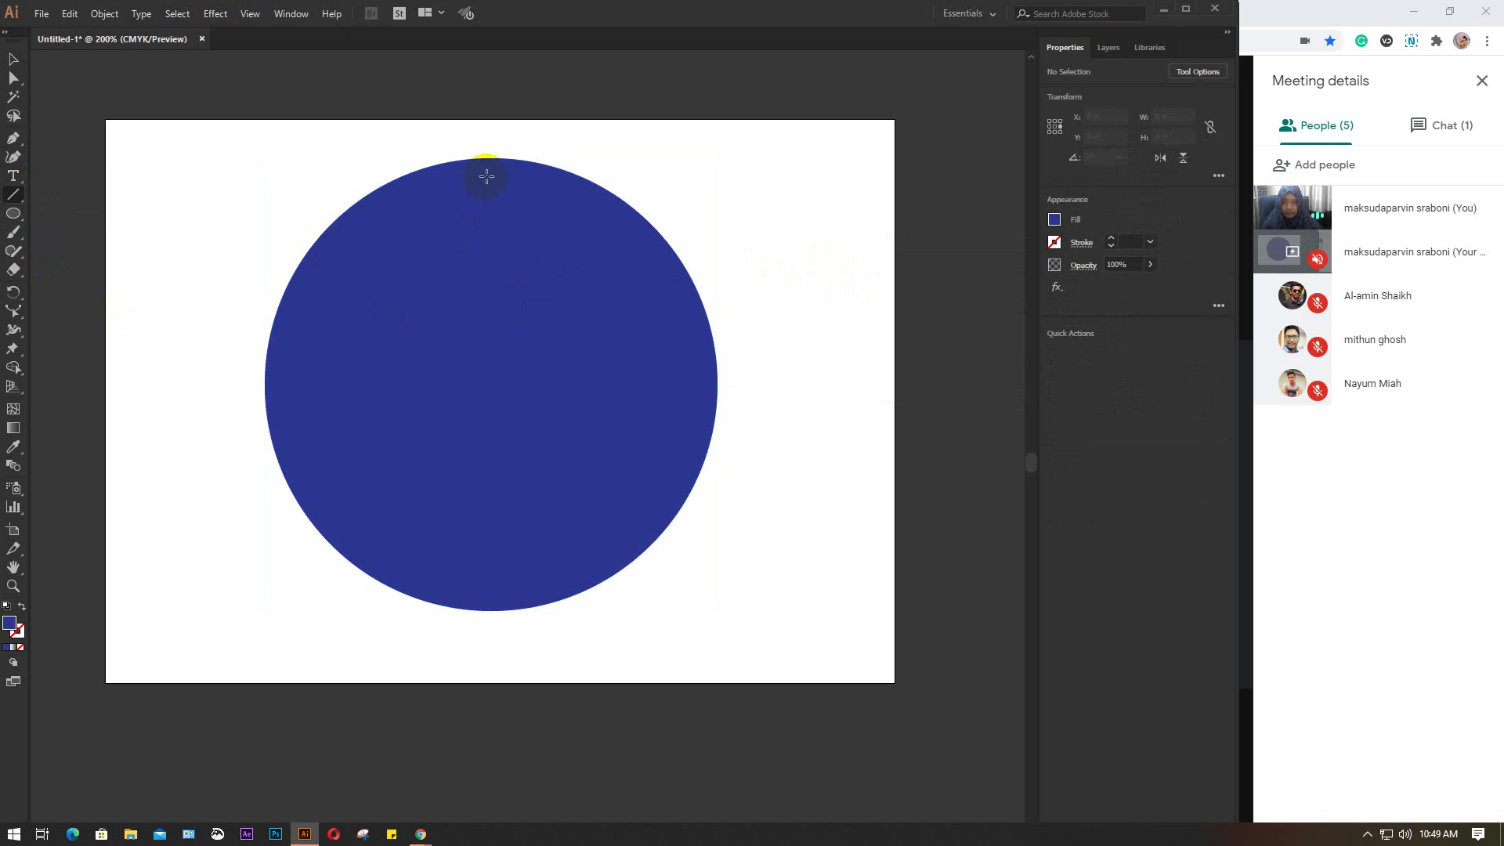
left_click_drag(492, 175, 490, 214)
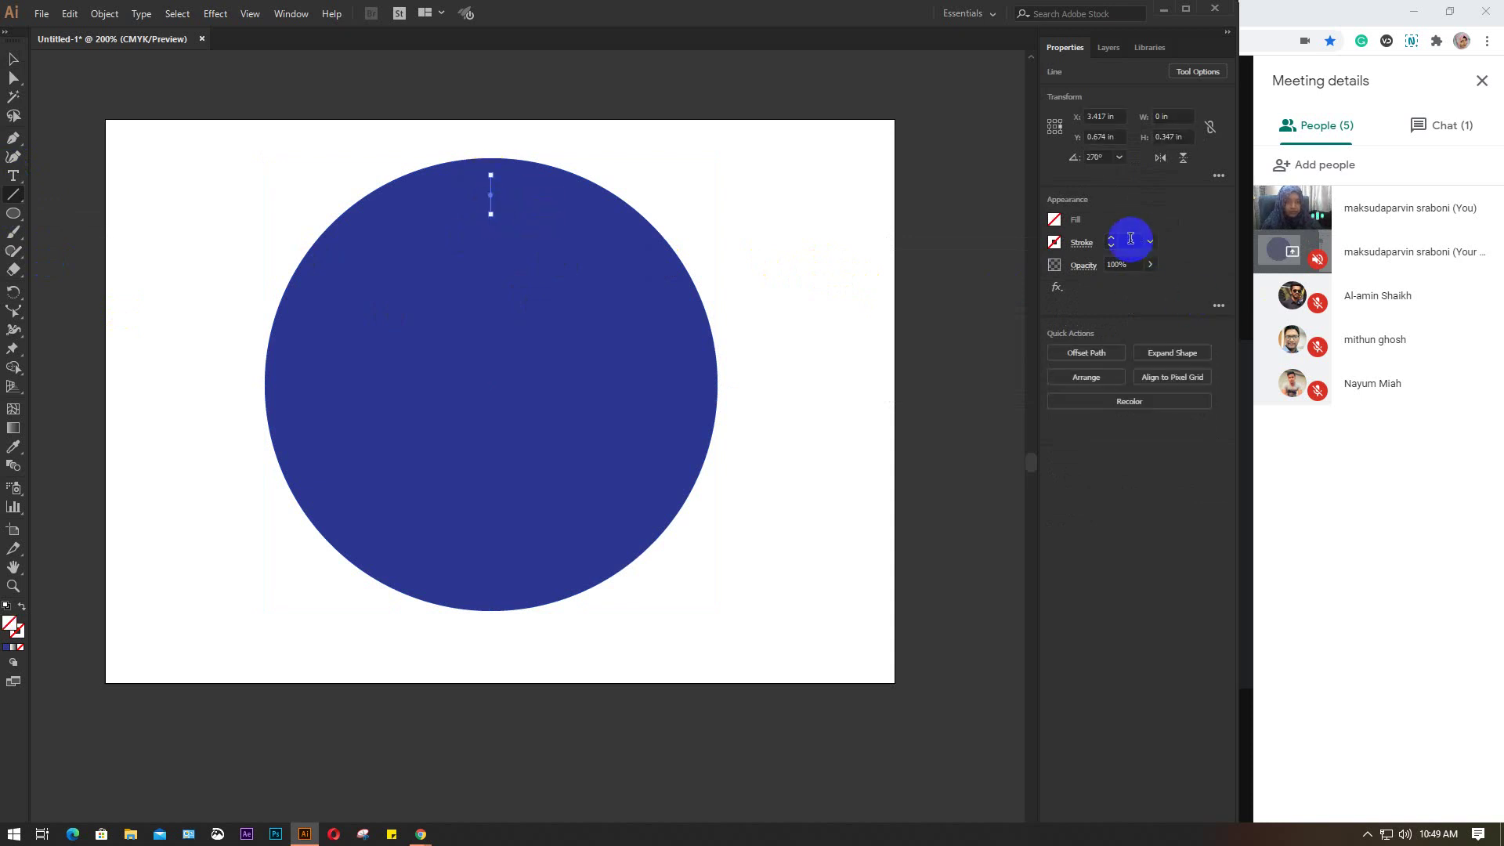
left_click(1130, 240)
type("10")
key("Return")
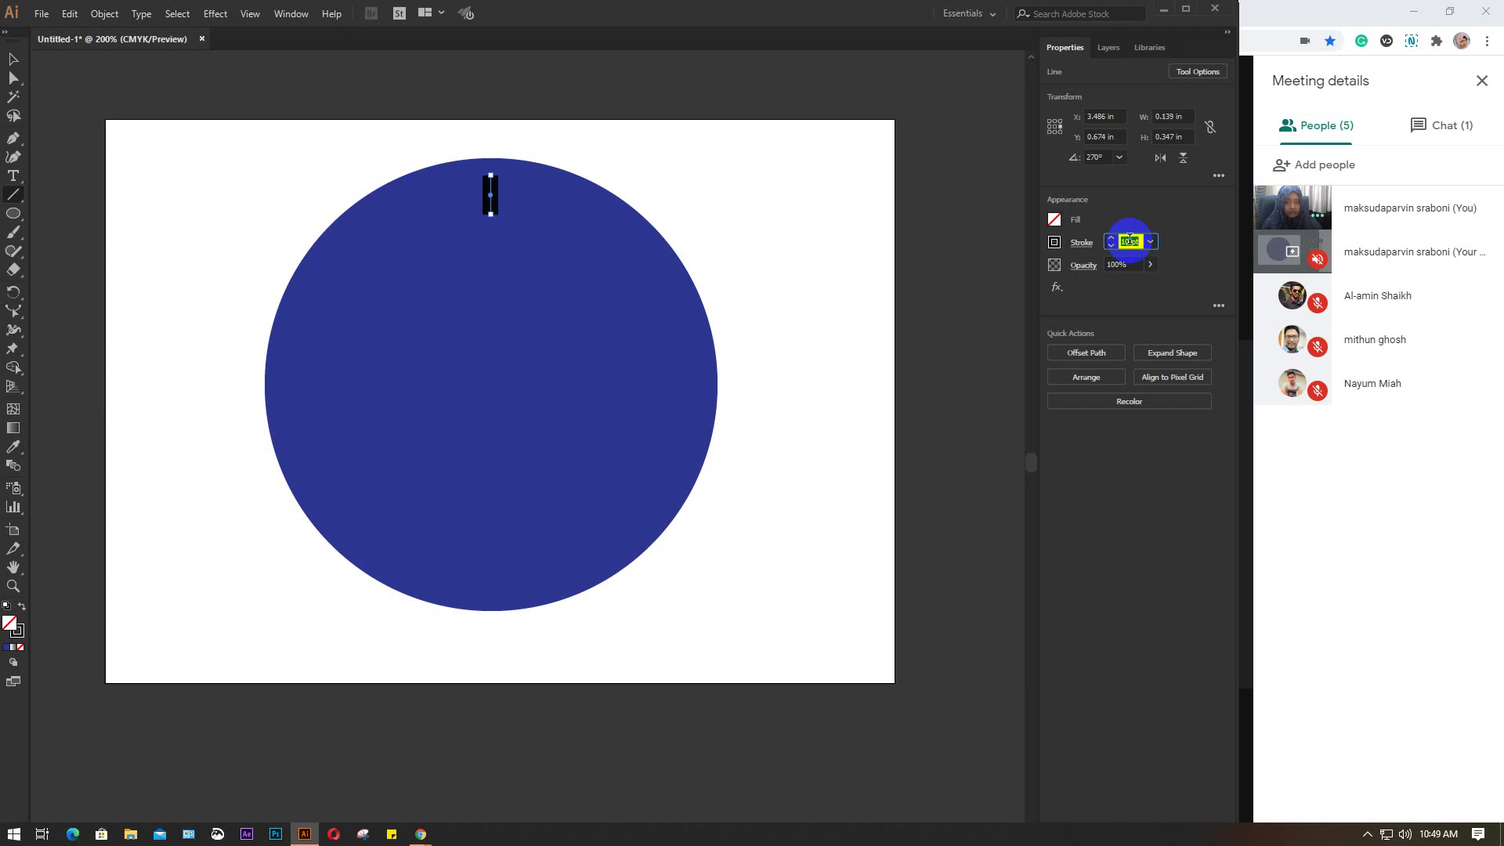
Step: Make the line's stroke white with Round Cap ends
scroll(1130, 241, "up", 4)
left_click(1055, 242)
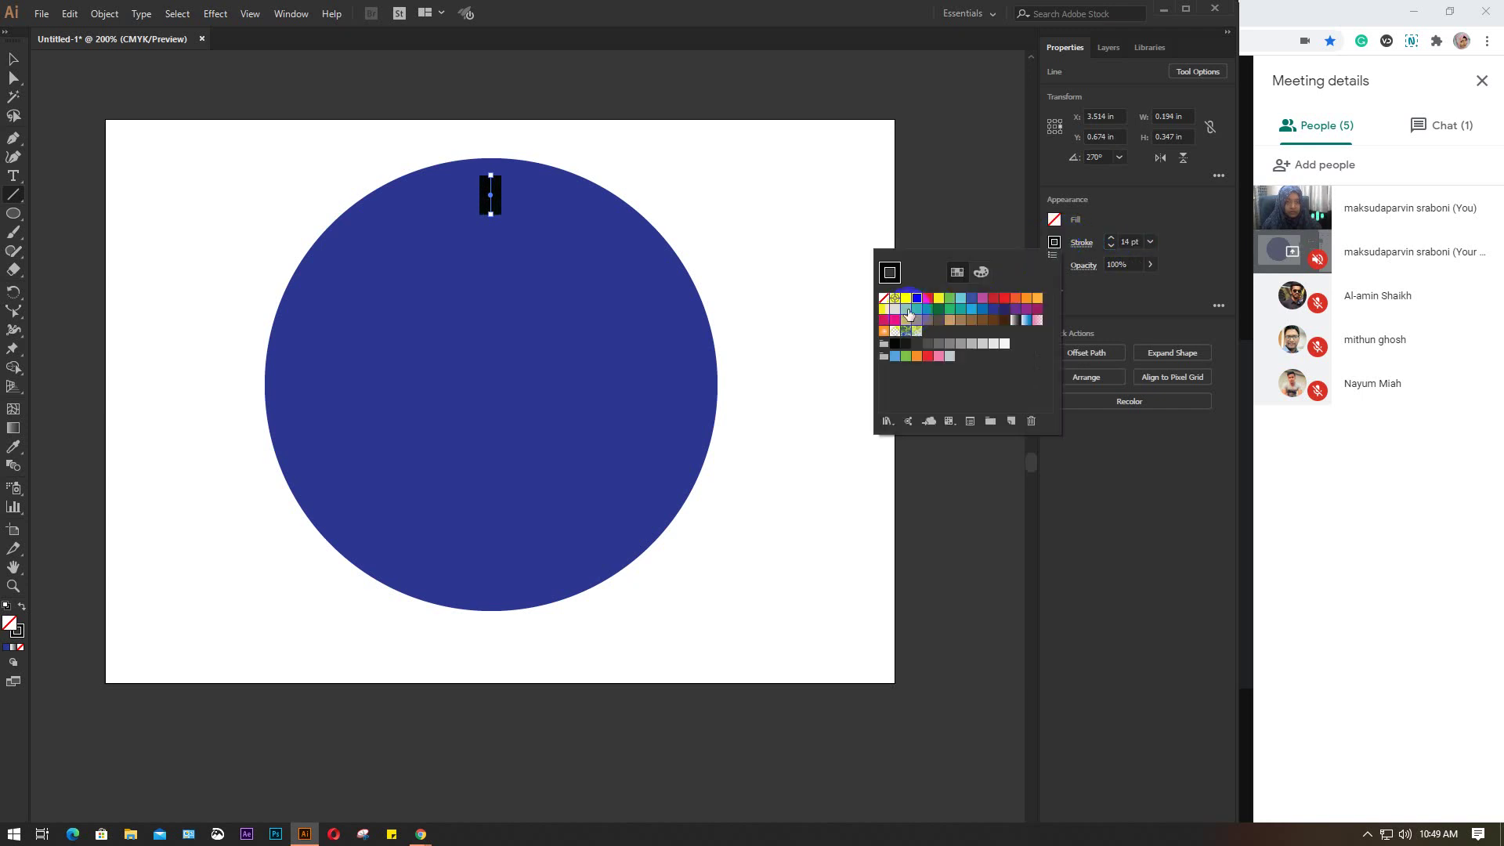
left_click(908, 315)
left_click(1082, 243)
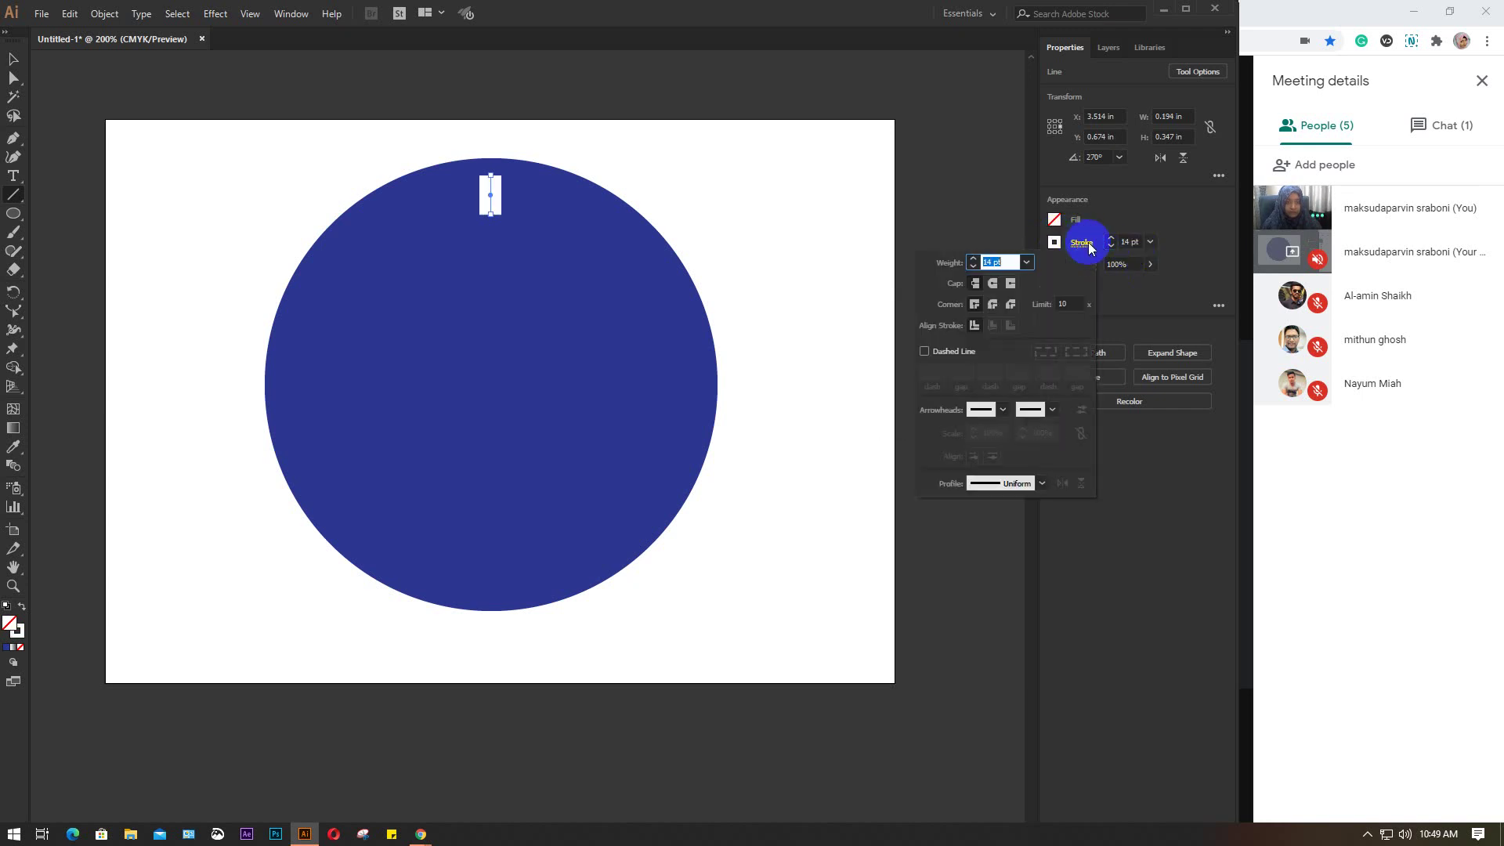
left_click(994, 326)
left_click(993, 285)
left_click(820, 292)
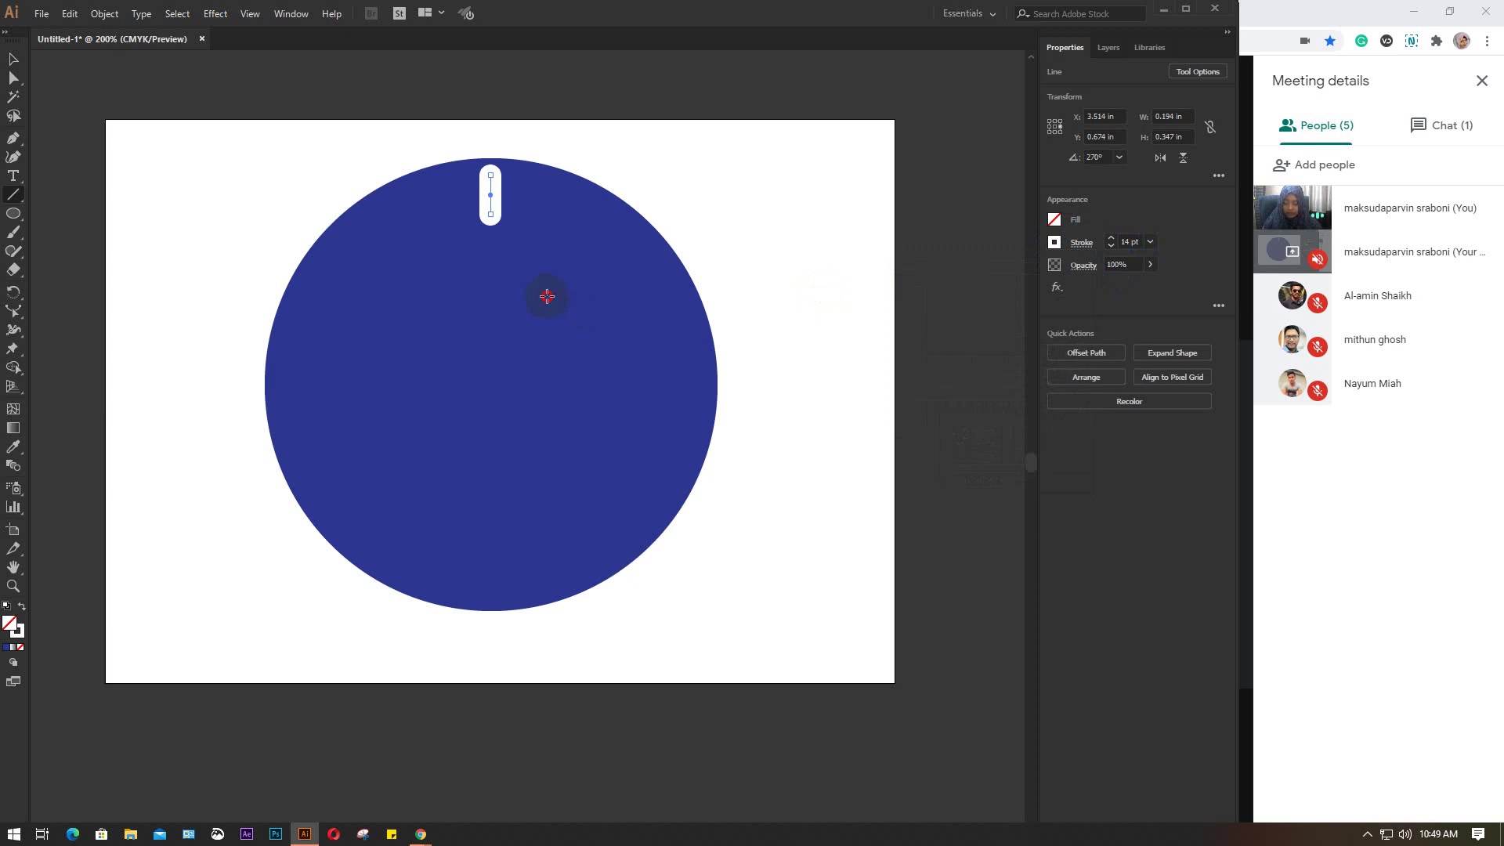
Step: Nudge the white line down three steps and reselect it
key("v")
key("Down")
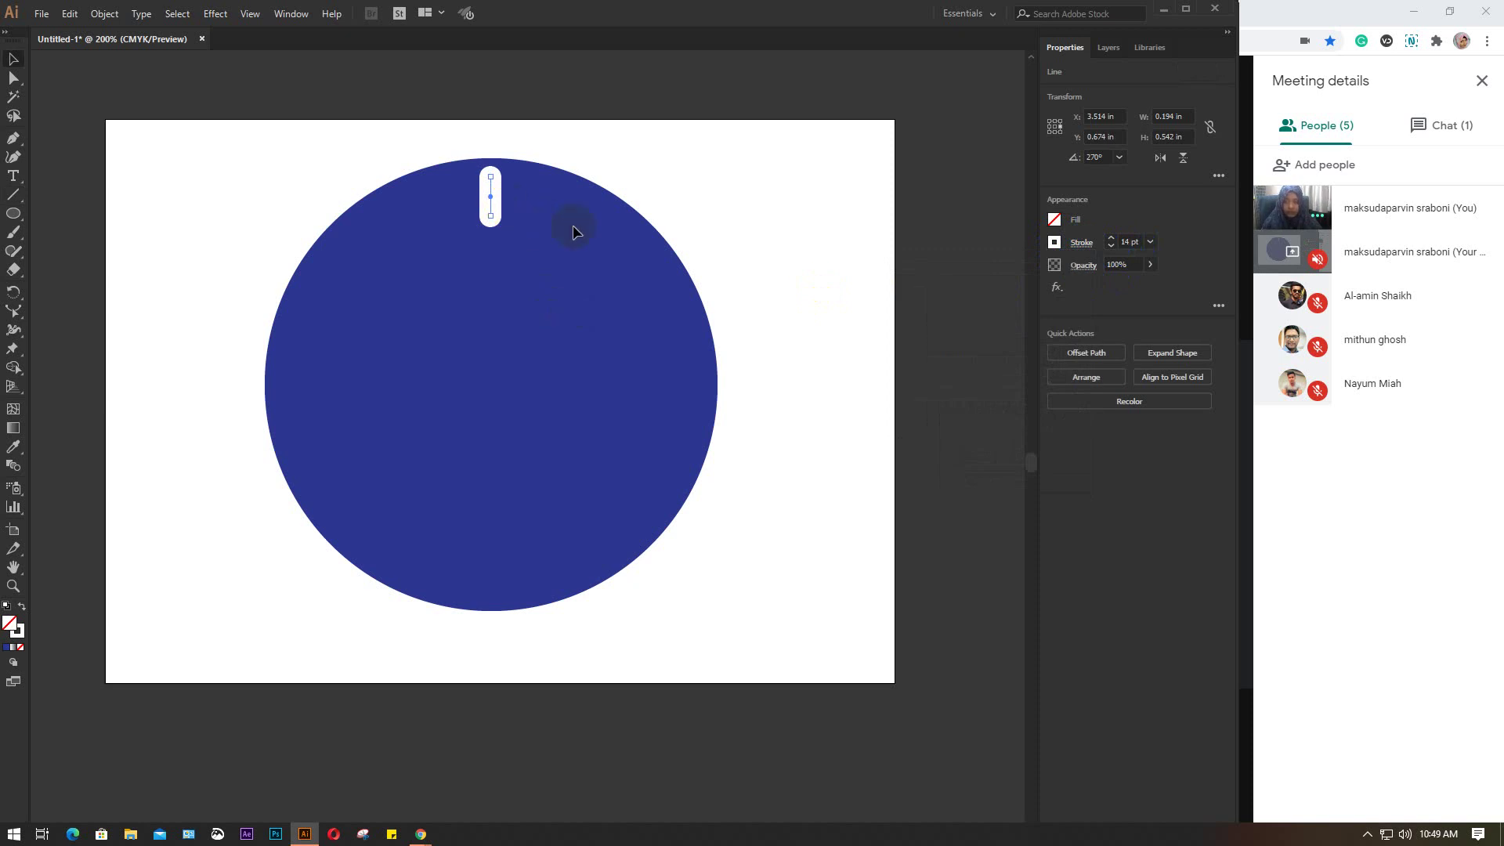
key("Down")
key("Down")
key("Down")
key("Down")
key("Down")
key("Down")
key("Down")
key("Down")
key("Down")
key("Down")
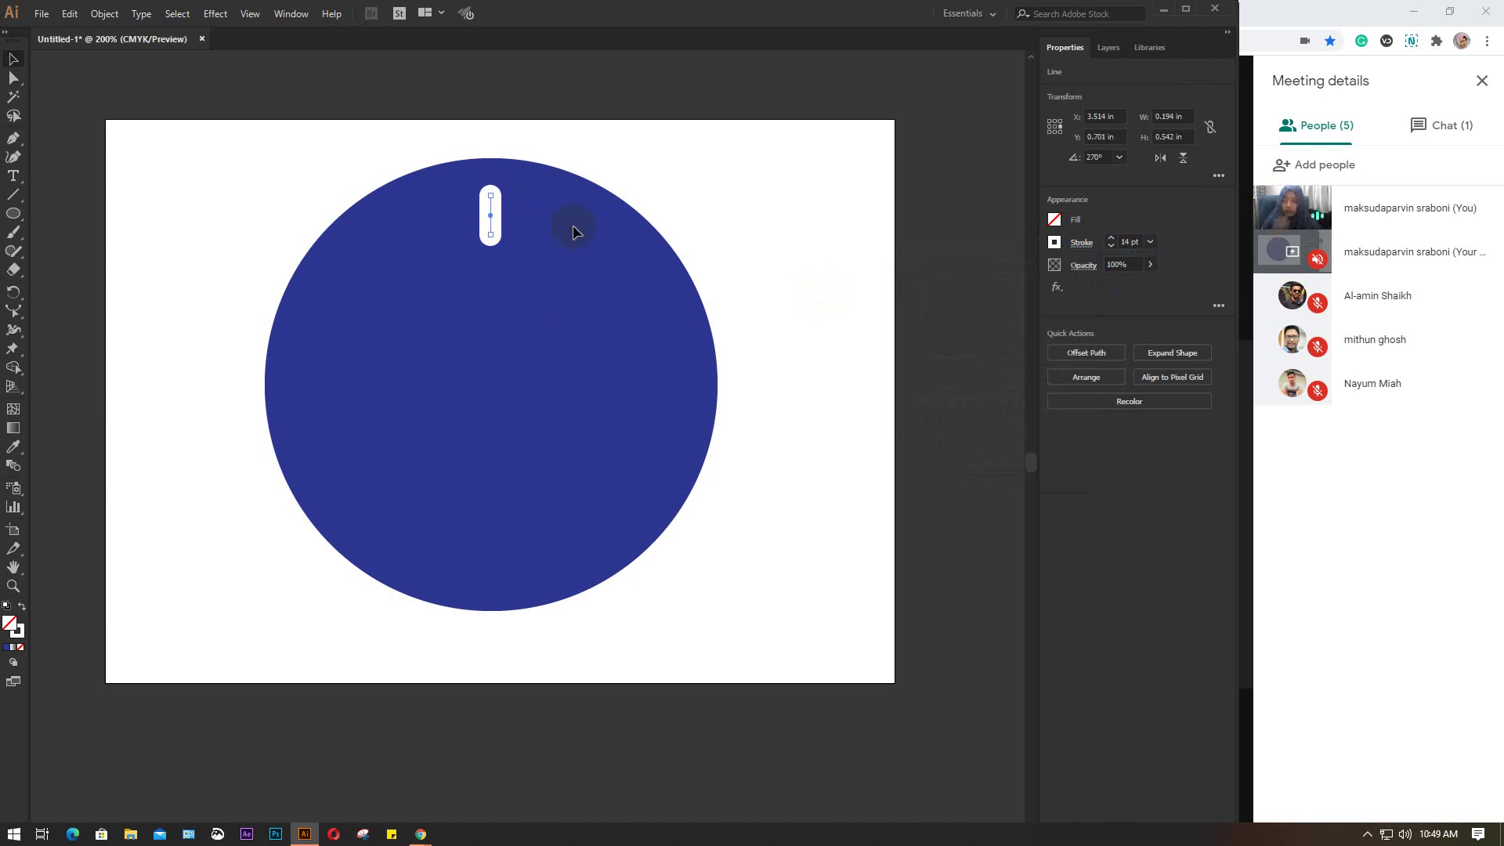
key("Down")
key("Down")
key("Down")
left_click(351, 167)
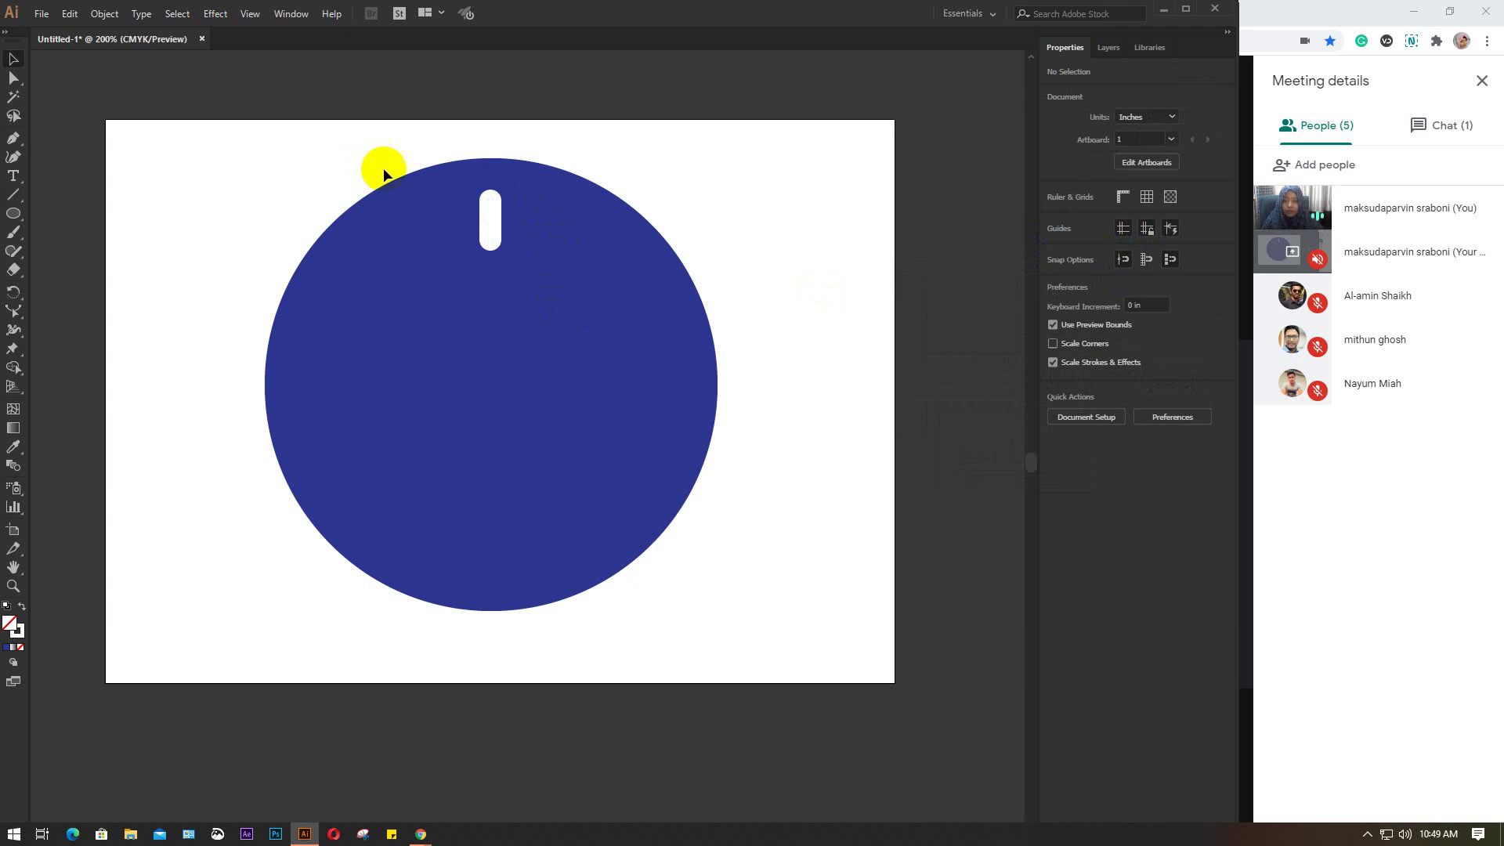
left_click_drag(413, 162, 592, 285)
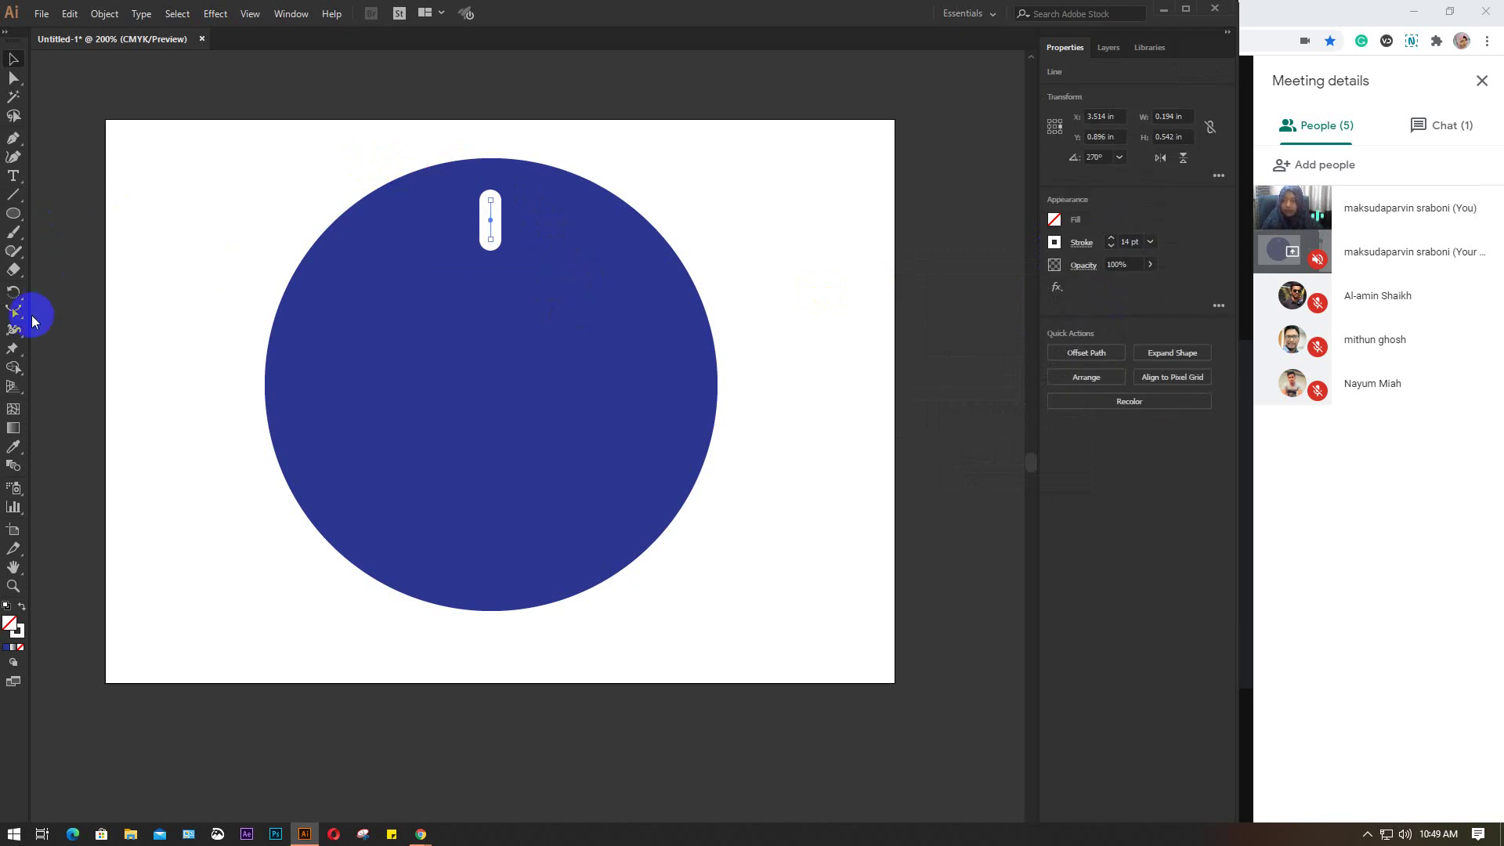
left_click(12, 292)
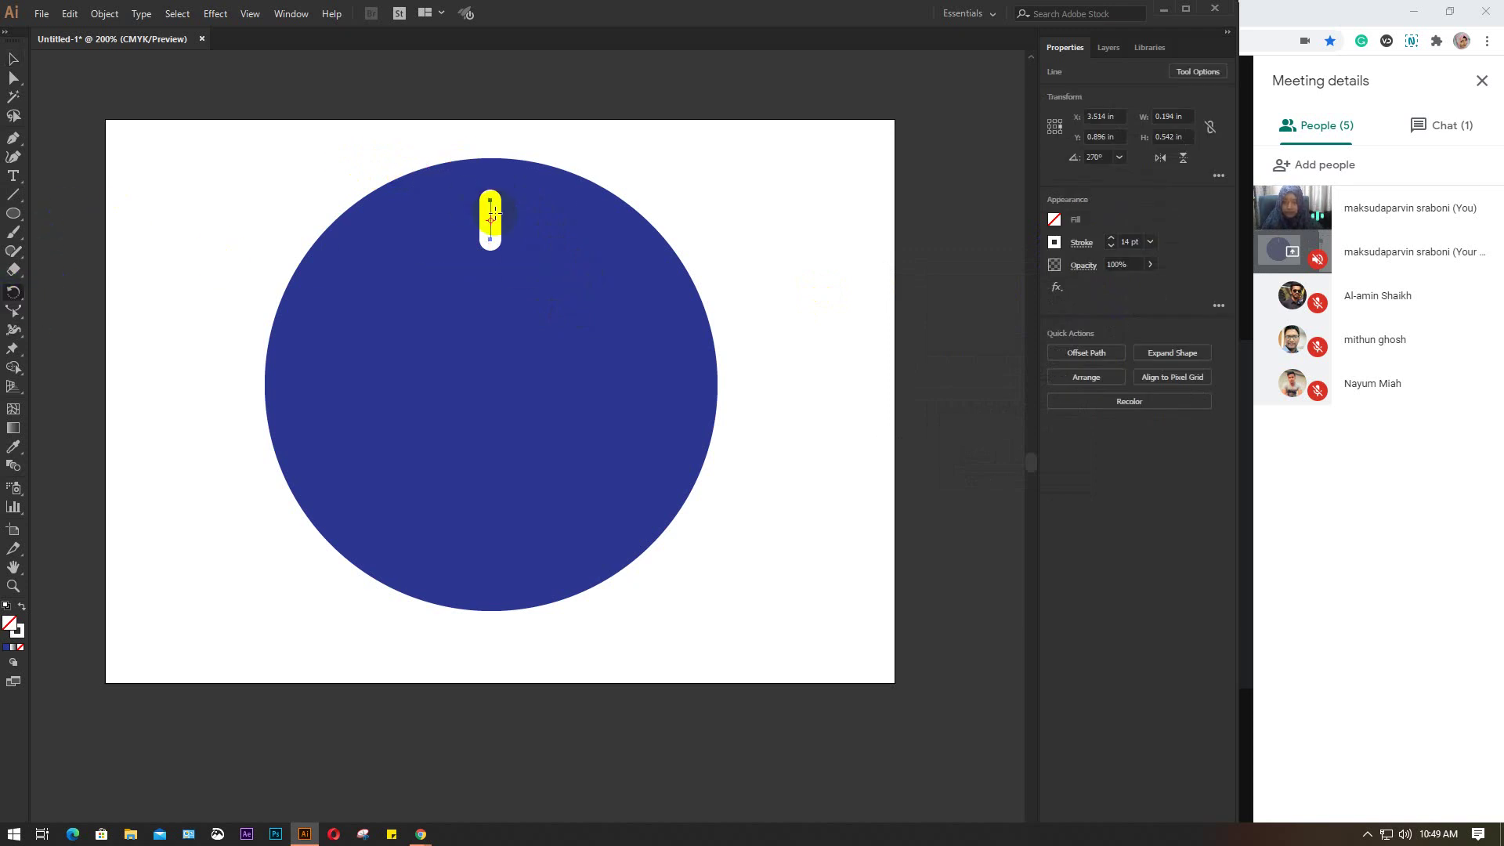
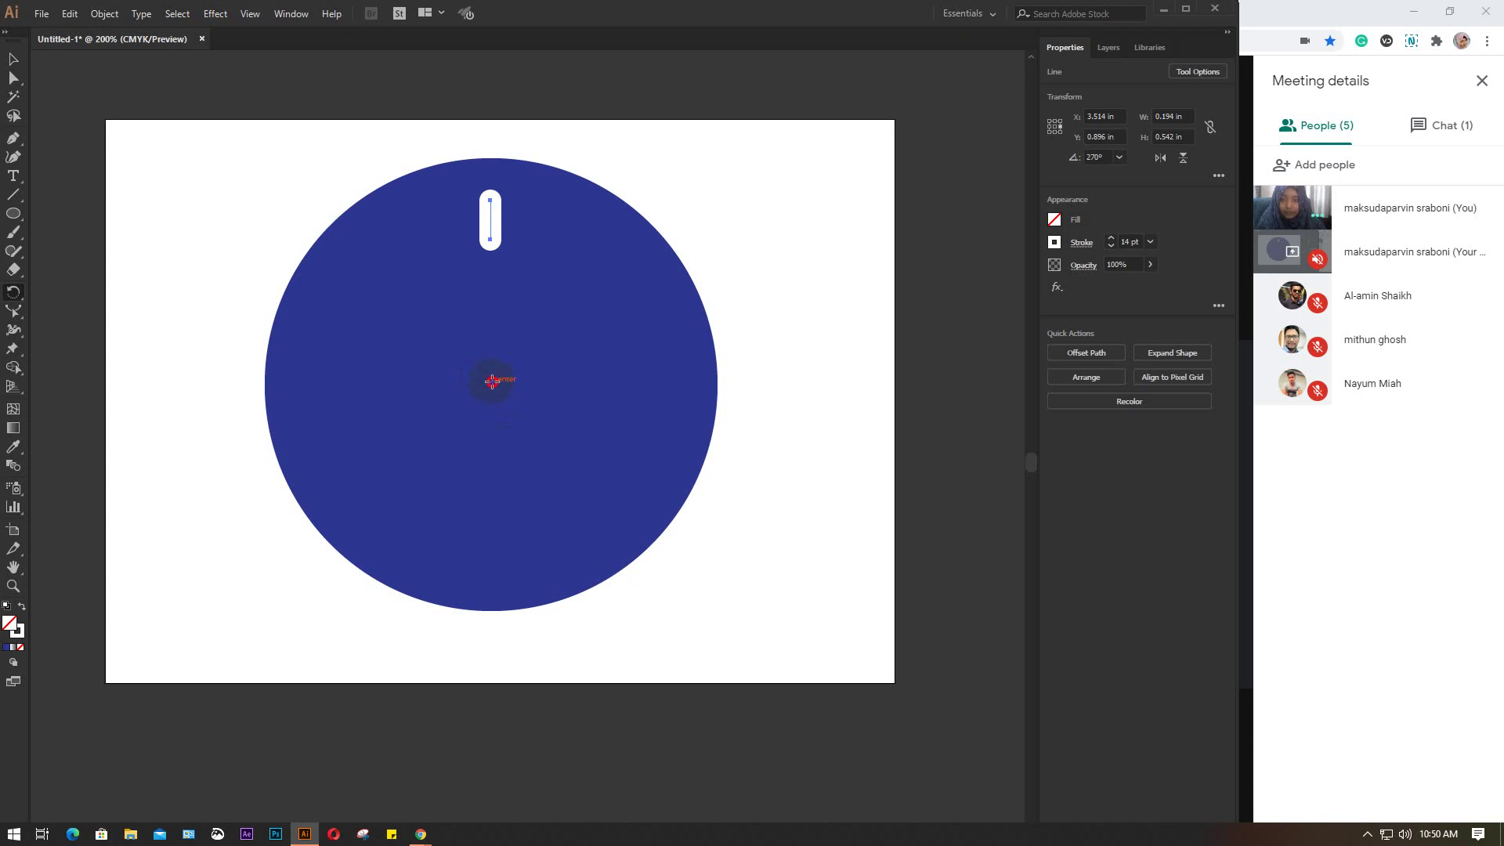
Step: Trial-rotate the tick 30° around the circle's centre with preview, then undo it
left_click(492, 381, "alt")
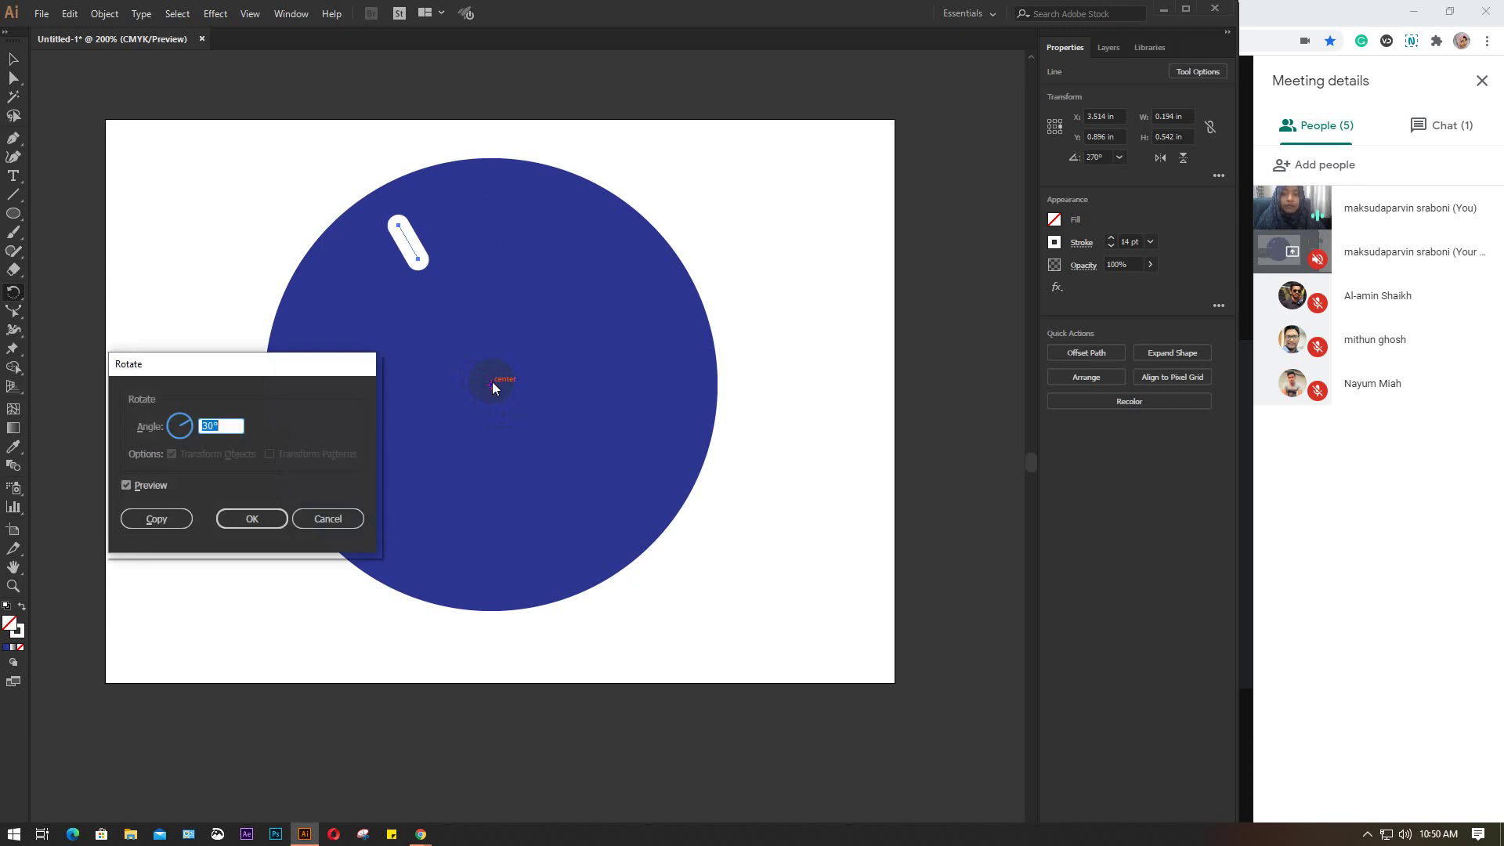
left_click_drag(220, 359, 783, 149)
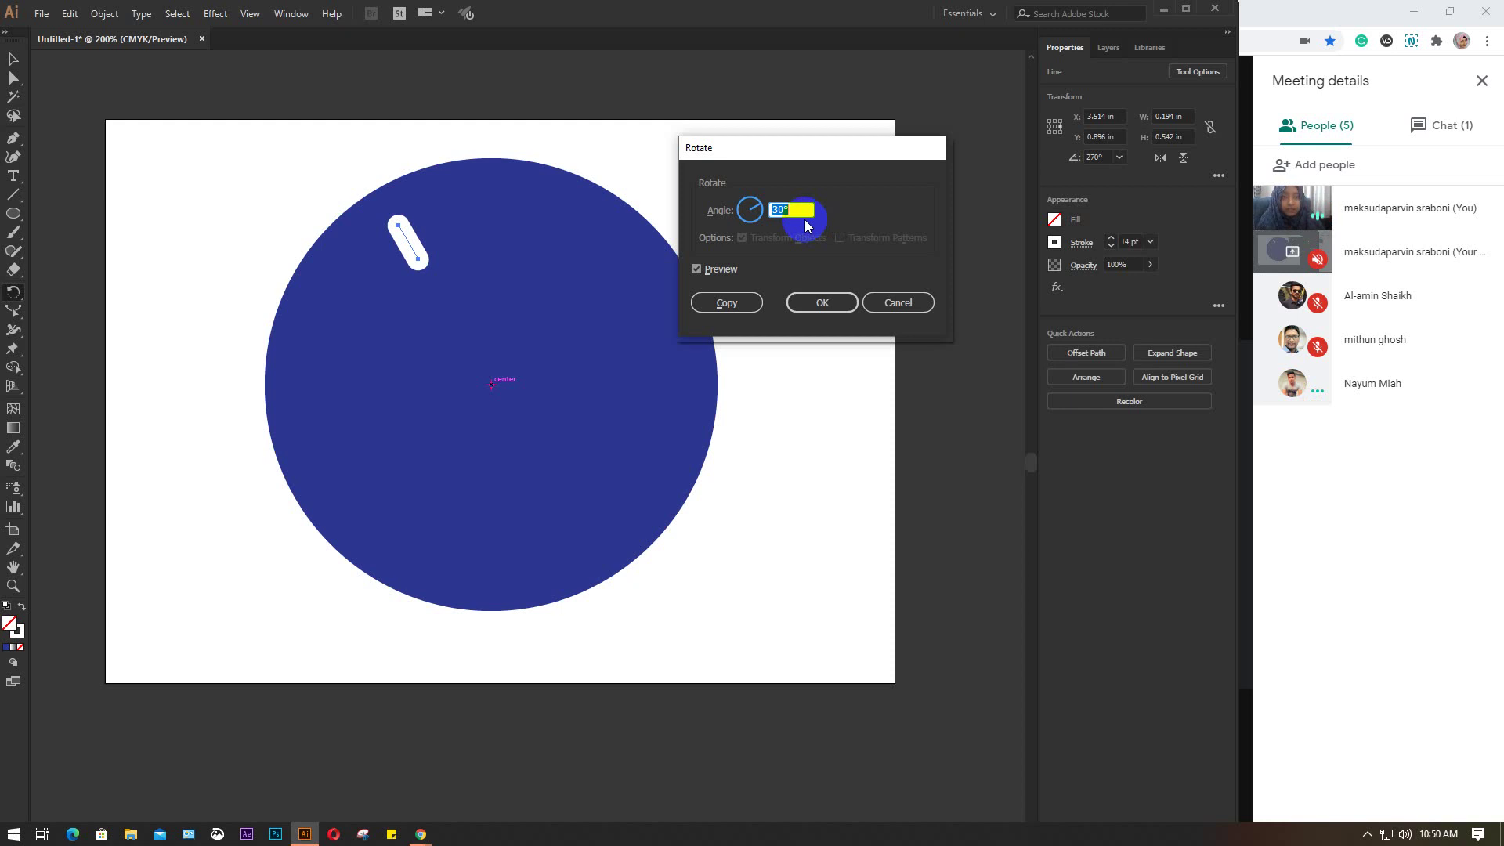
left_click(707, 269)
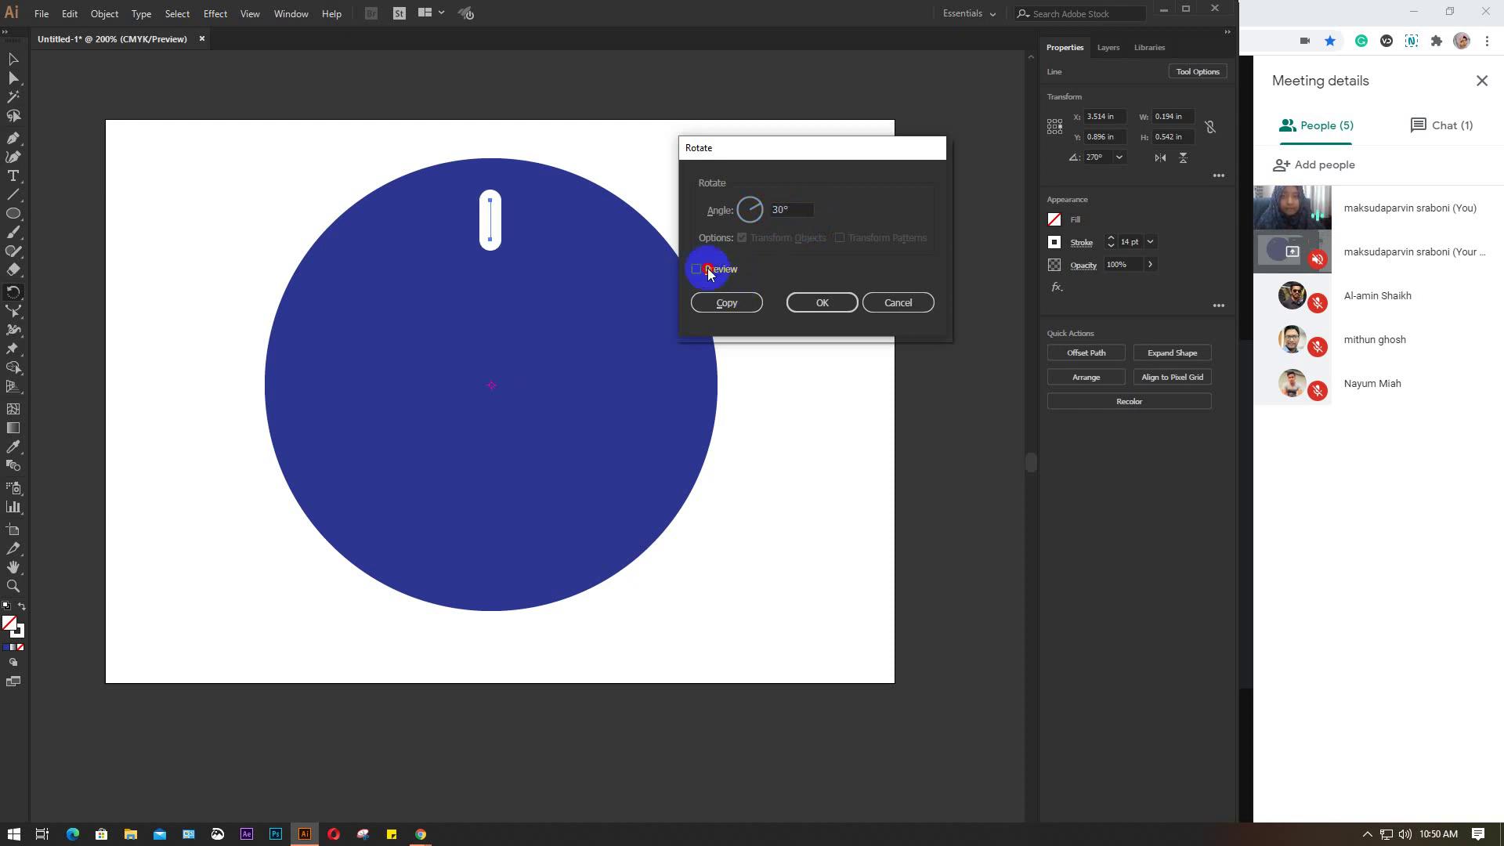
left_click(707, 269)
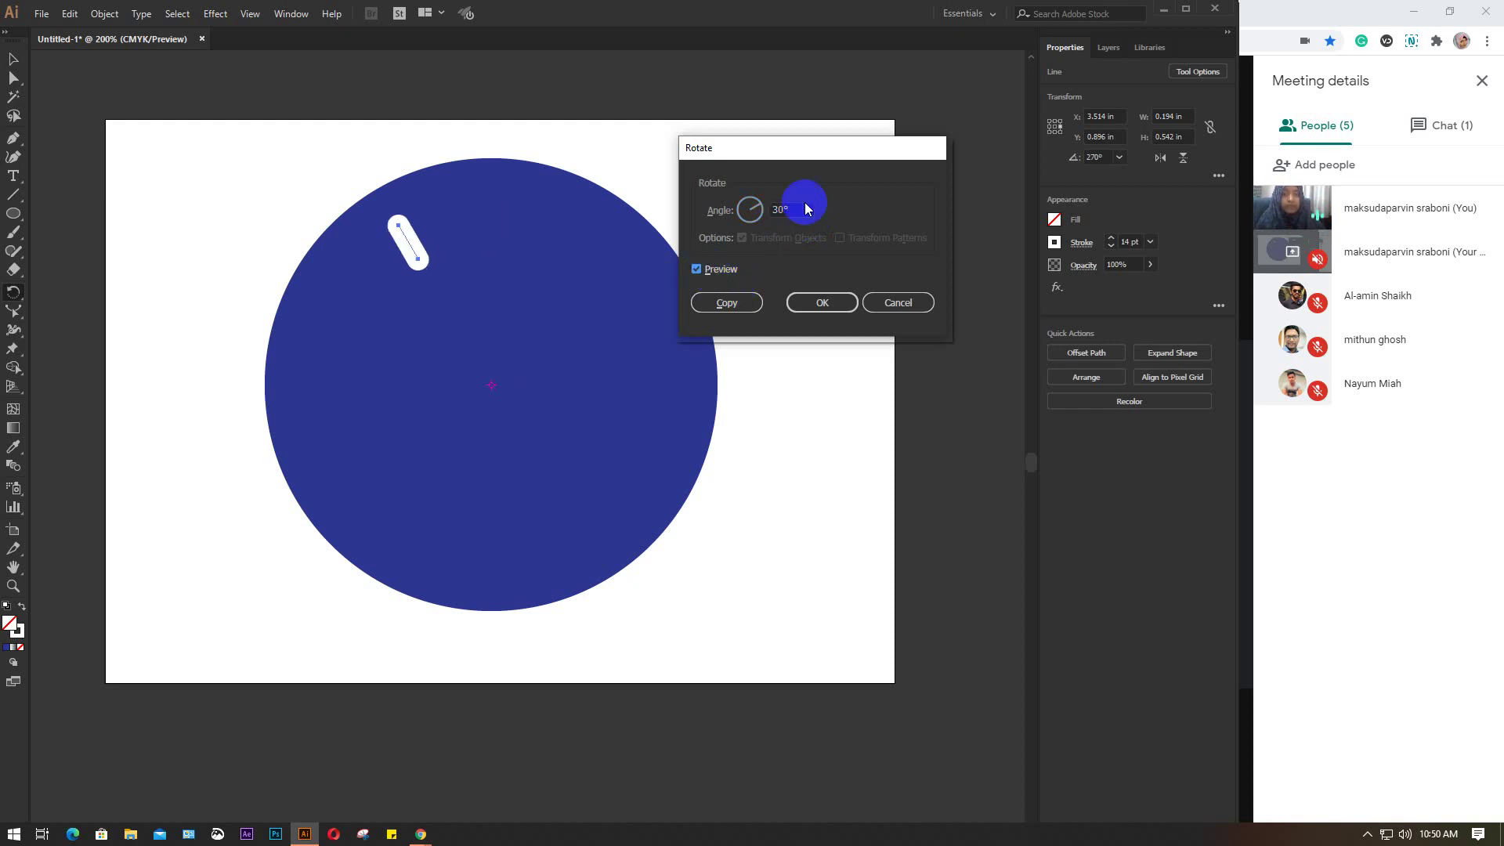
left_click(733, 304)
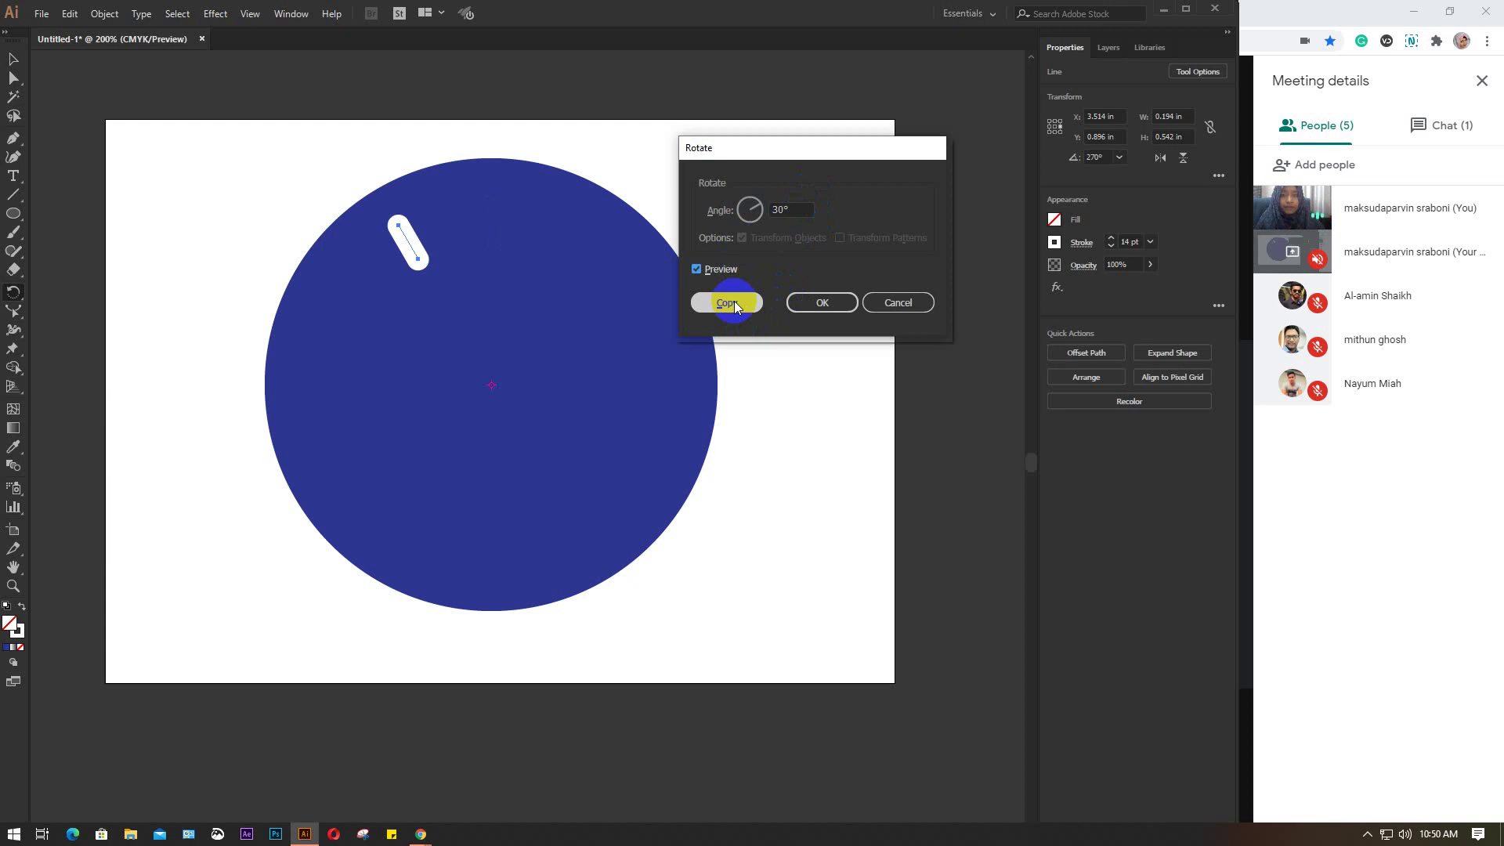
left_click(707, 269)
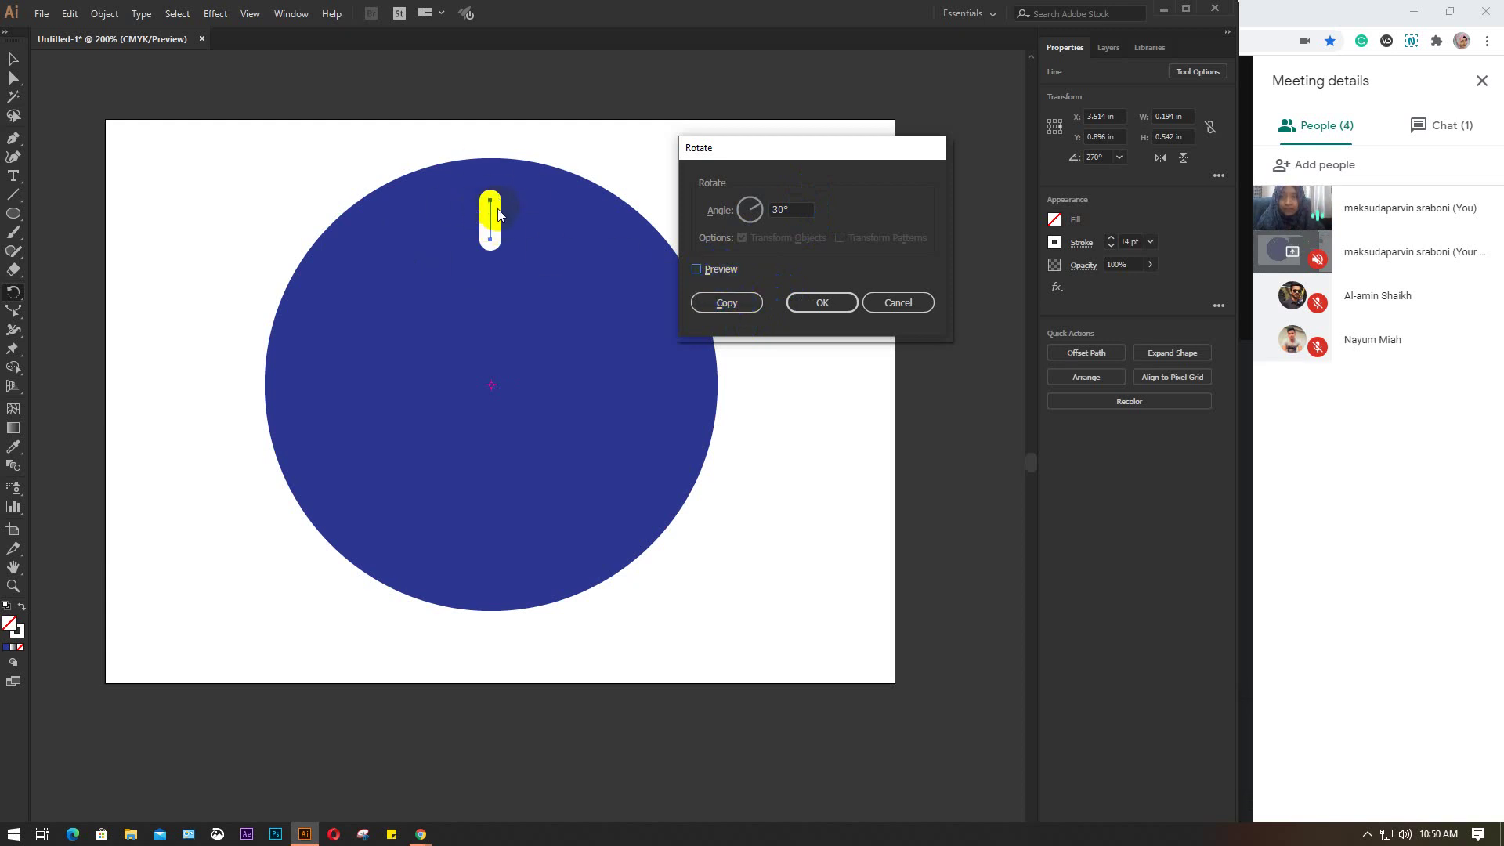
left_click(721, 270)
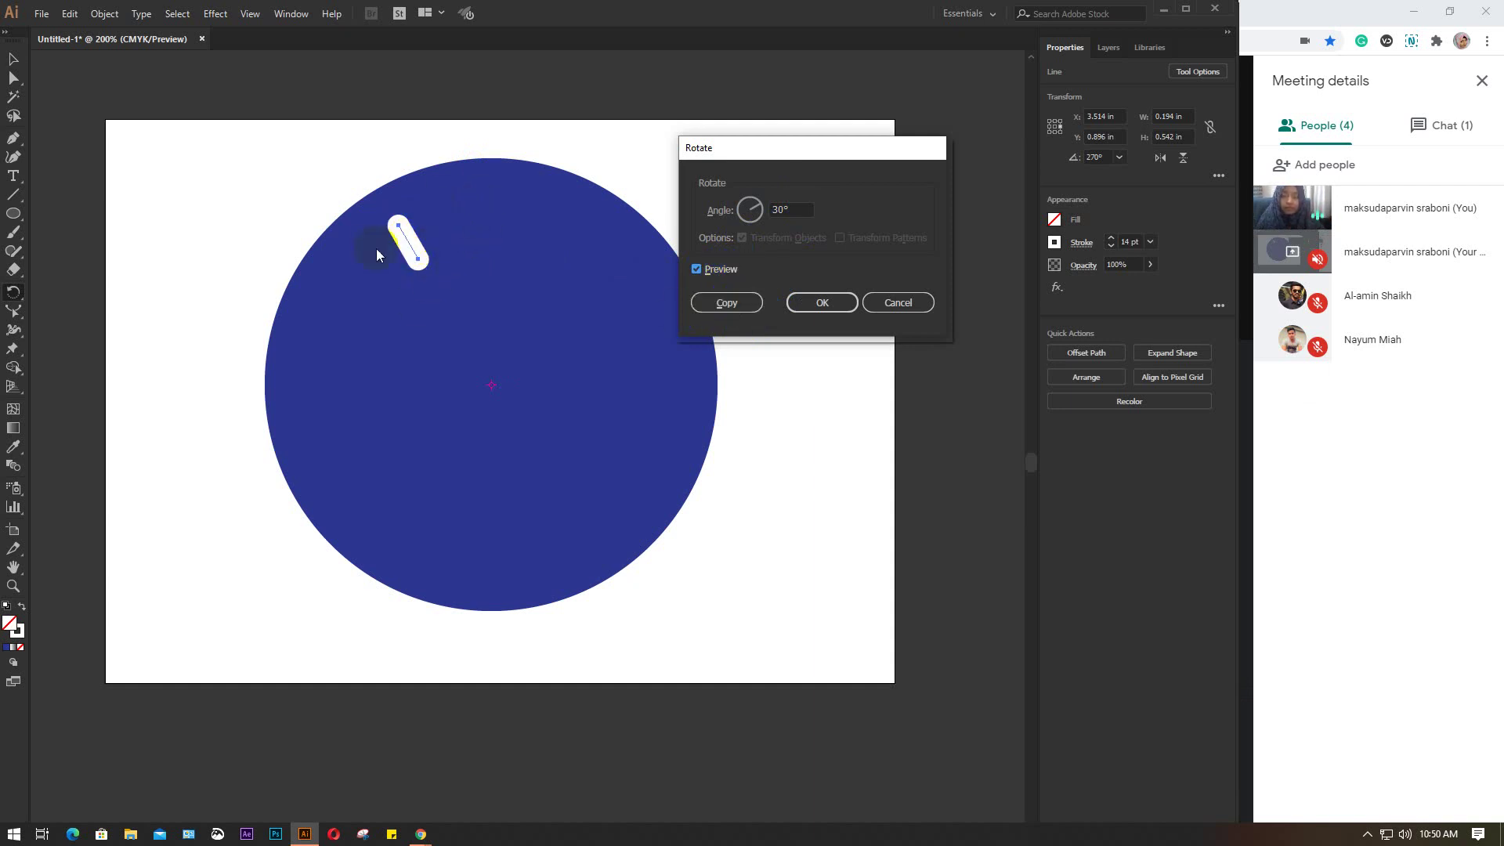
left_click(736, 299)
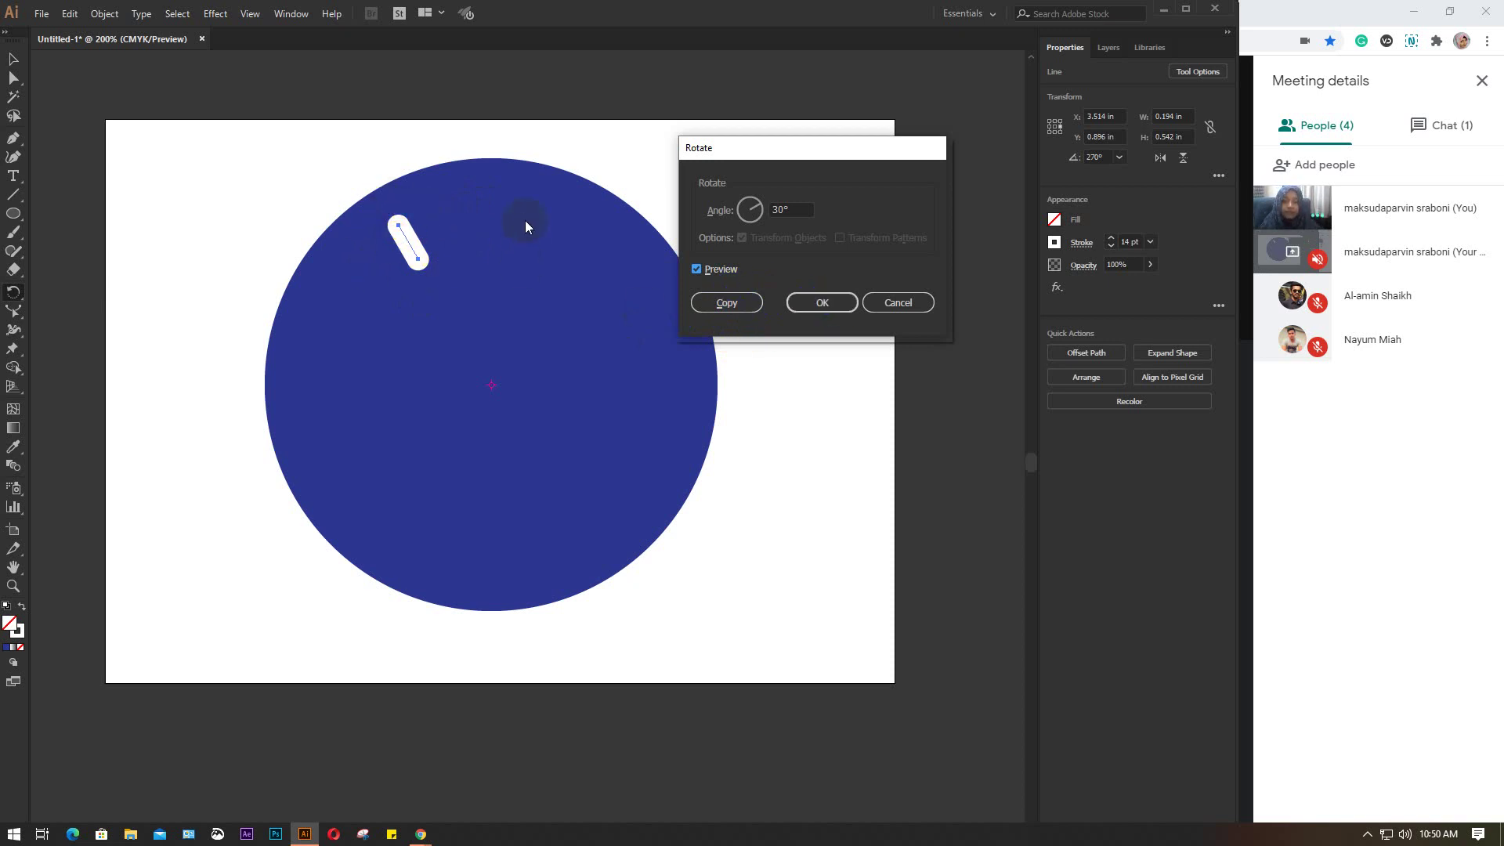
left_click(829, 304)
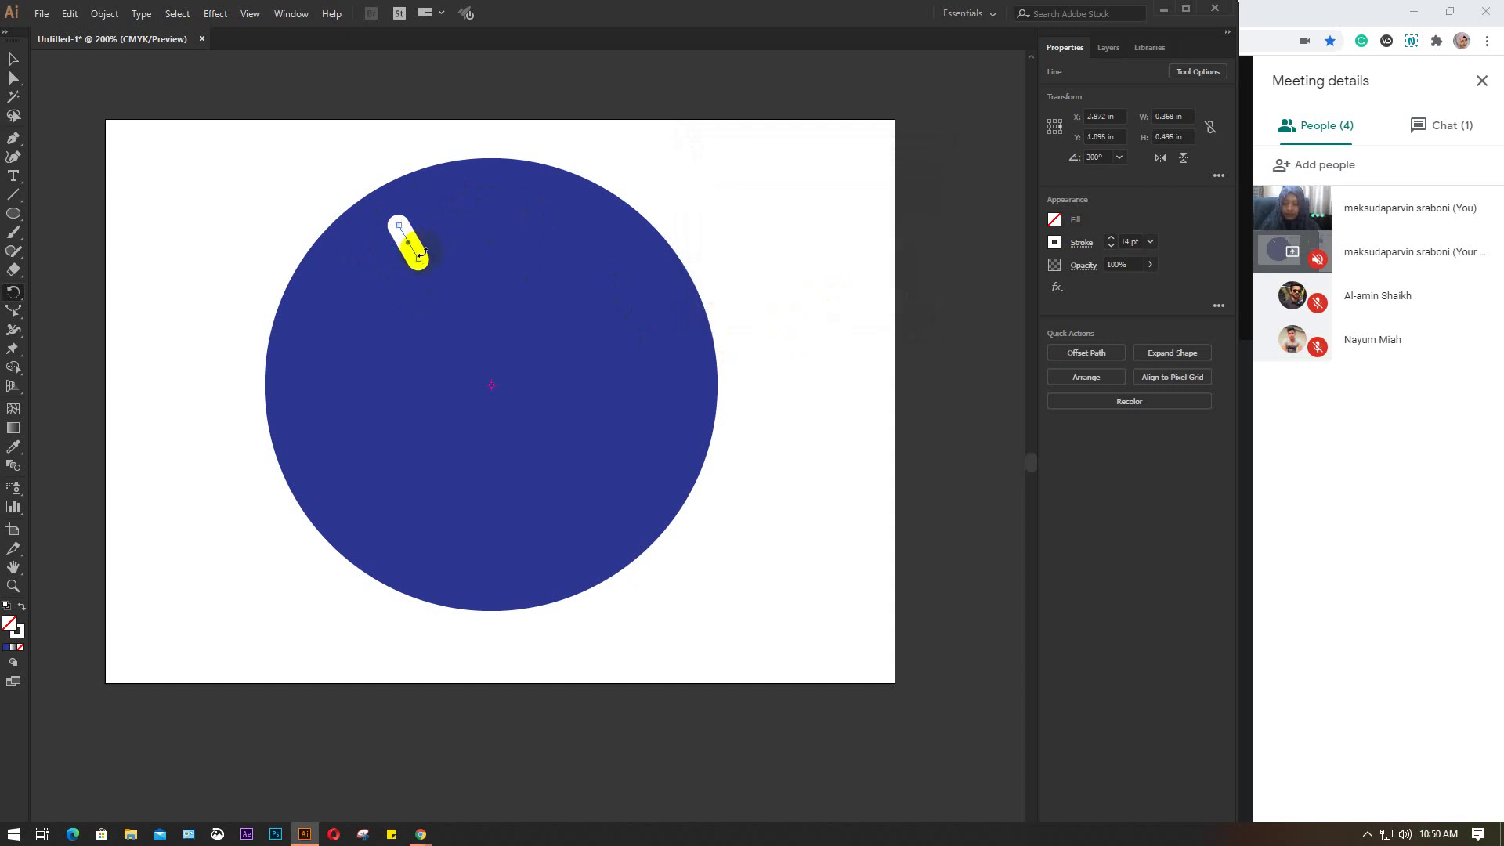
key("ctrl+z")
Step: Make a copy of the tick rotated 30° around the circle's centre
left_click(26, 293)
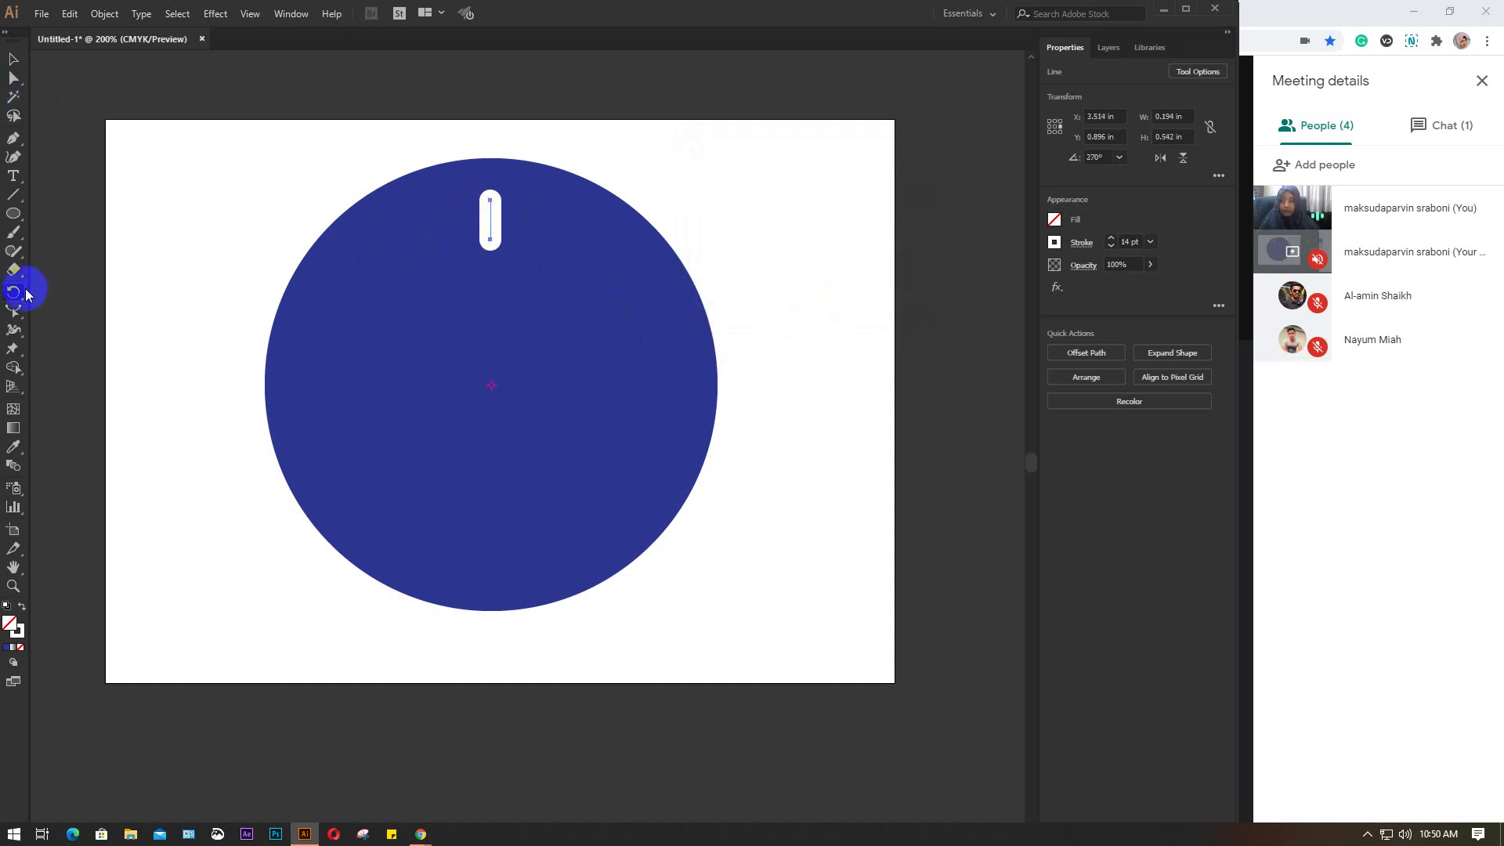
left_click(12, 296)
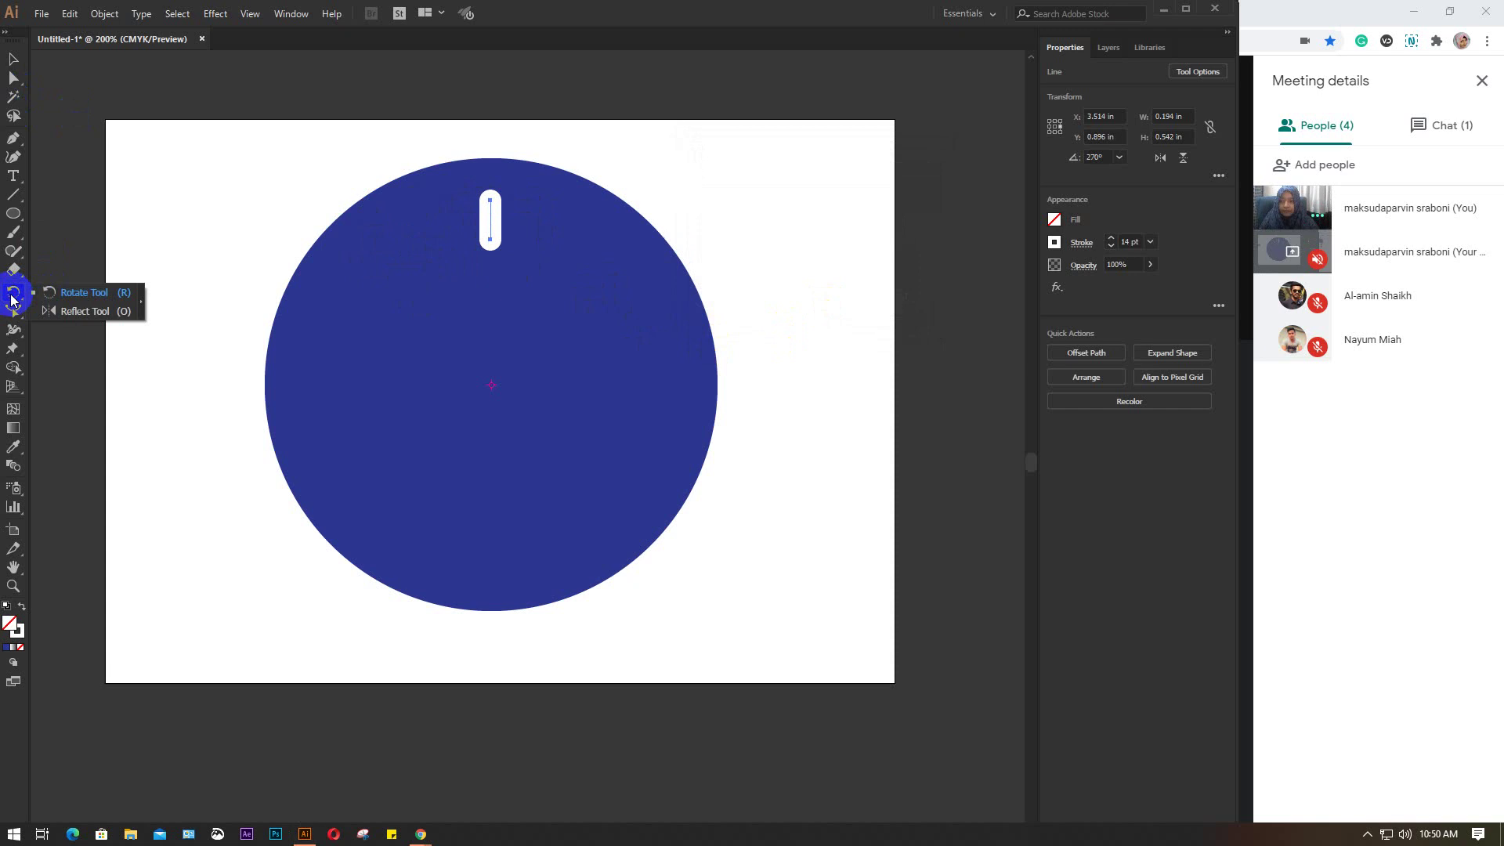
left_click(81, 293)
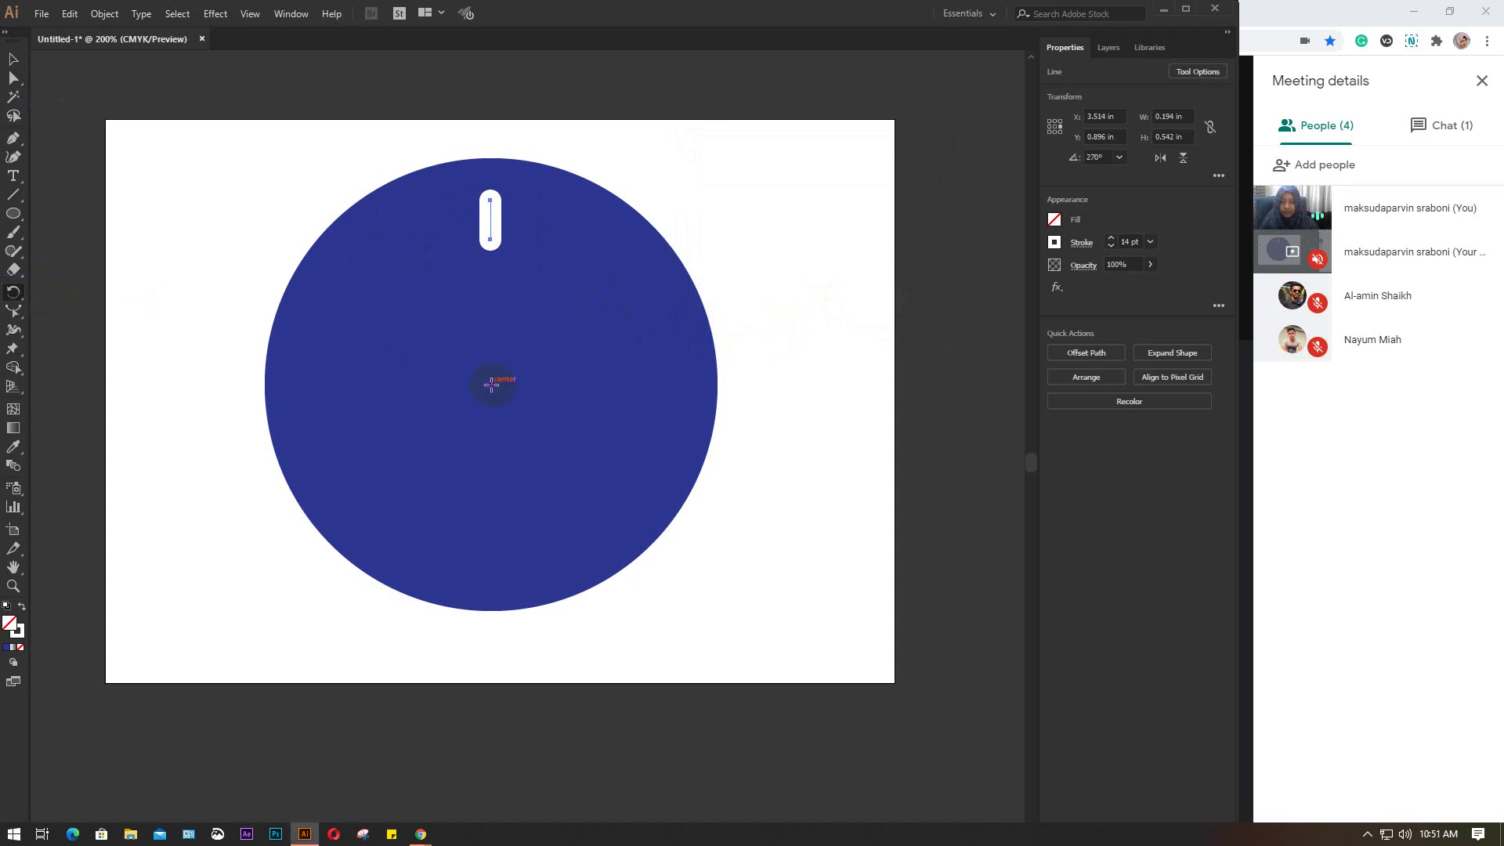
left_click(491, 385, "alt")
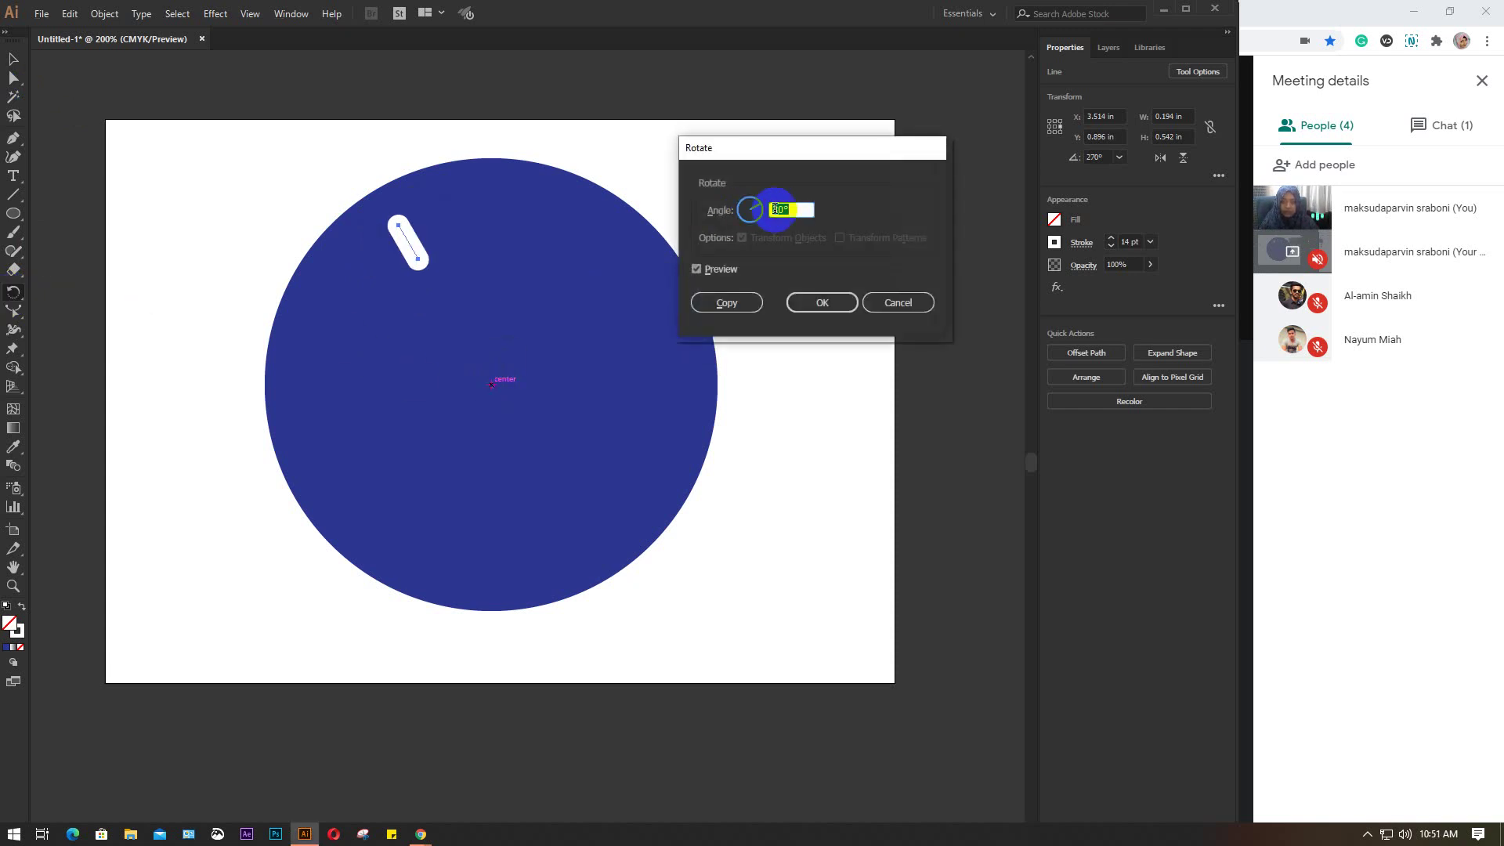
left_click(731, 304)
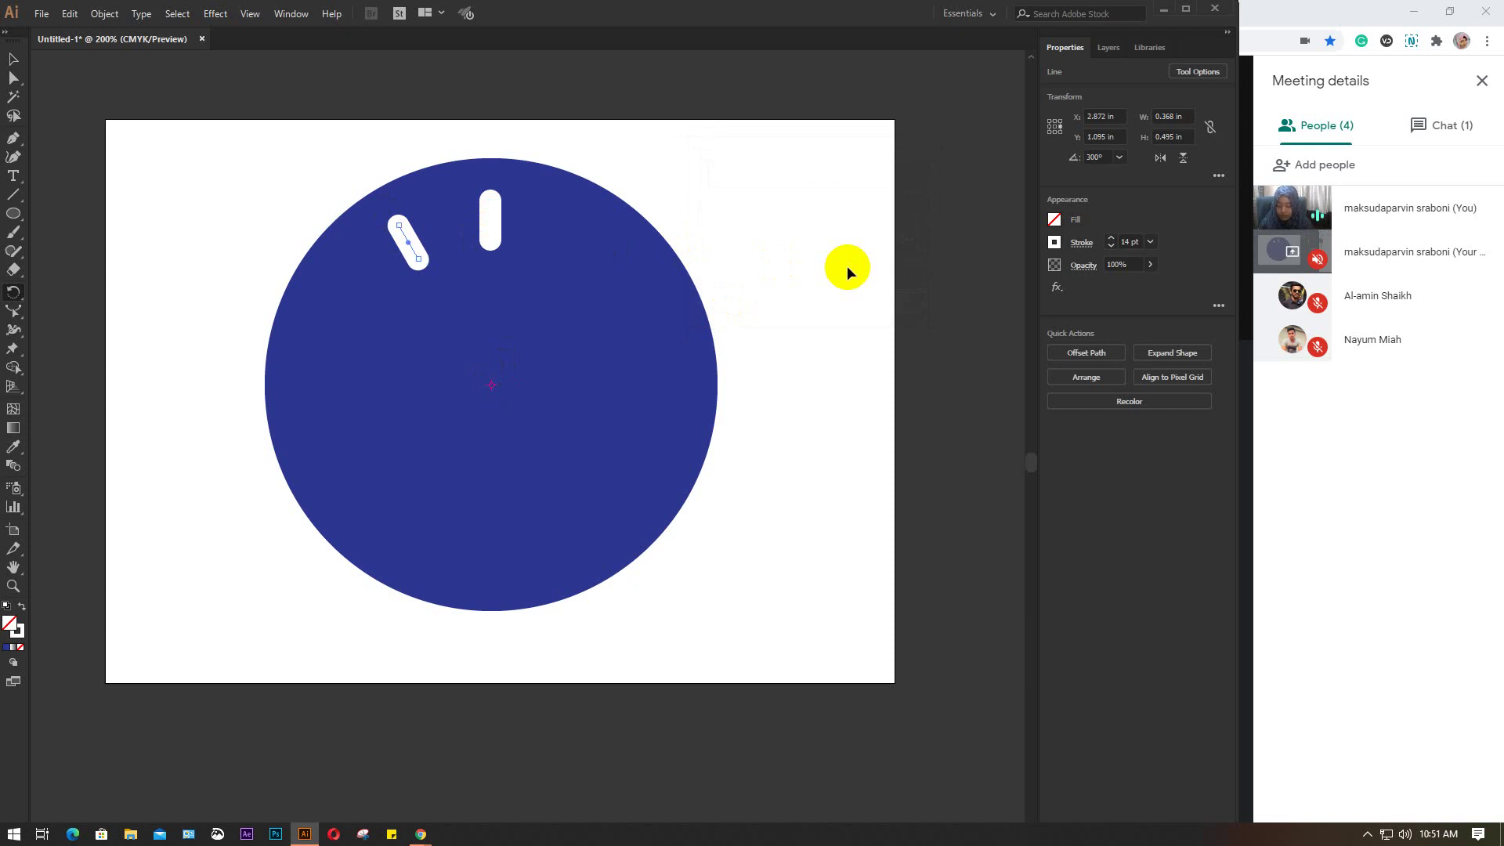
Step: Repeat the rotated copy with Ctrl+D to complete the ring of ticks, then deselect
key("ctrl+d")
key("ctrl+d")
key("ctrl+d")
key("ctrl+d")
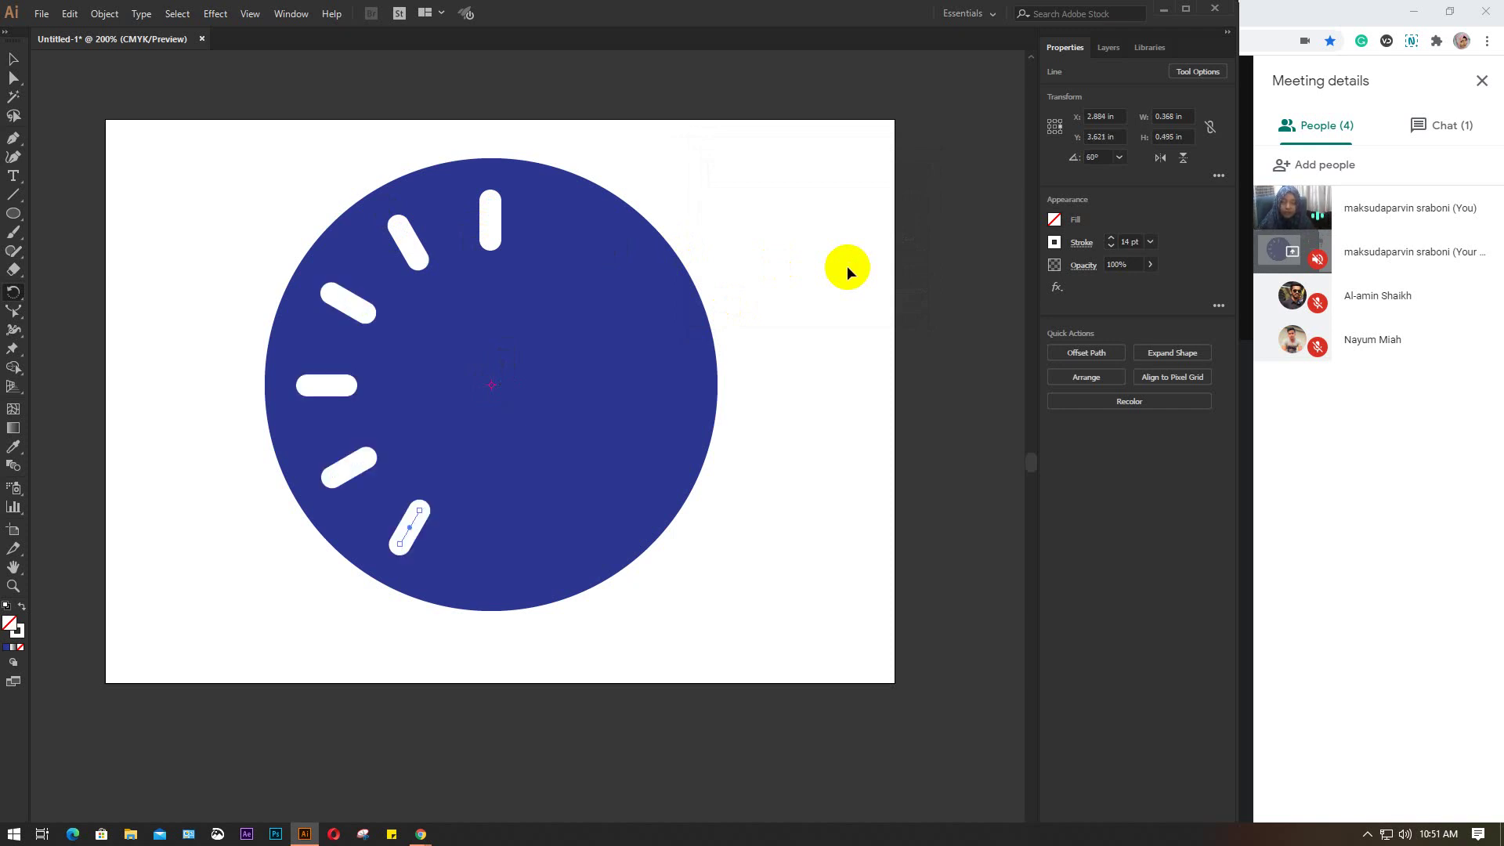
key("ctrl+d")
key("ctrl+d")
key("ctrl+d")
key("ctrl+d")
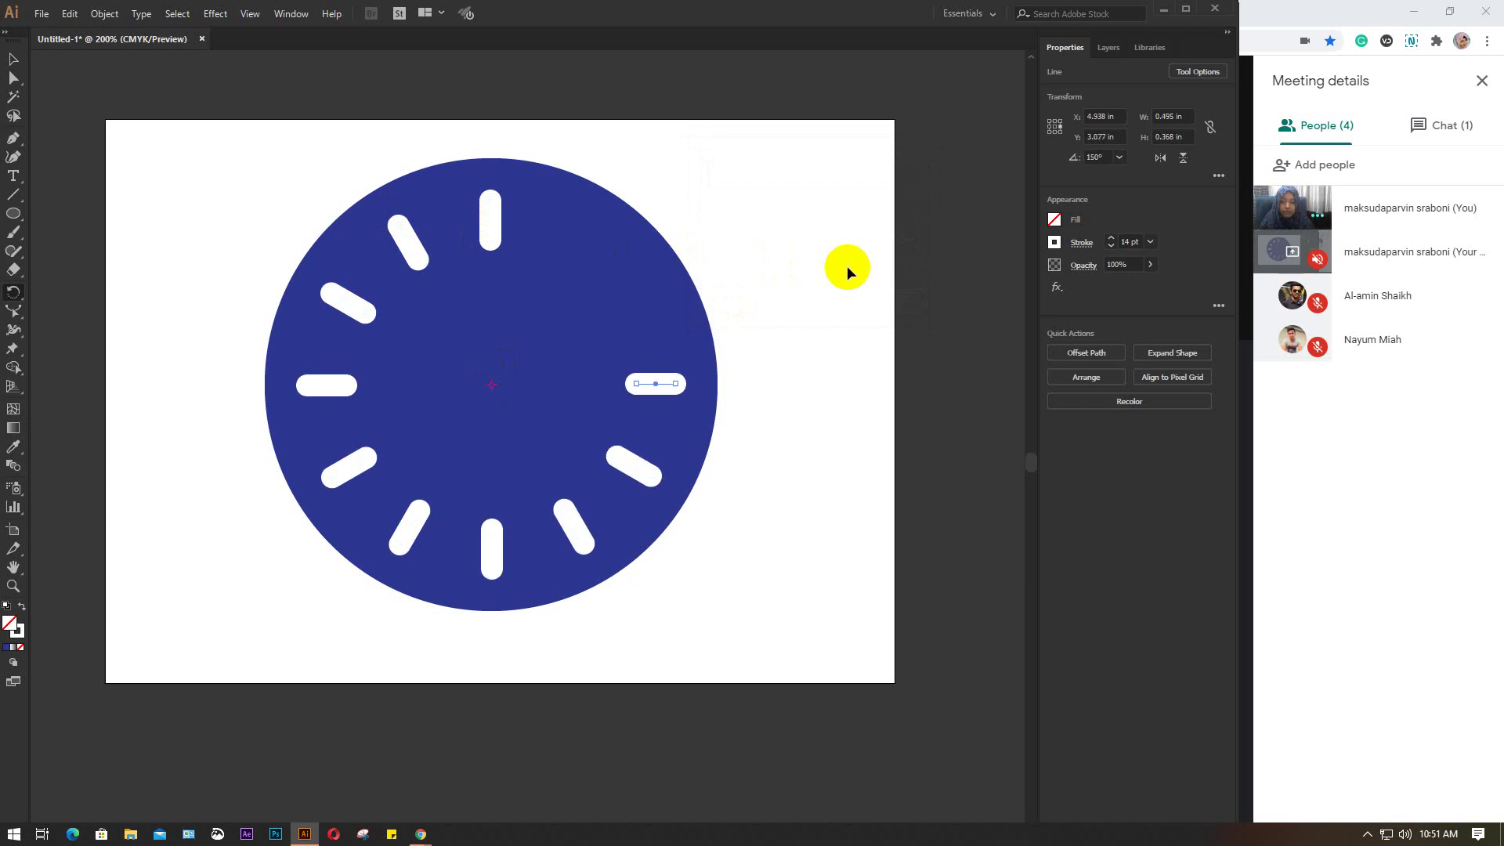
key("ctrl+d")
key("ctrl+d")
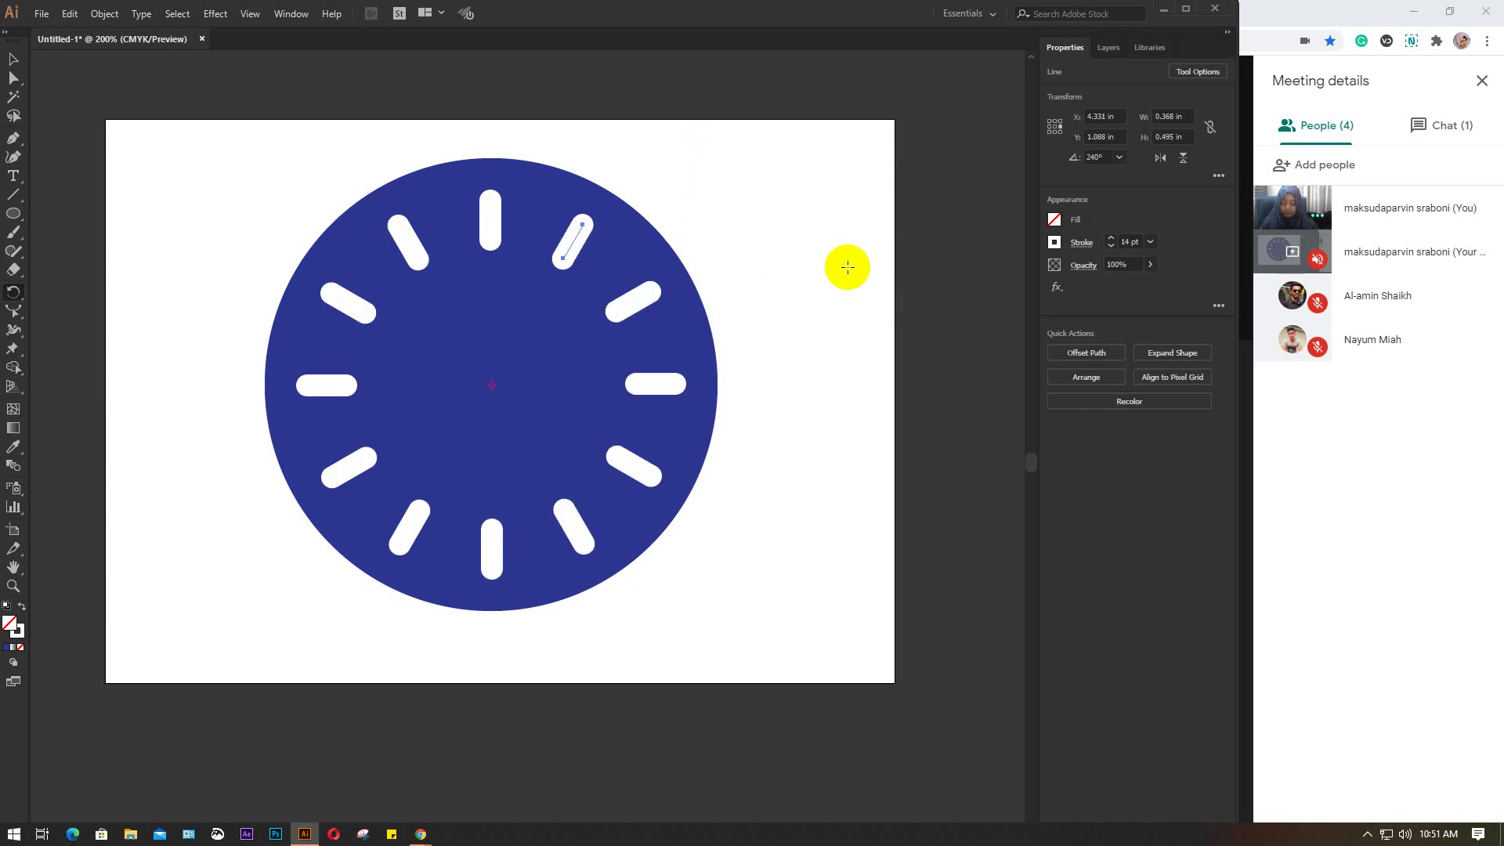
key("v")
left_click(210, 160)
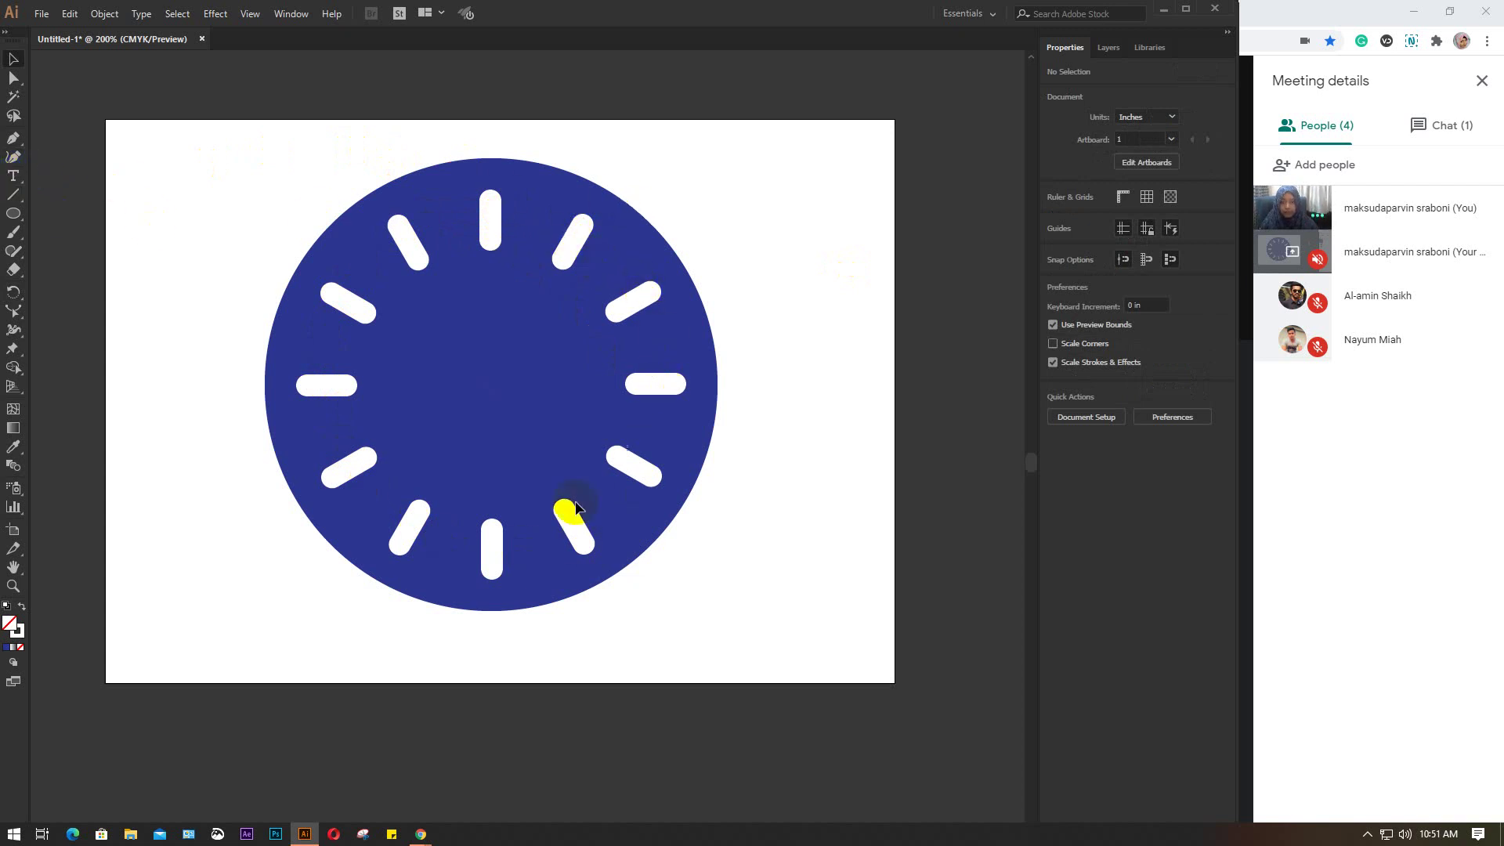
Step: Draw the hour-hand line from the circle's centre toward the upper left
left_click_drag(249, 159, 788, 584)
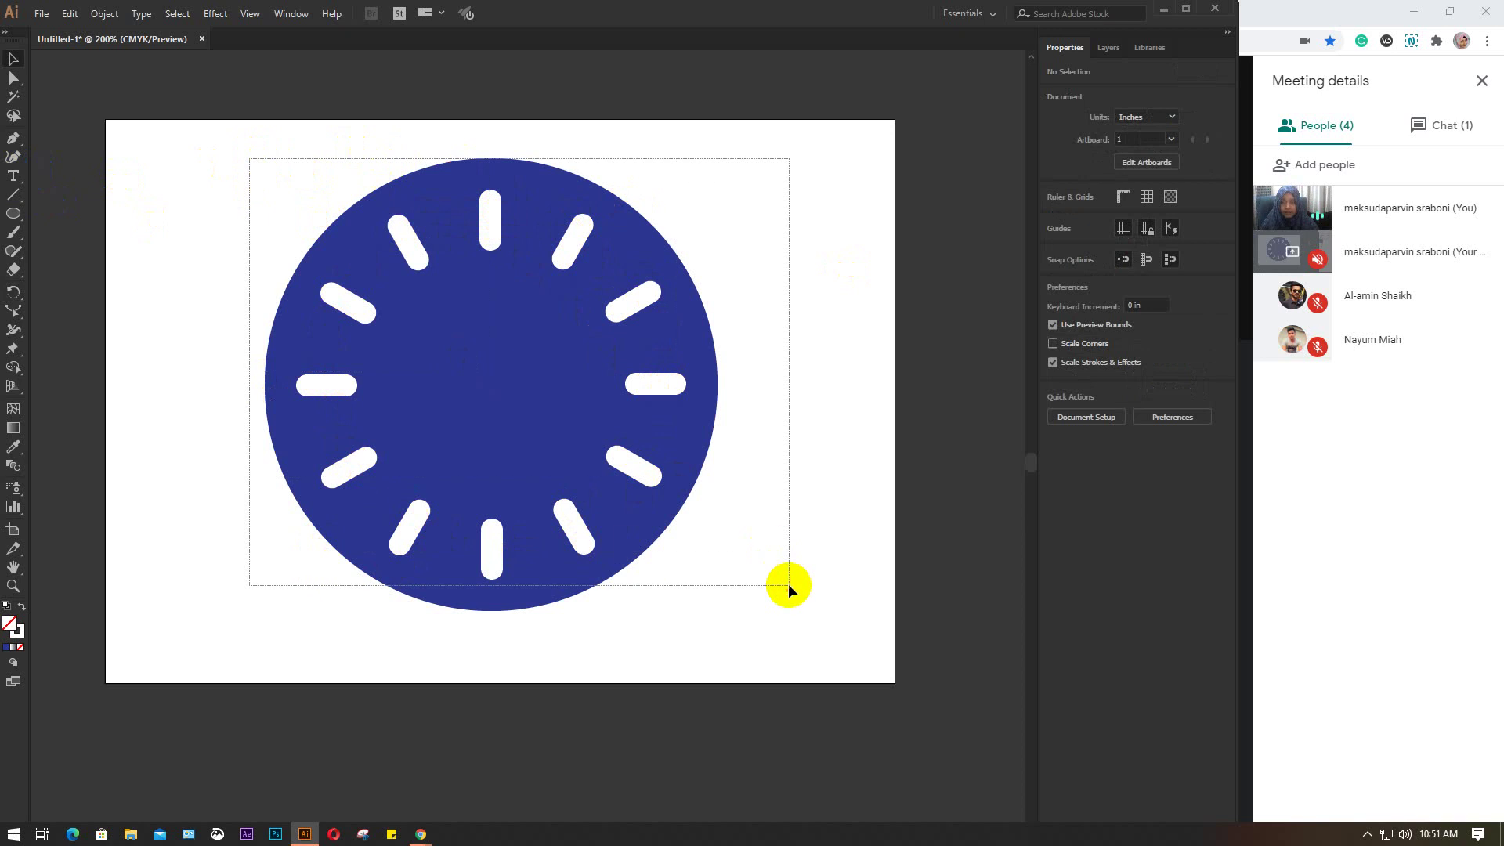
left_click(833, 245)
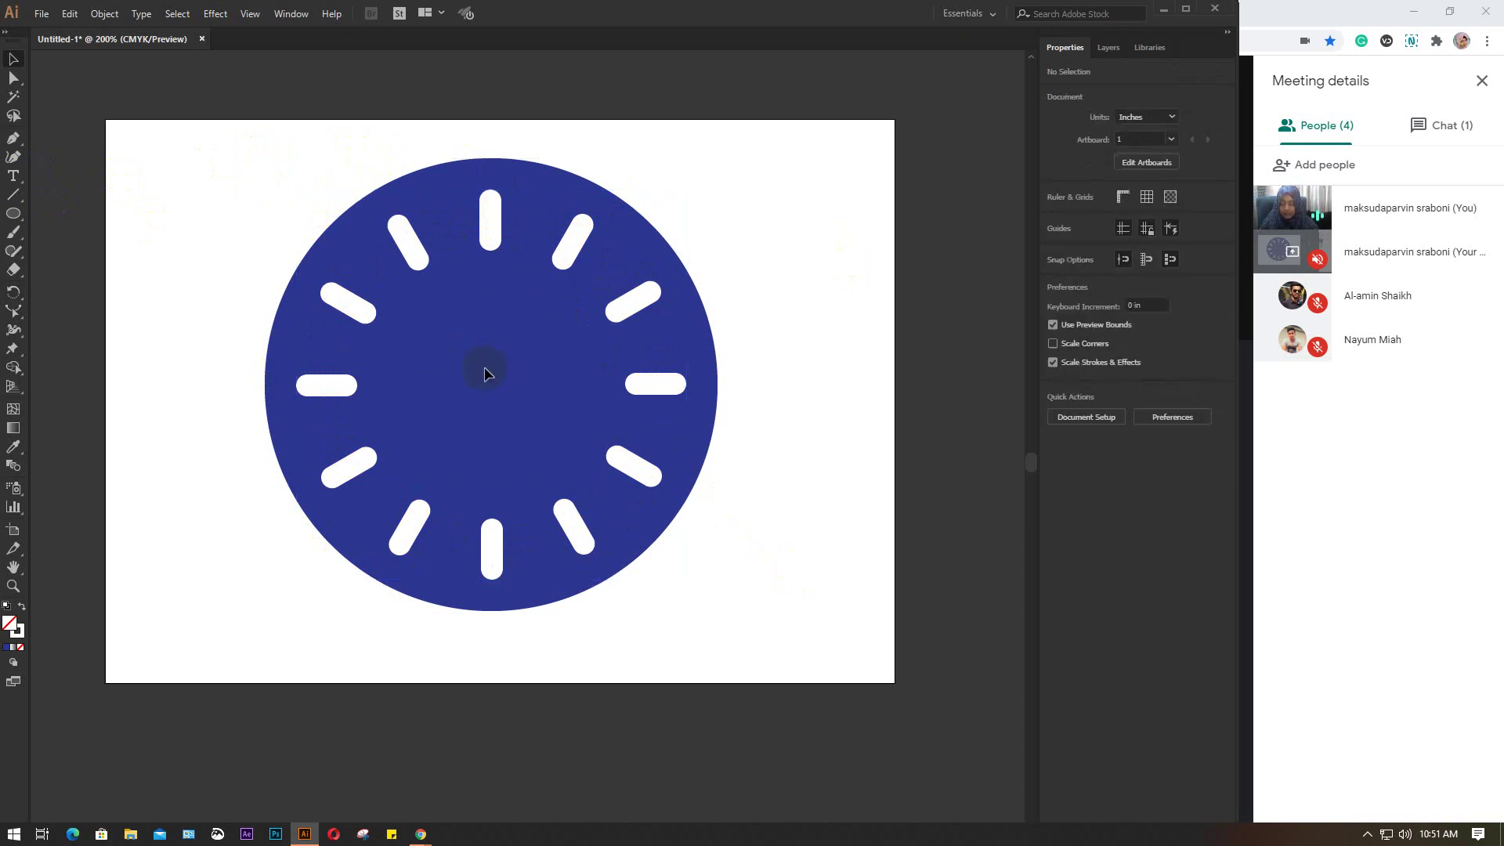
scroll(485, 374, "up", 2)
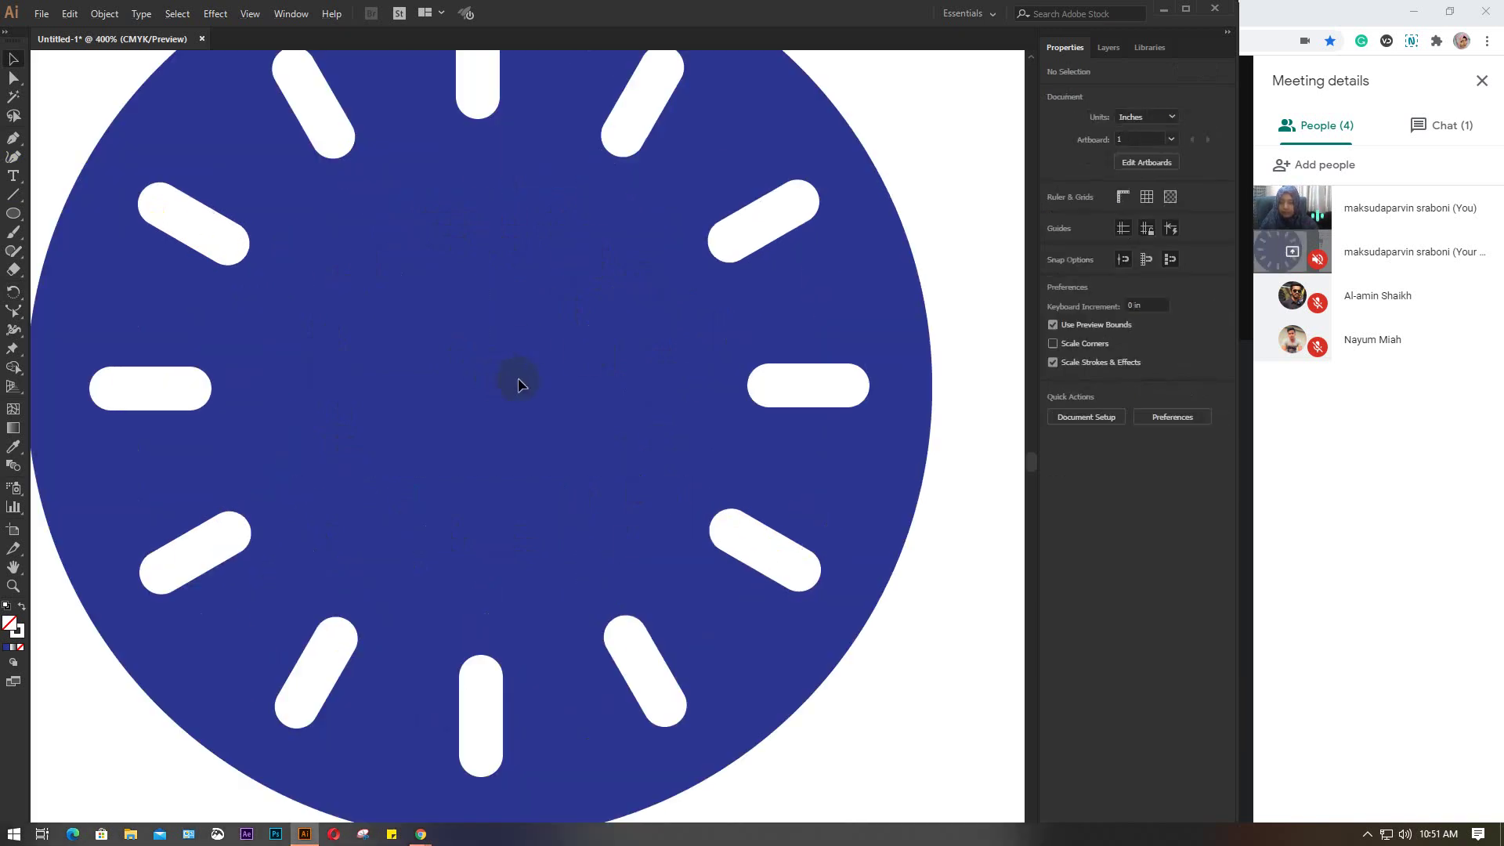
left_click(14, 194)
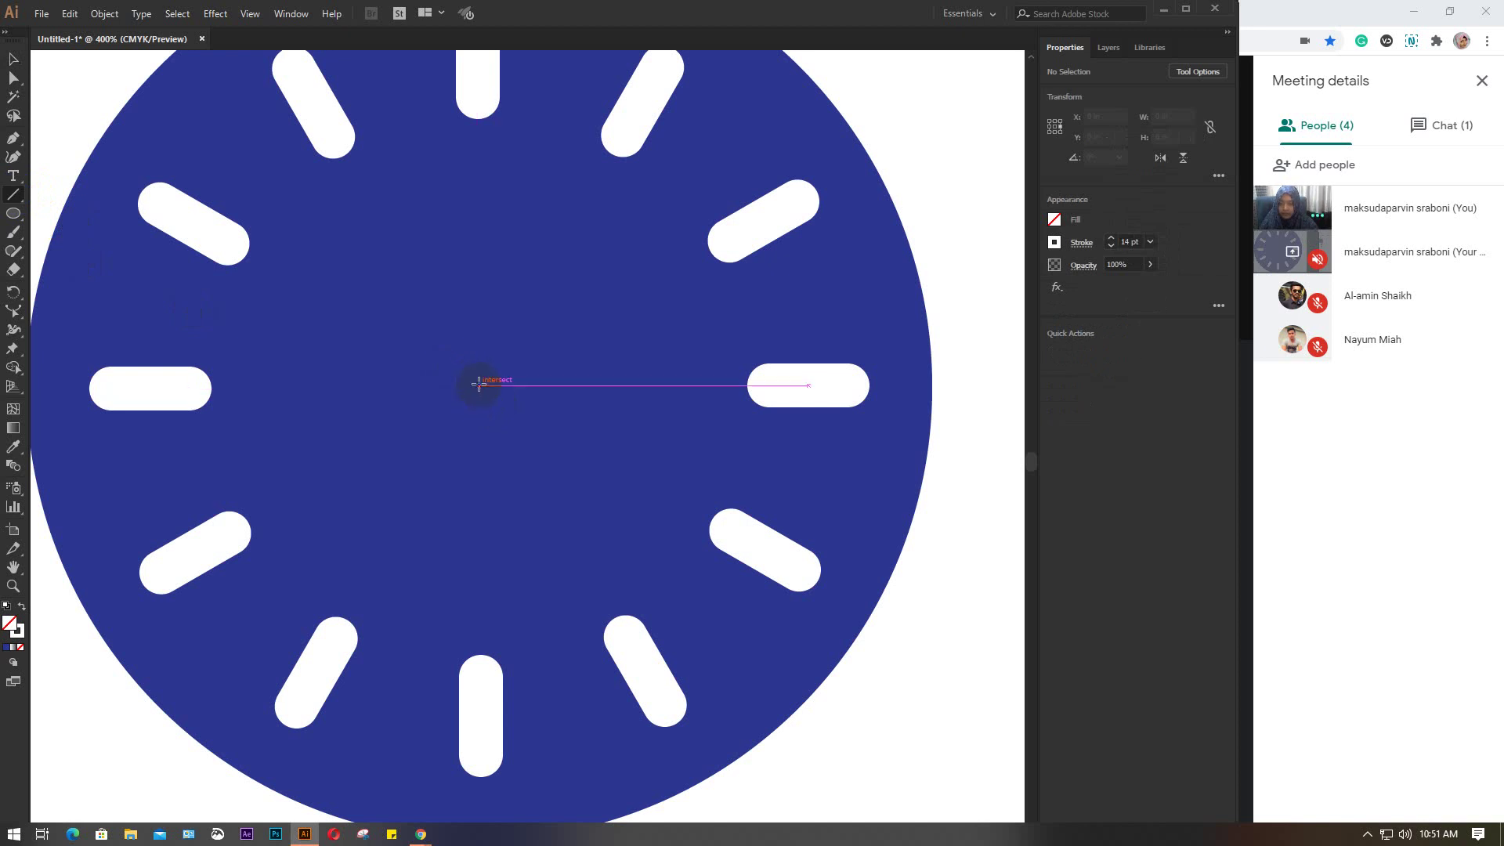
left_click_drag(480, 389, 523, 361)
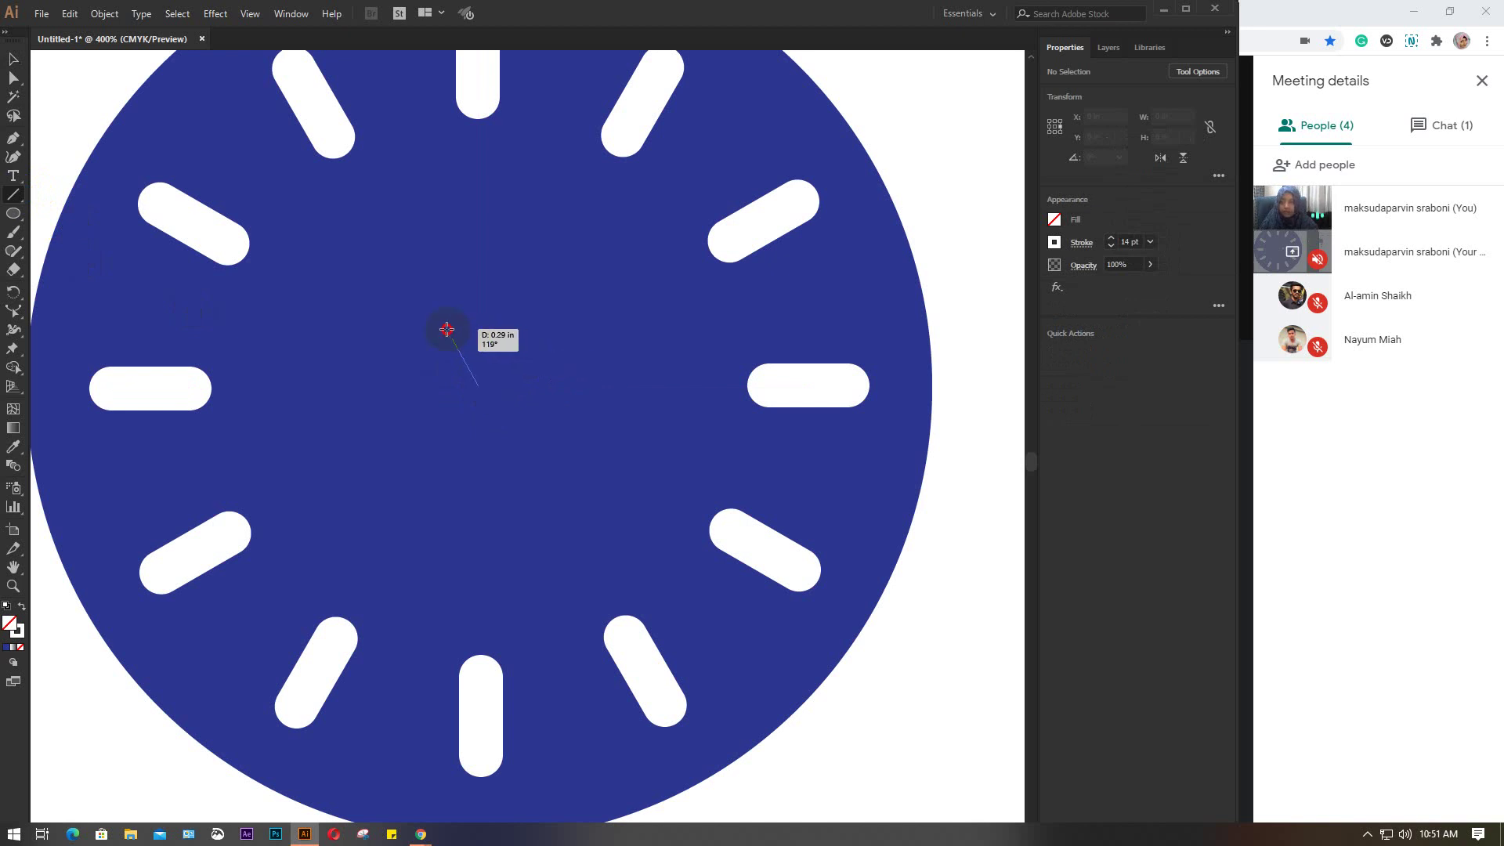
mouse_move(523, 361)
left_mouse_down()
mouse_move(306, 292)
mouse_move(330, 310)
left_mouse_up()
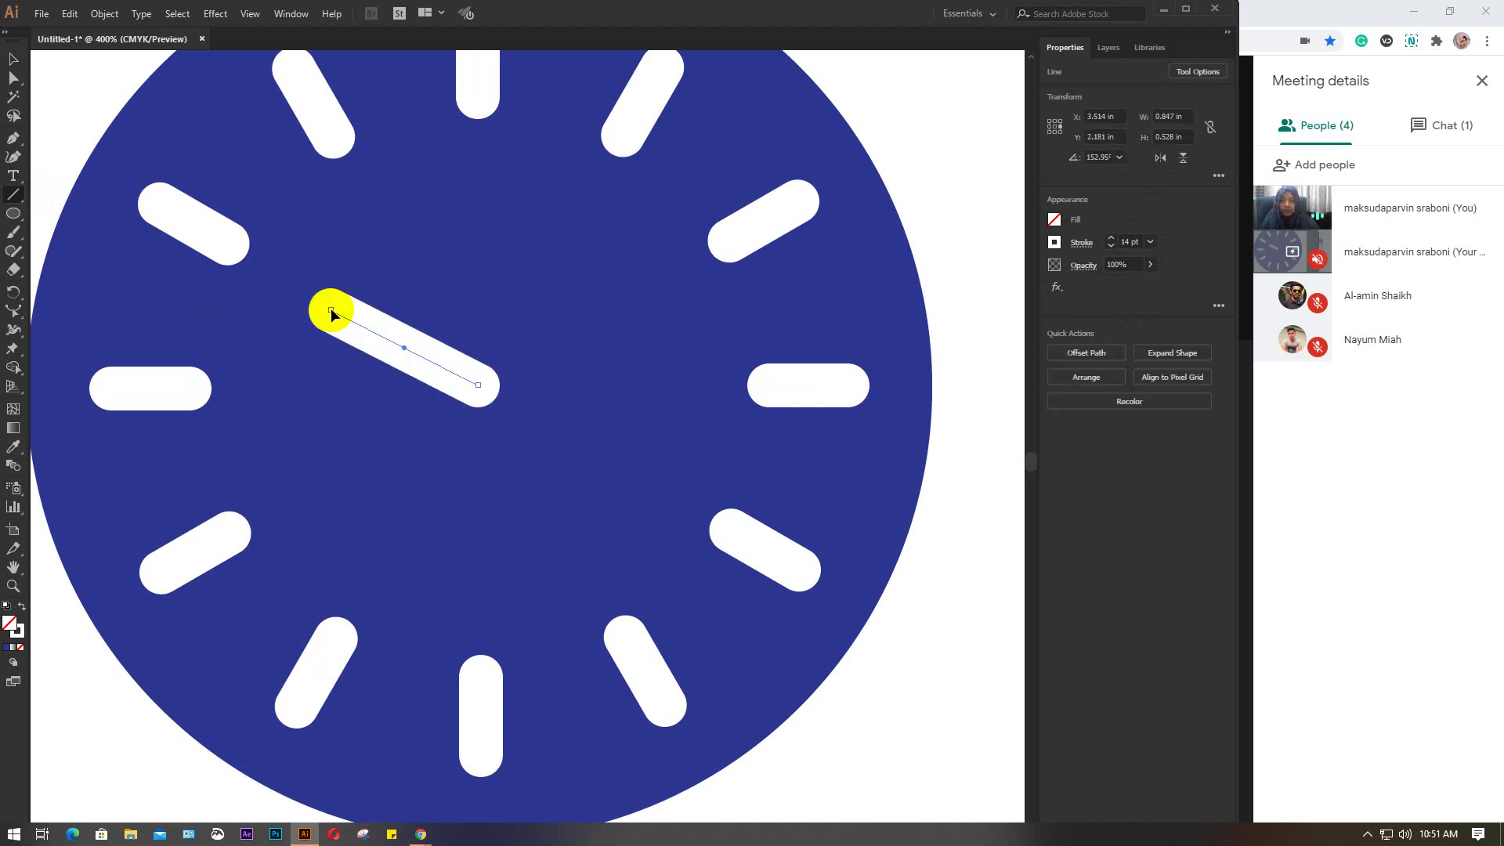
Step: Give the hour hand a tapered width profile at 15 pt, then draw a vertical minute-hand line
left_click(1082, 242)
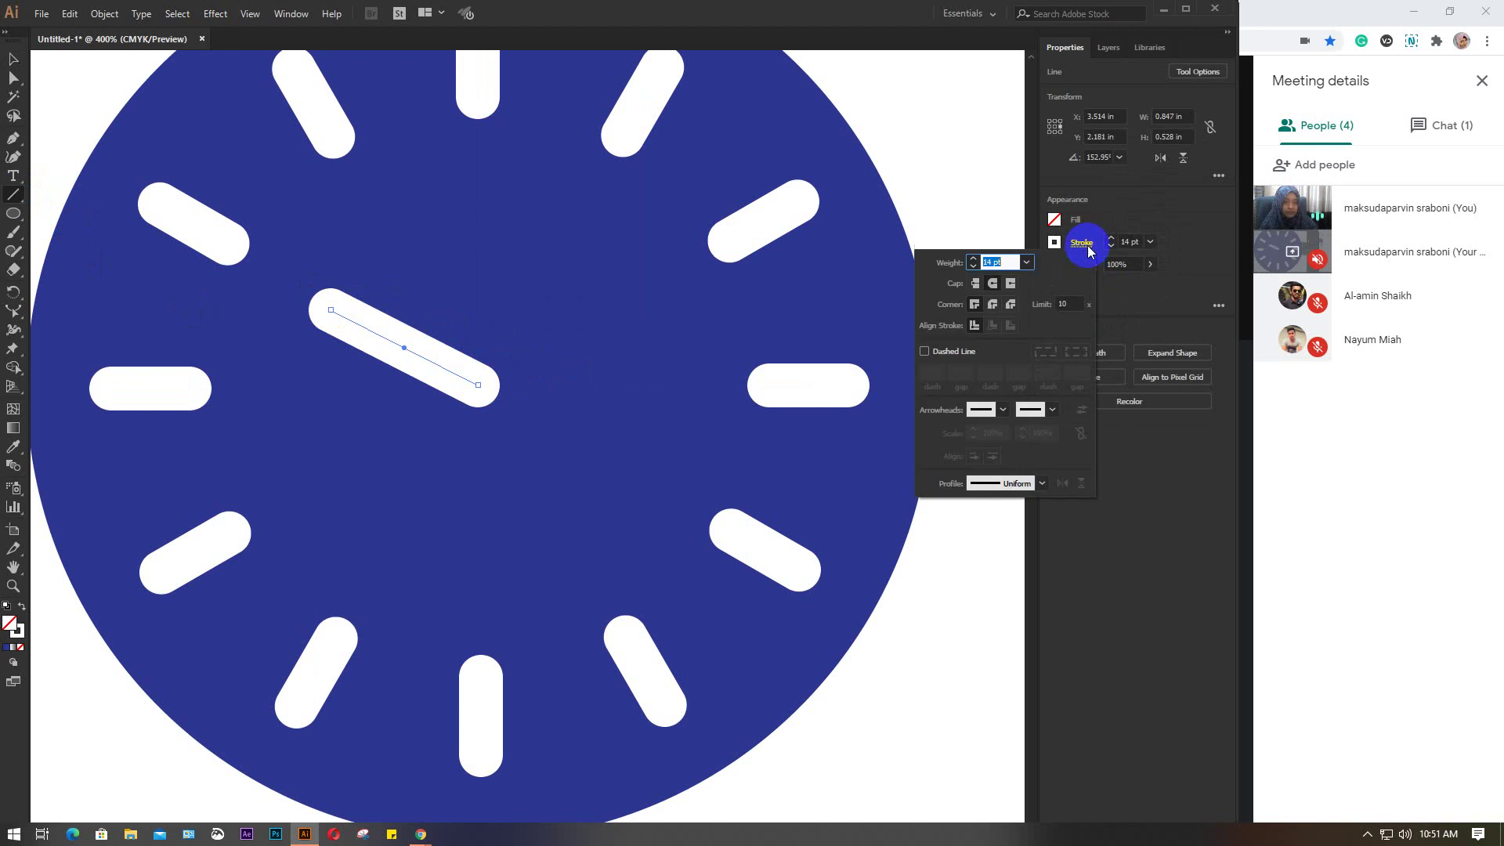
left_click(1042, 484)
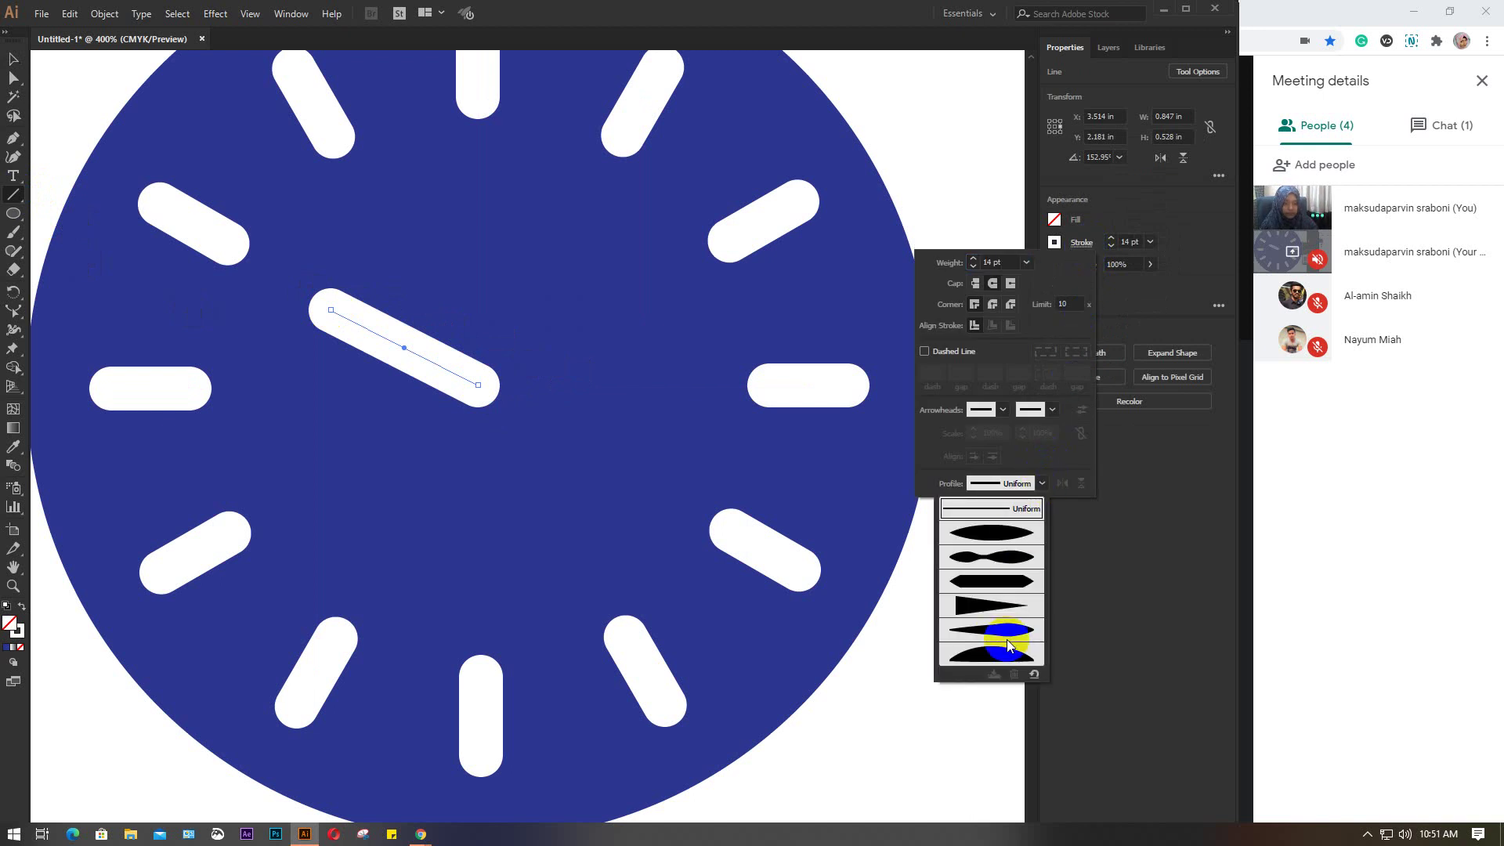
left_click(1010, 607)
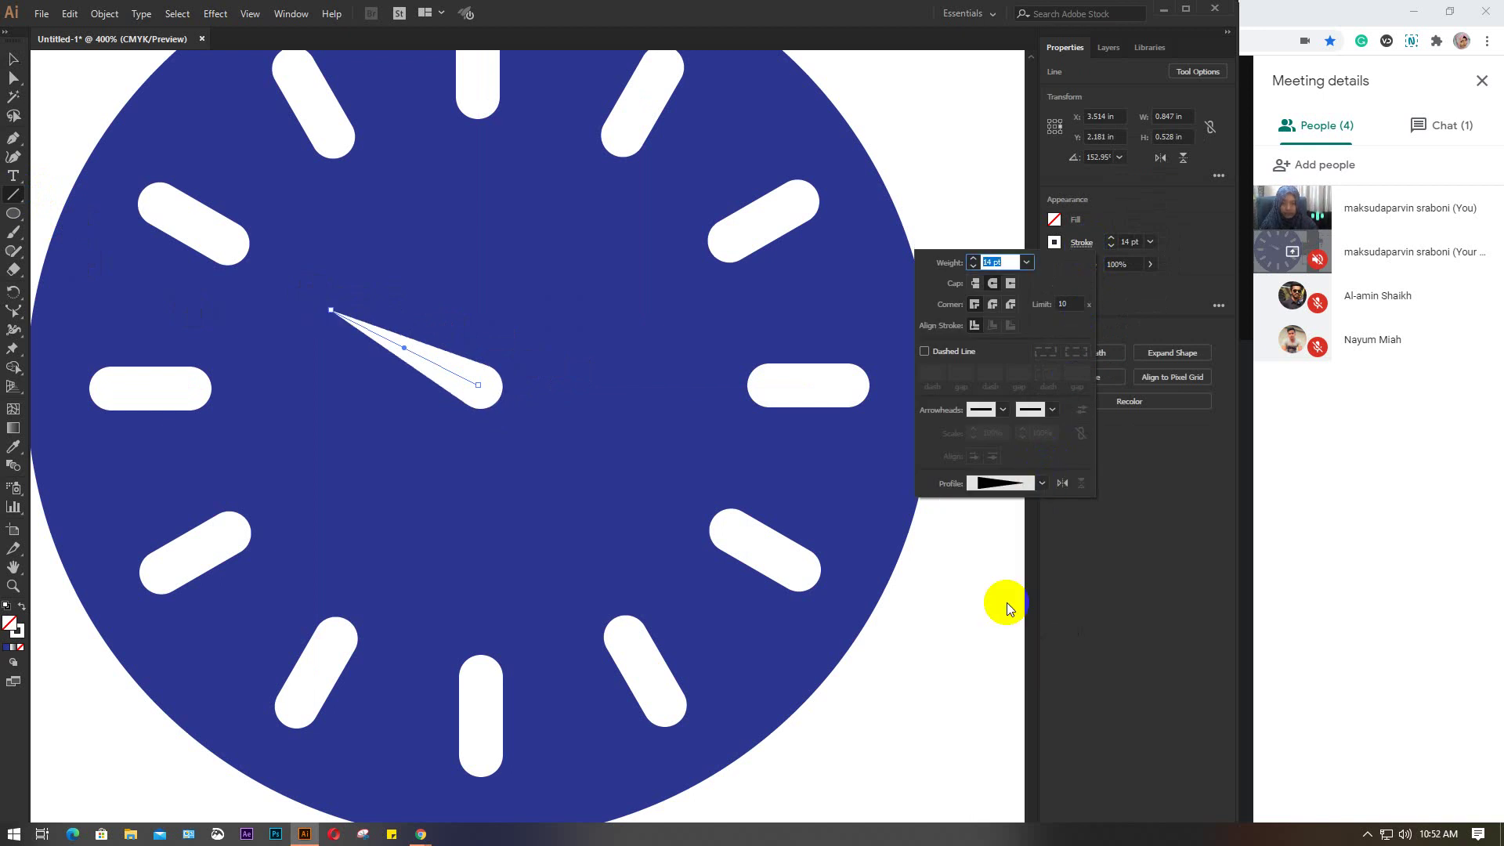
left_click(1084, 244)
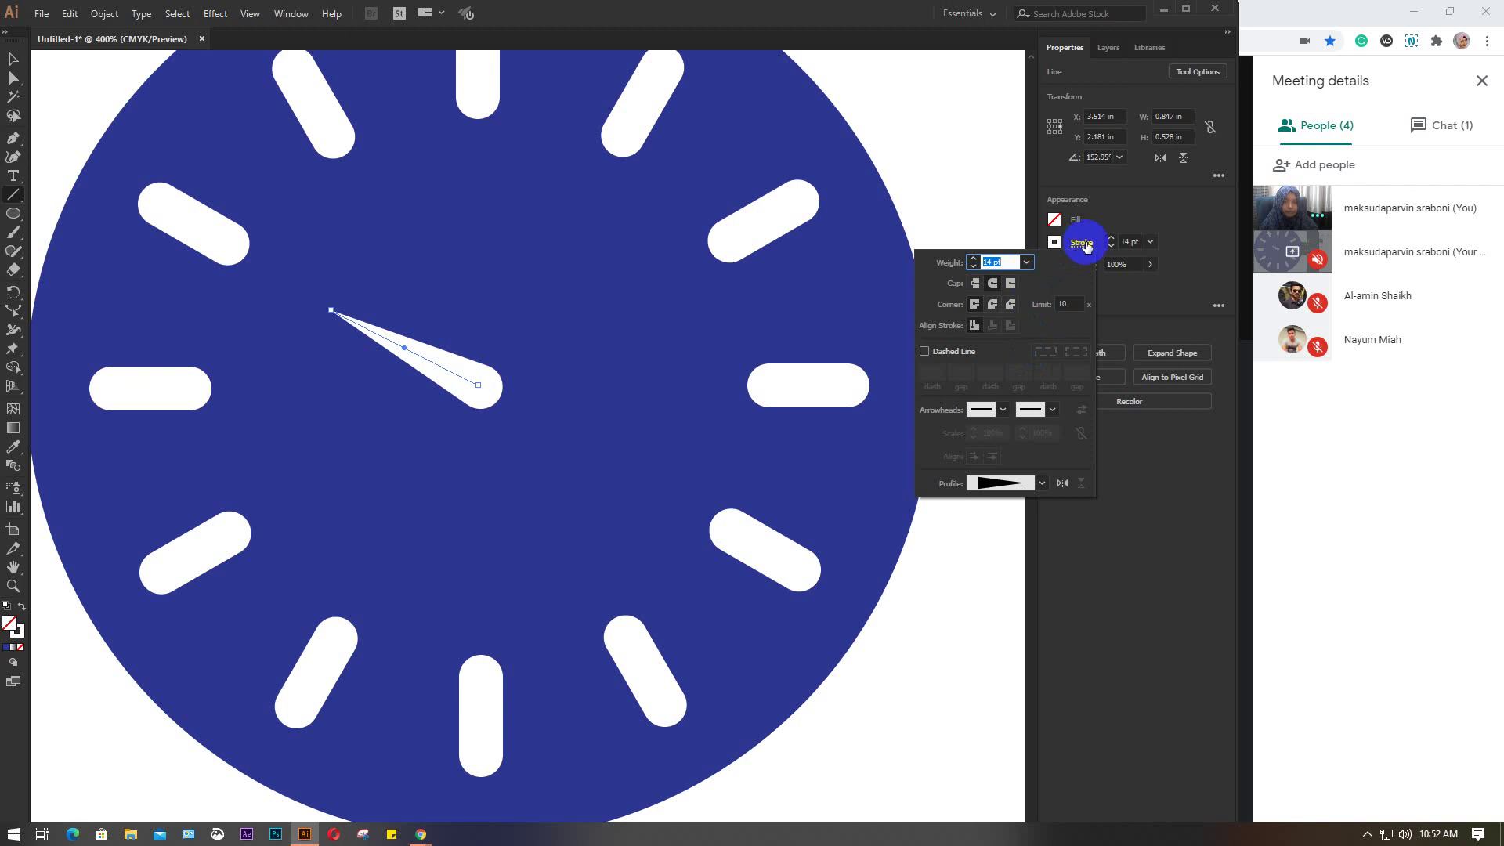
left_click(1131, 242)
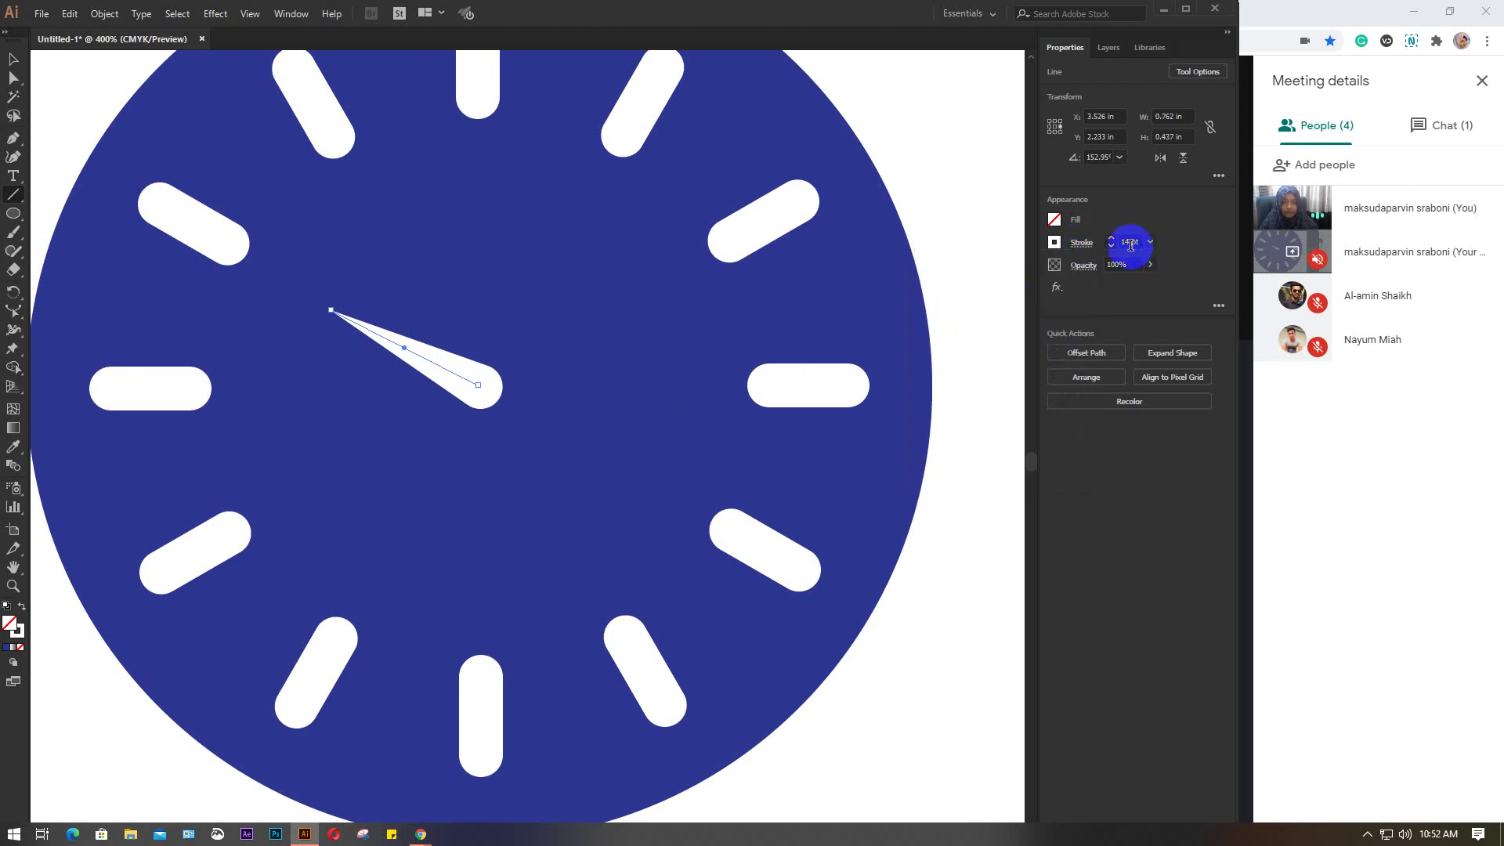
key("Up")
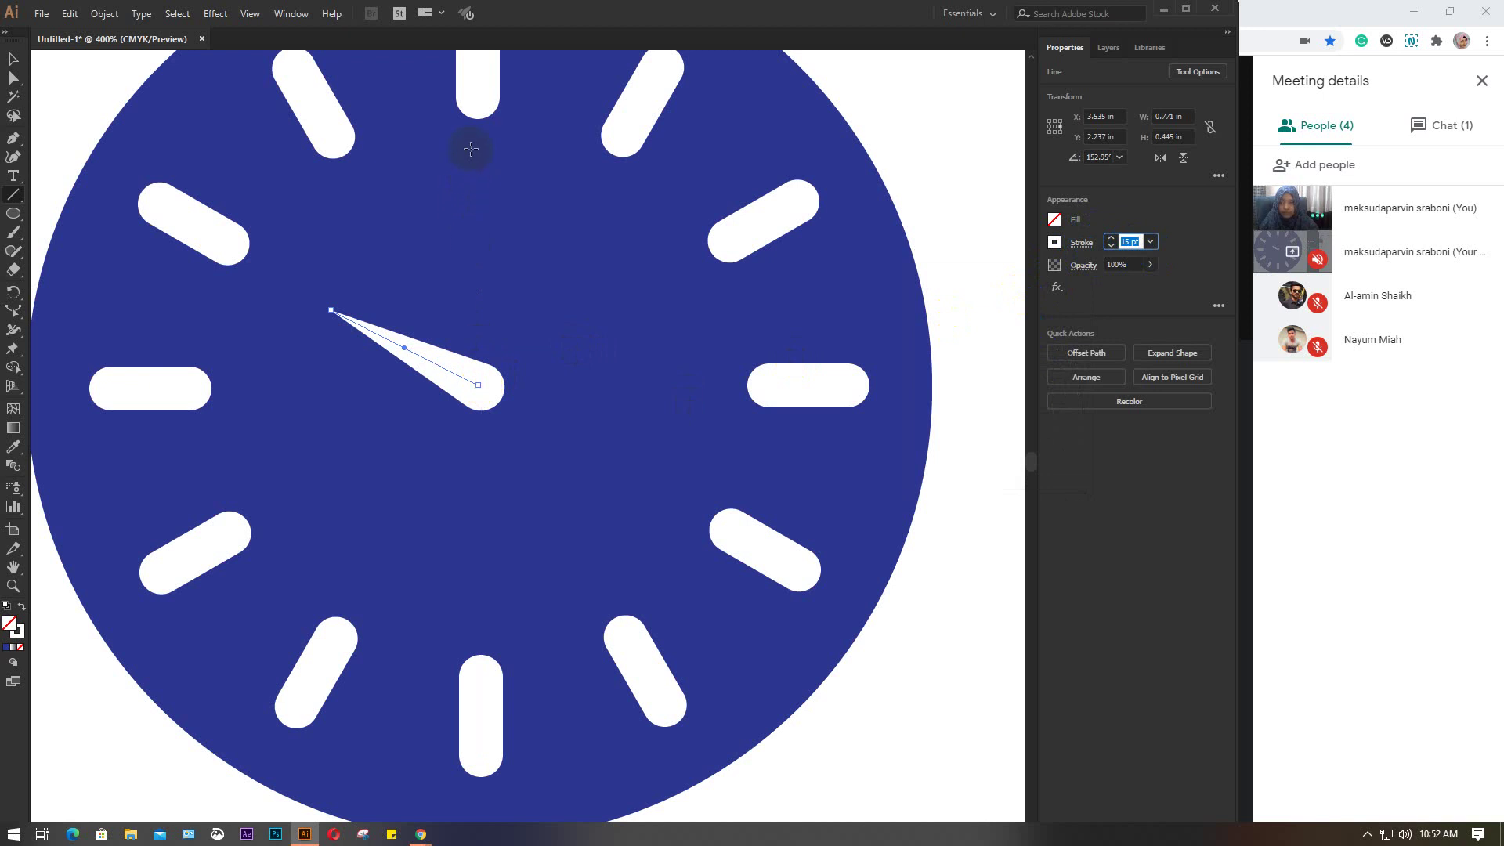
left_click_drag(478, 141, 479, 384)
Step: Set the minute hand's stroke weight to 10 pt
scroll(611, 423, "up", 3)
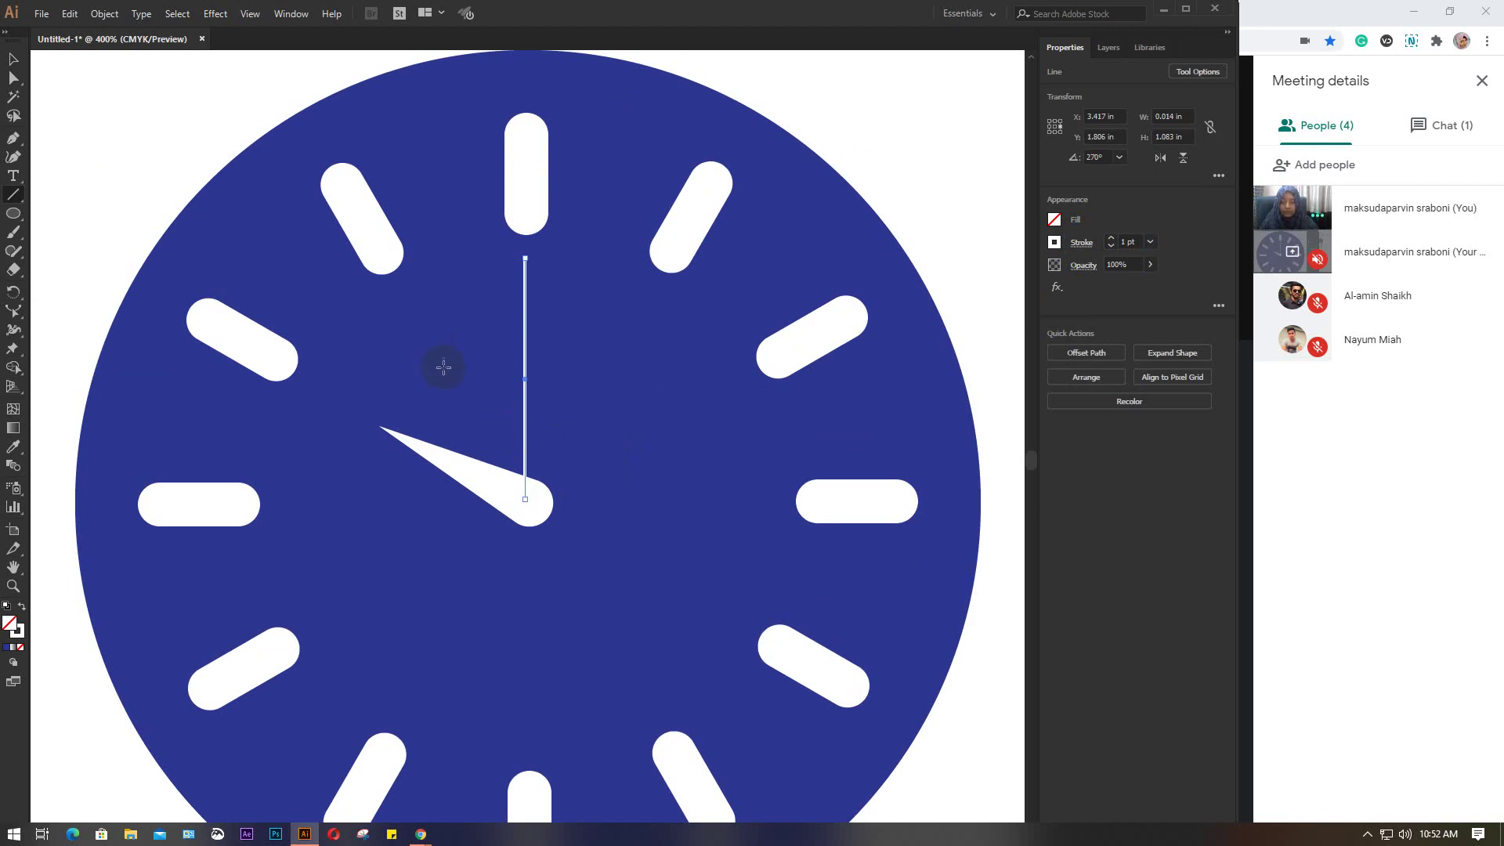
double_click(1129, 242)
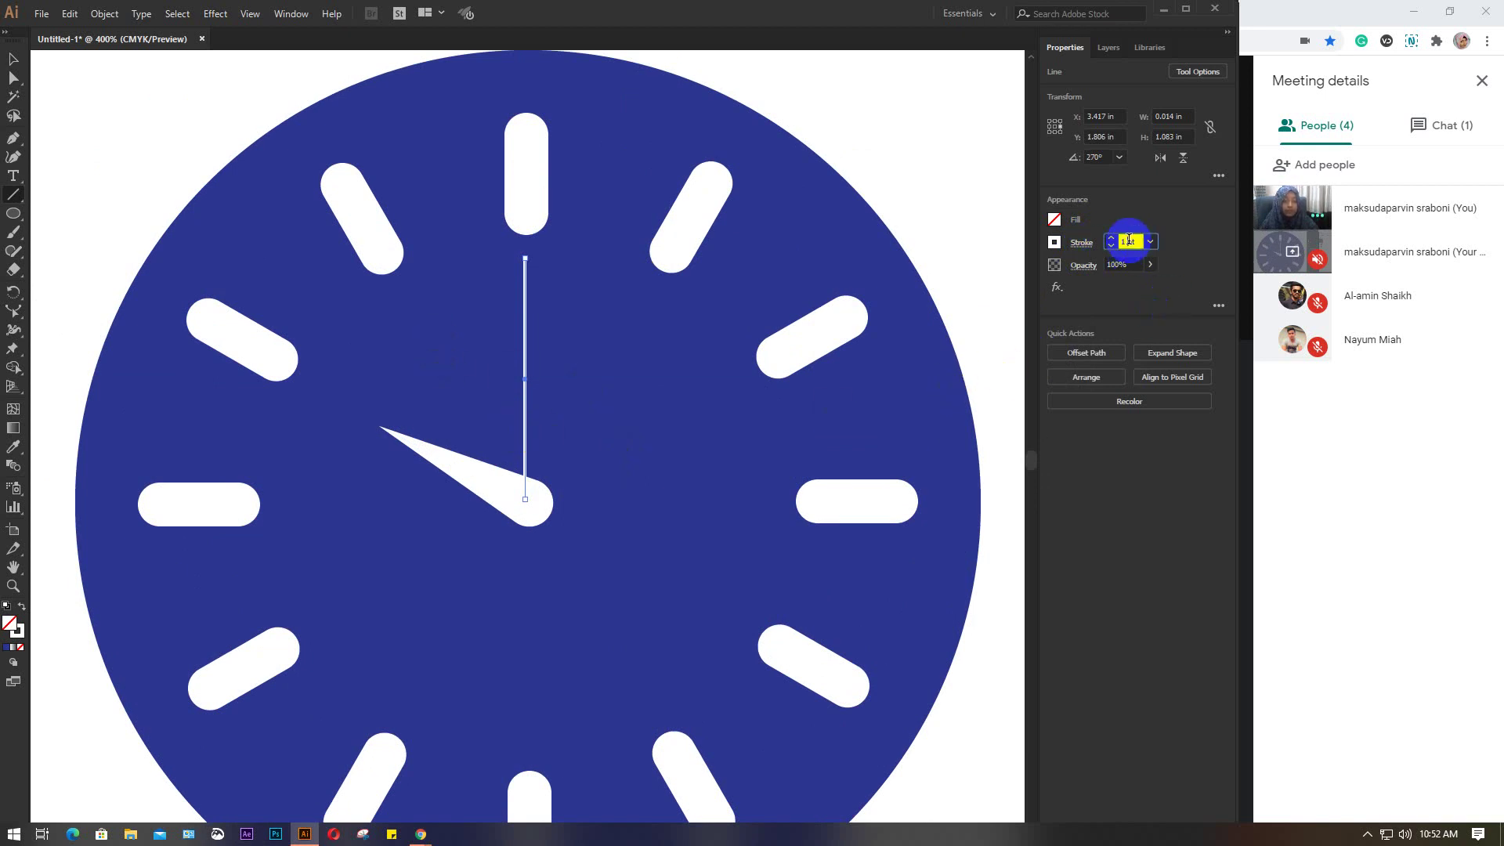
type("4")
key("Return")
key("Up")
key("Up")
key("Up")
key("Up")
key("Up")
key("Up")
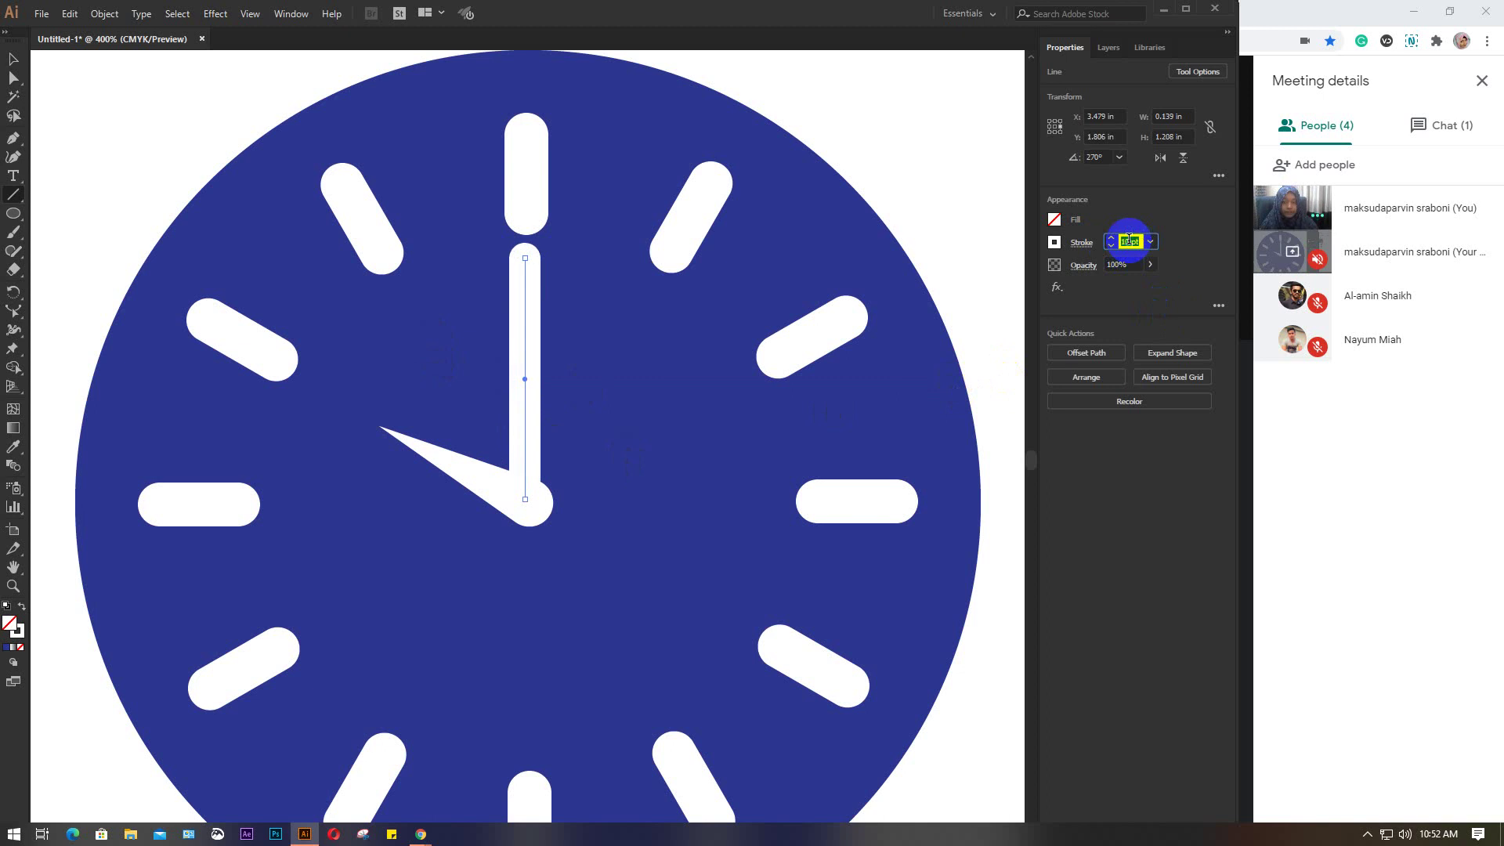
key("Down")
key("Down")
key("Up")
key("Up")
Step: Apply a flipped triangle width profile to the minute hand, then draw the second-hand line
left_click(1081, 243)
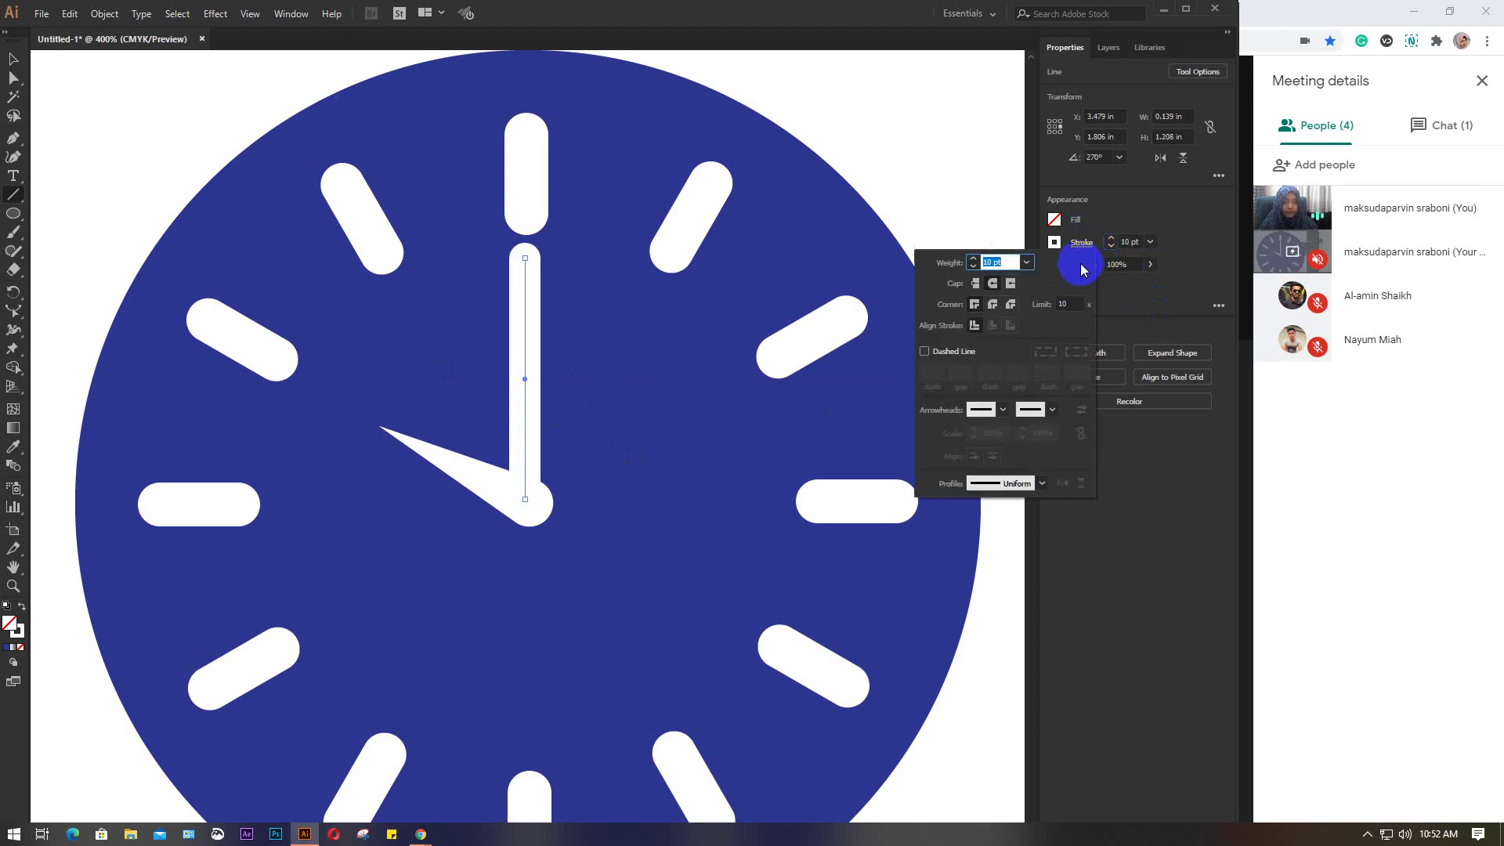
left_click(1042, 483)
left_click(969, 607)
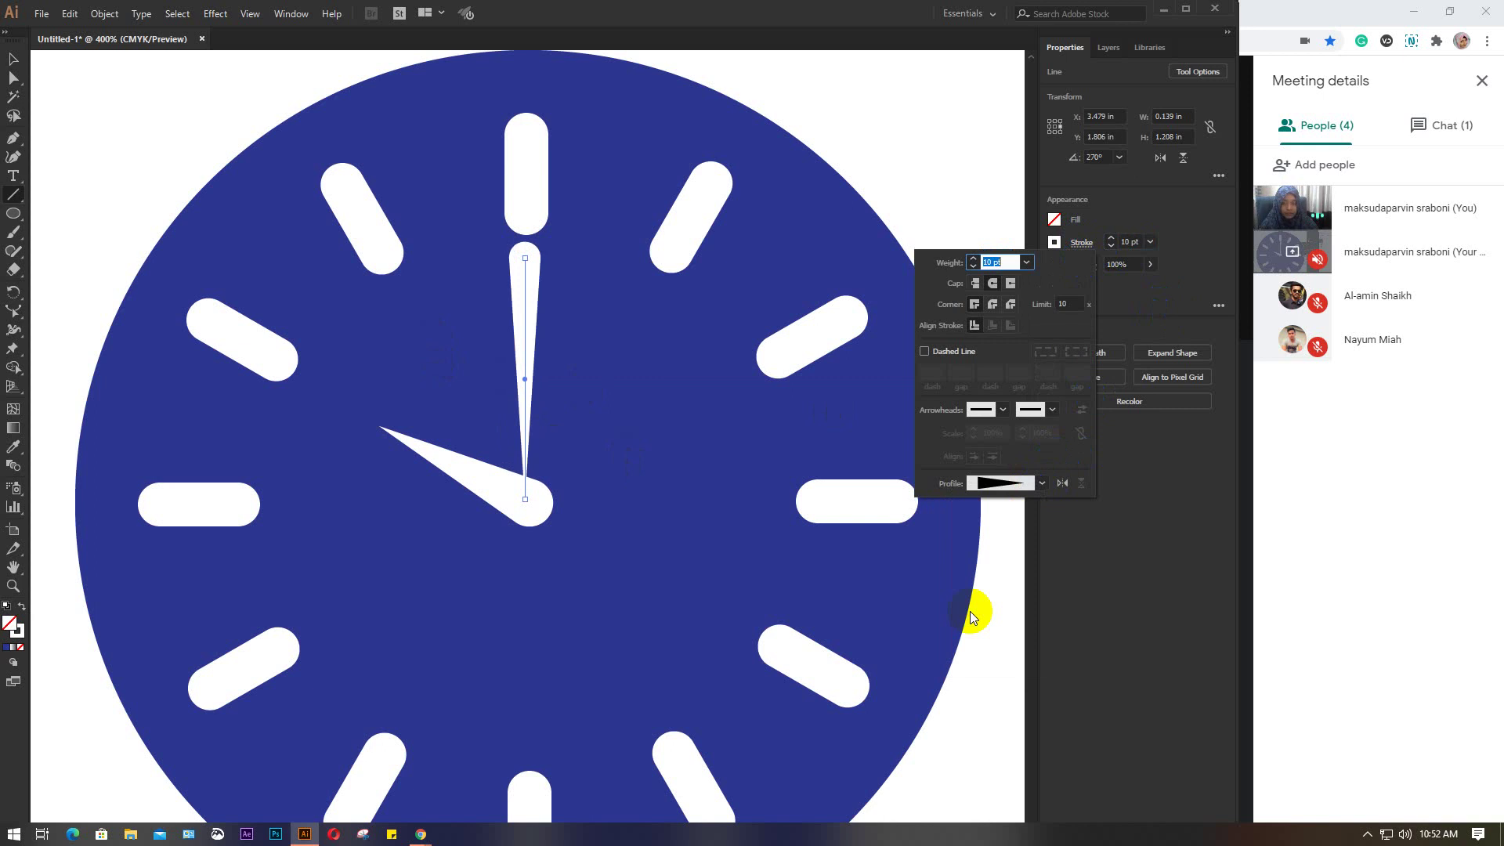
left_click(1064, 483)
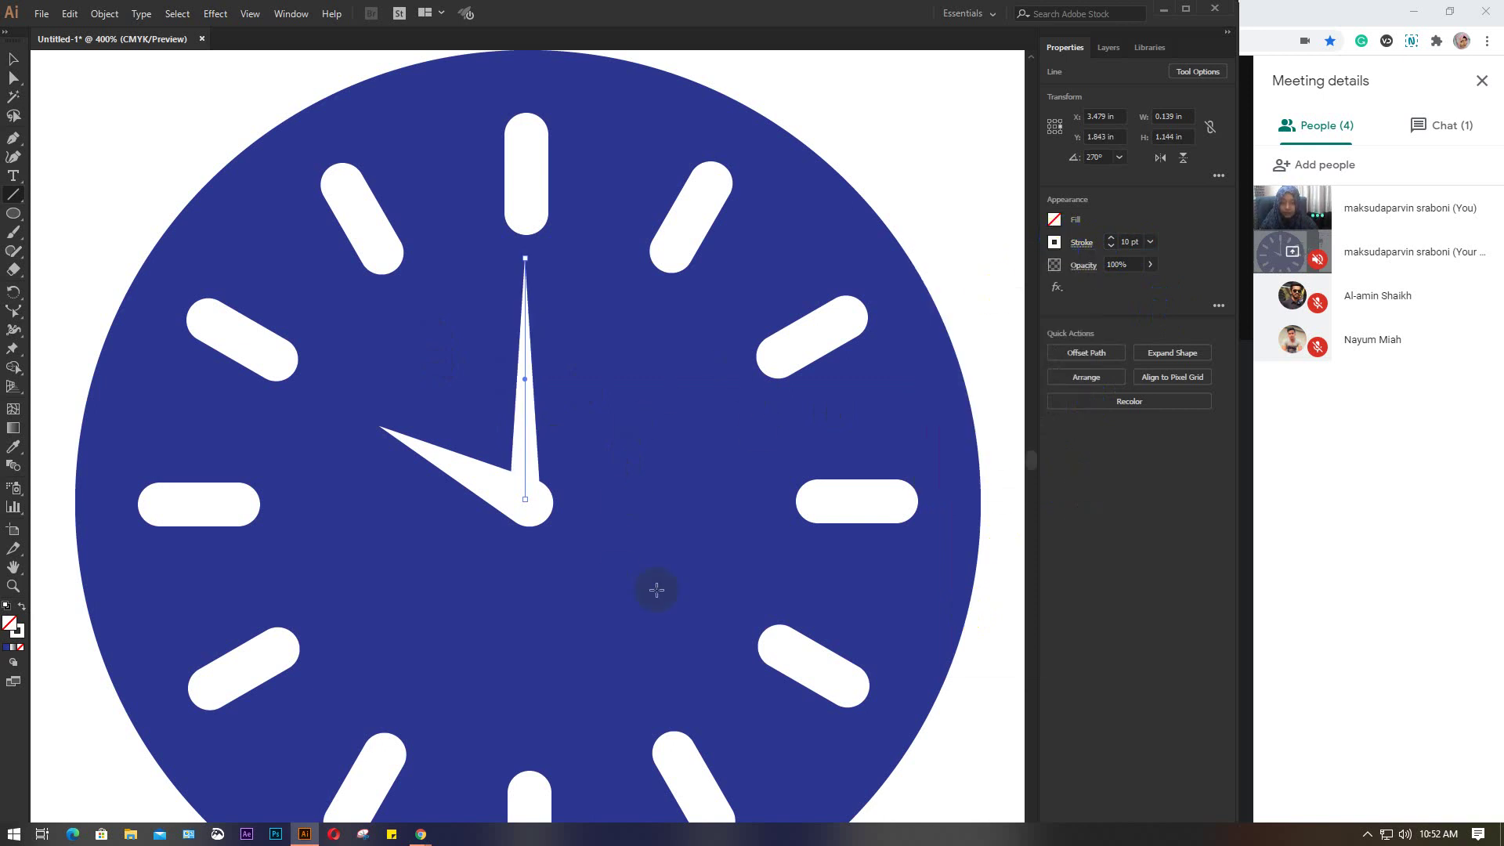
left_click_drag(663, 618, 641, 530)
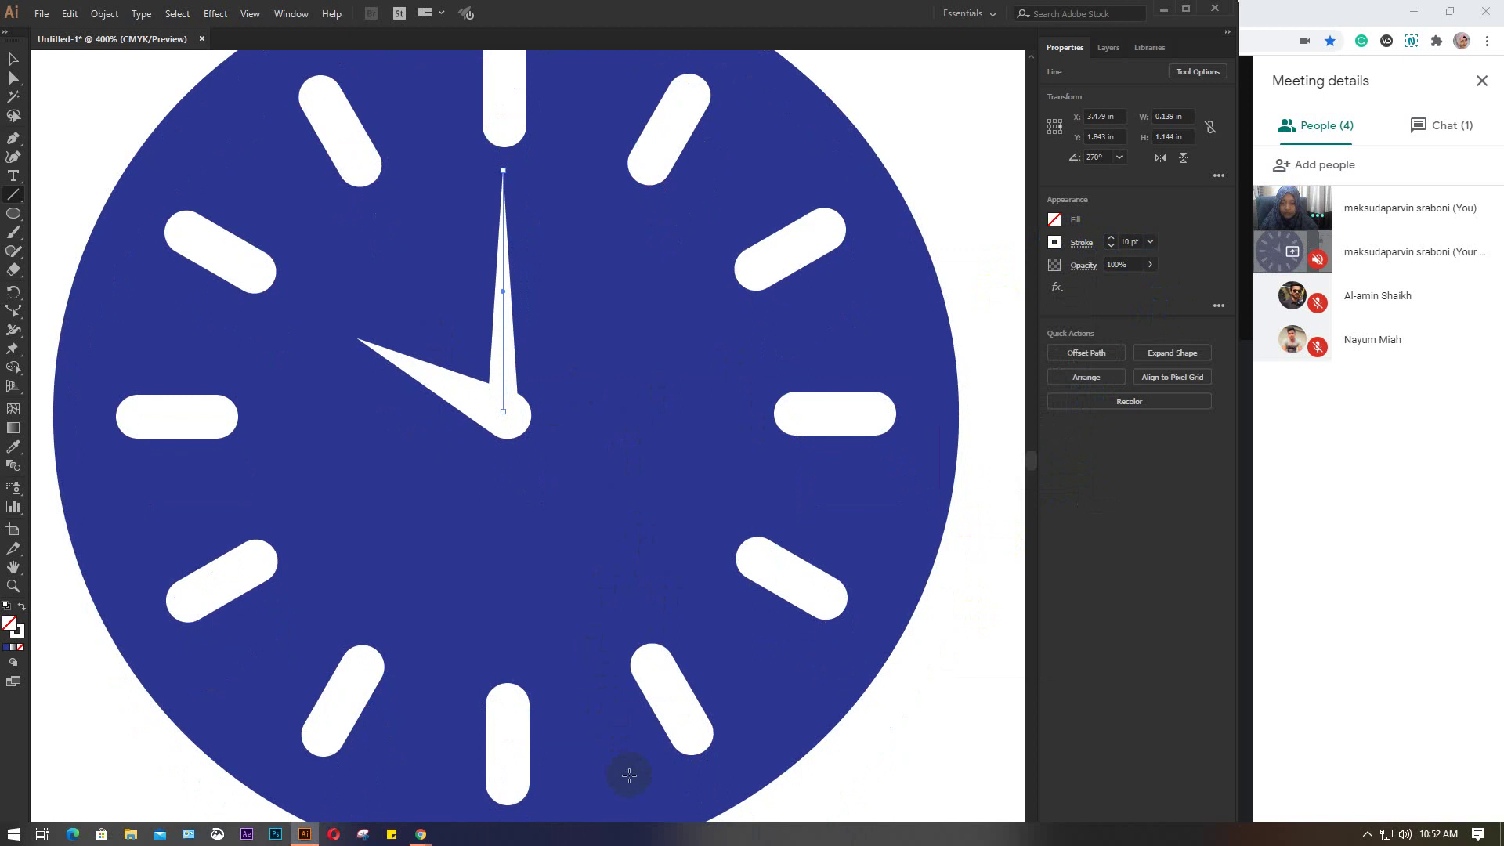
left_click_drag(631, 781, 502, 410)
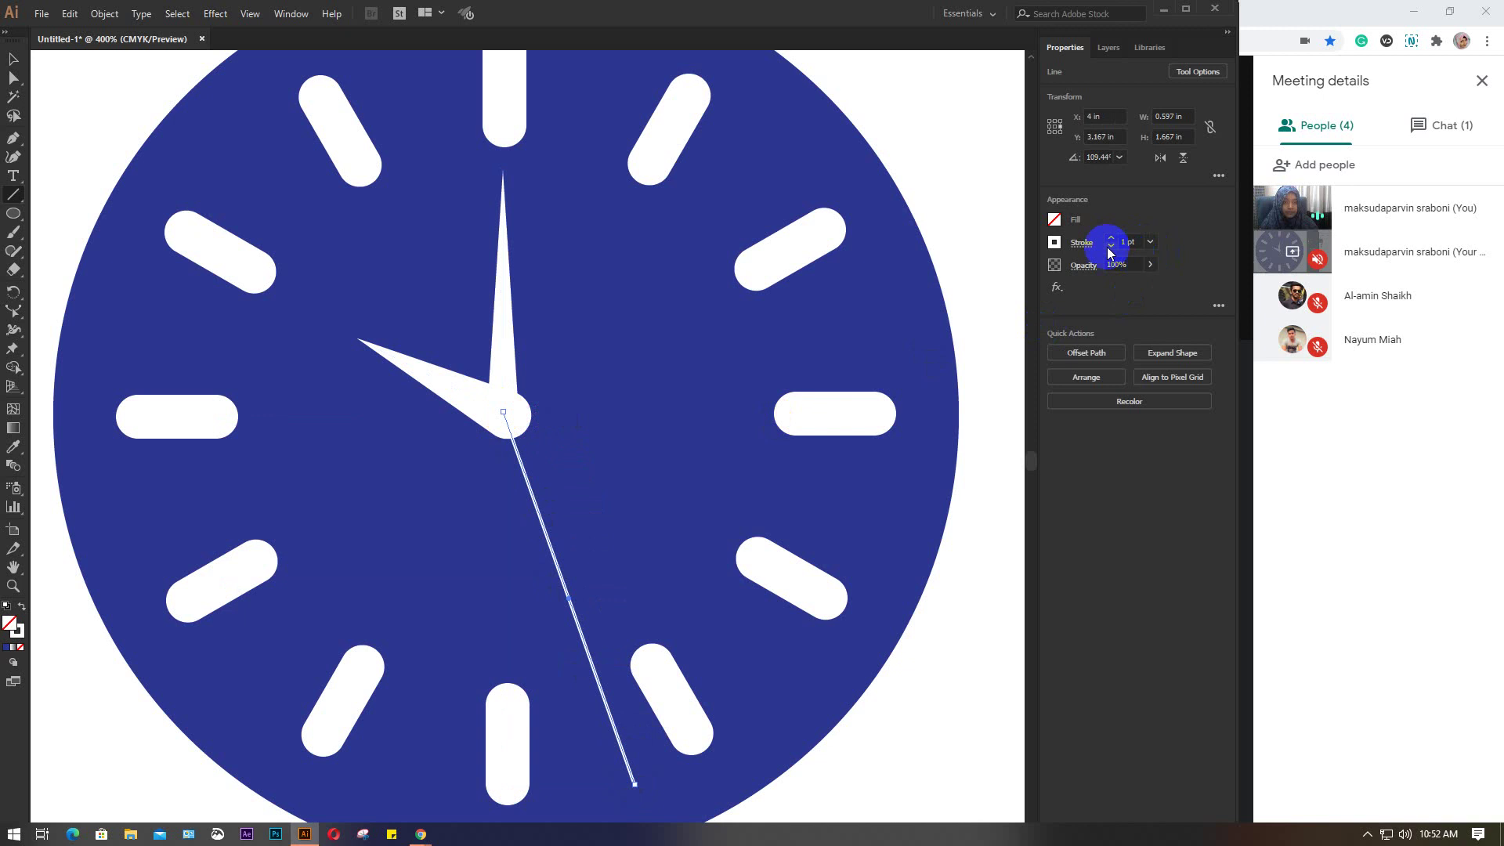
Step: Give the second hand a flipped triangle width profile at 5 pt weight, then deselect it
left_click(1082, 242)
left_click(1042, 484)
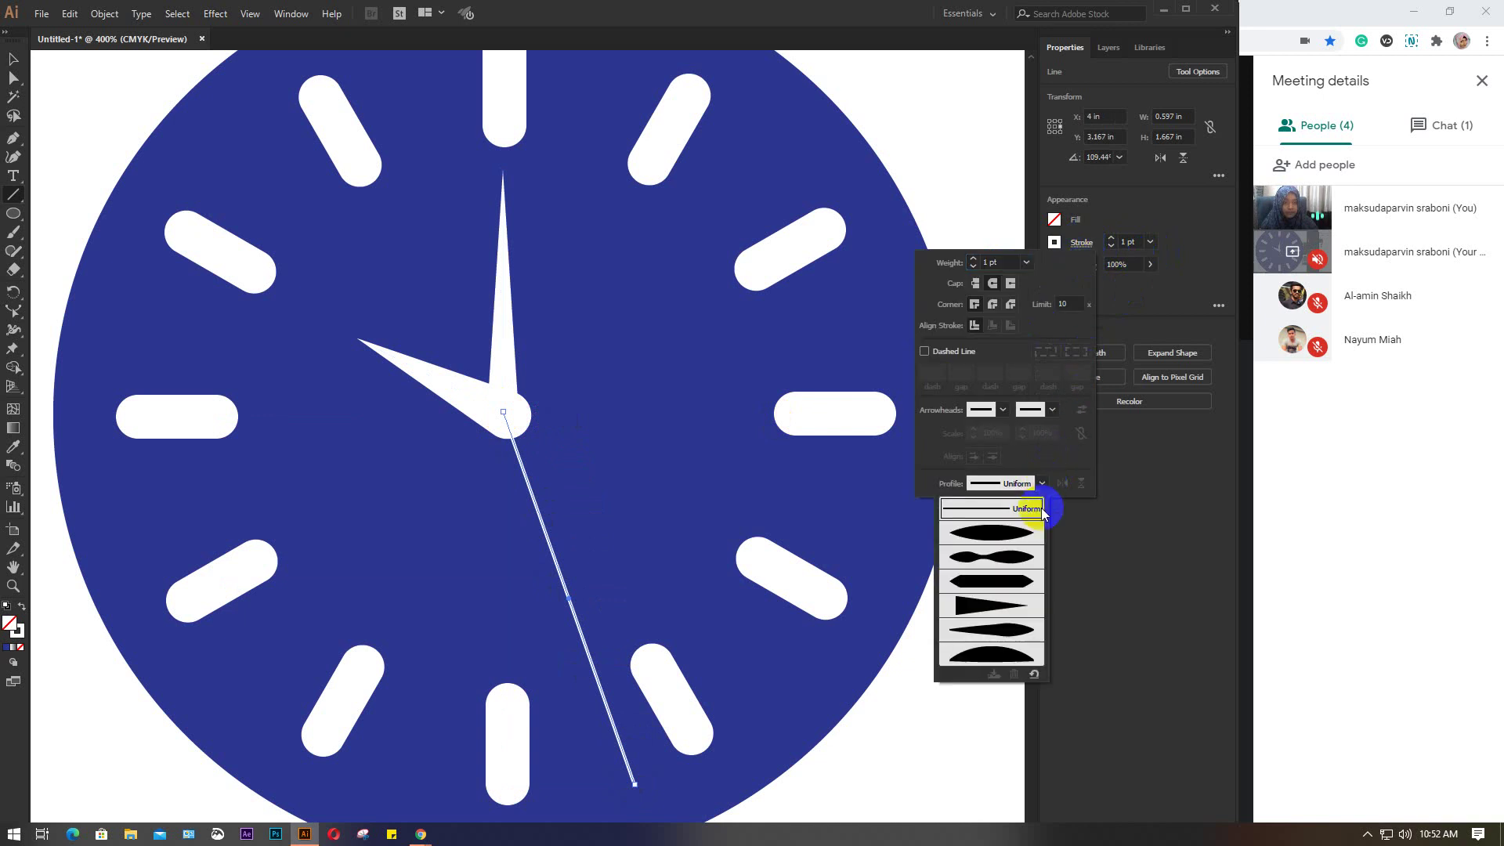
left_click(1003, 605)
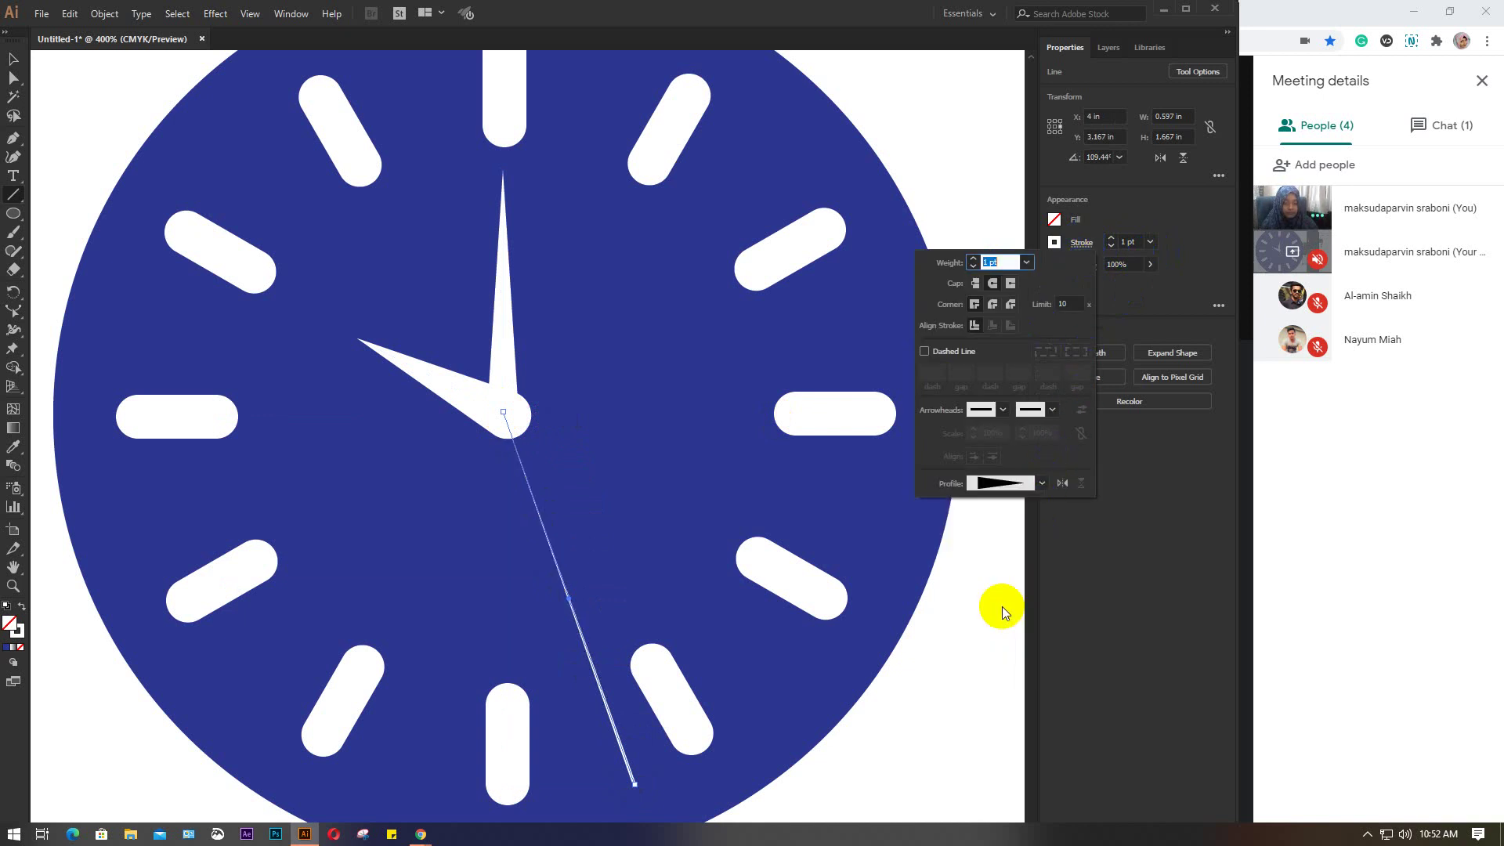
left_click(1070, 492)
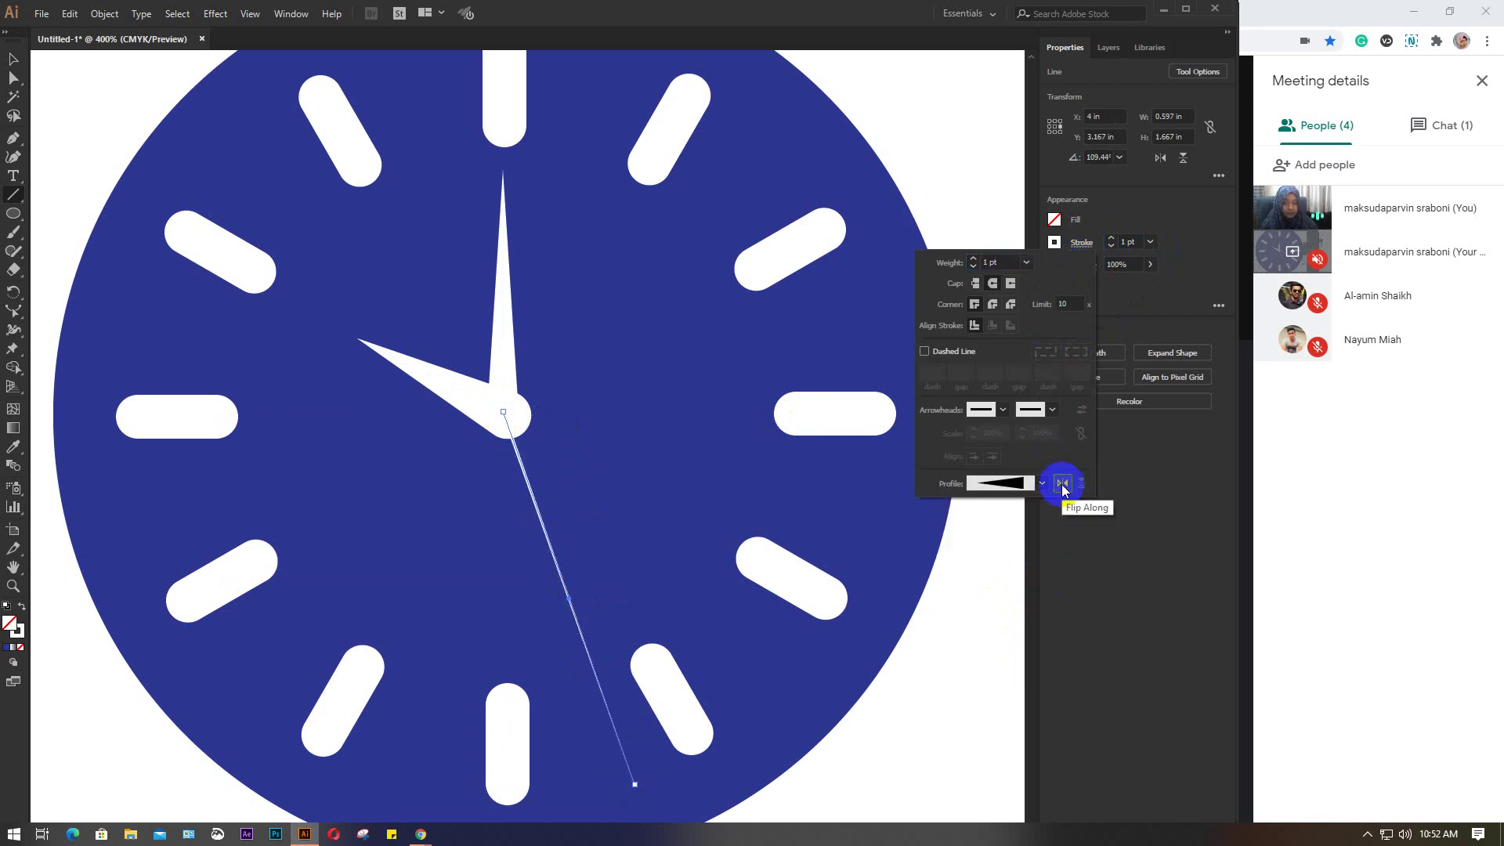
left_click(987, 264)
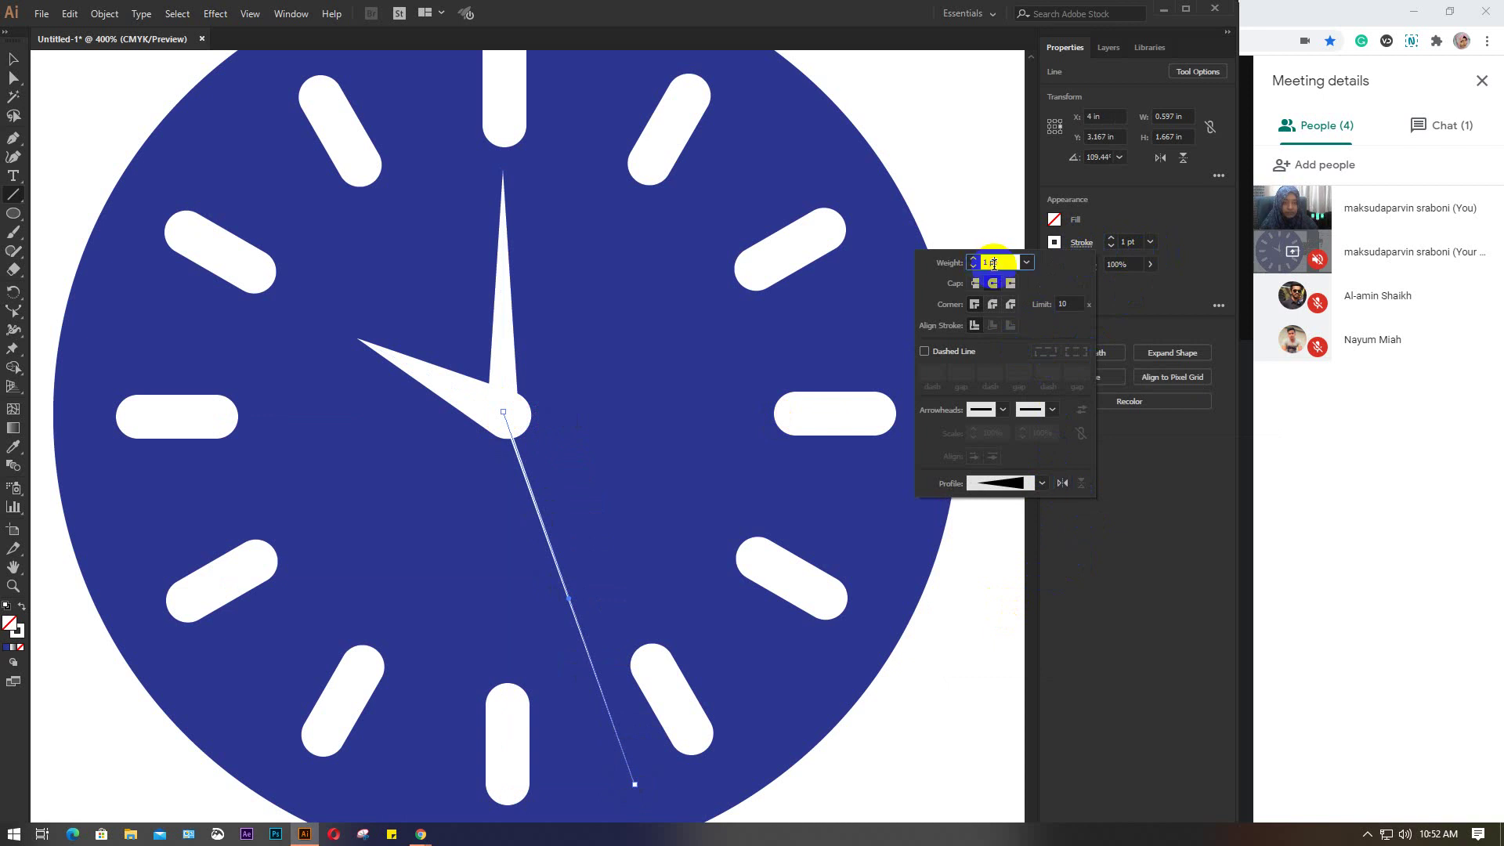
key("Up")
key("Up")
key("Up")
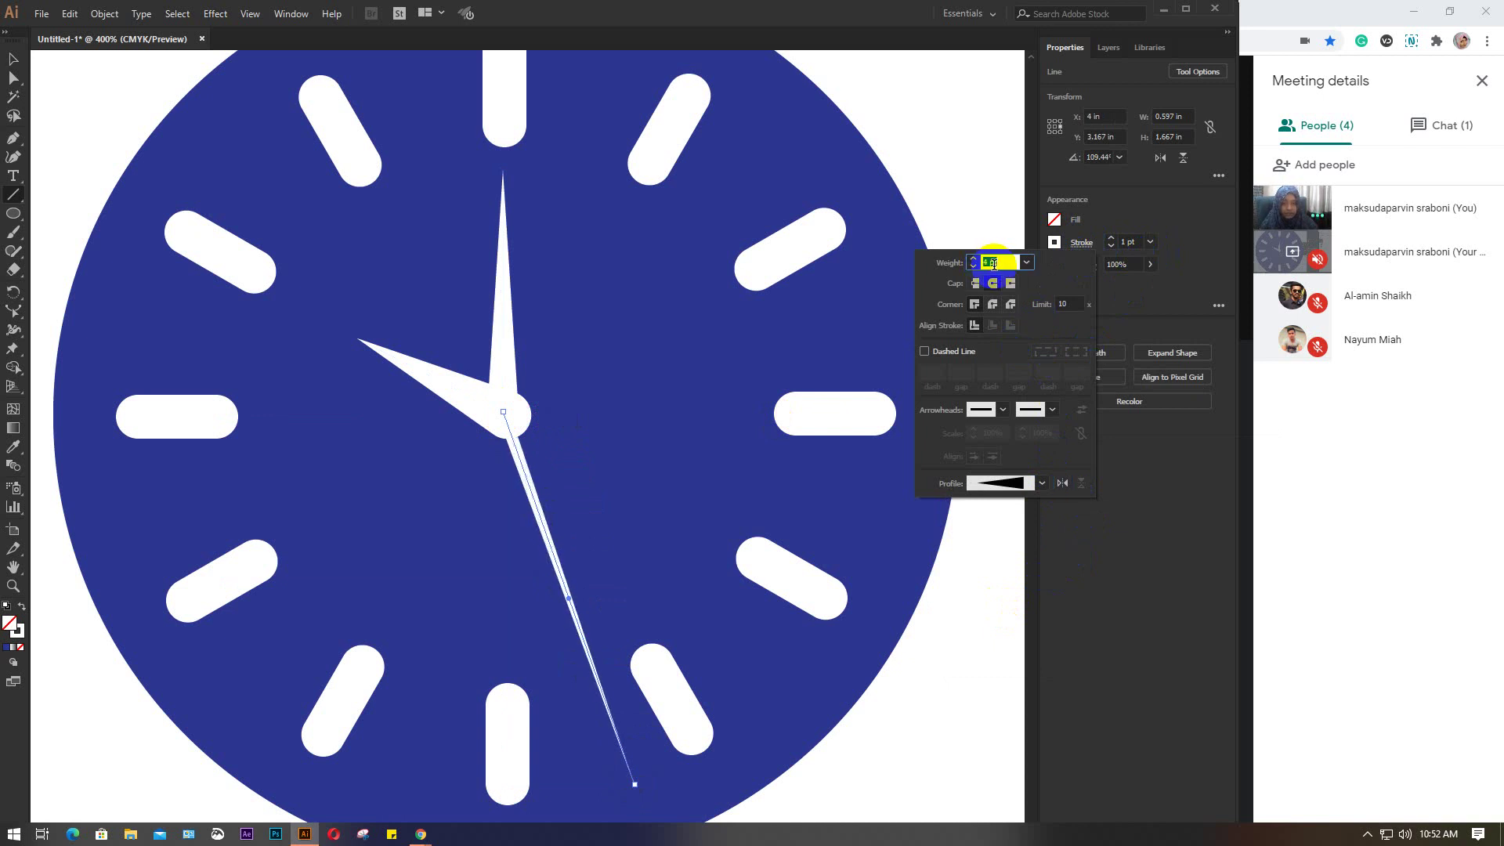
key("Up")
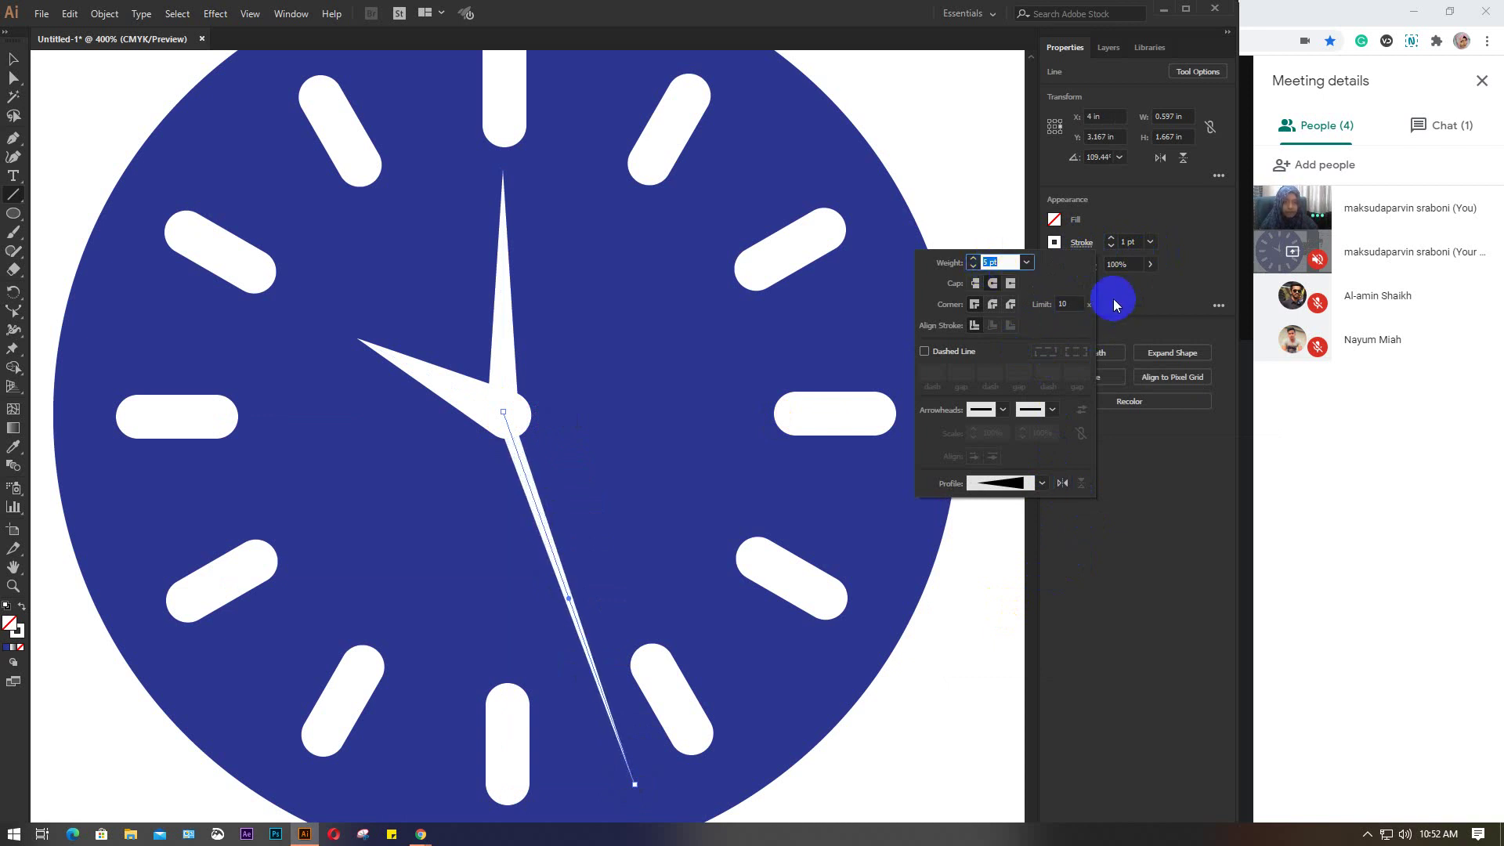
left_click(1114, 304)
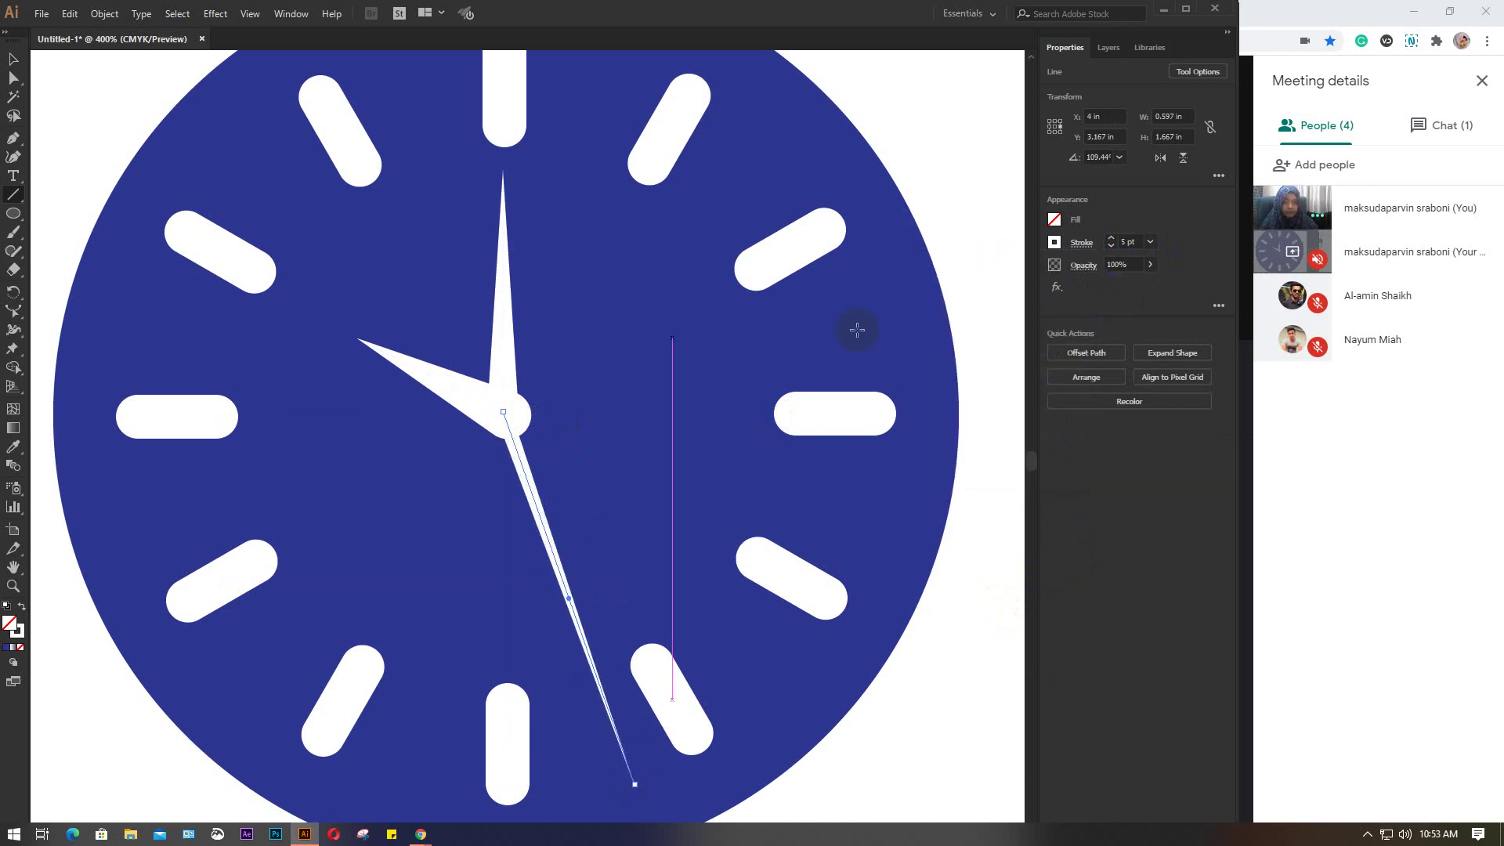
key("v")
left_click(600, 352)
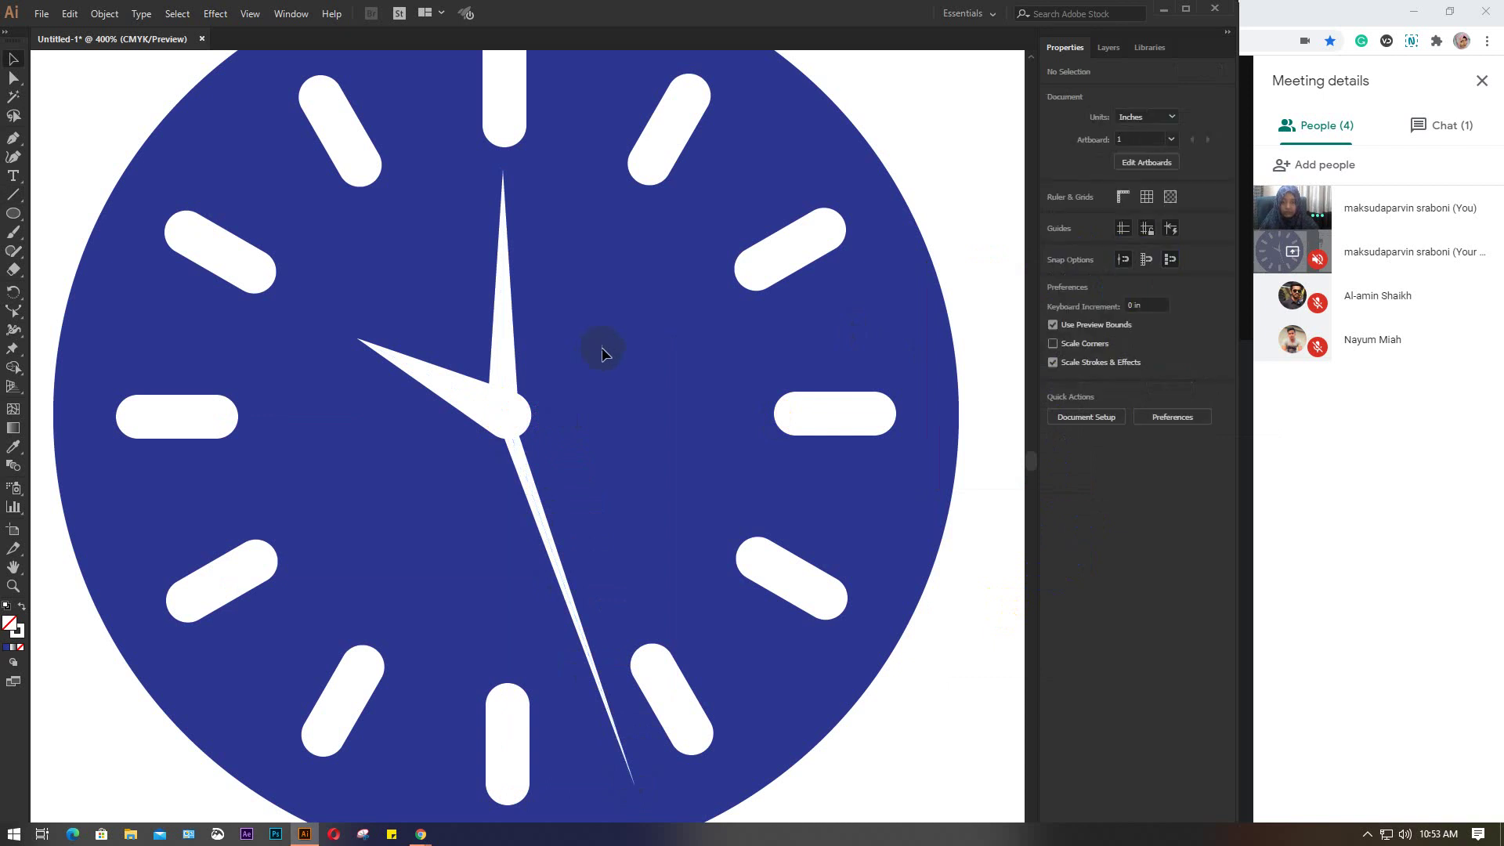
Step: Nudge the second hand onto the centre and the hour hand slightly left
left_click(517, 420)
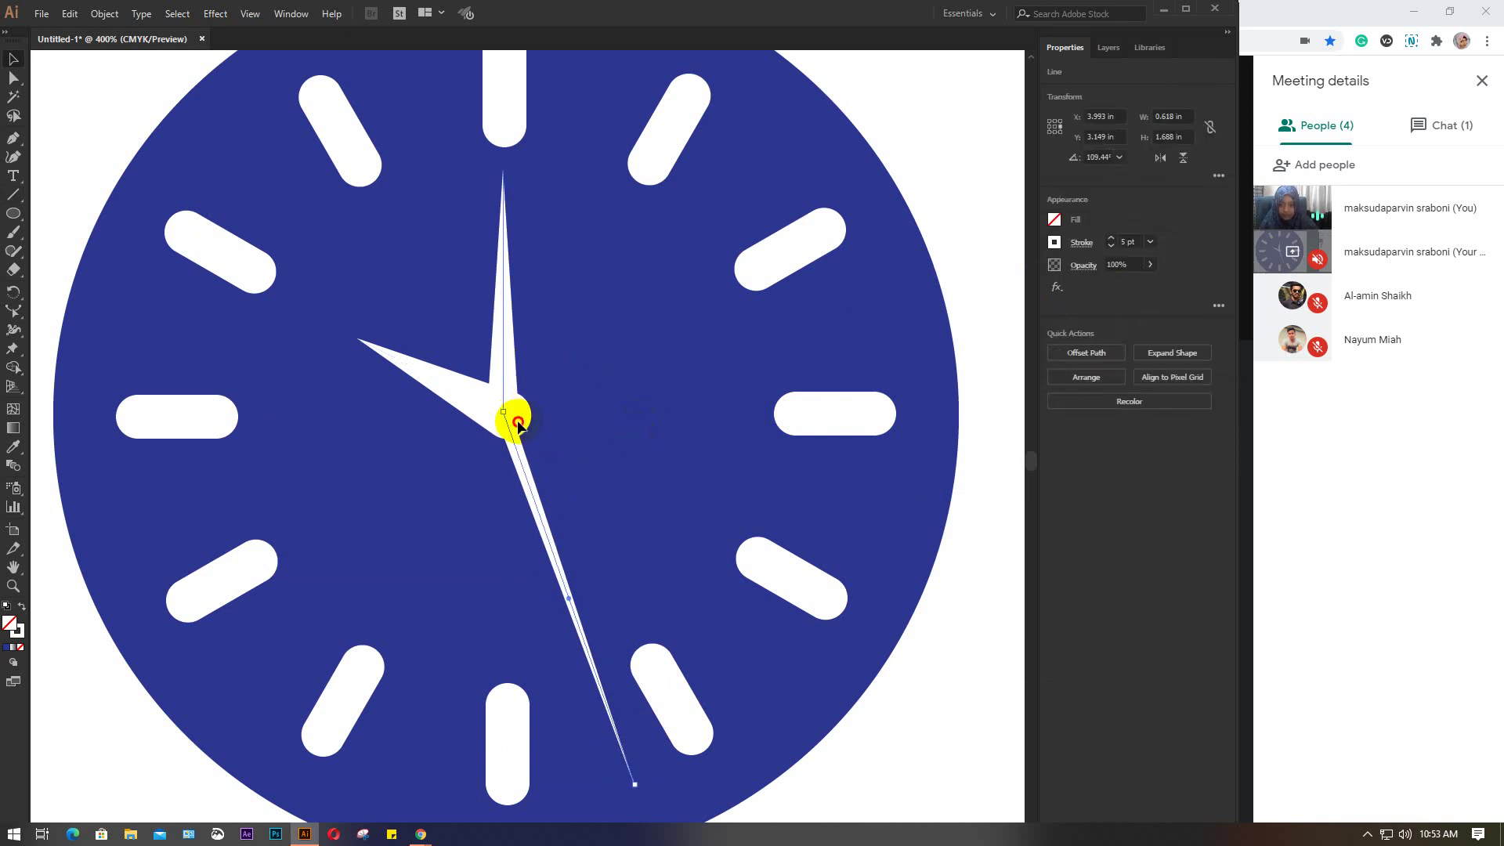
left_click_drag(518, 424, 521, 426)
left_click(464, 403)
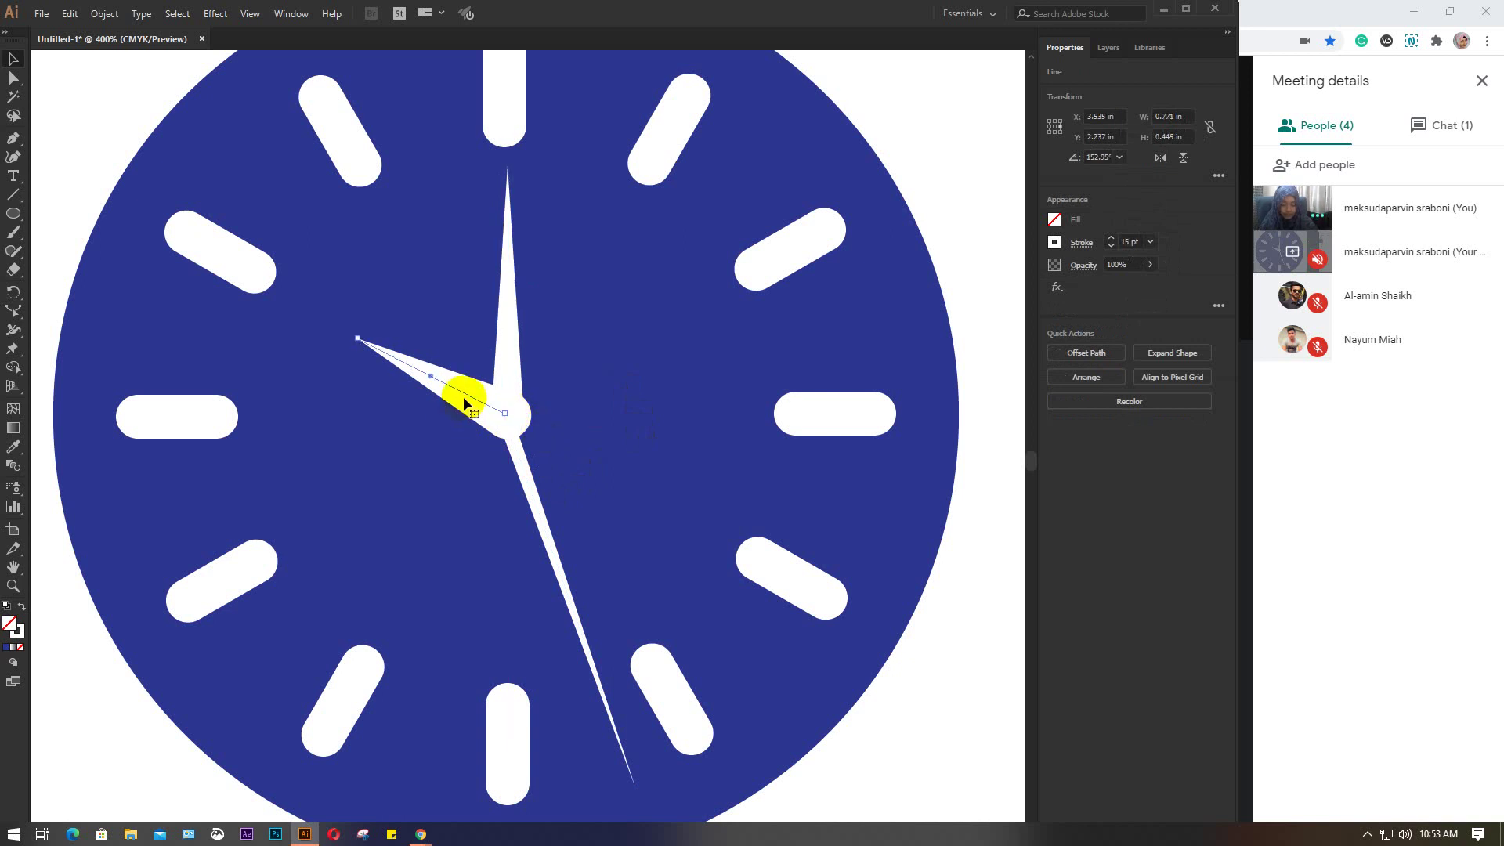
key("Left")
key("Left")
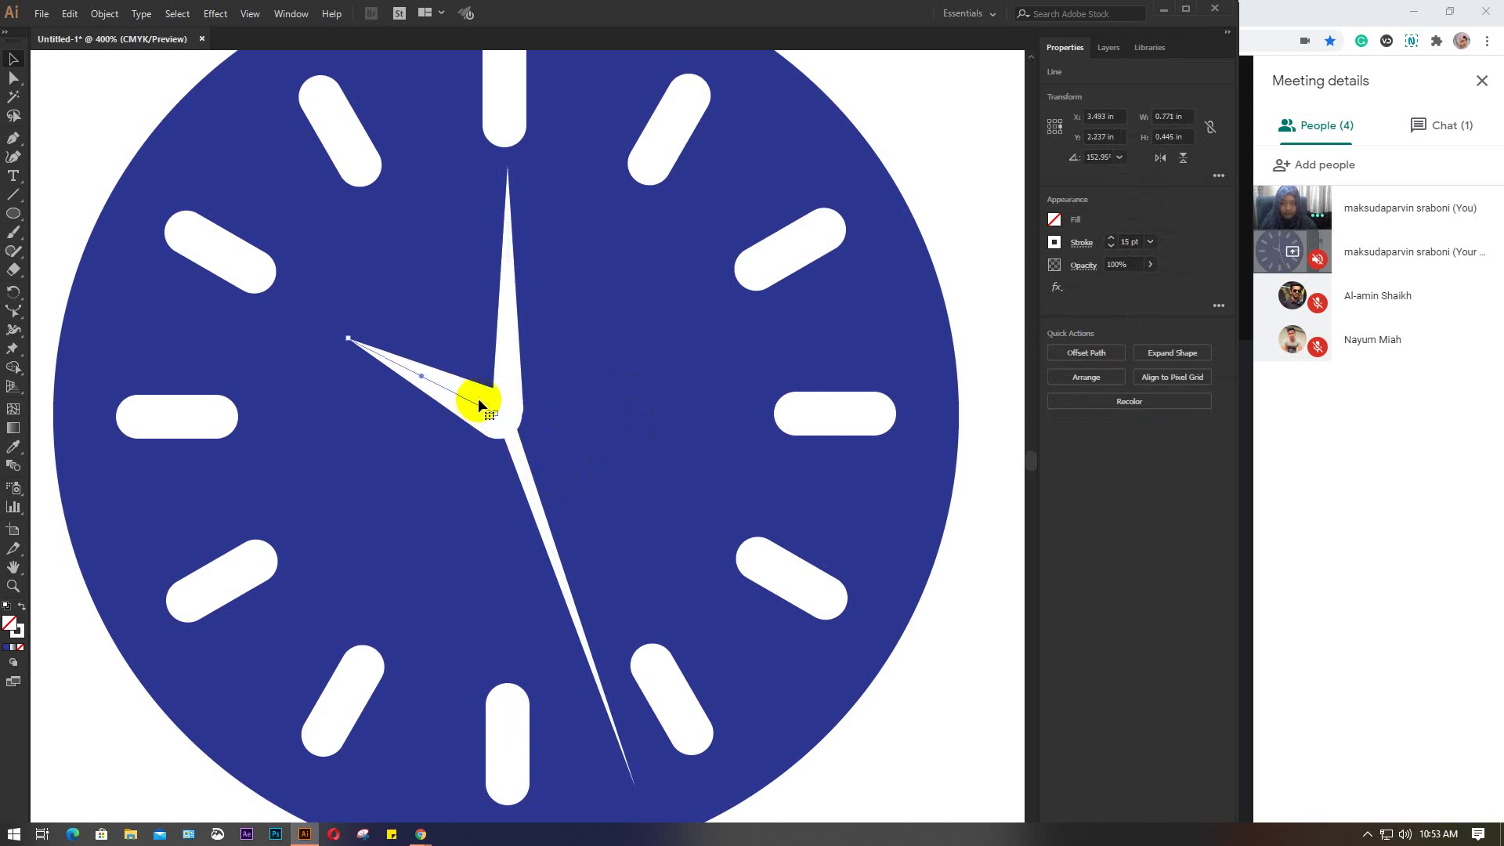
left_click(504, 384)
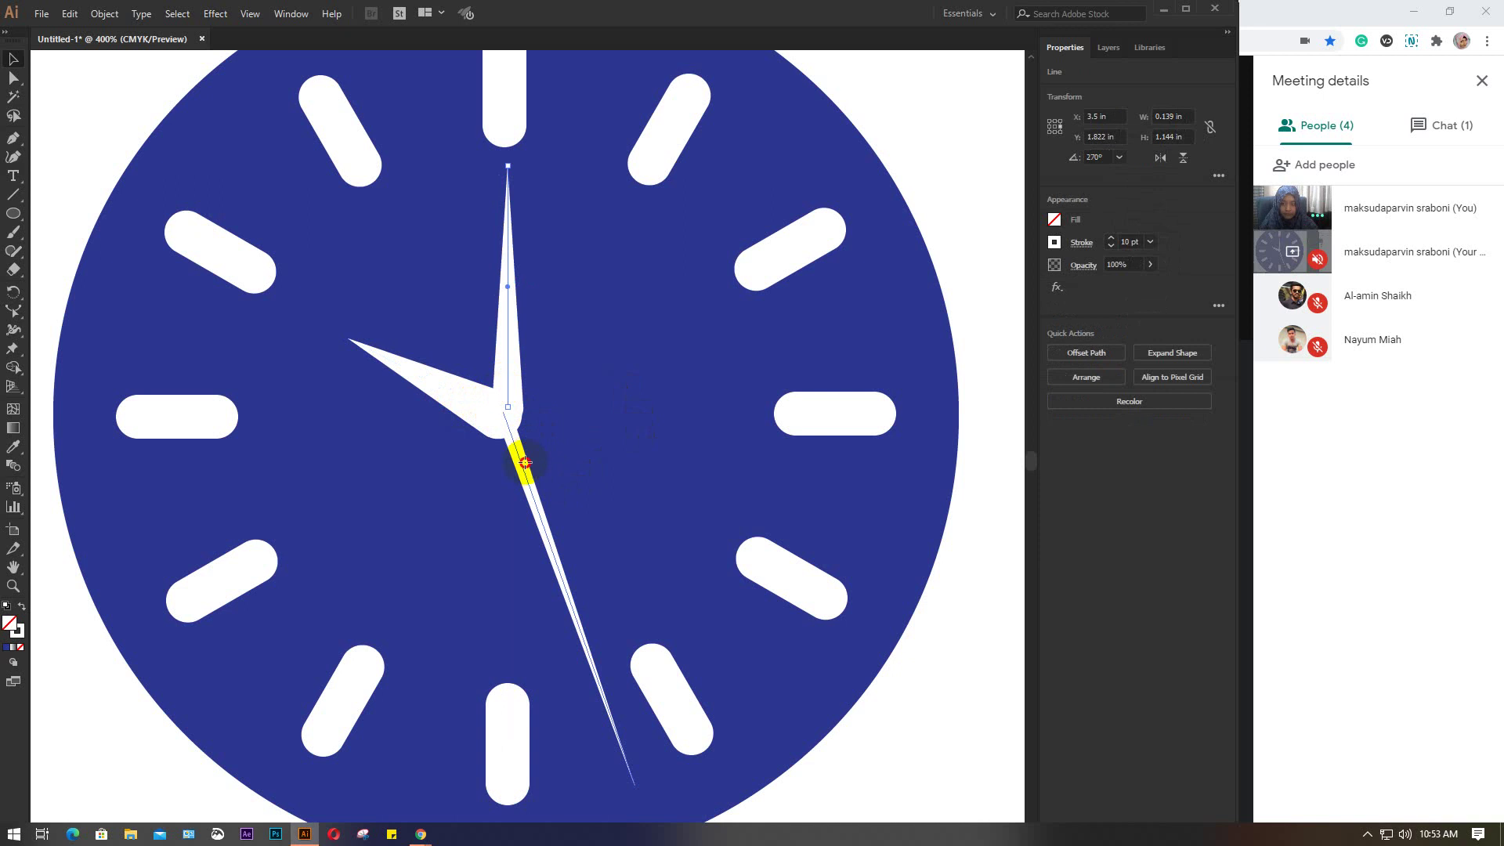
left_click(627, 440)
scroll(627, 440, "down", 1, "alt")
scroll(627, 440, "down", 1, "alt")
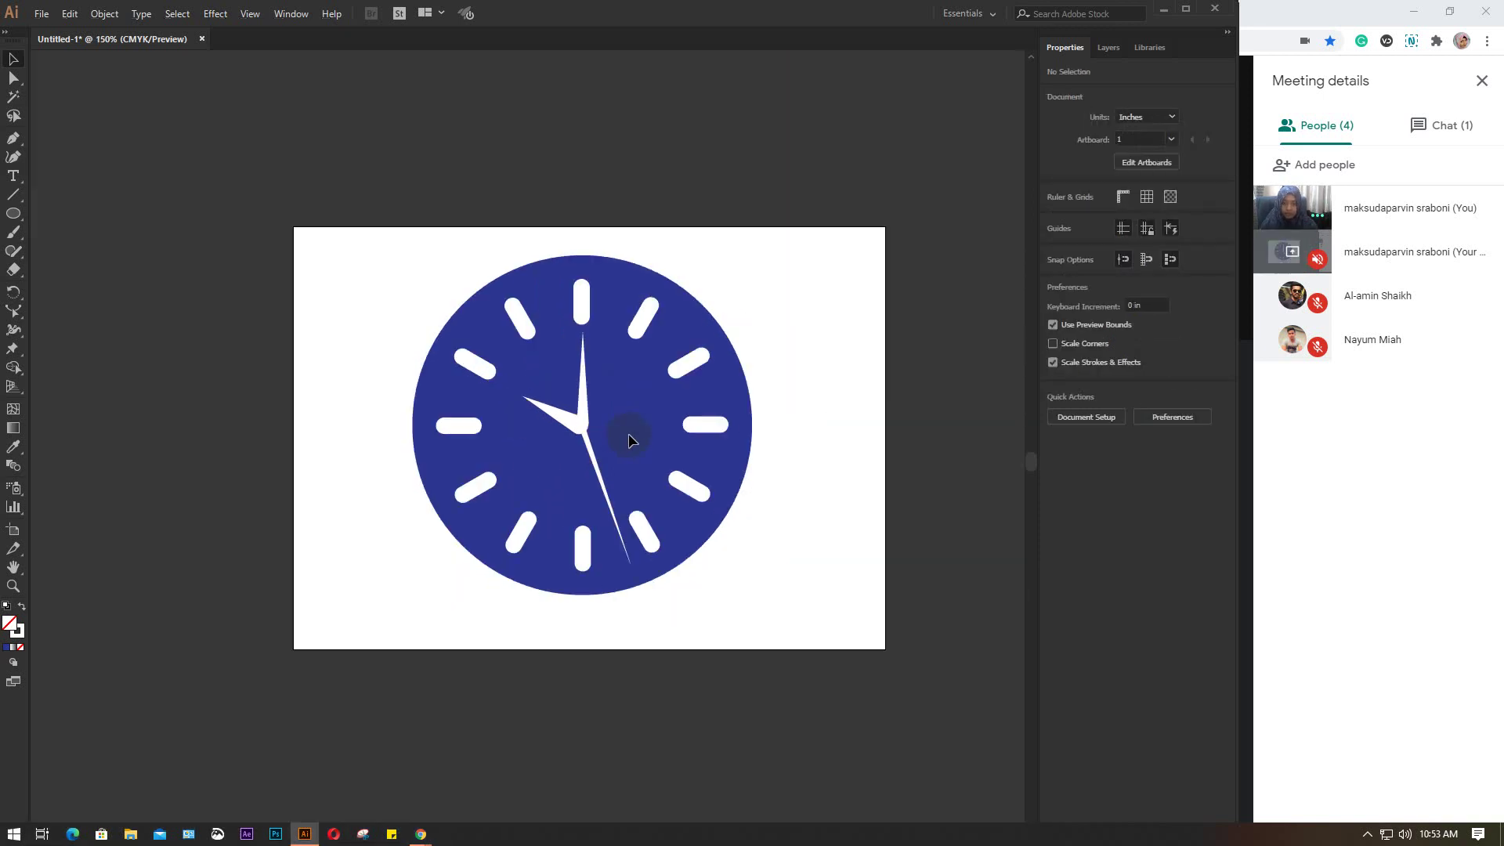
scroll(578, 392, "up", 1, "alt")
scroll(577, 392, "up", 1, "alt")
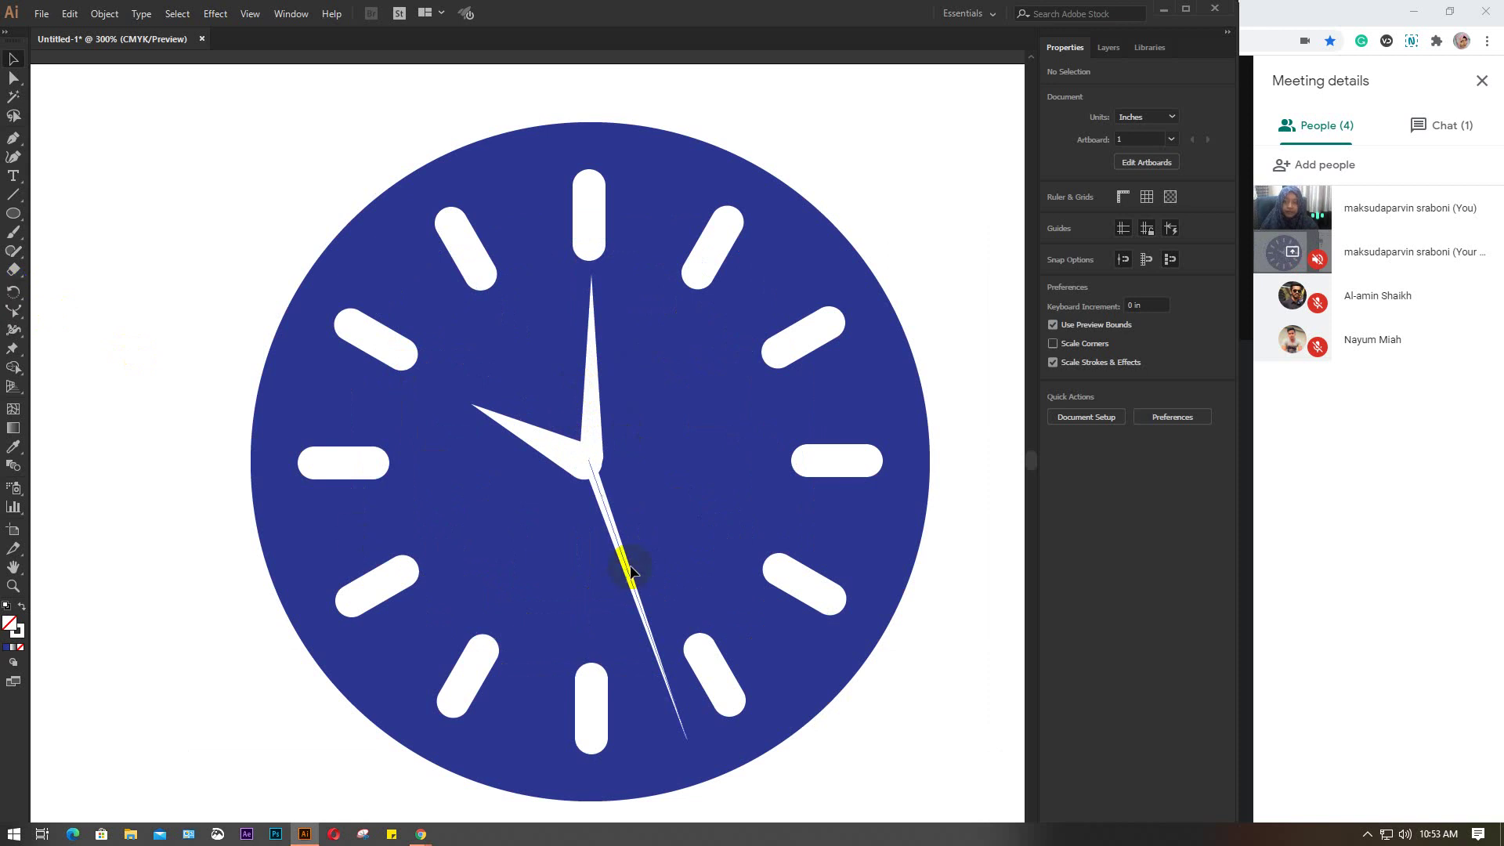
Step: Rotate the hour hand toward eleven o'clock and move it back to the centre
left_click(530, 436)
right_click(530, 435)
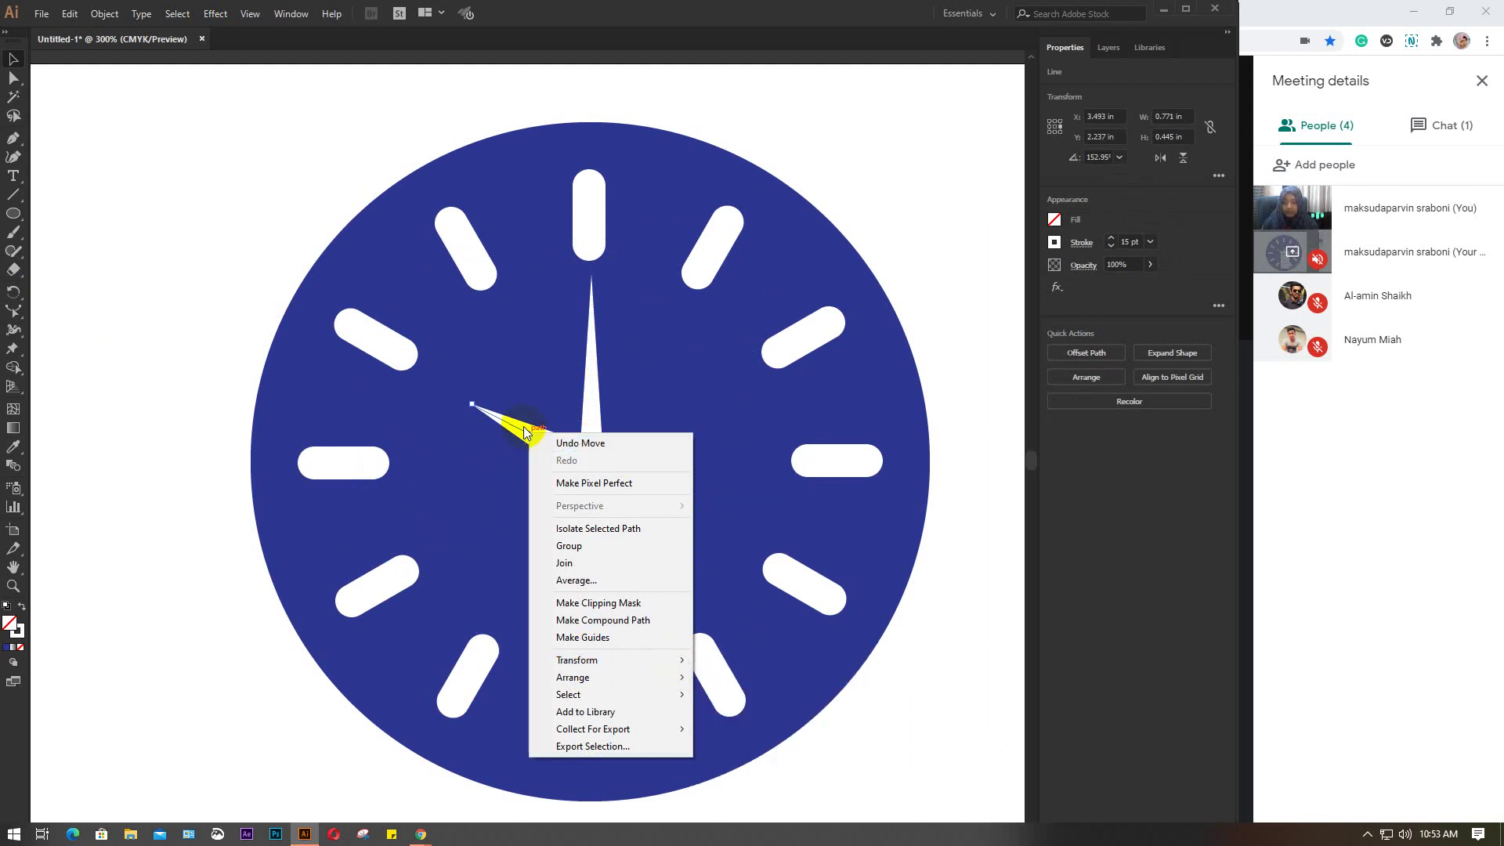
left_click(411, 468)
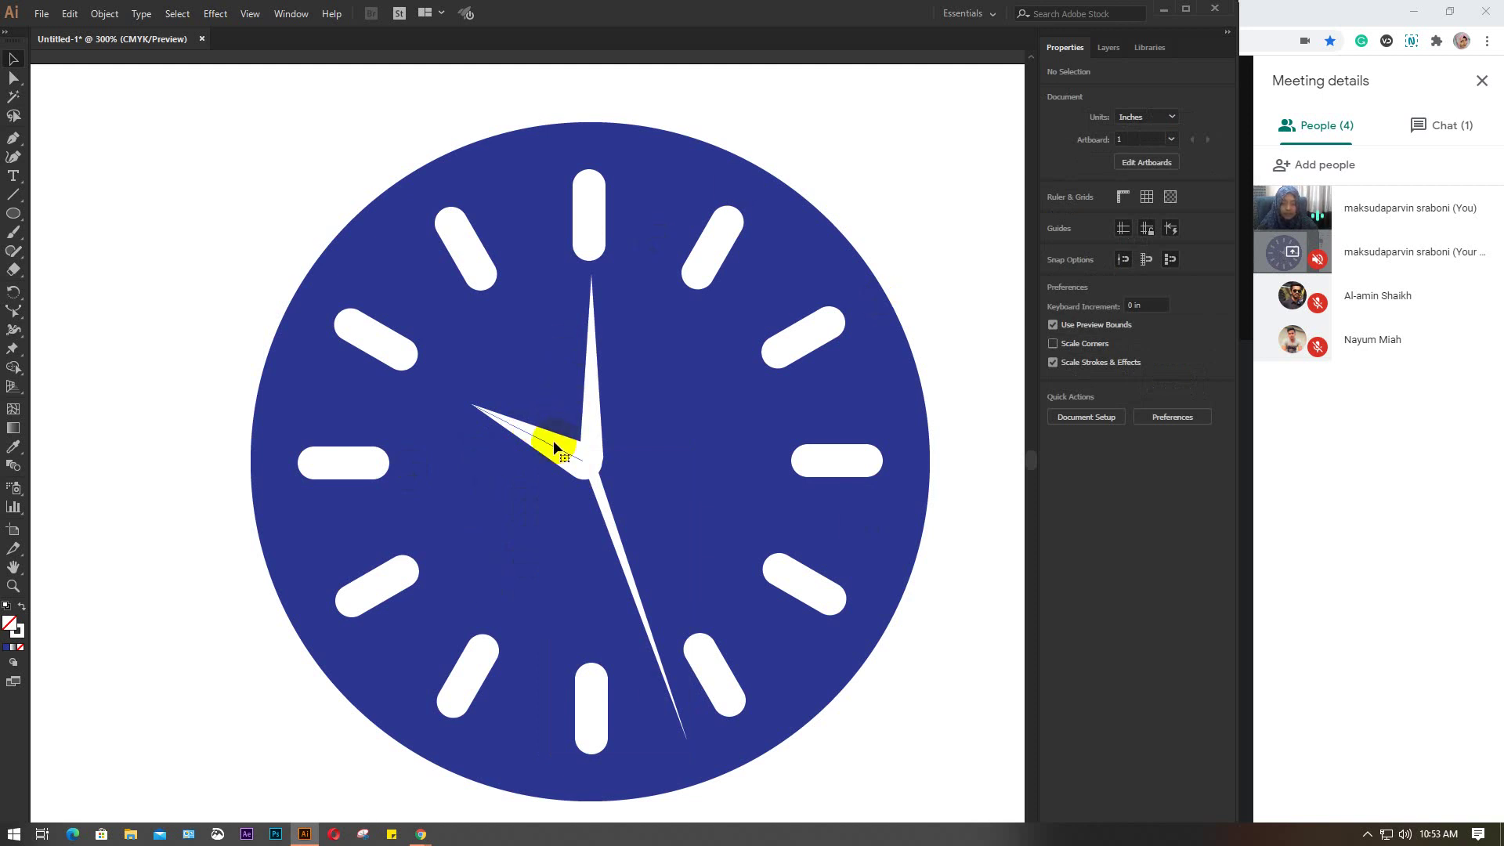
left_click(554, 448)
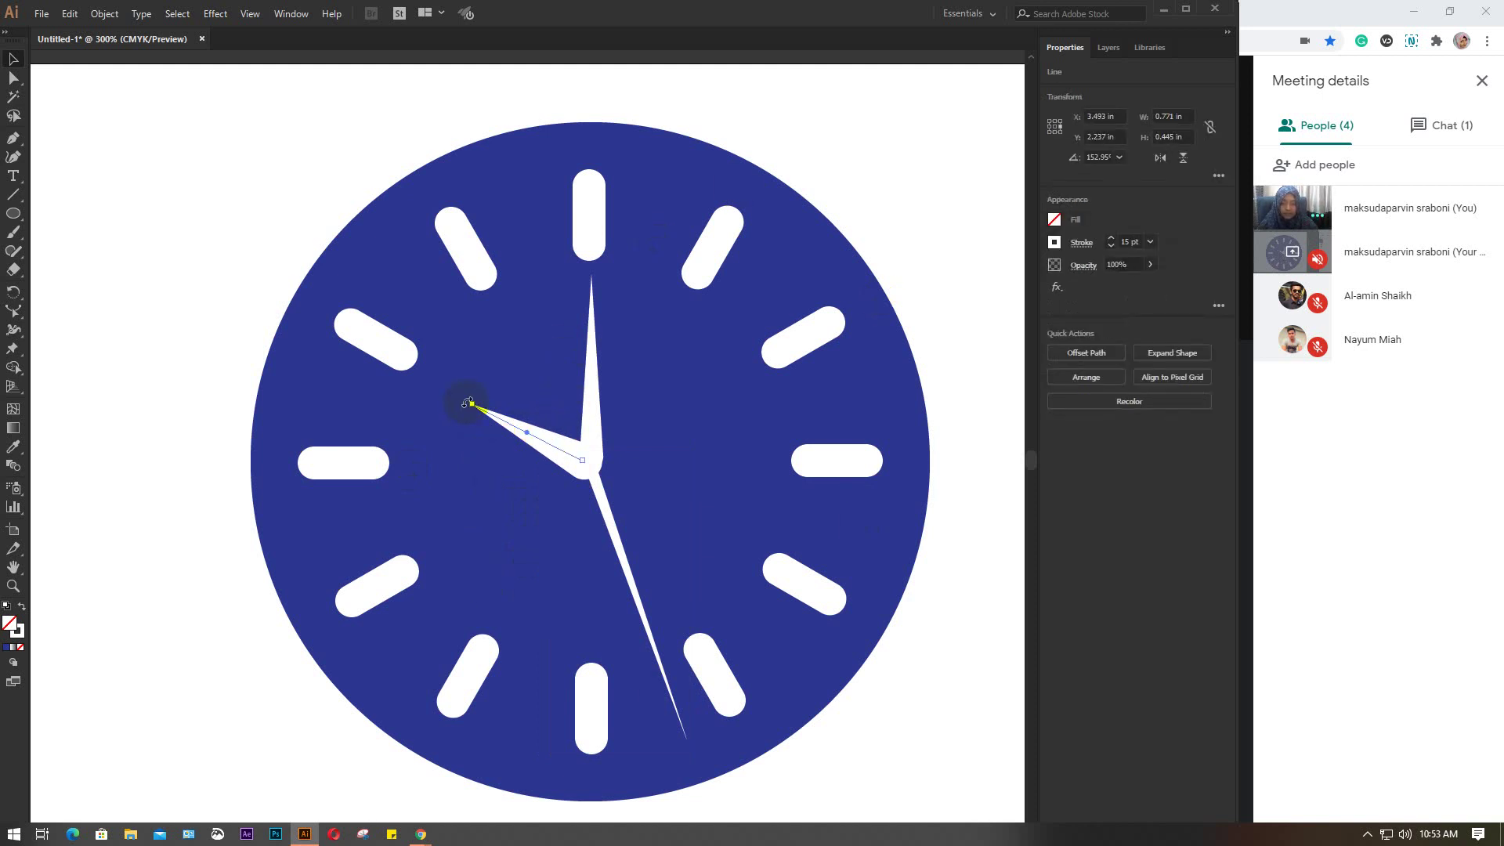
left_click_drag(469, 403, 493, 380)
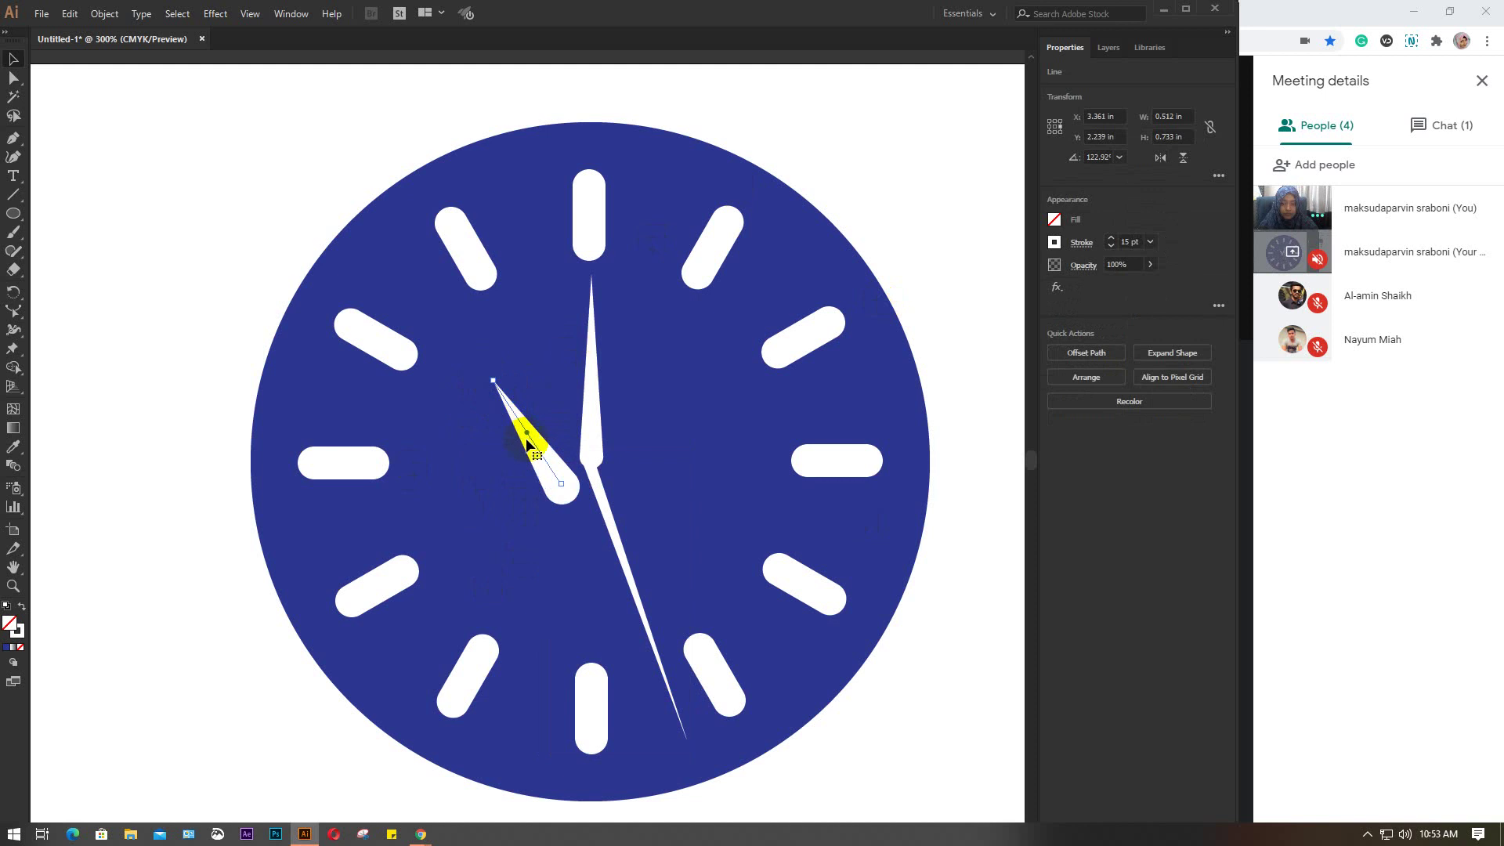
left_click_drag(546, 462, 575, 432)
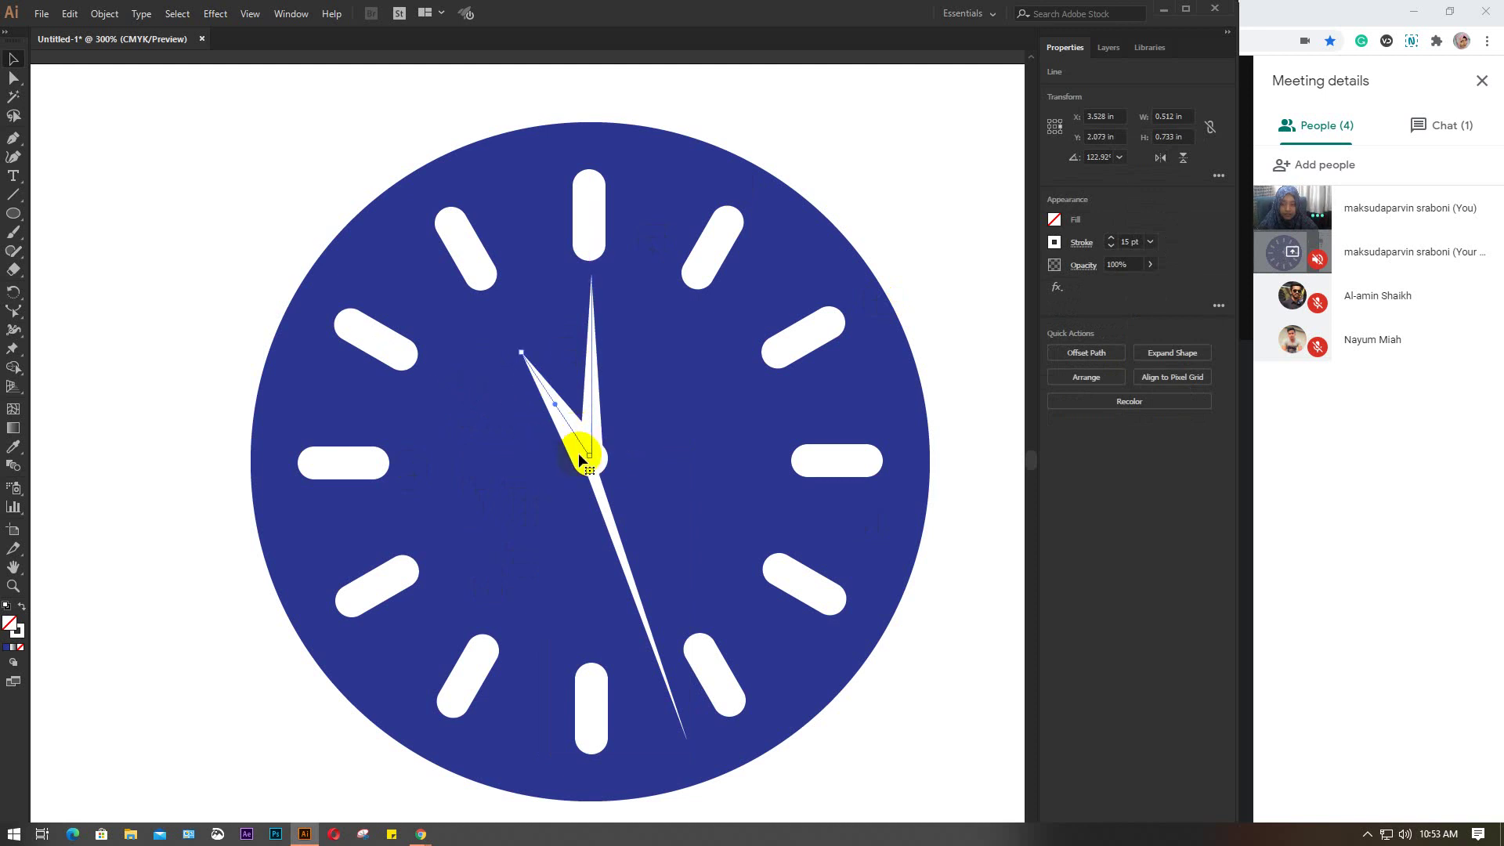
left_click(778, 402)
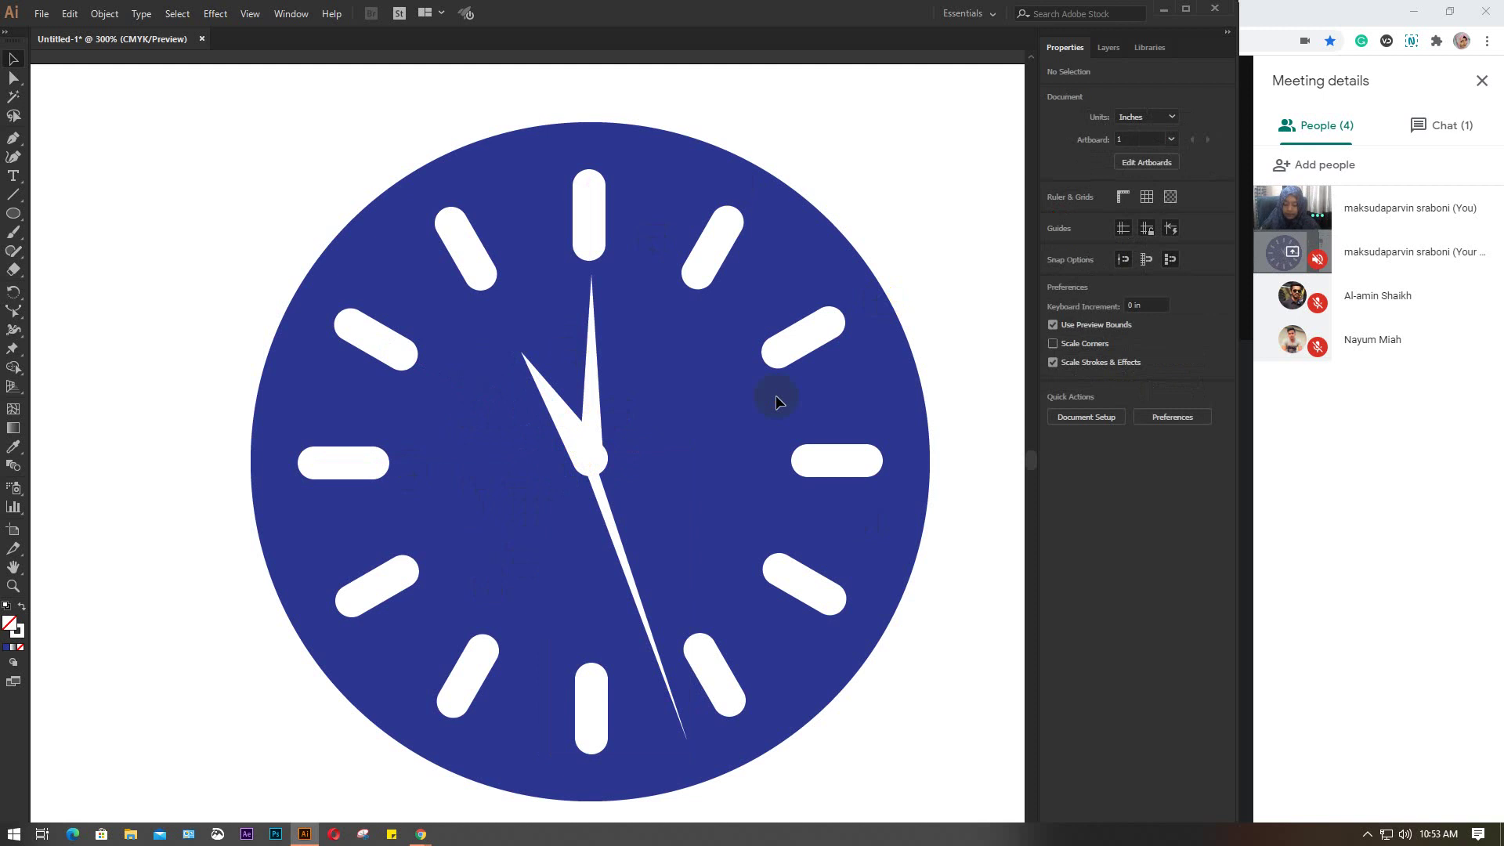
Step: Select and delete all the clock artwork, then close the document
scroll(777, 402, "down", 1, "alt")
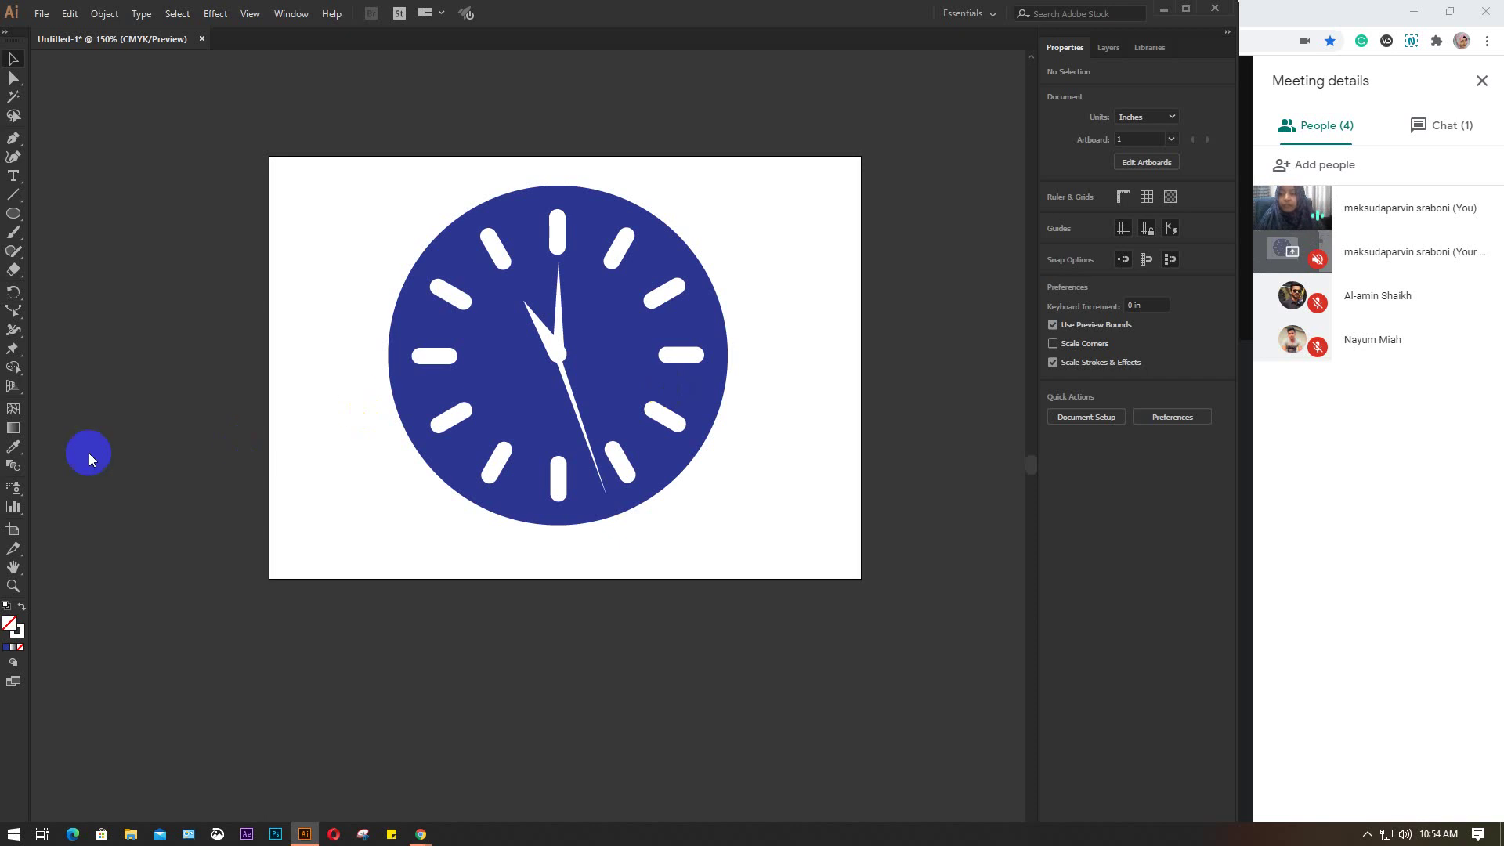
left_click(16, 369)
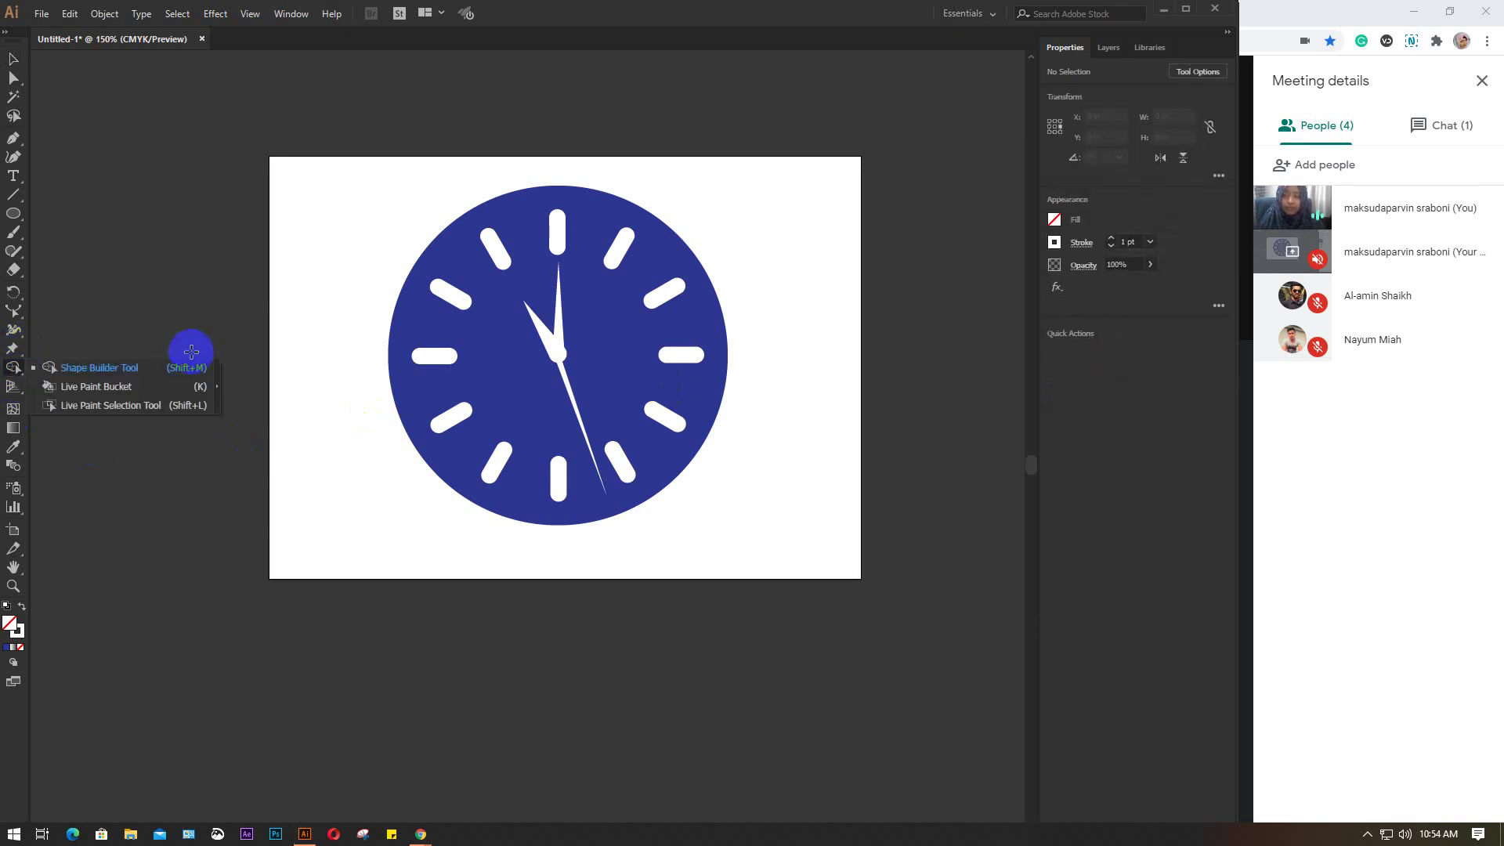
left_click(13, 61)
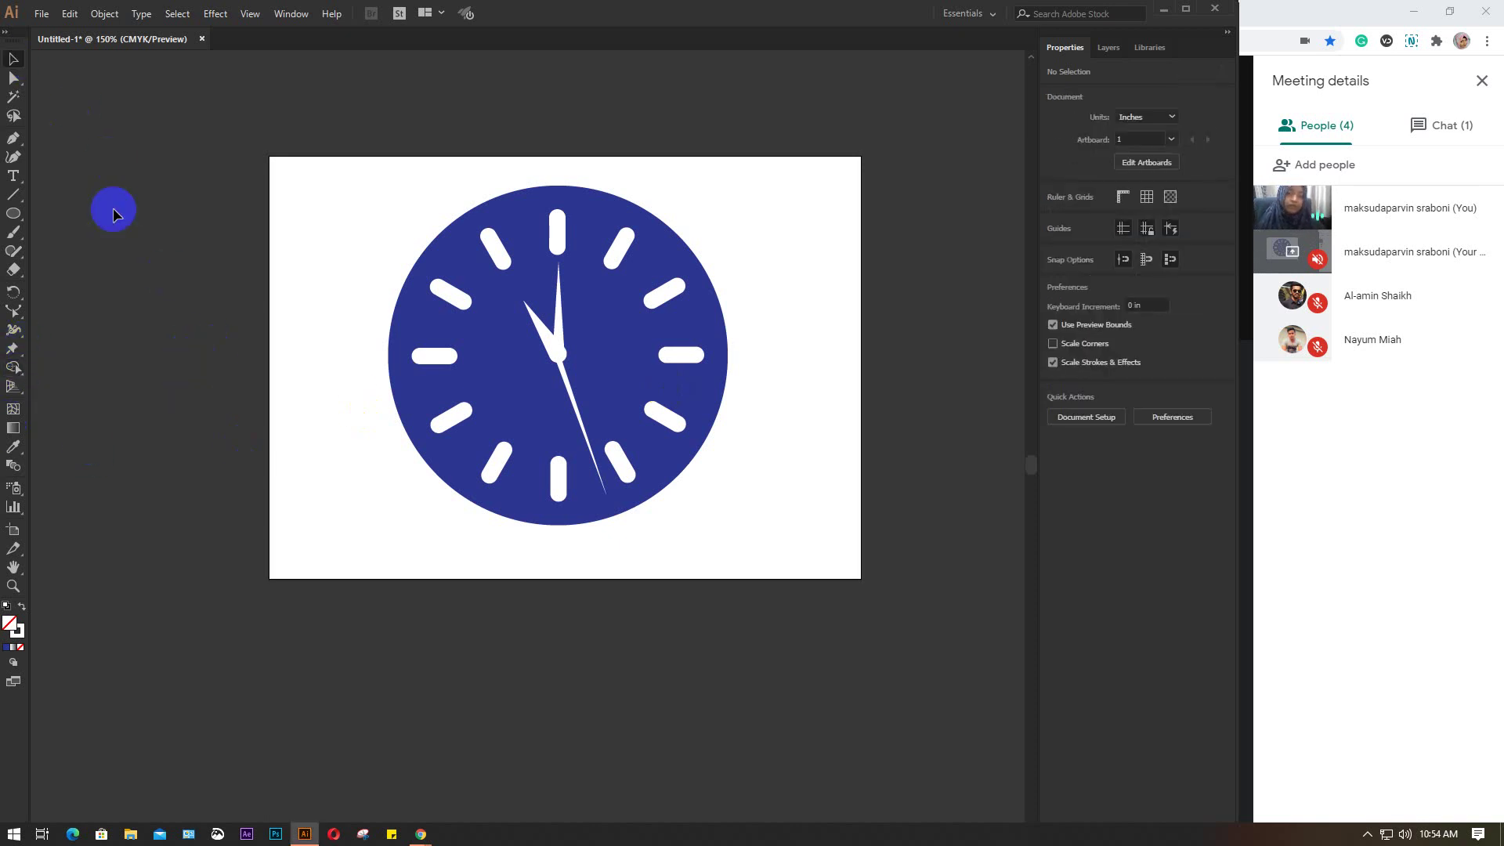
key("ctrl+a")
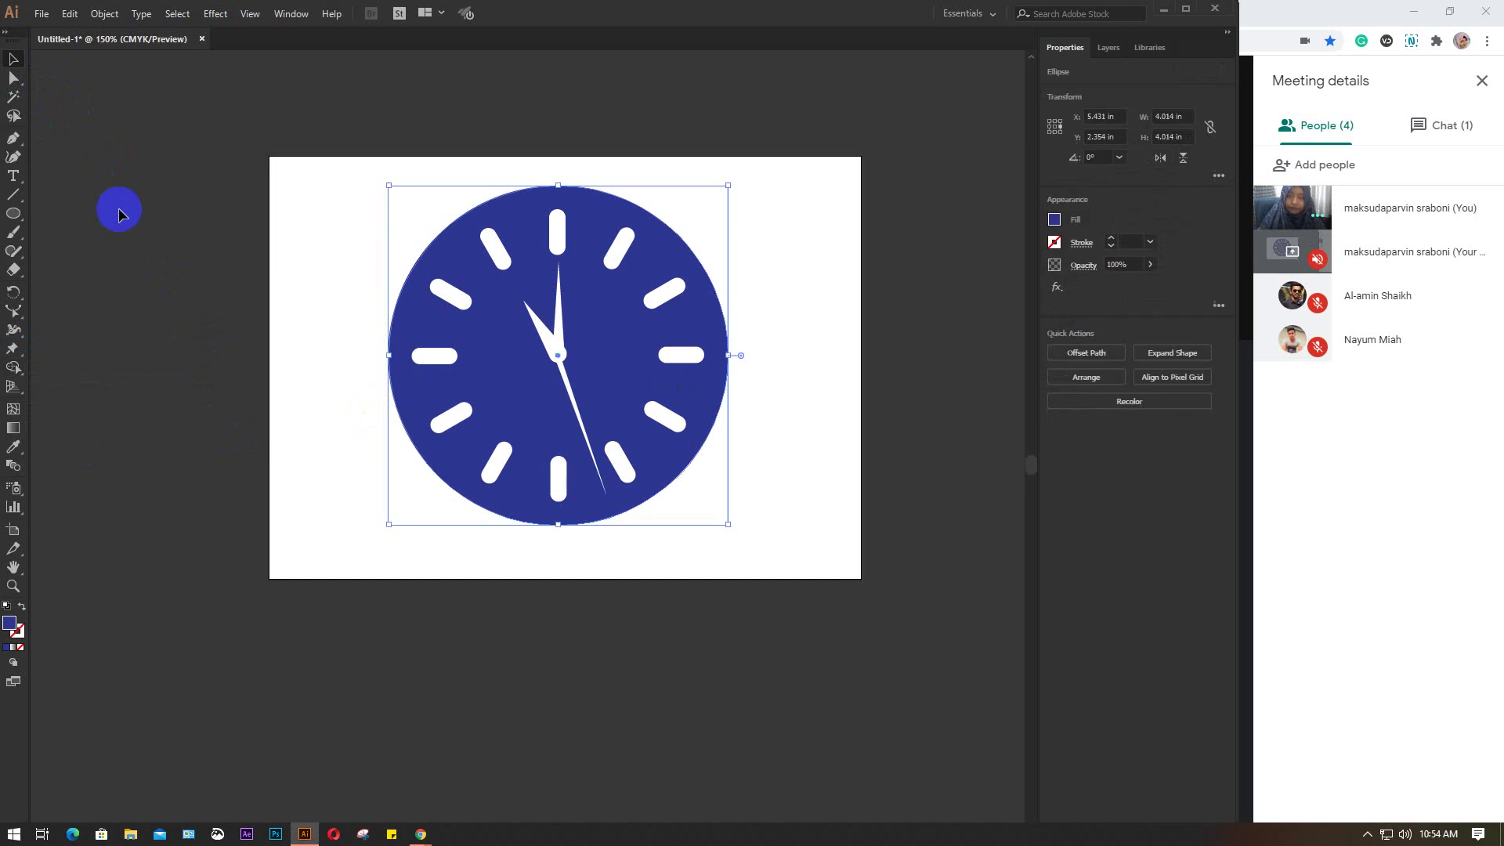
left_click_drag(188, 105, 864, 622)
key("Delete")
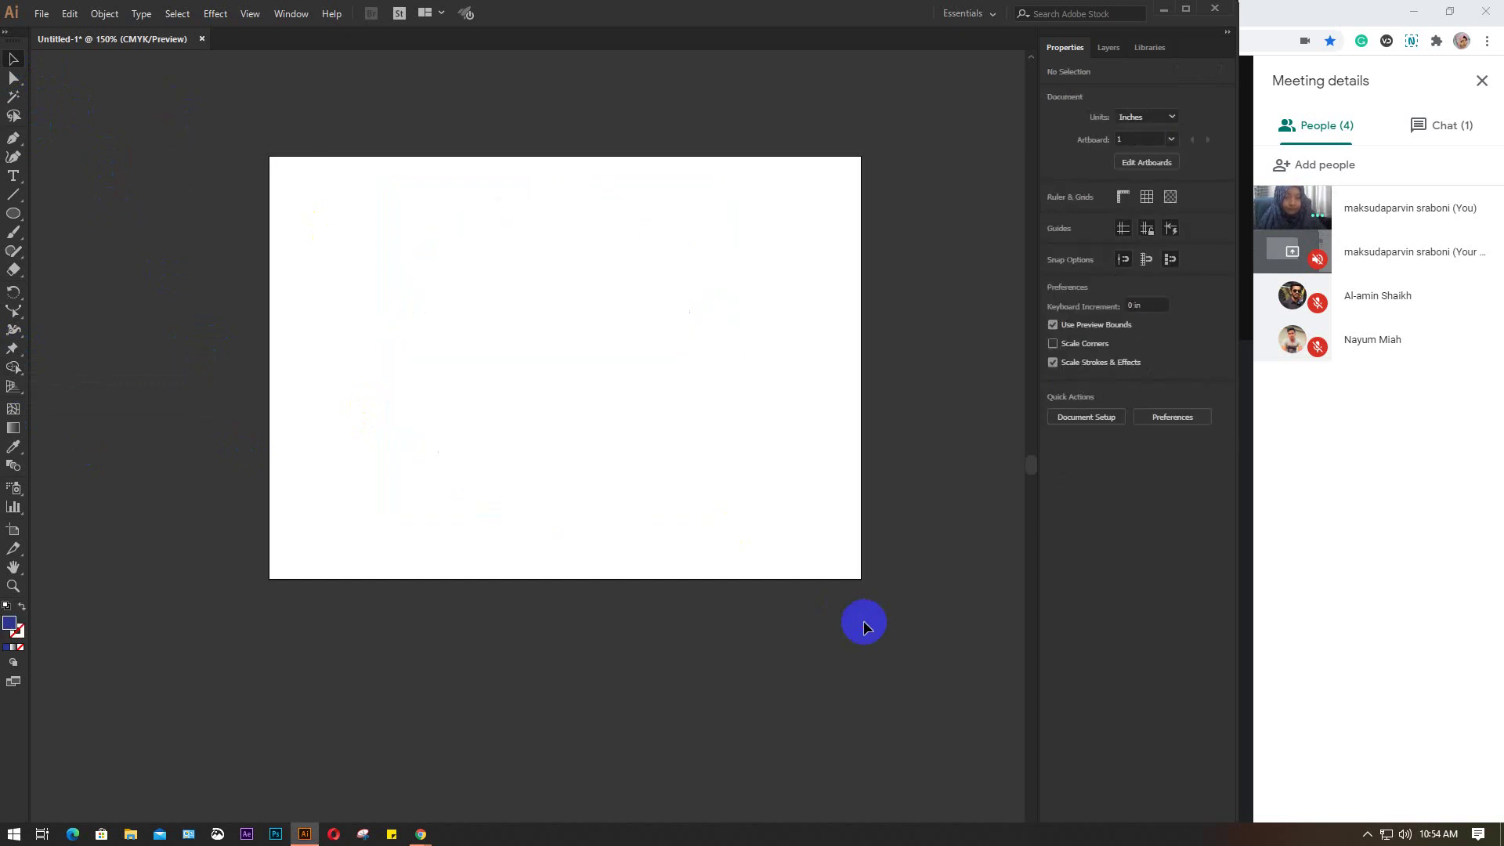
left_click(1215, 9)
Step: Discard the unsaved changes, close the bird image search tab, and minimize the browser
left_click(685, 472)
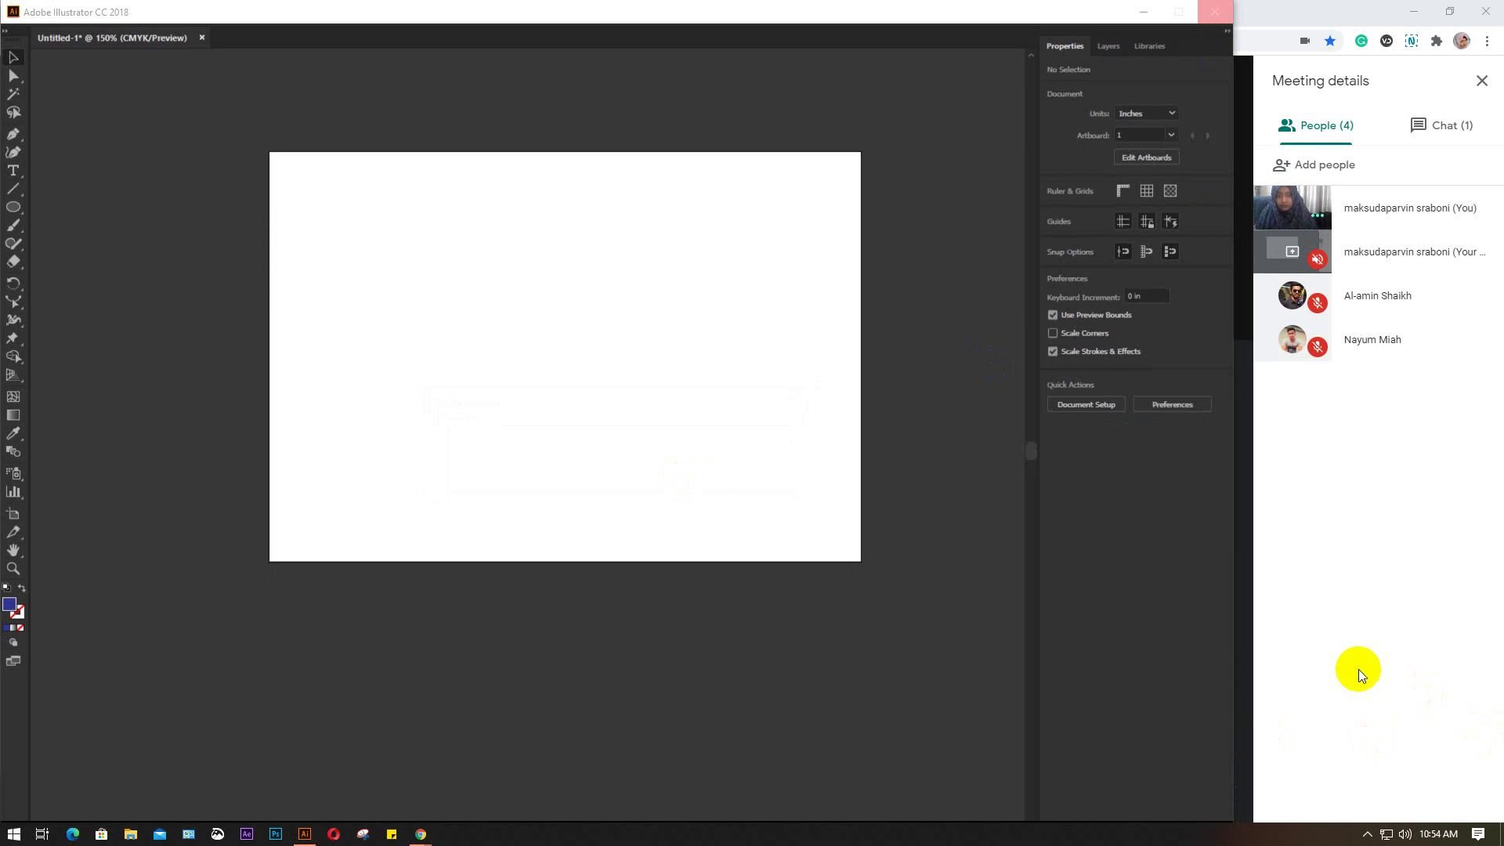
key("alt+Tab")
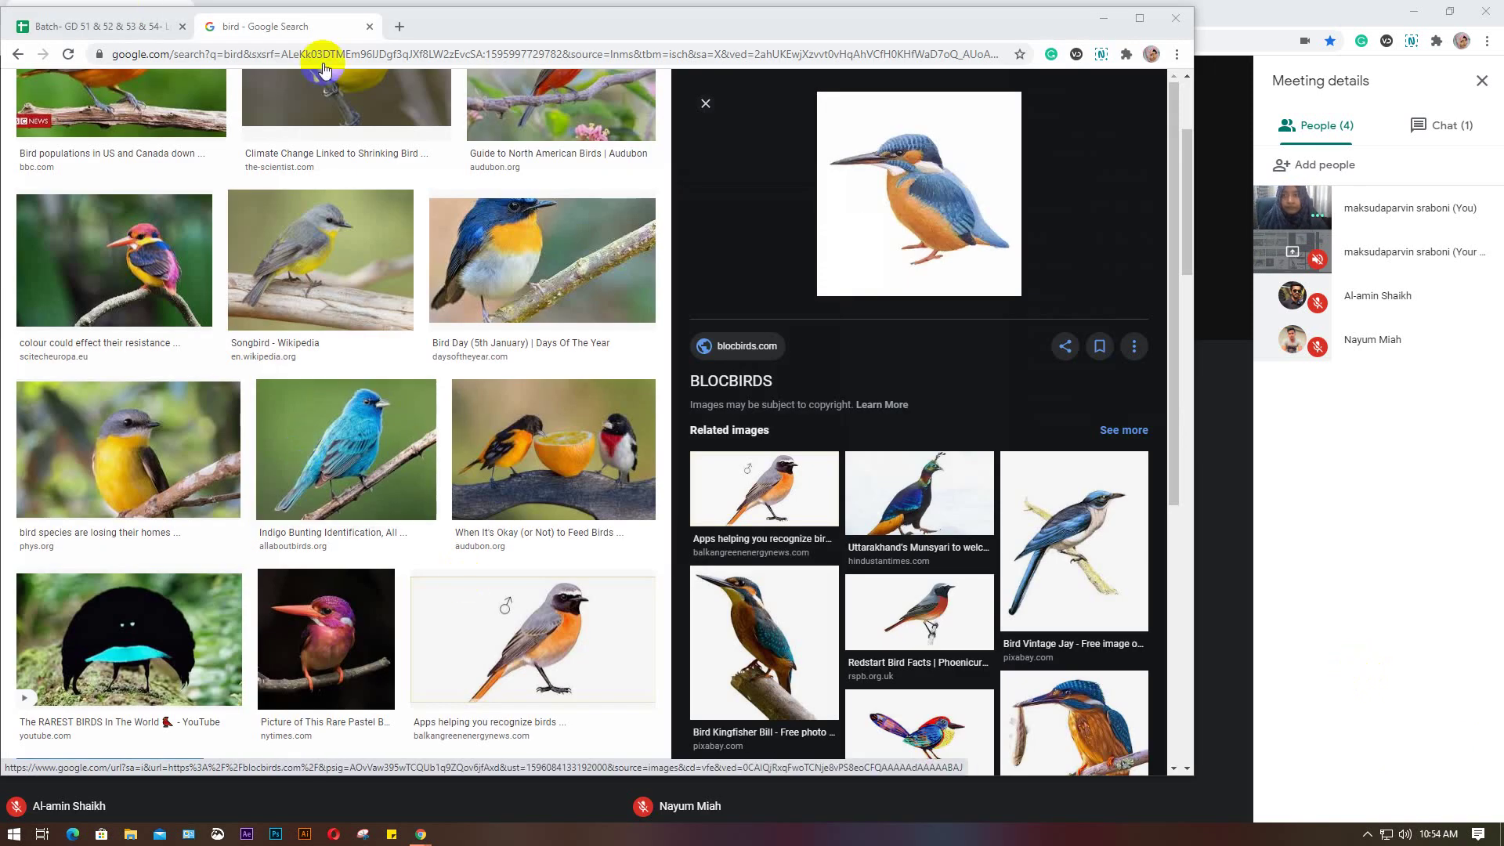
left_click(369, 27)
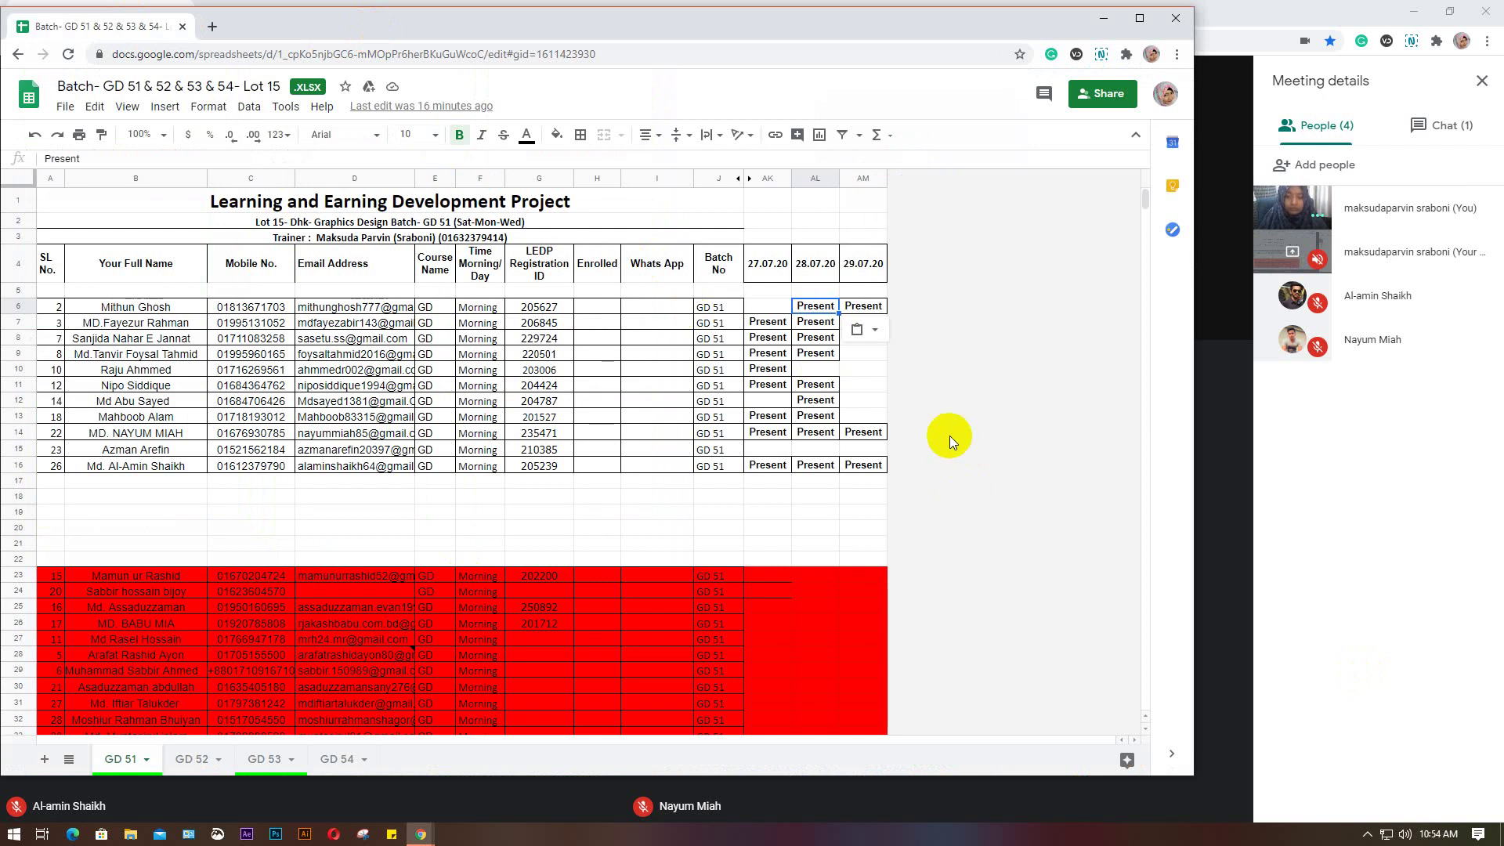
mouse_move(898, 775)
left_mouse_down()
mouse_move(897, 820)
mouse_move(896, 786)
left_mouse_up()
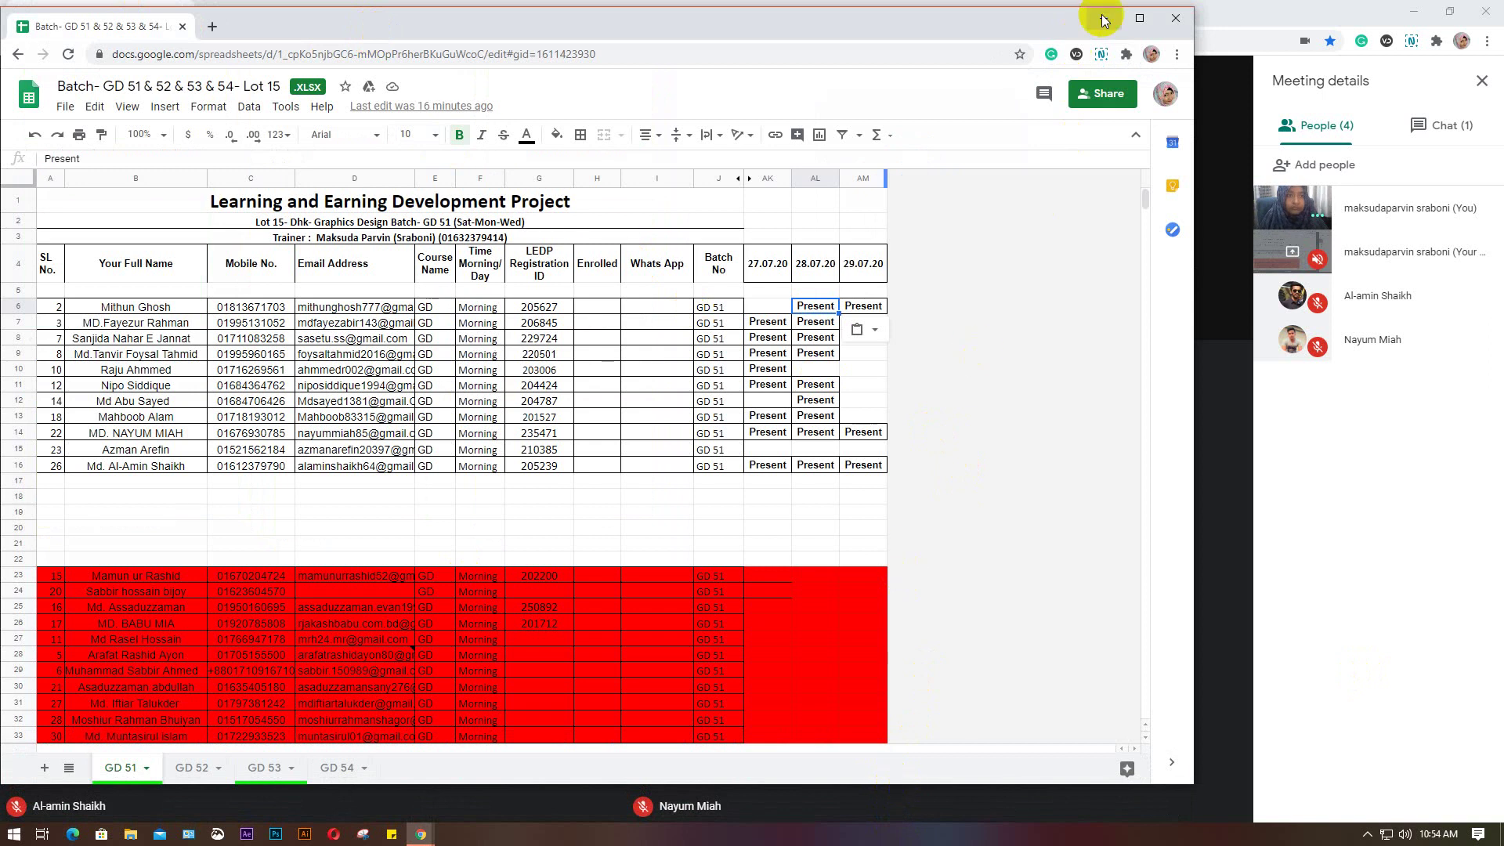
left_click(1103, 17)
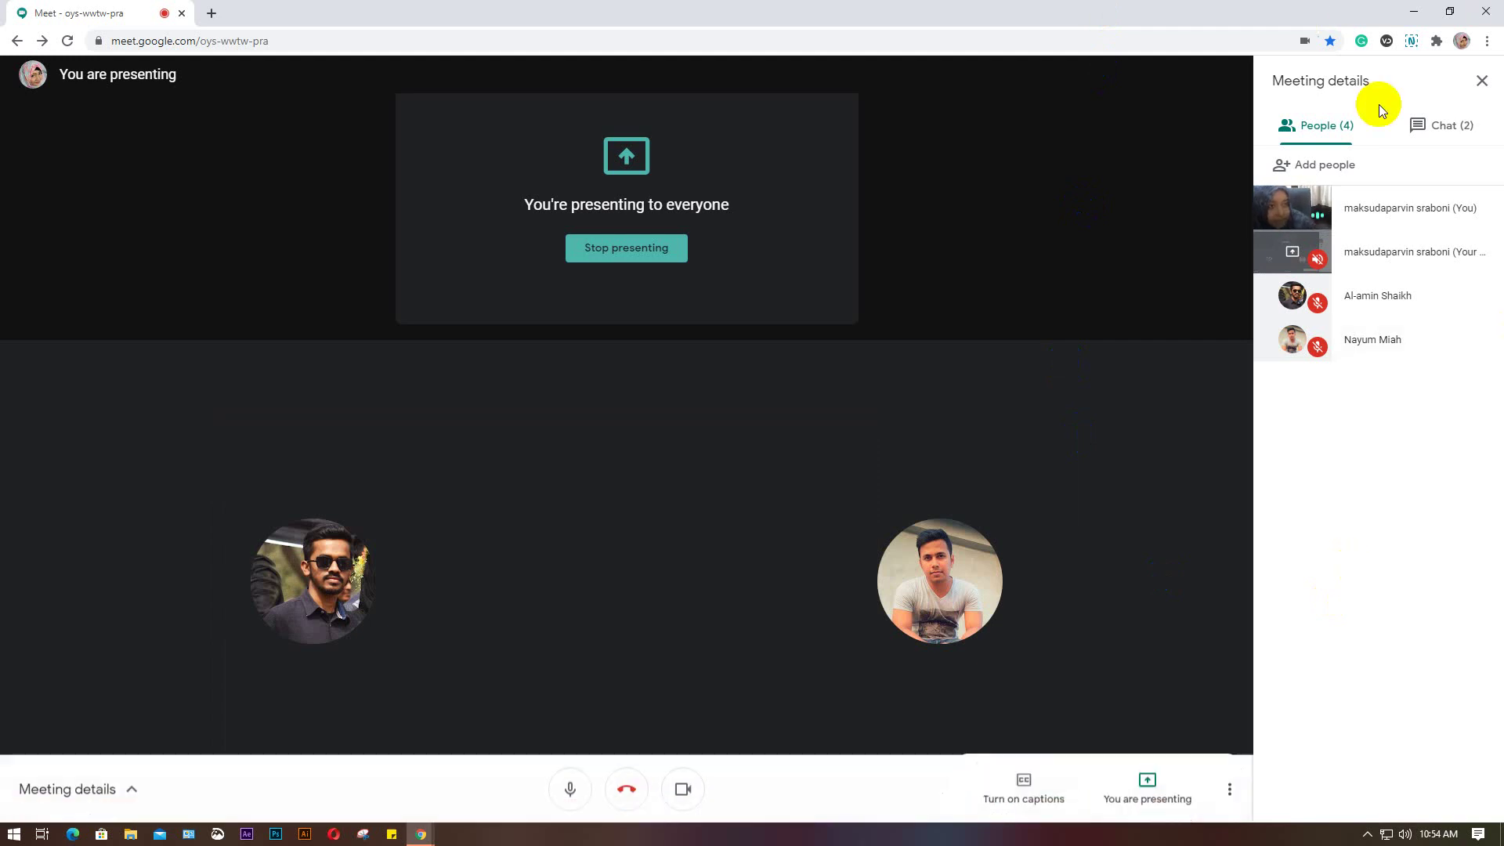
left_click(1441, 126)
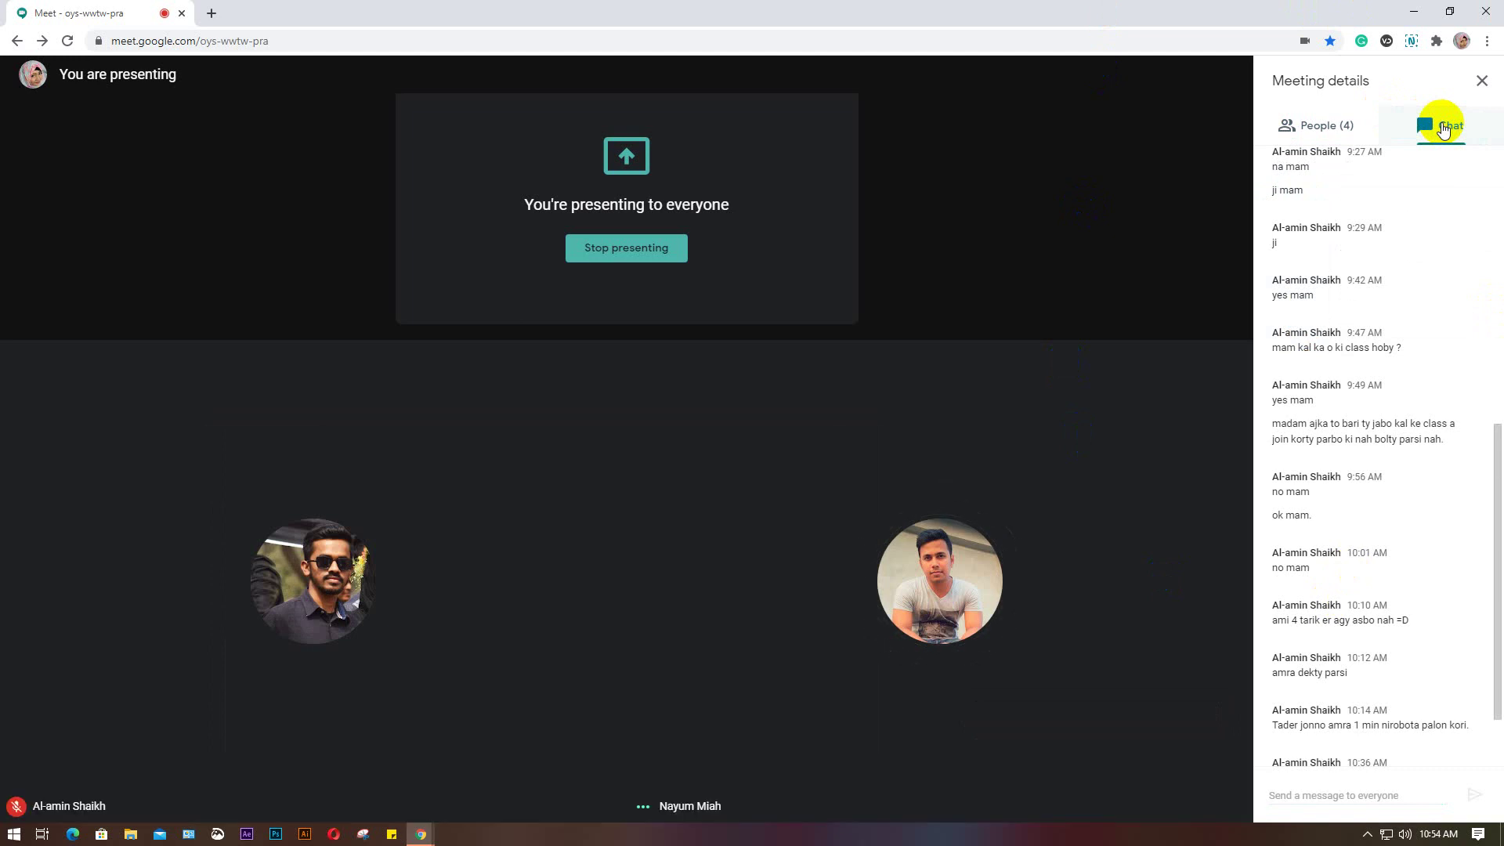
scroll(1371, 352, "down", 2)
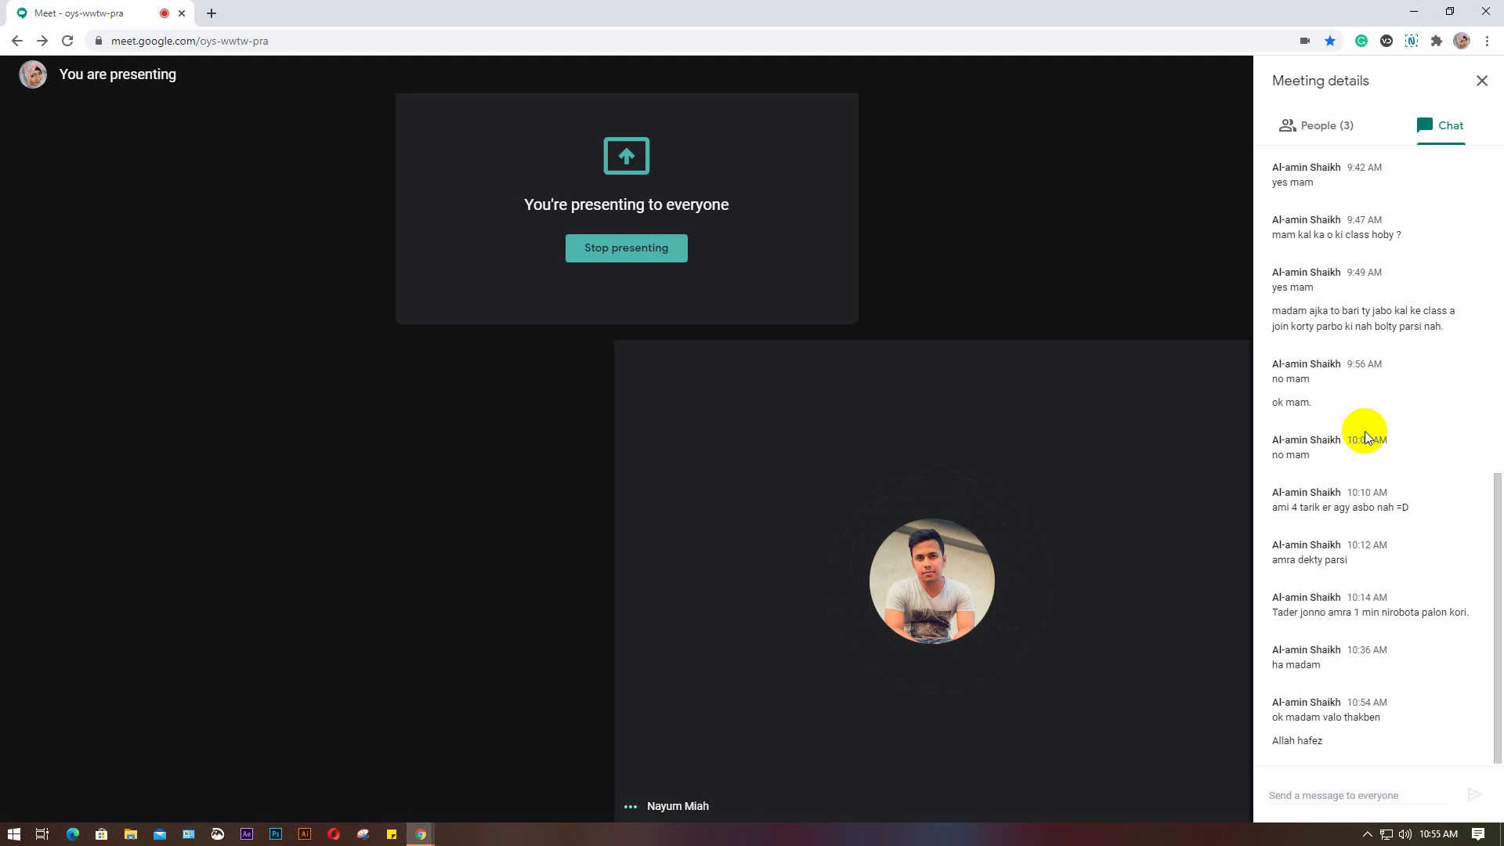
left_click(1314, 132)
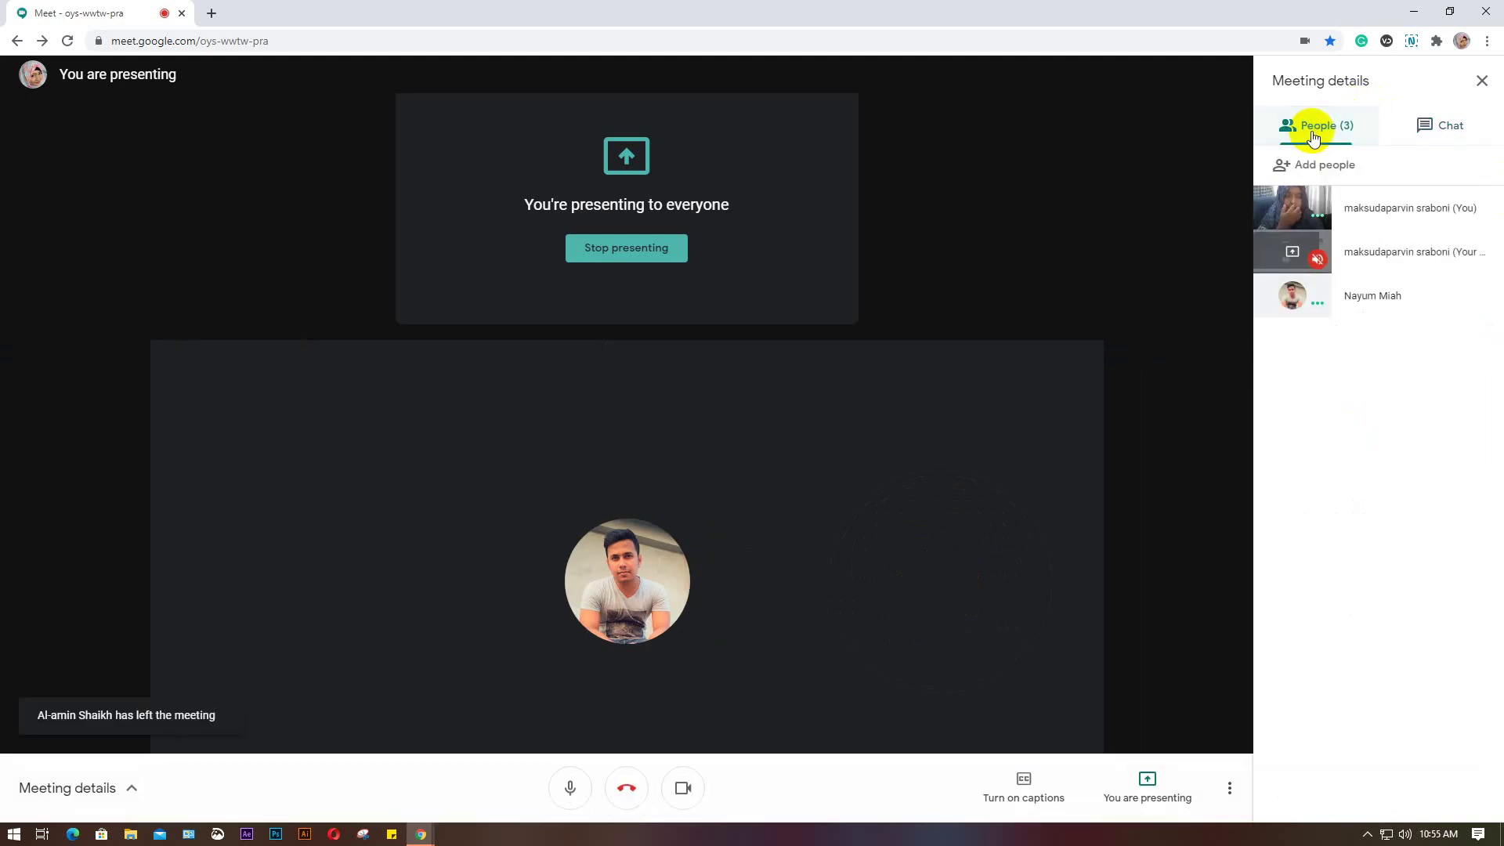